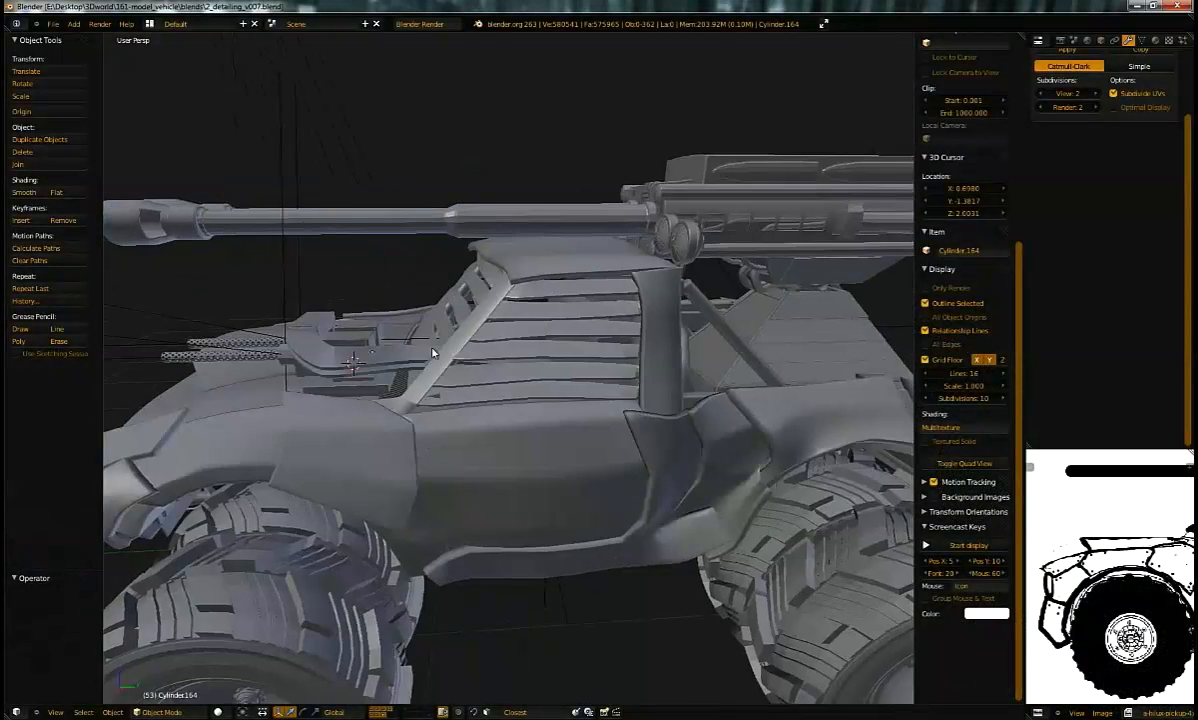
Step: Examine the armed off-road vehicle from the side, the rear and the front, including its cab and turret
scroll(433, 363, "down", 4)
middle_click_drag(417, 390, 415, 347)
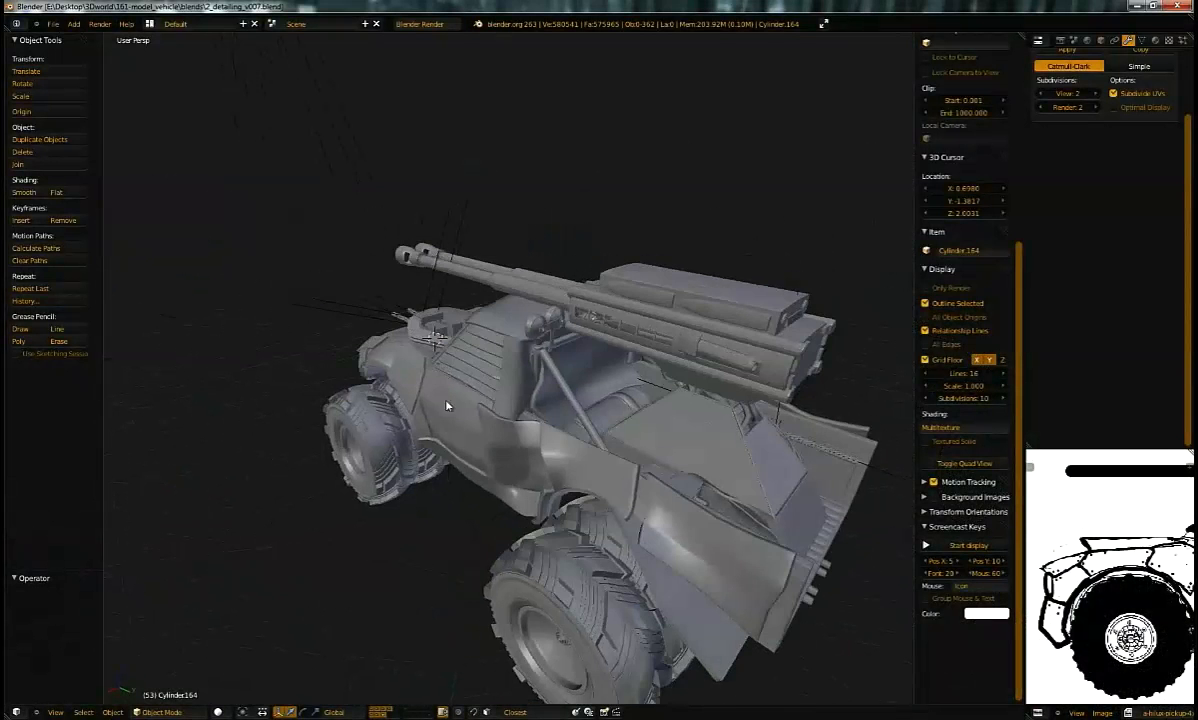
scroll(480, 500, "up", 8)
middle_click_drag(487, 488, 532, 340)
scroll(532, 340, "down", 10)
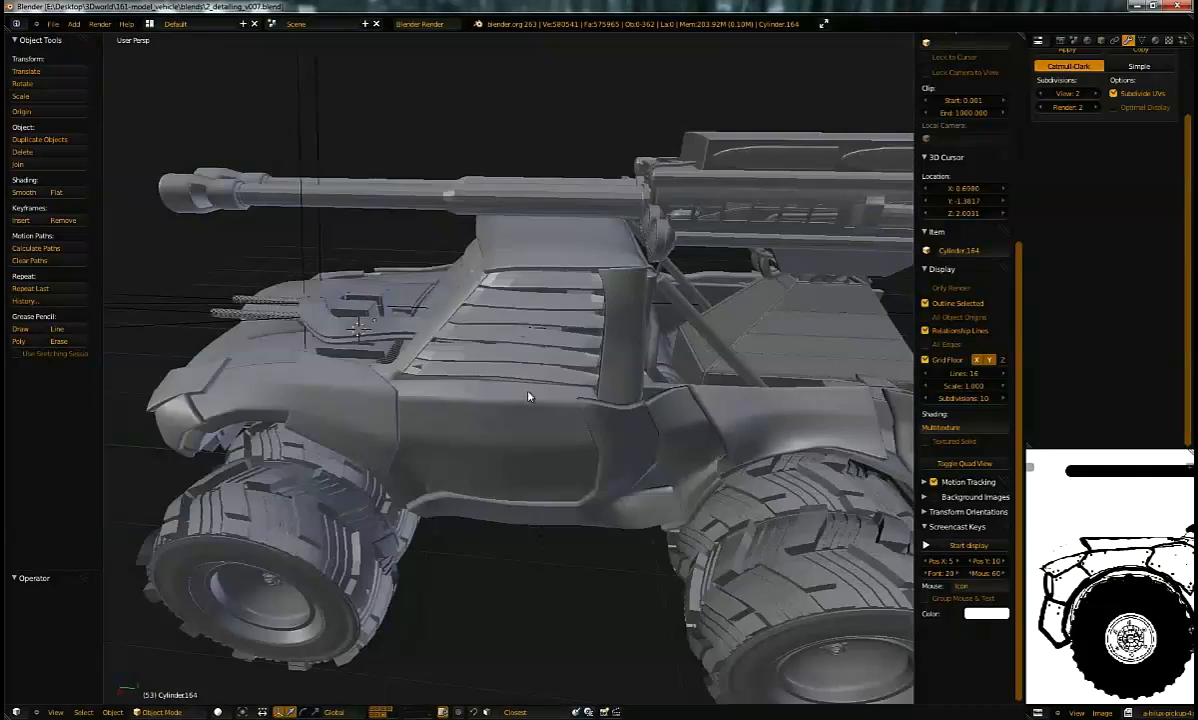
scroll(529, 397, "up", 5)
scroll(481, 275, "down", 5)
middle_click_drag(449, 376, 466, 318)
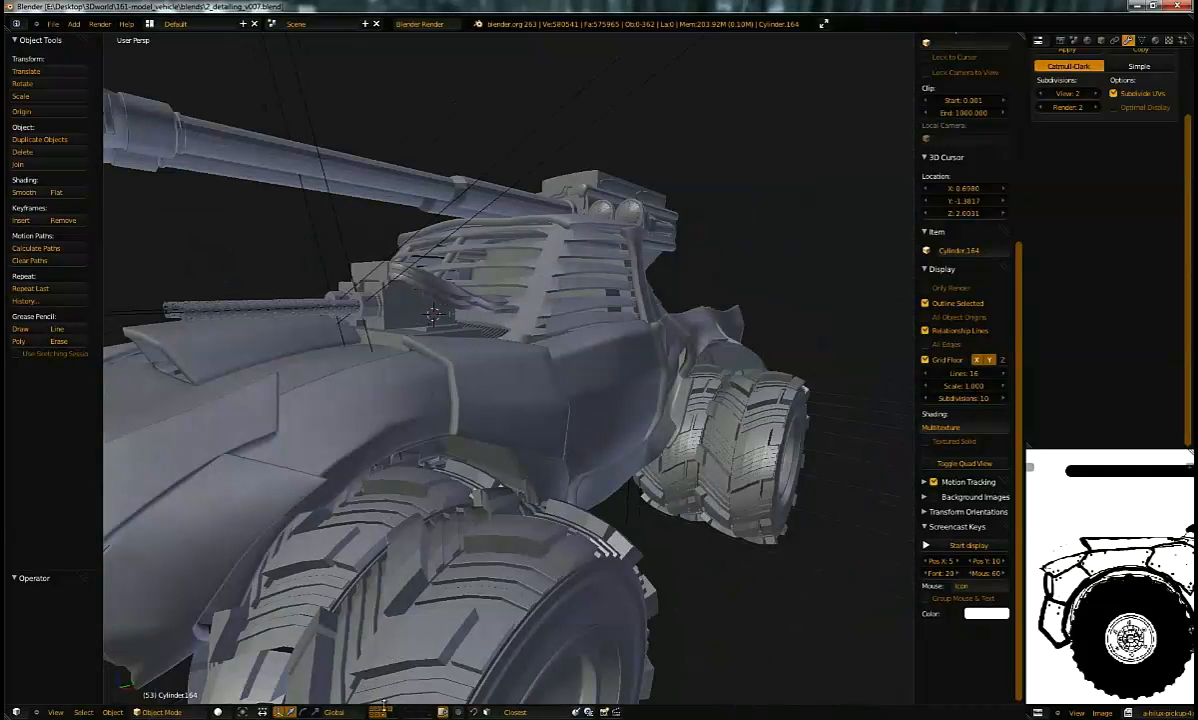
Step: Isolate the layer containing the seat, dashboard, steering wheel and cab floor
left_click(386, 713)
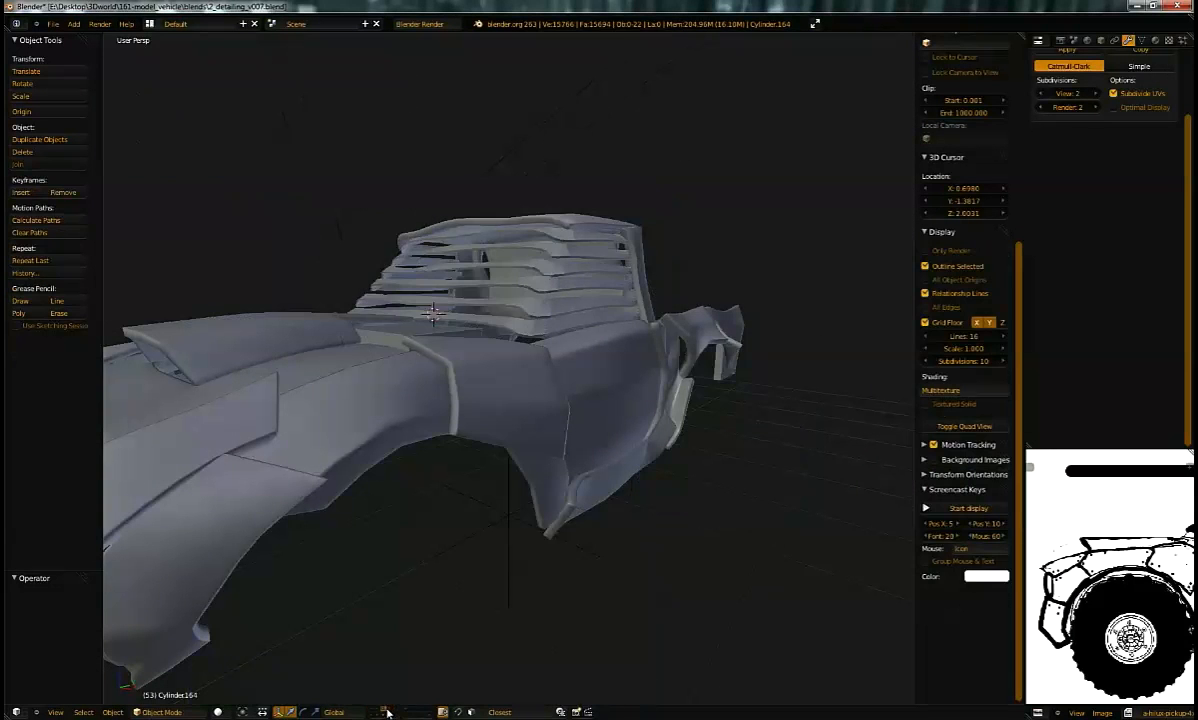
left_click(390, 713)
middle_click_drag(455, 603, 461, 503)
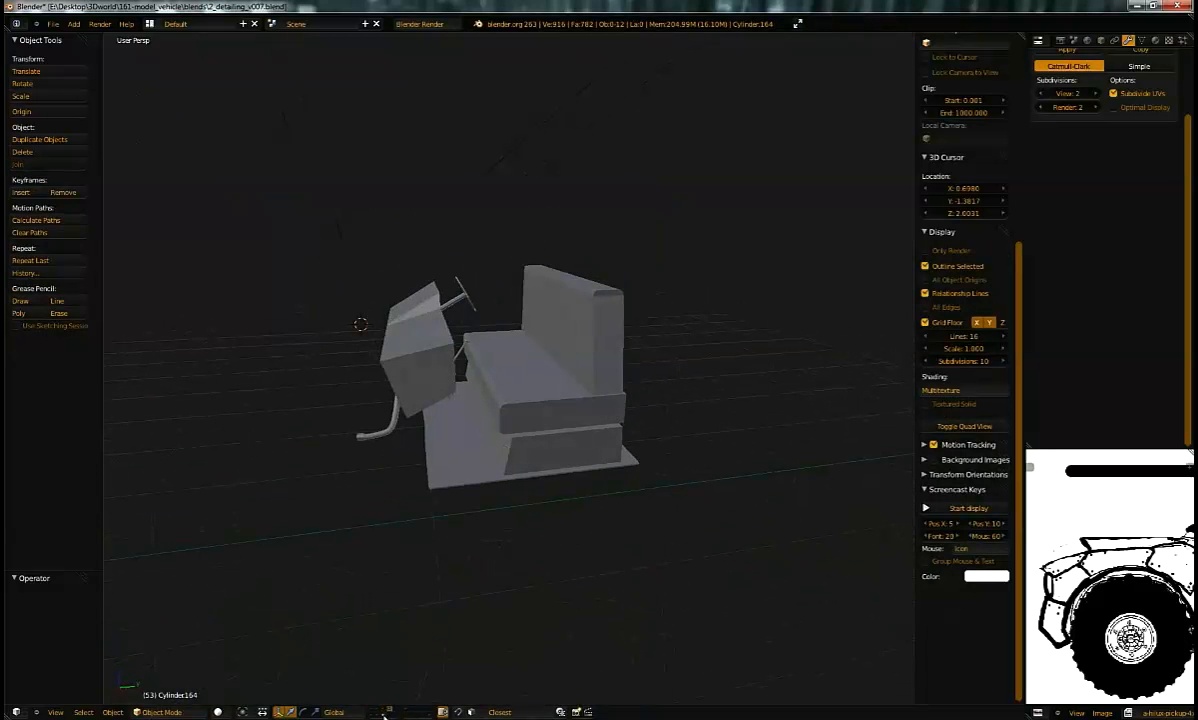
left_click(385, 713, "shift")
middle_click_drag(385, 713, 414, 665)
left_click(385, 713, "shift")
left_click(385, 713, "shift")
left_click(385, 713, "shift")
left_click(376, 714, "shift")
left_click(377, 715)
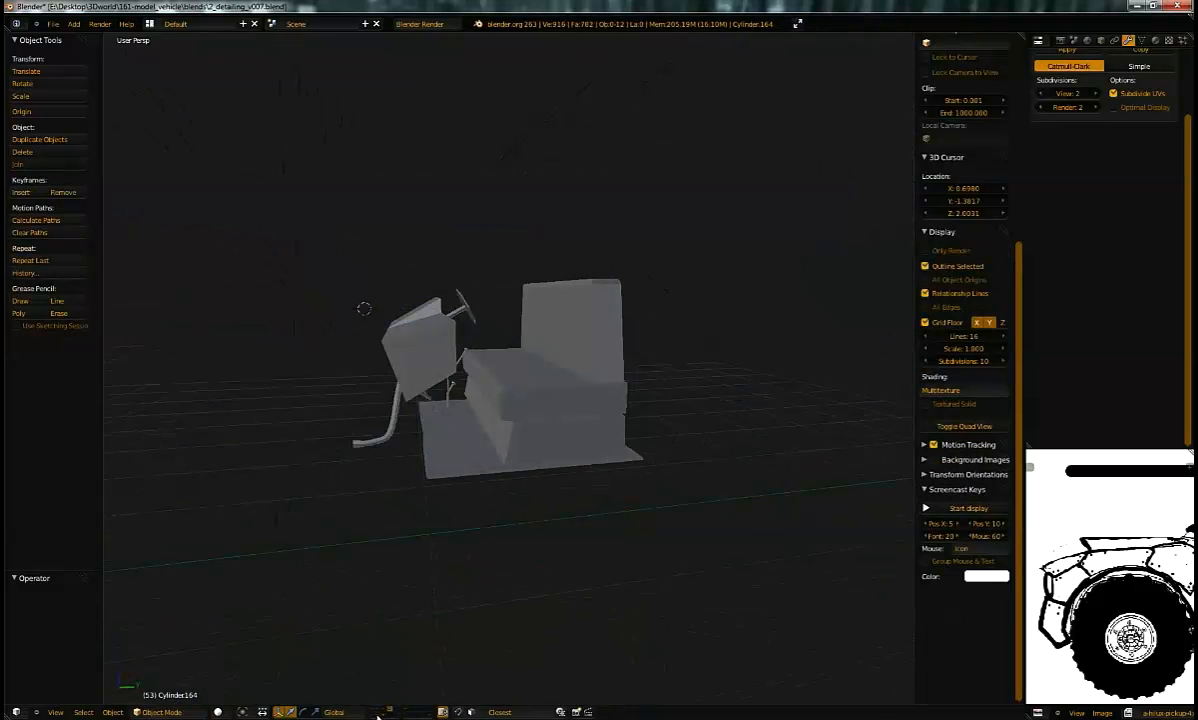
Step: Preview the engine layer and the wheel layer alongside the cab interior
left_click(377, 715)
middle_click_drag(396, 474, 420, 680)
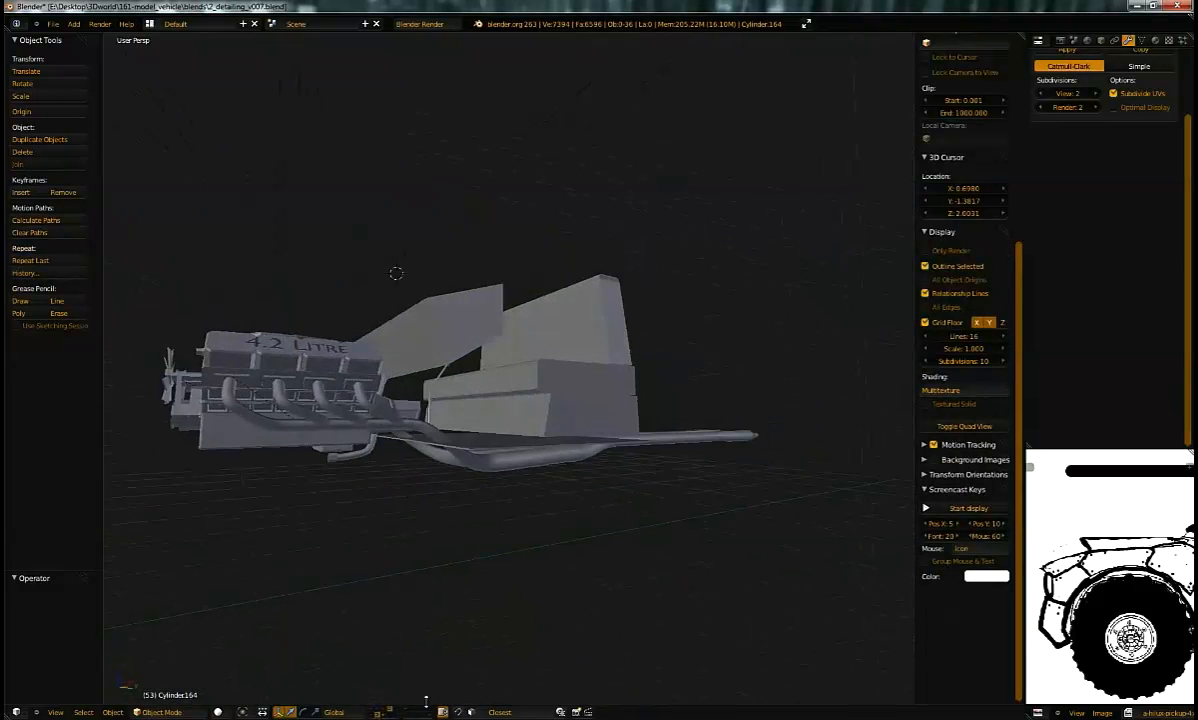
left_click(377, 715)
left_click(377, 715)
left_click(376, 715)
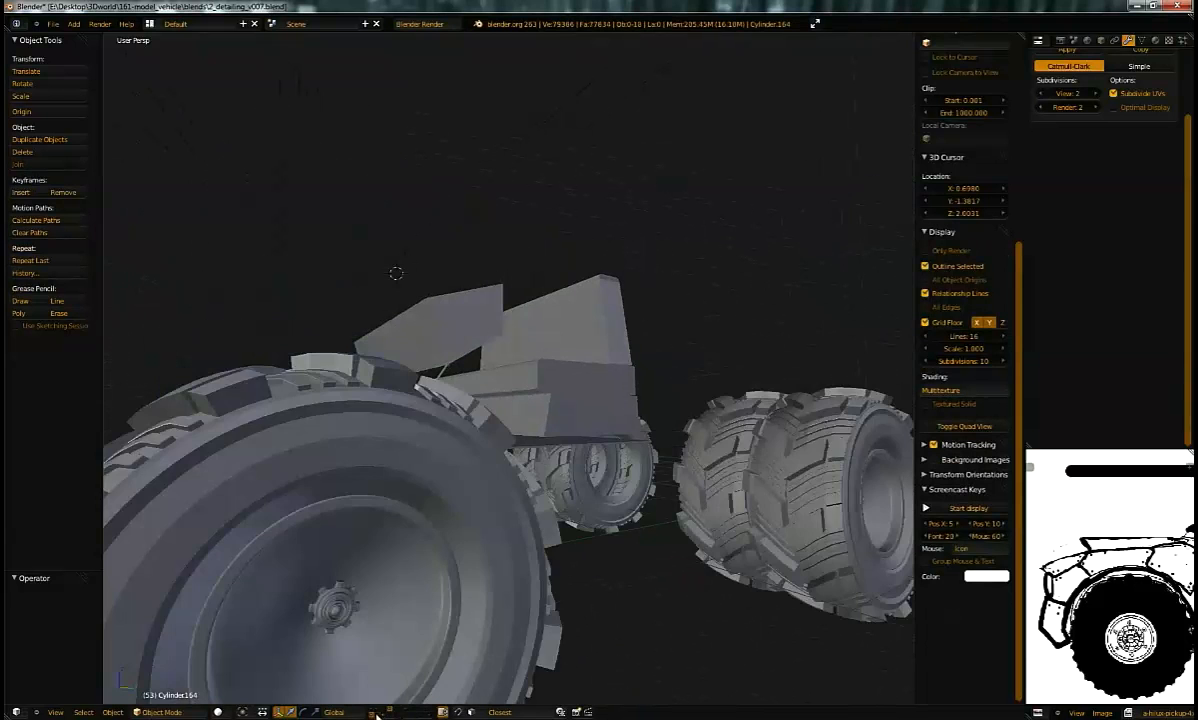
middle_click_drag(358, 565, 328, 634)
Step: Show the pickup body layer together with the cab interior
left_click(370, 713)
left_click(375, 713)
left_click(372, 713)
left_click(380, 713)
left_click(379, 713)
left_click(378, 713)
Step: Hide the pickup's door panel and display the chassis and suspension layers with the cab interior
middle_click_drag(398, 438, 460, 398)
scroll(531, 421, "up", 2)
right_click(568, 393)
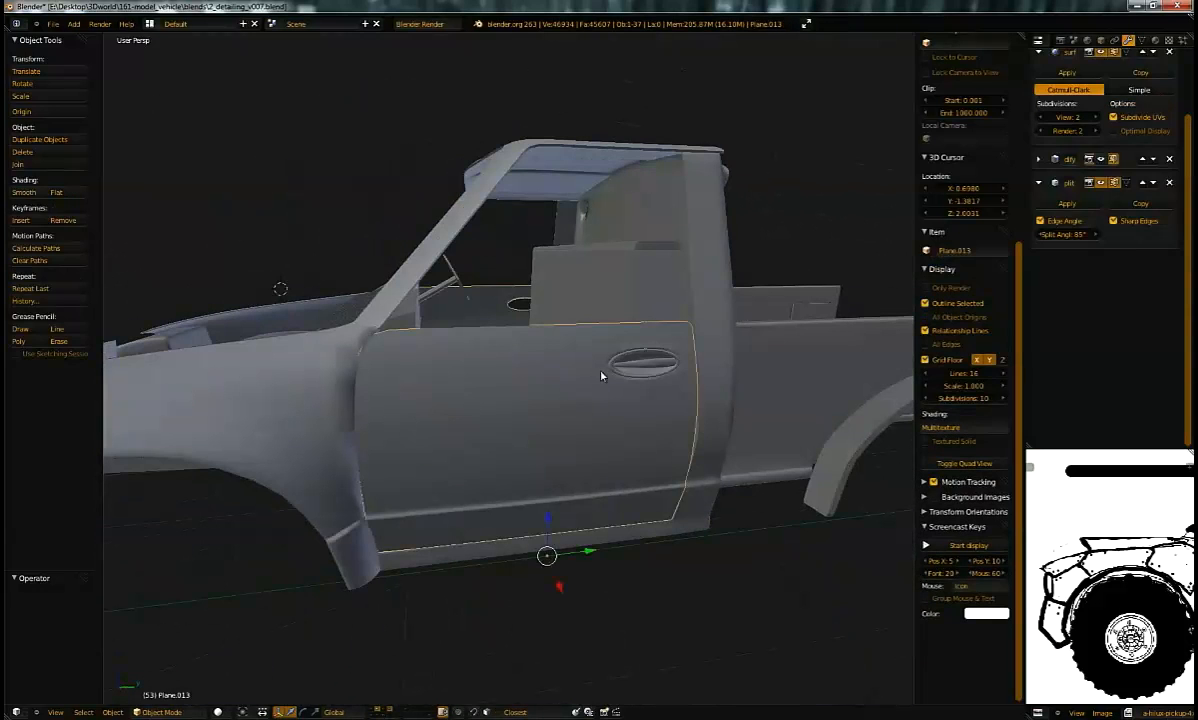
key("h")
middle_click_drag(595, 383, 680, 445)
middle_click_drag(375, 712, 307, 589)
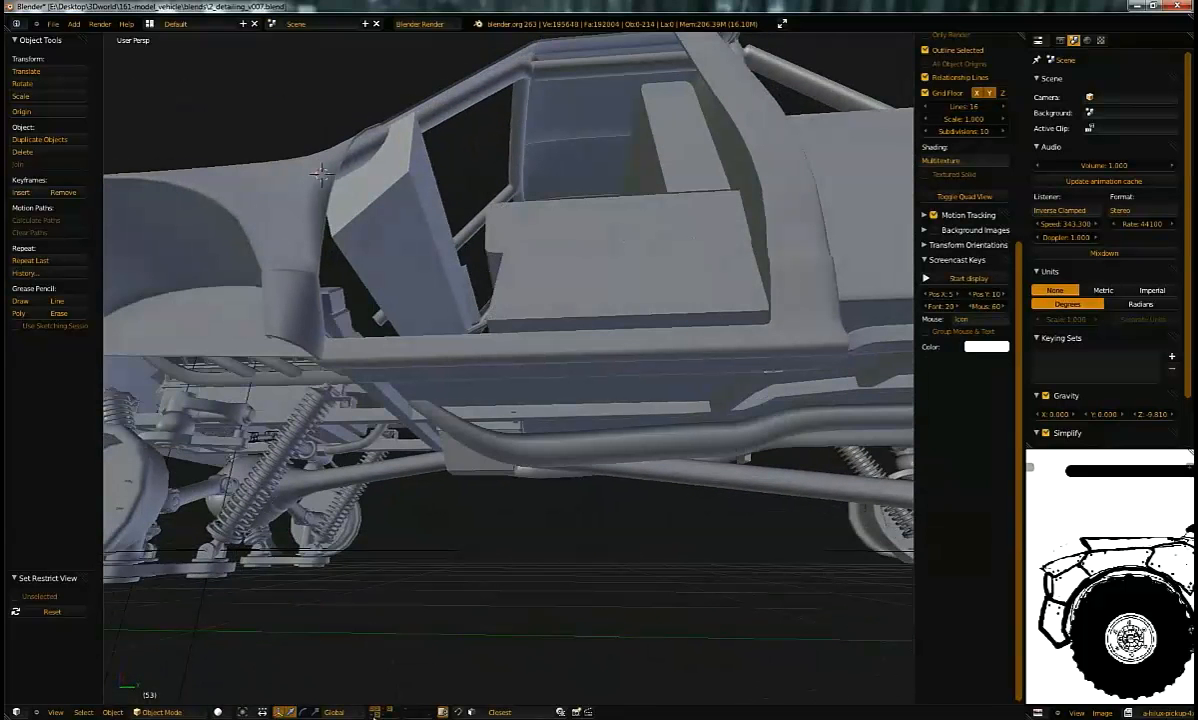
Step: Duplicate the cab floor panel in place and move the copy to the last layer
middle_click_drag(480, 410, 469, 387)
right_click(444, 372)
right_click(600, 235)
key("Tab")
scroll(477, 381, "up", 2)
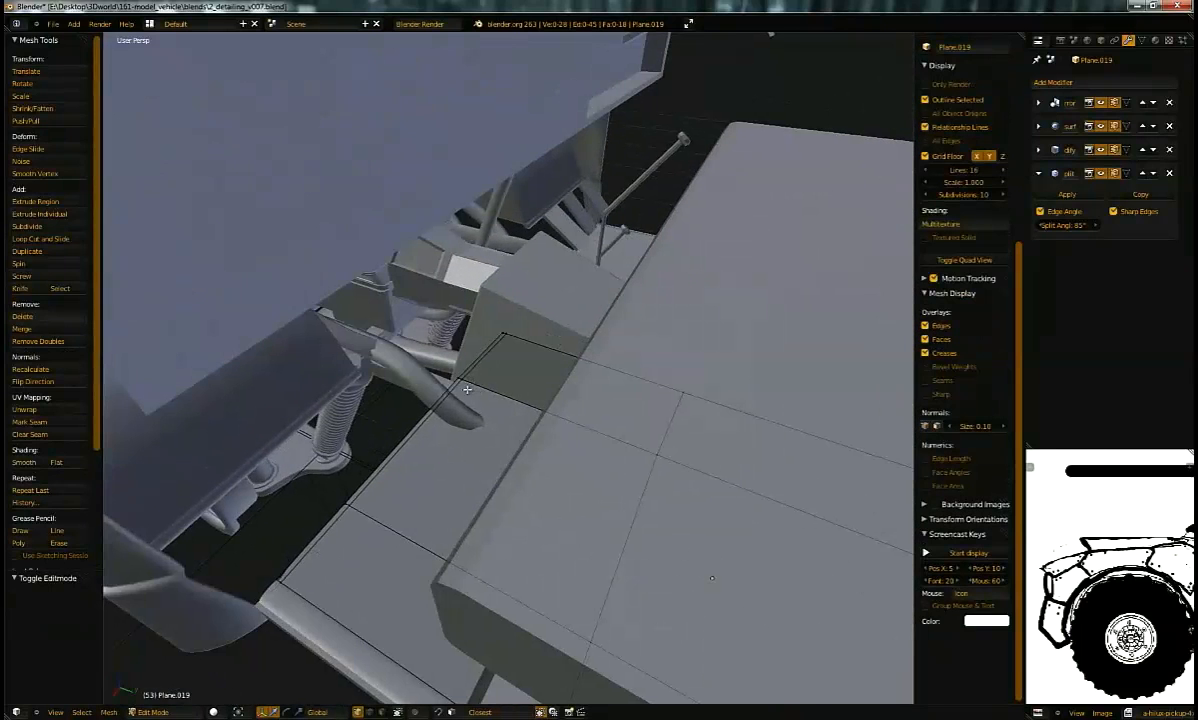
key("Tab")
key("shift+d")
right_click(481, 401)
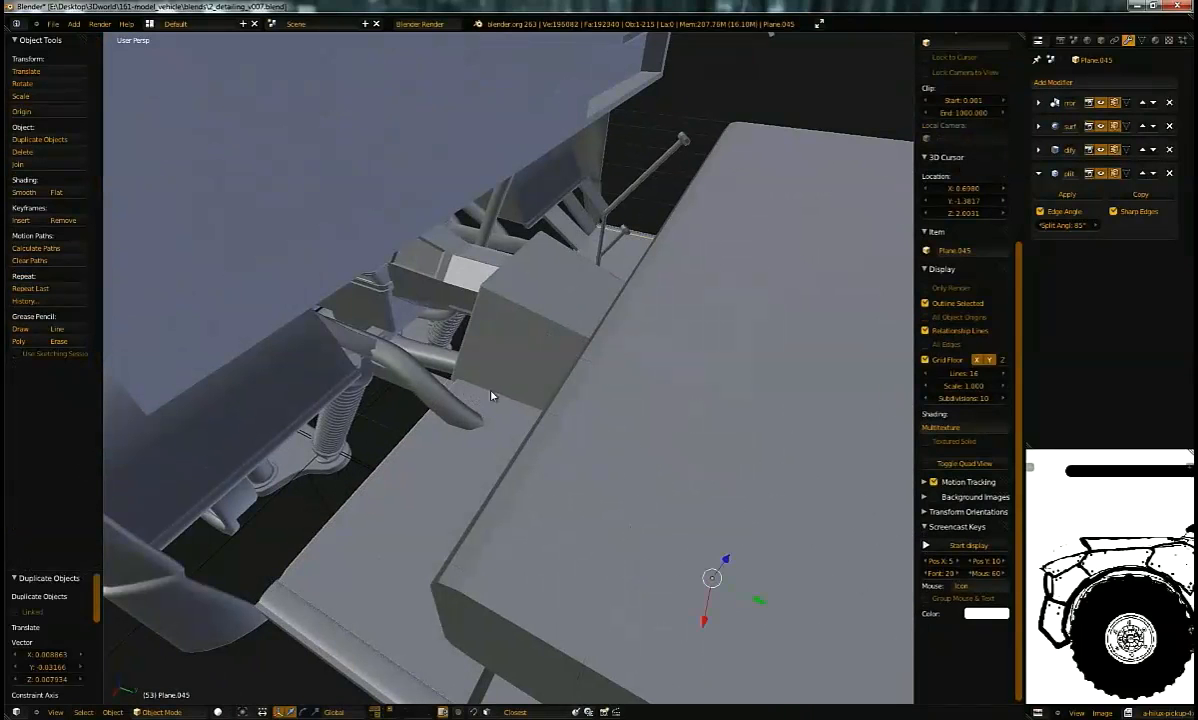
key("m")
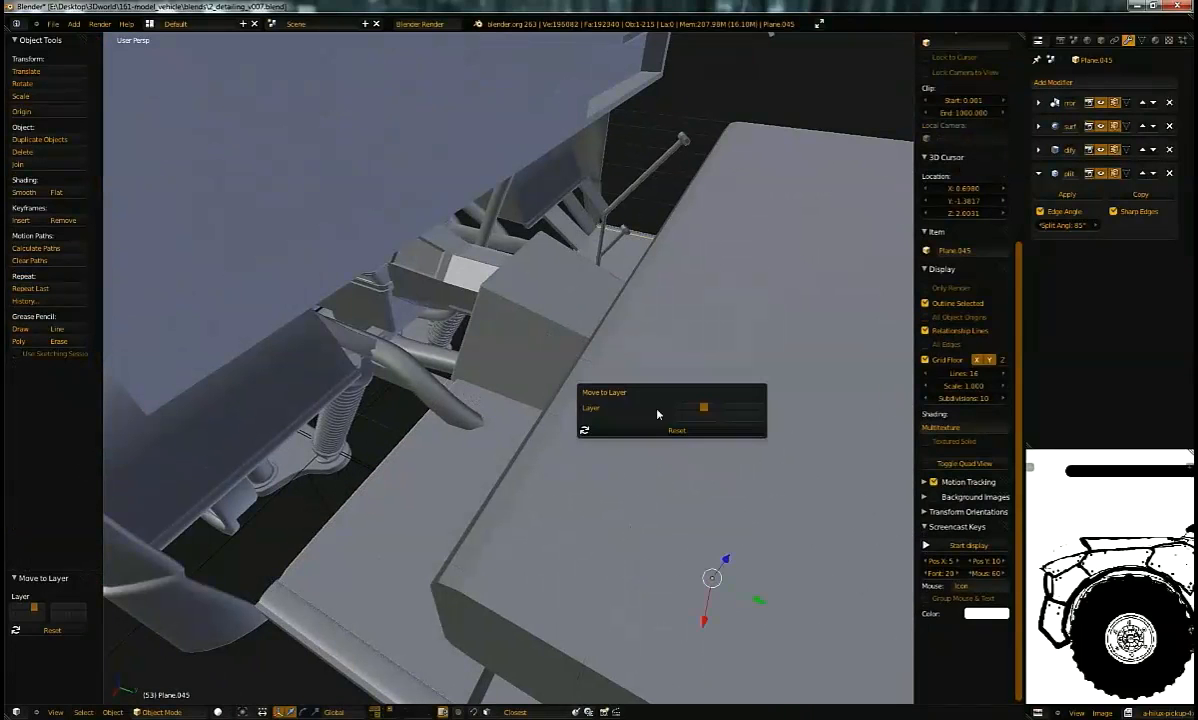
left_click(760, 415)
Step: Shift the vertices at the front of the cab floor panel by about -0.011 along X
middle_click_drag(455, 430, 437, 373)
right_click(480, 412)
key("Tab")
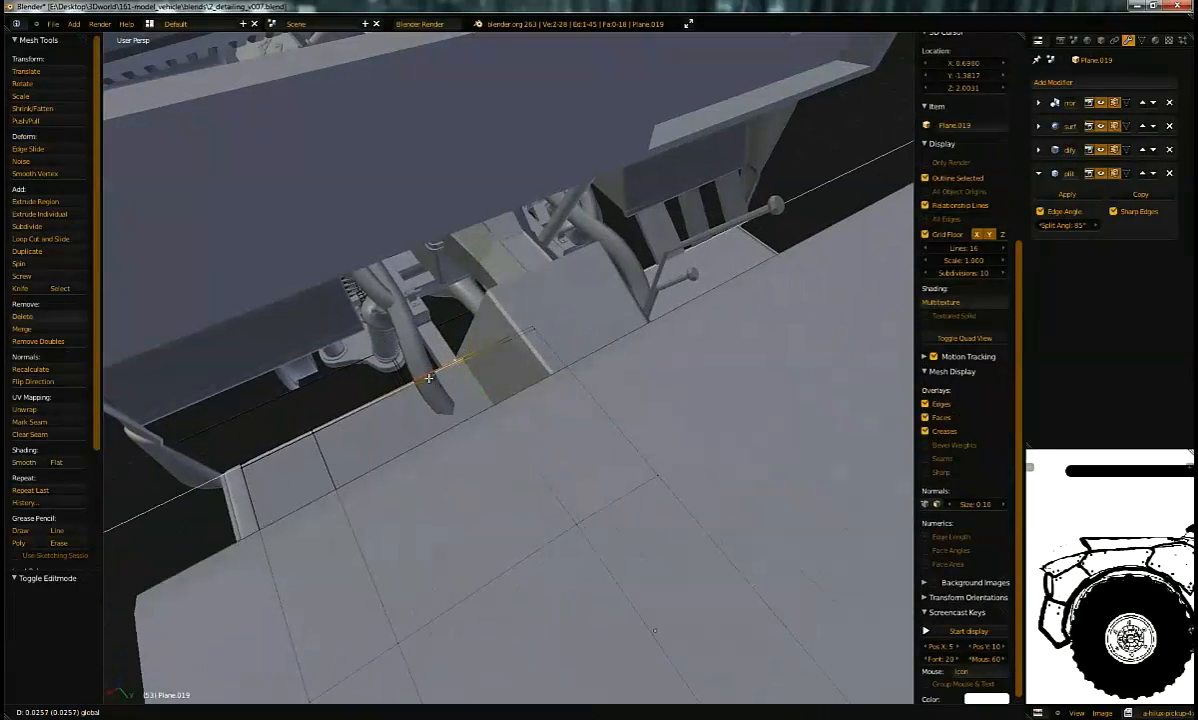
middle_click_drag(623, 520, 628, 320)
right_click(577, 498)
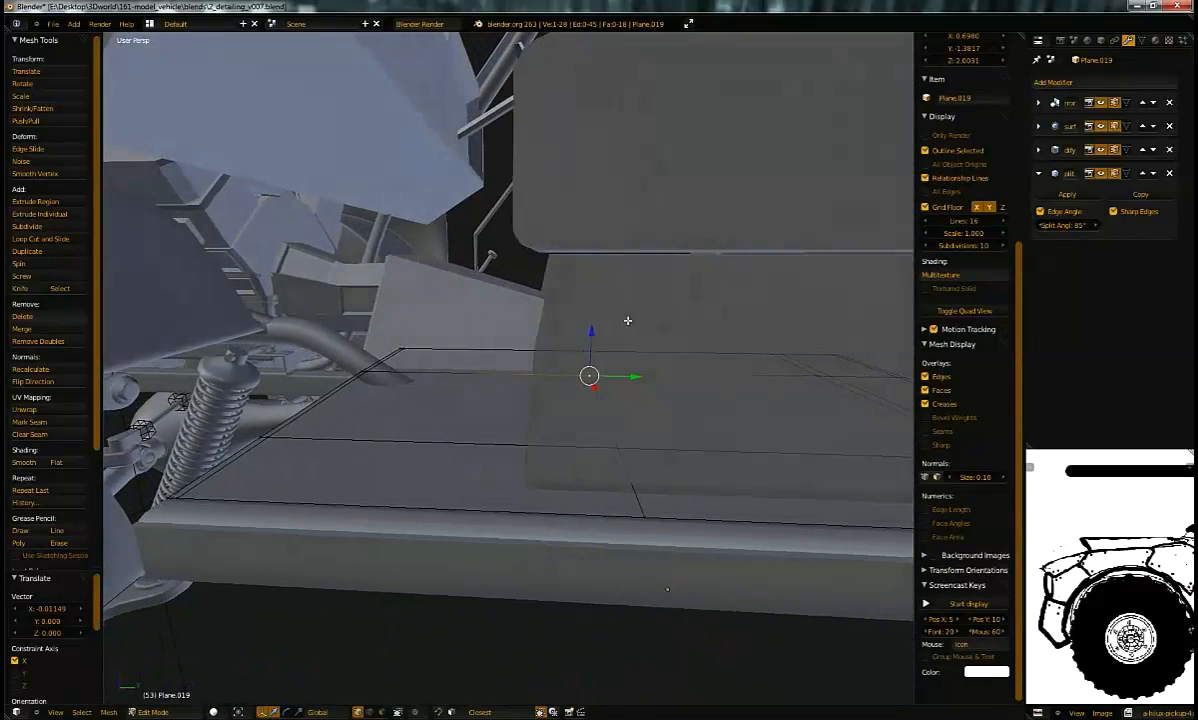
Step: Move the floor panel's crosswise edge loop beside the seat base by about -0.184 along Y
right_click(597, 407, "alt")
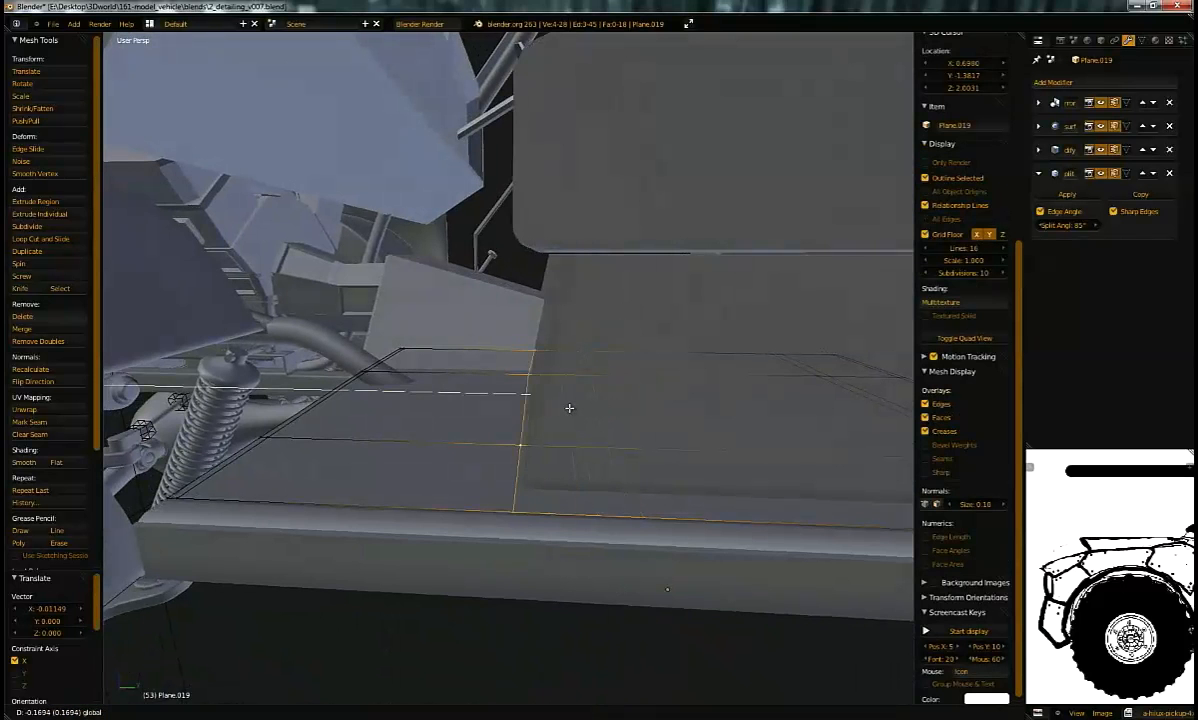
middle_click_drag(565, 410, 413, 402)
middle_click_drag(476, 269, 535, 383)
middle_click_drag(747, 355, 763, 338)
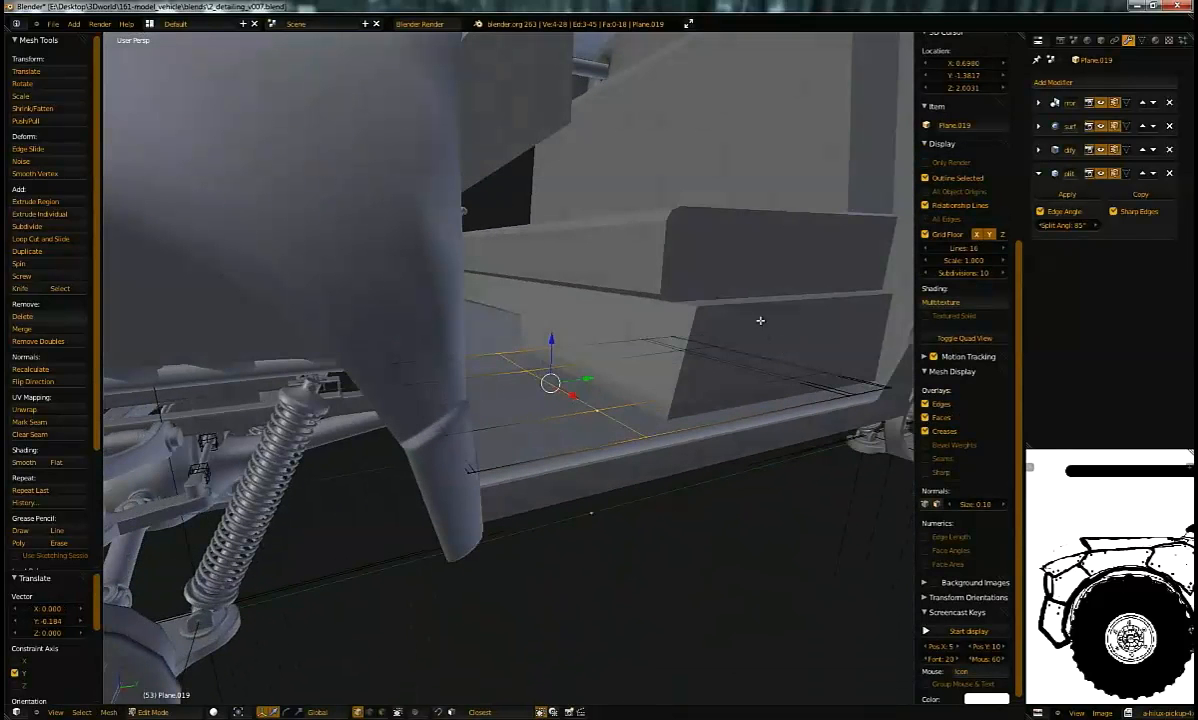
Step: Hide the seat cushion and backrest, and remove the Edge Split modifier from the cab floor
key("Tab")
key("h")
middle_click_drag(703, 281, 491, 406)
middle_click_drag(315, 248, 397, 405)
key("alt+h")
key("Tab")
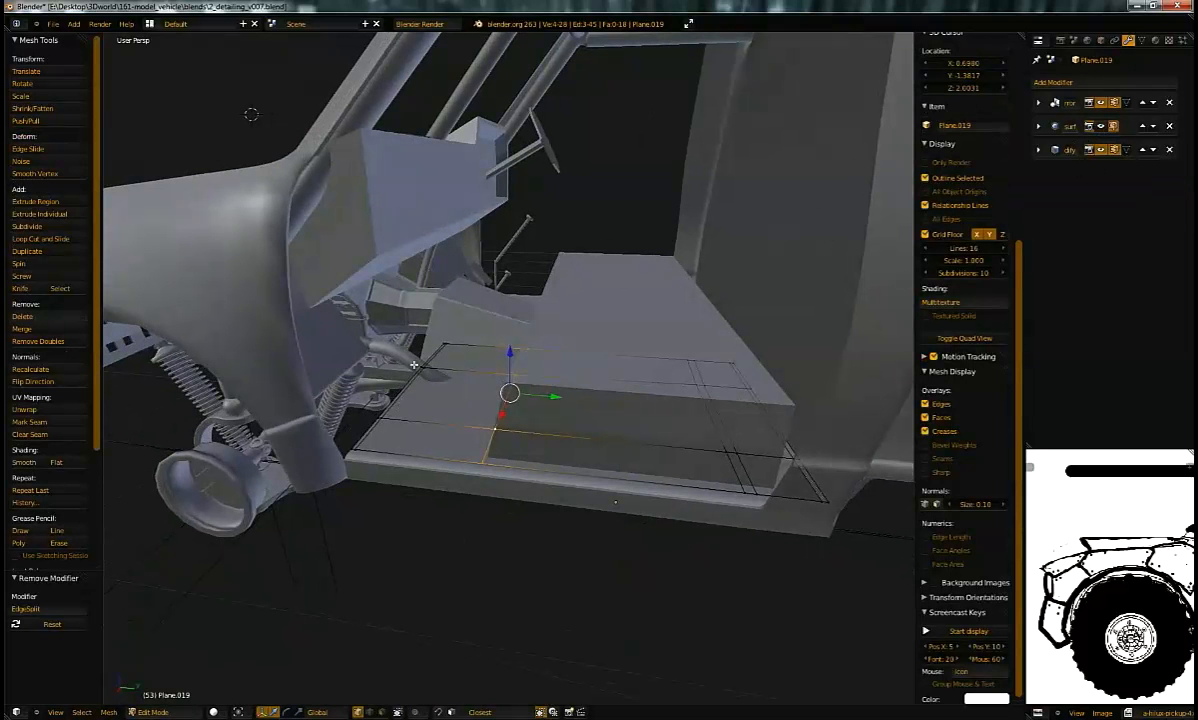
Step: Delete the surplus crosswise edge loops from the cab floor mesh
scroll(431, 373, "up", 5)
key("Tab")
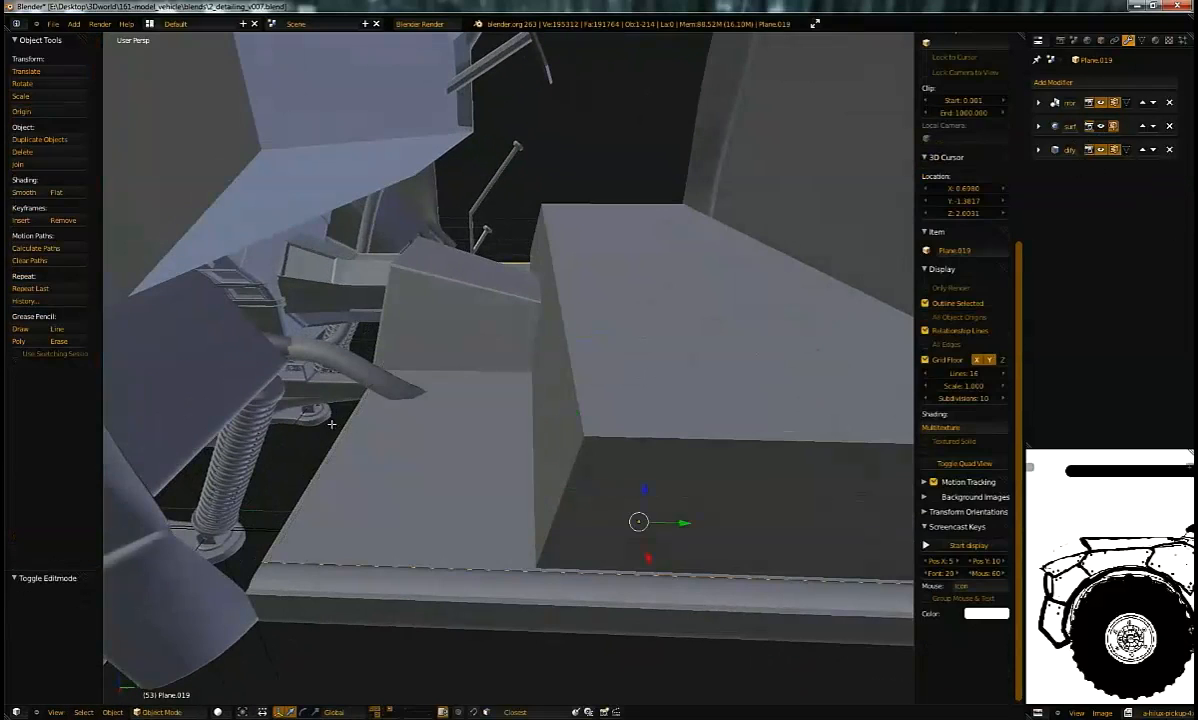
key("Tab")
key("KP_3")
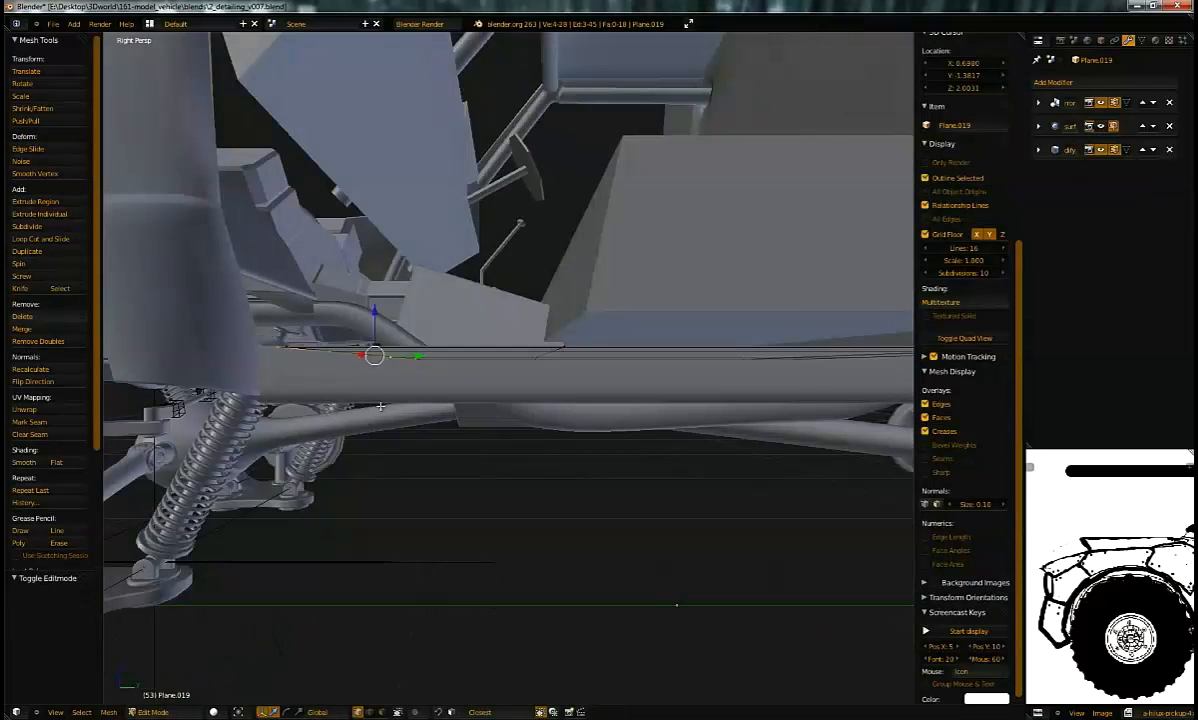
scroll(430, 333, "up", 2)
middle_click_drag(421, 342, 411, 413, "shift")
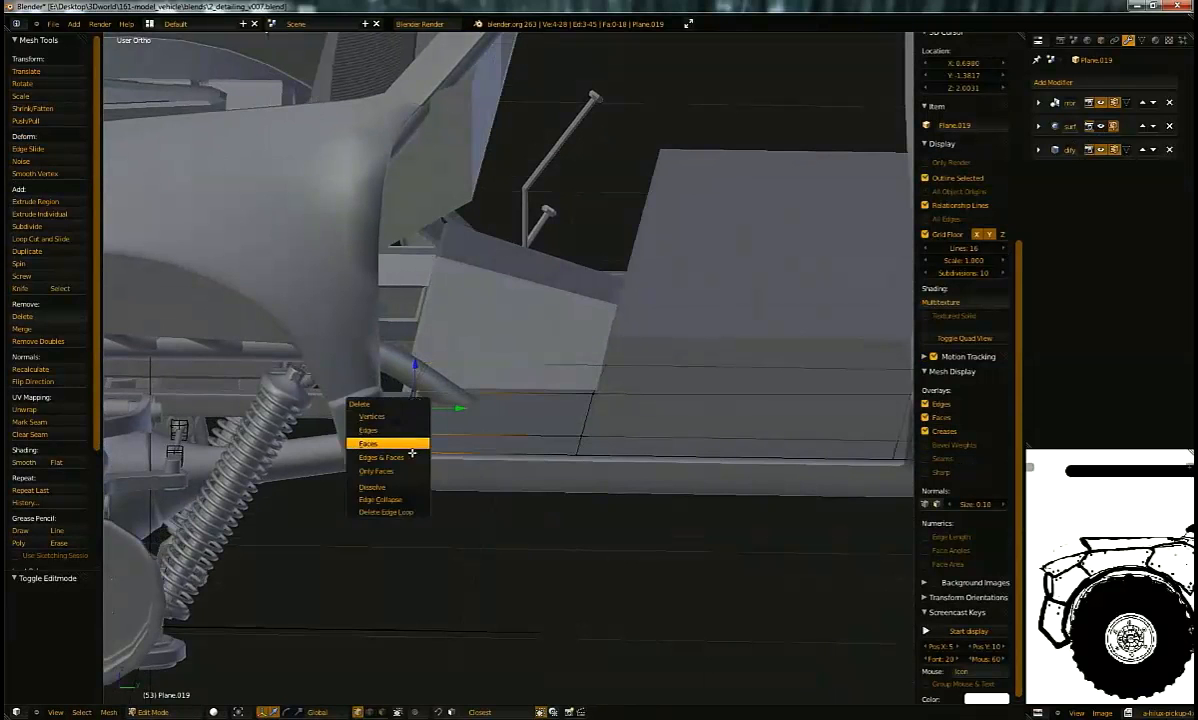
left_click(407, 511)
middle_click_drag(497, 401, 628, 316)
Step: Extrude the floor's front edge upward in several sections along the fender line to form the firewall
key("KP_3")
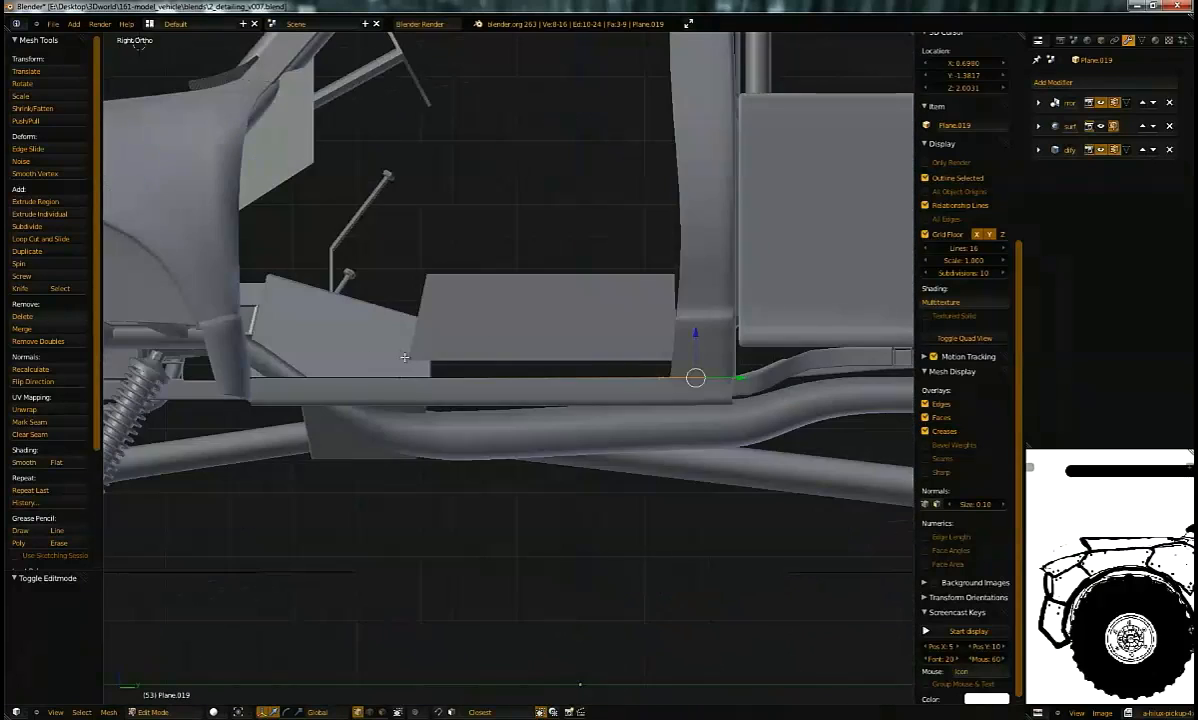
middle_click_drag(366, 357, 400, 358, "shift")
key("a")
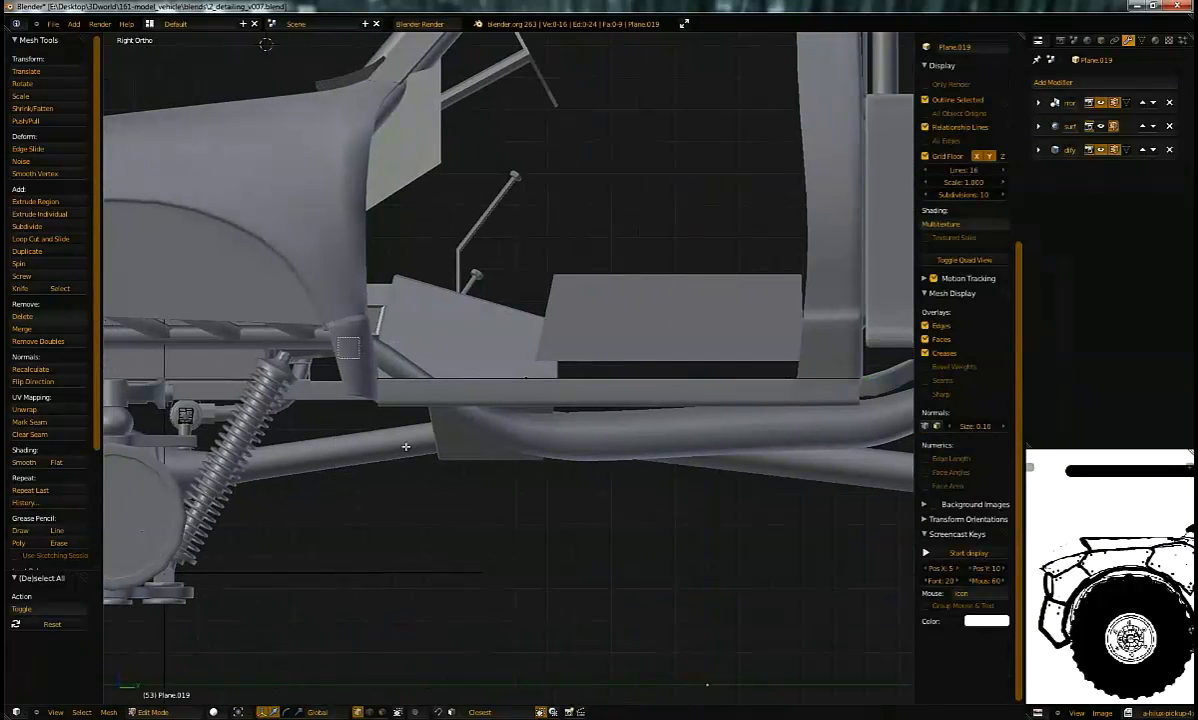
right_click(369, 376)
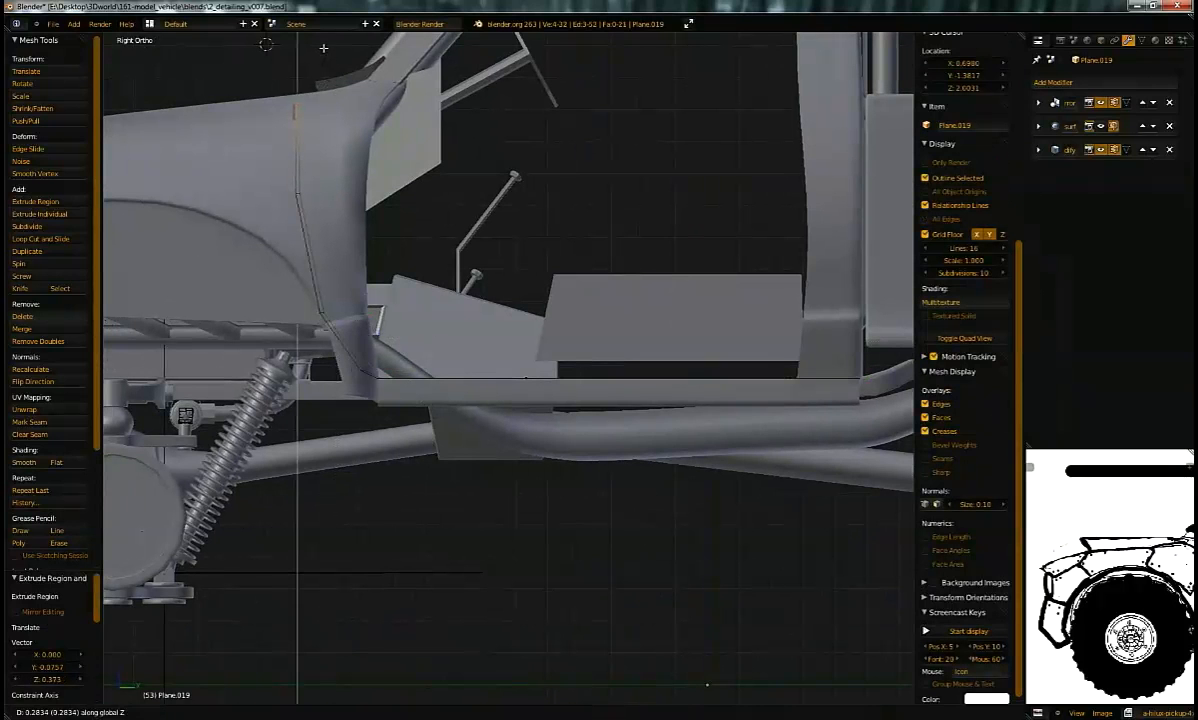
Step: Move the firewall's top edge about 0.008 along Y and flatten it along Y
middle_click_drag(328, 126, 443, 248)
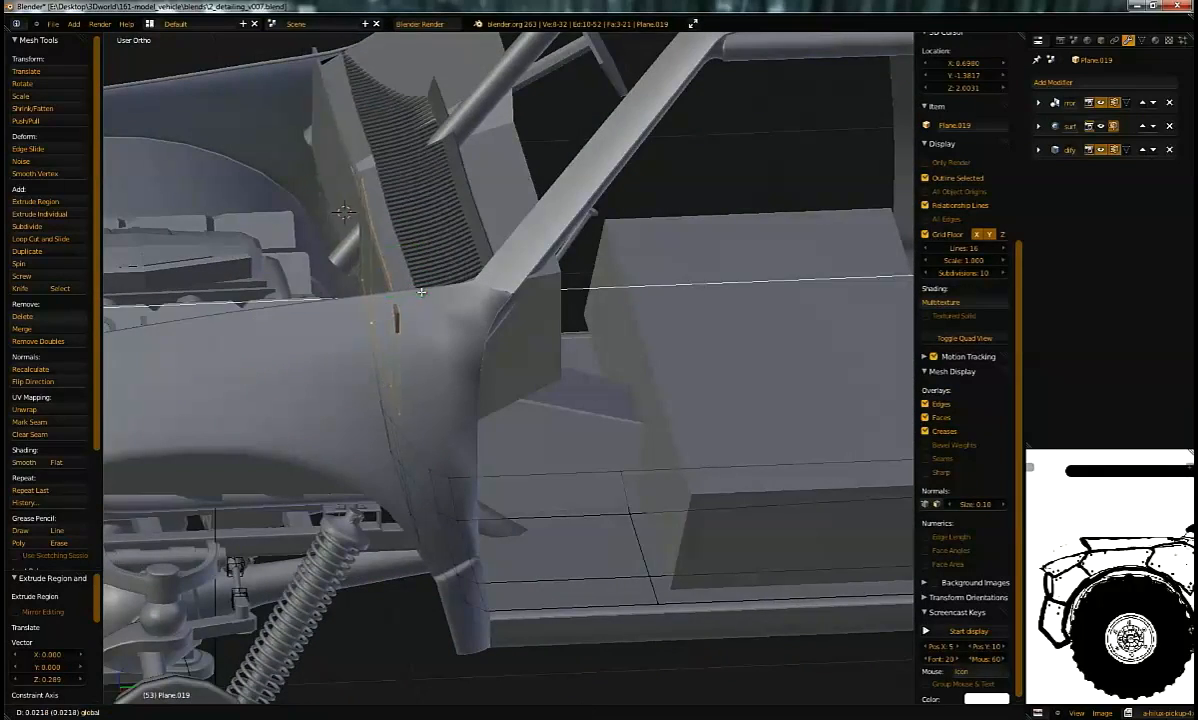
middle_click_drag(421, 281, 485, 278)
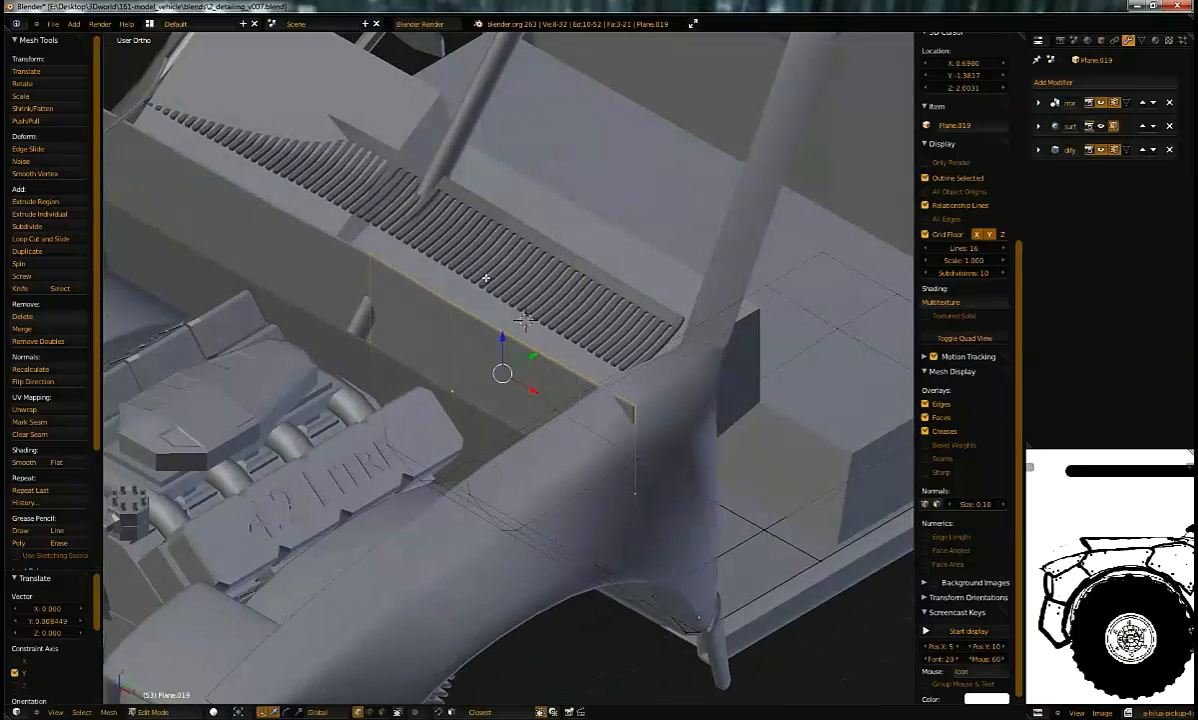
middle_click_drag(564, 320, 672, 262)
Step: Try to fit the firewall's outer edge to the bodywork by shifting its vertex pairs along X, the top pair by about -0.123
right_click(678, 276)
right_click(737, 277, "shift")
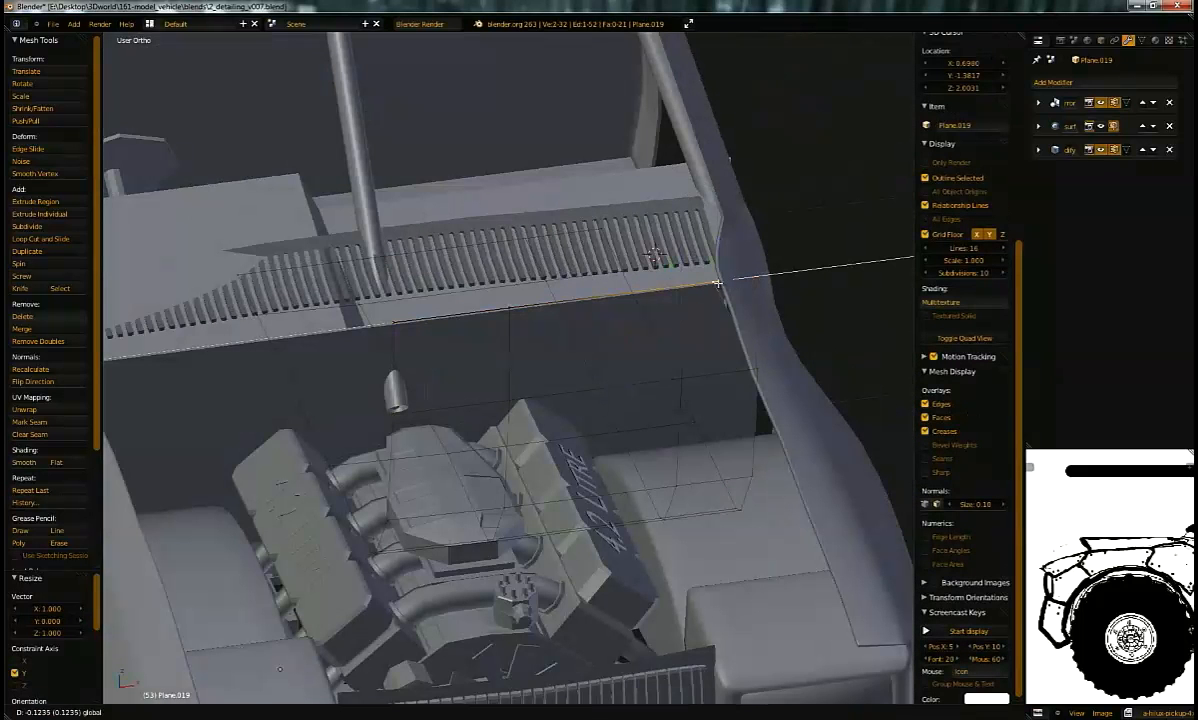
left_click(720, 281)
middle_click_drag(718, 281, 712, 232)
right_click(764, 341)
right_click(691, 350, "shift")
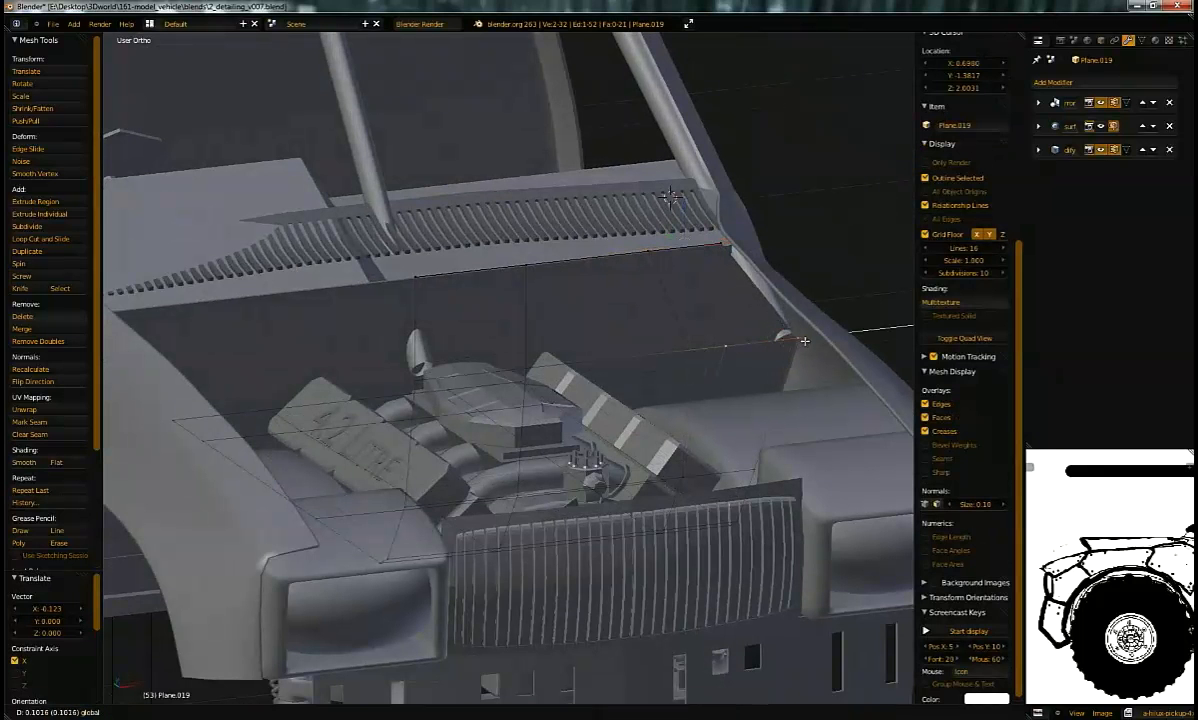
left_click(794, 340)
middle_click_drag(788, 328, 484, 350)
right_click(680, 444)
right_click(795, 406, "shift")
Step: Undo the X moves of the firewall's outer vertex pairs
key("ctrl+z")
key("ctrl+z")
key("ctrl+z")
key("ctrl+z")
middle_click_drag(440, 270, 504, 387, "shift")
key("ctrl+z")
key("ctrl+z")
Step: Extrude the firewall's outer side edge outward by about 0.056 along X
middle_click_drag(469, 340, 409, 476)
right_click(396, 541)
right_click(370, 508, "shift")
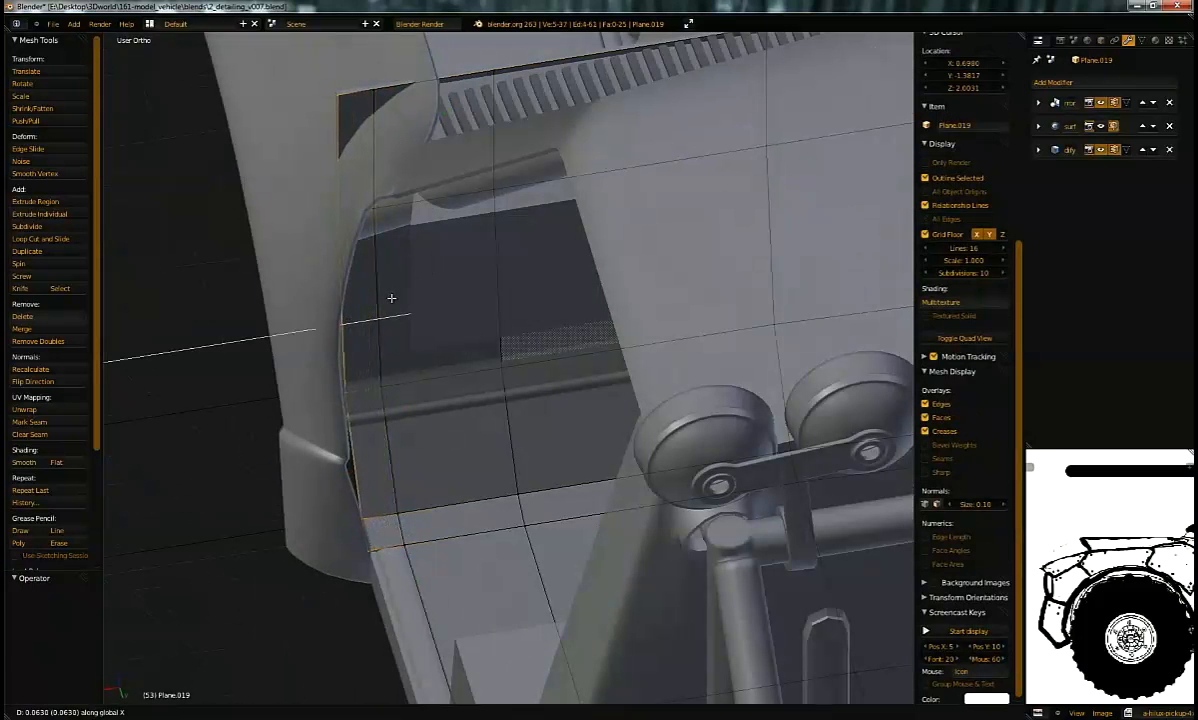
middle_click_drag(515, 217, 442, 437)
scroll(481, 326, "up", 4)
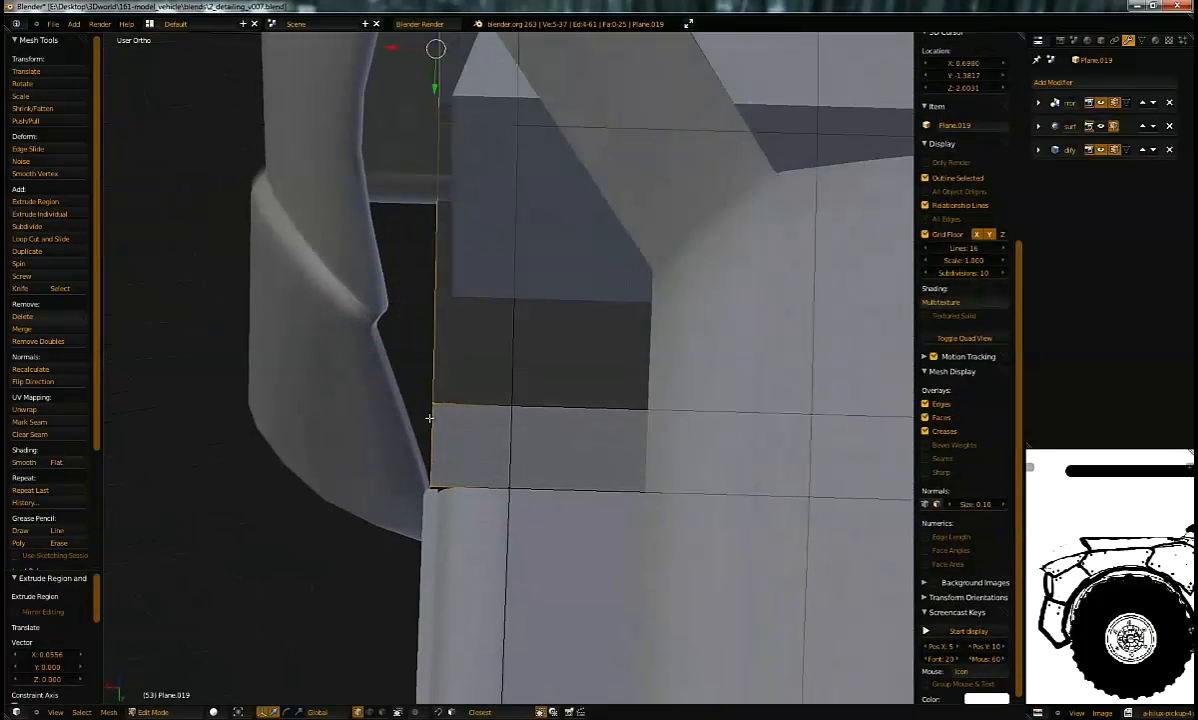
Step: Move the lower outer vertices of the firewall outward along X to meet the bodywork
right_click(431, 408)
left_click(345, 401)
middle_click_drag(347, 400, 669, 296)
key("g")
key("x")
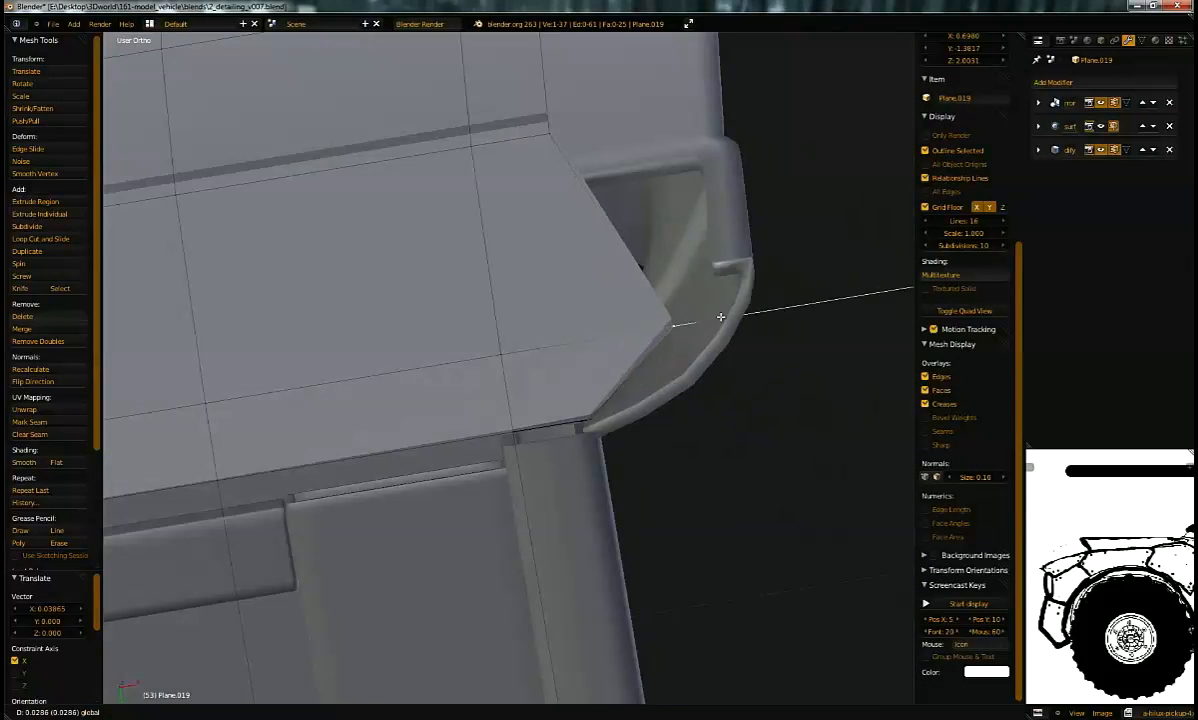
Step: Move the firewall's next outer vertices outward along X toward the inside of the fender, one by about 0.104
middle_click_drag(617, 172, 659, 224)
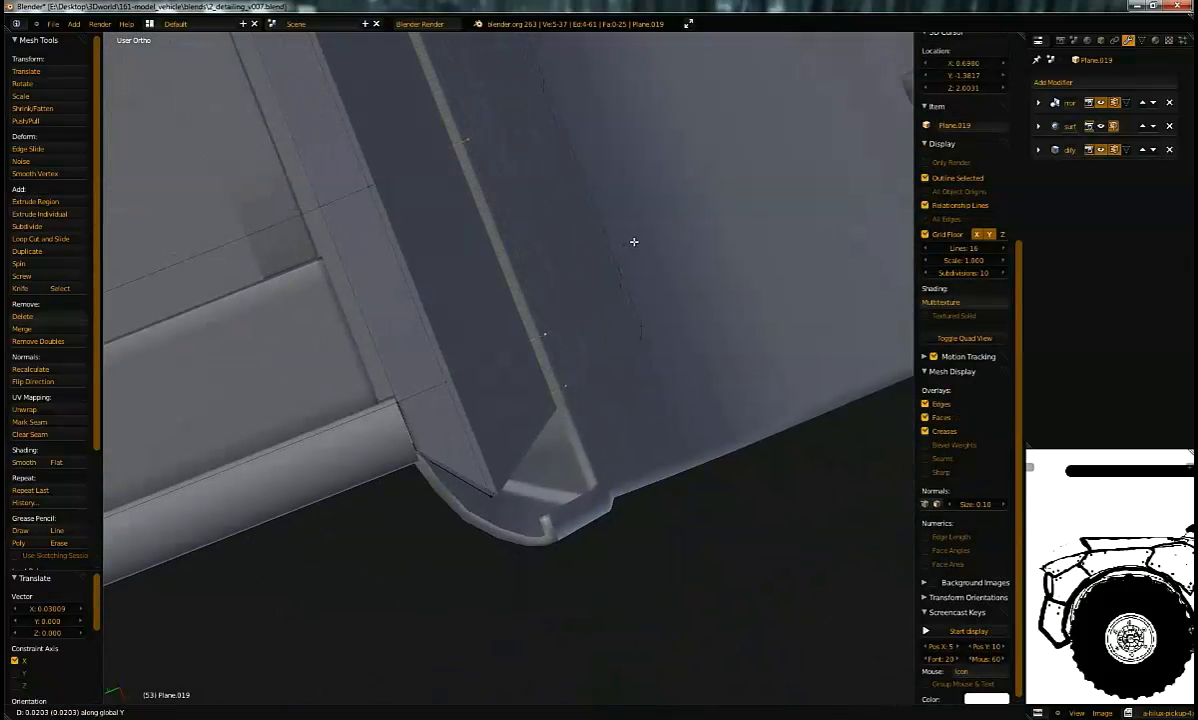
right_click(566, 385)
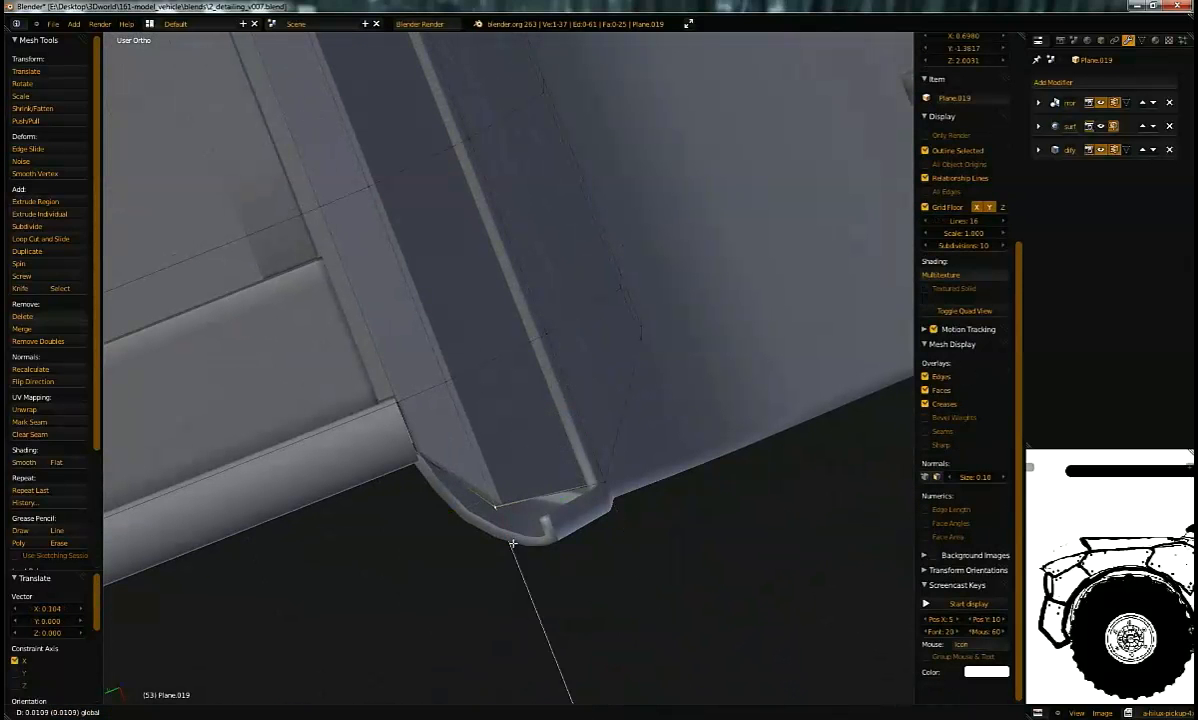
middle_click_drag(596, 404, 567, 229)
scroll(560, 238, "down", 2)
key("KP_5")
key("KP_5")
key("KP_5")
scroll(591, 277, "down", 2)
Step: Fit the firewall's top outer corner to the fender by moving its vertices along X, finishing with about -0.157
key("g")
key("x")
middle_click_drag(584, 183, 614, 170)
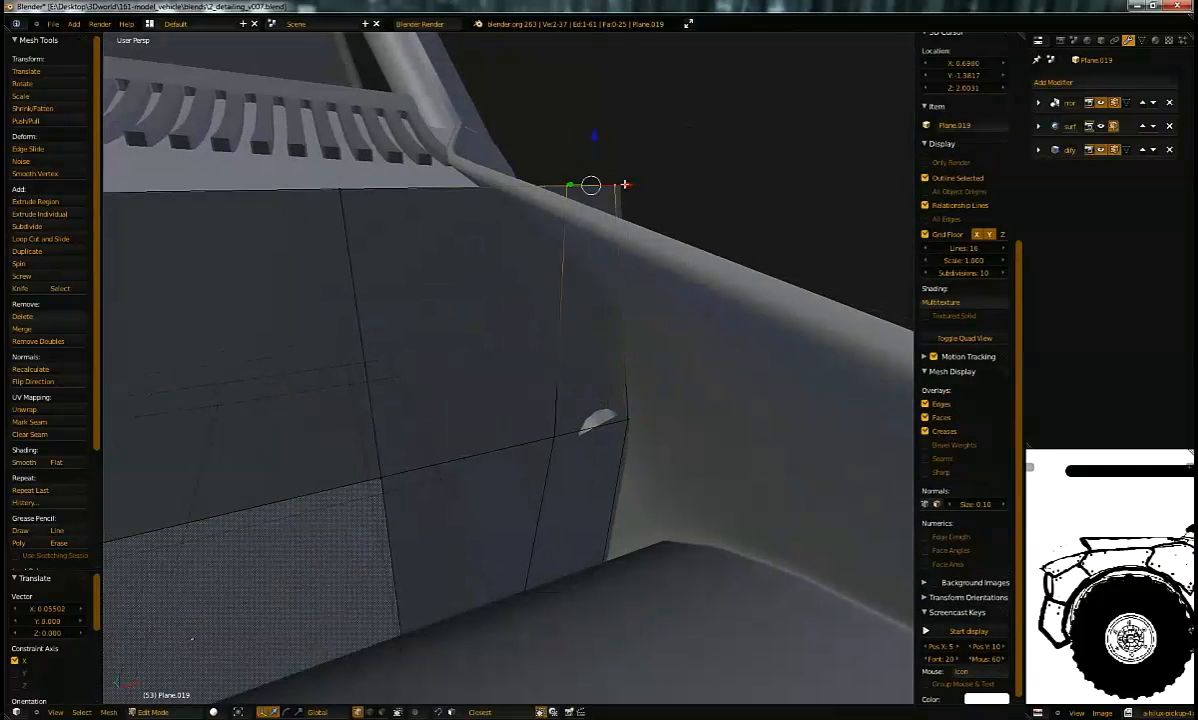
key("g")
key("x")
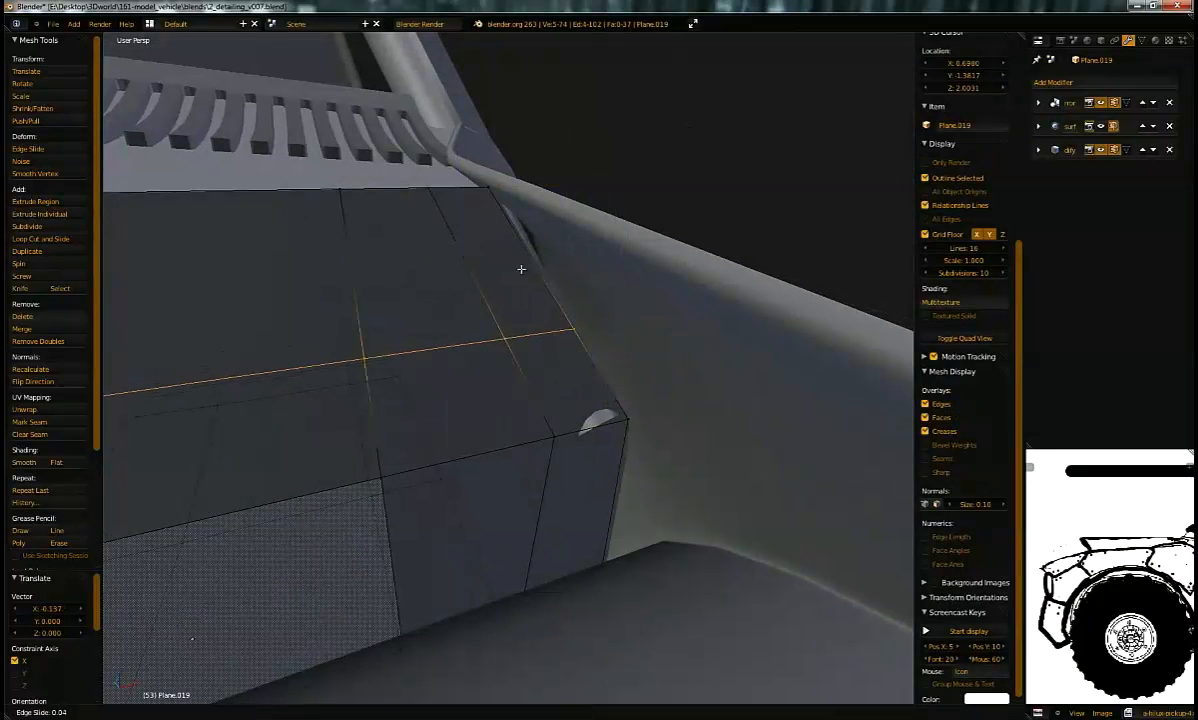
Step: Add a horizontal edge loop across the upper part of the firewall and check the mesh in object mode
left_click(515, 246)
left_click(630, 278)
middle_click_drag(656, 254, 529, 334)
key("Tab")
key("Tab")
scroll(623, 110, "down", 9)
scroll(547, 341, "up", 9)
scroll(556, 275, "down", 8)
key("a")
middle_click_drag(448, 410, 456, 407)
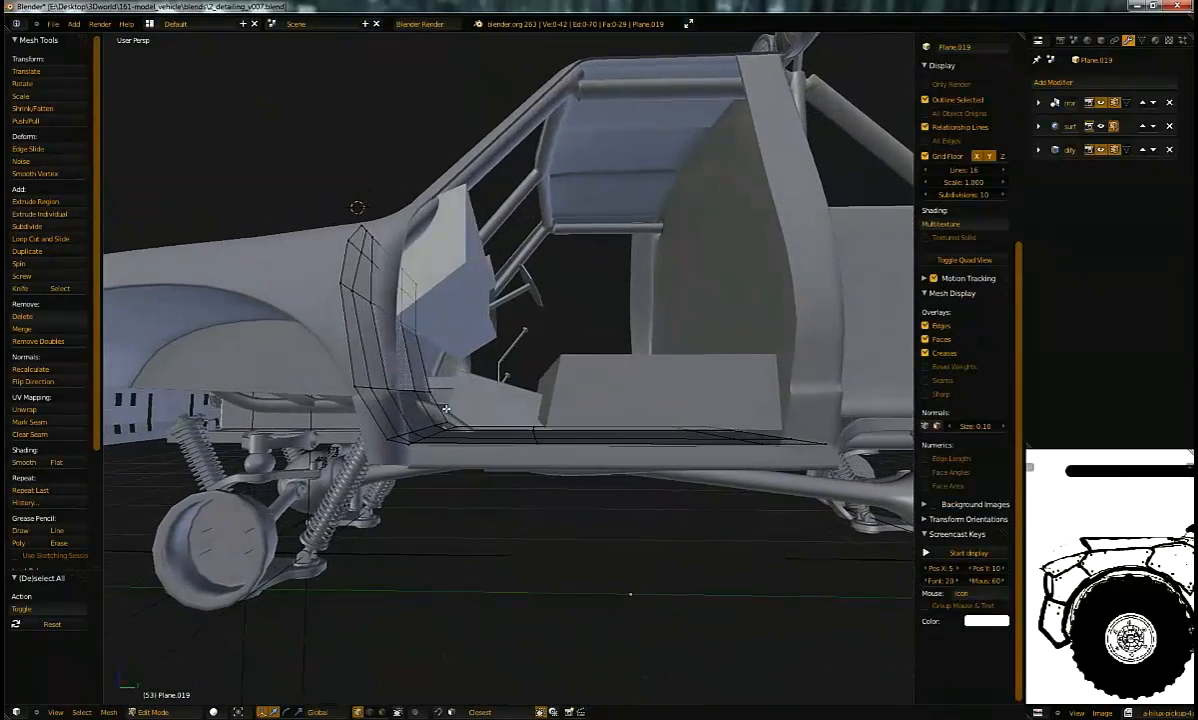
Step: Adjust the position of the edge loop at the front bend of the cab floor
right_click(441, 437, "alt")
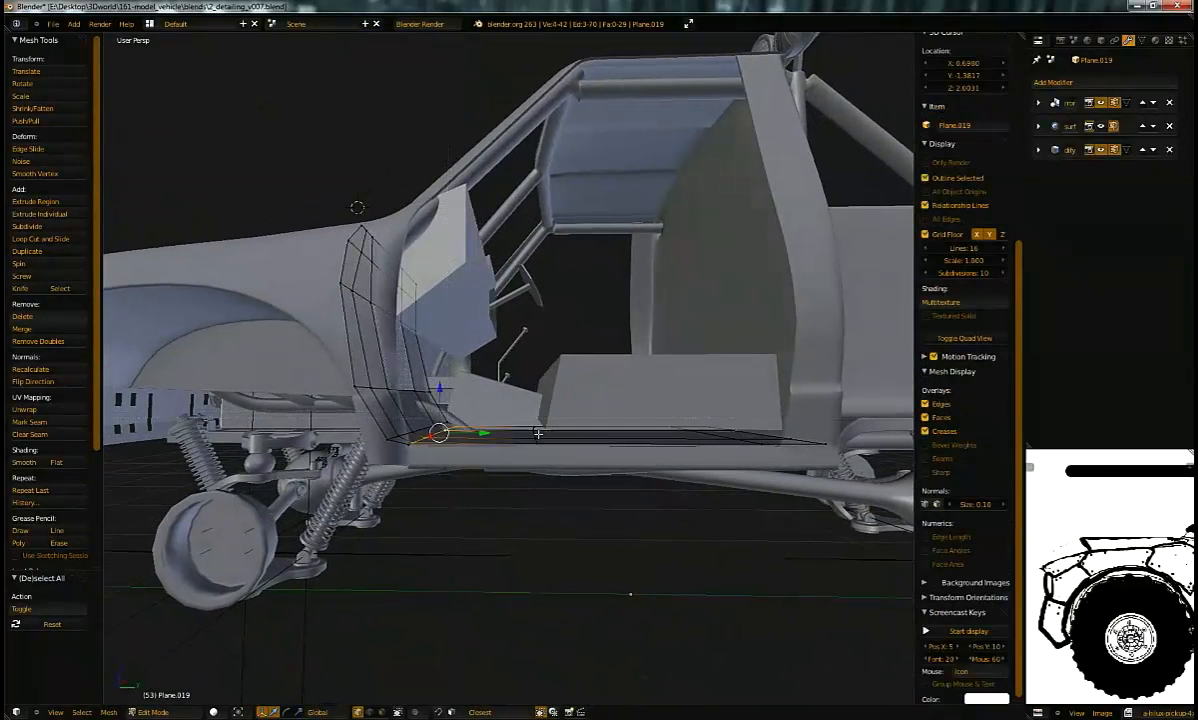
middle_click_drag(736, 423, 695, 416)
key("e")
left_click(702, 406)
left_click(695, 408)
key("Tab")
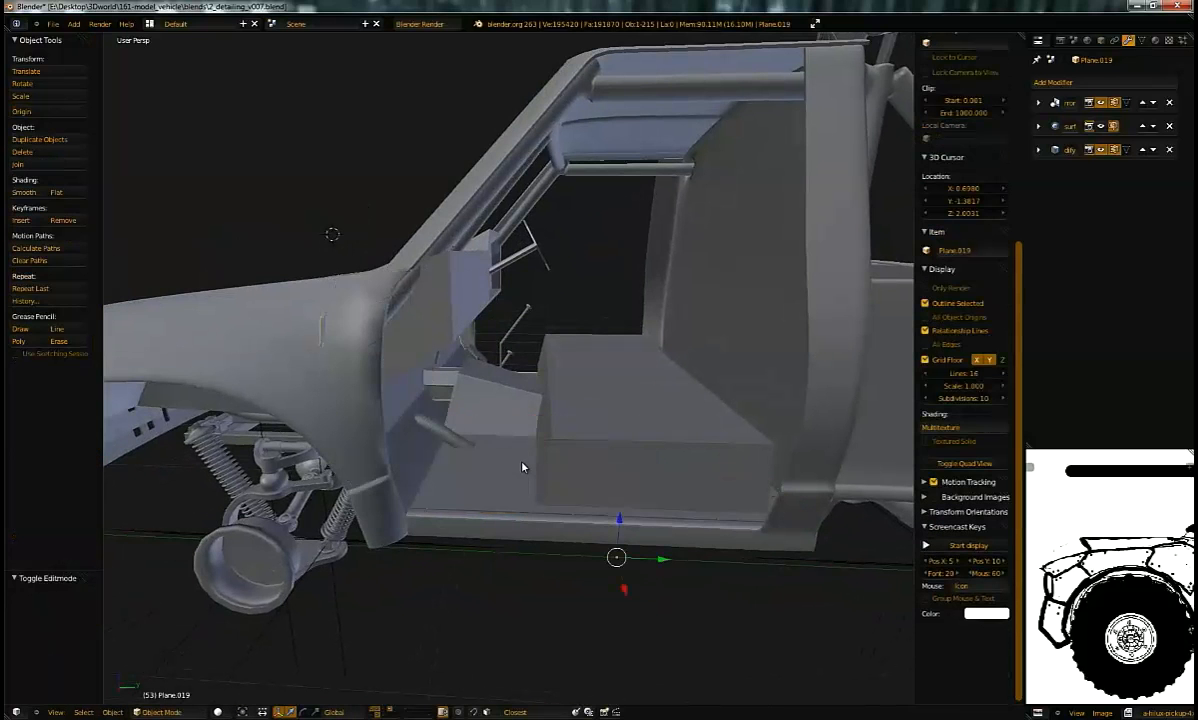
Step: Hide the object overlapping the cab floor and add a crosswise floor edge loop slid against the seat box's front
right_click(521, 473)
key("z")
key("h")
key("z")
key("Tab")
middle_click_drag(534, 360, 391, 280)
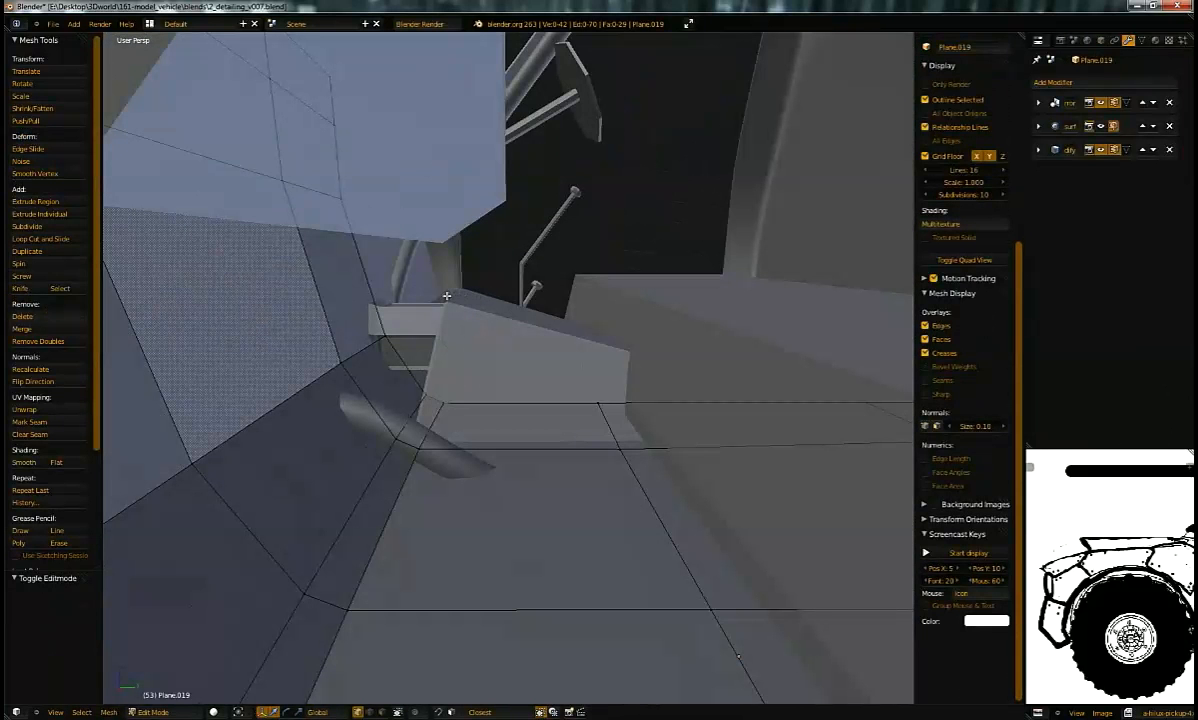
scroll(644, 372, "down", 3)
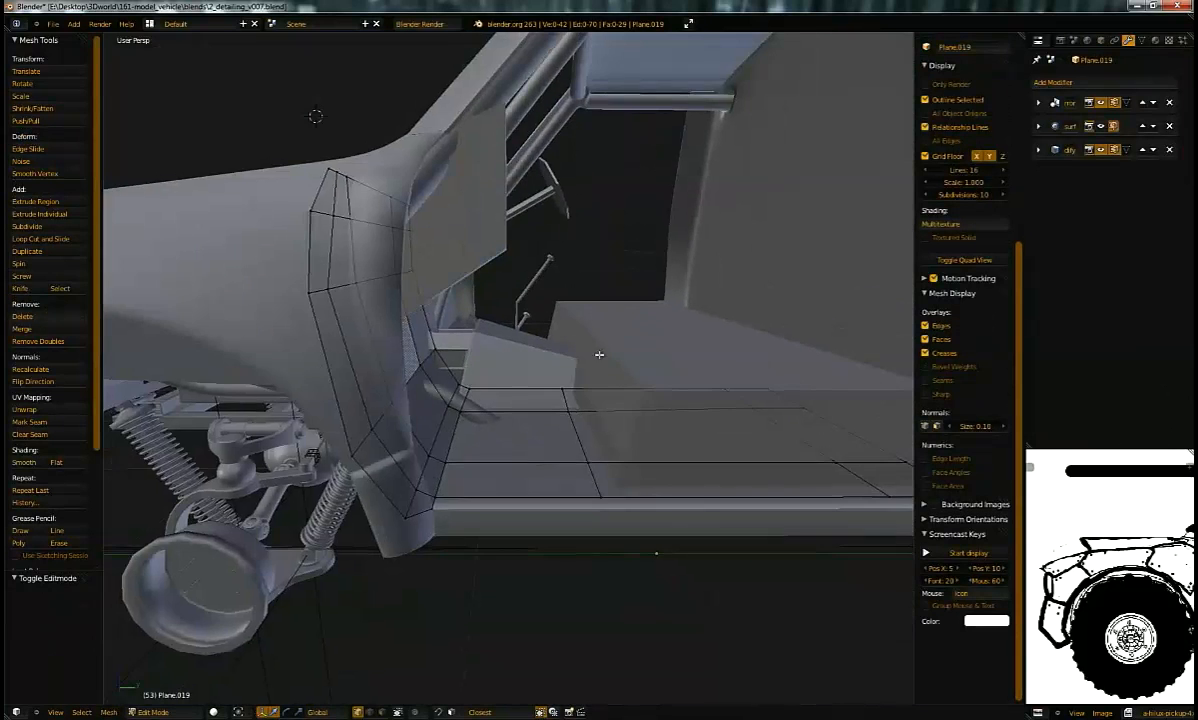
middle_click_drag(727, 379, 531, 375)
key("ctrl+r")
left_click(515, 379)
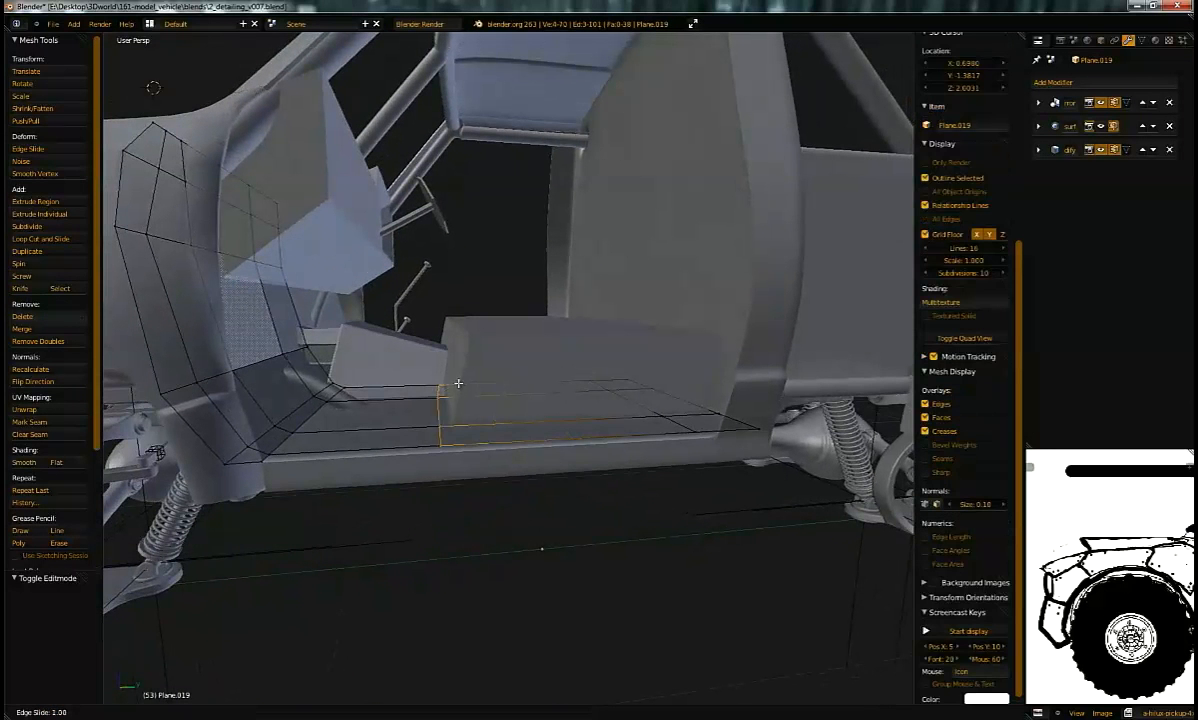
Step: Select the floor faces behind the new loop and raise them along Z by about 0.34 to the seat box's top
right_click(643, 397, "shift")
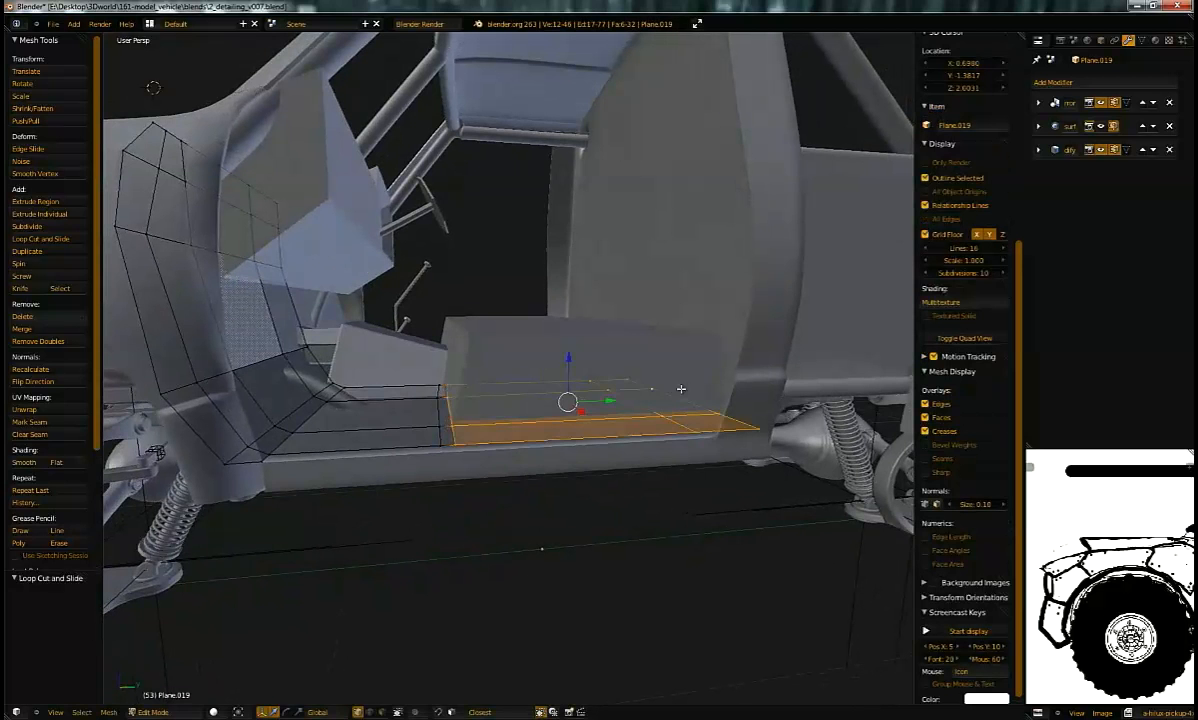
key("e")
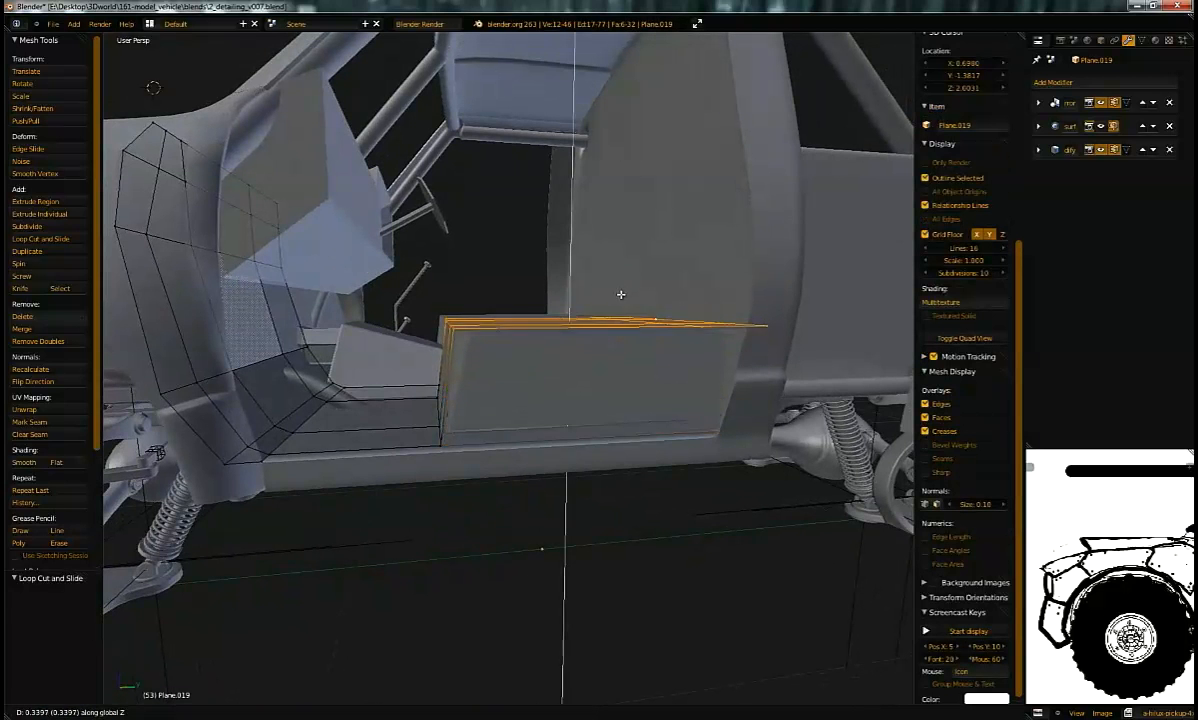
left_click(618, 298)
middle_click_drag(618, 298, 643, 288)
middle_click_drag(479, 209, 564, 265)
key("e")
left_click(566, 266)
key("e")
left_click(569, 269)
middle_click_drag(453, 297, 431, 337)
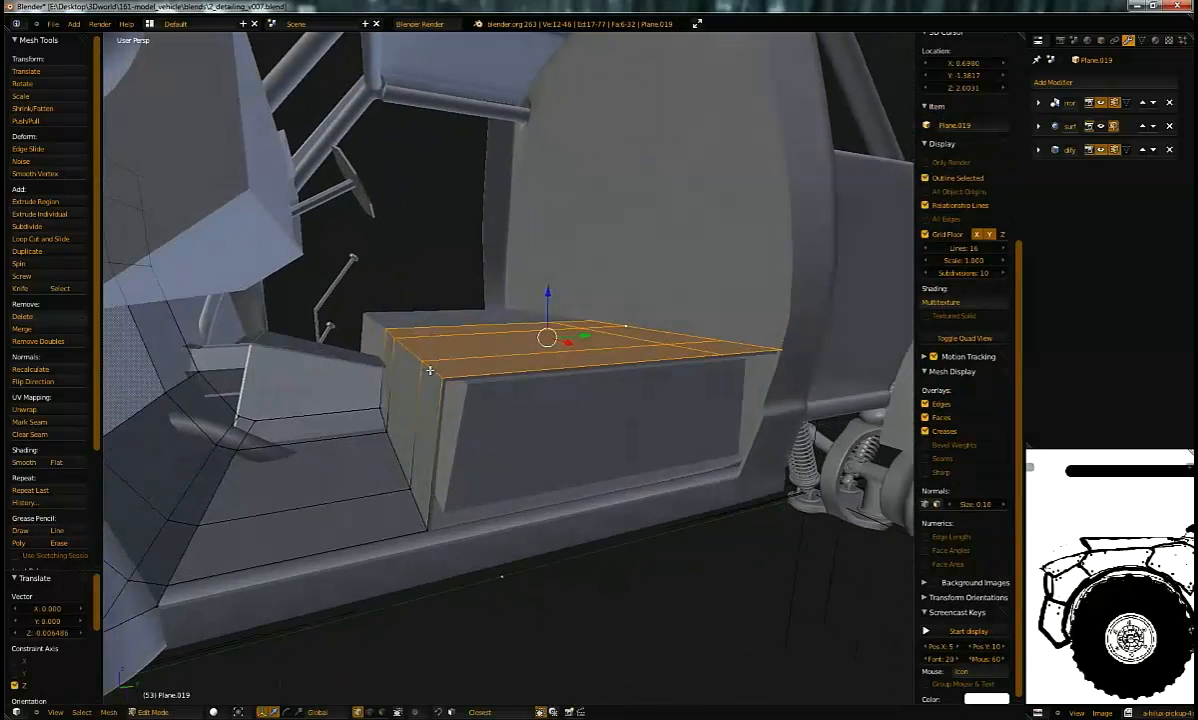
Step: Move the raised seat base's front top edge loop along Y to fit the seat box, finishing with about 0.008
right_click(439, 339, "alt")
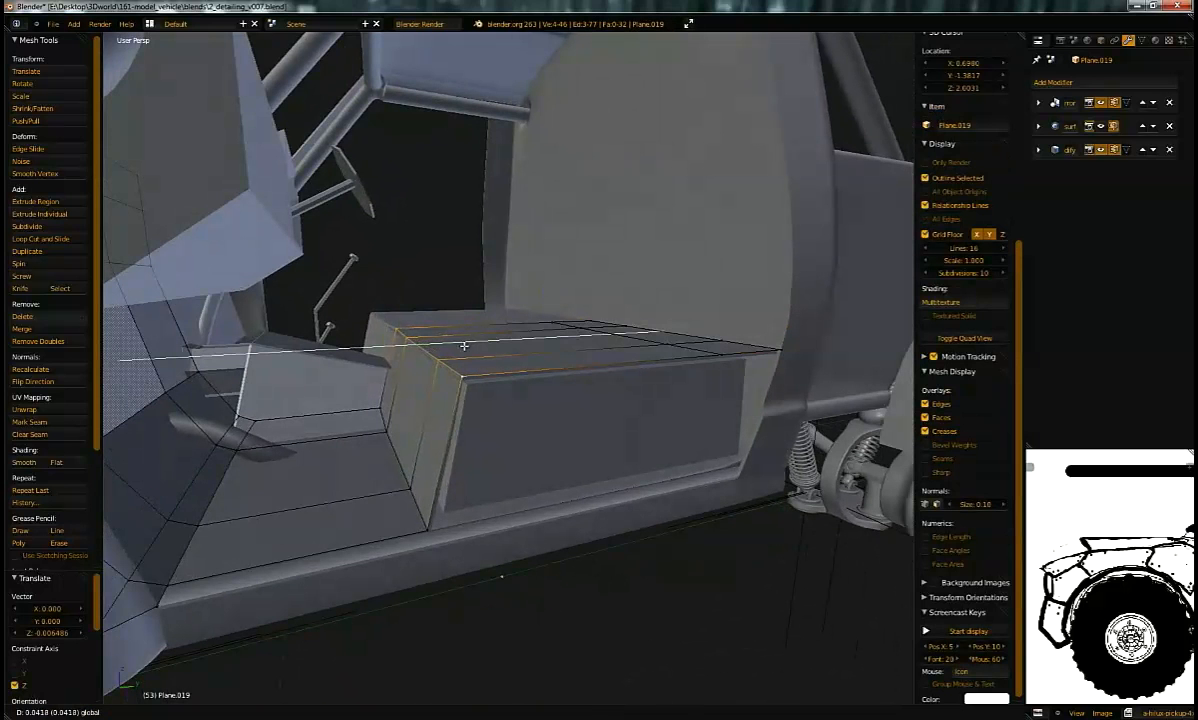
left_click(471, 360)
left_click(483, 356)
key("g")
key("shift+y")
left_click(457, 342)
left_click_drag(451, 341, 497, 342)
middle_click_drag(497, 342, 509, 368)
Step: Extrude the seat base's outer top edge down along Z to the sill and merge its front corner with the floor vertex
right_click(421, 346)
right_click(621, 284, "shift")
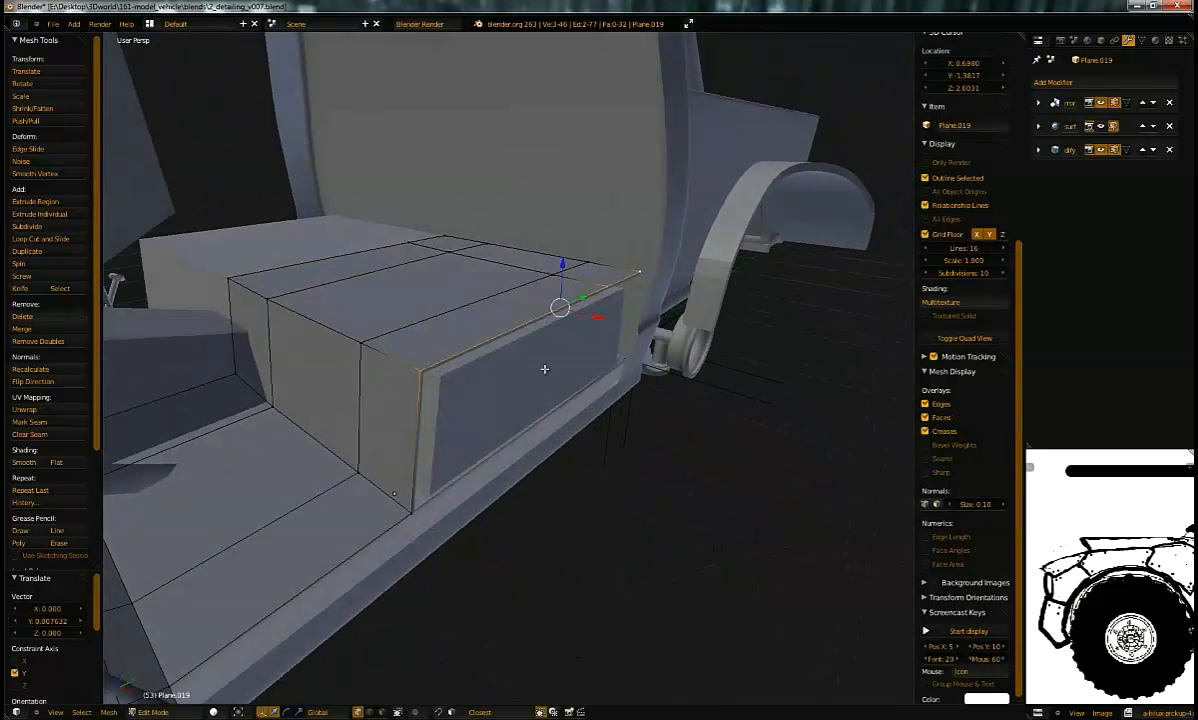
key("e")
key("z")
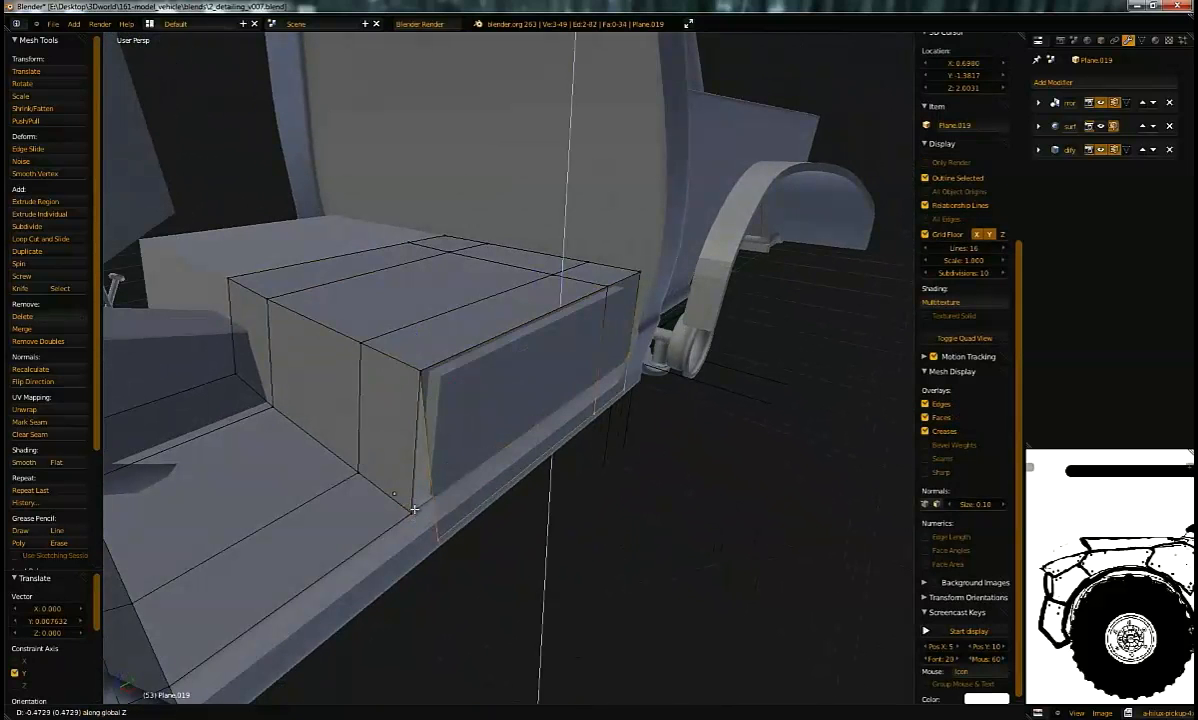
left_click(397, 563)
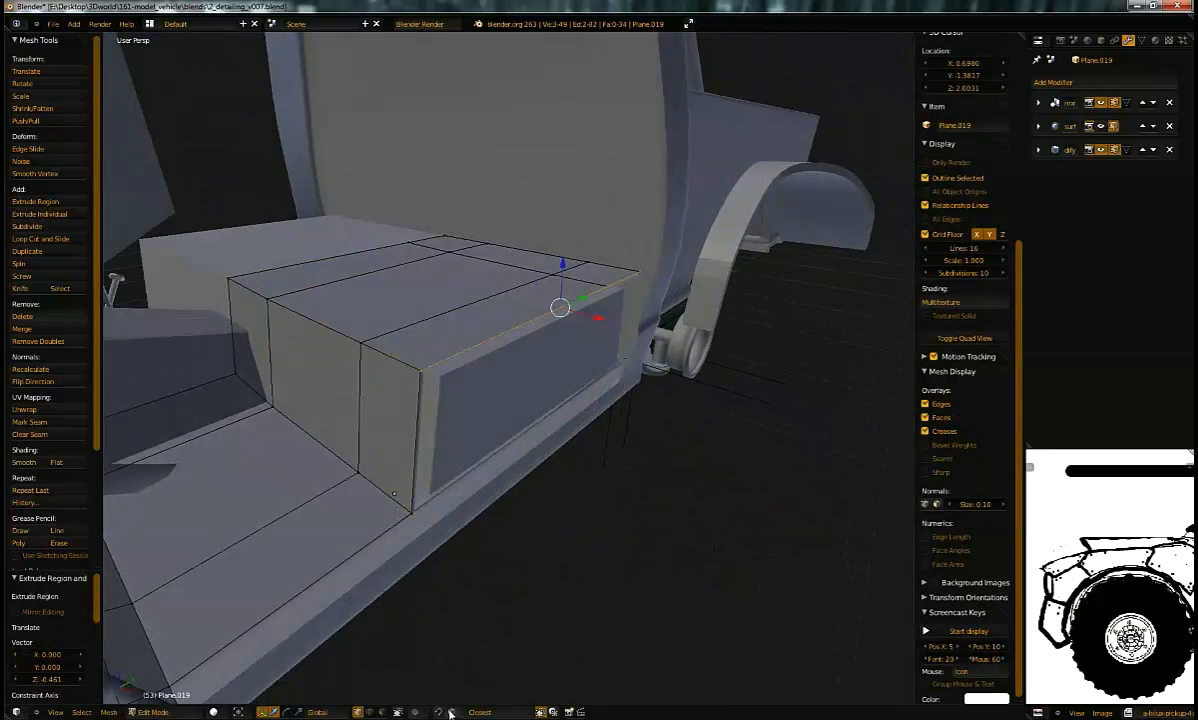
key("g")
key("z")
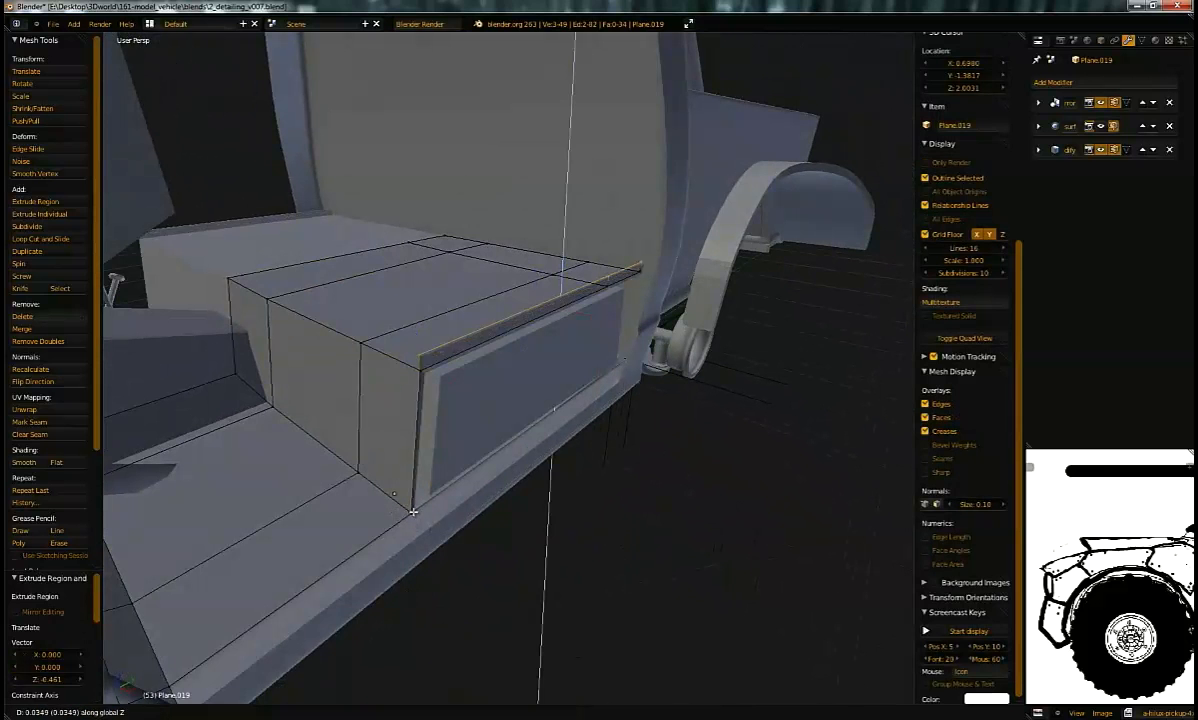
left_click(438, 495)
right_click(433, 495)
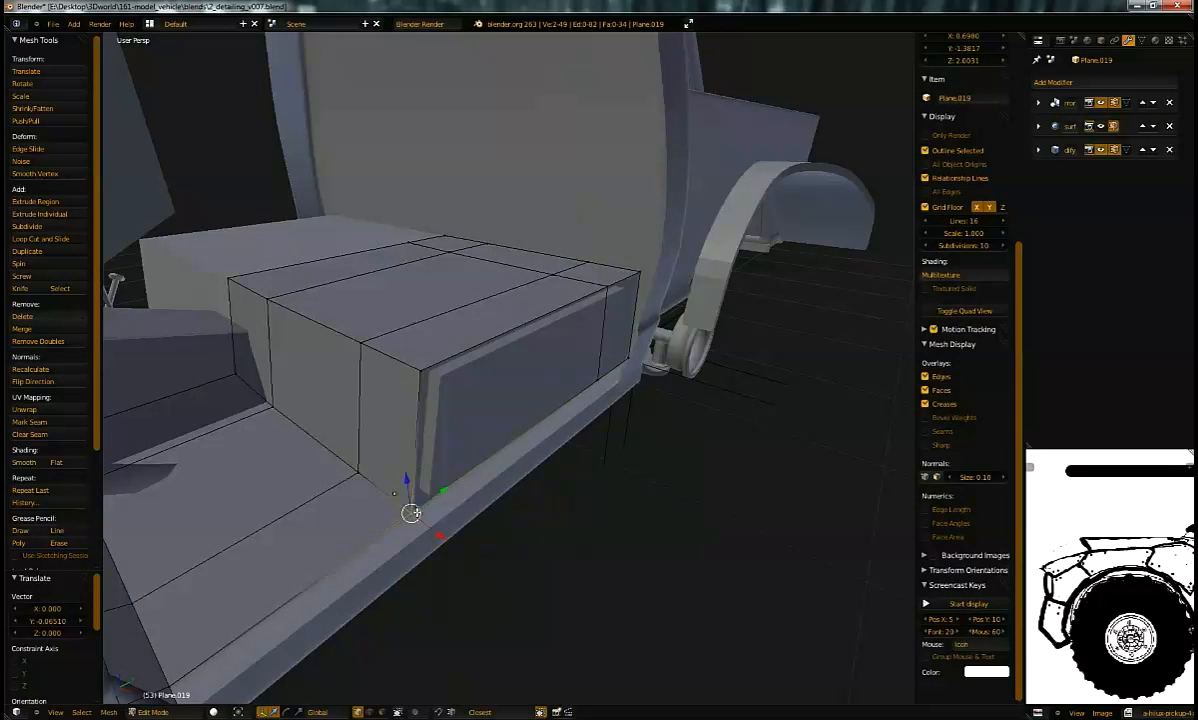
key("alt+m")
left_click(411, 512)
Step: Add an edge loop across the lower sloped part of the firewall
middle_click_drag(425, 482, 429, 289)
scroll(486, 403, "up", 2)
key("ctrl+r")
left_click(298, 241)
left_click(297, 226)
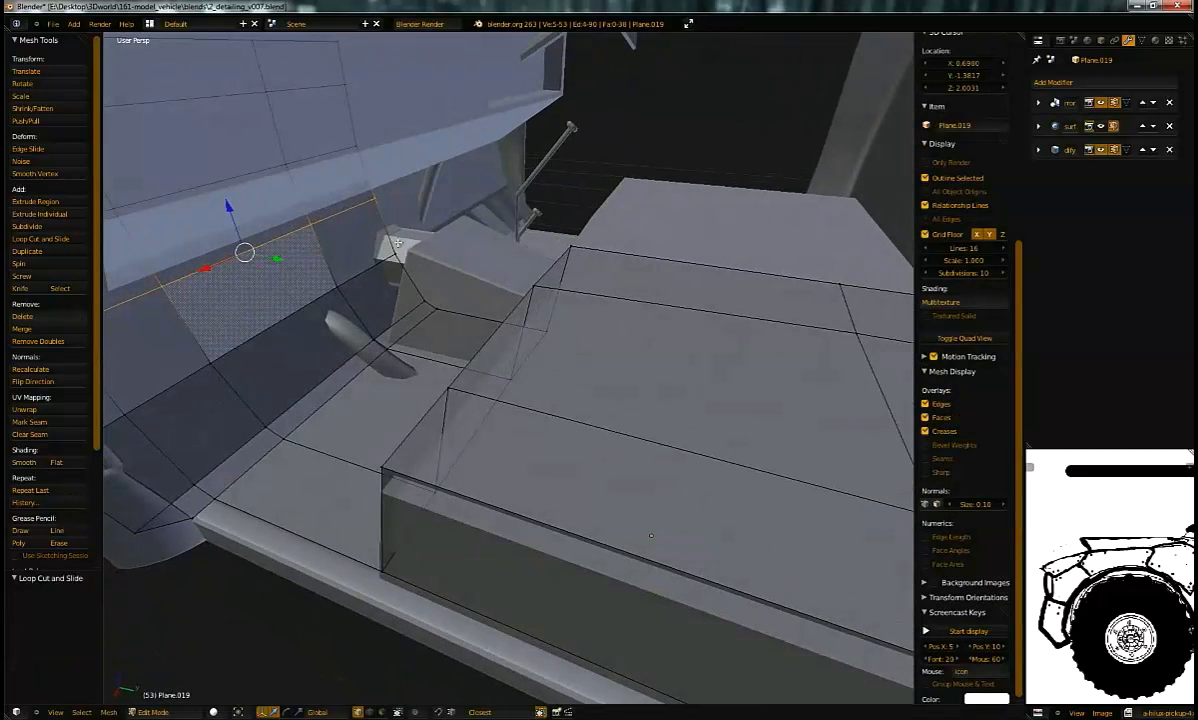
Step: Delete the inner floor and firewall vertices running through the central tunnel block
right_click(447, 313)
key("x")
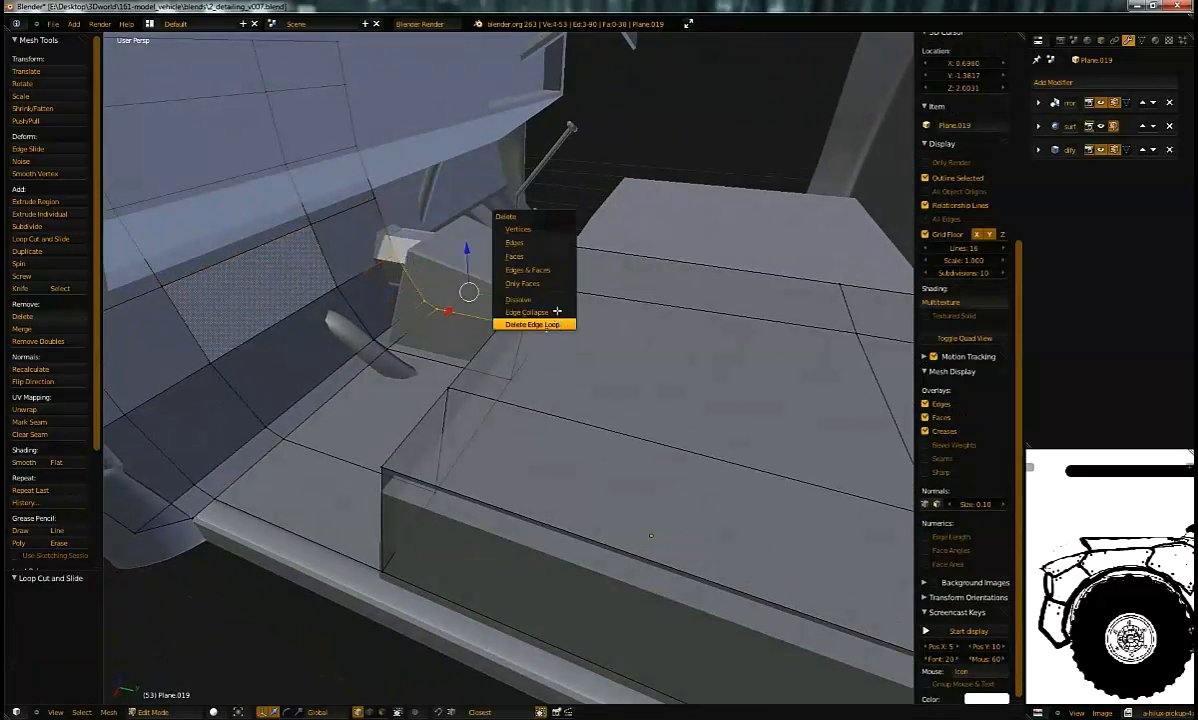
left_click(551, 229)
Step: Fill a tunnel top face between the firewall and the seat base, and add an edge loop across the seat base's front
right_click(530, 227)
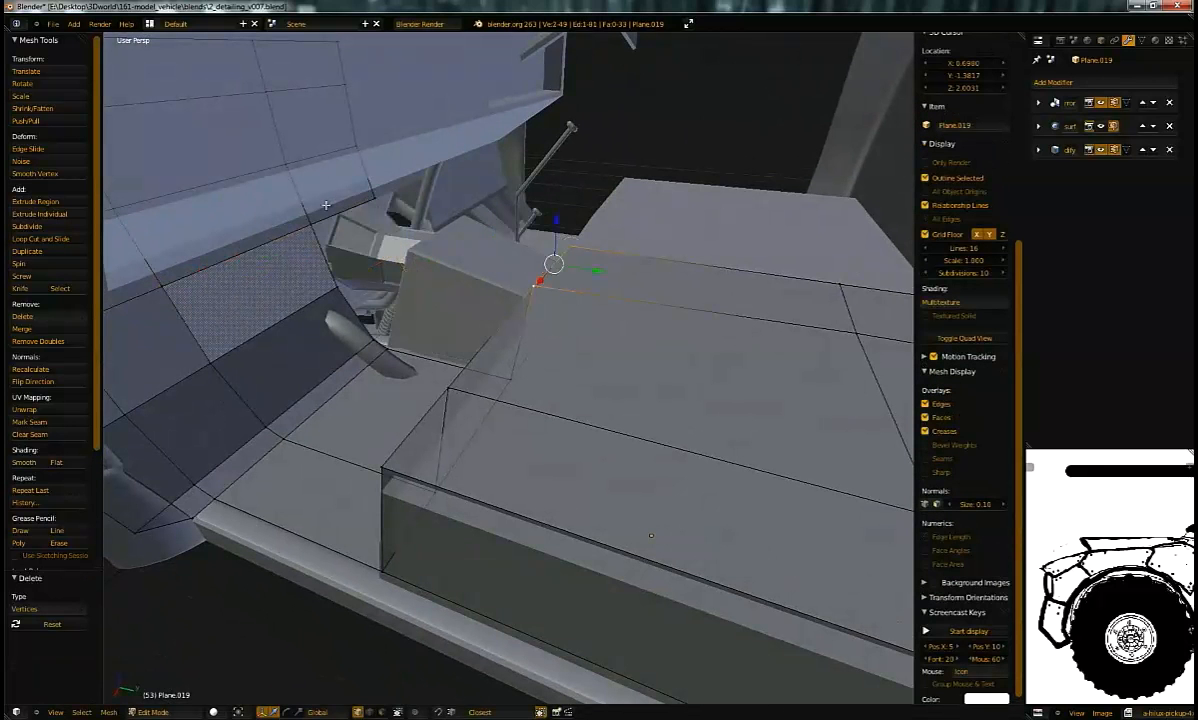
key("f")
middle_click_drag(466, 252, 536, 347)
key("ctrl+r")
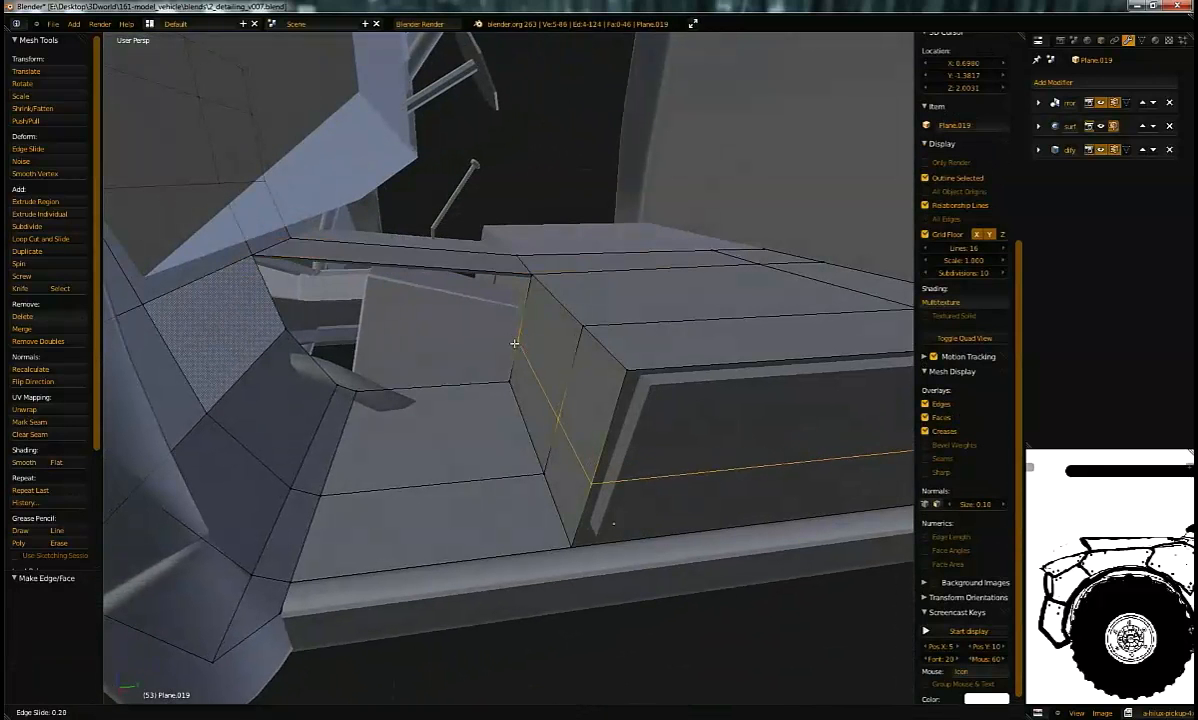
left_click(521, 337)
Step: Try to fill a tunnel side face between the firewall's inner edge and the seat base's front edge, and undo it
right_click(407, 269)
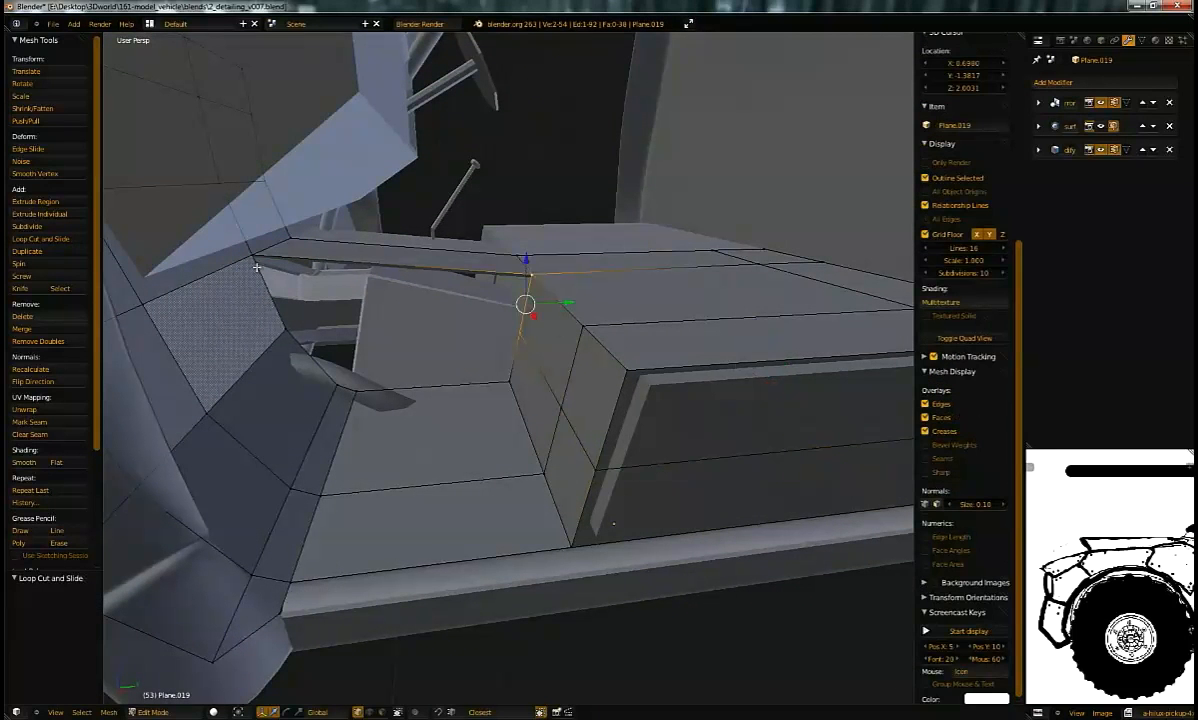
key("f")
middle_click_drag(460, 316, 518, 283)
key("ctrl+z")
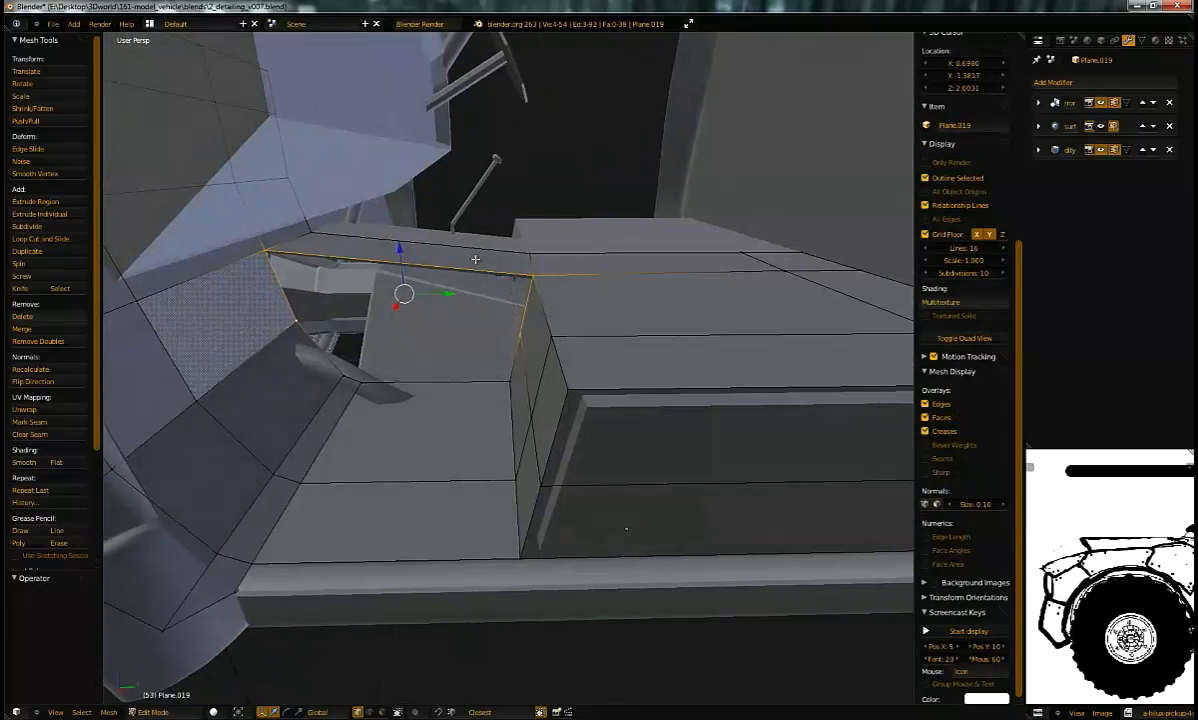
Step: Add an edge loop across the tunnel top close to the seat base, at a slide of about 0.90
key("ctrl+r")
left_click(479, 259)
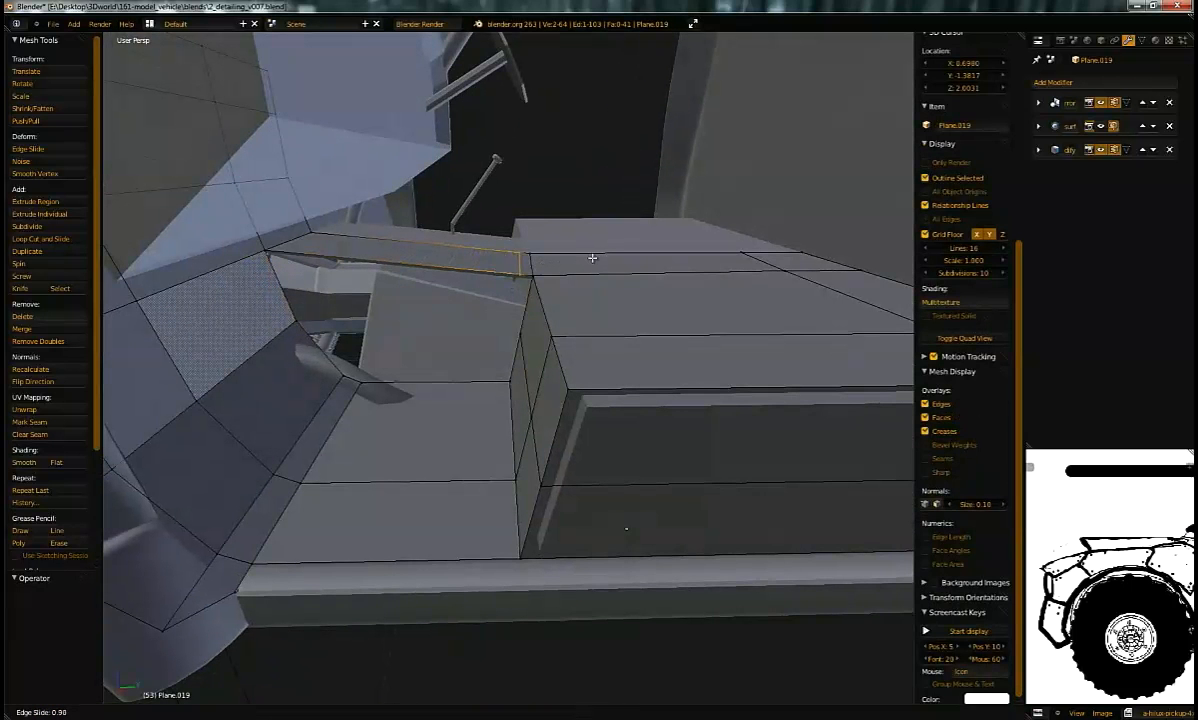
left_click(589, 260)
Step: Lower the tunnel top's rear edge loop along Z onto the tunnel block, finishing with about -0.01
key("g")
key("z")
left_click(575, 296)
middle_click_drag(588, 278, 519, 366)
scroll(579, 370, "up", 3)
key("g")
key("z")
left_click(574, 328)
Step: Slide the seat base's front edge loop up to the tunnel top's lowered edge with a factor of about 0.333
right_click(531, 364)
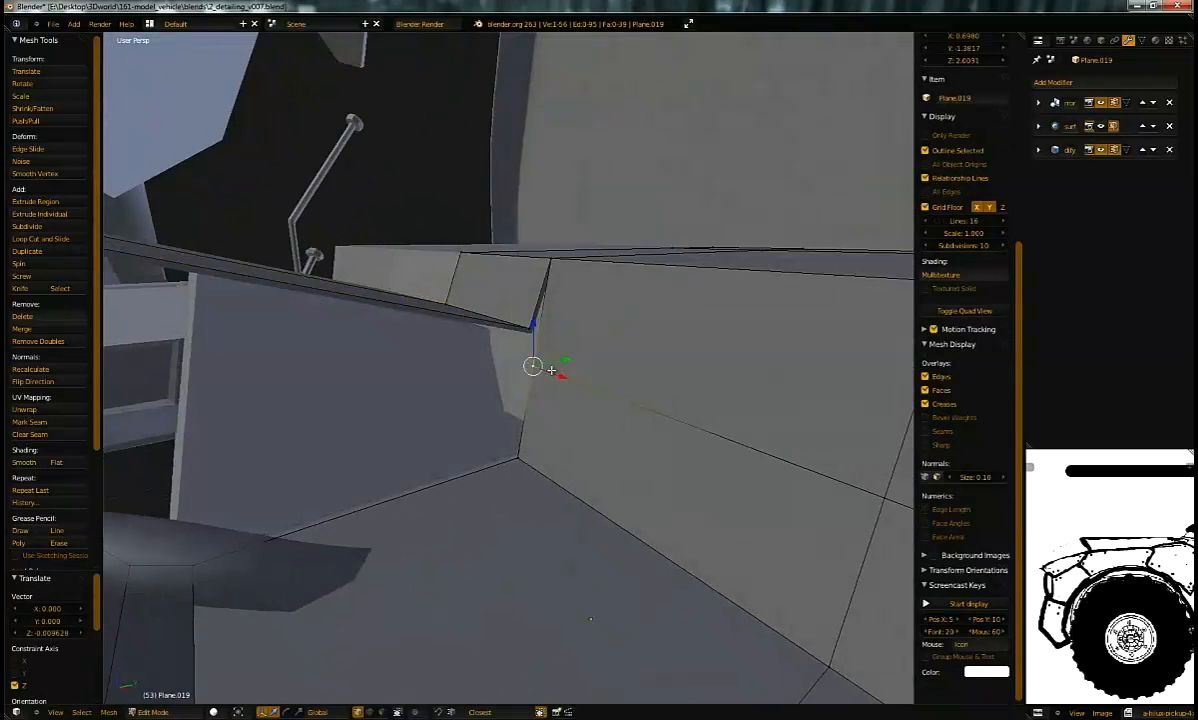
key("ctrl+e")
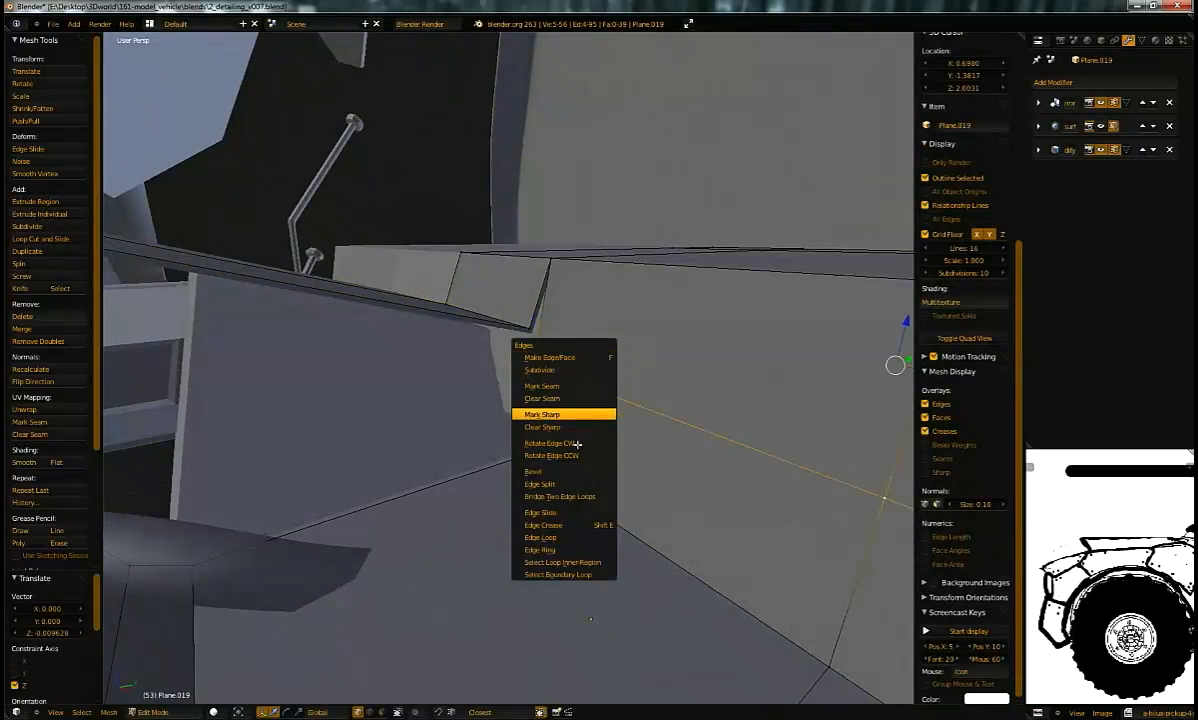
left_click(563, 512)
left_click(570, 441)
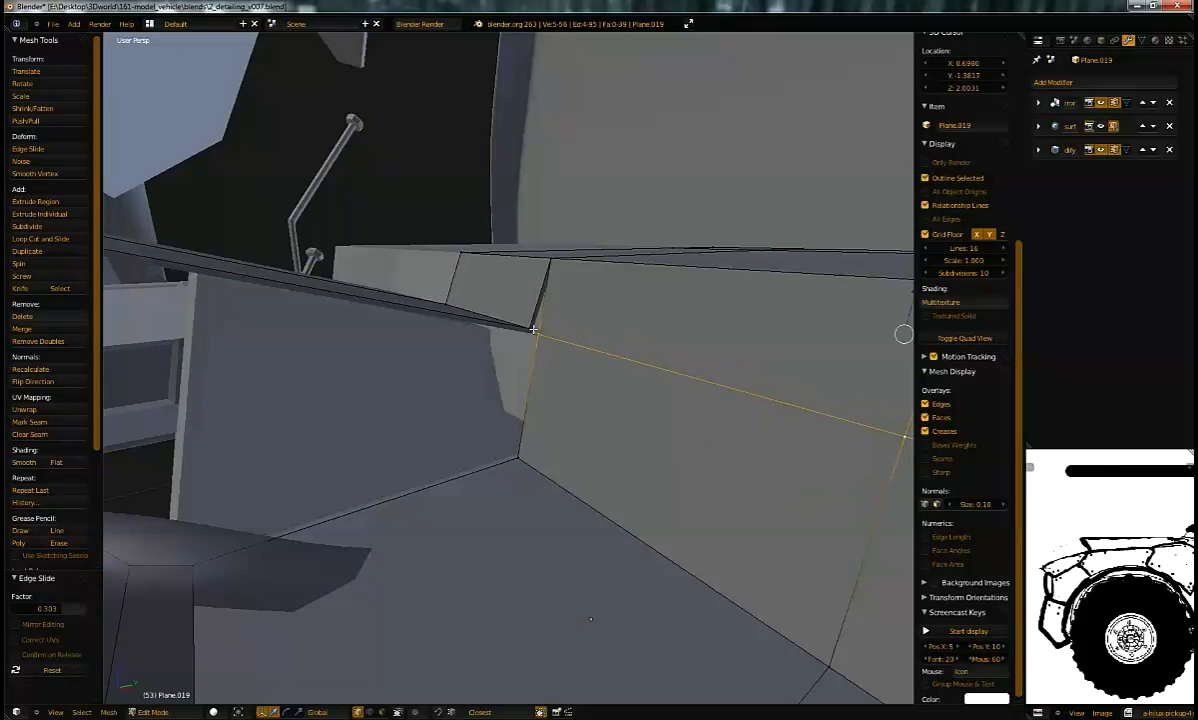
Step: Merge the tunnel top's side corner with the seat base's loop vertex and move the adjacent vertex along X by about -0.141
right_click(517, 322)
right_click(550, 326, "shift")
left_click(541, 357)
middle_click_drag(541, 357, 447, 269)
left_click(519, 325)
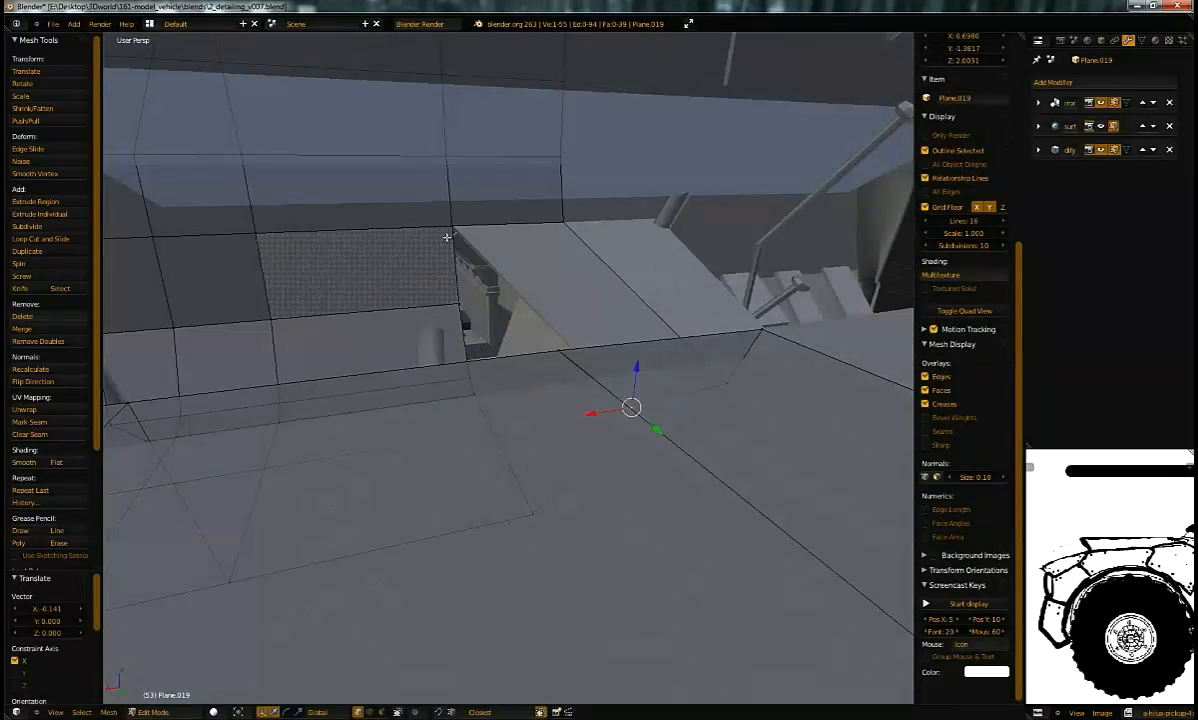
Step: Move the firewall vertices beside the tunnel opening along X, finishing with about -0.013
right_click(427, 283)
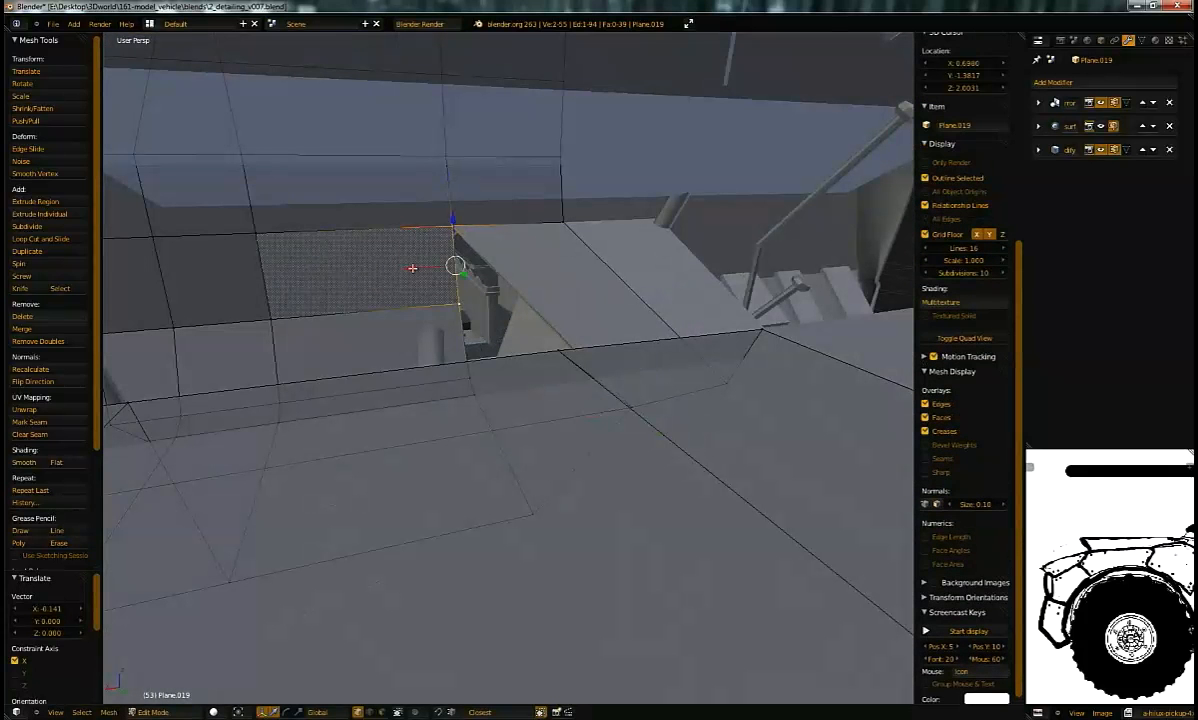
right_click(424, 267)
right_click(408, 228)
left_click(418, 225)
left_click(430, 303)
Step: Add an edge loop across the tunnel top near the front of the tunnel block, at a slide of about -0.27
middle_click_drag(430, 303, 479, 332)
key("ctrl+r")
left_click(490, 282)
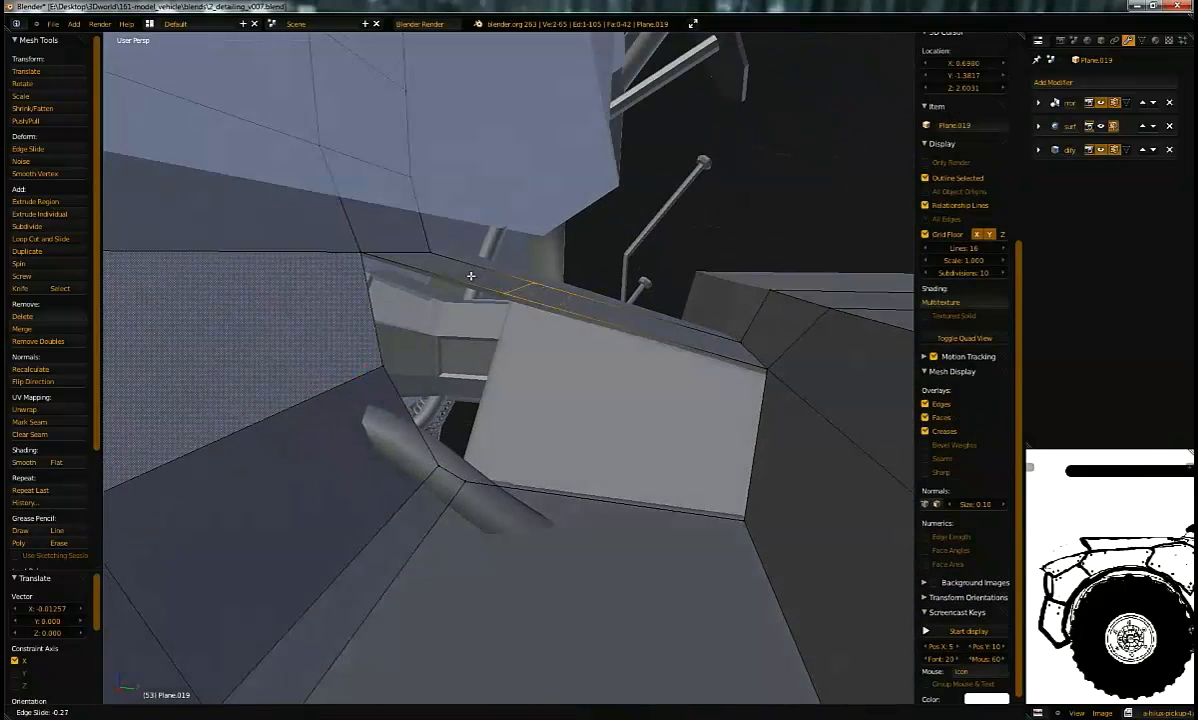
left_click(469, 275)
Step: Fill the tunnel's side with faces between its top edge and the floor, and check the cab in object mode
right_click(743, 511, "shift")
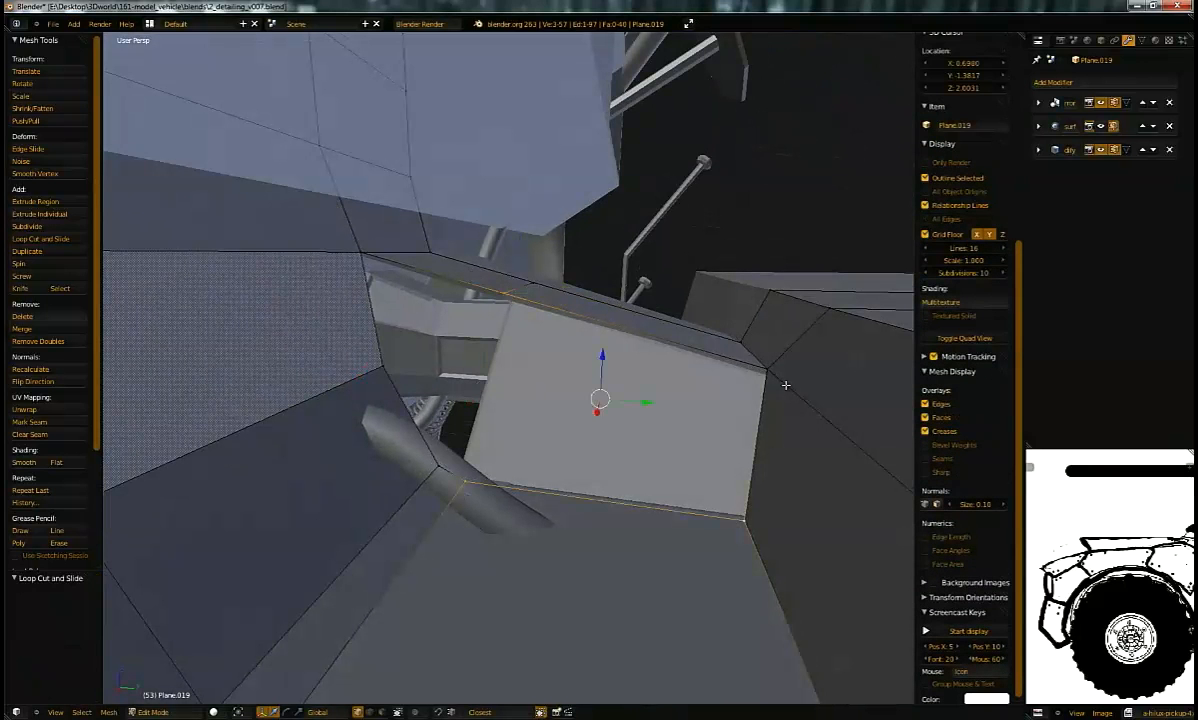
middle_click_drag(713, 360, 514, 468)
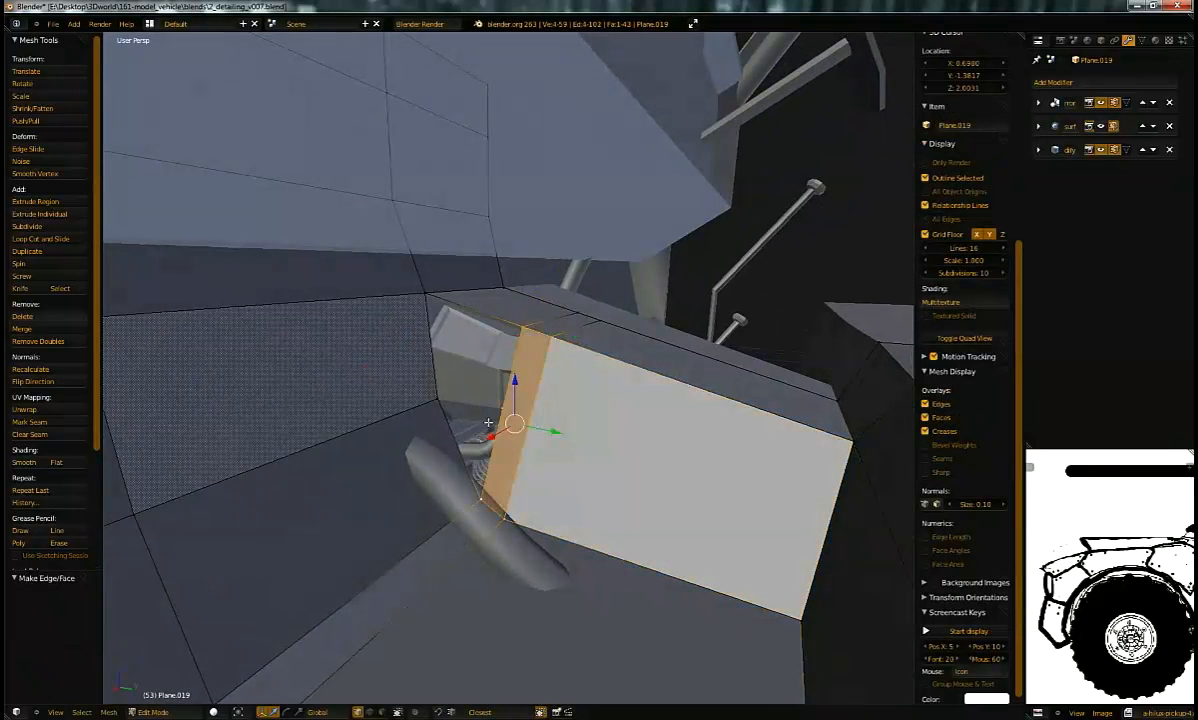
middle_click_drag(513, 406, 527, 441)
key("Tab")
scroll(530, 436, "down", 3)
middle_click_drag(545, 358, 509, 445)
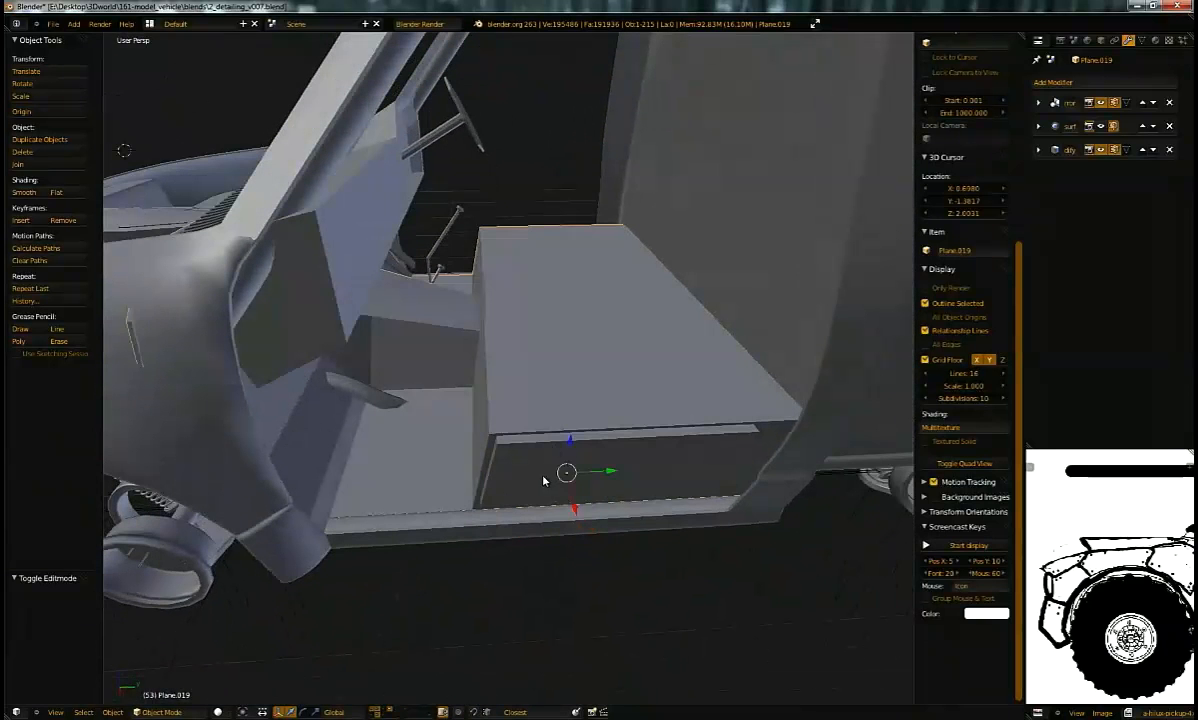
Step: Move the old seat box object to another layer and reveal all hidden objects
right_click(547, 466)
key("m")
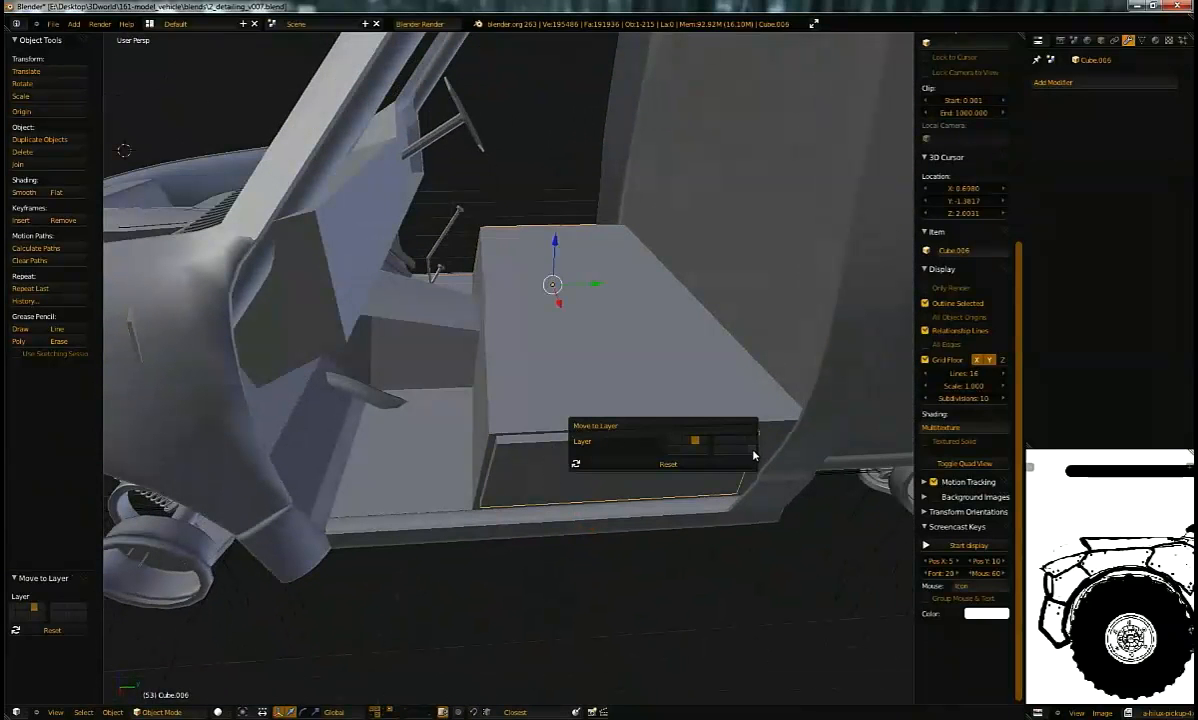
middle_click_drag(619, 467, 476, 374)
key("Tab")
key("alt+h")
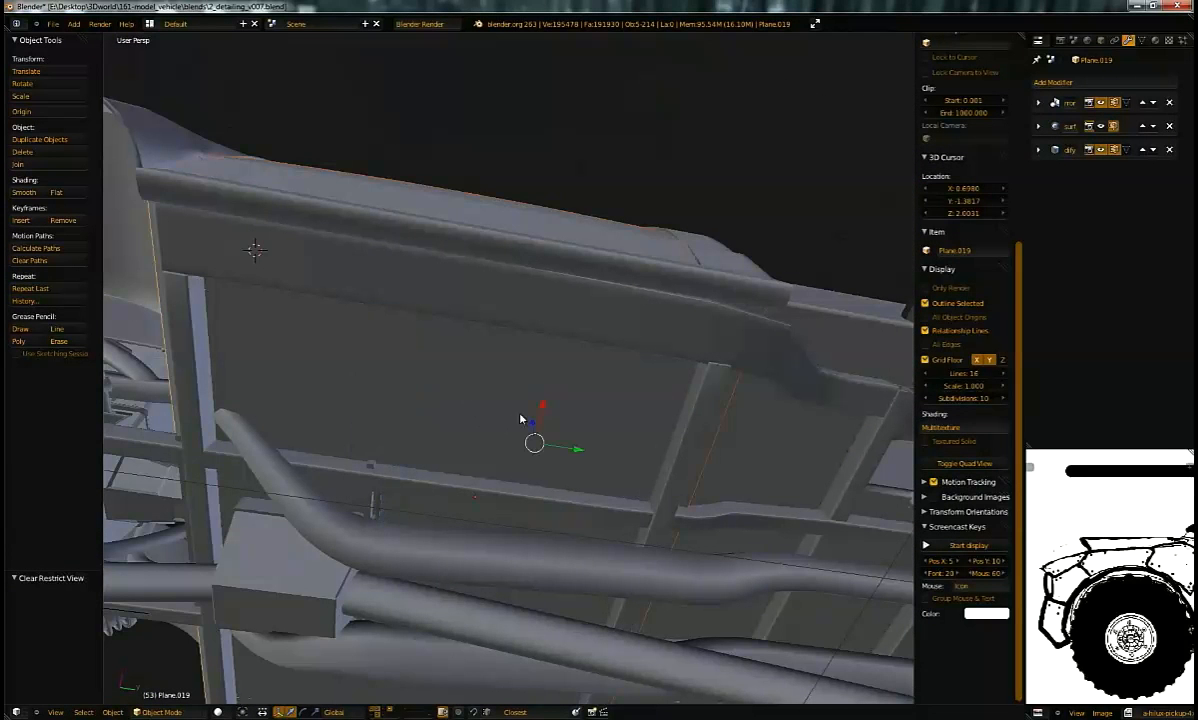
Step: Inspect the cab's underside by hiding the panel beneath the floor and revealing it again
right_click(545, 425)
key("Tab")
key("Tab")
middle_click_drag(545, 420, 556, 238)
scroll(561, 478, "down", 3)
key("h")
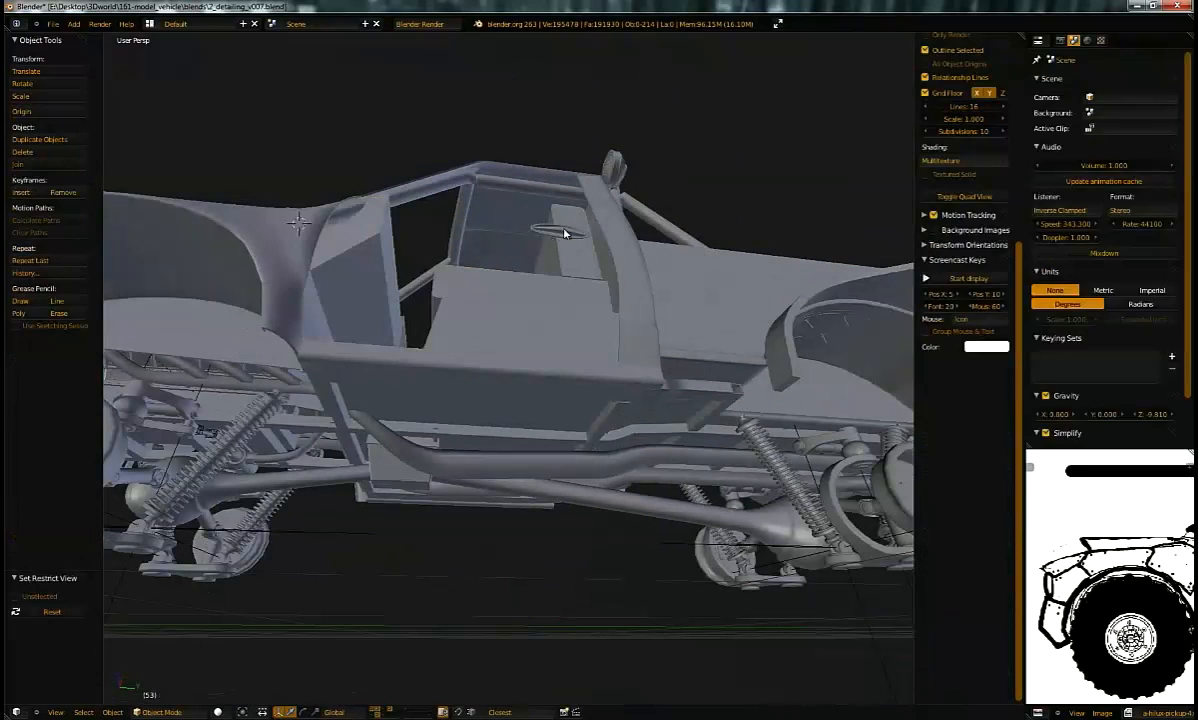
scroll(532, 405, "up", 5)
key("alt+h")
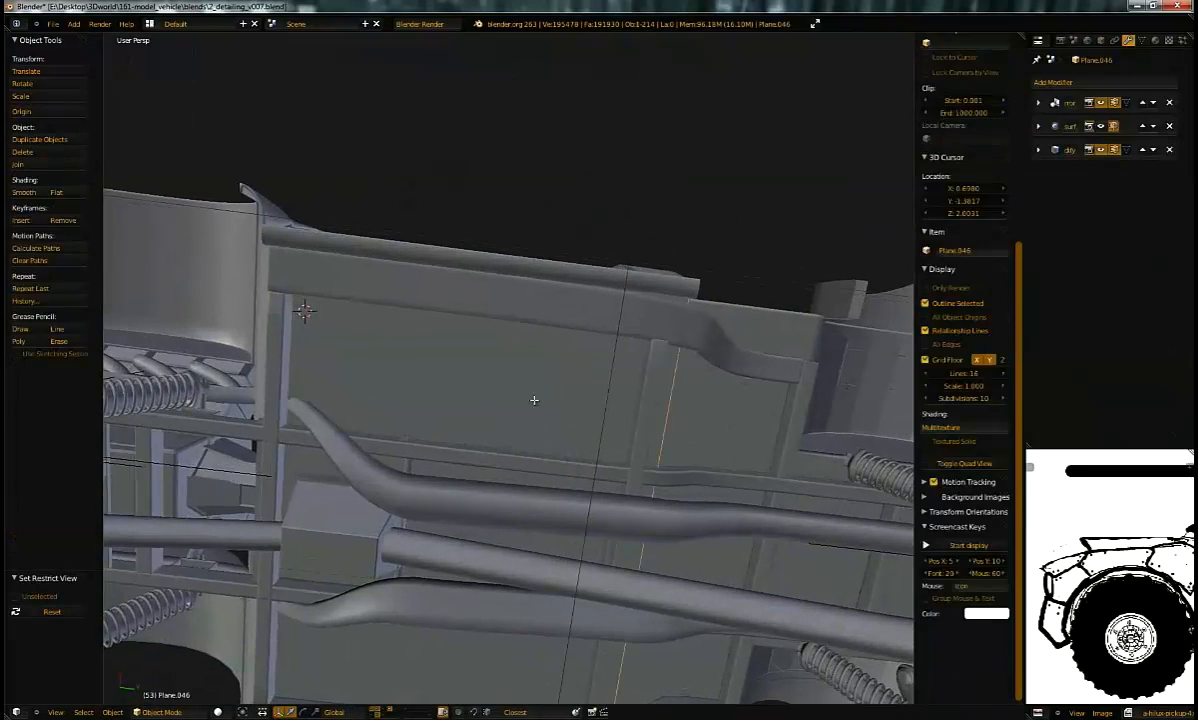
Step: Delete the front row of vertices from the panel beneath the cab floor
key("Tab")
middle_click_drag(547, 378, 397, 404)
right_click(291, 367, "alt")
key("x")
left_click(255, 328)
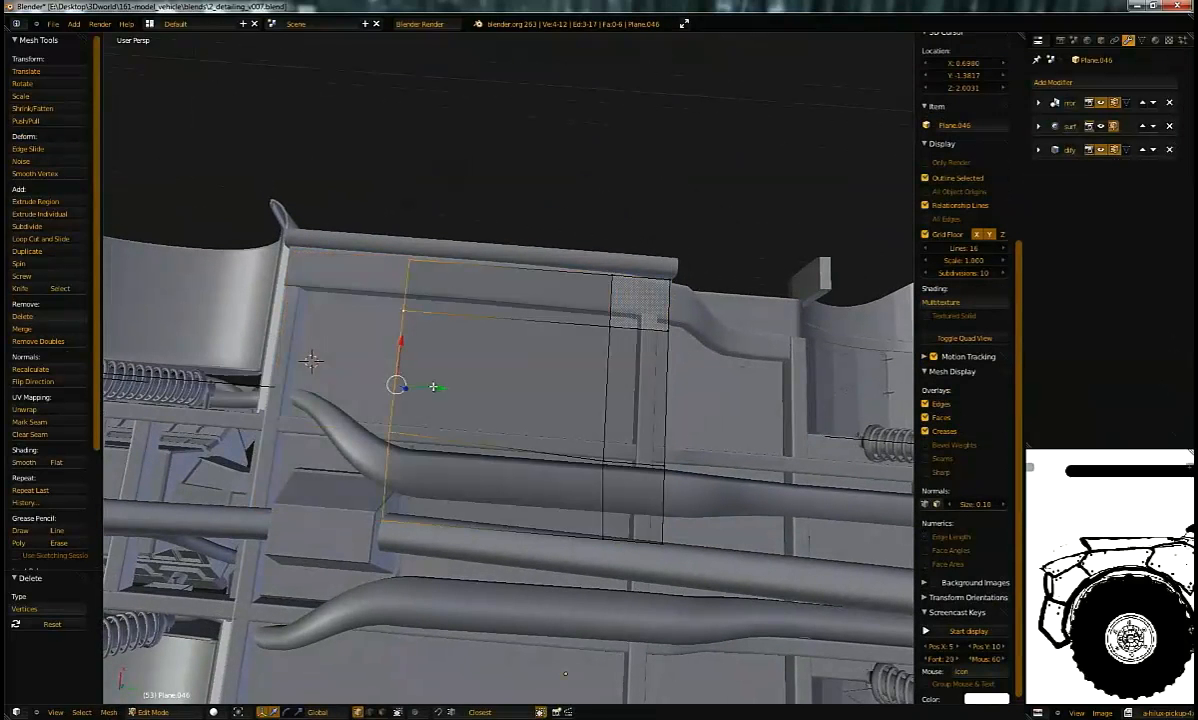
middle_click_drag(445, 364, 258, 394)
Step: Raise the cab interior mesh's floor-level vertices by about 0.006 along Z
key("a")
key("Tab")
key("a")
key("Tab")
key("Tab")
right_click(367, 425)
key("Tab")
key("a")
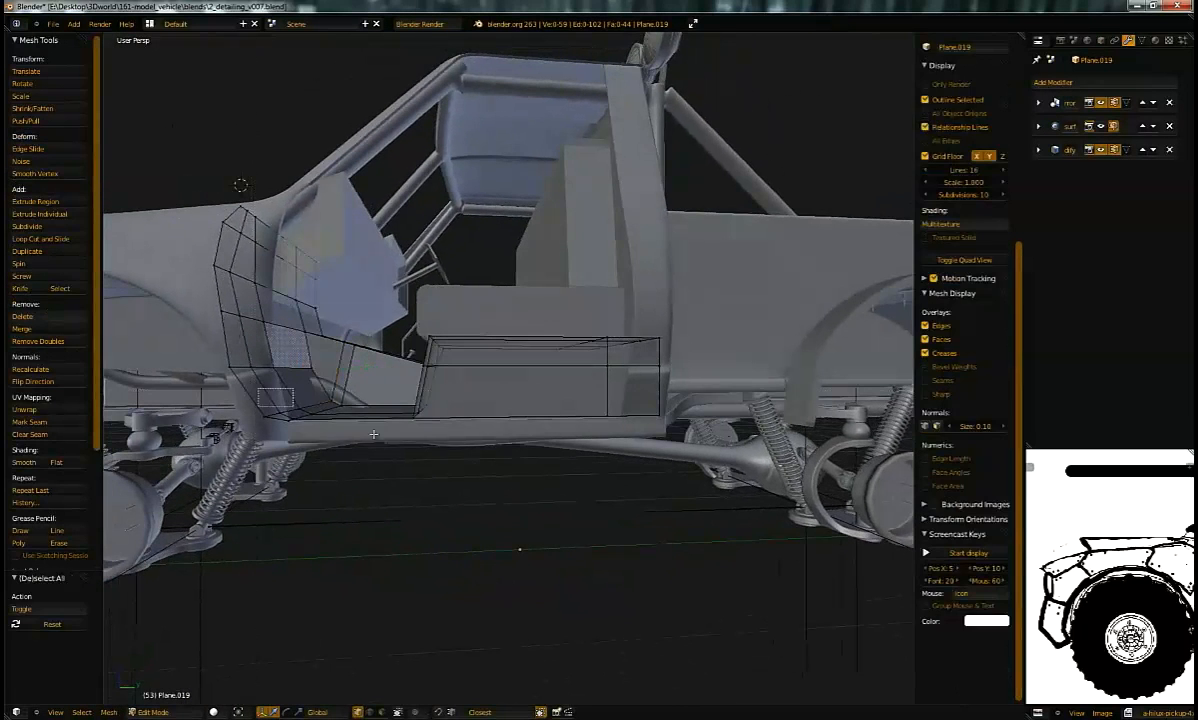
left_click_drag(741, 487, 741, 487)
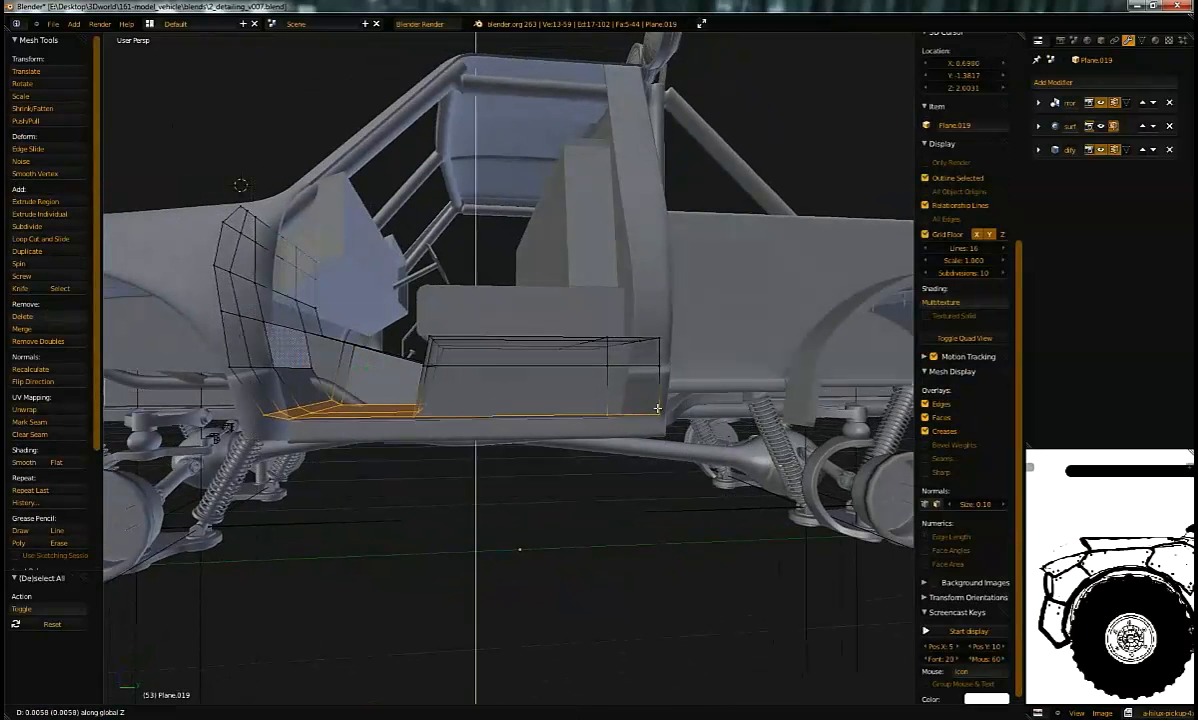
left_click(657, 408)
key("Tab")
Step: Set the cab interior's subdivision level to 2 and enable the subdivision modifier's display in the viewport
middle_click_drag(598, 366, 620, 380)
scroll(620, 380, "up", 3)
middle_click_drag(561, 431, 531, 452)
key("ctrl+2")
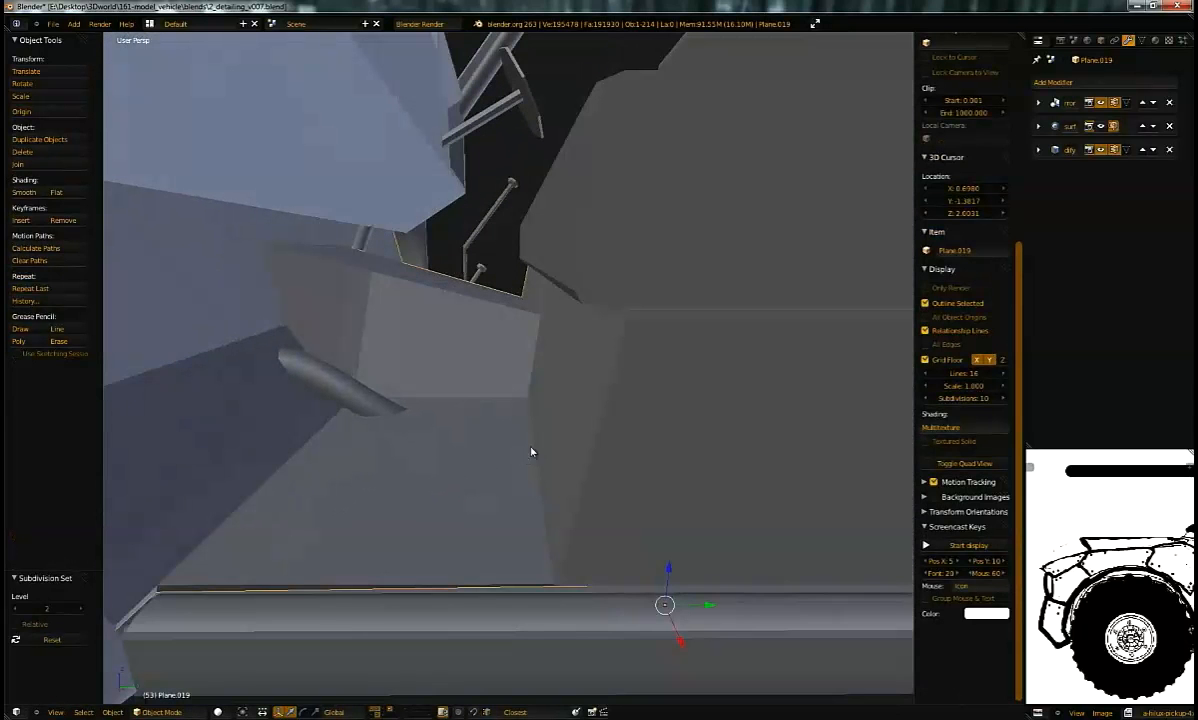
left_click(1101, 126)
Step: Lower the cab interior object slightly along Z so its floor edge sits against the door sill
middle_click_drag(638, 372, 594, 361)
key("g")
key("z")
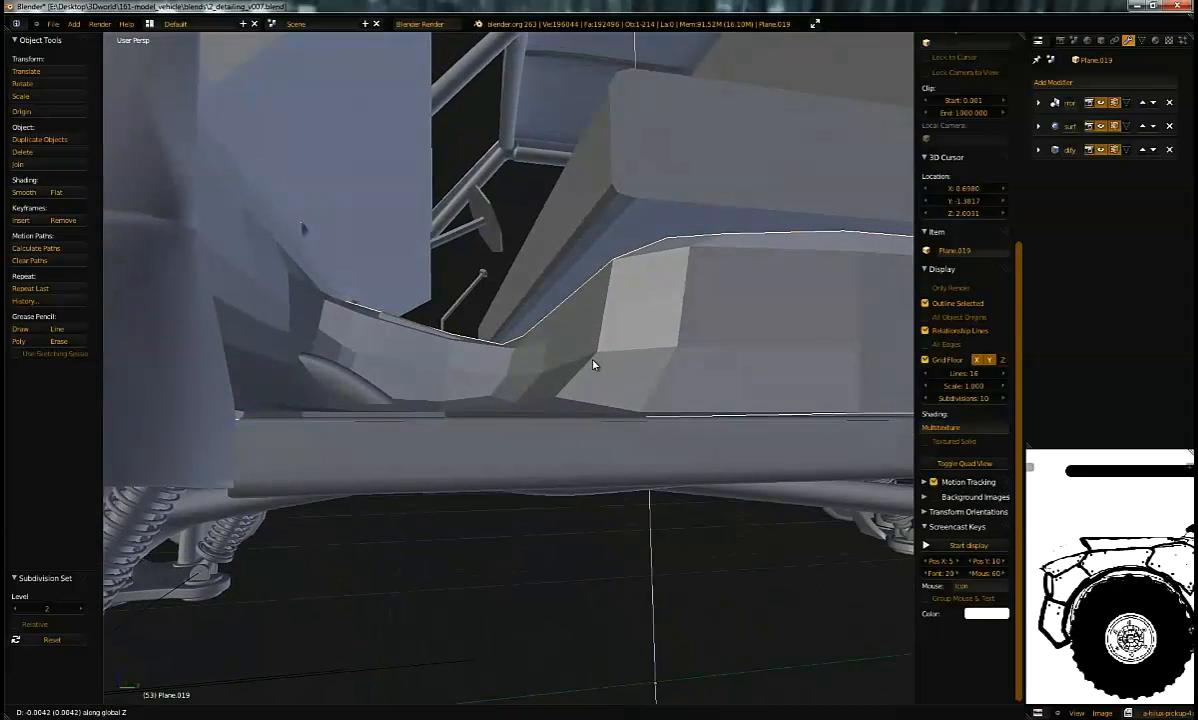
left_click(599, 380)
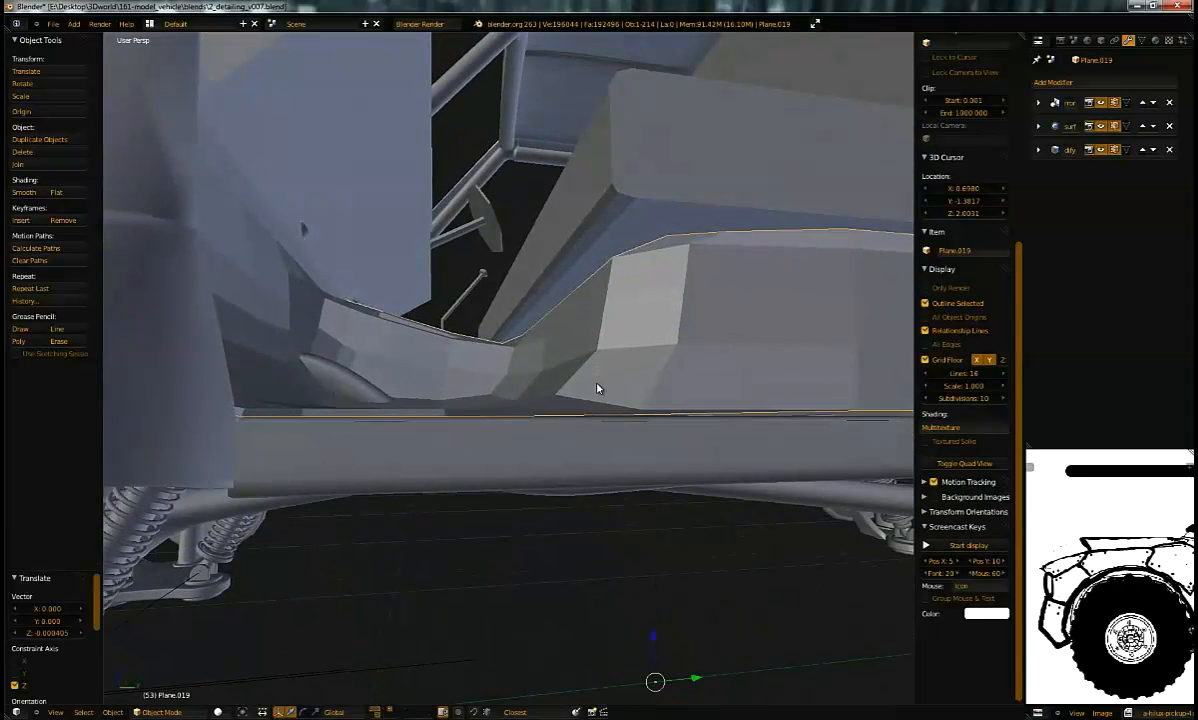
middle_click_drag(596, 388, 604, 398)
key("g")
key("z")
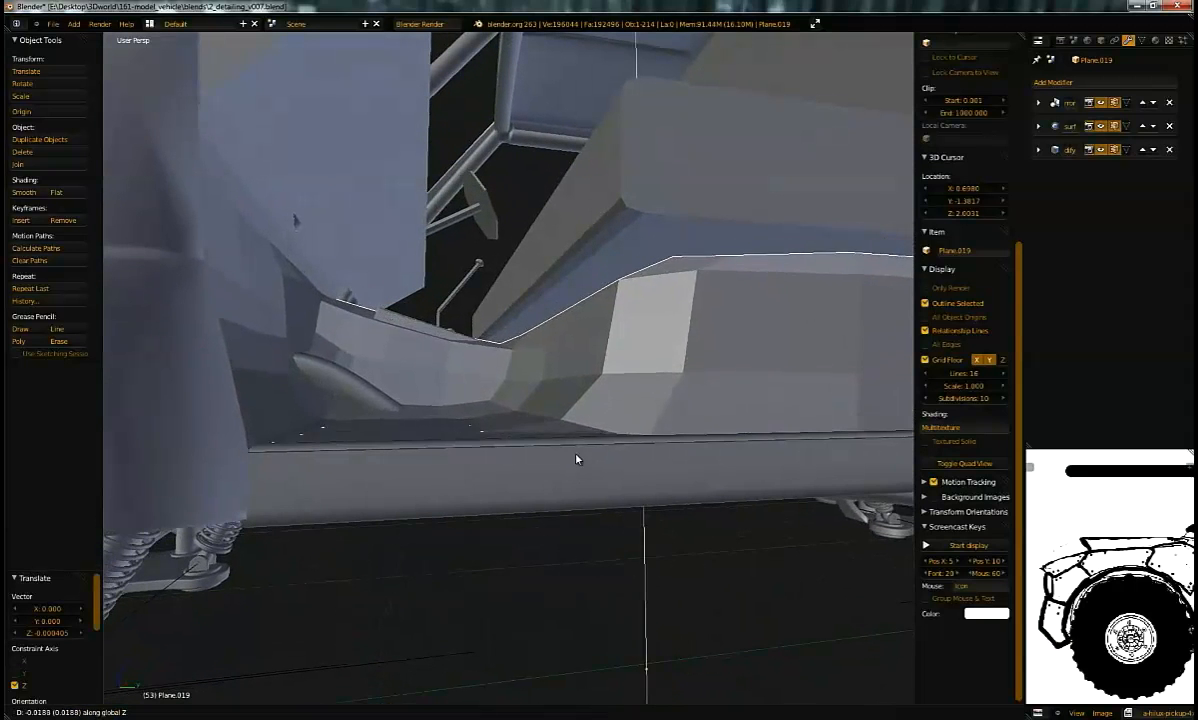
left_click(588, 446)
Step: Recalculate the normals of the whole cab interior mesh
middle_click_drag(588, 446, 622, 301)
right_click(594, 350)
key("Tab")
key("Tab")
middle_click_drag(567, 350, 589, 425)
key("Tab")
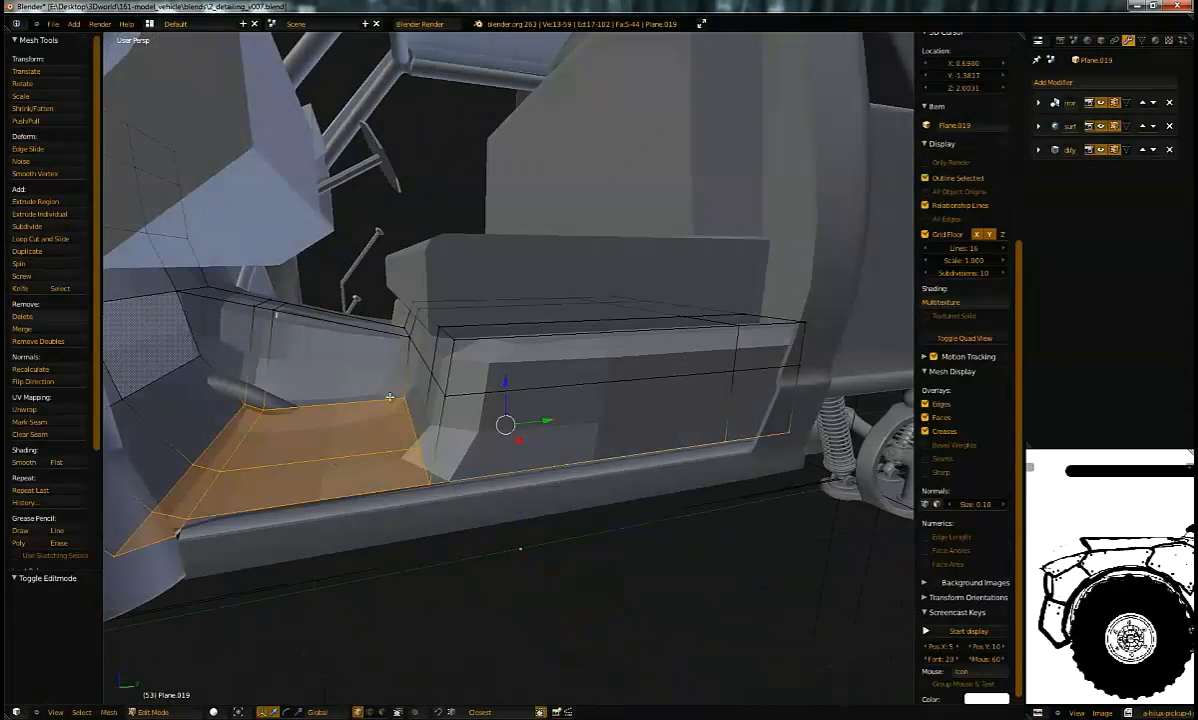
middle_click_drag(428, 459, 604, 209)
key("a")
key("ctrl+n")
key("Tab")
Step: Move the underside panel's middle vertex row 0.13 along Y and delete the vertex at the panel's inner front corner
key("Tab")
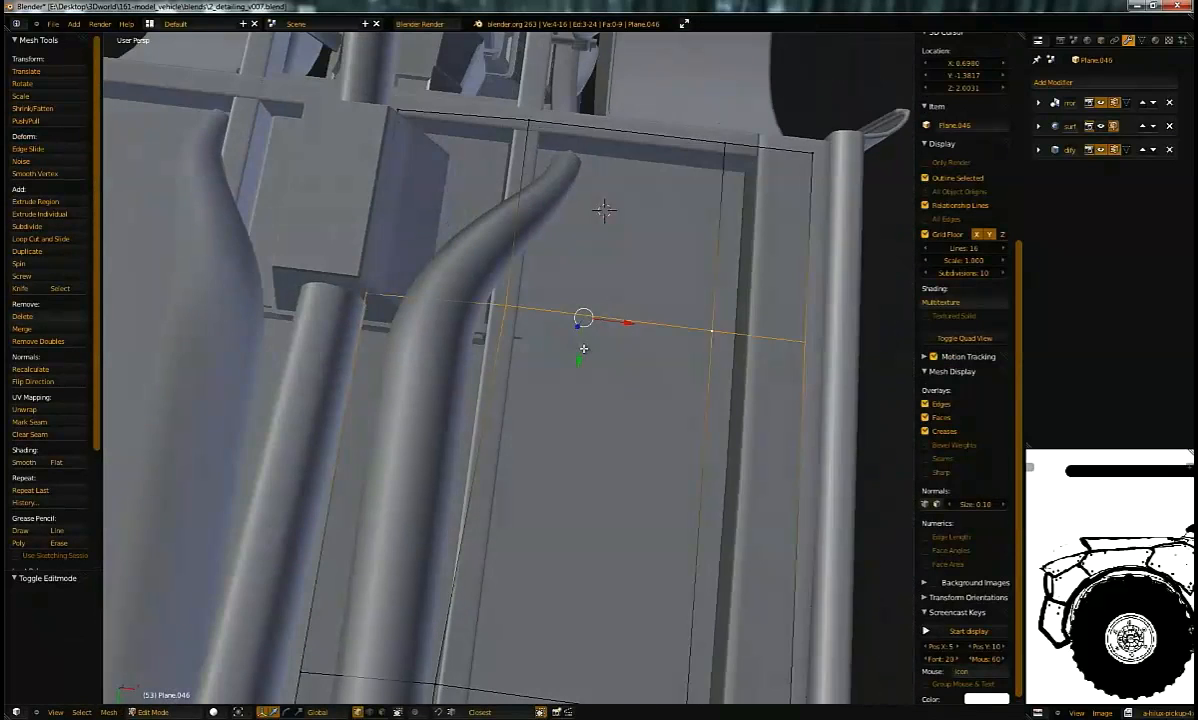
middle_click_drag(555, 403, 384, 324)
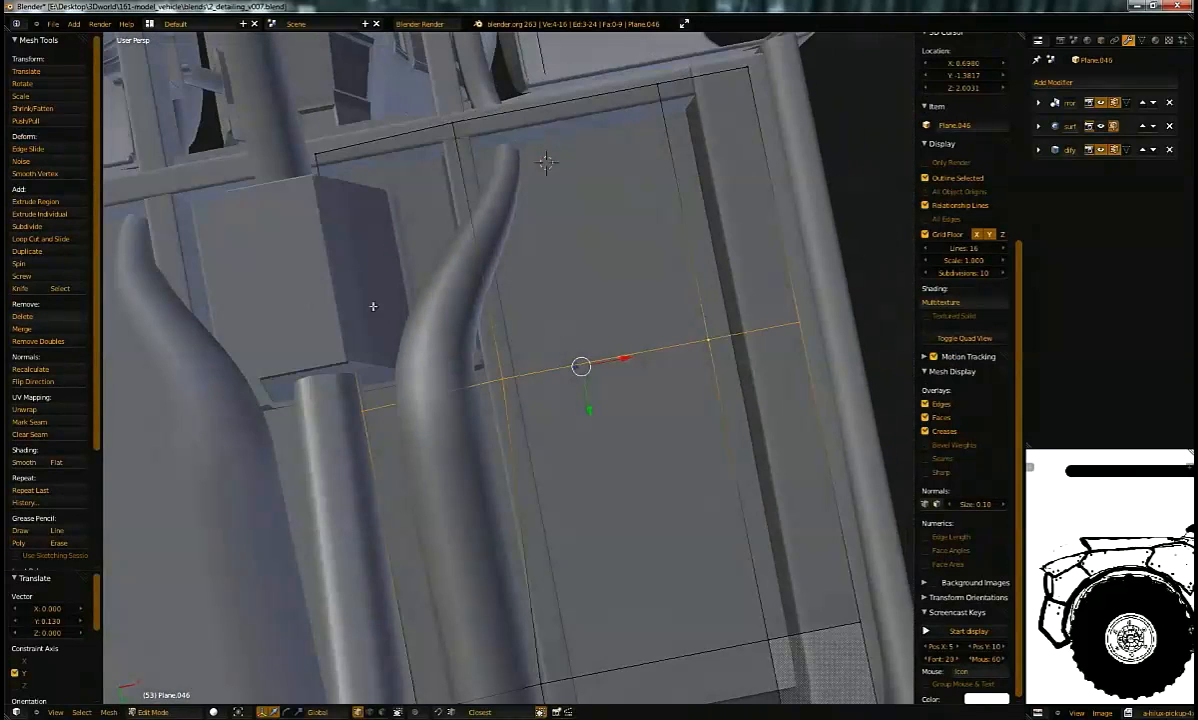
right_click(315, 156)
left_click(315, 156)
middle_click_drag(330, 170, 573, 311)
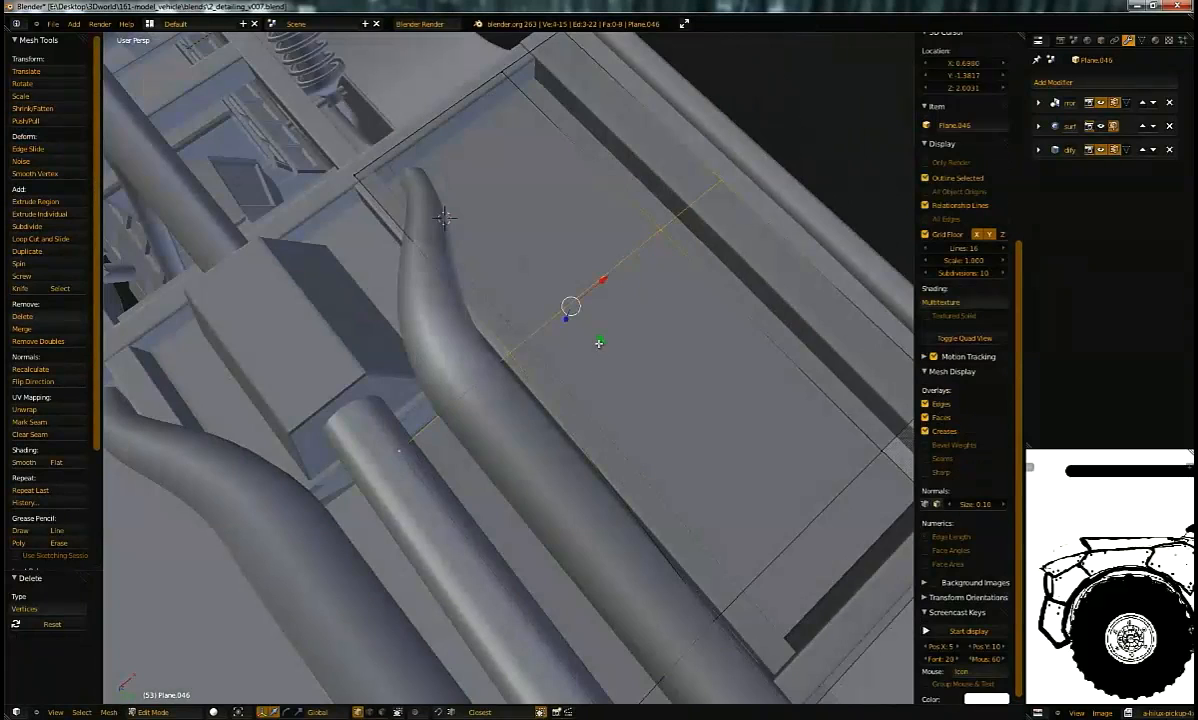
Step: Readjust the underside panel's middle vertex row along Y, ending with a move of about -0.037, and remove the panel's subdivision modifier
left_click(637, 380)
mouse_move(637, 378)
middle_mouse_down()
mouse_move(630, 366)
mouse_move(690, 388)
mouse_move(632, 388)
mouse_move(616, 342)
mouse_move(654, 391)
middle_mouse_up()
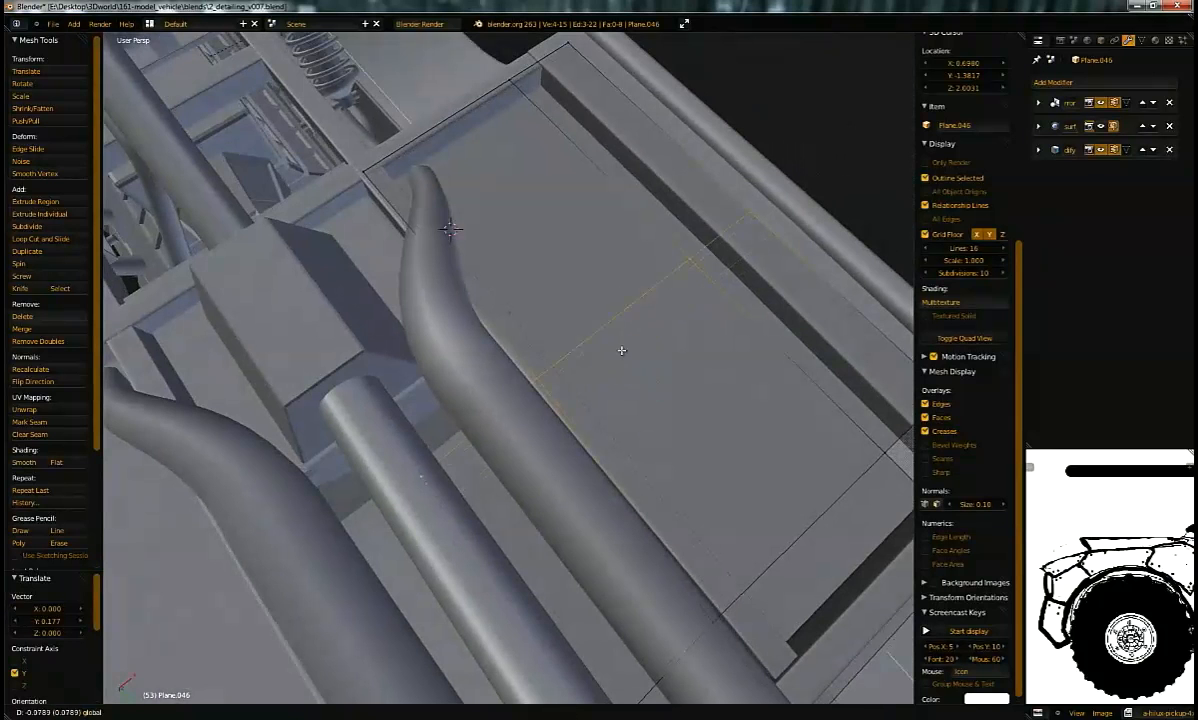
middle_click_drag(450, 229, 304, 480)
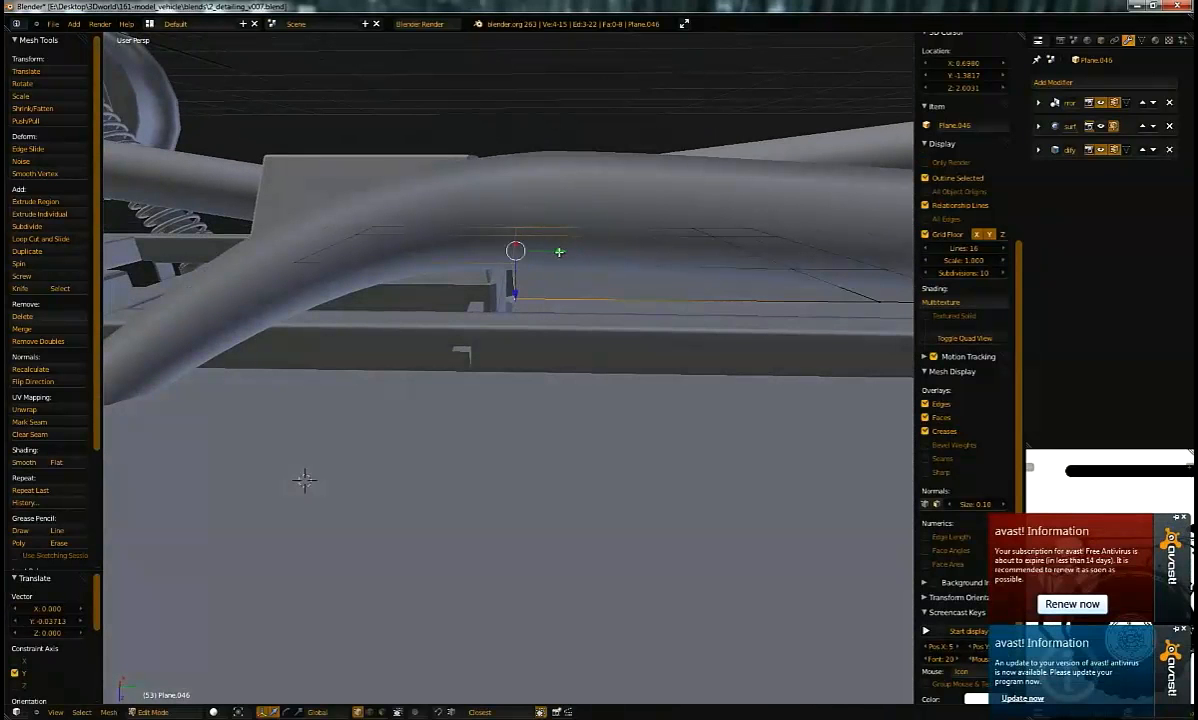
middle_click_drag(304, 480, 905, 175)
key("Tab")
left_click(1169, 127)
Step: Add an edge loop around the seat base just below its top edge, at a slide of about -0.84
middle_click_drag(623, 334, 484, 428)
key("Tab")
key("Tab")
right_click(503, 492)
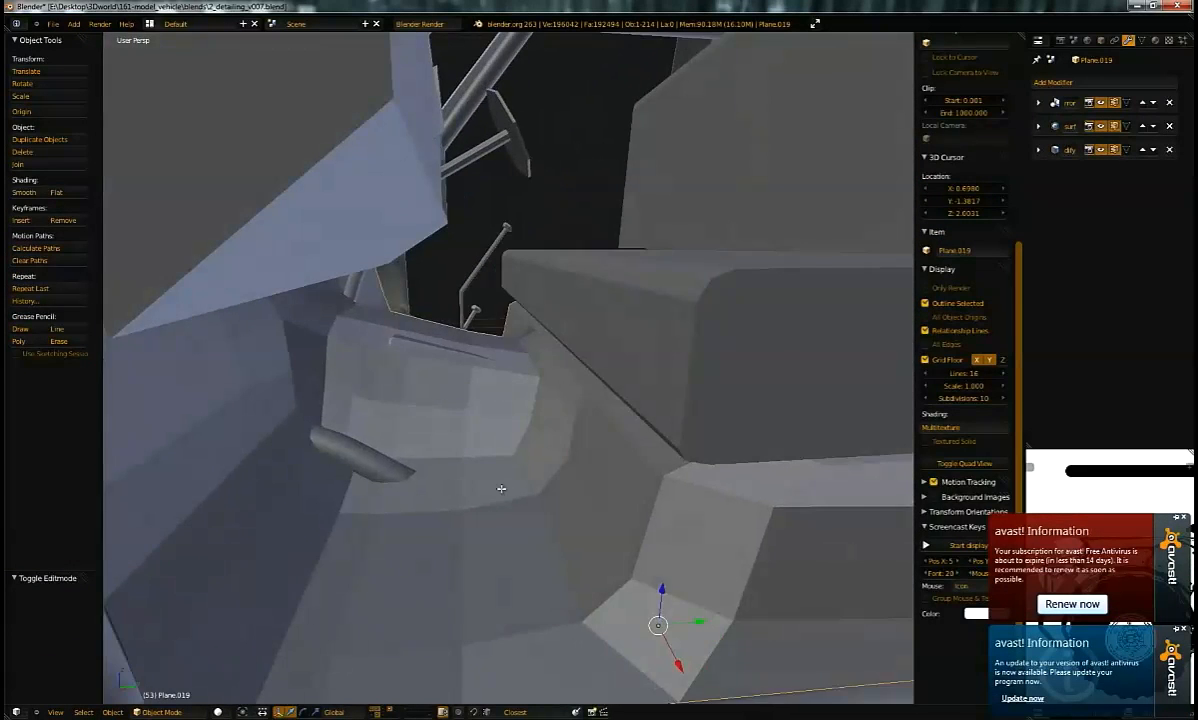
key("Tab")
middle_click_drag(550, 481, 668, 335)
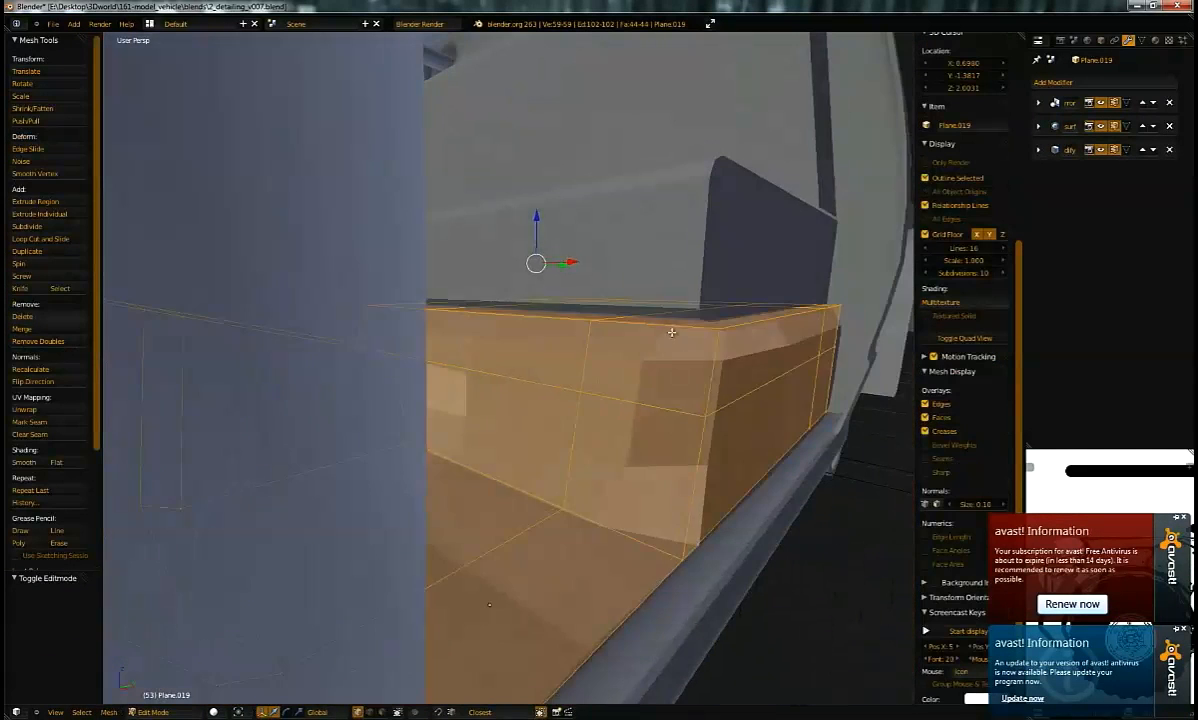
key("a")
key("ctrl+r")
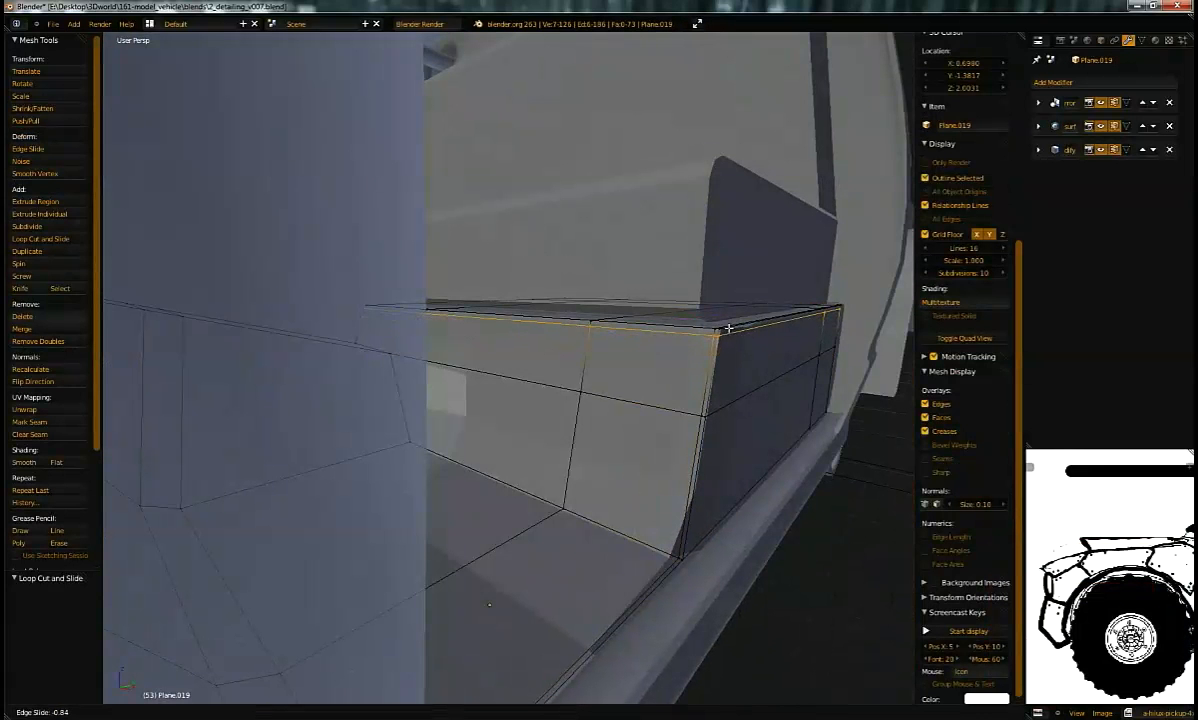
Step: Add an edge loop close to the rear end of the seat base and check the cab interior in object mode
middle_click_drag(731, 325, 675, 289)
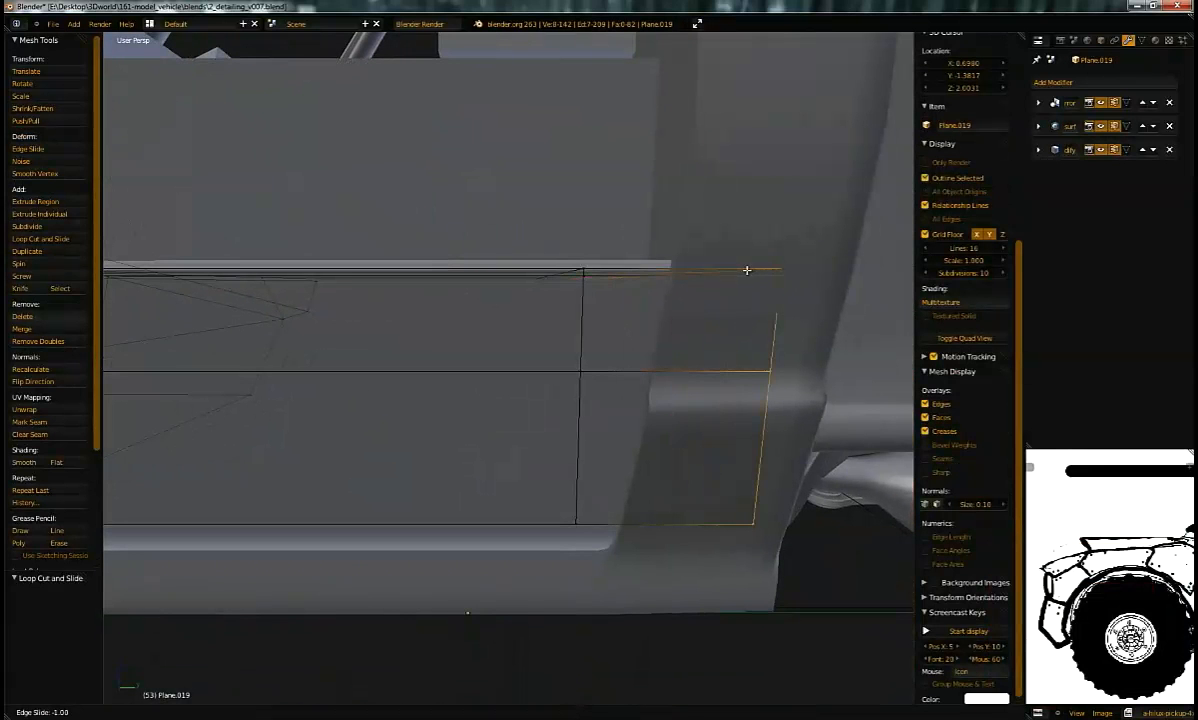
mouse_move(735, 273)
middle_mouse_down()
mouse_move(636, 246)
mouse_move(610, 196)
mouse_move(642, 208)
mouse_move(749, 313)
mouse_move(826, 321)
mouse_move(676, 329)
mouse_move(615, 275)
mouse_move(611, 290)
mouse_move(638, 308)
mouse_move(640, 285)
mouse_move(618, 356)
mouse_move(523, 360)
mouse_move(520, 377)
middle_mouse_up()
key("z")
key("z")
scroll(610, 329, "down", 5)
key("Tab")
key("Tab")
Step: Add an edge loop along the firewall, tunnel and seat base sides just above the floor
key("ctrl+r")
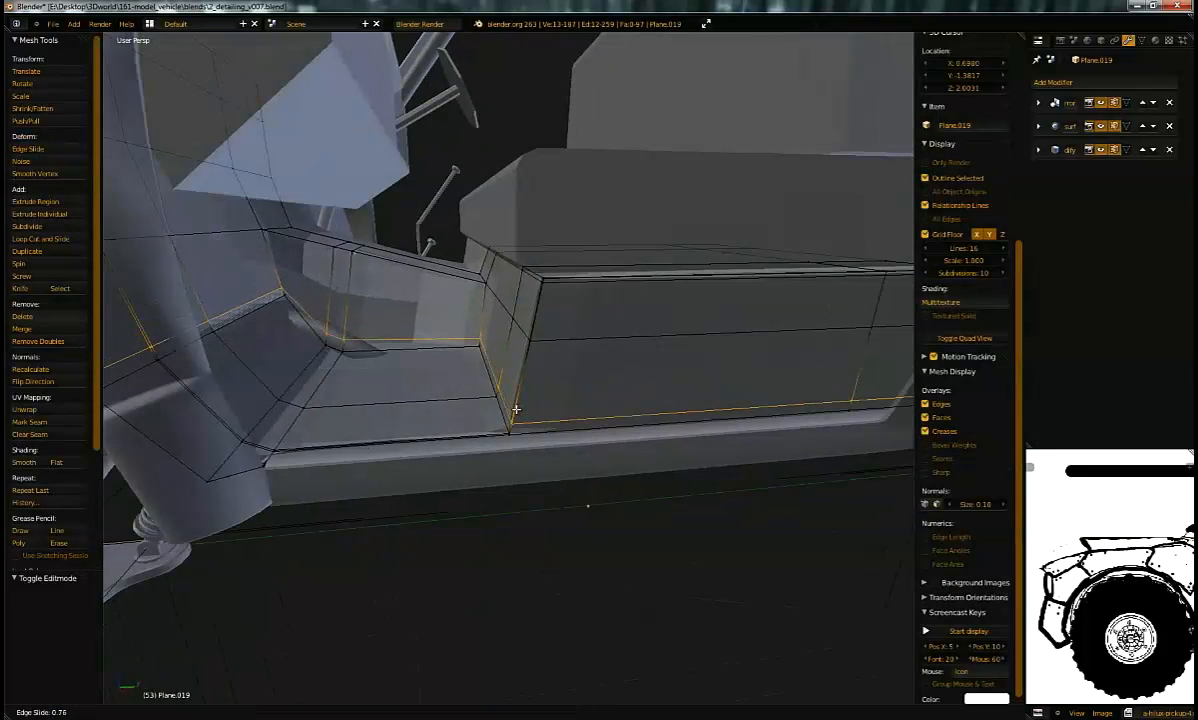
middle_click_drag(496, 373, 463, 348)
key("Tab")
key("Tab")
Step: Dissolve the redundant row of vertices across the firewall beside the tunnel
middle_click_drag(562, 356, 646, 357)
middle_click_drag(580, 282, 637, 200)
right_click(692, 207)
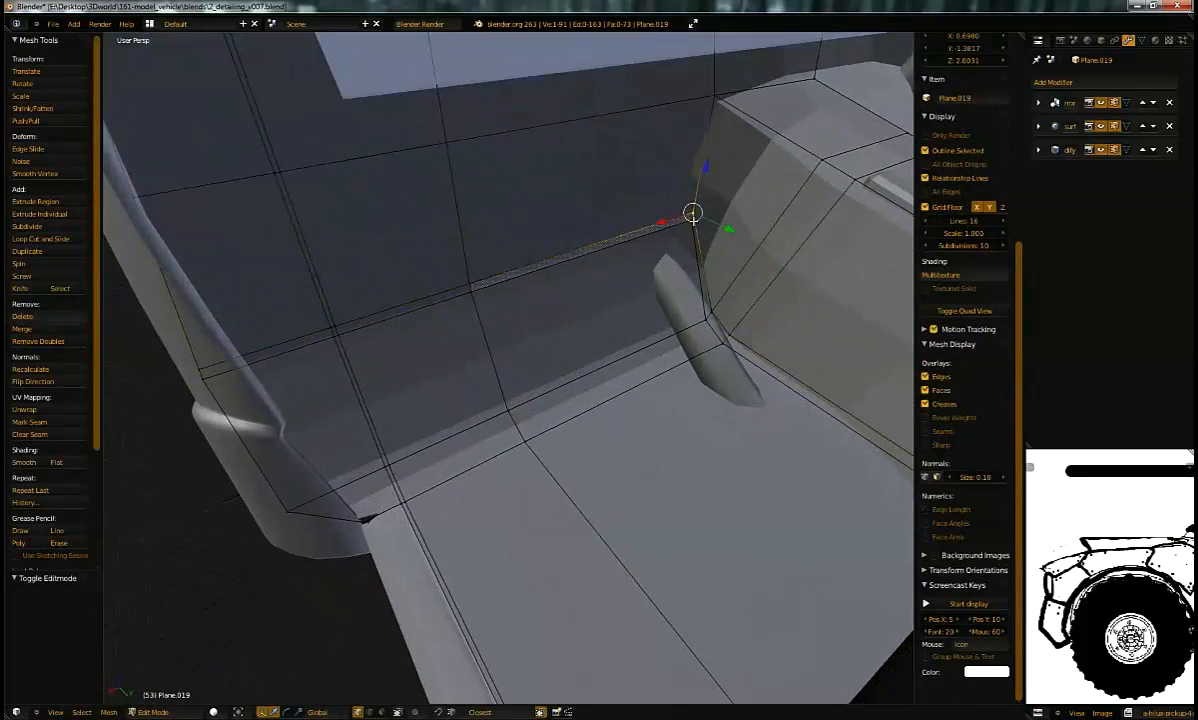
middle_click_drag(793, 84, 647, 327)
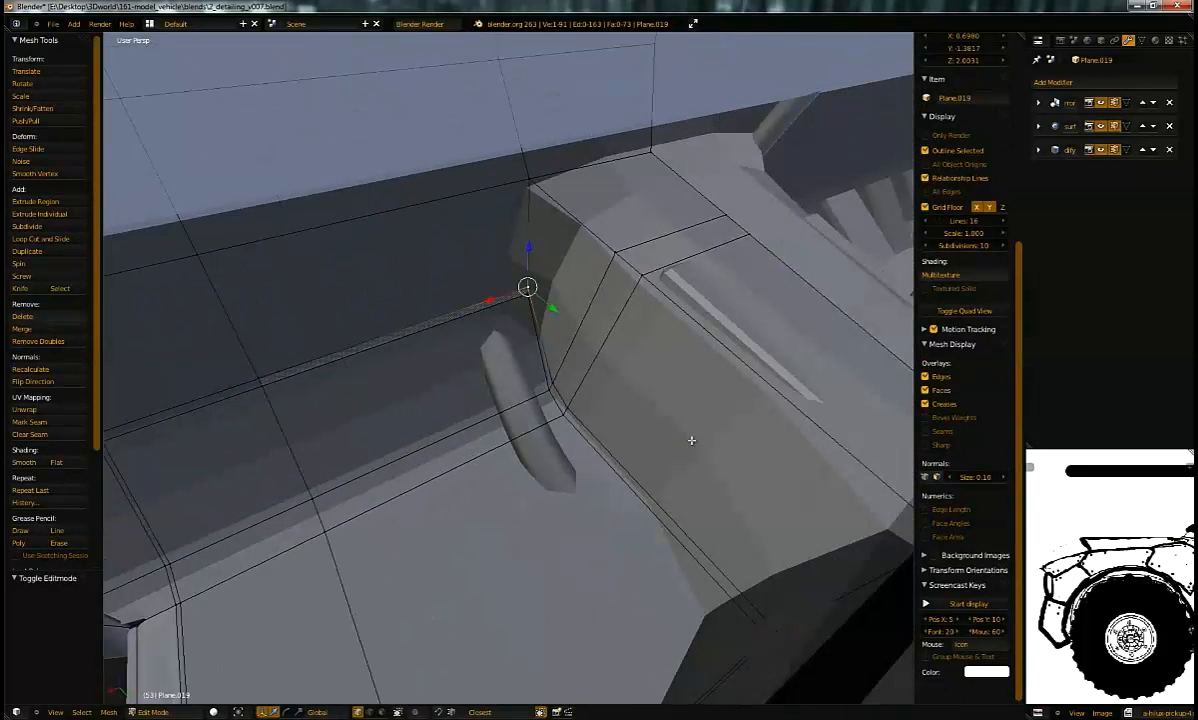
mouse_move(290, 369)
middle_mouse_down()
mouse_move(342, 336)
mouse_move(275, 384)
middle_mouse_up()
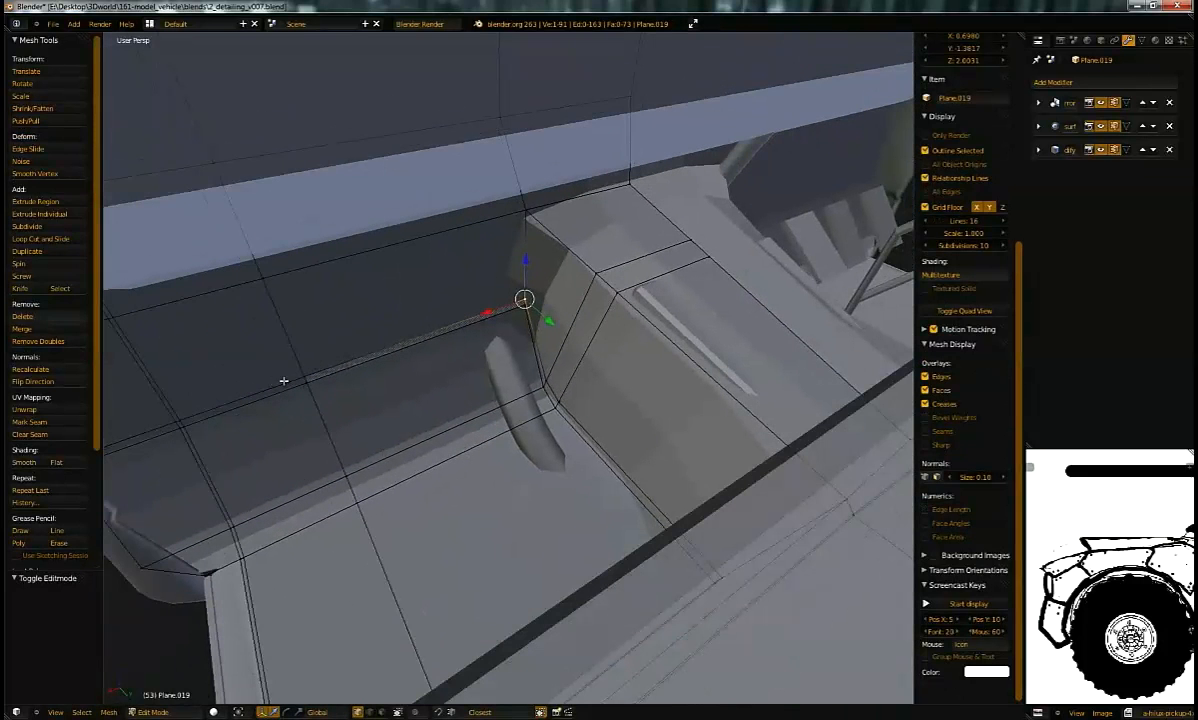
middle_click_drag(399, 365, 280, 357)
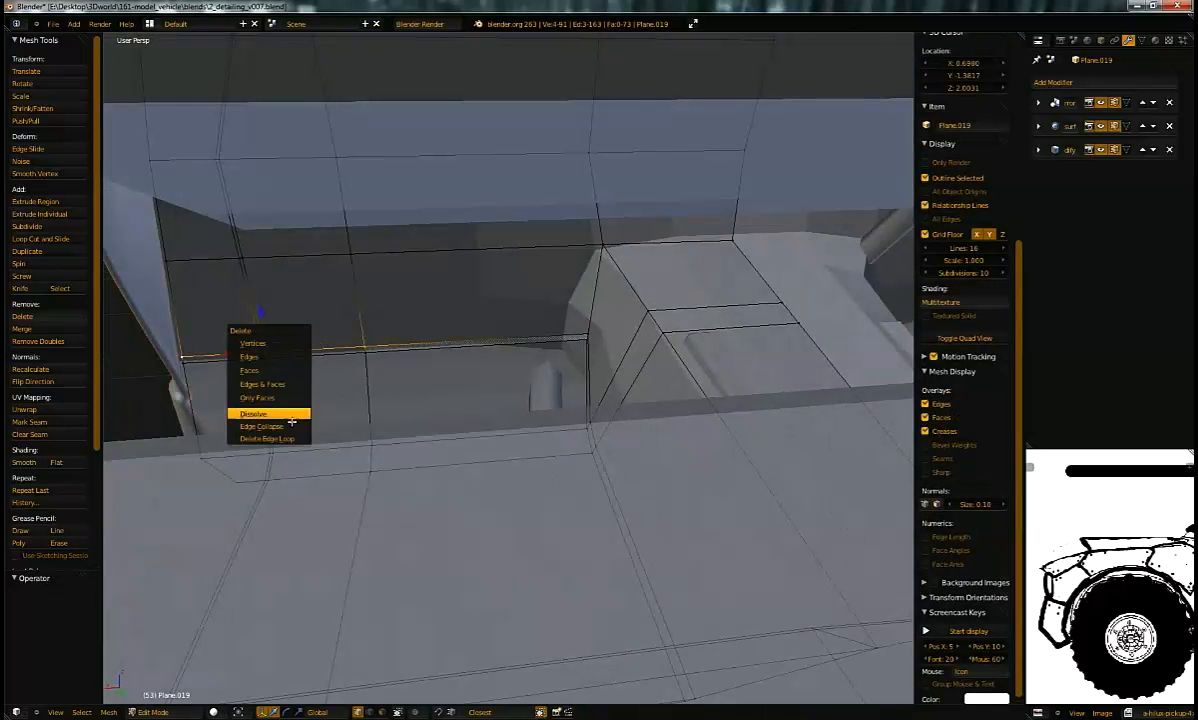
left_click(291, 416)
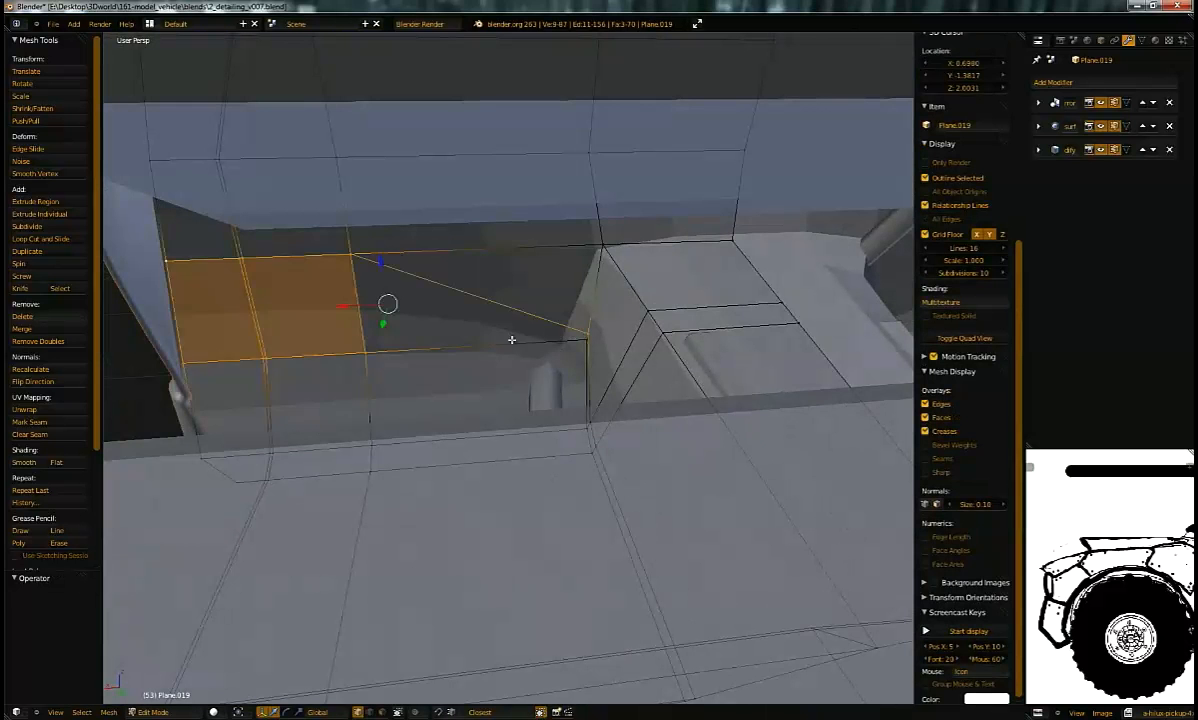
Step: Clear the doubled vertex at the tunnel's front corner and fill the adjoining firewall area with a four-sided face
mouse_move(512, 340)
middle_mouse_down()
mouse_move(551, 326)
mouse_move(543, 355)
mouse_move(588, 310)
mouse_move(496, 353)
middle_mouse_up()
scroll(541, 354, "up", 3)
right_click(517, 320)
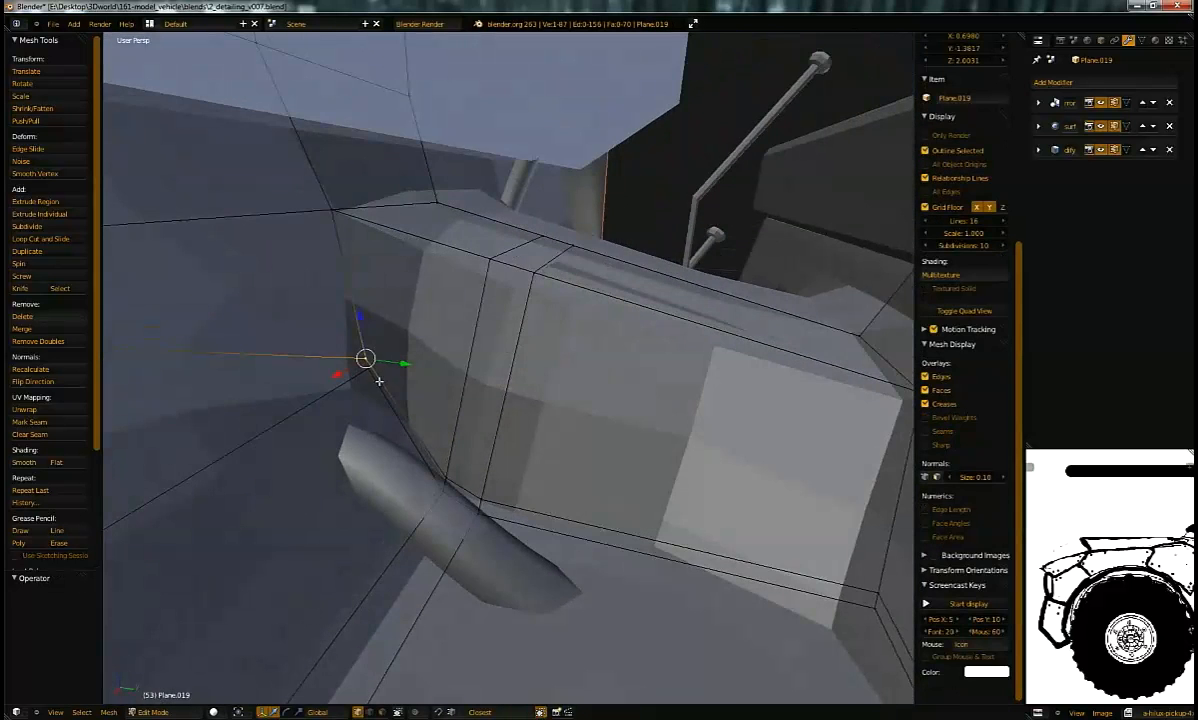
left_click(388, 377)
middle_click_drag(388, 377, 345, 242)
right_click(273, 328, "shift")
right_click(250, 160, "shift")
key("f")
middle_click_drag(426, 240, 452, 219)
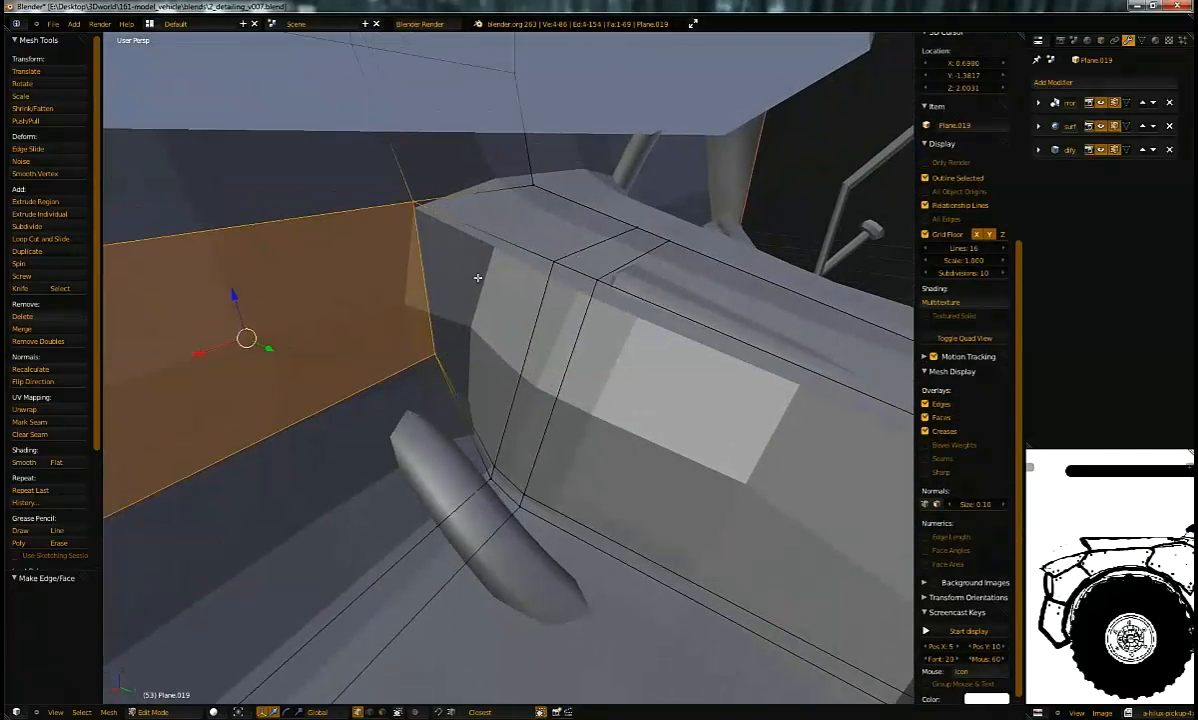
Step: Delete the faces at the front end of the tunnel's side, next to the firewall
right_click(469, 318)
key("x")
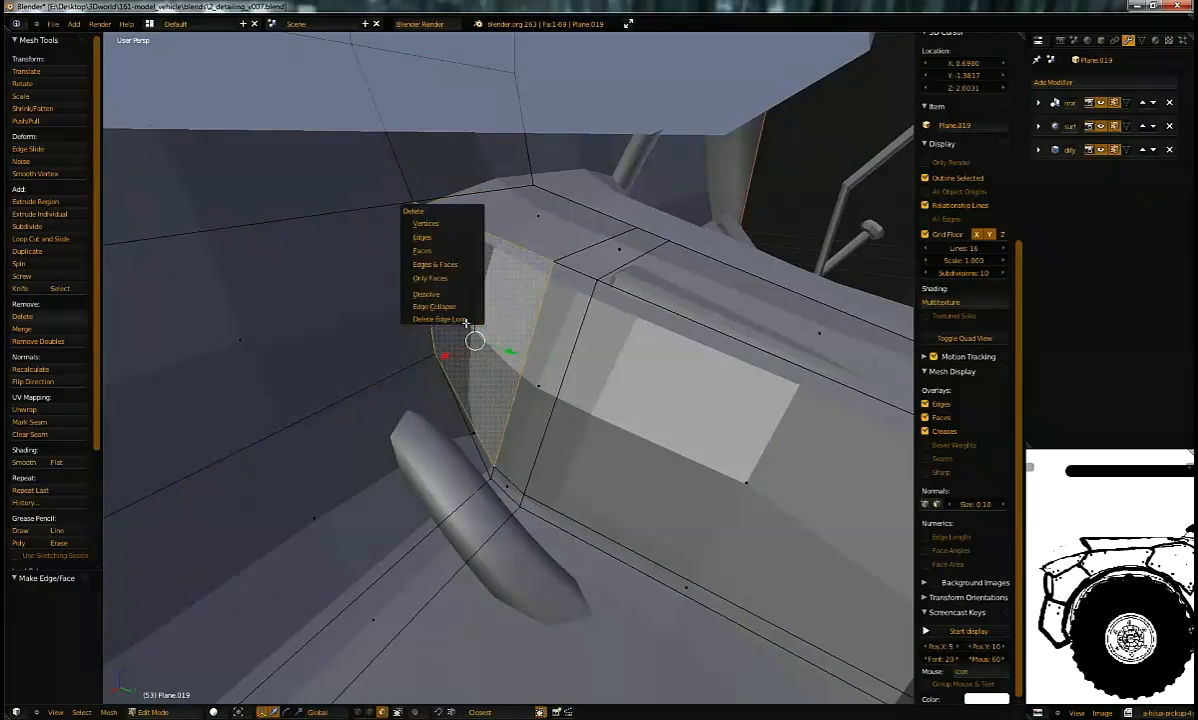
left_click(451, 251)
key("x")
left_click(469, 427)
Step: Add an edge loop at the tunnel top's front and link it to the lower corner with an edge subdivided once
key("ctrl+r")
left_click(500, 229)
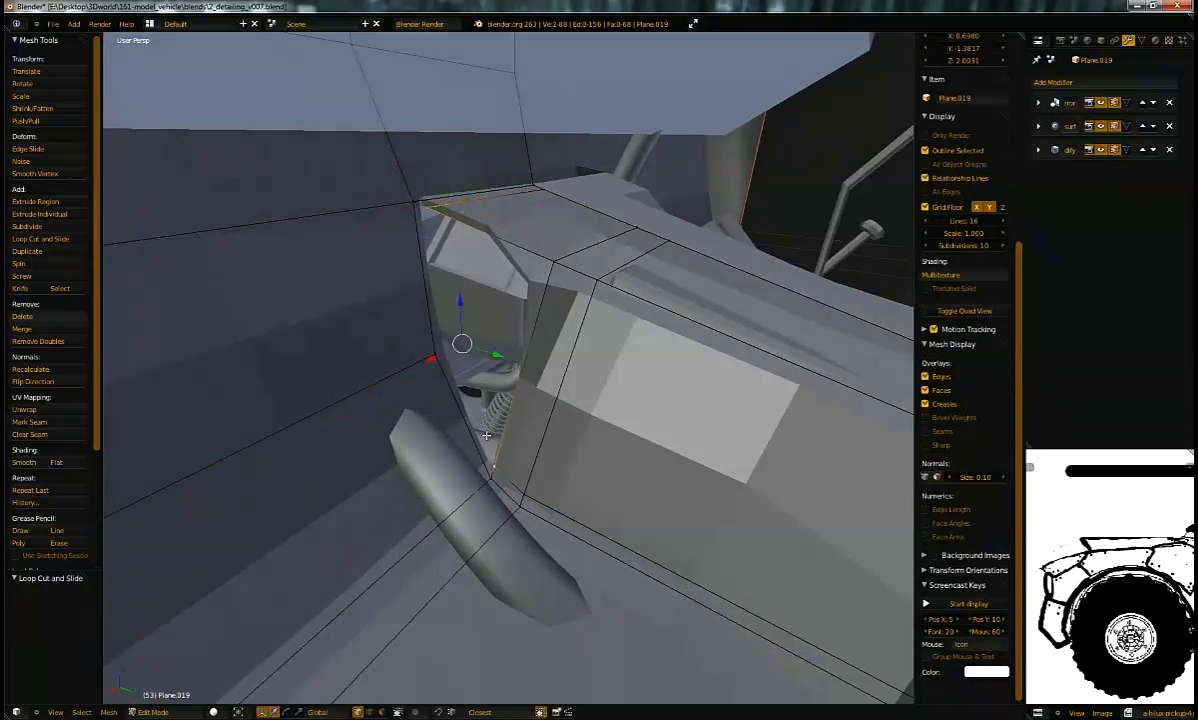
key("f")
key("w")
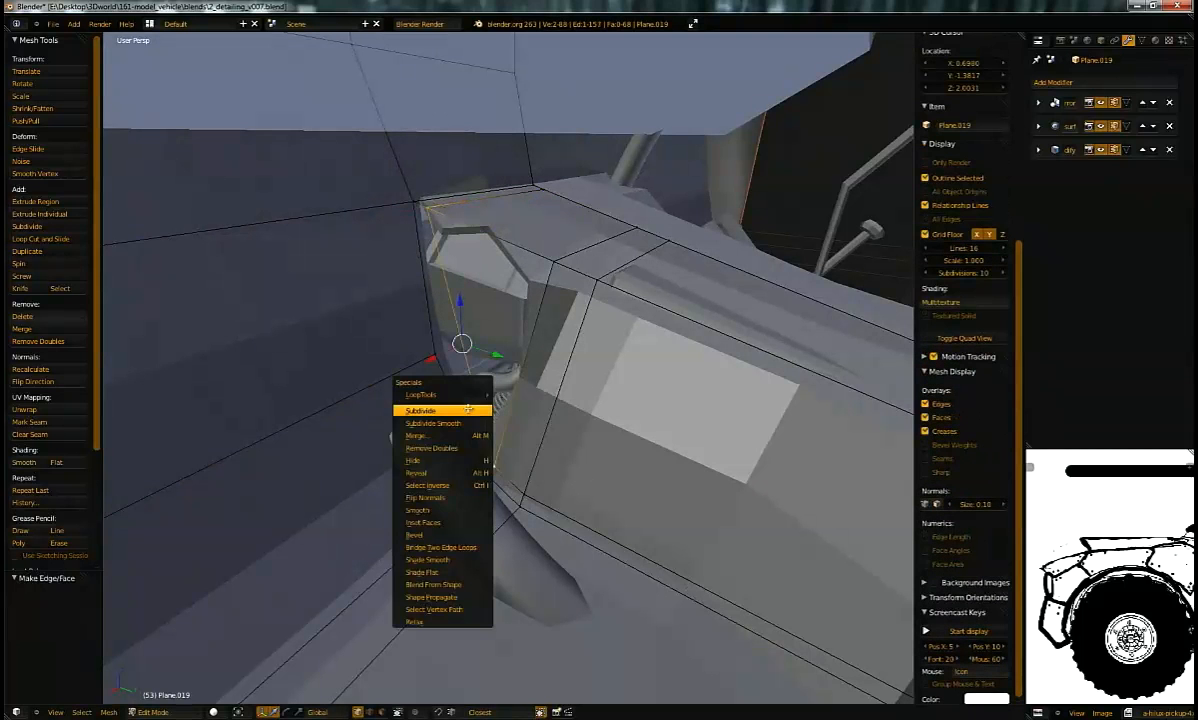
left_click(470, 410)
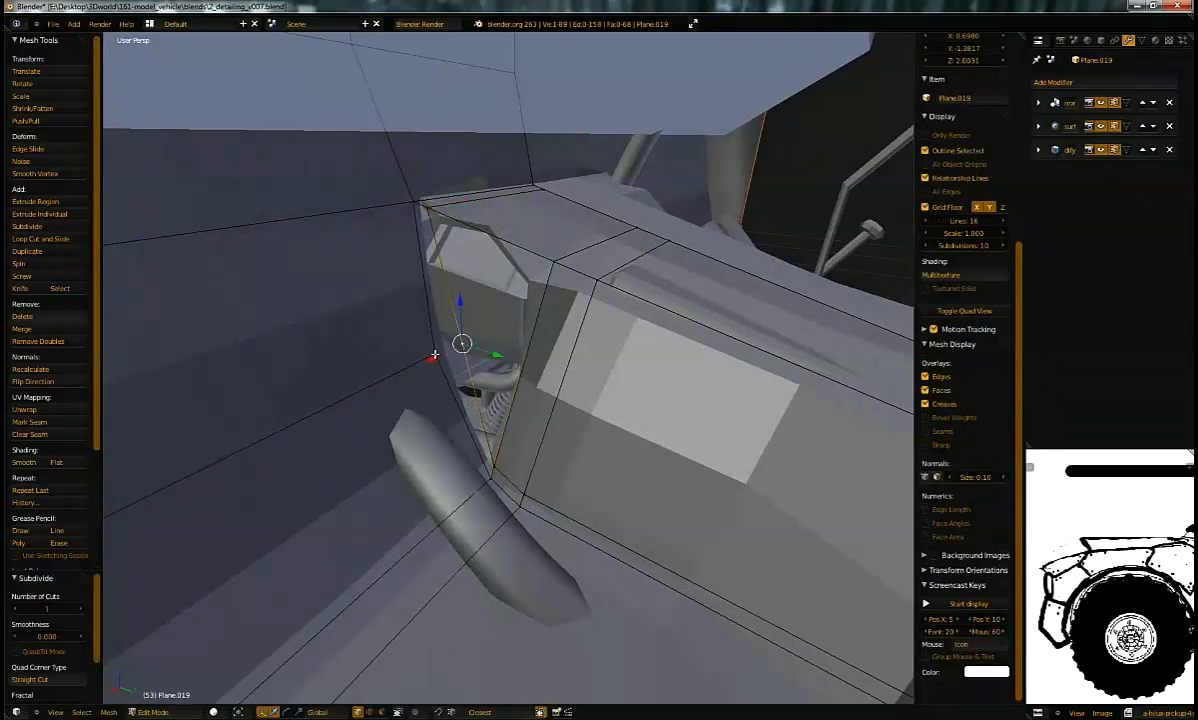
Step: Snap the 3D cursor to the firewall corner vertex and scale the new edge's midpoint toward it by 0.439
key("shift+s")
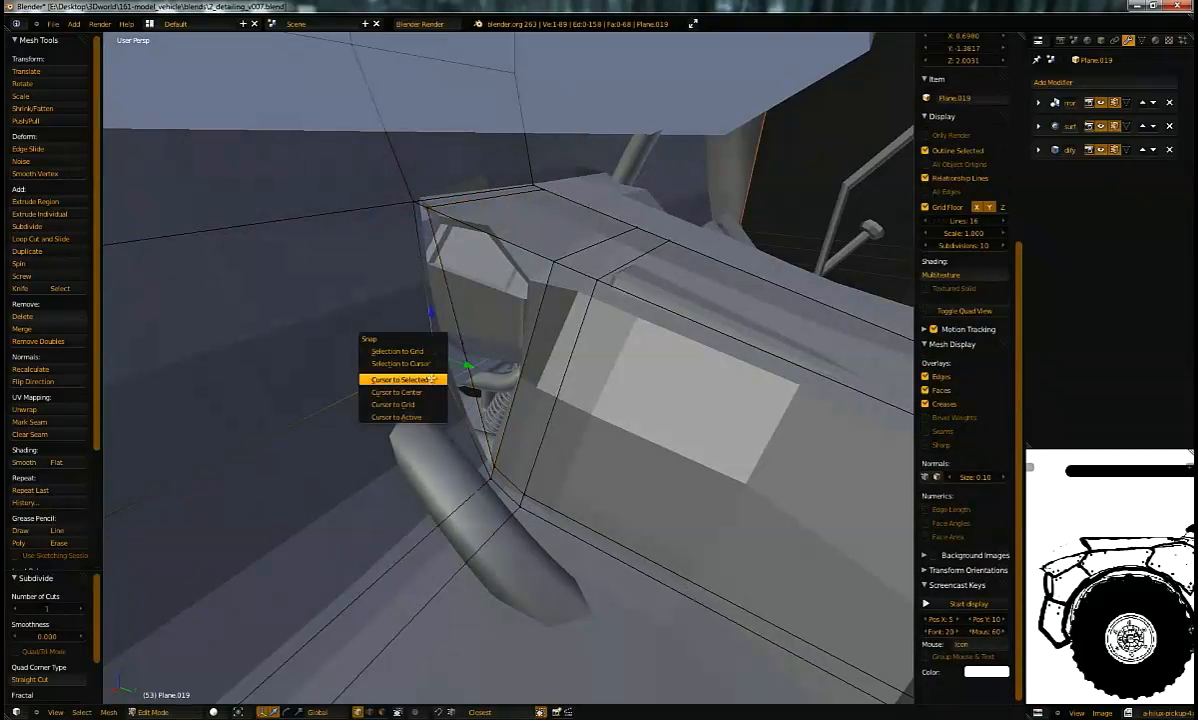
left_click(400, 380)
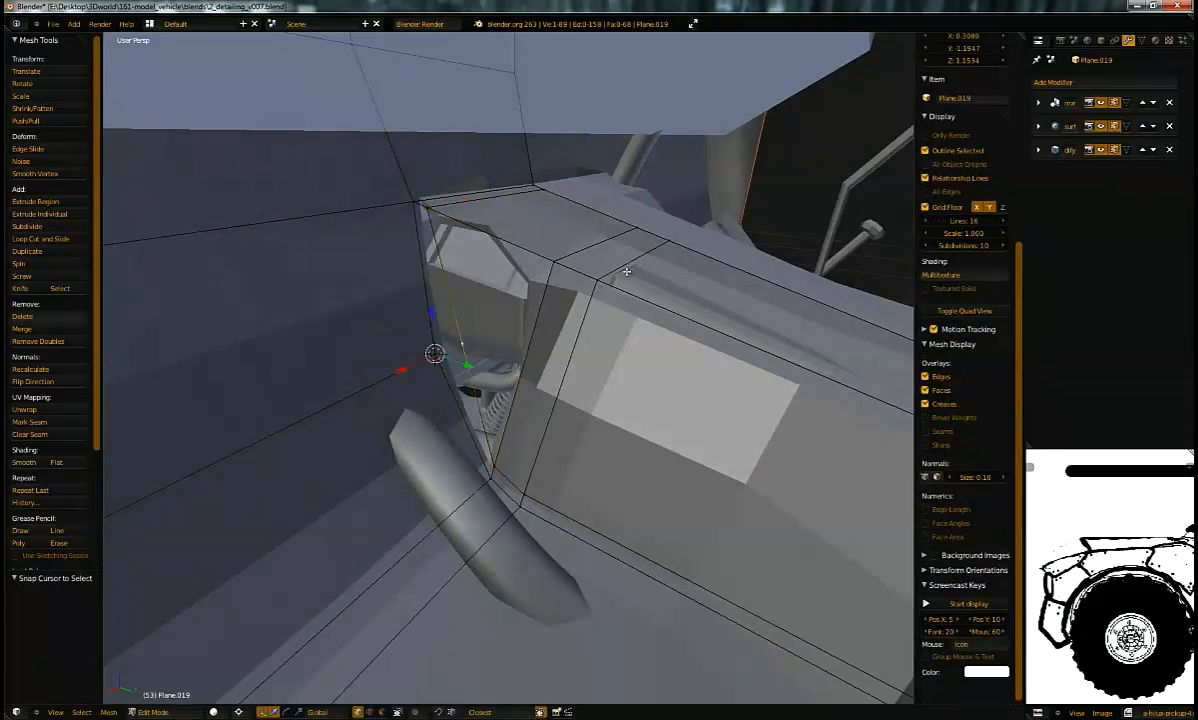
key("s")
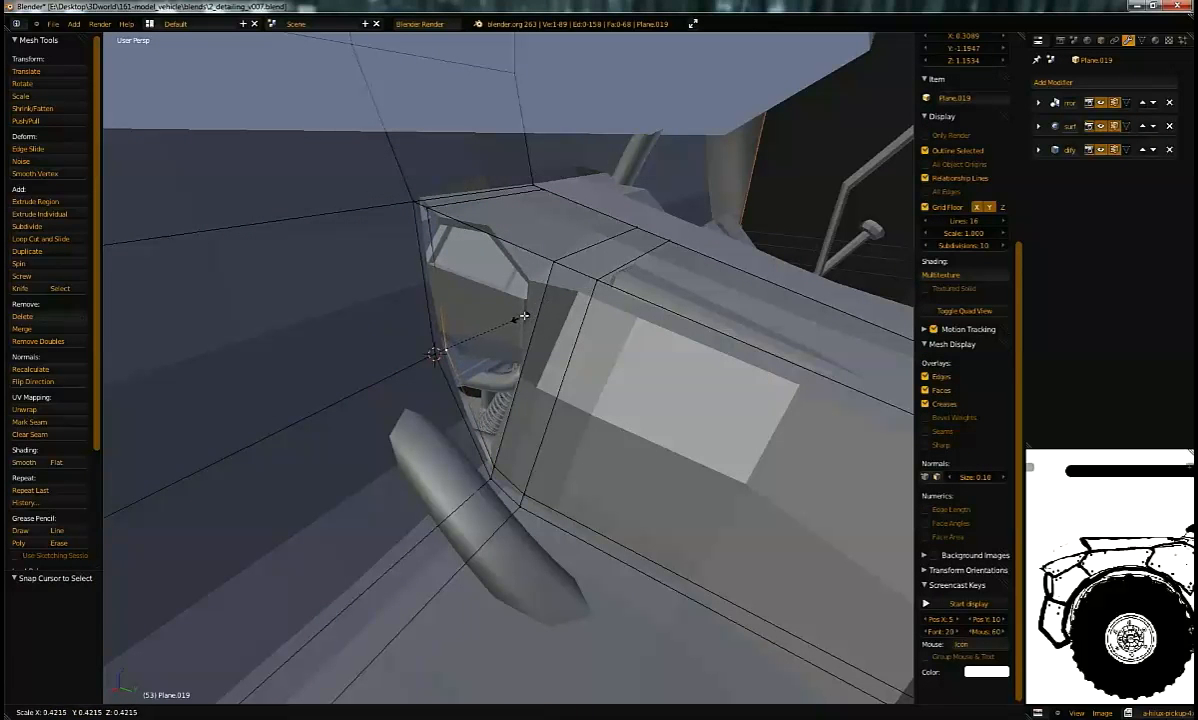
left_click(517, 308)
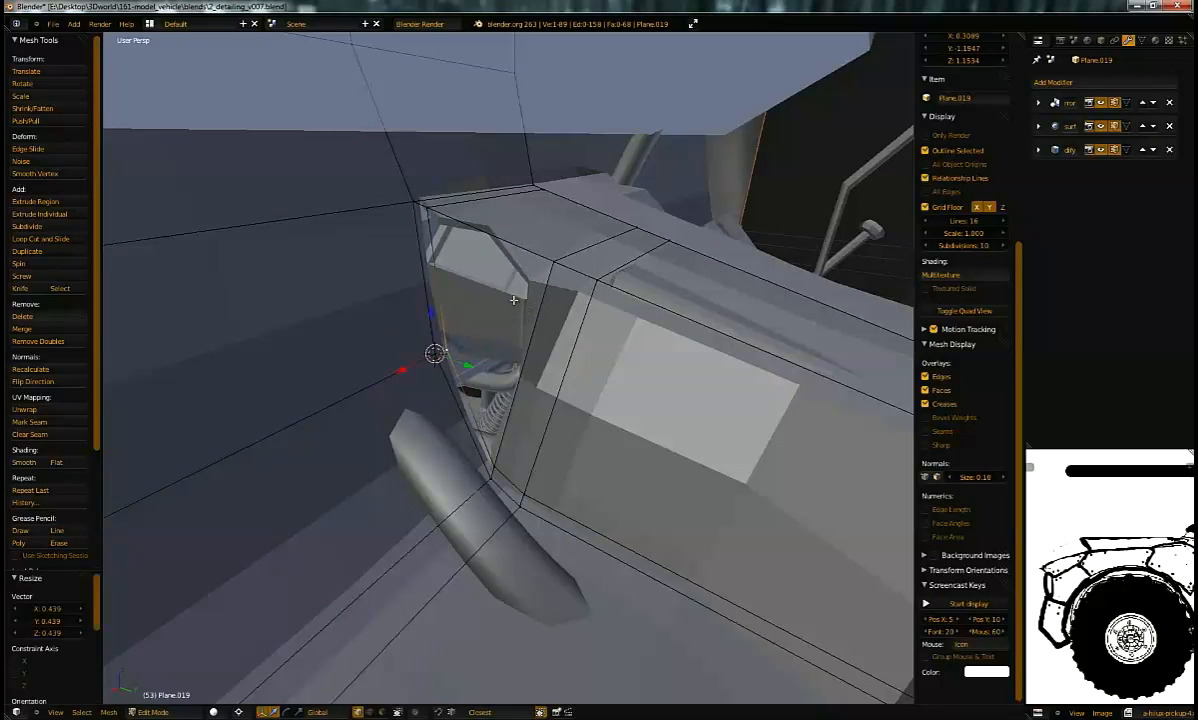
Step: Fill the opening at the tunnel's front end with faces and check the corner in object mode
right_click(492, 466, "shift")
key("f")
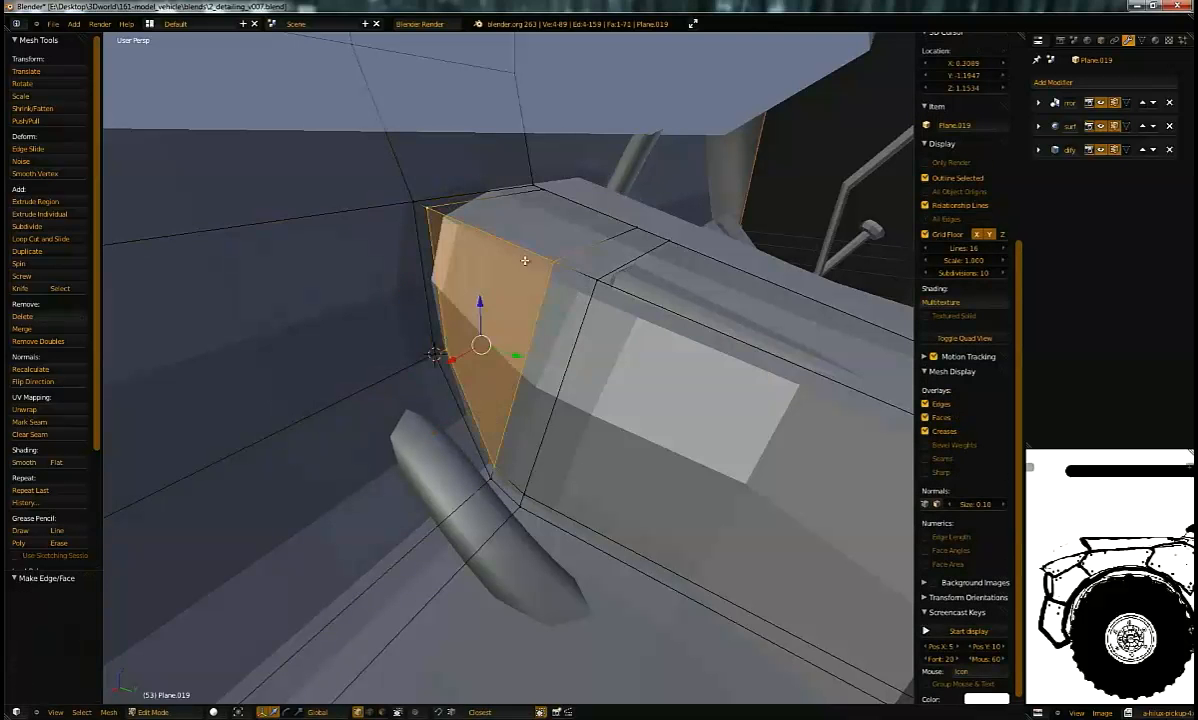
key("a")
key("Tab")
middle_click_drag(522, 269, 453, 383)
Step: Check the tunnel's front end and its firewall corner from several angles, including in object mode
key("Tab")
key("ctrl+r")
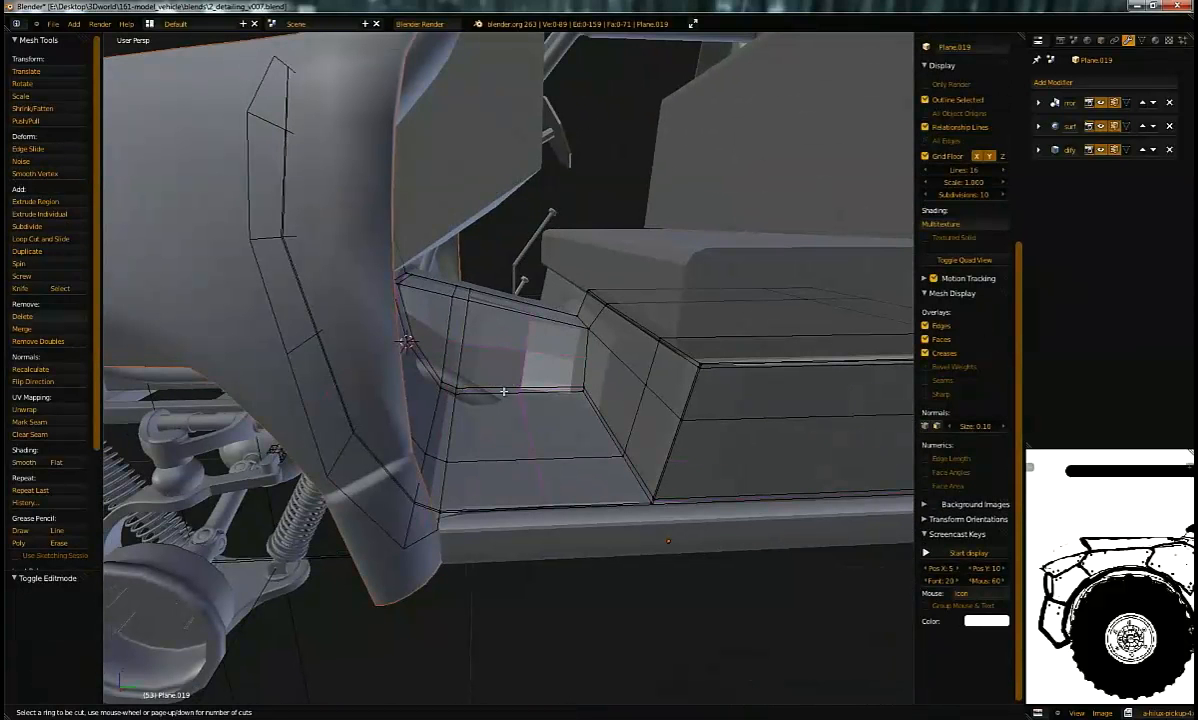
right_click(450, 384)
middle_click_drag(422, 350, 815, 366)
scroll(463, 414, "up", 2)
middle_click_drag(689, 364, 642, 352)
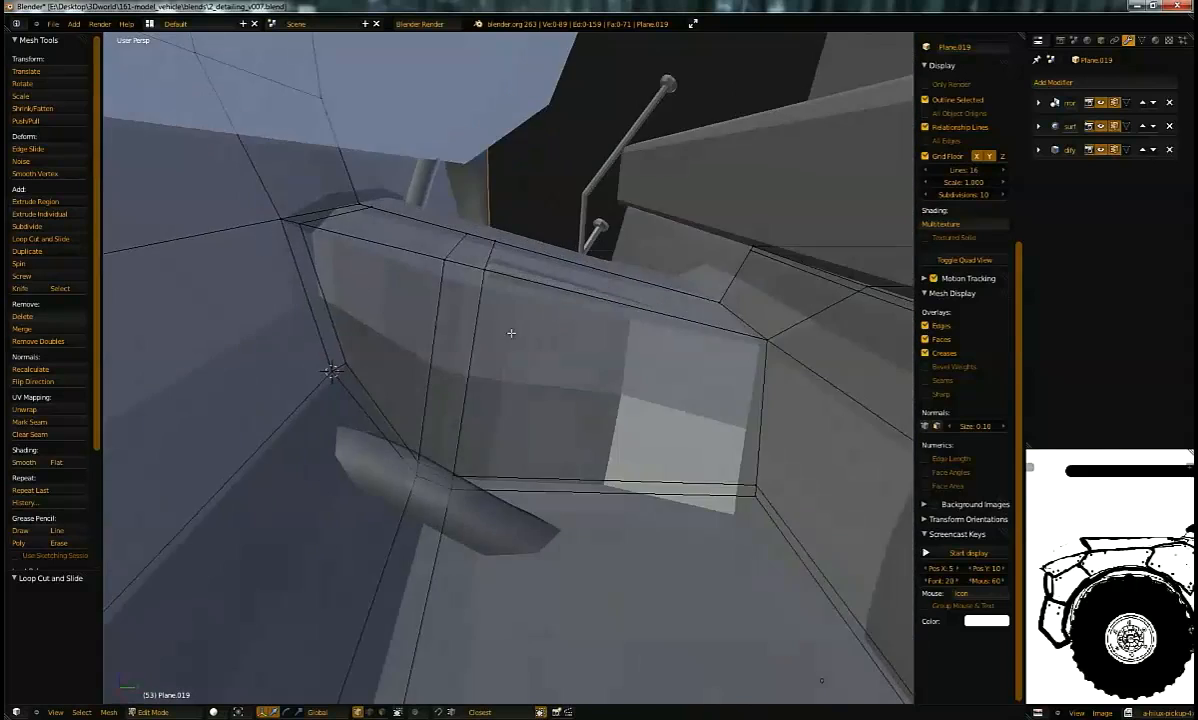
middle_click_drag(761, 349, 376, 330)
key("Tab")
key("Tab")
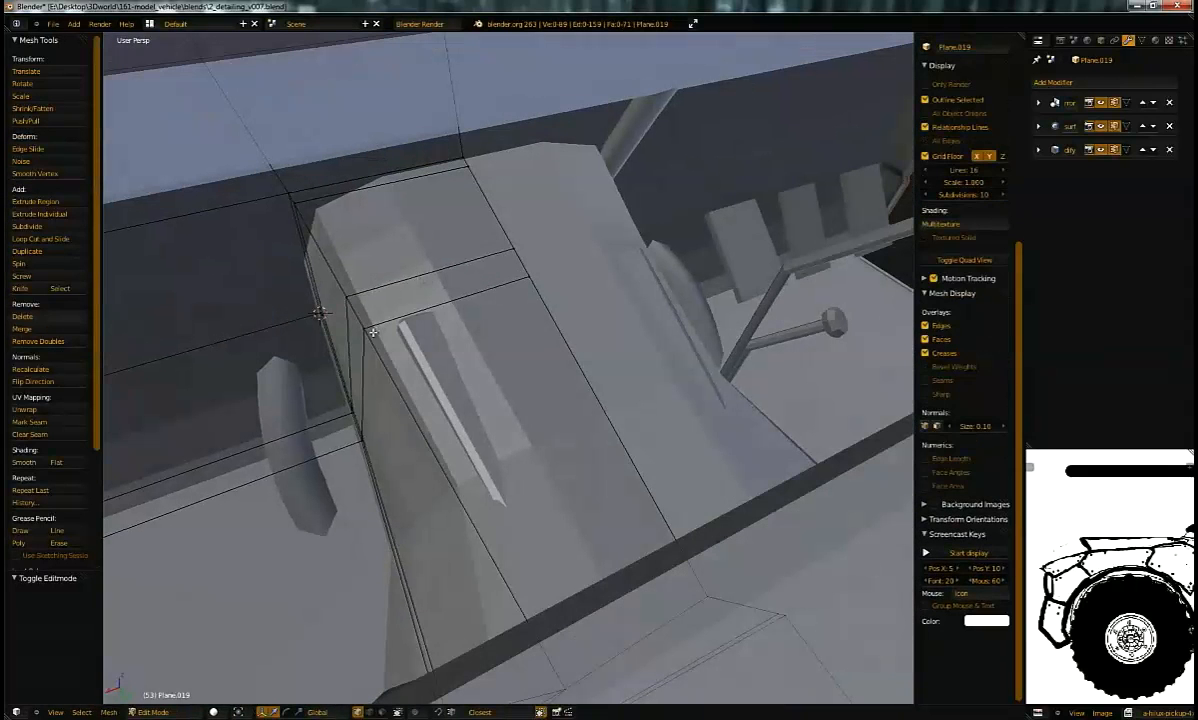
Step: Raise the two edge-loop vertices on the tunnel's upper side edge near the firewall by 0.006103 along Z
right_click(365, 329)
right_click(348, 298, "shift")
mouse_move(324, 321)
left_mouse_down()
mouse_move(345, 317)
mouse_move(311, 322)
mouse_move(320, 313)
left_mouse_up()
middle_click_drag(320, 313, 296, 291)
key("g")
key("z")
left_click(499, 278)
Step: Bevel the tunnel's upper side edge with a percentage of 0.023 and check the result in object mode
middle_click_drag(763, 376, 592, 338)
scroll(615, 369, "up", 5)
scroll(600, 362, "down", 5)
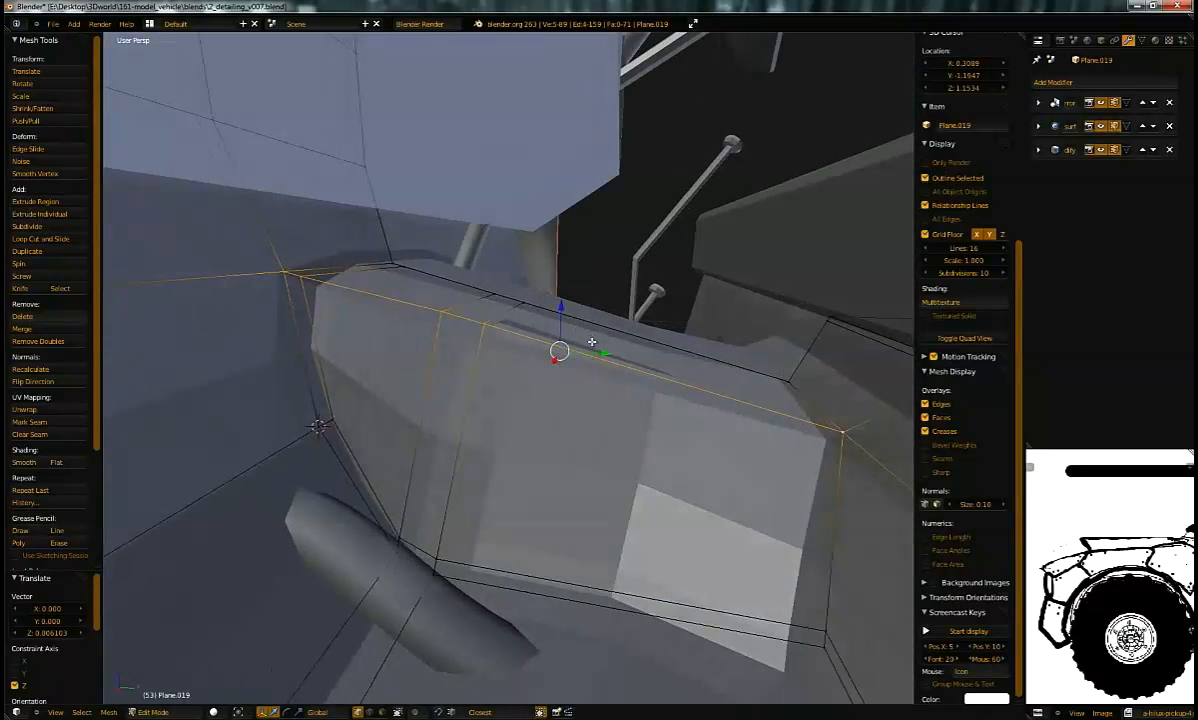
key("ctrl+e")
left_click(582, 309)
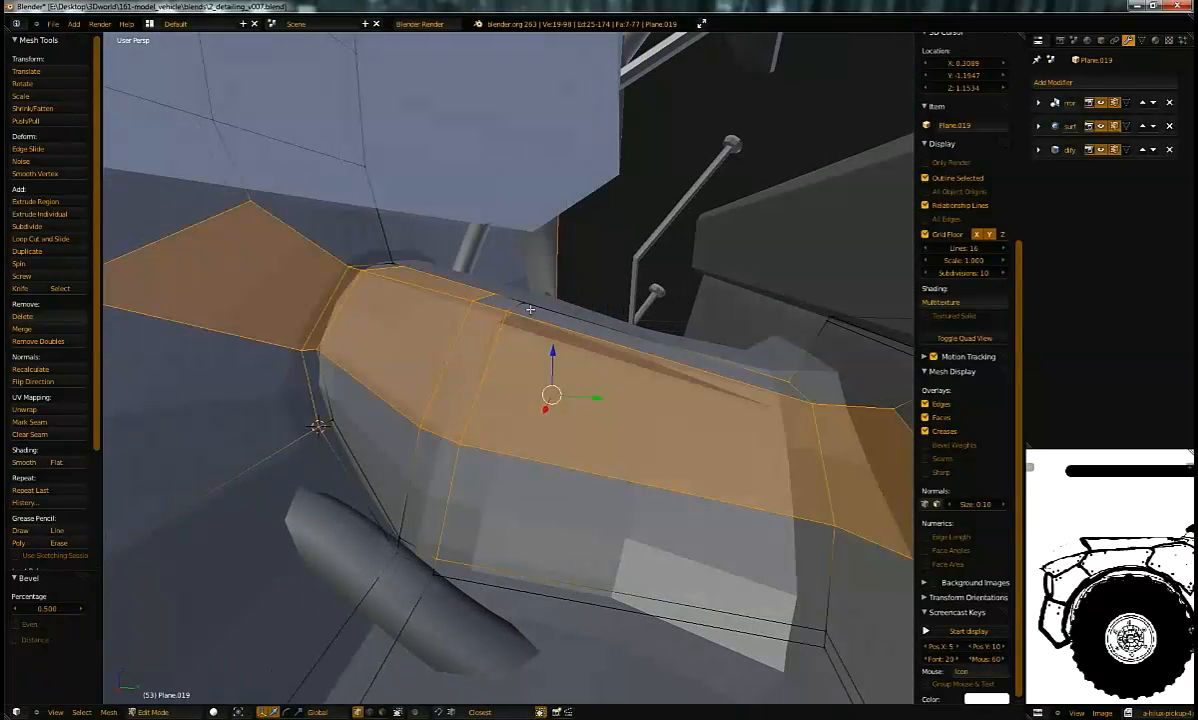
left_click_drag(54, 611, 30, 611)
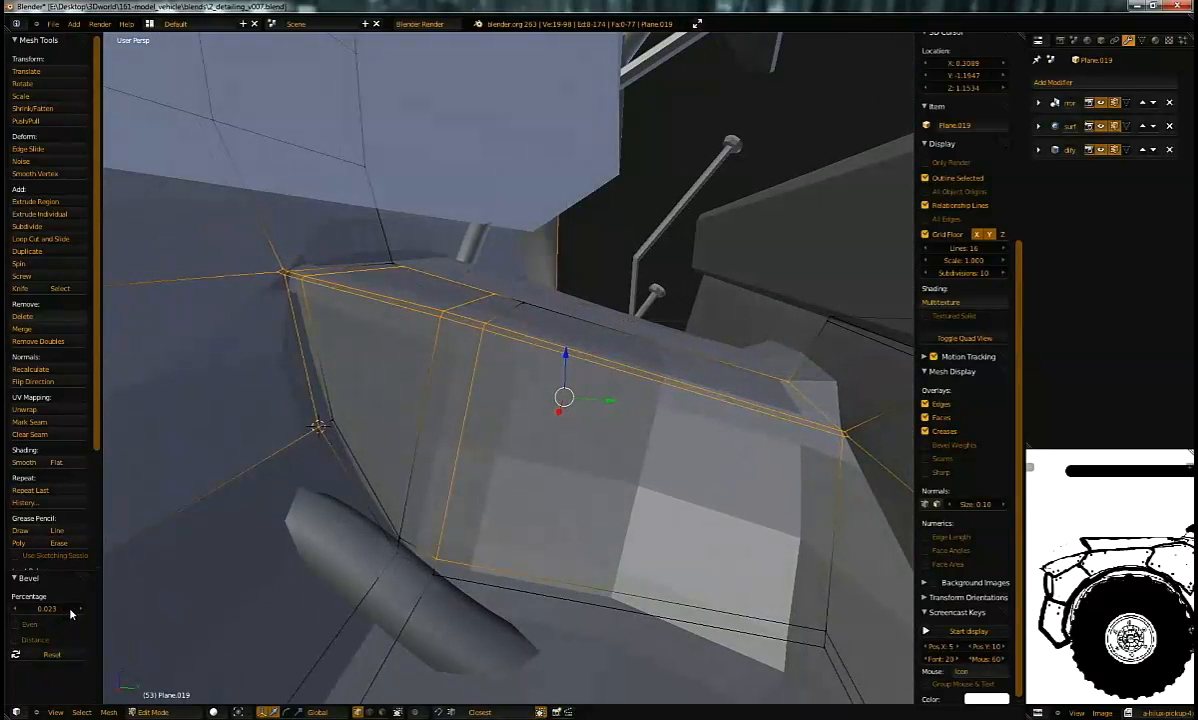
middle_click_drag(460, 382, 360, 290)
key("Tab")
key("Tab")
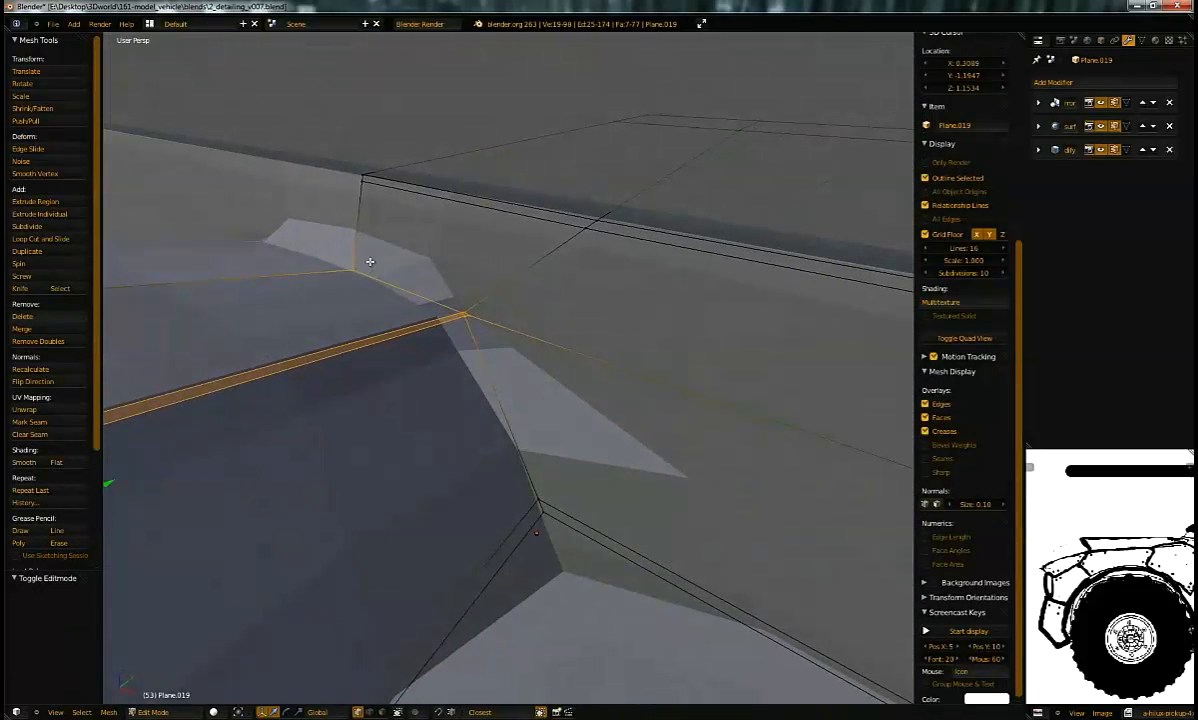
Step: Cut a supporting edge with the knife around the tunnel's rear end on the adjoining seat base panel
key("a")
key("k")
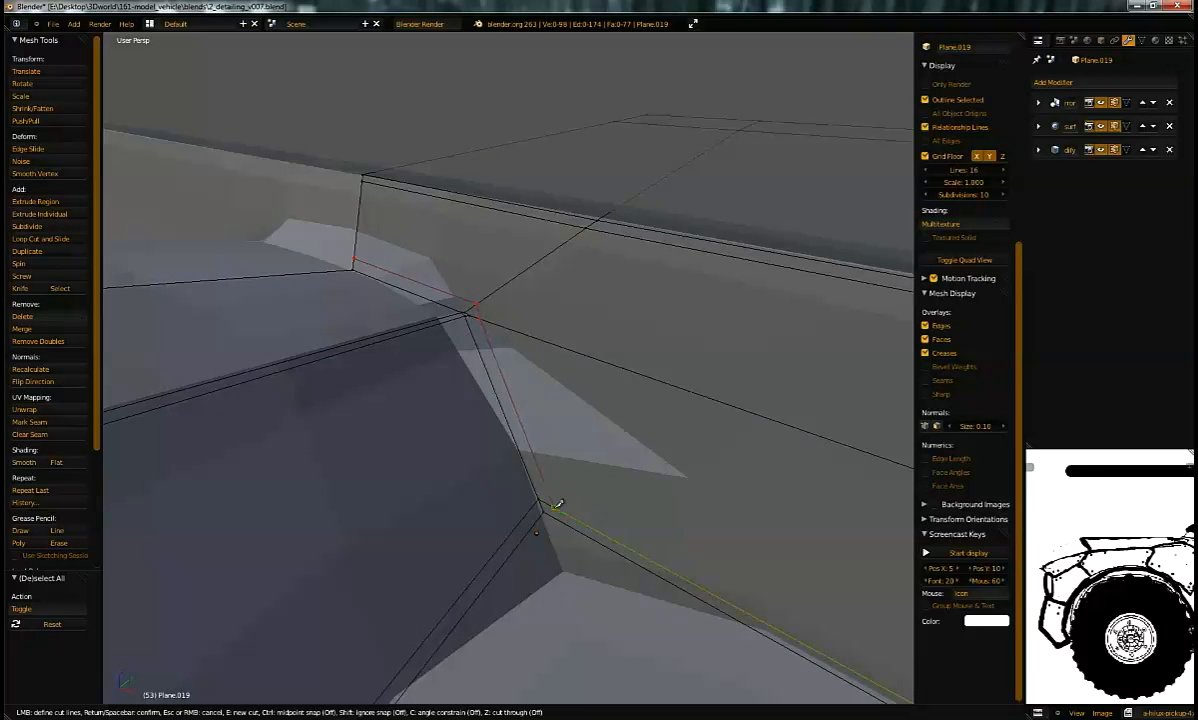
key("Return")
Step: Knife-cut supporting edges around the tunnel's front end on the firewall and along its base on the floor, and check the shading
middle_click_drag(537, 455, 645, 280)
key("k")
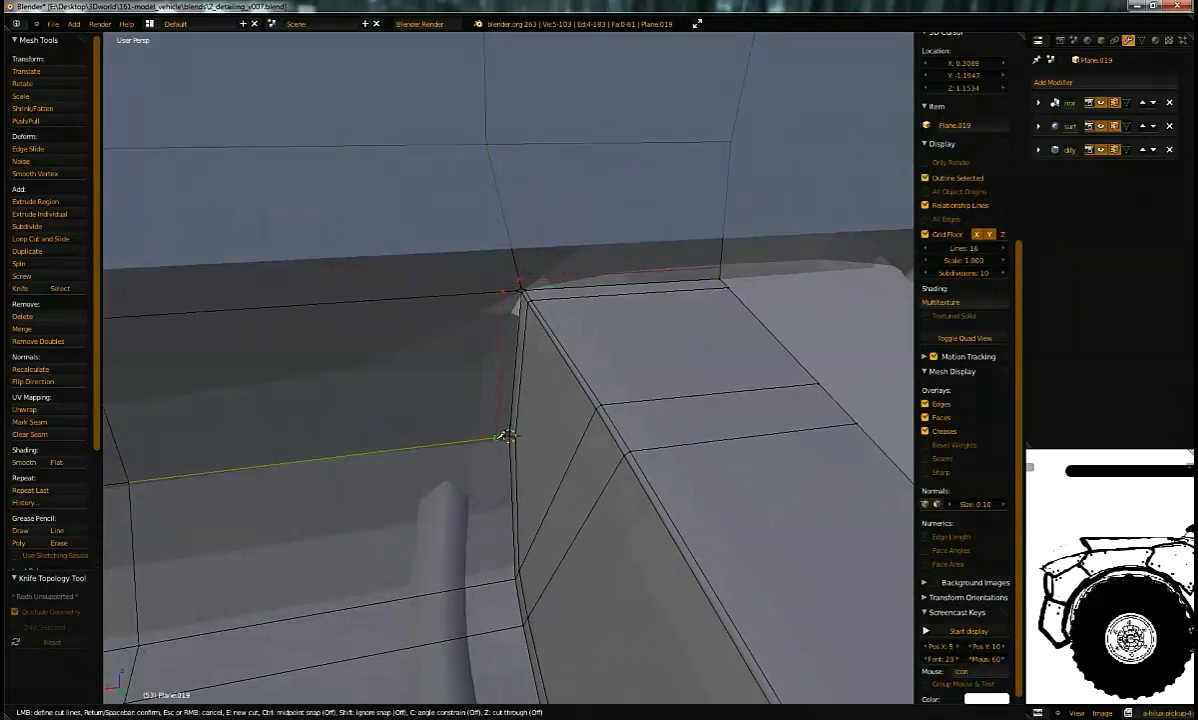
middle_click_drag(506, 579, 454, 373)
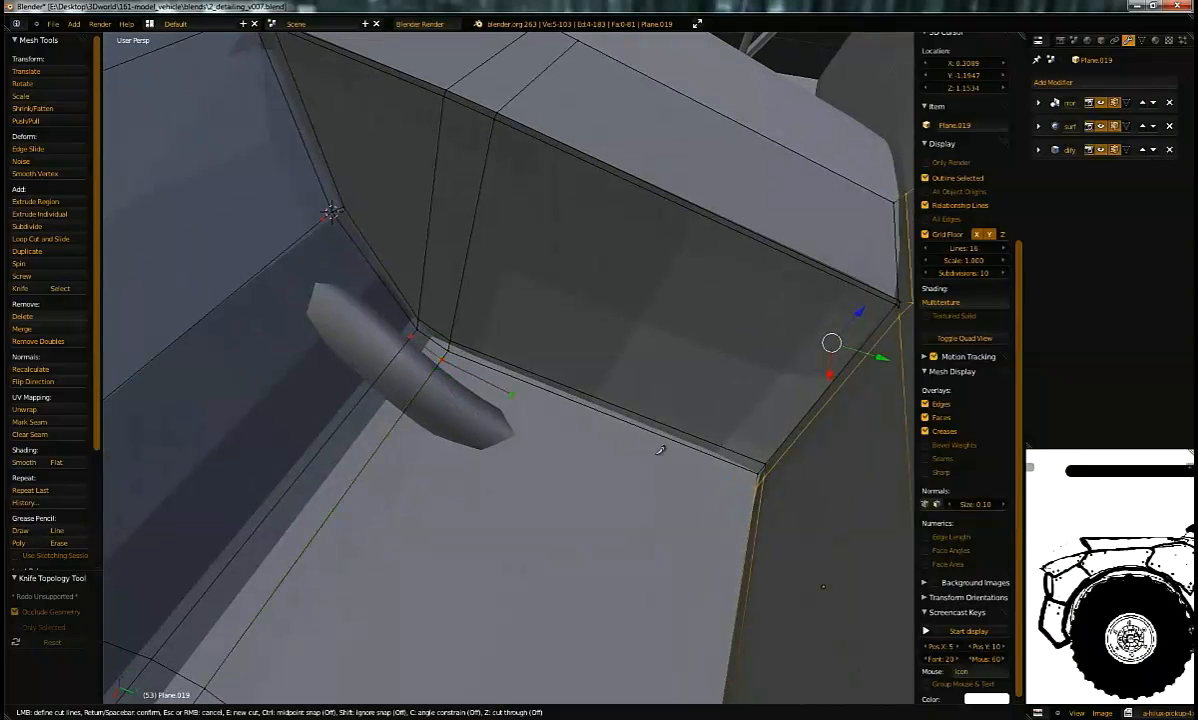
middle_click_drag(826, 456, 778, 428)
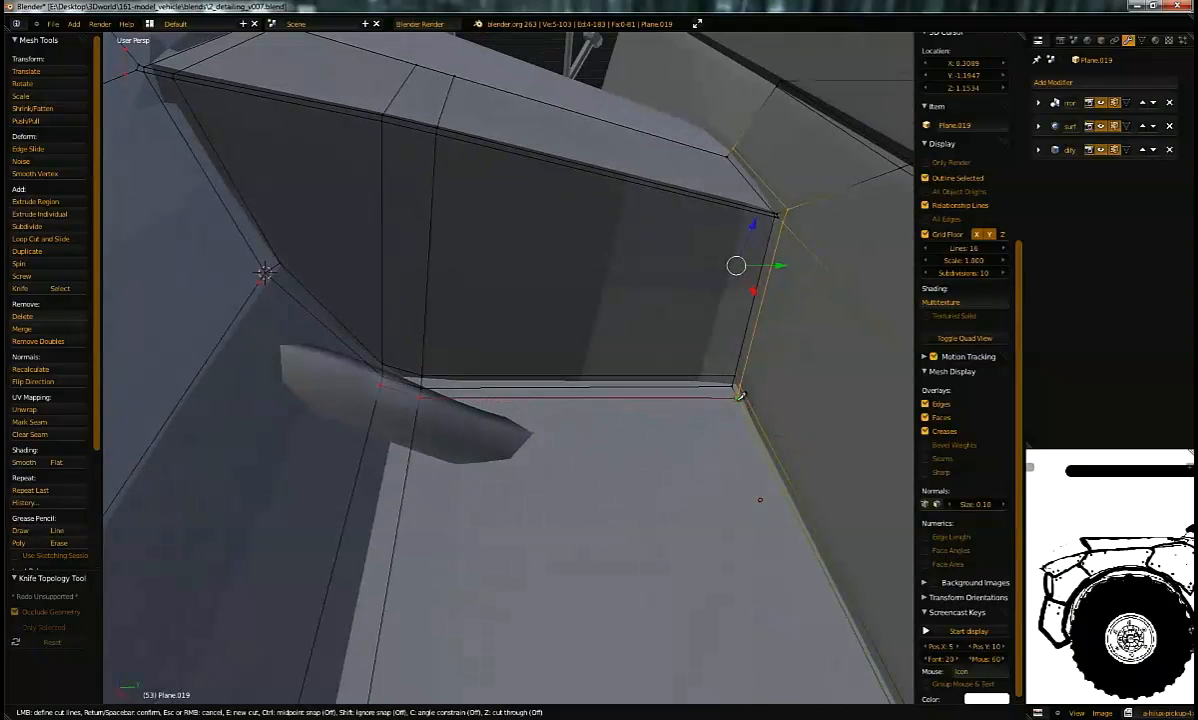
key("Return")
mouse_move(690, 366)
middle_mouse_down()
mouse_move(722, 358)
mouse_move(722, 380)
mouse_move(710, 286)
mouse_move(649, 235)
mouse_move(563, 264)
mouse_move(576, 260)
mouse_move(595, 291)
mouse_move(568, 278)
mouse_move(663, 238)
mouse_move(520, 320)
mouse_move(594, 372)
mouse_move(528, 384)
mouse_move(409, 270)
mouse_move(362, 283)
middle_mouse_up()
key("z")
key("z")
key("Tab")
key("Tab")
Step: Merge the two vertices at the tunnel's rear upper corner at their center and nudge the merged vertex along Z
key("ctrl+Tab")
left_click(563, 286)
key("z")
key("z")
middle_click_drag(441, 254, 594, 352)
right_click(595, 345)
key("alt+m")
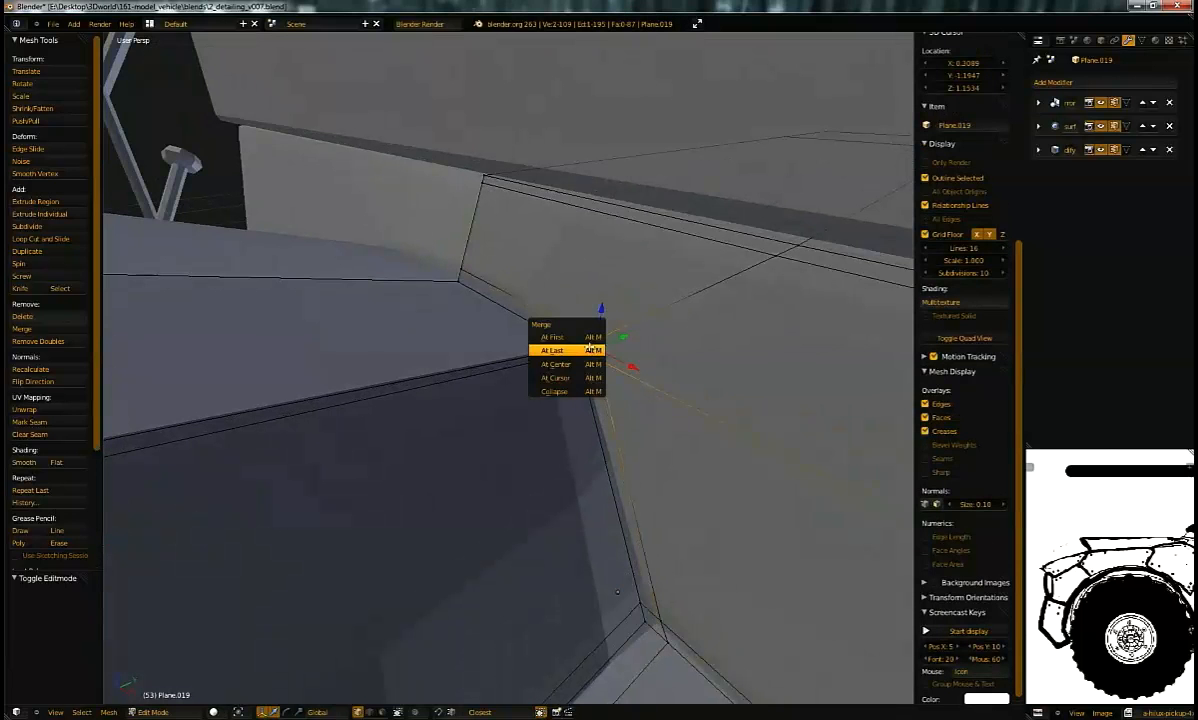
left_click(588, 364)
middle_click_drag(588, 364, 601, 314)
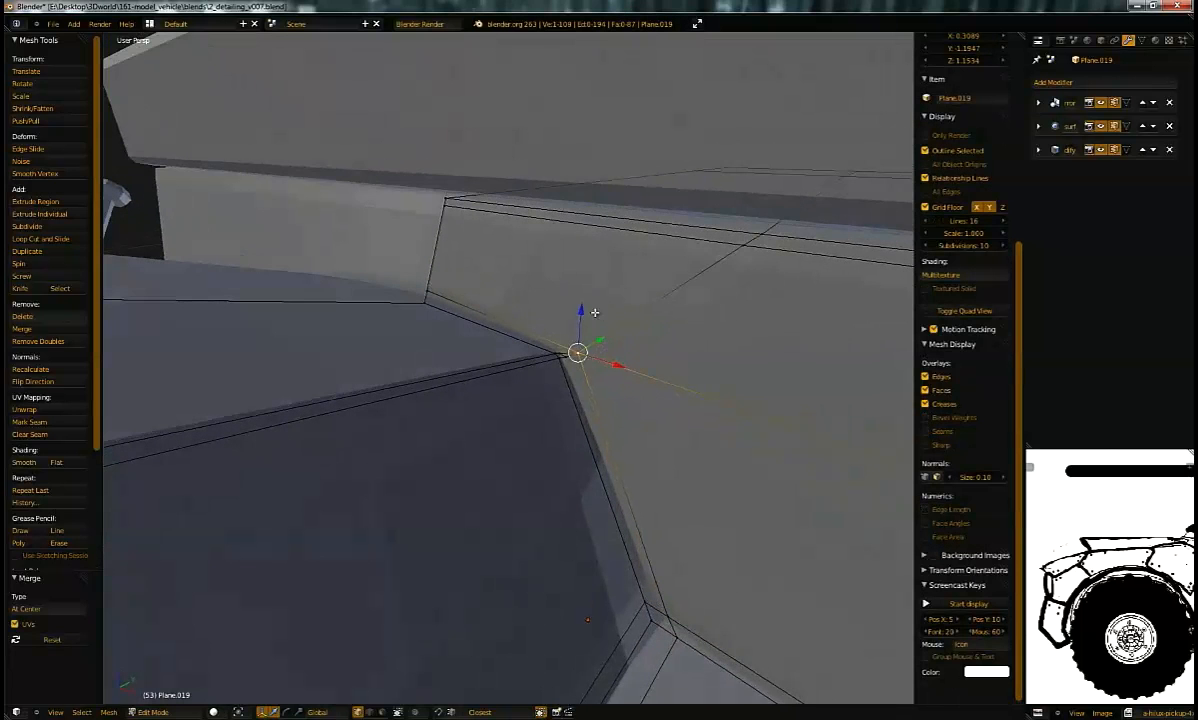
left_click_drag(581, 313, 580, 319)
Step: Delete the surplus vertices at the tunnel's rear upper corner and fill the vertical gap below it with a face
middle_click_drag(530, 335, 551, 461)
right_click(592, 316, "shift")
key("x")
left_click(575, 284)
right_click(575, 541)
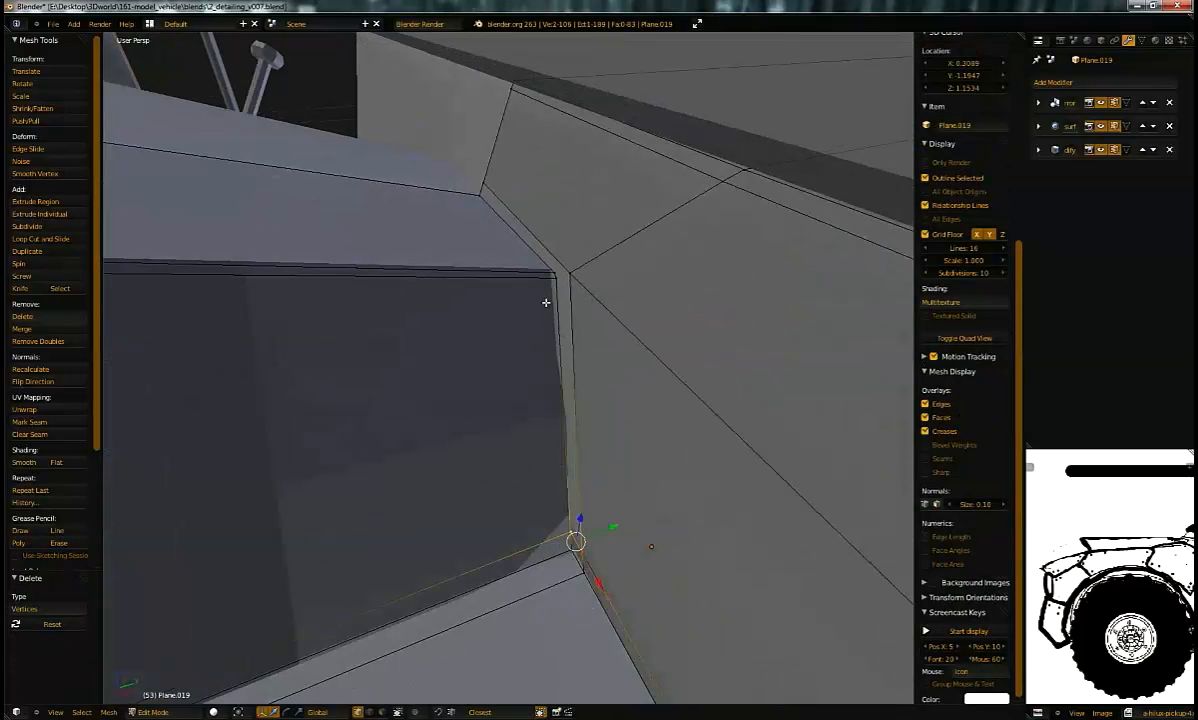
key("f")
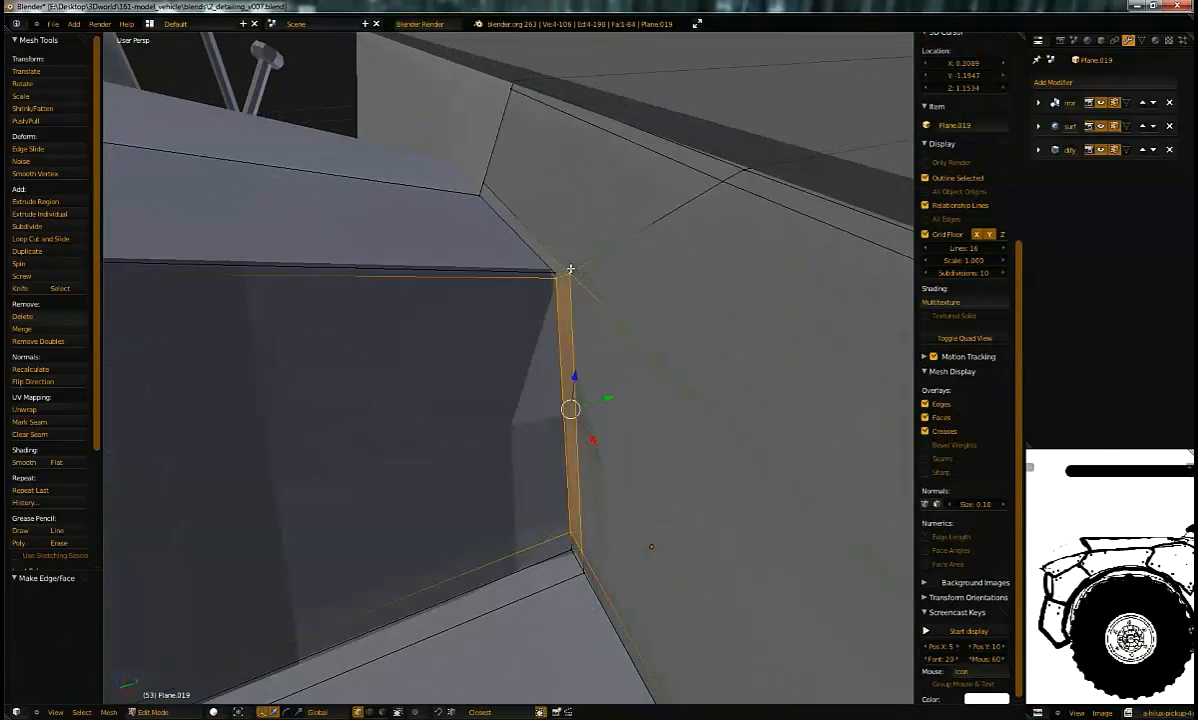
right_click(551, 265)
middle_click_drag(492, 216, 559, 300)
key("a")
key("ctrl+r")
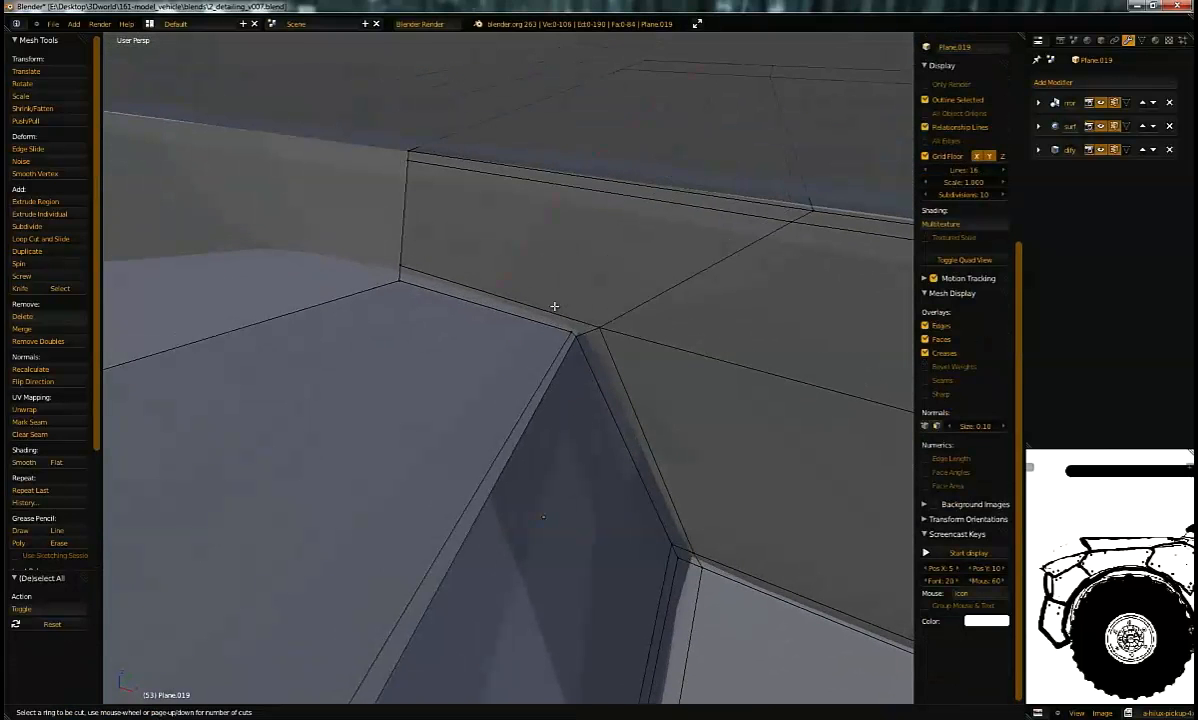
left_click(553, 308)
right_click(640, 231)
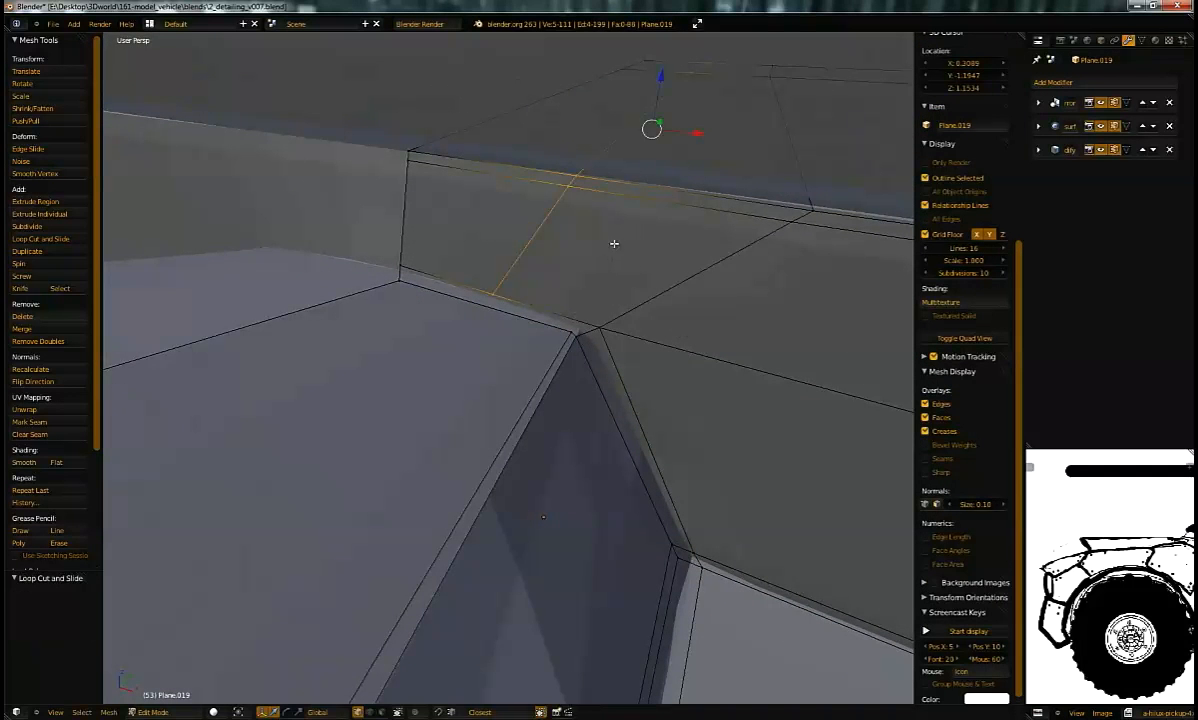
key("ctrl+z")
middle_click_drag(604, 246, 606, 205)
key("ctrl+r")
left_click(631, 215)
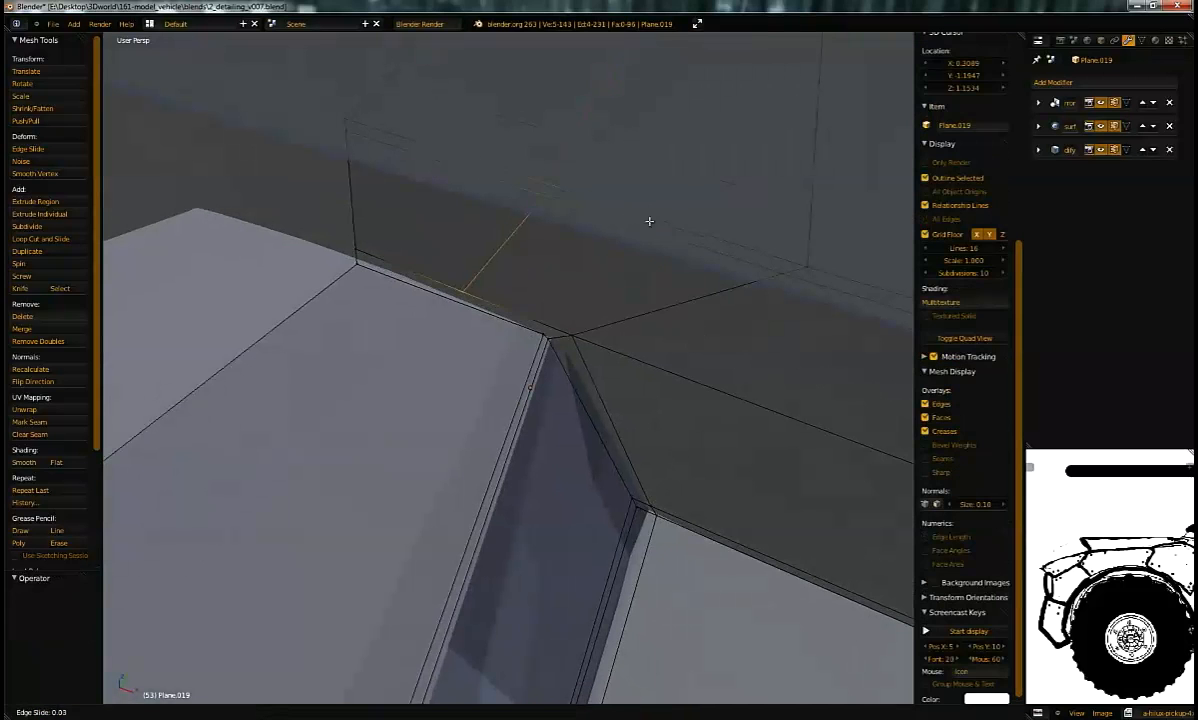
left_click(663, 279)
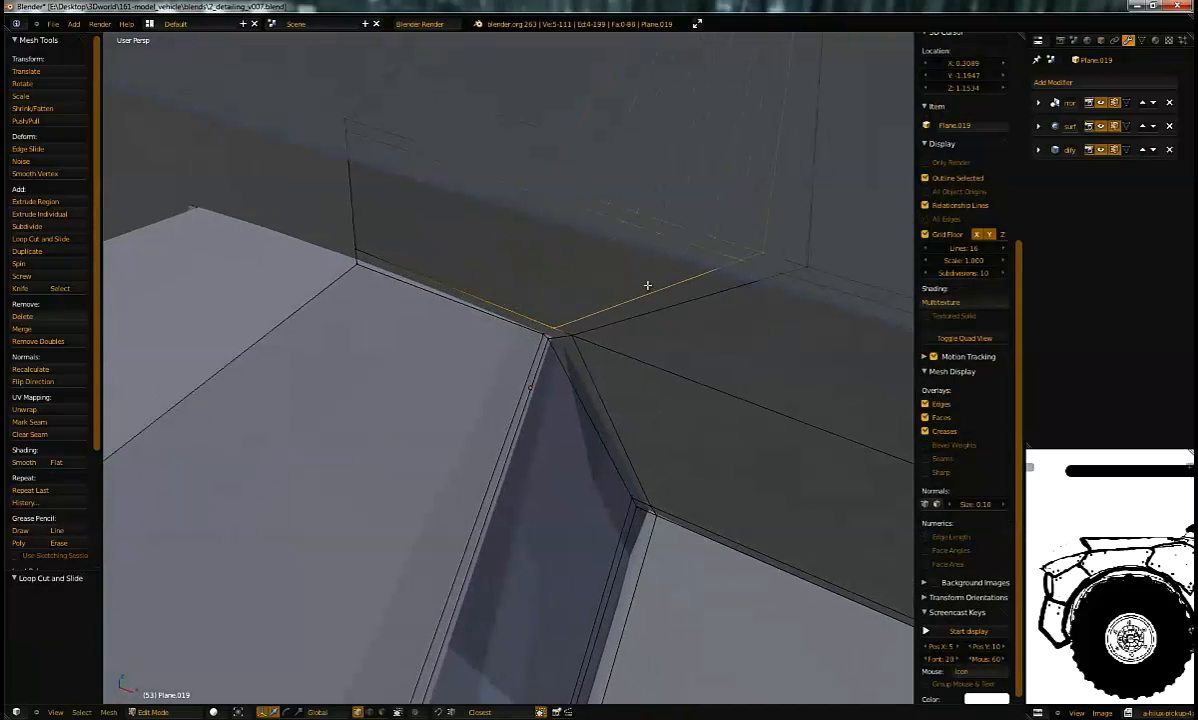
middle_click_drag(629, 283, 604, 241)
Step: Add an edge loop to the panel behind the tunnel and move its lower vertex 0.06835 along X toward the corner
key("ctrl+r")
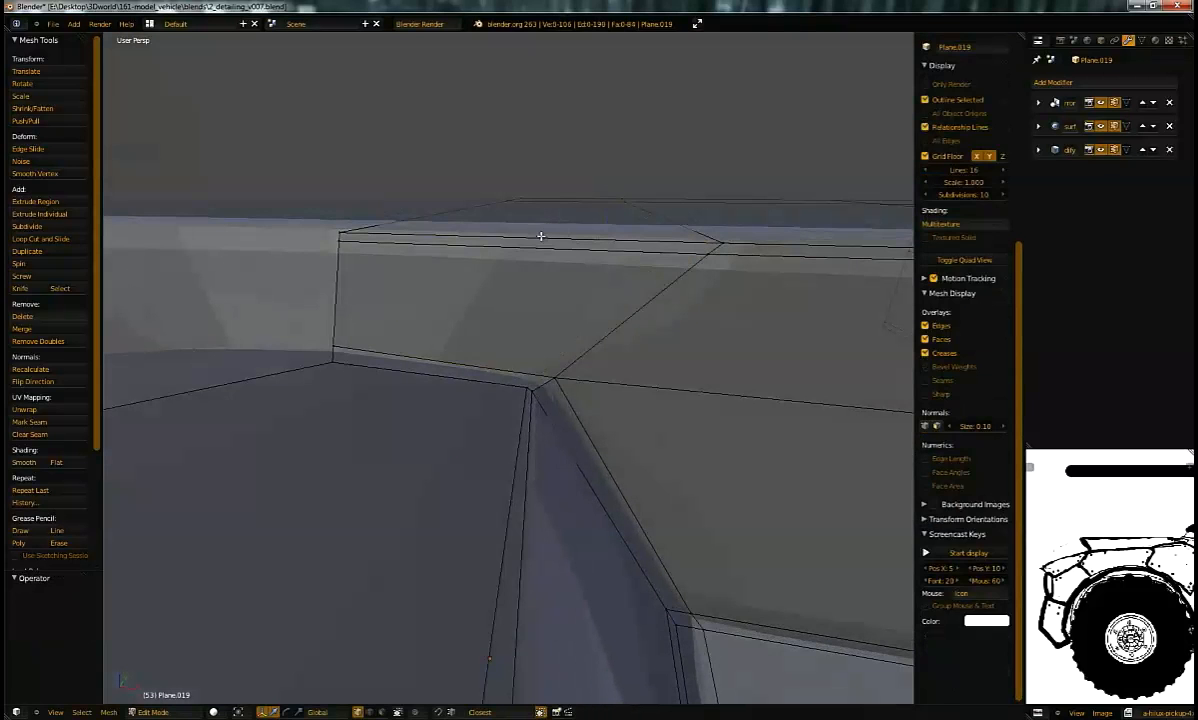
left_click(550, 233)
left_click(562, 237)
right_click(440, 355)
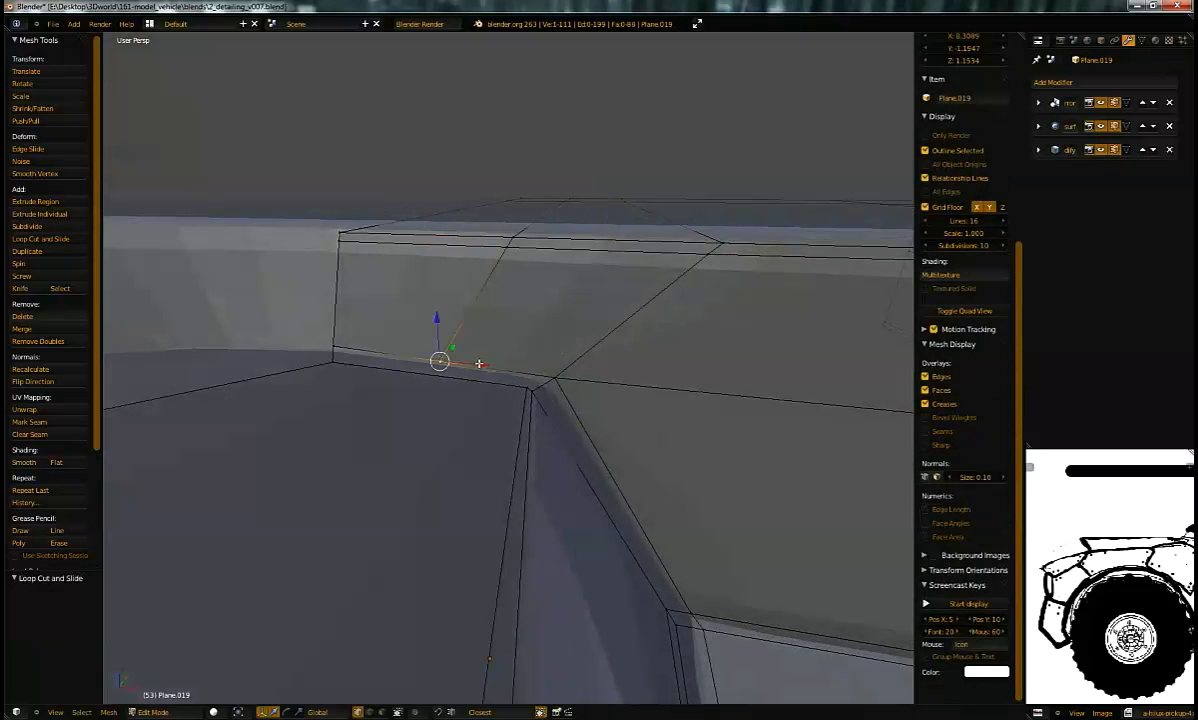
key("g")
key("x")
left_click(535, 372)
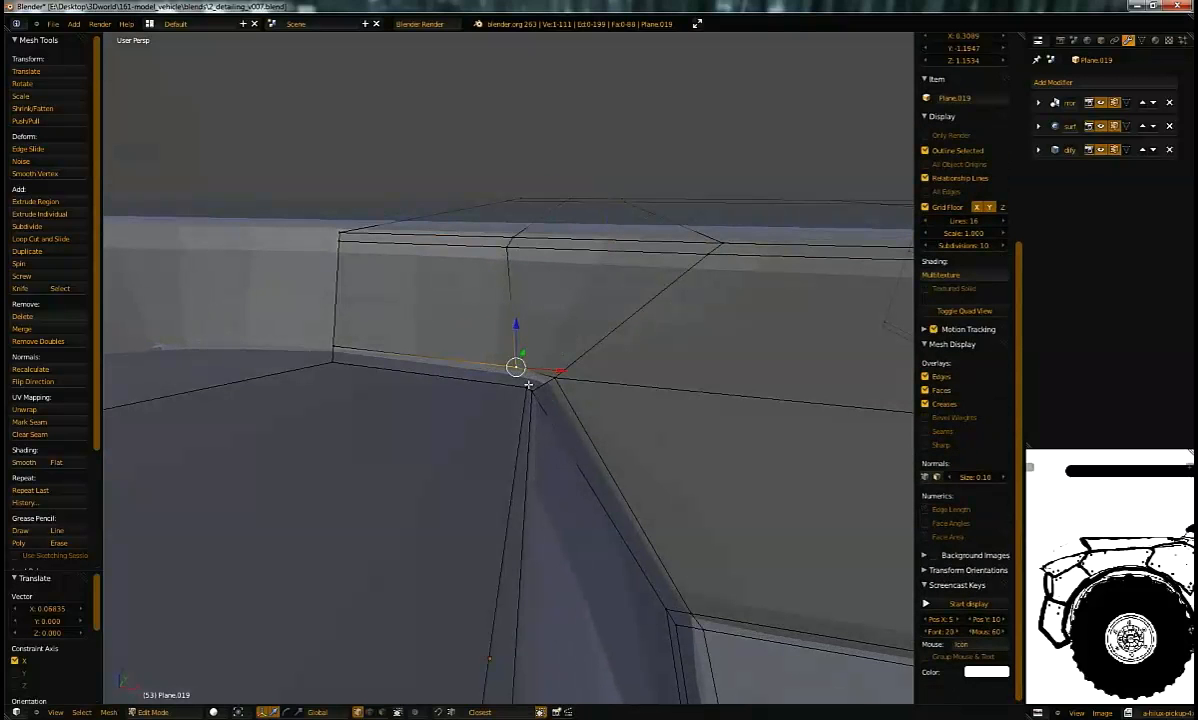
Step: Fill the gap between the tunnel top's rear end and the adjoining panel with faces, and check it in object mode
right_click(526, 383)
key("f")
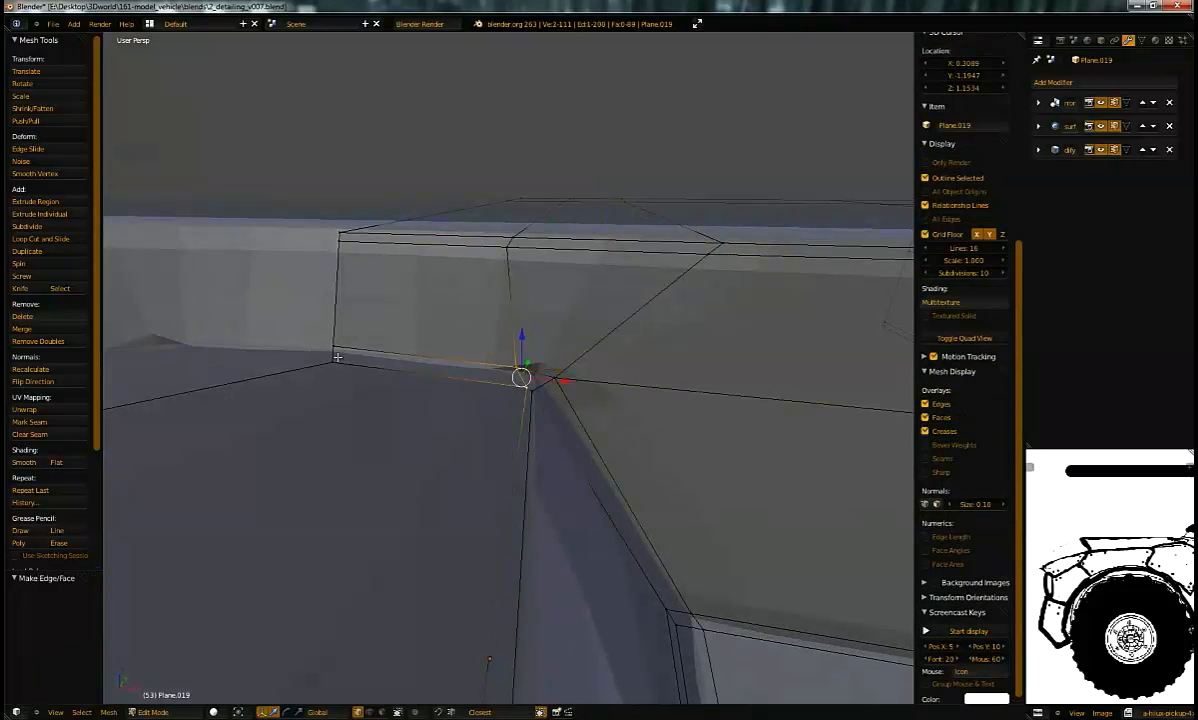
right_click(325, 346, "shift")
key("f")
middle_click_drag(590, 350, 484, 294)
key("Tab")
key("Tab")
Step: Merge the two knife-cut vertices at the tunnel's front upper corner at their center and shift the result 0.005026 along X
scroll(582, 529, "down", 3)
scroll(590, 280, "up", 3)
middle_click_drag(580, 262, 473, 297, "shift")
scroll(475, 296, "up", 2)
right_click(542, 271)
right_click(572, 250, "shift")
left_click(566, 256)
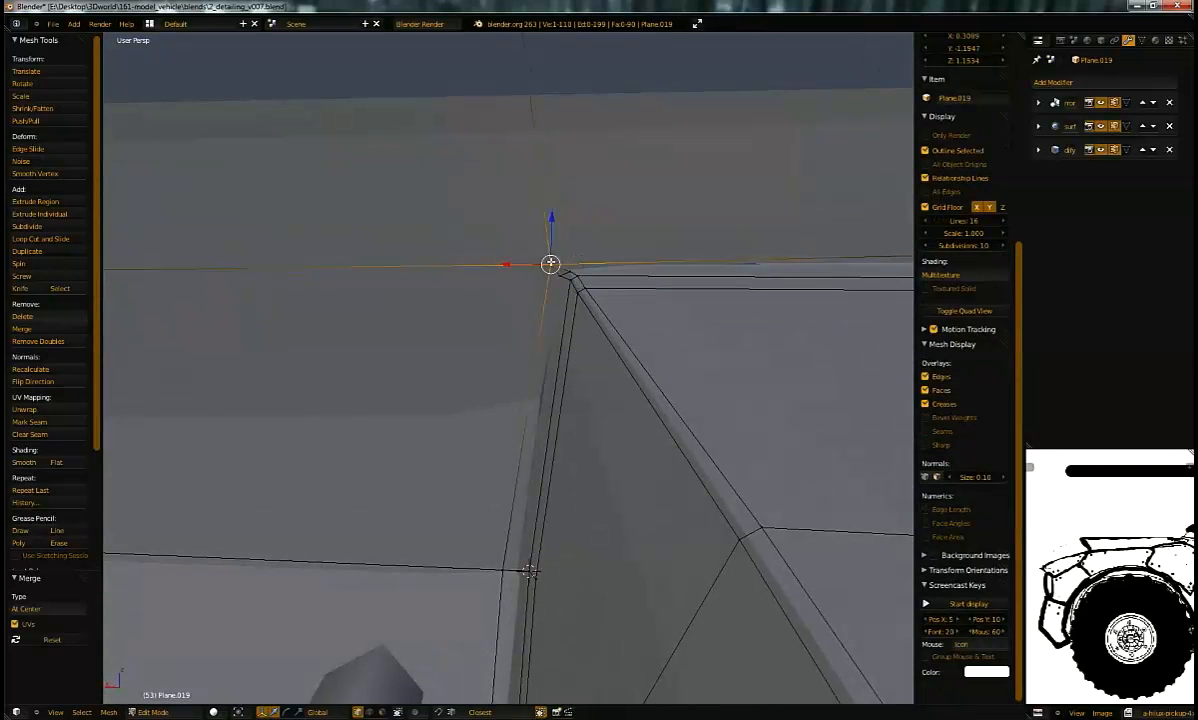
left_click_drag(522, 266, 514, 265)
right_click(555, 275)
right_click(568, 269, "shift")
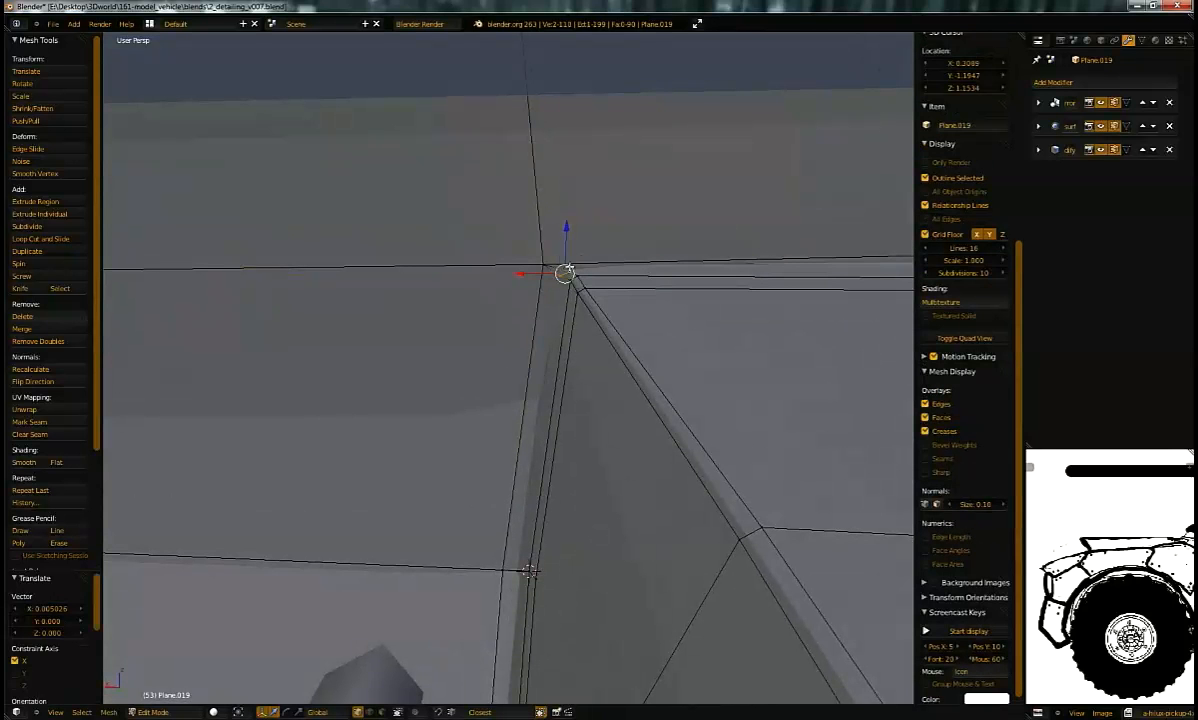
left_click(569, 268)
left_click_drag(519, 273, 518, 271)
mouse_move(518, 271)
middle_mouse_down()
mouse_move(741, 289)
mouse_move(524, 289)
mouse_move(530, 277)
mouse_move(587, 271)
mouse_move(564, 262)
mouse_move(506, 280)
middle_mouse_up()
key("ctrl+z")
Step: Delete the surplus vertices at the tunnel's front upper corner and fill the vertical gap beside the firewall with a face
key("x")
left_click(521, 262)
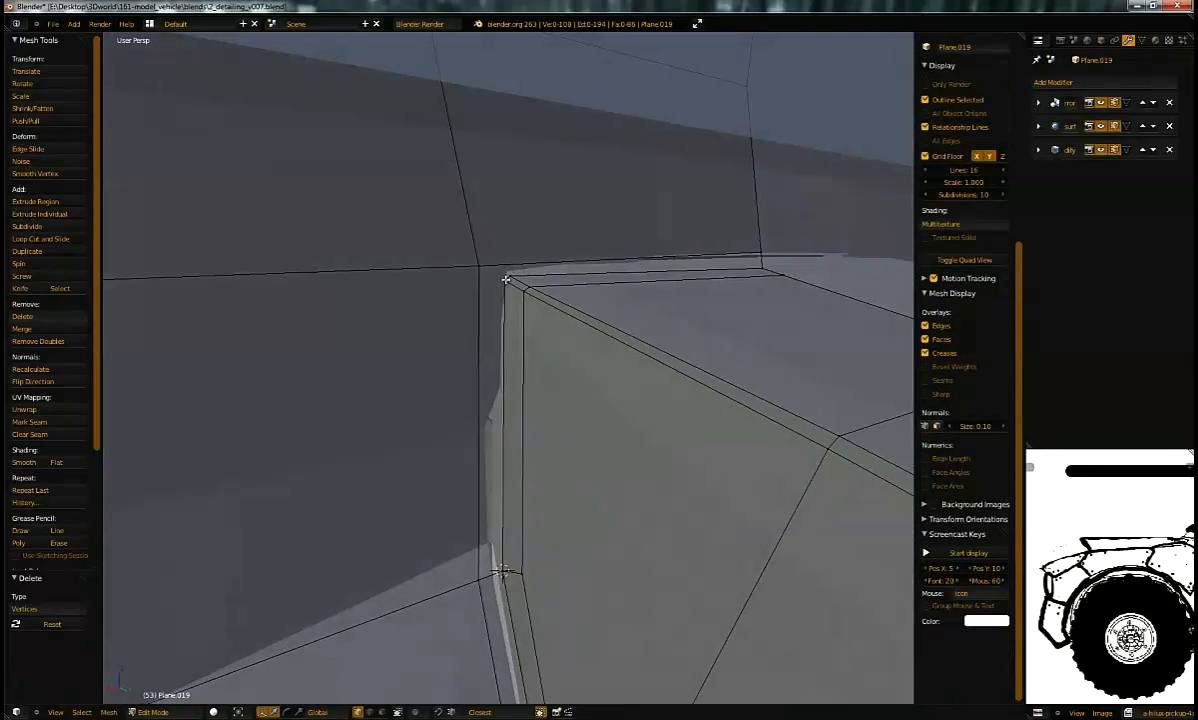
right_click(506, 280)
right_click(479, 582, "shift")
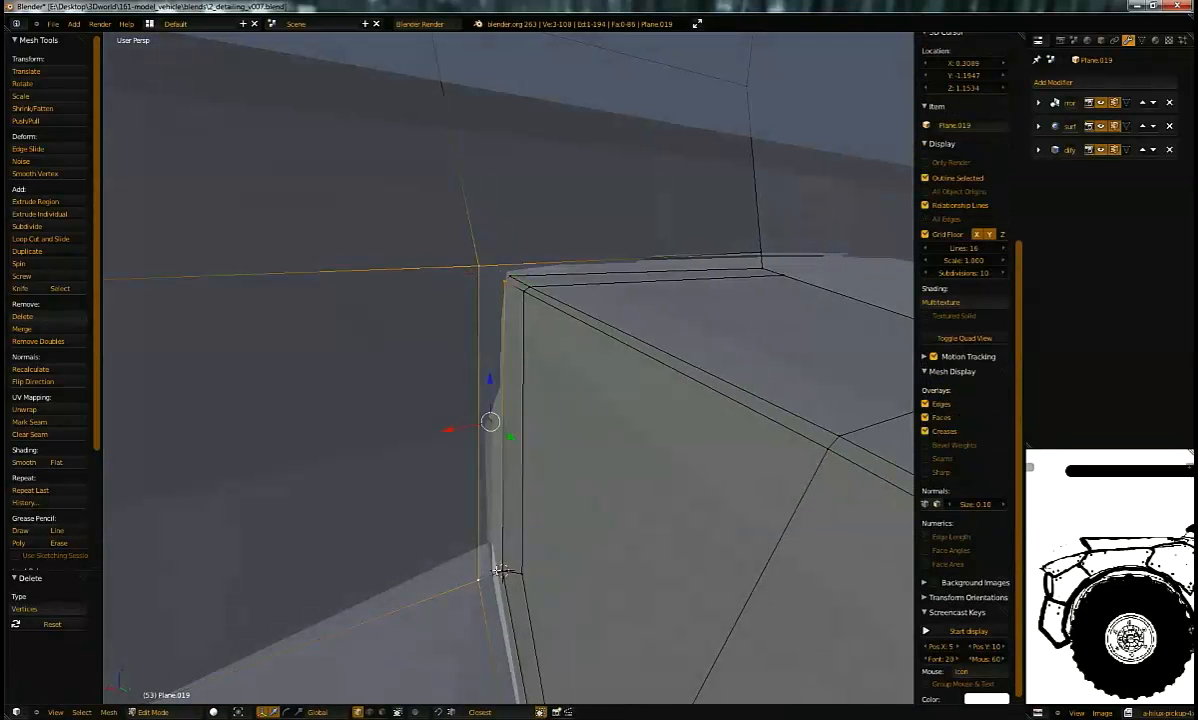
key("f")
middle_click_drag(522, 273, 505, 305)
Step: Add an edge loop to the firewall above the tunnel and move its lower vertex 0.127 along X toward the corner
key("ctrl+r")
right_click(498, 310)
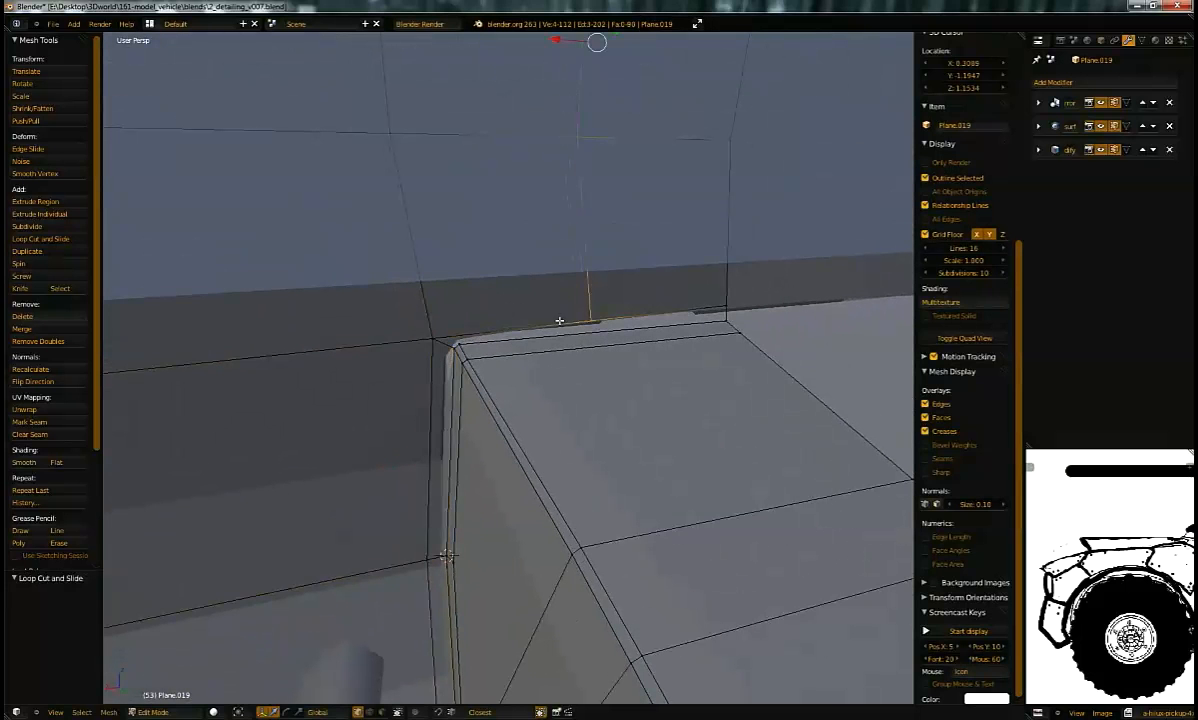
right_click(525, 301)
key("g")
key("x")
left_click(426, 329)
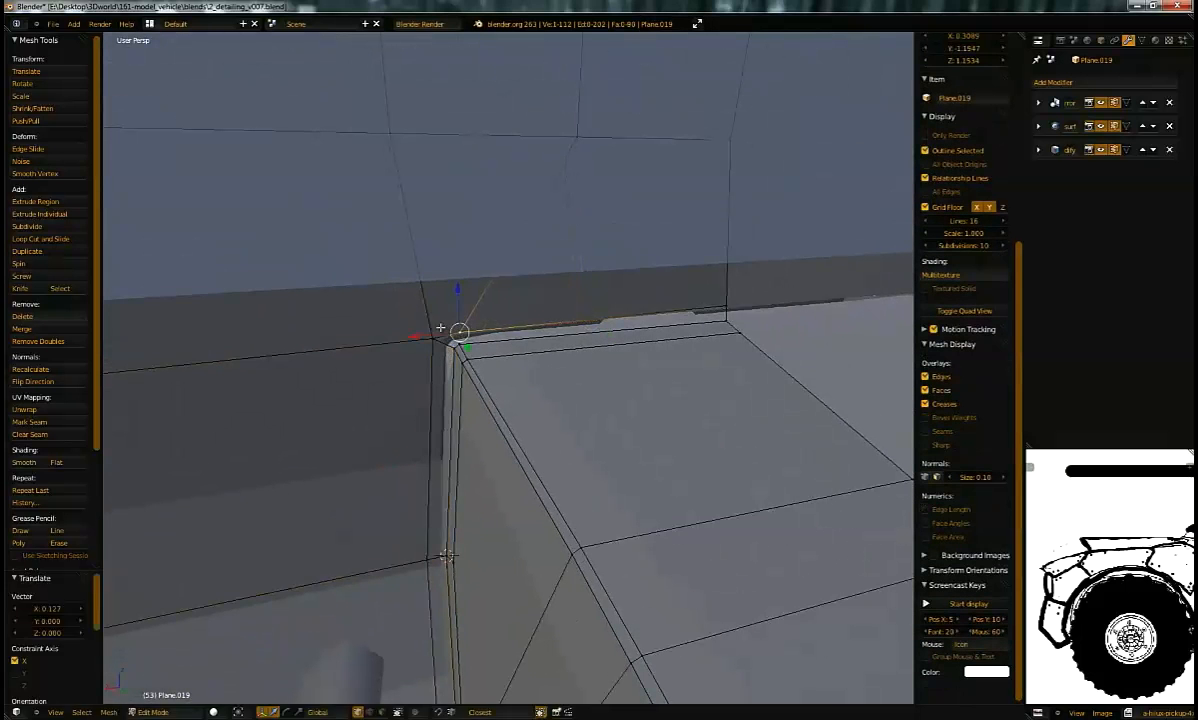
Step: Close the remaining gap at the tunnel's front upper corner with faces and inspect the cab shell in object mode
right_click(499, 326)
middle_click_drag(501, 388, 445, 312)
key("Tab")
middle_click_drag(505, 288, 574, 497)
key("Tab")
key("Tab")
key("Tab")
key("Tab")
key("Tab")
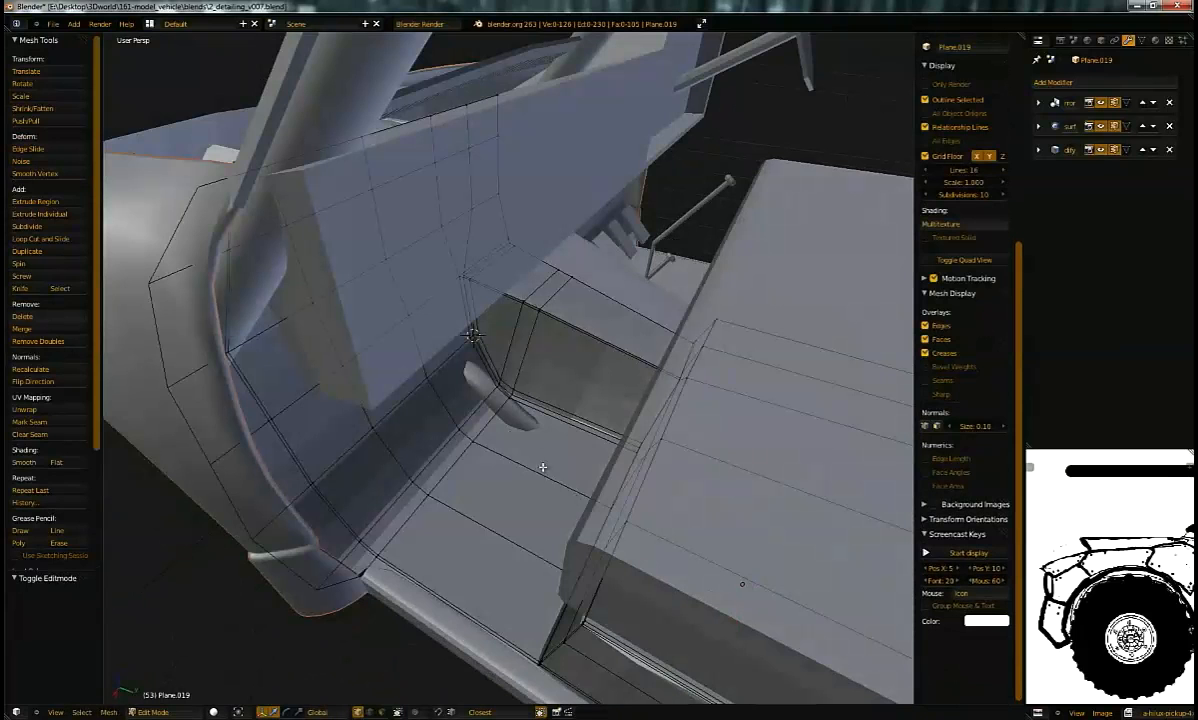
Step: Add an edge loop across the cab floor in front of the seat base and check the smoothed floor in object mode
middle_click_drag(555, 427, 535, 396)
key("Tab")
key("Tab")
key("ctrl+r")
left_click(557, 451)
left_click(557, 451)
key("Tab")
middle_click_drag(545, 463, 520, 209)
Step: Add an edge loop near the firewall's outer side edge and delete the neighbouring edge loop farther inward
key("Tab")
key("a")
middle_click_drag(568, 384, 607, 356)
right_click(559, 381)
key("Tab")
key("Tab")
middle_click_drag(444, 305, 479, 469)
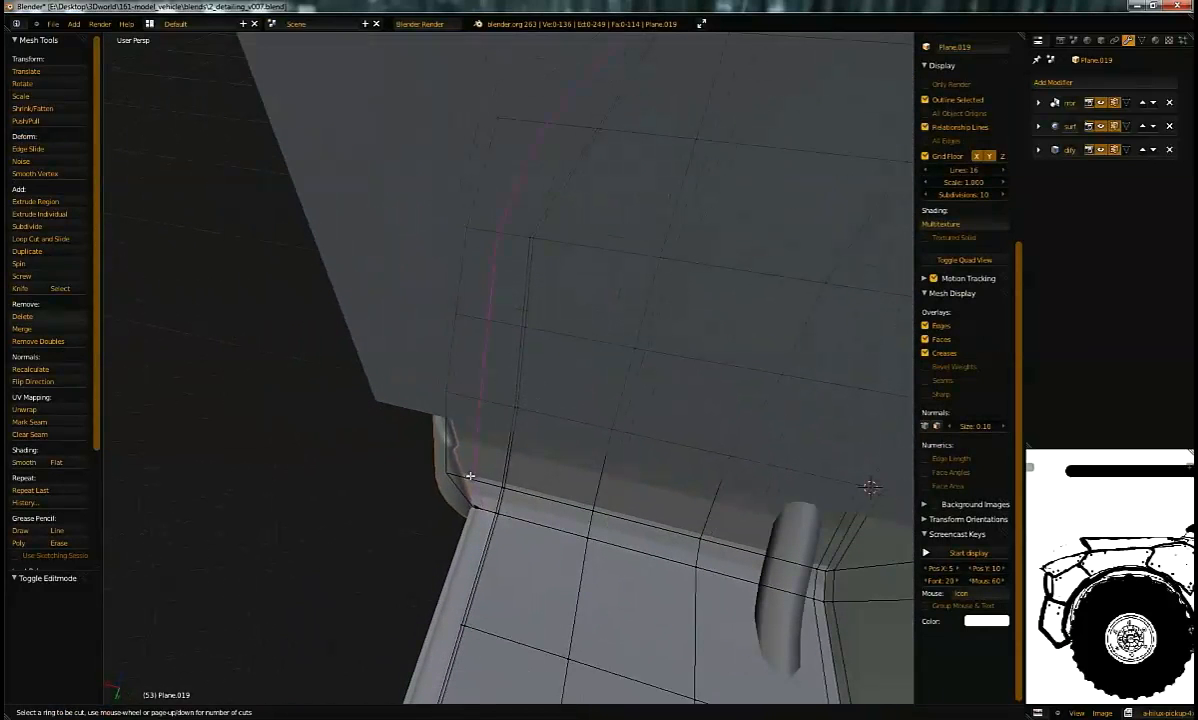
left_click(472, 476)
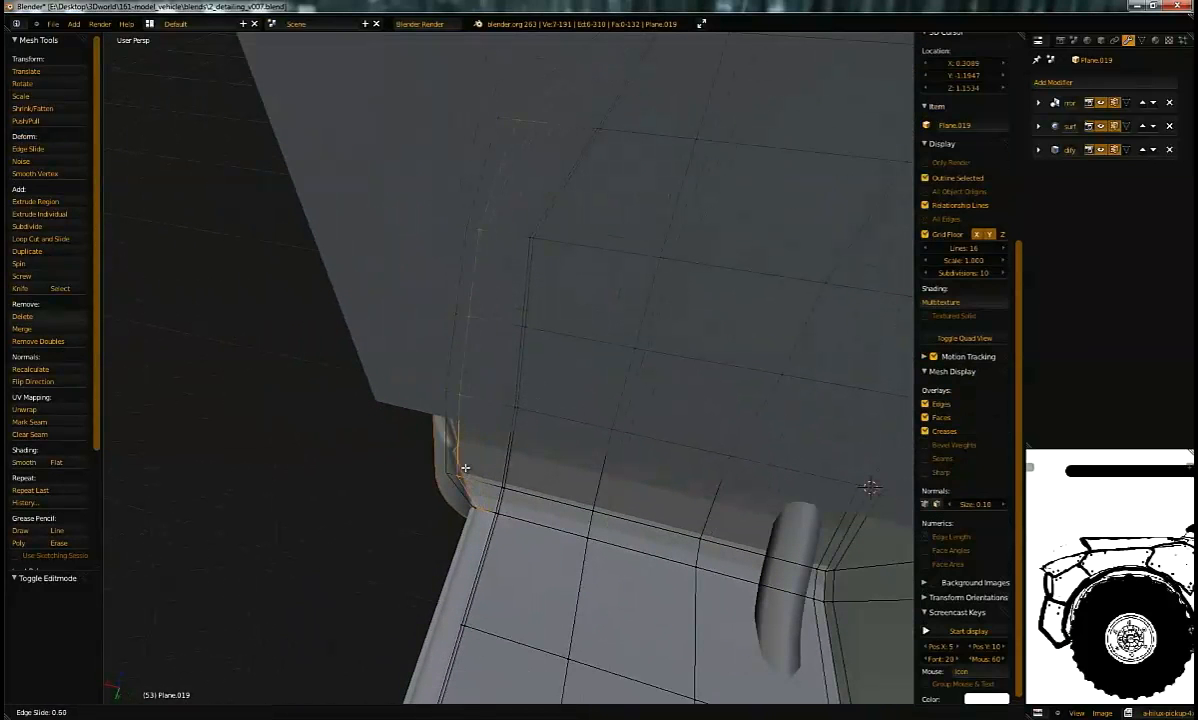
middle_click_drag(513, 468, 498, 374)
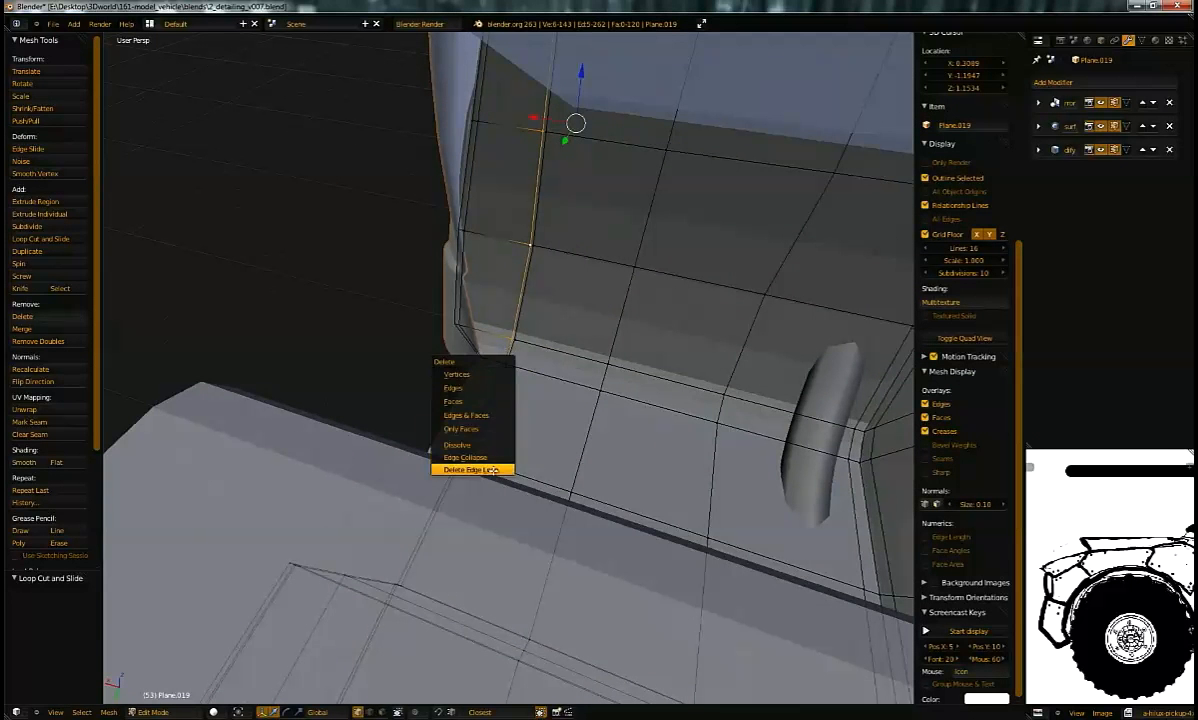
left_click(492, 469)
Step: Delete the two faces filling the cab shell's corner where firewall, floor and sill meet
middle_click_drag(505, 393, 564, 407)
right_click(568, 430)
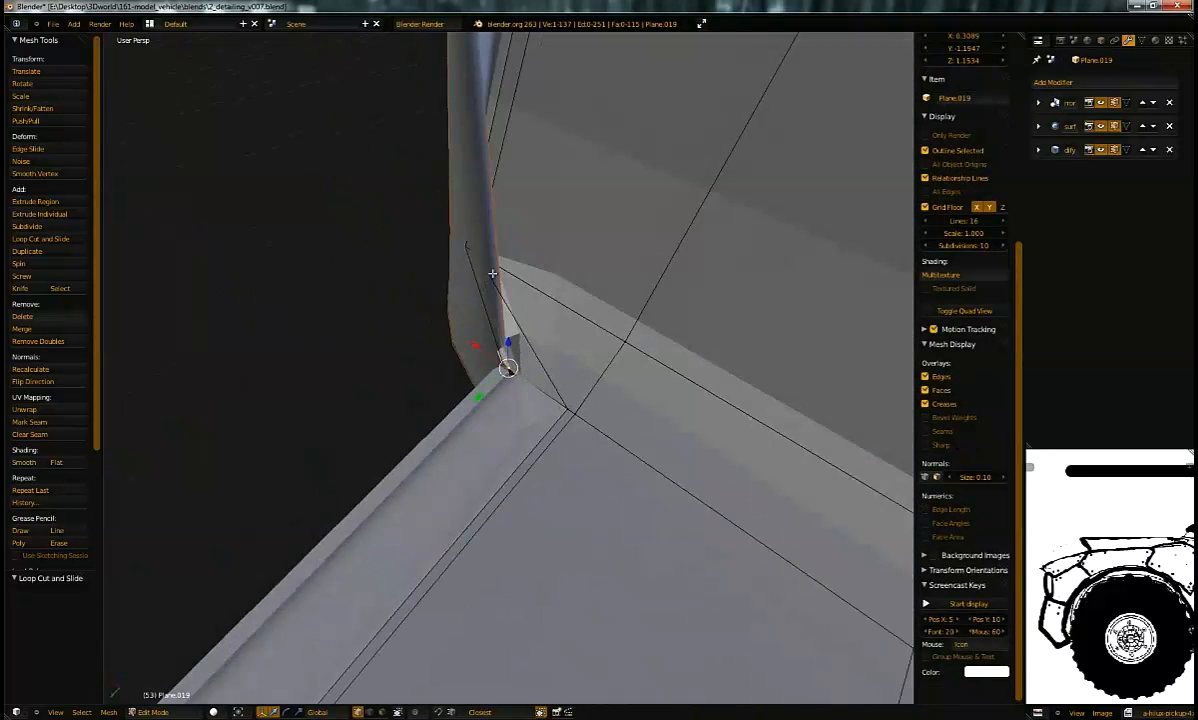
left_click(495, 341)
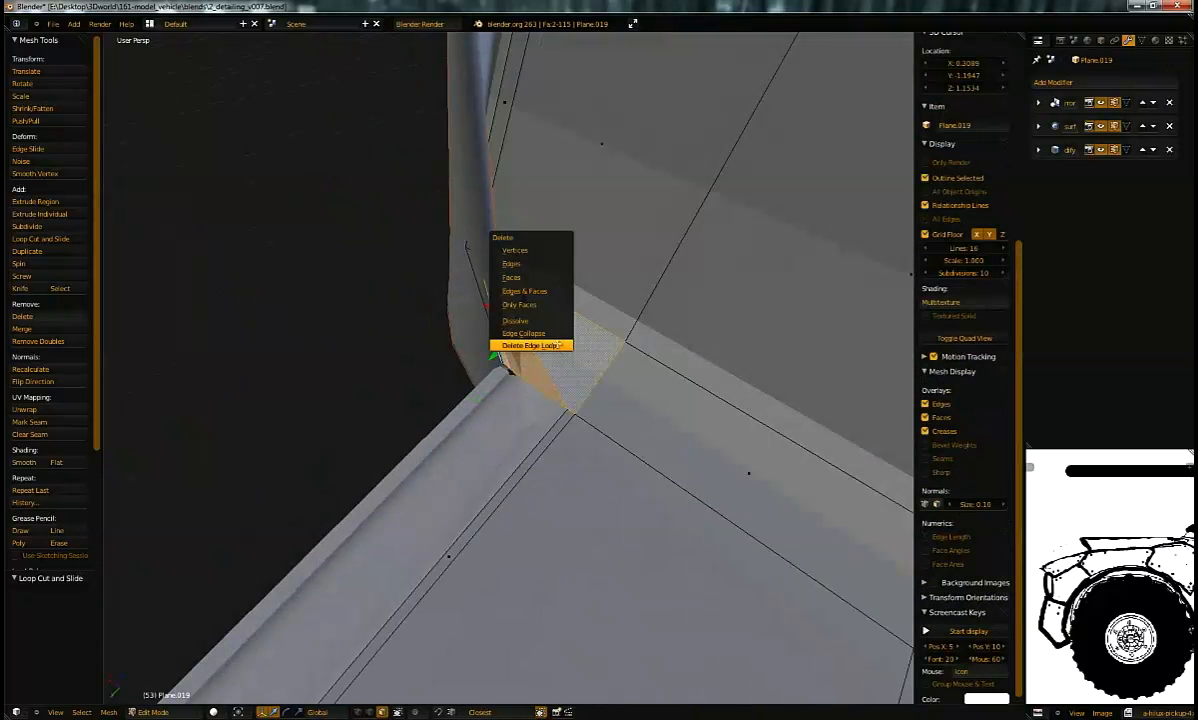
left_click(531, 276)
middle_click_drag(531, 276, 513, 301)
Step: Nudge the corner edge along Y and refill the firewall, floor and sill corner gap with new faces
key("ctrl+Tab")
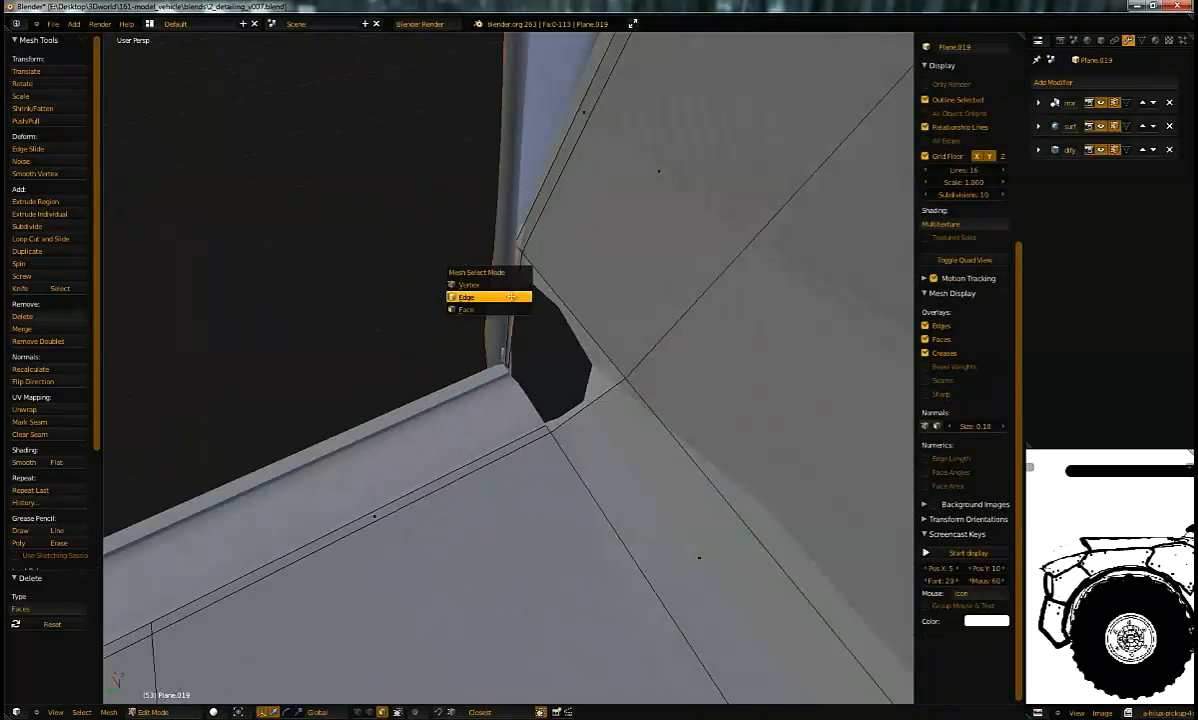
right_click(549, 428)
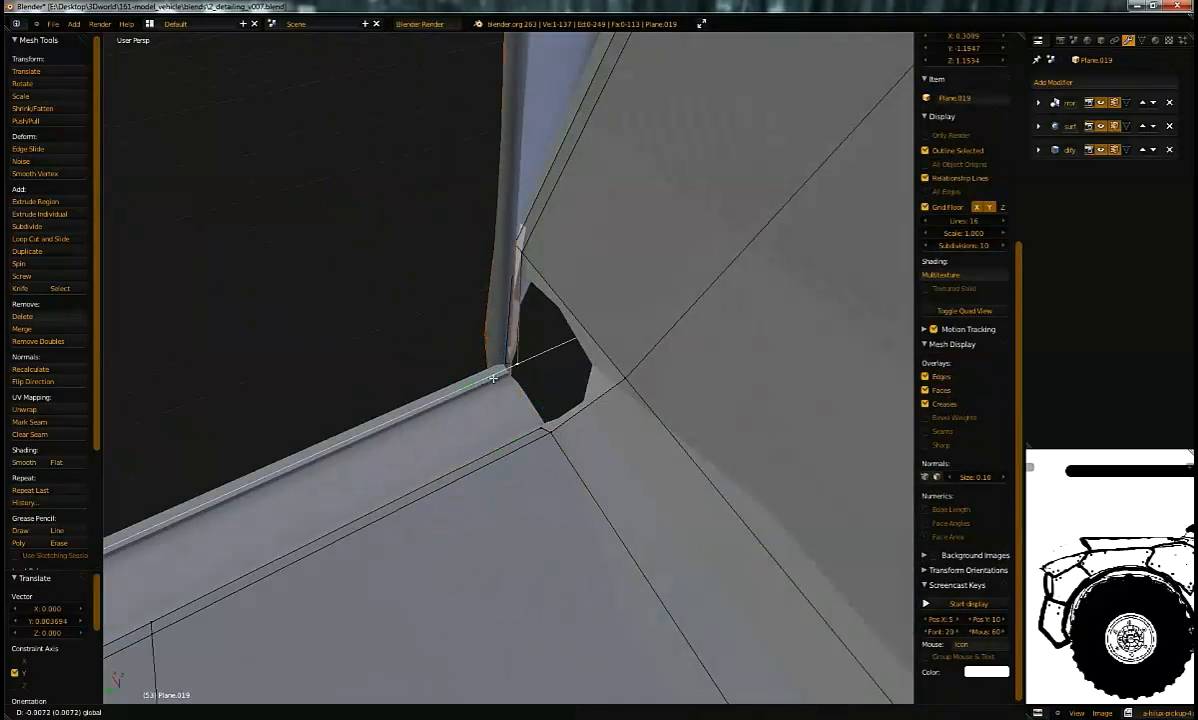
right_click(545, 427, "shift")
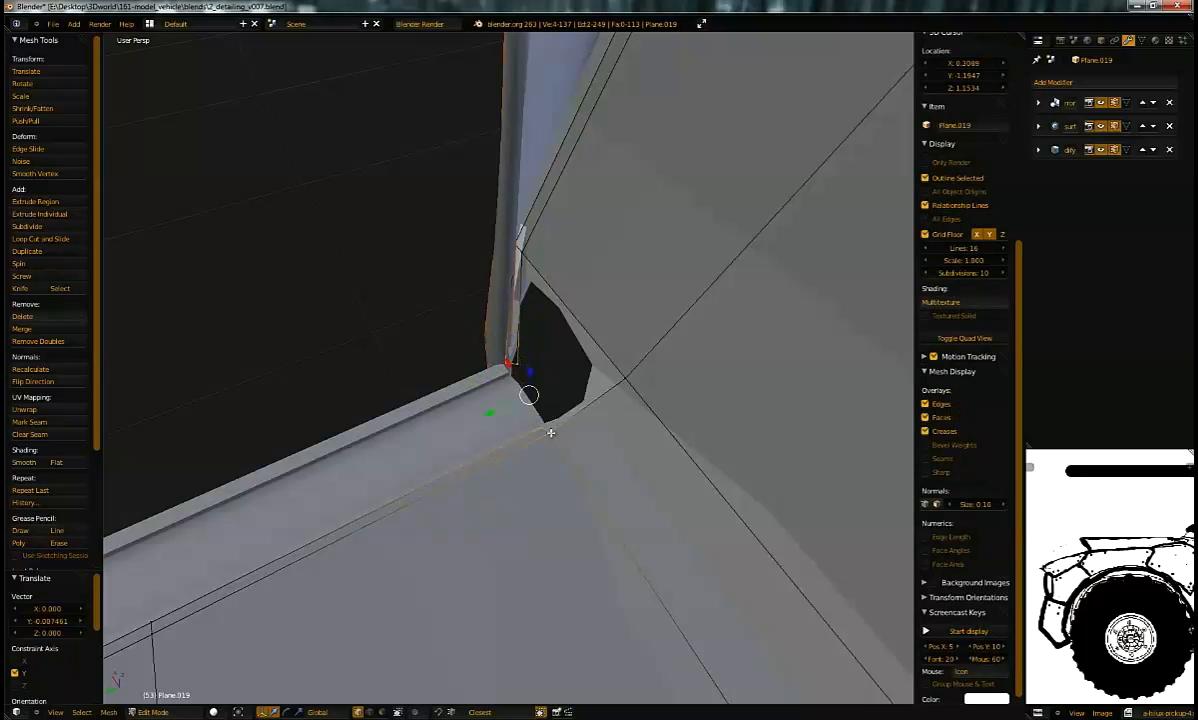
key("f")
middle_click_drag(544, 401, 479, 371)
right_click(479, 371)
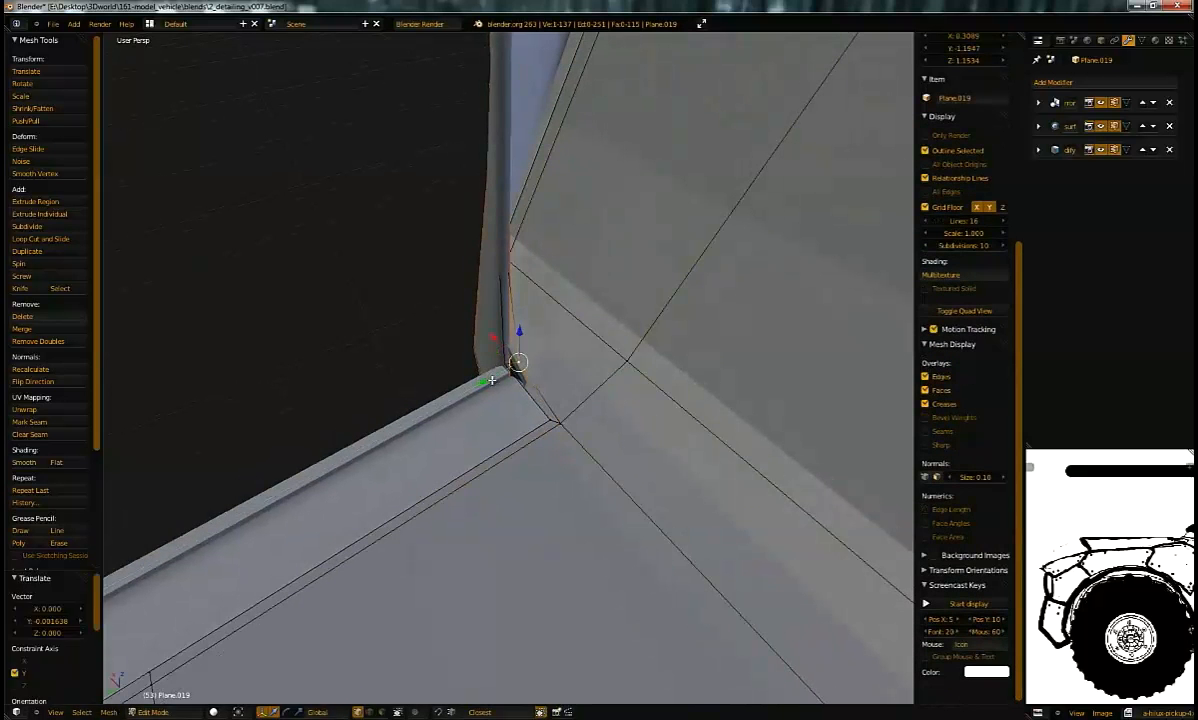
key("Tab")
middle_click_drag(493, 386, 476, 348)
Step: Select the front end vertices of the sill panel below the door opening and adjust them along Y
right_click(550, 375)
key("Tab")
key("a")
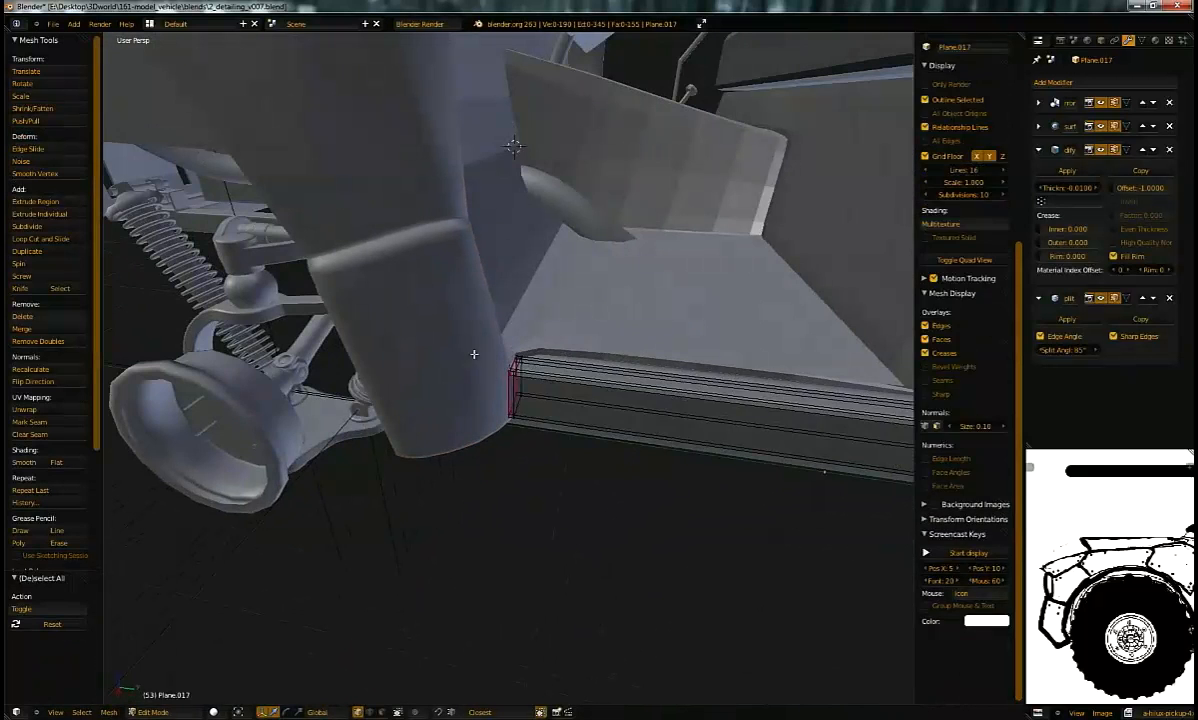
key("a")
left_click_drag(547, 438, 573, 453)
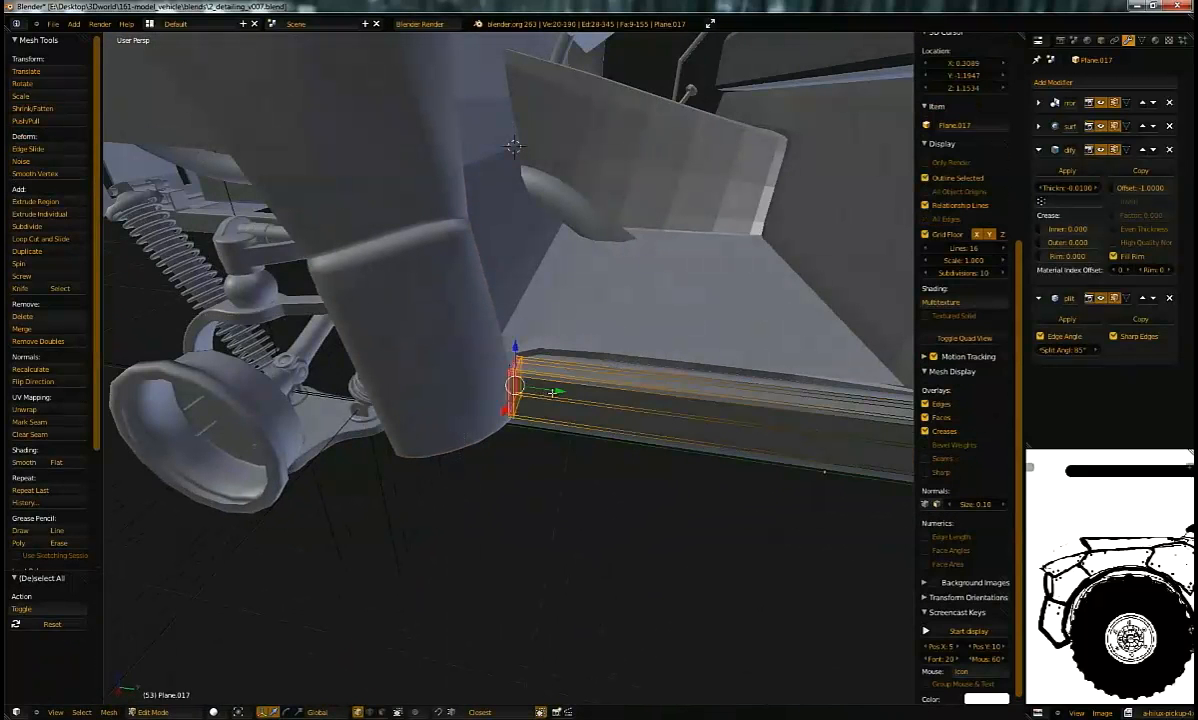
key("Tab")
Step: Add an edge loop close to the seat base's front edge on the cab shell and check it in object mode
middle_click_drag(541, 399, 591, 411)
right_click(515, 430)
key("Tab")
key("a")
scroll(608, 260, "up", 2)
left_click_drag(585, 249, 627, 287)
key("Tab")
middle_click_drag(647, 291, 398, 272)
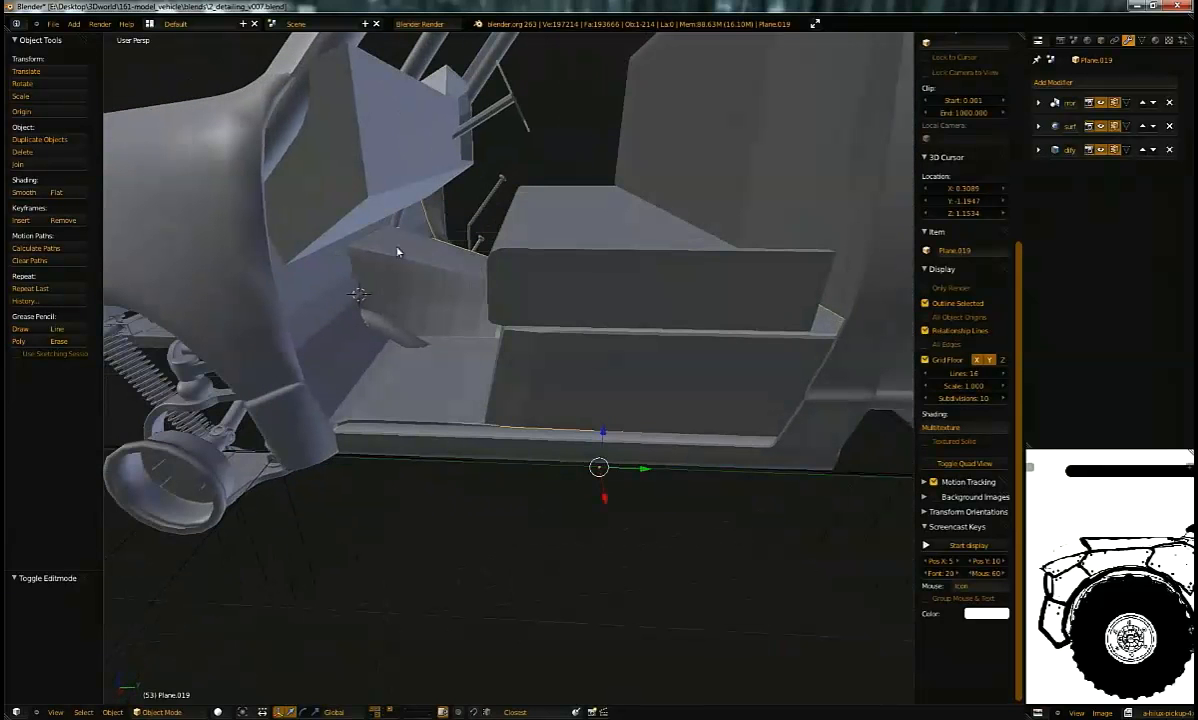
middle_click_drag(185, 243, 529, 352)
key("Tab")
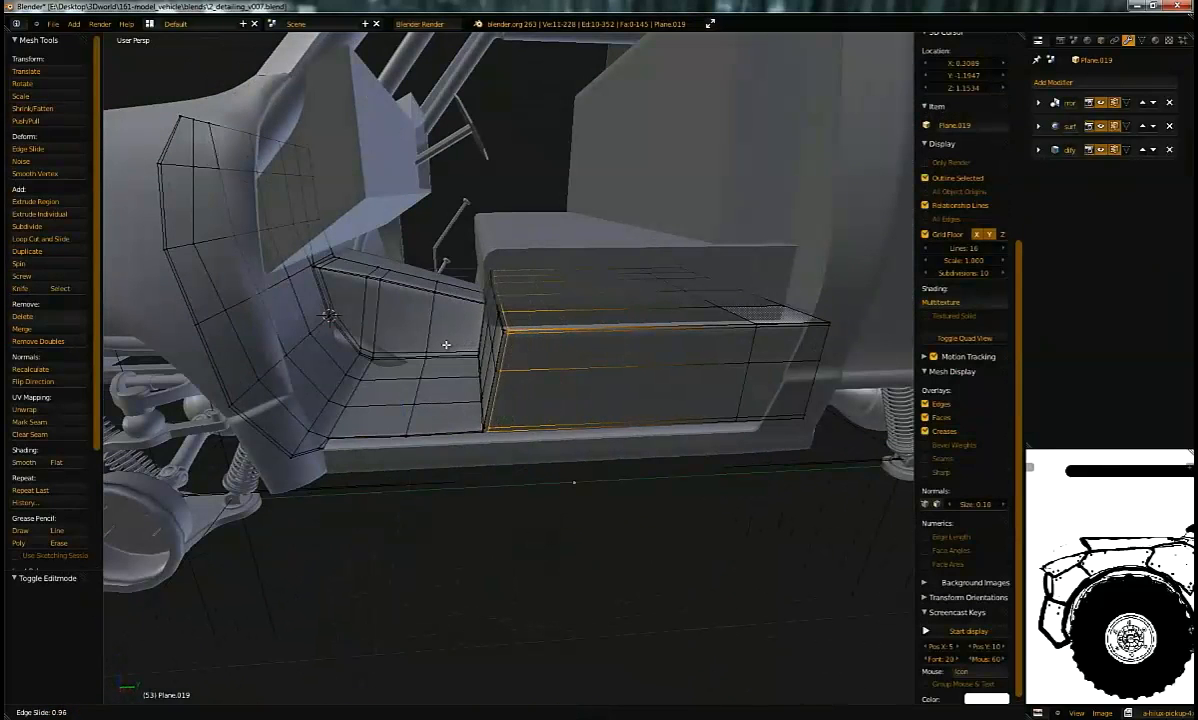
key("Tab")
middle_click_drag(444, 344, 551, 347)
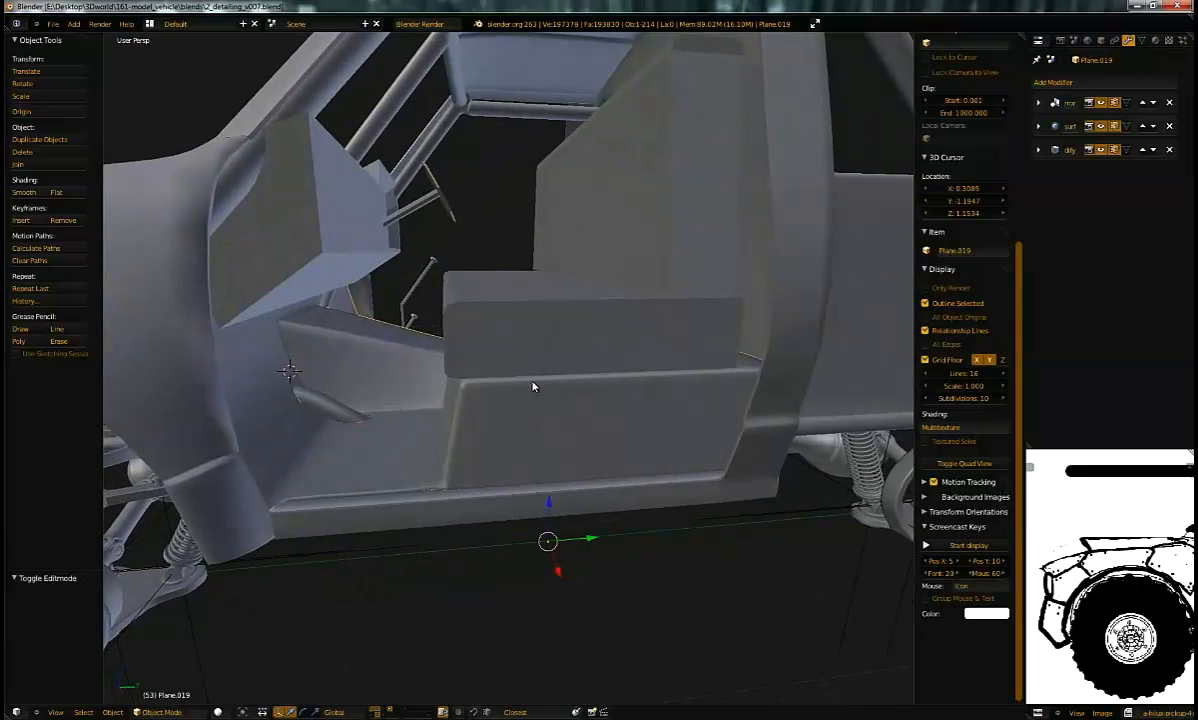
Step: Move the bench seat about 0.077 along Y toward the rear of the cab
middle_click_drag(545, 400, 490, 378)
scroll(548, 401, "up", 1)
key("Tab")
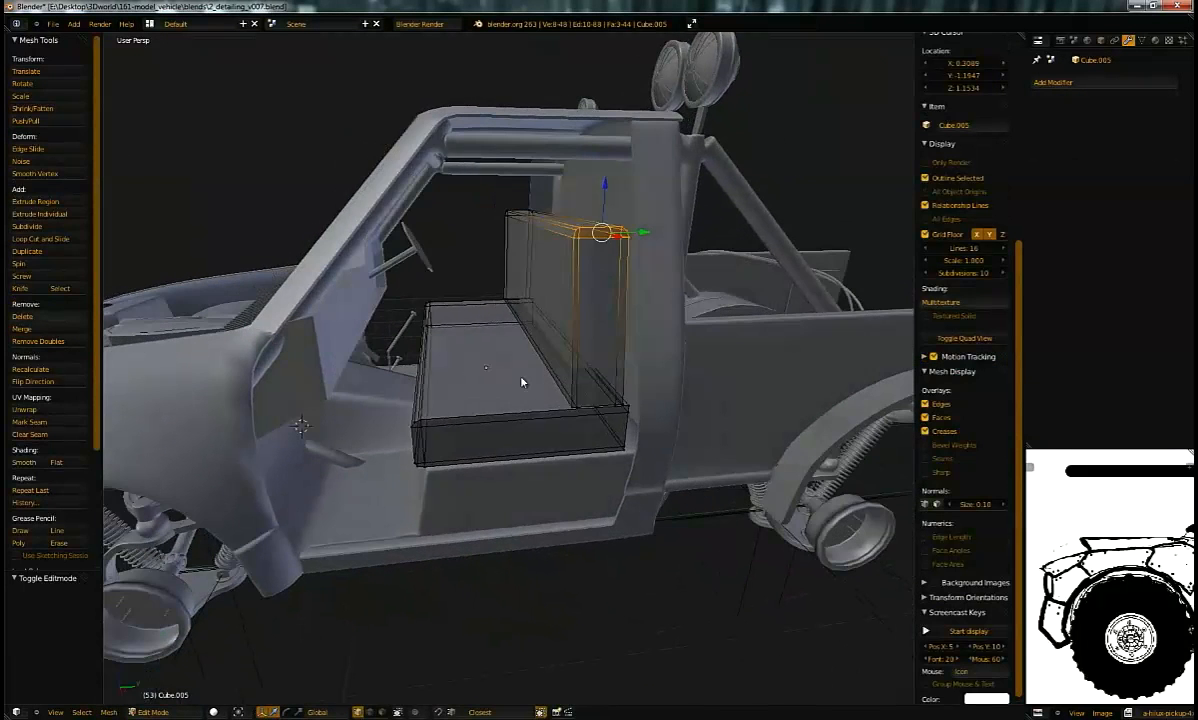
key("Tab")
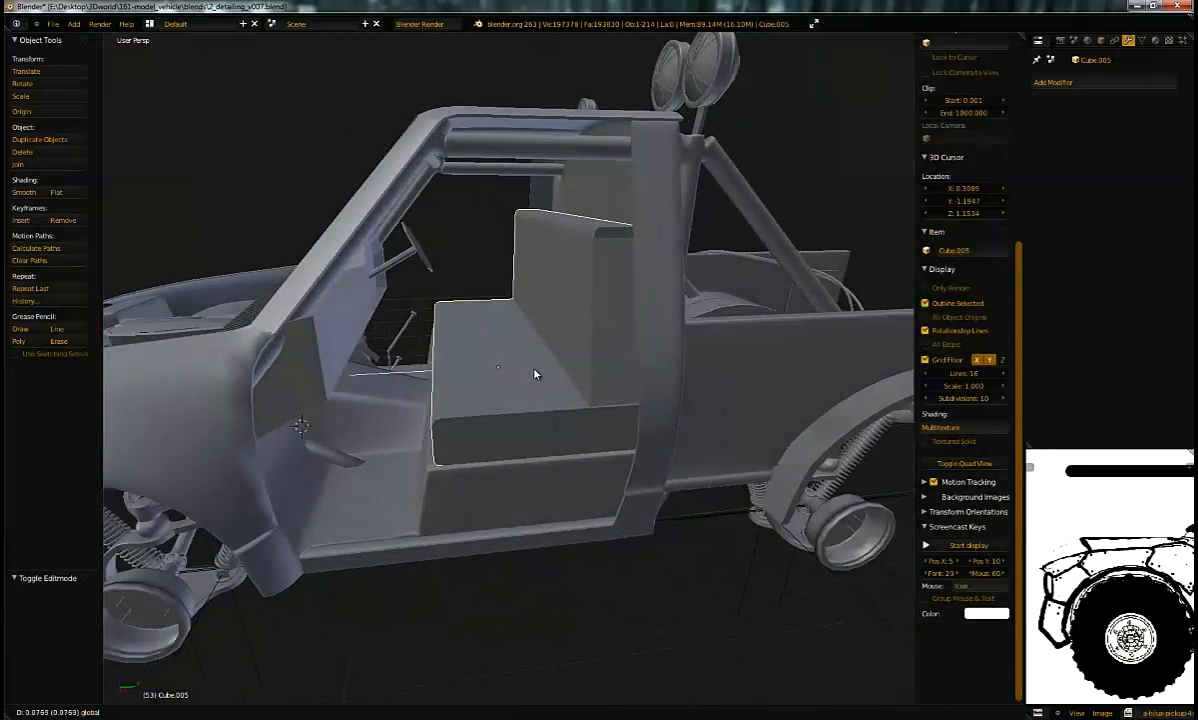
left_click(528, 381)
middle_click_drag(546, 479, 639, 326)
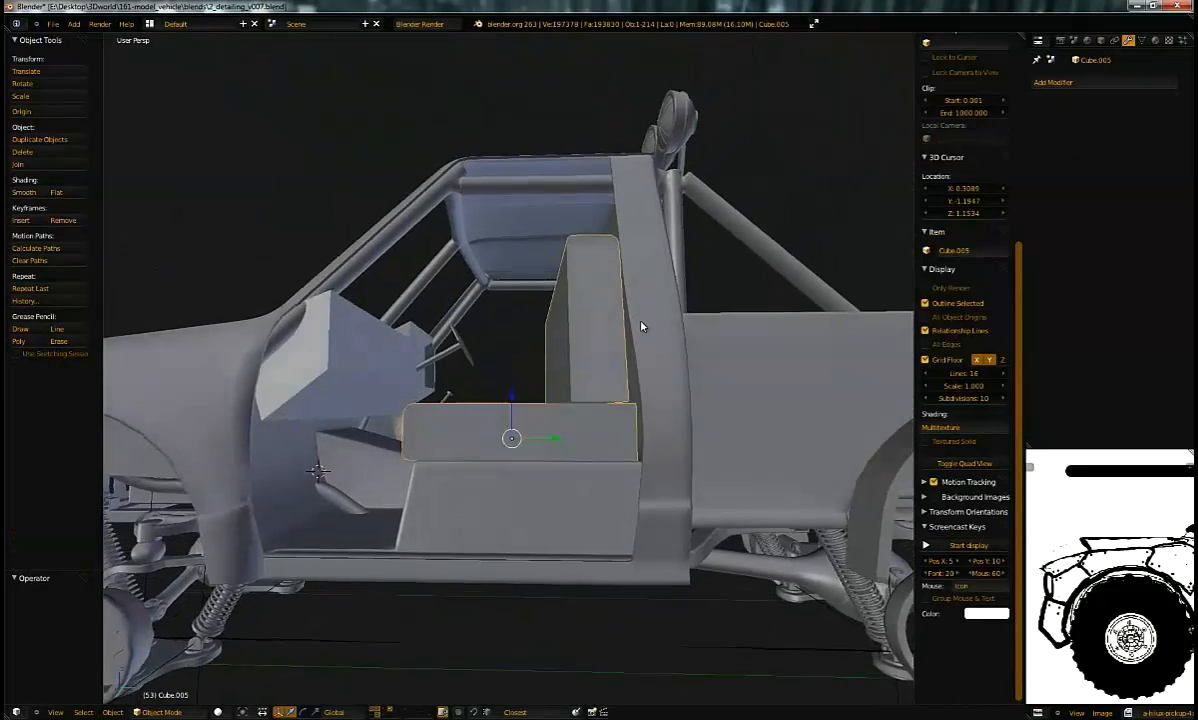
Step: Duplicate the bench seat in place and move the copy to the last layer
key("Tab")
key("Tab")
middle_click_drag(591, 397, 575, 396)
key("shift+d")
left_click(569, 403)
key("m")
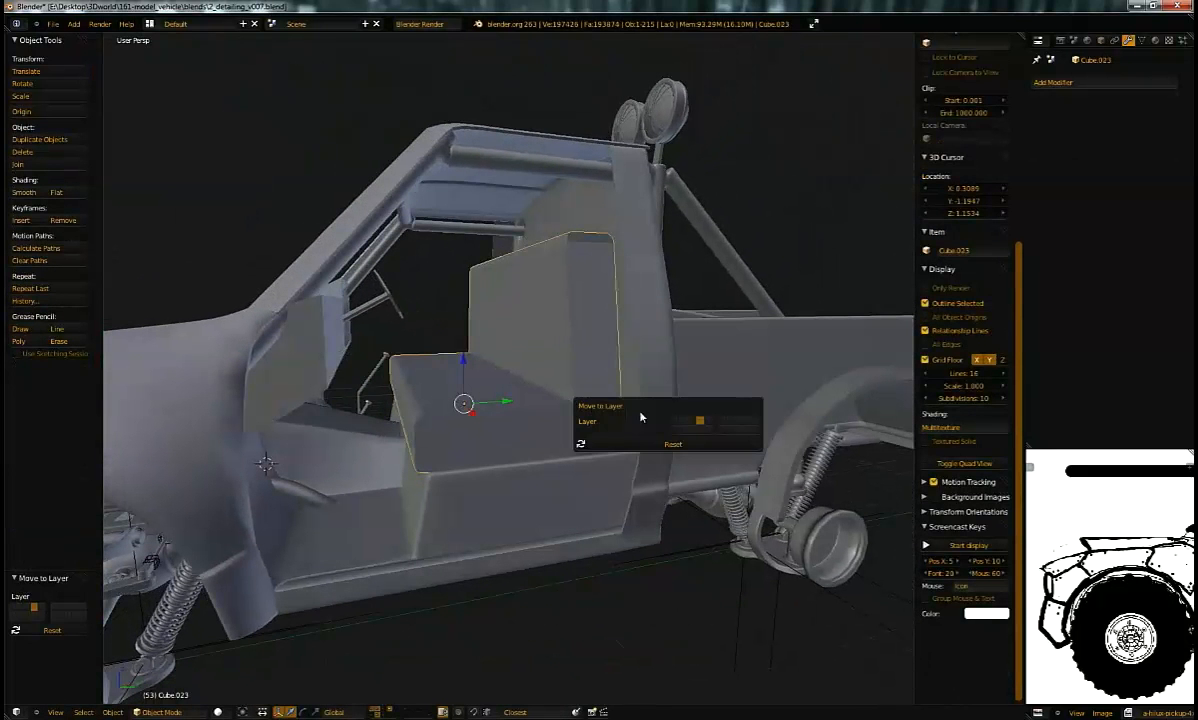
left_click(756, 429)
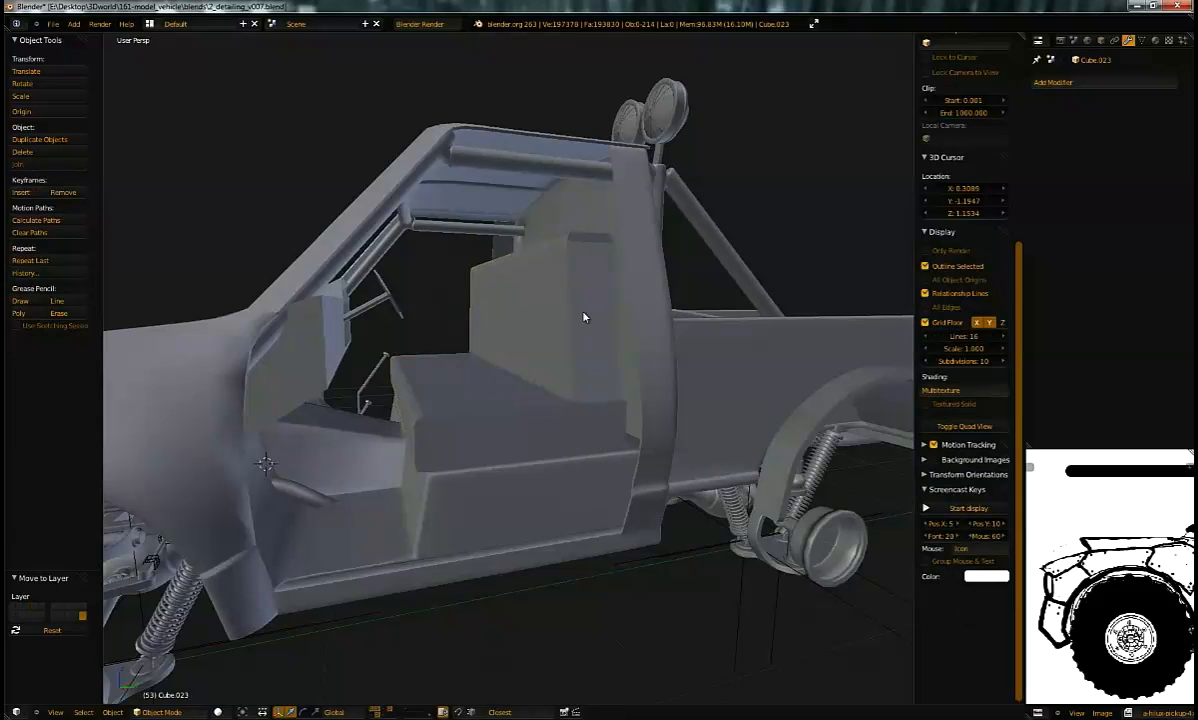
Step: Save the file and display only the layer holding the cab interior parts
middle_click_drag(630, 295, 530, 397)
right_click(530, 397)
key("ctrl+s")
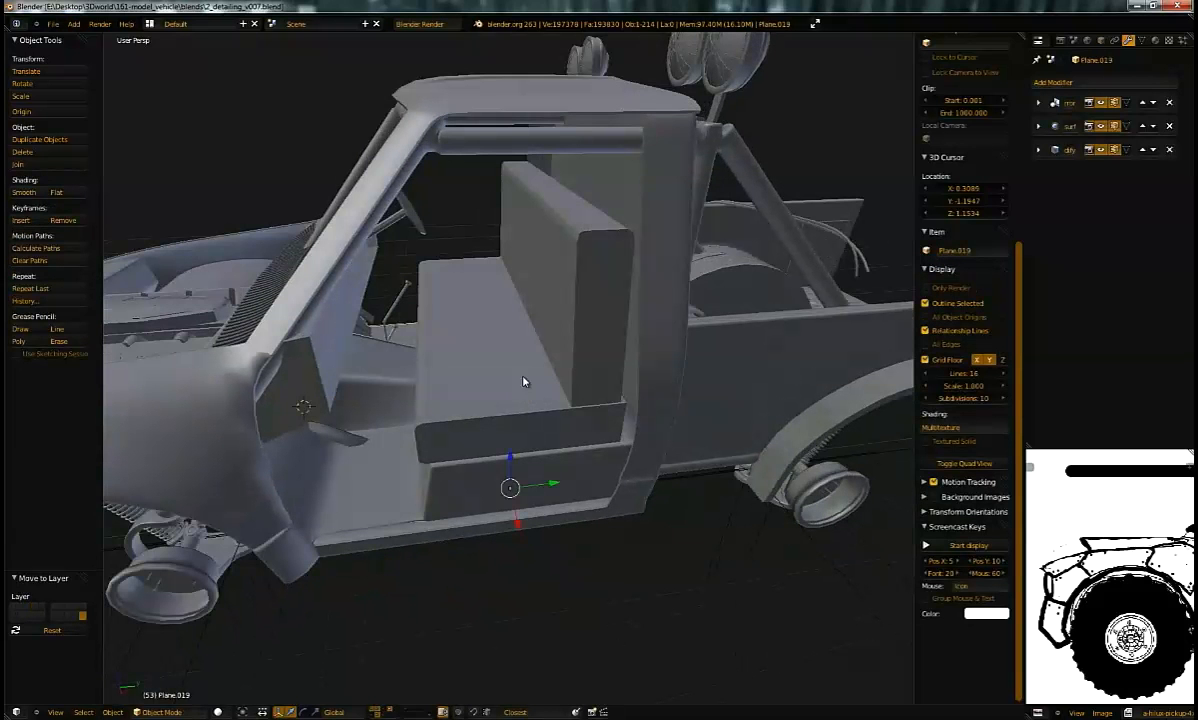
mouse_move(565, 360)
middle_mouse_down()
mouse_move(500, 413)
mouse_move(604, 408)
mouse_move(552, 374)
mouse_move(490, 429)
mouse_move(500, 345)
mouse_move(474, 385)
mouse_move(634, 310)
mouse_move(420, 396)
mouse_move(513, 273)
mouse_move(505, 290)
middle_mouse_up()
left_click(430, 715)
scroll(488, 428, "down", 5)
scroll(640, 312, "up", 2)
left_click(386, 713)
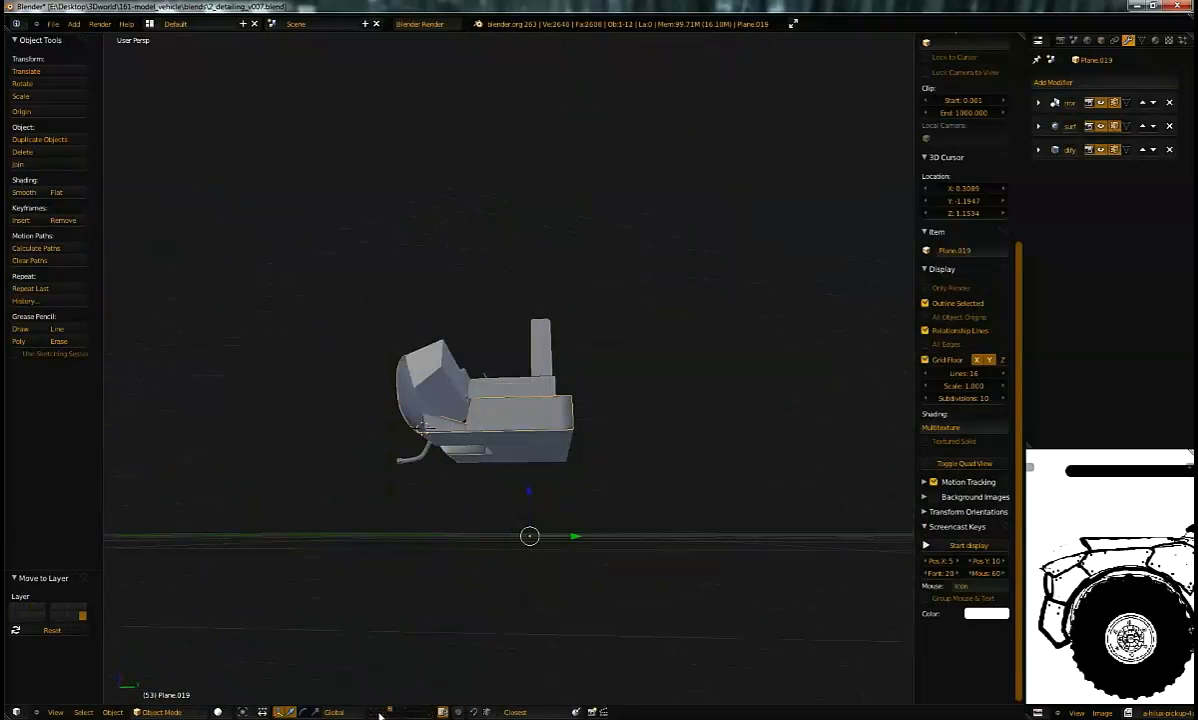
middle_click_drag(381, 685, 396, 553)
scroll(592, 396, "up", 4)
middle_click_drag(567, 393, 468, 433)
Step: Separate the seat's backrest from the cushion into its own object and hide it
key("Tab")
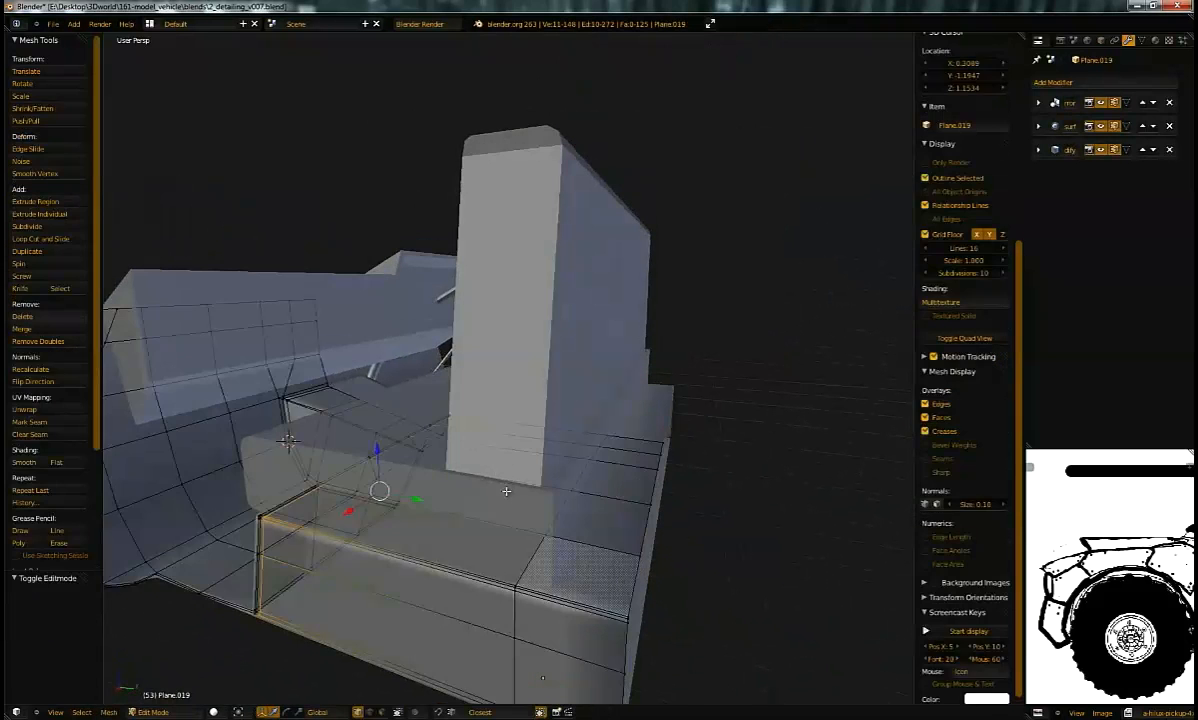
key("Tab")
right_click(506, 491)
key("Tab")
middle_click_drag(506, 492, 527, 363)
key("a")
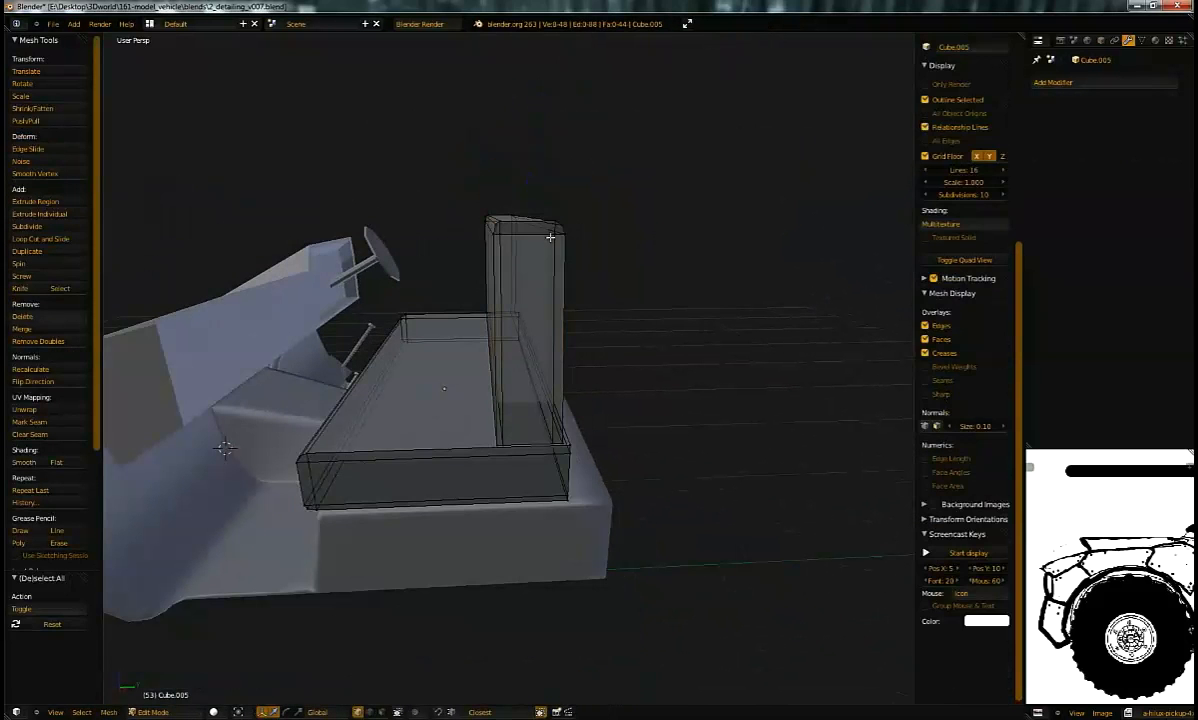
key("l")
left_click(581, 248)
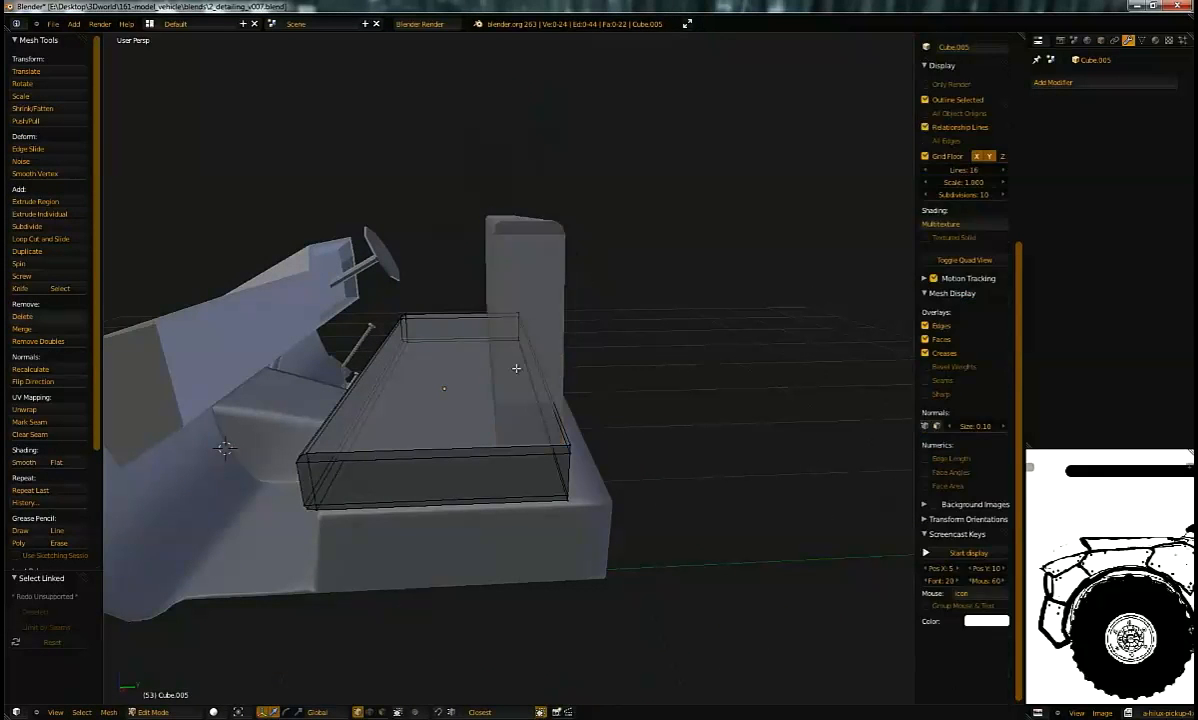
key("Tab")
key("h")
Step: Extend the seat cushion's rear end about 0.12 along Y toward the back of the seat base
right_click(500, 473)
key("Tab")
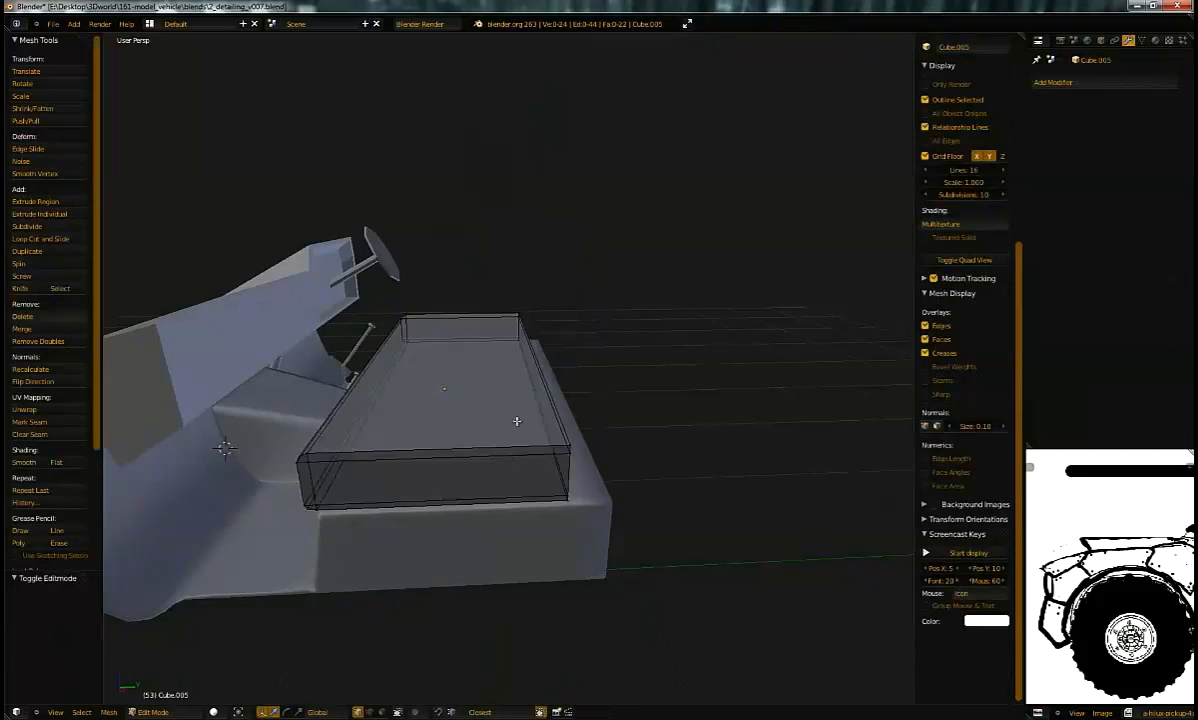
middle_click_drag(527, 433, 524, 340)
key("a")
key("a")
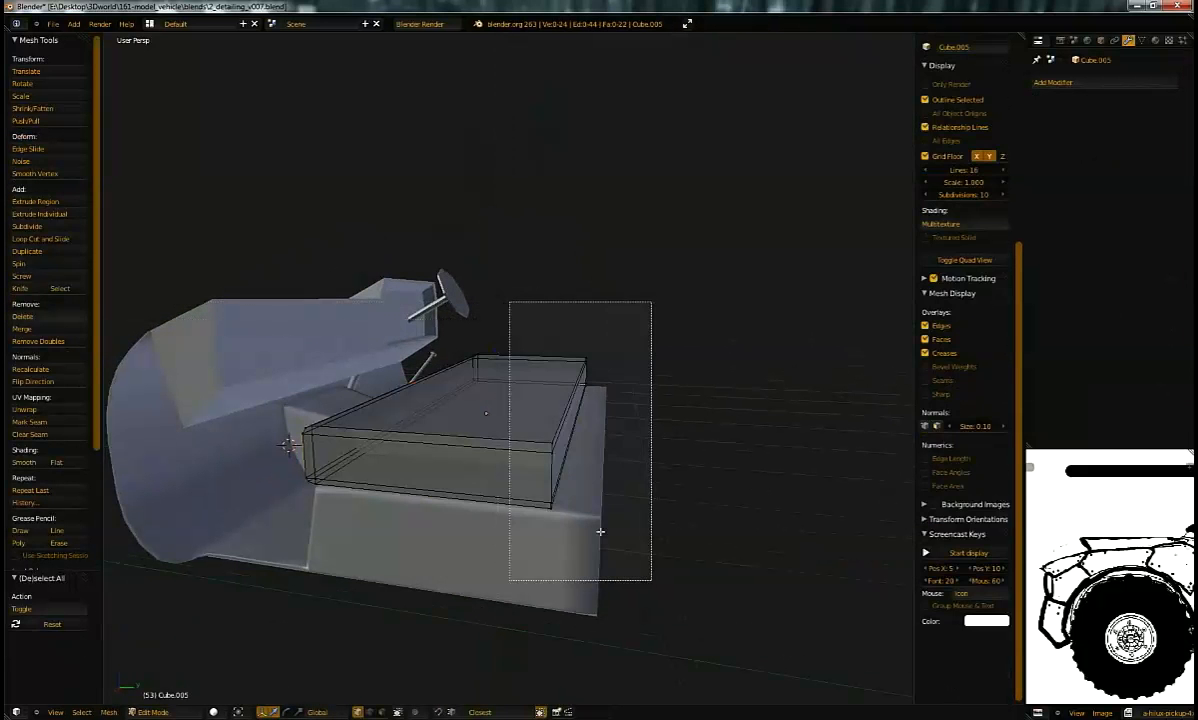
left_click_drag(618, 552, 655, 583)
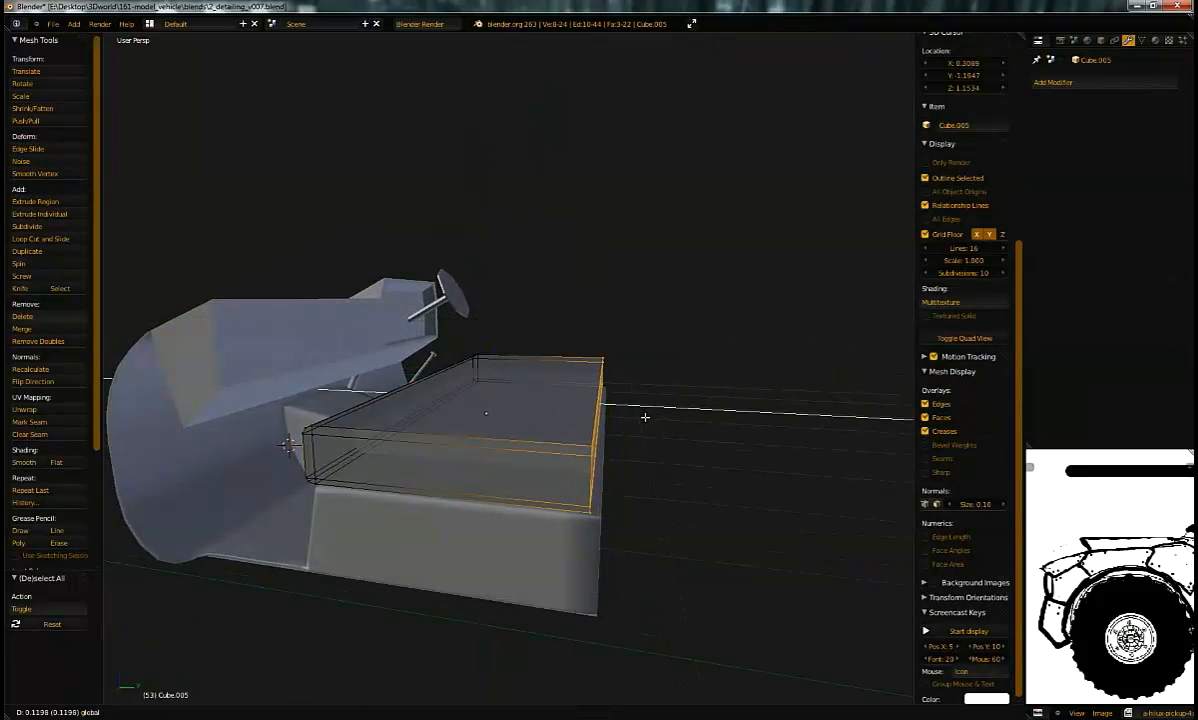
middle_click_drag(629, 421, 443, 483)
Step: Delete the extra bevel edge loops from the seat cushion, reducing it to a plain box
left_click(439, 484)
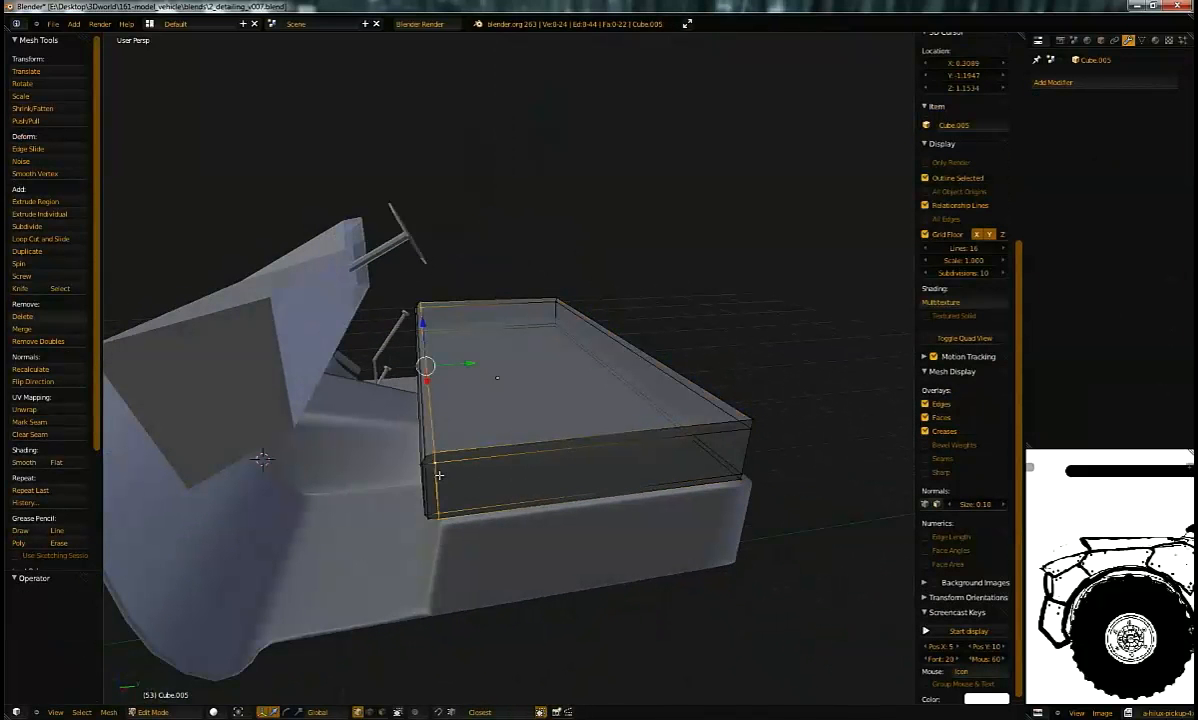
left_click(420, 549)
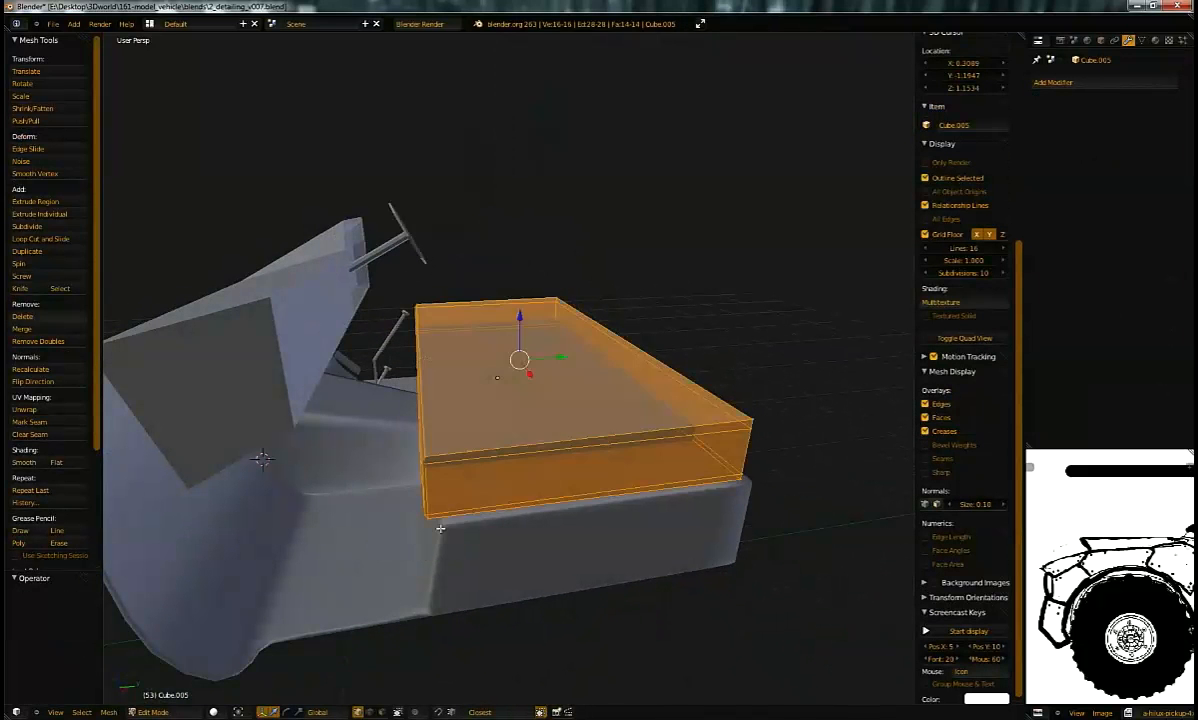
left_click(484, 463)
key("a")
key("a")
Step: Adjust the cushion's front face along Y to fit over the front edge of the seat base
middle_click_drag(492, 498, 430, 390)
key("a")
key("b")
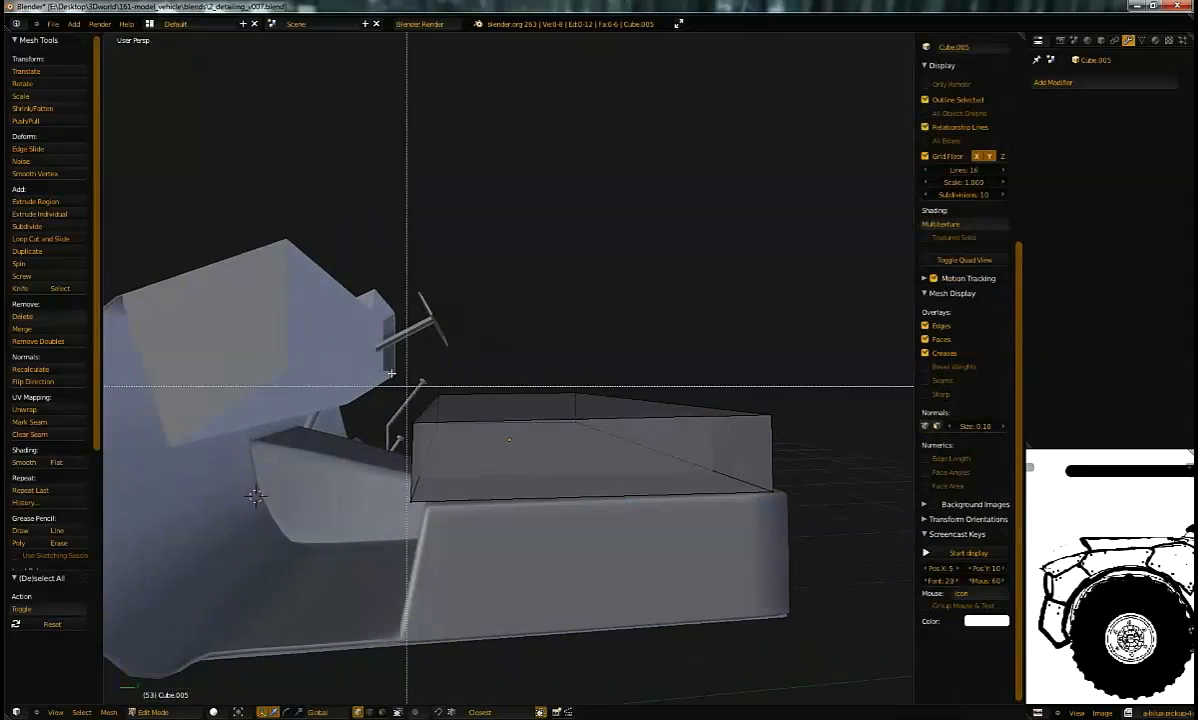
left_click_drag(508, 564, 508, 564)
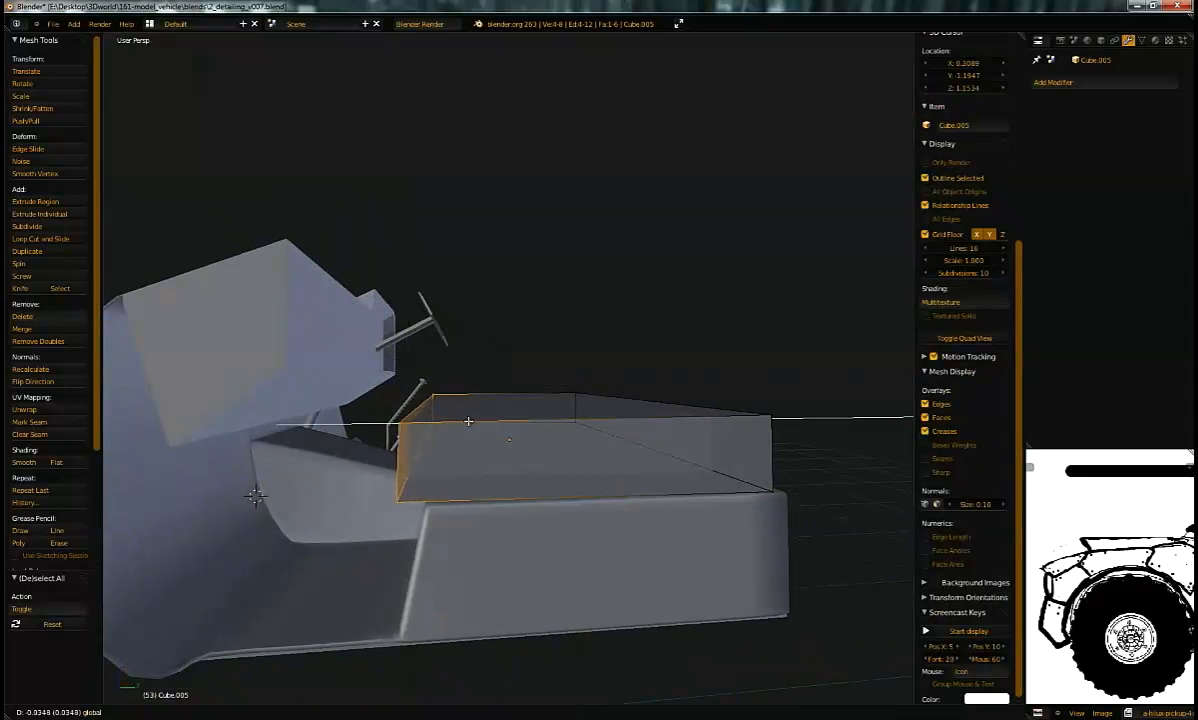
middle_click_drag(576, 397, 543, 440)
Step: Add a centred edge loop to the cushion and delete the outer vertices of the half on the steering wheel side
key("KP_7")
scroll(479, 396, "up", 2)
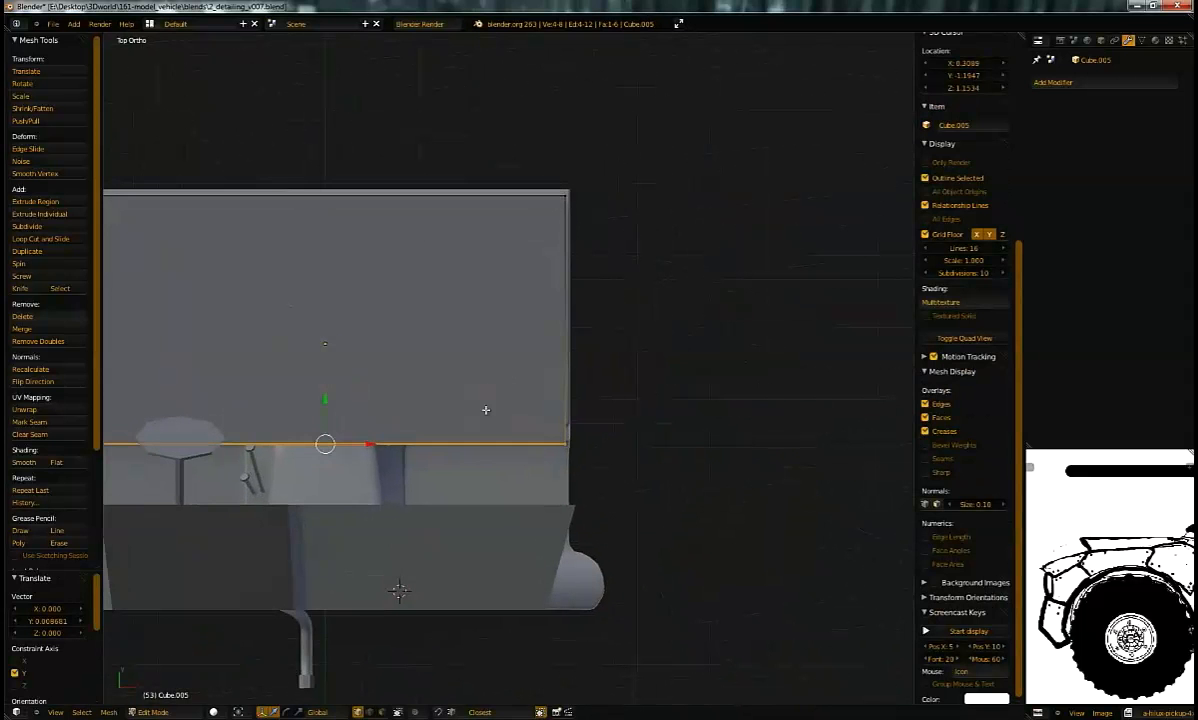
right_click(358, 405)
middle_click_drag(396, 401, 370, 340, "ctrl")
key("a")
key("b")
left_click_drag(257, 179, 155, 487)
key("x")
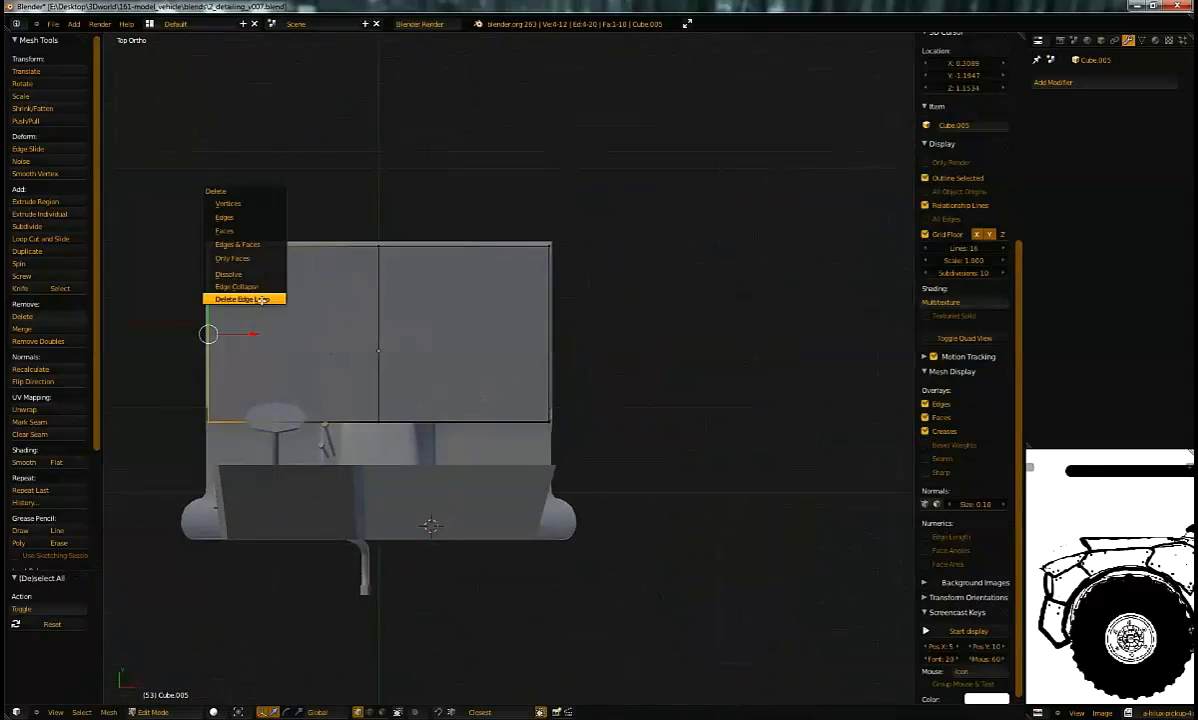
left_click(235, 205)
Step: Add one edge loop near the half cushion's outer side and another near its front edge
scroll(503, 396, "up", 2)
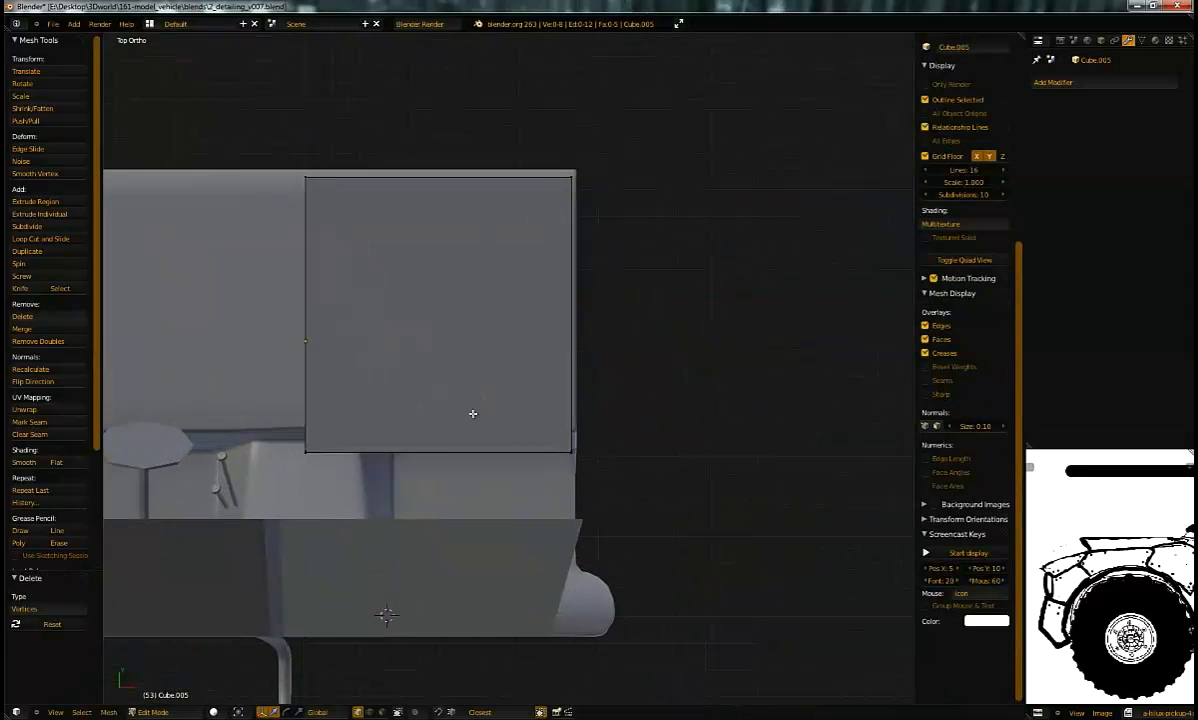
key("ctrl+r")
left_click(438, 420)
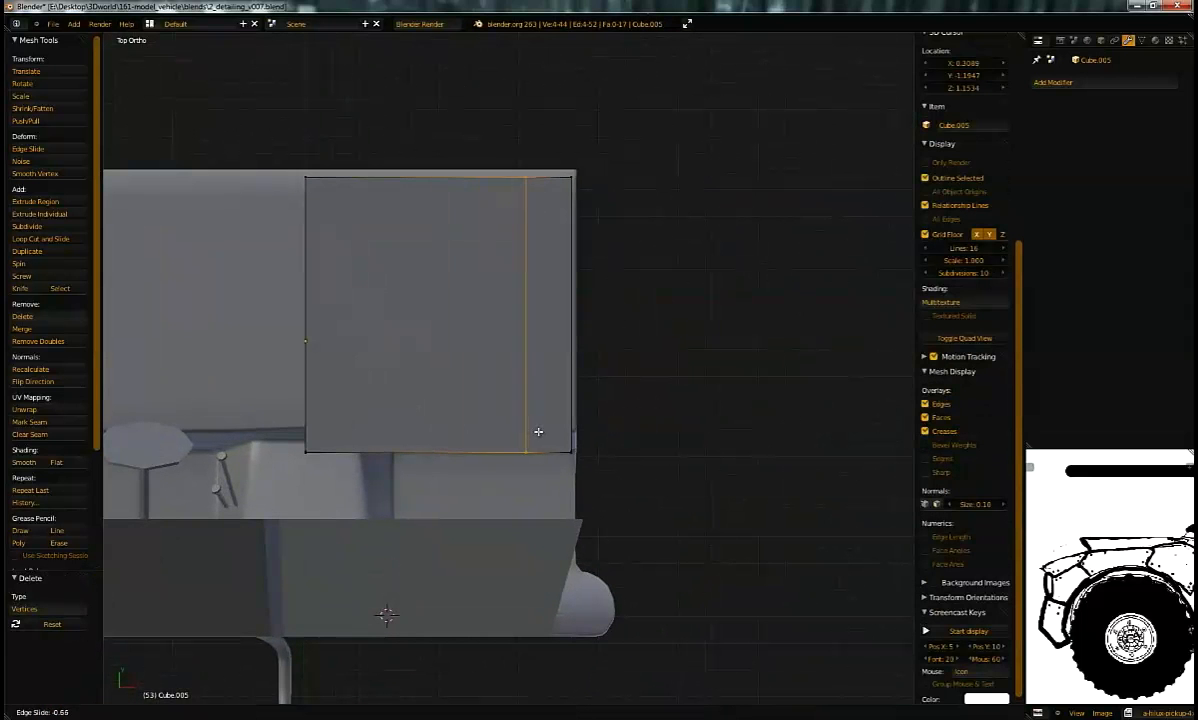
left_click(546, 435)
key("ctrl+r")
left_click(573, 406)
left_click(597, 499)
Step: Move the cushion's outer front corner vertices inward along X and Y to round off the corner
key("a")
key("b")
left_click_drag(556, 436, 615, 470)
key("g")
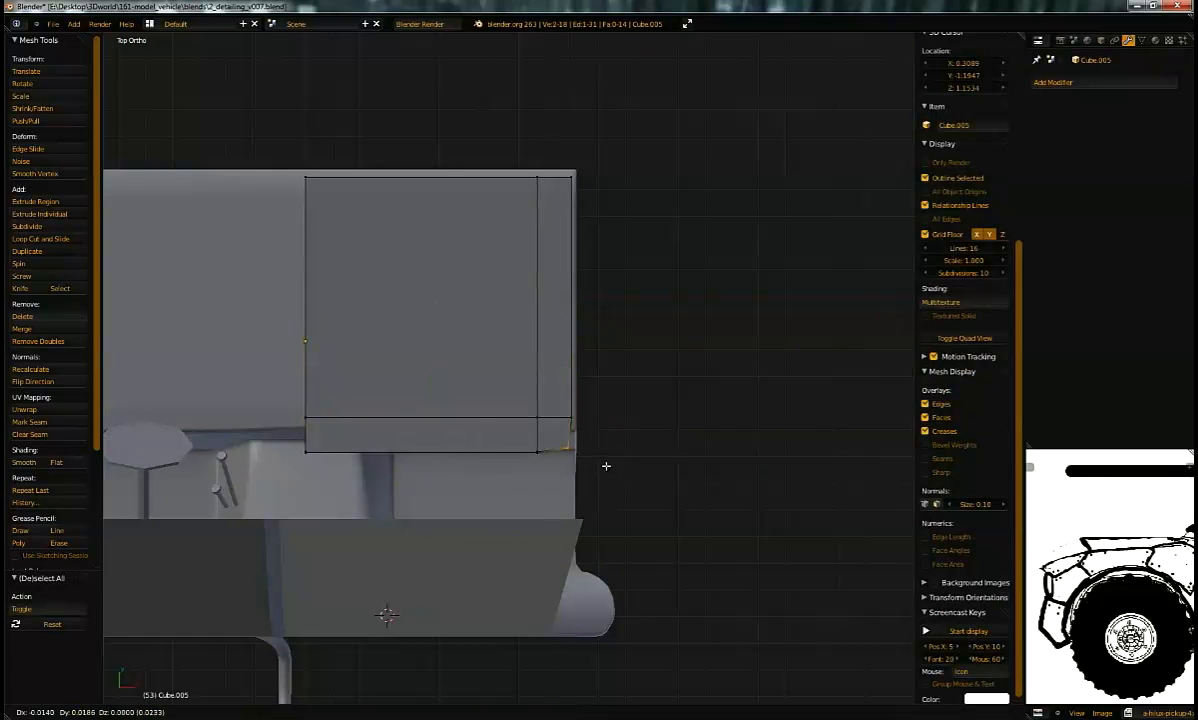
left_click(601, 464)
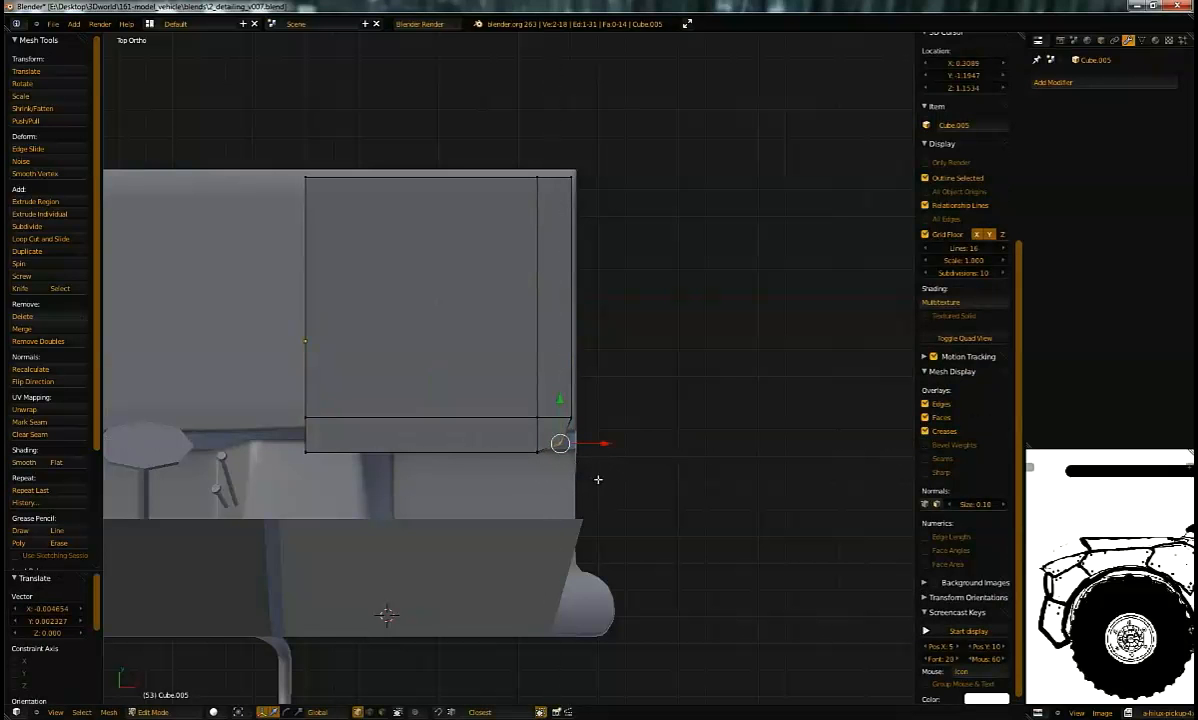
Step: Try to add an edge loop at the cushion's front and shift its vertices along Z
middle_click_drag(528, 375, 480, 498)
key("ctrl+r")
left_click(340, 494)
right_click(339, 440, "shift")
key("g")
key("z")
left_click(334, 396)
key("ctrl+r")
left_click(365, 497)
right_click(375, 495)
key("ctrl+z")
key("ctrl+z")
right_click(374, 489, "alt")
middle_click_drag(376, 479, 375, 504)
key("ctrl+z")
key("ctrl+r")
right_click(380, 505)
key("ctrl+z")
key("ctrl+r")
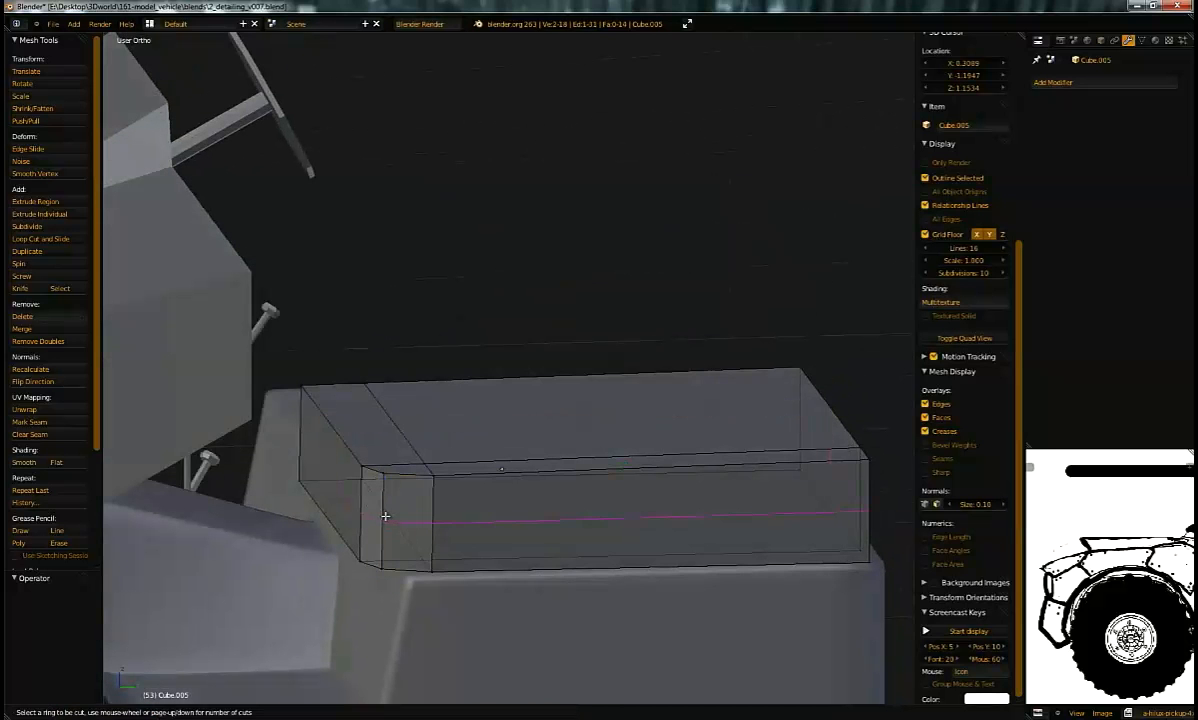
right_click(387, 511)
key("ctrl+z")
Step: Add a centred horizontal edge loop around the cushion at mid-height
key("ctrl+r")
left_click(432, 518)
right_click(410, 470)
Step: Lower the cushion's top front edge vertices about 0.025 along Z
middle_click_drag(409, 466, 388, 485)
right_click(382, 465)
right_click(361, 463, "shift")
right_click(301, 390, "shift")
middle_click_drag(338, 430, 352, 391)
key("g")
key("z")
left_click(365, 410)
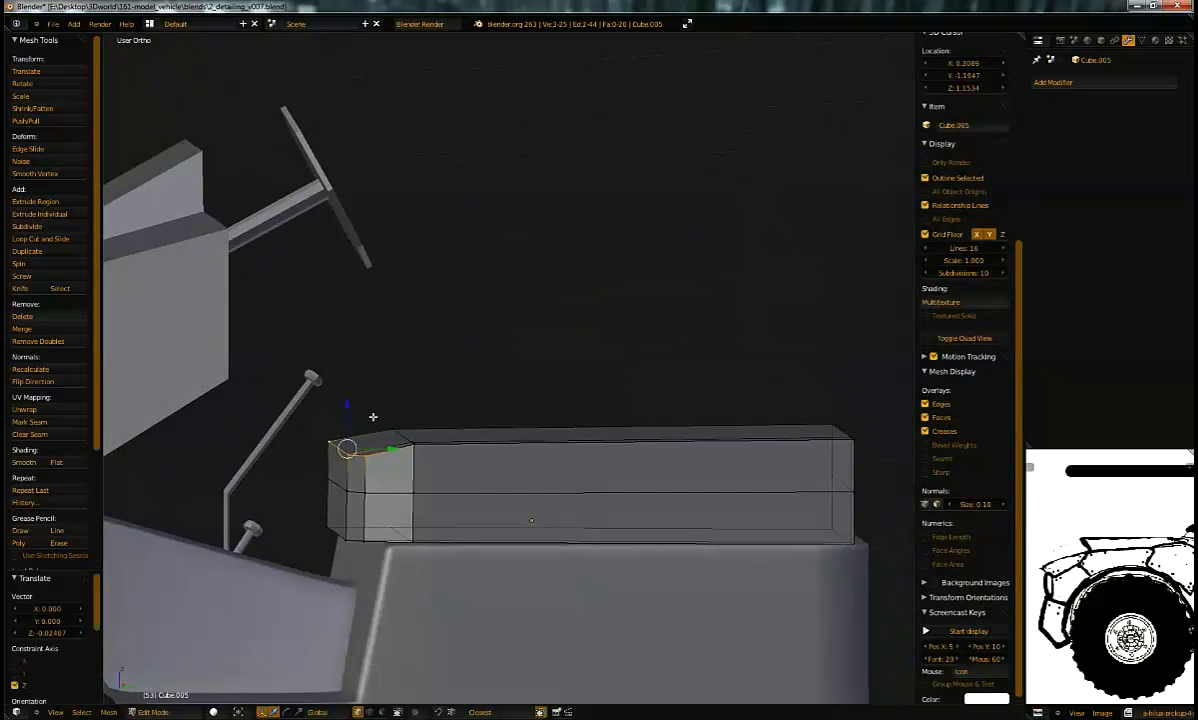
Step: Shift the top front edge vertices about 0.006 along Y and rotate them slightly about X
left_click_drag(390, 451, 394, 450)
key("r")
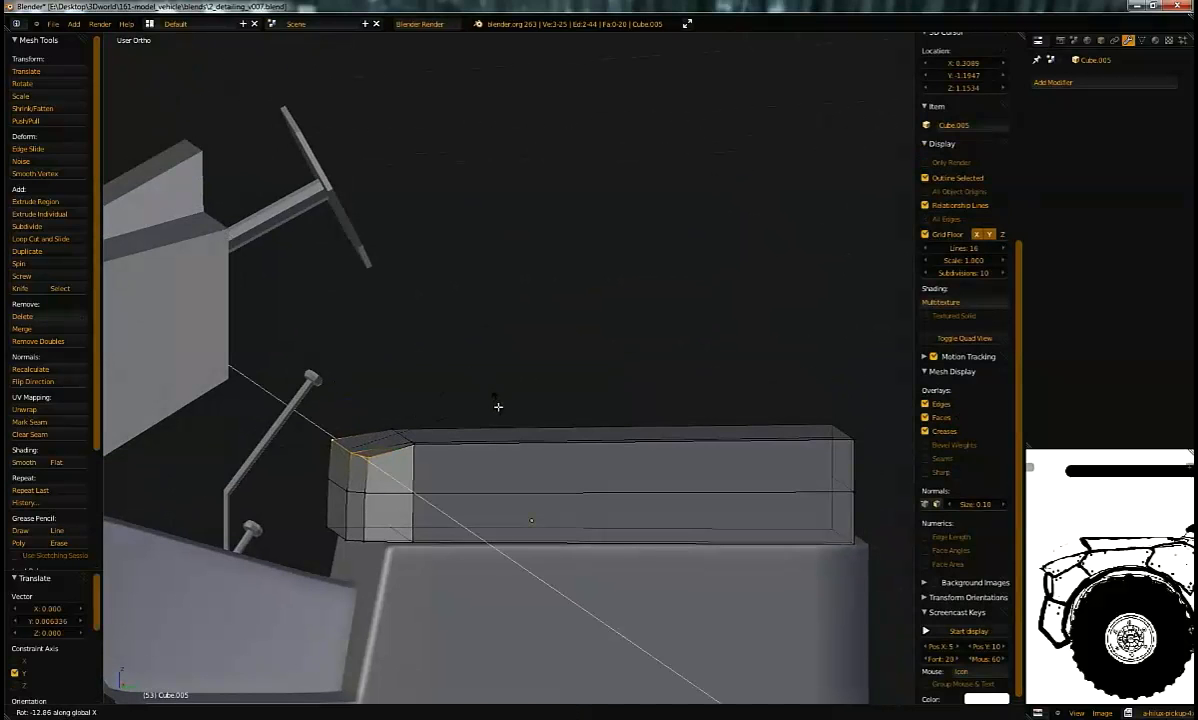
left_click(481, 409)
key("Tab")
key("Tab")
Step: Raise the cushion's bottom front edge vertices along Z to round off the underside
middle_click_drag(481, 409, 406, 488)
key("Tab")
key("Tab")
right_click(383, 542)
right_click(409, 541, "shift")
key("g")
key("z")
left_click(340, 470)
key("Tab")
Step: Move the bottom vertices of the front edge loop about 0.026 toward the front along Y
middle_click_drag(340, 470, 420, 565)
key("Tab")
right_click(420, 561)
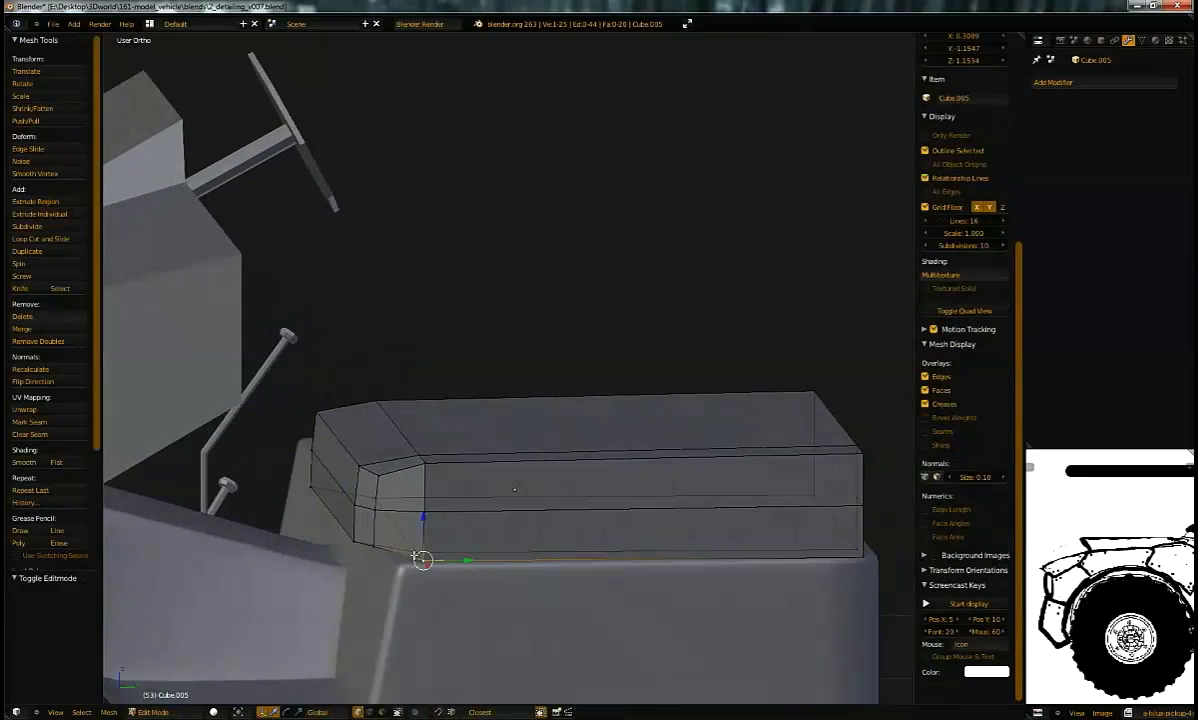
key("g")
key("y")
left_click(424, 529)
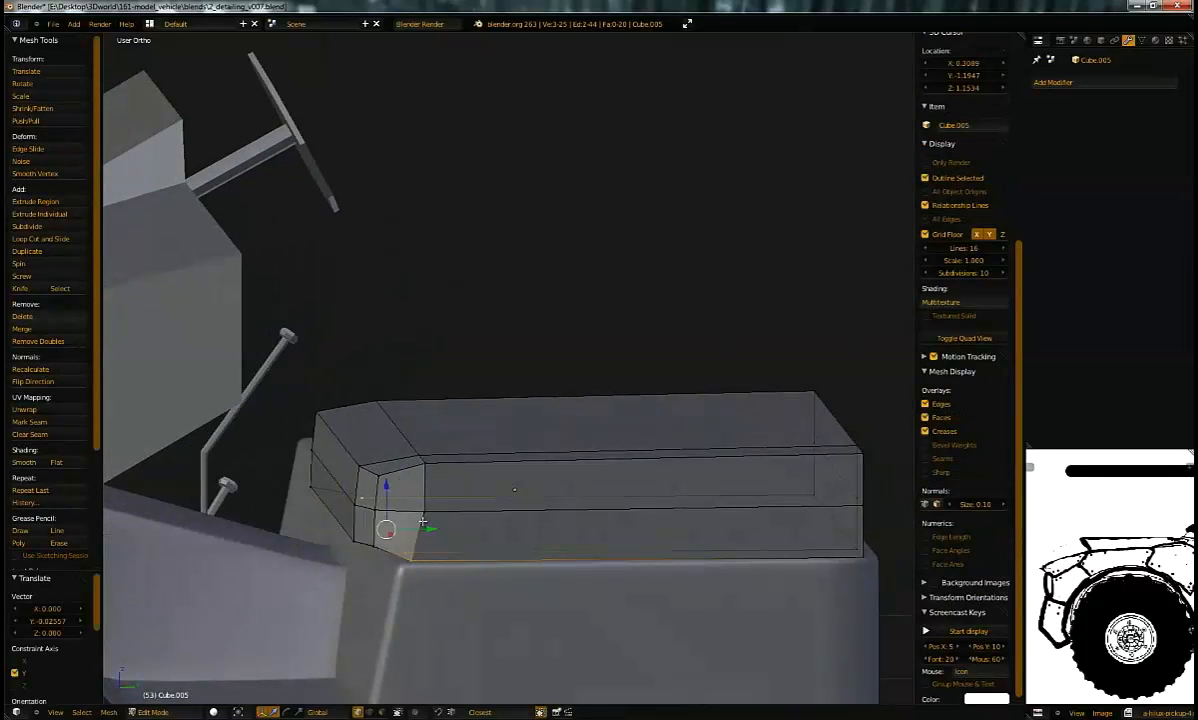
Step: Shift the upper part of the cushion's front edge loop along Y toward the front
right_click(405, 451, "alt")
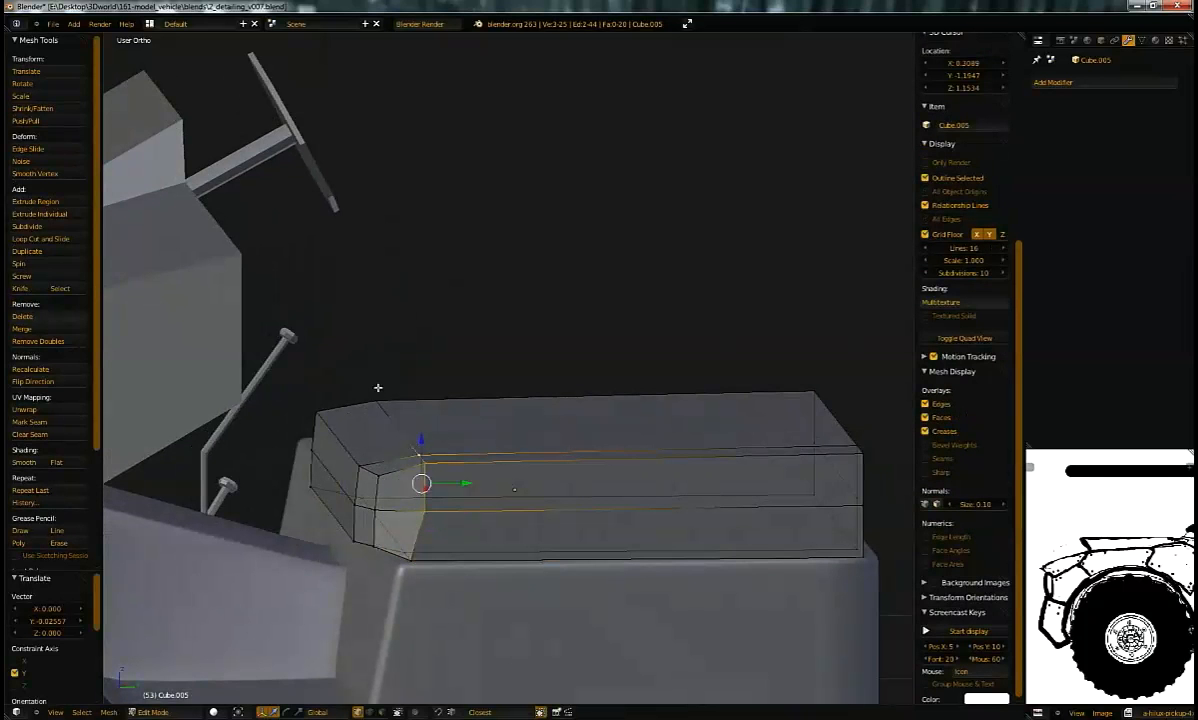
key("g")
key("y")
left_click(424, 458)
key("Tab")
Step: Add an edge loop across the cushion and slide it close to the back
middle_click_drag(424, 458, 484, 433)
key("Tab")
key("ctrl+r")
left_click(484, 433)
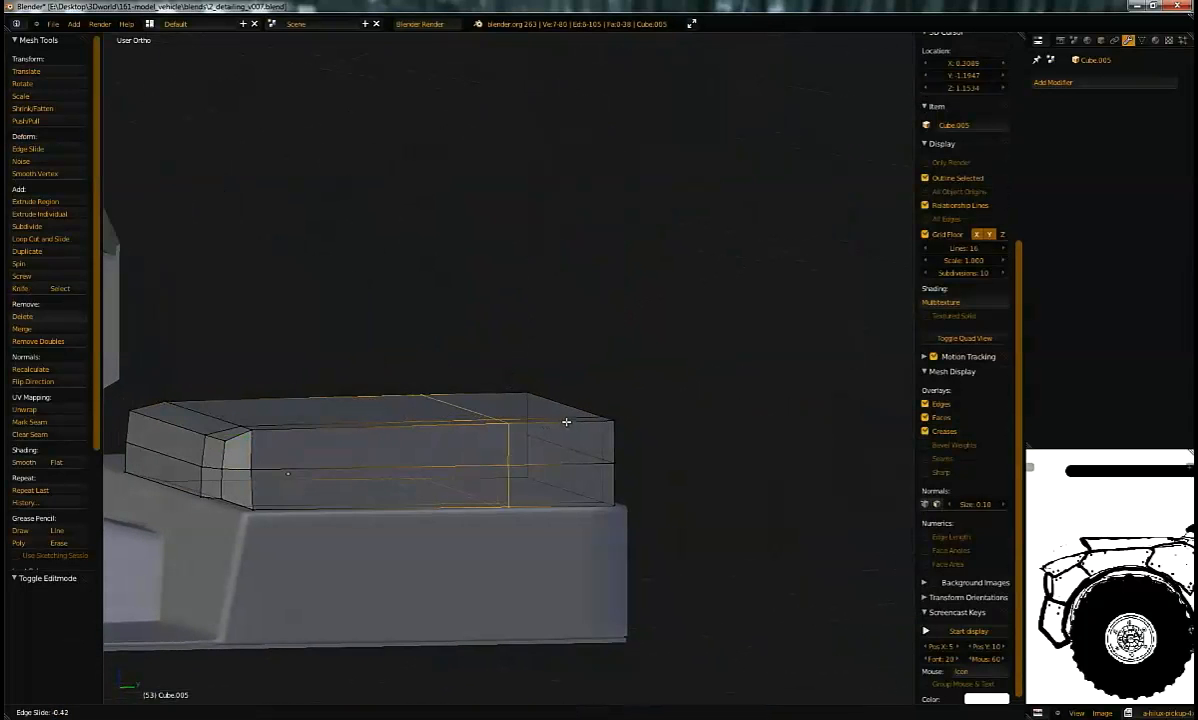
left_click(593, 412)
Step: Lower the cushion's top rear edge about 0.011 along Z and shift it about 0.011 toward the front along Y
middle_click_drag(593, 412, 530, 311)
left_click(509, 413)
right_click(509, 413)
key("g")
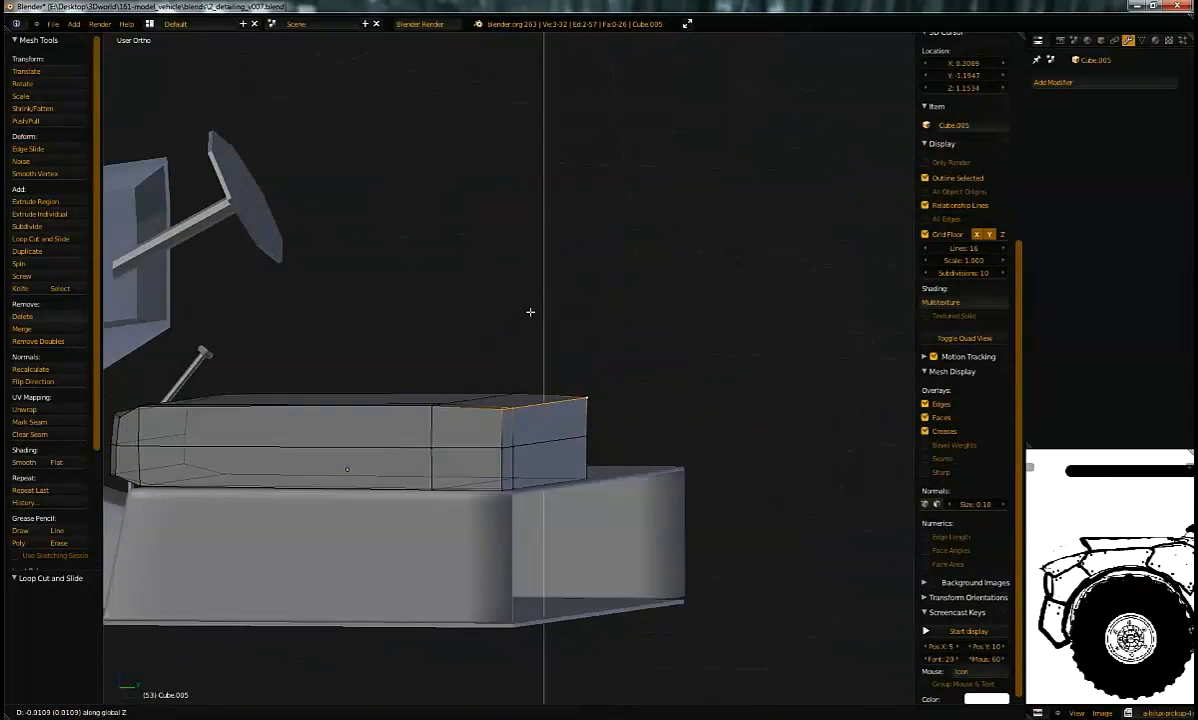
left_click(528, 317)
key("g")
key("y")
left_click(535, 385)
Step: Add a level 2 subdivision surface modifier to the half cushion
middle_click_drag(529, 382, 445, 402)
right_click(443, 404)
right_click(389, 345, "shift")
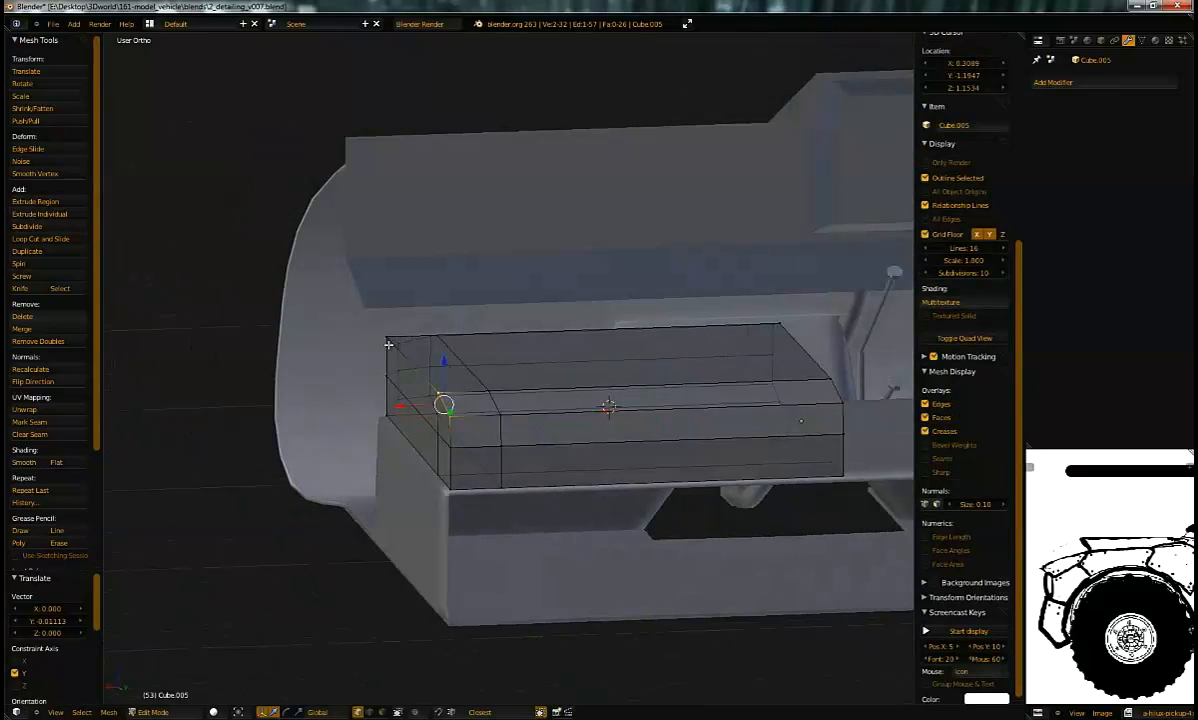
key("Tab")
scroll(500, 410, "up", 5)
middle_click_drag(564, 417, 878, 248)
key("ctrl+2")
scroll(567, 390, "down", 3)
middle_click_drag(584, 384, 520, 333)
Step: Select the cushion's rear edge loop and move it closer to the back to tighten the rounding
key("Tab")
key("a")
key("b")
key("Escape")
right_click(546, 360, "alt")
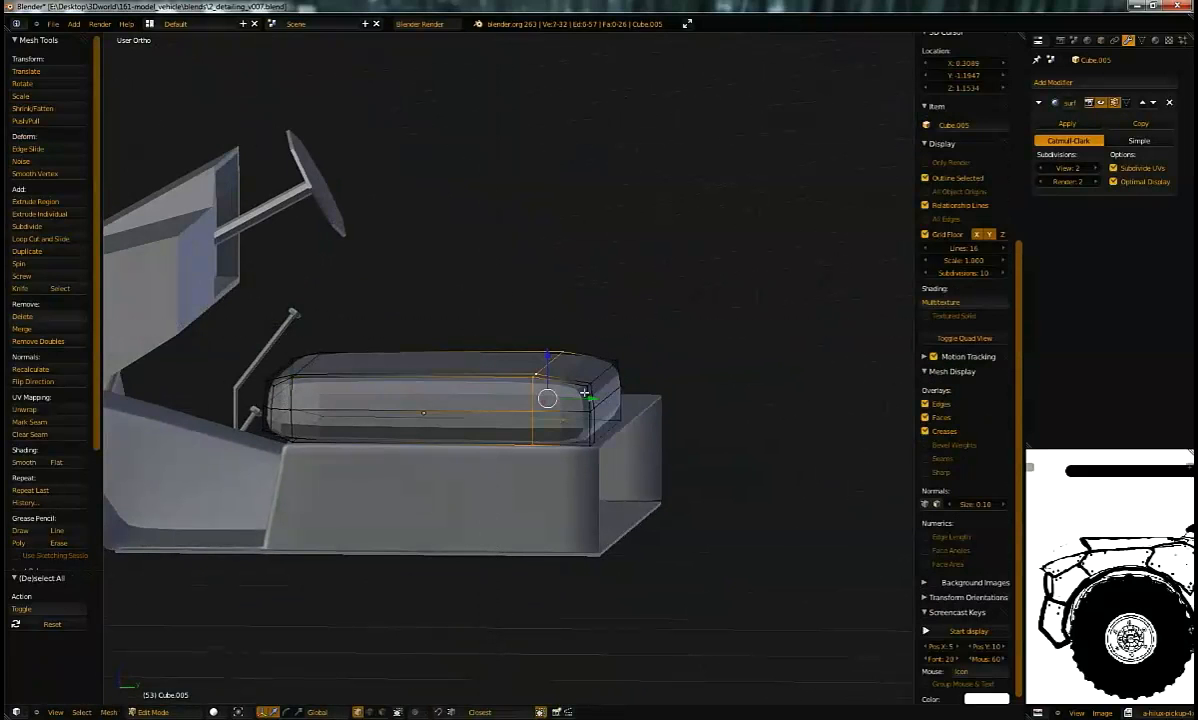
key("g")
key("x")
left_click(601, 396)
key("Tab")
middle_click_drag(601, 396, 552, 424)
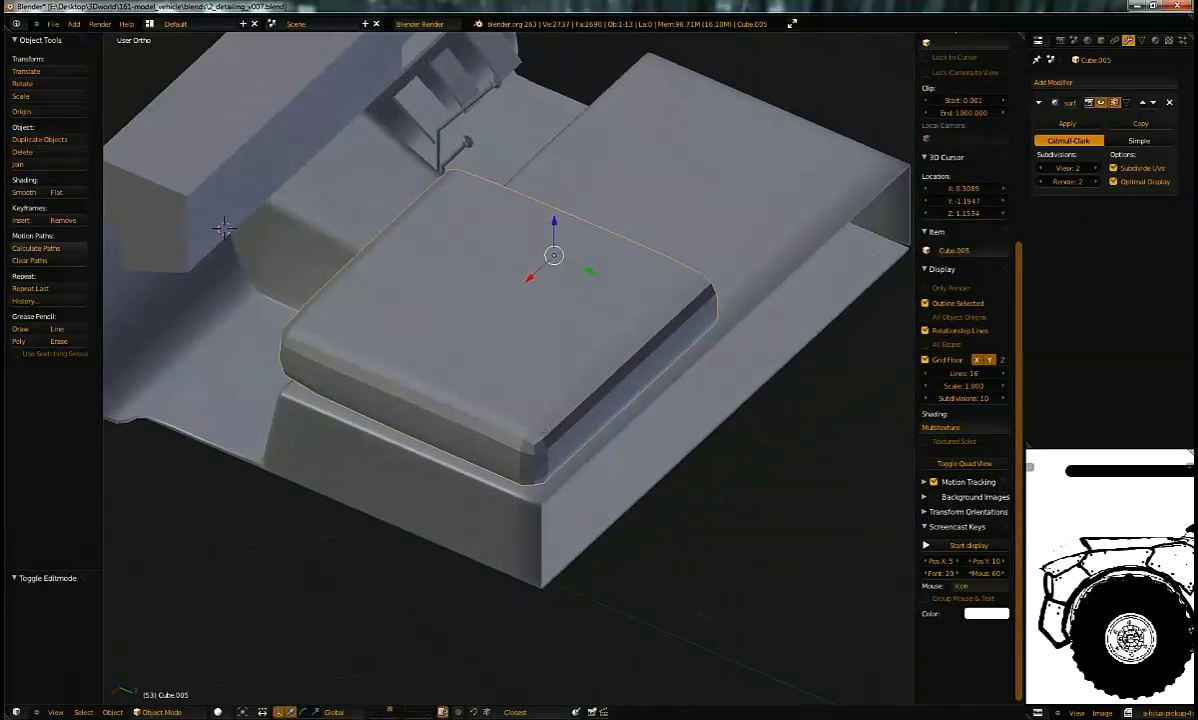
Step: Switch to Windows Photo Viewer, examine the seats in the truck interior reference photos, and move the photo windows aside
key("alt+Tab")
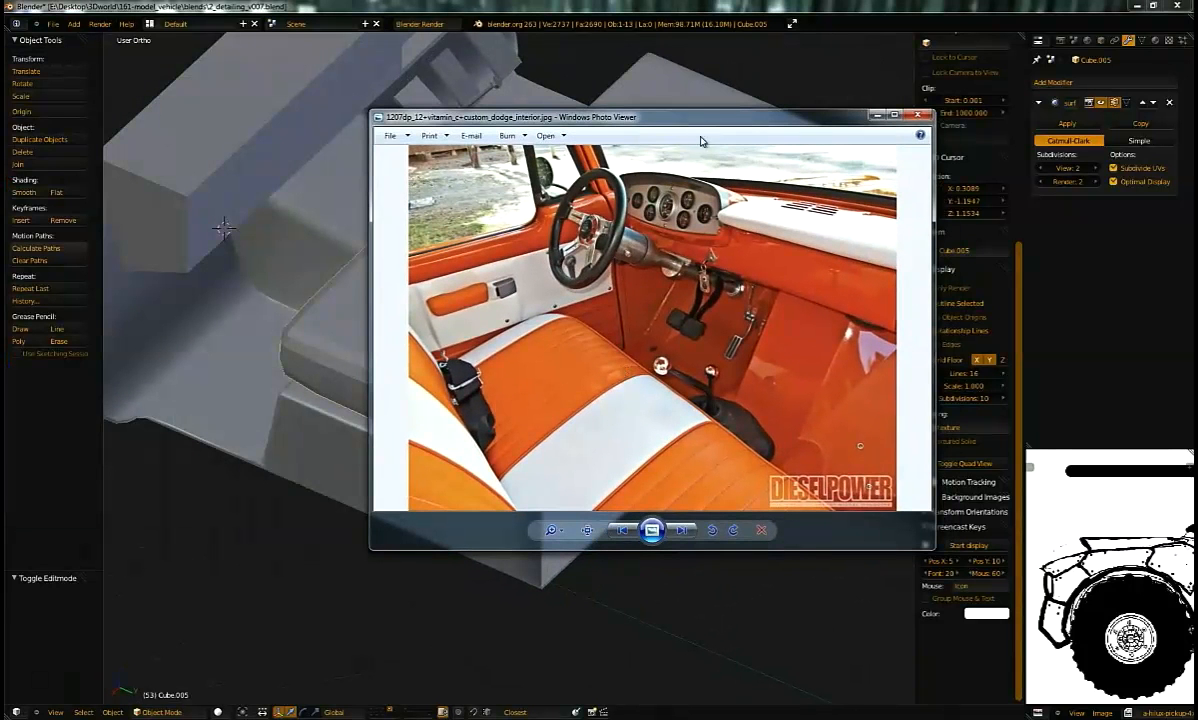
left_click_drag(714, 129, 694, 154)
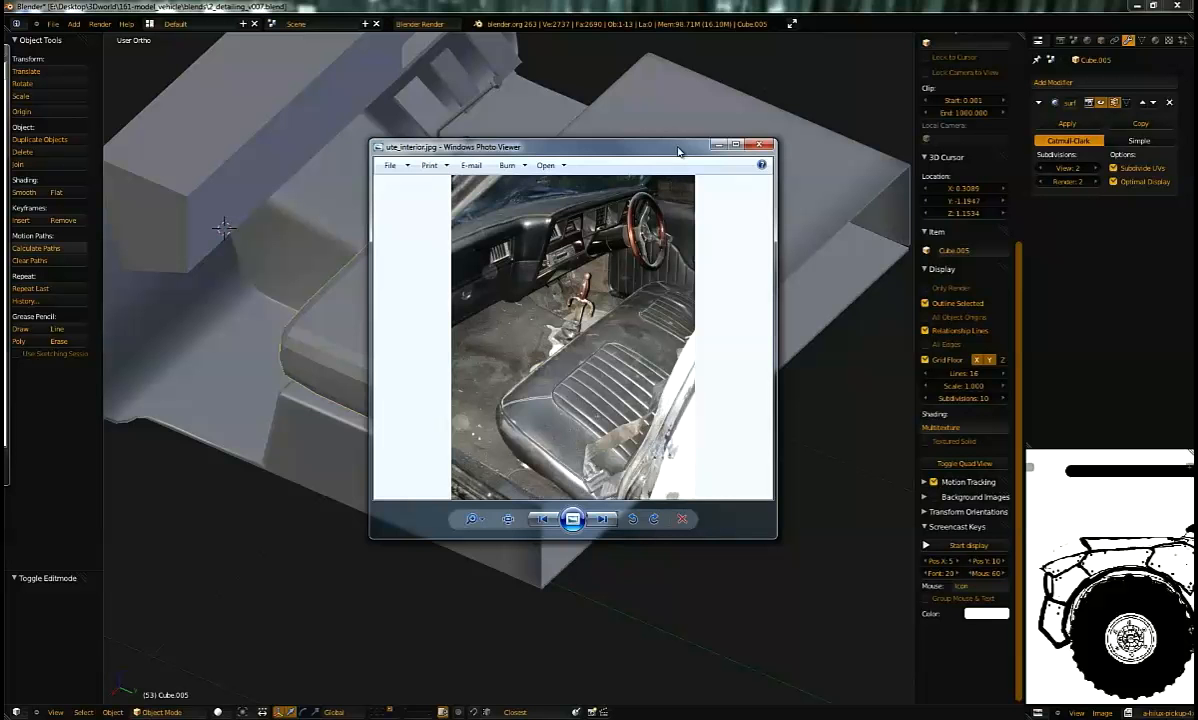
left_click_drag(675, 148, 0, 100)
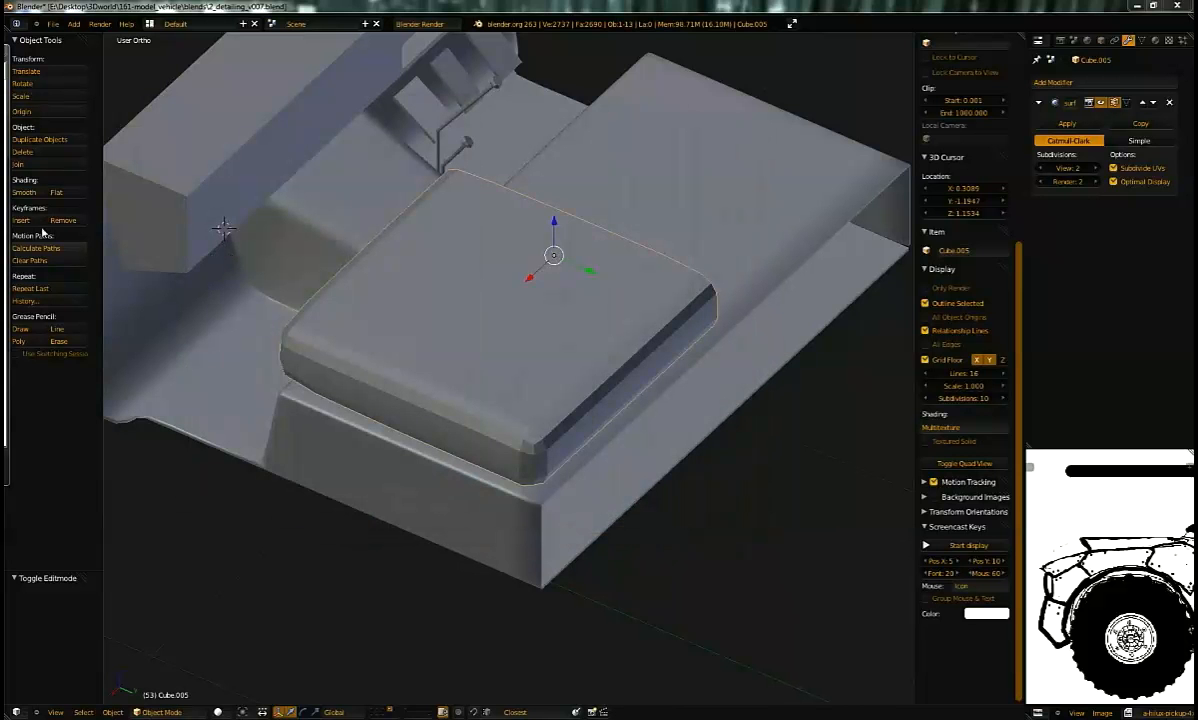
left_click_drag(0, 110, 0, 140)
Step: Adjust the cushion's lower front vertices along Z in the right side view
middle_click_drag(533, 297, 588, 281)
key("KP_3")
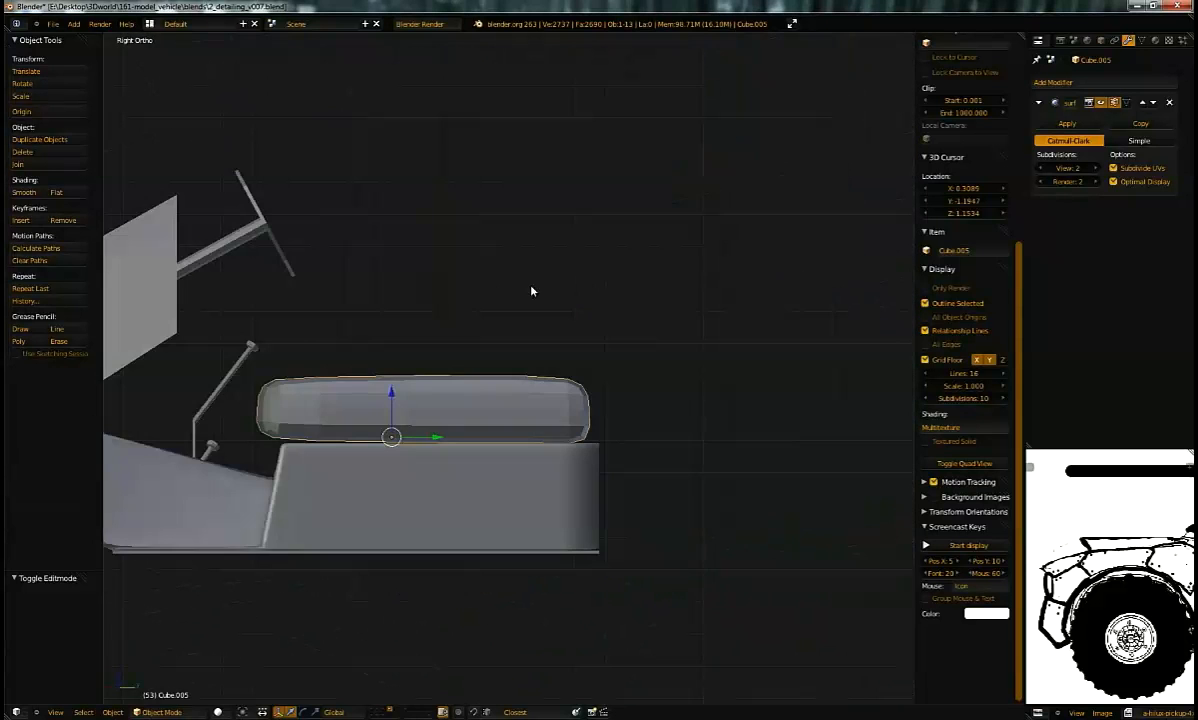
key("Tab")
scroll(515, 328, "up", 3)
key("a")
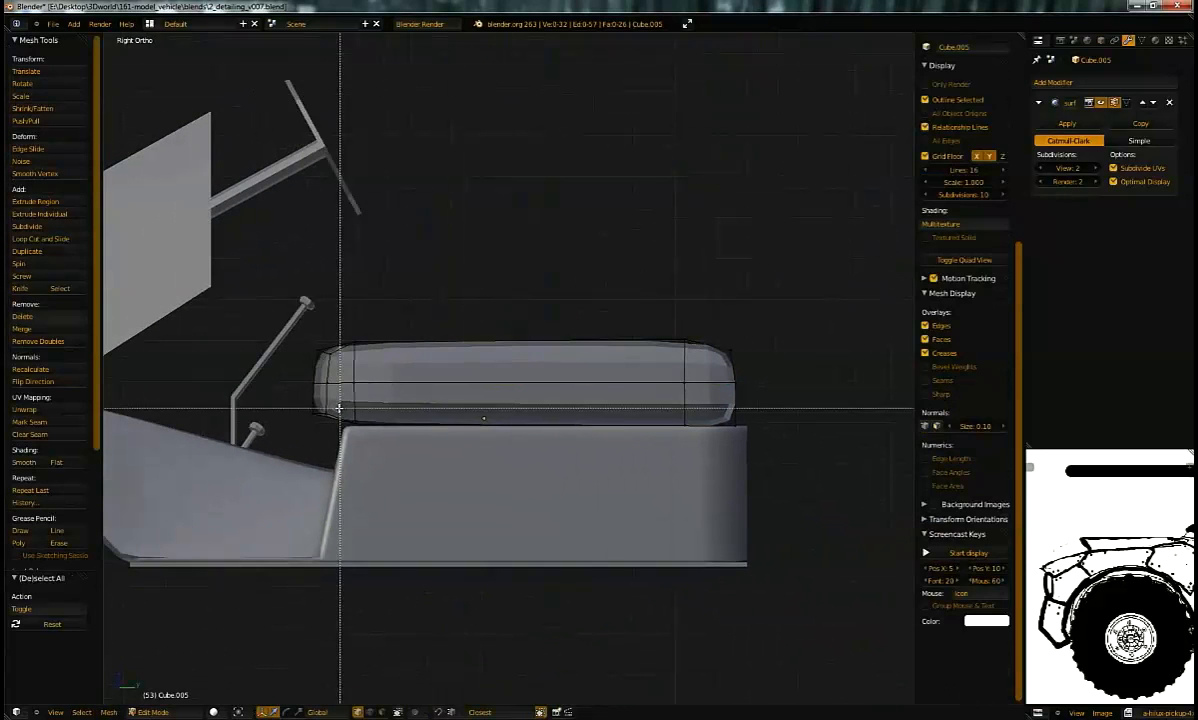
key("g")
key("z")
left_click(401, 437)
key("a")
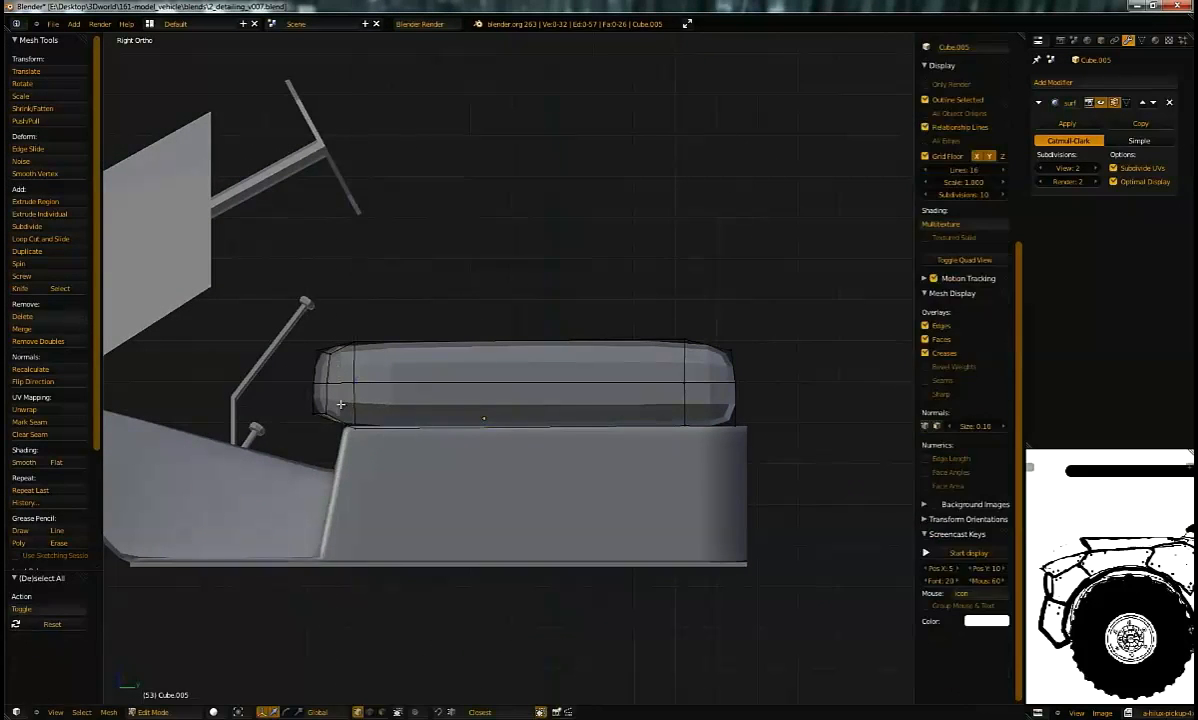
Step: Rotate the cushion's front end vertices about -4.7° around X and nudge them slightly downward
left_click_drag(345, 439, 345, 438)
key("r")
left_click(447, 376)
key("g")
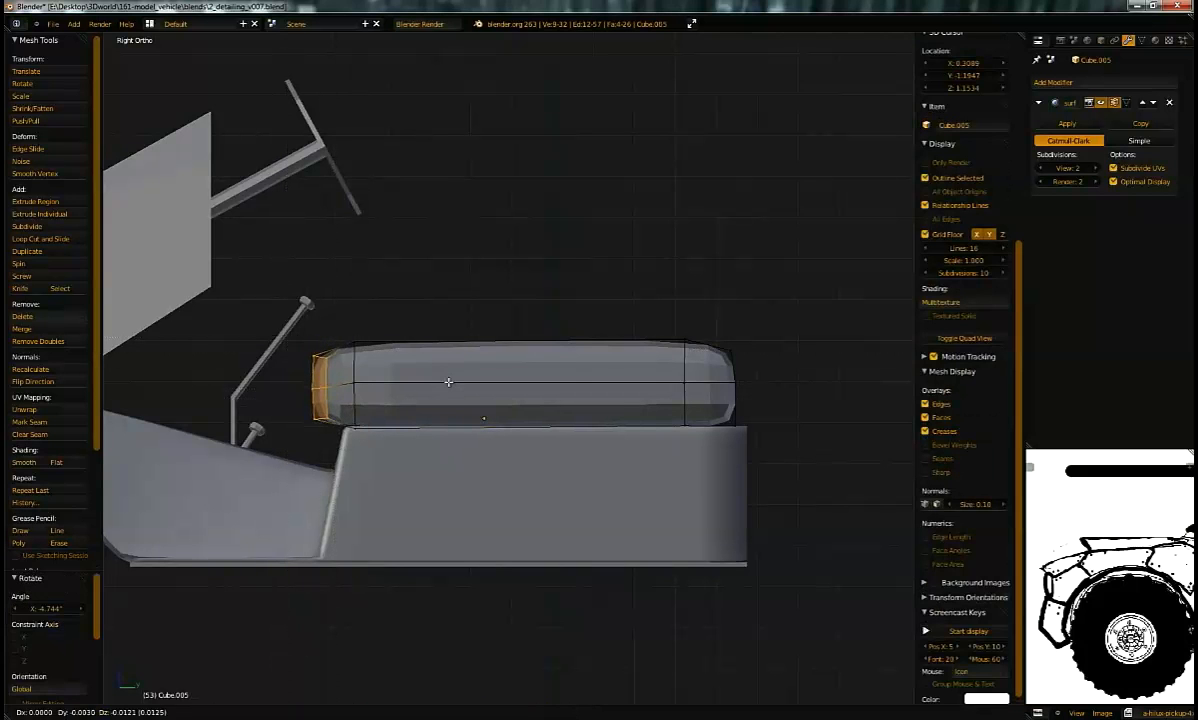
left_click(445, 381)
key("a")
Step: Add an edge loop in the front third of the cushion and raise its top vertices slightly
key("ctrl+r")
left_click(480, 366)
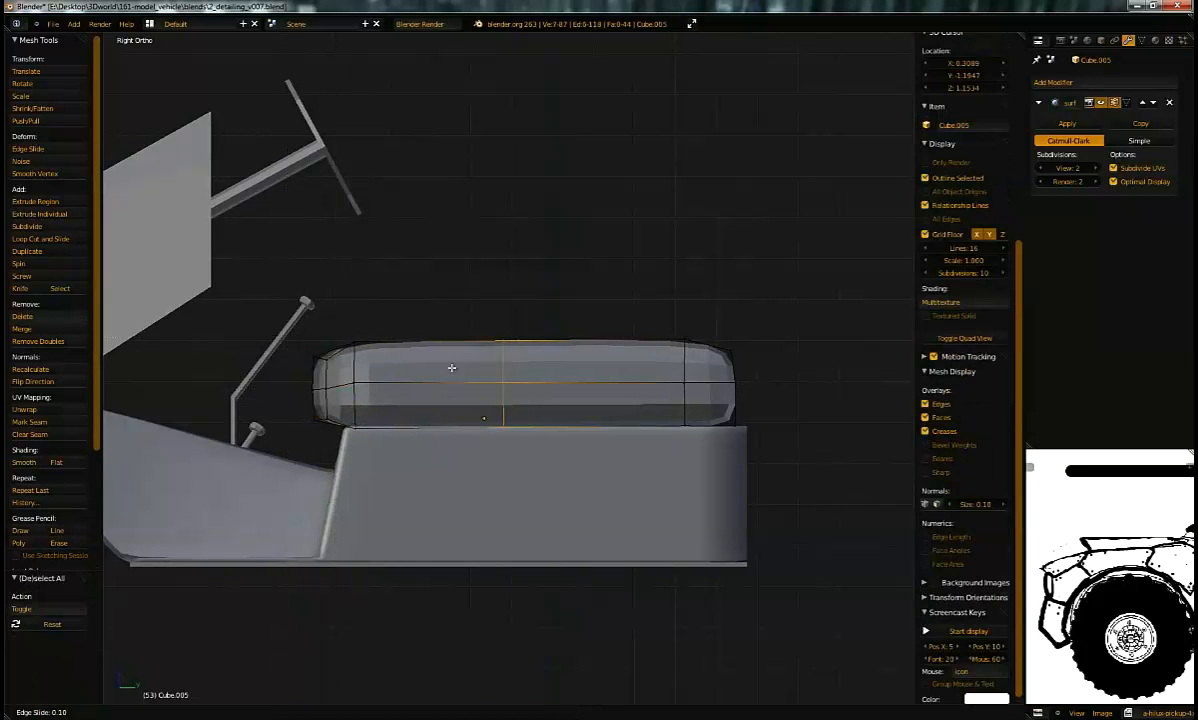
left_click(408, 364)
key("a")
key("b")
left_click_drag(388, 326, 471, 358)
key("g")
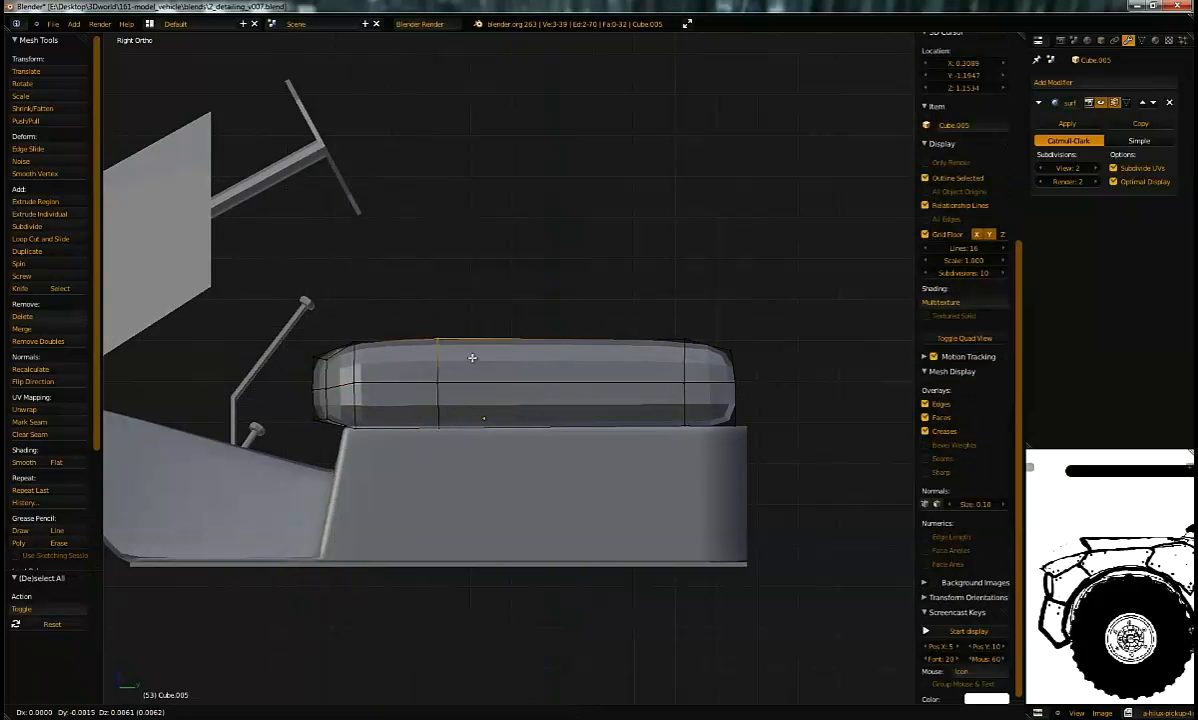
left_click(467, 354)
Step: Add an edge loop in the rear part of the cushion and raise its top vertices slightly
key("ctrl+r")
left_click(581, 353)
left_click(620, 357)
key("a")
key("b")
key("g")
left_click_drag(588, 322, 707, 356)
left_click(635, 348)
Step: Nudge the cushion's upper rear vertices and raise its lower rear corner vertices about 0.02 along Z to round the back
key("a")
key("b")
key("g")
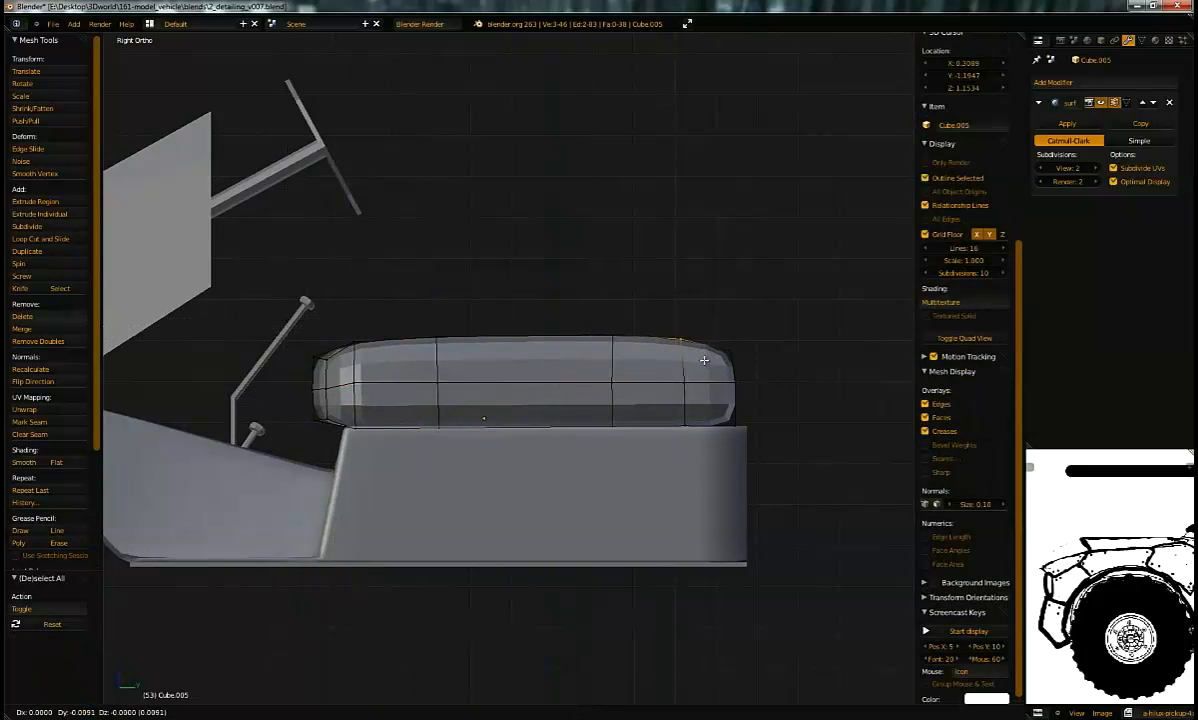
left_click(755, 373)
key("a")
key("b")
left_click_drag(717, 405, 755, 447)
key("g")
left_click(751, 438)
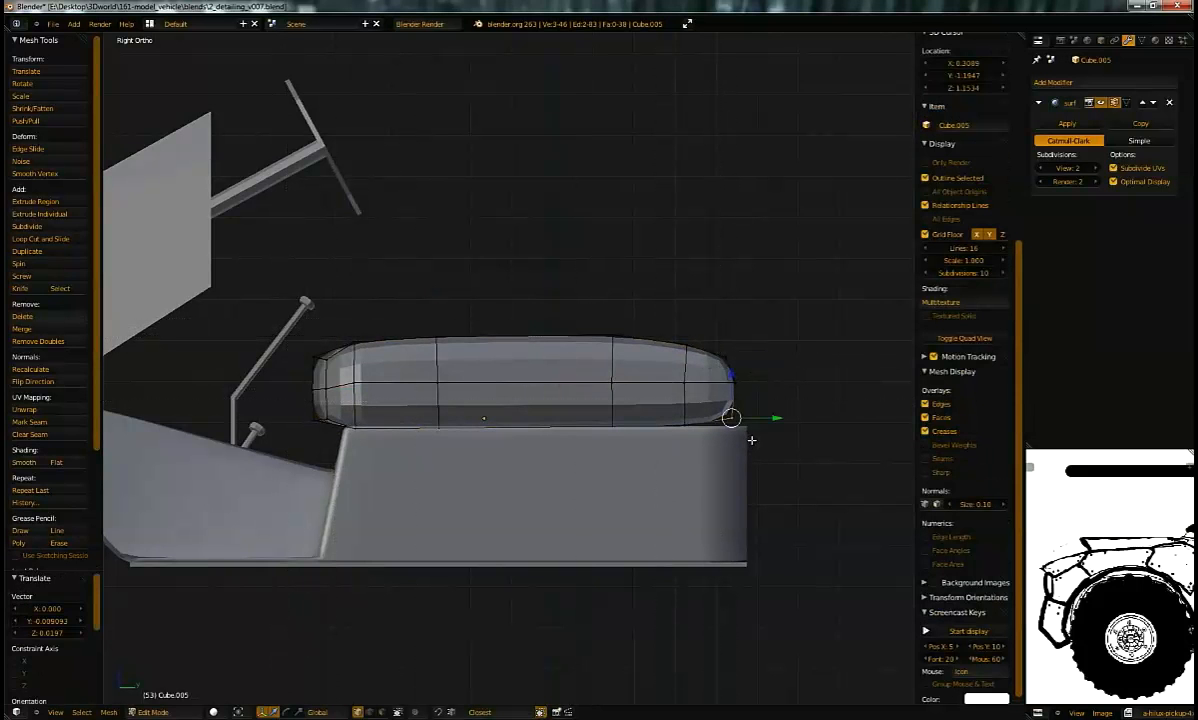
Step: Add a front-to-back edge loop near the half cushion's open inner side
middle_click_drag(510, 347, 625, 245)
key("Tab")
key("Tab")
key("ctrl+r")
left_click(631, 238)
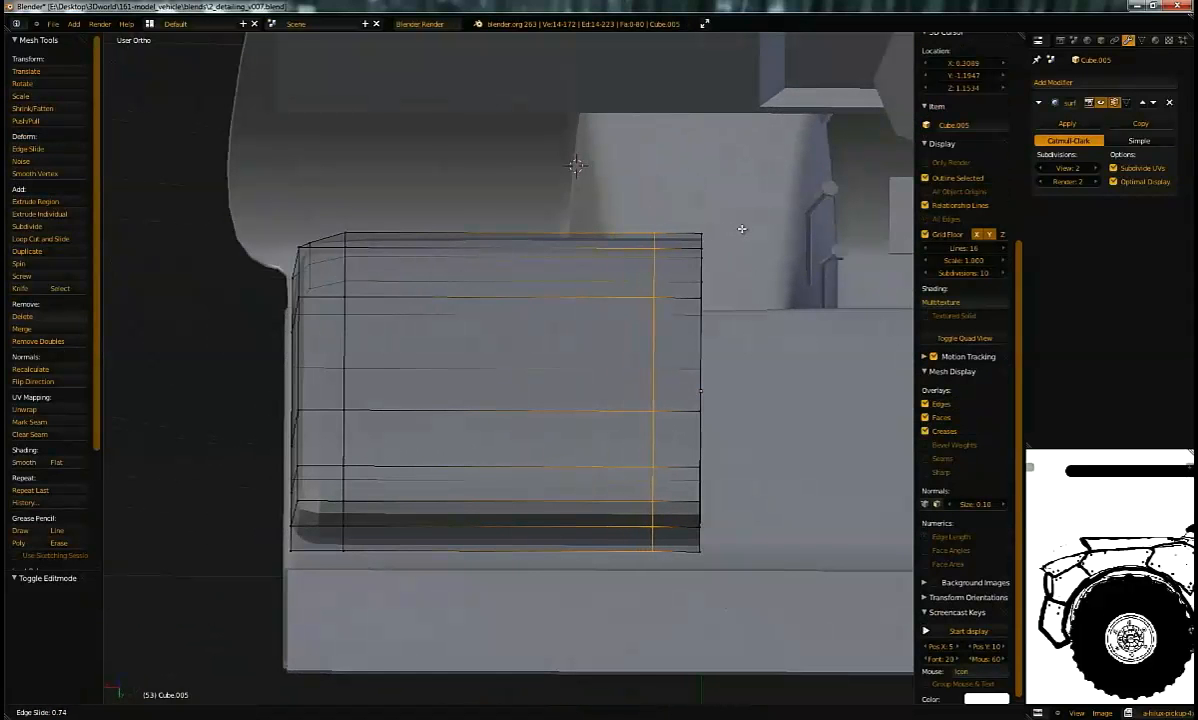
left_click(640, 265)
middle_click_drag(615, 275, 598, 343)
key("ctrl+Tab")
left_click(575, 355)
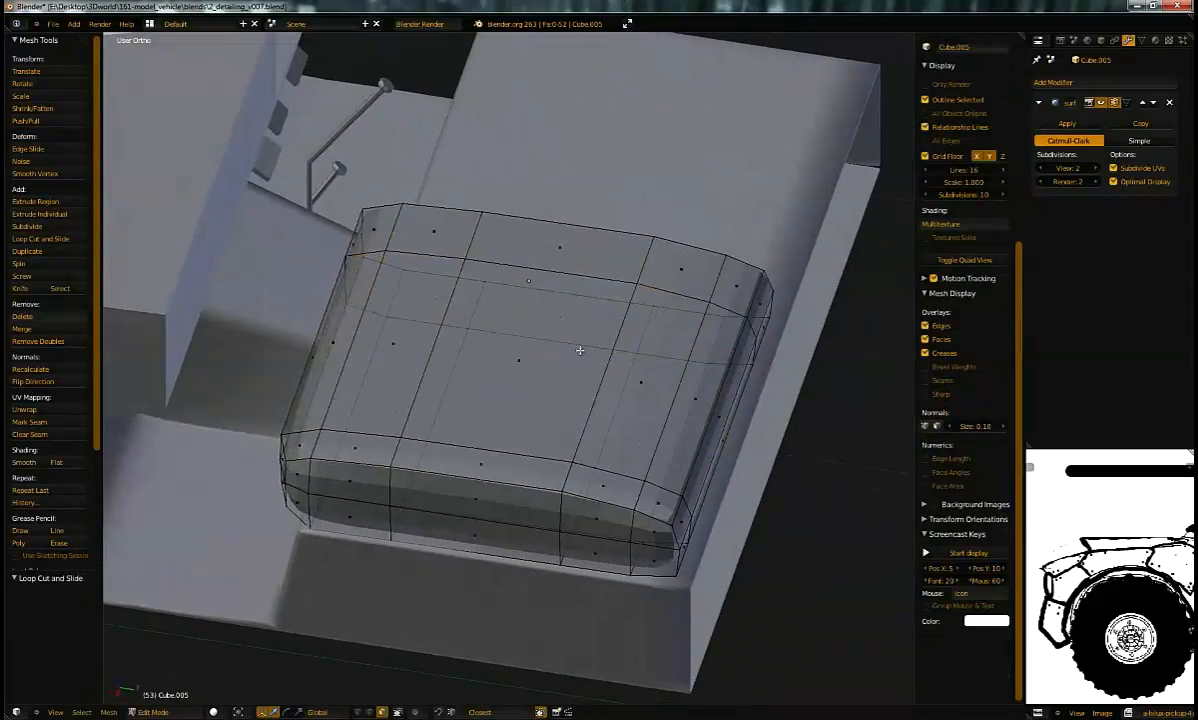
right_click(471, 324)
right_click(615, 386, "shift")
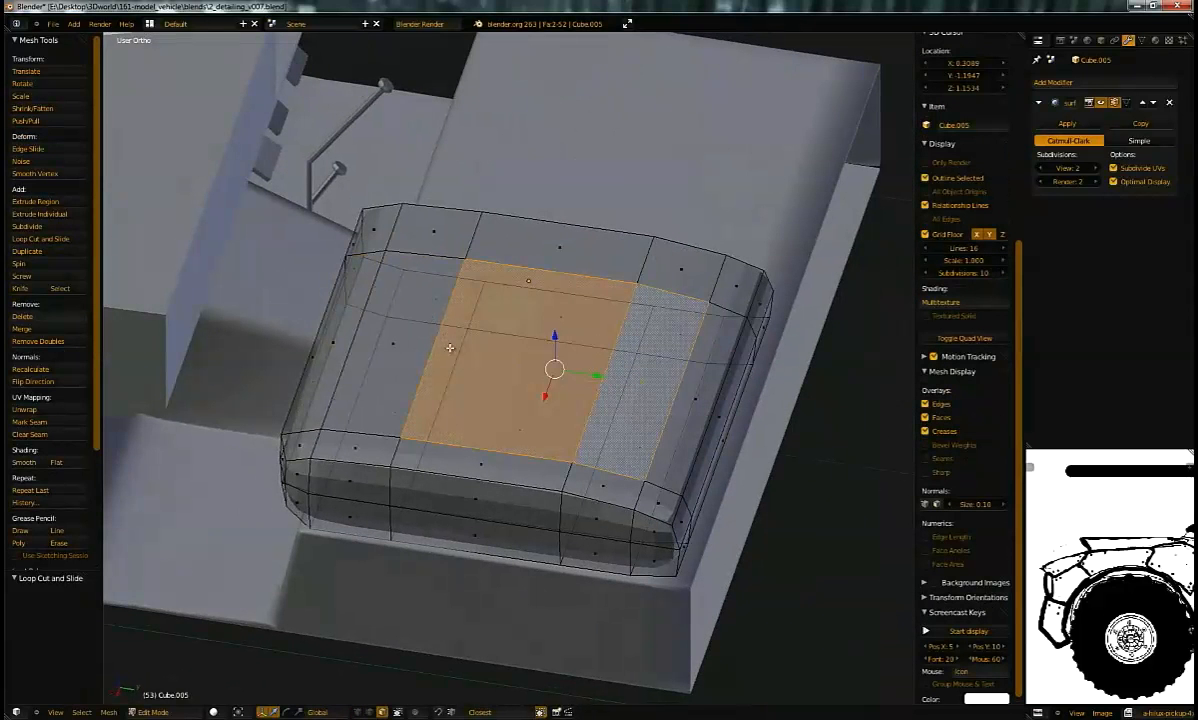
Step: Try to add another edge loop across the top of the cushion
middle_click_drag(469, 347, 420, 386)
key("ctrl+Tab")
left_click(415, 370)
key("ctrl+r")
left_click(430, 360)
left_click(453, 385)
key("ctrl+Tab")
left_click(440, 397)
Step: Try extruding the cushion's central top faces and scaling them inward in two passes to form an inset panel
right_click(480, 360)
right_click(634, 318, "shift")
middle_click_drag(634, 318, 636, 346)
key("e")
left_click(670, 324)
key("s")
left_click(673, 326)
key("e")
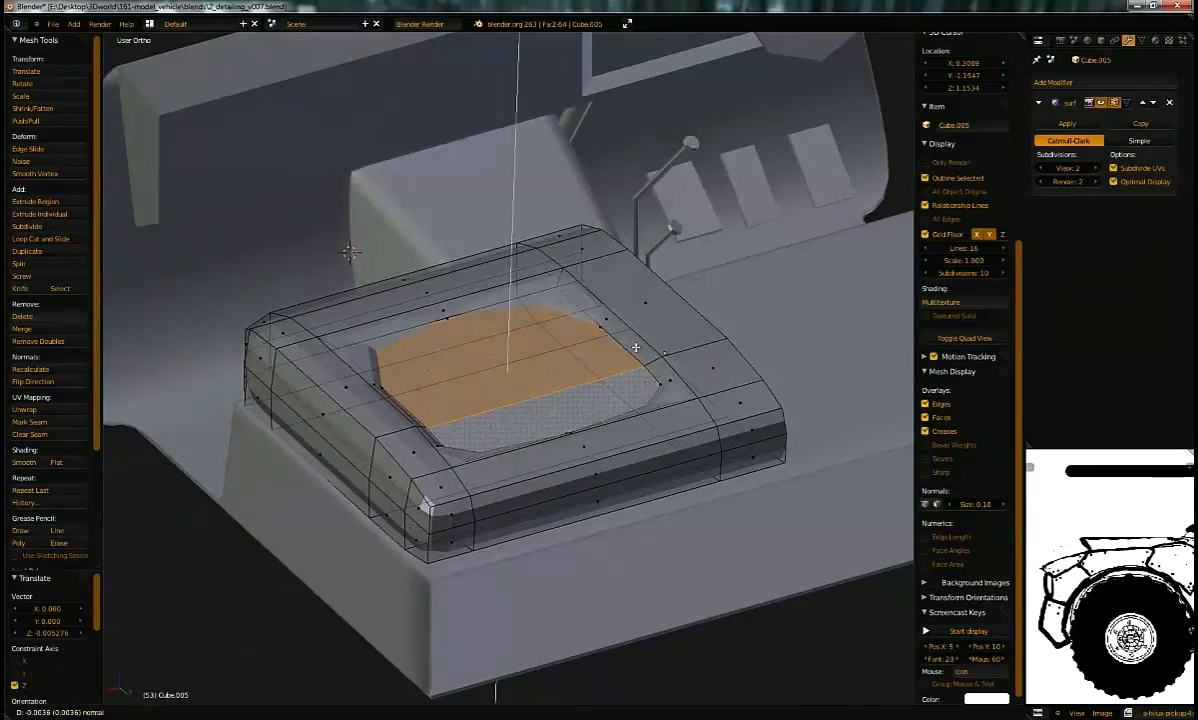
left_click(640, 349)
key("s")
left_click(659, 351)
key("Tab")
middle_click_drag(661, 350, 506, 287)
middle_click_drag(512, 357, 789, 273)
Step: Undo the inset panel's extrusions and scalings on the cushion top
key("Tab")
key("ctrl+z")
key("ctrl+z")
key("ctrl+z")
key("ctrl+z")
key("ctrl+z")
Step: Extend the top face selection over the rear edge, extrude and scale it to 0.968, lower it slightly and shift it about -0.008 along Y
right_click(560, 346, "shift")
key("e")
key("s")
left_click(801, 266)
key("g")
key("z")
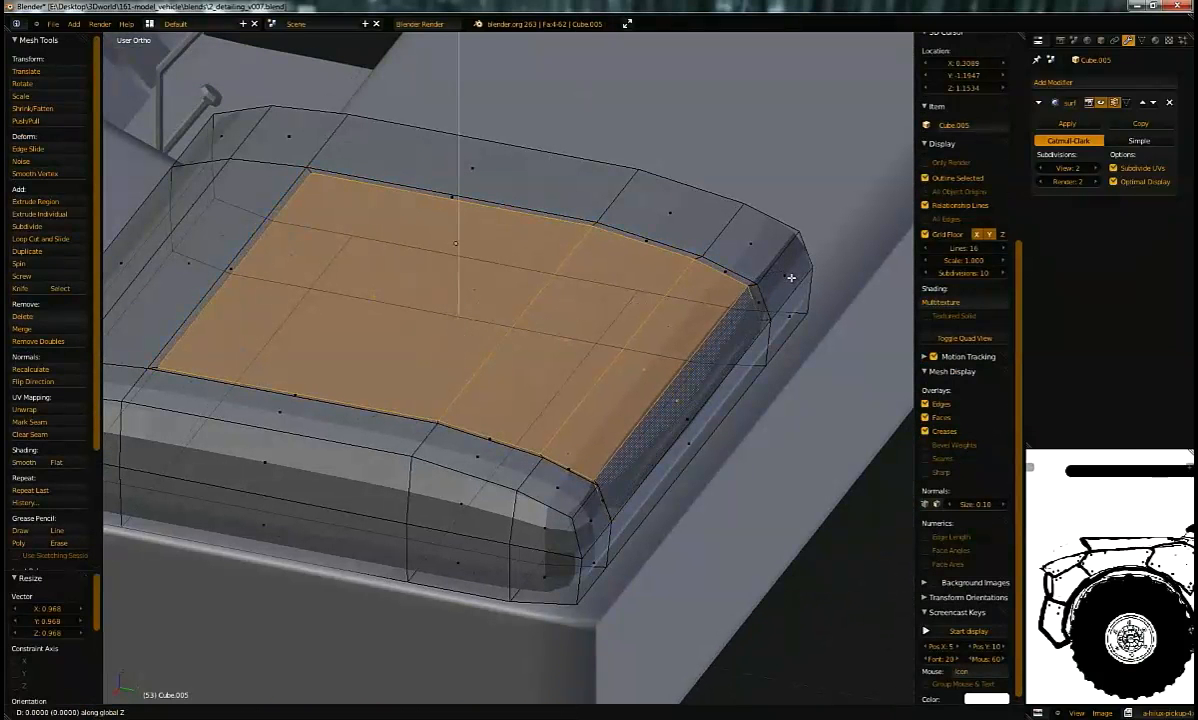
left_click(509, 371)
key("g")
key("y")
left_click(633, 284)
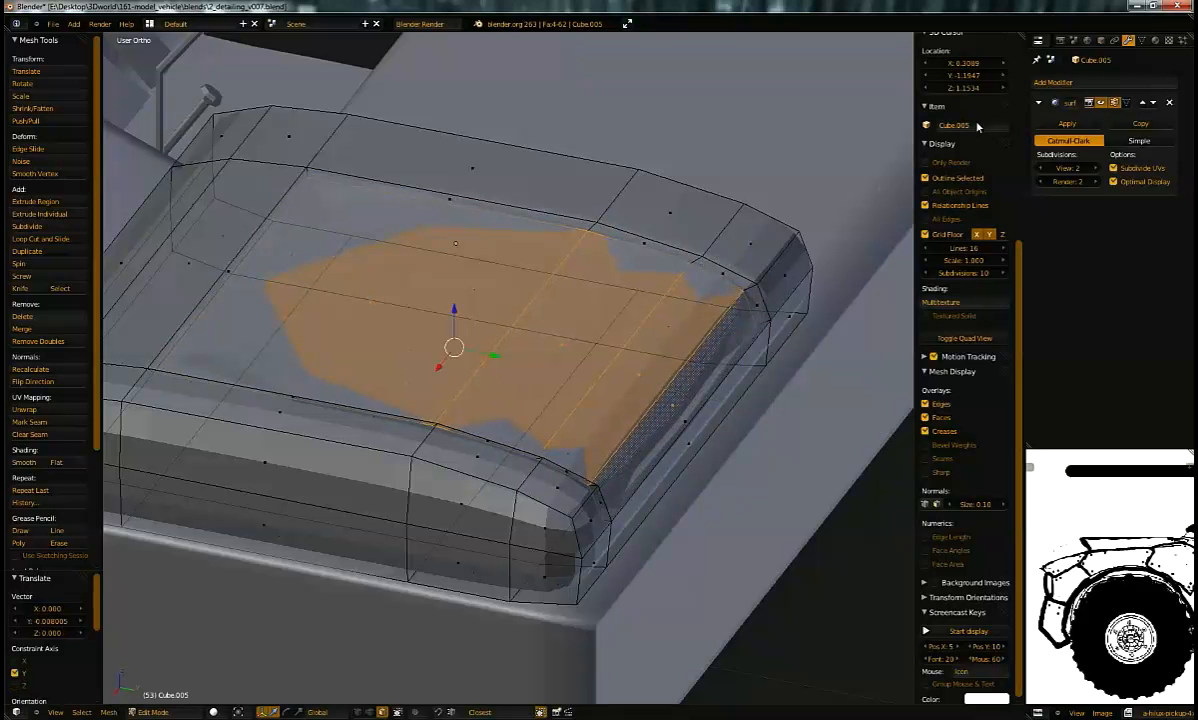
Step: Select the edges outlining the cushion's inset panel and set their mean crease to 0.929
key("ctrl+Tab")
left_click(630, 252)
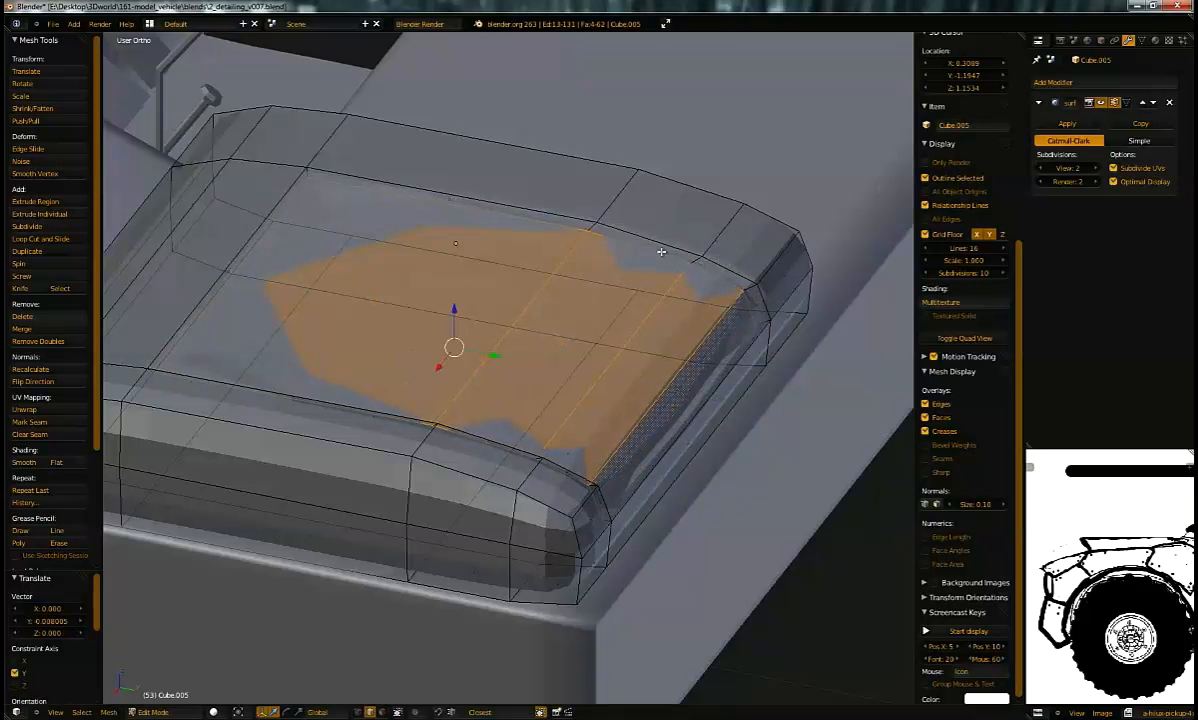
right_click(662, 251, "alt")
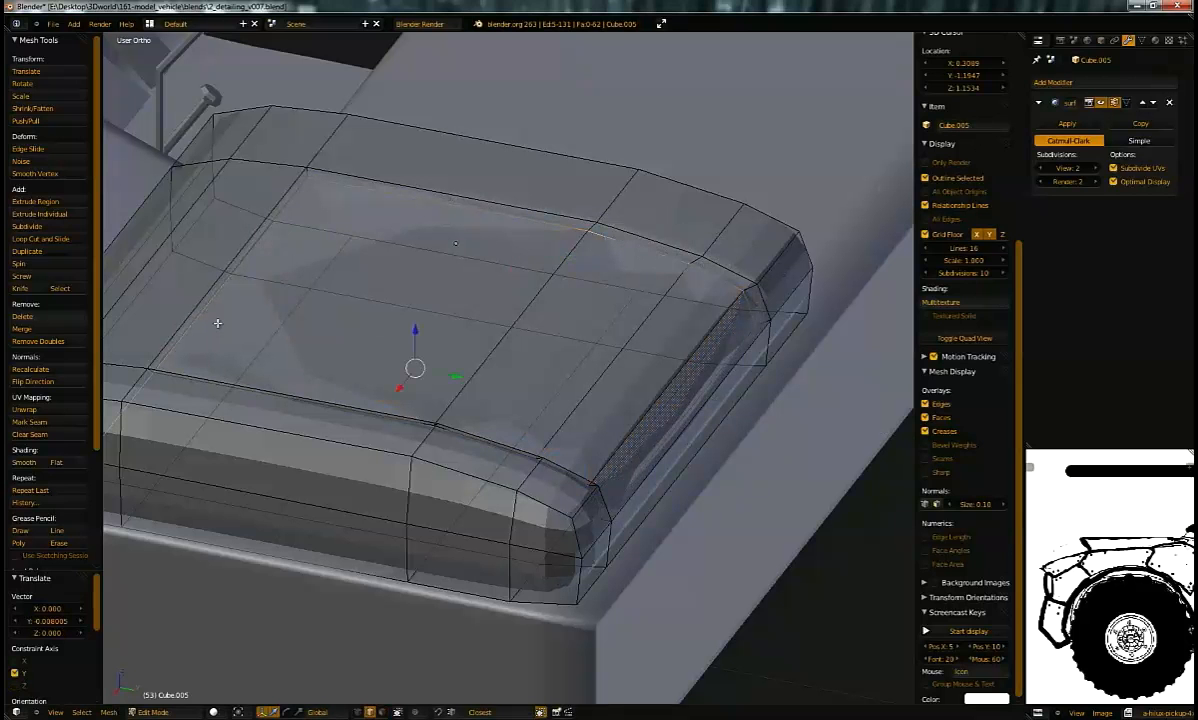
middle_click_drag(304, 311, 290, 295)
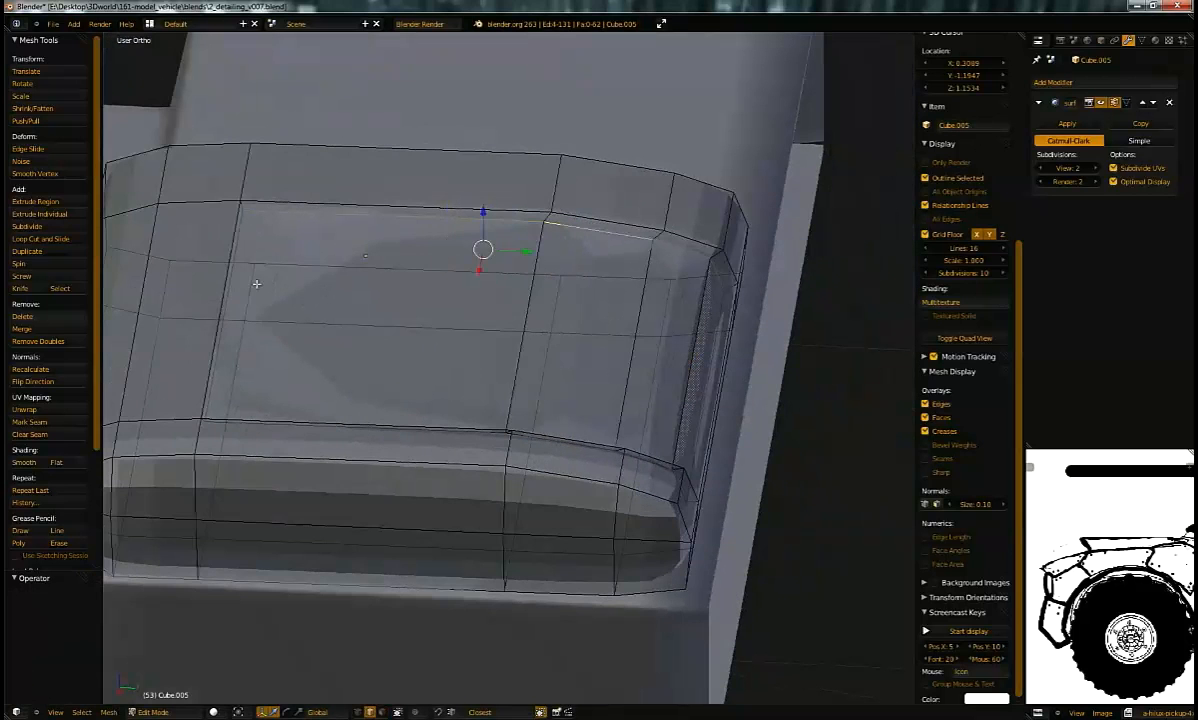
mouse_move(339, 426)
middle_mouse_down()
mouse_move(424, 333)
mouse_move(444, 414)
mouse_move(560, 382)
middle_mouse_up()
key("z")
key("z")
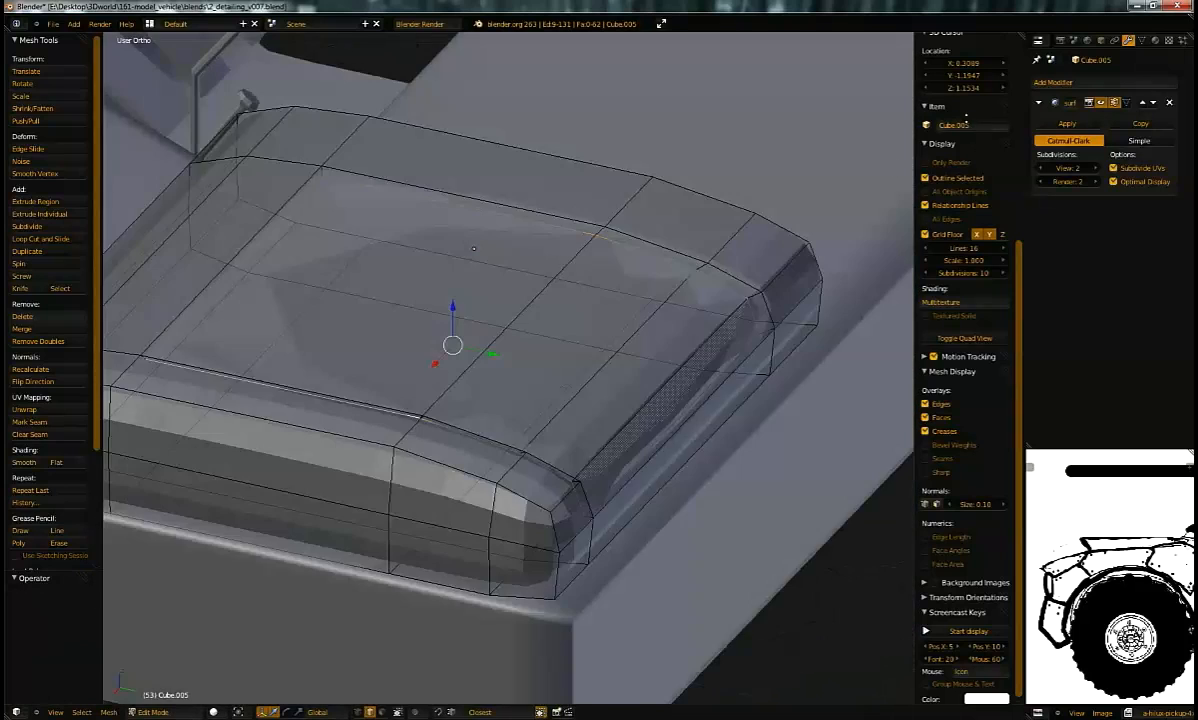
scroll(942, 288, "up", 4)
scroll(961, 78, "up", 3)
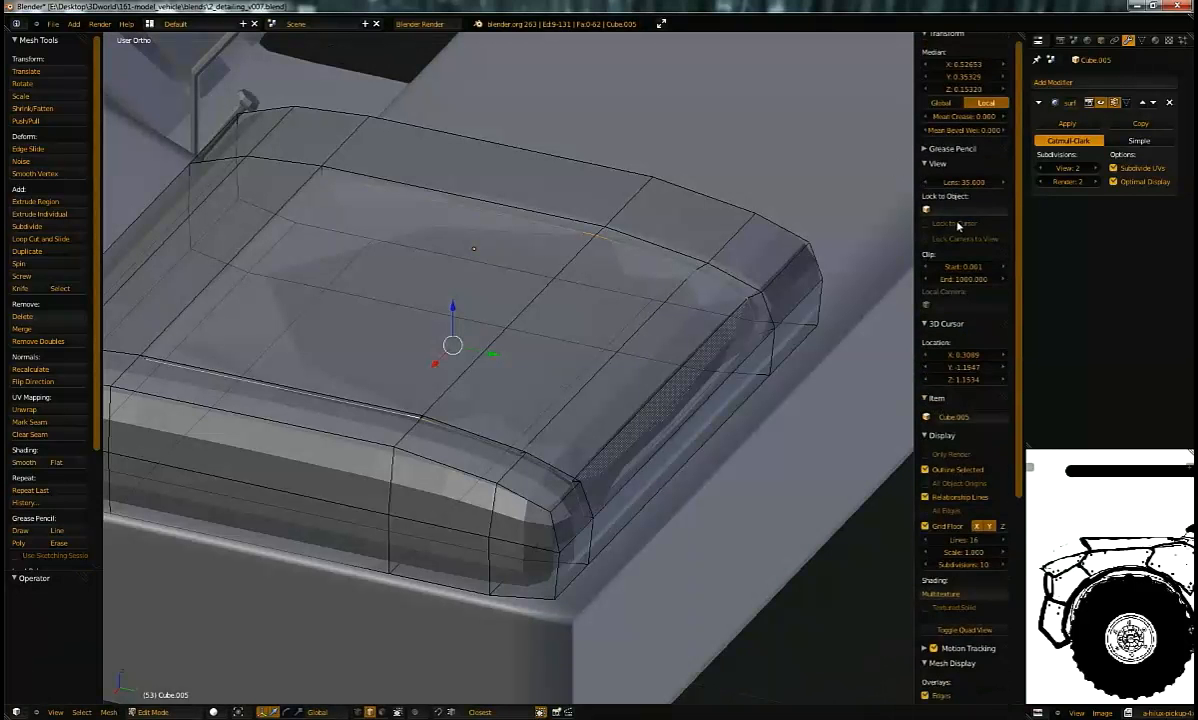
left_click_drag(1012, 124, 1047, 128)
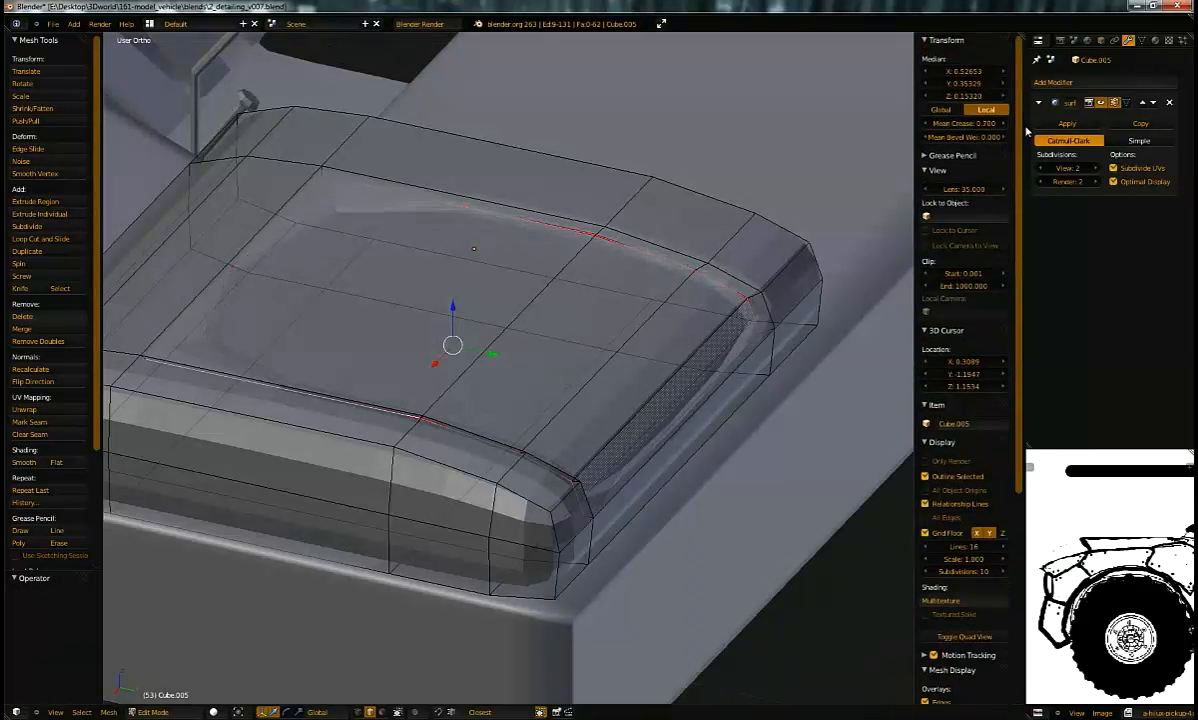
Step: Mirror the half cushion along X with clipping enabled, placing the Mirror modifier before the subdivision surface
key("Tab")
middle_click_drag(615, 321, 660, 217)
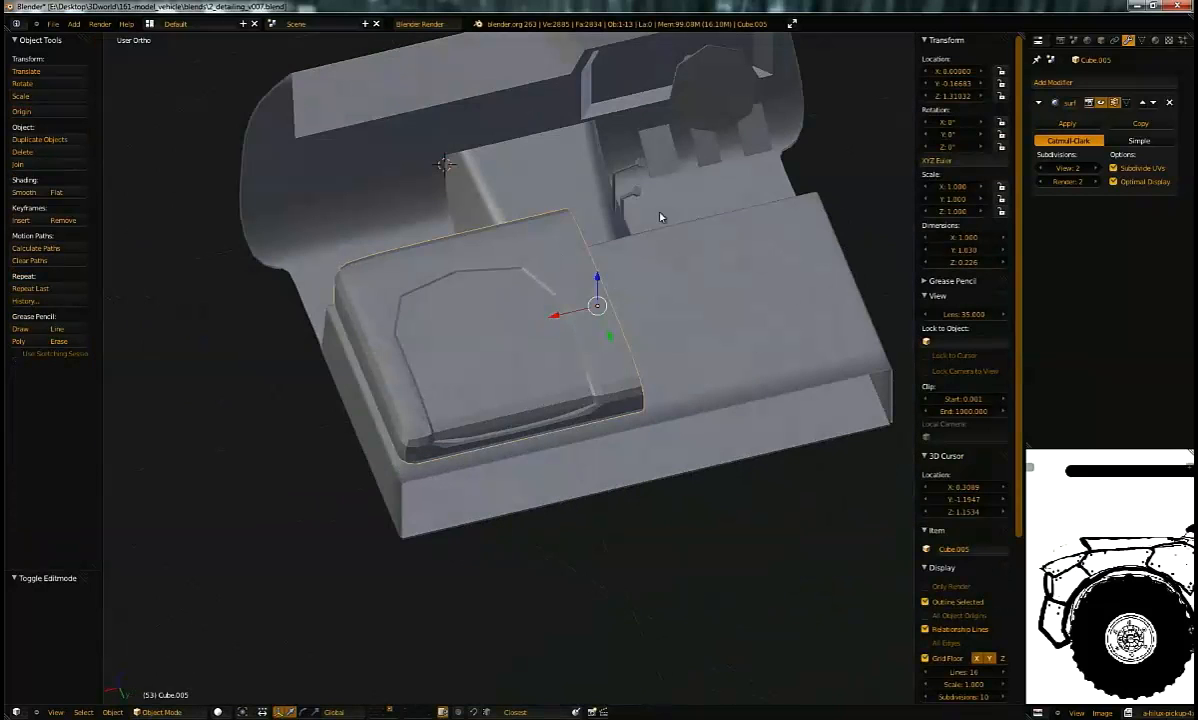
left_click(1070, 83)
left_click(920, 204)
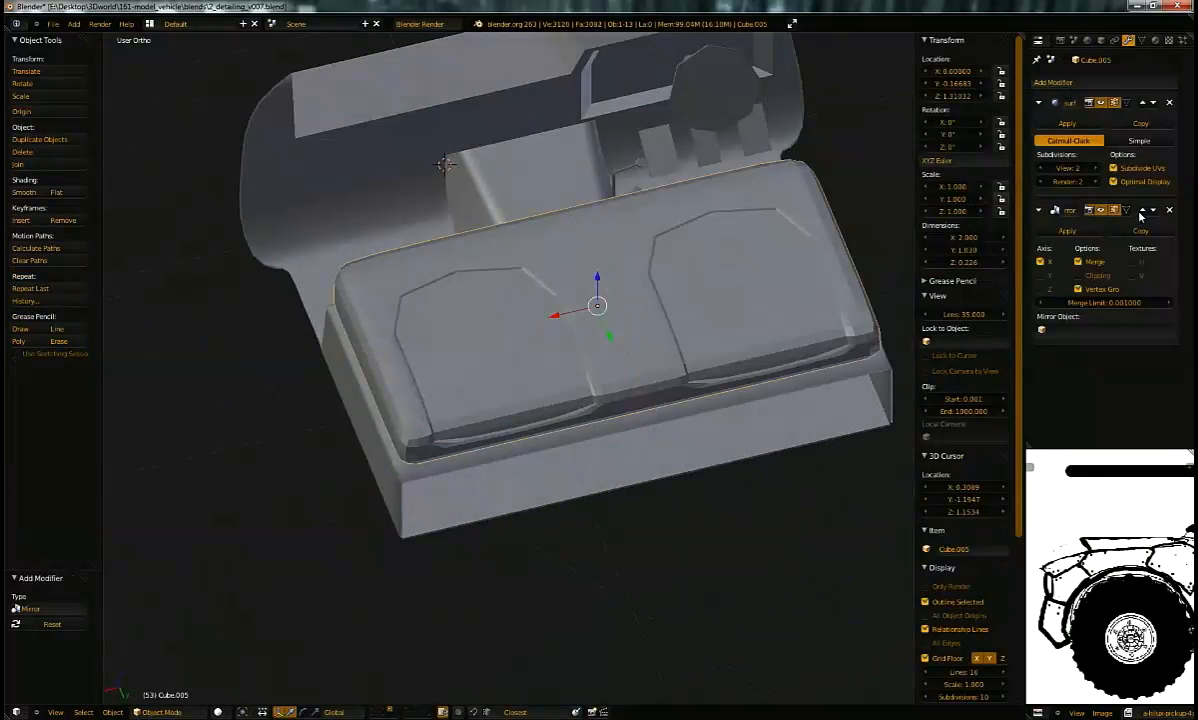
left_click(1143, 209)
left_click(1098, 168)
Step: Move the column of vertices along the inset panel's outer side about -0.084 along X
middle_click_drag(600, 300, 486, 362)
scroll(618, 316, "up", 4)
key("Tab")
middle_click_drag(354, 377, 321, 376)
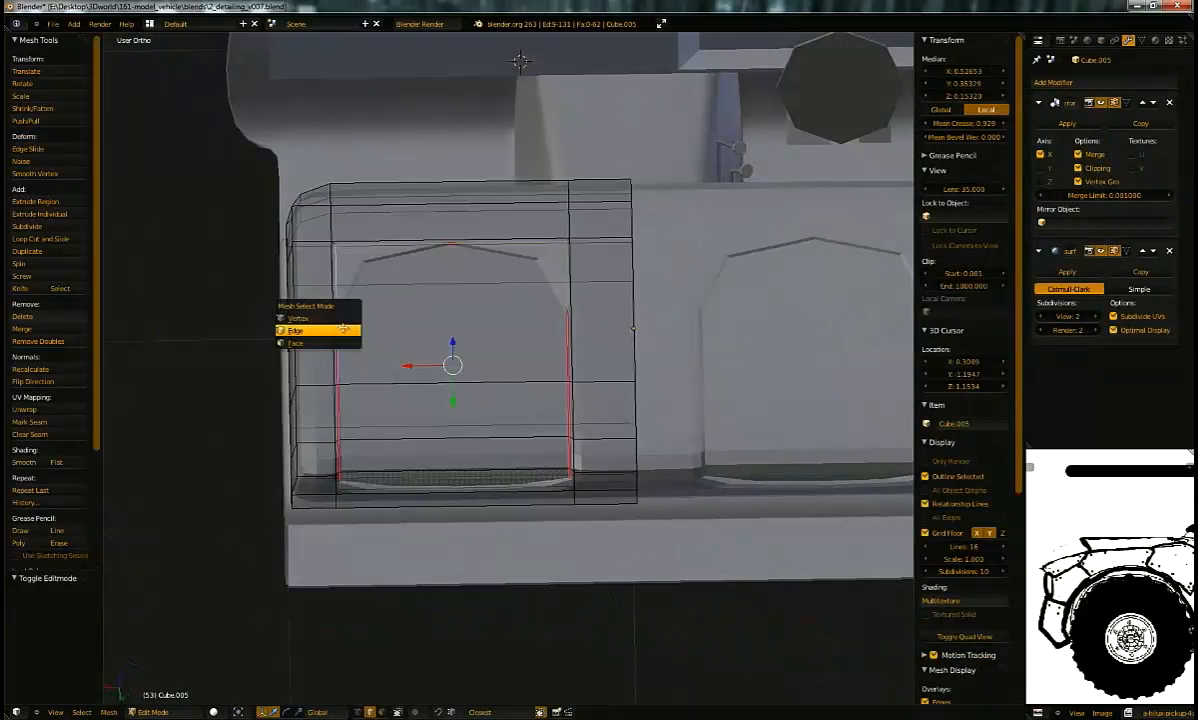
left_click(334, 318)
key("a")
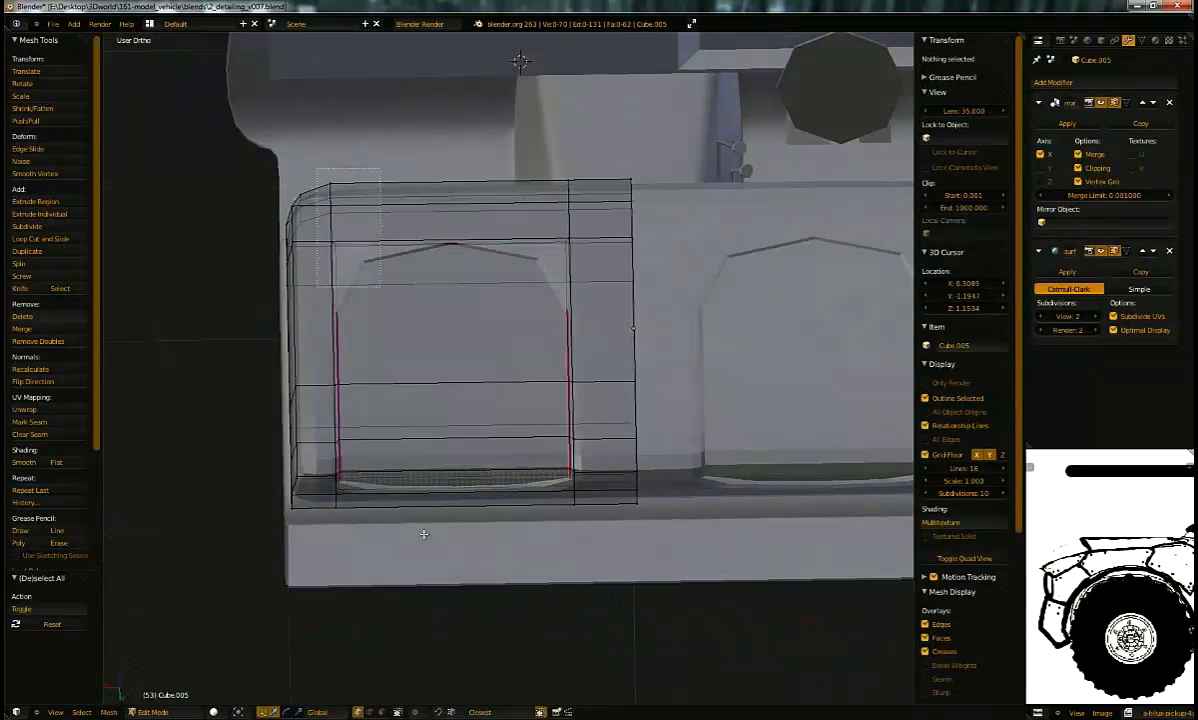
right_click(393, 387, "alt")
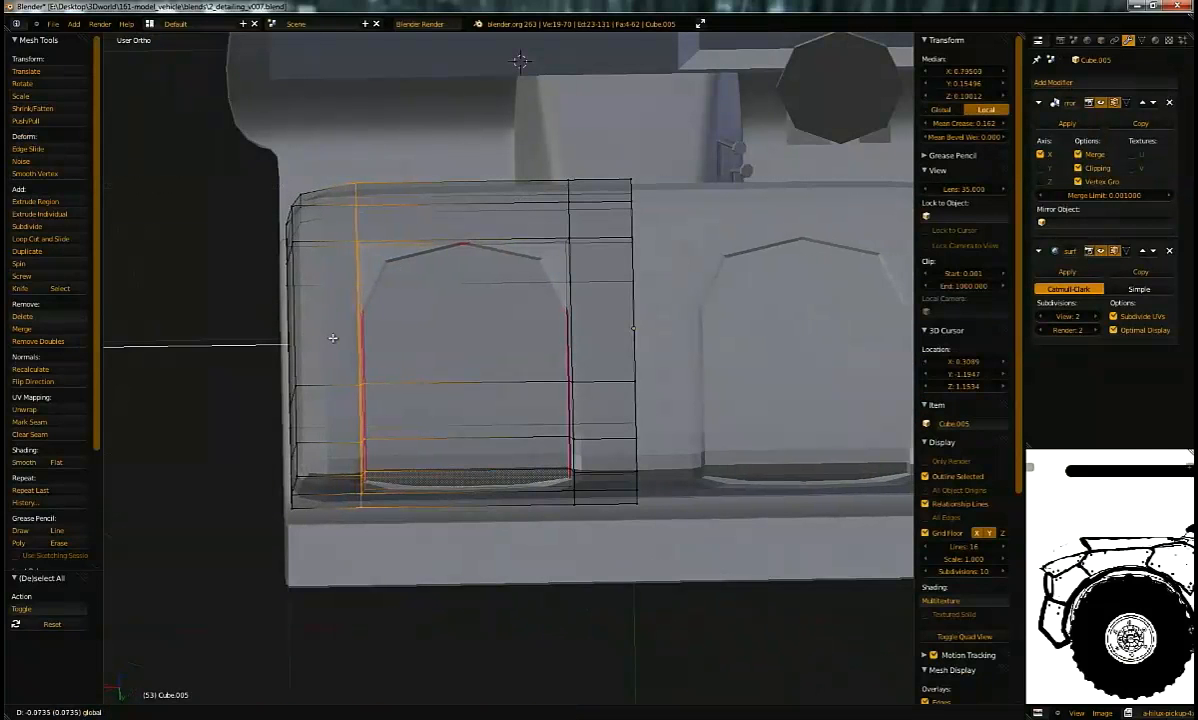
left_click(334, 328)
Step: Add two edge loops in the forward part of the cushion to tighten the inset panel's outline
middle_click_drag(330, 310, 437, 313)
key("ctrl+r")
left_click(396, 432)
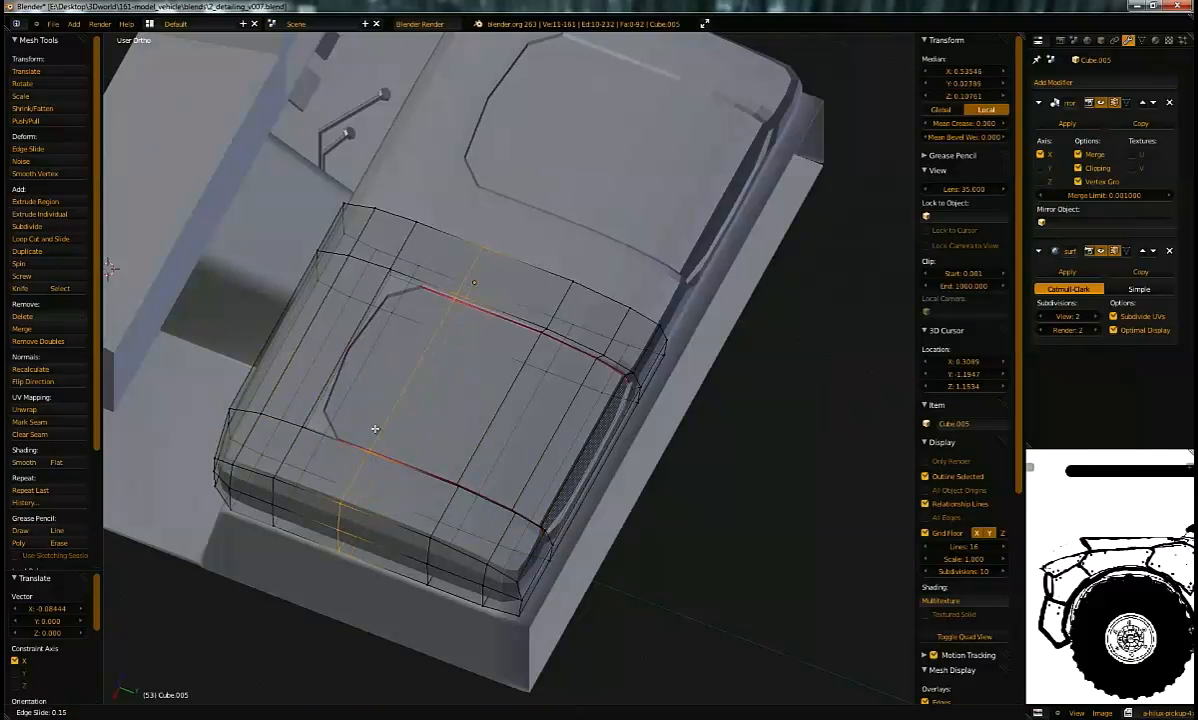
left_click(377, 422)
key("ctrl+r")
left_click(344, 361)
key("Tab")
middle_click_drag(379, 360, 406, 298)
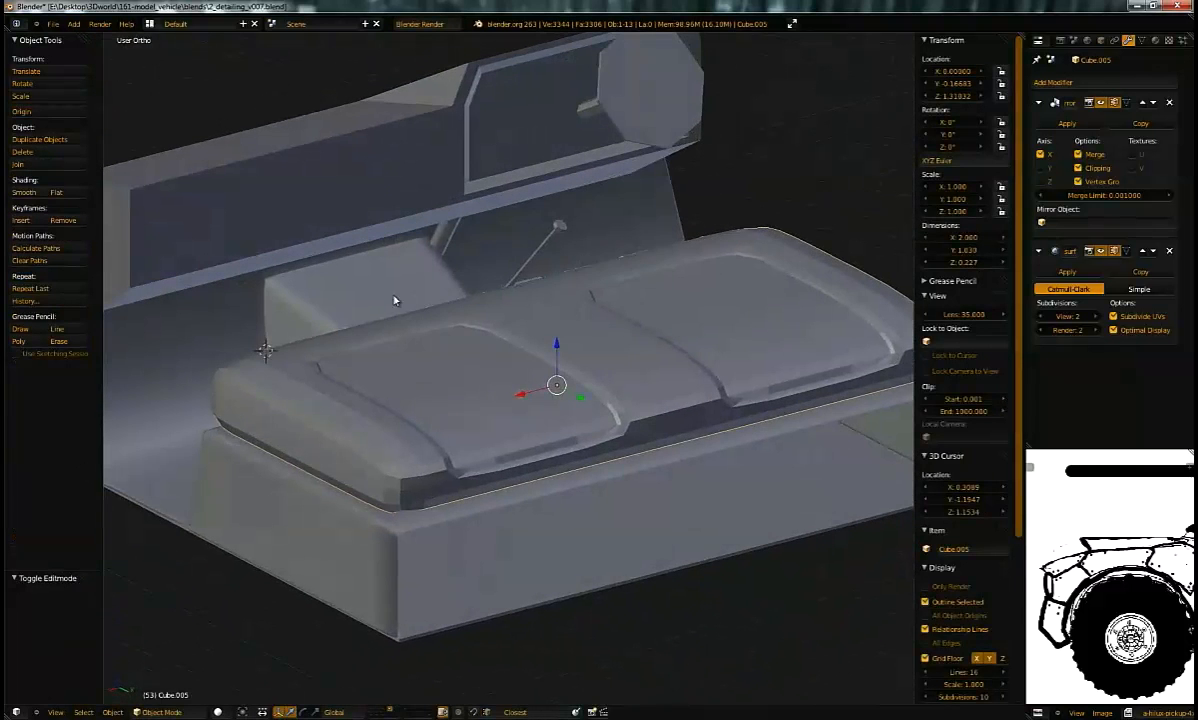
Step: Make a linked duplicate of the seat cushion and raise it 0.388 along Z
middle_click_drag(231, 308, 524, 382)
scroll(513, 420, "up", 3)
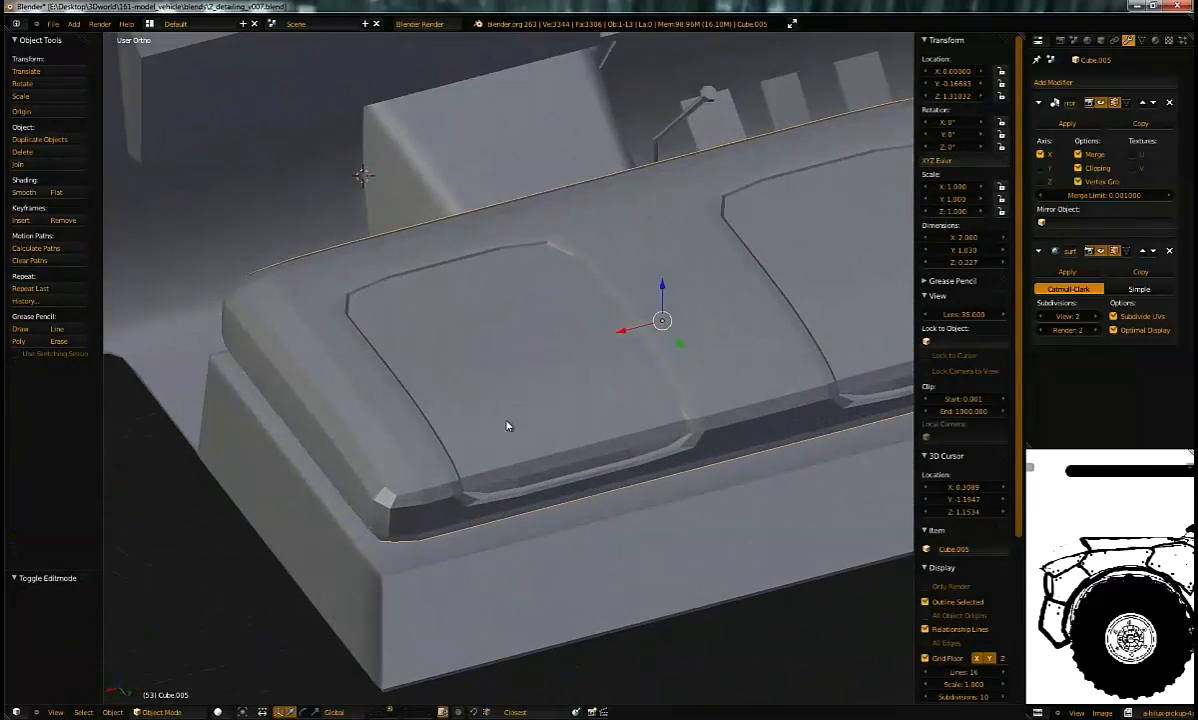
middle_click_drag(536, 433, 388, 296)
middle_click_drag(635, 288, 506, 287)
mouse_move(502, 371)
middle_mouse_down()
mouse_move(499, 338)
mouse_move(529, 329)
mouse_move(492, 334)
mouse_move(543, 318)
mouse_move(460, 249)
mouse_move(535, 321)
mouse_move(505, 318)
mouse_move(503, 348)
middle_mouse_up()
key("alt+d")
left_click(507, 319)
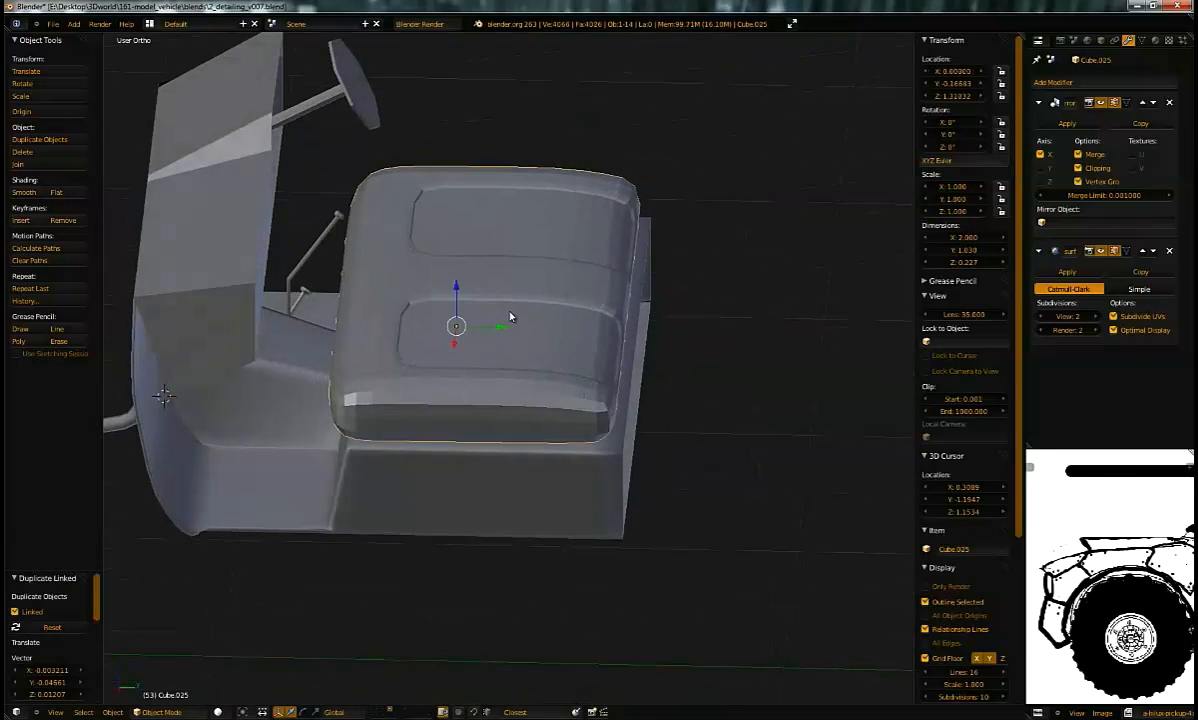
key("g")
key("z")
left_click(535, 217)
Step: Rotate the duplicated cushion 180° about Z and 90° about X to stand it up as a backrest
middle_click_drag(535, 217, 556, 193)
middle_click_drag(532, 259, 457, 302)
type("rz")
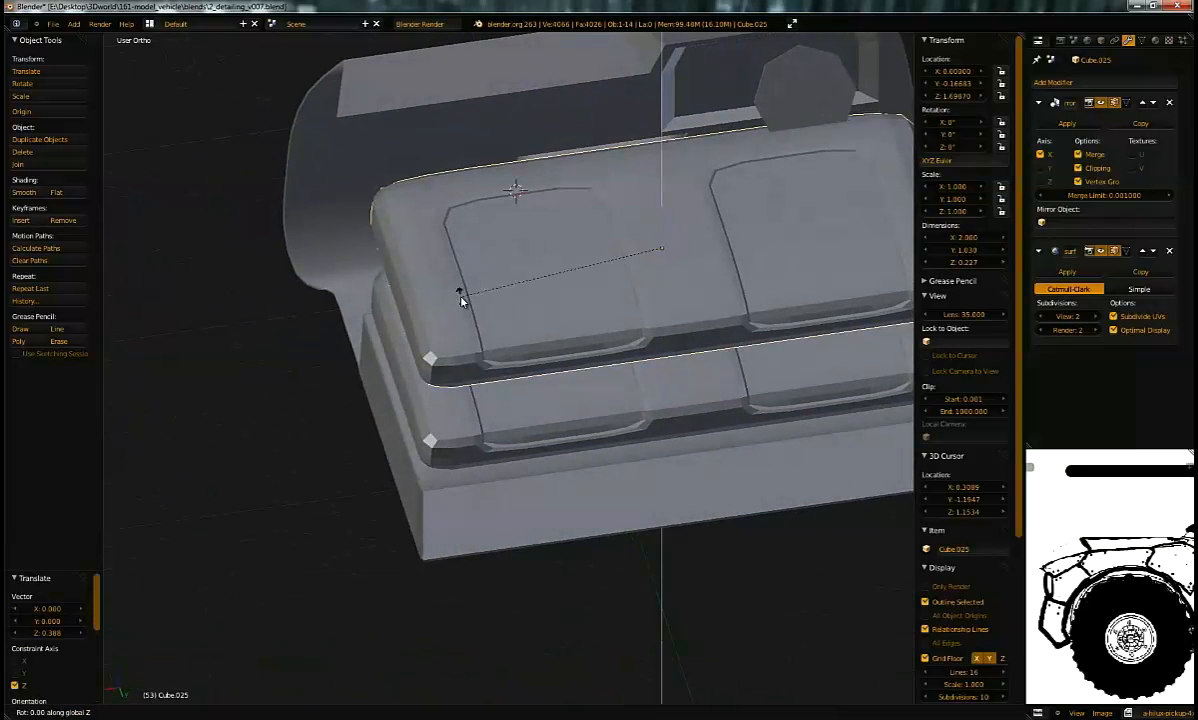
type("180")
key("Return")
type("rx")
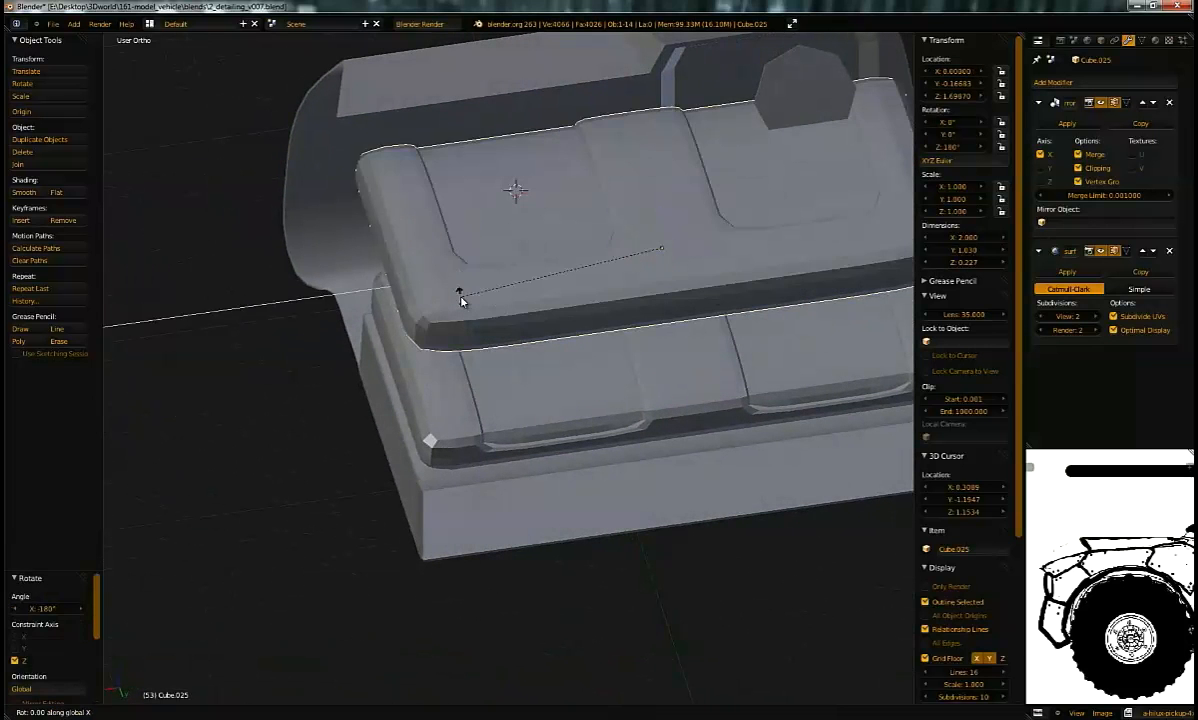
type("90")
key("Return")
scroll(462, 301, "down", 2)
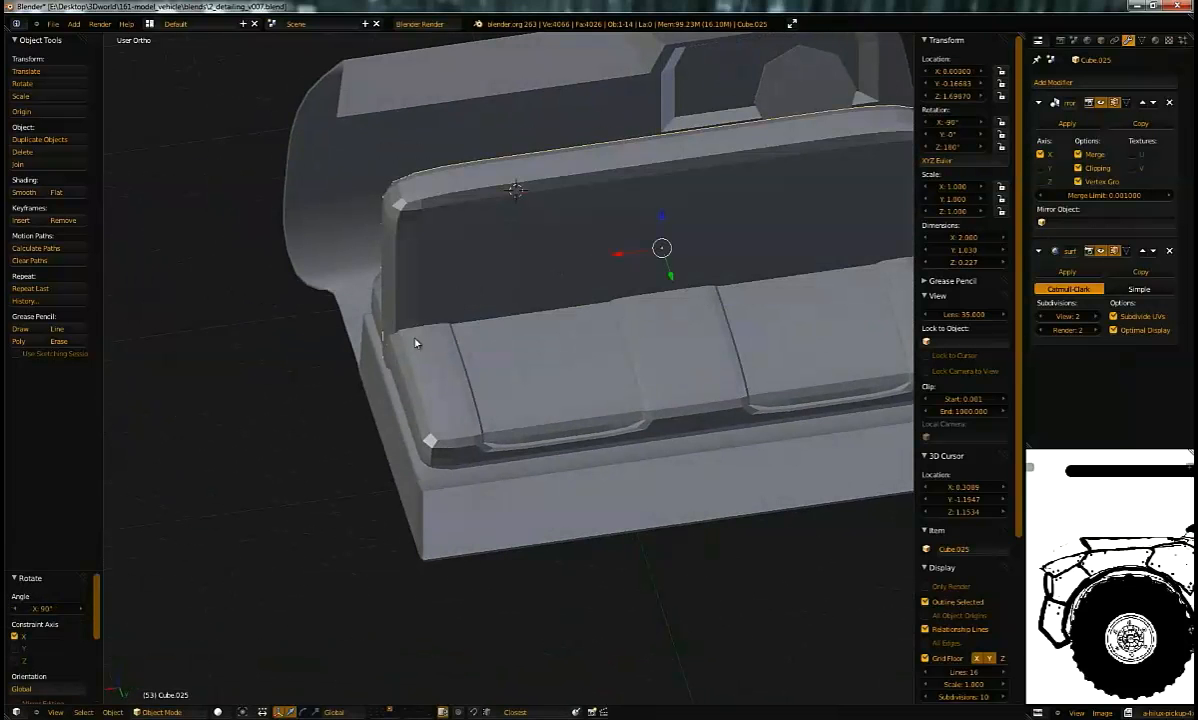
Step: Move the backrest to the seat's rear edge at about Y 0.445 and raise it 0.316 along Z
middle_click_drag(462, 301, 527, 280)
key("g")
key("y")
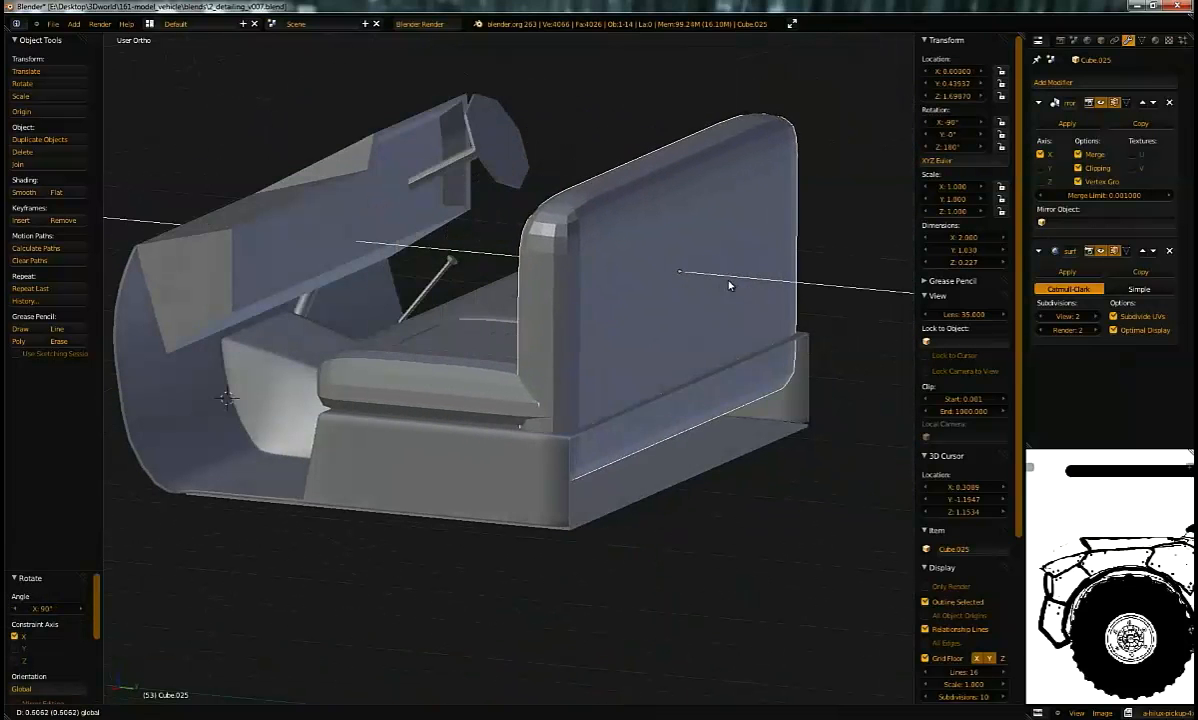
key("z")
left_click(720, 213)
middle_click_drag(720, 213, 754, 219)
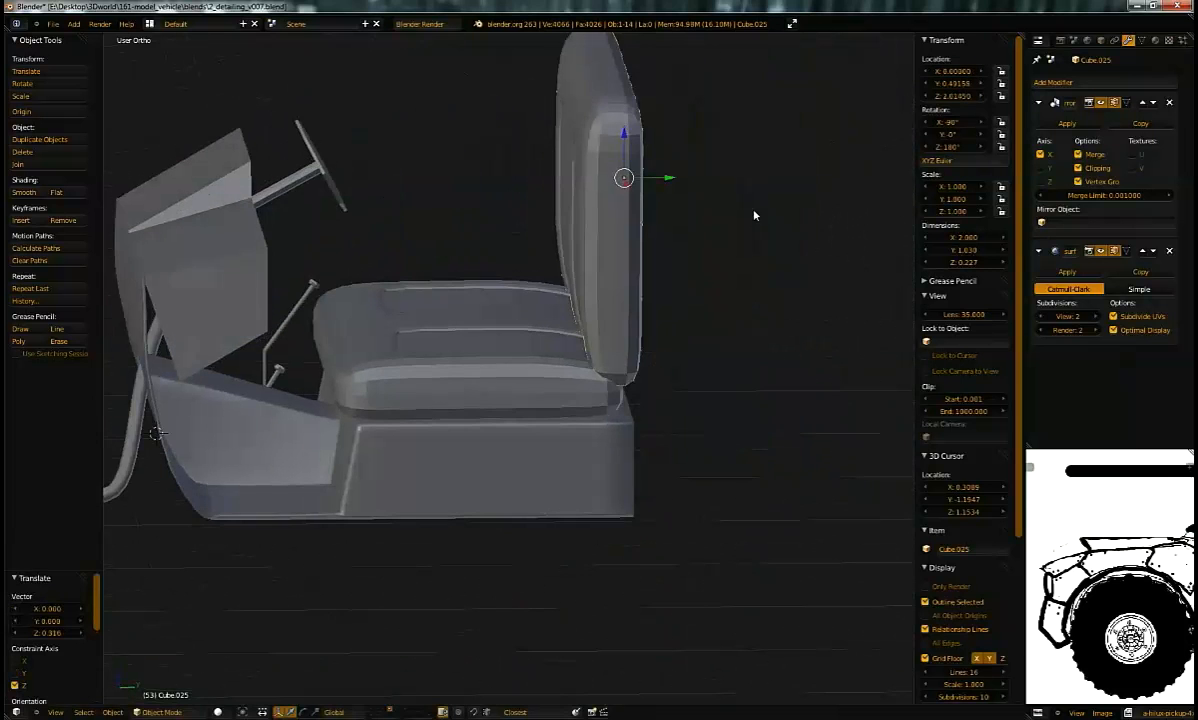
key("g")
key("y")
left_click(658, 176)
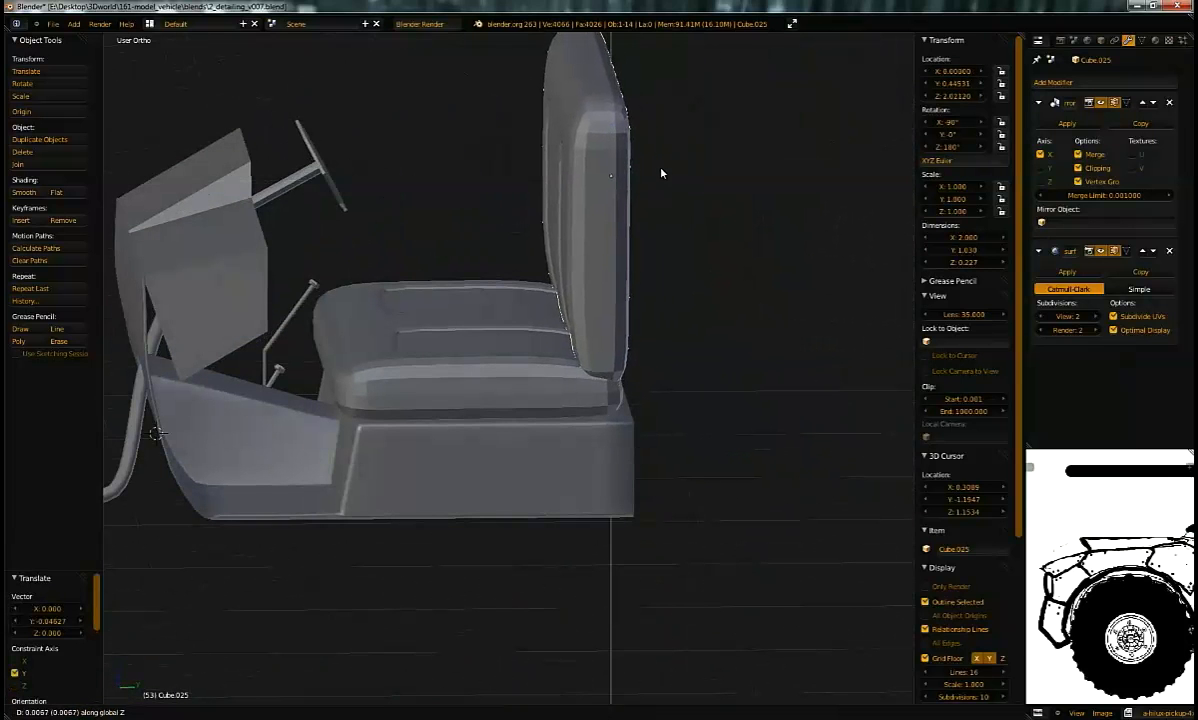
Step: Raise the backrest along Z to about 2.084 so it clears the seat cushion
middle_click_drag(615, 174, 634, 415)
key("a")
right_click(552, 300)
key("g")
key("z")
left_click(548, 292)
key("a")
scroll(611, 441, "up", 2)
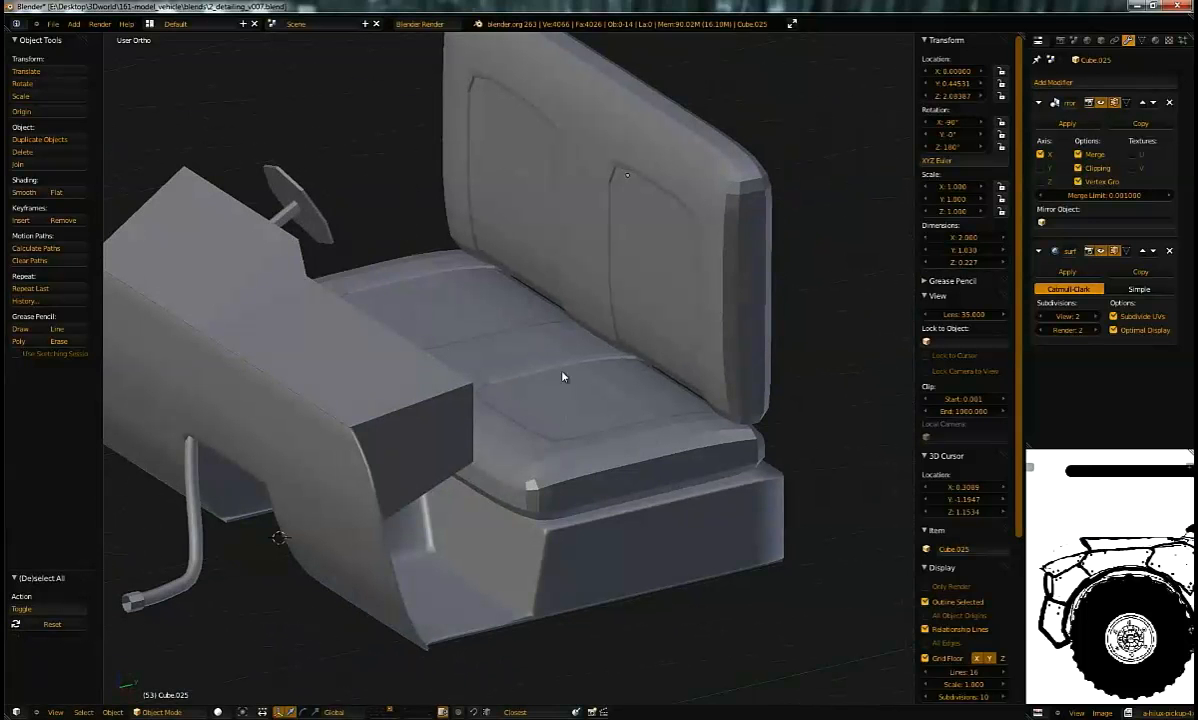
Step: Shift the backrest about 0.036 along X and delete it
middle_click_drag(665, 388, 690, 246)
middle_click_drag(652, 307, 700, 280)
right_click(826, 270)
key("g")
key("x")
left_click(826, 268)
right_click(833, 268)
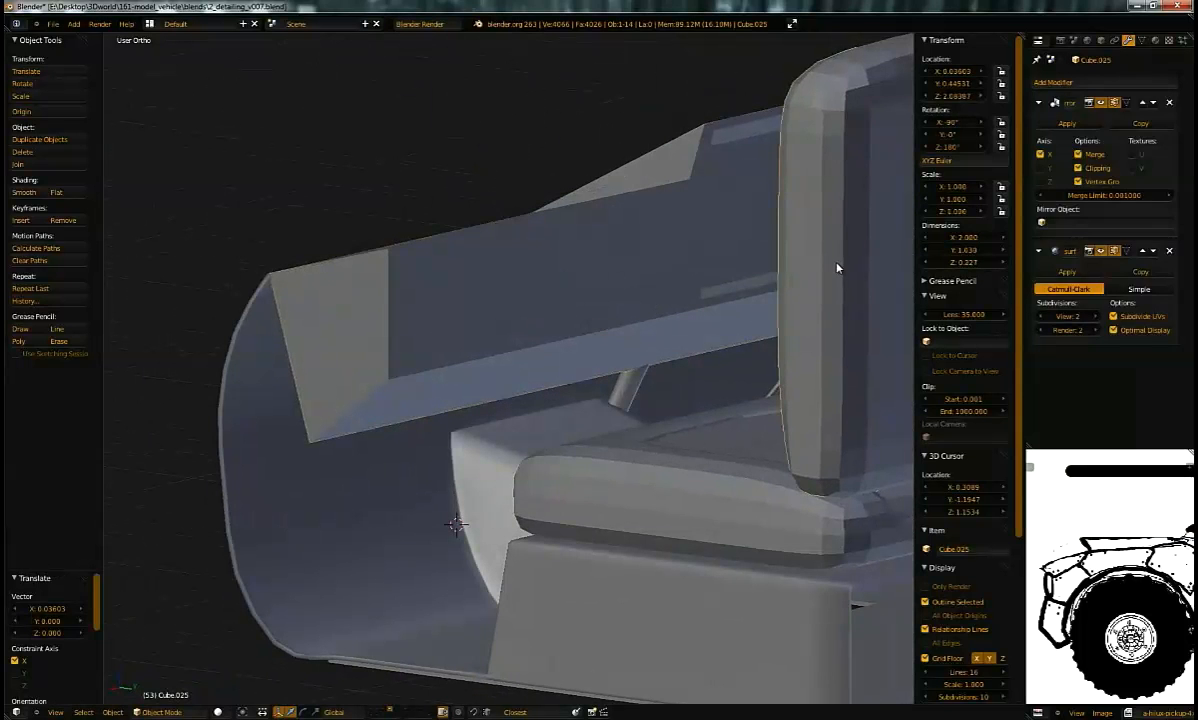
key("x")
left_click(833, 267)
Step: Give the dashboard a level 2 subdivision surface and add edge loops lengthwise near its front side and around its outer end
middle_click_drag(579, 323, 473, 350)
middle_click_drag(533, 388, 495, 404)
right_click(562, 314)
middle_click_drag(562, 314, 521, 355)
key("Tab")
key("ctrl+2")
left_click(508, 353)
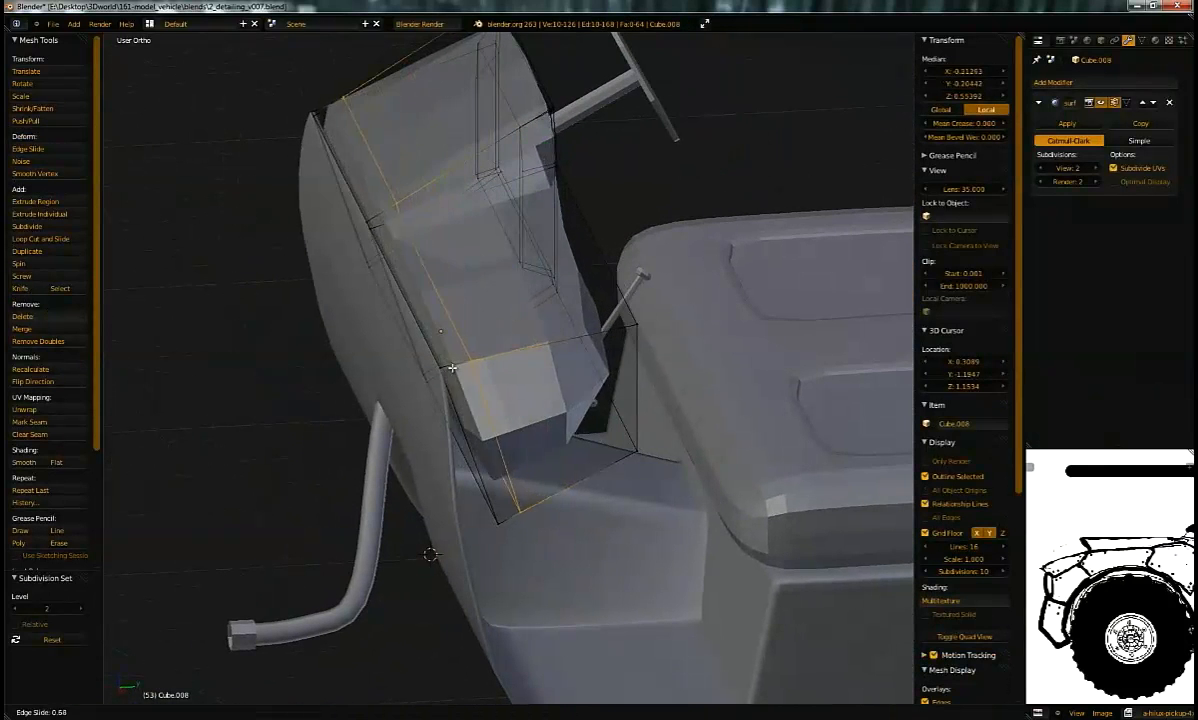
left_click(441, 379)
middle_click_drag(552, 368, 503, 305)
key("ctrl+r")
left_click(408, 314)
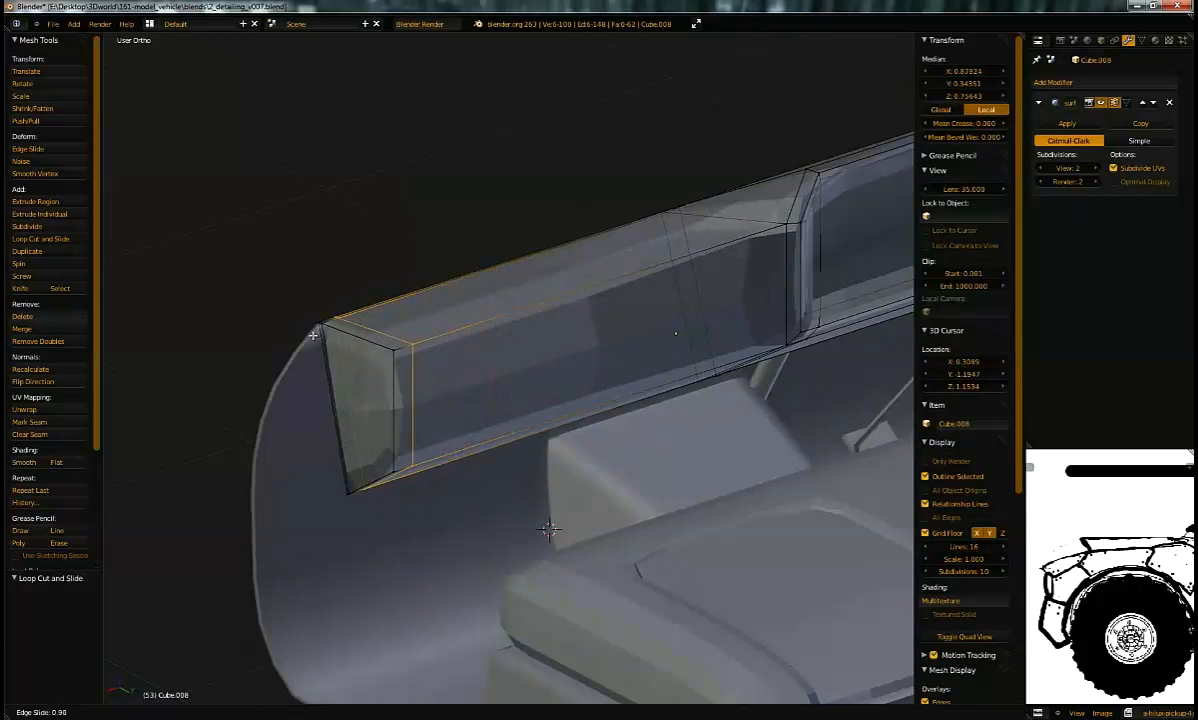
Step: Add lengthwise edge loops close to the upper and lower edges of the dashboard's seat-facing side
middle_click_drag(426, 365, 462, 361)
key("ctrl+r")
left_click(468, 346)
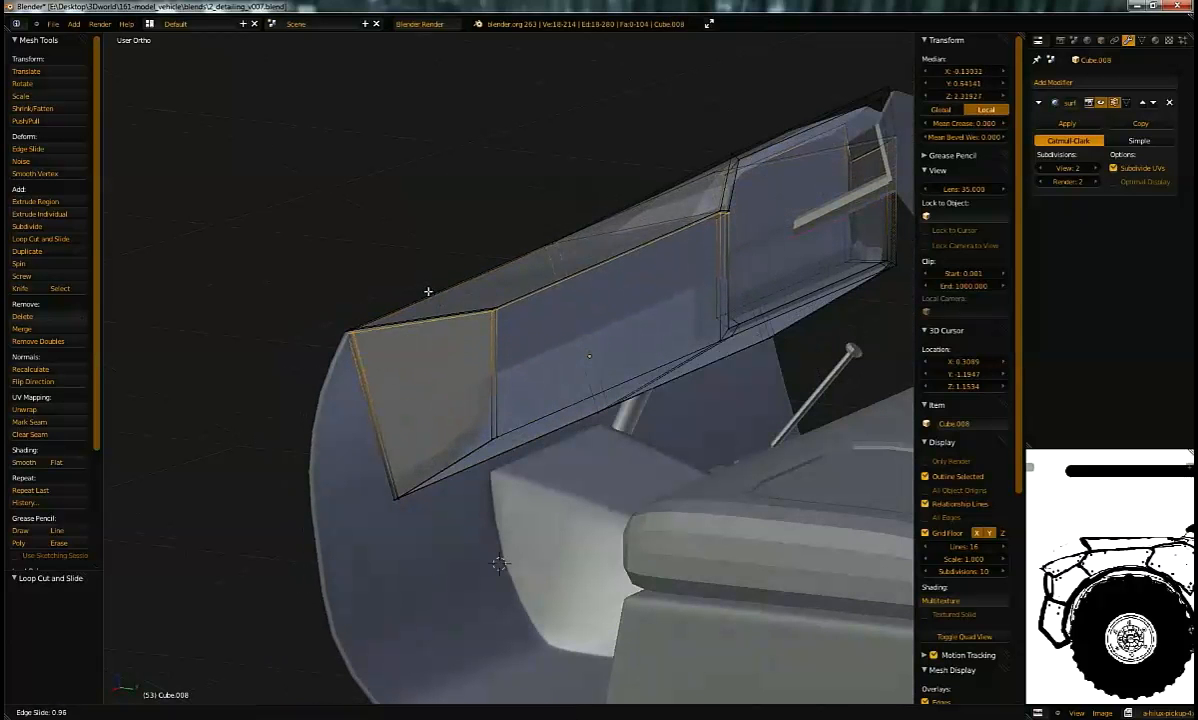
left_click(430, 298)
key("ctrl+r")
left_click(489, 408)
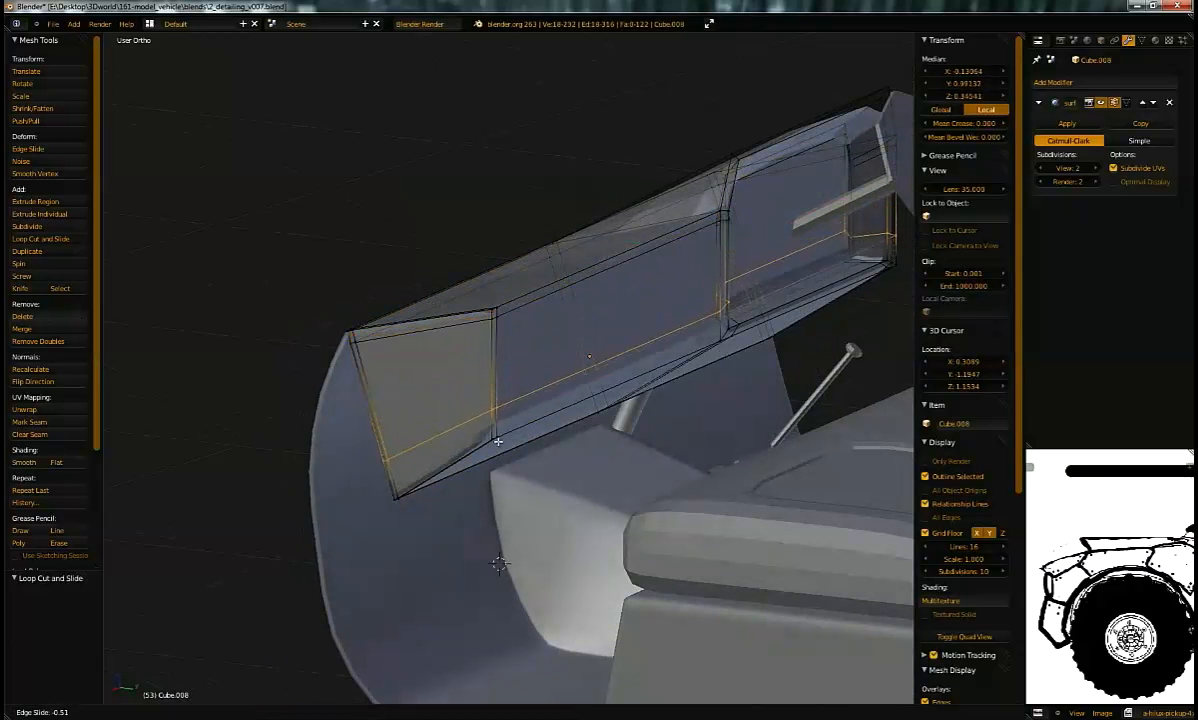
Step: Add another supporting edge loop to the dashboard and one close to the inner end of its steering wheel section
middle_click_drag(549, 426, 513, 345)
key("ctrl+r")
left_click(529, 331)
middle_click_drag(730, 263, 714, 283)
key("ctrl+r")
left_click(690, 286)
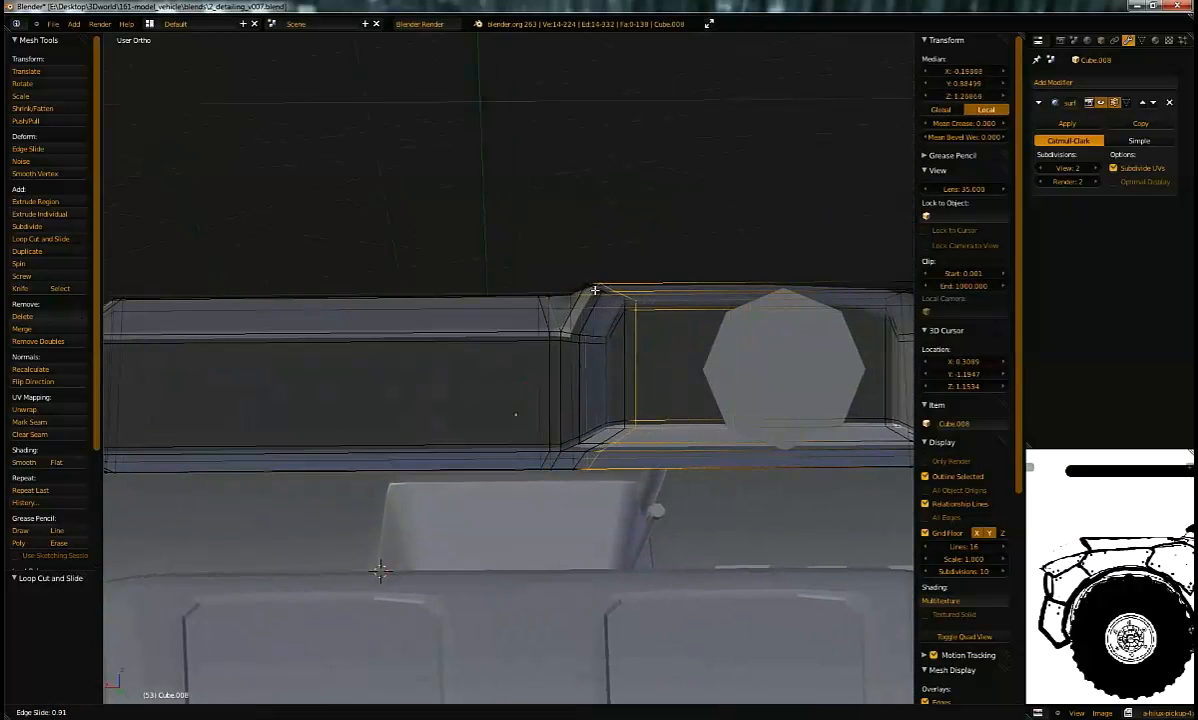
left_click(595, 288)
Step: Add two more supporting edge loops to the dashboard, including one across the steering wheel section
mouse_move(595, 288)
middle_mouse_down()
mouse_move(495, 380)
mouse_move(600, 311)
middle_mouse_up()
key("ctrl+r")
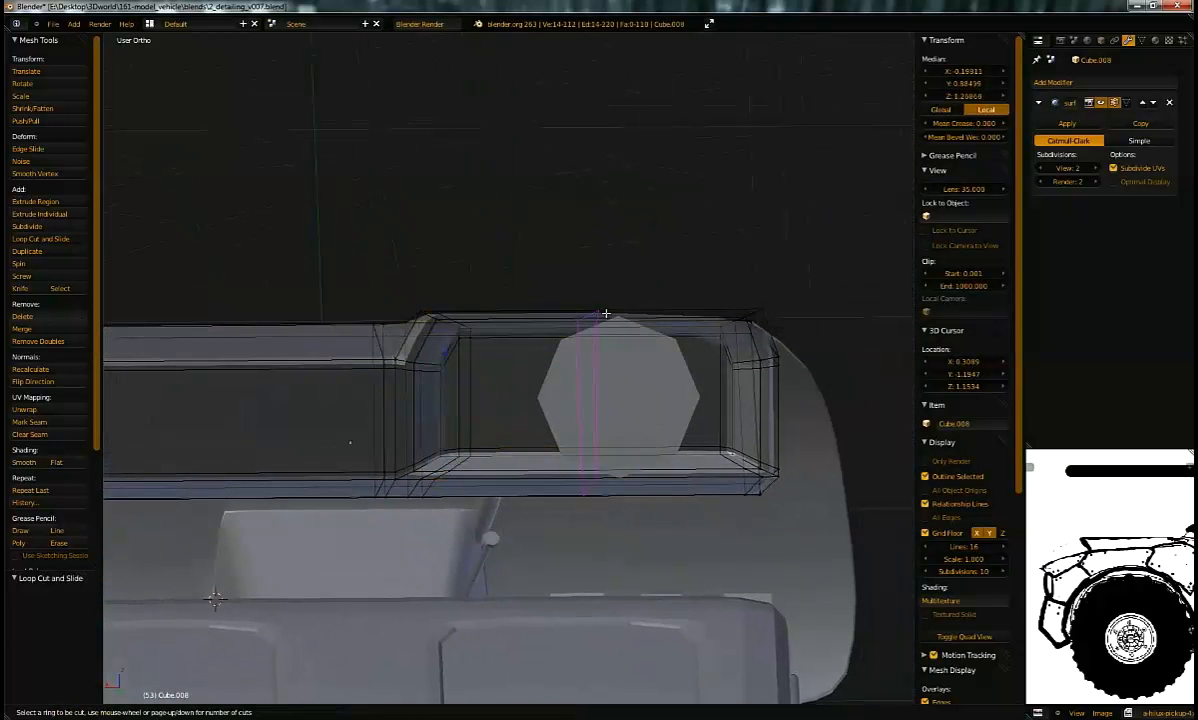
key("Tab")
middle_click_drag(700, 341, 507, 287)
key("Tab")
left_click(757, 278)
left_click(727, 275)
key("Tab")
scroll(507, 287, "down", 4)
mouse_move(537, 345)
middle_mouse_down()
mouse_move(447, 361)
mouse_move(487, 377)
mouse_move(449, 388)
mouse_move(601, 384)
mouse_move(655, 417)
mouse_move(652, 348)
mouse_move(628, 362)
mouse_move(465, 374)
mouse_move(463, 364)
mouse_move(506, 370)
mouse_move(558, 343)
middle_mouse_up()
Step: Add a vertical edge loop in the dashboard's long section, toward the steering wheel section
key("Tab")
key("Tab")
key("Tab")
key("ctrl+r")
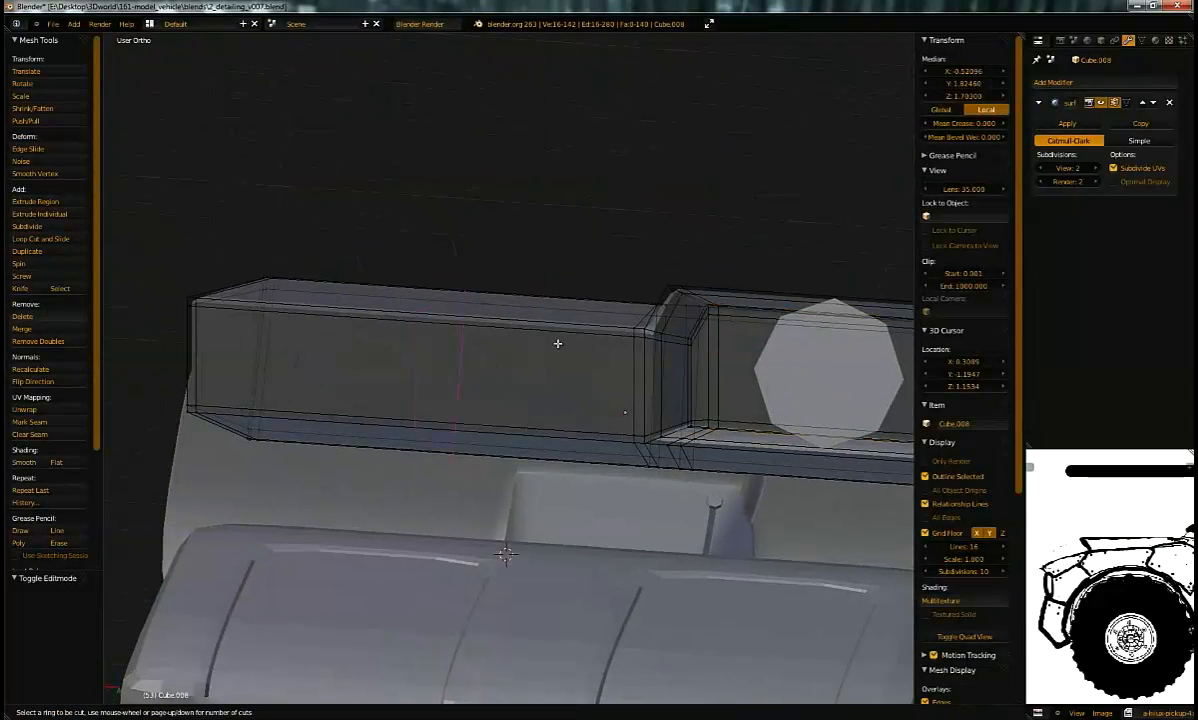
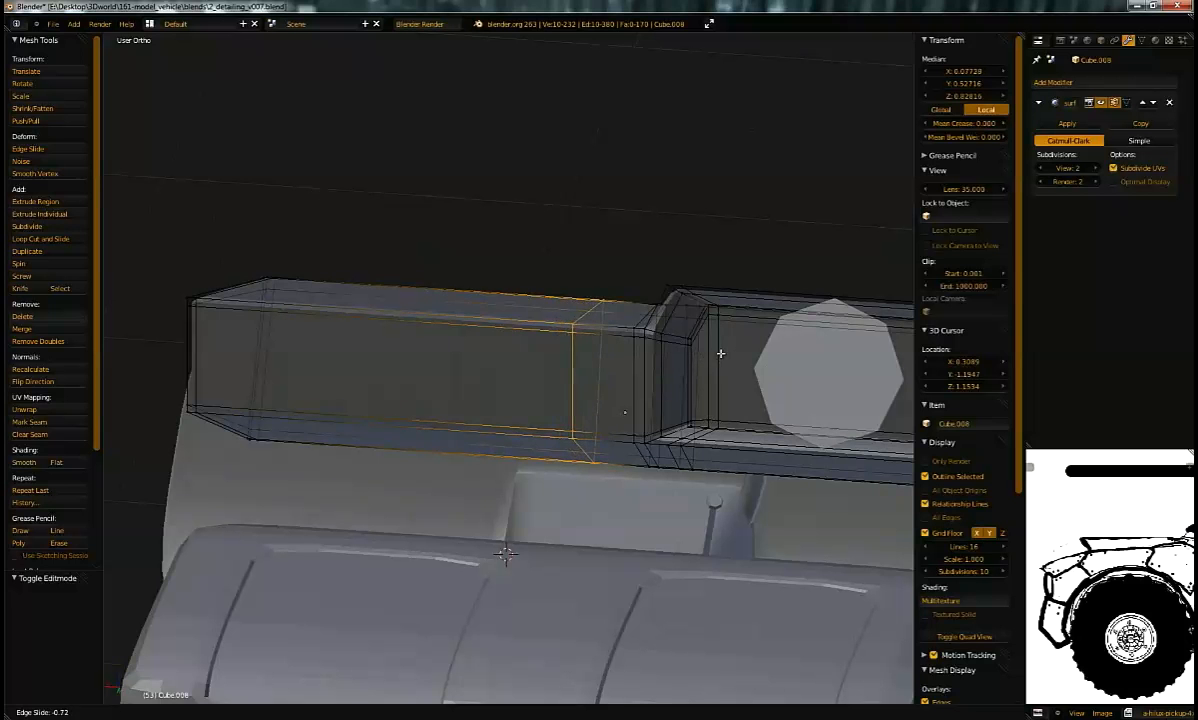
middle_click_drag(579, 385, 528, 313)
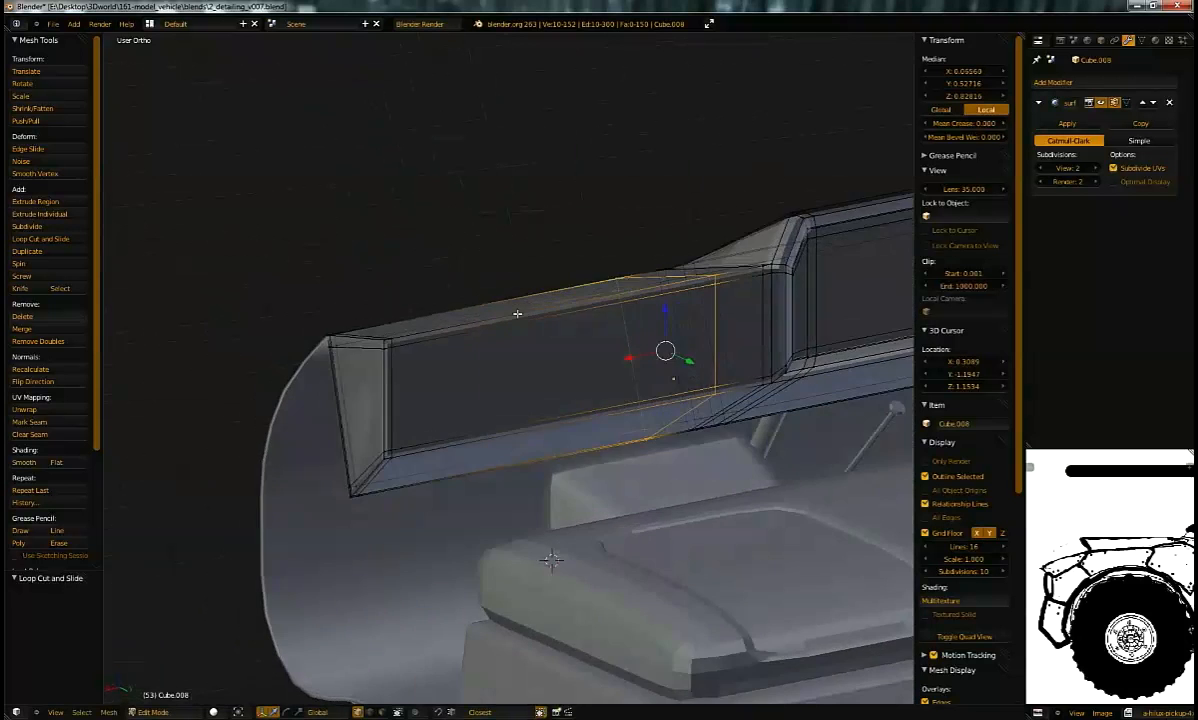
Step: Add a vertical edge loop near the outer end of the dashboard's long section
key("ctrl+r")
left_click(454, 324)
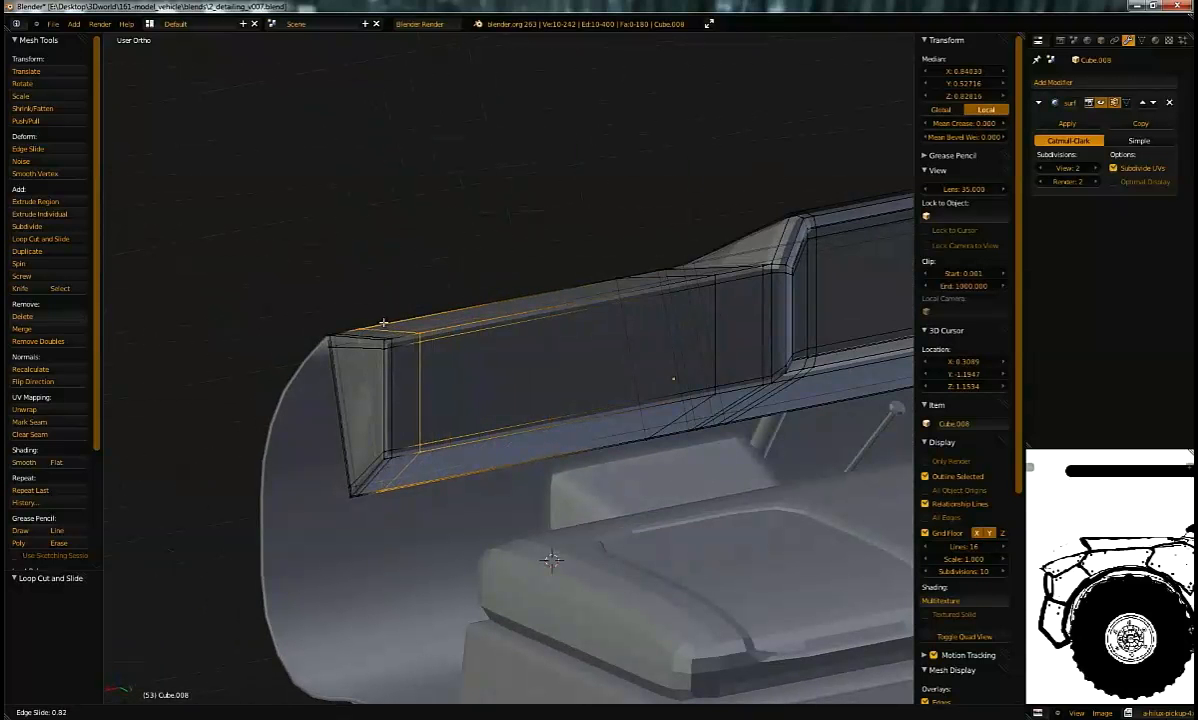
middle_click_drag(475, 312, 752, 289)
Step: Extrude the large seat-facing face of the dashboard's long section in place and scale the copy inward to about 0.93 in height
key("ctrl+Tab")
left_click(533, 381)
right_click(616, 371)
key("e")
right_click(748, 291)
key("s")
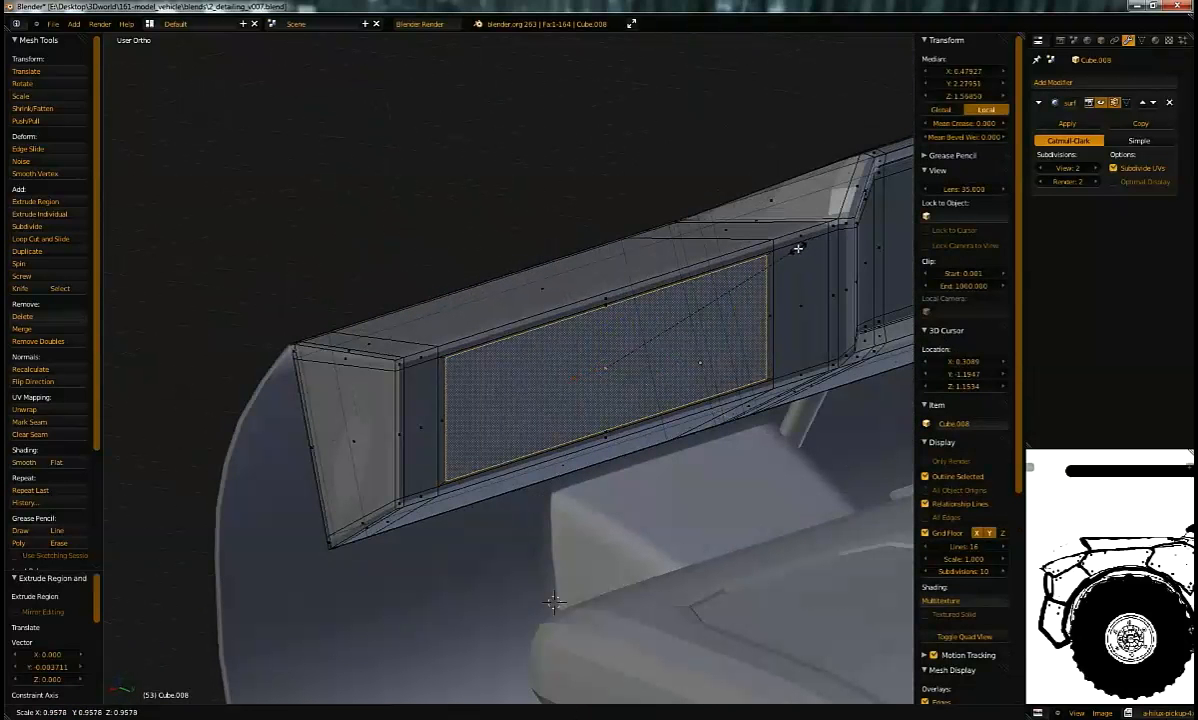
left_click(800, 233)
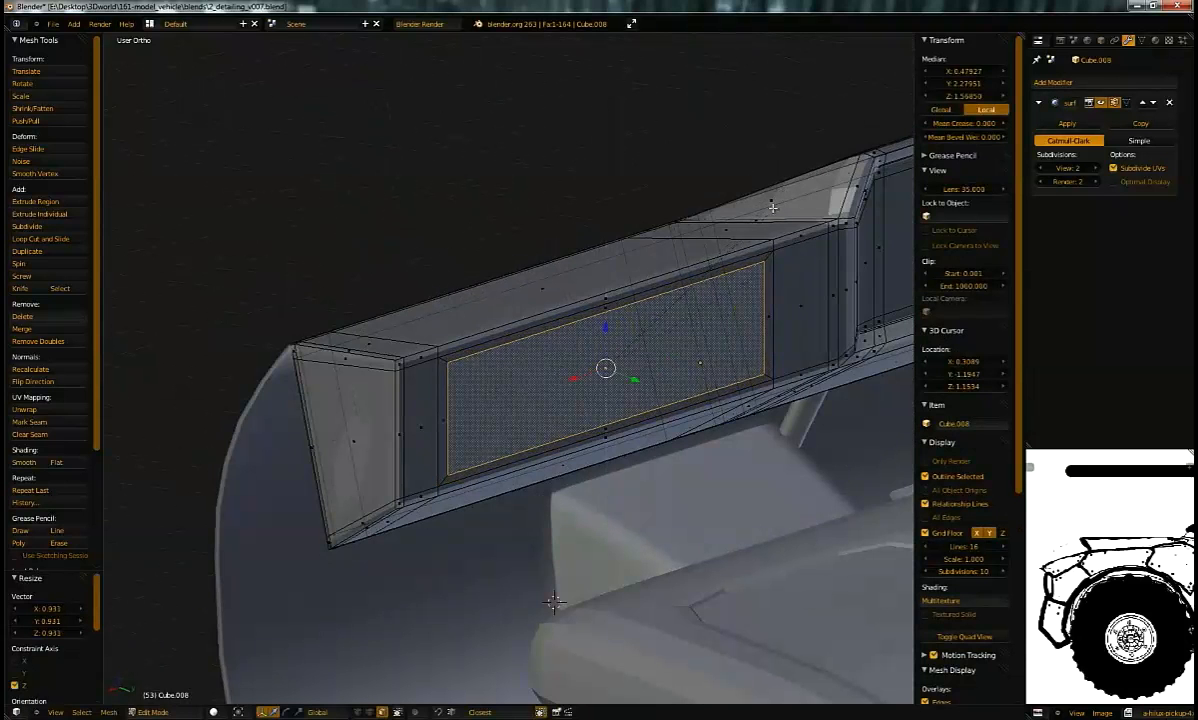
left_click(777, 207)
Step: Extrude the inset face deep into the dashboard along Y to form a glove compartment recess, and lower its back face by about 0.1
middle_click_drag(777, 207, 846, 236)
key("e")
key("y")
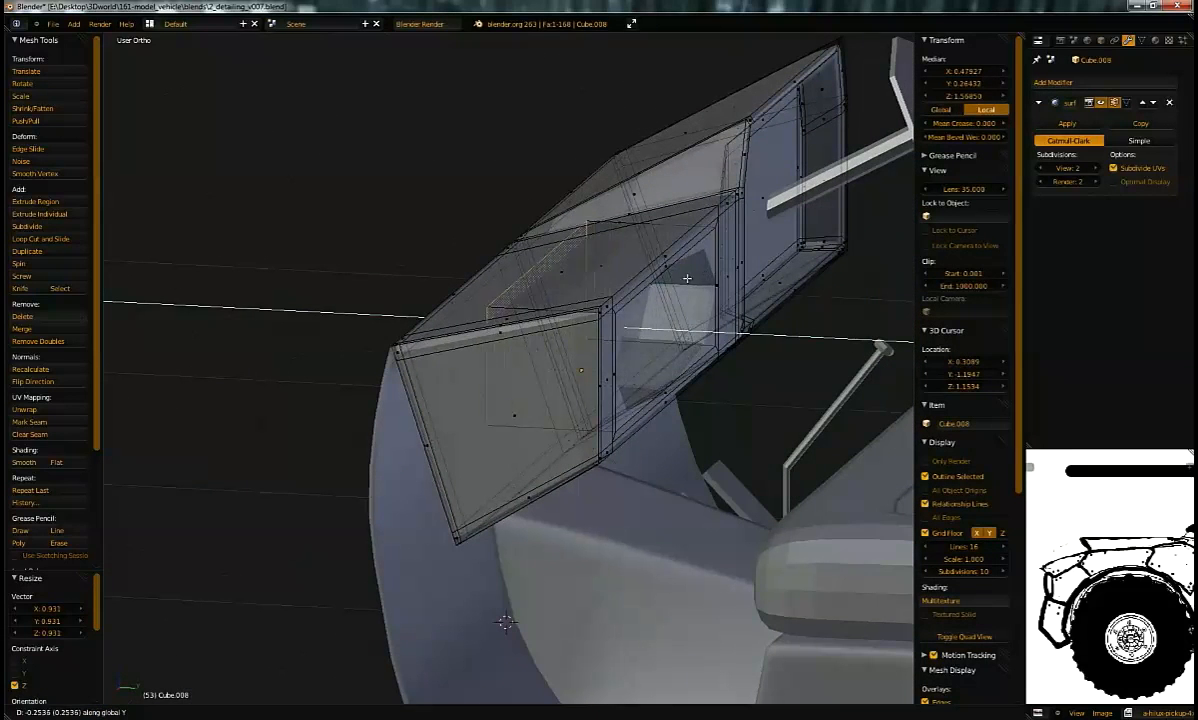
left_click(696, 335)
middle_click_drag(696, 335, 772, 311)
Step: Add a supporting edge loop around the recess walls close to its back face
middle_click_drag(596, 394, 573, 392)
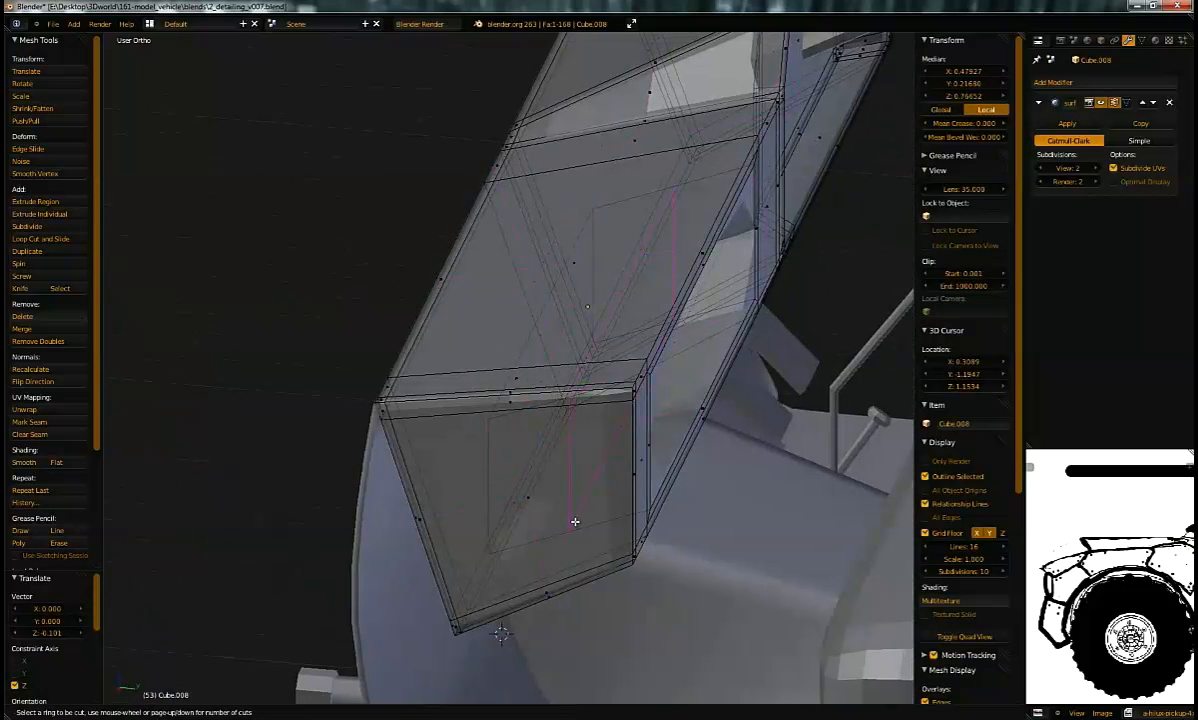
left_click(496, 520)
middle_click_drag(500, 448, 583, 534)
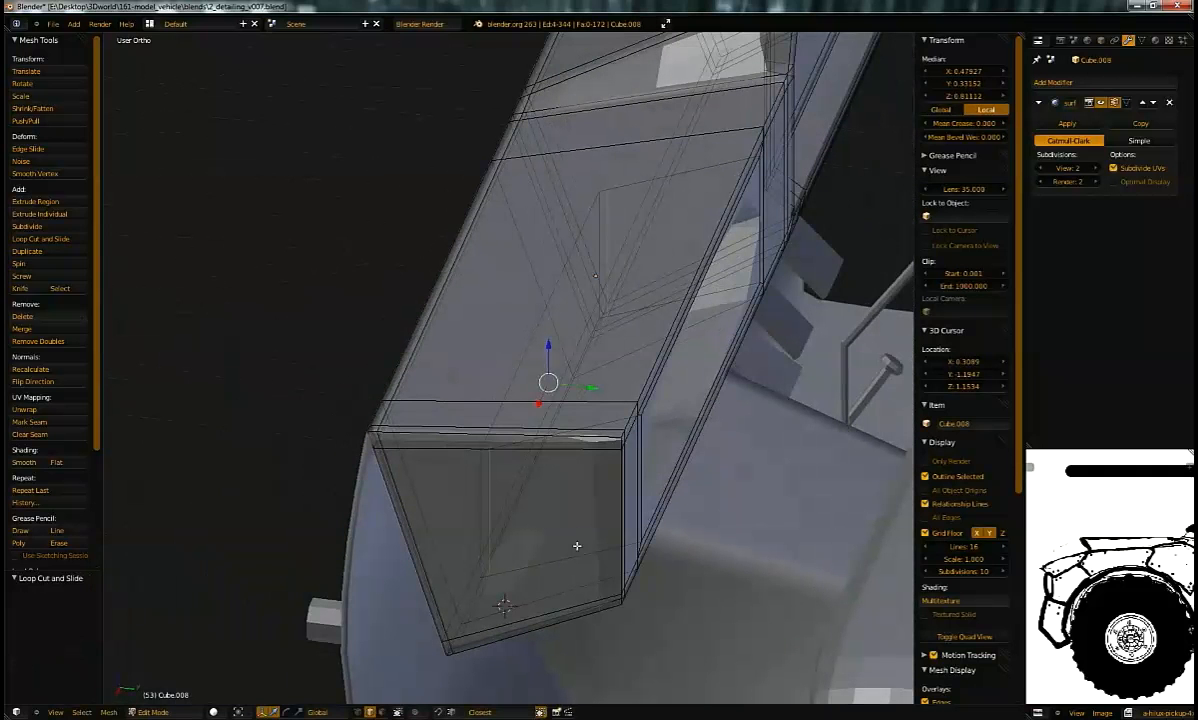
left_click(638, 548)
middle_click_drag(638, 546, 478, 425)
Step: Add supporting edge loops close to the ends and the upper and lower edges of the recess
key("ctrl+r")
left_click(608, 350)
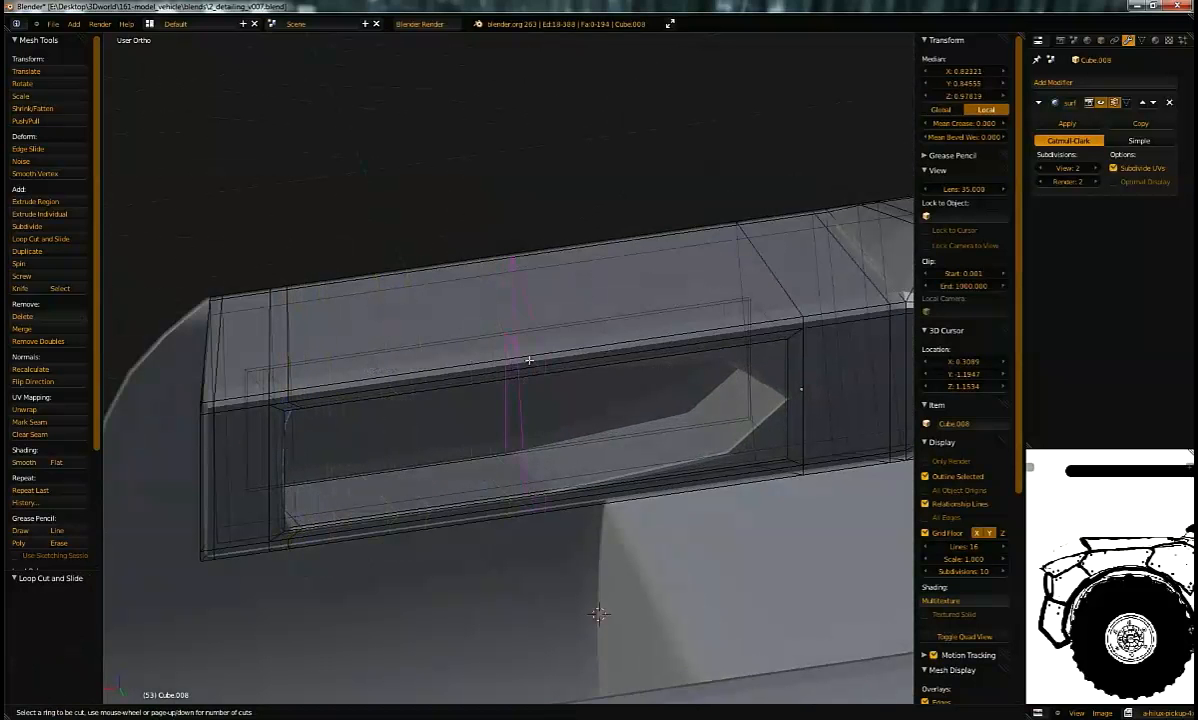
left_click(516, 363)
left_click(755, 281)
middle_click_drag(755, 281, 643, 321)
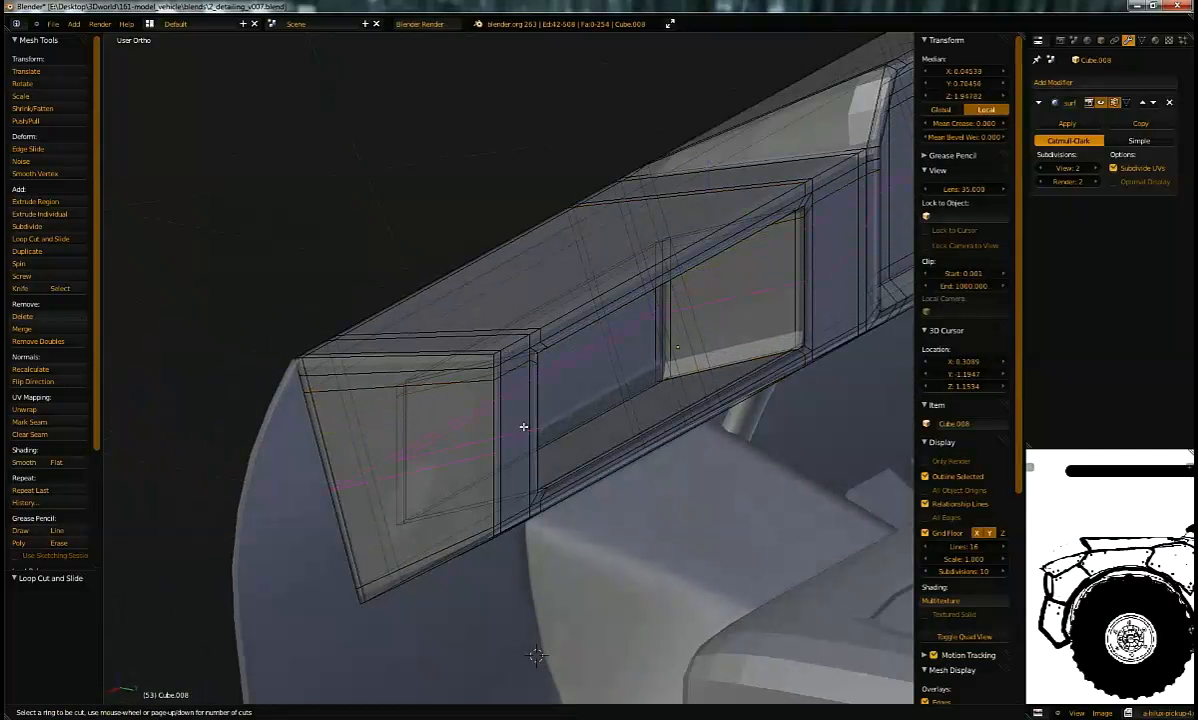
left_click(530, 468)
key("Tab")
middle_click_drag(527, 436, 497, 396)
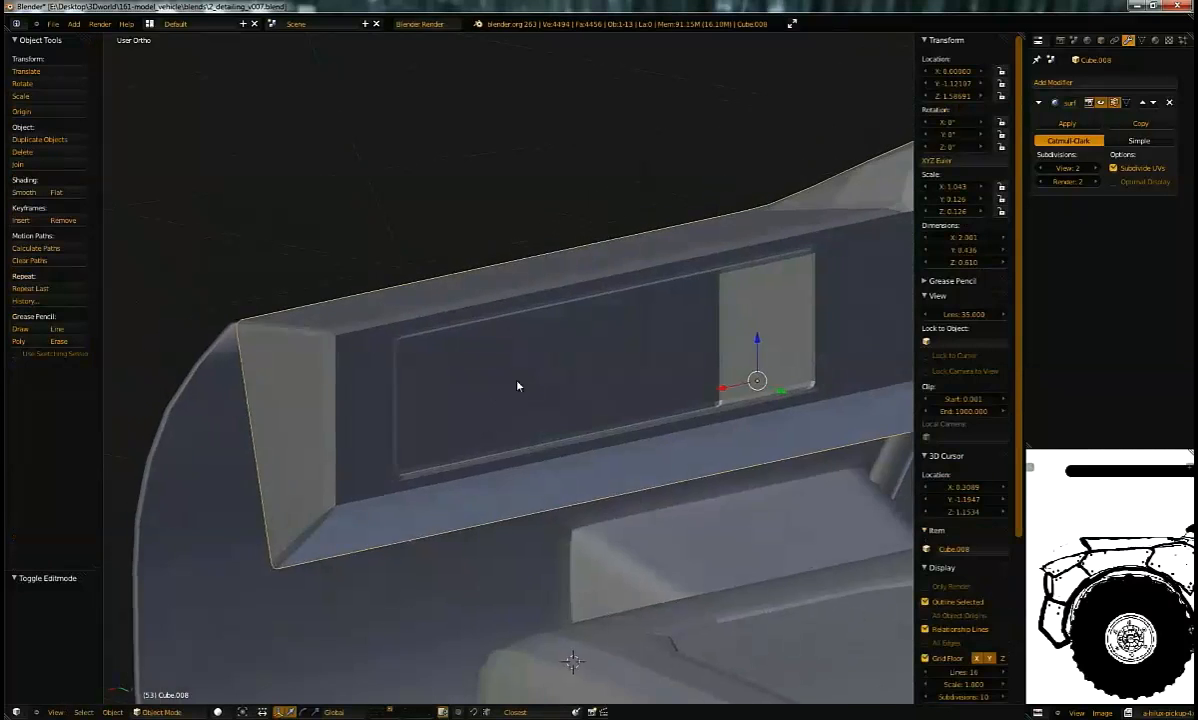
Step: Add a supporting edge loop around the recess opening and set the dashboard to smooth shading
scroll(556, 457, "up", 3)
middle_click_drag(556, 457, 546, 420, "shift")
key("Tab")
key("ctrl+r")
left_click(360, 540)
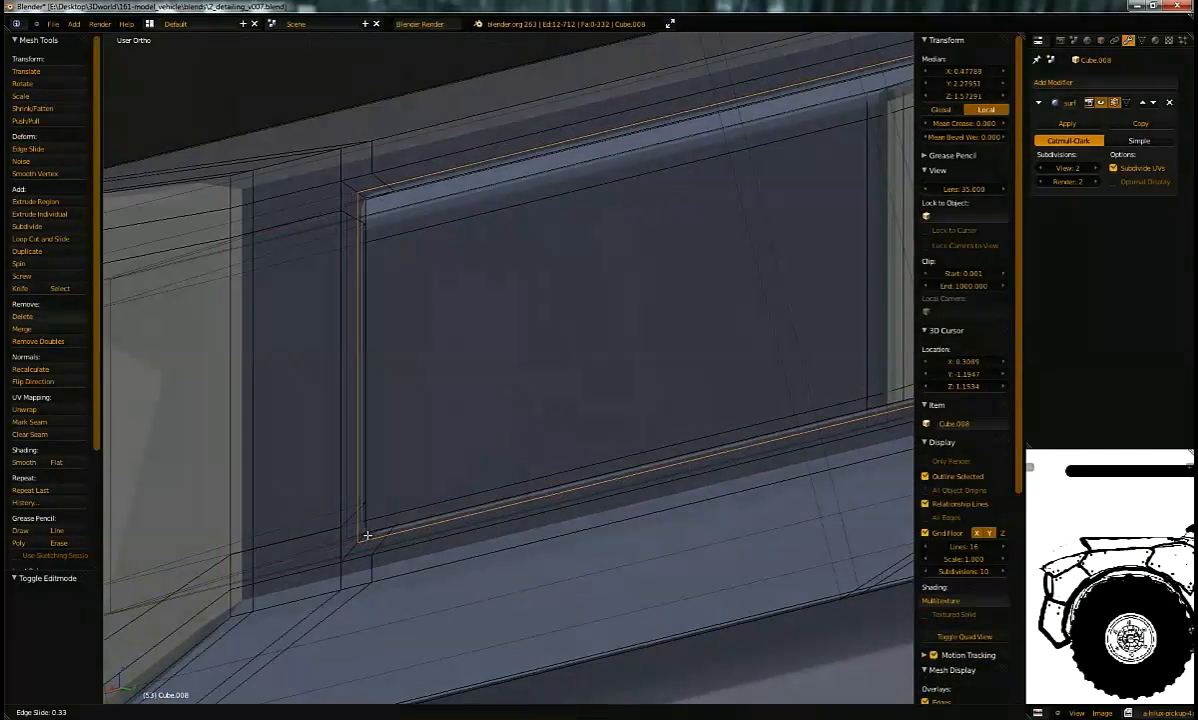
key("Tab")
mouse_move(610, 350)
middle_mouse_down()
mouse_move(540, 344)
mouse_move(548, 323)
mouse_move(634, 337)
mouse_move(470, 330)
middle_mouse_up()
left_click(23, 192)
middle_click_drag(128, 221, 558, 232)
Step: Select the geometry at the recess's end toward the steering wheel and move it along X toward the dashboard's outer end
key("Tab")
key("a")
left_click_drag(580, 255, 625, 430)
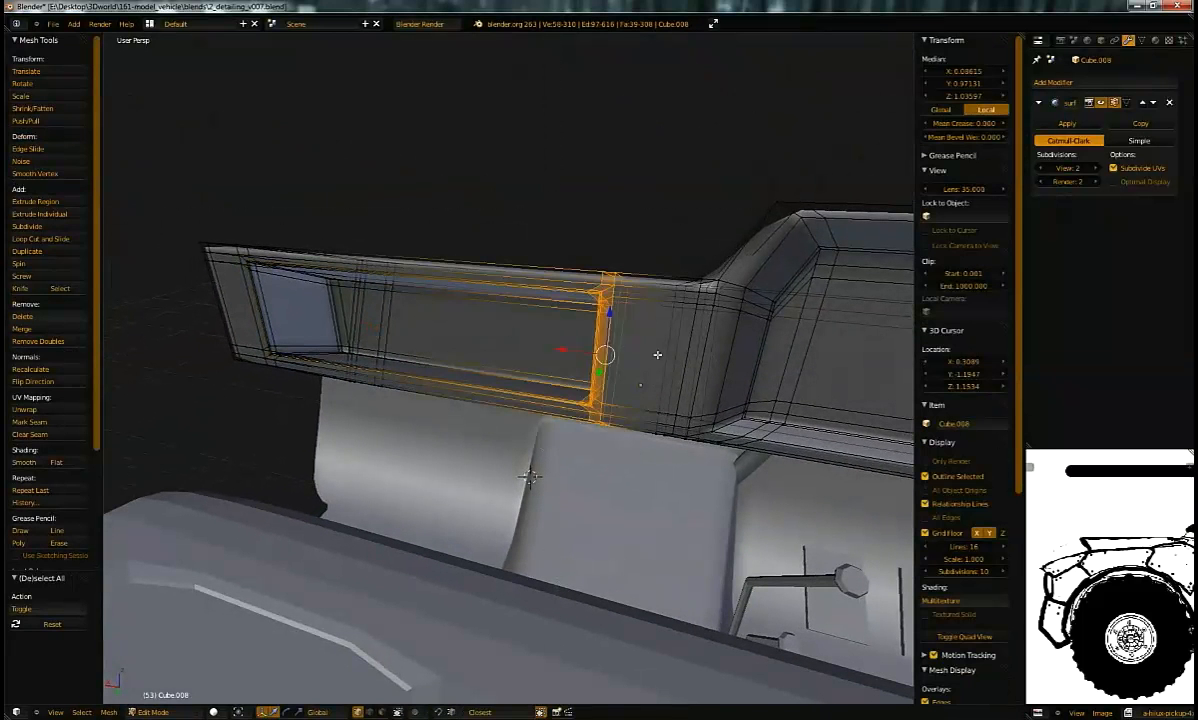
left_click_drag(565, 345, 487, 346)
middle_click_drag(487, 346, 563, 284)
left_click_drag(512, 343, 486, 349)
Step: Shorten the recess slightly further by moving the same end along X, checking the smoothed shape
key("Tab")
middle_click_drag(586, 340, 567, 316)
key("Tab")
middle_click_drag(650, 324, 472, 349)
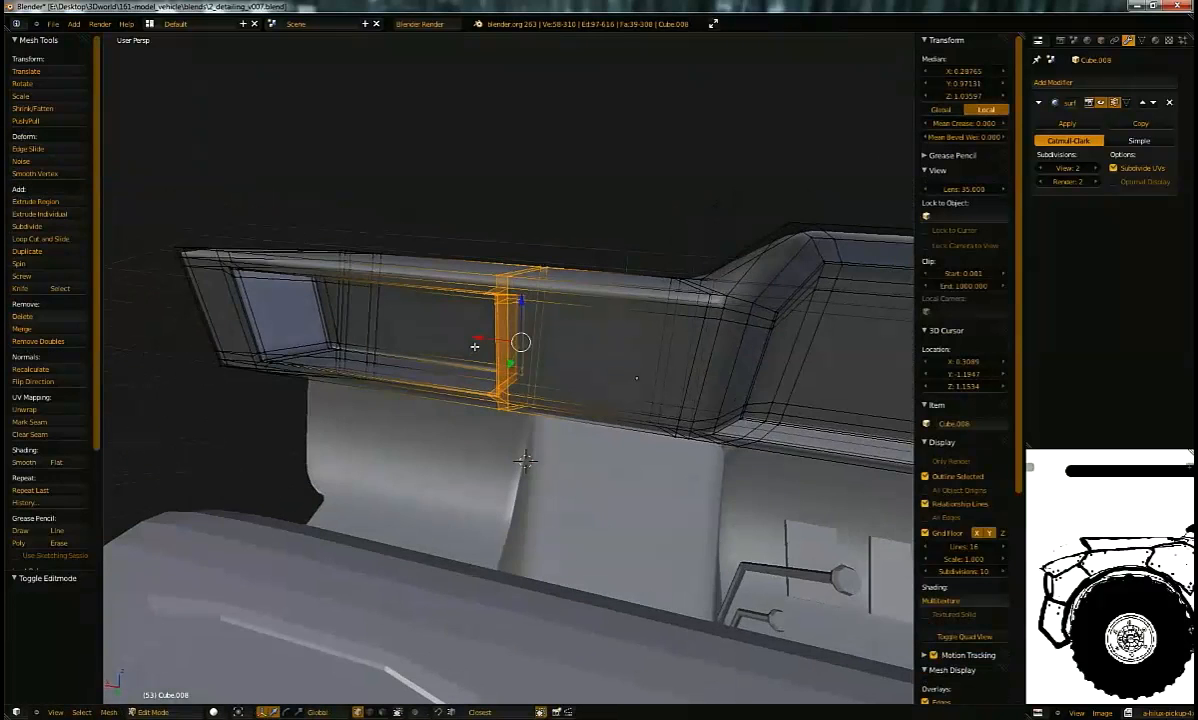
left_click_drag(478, 336, 472, 336)
middle_click_drag(472, 336, 571, 300)
key("Tab")
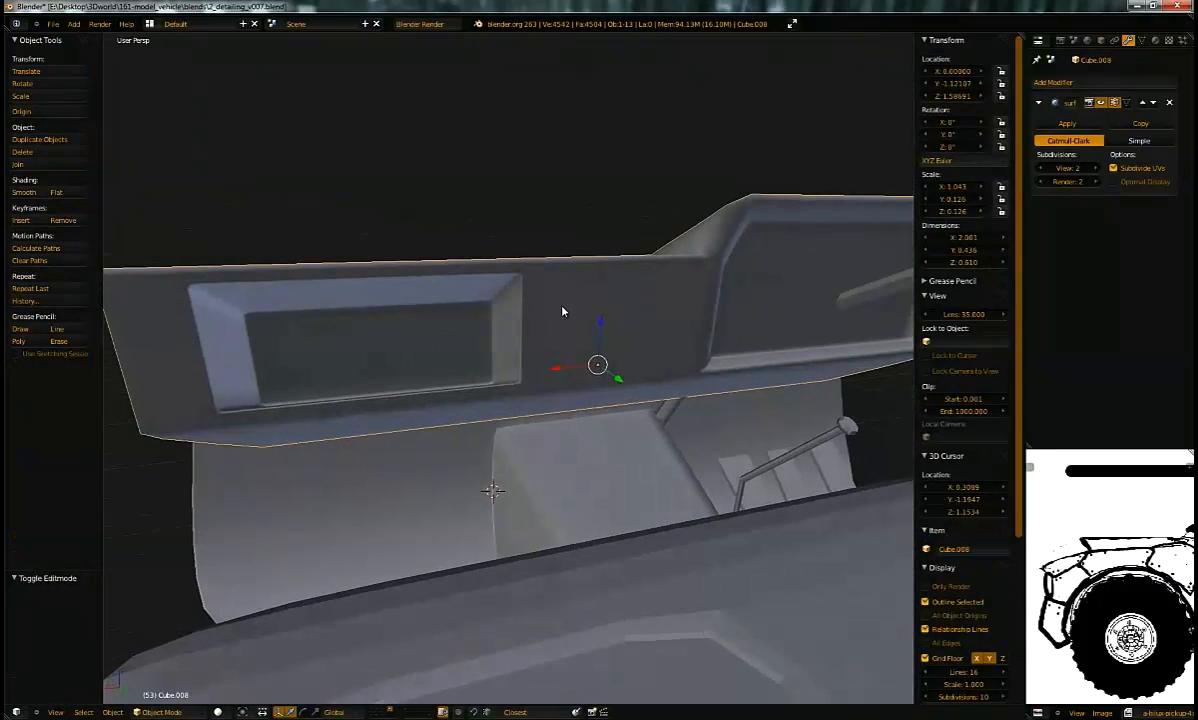
Step: Duplicate the edge loop around the recess opening, separate it into its own object and select that object
middle_click_drag(669, 373, 610, 345)
middle_click_drag(467, 360, 688, 360)
key("Tab")
key("Tab")
key("Tab")
right_click(554, 373, "alt")
right_click(586, 403, "alt")
right_click(688, 360, "alt+shift")
left_click(695, 362)
key("Tab")
right_click(712, 352)
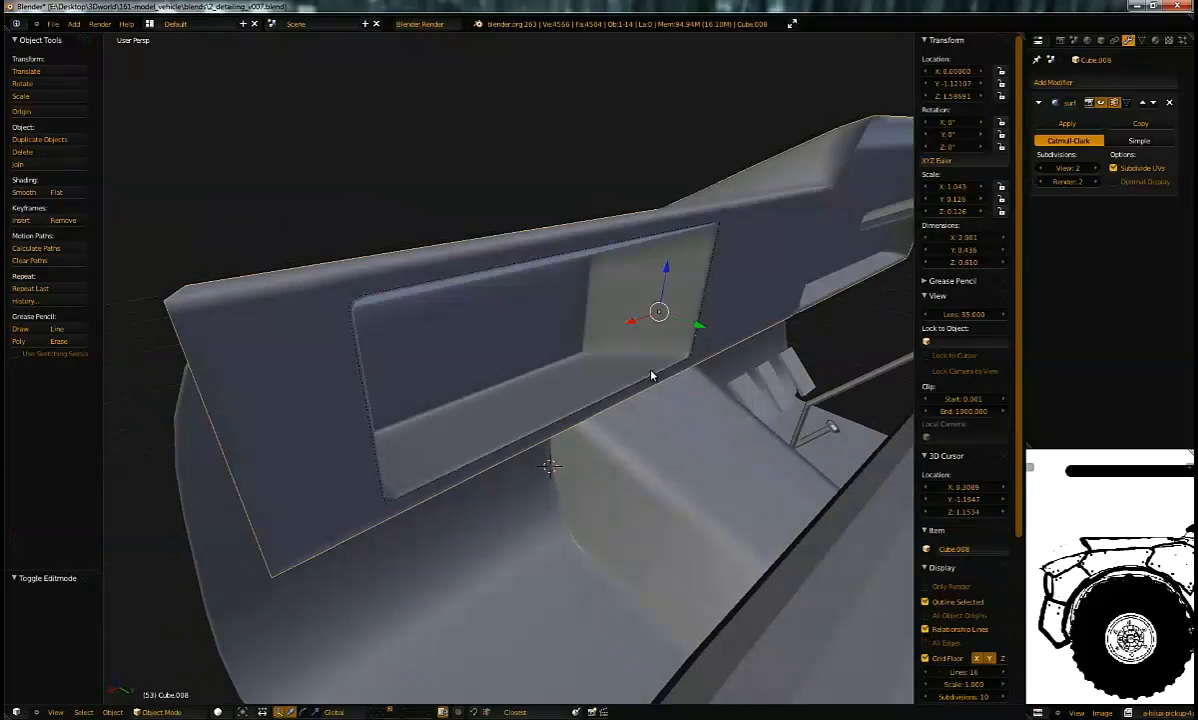
Step: Extrude the separated outline and scale it inward to 0.98, with about 0.96 in height, forming a thin frame
key("Tab")
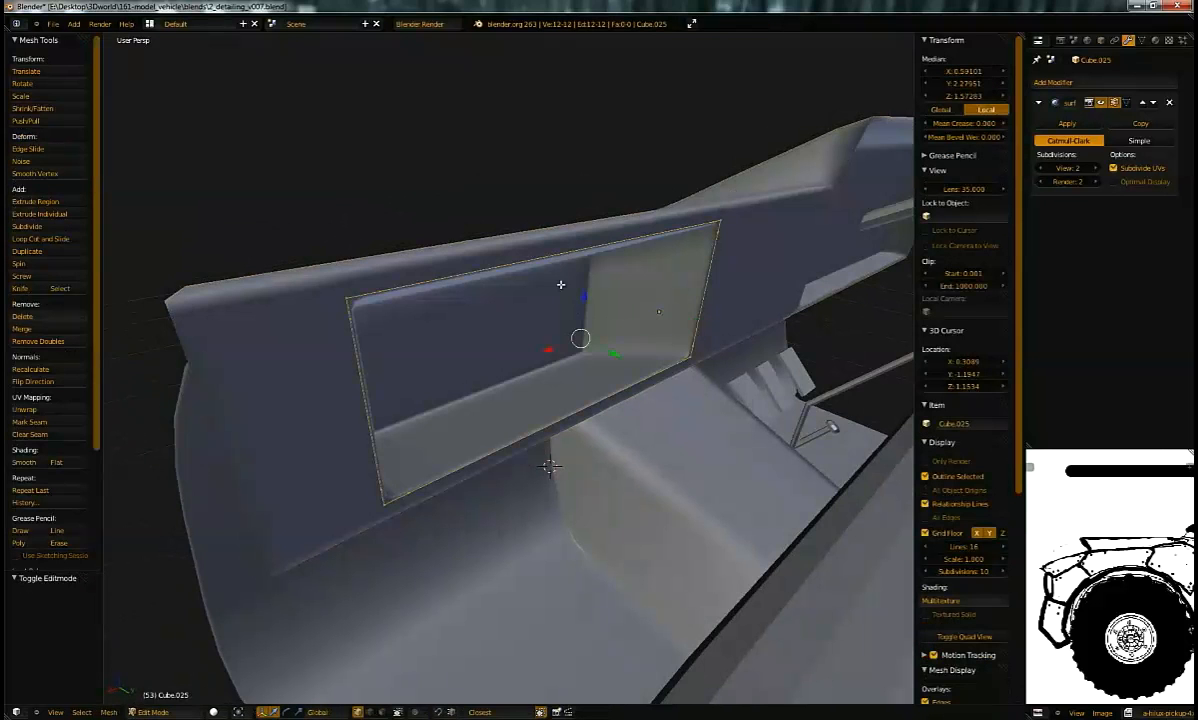
middle_click_drag(565, 287, 779, 265)
key("e")
left_click(765, 273)
key("s")
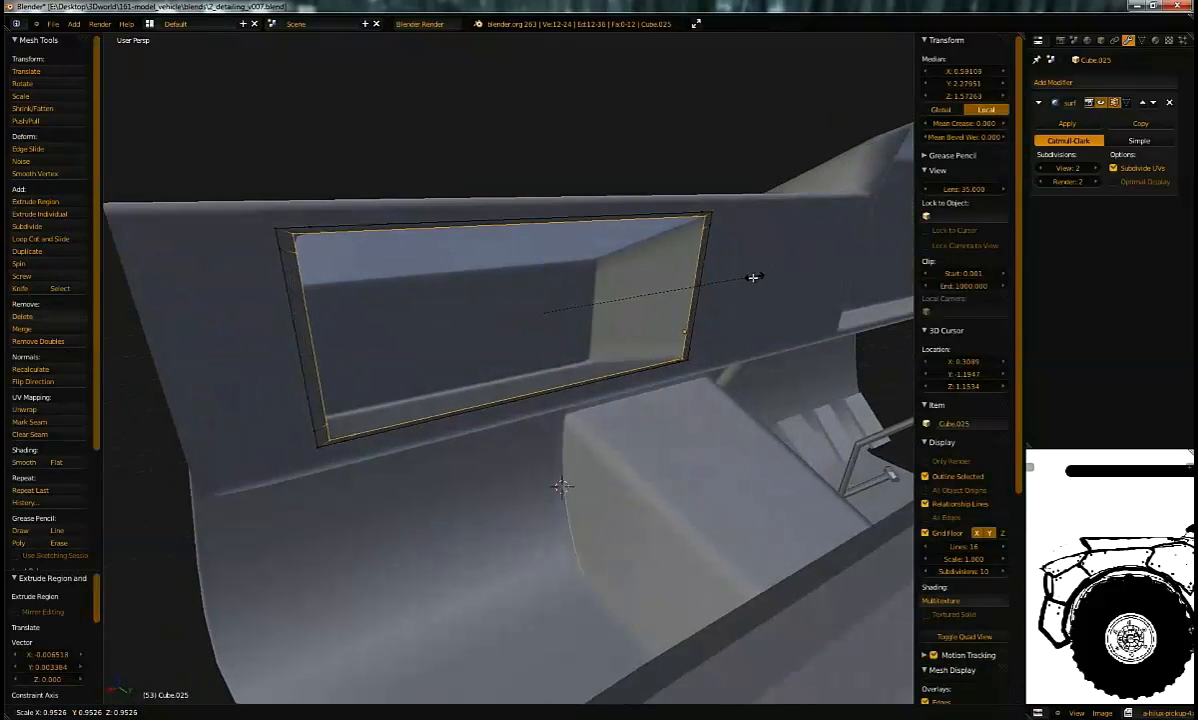
left_click(764, 262)
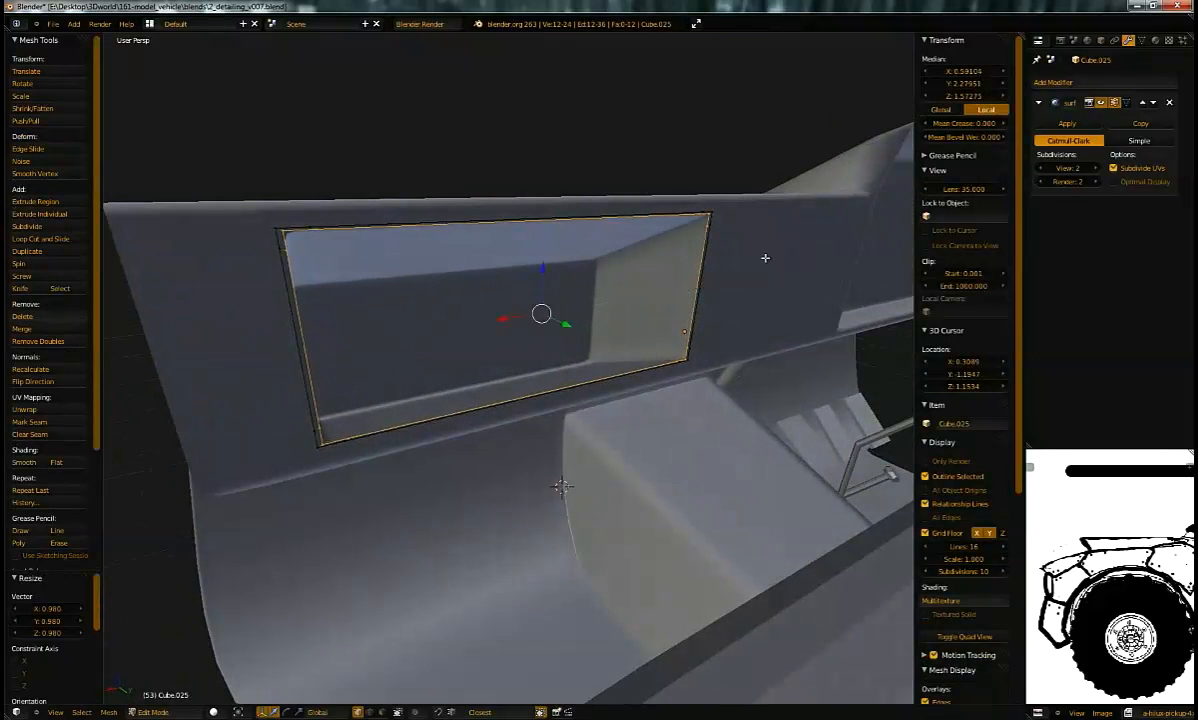
key("z")
left_click(754, 190)
mouse_move(317, 261)
middle_mouse_down()
mouse_move(300, 249)
mouse_move(312, 284)
middle_mouse_up()
Step: Fill the inside of the frame with a large central face and narrow faces at both ends
key("ctrl+Tab")
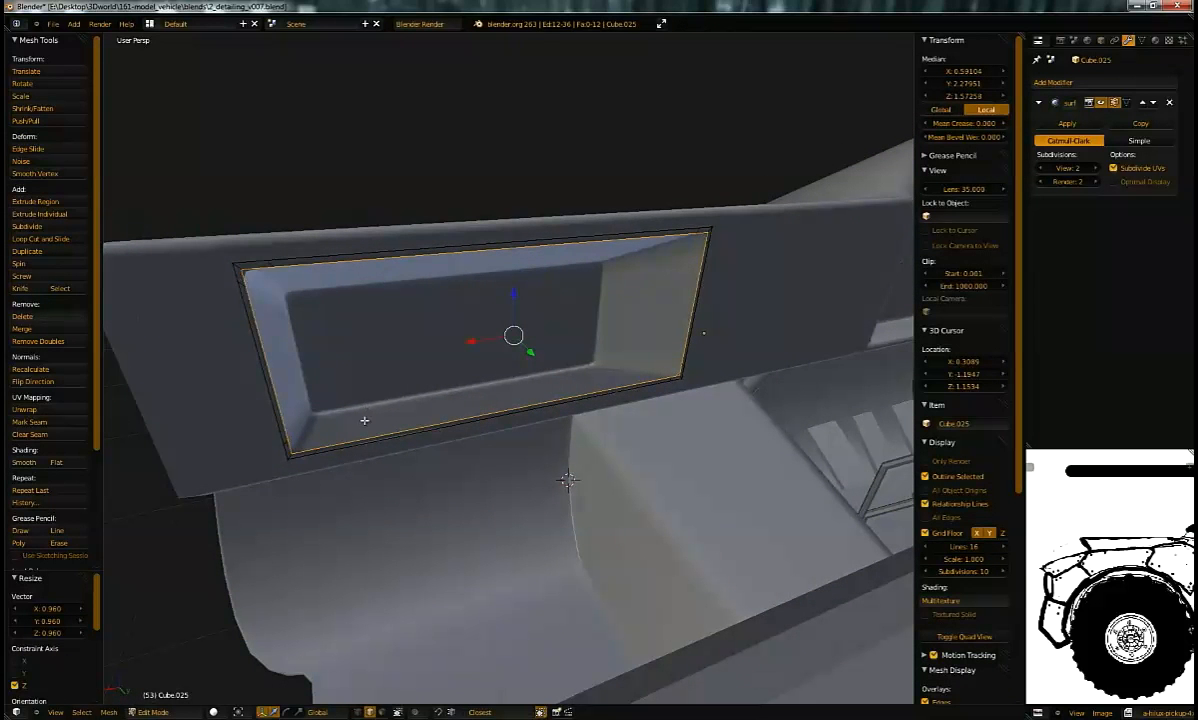
key("f")
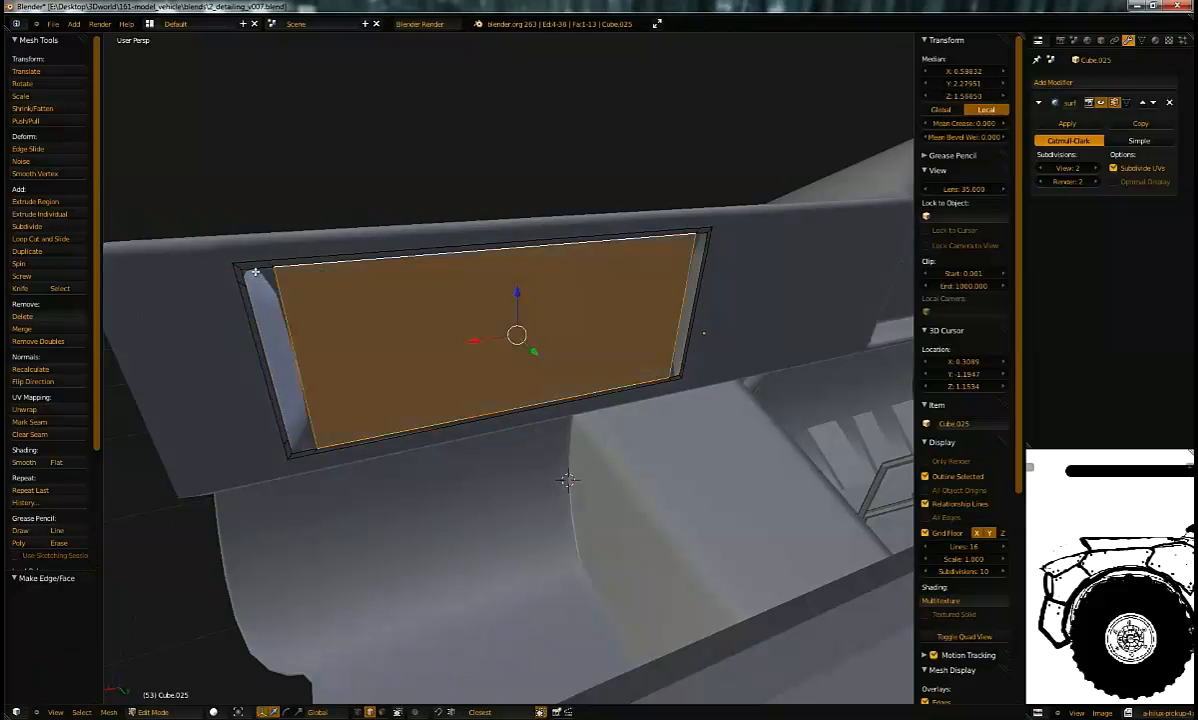
right_click(259, 287)
key("f")
middle_click_drag(455, 396, 659, 361)
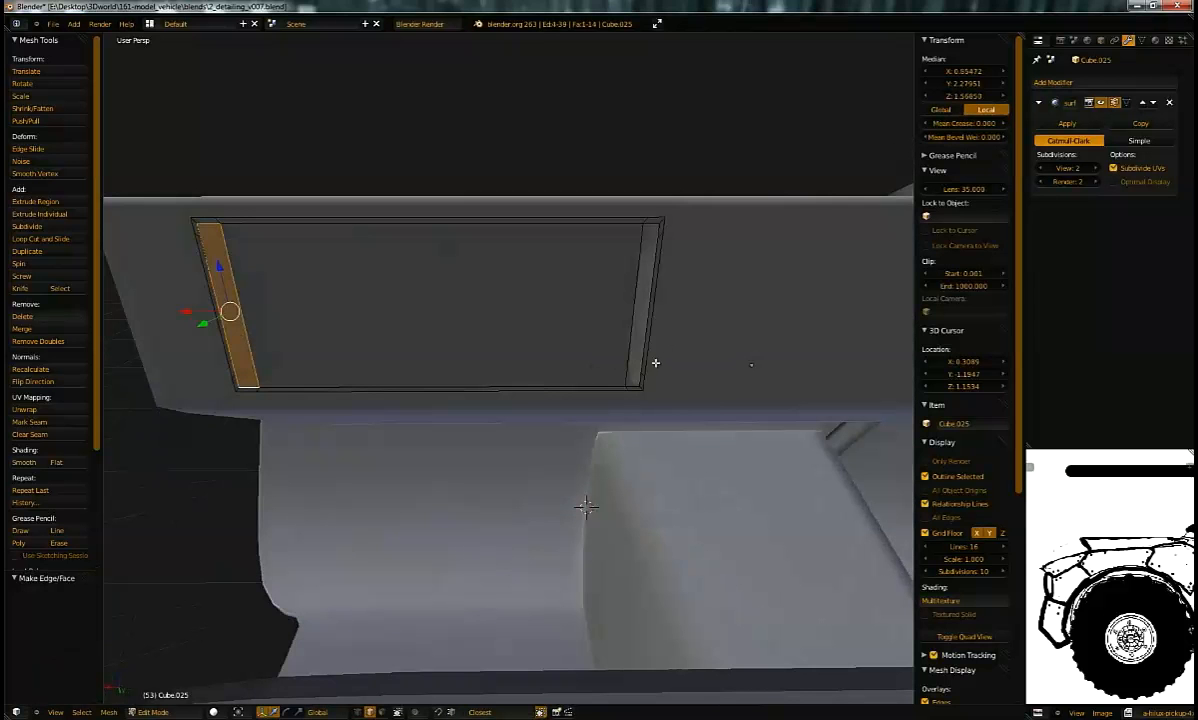
Step: Add two horizontal edge loops across the cover, one near its upper edge and one near its lower edge
key("ctrl+r")
left_click(632, 271)
left_click(645, 255)
key("ctrl+r")
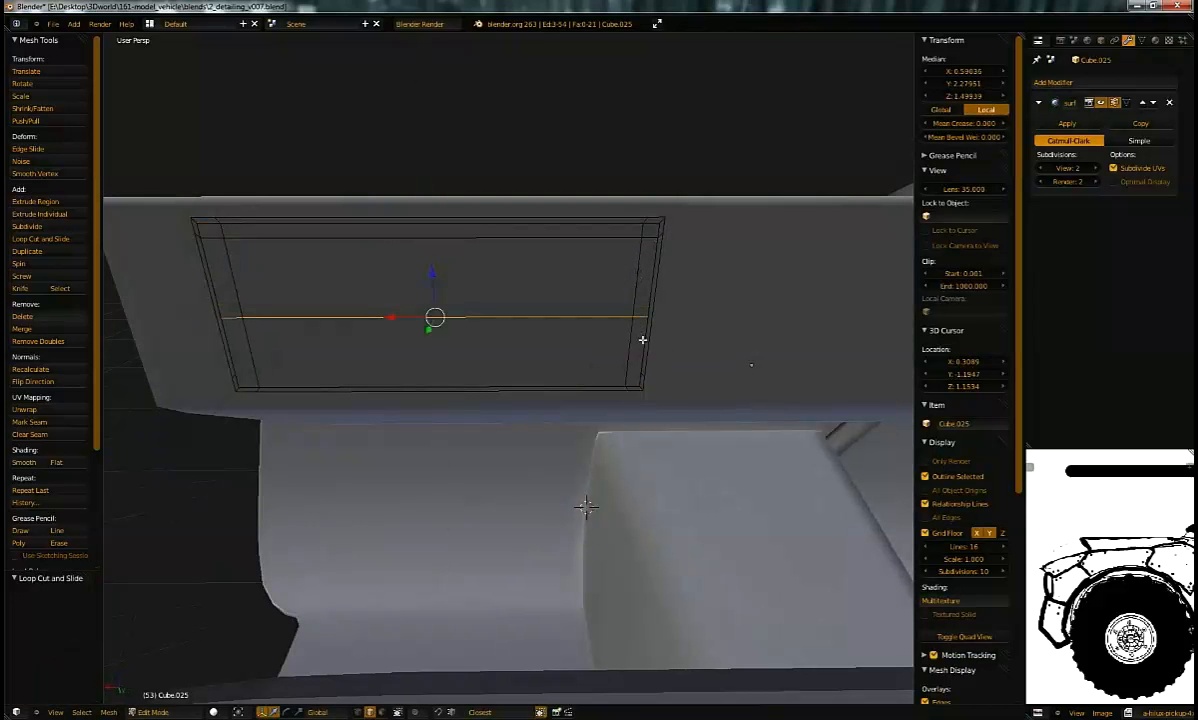
key("g")
key("z")
left_click(640, 374)
Step: Select the whole cover mesh, remove its doubled vertices and make its normals consistent
key("a")
key("a")
key("w")
left_click(604, 417)
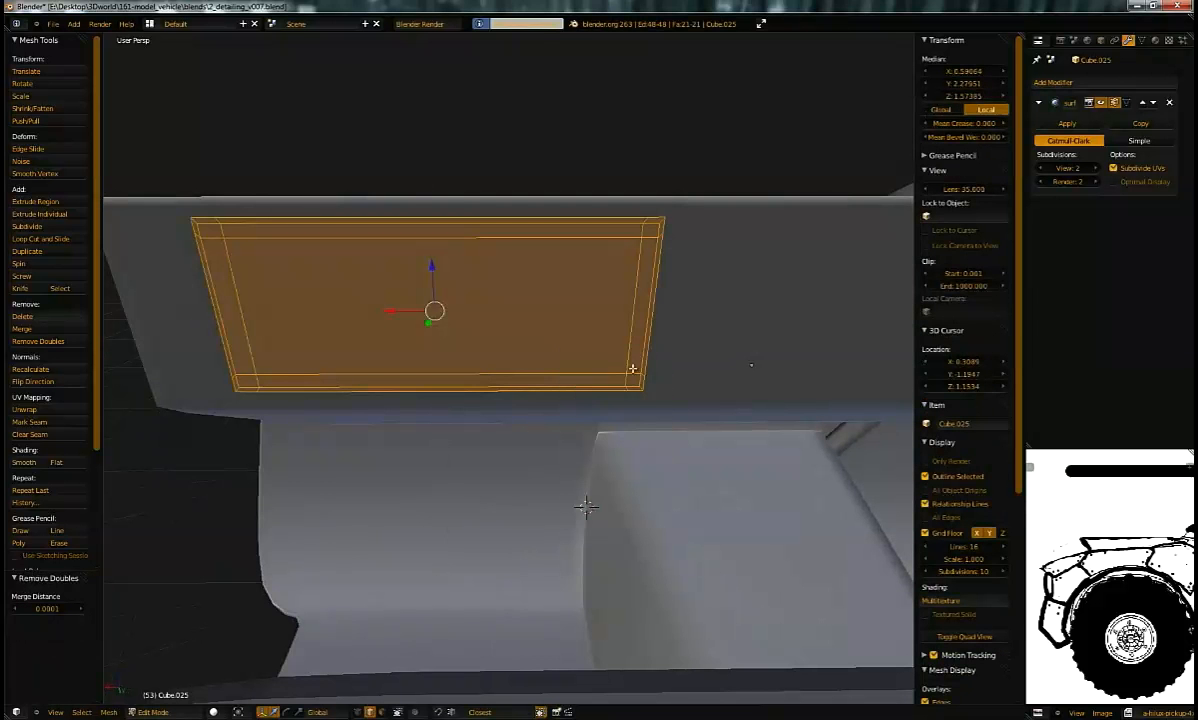
Step: Extrude the cover toward the seats to give it a thickness of about 0.016
middle_click_drag(577, 361, 692, 346)
key("e")
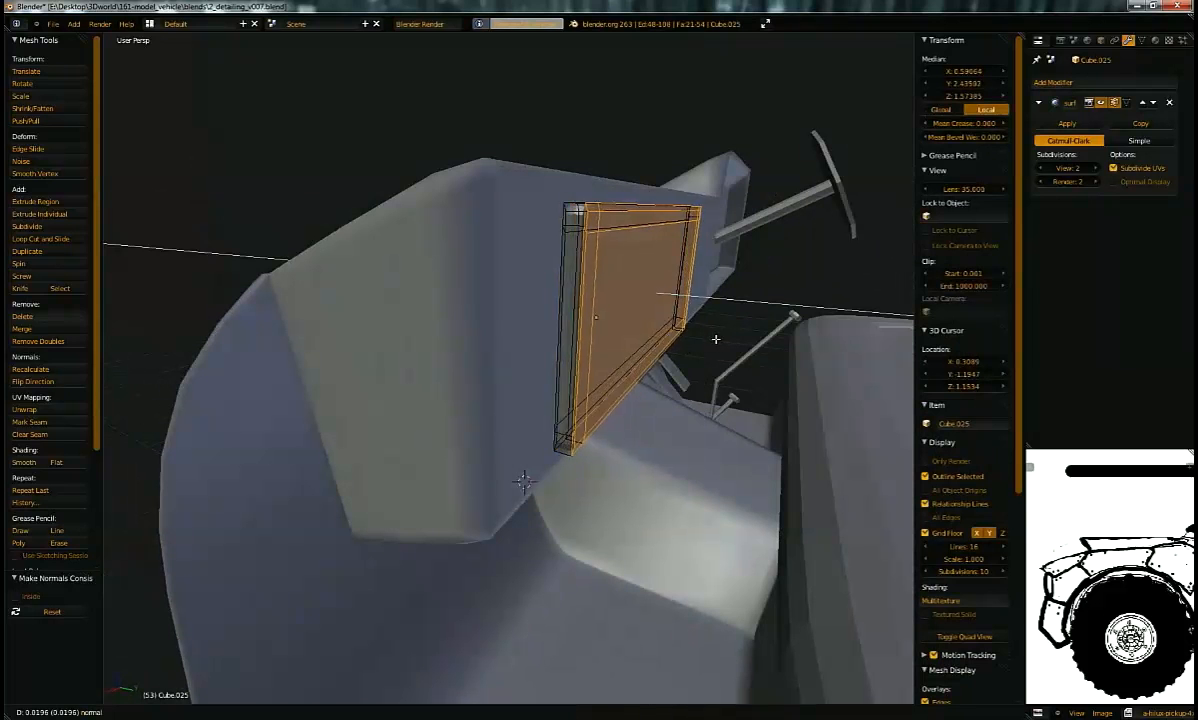
left_click(715, 341)
key("Tab")
middle_click_drag(711, 340, 547, 381)
Step: Snap the 3D cursor to the middle of the cover's lower edge and set the object's origin to it
key("Tab")
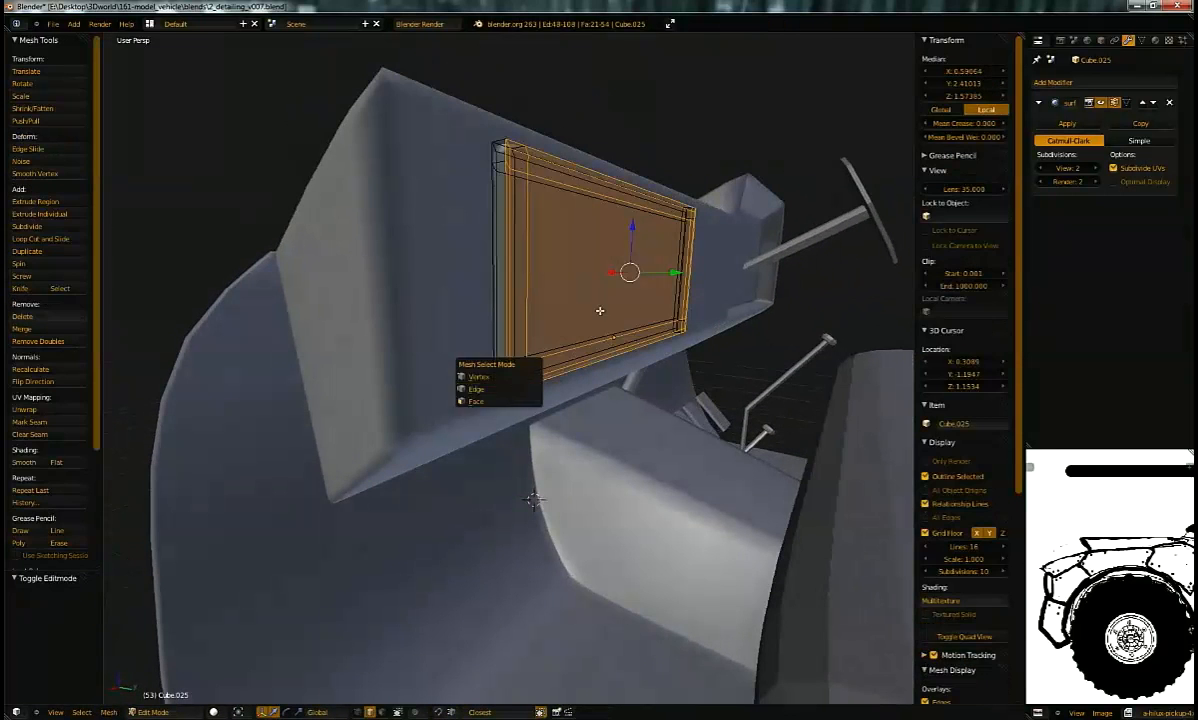
key("a")
middle_click_drag(500, 395, 459, 407)
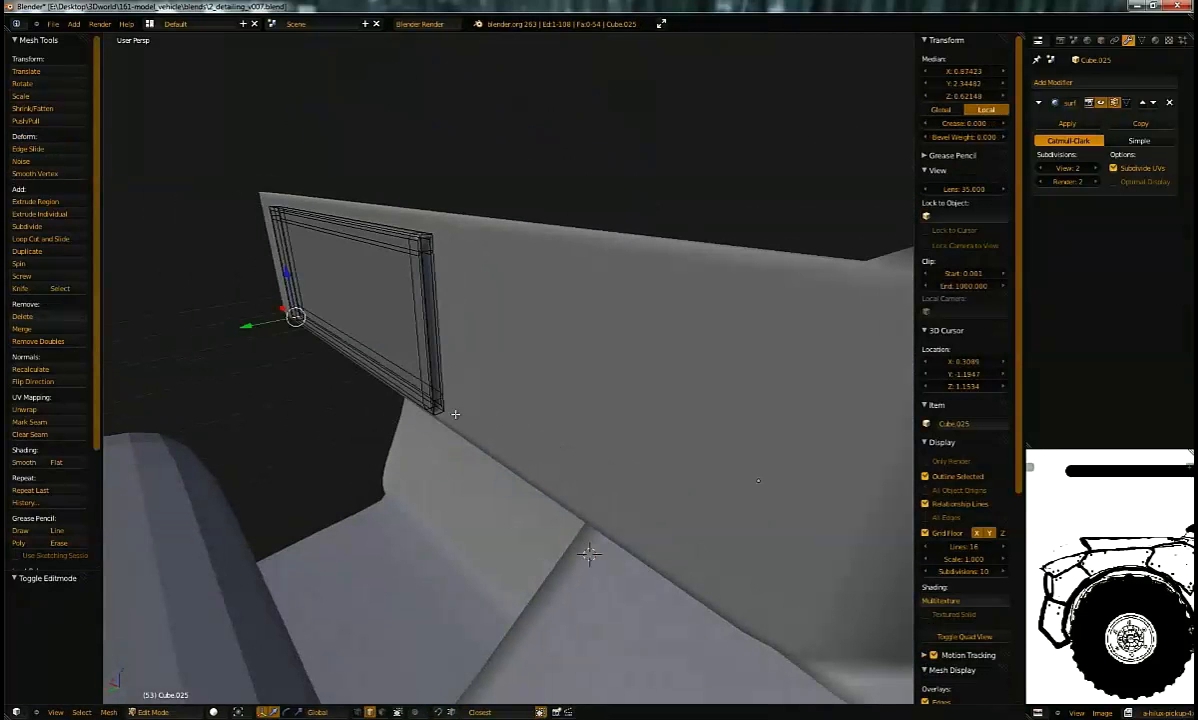
key("shift+s")
left_click(465, 415)
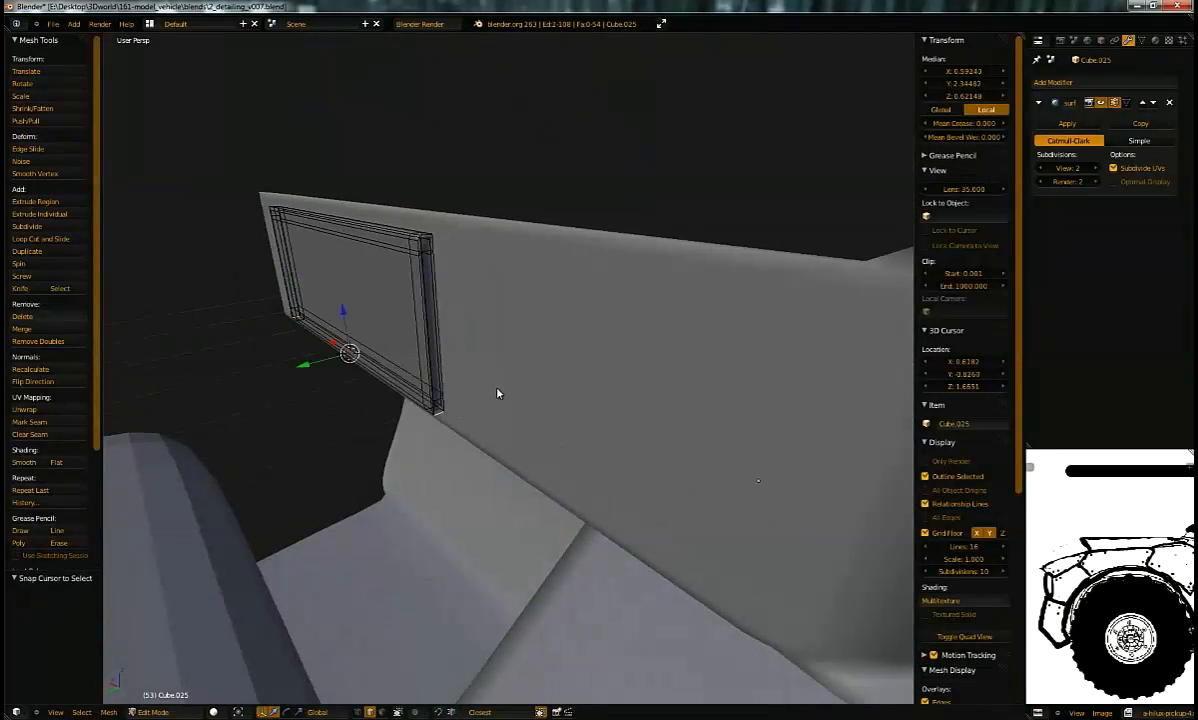
key("Tab")
key("shift+ctrl+alt+c")
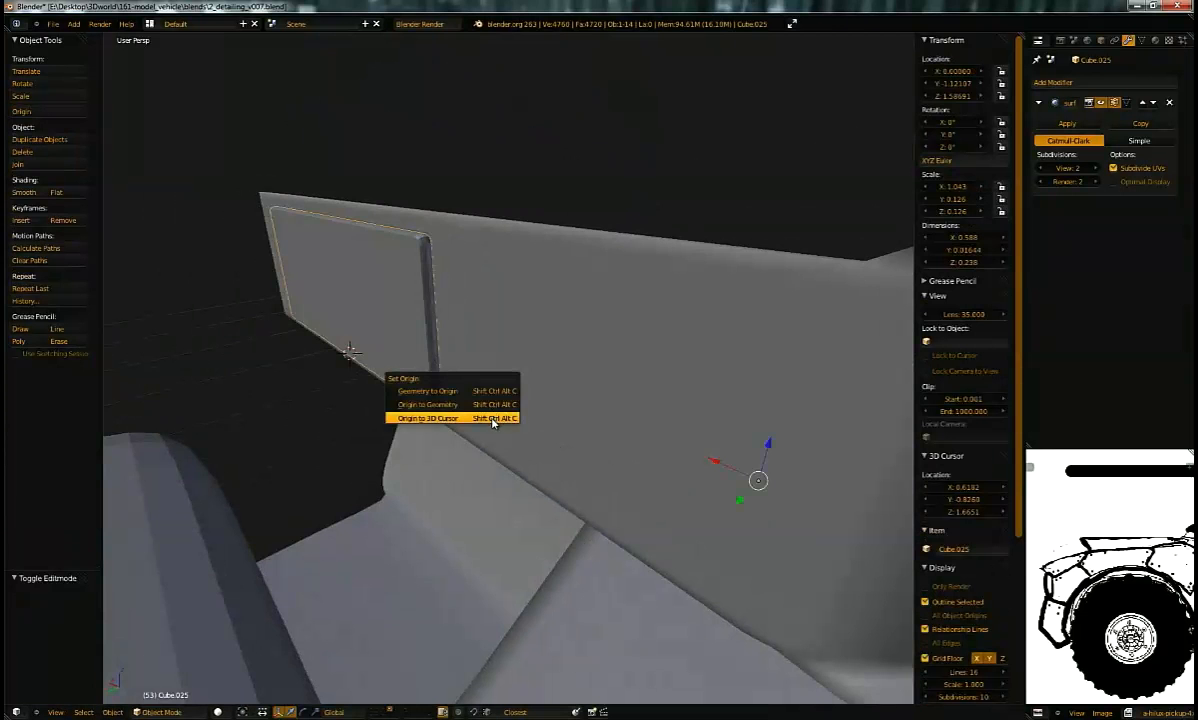
left_click(492, 419)
middle_click_drag(495, 406, 657, 385)
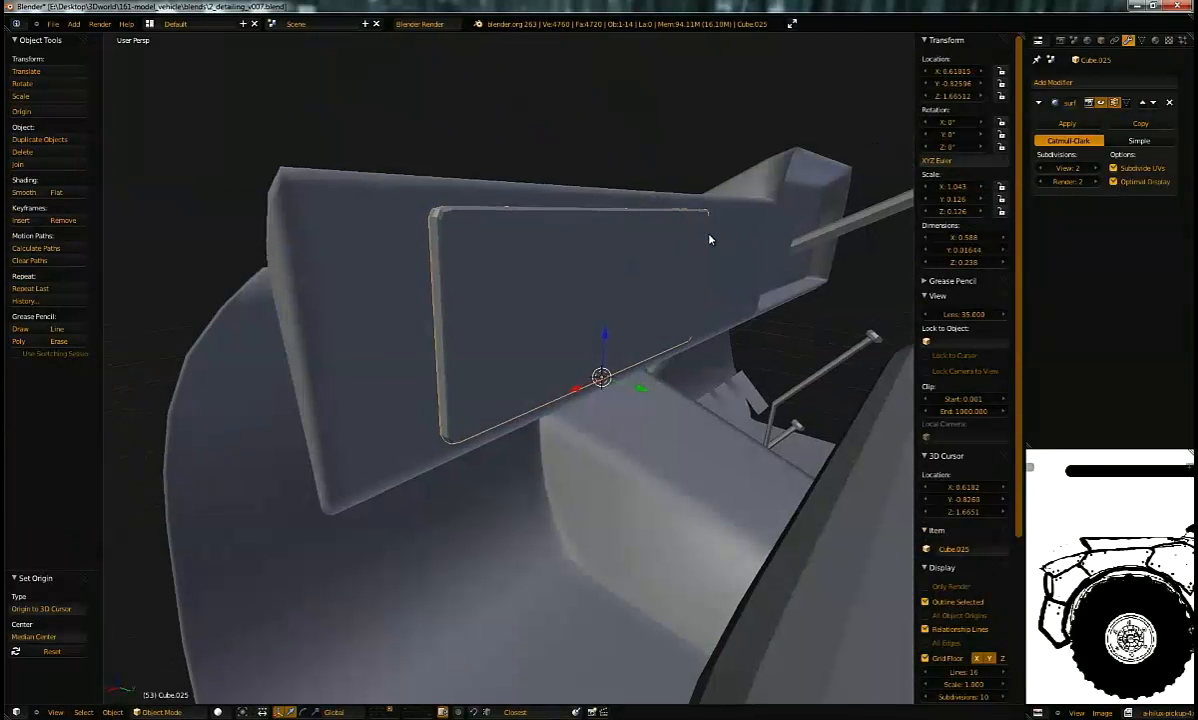
Step: Try swinging the glove compartment cover open by rotating it about the X axis
middle_click_drag(706, 237, 754, 228)
key("r")
key("x")
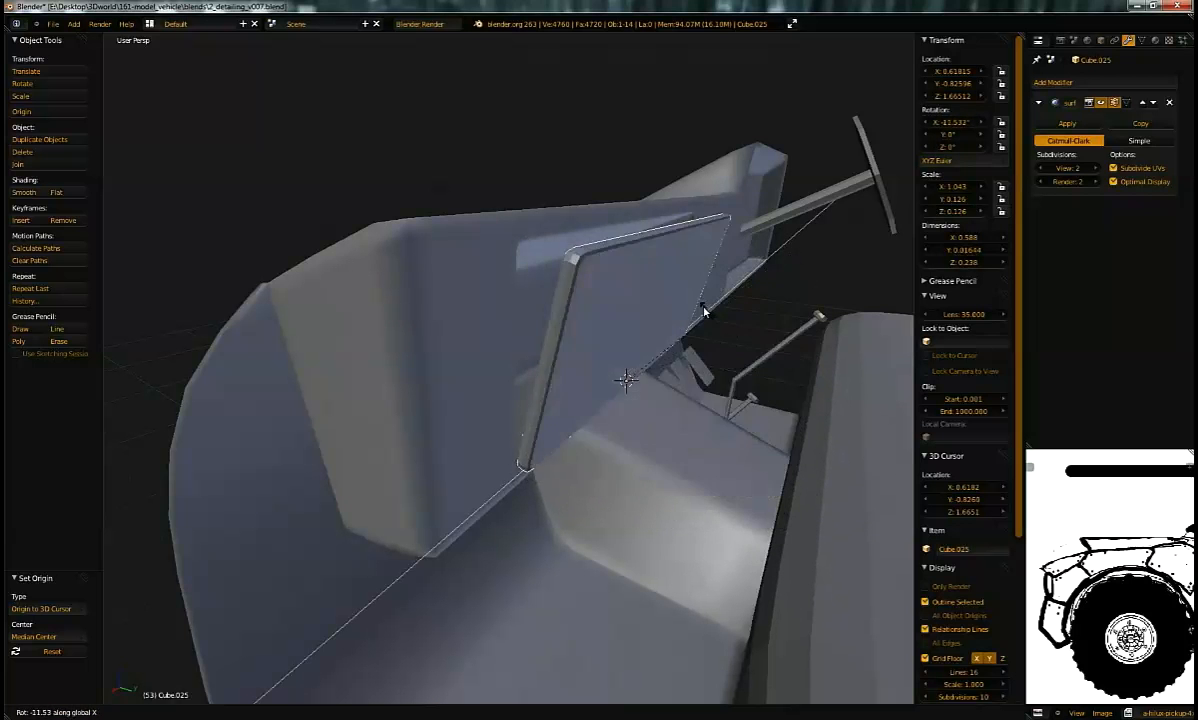
right_click(714, 410)
Step: Add supporting edge loops around the cover's rim thickness and shift the front one along Y
middle_click_drag(638, 345, 670, 335)
key("Tab")
key("ctrl+r")
left_click(678, 299)
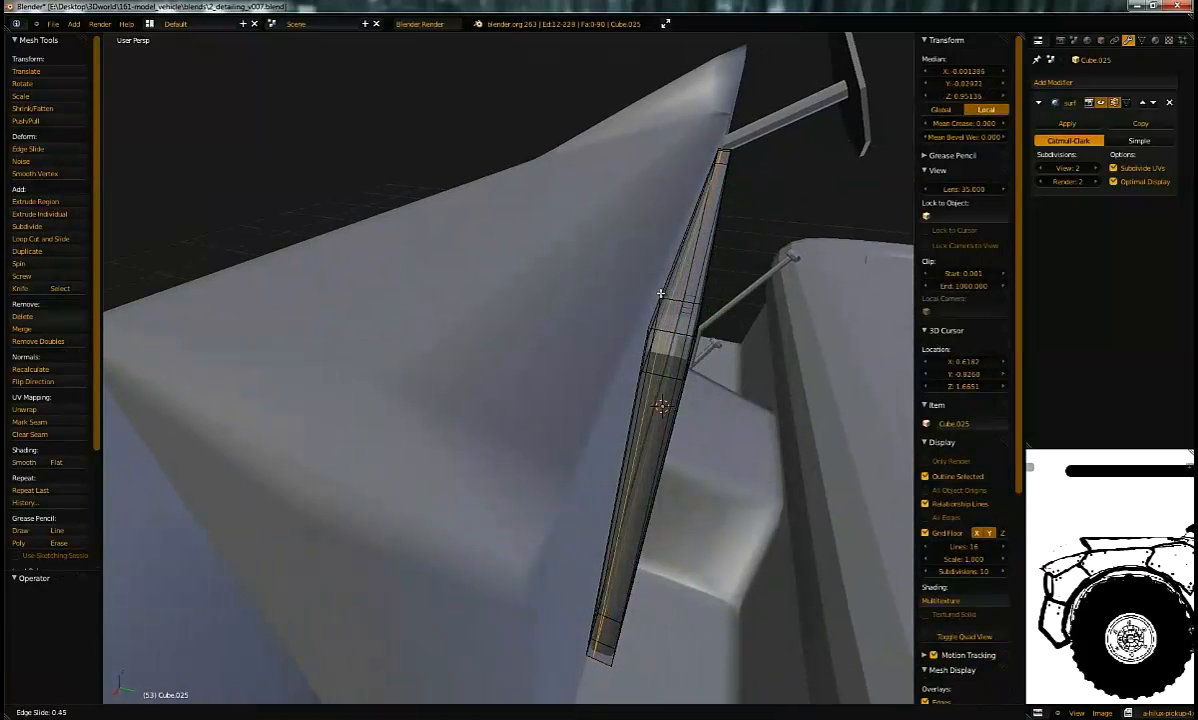
left_click(659, 291)
key("ctrl+r")
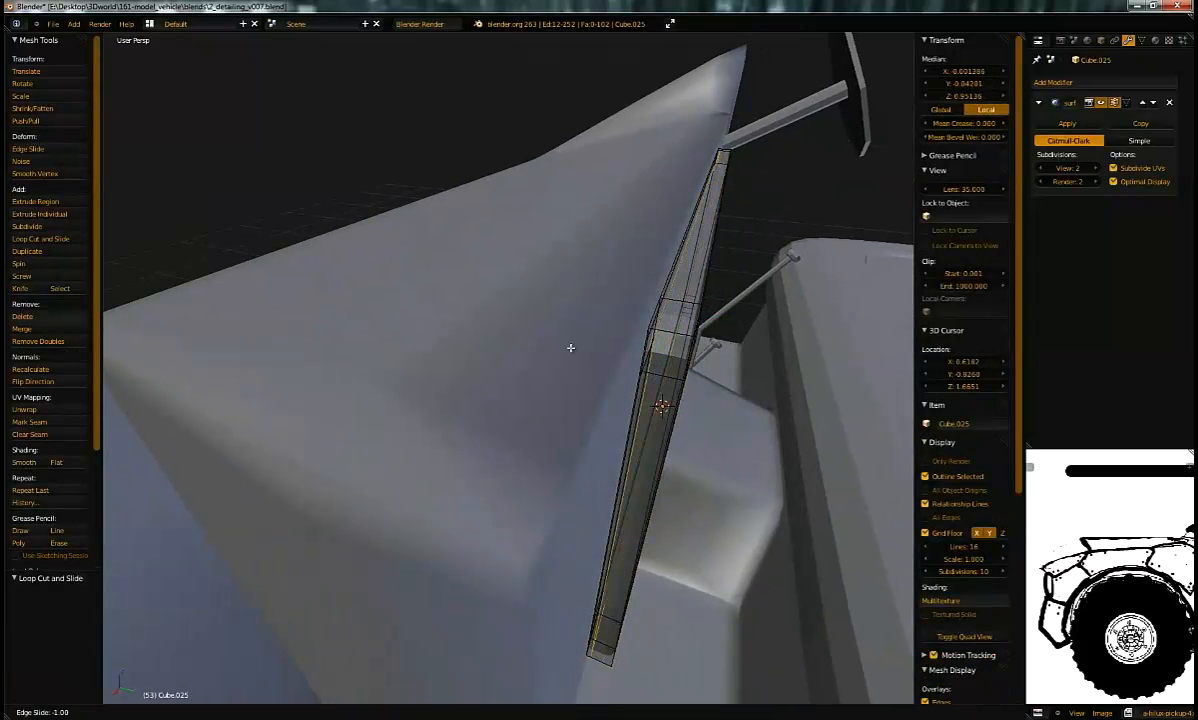
left_click(700, 418)
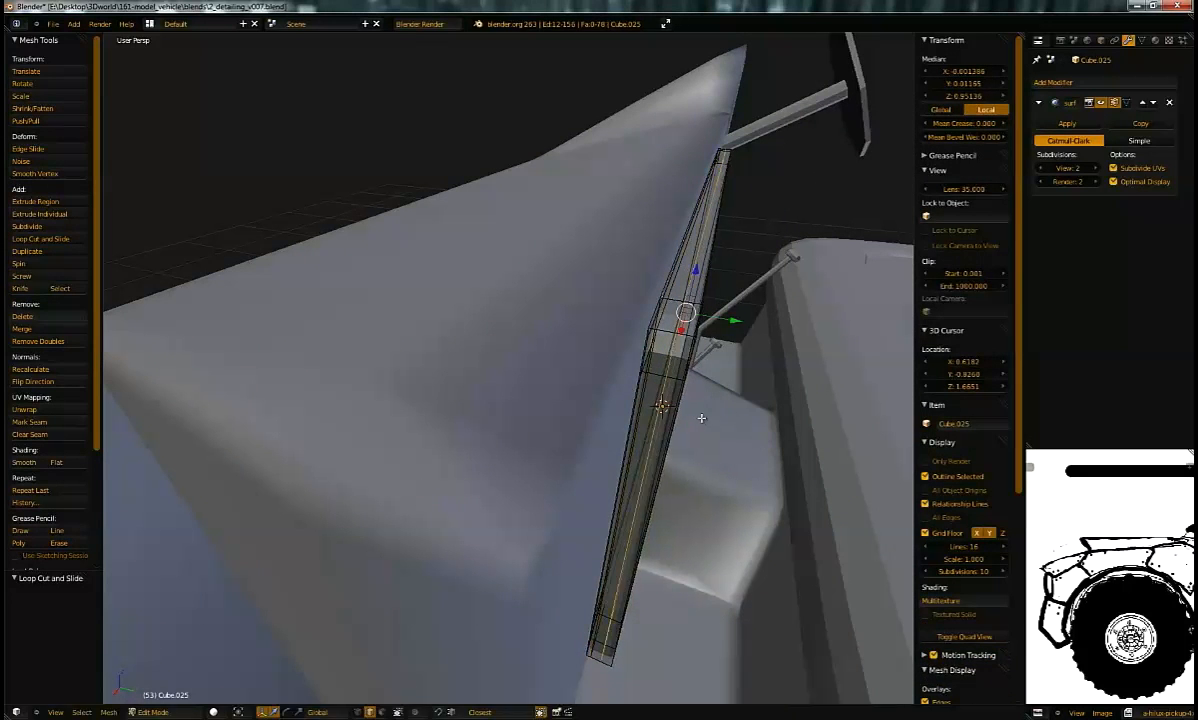
left_click_drag(735, 320, 694, 348)
key("Tab")
Step: Slide the cover's vertical edge loop near its outer end closer to that end
middle_click_drag(694, 348, 518, 293)
key("Tab")
middle_click_drag(447, 233, 487, 265)
key("ctrl+e")
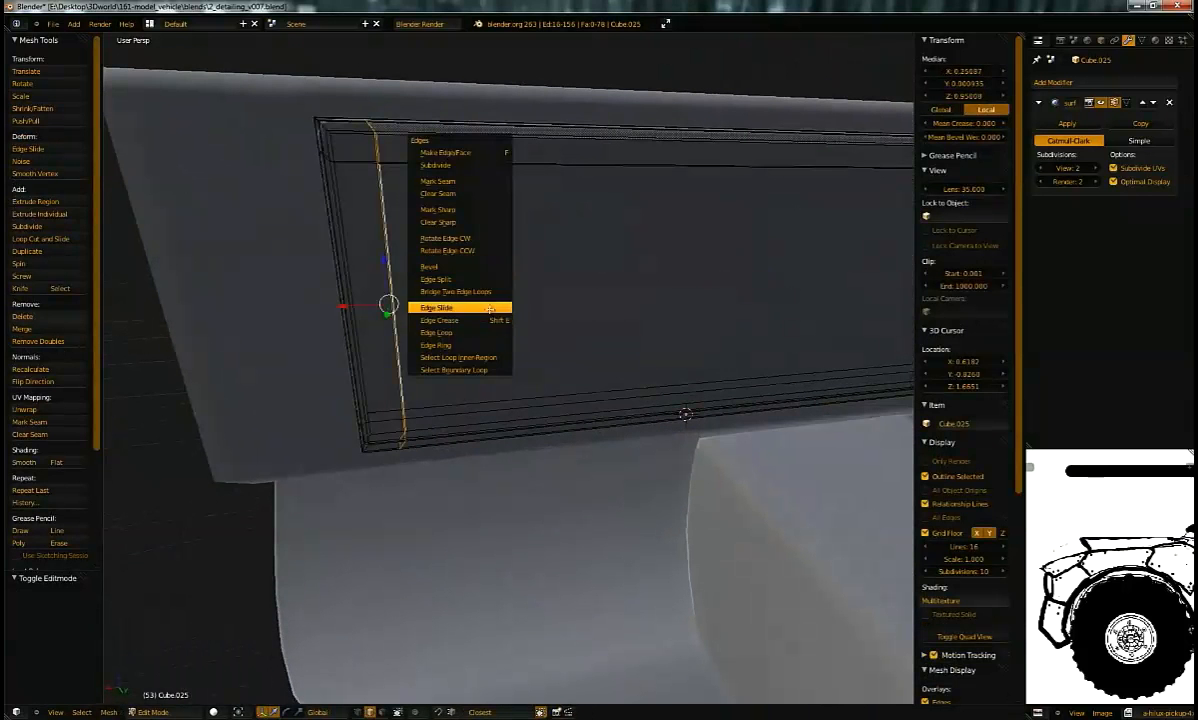
key("Tab")
Step: Add a horizontal edge loop across the cover's upper part and a vertical edge loop through its centre
middle_click_drag(626, 190, 508, 257)
key("Tab")
key("Tab")
key("Tab")
key("ctrl+r")
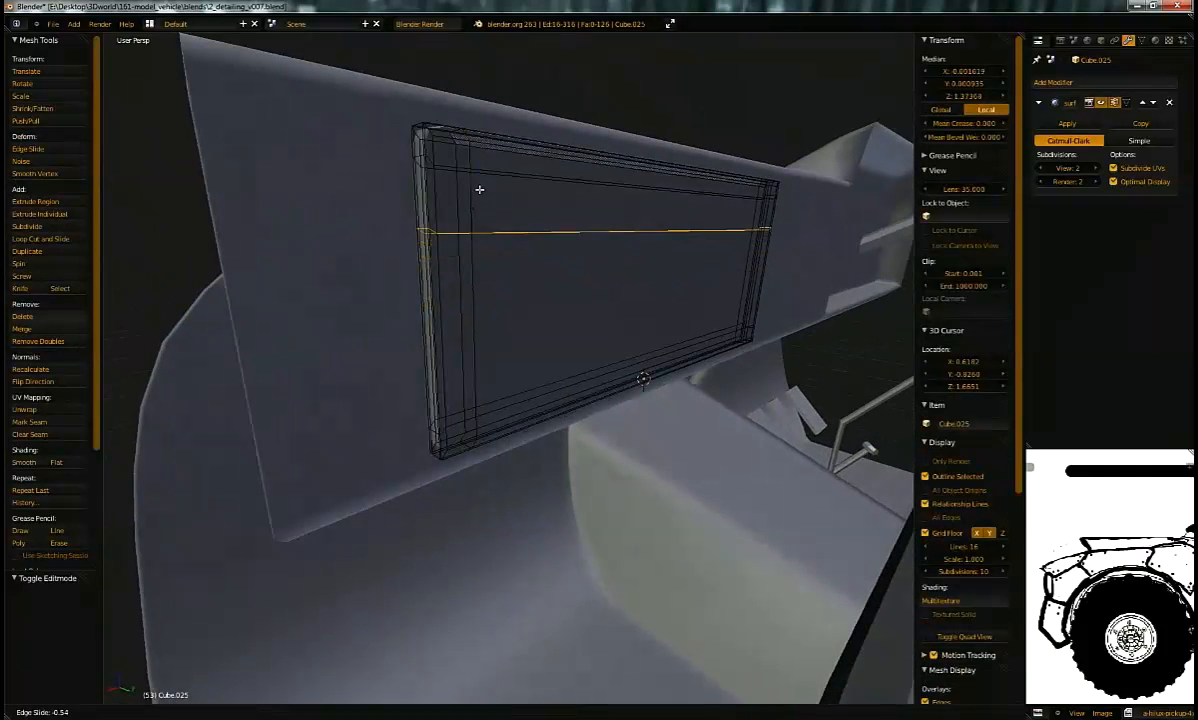
left_click(481, 191)
mouse_move(483, 191)
middle_mouse_down()
mouse_move(558, 206)
mouse_move(488, 185)
middle_mouse_up()
key("ctrl+r")
left_click(554, 202)
right_click(533, 191)
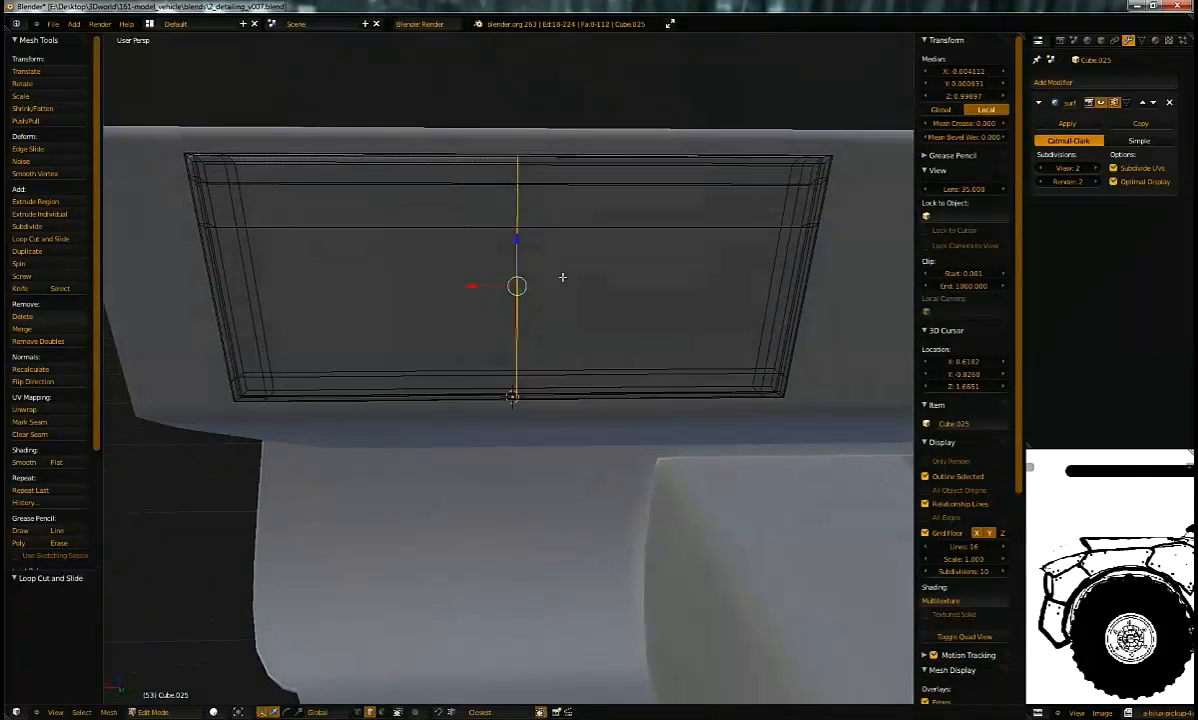
Step: Delete the vertices of the glove compartment cover's half on one side of the centre loop
middle_click_drag(552, 265, 669, 219)
scroll(669, 219, "down", 3)
key("a")
key("b")
left_click_drag(598, 185, 758, 478)
key("x")
left_click(705, 300)
middle_click_drag(478, 253, 809, 183)
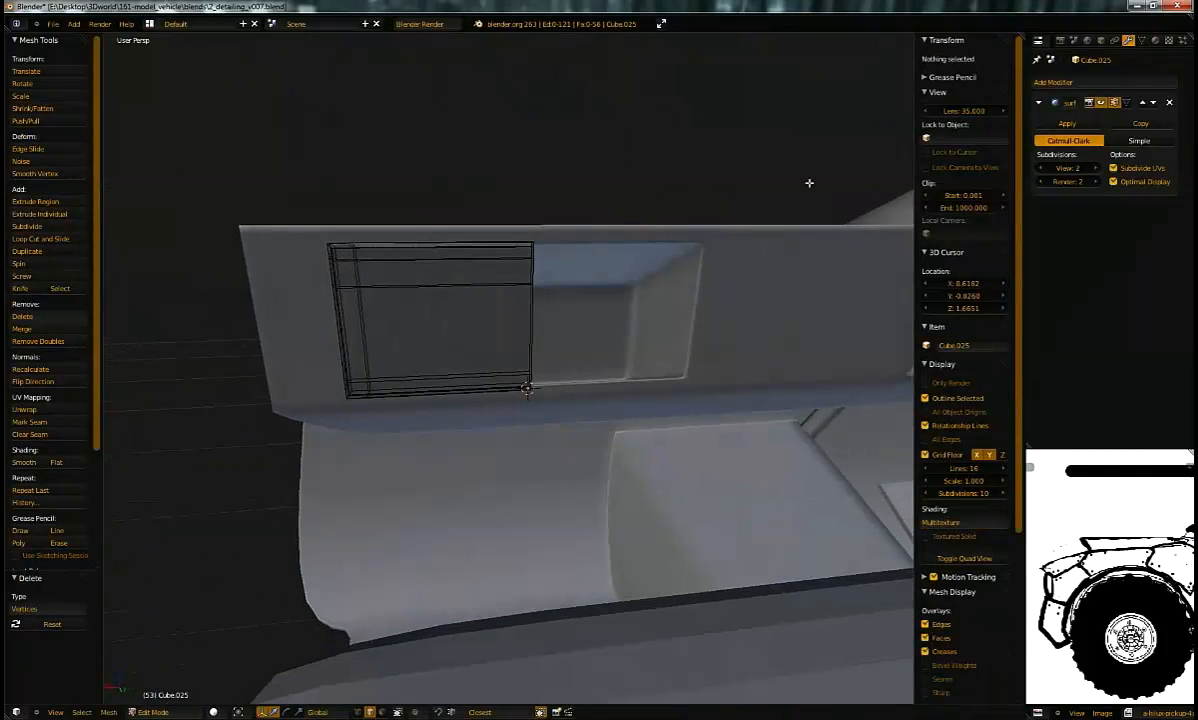
Step: Add a Mirror modifier on X with Clipping and edit-cage display, placed above the Subdivision Surface modifier
left_click(1037, 84)
left_click(893, 204)
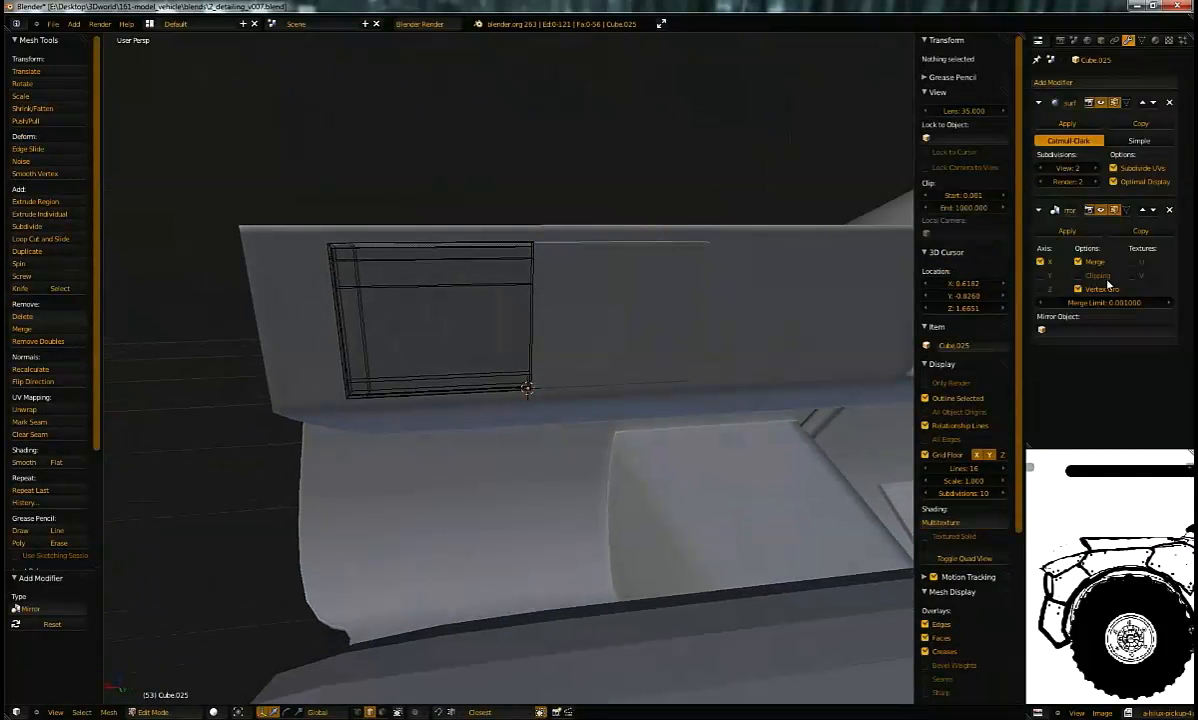
middle_click_drag(452, 217, 630, 226)
scroll(513, 235, "up", 3)
left_click(1126, 212)
scroll(541, 242, "up", 2)
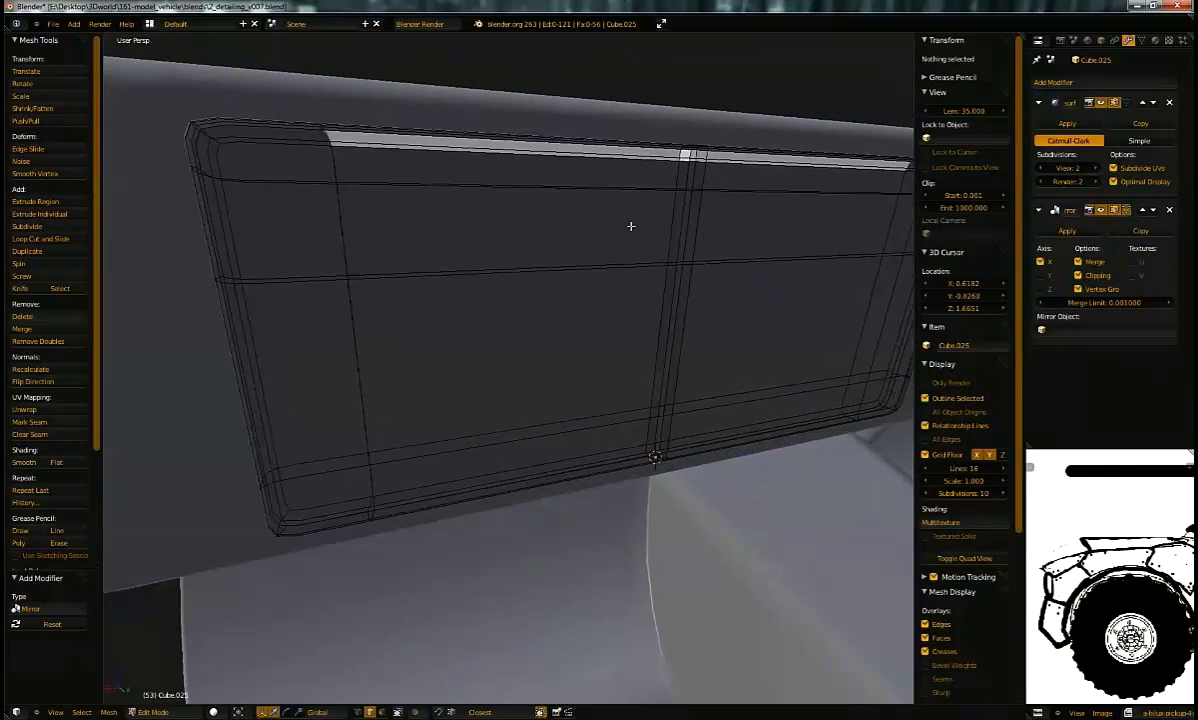
left_click(1145, 210)
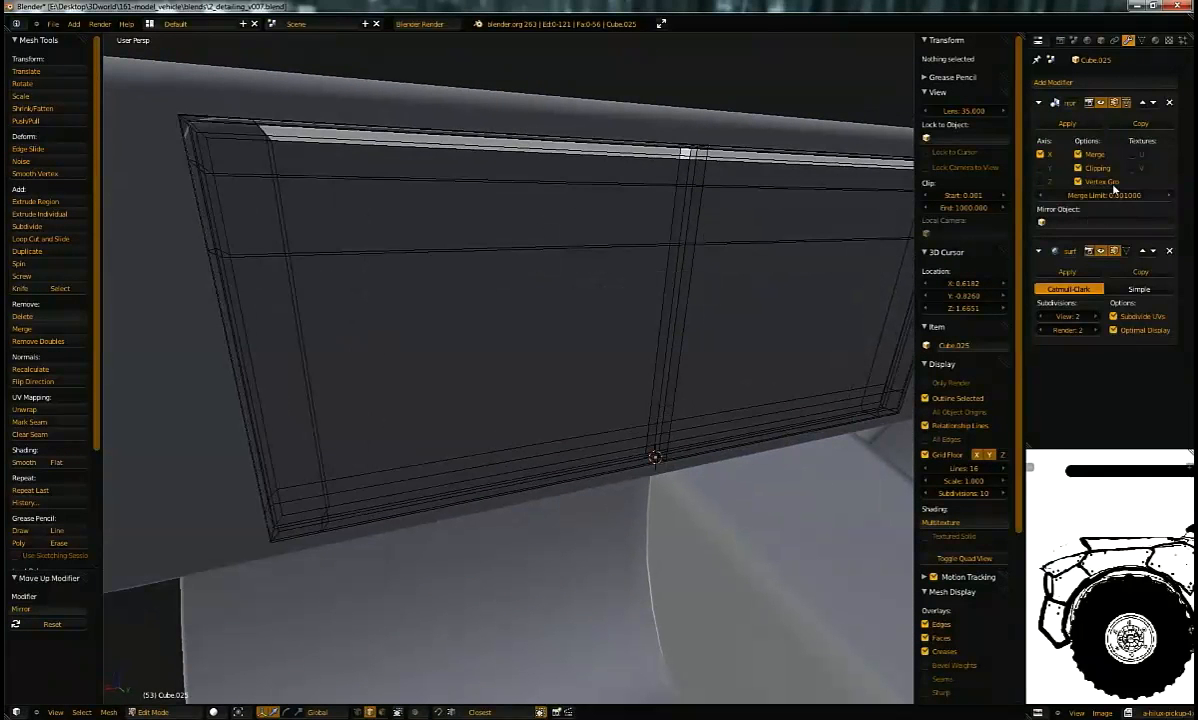
Step: Move the cover's centre edge loop along X onto the mirror plane so both halves meet
mouse_move(560, 226)
middle_mouse_down()
mouse_move(602, 246)
mouse_move(541, 231)
middle_mouse_up()
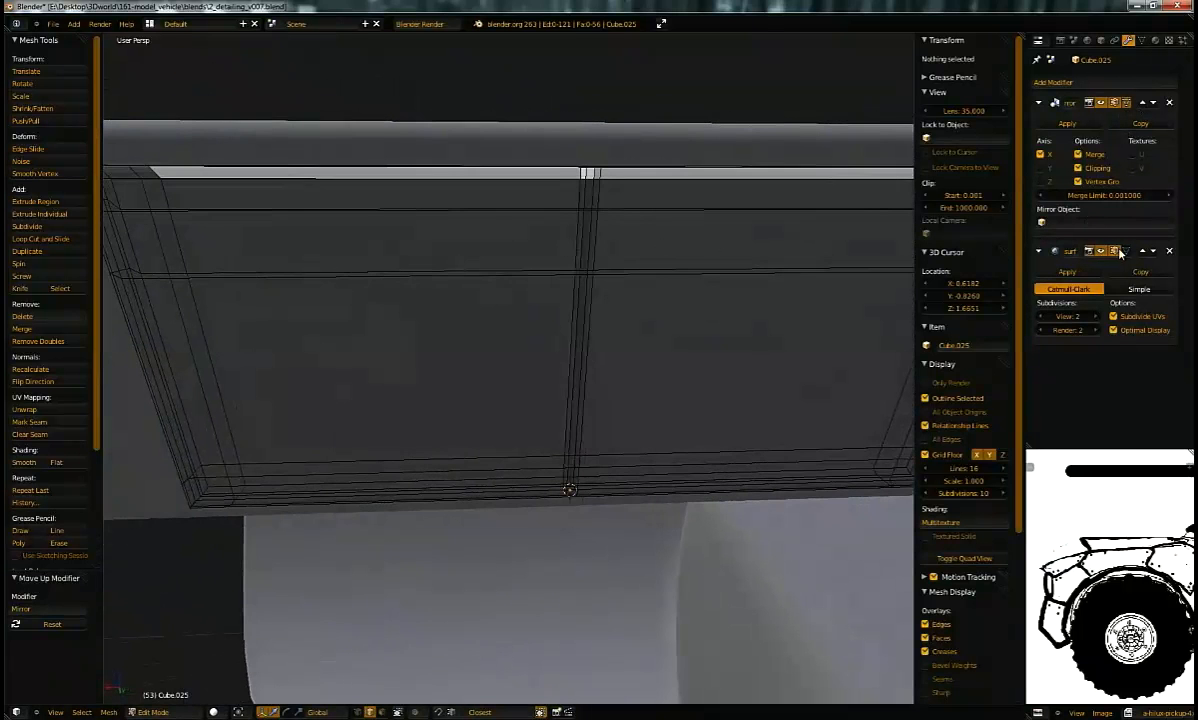
middle_click_drag(567, 319, 563, 331)
right_click(562, 332, "alt")
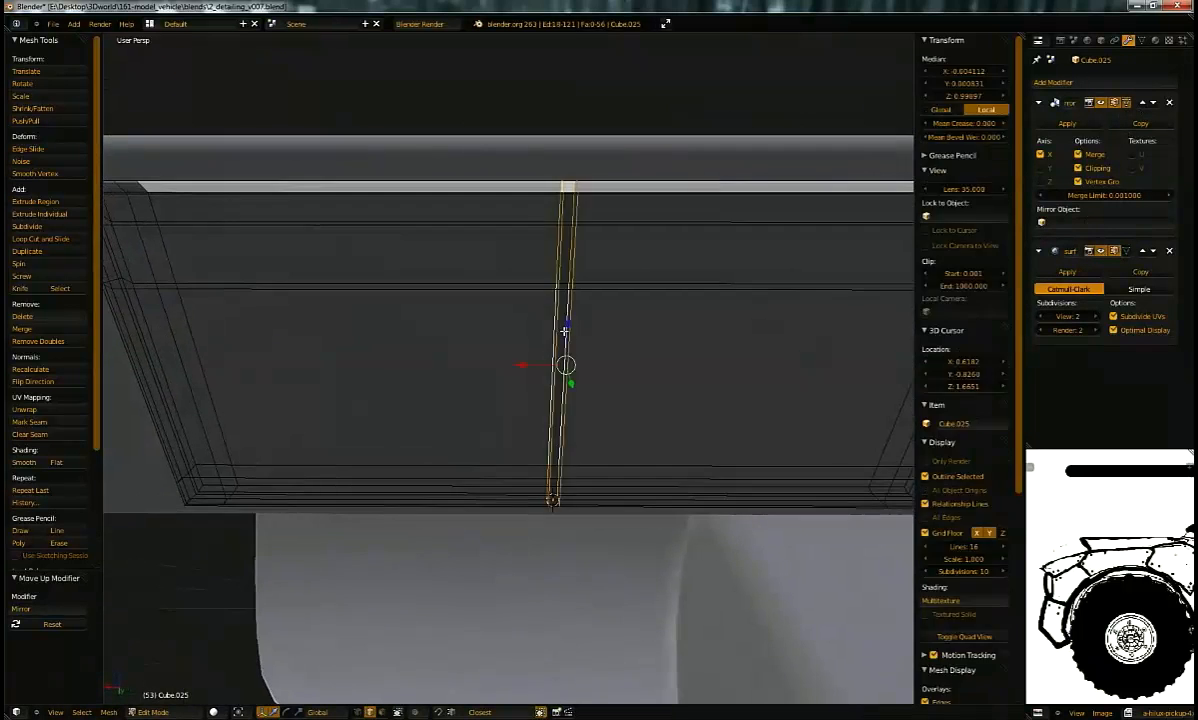
left_click_drag(488, 370, 473, 288)
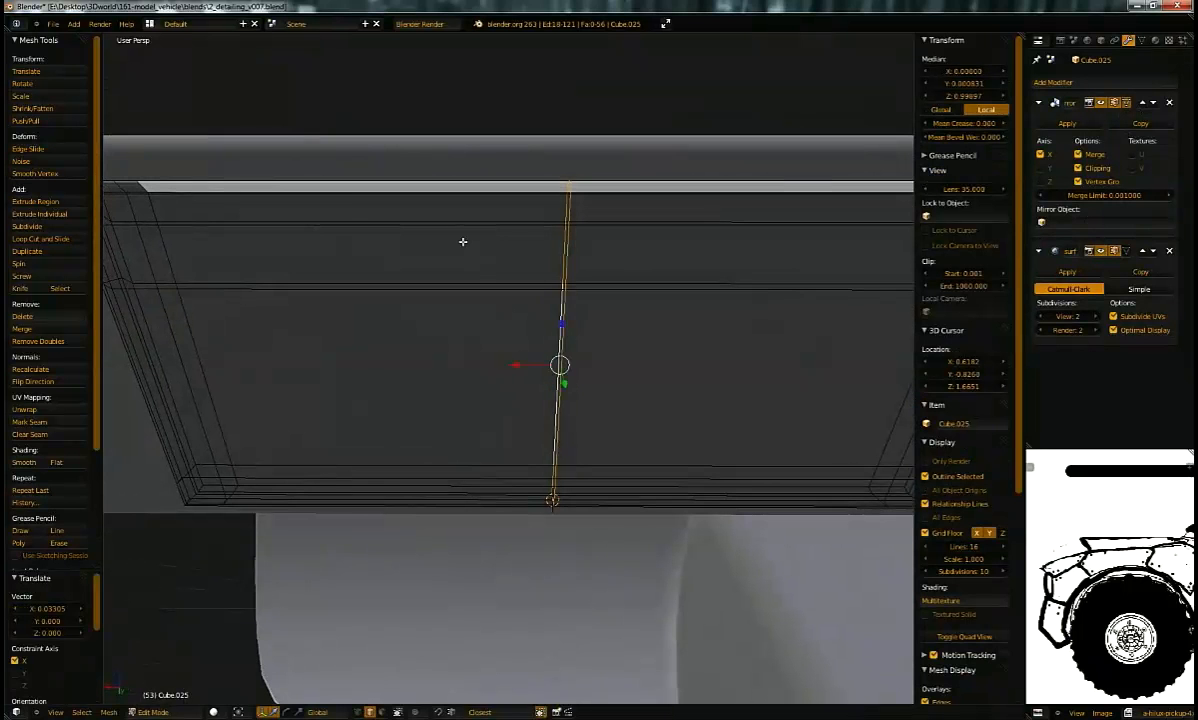
Step: Add a mirrored vertical edge loop a short distance from the cover's centre line
key("ctrl+r")
left_click(530, 226)
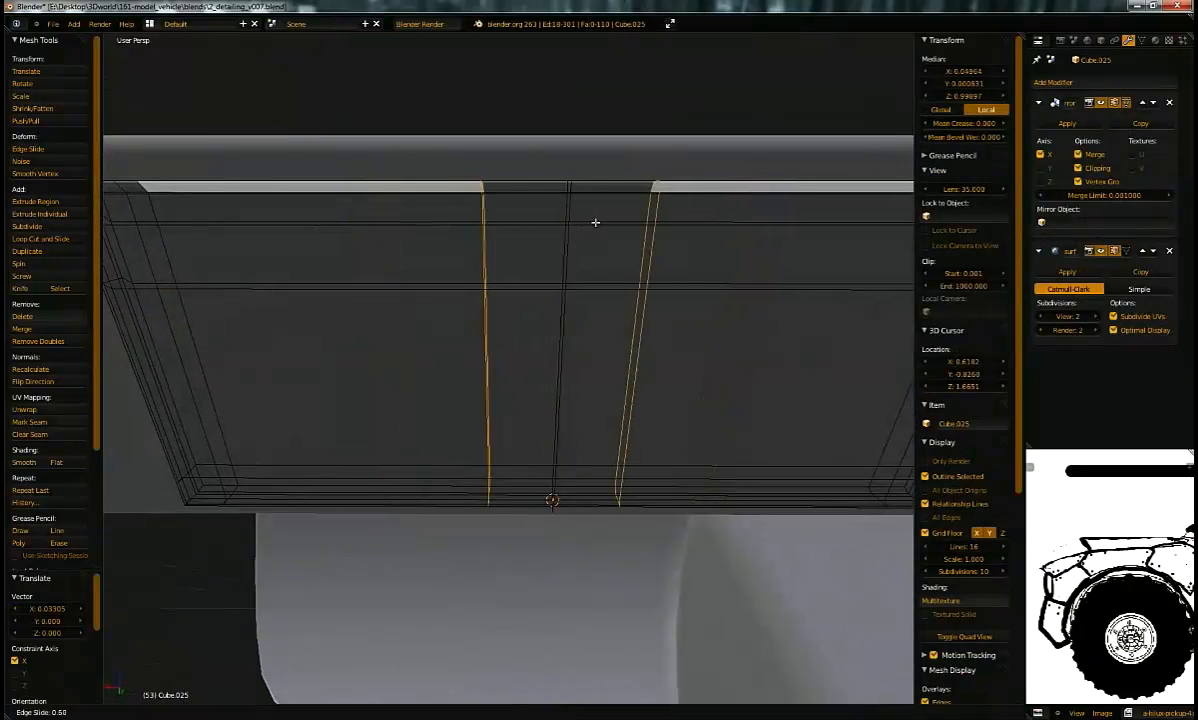
left_click(556, 241)
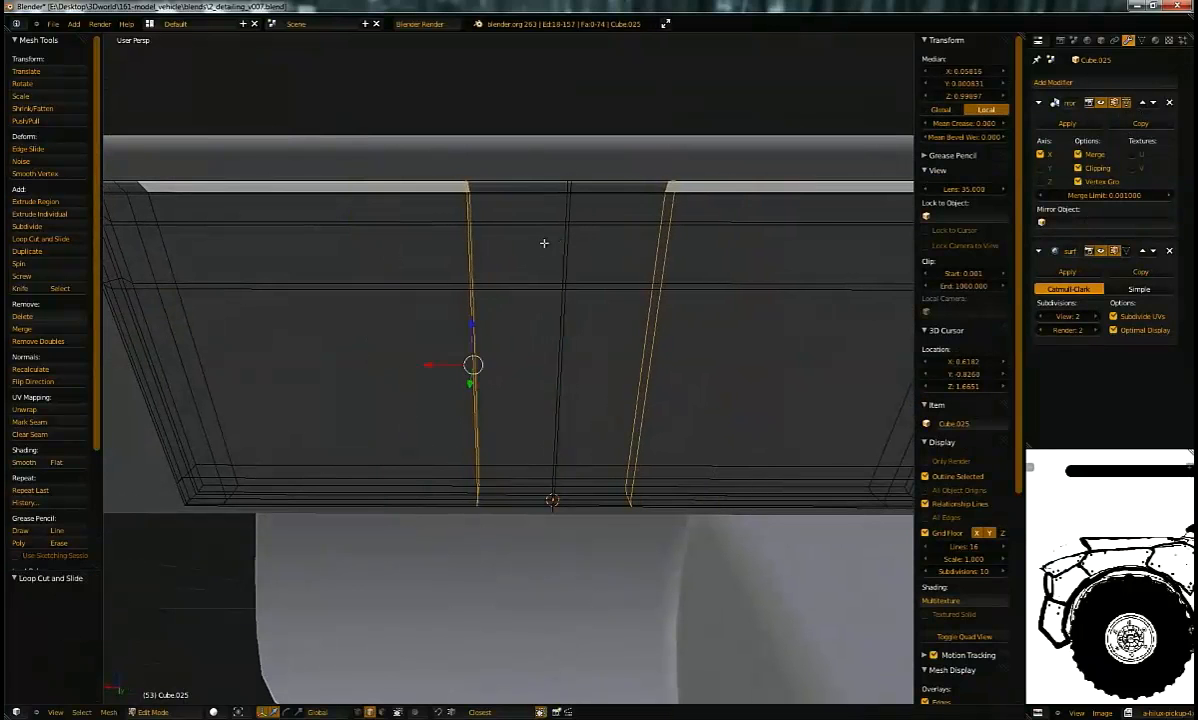
Step: Inset the cover's upper centre face by extruding it in place, scaling it to 0.857 and adjusting its height
left_click(500, 270)
right_click(565, 257)
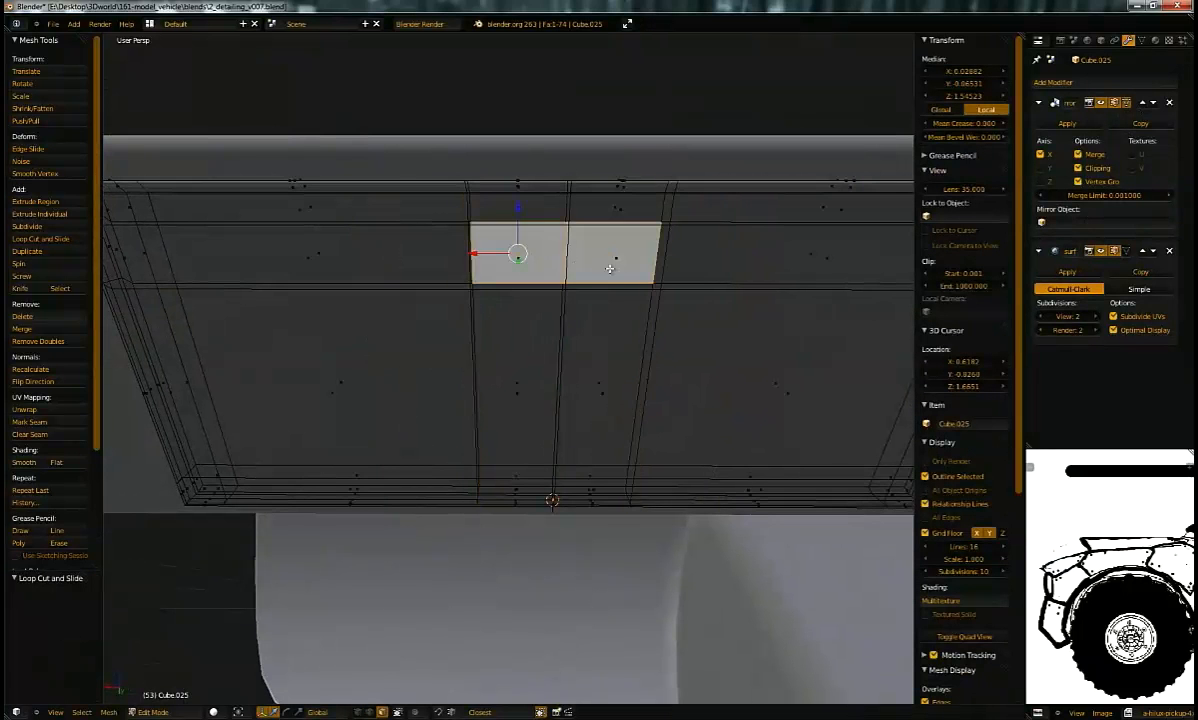
middle_click_drag(609, 273, 591, 308)
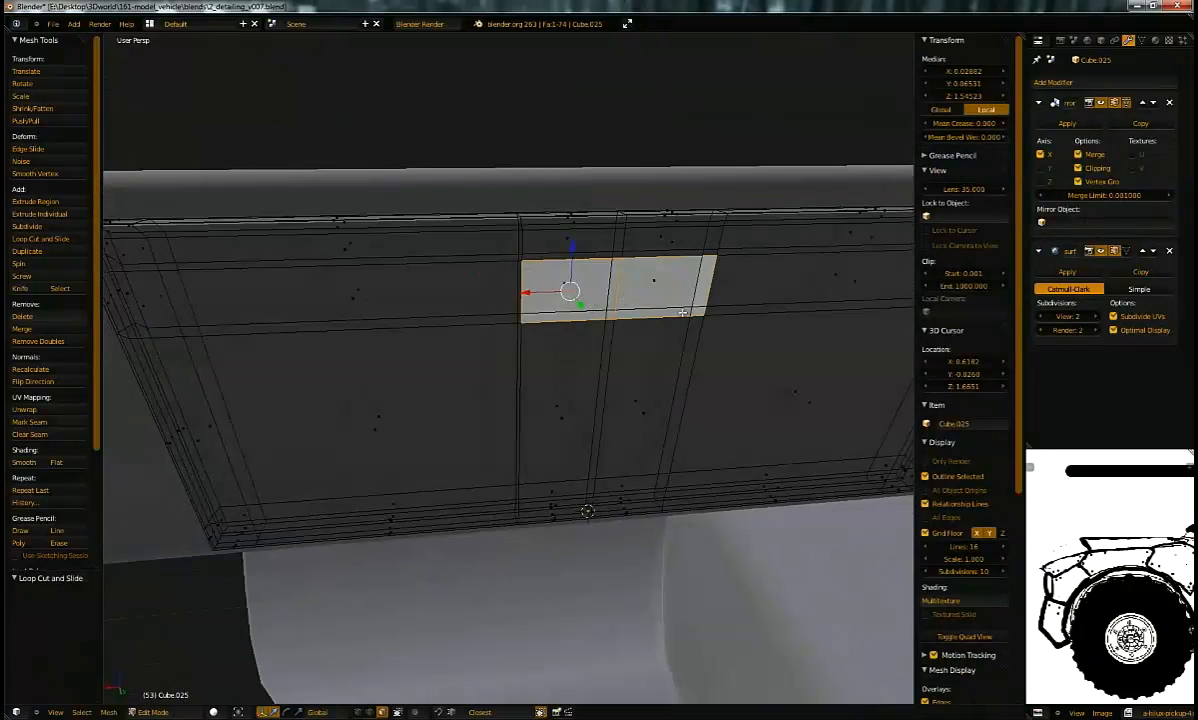
key("s")
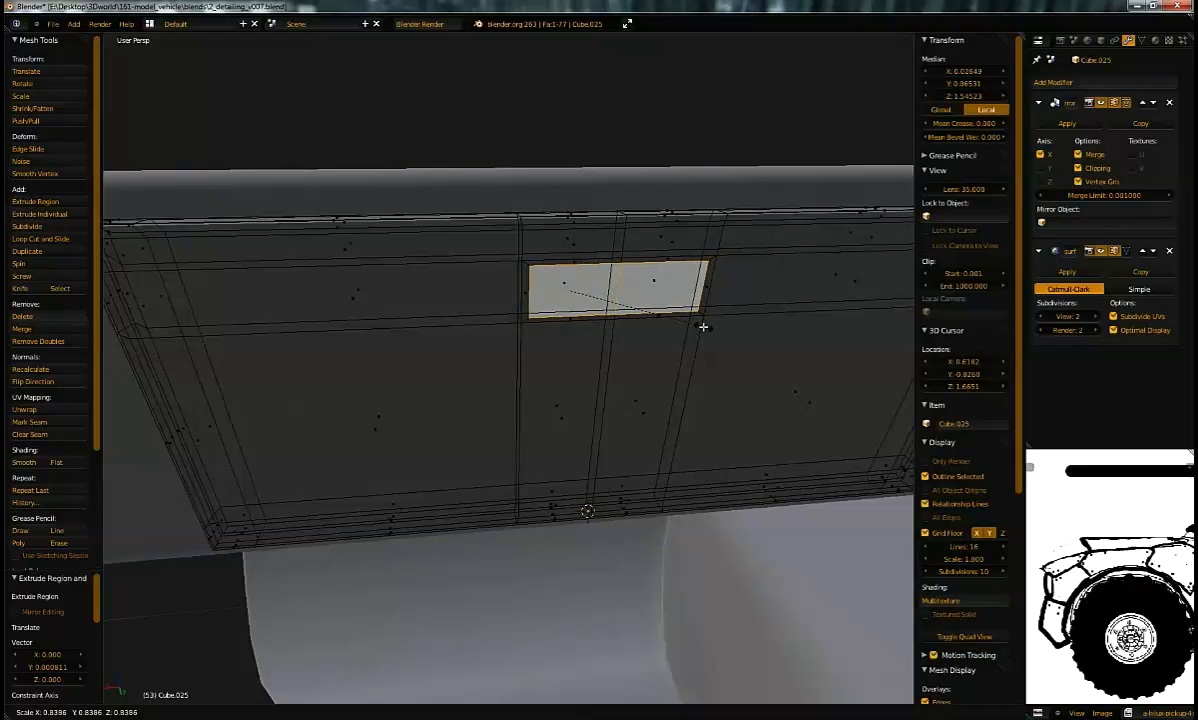
left_click(703, 326)
middle_click_drag(703, 326, 680, 246)
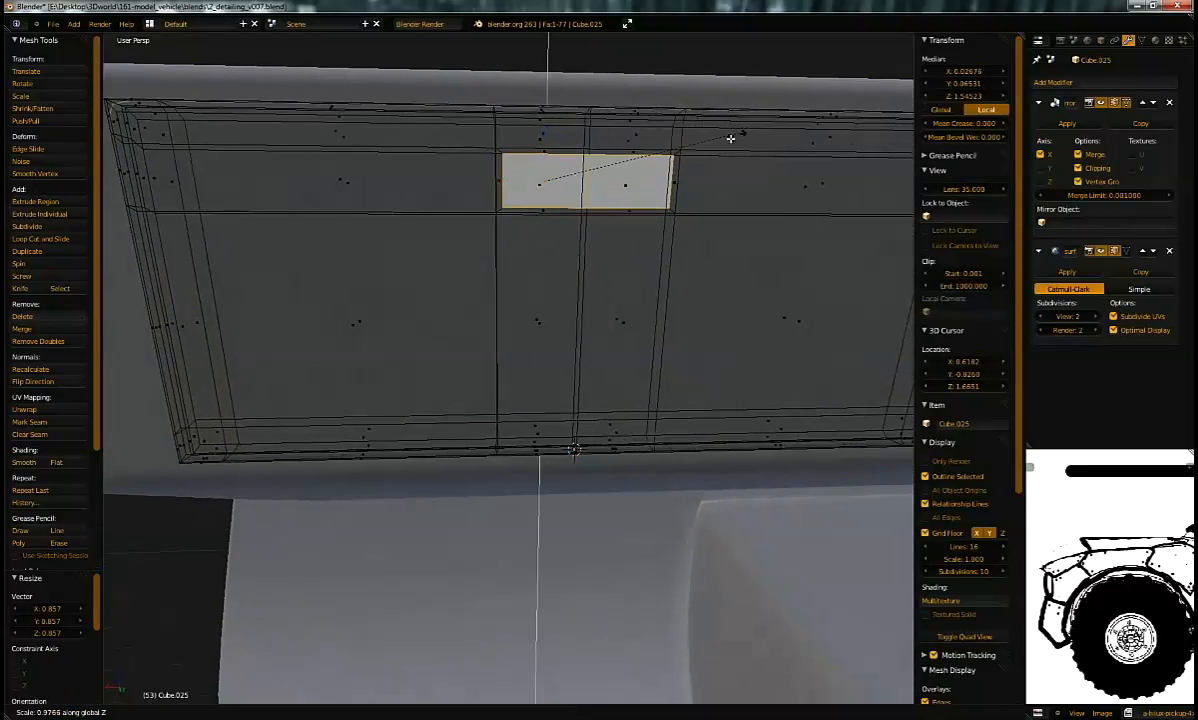
left_click(613, 154)
left_click_drag(499, 181, 501, 184)
Step: Extrude the inset face into the cover as a handle recess and scale the recess floor to 0.724
middle_click_drag(547, 200, 734, 327)
scroll(683, 289, "up", 4)
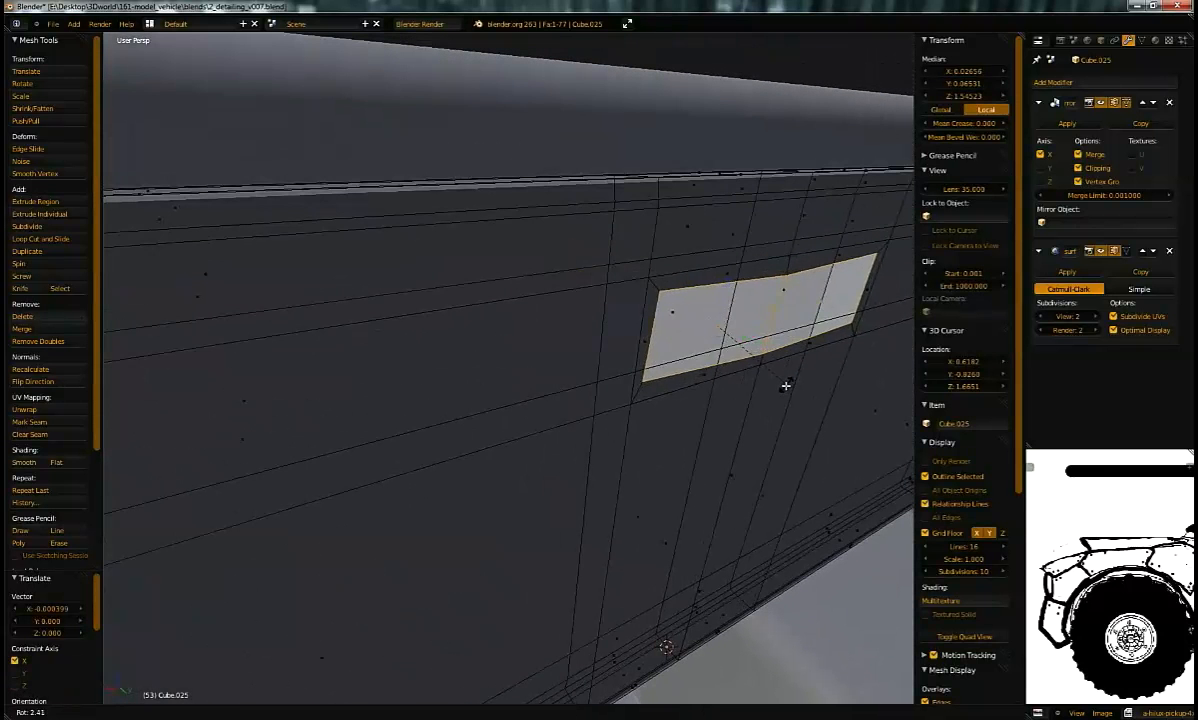
key("Escape")
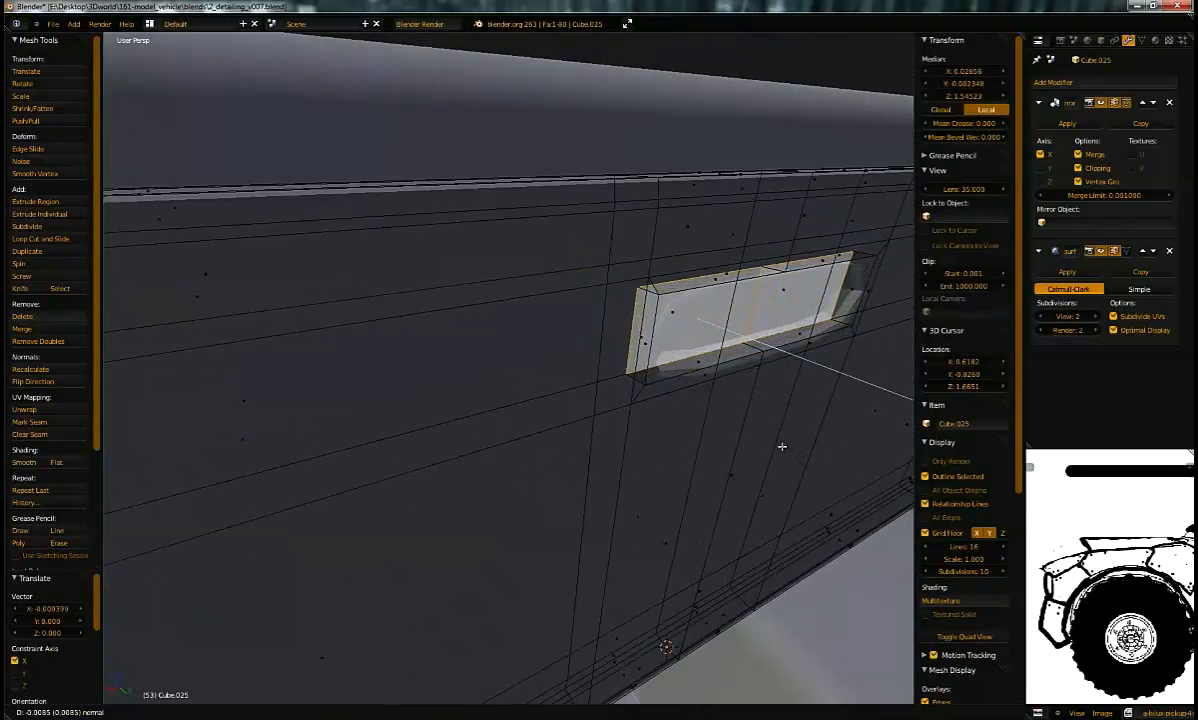
key("e")
left_click(745, 419)
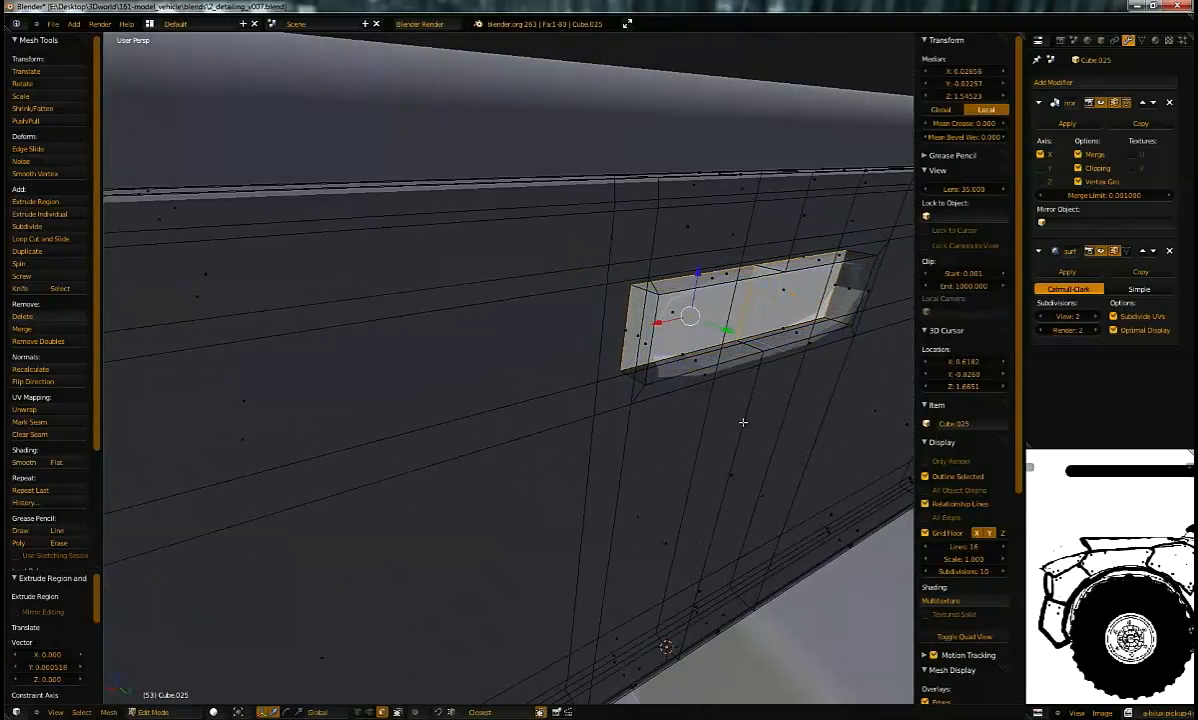
left_click(684, 434)
Step: Adjust the depth of the handle recess by moving its selected inner vertices along Y
key("ctrl+Tab")
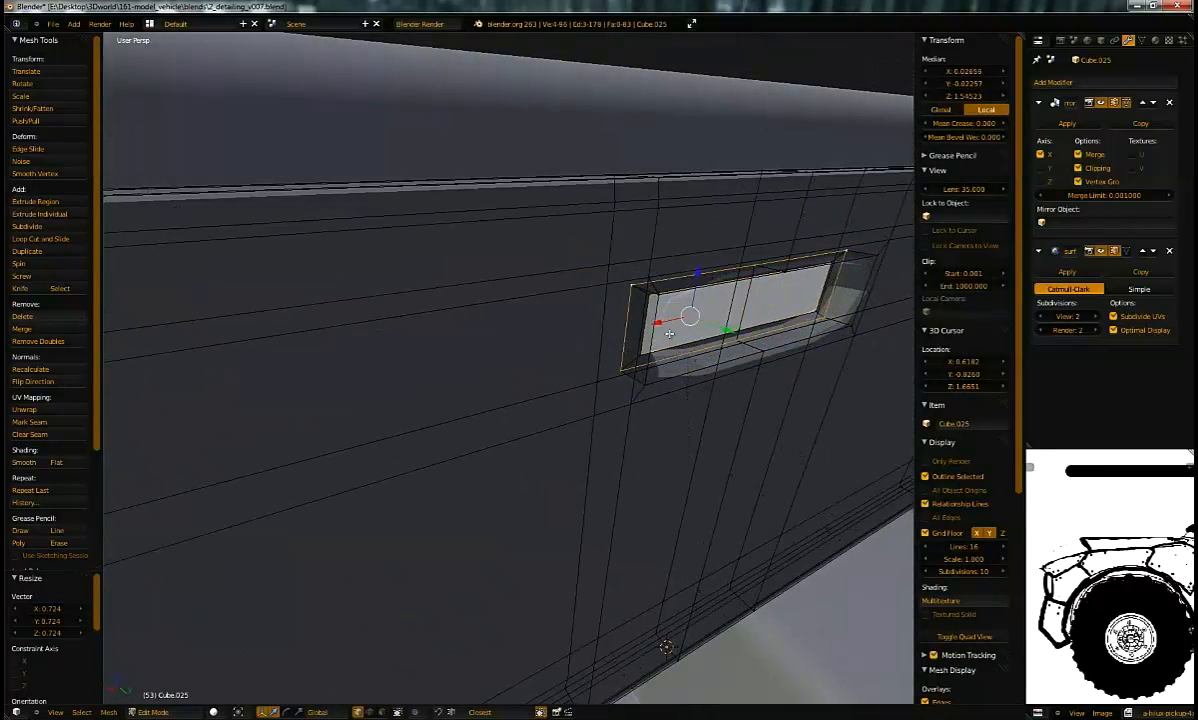
key("g")
key("y")
left_click(707, 354)
key("Tab")
middle_click_drag(706, 356, 650, 311)
key("Tab")
Step: Add a vertical supporting edge loop near the recess's outer end and set the cover to smooth shading
scroll(543, 350, "down", 2)
key("ctrl+r")
left_click(480, 216)
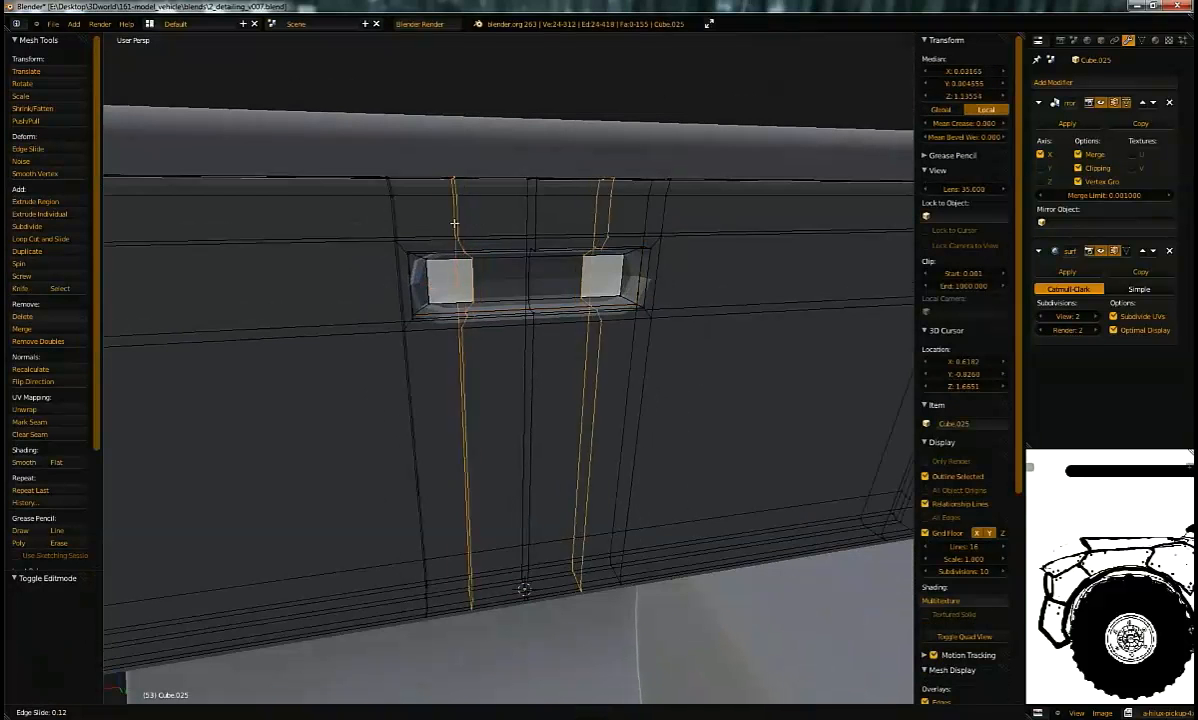
left_click(436, 221)
key("Tab")
mouse_move(440, 229)
middle_mouse_down()
mouse_move(481, 262)
mouse_move(521, 251)
mouse_move(430, 250)
mouse_move(430, 260)
mouse_move(455, 262)
mouse_move(457, 276)
mouse_move(459, 200)
middle_mouse_up()
left_click(30, 193)
key("Tab")
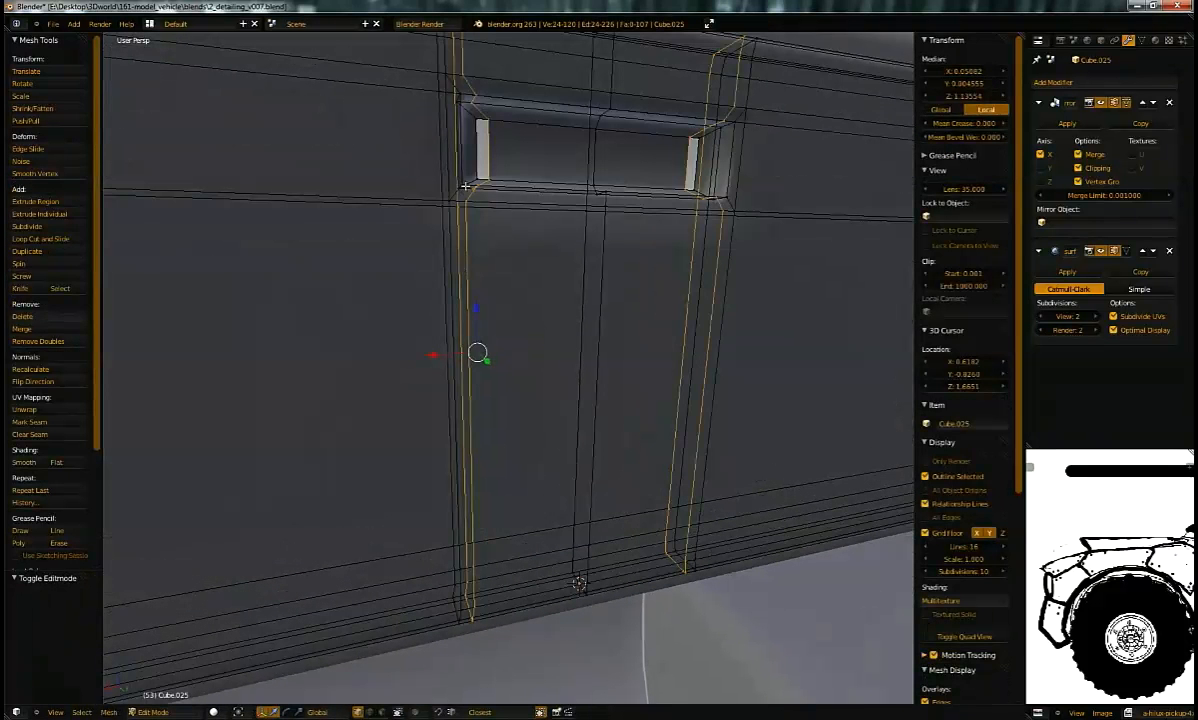
Step: Add a supporting edge loop around the handle recess, close to its opening
key("ctrl+r")
left_click(455, 196)
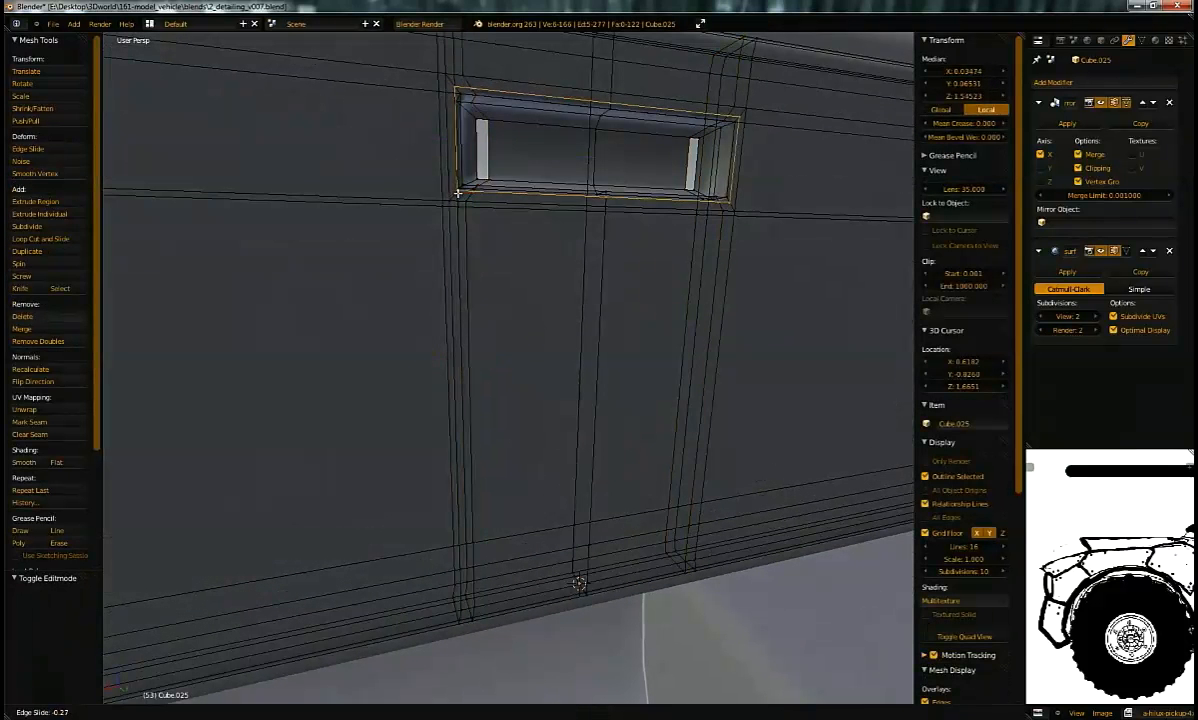
left_click(457, 196)
key("Tab")
middle_click_drag(465, 219, 330, 284)
key("Tab")
Step: Examine the smoothed handle recess on the cover from near and far
scroll(466, 267, "down", 3)
scroll(487, 308, "up", 4)
scroll(487, 308, "up", 1)
scroll(488, 313, "down", 2)
scroll(474, 324, "up", 2)
scroll(458, 288, "down", 6)
key("Tab")
key("Tab")
Step: Add another supporting edge loop inside the recess walls near the opening
key("ctrl+Tab")
left_click(440, 292)
right_click(495, 293)
key("g")
right_click(485, 291)
key("KP_Decimal")
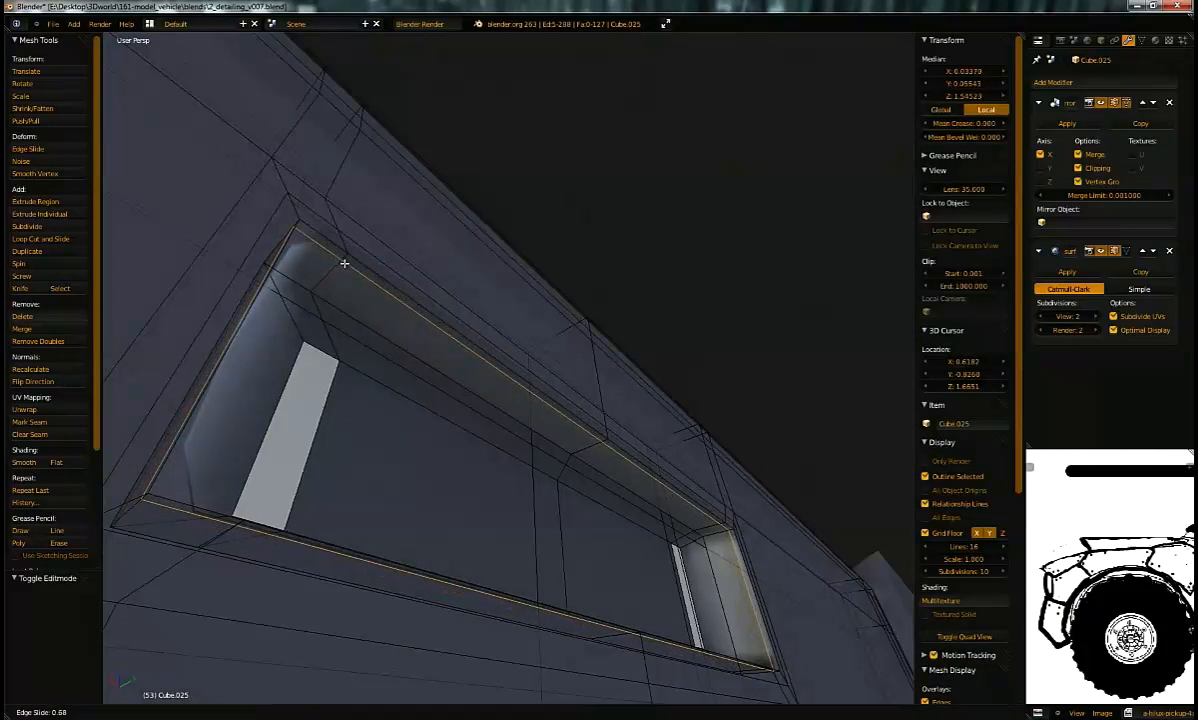
left_click(343, 263)
Step: Select the recess's inner loop, grow the selection to its whole inner part and shift it up along Z
right_click(380, 334, "alt")
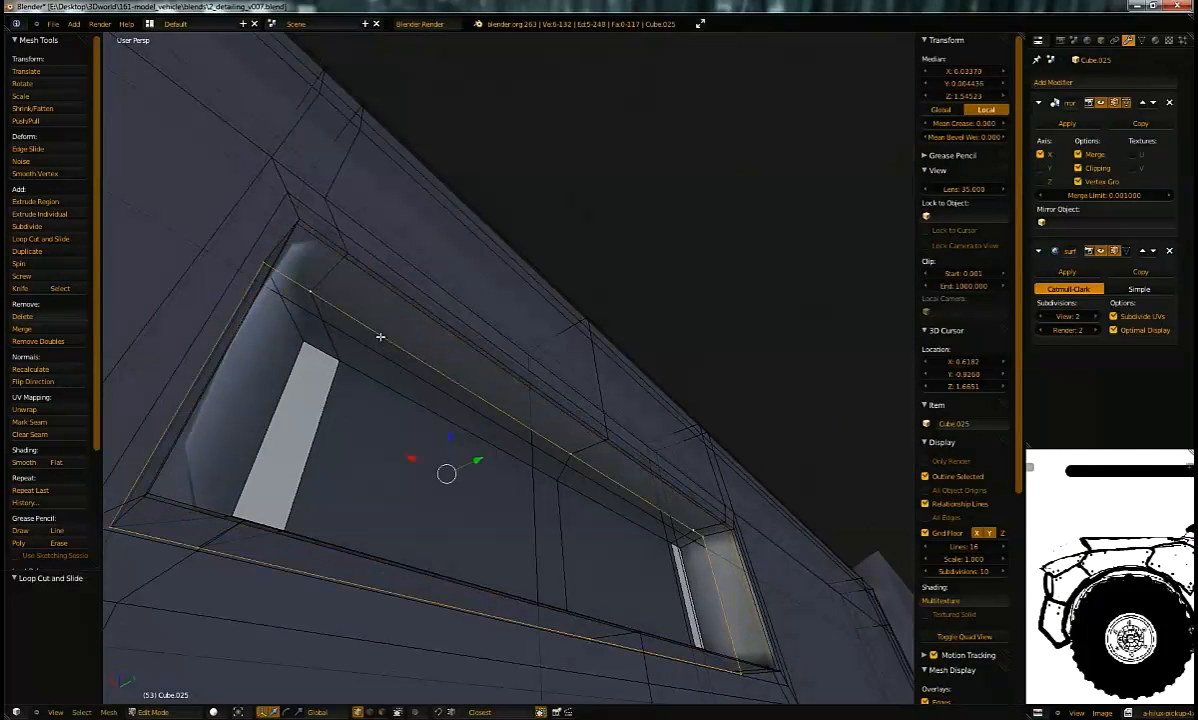
key("ctrl+KP_Add")
middle_click_drag(396, 380, 406, 476)
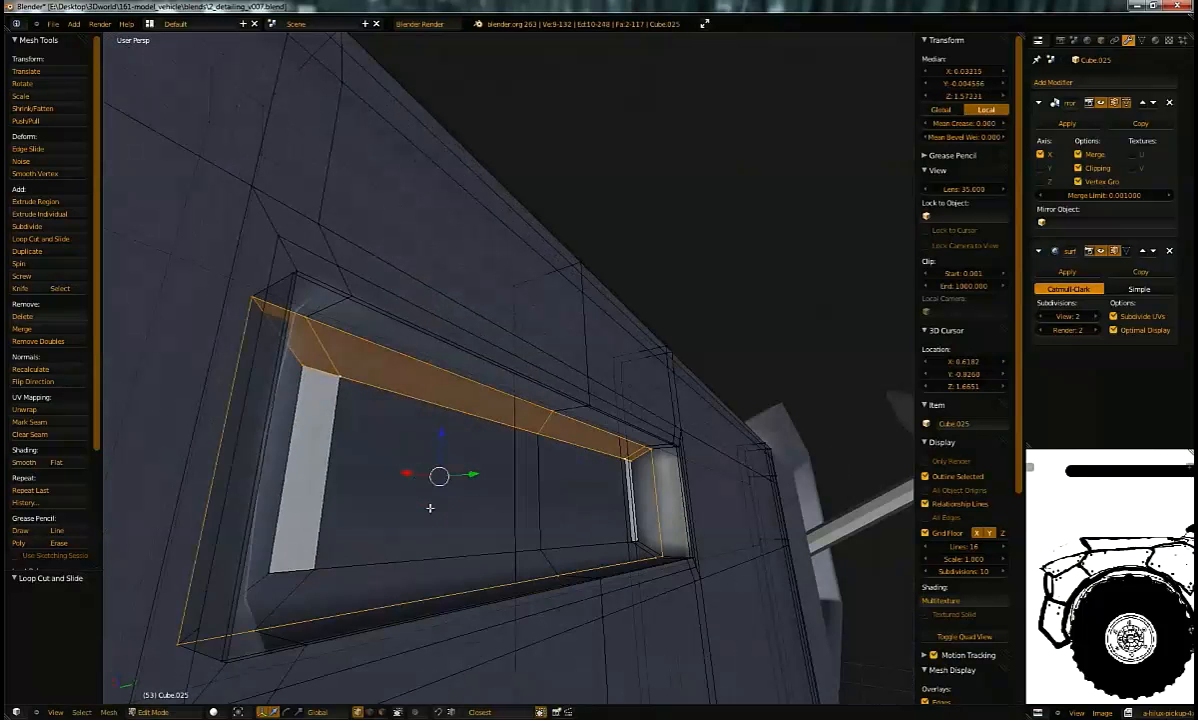
key("ctrl+KP_Add")
key("g")
key("z")
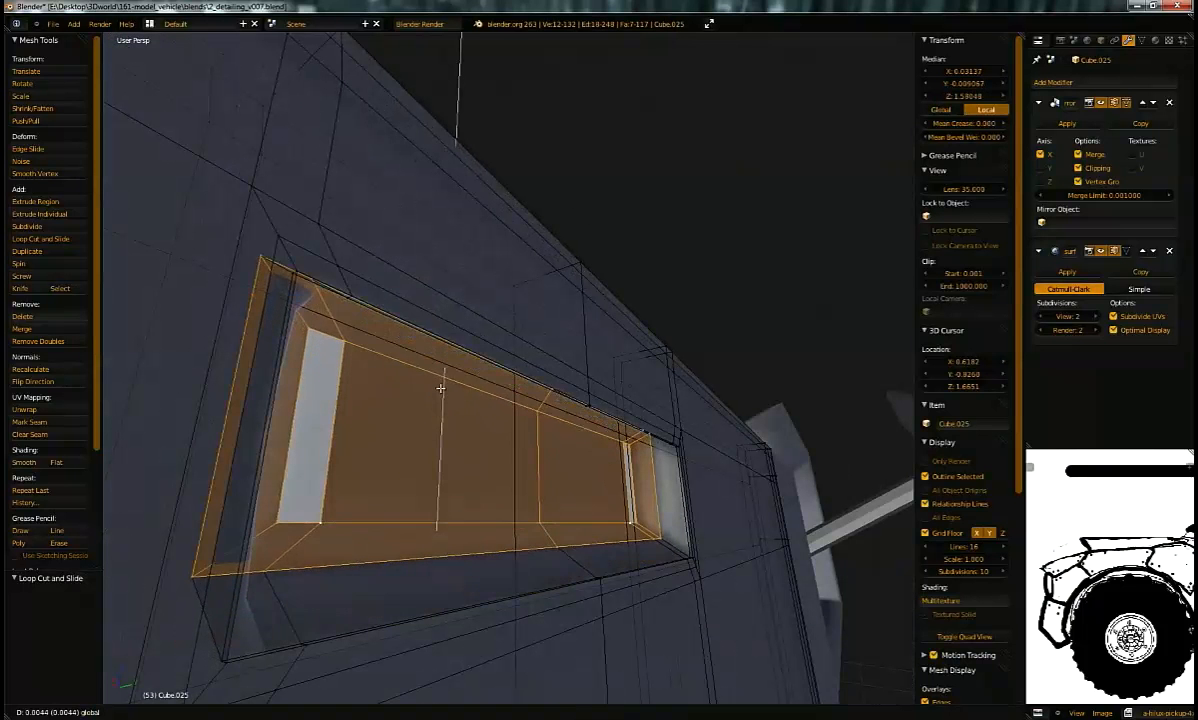
left_click(437, 382)
middle_click_drag(437, 382, 497, 407)
key("Tab")
key("Tab")
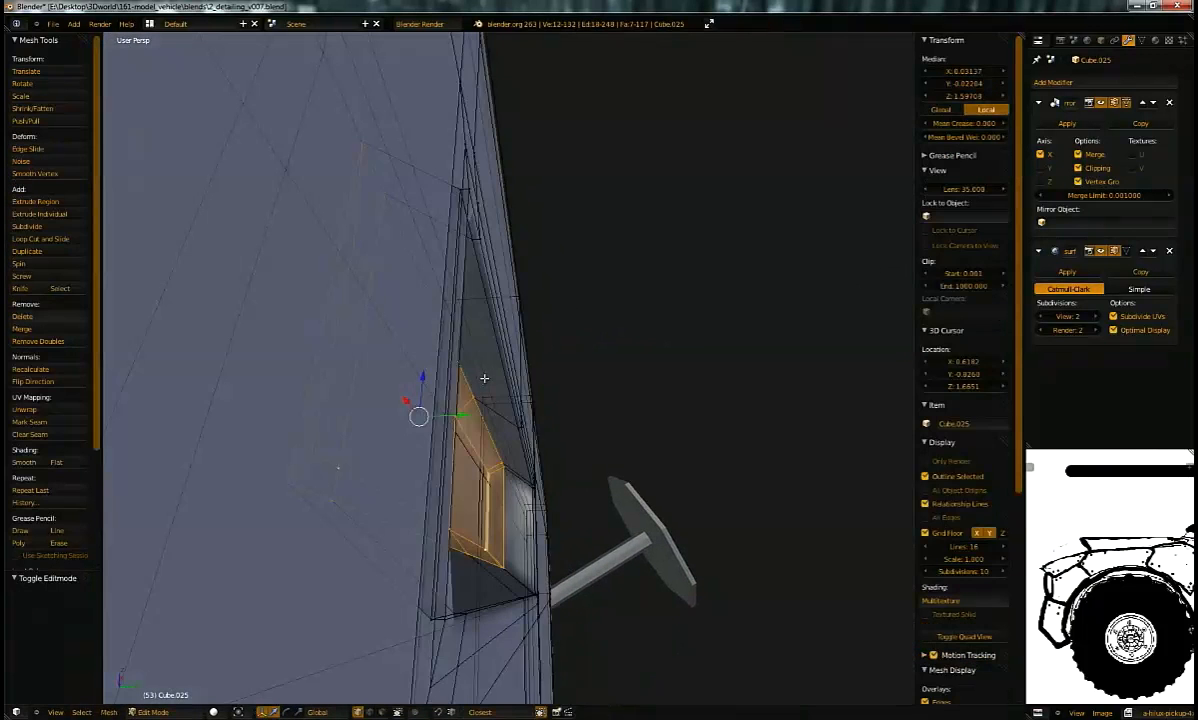
Step: Nudge the edge loop at the recess opening along the Y axis
right_click(485, 286, "alt")
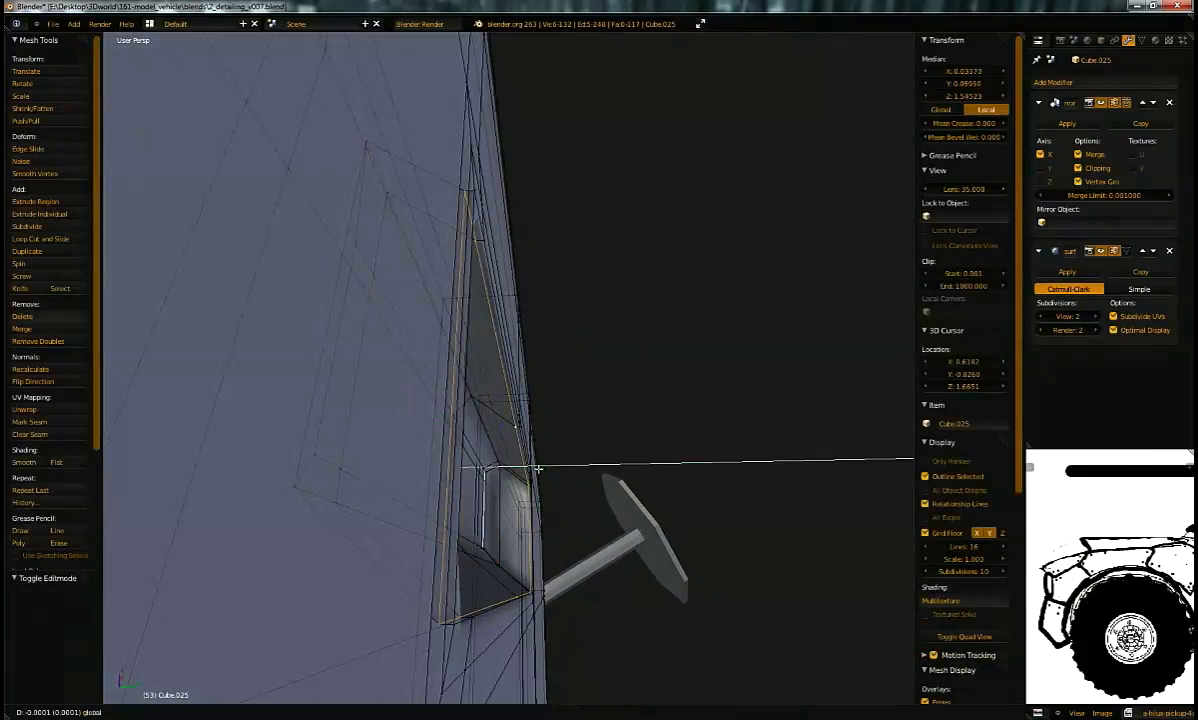
key("Tab")
middle_click_drag(521, 469, 486, 468)
key("Tab")
middle_click_drag(424, 442, 587, 381)
Step: Swing the cover open by rotating it about the X axis to -89.874°
key("Tab")
key("x")
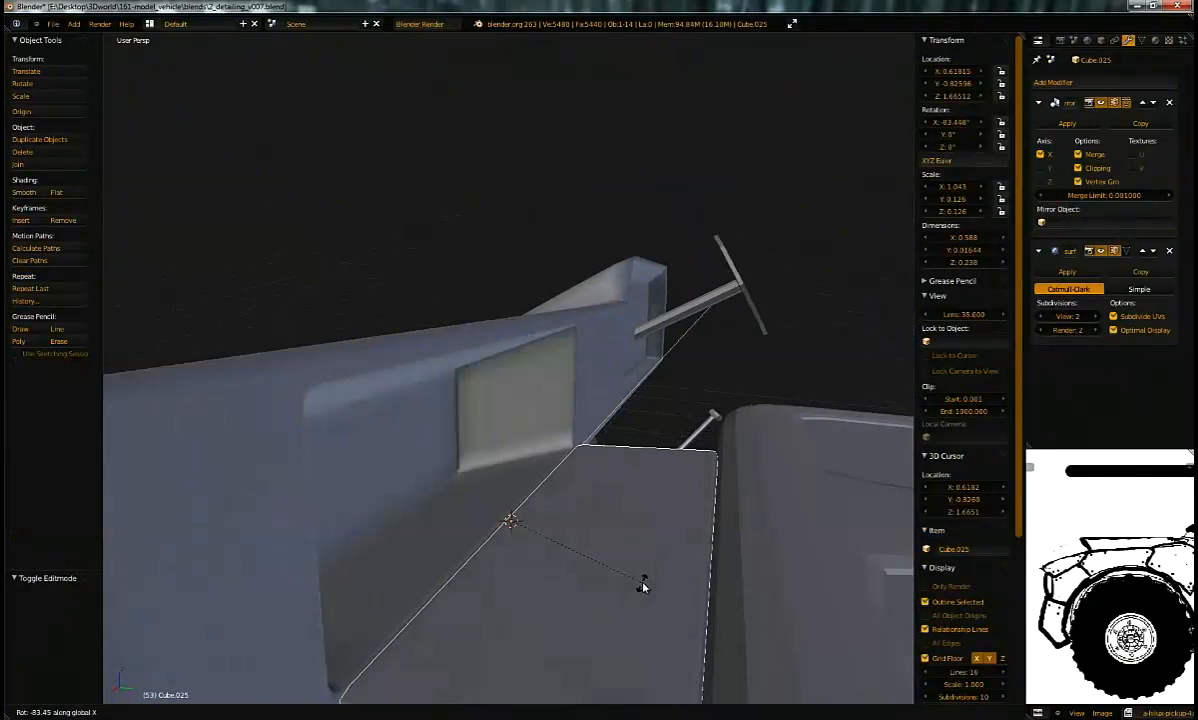
left_click(575, 506)
middle_click_drag(575, 506, 444, 366)
key("Tab")
key("Tab")
Step: Add a plane at the cover's hinge line and scale its mesh down by 0.190 and again by 0.160
key("shift+a")
mouse_move(455, 366)
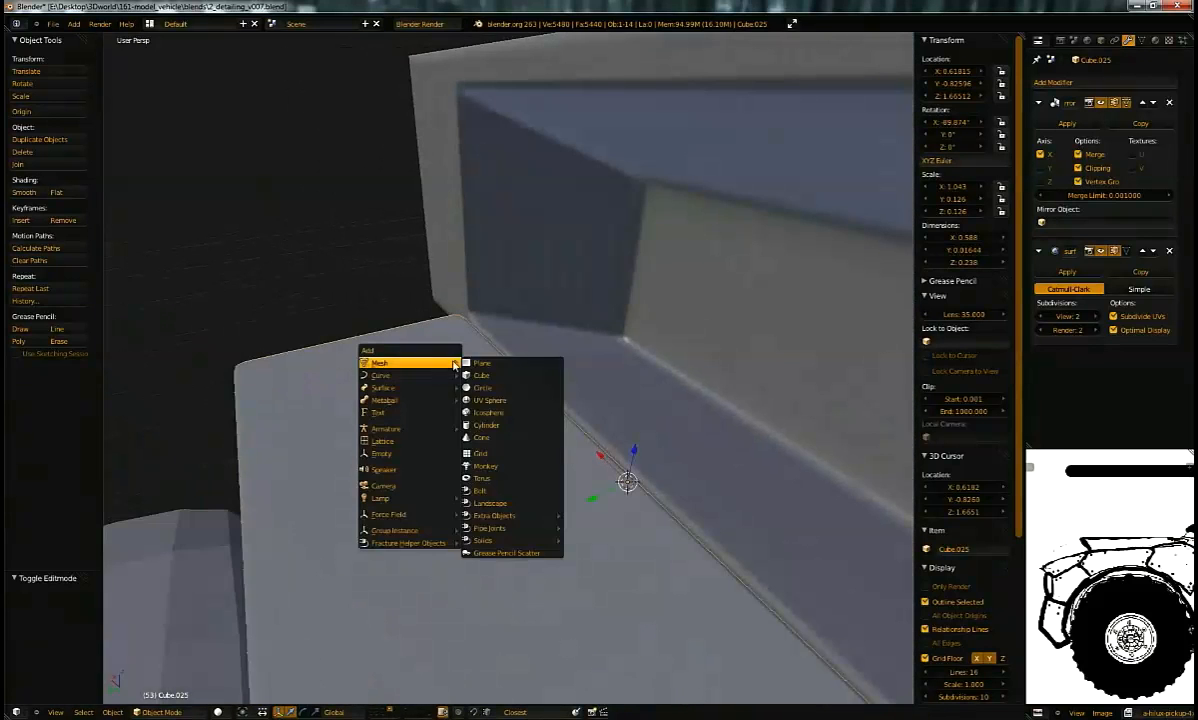
left_click(503, 364)
key("Tab")
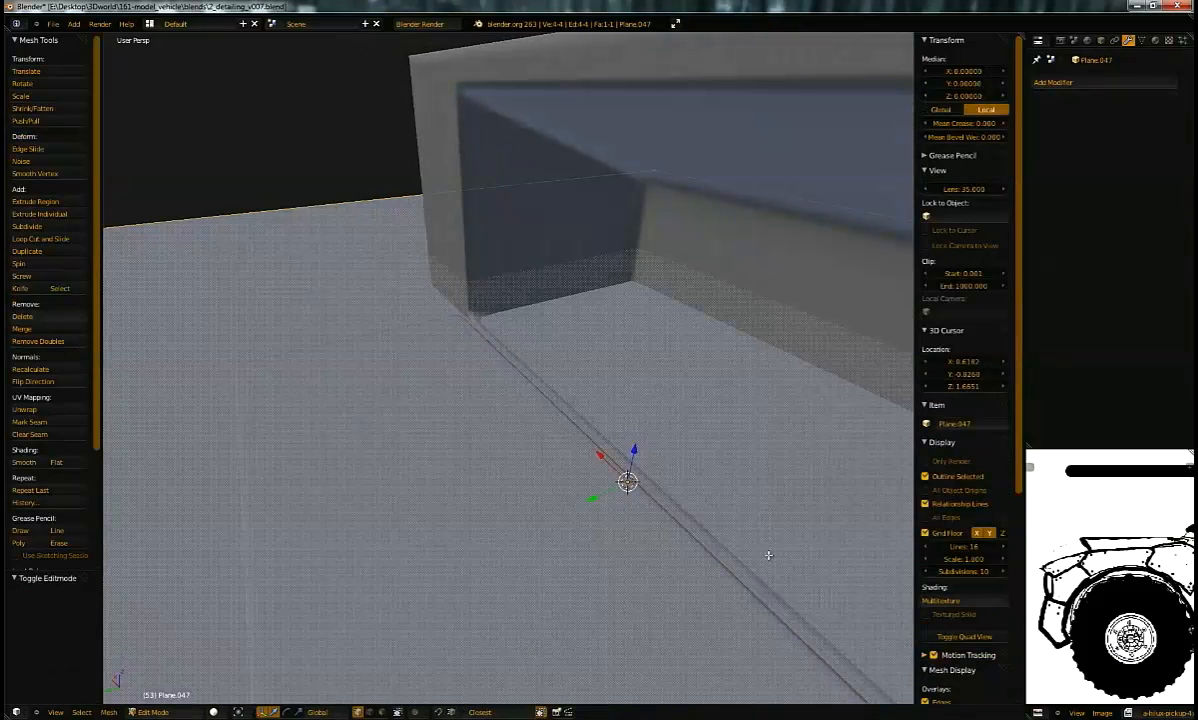
key("s")
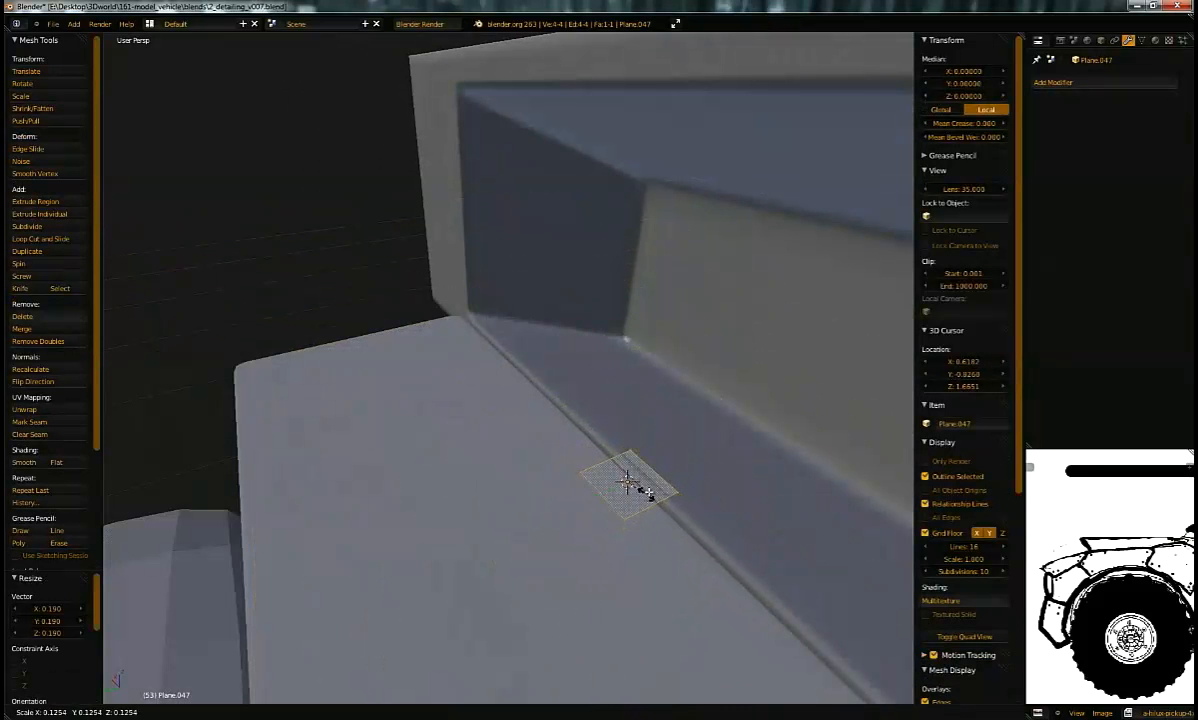
Step: Move the plane's mesh 0.0404 along Y onto the cover and extend its outer edge along Y
middle_click_drag(664, 501, 730, 487)
middle_click_drag(711, 398, 574, 205)
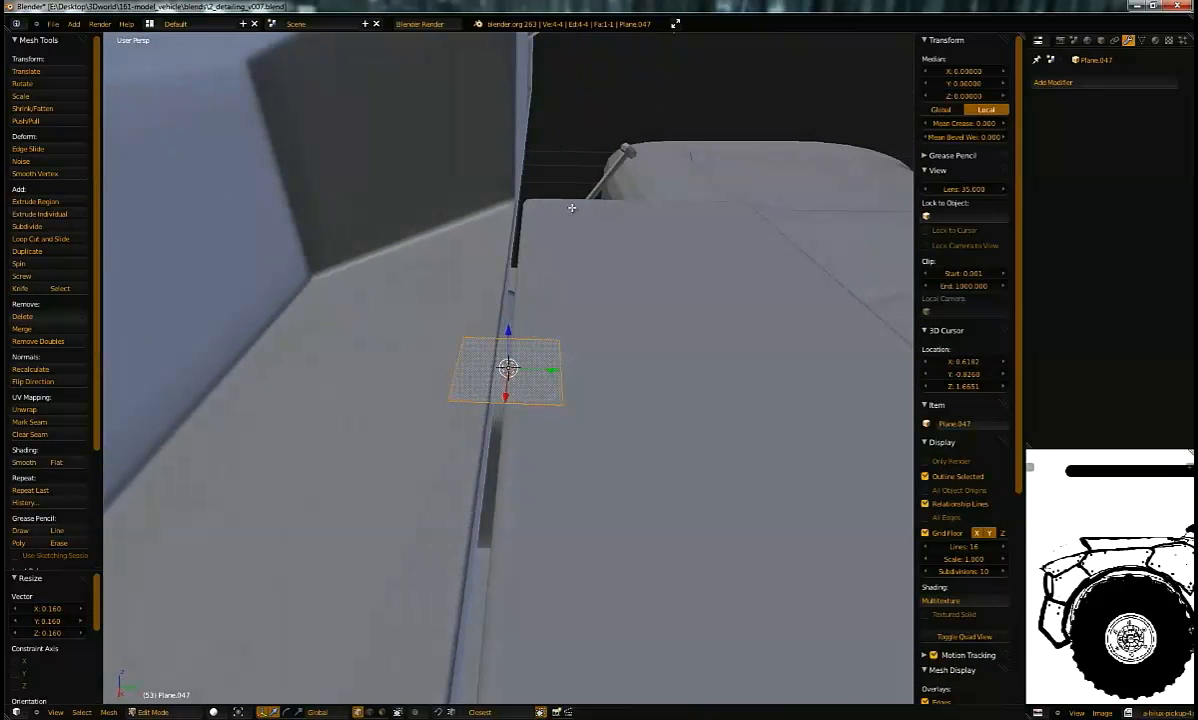
mouse_move(621, 380)
middle_mouse_down()
mouse_move(620, 390)
mouse_move(602, 356)
mouse_move(625, 367)
mouse_move(615, 376)
middle_mouse_up()
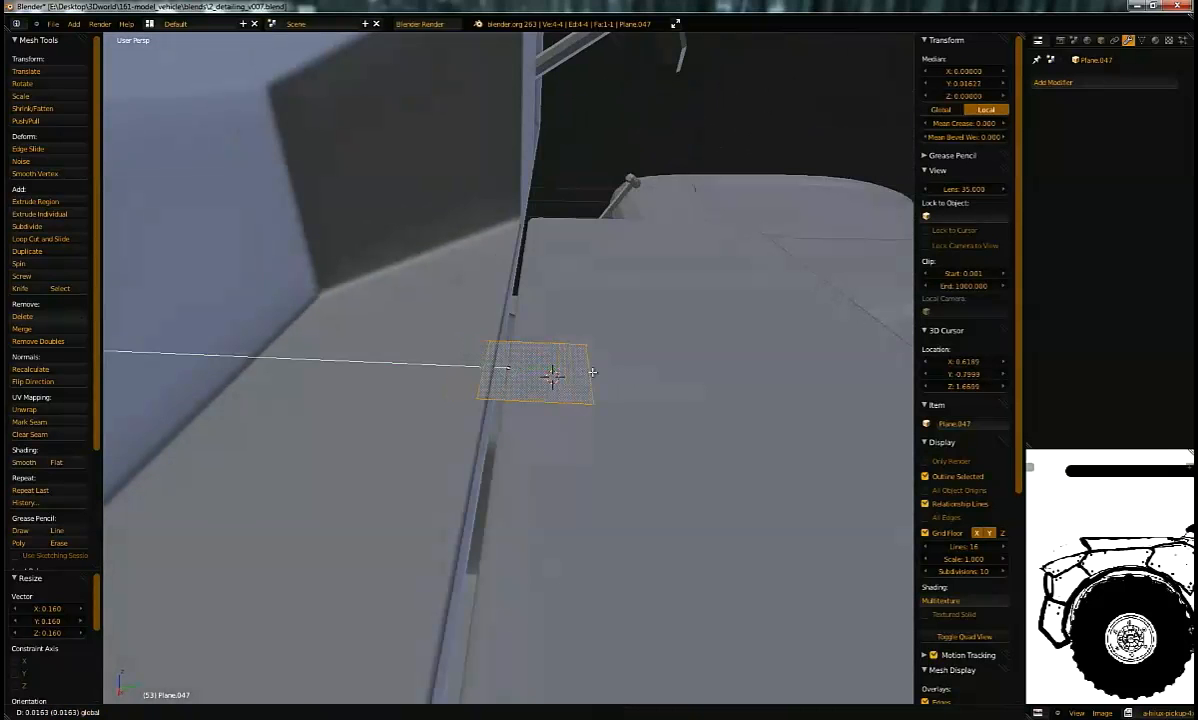
right_click(634, 400)
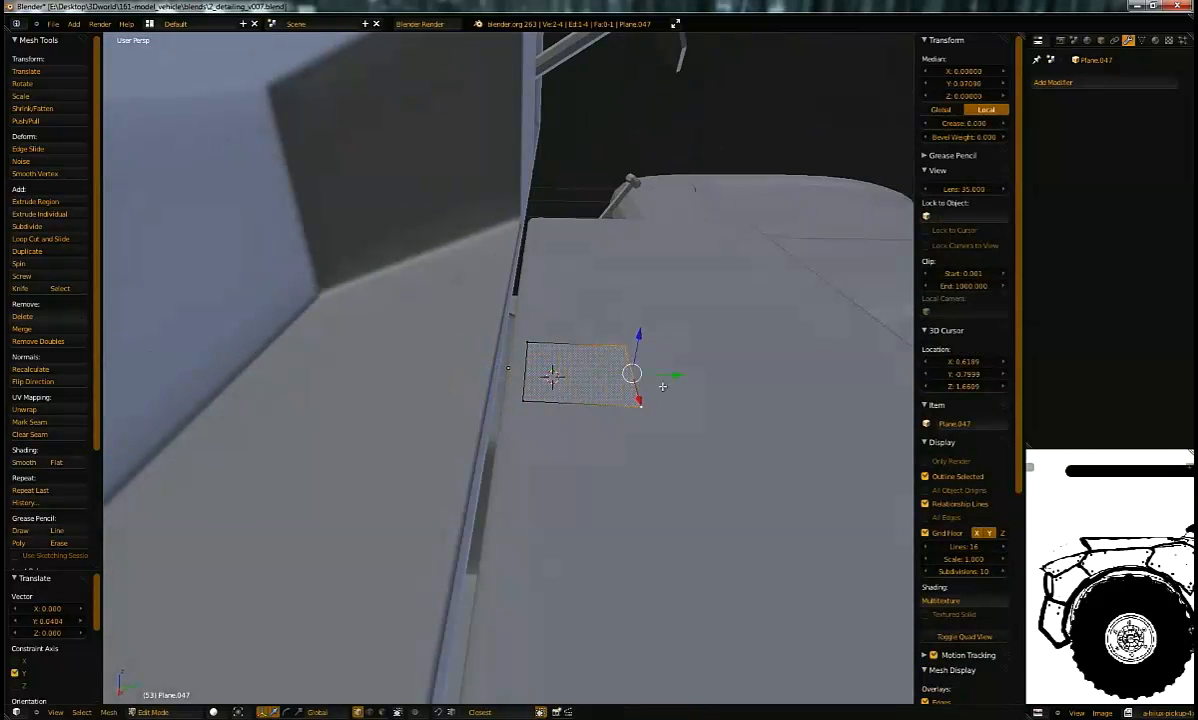
Step: Snap the 3D cursor to the plate and give the plate a Solidify modifier with a thickness of -0.0180
key("Tab")
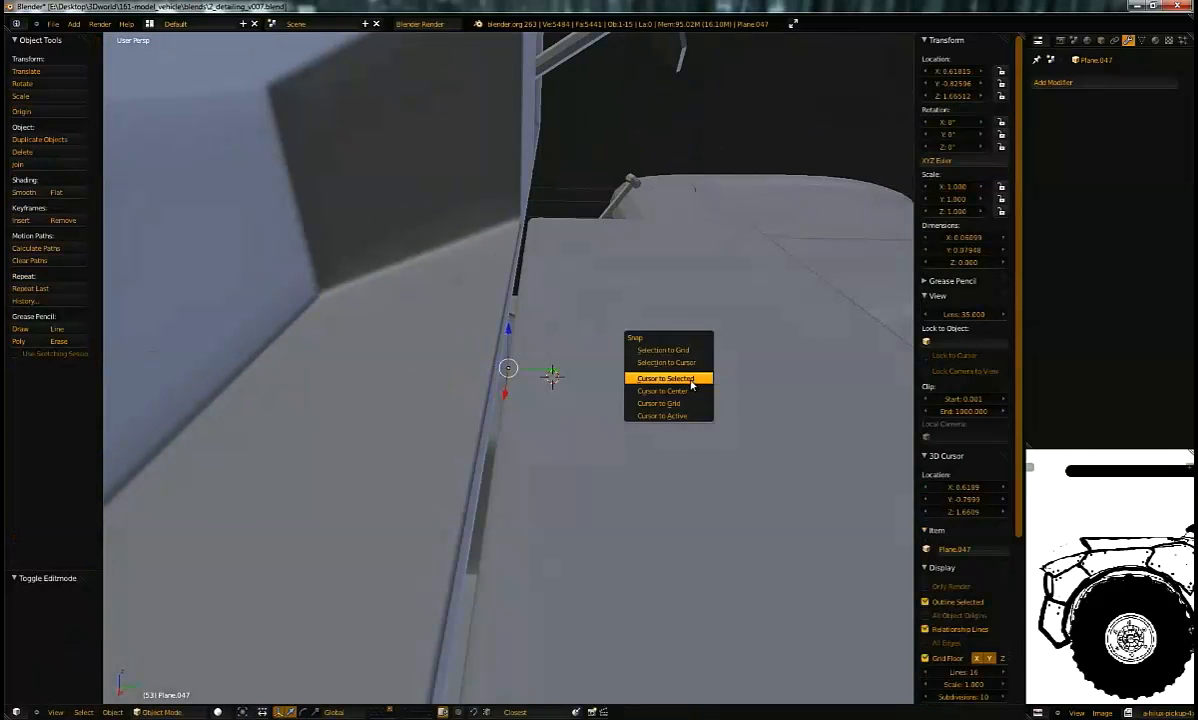
left_click(1080, 84)
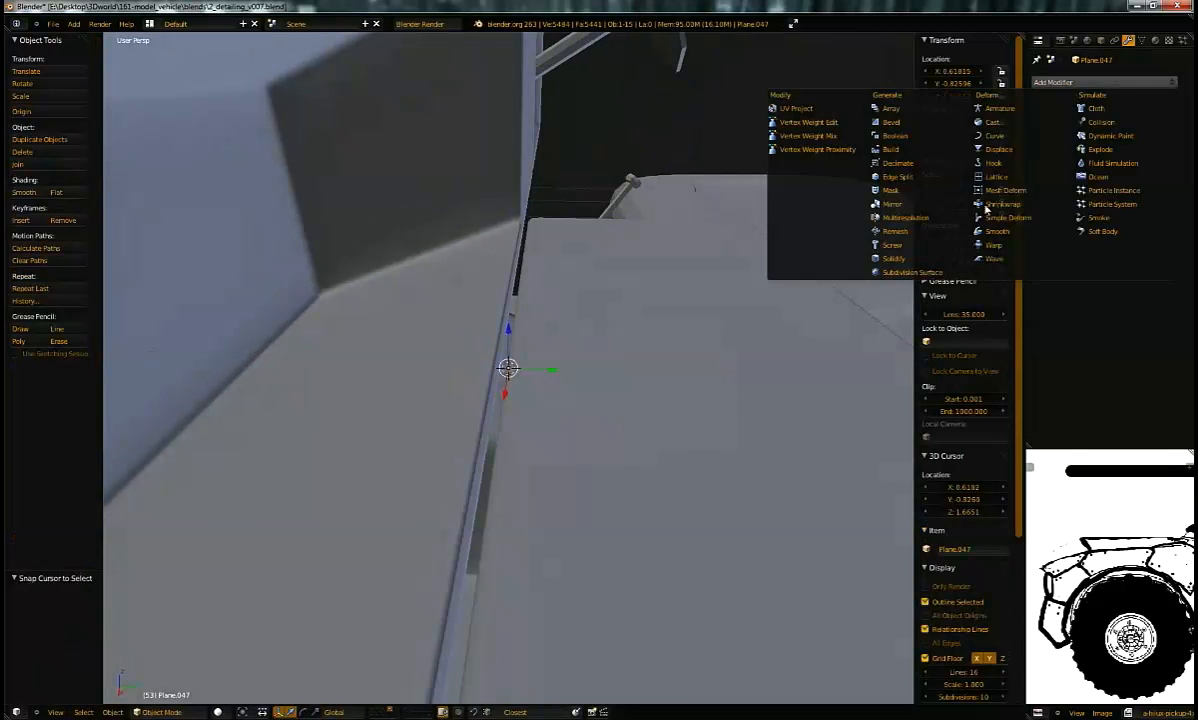
left_click(911, 261)
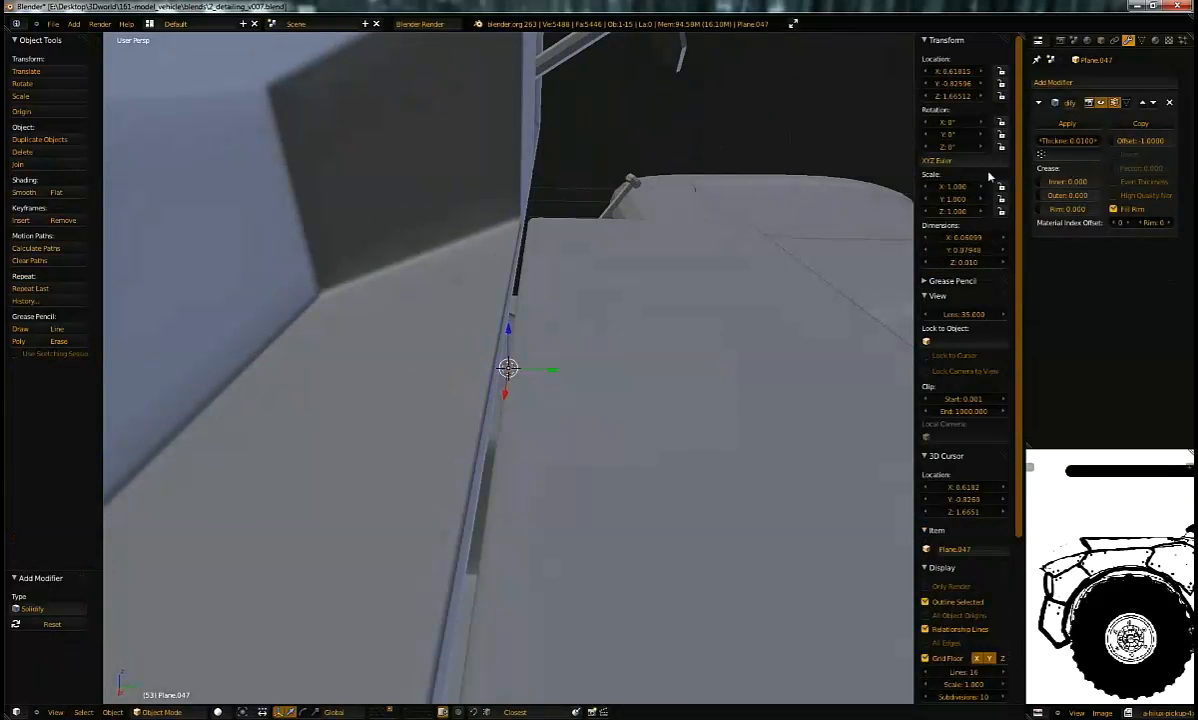
key("Tab")
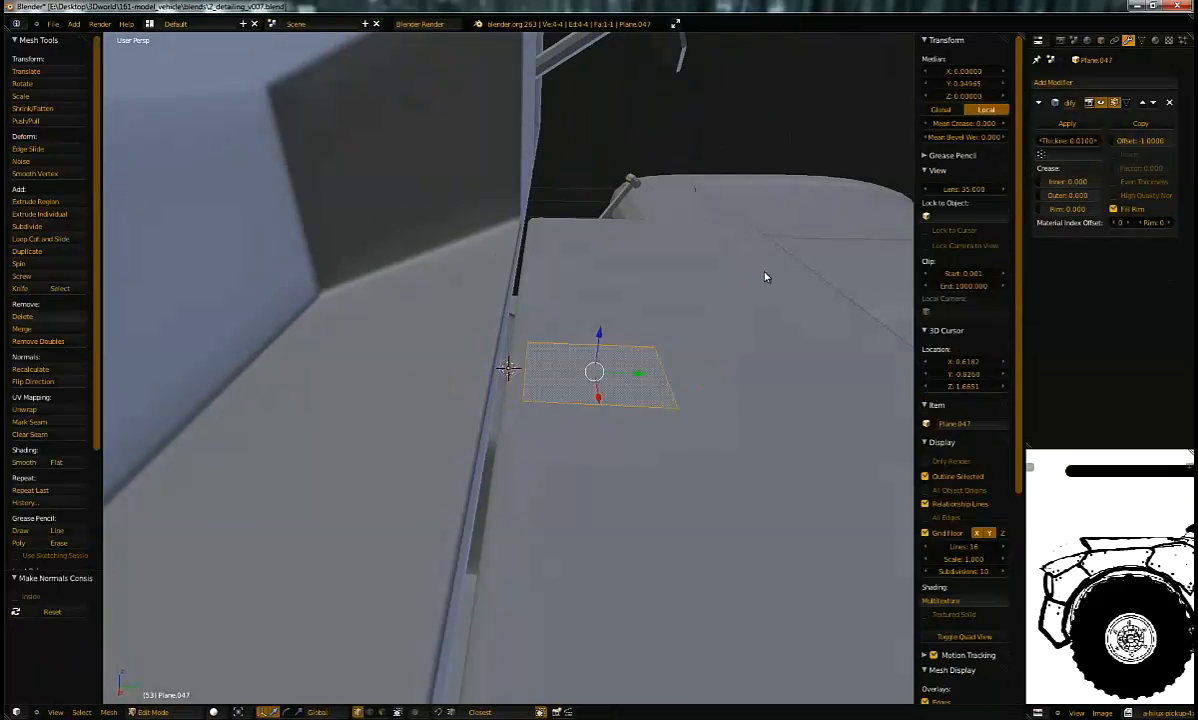
key("Tab")
left_click_drag(1068, 142, 1040, 147)
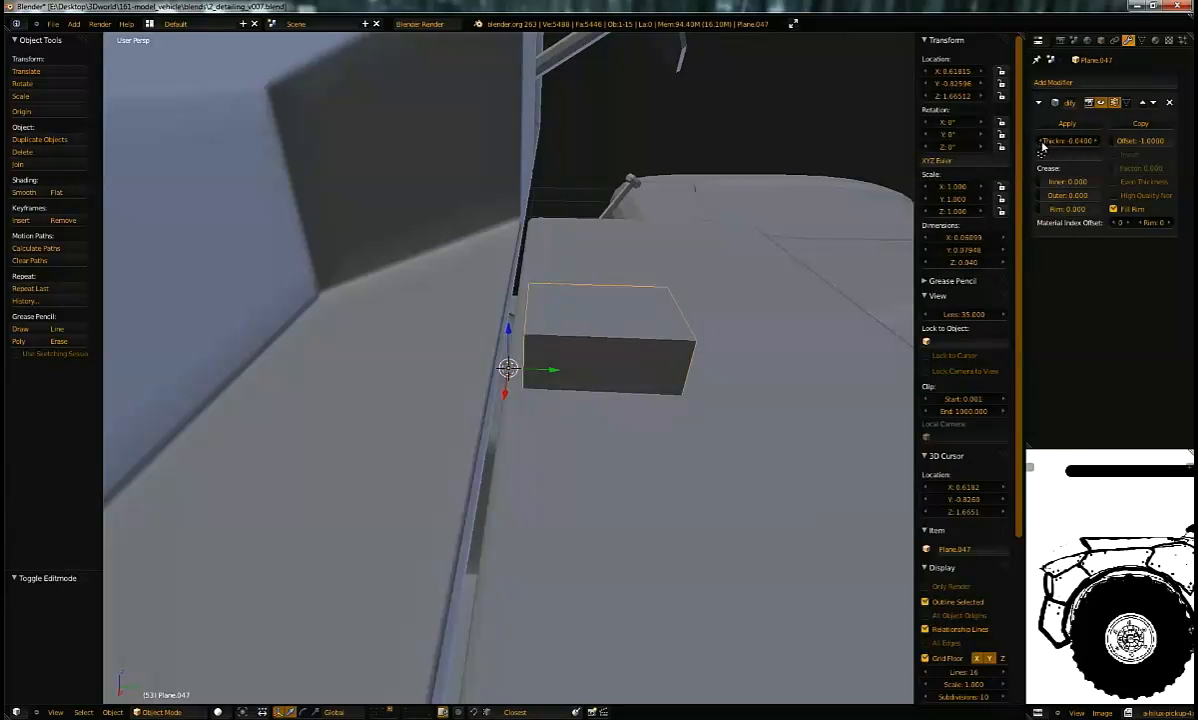
Step: Add a cylinder with 8 vertices and triangle-fan caps at the 3D cursor
middle_click_drag(669, 329, 612, 311)
key("shift+a")
mouse_move(630, 311)
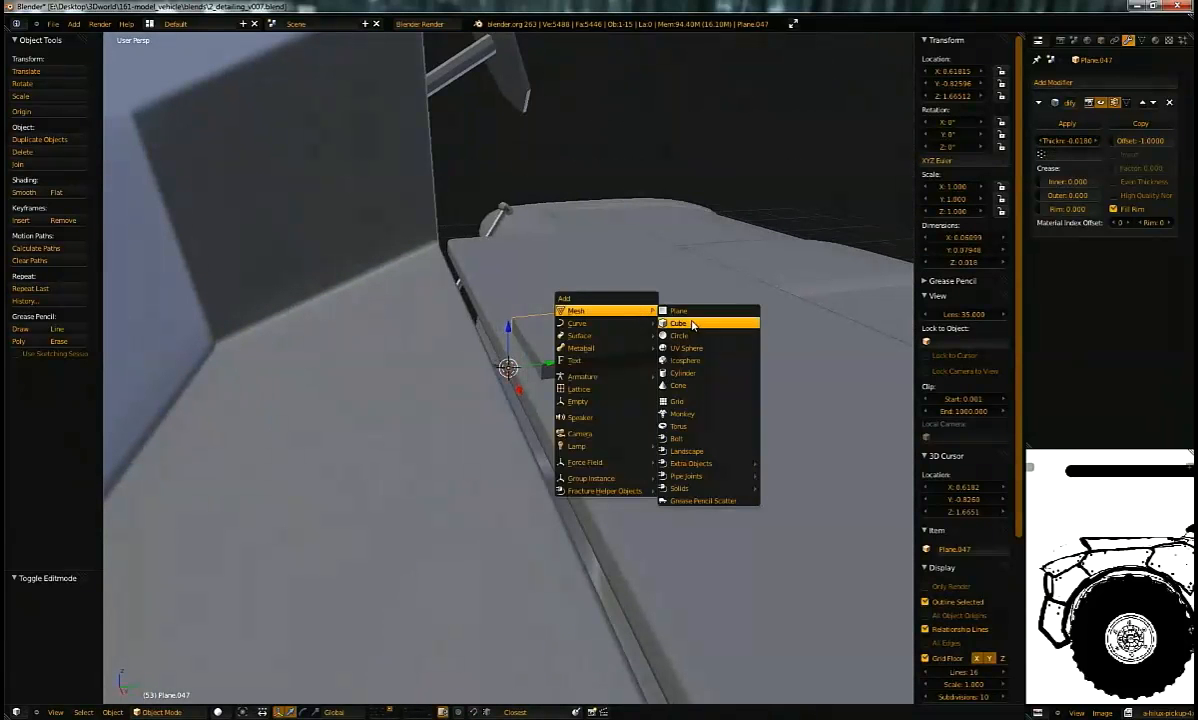
left_click(711, 375)
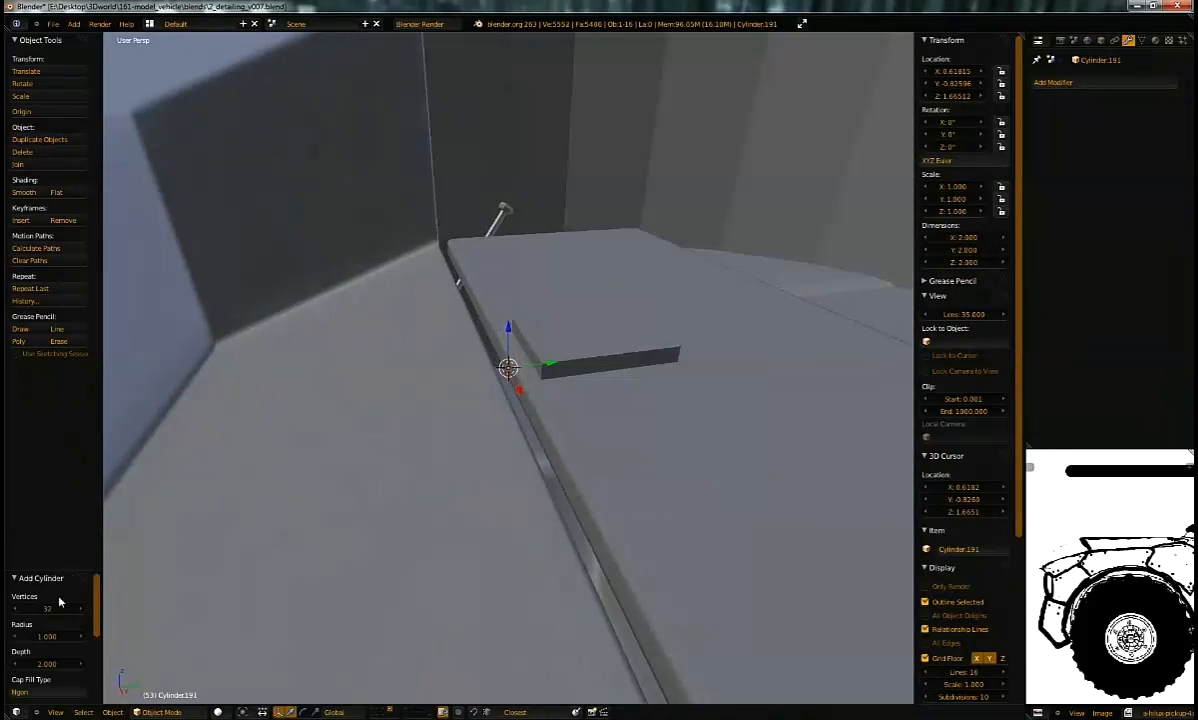
type("8")
key("Return")
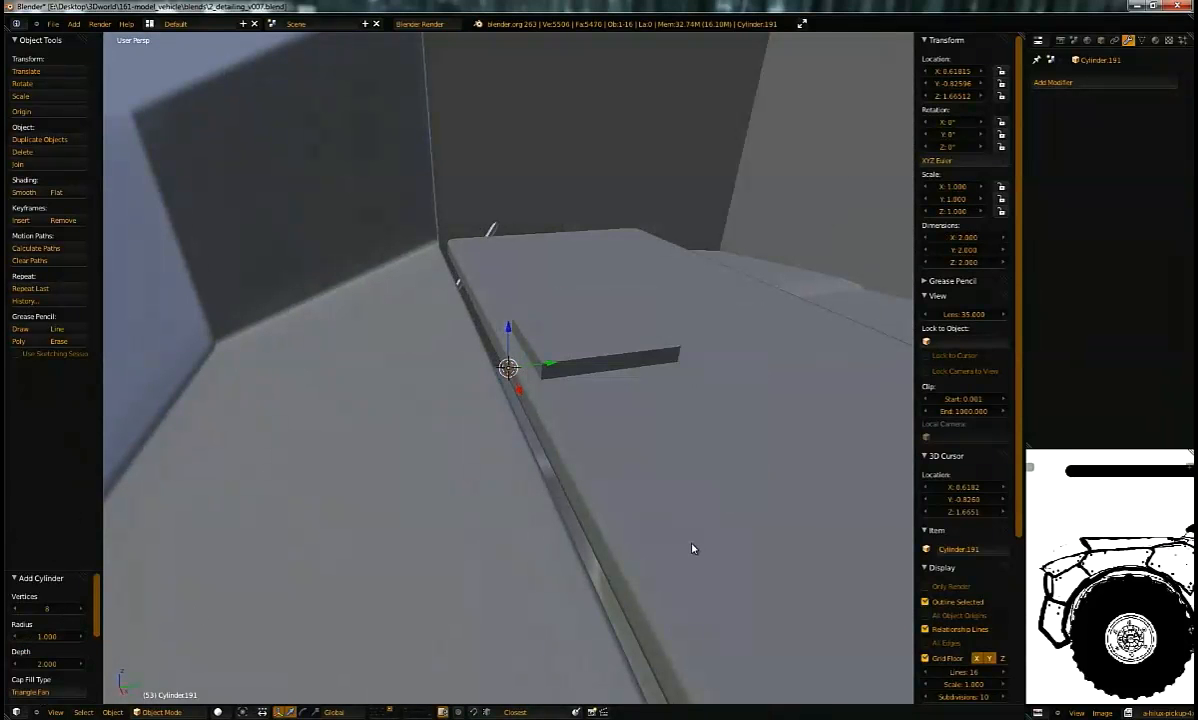
Step: Scale the cylinder's mesh down by 0.192 and again by 0.08537, and rotate it 90° about the Y axis
key("Tab")
key("s")
left_click(538, 415)
key("s")
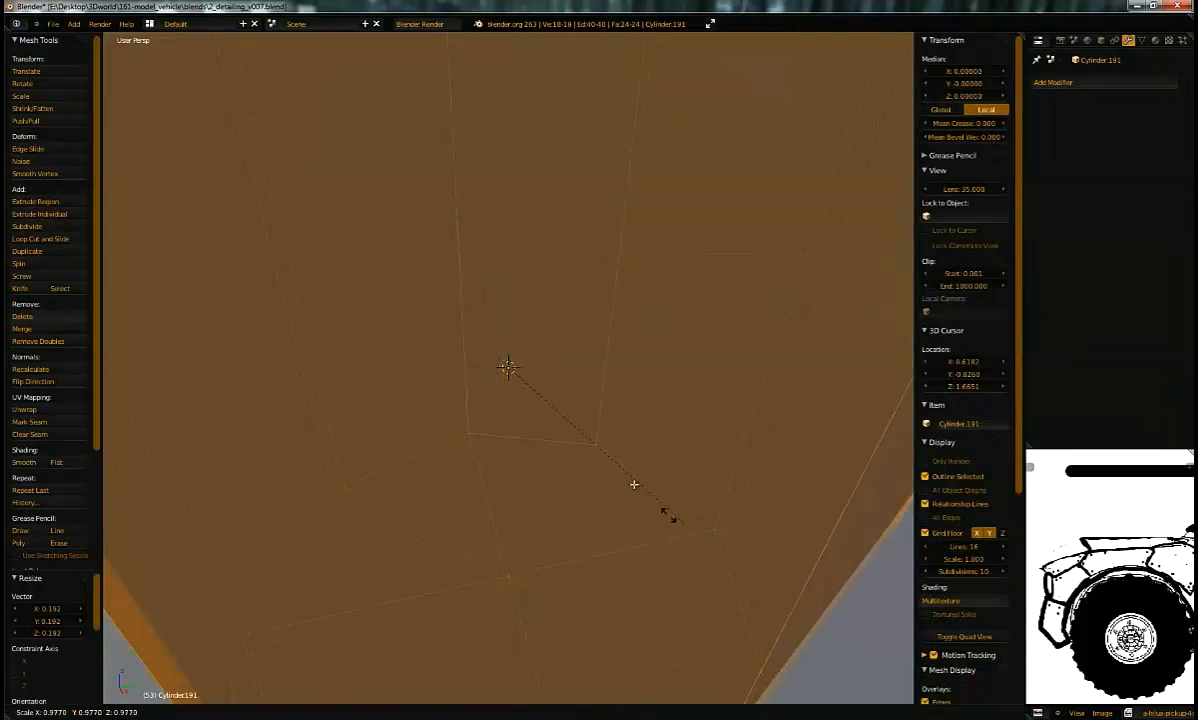
left_click(510, 382)
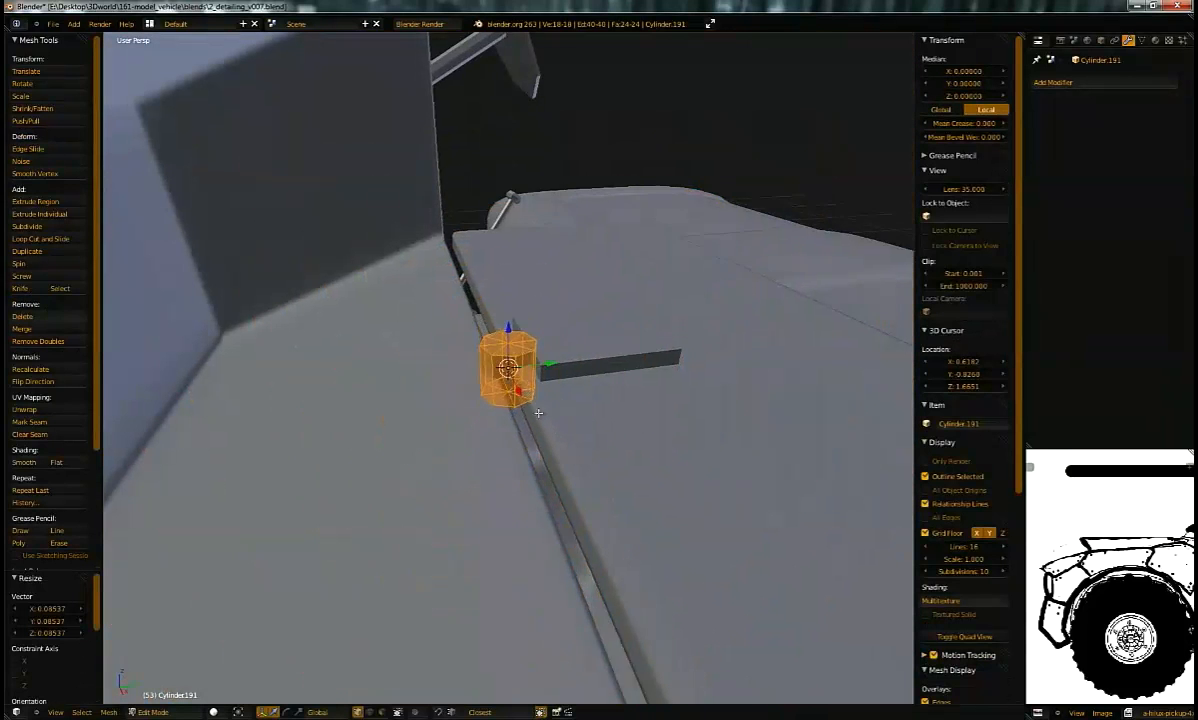
middle_click_drag(553, 406, 521, 395)
key("Return")
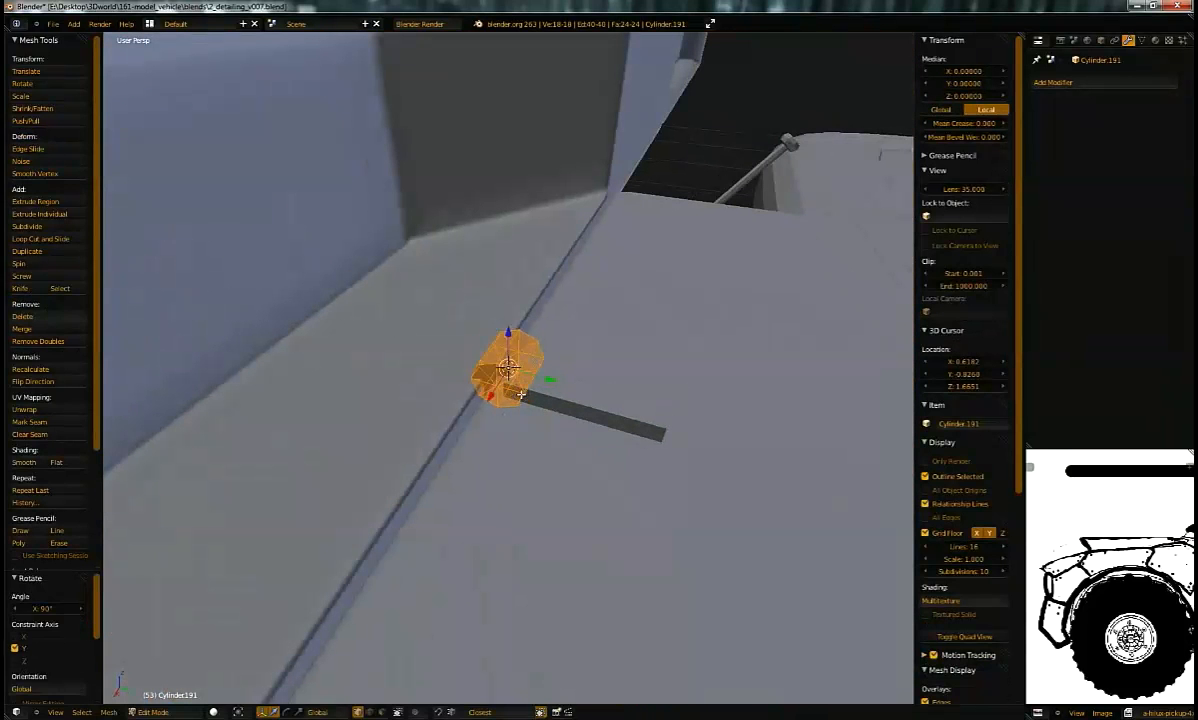
Step: Slim the cylinder and stretch it along X into a hinge pin about 0.064 long and 0.016 thick
middle_click_drag(376, 304, 719, 368)
key("s")
left_click(628, 387)
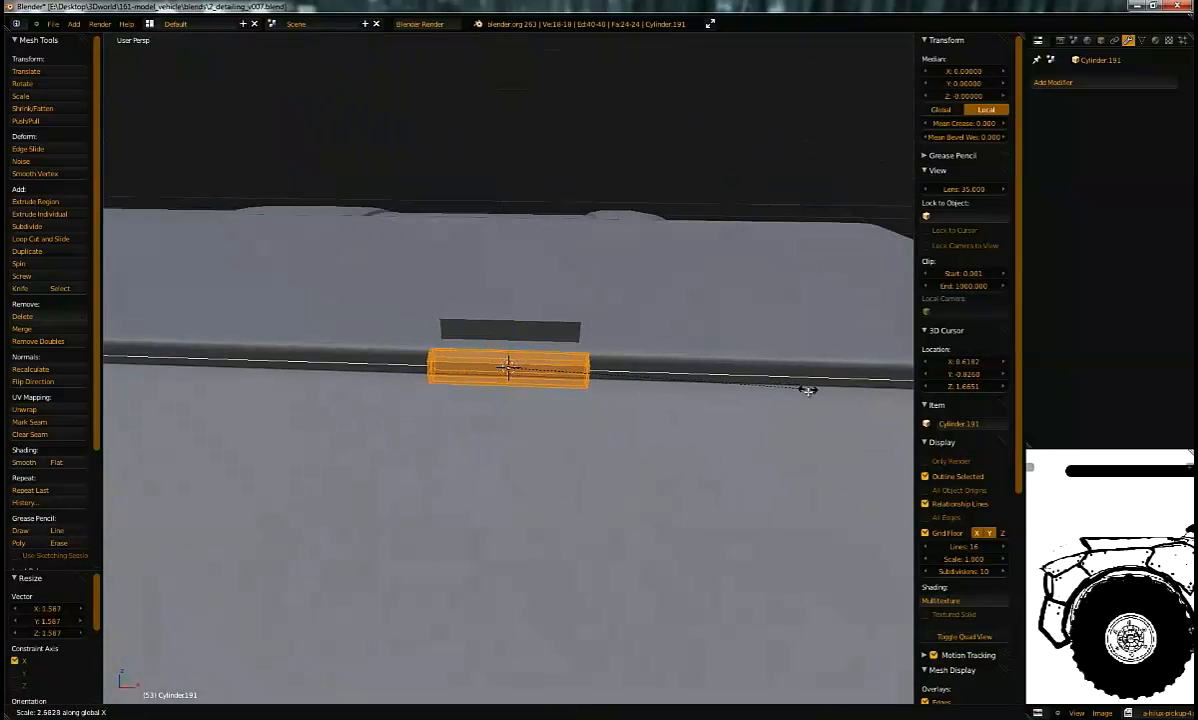
middle_click_drag(697, 386, 550, 331)
left_click(679, 389)
key("Tab")
left_click(537, 317)
key("g")
key("z")
left_click(550, 320)
key("ctrl+z")
key("ctrl+z")
Step: Move the cylinder along Z and Y to the cover's hinge corner at about Y -0.831, Z 1.677
key("g")
key("z")
left_click(546, 310)
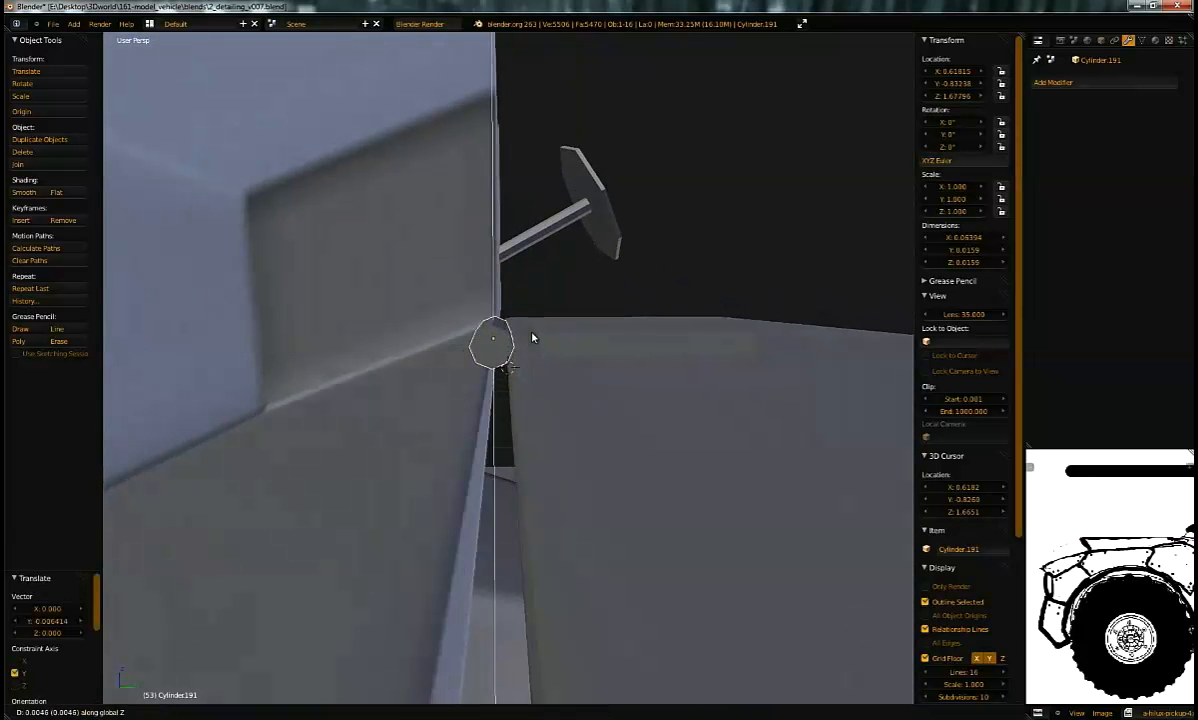
left_click(535, 337)
mouse_move(535, 337)
middle_mouse_down()
mouse_move(545, 334)
mouse_move(527, 324)
mouse_move(515, 364)
mouse_move(508, 283)
mouse_move(503, 350)
mouse_move(537, 414)
mouse_move(507, 320)
mouse_move(559, 374)
mouse_move(578, 420)
mouse_move(603, 408)
mouse_move(594, 414)
mouse_move(546, 335)
middle_mouse_up()
key("g")
key("y")
left_click(540, 340)
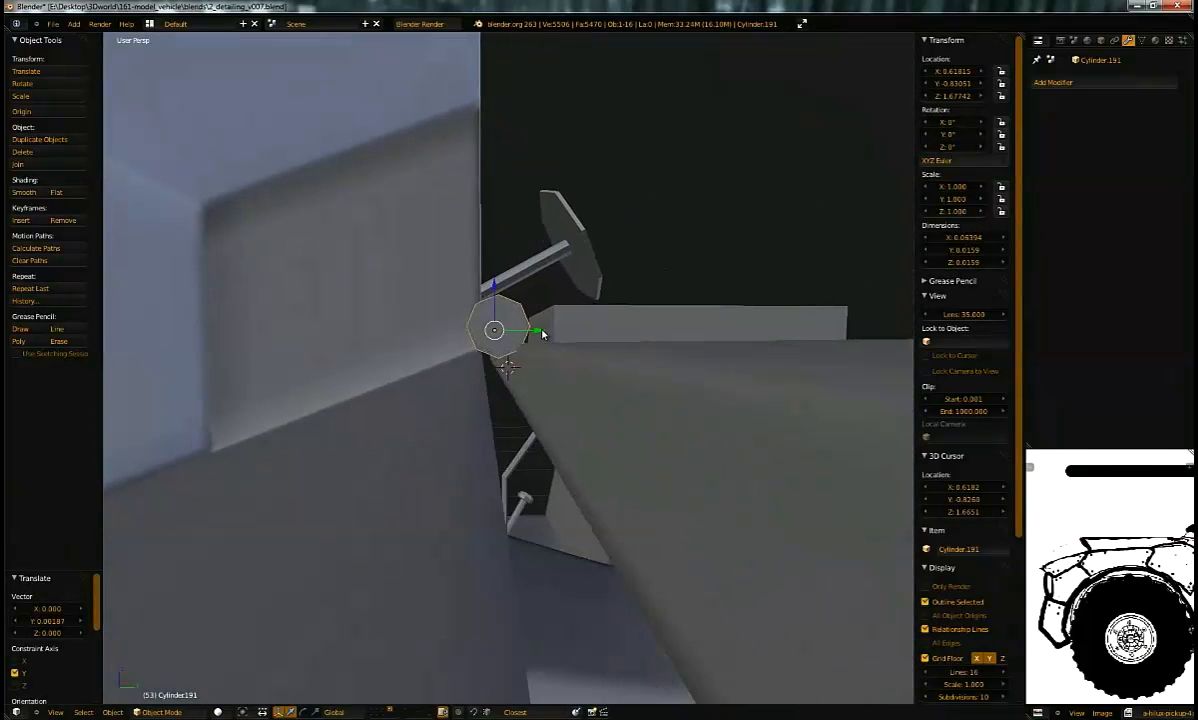
Step: Close the glove compartment cover by clearing its rotation
middle_click_drag(563, 435, 488, 315)
right_click(570, 416)
key("alt+r")
Step: Reposition the hinge cylinder at the closed cover's lower edge, at about Y -0.844, Z 1.673
right_click(521, 344)
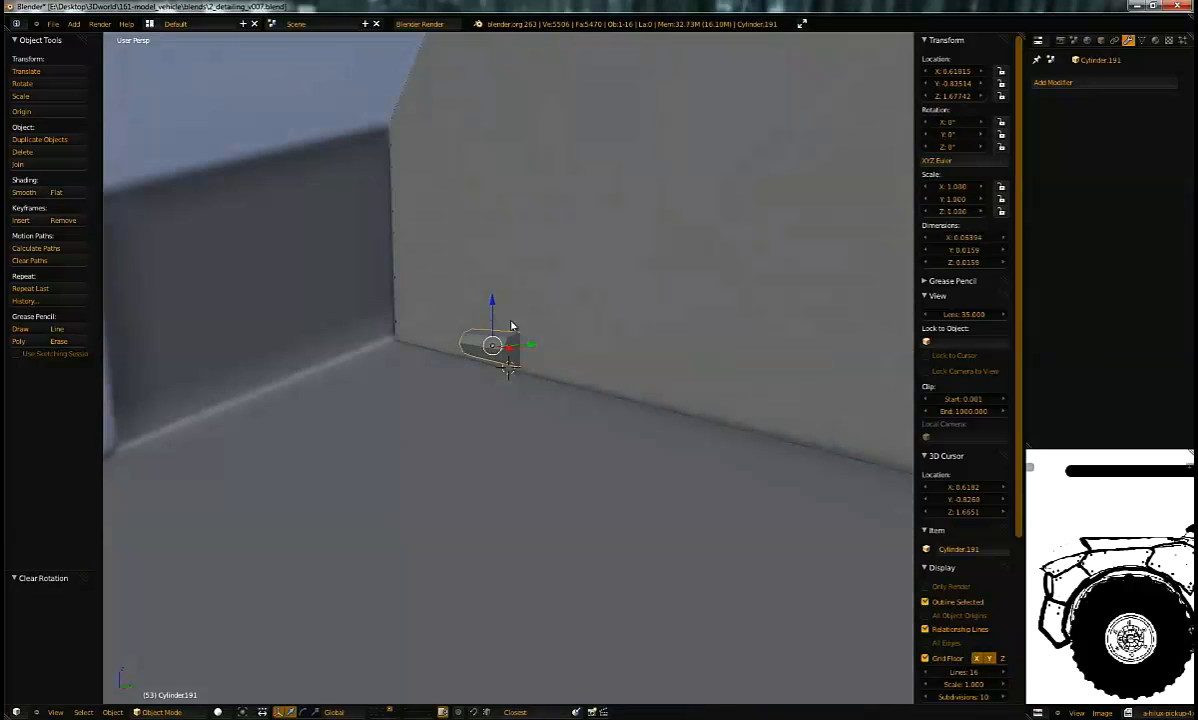
left_click_drag(514, 353, 512, 349)
mouse_move(509, 336)
middle_mouse_down()
mouse_move(500, 331)
mouse_move(517, 341)
middle_mouse_up()
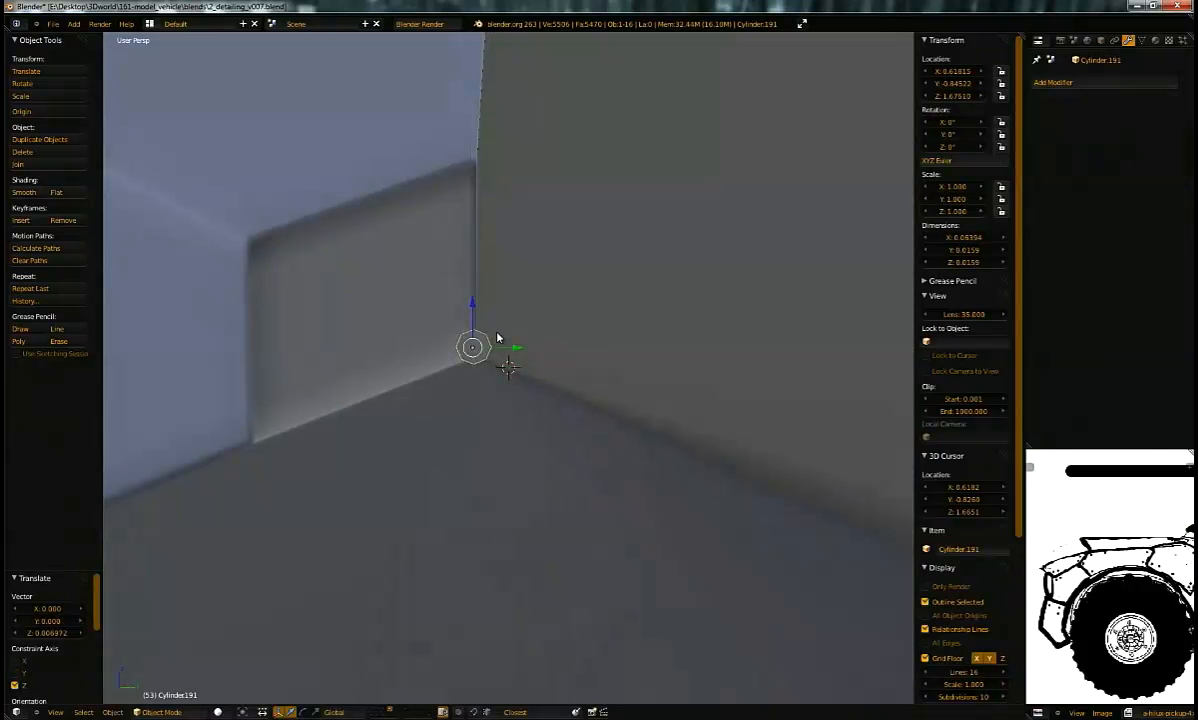
key("g")
key("x")
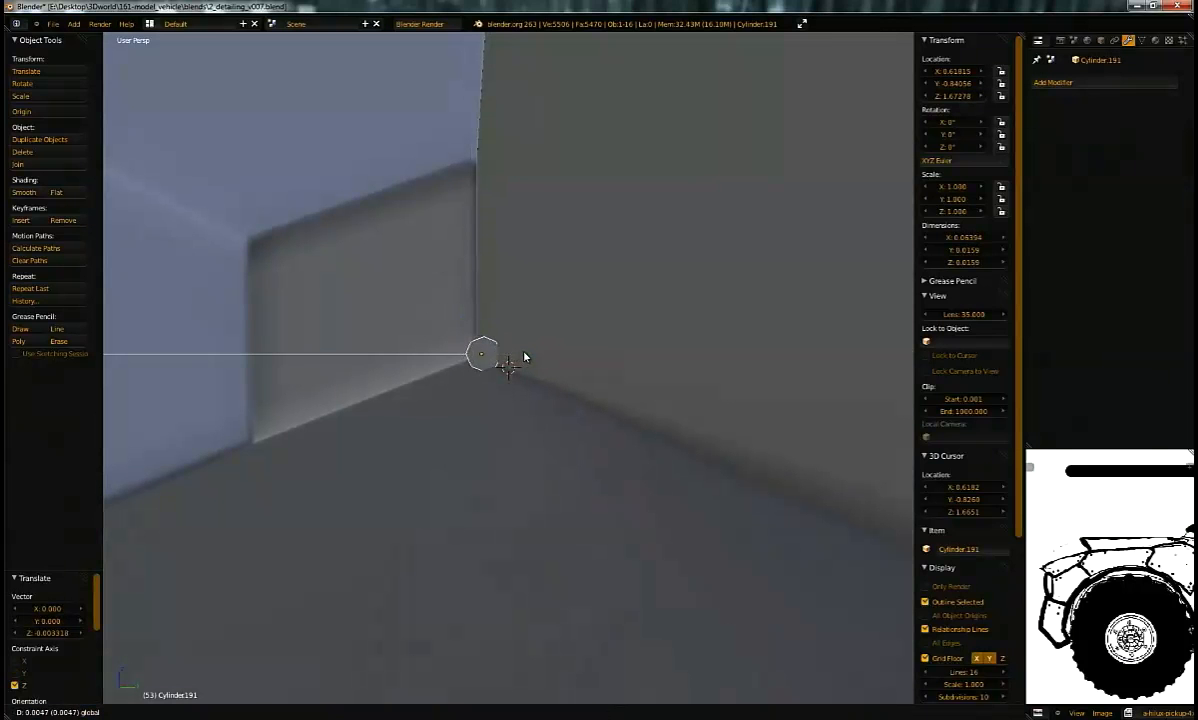
left_click(515, 352)
Step: Add a level 2 Subdivision Surface modifier to the hinge cylinder
middle_click_drag(516, 350, 762, 376)
middle_click_drag(650, 345, 474, 430)
key("Tab")
key("Tab")
key("Tab")
key("ctrl+2")
scroll(474, 430, "up", 3)
Step: Extrude the cylinder's negative-X end cap in place and scale it inward
middle_click_drag(438, 384, 456, 377)
right_click(440, 376, "alt")
key("e")
key("s")
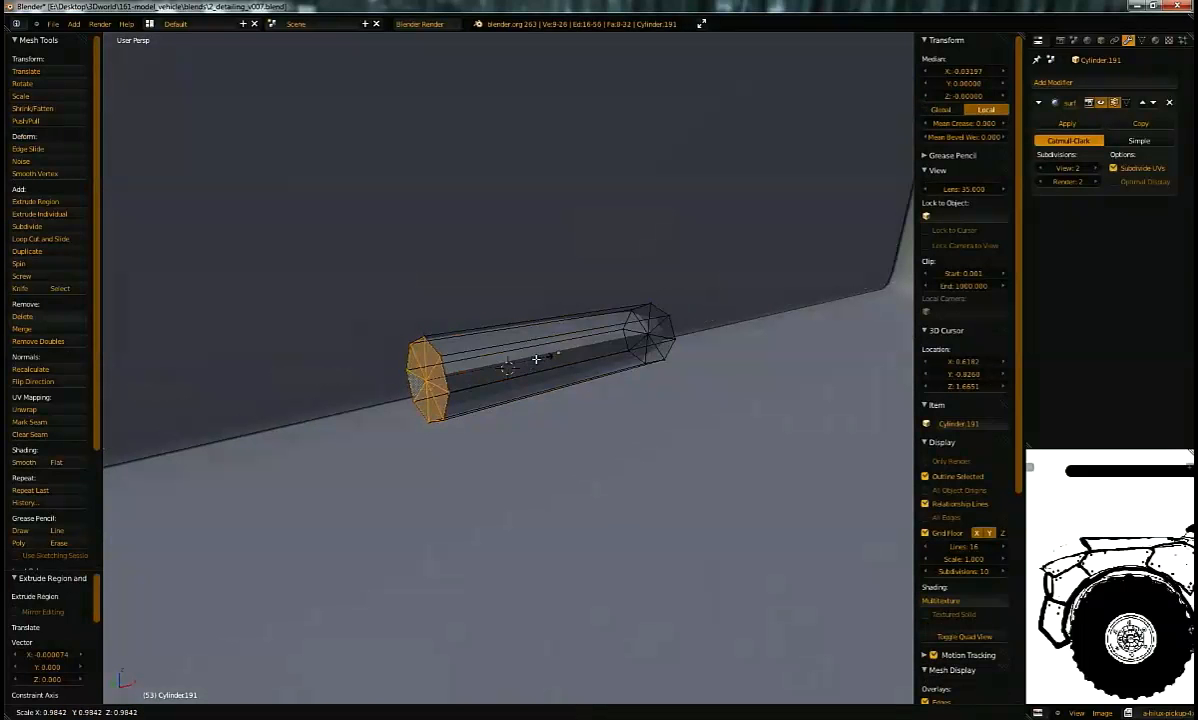
left_click(522, 362)
Step: Extrude the cylinder's positive-X end cap in place and scale it inward by 0.790
right_click(648, 331)
key("ctrl+KP_Add")
key("e")
left_click(709, 316)
key("s")
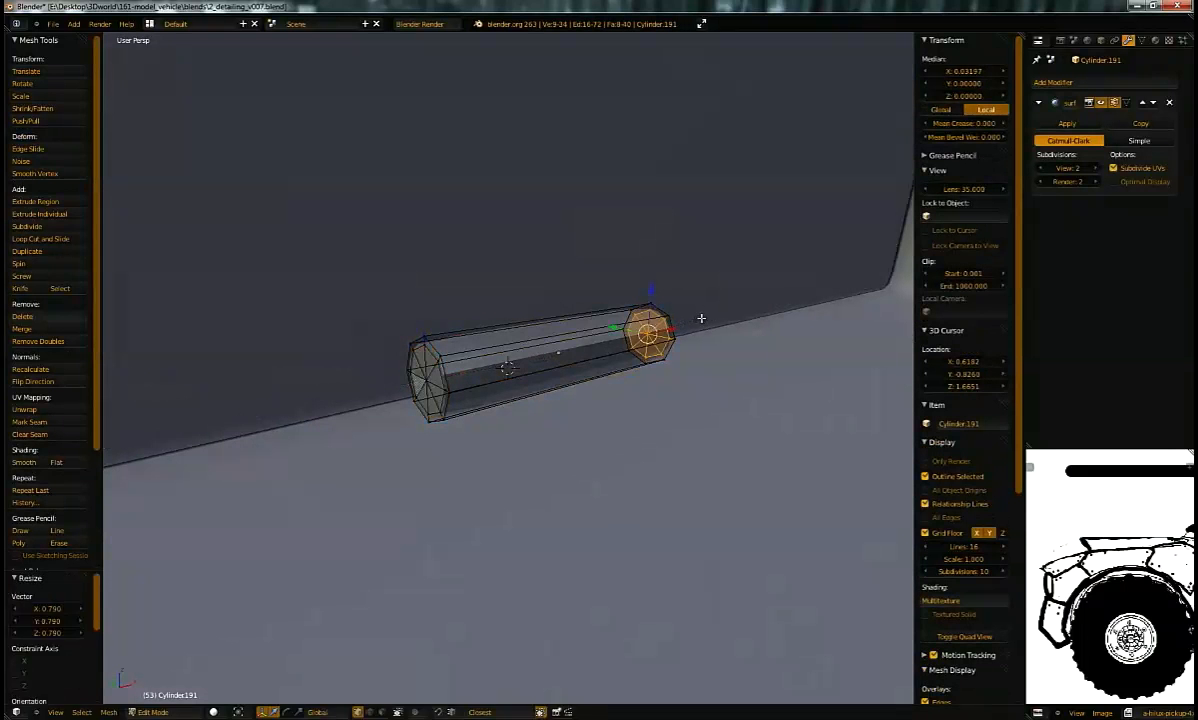
left_click(700, 320)
Step: Add an edge loop close to each end of the cylinder to sharpen its subdivided rims
key("Tab")
middle_click_drag(648, 325, 616, 314)
key("Tab")
key("Tab")
key("Tab")
key("ctrl+r")
left_click(522, 318)
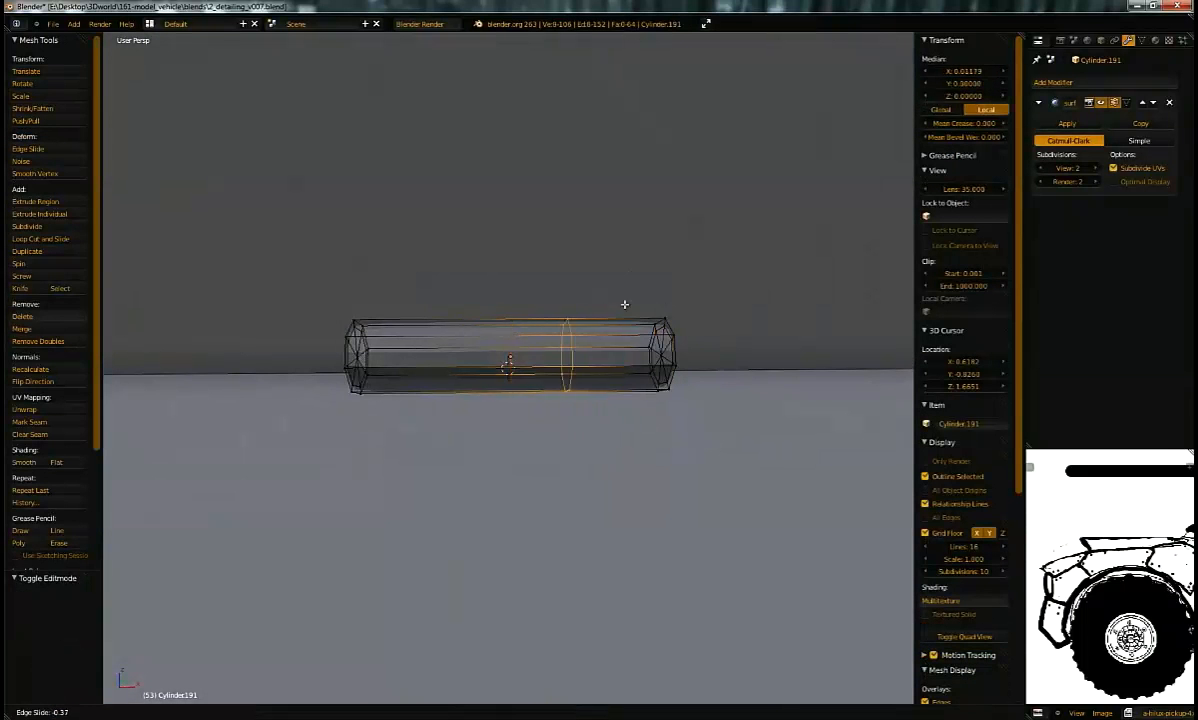
left_click(675, 292)
key("ctrl+r")
left_click(505, 314)
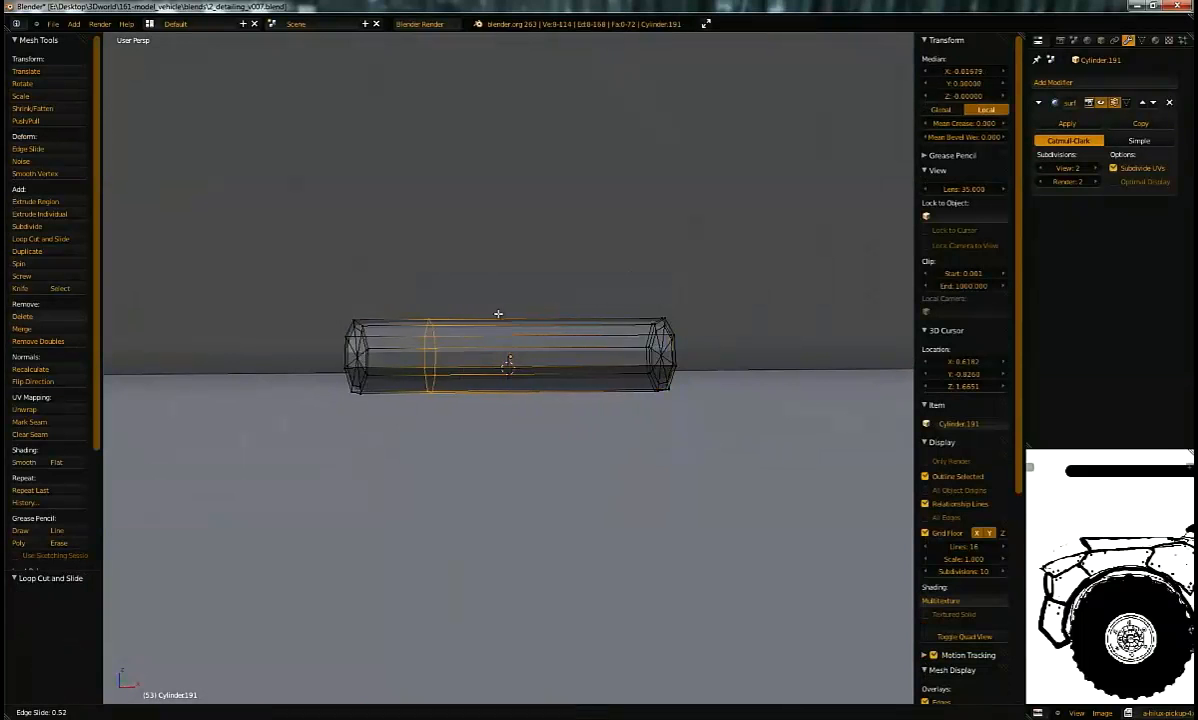
left_click(457, 316)
key("Tab")
Step: Try to align the solidified plate with the hinge cylinder by moving it -0.01575 along Y
mouse_move(503, 334)
middle_mouse_down()
mouse_move(633, 327)
mouse_move(489, 358)
mouse_move(500, 337)
middle_mouse_up()
right_click(462, 353)
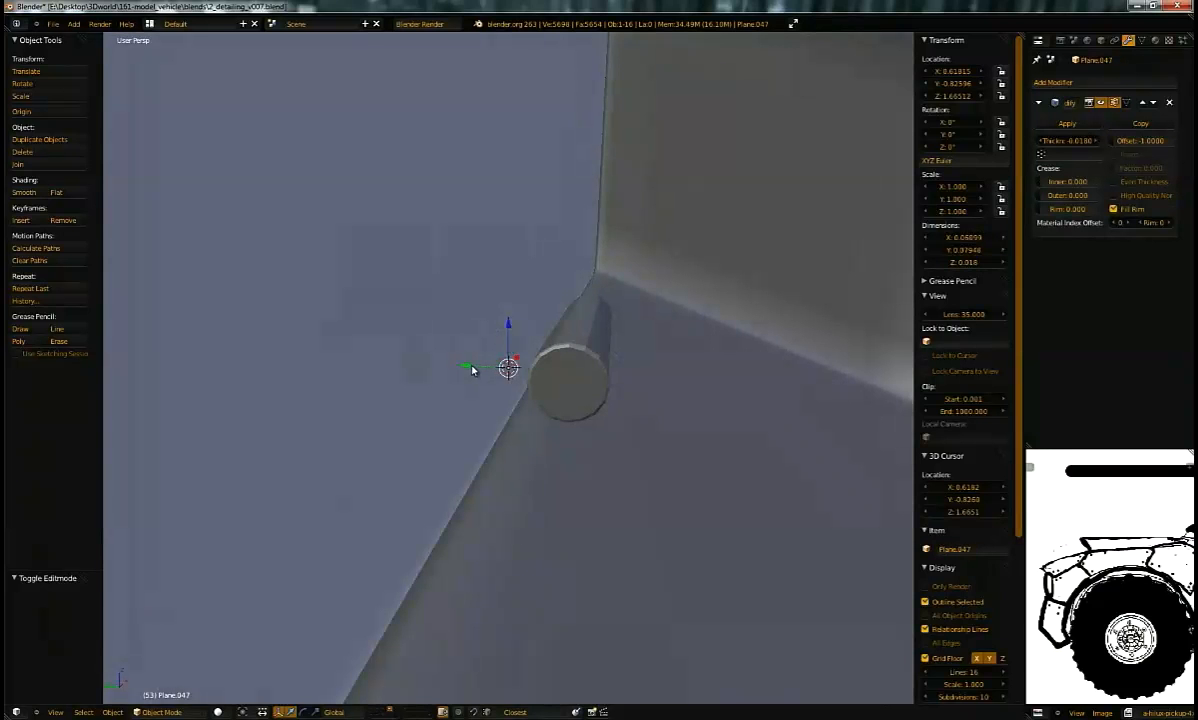
key("g")
key("y")
left_click(551, 367)
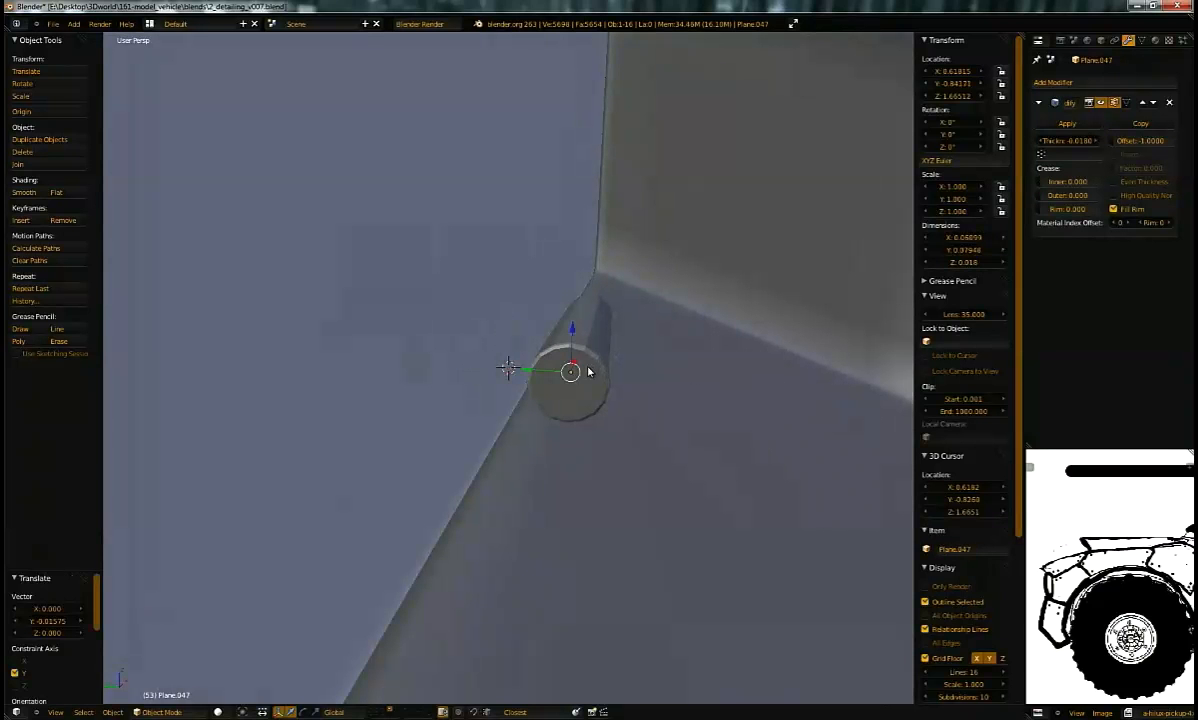
Step: Snap the 3D cursor to the hinge cylinder and snap the plate's origin to the cursor
right_click(591, 377)
key("shift+s")
left_click(560, 372)
middle_click_drag(565, 376, 610, 333)
right_click(450, 368)
key("shift+s")
left_click(430, 332)
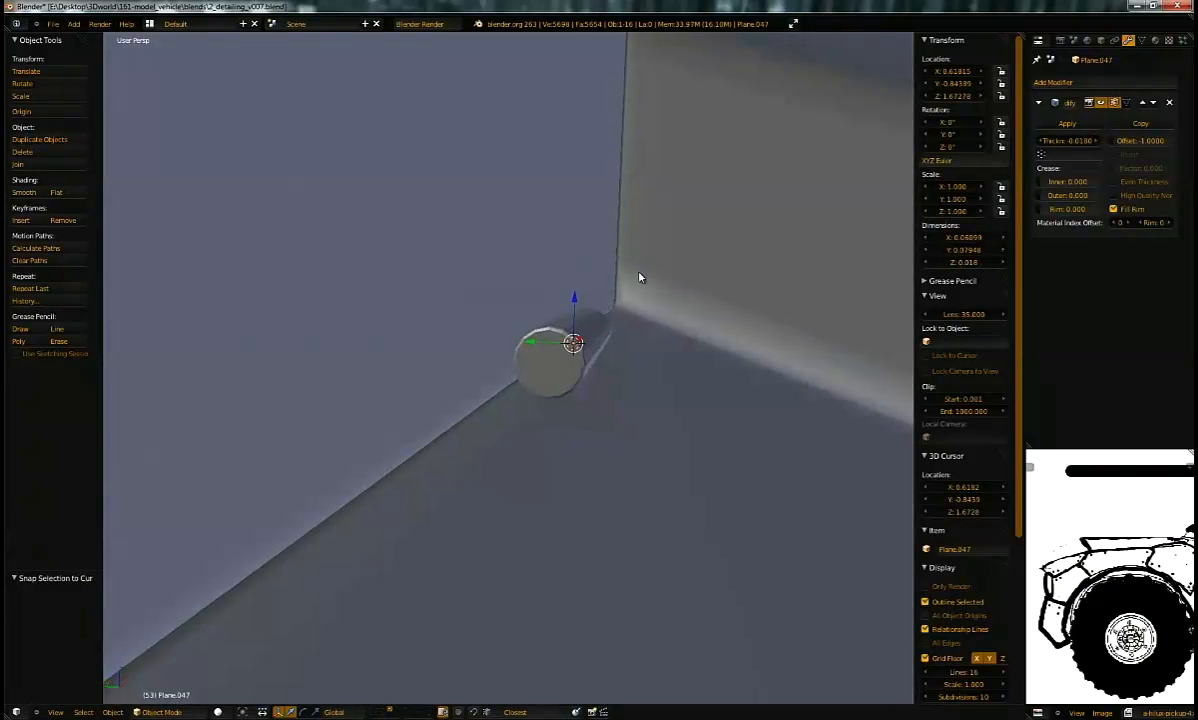
Step: Rotate the plate 90° about the X axis and shift its mesh along Y against the closed cover
type("rx90")
key("Return")
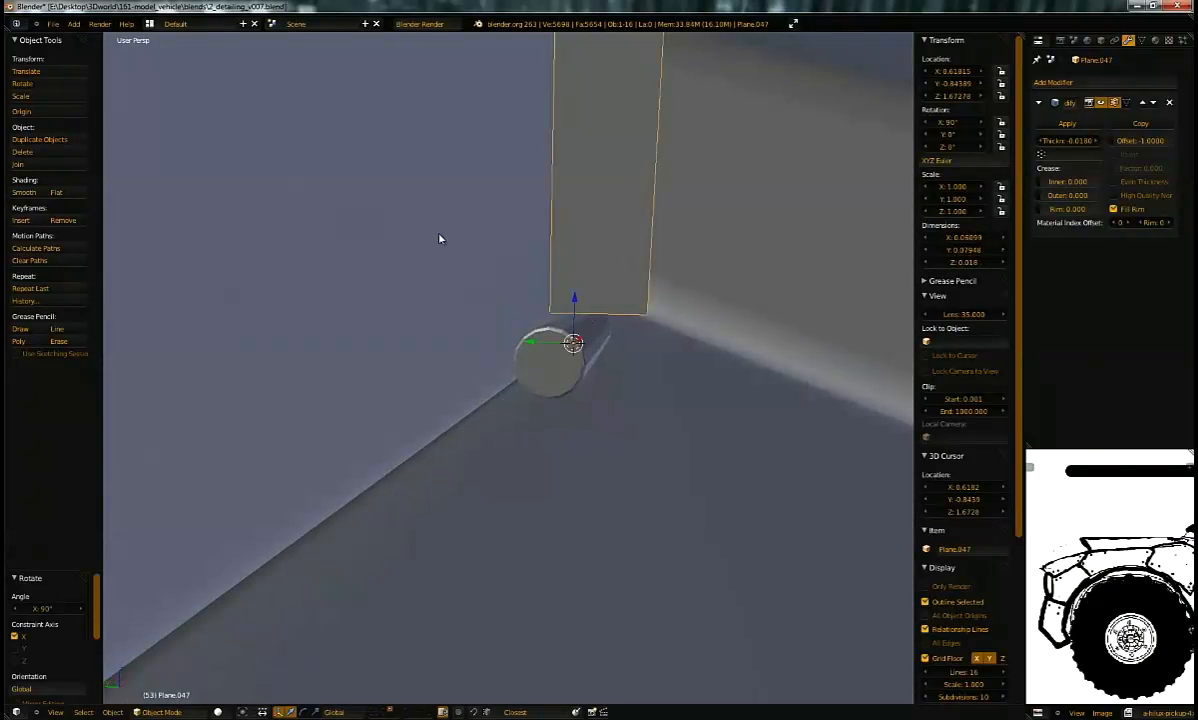
middle_click_drag(553, 327, 553, 308)
key("Tab")
middle_click_drag(494, 272, 544, 347)
key("g")
key("y")
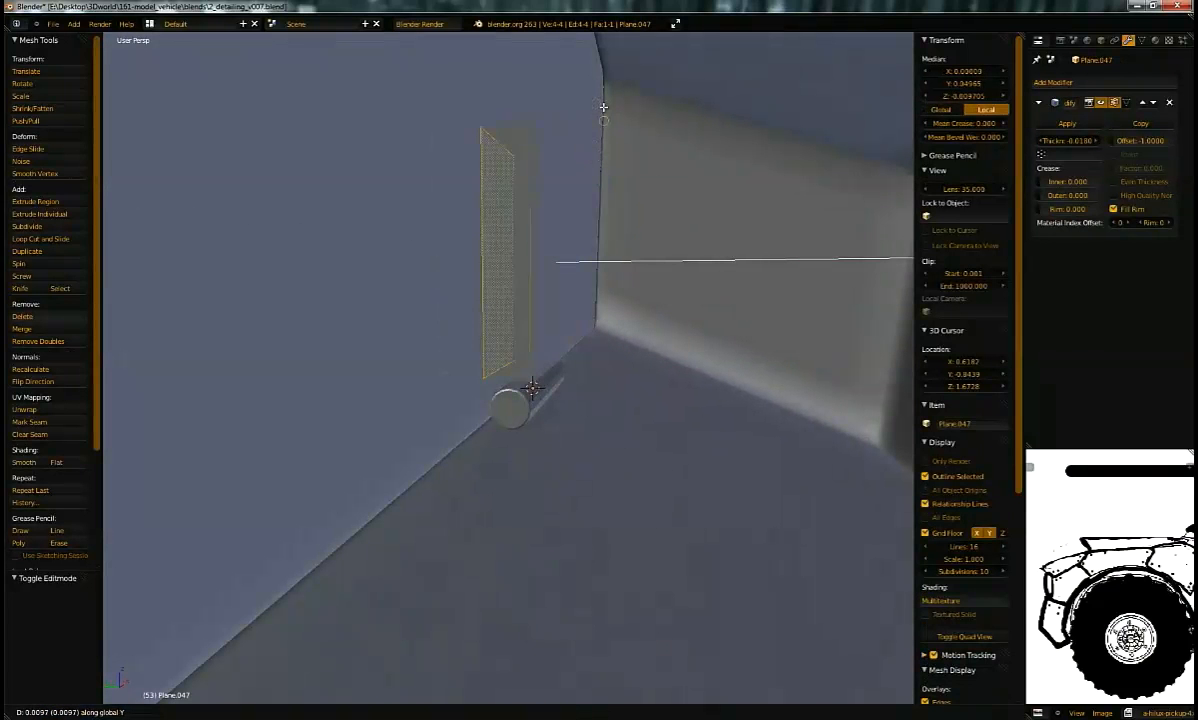
left_click(598, 107)
Step: Set the plate's Solidify thickness to -0.0050
middle_click_drag(591, 107, 883, 156)
mouse_move(1063, 143)
left_mouse_down()
mouse_move(1045, 143)
mouse_move(1074, 148)
left_mouse_up()
key("Tab")
Step: Duplicate the hinge cylinder in place and add the flat plate to the selection as the active object
middle_click_drag(583, 307, 503, 386)
right_click(516, 422)
key("Tab")
middle_click_drag(592, 302, 571, 335)
key("Tab")
right_click(570, 336)
right_click(566, 423, "shift")
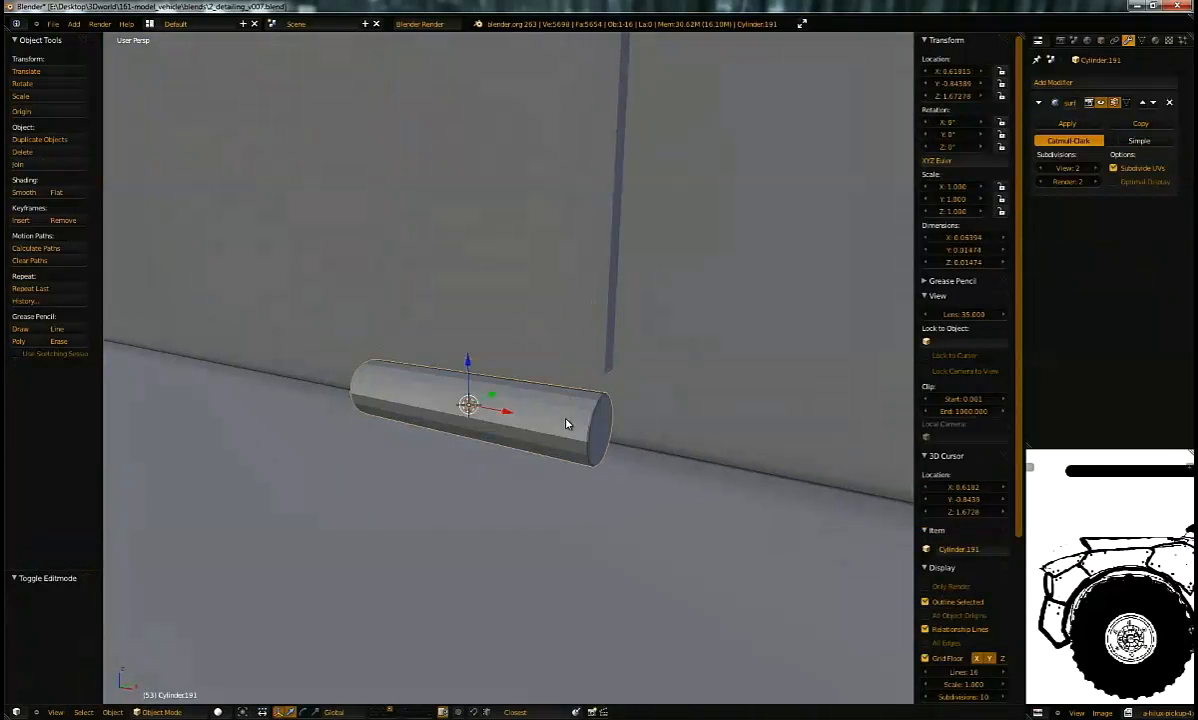
right_click(575, 348, "shift")
Step: Join the cylinder copy into the plate and remove the joined object's Solidify modifier
key("ctrl+j")
middle_click_drag(569, 357, 561, 368)
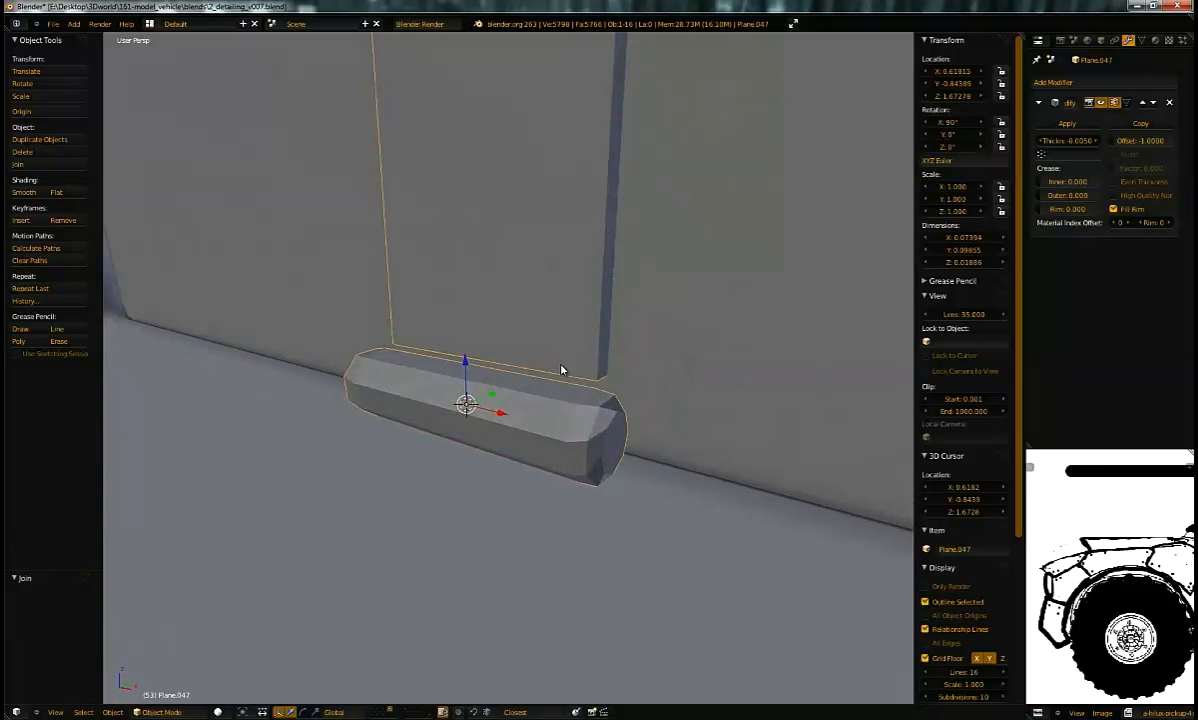
key("ctrl+z")
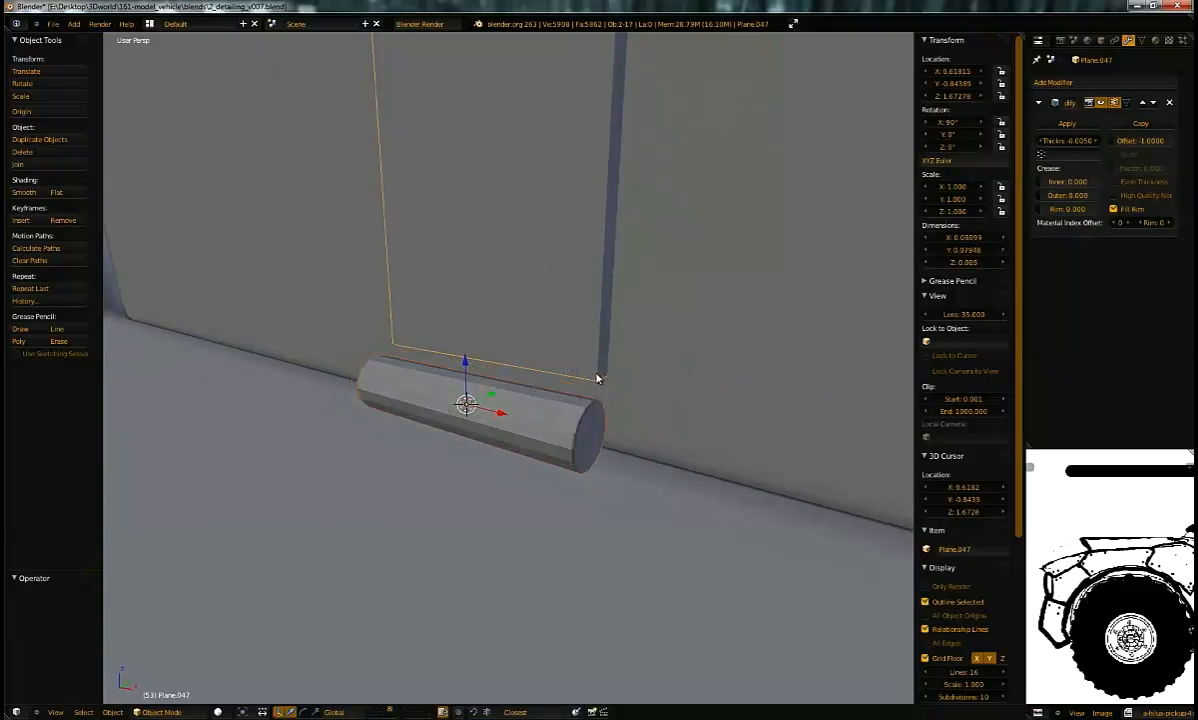
key("ctrl+j")
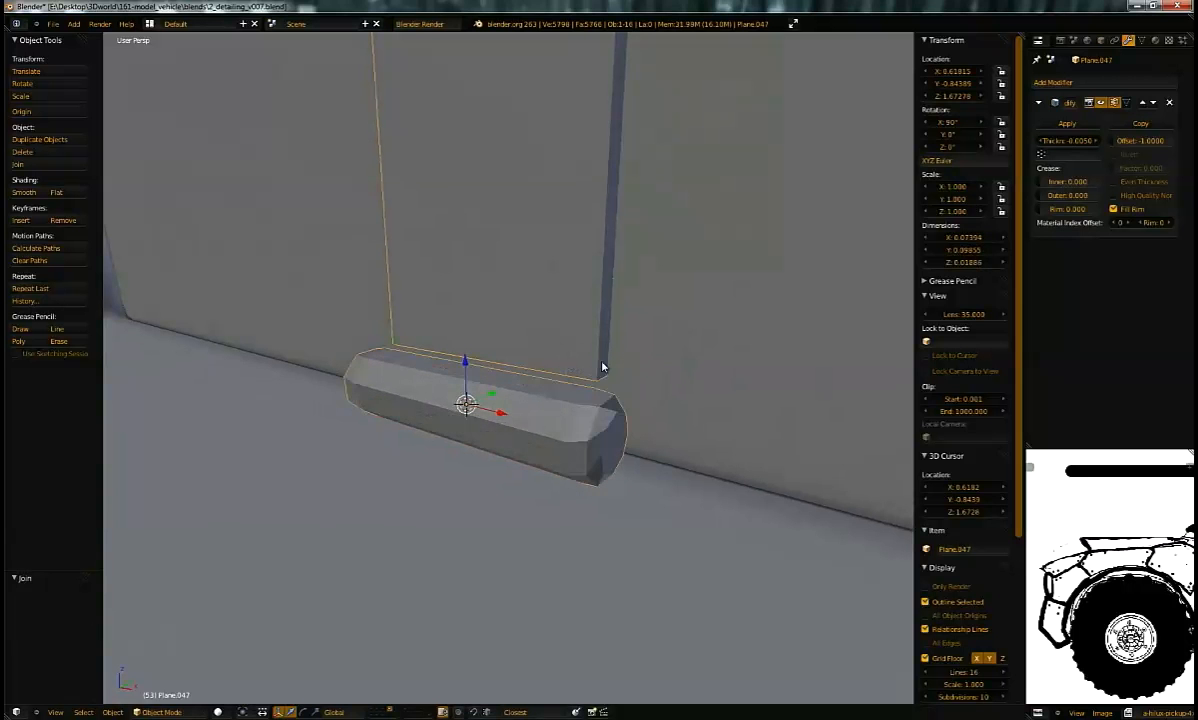
left_click(1172, 103)
Step: Delete the joined cylinder copy's vertices except for one eight-vertex ring near its left end, leaving the plate intact
key("Tab")
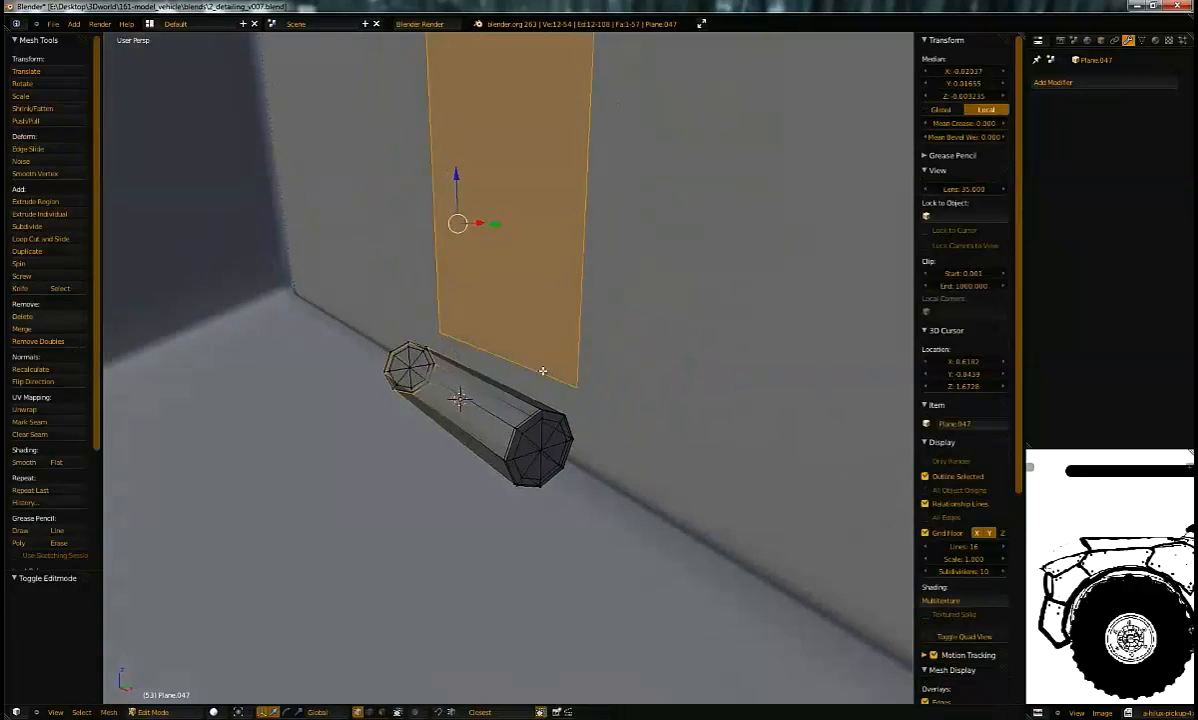
middle_click_drag(561, 373, 360, 461)
right_click(643, 418, "alt")
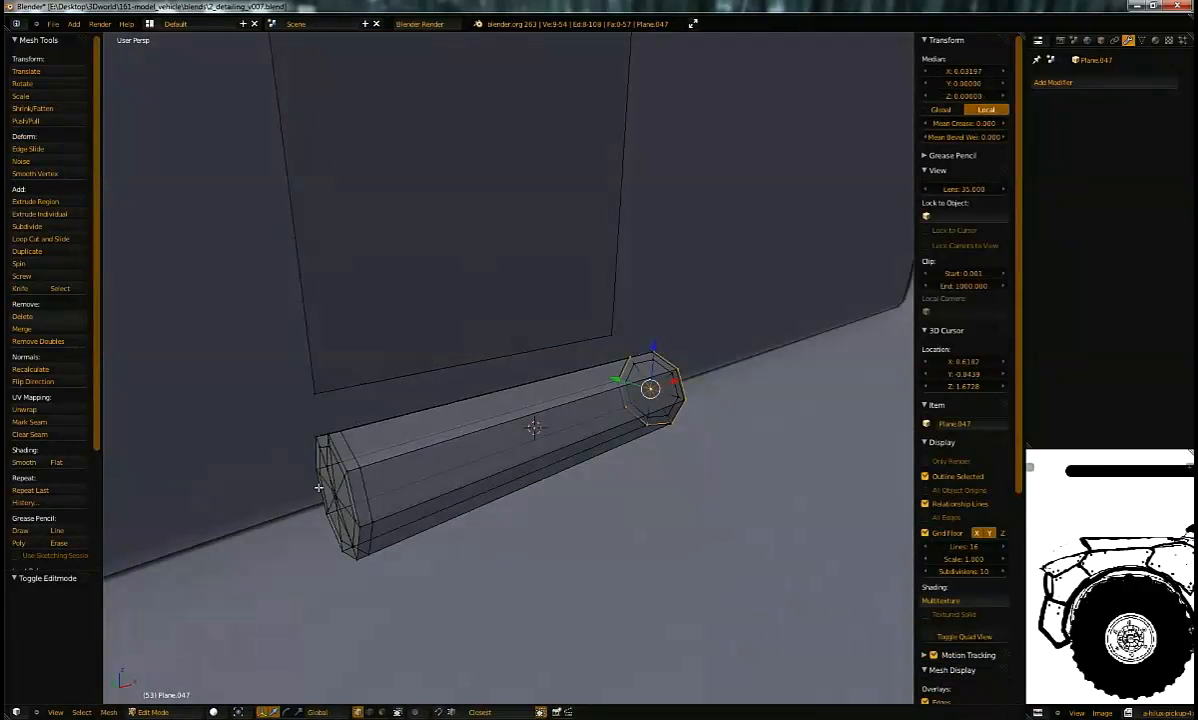
right_click(342, 462, "alt")
middle_click_drag(691, 370, 520, 390)
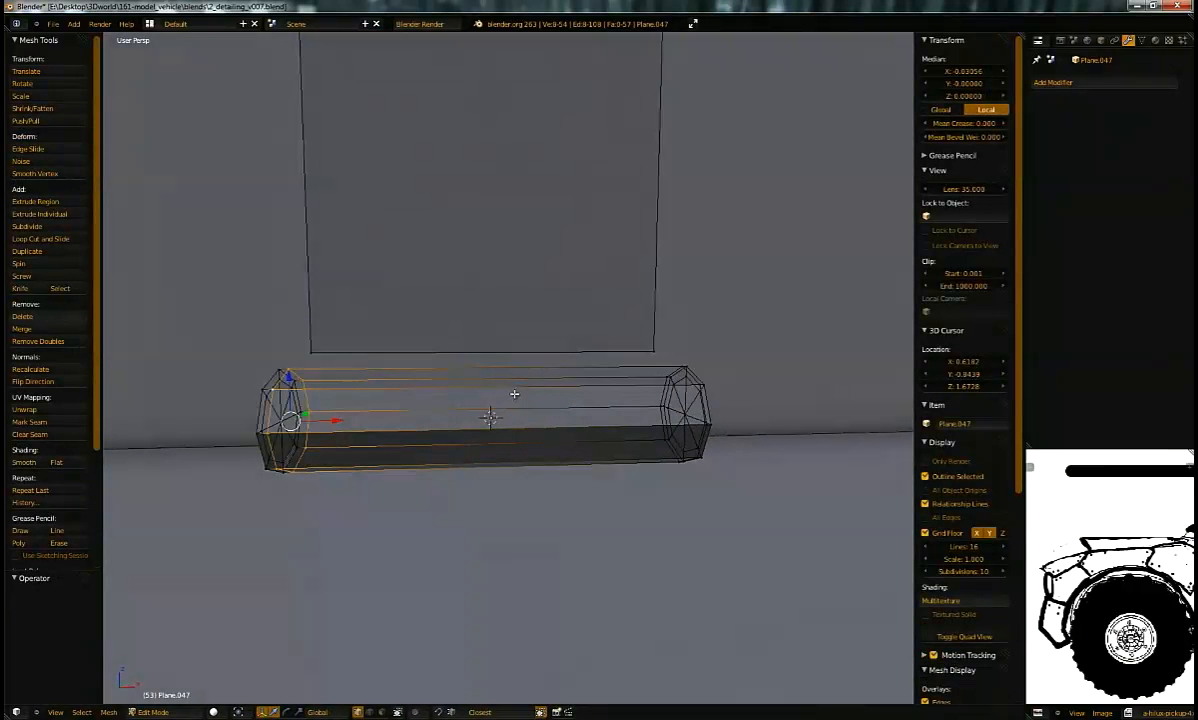
key("ctrl+i")
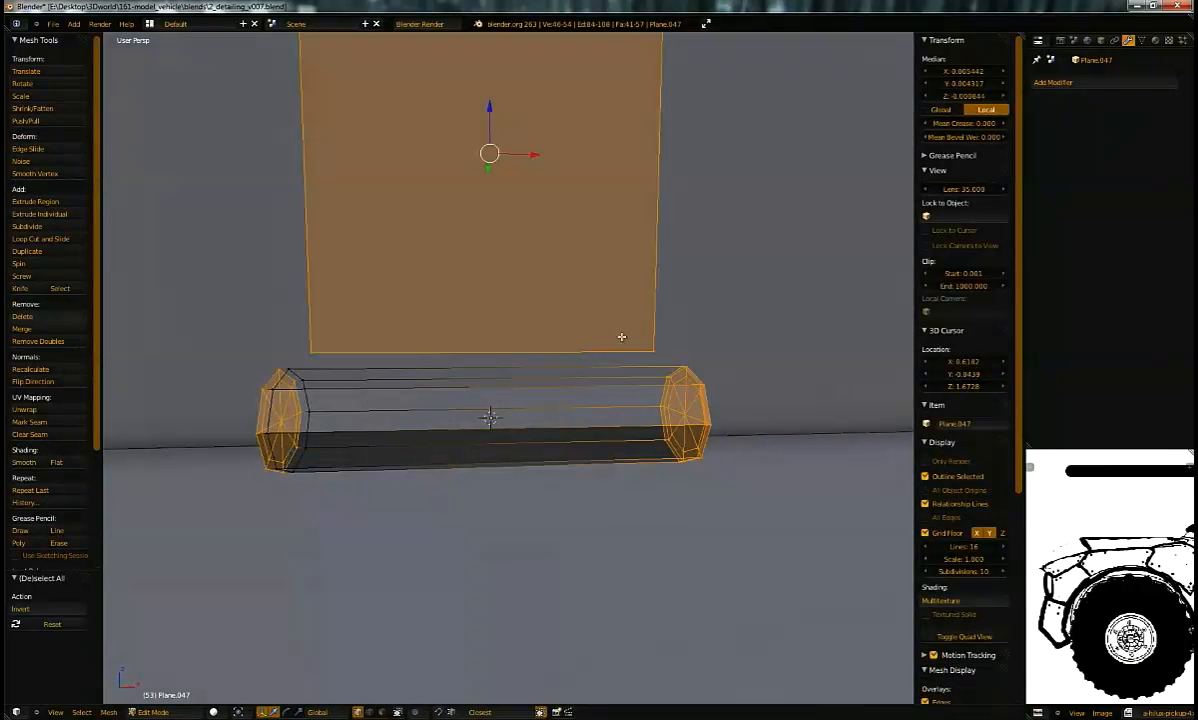
key("shift+l")
key("x")
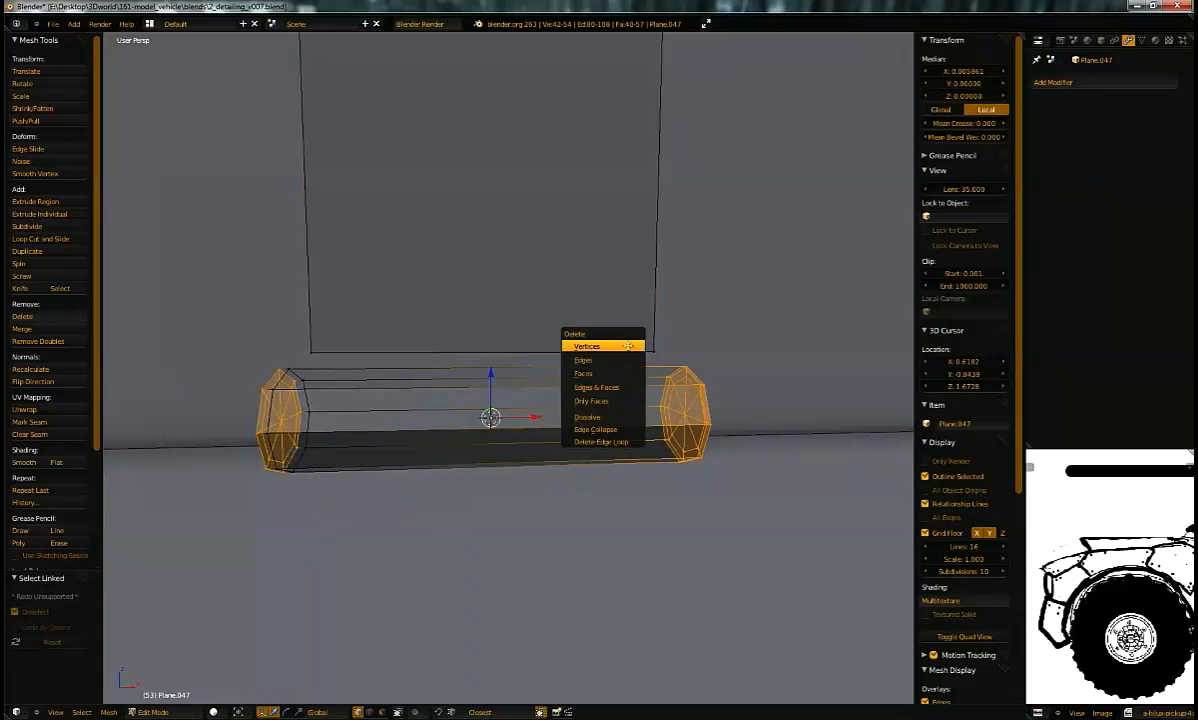
left_click(600, 345)
Step: Shift the remaining ring along X and line it up with the plate's left edge
right_click(283, 403, "alt")
key("g")
key("x")
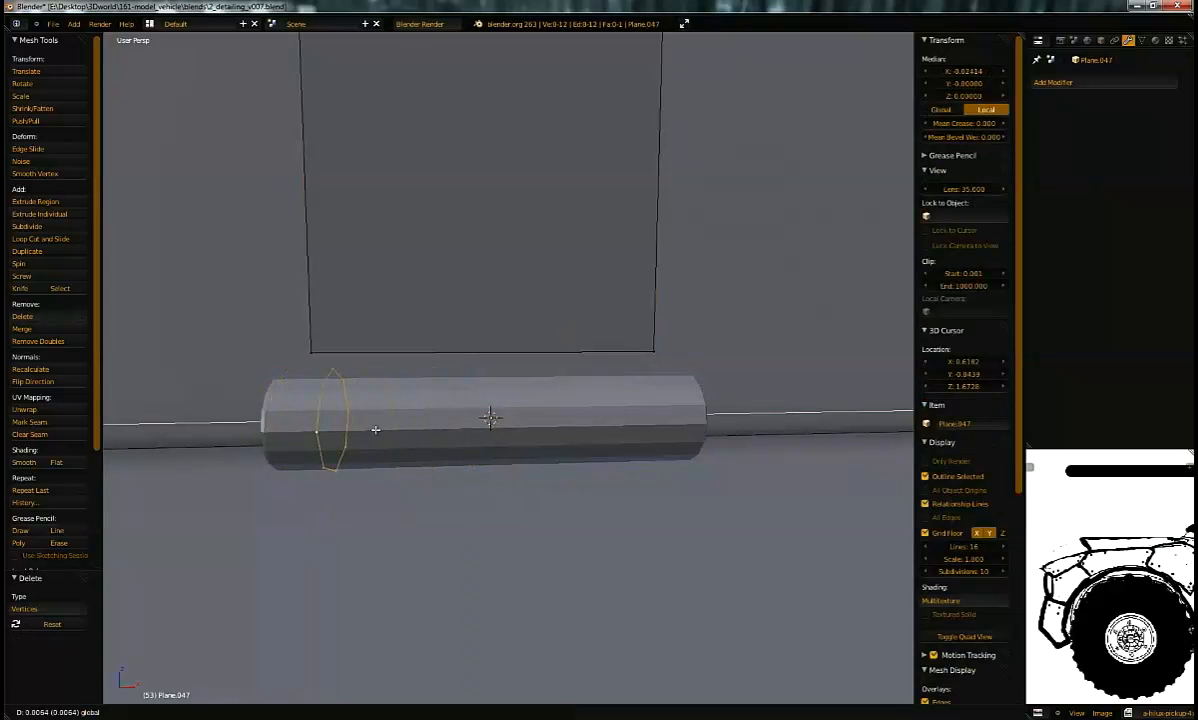
left_click(394, 419)
key("g")
key("x")
left_click(321, 340)
key("g")
left_click(310, 356)
middle_click_drag(312, 352, 393, 185)
middle_click_drag(494, 291, 418, 320)
key("g")
key("x")
left_click(445, 338)
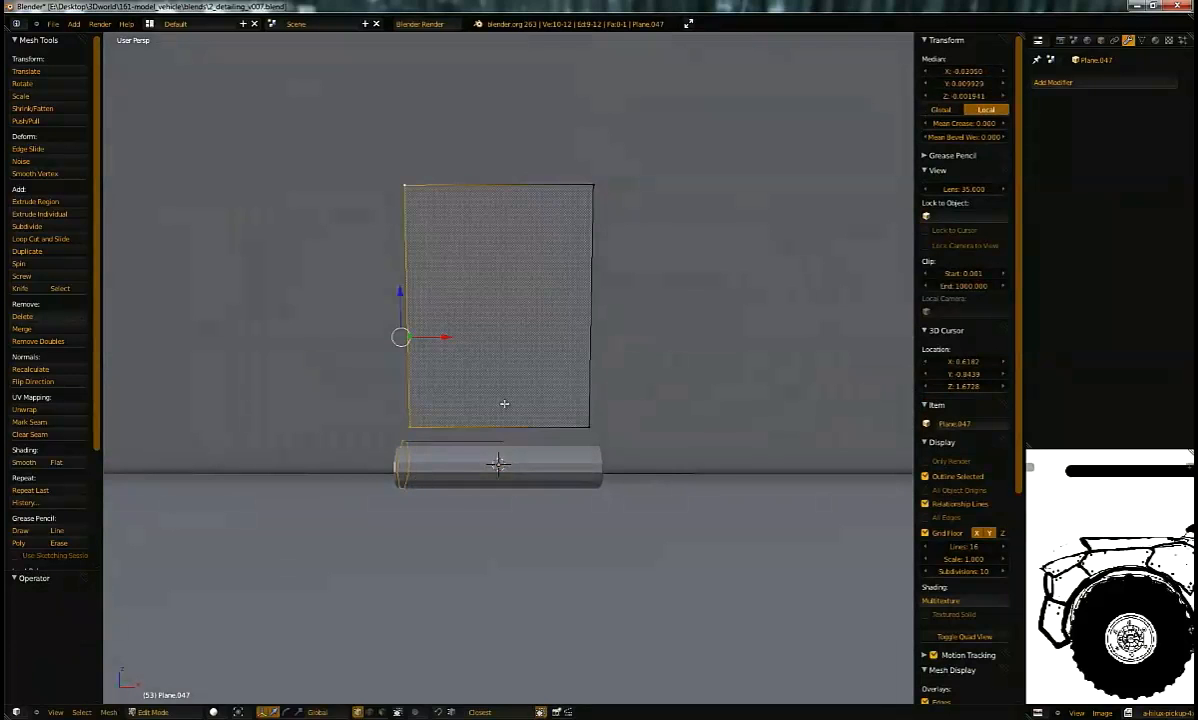
Step: Cut the plate vertically through its middle and delete the right half
key("ctrl+r")
left_click(499, 418)
right_click(499, 418)
right_click(401, 405)
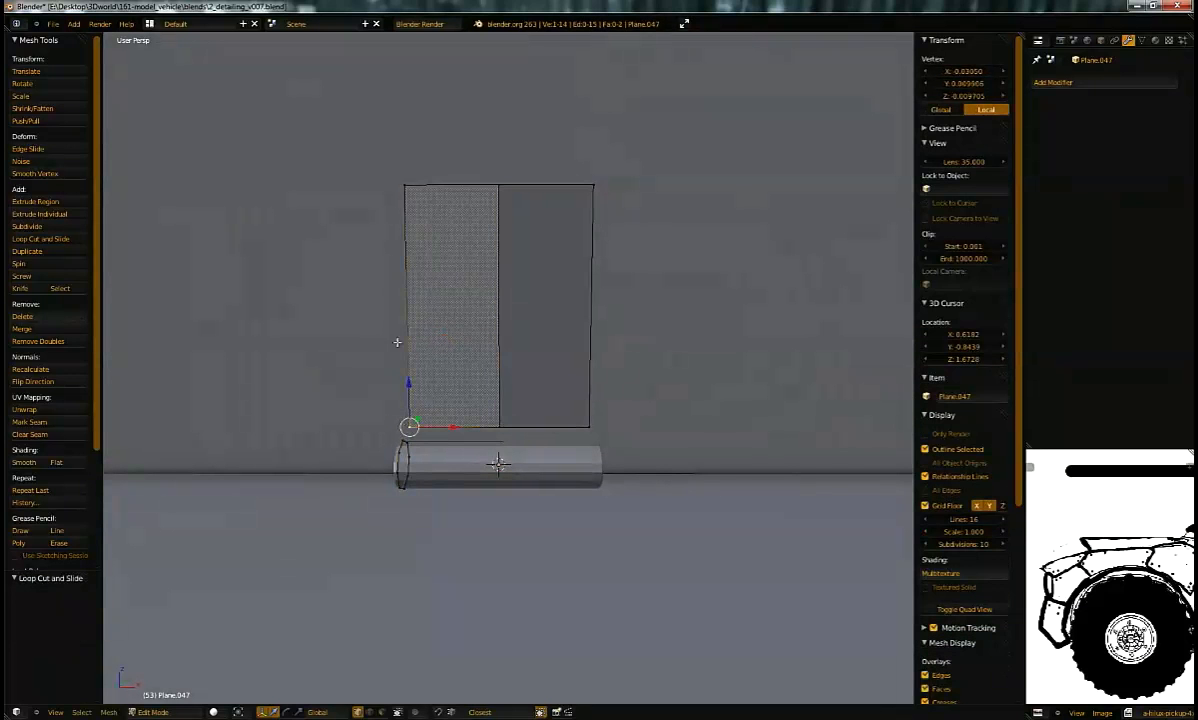
key("x")
left_click(612, 165)
Step: Add an X-axis Mirror modifier with Clipping and move the plate's outer edge and ring about 0.0045 inward along X
left_click(1038, 82)
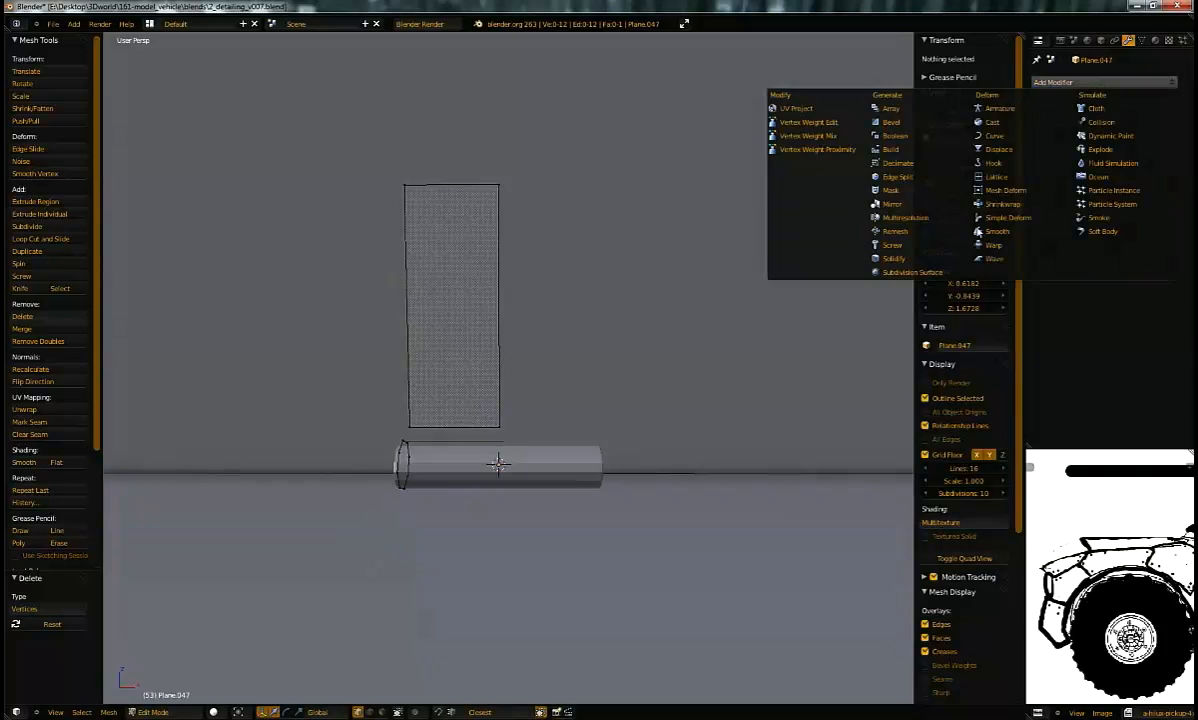
left_click(914, 206)
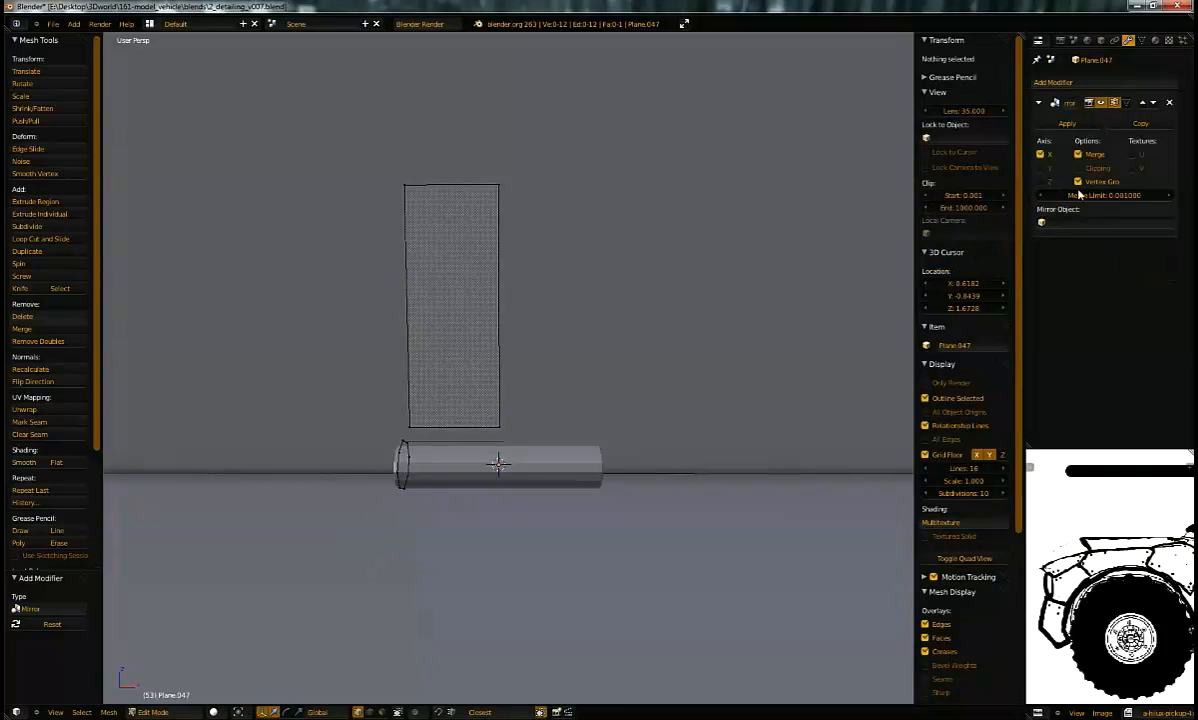
right_click(410, 437)
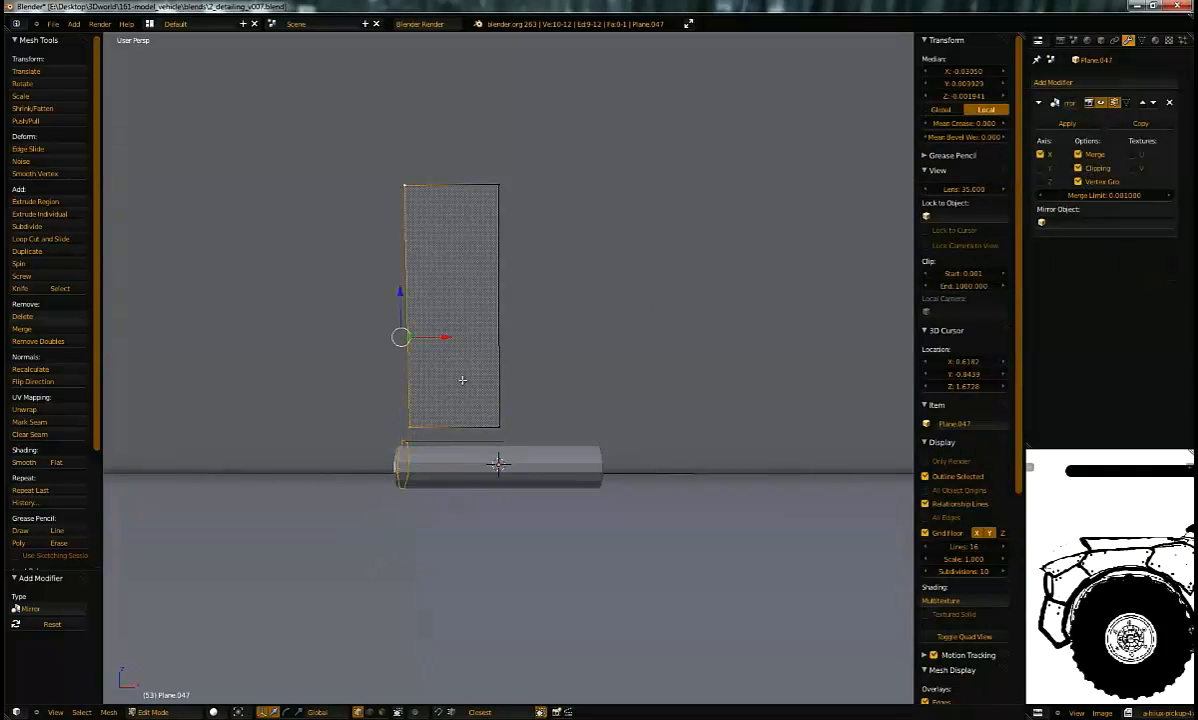
key("g")
key("x")
left_click(448, 337)
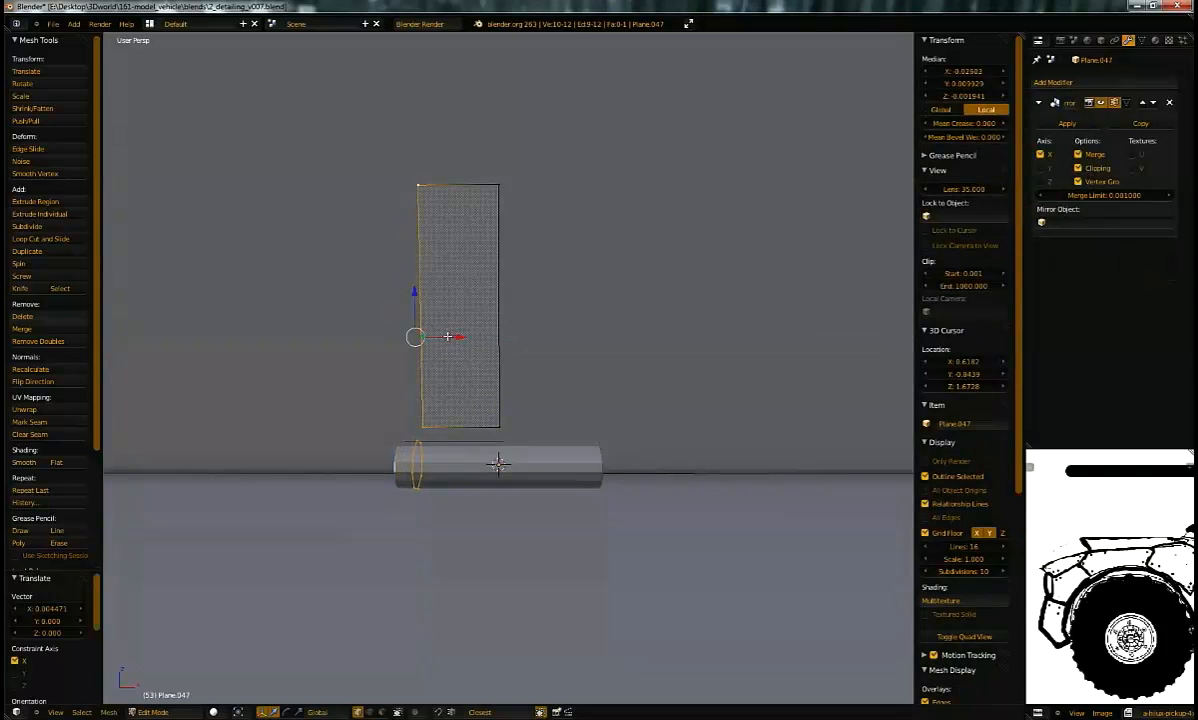
Step: Extrude the ring inward along X into a short sleeve around the pin and recalculate its normals
scroll(463, 421, "up", 2)
right_click(375, 491, "alt")
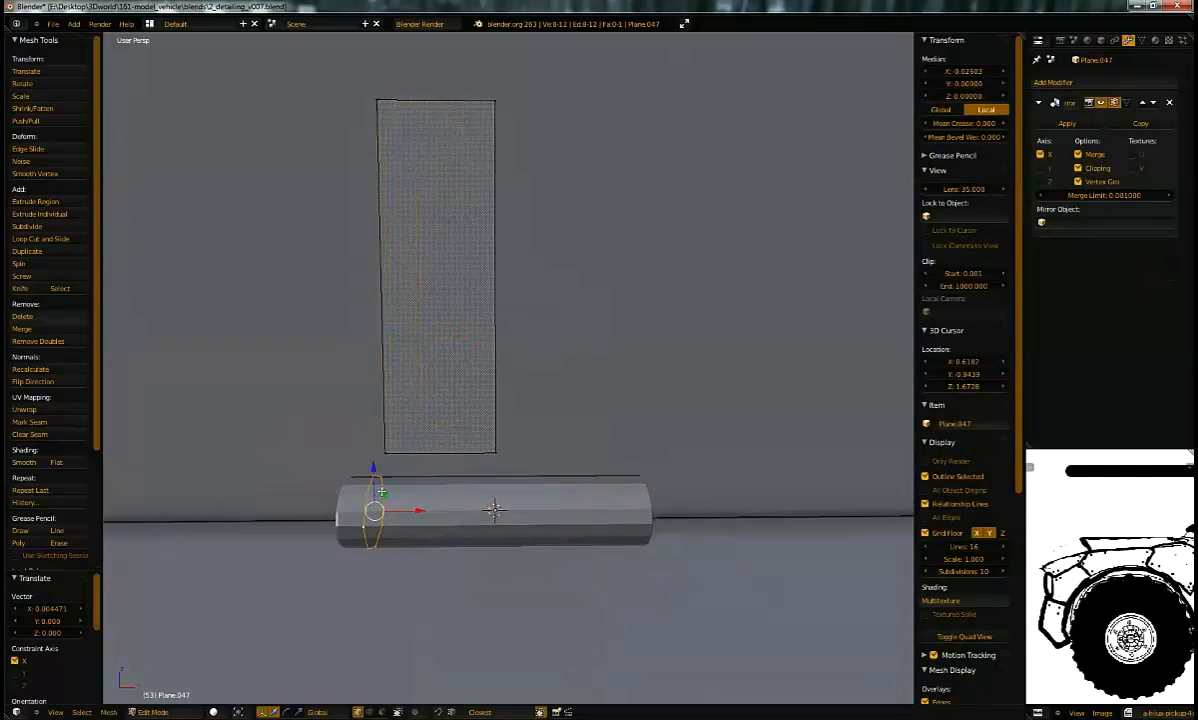
key("e")
key("x")
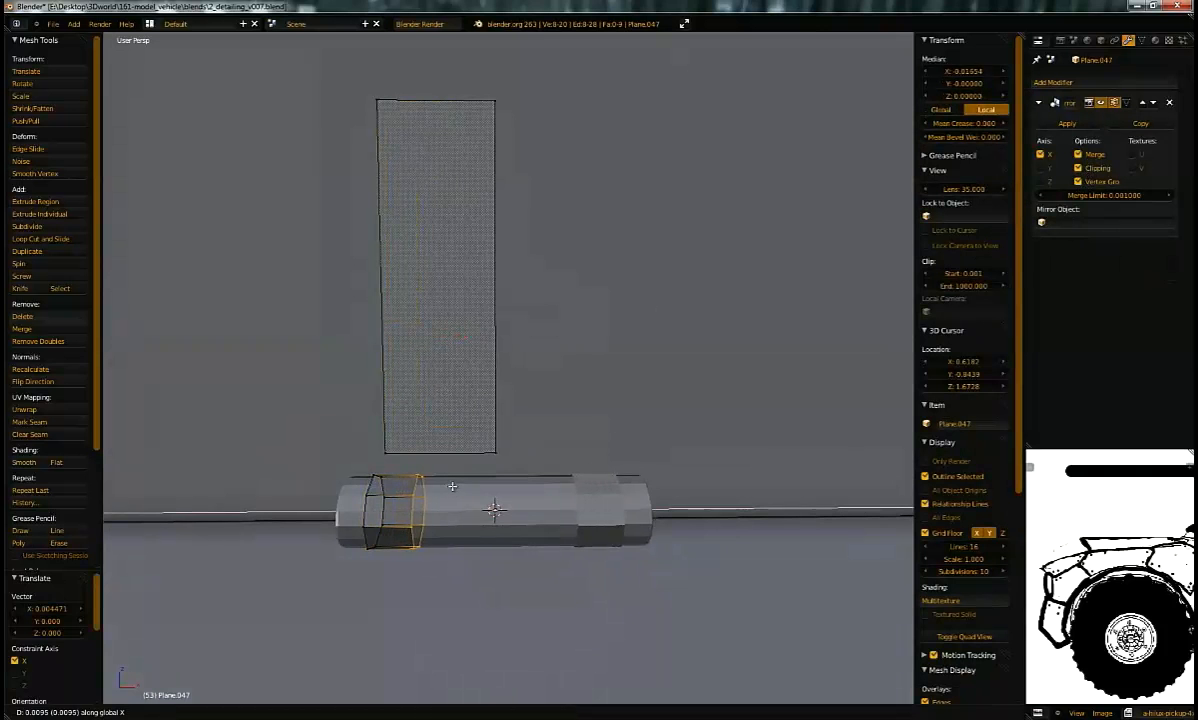
left_click(458, 487)
key("ctrl+l")
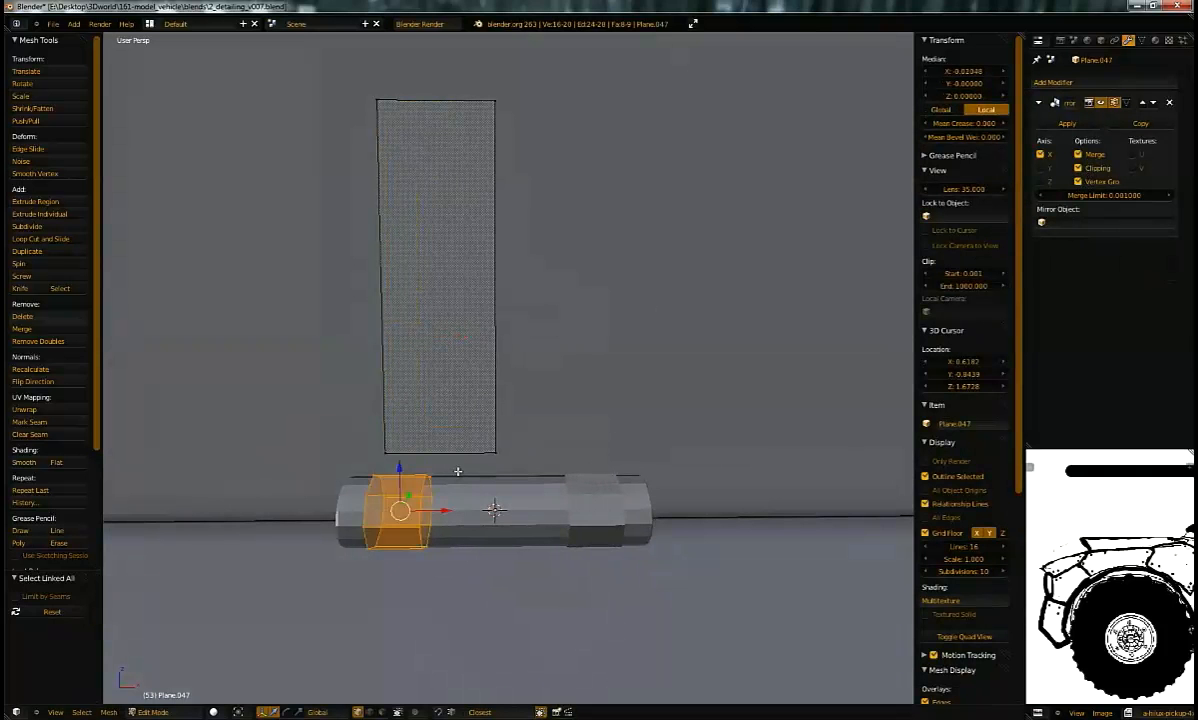
key("ctrl+n")
Step: Rip the sleeve's edge beside the plate and move it about 0.0041 along Y into the plate's plane
middle_click_drag(457, 465, 600, 422)
right_click(581, 441, "alt")
middle_click_drag(545, 392, 556, 415)
key("v")
left_click(563, 399)
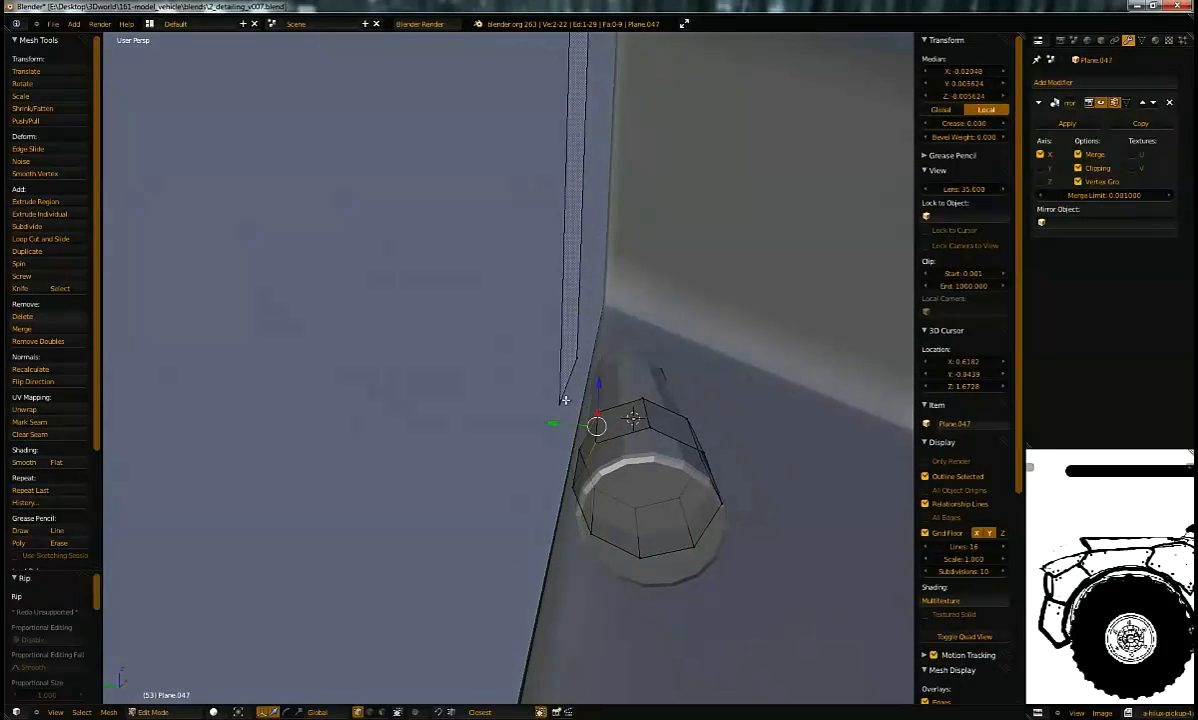
key("g")
left_click(561, 401)
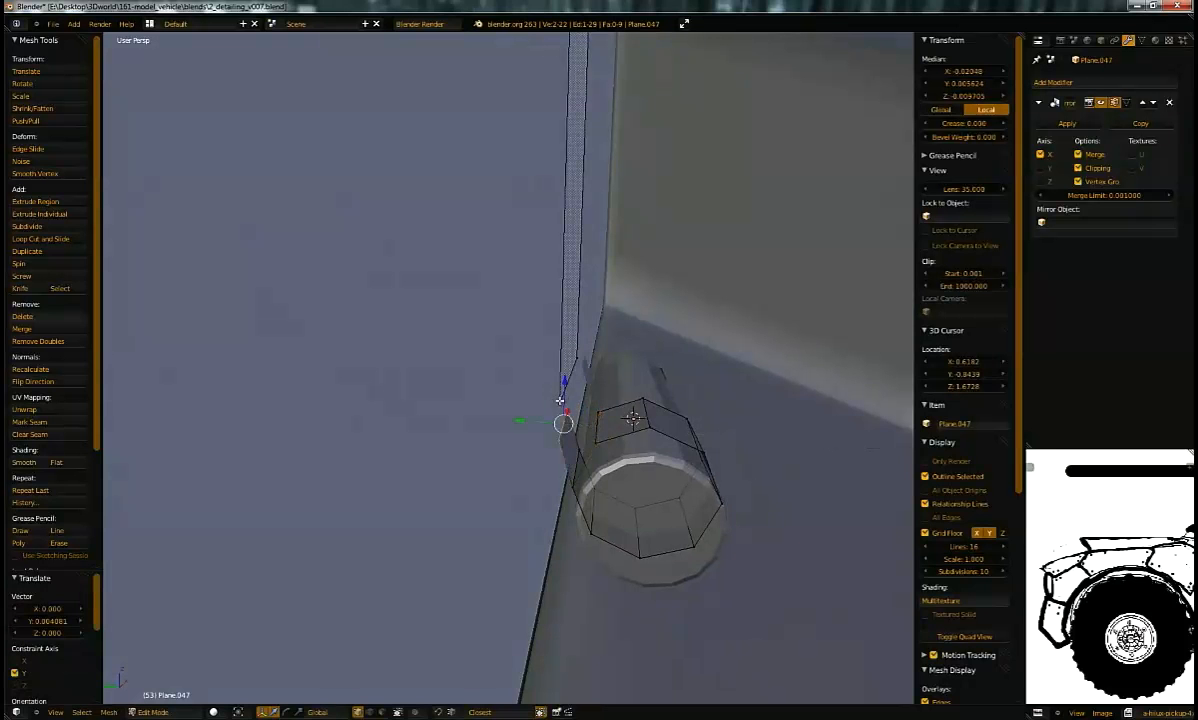
Step: Add a vertical loop cut to the half plate and shift it about -0.0019 along X to match the sleeve's inner end
middle_click_drag(560, 395, 483, 368)
key("ctrl+r")
left_click(495, 378)
right_click(495, 378)
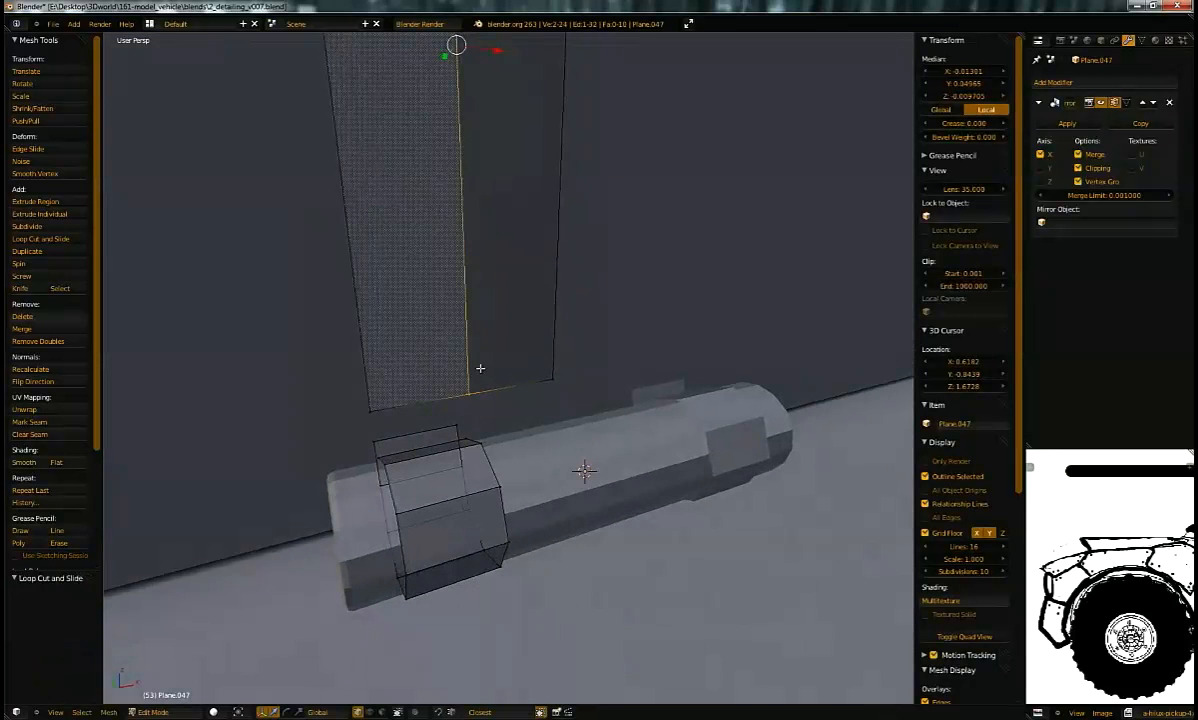
key("g")
key("x")
left_click(456, 416, "ctrl")
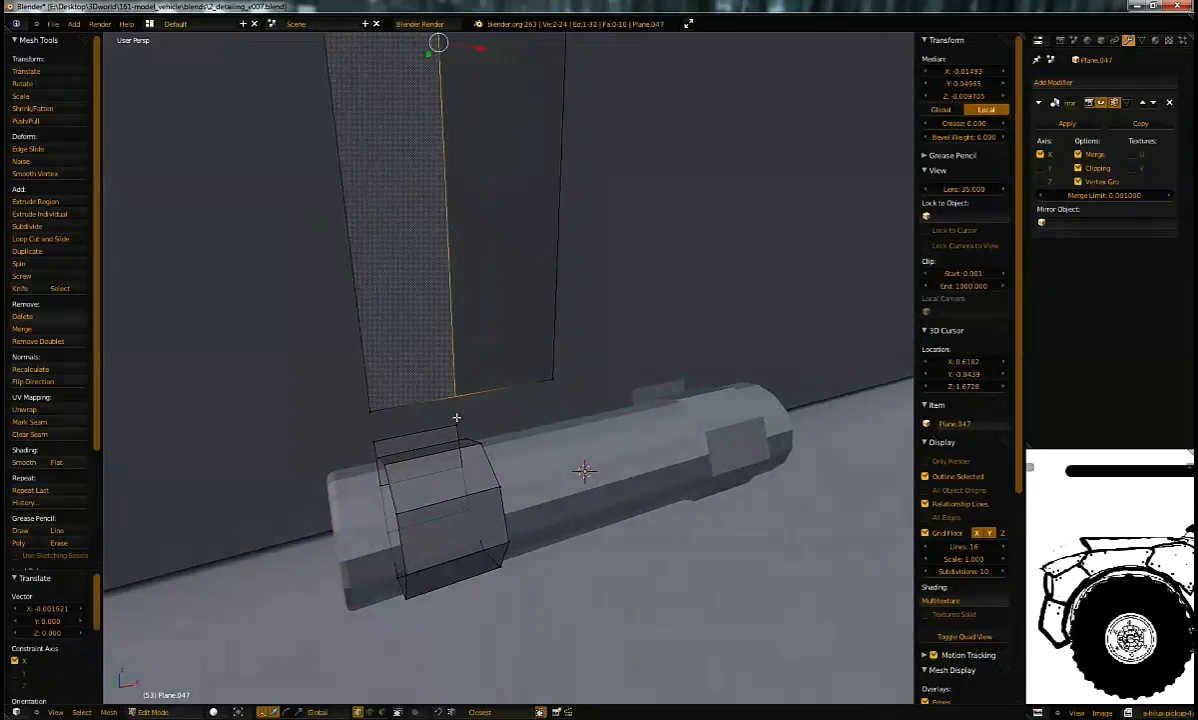
Step: Fill a face between the plate's lower outer edge and the sleeve's ripped edge
right_click(457, 418)
right_click(391, 397, "shift")
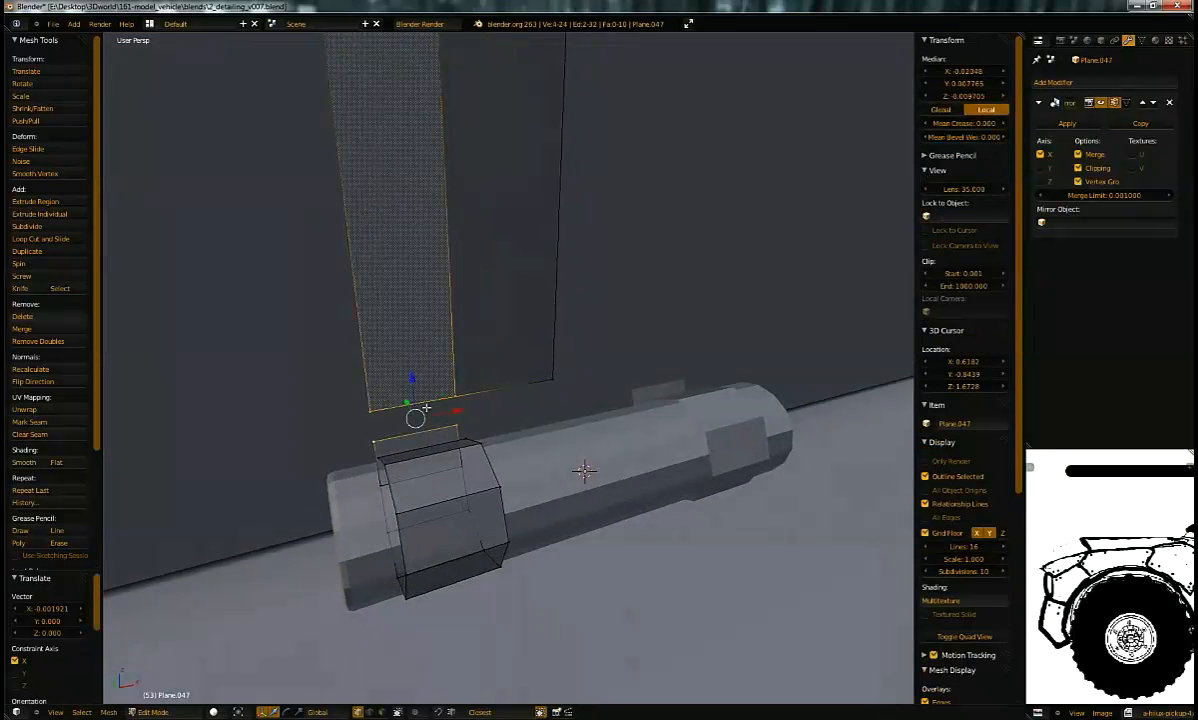
key("f")
middle_click_drag(460, 408, 600, 424)
key("Tab")
key("Tab")
Step: Extrude the sleeve's open edge beside the plate and adjust the new edge's position
right_click(611, 412)
key("e")
left_click(582, 483)
middle_click_drag(584, 474, 568, 458)
left_click_drag(579, 417, 582, 411)
middle_click_drag(582, 411, 696, 397)
Step: Add a level 2 Subdivision Surface to the hinge plate and check its shape in wireframe
key("ctrl+2")
key("z")
mouse_move(543, 415)
middle_mouse_down()
mouse_move(527, 409)
mouse_move(602, 382)
mouse_move(620, 409)
mouse_move(554, 417)
mouse_move(573, 433)
middle_mouse_up()
key("z")
key("a")
middle_click_drag(640, 367, 700, 340)
Step: Add a Solidify modifier below the Subdivision Surface and set its thickness to -0.0014
left_click(1038, 102)
left_click(1039, 127)
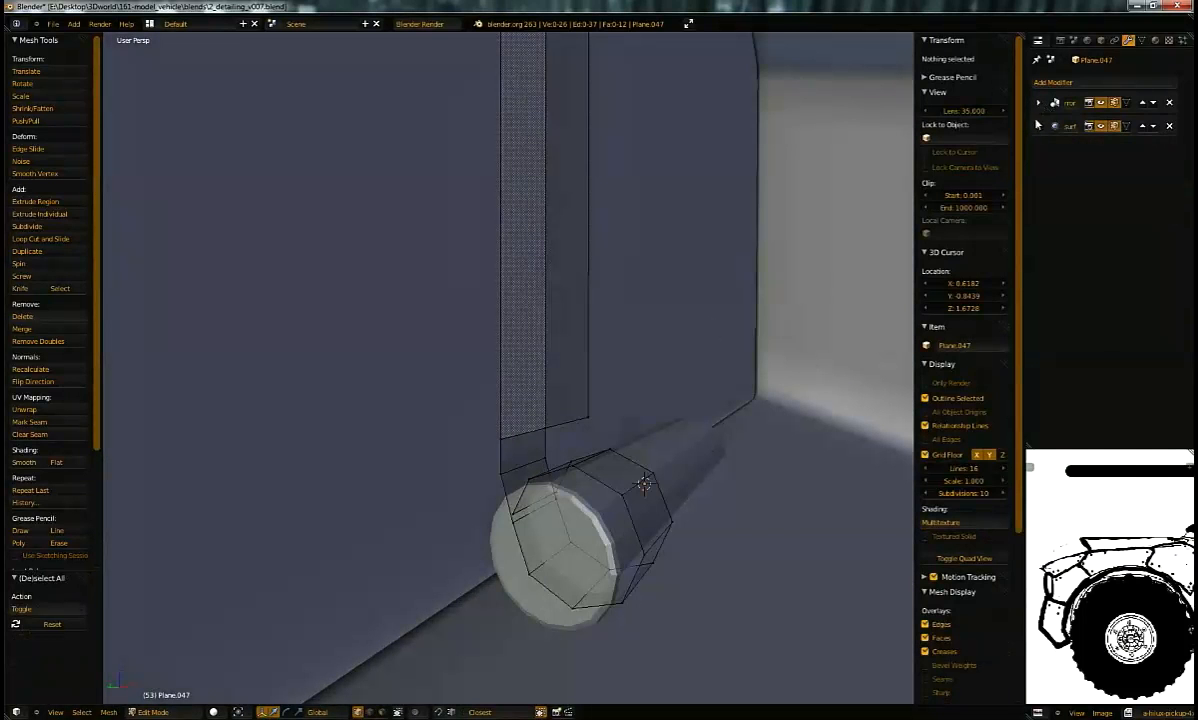
left_click(1058, 84)
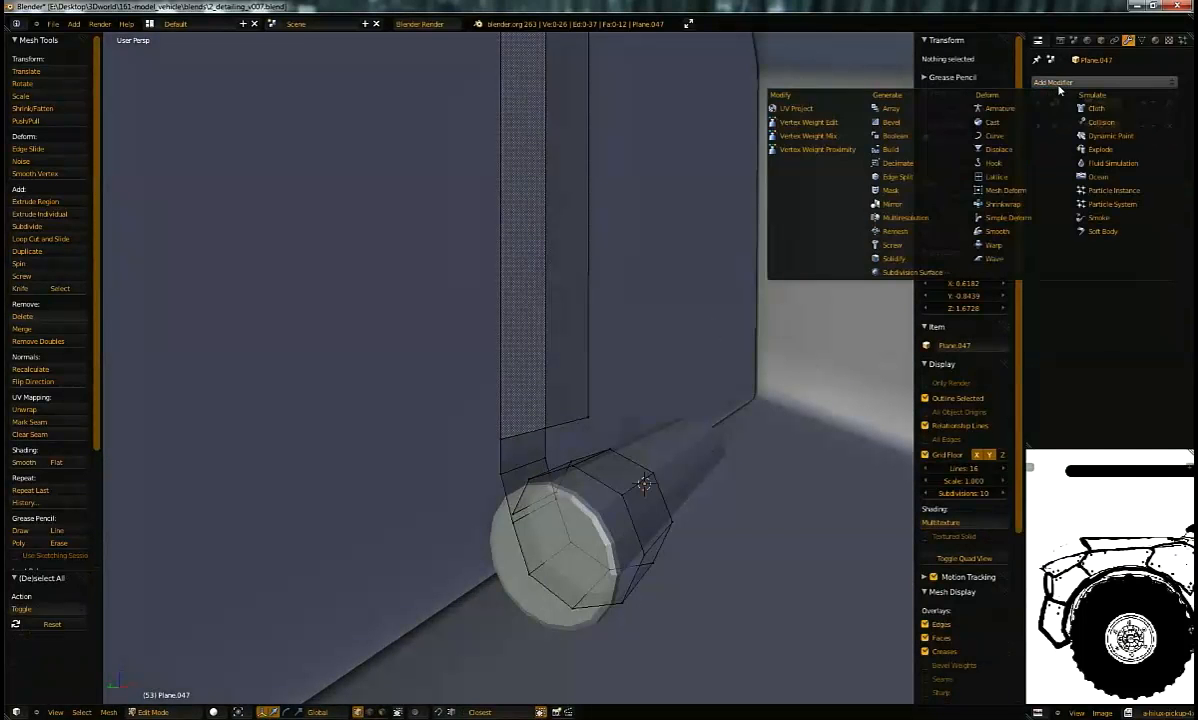
left_click(913, 262)
middle_click_drag(698, 332, 740, 330)
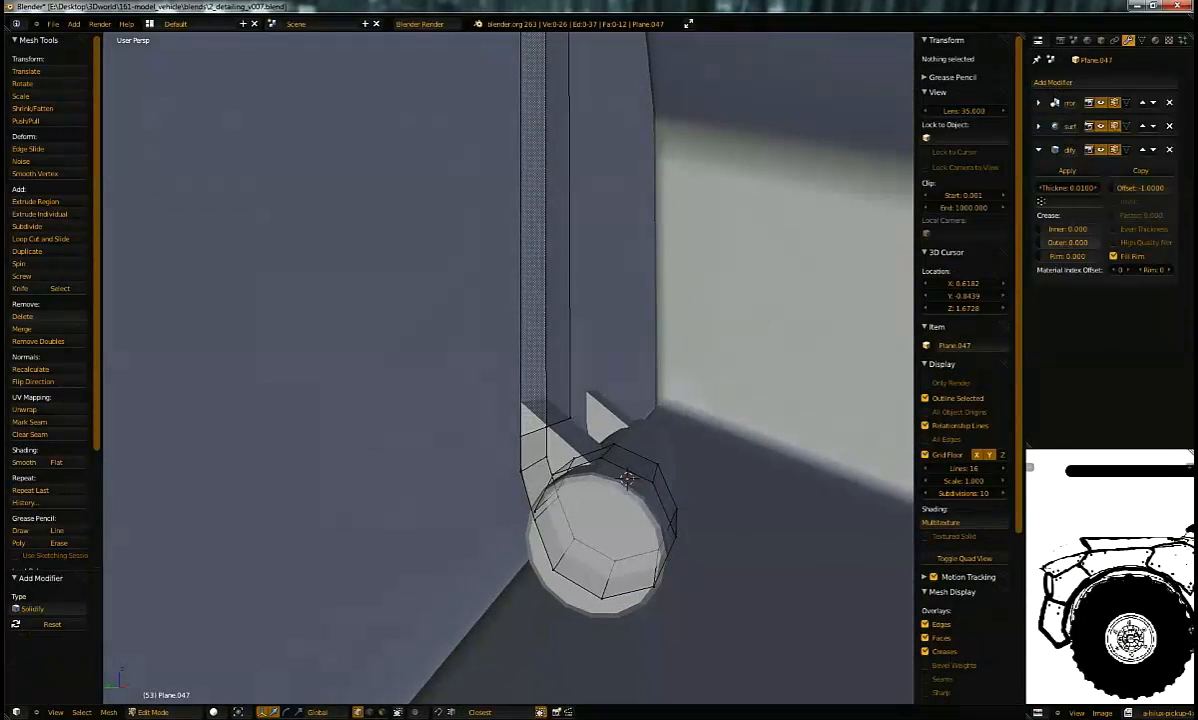
left_click_drag(1007, 203, 992, 202)
Step: Select the hinge plate's whole mesh and recalculate its normals
key("a")
key("a")
key("a")
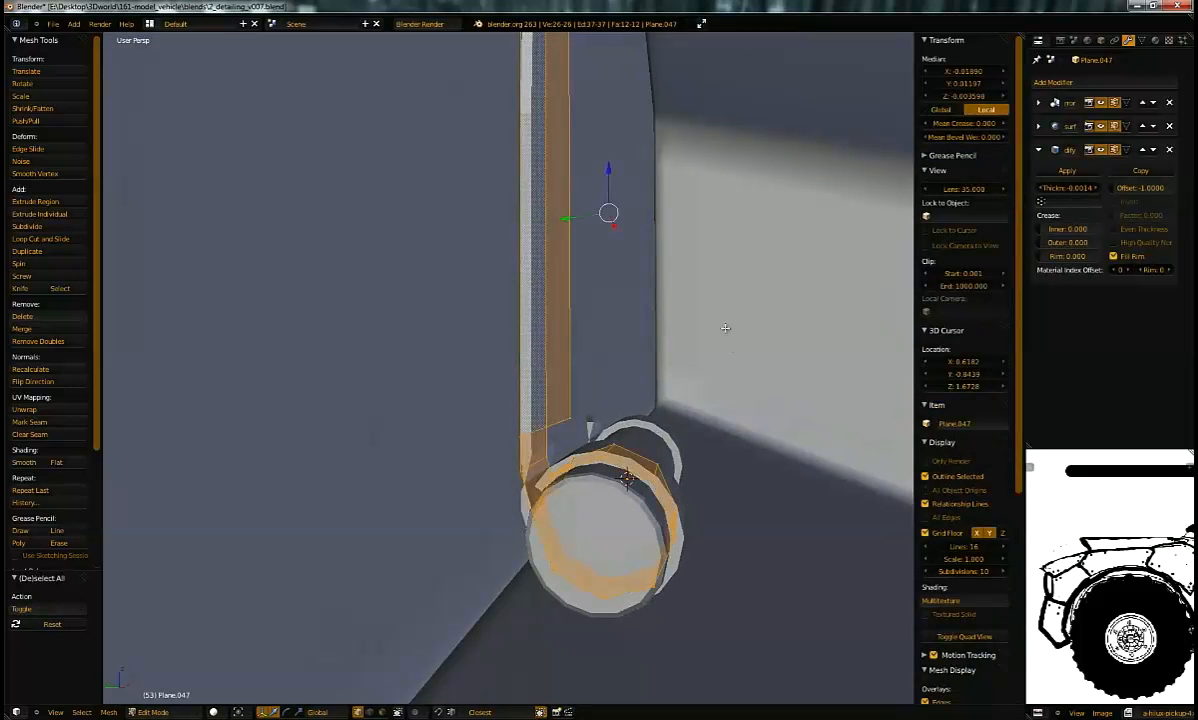
key("ctrl+n")
middle_click_drag(682, 335, 920, 238)
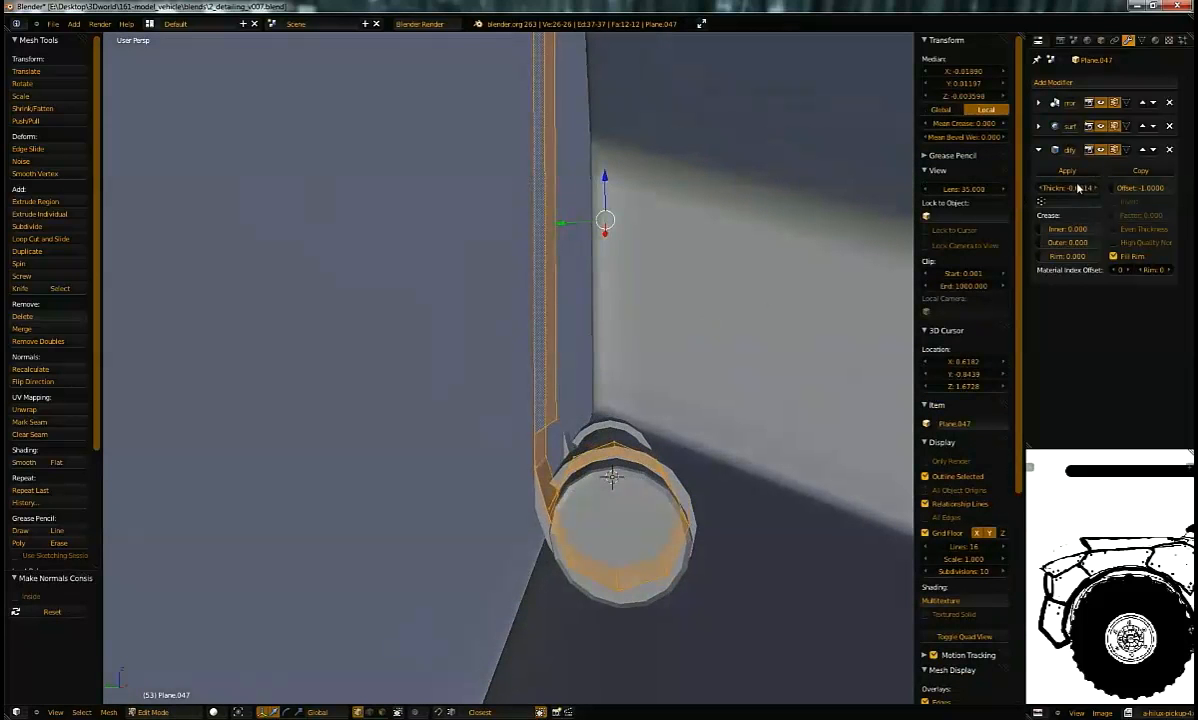
Step: Set the hinge plate's Solidify thickness to -0.0012
left_click_drag(1082, 187, 1089, 189)
middle_click_drag(714, 338, 673, 407)
key("a")
key("b")
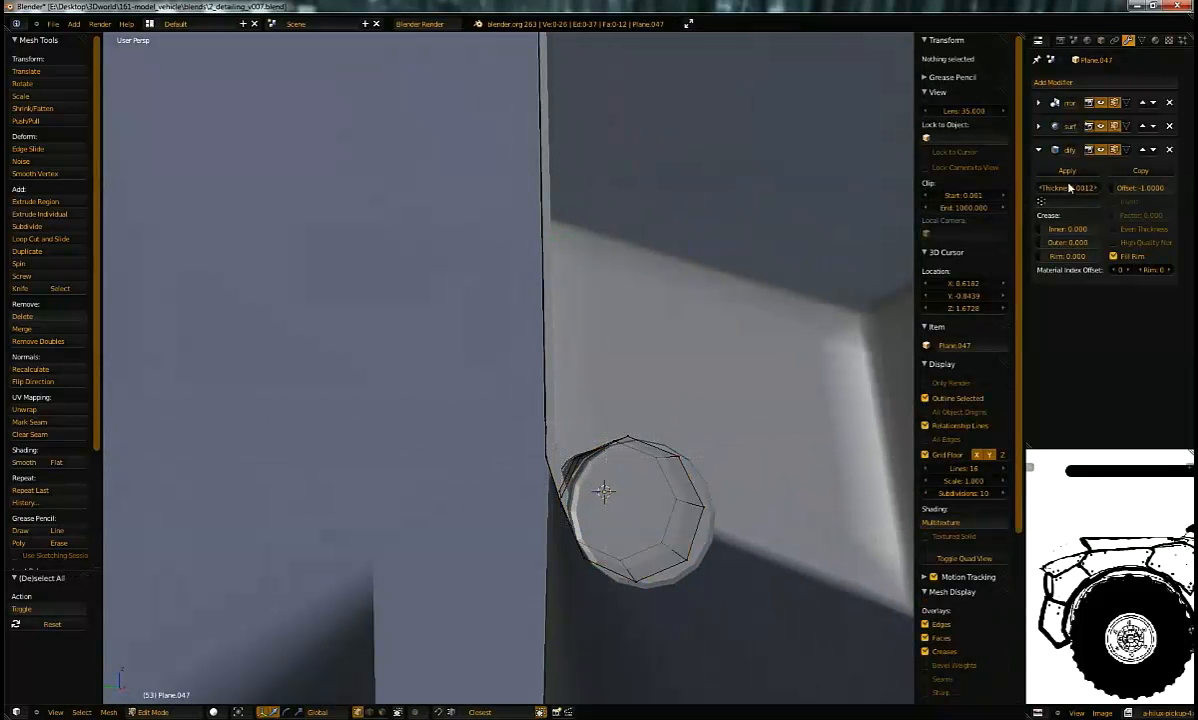
left_click_drag(1082, 188, 1064, 192)
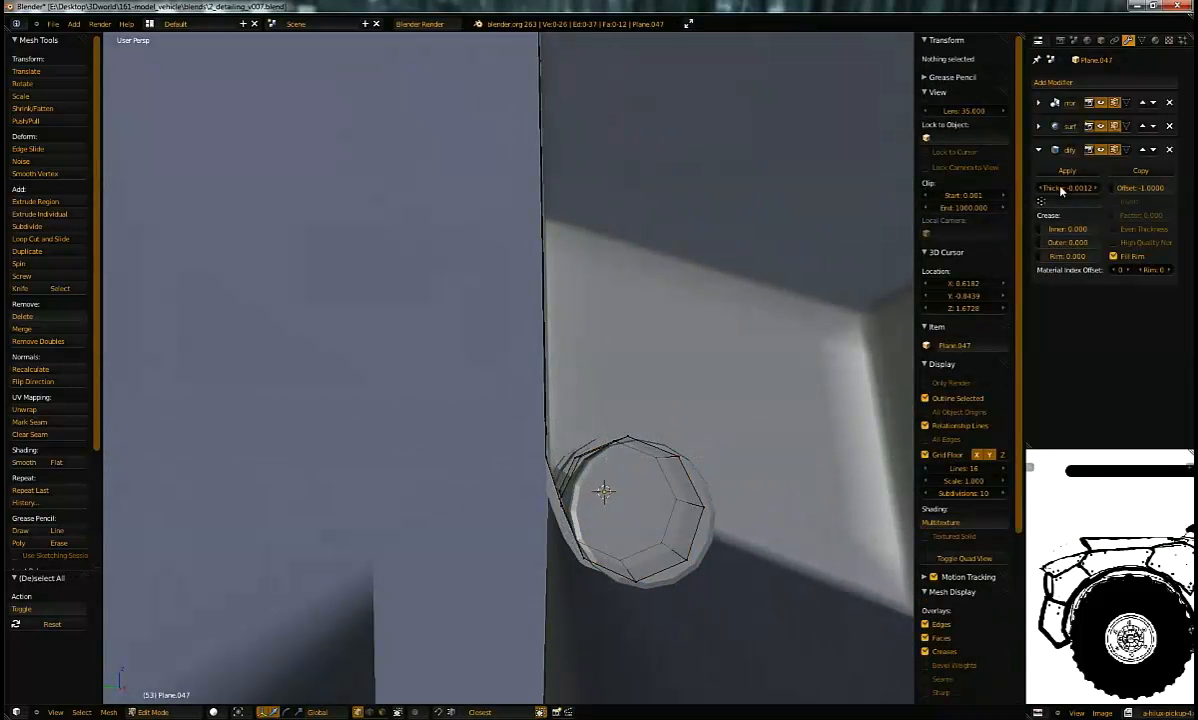
Step: Select all six vertices of the flat part of the hinge plate
middle_click_drag(722, 423, 602, 489)
right_click(535, 413)
right_click(546, 416, "shift")
right_click(592, 409, "shift")
scroll(602, 487, "down", 2)
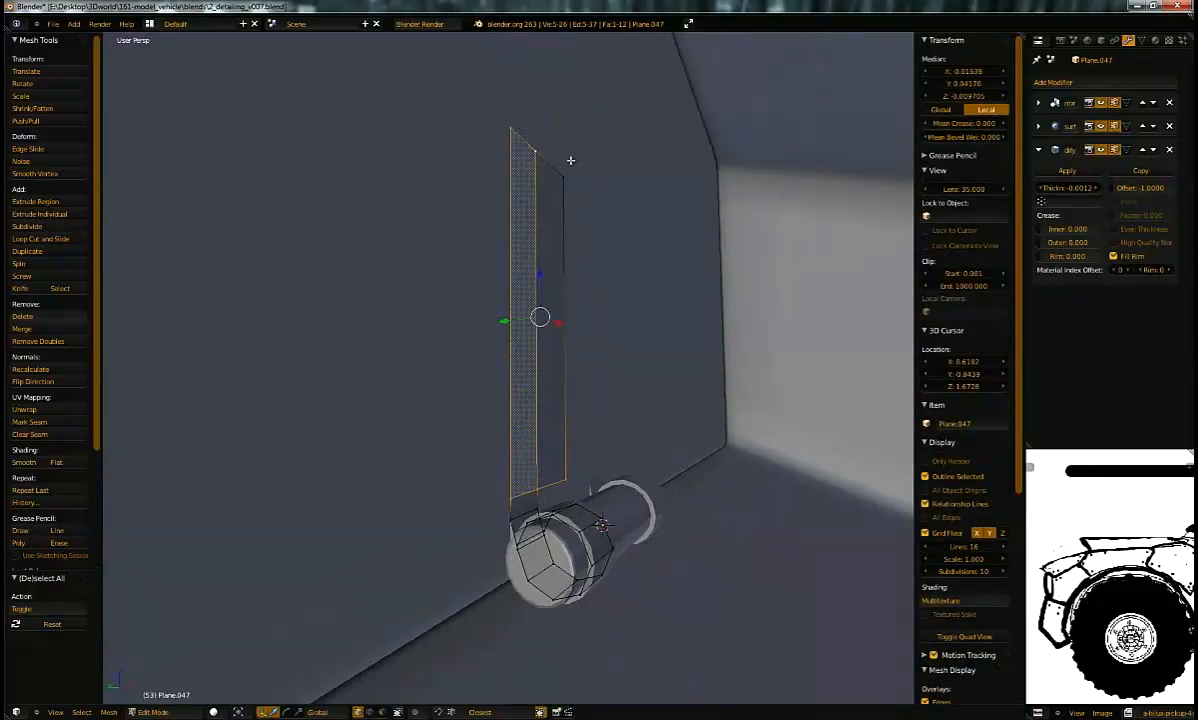
middle_click_drag(563, 156, 550, 172)
right_click(557, 178, "shift")
scroll(572, 195, "up", 4)
middle_click_drag(540, 257, 465, 281)
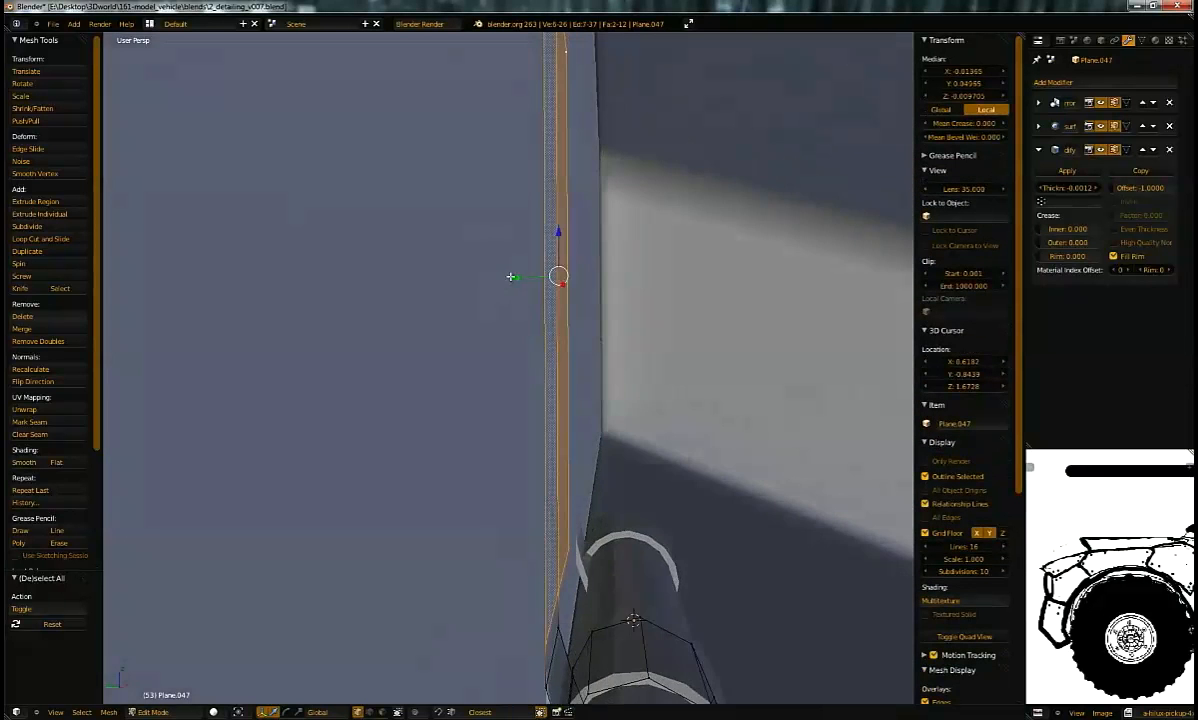
Step: Try to move the flat plate's vertices about -0.0012 along Y, and undo the move
key("g")
key("y")
left_click(524, 276)
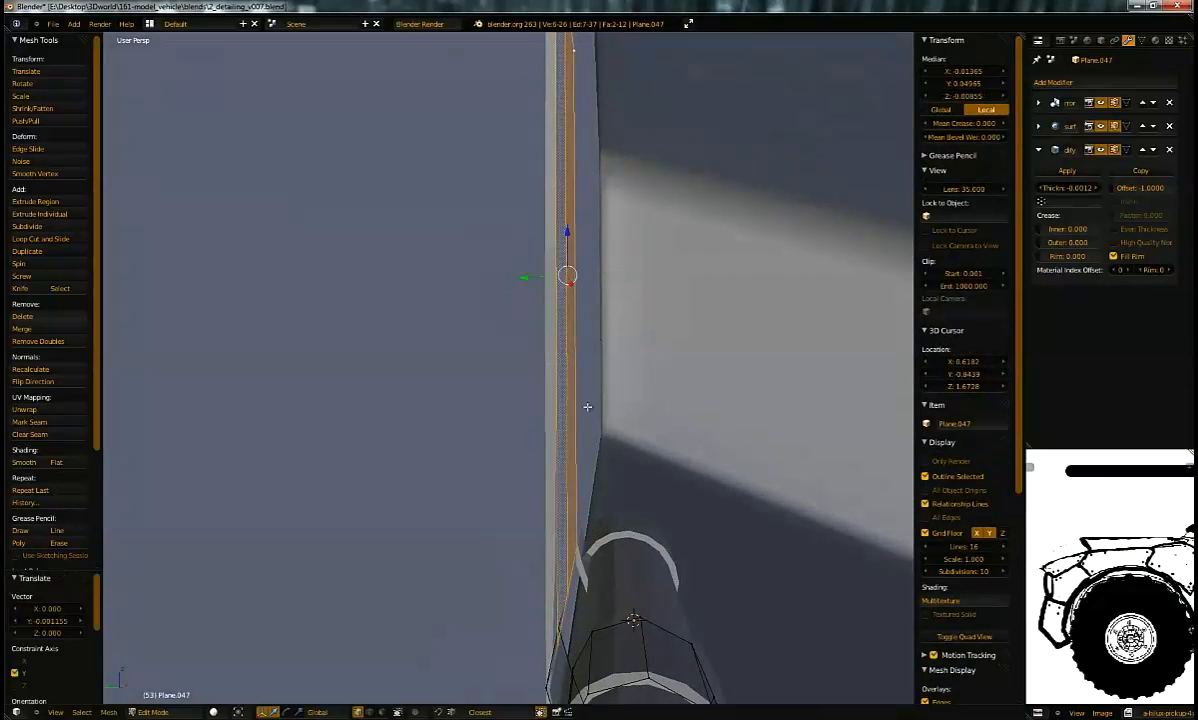
key("ctrl+z")
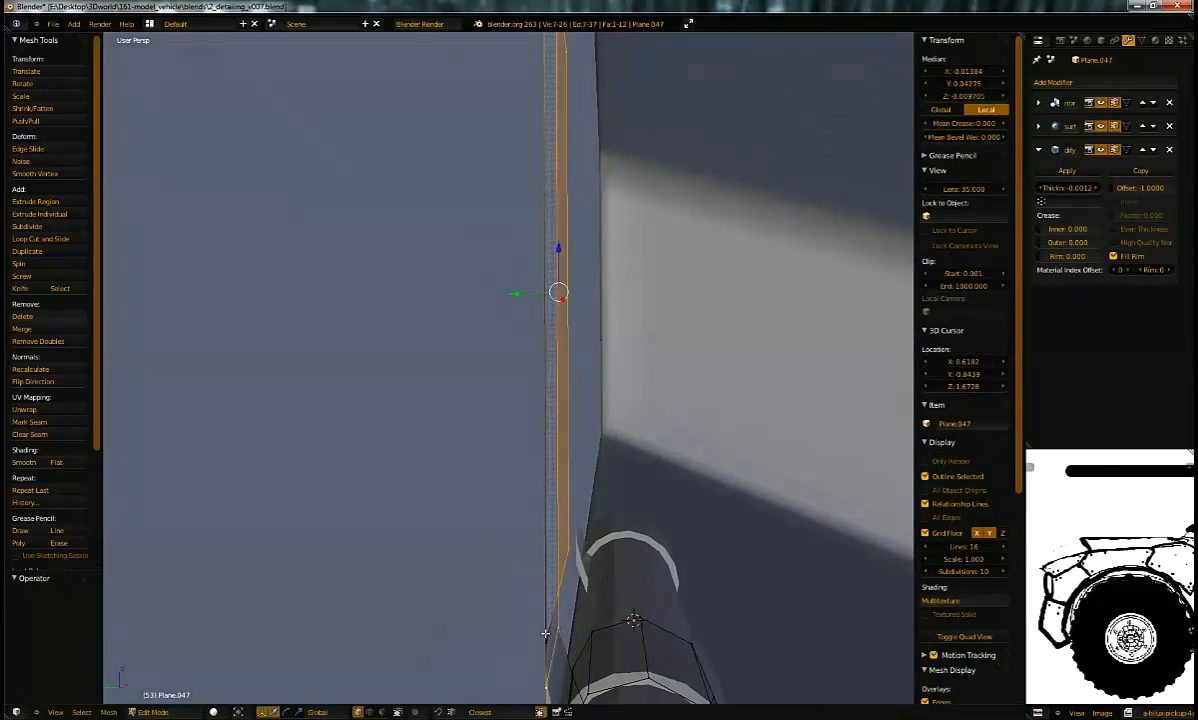
Step: Move the flat plate together with its connecting strip about -0.0010 along Y toward the cover
key("g")
key("y")
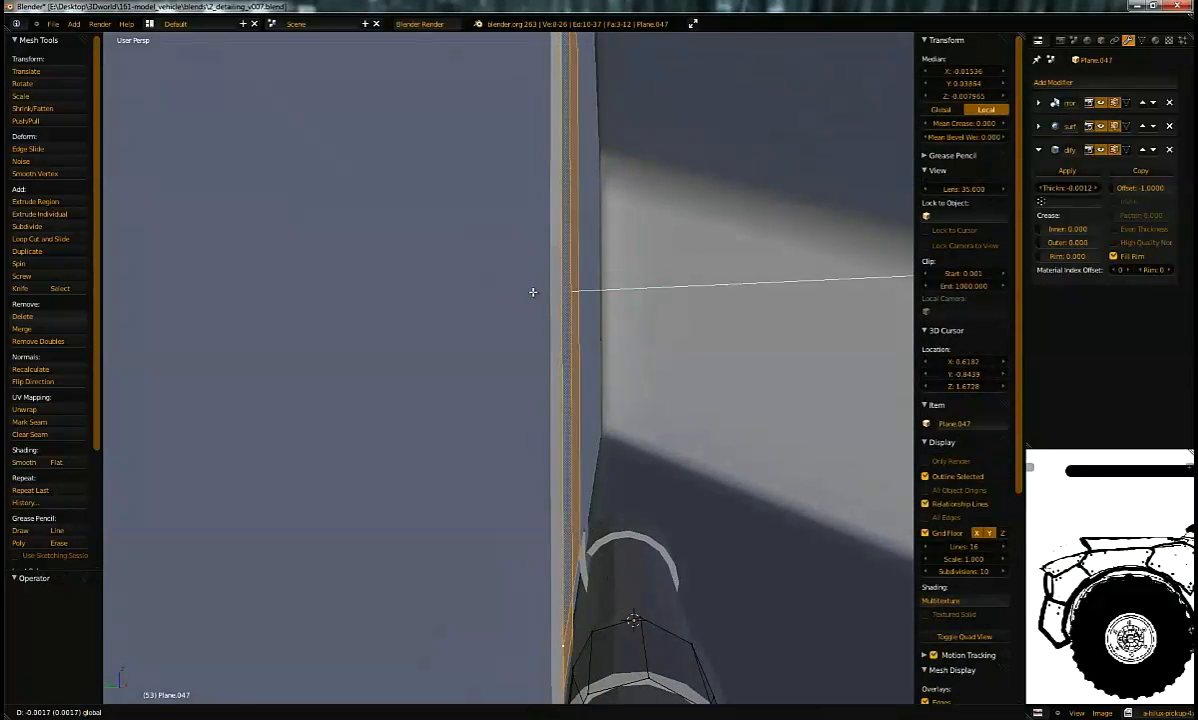
left_click(535, 297)
middle_click_drag(629, 351, 578, 364)
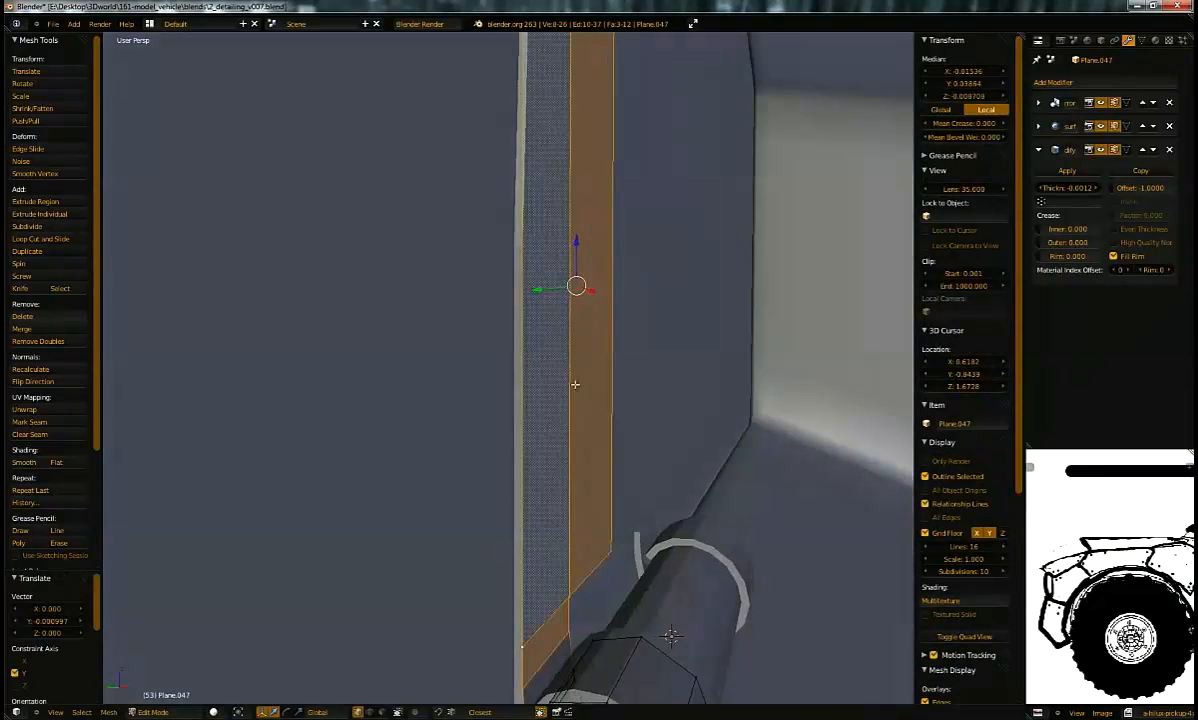
scroll(631, 394, "down", 2)
key("Tab")
middle_click_drag(632, 396, 543, 409)
key("Tab")
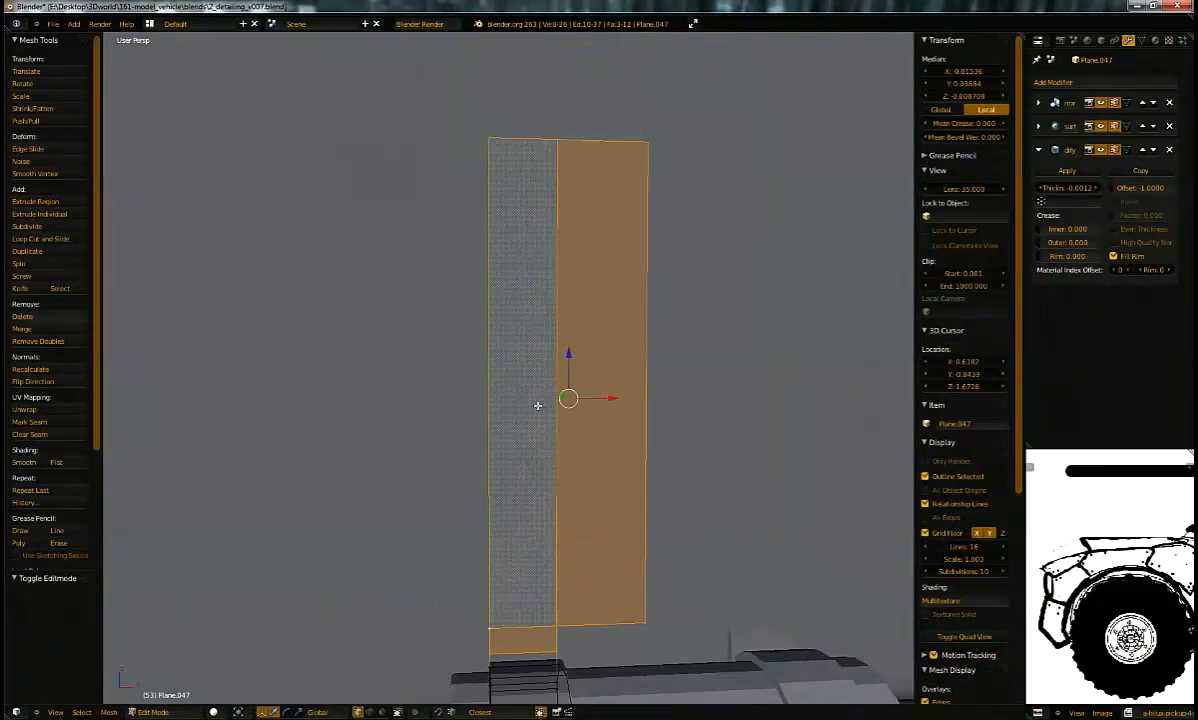
Step: Add one loop cut close to the hinge plate's upper end and another along the strip that wraps around the pin, near its inner edge
scroll(543, 405, "down", 2)
key("a")
key("ctrl+r")
left_click(527, 270)
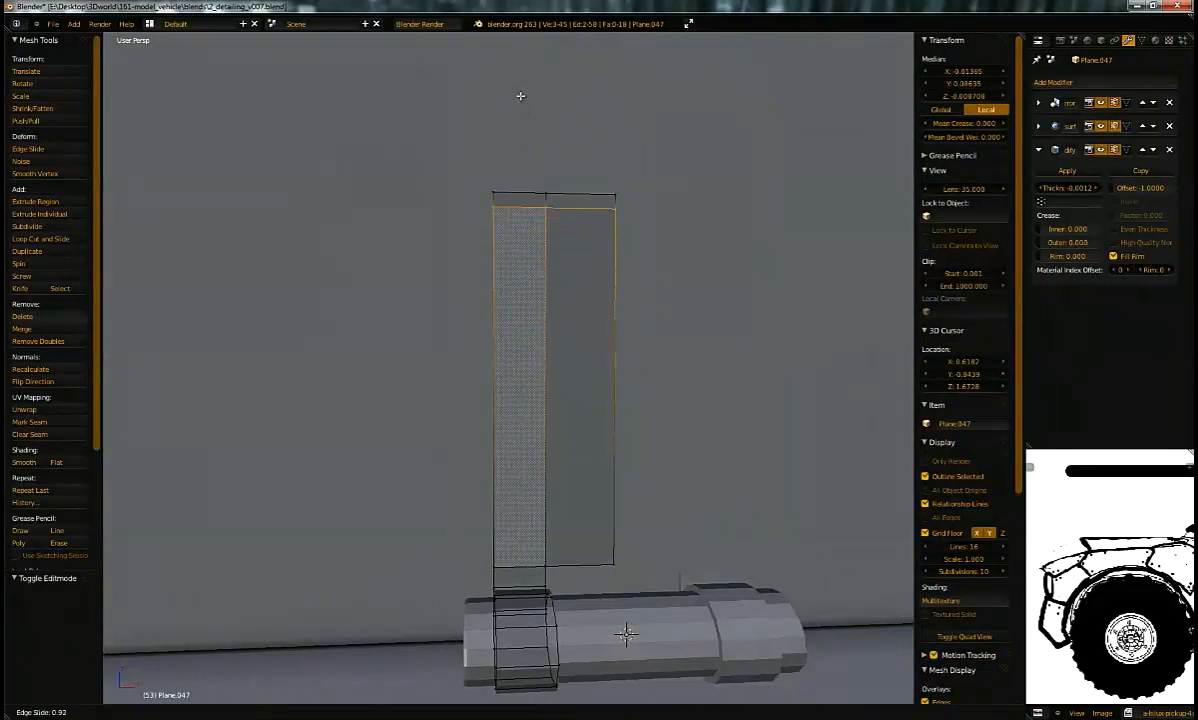
left_click(540, 130)
key("ctrl+r")
left_click(506, 180)
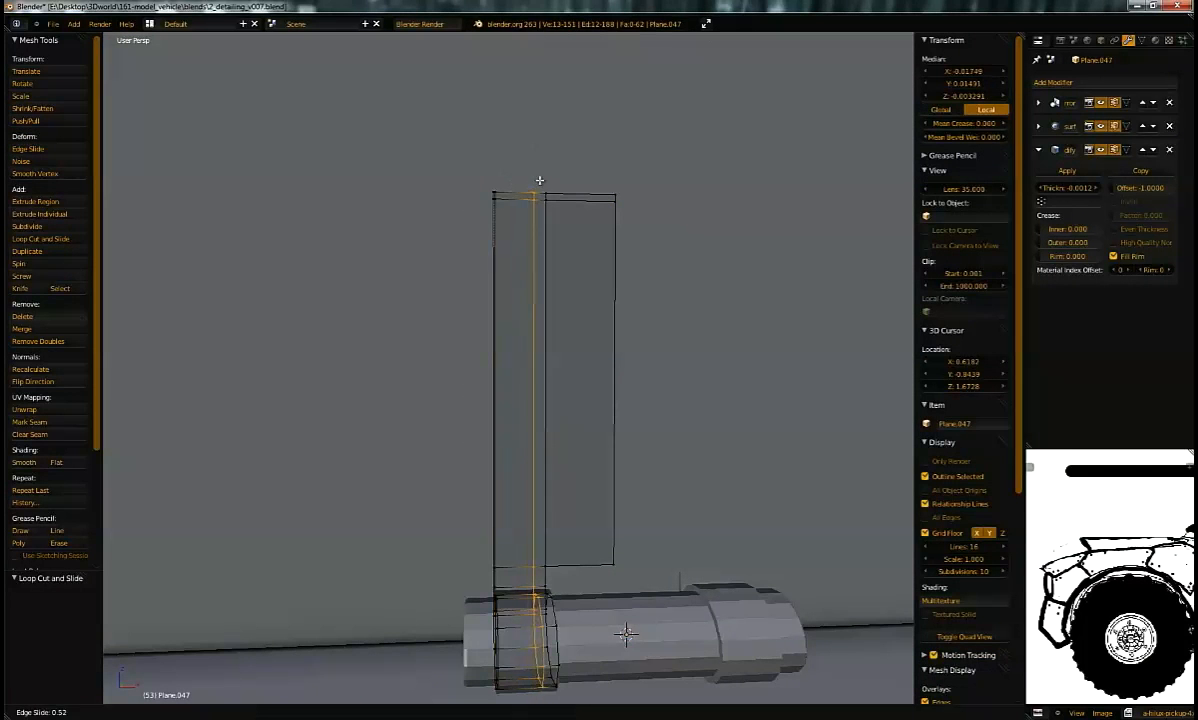
left_click(545, 178)
Step: Select the edges at the plate's inner corner, where the wide part meets the strip, and set their mean crease to 1
middle_click_drag(521, 326, 508, 238, "shift")
scroll(540, 444, "up", 5)
mouse_move(497, 289)
middle_mouse_down()
mouse_move(540, 444)
mouse_move(548, 339)
mouse_move(567, 374)
mouse_move(530, 412)
middle_mouse_up()
key("Tab")
key("Tab")
key("ctrl+Tab")
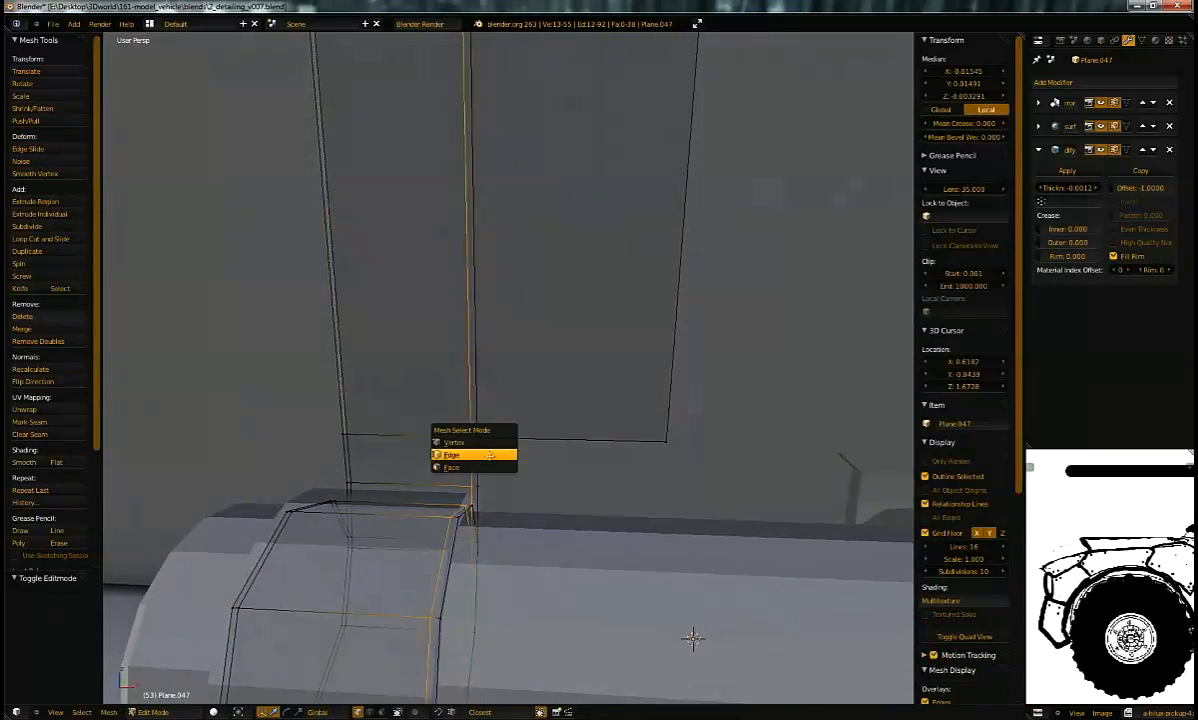
left_click(489, 455)
right_click(498, 440)
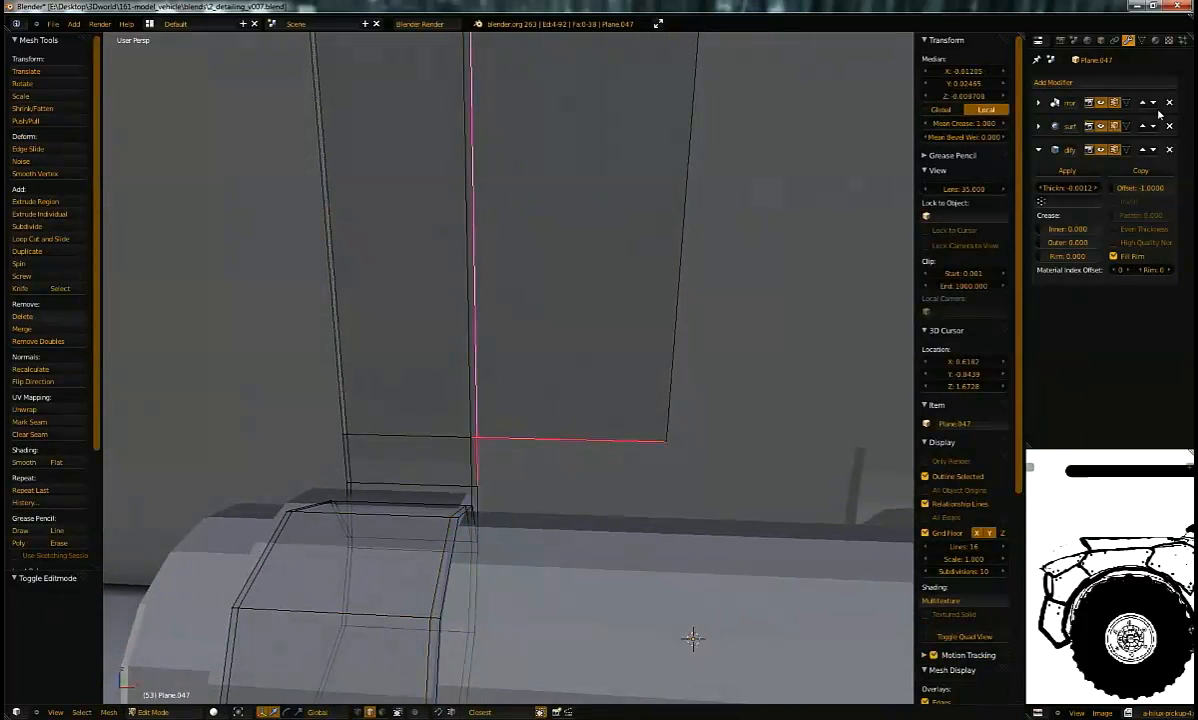
Step: Shade the hinge plate smooth
key("Tab")
mouse_move(583, 316)
middle_mouse_down()
mouse_move(663, 332)
mouse_move(622, 327)
mouse_move(580, 342)
mouse_move(497, 439)
mouse_move(582, 441)
mouse_move(567, 471)
mouse_move(521, 420)
mouse_move(145, 243)
mouse_move(519, 348)
mouse_move(457, 369)
mouse_move(510, 356)
mouse_move(468, 341)
middle_mouse_up()
key("Tab")
key("Tab")
left_click(30, 192)
key("Tab")
key("Tab")
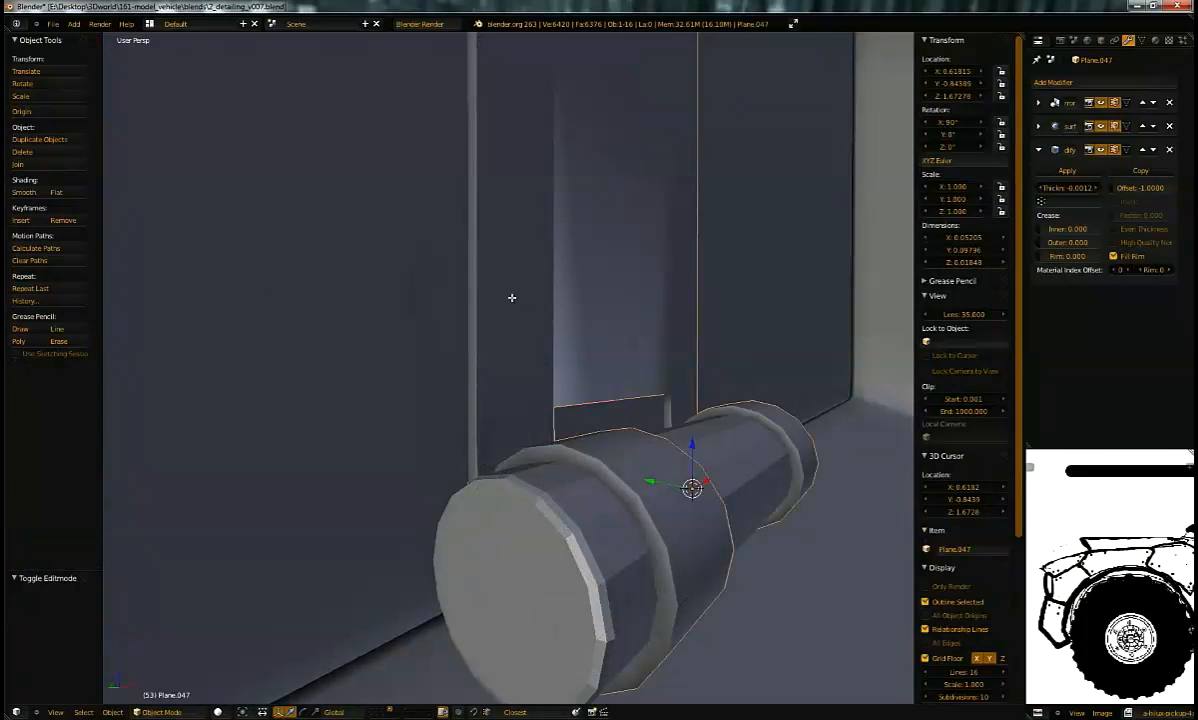
Step: Add a loop cut just above the wide part's lower edge and set the vertical inner edge's crease to 1
key("Tab")
key("g")
key("g")
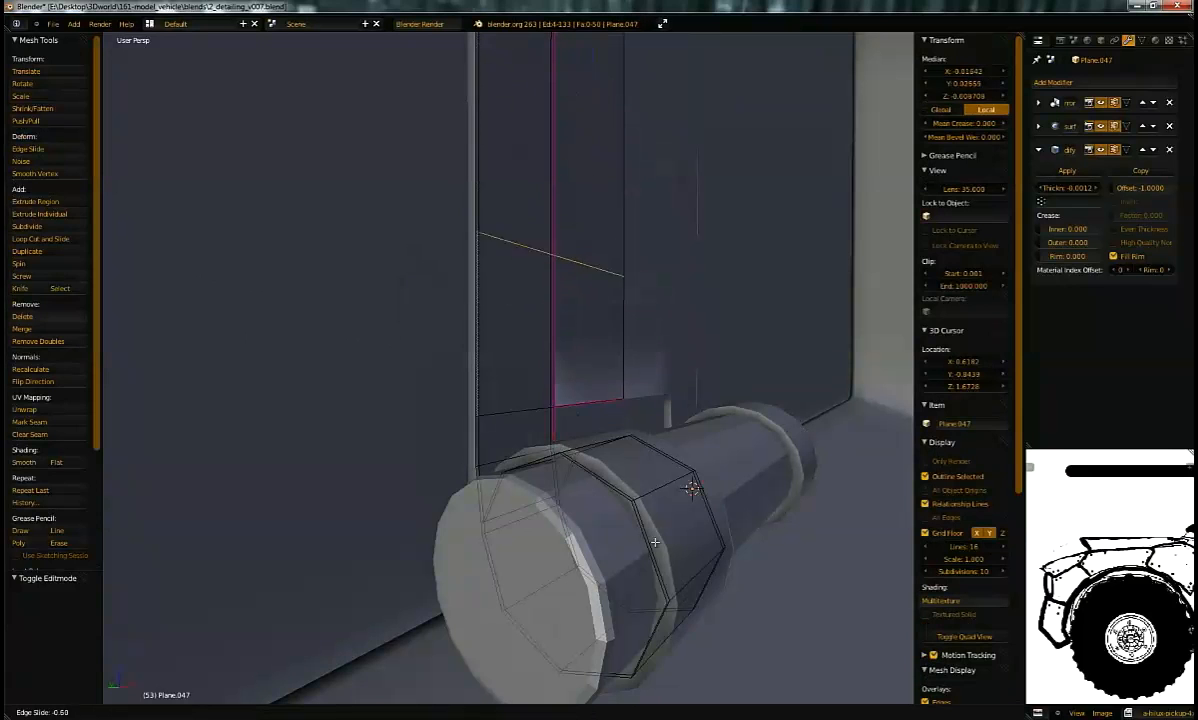
left_click(599, 670)
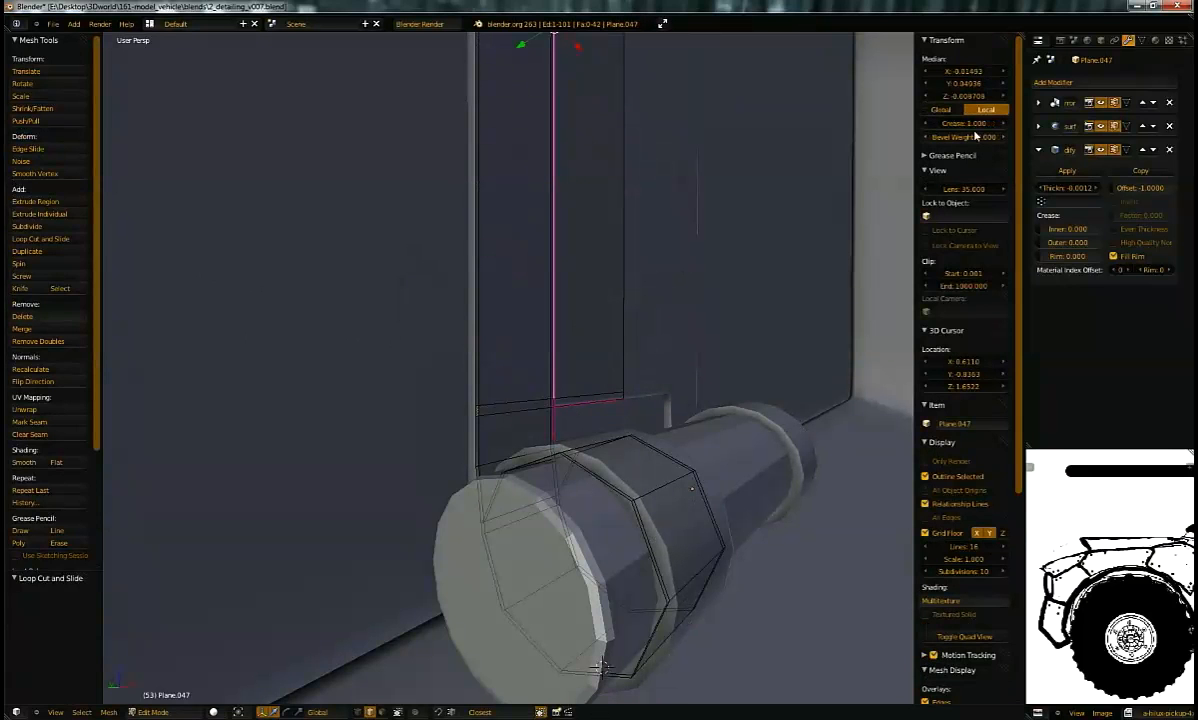
key("Tab")
Step: Select the hinge pin and shade it smooth
middle_click_drag(516, 251, 579, 431)
scroll(579, 431, "up", 1)
right_click(549, 428)
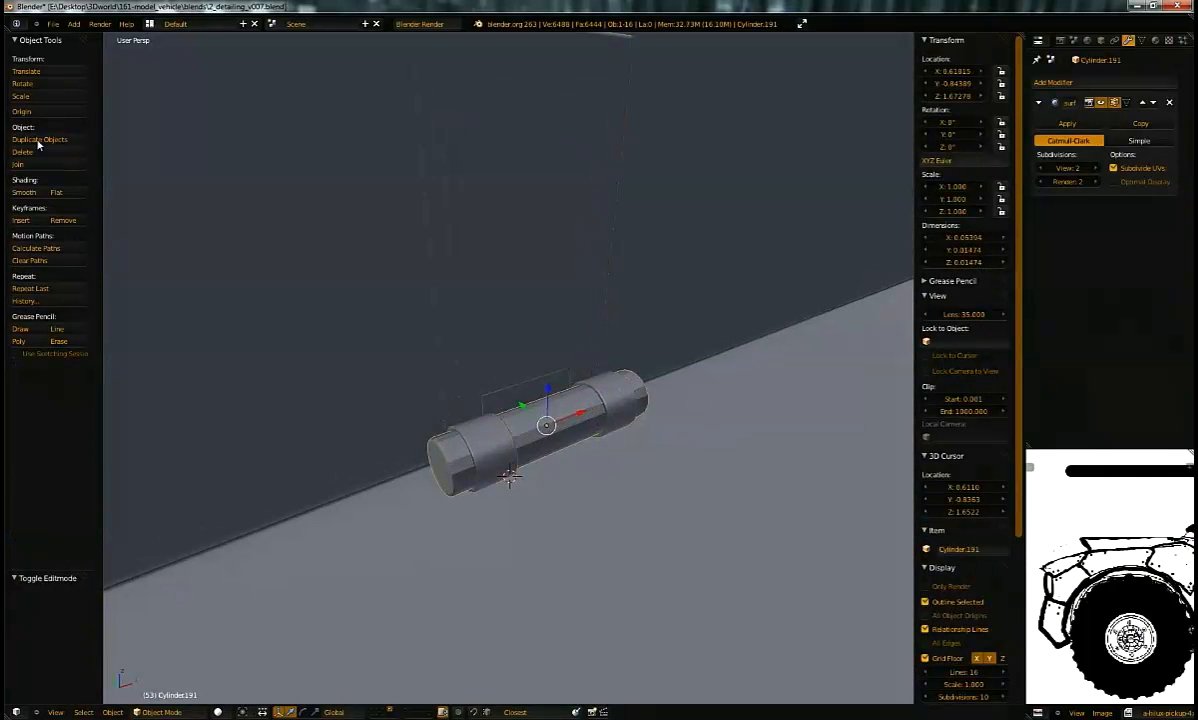
middle_click_drag(140, 250, 265, 240)
Step: Add a loop cut around the pin's middle and another at the outer edge of one plate sleeve
key("Tab")
scroll(453, 450, "up", 2)
middle_click_drag(455, 503, 545, 454, "shift")
scroll(545, 454, "up", 1)
key("ctrl+r")
left_click(270, 367)
key("ctrl+r")
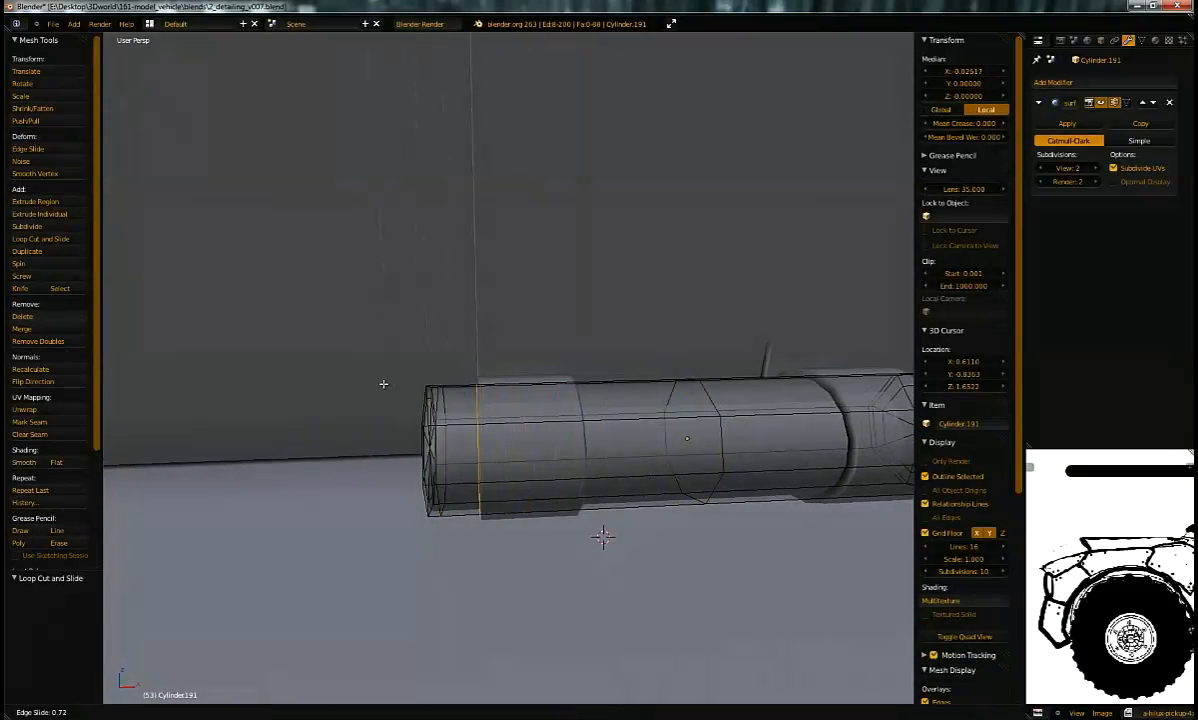
left_click(382, 383)
Step: Move the pin's middle edge loop about 0.0258 along X to the opposite sleeve's outer edge and nudge it -0.000237 along X
middle_click_drag(716, 396, 558, 443)
key("g")
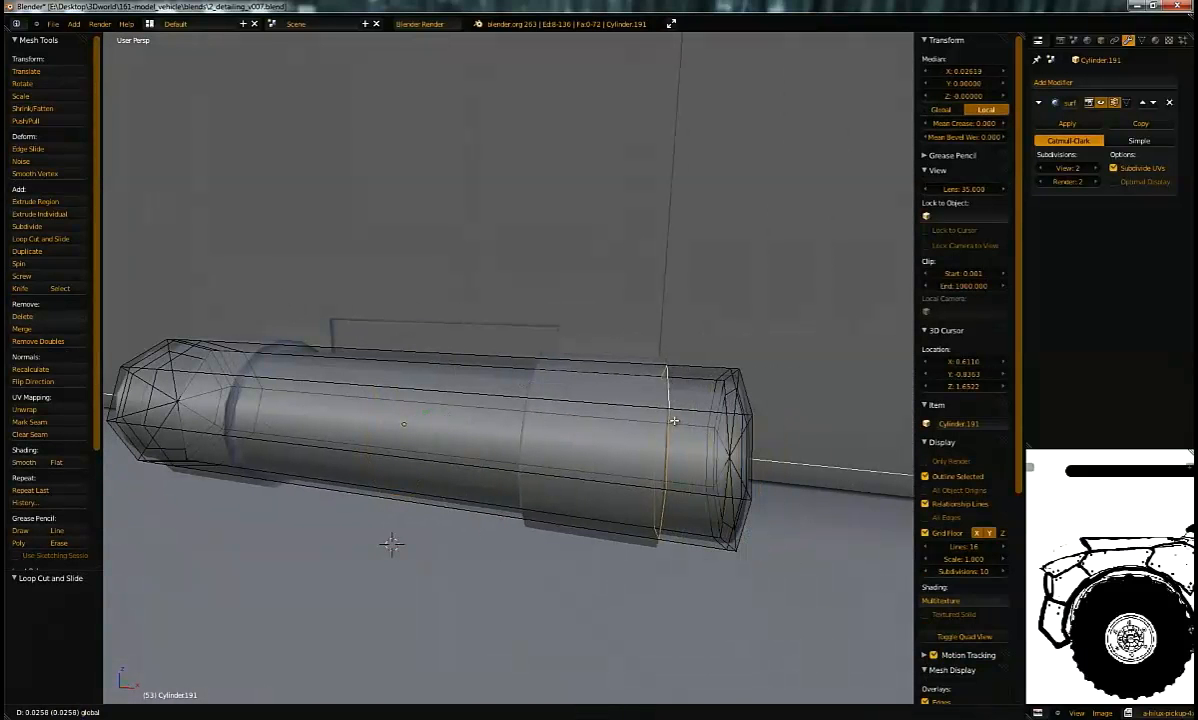
left_click(672, 421)
middle_click_drag(675, 422, 694, 428)
left_click_drag(691, 455, 690, 455)
middle_click_drag(690, 455, 700, 390)
Step: Select the pin's end section beyond the sleeve, and add a centred loop cut around the pin between the two sleeves
key("ctrl+Tab")
left_click(700, 356)
scroll(618, 380, "up", 2)
key("ctrl+Tab")
middle_click_drag(808, 321, 633, 308)
scroll(704, 352, "up", 2)
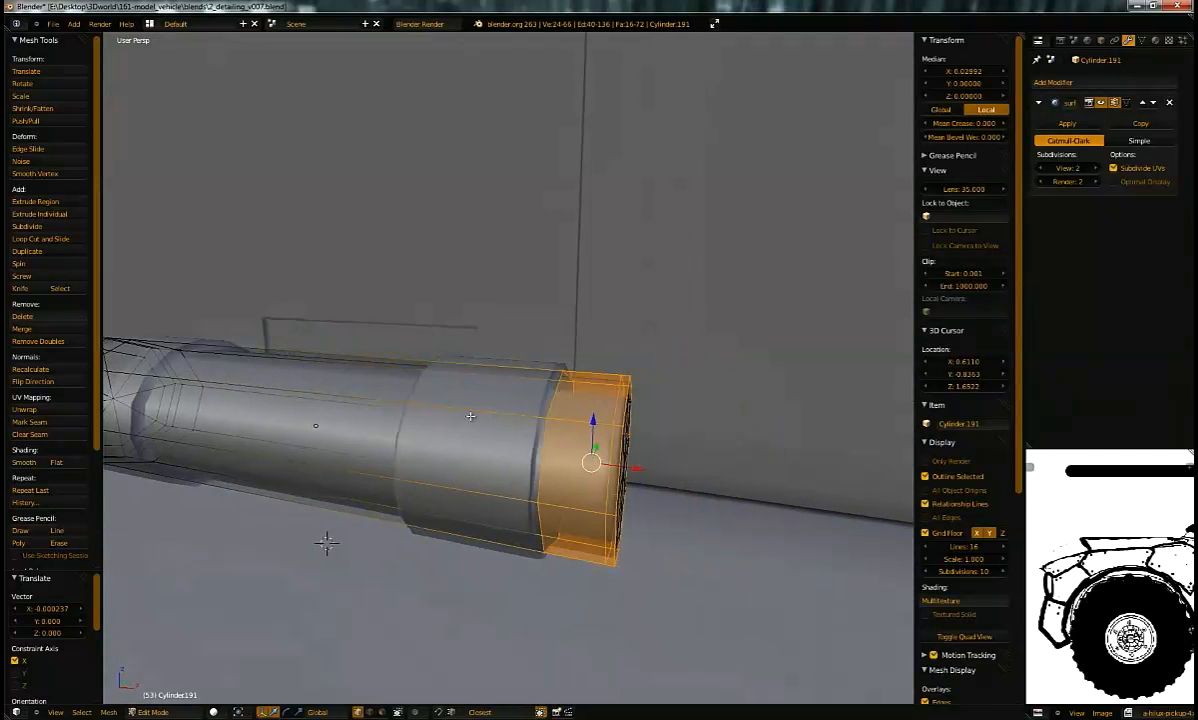
key("ctrl+r")
left_click(400, 378)
left_click(400, 378)
Step: Select the face bands at both ends of the pin that extend beyond the plate sleeves
right_click(545, 388, "alt")
right_click(556, 402, "alt")
middle_click_drag(556, 402, 300, 390)
right_click(474, 426, "alt")
right_click(225, 377, "alt+shift")
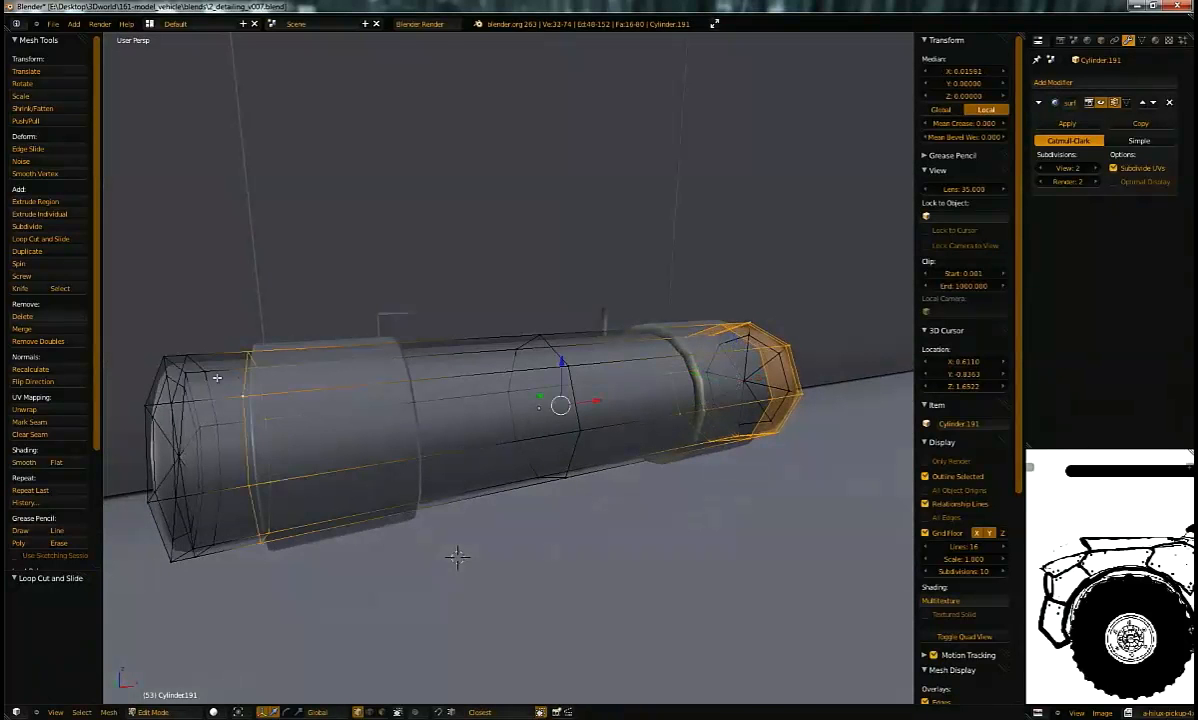
middle_click_drag(183, 367, 254, 366)
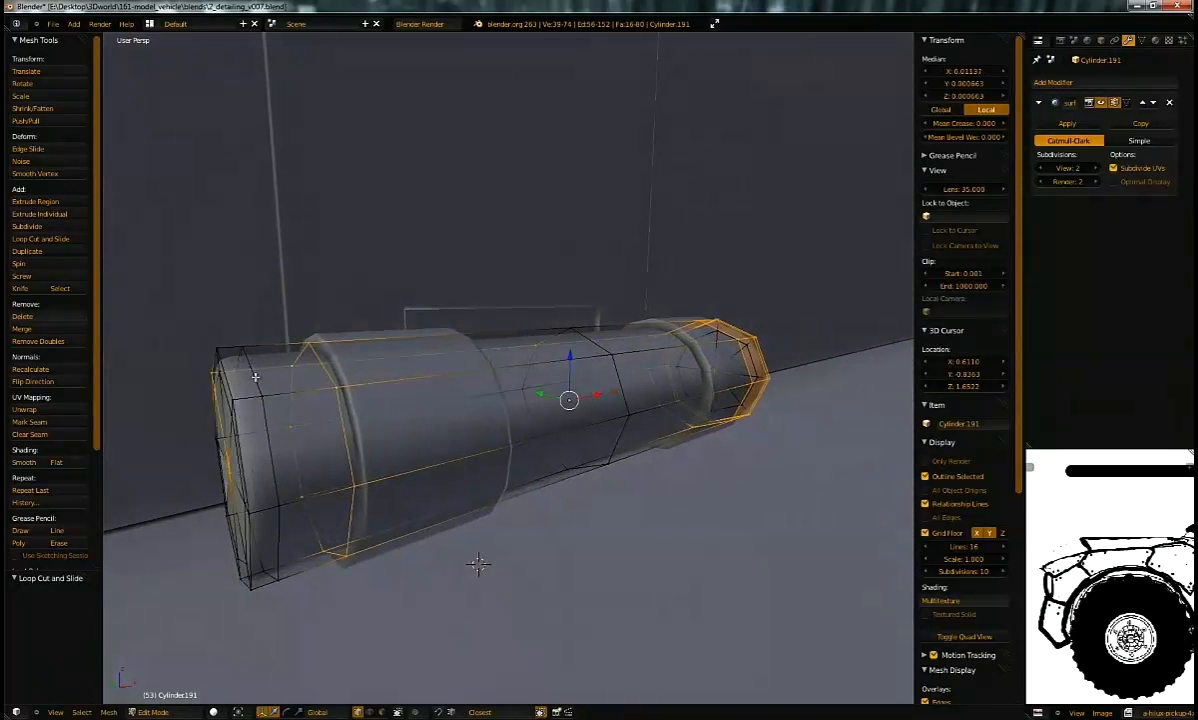
right_click(256, 378, "alt+shift")
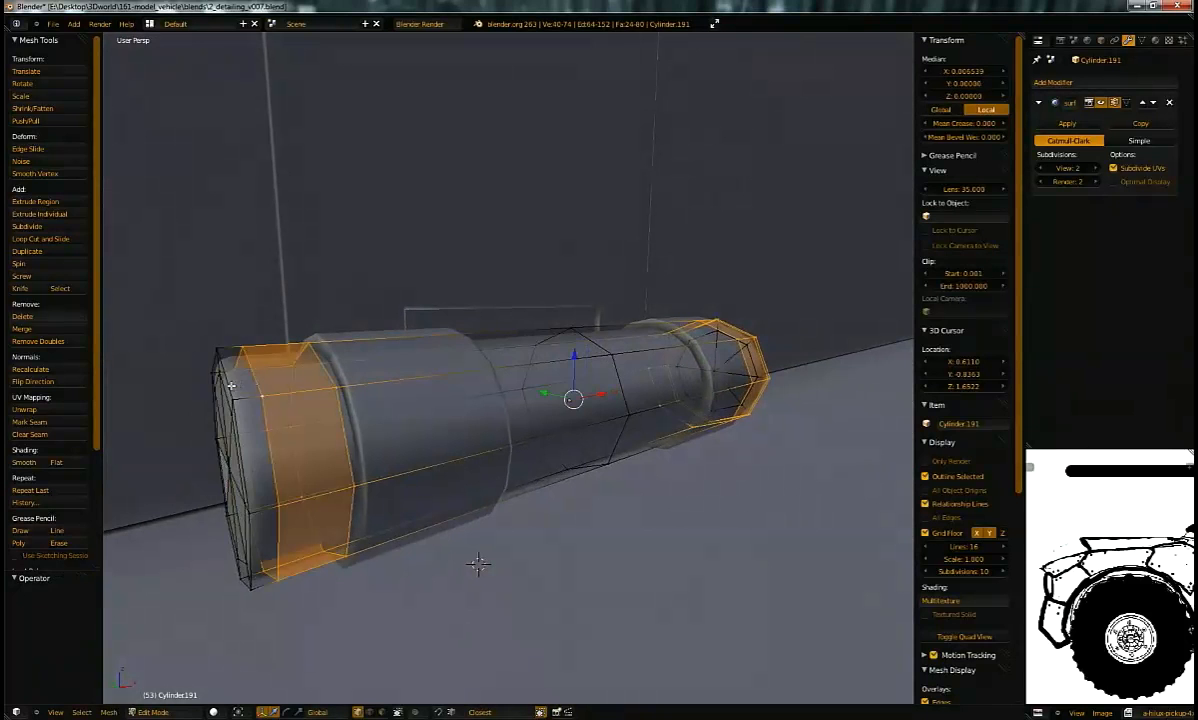
Step: Extrude both end bands of the pin and scale them by 1.113 in Y and Z only to form raised caps
key("e")
left_click(650, 356)
key("s")
key("shift+x")
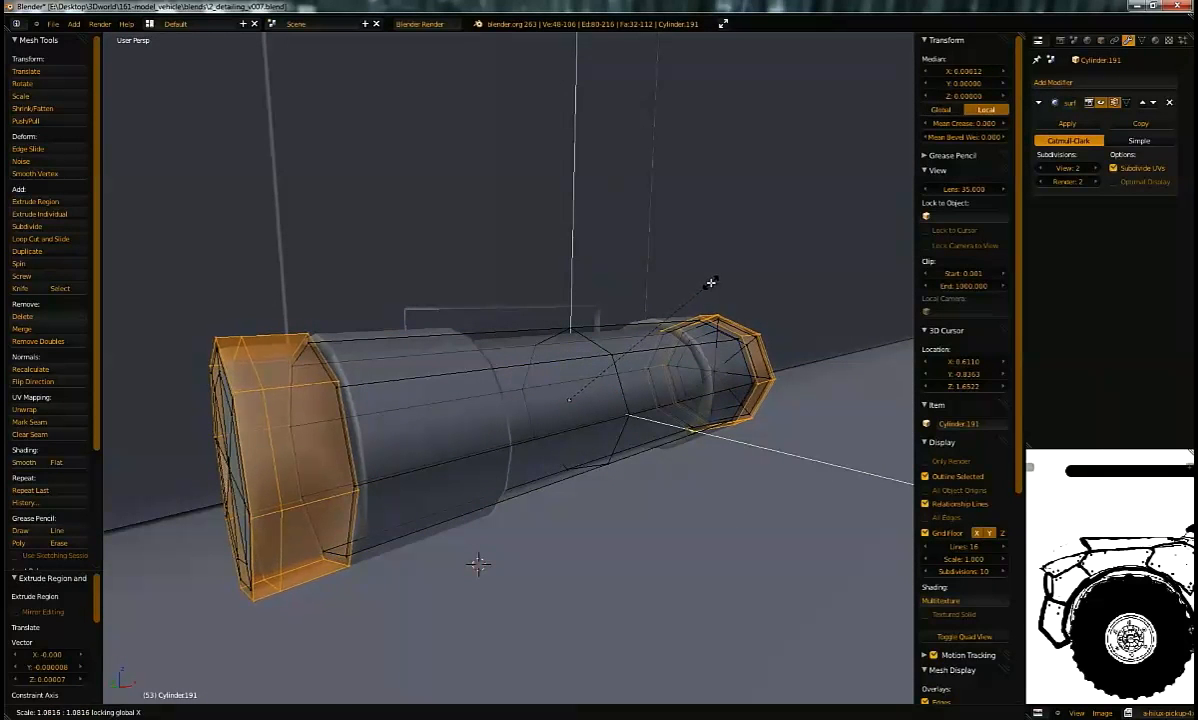
left_click(711, 279)
Step: Add one loop cut near the inner rim of the pin's raised cap and another on the shaft right beside that cap
middle_click_drag(714, 275, 357, 285)
key("ctrl+r")
left_click(376, 300)
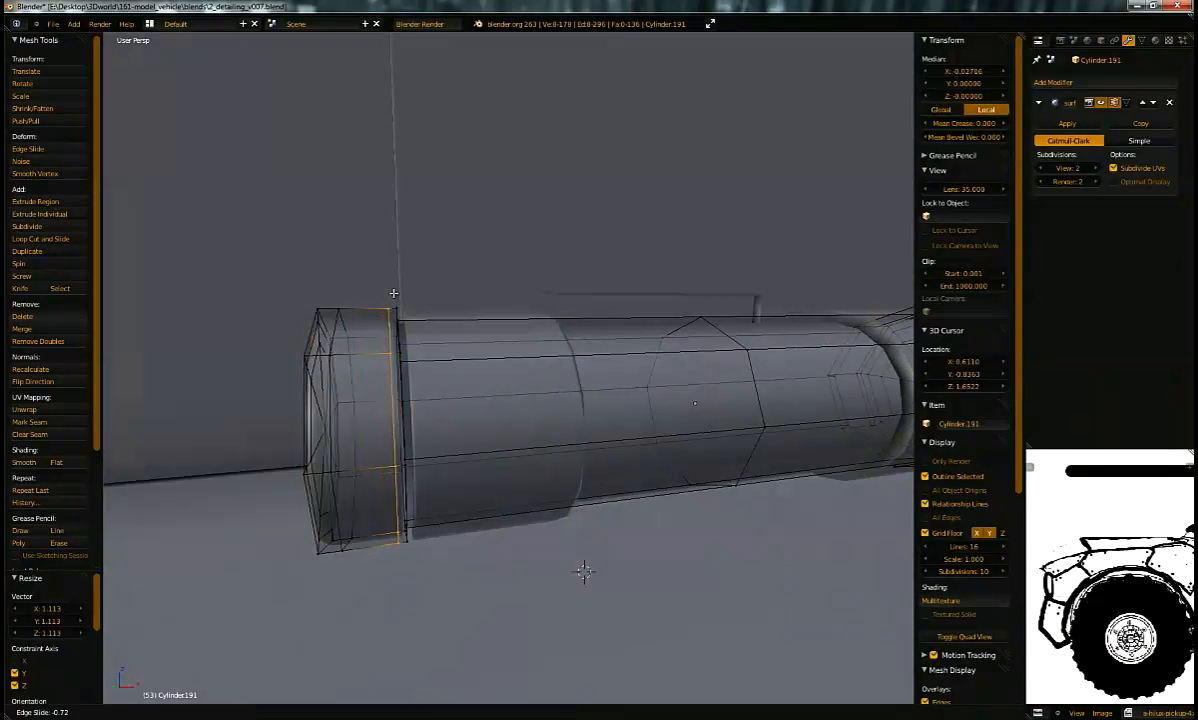
right_click(393, 322)
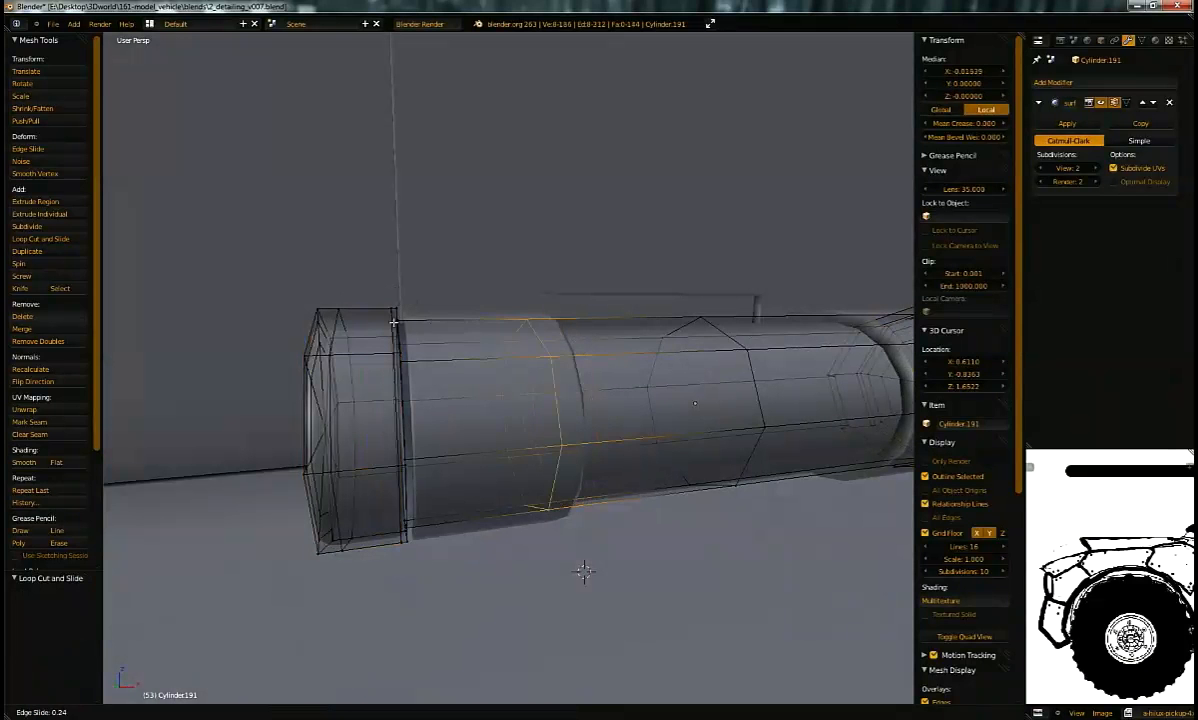
left_click(301, 323)
middle_click_drag(301, 323, 435, 334)
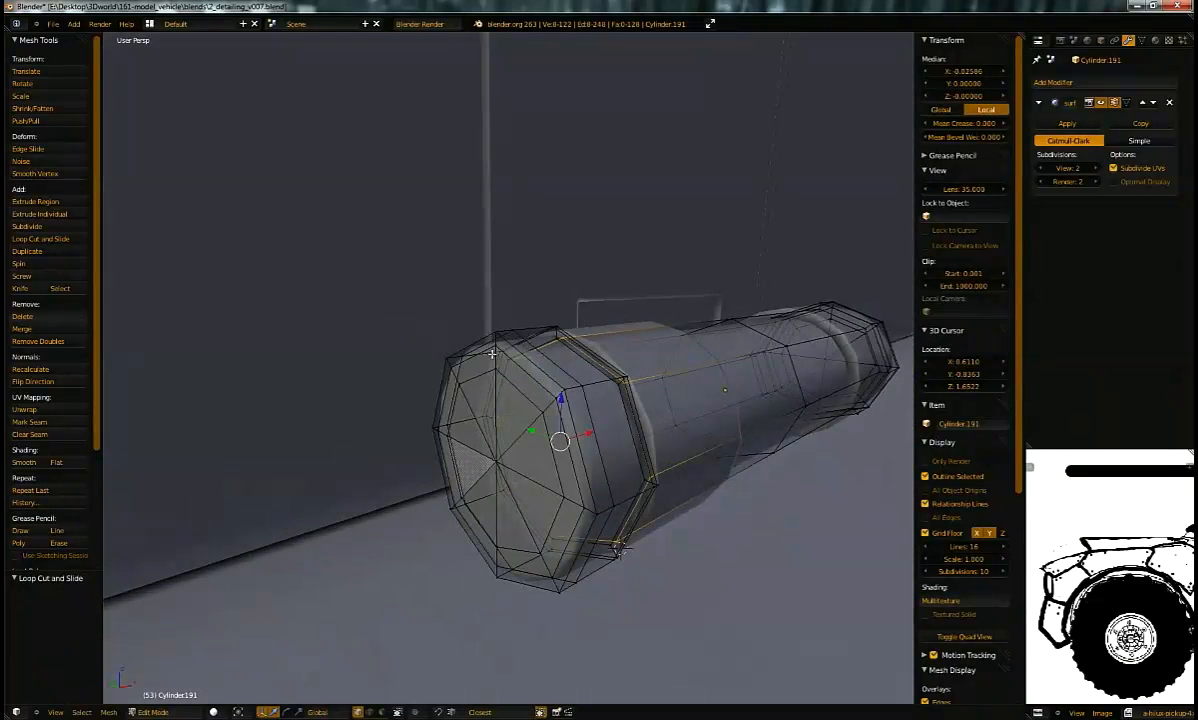
Step: Delete the two surplus edge loops near the ends of the hinge cylinder
right_click(523, 388, "alt")
key("x")
key("Escape")
key("x")
left_click(528, 482)
middle_click_drag(528, 482, 416, 565)
scroll(578, 414, "down", 1)
middle_click_drag(540, 406, 690, 381)
right_click(612, 344, "alt")
key("x")
left_click(602, 335)
middle_click_drag(595, 328, 677, 326)
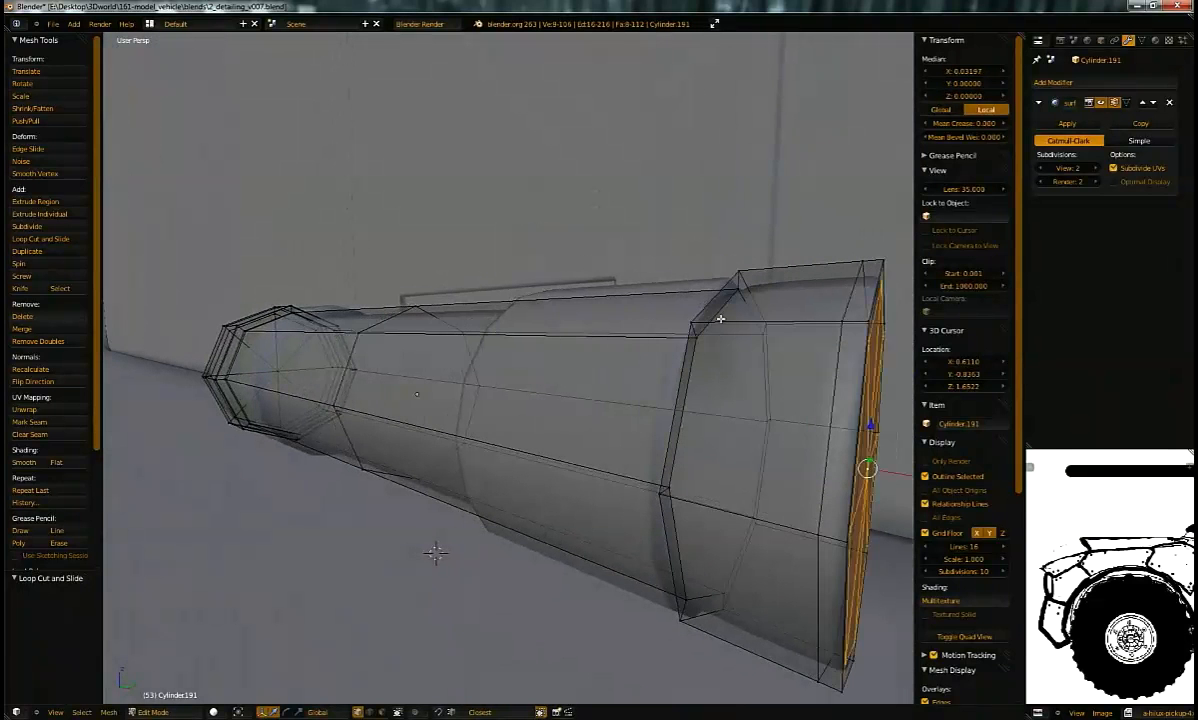
Step: Add a loop cut to the wide end of the hinge cylinder and slide it against the collar step
key("a")
key("ctrl+r")
left_click(791, 272)
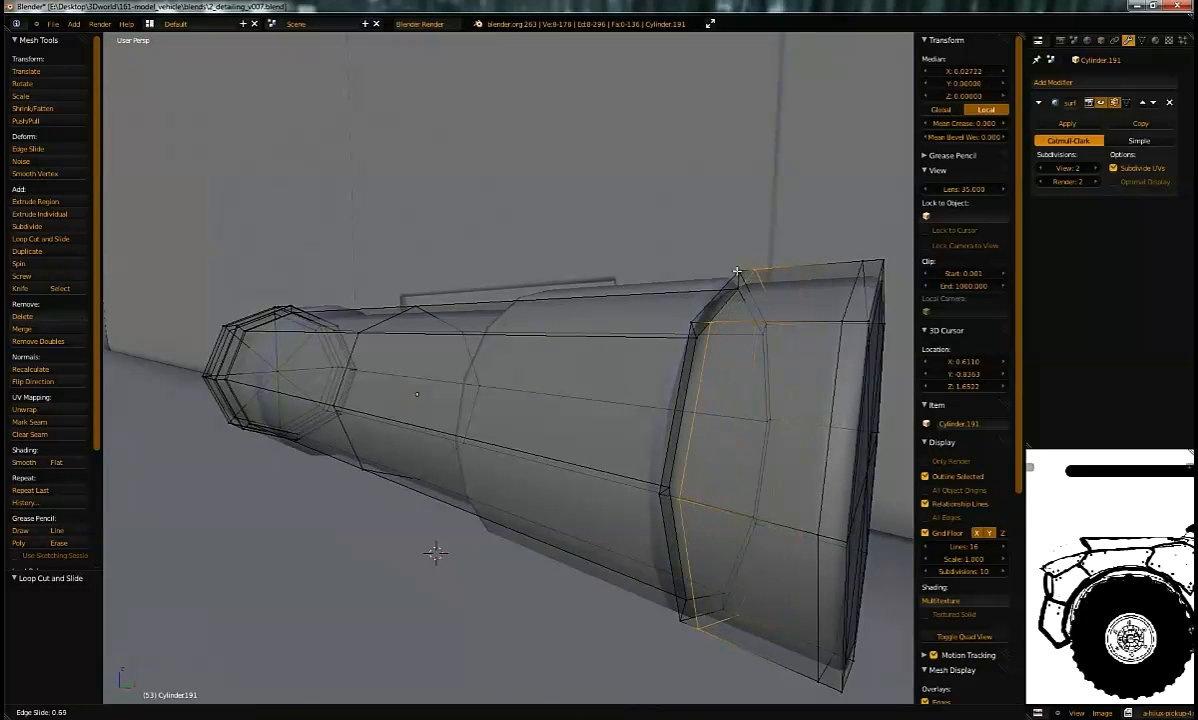
left_click(730, 272)
Step: Move the cylinder's middle edge loop along its axis up to the collar and finish editing the mesh
middle_click_drag(442, 345, 520, 342)
right_click(385, 351, "alt")
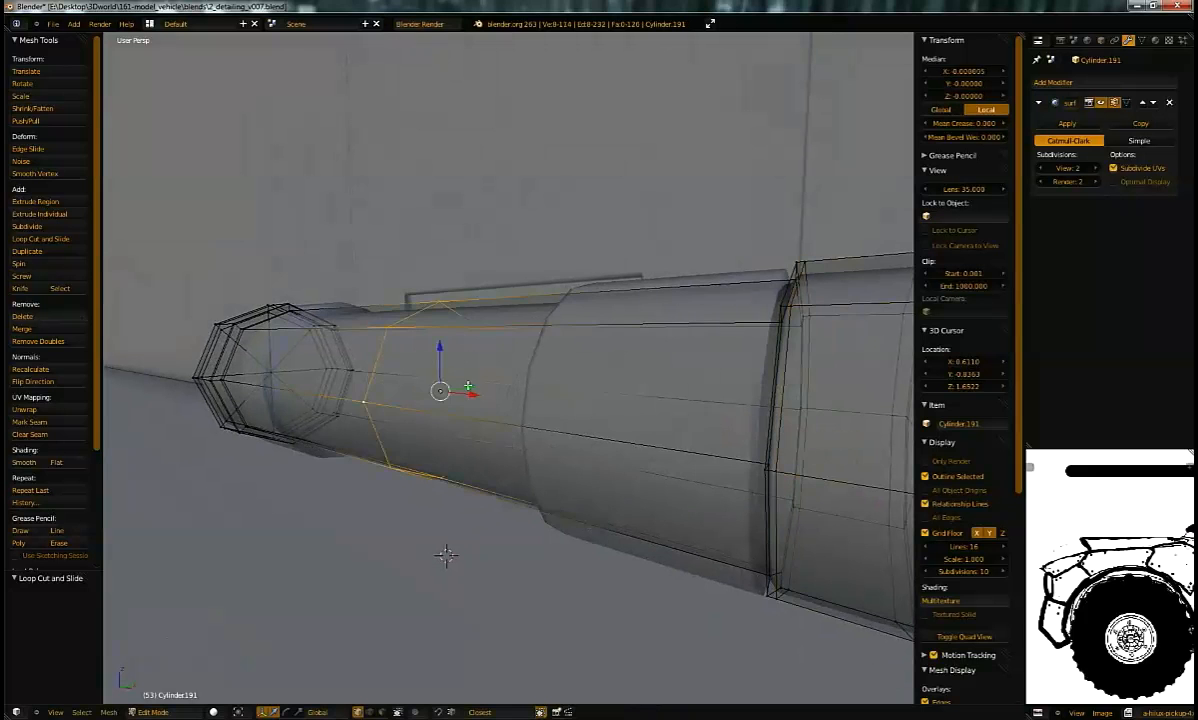
key("g")
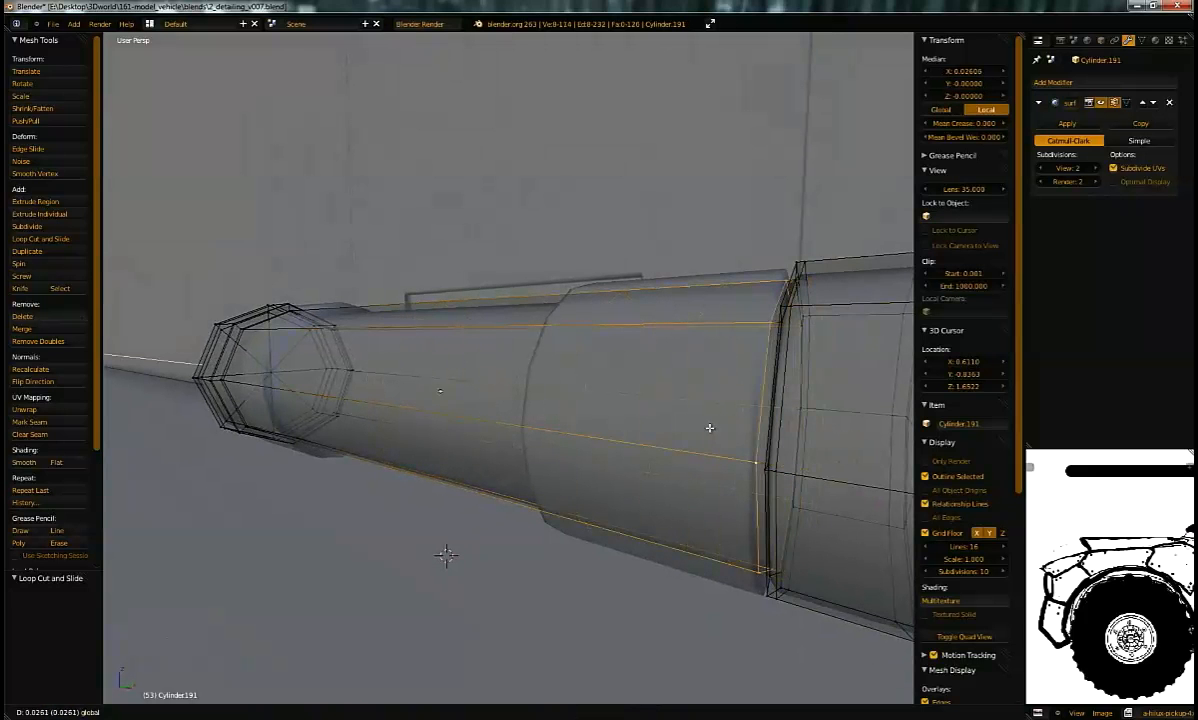
left_click_drag(708, 428, 711, 428)
middle_click_drag(711, 428, 692, 384)
left_click_drag(751, 421, 758, 422)
key("Tab")
scroll(731, 465, "down", 5)
mouse_move(711, 353)
middle_mouse_down()
mouse_move(775, 366)
mouse_move(717, 342)
middle_mouse_up()
Step: Duplicate the hinge plate and rotate the copy 180° about the Z axis
right_click(533, 307)
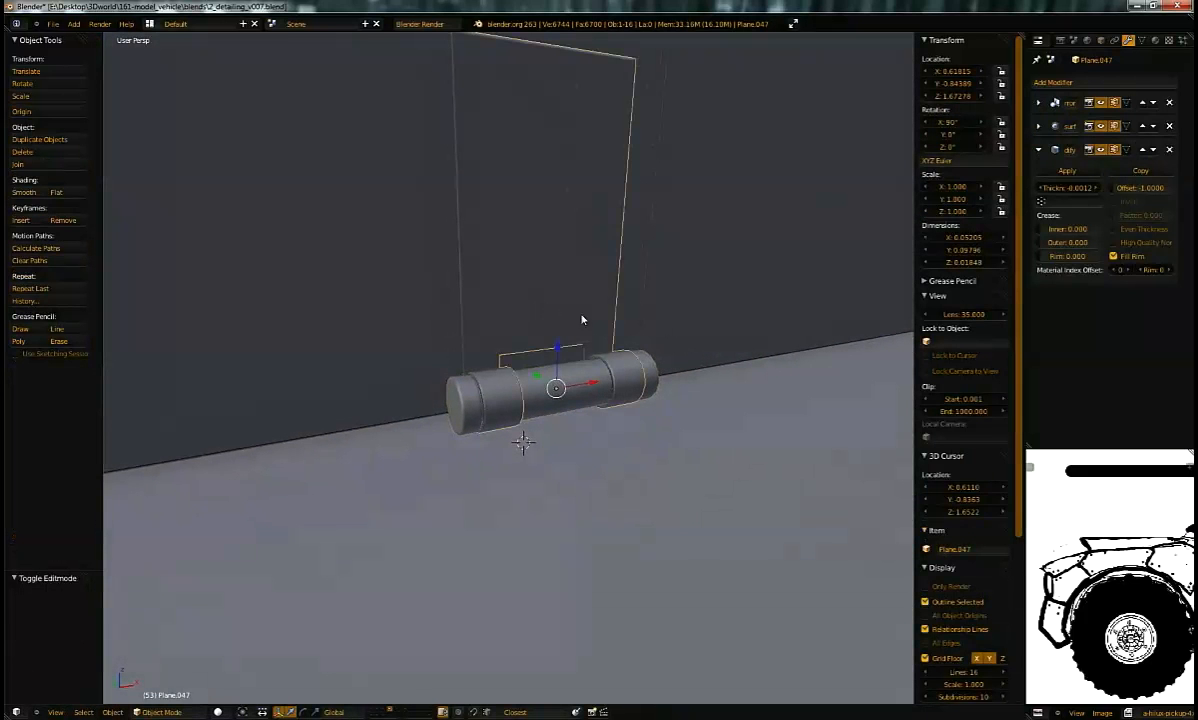
key("shift+d")
left_click(647, 338)
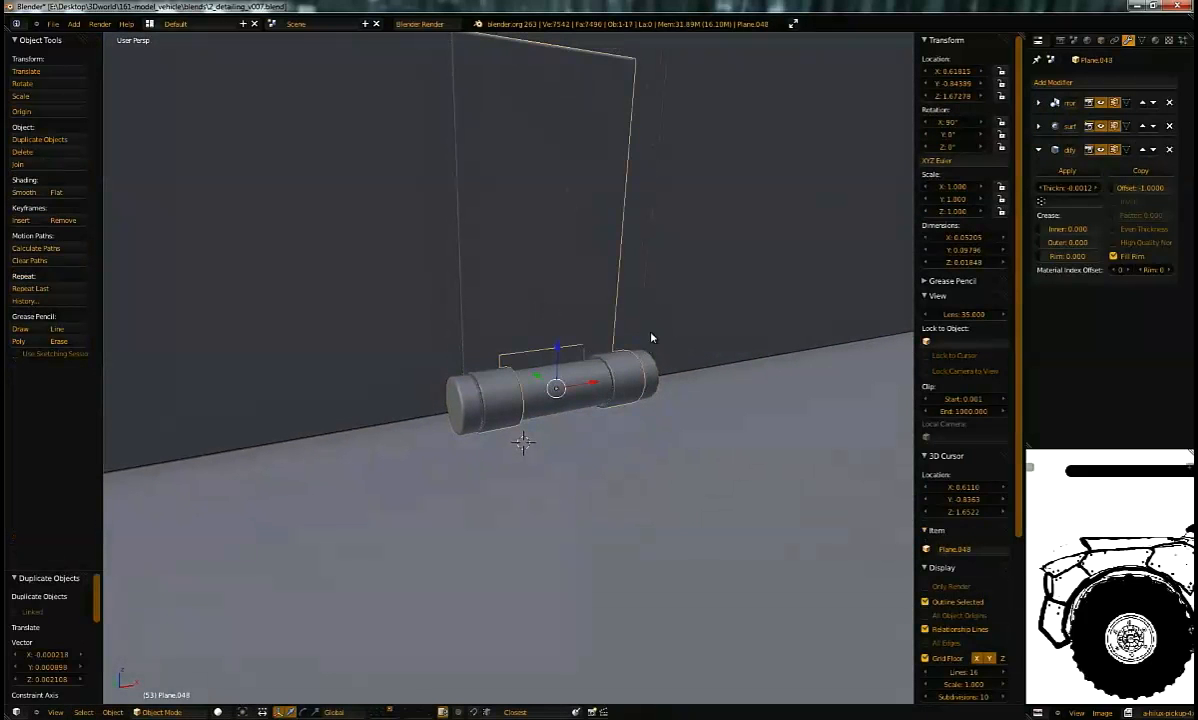
type("rz180")
key("Escape")
type("rz180")
key("Return")
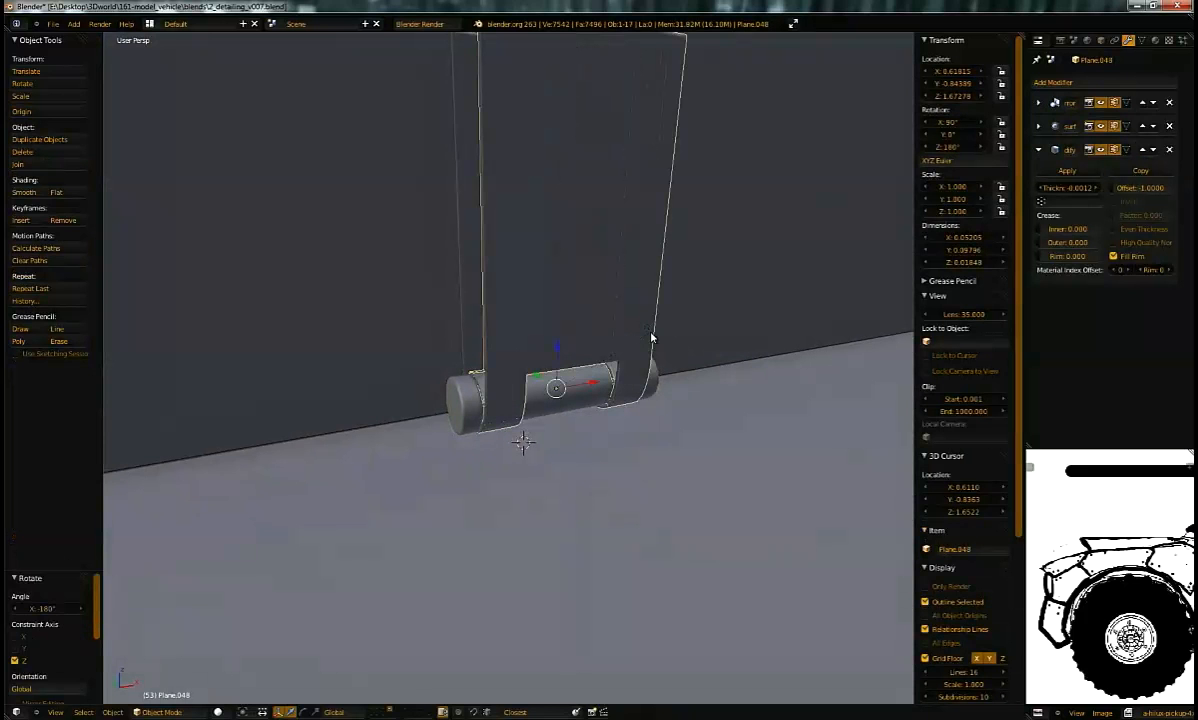
Step: Rotate the duplicated hinge plate about 107° around the X axis to fold it down along the floor
middle_click_drag(362, 416, 676, 330)
key("r")
key("x")
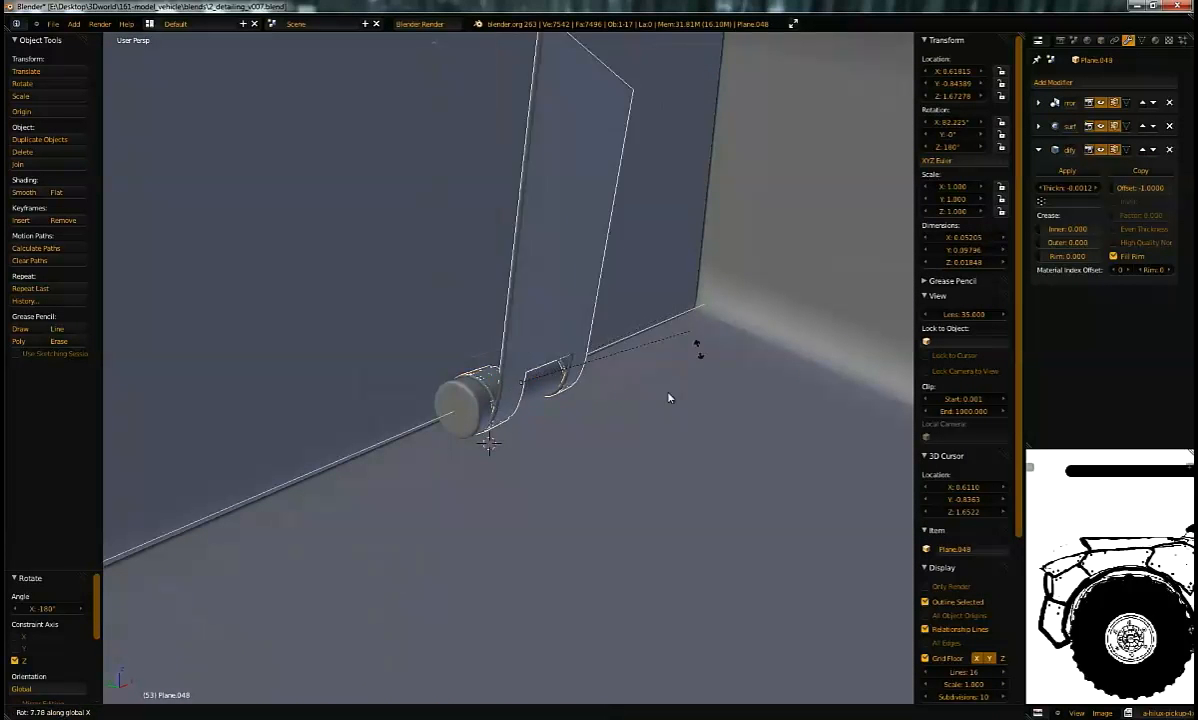
left_click(540, 505)
Step: Select the cylinder and both hinge plates and raise them about 0.0058 along Z
right_click(458, 399, "shift")
right_click(460, 348, "shift")
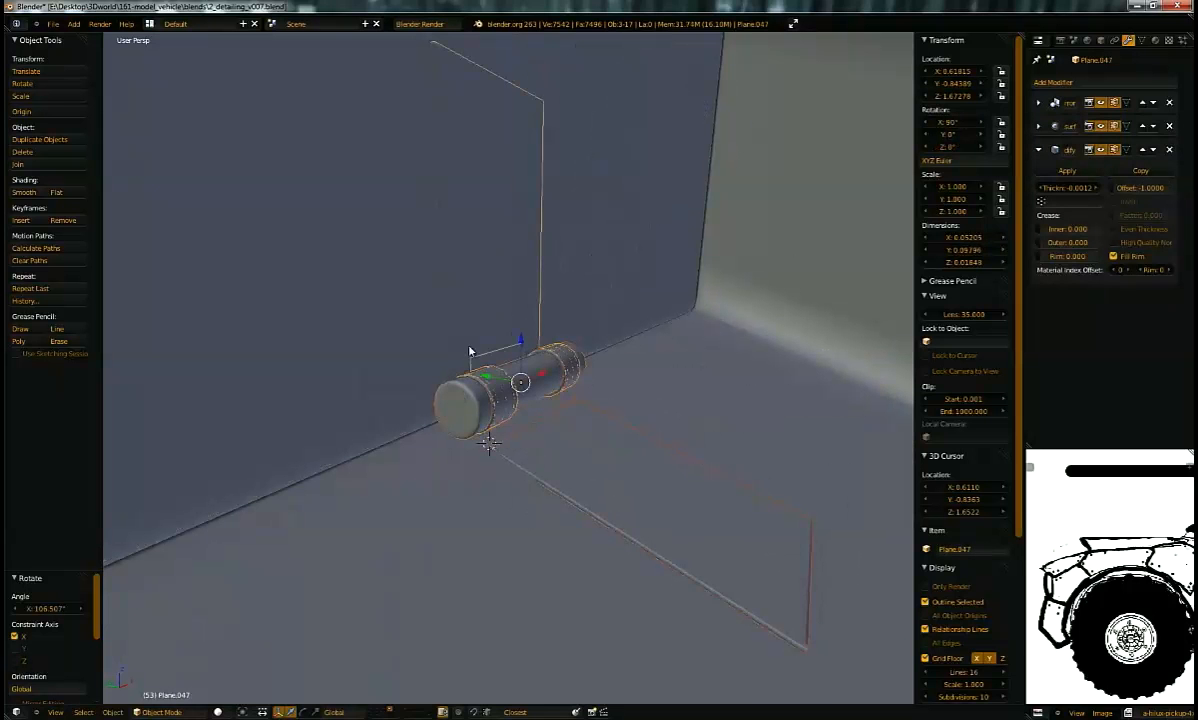
key("g")
key("z")
left_click(510, 375)
middle_click_drag(510, 375, 565, 405)
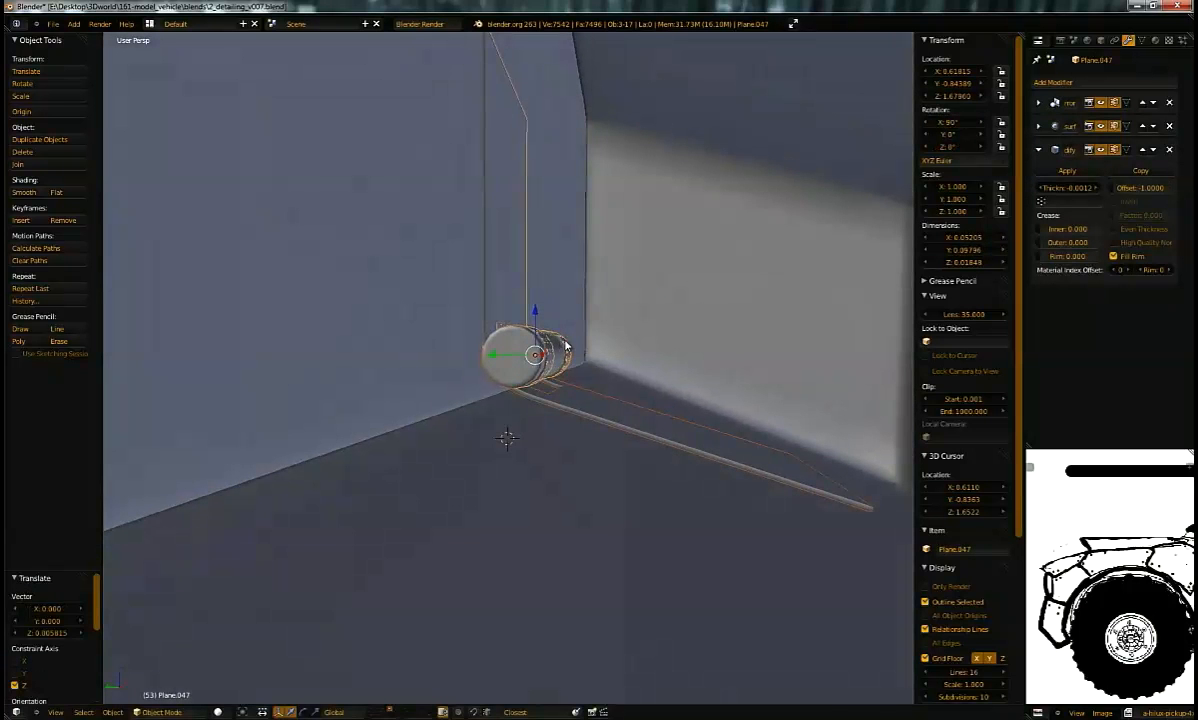
Step: In a right orthographic wireframe view, rotate the duplicated plate about -5° to follow the sloped surface
key("KP_3")
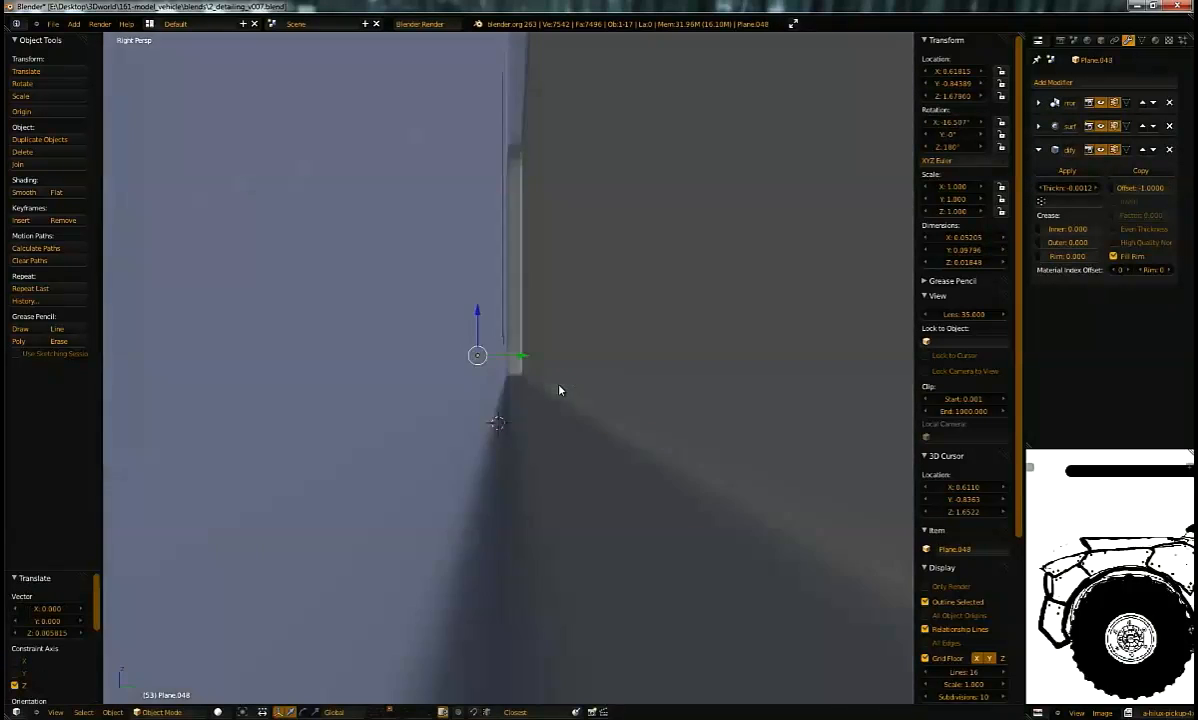
key("z")
mouse_move(515, 320)
middle_mouse_down()
mouse_move(468, 274)
mouse_move(459, 356)
mouse_move(679, 313)
middle_mouse_up()
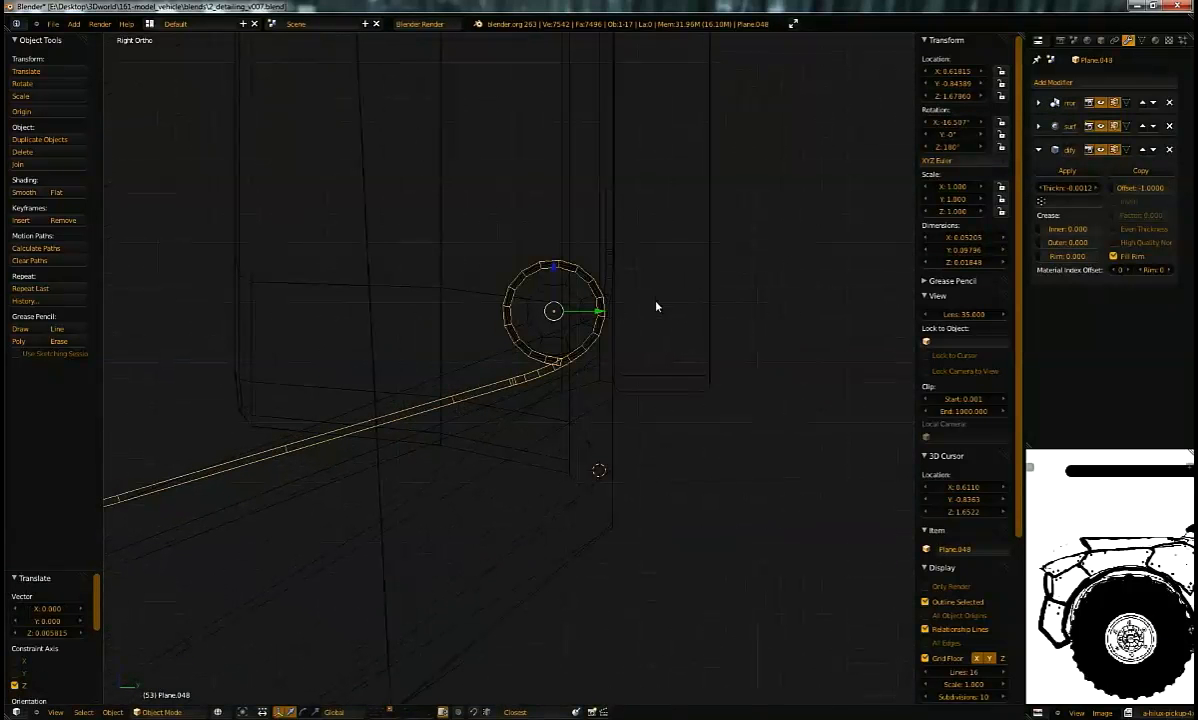
key("r")
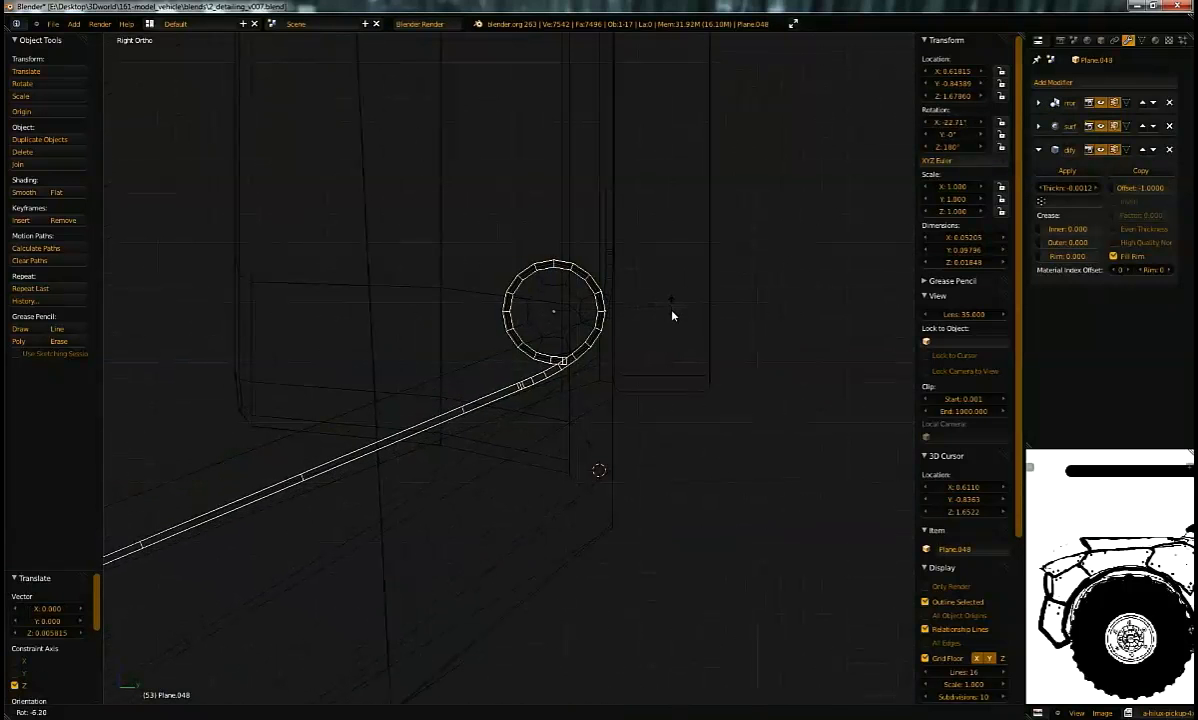
left_click(676, 395)
Step: Enable Optimal Display on the cylinder's subdivision modifier and review the duplicated plate's subdivision settings
right_click(556, 310, "shift")
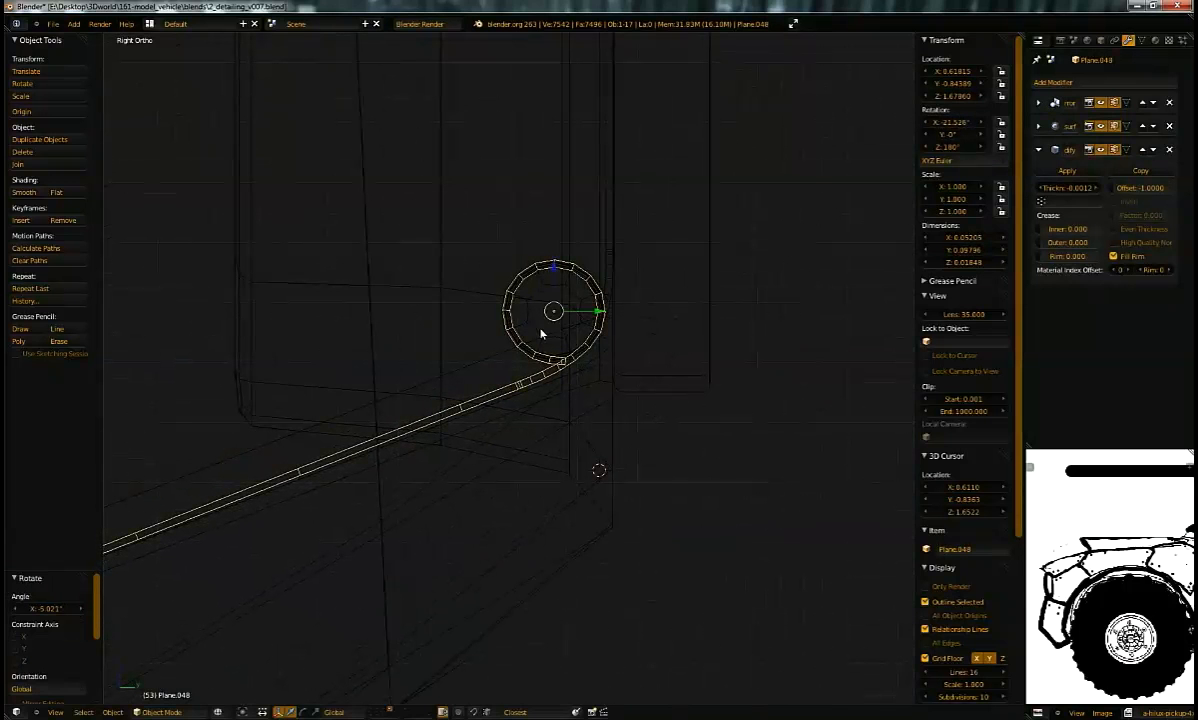
middle_click_drag(592, 245, 642, 302, "shift")
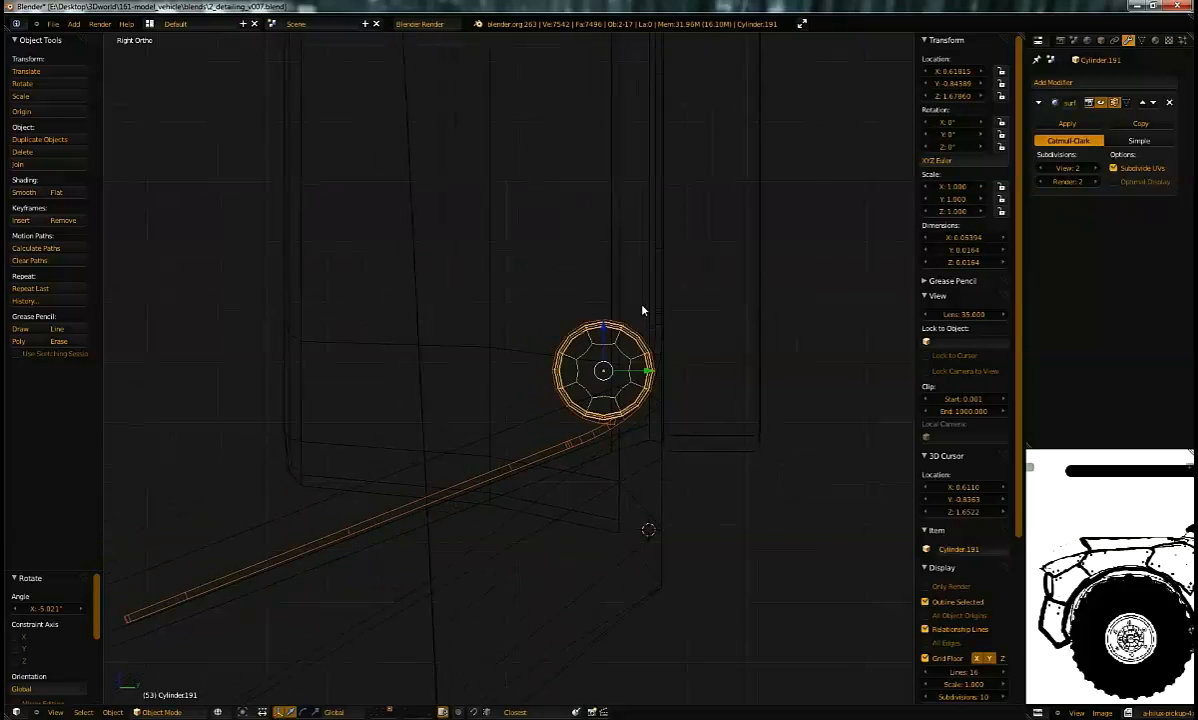
scroll(626, 352, "up", 1)
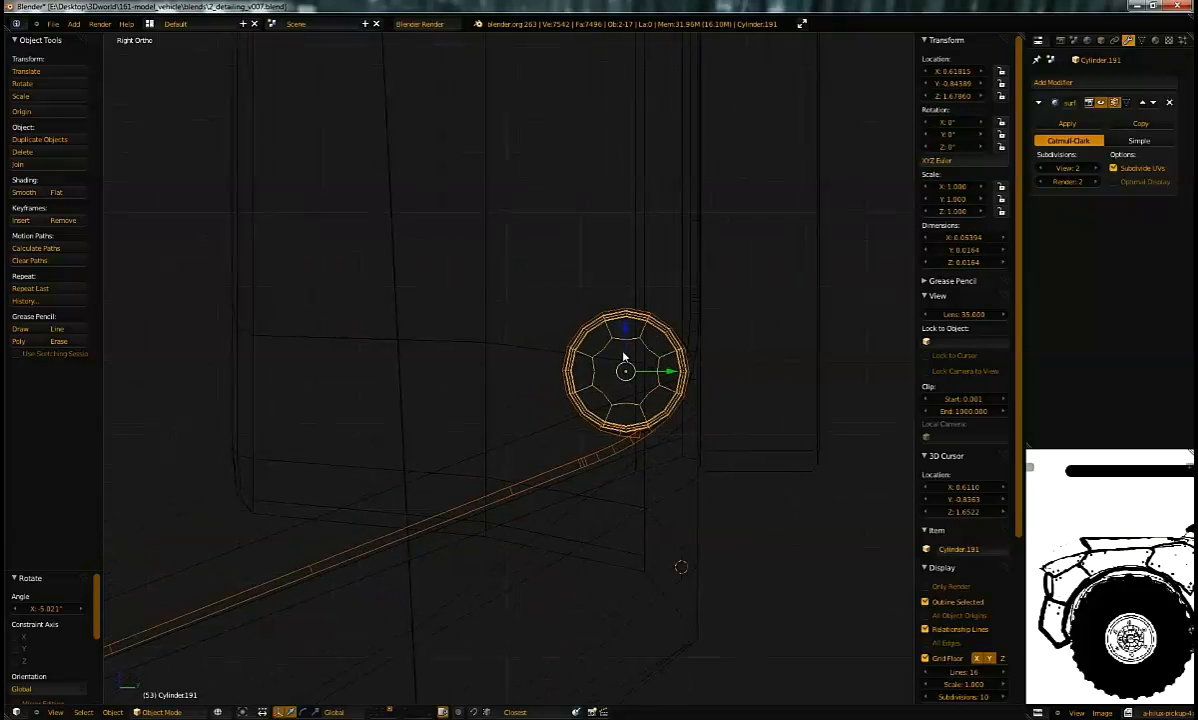
left_click(1143, 181)
right_click(588, 454)
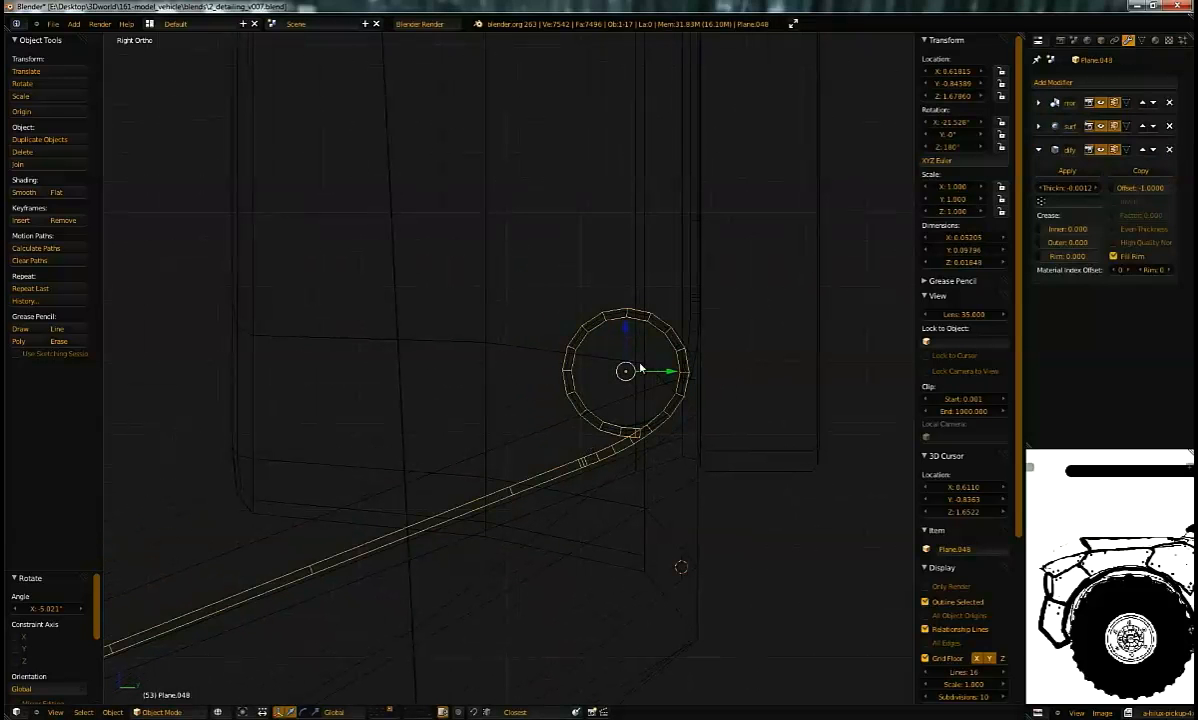
left_click(1039, 127)
left_click(1039, 127)
Step: Box-select the three hinge parts and lower them about 0.0007 along Z
key("z")
key("z")
key("a")
key("b")
left_click_drag(586, 302, 636, 364)
middle_click_drag(636, 366, 652, 335, "shift")
key("g")
key("z")
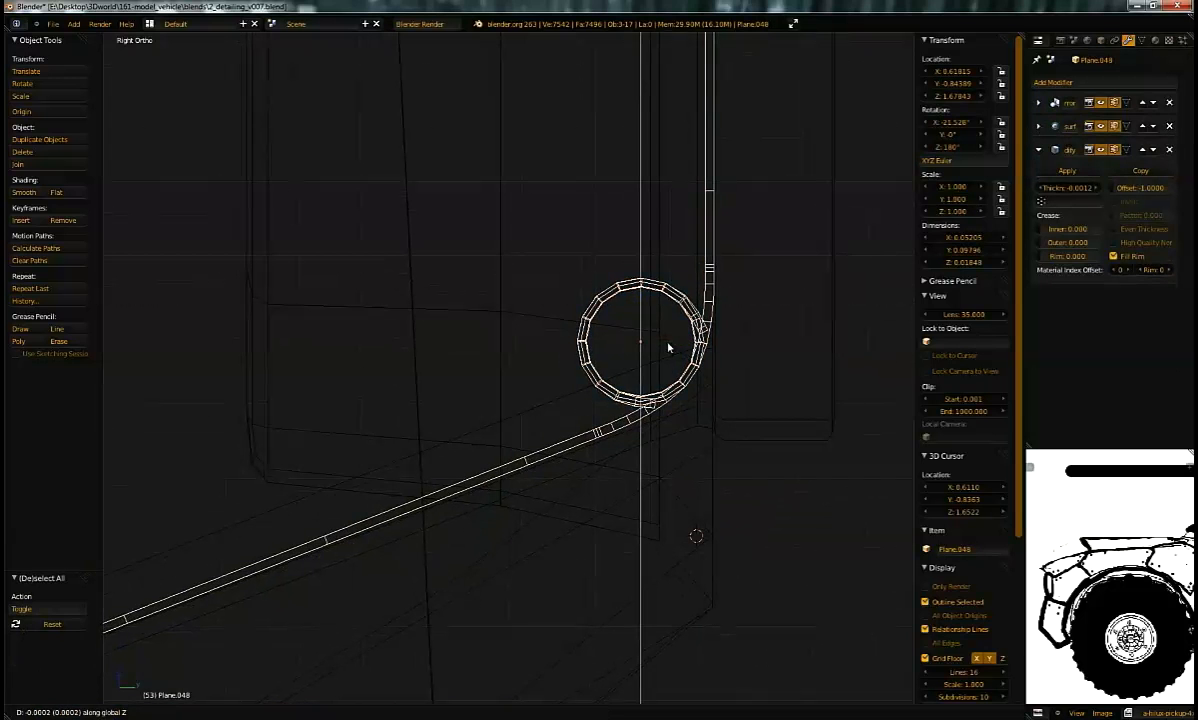
left_click(660, 364)
Step: Return to solid shading in perspective and open the duplicated plate's mesh for editing near the hinge strap
middle_click_drag(656, 372, 620, 566, "shift")
middle_click_drag(701, 427, 808, 184, "shift")
middle_click_drag(703, 343, 745, 301, "shift")
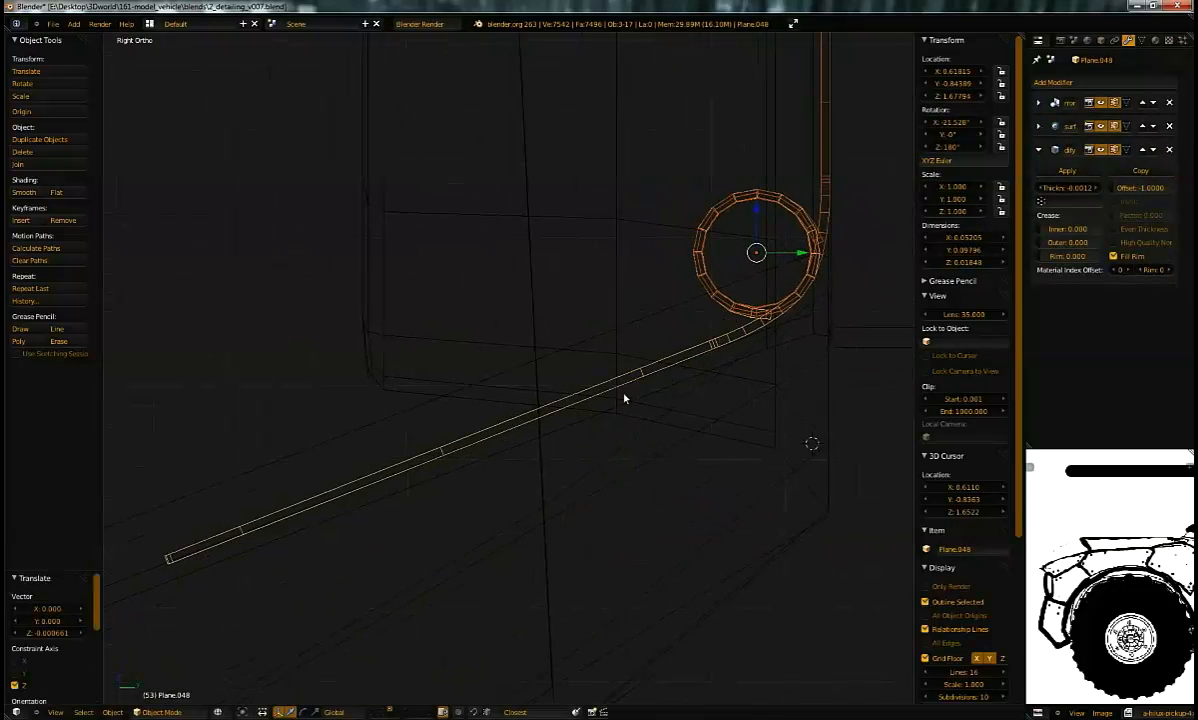
mouse_move(668, 381)
middle_mouse_down()
mouse_move(727, 396)
mouse_move(681, 382)
mouse_move(717, 396)
mouse_move(720, 411)
middle_mouse_up()
key("z")
key("KP_1")
key("KP_5")
key("a")
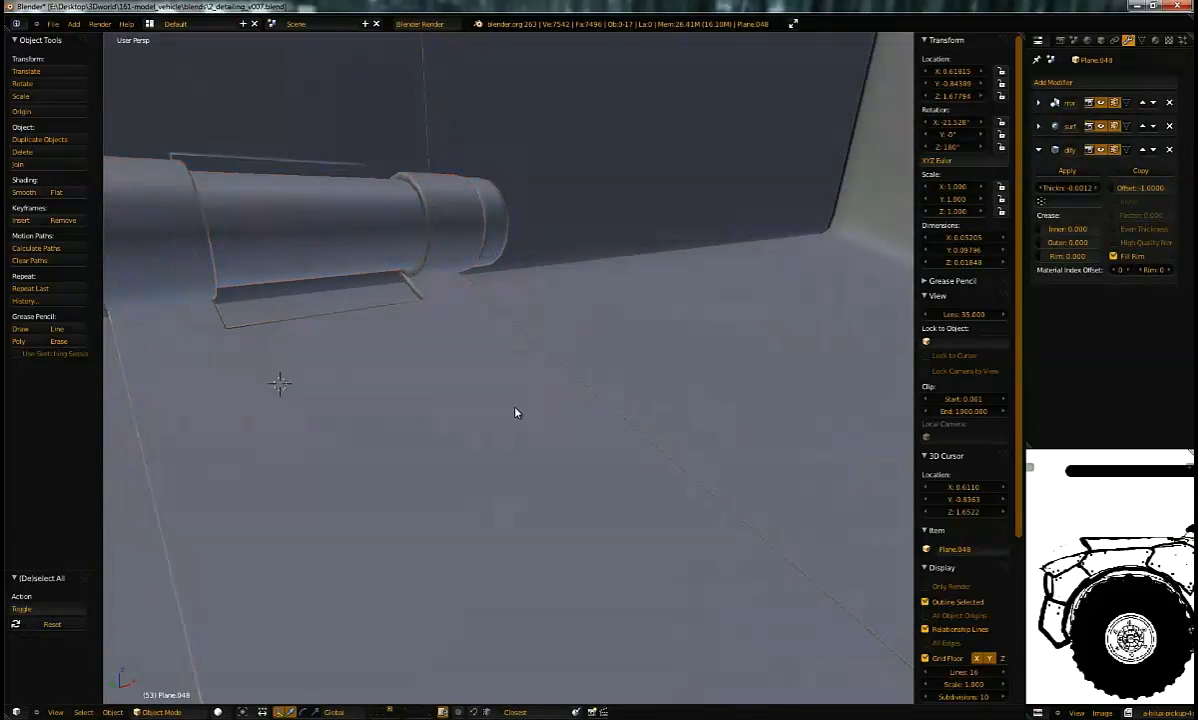
scroll(500, 376, "down", 2)
middle_click_drag(468, 283, 558, 328, "shift")
middle_click_drag(558, 328, 493, 297)
key("Tab")
right_click(525, 403, "alt")
middle_click_drag(525, 403, 640, 450)
right_click(480, 457)
mouse_move(533, 455)
middle_mouse_down()
mouse_move(556, 404)
mouse_move(527, 479)
mouse_move(462, 471)
mouse_move(460, 449)
mouse_move(511, 444)
mouse_move(540, 472)
middle_mouse_up()
key("ctrl+r")
left_click(535, 433)
left_click(525, 420)
key("ctrl+z")
Step: Switch to edge selection and separate the hinge strap from the edge of the duplicated plate
key("ctrl+Tab")
left_click(455, 466)
right_click(466, 495)
key("z")
middle_click_drag(500, 398, 691, 269)
key("shift+d")
left_click(523, 381)
key("z")
scroll(550, 340, "down", 1)
Step: Select the whole linked strap and move it along X toward the middle of the hinge, beside the other plate's strap
key("ctrl+l")
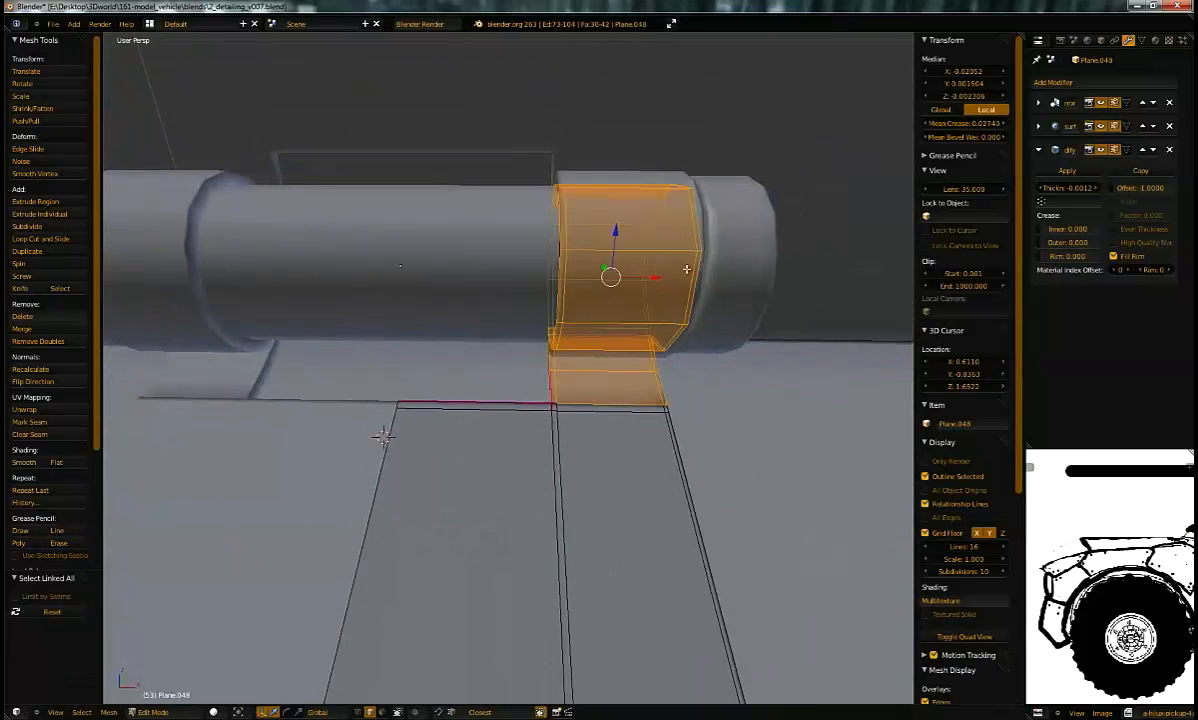
left_click_drag(659, 277, 541, 284)
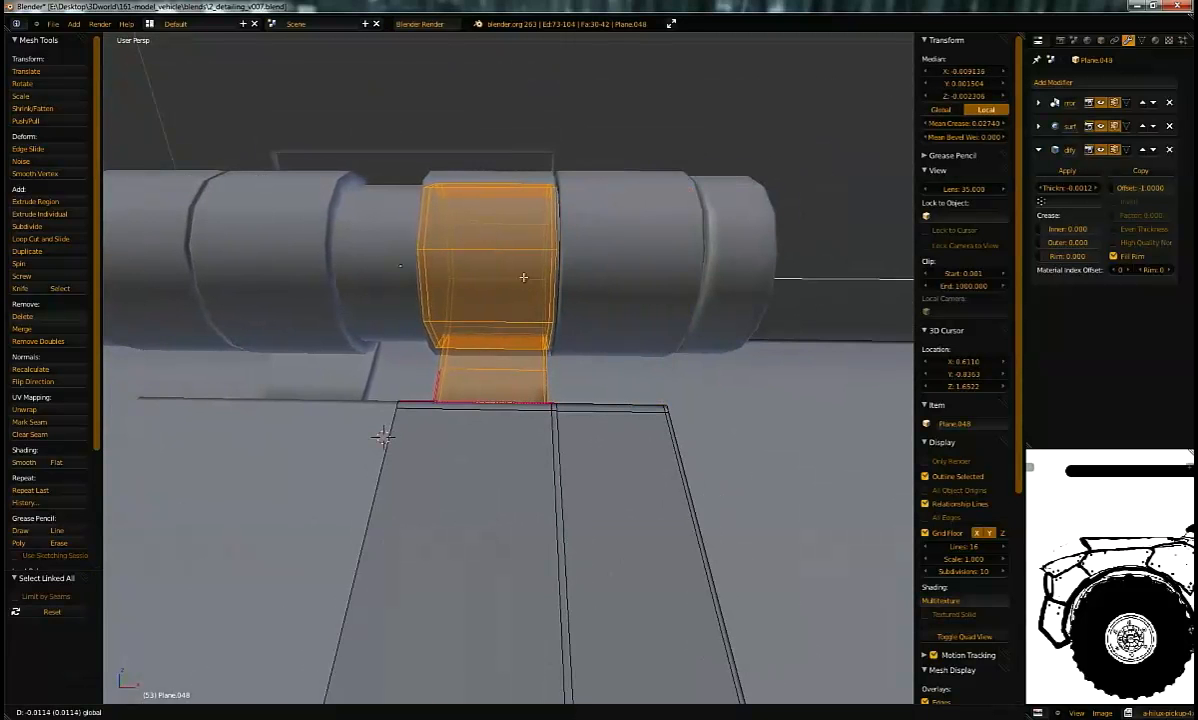
left_click(529, 279)
middle_click_drag(529, 279, 496, 323)
Step: Box-select the faces closing the strap's inner side and delete them
key("a")
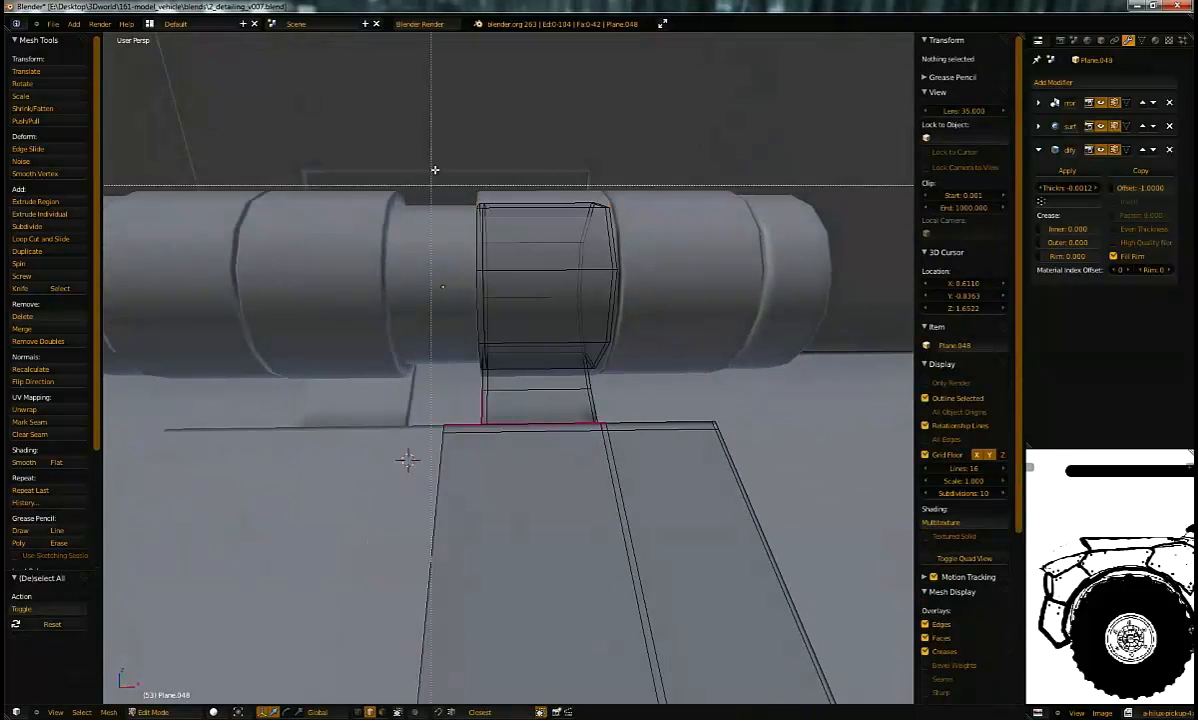
left_click_drag(499, 466, 499, 466)
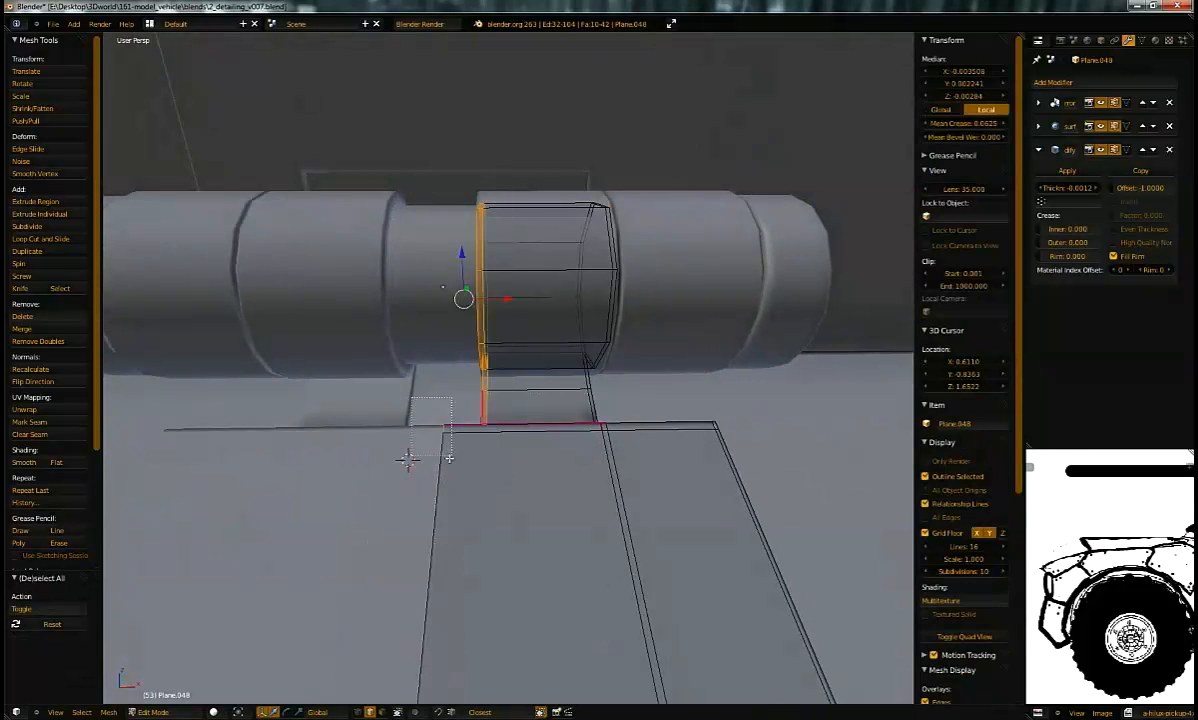
key("x")
left_click(474, 399)
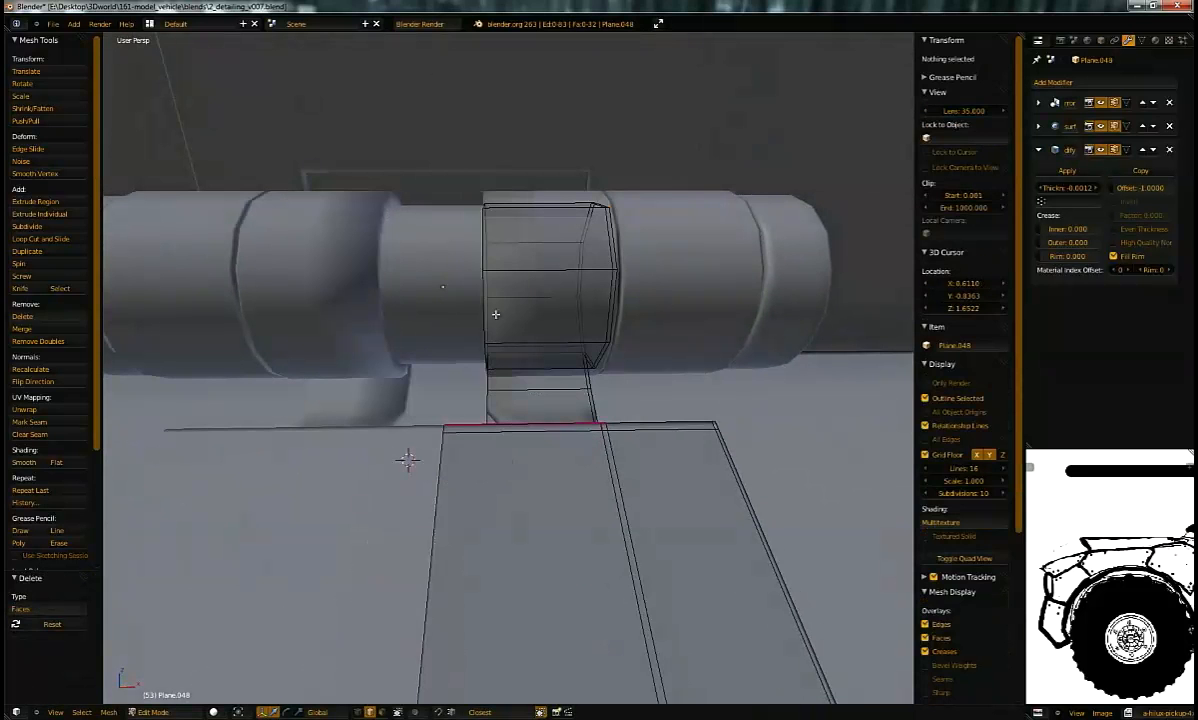
Step: Extend the strap's open inner edge about 0.0105 along X to the mirror centre
left_click_drag(525, 300, 421, 311)
middle_click_drag(620, 390, 629, 459)
scroll(589, 459, "up", 3)
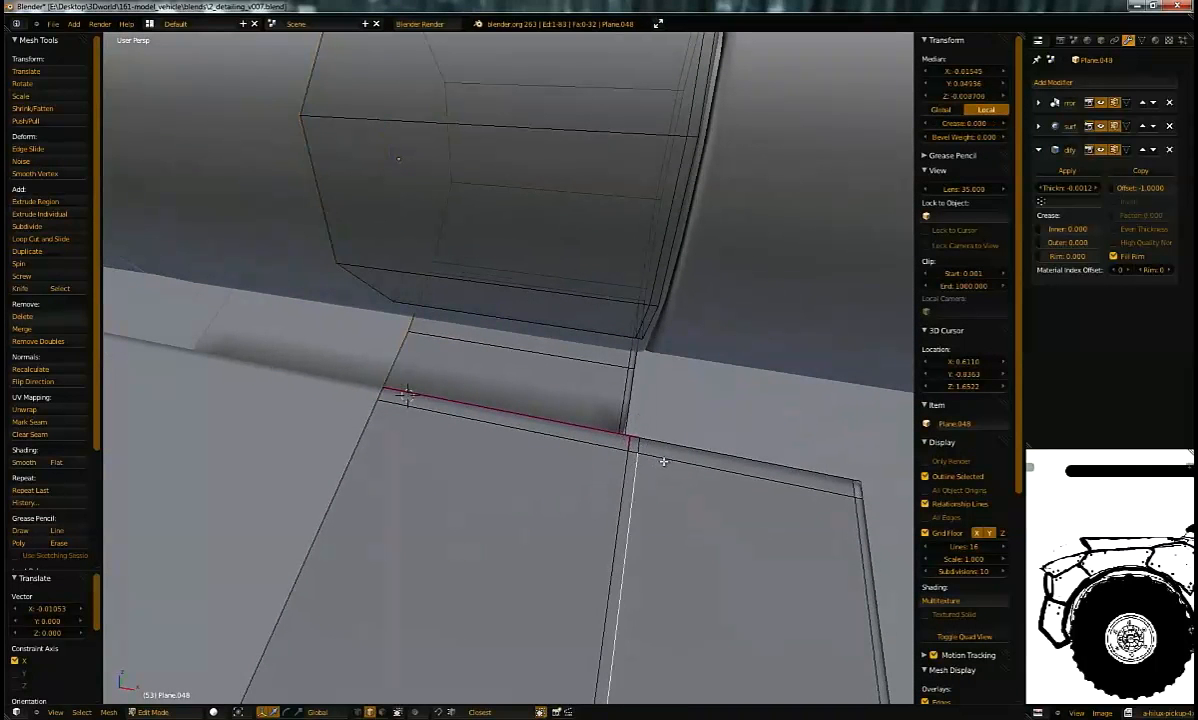
Step: Shift the plate's two inner lengthwise edges along X to line up with the strap's outer corner
key("ctrl+l")
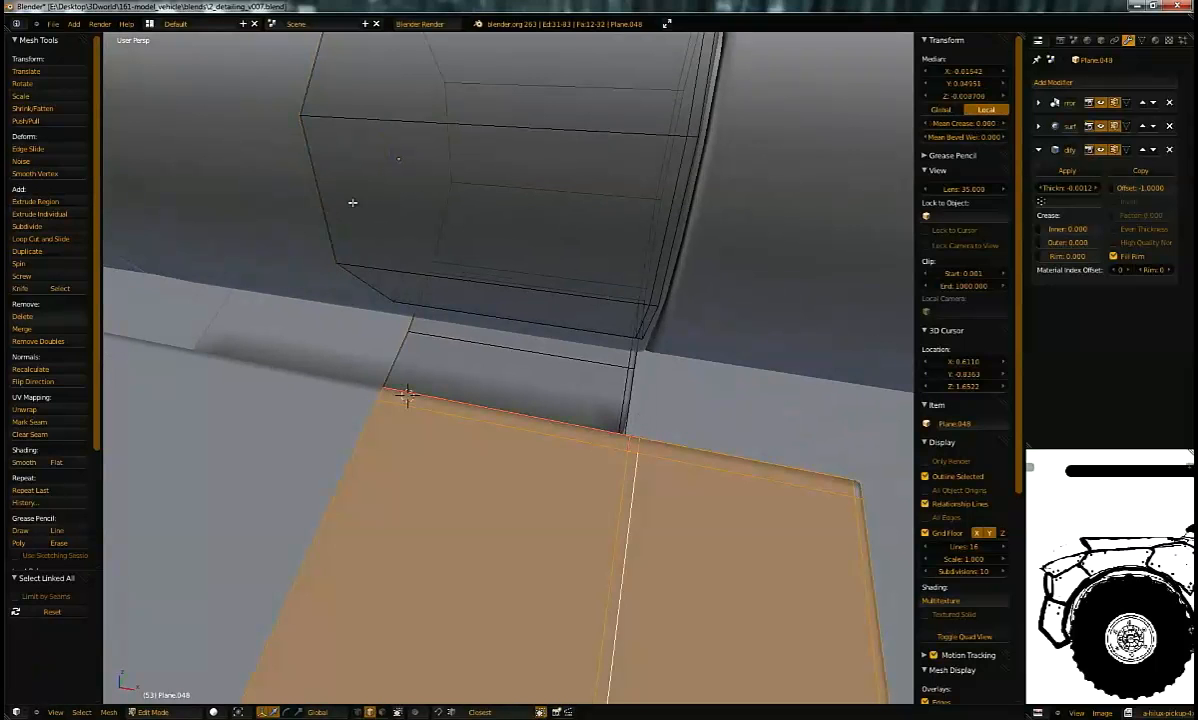
key("a")
middle_click_drag(600, 440, 623, 463)
right_click(621, 463)
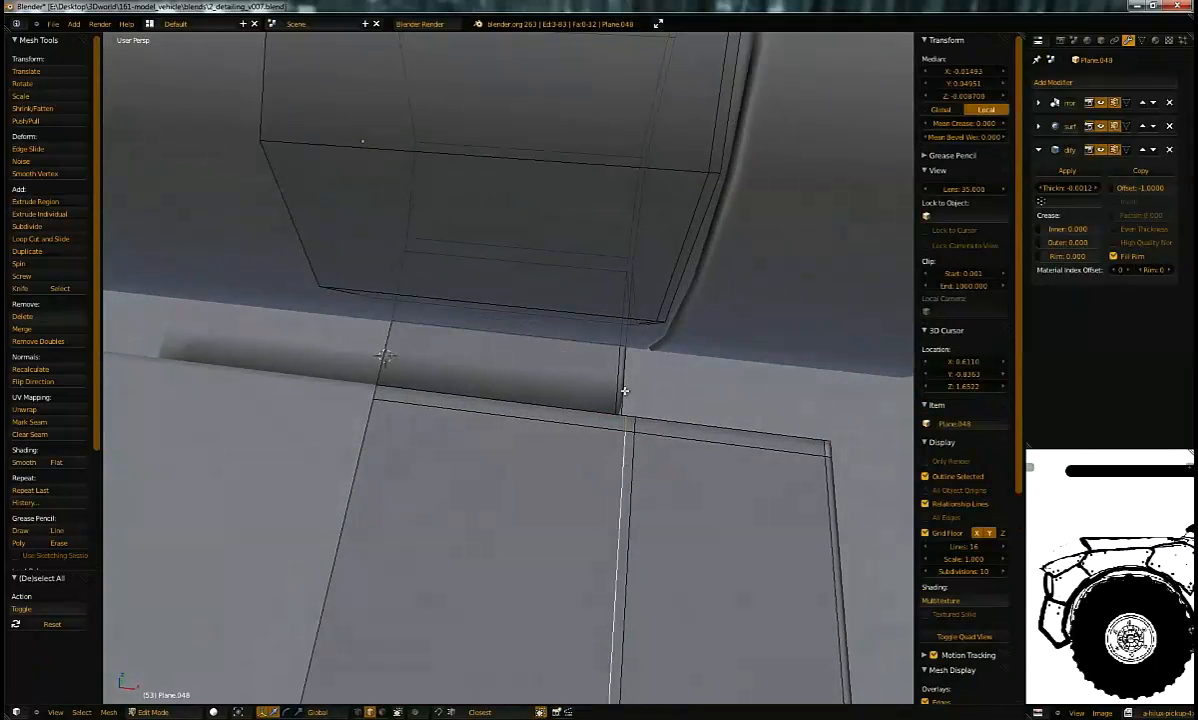
left_click(612, 415)
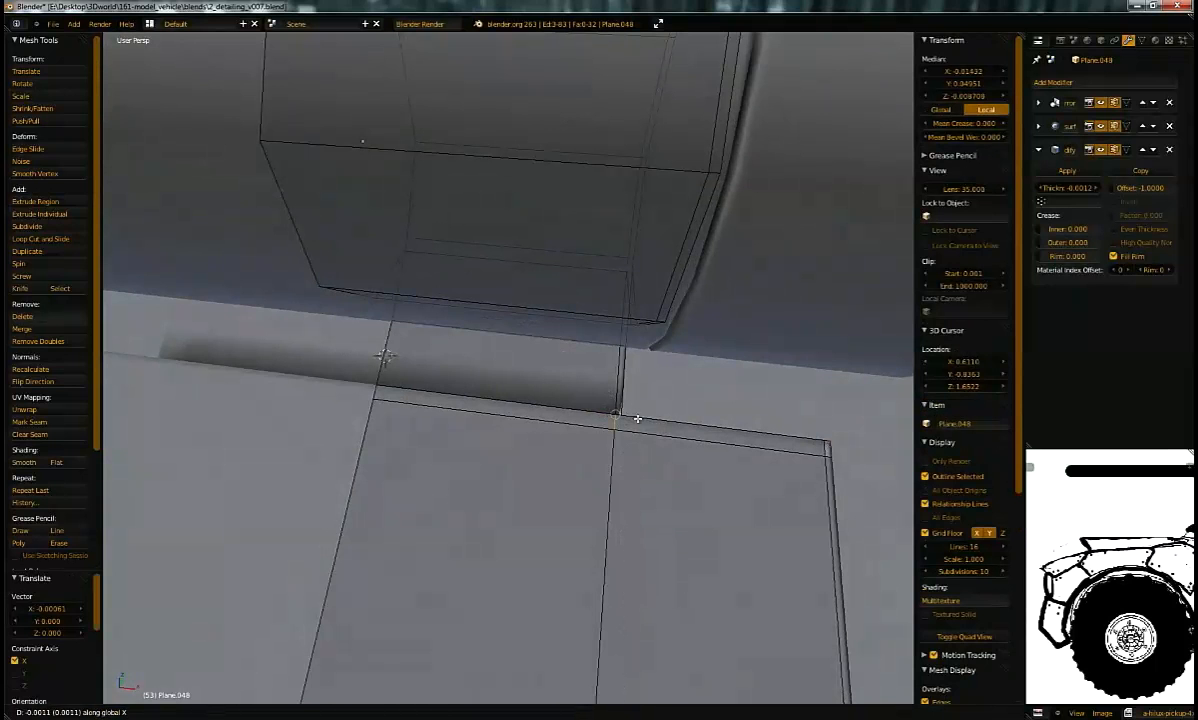
left_click(636, 409)
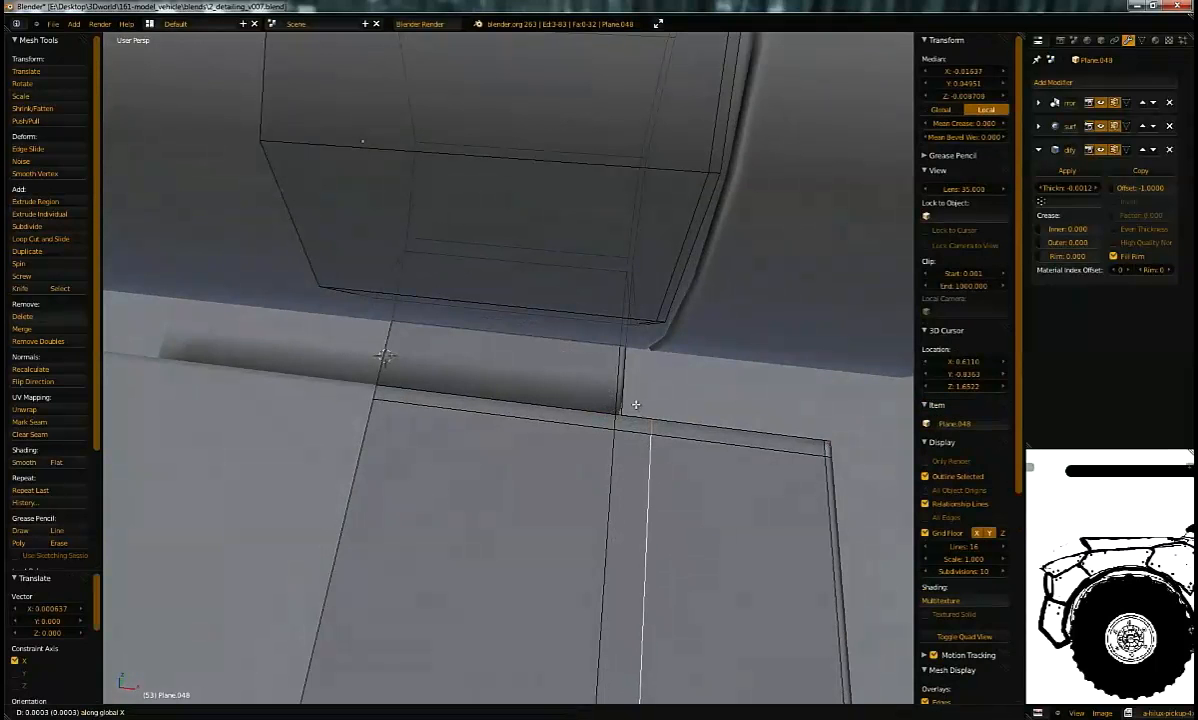
middle_click_drag(631, 409, 673, 442)
Step: Weld the strap's vertices to the plate with consistent normals, and set the exposed shoulder edges' crease to 1.0
key("a")
key("a")
key("w")
left_click(630, 418)
key("a")
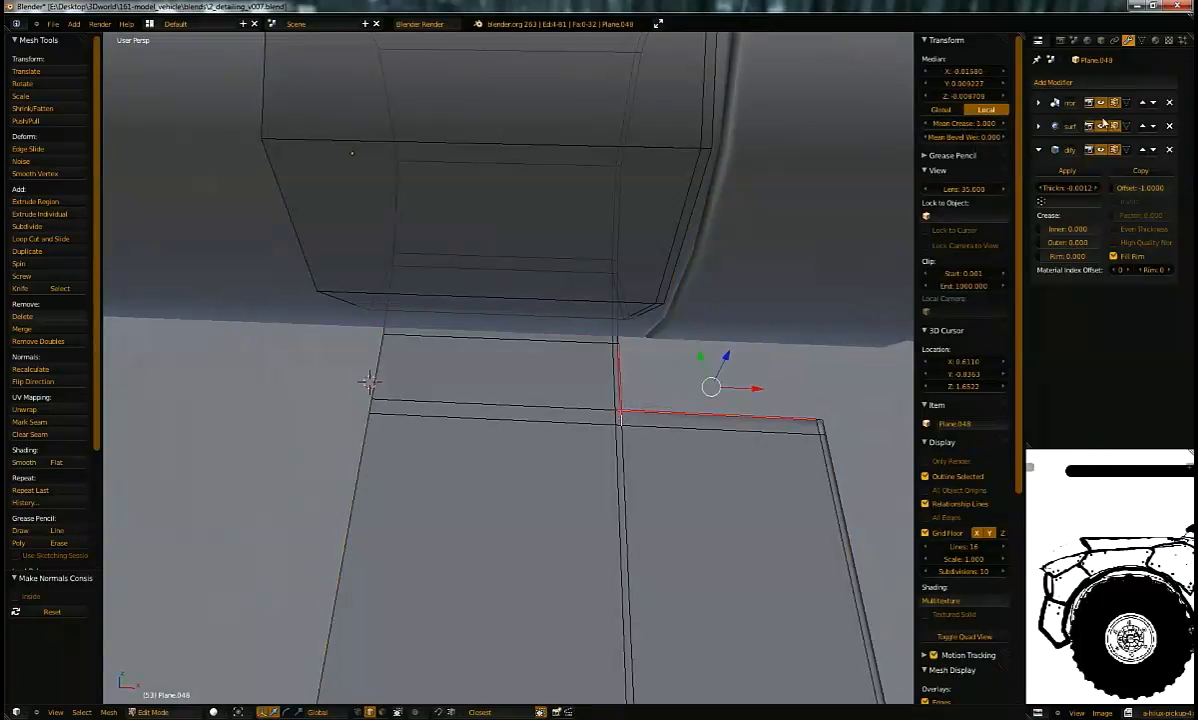
Step: Finish editing the mesh and parent the lower hinge plate to the floor body Cube.008
key("Tab")
middle_click_drag(676, 385, 607, 412)
scroll(572, 331, "down", 5)
middle_click_drag(570, 329, 604, 398)
scroll(618, 332, "down", 3)
middle_click_drag(618, 332, 592, 325)
right_click(697, 371, "shift")
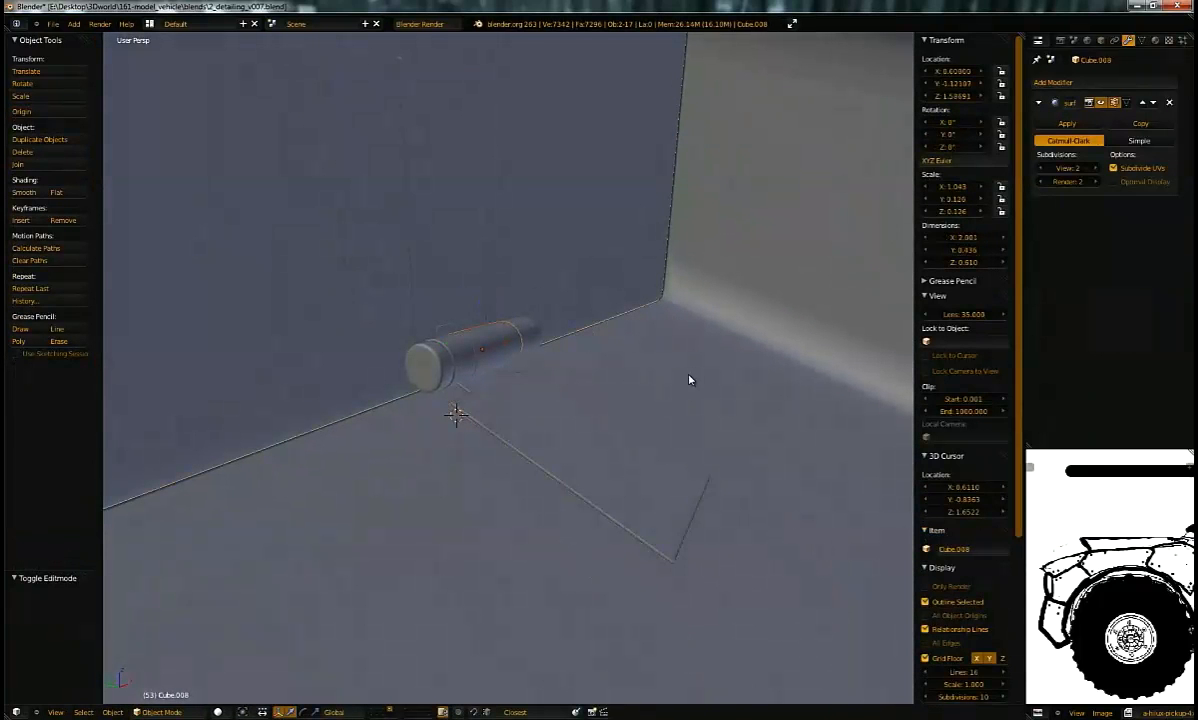
Step: Turn off the display of relationship lines in the viewport
middle_click_drag(545, 381, 812, 309)
middle_click_drag(937, 511, 939, 375)
left_click(969, 453)
middle_click_drag(470, 395, 575, 310)
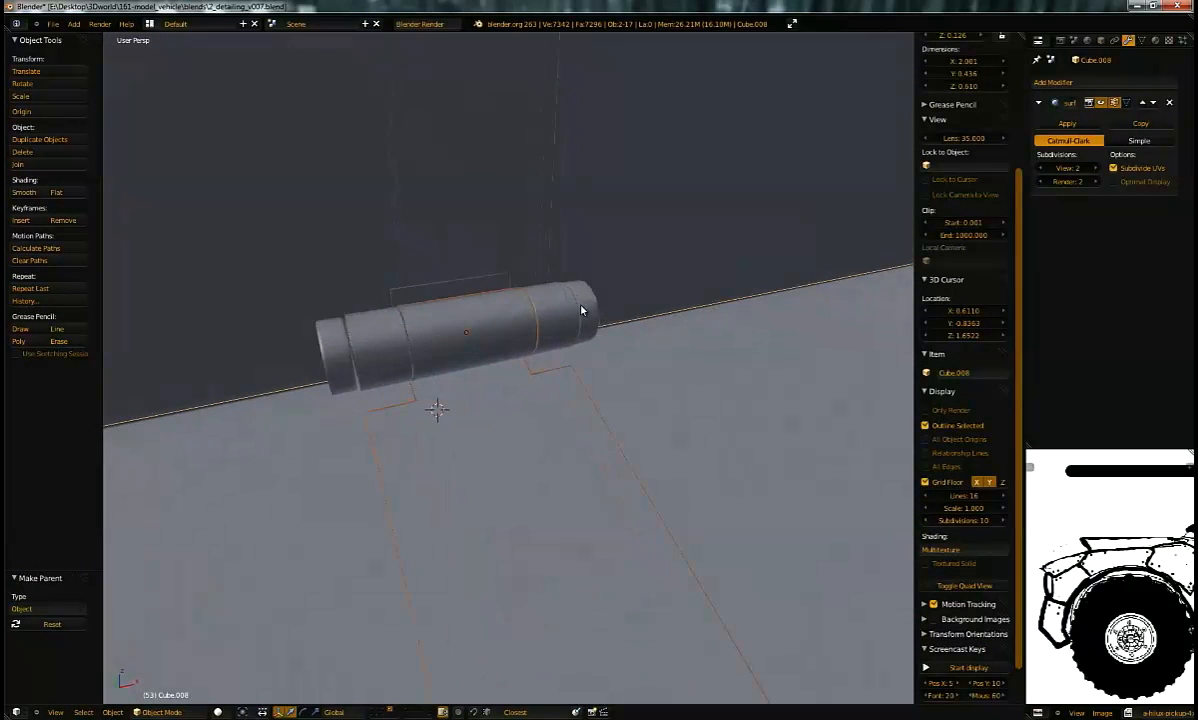
Step: Parent the selected hinge part to the panel Cube.025 as an object parent and clear the selection
key("ctrl+p")
right_click(545, 329)
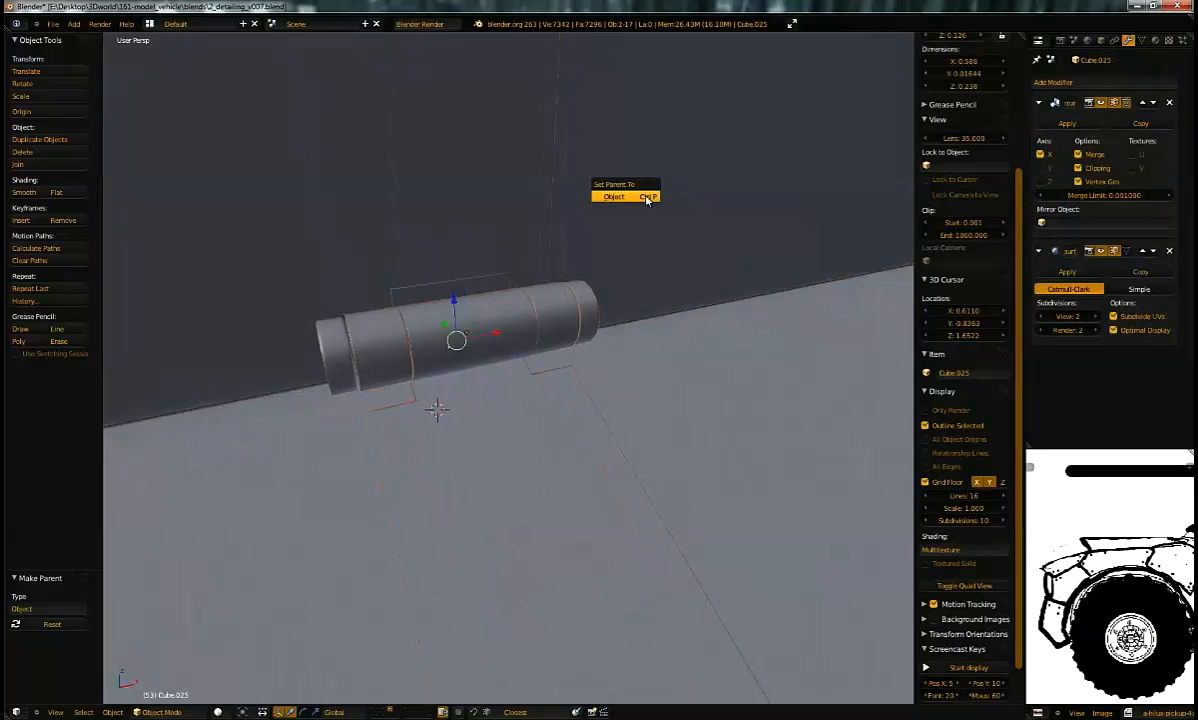
scroll(670, 320, "down", 5)
key("a")
Step: Try rotating the panel Cube.025 about the global X axis to test its swing
middle_click_drag(685, 267, 530, 276)
right_click(658, 283)
middle_click_drag(658, 283, 757, 232)
key("r")
key("x")
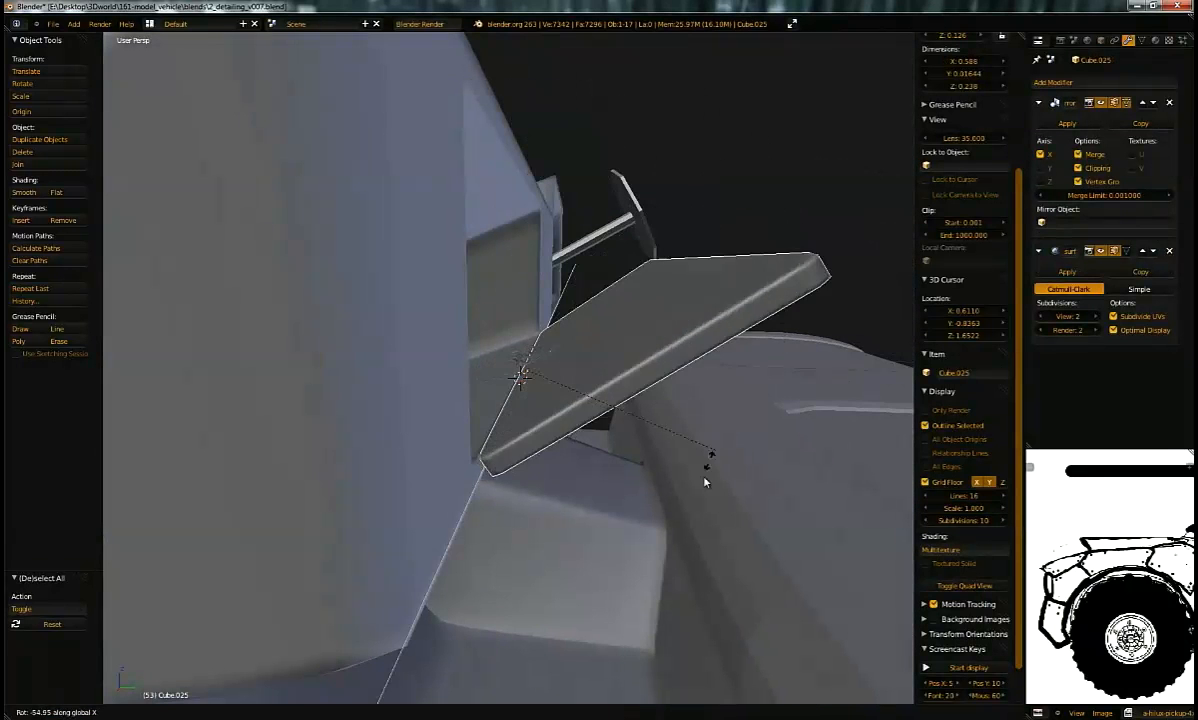
left_click(575, 396)
middle_click_drag(575, 396, 593, 423)
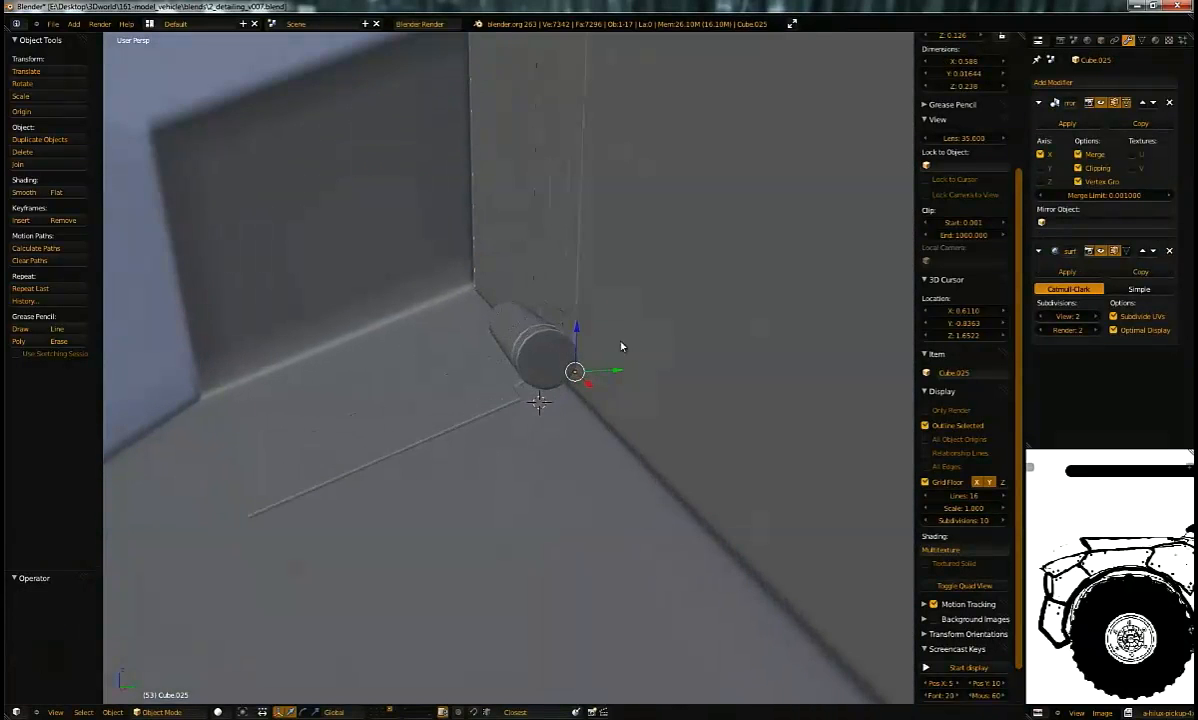
Step: Snap the 3D cursor to the hinge pin and set the origin of panel Cube.025 to the cursor
right_click(550, 369)
key("shift+s")
left_click(541, 373)
right_click(645, 356)
key("shift+ctrl+alt+c")
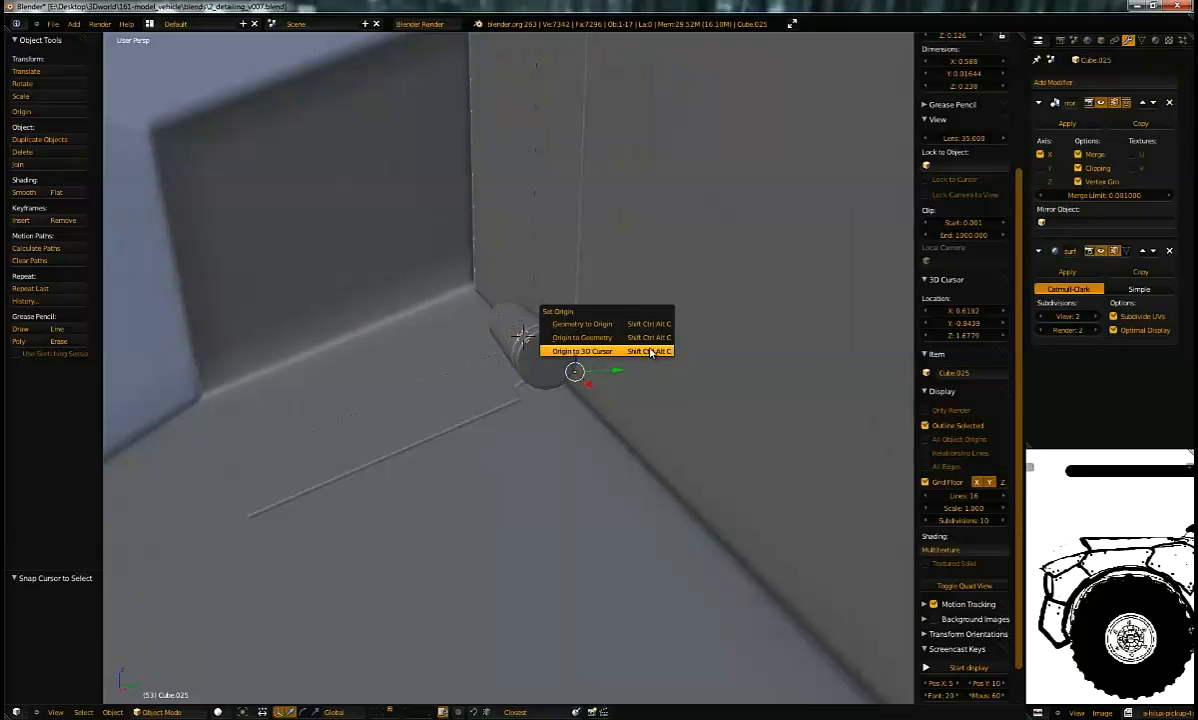
left_click(645, 351)
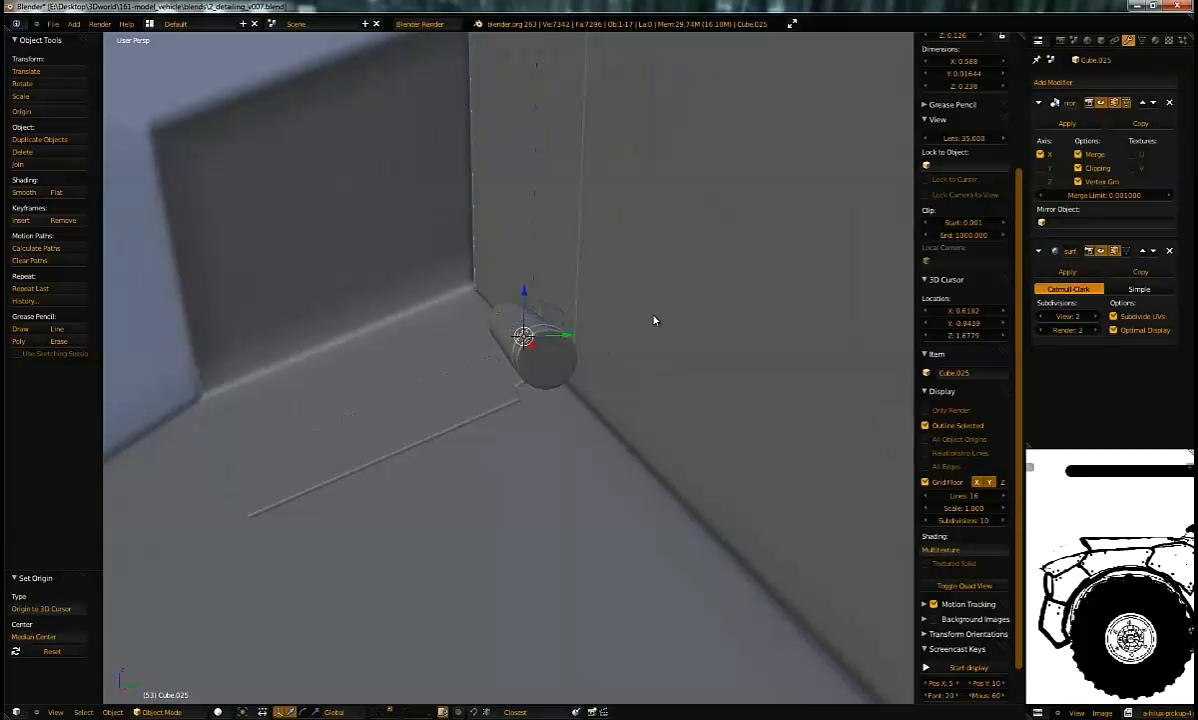
Step: Try swinging the panel around its new hinge origin on the X axis
key("r")
key("x")
left_click(662, 498)
middle_click_drag(662, 498, 573, 406)
right_click(624, 391)
right_click(611, 418)
key("Tab")
key("Tab")
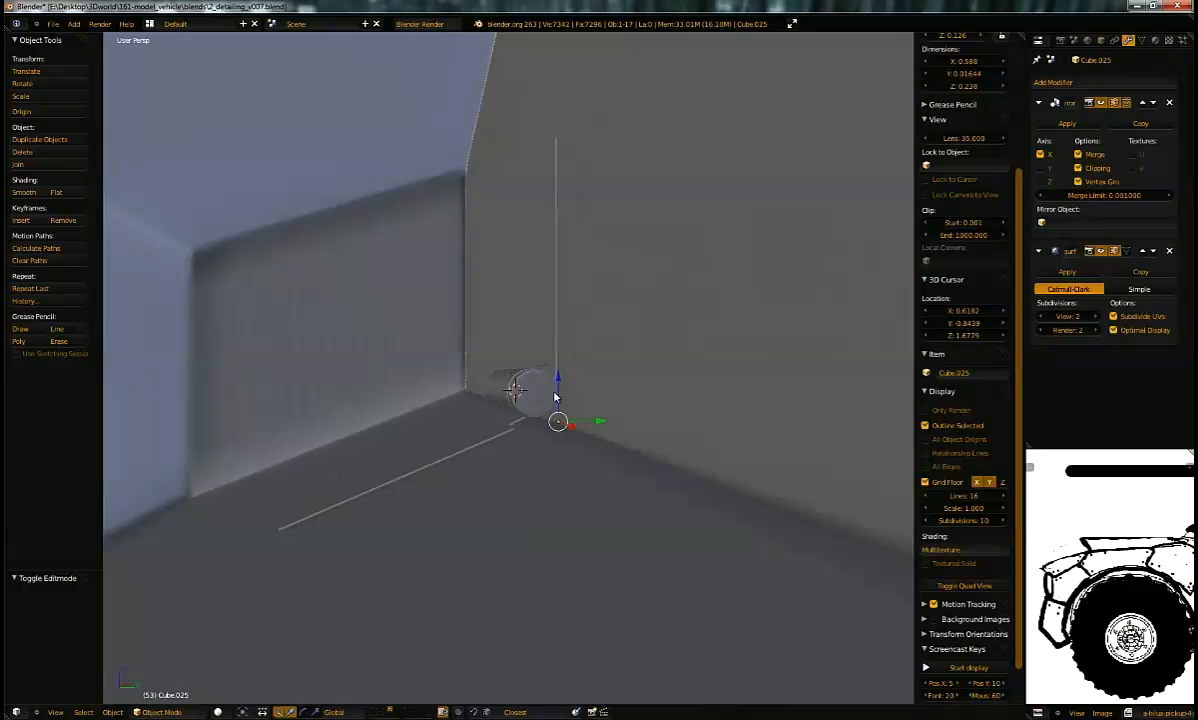
Step: Select both hinge plates and the pin, and move them about 0.206 along X toward the panel's side edge
middle_click_drag(623, 353, 677, 364)
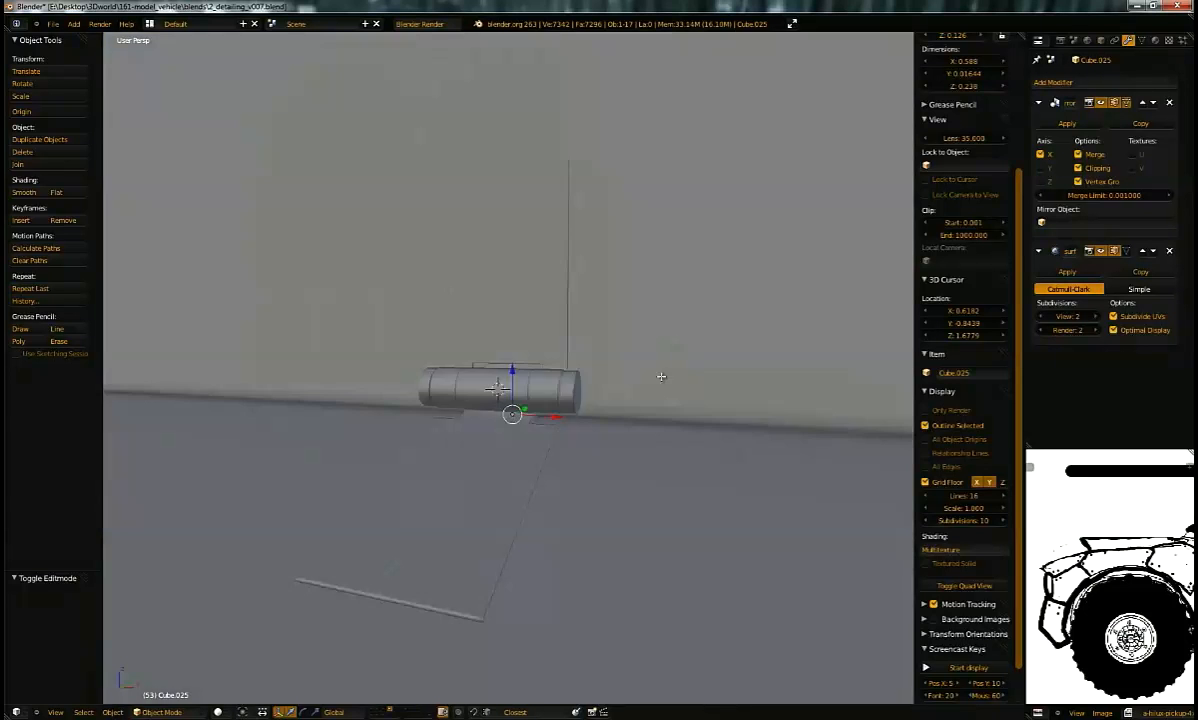
key("Tab")
middle_click_drag(643, 432, 572, 471)
key("Tab")
right_click(545, 494)
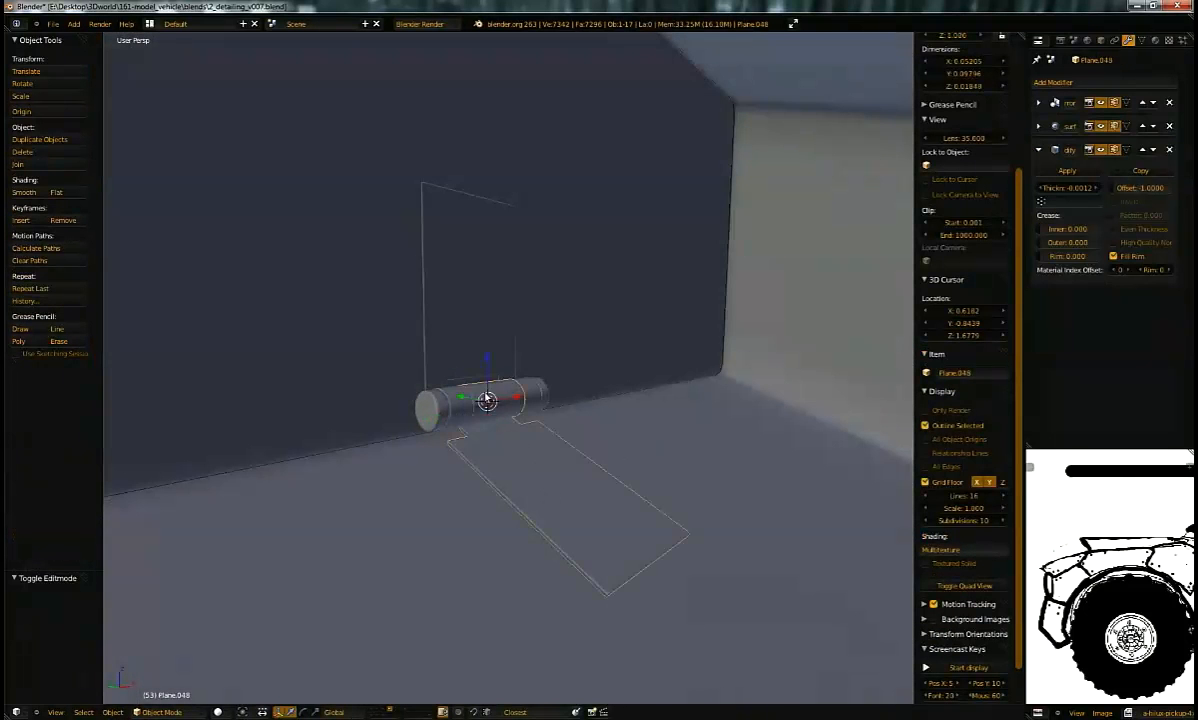
middle_click_drag(509, 386, 440, 405)
right_click(426, 407)
right_click(420, 406)
middle_click_drag(508, 428, 463, 392)
left_click_drag(463, 392, 811, 388)
scroll(769, 357, "down", 1)
scroll(777, 399, "up", 2)
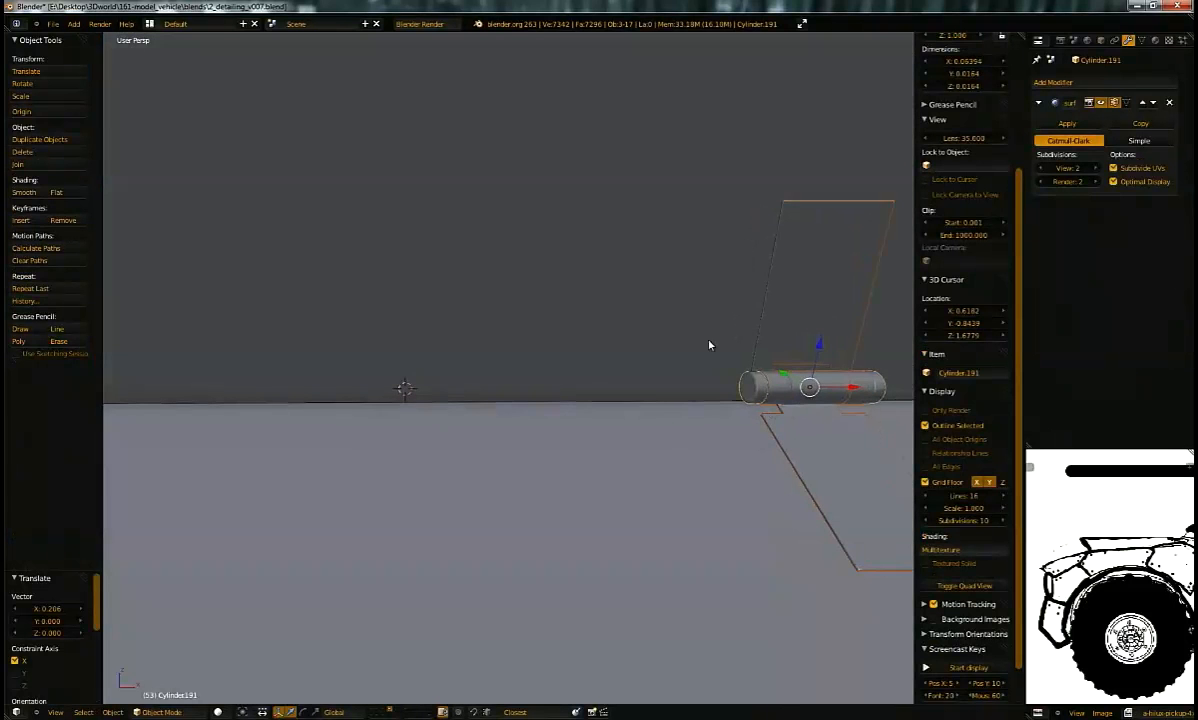
Step: Add a vertical loop cut to panel Cube.025 at the hinge's inner end and flatten it with an X scale of 0
right_click(682, 323)
key("Tab")
middle_click_drag(682, 322, 662, 351)
key("ctrl+r")
left_click(544, 376)
key("s")
key("x")
key("0")
key("Return")
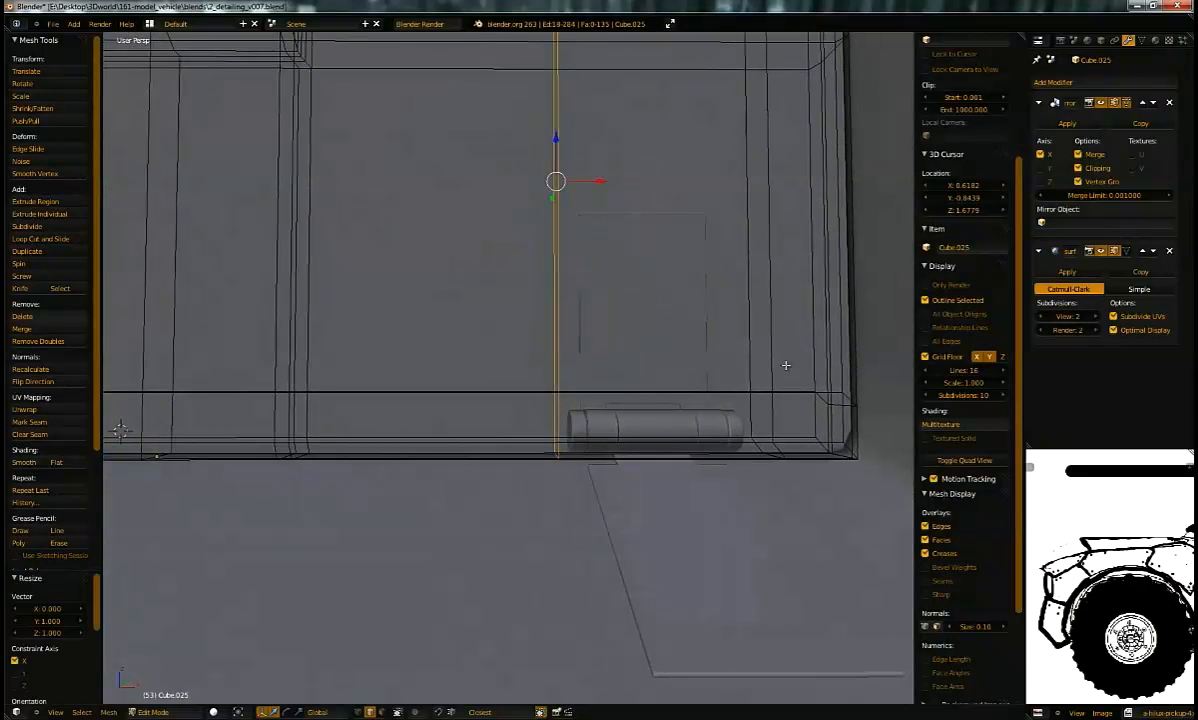
Step: Flatten the panel's vertical loop near the hinge's outer end with an X scale of 0 and move it along X to the pin's end
right_click(765, 349, "alt")
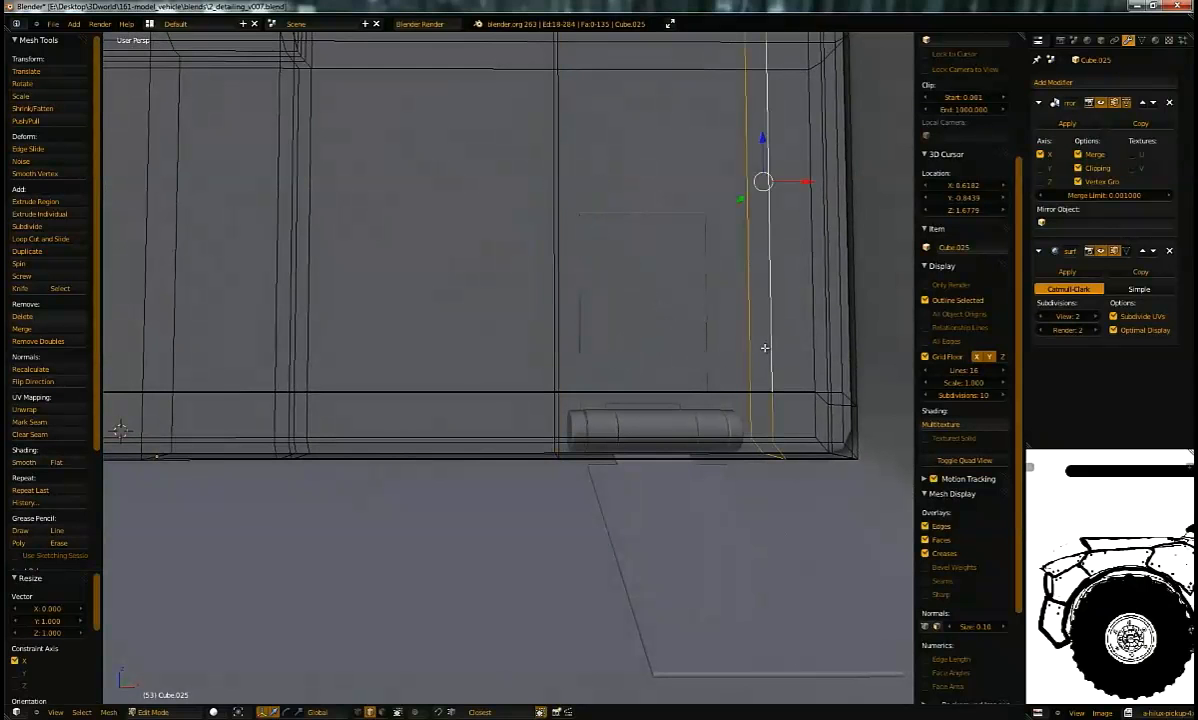
key("0")
key("Return")
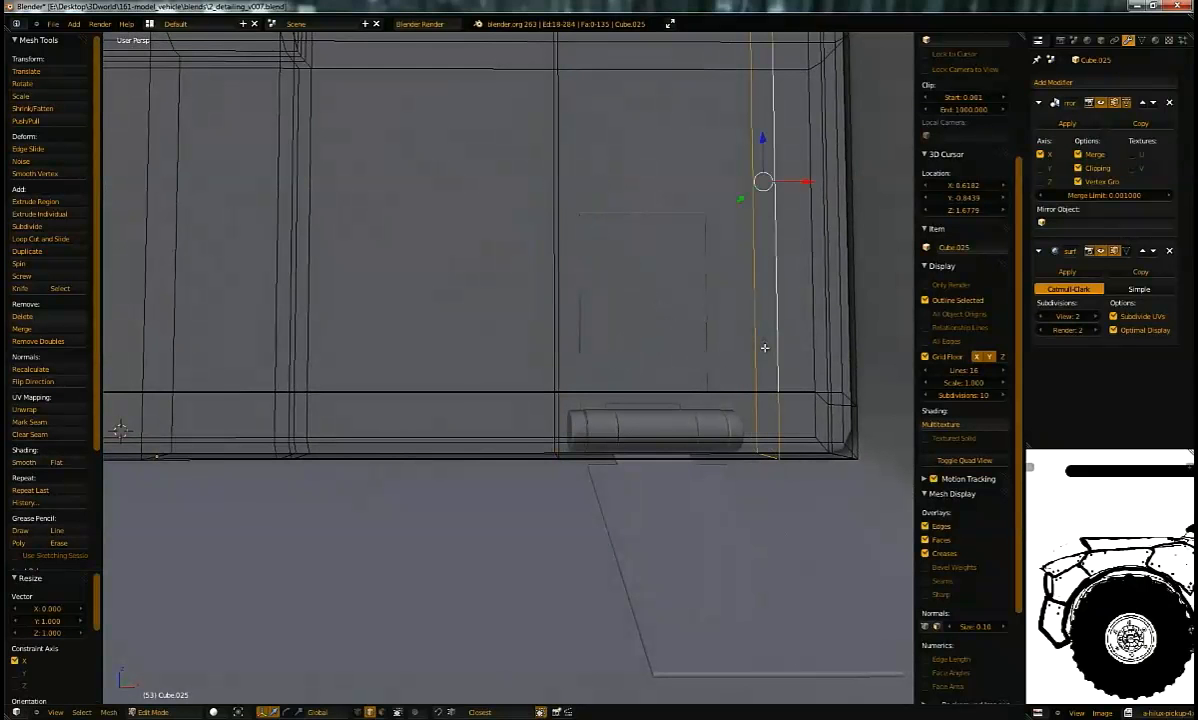
key("g")
key("x")
left_click(796, 186)
mouse_move(796, 186)
middle_mouse_down()
mouse_move(746, 228)
mouse_move(790, 204)
middle_mouse_up()
left_click_drag(827, 118, 797, 122)
scroll(757, 107, "down", 6)
middle_click_drag(757, 107, 554, 232)
scroll(696, 252, "up", 3)
left_click_drag(554, 232, 556, 233)
middle_click_drag(556, 233, 589, 220)
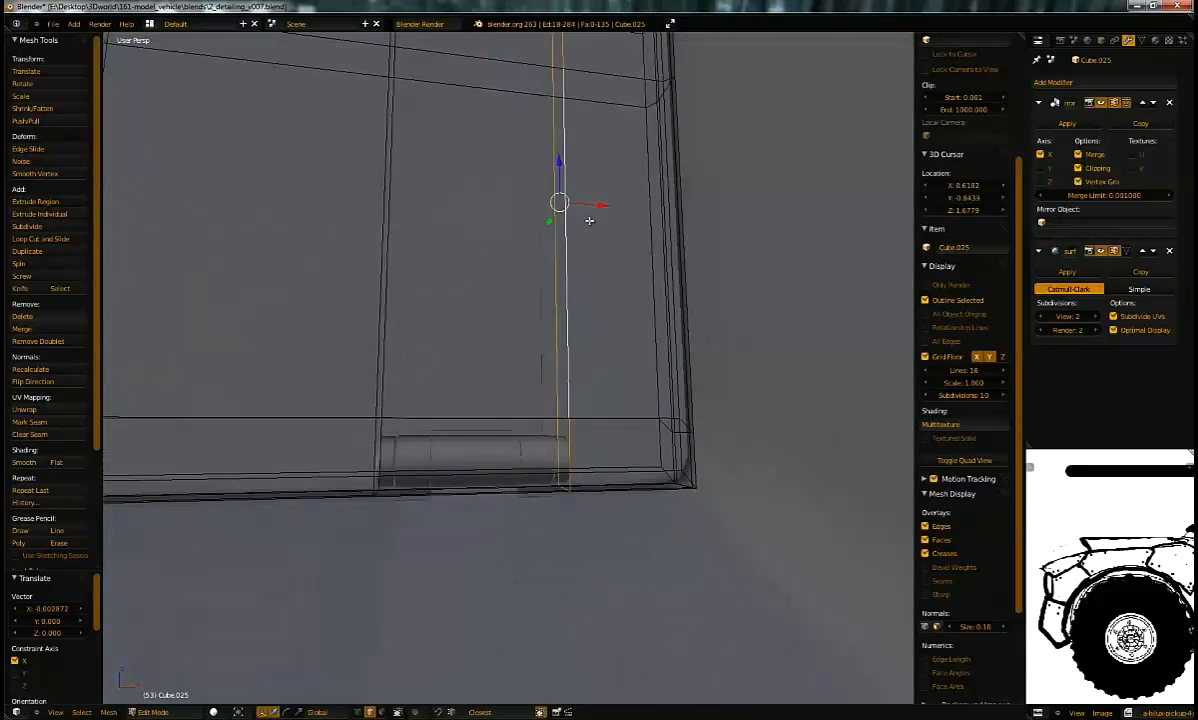
Step: Shift the vertical loop at the hinge's inner end about -0.0032 along X, clear of the pin
right_click(374, 333, "alt")
left_click_drag(422, 191, 430, 218)
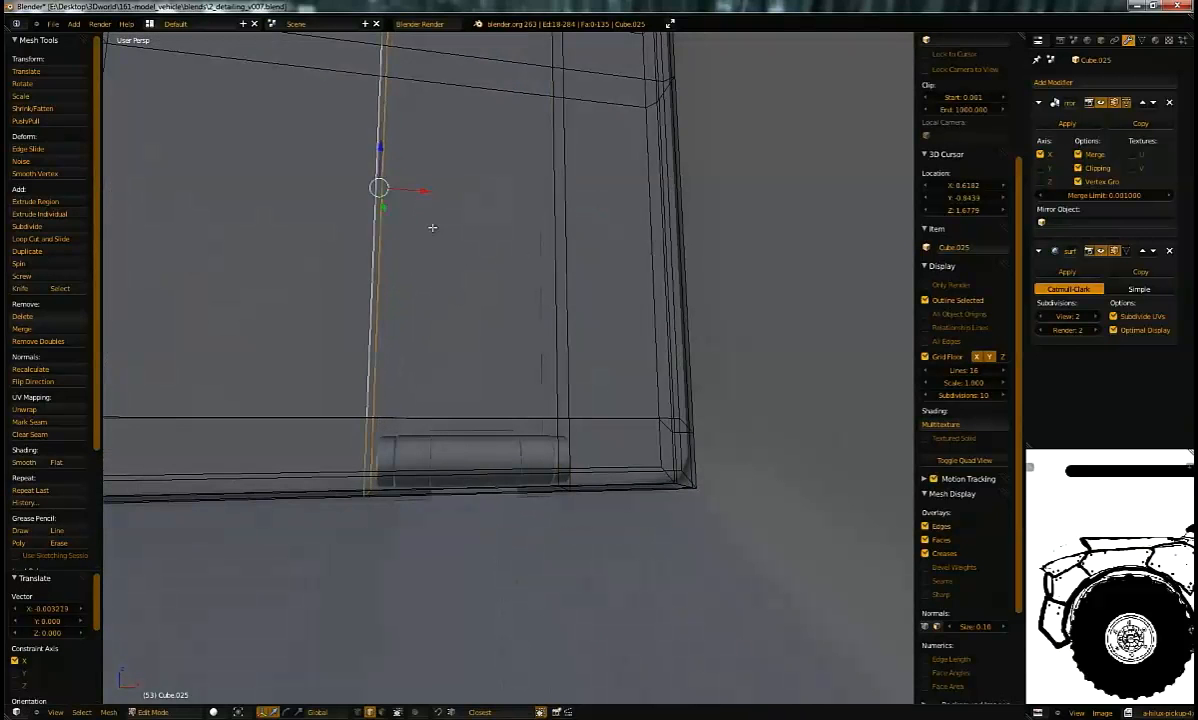
left_click(424, 236)
middle_click_drag(424, 236, 525, 436)
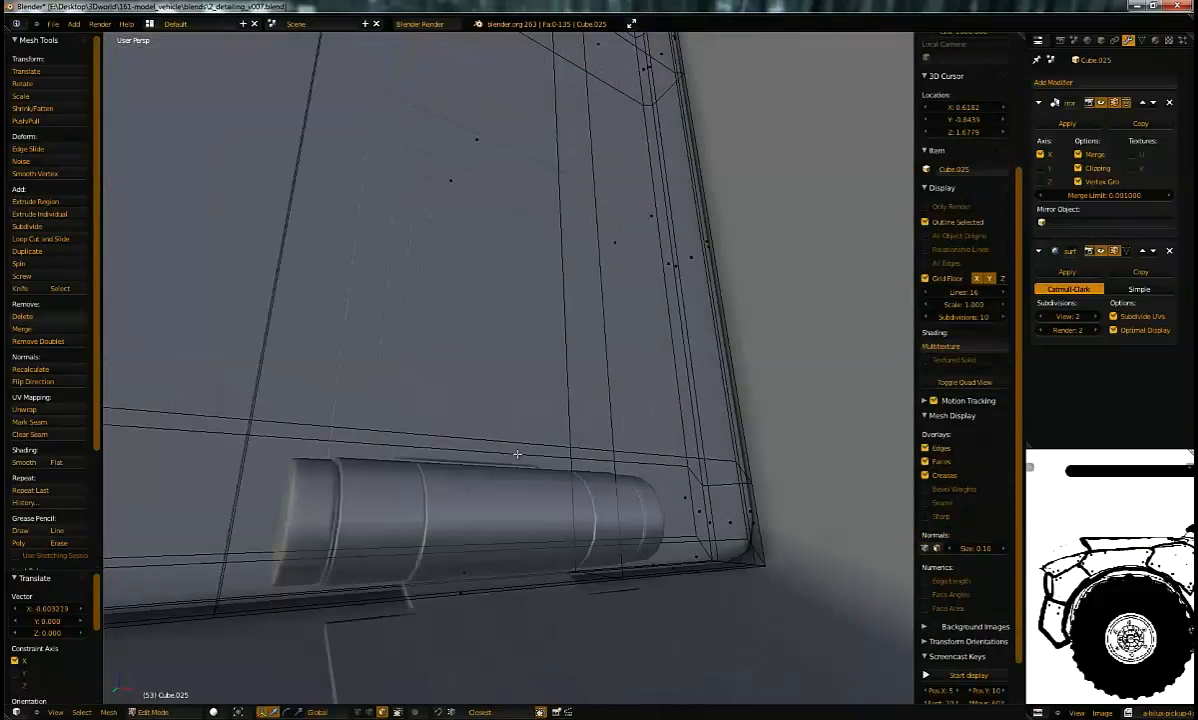
Step: Lower the panel's horizontal edge loops beneath the hinge about 0.0027 along Z
right_click(470, 503)
middle_click_drag(470, 503, 547, 493)
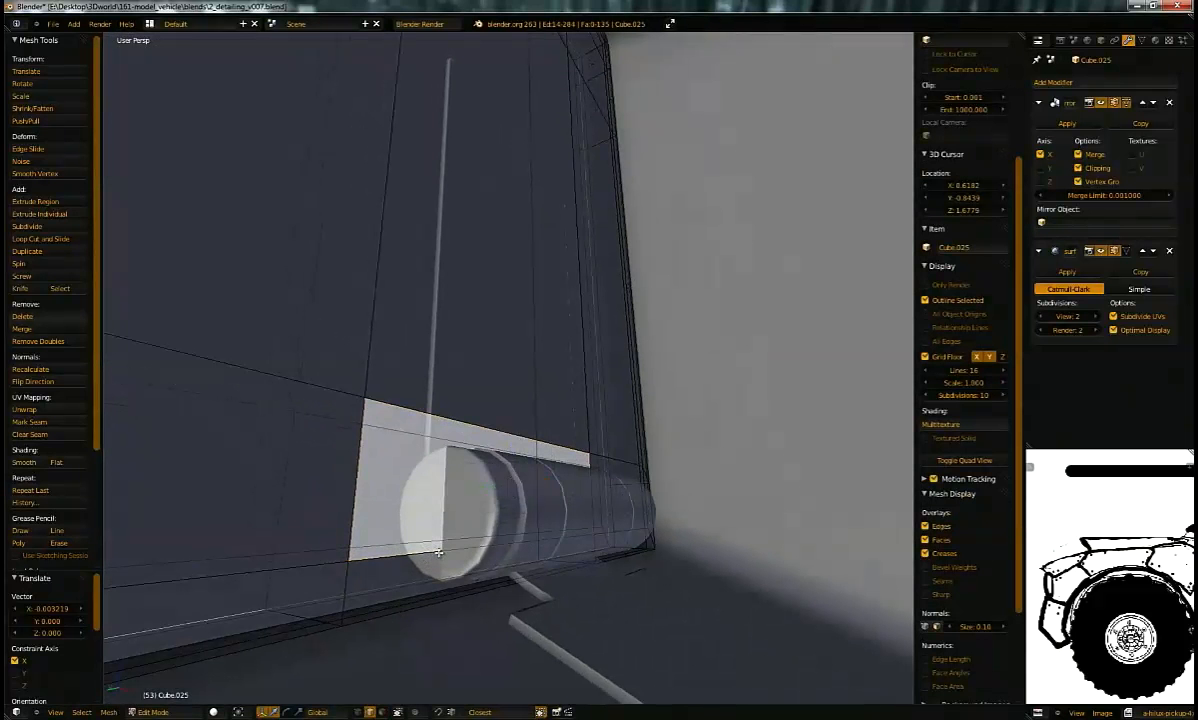
middle_click_drag(433, 548, 547, 465)
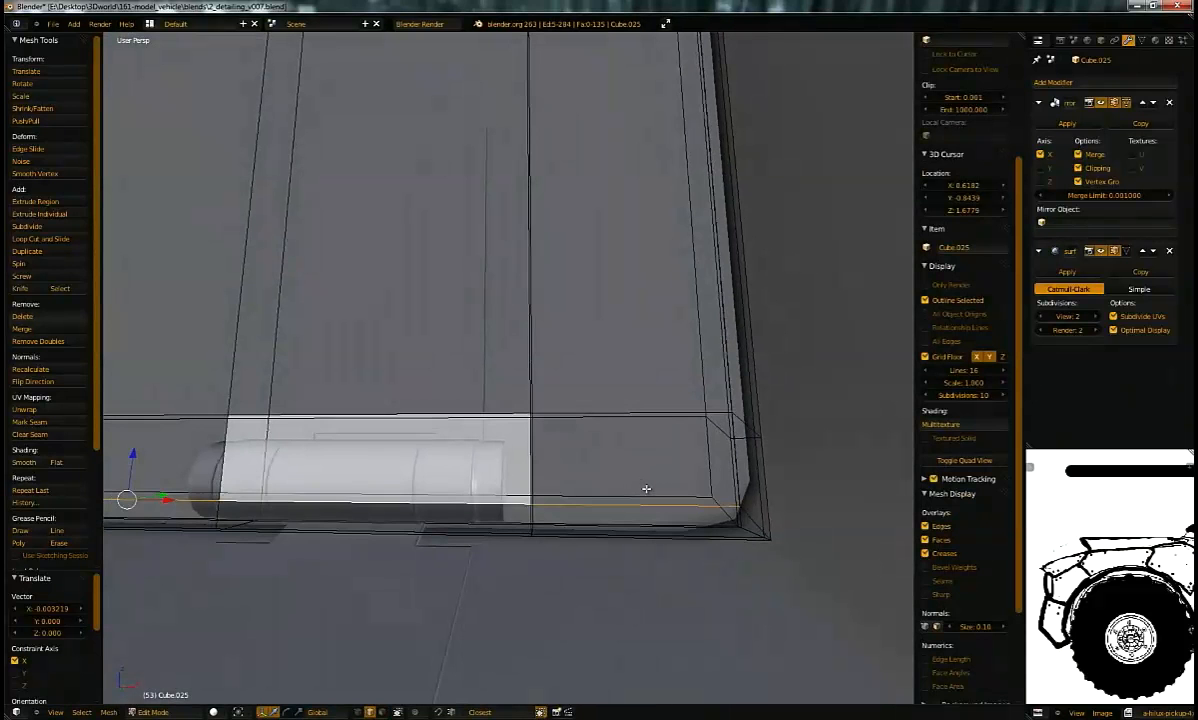
key("g")
key("z")
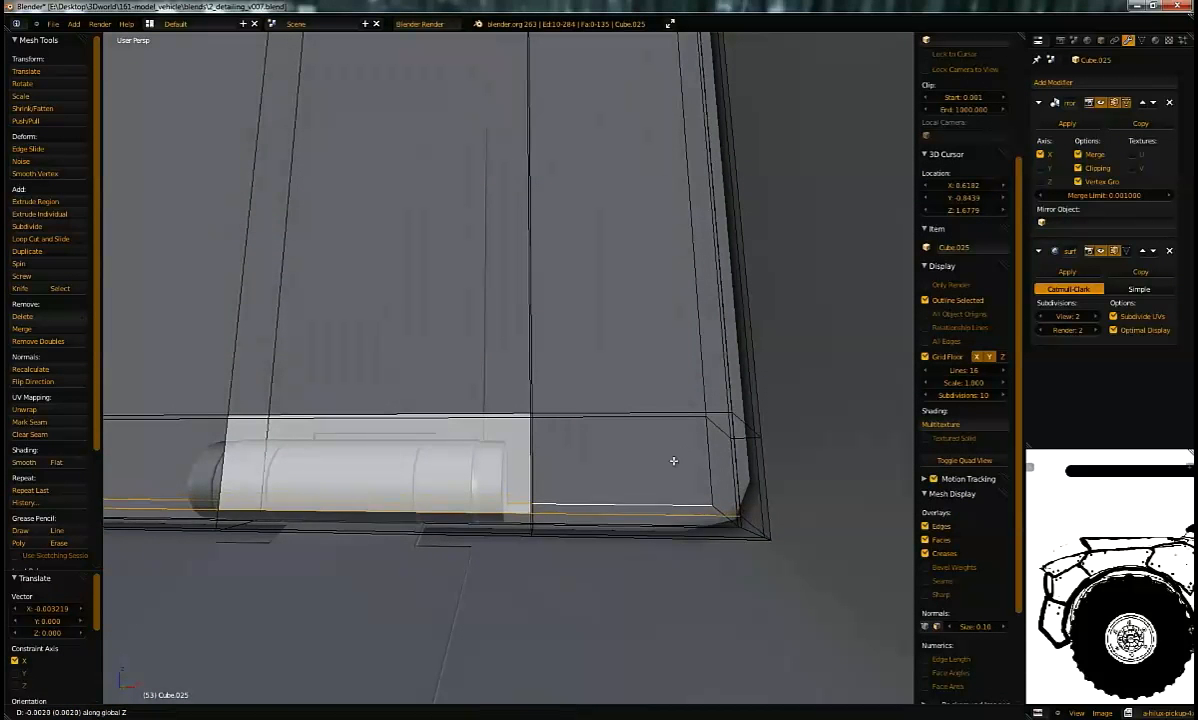
left_click(651, 454)
Step: Extrude the panel face behind the hinge almost in place, scaling it to 0.972 overall and 0.926 along Z
middle_click_drag(552, 456, 645, 468)
key("ctrl+Tab")
left_click(572, 470)
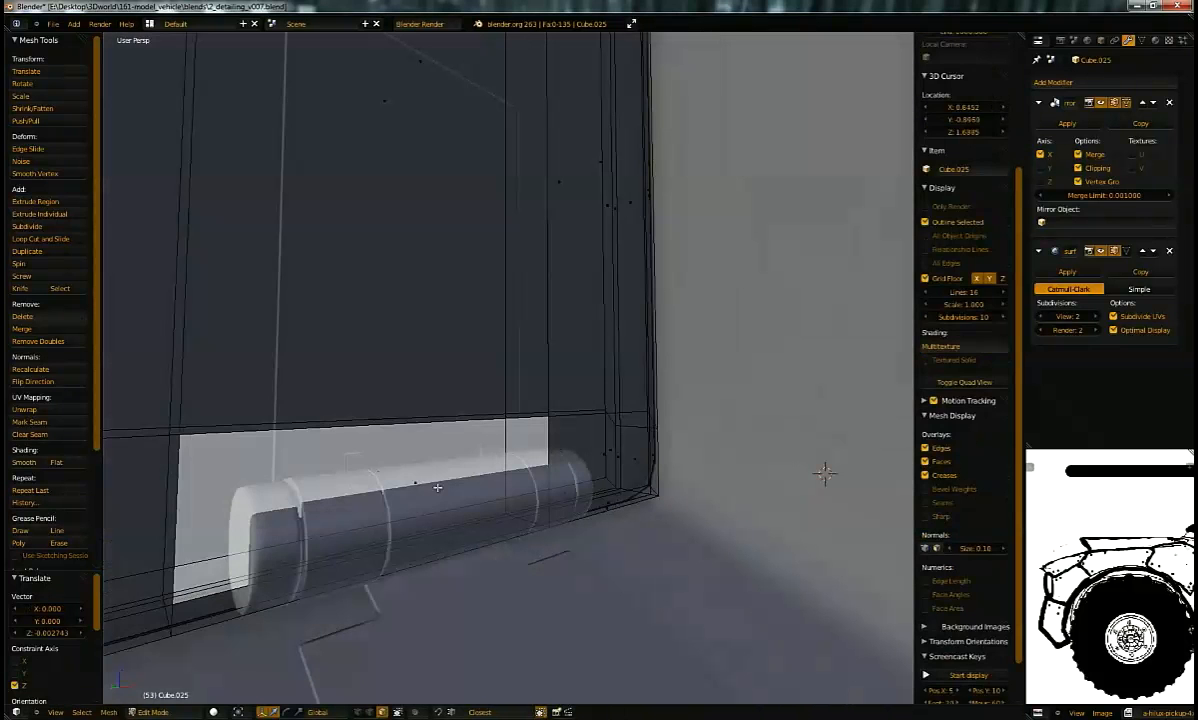
right_click(397, 478)
middle_click_drag(426, 477, 639, 396)
key("e")
left_click(668, 375)
key("s")
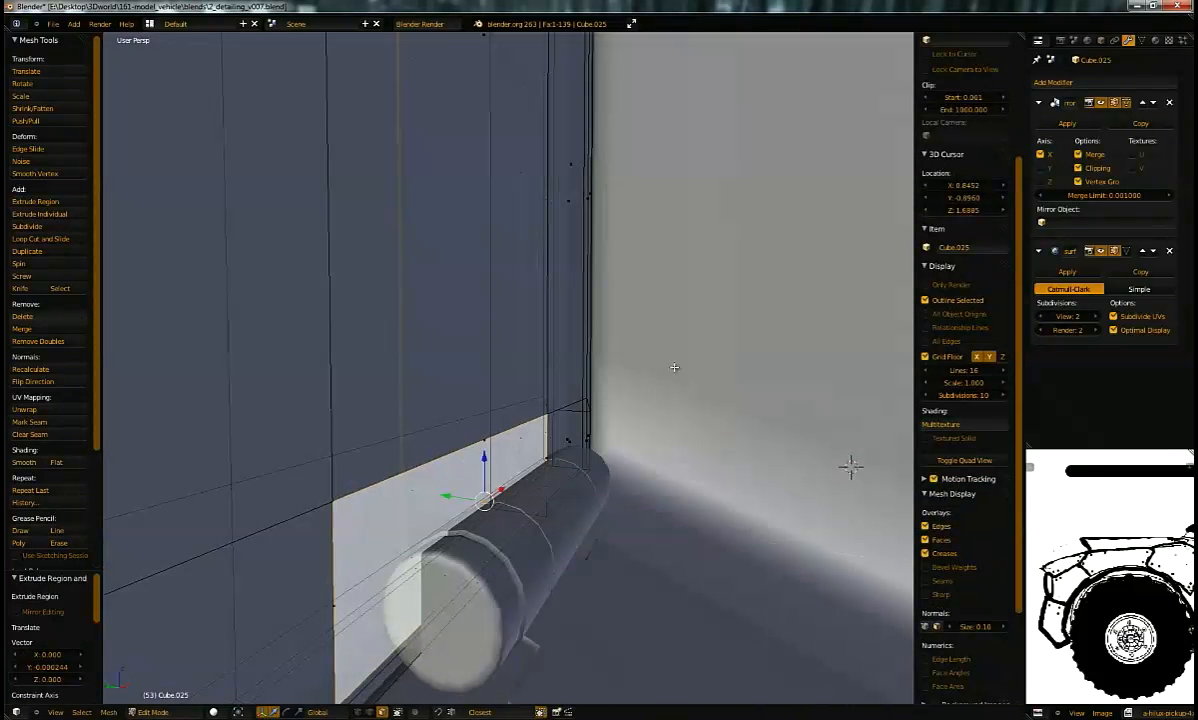
left_click(676, 343)
key("s")
key("z")
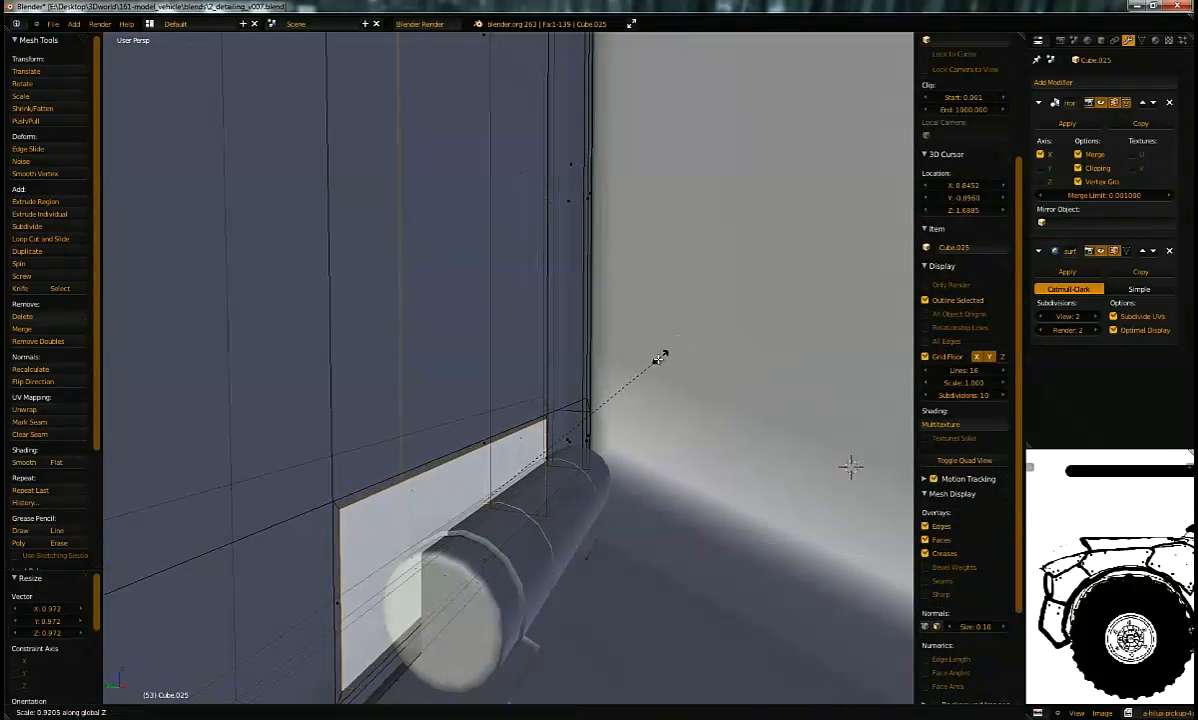
left_click(660, 356)
Step: Extrude the inset face about 0.0083 and 0.0008 into the panel to form the hinge recess, and shift its back about -0.0023 along Y
key("e")
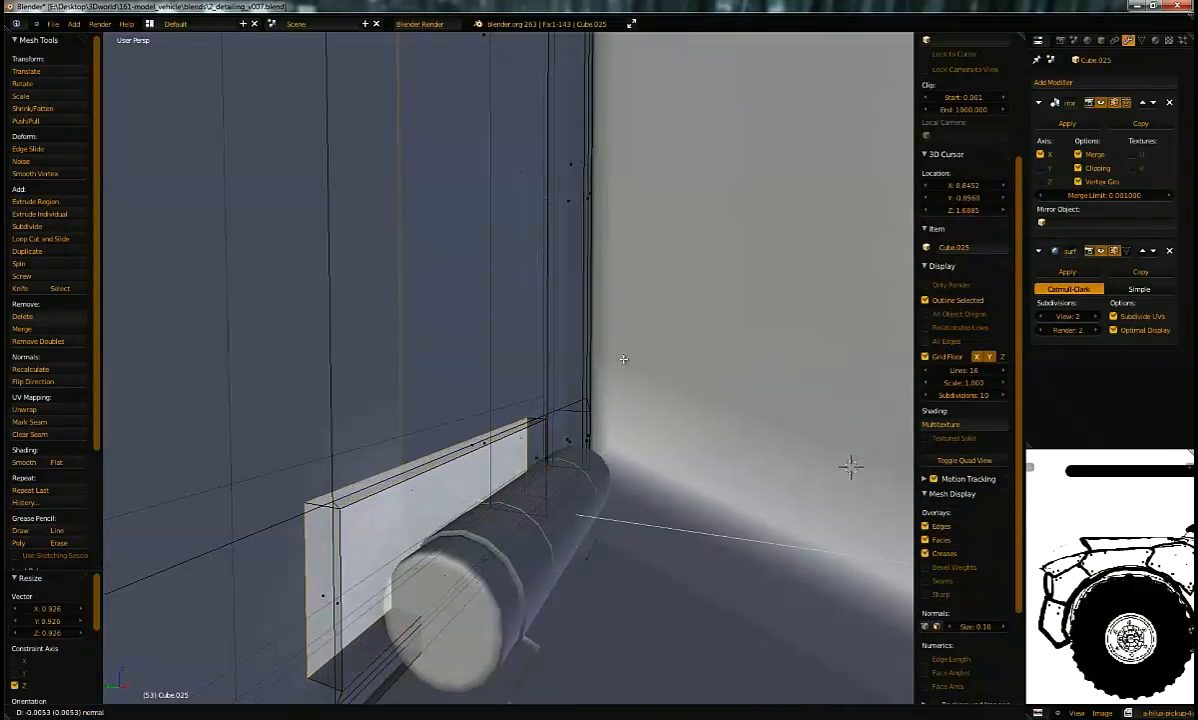
left_click(618, 358)
key("e")
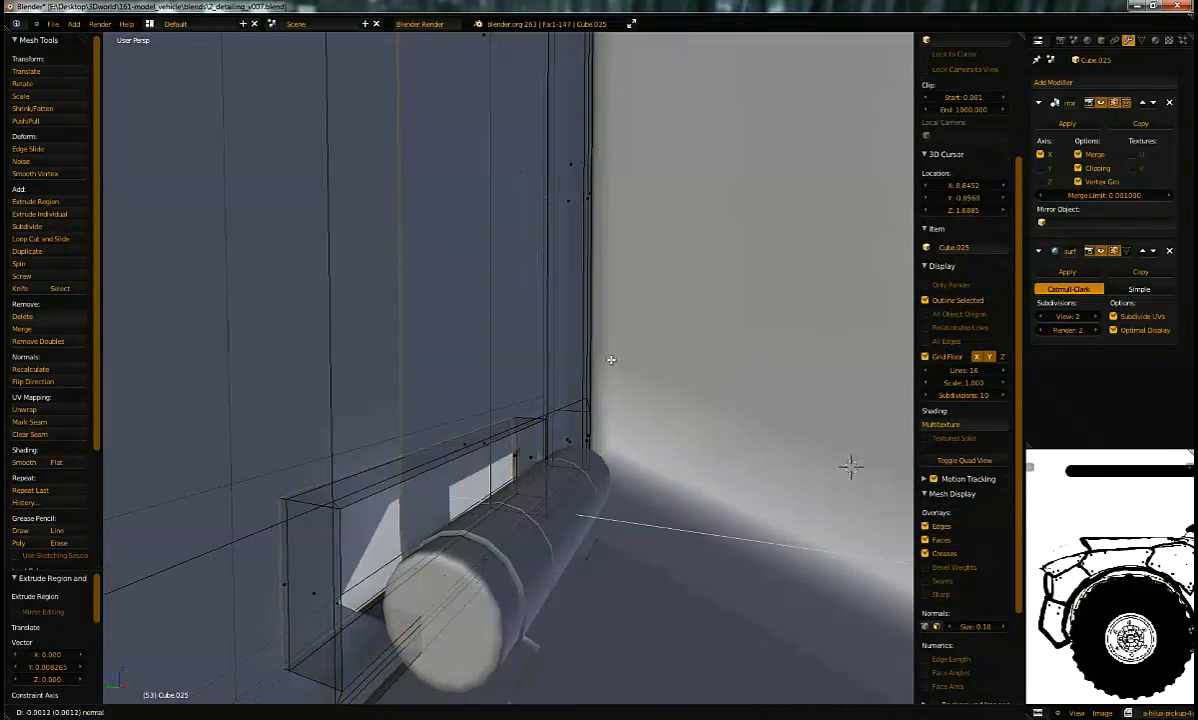
left_click(612, 358)
key("ctrl+Tab")
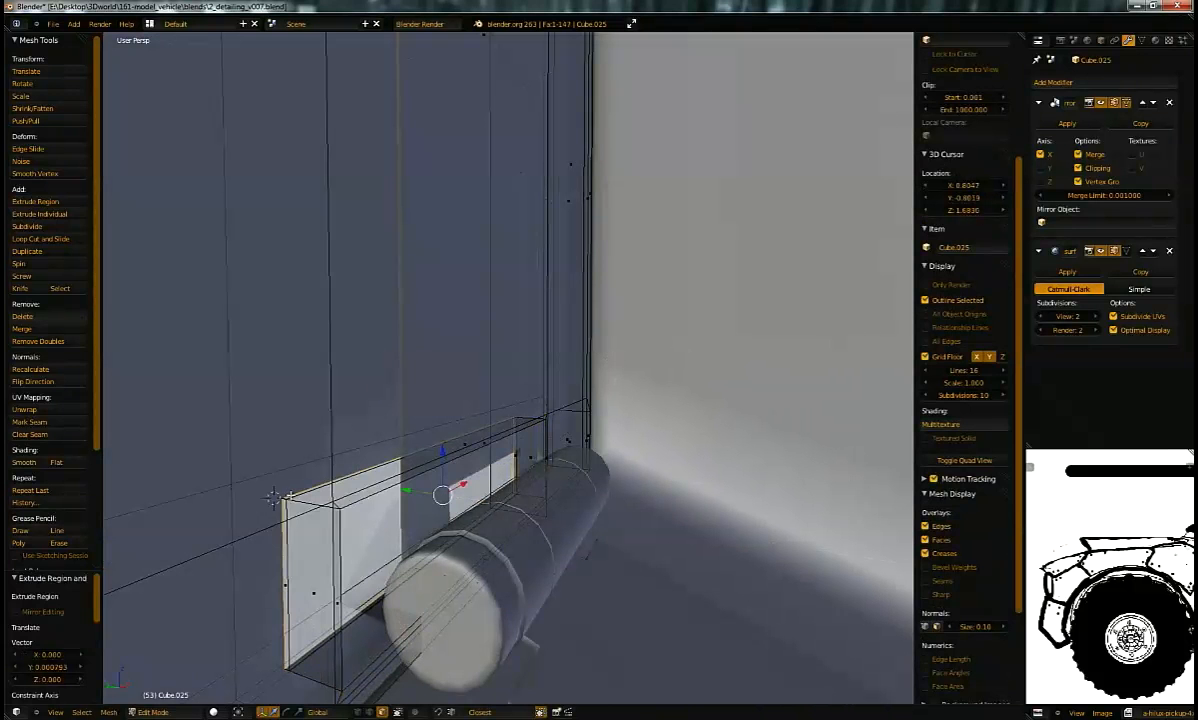
left_click_drag(410, 487, 425, 490)
middle_click_drag(425, 490, 472, 474)
Step: Add a supporting loop cut at the recess's inner end, sliding it by about 0.96 toward the edge
key("ctrl+r")
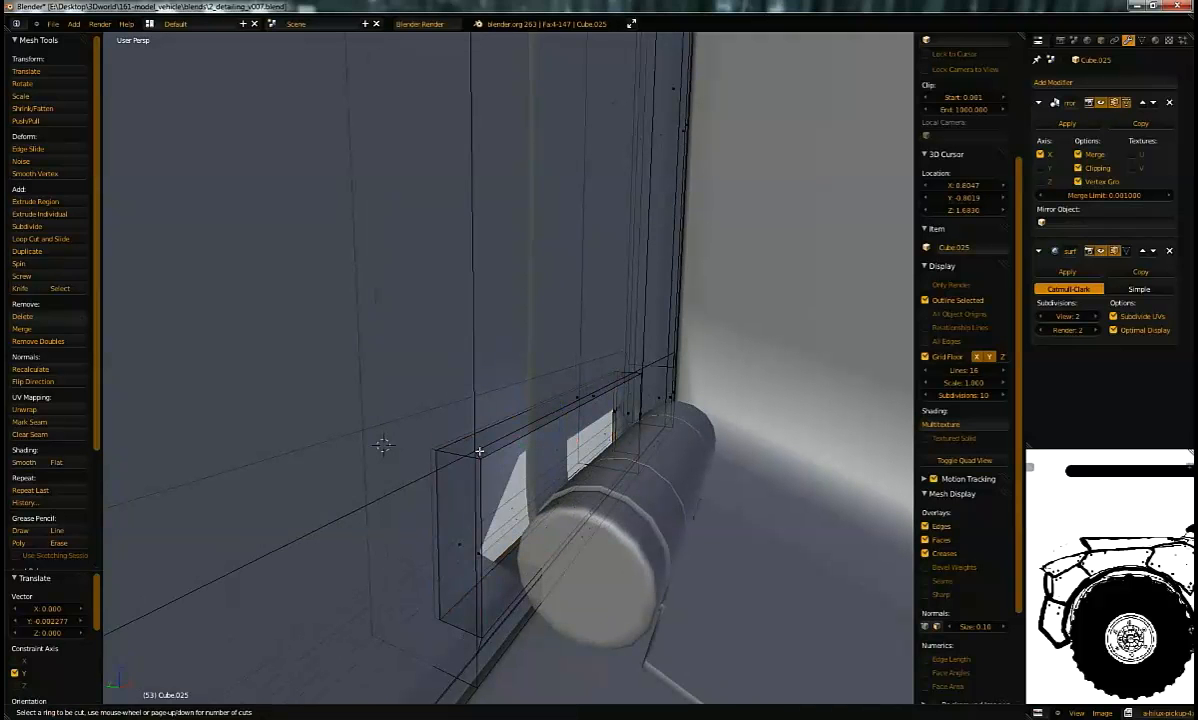
left_click(495, 436)
left_click(408, 487)
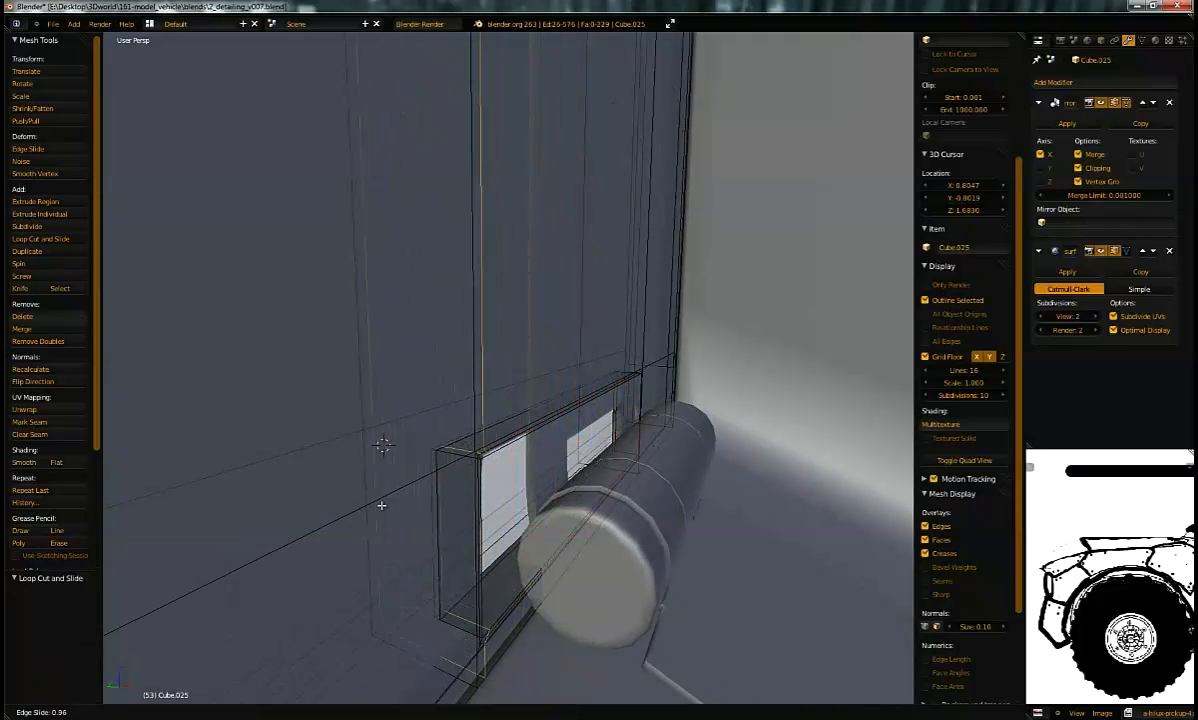
left_click(385, 503)
Step: Add a supporting loop cut at the recess's outer end, adjust it along X, and finish editing the panel mesh
middle_click_drag(540, 424, 448, 400)
middle_click_drag(566, 395, 521, 380)
key("ctrl+r")
left_click(550, 374)
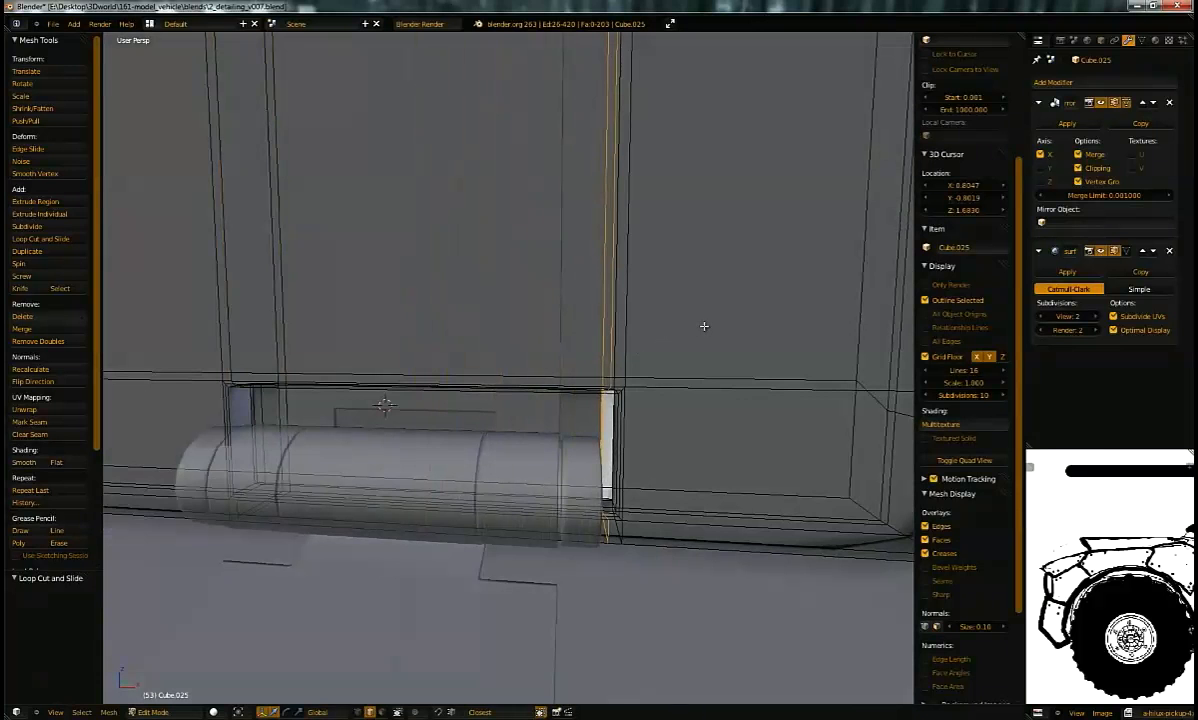
middle_click_drag(578, 364, 605, 515)
key("g")
key("x")
left_click(617, 360)
key("Tab")
Step: Move both hinge plates and the pin about 0.0144 along Y and 0.0056 along Z into the recess, using the right wireframe view
right_click(633, 488)
key("z")
key("z")
right_click(603, 515)
middle_click_drag(660, 455, 557, 479)
key("z")
key("z")
key("z")
key("KP_3")
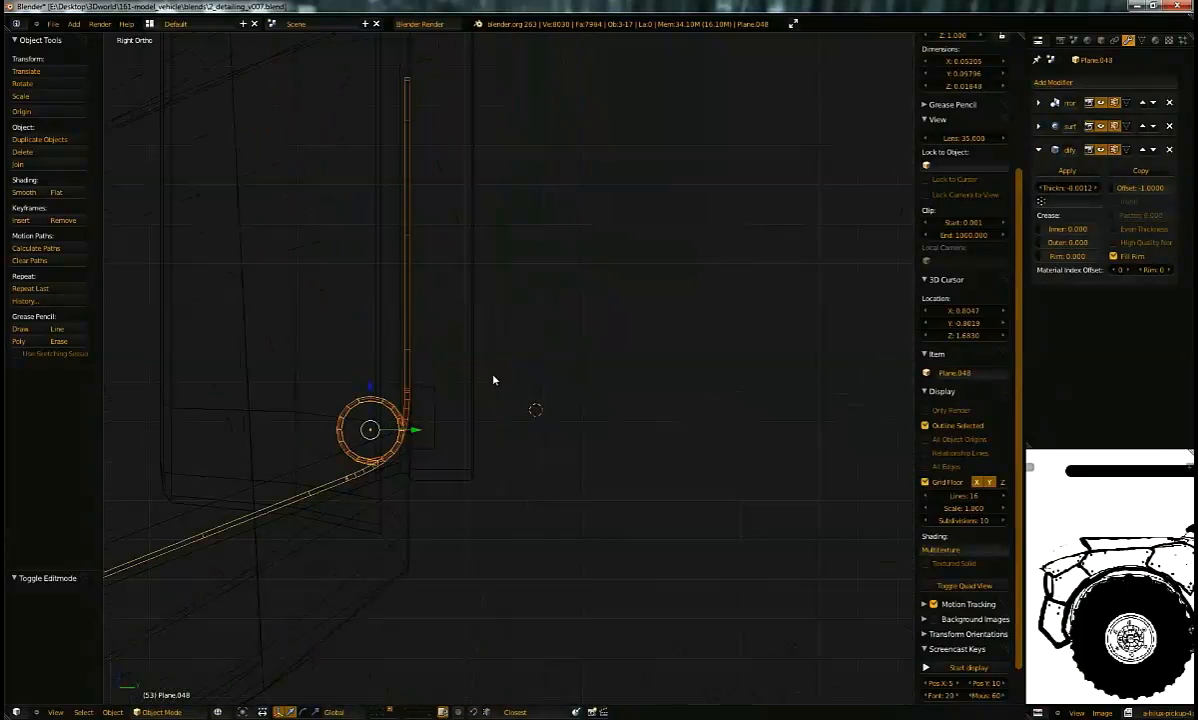
middle_click_drag(430, 393, 508, 322, "ctrl")
middle_click_drag(500, 334, 500, 369, "ctrl")
key("g")
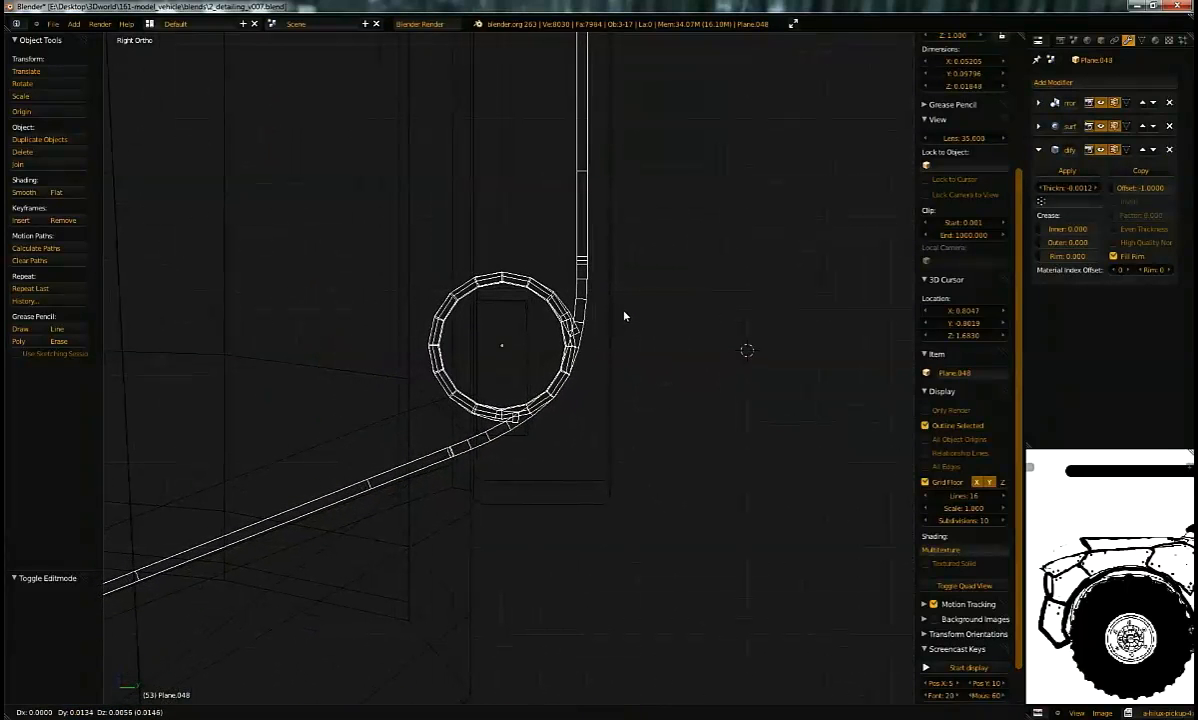
left_click(628, 316)
middle_click_drag(615, 321, 786, 152, "shift")
middle_click_drag(516, 328, 620, 260, "shift")
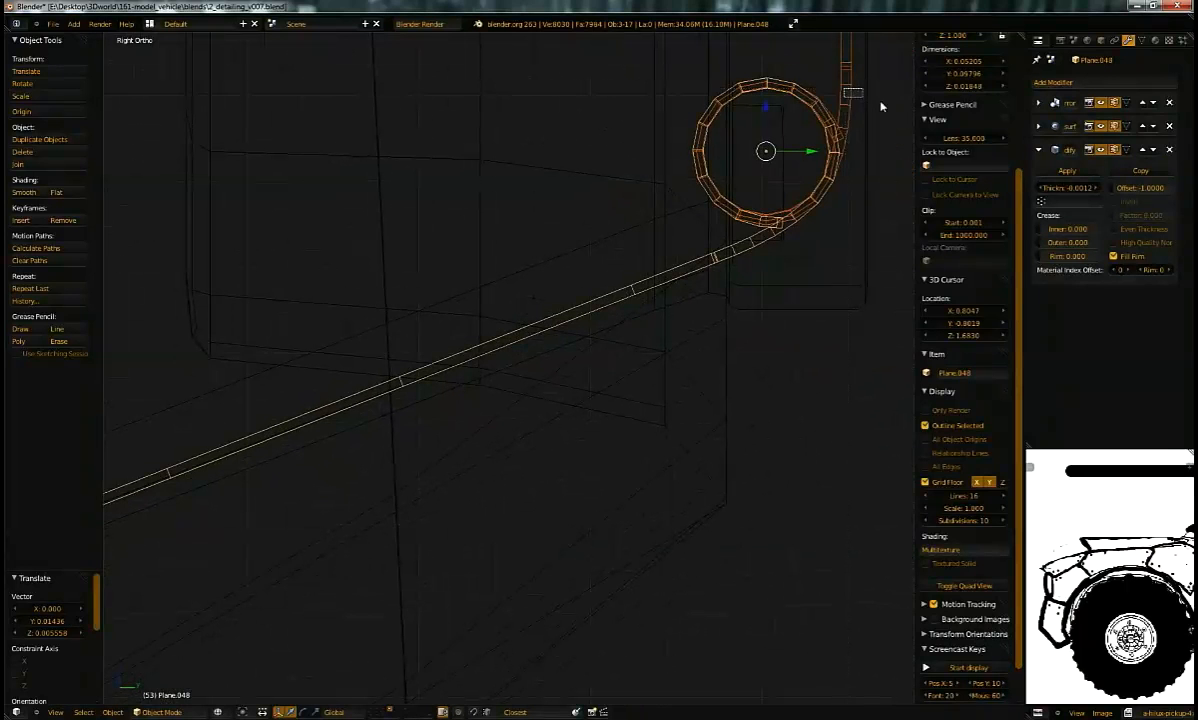
Step: Leave the upright plate out of the selection, rotate the lower hinge plate assembly about 0.327°, and inspect the fit in solid shading
key("r")
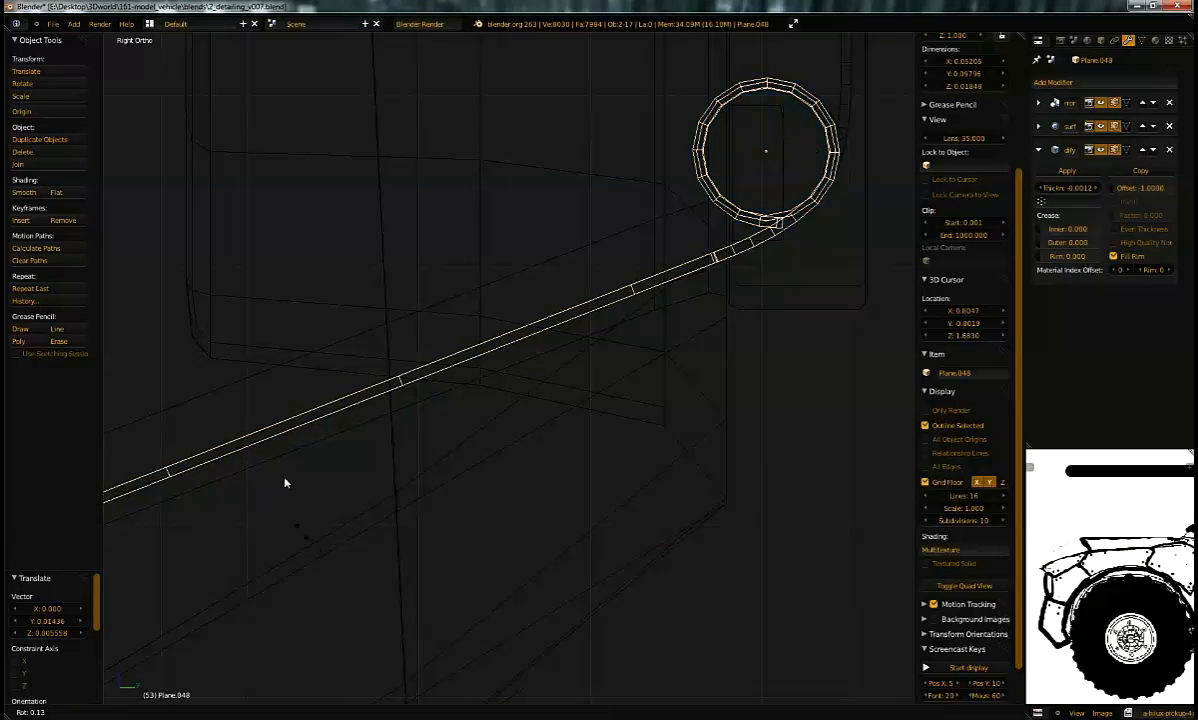
left_click(309, 475)
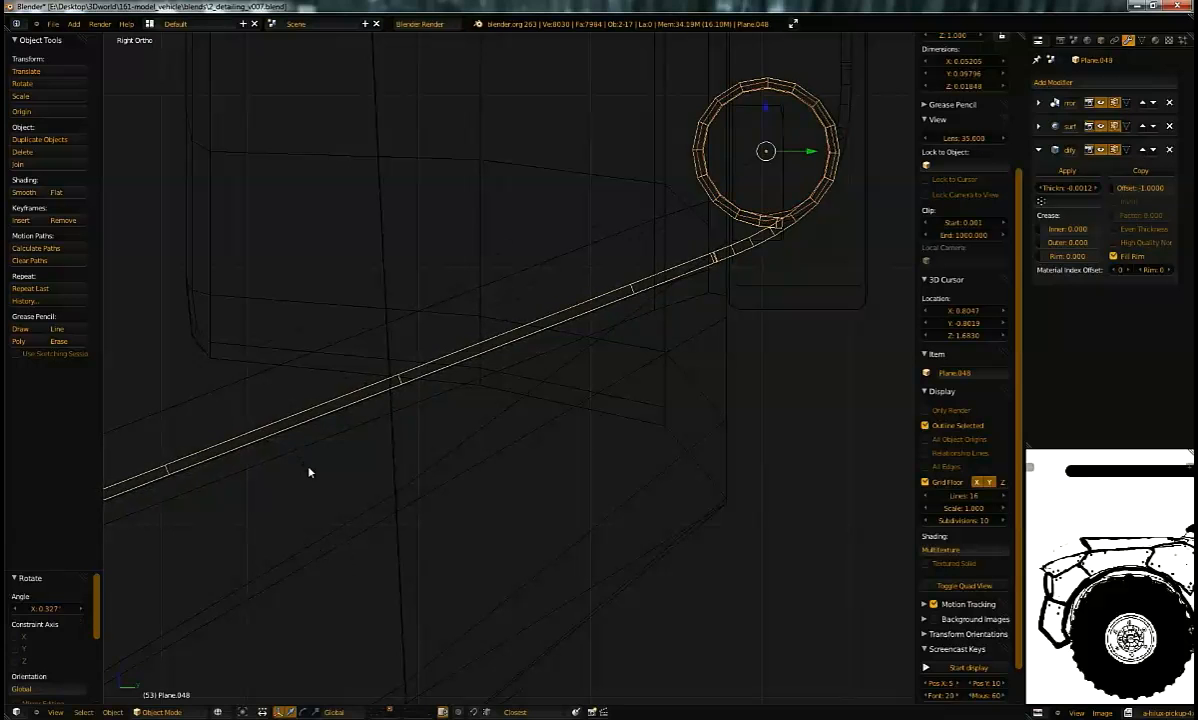
middle_click_drag(695, 147, 656, 334, "shift")
key("z")
key("z")
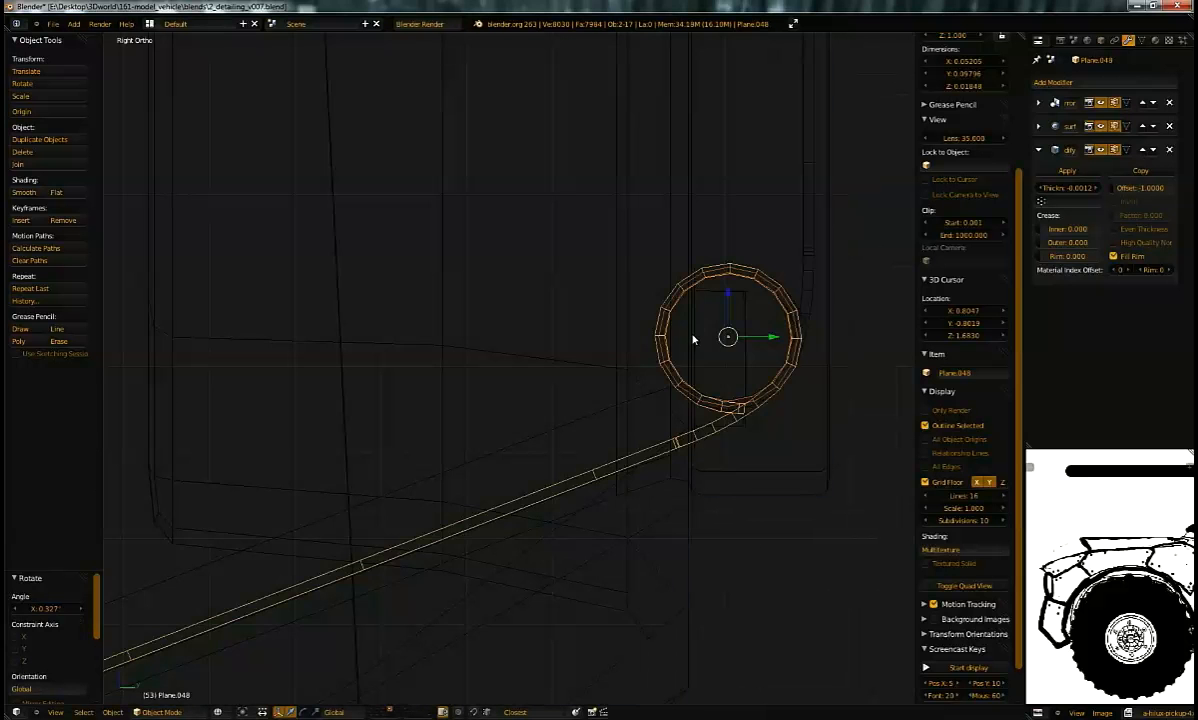
scroll(620, 337, "down", 3, "ctrl")
key("z")
middle_click_drag(601, 371, 813, 316)
middle_click_drag(634, 367, 460, 417)
middle_click_drag(570, 382, 665, 319)
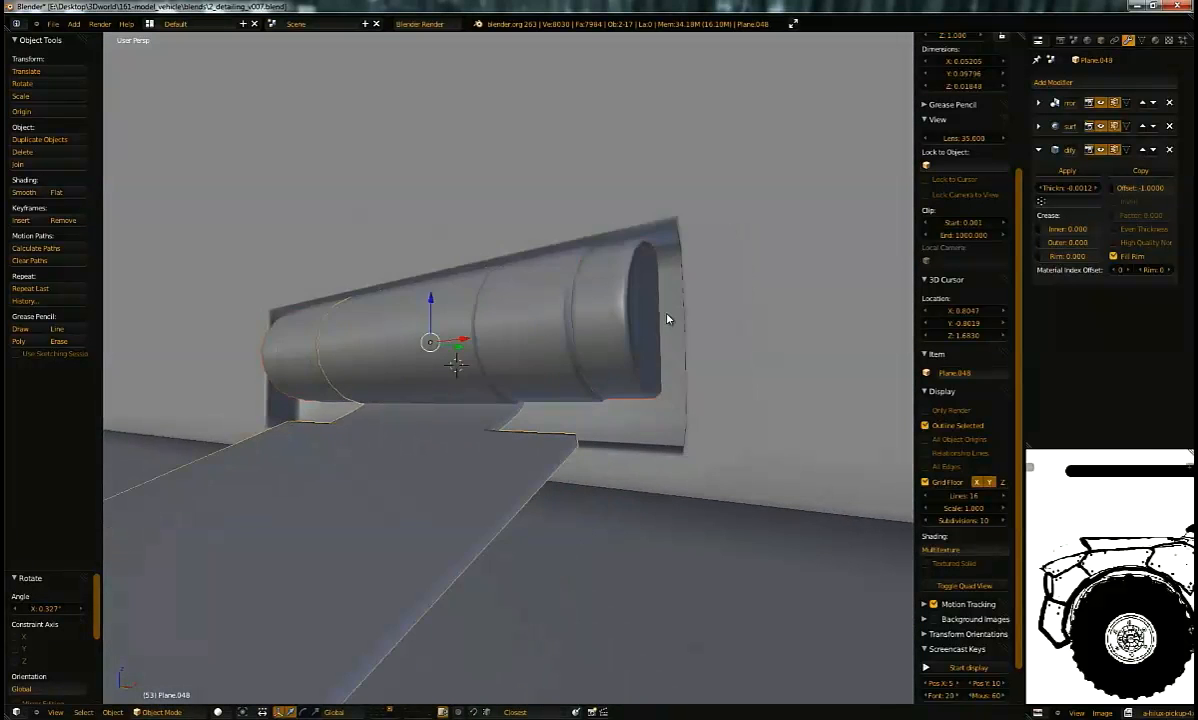
Step: Select all vertices around the panel's hinge recess, move them slightly up along Z, and finish editing the panel
right_click(729, 307)
key("Tab")
middle_click_drag(709, 436, 740, 434)
scroll(631, 329, "down", 2)
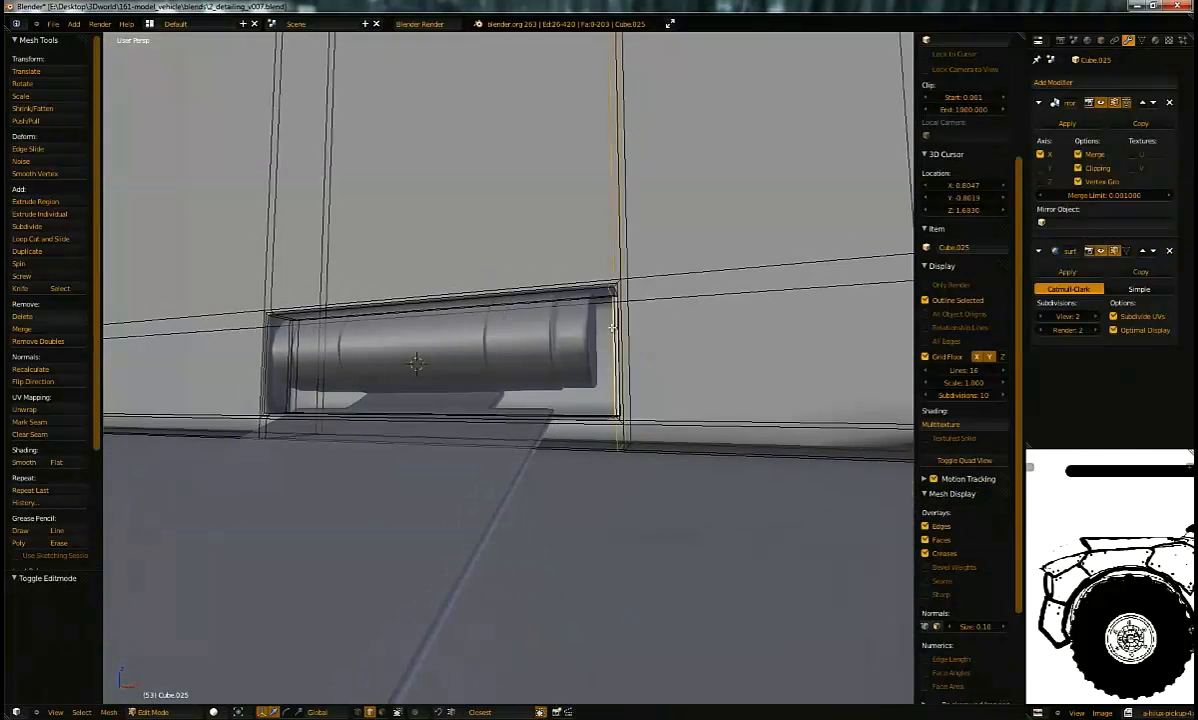
middle_click_drag(572, 309, 648, 358)
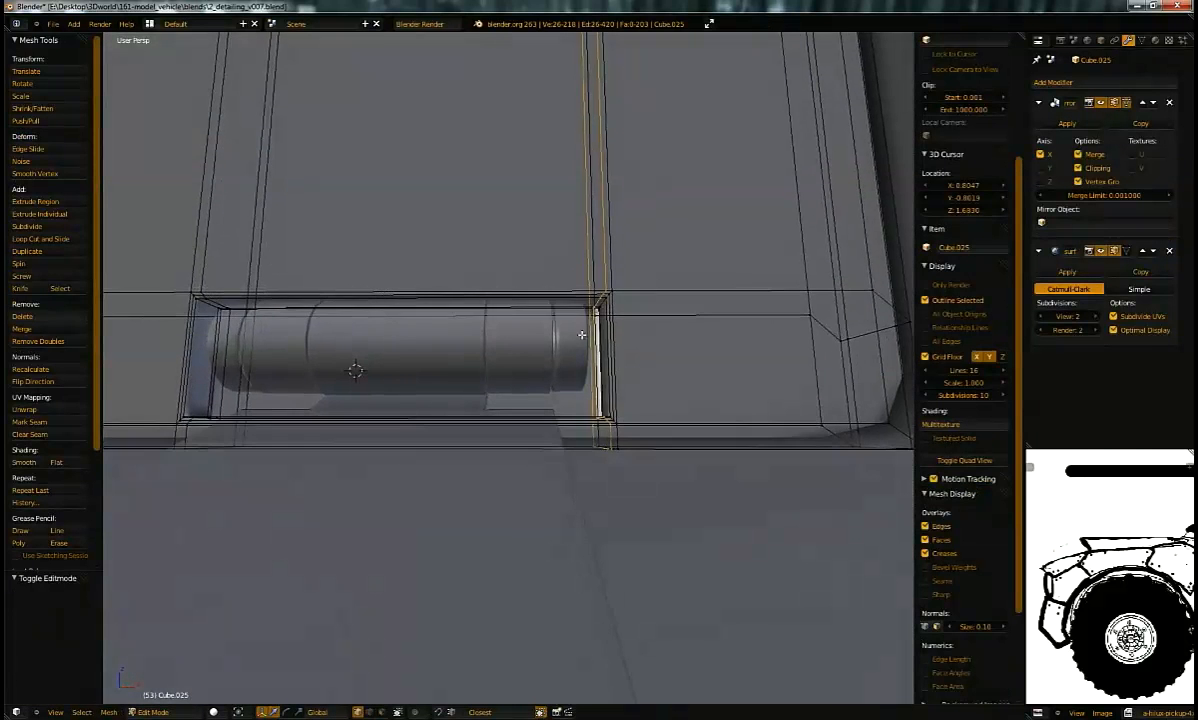
scroll(521, 294, "down", 1)
key("a")
key("b")
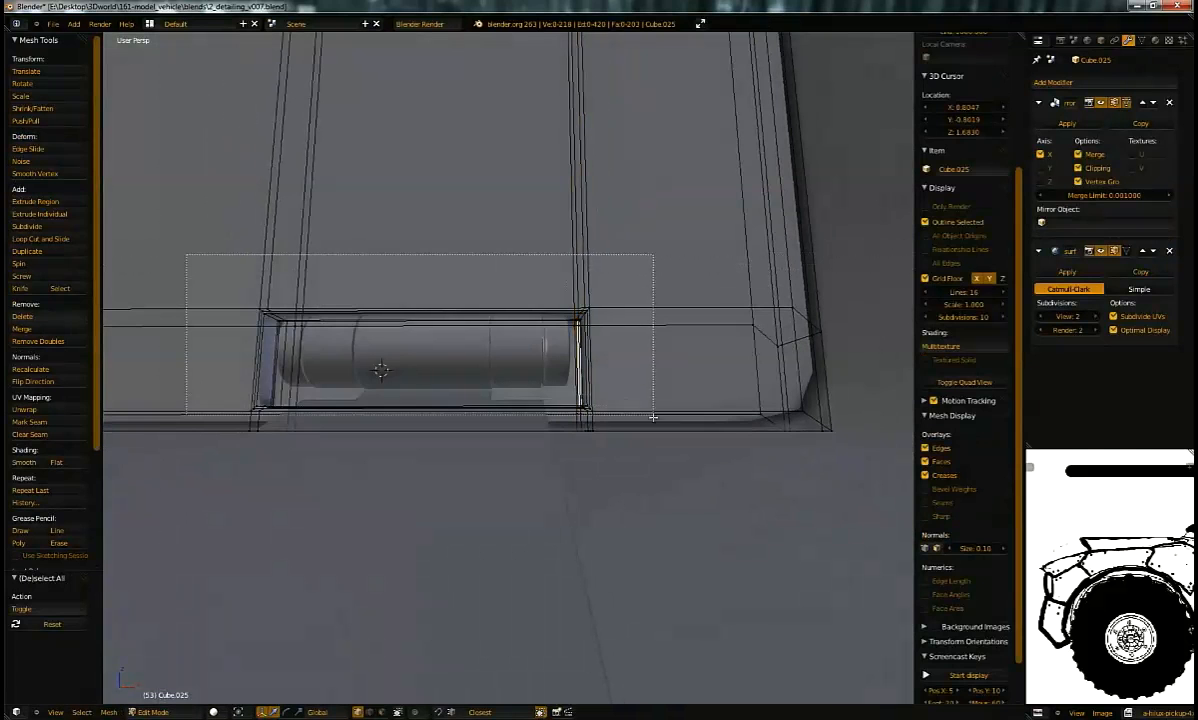
left_click_drag(652, 417, 652, 417)
key("g")
key("z")
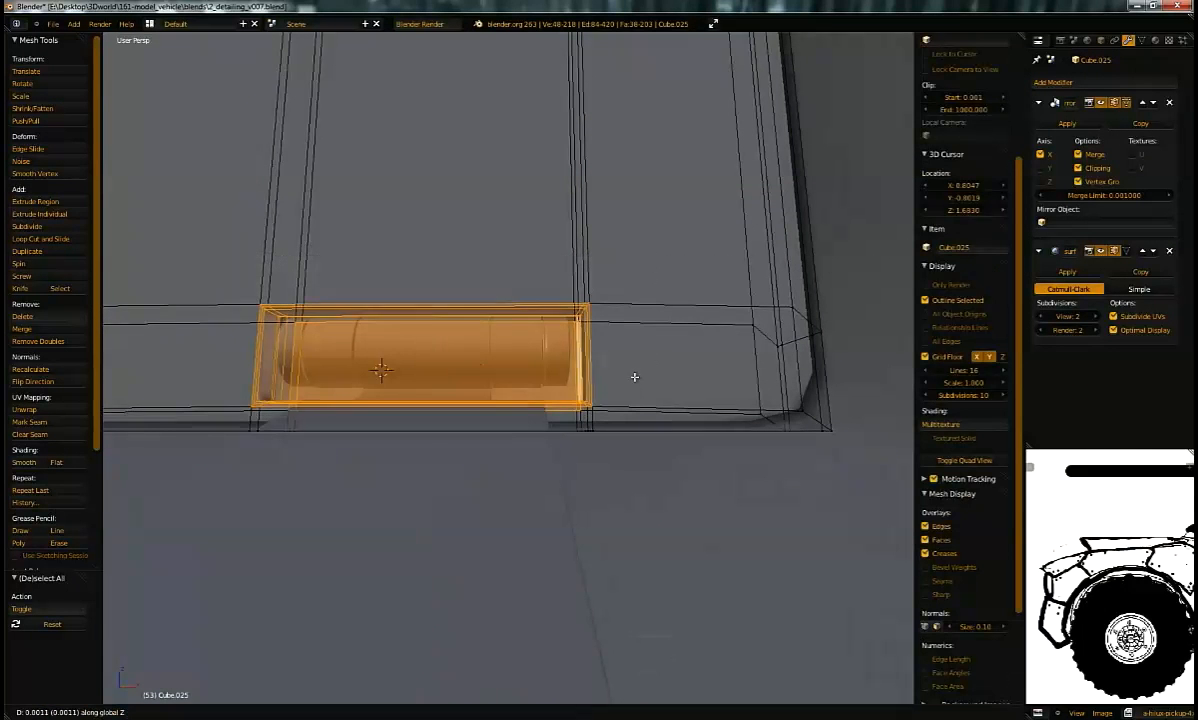
left_click(630, 368)
mouse_move(630, 368)
middle_mouse_down()
mouse_move(473, 393)
mouse_move(600, 394)
mouse_move(508, 375)
mouse_move(603, 373)
middle_mouse_up()
key("Tab")
key("z")
key("z")
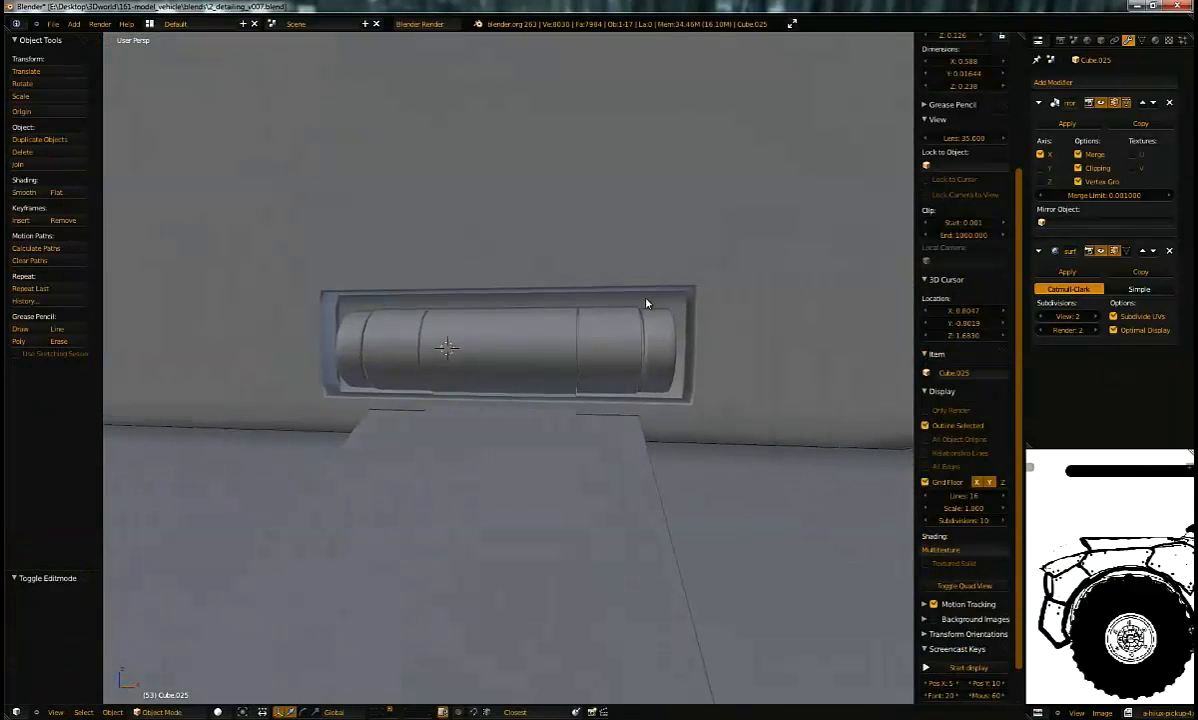
Step: Shorten the upright hinge plate by moving its top vertices down along Z
right_click(573, 300)
key("Tab")
middle_click_drag(575, 295, 470, 220)
scroll(469, 170, "down", 3)
key("a")
key("b")
left_click_drag(665, 195, 690, 213)
key("b")
key("g")
key("z")
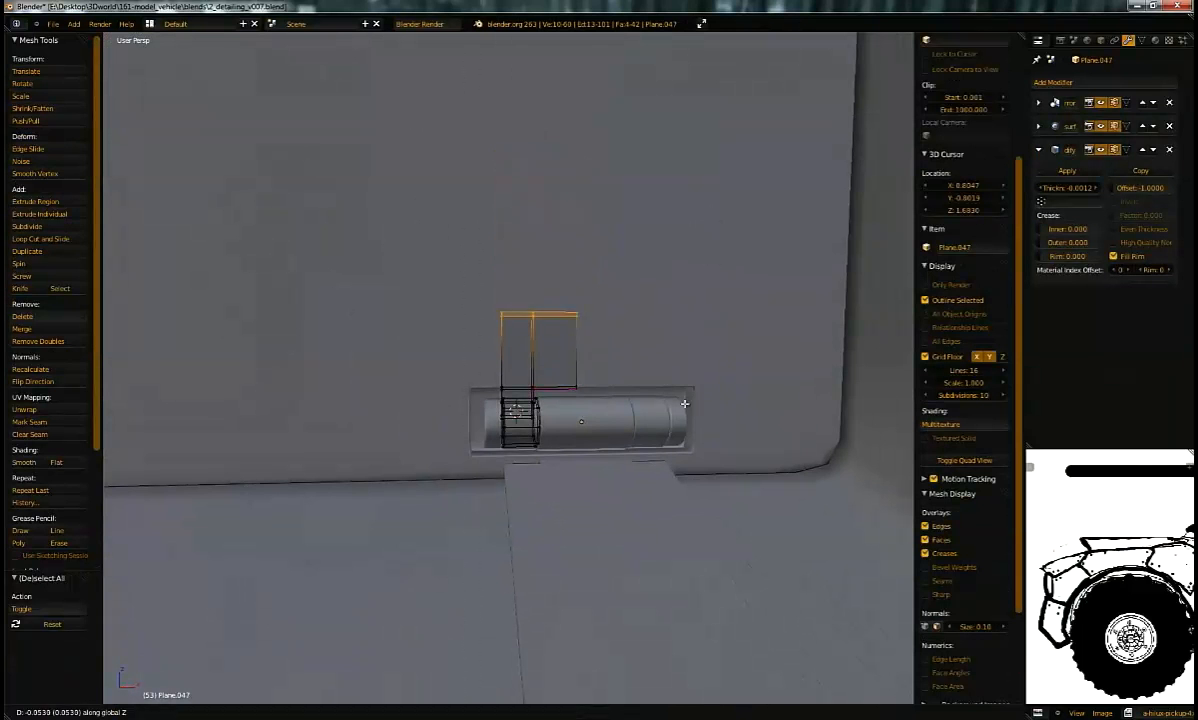
left_click(662, 424)
Step: Delete the upright hinge plate's vertices above the barrel
scroll(600, 410, "up", 4)
middle_click_drag(600, 410, 551, 387)
key("a")
key("b")
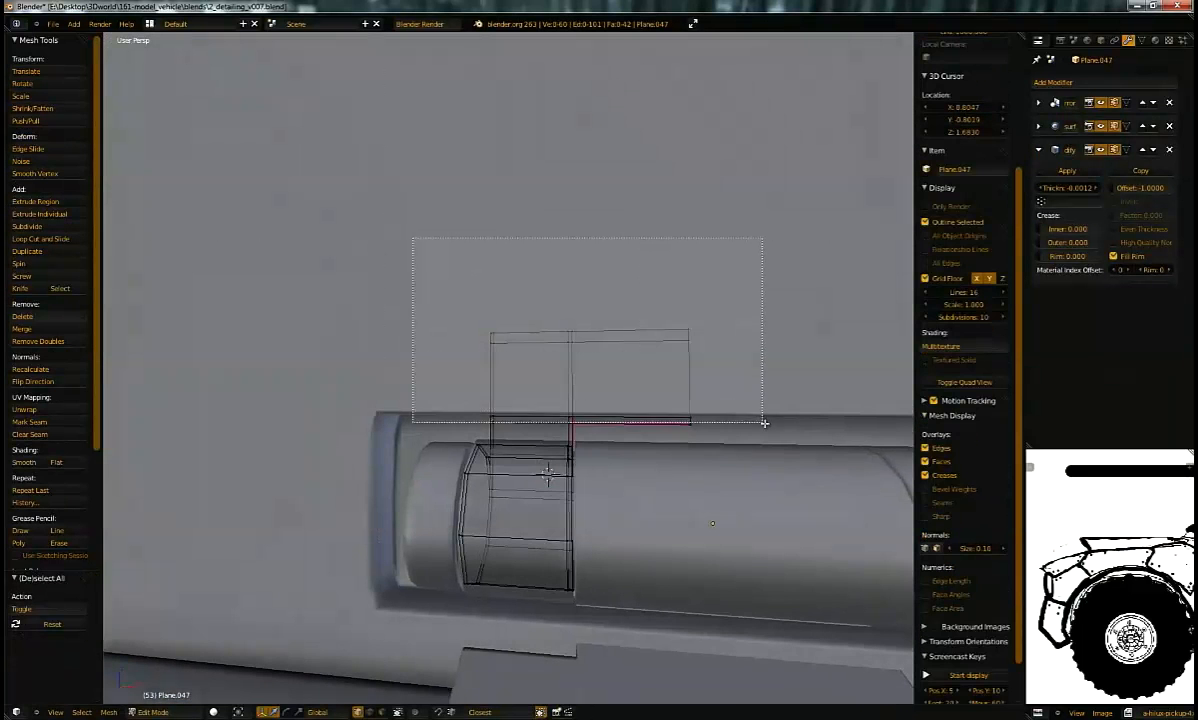
left_click_drag(762, 421, 757, 420)
key("x")
left_click(724, 400)
Step: Extend the barrel's open upper edge upward into a short narrow tab and finish editing the hinge part
mouse_move(628, 393)
middle_mouse_down()
mouse_move(553, 407)
mouse_move(553, 472)
mouse_move(607, 415)
mouse_move(608, 392)
middle_mouse_up()
right_click(553, 472)
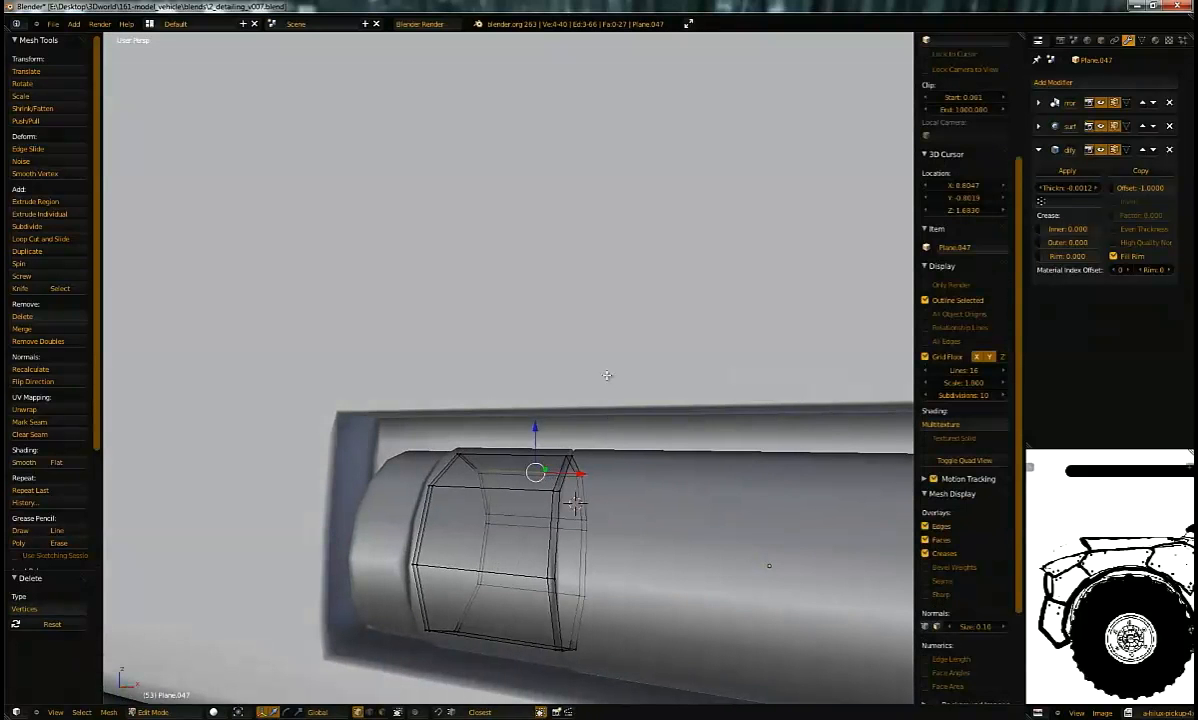
left_click(600, 290)
key("Tab")
Step: Select only the back faces of the panel's recess, move them about 0.0099 along Y, and finish editing the panel
scroll(636, 387, "down", 4)
scroll(800, 388, "up", 8)
scroll(755, 397, "down", 5)
middle_click_drag(746, 396, 722, 419)
right_click(722, 419)
key("Tab")
middle_click_drag(600, 417, 560, 415)
key("a")
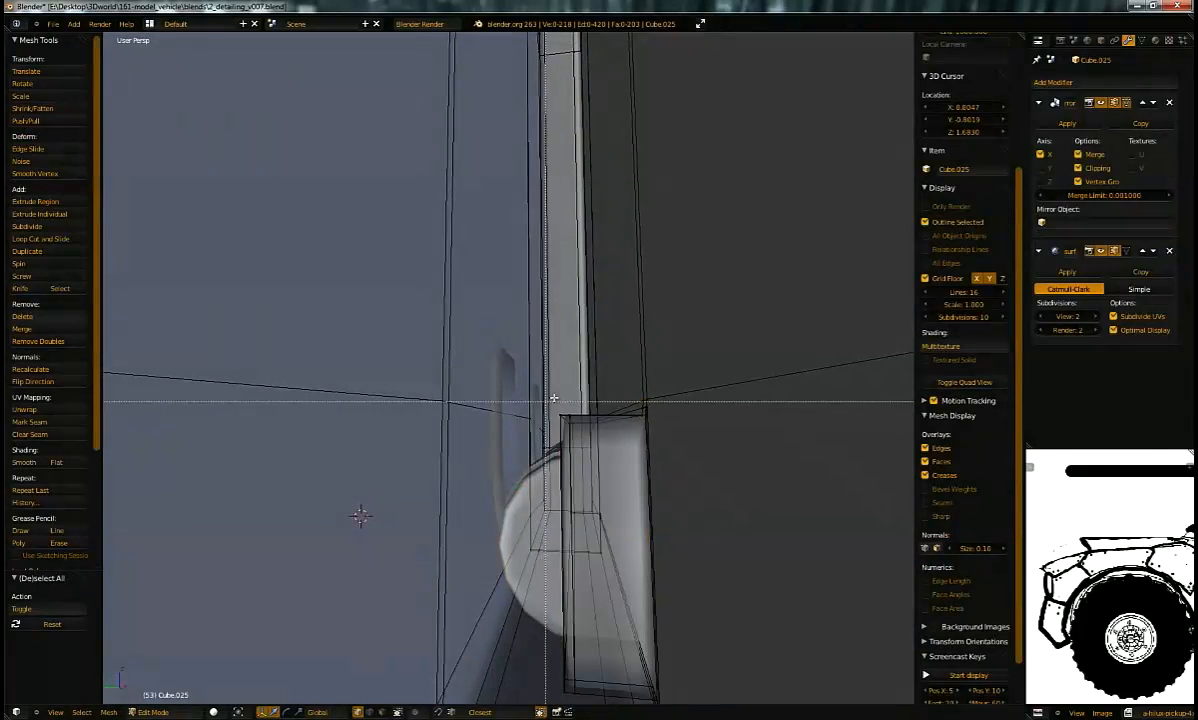
right_click(583, 686, "alt")
mouse_move(583, 686)
middle_mouse_down()
mouse_move(543, 608)
mouse_move(615, 440)
middle_mouse_up()
key("z")
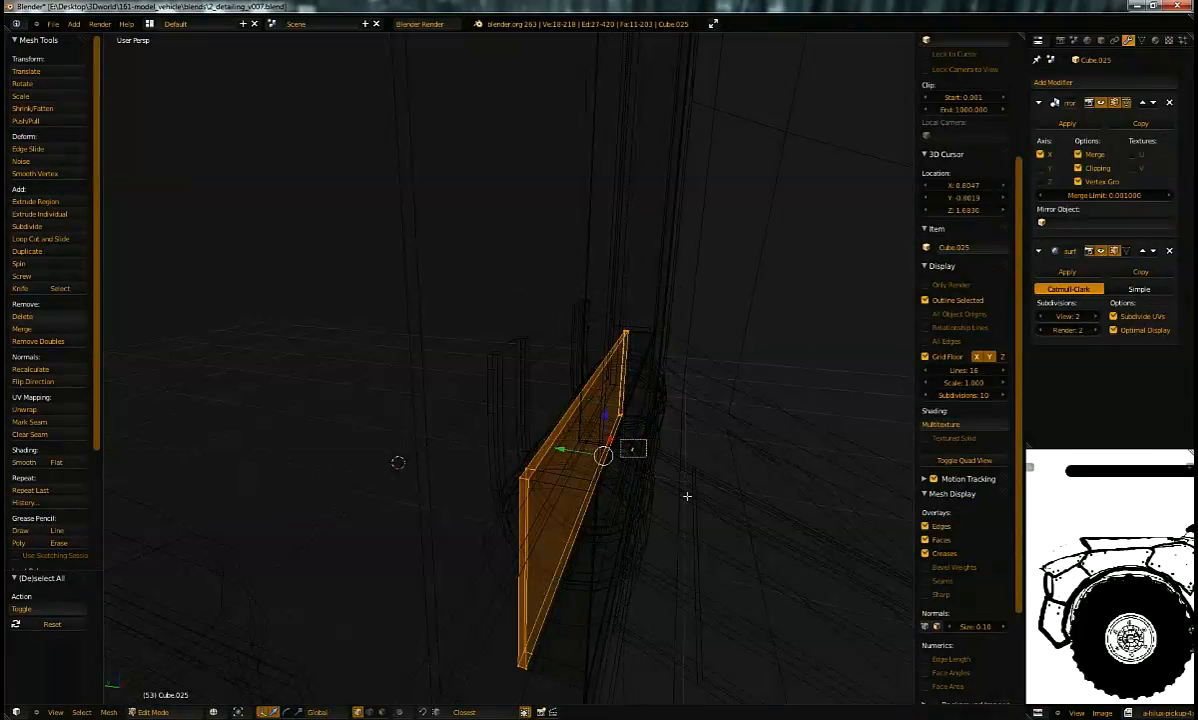
key("z")
scroll(575, 484, "up", 5)
mouse_move(575, 484)
middle_mouse_down()
mouse_move(562, 455)
mouse_move(478, 449)
middle_mouse_up()
left_click_drag(478, 449, 452, 428)
middle_click_drag(452, 428, 463, 477)
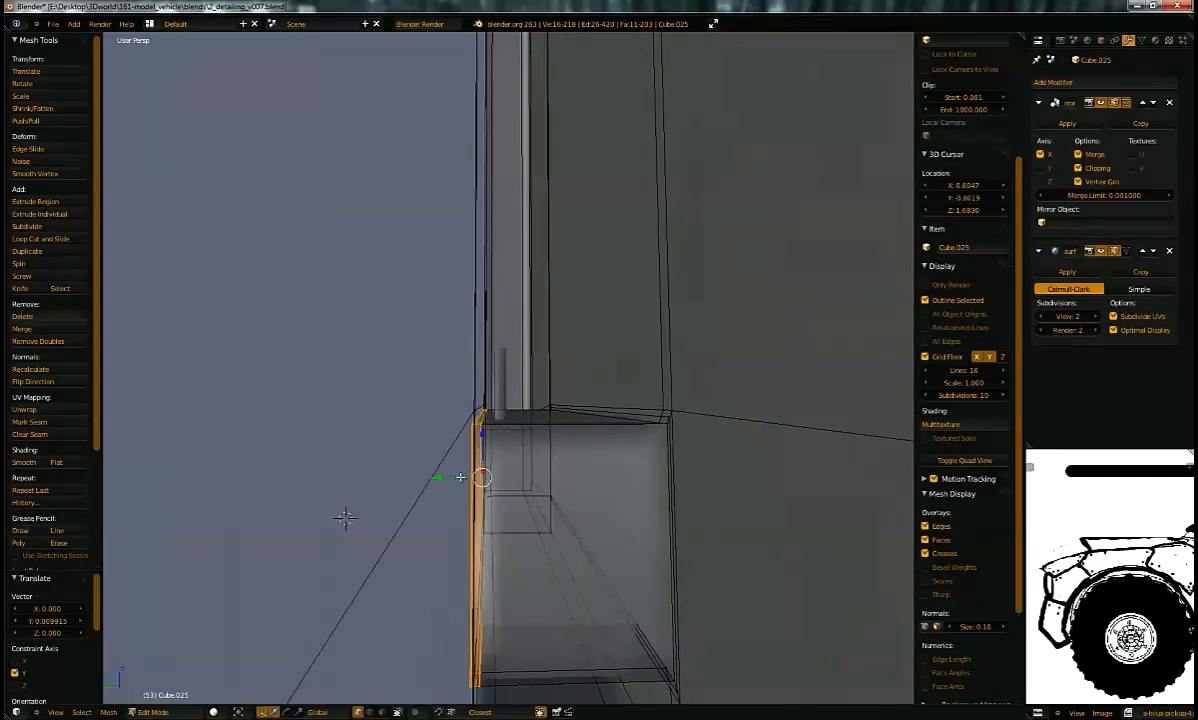
left_click_drag(459, 481, 461, 481)
key("Tab")
middle_click_drag(470, 484, 505, 321)
scroll(467, 401, "down", 2)
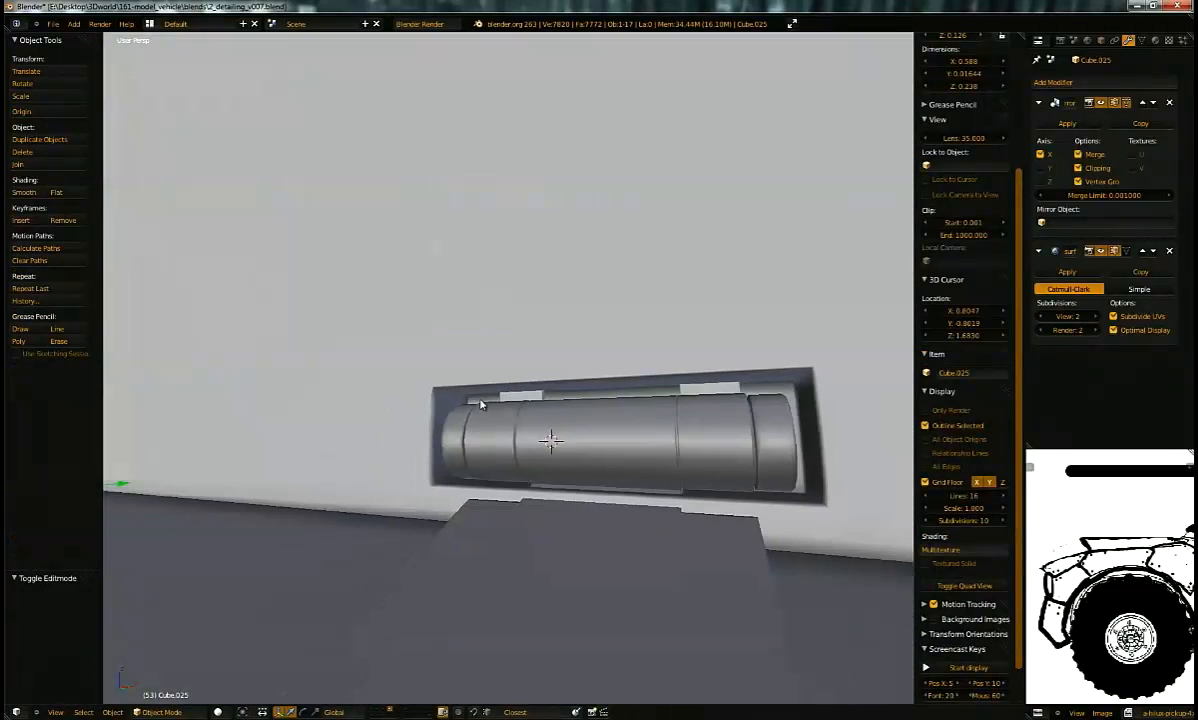
Step: Make a linked duplicate of both hinge plates and the pin, moved about -0.287 along X
scroll(467, 401, "down", 5)
right_click(522, 410)
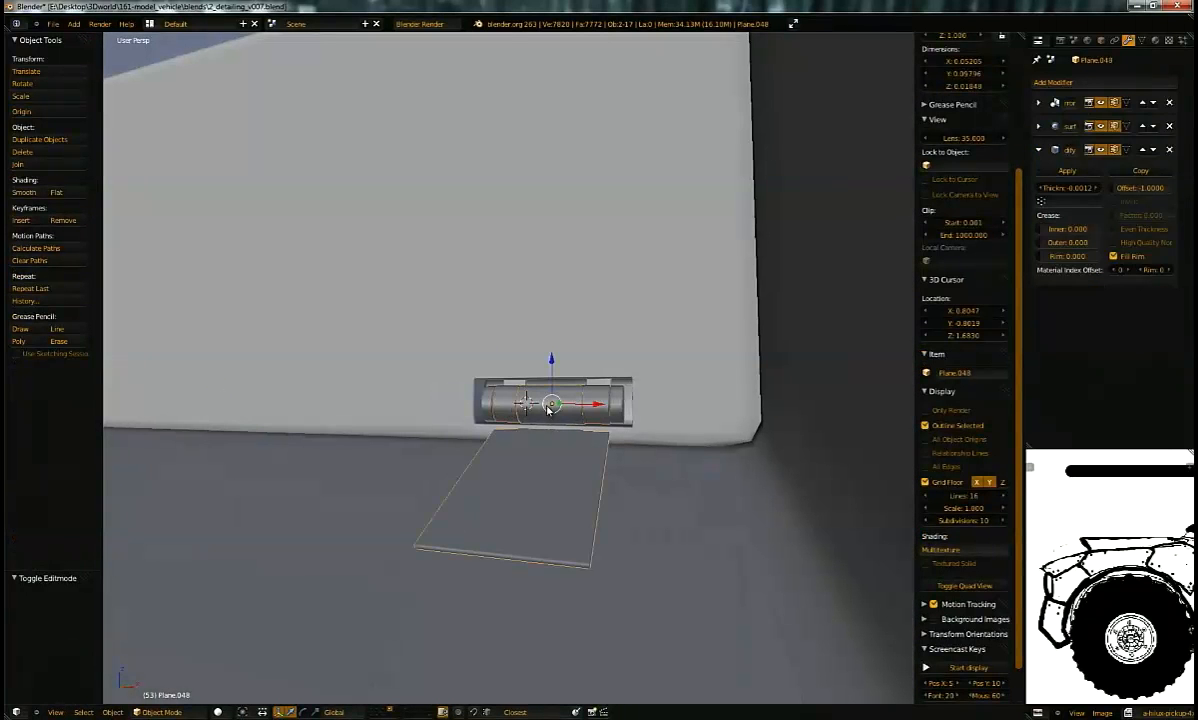
right_click(487, 413)
key("z")
middle_click_drag(495, 433, 642, 406)
key("g")
key("x")
left_click(134, 412)
Step: Move the duplicated hinge a further -0.126 along X to the opposite recess, and fine-adjust it along X
middle_click_drag(256, 405, 614, 377, "shift")
key("g")
key("x")
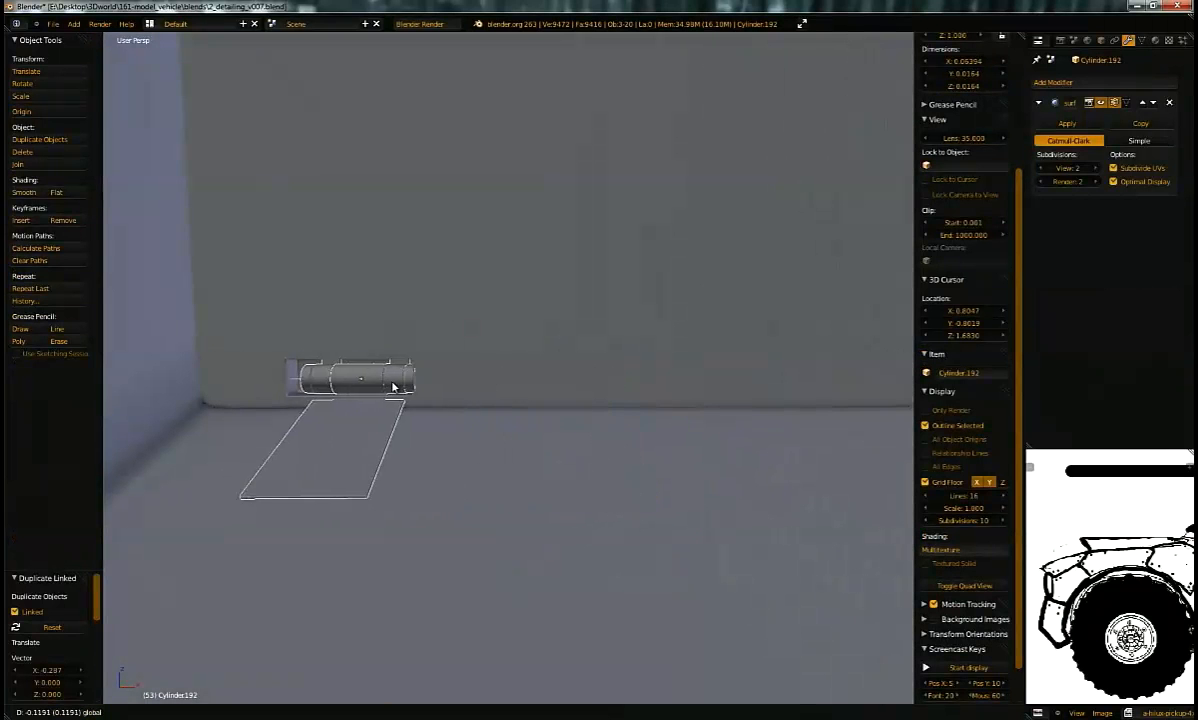
left_click(391, 386)
scroll(396, 383, "up", 3)
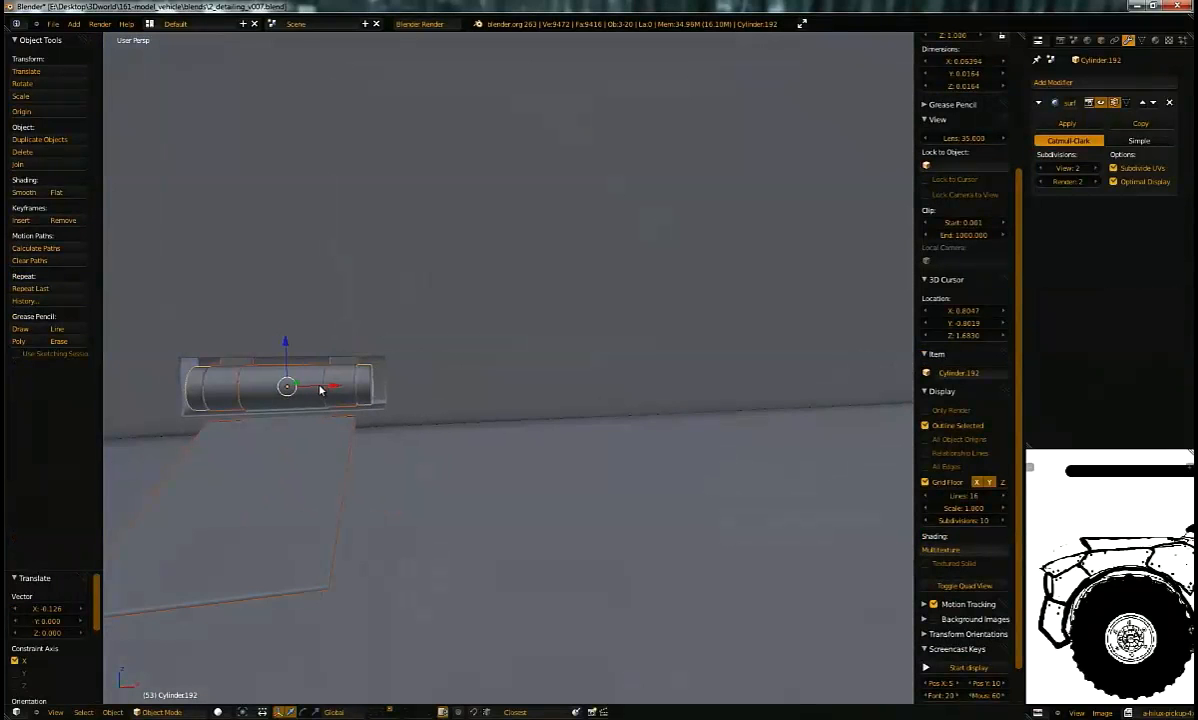
key("g")
key("x")
left_click(352, 402)
Step: Test how the panel swings about the X axis around its current origin
middle_click_drag(477, 417, 540, 332)
key("a")
right_click(572, 322)
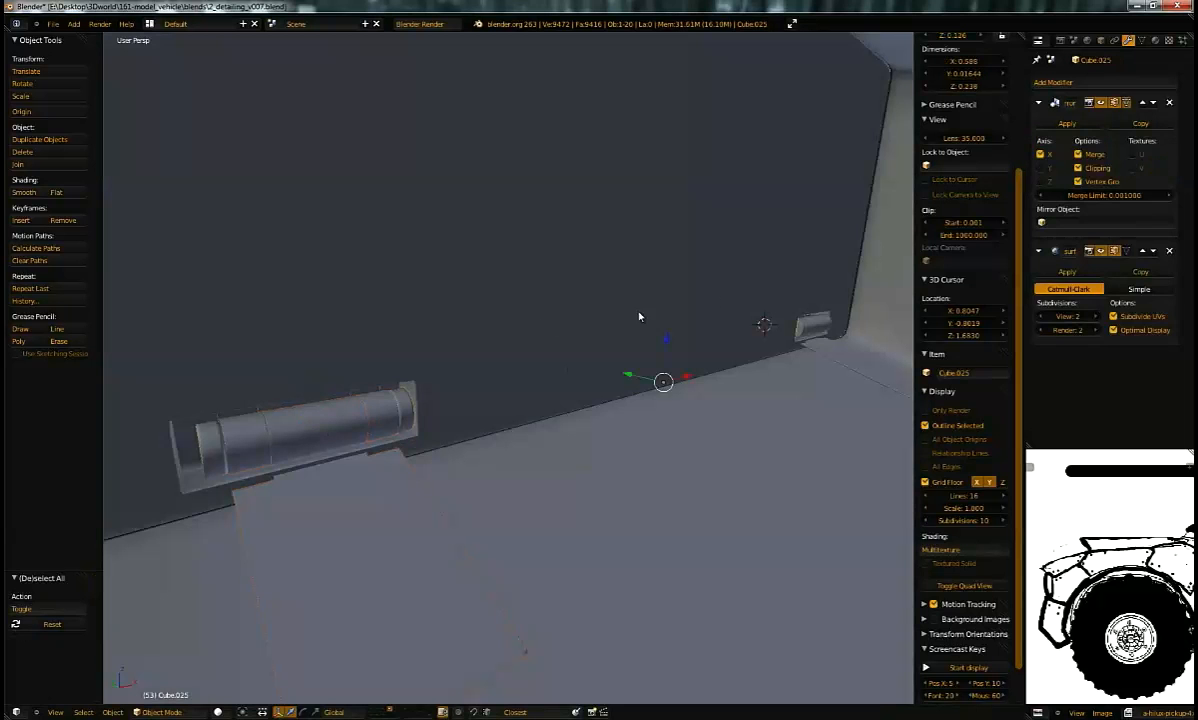
key("r")
key("x")
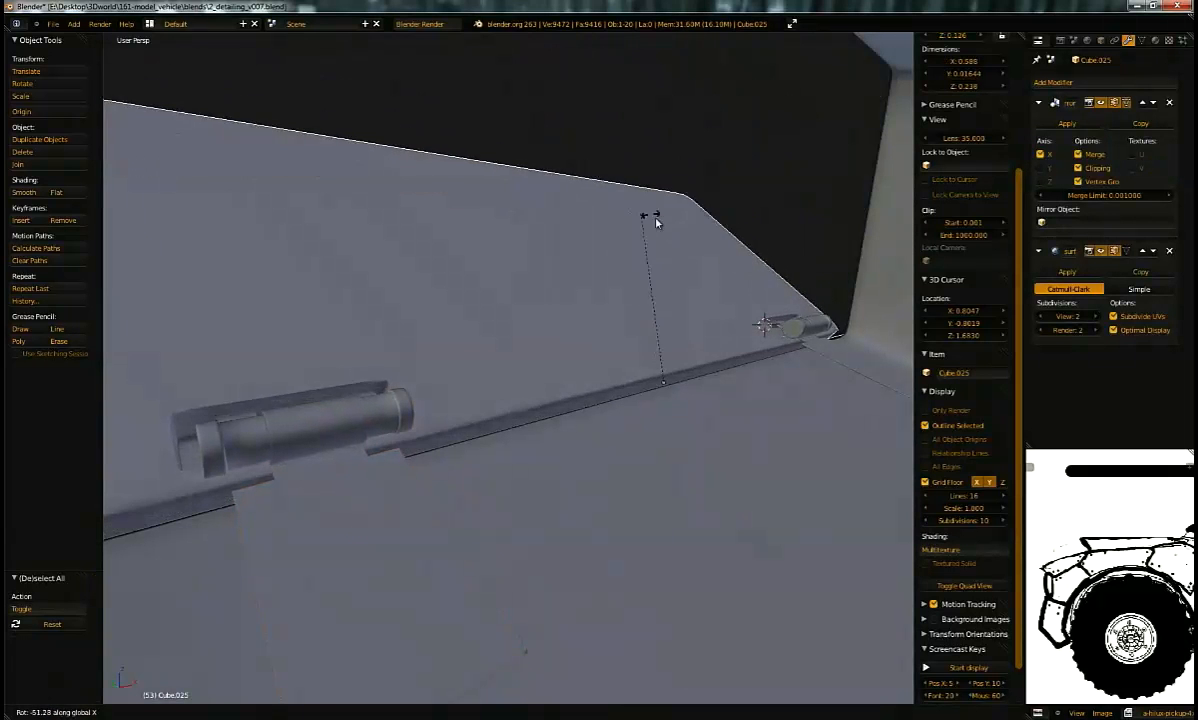
right_click(698, 278)
Step: Snap the 3D cursor midway between the two hinges' parts and set the panel's origin to the 3D cursor
right_click(380, 412)
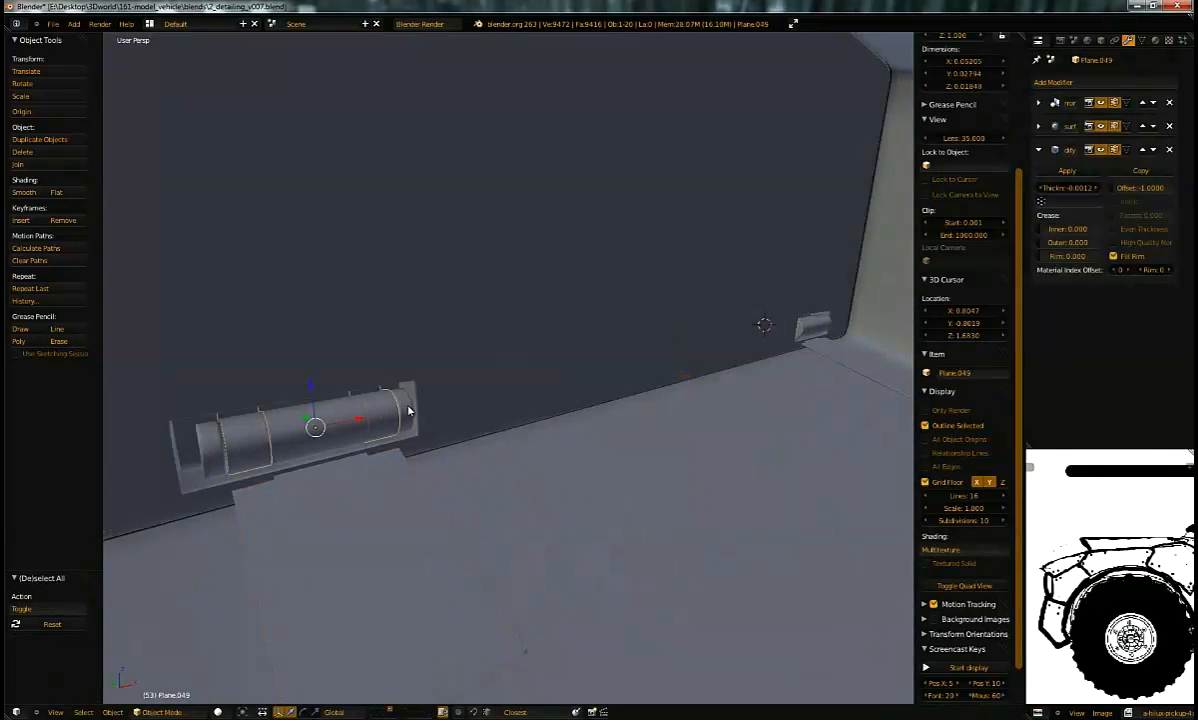
right_click(790, 333)
middle_click_drag(762, 322, 593, 328)
key("z")
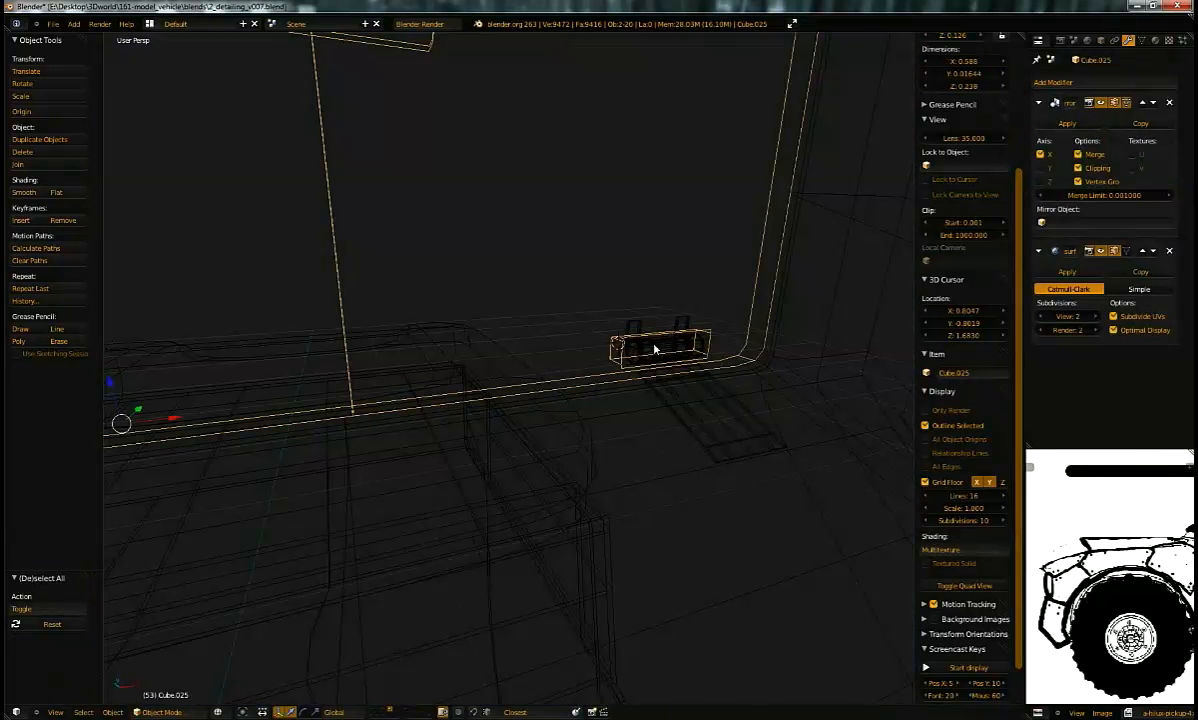
right_click(640, 358)
middle_click_drag(516, 374, 487, 377)
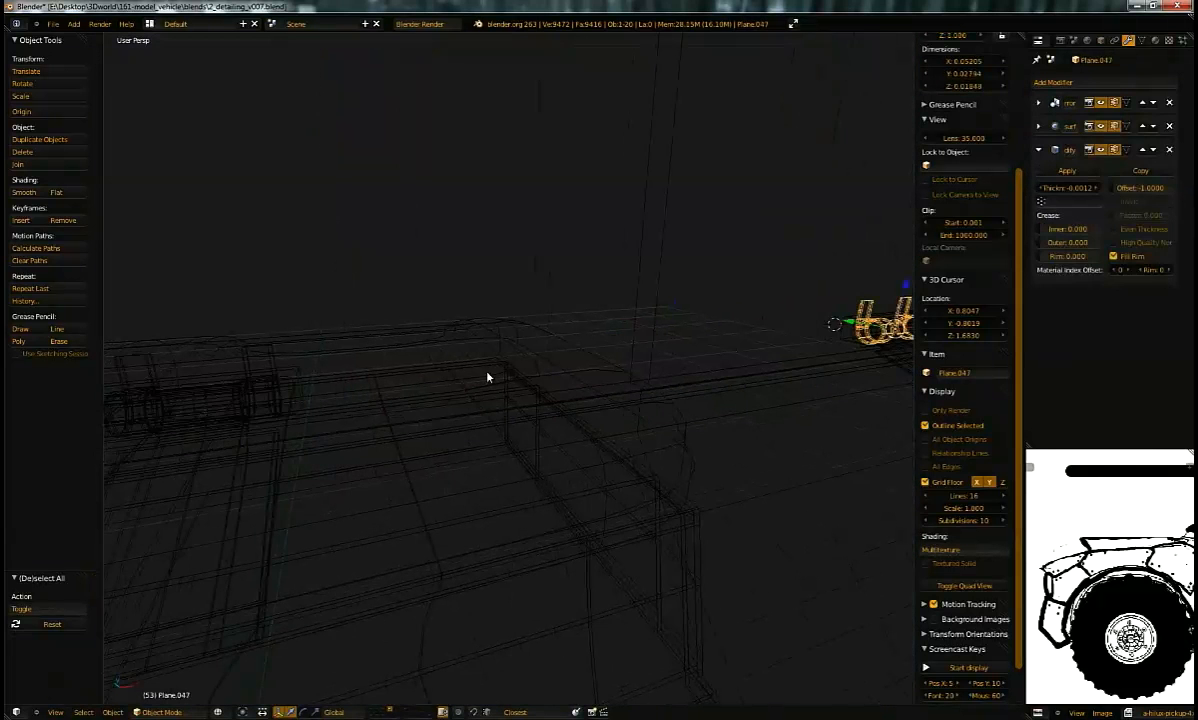
right_click(259, 407)
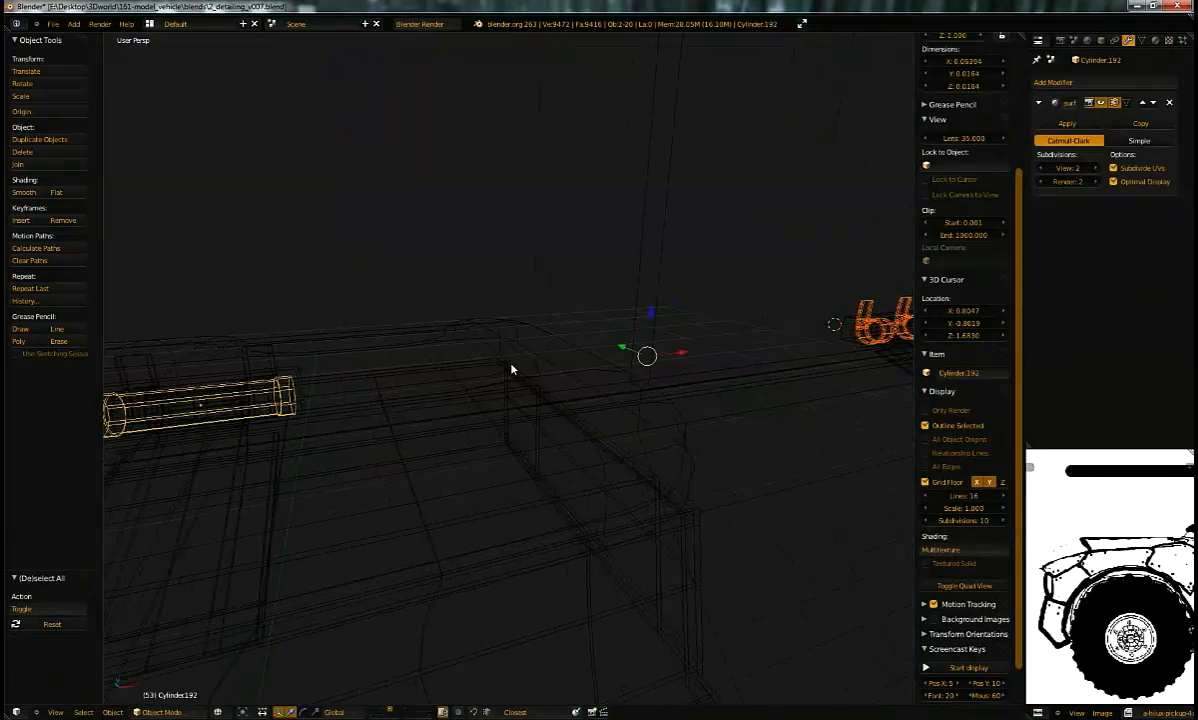
right_click(656, 310)
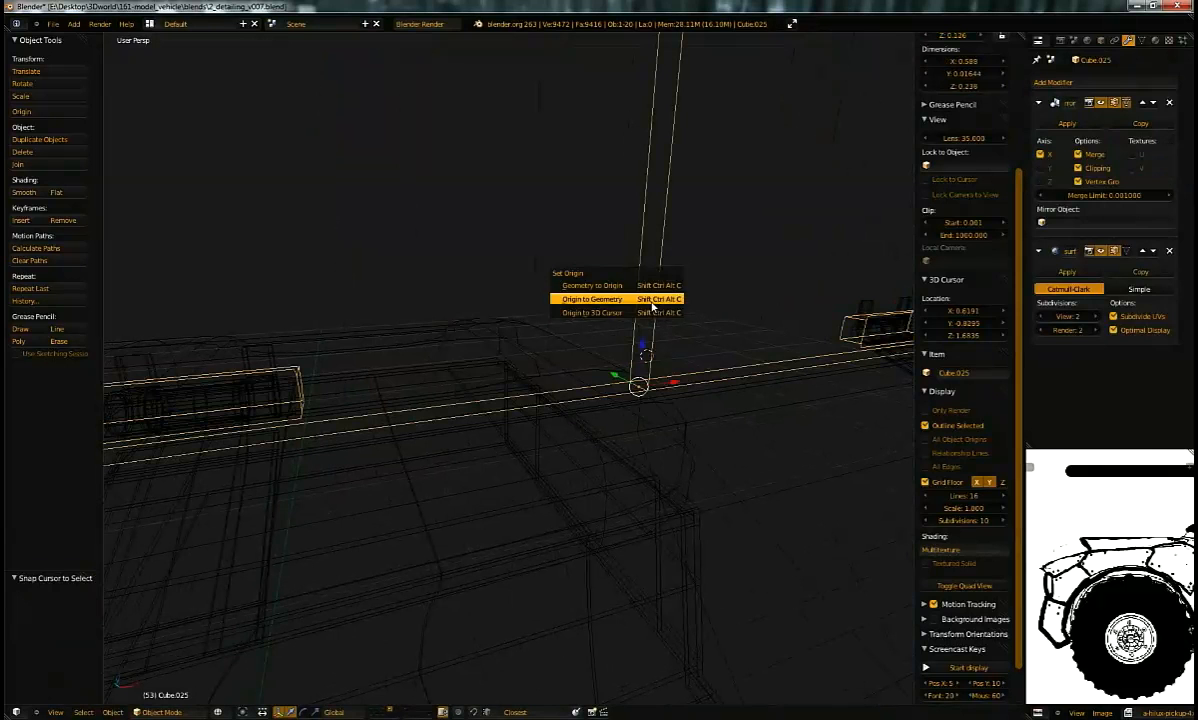
left_click(640, 313)
Step: Move the panel's centre edge loop along X to the mirror plane and leave mesh editing
key("z")
key("z")
middle_click_drag(658, 302, 593, 305)
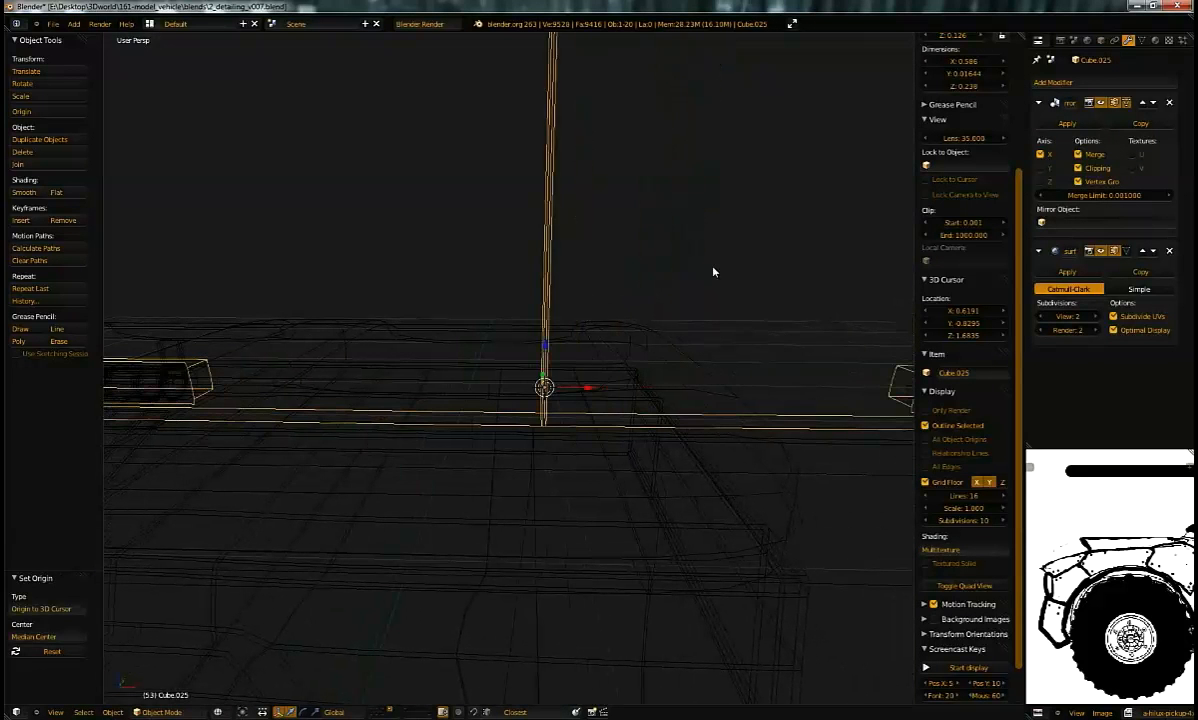
key("Tab")
right_click(549, 333)
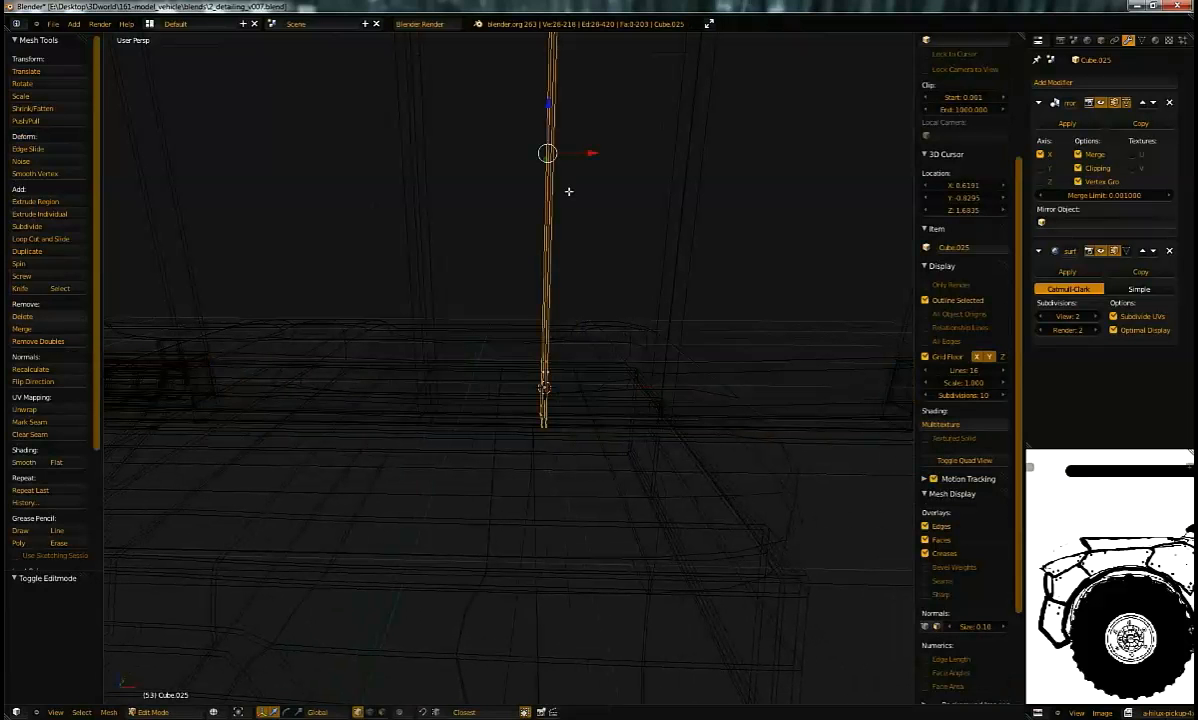
mouse_move(590, 152)
left_mouse_down()
mouse_move(650, 156)
mouse_move(672, 194)
left_mouse_up()
key("Tab")
Step: Test the panel's rotation about the X axis around its new origin at the hinges
mouse_move(634, 299)
middle_mouse_down()
mouse_move(719, 276)
mouse_move(765, 295)
mouse_move(570, 313)
mouse_move(613, 252)
mouse_move(610, 267)
mouse_move(690, 302)
mouse_move(690, 366)
mouse_move(703, 339)
mouse_move(647, 285)
middle_mouse_up()
key("z")
key("r")
key("x")
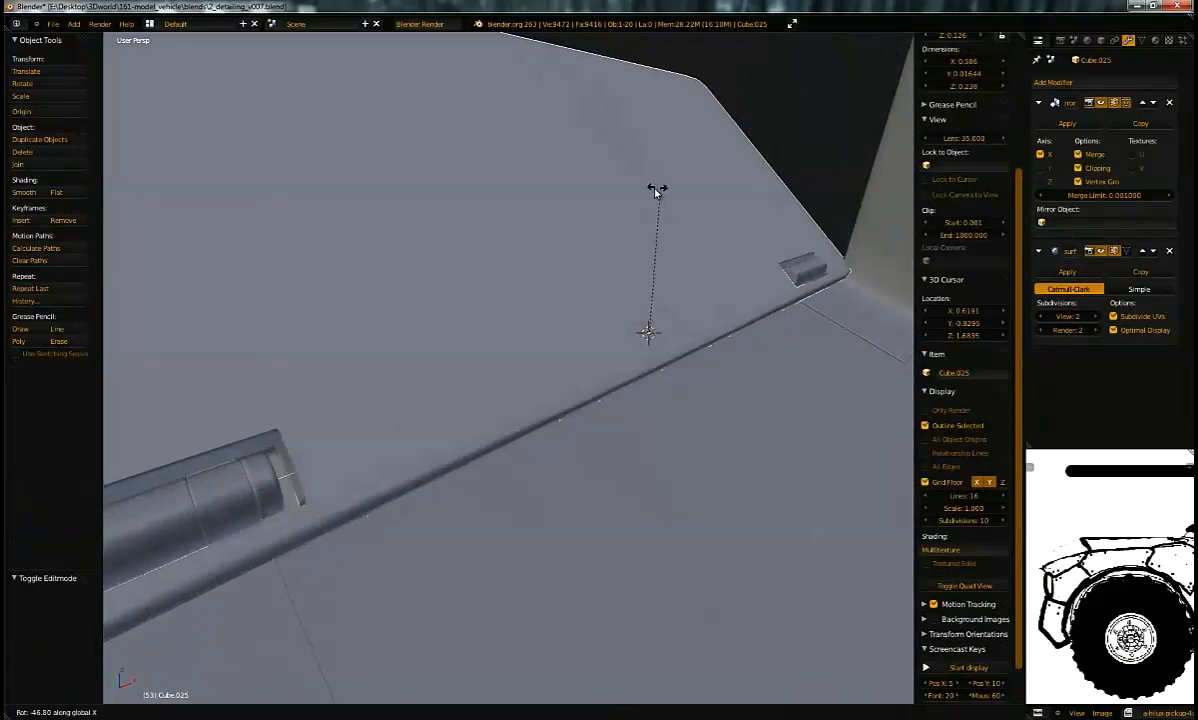
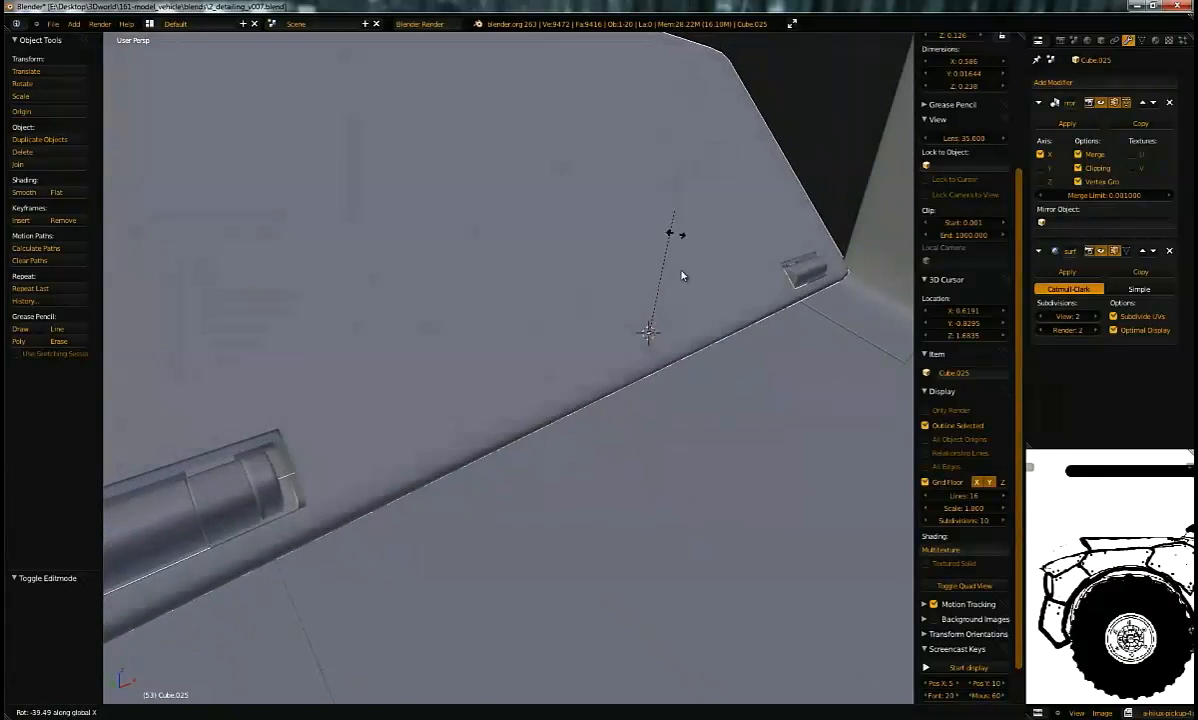
right_click(636, 330)
Step: Switch the panel mesh to face selection and delete the selected faces along the recess's lower side
key("Tab")
middle_click_drag(766, 309, 469, 290)
scroll(469, 290, "up", 4)
middle_click_drag(497, 358, 672, 307)
key("ctrl+Tab")
left_click(519, 387)
right_click(570, 382)
right_click(675, 338, "shift")
right_click(664, 356, "shift")
middle_click_drag(674, 349, 593, 331)
key("x")
left_click(600, 381)
Step: Delete the remaining faces spanning the underside of the recess, opening it toward the panel's lower edge
right_click(533, 362)
key("x")
left_click(520, 358)
key("x")
left_click(538, 345)
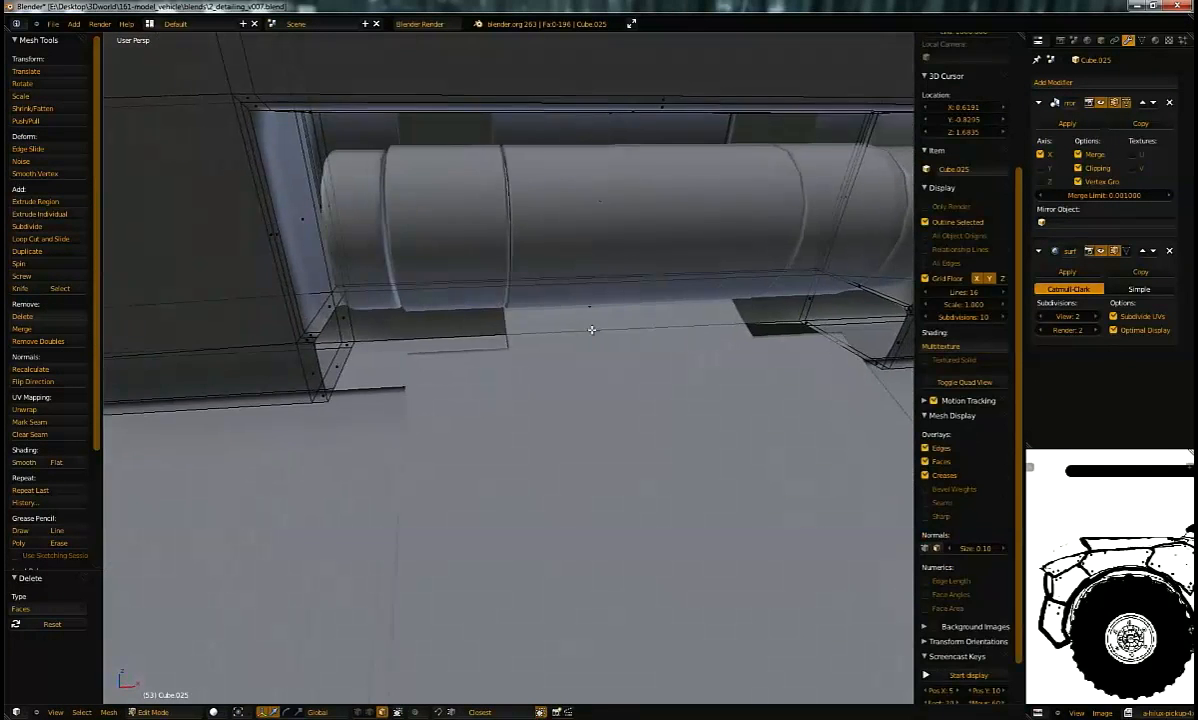
Step: Select the small faces at the lower corners on both ends of the recess and delete them
mouse_move(337, 301)
middle_mouse_down()
mouse_move(366, 323)
mouse_move(339, 320)
middle_mouse_up()
scroll(367, 323, "up", 2)
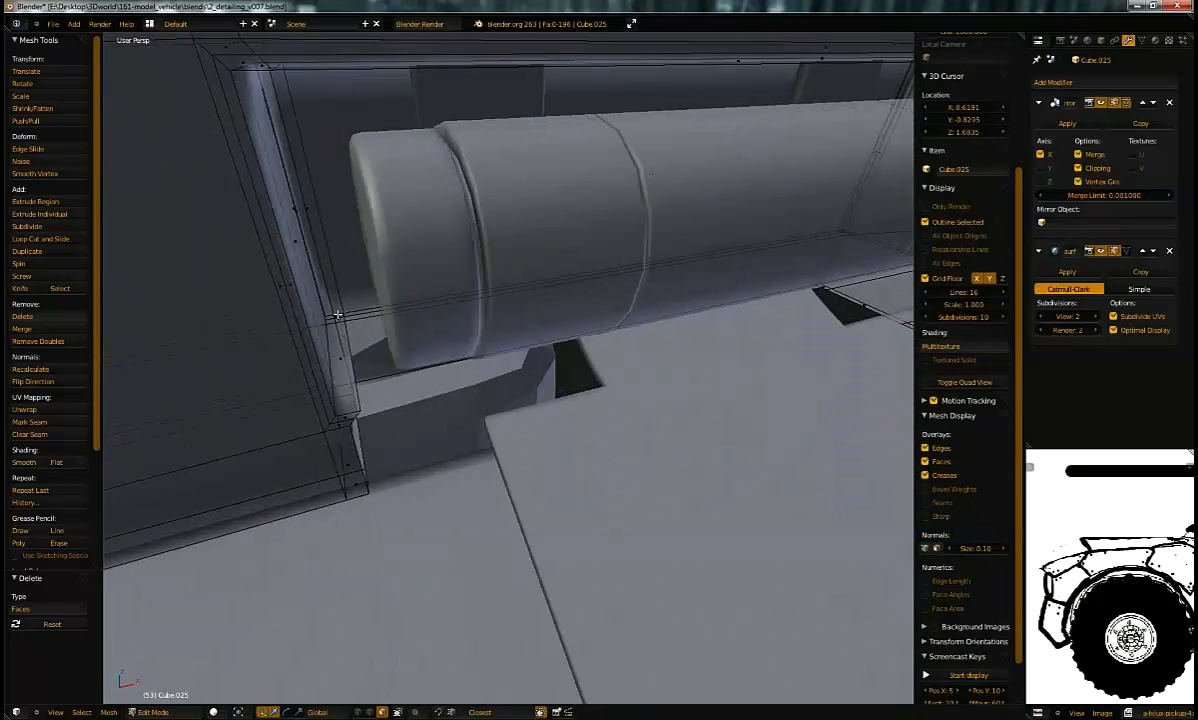
right_click(337, 314)
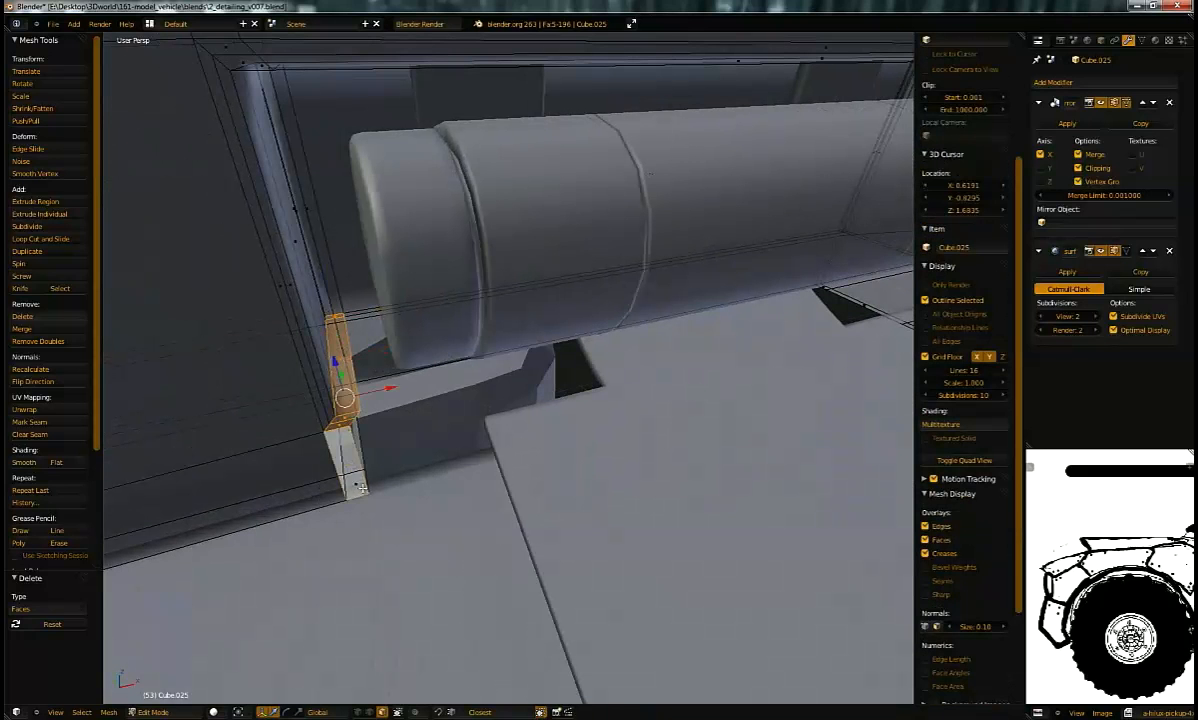
middle_click_drag(668, 307, 532, 265)
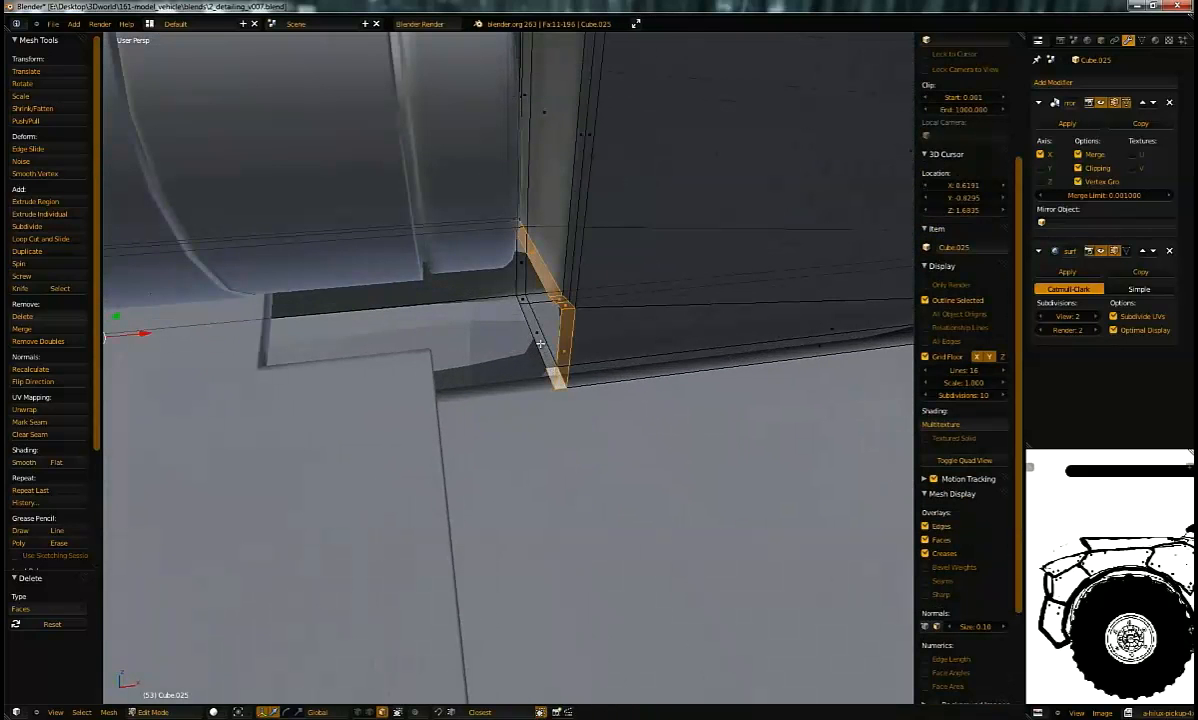
key("x")
left_click(510, 285)
Step: Delete the two thin faces still running across the recess opening, check the corner gap, and finish editing
middle_click_drag(511, 281, 654, 256)
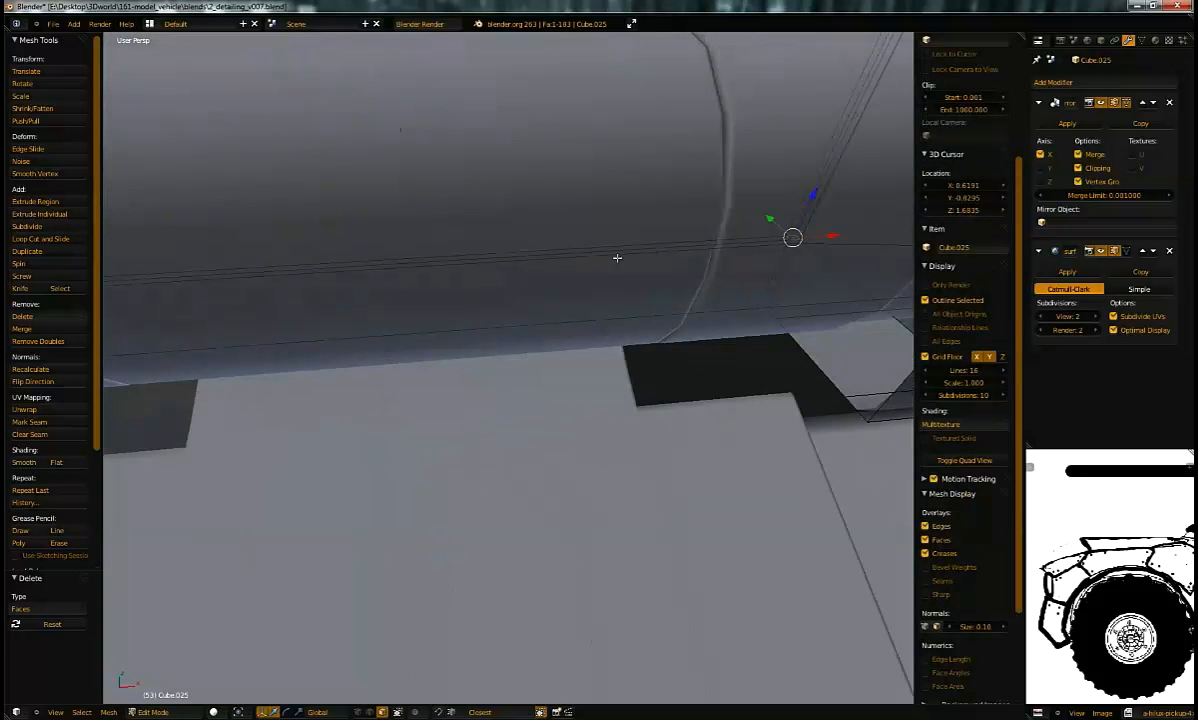
right_click(426, 256, "shift")
middle_click_drag(426, 256, 409, 331)
key("x")
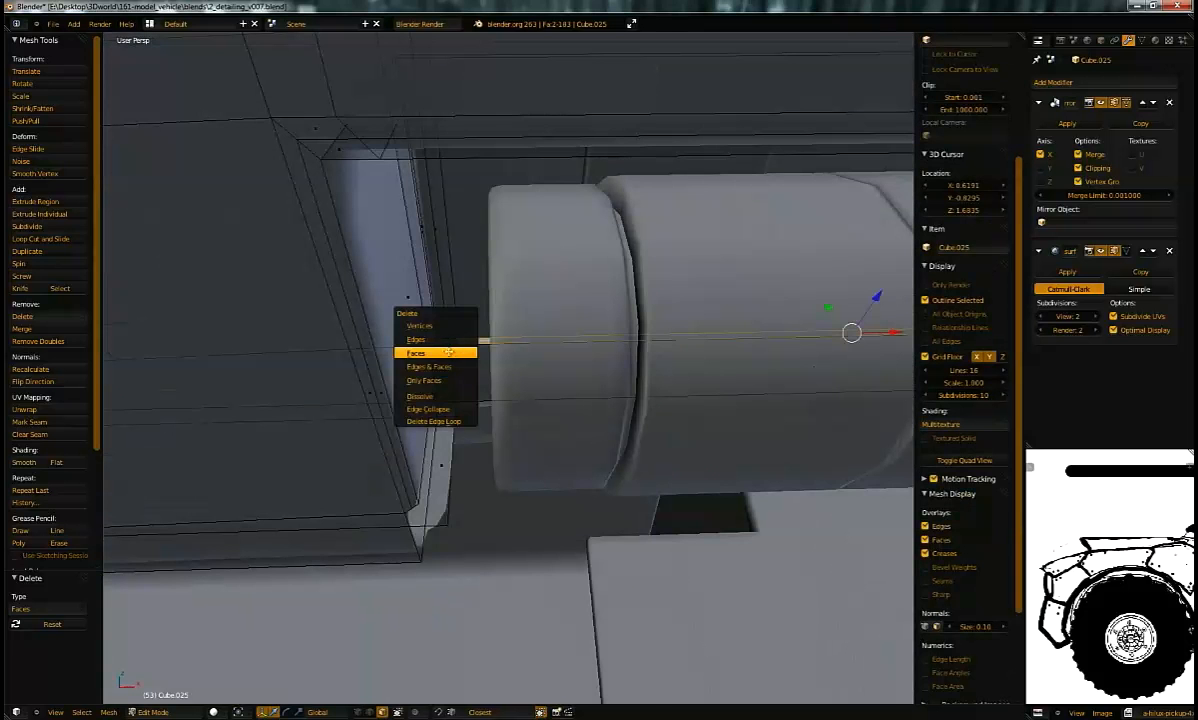
left_click(447, 352)
scroll(457, 342, "up", 5)
middle_click_drag(420, 437, 435, 407)
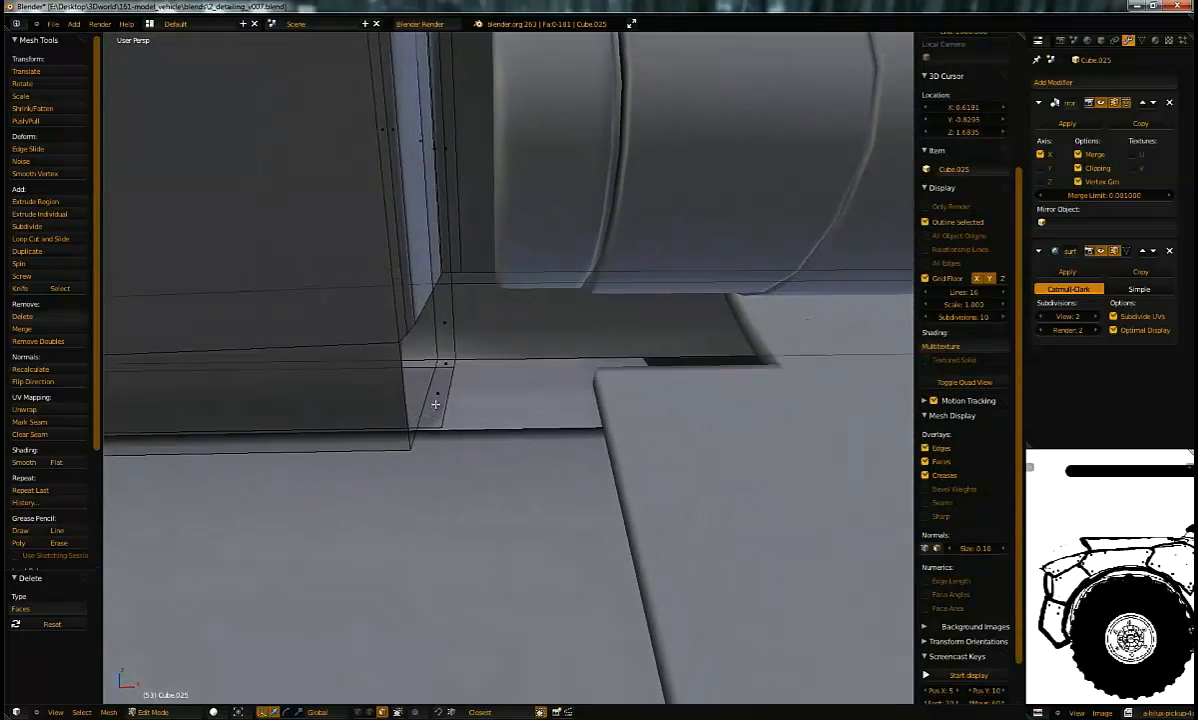
middle_click_drag(418, 336, 552, 219)
key("Tab")
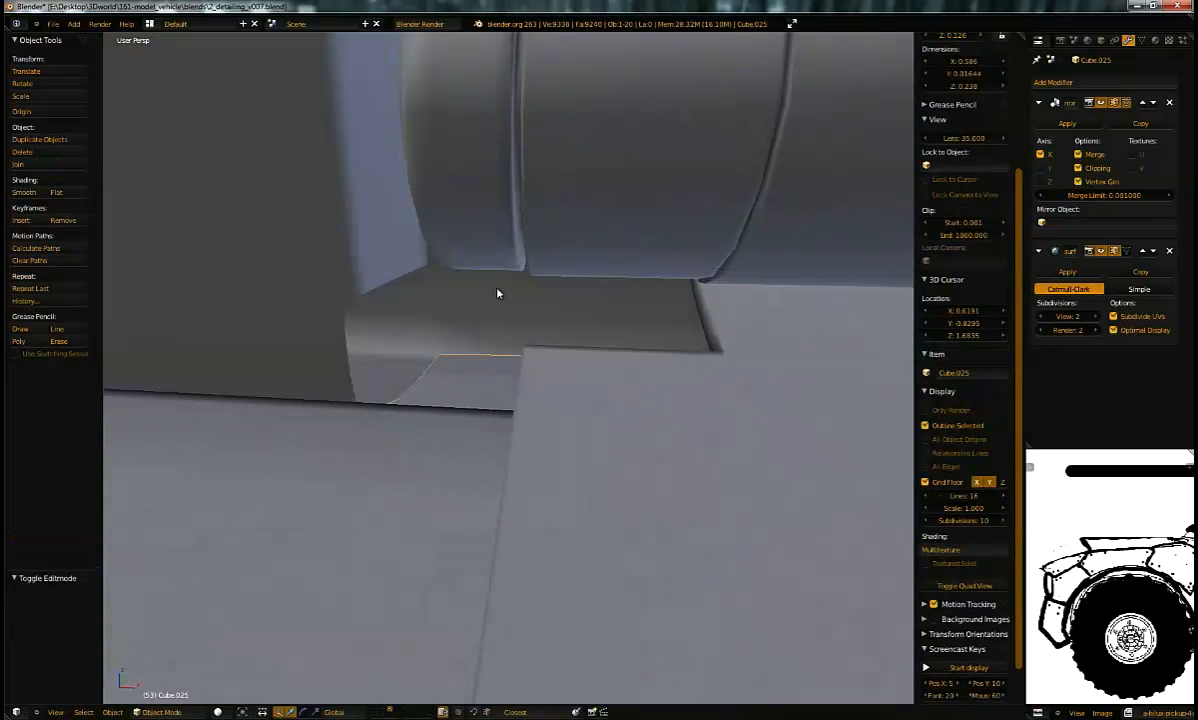
Step: Isolate the panel in local view and reopen its mesh for editing near the recess
key("KP_Divide")
middle_click_drag(521, 324, 473, 250)
key("Tab")
scroll(570, 372, "up", 4)
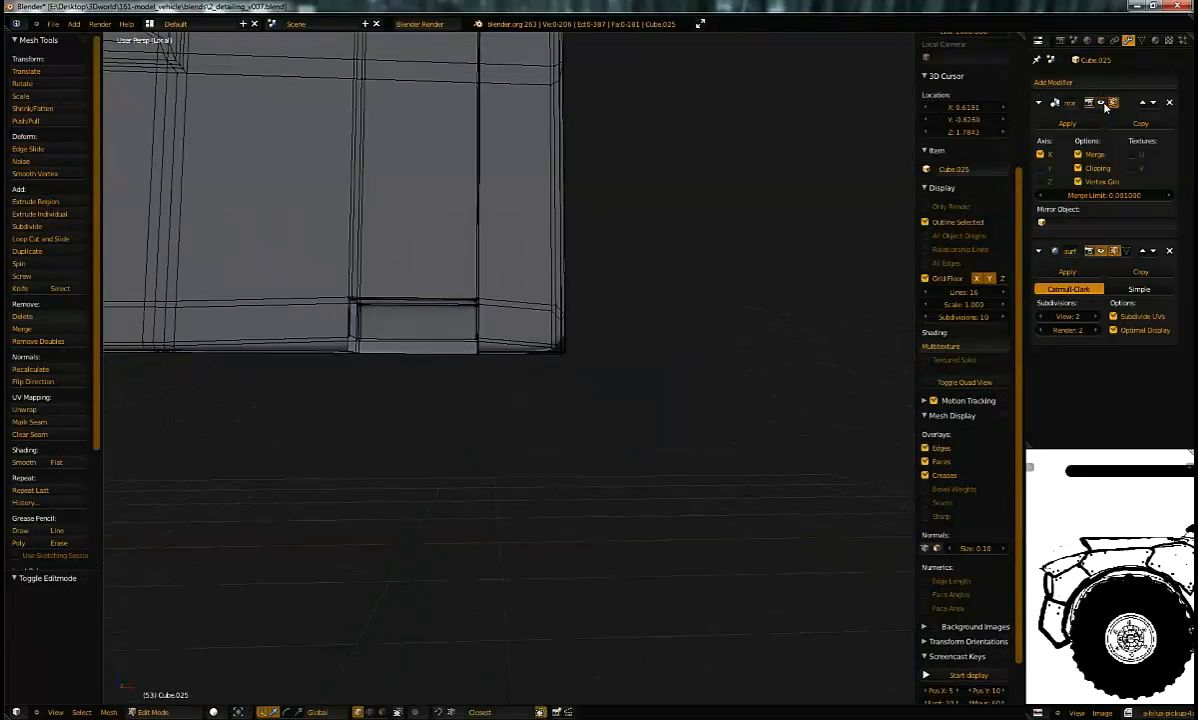
Step: Select the edge run around the recess walls just above its open underside and extrude it slightly downward along Z
middle_click_drag(689, 212, 503, 318)
right_click(455, 256)
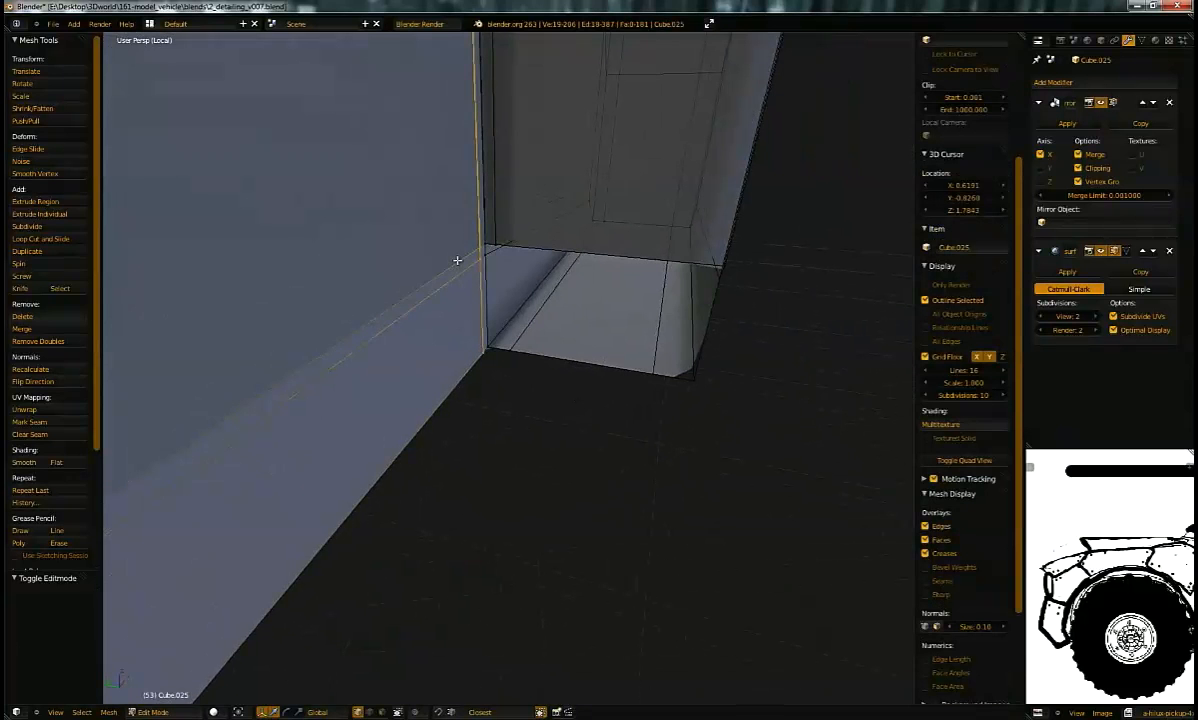
middle_click_drag(521, 244, 540, 377)
right_click(551, 253, "alt")
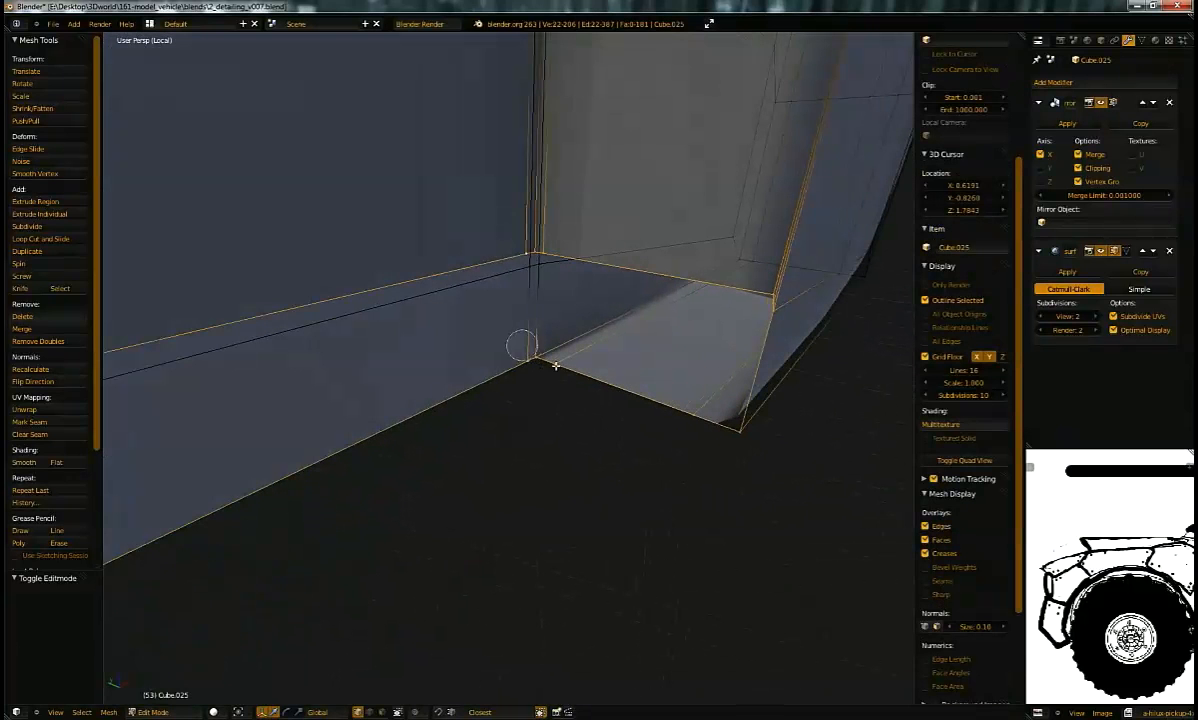
middle_click_drag(760, 378, 495, 369)
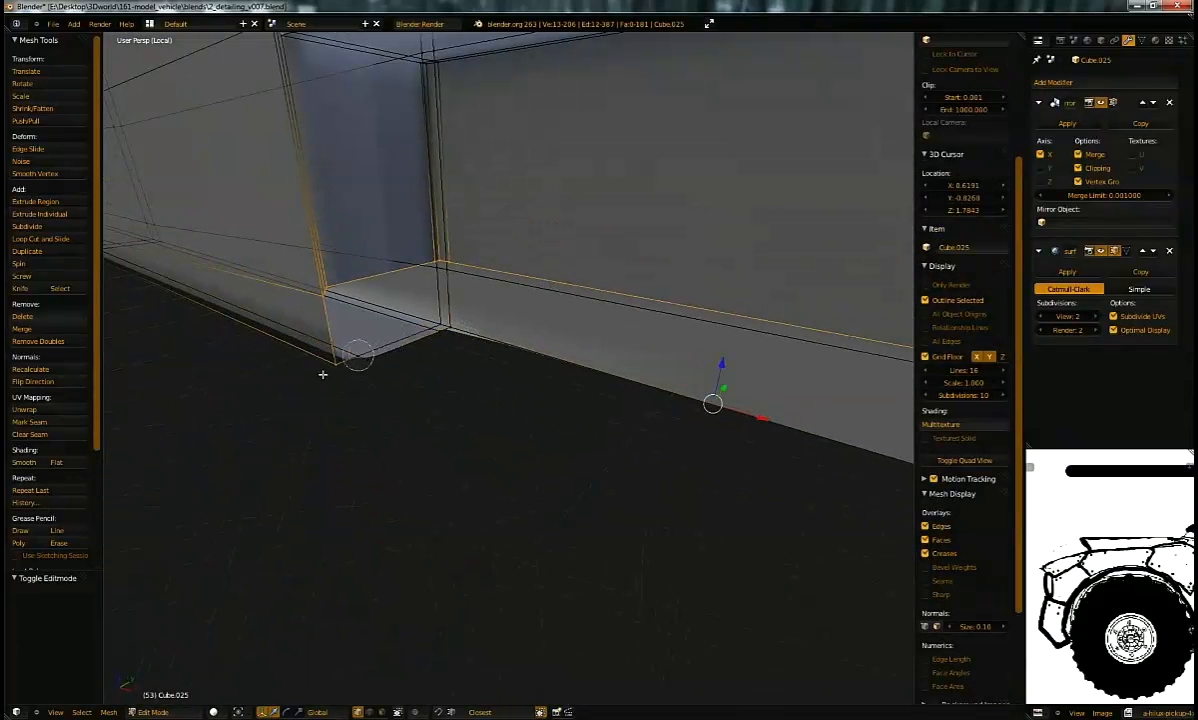
middle_click_drag(389, 354, 460, 318)
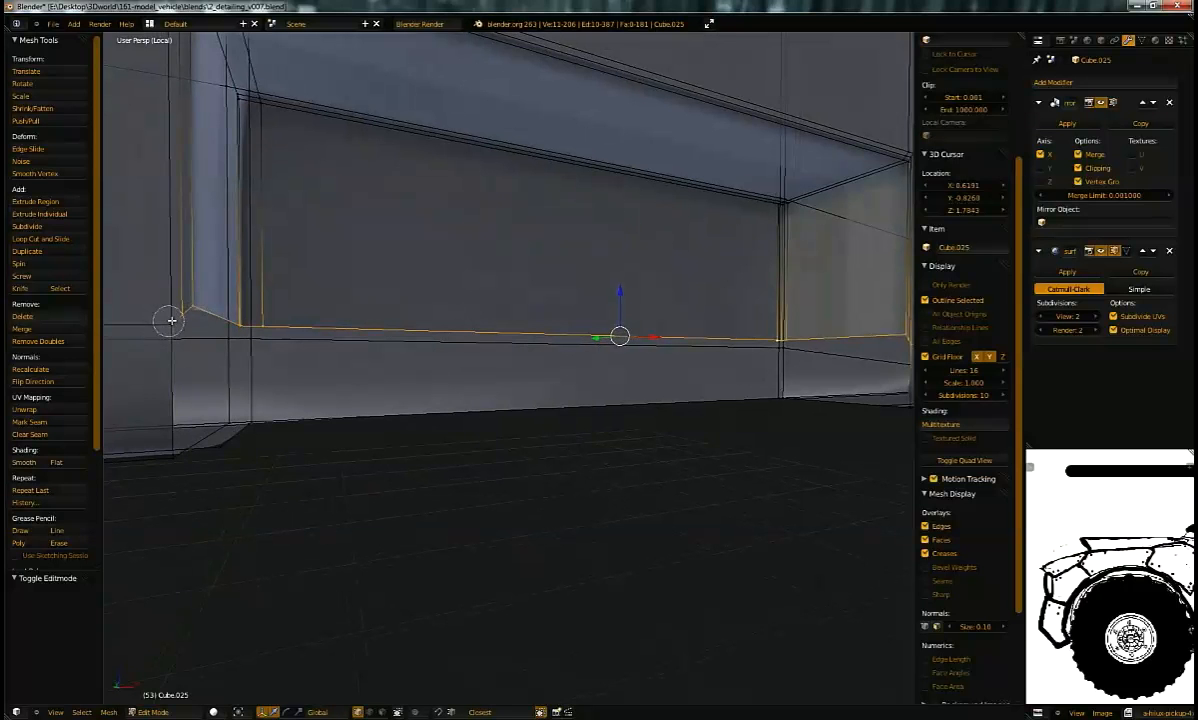
middle_click_drag(409, 374, 632, 364)
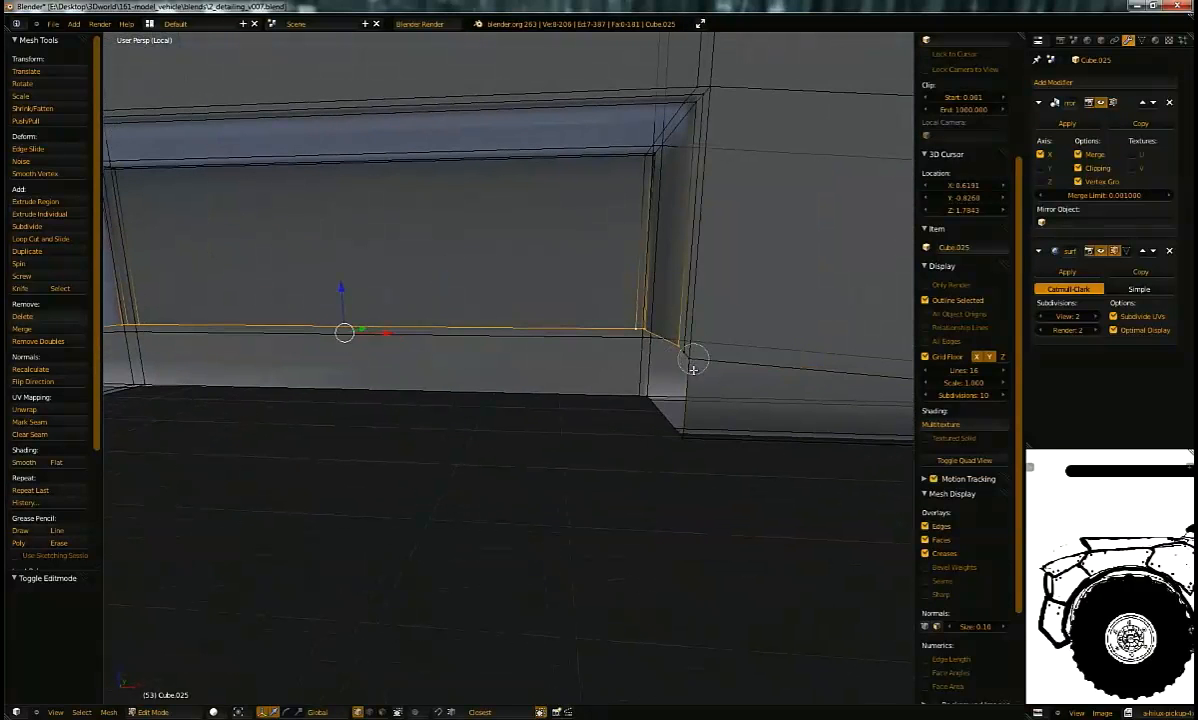
middle_click_drag(665, 319, 679, 340)
key("g")
key("z")
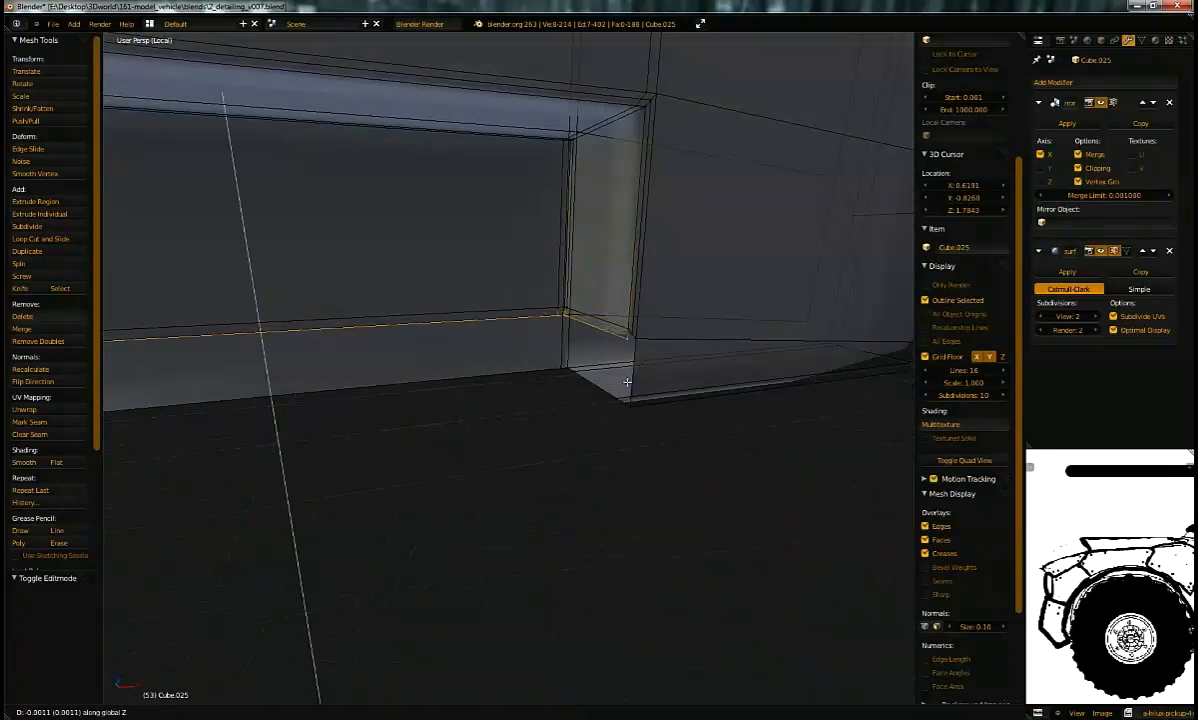
left_click(612, 396)
Step: Delete the redundant edge loop beside the recess's lower outer corner and clear the selection
middle_click_drag(636, 396, 606, 370)
right_click(706, 339, "alt")
key("x")
left_click(680, 411)
middle_click_drag(680, 411, 728, 328)
key("a")
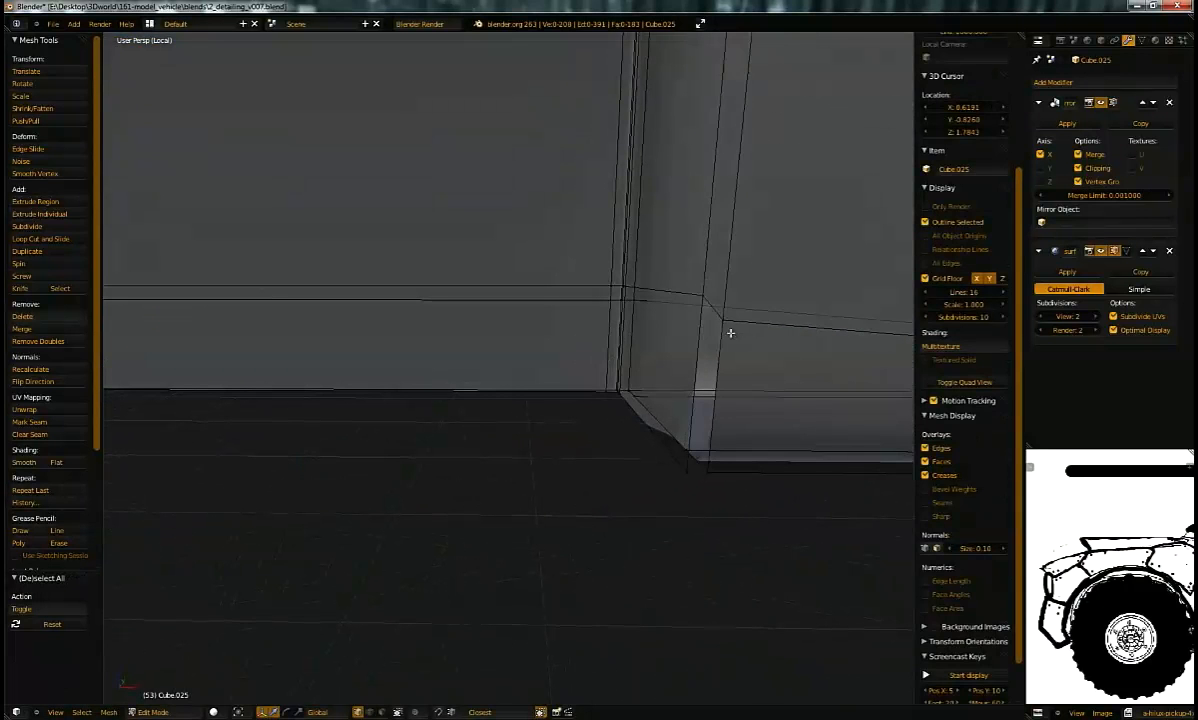
Step: Fill the gap at the recess's lower outer corner with a face and add a centred loop cut there
right_click(718, 318)
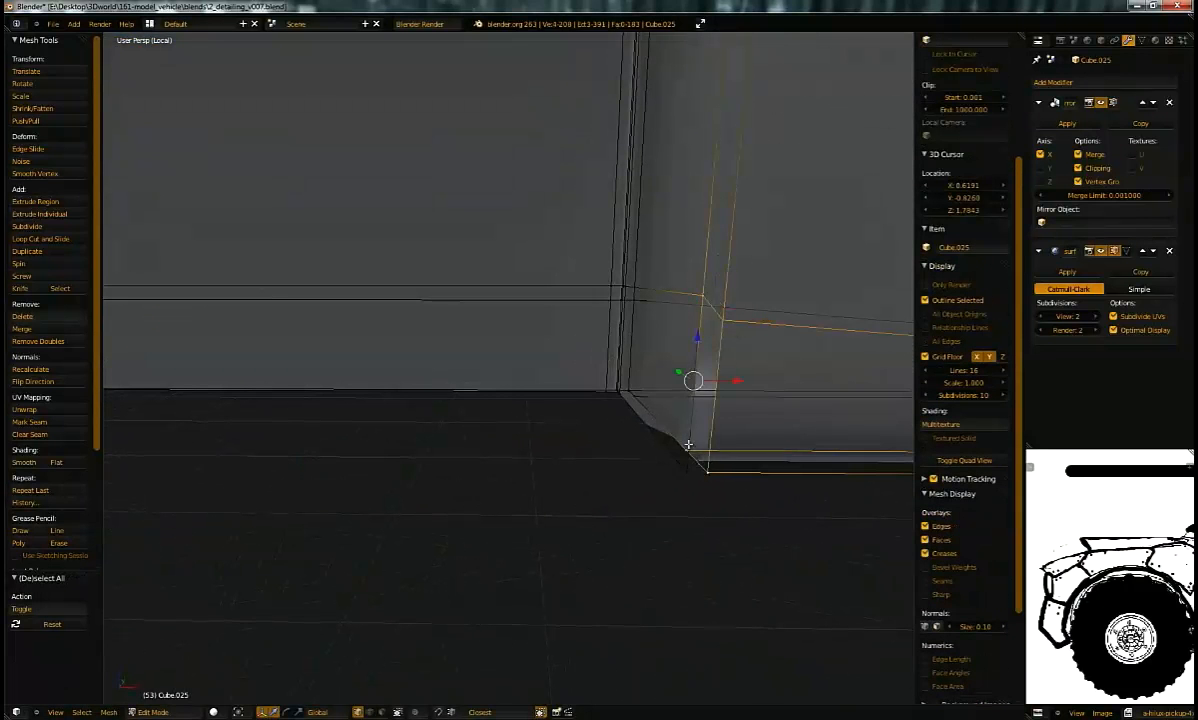
key("f")
middle_click_drag(681, 475, 593, 447)
key("ctrl+r")
left_click(603, 447)
key("Escape")
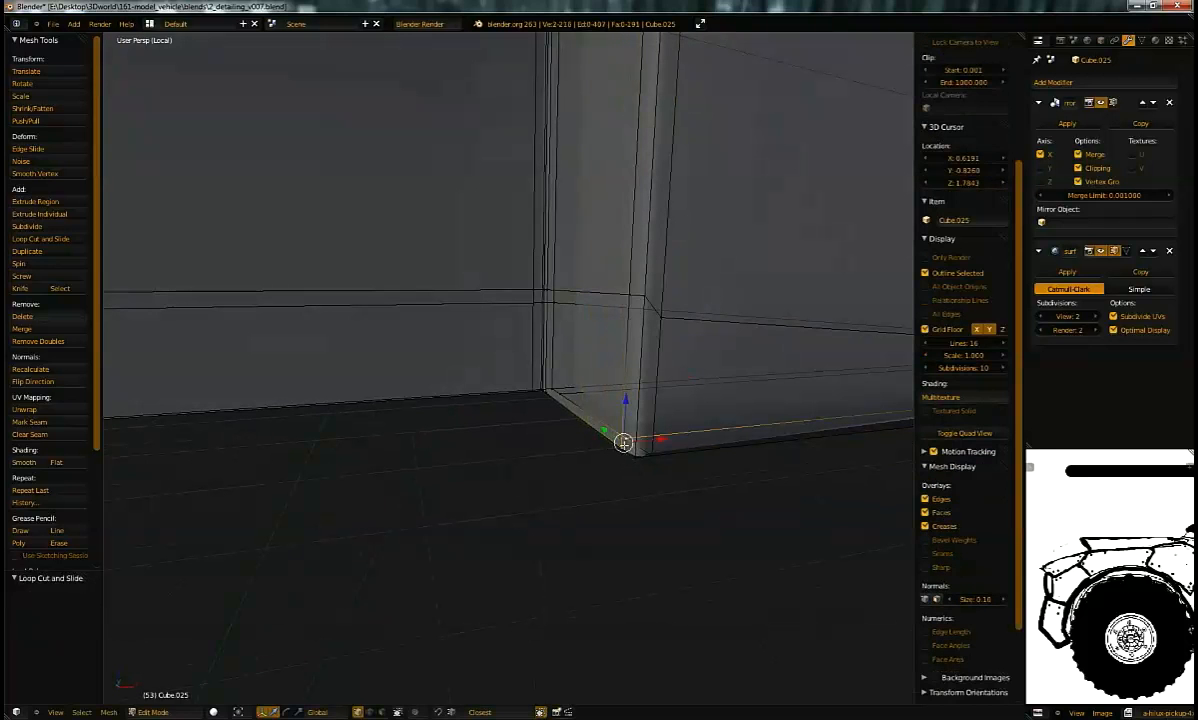
Step: Fill the remaining gaps along the lower edge of the recess's end wall with faces
right_click(613, 456, "alt")
right_click(611, 437)
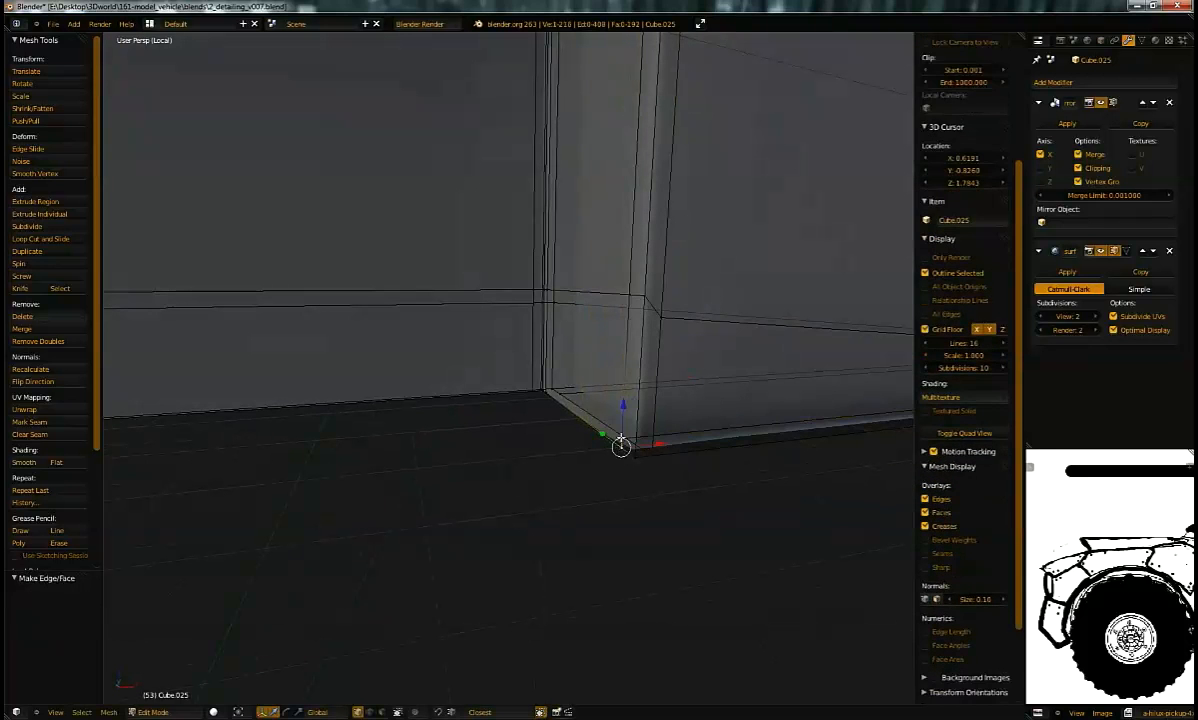
middle_click_drag(612, 437, 637, 503)
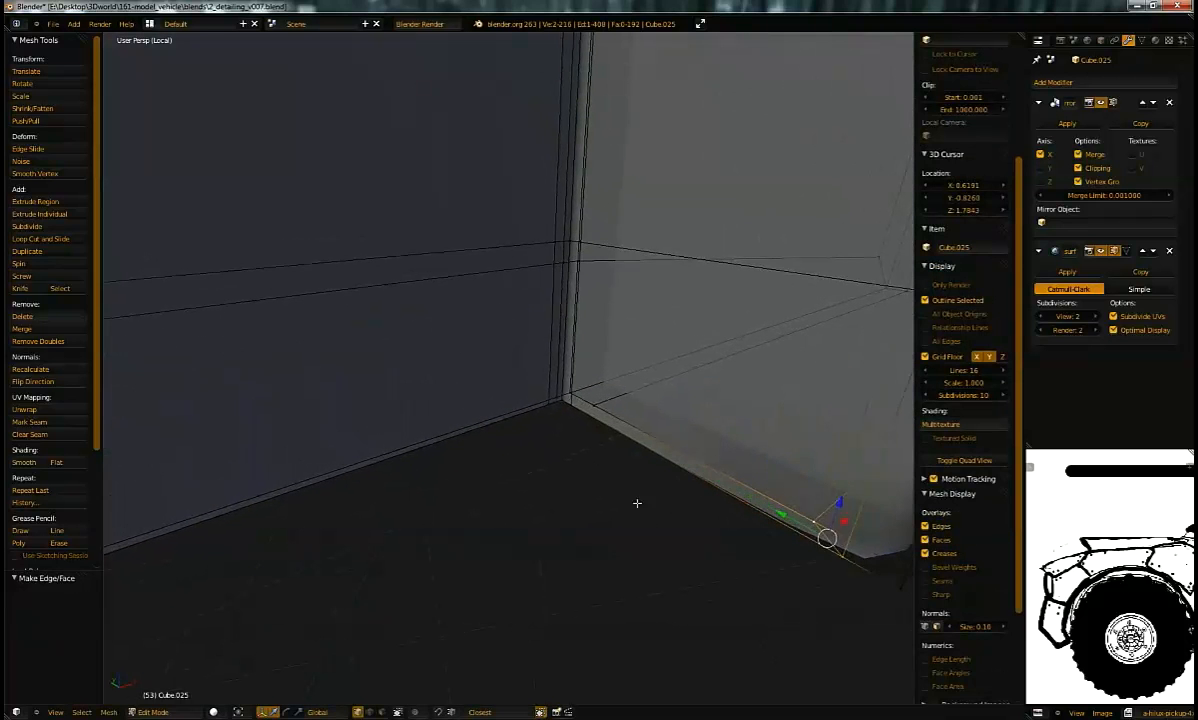
right_click(584, 403)
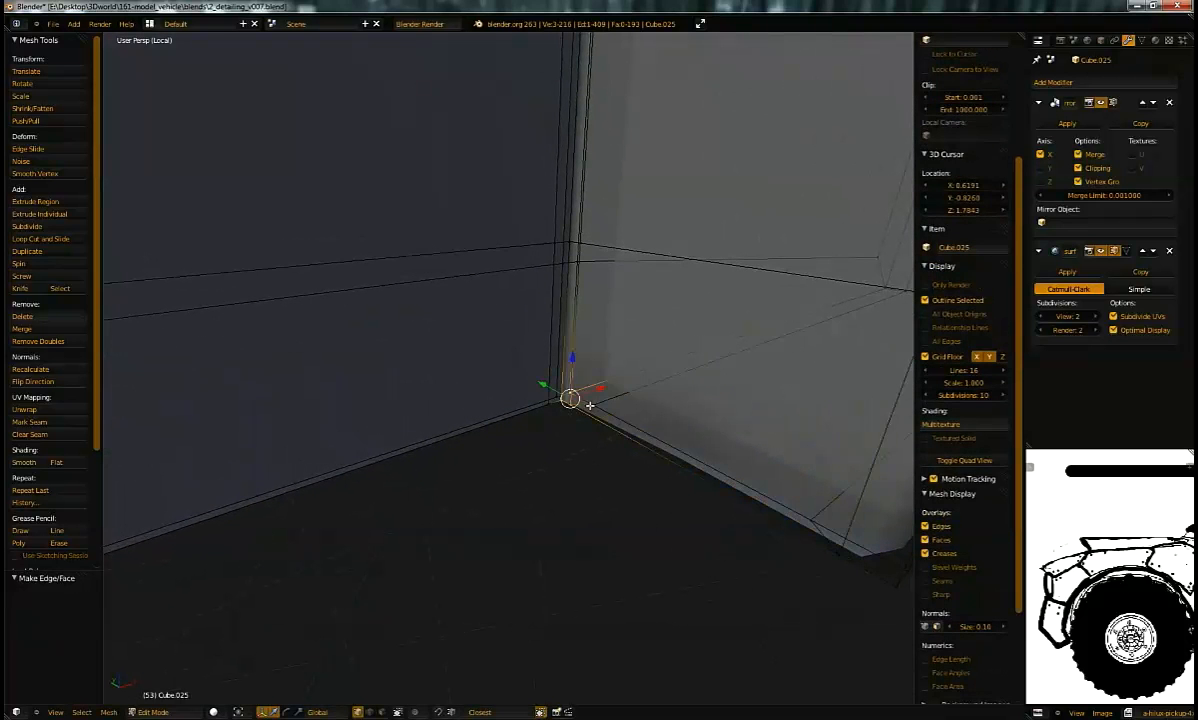
middle_click_drag(578, 413, 449, 460)
Step: Delete the stray vertices at the recess's opposite inner corner and fill the gaps there with new faces
right_click(440, 457)
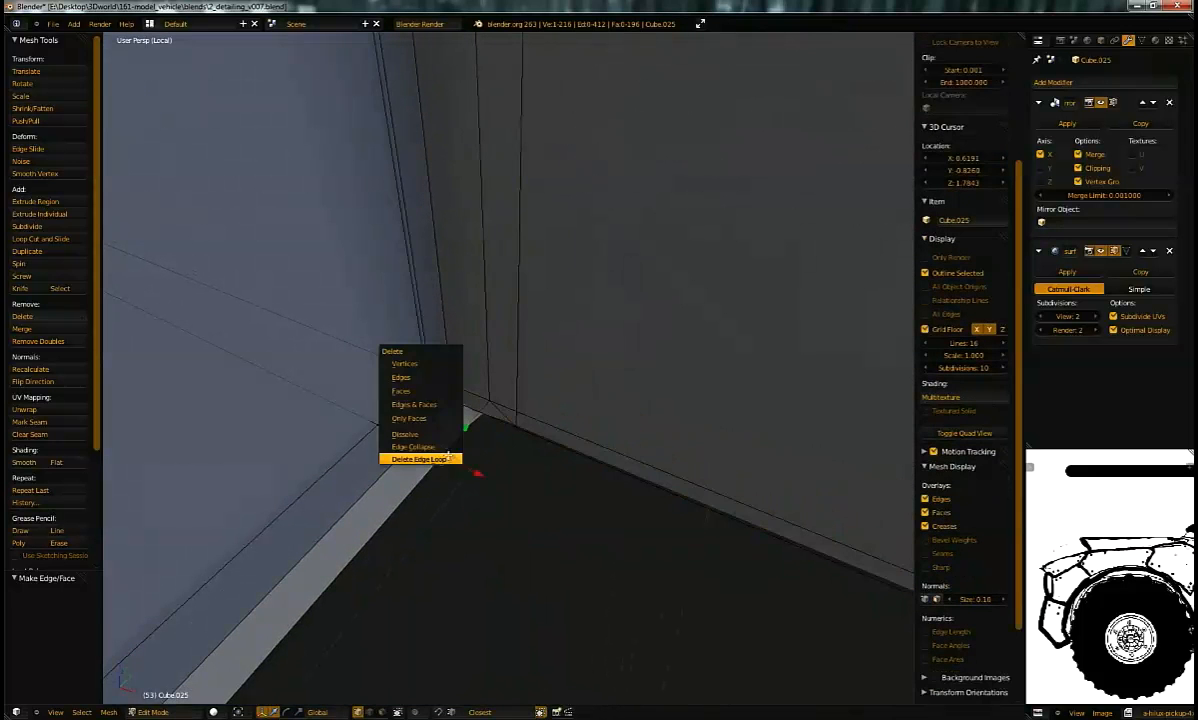
left_click(420, 363)
right_click(516, 421)
right_click(462, 399, "shift")
key("f")
right_click(390, 405)
right_click(425, 427, "shift")
key("f")
mouse_move(449, 481)
middle_mouse_down()
mouse_move(406, 396)
mouse_move(436, 420)
mouse_move(441, 483)
middle_mouse_up()
key("x")
left_click(439, 476)
Step: Fill the open strip along the lower edge of the other end wall with faces, out to its outer corner
right_click(544, 331)
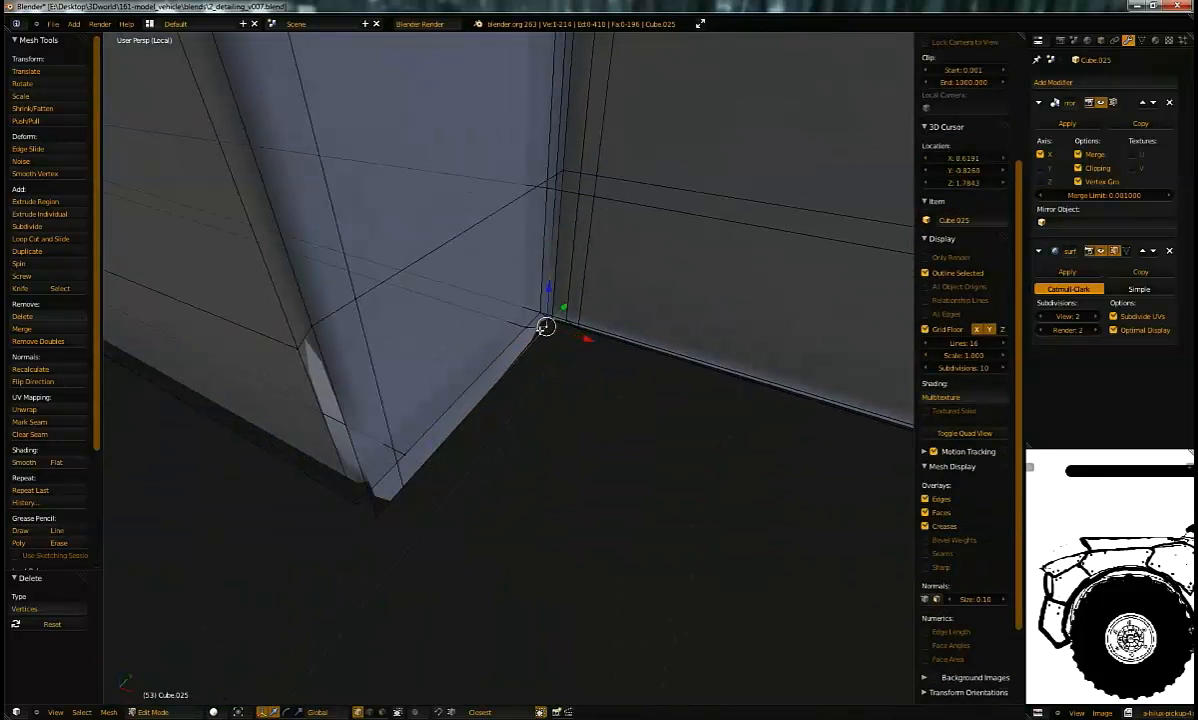
middle_click_drag(421, 463, 489, 377)
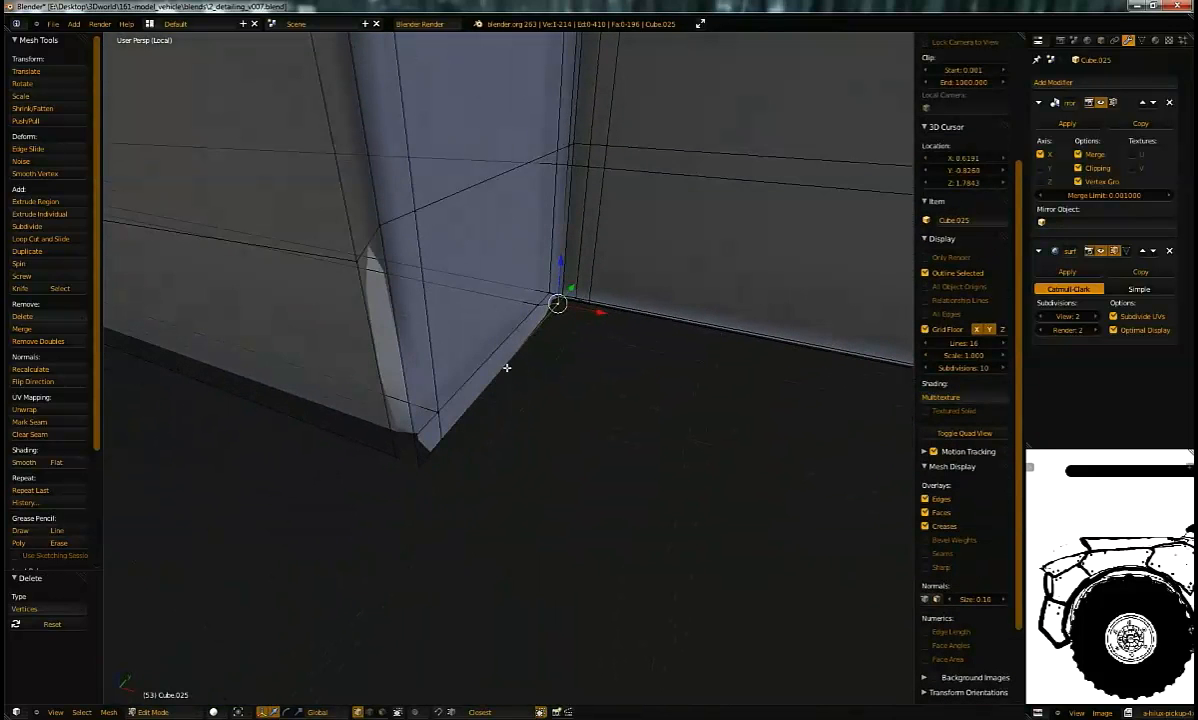
right_click(518, 326, "shift")
right_click(427, 426)
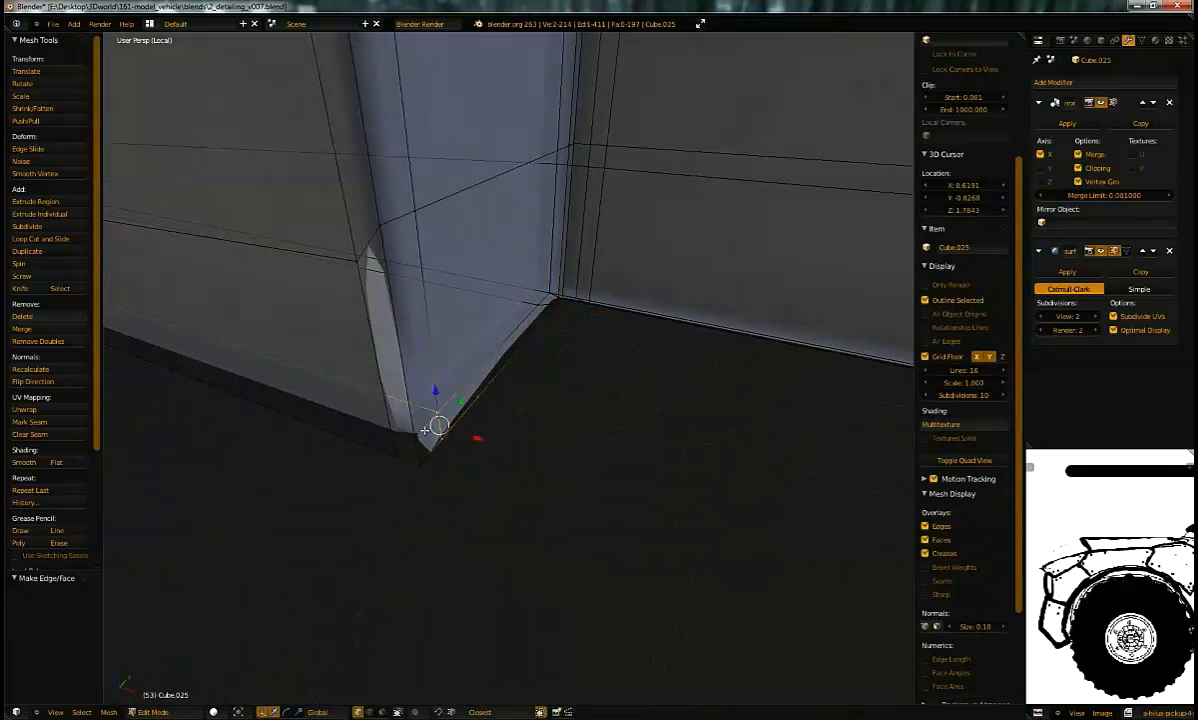
right_click(421, 469)
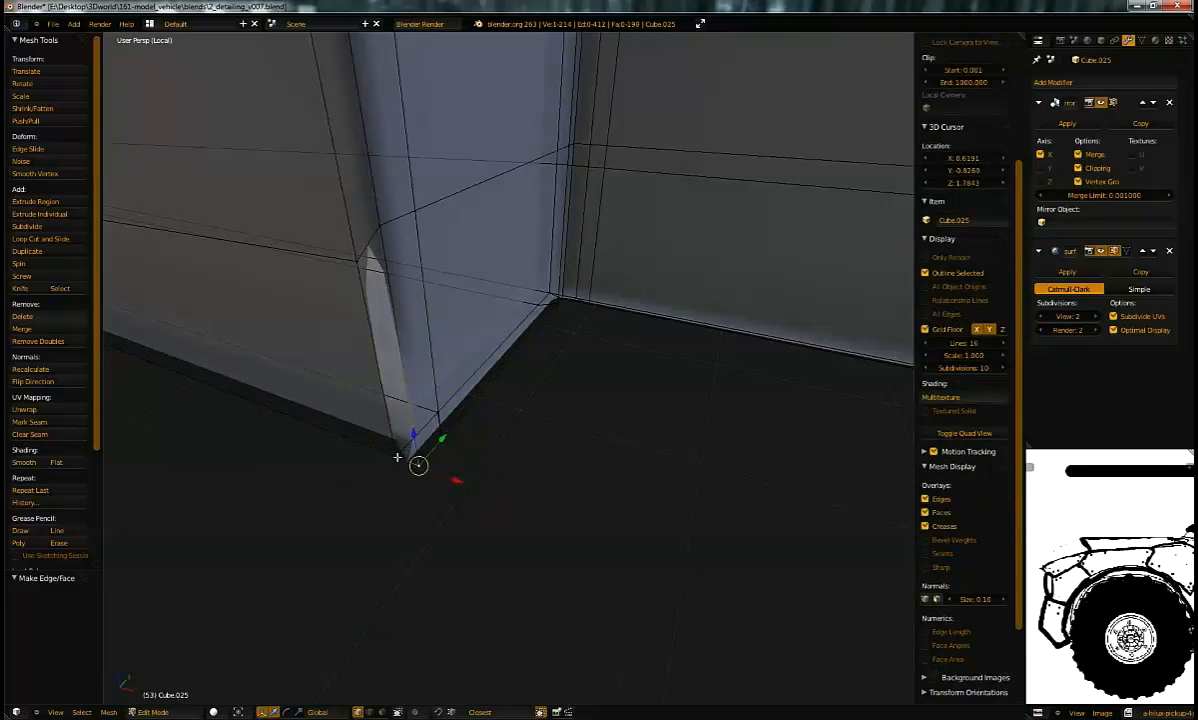
Step: Add a centred loop cut along the narrow strip at the recess's outer edge, finish editing and leave local view
key("ctrl+r")
left_click(366, 244)
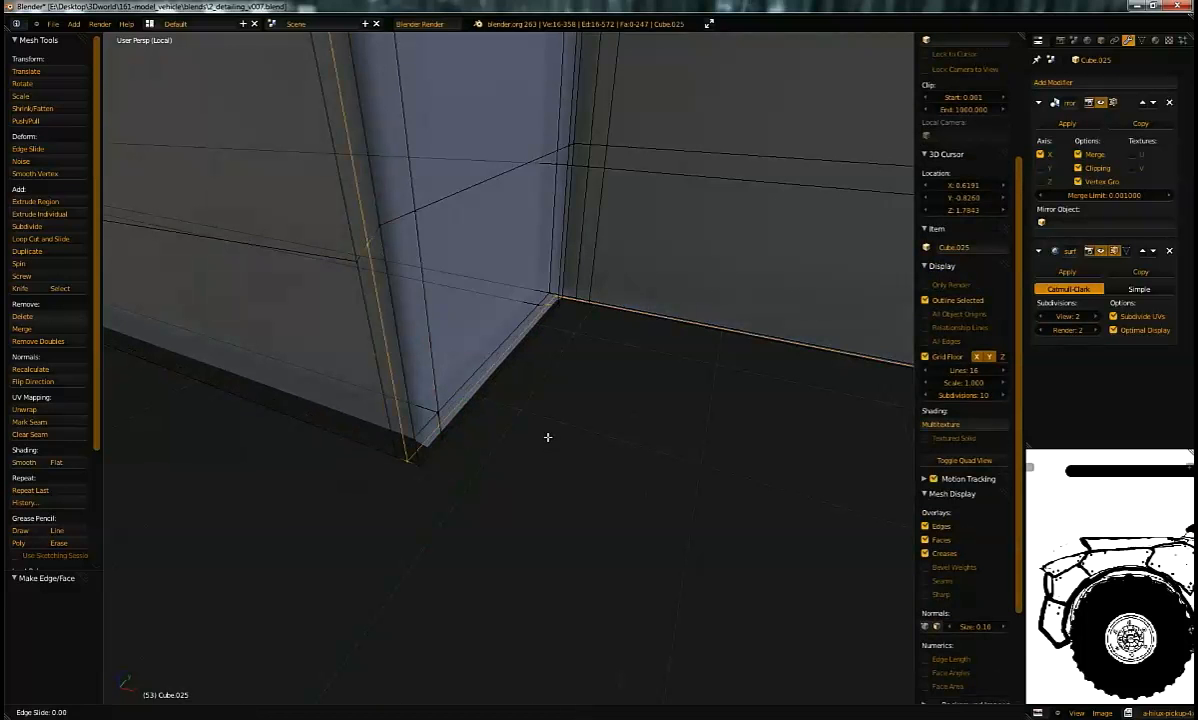
middle_click_drag(544, 442, 785, 254)
key("Tab")
key("KP_Divide")
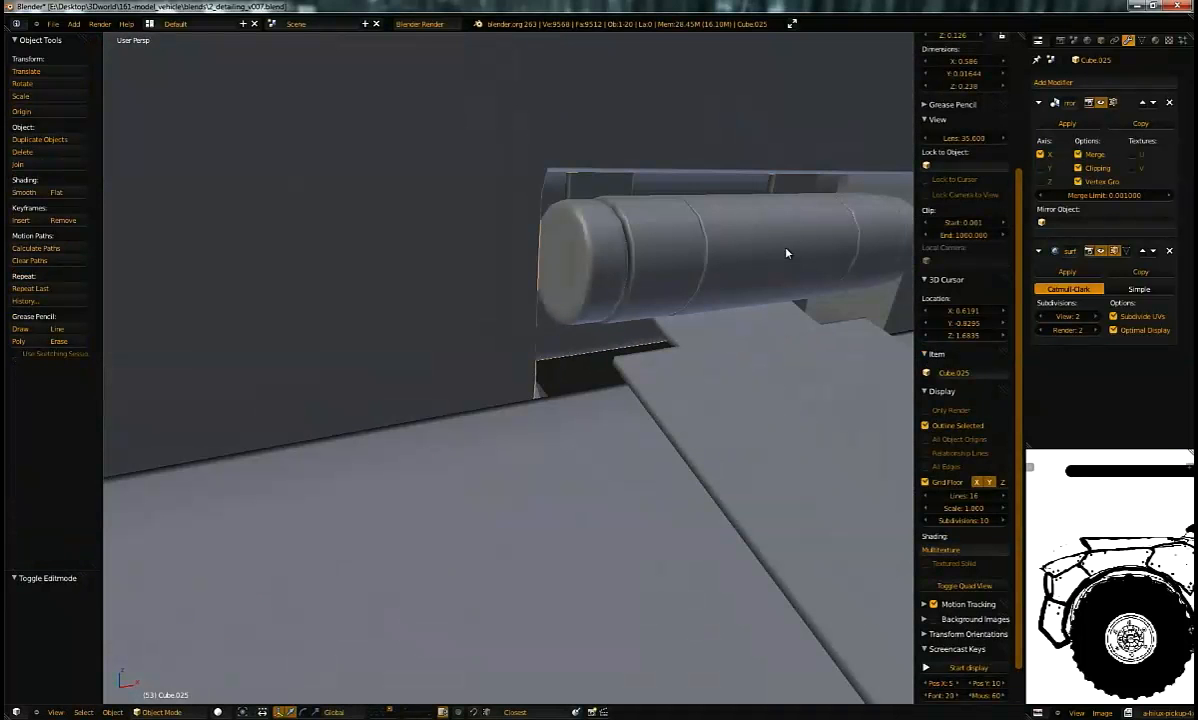
Step: Try rotating the panel about X to test how it swings past the hinge, and undo the rotation
key("r")
key("x")
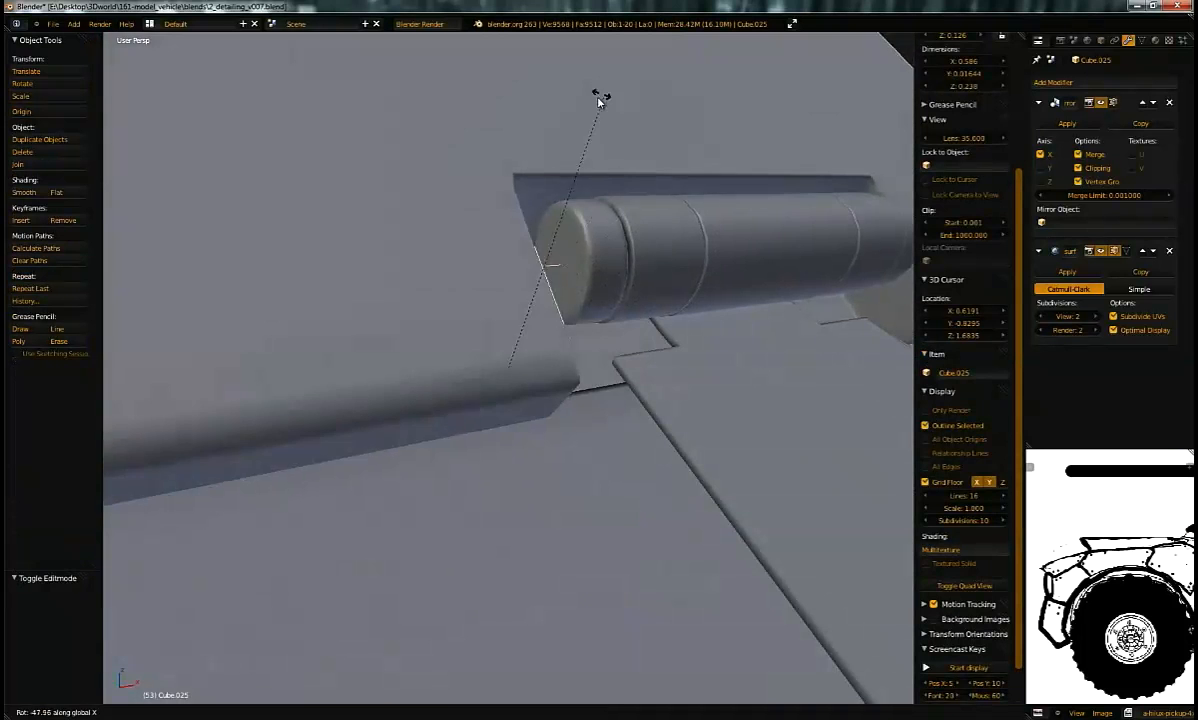
left_click(696, 177)
key("ctrl+z")
Step: Raise all vertices along the panel's bottom edge by about 0.0045 along Z and return to solid object view
key("Tab")
middle_click_drag(626, 219, 567, 281)
scroll(560, 250, "down", 6)
middle_click_drag(544, 190, 532, 206)
key("a")
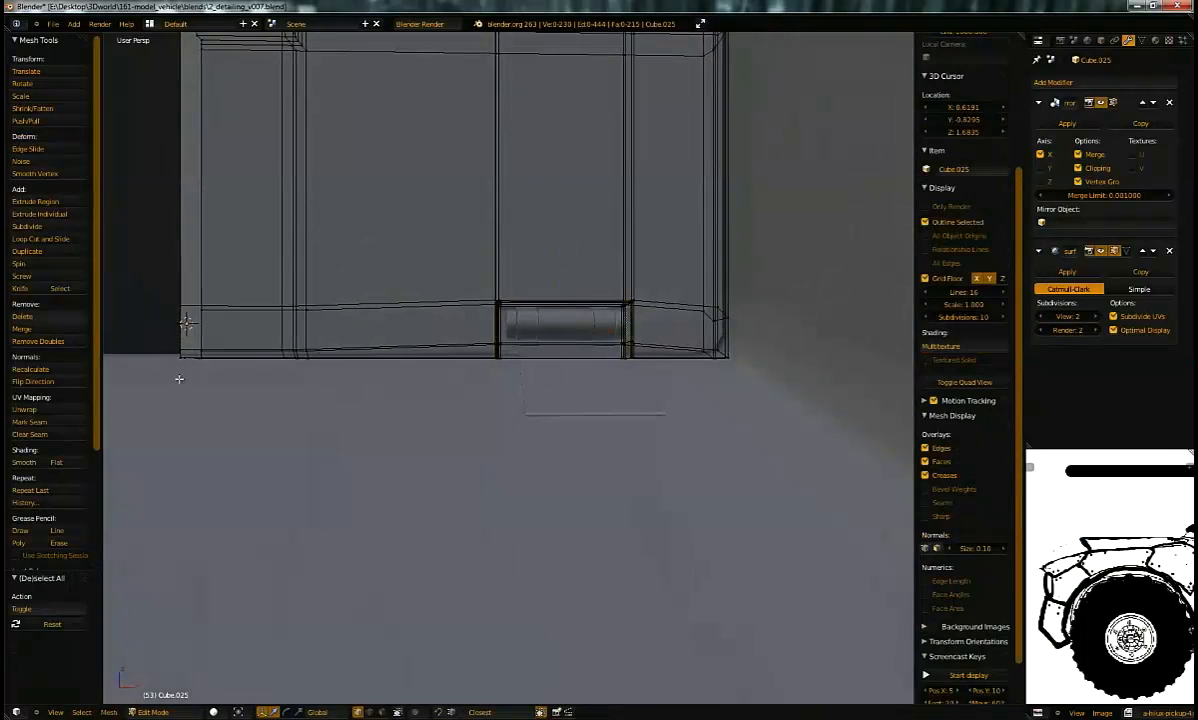
left_click_drag(408, 436, 412, 436)
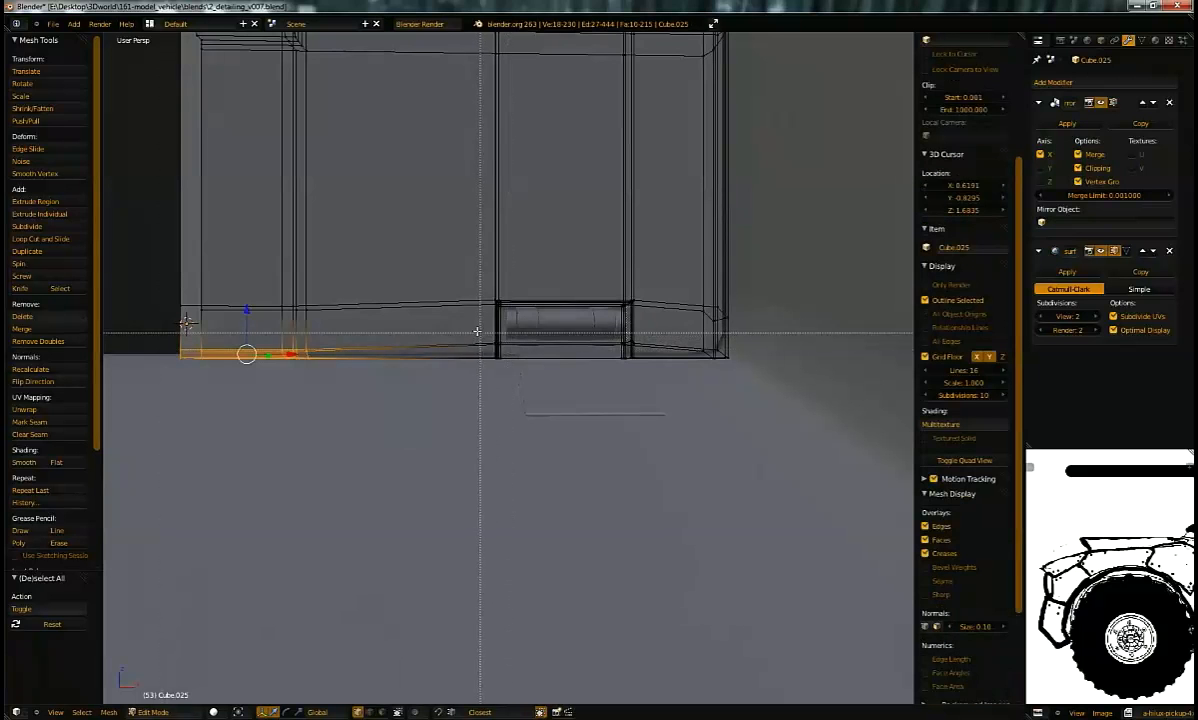
left_click_drag(774, 417, 760, 400)
key("g")
key("z")
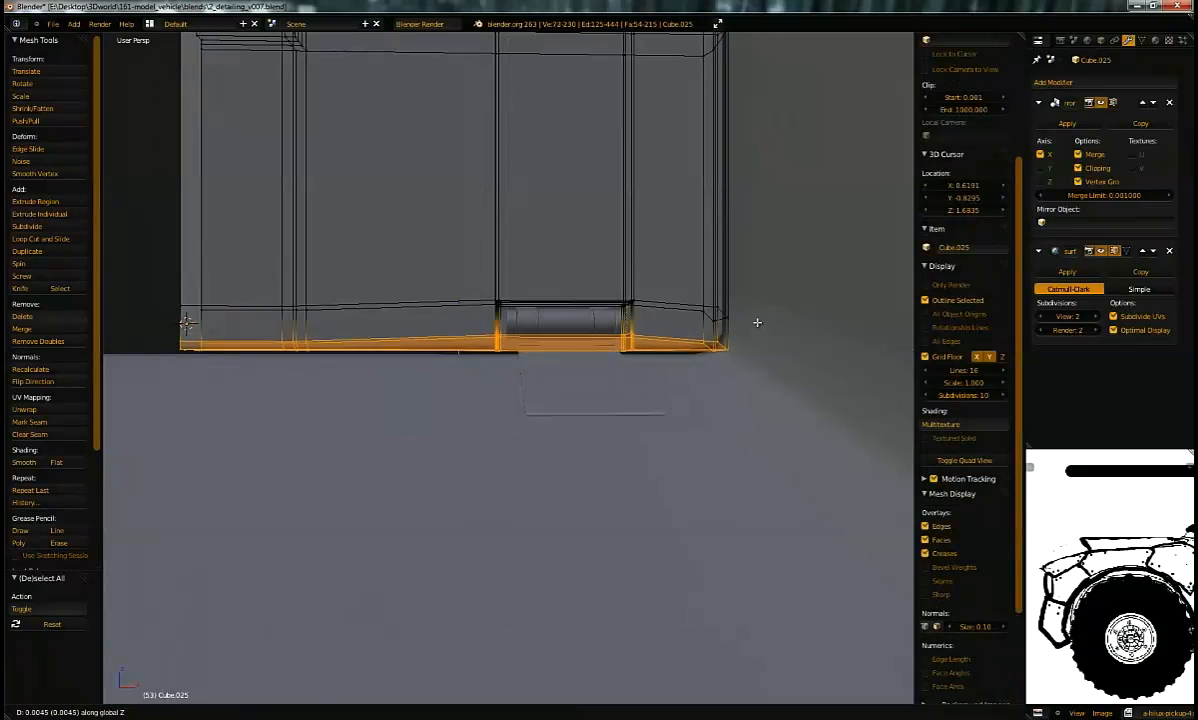
left_click(762, 321)
key("Tab")
key("z")
mouse_move(693, 324)
middle_mouse_down()
mouse_move(738, 321)
mouse_move(741, 348)
mouse_move(763, 333)
mouse_move(797, 347)
middle_mouse_up()
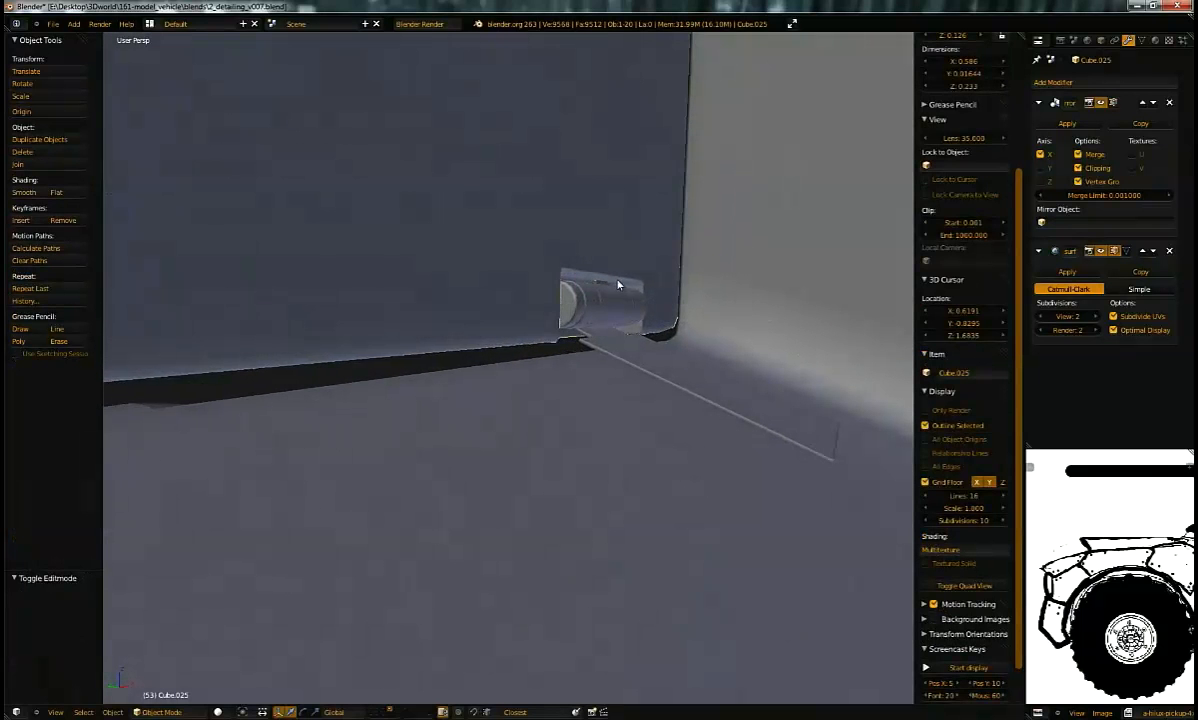
Step: Try swinging the shortened panel open about X to check its clearance against the body, and cancel the rotation
middle_click_drag(616, 194, 748, 256)
key("r")
key("x")
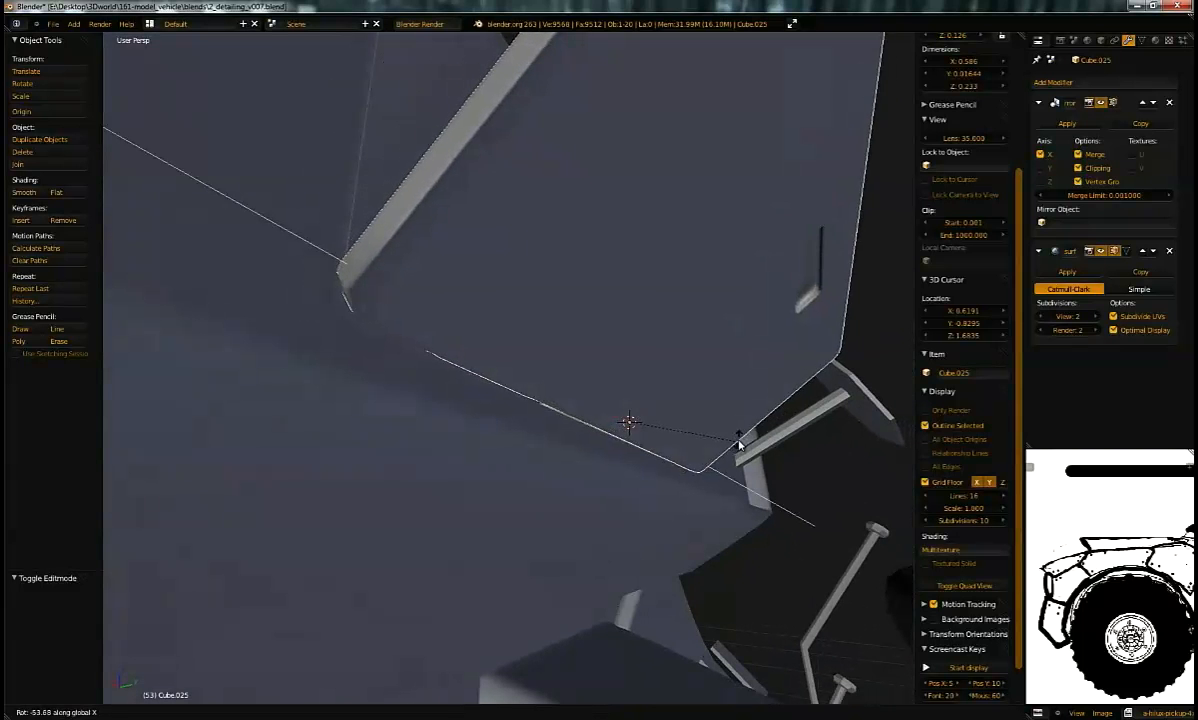
right_click(590, 351)
Step: Deselect everything and examine the vehicle body around the hinged panel from several angles
middle_click_drag(586, 350, 513, 316)
scroll(560, 345, "down", 2)
middle_click_drag(595, 369, 575, 396)
key("a")
middle_click_drag(690, 390, 660, 407)
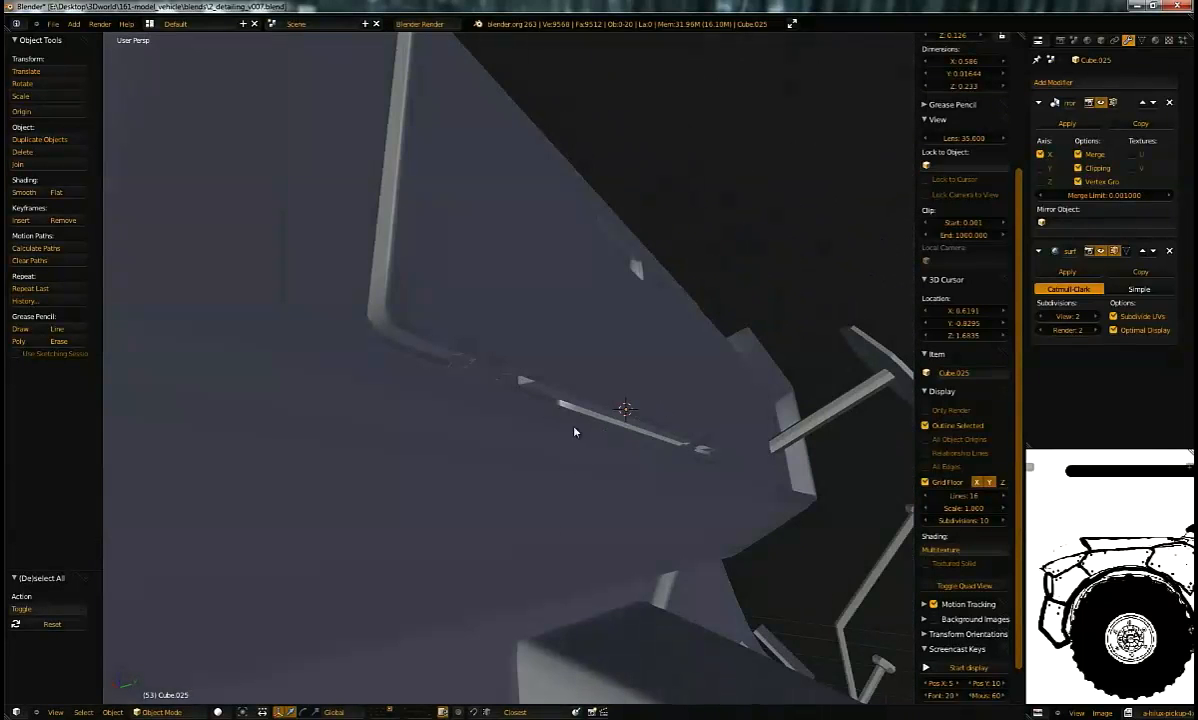
middle_click_drag(568, 482, 566, 316)
middle_click_drag(608, 365, 686, 378)
middle_click_drag(500, 390, 562, 398)
Step: Open the adjoining body mesh for editing and add a loop cut close to the border of its recessed section
key("Tab")
key("Tab")
right_click(508, 335)
key("Tab")
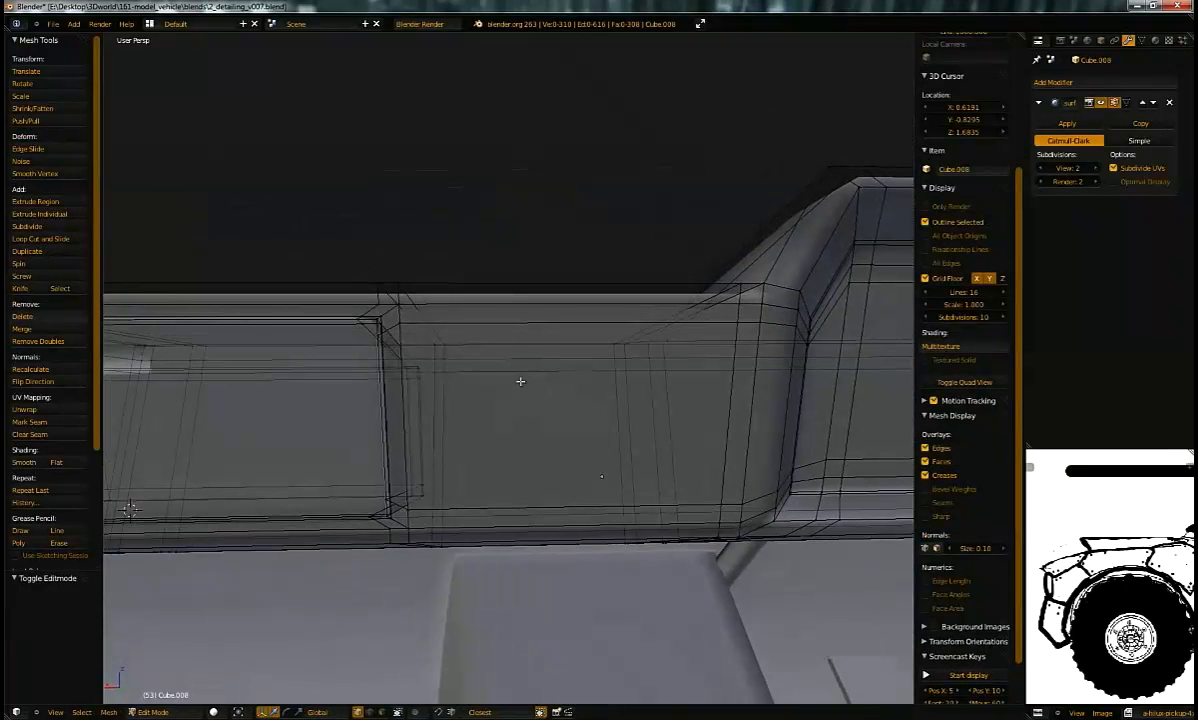
middle_click_drag(769, 425, 516, 302)
key("ctrl+r")
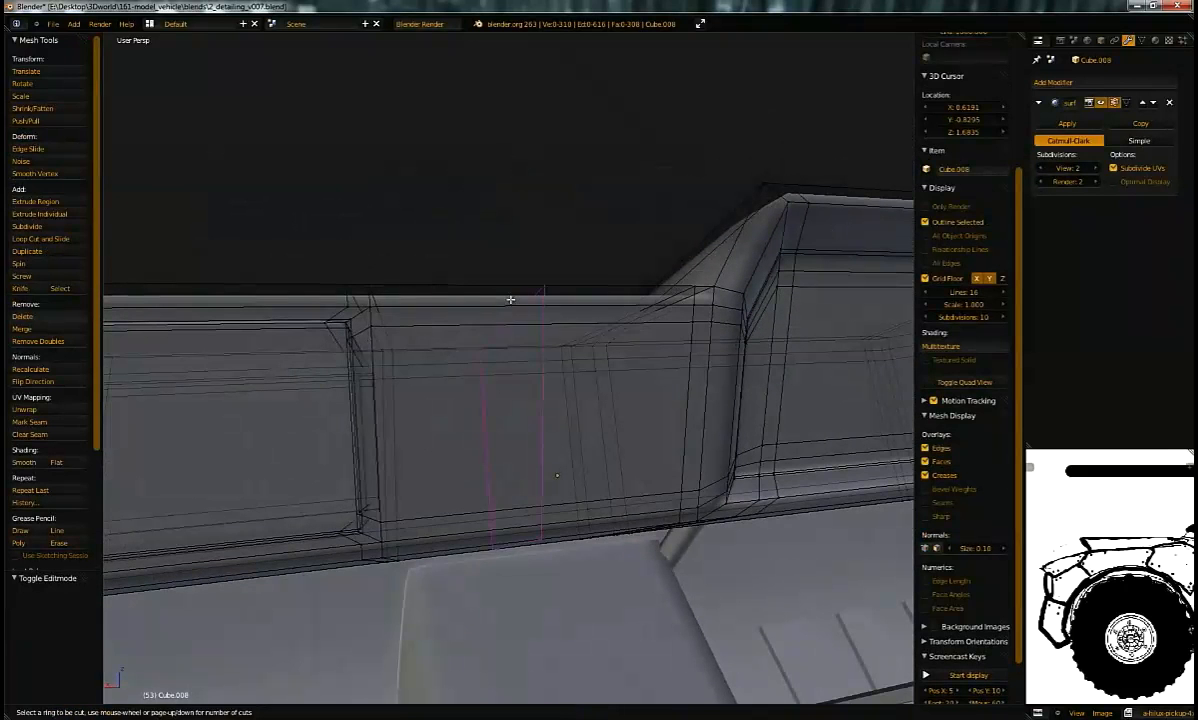
left_click(516, 302)
left_click(371, 301)
middle_click_drag(468, 361, 567, 378)
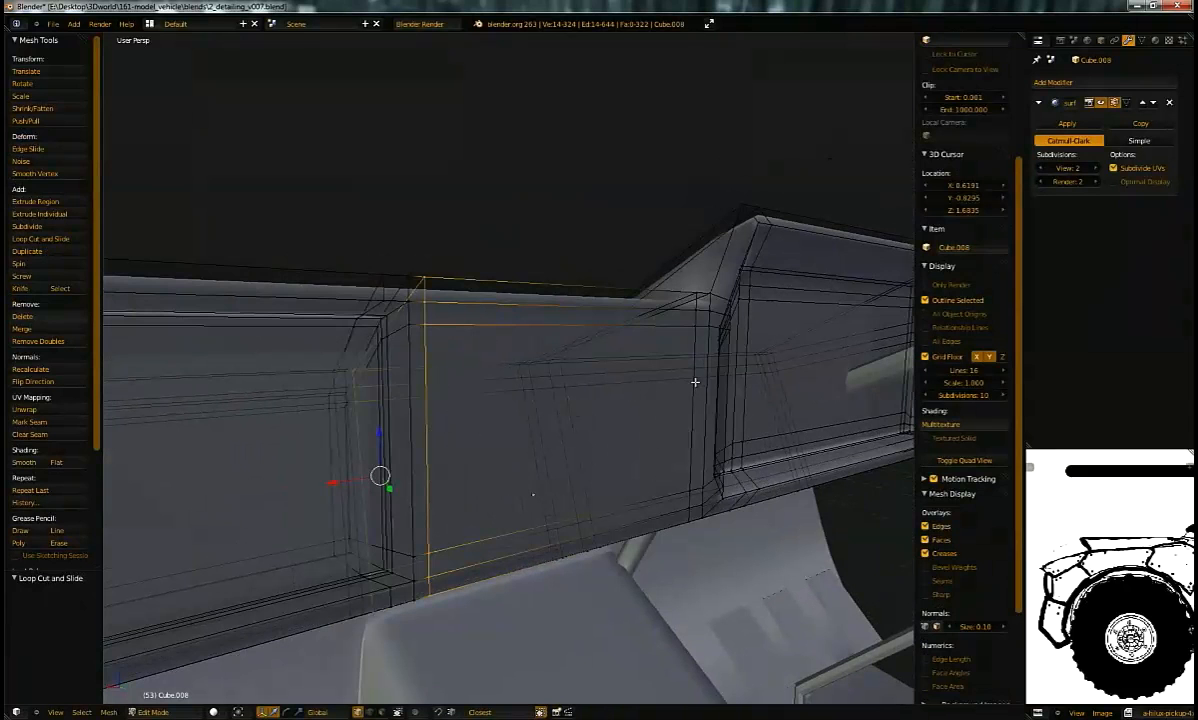
Step: Extrude the large flat face beside the recessed section in place, scale it to about 0.95, and delete it to make an opening
left_click(602, 440)
right_click(582, 422)
middle_click_drag(765, 356, 753, 327)
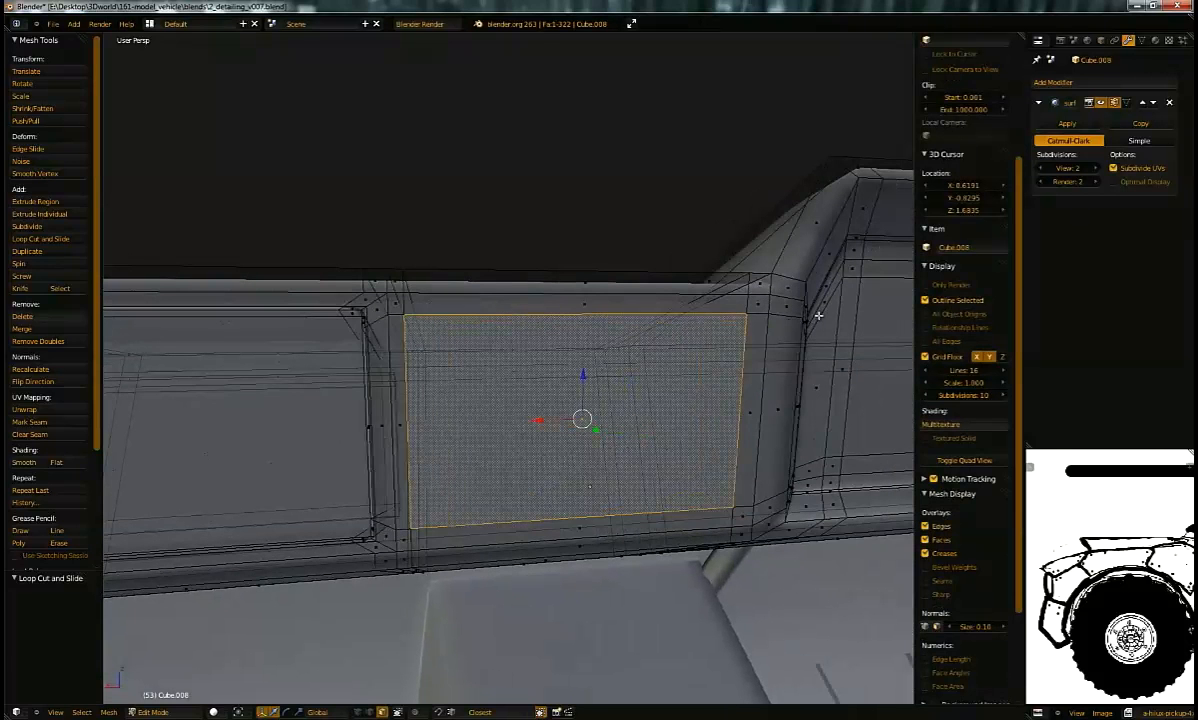
key("e")
key("Escape")
key("s")
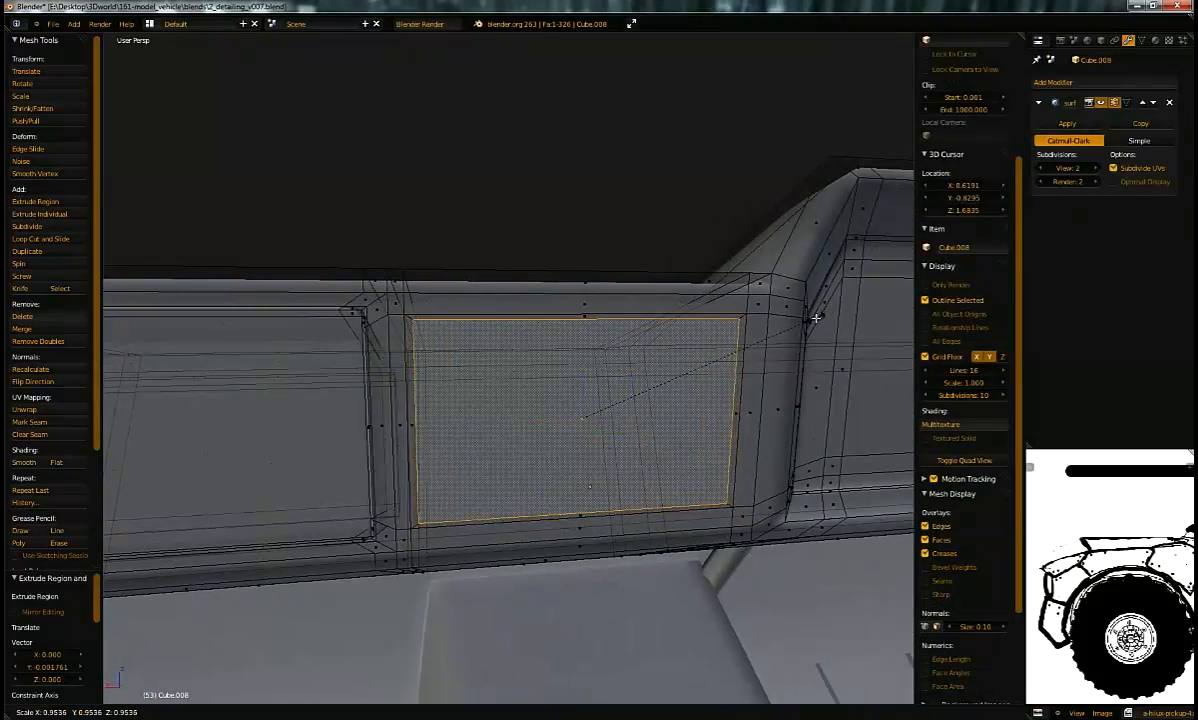
left_click(816, 318)
key("x")
left_click(808, 344)
Step: Add two vertical loop cuts across the body section, slid close to the two side edges of the opening
middle_click_drag(808, 344, 530, 276)
left_click(521, 283)
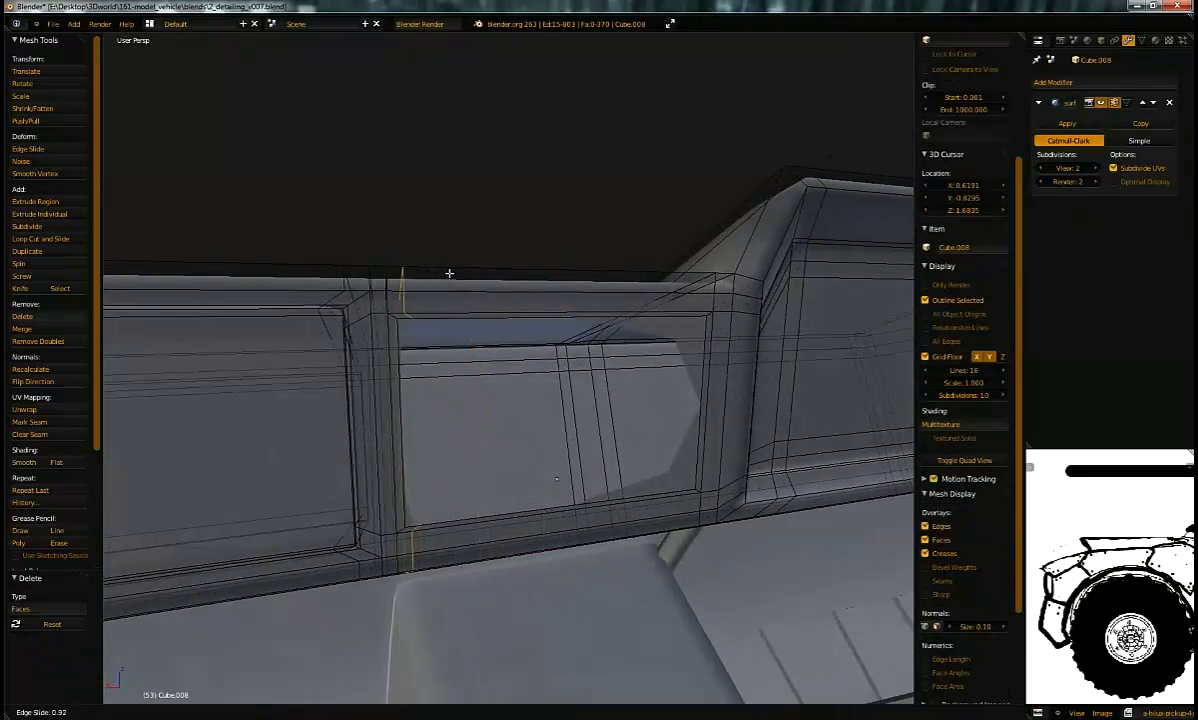
left_click(445, 273)
middle_click_drag(500, 278, 495, 292)
key("ctrl+r")
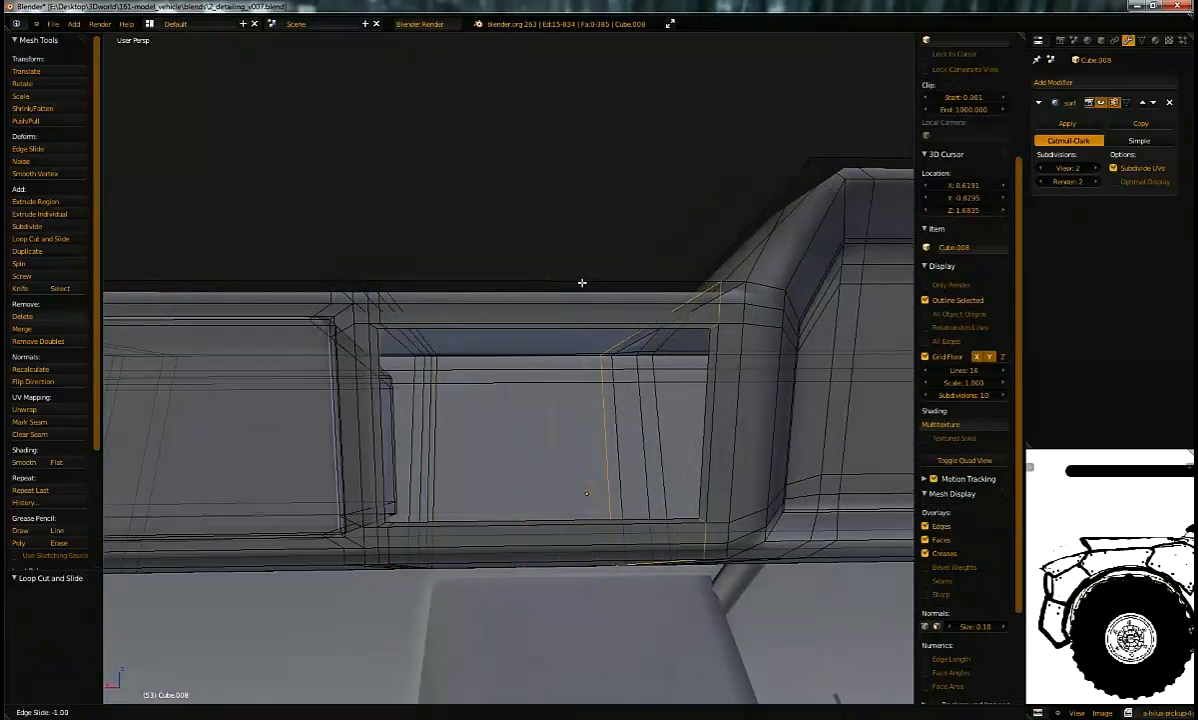
middle_click_drag(572, 292, 594, 334)
key("Tab")
key("Tab")
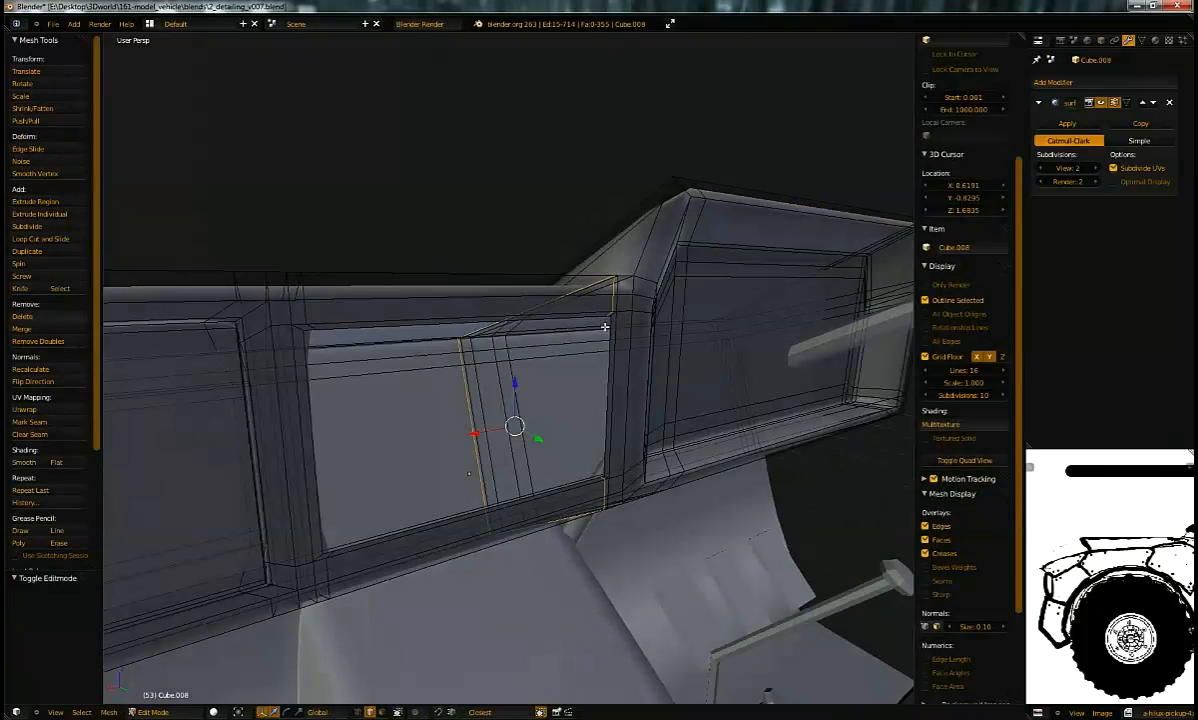
Step: Snap the 3D cursor to the selected edge loop of the opening and add a plane mesh there
left_click(608, 355, "alt")
key("shift+s")
left_click(615, 360)
key("Tab")
key("shift+a")
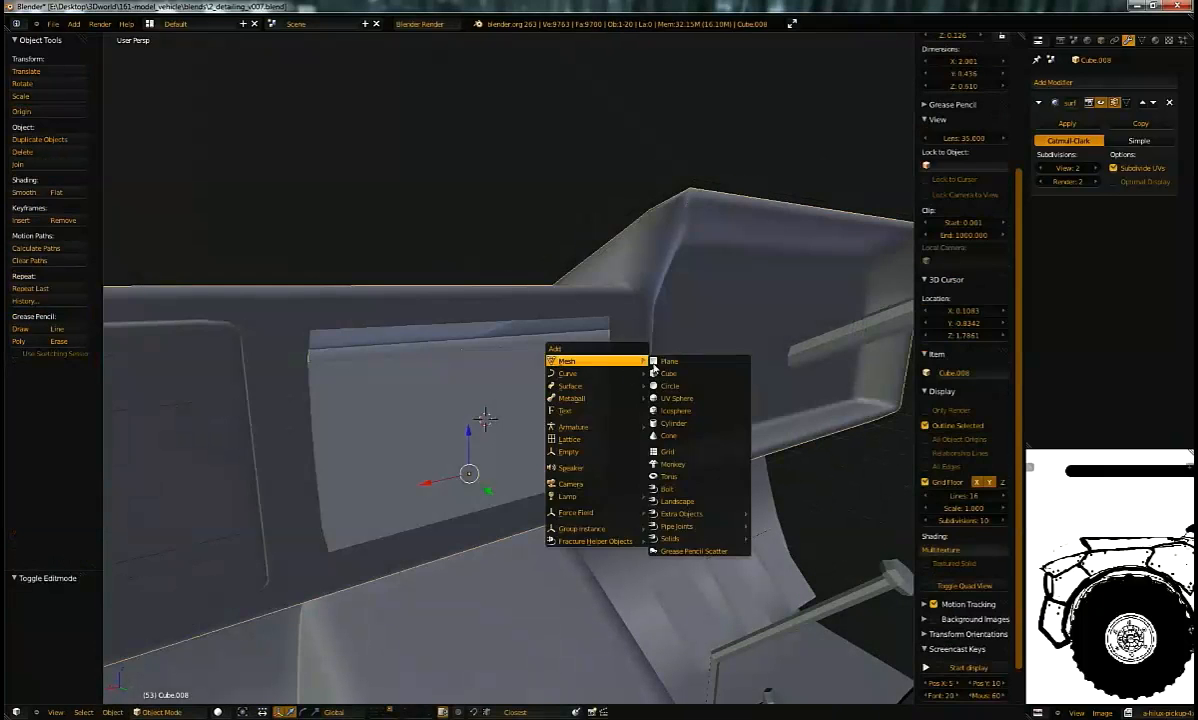
left_click(668, 366)
Step: Scale the new plane down to about 0.221 and rotate it 90° around the X axis
key("Tab")
key("s")
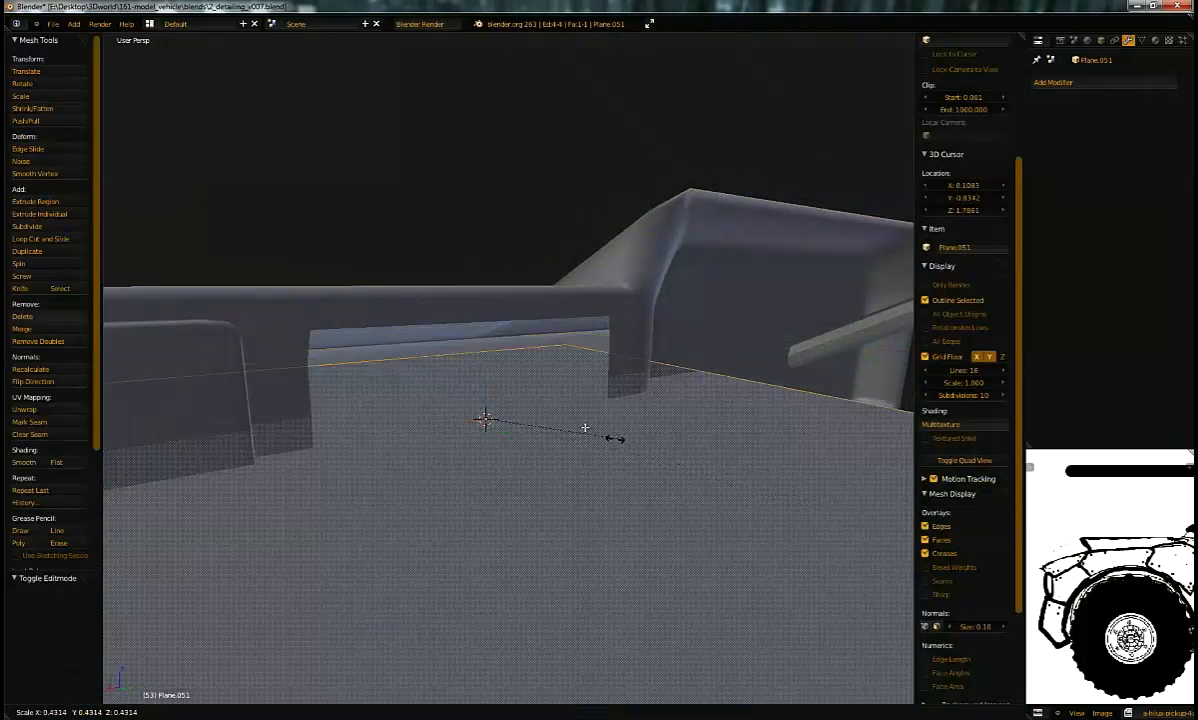
left_click(556, 417)
type("r")
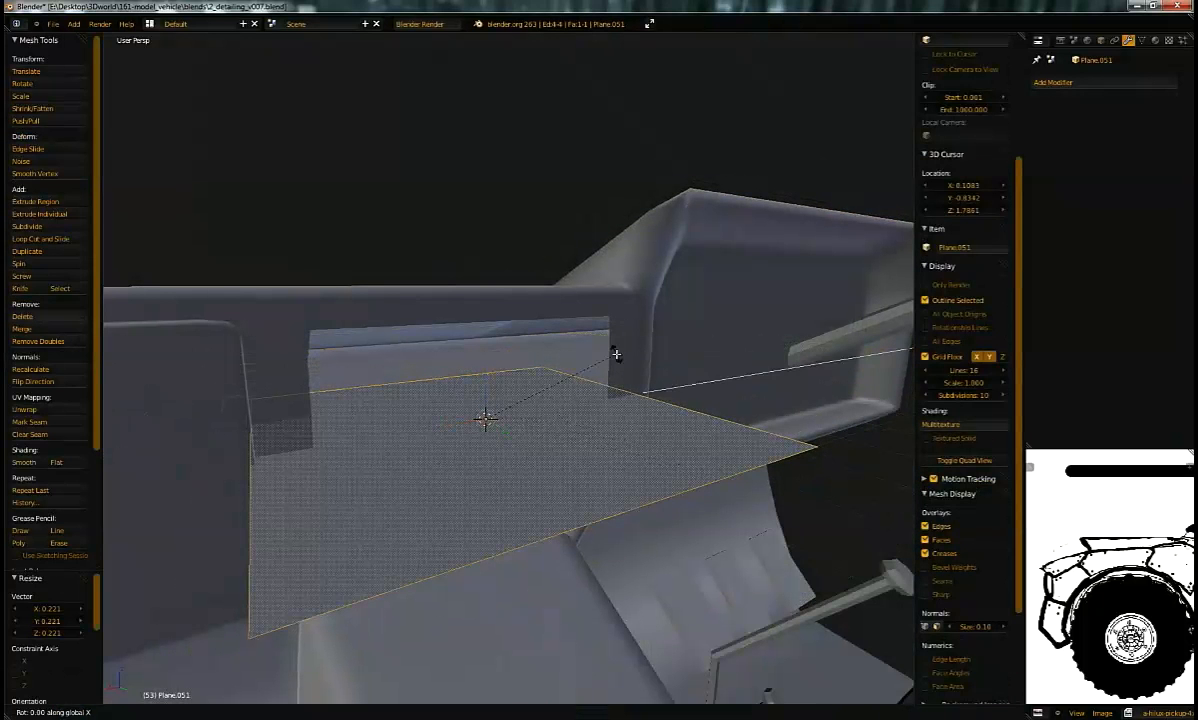
type("x90")
key("Return")
Step: Scale the upright plane to about 0.551 and stretch it along X to cover the opening
middle_click_drag(497, 417, 521, 406)
key("s")
left_click(564, 401)
key("s")
key("x")
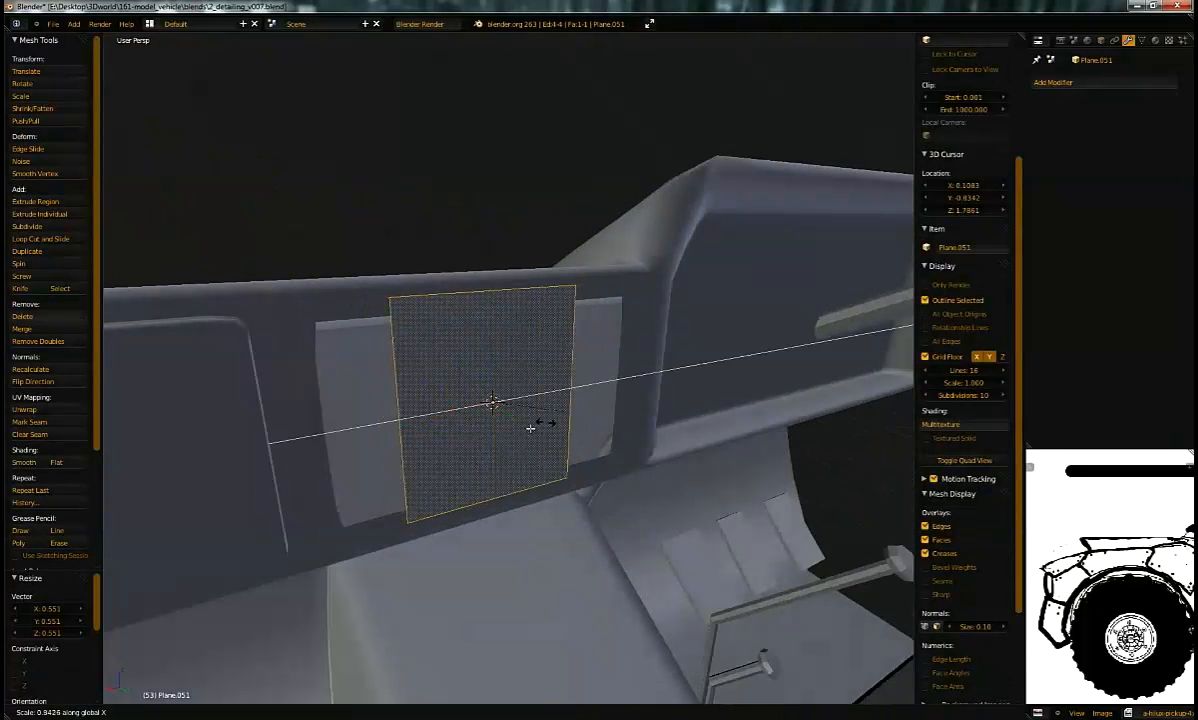
left_click(622, 407)
middle_click_drag(622, 407, 629, 383)
Step: Extrude the plane about 0.013 along Y, and inset and reposition the extruded face to form a narrow frame
key("e")
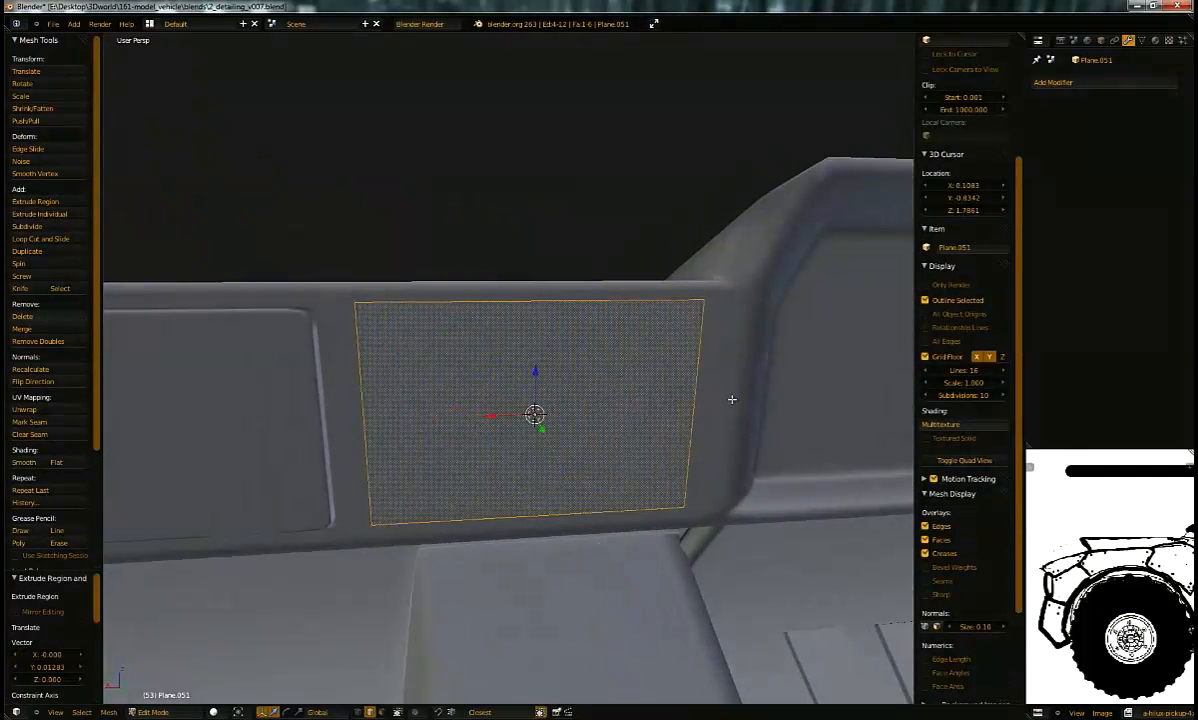
left_click(730, 398)
key("s")
left_click(704, 405)
middle_click_drag(704, 405, 645, 440)
key("g")
key("z")
key("z")
left_click(613, 437)
key("KP_Decimal")
key("Tab")
key("Tab")
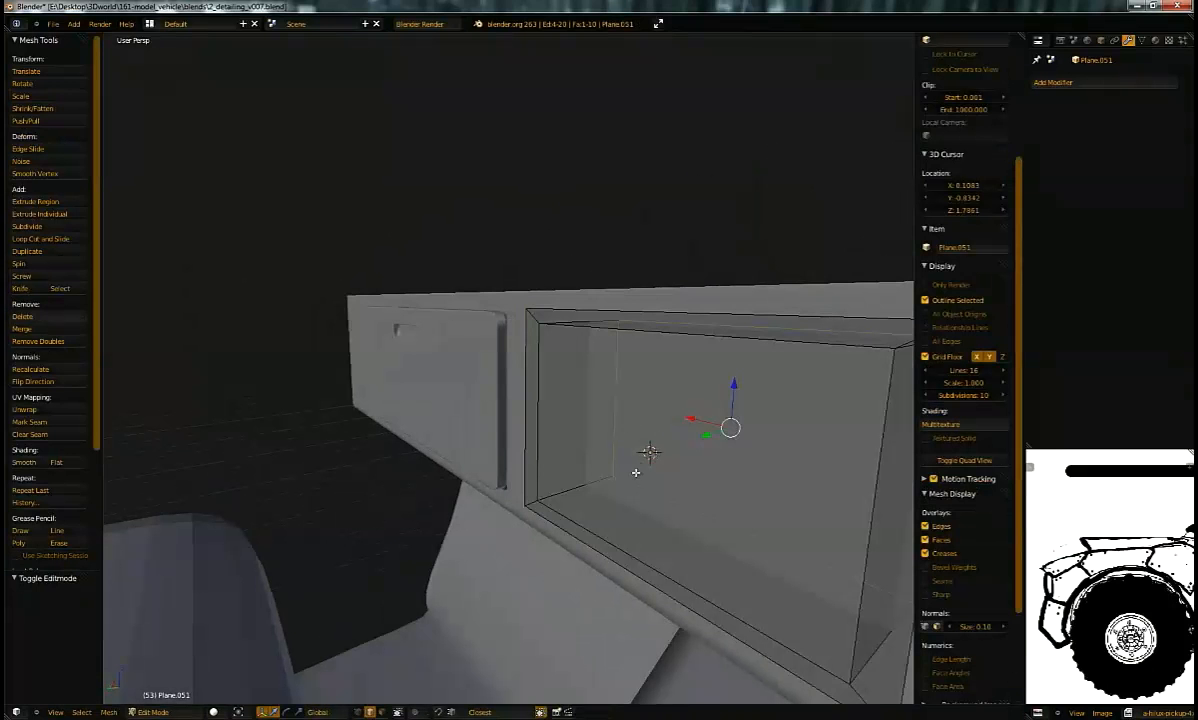
Step: Delete the unneeded rear face of the frame and extrude the inset face back into the body as a recess
right_click(651, 455)
key("x")
left_click(651, 459)
key("Tab")
middle_click_drag(660, 455, 560, 343)
key("Tab")
left_click(453, 304)
key("e")
left_click(655, 328)
Step: Add a level 2 subdivision surface to the frame and place vertical loop cuts close to both side walls
key("ctrl+2")
key("ctrl+r")
left_click(496, 256)
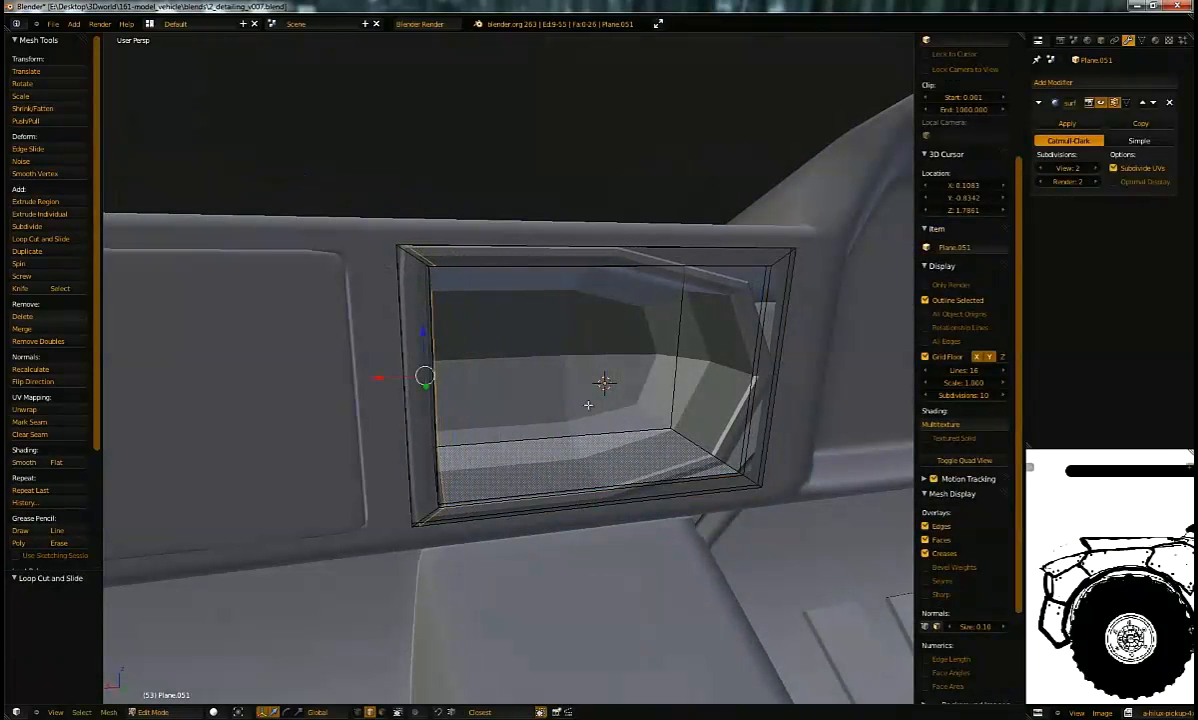
left_click(611, 264)
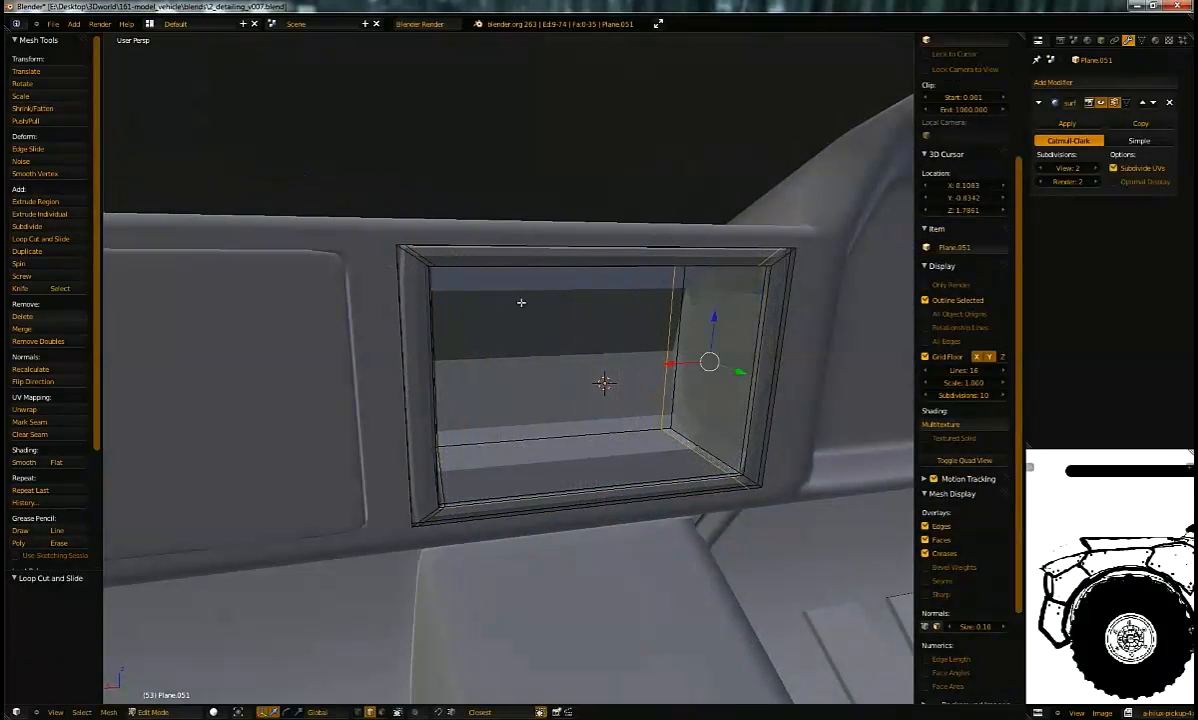
Step: Add horizontal loop cuts close to the upper and lower walls of the recess
left_click(427, 343)
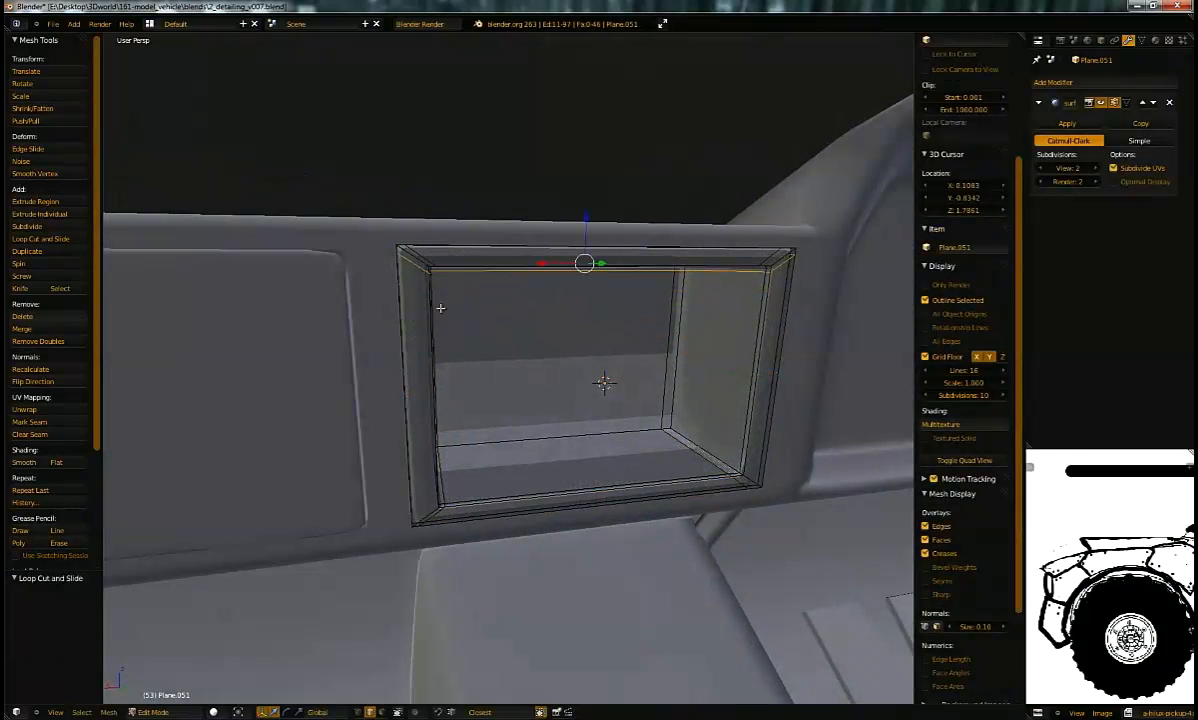
key("ctrl+r")
left_click(435, 347)
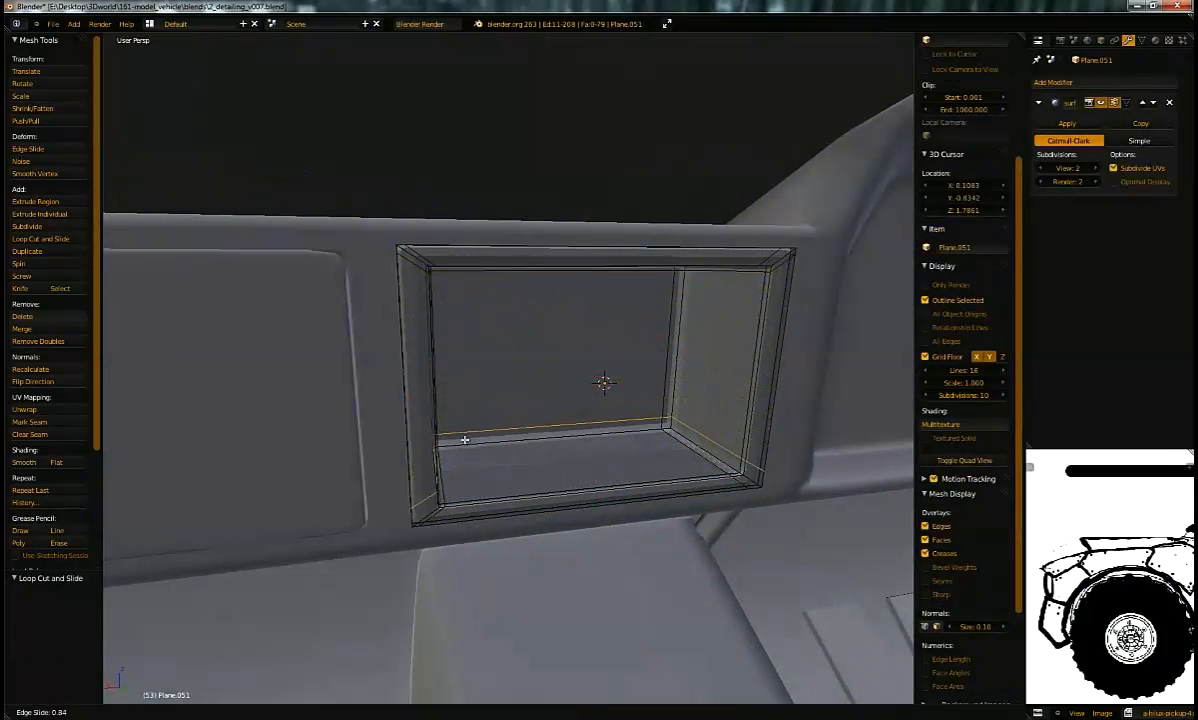
left_click(467, 444)
key("Tab")
middle_click_drag(468, 438, 340, 425)
key("Tab")
Step: Add a loop cut around the frame's outer rim and shift it slightly along Y to sharpen the edge
middle_click_drag(403, 348, 537, 202)
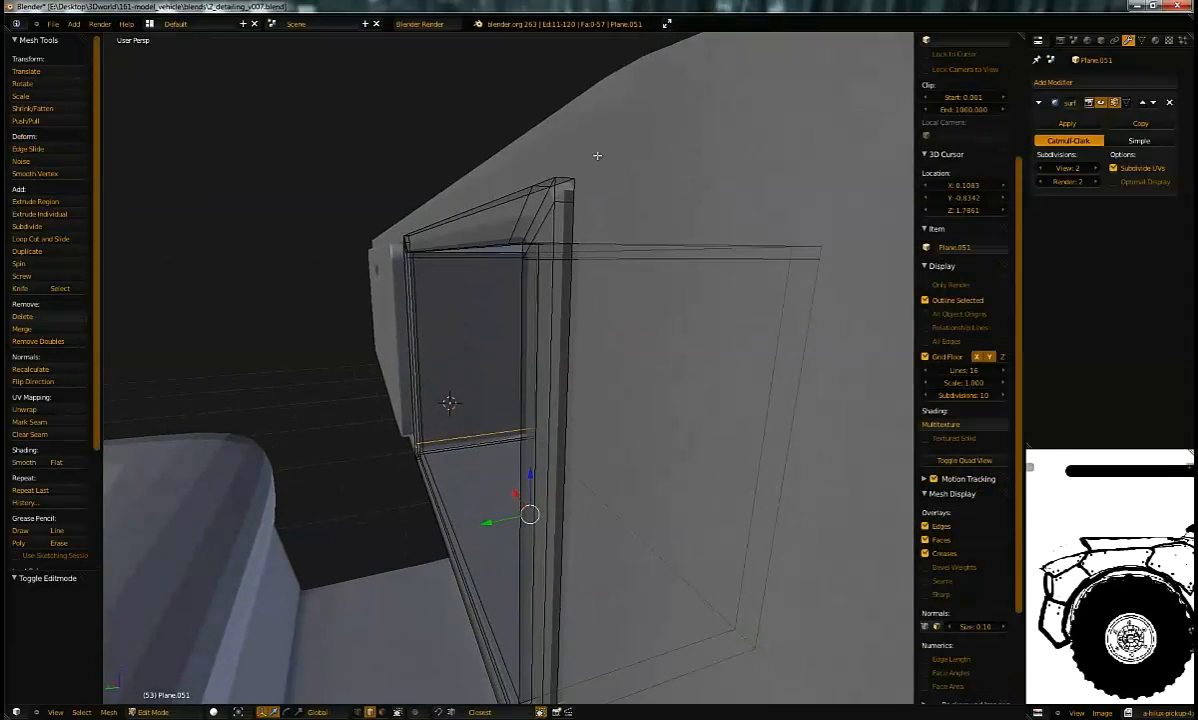
left_click(567, 199)
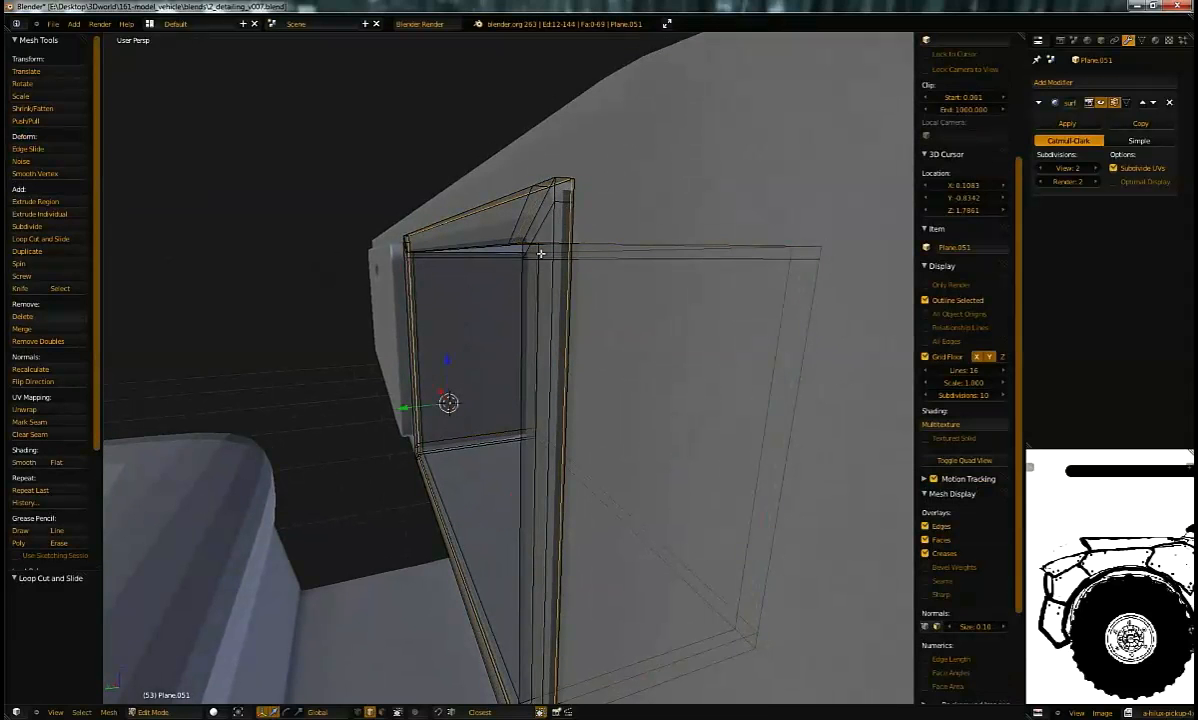
left_click(396, 408)
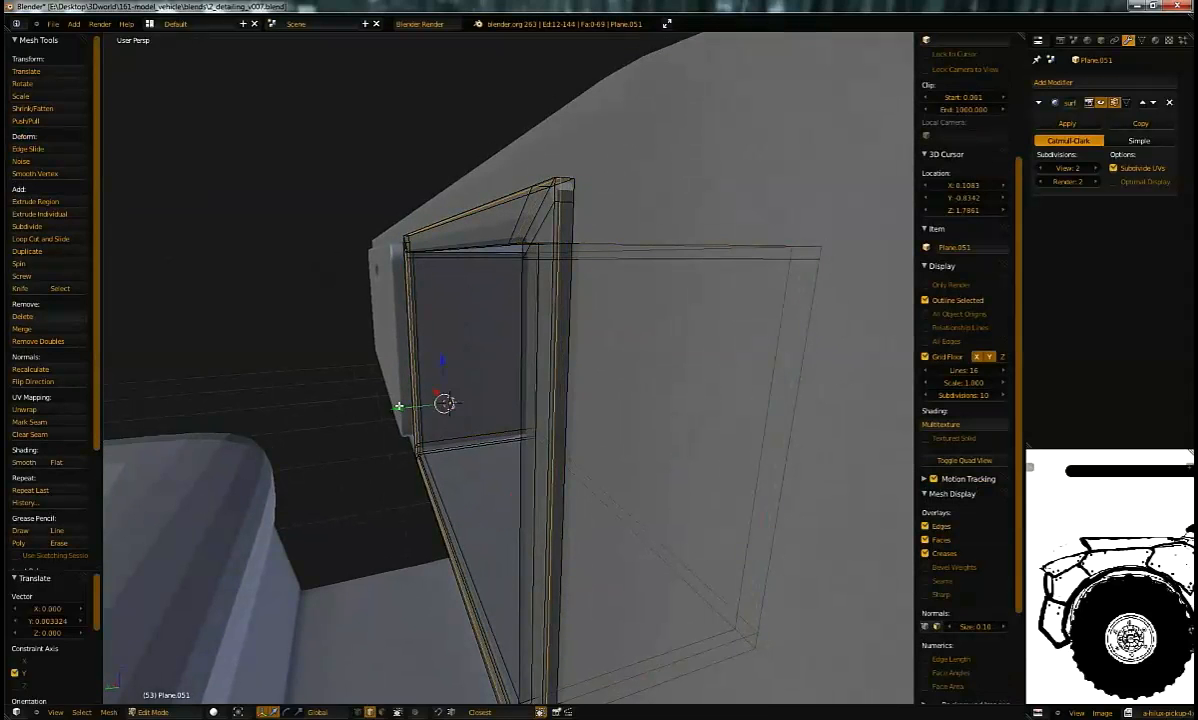
middle_click_drag(516, 299, 758, 216)
key("g")
key("y")
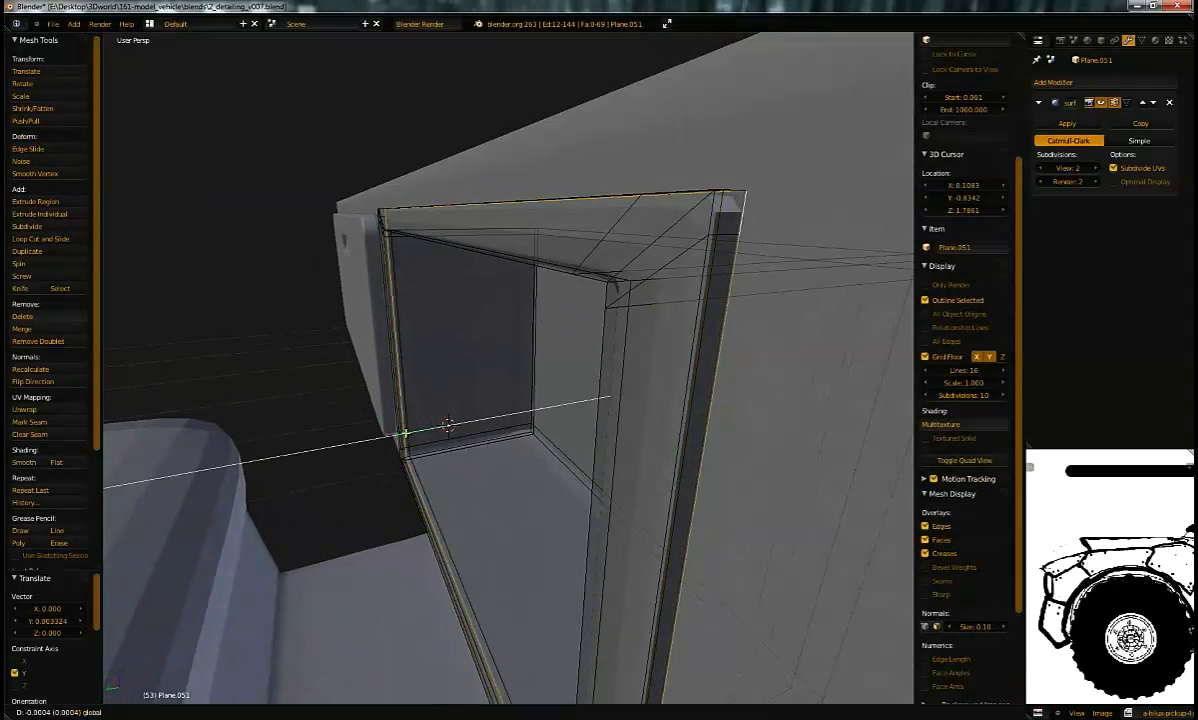
Step: Try to delete the edge loop running along the inner rim of the frame
right_click(622, 340)
key("x")
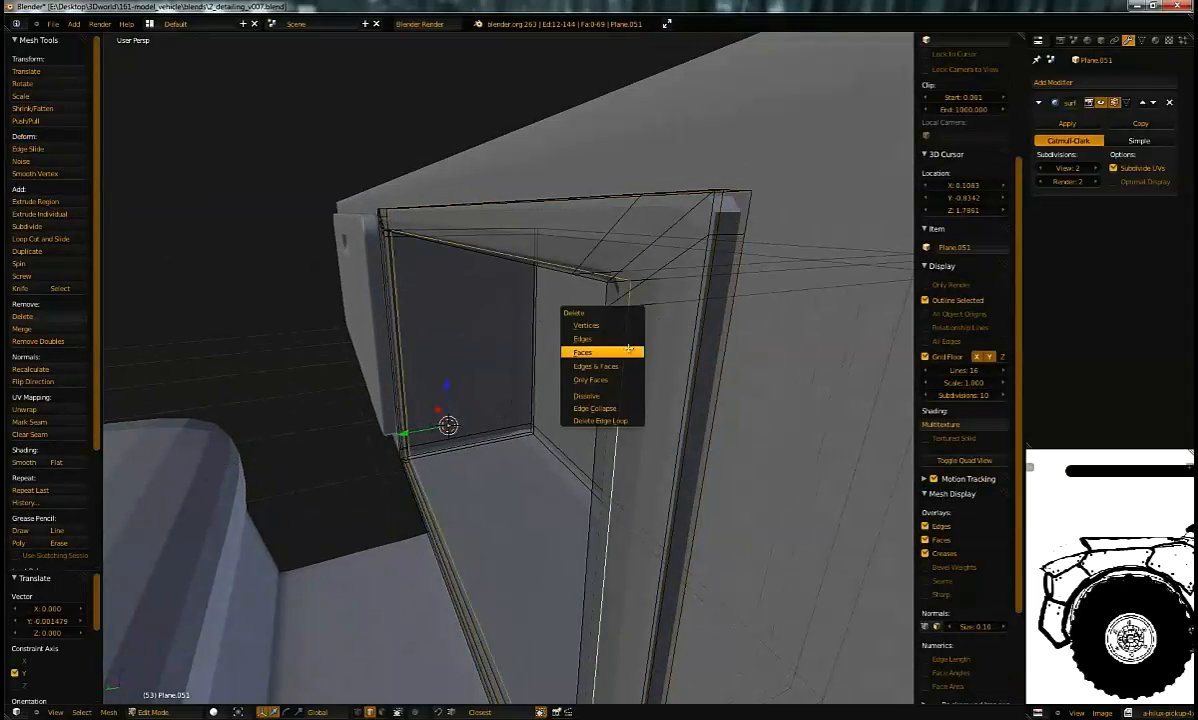
left_click(622, 322)
key("ctrl+z")
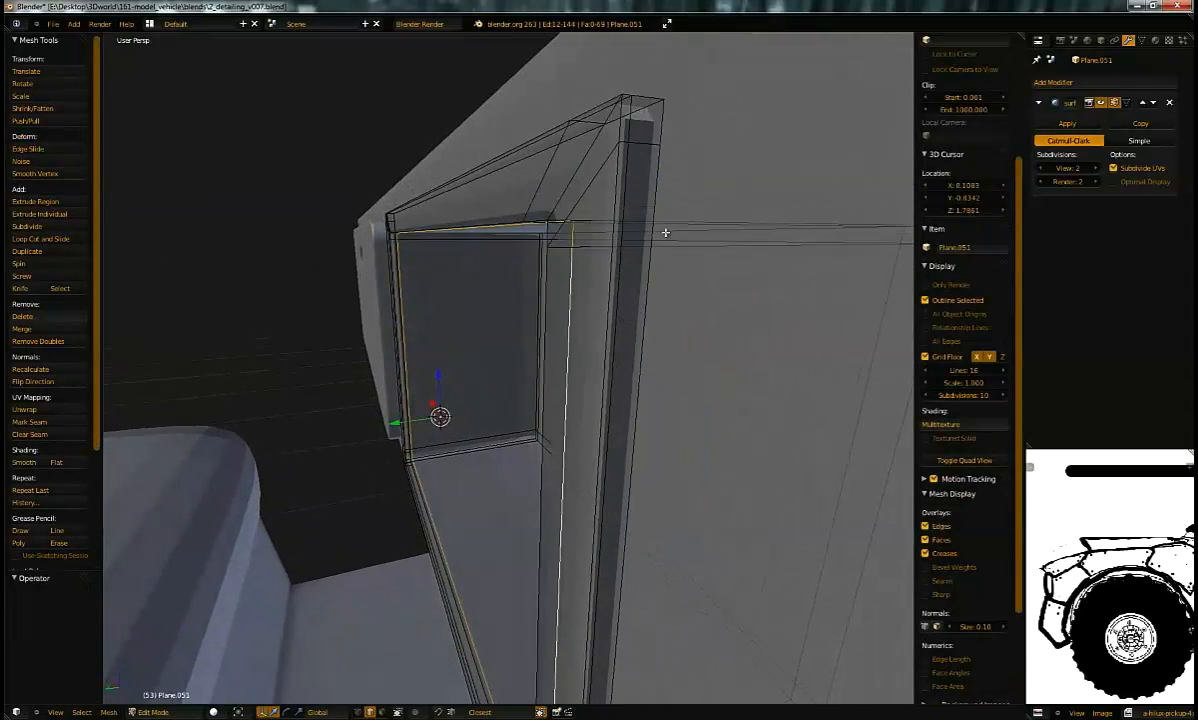
Step: Add a loop cut around the recess walls, slid close to the back wall
key("Tab")
middle_click_drag(692, 198, 633, 353)
key("Tab")
scroll(633, 353, "up", 2)
key("ctrl+r")
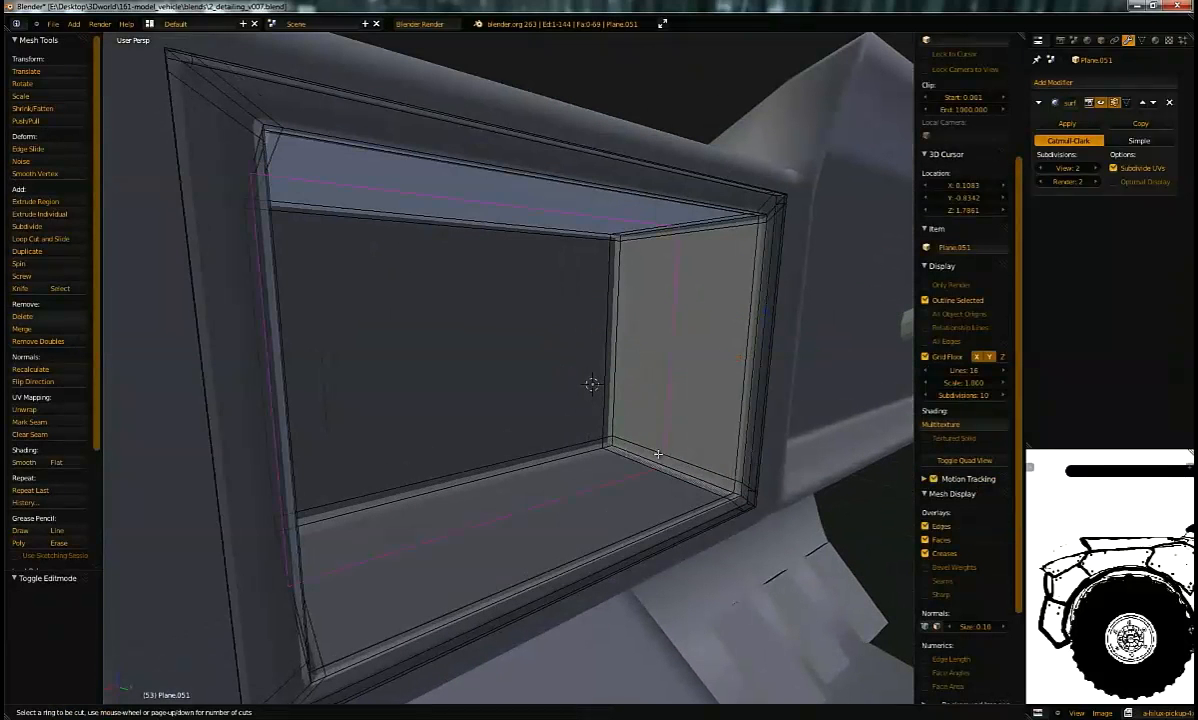
left_click(608, 430)
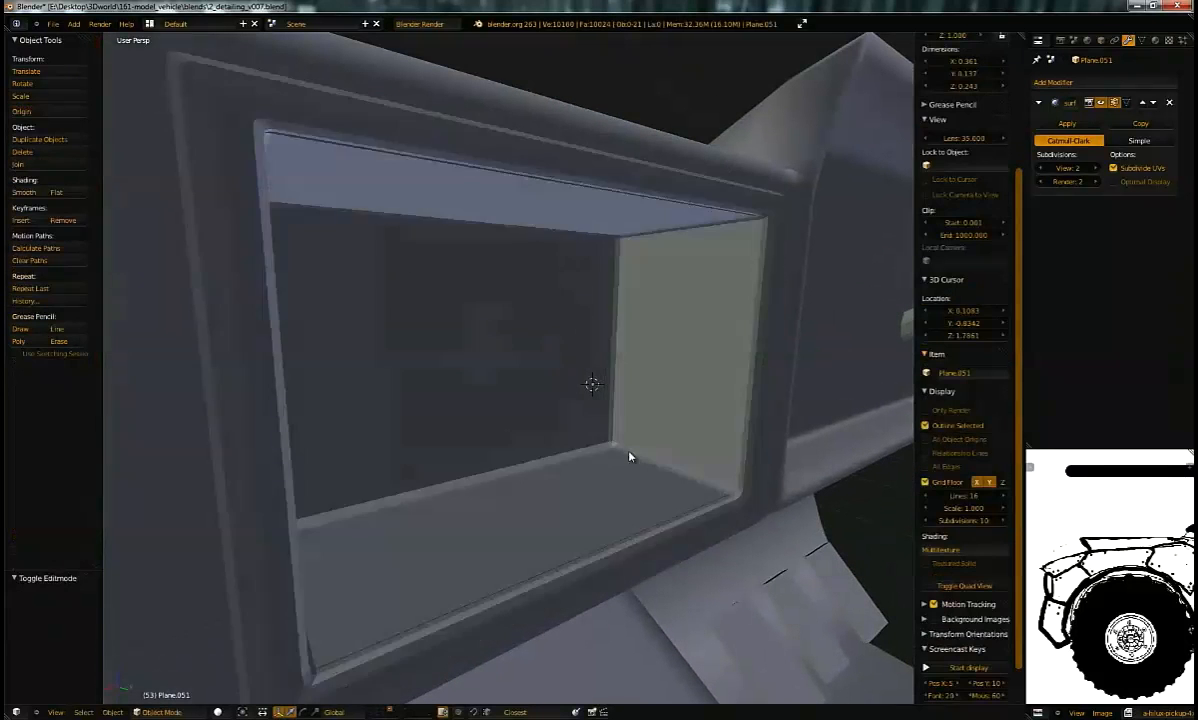
key("Tab")
Step: Examine the inner edges and corners of the smoothed recess from several angles
middle_click_drag(591, 383, 564, 458)
scroll(561, 372, "down", 2)
scroll(571, 391, "up", 2)
middle_click_drag(571, 391, 604, 409)
key("Tab")
scroll(600, 410, "up", 3)
key("h")
key("alt+h")
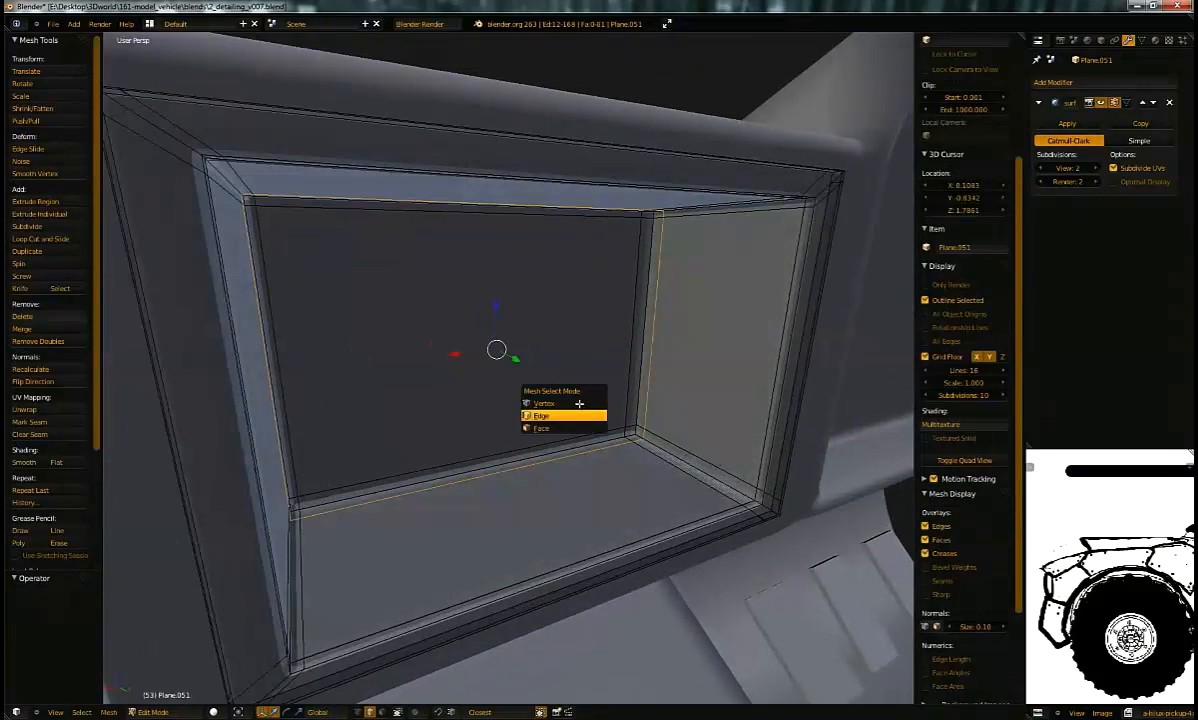
Step: Hide the edge loop near the rear of the recess, select the linked back wall, and delete it
middle_click_drag(634, 421, 602, 422)
key("a")
key("l")
key("a")
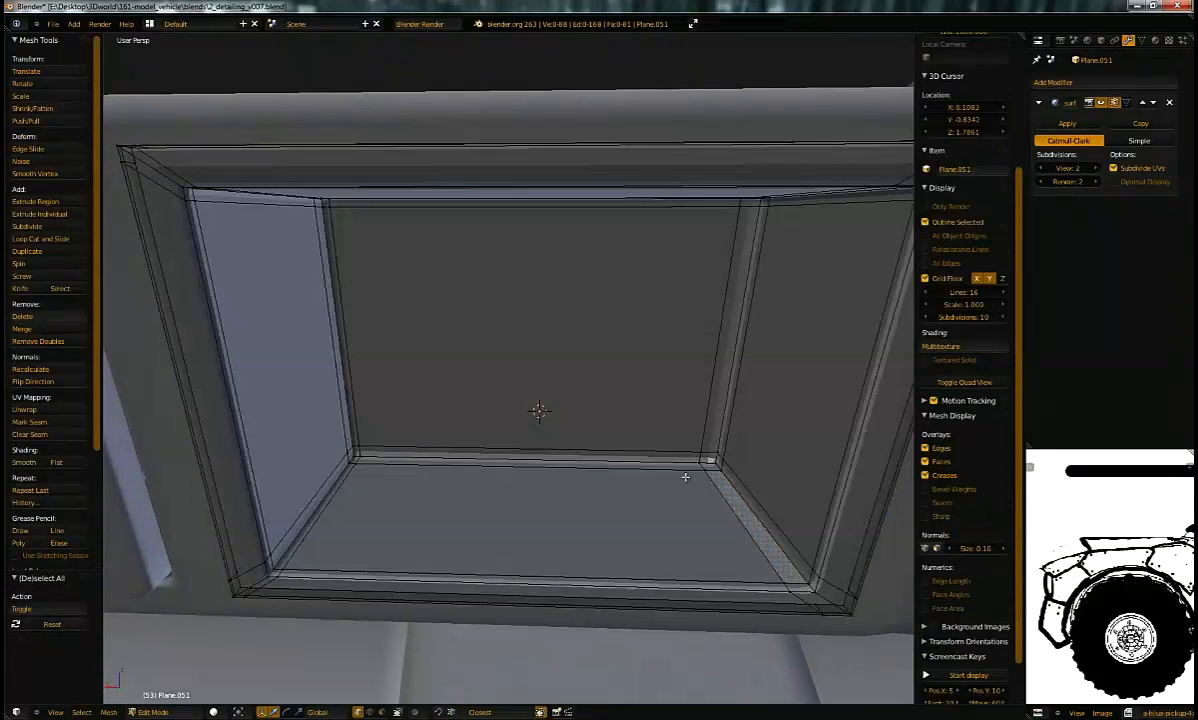
right_click(676, 482, "alt")
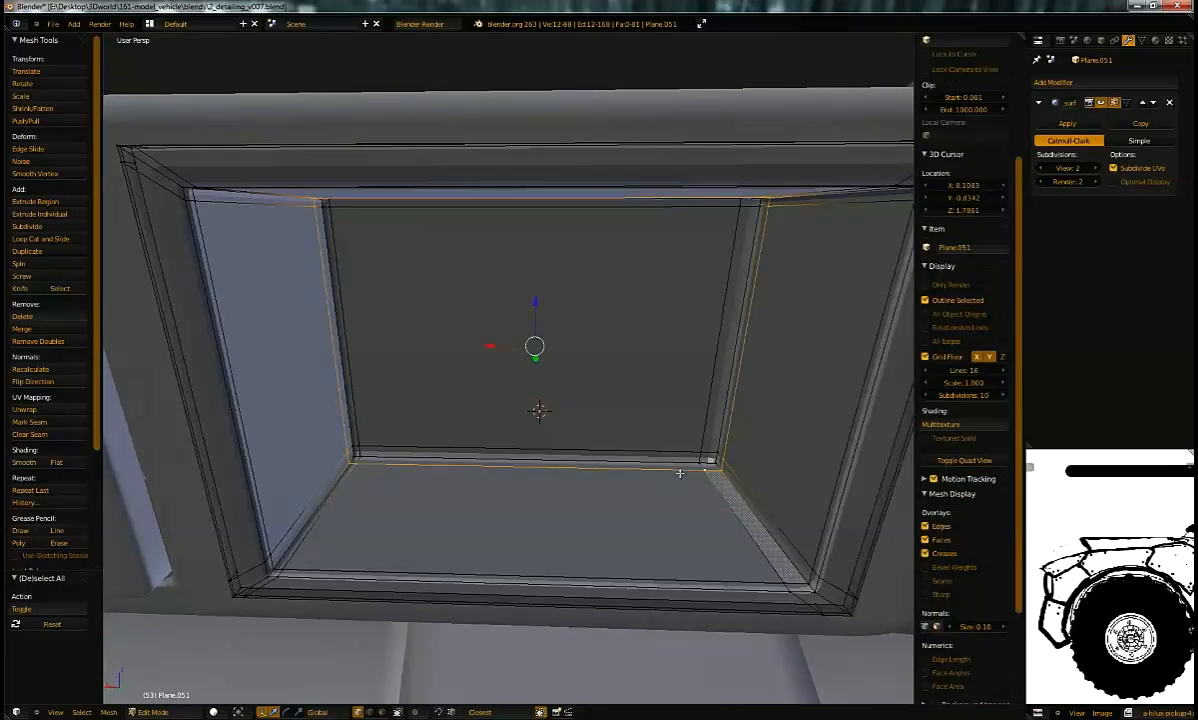
key("h")
key("l")
key("x")
left_click(668, 447)
middle_click_drag(690, 463, 616, 377)
key("Tab")
key("Tab")
key("Tab")
Step: Add a cube at the 3D cursor and scale it down to about 0.196, then further to fit the recess
key("shift+a")
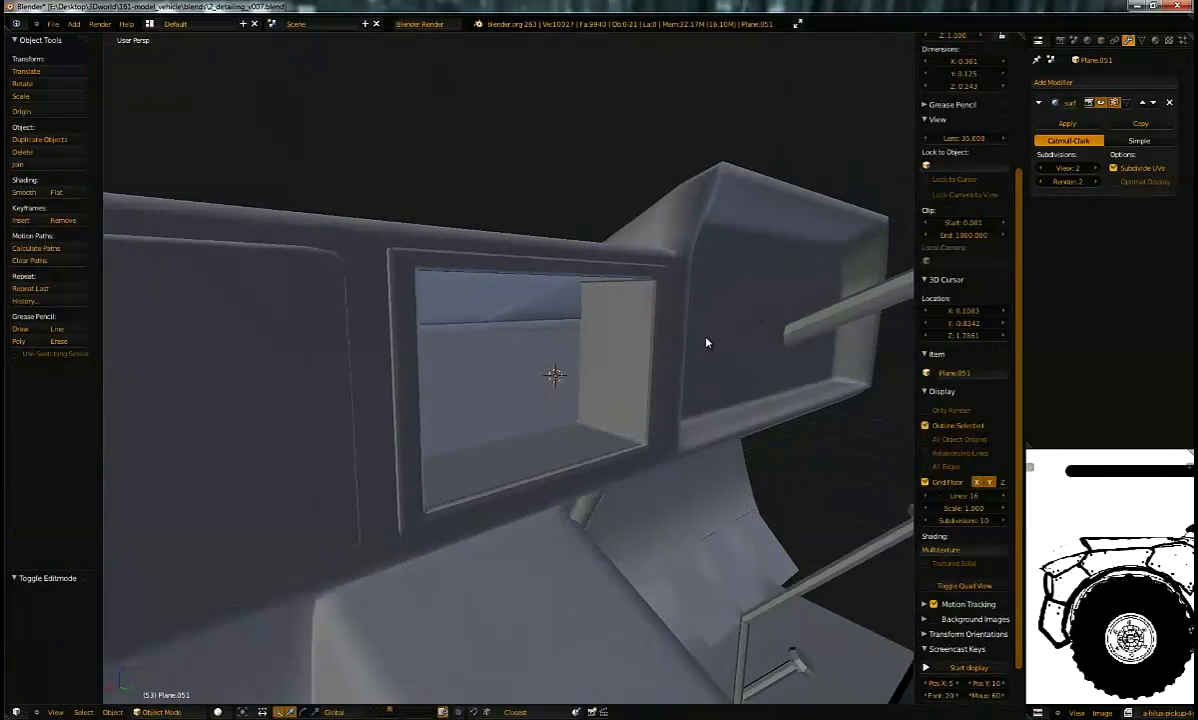
key("shift+a")
mouse_move(662, 352)
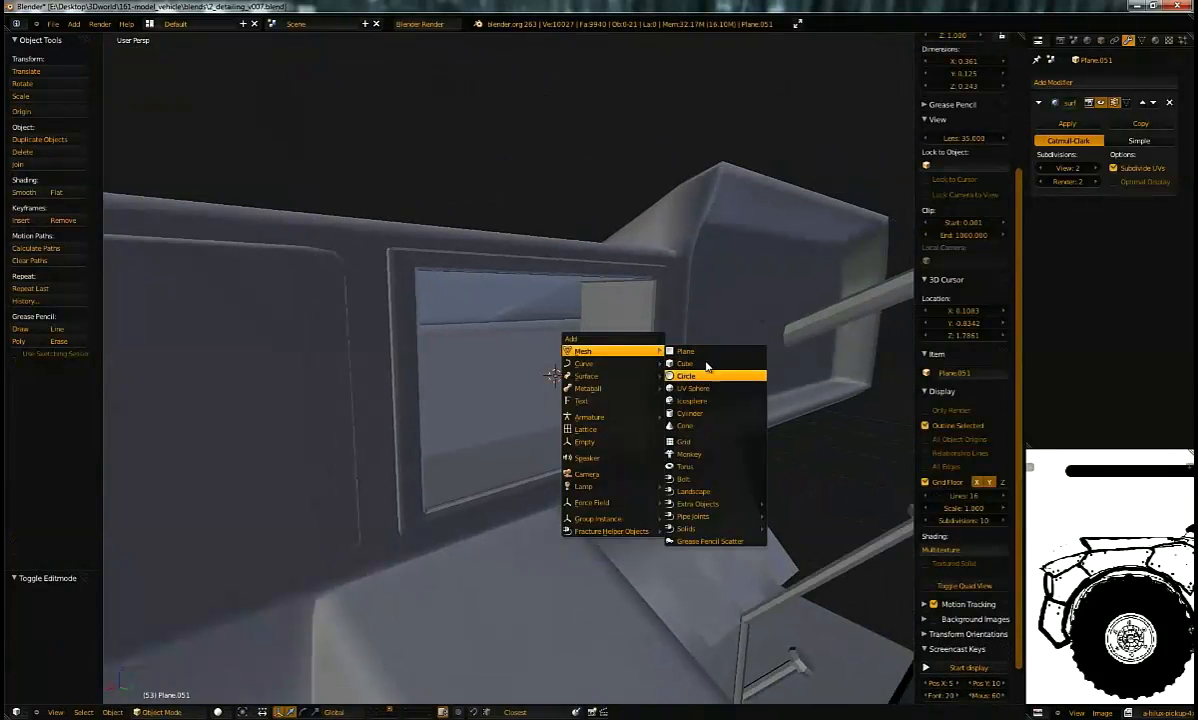
left_click(707, 367)
key("Tab")
key("s")
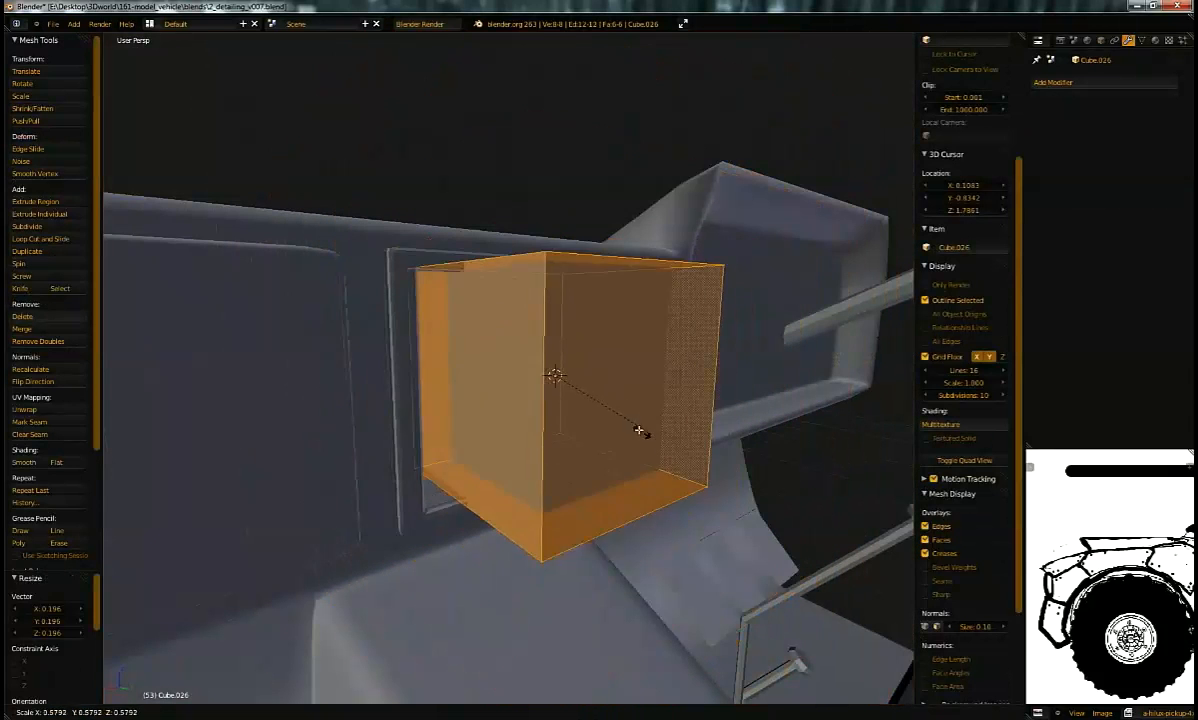
left_click(661, 413)
key("s")
left_click(605, 402)
Step: Stretch the cube about 2.88 times along X and widen it further to span the width of the recess
middle_click_drag(695, 405, 578, 408)
scroll(600, 405, "up", 1)
key("s")
key("x")
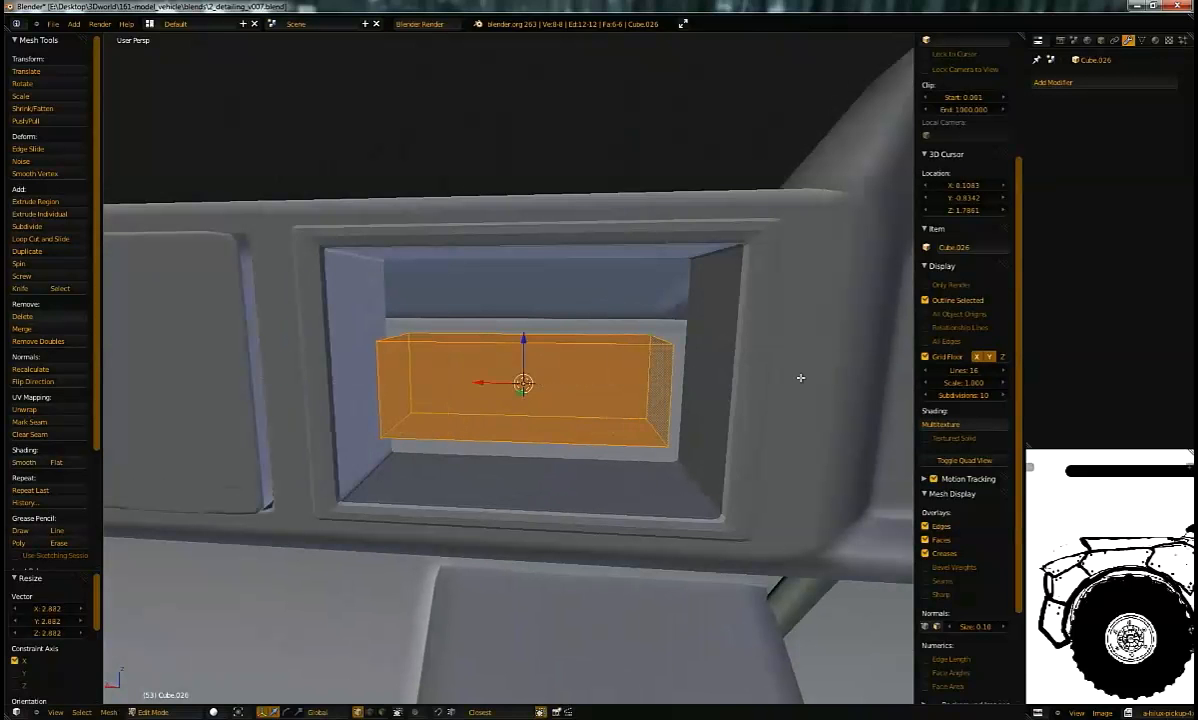
key("s")
key("x")
left_click(722, 369)
Step: Raise the block along Z to the upper part of the recess and scale its height by about 1.45
middle_click_drag(722, 369, 702, 265)
key("Tab")
key("g")
key("z")
left_click(691, 266)
key("Tab")
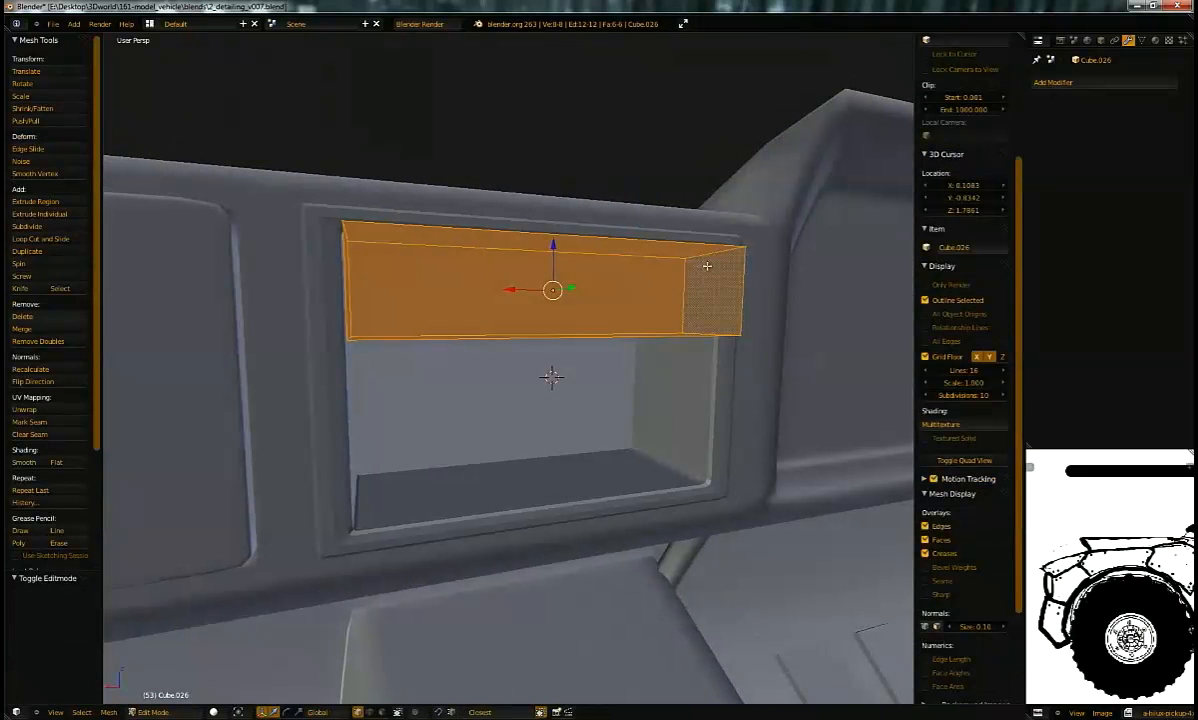
key("s")
key("z")
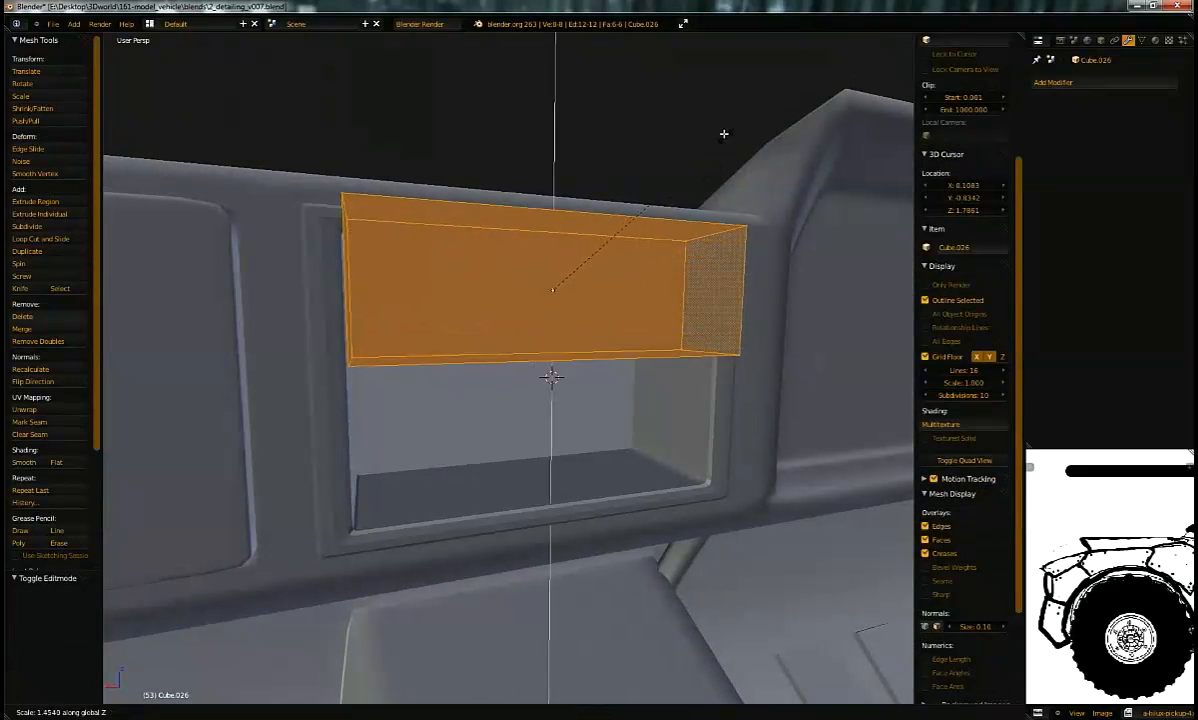
left_click(722, 140)
Step: Lower the block slightly to fit under the frame's upper edge and shift it about -0.039 along Y into the recess
key("Tab")
key("g")
key("z")
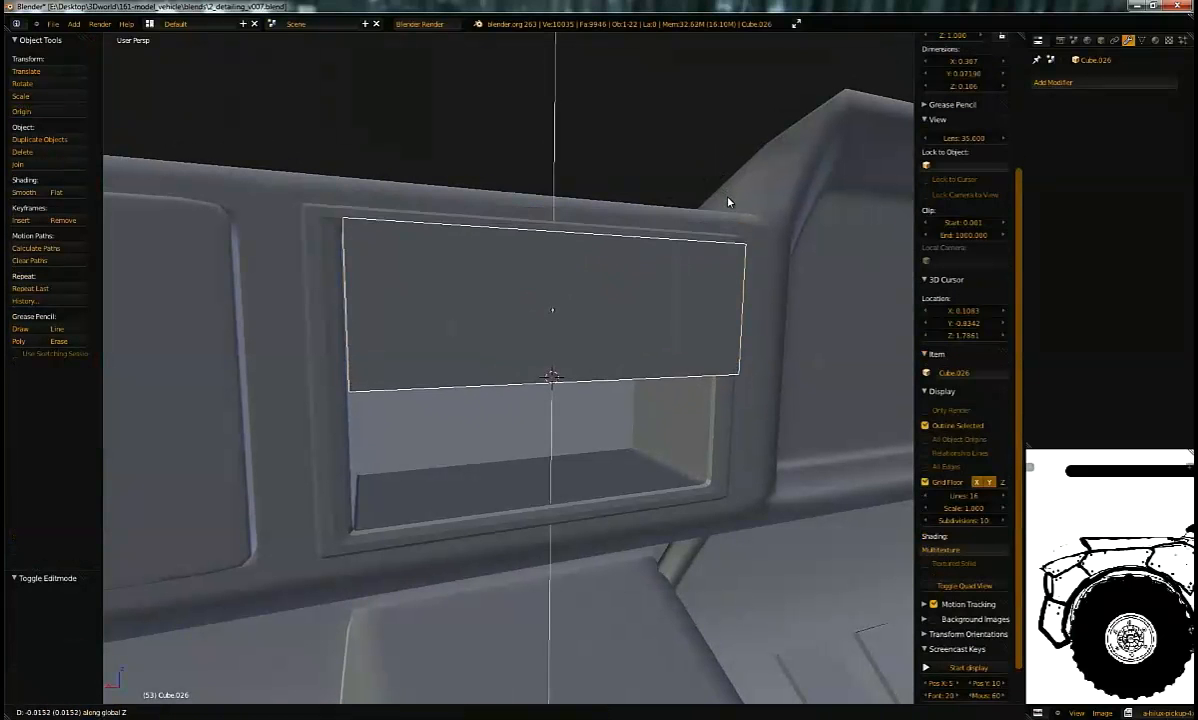
left_click(735, 202)
middle_click_drag(741, 209, 685, 260)
left_click_drag(618, 331, 588, 326)
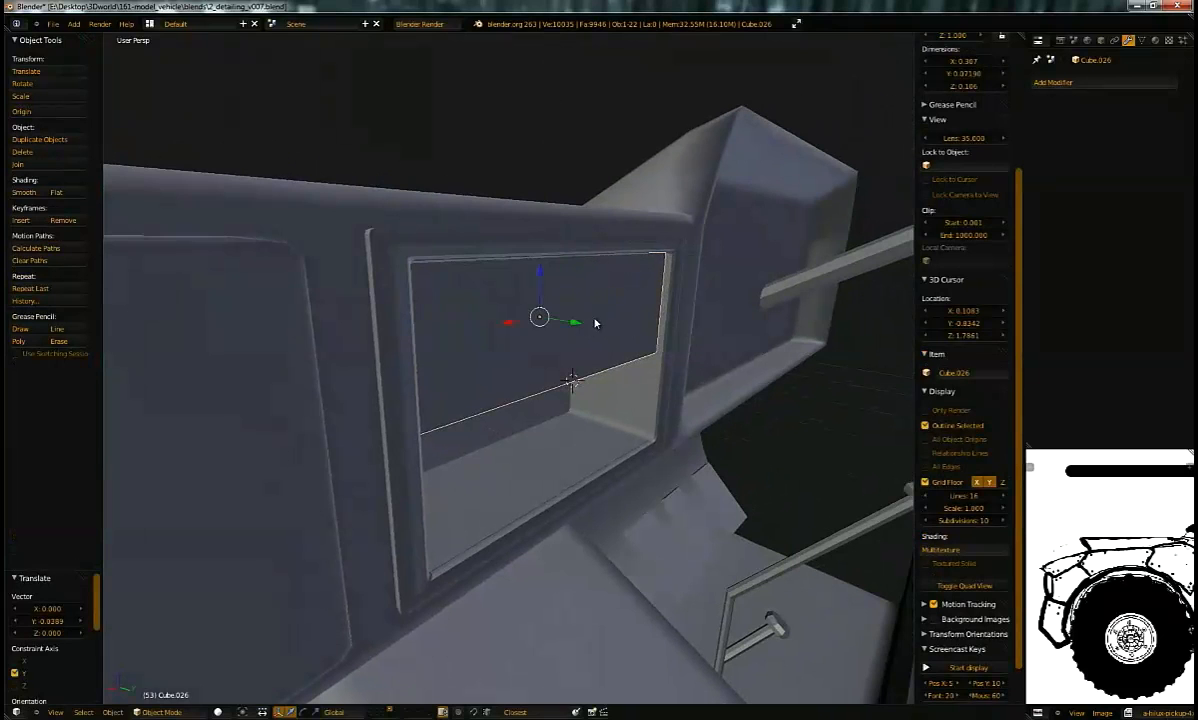
middle_click_drag(591, 324, 663, 337)
Step: Narrow the block to about 0.968 along X and extend its rear face deeper along Y
key("Tab")
left_click(710, 246)
right_click(725, 371)
right_click(699, 276, "shift")
right_click(335, 370, "shift")
middle_click_drag(335, 370, 495, 305)
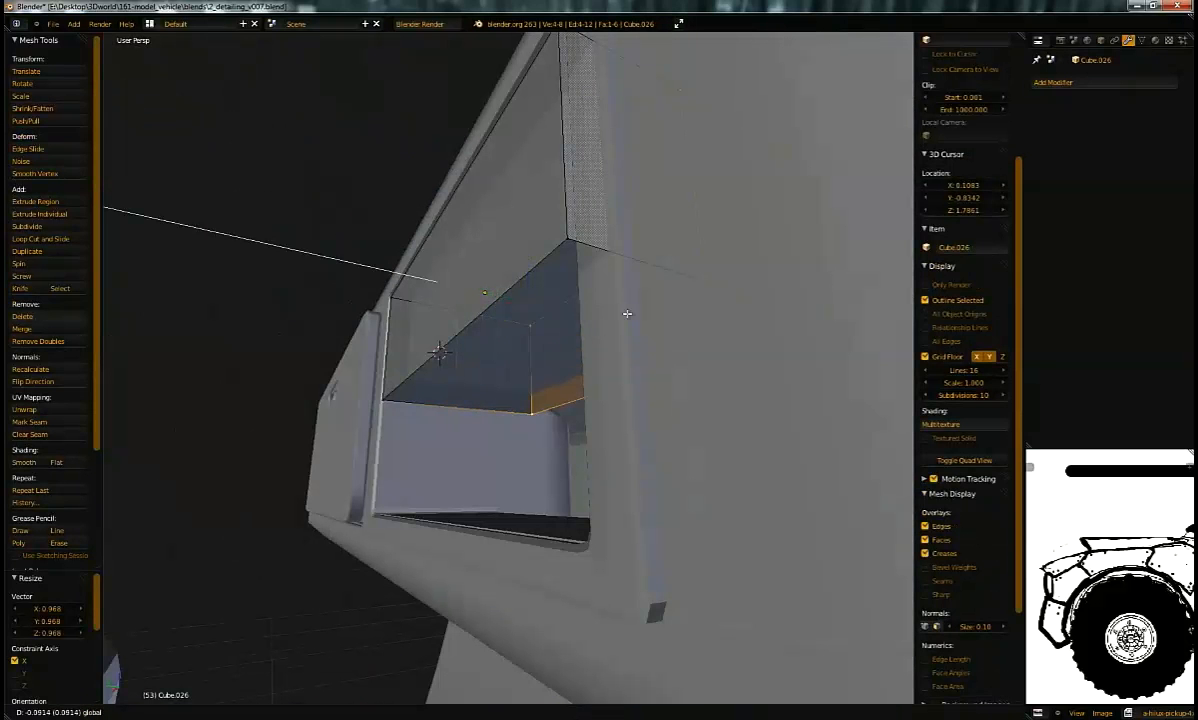
left_click(433, 310)
middle_click_drag(433, 310, 458, 283)
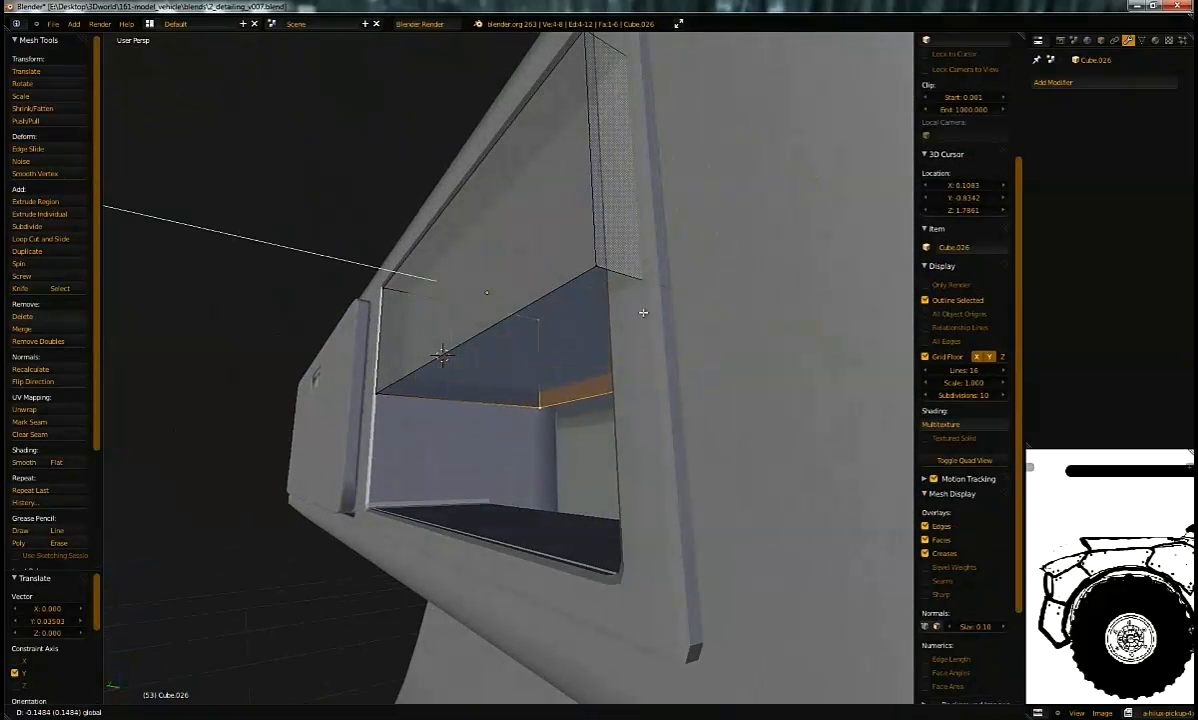
key("Tab")
middle_click_drag(527, 366, 476, 461)
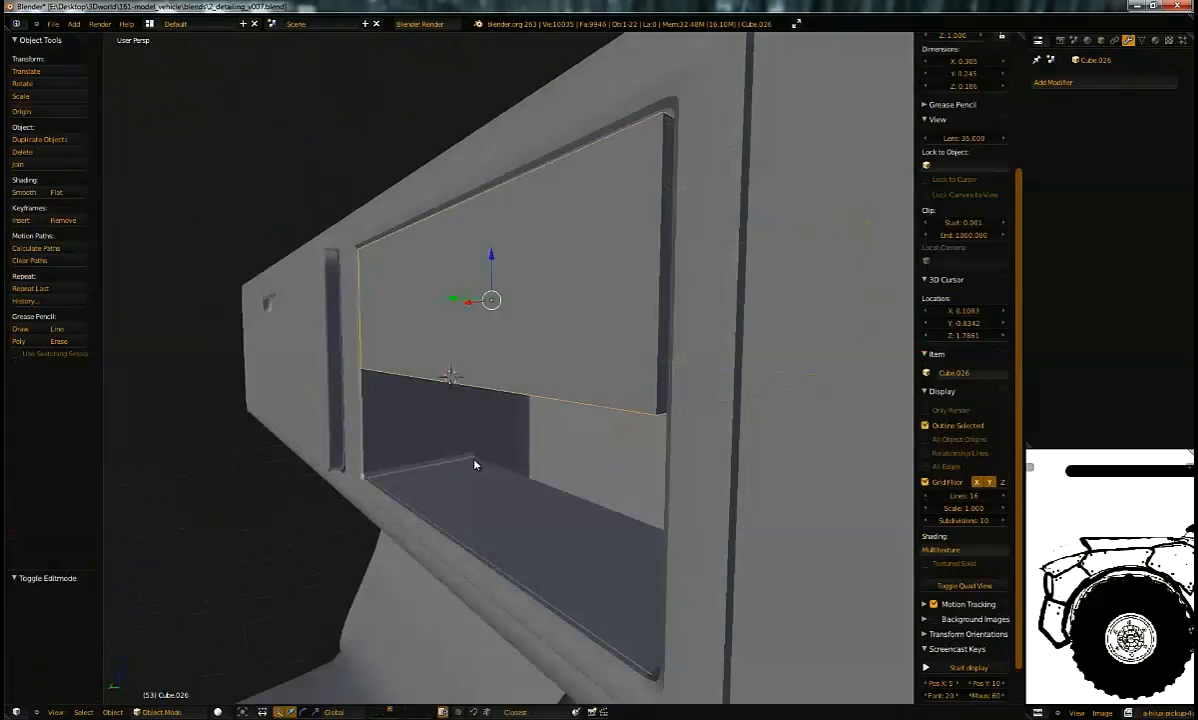
Step: Reveal the hidden geometry of the recess mesh and move its rear edge loop to adjust the walls
right_click(476, 460)
key("Tab")
key("alt+h")
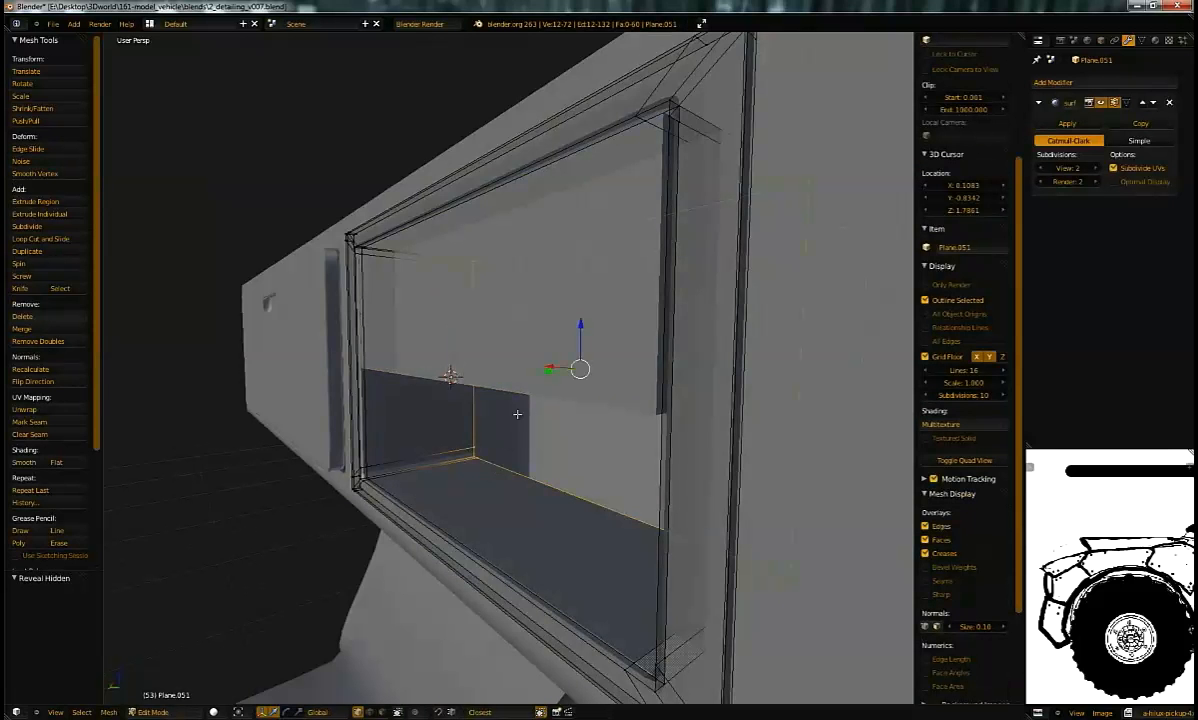
middle_click_drag(543, 347, 554, 365)
key("g")
key("x")
left_click(652, 373)
middle_click_drag(652, 373, 570, 400)
middle_click_drag(488, 441, 195, 587)
key("Tab")
Step: Select the block in the recess and look over the radio front's knobs and tuning display
right_click(573, 360)
key("Tab")
key("Tab")
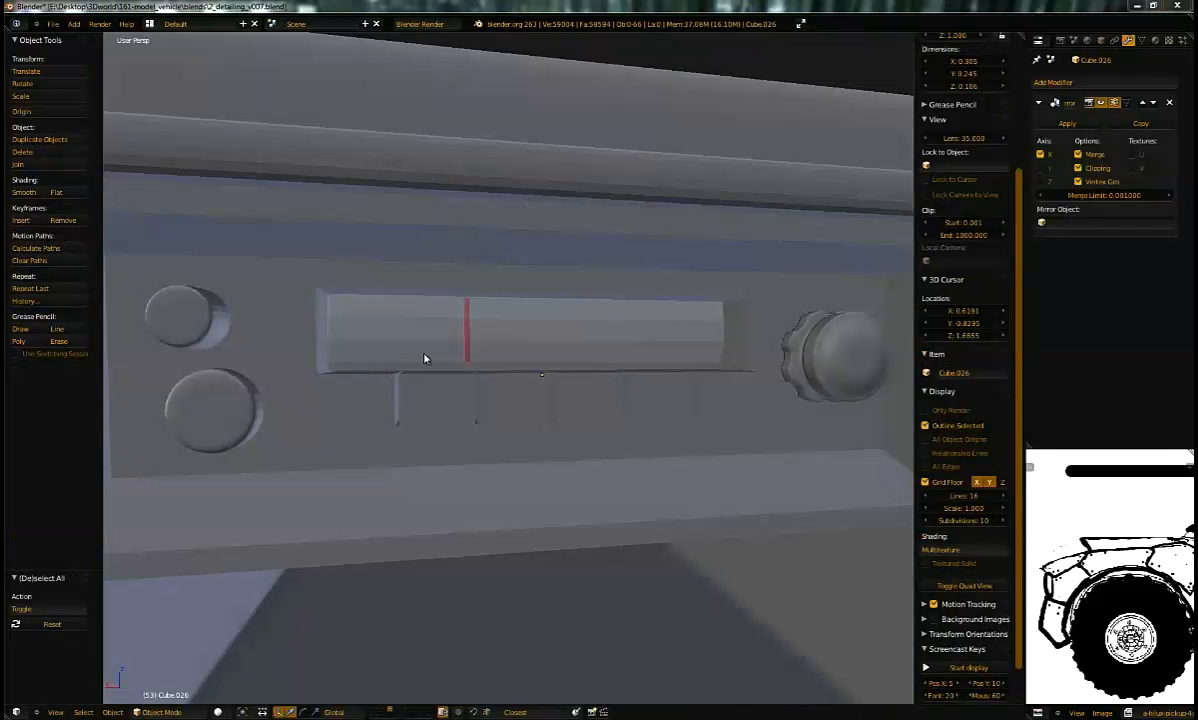
scroll(516, 407, "down", 6)
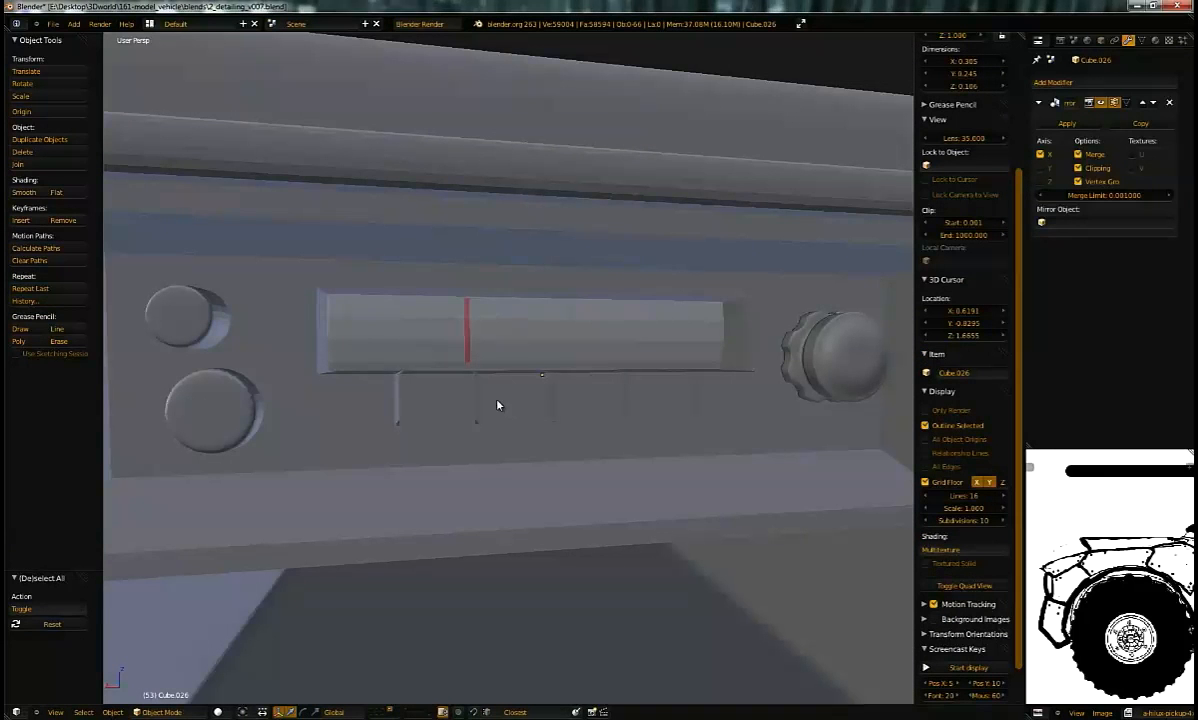
Step: Look over the radio fitted in the dashboard recess and its surroundings from several angles
scroll(487, 376, "down", 8)
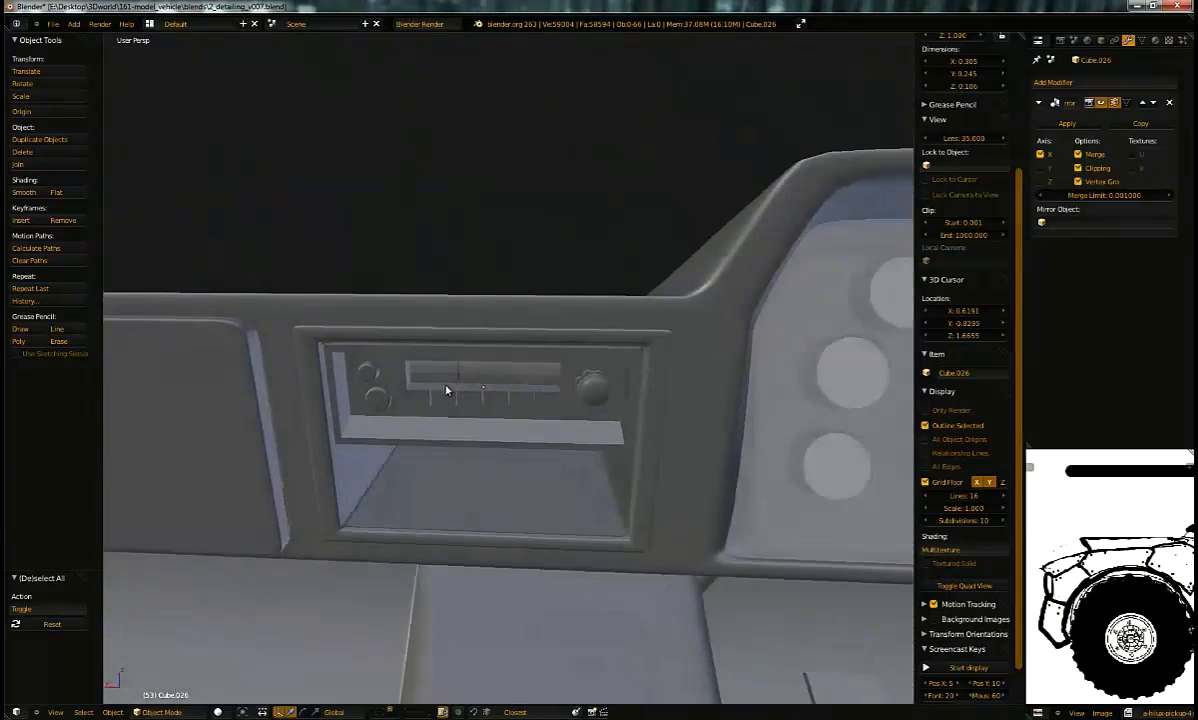
scroll(447, 390, "down", 3)
middle_click_drag(374, 409, 556, 404)
key("Tab")
key("Tab")
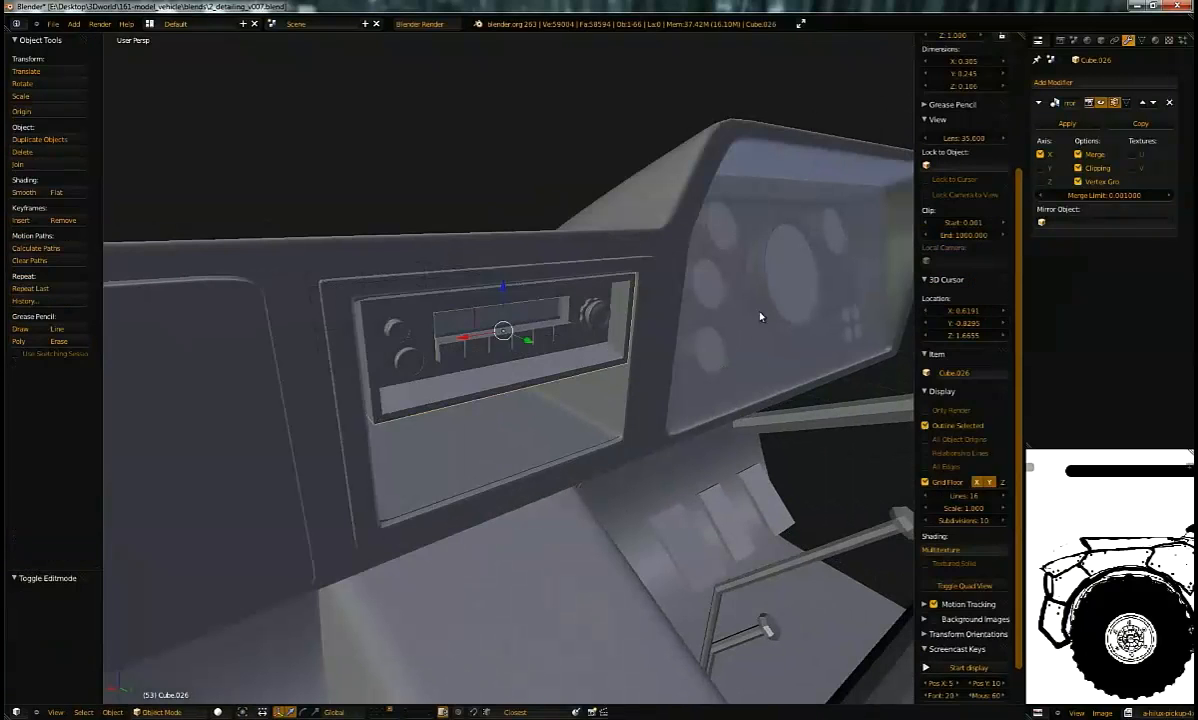
middle_click_drag(746, 282, 520, 337)
key("Tab")
key("a")
key("Tab")
scroll(482, 362, "up", 1)
middle_click_drag(470, 372, 556, 360)
Step: Examine the dashboard body's mesh around the radio recess in Edit Mode
key("Tab")
key("Tab")
right_click(487, 313)
key("Tab")
mouse_move(468, 318)
middle_mouse_down()
mouse_move(495, 313)
mouse_move(508, 294)
mouse_move(512, 250)
mouse_move(470, 297)
middle_mouse_up()
middle_click_drag(493, 215, 544, 210)
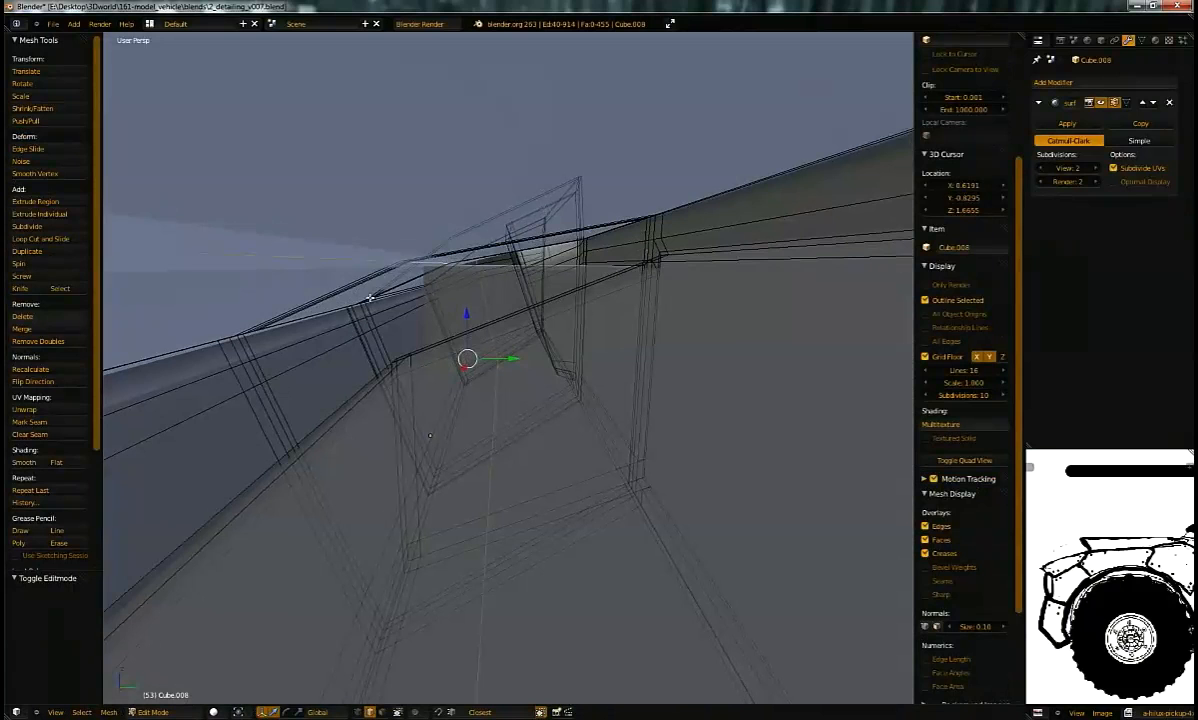
middle_click_drag(469, 272, 489, 305)
key("Tab")
Step: Examine the mesh of the curved glass strip in the radio's display opening
right_click(455, 356)
key("Tab")
scroll(444, 399, "up", 2)
key("Tab")
right_click(537, 275)
key("Tab")
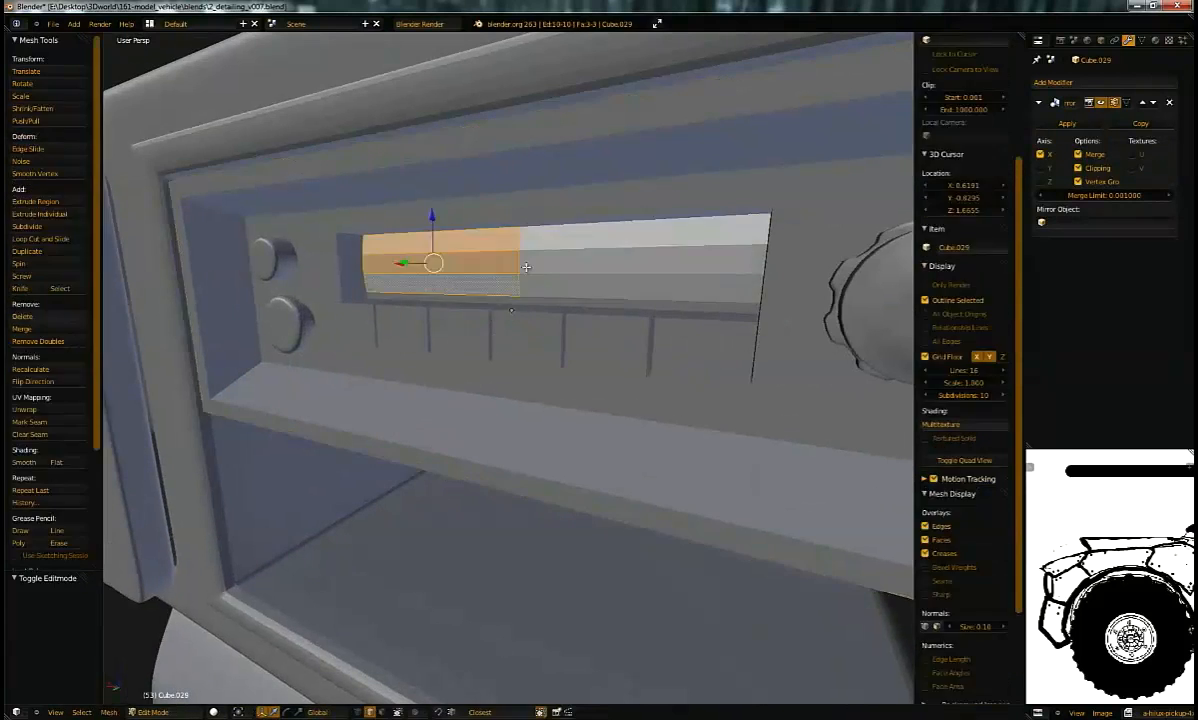
middle_click_drag(537, 272, 505, 273)
key("Tab")
key("Tab")
key("Tab")
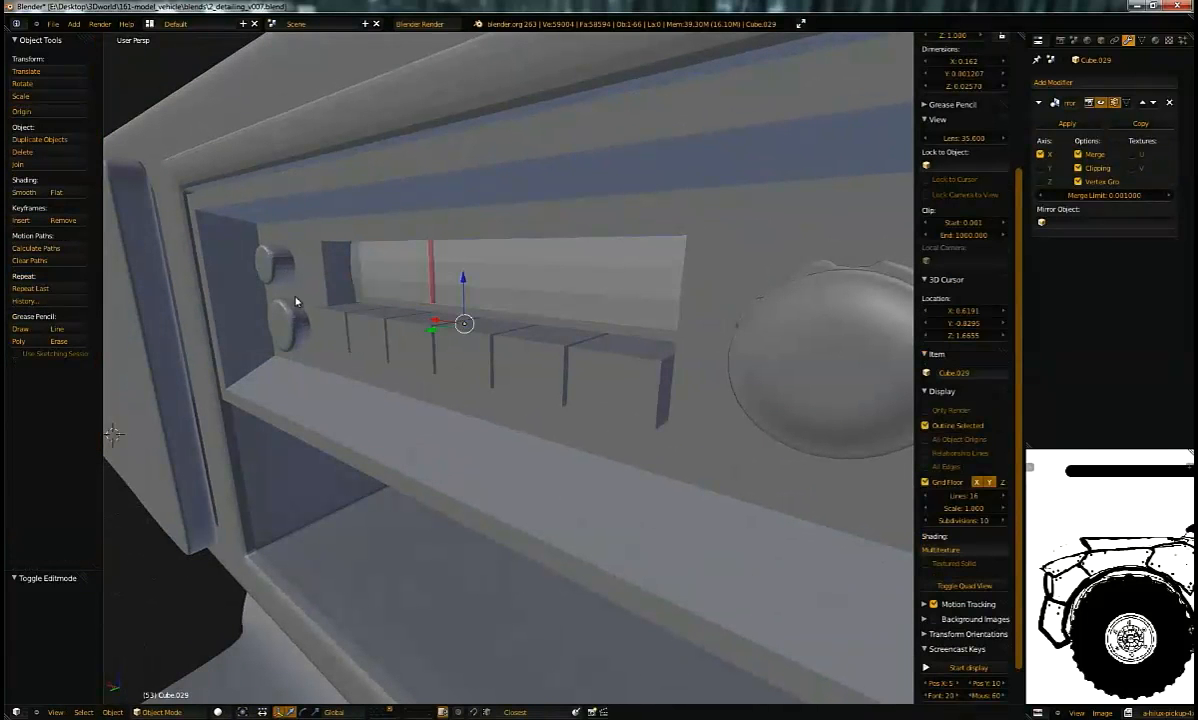
Step: Examine the radio front panel's mesh around the display opening and the small knobs
right_click(312, 245)
key("Tab")
middle_click_drag(332, 262, 594, 286)
middle_click_drag(493, 281, 455, 284)
key("Tab")
right_click(455, 284)
key("Tab")
key("Tab")
middle_click_drag(594, 267, 621, 254)
Step: Try moving the red tuning needle along X within the radio display
right_click(608, 258)
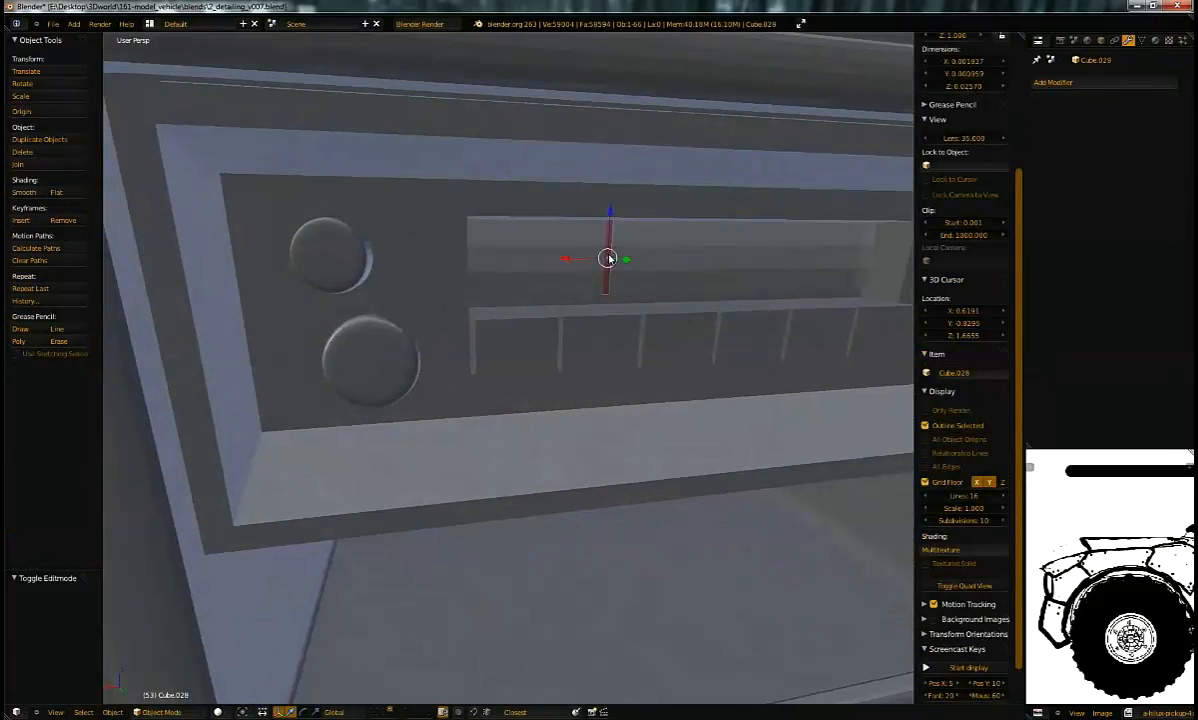
key("g")
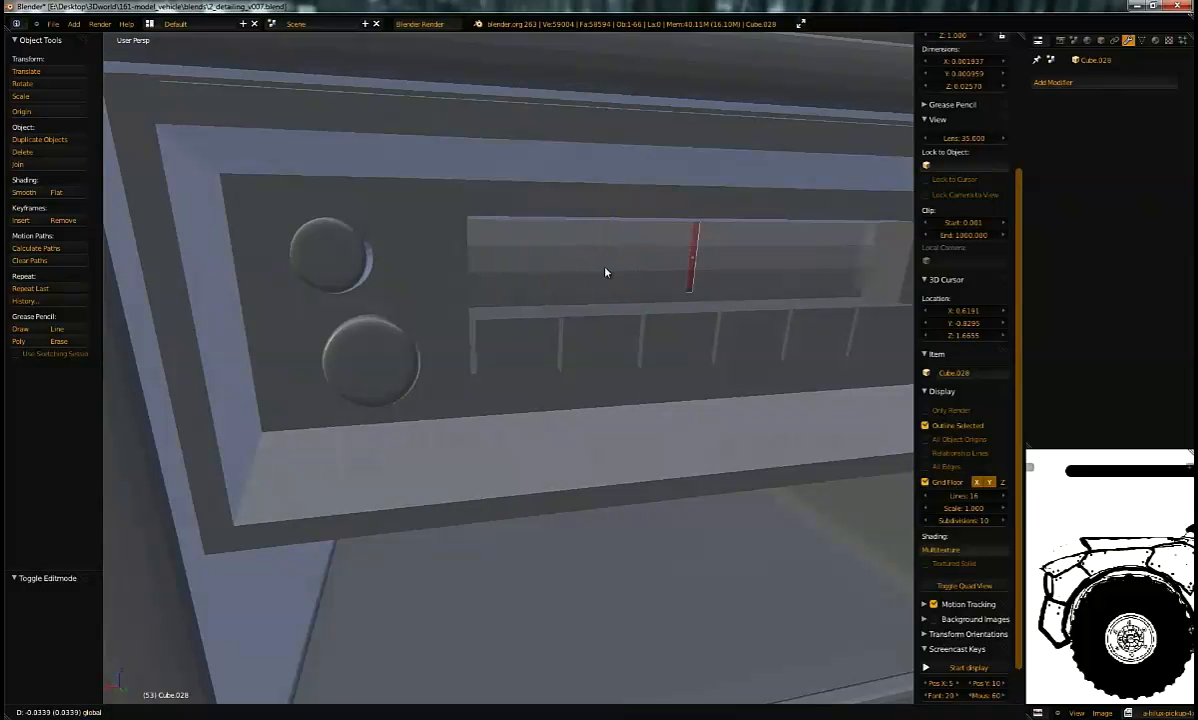
left_click(521, 262)
right_click(516, 273)
Step: Compare the meshes of the display's backing piece and curved glass from the side
key("Tab")
key("Tab")
right_click(516, 275)
key("Tab")
middle_click_drag(521, 276, 592, 288)
scroll(541, 301, "up", 3)
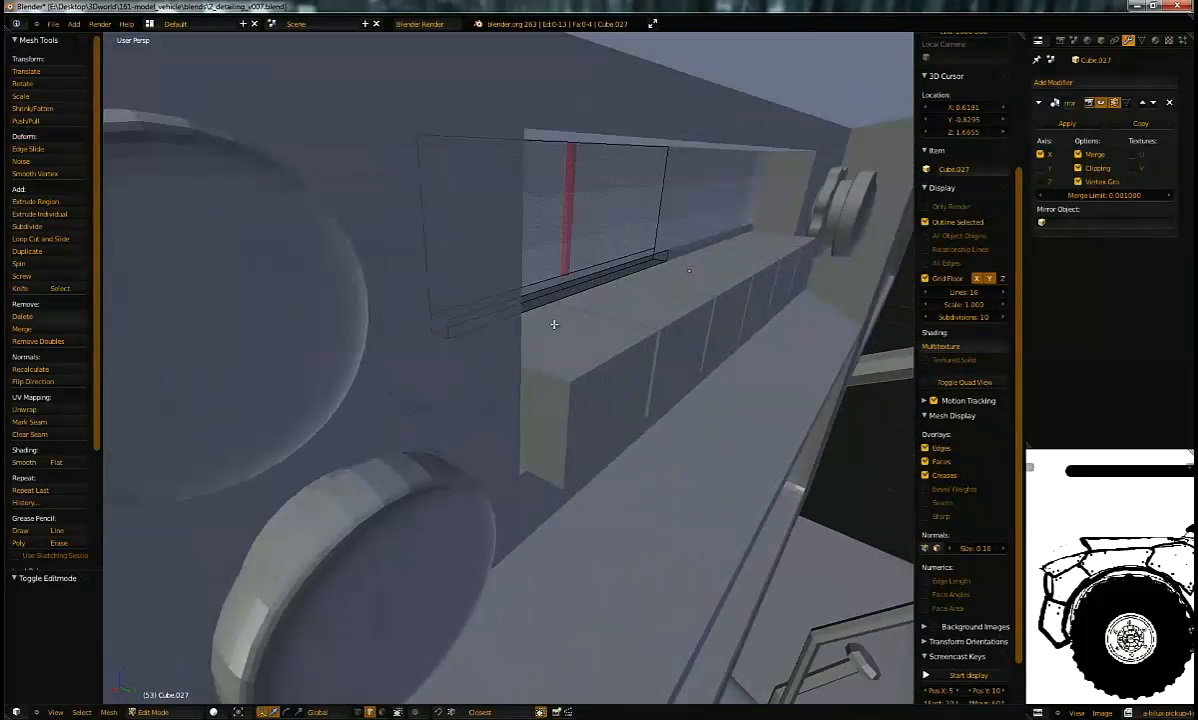
key("Tab")
key("Tab")
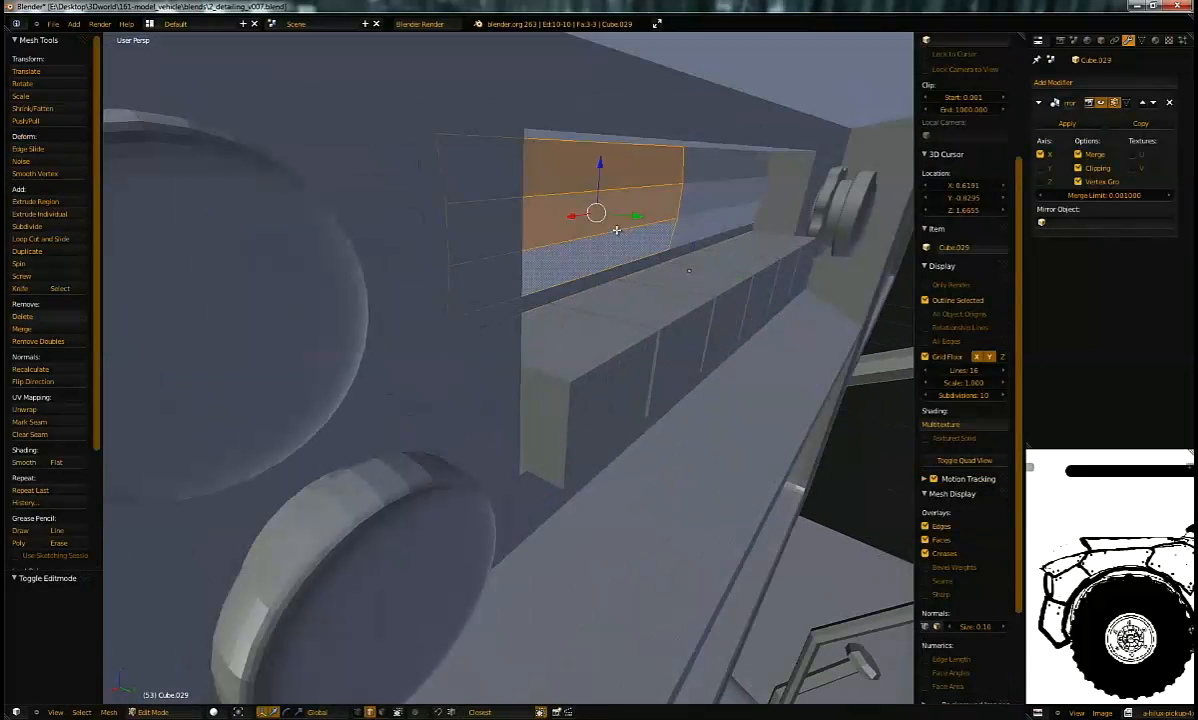
Step: Check the display glass's transparent material and toggle its object Transparency display off and back on
left_click(1155, 40)
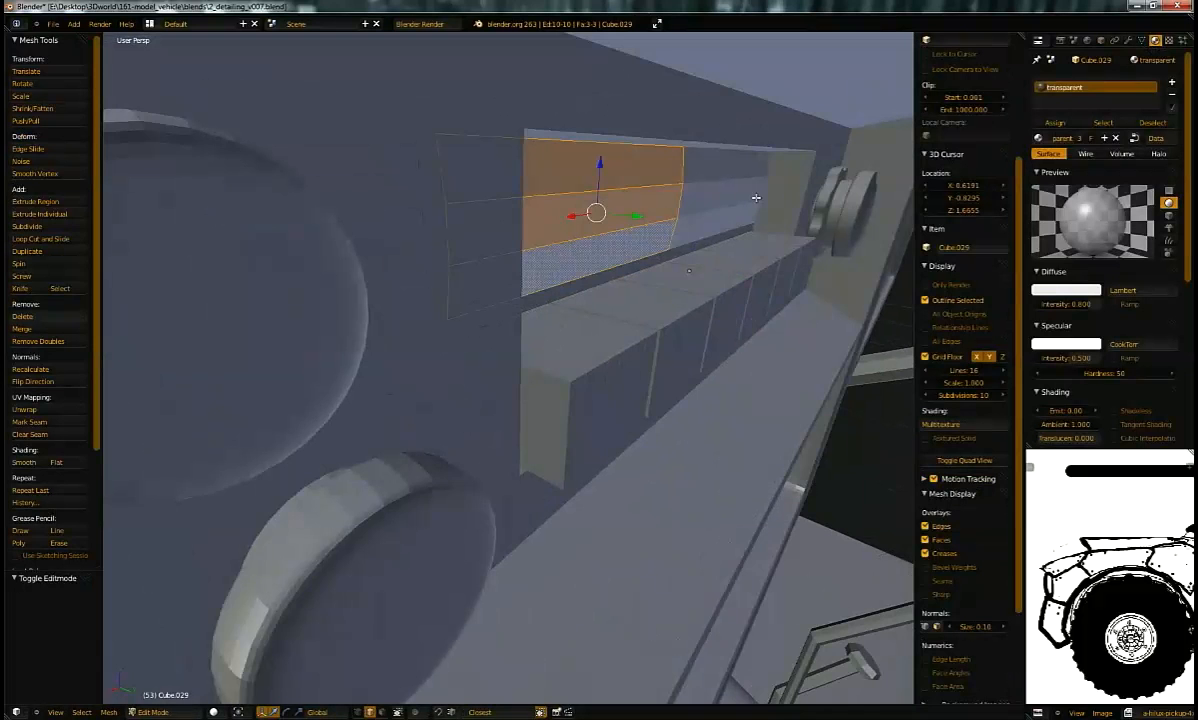
middle_click_drag(885, 222, 789, 215)
middle_click_drag(665, 227, 796, 262)
key("Tab")
middle_click_drag(692, 257, 637, 149)
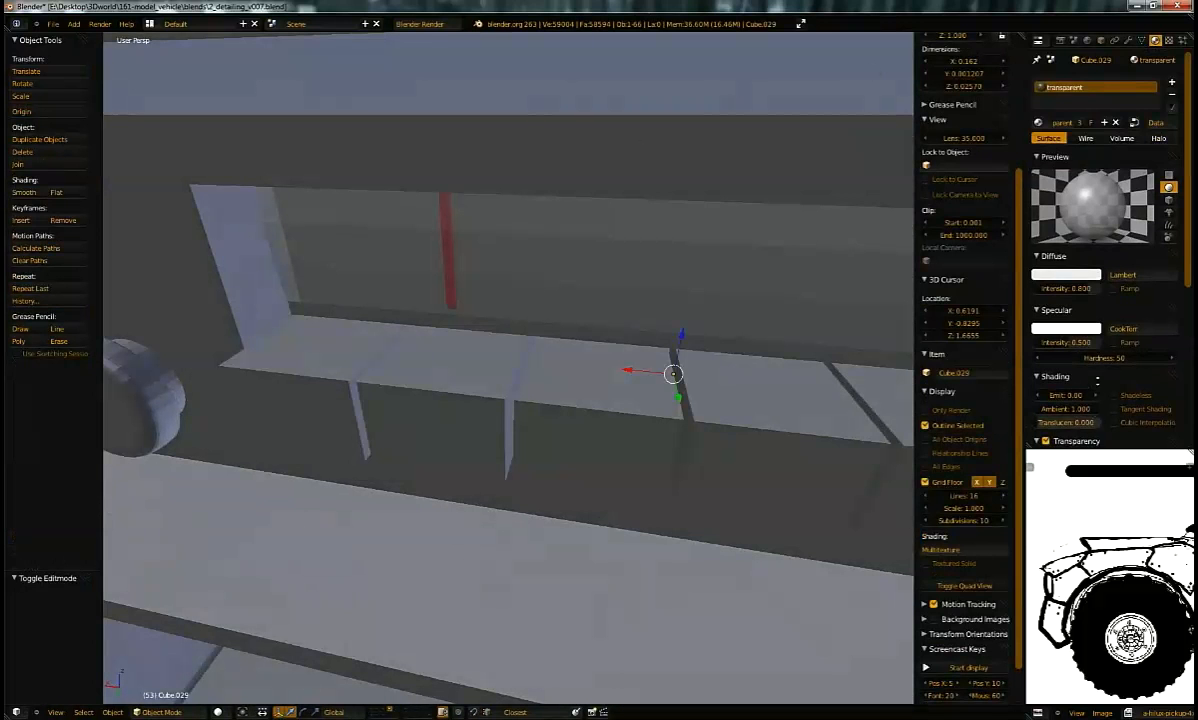
scroll(1095, 330, "down", 4)
left_click(1141, 40)
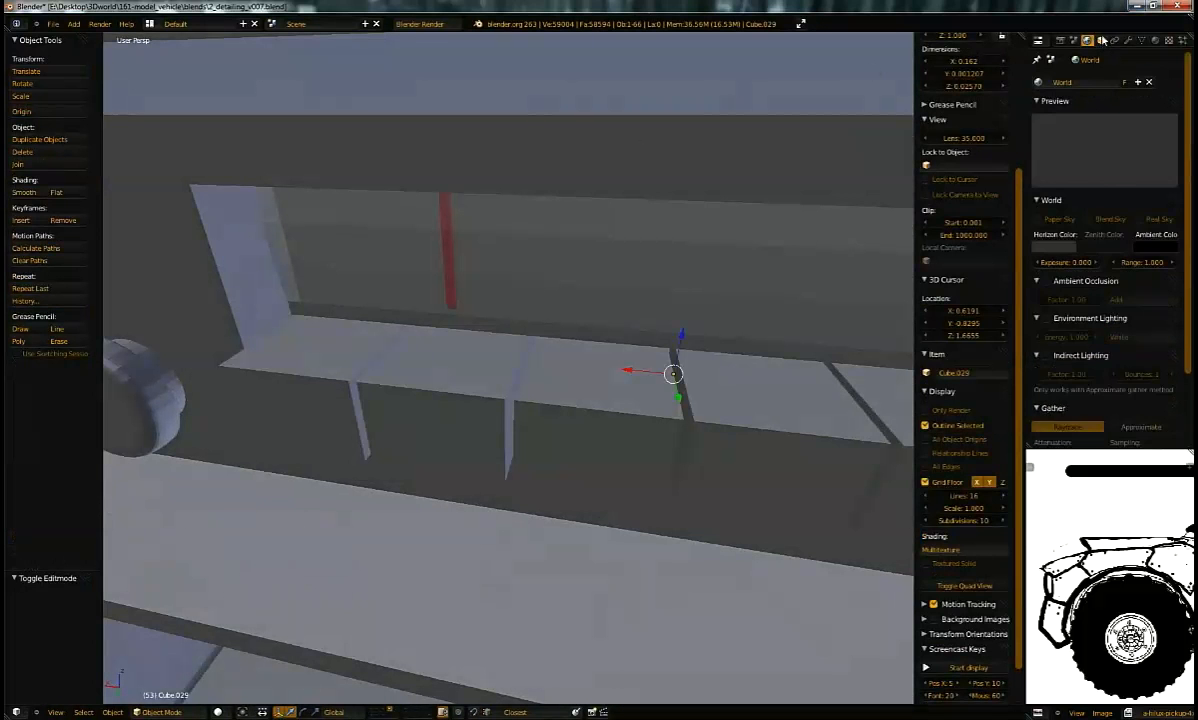
left_click(1101, 40)
left_click(1124, 397)
left_click(1127, 400)
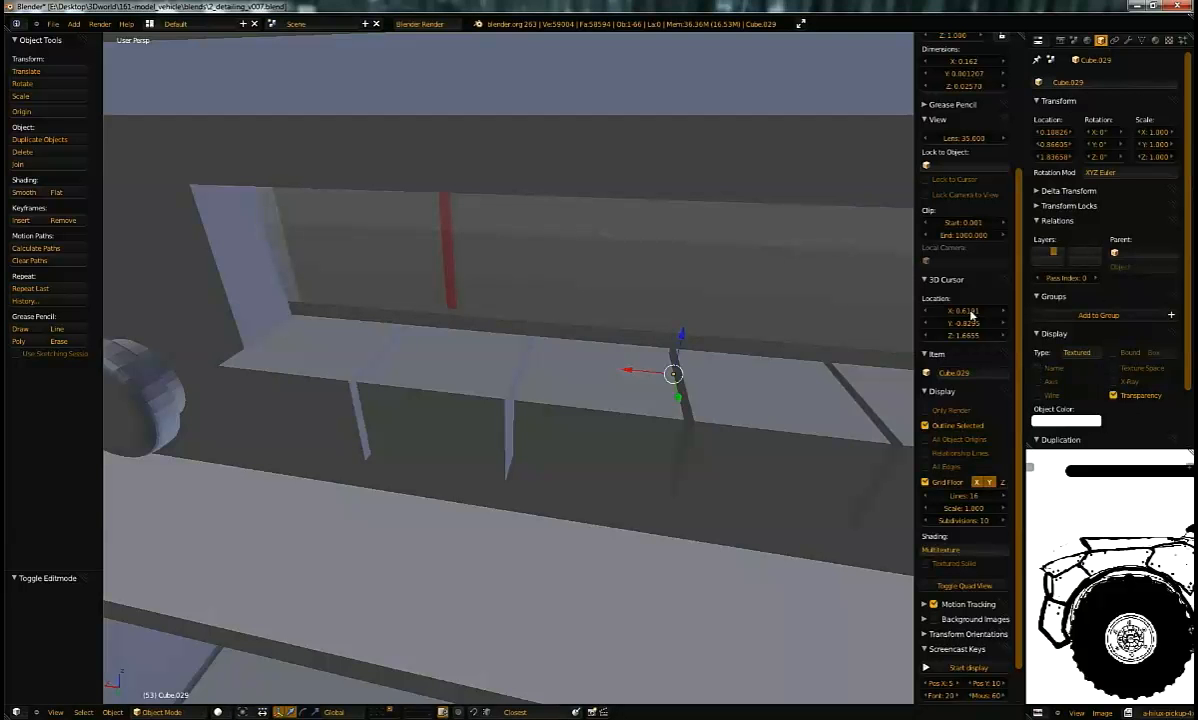
Step: Examine the large round radio knob's wireframe from the front and side
middle_click_drag(488, 276, 593, 381)
scroll(583, 310, "down", 4)
key("a")
scroll(593, 381, "up", 2)
key("Tab")
middle_click_drag(589, 334, 676, 407)
middle_click_drag(669, 355, 564, 420)
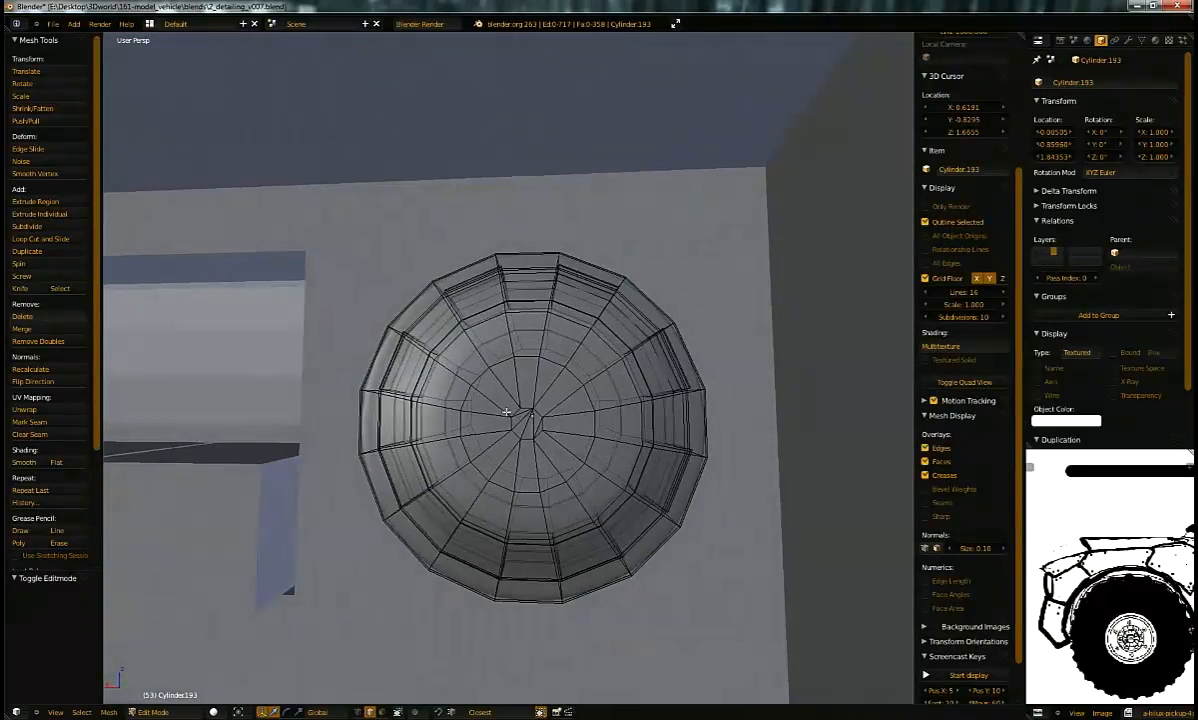
scroll(564, 444, "down", 3)
middle_click_drag(564, 444, 562, 396)
scroll(590, 448, "up", 2)
scroll(562, 396, "down", 3)
key("Tab")
Step: Add a cylinder with 8 vertices and Triangle Fan caps
middle_click_drag(508, 286, 560, 230)
scroll(546, 357, "down", 4)
middle_click_drag(546, 357, 540, 290, "shift")
key("shift+a")
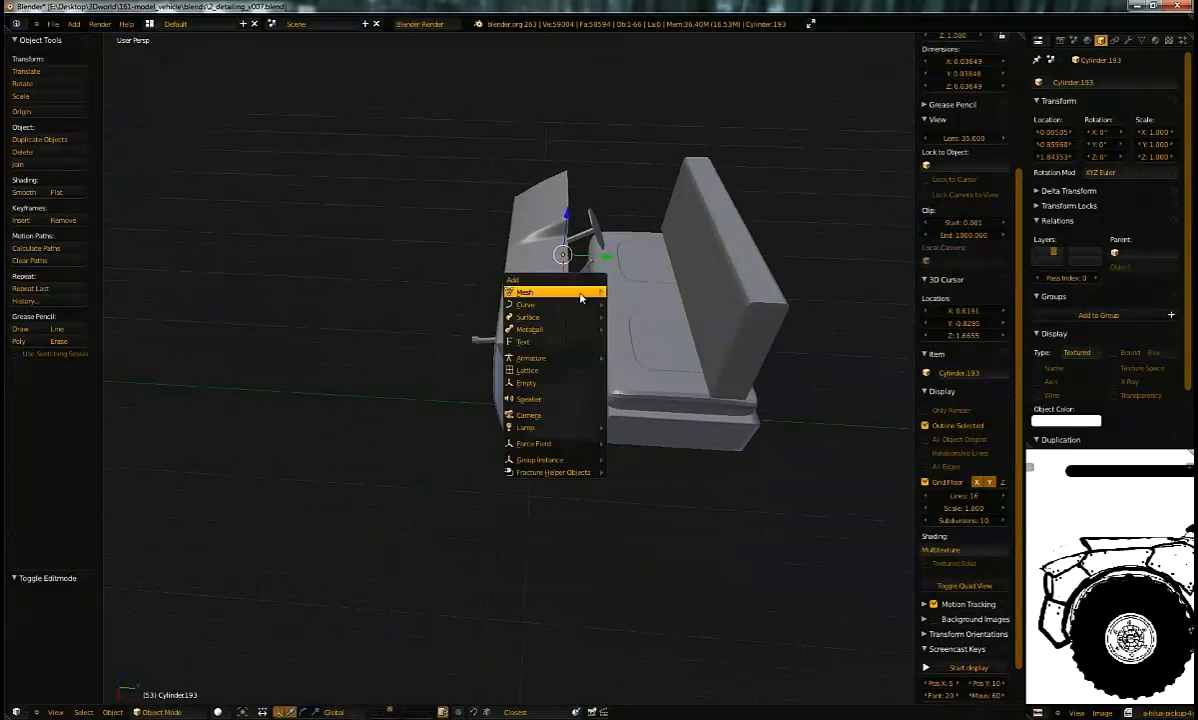
mouse_move(560, 292)
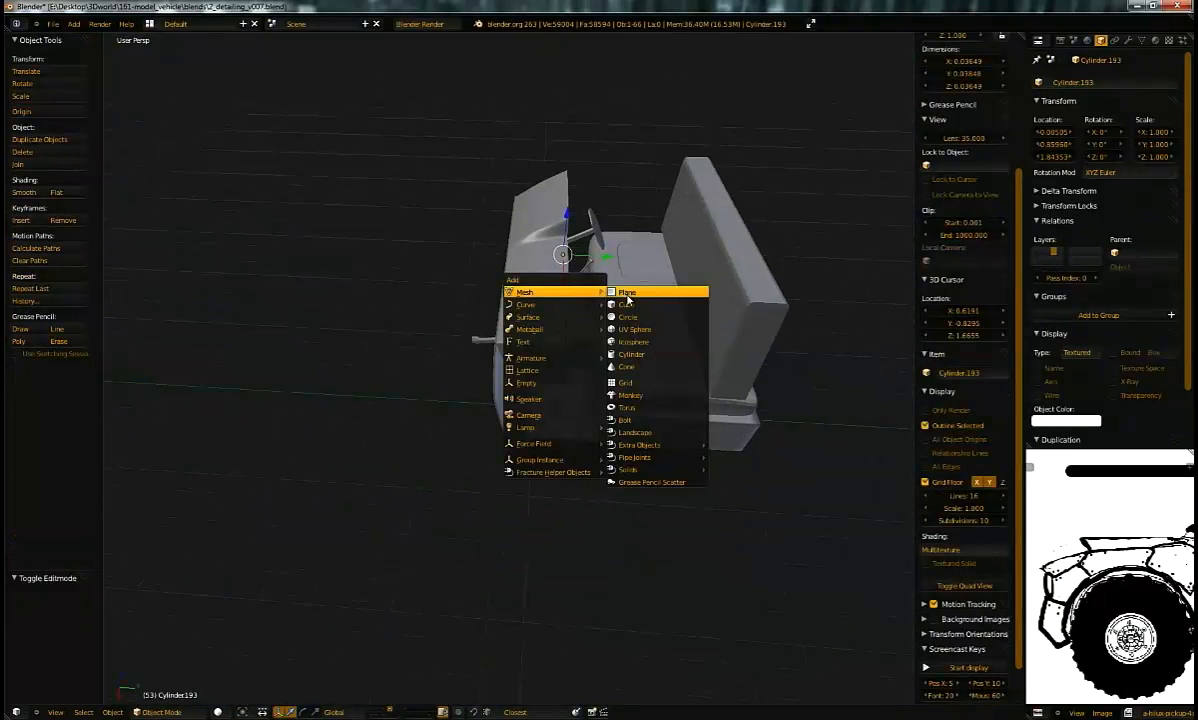
left_click(657, 358)
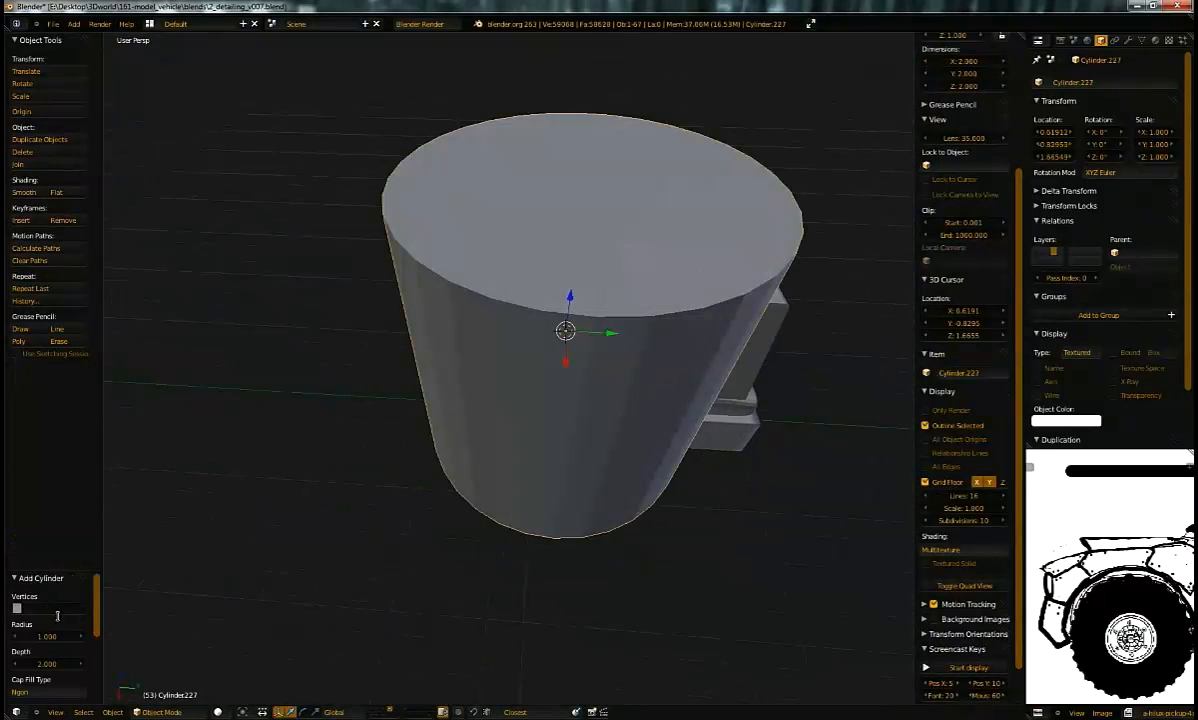
key("Return")
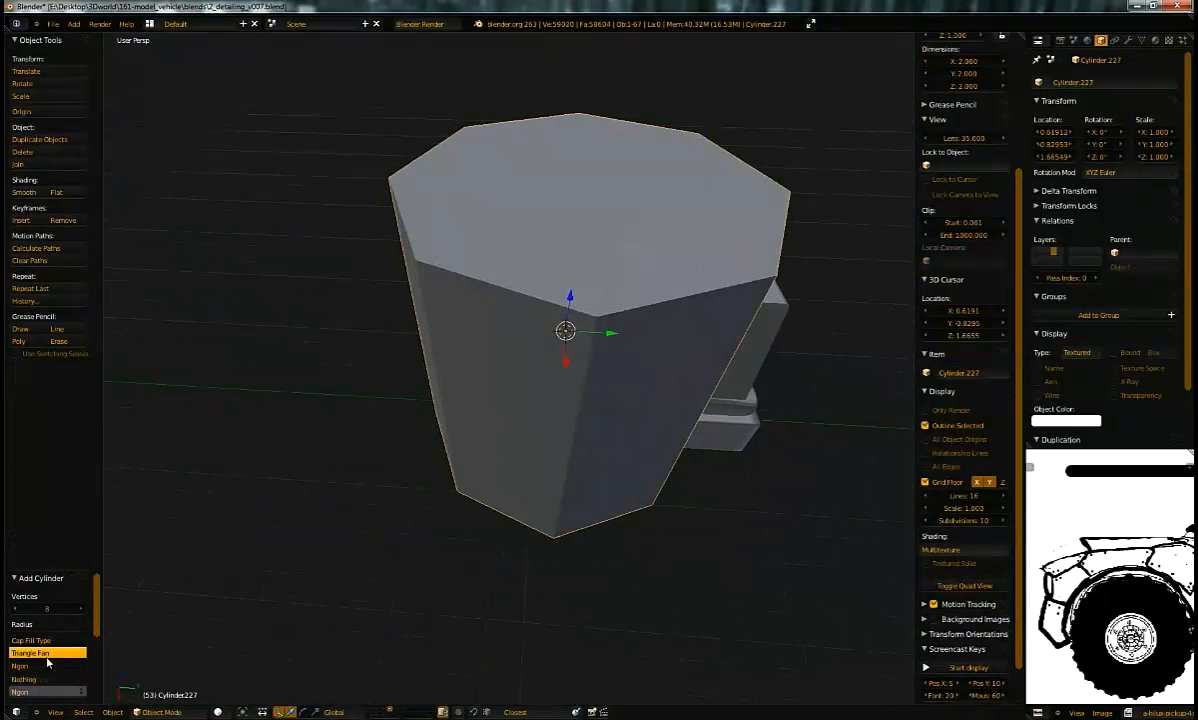
Step: Move the cylinder clear of the vehicle to about -3.05 along Y and open its mesh for editing
middle_click_drag(633, 367, 510, 285)
key("Tab")
key("KP_Decimal")
key("Tab")
key("Tab")
scroll(503, 349, "up", 3)
scroll(503, 349, "down", 4)
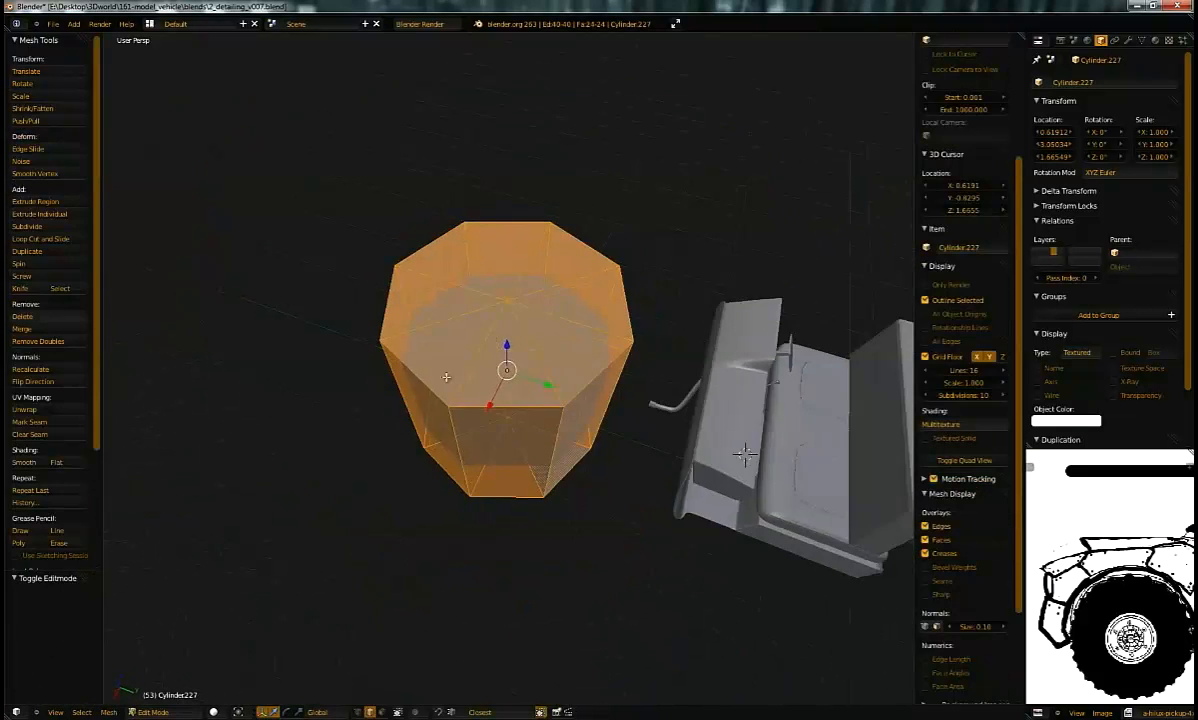
Step: Select the cylinder's upper and lower rim edges and set their mean crease to 1.000
middle_click_drag(526, 456, 507, 332)
key("ctrl+Tab")
right_click(505, 333, "alt")
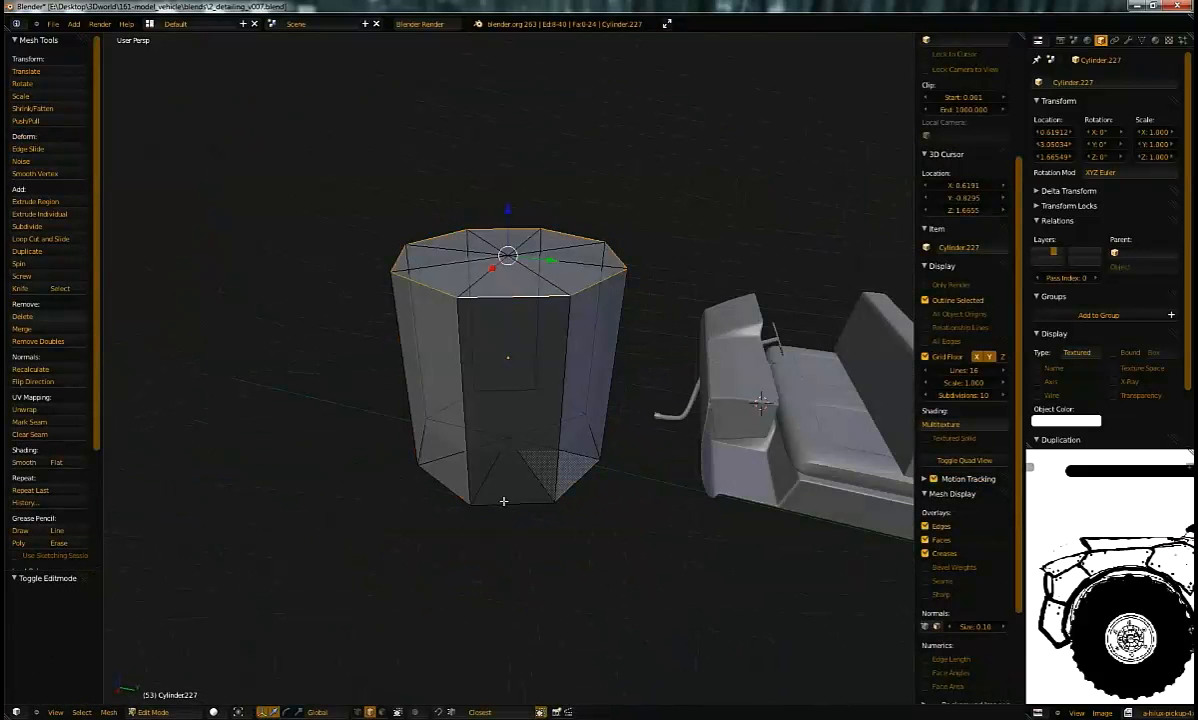
scroll(963, 104, "up", 5)
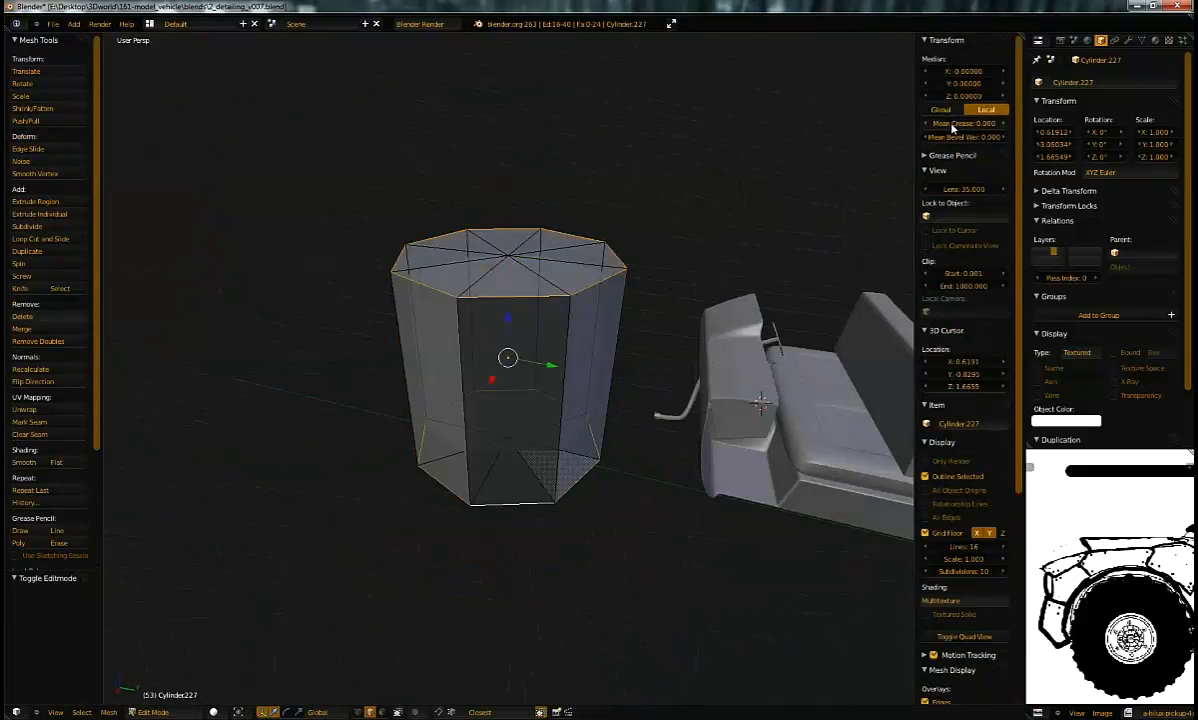
middle_click_drag(823, 178, 658, 222)
Step: Add a level 1 Subdivision Surface modifier to the cylinder and compare its shape in Edit and Object Mode
key("ctrl+1")
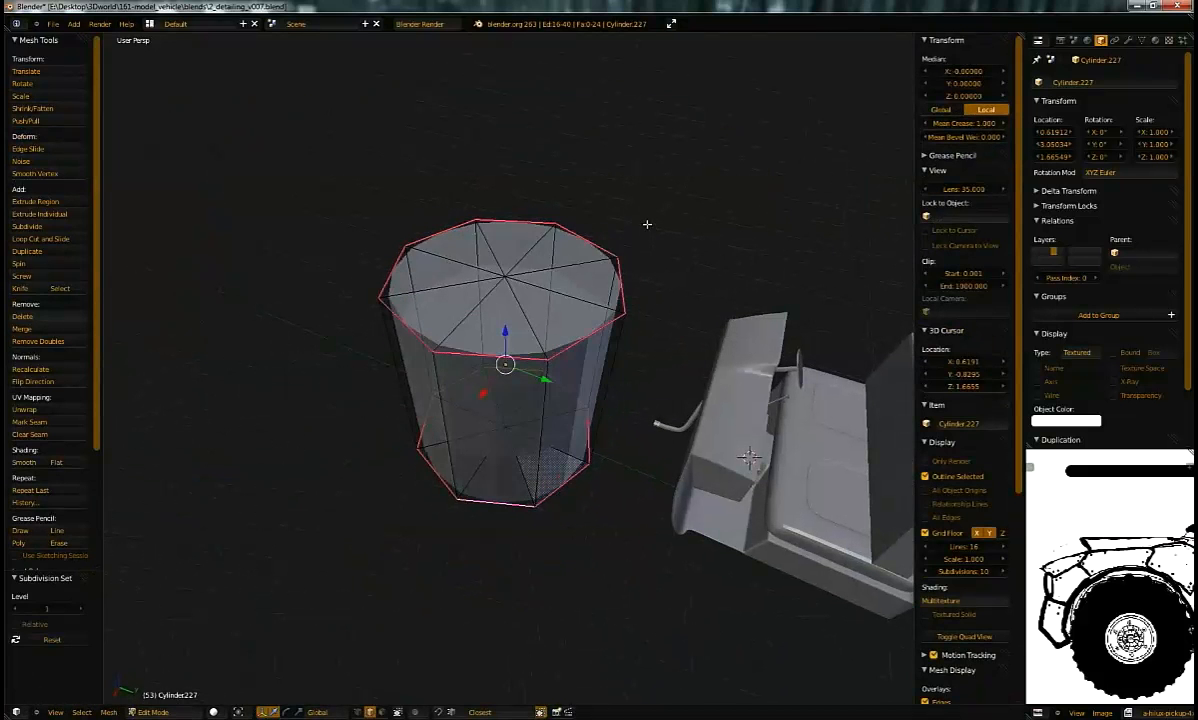
key("Tab")
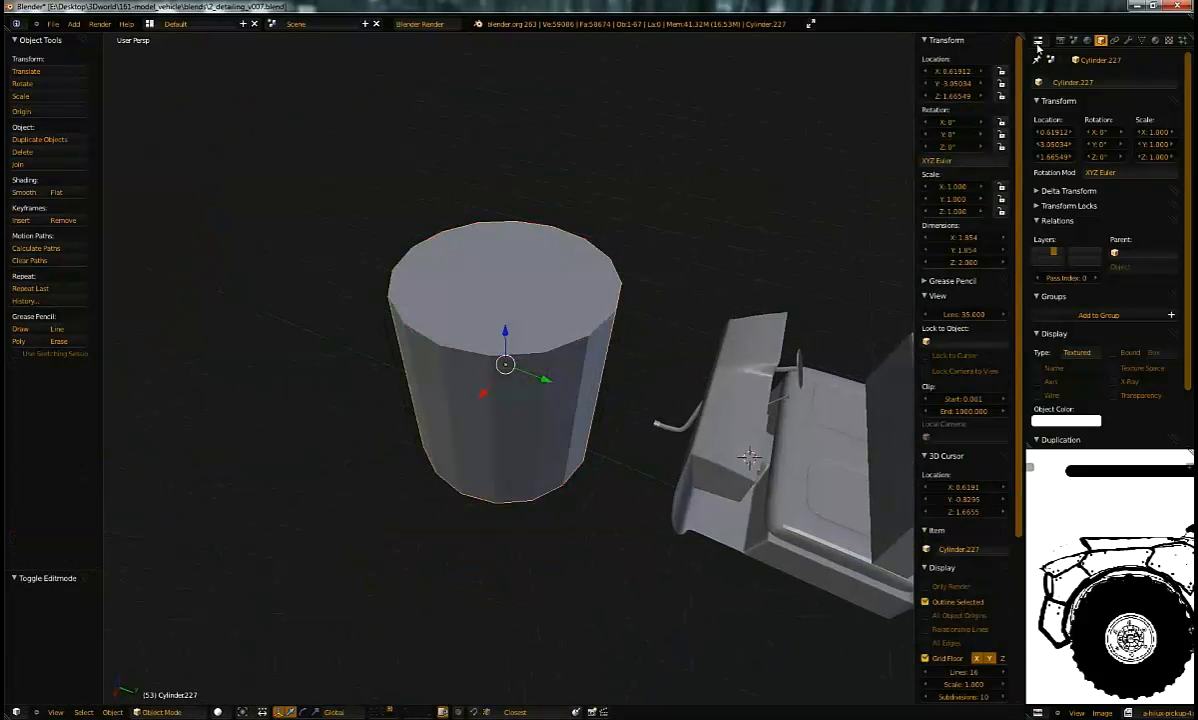
key("ctrl+2")
key("Tab")
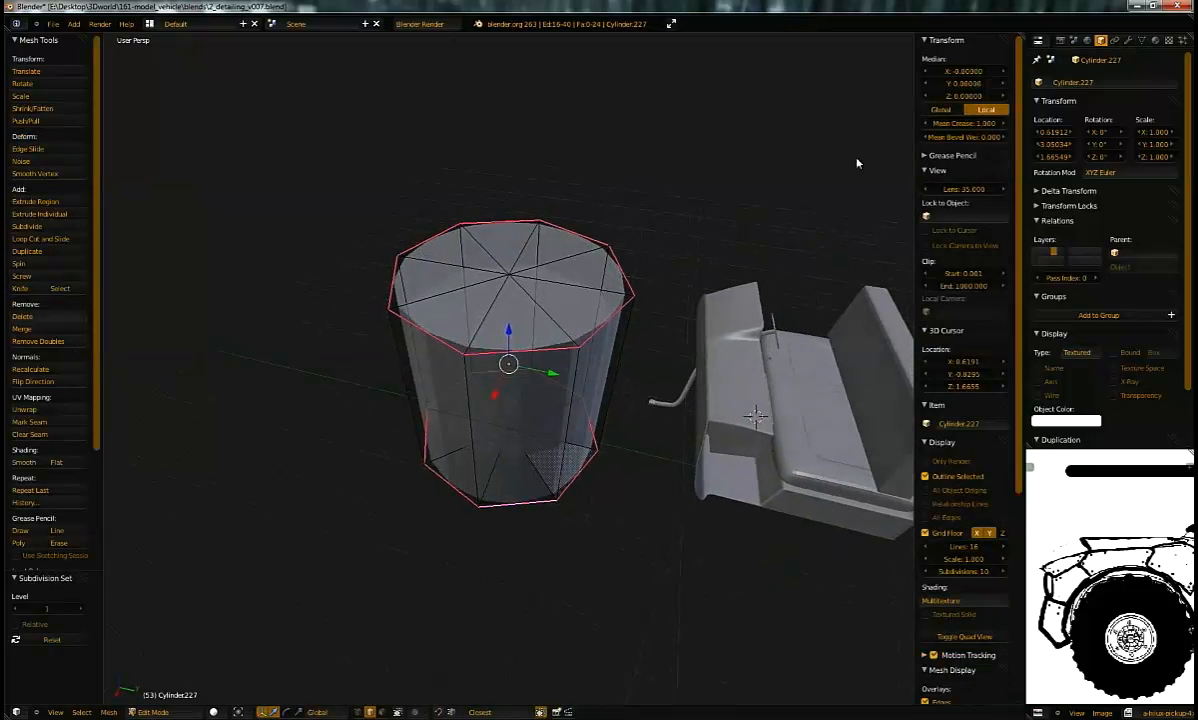
left_click(1128, 41)
key("Tab")
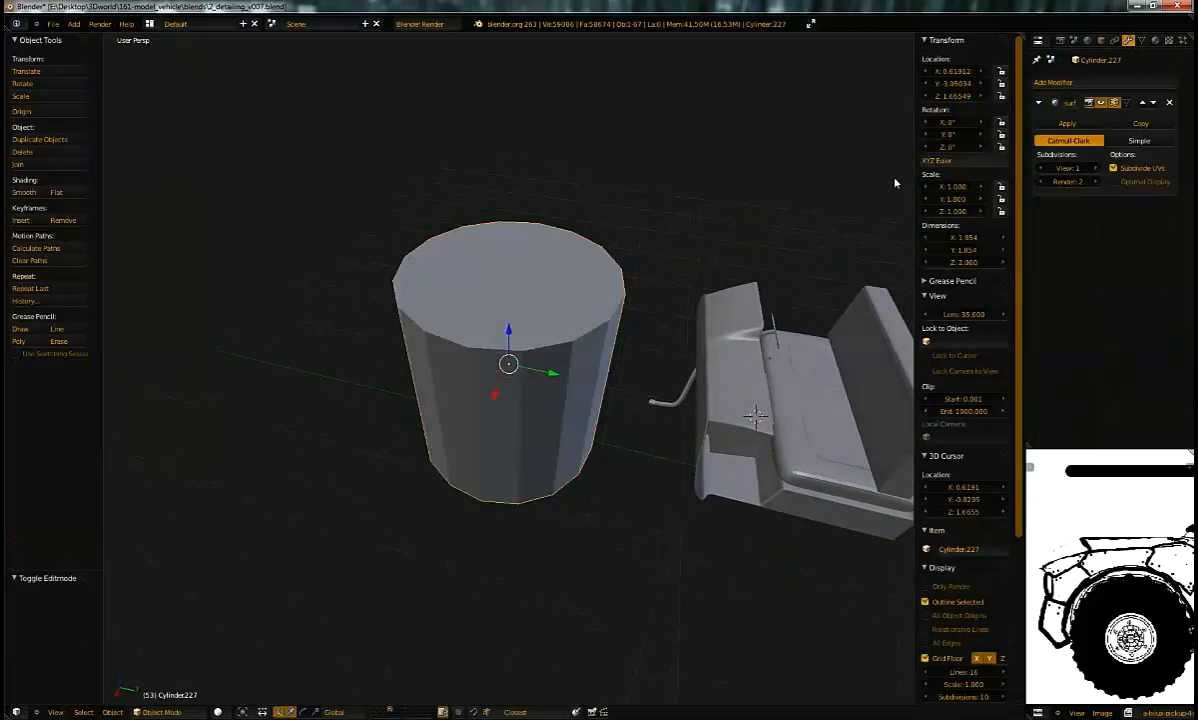
Step: Apply the Subdivision Surface modifier to the cylinder and examine the subdivided caps and sides
left_click(1080, 127)
key("Tab")
middle_click_drag(642, 246, 652, 231)
scroll(600, 340, "up", 4)
middle_click_drag(556, 398, 518, 346)
scroll(560, 433, "down", 2)
middle_click_drag(622, 406, 611, 446)
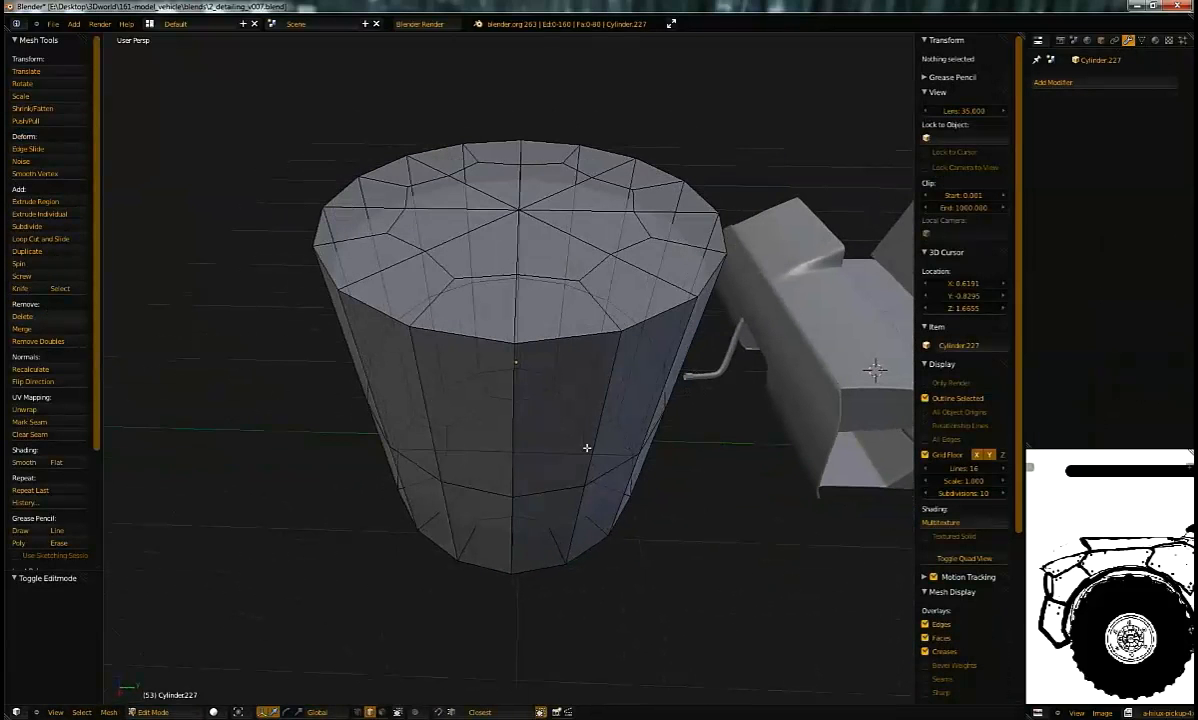
scroll(572, 360, "down", 3)
middle_click_drag(572, 360, 522, 362)
Step: Return to the eight-sided cylinder without a subdivision modifier and clear the crease on its rims
key("Tab")
key("ctrl+1")
left_click(1168, 104)
key("Tab")
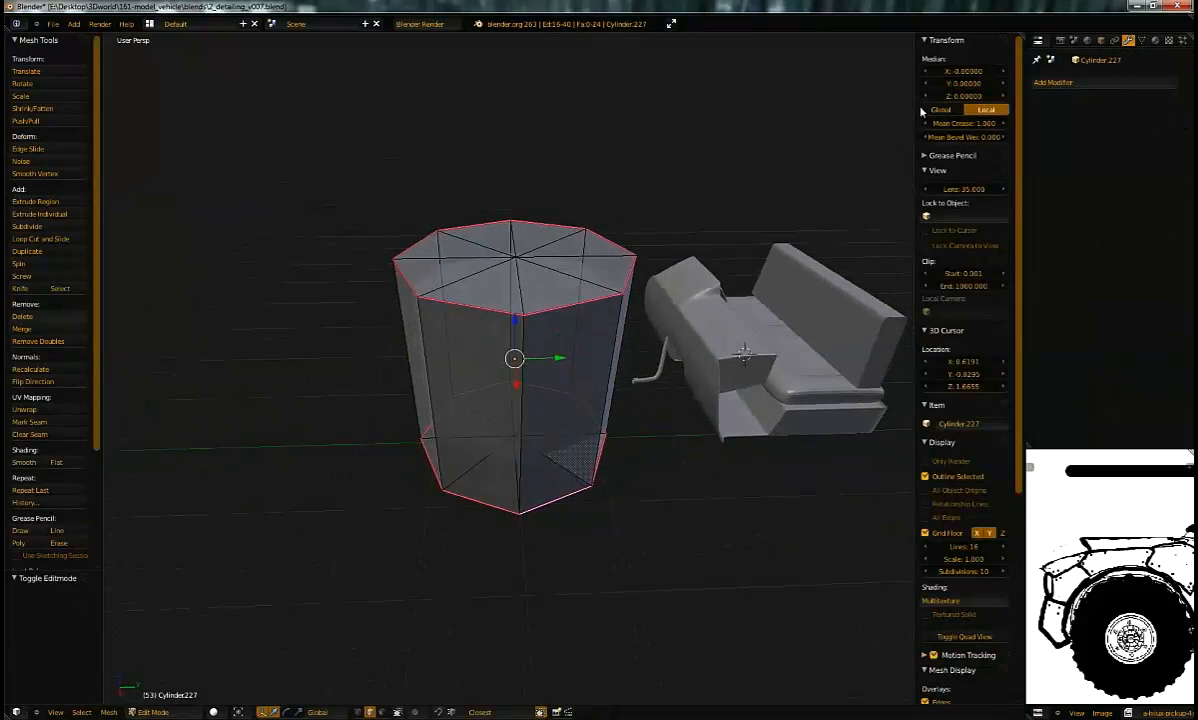
key("a")
Step: Select all vertical side edges of the cylinder together with the spoke edges on both caps
right_click(494, 381)
middle_click_drag(494, 381, 539, 380)
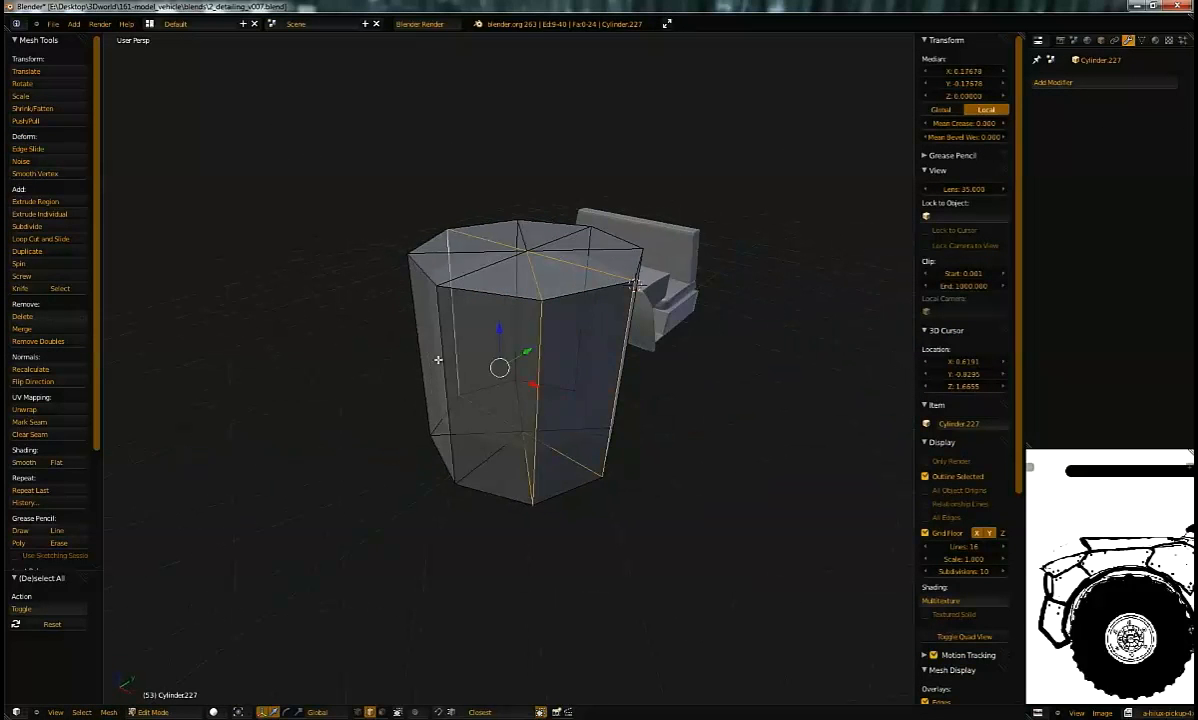
right_click(542, 238, "shift")
right_click(471, 287, "alt+shift")
key("ctrl+z")
middle_click_drag(497, 265, 528, 328)
scroll(528, 330, "up", 3)
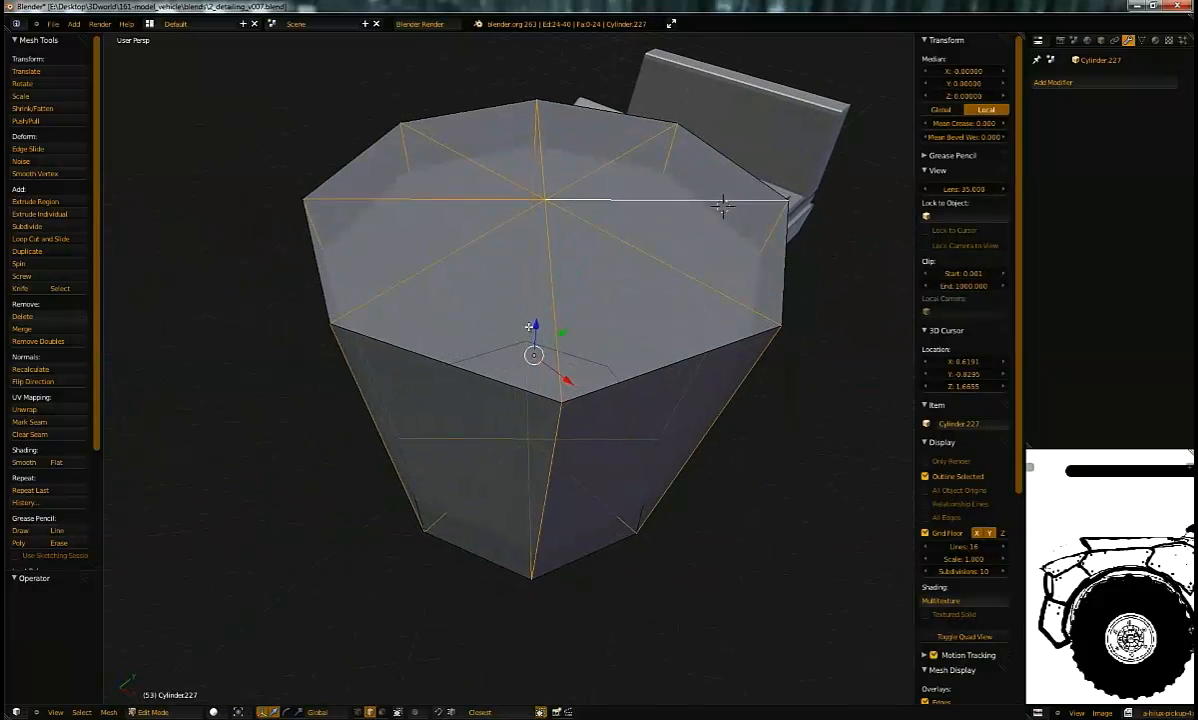
Step: Bevel the selected side and spoke edges with a percentage of 0.25
middle_click_drag(661, 403, 495, 355)
scroll(495, 355, "down", 3)
scroll(495, 353, "up", 1)
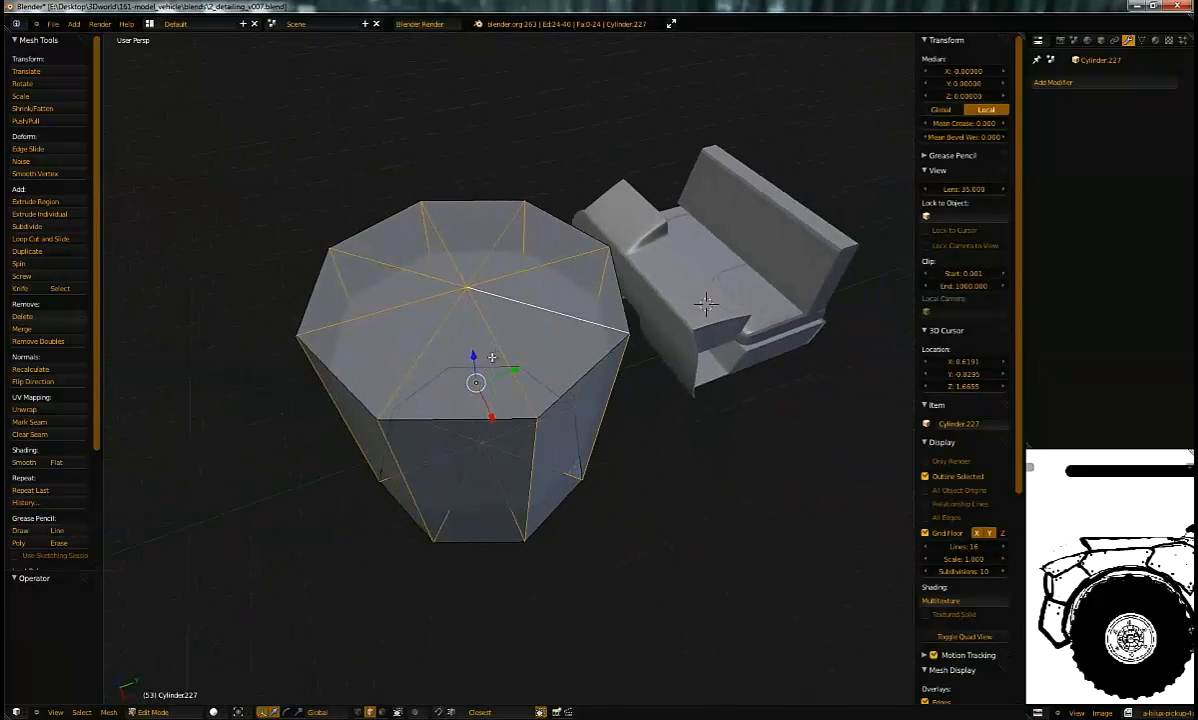
middle_click_drag(706, 303, 636, 259)
scroll(664, 236, "up", 2)
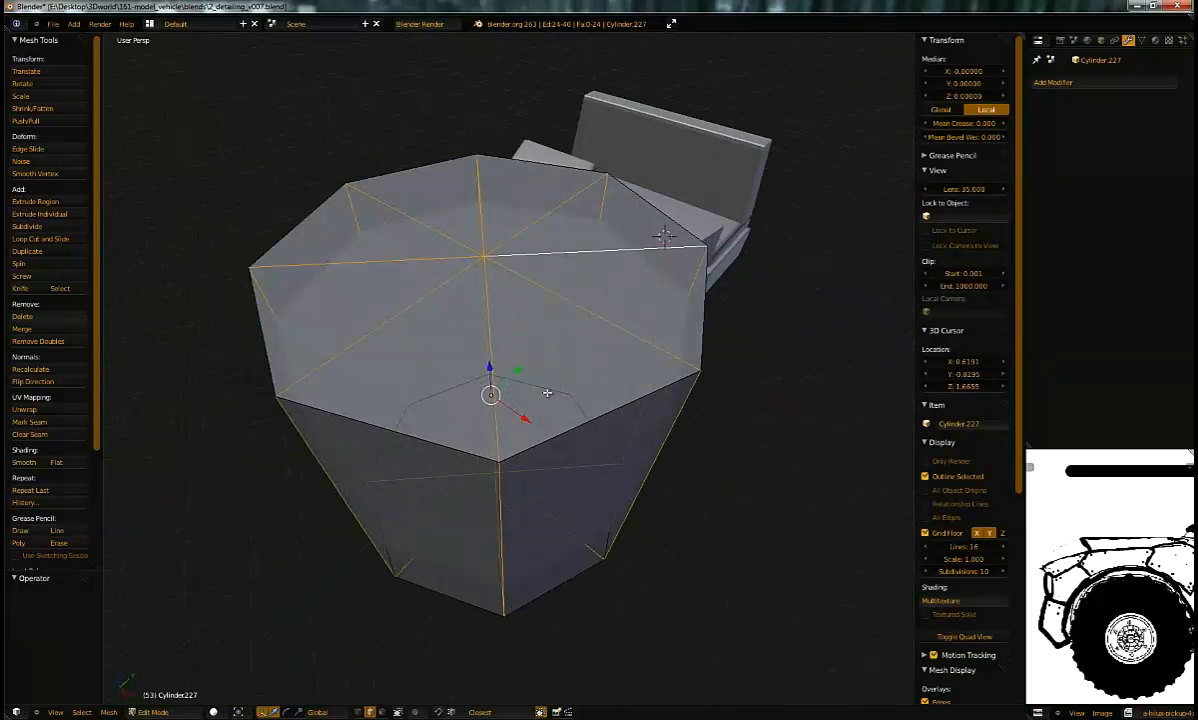
mouse_move(539, 366)
middle_mouse_down()
mouse_move(561, 356)
mouse_move(543, 353)
mouse_move(559, 373)
middle_mouse_up()
scroll(561, 357, "down", 3)
key("ctrl+e")
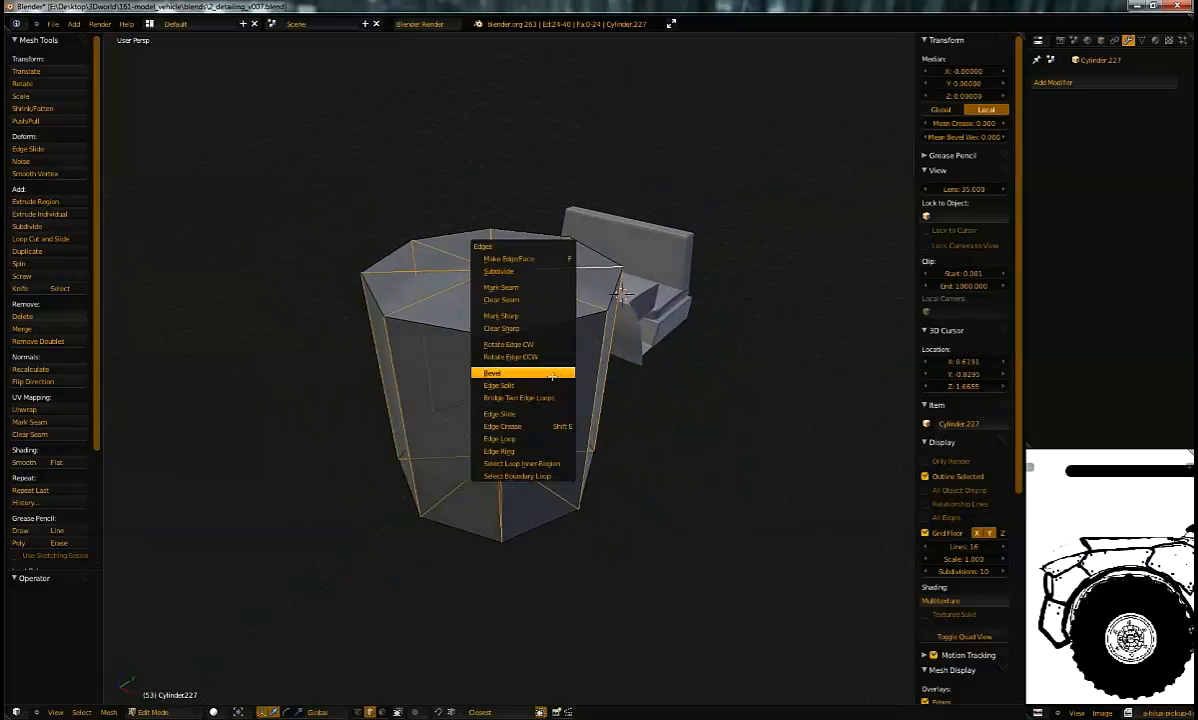
left_click(548, 373)
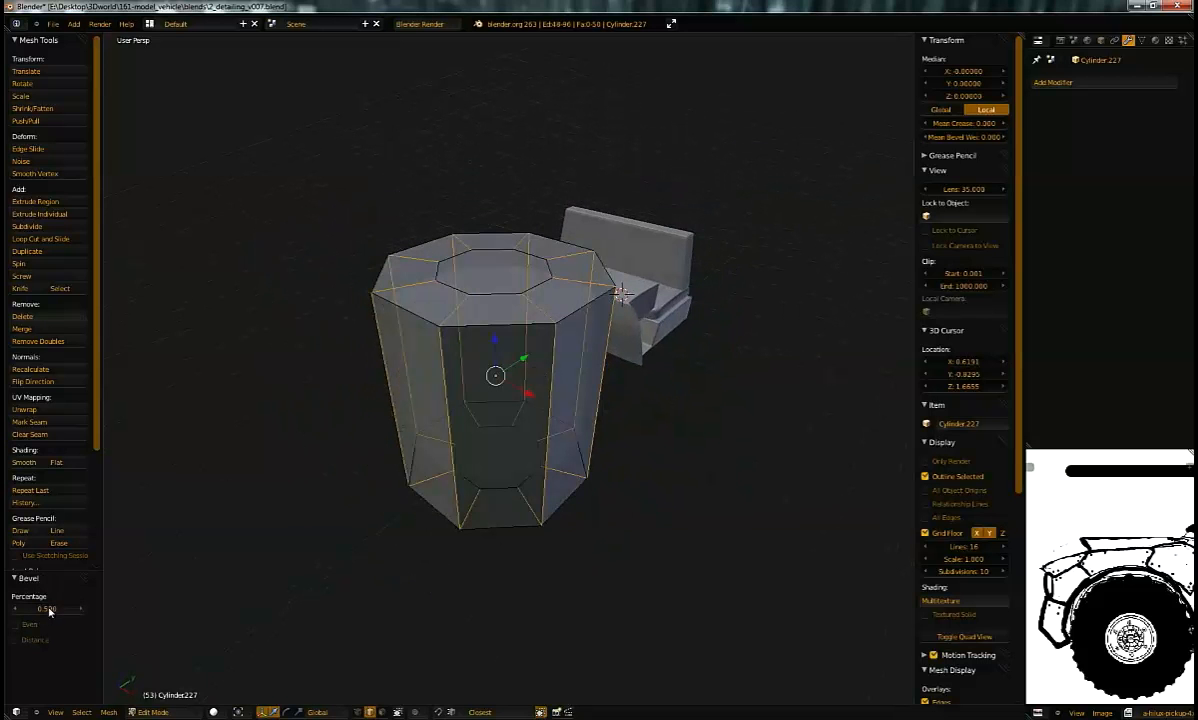
left_click_drag(25, 612, 5, 612)
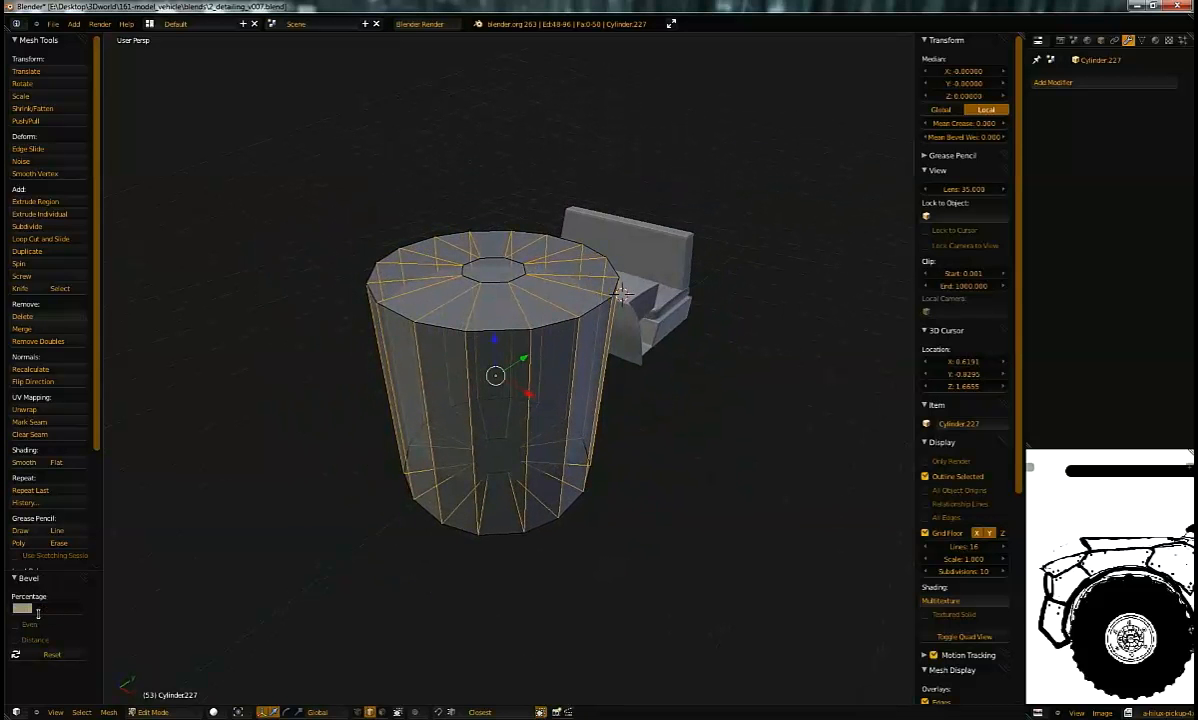
type(".25")
key("Return")
Step: Select the inner octagonal face of the beveled cylinder's top cap and fill it with triangles meeting at a merged center point
middle_click_drag(454, 392, 561, 393)
middle_click_drag(633, 444, 624, 373)
middle_click_drag(624, 497, 489, 374)
key("Tab")
key("Tab")
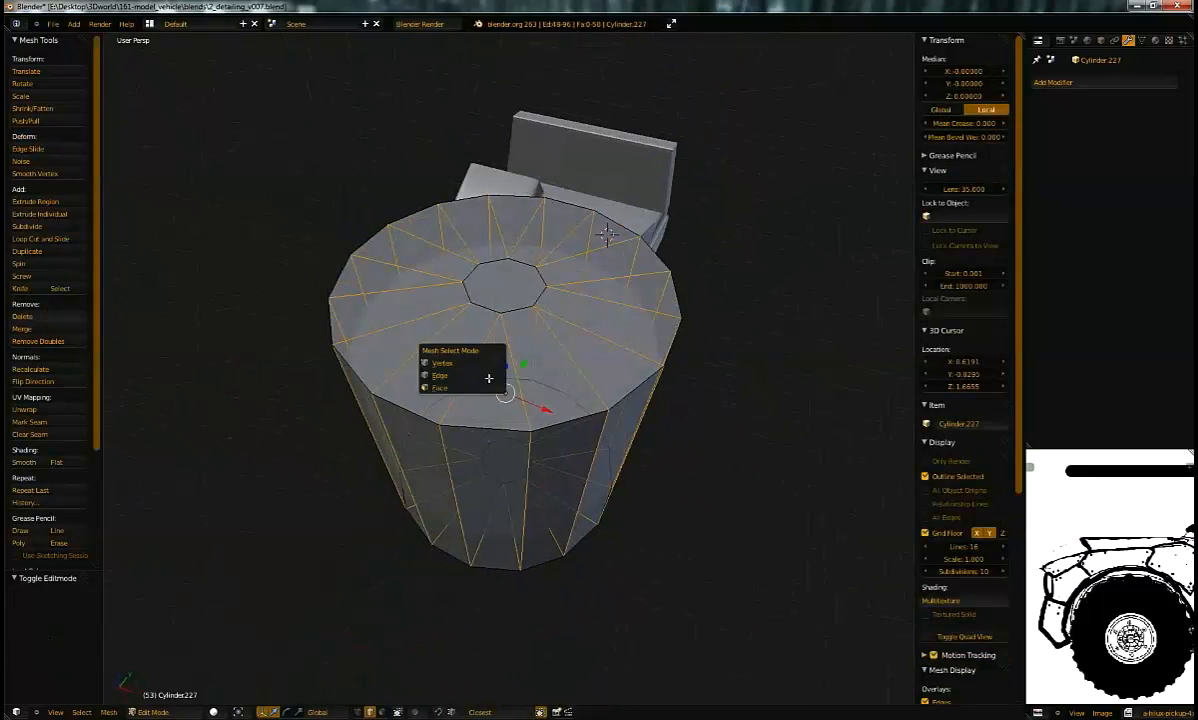
left_click(485, 386)
right_click(520, 282)
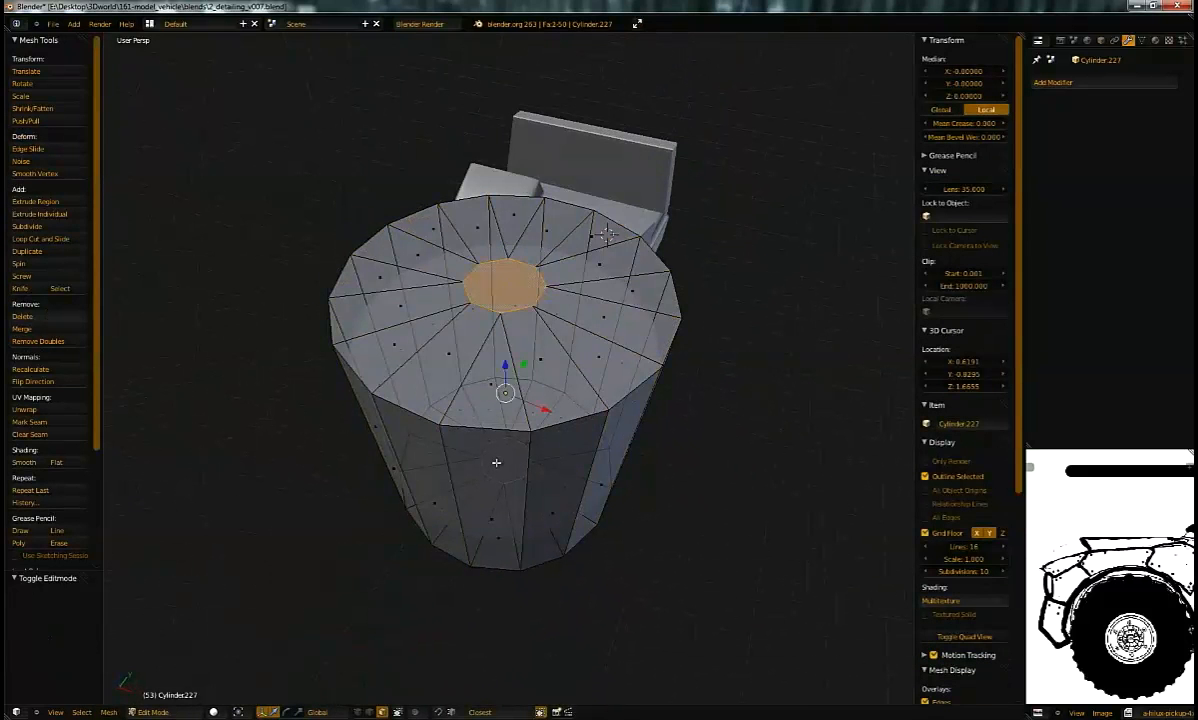
middle_click_drag(607, 234, 547, 293)
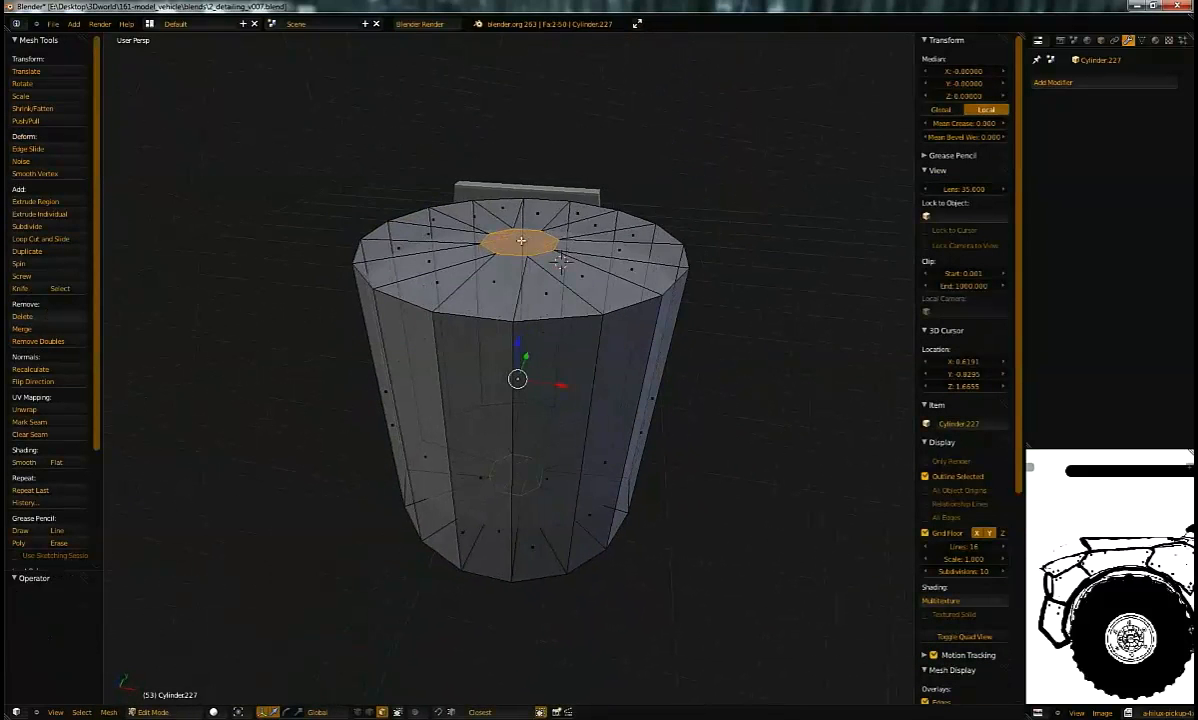
left_click(580, 251)
Step: Examine the topology of the filled top cap and the cylinder sides from close up and at an angle
middle_click_drag(580, 251, 619, 304)
key("Tab")
key("Tab")
scroll(571, 363, "up", 3)
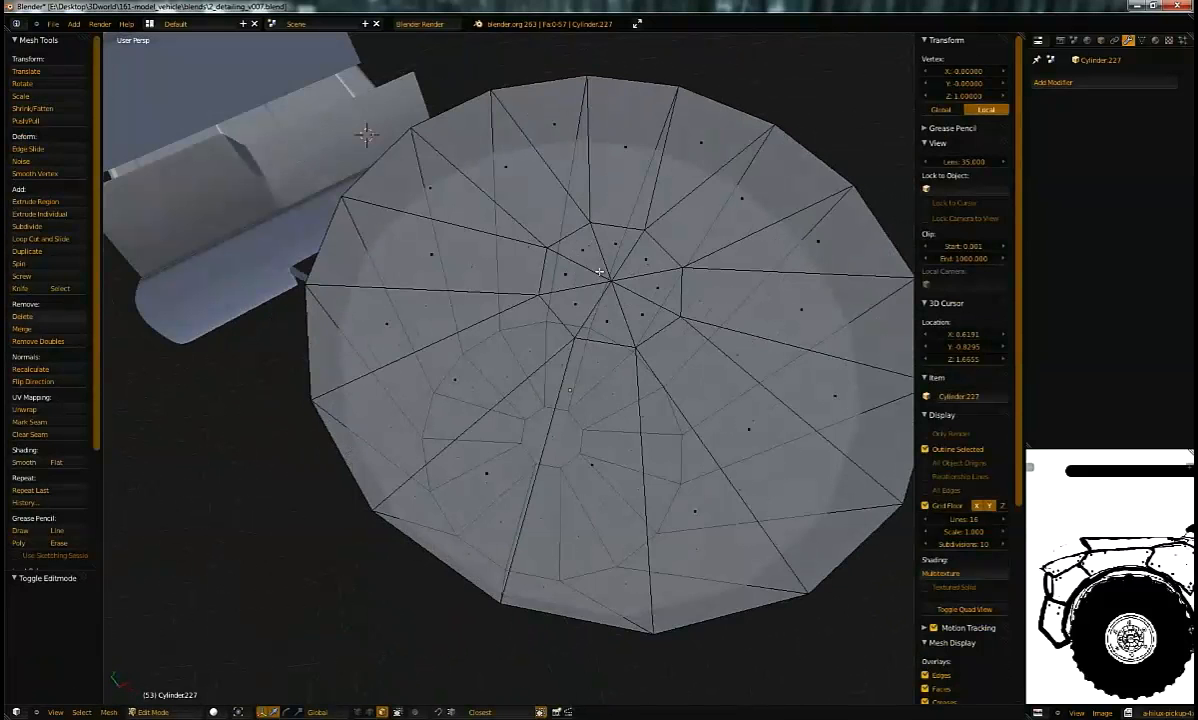
middle_click_drag(526, 342, 594, 334)
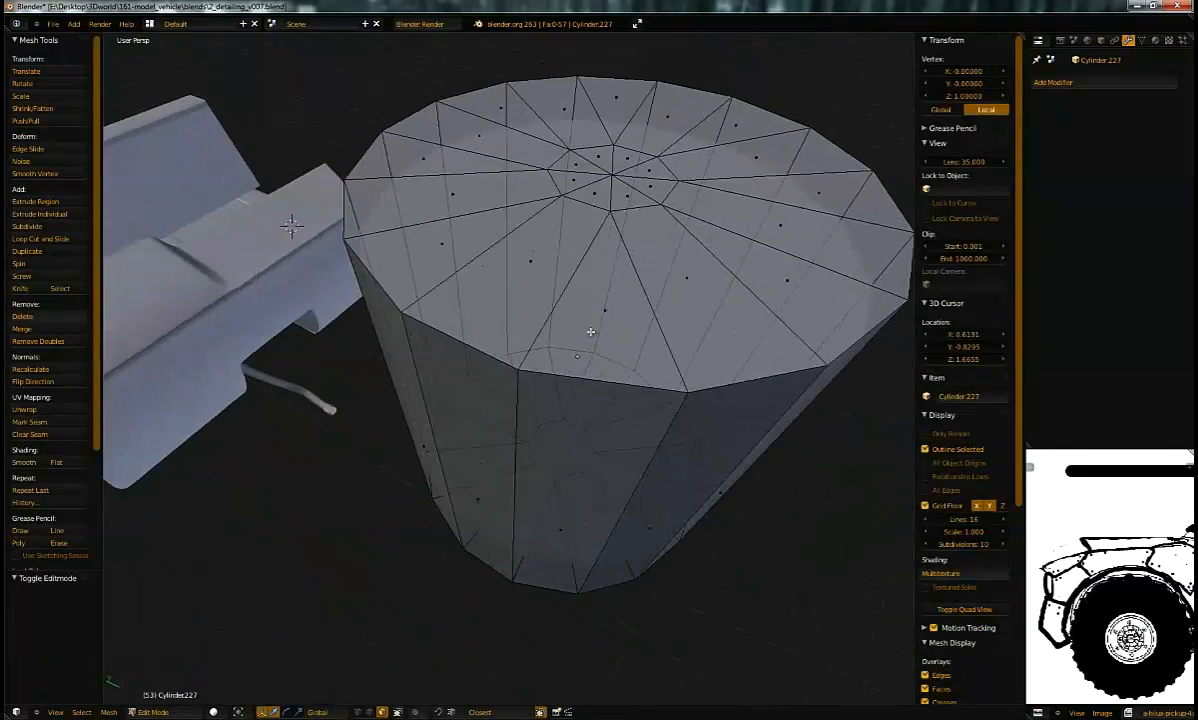
scroll(577, 276, "down", 4)
middle_click_drag(577, 276, 539, 316)
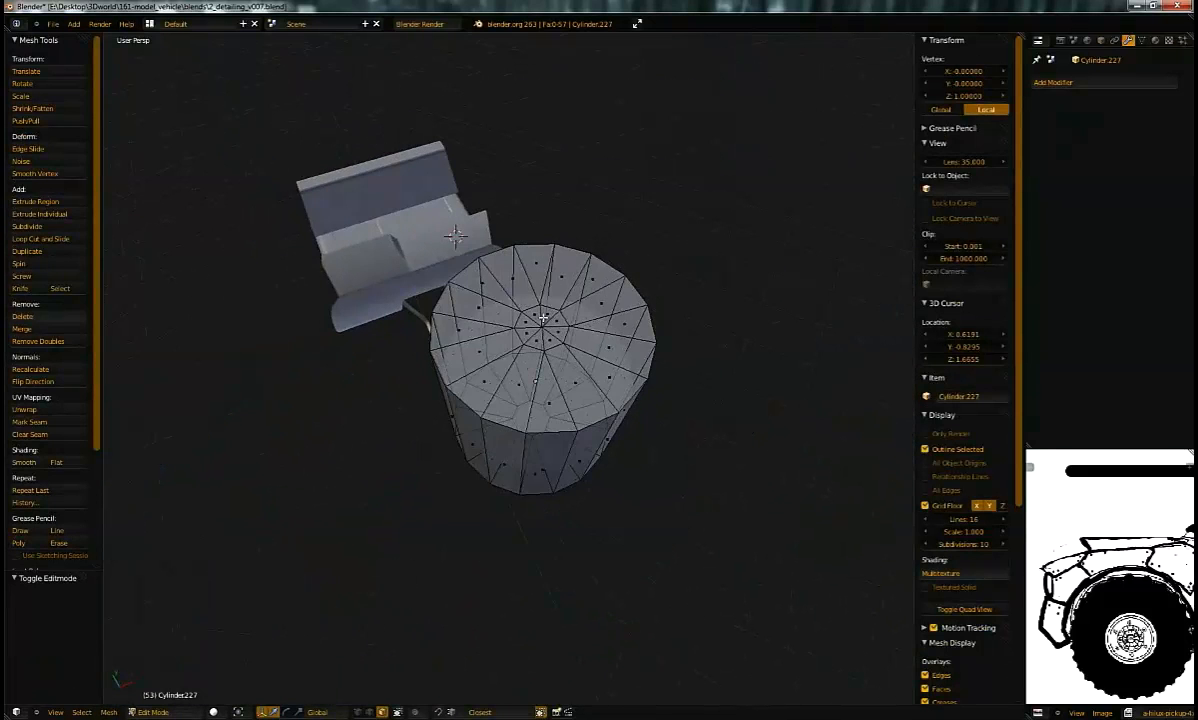
Step: Switch to edge selection, leave mesh editing and delete the beveled practice cylinder
key("ctrl+Tab")
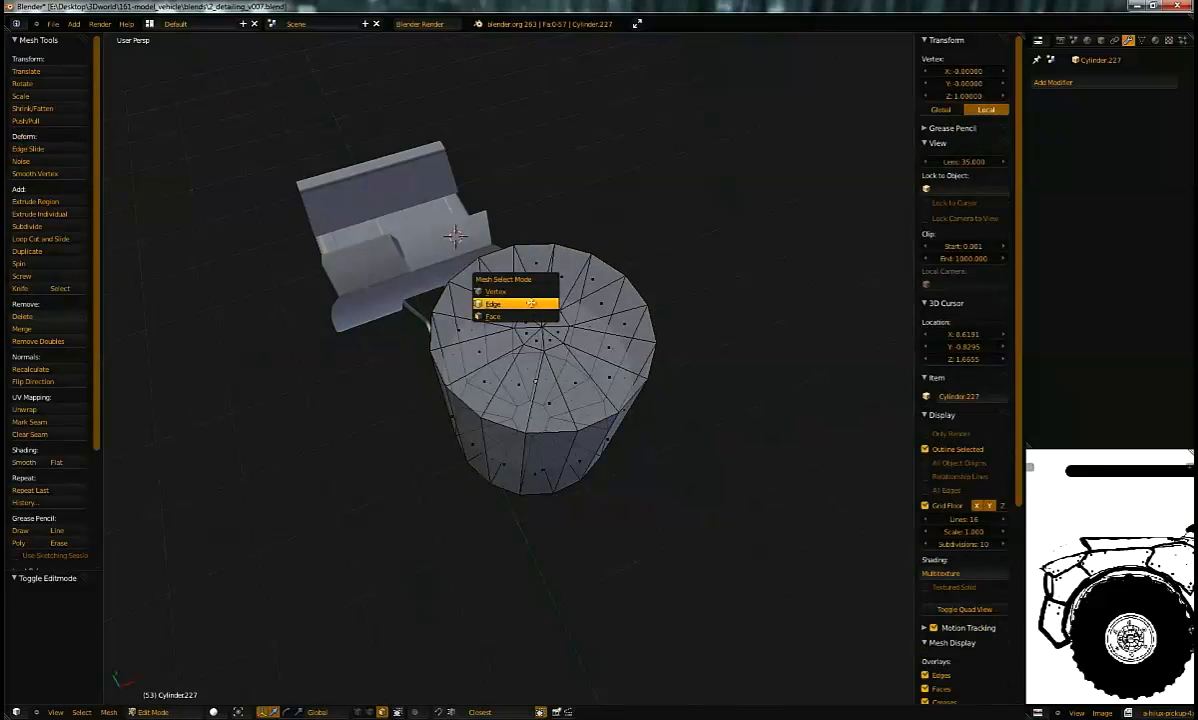
left_click(532, 303)
middle_click_drag(532, 303, 503, 230)
scroll(497, 259, "down", 4)
scroll(446, 401, "up", 5)
key("Tab")
key("Delete")
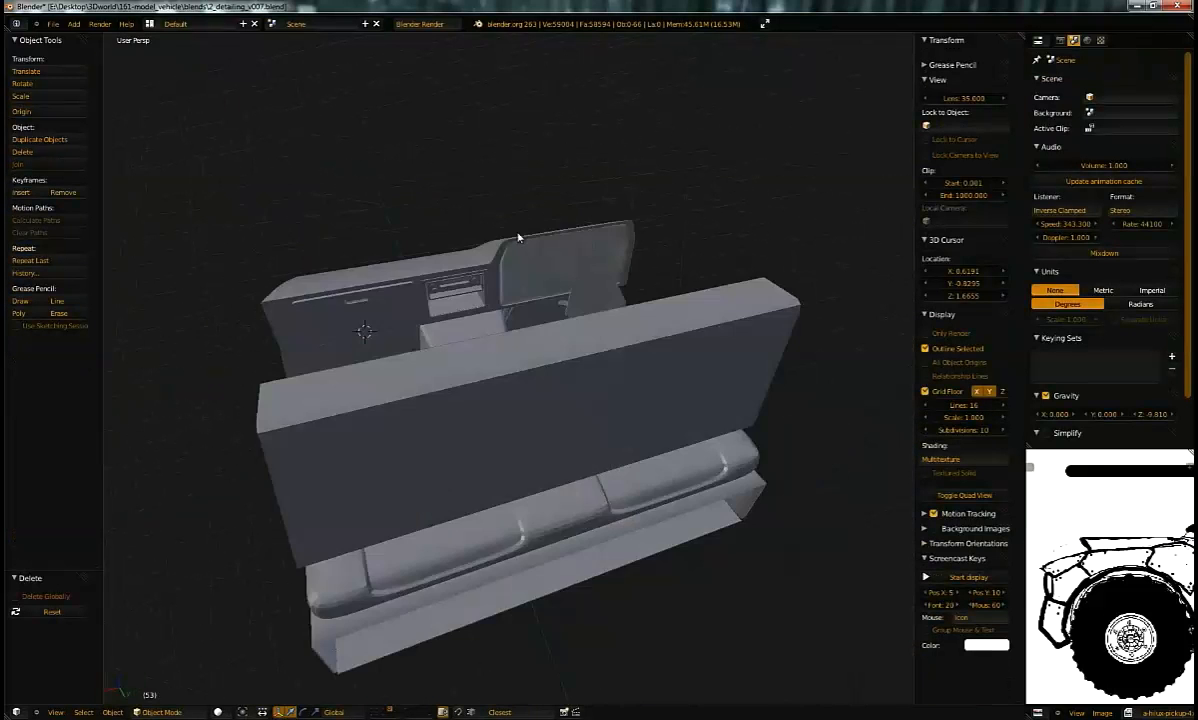
Step: Hide the transparent cover panel in front of the dashboard's instrument gauges
scroll(546, 304, "up", 3)
scroll(546, 304, "down", 4)
middle_click_drag(546, 304, 577, 357)
scroll(511, 346, "up", 2)
middle_click_drag(580, 306, 345, 425, "shift")
right_click(645, 336)
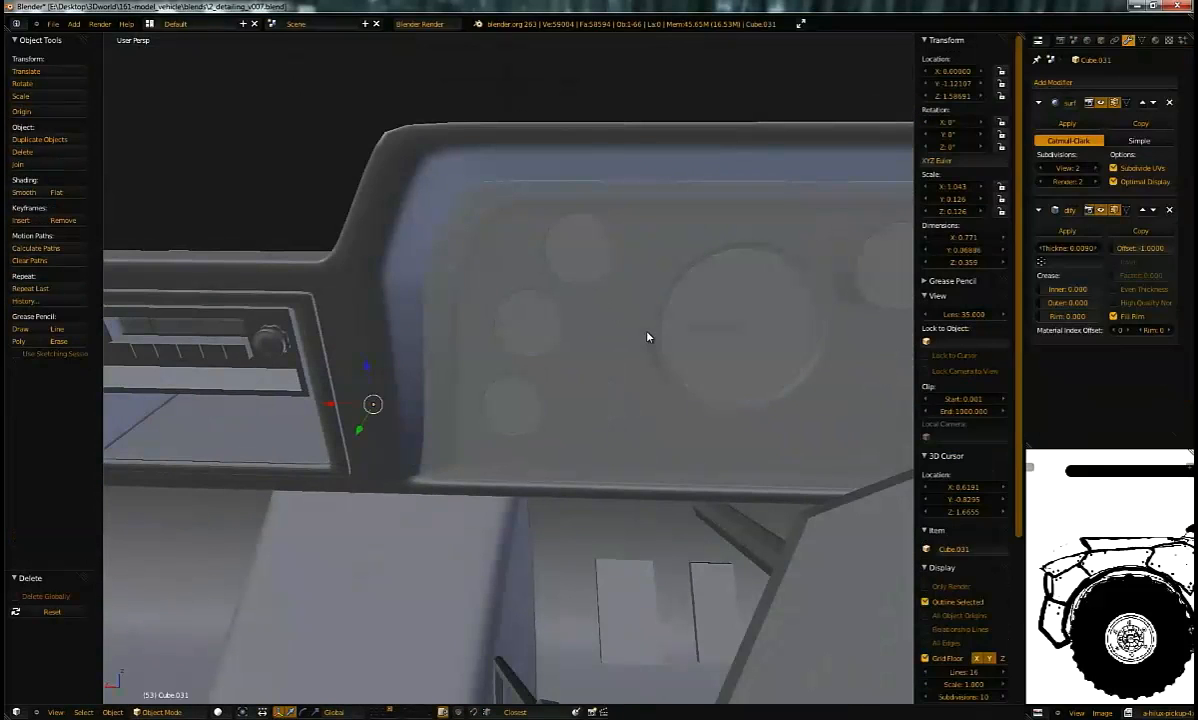
key("h")
middle_click_drag(597, 366, 611, 335)
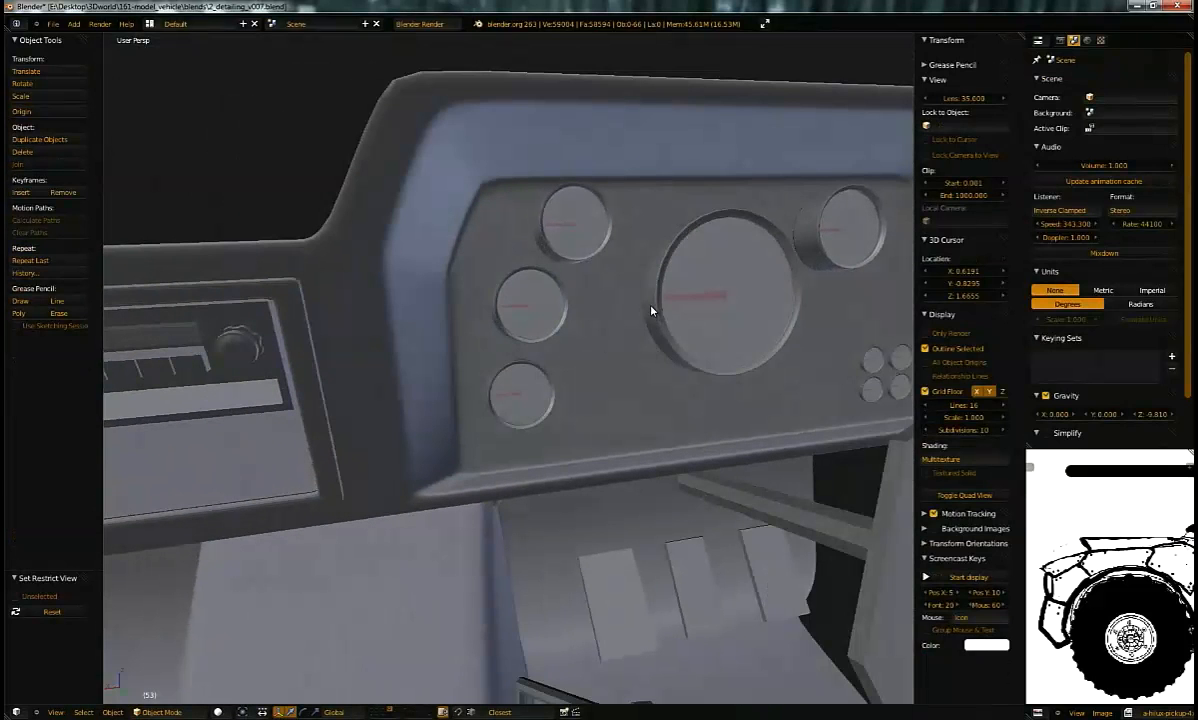
Step: Select the large round gauge in the instrument cluster and inspect its mesh
right_click(651, 310)
key("Tab")
key("Tab")
Step: Reset the 3D cursor to the origin, switch to an empty layer and add a cylinder mesh there
middle_click_drag(688, 310, 623, 262)
scroll(722, 382, "down", 5)
scroll(620, 300, "down", 2)
middle_click_drag(604, 410, 614, 264)
scroll(636, 284, "up", 5)
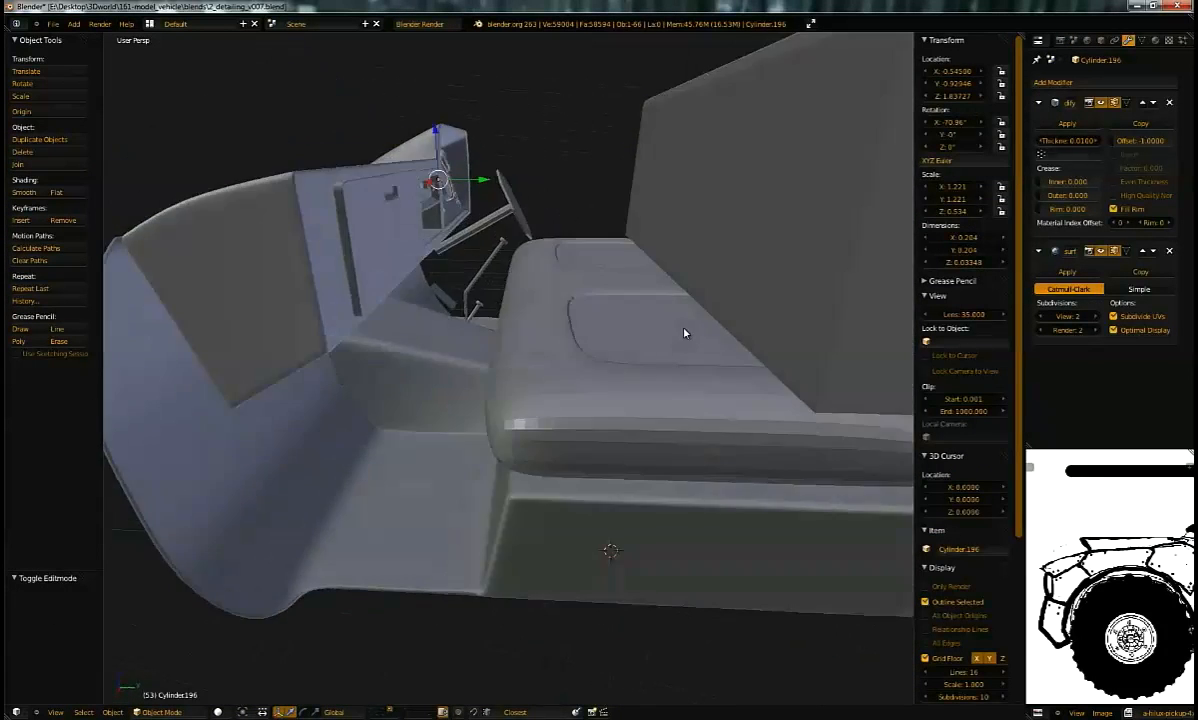
middle_click_drag(682, 329, 607, 197)
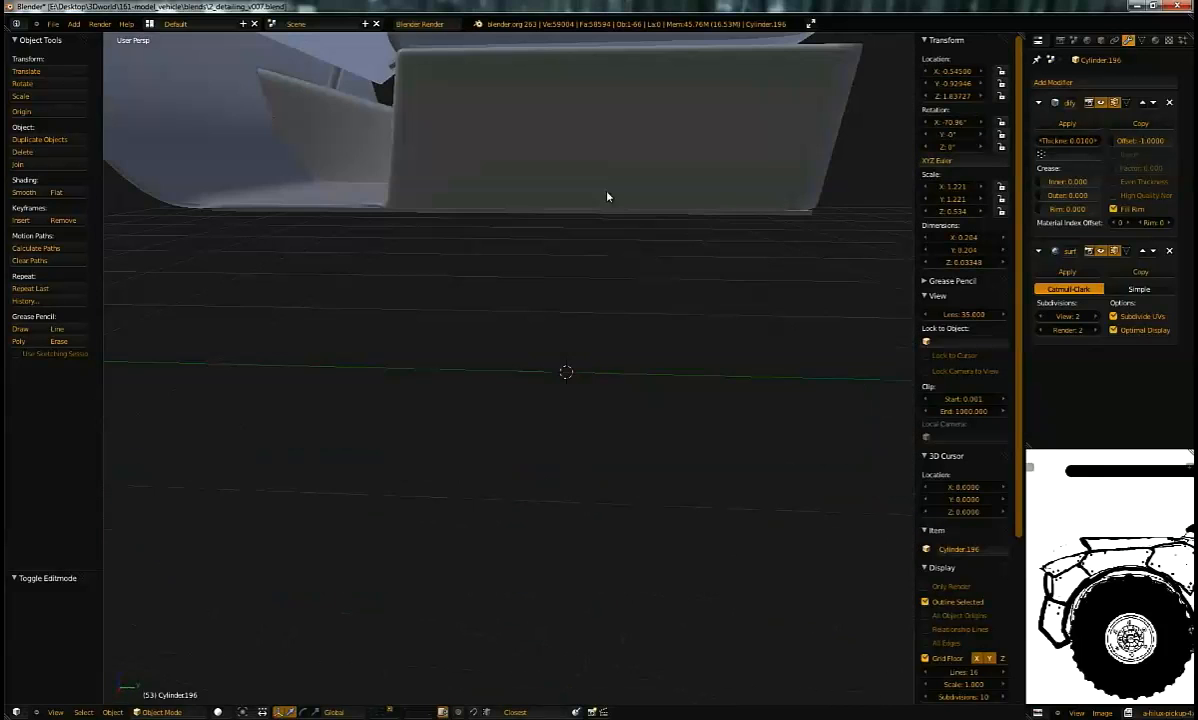
left_click(397, 712)
middle_click_drag(563, 422, 559, 453)
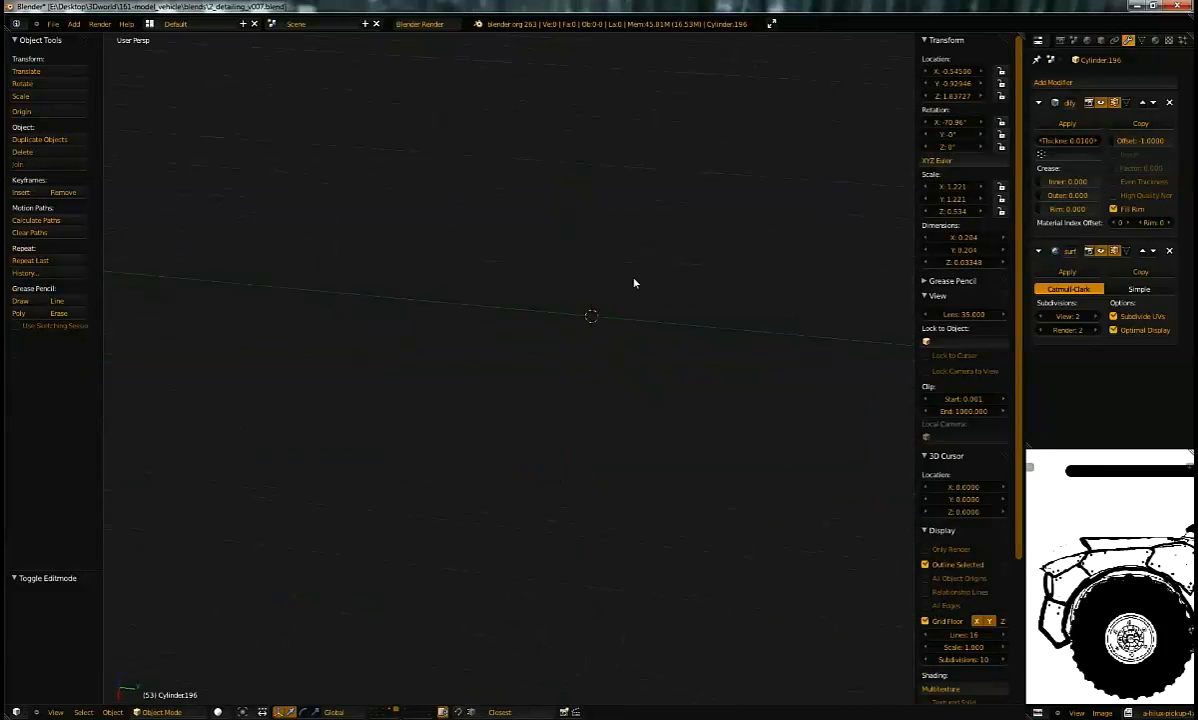
key("shift+a")
mouse_move(545, 422)
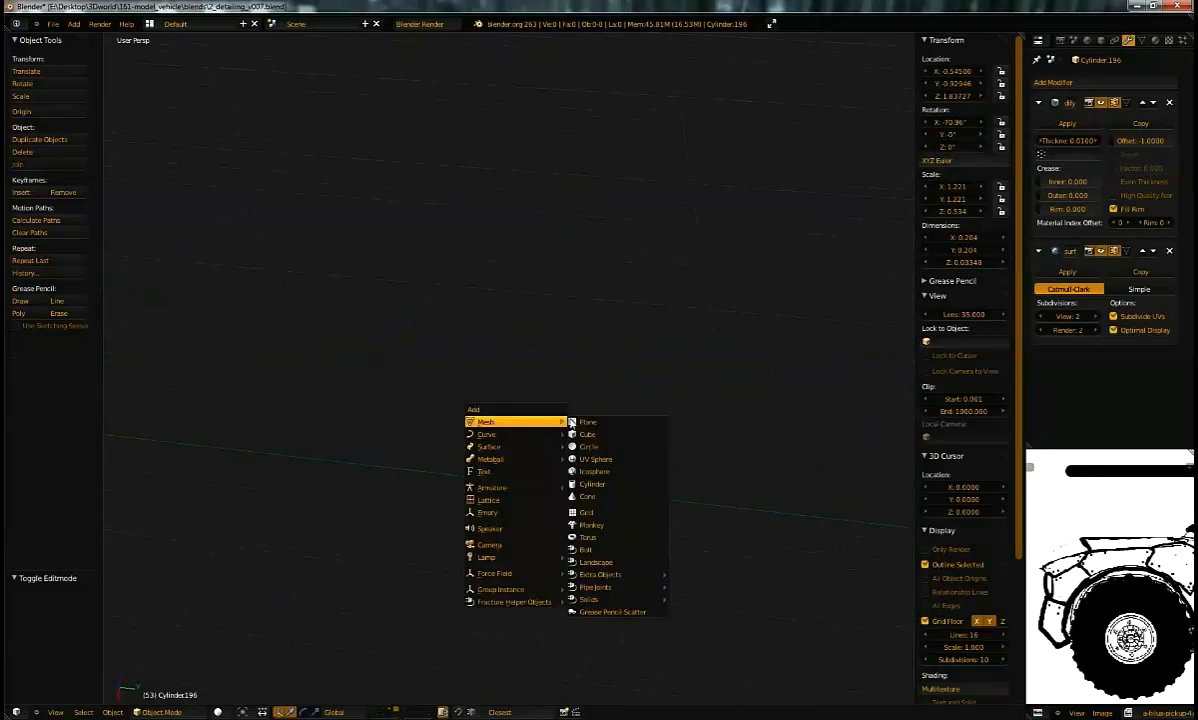
left_click(619, 484)
Step: Set the new cylinder to 8 vertices, keeping the Ngon cap fill
scroll(582, 435, "down", 6)
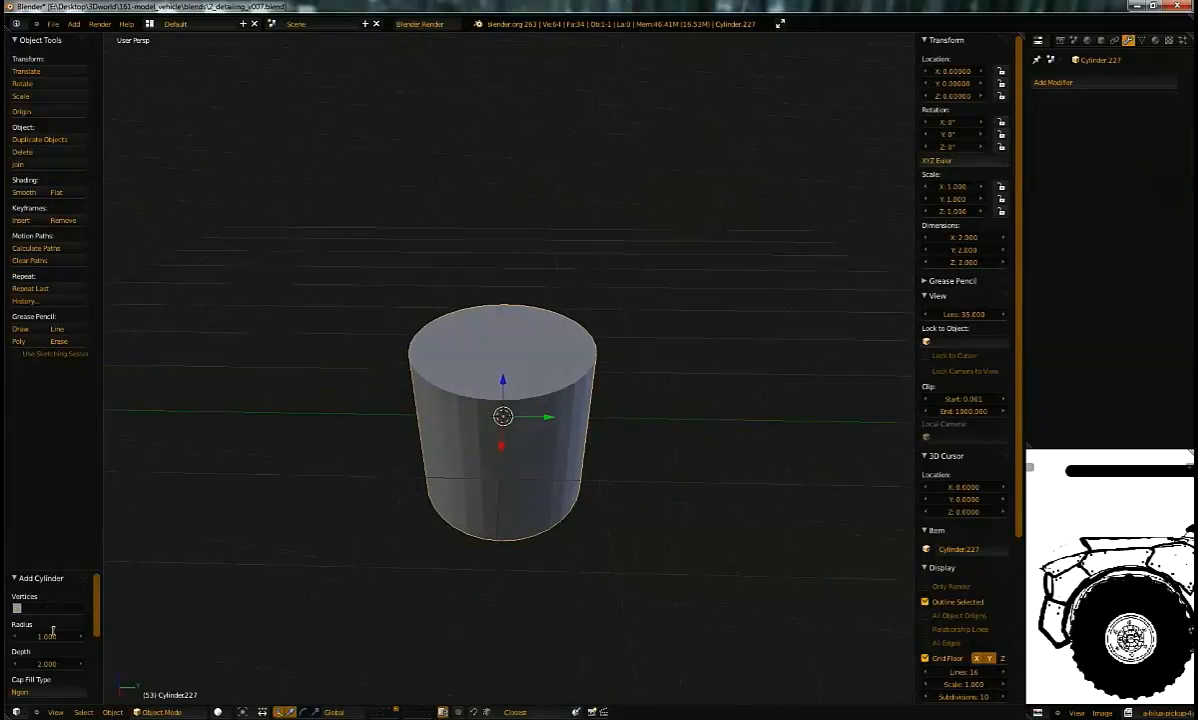
type("8")
key("Return")
left_click(55, 693)
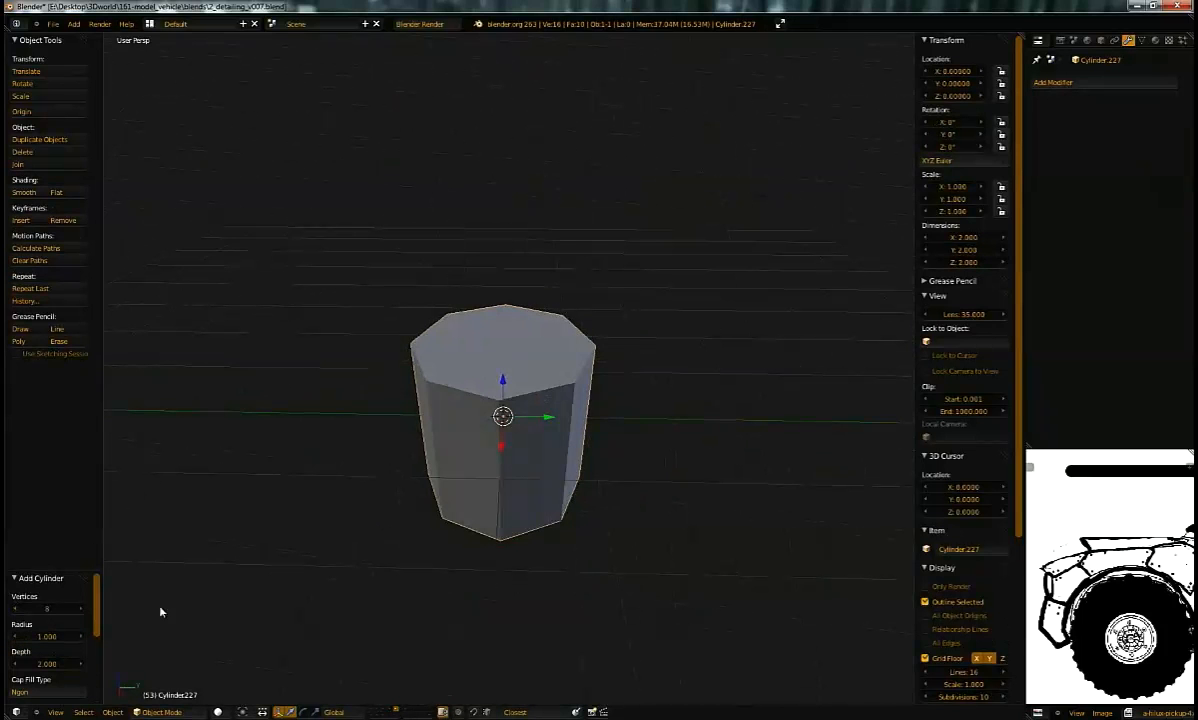
Step: Flatten the whole eight-sided cylinder by scaling its mesh along Z to about 0.328
scroll(536, 375, "up", 4)
key("Tab")
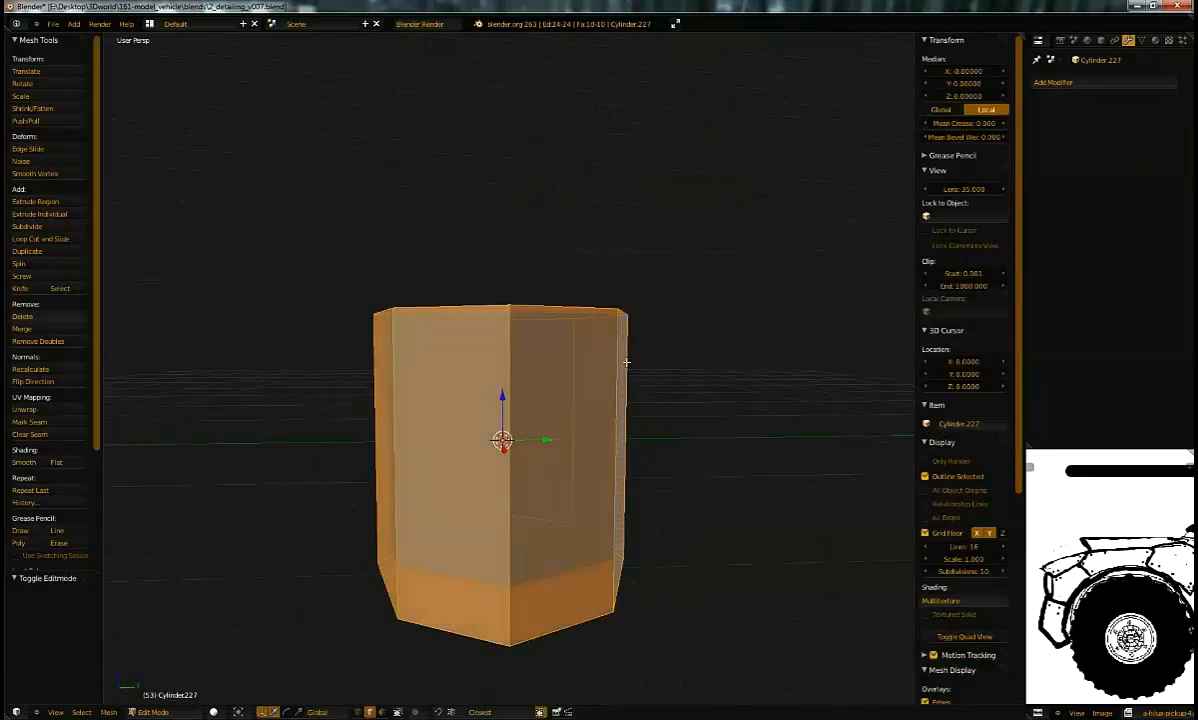
key("s")
key("z")
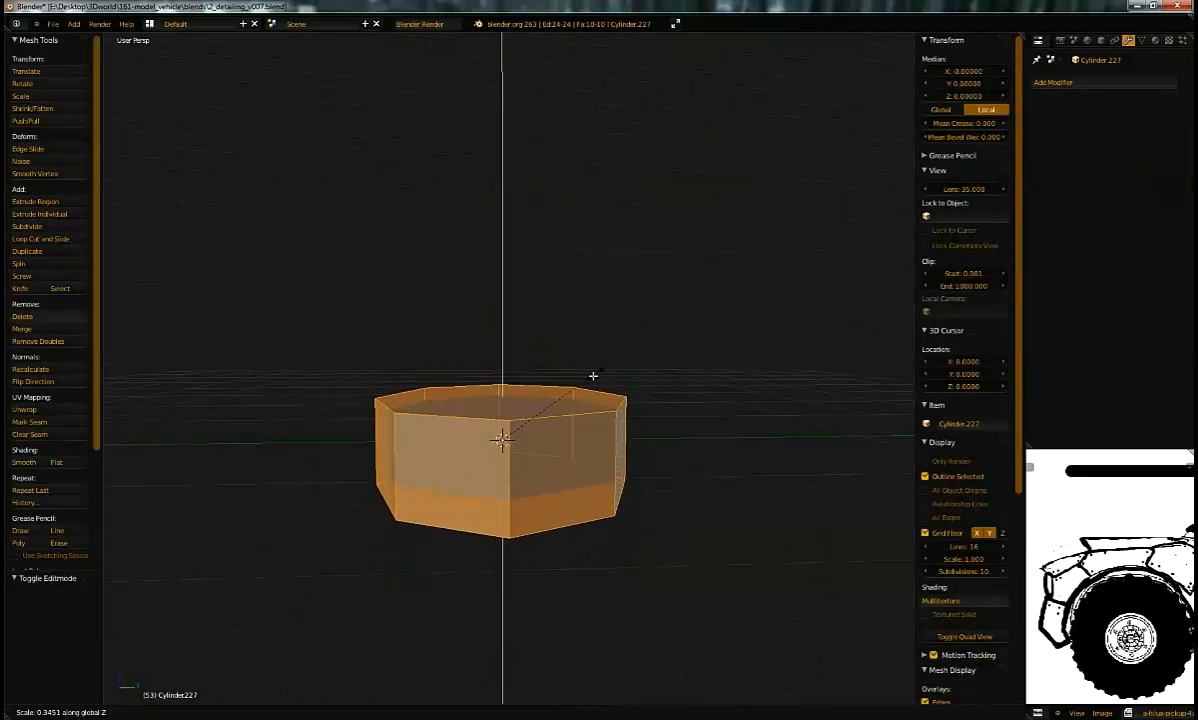
left_click(568, 369)
Step: Delete the top and bottom cap faces of the flattened cylinder, leaving an open ring
middle_click_drag(568, 369, 497, 420)
key("ctrl+Tab")
left_click(492, 432)
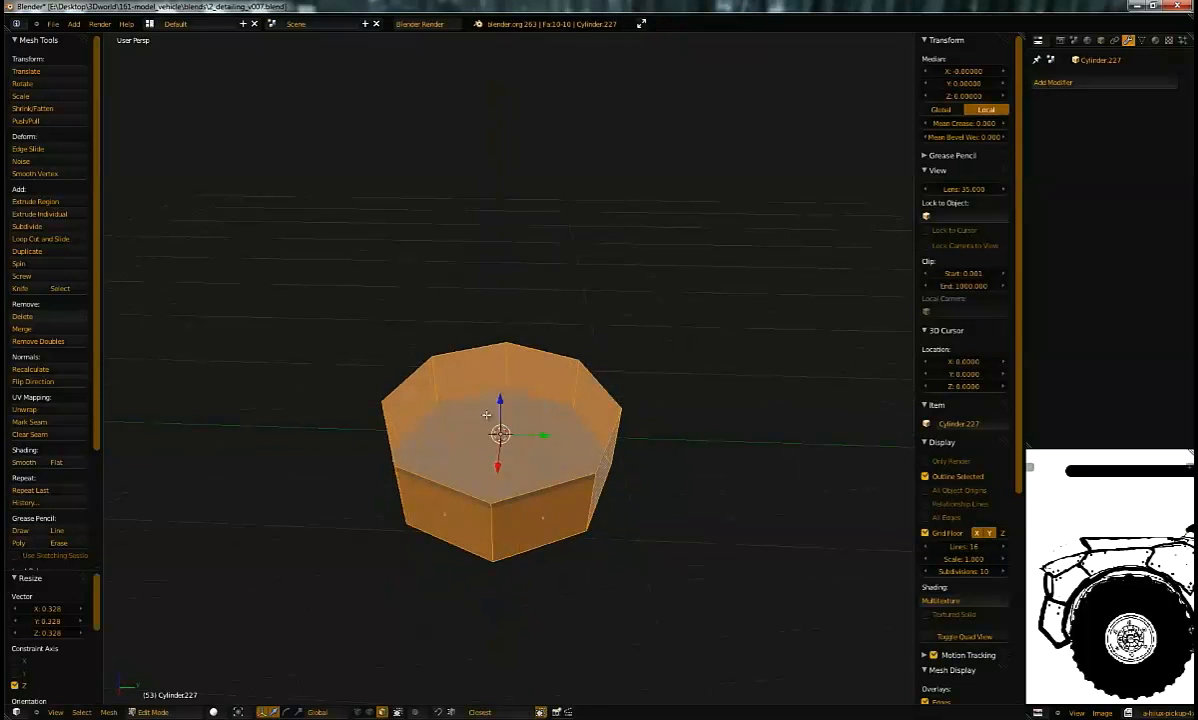
key("a")
right_click(498, 438)
key("x")
left_click(462, 438)
middle_click_drag(495, 441, 516, 436)
scroll(600, 431, "up", 2)
middle_click_drag(600, 431, 592, 340)
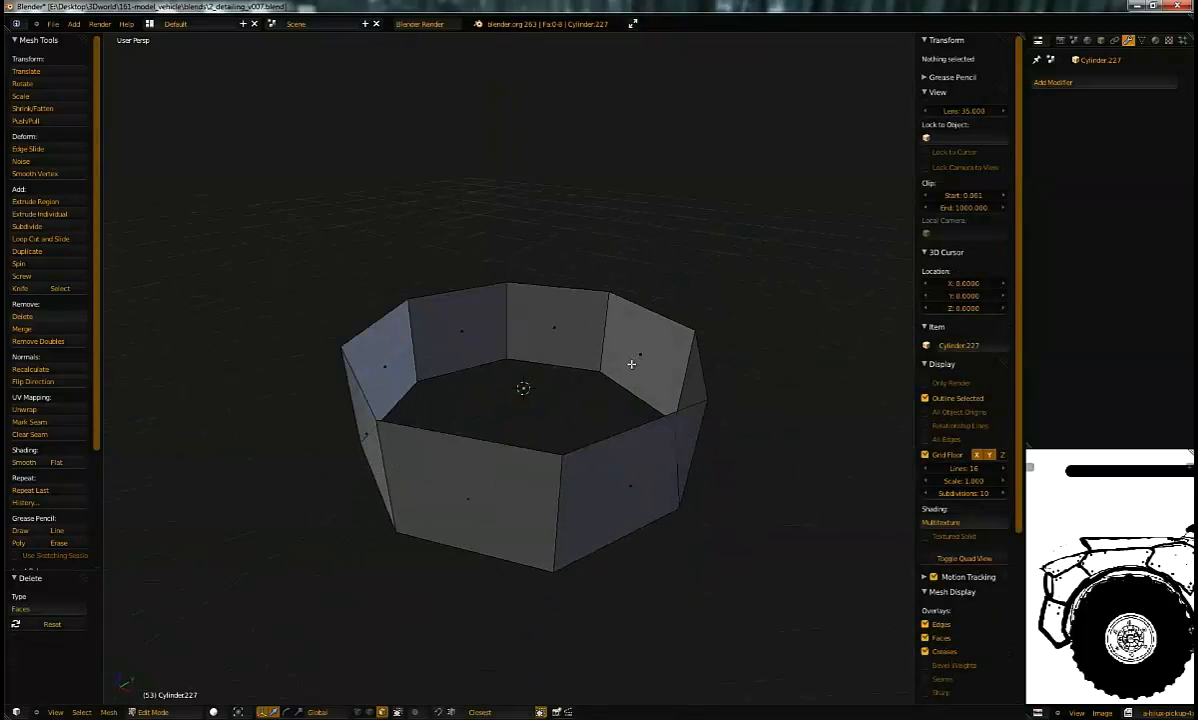
Step: Give the ring a level 2 Subdivision Surface modifier and a Solidify modifier with a thickness of about 0.1
key("ctrl+2")
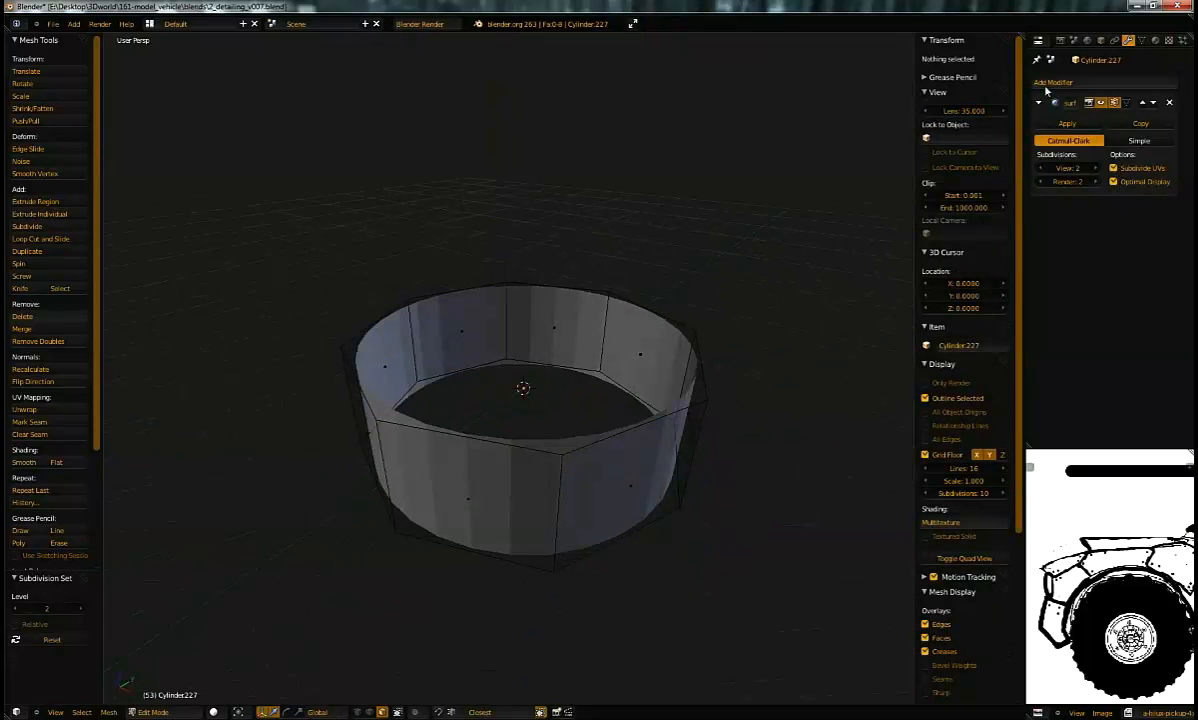
left_click(1074, 88)
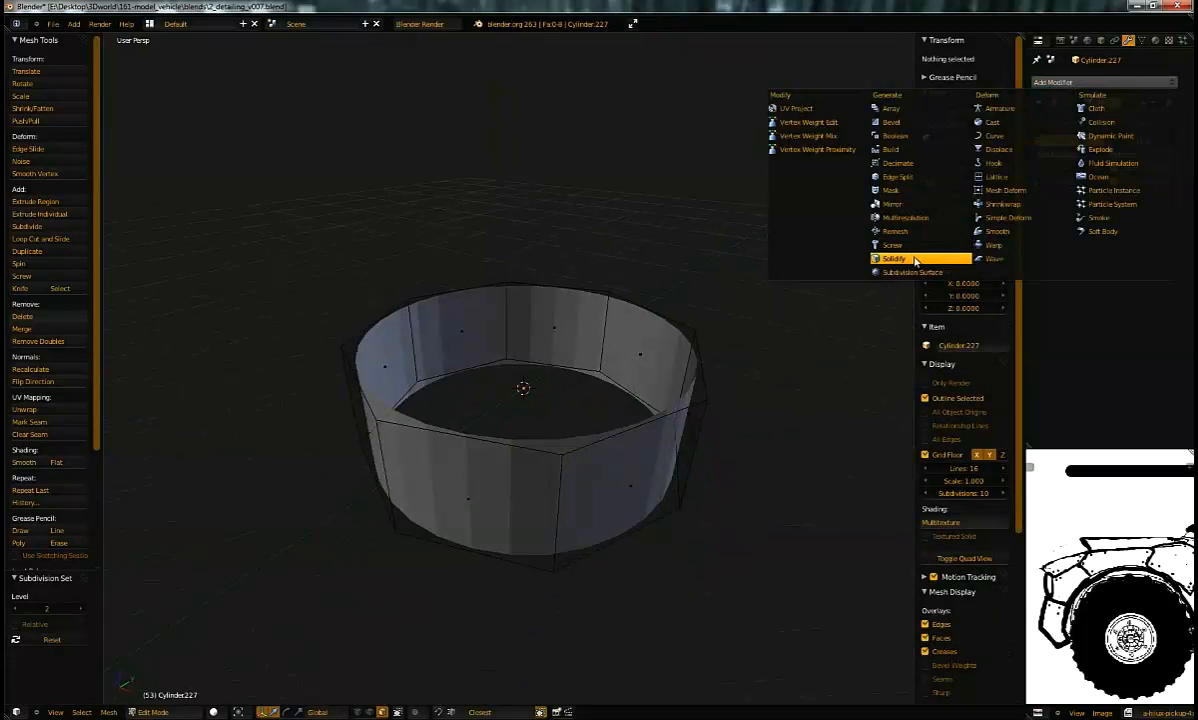
left_click(885, 252)
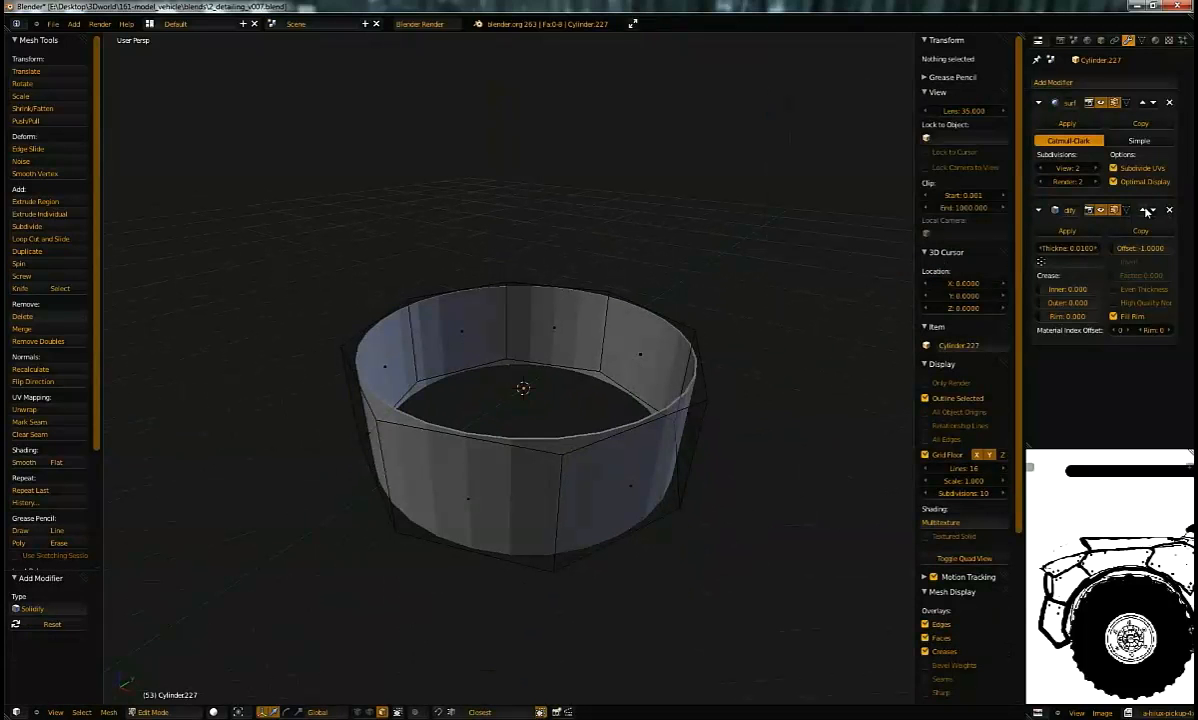
left_click_drag(1078, 252, 1136, 254)
Step: Add a horizontal loop cut around the ring and slide it up close to the top rim
middle_click_drag(650, 330, 714, 390)
key("ctrl+Tab")
left_click(662, 378)
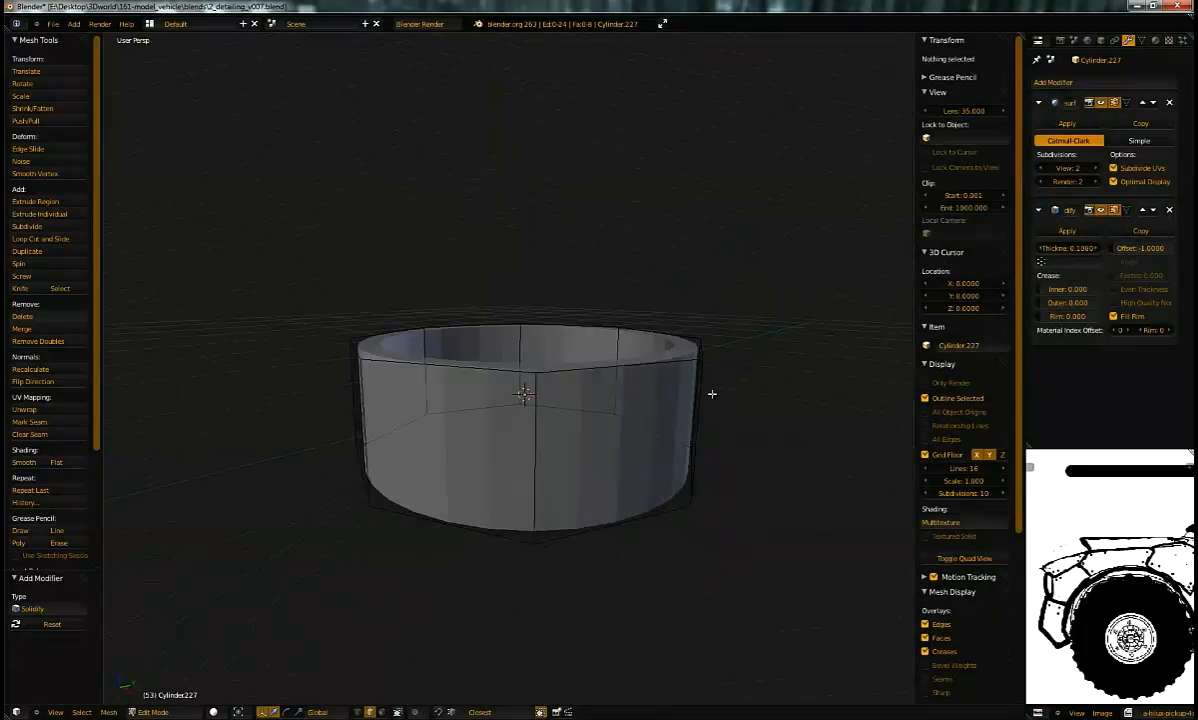
key("ctrl+r")
left_click(712, 392)
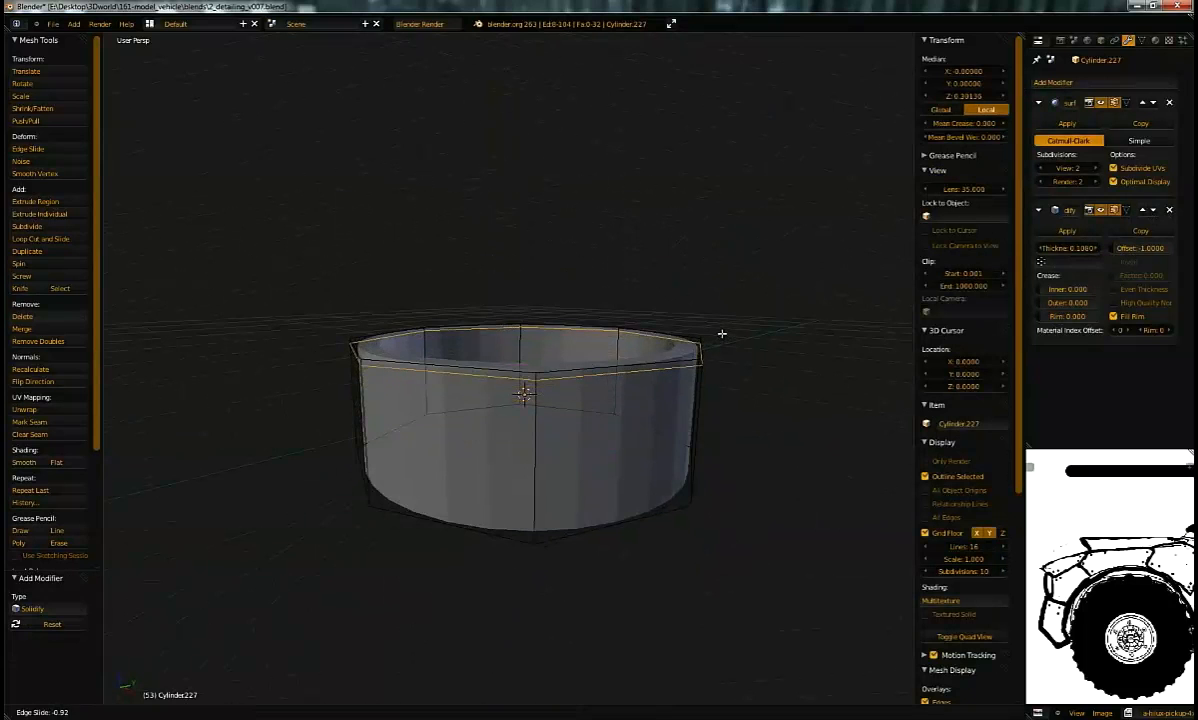
left_click(722, 331)
middle_click_drag(722, 331, 837, 337)
key("s")
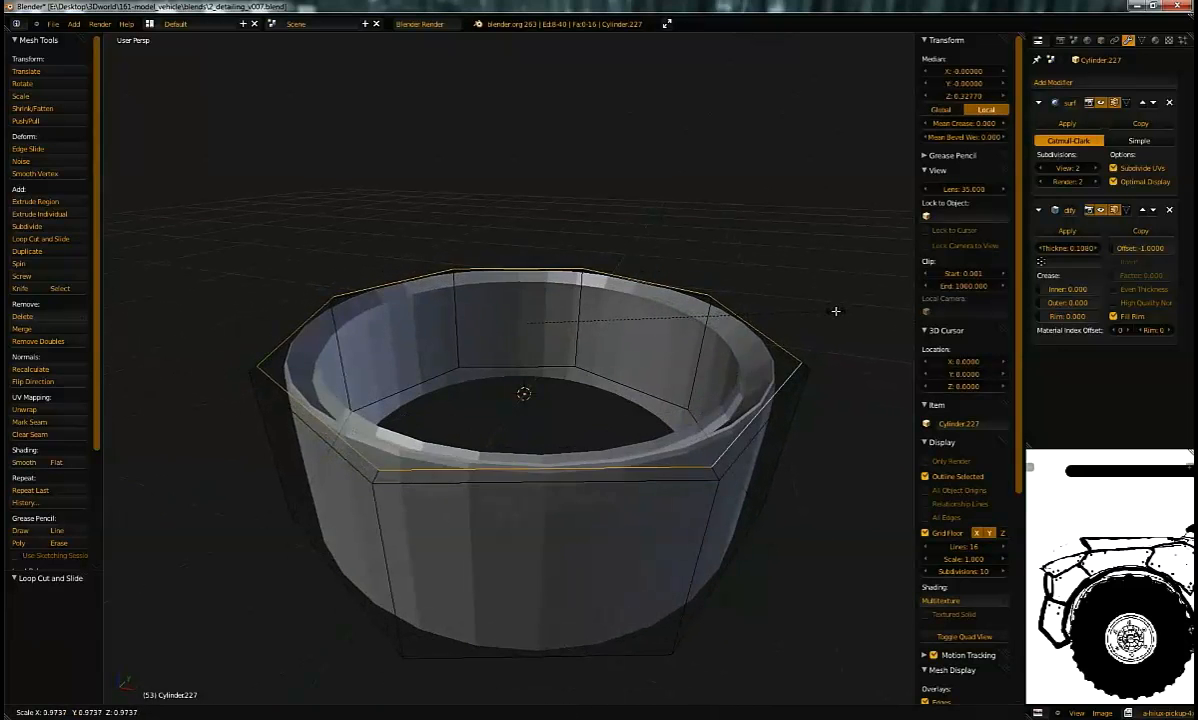
middle_click_drag(807, 309, 762, 278)
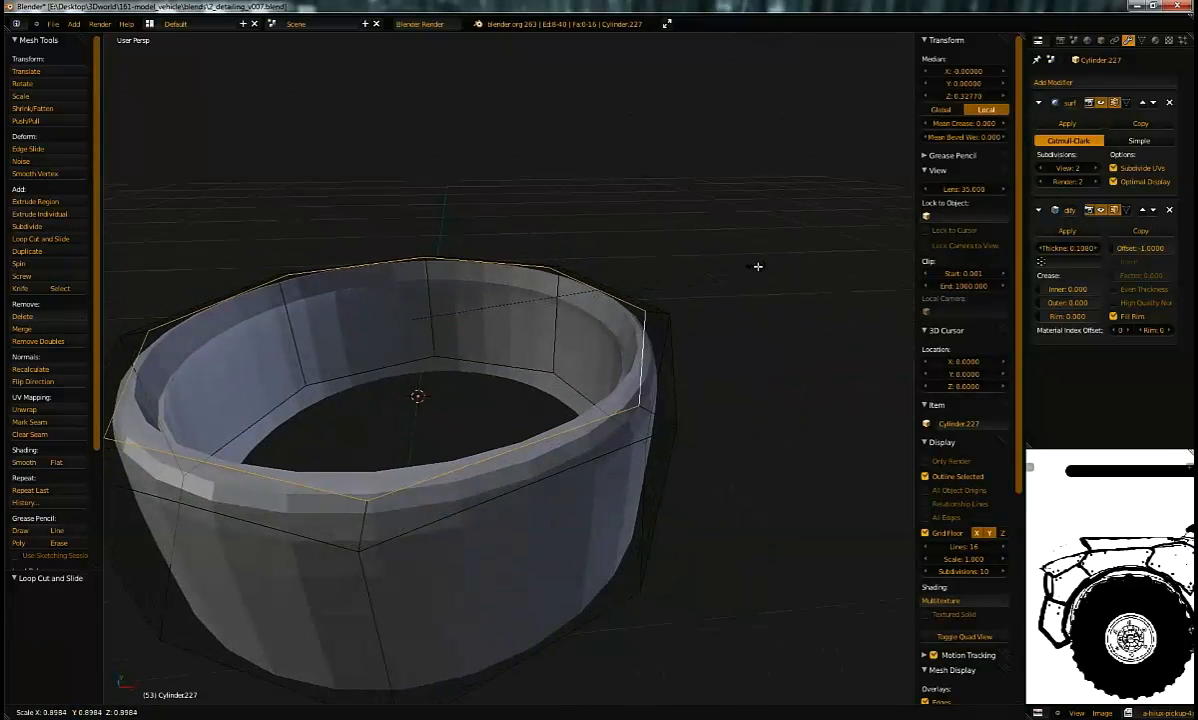
right_click(783, 271)
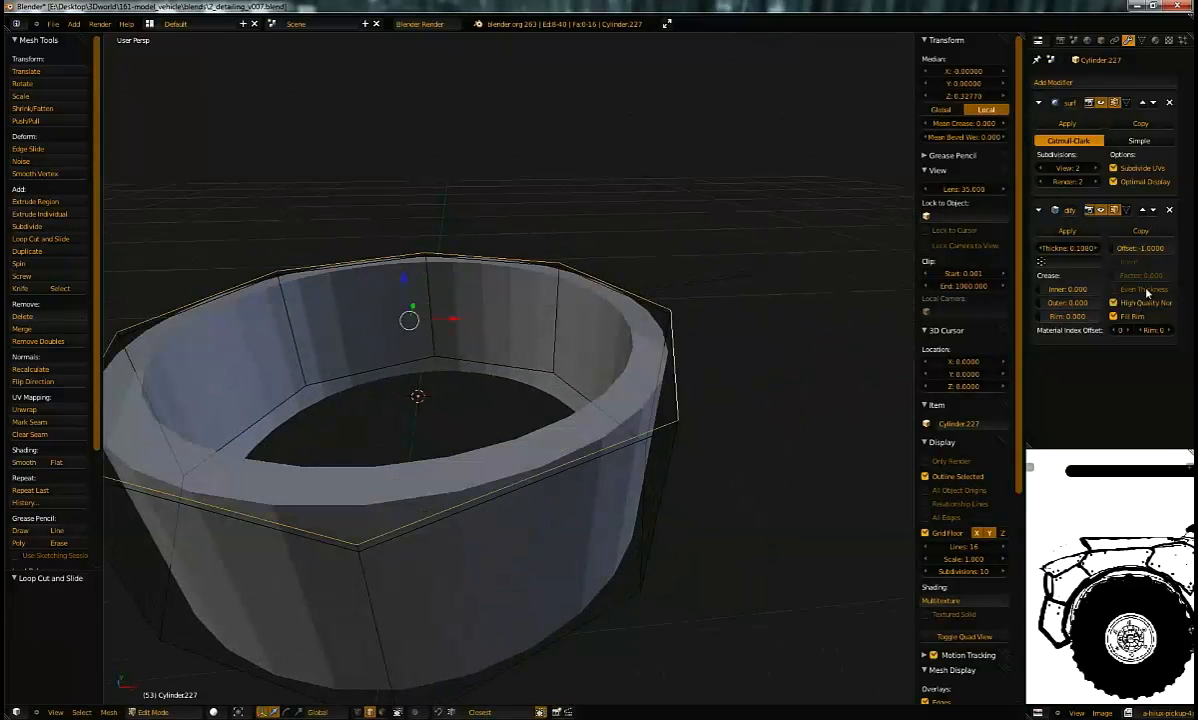
Step: Enable High Quality Normals and Even Thickness in Solidify, scale the top rim loop slightly outward and check the flared ring
key("s")
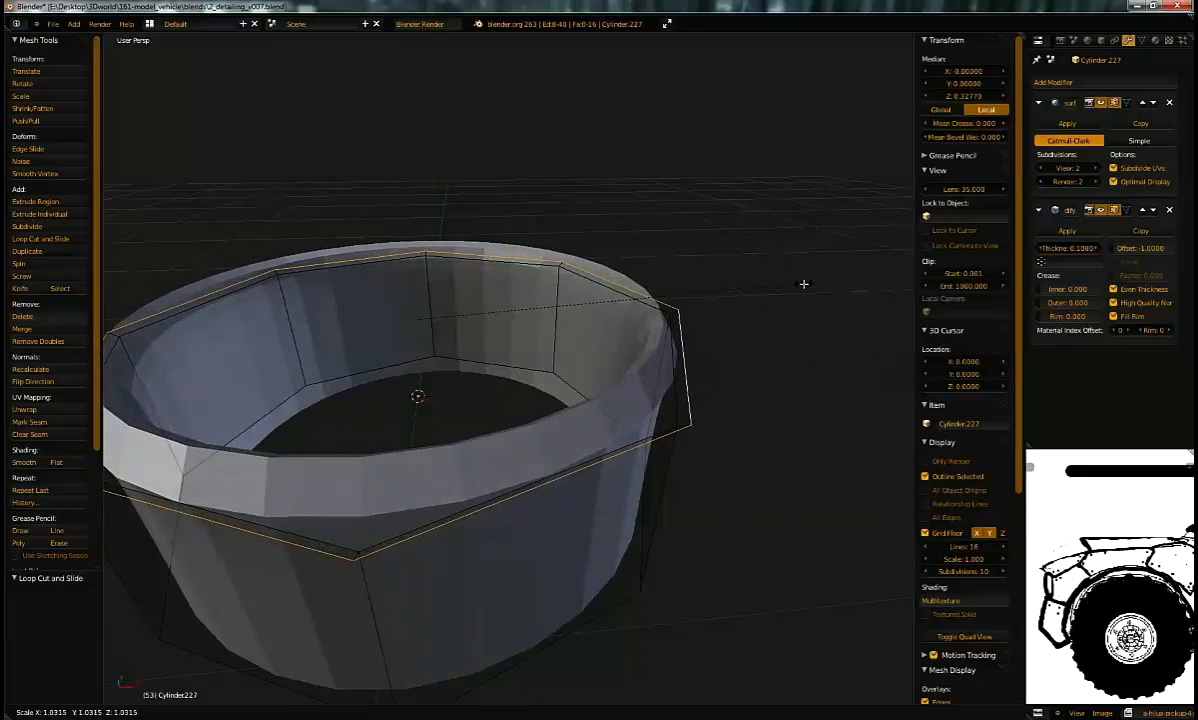
left_click(783, 260)
middle_click_drag(781, 258, 889, 267)
key("Tab")
scroll(829, 258, "down", 3)
middle_click_drag(640, 303, 621, 338)
key("Tab")
scroll(675, 425, "up", 3)
key("Tab")
scroll(662, 390, "down", 4)
key("Tab")
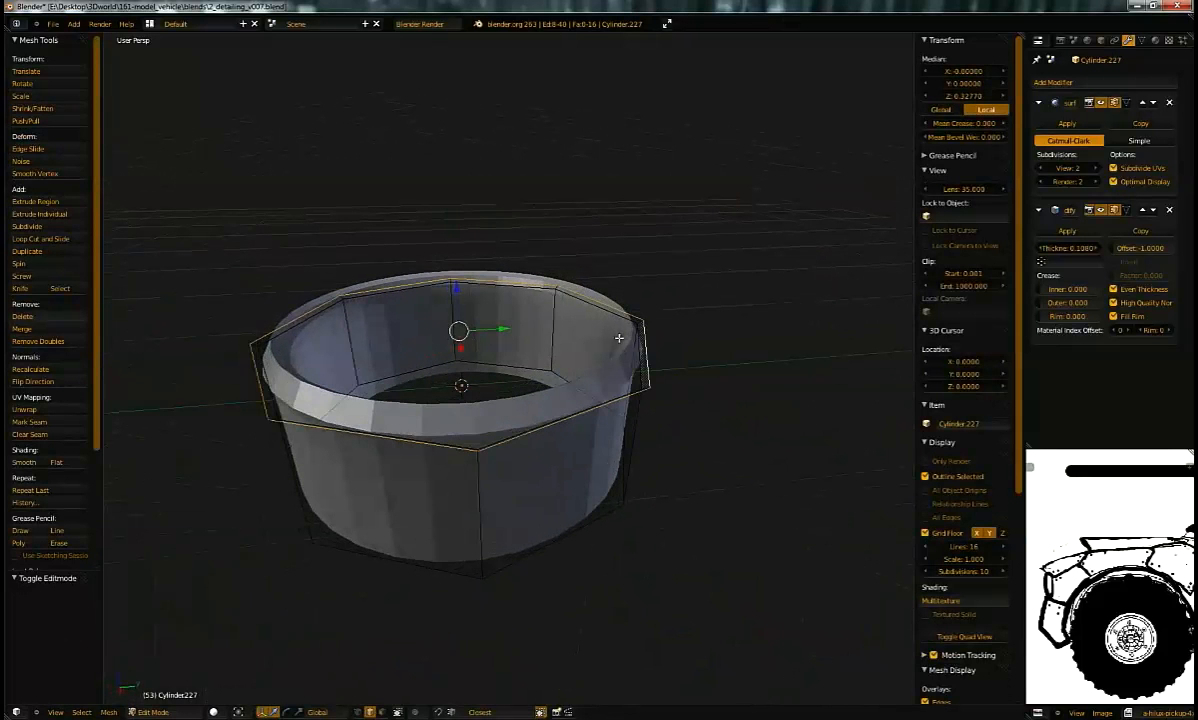
Step: Duplicate the edge loop just below the rim, scale the copy to 0.943, then extrude it and merge at center to form a disc
right_click(639, 361, "alt")
key("shift+d")
left_click(679, 317)
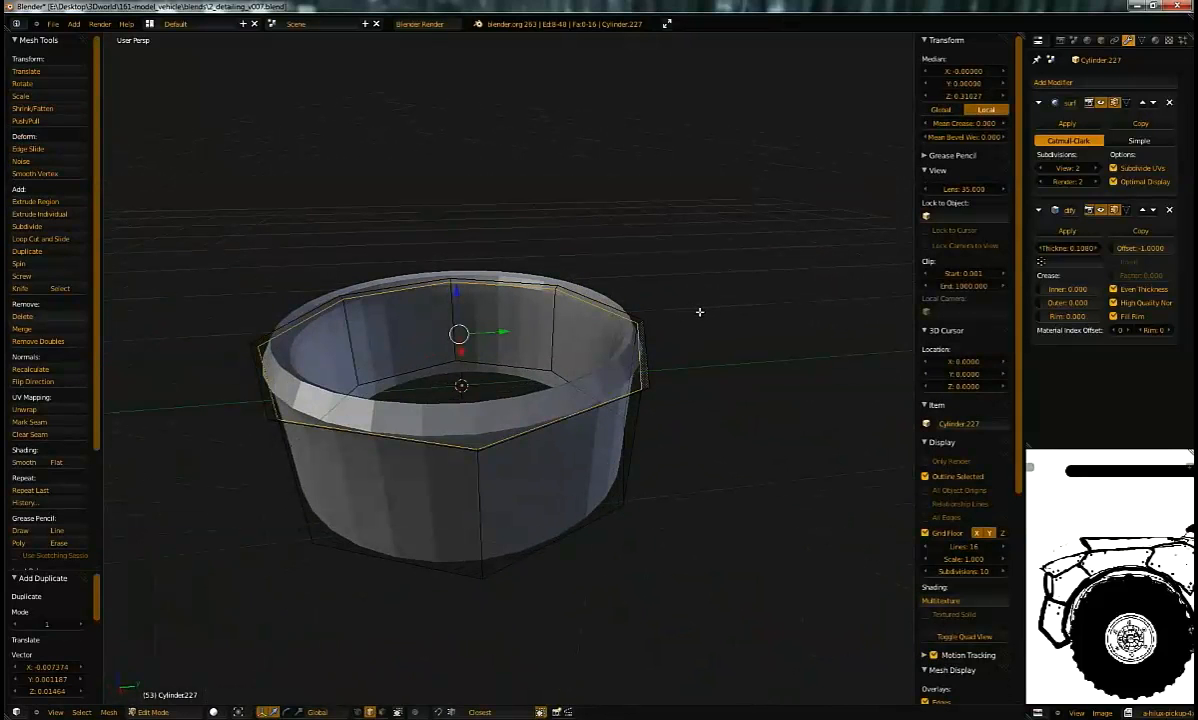
key("e")
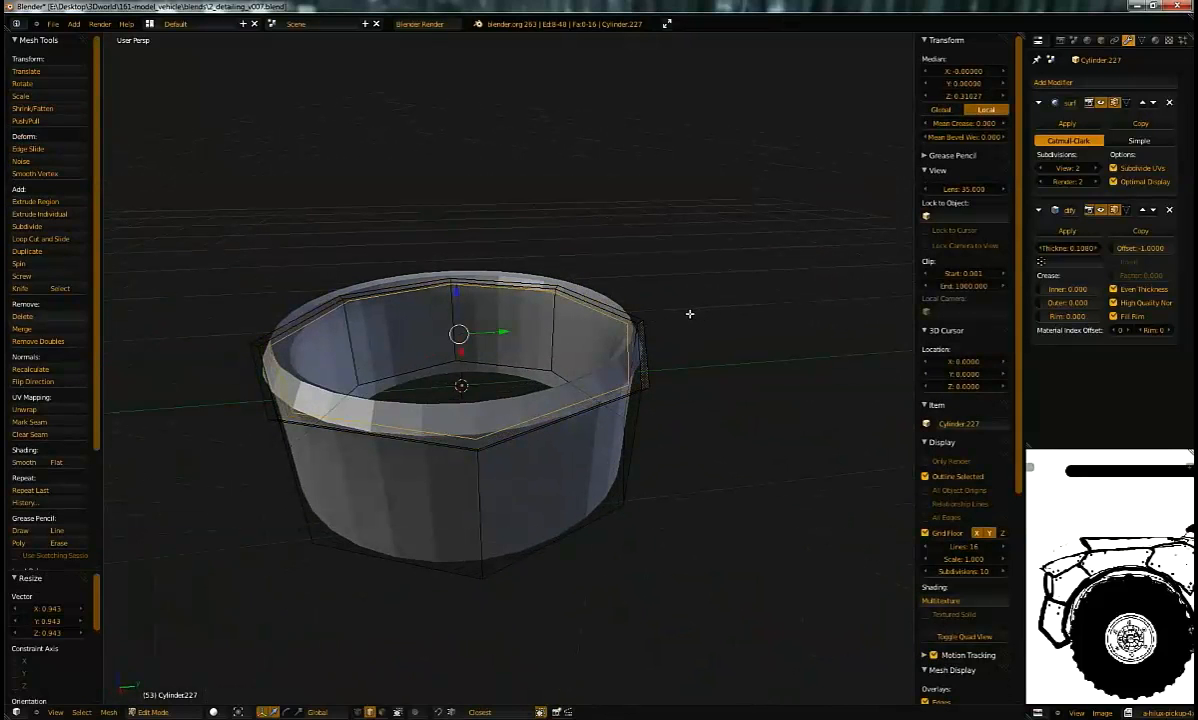
left_click(687, 320)
key("alt+m")
left_click(648, 318)
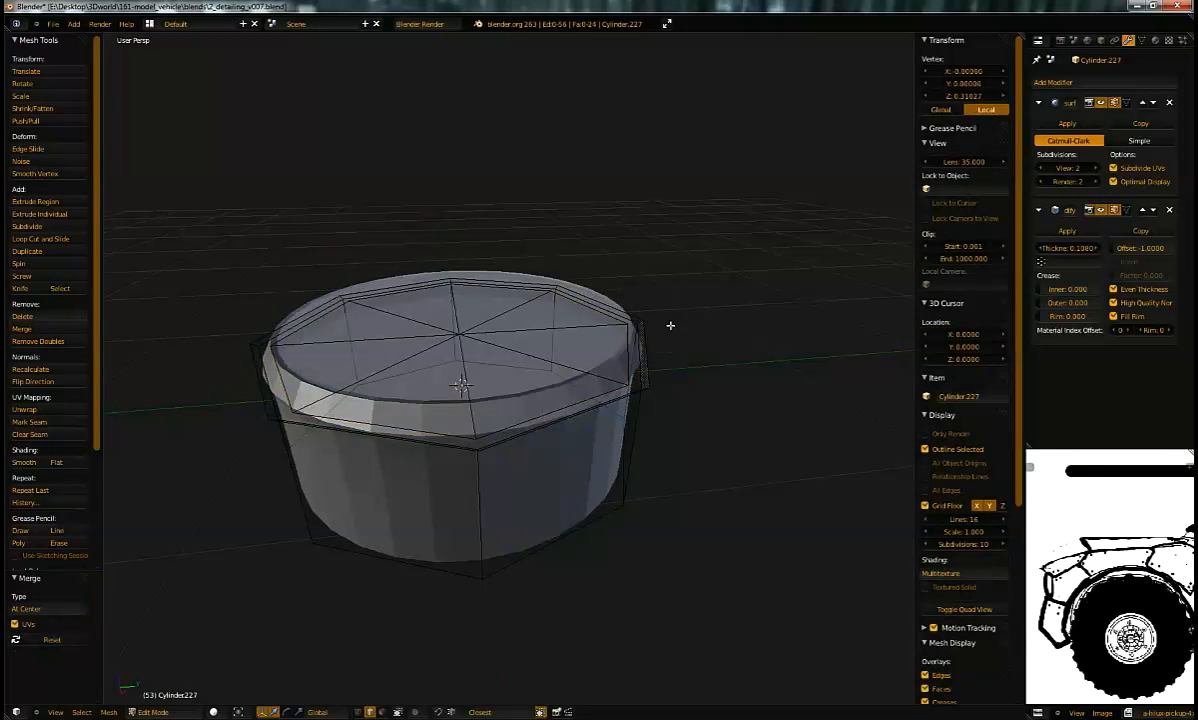
Step: Select all geometry linked to the disc, separate it into its own object and select that object
key("ctrl+l")
key("p")
left_click(650, 327)
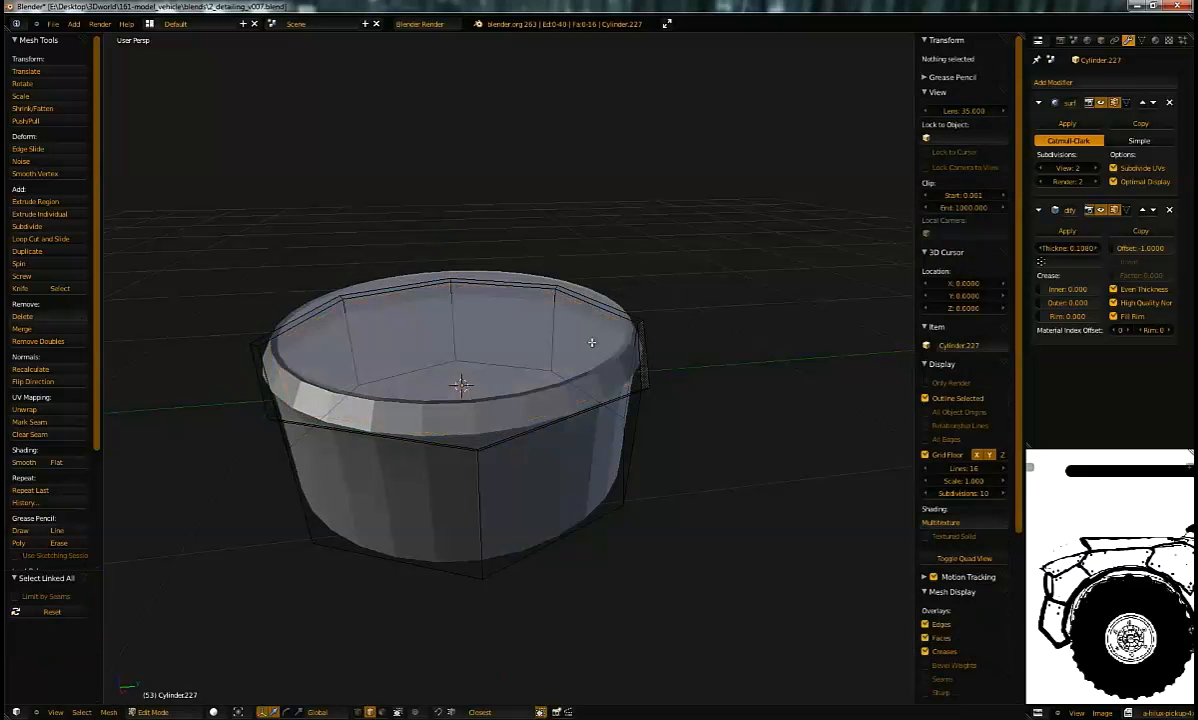
key("Tab")
right_click(552, 348)
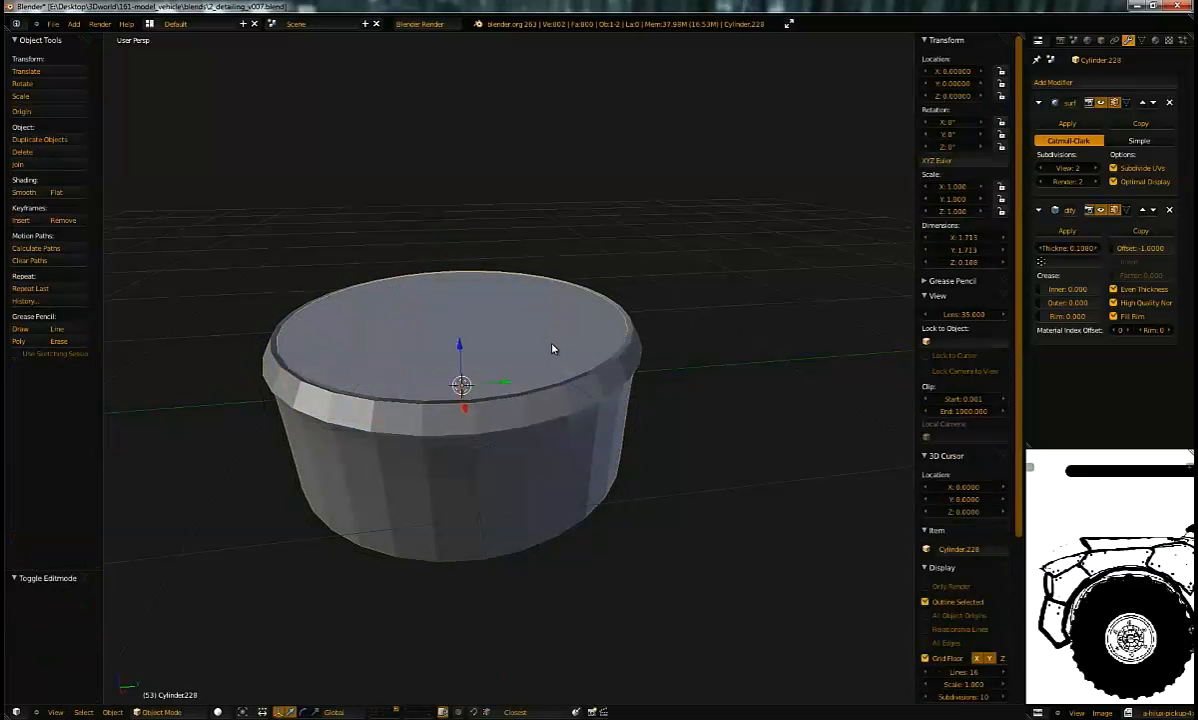
left_click(1170, 103)
key("ctrl+z")
scroll(677, 278, "up", 5)
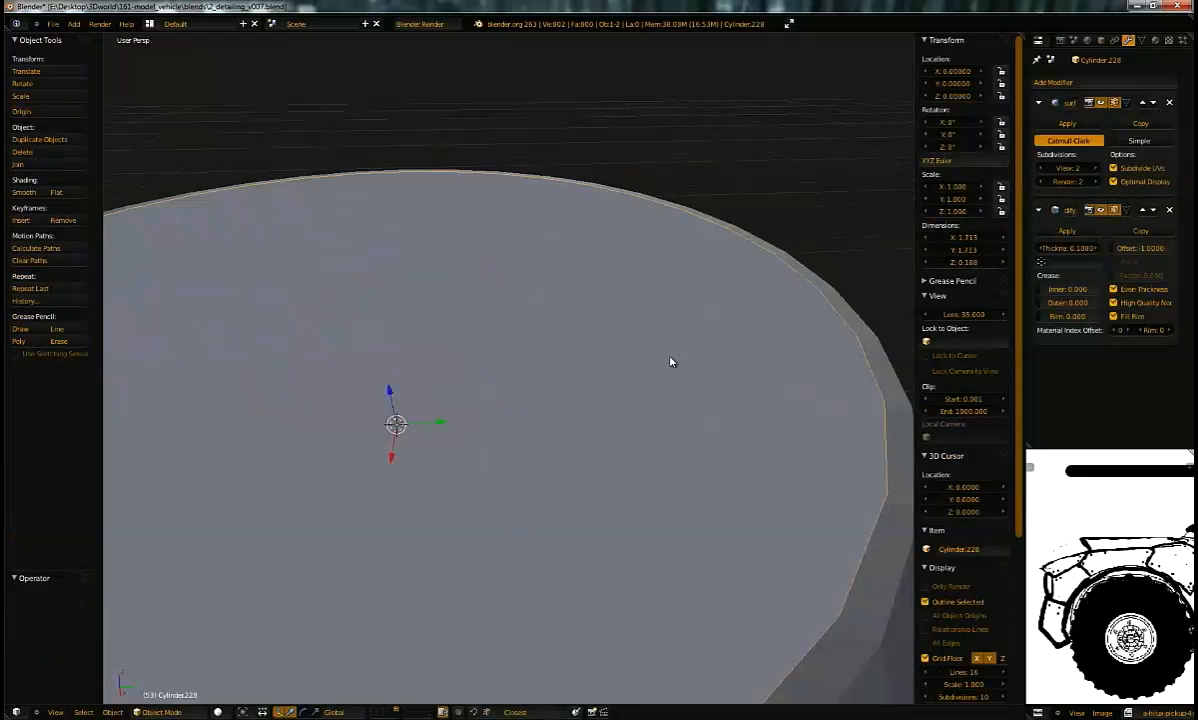
Step: Lower the disc about 0.18 along Z inside the ring and set its Solidify thickness to 0.0290
scroll(685, 324, "down", 2)
key("z")
key("g")
key("z")
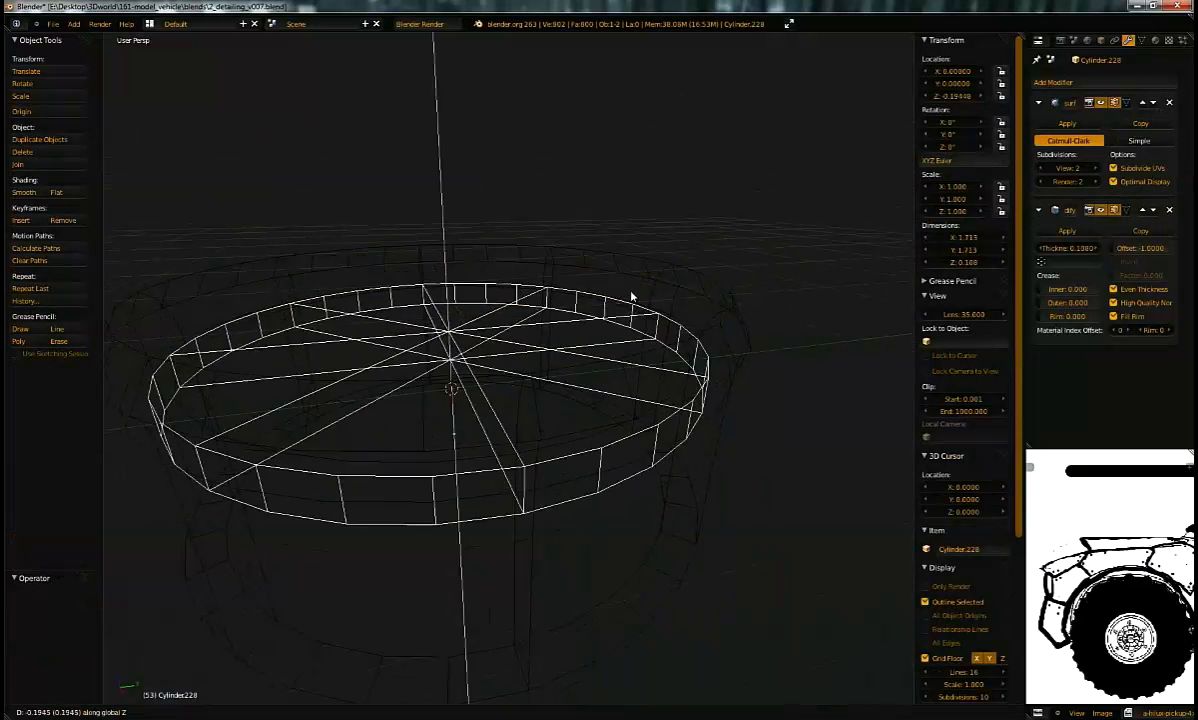
left_click(753, 254)
left_click_drag(1062, 248, 1010, 262)
key("g")
key("z")
left_click(578, 340)
Step: Raise the disc 0.121 along Z so it sits just below the ring's rim
key("Tab")
key("a")
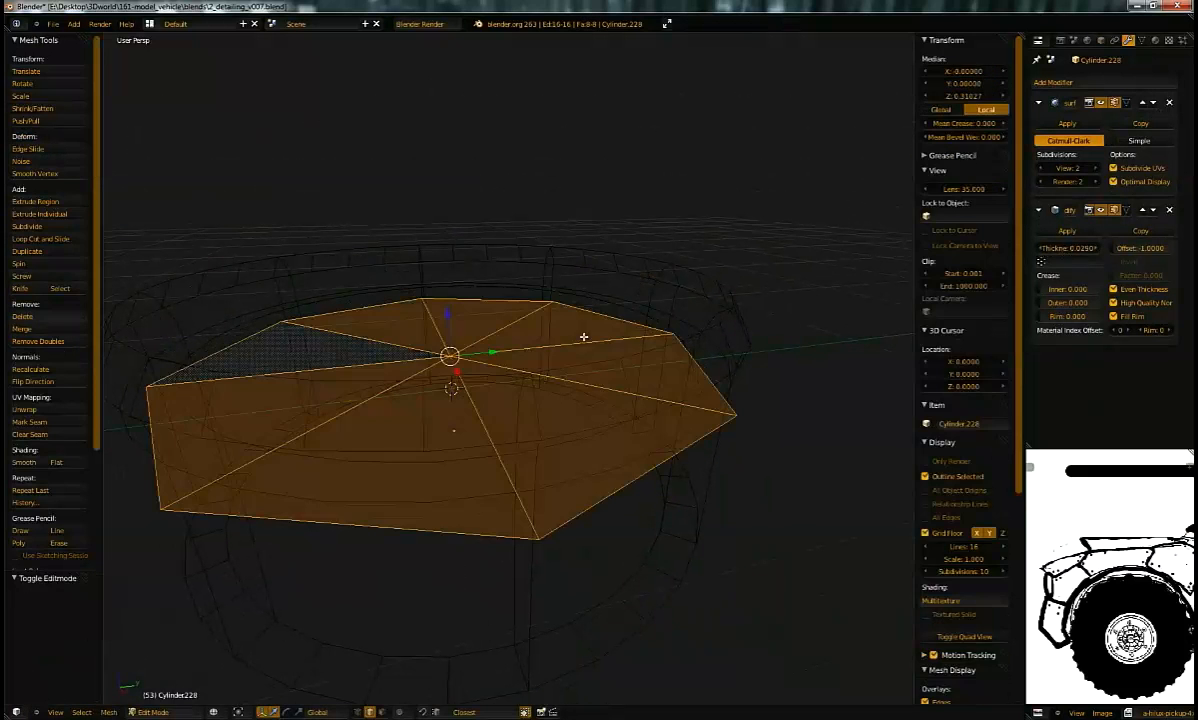
key("a")
key("Tab")
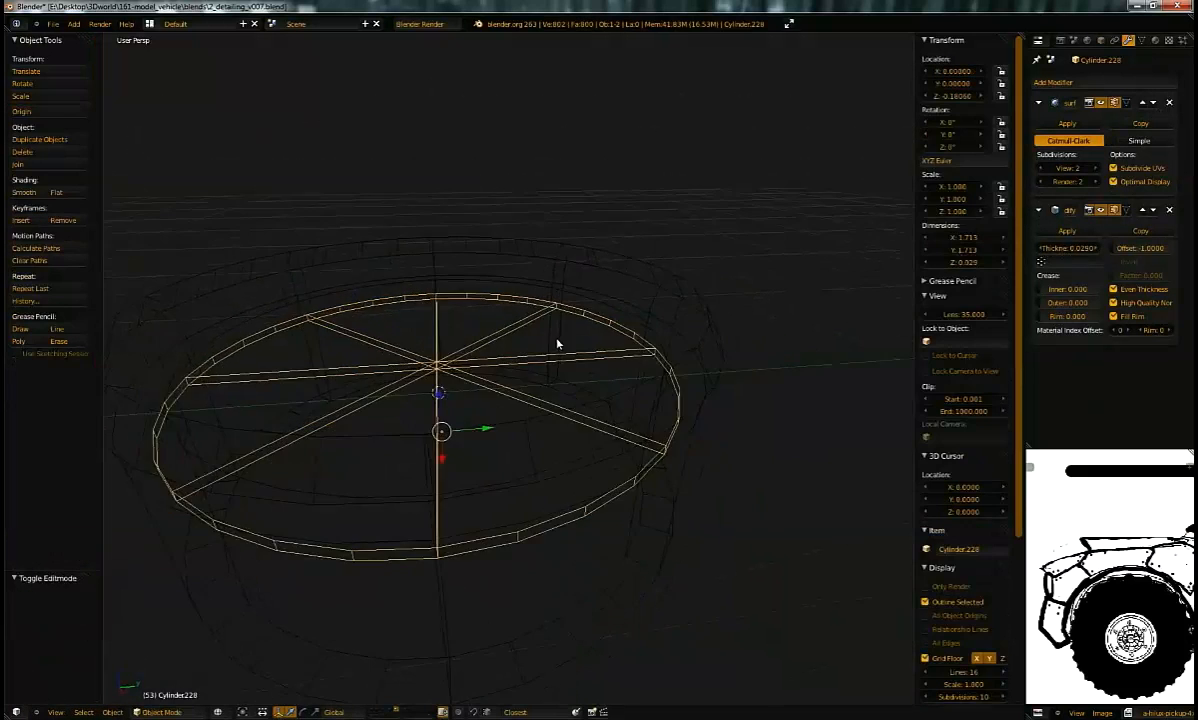
key("z")
key("g")
key("z")
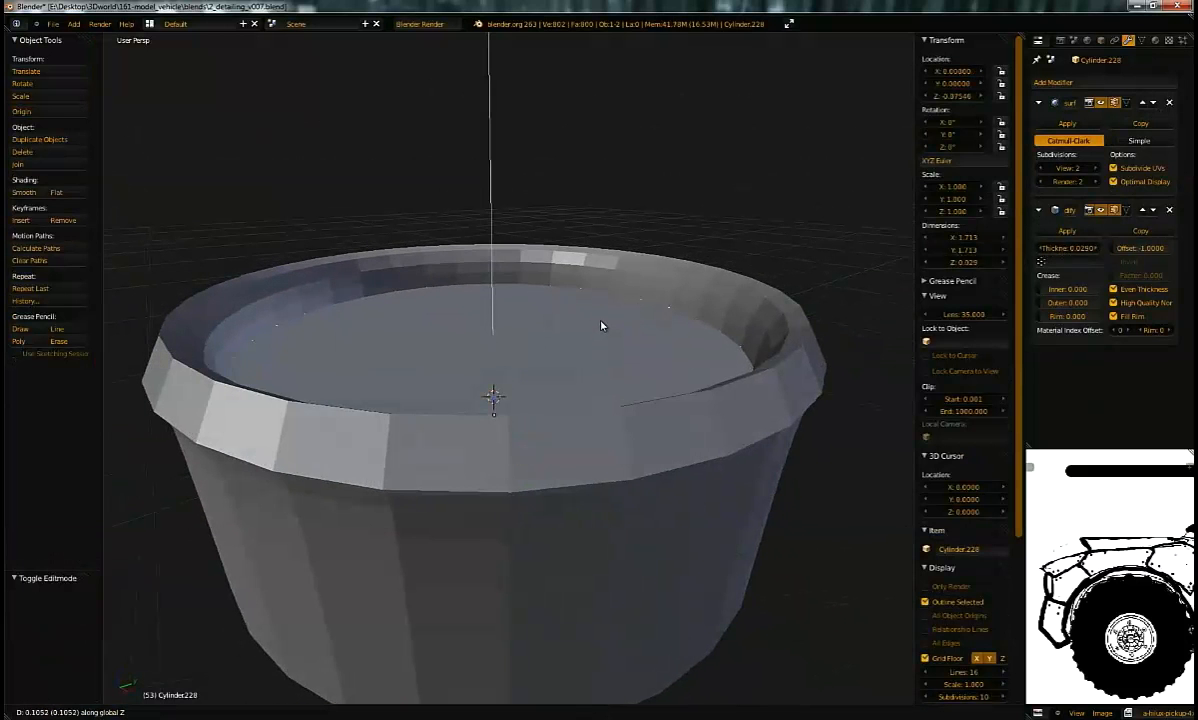
left_click(603, 323)
middle_click_drag(604, 321, 628, 337)
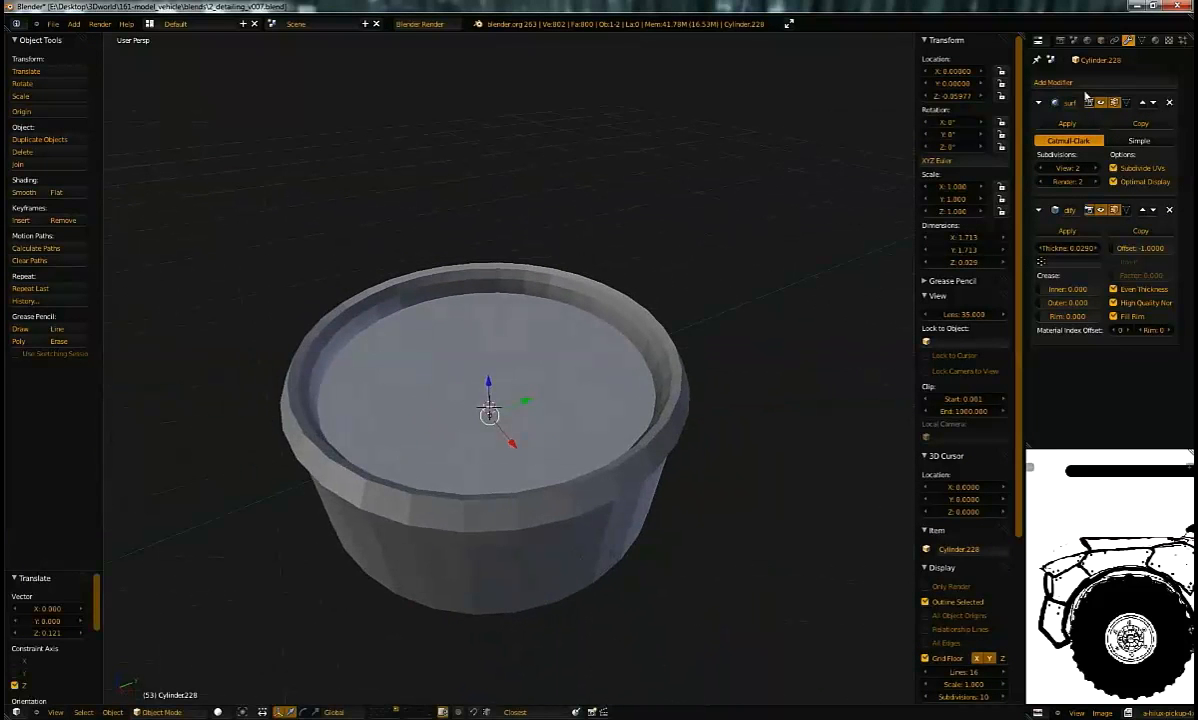
Step: Assign the existing transparent material to the disc and enable Transparency in its object display settings
left_click(1155, 41)
left_click(1041, 123)
left_click(1077, 166)
left_click(1127, 41)
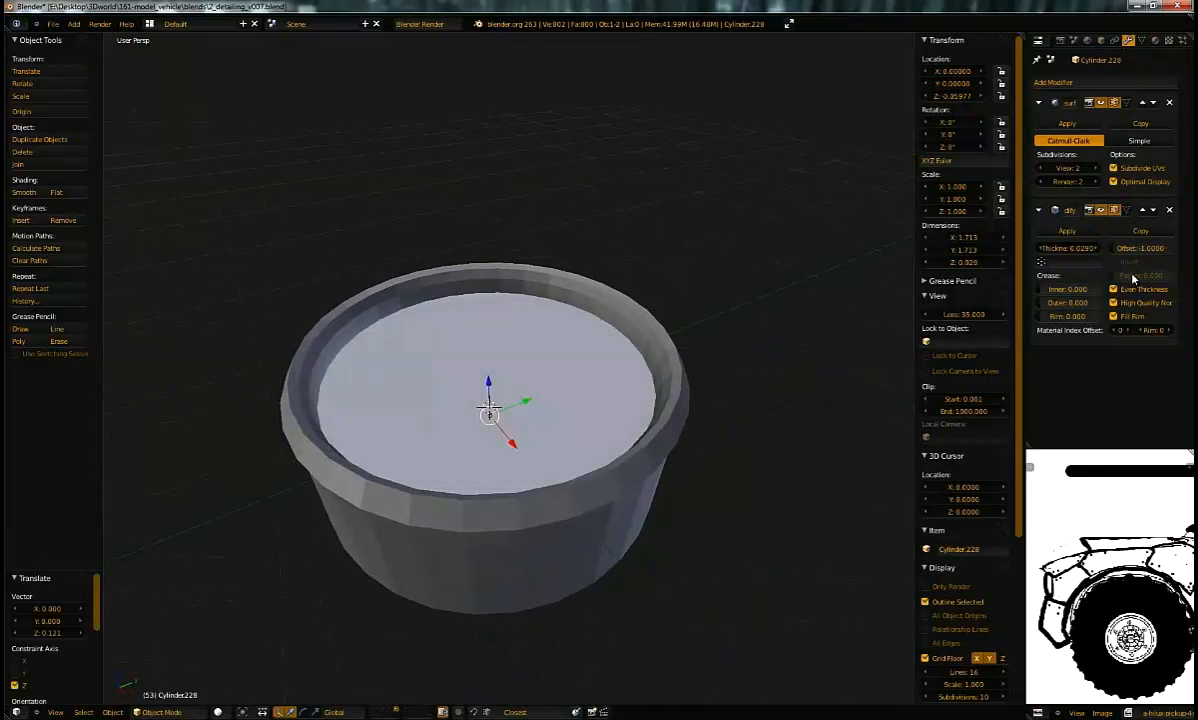
left_click(1101, 41)
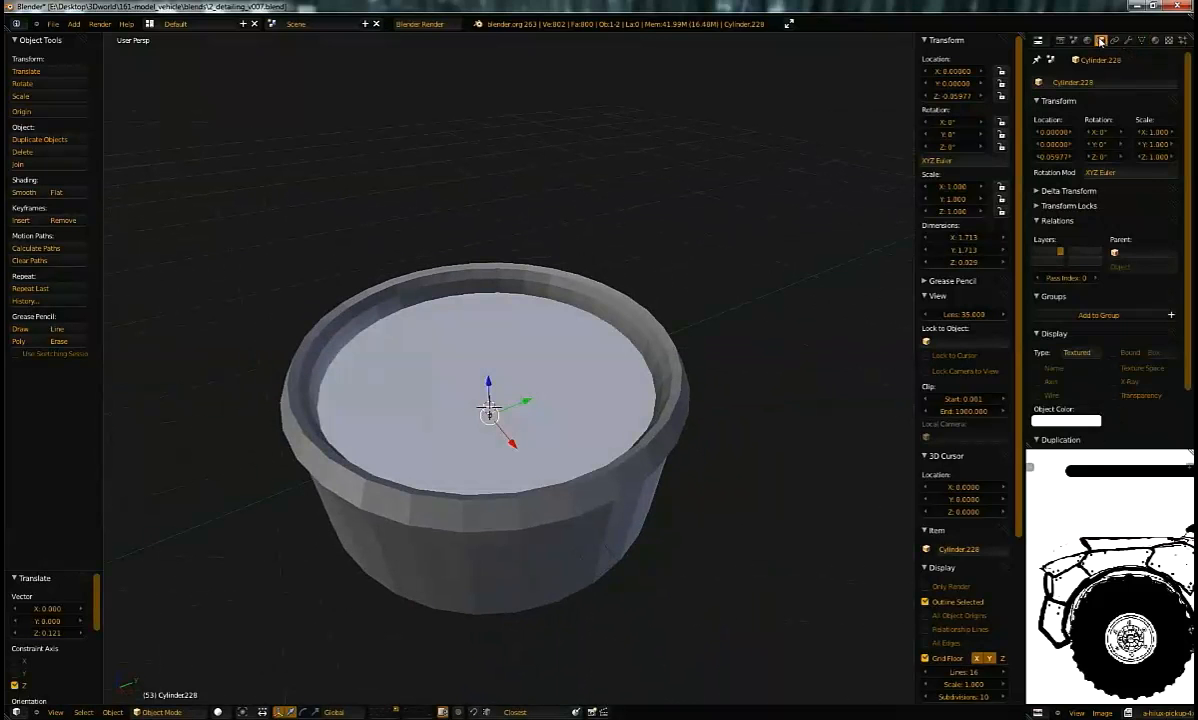
left_click(1137, 397)
Step: Duplicate the transparent disc and place the copy 0.268 lower along Z
middle_click_drag(669, 356, 655, 305)
scroll(612, 305, "up", 3)
key("shift+d")
key("z")
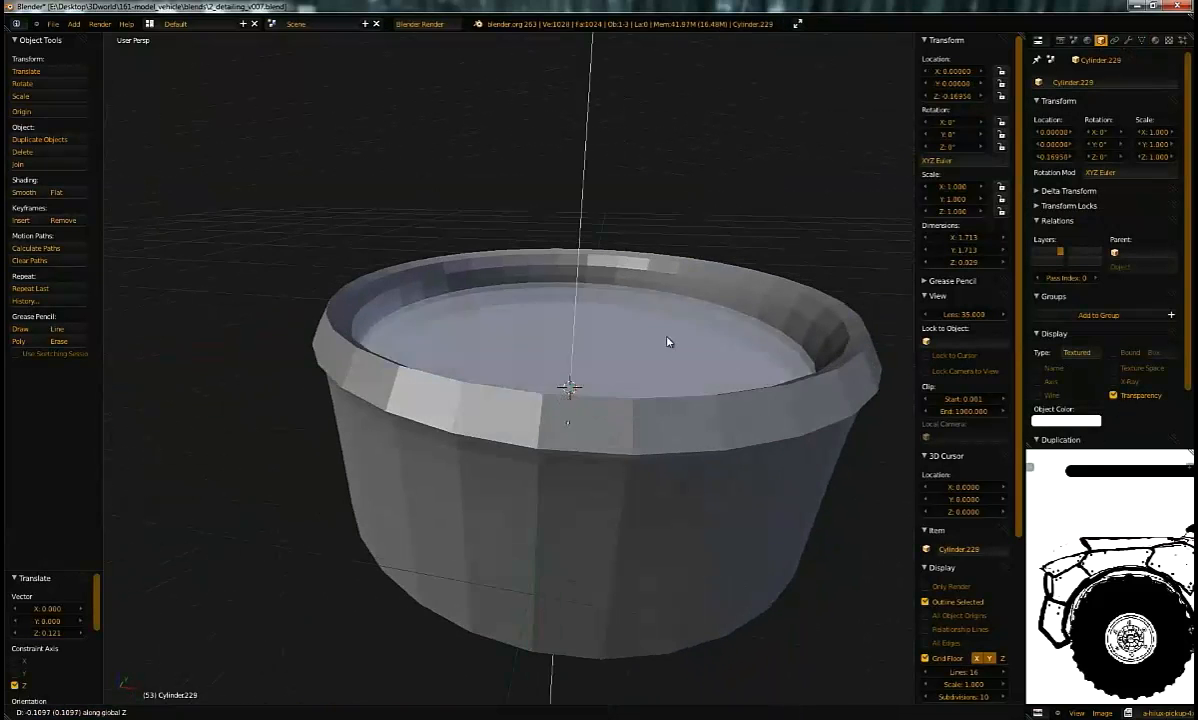
left_click(666, 350)
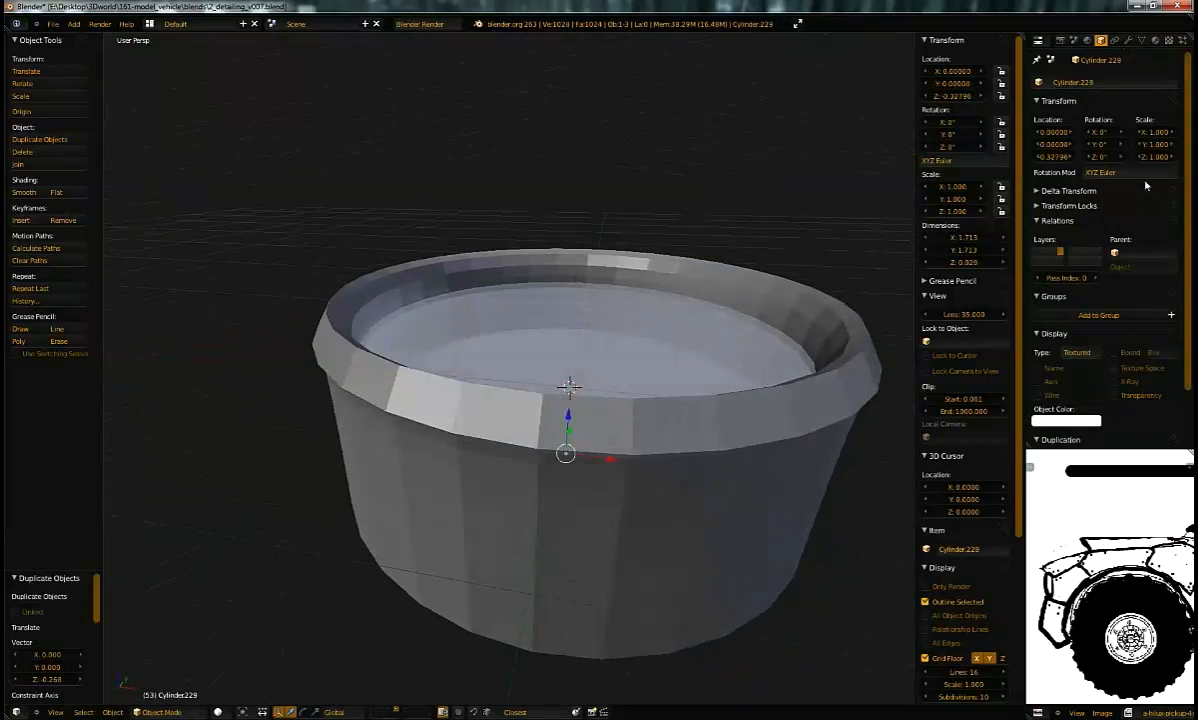
Step: Remove the Solidify modifier and the transparent material slot from the lower disc
left_click(1129, 41)
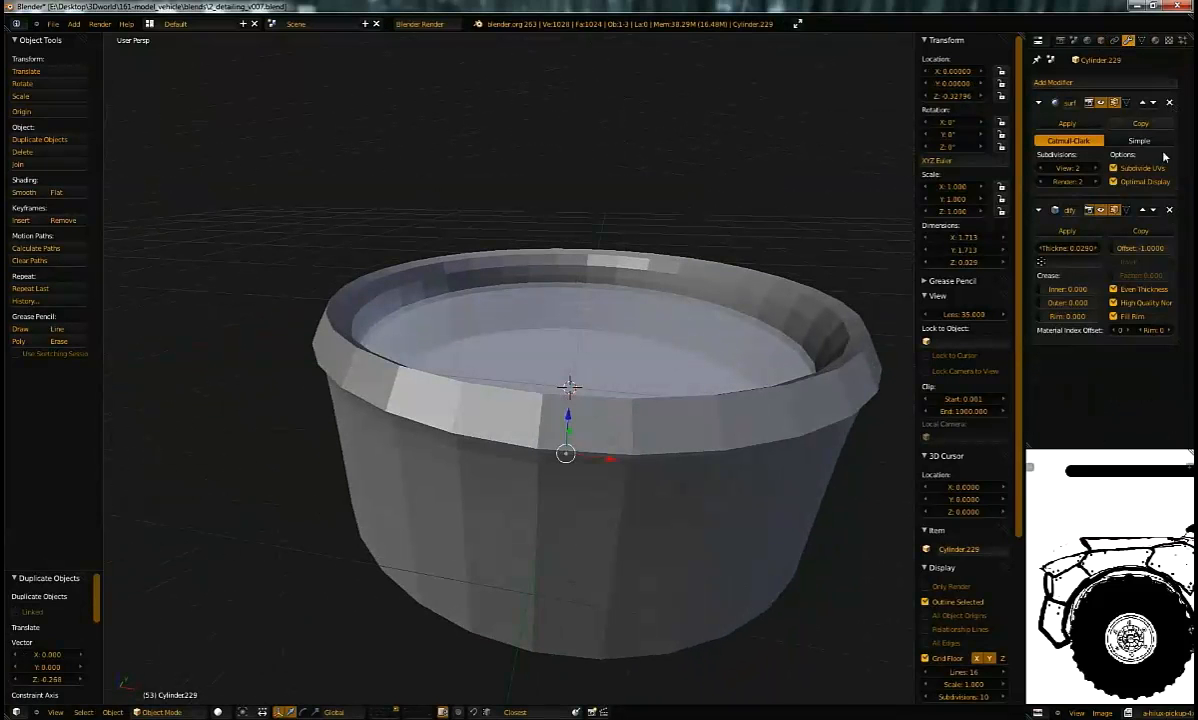
left_click(1169, 210)
left_click(1157, 41)
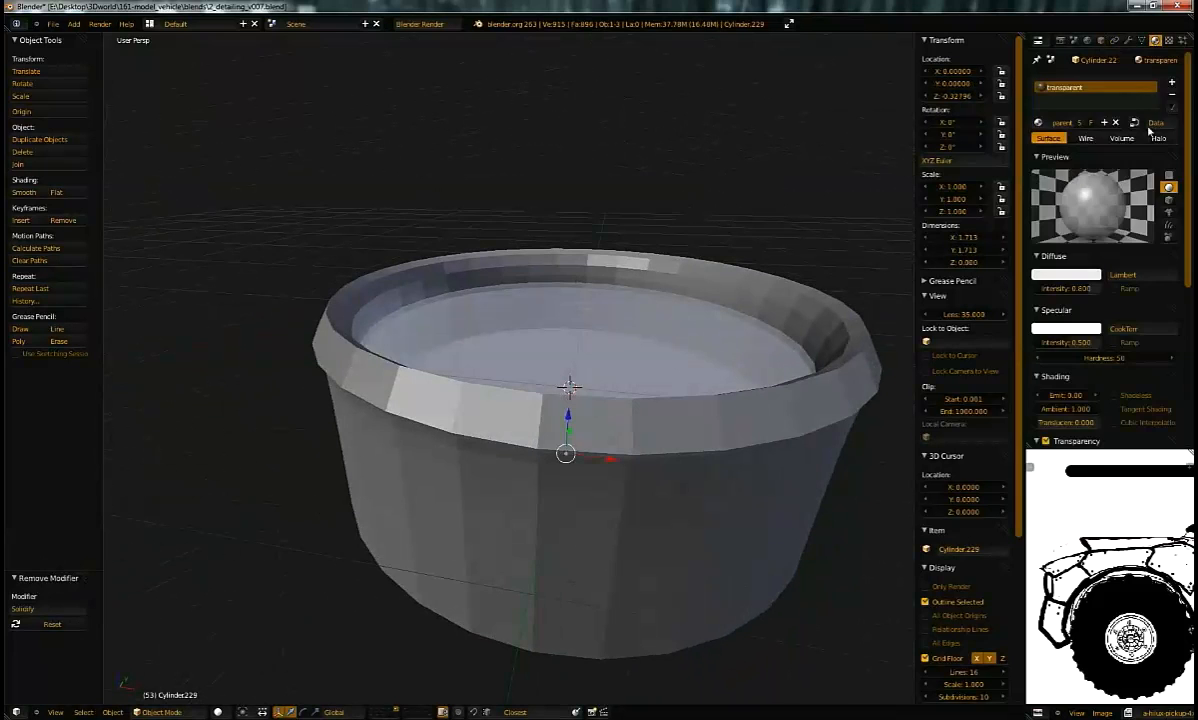
left_click(1173, 96)
Step: Adjust the lower disc's height along Z inside the ring
middle_click_drag(759, 329, 687, 326)
scroll(622, 349, "up", 3)
mouse_move(622, 349)
middle_mouse_down()
mouse_move(604, 393)
mouse_move(606, 476)
mouse_move(495, 422)
mouse_move(500, 404)
mouse_move(635, 350)
middle_mouse_up()
key("g")
key("z")
left_click(622, 340)
key("z")
key("z")
Step: Hide the transparent upper disc, then select the lower disc and reposition it along Z
middle_click_drag(635, 350, 622, 400)
right_click(600, 337)
key("h")
middle_click_drag(600, 337, 620, 289)
scroll(564, 326, "down", 3)
middle_click_drag(564, 326, 585, 345)
right_click(587, 345)
key("g")
key("z")
left_click(580, 338)
Step: Set the lower disc's origin to its geometry and snap the 3D cursor to it
key("shift+s")
key("Tab")
key("Tab")
key("ctrl+shift+alt+c")
left_click(651, 341)
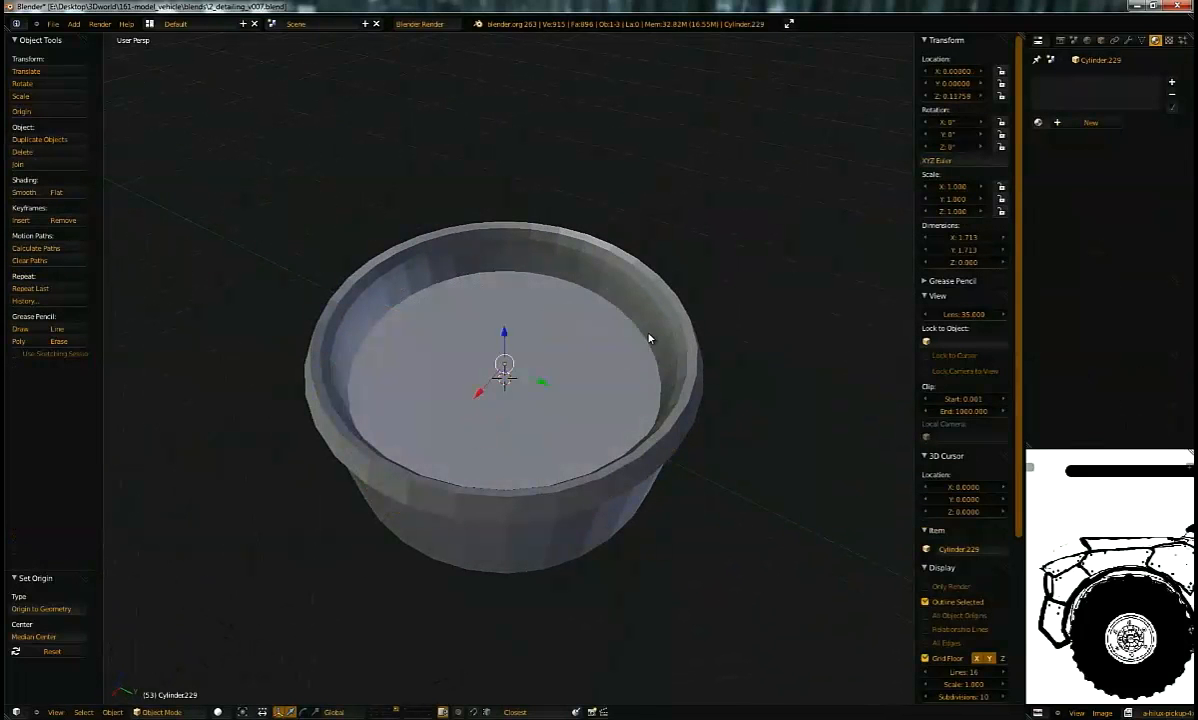
key("shift+s")
left_click(639, 361)
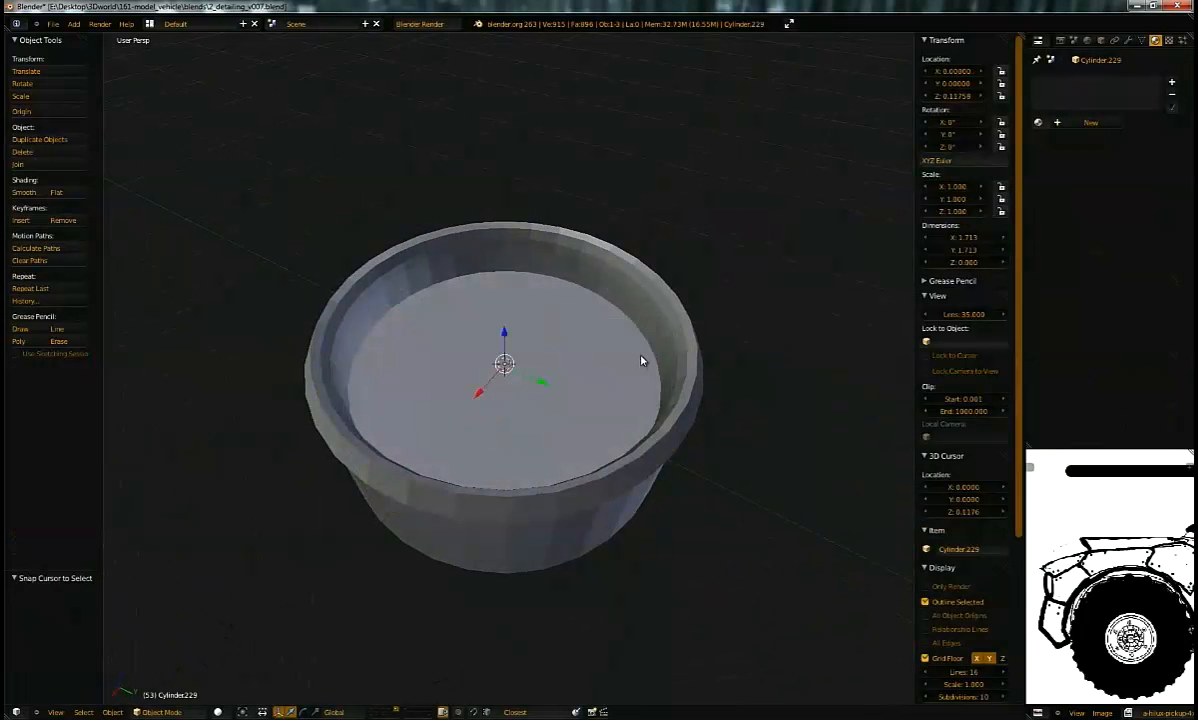
key("shift+a")
mouse_move(640, 354)
left_click(688, 357)
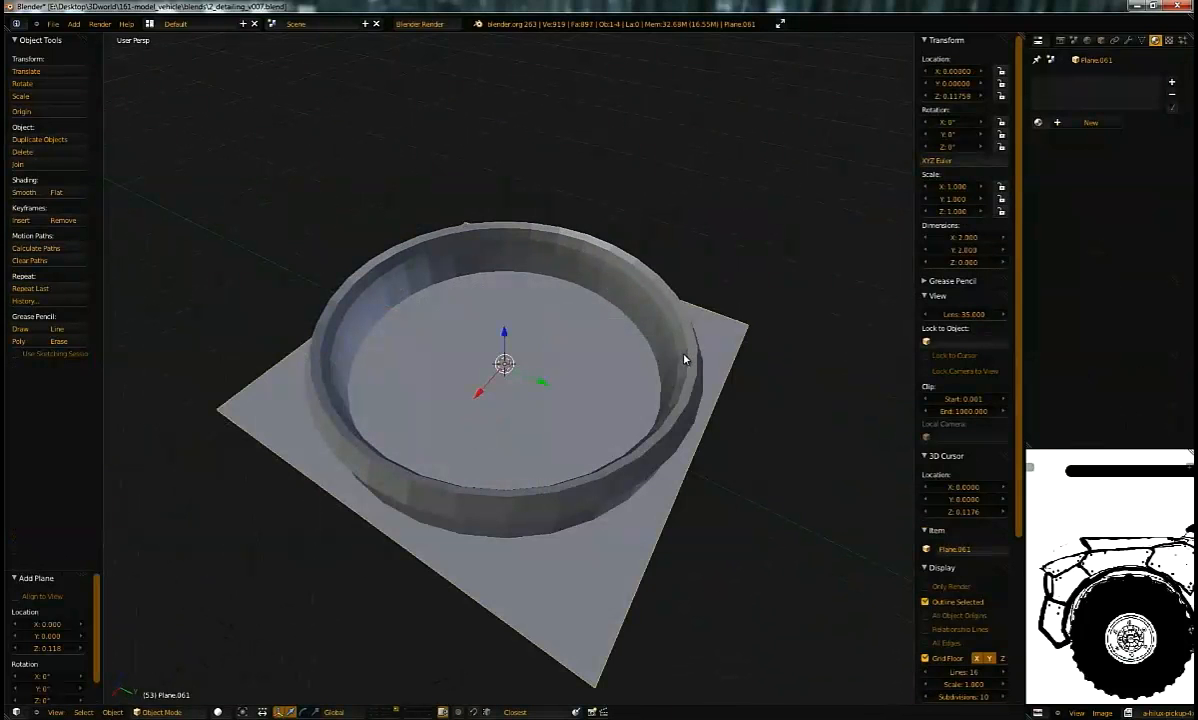
key("Delete")
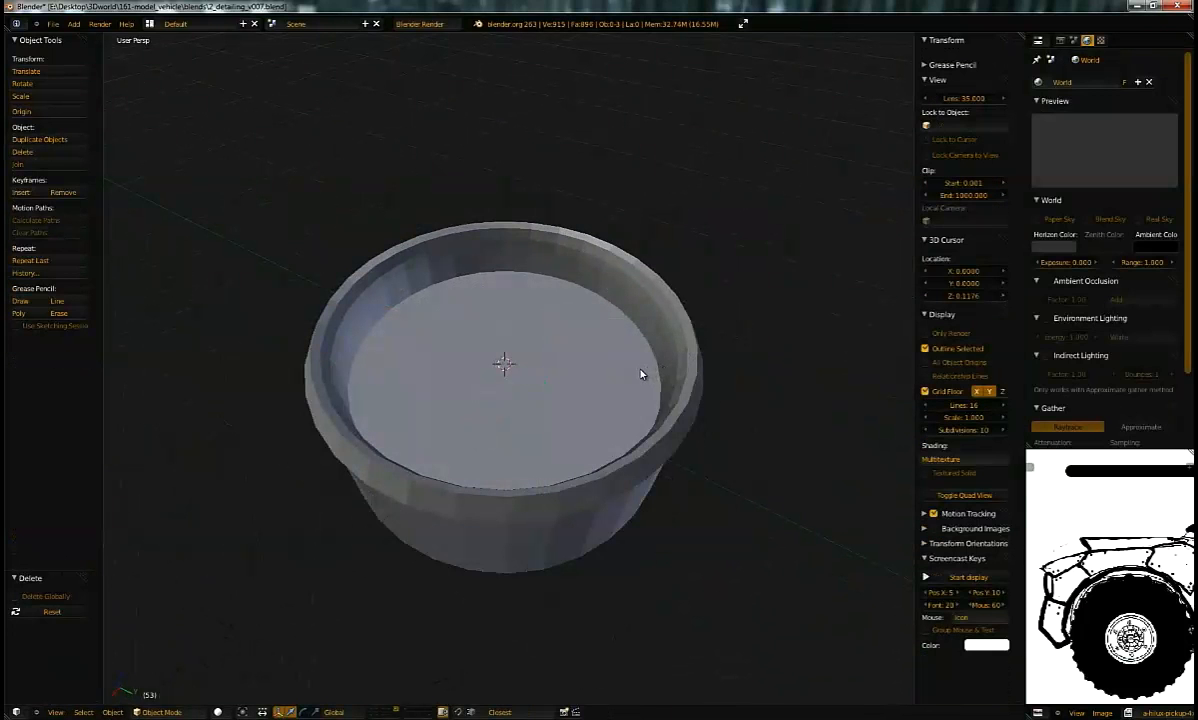
Step: Add a mesh circle with 8 vertices at the 3D cursor
key("shift+a")
mouse_move(600, 370)
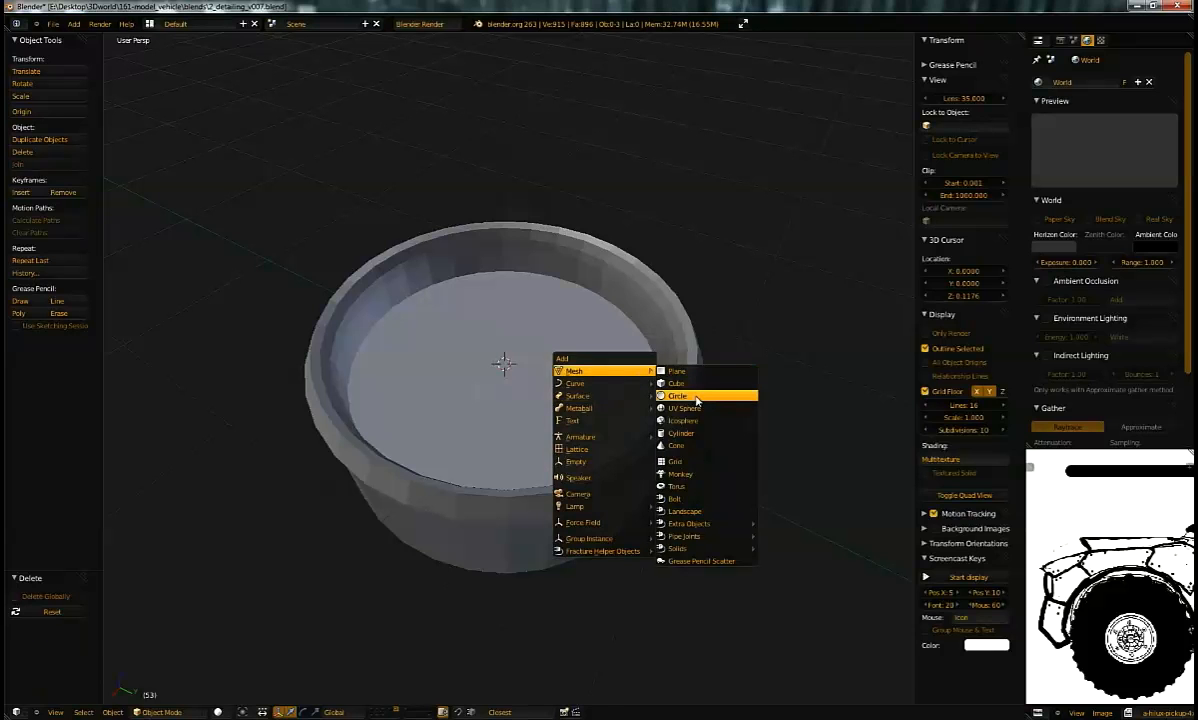
left_click(699, 398)
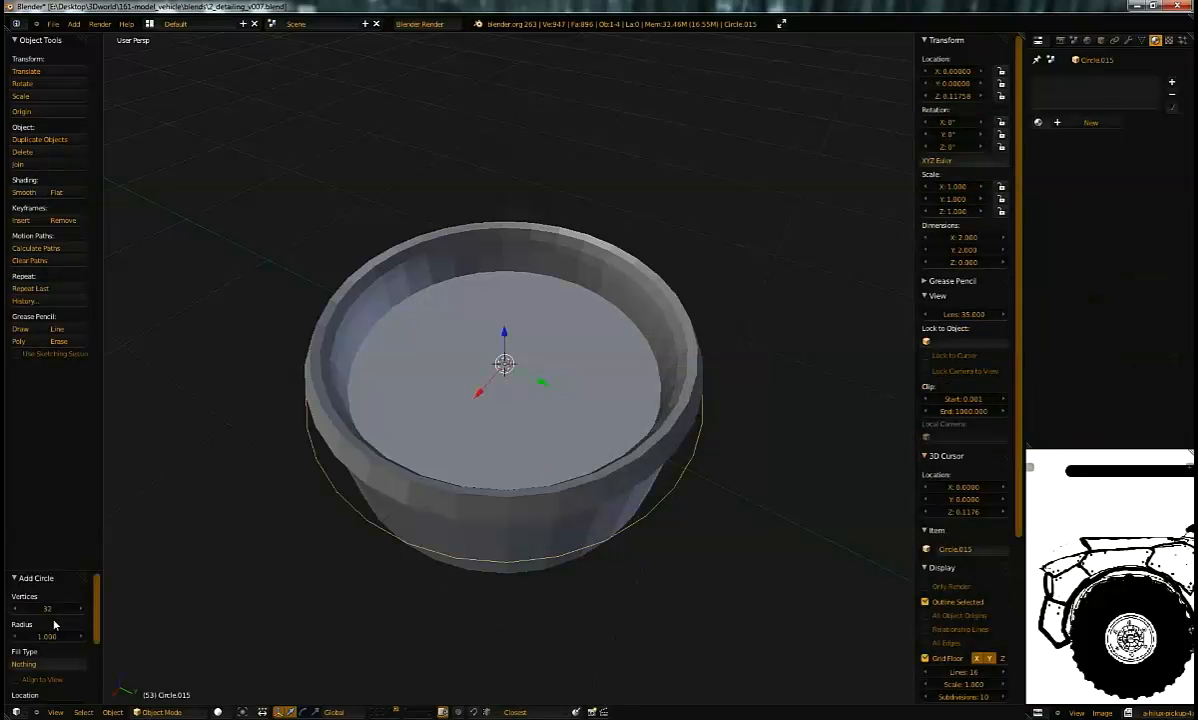
type("8")
key("Return")
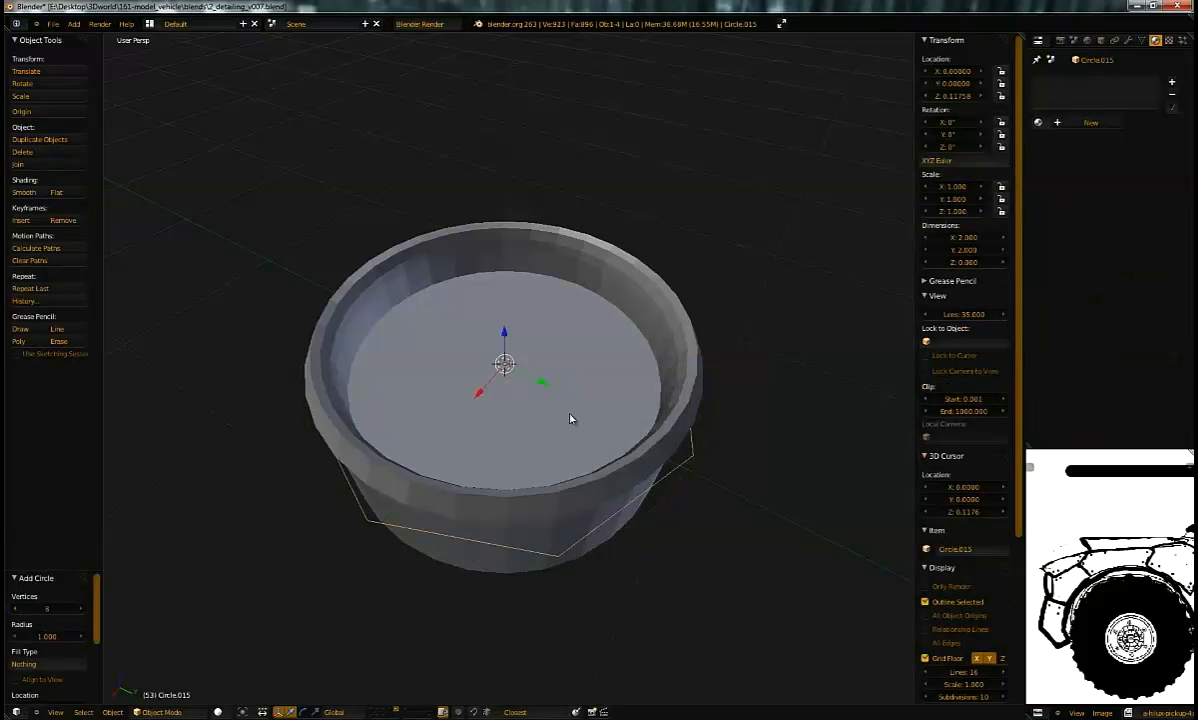
middle_click_drag(527, 464, 474, 468)
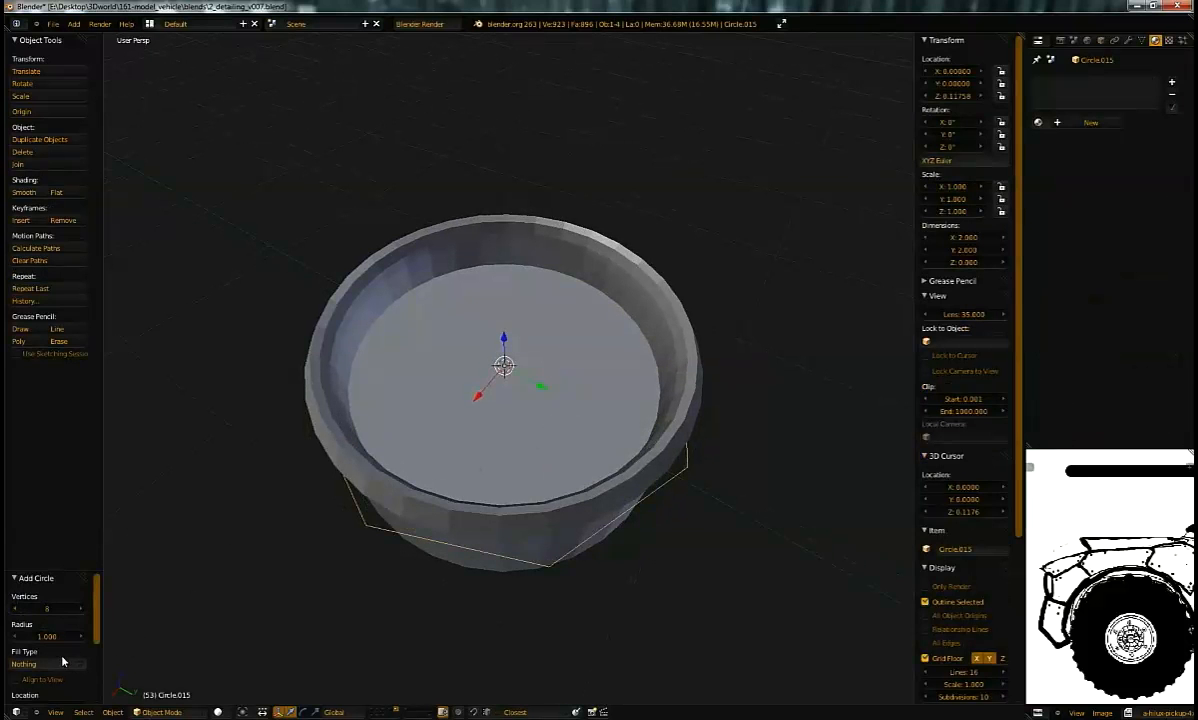
Step: In top view, scale the circle's geometry down to about 0.077 to form a small needle hub
key("KP_7")
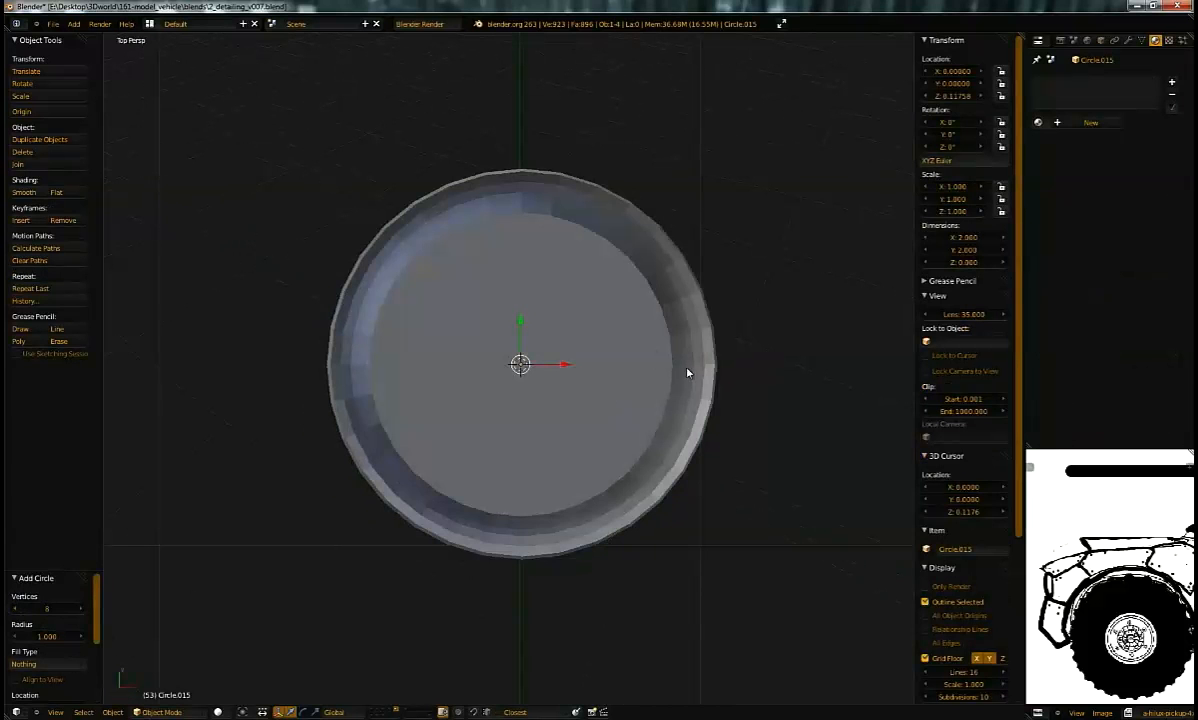
key("Tab")
key("s")
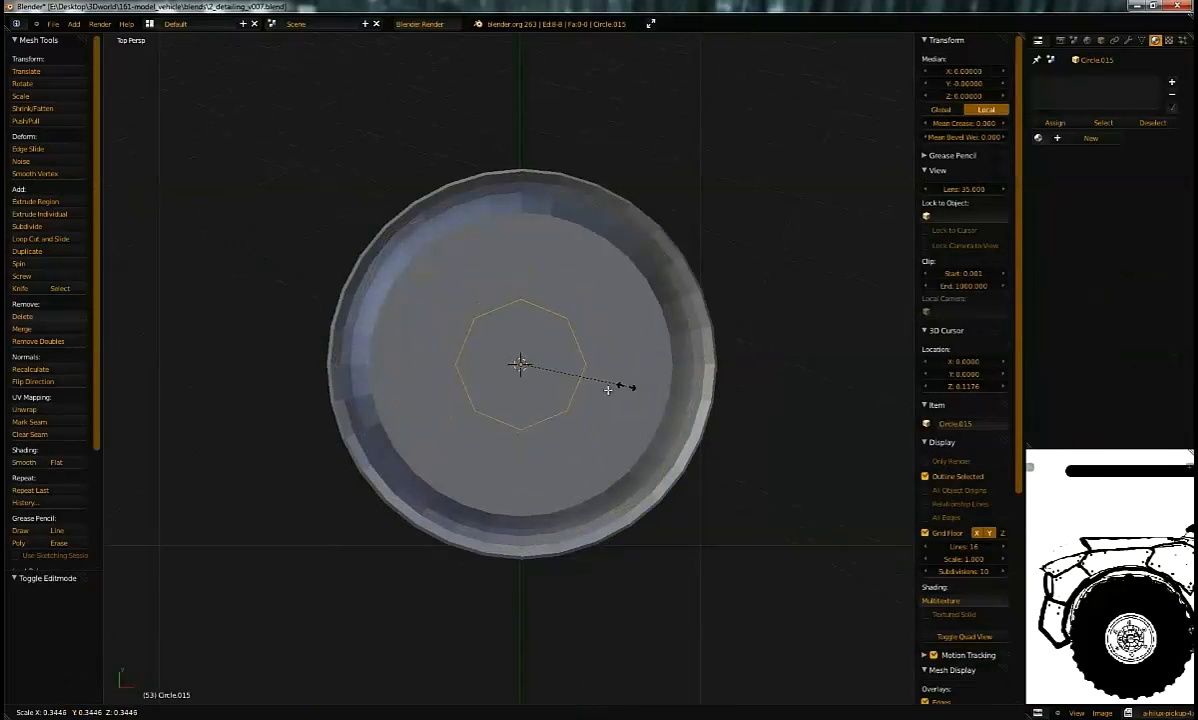
left_click(542, 376)
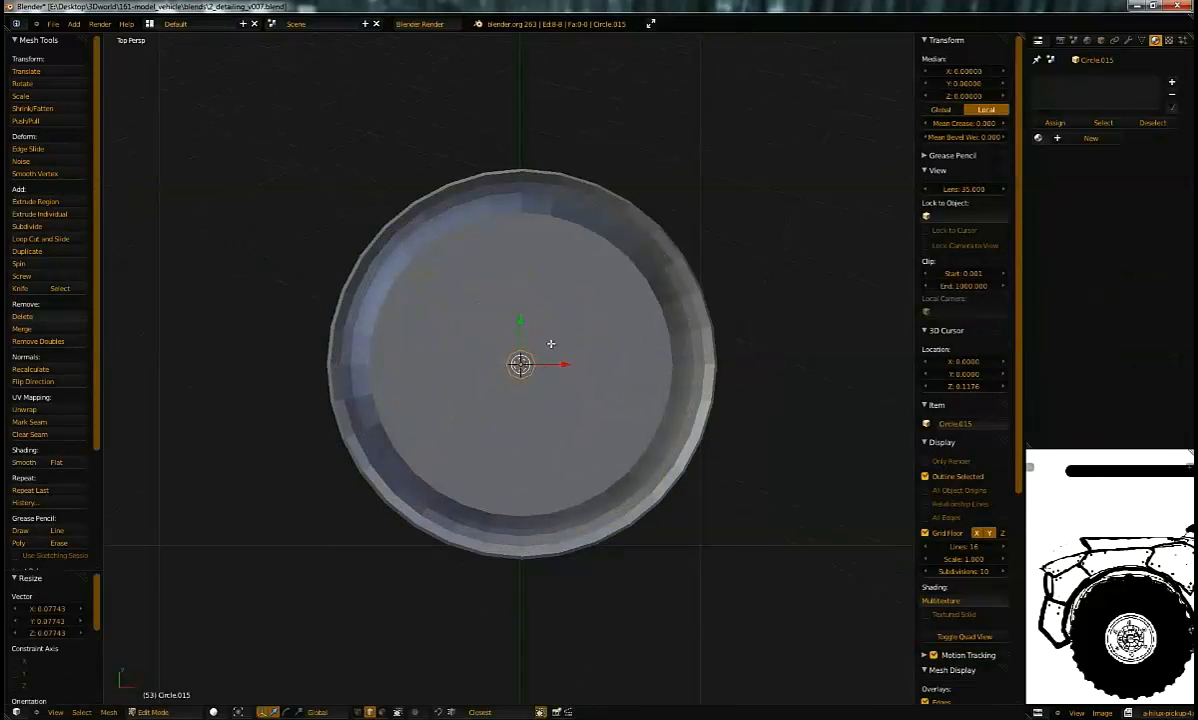
scroll(544, 384, "up", 5)
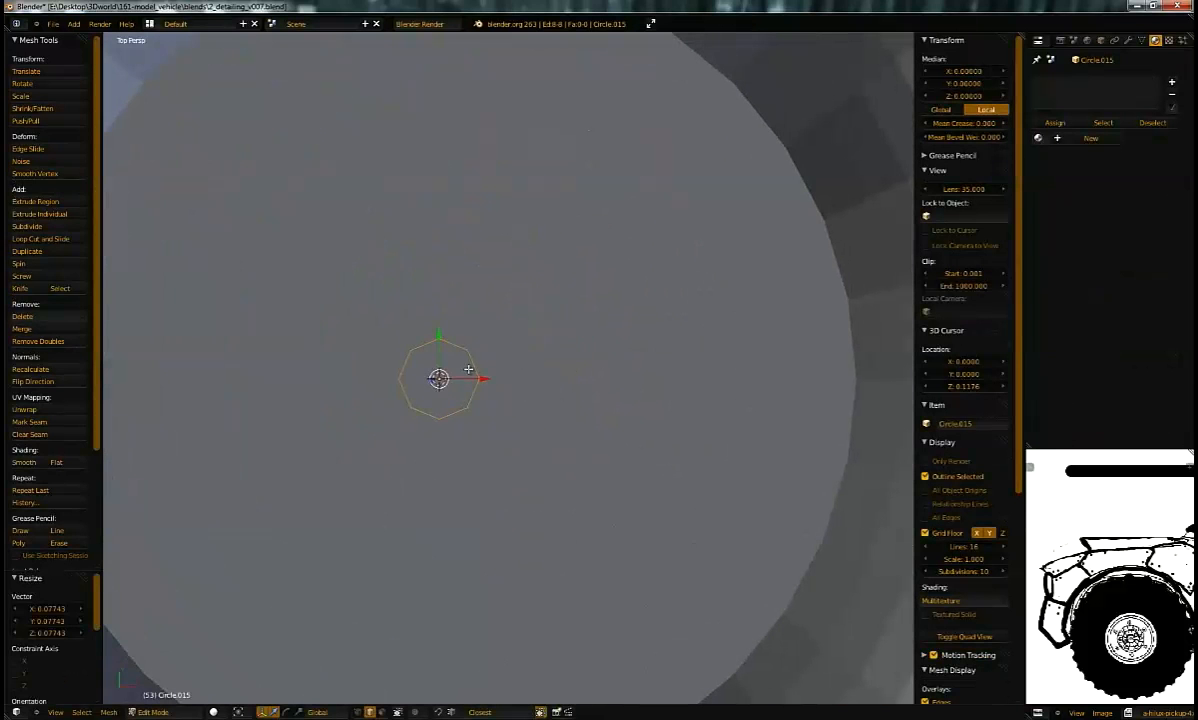
Step: Shift the hub's two +X-facing edges outward by about 0.027, extrude them about 0.5 along X and narrow the end
middle_click_drag(485, 371, 445, 371)
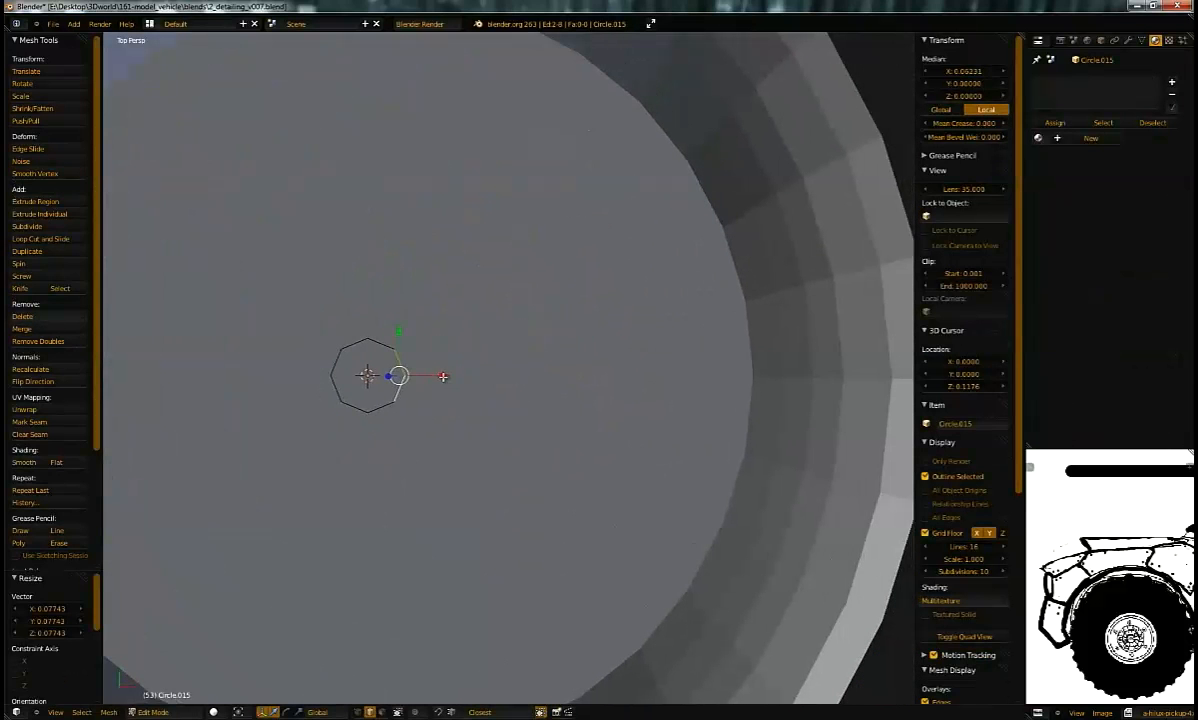
key("g")
key("x")
key("Escape")
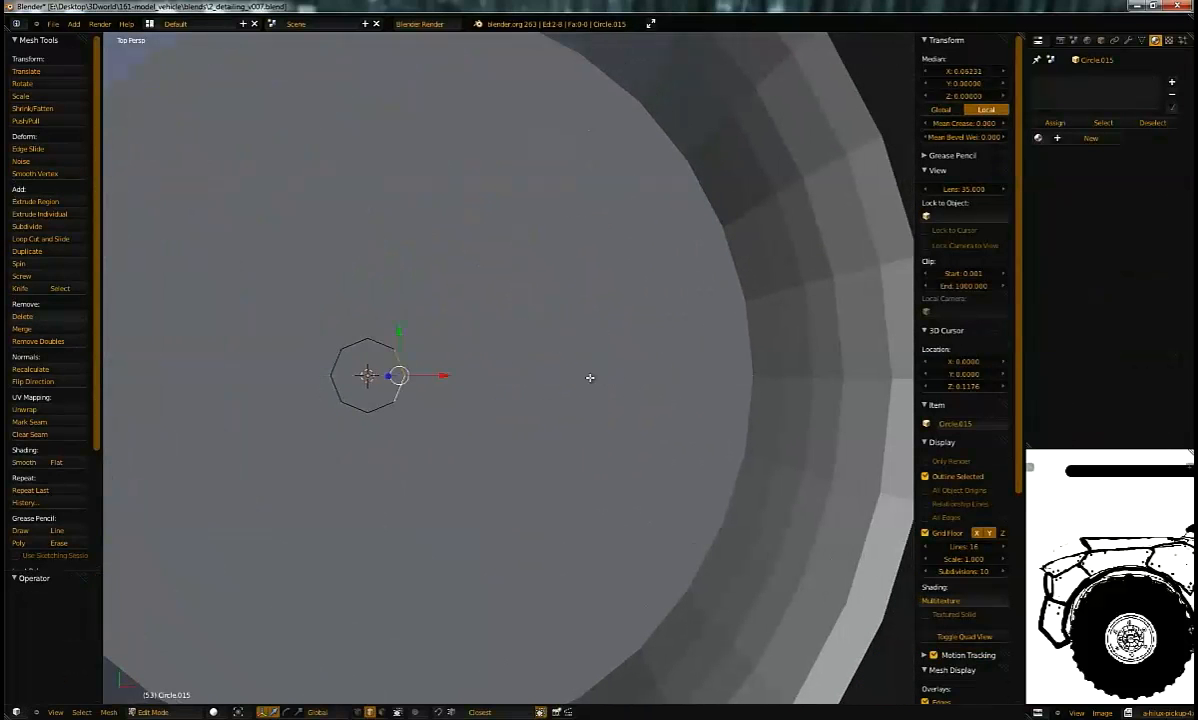
key("e")
key("x")
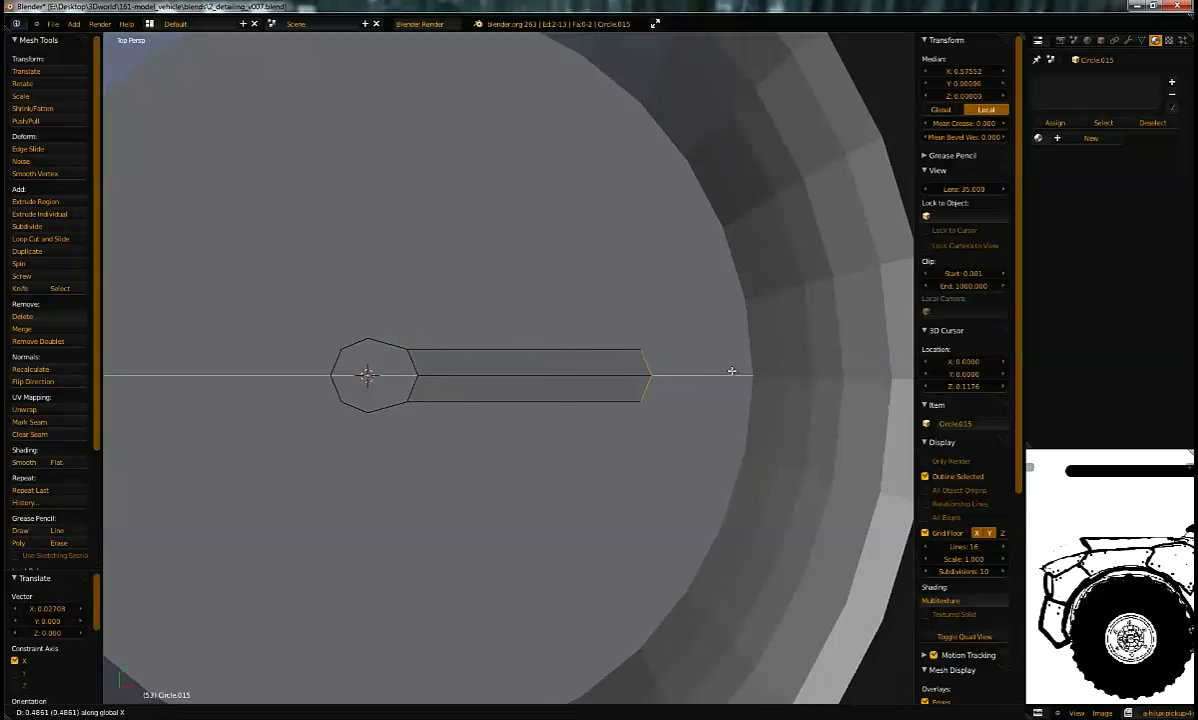
left_click(727, 366)
key("s")
left_click(750, 345)
Step: Extrude the needle's end another 0.168 along X and scale it down into a narrower tip
middle_click_drag(751, 340, 689, 355, "shift")
key("e")
key("x")
left_click(770, 347)
key("s")
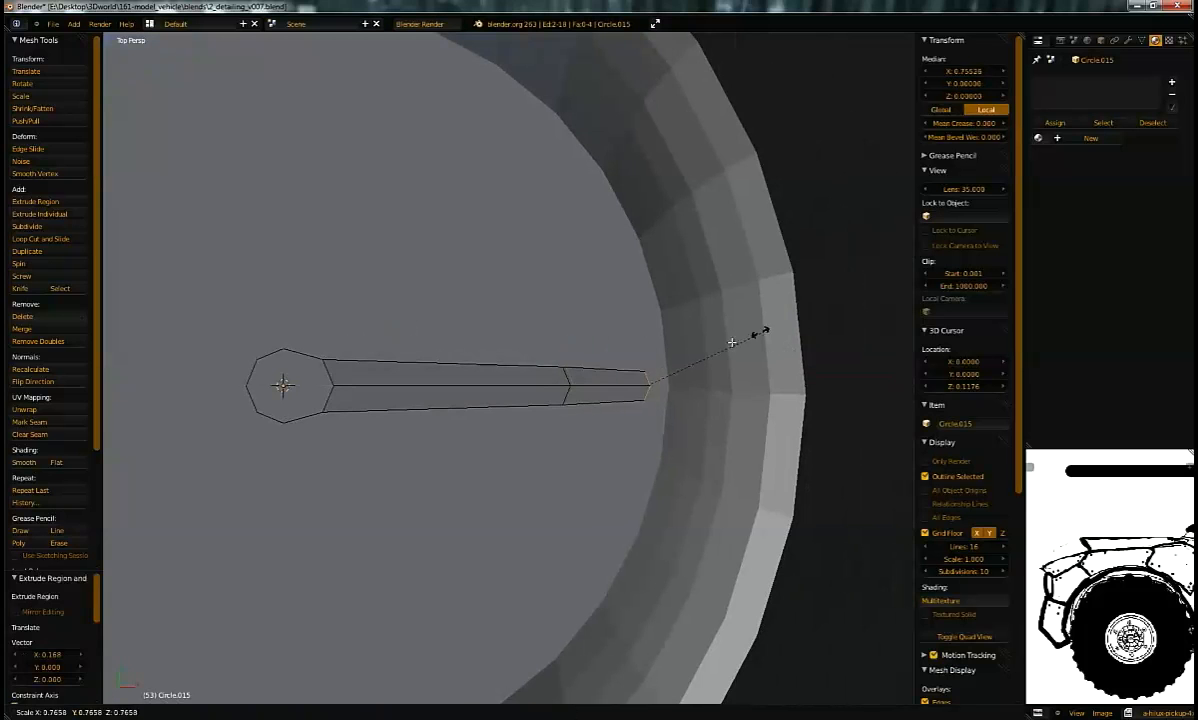
left_click(687, 363)
Step: Extrude the hub's remaining outline edges, merge them at center, and fill the gap beside the pointer with a face
middle_click_drag(329, 422, 565, 343, "shift")
right_click(525, 322, "shift")
scroll(642, 362, "up", 3)
key("e")
left_click(648, 361)
key("alt+m")
left_click(648, 361)
right_click(627, 332)
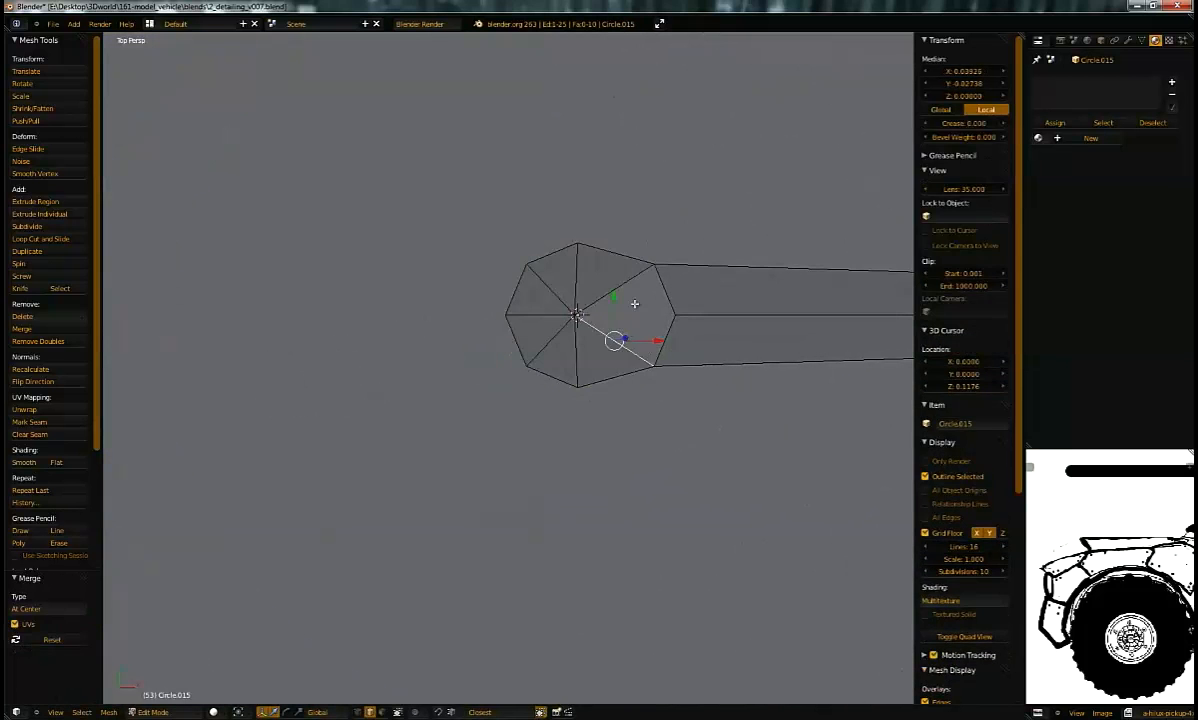
key("f")
Step: Give the needle a level 2 Subdivision Surface and add a Solidify modifier
middle_click_drag(685, 326, 586, 424, "shift")
key("Tab")
key("ctrl+2")
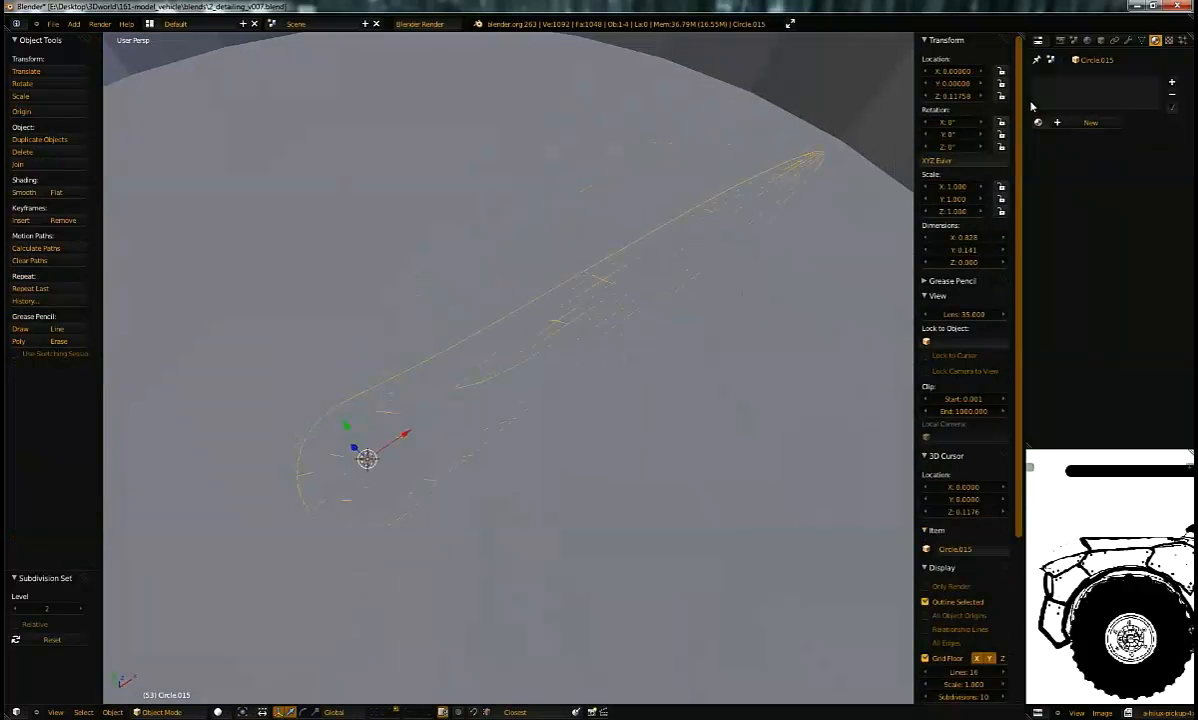
key("Tab")
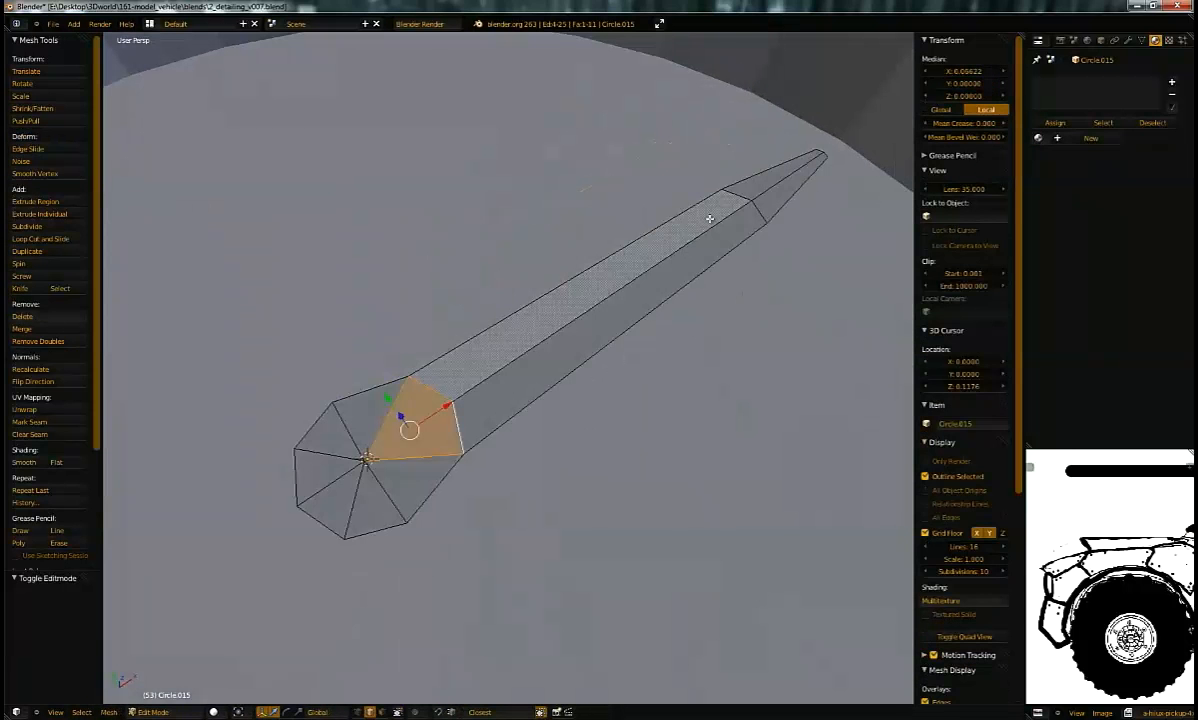
left_click(1127, 42)
left_click(1060, 82)
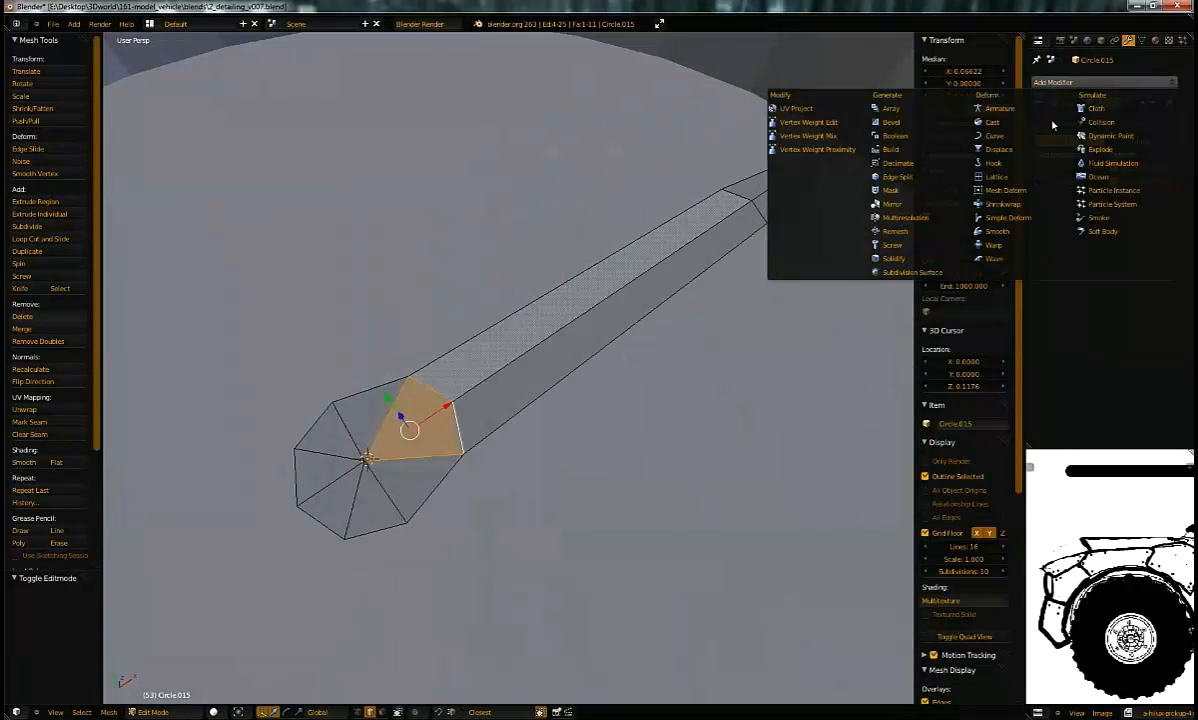
left_click(860, 246)
Step: Recalculate the normals of the whole needle and set its Solidify thickness to -0.0190
middle_click_drag(685, 378, 593, 386)
key("a")
key("a")
key("ctrl+n")
middle_click_drag(612, 353, 869, 273)
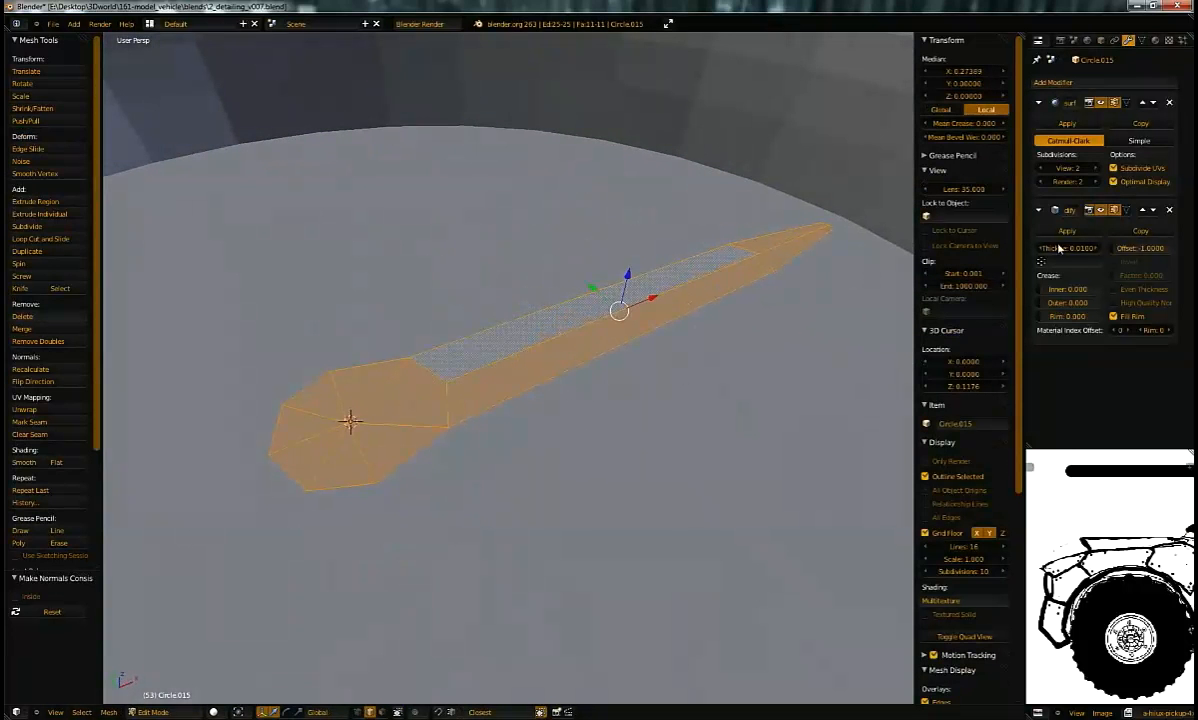
mouse_move(1055, 249)
left_mouse_down()
mouse_move(1075, 249)
mouse_move(1059, 257)
left_mouse_up()
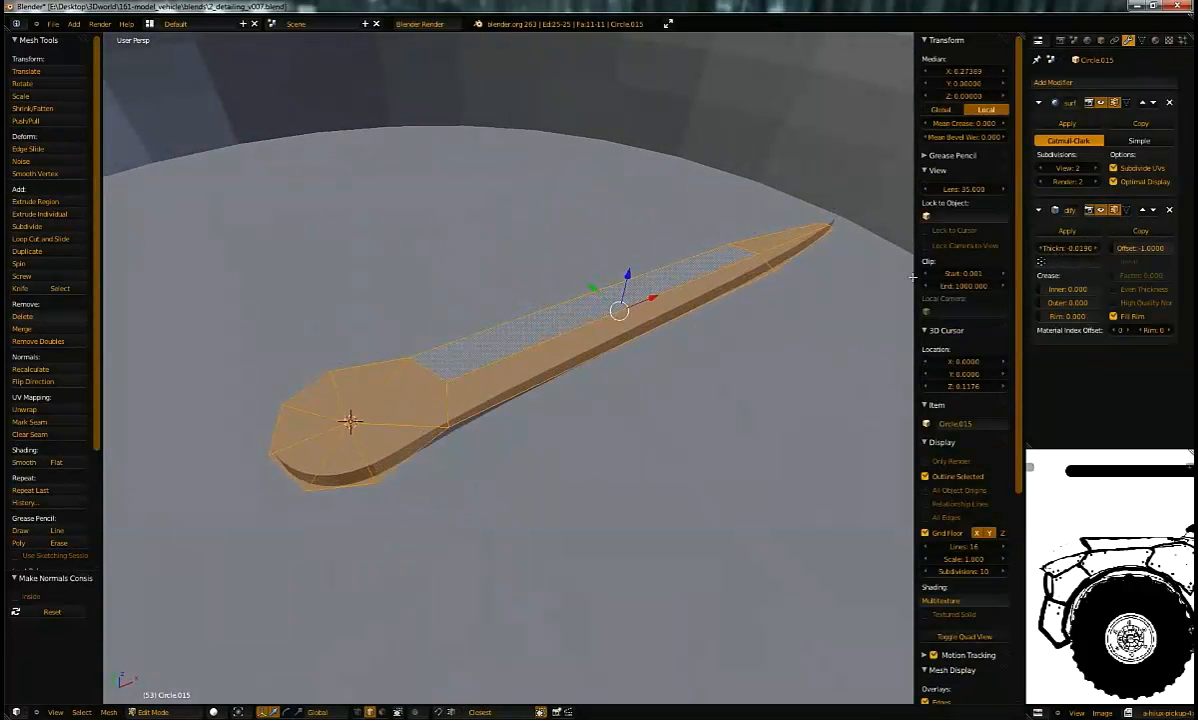
key("Tab")
middle_click_drag(683, 324, 556, 280)
Step: Add a loop cut to the needle, slide it into position and check the smoothed shape in the gauge
key("Tab")
key("a")
key("ctrl+r")
left_click(556, 312)
left_click(381, 320)
key("Tab")
middle_click_drag(381, 320, 884, 161)
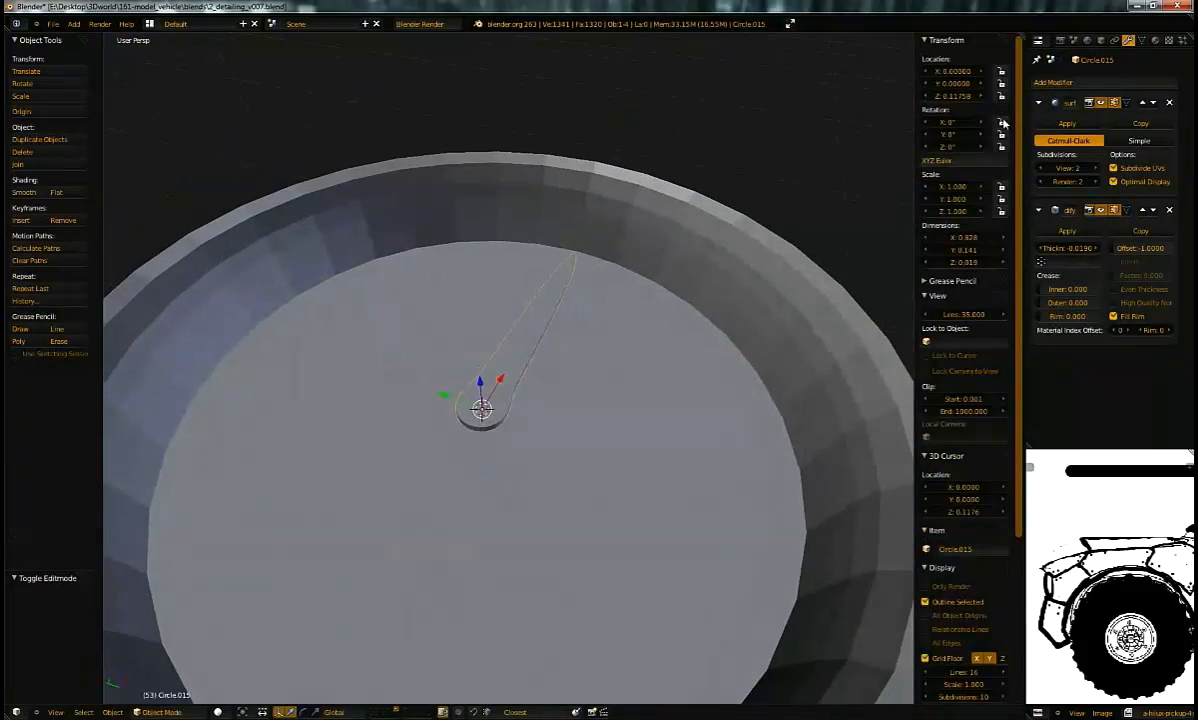
Step: Assign the existing red material to the needle
left_click(1154, 41)
left_click(1041, 123)
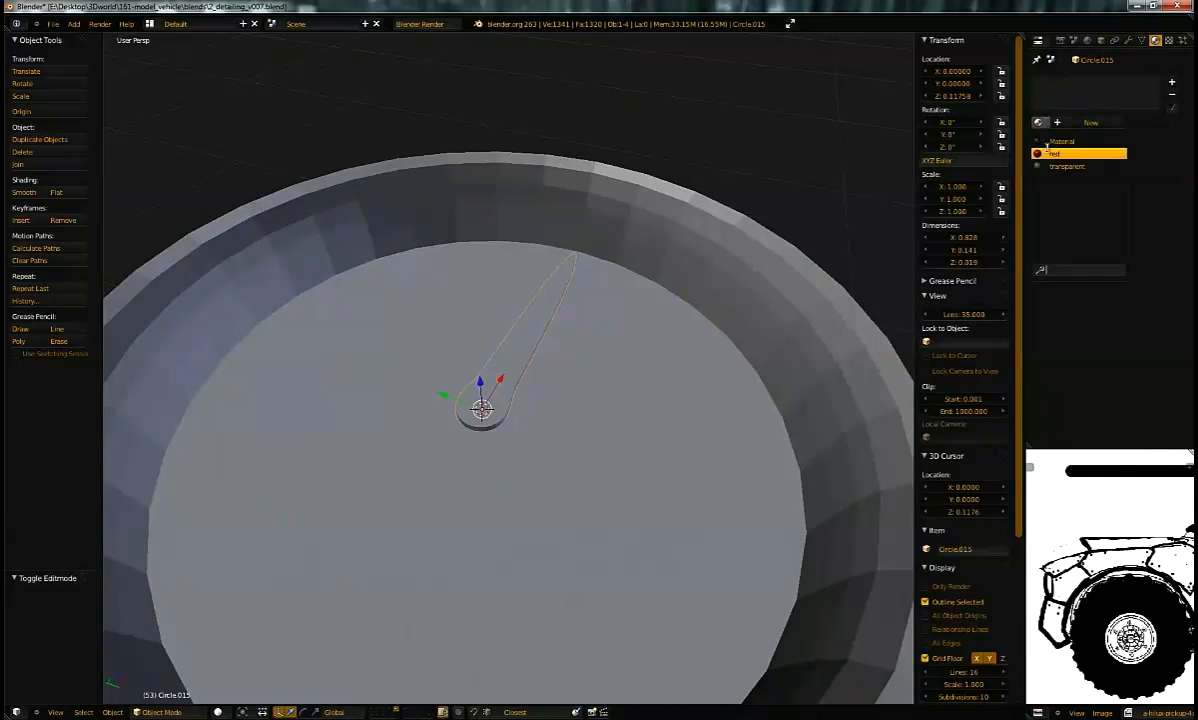
left_click(1051, 152)
middle_click_drag(694, 310, 549, 401)
scroll(549, 401, "down", 5)
middle_click_drag(580, 292, 580, 342)
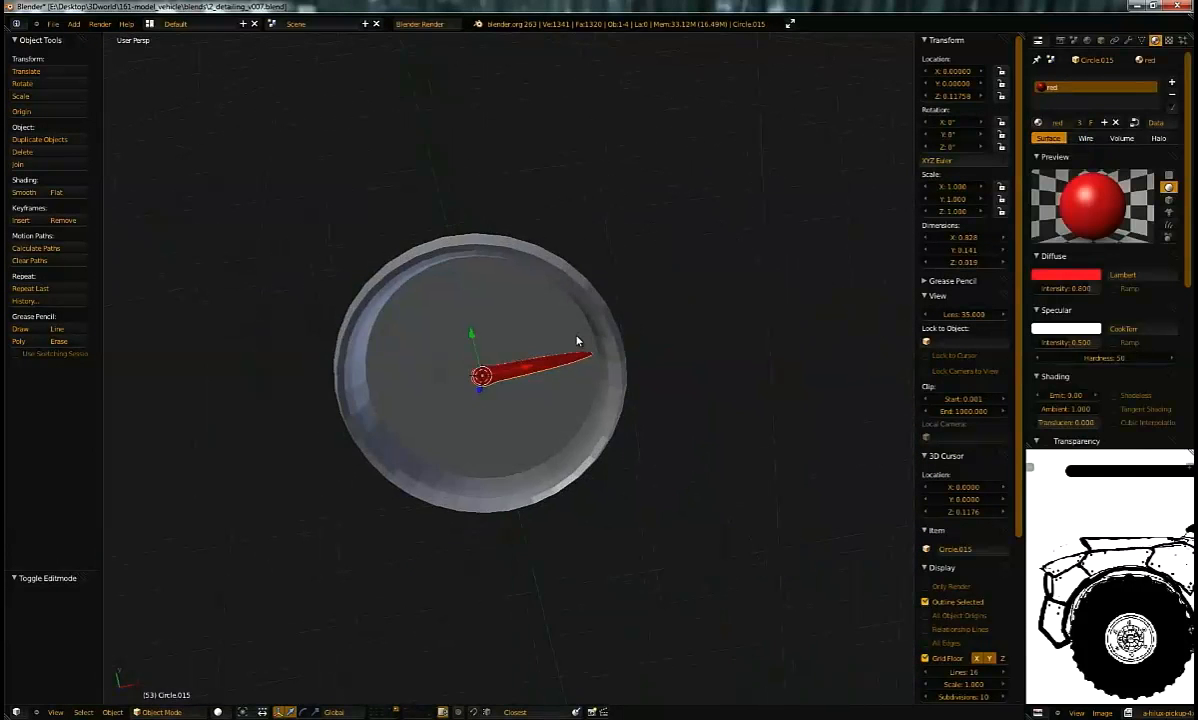
Step: Unhide the transparent glass disc over the needle, clear the selection and inspect the assembled gauge
scroll(578, 396, "up", 2)
key("alt+h")
middle_click_drag(578, 396, 575, 335)
scroll(584, 389, "up", 2)
mouse_move(584, 389)
middle_mouse_down()
mouse_move(607, 358)
mouse_move(594, 433)
mouse_move(676, 433)
mouse_move(706, 385)
mouse_move(730, 377)
mouse_move(590, 376)
middle_mouse_up()
key("a")
scroll(594, 433, "down", 3)
scroll(594, 433, "up", 3)
scroll(676, 433, "up", 2)
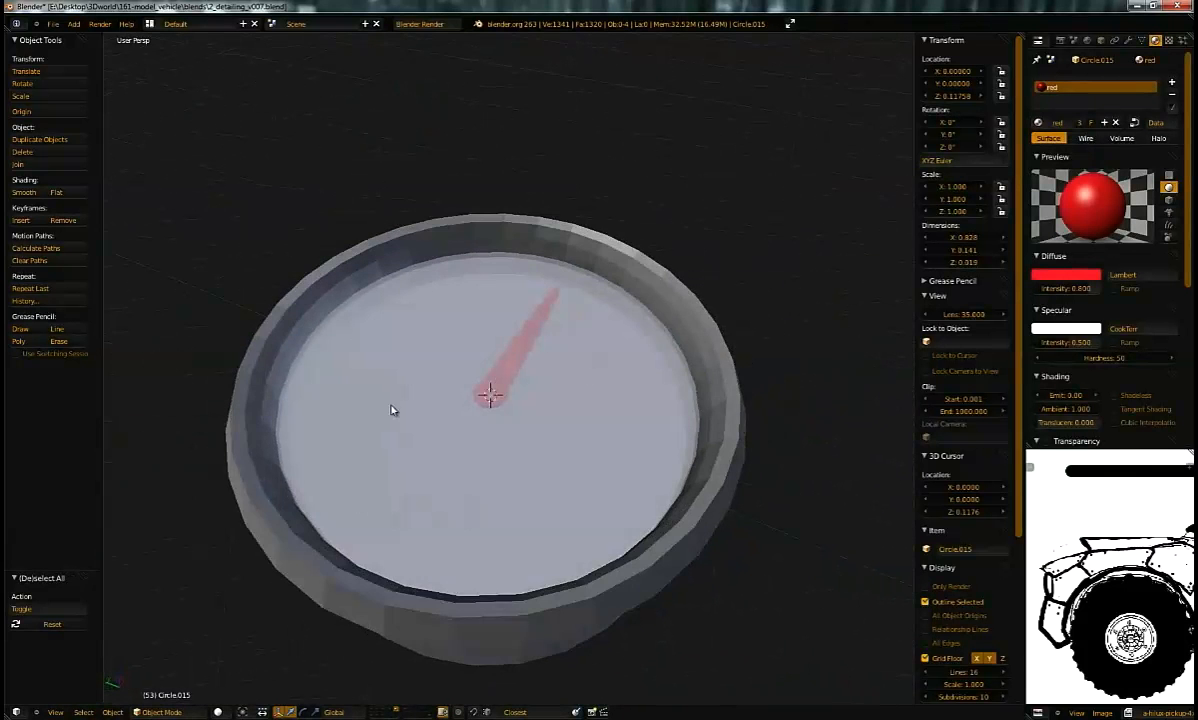
Step: In wireframe, select the needle and both discs, then the outer ring, and parent them to the ring as Object
middle_click_drag(584, 510, 523, 402)
scroll(523, 402, "down", 3)
key("z")
right_click(495, 372)
right_click(500, 374, "shift")
right_click(515, 374, "shift")
right_click(601, 325, "shift")
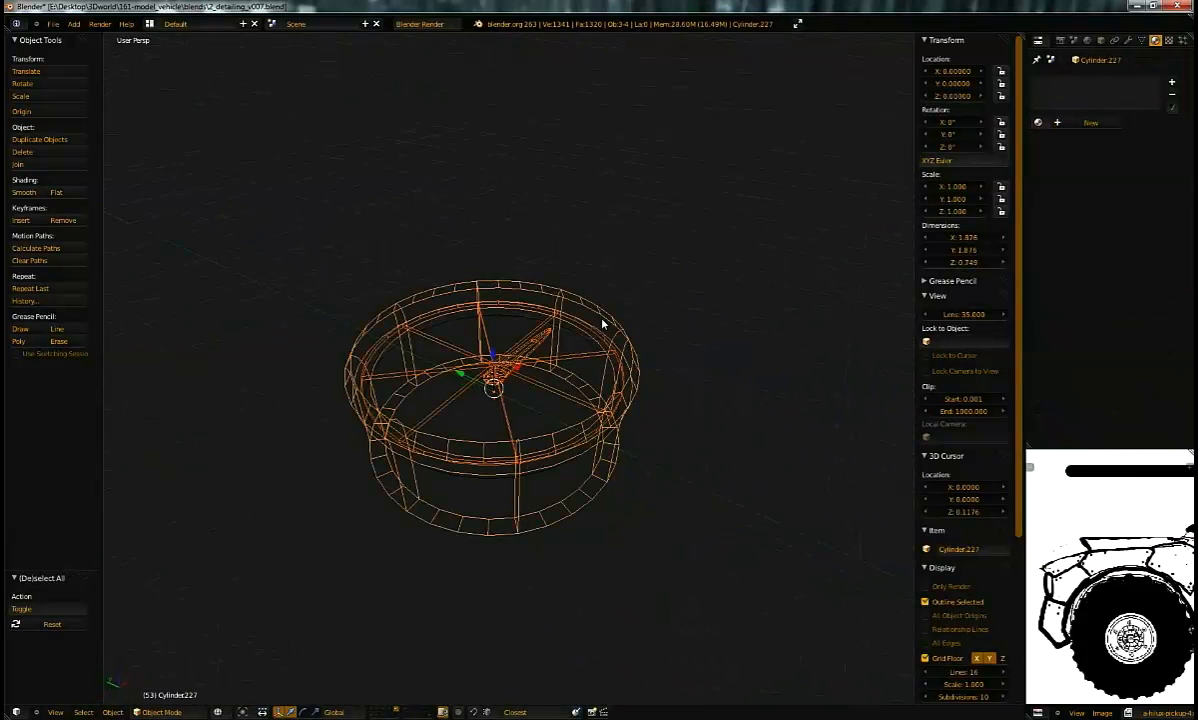
key("ctrl+p")
left_click(600, 337)
right_click(610, 333, "shift")
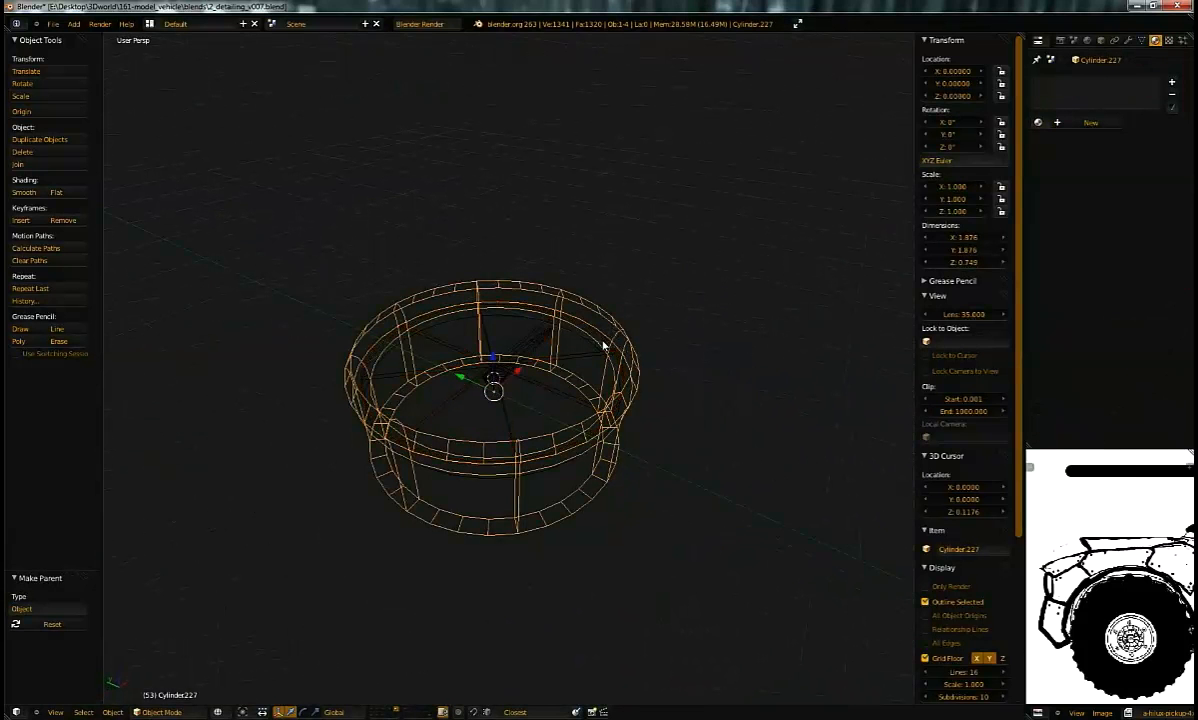
key("s")
right_click(603, 356)
right_click(609, 368)
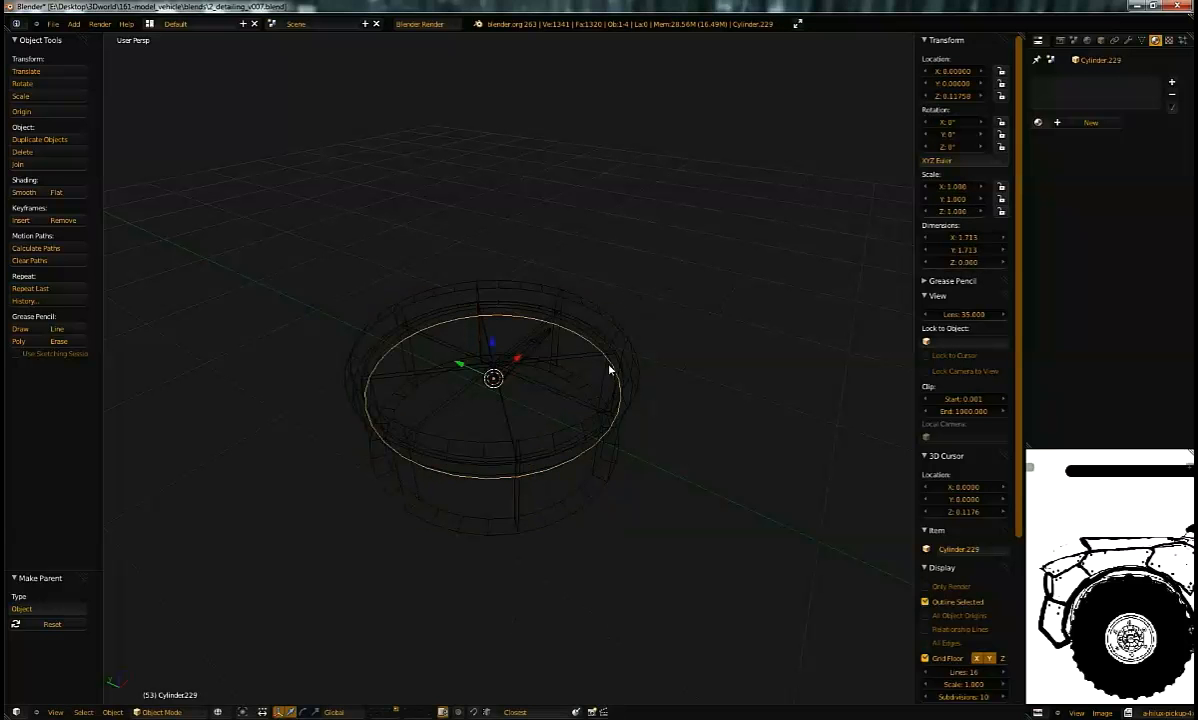
right_click(631, 346)
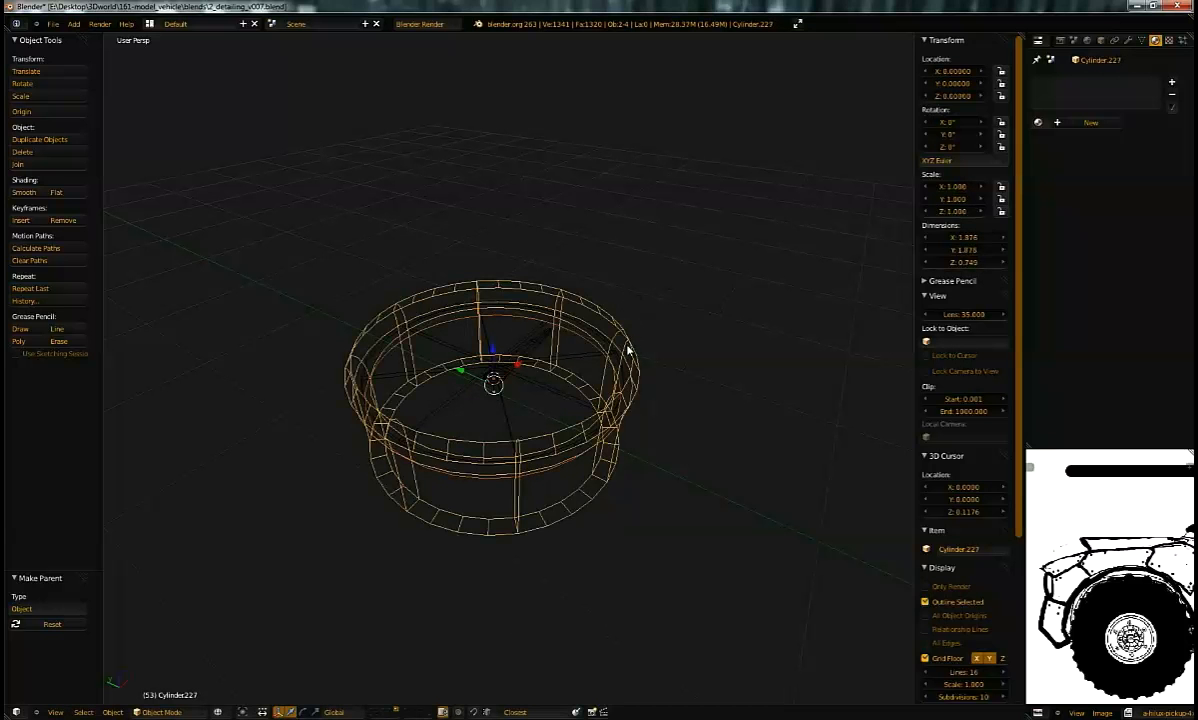
key("s")
right_click(684, 282)
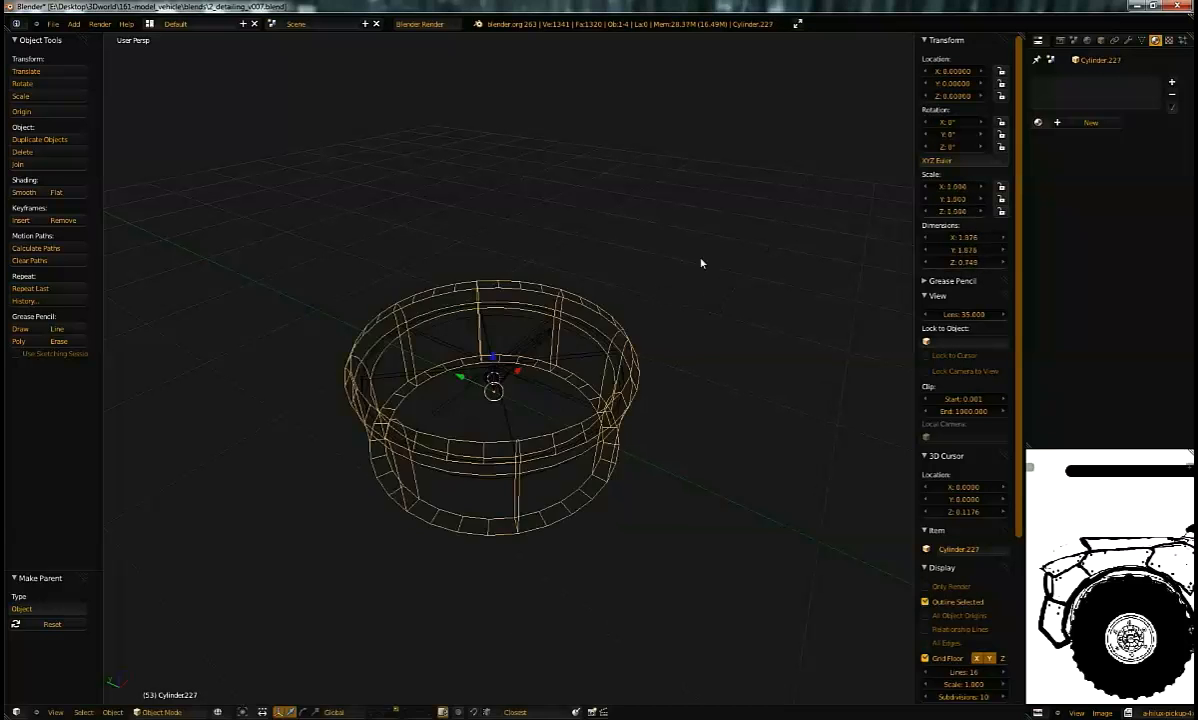
Step: In solid shading, try scaling the parent ring by 0.562 overall, by 0.470 along Z, and by 3.143 overall
key("z")
key("s")
left_click(660, 303)
key("s")
key("z")
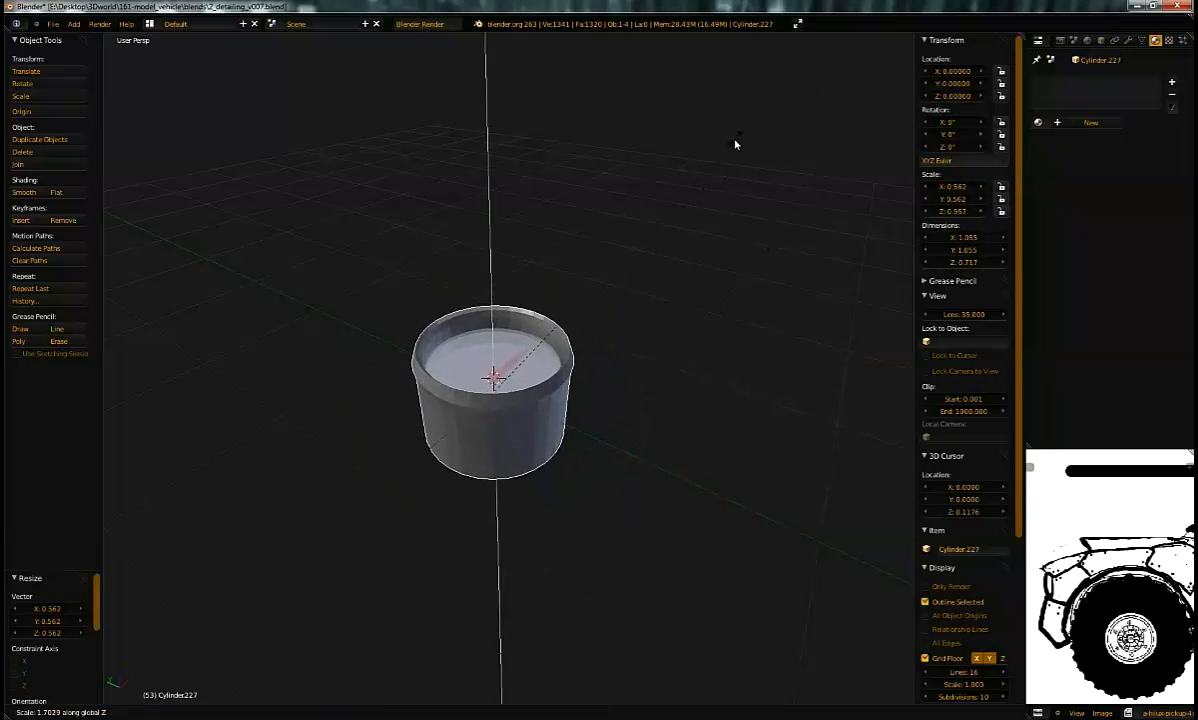
right_click(684, 129)
key("s")
key("z")
left_click(600, 308)
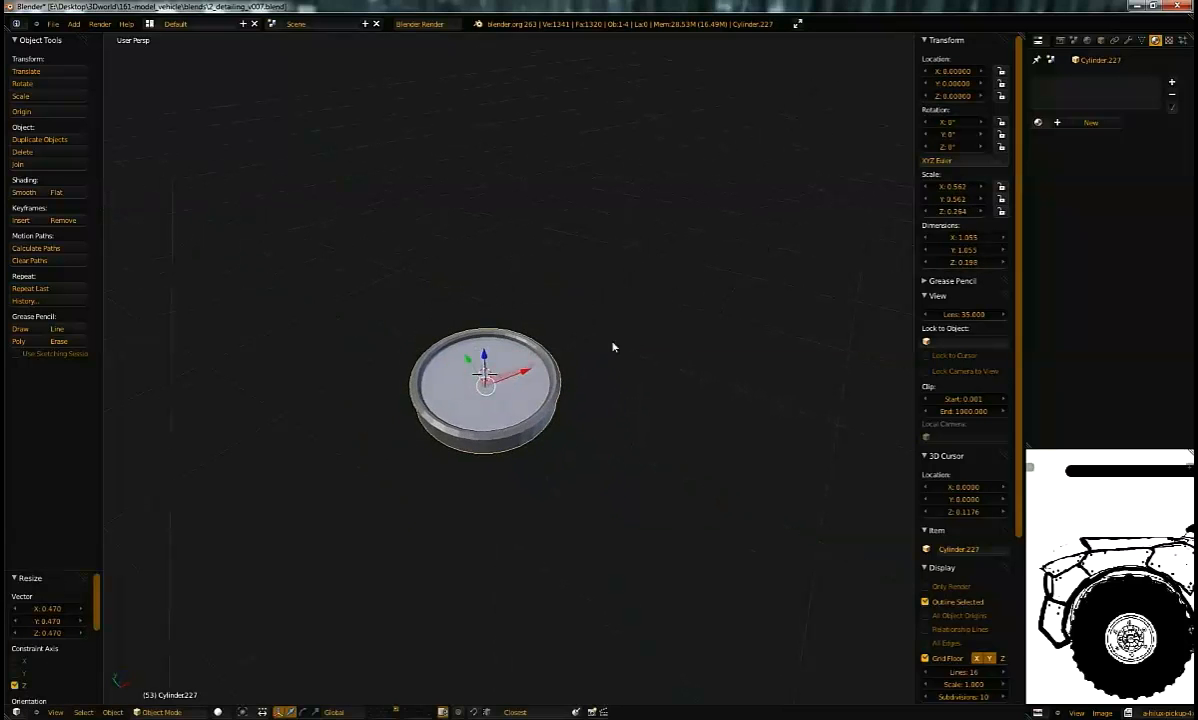
key("s")
left_click(760, 270)
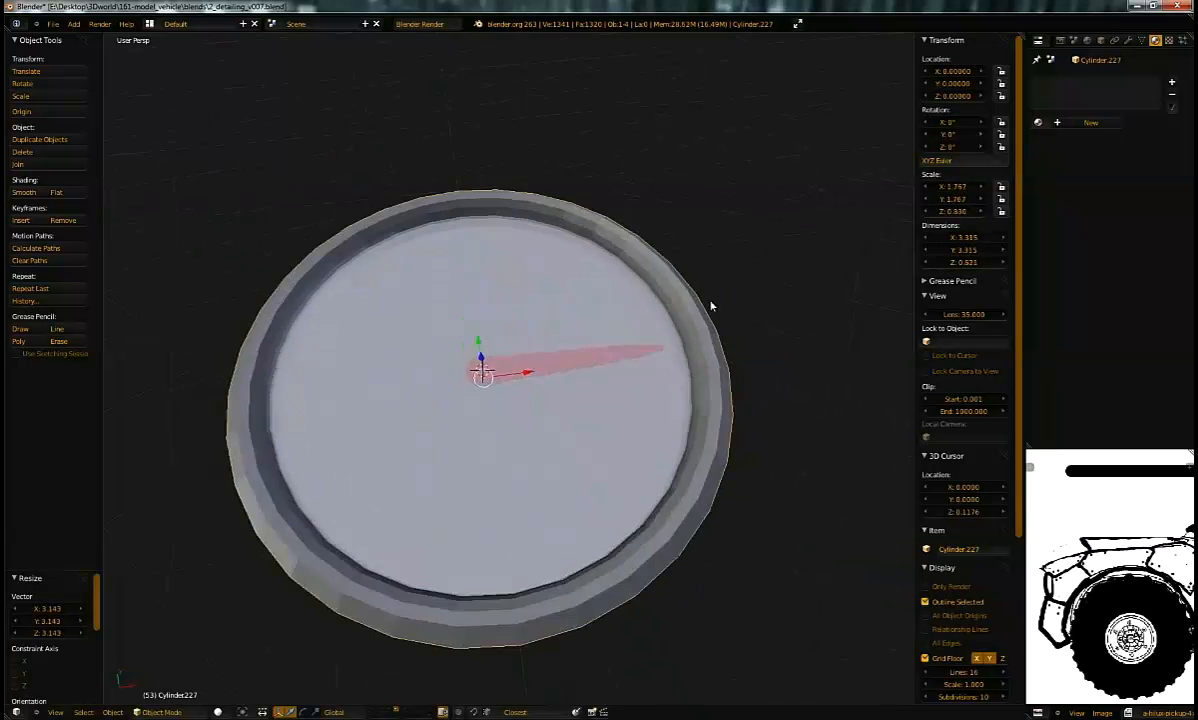
Step: Clear the parent ring's scale back to 1.000 and check the whole gauge
middle_click_drag(793, 250, 942, 228)
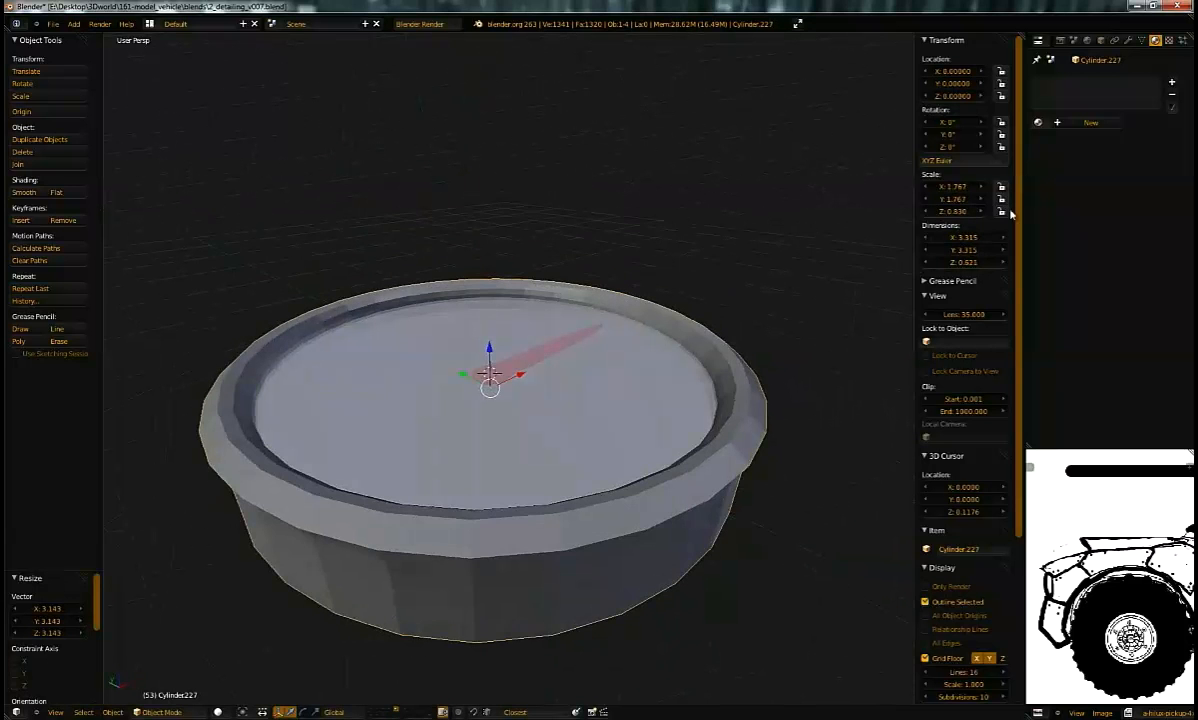
middle_click_drag(569, 295, 585, 326)
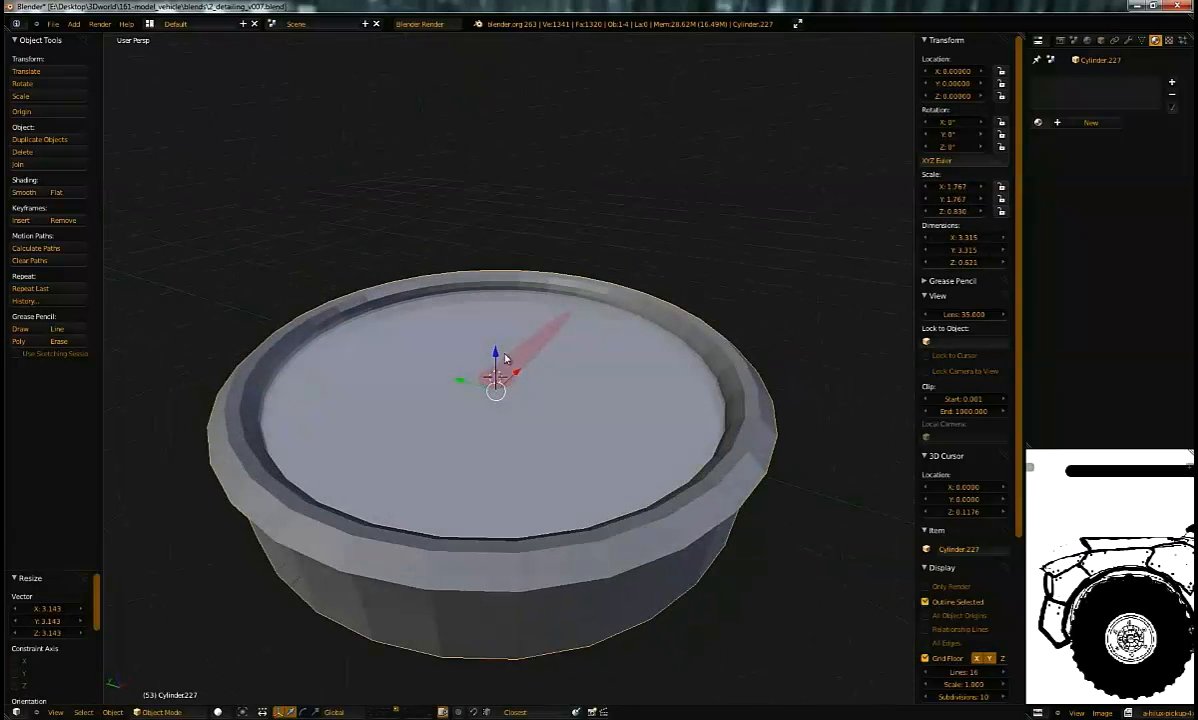
middle_click_drag(593, 378, 542, 251)
key("alt+s")
scroll(545, 300, "up", 5)
middle_click_drag(548, 345, 407, 311)
scroll(535, 401, "down", 6)
scroll(407, 311, "down", 5)
middle_click_drag(594, 286, 600, 287)
Step: Delete all the demonstration gauge objects and switch to the layer that holds the vehicle's dashboard
key("a")
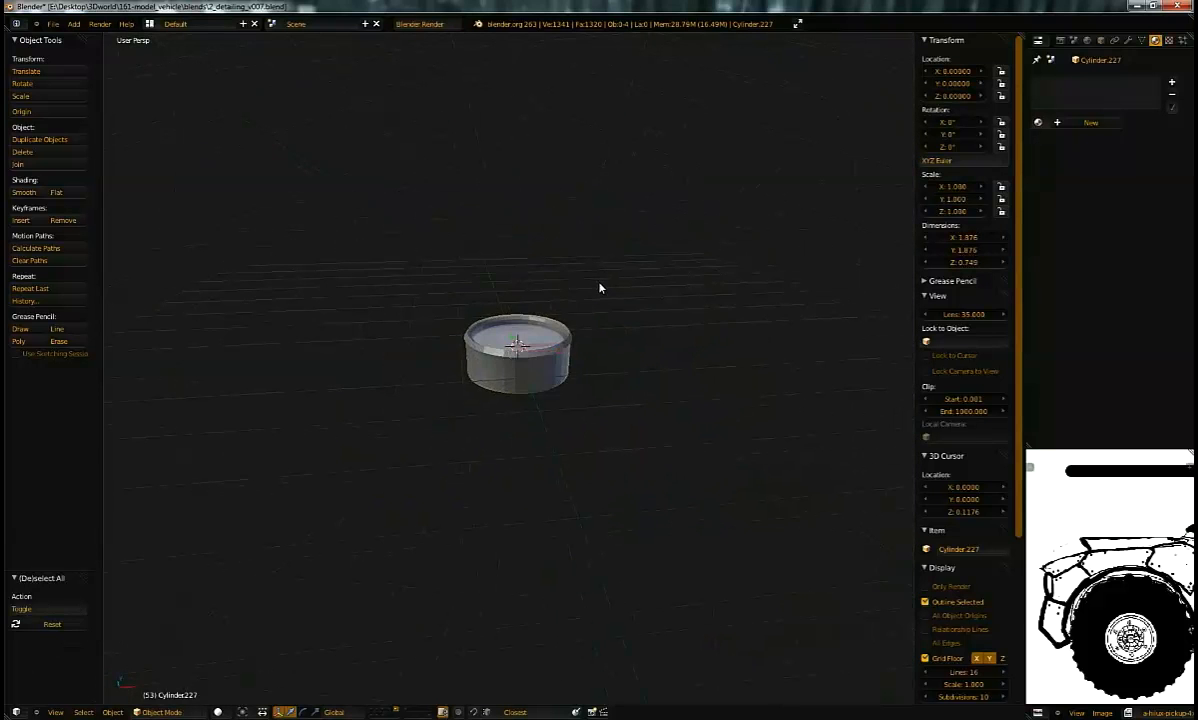
left_click(598, 291)
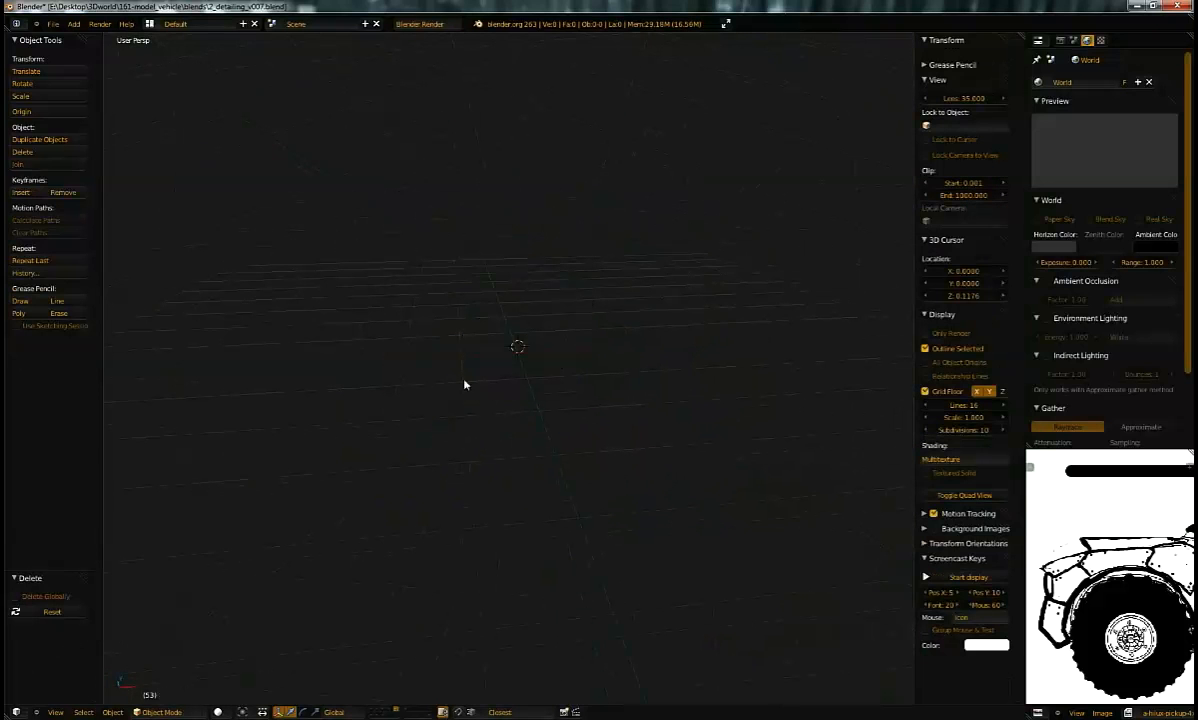
left_click(387, 712)
middle_click_drag(479, 419, 470, 409)
right_click(499, 231)
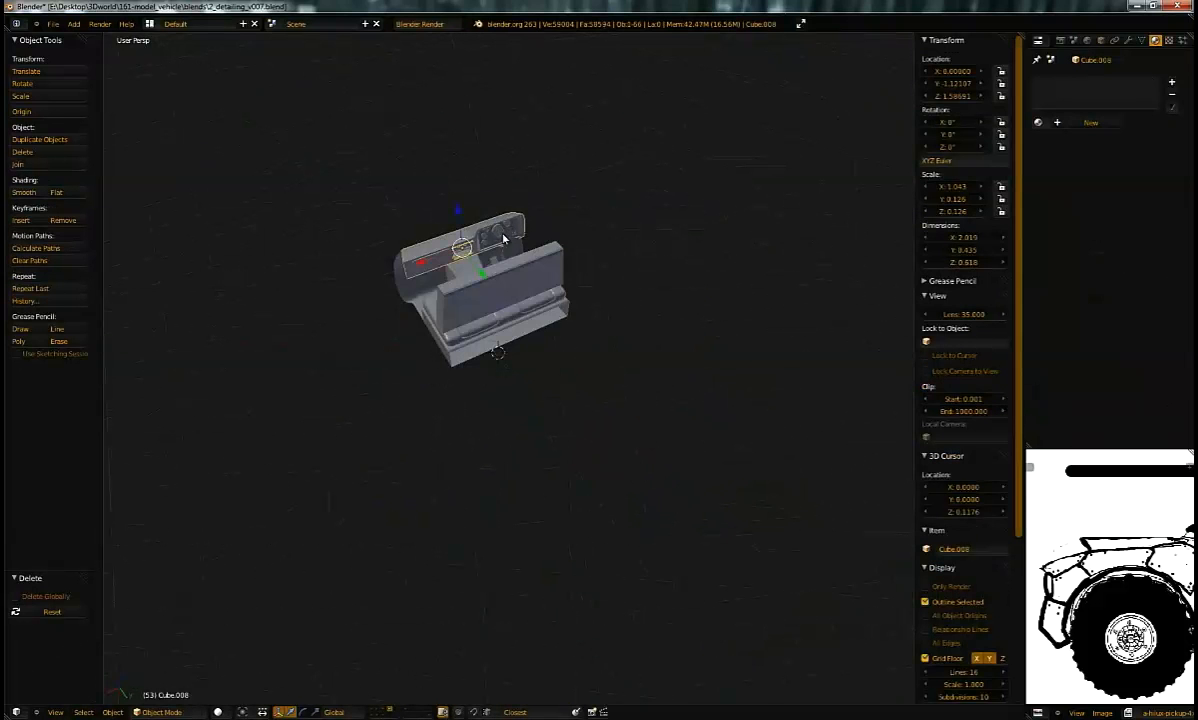
key("a")
Step: Swing the glove compartment door open by rotating it about -85.6° around the X axis, and inspect its hinge
scroll(510, 250, "up", 10)
middle_click_drag(598, 422, 640, 280)
right_click(690, 255)
key("r")
key("x")
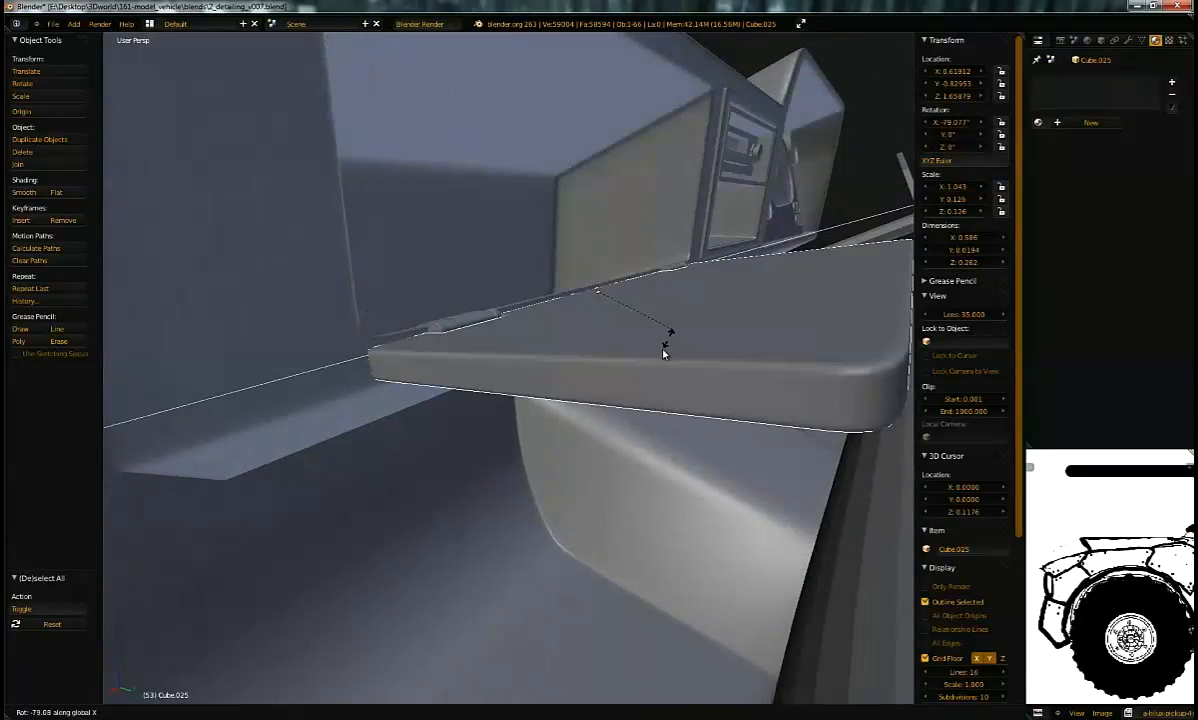
left_click(672, 343)
middle_click_drag(676, 347, 559, 361)
right_click(513, 378)
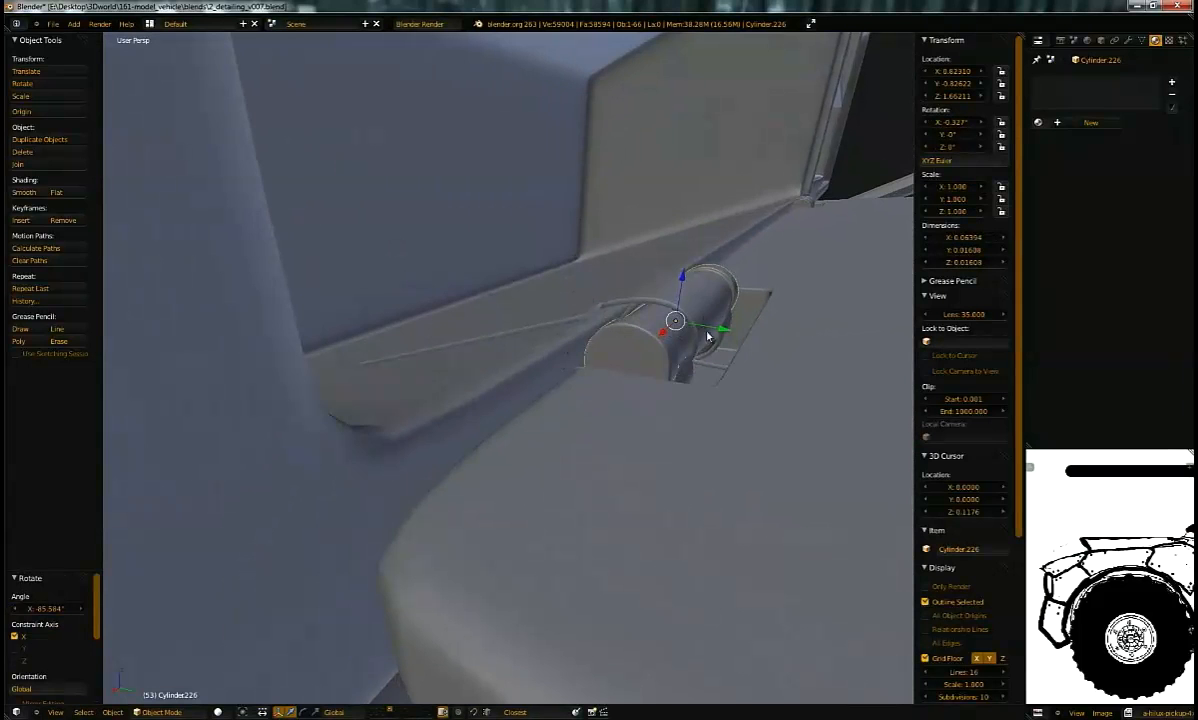
scroll(604, 339, "down", 8)
Step: Clear the glove compartment door's rotation and try swinging it around the X axis again
right_click(613, 393)
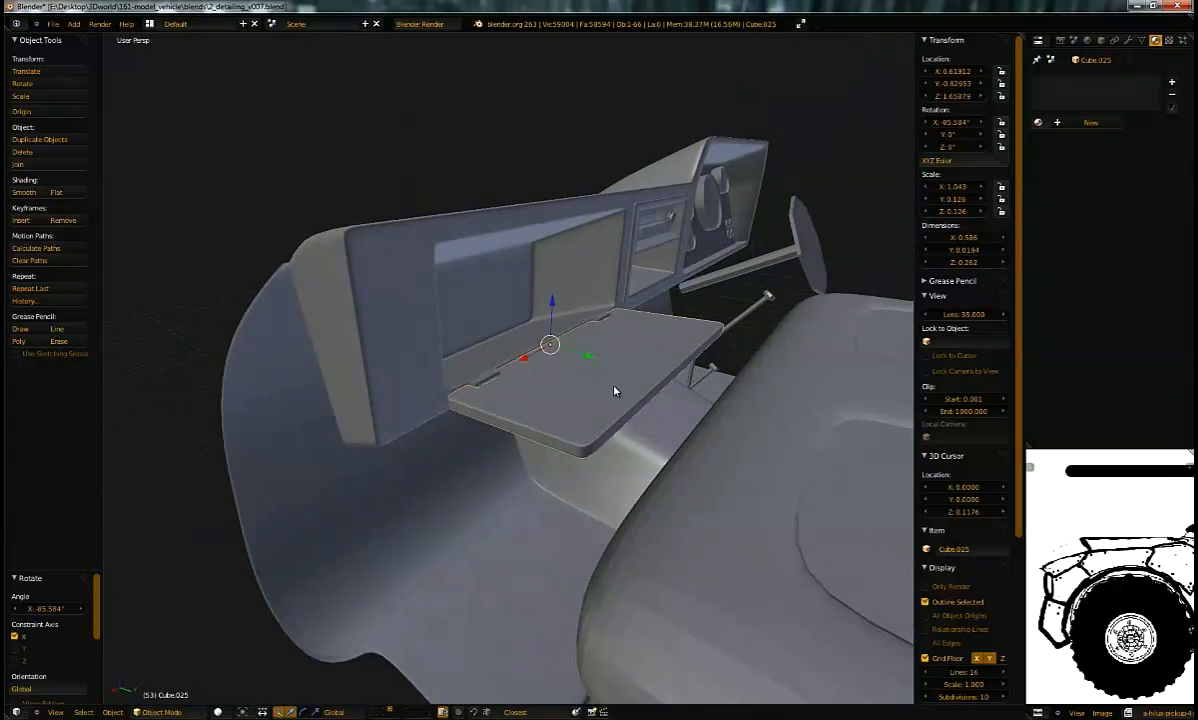
key("alt+r")
middle_click_drag(708, 320, 747, 253)
key("x")
key("r")
key("x")
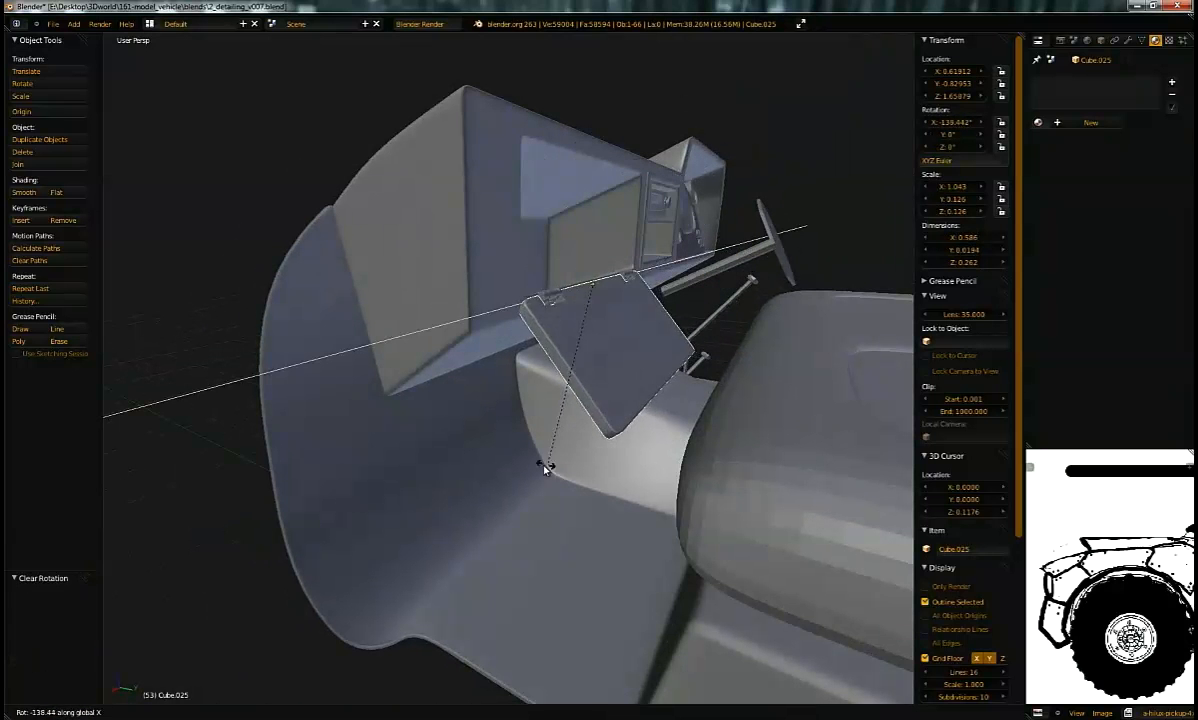
right_click(575, 404)
middle_click_drag(685, 325, 570, 326)
Step: Duplicate the low-poly steering wheel with its column and move the copy to the last layer
key("a")
scroll(590, 414, "up", 3)
right_click(590, 414)
middle_click_drag(548, 396, 517, 383)
middle_click_drag(413, 323, 363, 286)
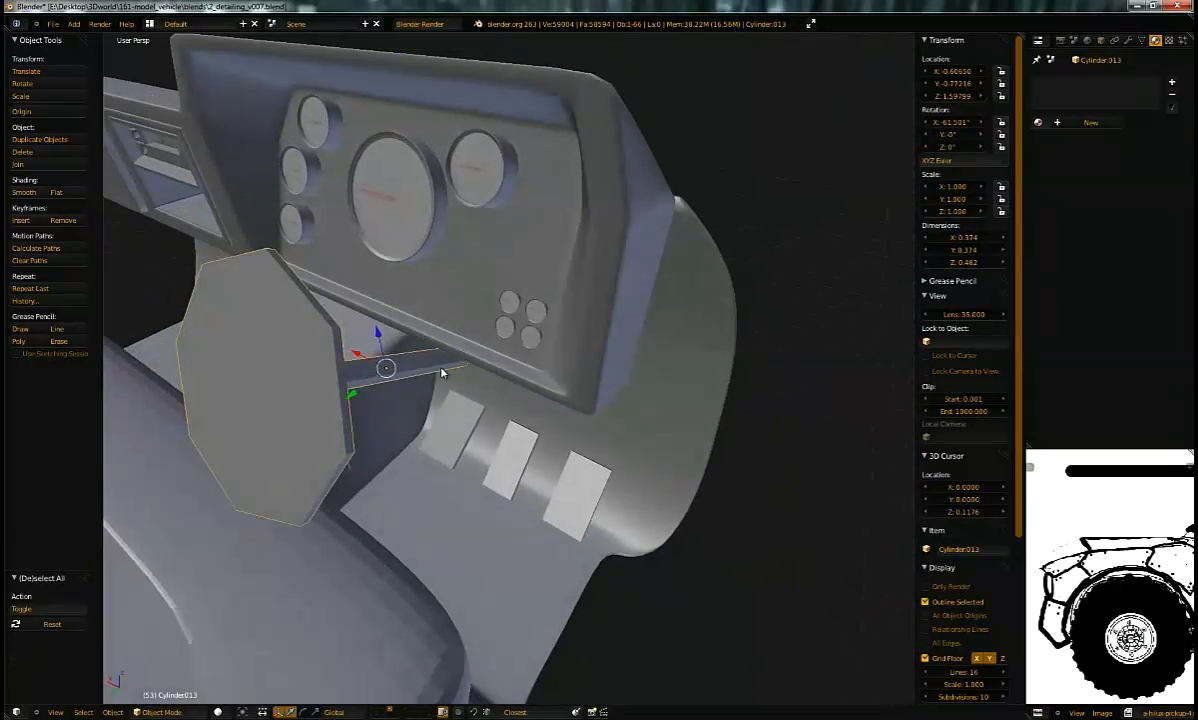
key("shift+d")
key("m")
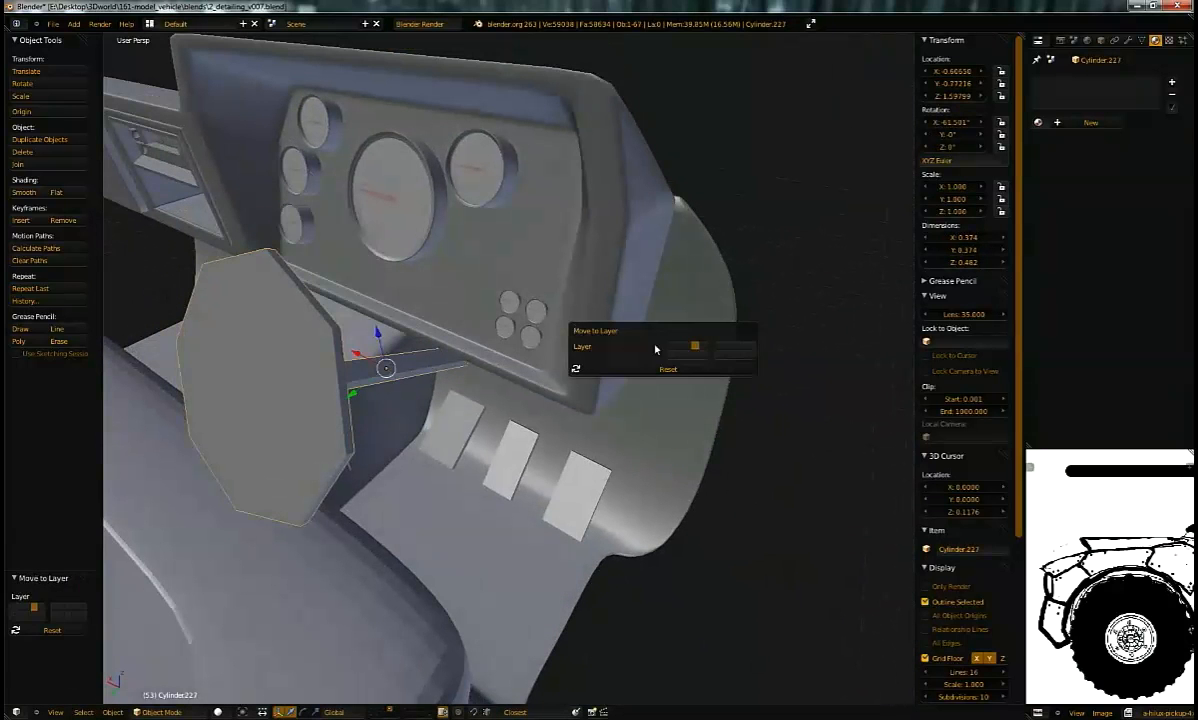
left_click(751, 357)
Step: Edit the original steering wheel's mesh and select the edge loop around its octagonal rim
right_click(276, 348)
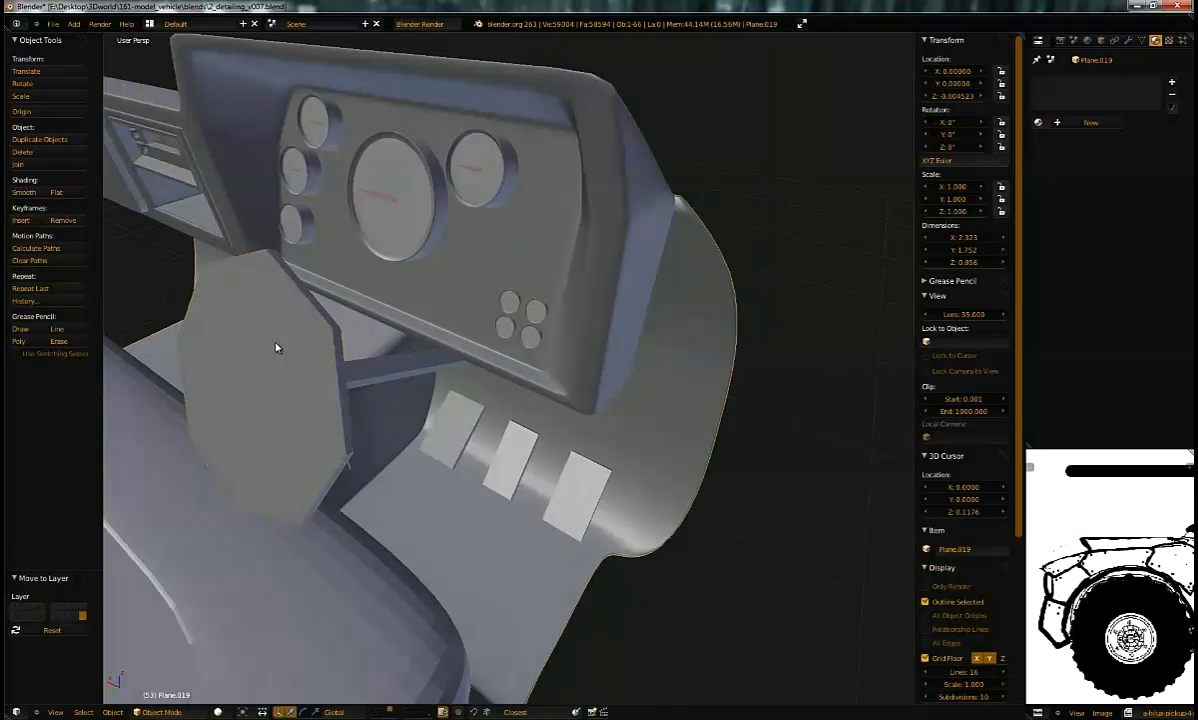
right_click(321, 352)
middle_click_drag(320, 346, 487, 304)
key("Tab")
middle_click_drag(582, 289, 548, 289)
right_click(606, 213)
key("ctrl+Tab")
left_click(609, 204)
right_click(612, 220, "alt")
middle_click_drag(612, 220, 392, 315)
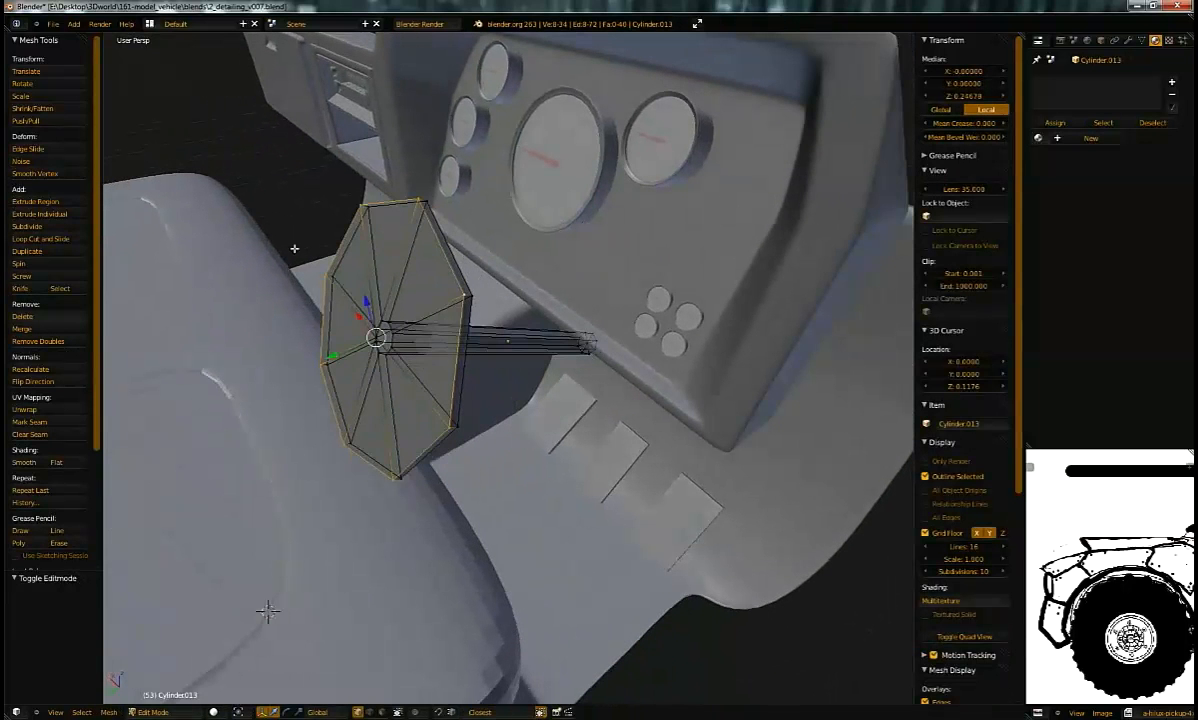
key("ctrl+l")
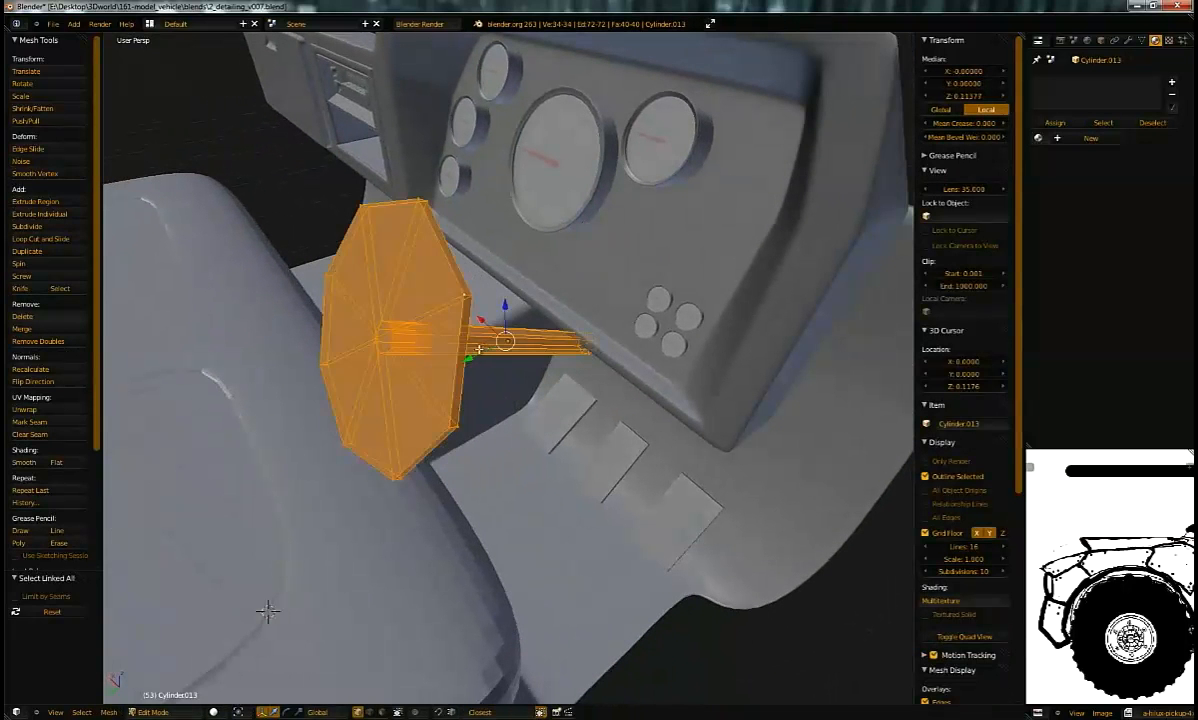
key("ctrl+z")
key("a")
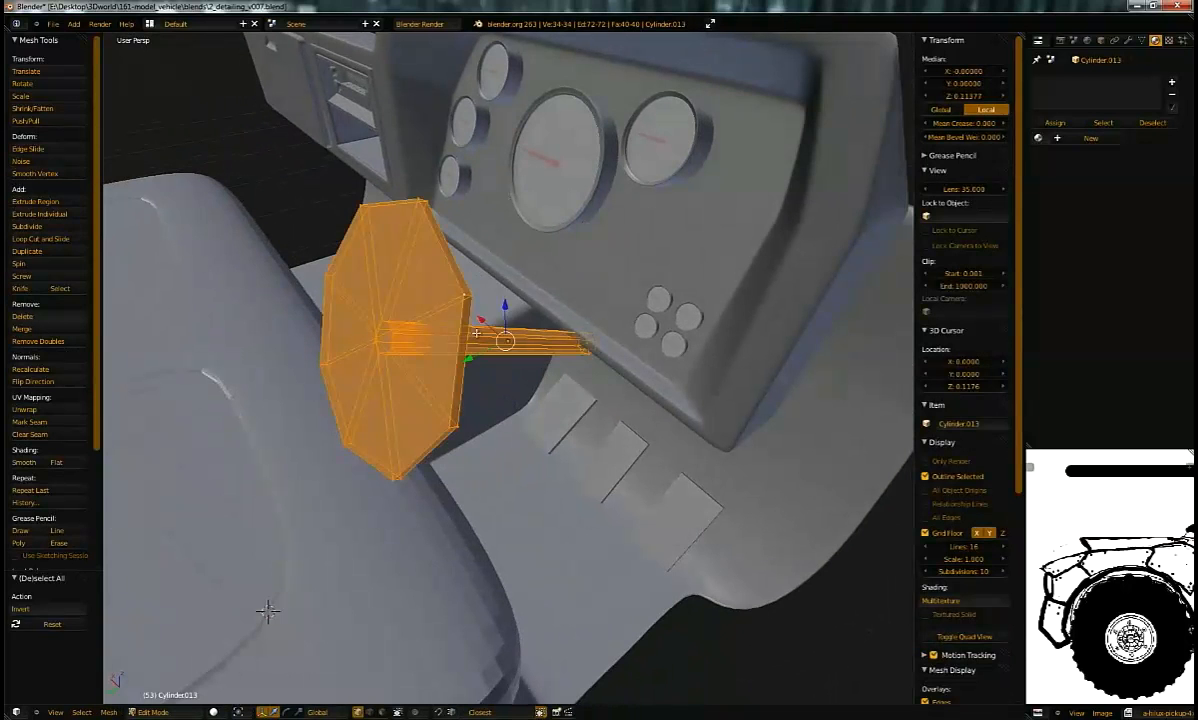
key("ctrl+z")
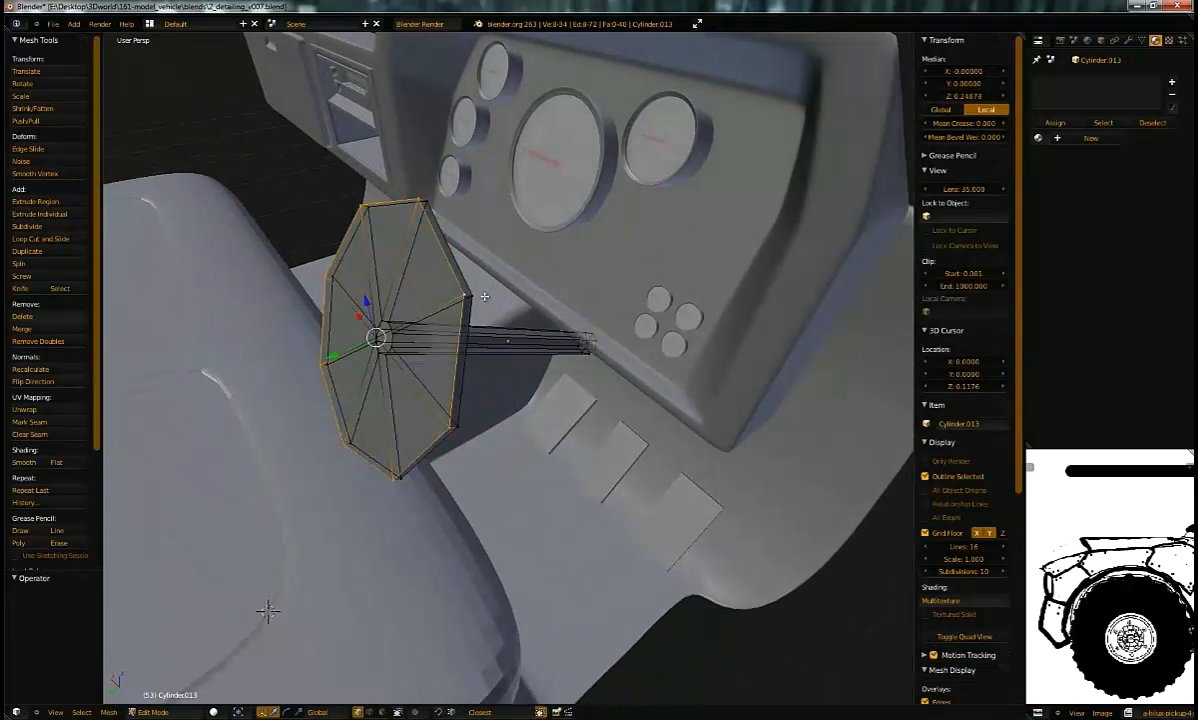
Step: Switch to edge selection, invert the selection and delete everything except the wheel's rim loop
middle_click_drag(474, 260, 485, 268)
key("ctrl+Tab")
left_click(509, 291)
key("a")
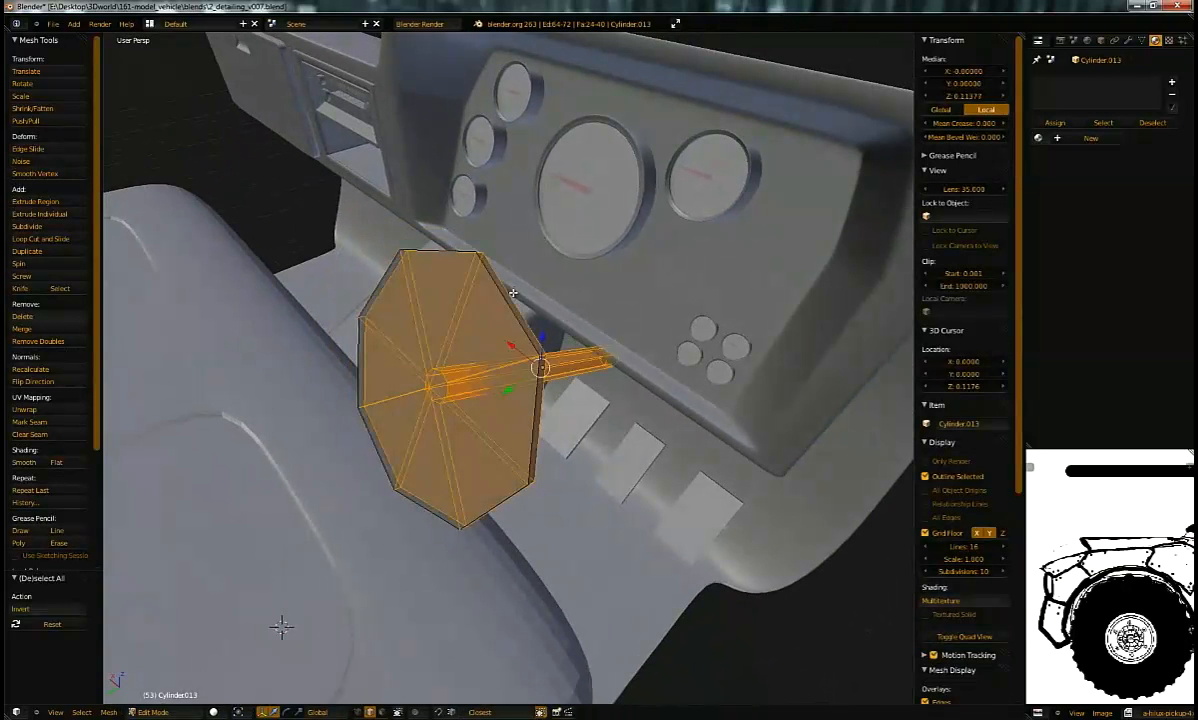
key("x")
left_click(511, 263)
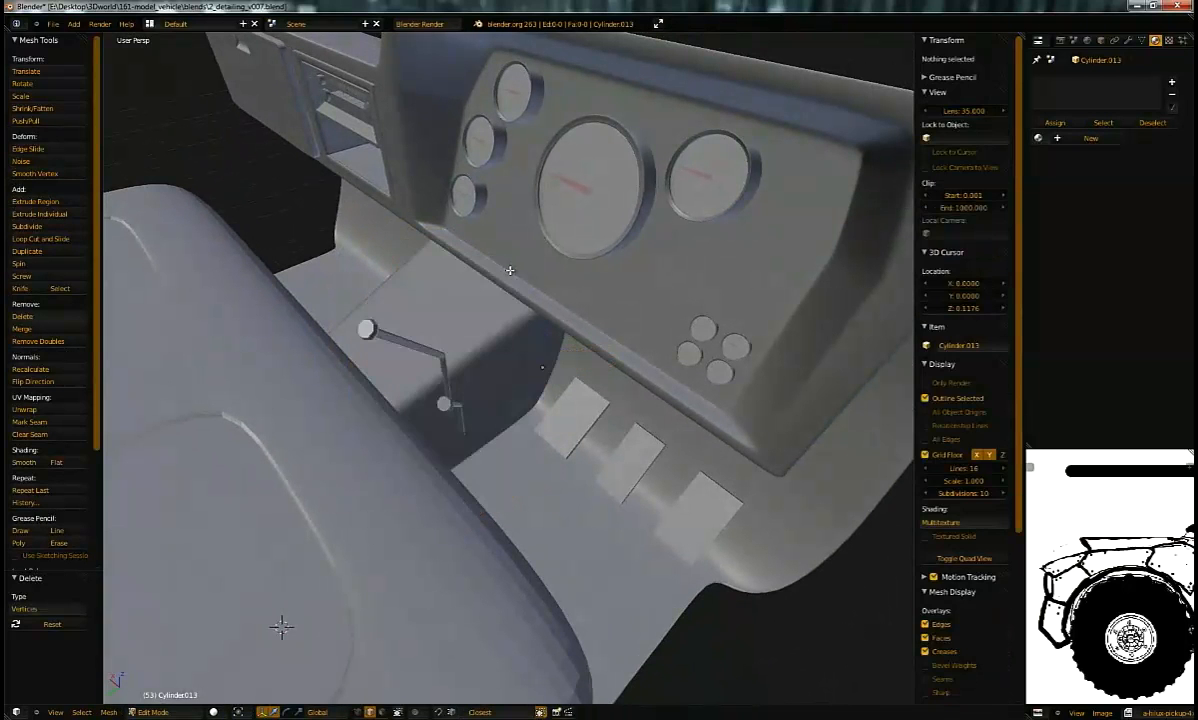
key("ctrl+z")
key("x")
left_click(480, 281)
Step: In Object Mode, clear the rim loop's rotation, isolate it in local view and set its origin to geometry
middle_click_drag(480, 281, 652, 267)
key("Tab")
key("alt+r")
key("KP_Divide")
key("ctrl+shift+alt+c")
left_click(630, 268)
middle_click_drag(567, 340, 624, 313)
Step: Convert the rim loop from mesh to curve and subdivide all its points with one cut
key("alt+c")
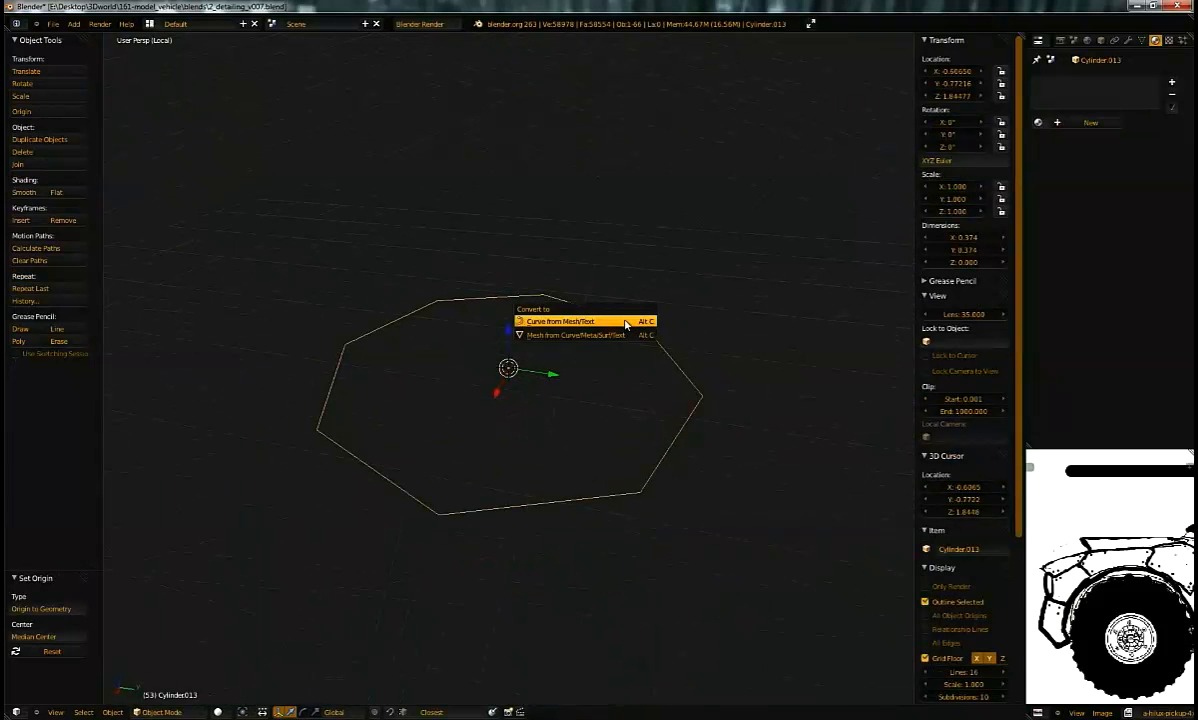
left_click(625, 323)
key("Tab")
middle_click_drag(655, 289, 702, 256)
key("a")
key("w")
left_click(710, 253)
key("w")
left_click(700, 259)
Step: Round the curve's points into a circle with To Sphere at factor 1.000 and return to Object Mode
key("shift+alt+s")
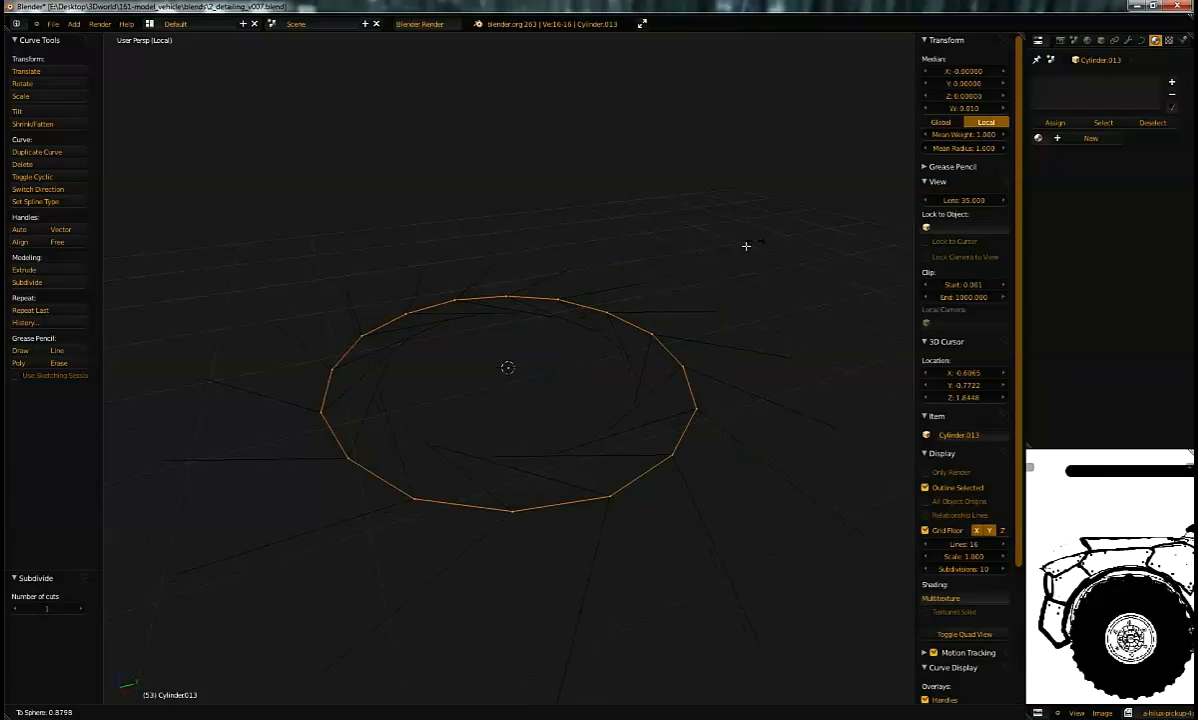
left_click(739, 249)
middle_click_drag(739, 249, 674, 332)
scroll(665, 410, "up", 2)
middle_click_drag(665, 410, 566, 289)
scroll(481, 325, "down", 3)
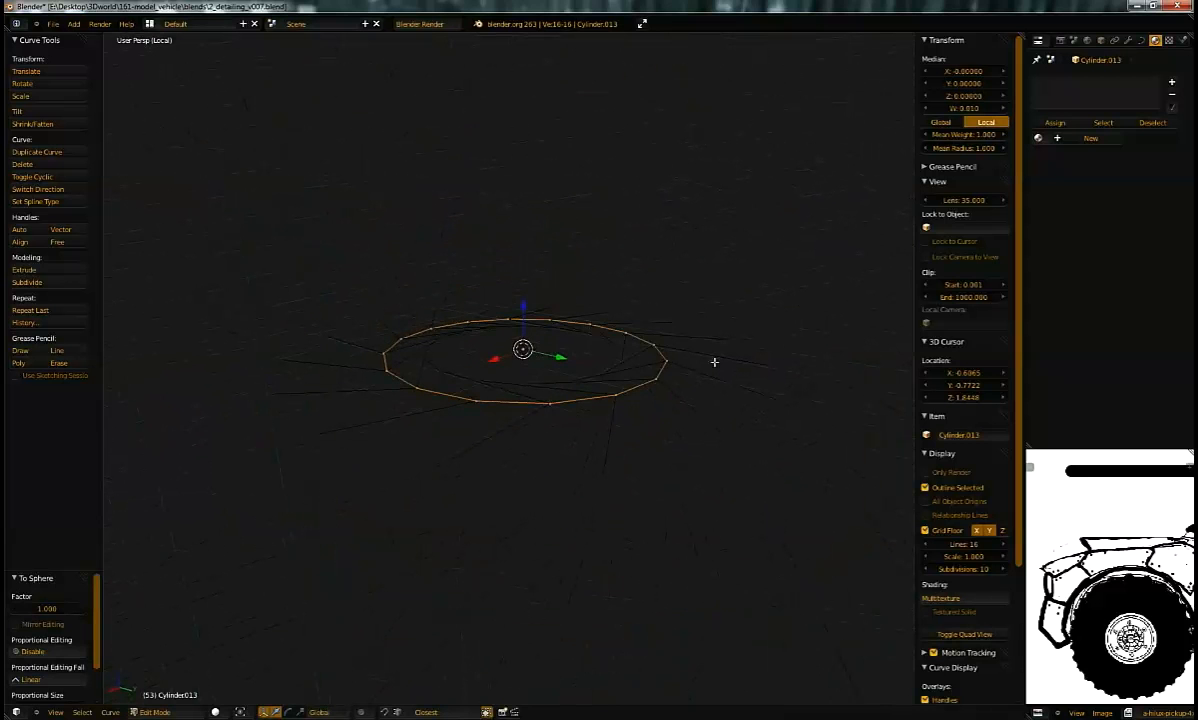
key("shift+alt+s")
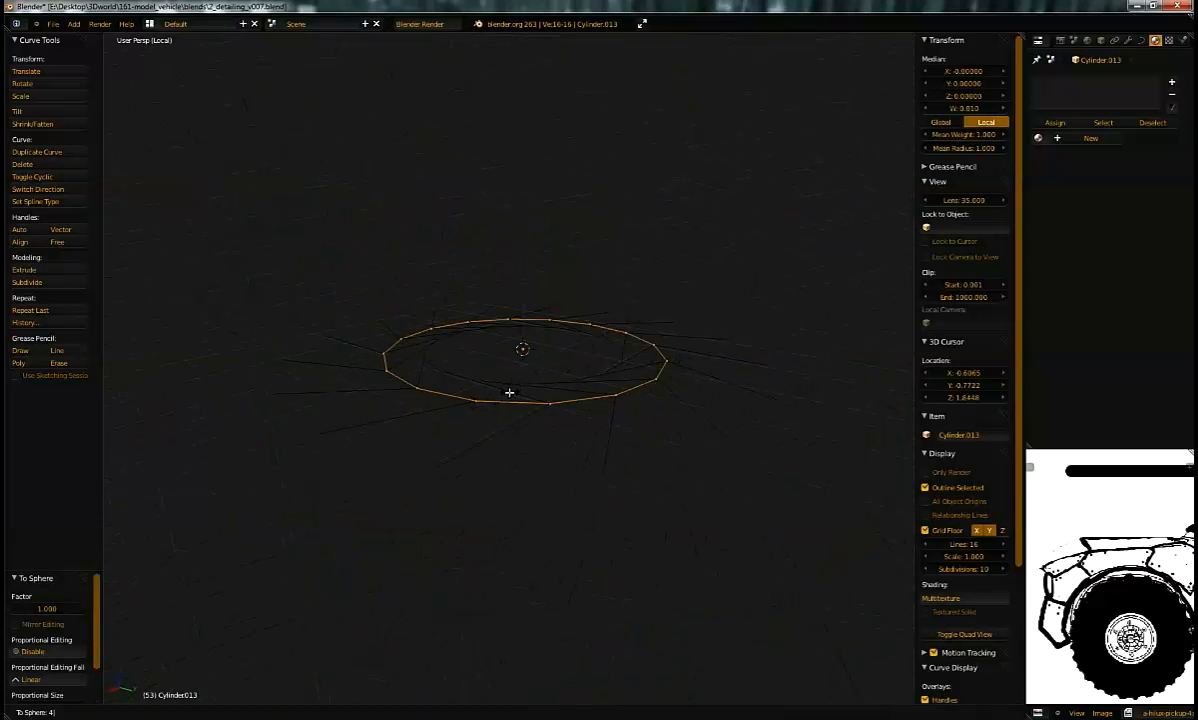
key("Return")
middle_click_drag(592, 286, 711, 452)
key("Tab")
Step: Show the curve's modifier settings and save the scene over 2_detailing_v007.blend
middle_click_drag(697, 338, 780, 277)
left_click(1142, 42)
left_click(1129, 42)
middle_click_drag(968, 411, 914, 218)
key("ctrl+s")
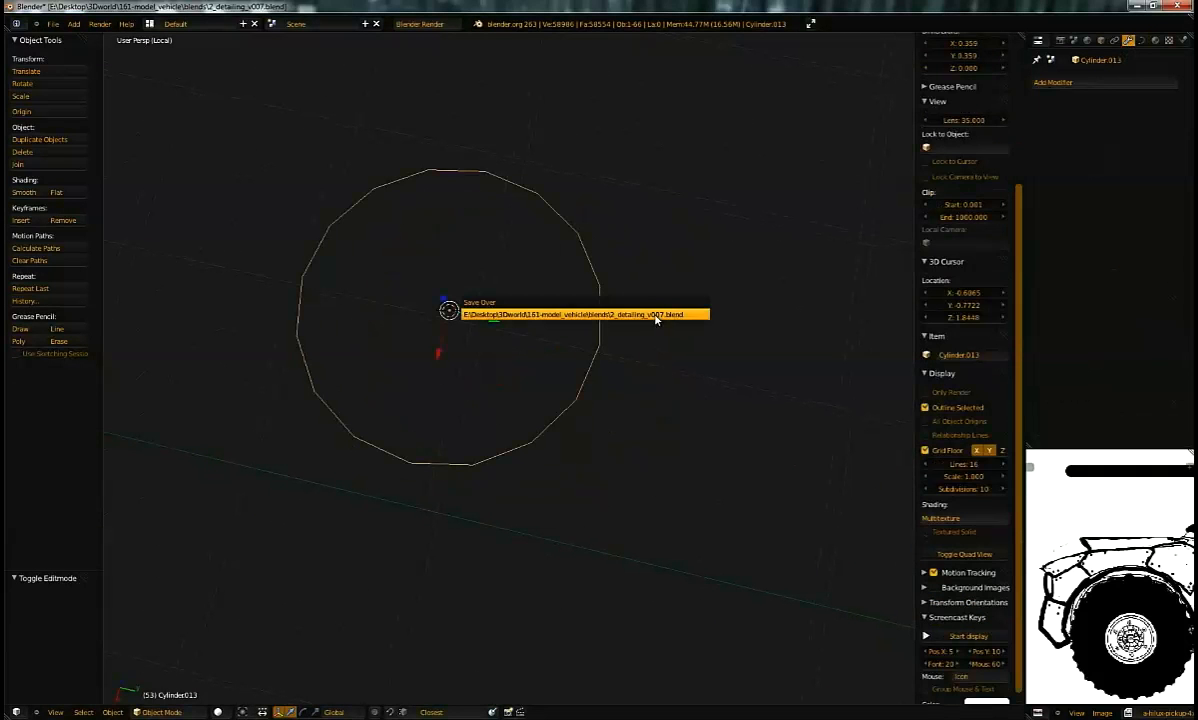
left_click(655, 315)
scroll(991, 412, "down", 1)
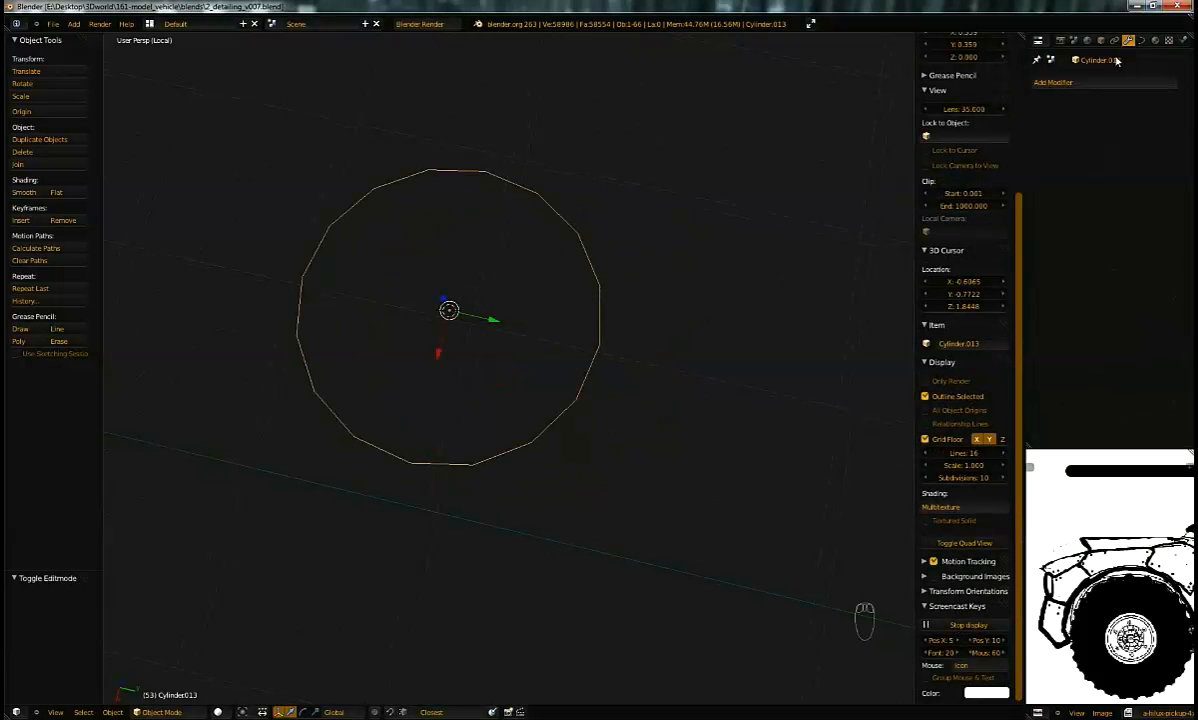
Step: Give the rim curve a solid profile: set Fill to Full, bevel depth to 0.013 and bevel resolution to 2
left_click(1141, 42)
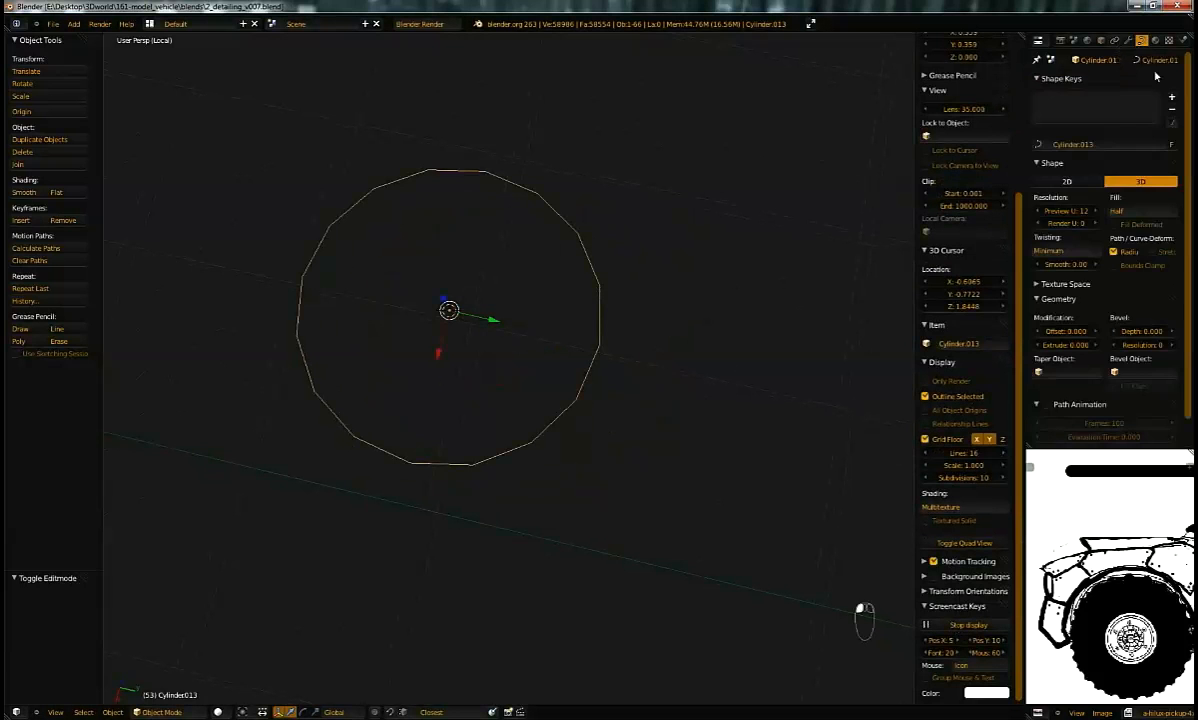
left_click(1133, 210)
left_click(1135, 168)
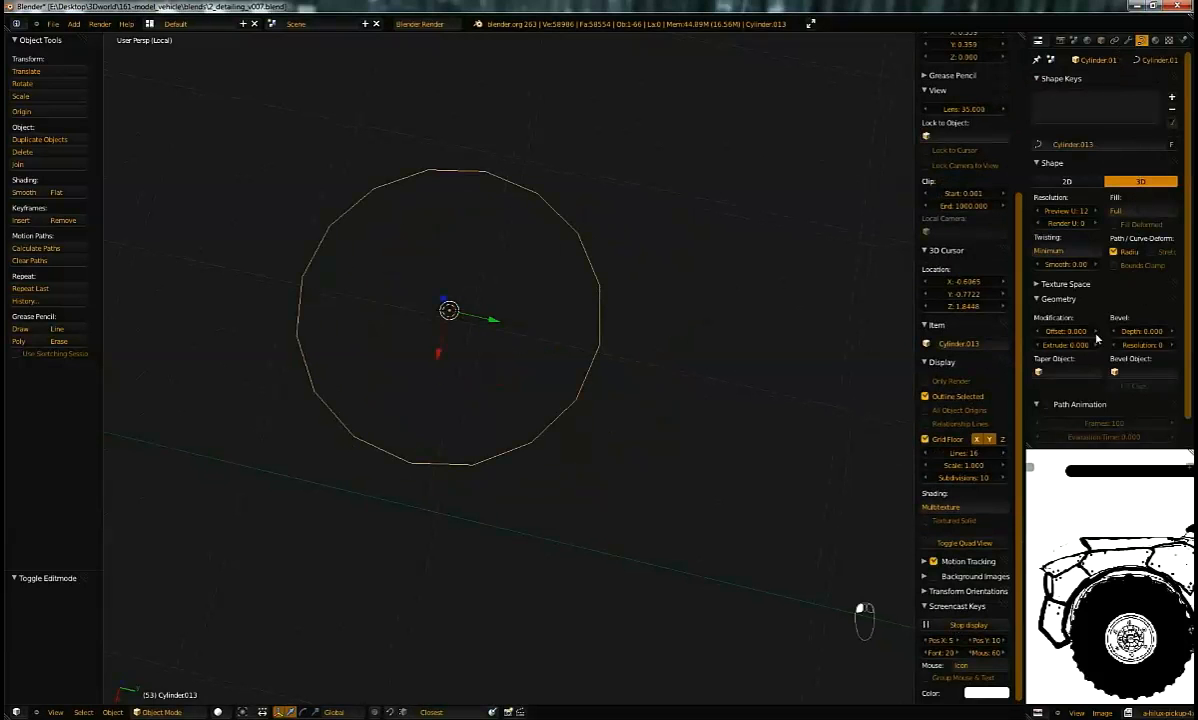
left_click_drag(1137, 335, 1163, 362)
left_click(1171, 348)
left_click(1171, 348)
middle_click_drag(557, 326, 540, 292)
scroll(608, 332, "up", 5)
middle_click_drag(610, 334, 610, 398)
scroll(600, 405, "down", 1)
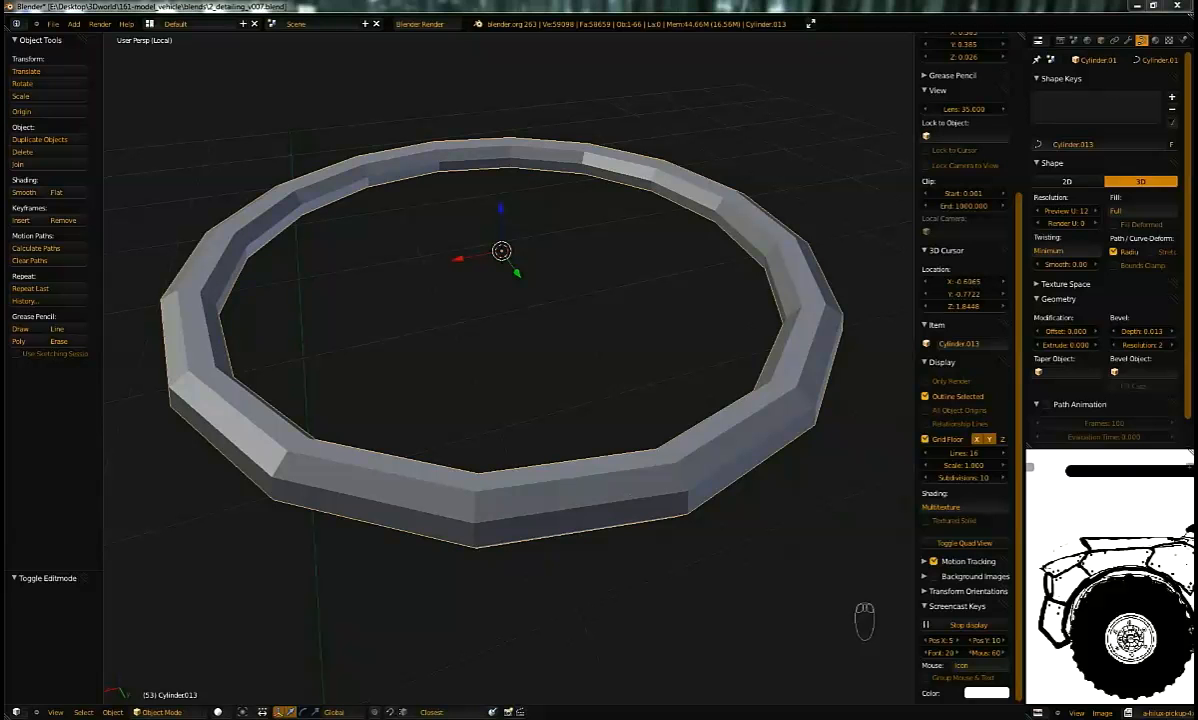
Step: Switch to Windows Photo Viewer and examine the steering wheels in the dashboard reference photos, enlarging the FJ_Ute_010.jpg window
key("alt+Tab")
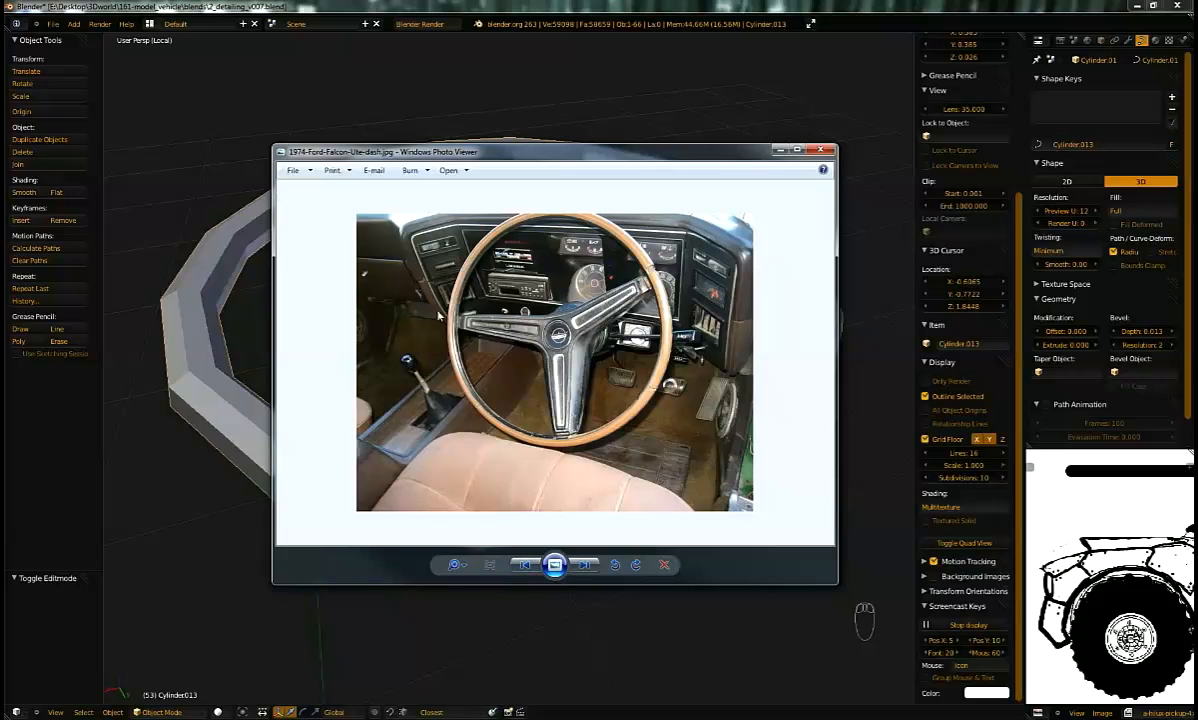
left_click(525, 565)
left_click(525, 565)
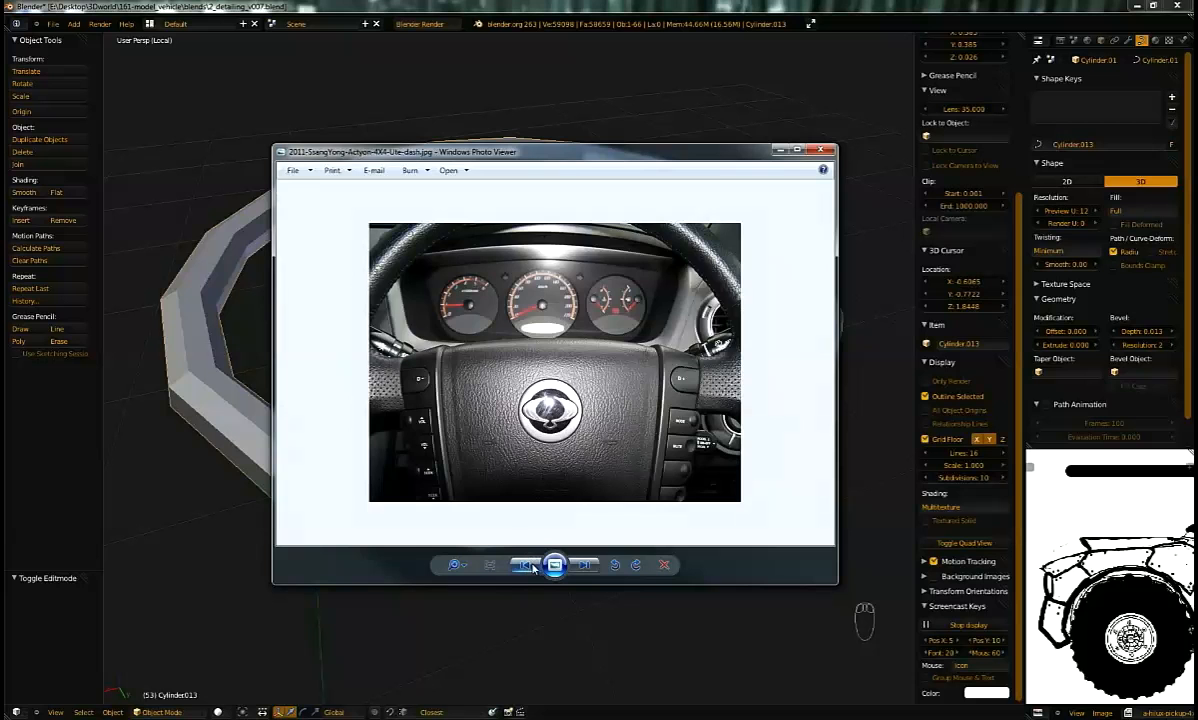
left_click(525, 565)
left_click(778, 150)
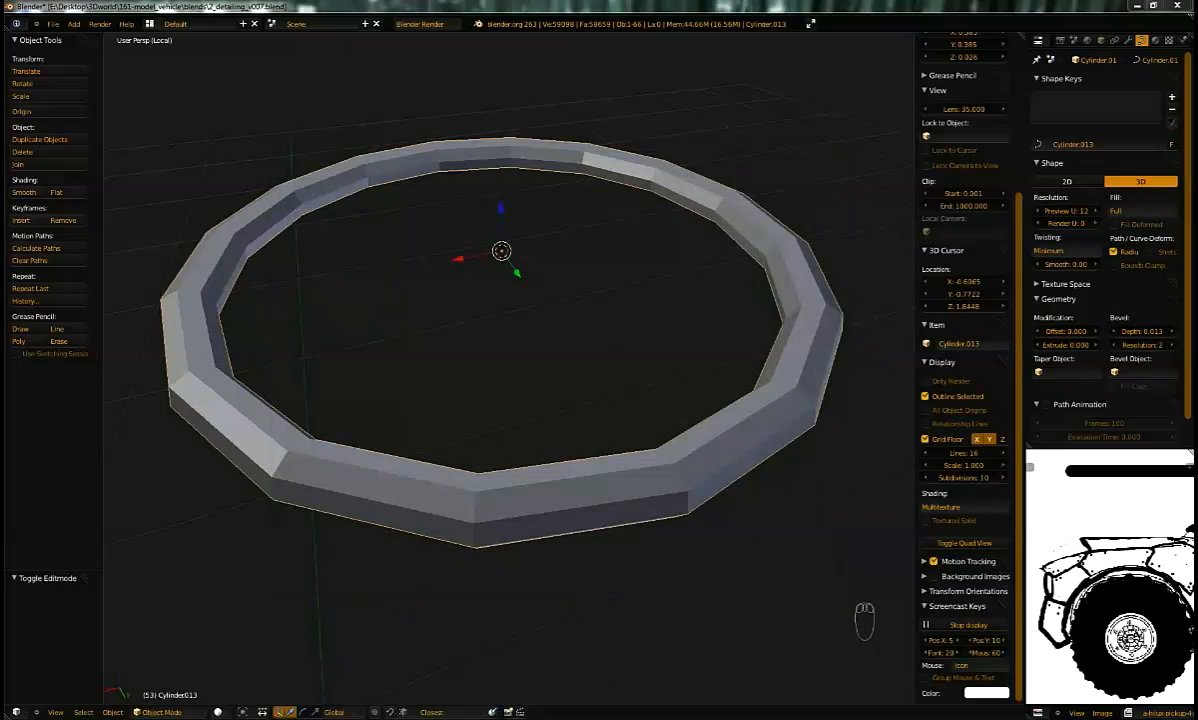
key("alt+Tab")
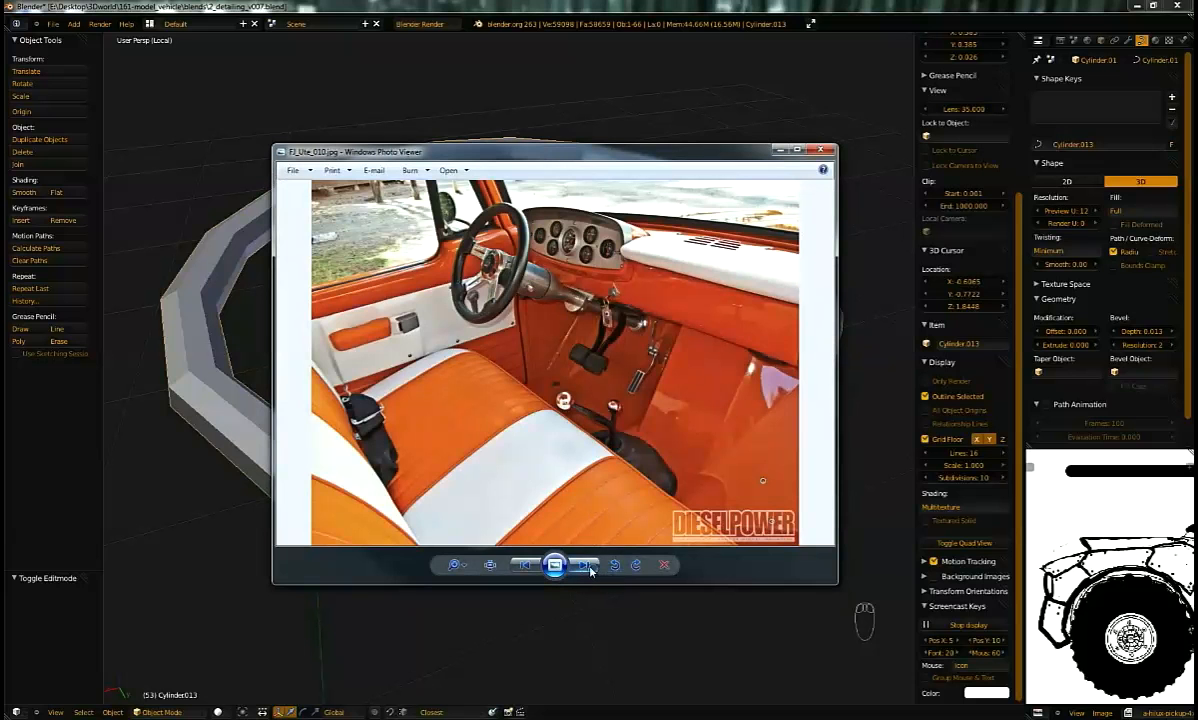
left_click(584, 564)
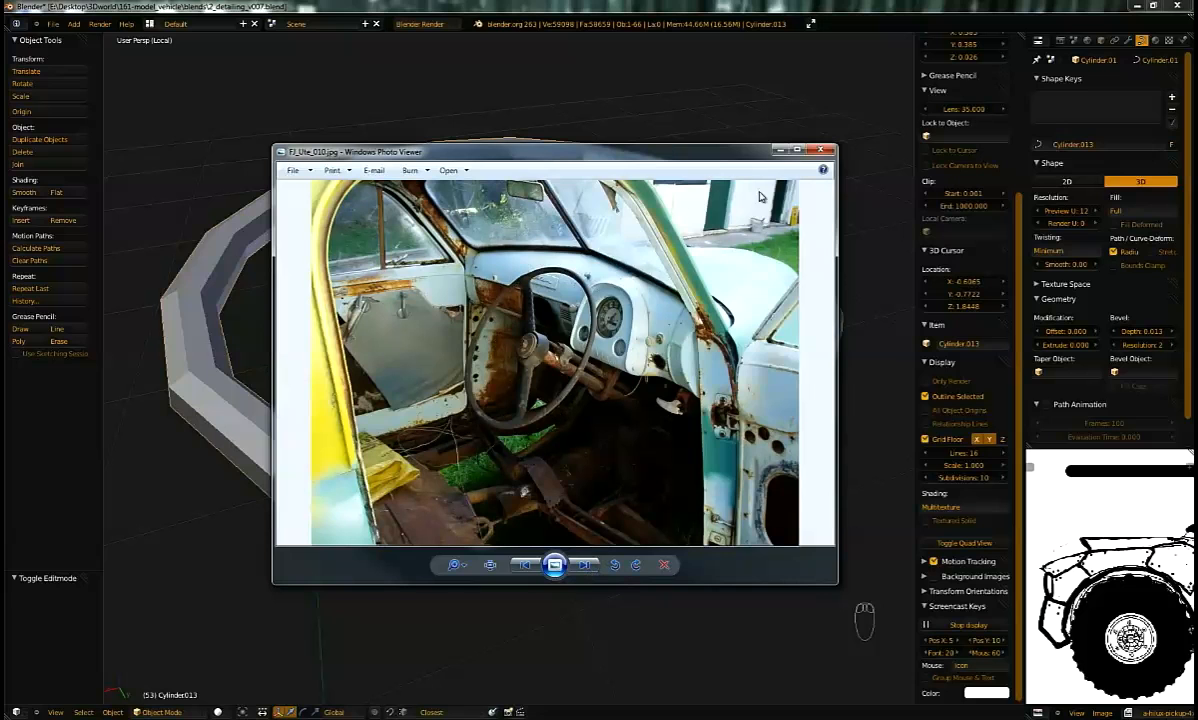
double_click(748, 151)
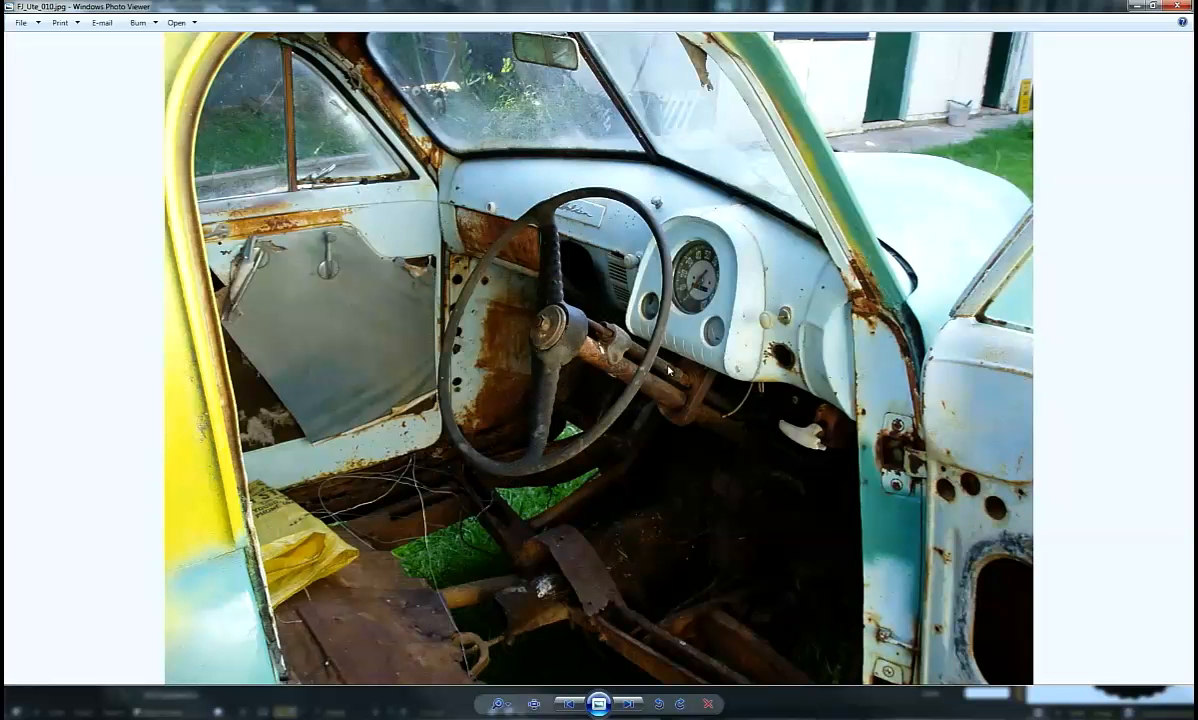
left_click(1137, 5)
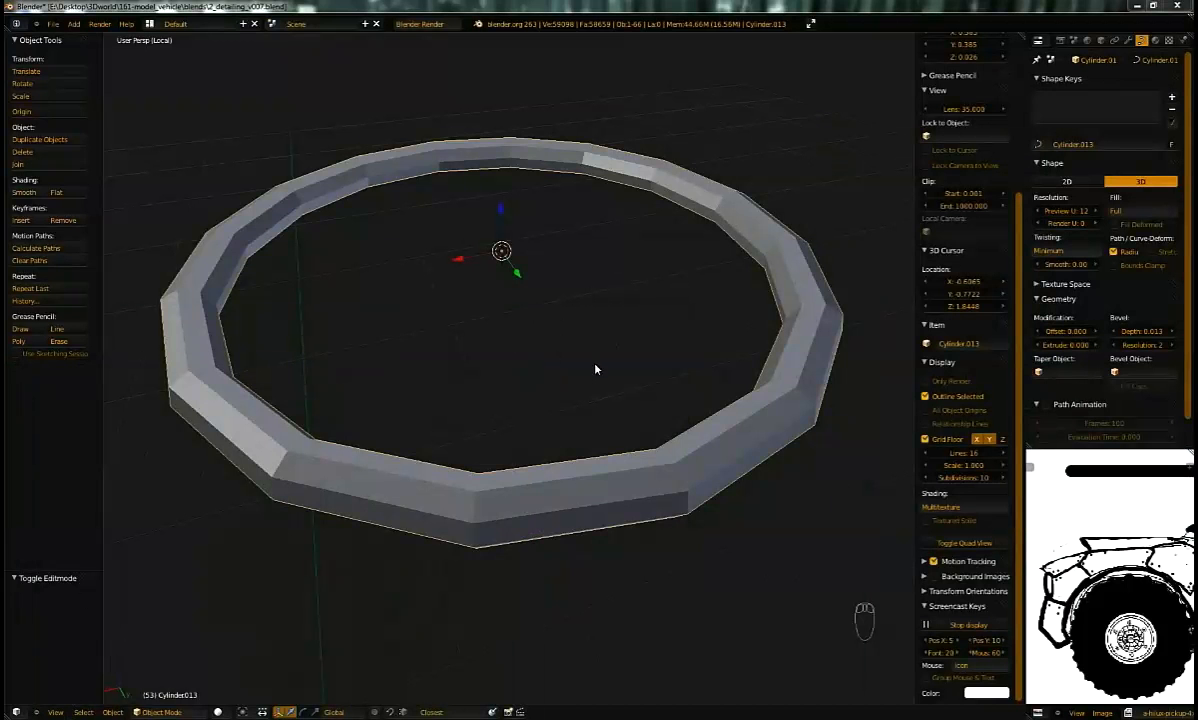
mouse_move(575, 389)
middle_mouse_down()
mouse_move(556, 316)
mouse_move(637, 362)
mouse_move(556, 361)
mouse_move(548, 348)
mouse_move(685, 436)
mouse_move(693, 409)
middle_mouse_up()
key("Tab")
key("Tab")
key("z")
key("z")
scroll(616, 396, "up", 3)
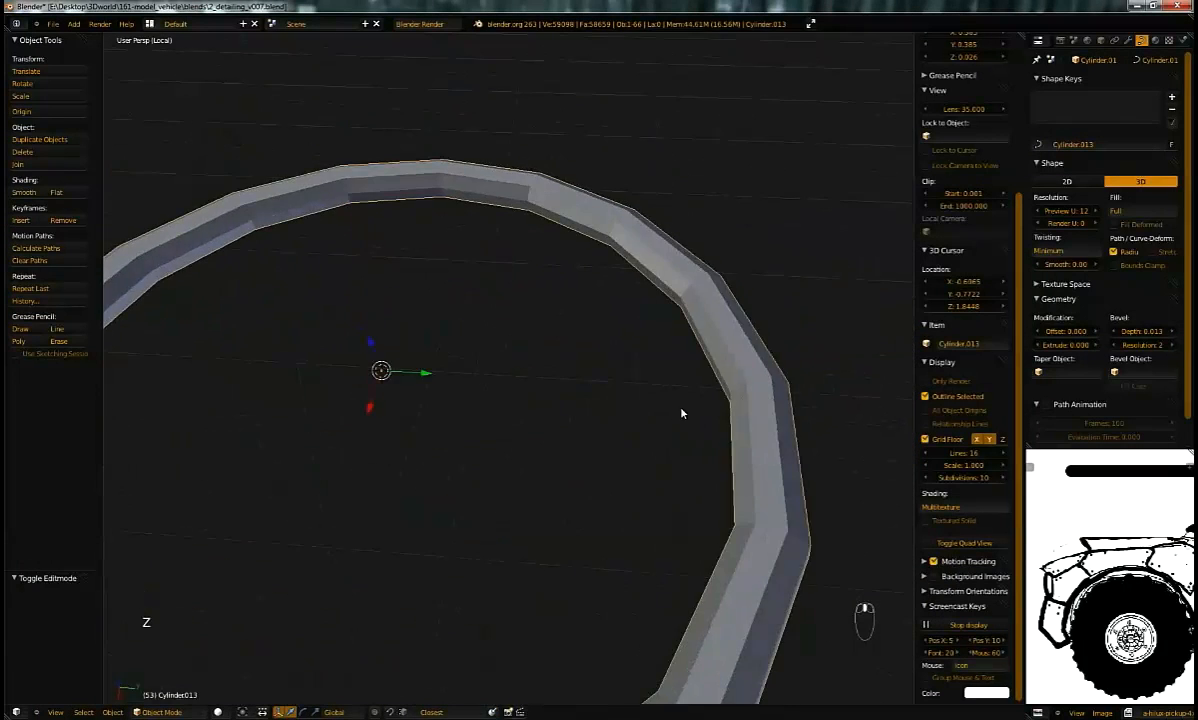
Step: Try a level 2 Subdivision Surface modifier on the rim curve and remove it again
key("ctrl+2")
scroll(630, 398, "down", 3)
key("z")
middle_click_drag(618, 335, 780, 230)
scroll(596, 391, "up", 3)
key("z")
left_click(1129, 40)
left_click(1113, 181)
left_click(1170, 104)
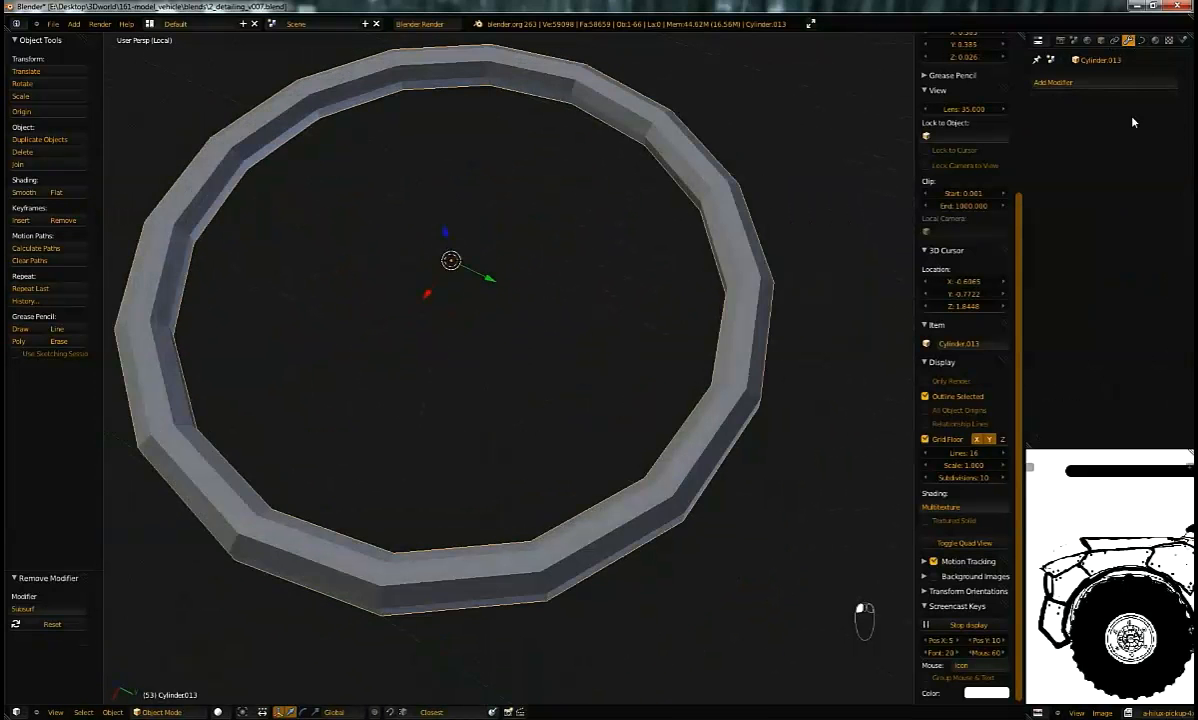
Step: Try converting the rim curve to a mesh with level 2 subdivision, and undo both operations
key("alt+c")
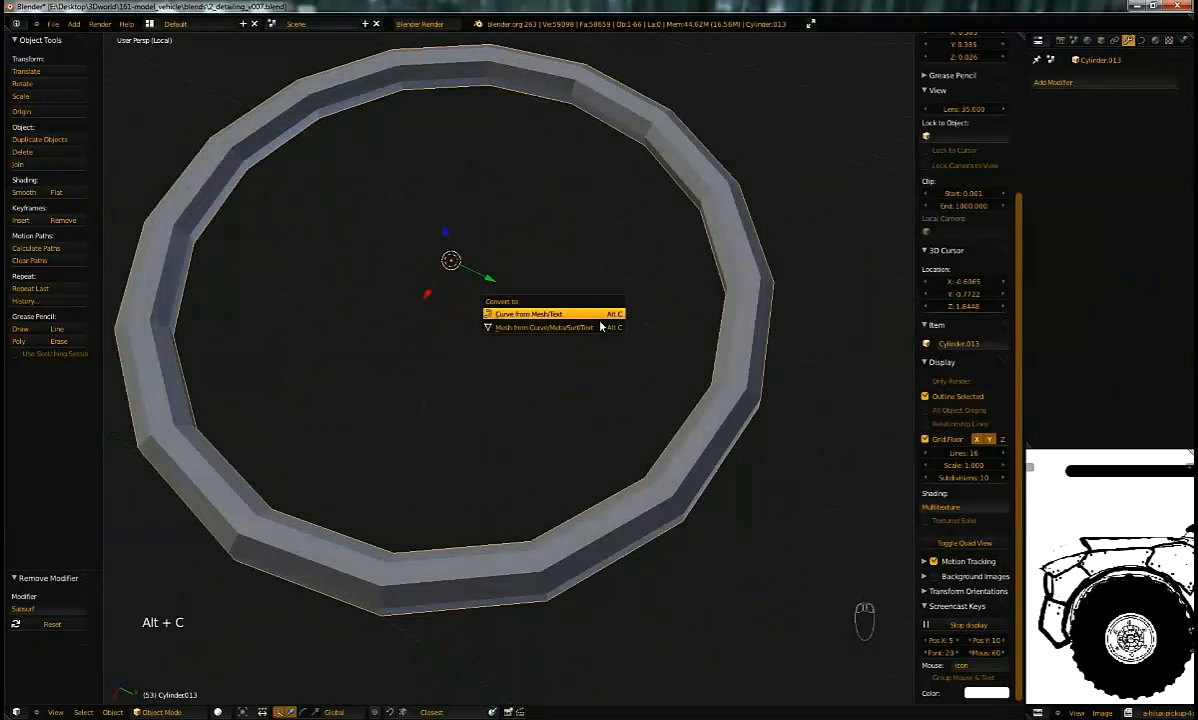
left_click(600, 327)
key("ctrl+2")
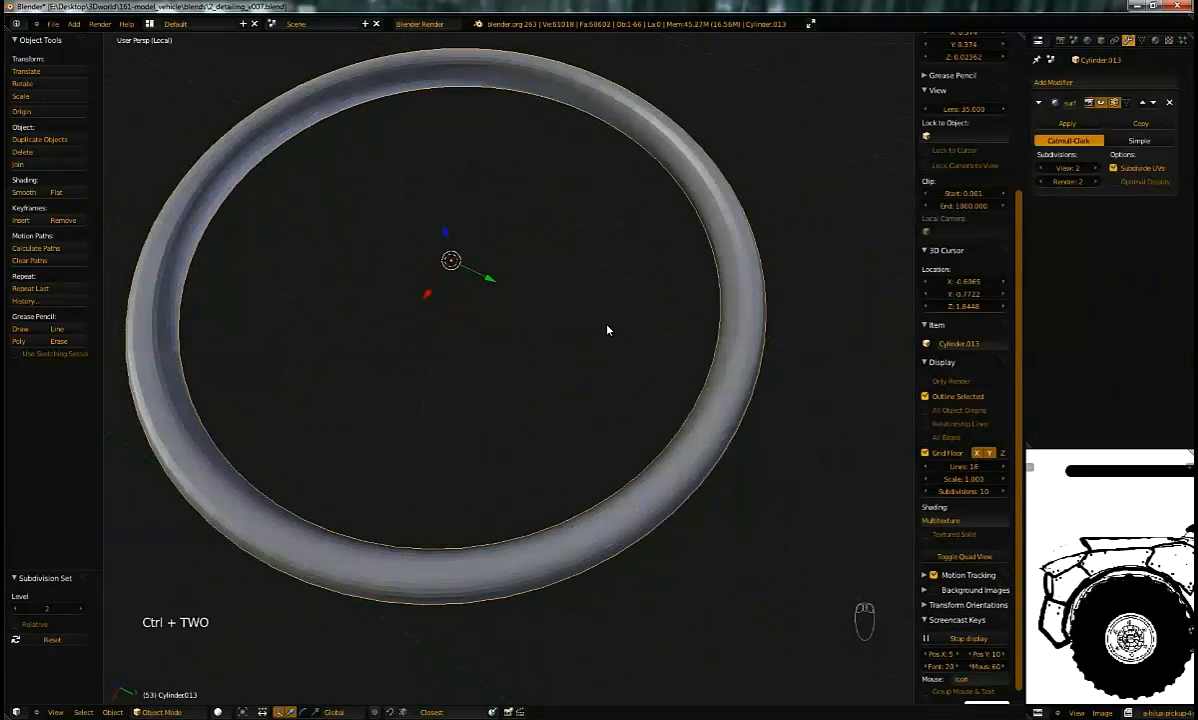
key("ctrl+z")
key("ctrl+z")
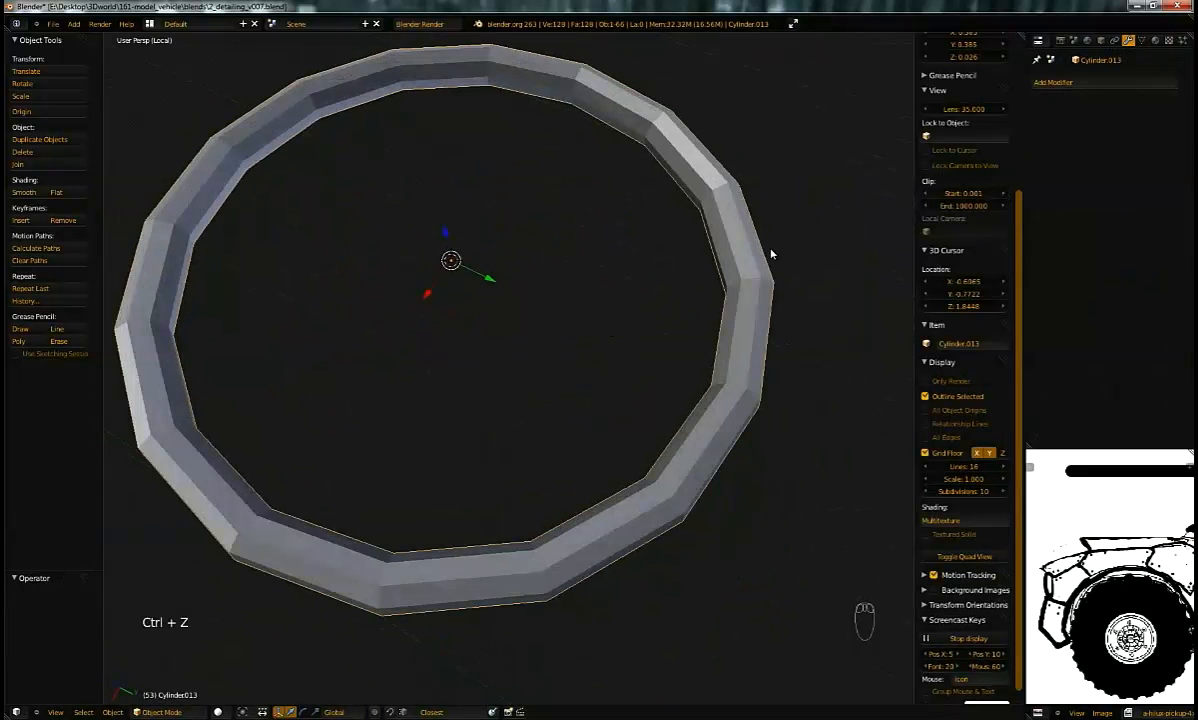
key("Tab")
key("Tab")
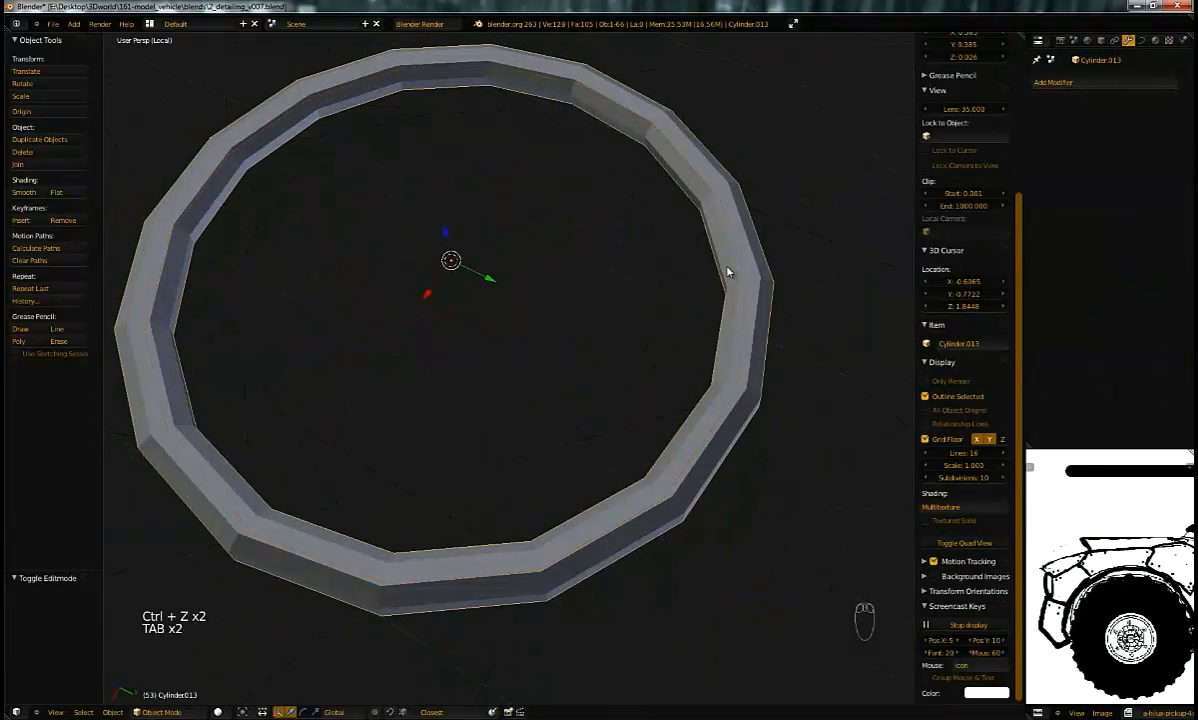
Step: Duplicate the rim curve in place and move one copy out of the local view as a backup
key("shift+d")
key("m")
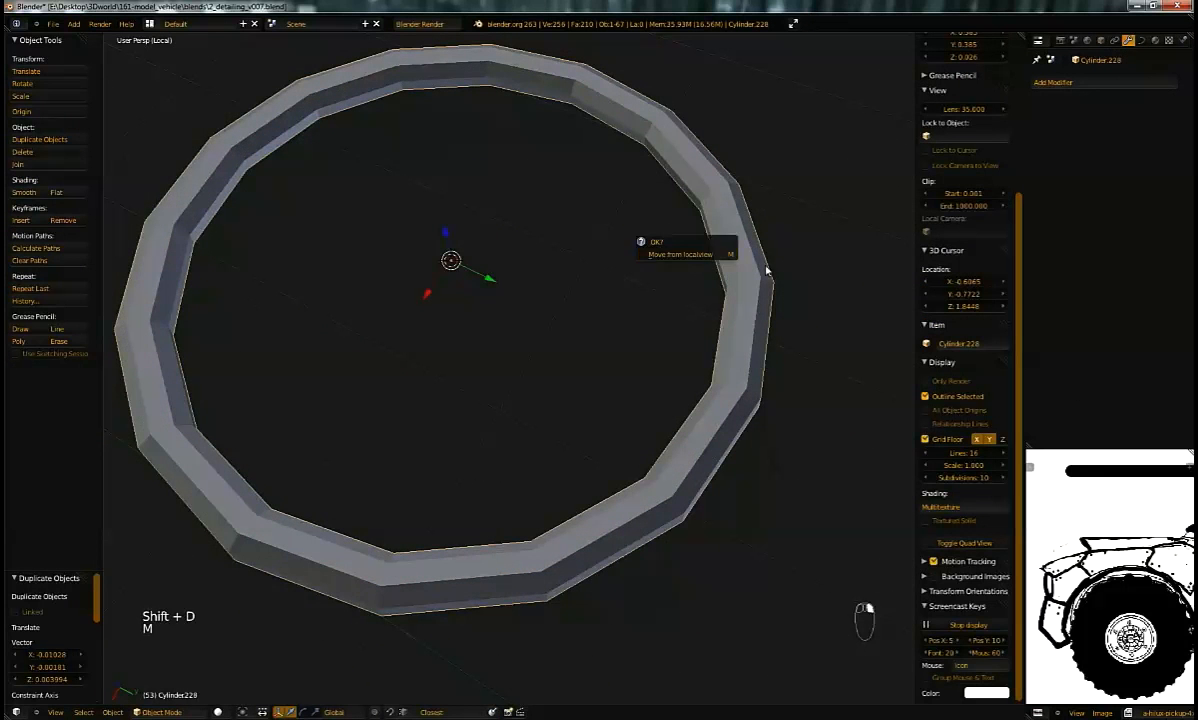
left_click(713, 255)
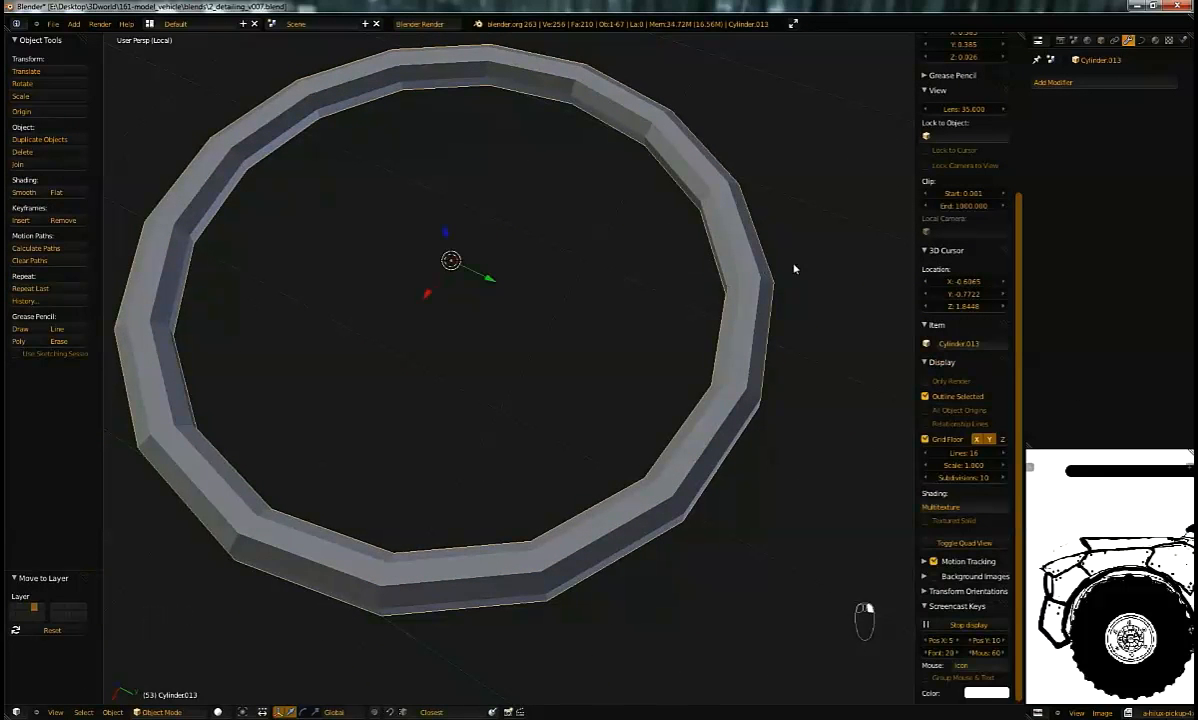
Step: Convert the remaining rim curve to a mesh and add a level 2 Subdivision Surface modifier
key("alt+c")
left_click(712, 283)
key("Tab")
key("Tab")
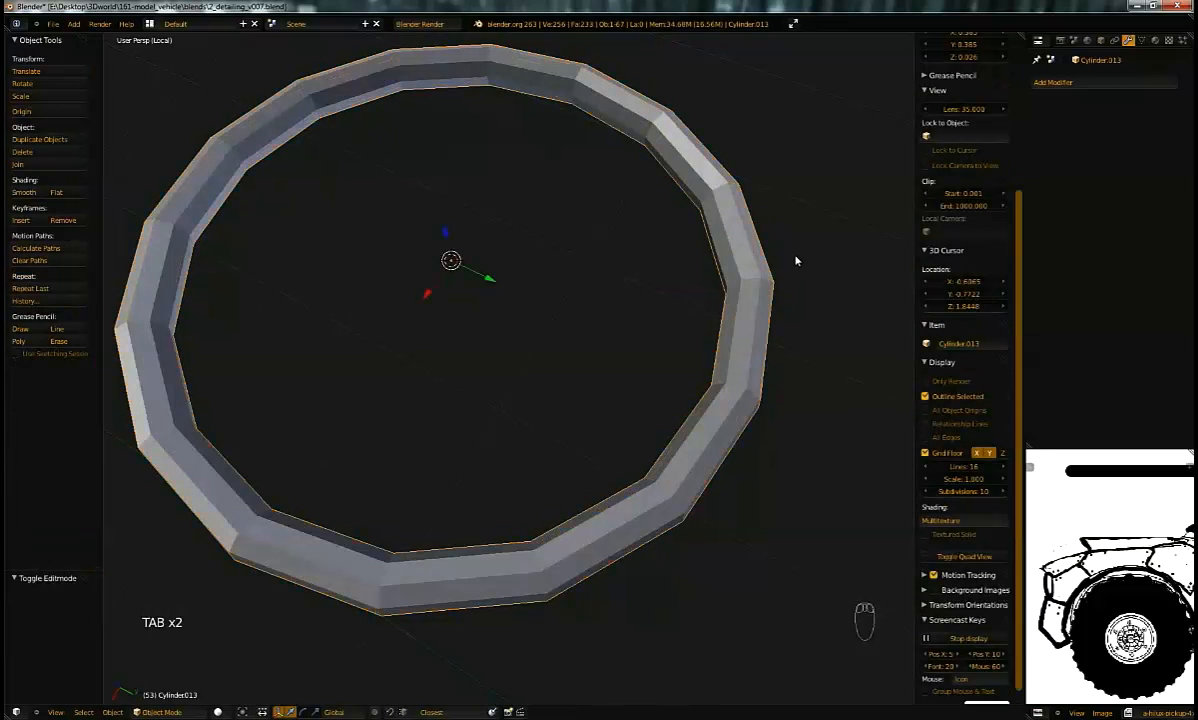
key("ctrl+2")
middle_click_drag(797, 260, 620, 305)
Step: In orthographic top view, delete the vertices of the rim mesh's negative-X half
key("Tab")
key("KP_7")
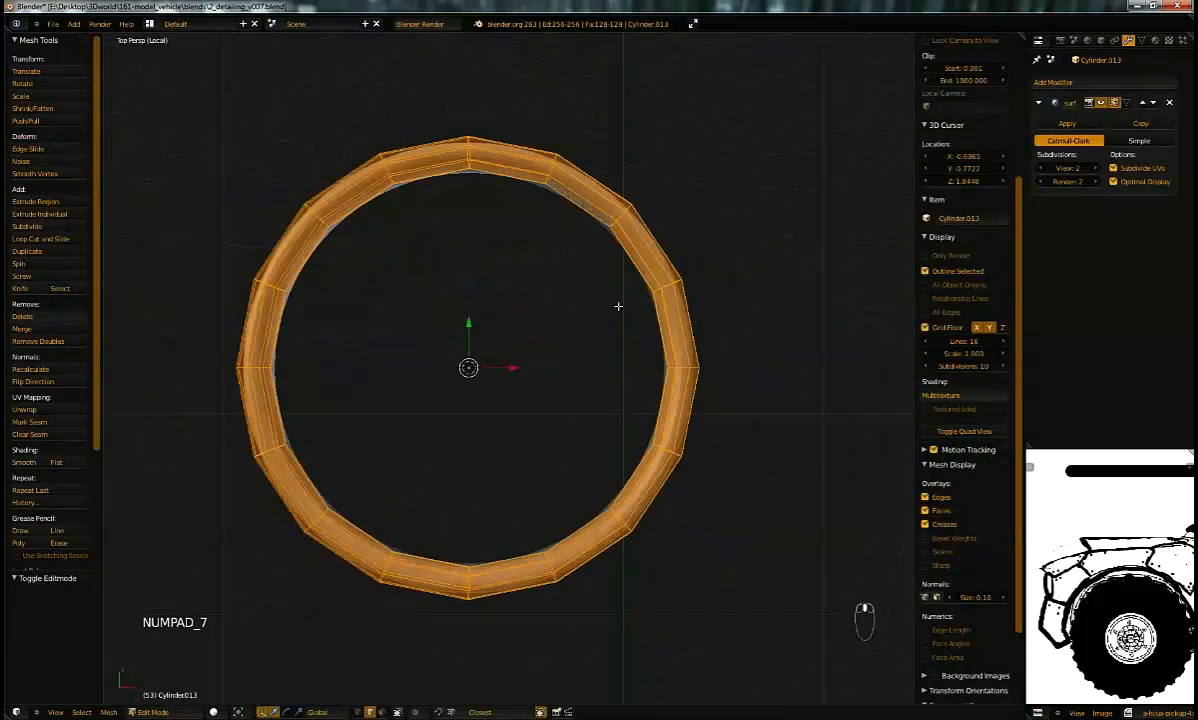
key("KP_5")
key("a")
key("a")
key("b")
left_click_drag(448, 158, 256, 613)
key("x")
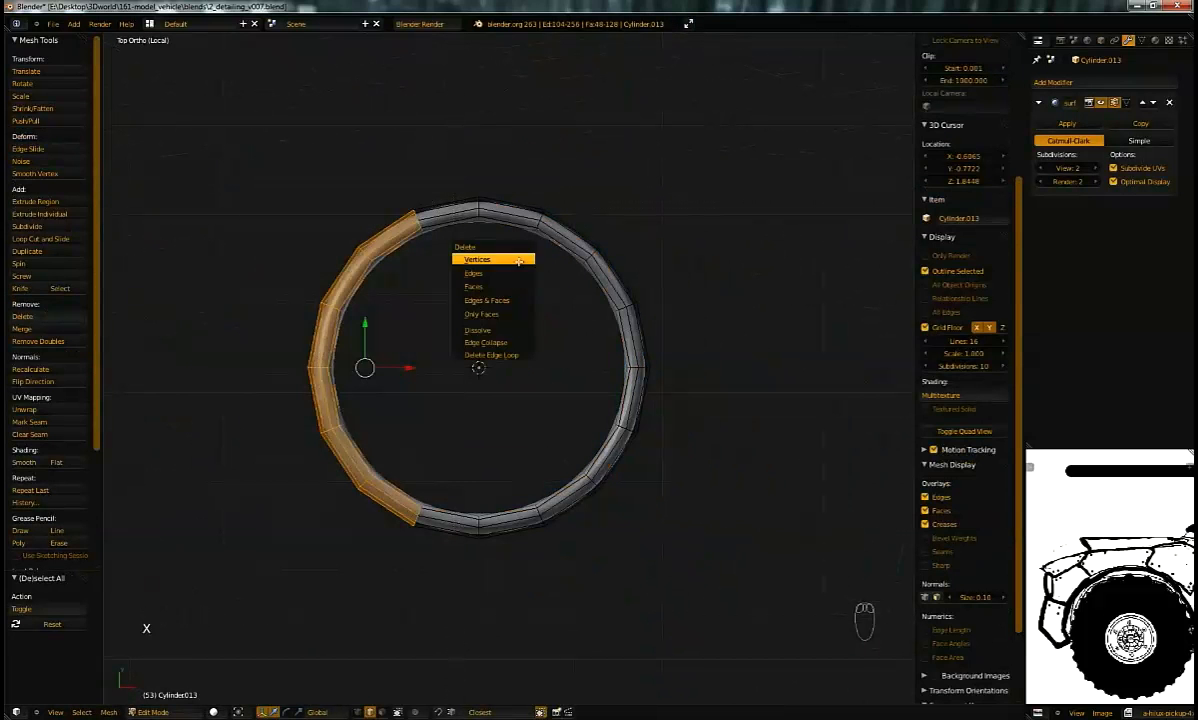
left_click(518, 259)
scroll(946, 144, "down", 2)
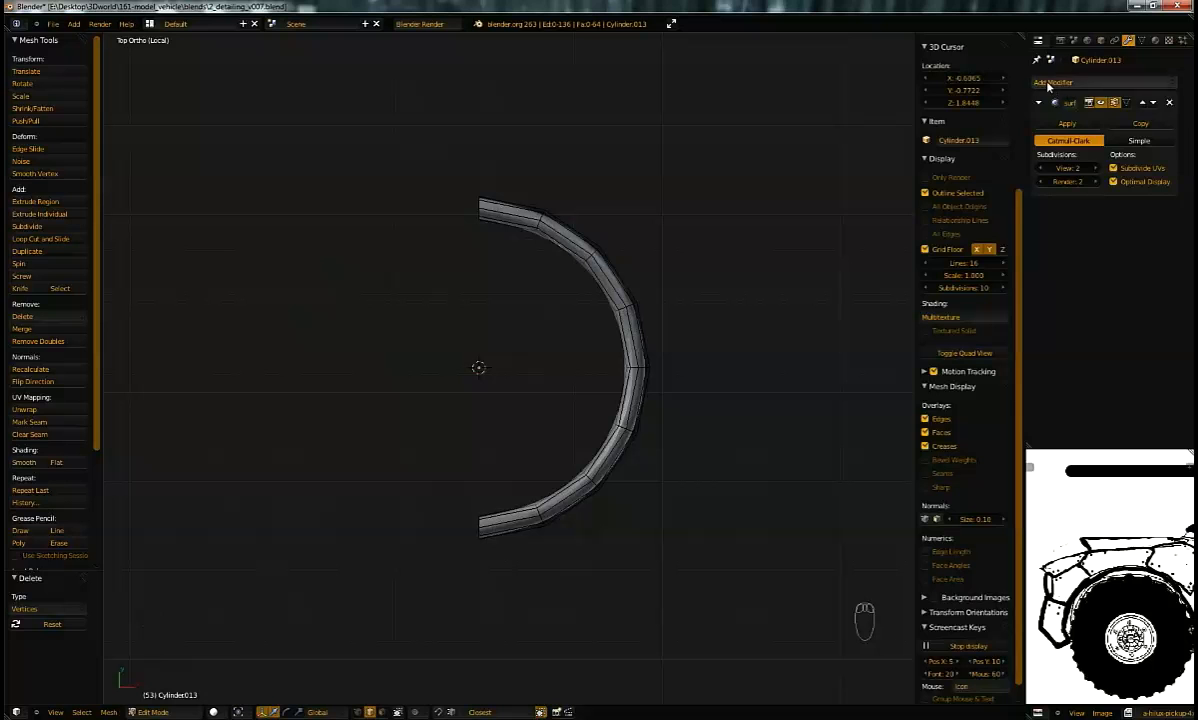
Step: Add an X-axis Mirror modifier with clipping to the half rim and place it above the Subdivision Surface modifier
left_click(1090, 82)
left_click(892, 204)
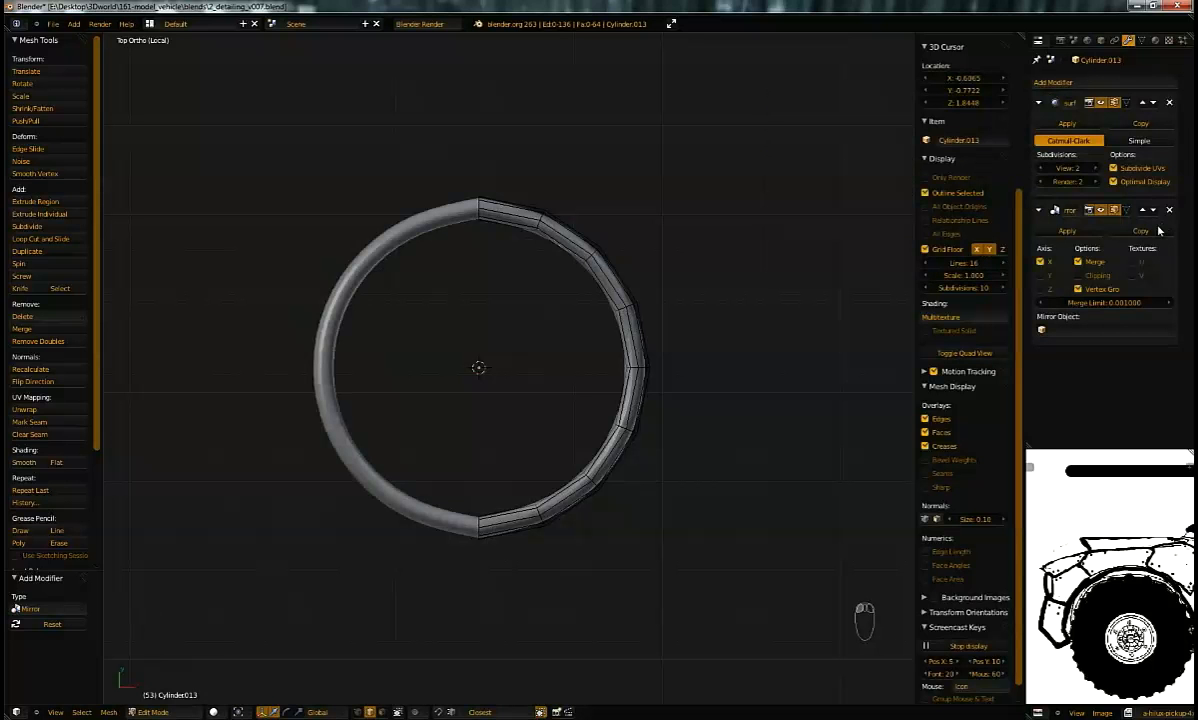
left_click(1142, 210)
left_click(1077, 167)
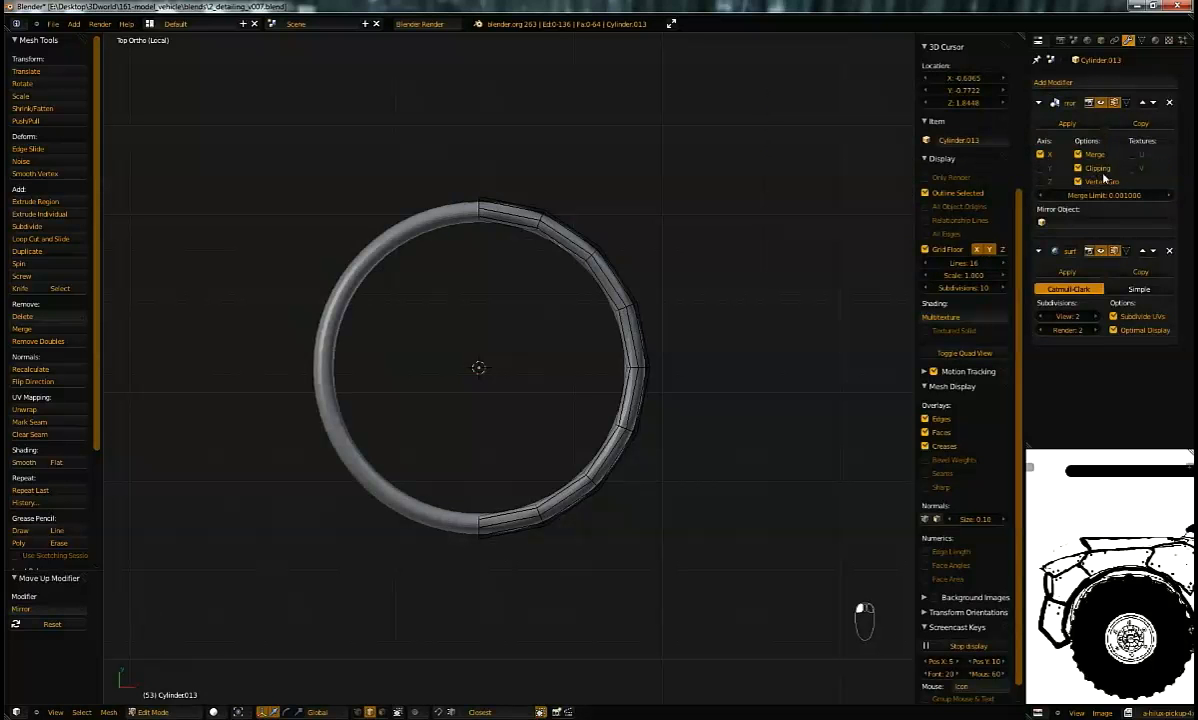
scroll(570, 323, "up", 3)
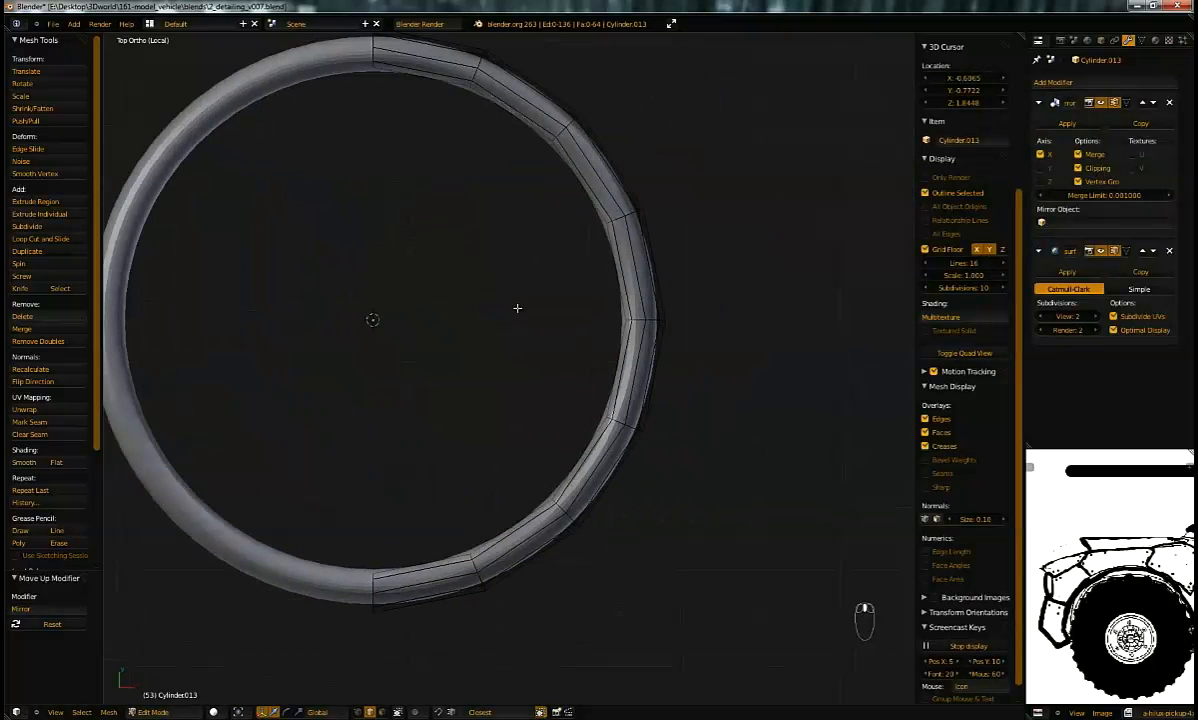
Step: Switch to face selection and cut two edge loops around the rim, one in each segment beside the X-axis joint
middle_click_drag(573, 300, 703, 241)
key("ctrl+Tab")
left_click(640, 254)
middle_click_drag(618, 253, 660, 182)
middle_click_drag(578, 204, 593, 337, "shift")
scroll(575, 325, "up", 2)
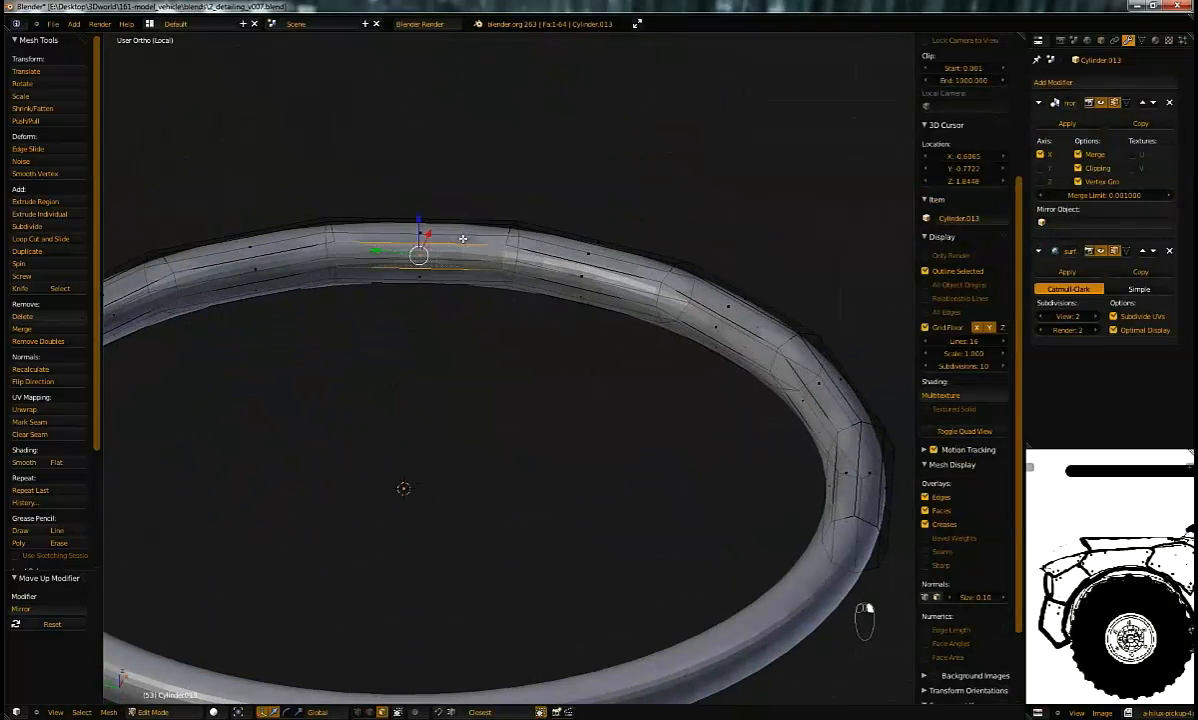
key("ctrl+r")
key("ctrl+r")
left_click(565, 258)
left_click(565, 258)
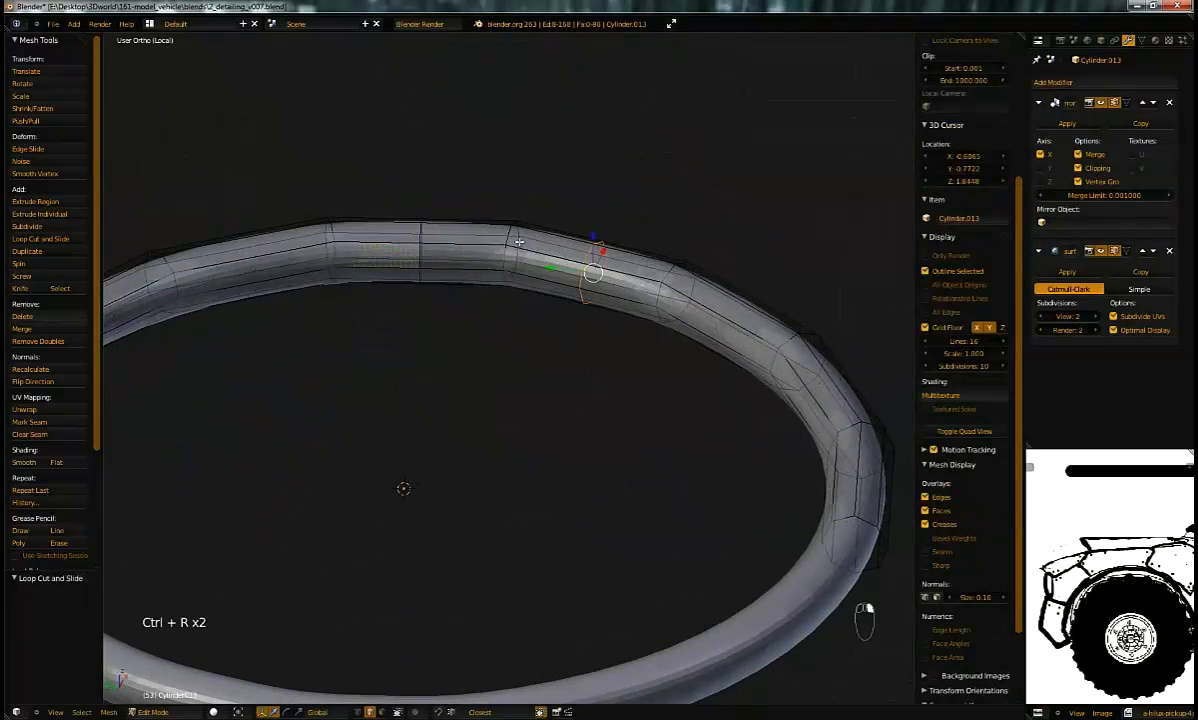
Step: Move the two new edge loops about 0.002 outward along X
middle_click_drag(416, 251, 647, 270)
key("g")
key("x")
left_click(610, 297)
Step: In face mode, select the eight inner rim faces between the two new loops, across the X-axis joint
scroll(639, 318, "up", 3)
middle_click_drag(639, 318, 628, 302)
key("ctrl+Tab")
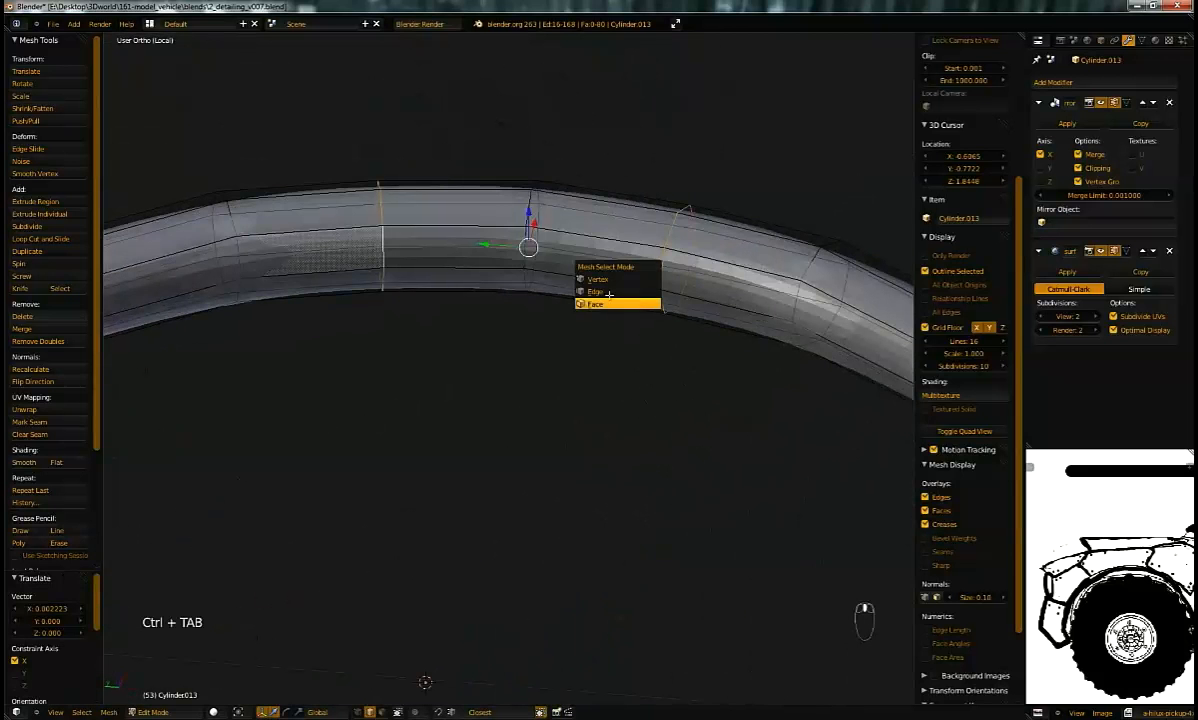
left_click(591, 302)
right_click(460, 249)
right_click(574, 262, "shift")
right_click(586, 286, "shift")
right_click(472, 278, "shift")
middle_click_drag(497, 258, 492, 380)
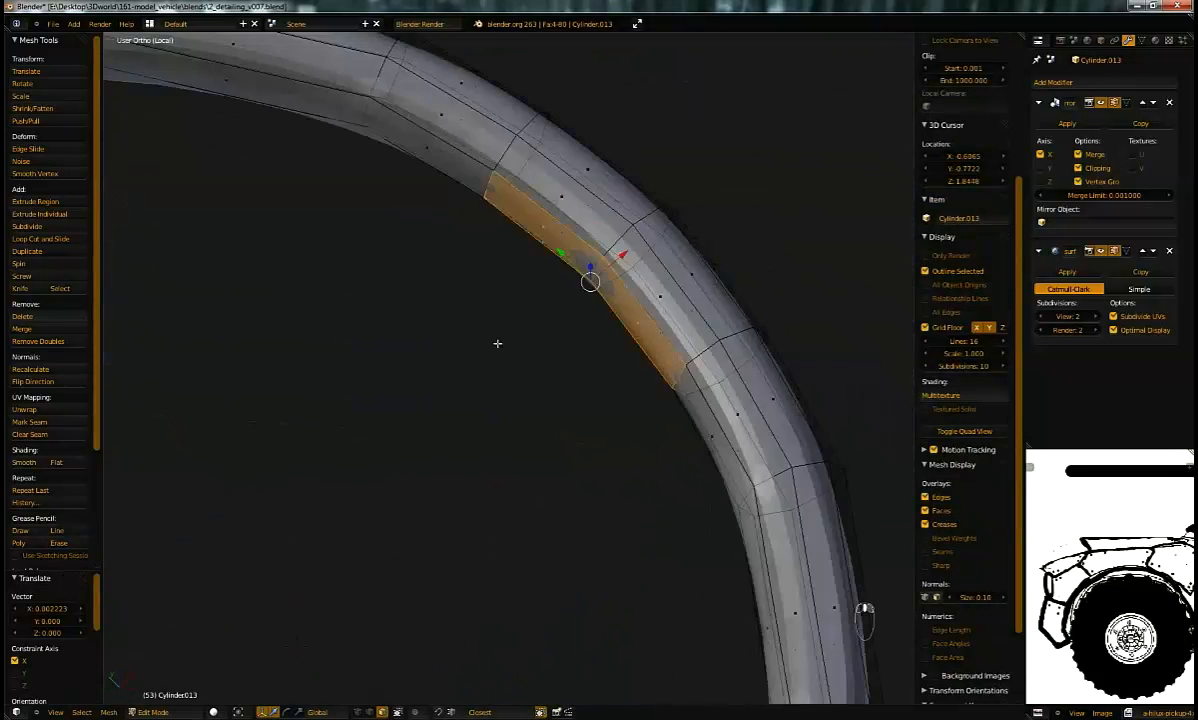
scroll(492, 380, "down", 3)
mouse_move(535, 247)
middle_mouse_down()
mouse_move(524, 317)
mouse_move(556, 249)
middle_mouse_up()
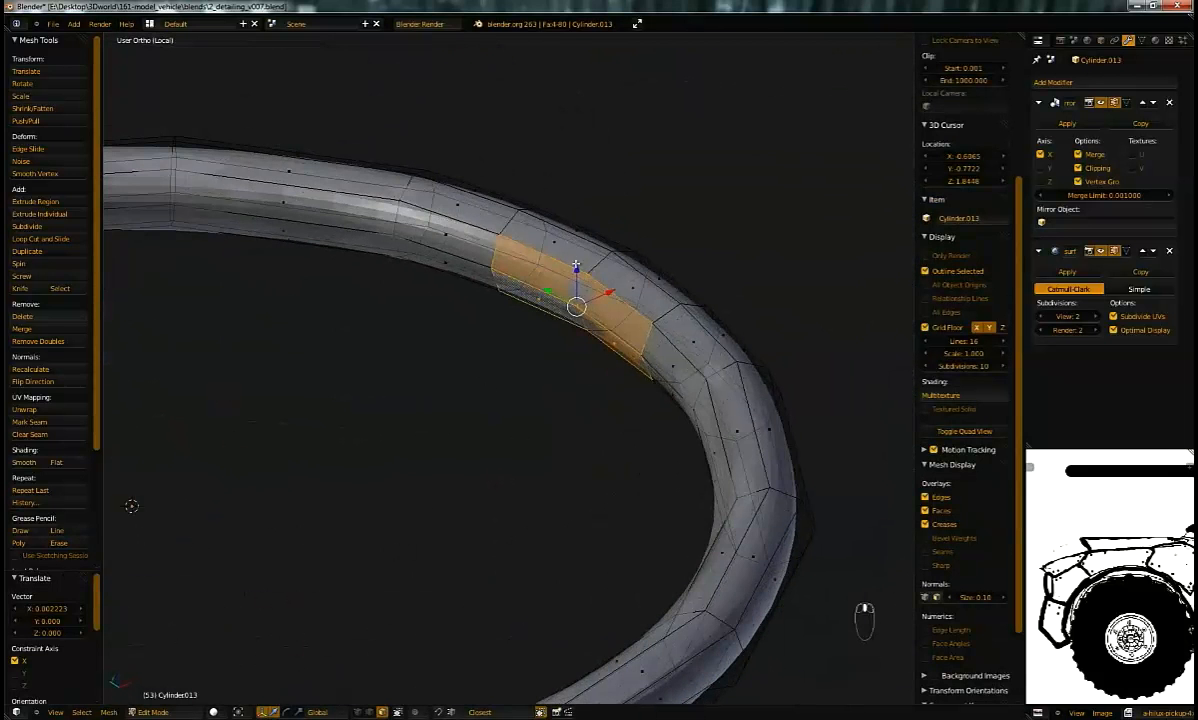
middle_click_drag(644, 270, 647, 212)
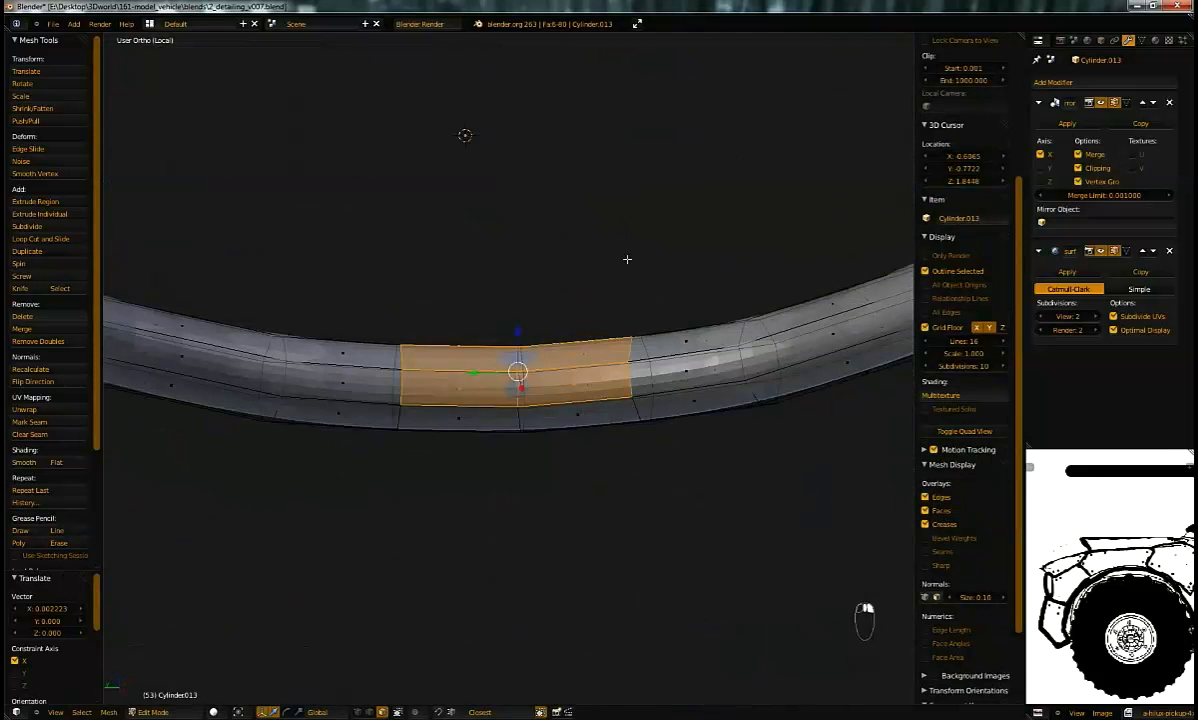
middle_click_drag(581, 408, 537, 305)
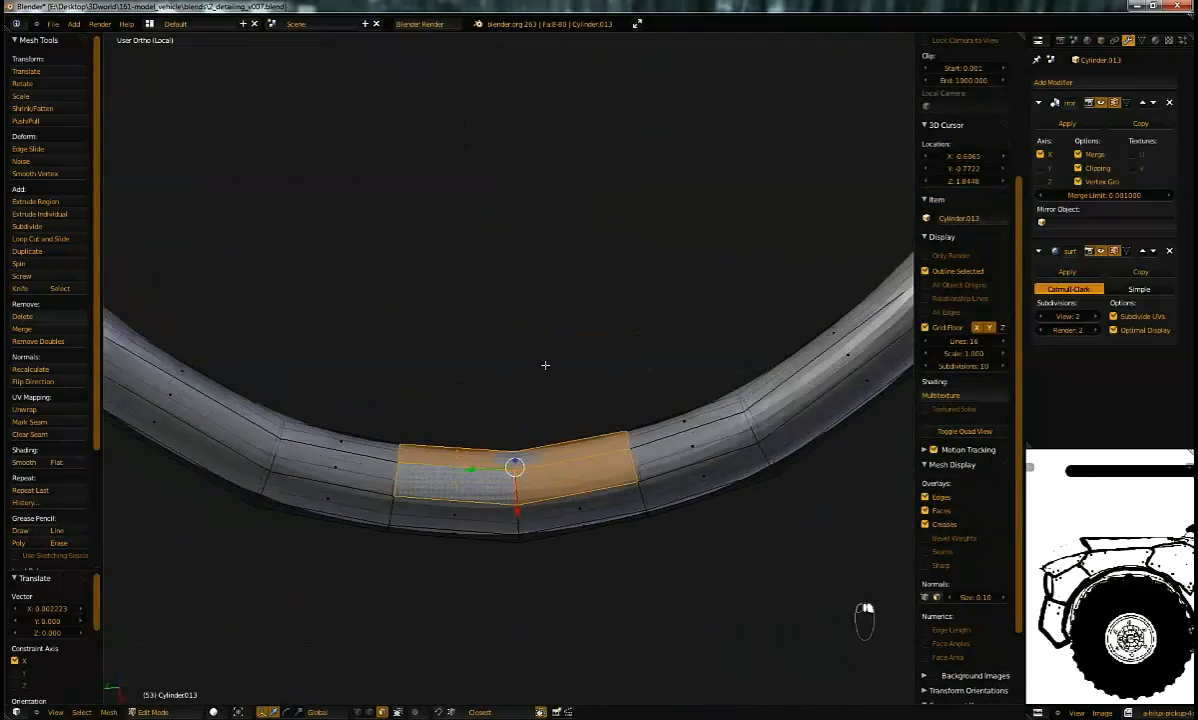
Step: Extrude the selected inner faces toward the wheel's center twice, about 0.002 first and about 0.014 second
key("e")
left_click(564, 401)
middle_click_drag(564, 401, 614, 401)
key("s")
key("e")
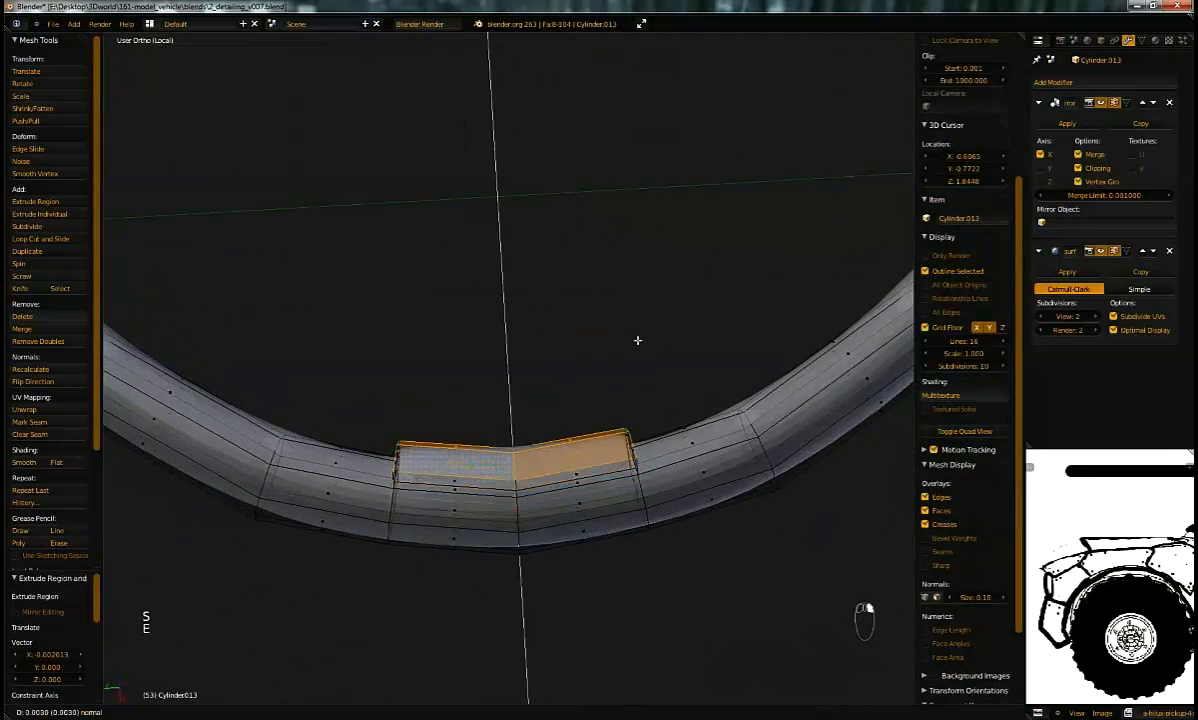
left_click(737, 320)
Step: Scale the newly extruded inner faces along Y, to about 0.567 along Z, and flatten them to about 0.331 along X
key("s")
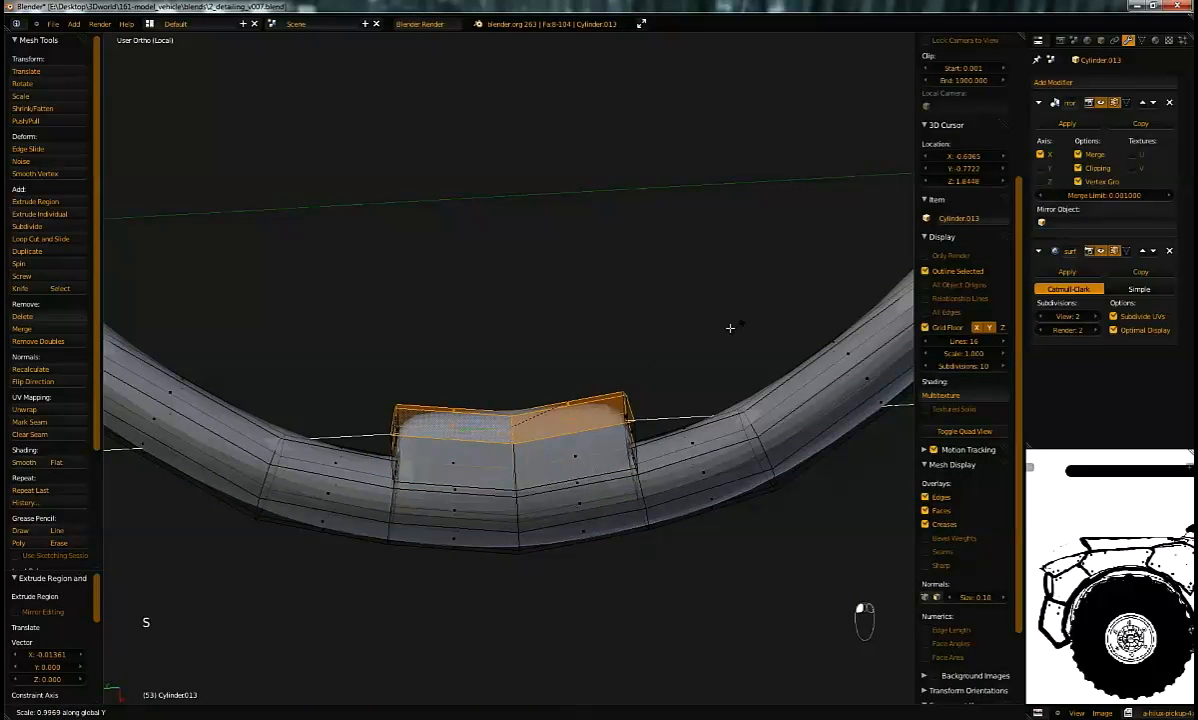
middle_click(700, 338)
left_click(650, 351)
middle_click_drag(650, 351, 701, 250)
middle_click(701, 250)
left_click(626, 293)
middle_click_drag(628, 294, 704, 380)
key("s")
middle_click(802, 291)
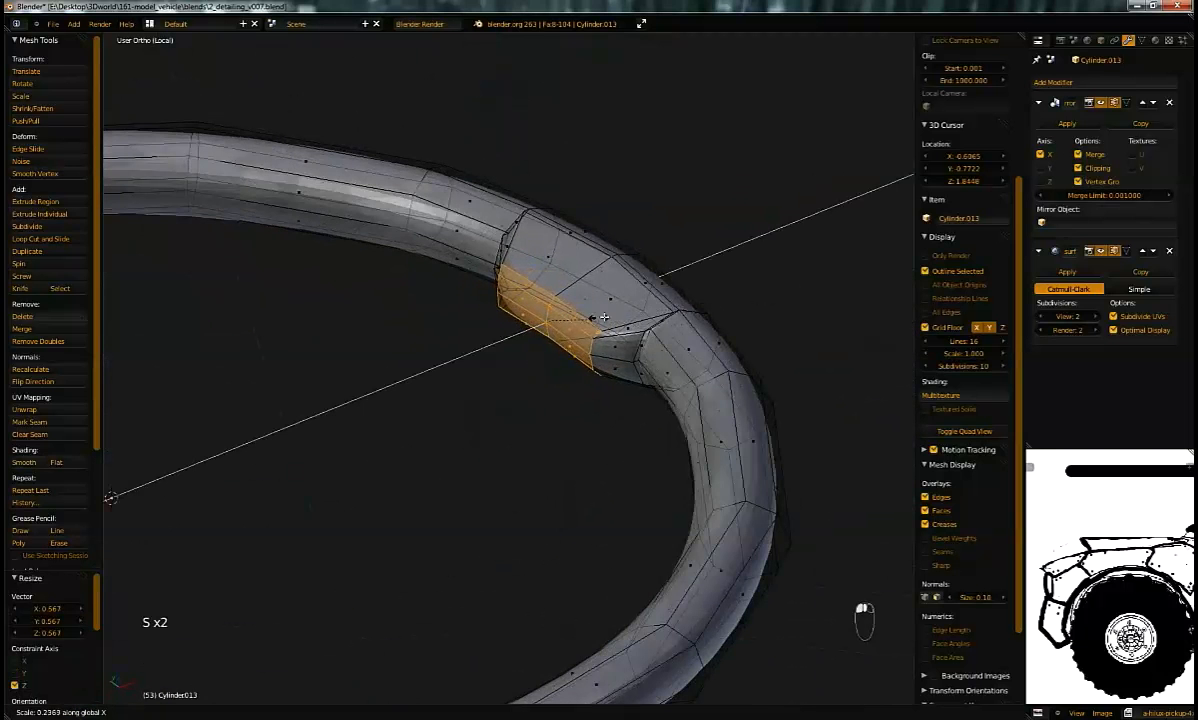
left_click(612, 321)
Step: In vertex mode, select the loop around the base of the extruded spoke stub and scale it along Y
middle_click_drag(612, 321, 560, 360)
key("ctrl+Tab")
left_click(510, 362)
right_click(342, 423, "alt")
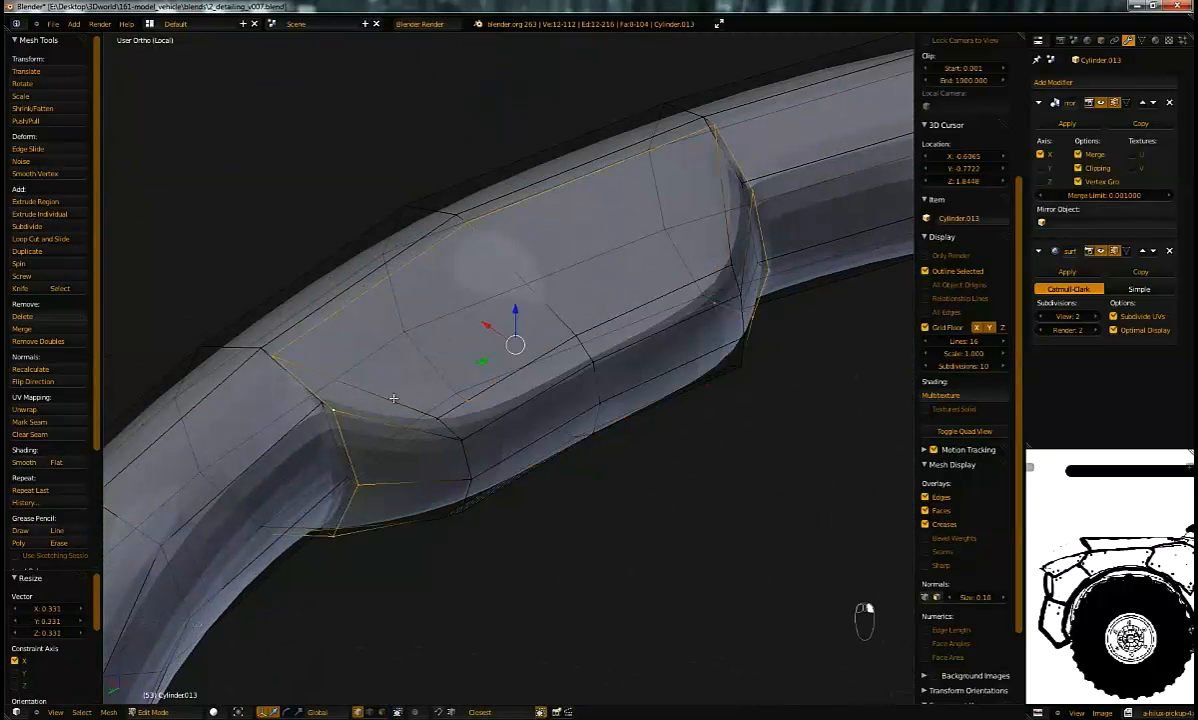
key("s")
key("y")
left_click(700, 305)
key("Tab")
middle_click_drag(690, 305, 580, 320)
key("Tab")
key("KP_Decimal")
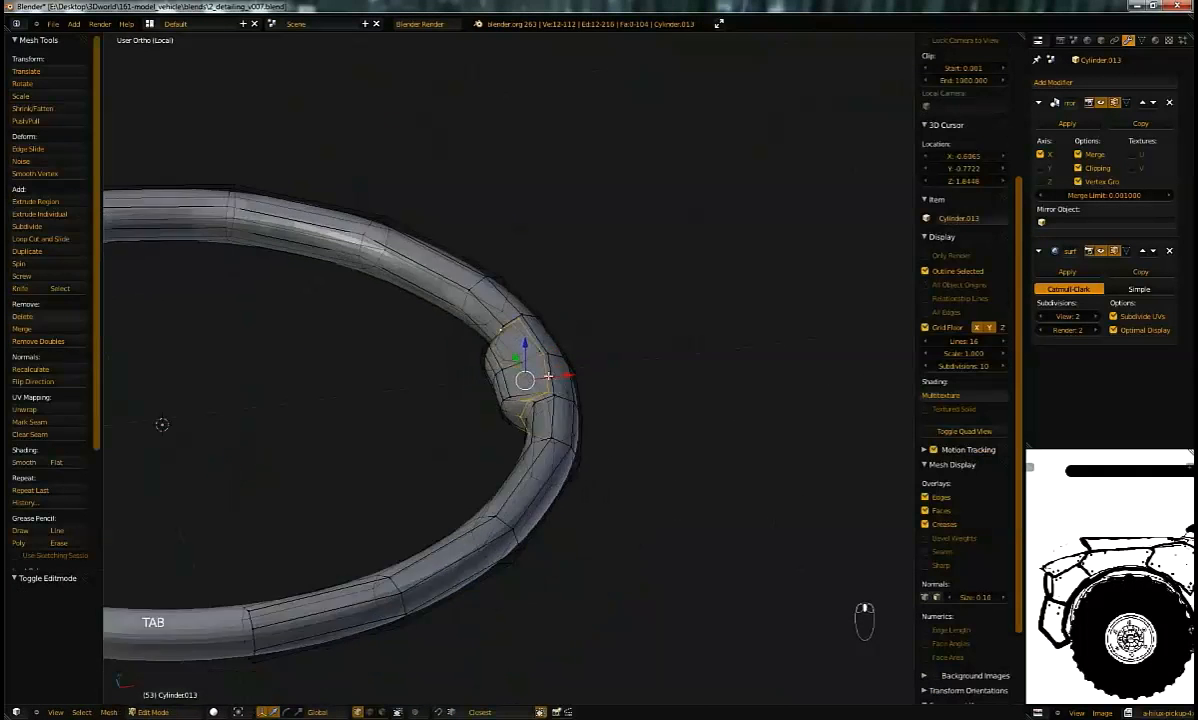
Step: Select the upper and lower vertices where the stub meets the rim and move them about 0.004 inward along X
middle_click_drag(535, 238, 562, 289)
right_click(610, 312)
right_click(540, 537, "shift")
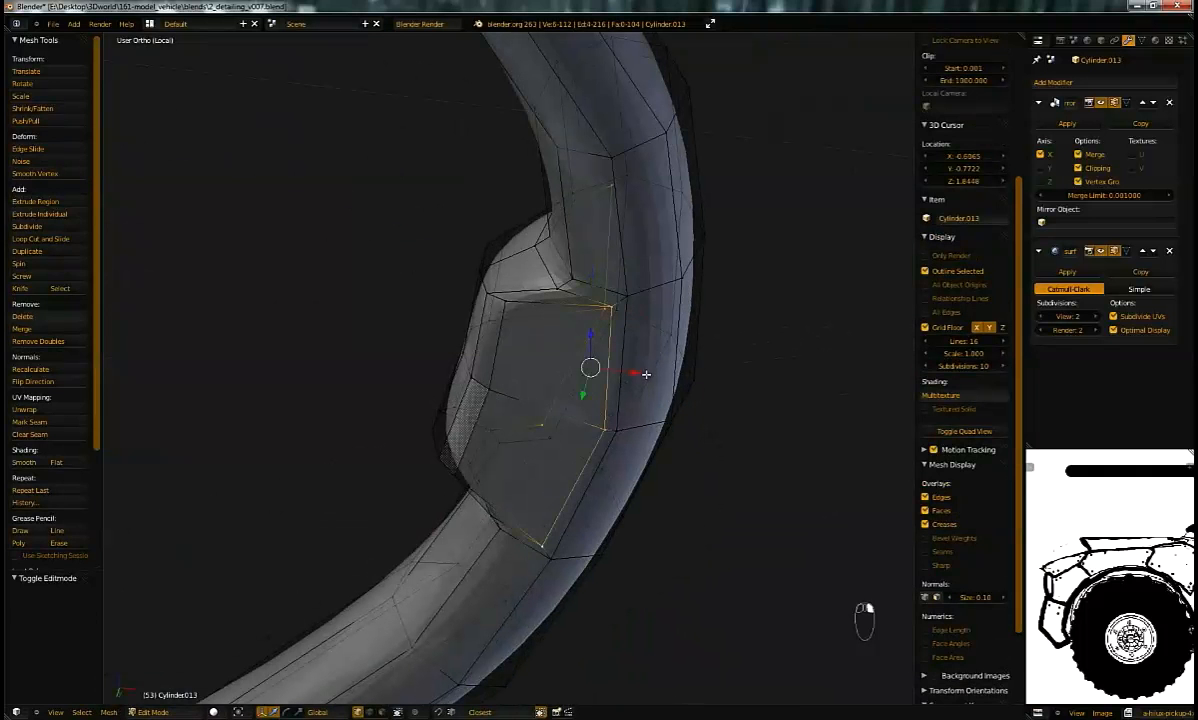
key("g")
key("x")
left_click(611, 362)
Step: Scale the selected stub base vertices along X and Z and nudge them slightly outward along X
middle_click_drag(667, 279, 695, 208)
key("s")
key("x")
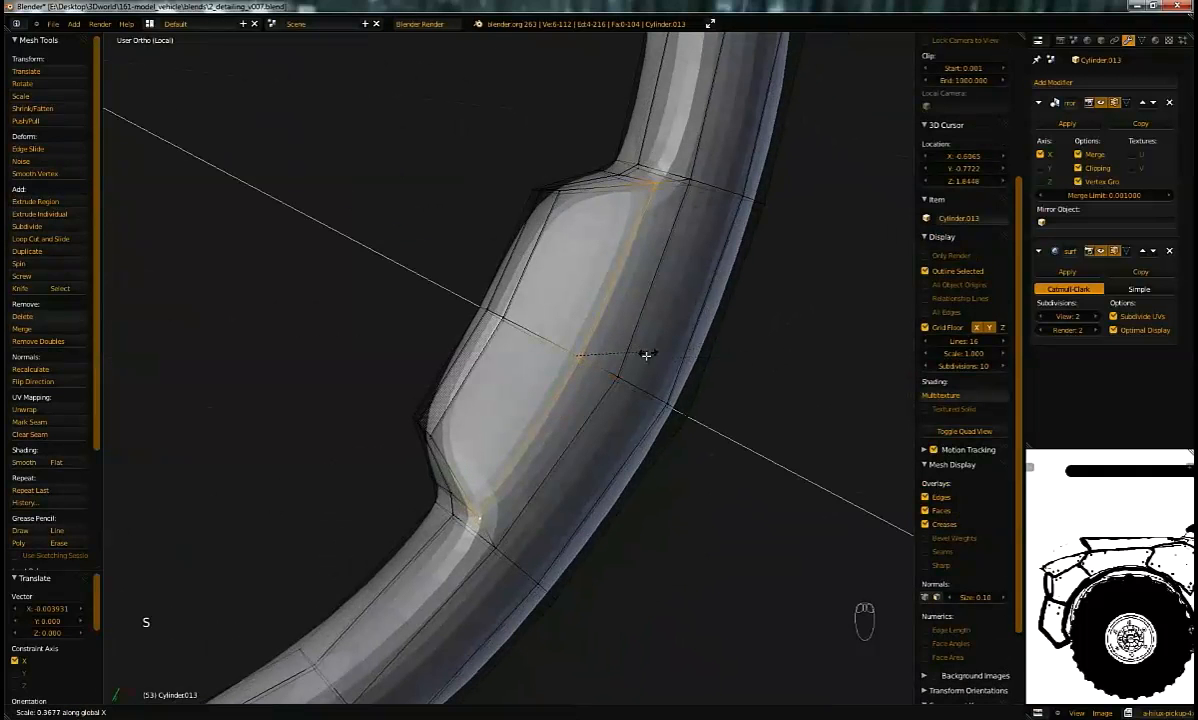
left_click(616, 368)
left_click(614, 370)
middle_click_drag(634, 329, 706, 459)
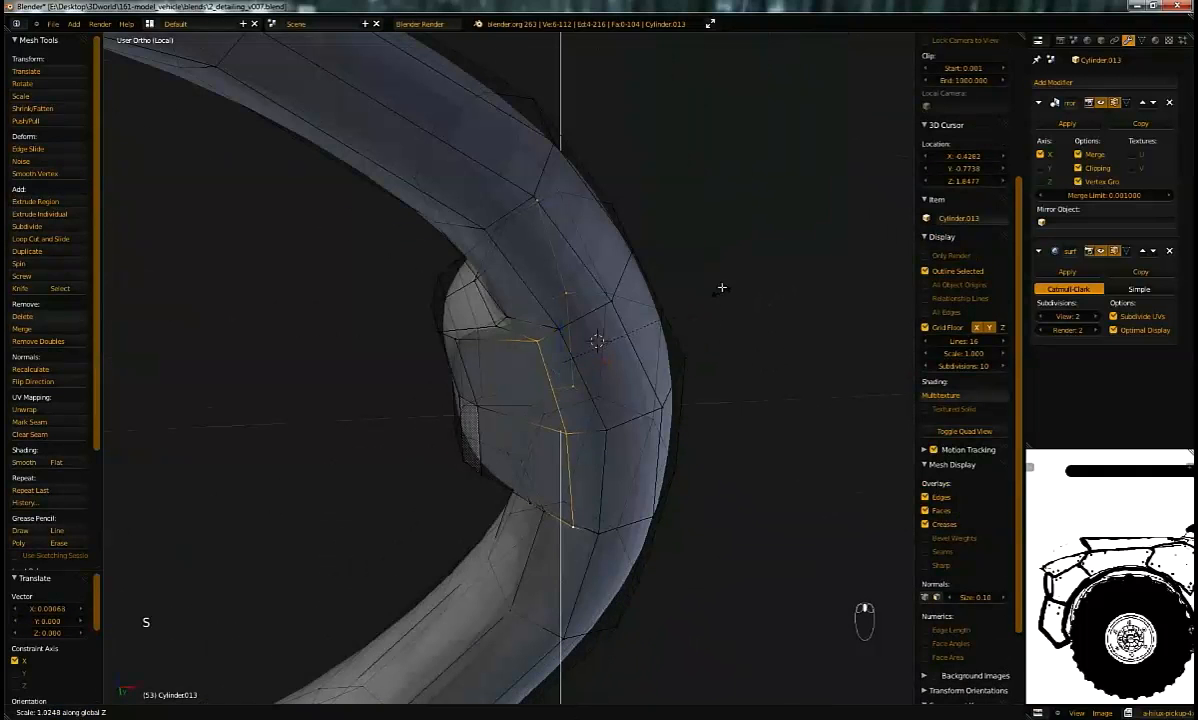
key("Tab")
middle_click_drag(706, 246, 617, 398)
key("Tab")
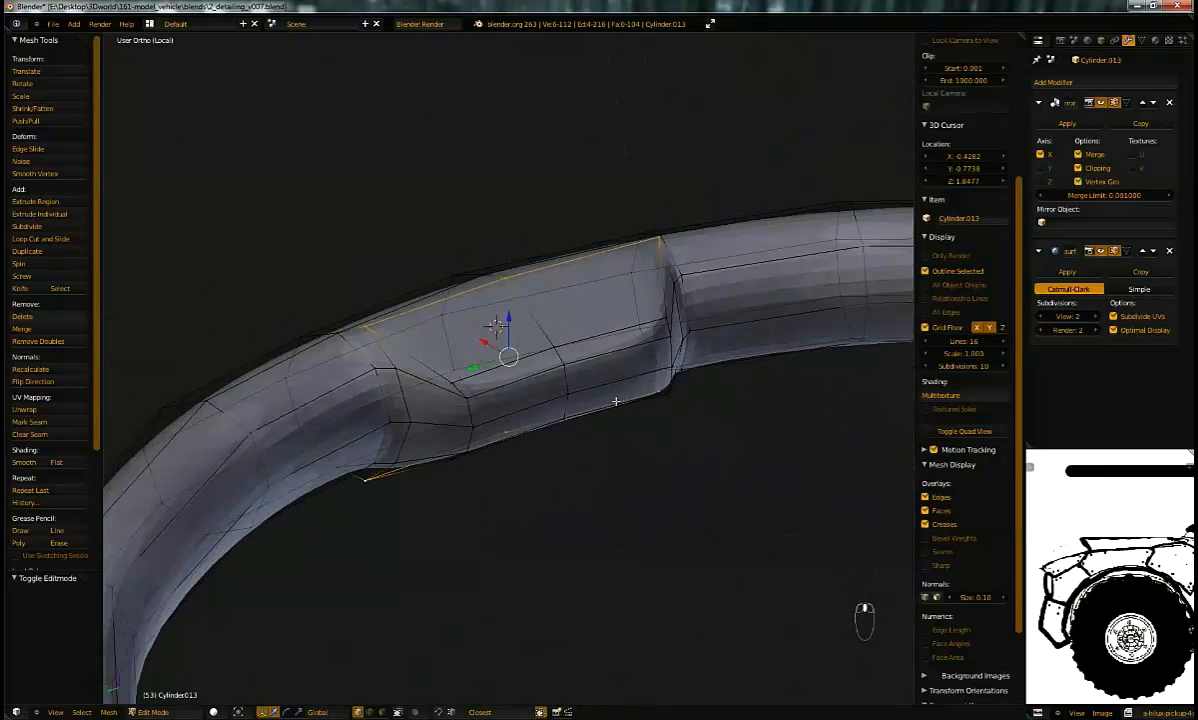
Step: In face mode, select the stub's four inner end faces and extrude them about 0.063 toward the wheel's center along X
left_click(594, 424)
right_click(526, 388)
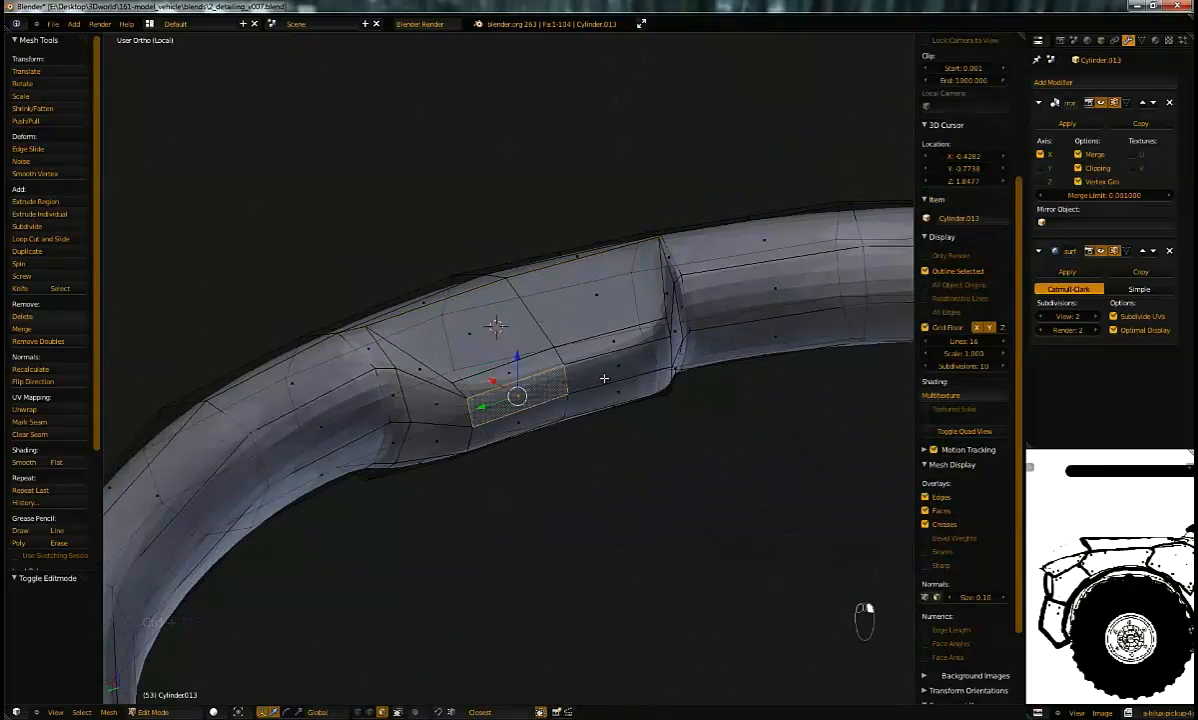
right_click(523, 416)
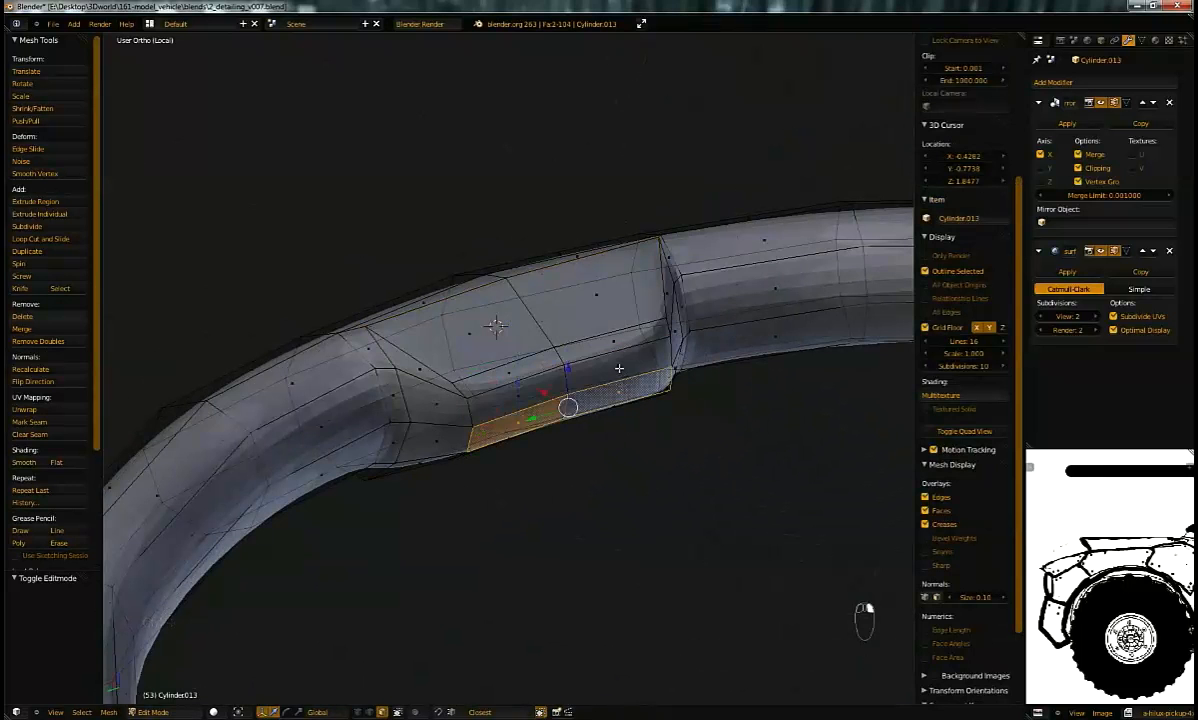
middle_click_drag(532, 386, 610, 340)
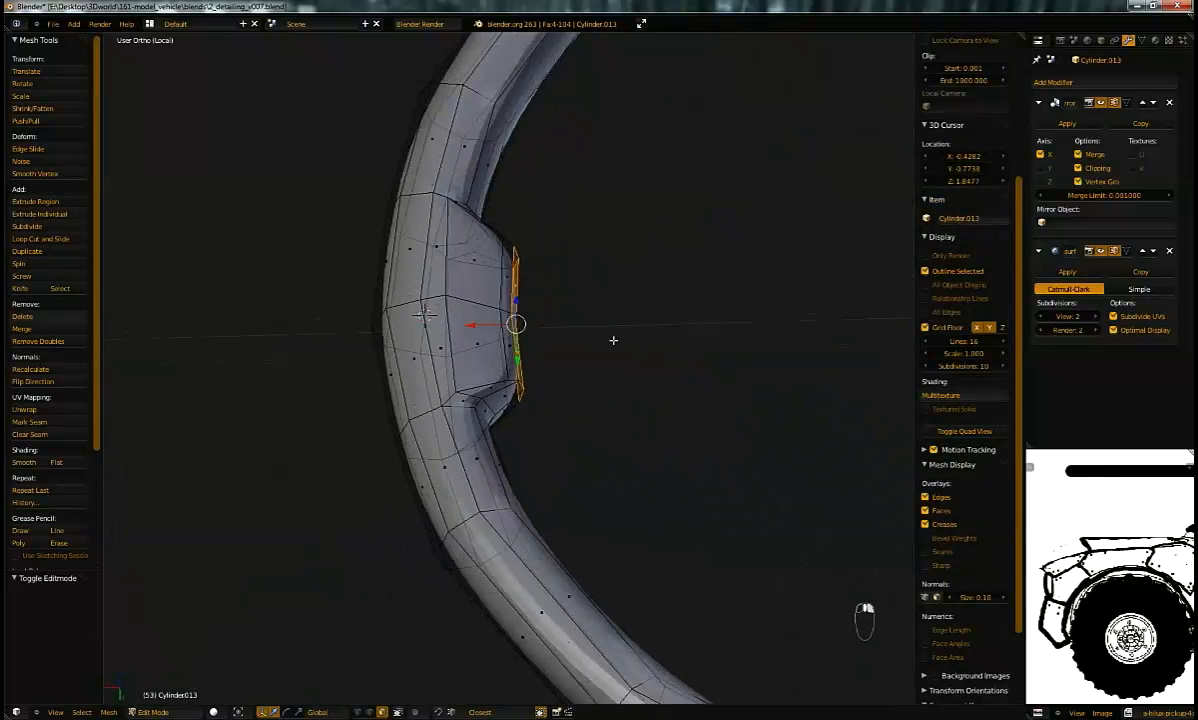
key("e")
left_click(860, 340)
scroll(611, 329, "down", 3)
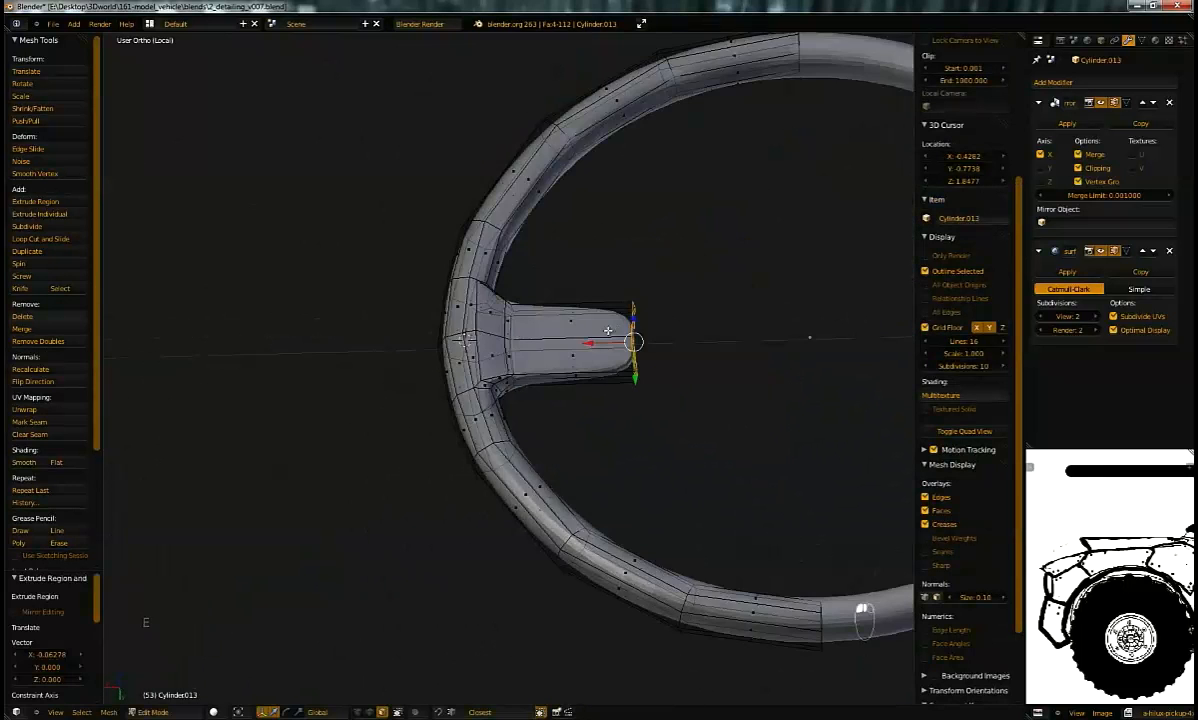
Step: Move the spoke's end faces to the mirror plane at the wheel's center and delete those end faces
left_click_drag(605, 343, 793, 345)
key("x")
left_click(785, 372)
key("Tab")
middle_click_drag(776, 372, 706, 340)
scroll(609, 407, "down", 3)
scroll(634, 388, "up", 5)
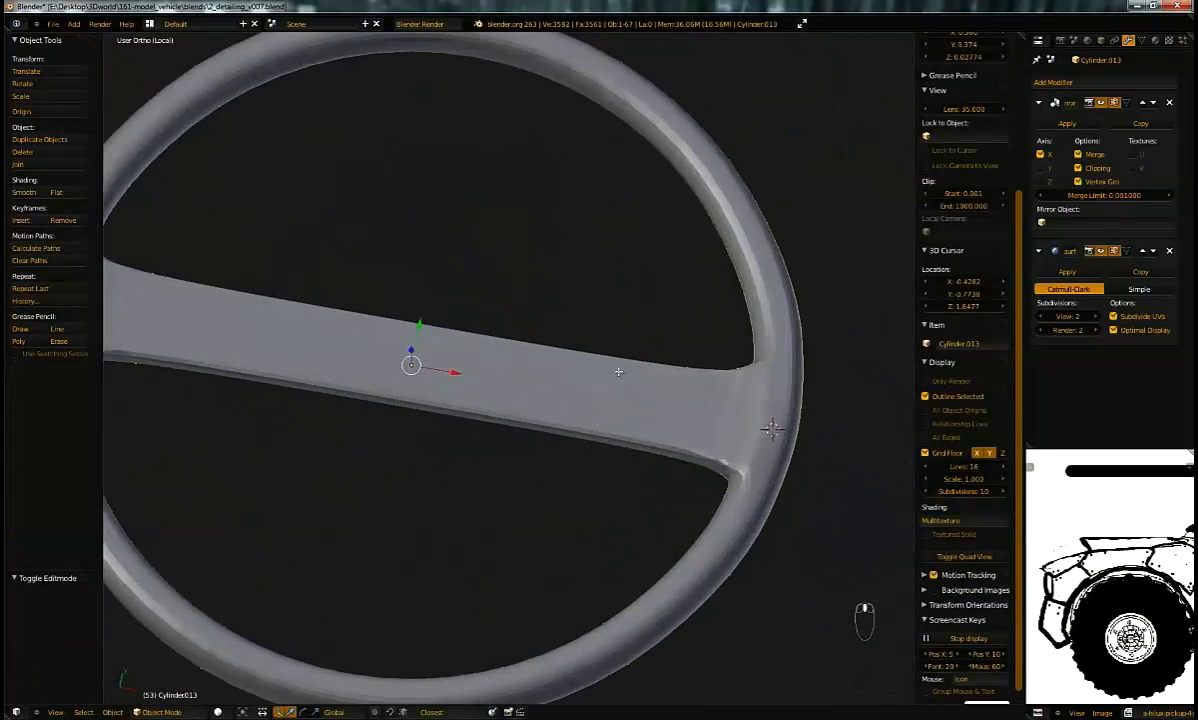
Step: From the top view, cut an edge loop midway along the spoke and curve the spoke toward negative Y
key("Tab")
scroll(619, 349, "down", 2)
key("KP_7")
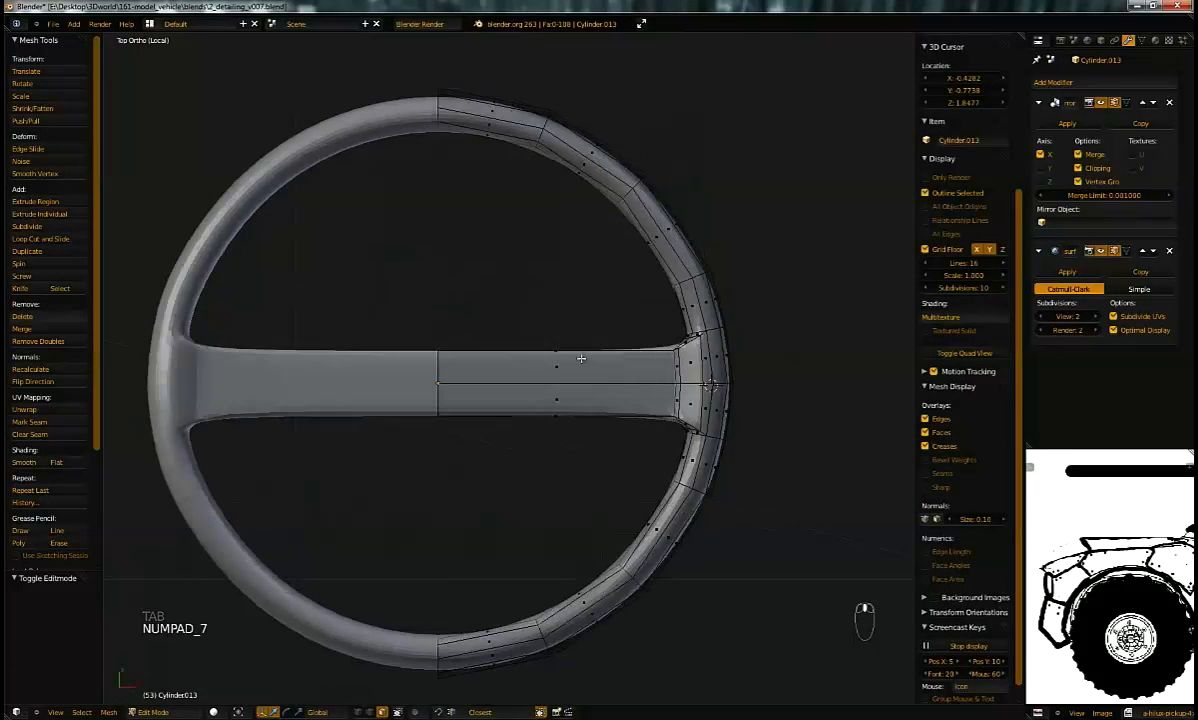
left_click(583, 367)
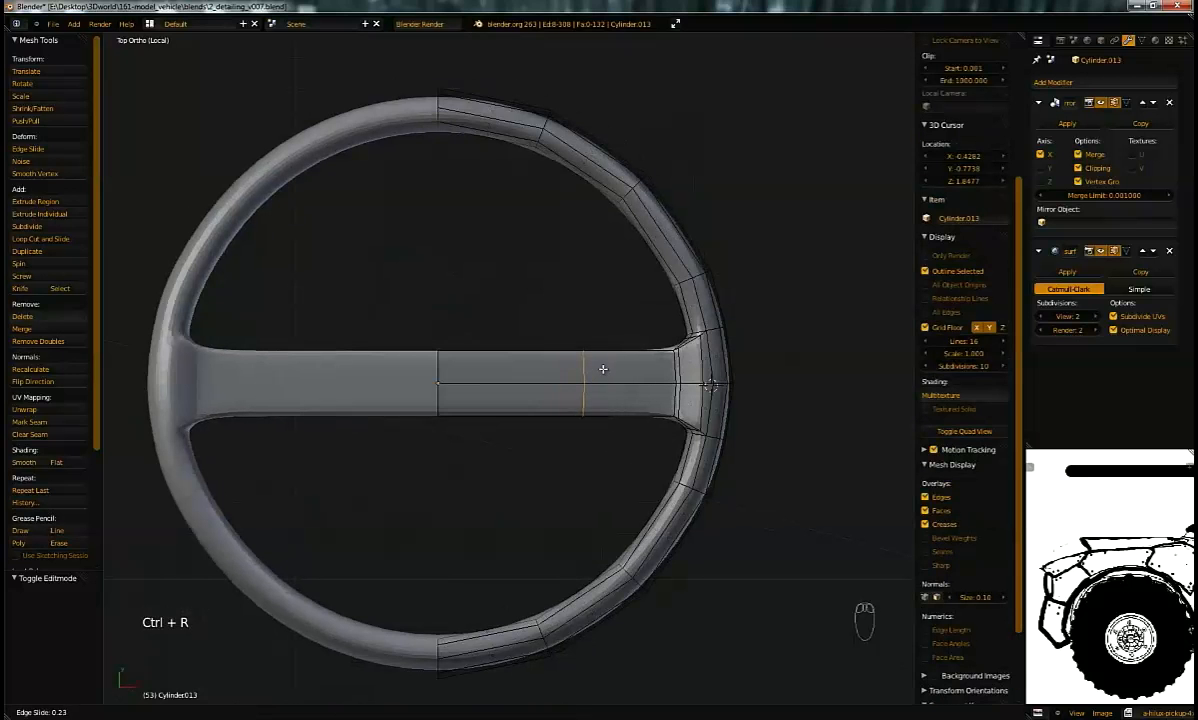
left_click_drag(503, 339, 567, 370)
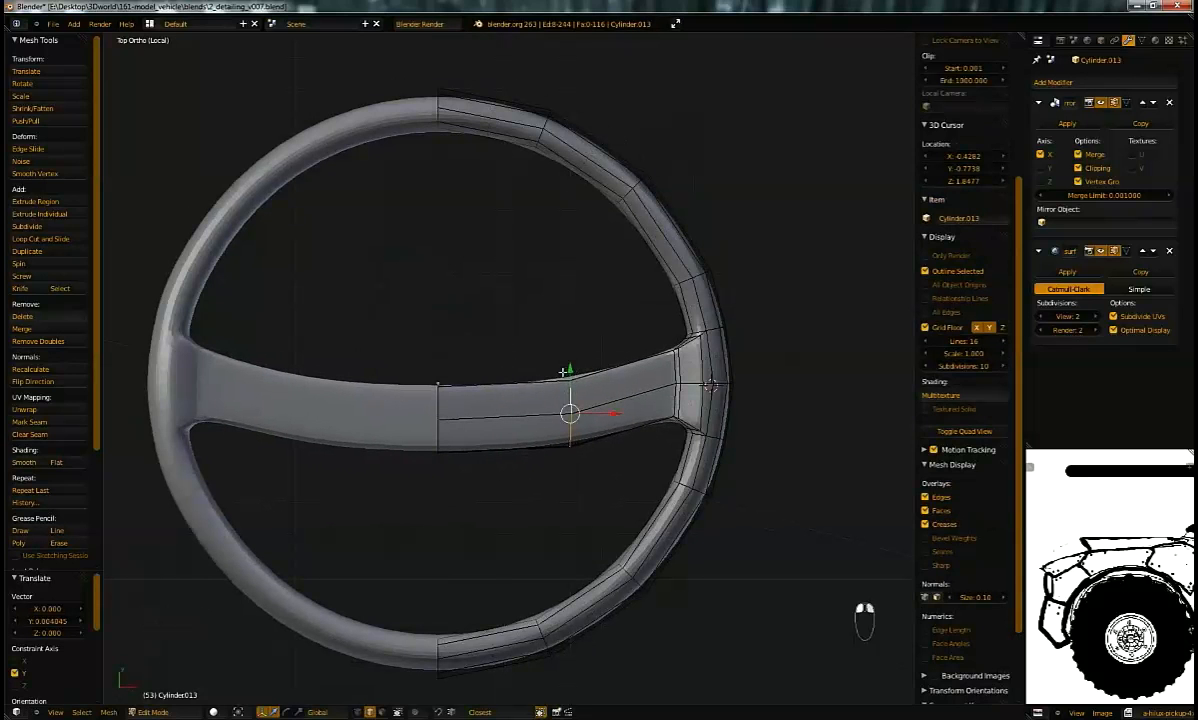
Step: Lower the center part of the spoke along Z so it dips below the rim, and return to object mode
left_click(441, 386)
middle_click_drag(441, 390, 467, 298)
left_click_drag(421, 329, 552, 348)
middle_click_drag(554, 326, 506, 396)
key("Tab")
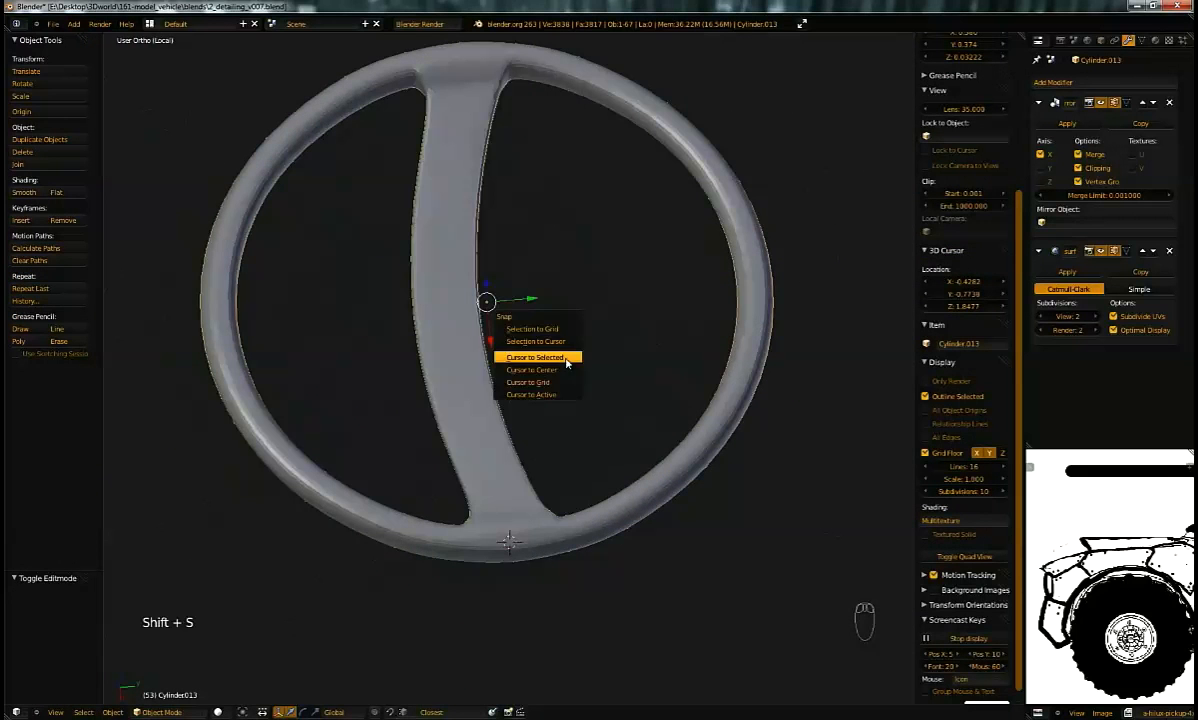
Step: Snap the 3D cursor to the steering wheel's origin and add an 8-vertex cylinder there
key("shift+a")
mouse_move(565, 351)
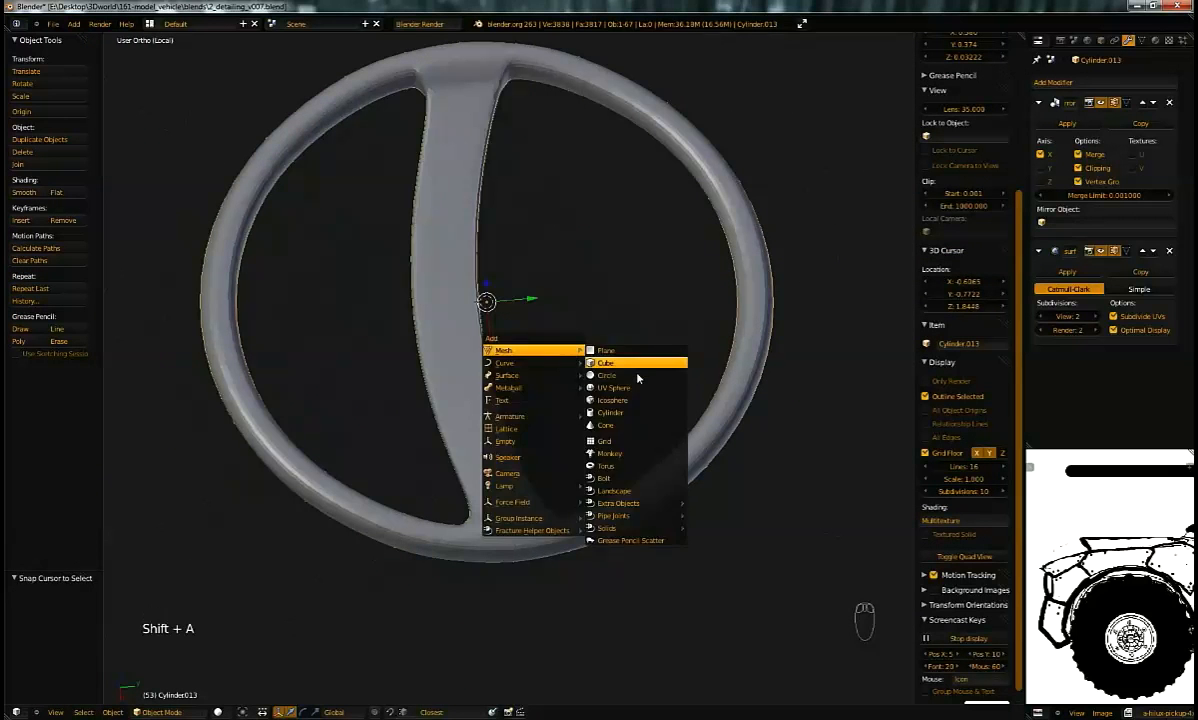
left_click(638, 413)
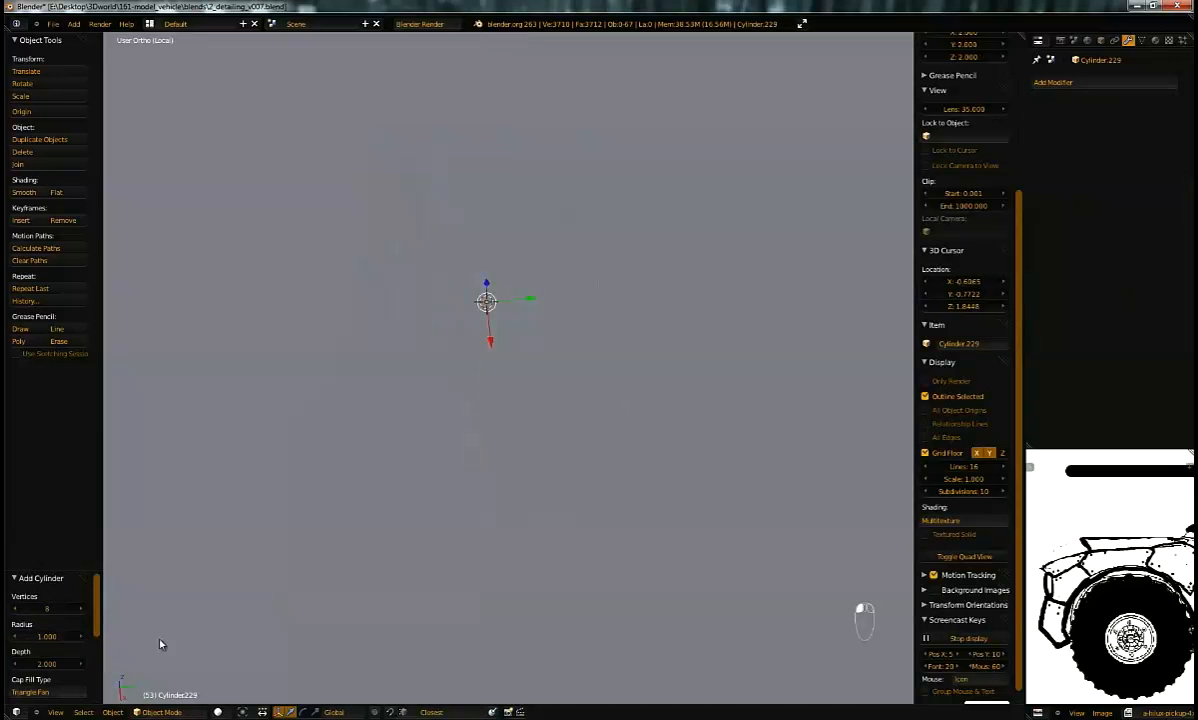
Step: Scale the new cylinder's mesh down to the size of a small hub at the wheel's center
key("Tab")
key("s")
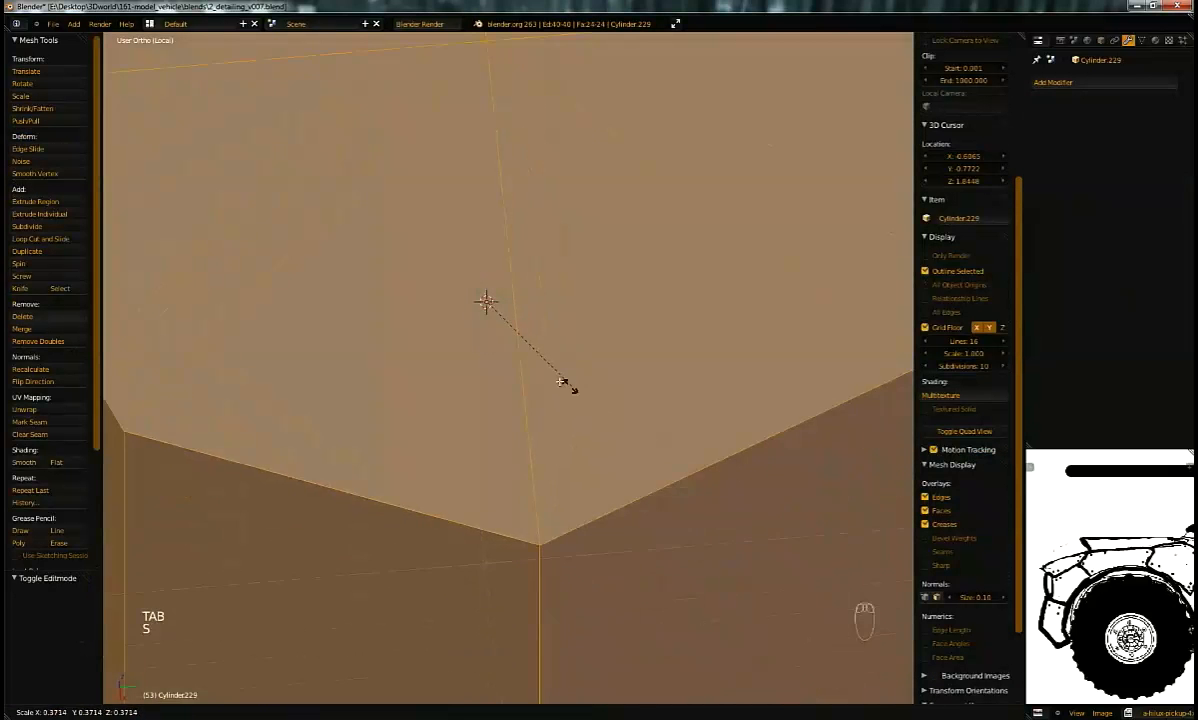
left_click(676, 460)
key("s")
key("s")
left_click(516, 350)
middle_click_drag(516, 350, 588, 275)
Step: Lower the hub cylinder through the spoke and give it a level 2 Subdivision Surface
key("Tab")
key("g")
left_click(596, 329)
key("ctrl+2")
middle_click_drag(599, 324, 666, 313)
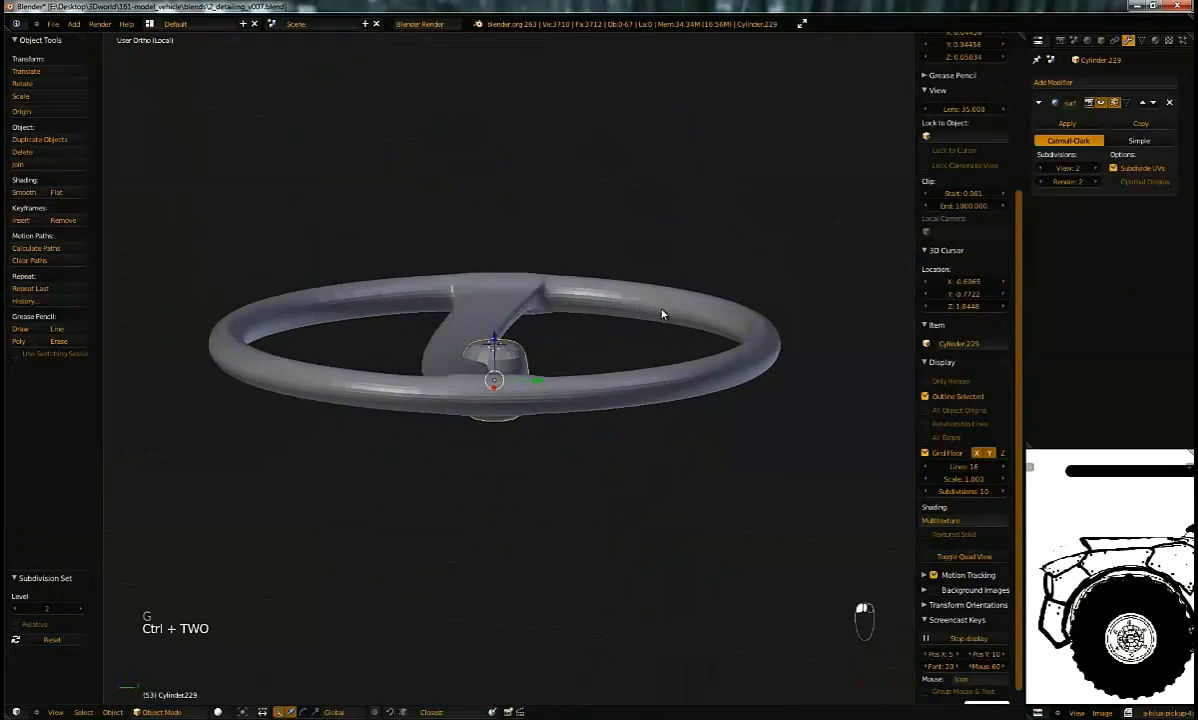
Step: Cut an edge loop around the hub cylinder close to its top edge
scroll(604, 423, "up", 6)
middle_click_drag(578, 306, 547, 375)
key("Tab")
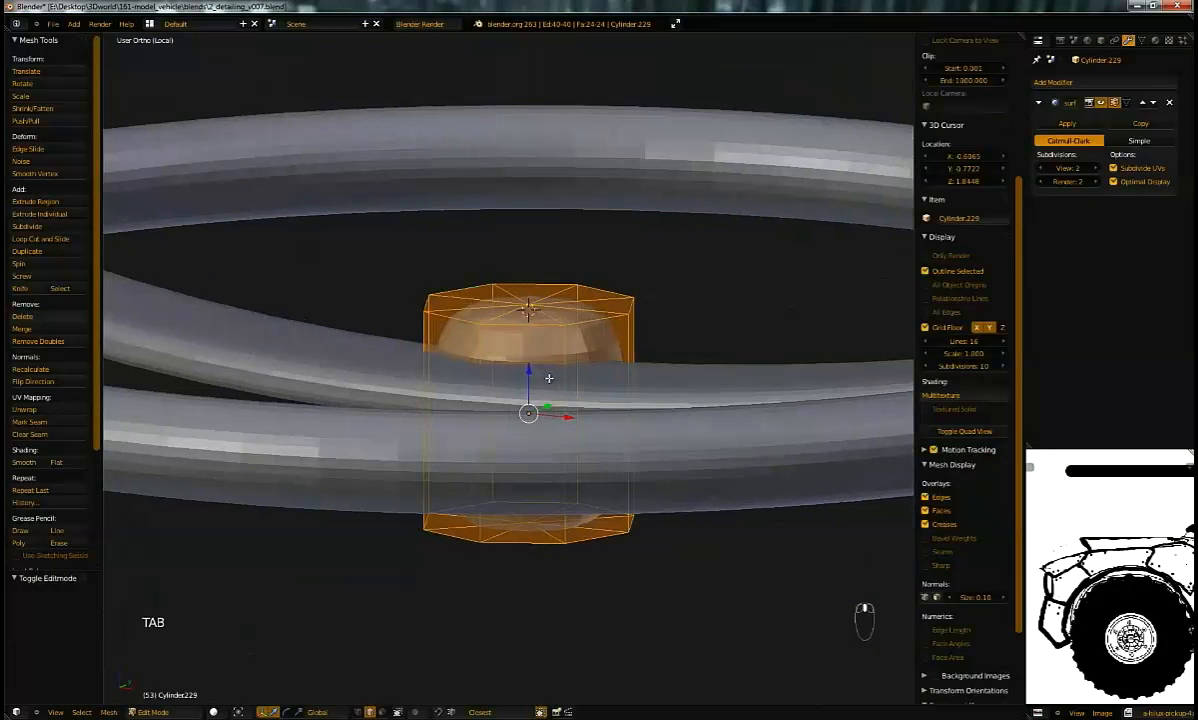
key("ctrl+r")
left_click(548, 372)
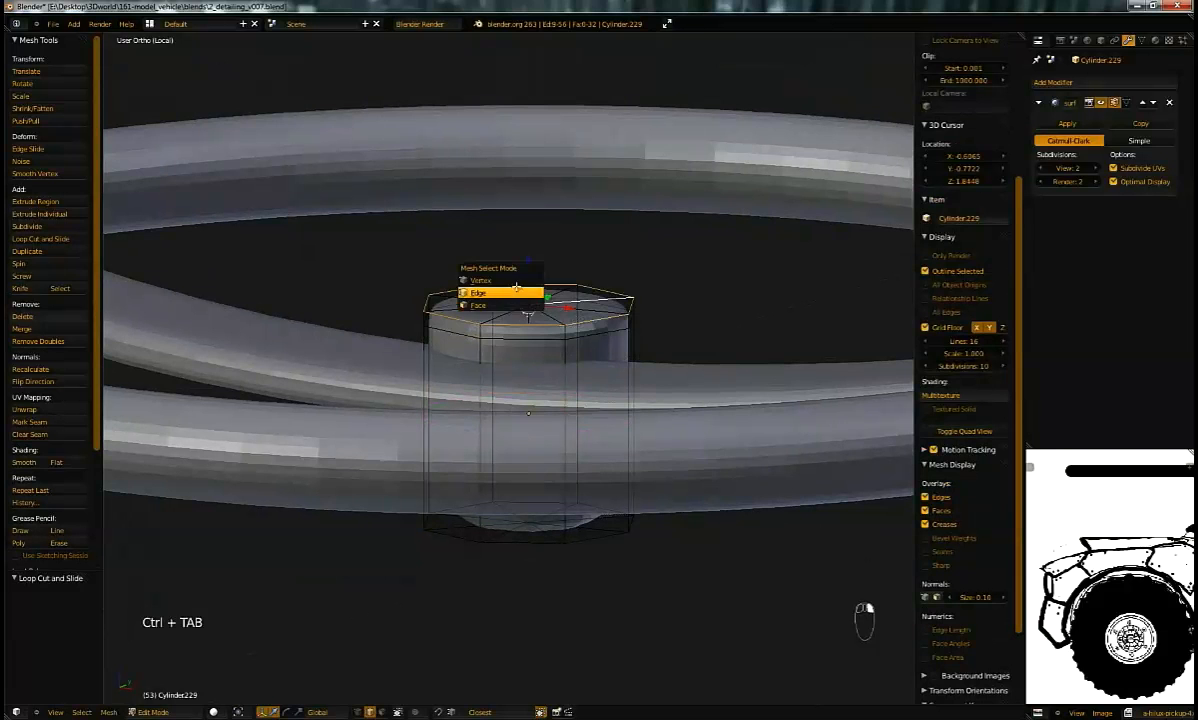
Step: Inset the hub's top cap and extrude it about 0.004 downward into a recess with a second inset
left_click(514, 291)
key("e")
key("s")
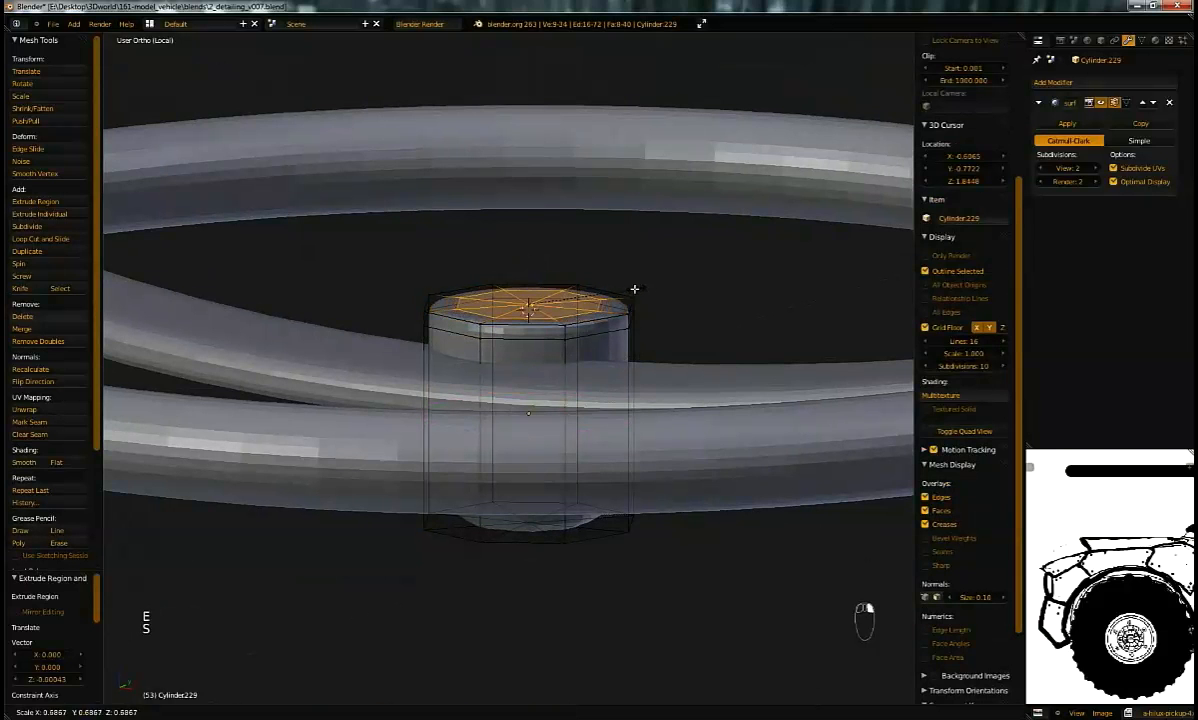
left_click(639, 294)
key("e")
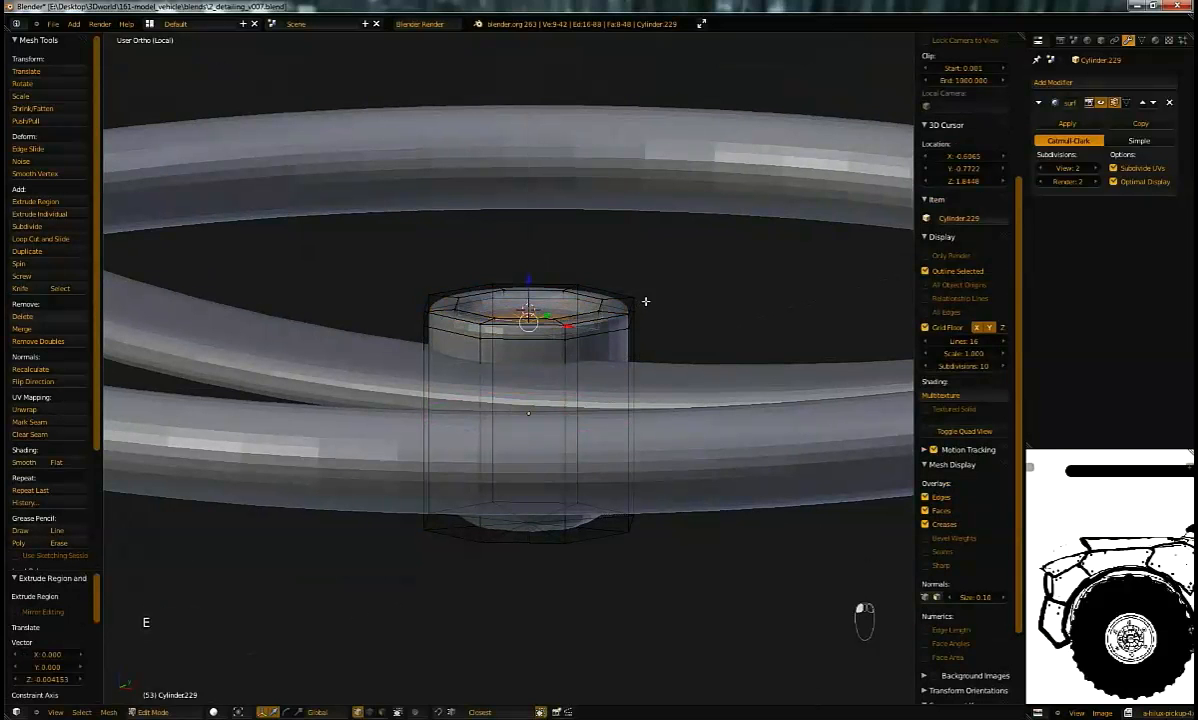
key("KP_8")
left_click(697, 292)
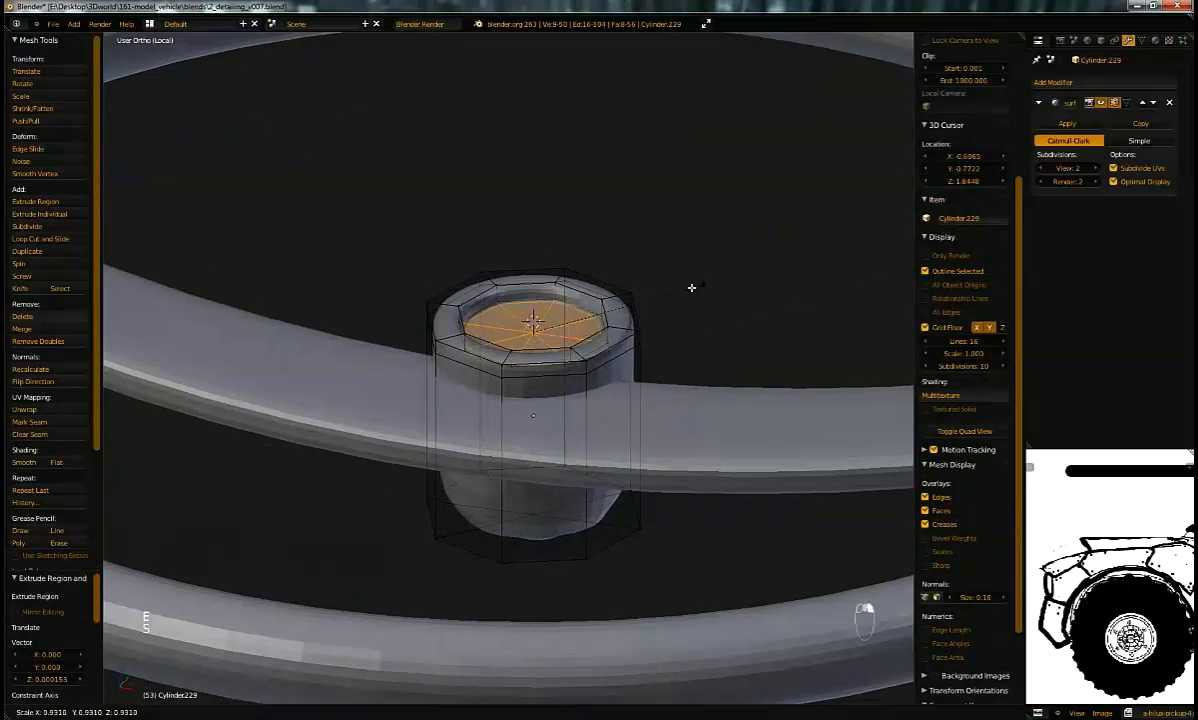
left_click(690, 288)
Step: Examine the hub's shape on the steering wheel in object mode from several angles
key("Tab")
middle_click_drag(687, 289, 591, 350)
scroll(524, 326, "down", 3)
scroll(623, 487, "up", 5)
middle_click_drag(623, 487, 587, 287)
scroll(683, 383, "down", 4)
key("Tab")
key("Tab")
middle_click_drag(695, 335, 599, 420)
Step: Delete the hub's top and bottom cap geometry, including the inset rings, to leave an open tube
key("Tab")
scroll(620, 380, "up", 3)
key("x")
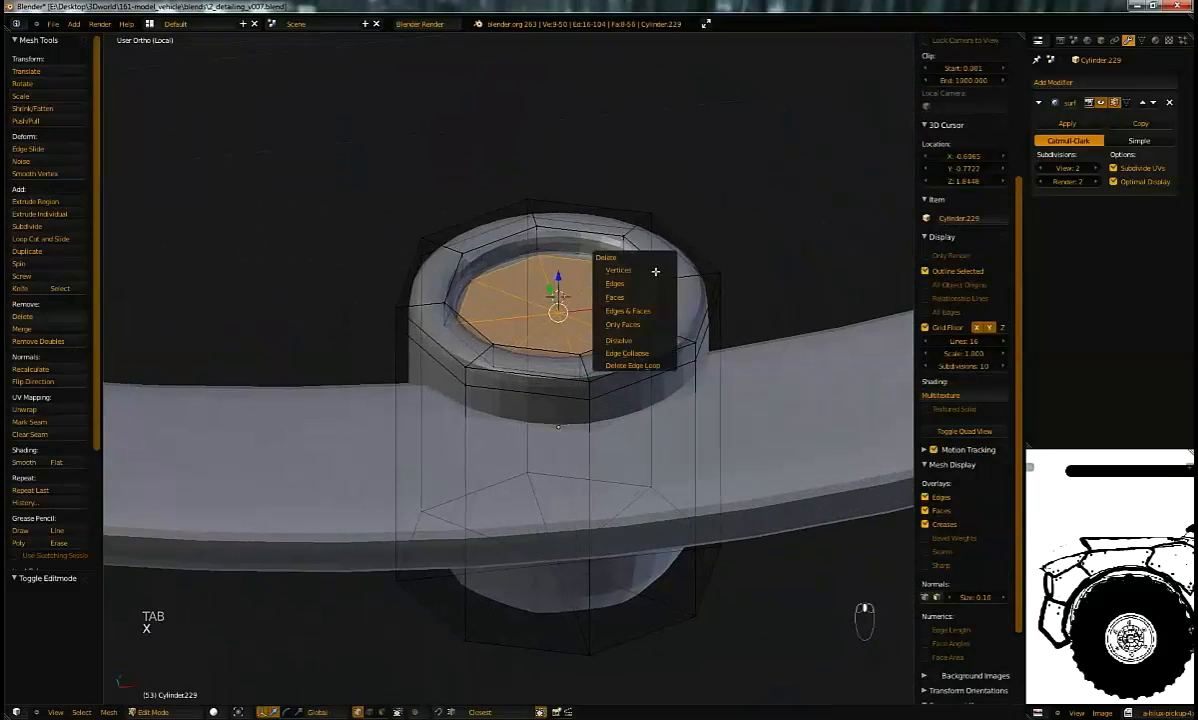
left_click(658, 292)
right_click(652, 265, "alt")
key("x")
left_click(653, 263)
key("x")
left_click(655, 278)
key("x")
left_click(658, 279)
right_click(540, 523, "alt")
key("x")
left_click(540, 520)
middle_click_drag(546, 481, 545, 353)
Step: Add a Solidify modifier to the open hub tube and set its thickness to 0.0040
key("Tab")
key("Tab")
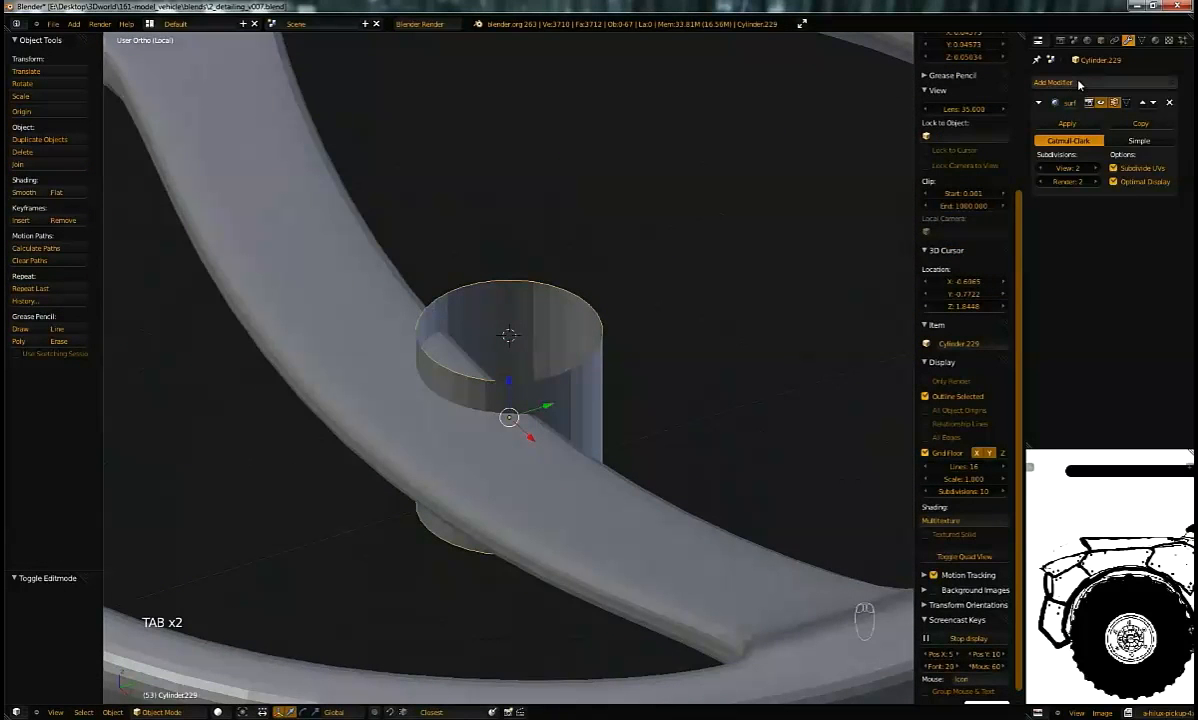
left_click(1078, 85)
left_click(905, 260)
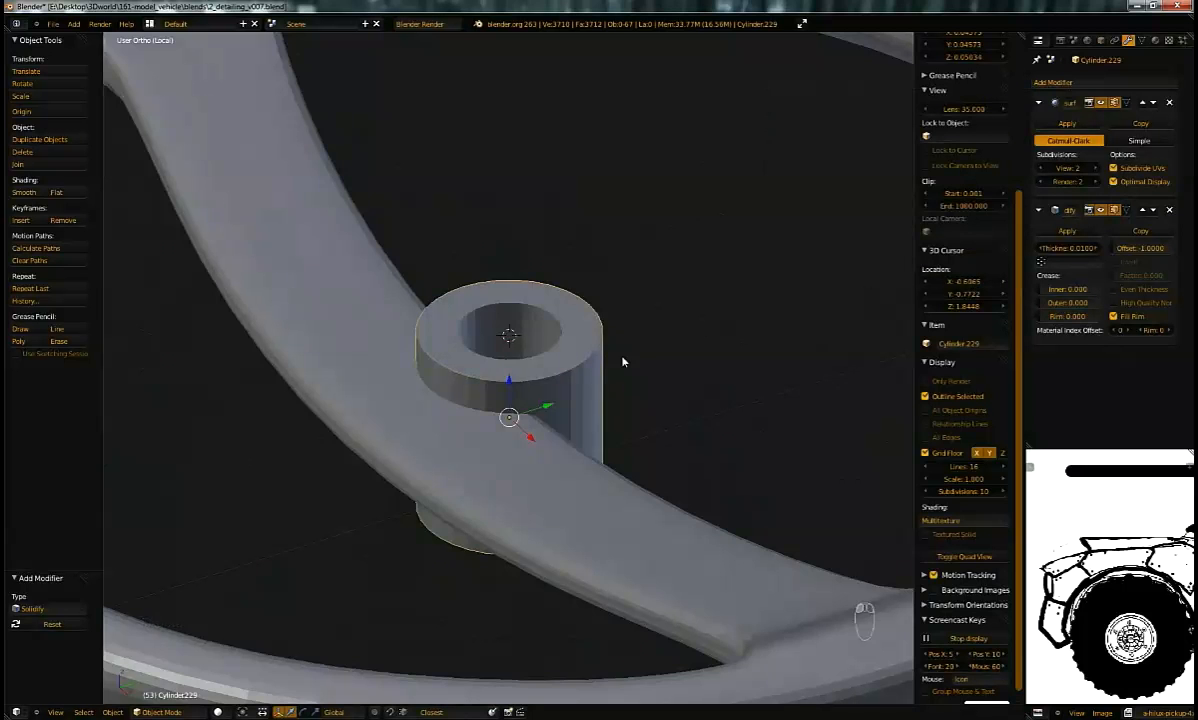
middle_click_drag(548, 328, 620, 300)
mouse_move(1077, 251)
left_mouse_down()
mouse_move(1100, 251)
mouse_move(1069, 257)
left_mouse_up()
middle_click_drag(890, 300, 900, 200)
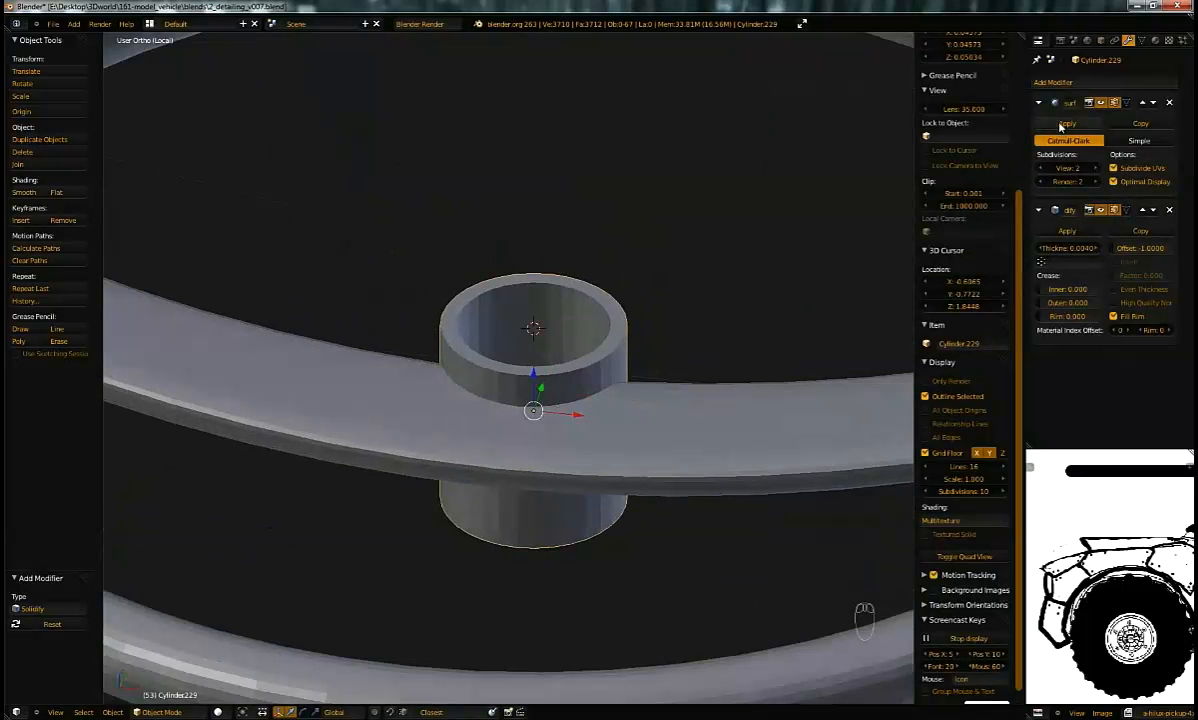
Step: Apply the Solidify modifier ahead of the Subdivision Surface and join the hub to the steering wheel object
left_click(1144, 210)
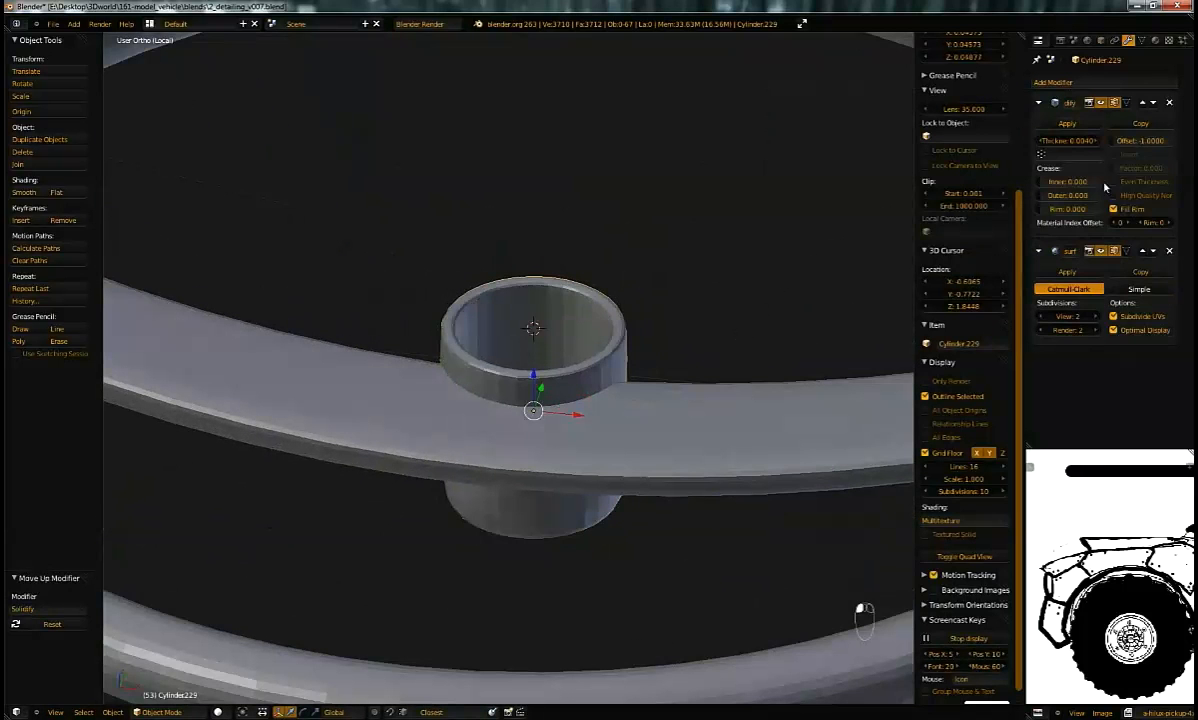
left_click(1067, 123)
middle_click_drag(653, 277, 655, 420)
right_click(567, 511)
key("ctrl+j")
Step: In edit mode, clear the selection and cut an edge loop across the spoke just outside the hub
key("Tab")
key("a")
key("a")
key("ctrl+r")
left_click(688, 406)
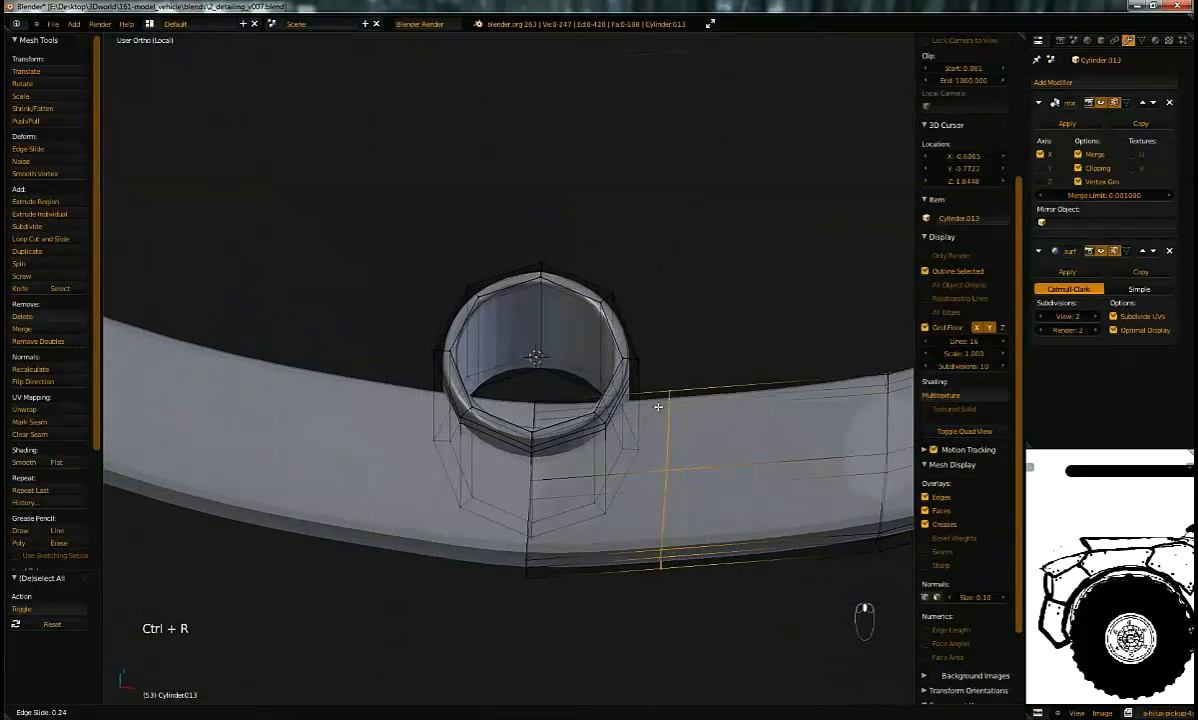
Step: Select the two spoke vertices on the center line inside the hub and delete them
middle_click_drag(626, 455, 452, 388)
key("a")
right_click(616, 412, "shift")
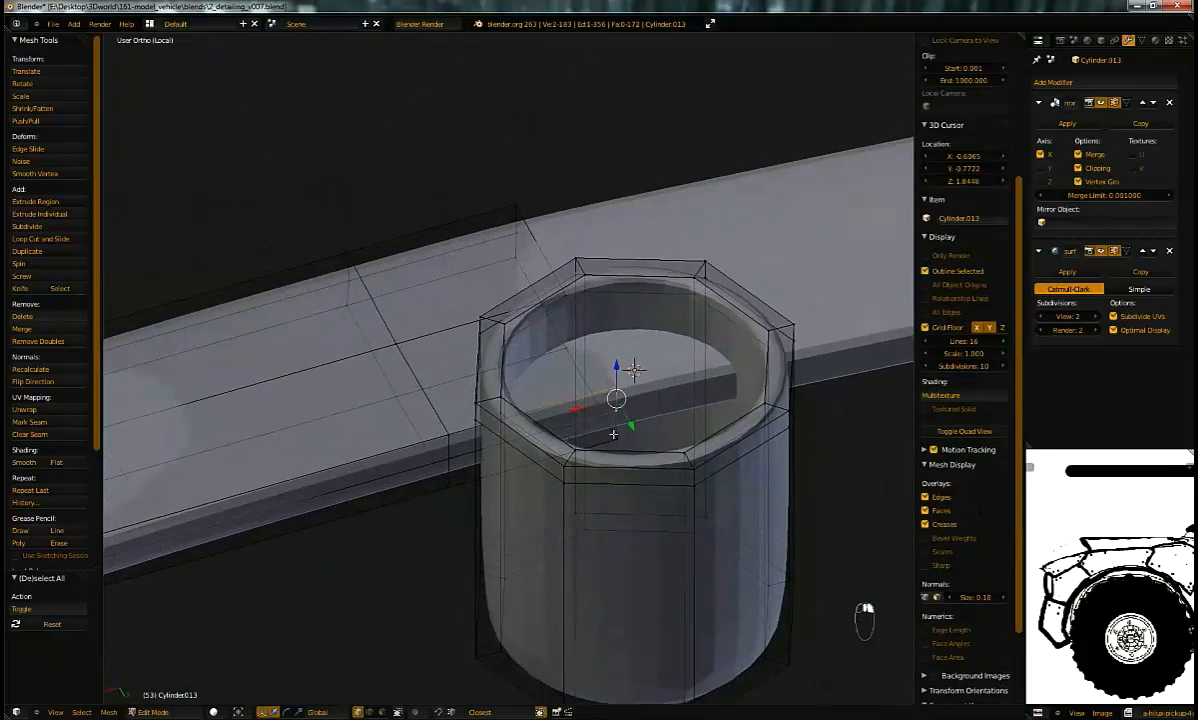
key("x")
left_click(578, 413)
middle_click_drag(578, 413, 580, 376)
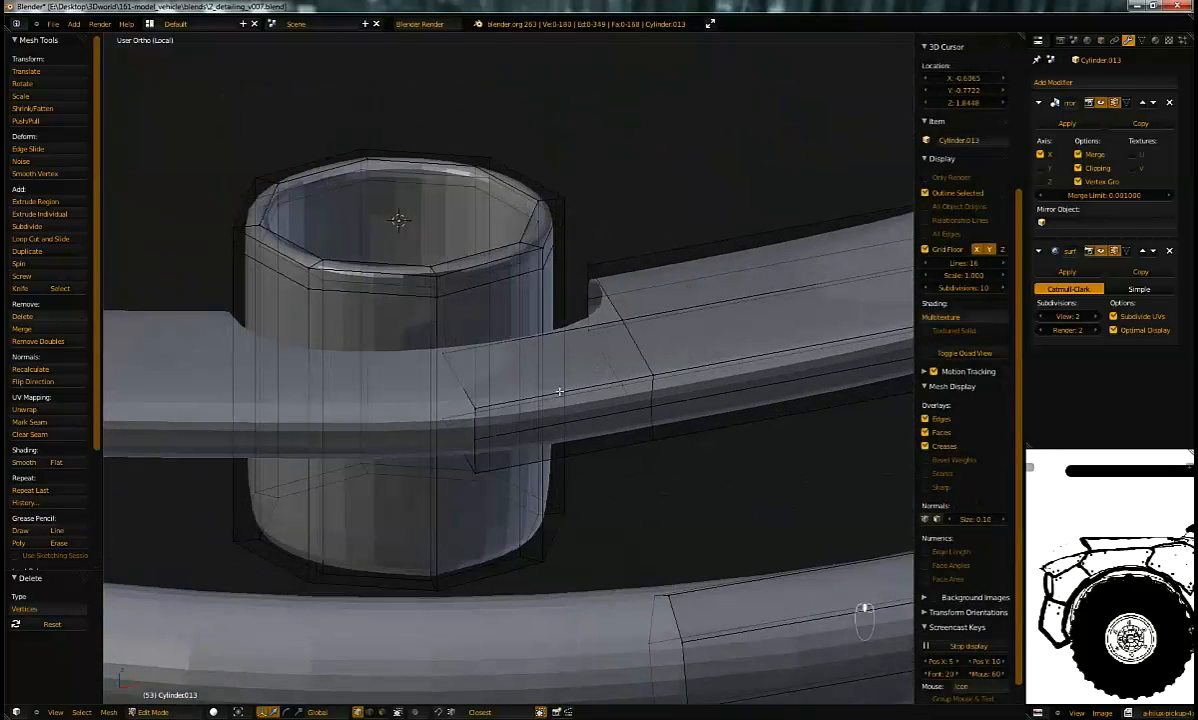
Step: Cut an edge loop around the hub's outer wall below the spoke and delete the two wall faces facing the spoke
left_click(434, 491)
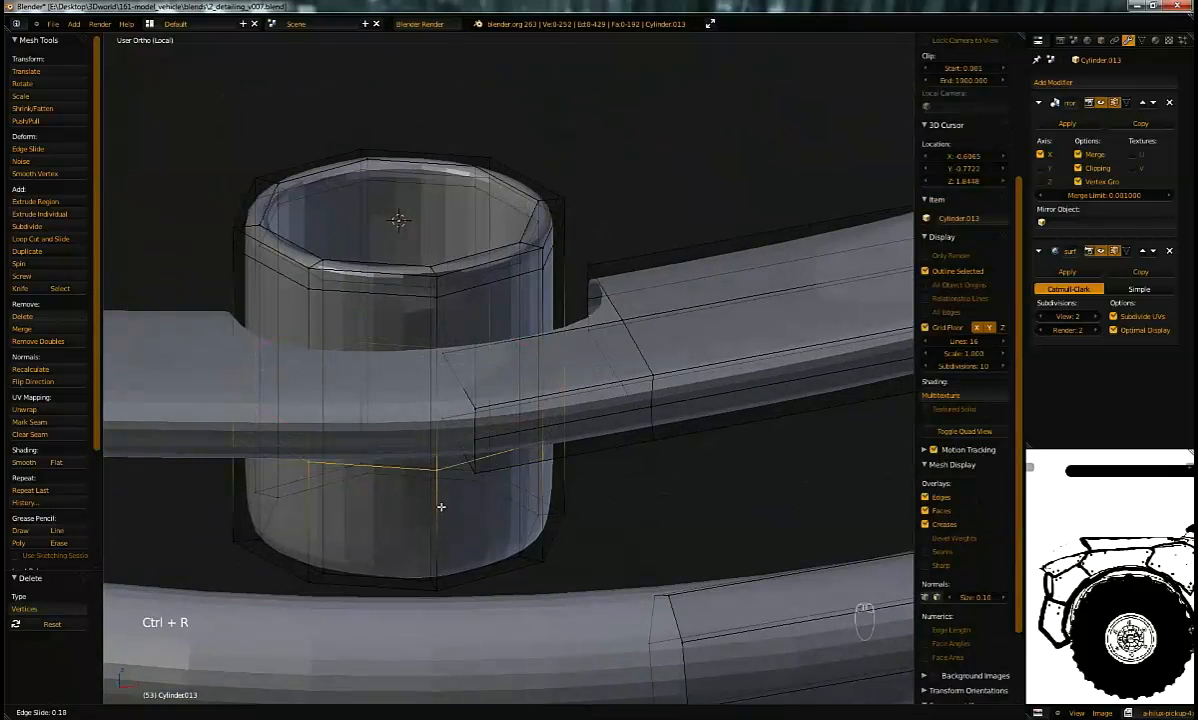
middle_click_drag(459, 469, 507, 352)
key("ctrl+Tab")
left_click(497, 365)
right_click(509, 348)
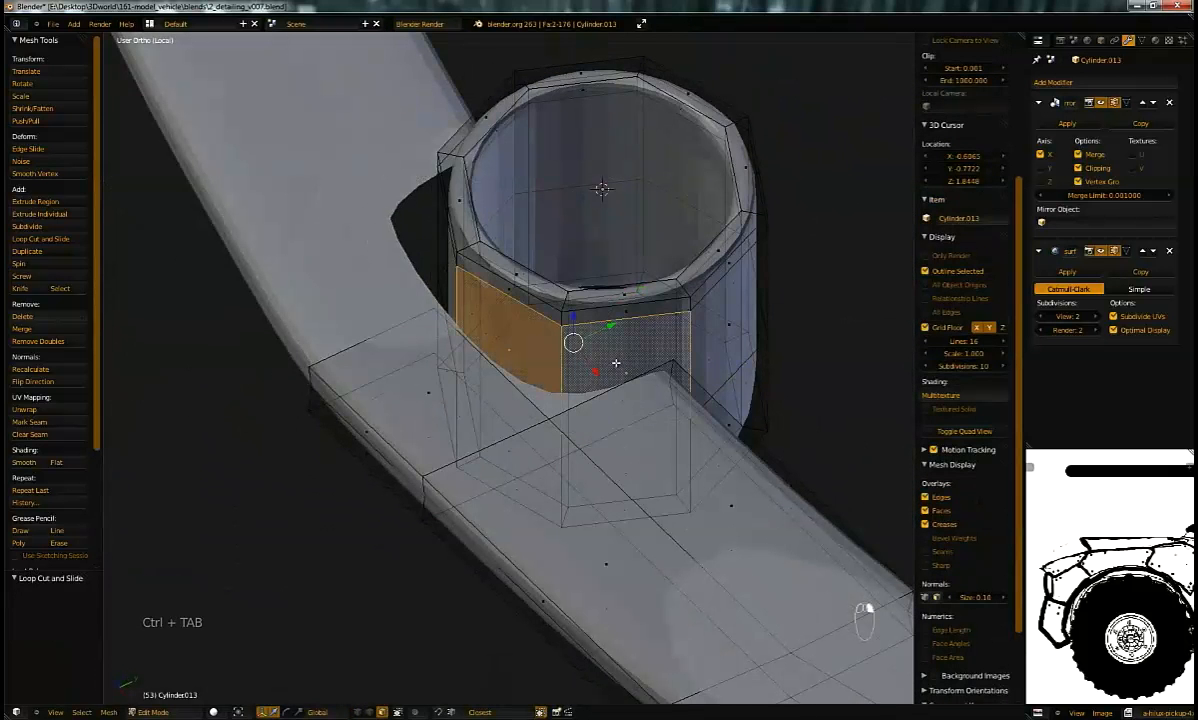
key("x")
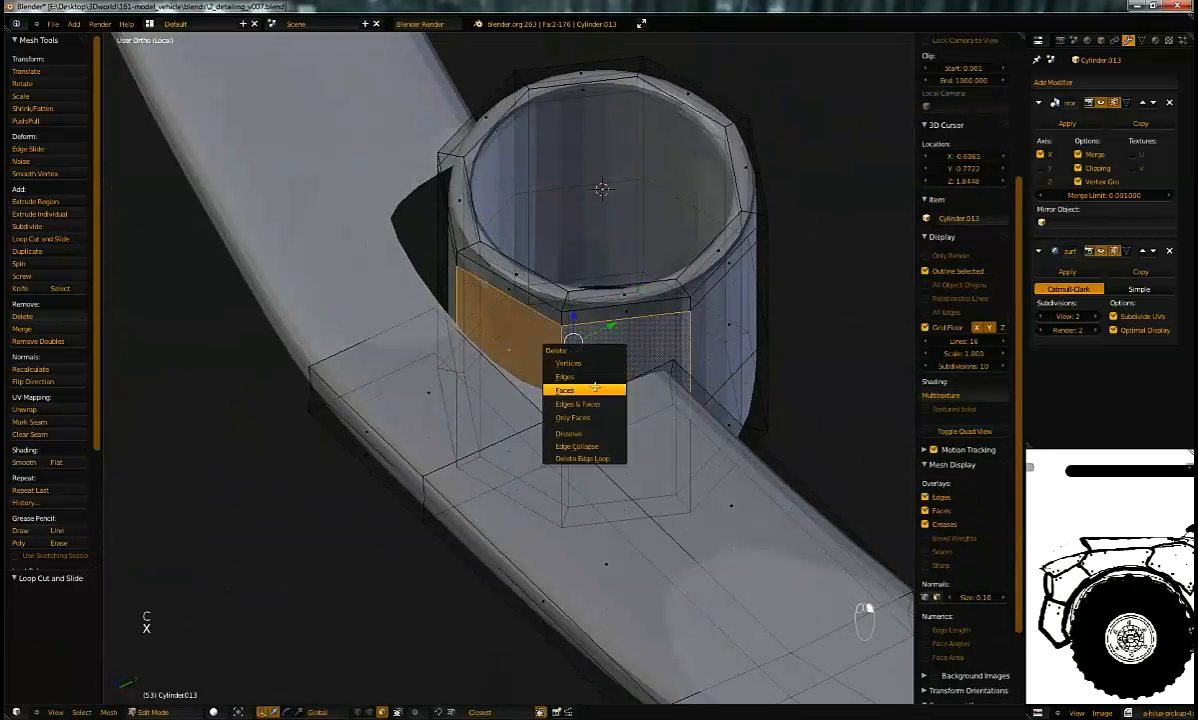
left_click(600, 390)
Step: Switch the joined hub and spoke mesh back to vertex selection
key("ctrl+Tab")
left_click(591, 340)
middle_click_drag(591, 340, 518, 318)
key("ctrl+Tab")
scroll(471, 196, "down", 4)
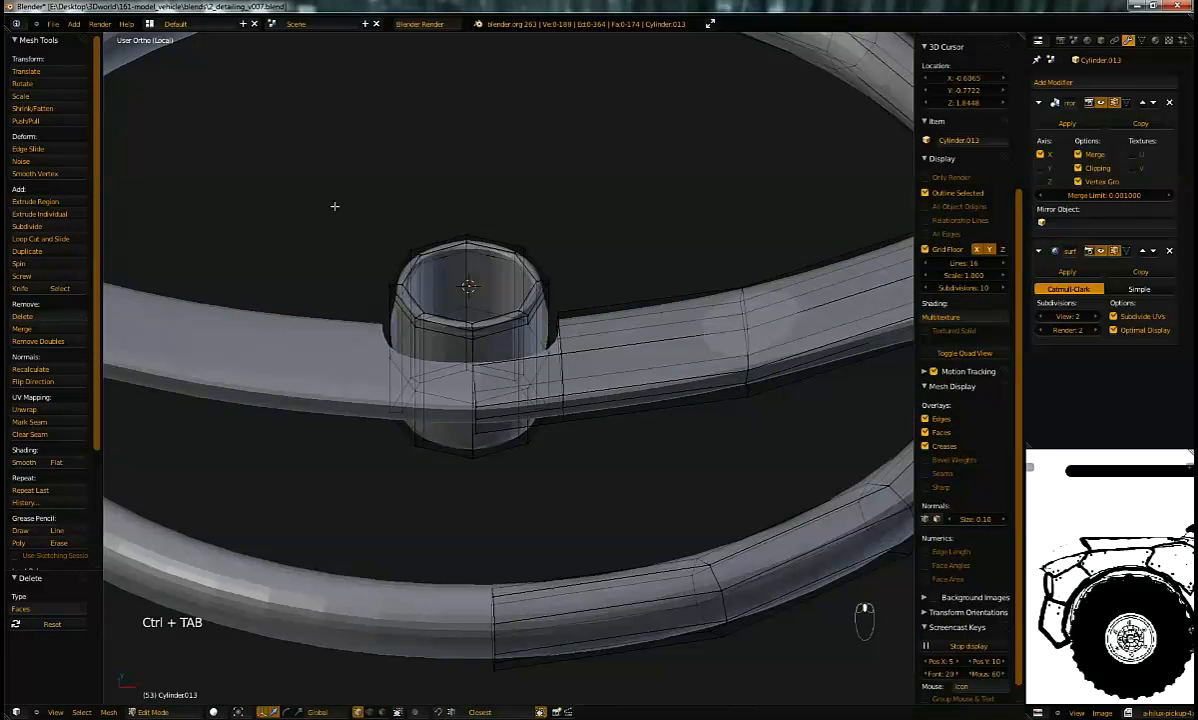
Step: Delete the vertices on the negative X half of the steering wheel's hub cylinder so only the mirrored half remains
left_click_drag(352, 227, 447, 481)
key("x")
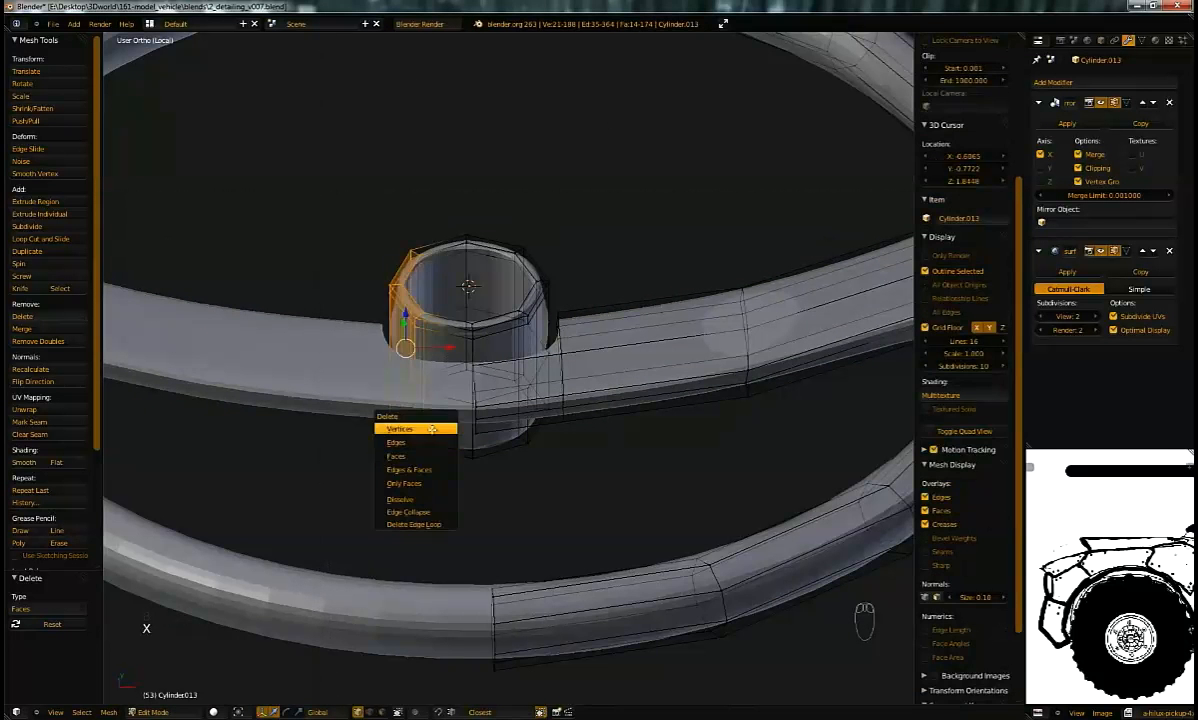
left_click(433, 430)
middle_click_drag(433, 430, 511, 342)
scroll(511, 342, "up", 4)
middle_click_drag(590, 362, 533, 382)
right_click(592, 402)
key("ctrl+r")
left_click(582, 428)
key("ctrl+z")
Step: Cut an edge loop around the hub cylinder at the height of the spoke
key("ctrl+r")
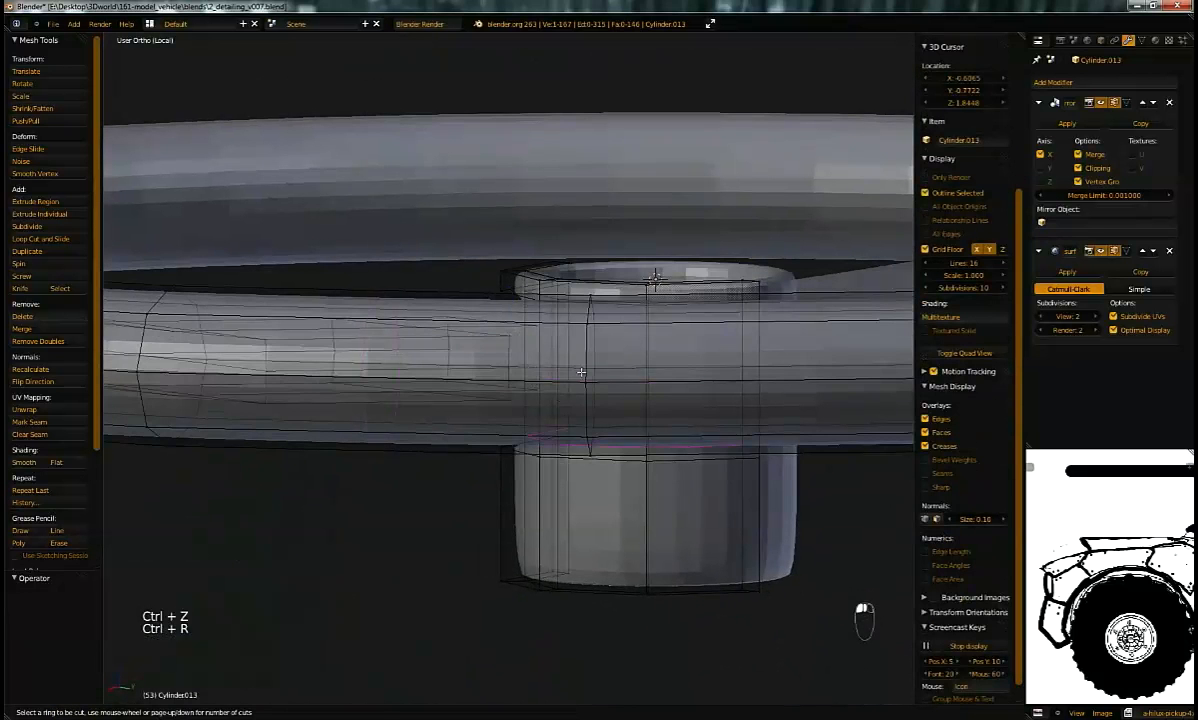
middle_click_drag(614, 362, 574, 405)
key("ctrl+r")
left_click(642, 420)
Step: Fill faces between the spoke's inner end and the adjacent side of the hub cylinder
scroll(572, 405, "up", 2)
right_click(562, 445)
right_click(521, 439, "shift")
right_click(521, 403, "shift")
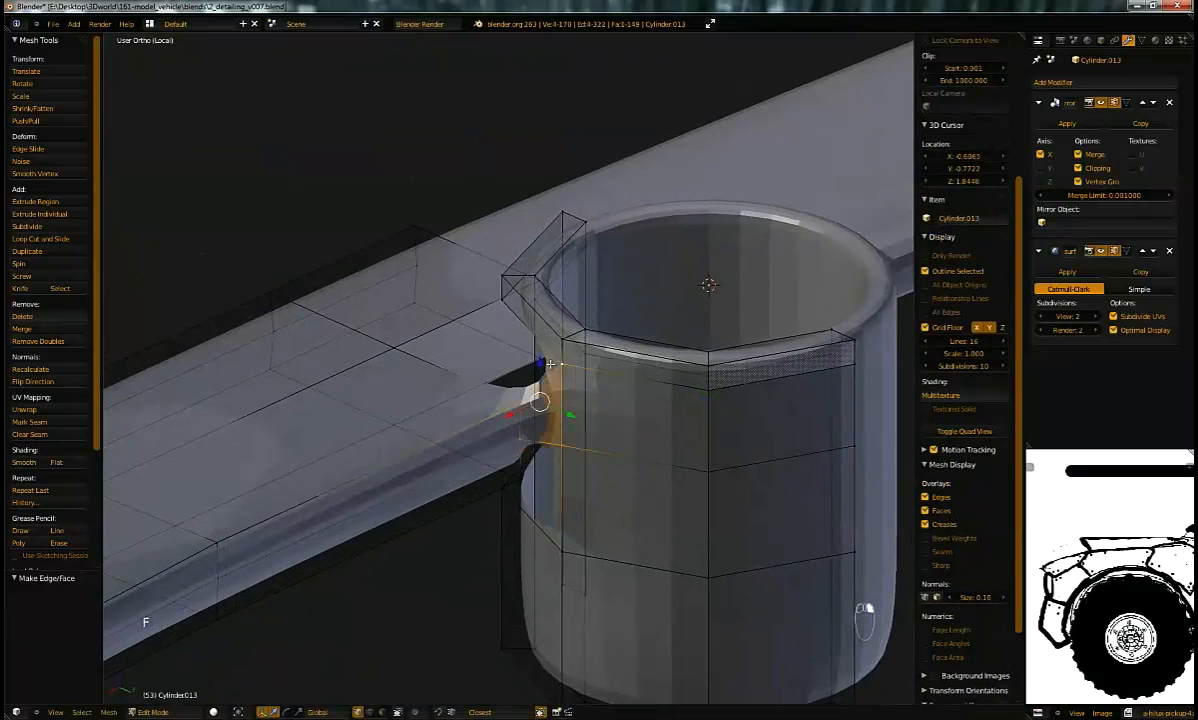
key("f")
middle_click_drag(562, 358, 598, 384)
right_click(622, 412, "shift")
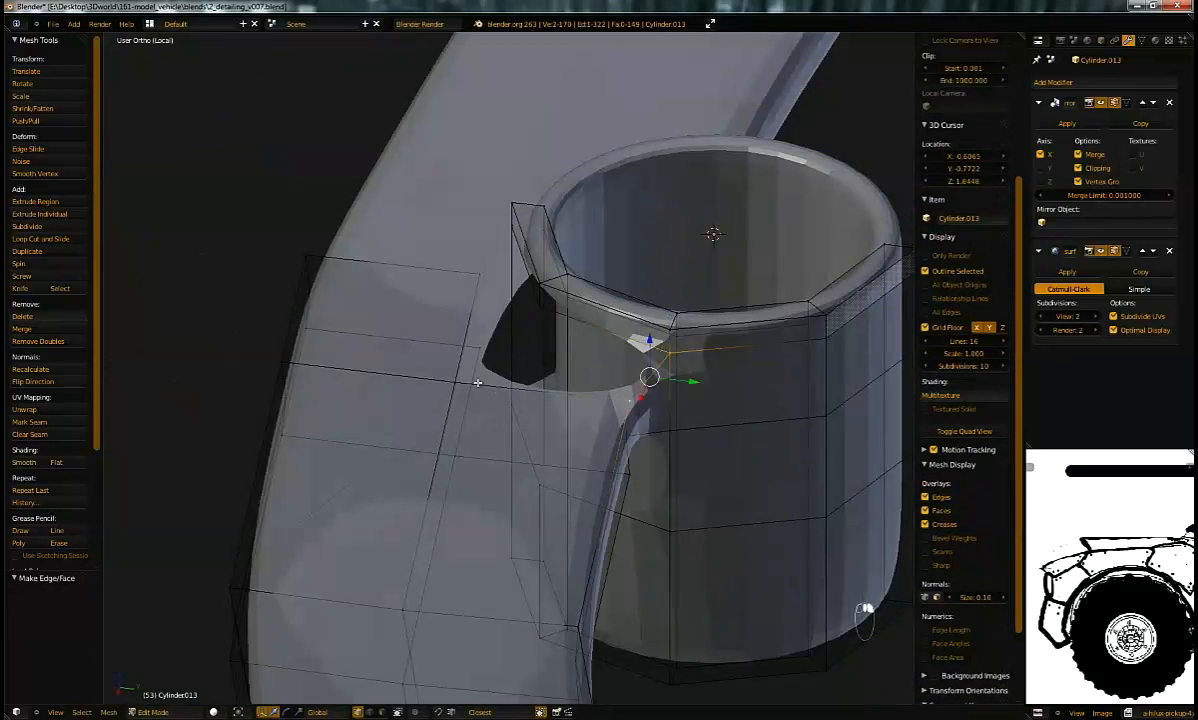
key("f")
Step: Fill the gap between the hub and the spoke's upper surface, and recalculate the mesh normals
right_click(541, 310)
middle_click_drag(541, 310, 586, 287)
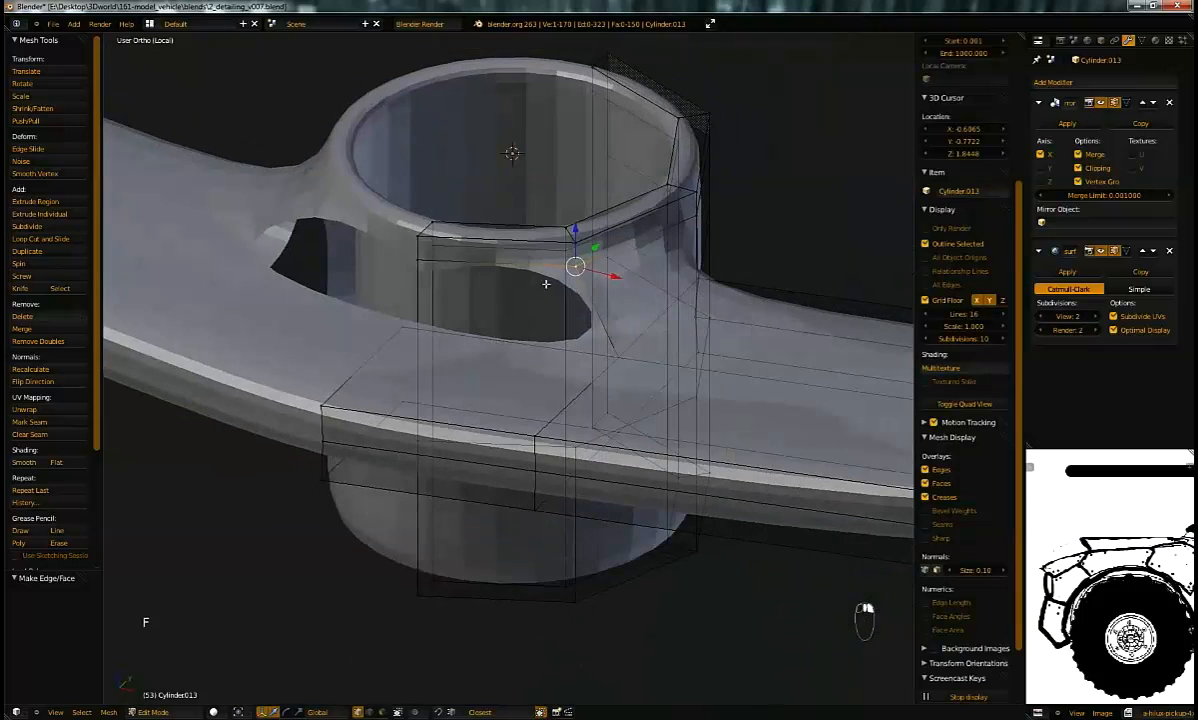
right_click(400, 265, "shift")
key("f")
middle_click_drag(616, 350, 583, 294)
key("a")
key("a")
key("a")
Step: Delete the stray edge on the hub wall where it meets the spoke
right_click(418, 276)
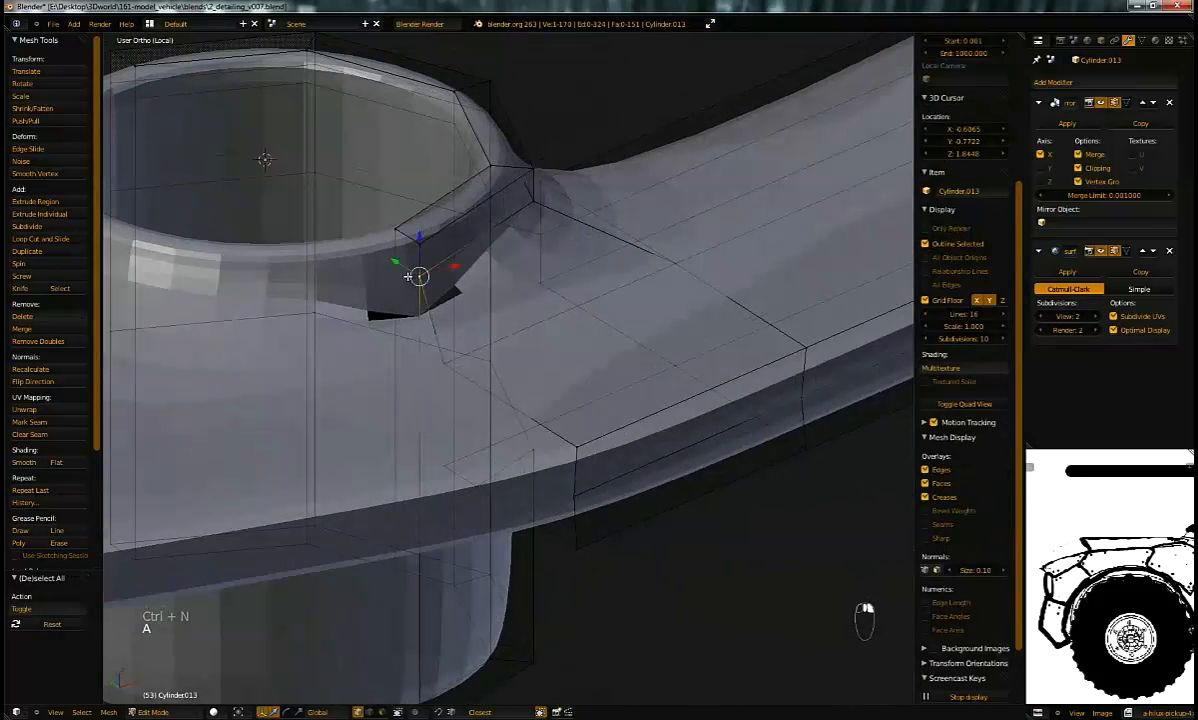
right_click(411, 515, "shift")
key("x")
middle_click_drag(420, 471, 419, 324)
left_click(415, 471)
Step: Fill the remaining gaps between the spoke's underside and the lower part of the hub
right_click(418, 324)
right_click(408, 404, "shift")
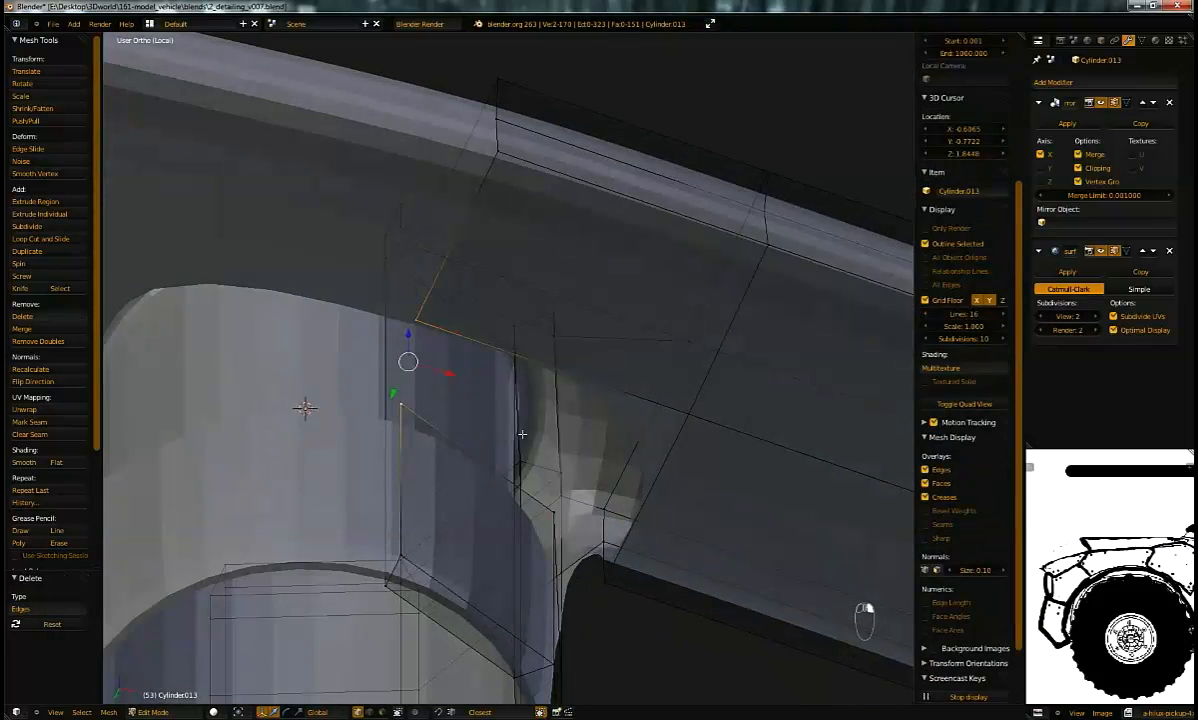
right_click(552, 508, "shift")
right_click(691, 411, "shift")
key("f")
middle_click_drag(691, 411, 449, 224)
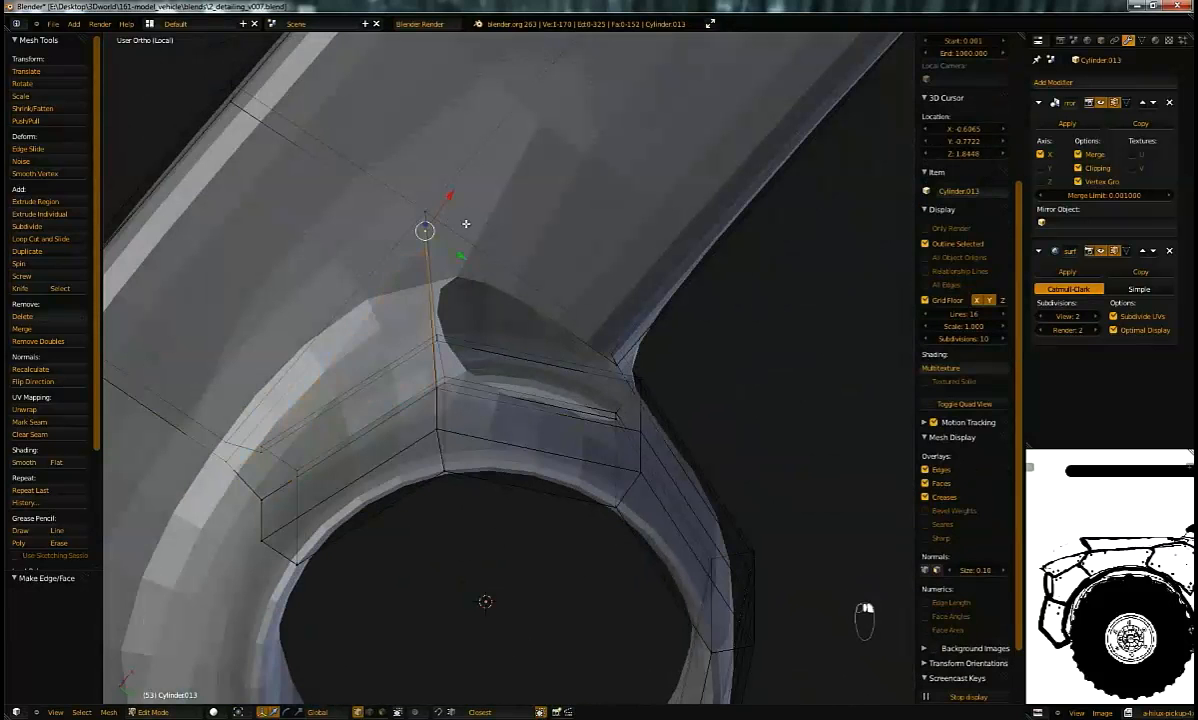
middle_click_drag(634, 355, 606, 314)
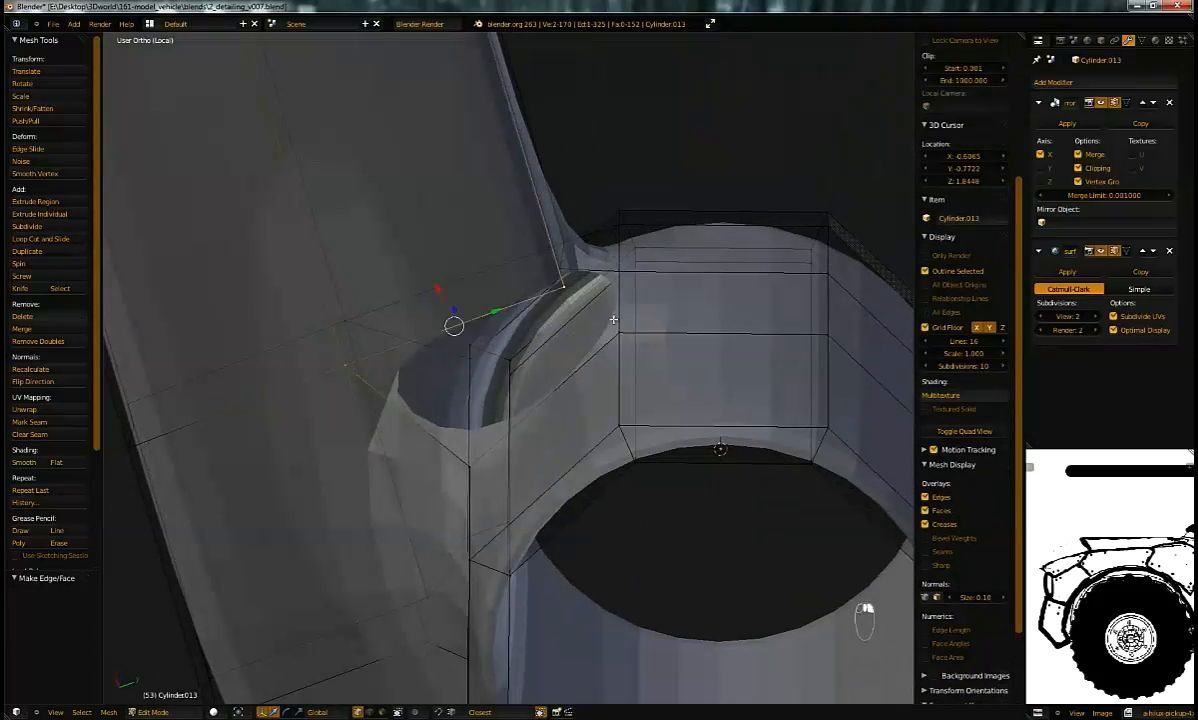
middle_click_drag(495, 438, 599, 313)
key("Tab")
key("Tab")
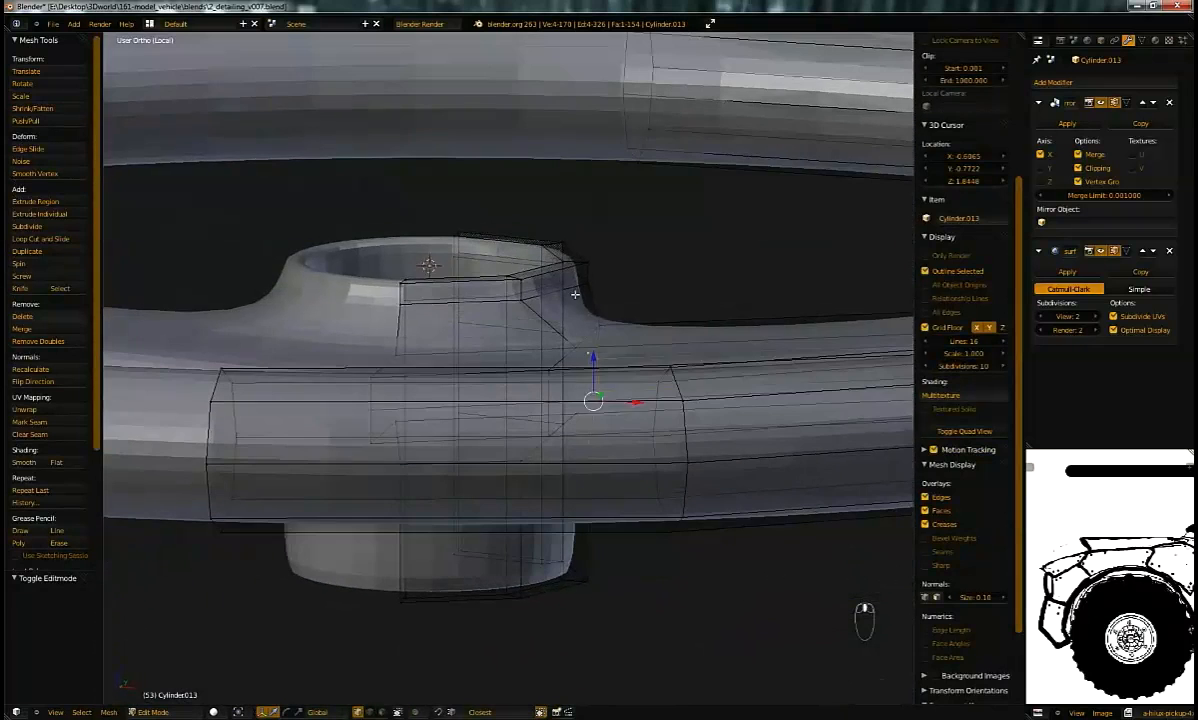
Step: Select the hub's top rim vertices and shift them vertically along Z
key("a")
key("b")
left_click_drag(657, 312, 657, 312)
middle_click_drag(657, 312, 600, 149)
key("b")
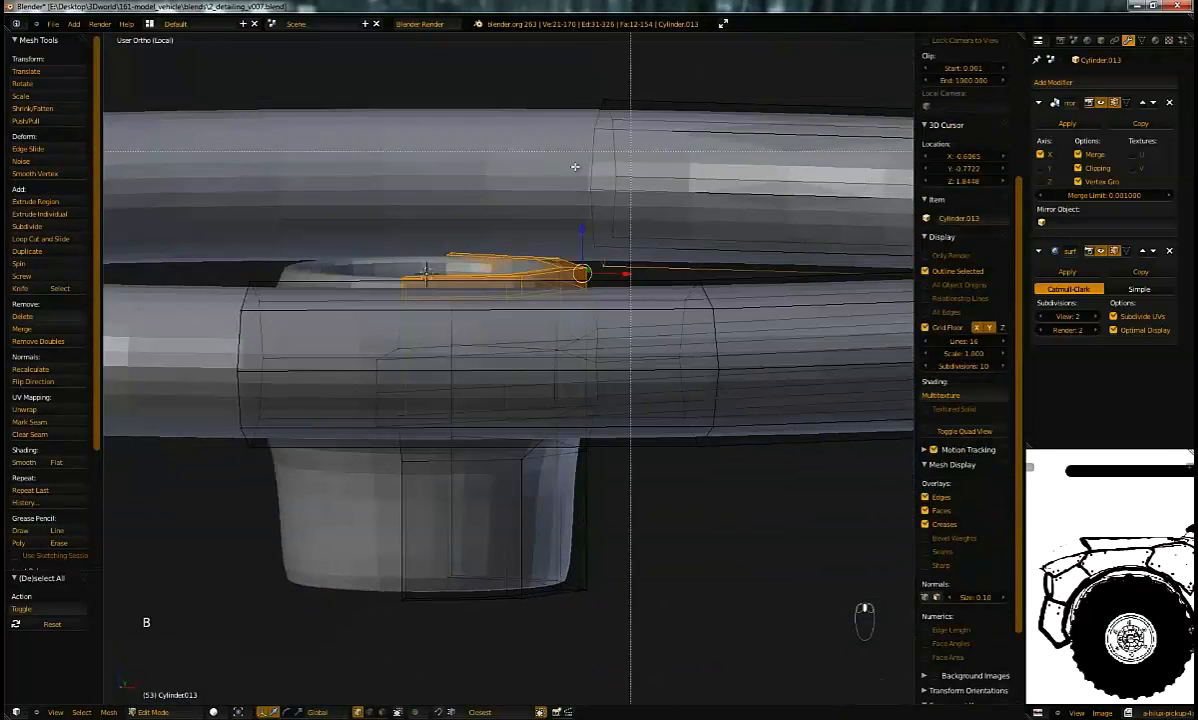
mouse_move(651, 269)
middle_mouse_down()
mouse_move(615, 278)
mouse_move(562, 256)
mouse_move(640, 290)
middle_mouse_up()
key("g")
key("z")
left_click(584, 272)
key("ctrl+r")
right_click(597, 281)
key("ctrl+r")
right_click(600, 280)
Step: Lower the hub's upper edge loop about 0.0051 along Z and cut a new edge loop just below the top rim
right_click(623, 289, "alt")
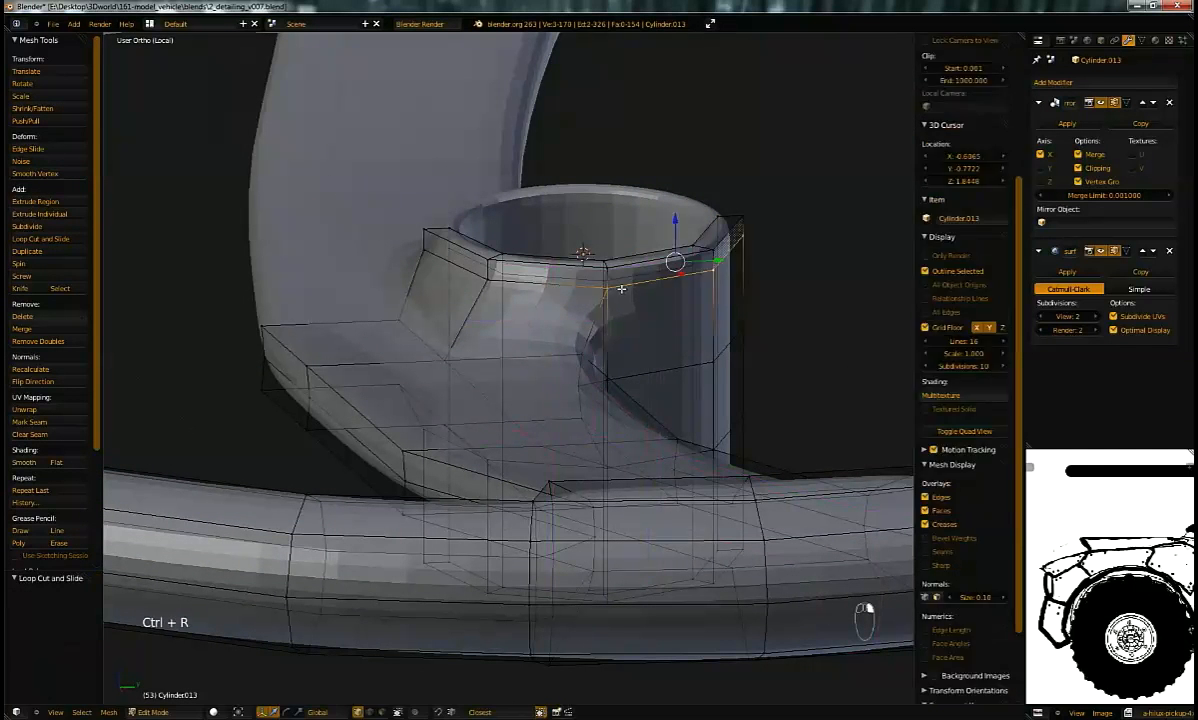
key("g")
key("z")
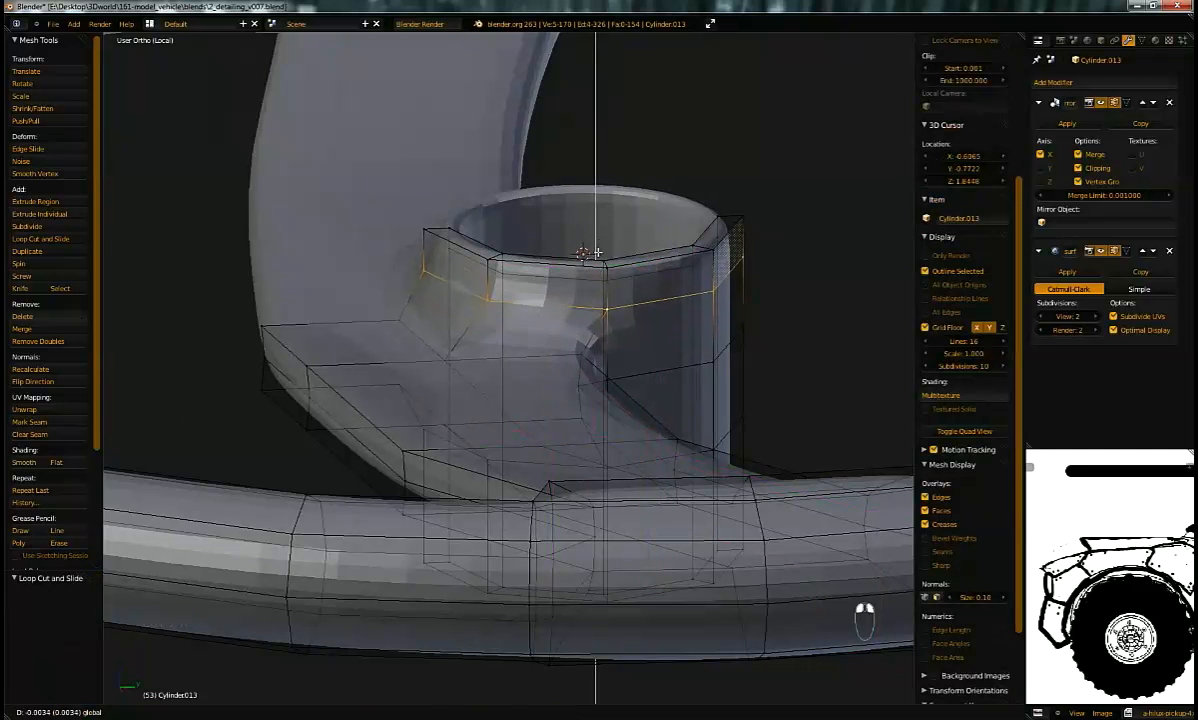
left_click(591, 258)
key("ctrl+r")
left_click(606, 280)
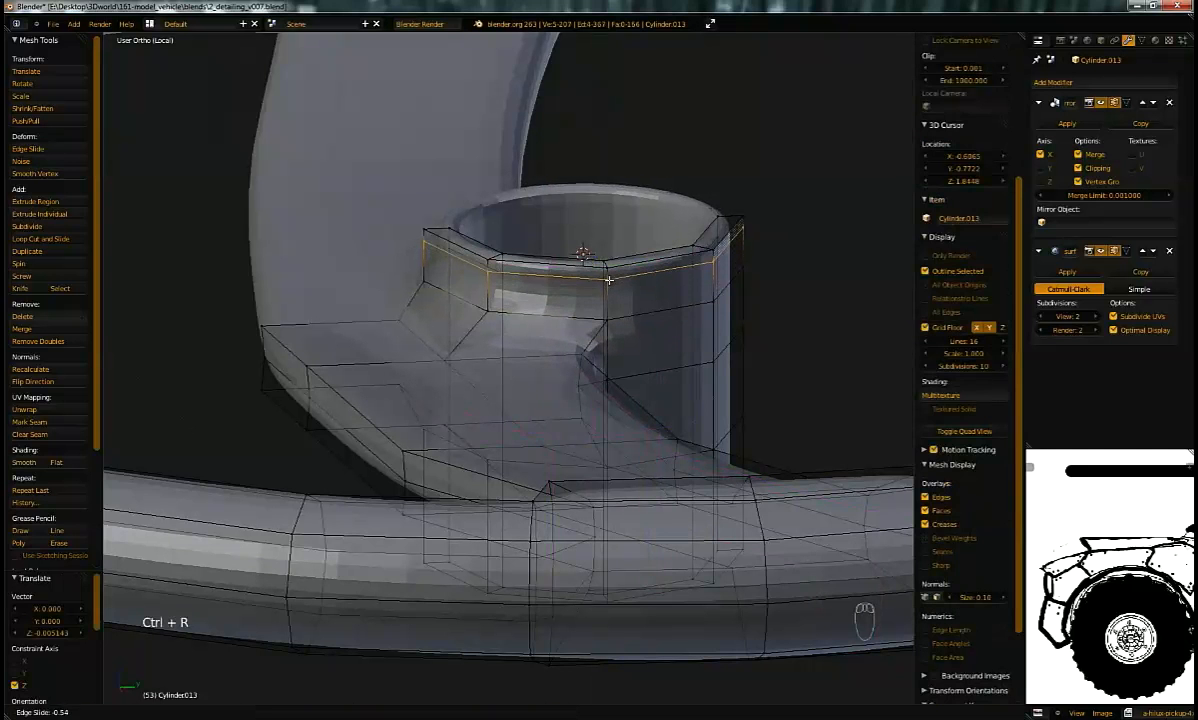
left_click(608, 279)
Step: Select the upper edge loop inside the hub's bore and raise it about 0.0022 along Z
middle_click_drag(608, 279, 489, 278)
scroll(489, 278, "up", 3)
key("ctrl+r")
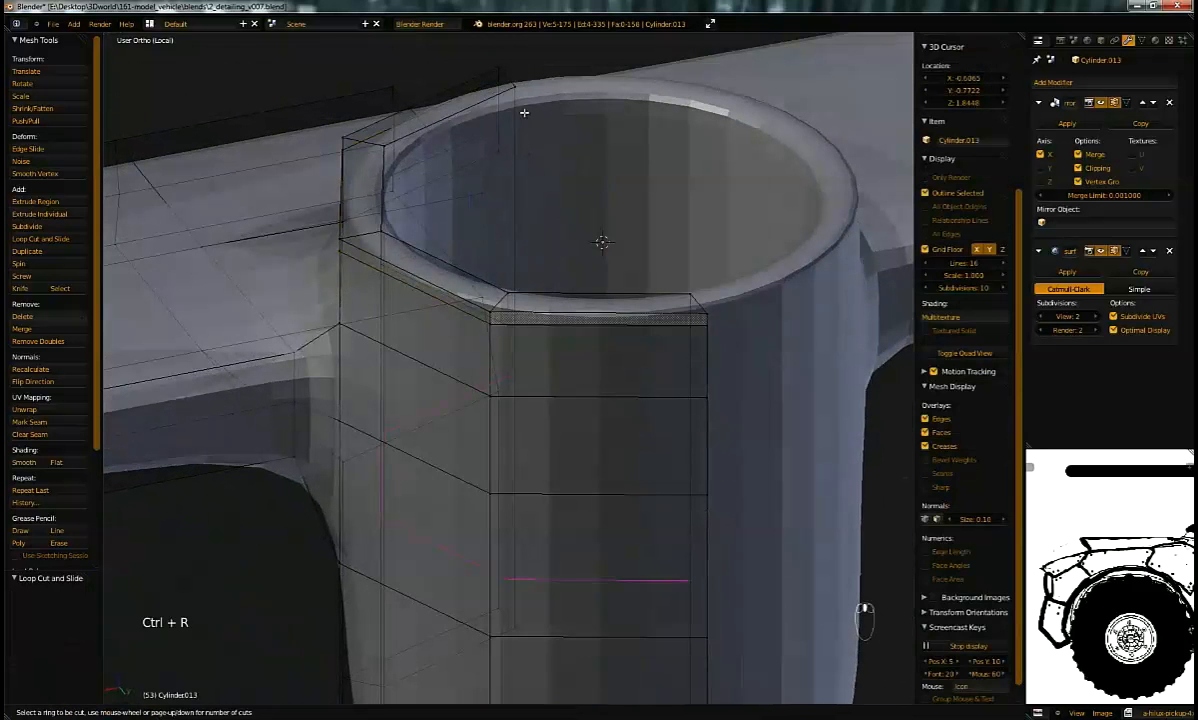
right_click(506, 131)
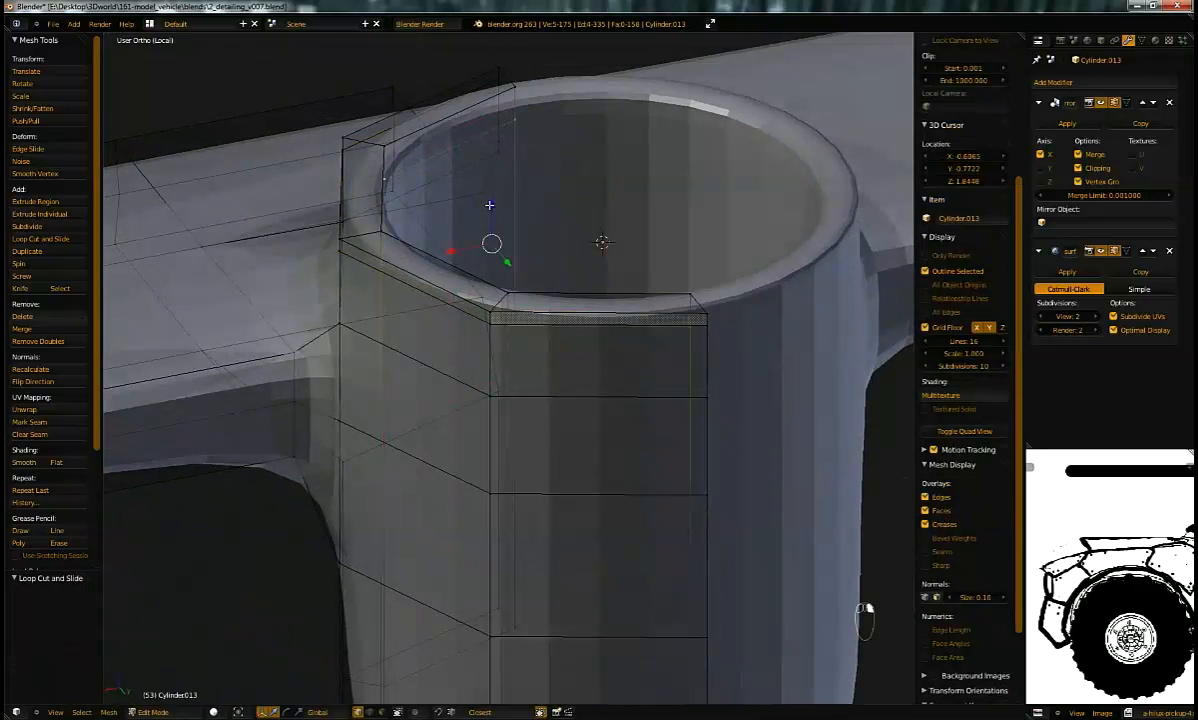
mouse_move(502, 205)
middle_mouse_down()
mouse_move(414, 209)
mouse_move(411, 233)
mouse_move(466, 189)
middle_mouse_up()
key("z")
key("z")
left_click_drag(500, 192, 505, 175)
mouse_move(511, 165)
middle_mouse_down()
mouse_move(556, 186)
mouse_move(568, 210)
mouse_move(556, 240)
mouse_move(515, 178)
middle_mouse_up()
scroll(551, 256, "down", 4)
Step: Cut supporting edge loops close to the hub's bottom rim on both the outer and inner walls
middle_click_drag(451, 336, 506, 379)
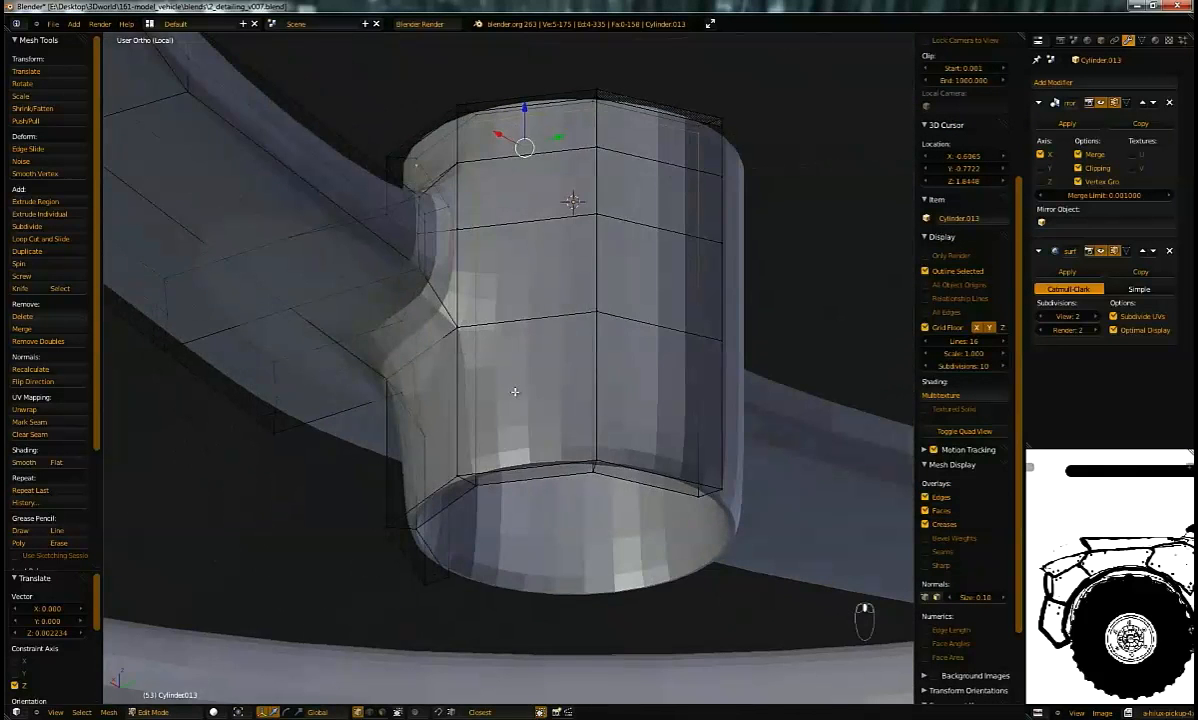
key("ctrl+r")
left_click(615, 450)
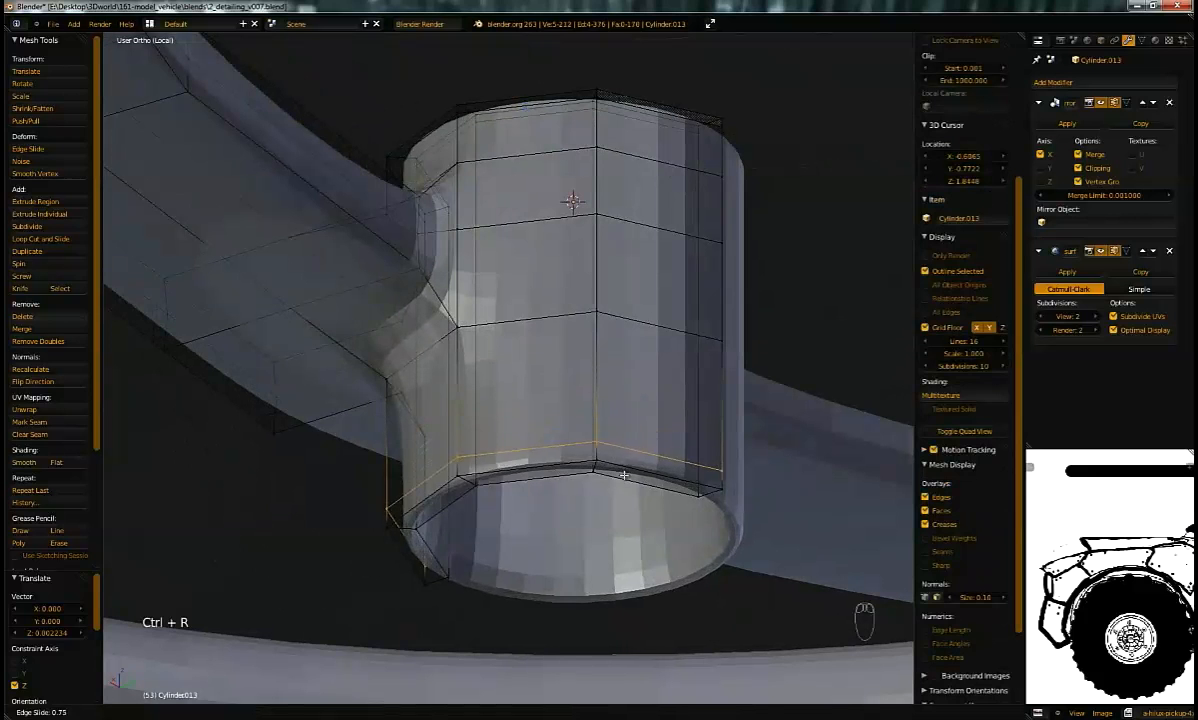
left_click(630, 482)
key("ctrl+r")
left_click(574, 458)
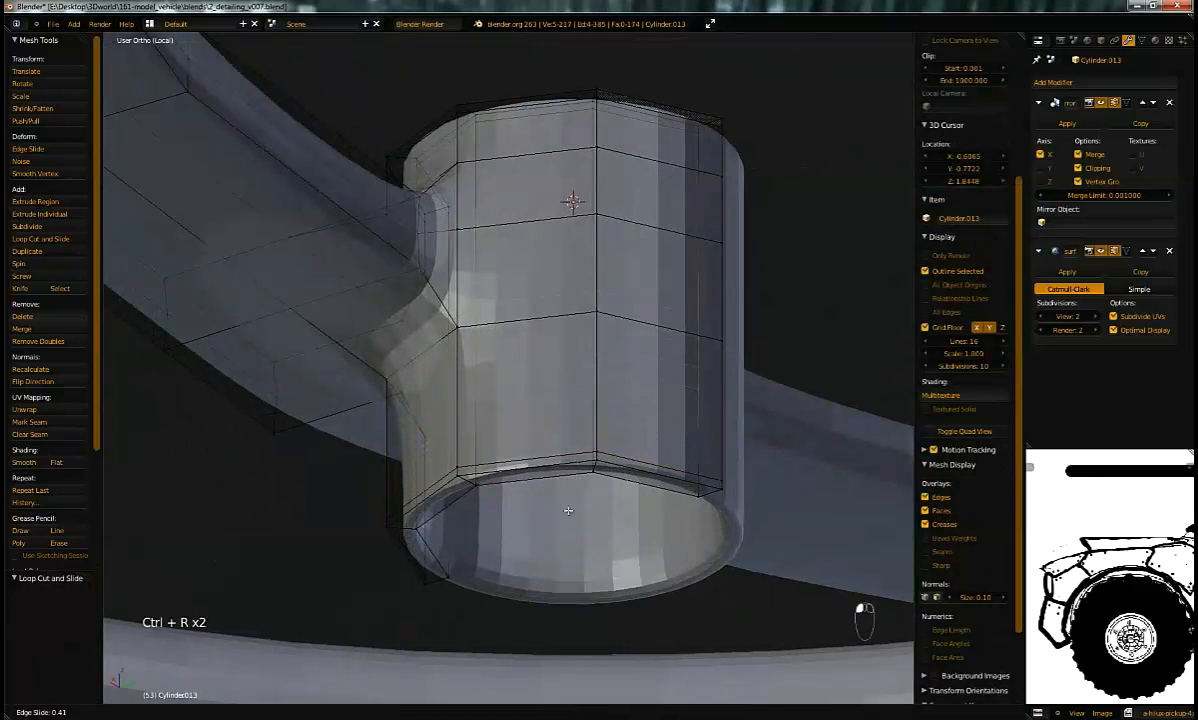
left_click(562, 601)
left_click_drag(522, 473, 528, 471)
middle_click_drag(548, 412, 665, 515)
Step: Leave mesh editing and apply smooth shading to the steering wheel object
key("Tab")
scroll(523, 292, "down", 6)
middle_click_drag(522, 291, 347, 341)
scroll(693, 343, "down", 2)
left_click(598, 313)
key("a")
right_click(347, 341)
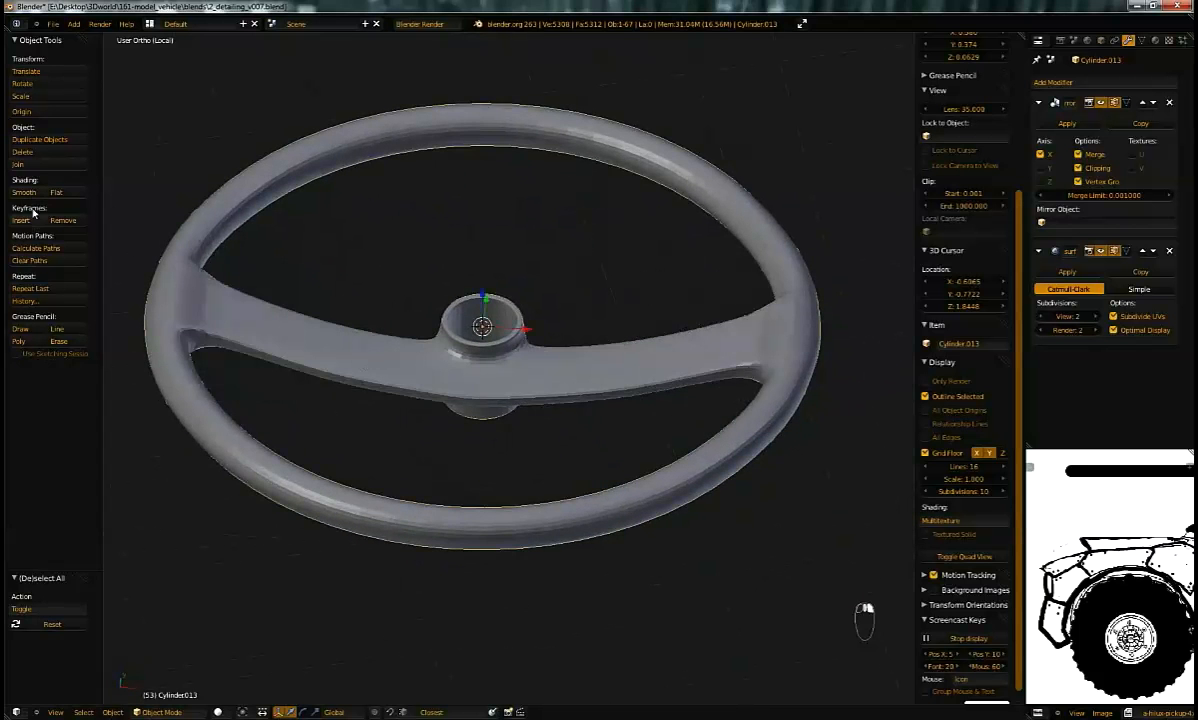
middle_click_drag(548, 312, 588, 401)
key("a")
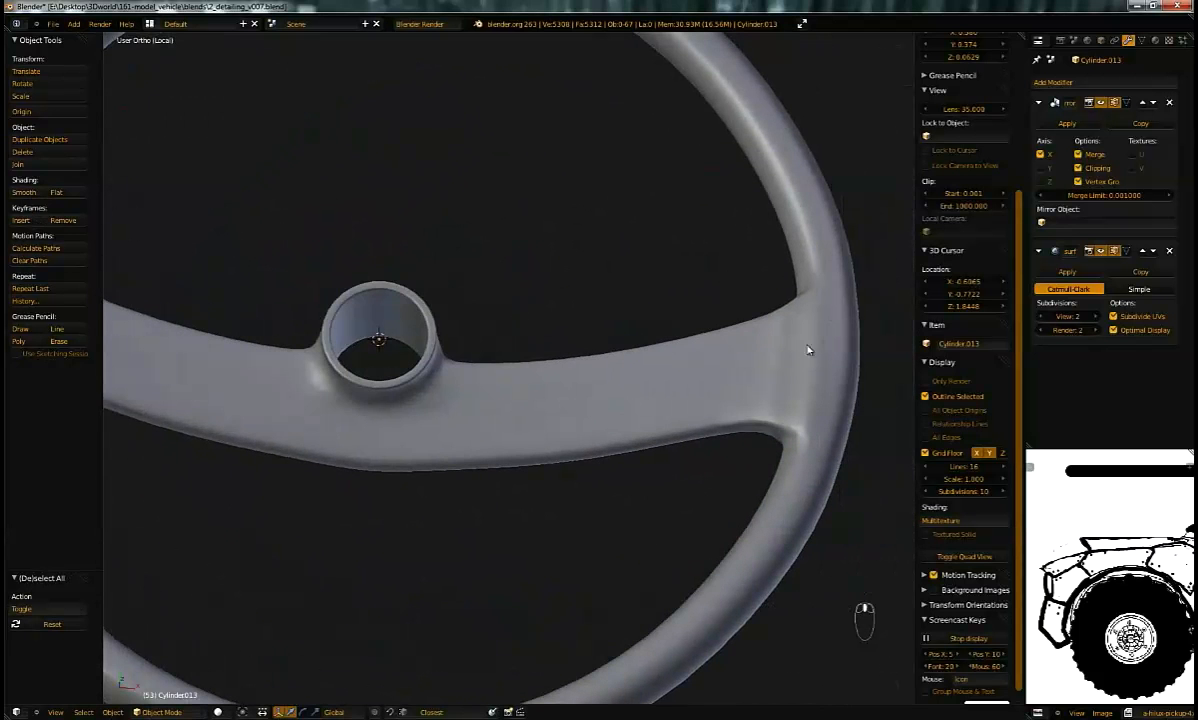
Step: Inspect the smooth-shaded steering wheel and its mesh from several angles
scroll(658, 388, "down", 3)
middle_click_drag(658, 388, 632, 231)
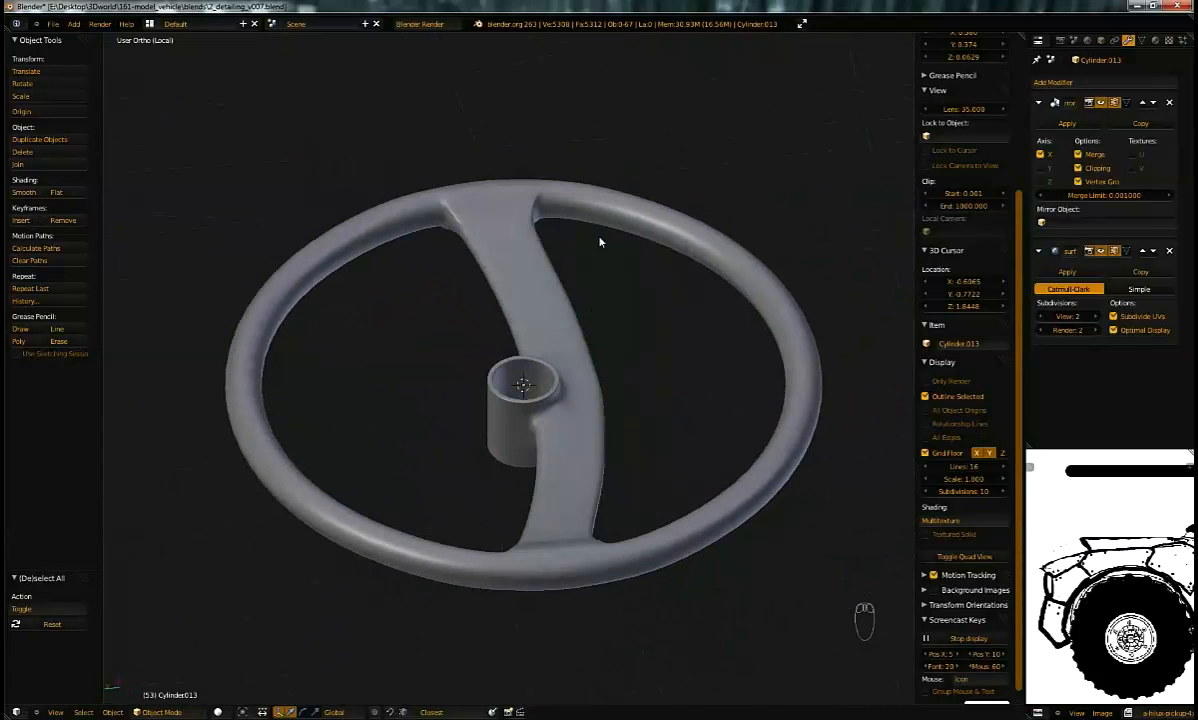
middle_click_drag(611, 304, 488, 332)
key("Tab")
key("Tab")
key("Tab")
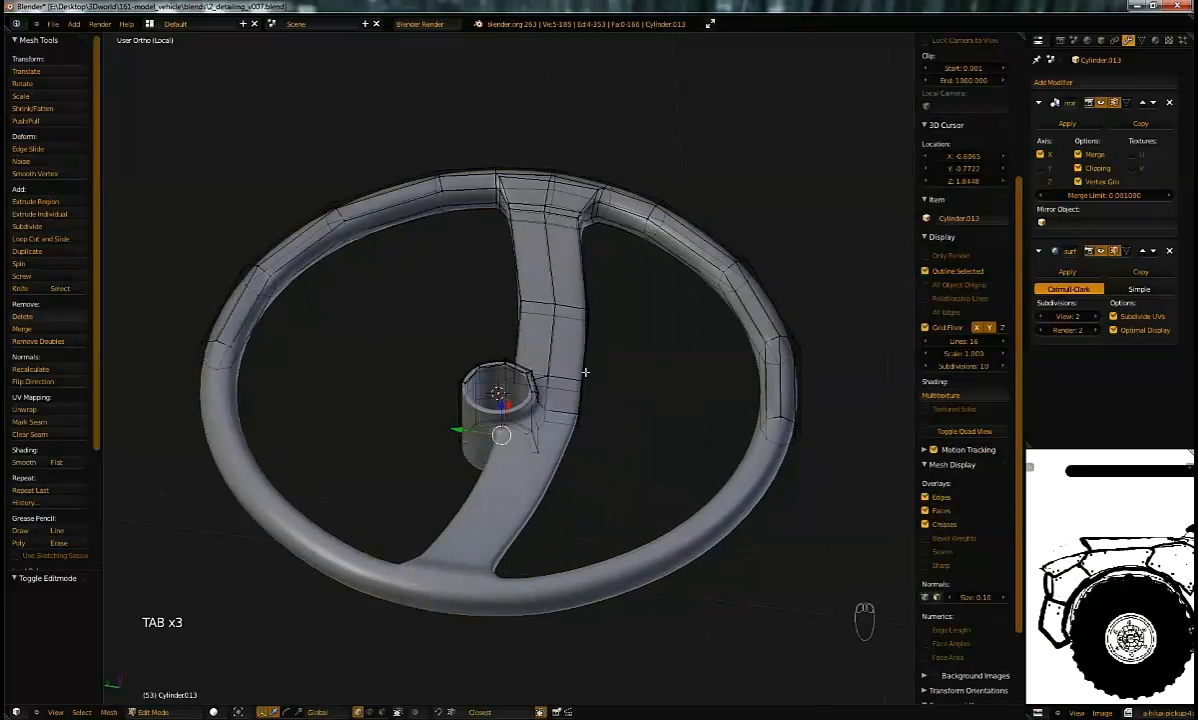
key("Tab")
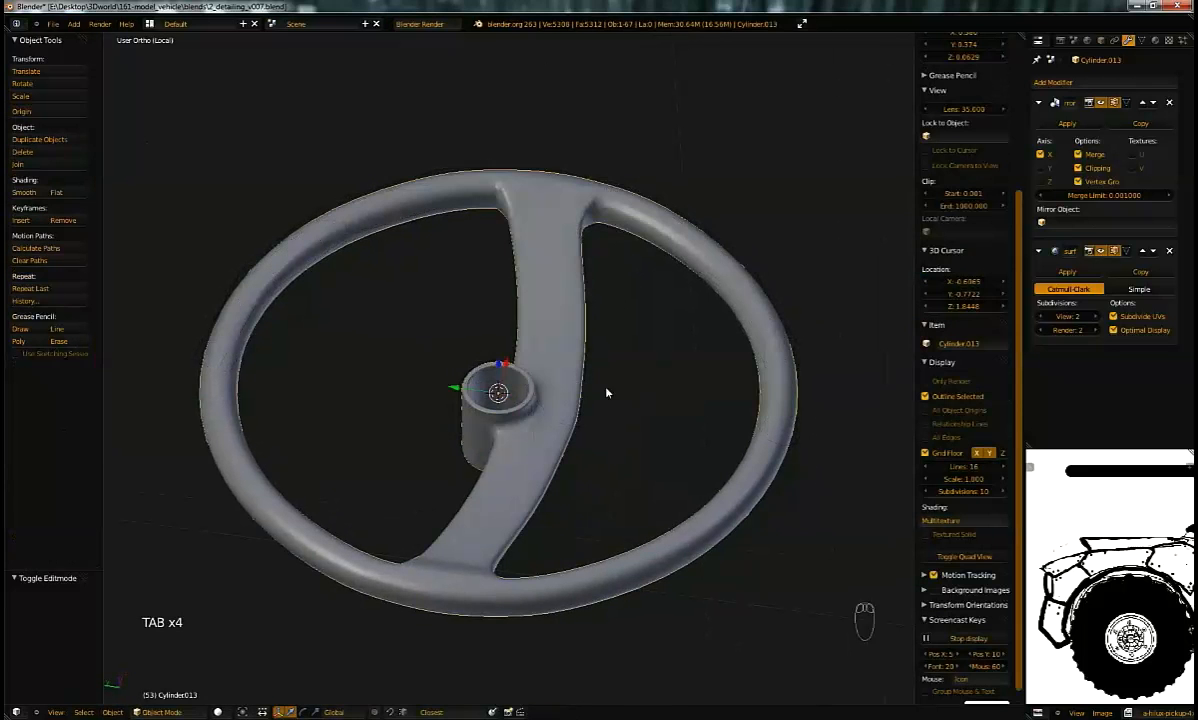
Step: Duplicate the steering wheel in place and delete the hub's vertices from the copy
key("shift+d")
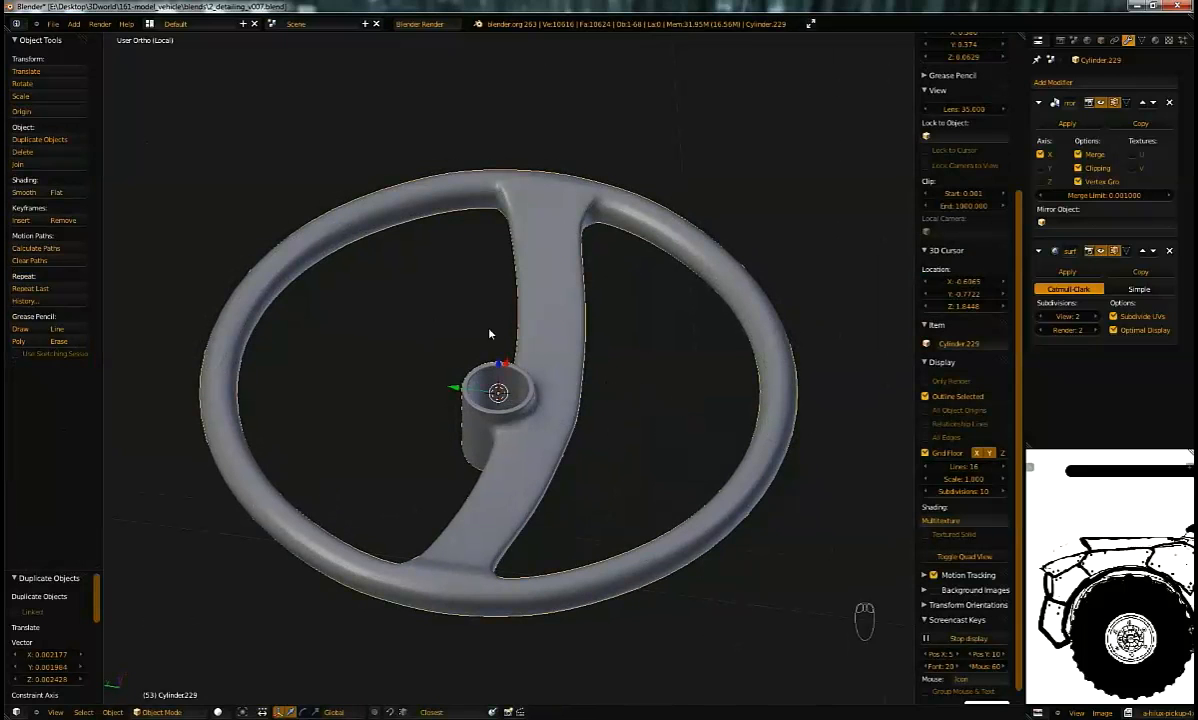
middle_click_drag(610, 375, 301, 252)
key("Tab")
key("a")
key("a")
left_click_drag(393, 388, 495, 449)
middle_click_drag(495, 449, 413, 392)
scroll(471, 511, "up", 3)
key("z")
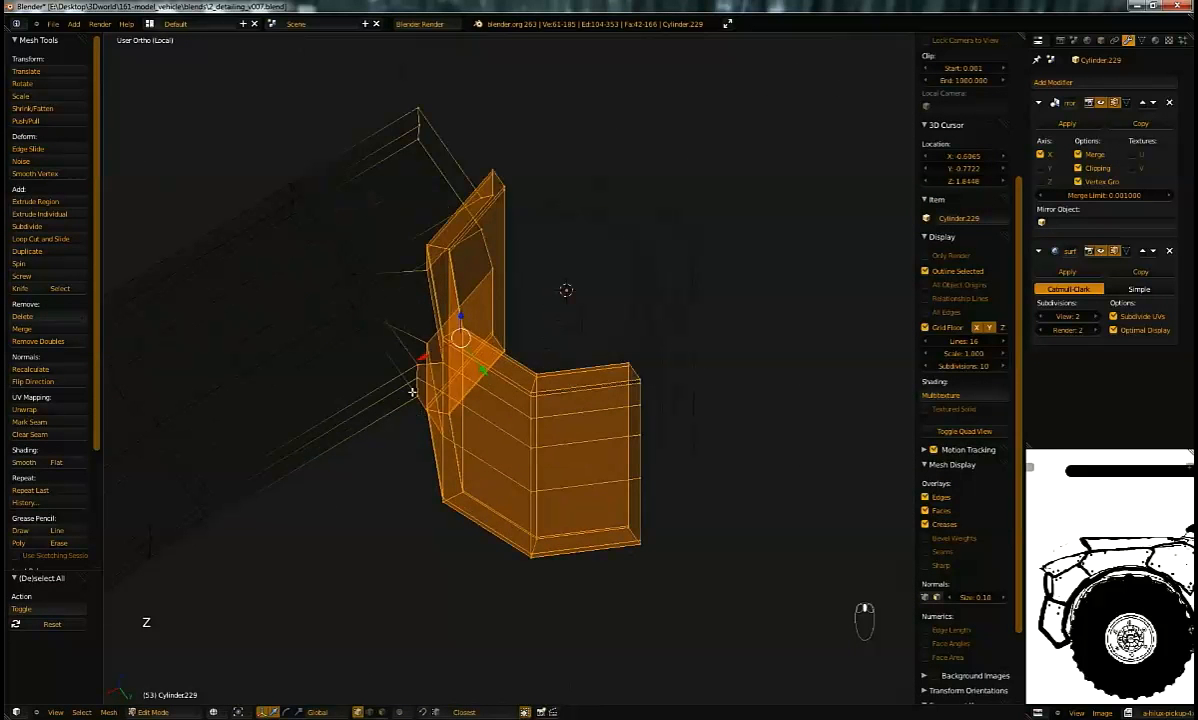
key("ctrl+z")
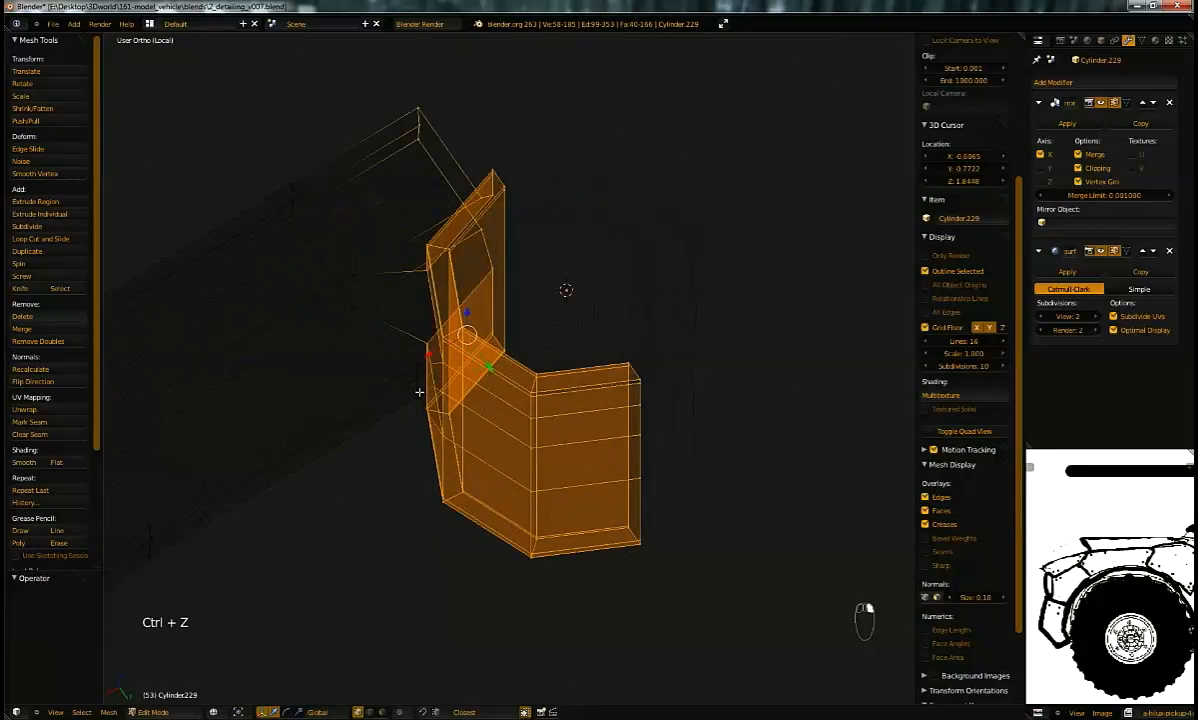
key("x")
left_click(414, 137)
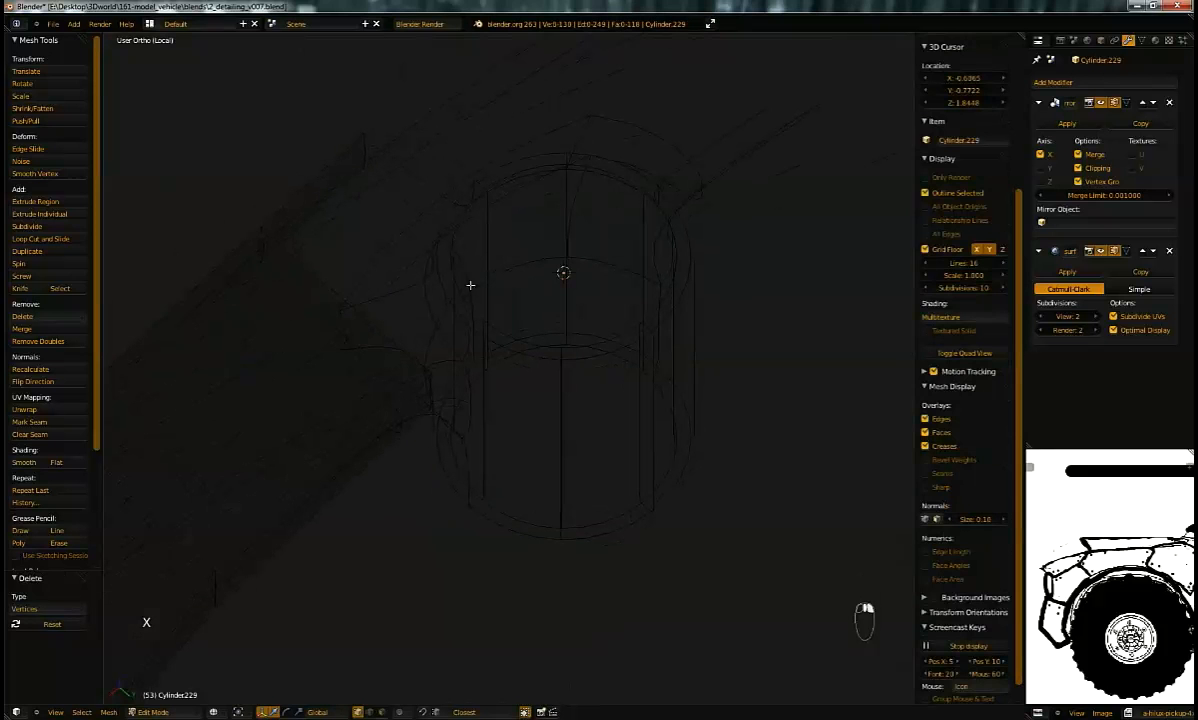
Step: Remove the leftover vertex beside the deleted hub in the copy and extrude the open end of the spoke
key("ctrl+z")
right_click(364, 166)
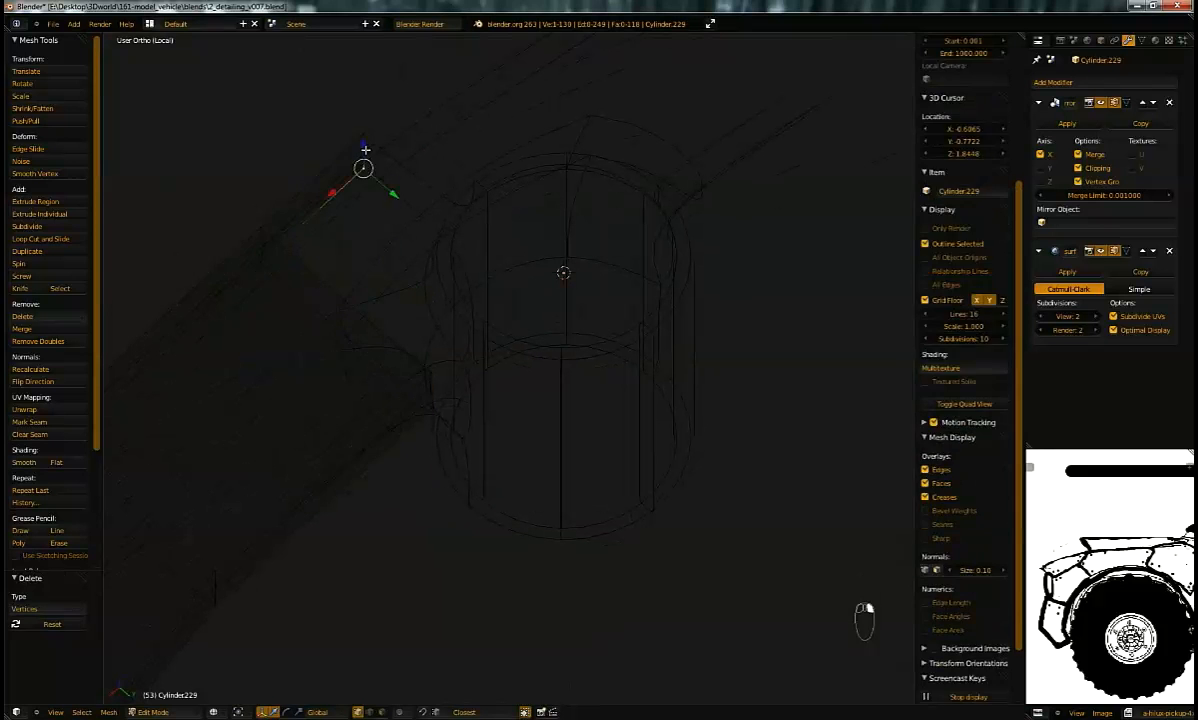
key("x")
left_click(348, 155)
middle_click_drag(348, 284, 727, 342)
key("e")
left_click(470, 385)
middle_click_drag(436, 430, 409, 414)
left_click(417, 360)
key("z")
Step: Cut edge loops through the rim just outside both sides of the spoke junction, hiding the first cut's geometry
middle_click_drag(417, 370, 612, 222)
key("a")
right_click(565, 238, "alt")
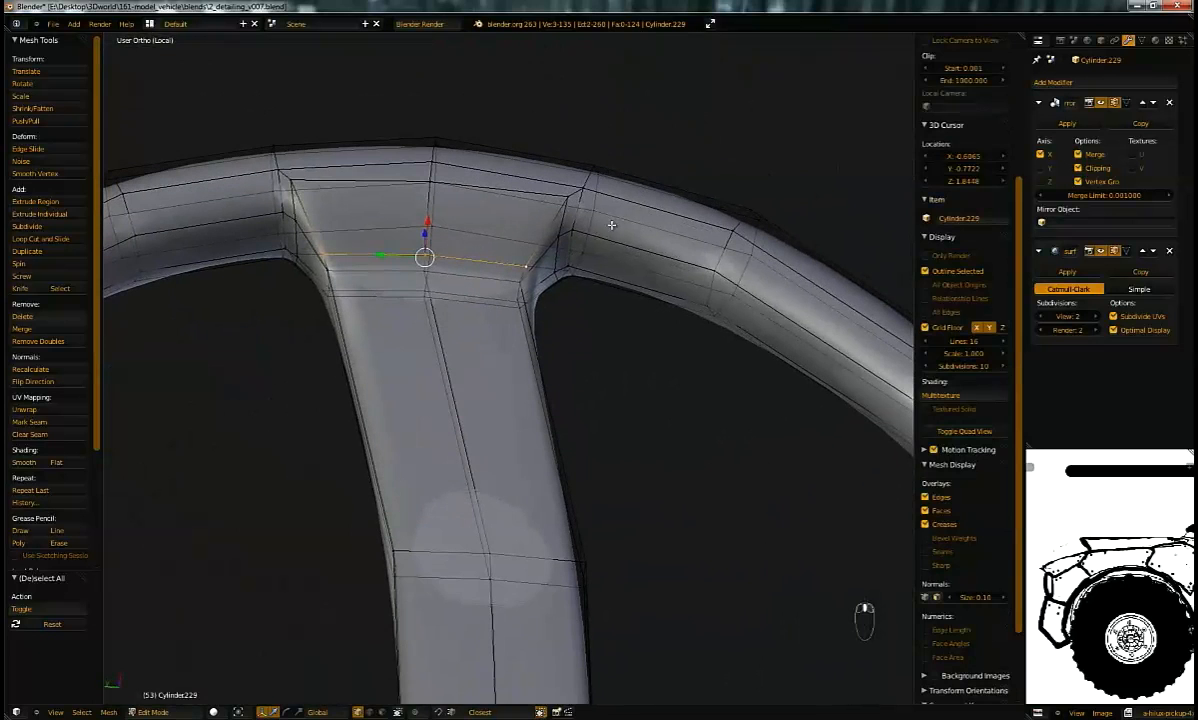
key("ctrl+r")
left_click(603, 206)
left_click(596, 200)
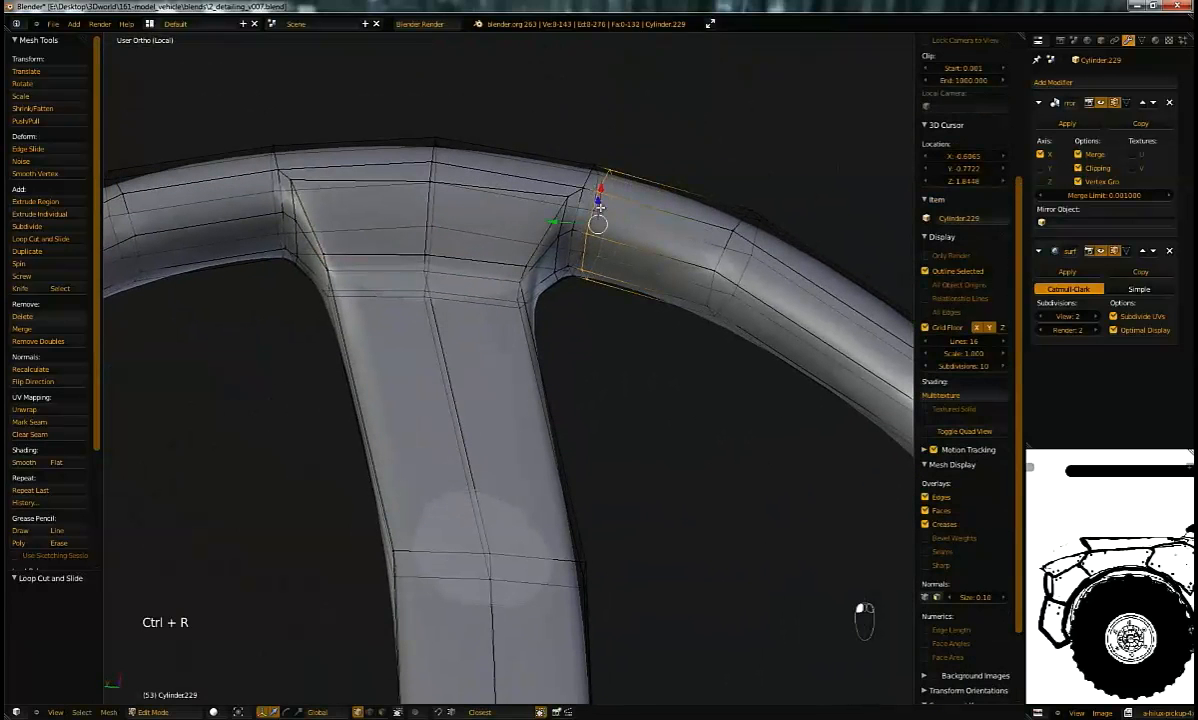
key("h")
key("ctrl+r")
left_click(245, 162)
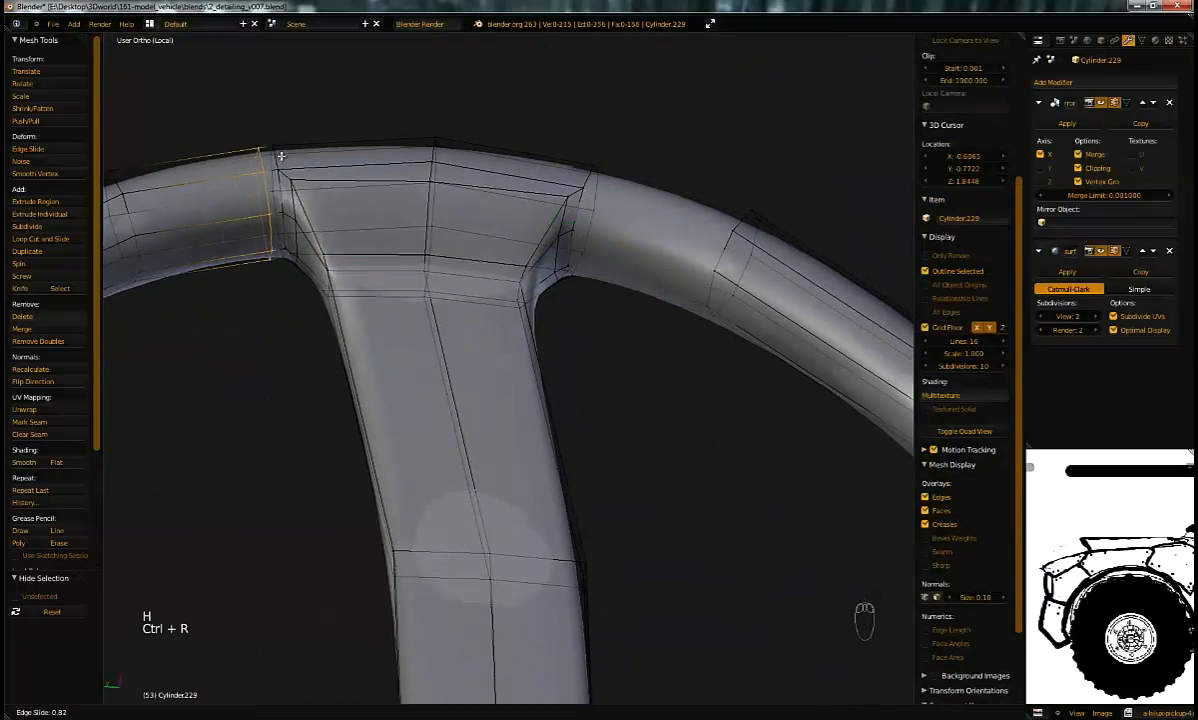
left_click(280, 153)
Step: Cut an edge loop across the spoke close to where it widens into the rim
middle_click_drag(262, 200, 583, 321)
key("ctrl+r")
left_click(453, 310)
left_click(453, 310)
key("a")
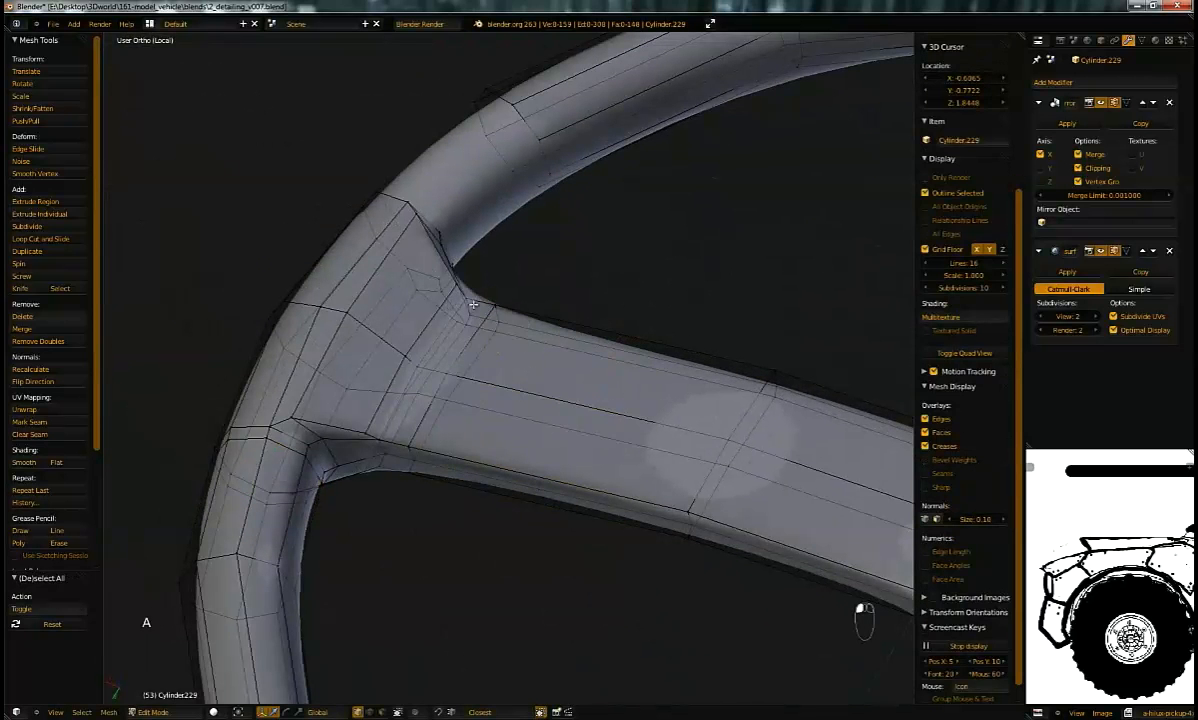
Step: Isolate the spoke-to-rim junction by hiding the bordering edge loops, and delete the junction's linked vertices
right_click(469, 331, "alt")
key("h")
right_click(291, 453)
key("h")
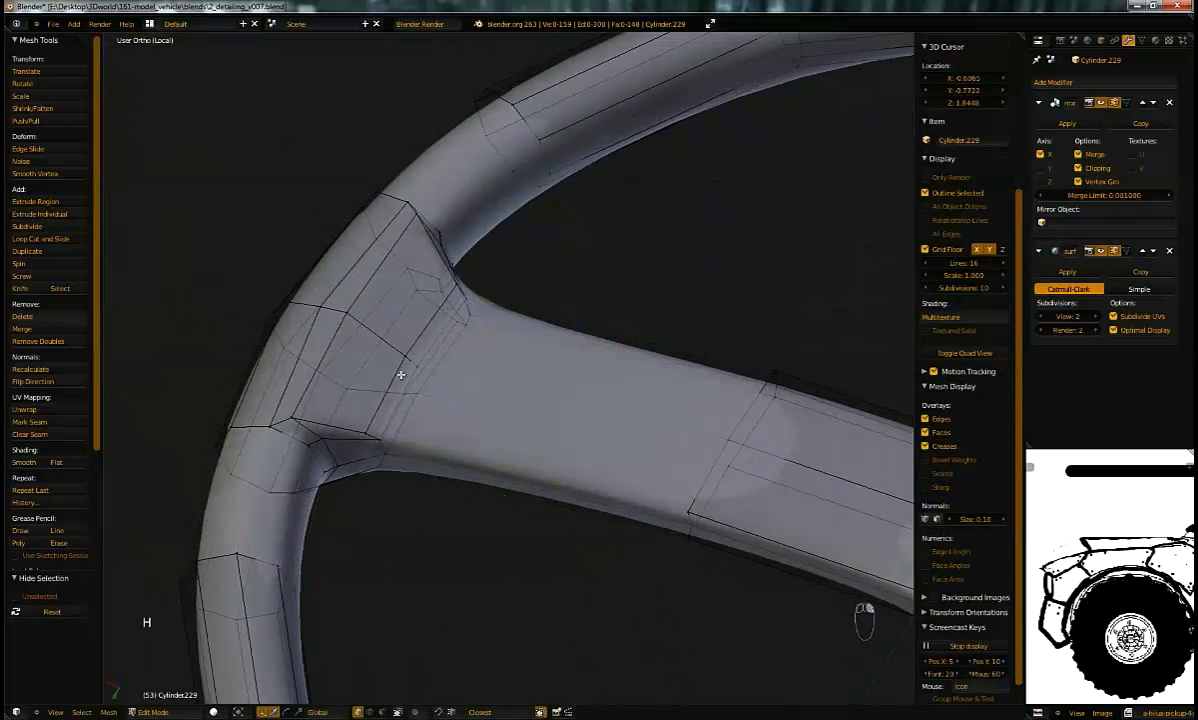
key("l")
key("x")
left_click(405, 368)
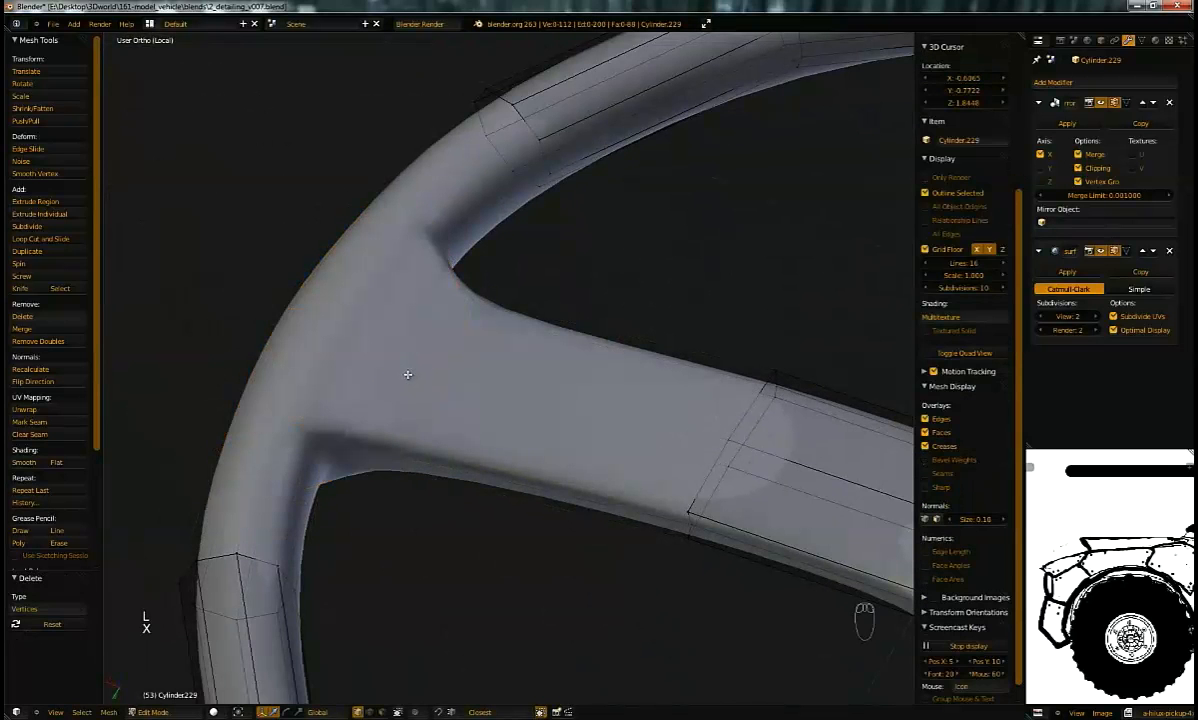
Step: Reveal the hidden rim and spoke geometry of the copy and add a Solidify modifier to it
key("alt+h")
key("a")
middle_click_drag(436, 388, 564, 455)
scroll(519, 326, "down", 4)
middle_click_drag(519, 326, 574, 284)
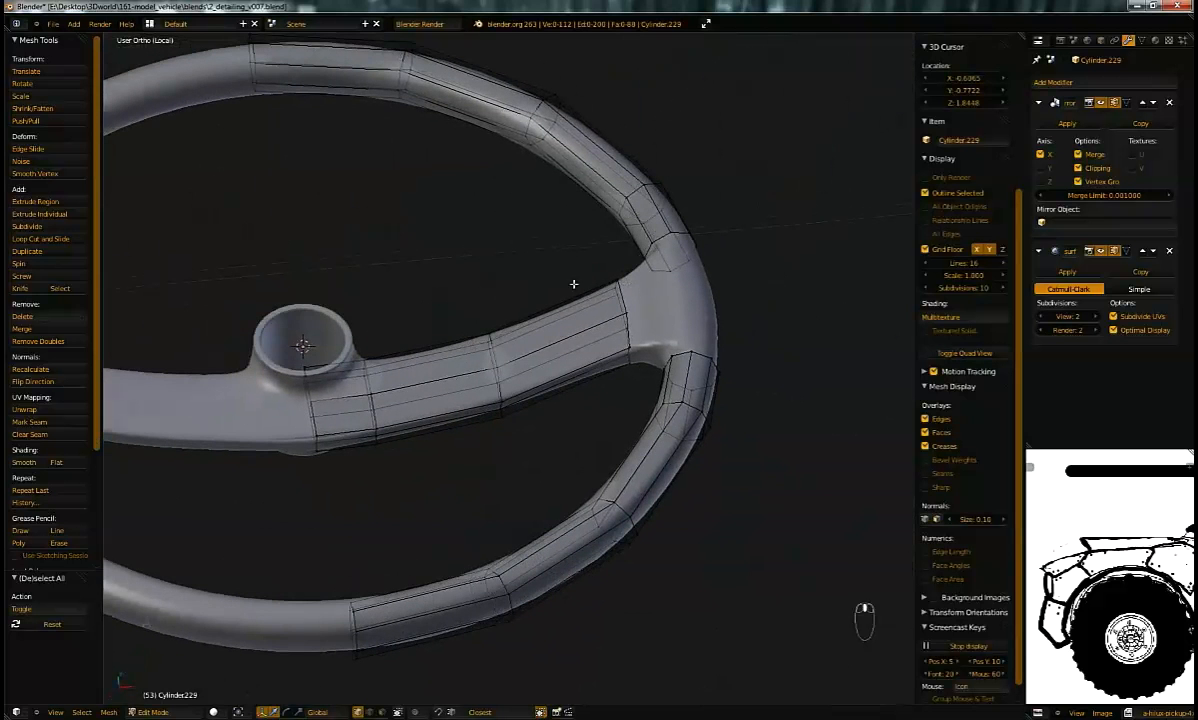
left_click(1062, 83)
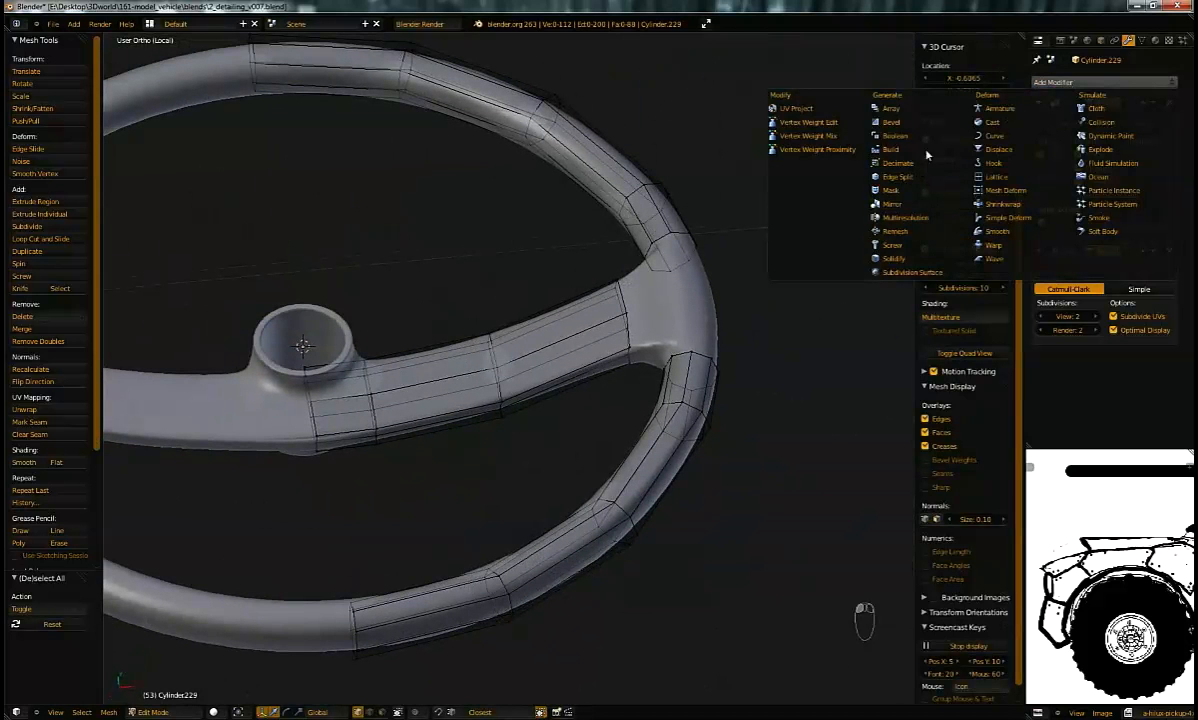
left_click(913, 257)
Step: Recalculate the normals of the entire copy and set its Solidify thickness to -0.0040
key("a")
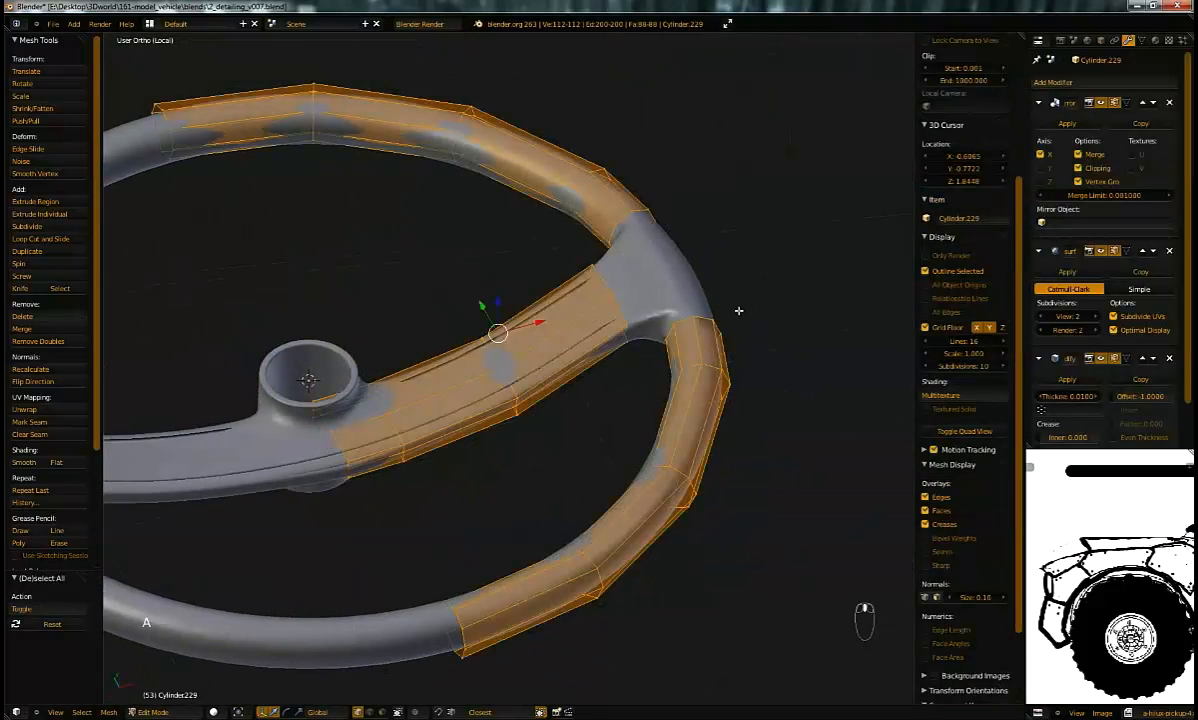
middle_click_drag(712, 295, 1048, 285)
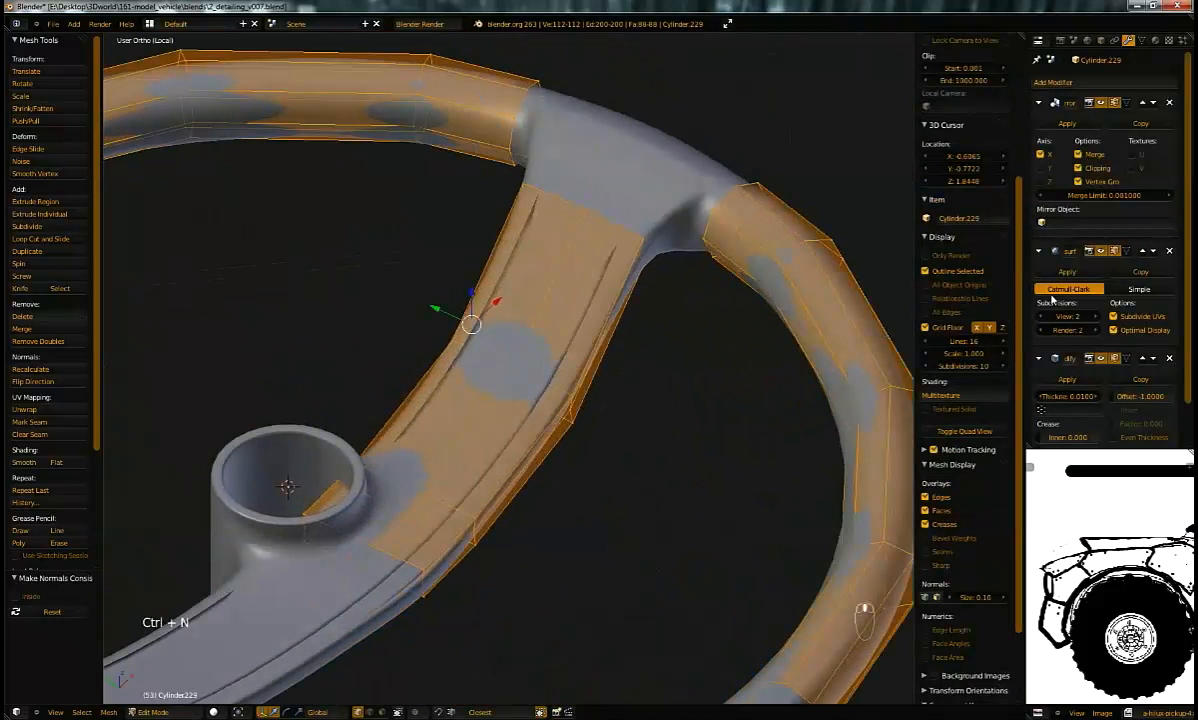
scroll(1173, 340, "down", 2)
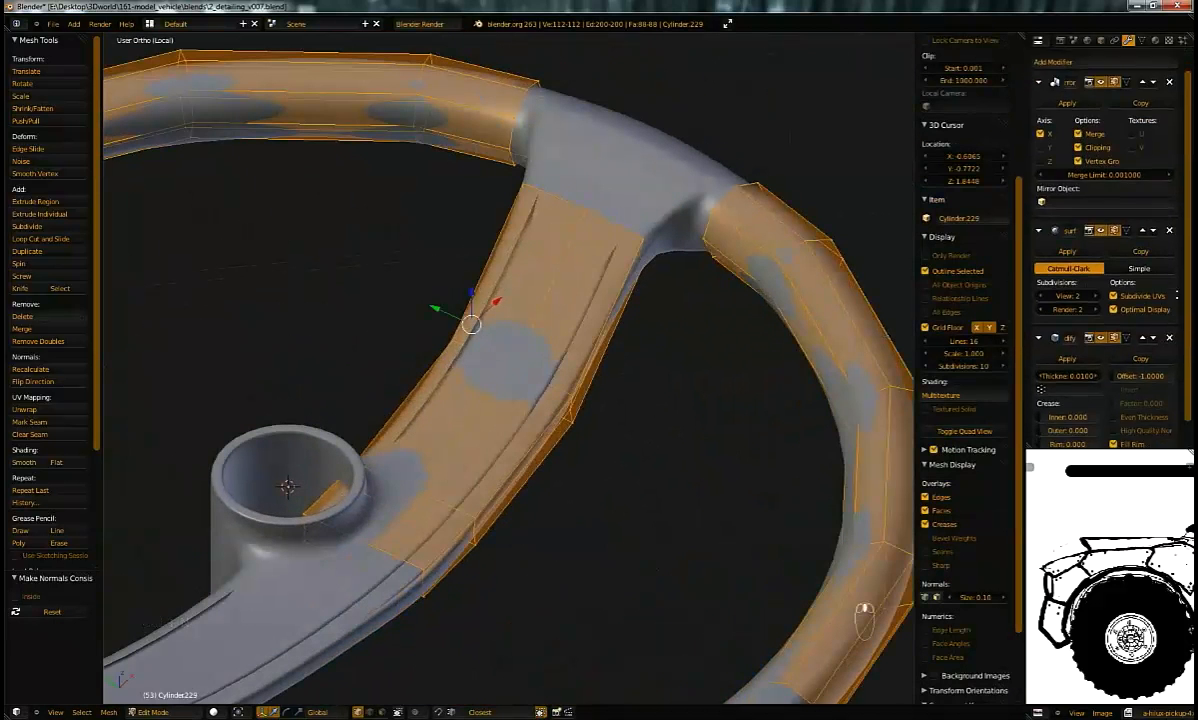
left_click_drag(1071, 353, 1047, 355)
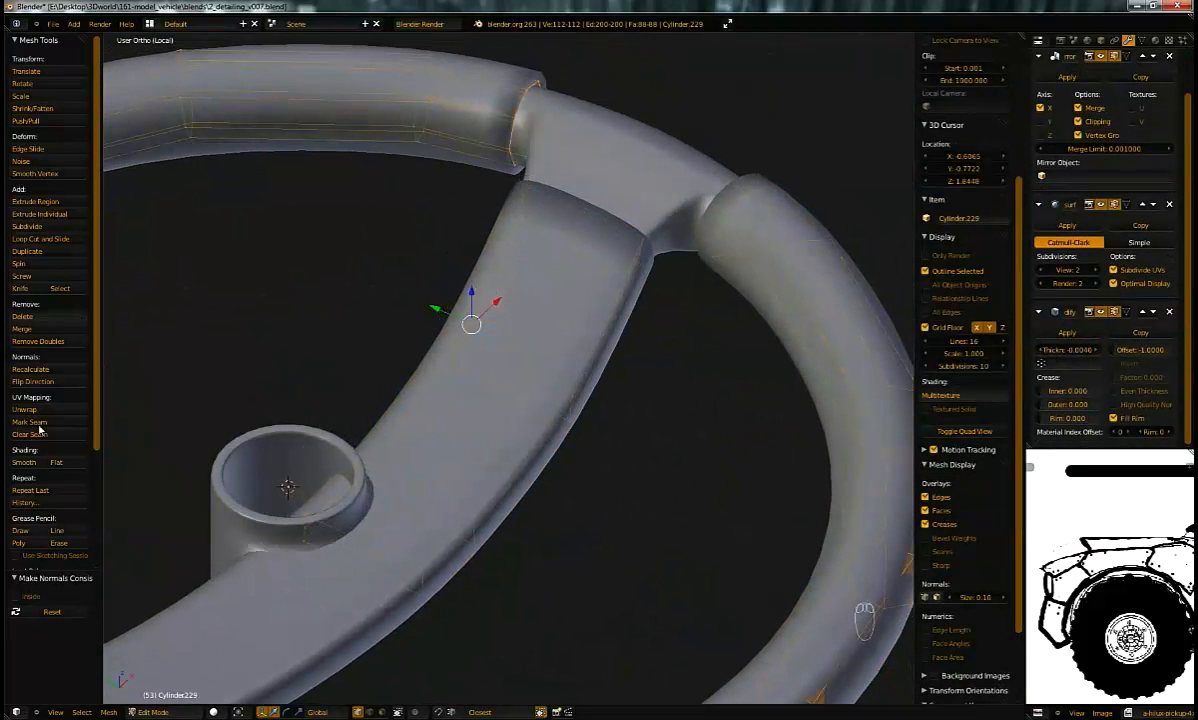
Step: Give the rim and spoke sections flat shading and set their Solidify thickness to -0.0020
left_click(57, 462)
mouse_move(480, 330)
middle_mouse_down()
mouse_move(639, 327)
mouse_move(881, 213)
middle_mouse_up()
middle_click_drag(960, 199, 936, 288)
left_click_drag(1075, 356, 1075, 358)
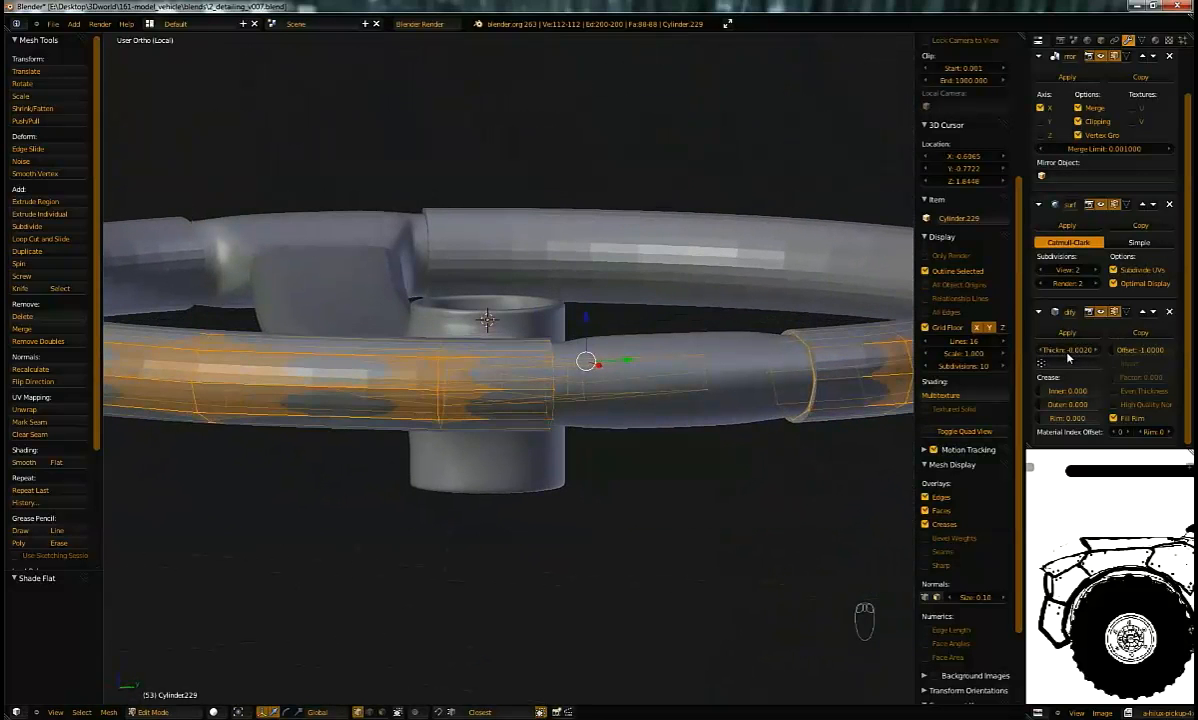
mouse_move(701, 374)
middle_mouse_down()
mouse_move(658, 381)
mouse_move(712, 382)
middle_mouse_up()
key("Tab")
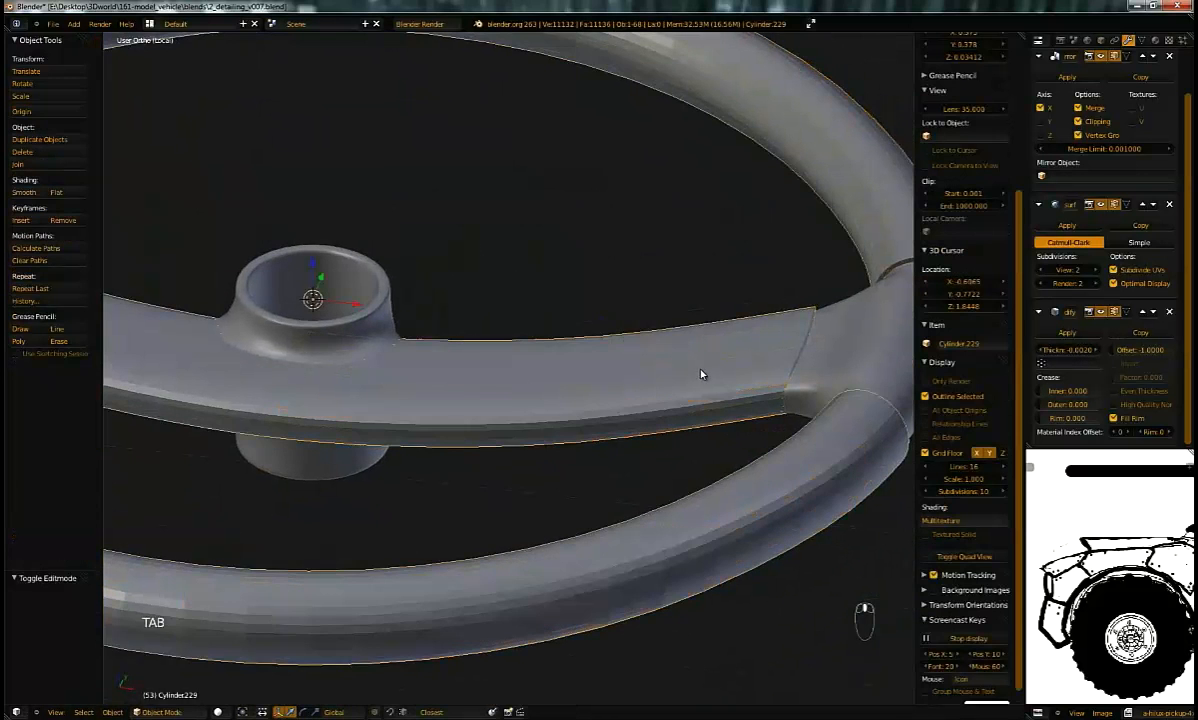
Step: Duplicate the rim and spoke sections object in place and hide the duplicate
key("shift+d")
left_click(703, 348)
key("h")
Step: Separate the spoke section from the rim sections into its own object
right_click(689, 364)
key("Tab")
middle_click_drag(690, 365, 666, 378)
key("p")
left_click(748, 365)
key("Tab")
scroll(713, 420, "down", 4)
Step: Delete two lengthwise edge loops along the sides of the separated spoke section
right_click(630, 378)
key("Tab")
middle_click_drag(559, 369, 567, 338)
scroll(603, 378, "up", 1)
key("Tab")
key("Tab")
scroll(616, 374, "up", 3)
right_click(618, 376, "alt")
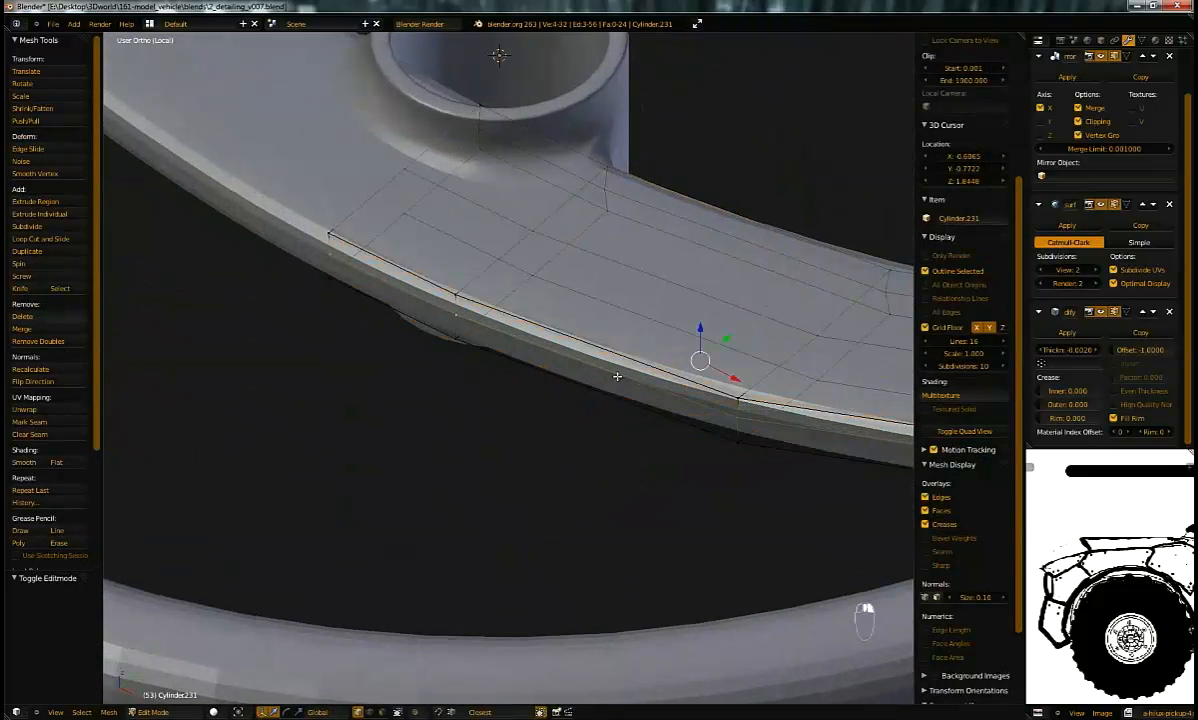
key("x")
left_click(610, 473)
middle_click_drag(610, 470, 538, 341)
right_click(607, 403, "alt")
key("x")
left_click(607, 403)
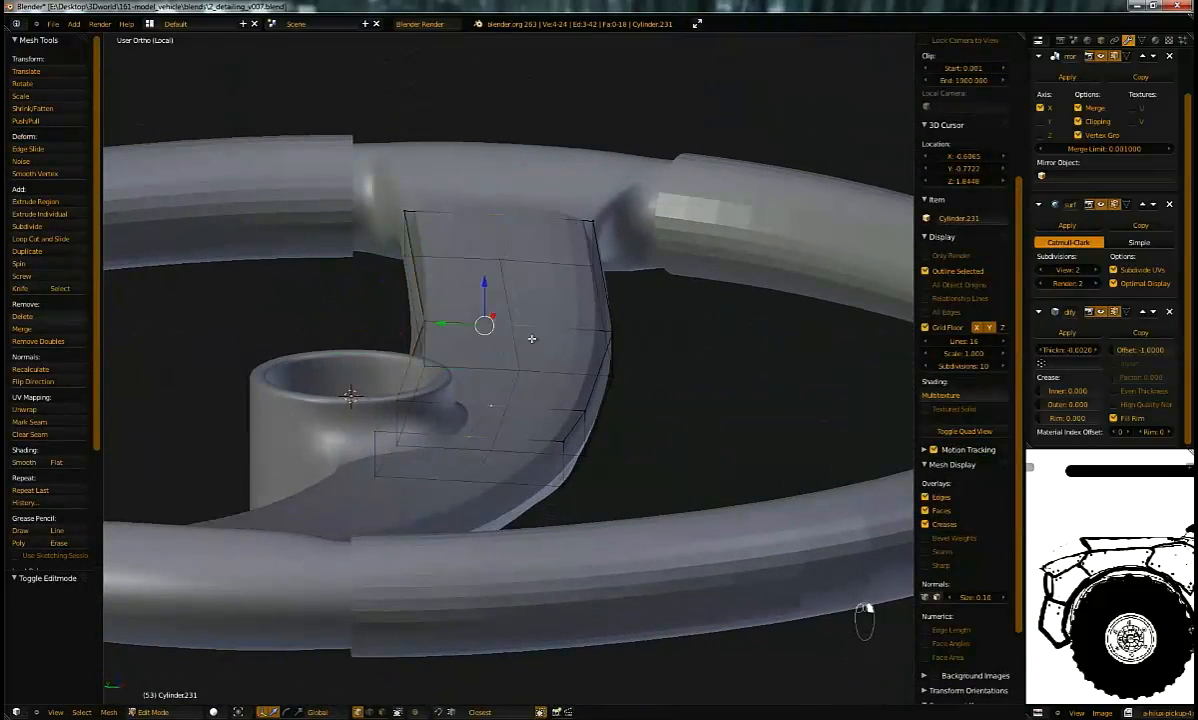
Step: Cut four lengthwise edge loops through the spoke section, sliding each one toward its nearest long side
key("ctrl+r")
left_click(568, 330)
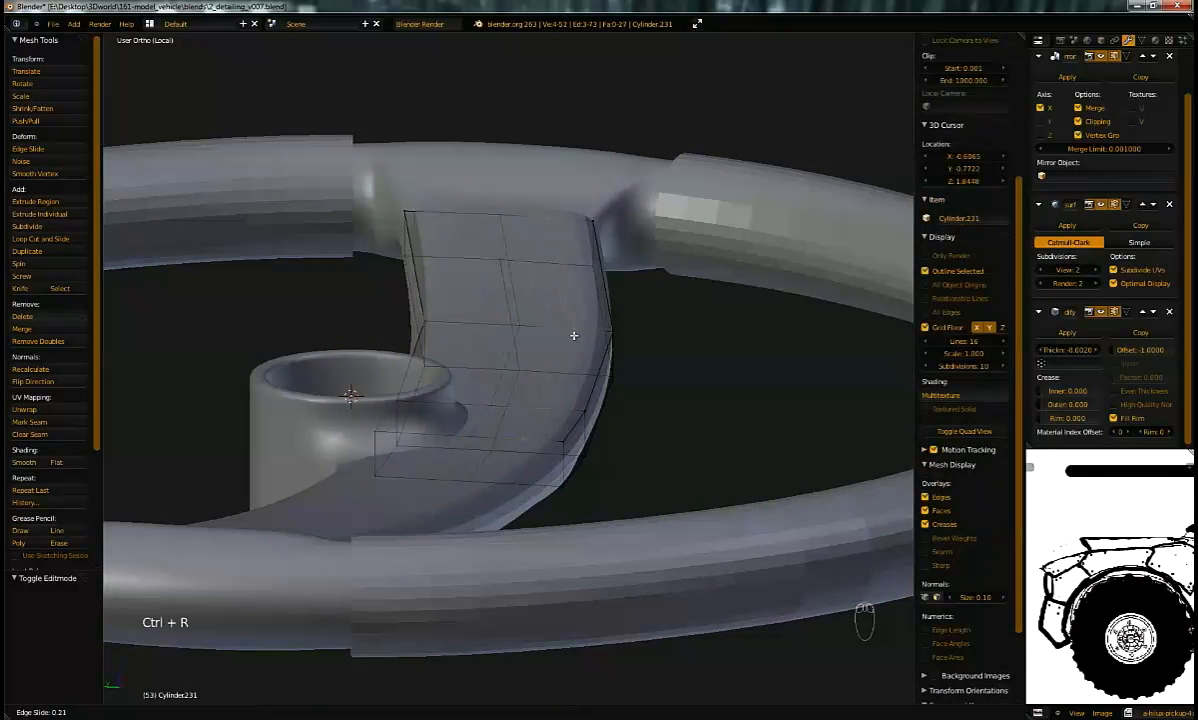
left_click(587, 331)
key("ctrl+r")
left_click(485, 318)
left_click(467, 319)
key("ctrl+r")
left_click(546, 370)
left_click(561, 377)
key("ctrl+r")
left_click(484, 361)
left_click(472, 364)
Step: Delete the two lengthwise edge loops running down the middle of the spoke section
right_click(502, 373, "alt")
key("x")
left_click(502, 373)
right_click(509, 387, "alt")
key("x")
left_click(510, 391)
Step: Apply the Mirror modifier to the spoke section
key("Tab")
middle_click_drag(588, 358, 524, 396)
scroll(524, 396, "up", 2)
middle_click_drag(595, 389, 633, 402)
middle_click_drag(520, 364, 666, 318, "shift")
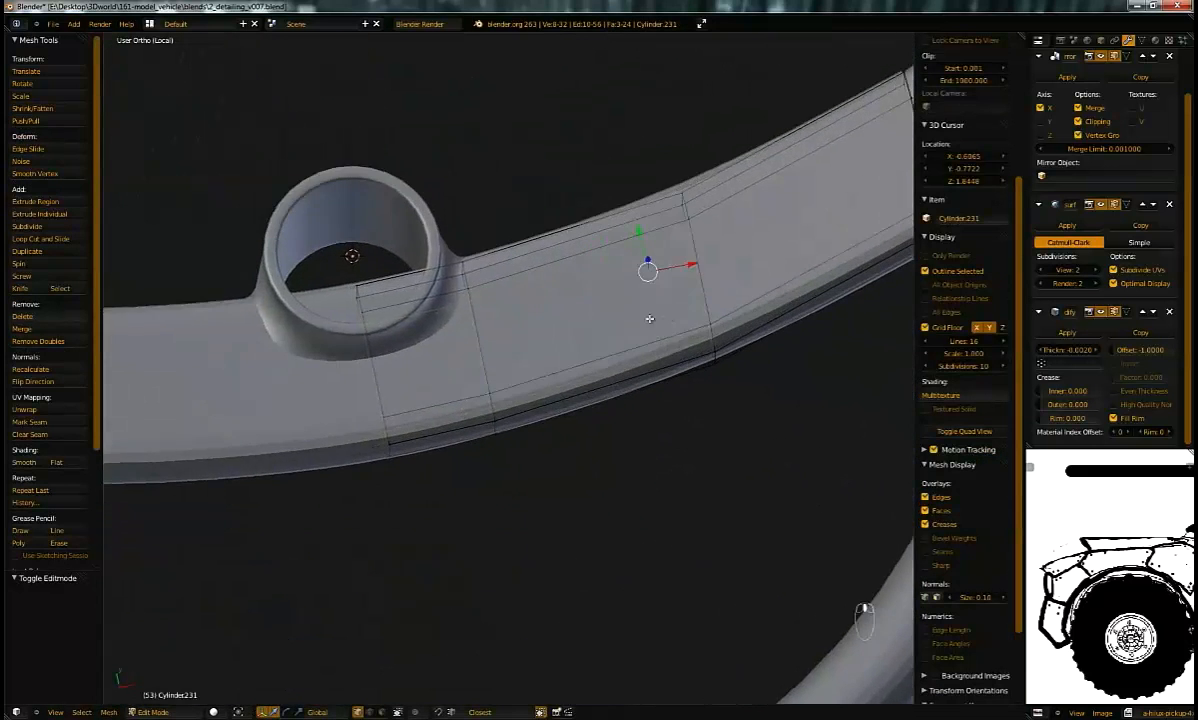
key("Tab")
left_click(1070, 78)
scroll(615, 267, "down", 3)
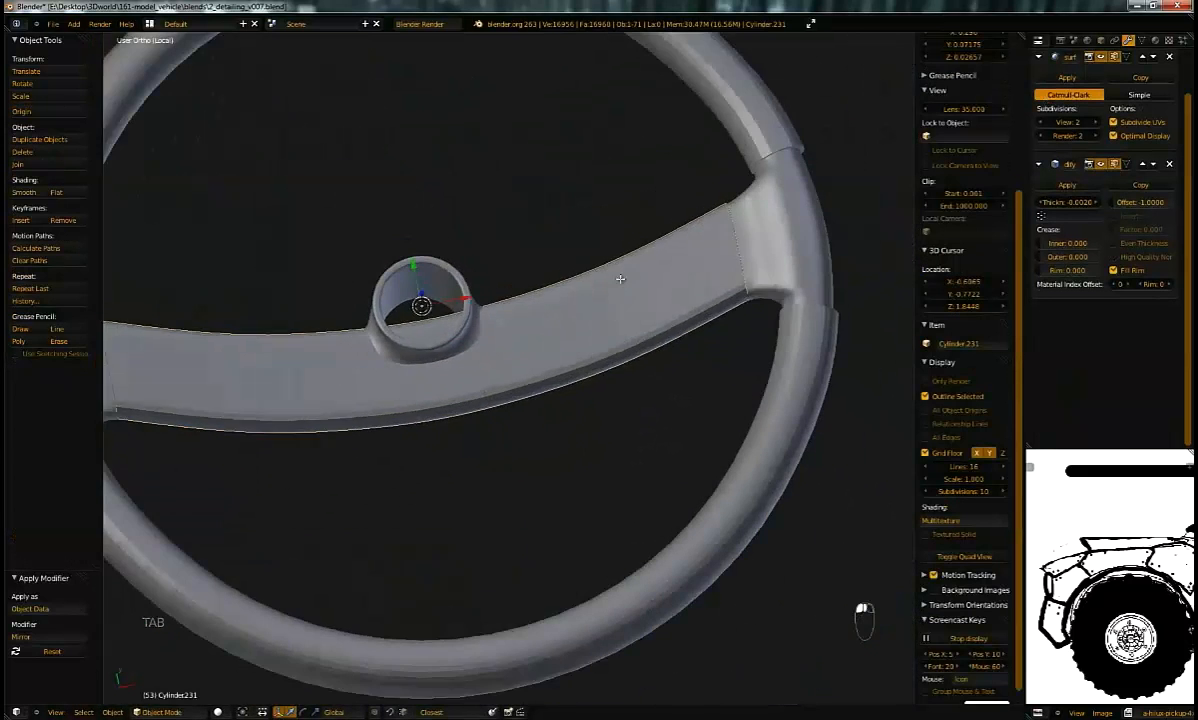
Step: Try cutting a crosswise edge loop through the spoke section close to the rim end in top view
key("Tab")
scroll(741, 298, "up", 2)
middle_click_drag(741, 298, 672, 310)
key("KP_7")
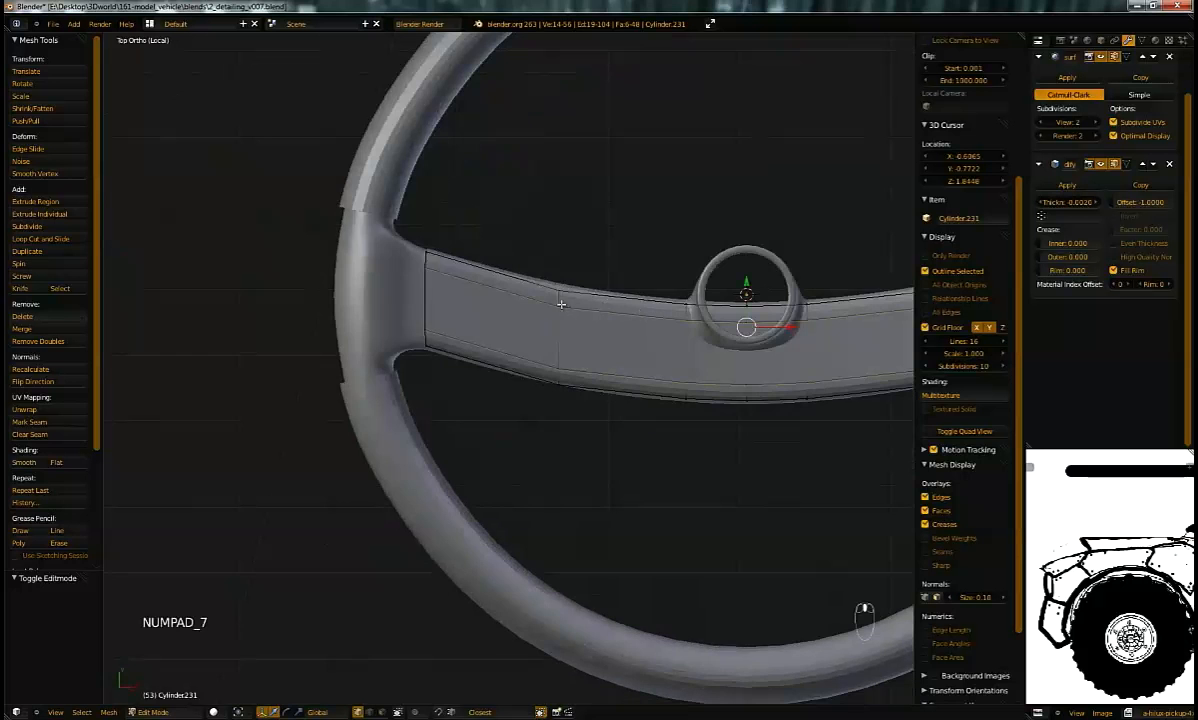
middle_click_drag(432, 323, 370, 363, "shift")
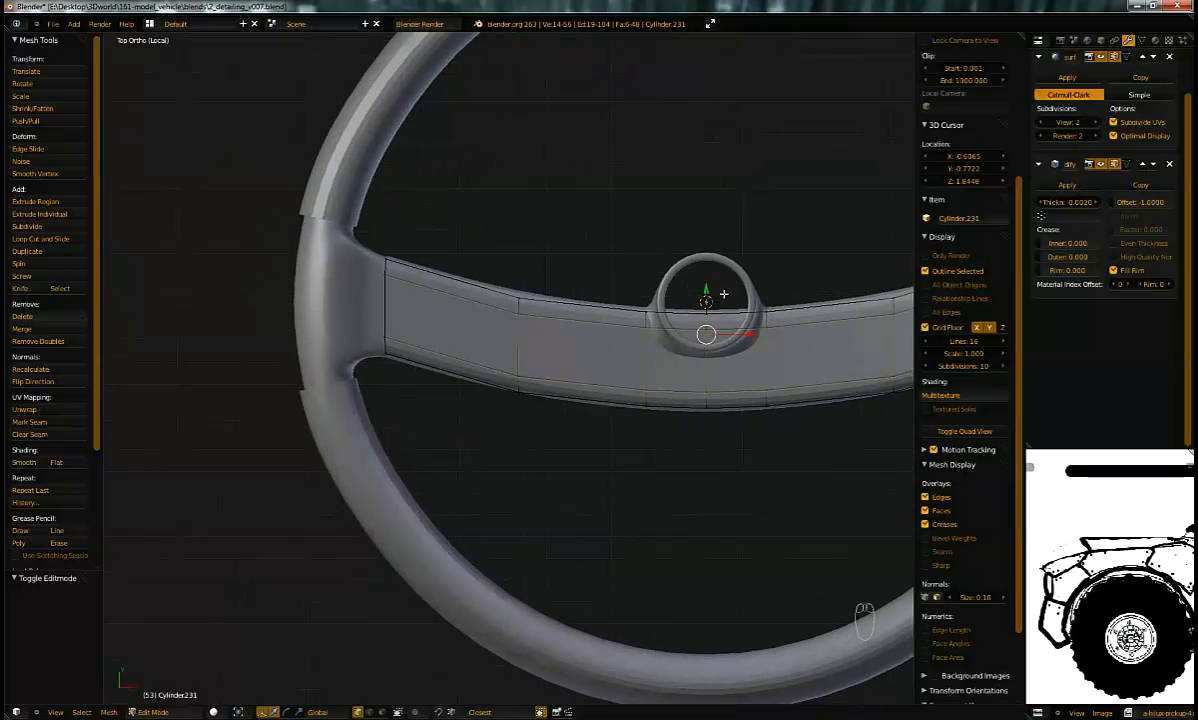
middle_click_drag(729, 294, 528, 268, "shift")
middle_click_drag(463, 315, 465, 342, "ctrl")
key("ctrl+r")
left_click(412, 267)
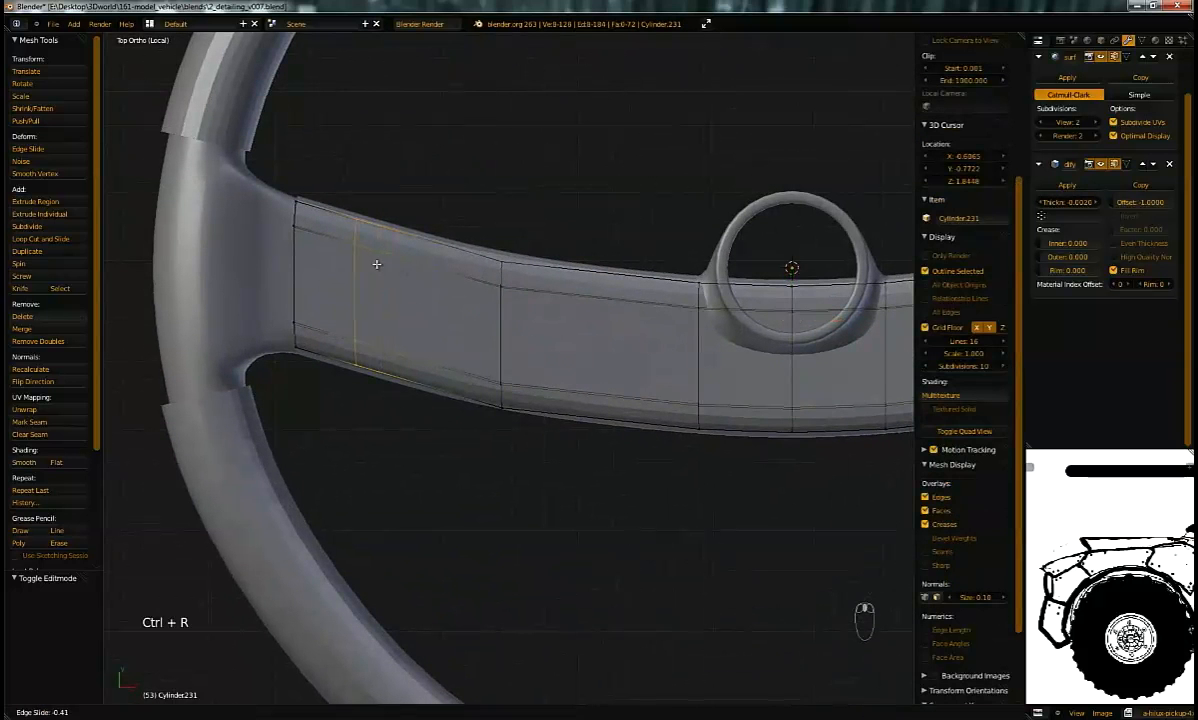
left_click(379, 265)
key("ctrl+z")
Step: Switch the mesh selection mode to edges for the spoke section
middle_click_drag(446, 332, 400, 356, "shift")
middle_click_drag(400, 356, 345, 299, "ctrl")
right_click(455, 358, "alt")
right_click(484, 330, "alt")
key("ctrl+Tab")
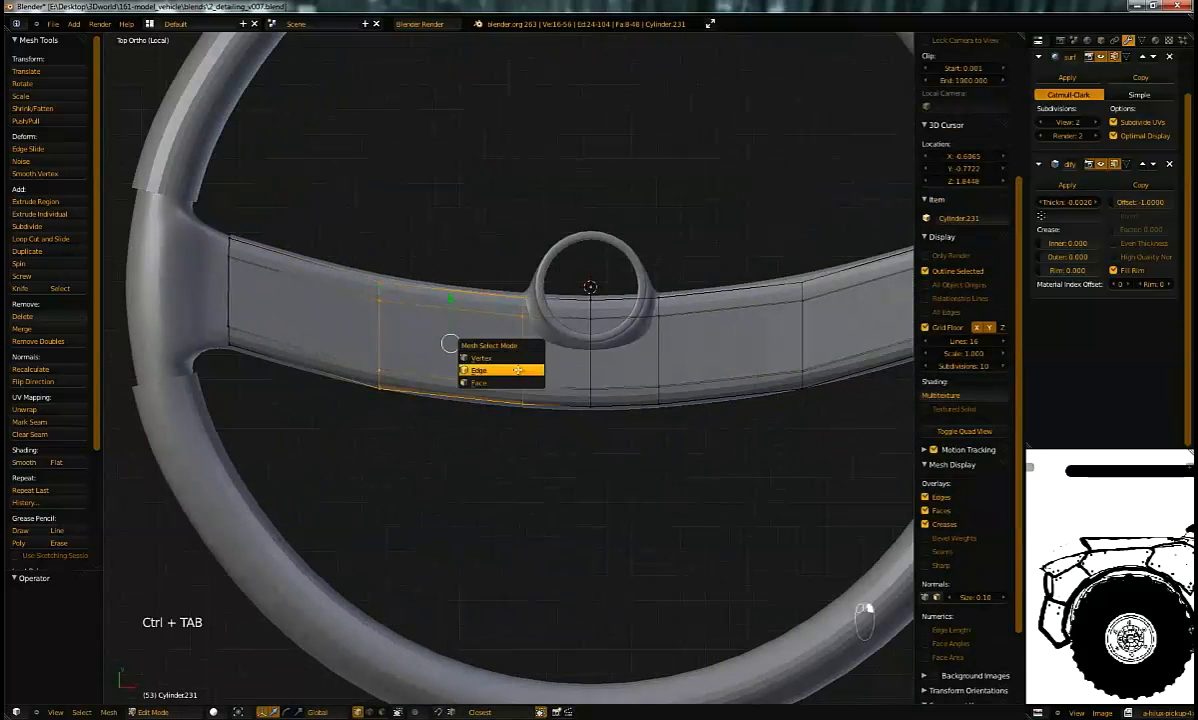
left_click(479, 370)
Step: Try beveling all the crosswise edge loops of the spoke section with a percentage of 0.250
right_click(379, 315, "alt")
right_click(230, 284, "alt+shift")
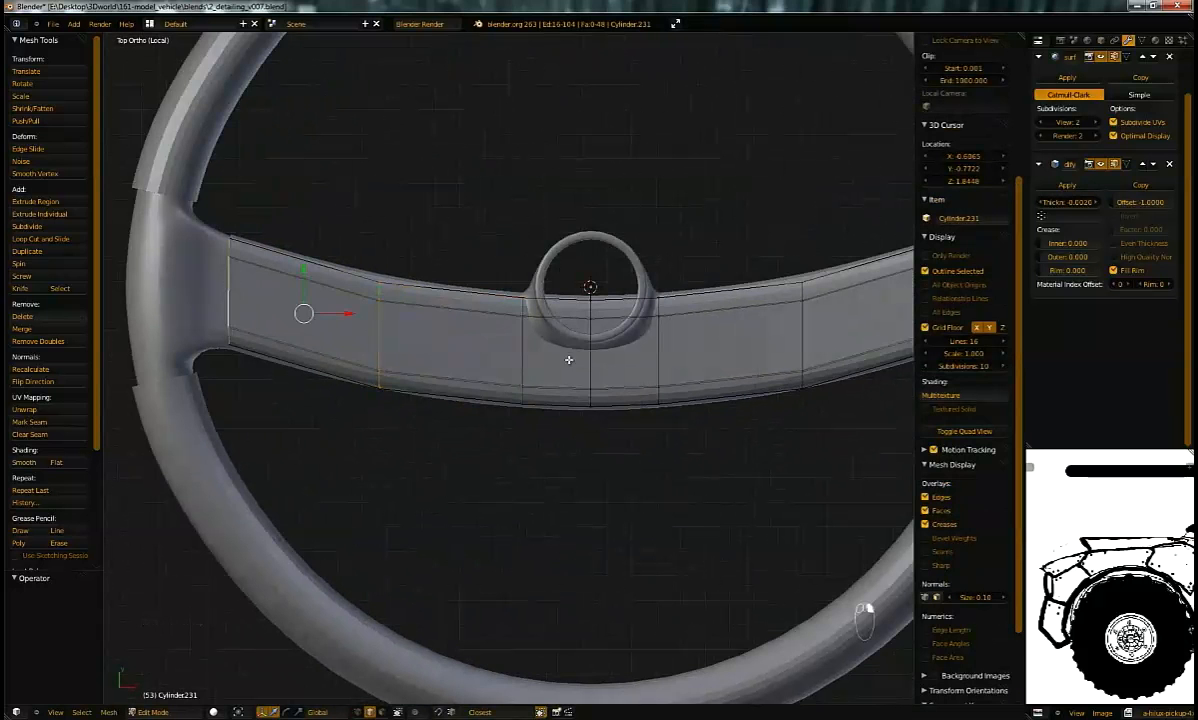
middle_click_drag(686, 352, 529, 318, "shift")
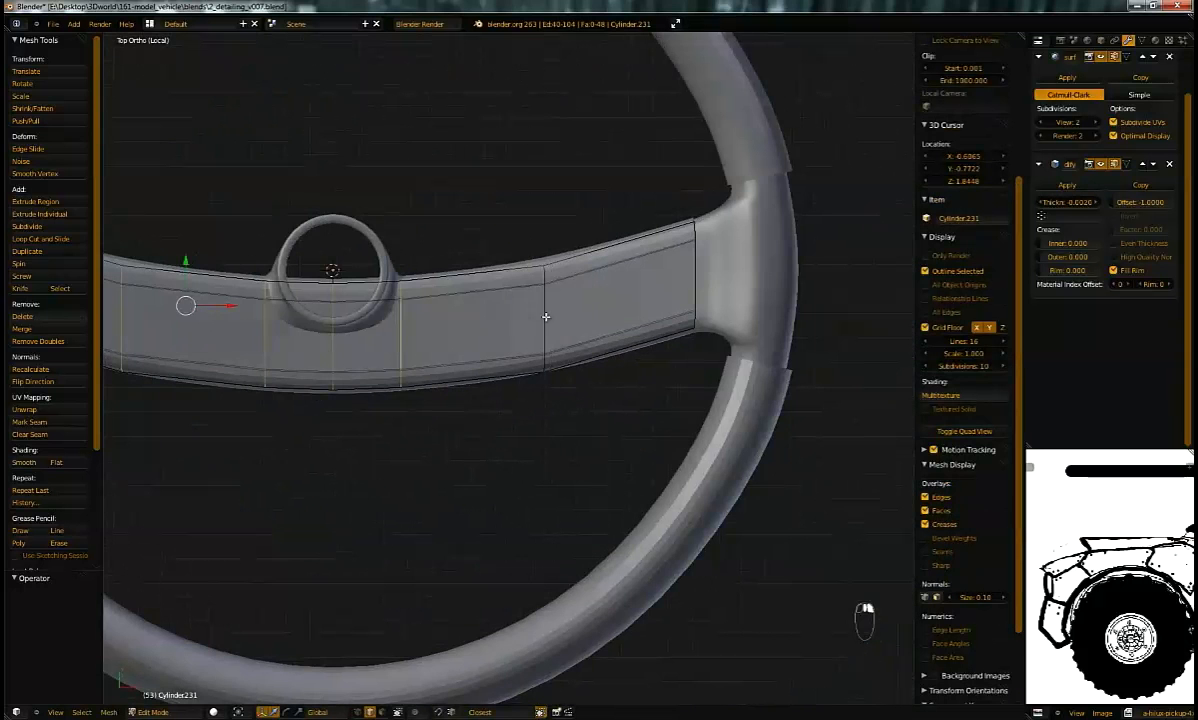
mouse_move(661, 277)
middle_mouse_down()
mouse_move(647, 270)
mouse_move(599, 316)
mouse_move(647, 281)
middle_mouse_up()
key("ctrl+e")
left_click(637, 297)
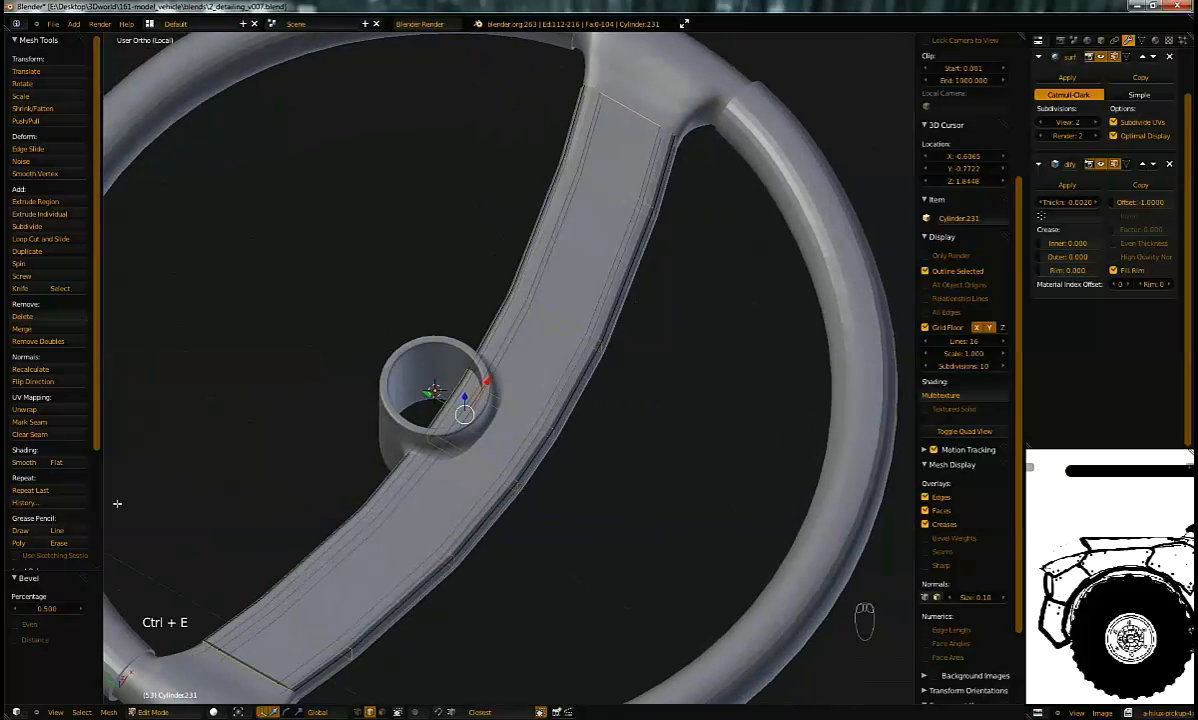
type("5")
key("Return")
mouse_move(168, 553)
middle_mouse_down()
mouse_move(591, 377)
mouse_move(570, 356)
mouse_move(508, 356)
mouse_move(497, 368)
mouse_move(674, 326)
mouse_move(553, 290)
mouse_move(722, 307)
mouse_move(726, 331)
mouse_move(690, 321)
mouse_move(698, 340)
mouse_move(572, 332)
mouse_move(586, 329)
mouse_move(536, 339)
middle_mouse_up()
key("z")
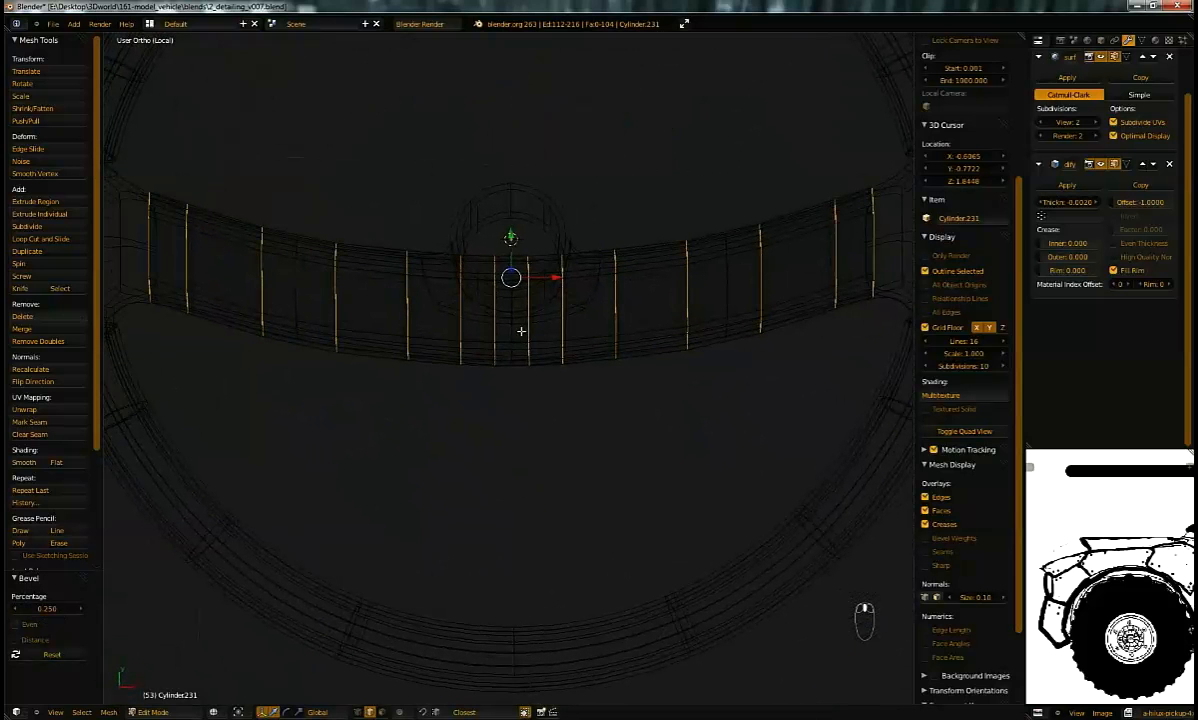
key("ctrl+z")
Step: Delete the crosswise edge loop at the centre of the spoke section
right_click(511, 348, "alt")
key("x")
left_click(513, 333)
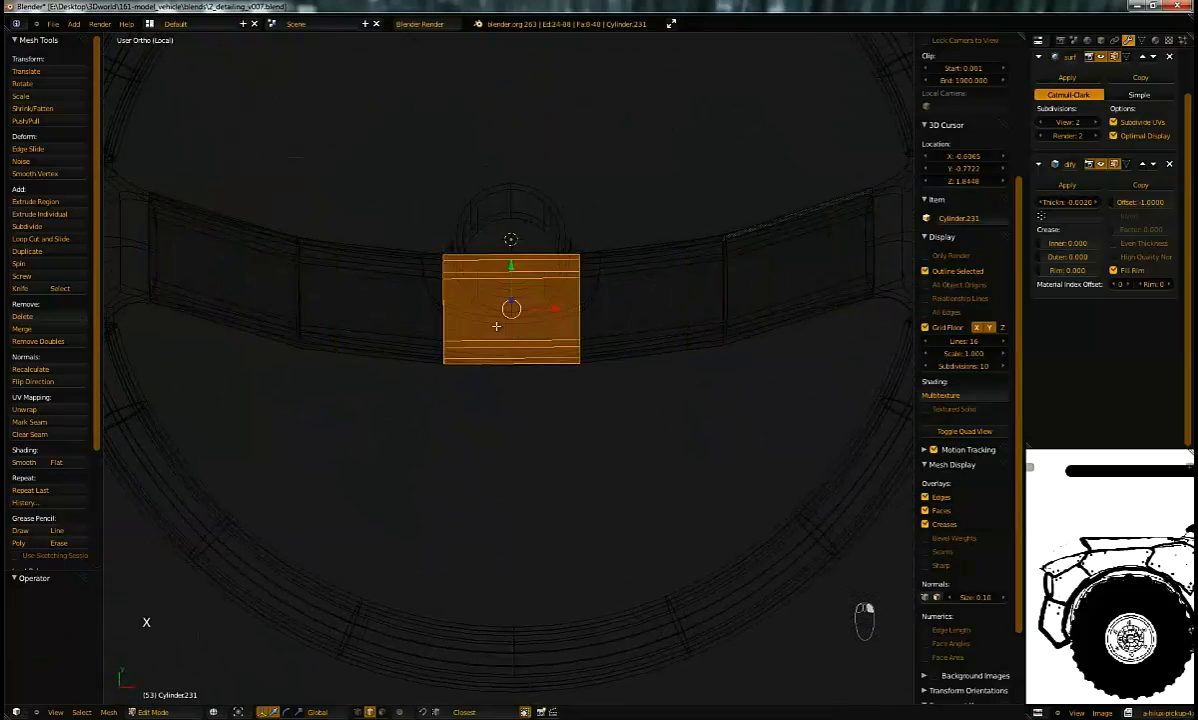
Step: Select all the remaining crosswise edge loops of the spoke section and bevel them with a percentage of 0.250
right_click(440, 313, "alt")
right_click(511, 318, "alt")
right_click(441, 320, "alt")
right_click(579, 310, "alt+shift")
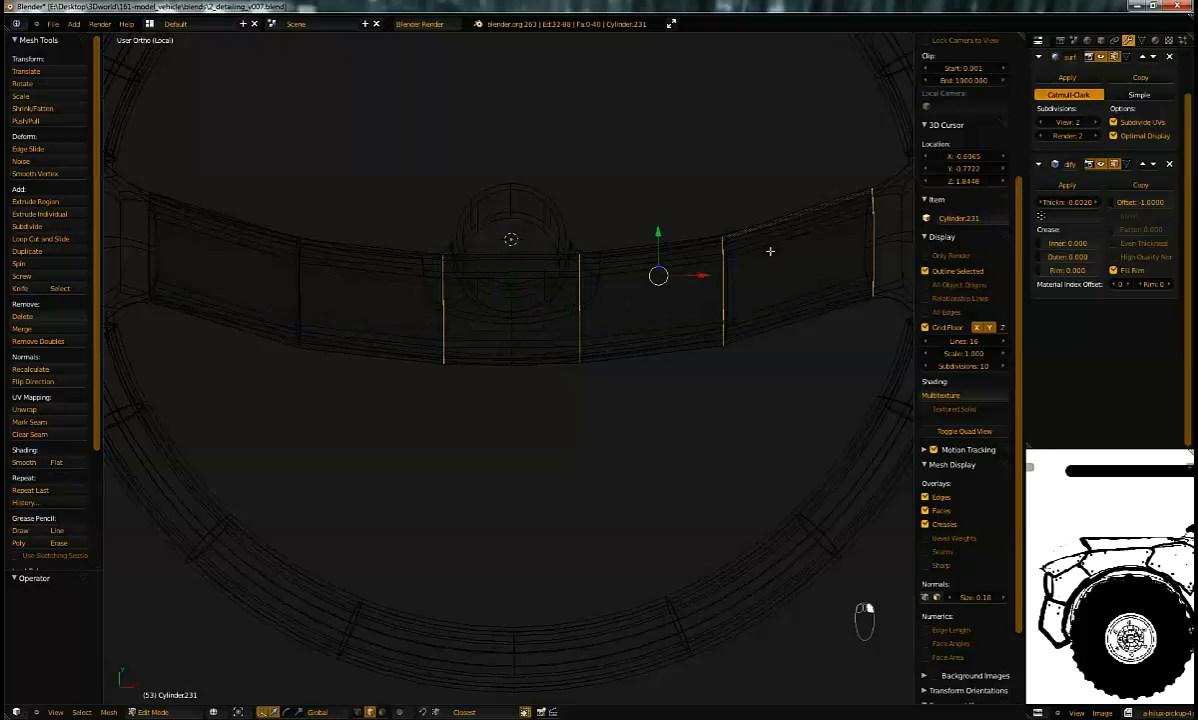
key("ctrl+e")
left_click(280, 281)
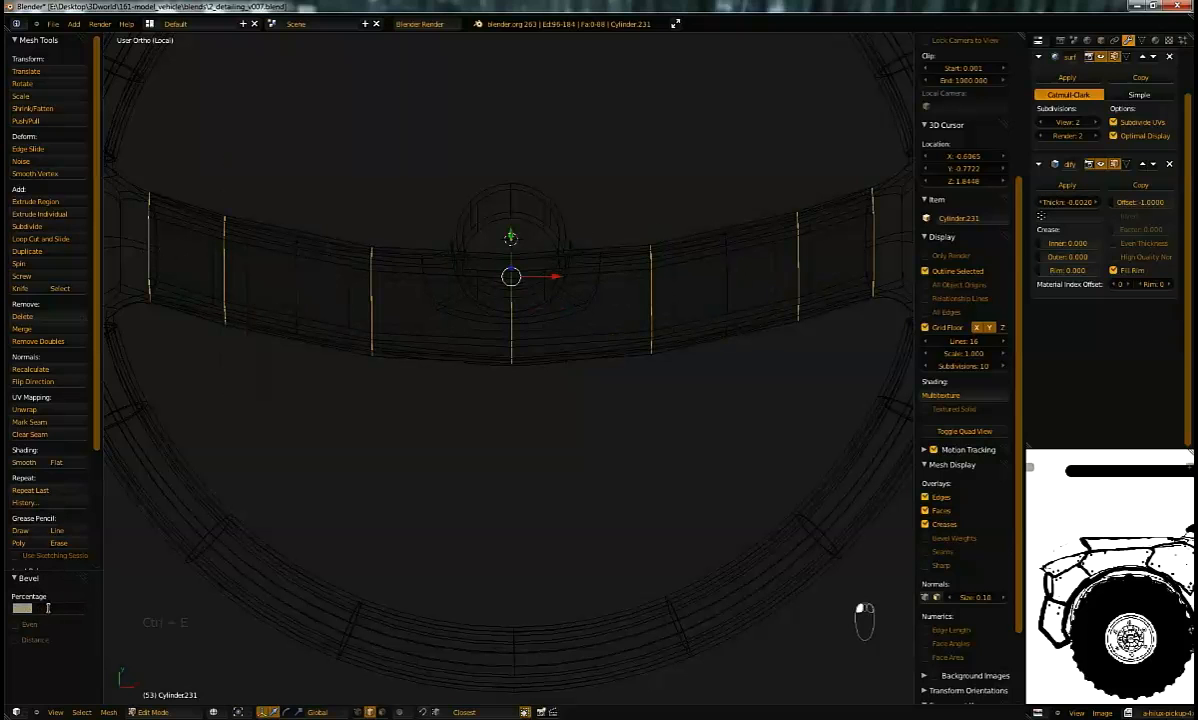
type(".25")
key("Return")
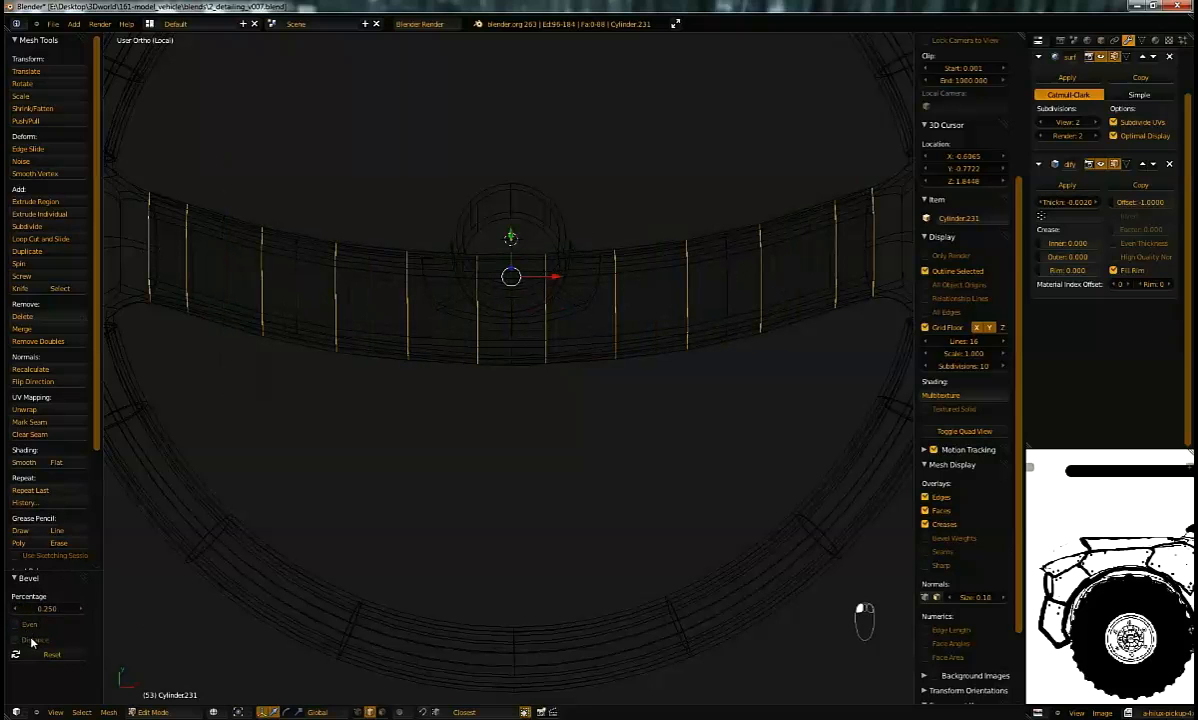
Step: Bevel the resulting crosswise edges a second time with a percentage of 0.250 to divide the spoke section more finely
mouse_move(661, 312)
middle_mouse_down()
mouse_move(717, 294)
mouse_move(698, 302)
mouse_move(735, 308)
mouse_move(780, 282)
middle_mouse_up()
key("z")
key("z")
middle_click_drag(534, 320, 524, 350)
key("ctrl+e")
left_click(494, 364)
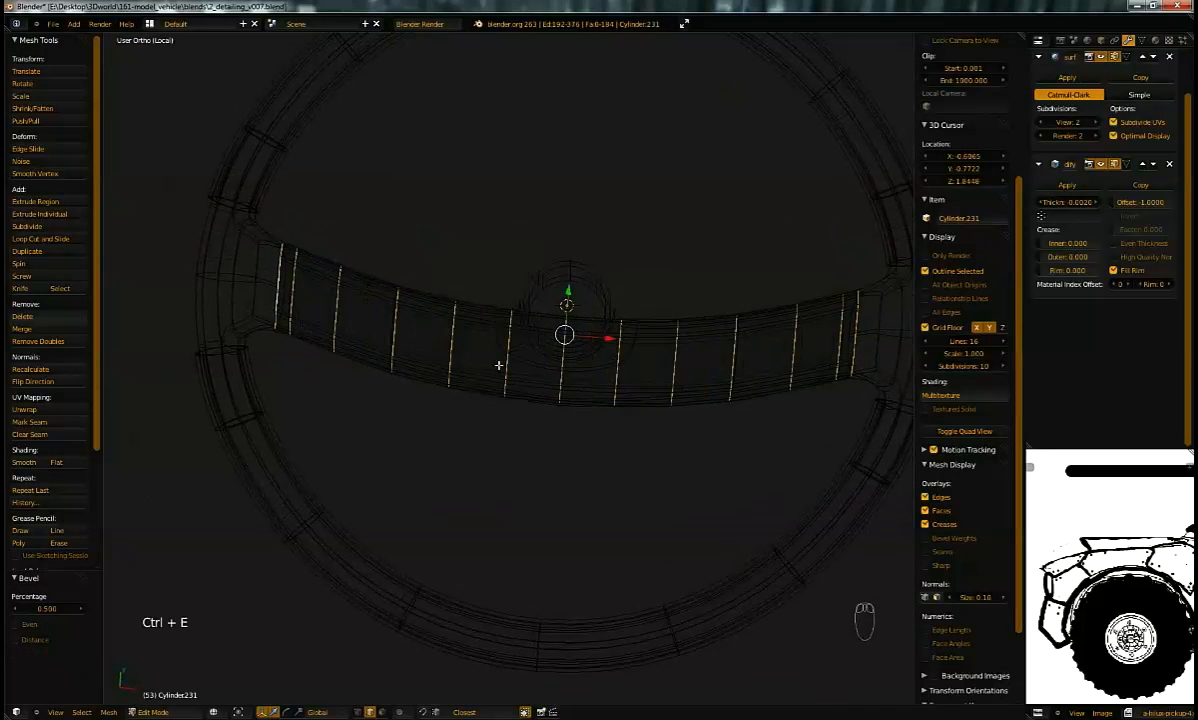
left_click(55, 611)
type(".25")
key("Return")
Step: Delete the surplus crosswise edge loop near each rim end of the spoke section
mouse_move(610, 332)
middle_mouse_down()
mouse_move(613, 288)
mouse_move(730, 270)
mouse_move(585, 352)
mouse_move(588, 388)
mouse_move(428, 425)
mouse_move(505, 393)
middle_mouse_up()
key("z")
key("z")
right_click(703, 299, "alt")
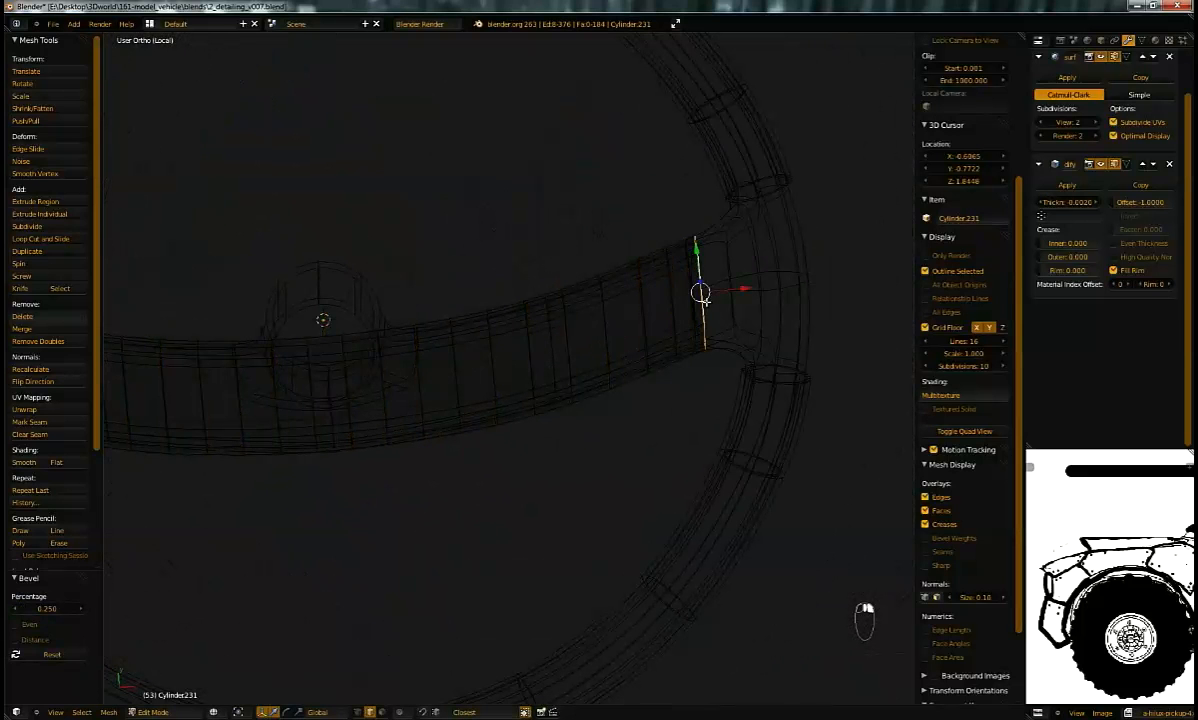
key("x")
left_click(680, 316)
scroll(255, 360, "up", 5, "ctrl")
right_click(290, 367, "alt")
key("x")
Step: Rip the lengthwise edge along the spoke section's lower front side and shift it about 0.0084 along X
key("z")
mouse_move(343, 370)
middle_mouse_down()
mouse_move(468, 329)
mouse_move(575, 366)
mouse_move(476, 337)
mouse_move(415, 365)
mouse_move(414, 350)
mouse_move(479, 305)
mouse_move(308, 345)
mouse_move(504, 305)
mouse_move(548, 250)
mouse_move(500, 250)
mouse_move(627, 280)
mouse_move(590, 228)
mouse_move(628, 280)
mouse_move(605, 300)
mouse_move(600, 335)
mouse_move(665, 305)
mouse_move(810, 300)
mouse_move(677, 318)
mouse_move(727, 294)
mouse_move(654, 346)
mouse_move(840, 321)
mouse_move(698, 329)
mouse_move(641, 279)
mouse_move(728, 311)
middle_mouse_up()
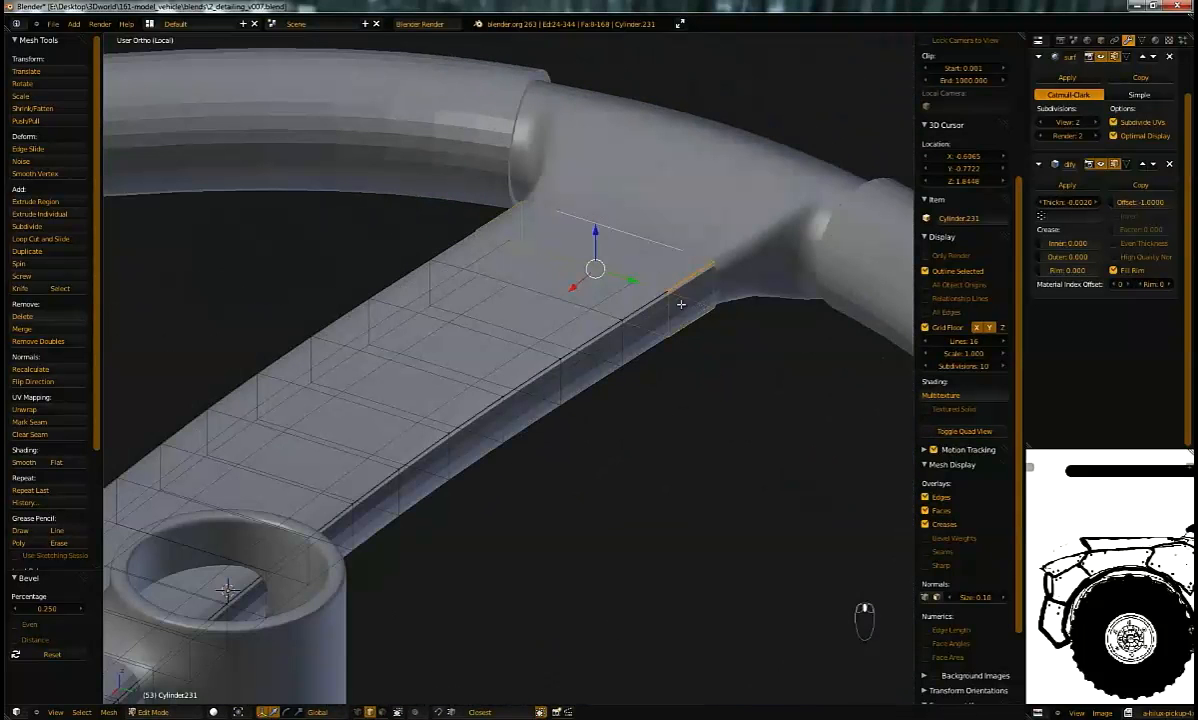
middle_click_drag(530, 231, 776, 305)
key("v")
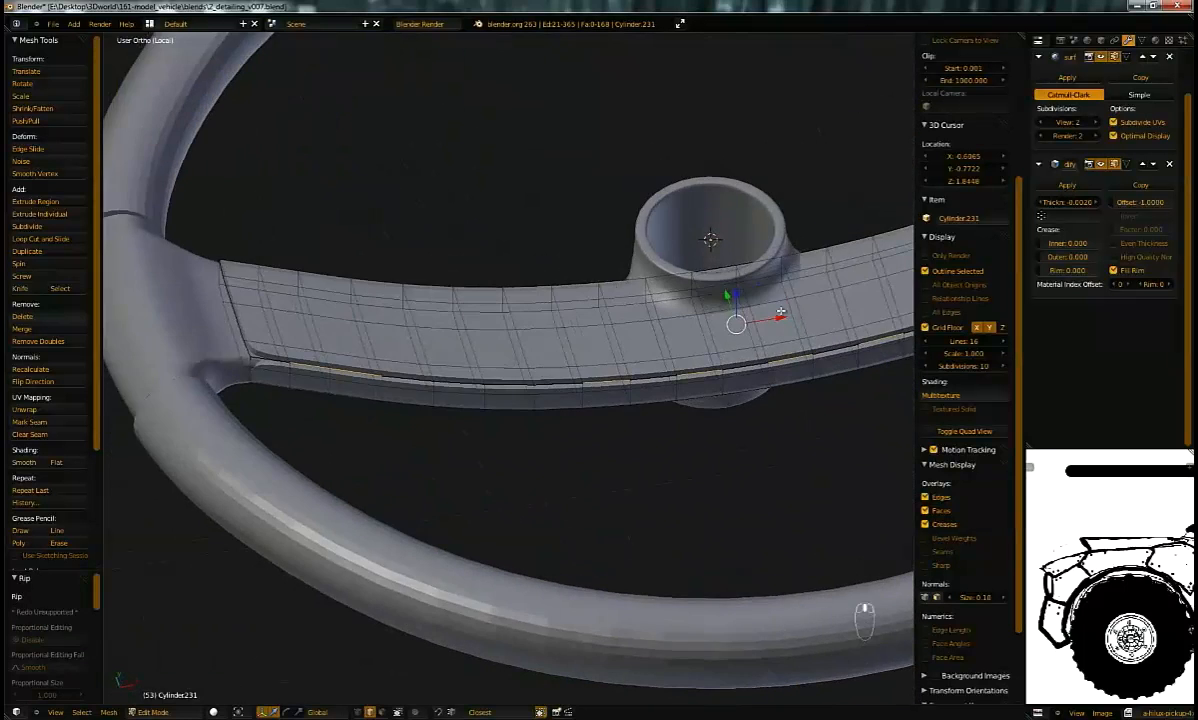
left_click_drag(778, 318, 810, 318)
middle_click_drag(810, 318, 435, 347)
scroll(435, 347, "up", 6)
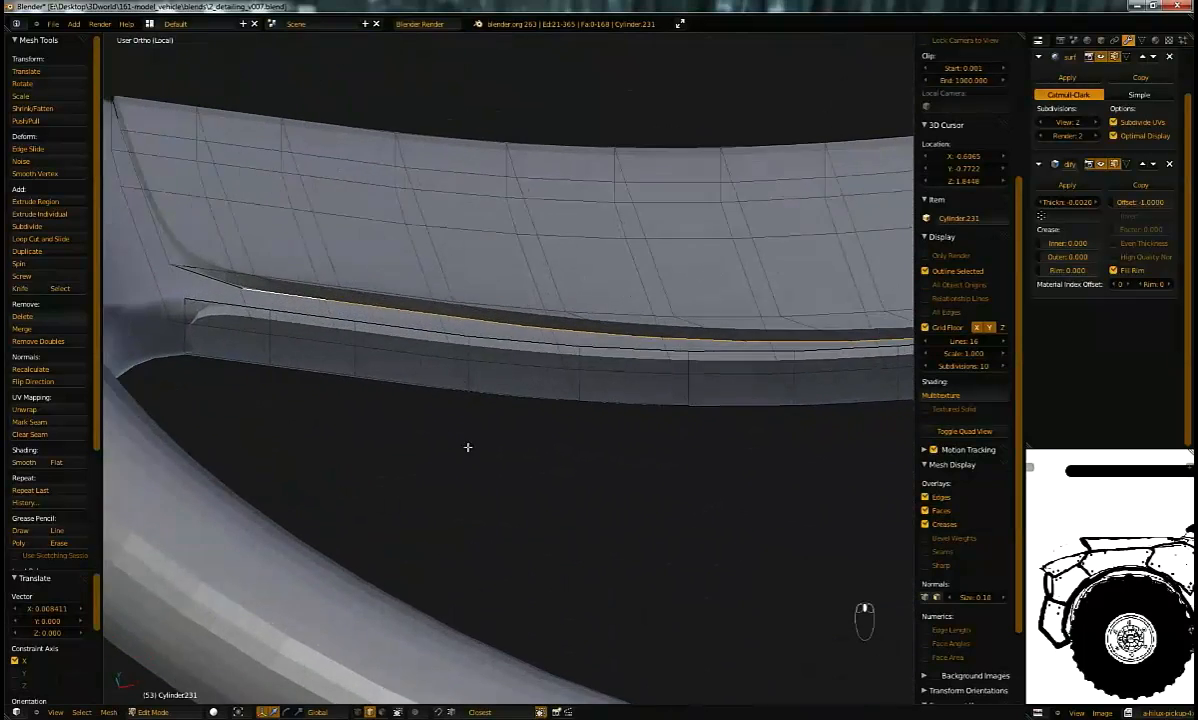
key("g")
left_click(256, 303)
Step: Shift the selected lengthwise edge of the spoke section about 0.0076 along X and revert the mistaken edge selection
middle_click_drag(278, 302, 757, 301)
left_click_drag(733, 297, 755, 292)
middle_click_drag(755, 292, 390, 322)
right_click(394, 302)
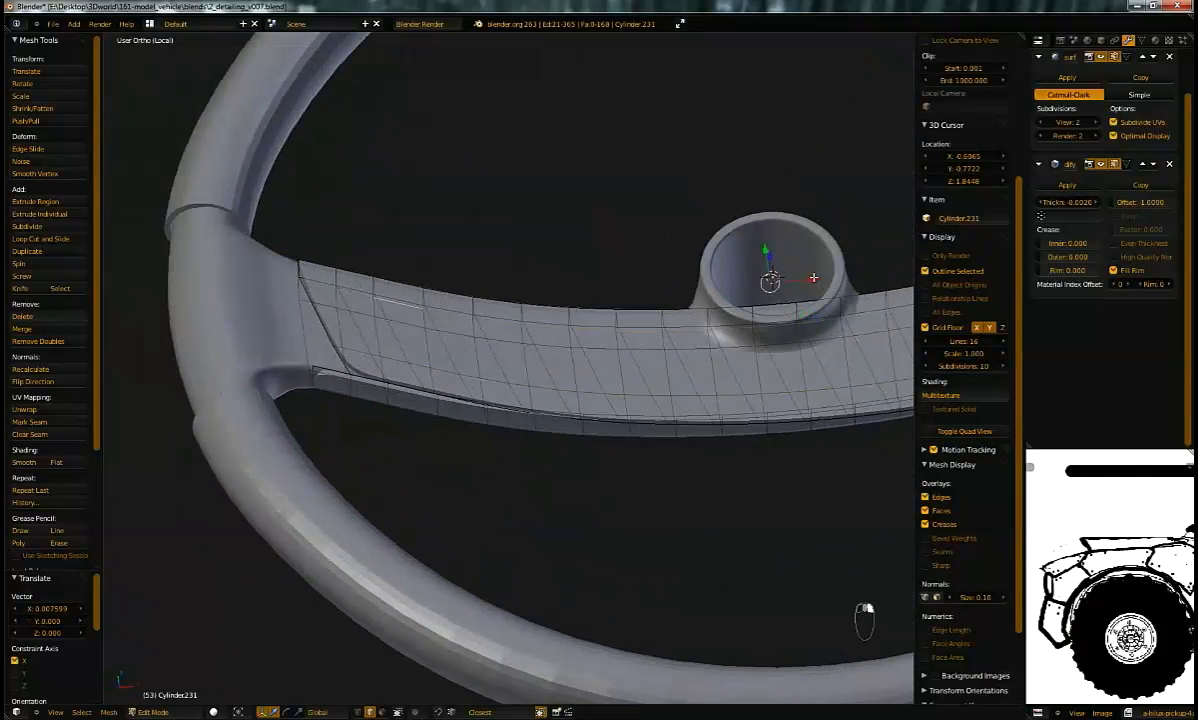
key("ctrl+z")
Step: Select a lengthwise edge loop on the hub side of the spoke section and shift it about 0.0028 along X
right_click(676, 323)
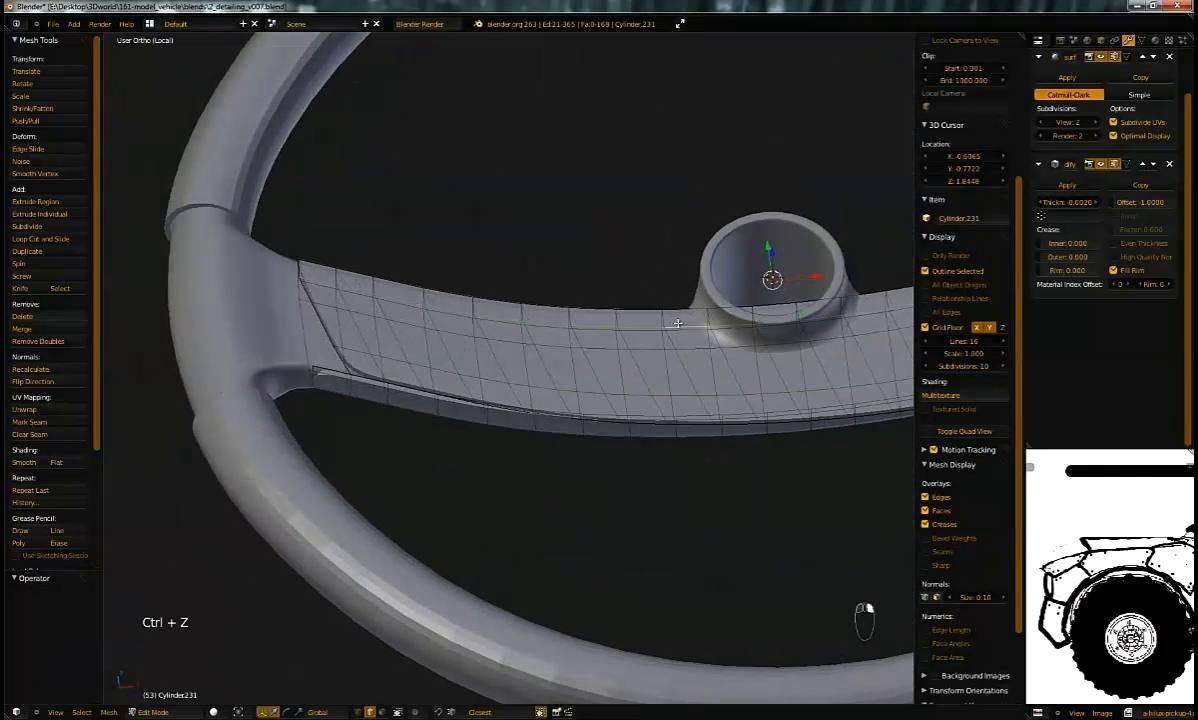
middle_click_drag(695, 330, 720, 290)
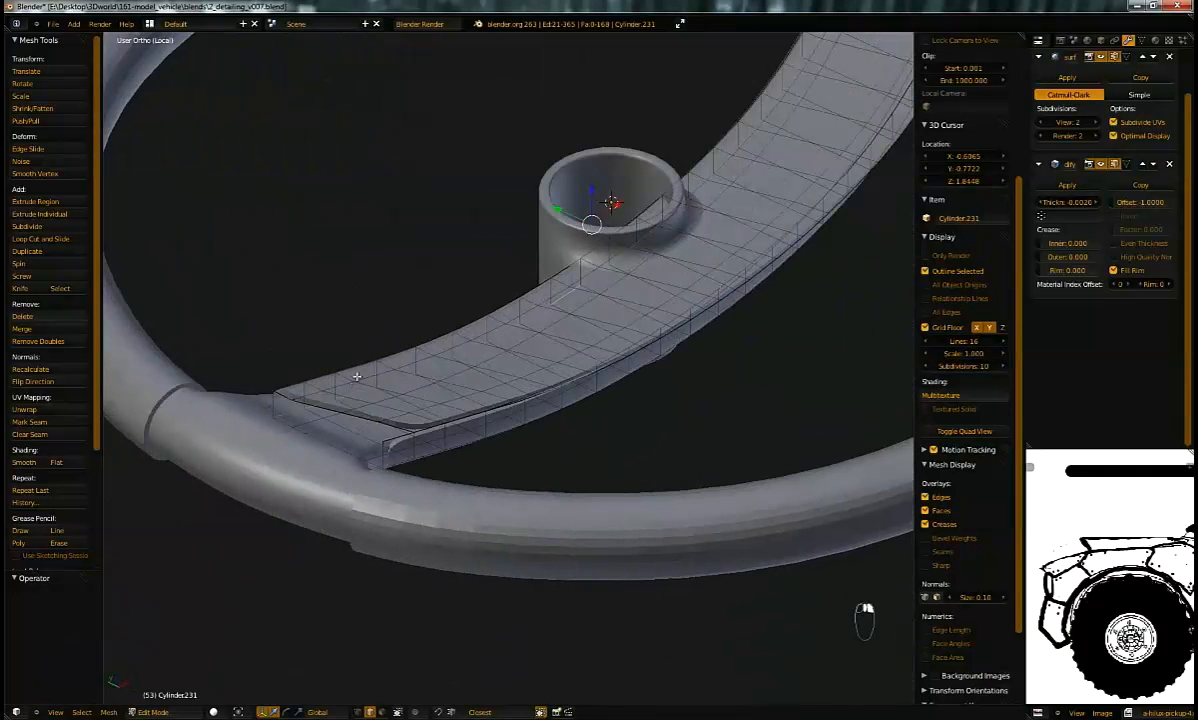
left_click_drag(639, 188, 646, 183)
middle_click_drag(645, 190, 517, 308)
Step: Select another lengthwise edge loop on the spoke section's hub side and shift it about 0.0029 along X
right_click(577, 352, "alt")
right_click(580, 346, "alt")
middle_click_drag(622, 322, 591, 311)
right_click(632, 316, "alt")
right_click(498, 376, "alt")
key("g")
key("x")
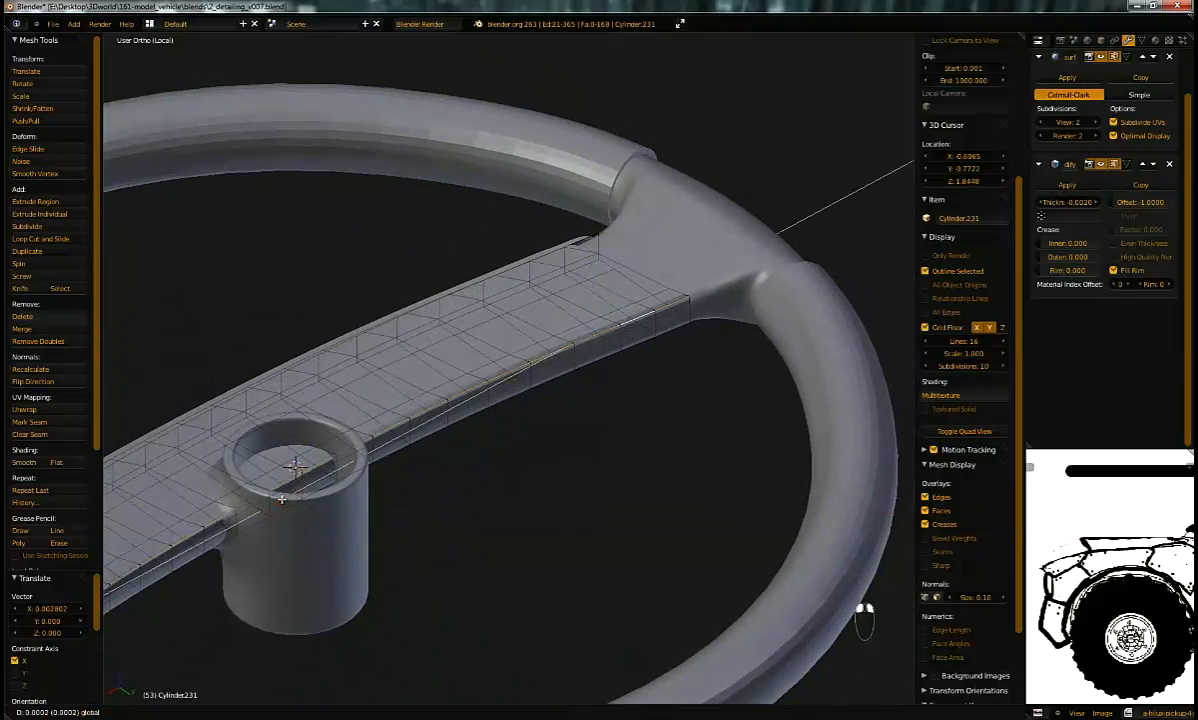
left_click(277, 500)
middle_click_drag(545, 373, 417, 366)
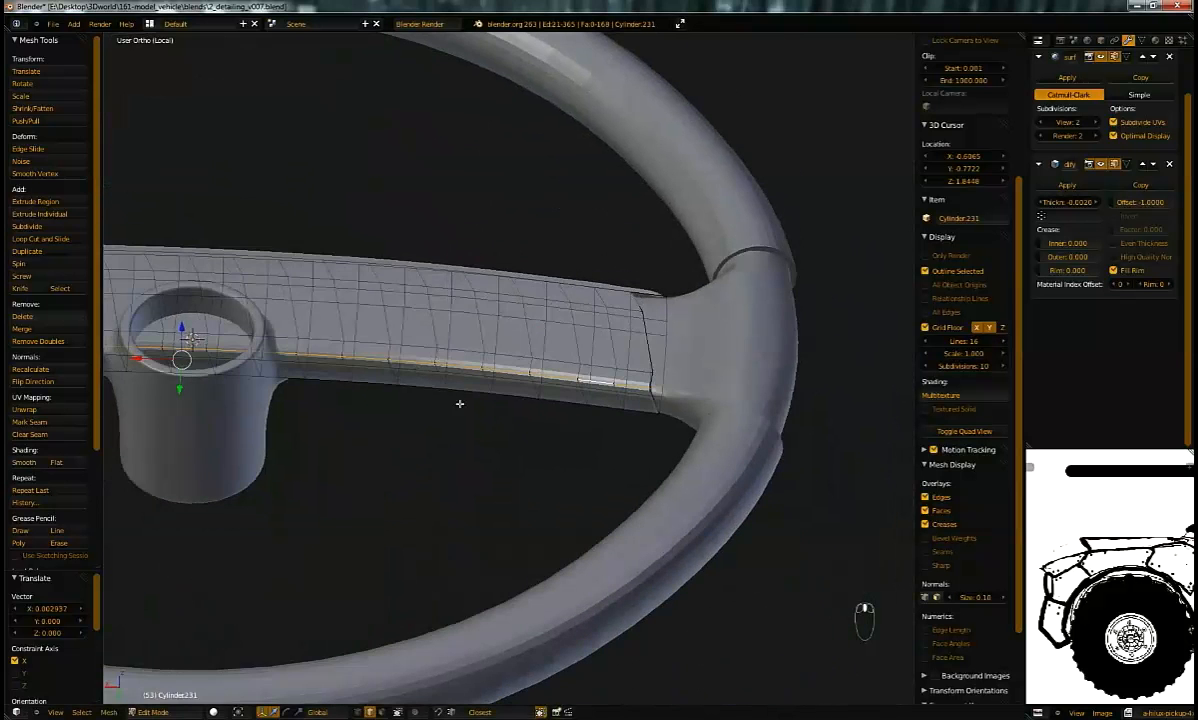
Step: Shift the selected lengthwise edge loop of the spoke section about -0.0023 along X
scroll(481, 405, "up", 1)
middle_click_drag(152, 347, 245, 337, "shift")
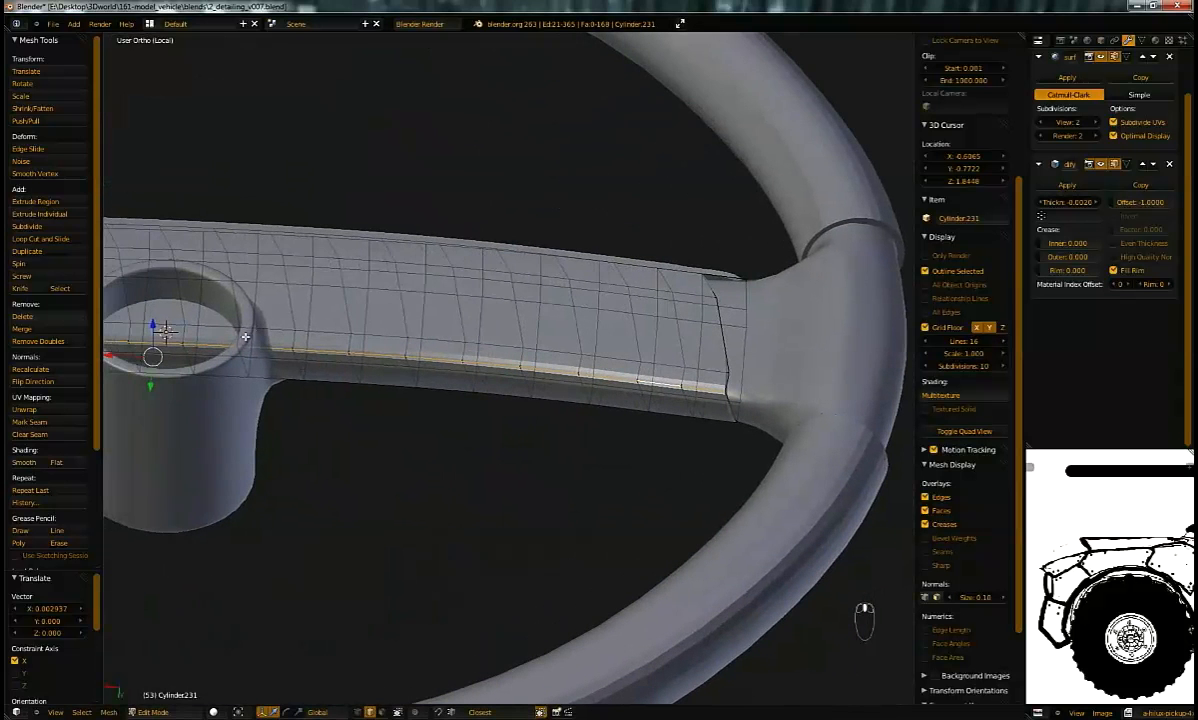
key("g")
key("x")
left_click(130, 354)
Step: Select the lengthwise edge loop along the spoke section's lower border and shift it about 0.0006 along X
right_click(519, 400, "alt")
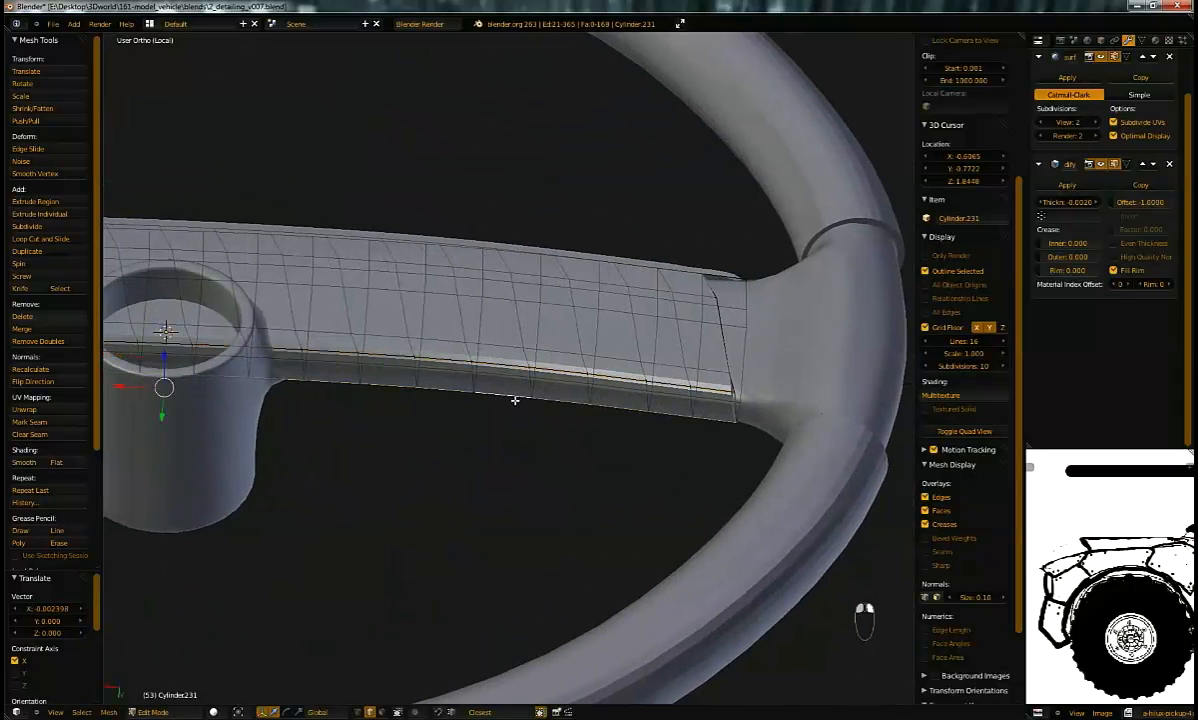
key("g")
key("x")
left_click(126, 385)
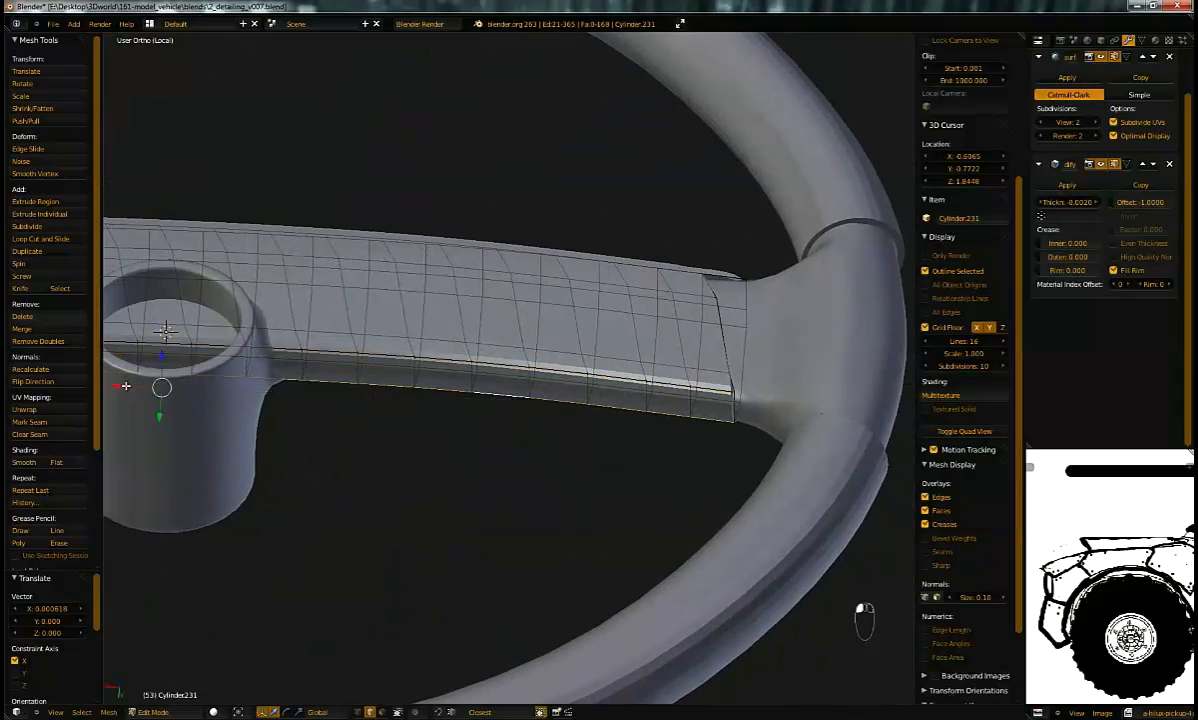
Step: Shift further lengthwise edges of the spoke section along X, the last by about -0.0018
middle_click_drag(572, 357, 278, 381)
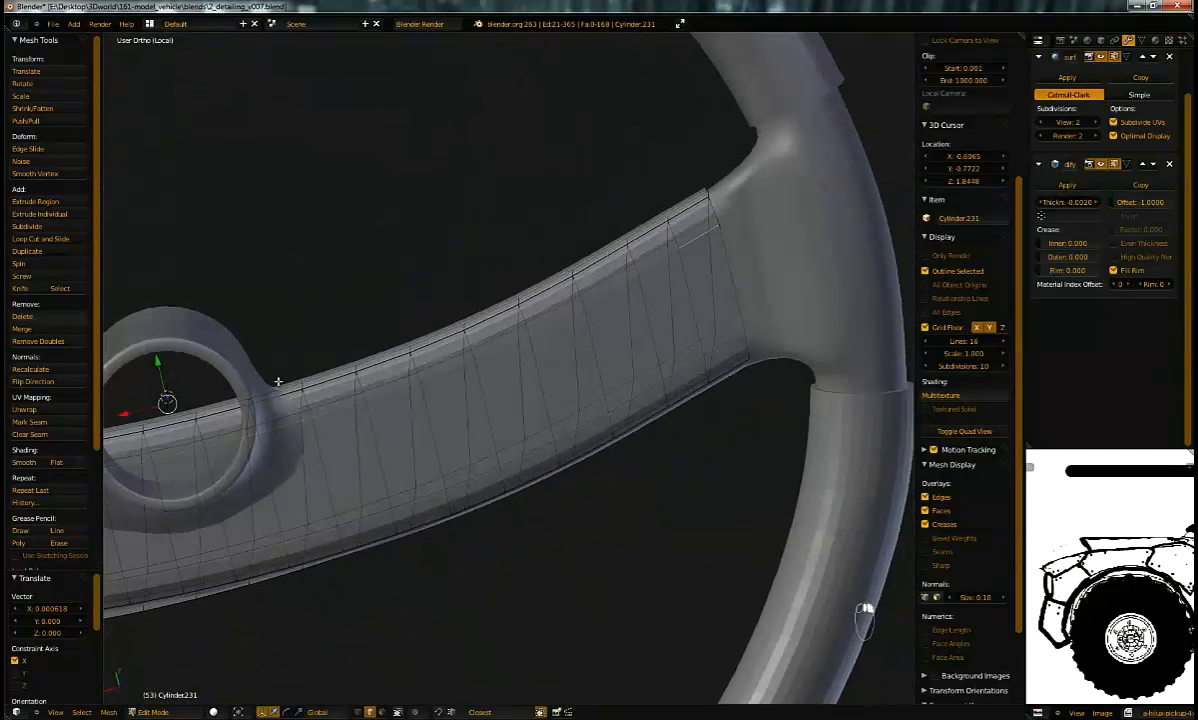
key("g")
key("x")
left_click(137, 410)
middle_click_drag(663, 403, 716, 321)
middle_click_drag(459, 393, 343, 436)
key("g")
key("x")
left_click(460, 478)
Step: Shift the lengthwise loop on the spoke section's front side about -0.0015 along X, select the neighbouring loop and check the mesh outside edit mode
right_click(657, 409, "alt")
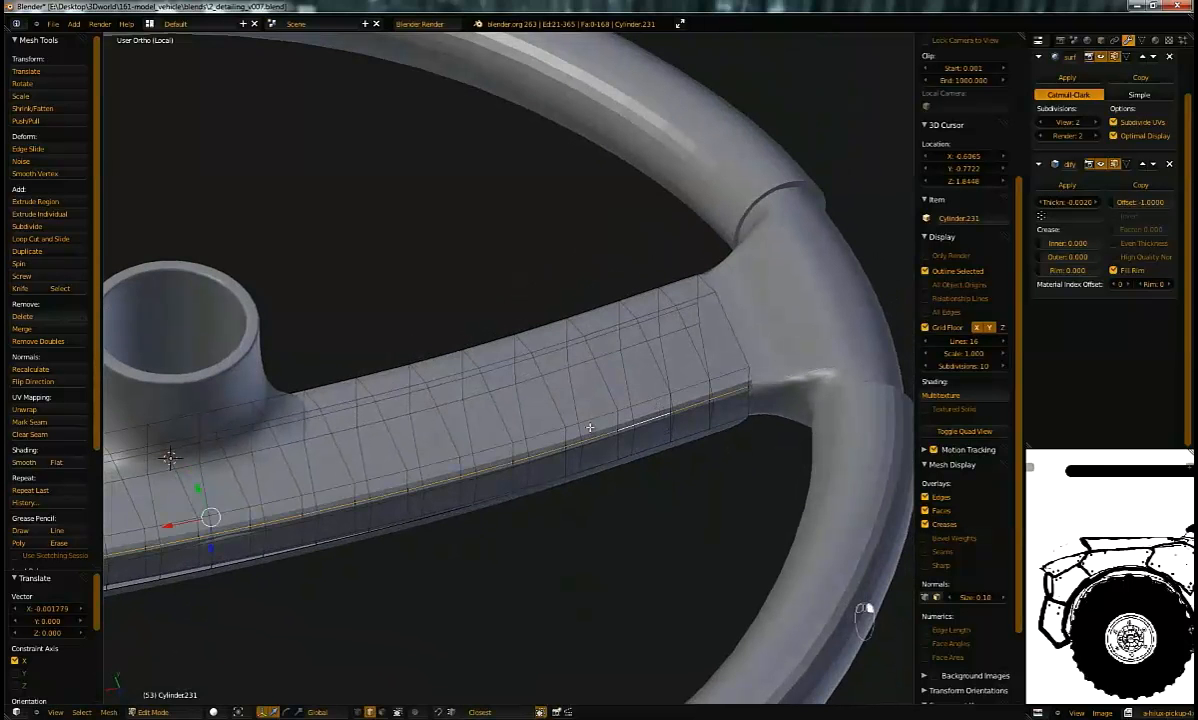
middle_click_drag(445, 392, 756, 383)
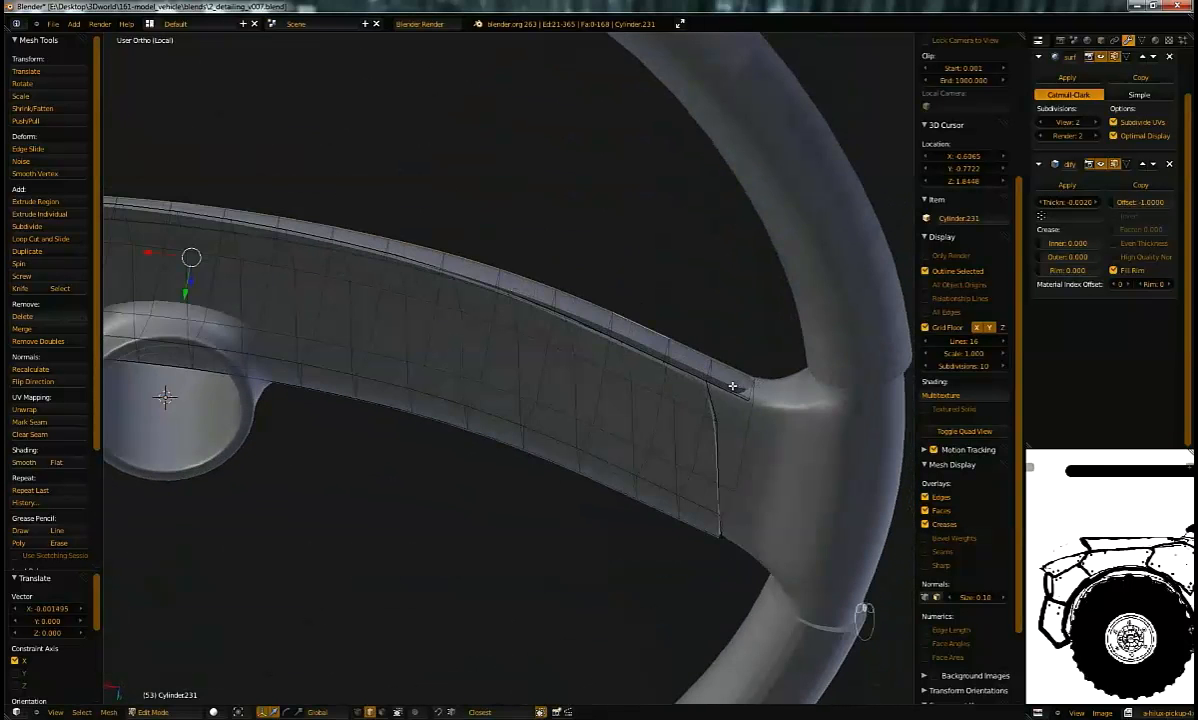
right_click(636, 363, "alt")
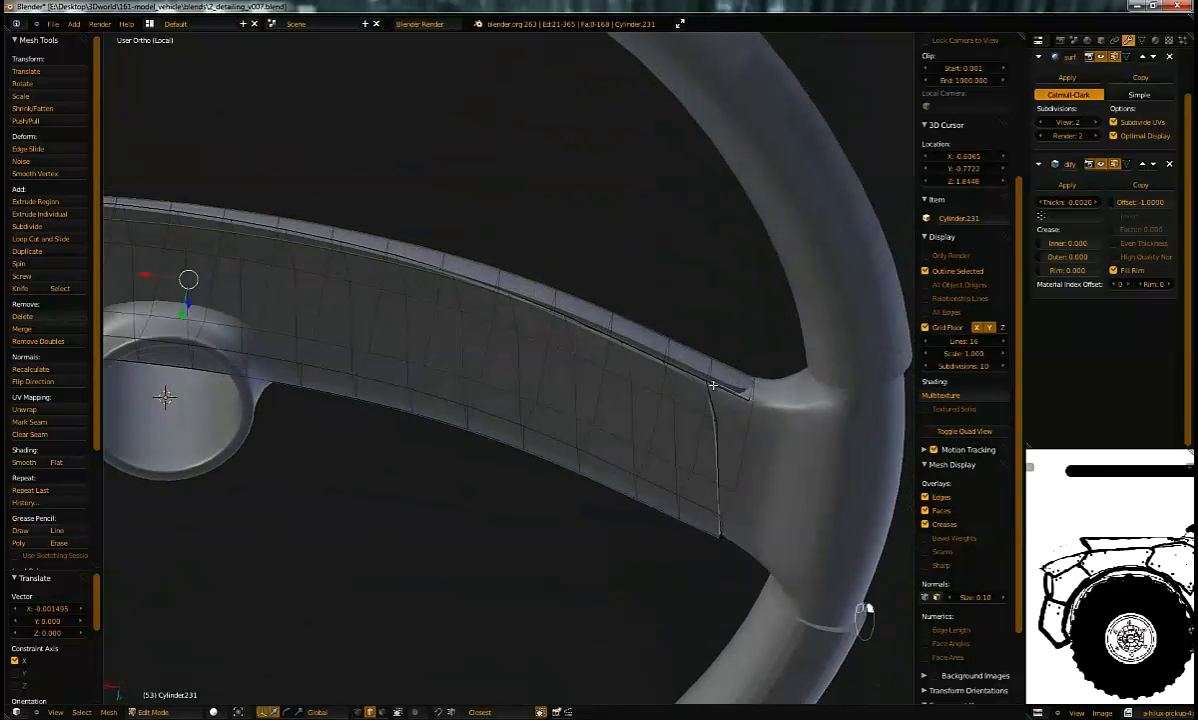
middle_click_drag(149, 281, 621, 422)
key("Tab")
key("Tab")
Step: Move the selected edge near the outer end of the ripped slit and switch to vertex selection
middle_click_drag(610, 355, 498, 380)
scroll(498, 380, "up", 2)
middle_click_drag(497, 473, 513, 417, "shift")
scroll(400, 391, "up", 1)
middle_click_drag(396, 390, 543, 316)
key("g")
left_click(400, 346)
key("ctrl+Tab")
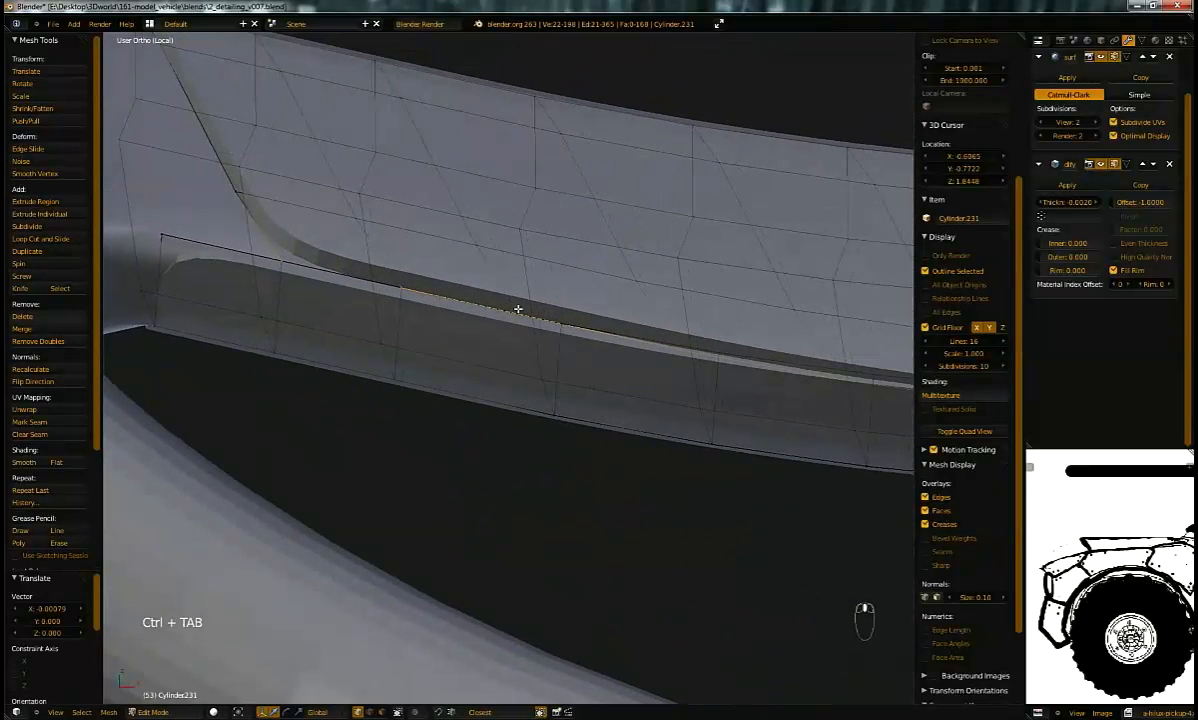
Step: Move two vertices on the slit's lower edge, the second by about 0.0039 along X
key("g")
left_click(562, 321)
middle_click_drag(564, 324, 427, 343, "shift")
right_click(541, 364)
key("g")
left_click(588, 366)
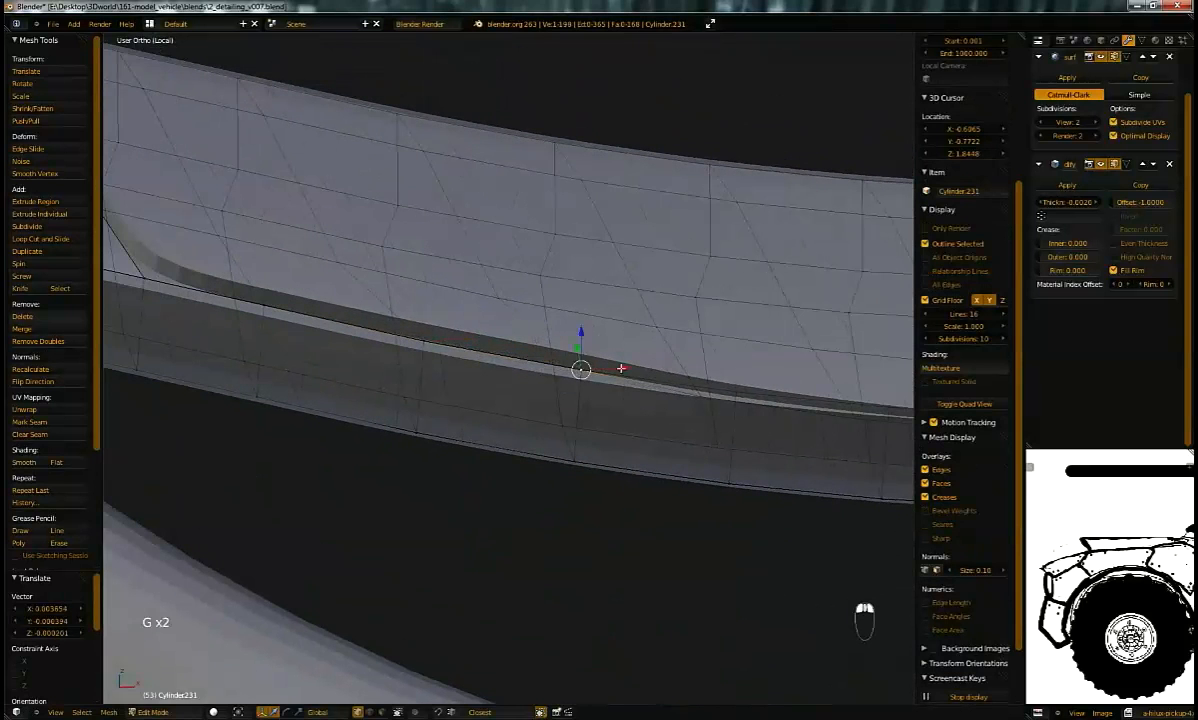
Step: Move the next three vertices along the slit's lower edge, the last by about 0.0031 X, 0.0018 Y and 0.0009 Z
middle_click_drag(693, 387, 510, 372, "shift")
key("g")
left_click(559, 369)
middle_click_drag(747, 370, 497, 396, "shift")
right_click(493, 417)
key("g")
left_click(561, 411)
right_click(629, 442)
key("g")
left_click(664, 422)
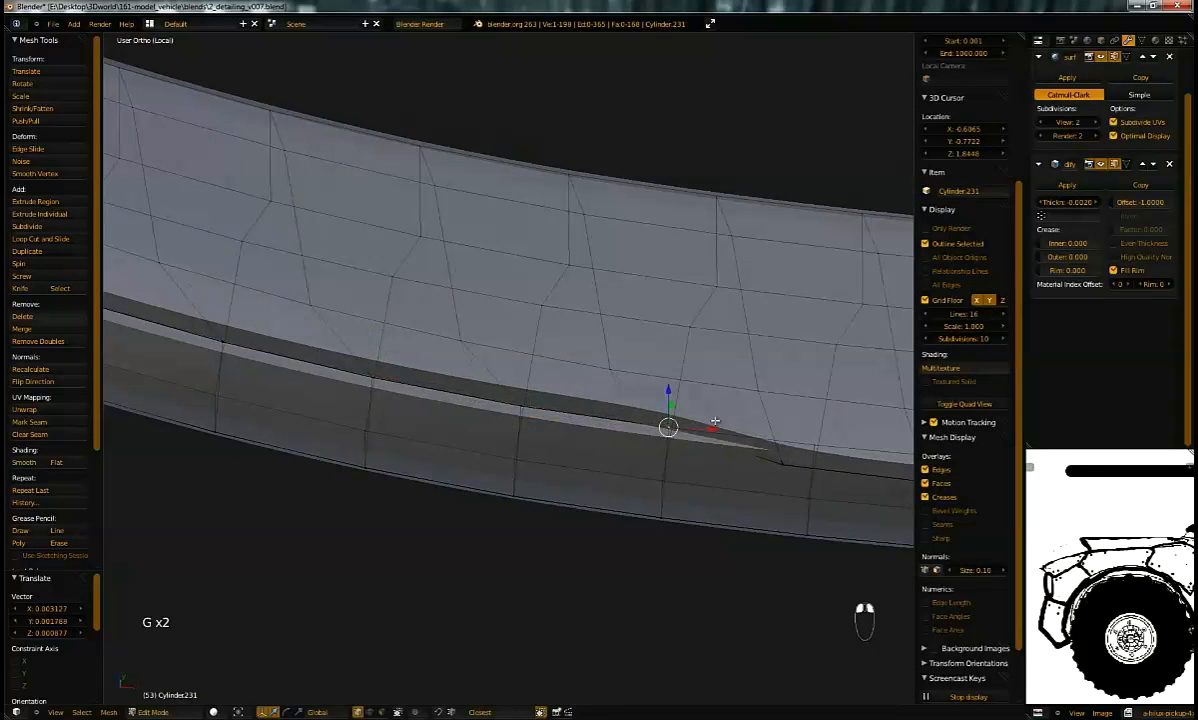
Step: Move two more slit-edge vertices approaching the hub, the second by about 0.0028 X, 0.0016 Y and 0.0013 Z
middle_click_drag(806, 456, 591, 414, "shift")
key("g")
left_click(600, 397)
right_click(722, 420)
key("g")
left_click(742, 412)
Step: Move the two slit-edge vertices beside the hub, the second by about 0.0024 X, 0.0034 Y and 0.0017 Z
middle_click_drag(742, 412, 497, 329, "shift")
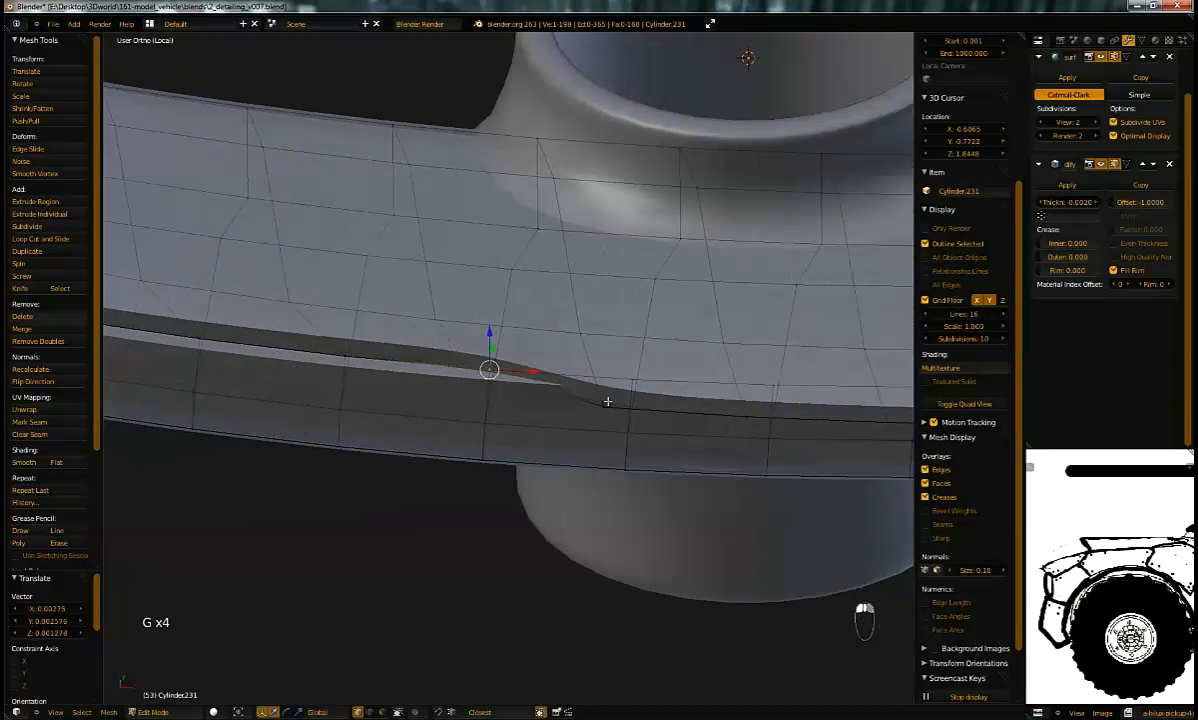
key("g")
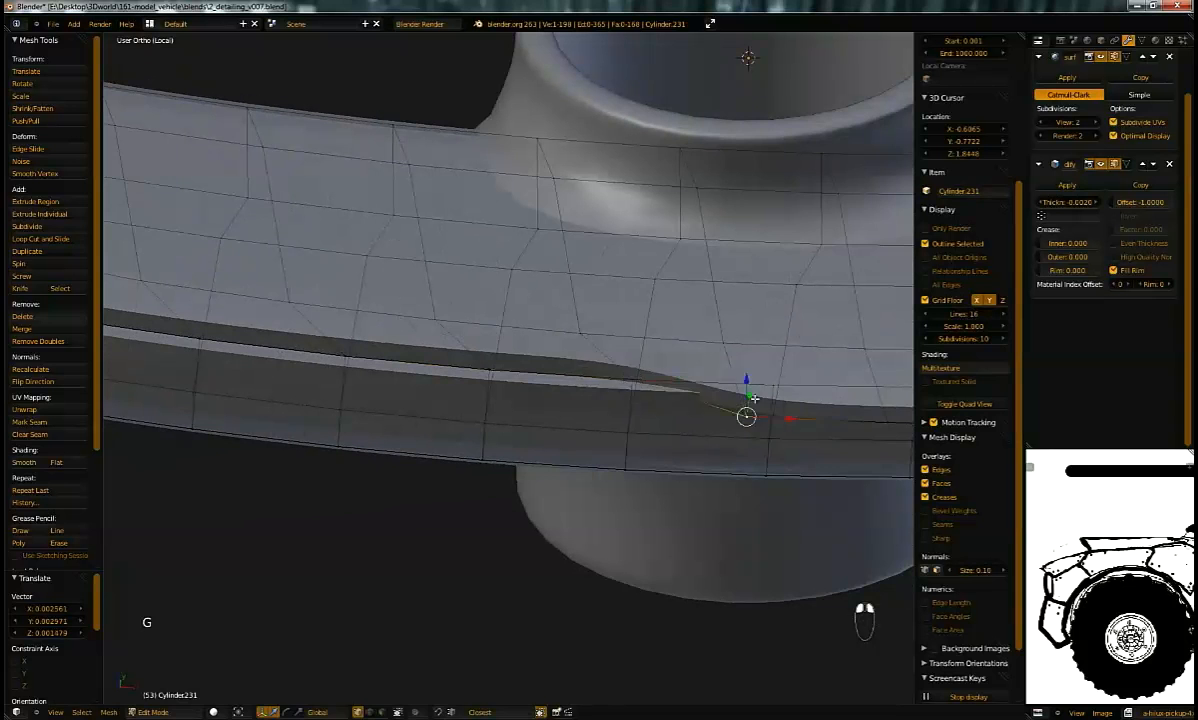
key("g")
Step: Move the slit-edge vertices directly in front of the hub up toward the cover's upper face
middle_click_drag(749, 343, 538, 377, "shift")
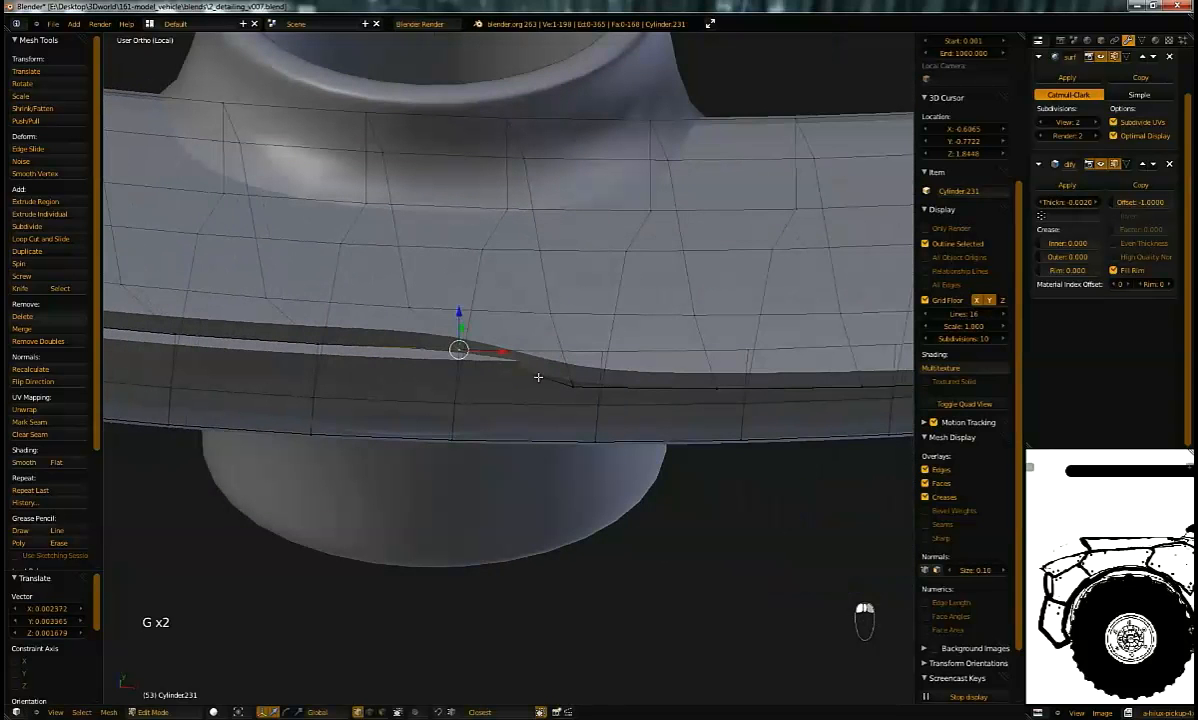
key("g")
left_click(604, 348)
key("g")
right_click(717, 379)
key("g")
left_click(747, 349)
Step: Move the next two slit-edge vertices just past the hub to continue the even gap
middle_click_drag(747, 349, 476, 367, "shift")
key("g")
left_click(706, 358)
key("g")
left_click(781, 345)
Step: Move the following slit-edge vertex beyond the hub and readjust it by about -0.0035 X, 0.0033 Y and -0.0005 Z
middle_click_drag(786, 346, 475, 405, "shift")
right_click(574, 439)
key("g")
left_click(615, 374)
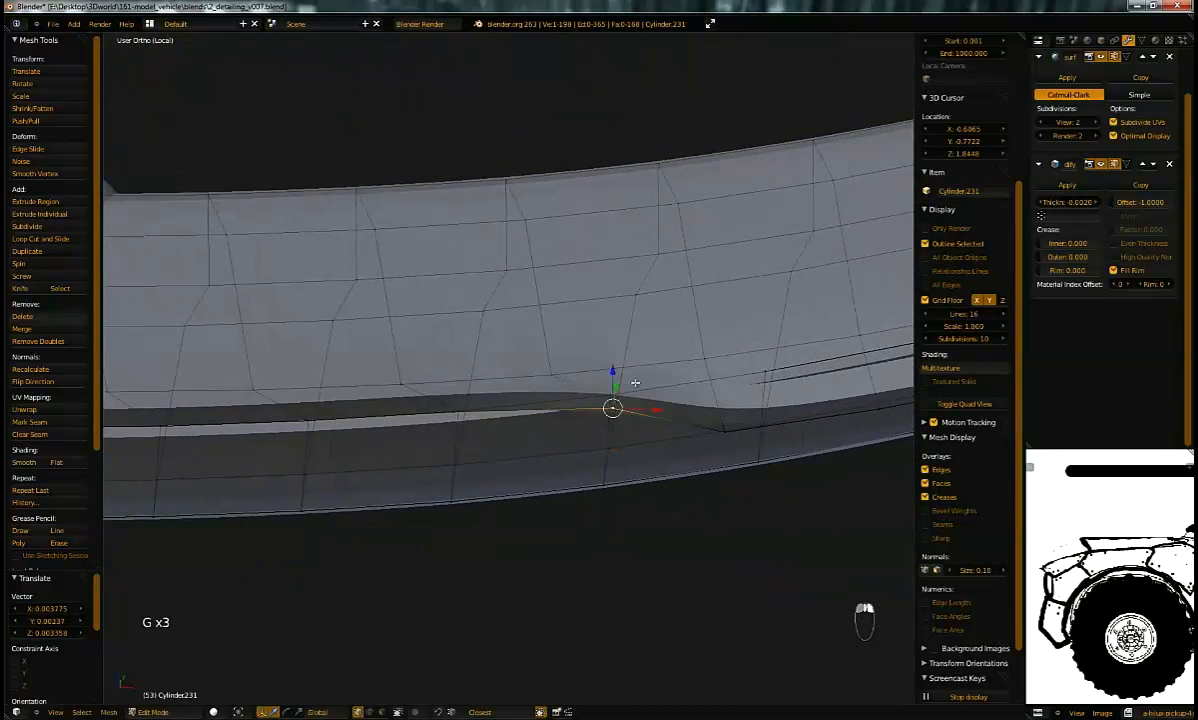
key("g")
left_click(609, 390)
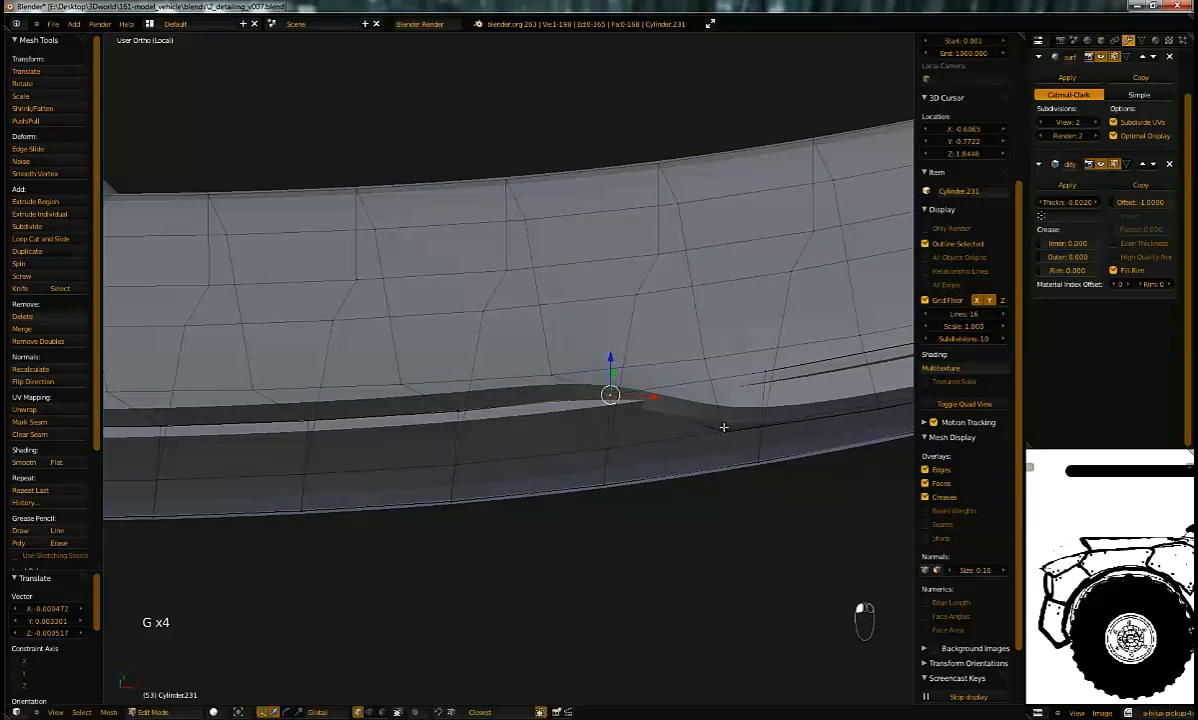
Step: Move three more slit-edge vertices toward the rim, the second by about 0.0037 X, 0.0071 Y and 0.0036 Z
right_click(725, 424)
key("g")
left_click(766, 362)
middle_click_drag(697, 371, 510, 416, "shift")
right_click_drag(700, 444, 735, 374)
middle_click_drag(704, 444, 607, 447, "shift")
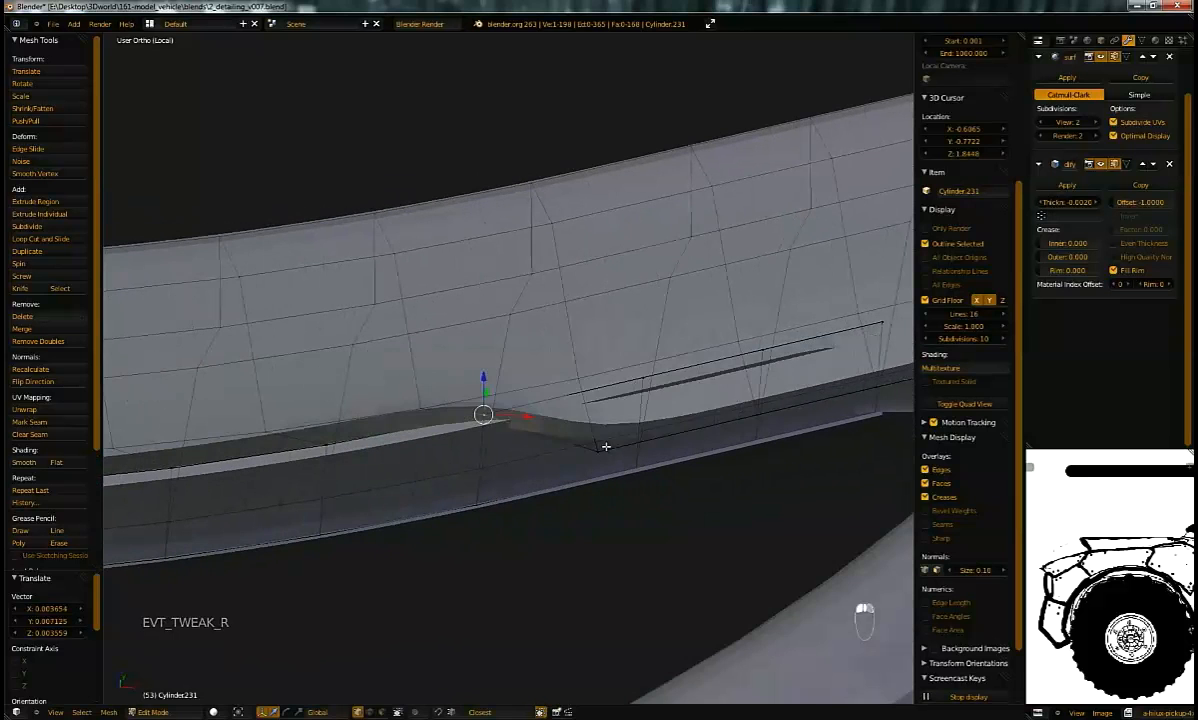
key("g")
left_click(605, 350)
Step: Move the last slit-edge vertices at the rim end, the outermost by about -0.0015 X, 0.0024 Y and 0.0041 Z
key("g")
right_click(767, 345)
key("g")
left_click(759, 345)
middle_click_drag(759, 345, 617, 406)
key("g")
key("g")
left_click(724, 376)
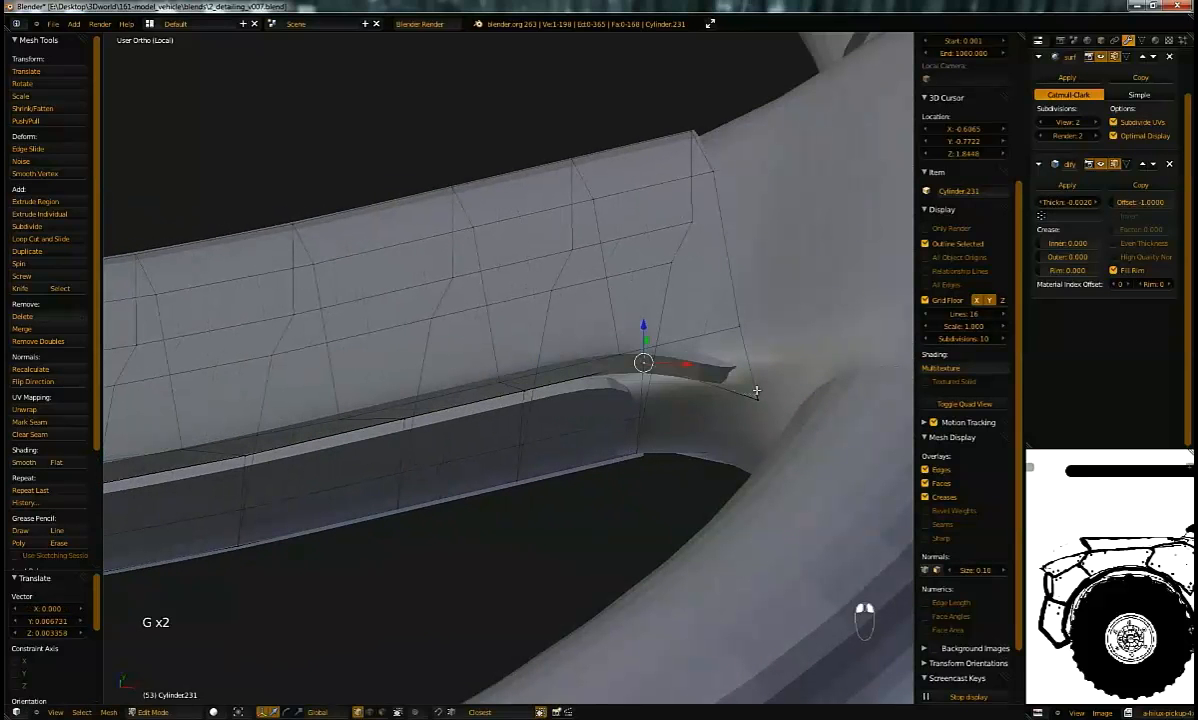
key("g")
left_click(719, 333)
Step: Add a neighbouring vertex to the selected one at the cover's rim end and shift both about 0.0047 along Y
middle_click_drag(707, 330, 815, 268)
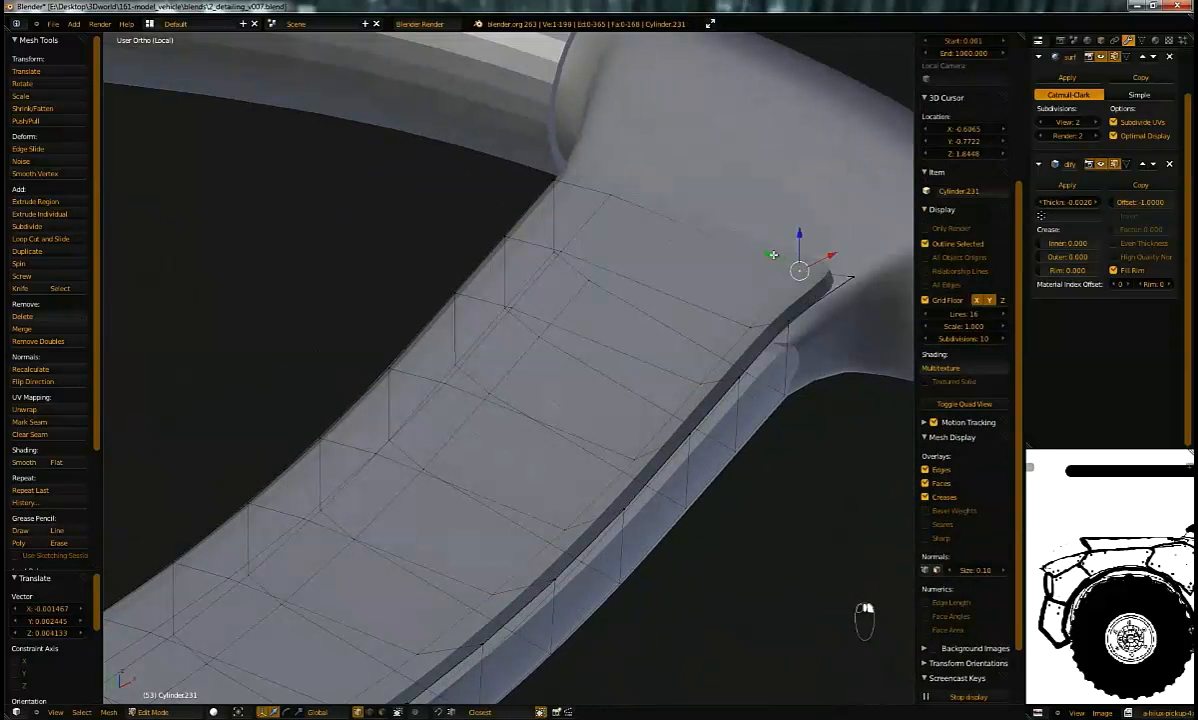
right_click(742, 312, "shift")
left_click_drag(750, 289, 733, 270)
middle_click_drag(689, 297, 733, 254)
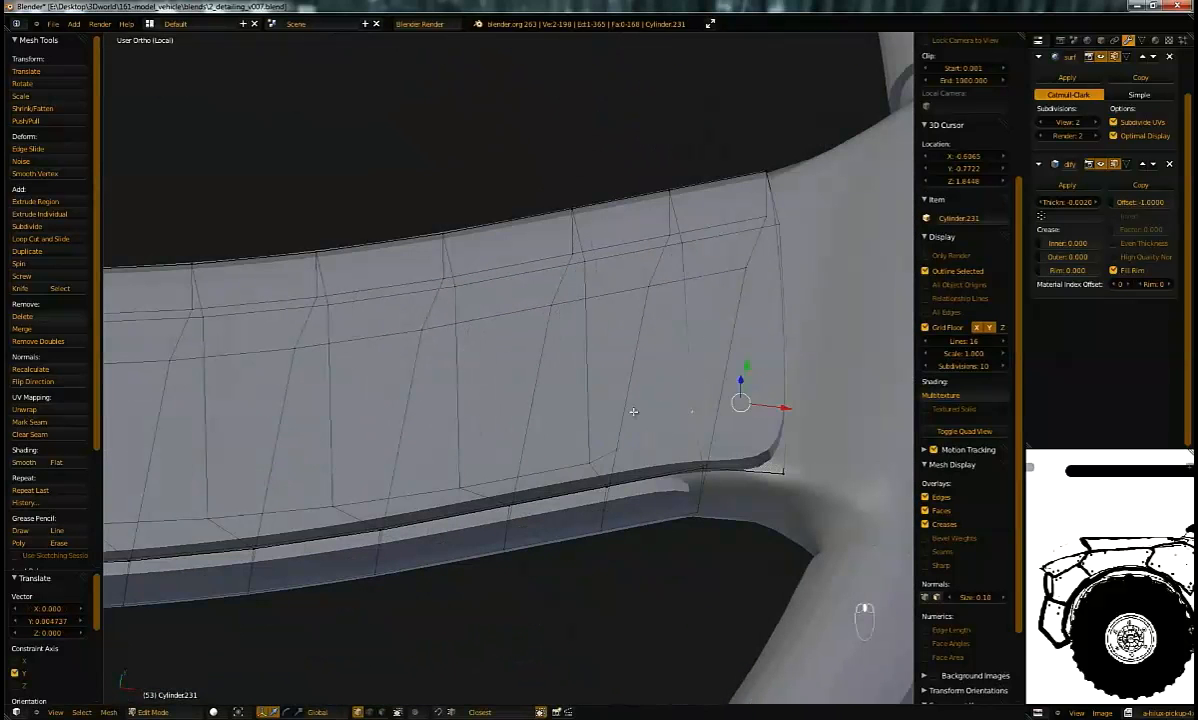
Step: Shift further upper-face vertices above the slit along Y, the last pair by about 0.0045
right_click(532, 474)
left_click_drag(527, 437, 540, 404)
middle_click_drag(540, 404, 620, 352, "shift")
right_click(468, 424)
right_click(336, 414, "shift")
left_click_drag(410, 382, 435, 356)
middle_click_drag(506, 348, 730, 289, "shift")
middle_click_drag(599, 334, 566, 344)
middle_click_drag(427, 384, 416, 304)
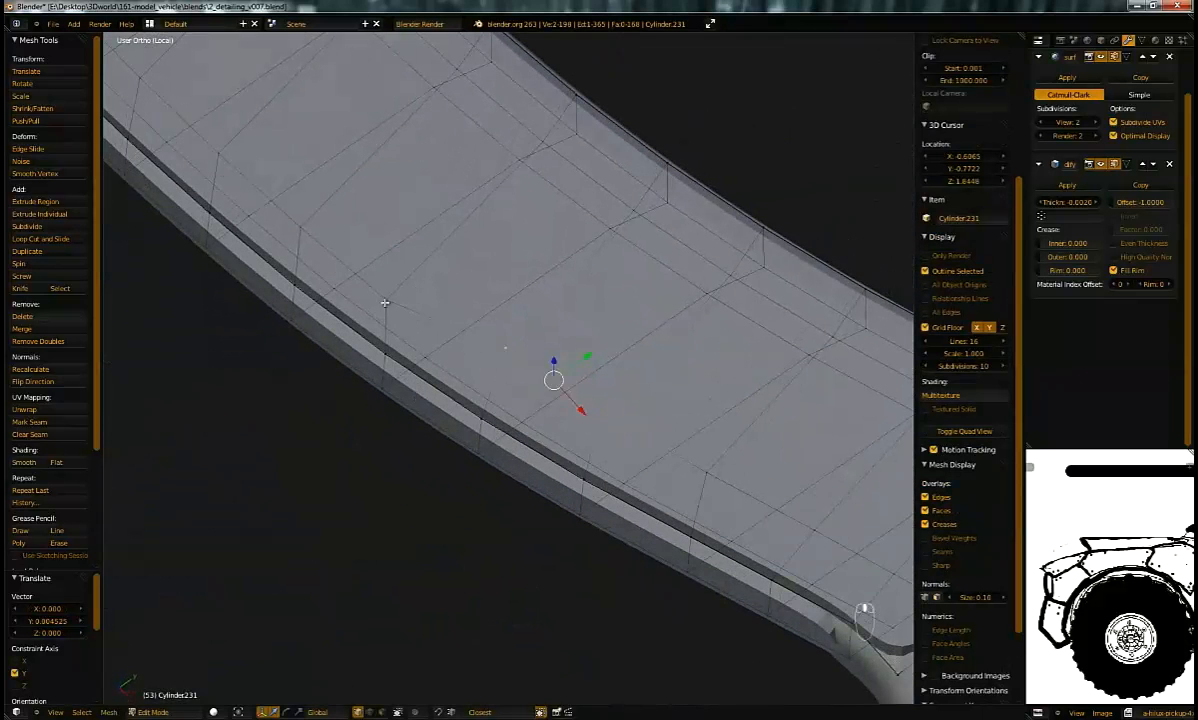
Step: Reposition the remaining uneven upper-face vertices above the slit one by one to straighten their row
key("g")
right_click(438, 305)
key("g")
left_click(320, 207)
middle_click_drag(320, 207, 480, 312, "shift")
key("g")
left_click(466, 266)
middle_click_drag(467, 288, 422, 299)
key("g")
left_click(427, 266)
key("g")
left_click(378, 232)
middle_click_drag(378, 232, 573, 275)
Step: Remove the duplicate vertices across the whole spoke cover and recalculate its normals consistently
key("a")
key("a")
key("w")
left_click(562, 304)
key("ctrl+n")
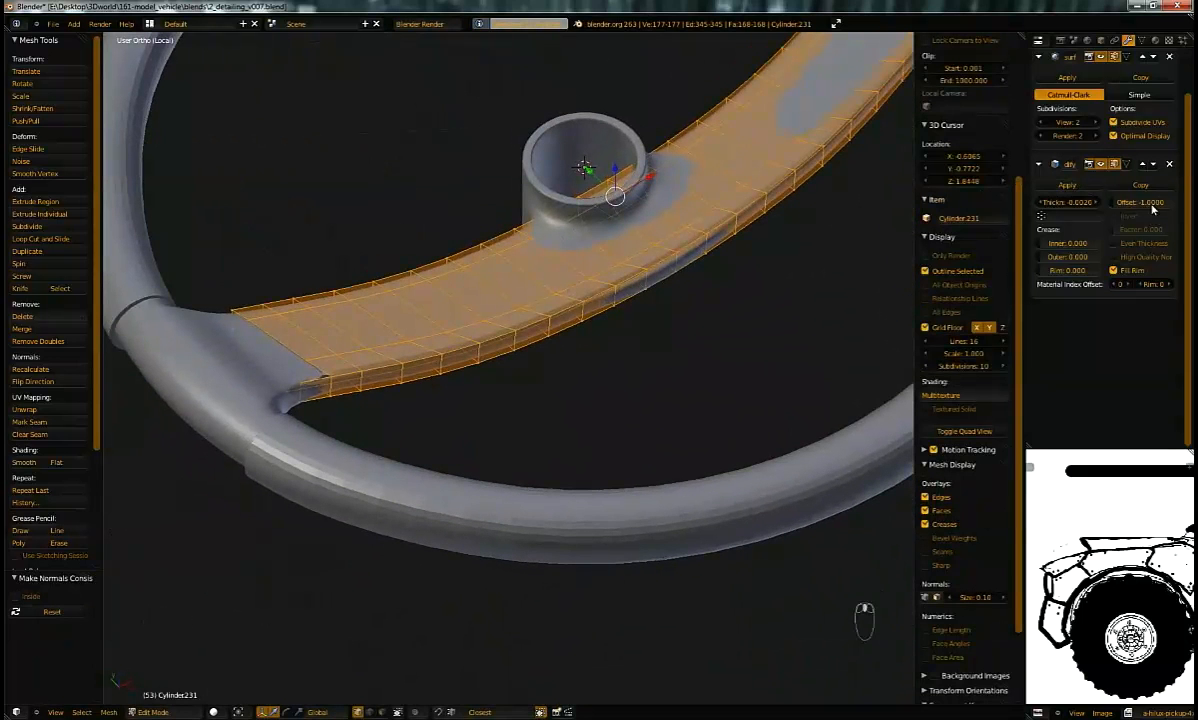
Step: Set the spoke cover's Solidify offset to 1.0 and inspect the result outside edit mode
left_click_drag(1143, 204, 1165, 204)
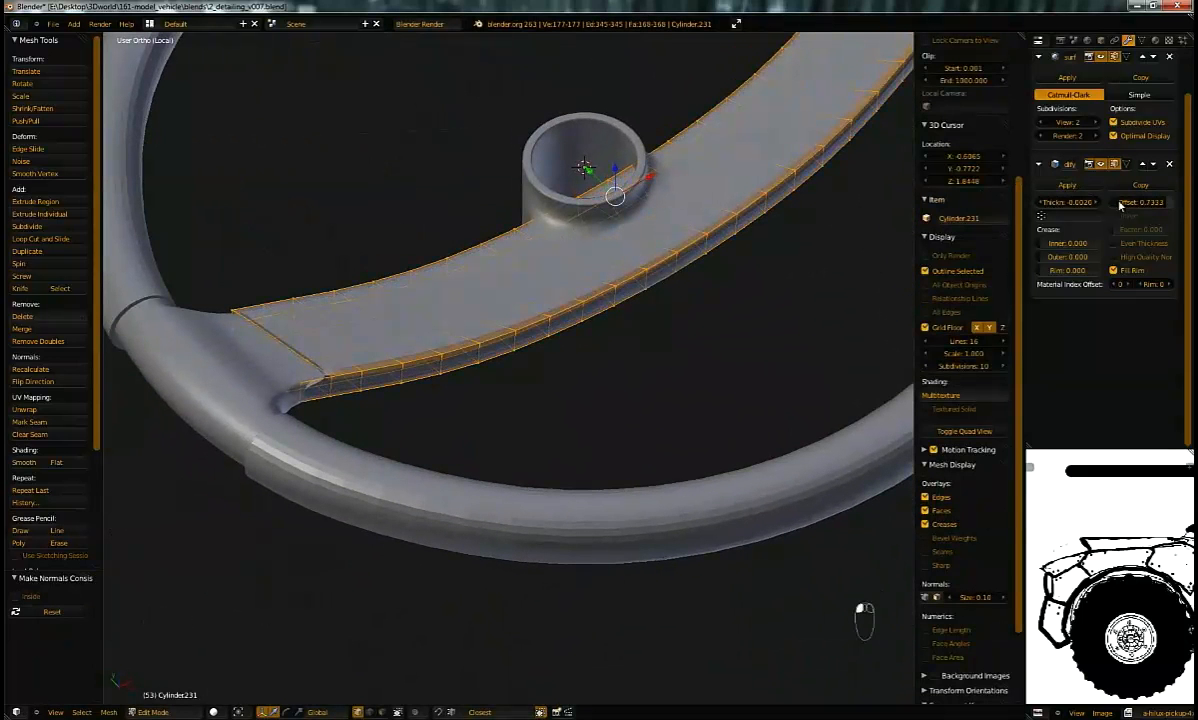
key("Tab")
key("Tab")
scroll(609, 300, "down", 3)
middle_click_drag(527, 334, 548, 350)
scroll(417, 339, "up", 3)
Step: Select all crosswise edges of the spoke cover, inspect them in wireframe and try to rip them
mouse_move(325, 320)
middle_mouse_down()
mouse_move(337, 274)
mouse_move(375, 305)
mouse_move(395, 265)
mouse_move(422, 254)
mouse_move(348, 275)
mouse_move(452, 278)
mouse_move(436, 313)
mouse_move(343, 334)
mouse_move(495, 302)
mouse_move(513, 249)
mouse_move(503, 235)
middle_mouse_up()
key("ctrl+Tab")
left_click(333, 279, "alt")
key("z")
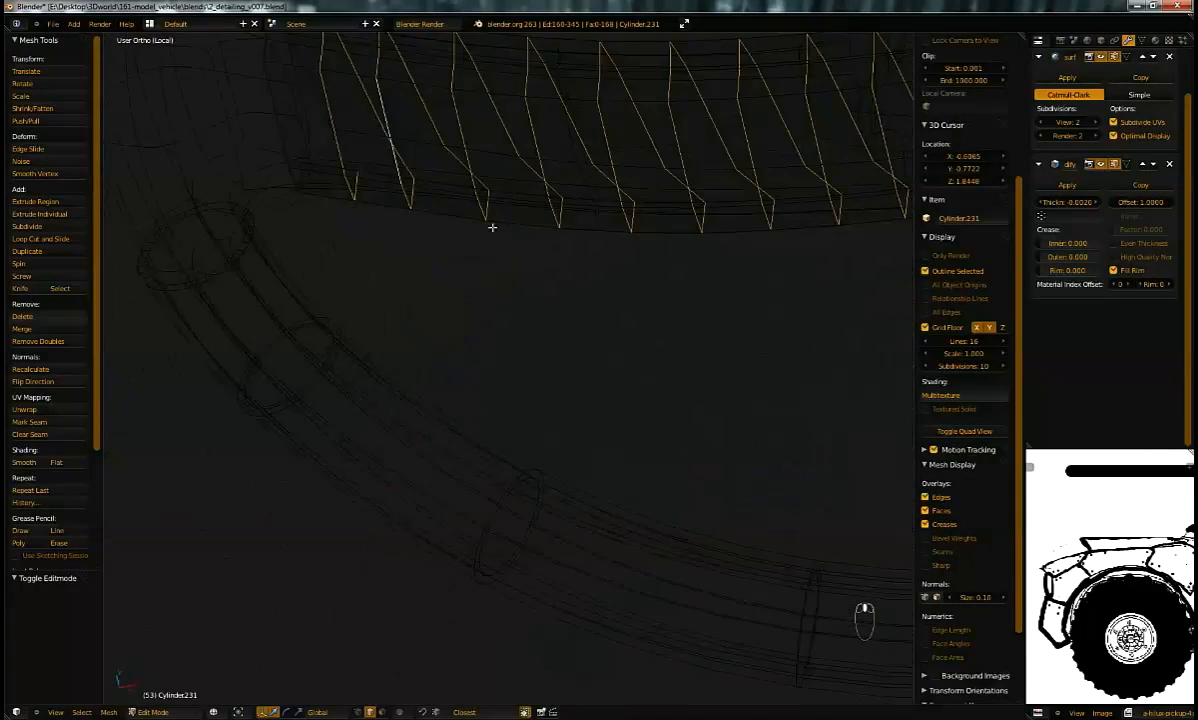
key("z")
middle_click_drag(453, 377, 544, 312)
key("e")
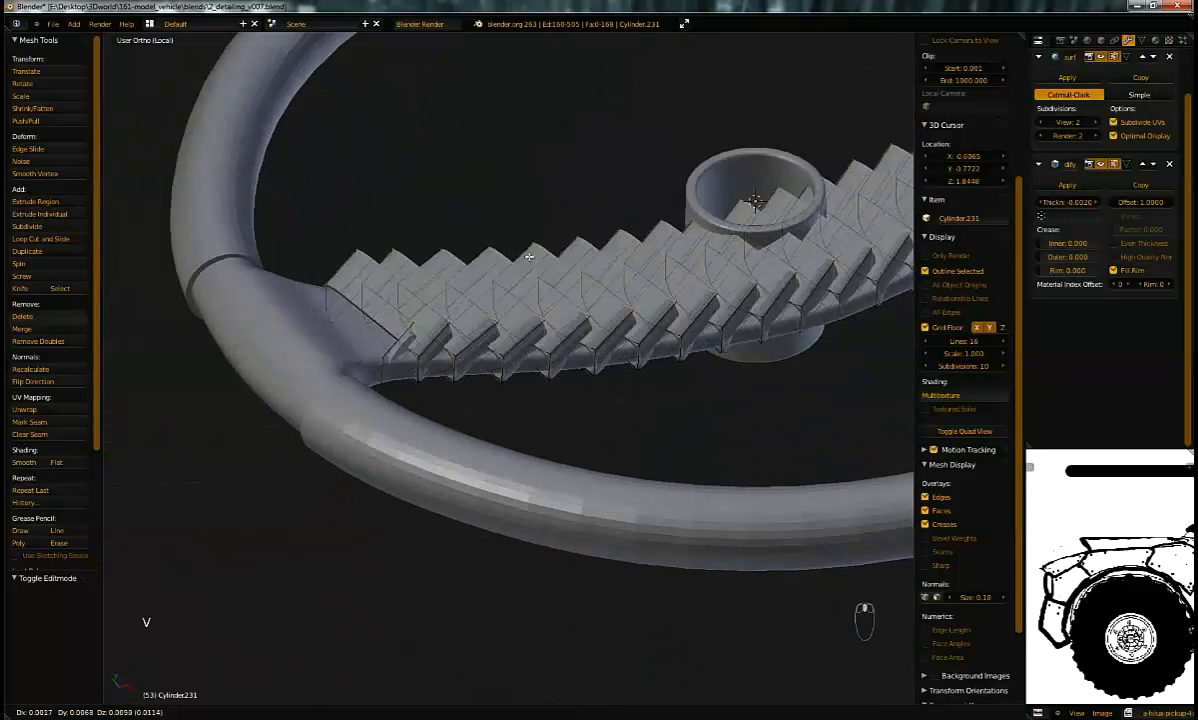
key("Escape")
Step: Try ripping the crosswise edges again from another view angle, then undo the rip
middle_click_drag(542, 197, 576, 297)
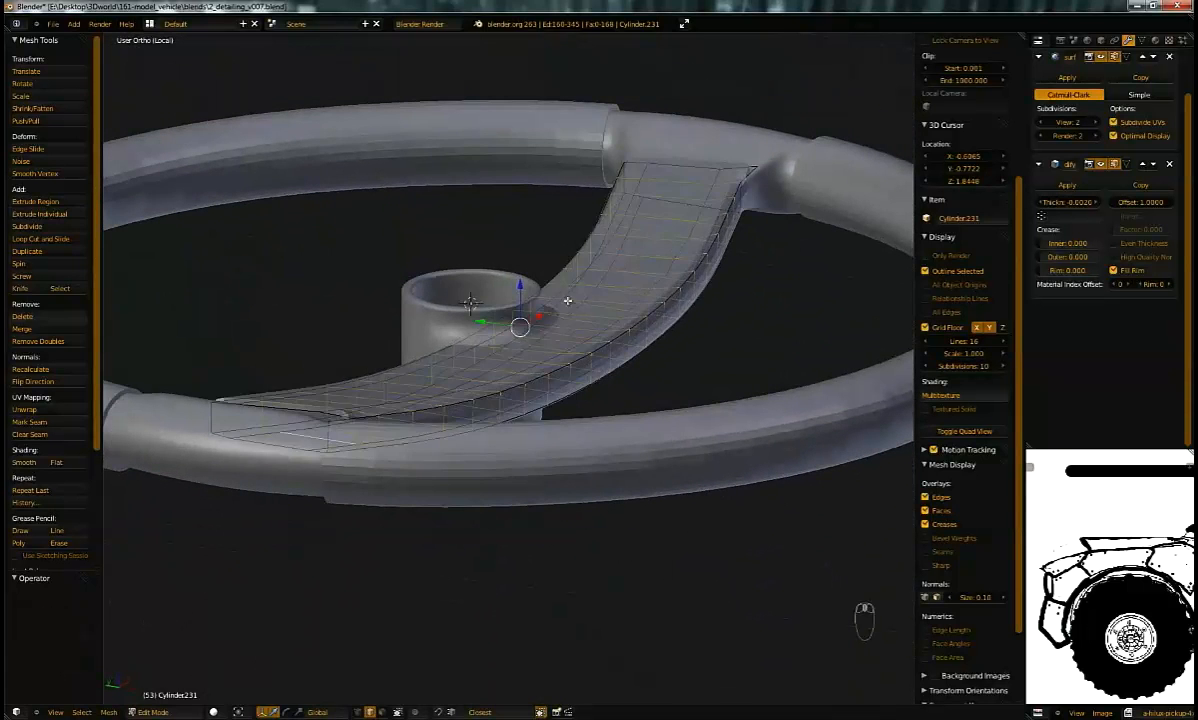
key("v")
key("ctrl+z")
middle_click_drag(546, 372, 507, 370)
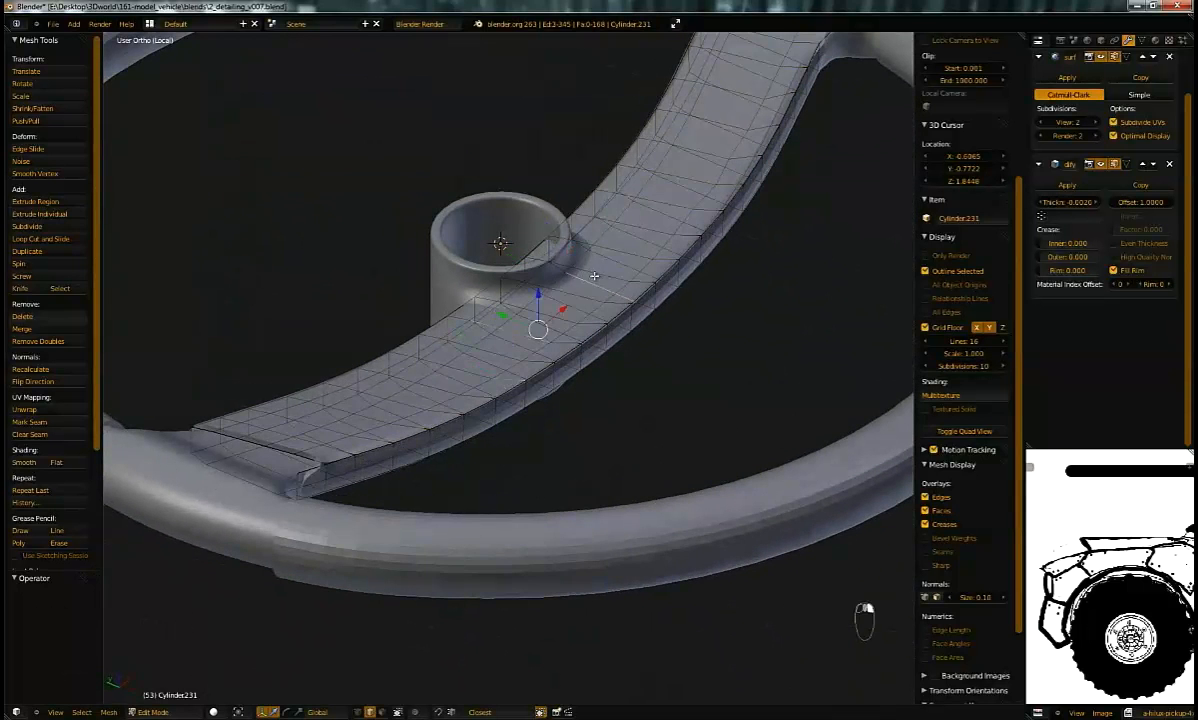
Step: Reselect the spoke cover's crosswise edges in wireframe and separate them with Edge Split
right_click(612, 224)
mouse_move(502, 346)
middle_mouse_down()
mouse_move(571, 357)
mouse_move(604, 335)
mouse_move(679, 324)
mouse_move(551, 334)
mouse_move(456, 370)
mouse_move(516, 330)
middle_mouse_up()
key("z")
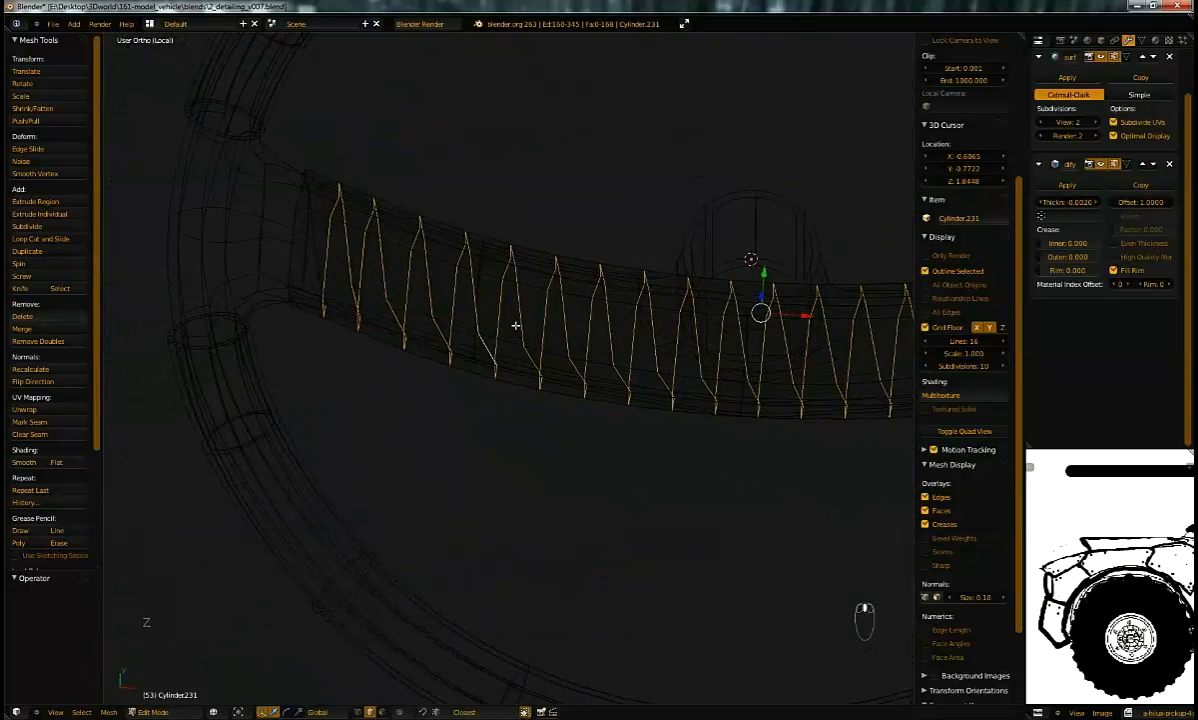
key("v")
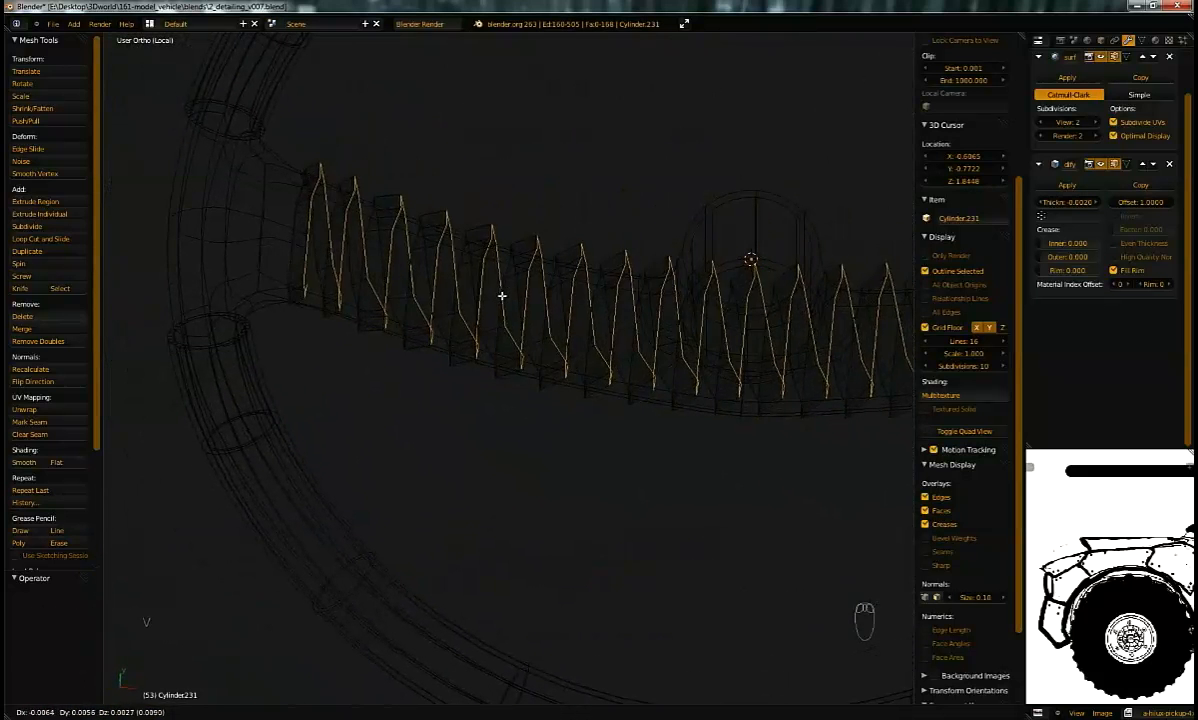
key("ctrl+z")
key("ctrl+e")
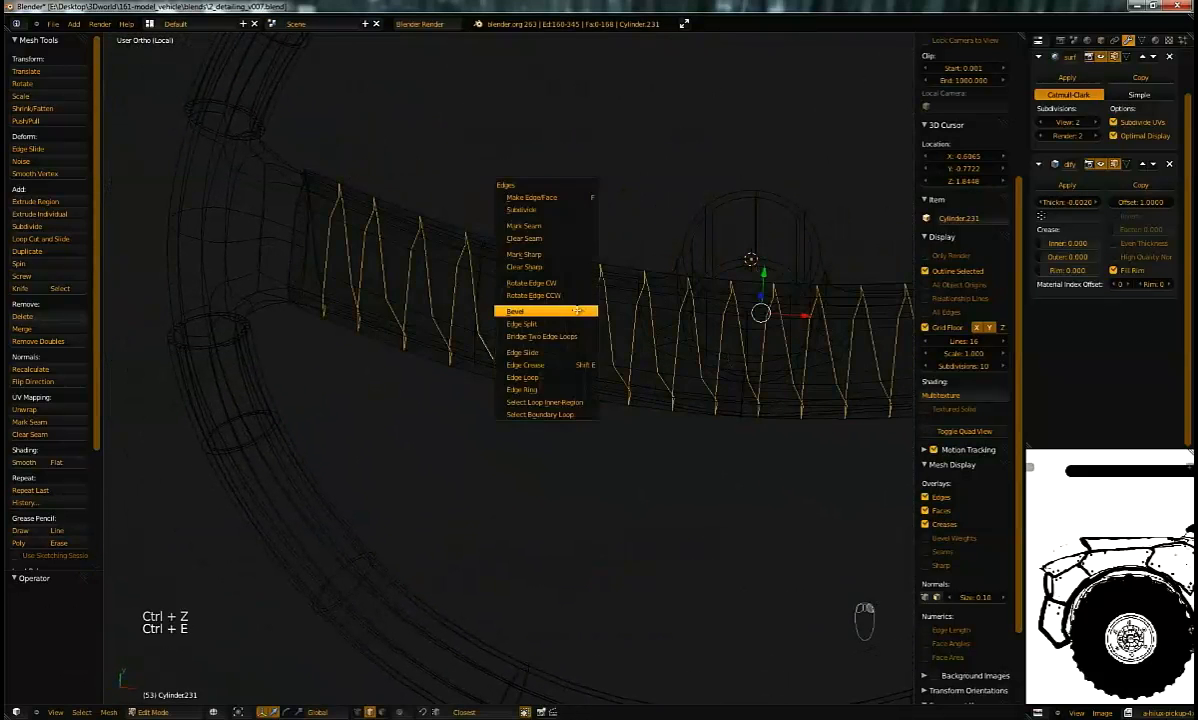
left_click(560, 323)
Step: Test the split by trying to move single edges, cancel the moves and restore the crosswise edge selection
key("g")
right_click(540, 248)
right_click(475, 321)
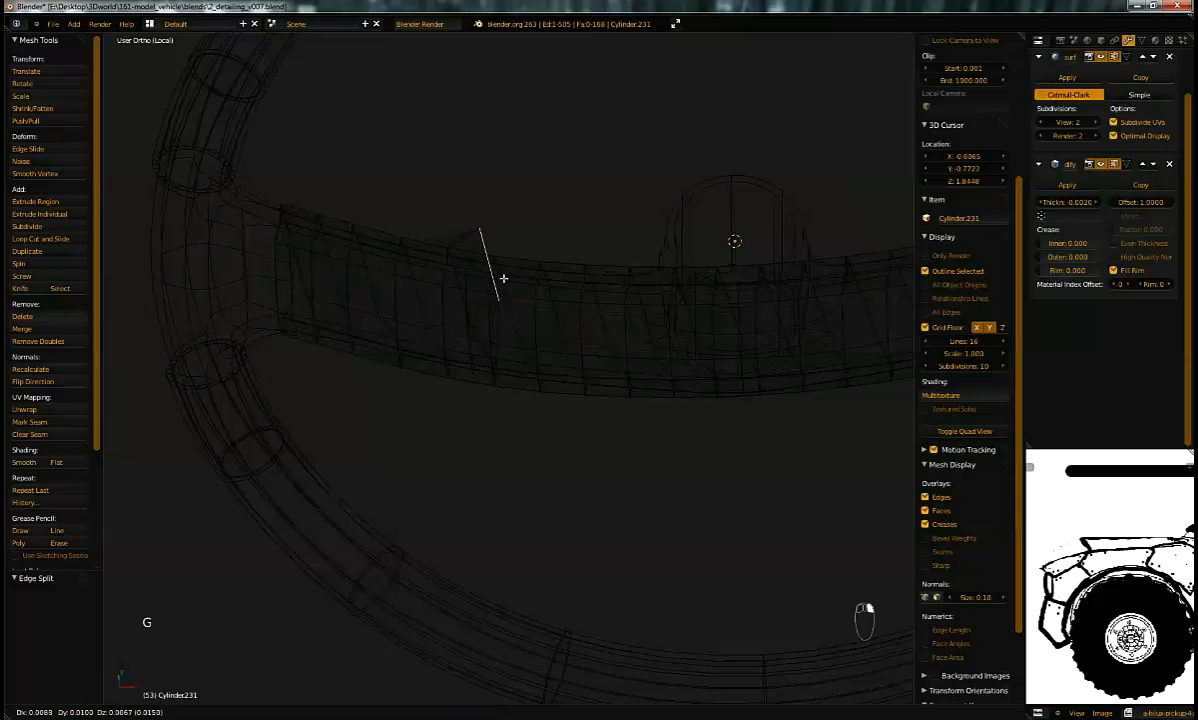
key("z")
key("g")
right_click(495, 292)
mouse_move(495, 292)
middle_mouse_down()
mouse_move(476, 282)
mouse_move(543, 321)
mouse_move(543, 307)
middle_mouse_up()
key("ctrl+z")
key("z")
key("z")
middle_click_drag(679, 361, 788, 346)
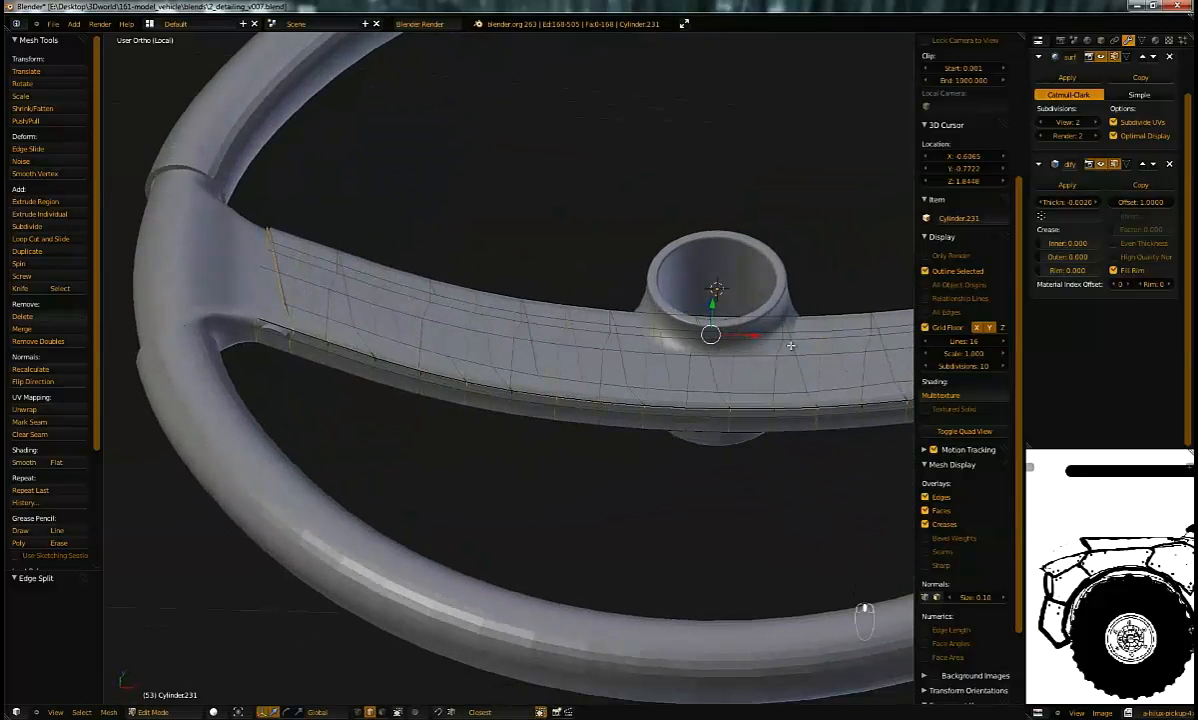
Step: Undo the edge split on the spoke cover and cancel a test move of the reselected crosswise edges
key("ctrl+e")
key("ctrl+z")
key("ctrl+z")
mouse_move(600, 330)
middle_mouse_down()
mouse_move(659, 349)
mouse_move(605, 333)
middle_mouse_up()
key("ctrl+z")
key("g")
right_click(627, 320)
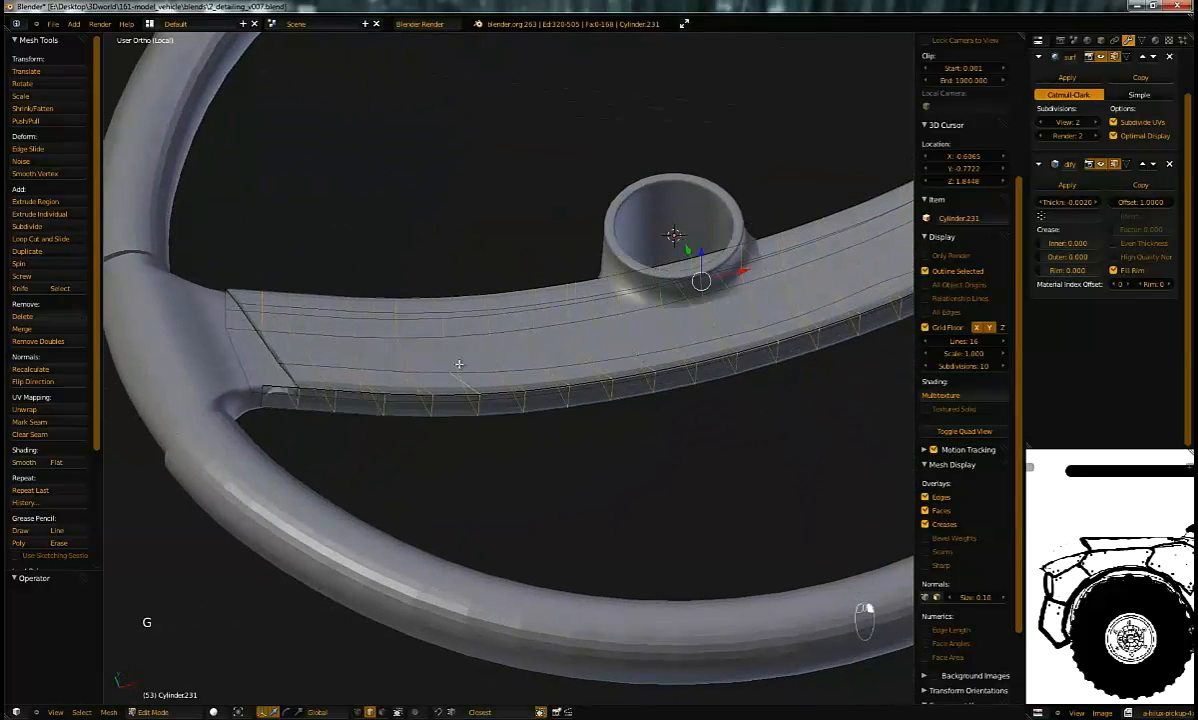
Step: Try beveling the selected crosswise edges with a percentage of 0.070 and check the resulting center loops in wireframe
key("ctrl+e")
key("ctrl+s")
left_click(584, 326)
key("ctrl+e")
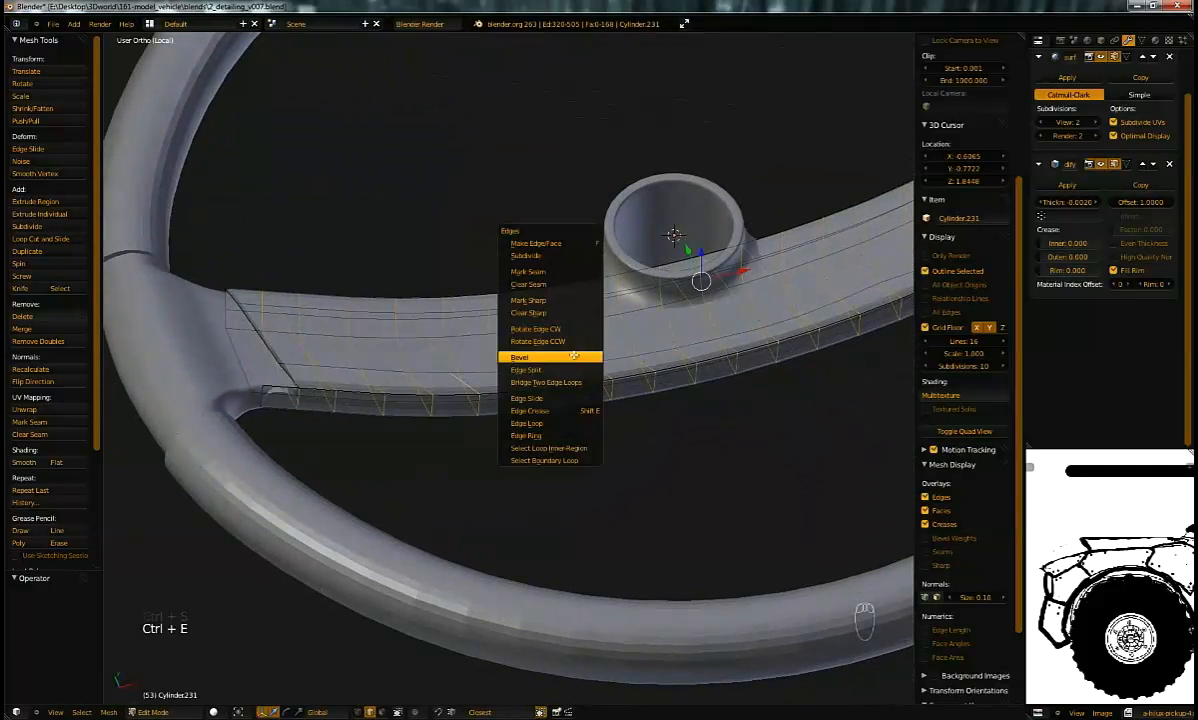
left_click(576, 355)
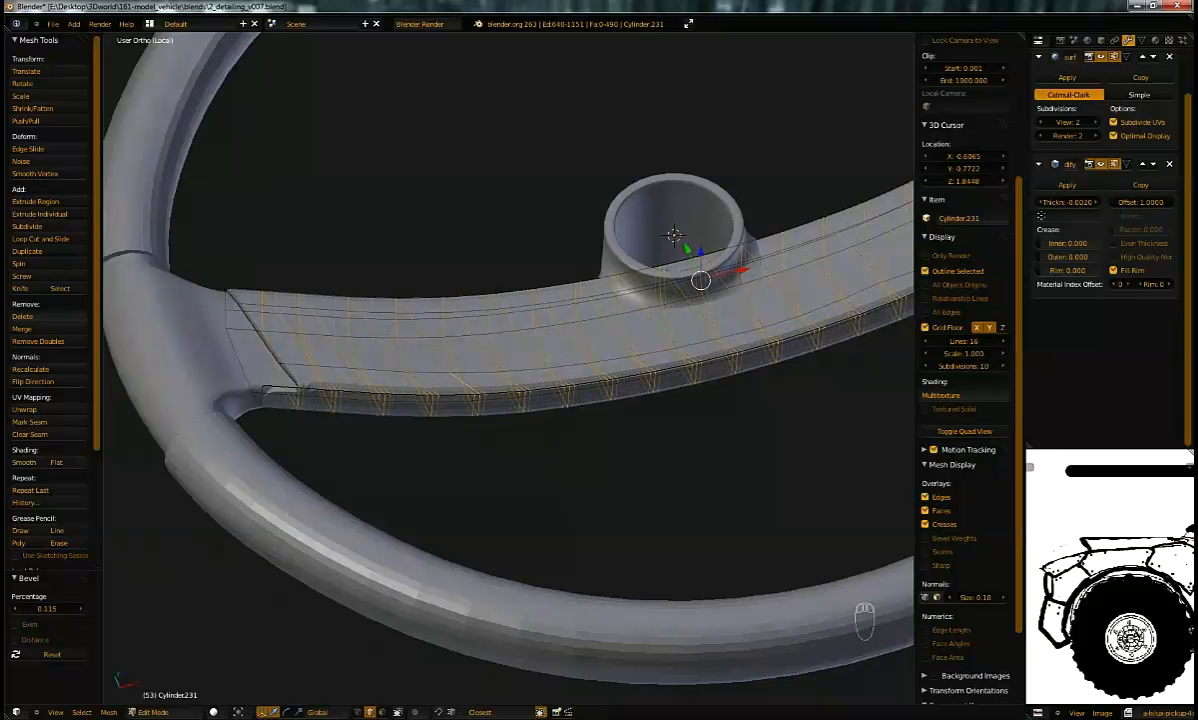
middle_click_drag(482, 414, 440, 286)
scroll(490, 522, "up", 5)
right_click(445, 268, "alt")
key("z")
key("z")
key("z")
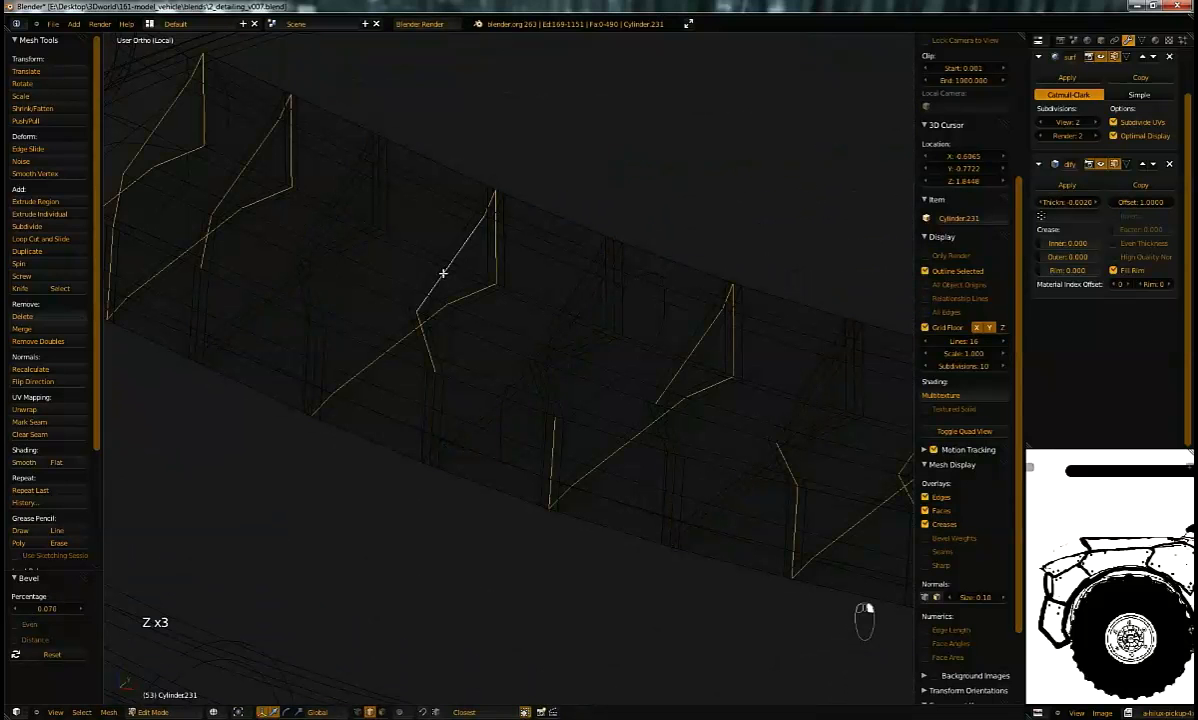
Step: Undo the bevel back to the original crosswise edge selection and cancel a test move of the edges
key("ctrl+z")
key("ctrl+z")
key("ctrl+z")
key("ctrl+z")
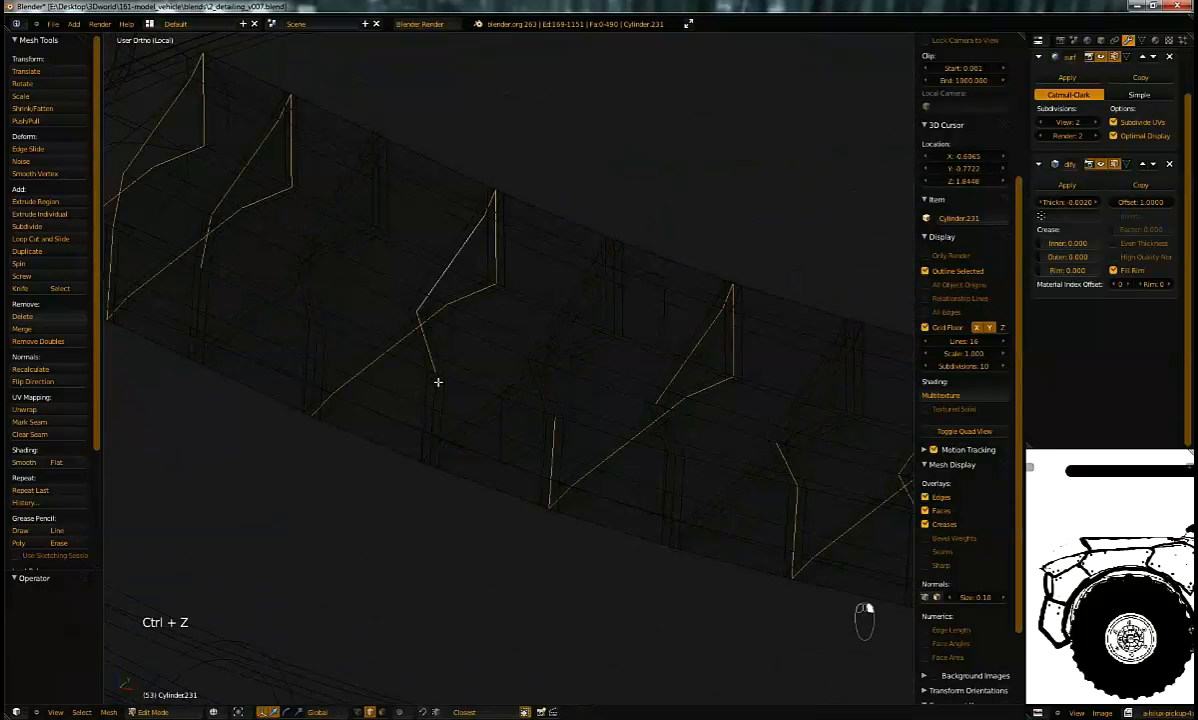
key("g")
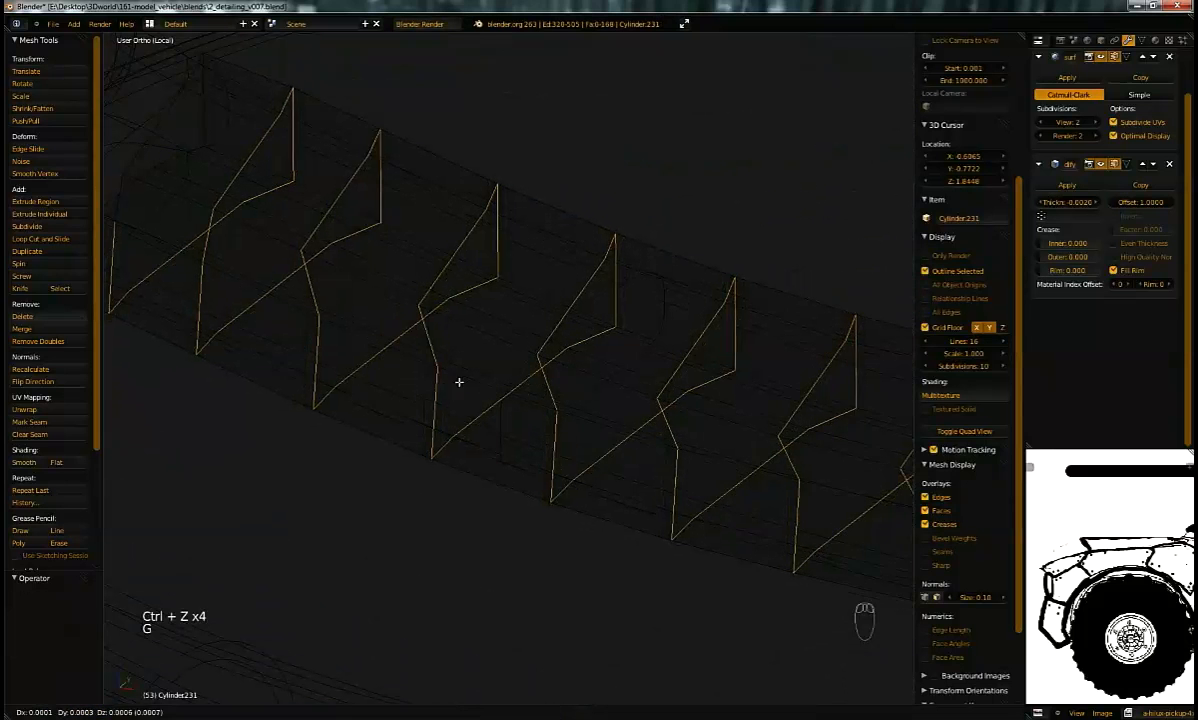
right_click(453, 388)
Step: Bevel the spoke cover's crosswise edges with a percentage of 0.078
middle_click_drag(452, 388, 486, 340)
left_click(484, 342)
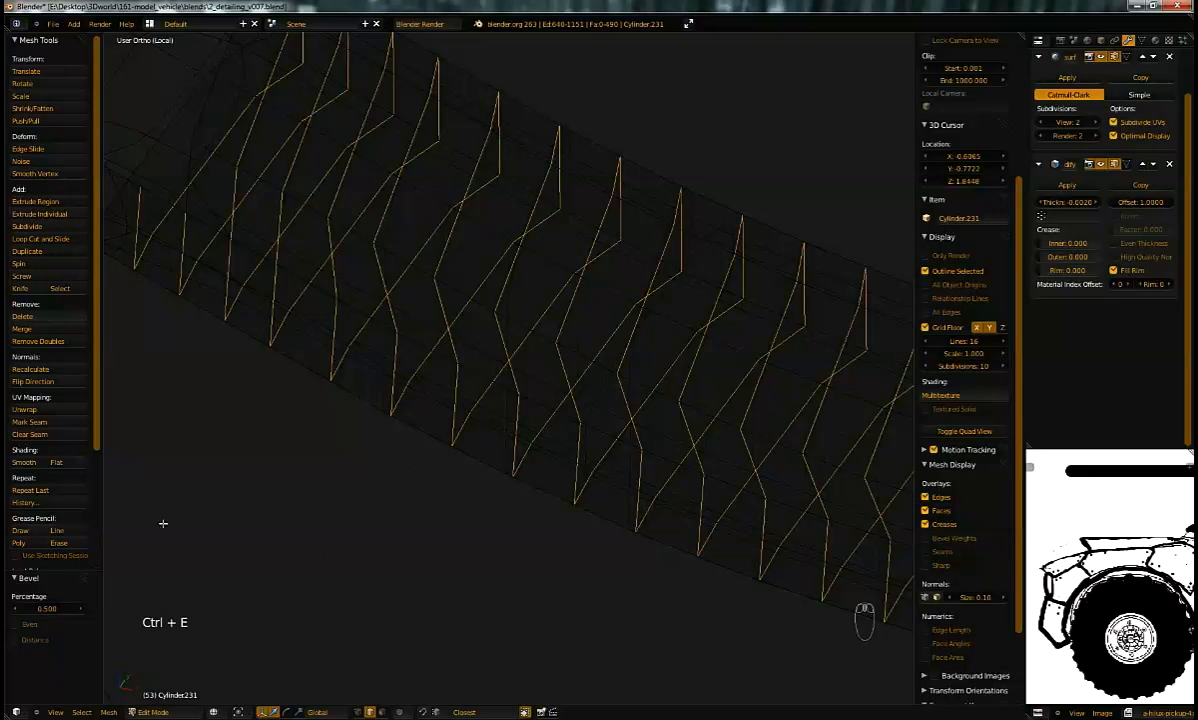
left_click_drag(46, 611, 16, 611)
middle_click_drag(553, 388, 507, 363)
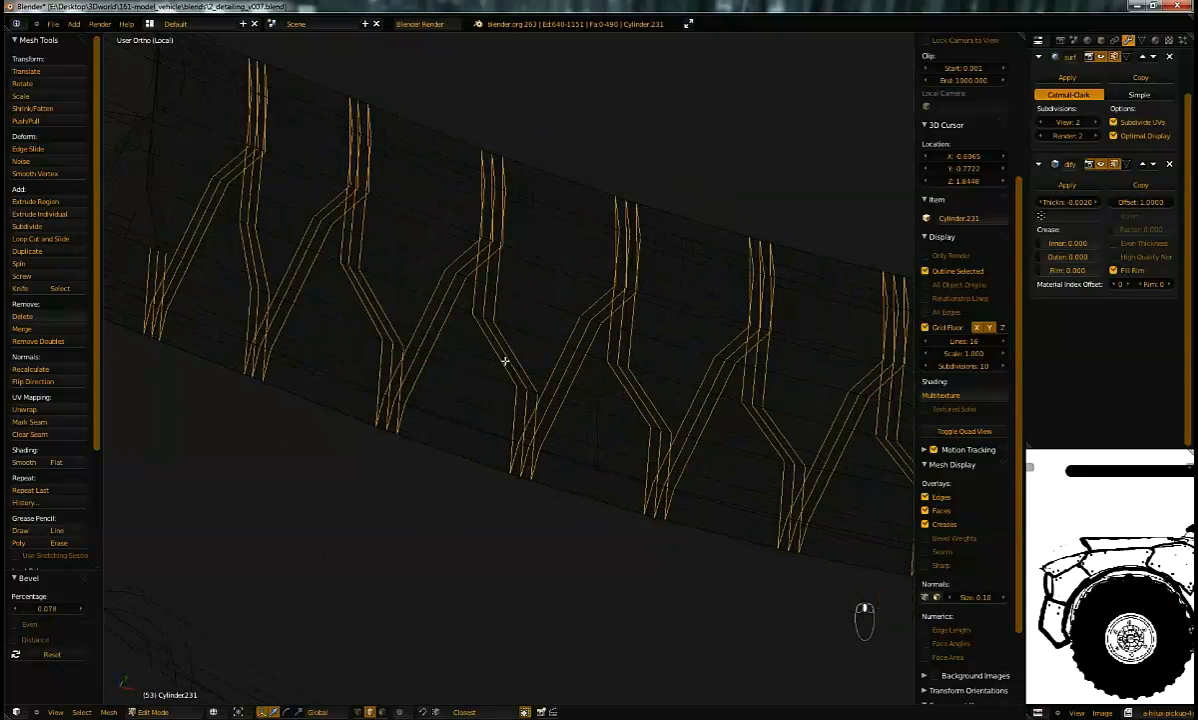
Step: Isolate the center edge loops of the bevels and delete them to cut gaps between the cover's segments
key("ctrl+z")
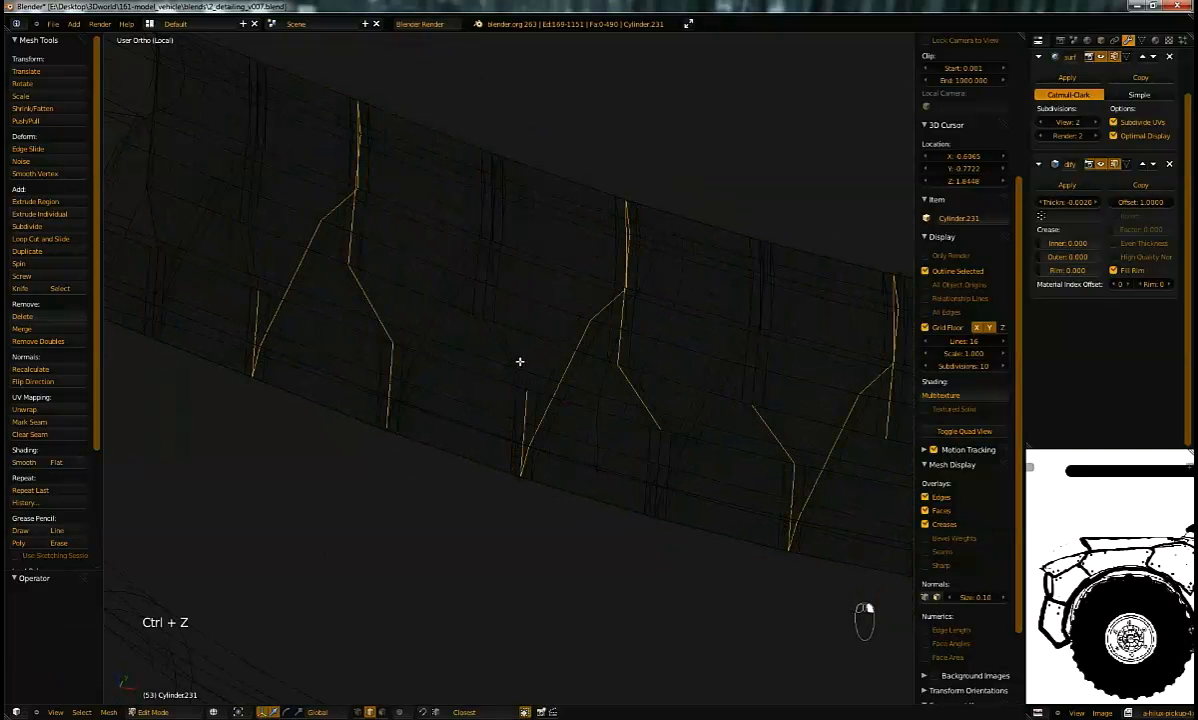
key("g")
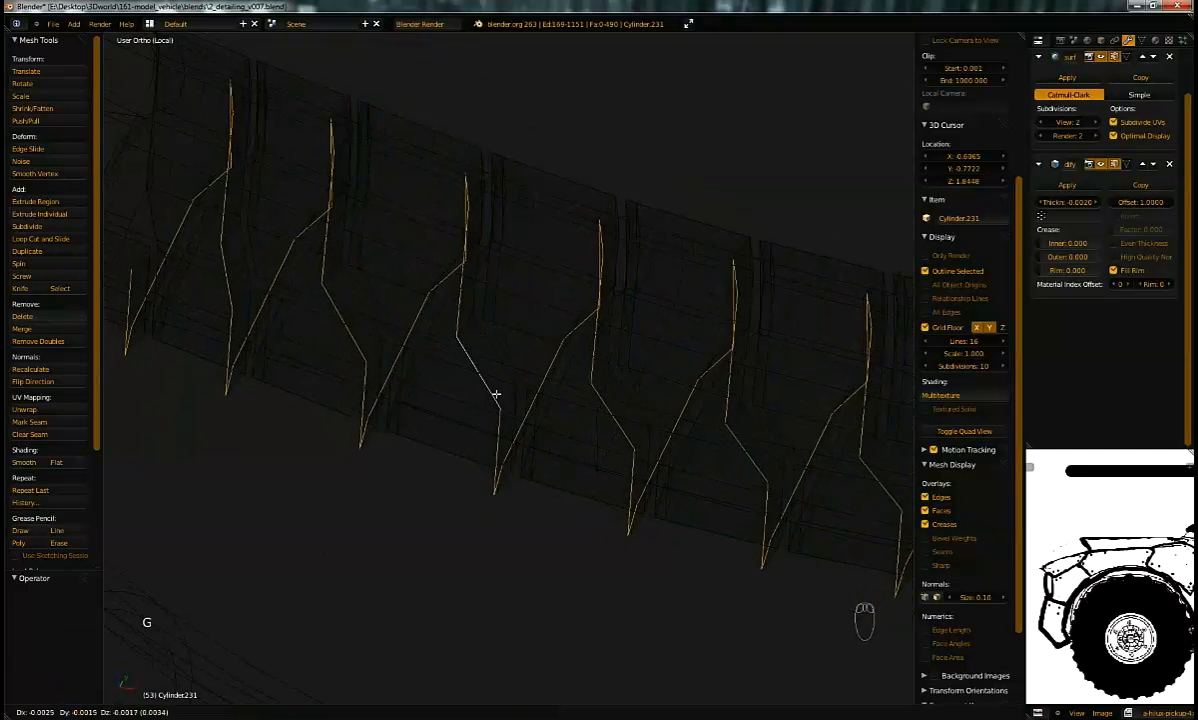
right_click(533, 373)
key("z")
middle_click_drag(534, 371, 530, 364)
key("x")
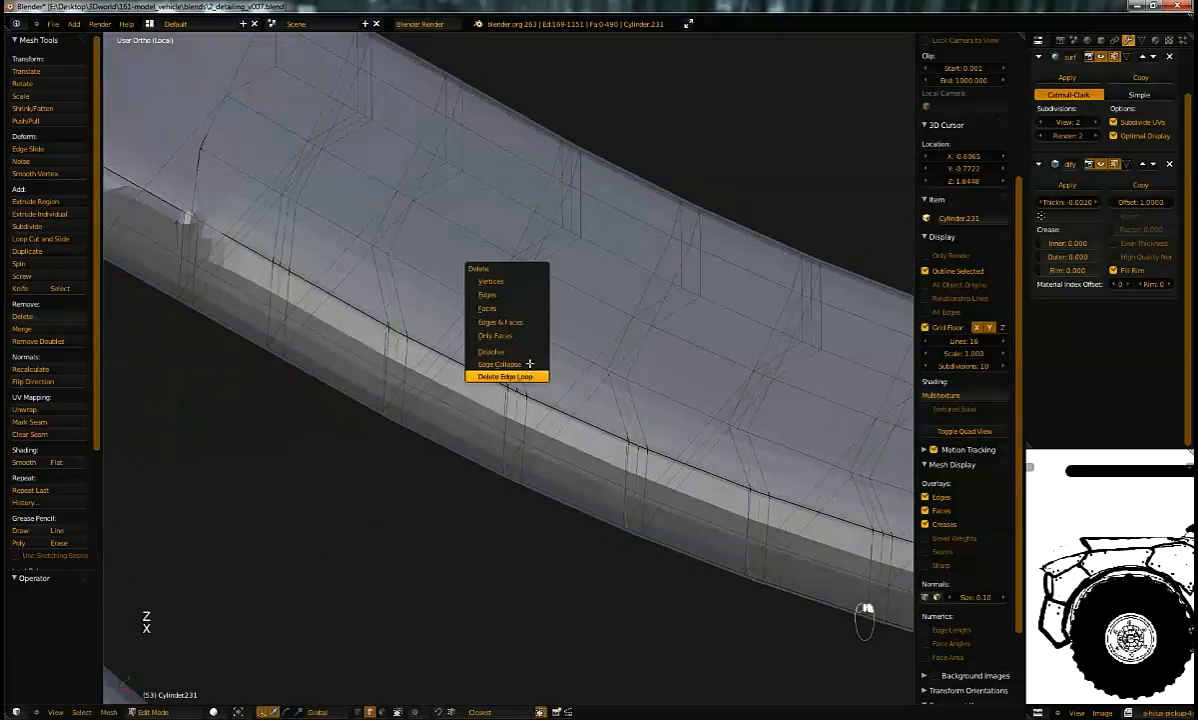
left_click(514, 282)
key("z")
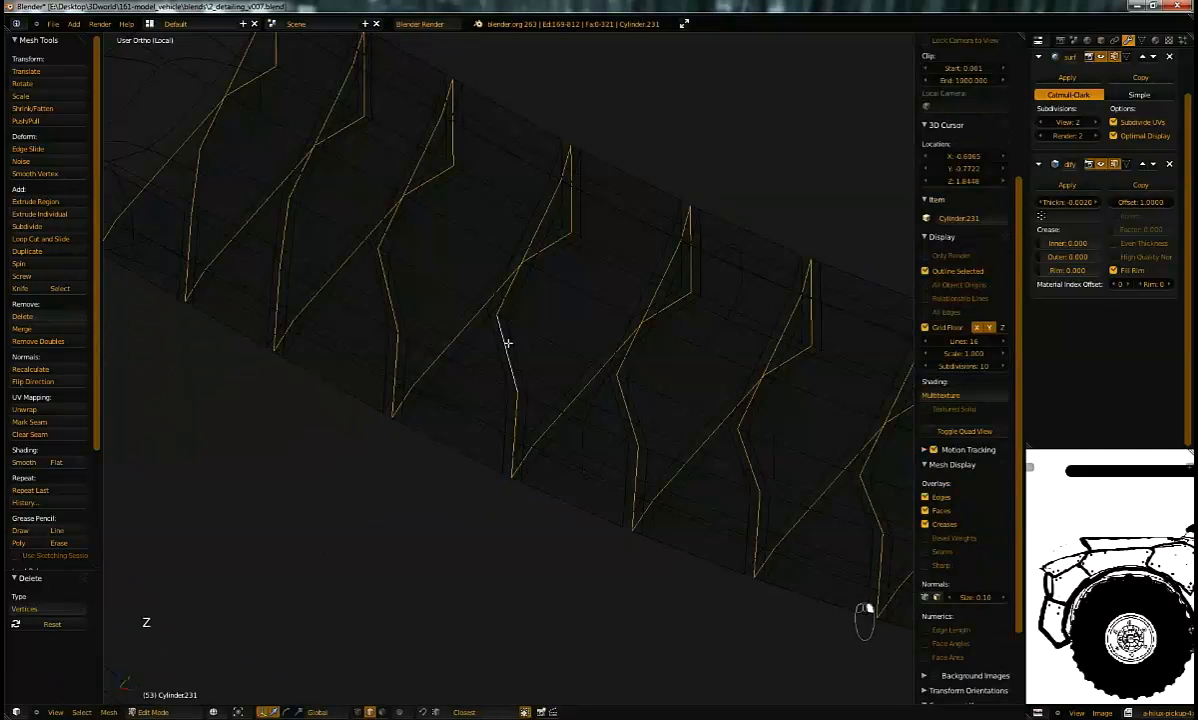
left_click(510, 343)
Step: Inspect the separated segments along the spoke in solid view and Object Mode
key("z")
mouse_move(543, 294)
middle_mouse_down()
mouse_move(539, 379)
mouse_move(610, 289)
mouse_move(740, 289)
mouse_move(620, 334)
mouse_move(559, 311)
mouse_move(519, 248)
middle_mouse_up()
scroll(539, 379, "down", 5)
mouse_move(505, 342)
middle_mouse_down()
mouse_move(530, 330)
mouse_move(526, 299)
mouse_move(545, 291)
mouse_move(690, 325)
mouse_move(596, 348)
mouse_move(687, 324)
mouse_move(500, 340)
middle_mouse_up()
key("Tab")
scroll(447, 393, "up", 4)
middle_click_drag(447, 393, 431, 330)
Step: Select the leftover edge loop at the rim end of the spoke cover and delete its edges
key("Tab")
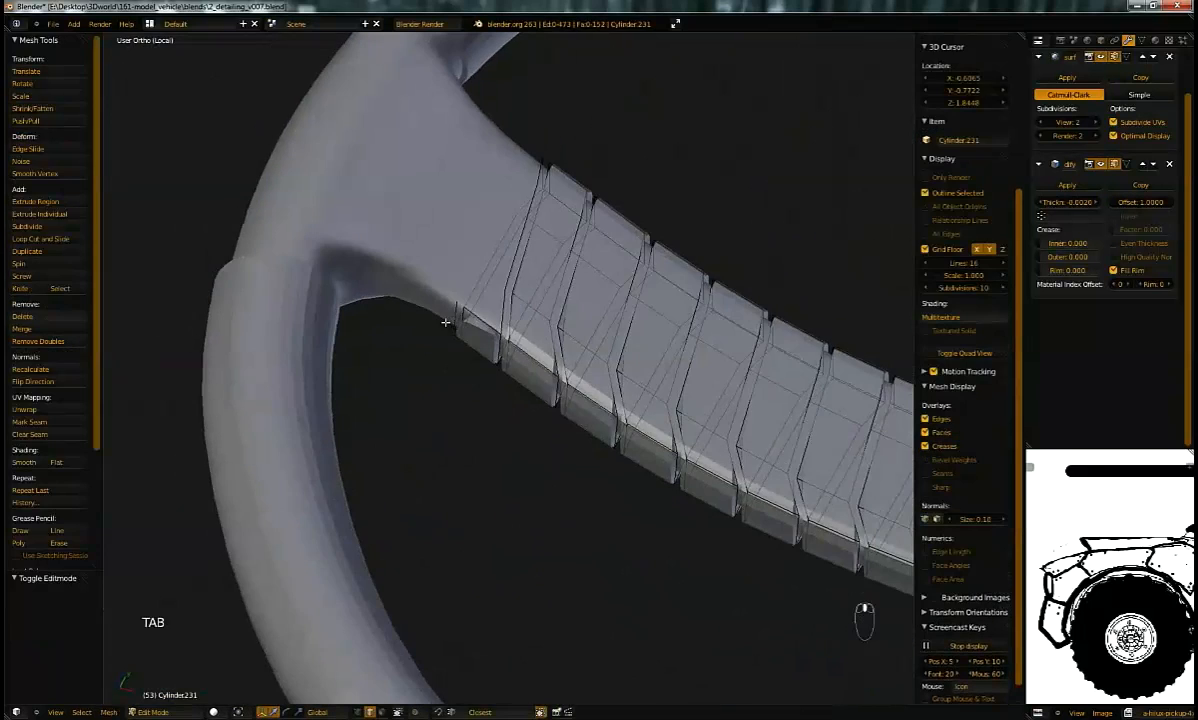
right_click(452, 320, "alt")
key("z")
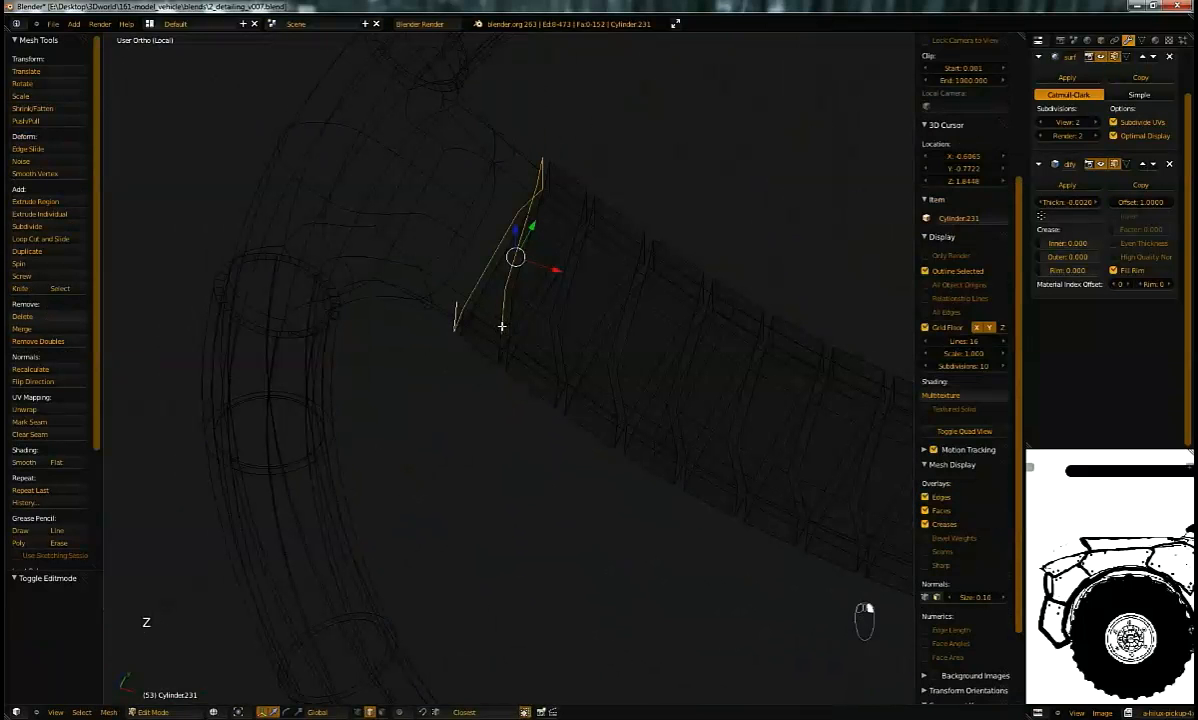
key("x")
key("z")
mouse_move(505, 361)
middle_mouse_down()
mouse_move(527, 321)
mouse_move(423, 369)
mouse_move(460, 362)
middle_mouse_up()
Step: Extrude a corner edge at the cover's rim end to start a new wrapping strip and reposition its end edge
right_click(467, 359)
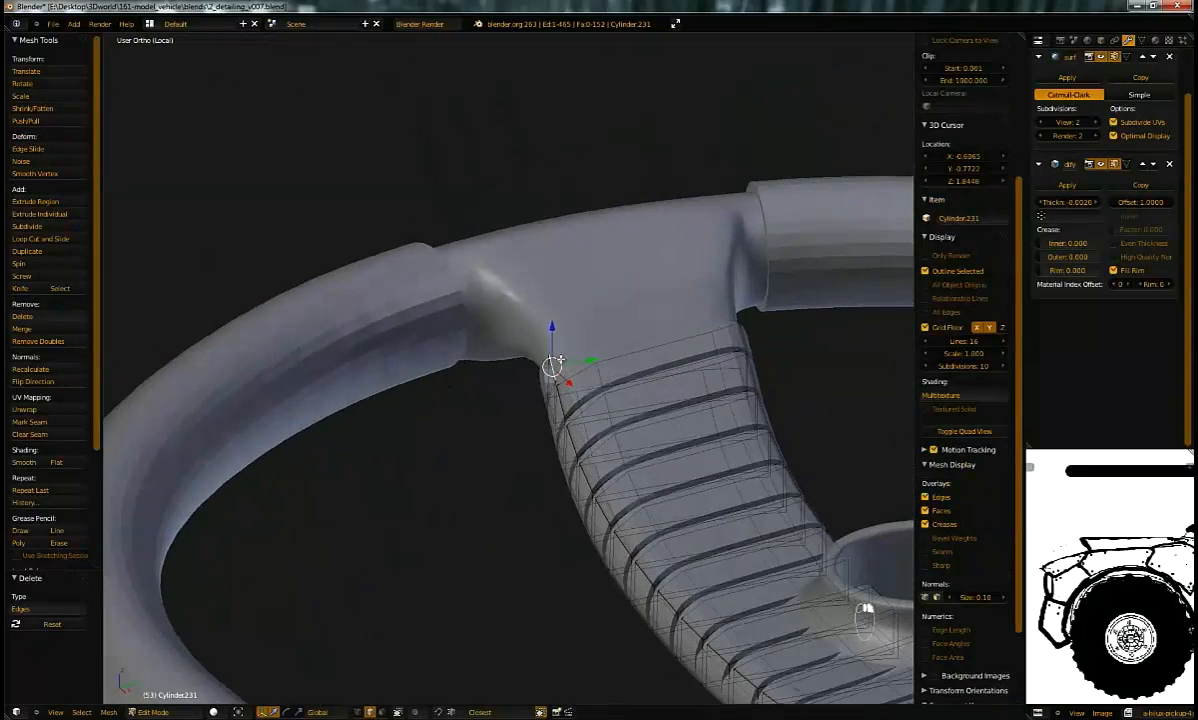
key("e")
left_click(655, 318)
middle_click_drag(655, 318, 786, 337)
key("e")
left_click(834, 322)
key("g")
left_click(711, 366)
Step: Continue the strip around the spoke's side and underside with several edge extrusions
key("e")
left_click(802, 289)
key("e")
left_click(805, 333)
key("e")
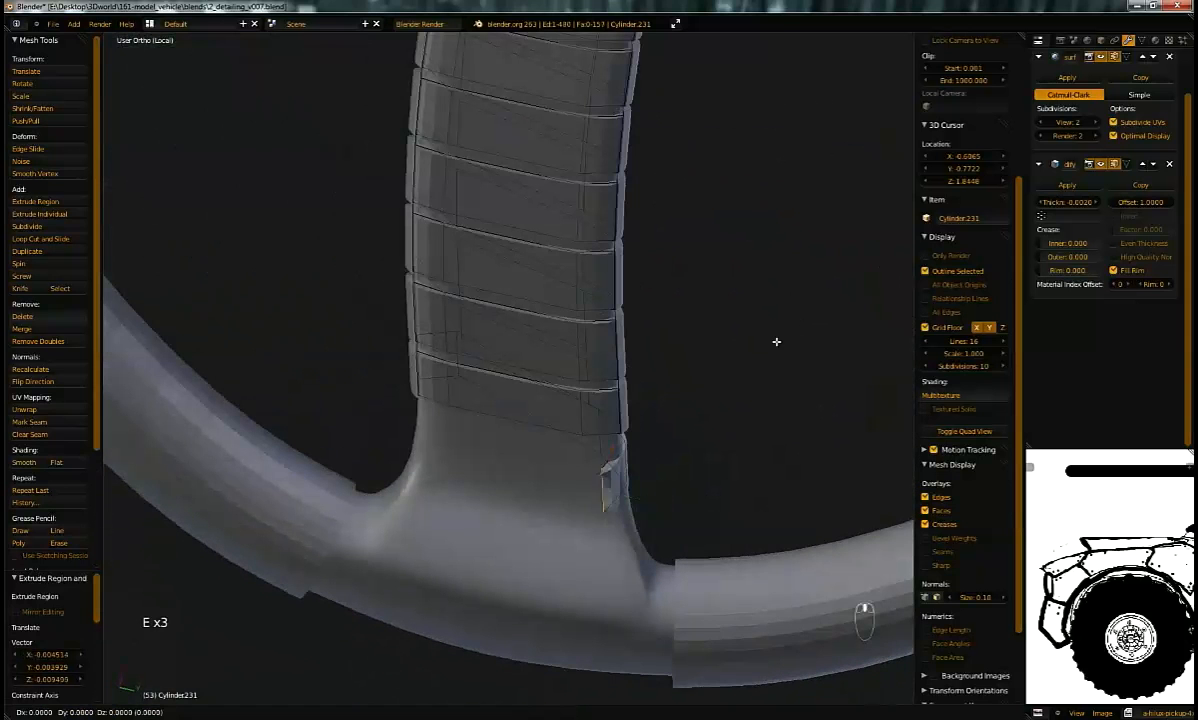
left_click(772, 316)
key("e")
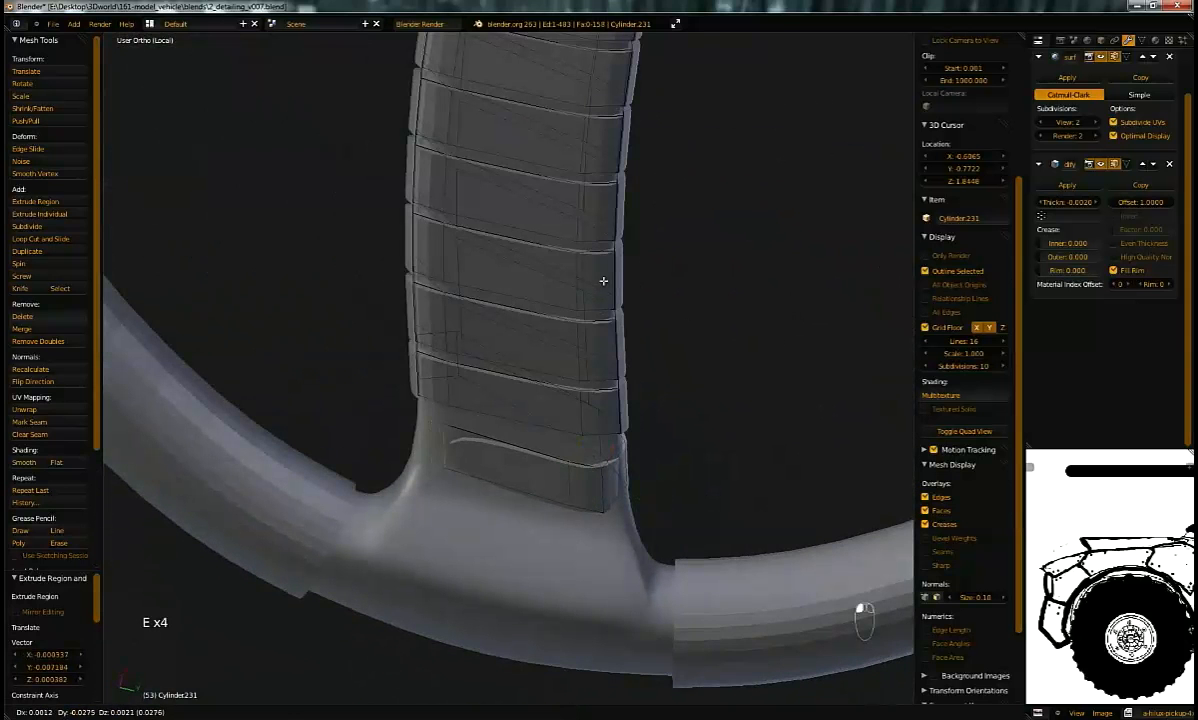
Step: Extrude the strip up the opposite side and back across the spoke's top, and move its end edge into place
middle_click_drag(595, 280, 561, 392)
key("e")
left_click(613, 259)
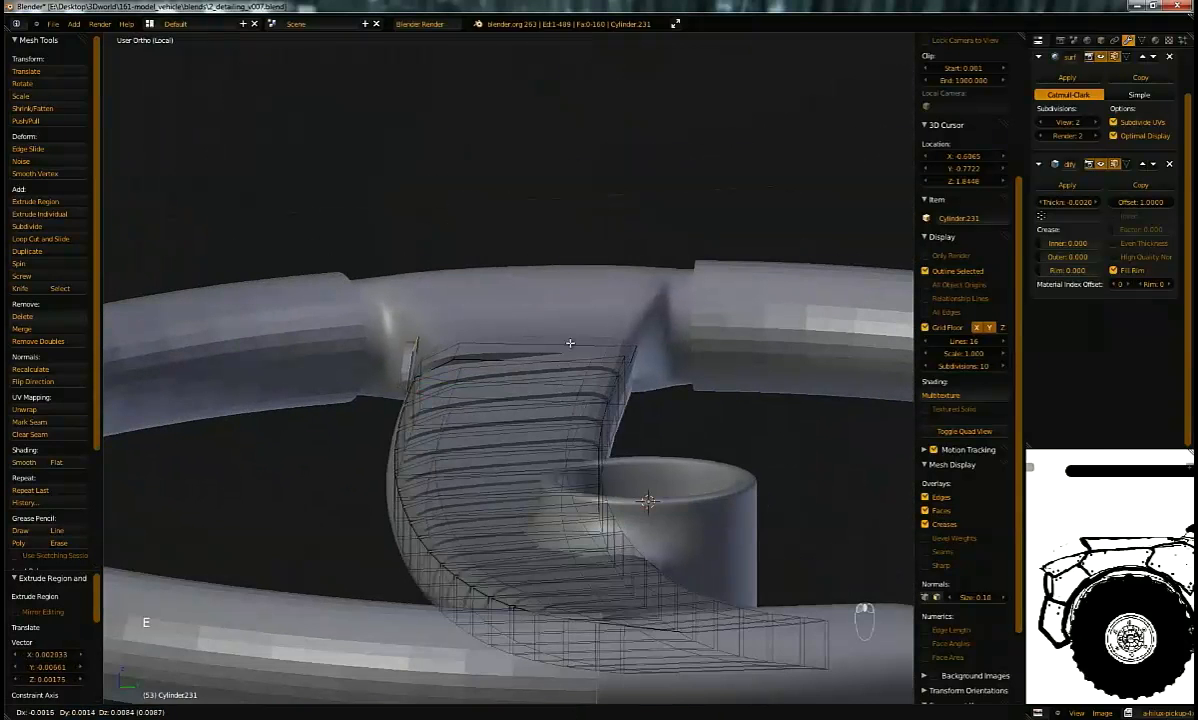
middle_click_drag(573, 346, 610, 336)
key("e")
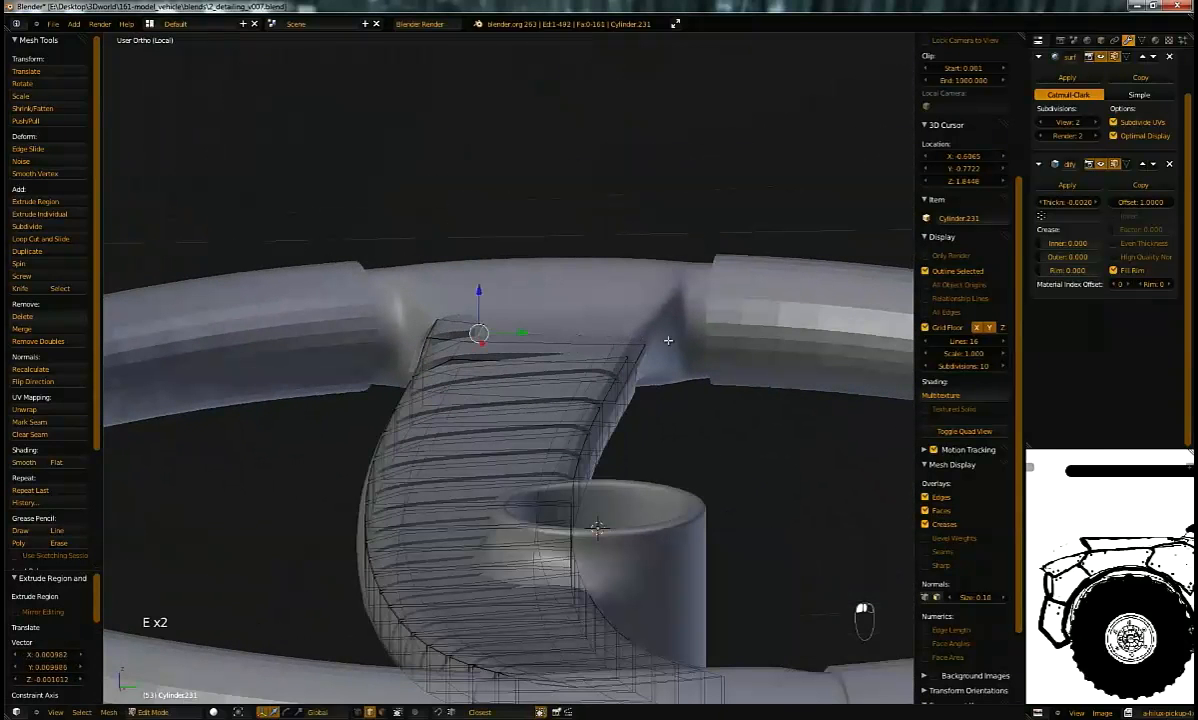
left_click(783, 329)
middle_click_drag(783, 329, 748, 403)
key("g")
left_click(613, 421)
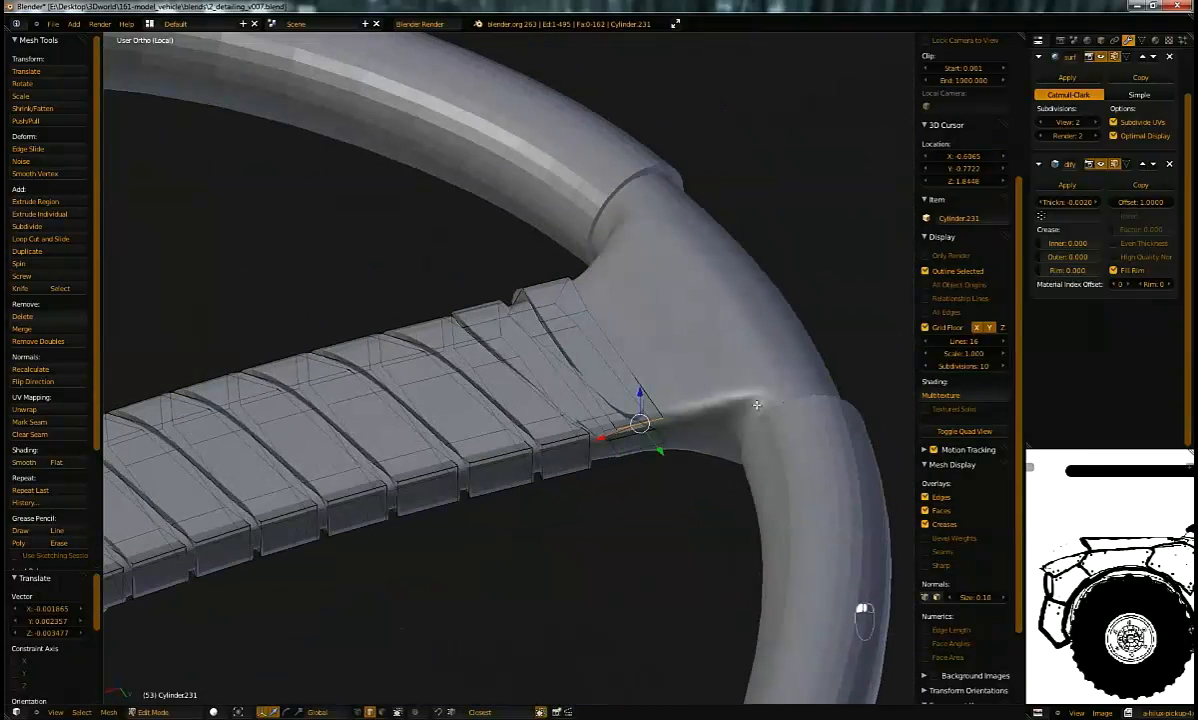
key("g")
left_click(757, 342)
Step: Switch to vertex selection and move a corner vertex of the strip's end closer to the spoke surface
middle_click_drag(757, 342, 672, 364)
key("ctrl+Tab")
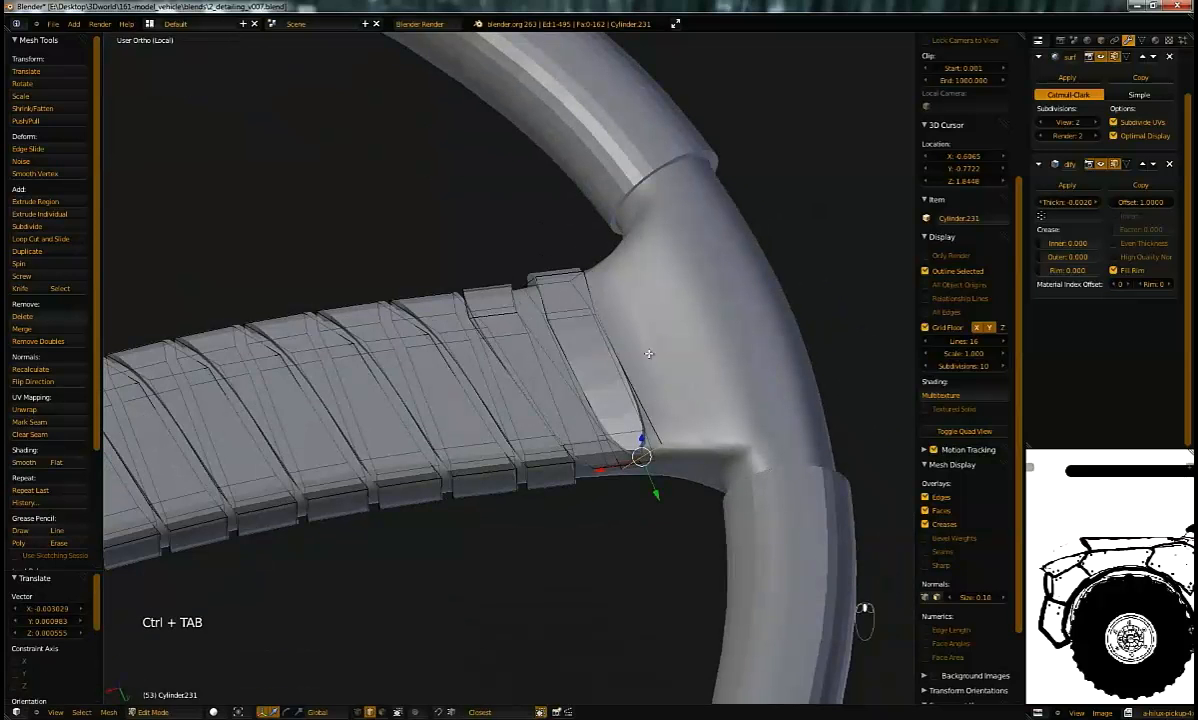
left_click(638, 349)
scroll(653, 387, "up", 4)
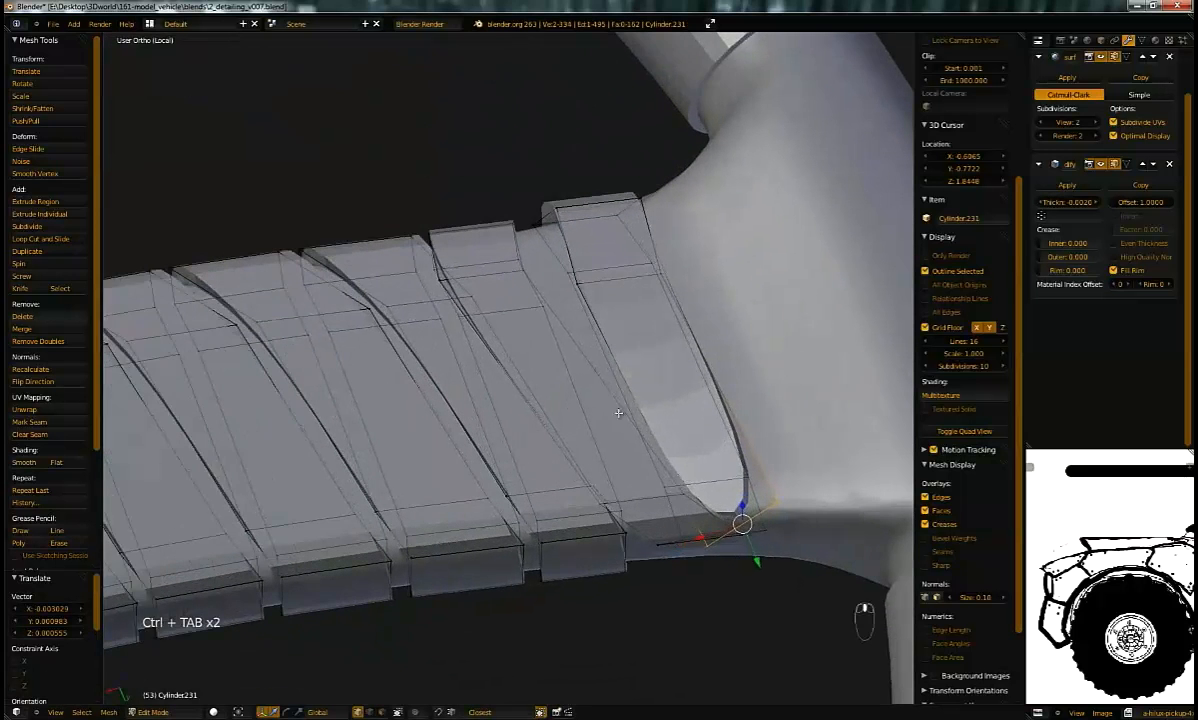
right_click(655, 464)
key("g")
left_click(680, 454)
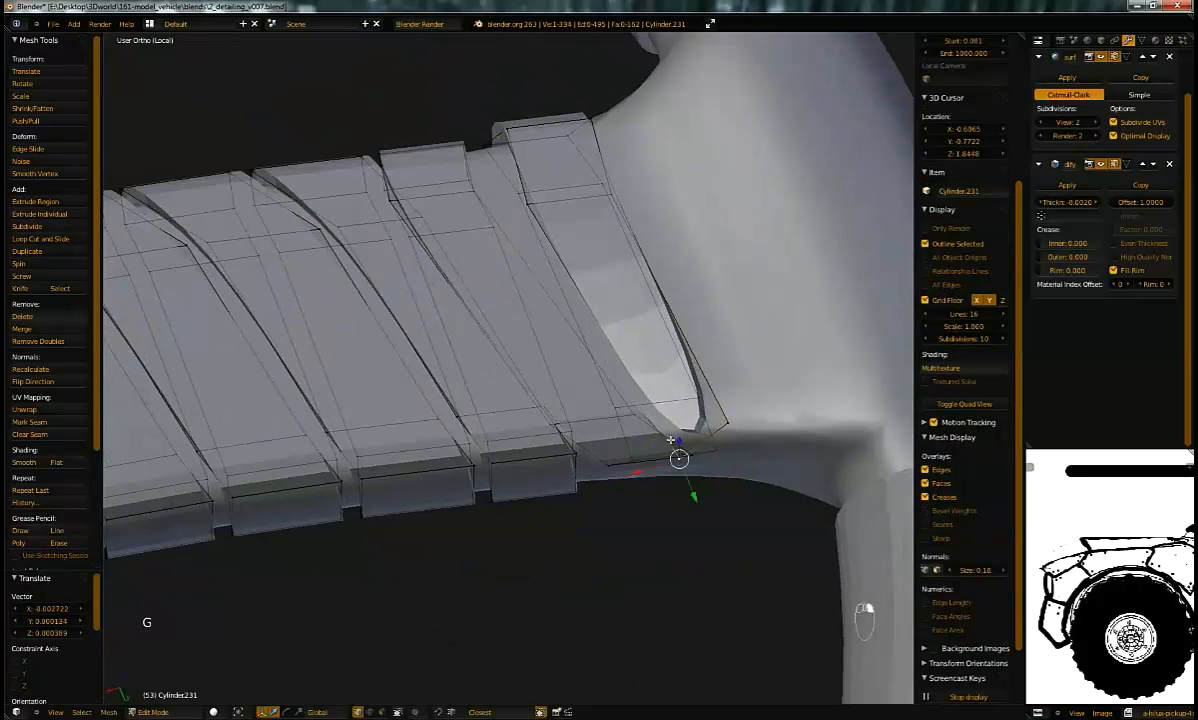
middle_click_drag(619, 390, 739, 325)
key("g")
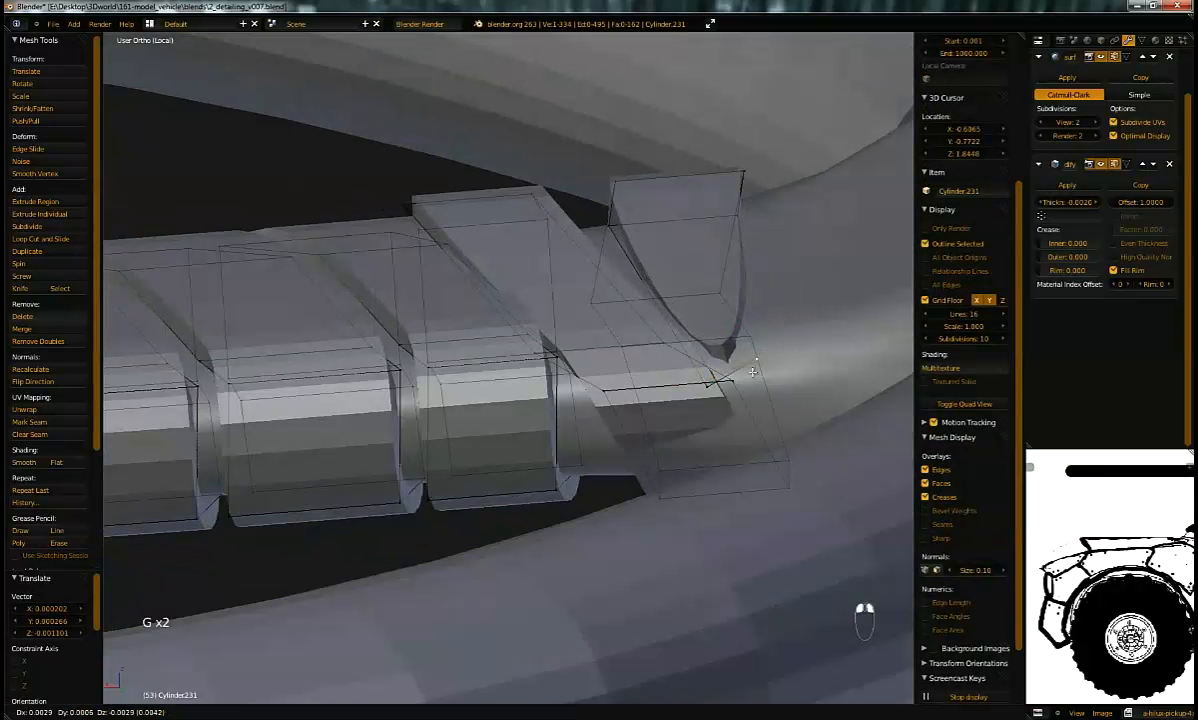
Step: Add a loop cut across the strip's last section and reposition a vertex beside it
middle_click_drag(745, 313, 717, 369)
key("ctrl+r")
left_click(771, 293)
left_click(820, 344)
key("g")
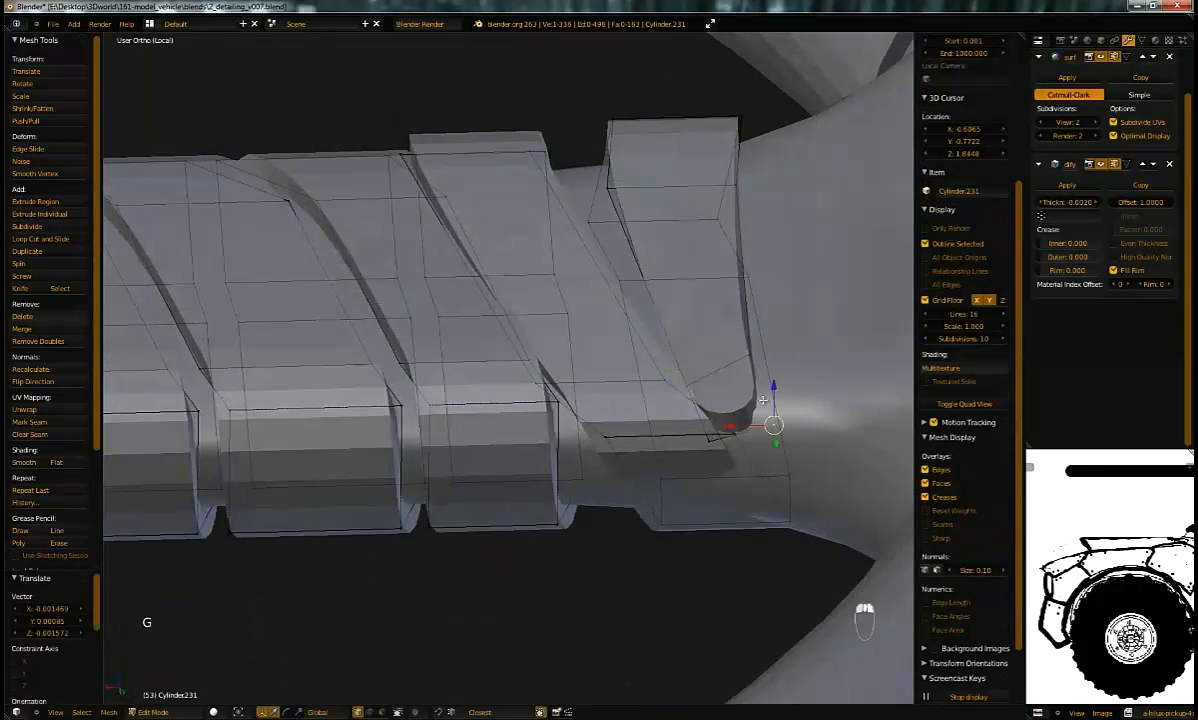
Step: Place Solidify above Subdivision Surface with Outer crease 0.857, Even Thickness and High Quality Normals enabled
middle_click_drag(769, 409, 709, 374)
middle_click_drag(642, 329, 858, 258)
left_click(1144, 163)
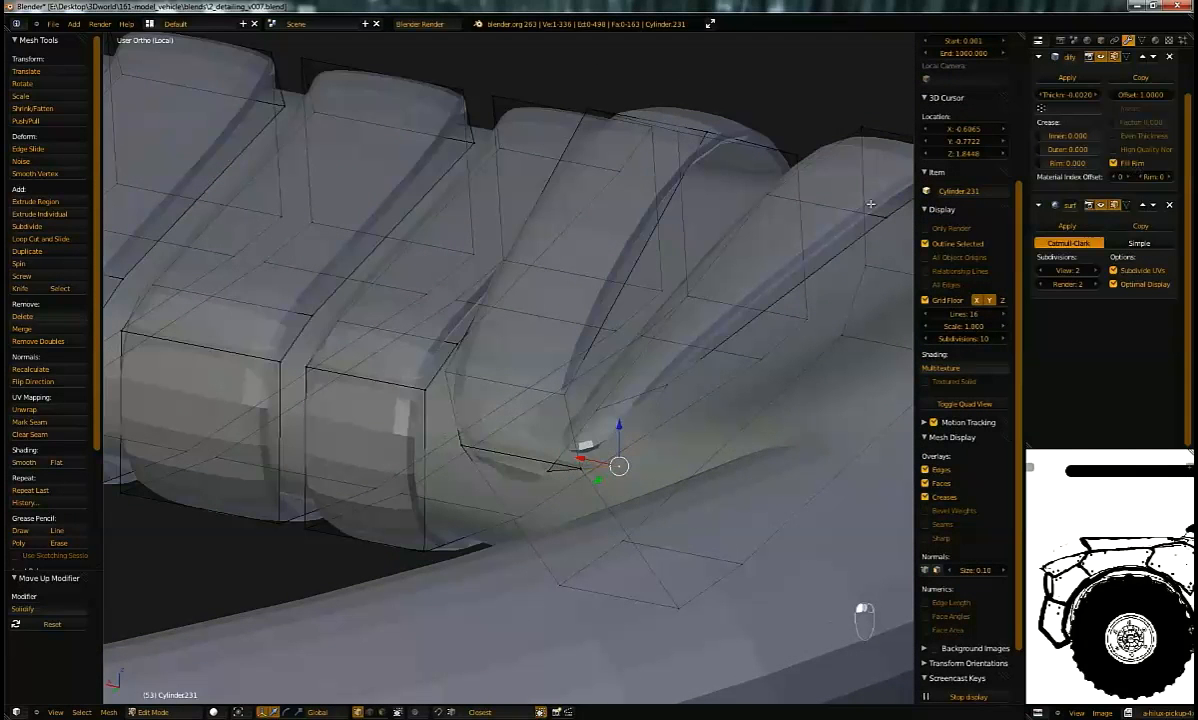
middle_click_drag(760, 261, 1060, 150)
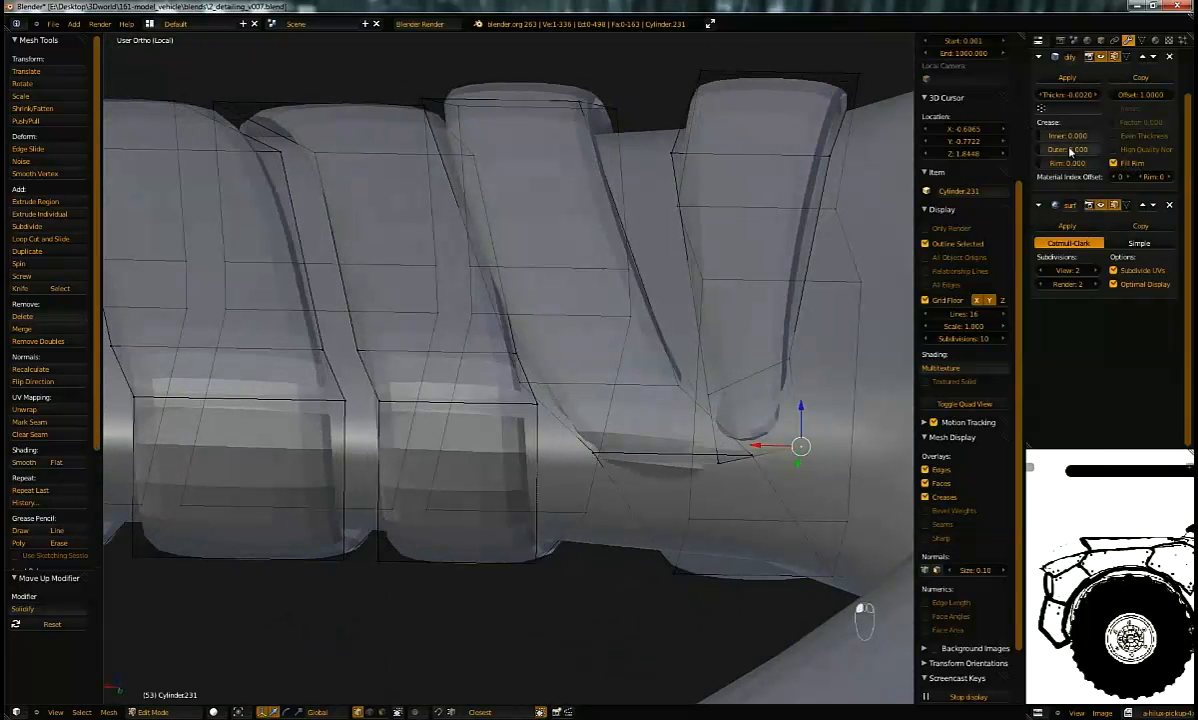
left_click_drag(1070, 150, 1122, 152)
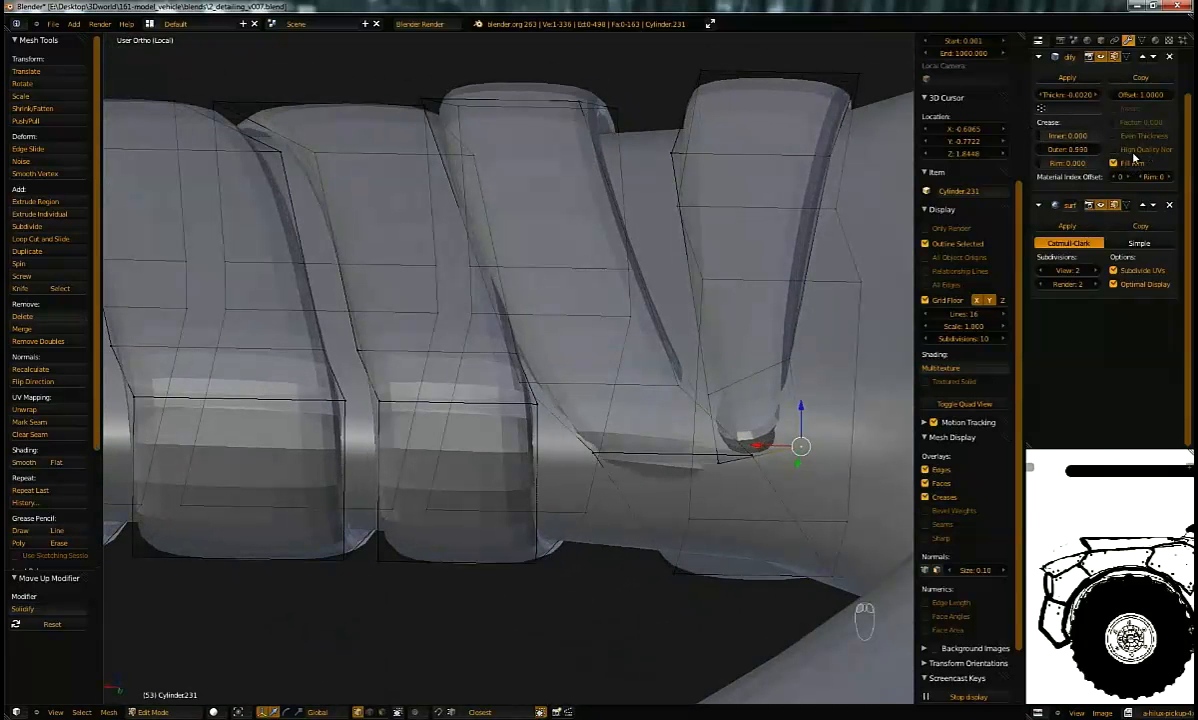
left_click_drag(1135, 152, 1080, 163)
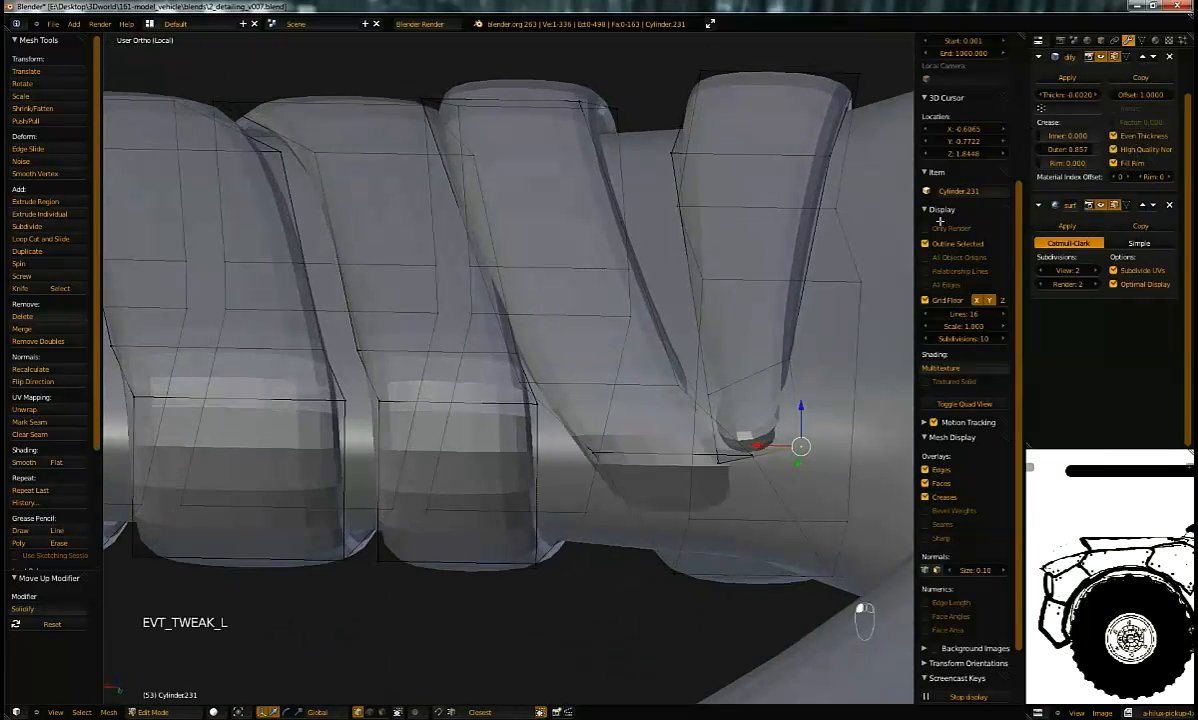
Step: Move two vertices near the strip's tapered tip to widen and round its shape
middle_click_drag(651, 303, 650, 347)
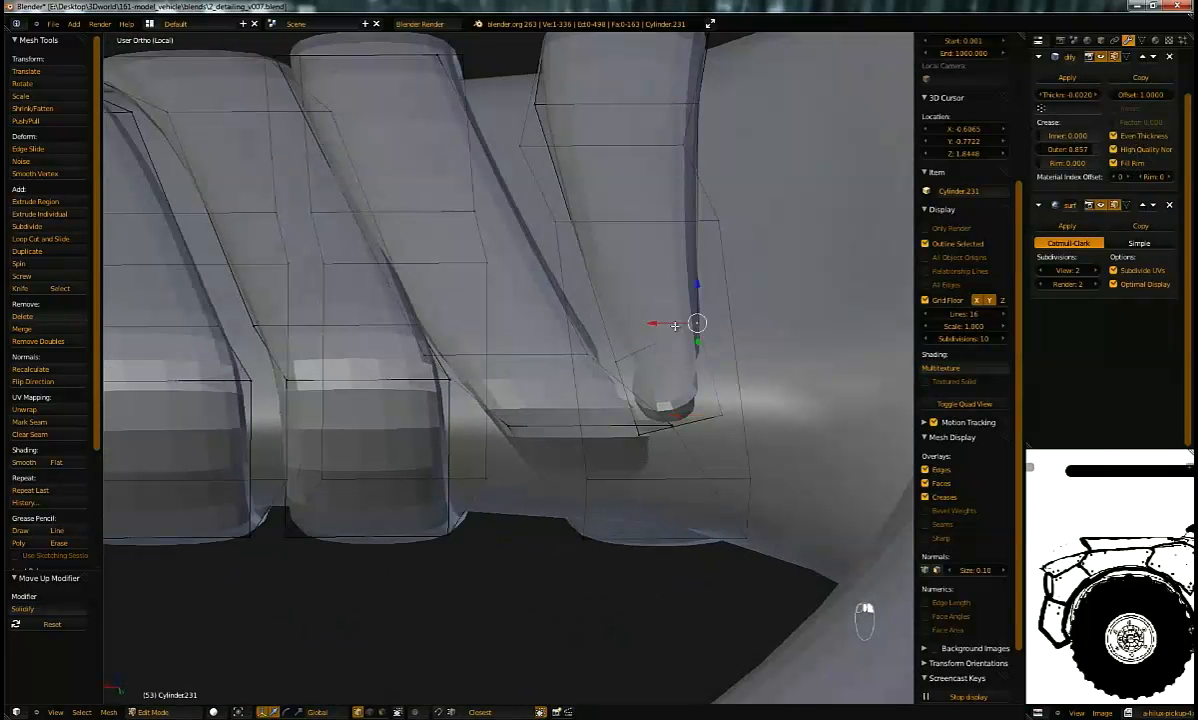
right_click(678, 333)
key("g")
left_click(661, 316)
right_click(622, 355)
key("g")
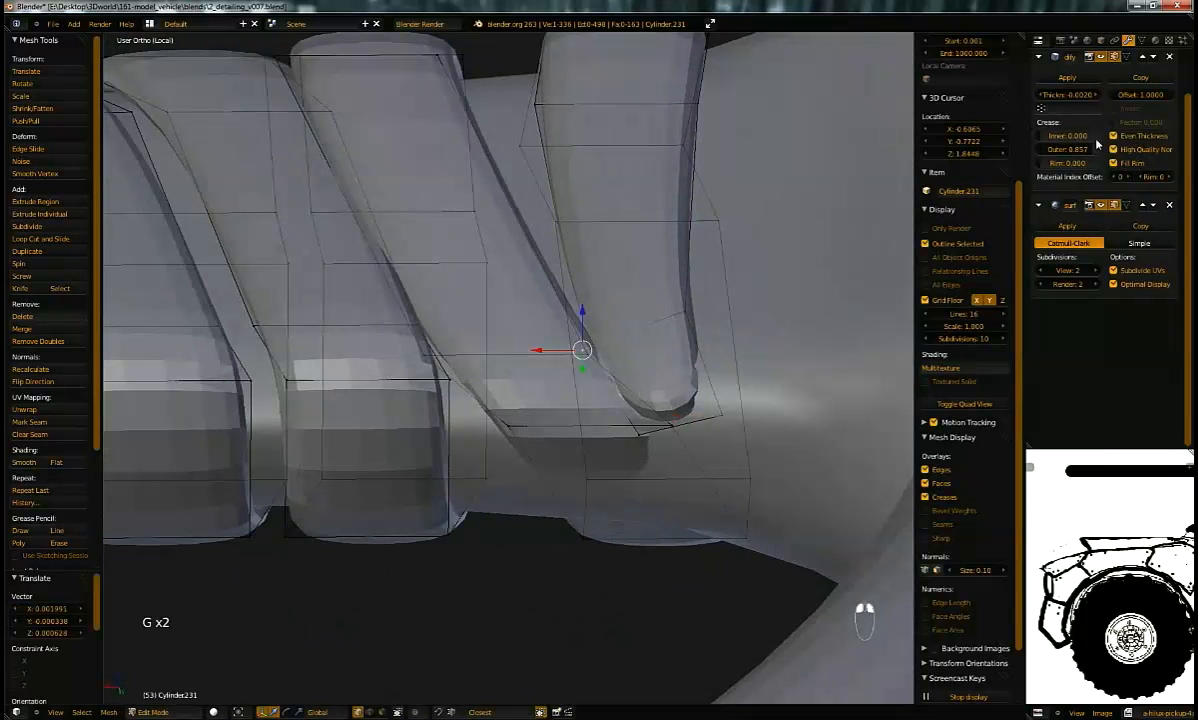
Step: Shift the vertices along the strip's inner edge to narrow the gap to the neighboring segment
middle_click_drag(712, 322, 600, 342)
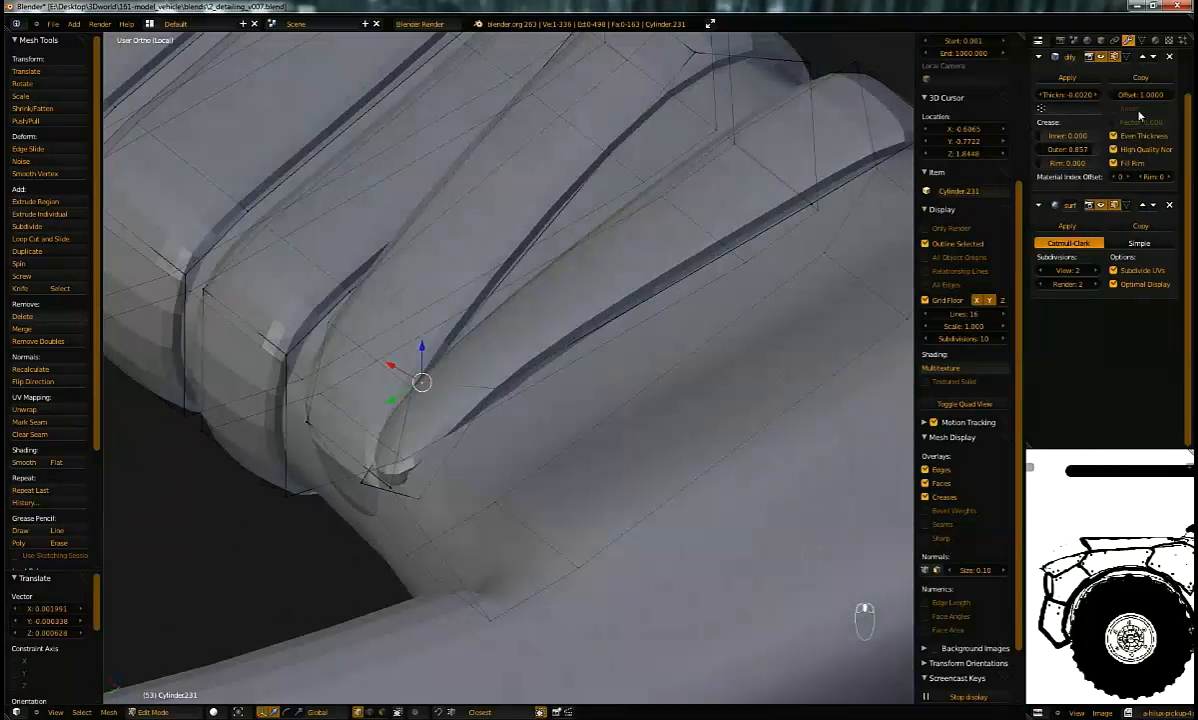
middle_click_drag(828, 245, 493, 244)
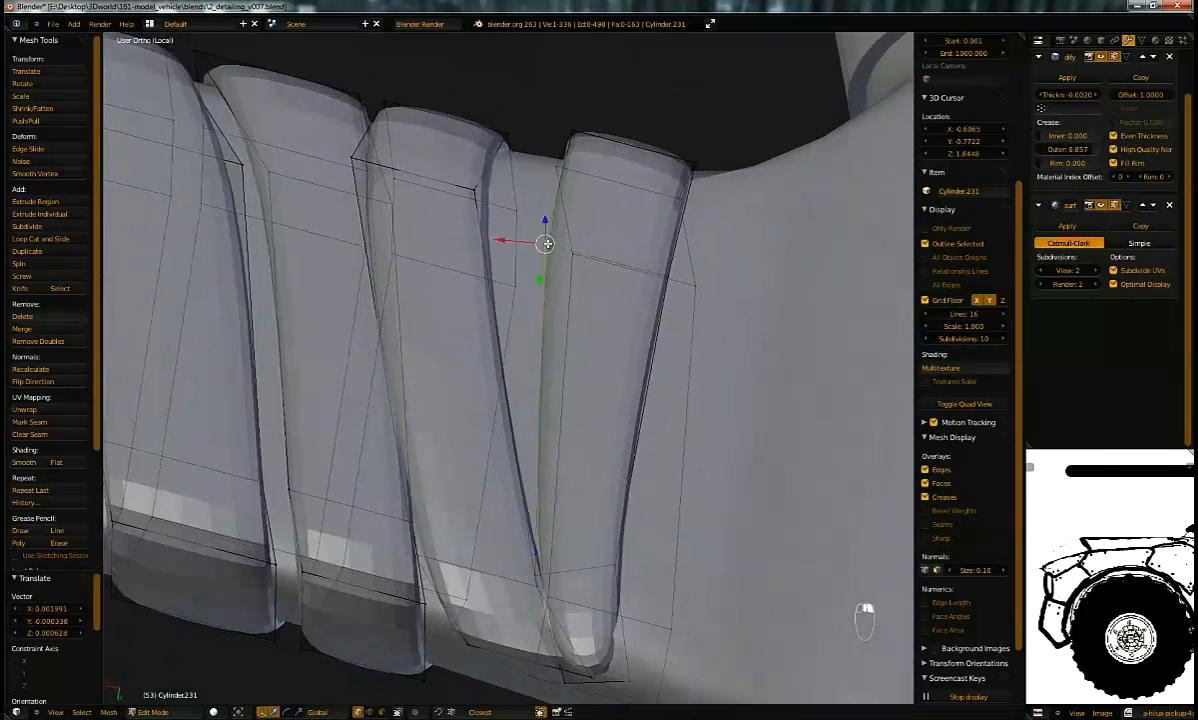
key("g")
left_click(495, 245)
key("g")
left_click(650, 257)
Step: Adjust the strip's inner edge around the spoke's far side and compare the shape in Object Mode
middle_click_drag(650, 257, 551, 281)
key("g")
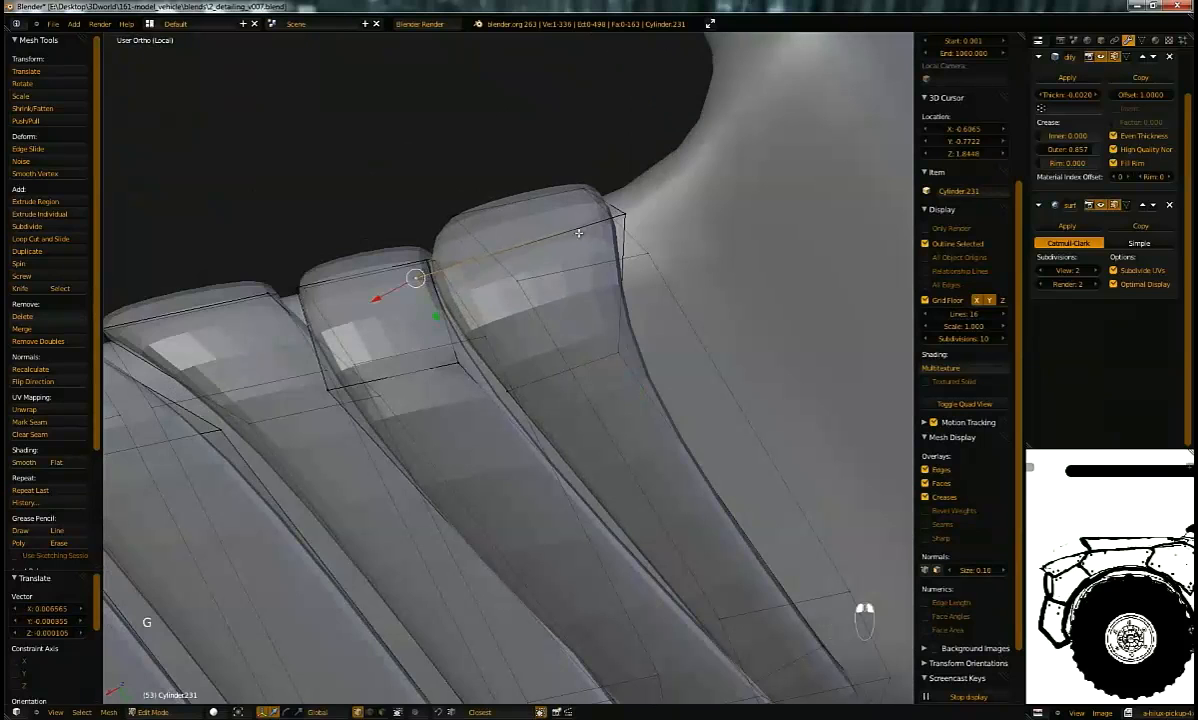
left_click(605, 218)
middle_click_drag(605, 218, 484, 377)
key("Tab")
key("Tab")
key("Tab")
key("Tab")
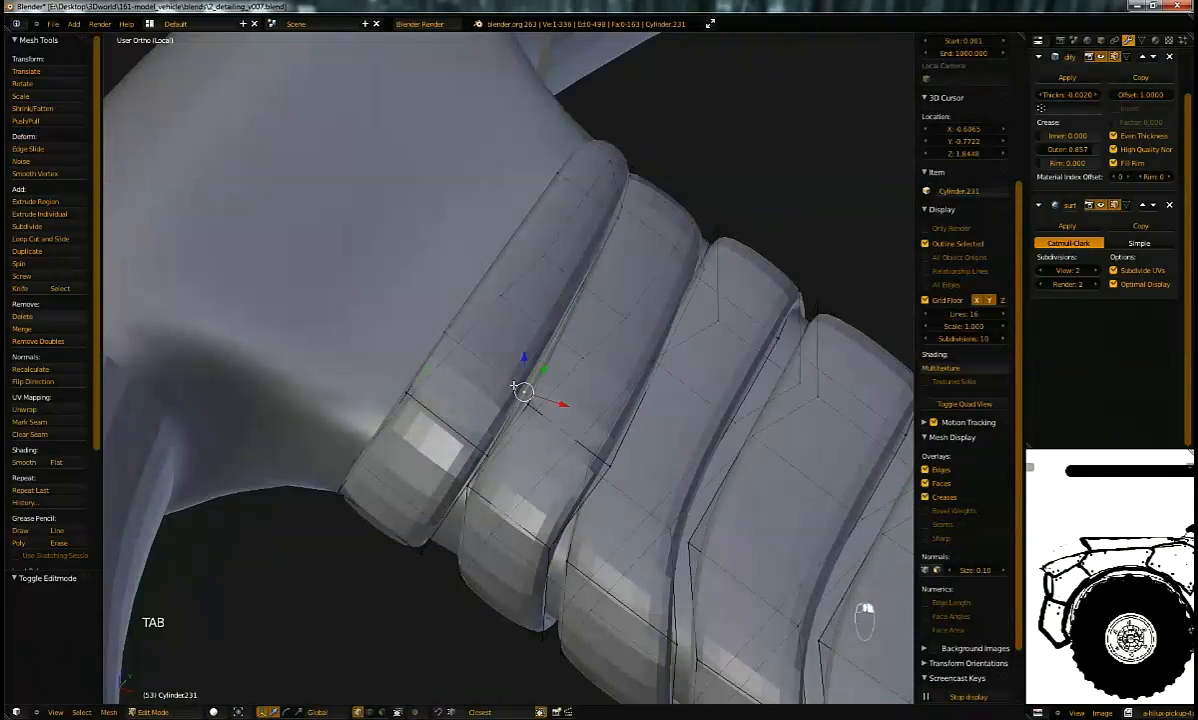
Step: Move vertices along the end strip's edge and around its bend so it follows the spoke's surface
key("g")
key("g")
middle_click_drag(512, 380, 407, 467)
left_click(554, 333)
key("g")
left_click(531, 475)
key("g")
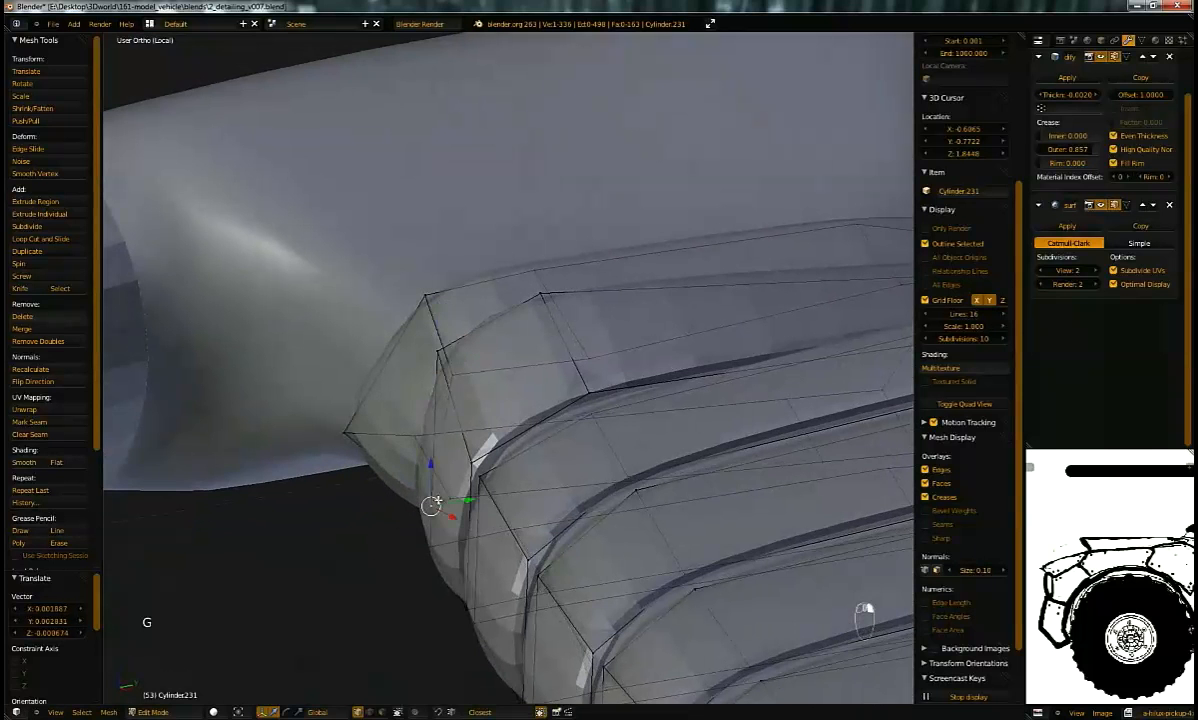
Step: Shift the strip's long-edge vertex and the corner vertex beside the neighboring segment to even out the strip's outline
middle_click_drag(407, 467, 532, 442)
key("g")
left_click(535, 440)
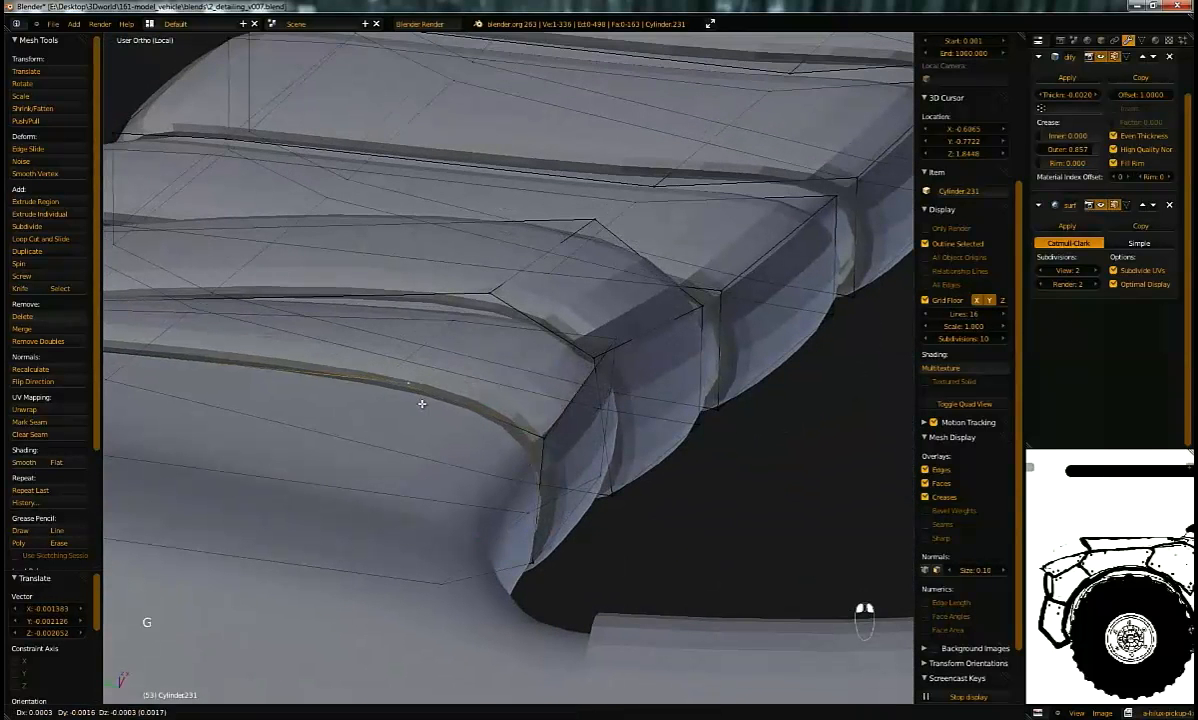
key("g")
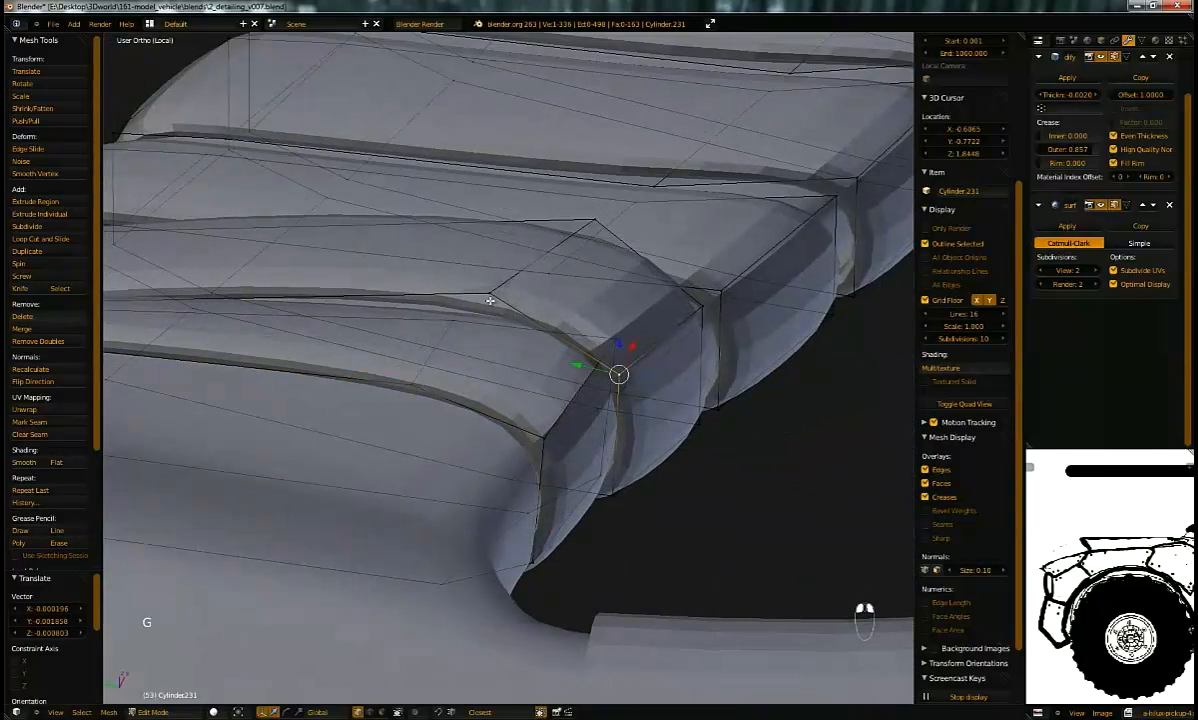
key("g")
Step: Reshape the end strip's side and underside by moving the vertices next to the neighboring segment
middle_click_drag(608, 420, 533, 367)
key("g")
left_click(505, 405)
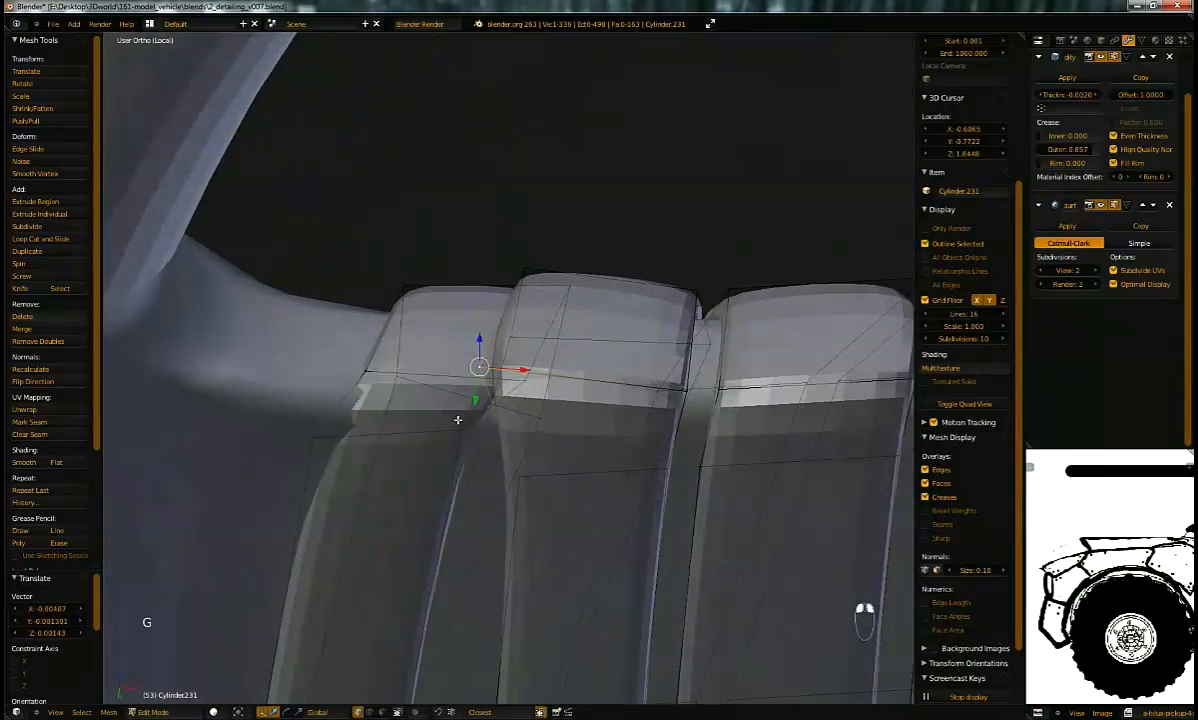
key("g")
left_click(508, 450)
key("g")
left_click(463, 455)
mouse_move(463, 455)
middle_mouse_down()
mouse_move(586, 347)
mouse_move(497, 482)
mouse_move(448, 590)
mouse_move(449, 567)
middle_mouse_up()
key("g")
left_click(474, 506)
Step: Reposition the end strip's side corner vertices, sliding two of them along the Y axis
middle_click_drag(474, 506, 603, 444)
right_click_drag(603, 445, 505, 400)
key("g")
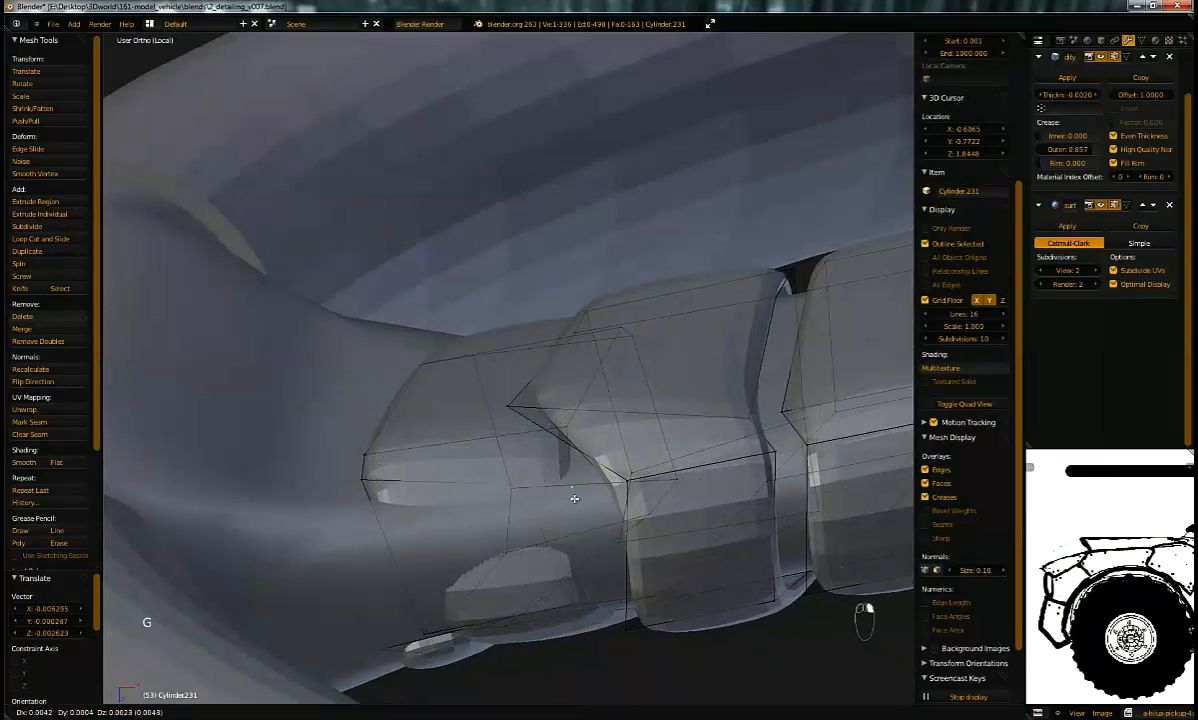
middle_click_drag(507, 476, 436, 467)
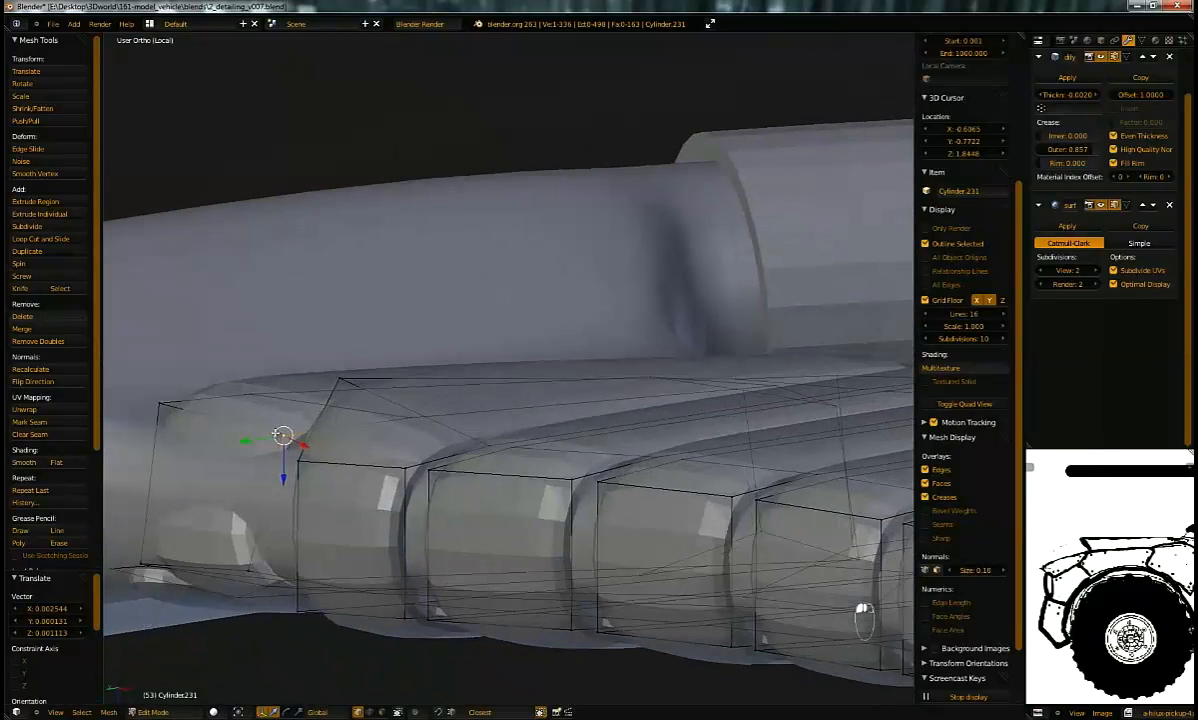
key("g")
key("y")
left_click(178, 410)
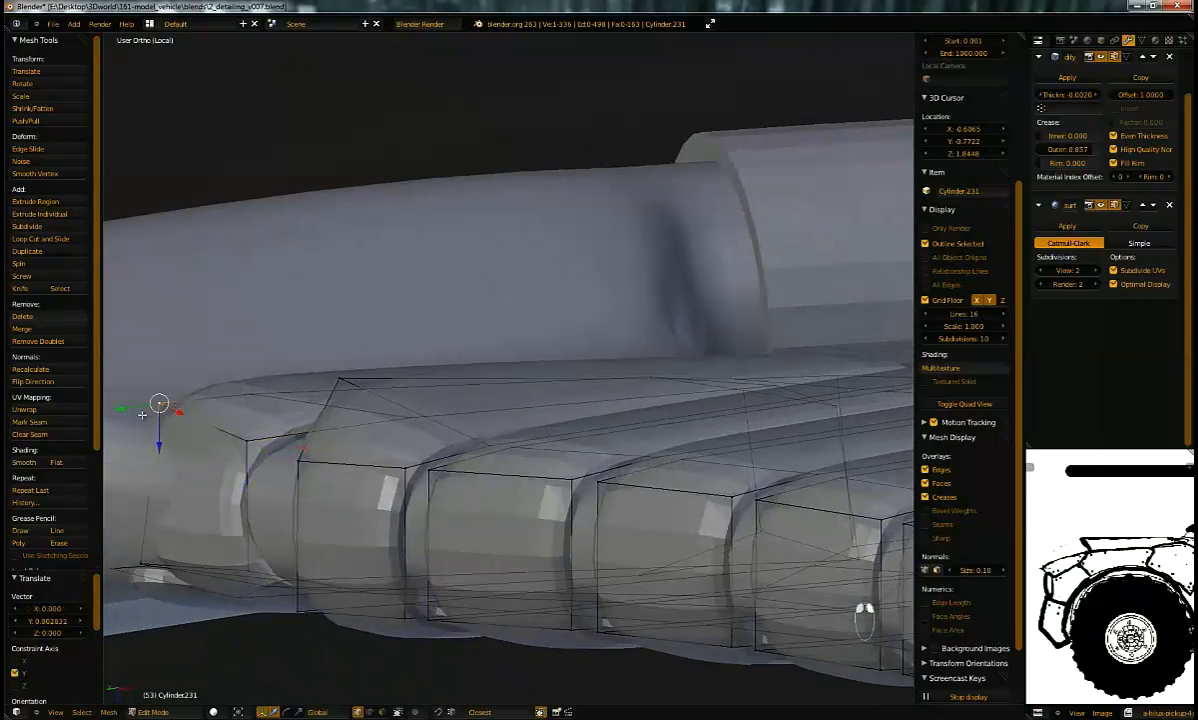
key("g")
key("y")
left_click(89, 412)
Step: Move the strip's lower corner vertex and the vertices on the spoke's opposite side to refine its rounded end
middle_click_drag(362, 337, 292, 350)
key("g")
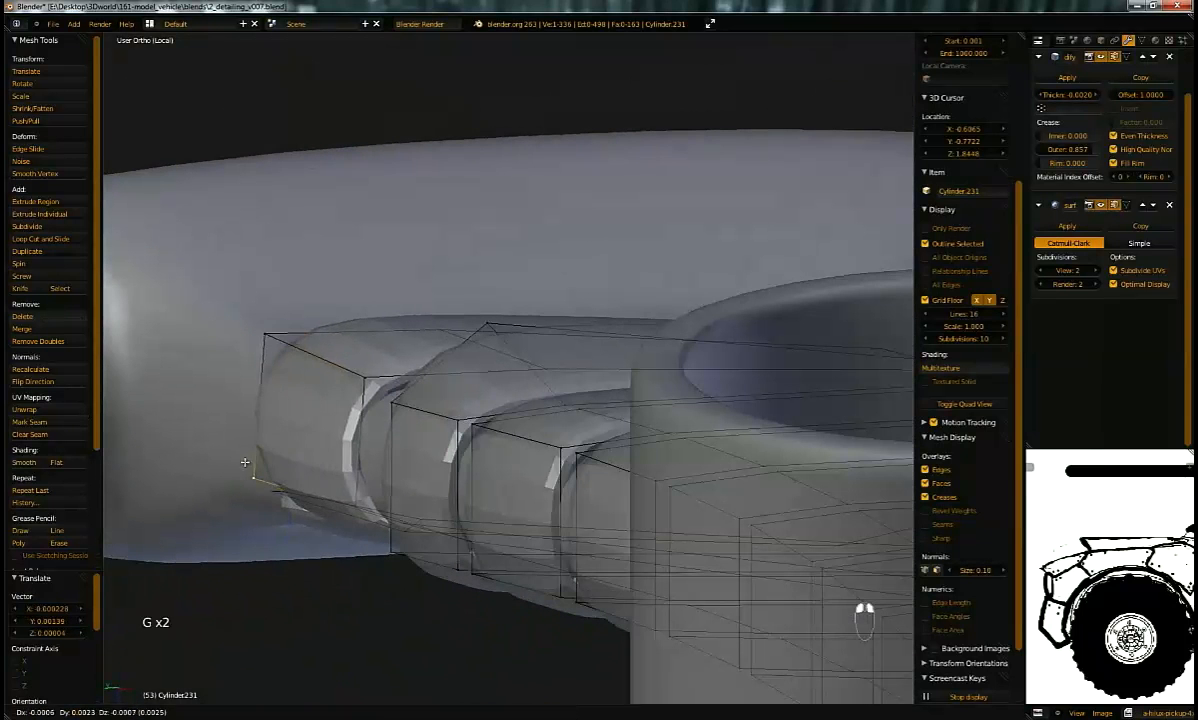
middle_click_drag(362, 415, 668, 311)
key("g")
left_click(587, 392)
key("g")
left_click(675, 288)
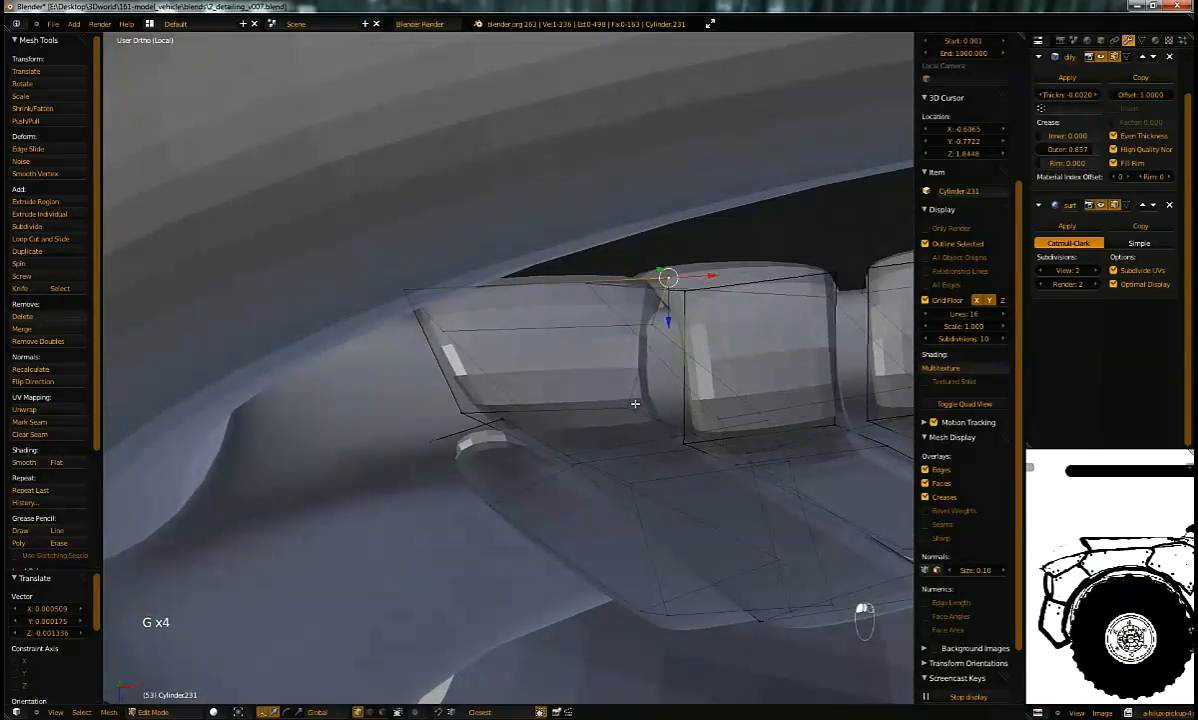
Step: Adjust the adjoining corner vertices of the end strip and its neighboring segment to close the gap between them
right_click(637, 405)
key("g")
left_click(684, 354)
key("g")
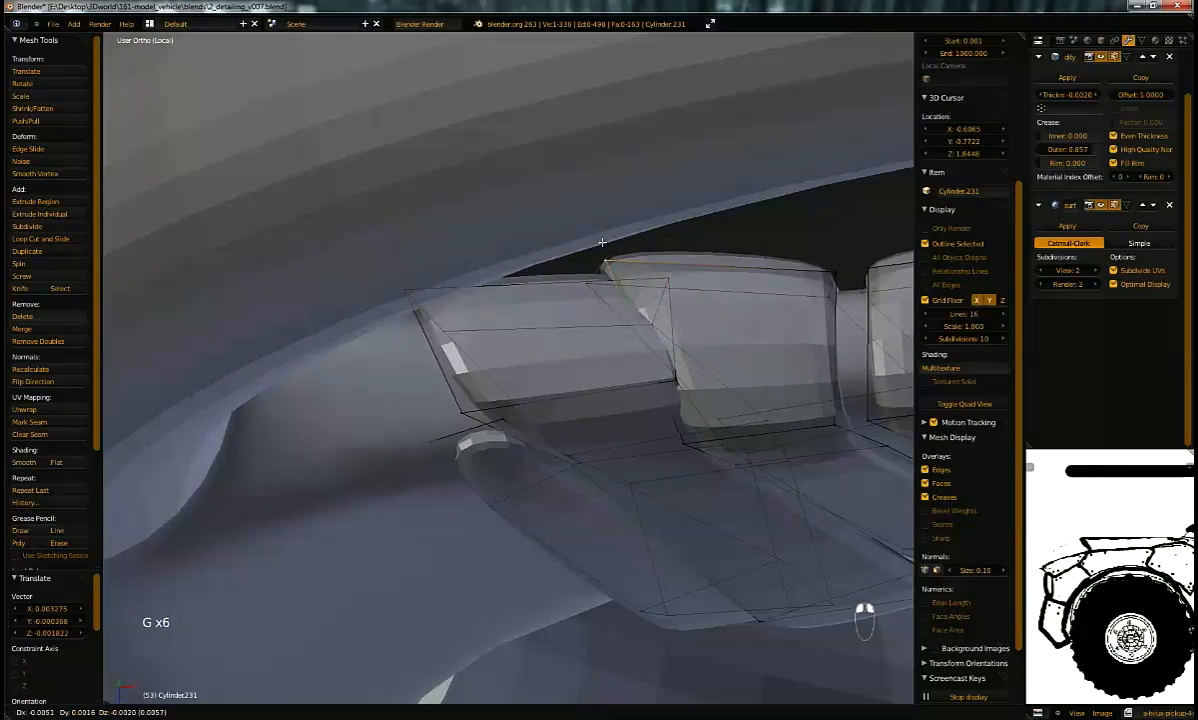
middle_click_drag(674, 441, 600, 345)
key("g")
left_click(552, 184)
key("g")
left_click(648, 262)
Step: Move the edge vertices where the neighboring segments meet and compare the smoothed result in Object Mode
key("g")
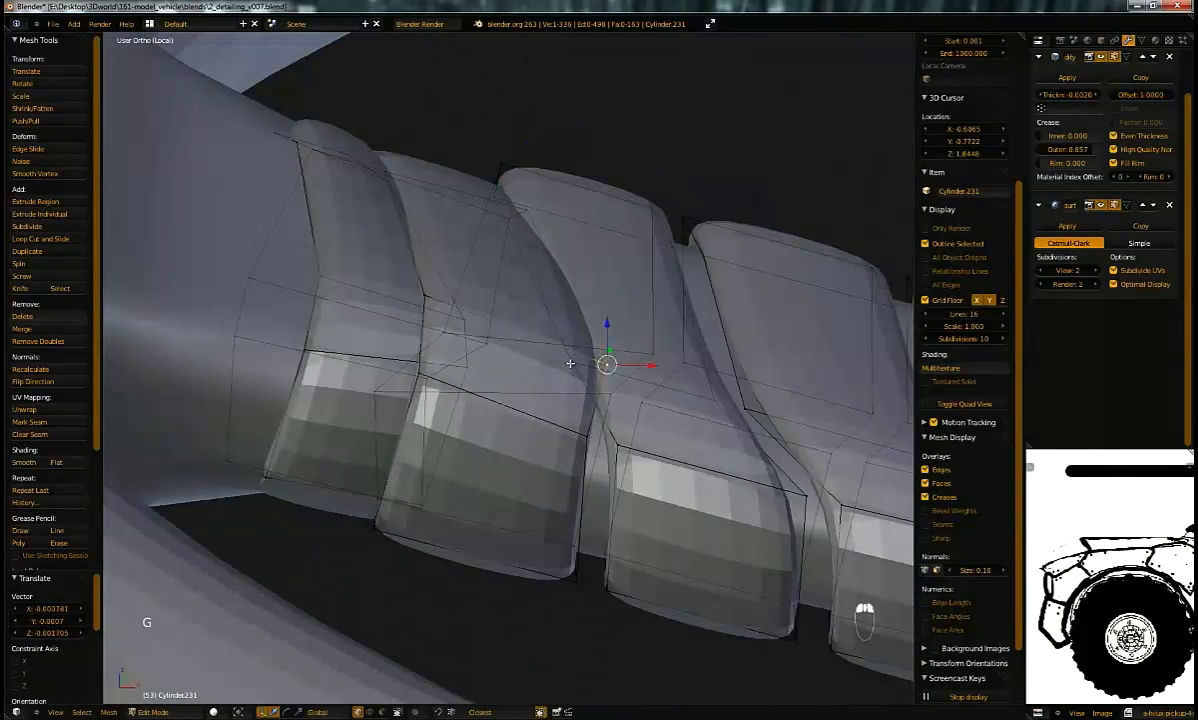
key("g")
middle_click_drag(576, 326, 564, 231)
key("g")
key("Tab")
key("Tab")
Step: Try adding edge loops close to both side edges of the wrapped segments to sharpen them
key("ctrl+r")
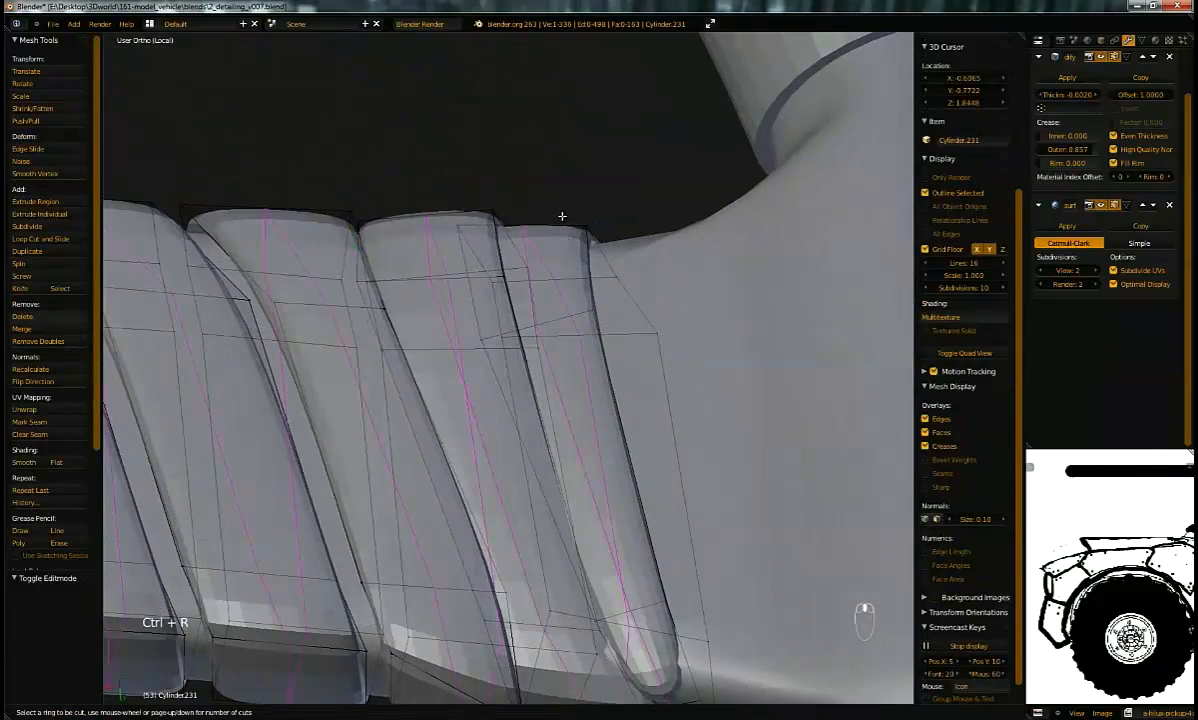
left_click(561, 217)
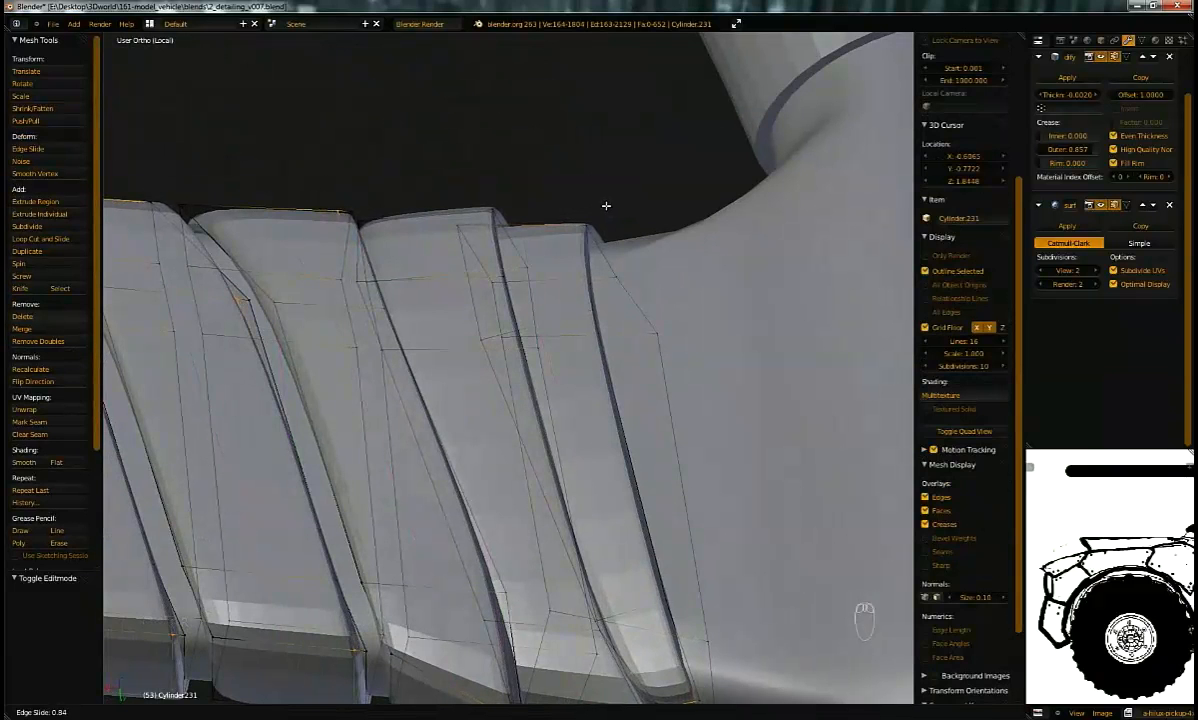
key("ctrl+r")
left_click(525, 216)
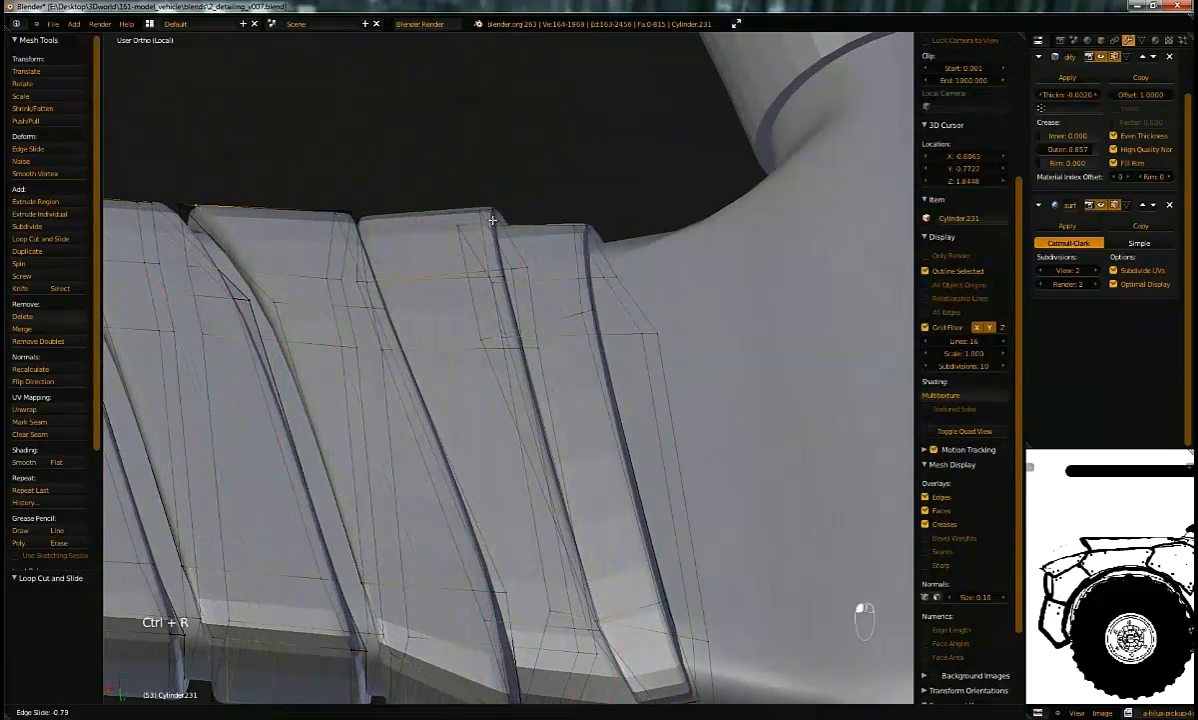
left_click(492, 219)
key("Tab")
middle_click_drag(527, 302, 392, 310)
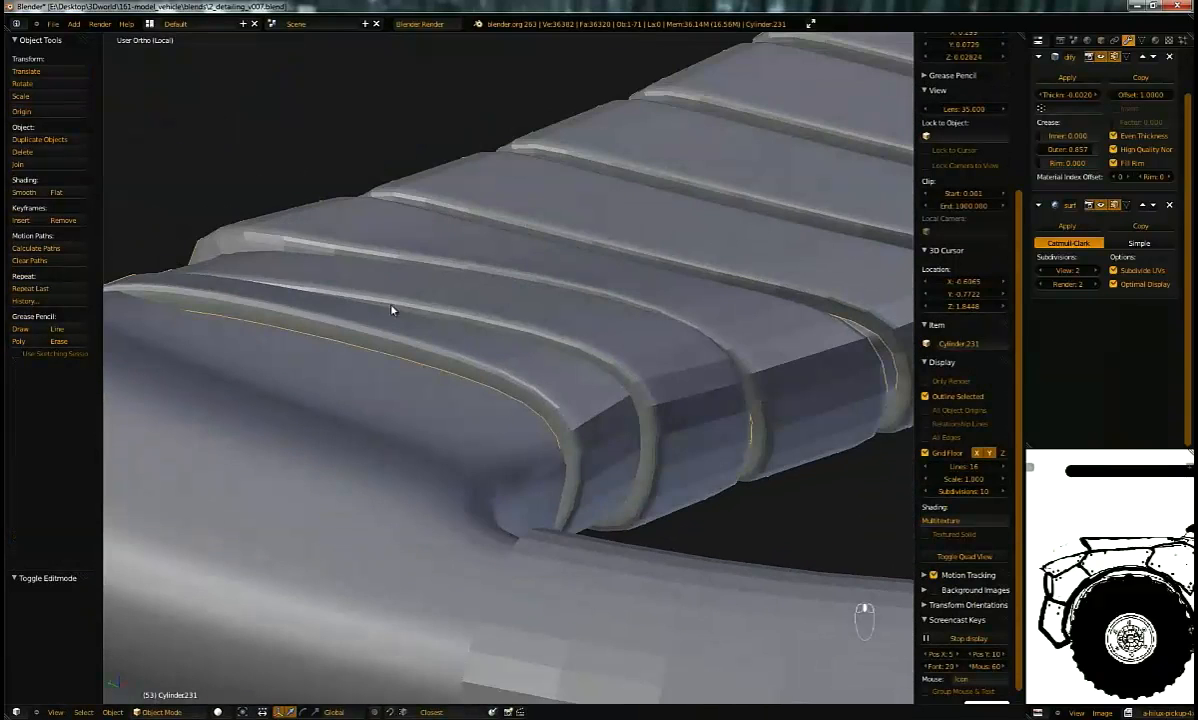
middle_click_drag(650, 403, 599, 390)
key("ctrl+z")
Step: Save the model over the existing file 2_detailing_v007.blend
key("Tab")
key("Tab")
left_click(603, 388)
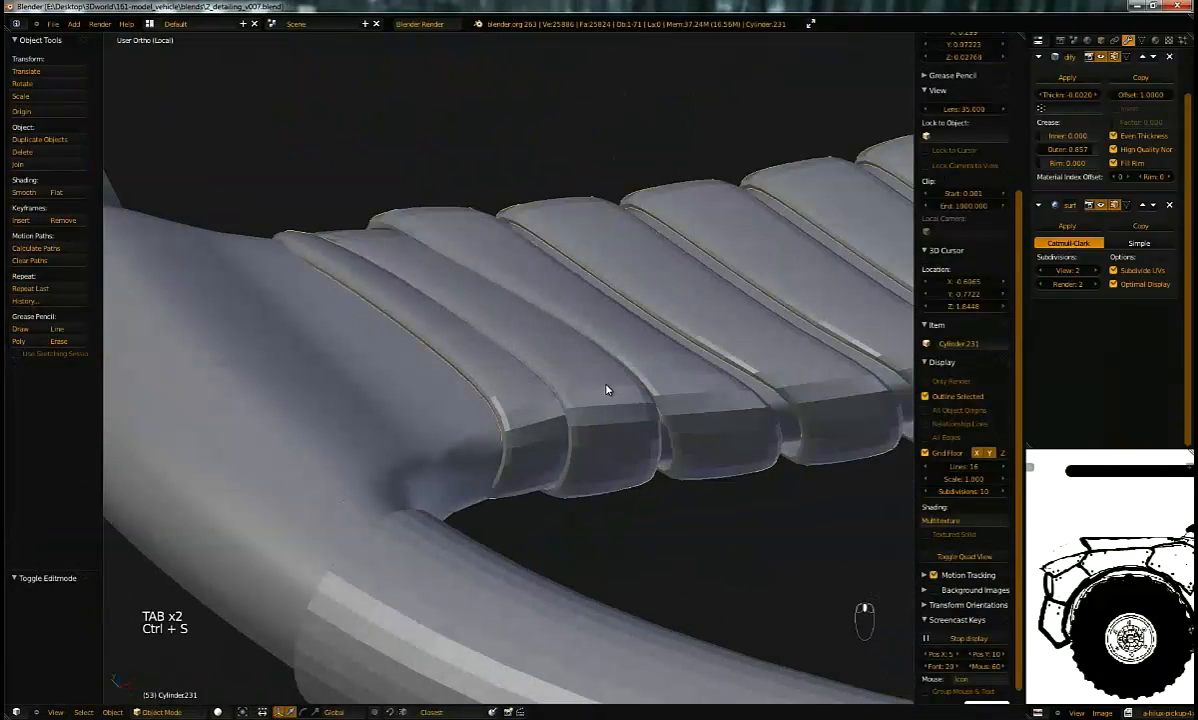
Step: Examine the wrapped spoke cover up close and the whole steering wheel from several angles
middle_click_drag(635, 333, 597, 385)
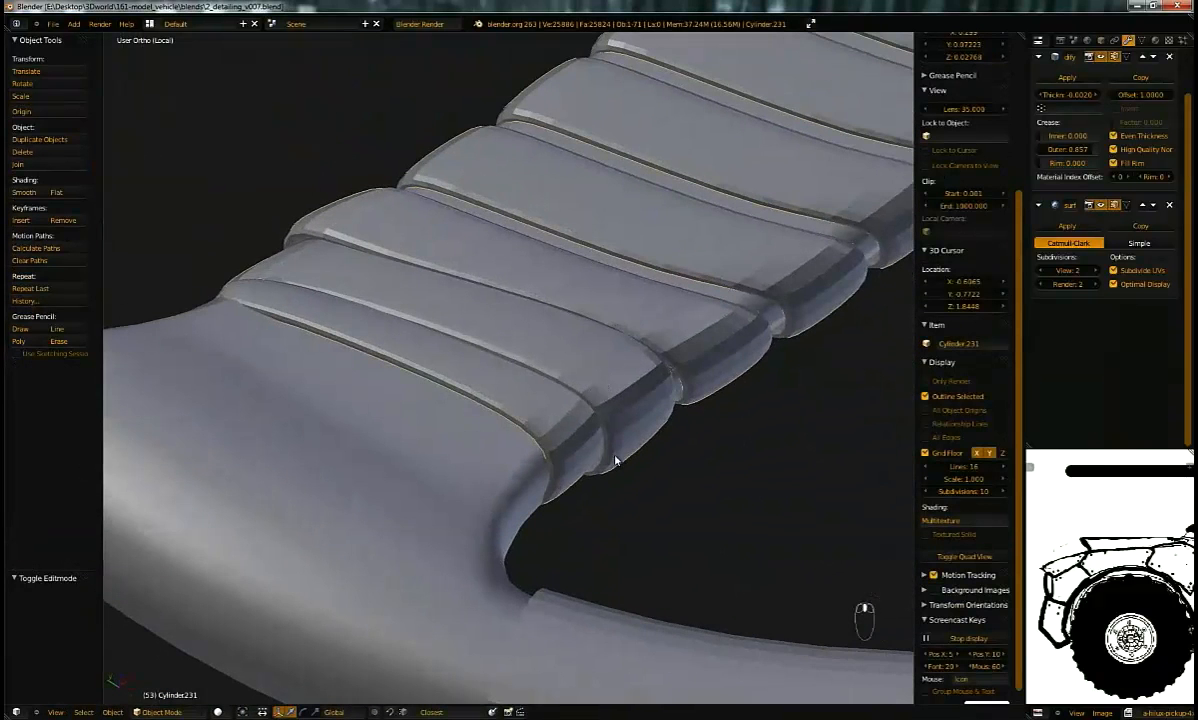
scroll(585, 322, "down", 8)
middle_click_drag(628, 316, 564, 460)
scroll(525, 345, "up", 4)
middle_click_drag(525, 345, 620, 373)
scroll(571, 363, "down", 4)
middle_click_drag(560, 335, 607, 334)
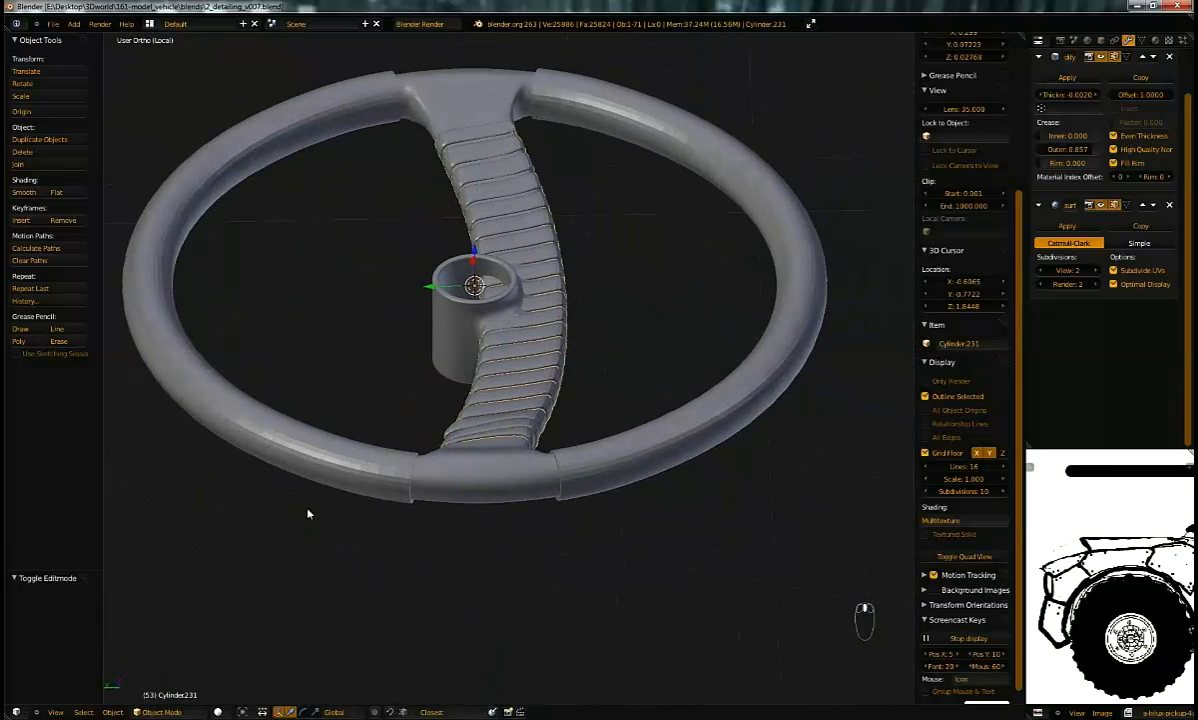
middle_click_drag(321, 178, 578, 329)
scroll(576, 350, "up", 6)
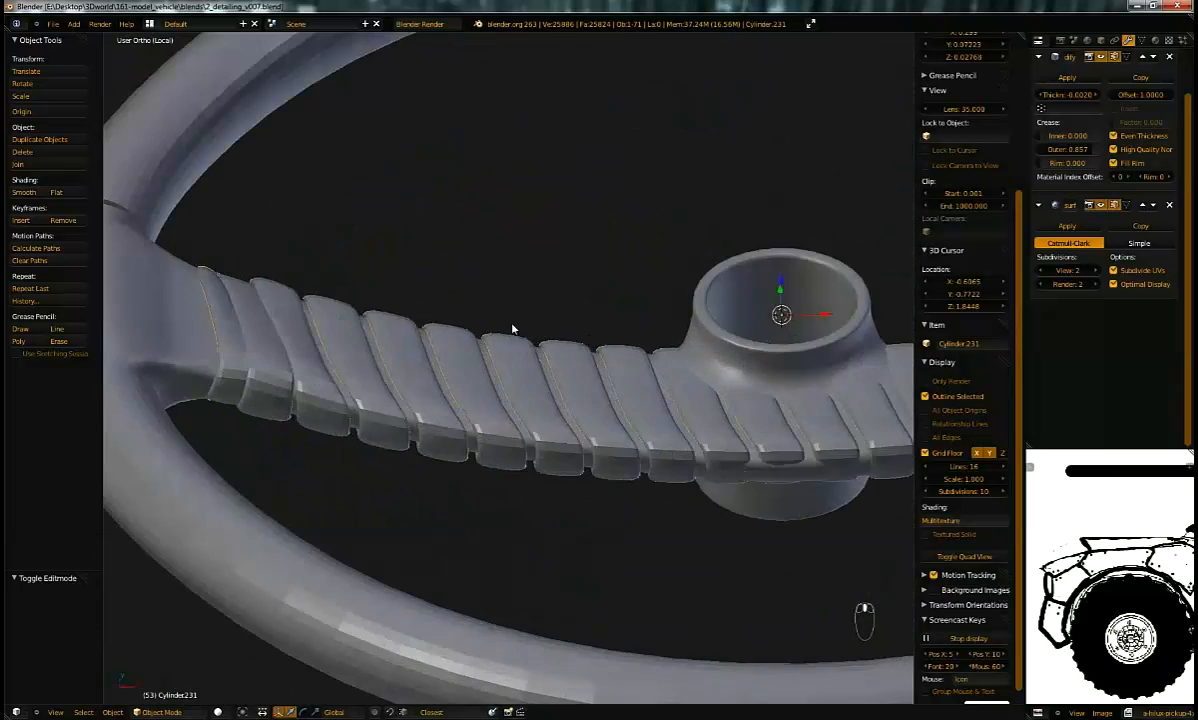
middle_click_drag(456, 395, 596, 401)
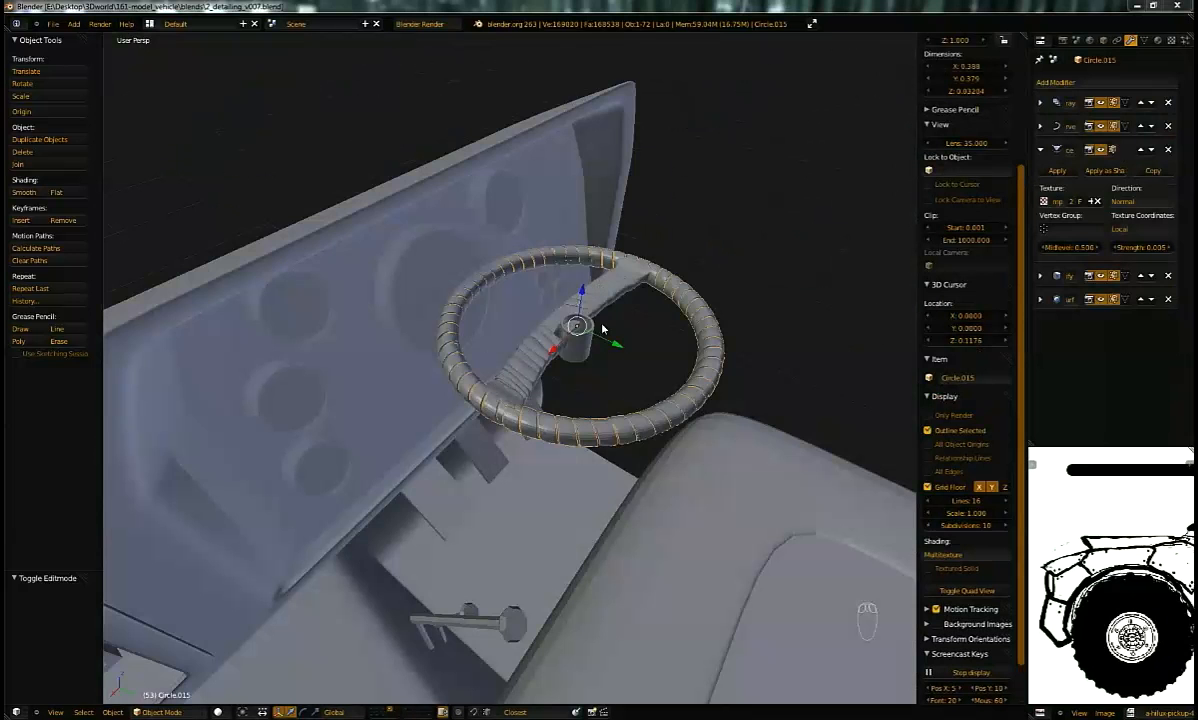
Step: Move the smooth rim piece beneath the rim wrapping to the last layer
middle_click_drag(600, 345, 650, 393)
key("KP_Decimal")
scroll(561, 423, "up", 5)
right_click(616, 415)
key("a")
middle_click_drag(584, 302, 433, 392)
right_click(477, 400)
middle_click_drag(474, 463, 487, 375)
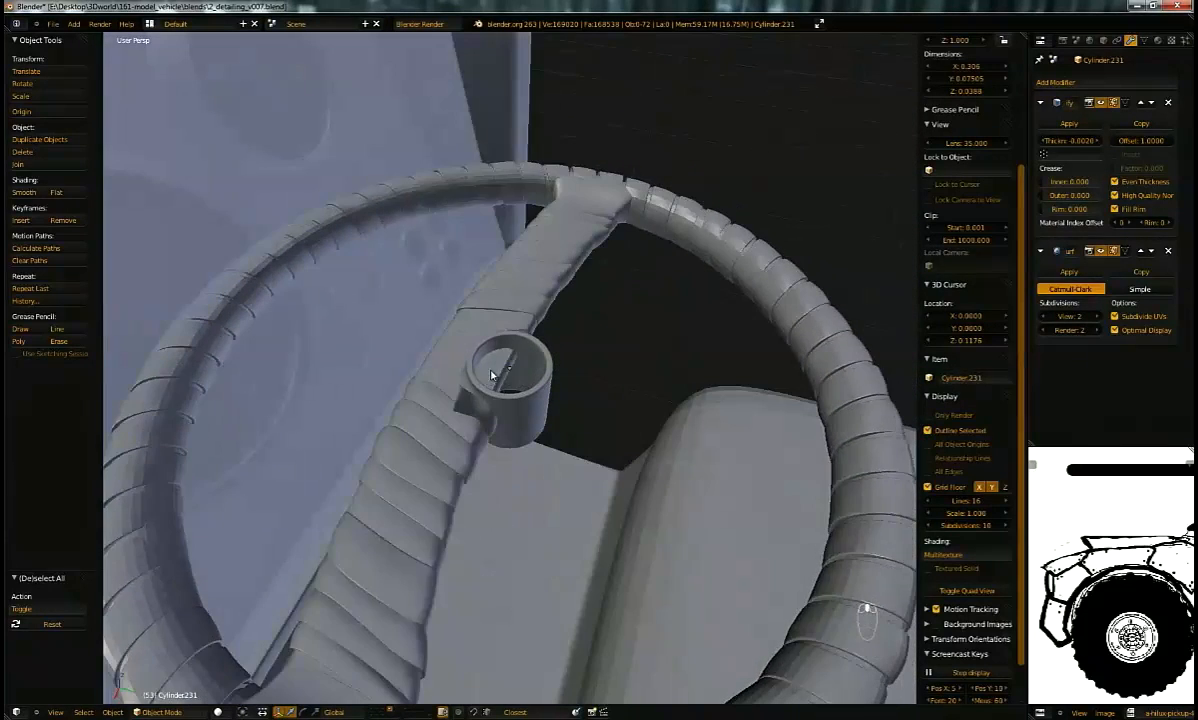
right_click(487, 375)
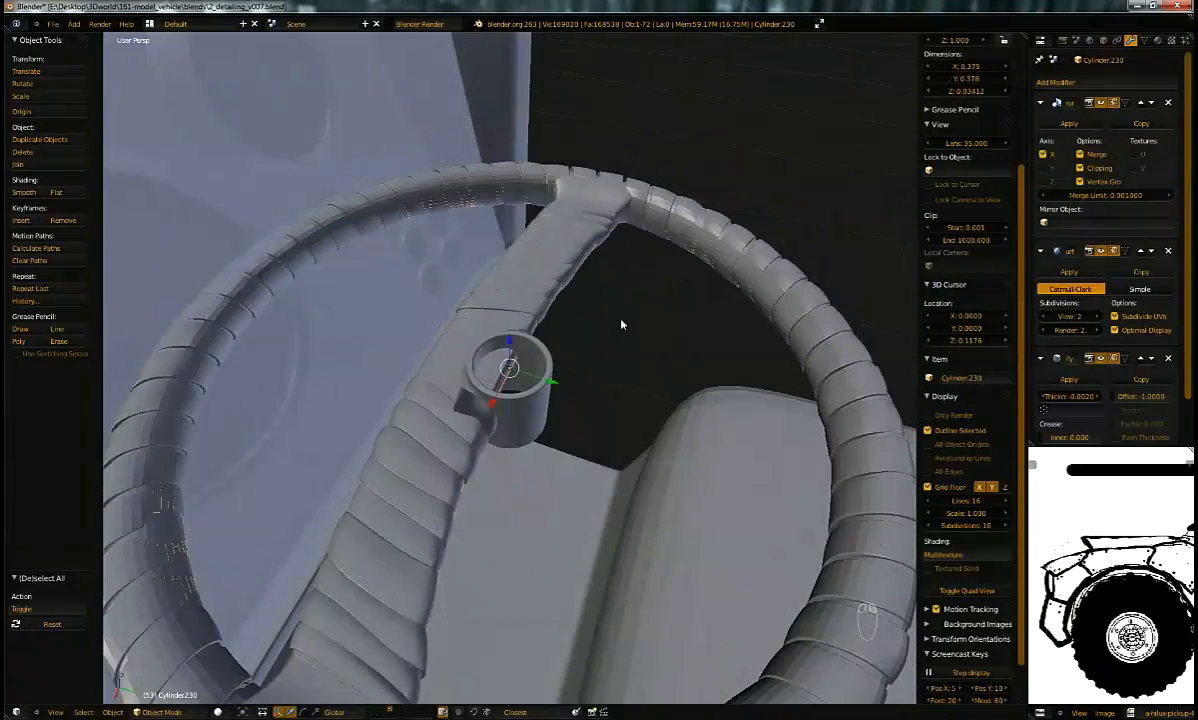
key("m")
left_click(798, 347)
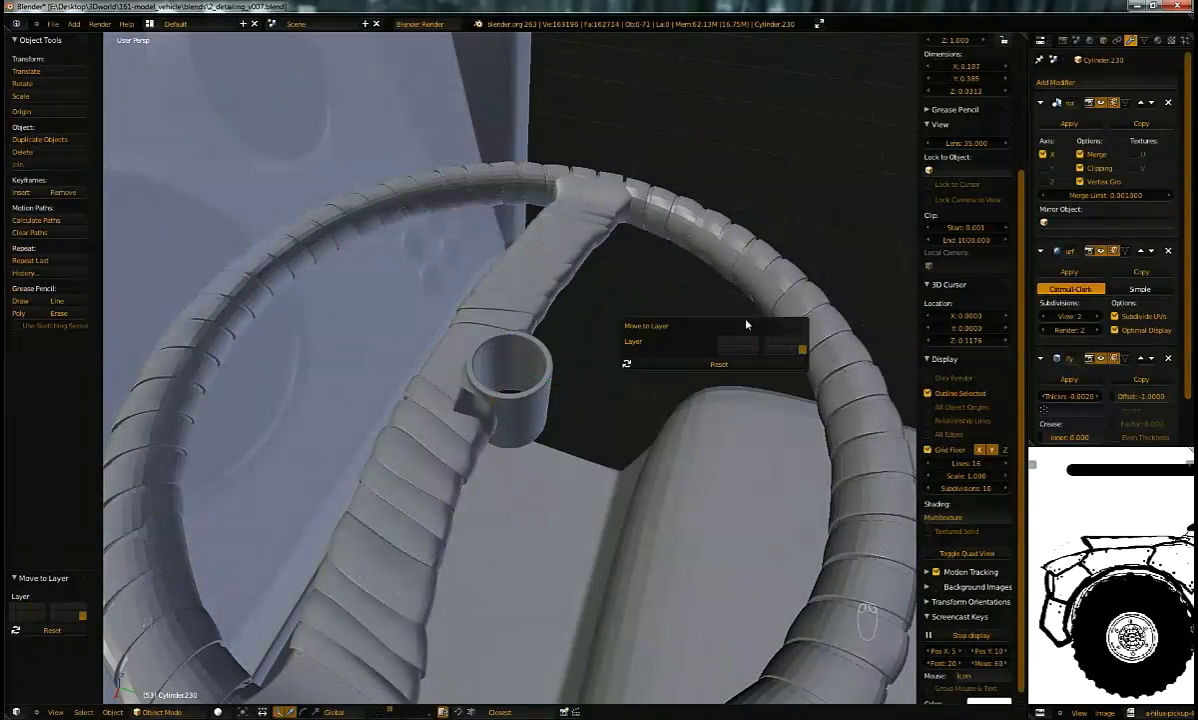
Step: Find the smooth grip sleeves hidden beneath the rim wrapping in wireframe display and delete them
key("z")
right_click(768, 231)
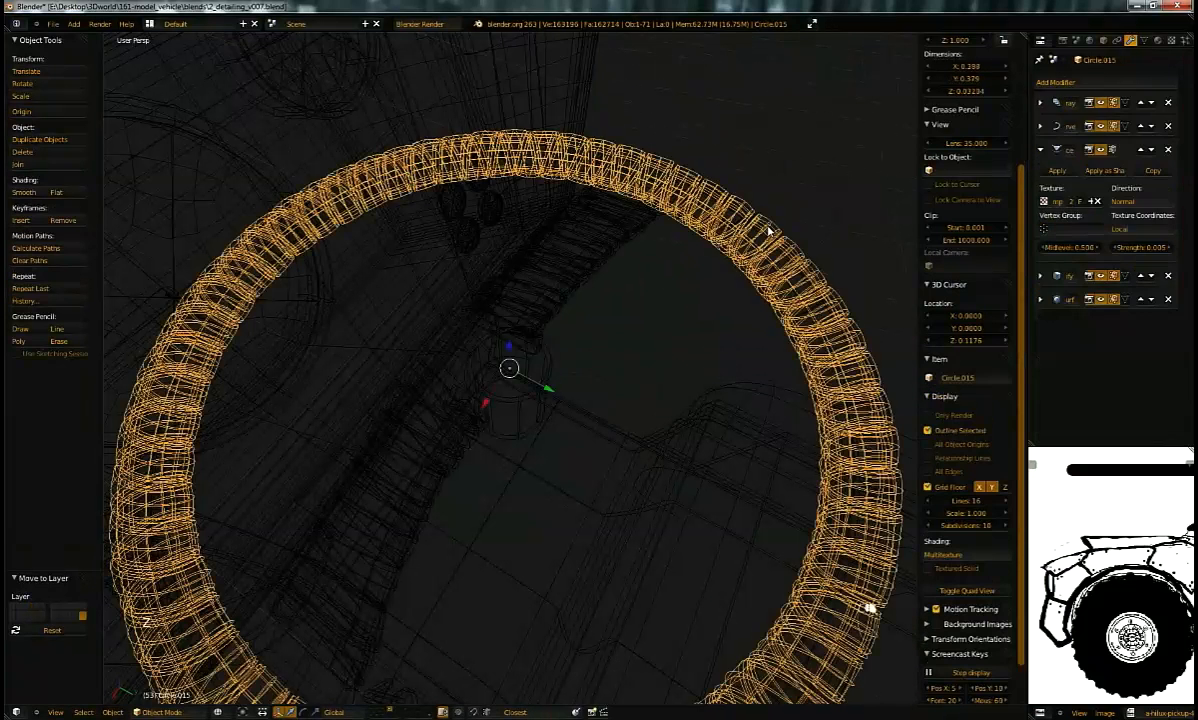
right_click(770, 233)
right_click(774, 238)
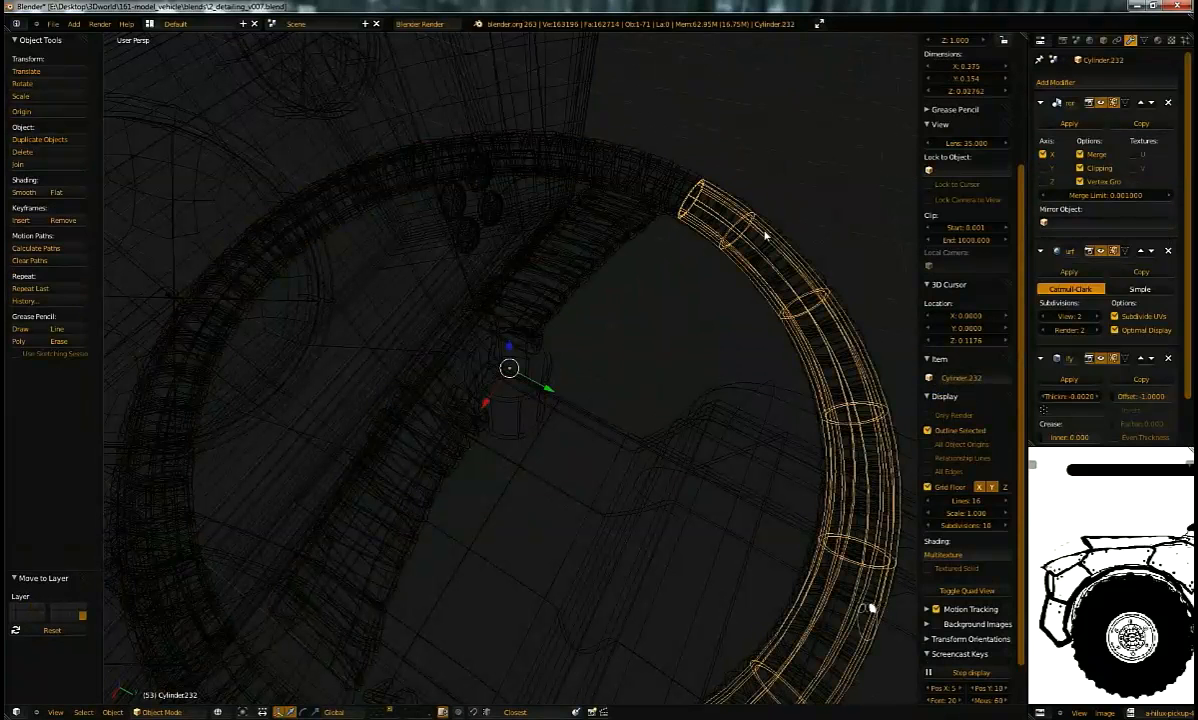
left_click(773, 241)
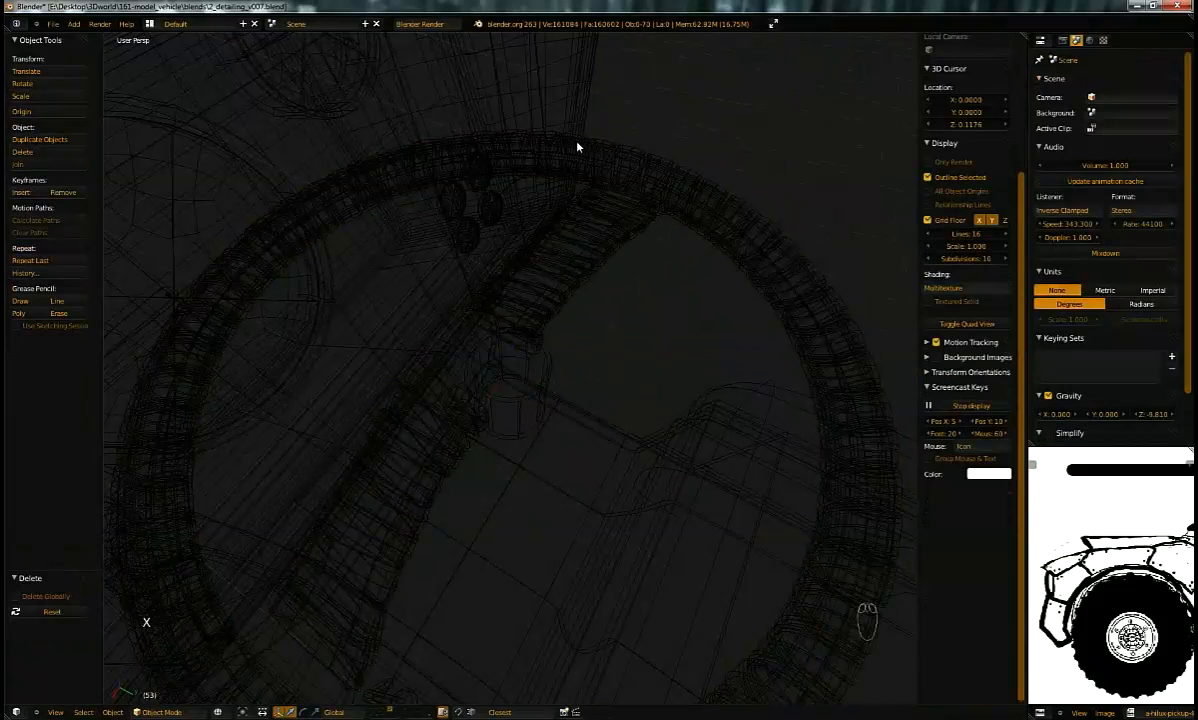
right_click(592, 148)
right_click(595, 148)
right_click(595, 147)
right_click(595, 147)
key("x")
left_click(590, 148)
key("z")
Step: Examine the spoke wrapping's mesh in Edit Mode and its smoothed surface from both sides of the wheel
middle_click_drag(645, 304, 570, 250)
key("z")
right_click(634, 262)
right_click(633, 262)
right_click(634, 264)
key("z")
key("a")
key("Tab")
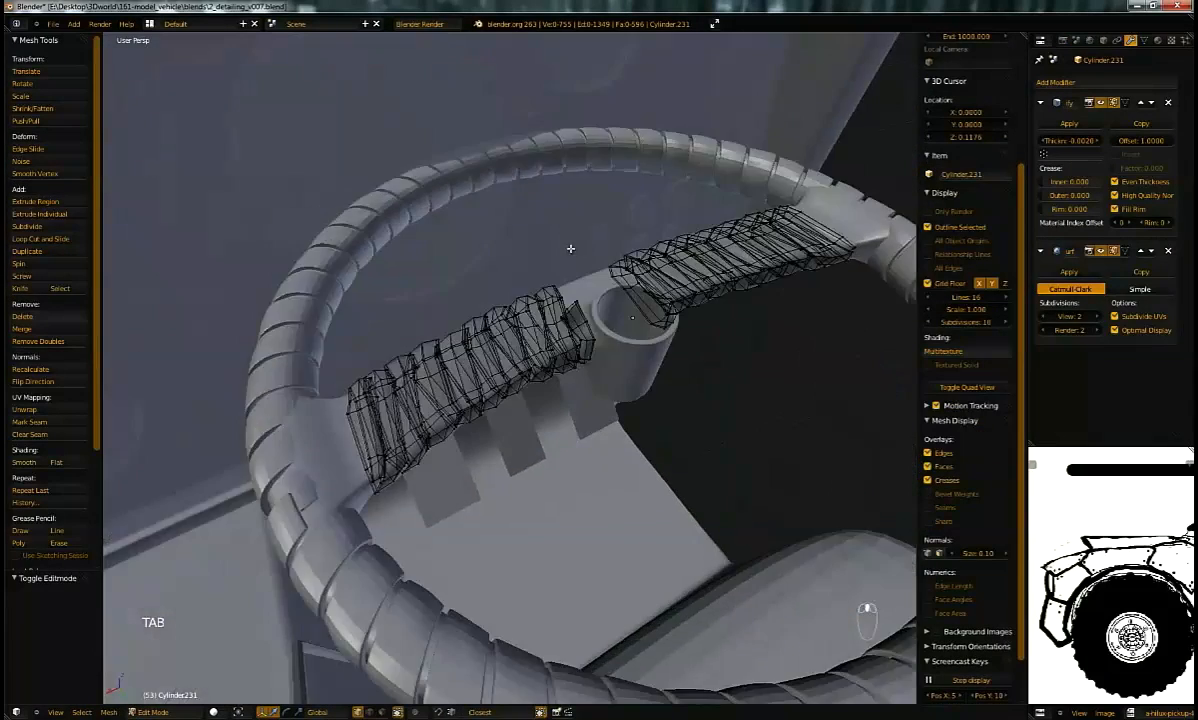
scroll(606, 393, "up", 4)
scroll(606, 393, "up", 2)
key("a")
key("a")
scroll(526, 396, "down", 6)
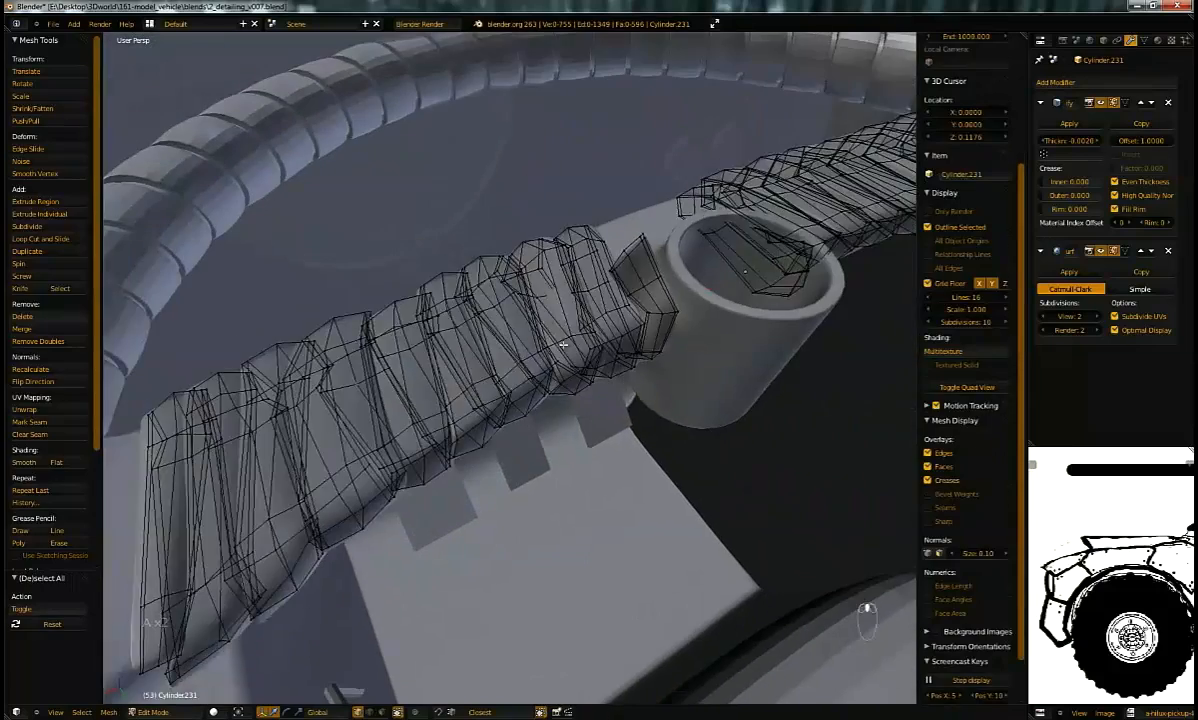
key("Tab")
key("Tab")
key("Tab")
middle_click_drag(669, 346, 710, 222)
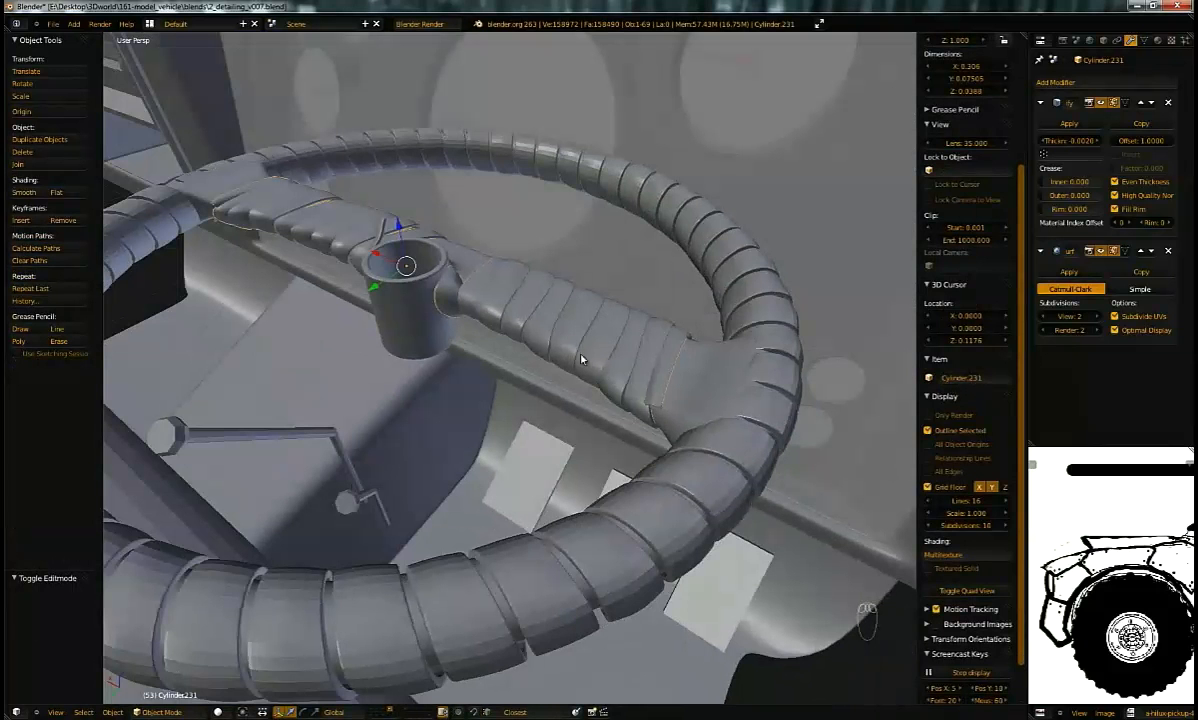
middle_click_drag(557, 418, 392, 545)
Step: Open the rim wrapping's mesh for editing and turn off the viewport display of all five of its modifiers
right_click(455, 520)
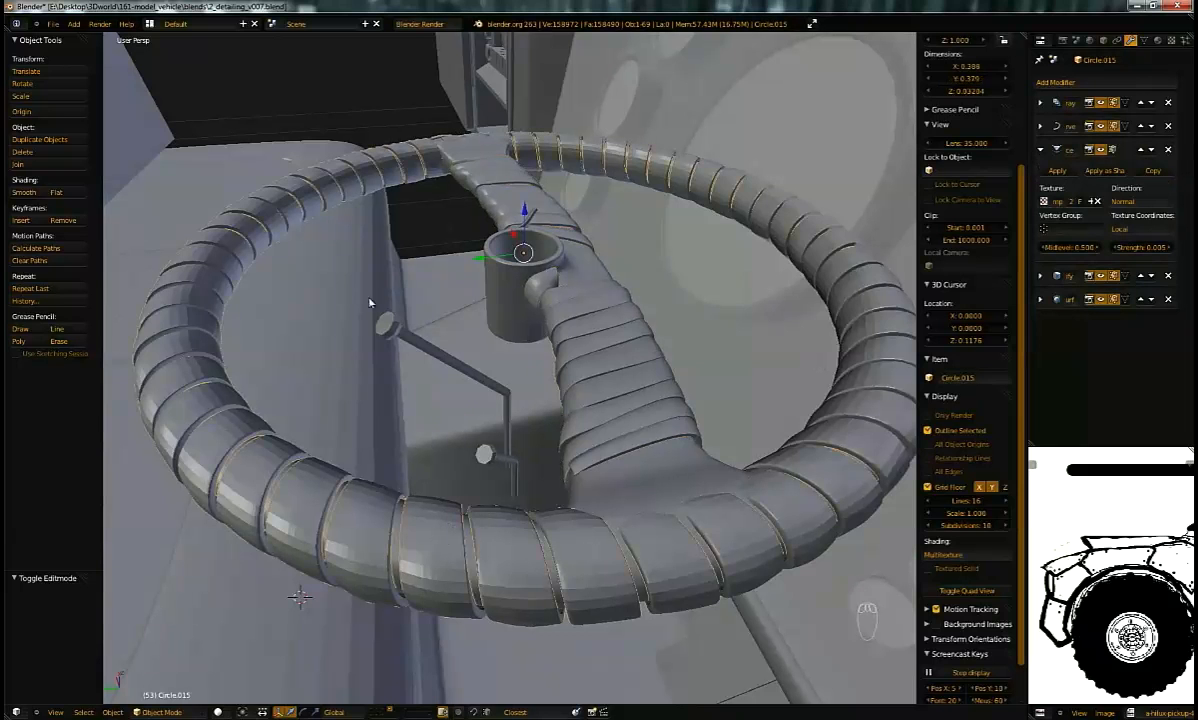
middle_click_drag(437, 351, 561, 324)
key("Tab")
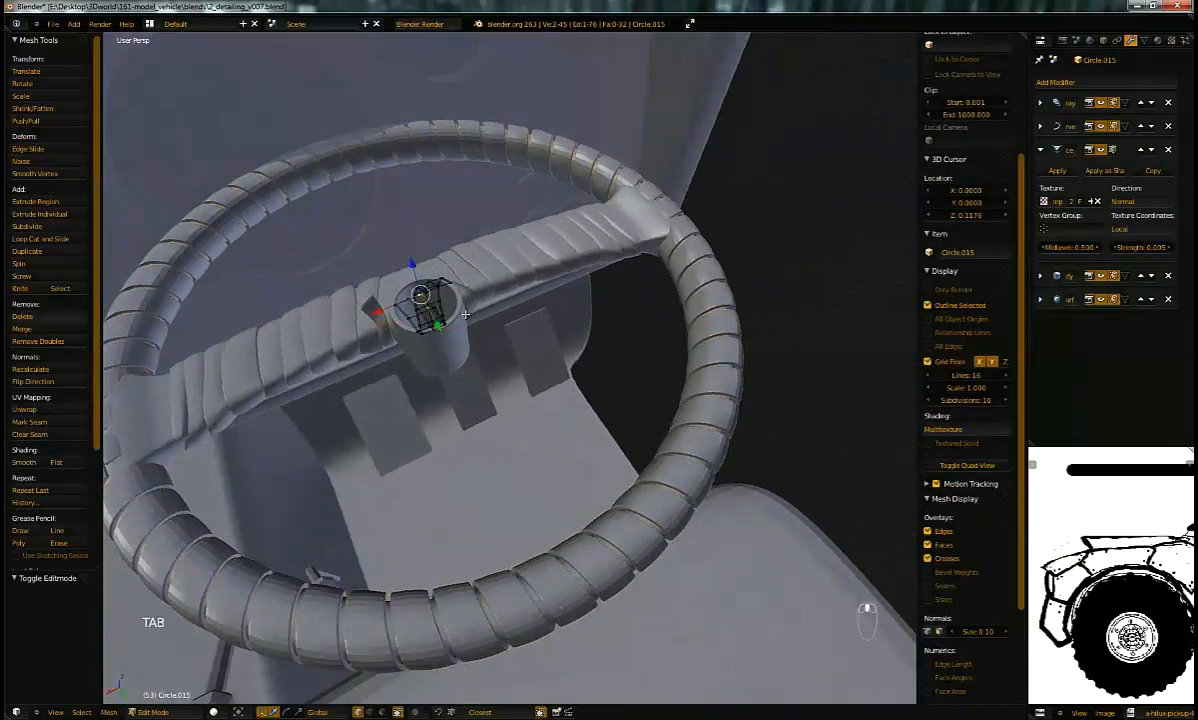
scroll(482, 316, "down", 3)
key("a")
key("a")
scroll(543, 326, "down", 3)
scroll(567, 374, "down", 4)
left_click_drag(1100, 298, 1110, 258)
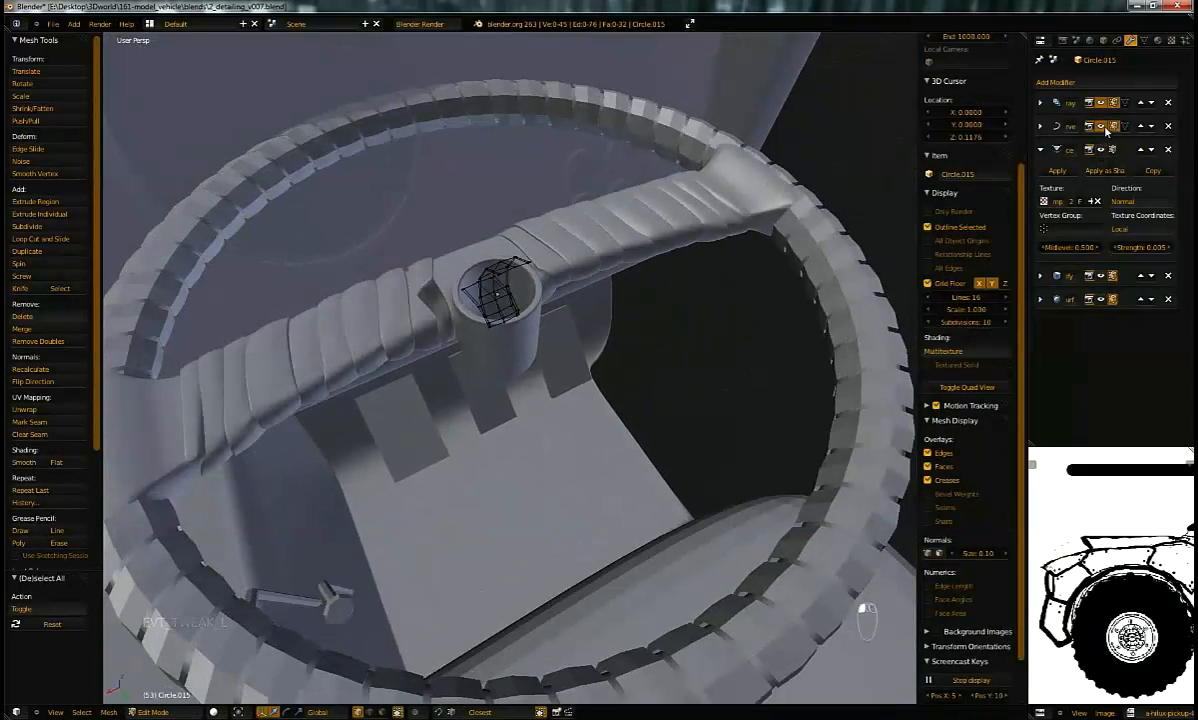
left_click_drag(1106, 131, 1112, 102)
Step: Add an eight-vertex mesh circle inside the opened rim wrapping mesh
scroll(620, 295, "up", 5)
key("a")
key("a")
middle_click_drag(620, 295, 566, 351)
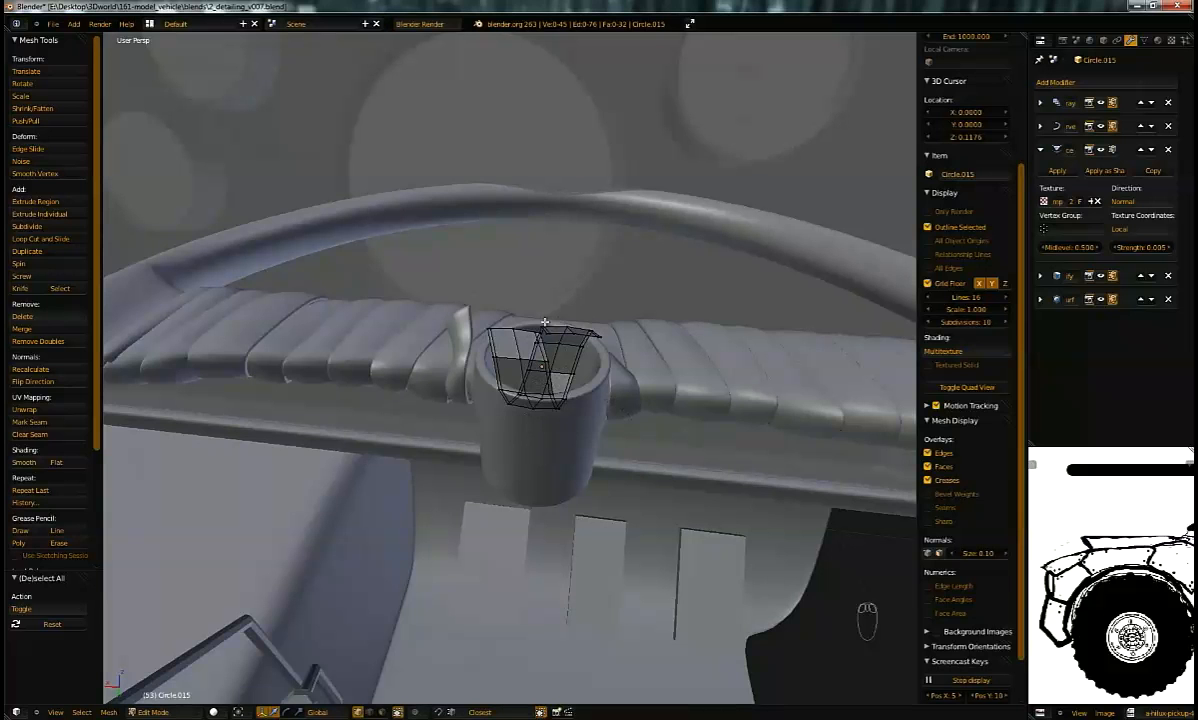
middle_click_drag(571, 505, 528, 430)
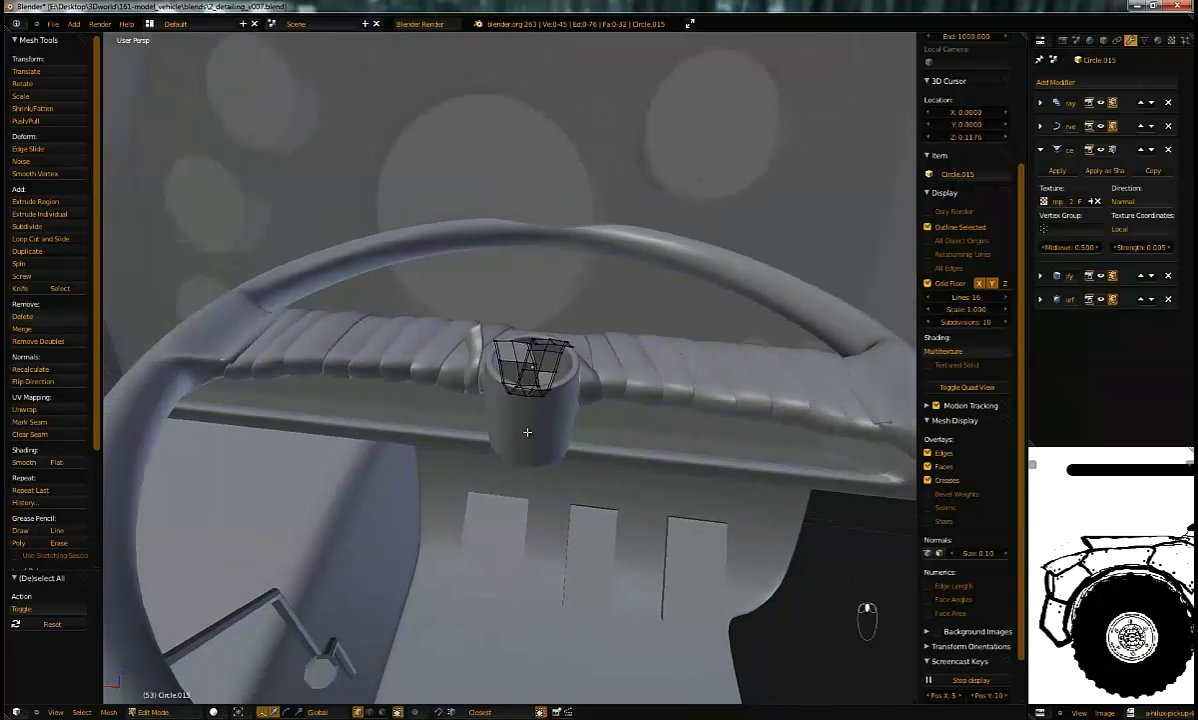
key("shift+a")
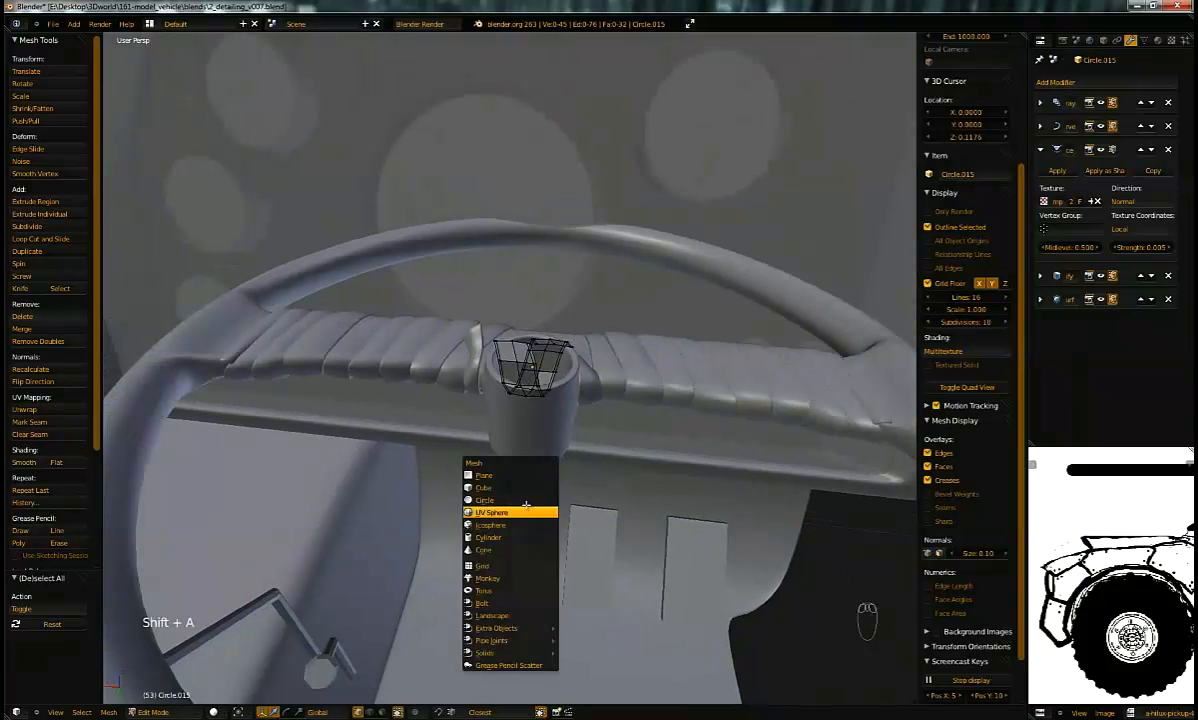
left_click(530, 503)
key("Return")
Step: Scale the new circle to about 0.26 of its size and rotate it 90° around the Y axis
key("s")
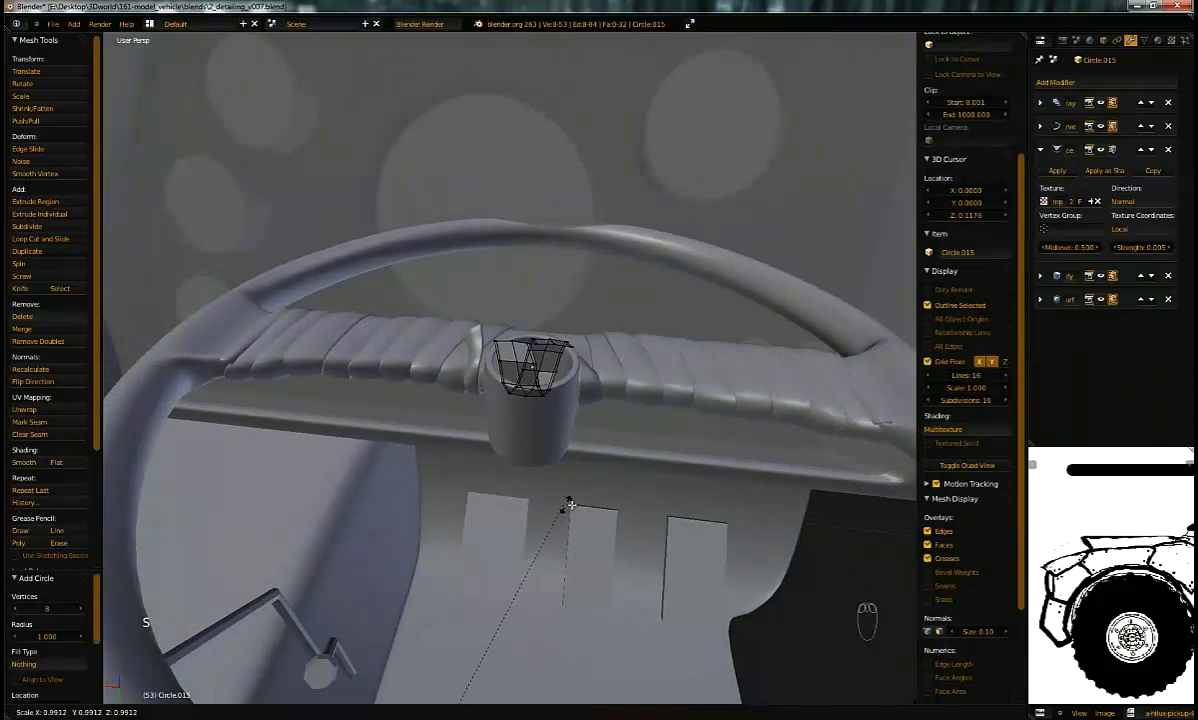
key("KP_Decimal")
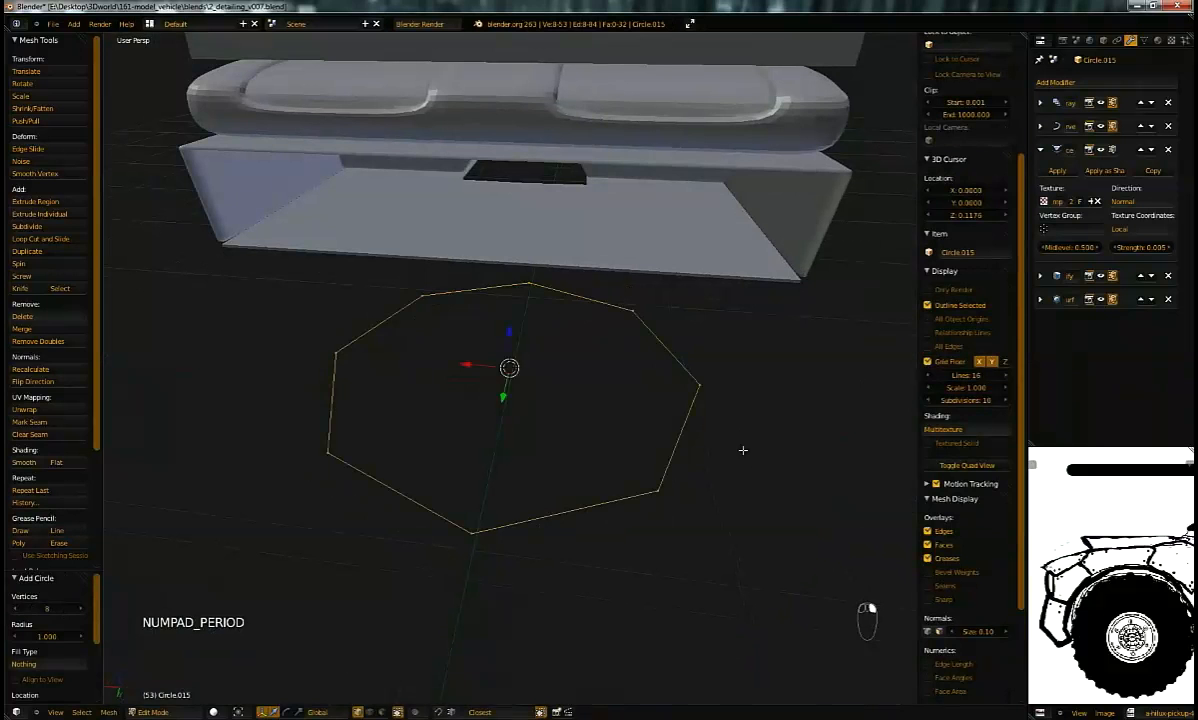
left_click(550, 398)
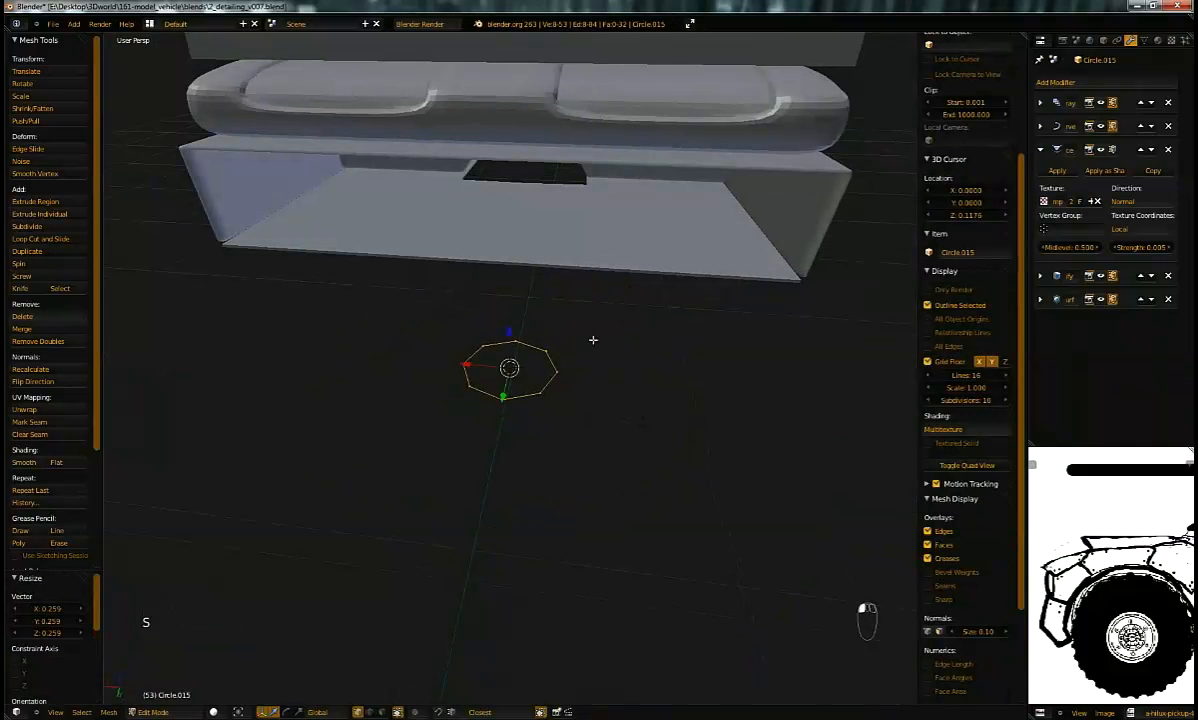
type("ry90")
key("Return")
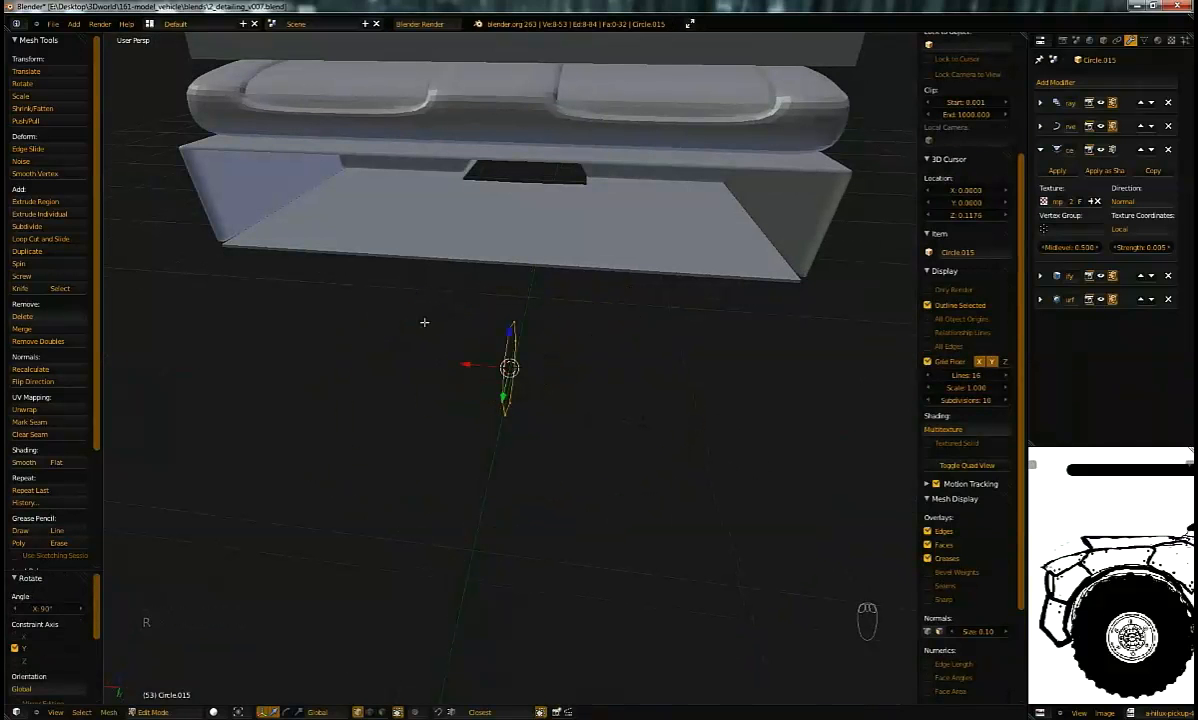
Step: Try to rip the circle open at its top vertex
middle_click_drag(480, 390, 485, 300)
right_click(507, 270)
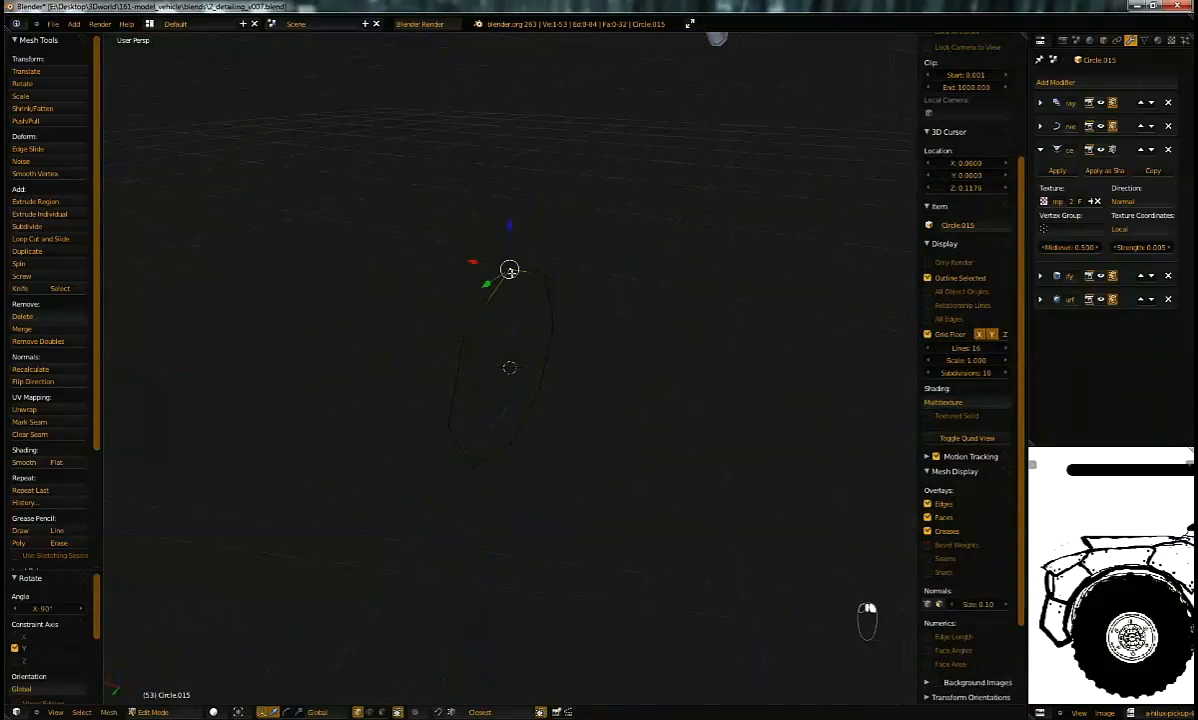
key("v")
middle_click_drag(565, 228, 510, 255)
Step: Extrude the whole mesh sideways so the circle forms a narrow closed band
key("a")
key("a")
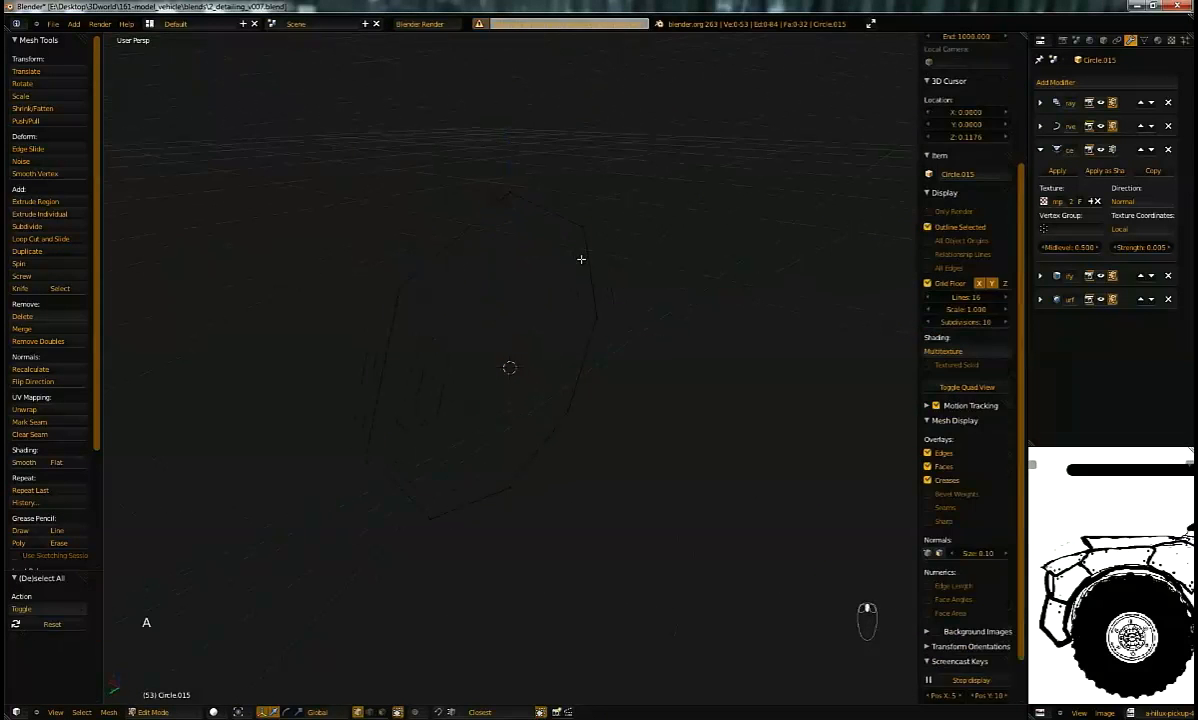
key("e")
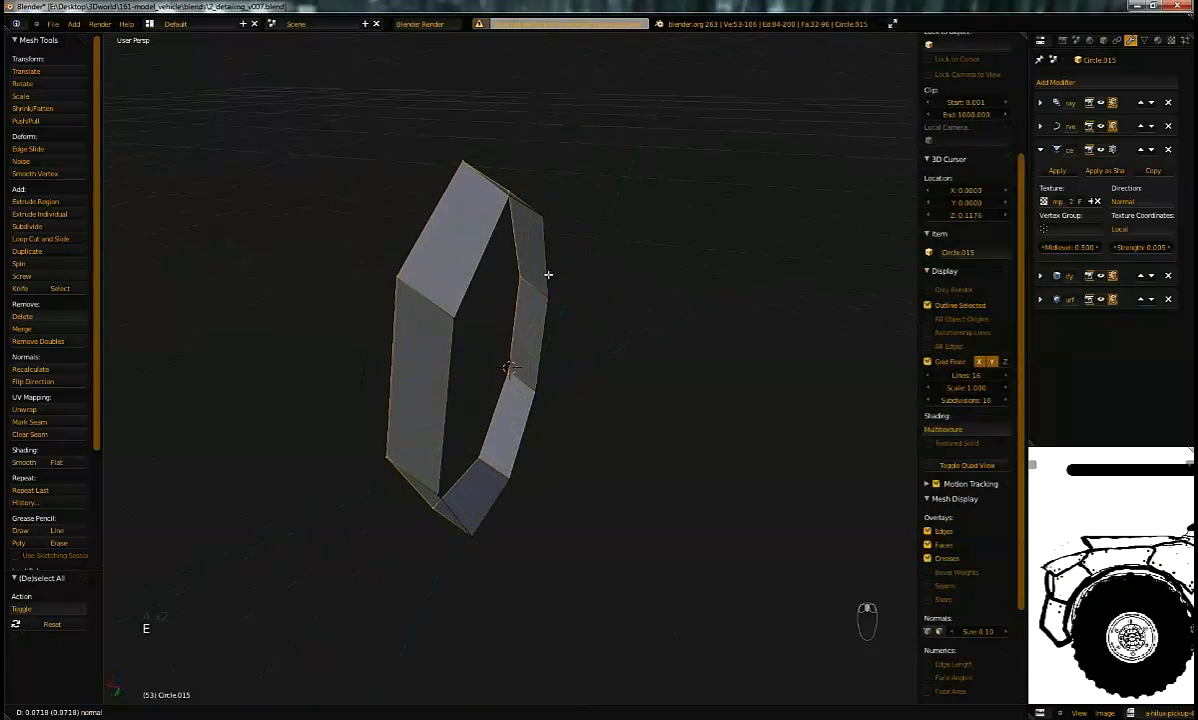
left_click(521, 241)
Step: Rip the band open at its top edge and delete the vertices of one side, leaving an open ring
right_click(464, 167, "shift")
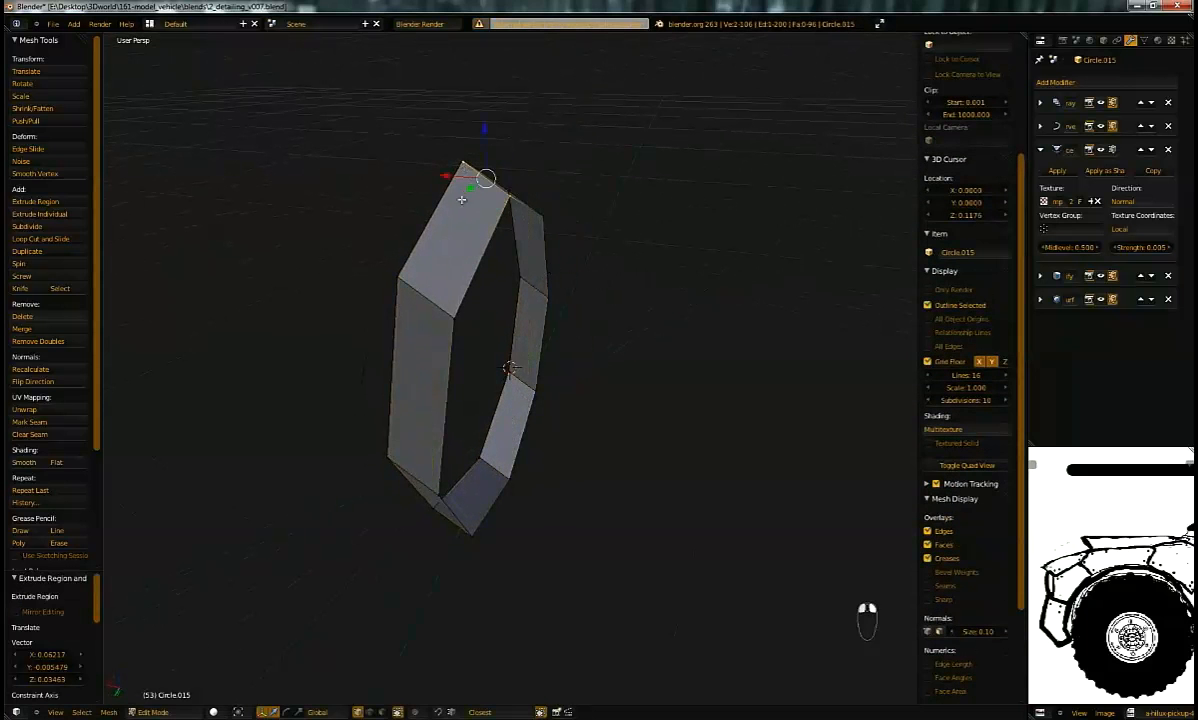
key("ctrl+l")
key("x")
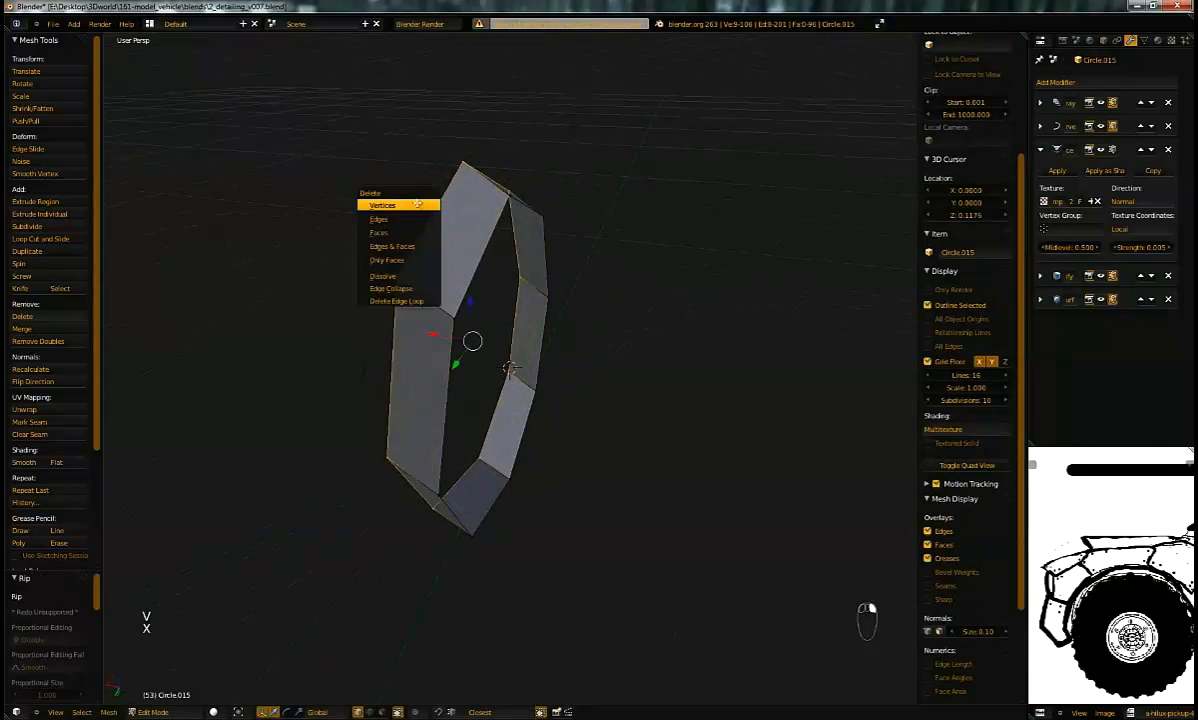
left_click(405, 201)
Step: Move the top end vertex of the open ring 0.1 along the X axis
right_click(506, 203)
mouse_move(504, 226)
middle_mouse_down()
mouse_move(492, 211)
mouse_move(506, 230)
middle_mouse_up()
key("g")
key("x")
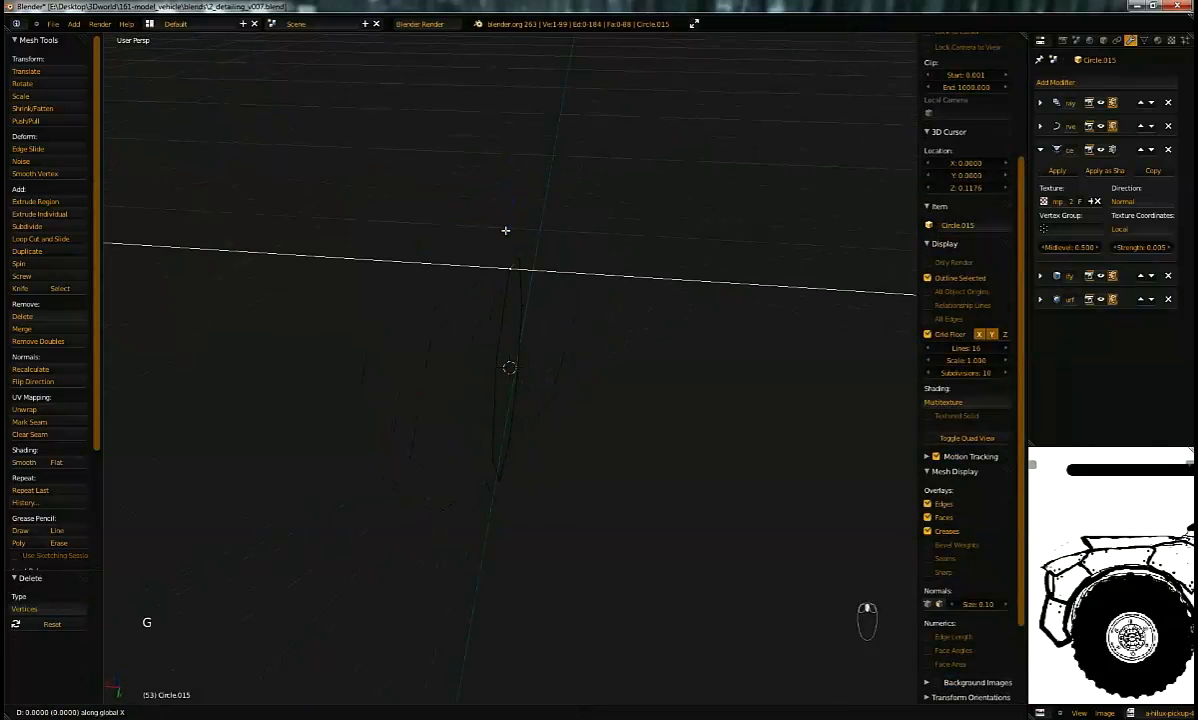
left_click(505, 230)
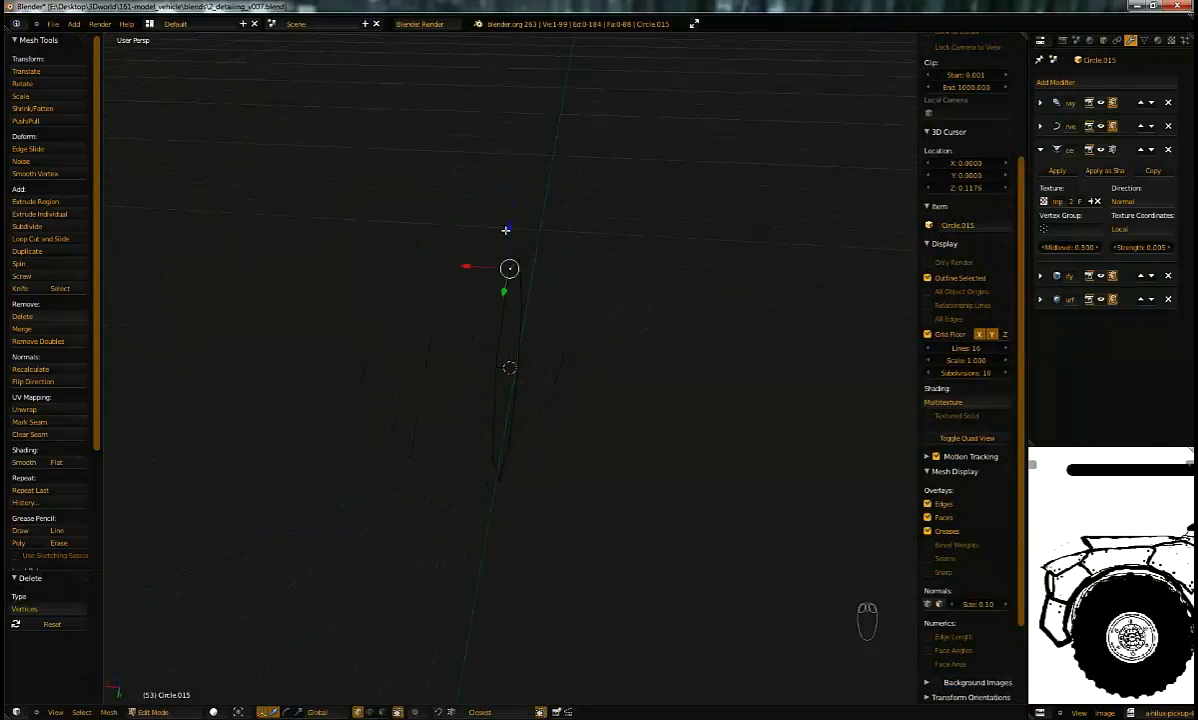
key("g")
key("x")
right_click(505, 230)
type("gx.1")
key("Return")
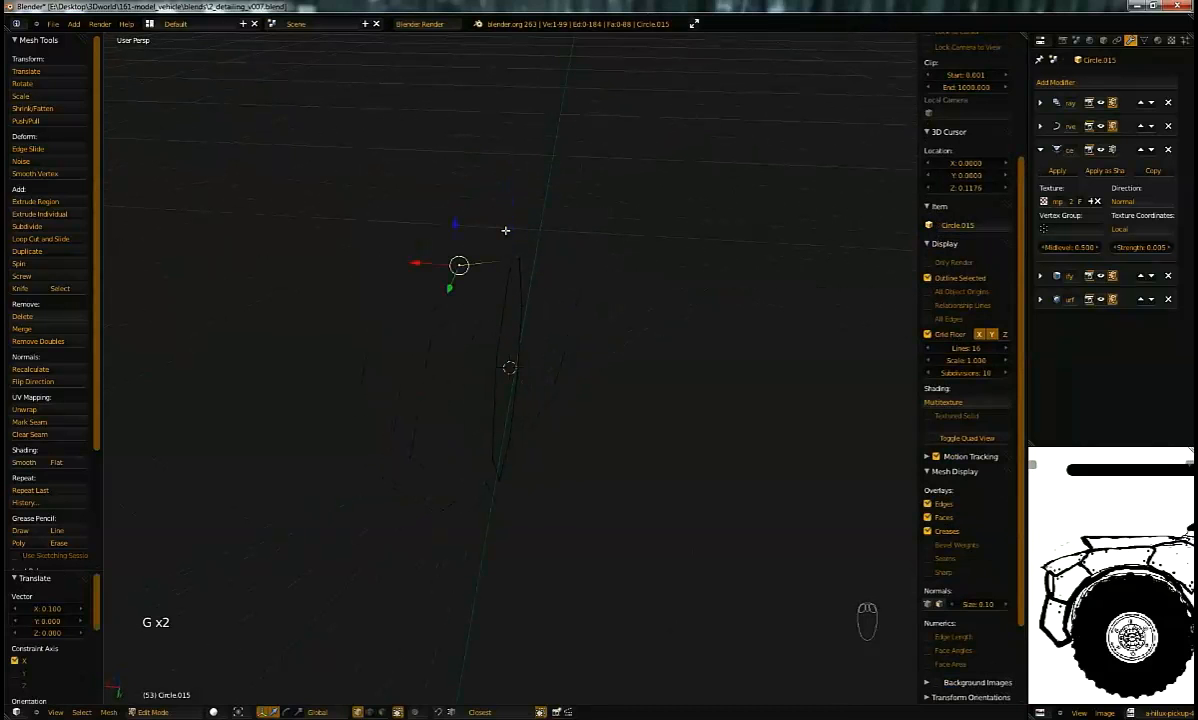
Step: Repeat the 0.1 X translation on the next vertices around the ring and undo the last repeat
middle_click_drag(561, 258, 513, 260)
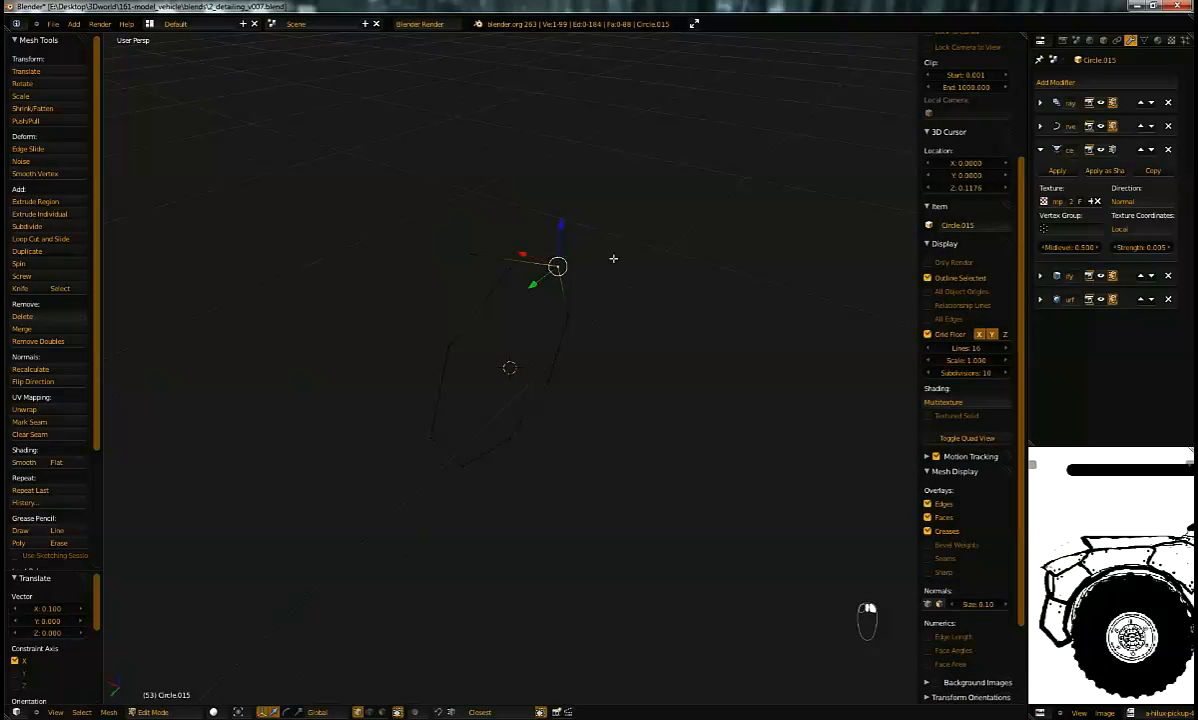
key("F3")
left_click(628, 287)
key("F3")
left_click(585, 284)
key("F3")
left_click(562, 305)
key("F3")
left_click(562, 305)
key("F3")
left_click(562, 305)
key("F3")
left_click(550, 378)
key("ctrl+z")
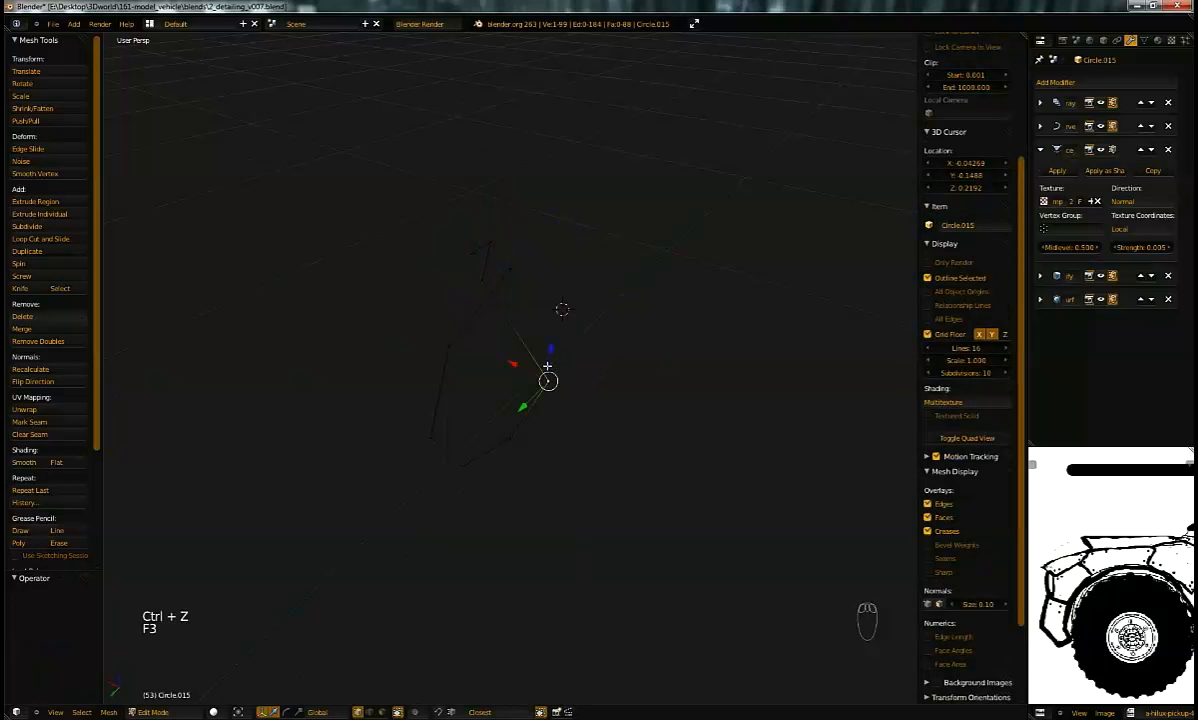
Step: Move the current ring vertex 0.1 along X and repeat the translation to shift it further along the axis
middle_click_drag(564, 342, 610, 345)
key("g")
key("x")
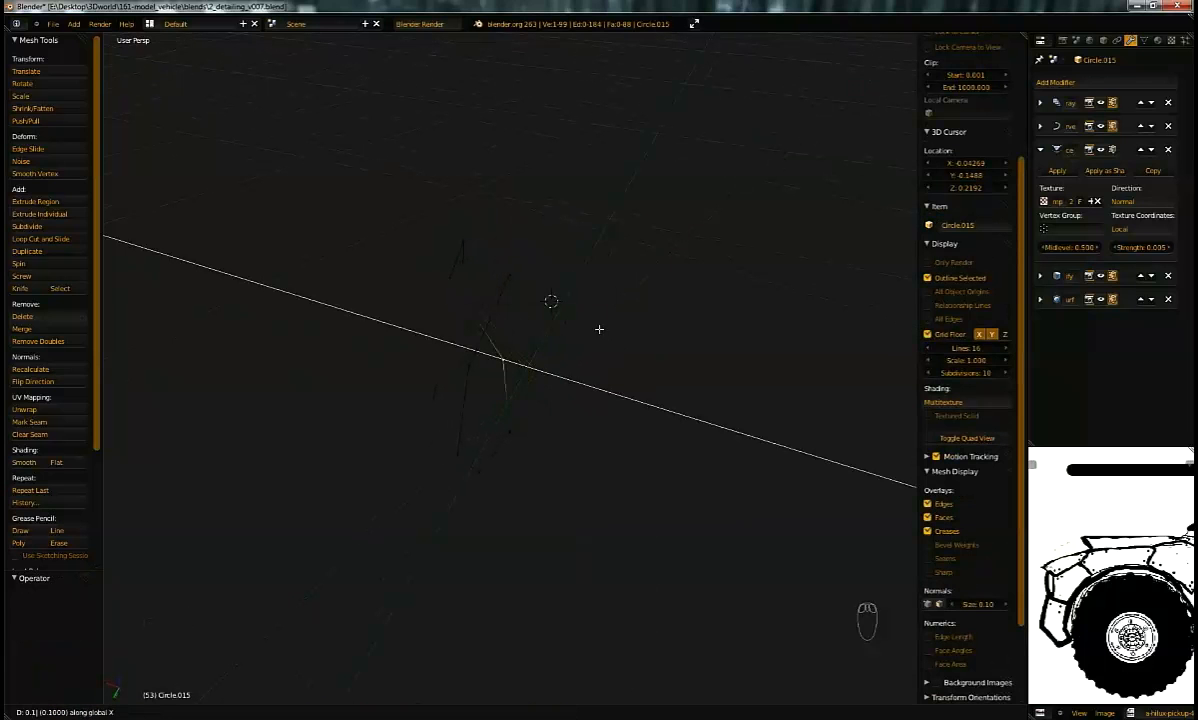
key("Return")
key("F3")
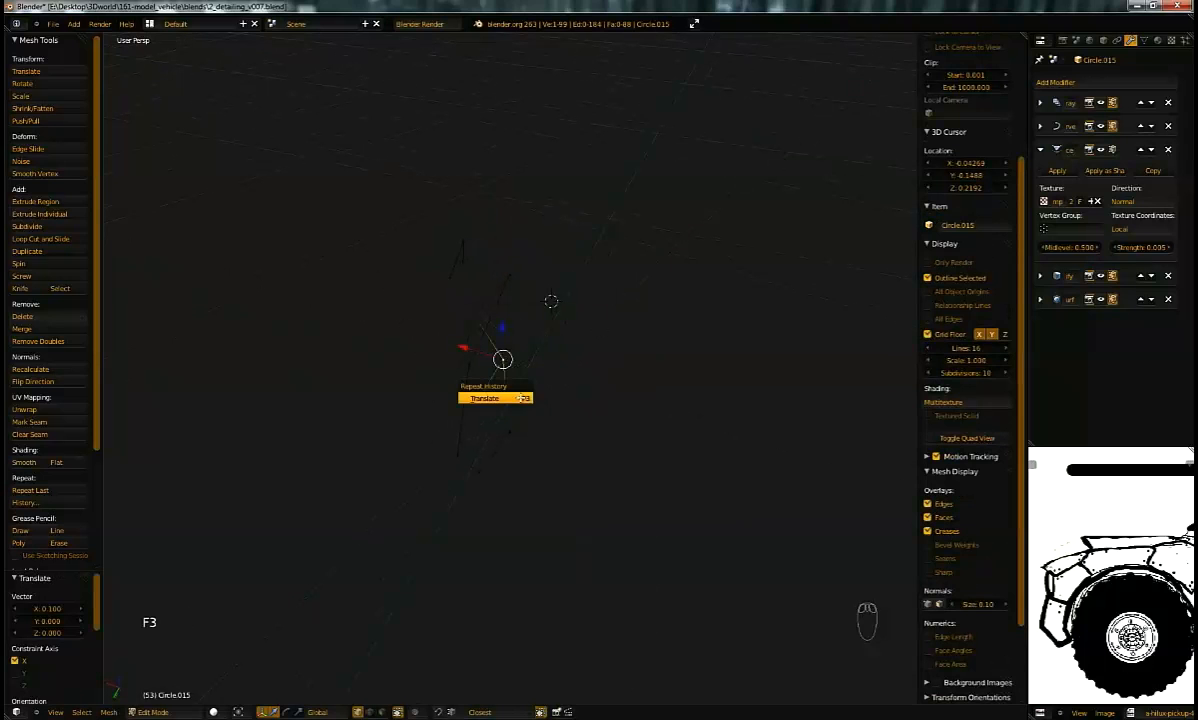
left_click(519, 399)
key("F3")
left_click(519, 399)
key("F3")
left_click(517, 400)
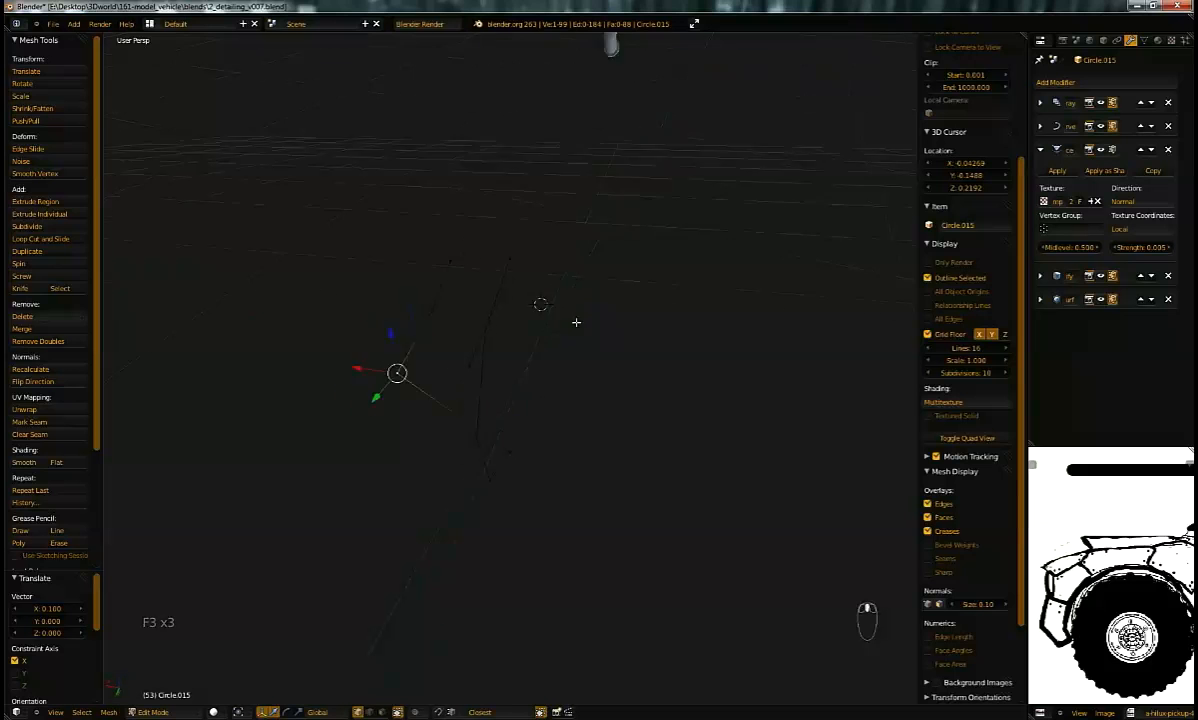
Step: Repeat the 0.1 X translation on the following ring vertices, offsetting each one further to unroll the ring into a spiral
middle_click_drag(575, 326, 546, 389)
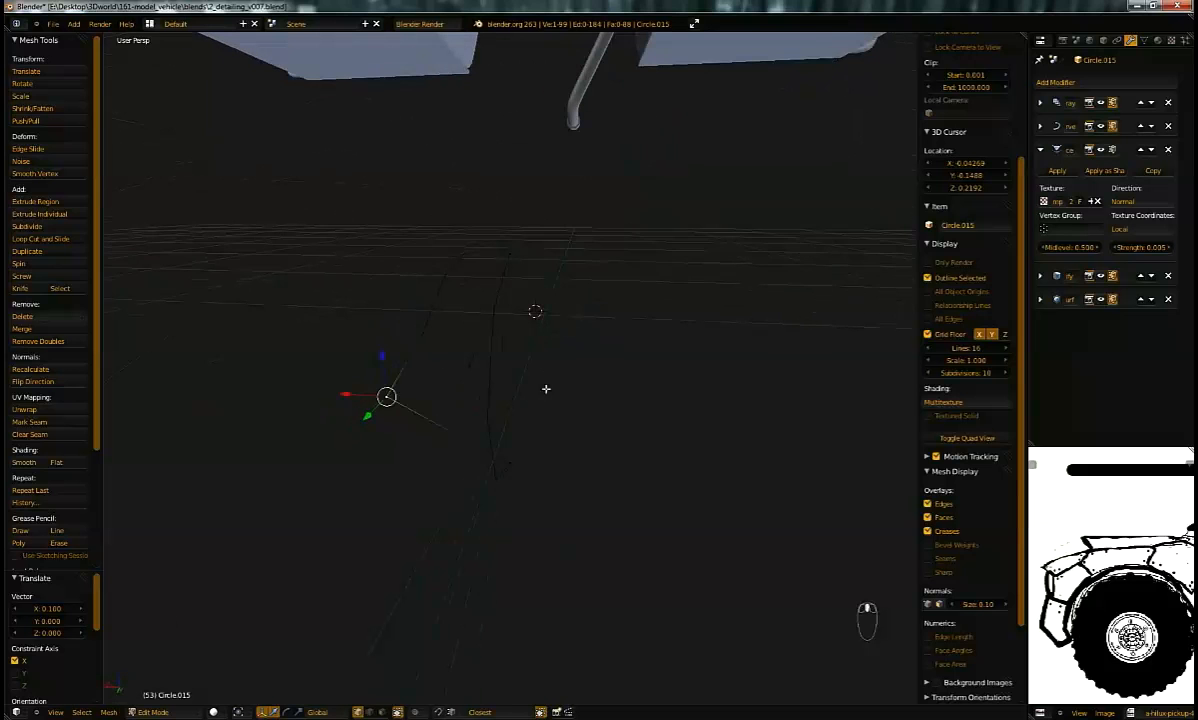
key("F3")
left_click(541, 465)
key("F3")
left_click(541, 465)
key("F3")
left_click(541, 465)
key("F3")
left_click(541, 465)
key("F3")
left_click(535, 465)
key("F3")
left_click(487, 473)
key("F3")
left_click(487, 474)
key("F3")
left_click(486, 472)
key("F3")
left_click(481, 469)
key("F3")
left_click(477, 466)
key("F3")
key("F3")
left_click(481, 411)
key("F3")
left_click(483, 412)
key("F3")
left_click(483, 410)
key("F3")
left_click(483, 410)
key("F3")
left_click(483, 410)
key("F3")
left_click(483, 410)
key("F3")
key("F3")
left_click(492, 312)
key("F3")
left_click(492, 312)
key("F3")
left_click(492, 311)
key("F3")
left_click(492, 311)
key("F3")
left_click(490, 311)
key("F3")
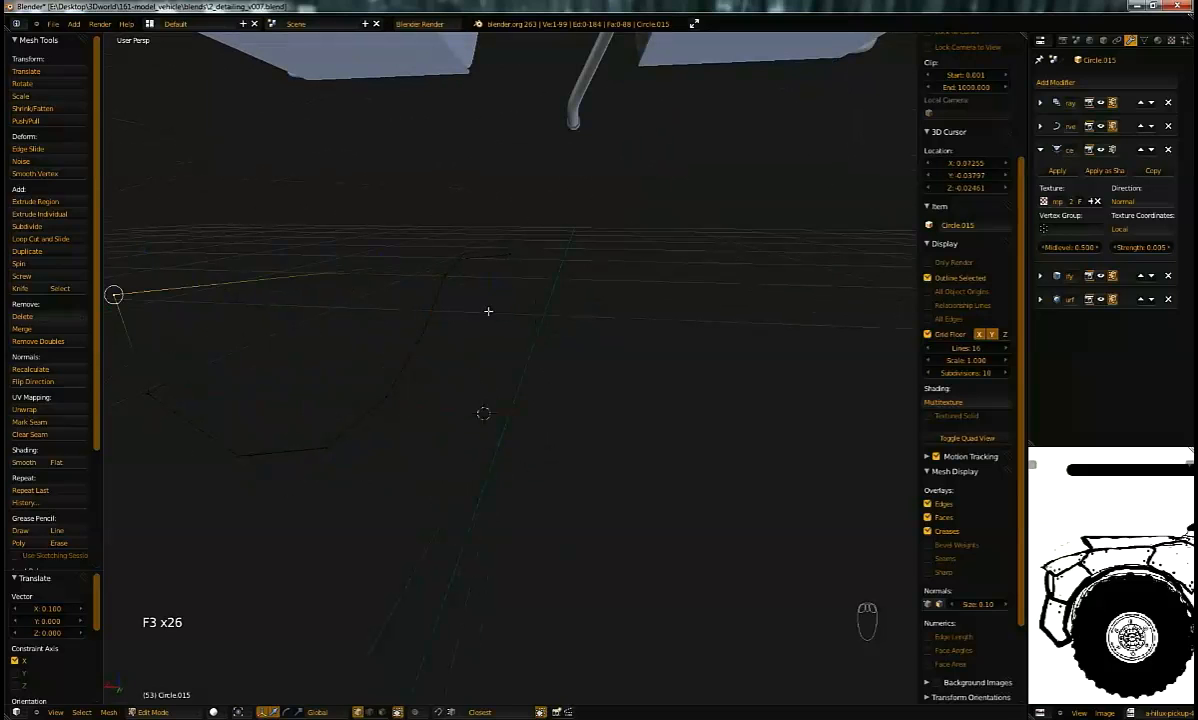
Step: Shift the ring's remaining top vertex along X with repeated 0.1 translations to complete the spiral turn
right_click(500, 252)
key("F3")
left_click(502, 252)
key("F3")
left_click(502, 252)
key("F3")
left_click(501, 252)
key("F3")
left_click(500, 252)
key("F3")
left_click(495, 249)
key("F3")
left_click(495, 249)
key("F3")
left_click(494, 250)
key("F3")
Step: Try to compress the whole mesh along the X axis
middle_click_drag(510, 296, 656, 327)
key("a")
key("a")
key("s")
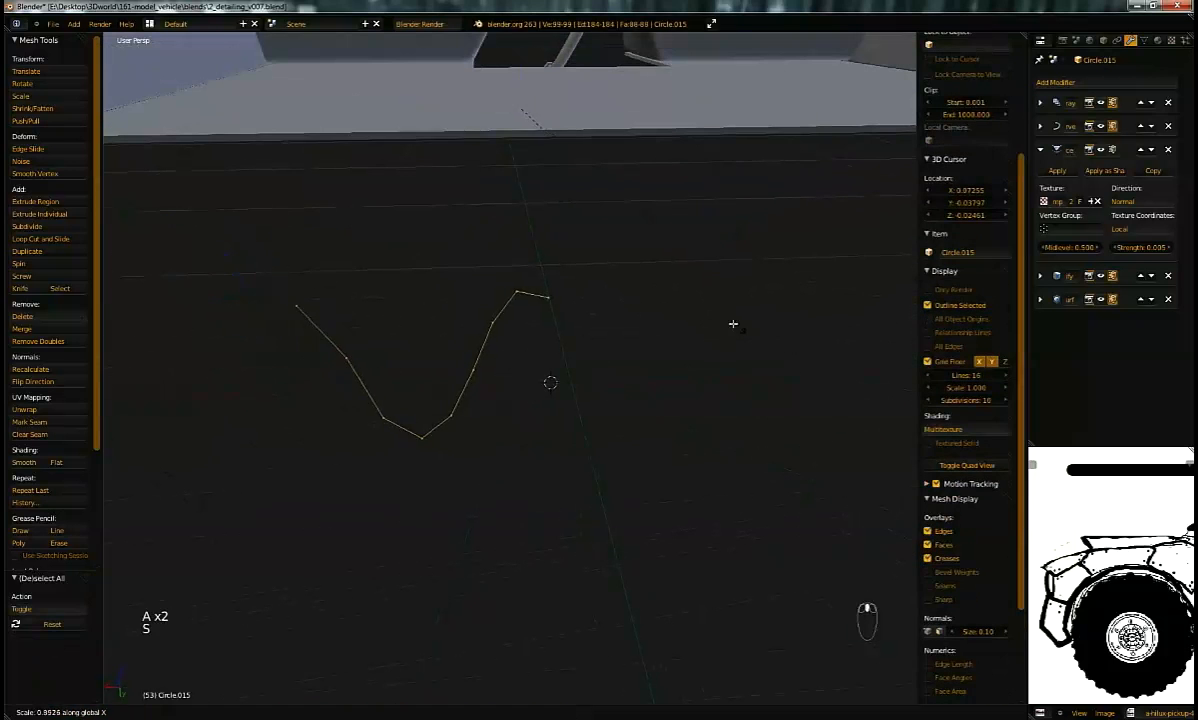
left_click(561, 209)
middle_click_drag(676, 320, 642, 211)
Step: Undo the whole-mesh scaling and select only the spiral's vertices in wireframe display
key("z")
key("ctrl+z")
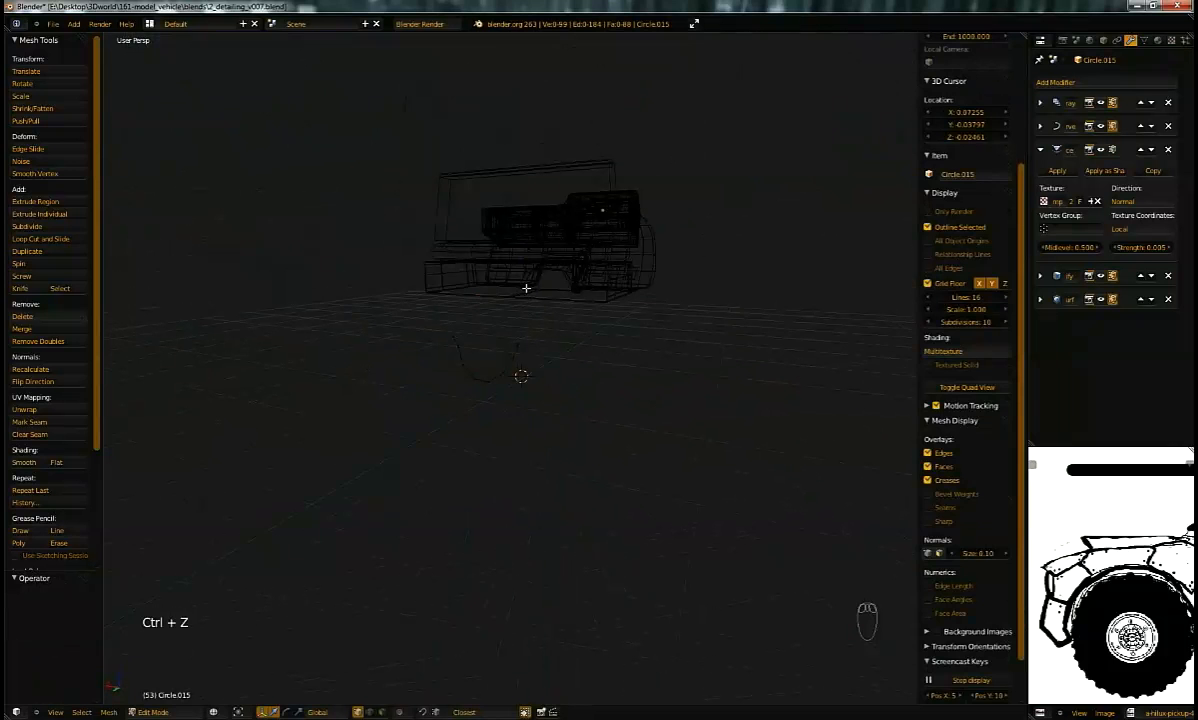
key("a")
key("b")
key("a")
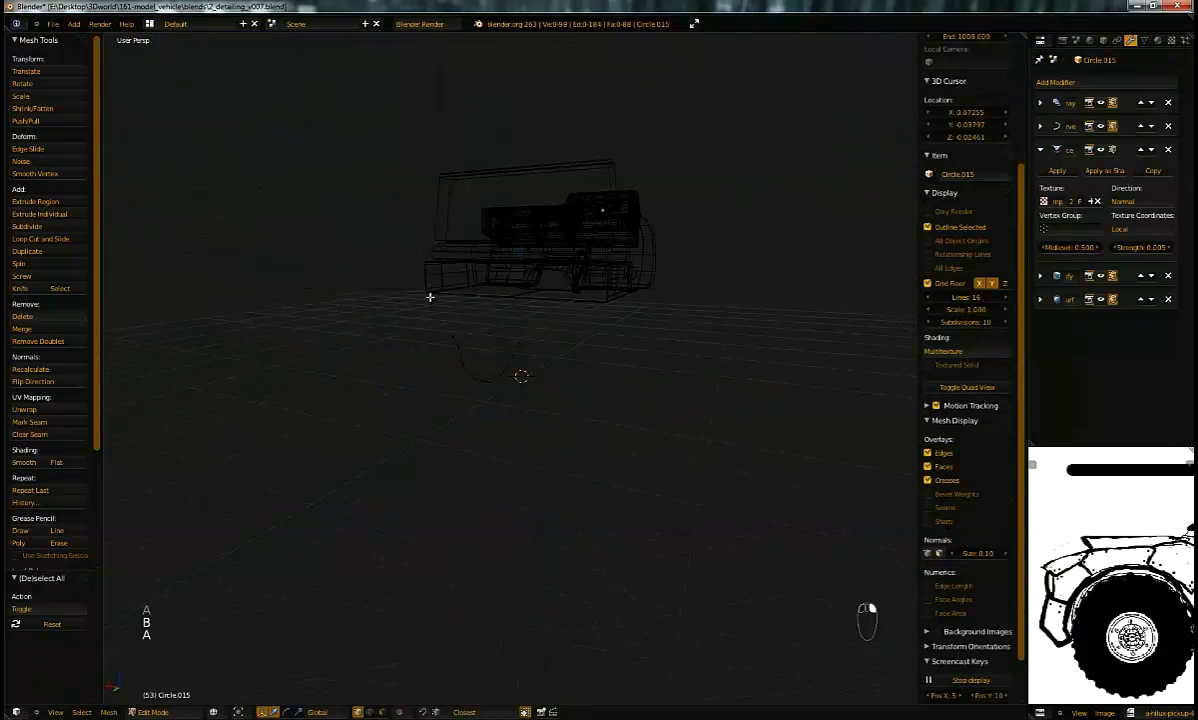
left_click_drag(423, 287, 580, 422)
Step: Compress the spiral along X by a factor of 0.14 and widen it again along X by about 1.73
scroll(608, 437, "up", 5)
middle_click_drag(612, 439, 714, 377)
key("s")
key("x")
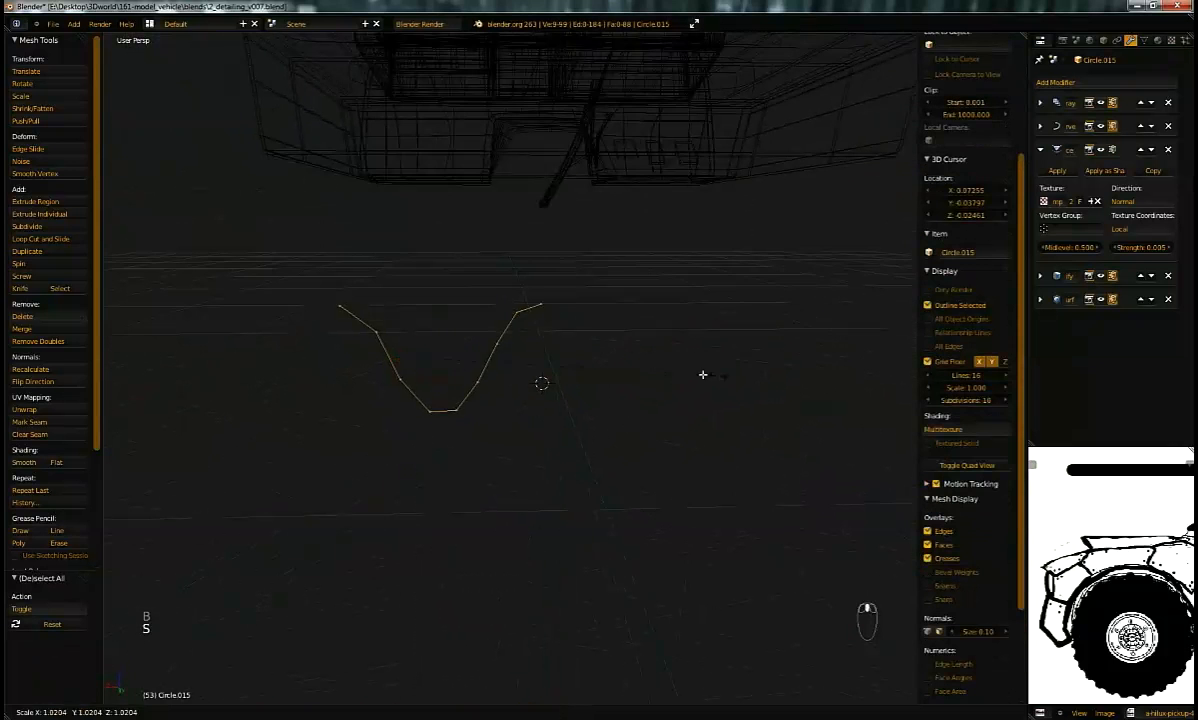
left_click(474, 351)
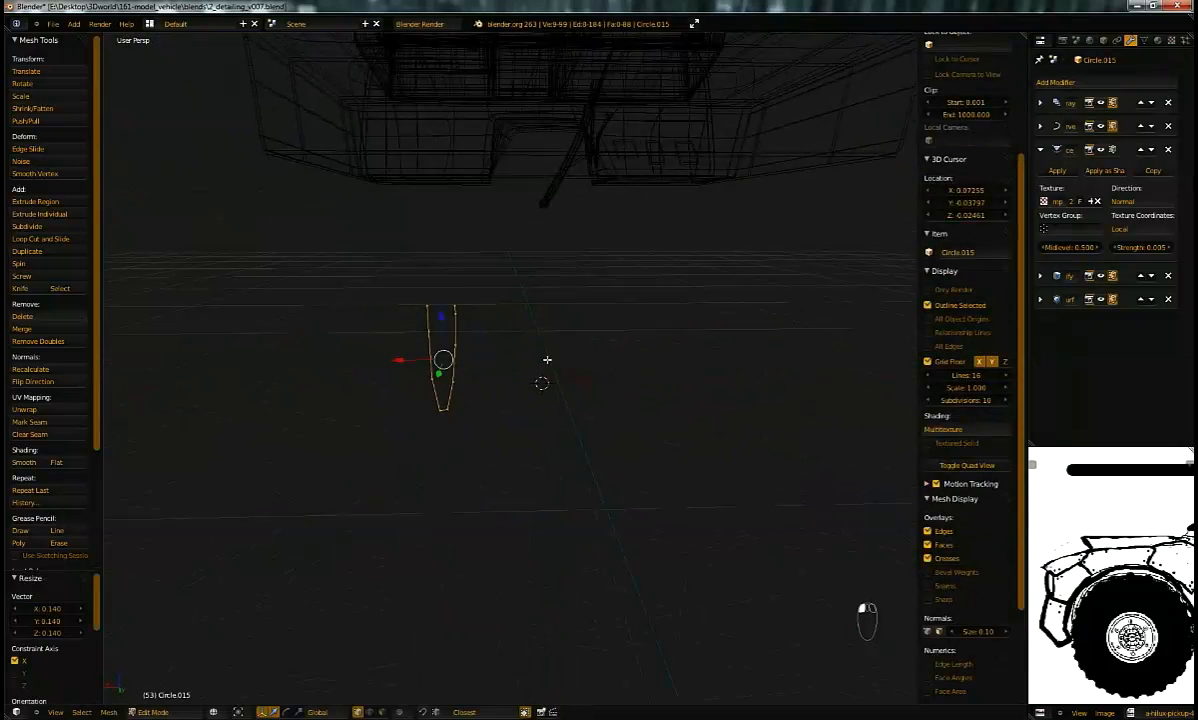
key("s")
left_click(671, 350)
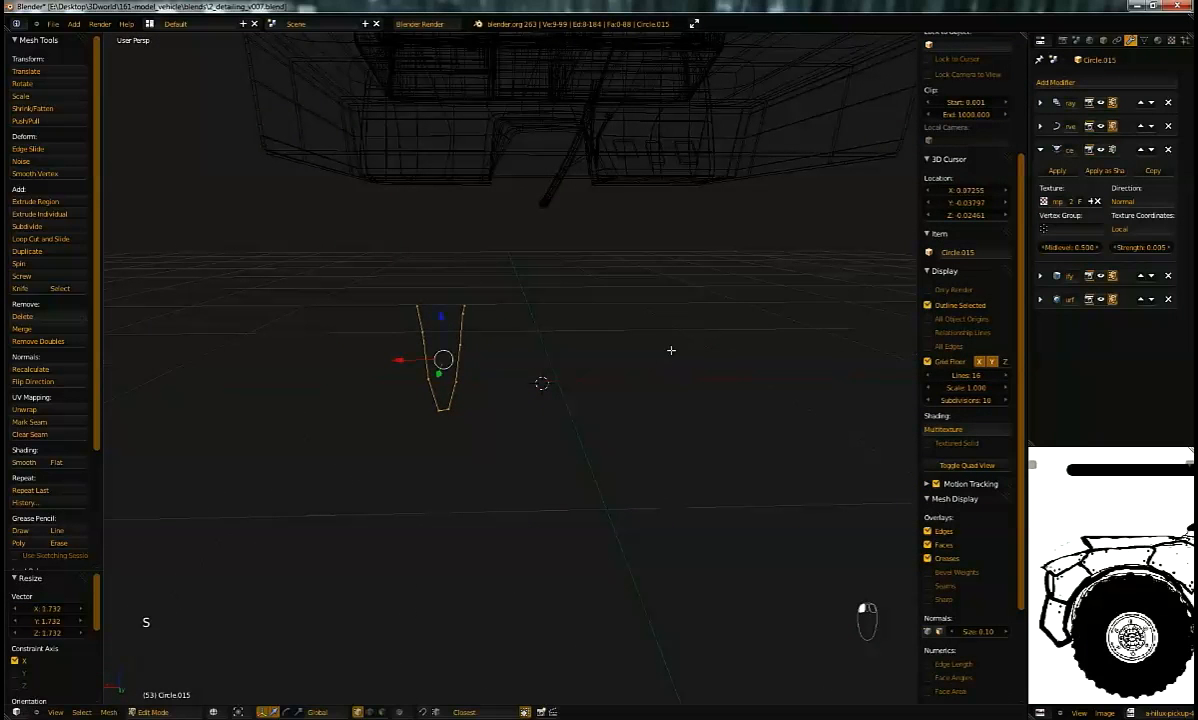
Step: Extrude the spiral about 0.2 along the X axis into a band and return to solid display
key("e")
key("x")
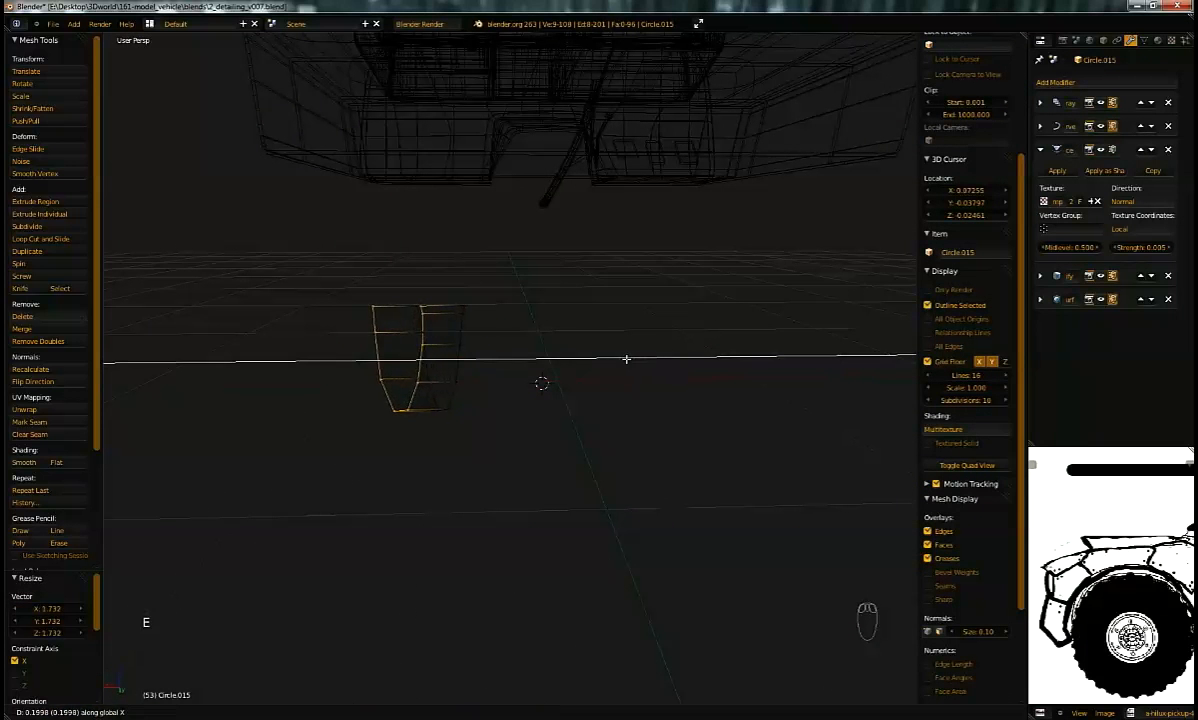
left_click(626, 356)
left_click_drag(356, 359, 362, 368)
key("z")
middle_click_drag(378, 350, 391, 364)
scroll(391, 364, "up", 3)
Step: Add a loop cut along the middle of the spiral band and fatten it outward by about 0.025
key("ctrl+r")
left_click(396, 259)
left_click(404, 260)
key("alt+s")
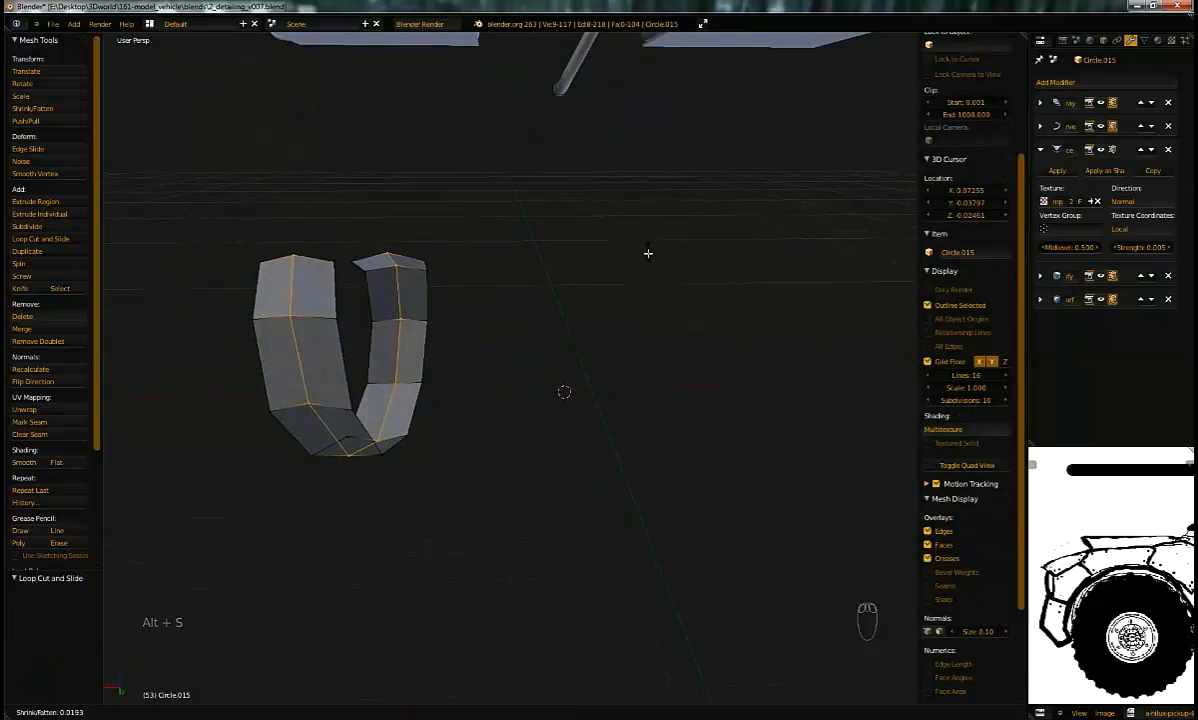
left_click(644, 258)
Step: Add a loop cut near each side edge of the spiral band and leave mesh editing
key("ctrl+r")
left_click(420, 245)
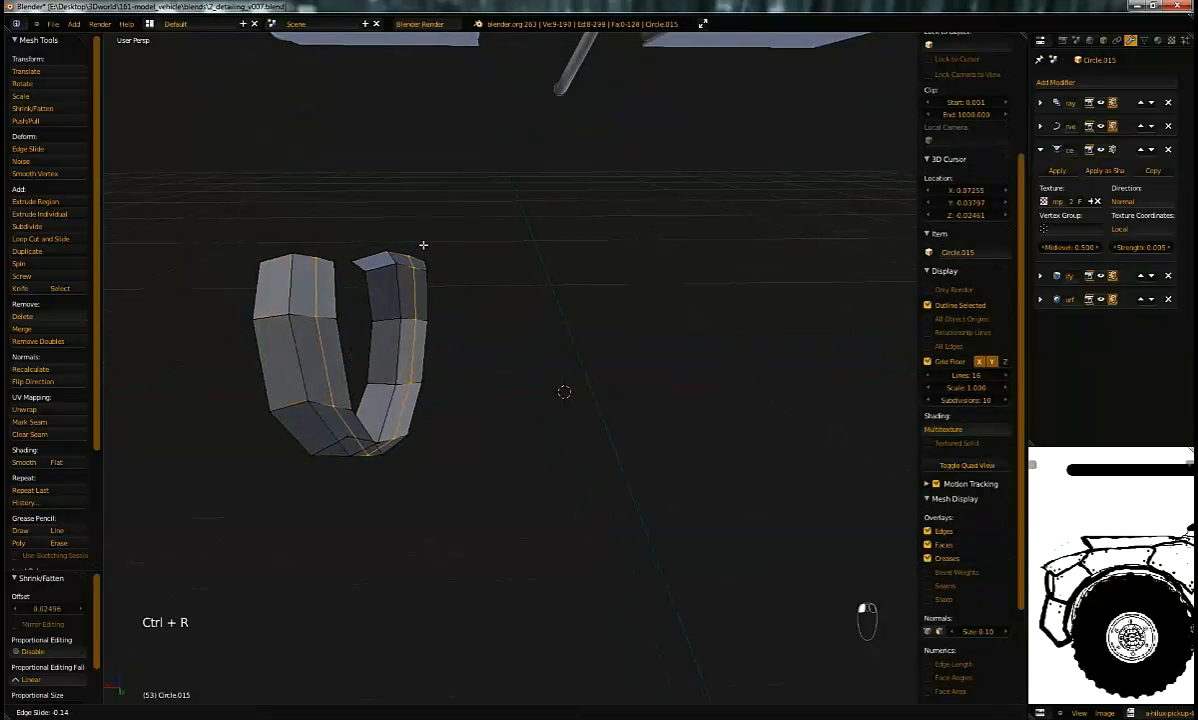
left_click(438, 246)
key("ctrl+r")
left_click(381, 250)
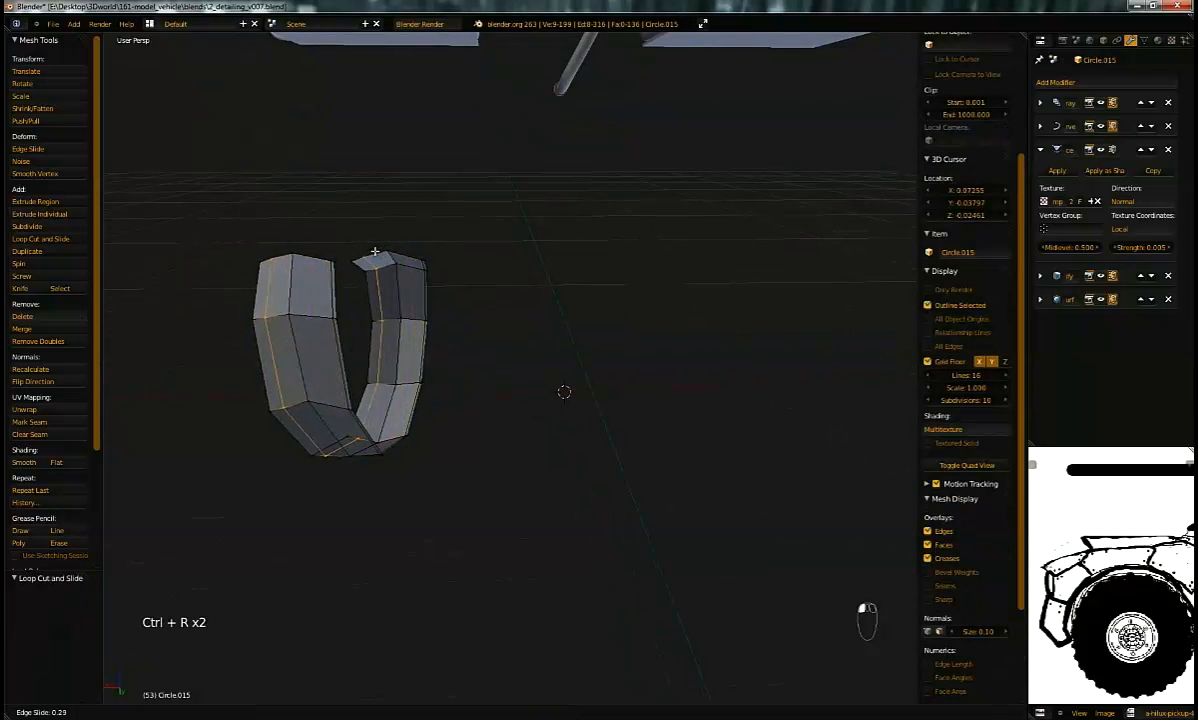
left_click(373, 250)
middle_click_drag(395, 248, 706, 281)
key("Tab")
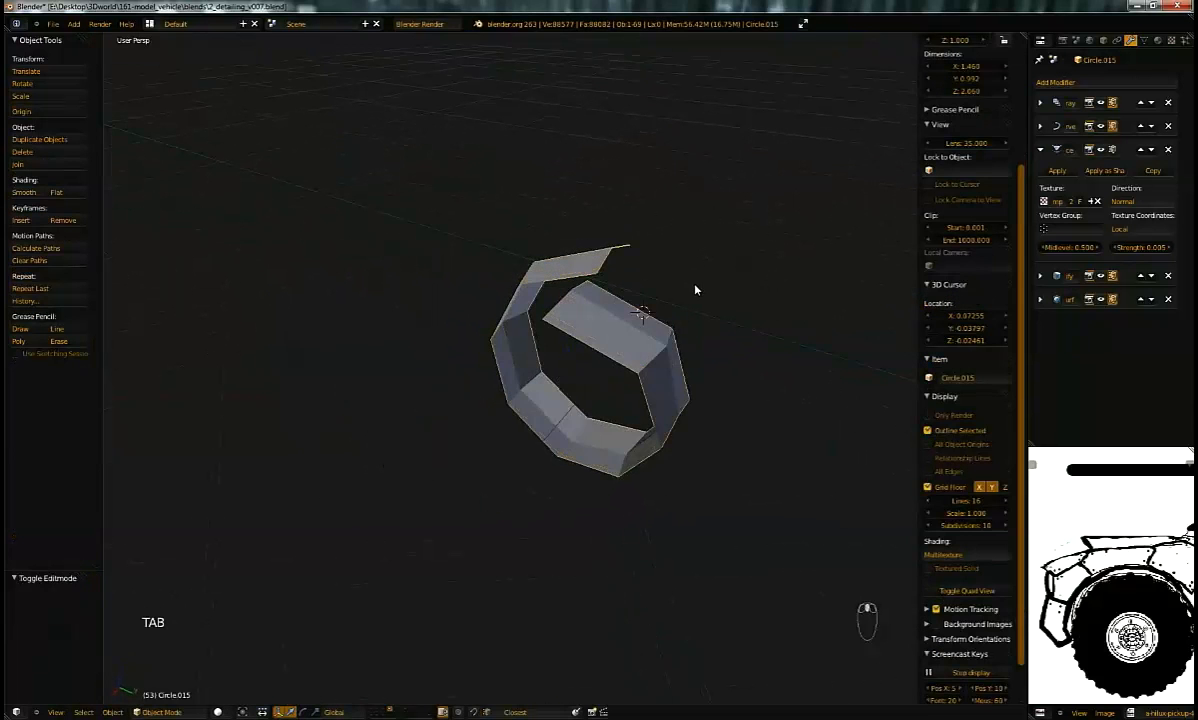
Step: Undo the spiral band's rebuilding and frame the complete steering wheel
key("ctrl+z")
scroll(648, 290, "down", 4)
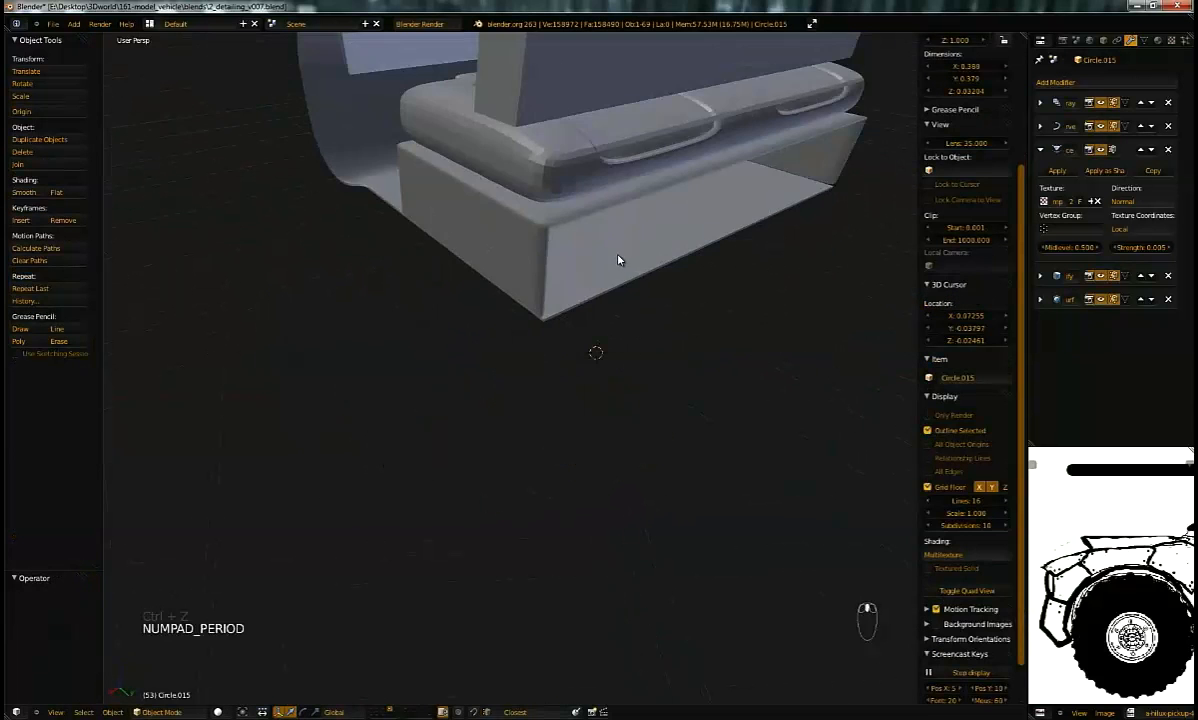
key("KP_Decimal")
scroll(548, 278, "up", 5)
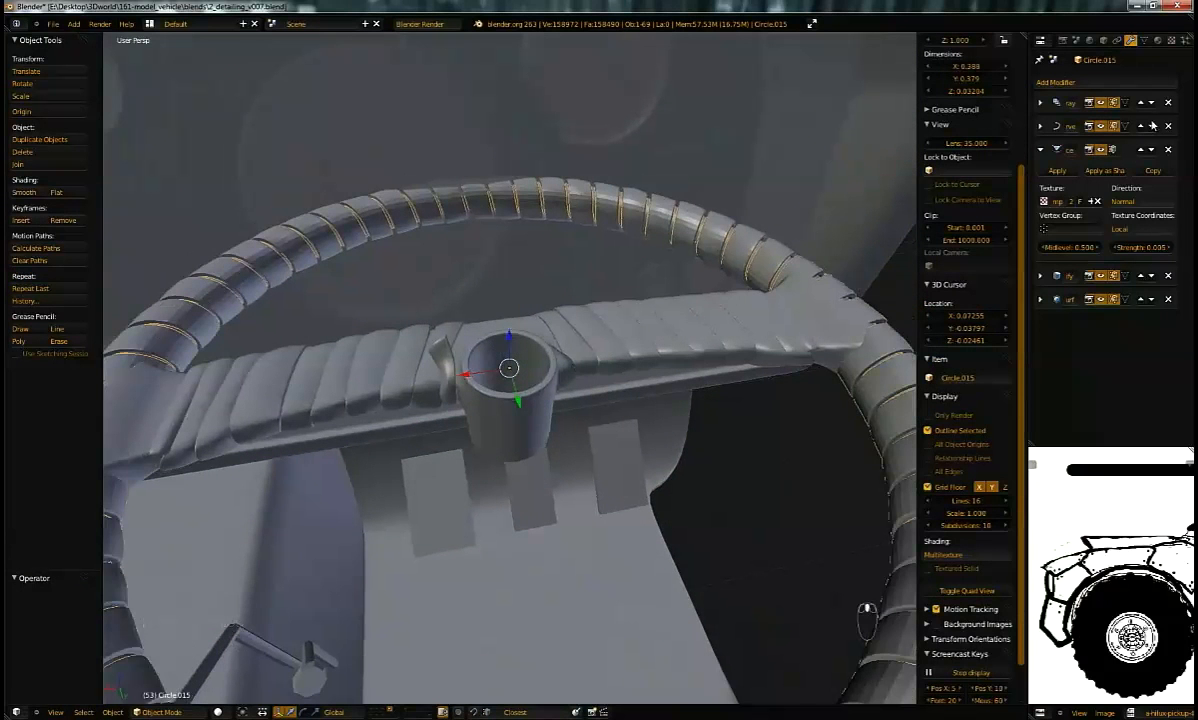
Step: Hide the effect of the rim wrapping's modifiers except the array and review the array's curve-fit settings
left_click(1102, 299)
left_click(1104, 151)
left_click(1101, 127)
middle_click_drag(704, 250, 548, 232)
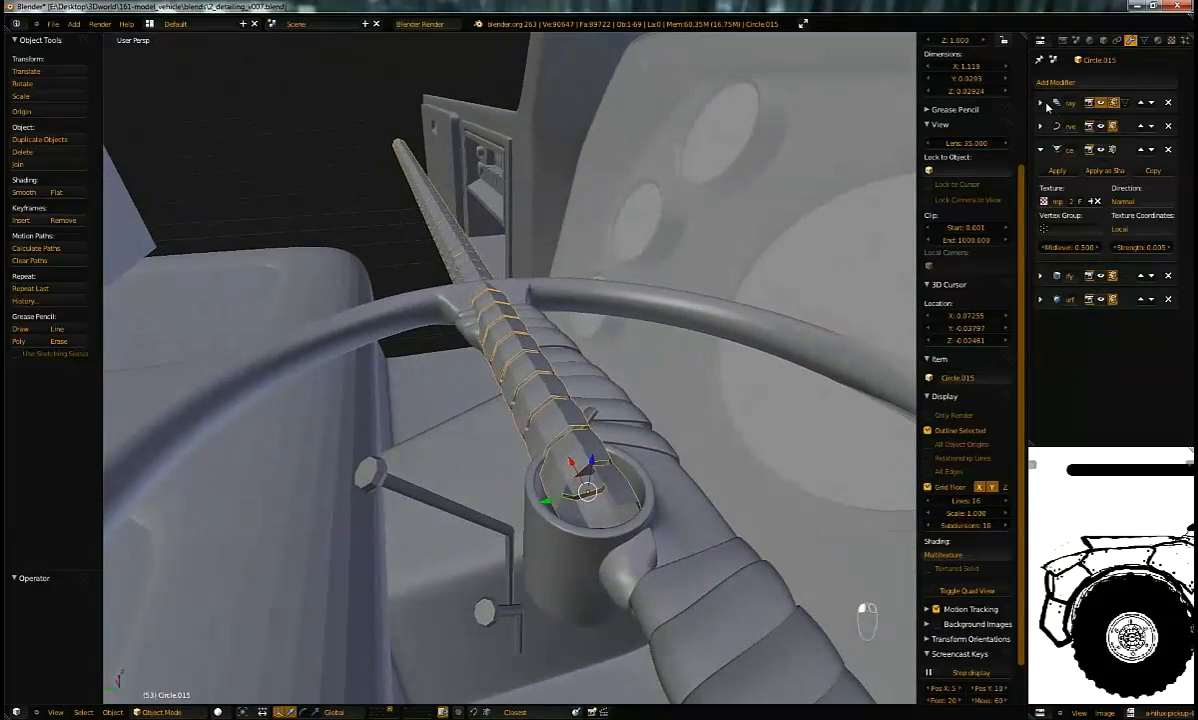
left_click(1041, 104)
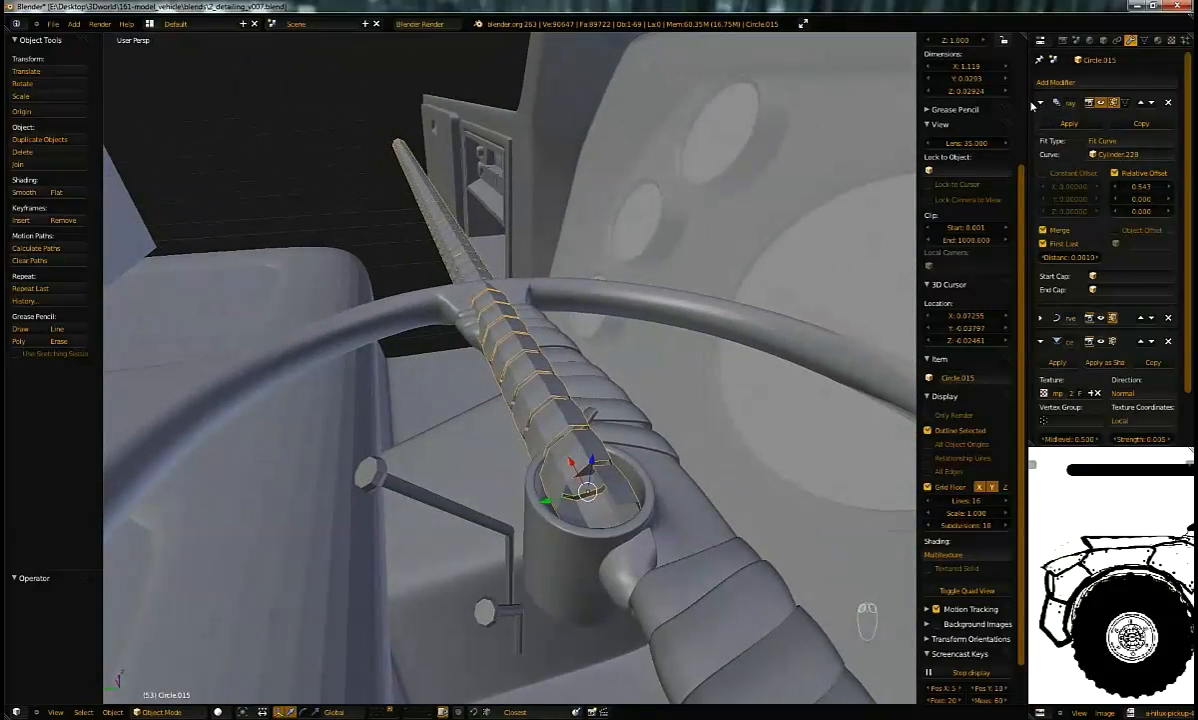
left_click(1040, 103)
Step: Show the rim wrapping's curve modifier again and toggle its displace modifier to compare the wheel with and without it
middle_click_drag(527, 333, 712, 300)
left_click(1101, 127)
middle_click_drag(604, 354, 602, 561)
middle_click_drag(686, 261, 1100, 167)
left_click(1101, 150)
left_click(1104, 151)
left_click(1104, 151)
left_click(1104, 151)
left_click(1104, 151)
left_click(1104, 151)
left_click(1102, 151)
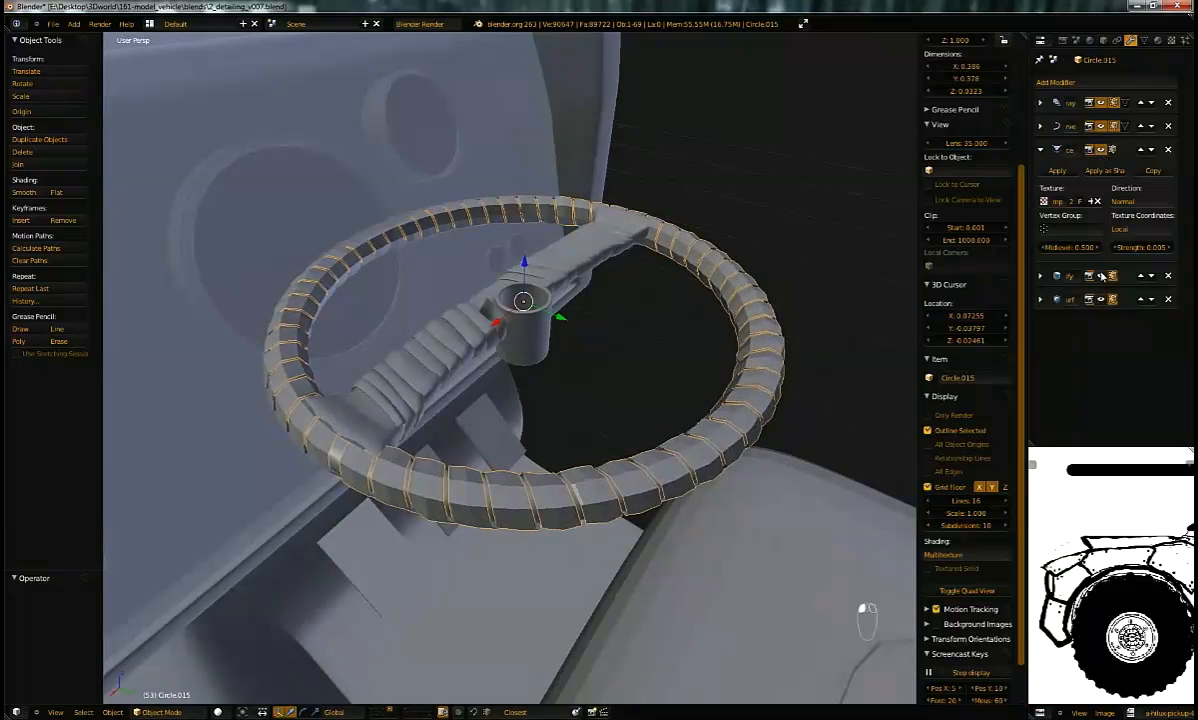
Step: Show the rim wrapping's solidify and subdivision surface modifiers again and inspect the wheel
left_click(1044, 149)
left_click(1101, 174)
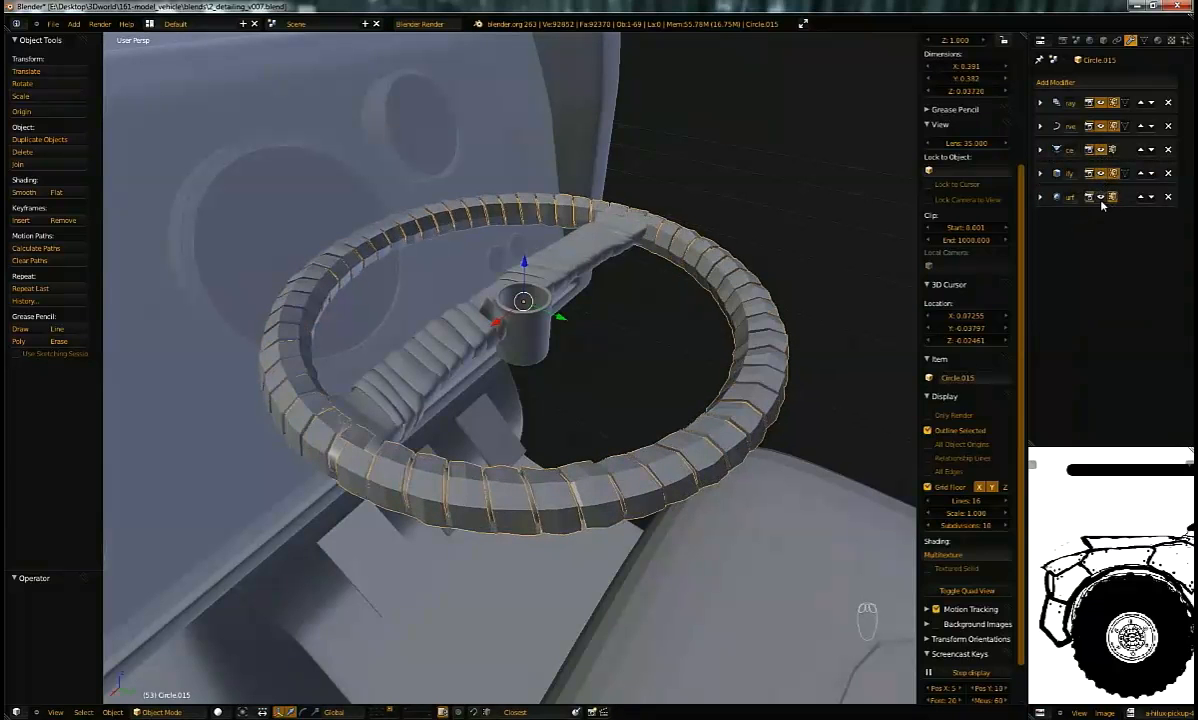
left_click(1099, 198)
middle_click_drag(815, 293, 1035, 219)
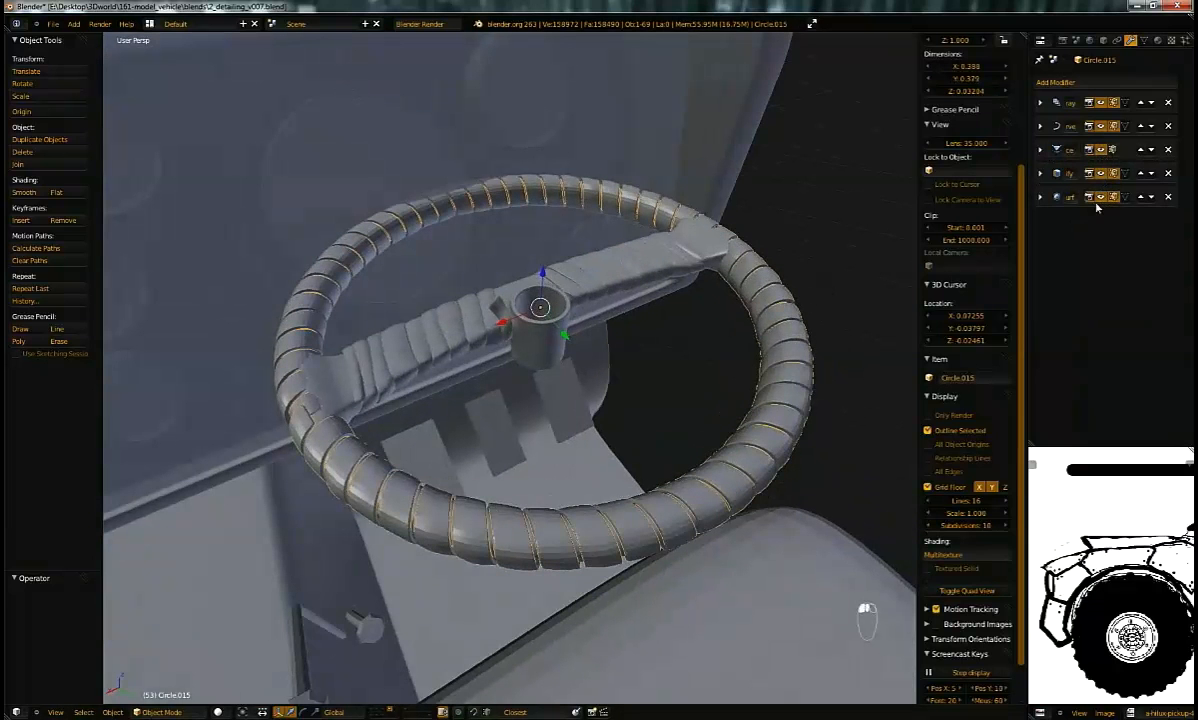
Step: Set the rim wrapping's viewport subdivisions to 1, apply smooth shading and deselect everything
left_click(1042, 197)
left_click(1042, 263)
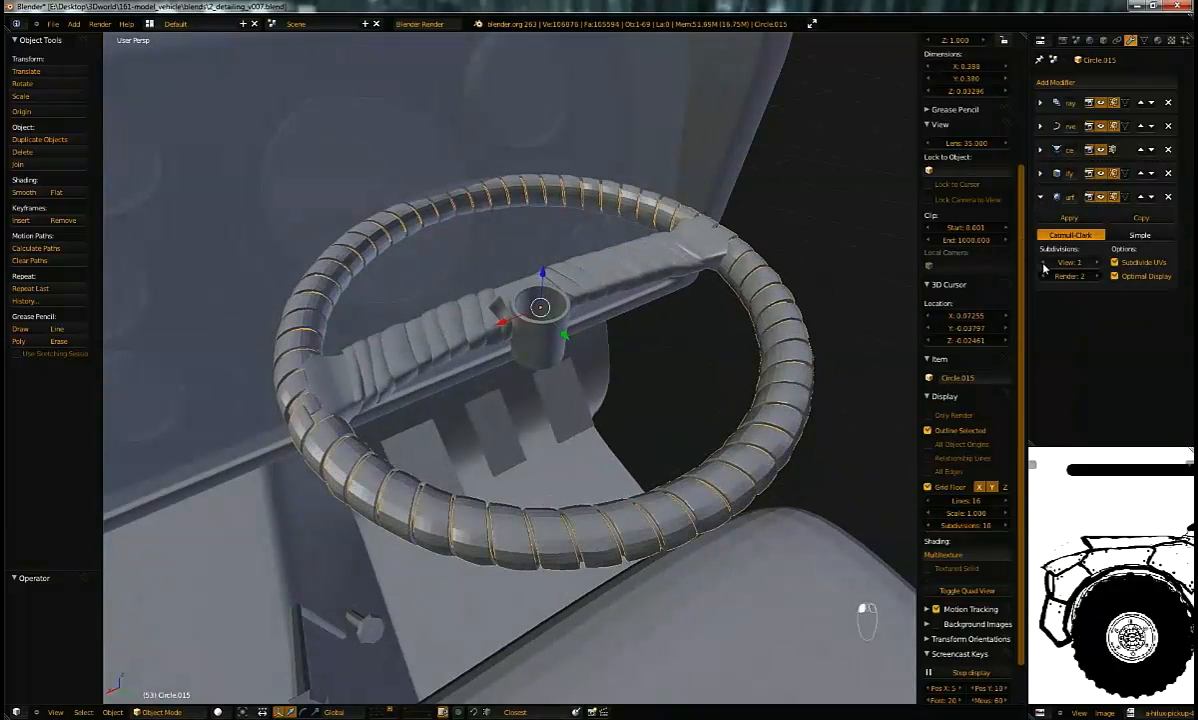
left_click(24, 192)
key("a")
Step: Save the scene over the existing blend file
middle_click_drag(648, 296, 668, 209)
key("ctrl+s")
left_click(656, 323)
scroll(631, 326, "up", 8)
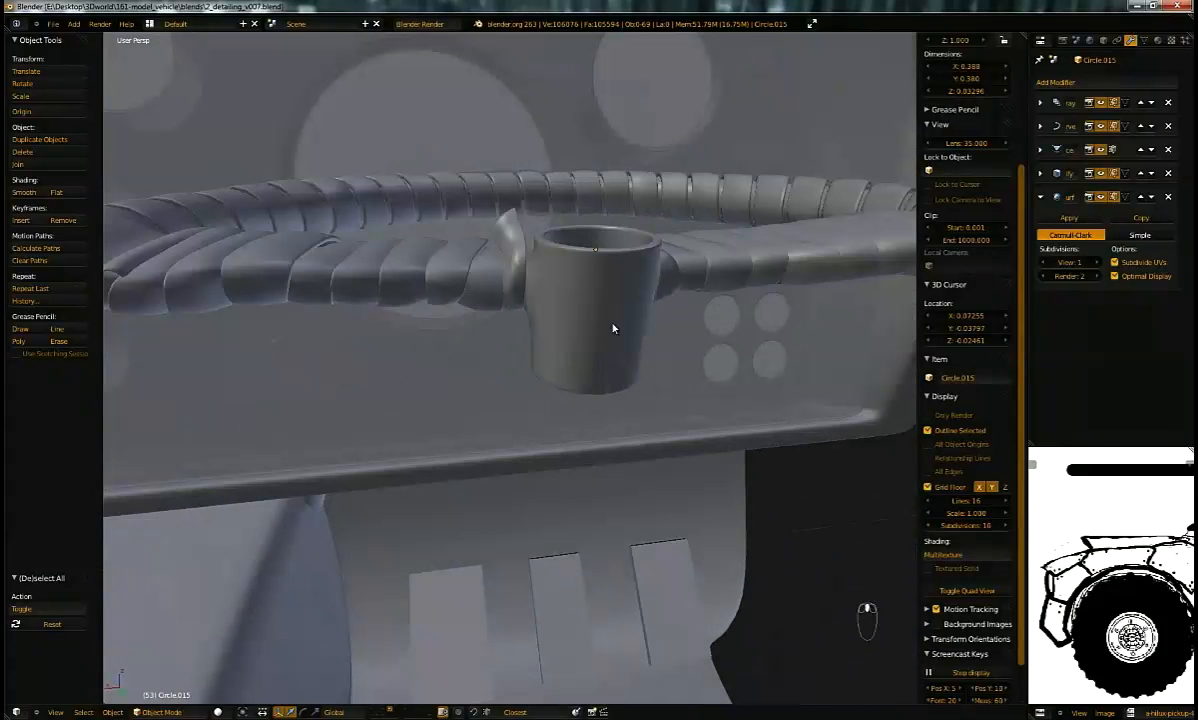
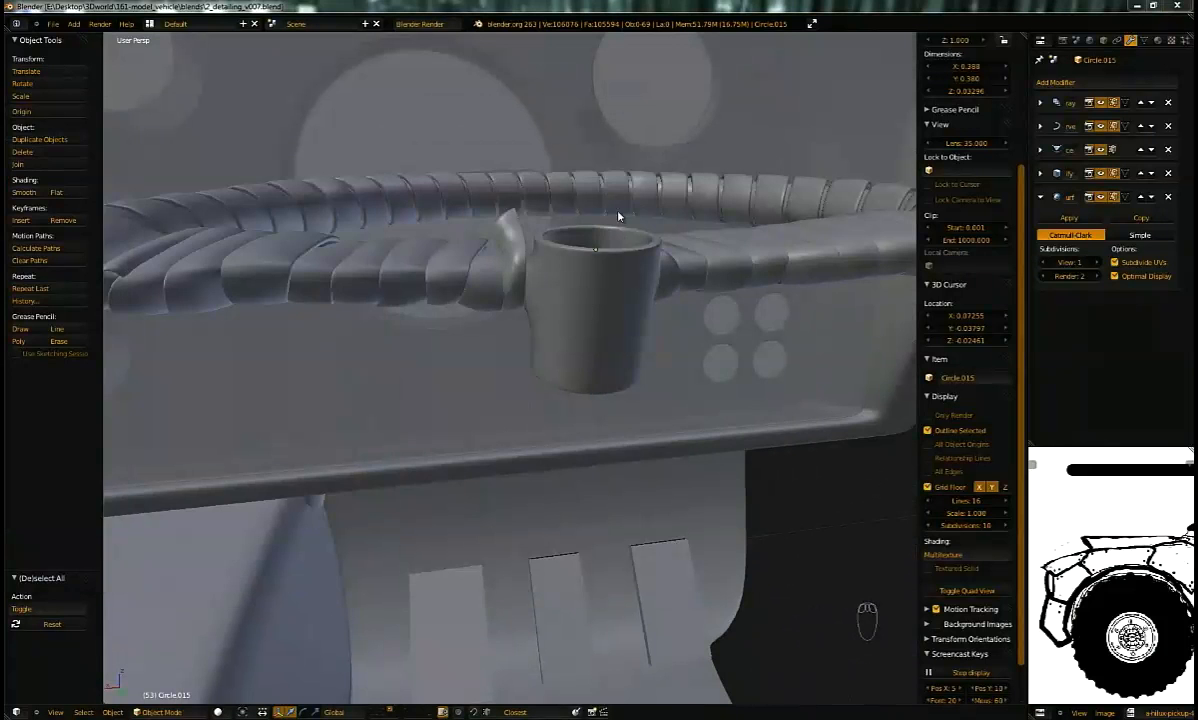
Step: Select the steering wheel's hub object and snap the 3D cursor to it
middle_click_drag(618, 216, 559, 289)
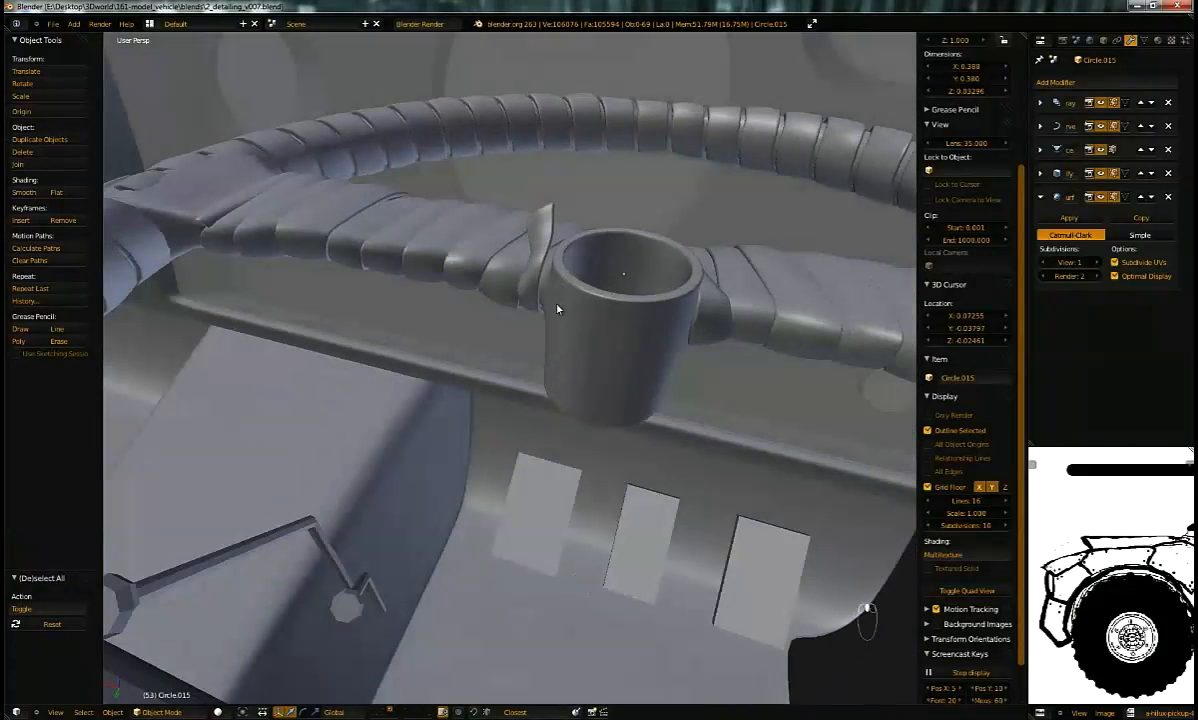
scroll(601, 434, "down", 4)
middle_click_drag(601, 434, 559, 366)
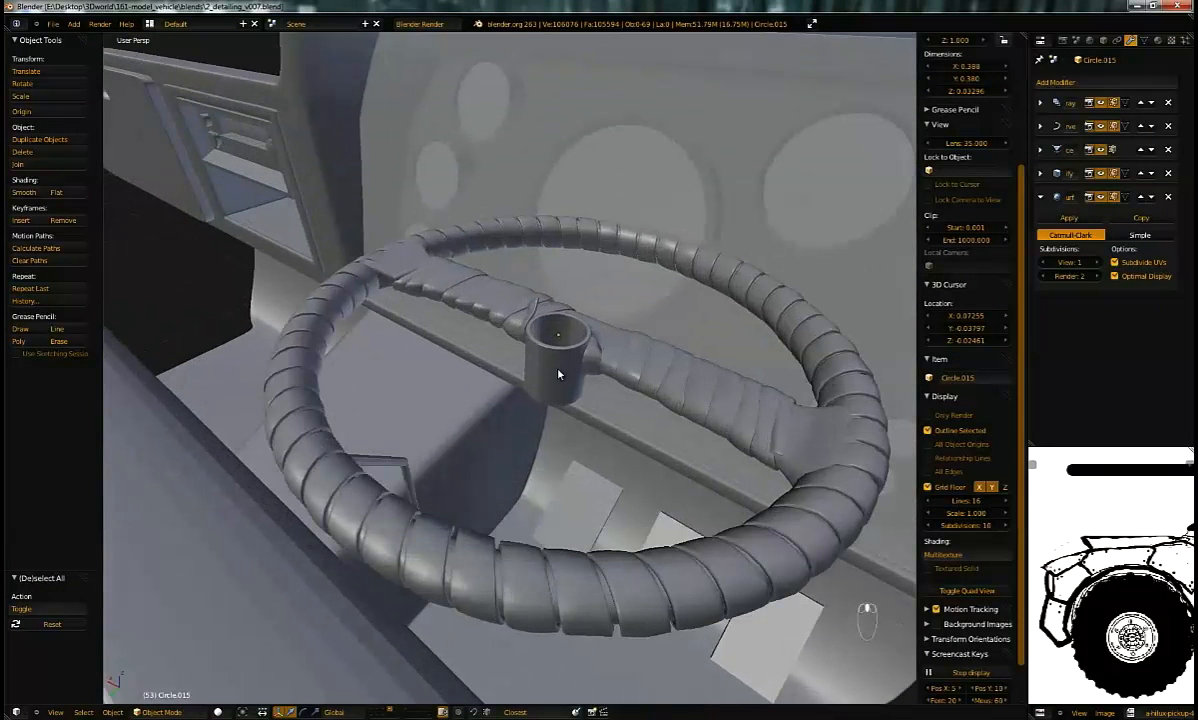
right_click(554, 376)
key("shift+s")
left_click(551, 389)
Step: Rotate the steering wheel about -42° around the global X axis
scroll(553, 388, "down", 4)
middle_click_drag(553, 388, 562, 337)
scroll(599, 321, "up", 2)
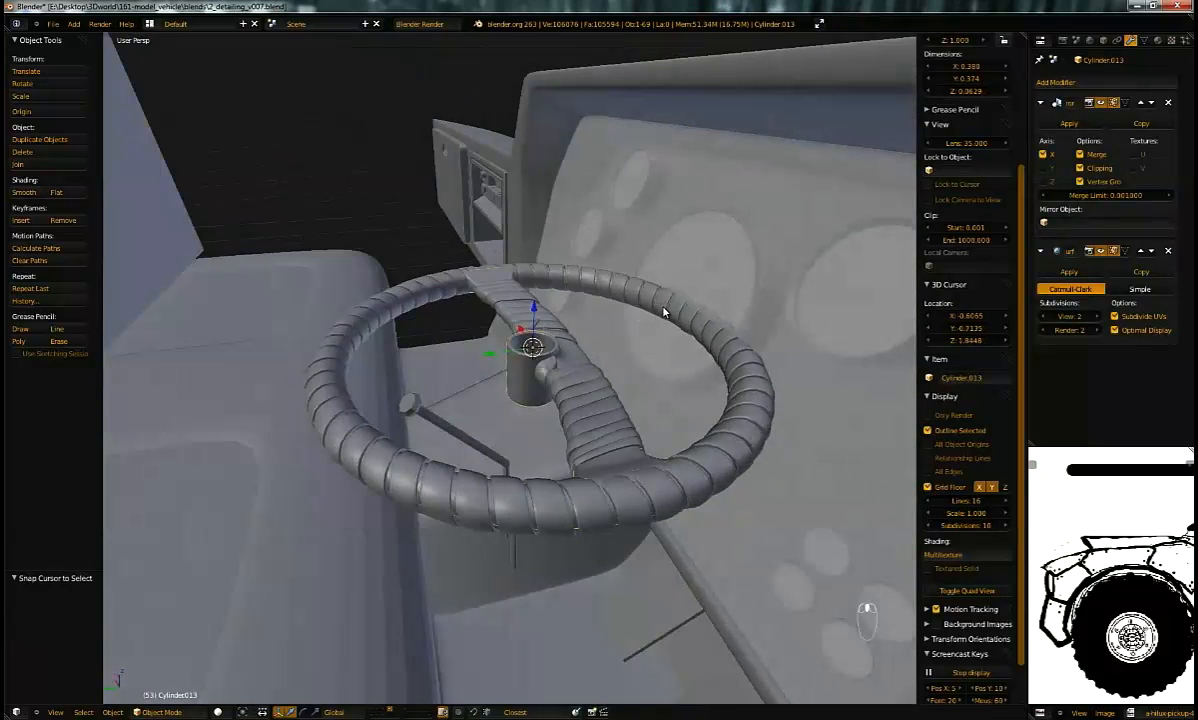
key("r")
key("x")
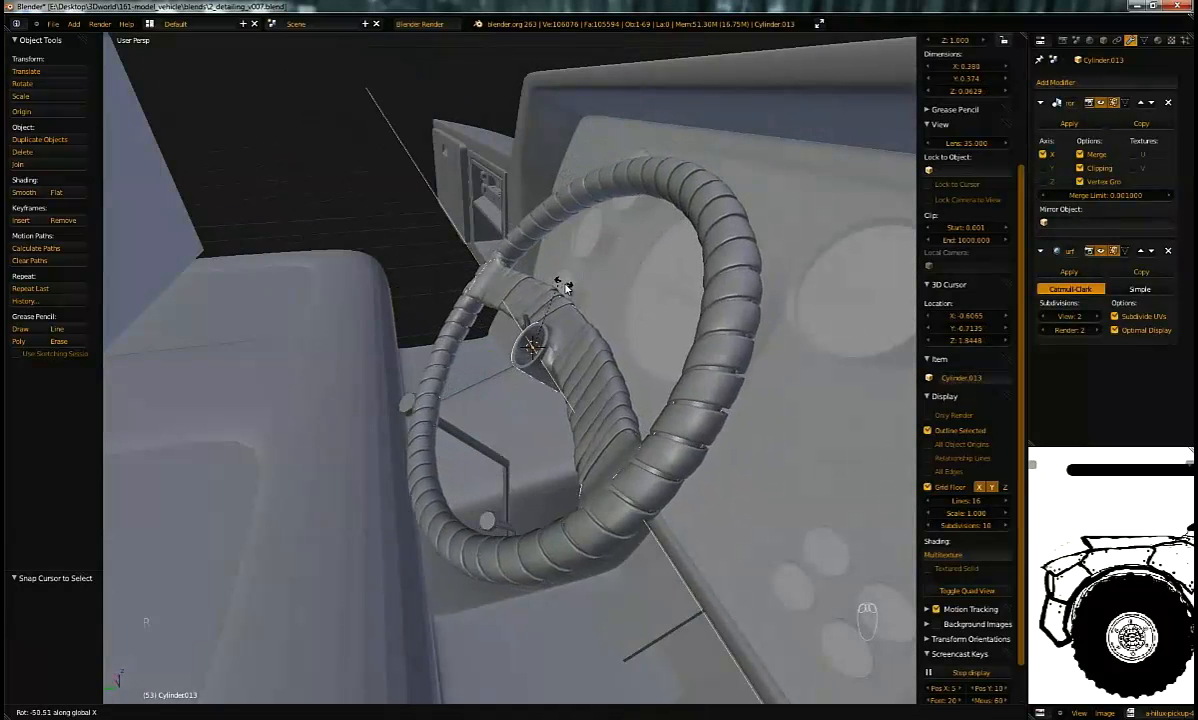
left_click(575, 287)
Step: In the right orthographic view, tilt the steering wheel further and move it about 0.11 along Y toward the seat and slightly up
key("KP_1")
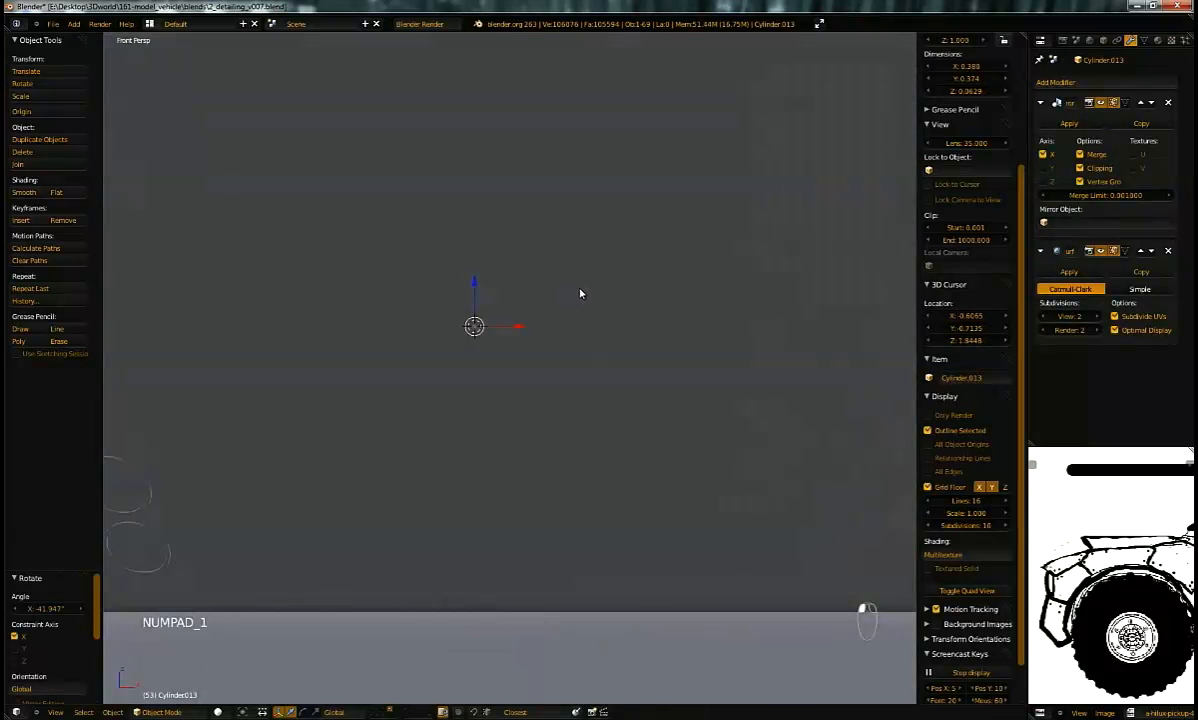
key("KP_3")
key("KP_5")
scroll(600, 283, "down", 3)
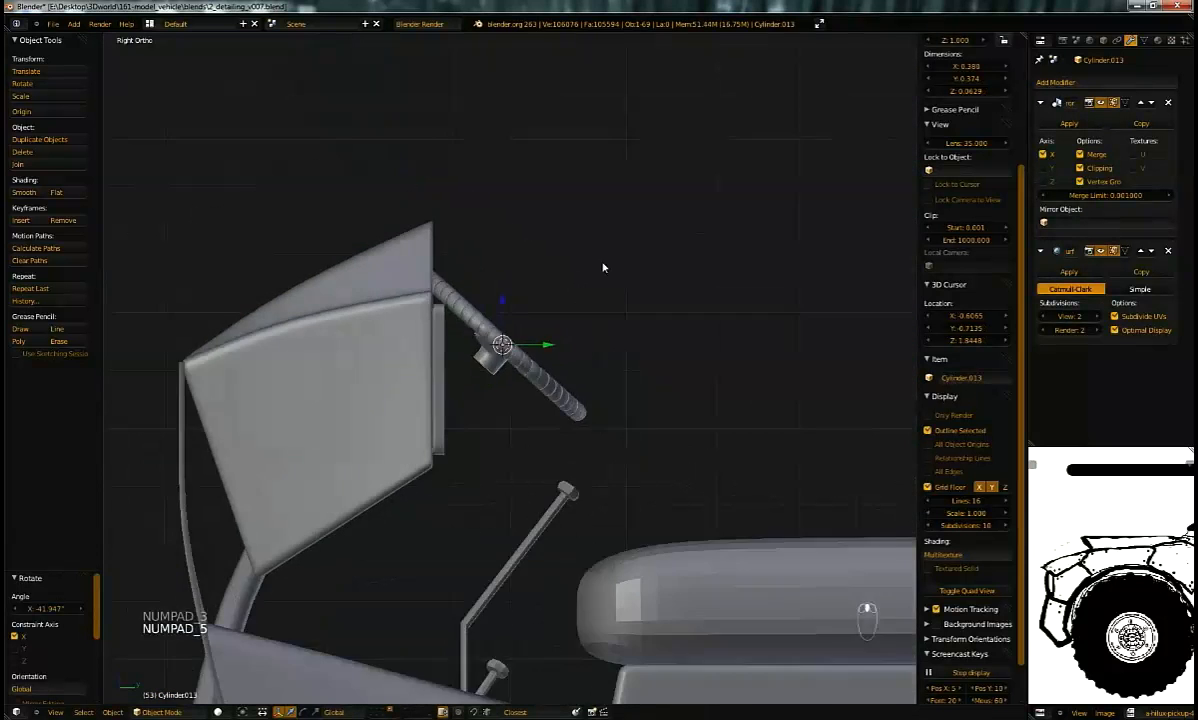
key("r")
left_click(633, 318)
key("g")
left_click(682, 329)
key("g")
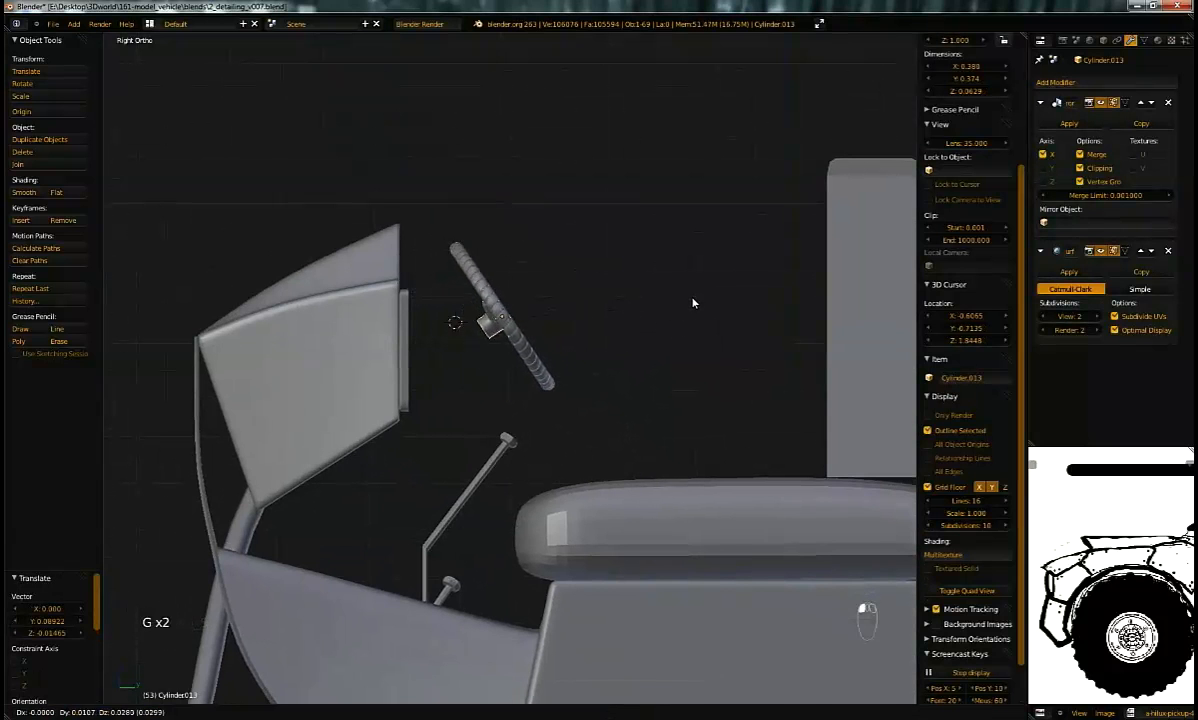
left_click(697, 291)
Step: Move the steering wheel about 0.06 farther along both Y and Z and fine-tune its tilt
scroll(647, 254, "down", 3)
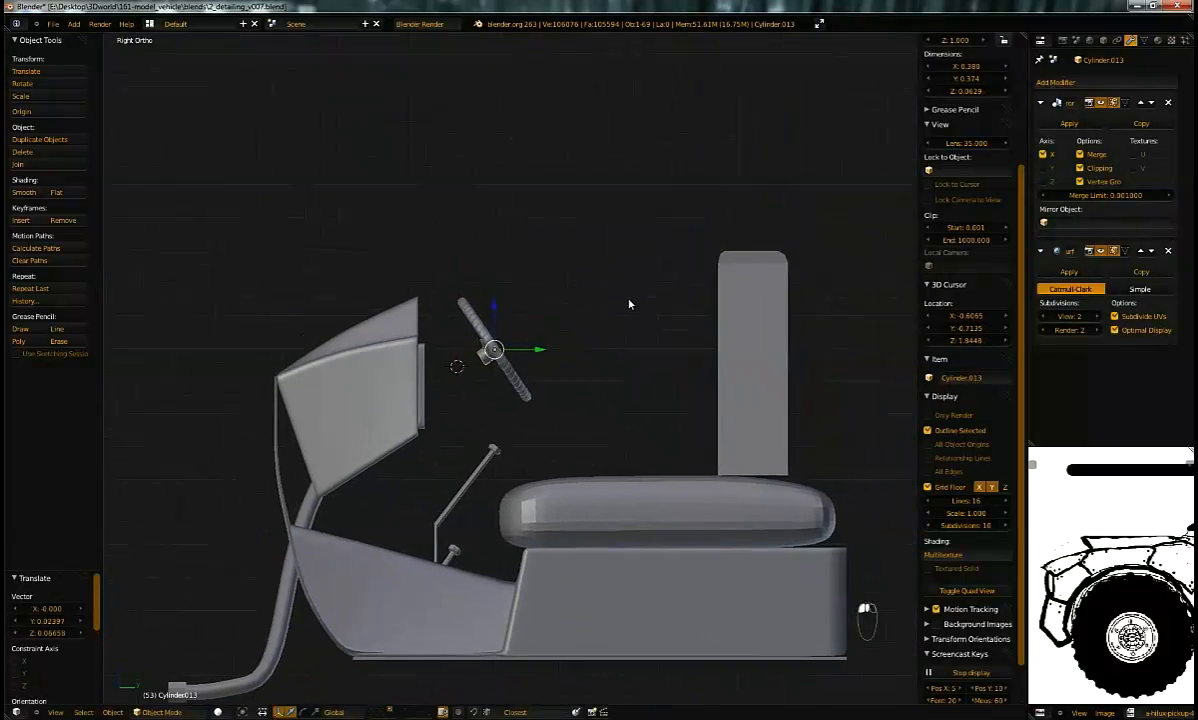
key("g")
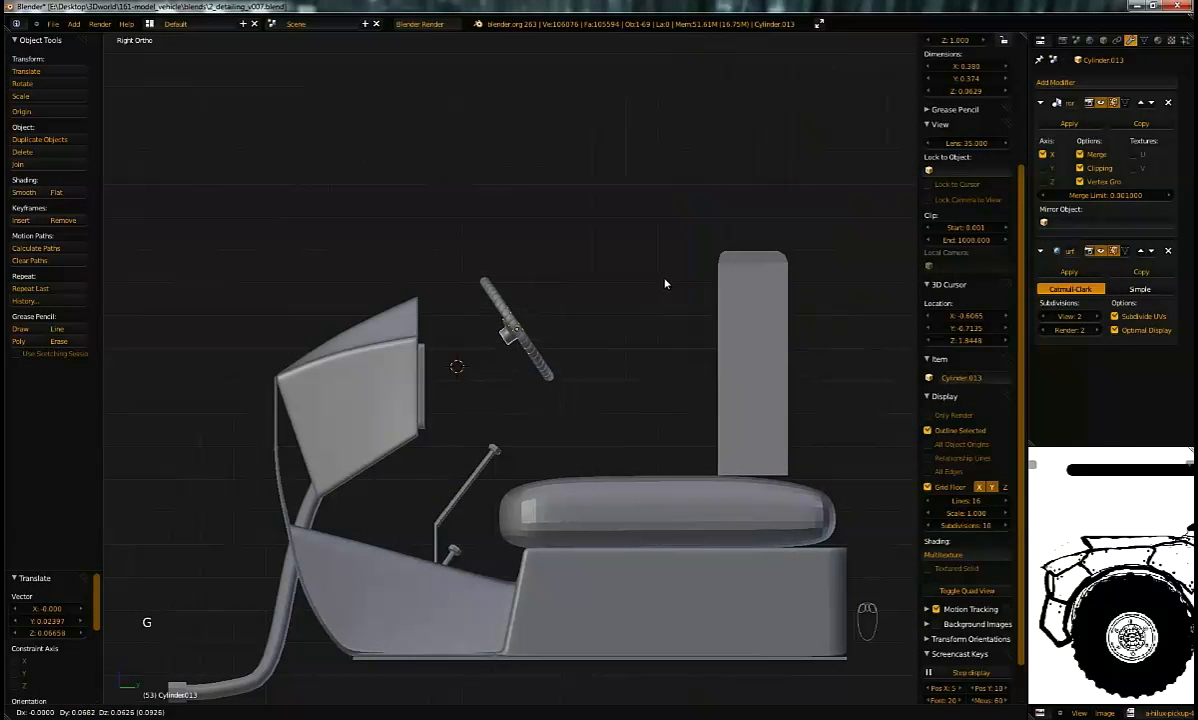
left_click(665, 279)
key("r")
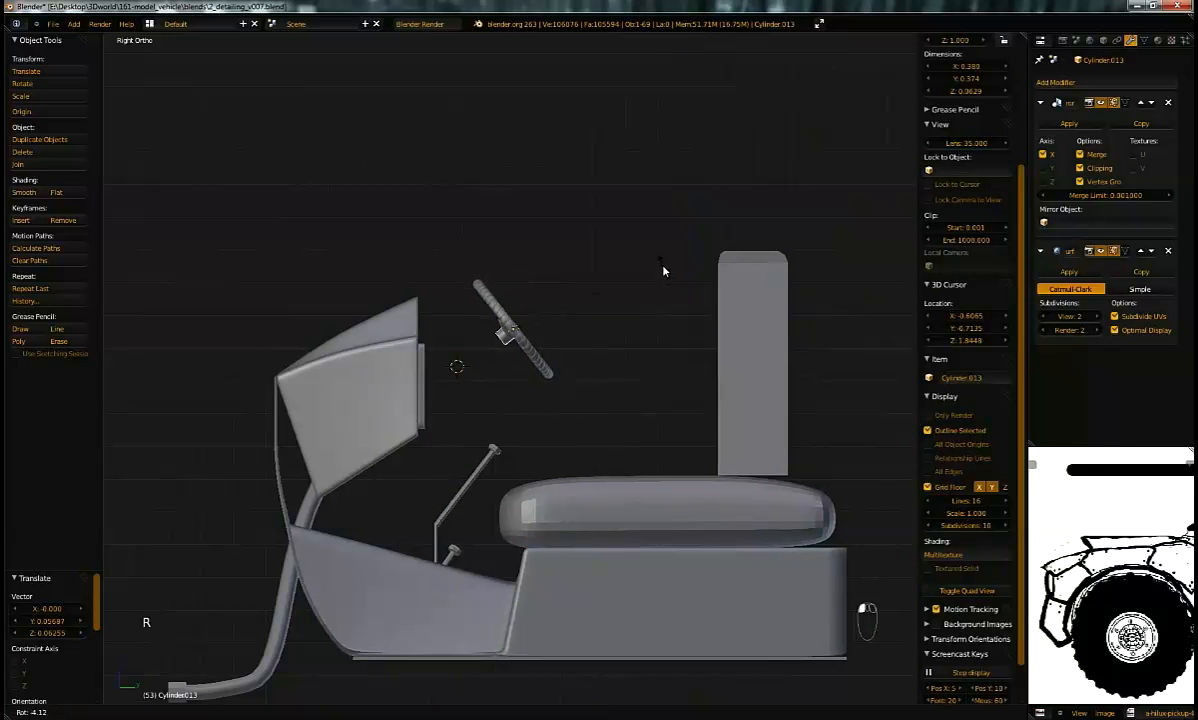
left_click(671, 281)
Step: Enlarge the steering wheel uniformly to an overall scale of about 1.137
key("s")
left_click(677, 278)
middle_click_drag(675, 279, 618, 262)
key("s")
left_click(665, 313)
scroll(618, 262, "up", 6)
mouse_move(669, 380)
middle_mouse_down()
mouse_move(639, 318)
mouse_move(810, 351)
mouse_move(874, 332)
mouse_move(714, 337)
mouse_move(772, 280)
mouse_move(850, 327)
middle_mouse_up()
key("z")
key("z")
key("s")
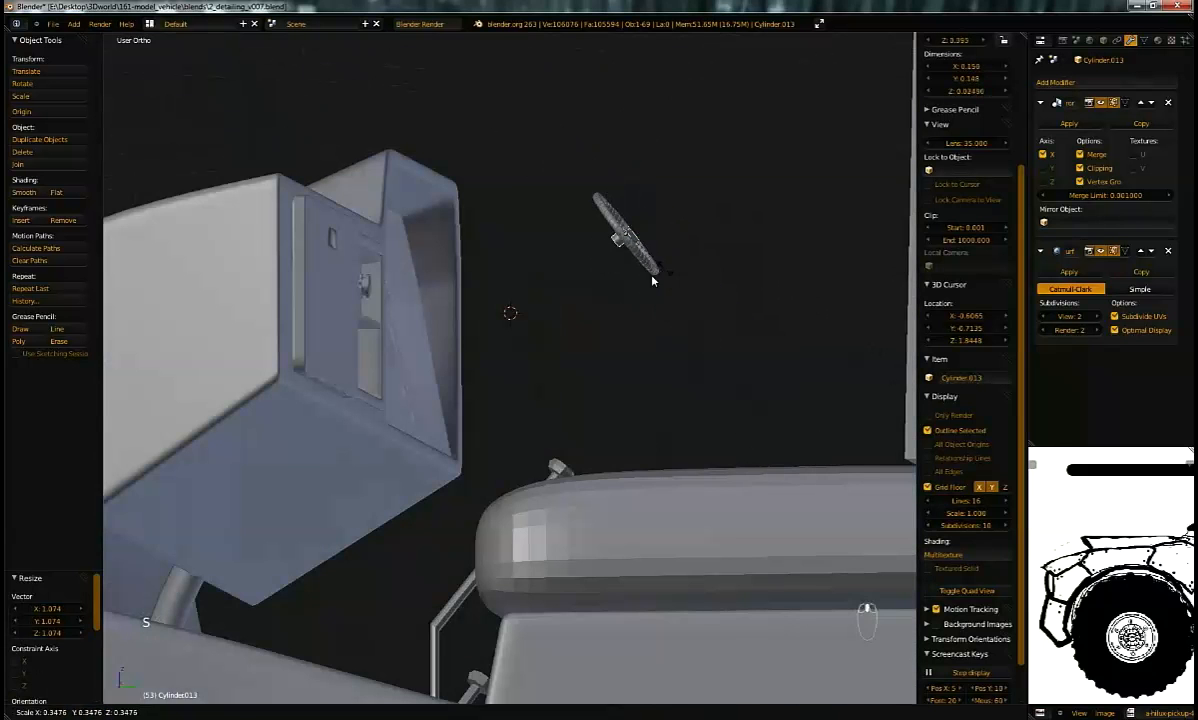
middle_click_drag(631, 322, 650, 358)
key("KP_3")
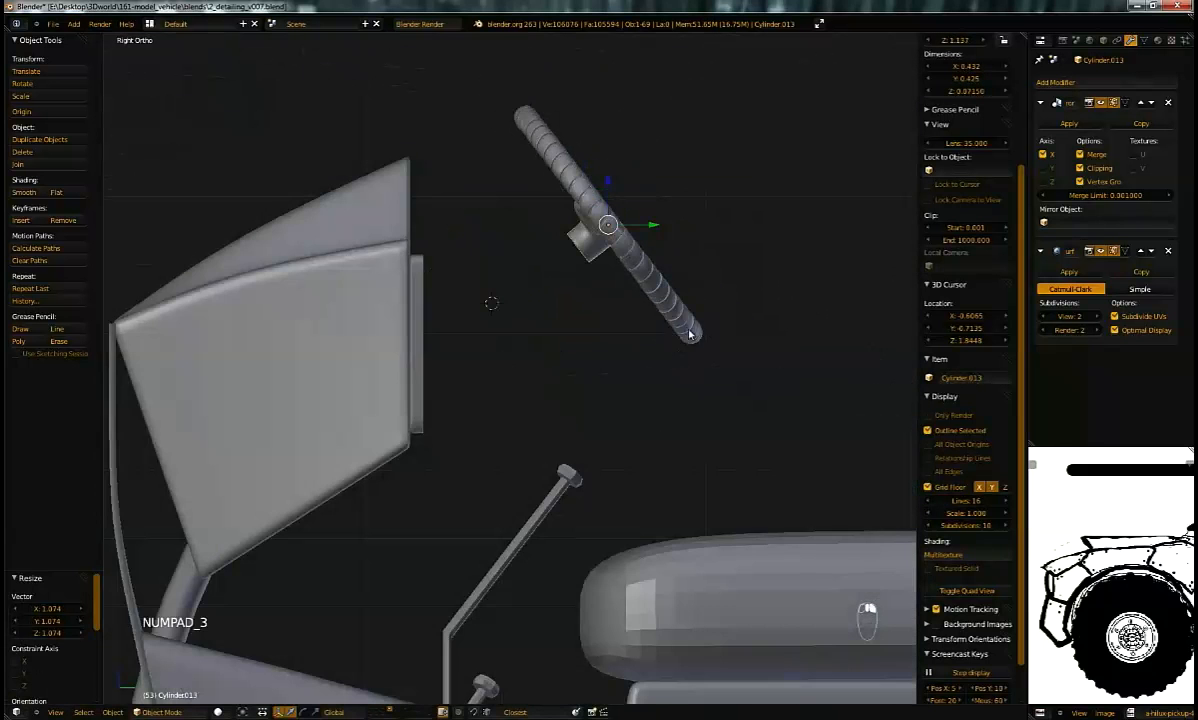
scroll(650, 270, "down", 2)
key("ctrl+z")
Step: Snap the 3D cursor to the steering wheel's hub object, duplicate that object in place and open the copy for mesh editing
middle_click_drag(685, 291, 646, 259)
key("shift+s")
left_click(640, 291)
key("shift+d")
key("Tab")
Step: Delete all vertices of the duplicated mesh except the face loop forming the hub cylinder's outer wall
scroll(618, 318, "up", 5)
middle_click_drag(533, 427, 585, 244)
middle_click_drag(567, 303, 570, 233)
key("a")
key("a")
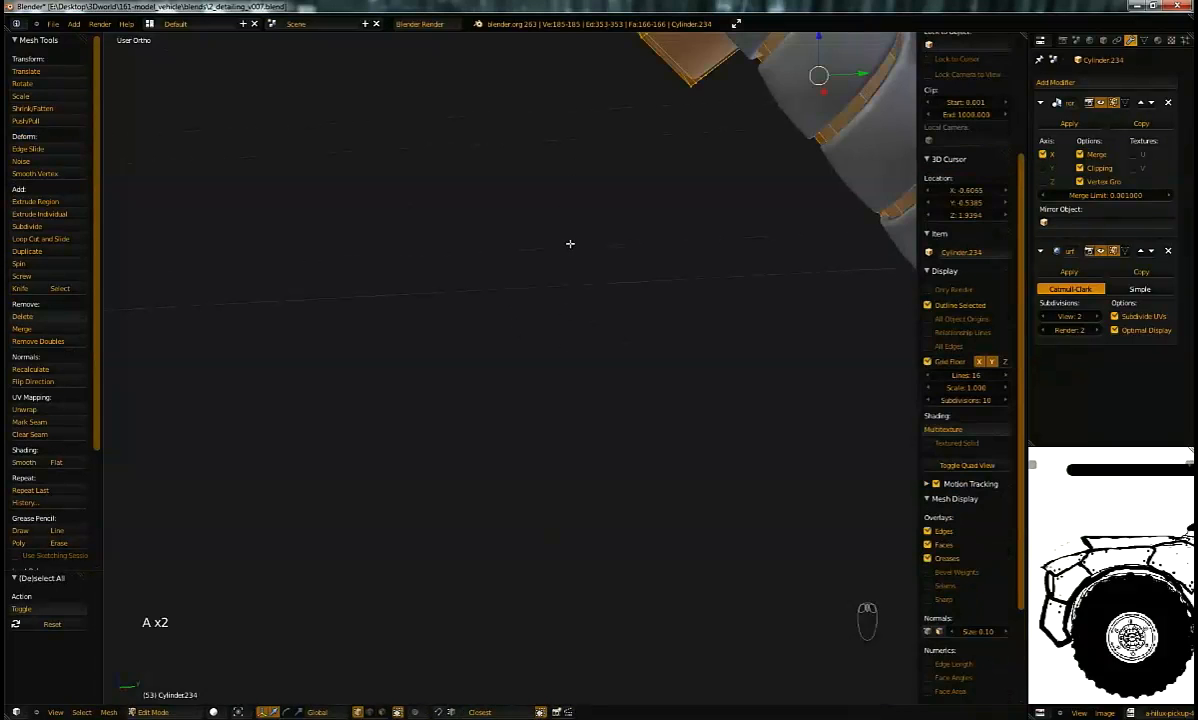
key("KP_Decimal")
middle_click_drag(453, 423, 313, 354)
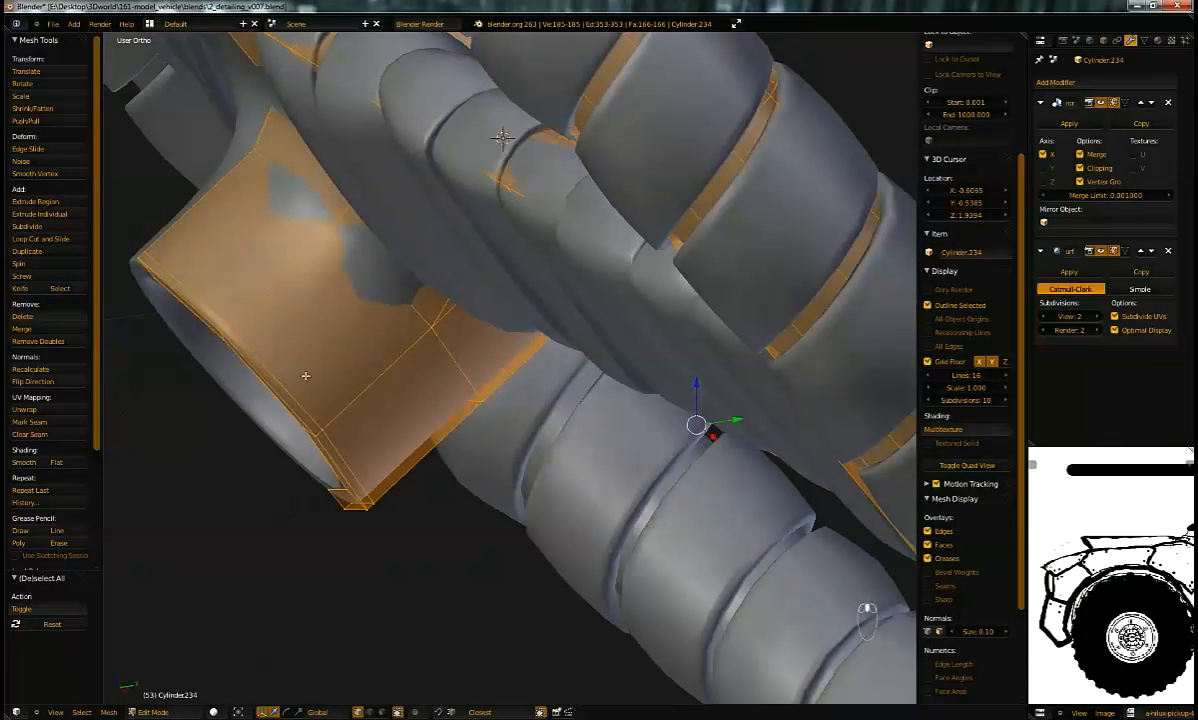
right_click(299, 385, "alt")
right_click(412, 300, "alt+shift")
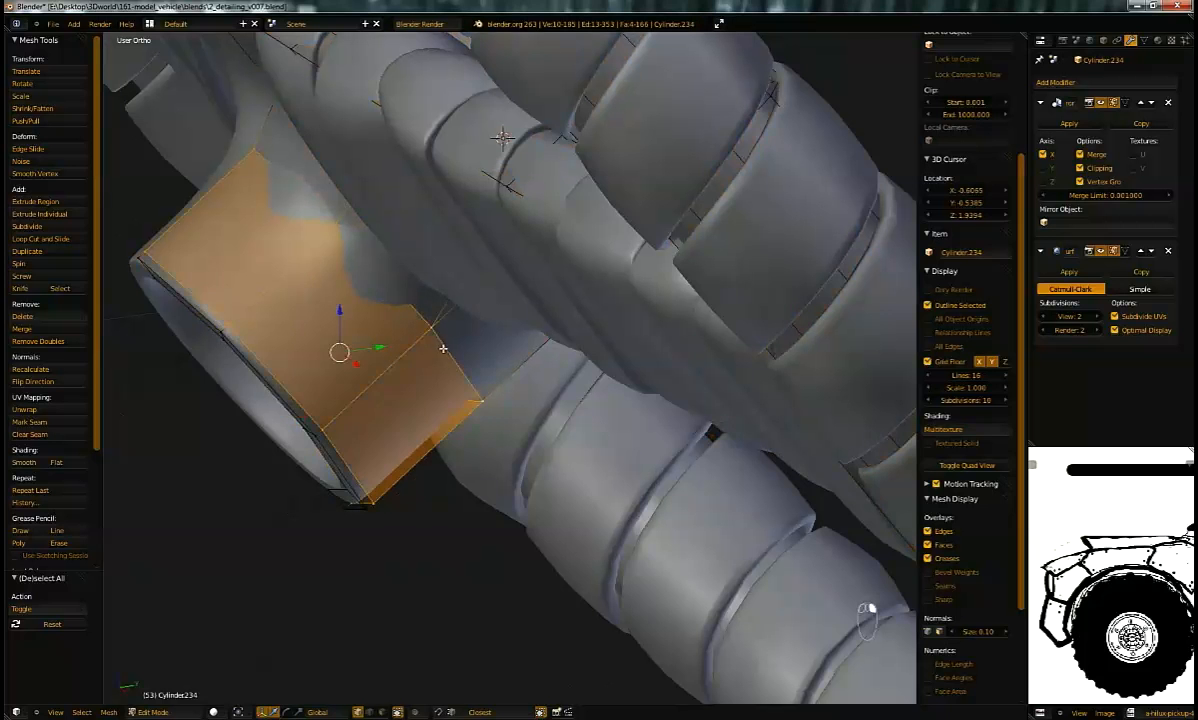
key("z")
middle_click_drag(428, 333, 452, 371, "shift")
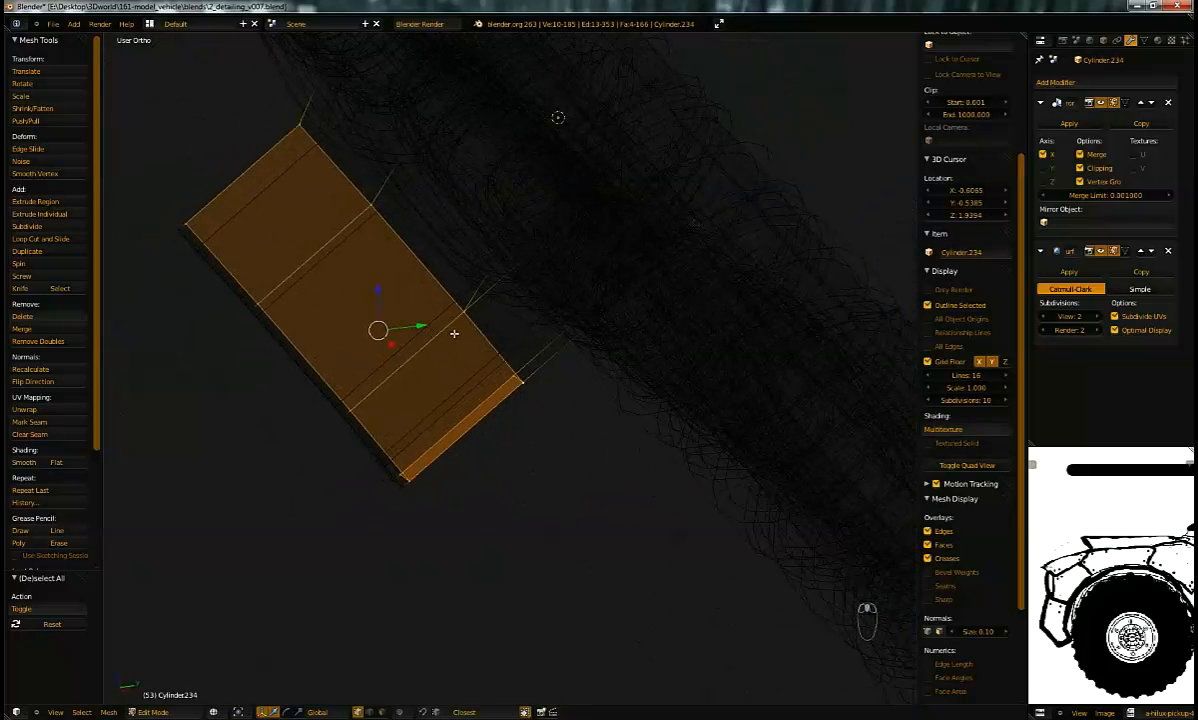
key("ctrl+i")
key("x")
left_click(448, 328)
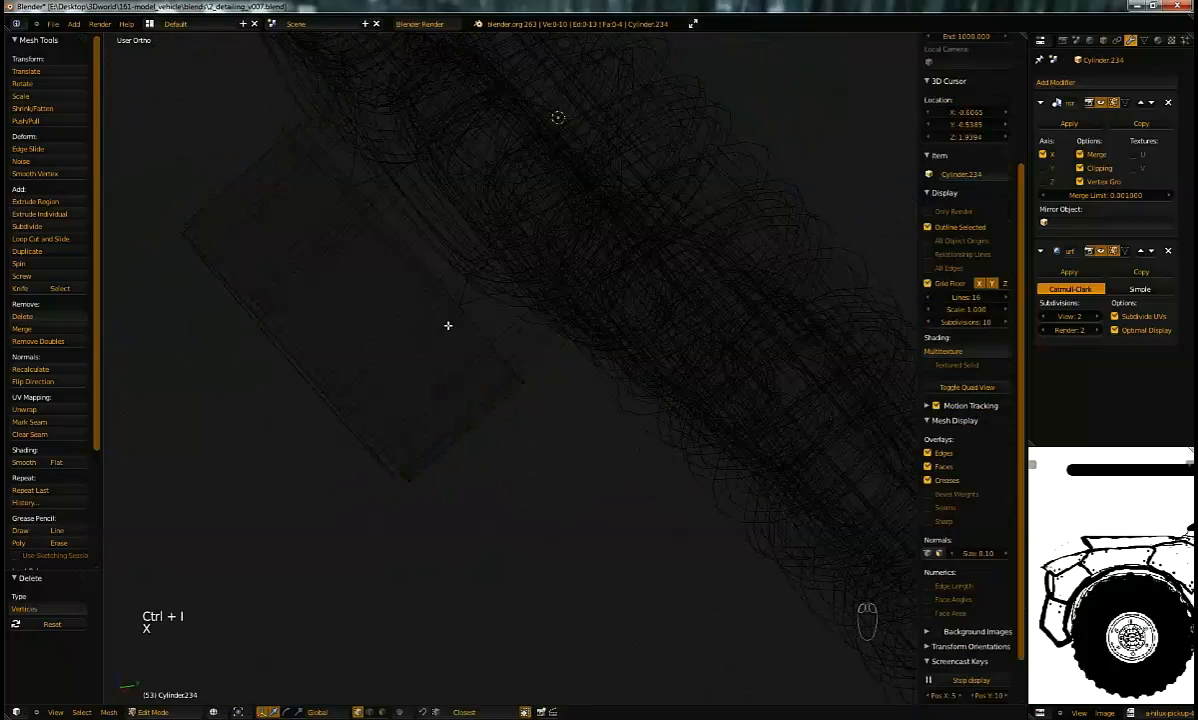
key("z")
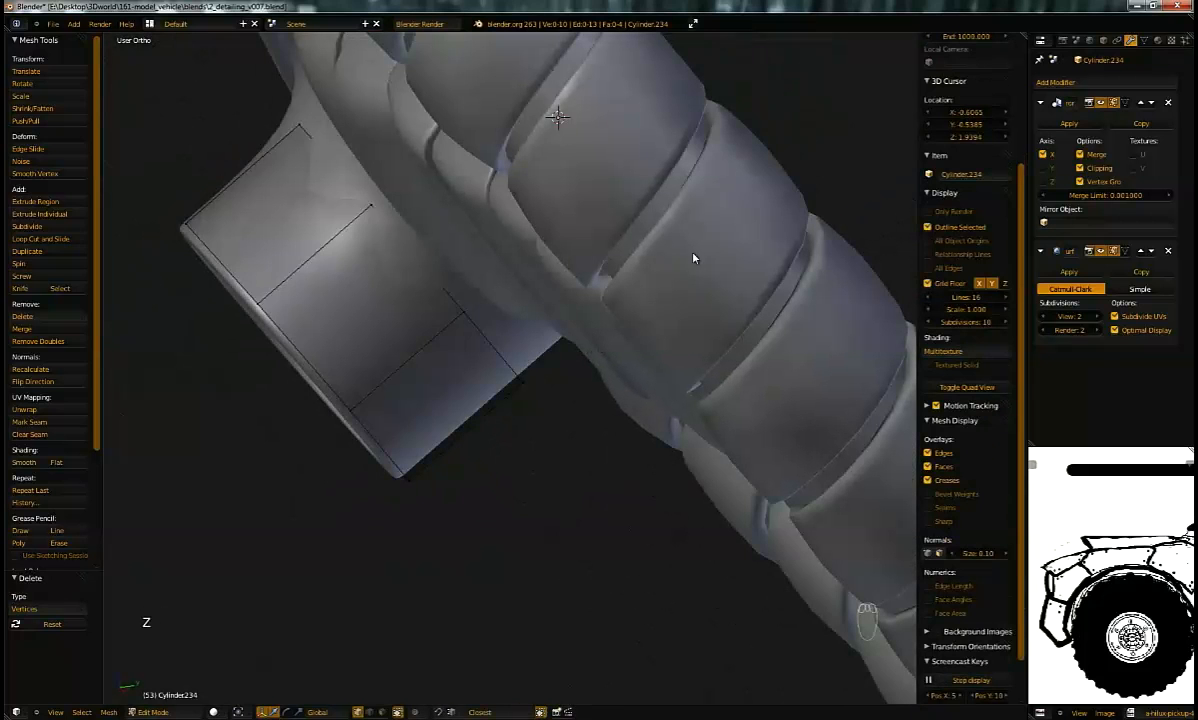
Step: Apply the duplicate's mirror modifier and set its origin to its geometry
key("Tab")
left_click(1090, 124)
key("Tab")
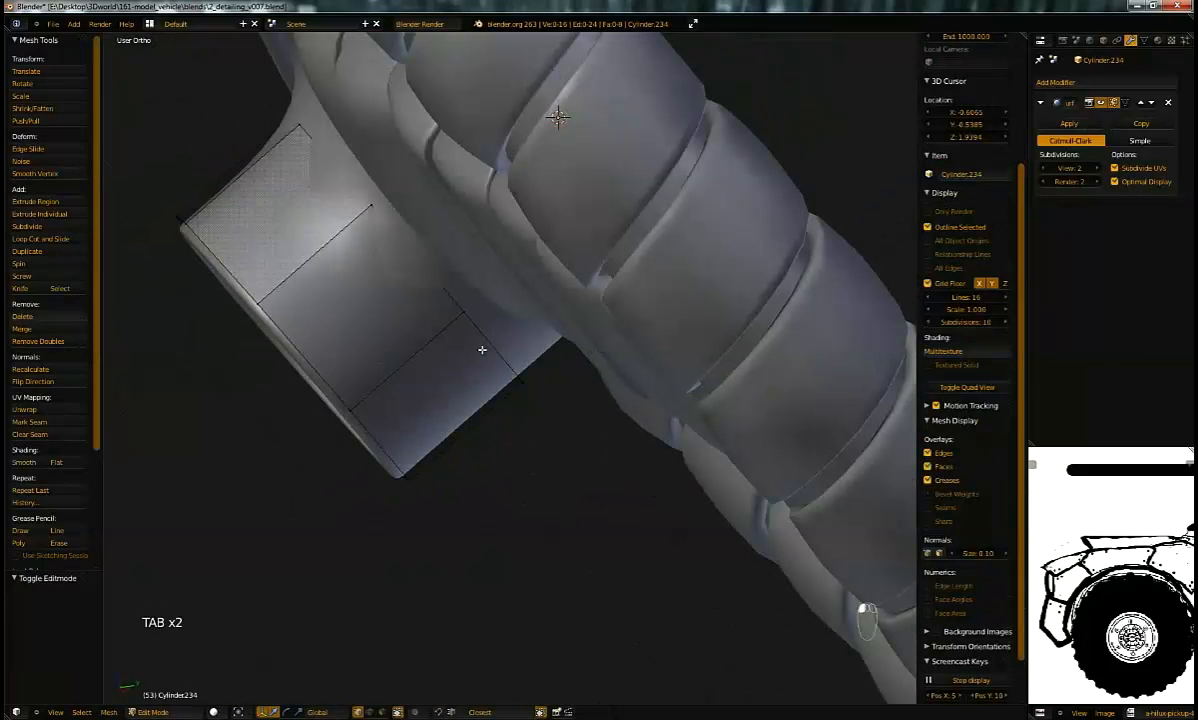
key("Tab")
key("ctrl+alt+shift+c")
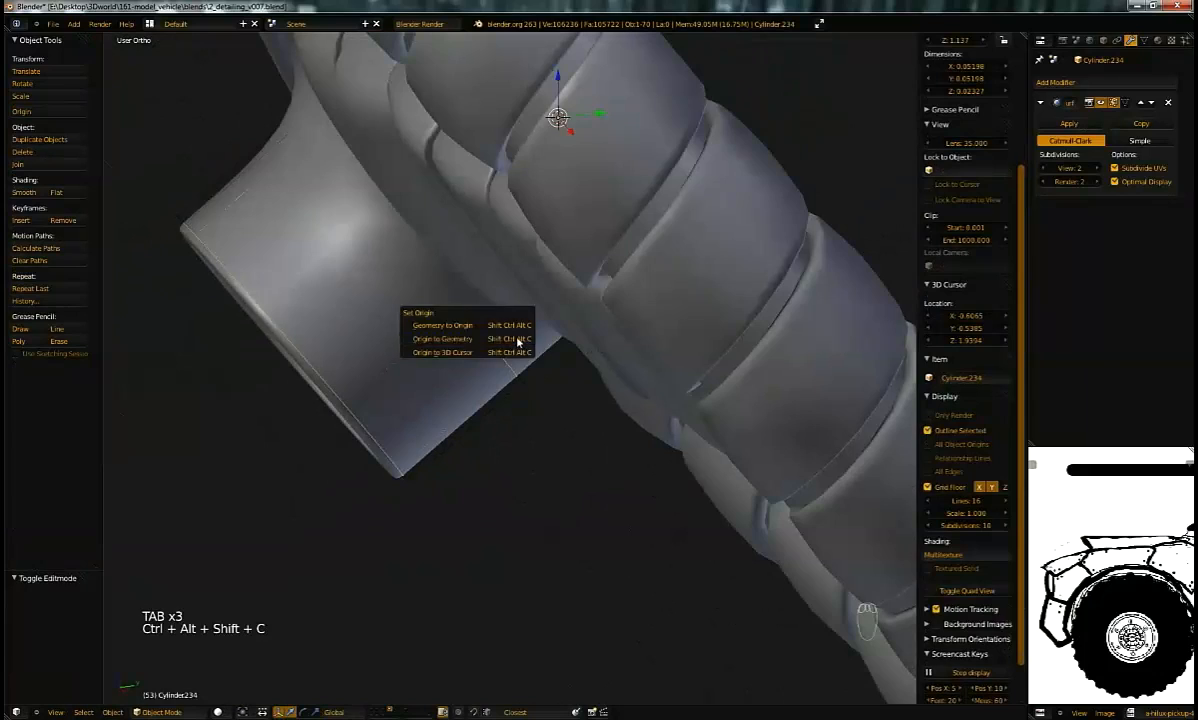
left_click(519, 342)
Step: Scale the entire duplicated cylinder wall by about 0.884 in its local X and Y, excluding local Z
key("z")
middle_click_drag(538, 335, 697, 269)
key("Tab")
key("a")
key("a")
key("s")
key("shift+z")
key("shift+z")
left_click(639, 270)
Step: Narrow the duplicated cylinder wall inside the hub again by 0.79, leaving out local Z, in solid display
key("z")
middle_click_drag(639, 270, 661, 284)
key("s")
key("shift+z")
key("shift+z")
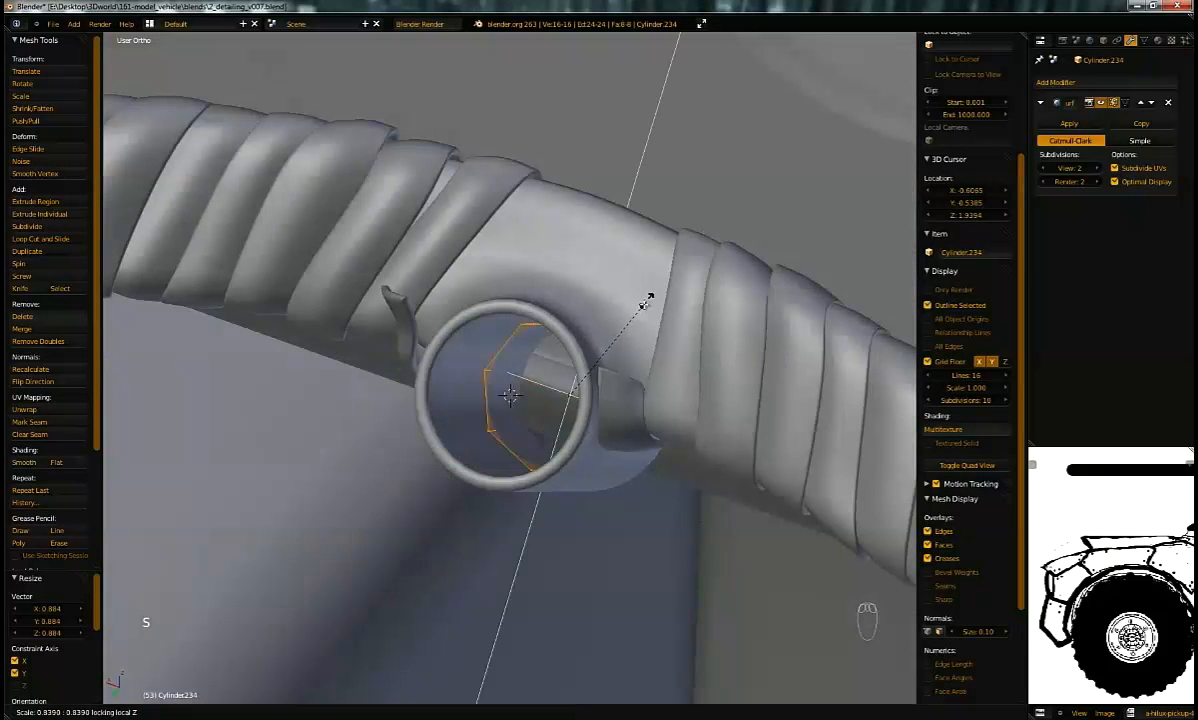
left_click(590, 322)
middle_click_drag(590, 322, 537, 396)
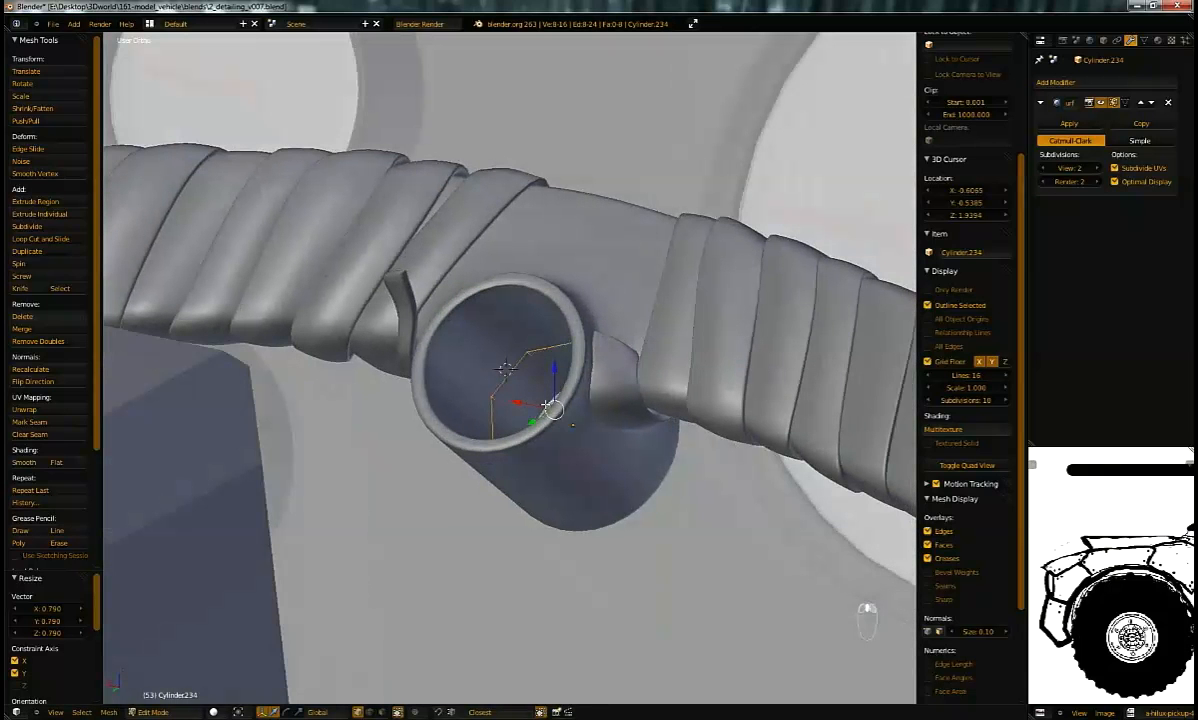
Step: Switch the transform orientation to Local and slide the selected edge loop of the inner cylinder along its axis
key("alt+space")
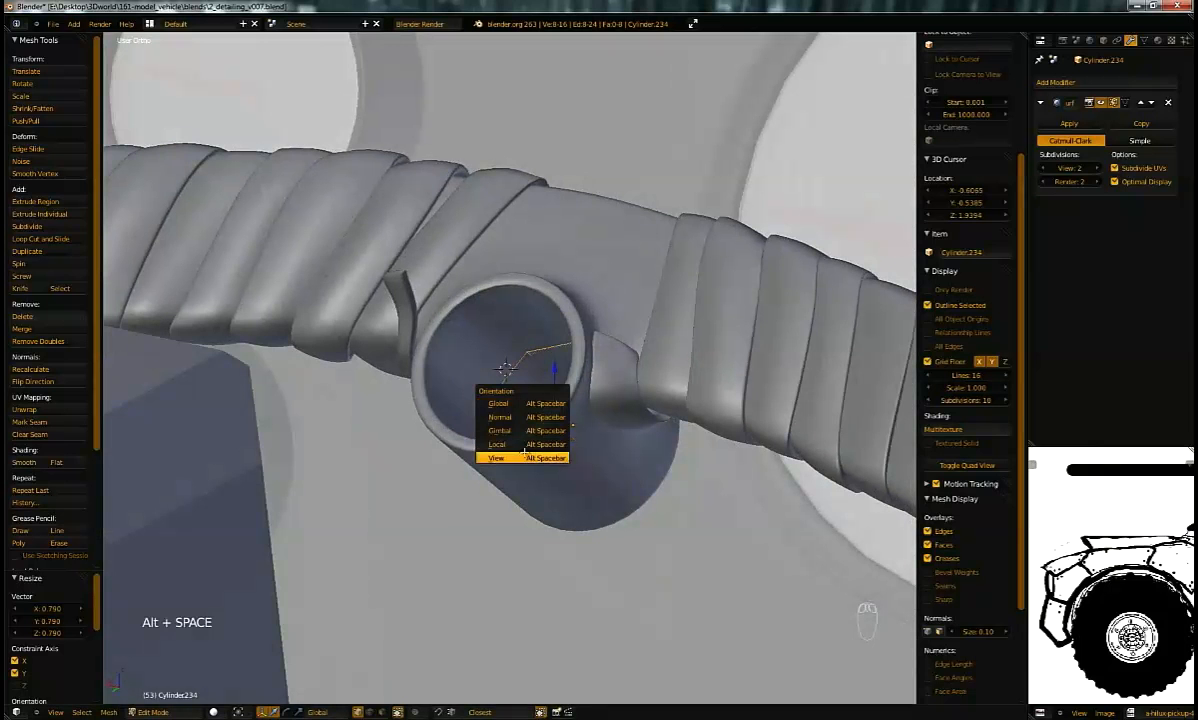
left_click(529, 444)
middle_click_drag(525, 385, 509, 376)
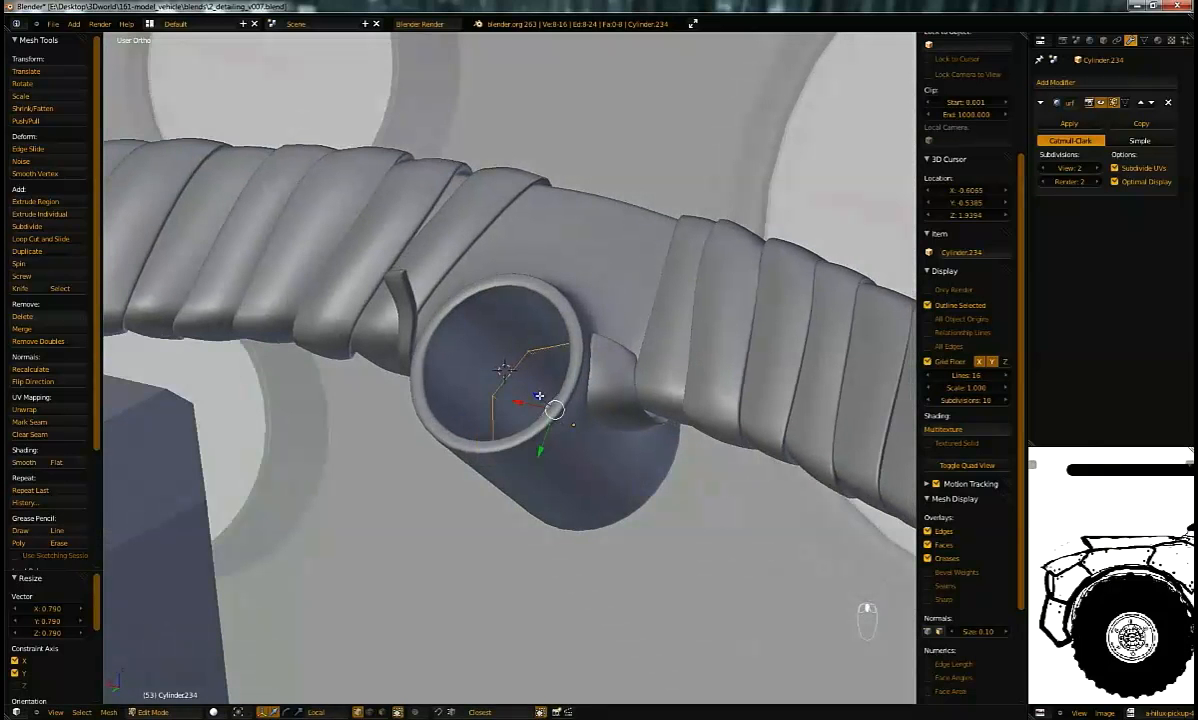
left_click_drag(521, 384, 524, 376)
left_click_drag(482, 331, 478, 328)
middle_click_drag(480, 330, 687, 275)
Step: Scale the entire inner cylinder wall by 1.181 in its local X and Y, excluding local Z, inside the hub opening
key("a")
key("a")
scroll(670, 326, "up", 3)
key("s")
key("shift+z")
key("shift+z")
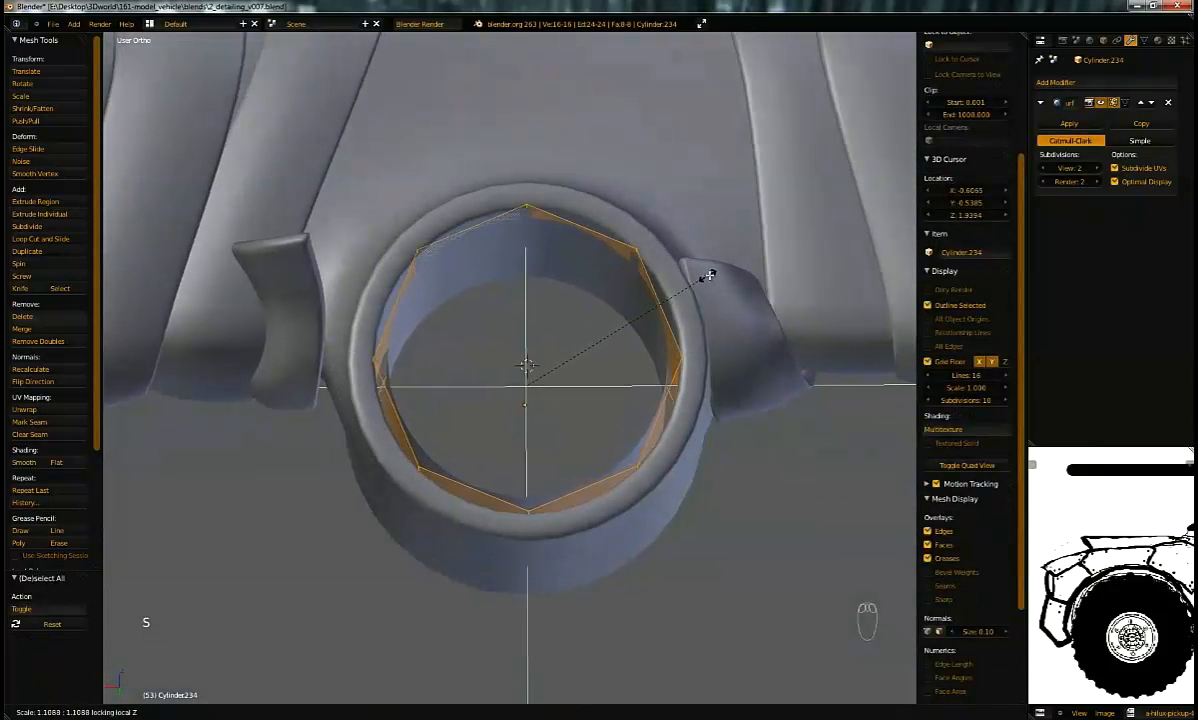
left_click(706, 281)
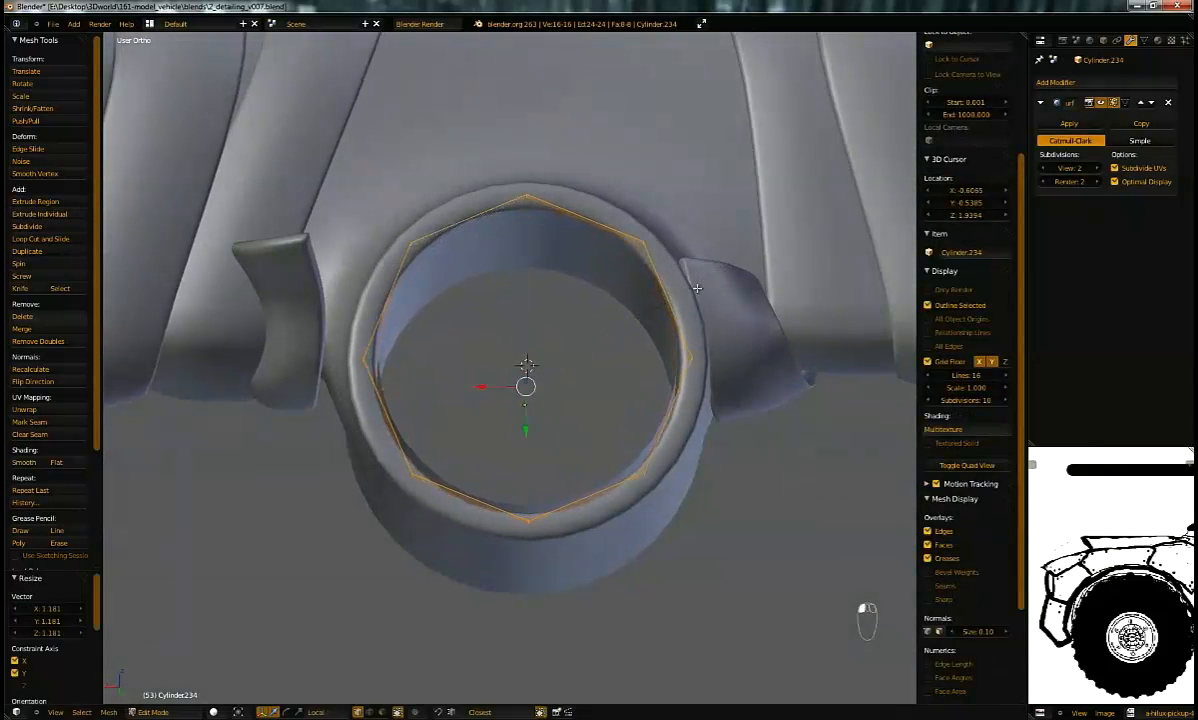
Step: Extrude the inner cylinder's open edge loop outward by about 0.003, then extrude it again scaled inward to 0.917
middle_click_drag(676, 268, 698, 258)
key("e")
left_click(702, 250)
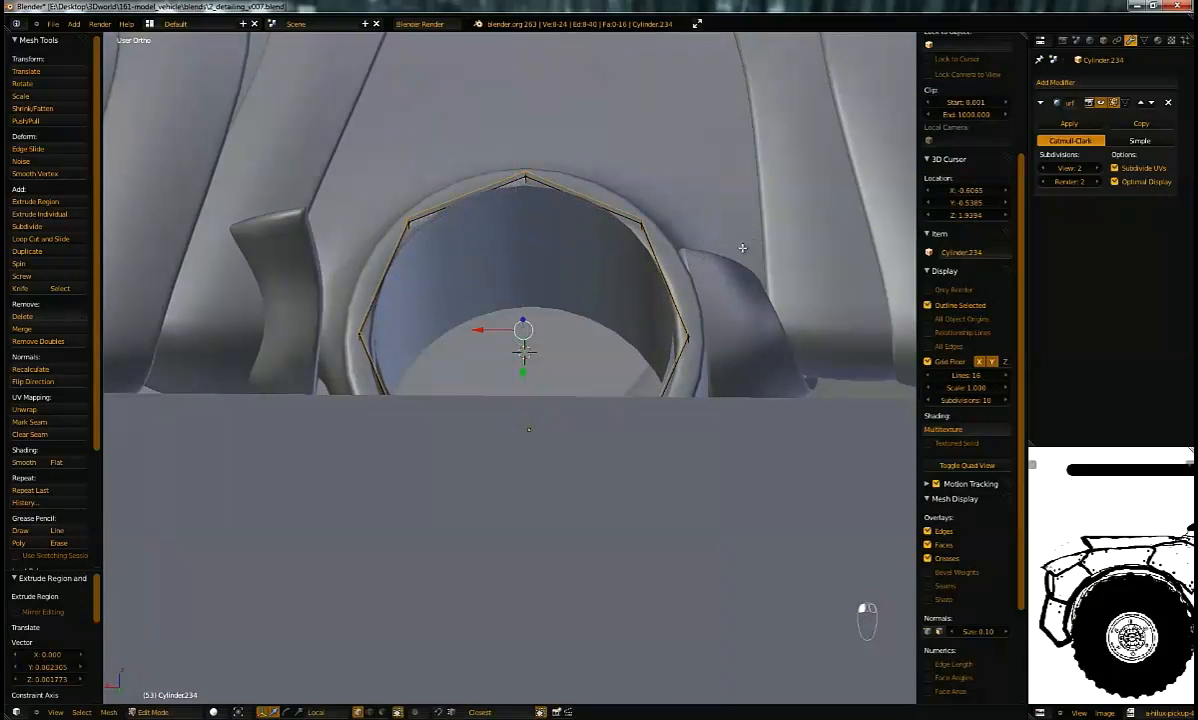
key("e")
key("s")
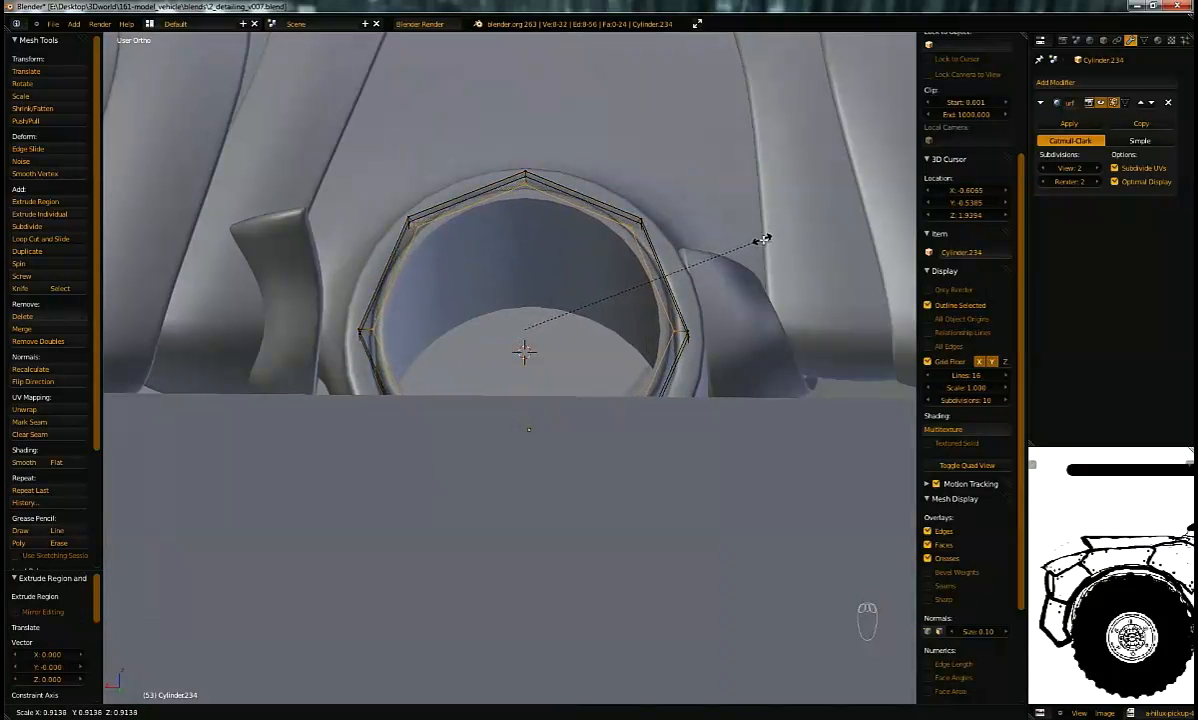
left_click(763, 238)
Step: Extrude the narrowed edge loop about 0.003 along local Z, then add a tiny further extrusion and shrink its rim inward
middle_click_drag(763, 238, 468, 343)
key("KP_Decimal")
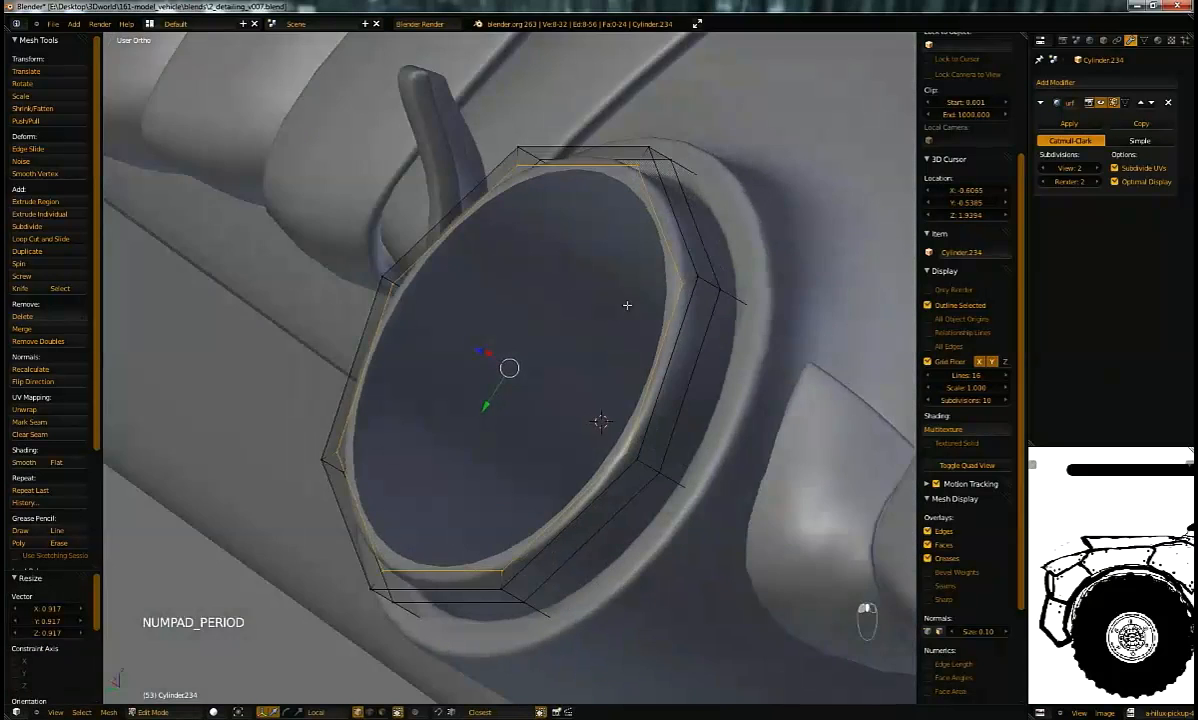
middle_click_drag(610, 316, 663, 300)
key("e")
key("e")
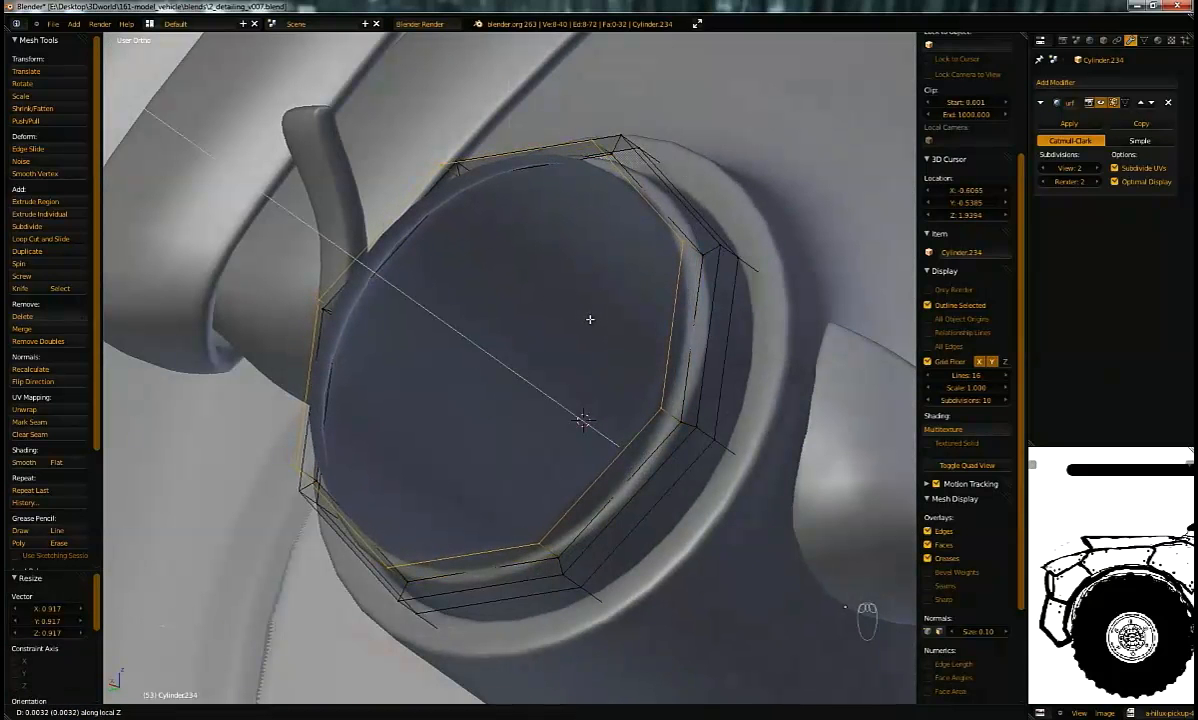
left_click(590, 318)
key("e")
left_click(665, 251)
key("s")
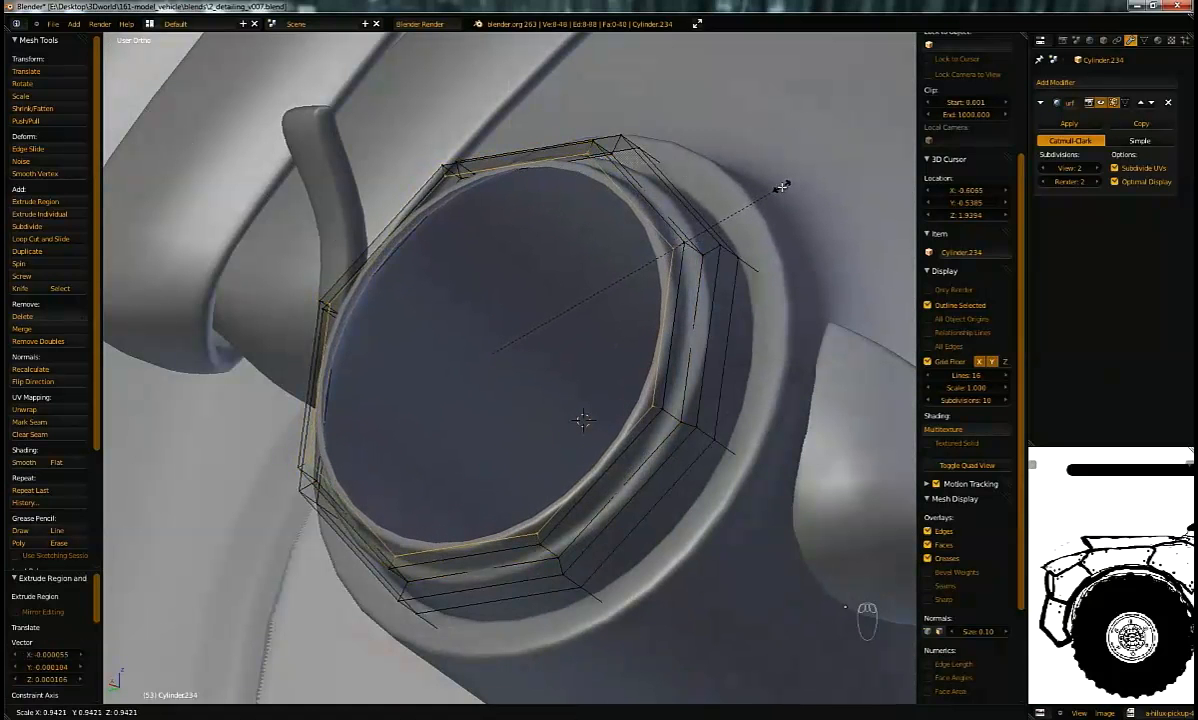
left_click(770, 192)
Step: Close the cylinder's cap by extruding its rim in place and merging the new vertices at their center
key("e")
right_click(690, 193)
key("alt+m")
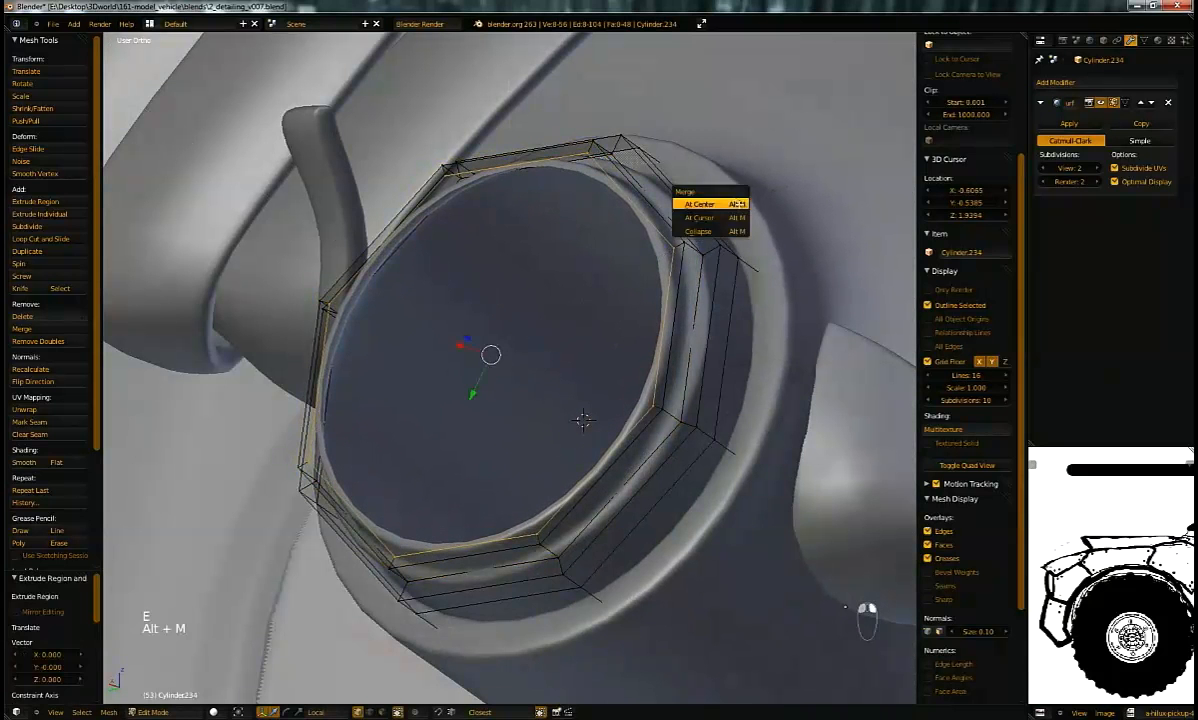
left_click(690, 192)
key("Tab")
Step: Move the edge loop below the cap's step about 0.002 along local Z and insert an additional loop cut near the step
middle_click_drag(713, 290, 721, 240)
scroll(679, 281, "up", 1)
key("Tab")
right_click(711, 260, "alt")
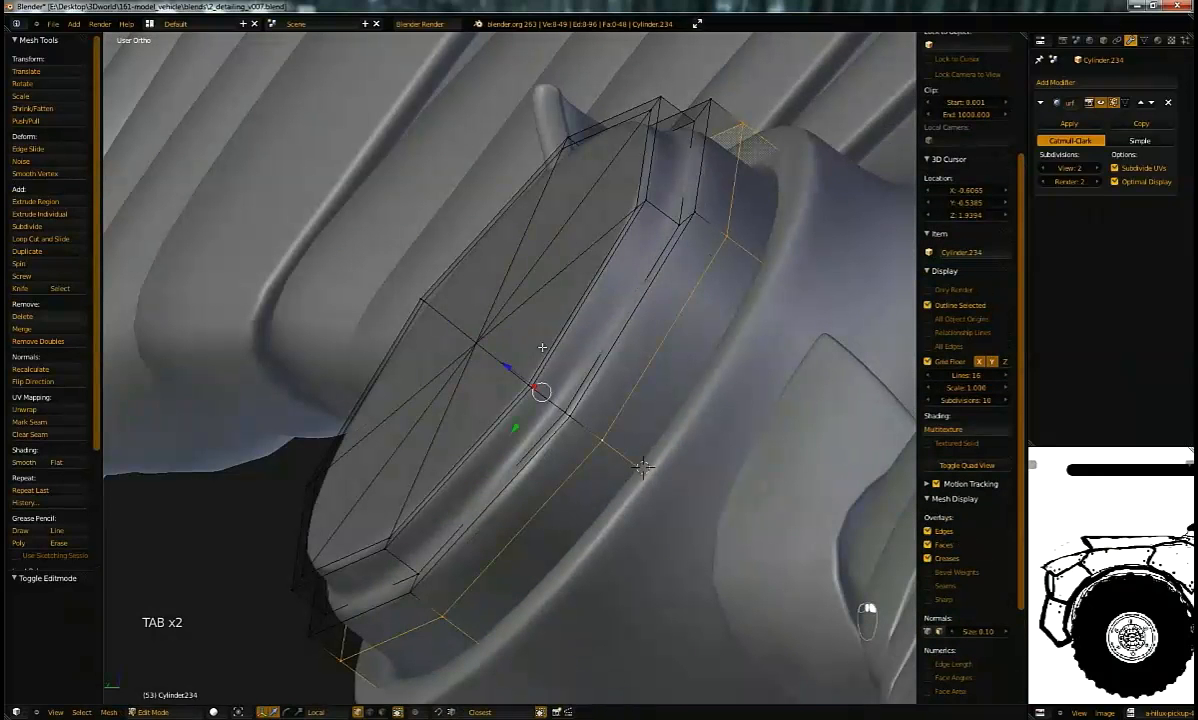
left_click_drag(510, 368, 487, 352)
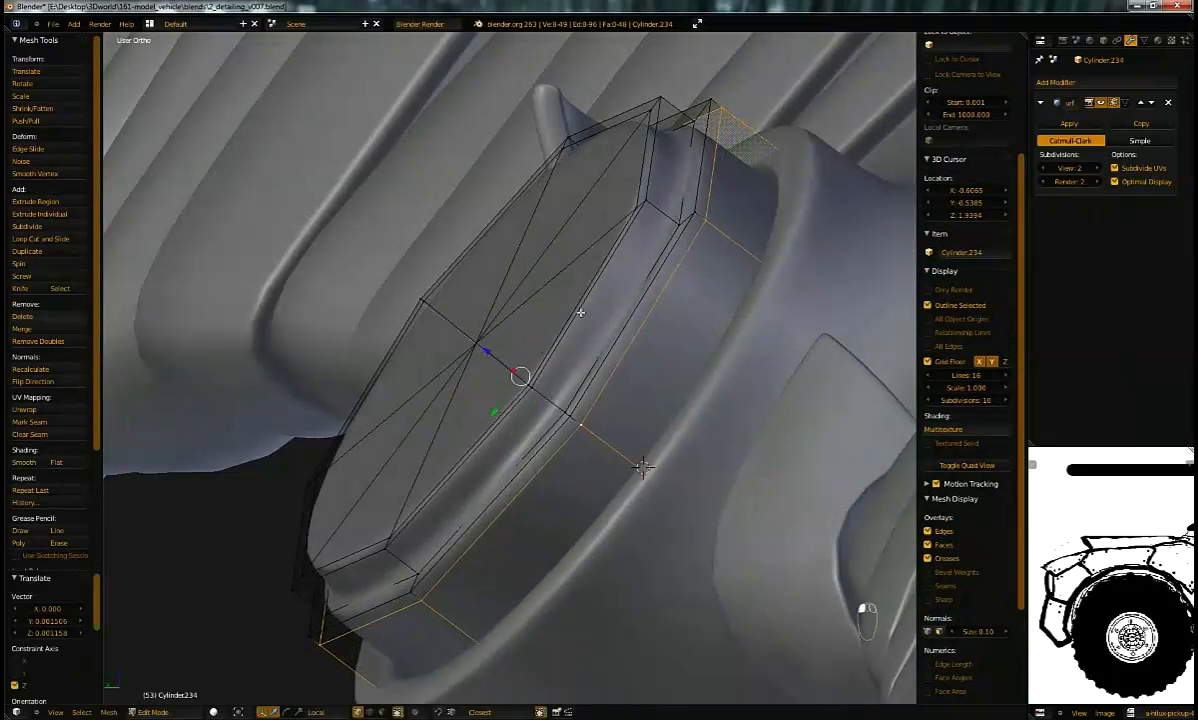
key("ctrl+r")
left_click(664, 214)
left_click(674, 224)
key("Tab")
Step: Select the end edge loop of the wrap's loose strip beside the hub, grow the selection and rotate it by about -65.4°
middle_click_drag(683, 242, 363, 291)
right_click(330, 310)
key("Tab")
right_click(350, 329, "alt")
key("z")
middle_click_drag(421, 259, 512, 291)
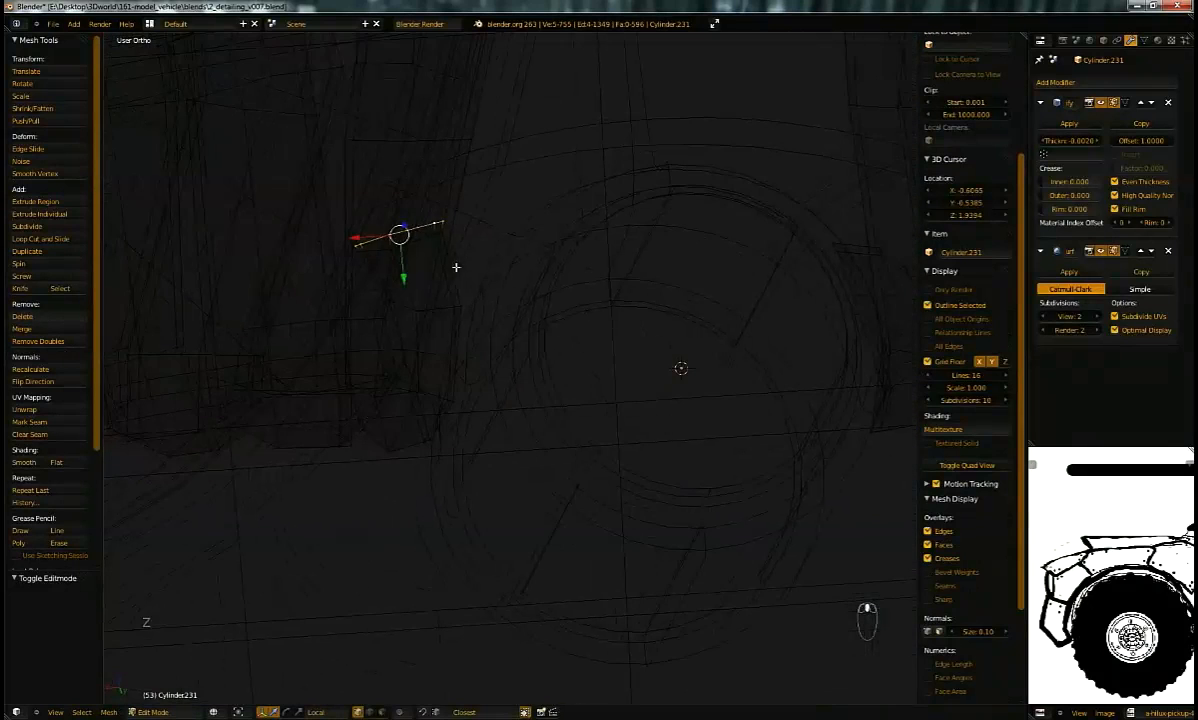
key("ctrl+KP_Add")
middle_click_drag(402, 238, 537, 251)
key("r")
left_click(607, 159)
Step: Move the strip's end down beneath the hub in solid display, rotate it by about -25.7° and reposition it
key("z")
mouse_move(607, 159)
middle_mouse_down()
mouse_move(735, 254)
mouse_move(677, 51)
mouse_move(660, 190)
mouse_move(642, 194)
middle_mouse_up()
key("g")
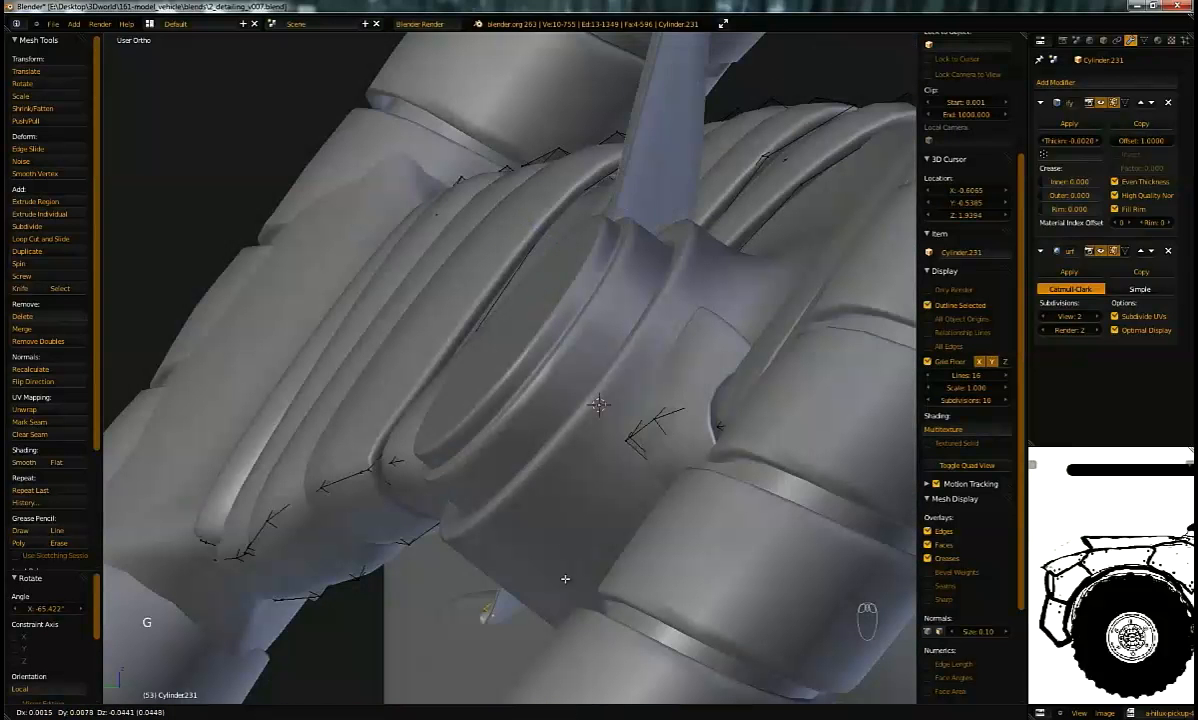
left_click(553, 548)
middle_click_drag(553, 548, 615, 527)
key("r")
left_click(584, 412)
key("g")
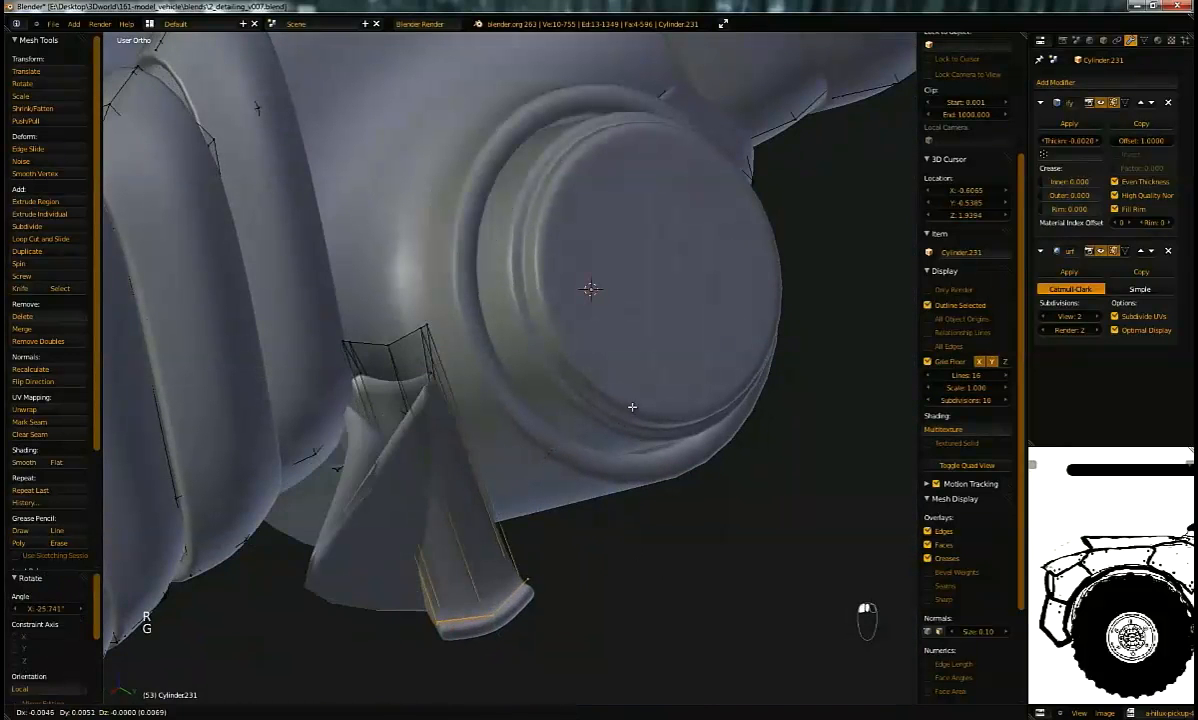
left_click(627, 404)
Step: Reposition the loose strip's upper edge loops closer to the hub's side in perspective view
right_click(396, 335, "alt")
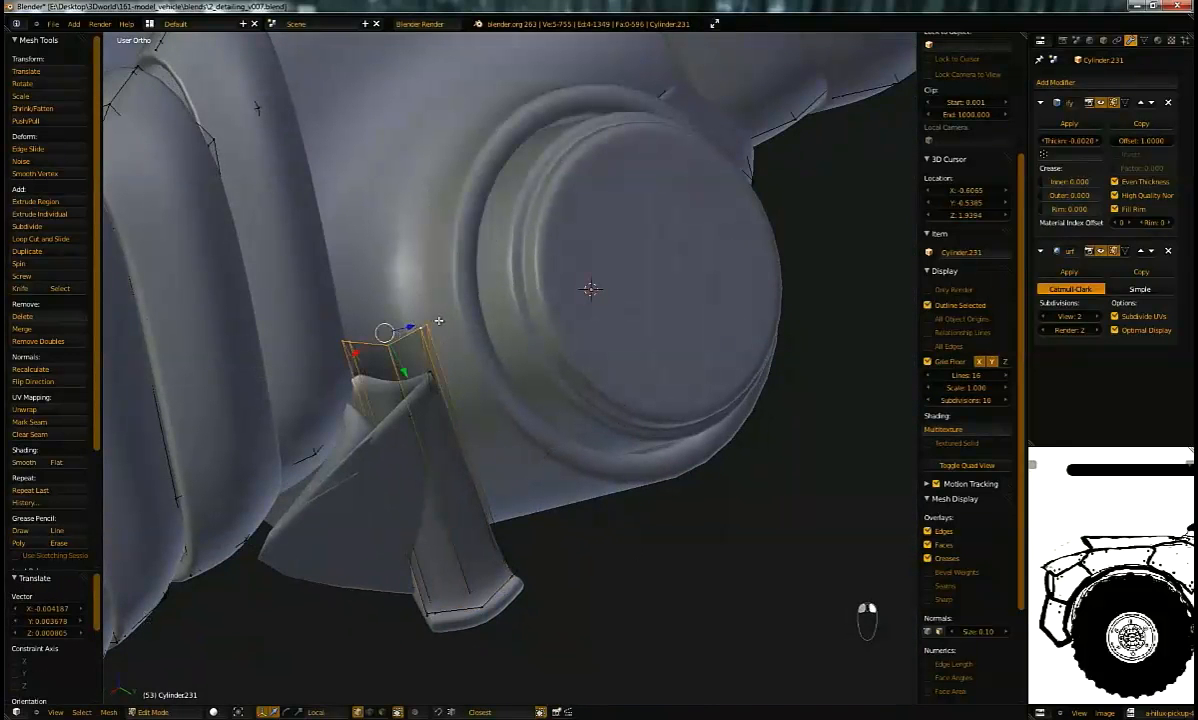
key("g")
middle_click_drag(533, 369, 505, 335)
key("KP_5")
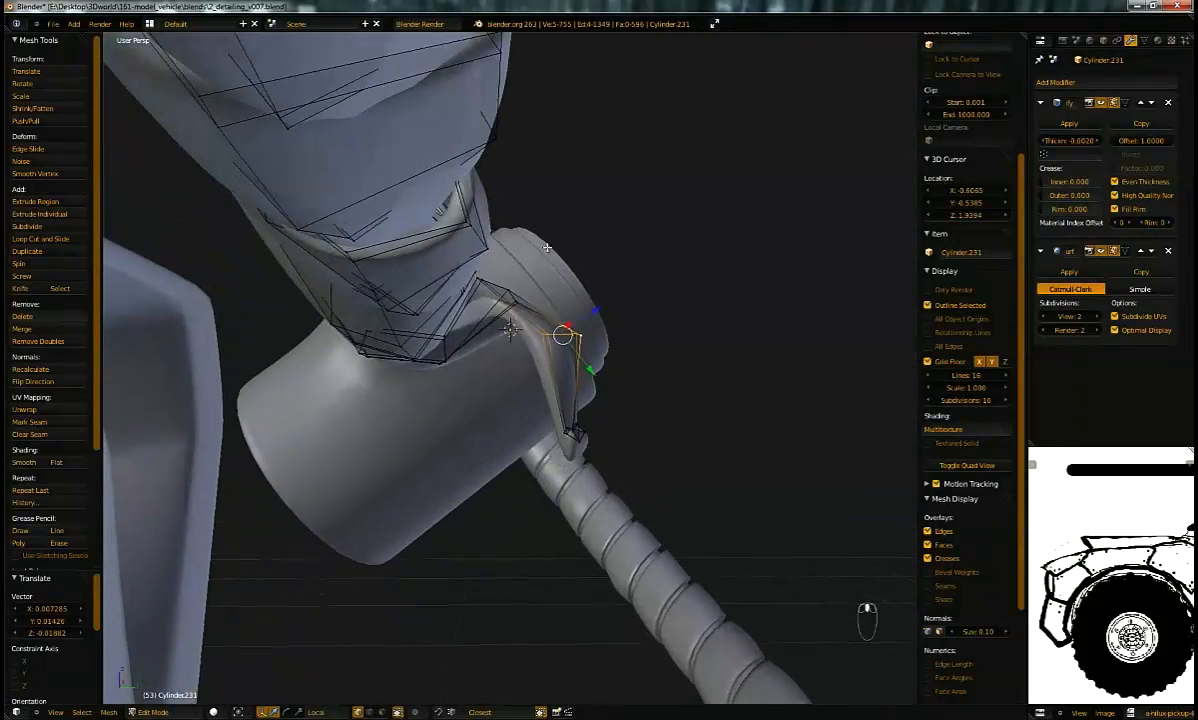
key("g")
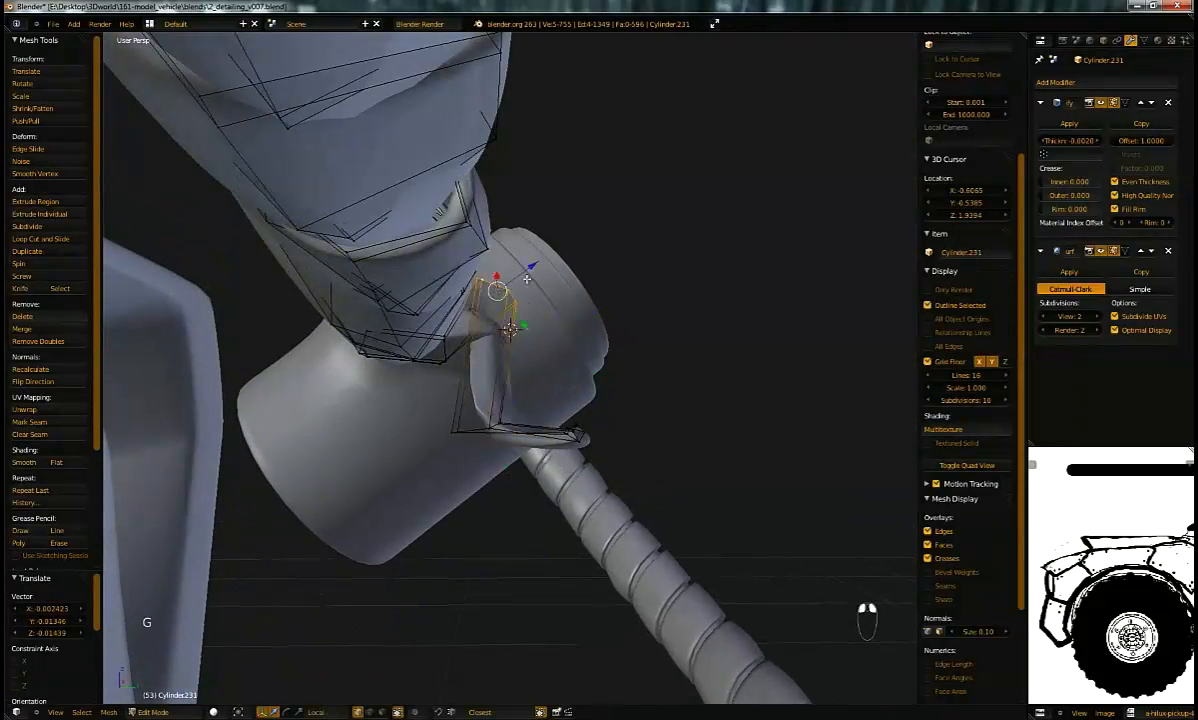
key("g")
middle_click_drag(505, 300, 548, 385)
key("g")
left_click(425, 380)
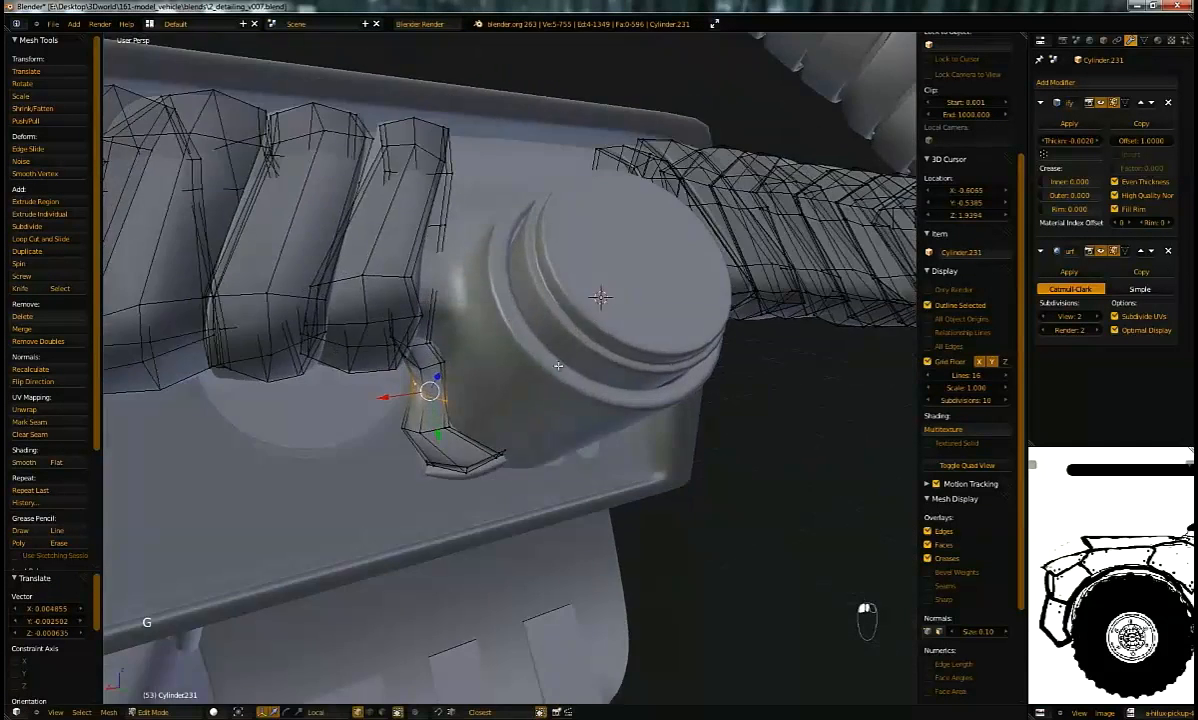
Step: Shift and rotate the strip's edge loops nearest the wrap to follow the hub's curvature
key("g")
left_click(437, 364)
middle_click_drag(600, 297, 528, 211)
key("g")
key("r")
left_click(471, 214)
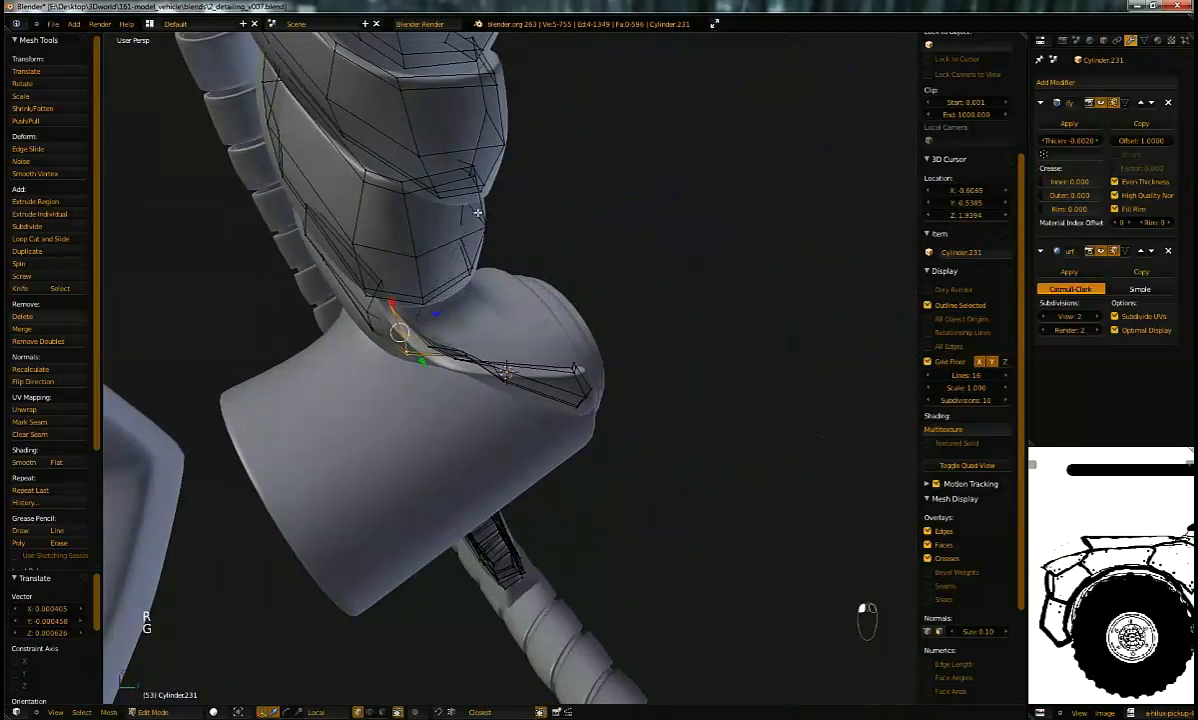
Step: Rotate and reposition the edge loop between the wrap and the loose strip's tip, checking from behind the hub
middle_click_drag(446, 305, 540, 241)
key("r")
key("r")
left_click(602, 213)
key("g")
left_click(620, 244)
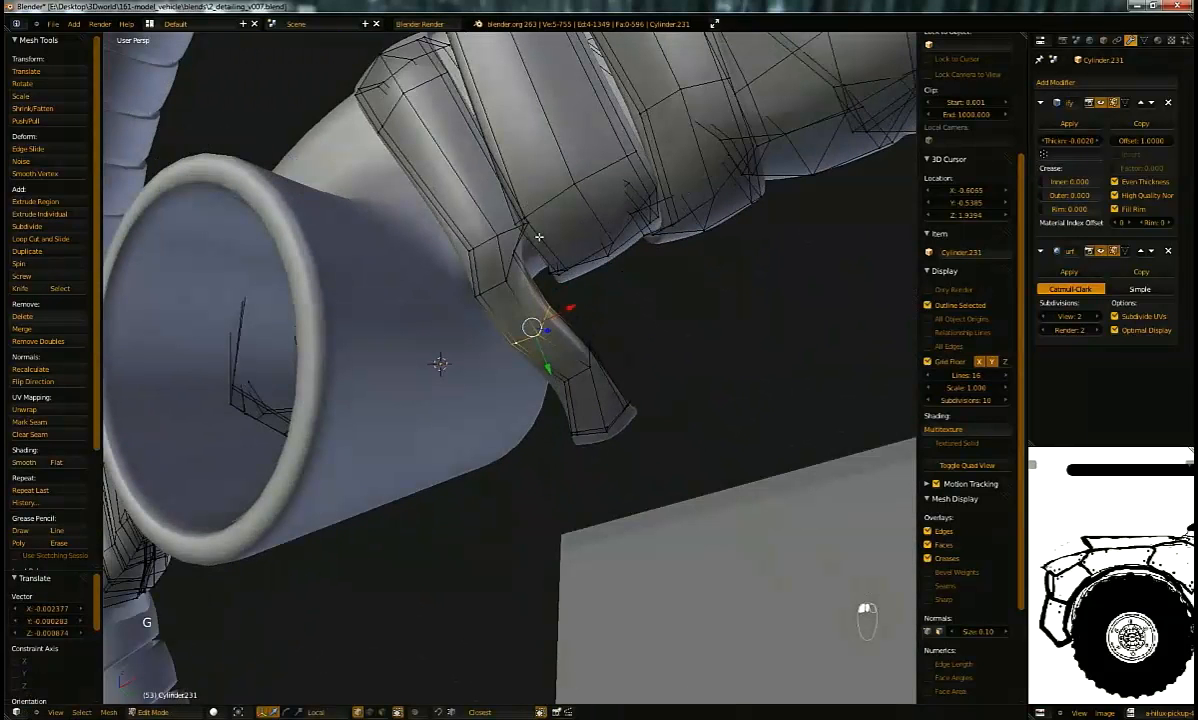
Step: Adjust the vertex at the wrap's edge above the strip, then move and rotate the strip's adjoining geometry
right_click(527, 226)
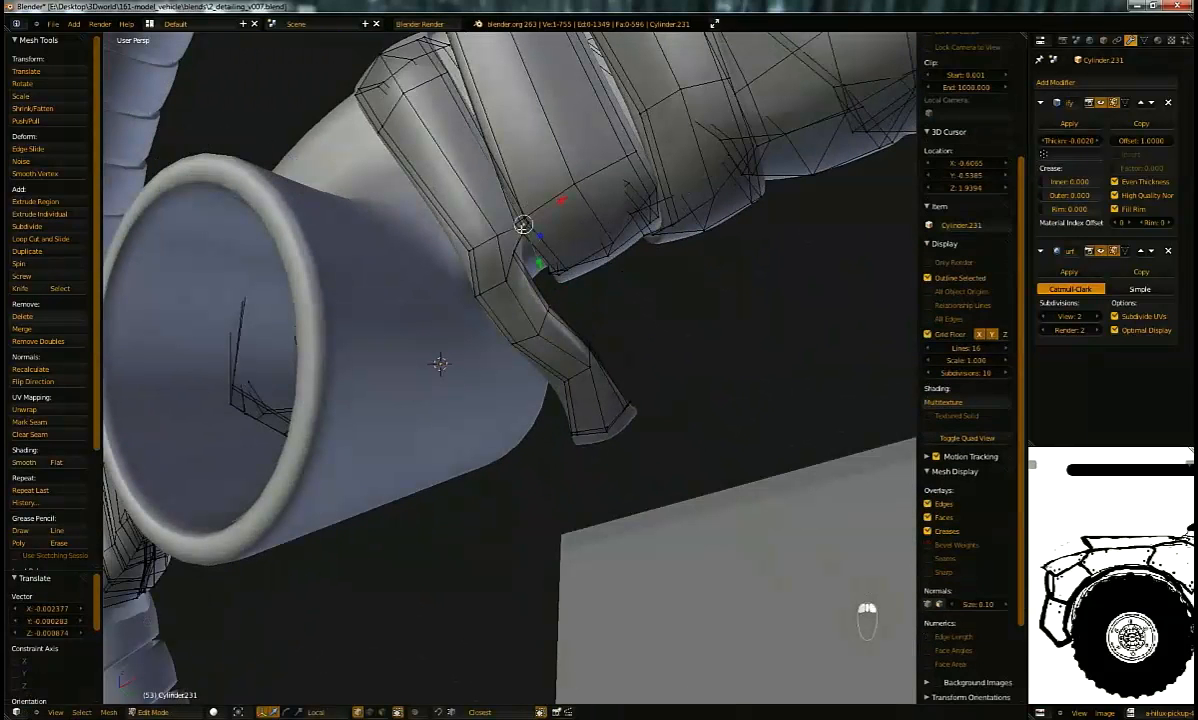
left_click(520, 229)
middle_click_drag(515, 228, 449, 346)
key("g")
middle_click_drag(455, 300, 412, 258)
key("r")
left_click(519, 325)
left_click(495, 250)
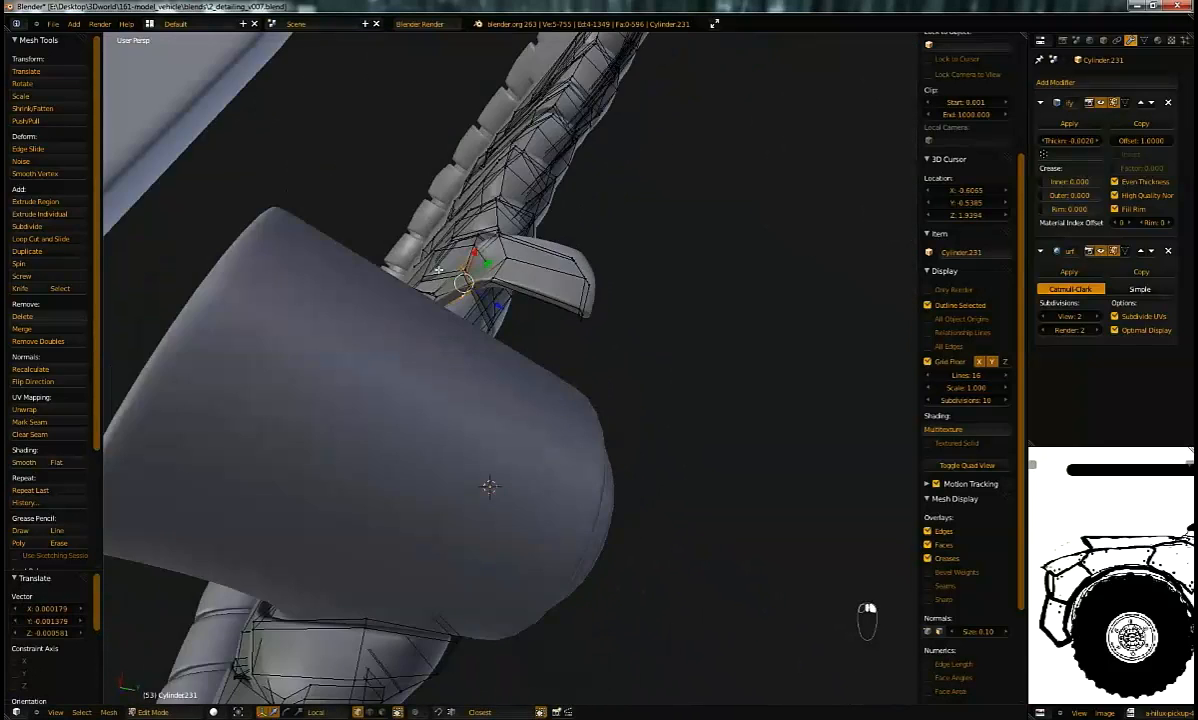
Step: Move the adjoining strip loop again, then box-select the strip's tip and rotate it into shape
middle_click_drag(482, 287, 490, 276)
key("g")
key("a")
key("b")
left_click_drag(530, 240, 600, 300)
middle_click_drag(600, 300, 610, 270)
key("r")
left_click(548, 206)
left_click(540, 205)
Step: Leave mesh editing of the wrap, save the file and clear the selection
key("Tab")
scroll(567, 350, "down", 3)
key("ctrl+s")
key("a")
Step: Open the inner cylinder's mesh for editing and snap the 3D cursor to its cap's center vertex
scroll(617, 368, "up", 1)
right_click(526, 366)
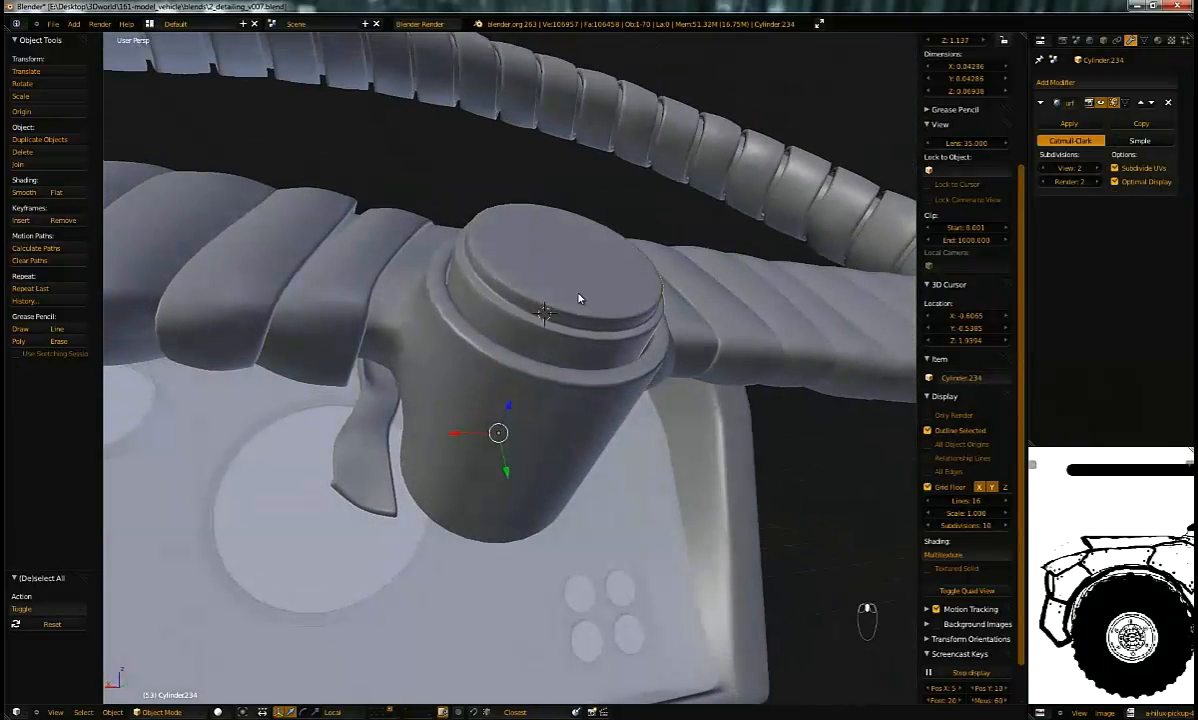
key("Tab")
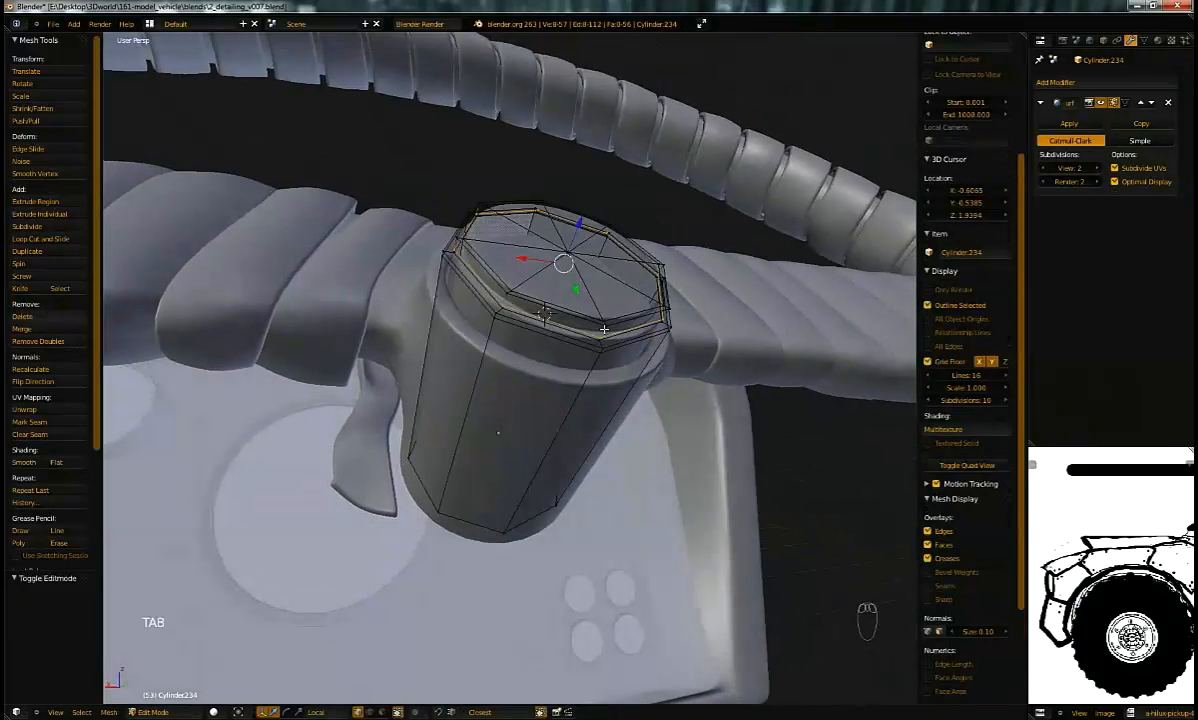
middle_click_drag(568, 250, 548, 289)
key("shift+s")
left_click(550, 290)
Step: Grow the selection to all the cap's top faces, duplicate them and scale the copy to 0.394
key("ctrl+KP_Add")
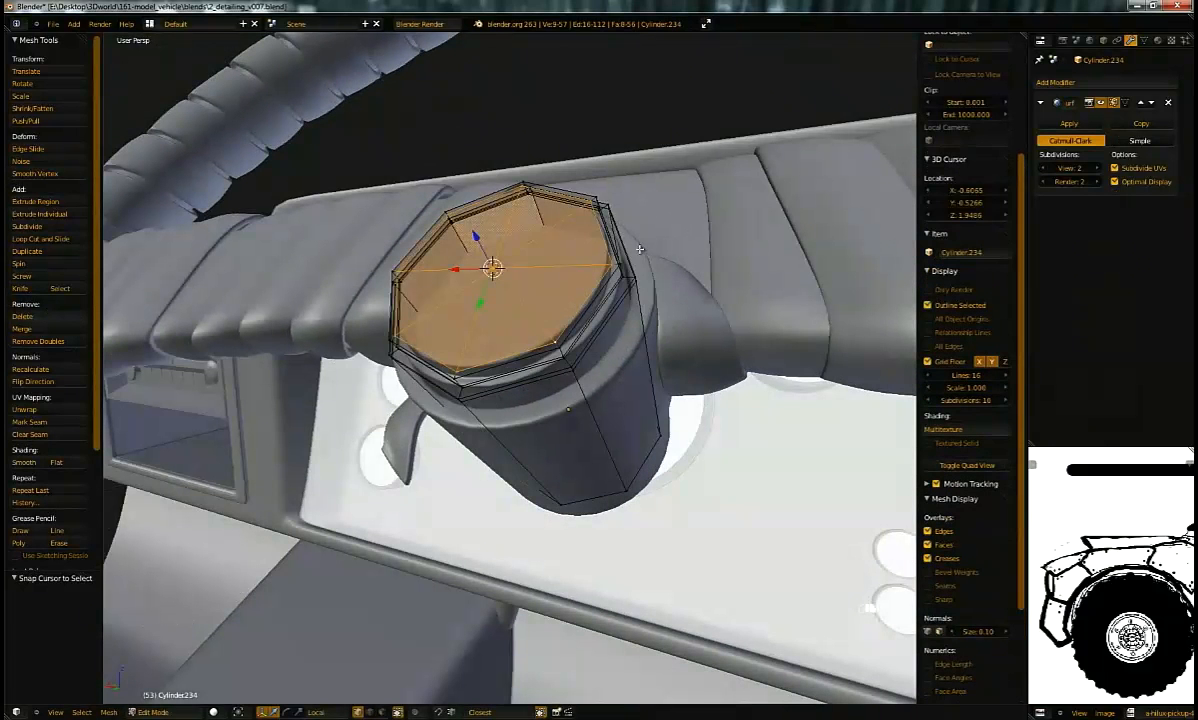
key("shift+d")
key("s")
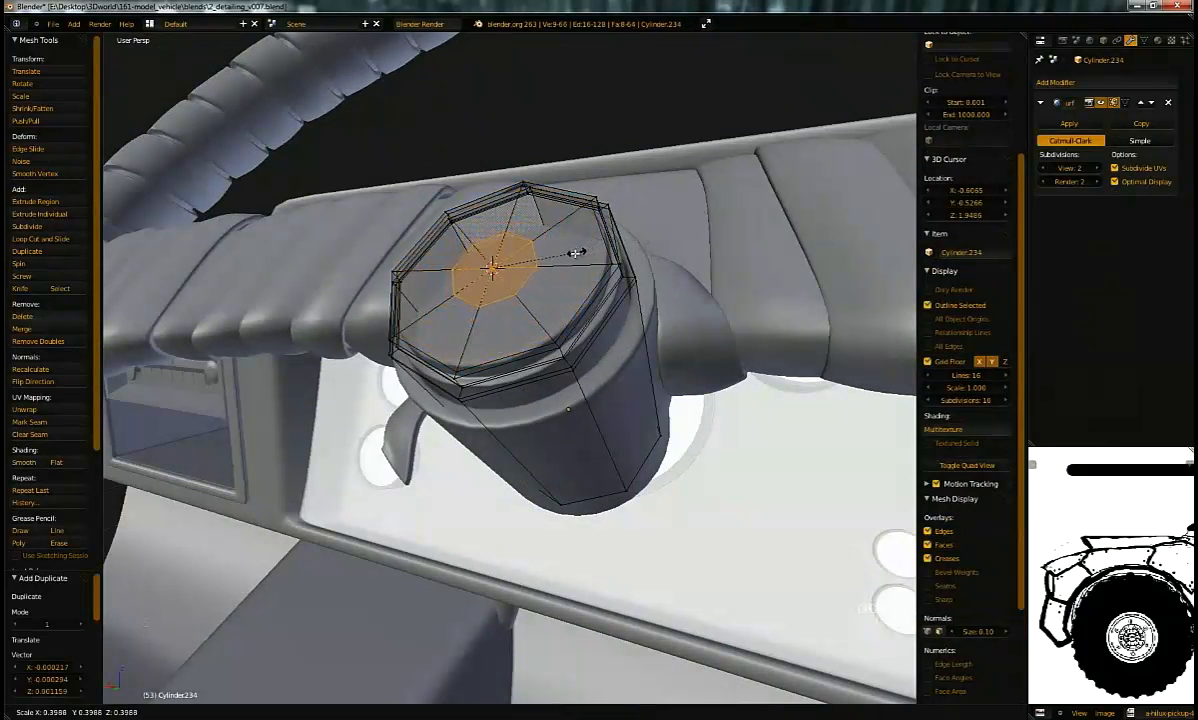
left_click(577, 251)
Step: Extrude the small duplicated disc outward by about 0.006 and again by about 0.0008 to form a raised knob
key("e")
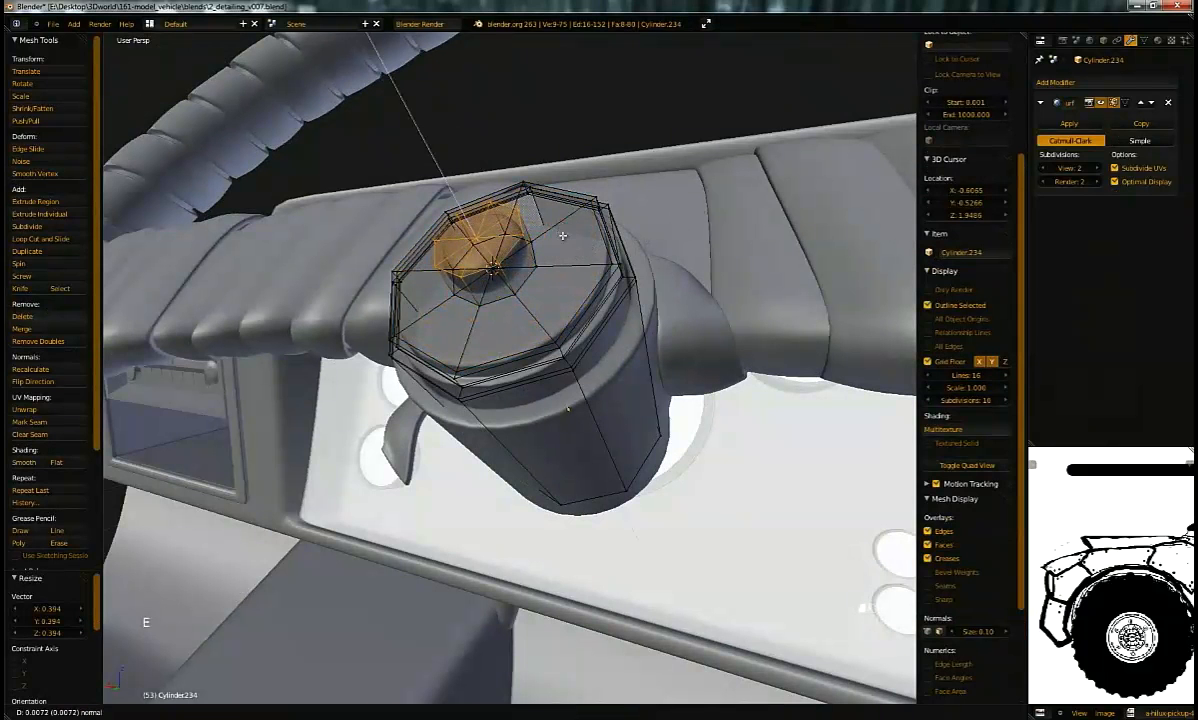
key("e")
left_click(592, 228)
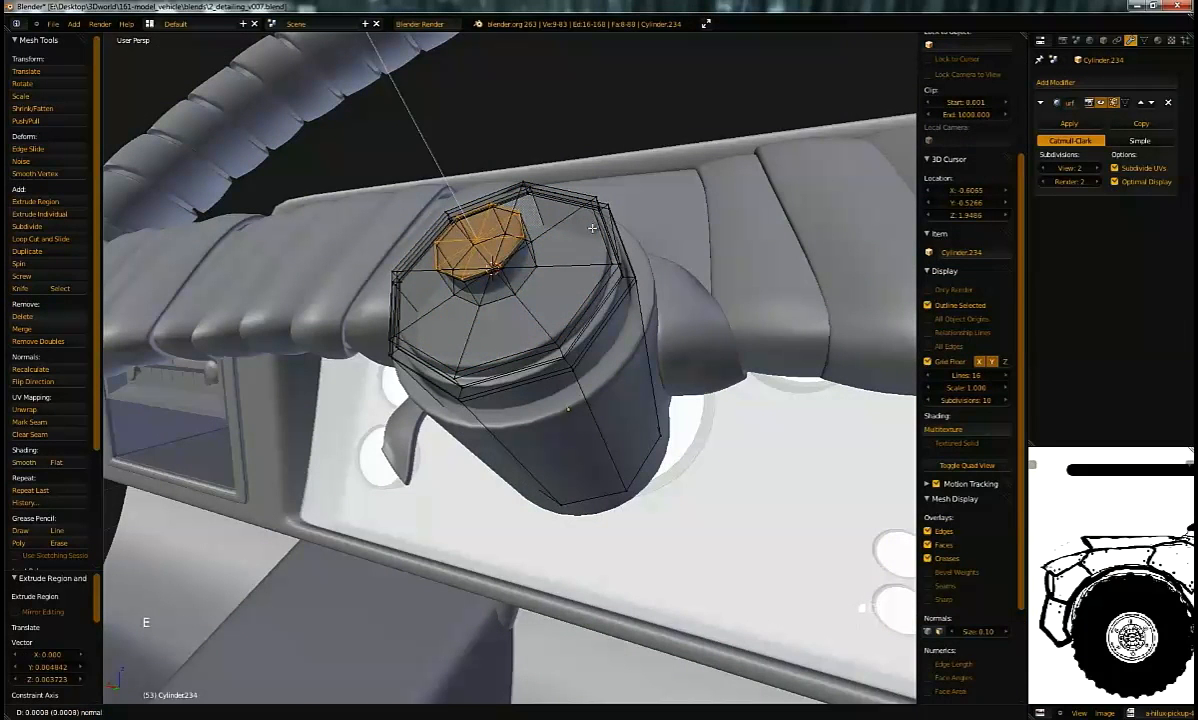
Step: Delete the hidden faces and center vertex closing the small knob's base, using wireframe display
middle_click_drag(602, 222, 560, 220)
scroll(545, 222, "up", 5)
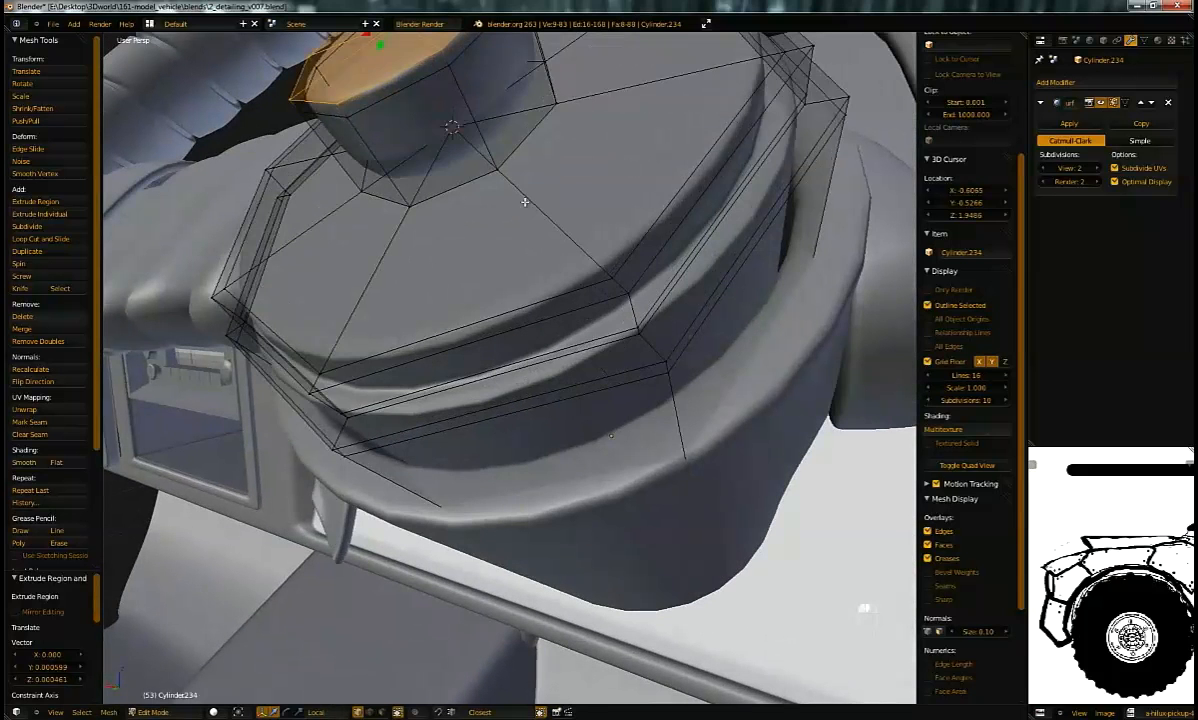
right_click(528, 153, "alt")
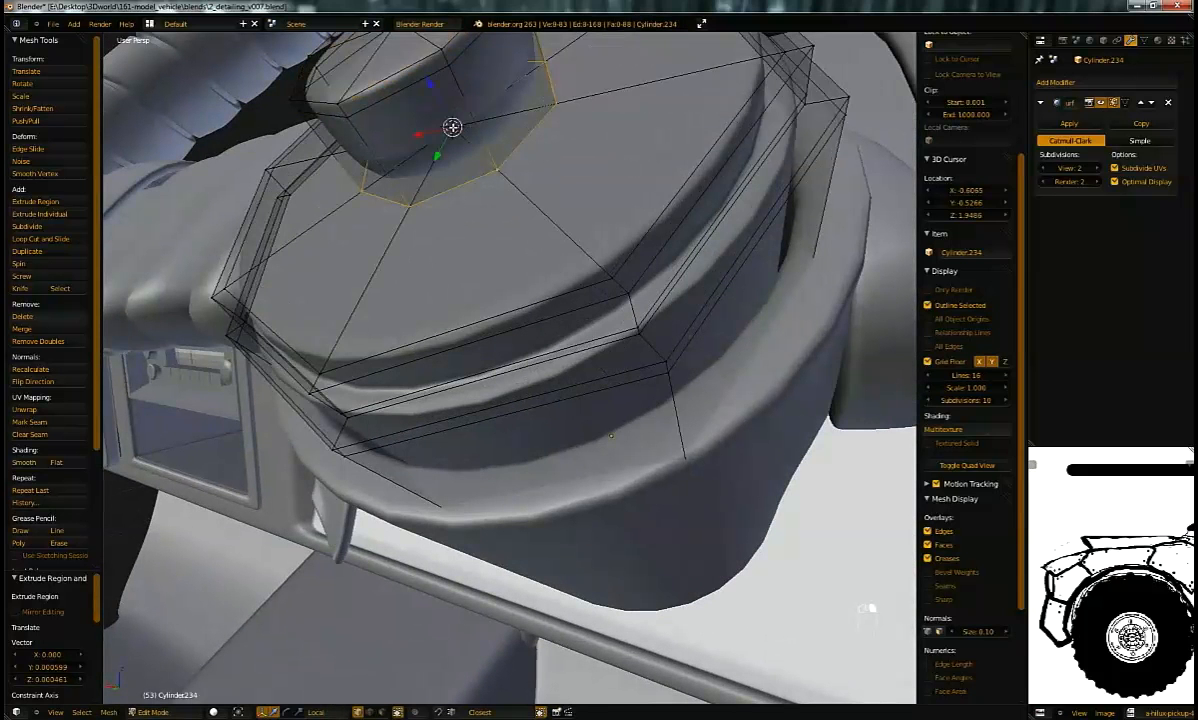
key("z")
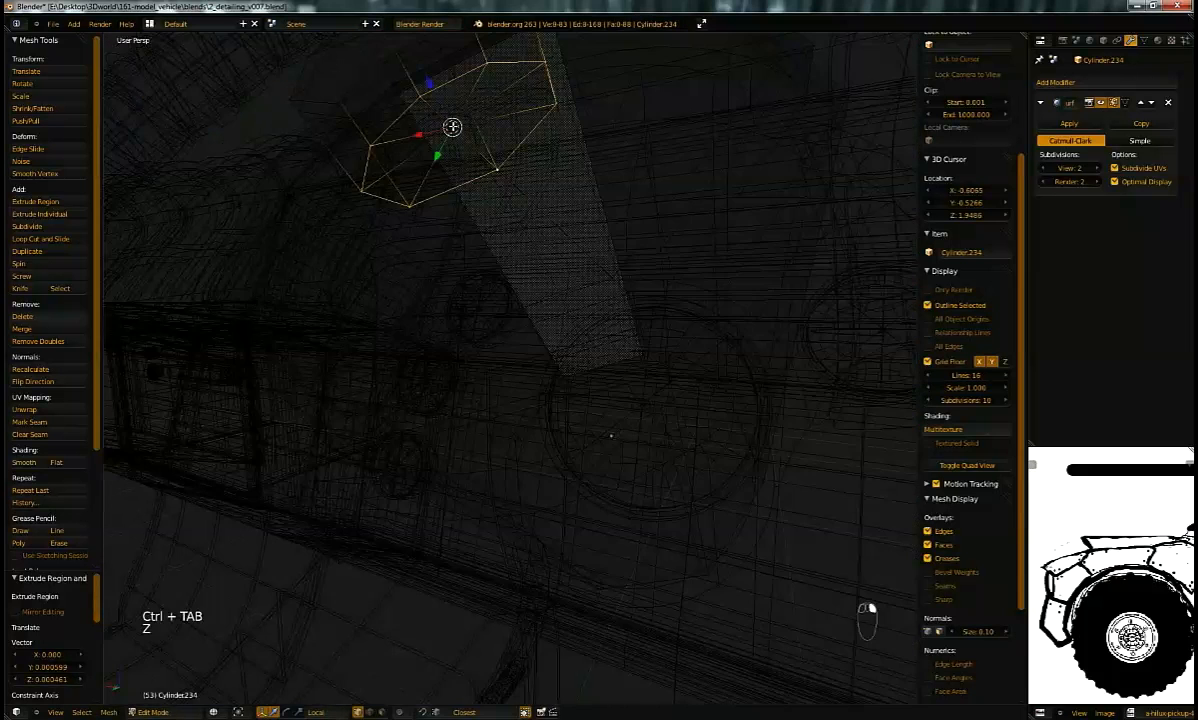
key("z")
mouse_move(500, 139)
middle_mouse_down()
mouse_move(575, 139)
mouse_move(588, 210)
mouse_move(470, 258)
mouse_move(583, 230)
mouse_move(571, 246)
mouse_move(588, 290)
middle_mouse_up()
key("Tab")
key("Tab")
Step: Select the small knob's spoke and side edges and bevel them with a percentage of 0.036
scroll(591, 297, "up", 3)
left_click(570, 288)
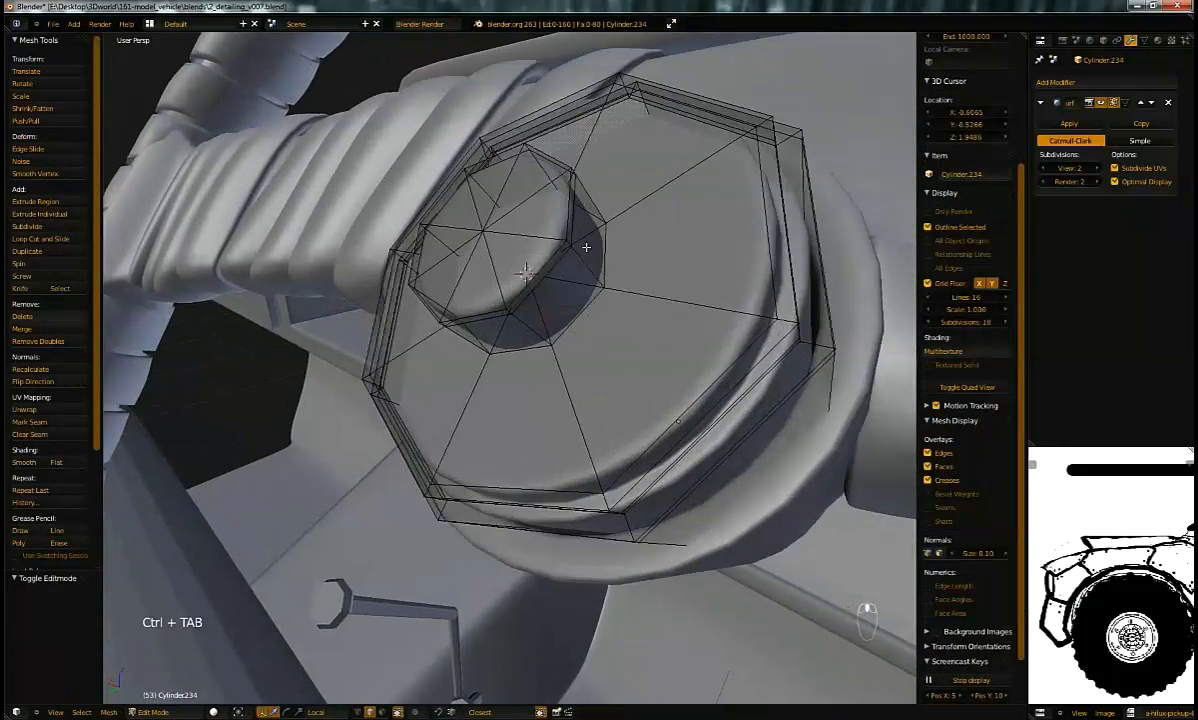
right_click(536, 226)
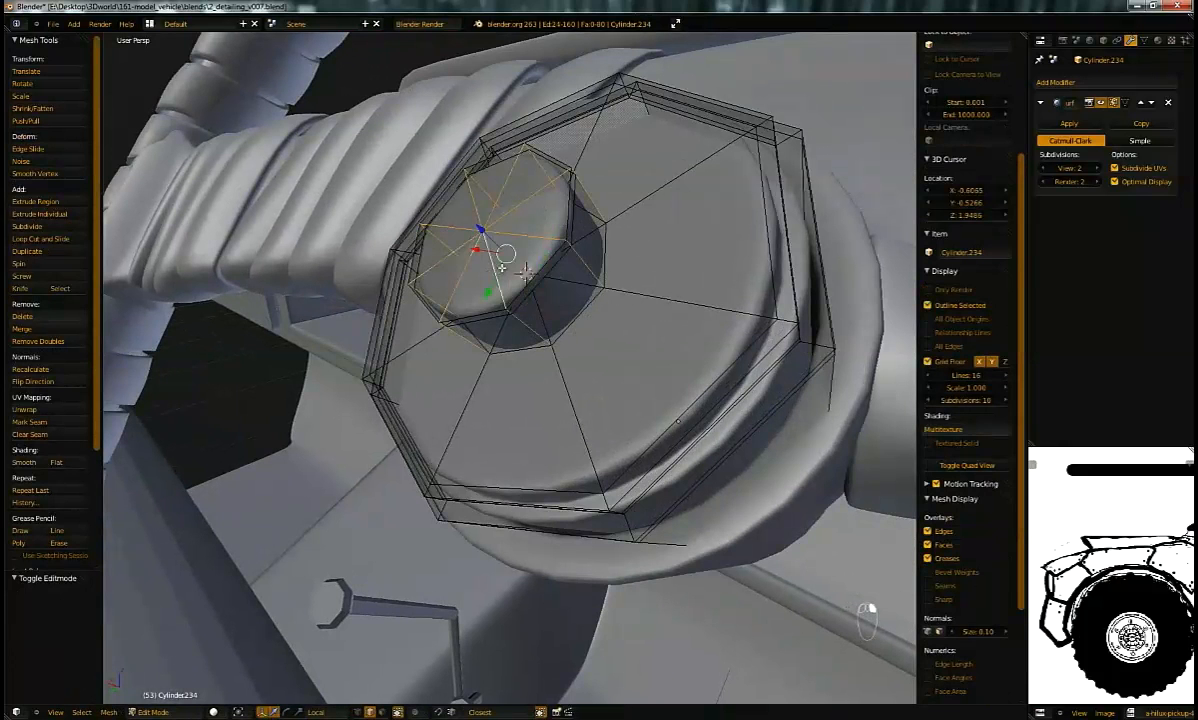
key("ctrl+w")
key("ctrl+e")
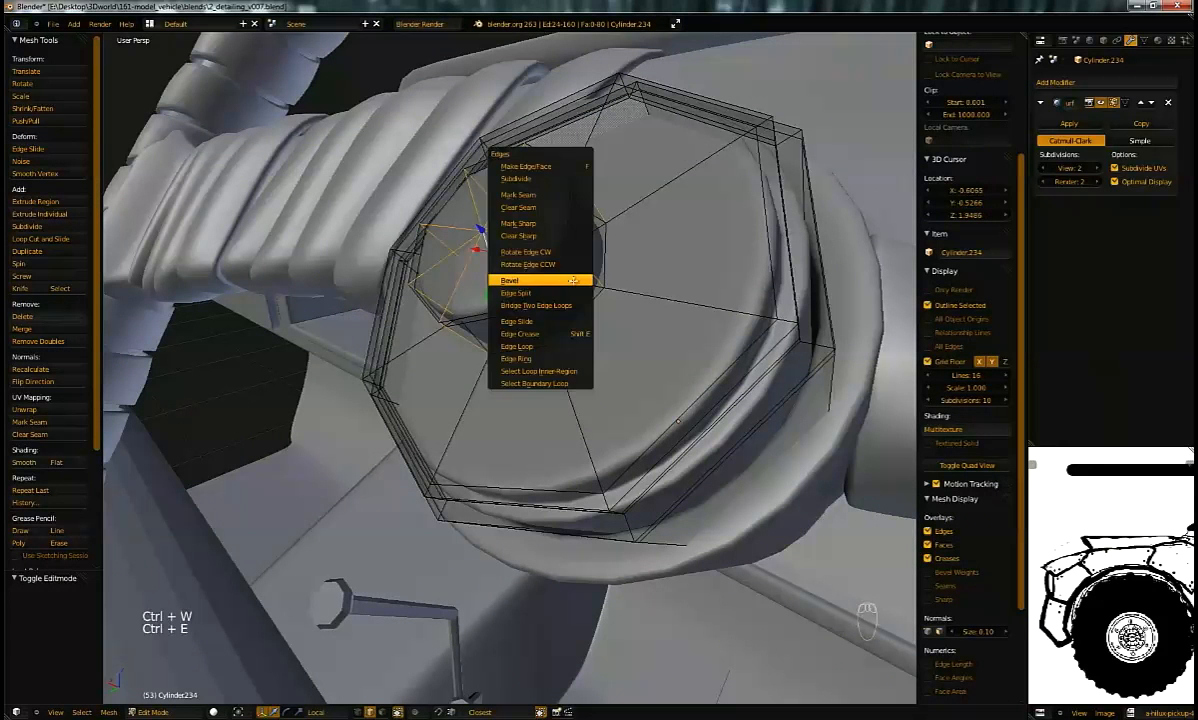
left_click(573, 281)
mouse_move(51, 611)
left_mouse_down()
mouse_move(65, 611)
mouse_move(42, 611)
left_mouse_up()
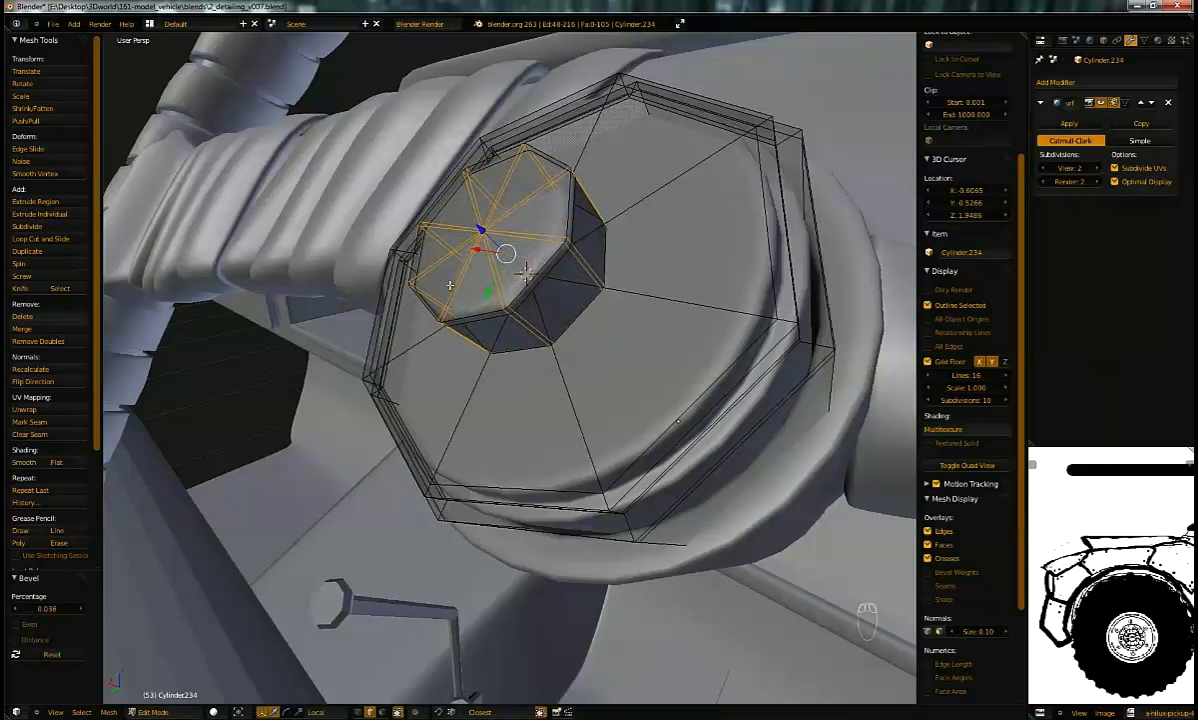
Step: Triangulate the tiny face at the center of the knob's top and return to object mode
middle_click_drag(419, 297, 494, 302)
left_click(478, 317)
scroll(574, 268, "up", 2)
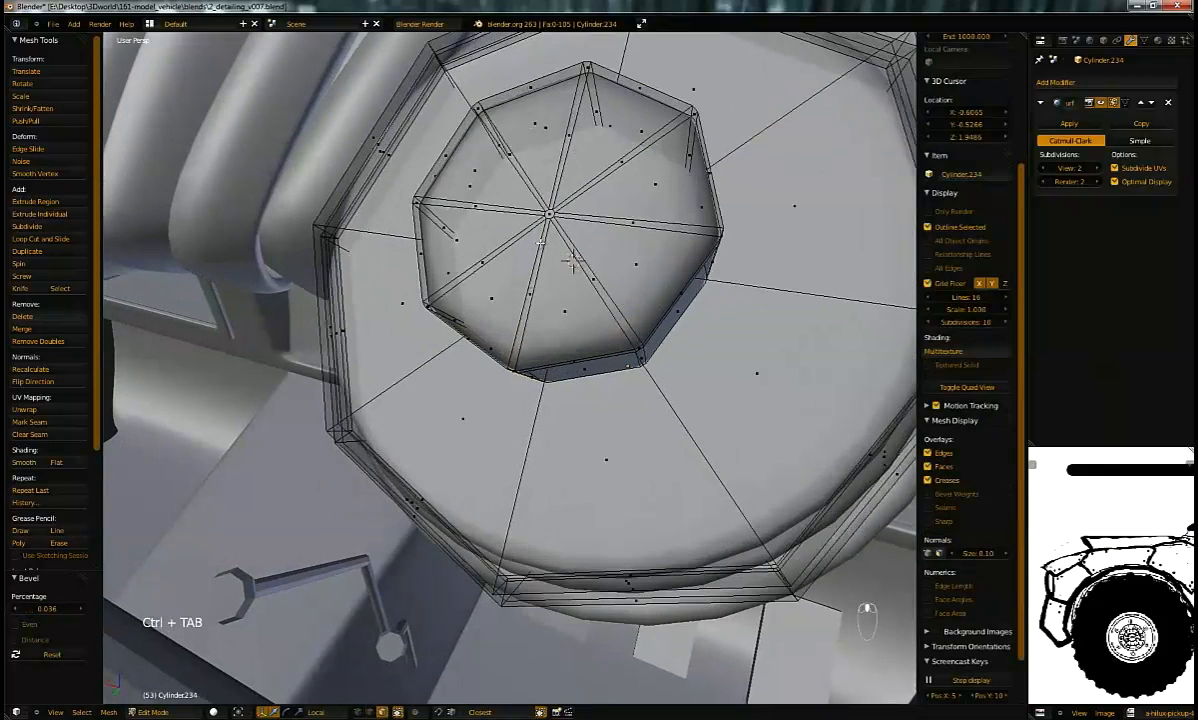
right_click(572, 262)
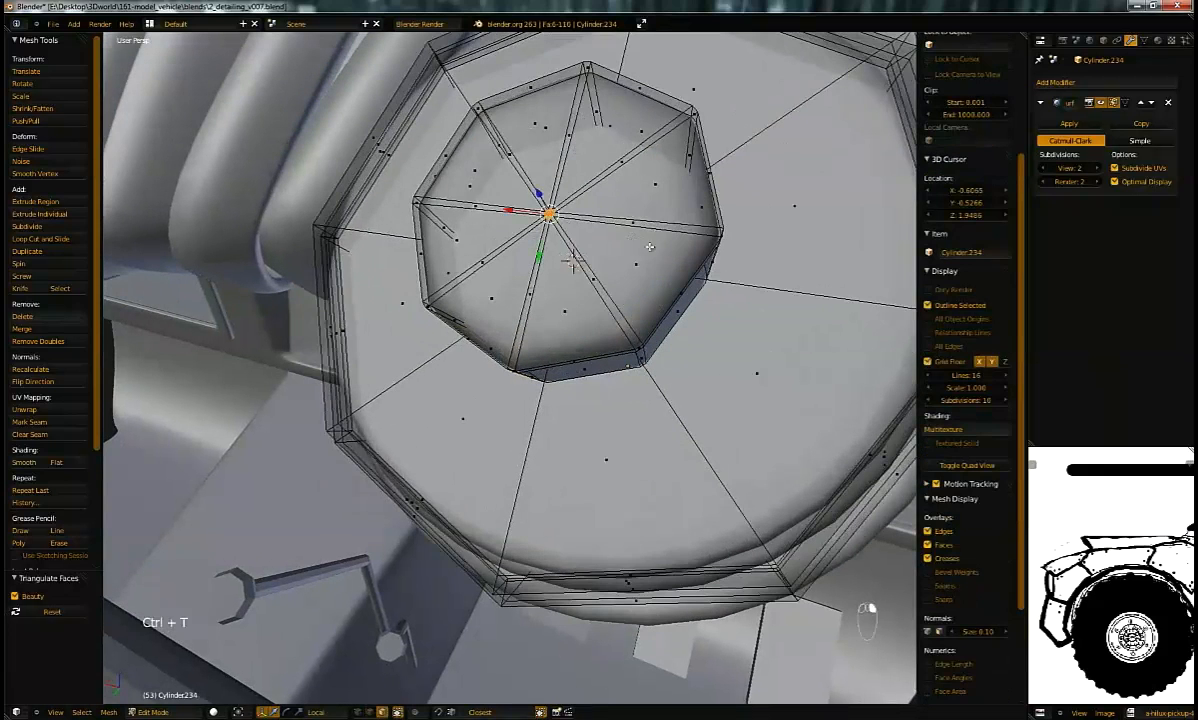
key("Tab")
Step: Stretch the far end of the hub's inner cylinder along local Z through the dashboard to form a steering column
scroll(650, 265, "down", 2)
middle_click_drag(663, 283, 537, 291)
key("Tab")
left_click(561, 321)
middle_click_drag(538, 342, 523, 261)
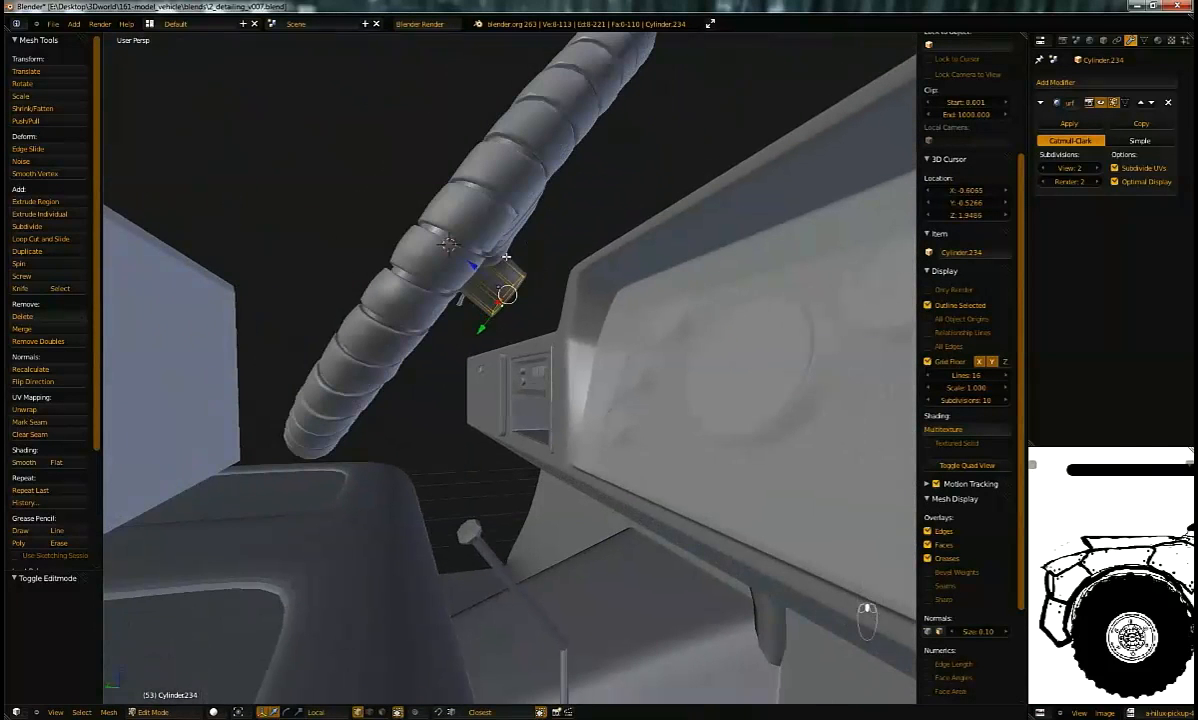
key("g")
left_click(709, 482)
middle_click_drag(709, 482, 533, 262)
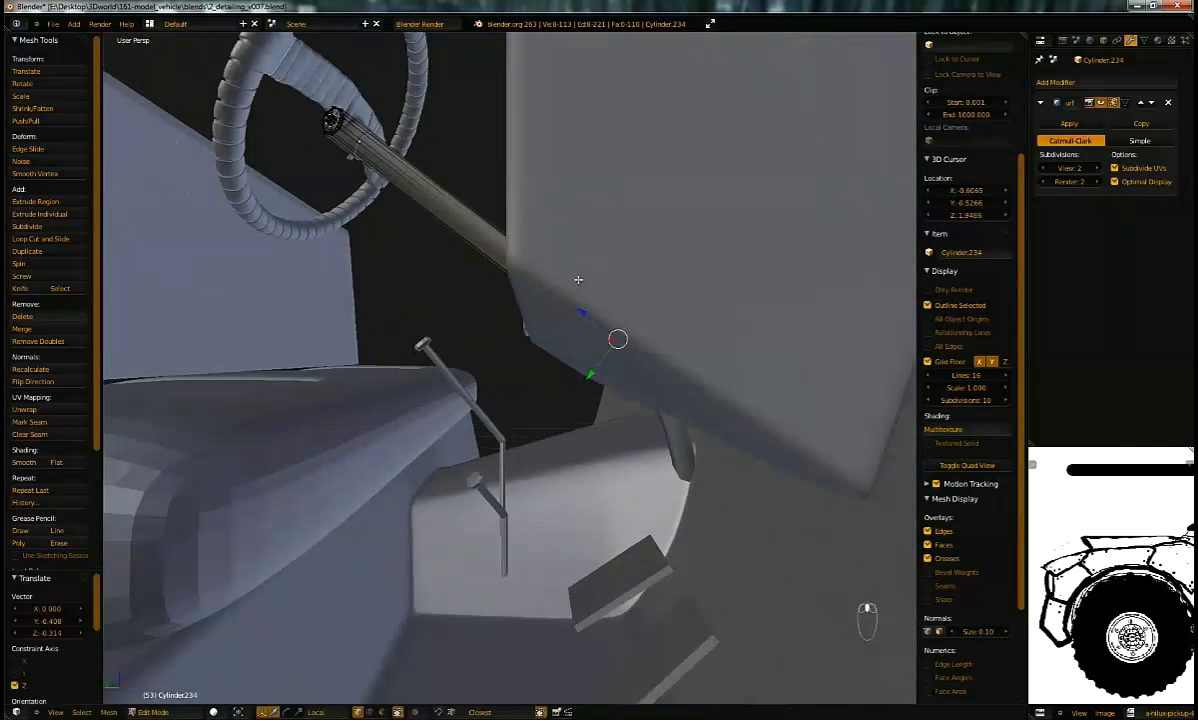
left_click(729, 424)
middle_click_drag(729, 424, 648, 242)
key("Tab")
Step: In the right orthographic view, adjust the column's position against the steering wheel and parent it to the wheel's spoke object
key("KP_3")
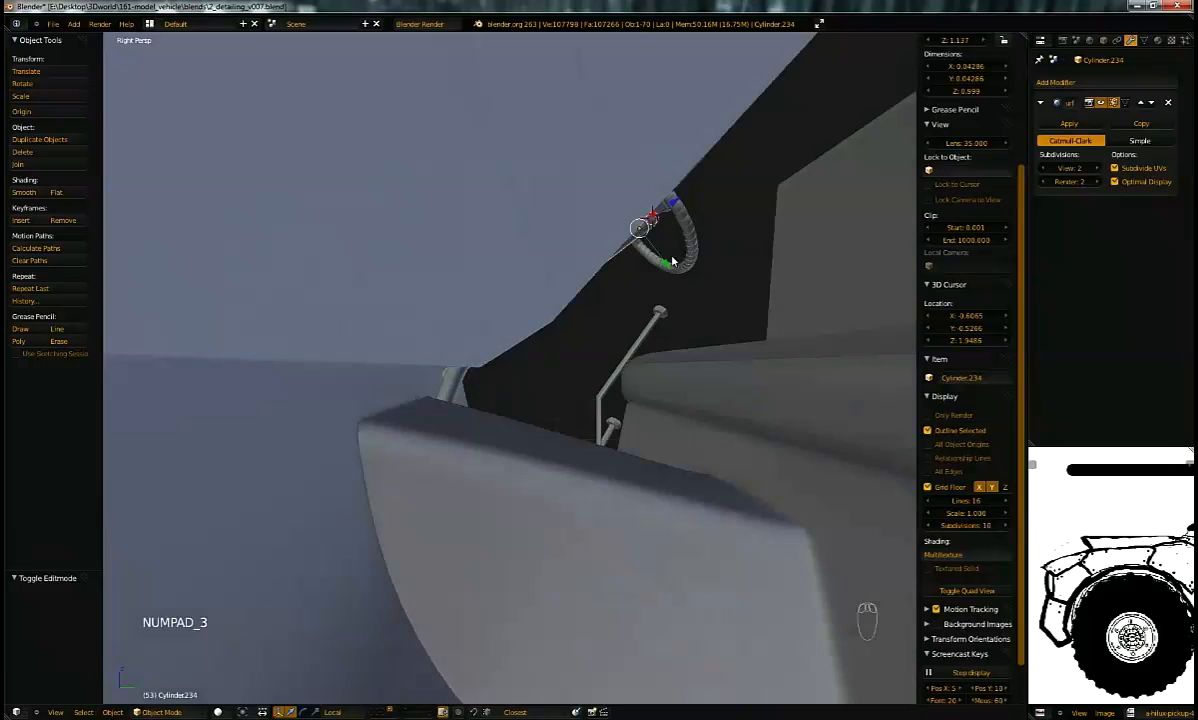
key("KP_5")
scroll(651, 210, "up", 2)
key("g")
left_click(707, 201)
right_click(682, 197)
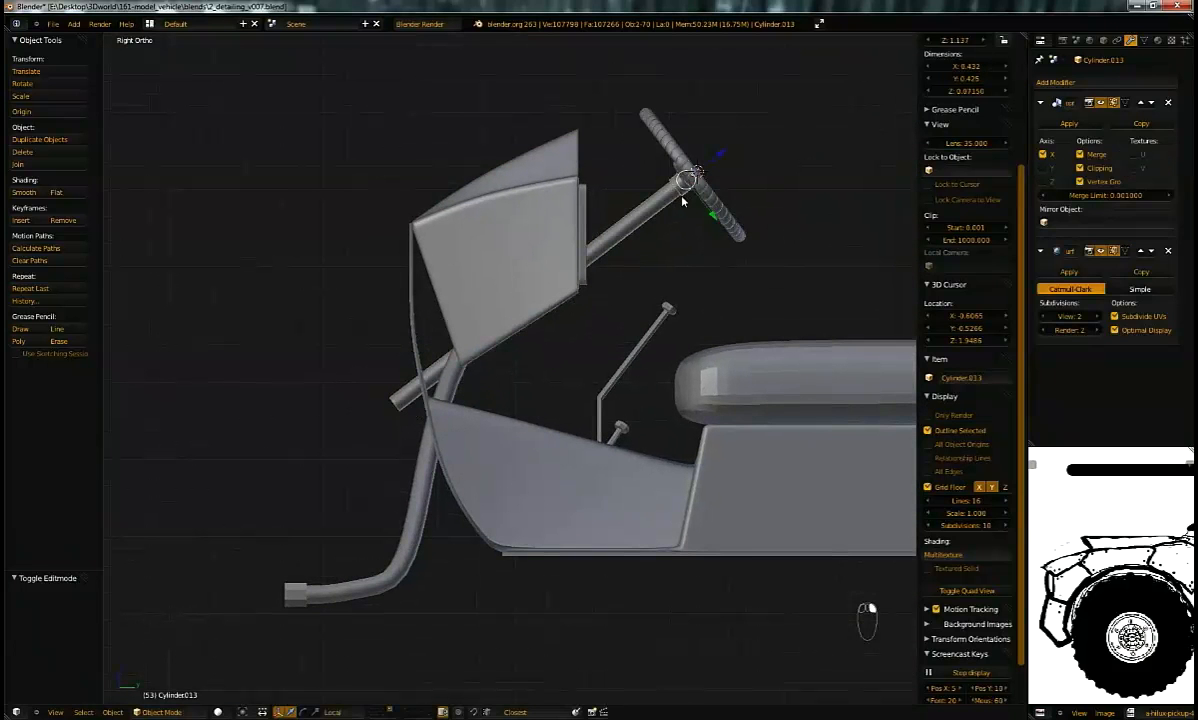
left_click(688, 211)
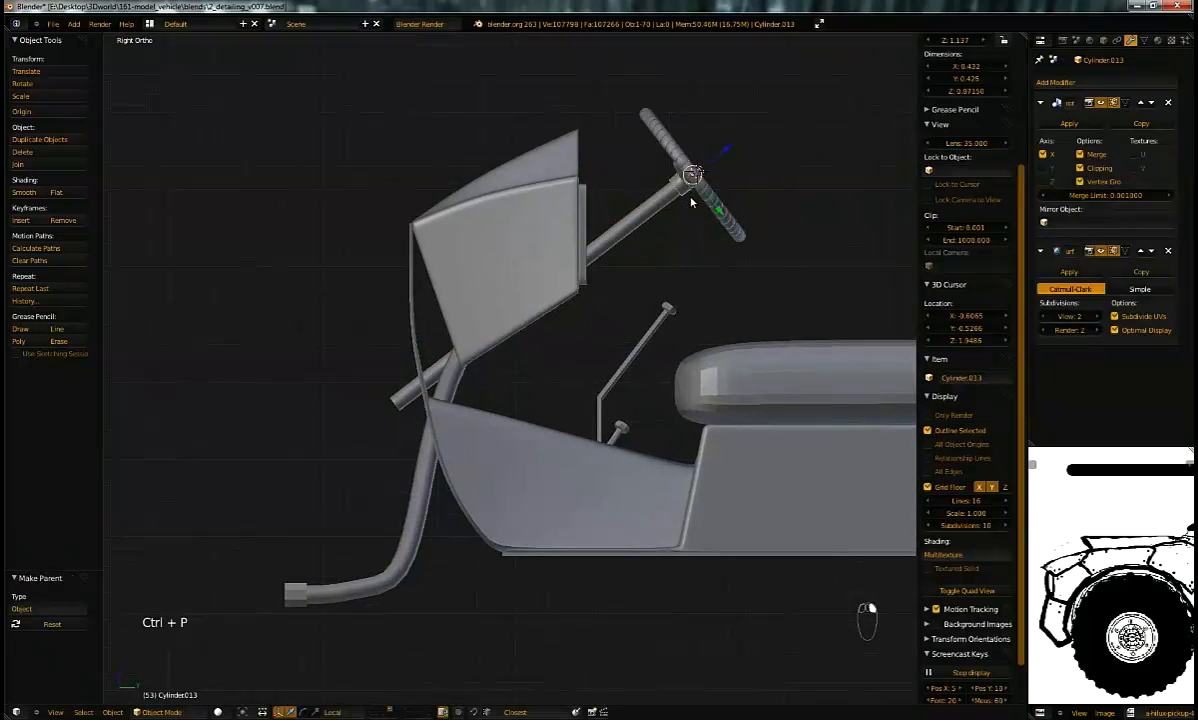
Step: Rotate the steering wheel assembly by about 3.5° and move it by about 0.064 in Y and -0.082 in Z
key("r")
left_click(815, 182)
key("g")
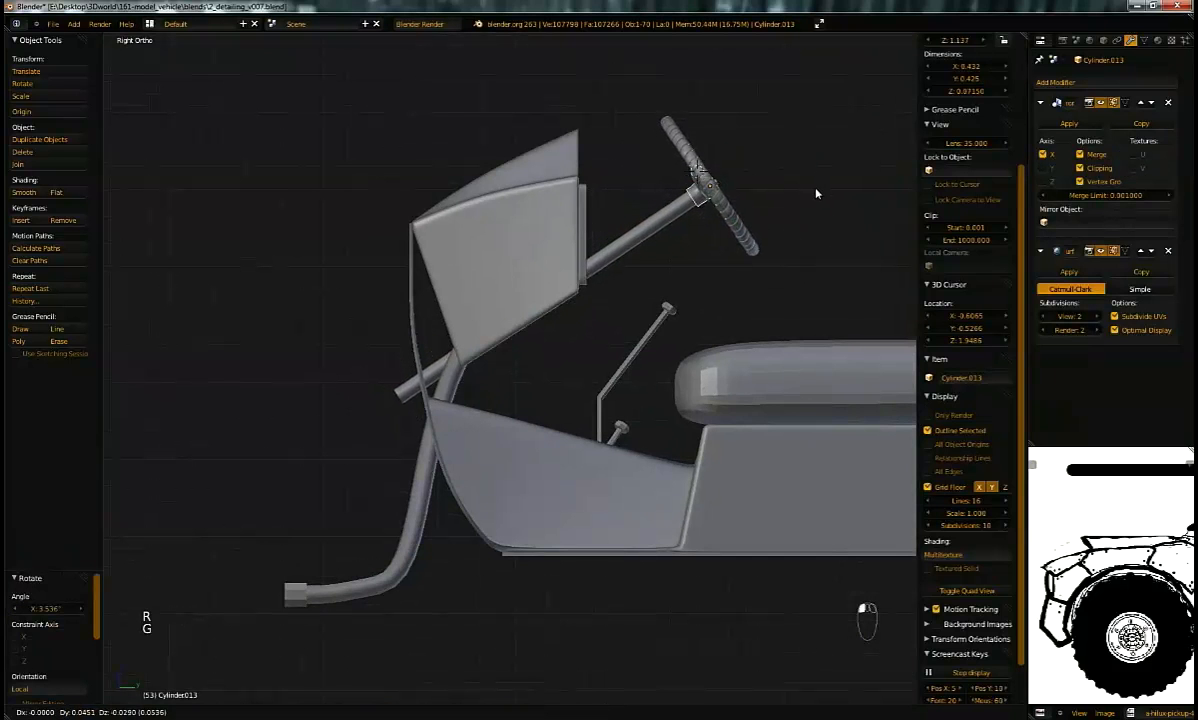
left_click(824, 202)
middle_click_drag(824, 202, 615, 345)
Step: Move the grease pencil driver sketch to another layer and show that layer together with the cockpit's layer
left_click(430, 715, "shift")
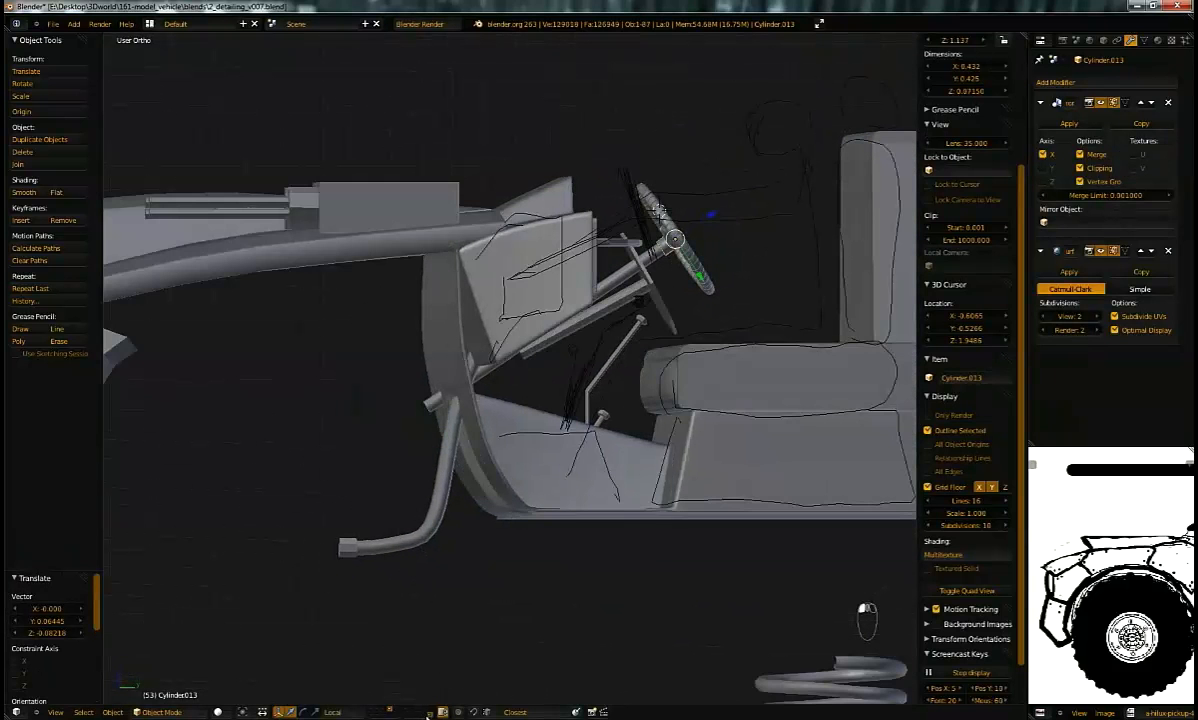
right_click(804, 200)
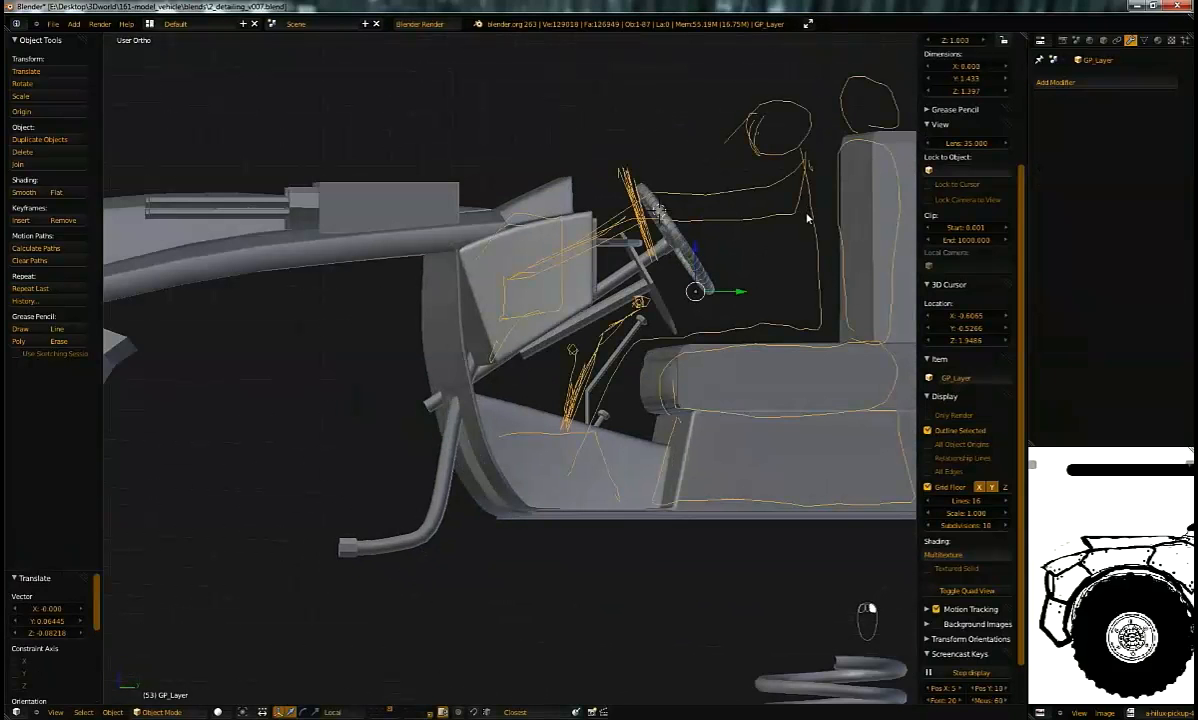
key("m")
left_click(985, 245)
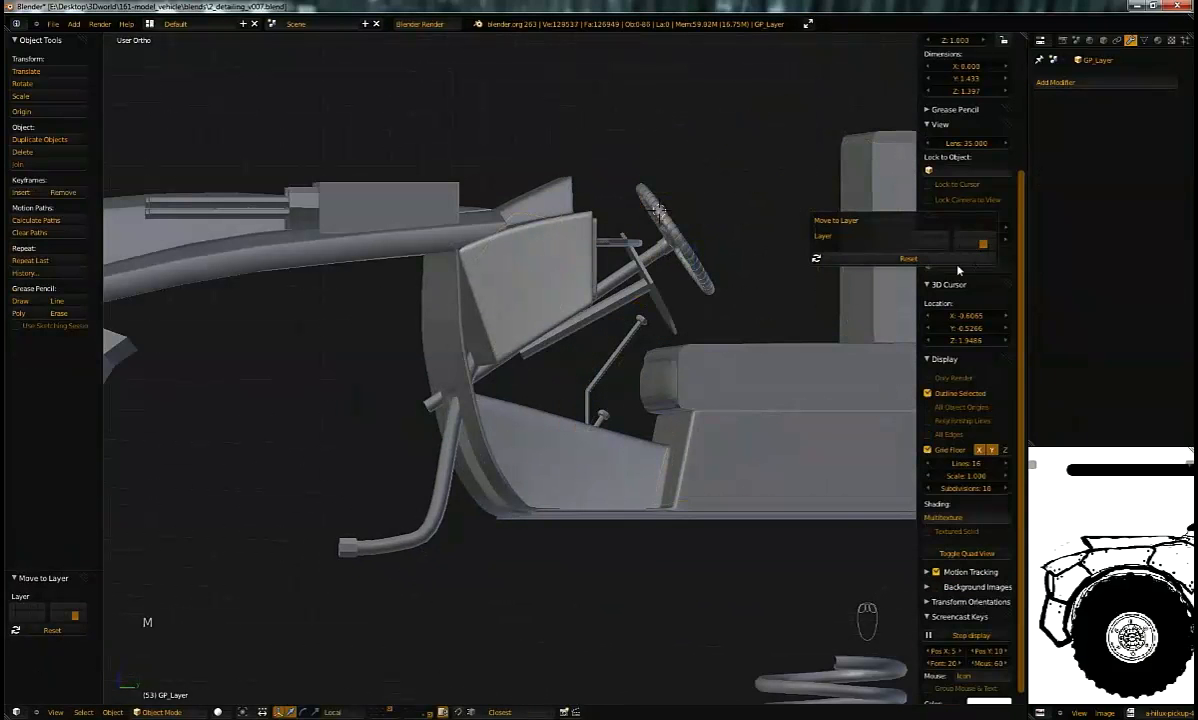
middle_click_drag(640, 245, 672, 245)
key("m")
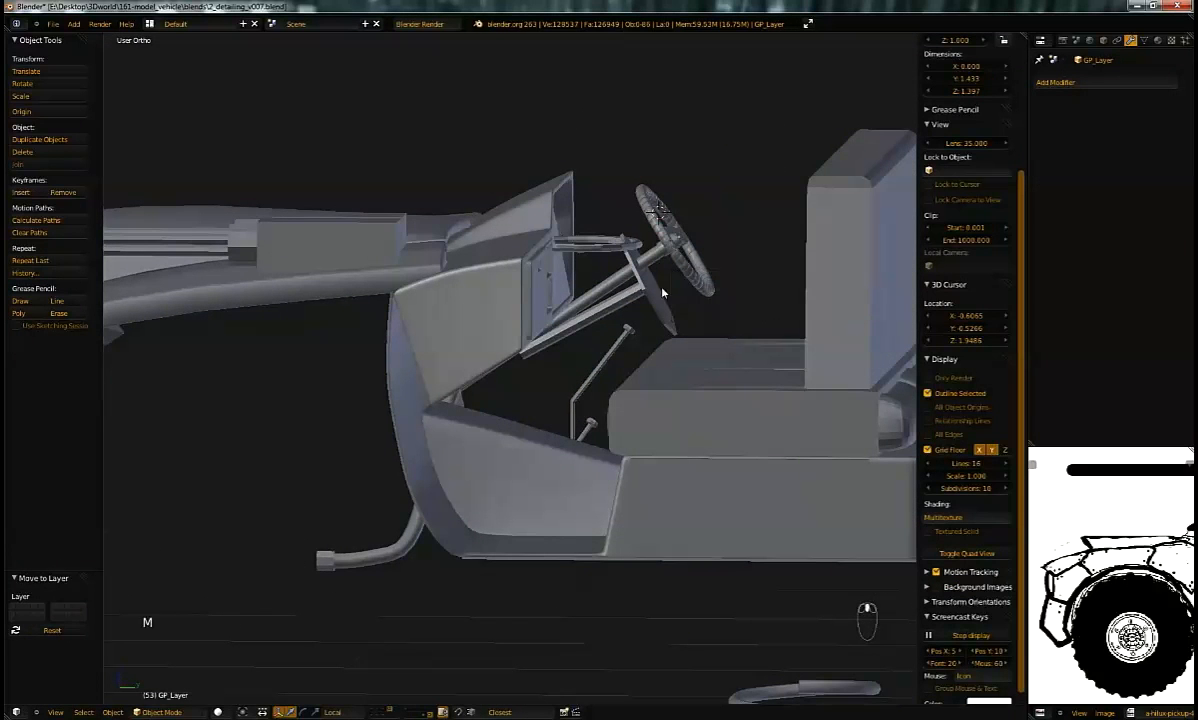
left_click(420, 713)
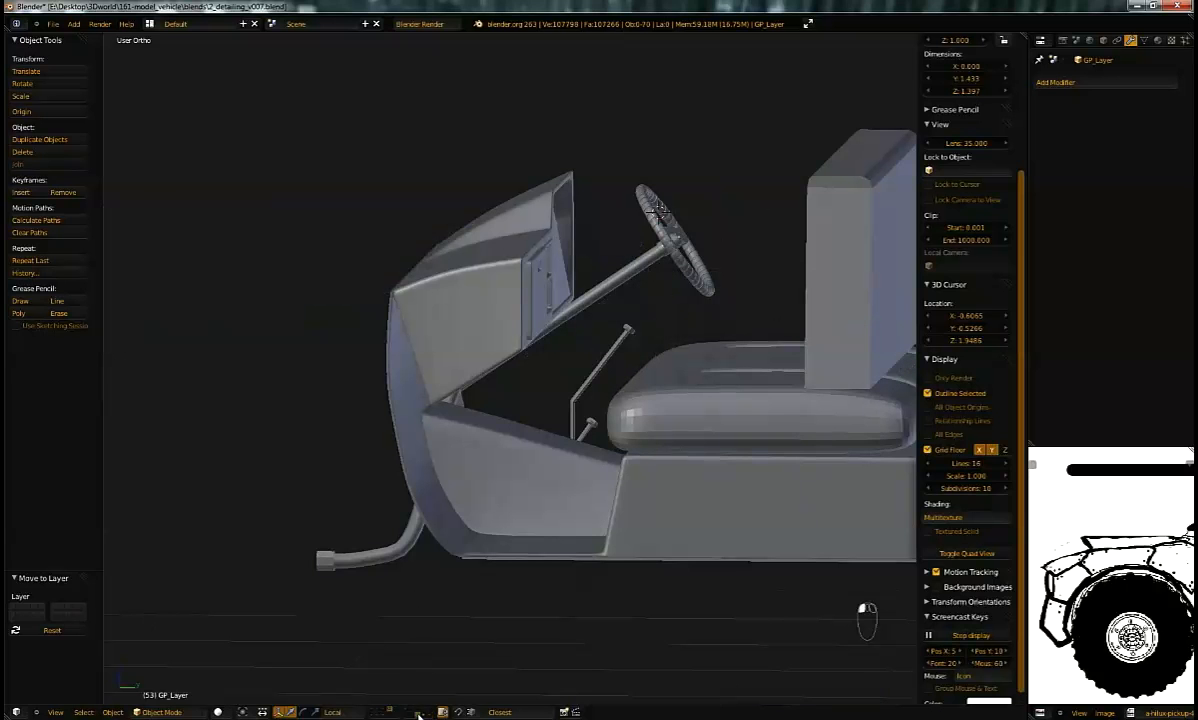
left_click(419, 713, "shift")
key("KP_3")
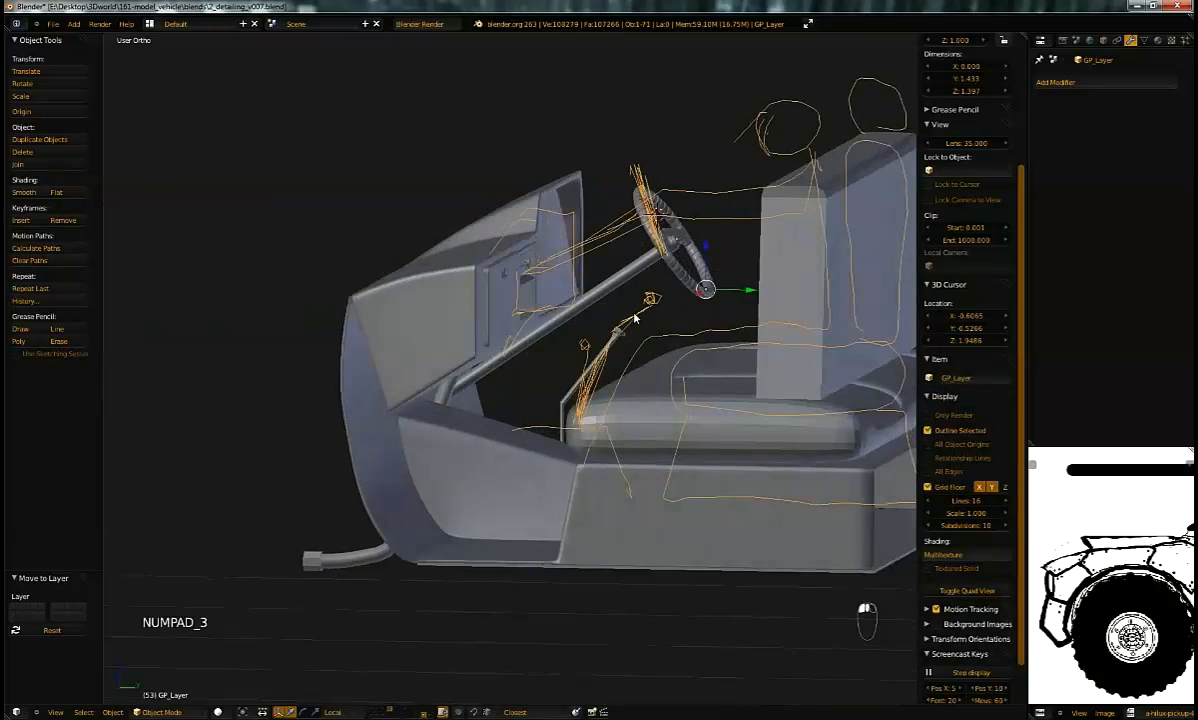
Step: Select the steering wheel's spoke object and reposition the assembly against the sketched driver's hands in the right view
middle_click_drag(737, 243, 657, 262, "shift")
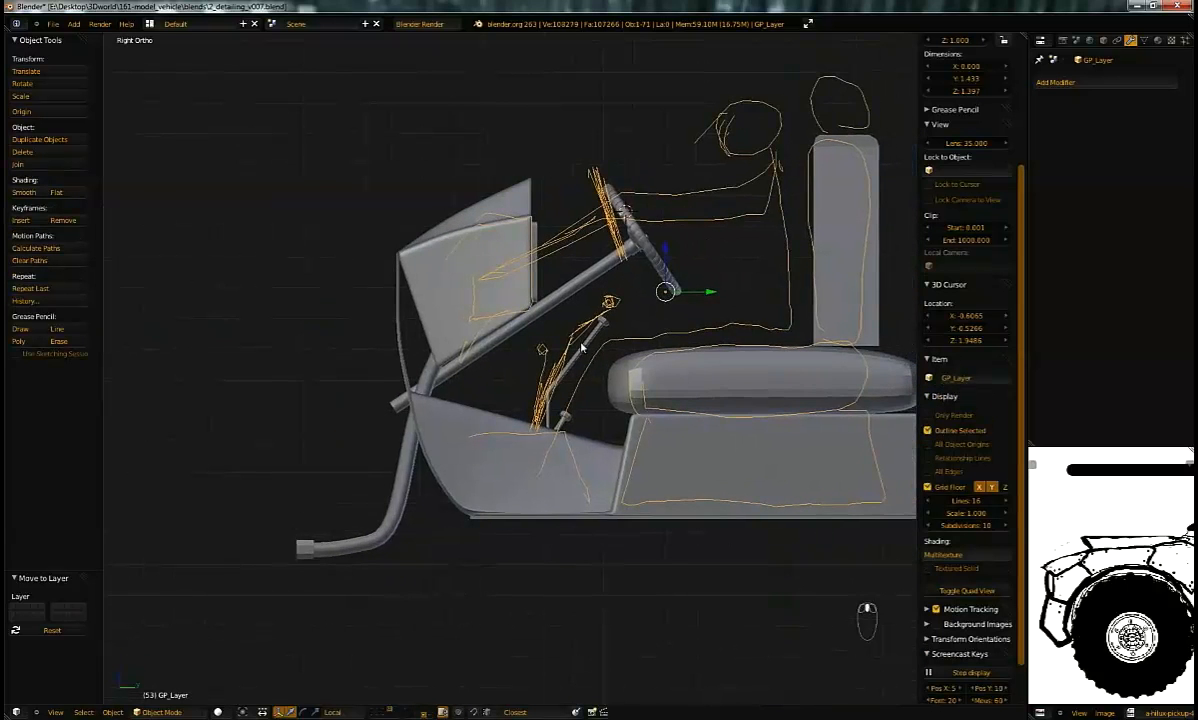
right_click(654, 259)
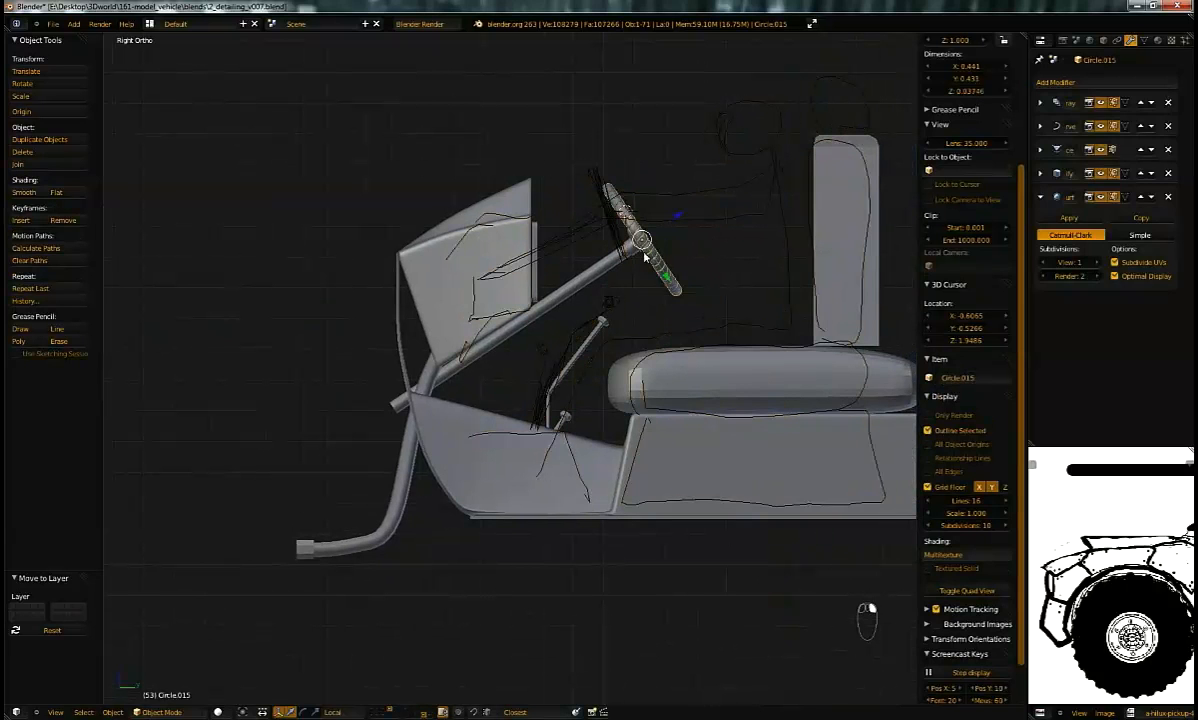
right_click(636, 259)
key("g")
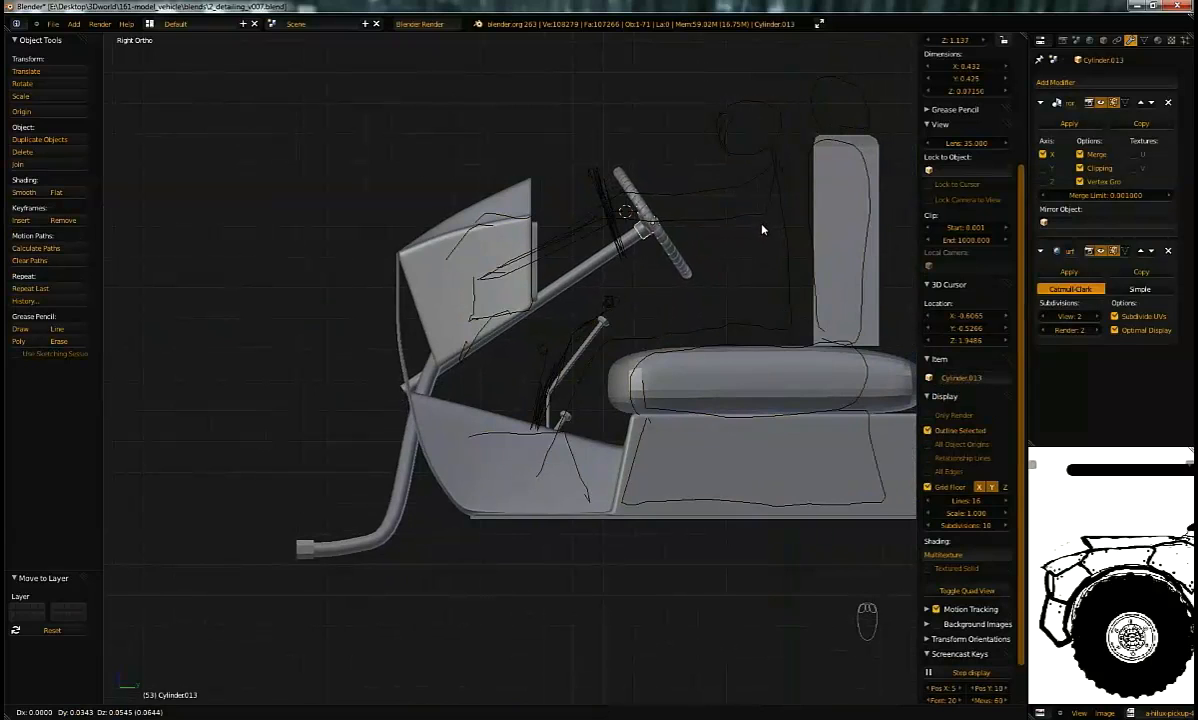
left_click(765, 228)
middle_click_drag(765, 228, 692, 227)
Step: Slide the steering wheel assembly along its local Z axis, ending with a shift of about 0.044 in Y and 0.030 in Z
scroll(599, 366, "up", 3)
scroll(573, 224, "up", 2)
key("g")
key("z")
left_click(607, 320)
key("g")
key("z")
key("z")
left_click_drag(649, 249, 650, 249)
mouse_move(650, 248)
middle_mouse_down()
mouse_move(699, 232)
mouse_move(653, 250)
middle_mouse_up()
left_click_drag(671, 248, 672, 249)
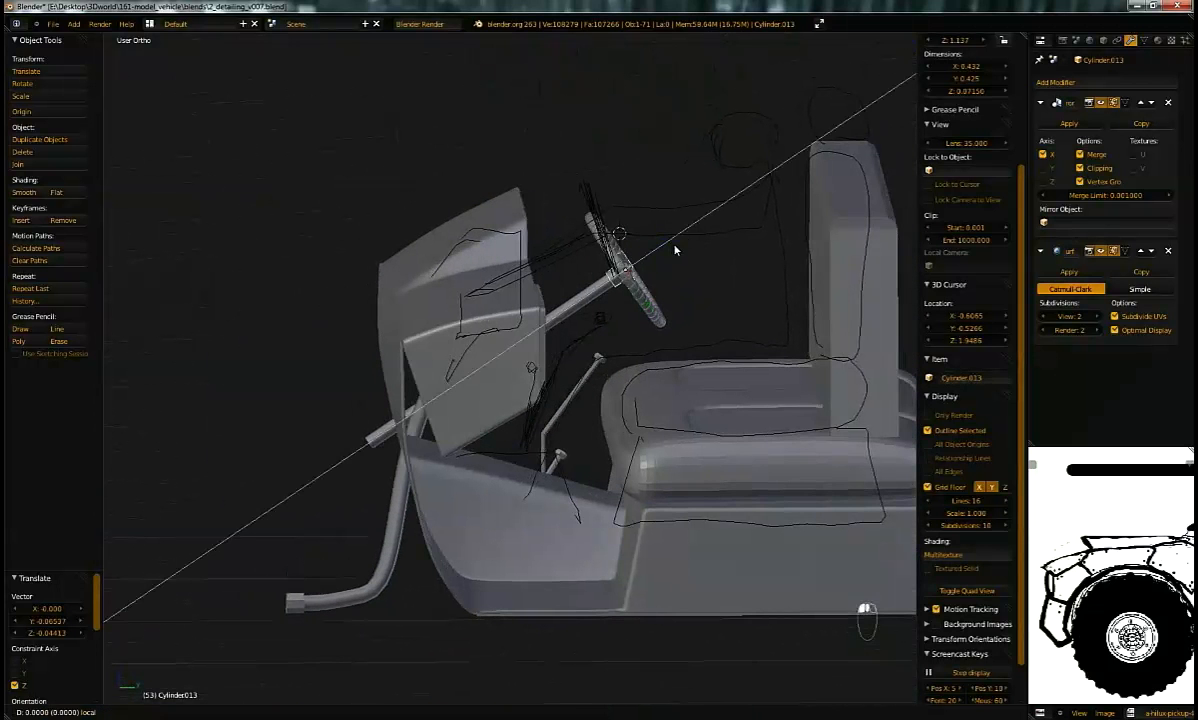
left_click(675, 240)
Step: Tilt the steering wheel assembly about 6.07° around X and shift it along local Y by about -0.027 in Y and 0.032 in Z
middle_click_drag(675, 240, 724, 250)
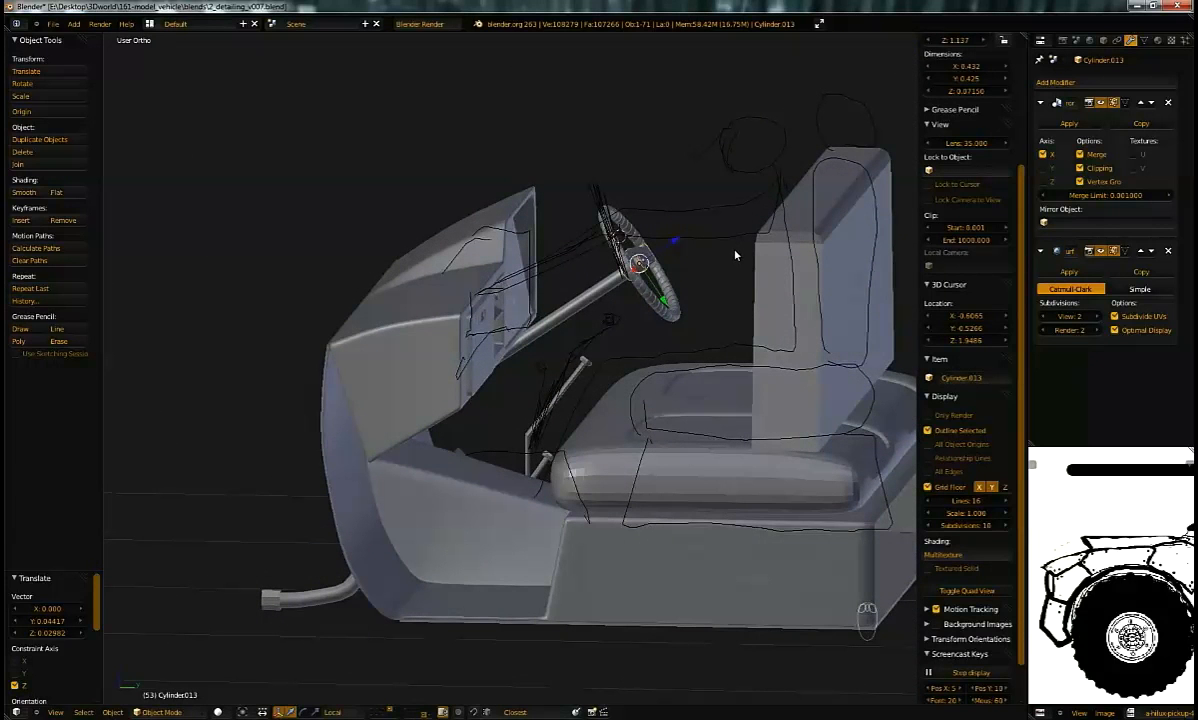
key("r")
key("x")
left_click(638, 248)
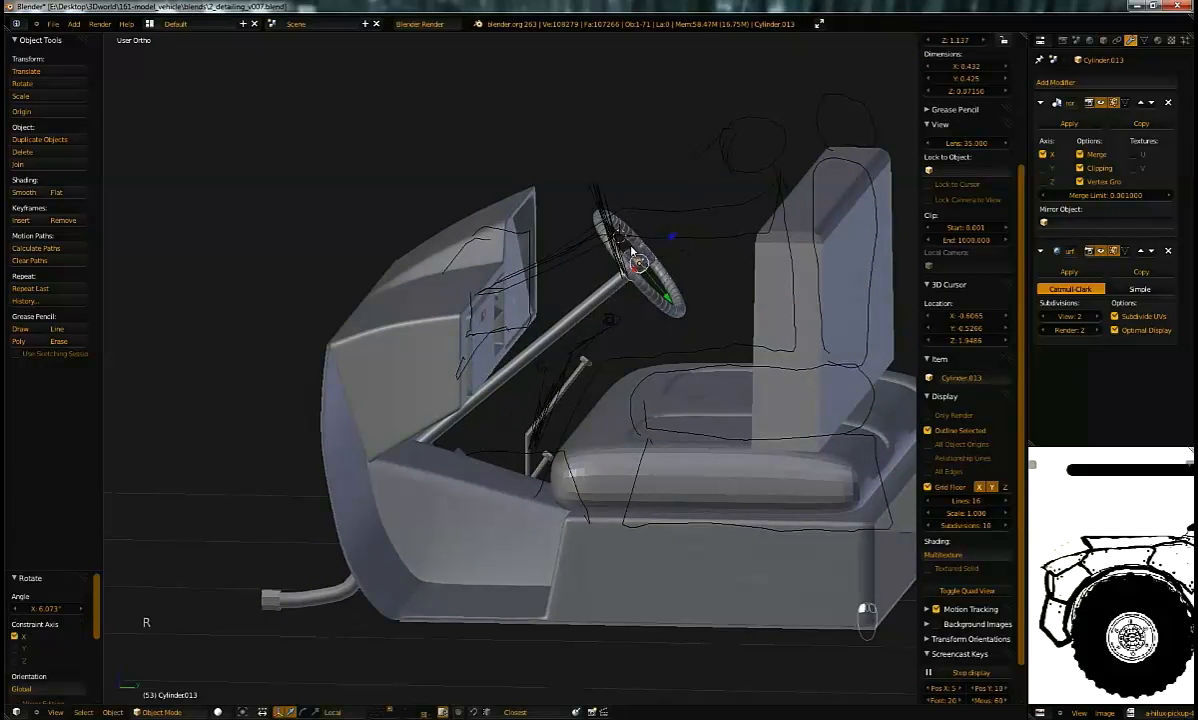
key("g")
key("z")
key("z")
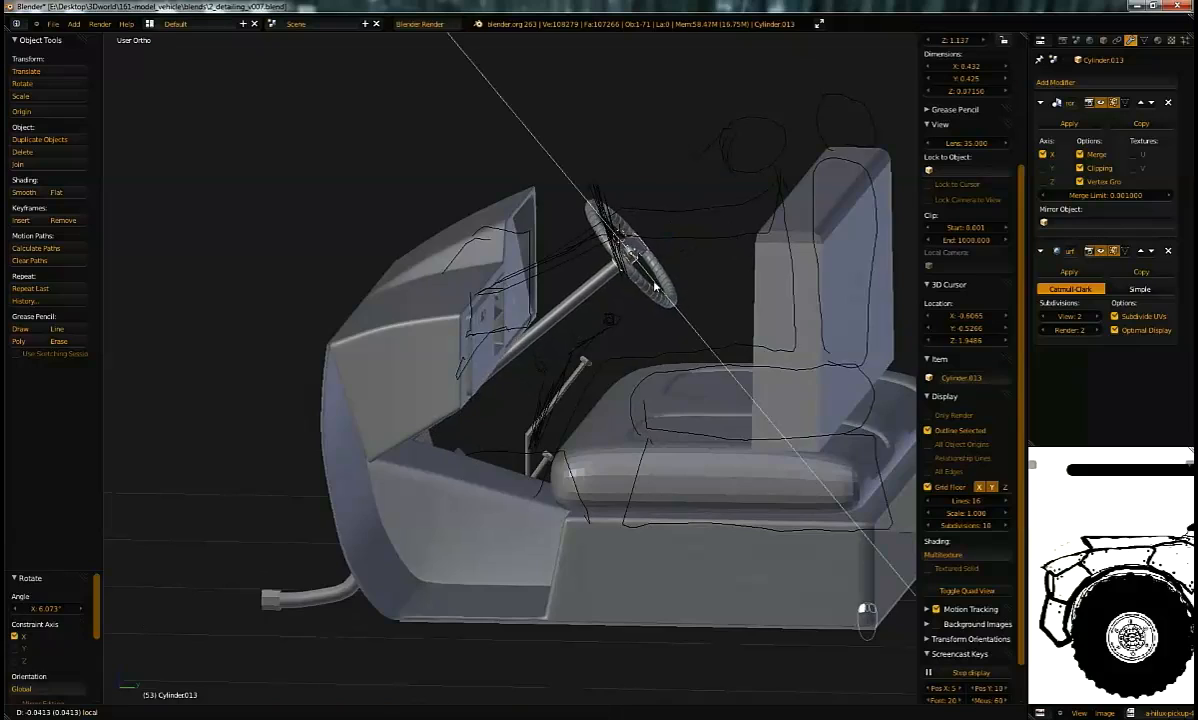
left_click(657, 288)
Step: Hide the driver sketch's layer and save the file
mouse_move(657, 288)
middle_mouse_down()
mouse_move(600, 268)
mouse_move(681, 252)
mouse_move(503, 338)
mouse_move(576, 276)
mouse_move(614, 301)
mouse_move(657, 300)
middle_mouse_up()
middle_click_drag(615, 303, 594, 364)
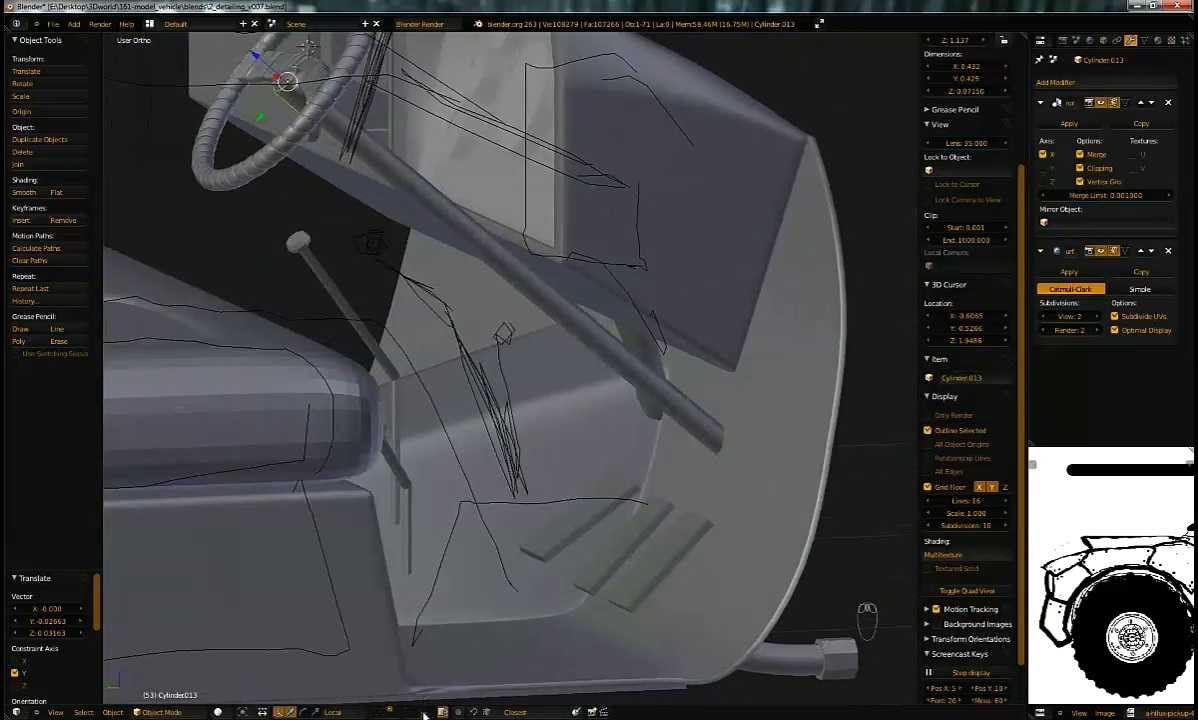
key("ctrl+s")
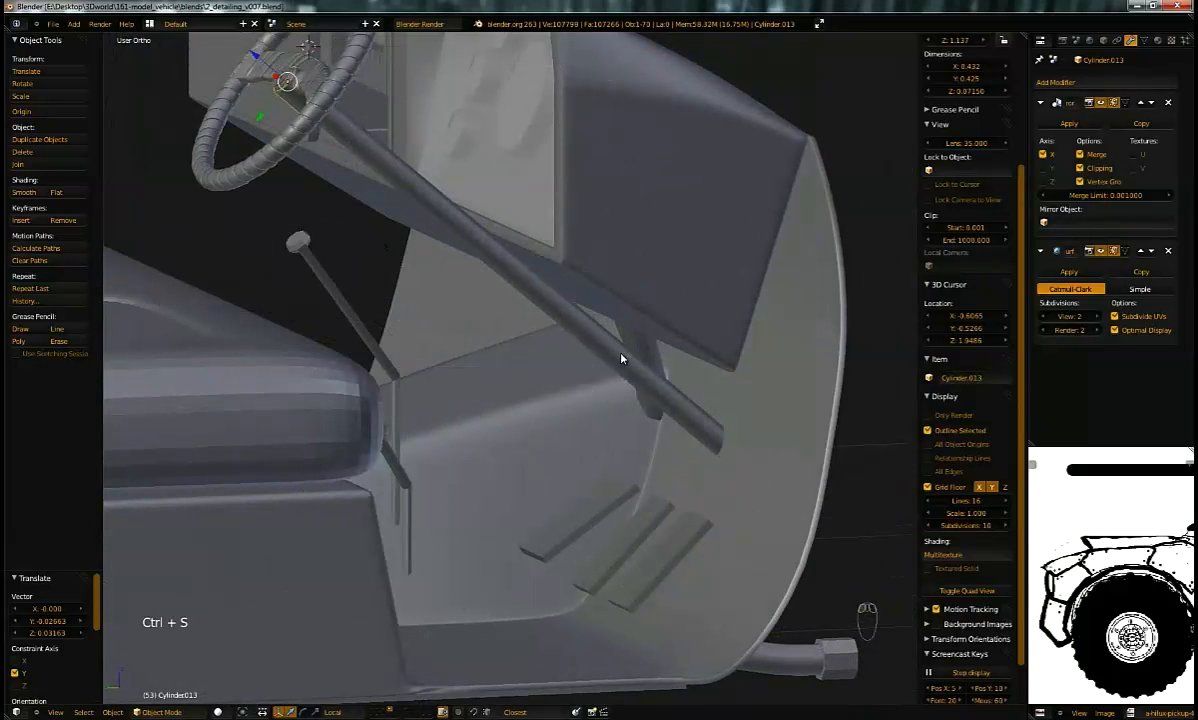
Step: Duplicate the column's lower end loop partway up the shaft and extrude it about 0.141 along local Z as a sleeve
right_click(621, 359)
mouse_move(623, 350)
middle_mouse_down()
mouse_move(575, 300)
mouse_move(614, 368)
middle_mouse_up()
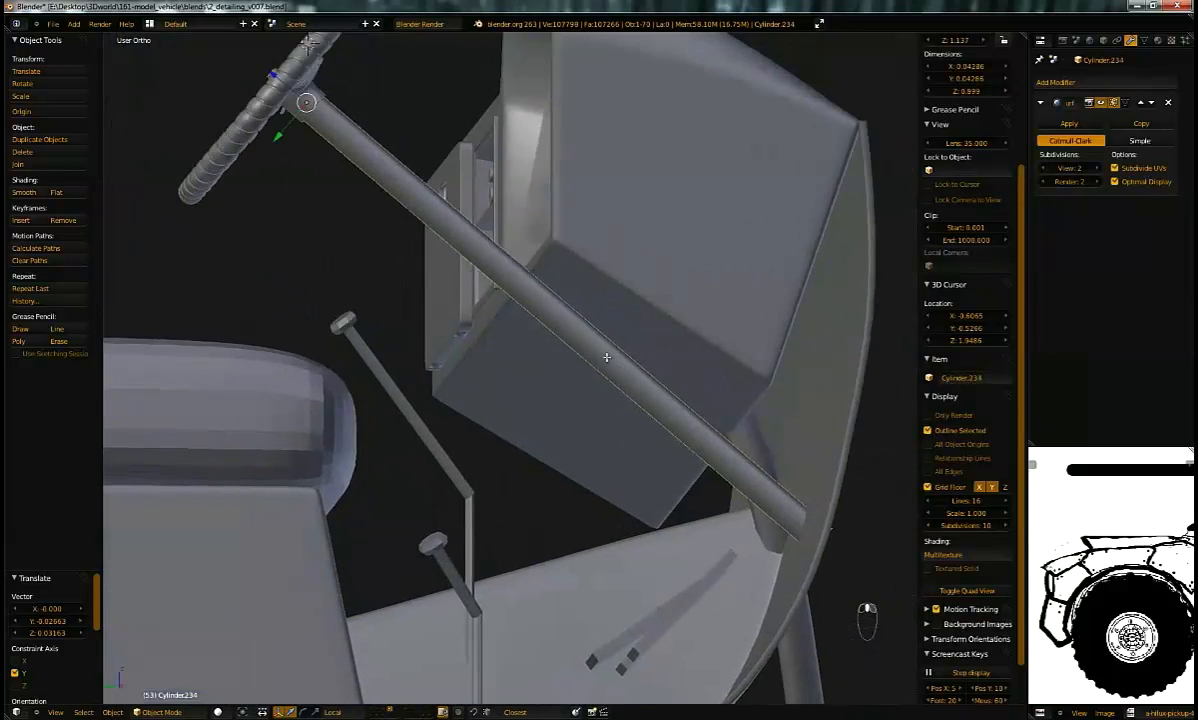
key("Tab")
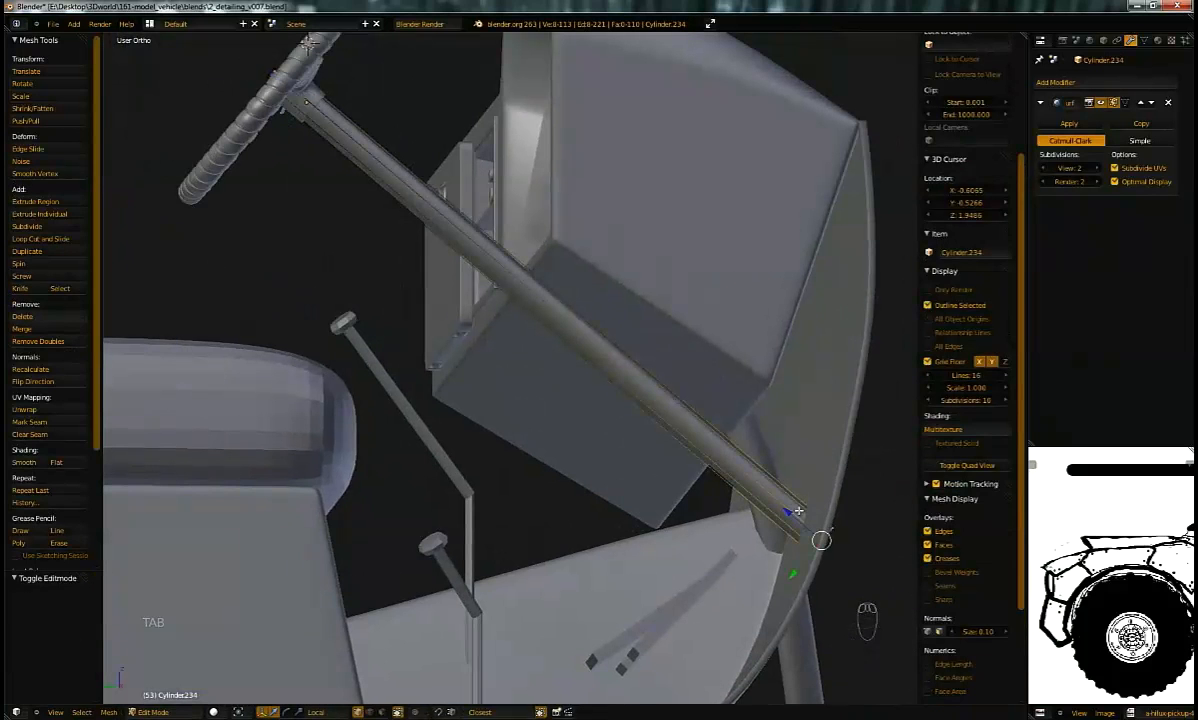
key("shift+d")
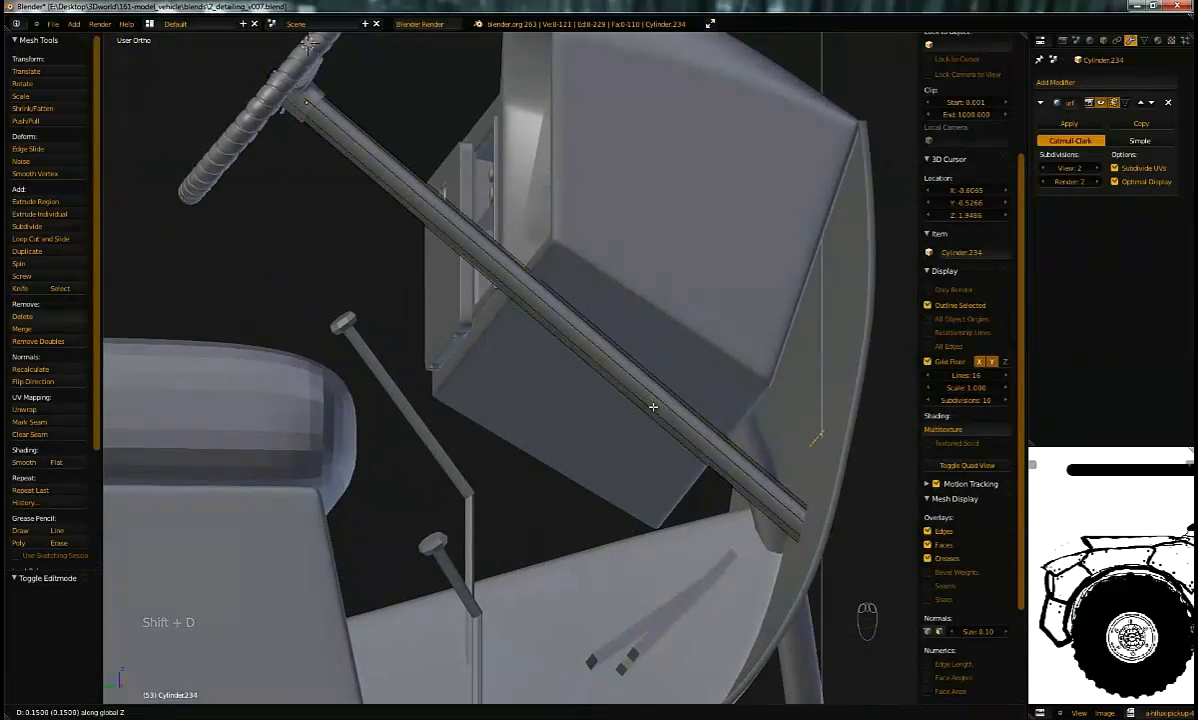
left_click(668, 423)
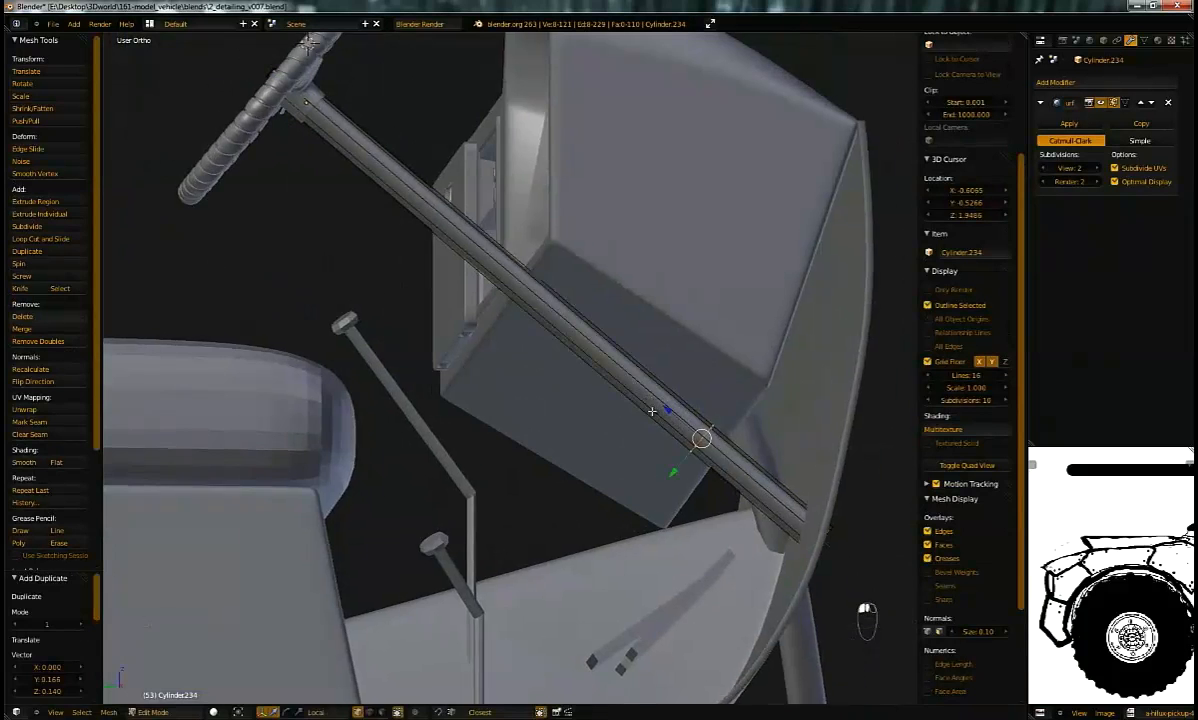
middle_click_drag(668, 423, 689, 426)
key("e")
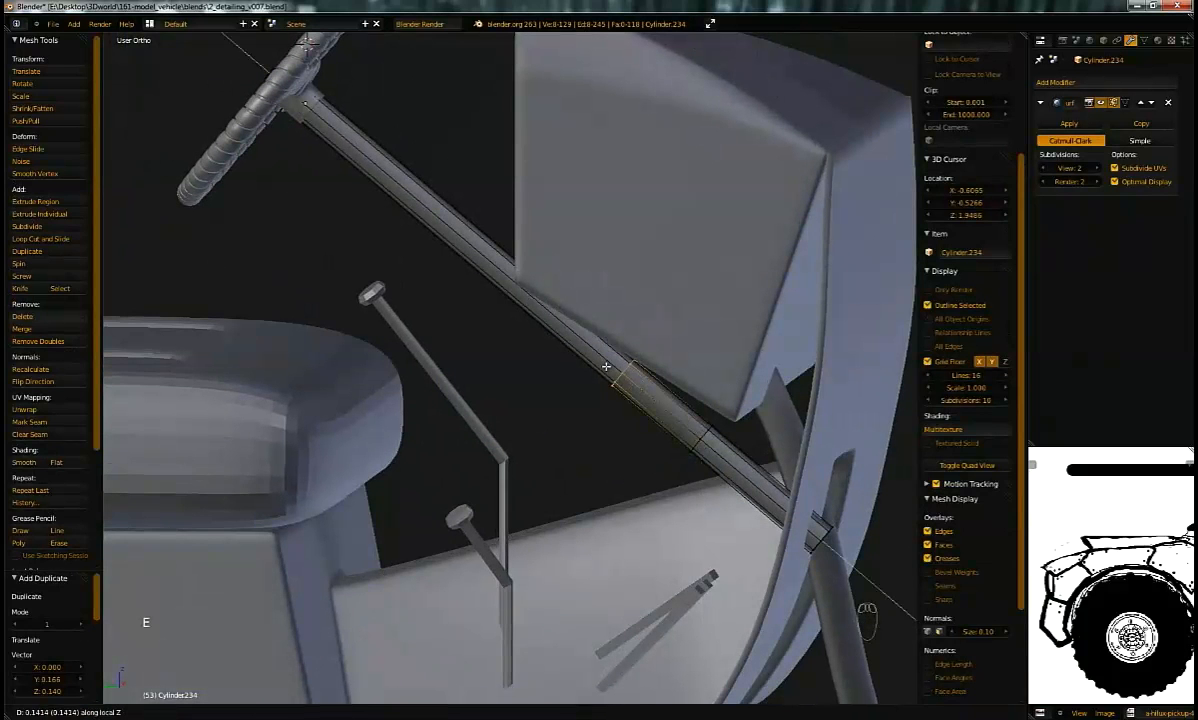
left_click(606, 366)
Step: Separate the linked sleeve geometry from the column by selection and open the new sleeve object for editing
key("ctrl+l")
key("p")
key("ctrl+z")
key("p")
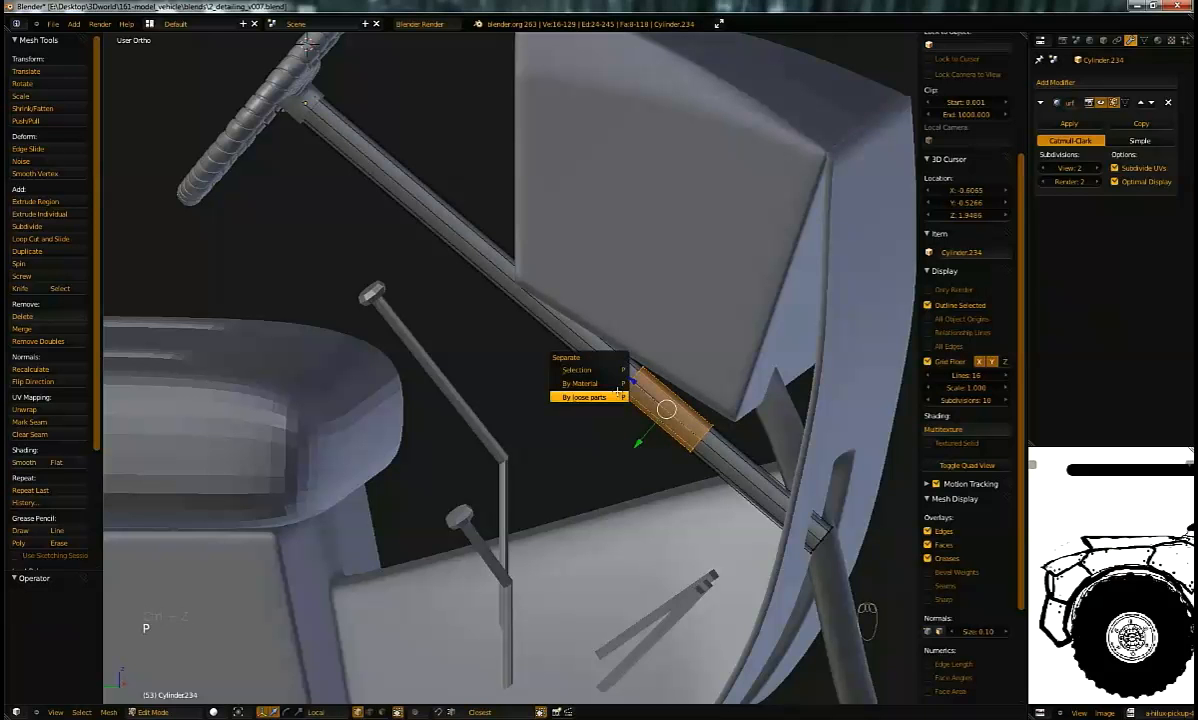
left_click(620, 369)
key("Tab")
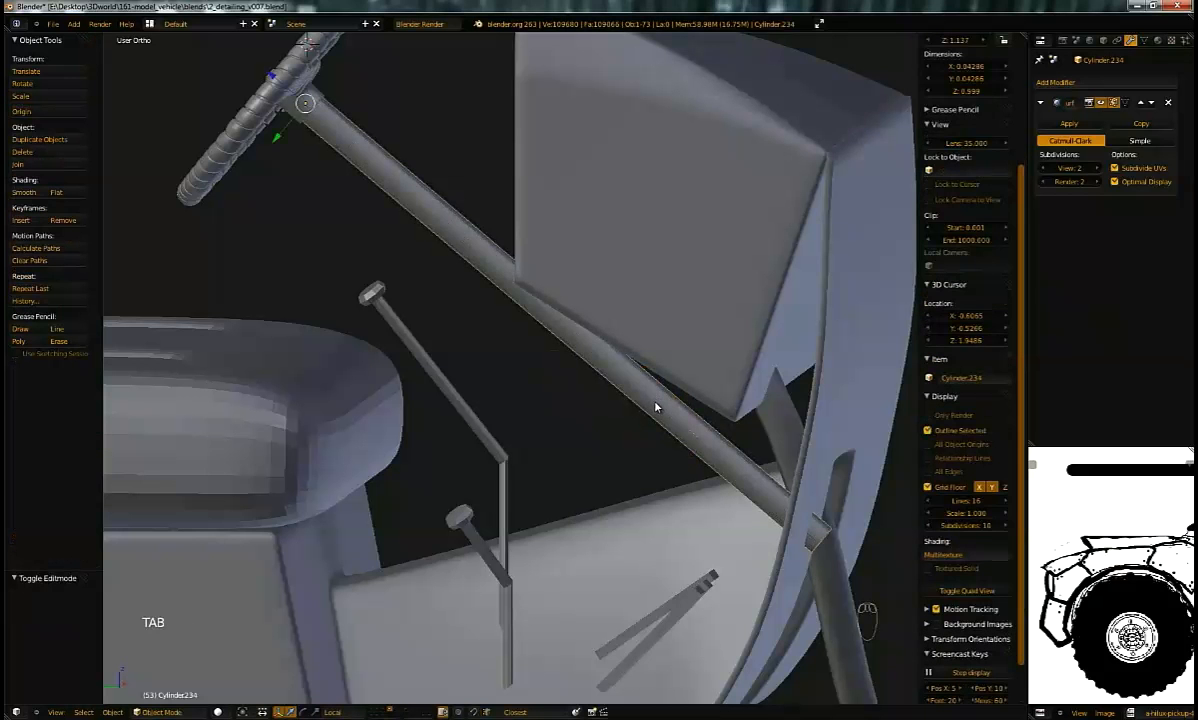
key("Tab")
Step: Extrude the sleeve's faces and fatten them outward along their normals to give the sleeve thickness around the column
middle_click_drag(653, 405, 718, 371)
scroll(724, 400, "up", 2)
key("e")
key("alt+s")
left_click(774, 333)
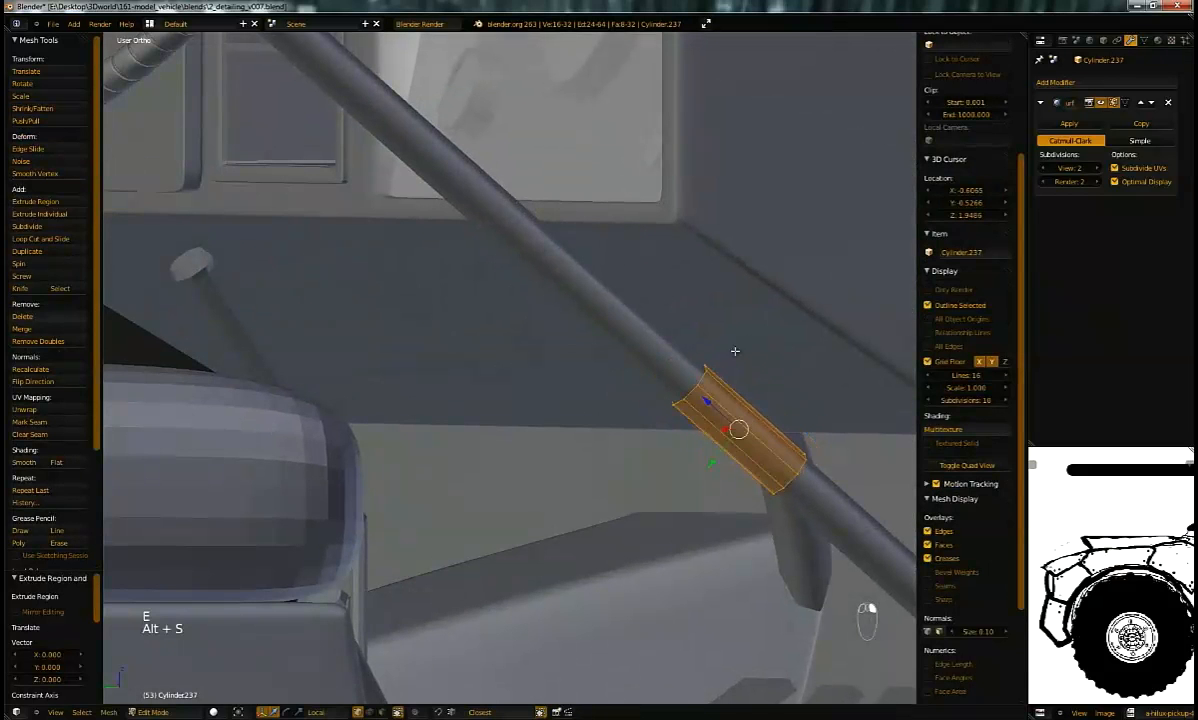
Step: Scale the sleeve slightly outward around the column, excluding local Z, and recalculate the normals of its whole mesh
middle_click_drag(778, 346, 781, 342)
key("s")
key("shift+z")
key("shift+z")
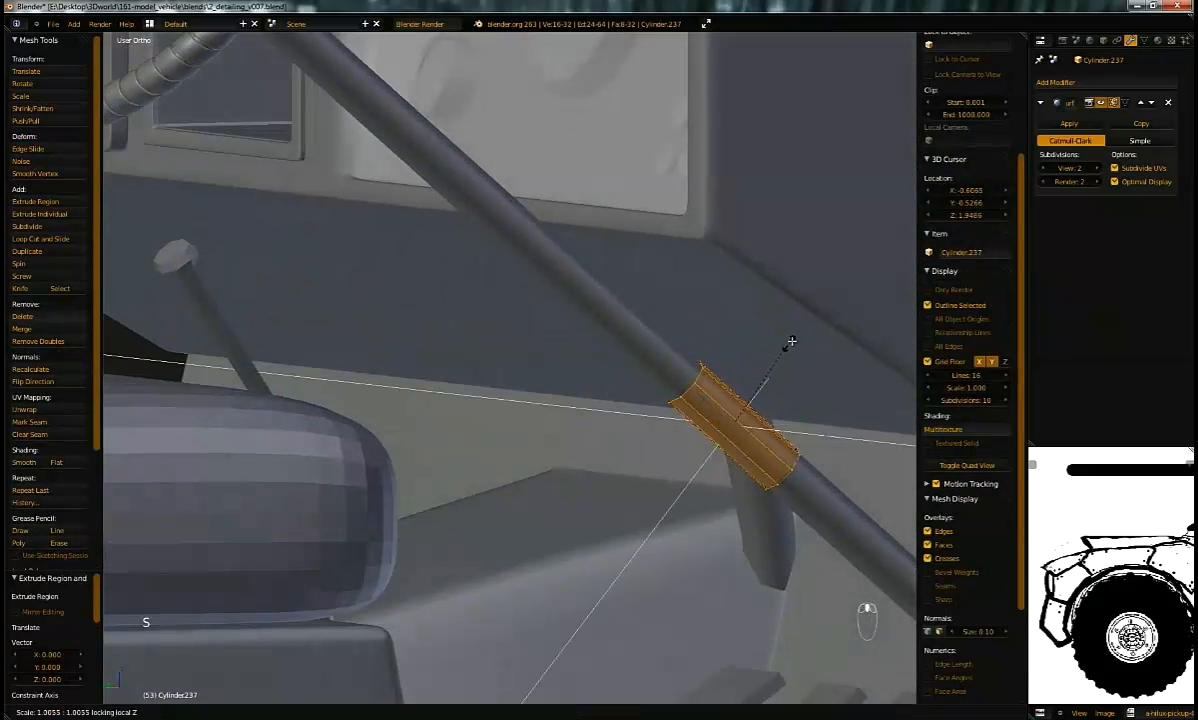
left_click(822, 326)
key("a")
key("a")
key("ctrl+n")
middle_click_drag(792, 334, 540, 314)
scroll(751, 402, "up", 4)
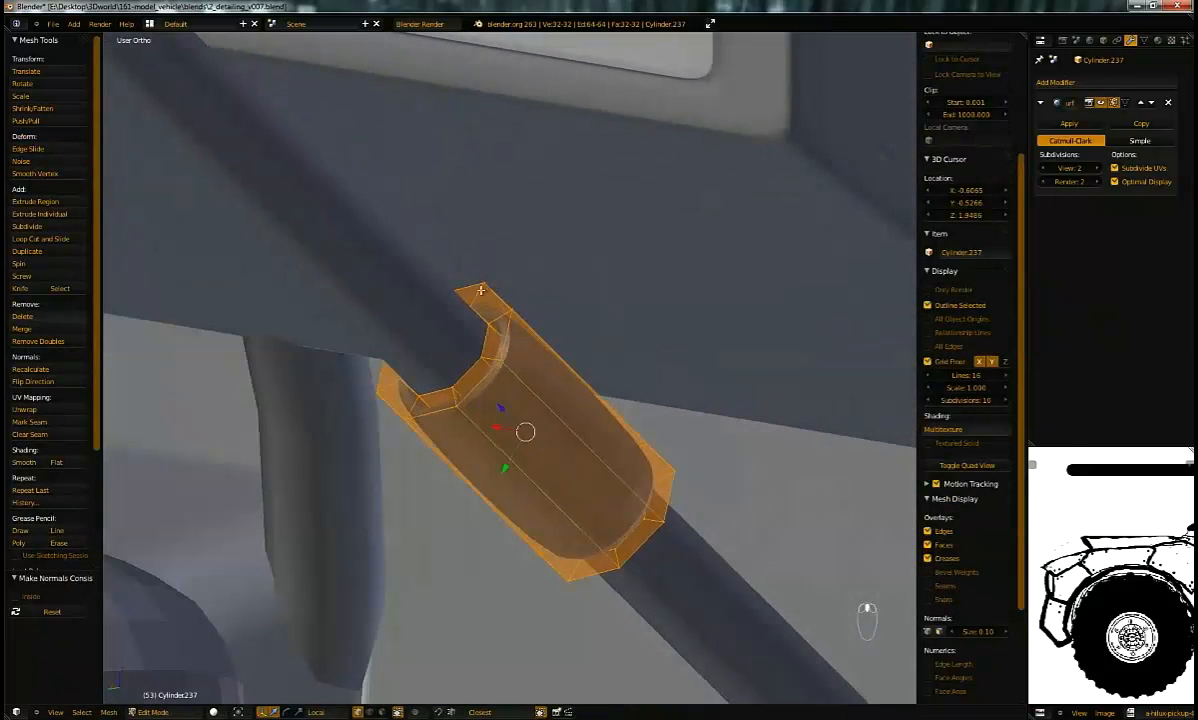
Step: Select the lengthwise loops on the sleeve's upper side and delete their vertices to open the ring
right_click(493, 304, "alt")
key("x")
middle_click_drag(677, 278, 506, 296)
right_click(405, 280, "alt+shift")
middle_click_drag(419, 301, 524, 293)
key("KP_5")
right_click(393, 355, "alt+shift")
key("x")
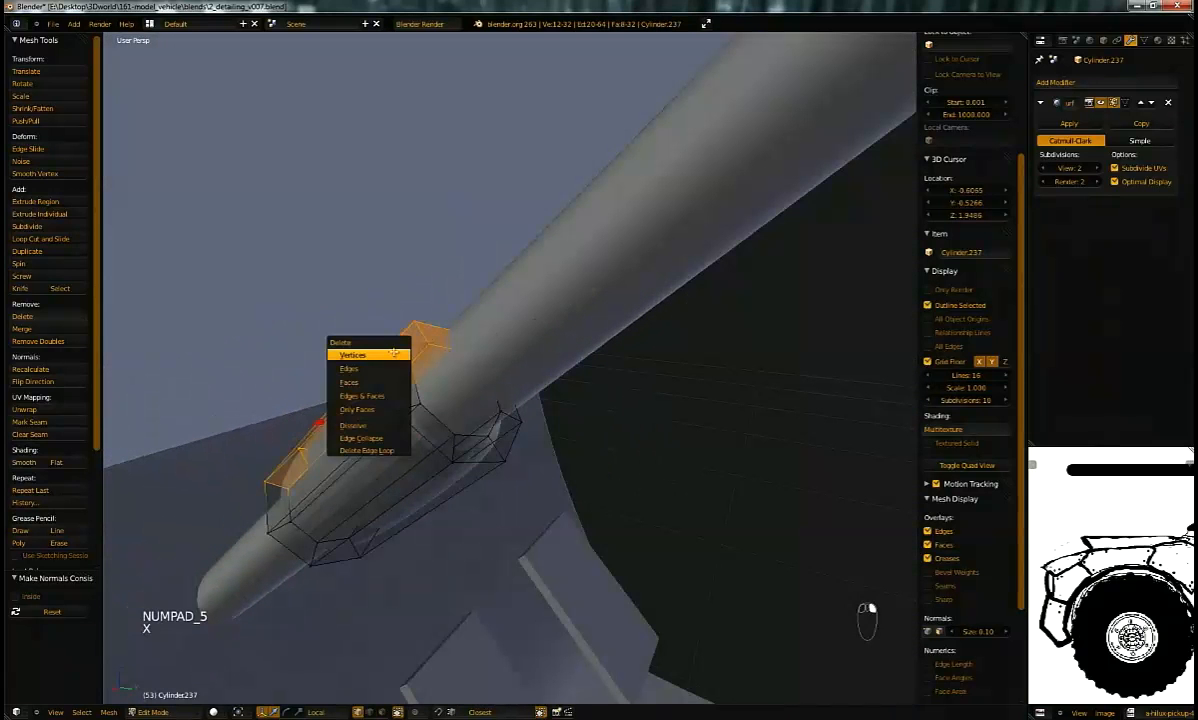
left_click(394, 354)
Step: Extrude the sleeve's open lengthwise edges upward to form a U-shaped bracket around the column
right_click(416, 399, "alt")
middle_click_drag(535, 391, 472, 378)
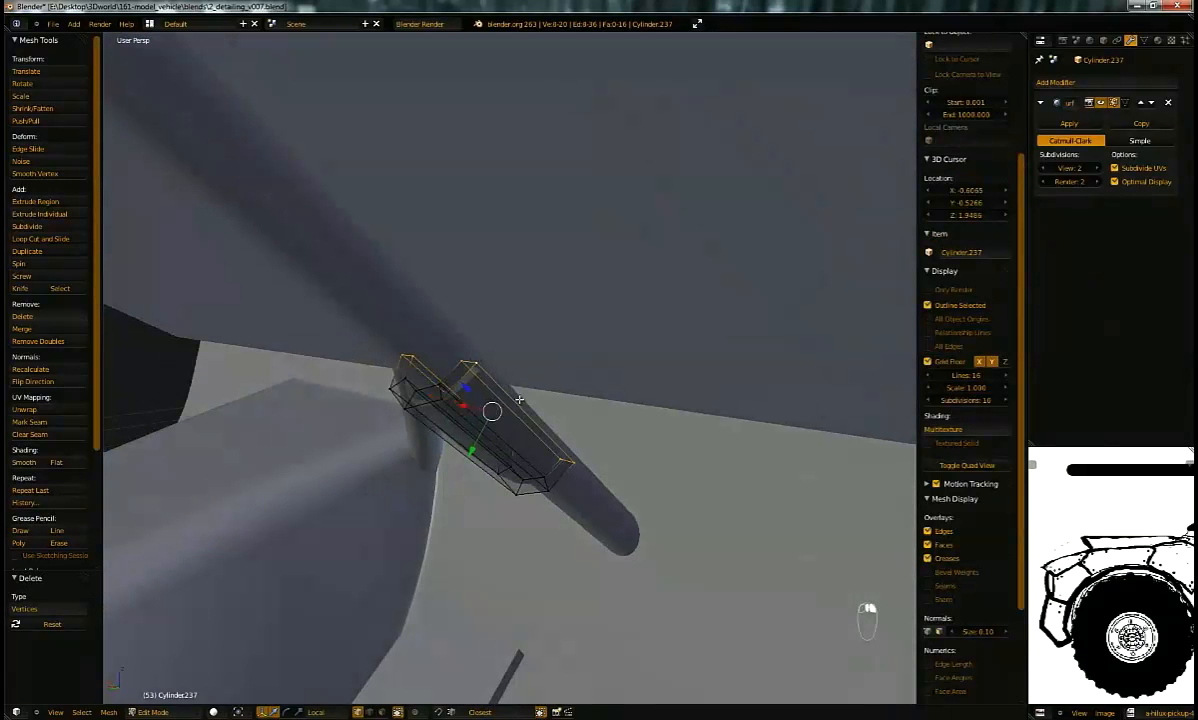
key("e")
left_click(603, 331)
key("Tab")
middle_click_drag(578, 340, 424, 336)
key("Tab")
Step: Add four supporting edge loops across the bracket, placed close to its upper and lower ends on the outer and inner surfaces
key("ctrl+r")
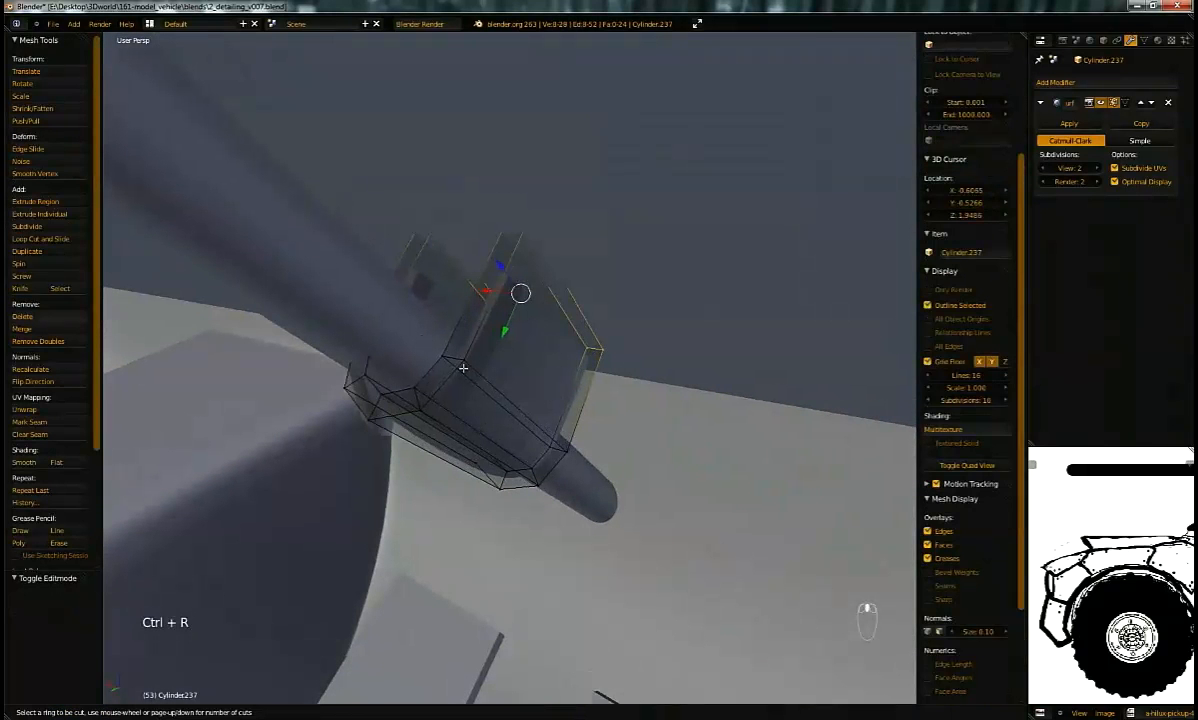
left_click(457, 362)
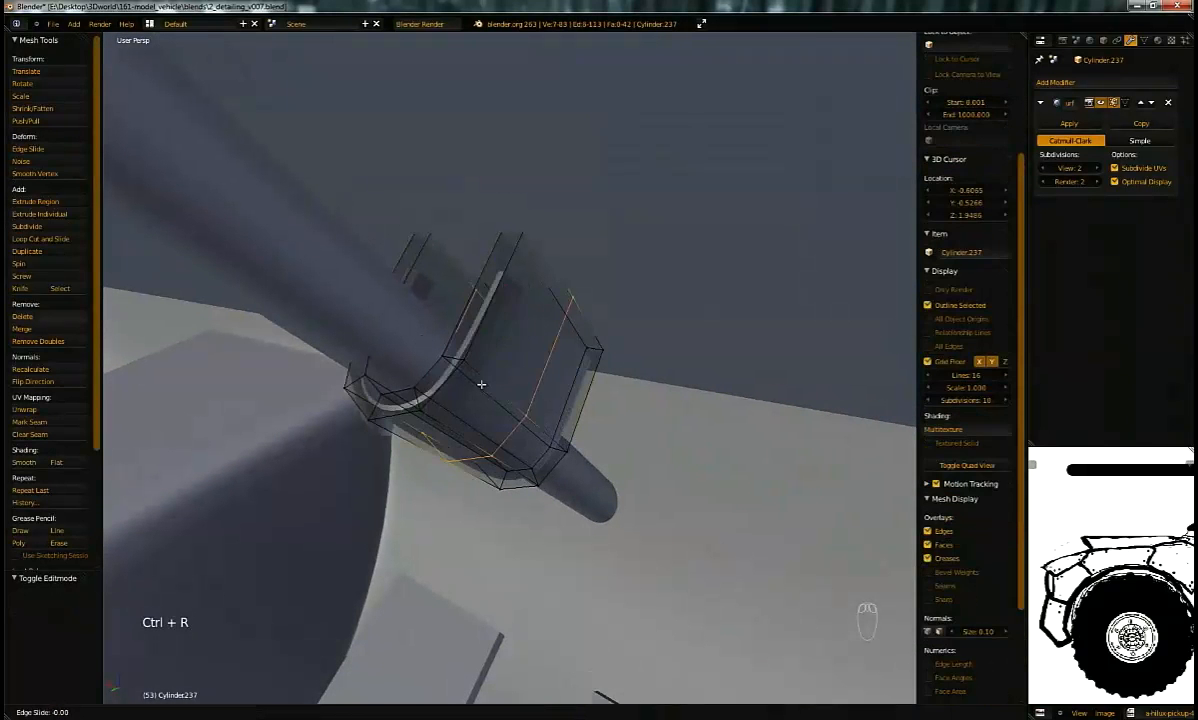
left_click(419, 352)
key("ctrl+r")
left_click(500, 390)
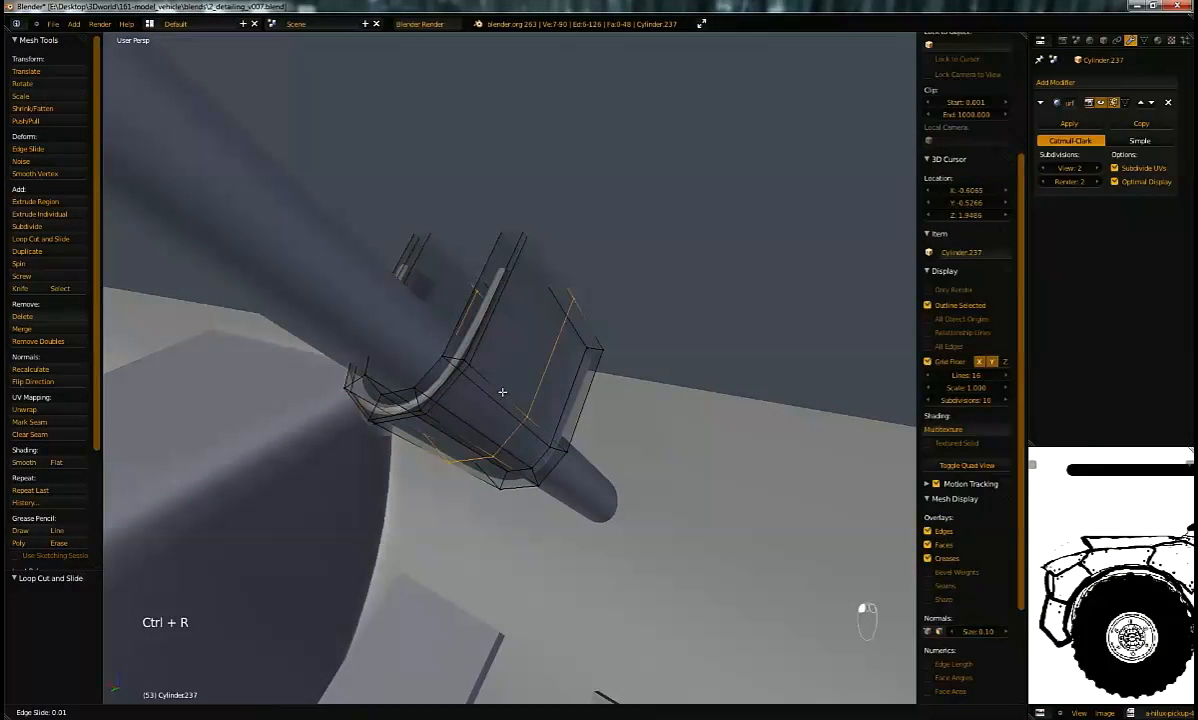
left_click(549, 437)
key("ctrl+r")
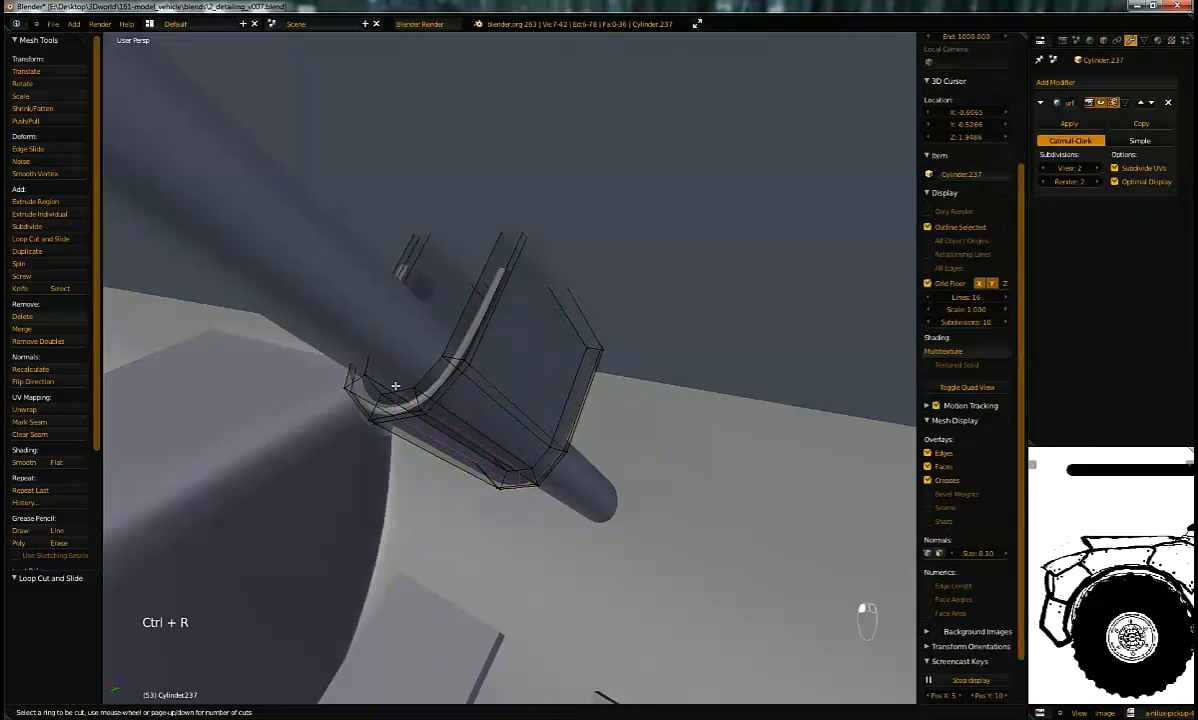
left_click(384, 382)
left_click(337, 335)
key("ctrl+r")
left_click(395, 383)
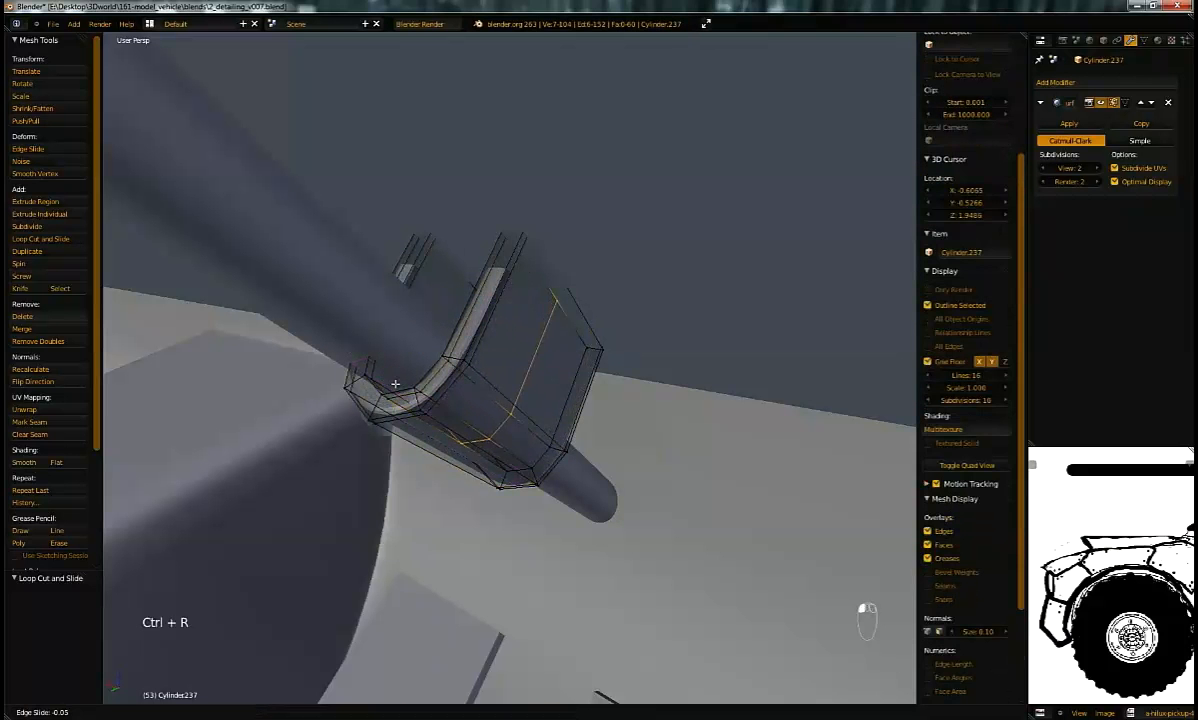
left_click(440, 419)
Step: Add two supporting edge loops within the thickness of the bracket's end rim and leave mesh editing
key("Tab")
middle_click_drag(441, 420, 487, 401)
key("Tab")
key("ctrl+r")
left_click(466, 401)
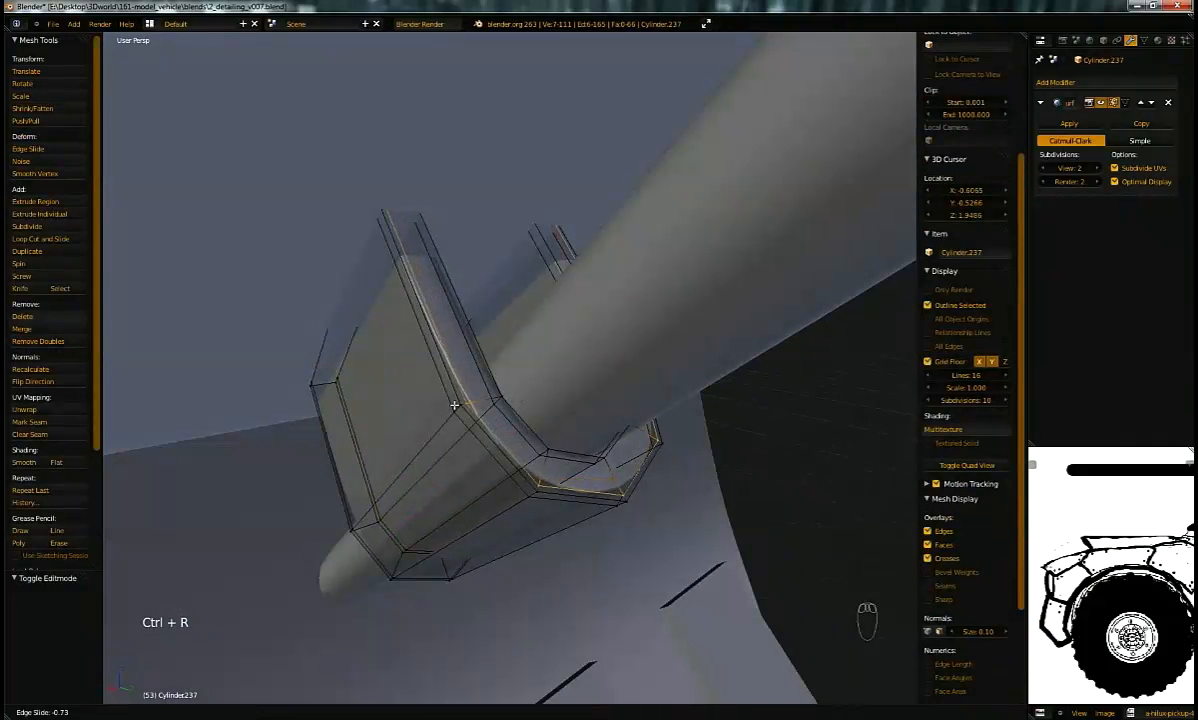
left_click(456, 404)
key("ctrl+r")
left_click(478, 401)
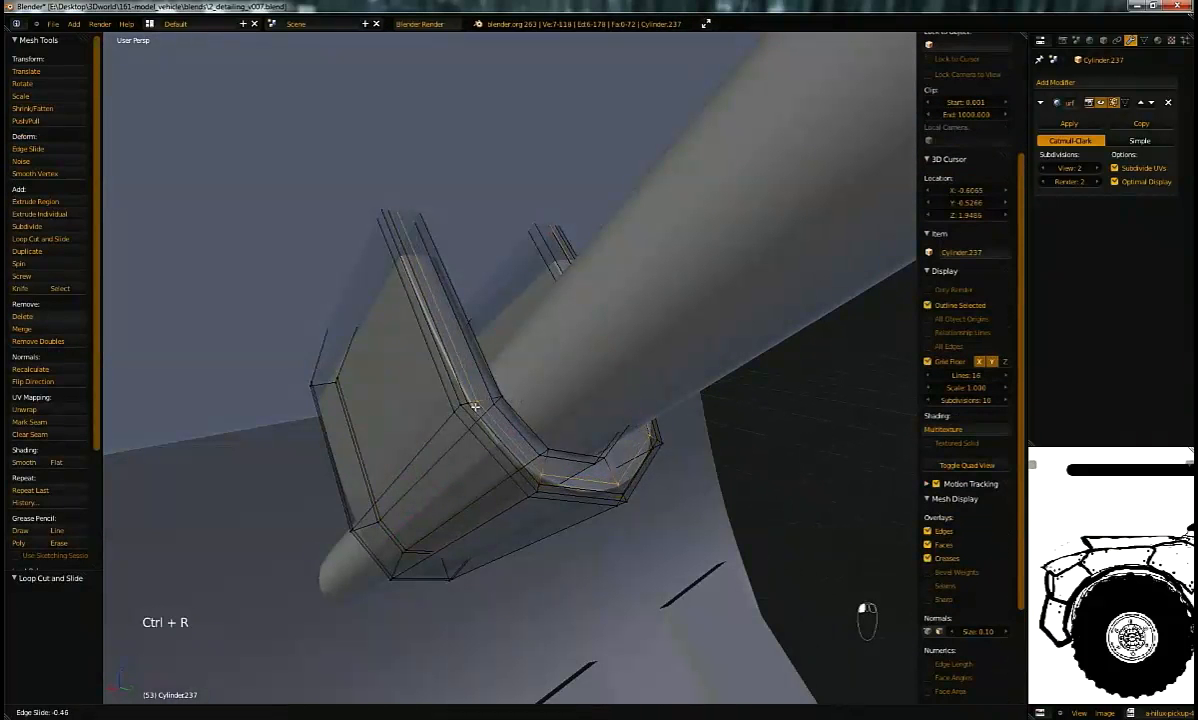
left_click(473, 408)
middle_click_drag(473, 408, 539, 333)
key("Tab")
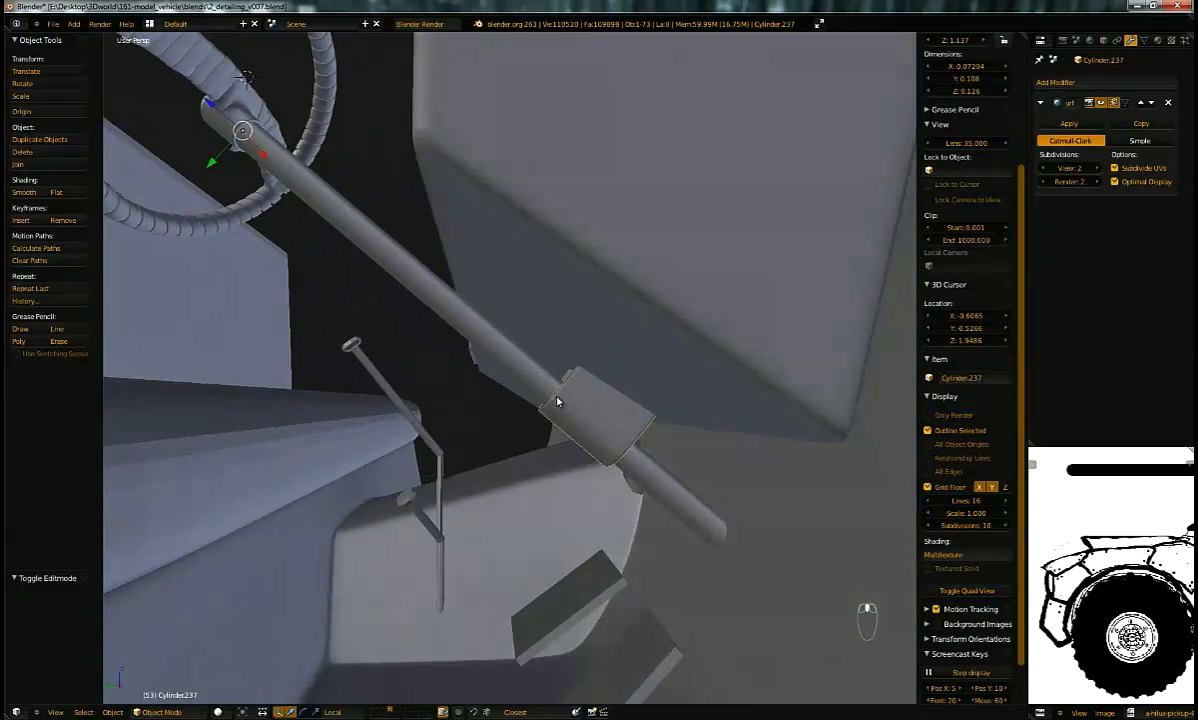
key("ctrl+alt+shift+c")
left_click(497, 396)
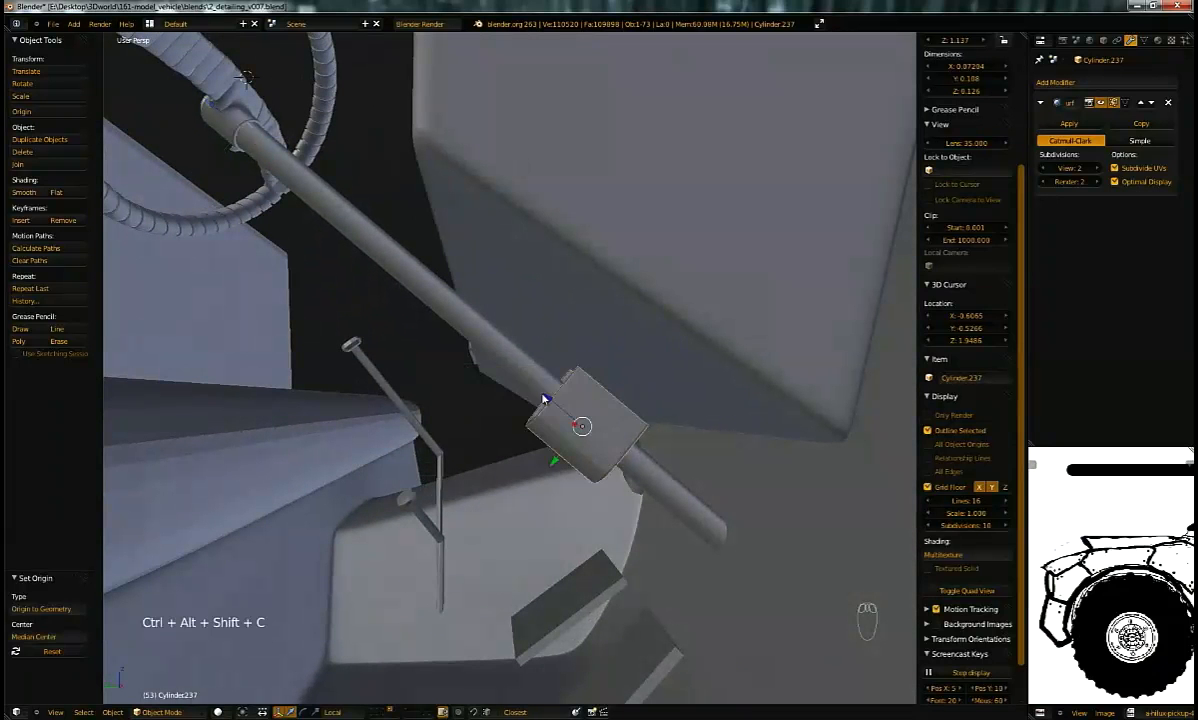
mouse_move(581, 425)
middle_mouse_down()
mouse_move(586, 408)
mouse_move(645, 455)
mouse_move(569, 411)
middle_mouse_up()
key("ctrl+z")
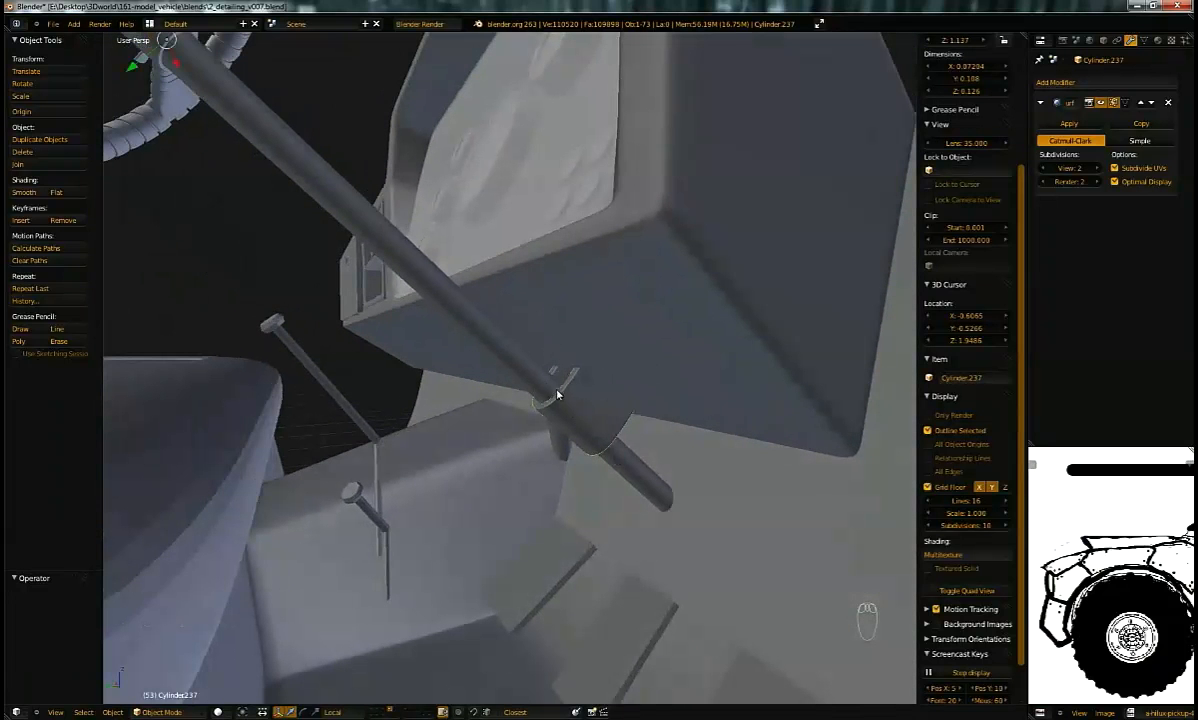
Step: Clear the bracket's parent while keeping its transformation, and set its origin to its geometry
key("alt+p")
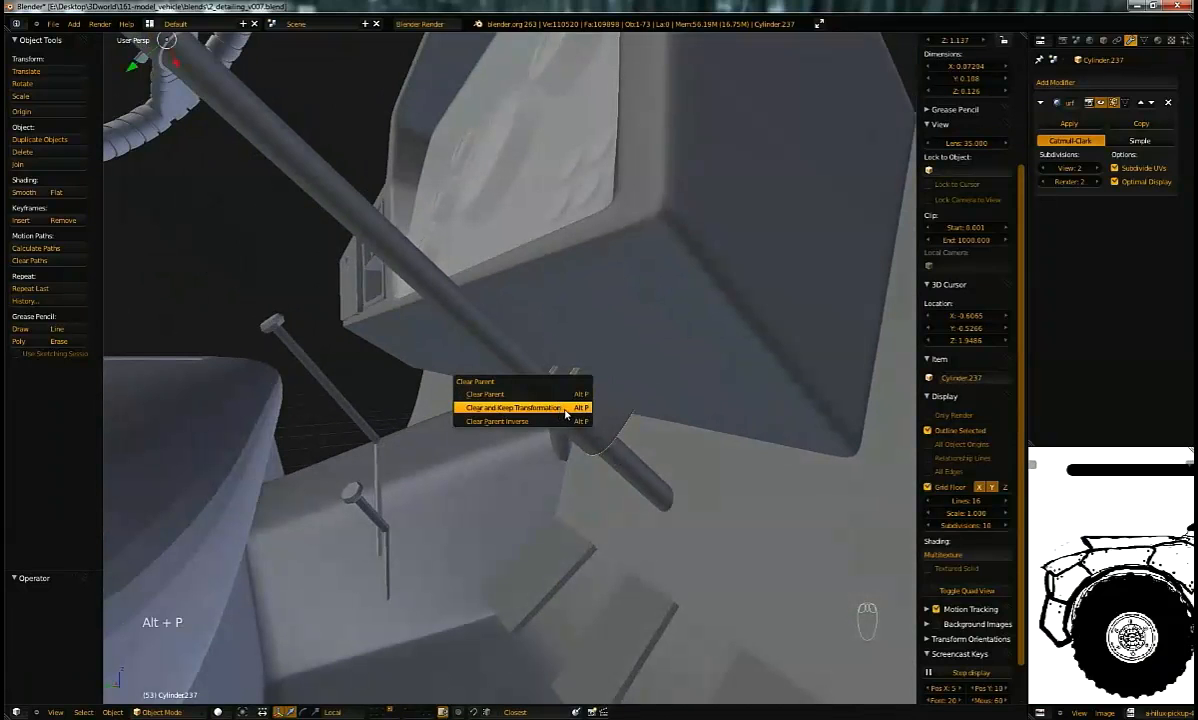
left_click(514, 408)
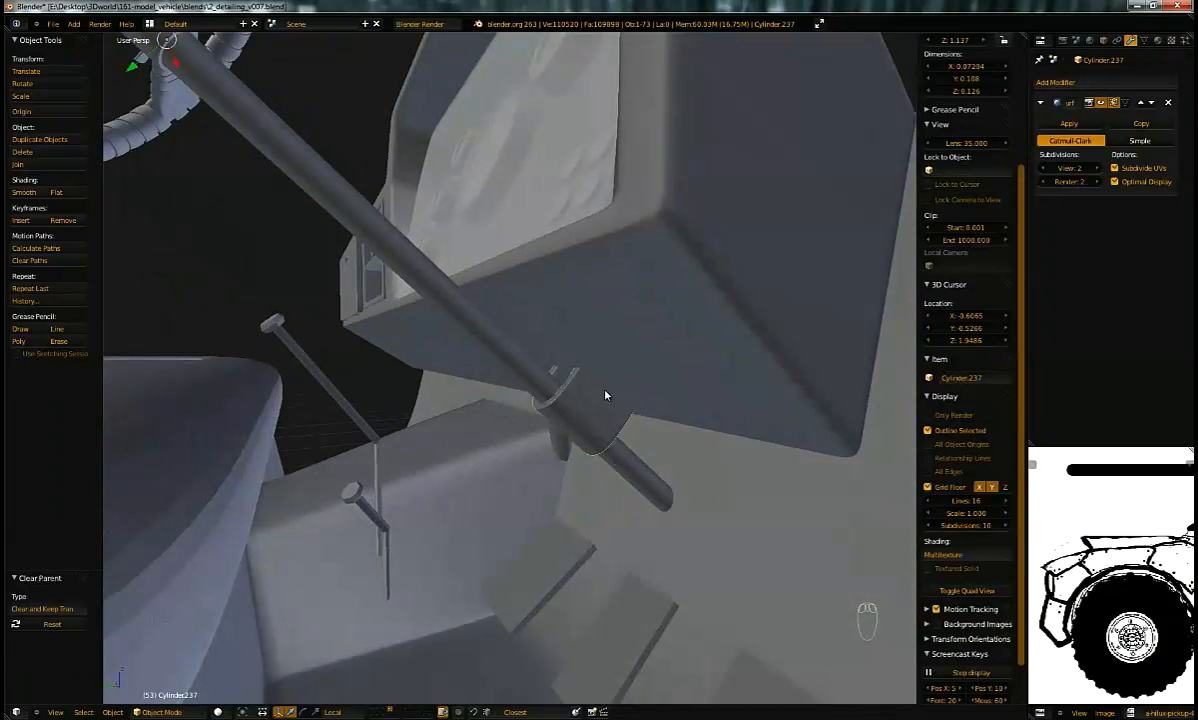
key("ctrl+alt+shift+c")
left_click(594, 410)
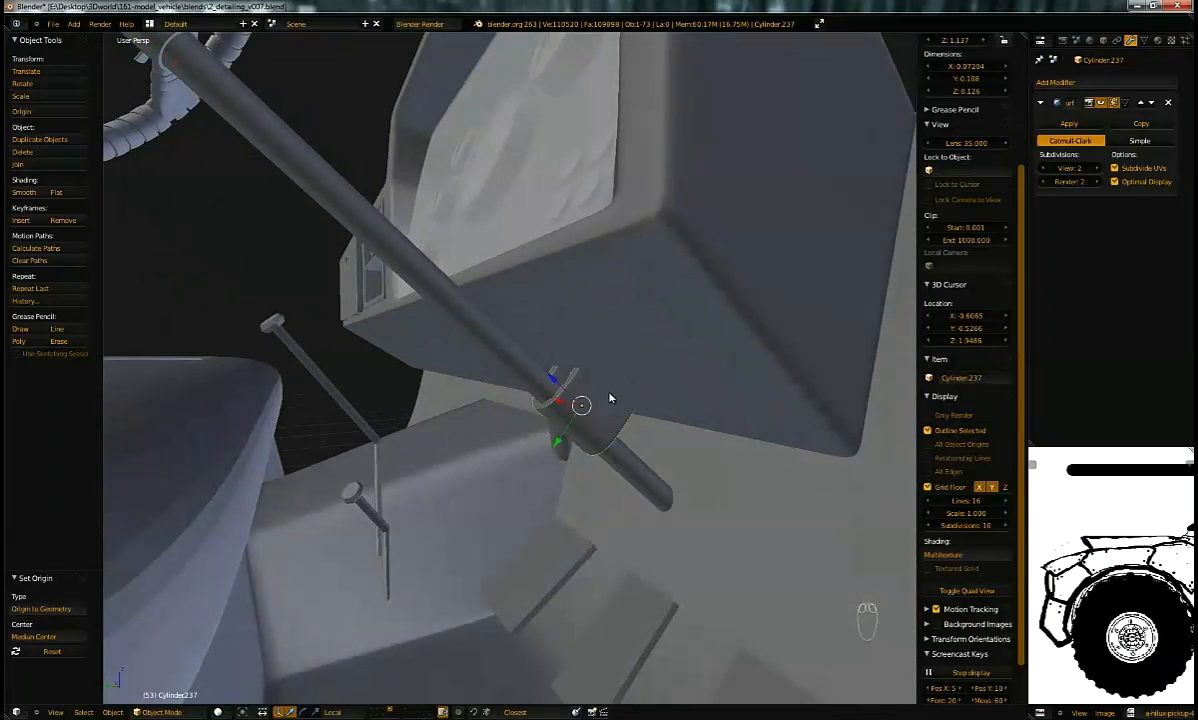
Step: Duplicate the bracket and move the copy about 0.20 up the column along local Z
key("shift+d")
key("z")
key("z")
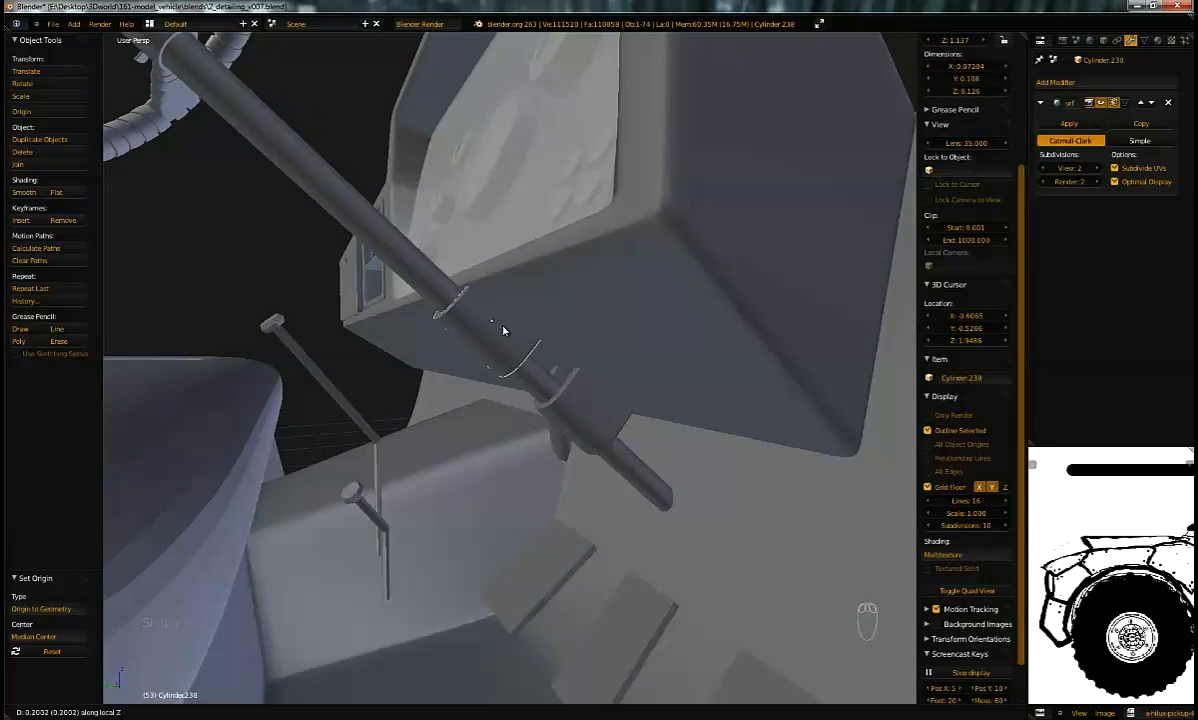
left_click(503, 330)
Step: Shorten the duplicated bracket to a narrow band by moving its lower-end vertices up along local Z
key("Tab")
key("a")
key("a")
key("b")
left_click_drag(478, 292, 605, 420)
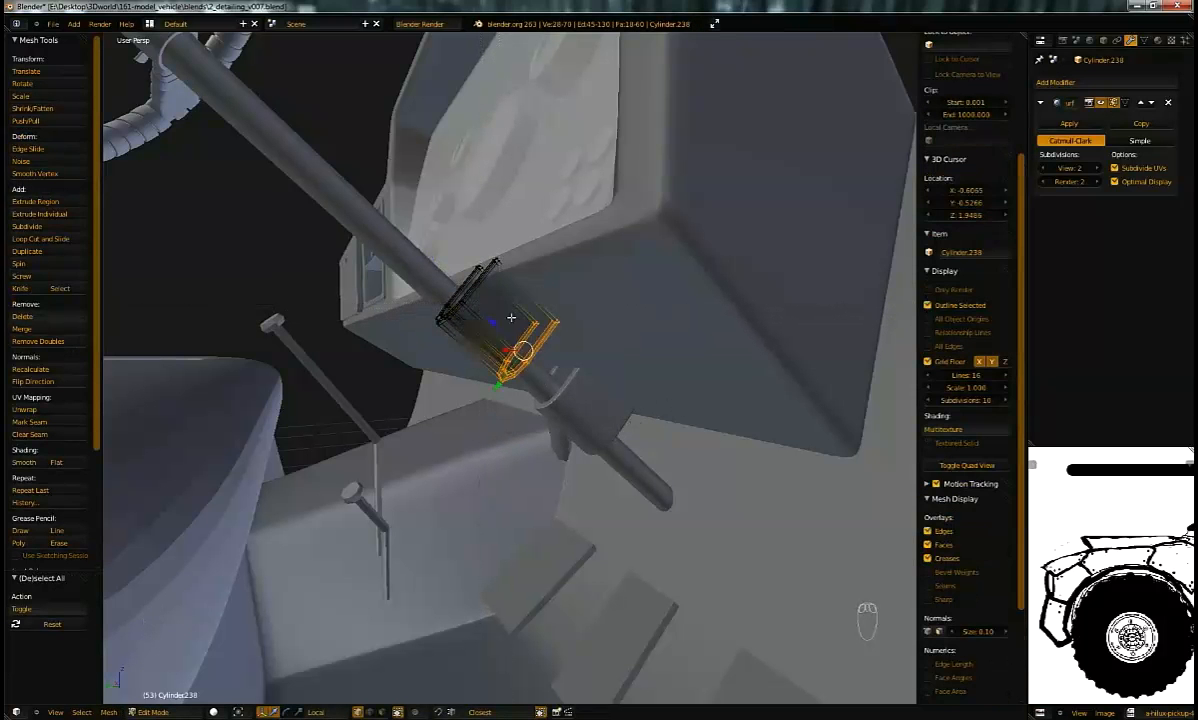
key("g")
key("z")
key("z")
left_click(452, 287)
key("Tab")
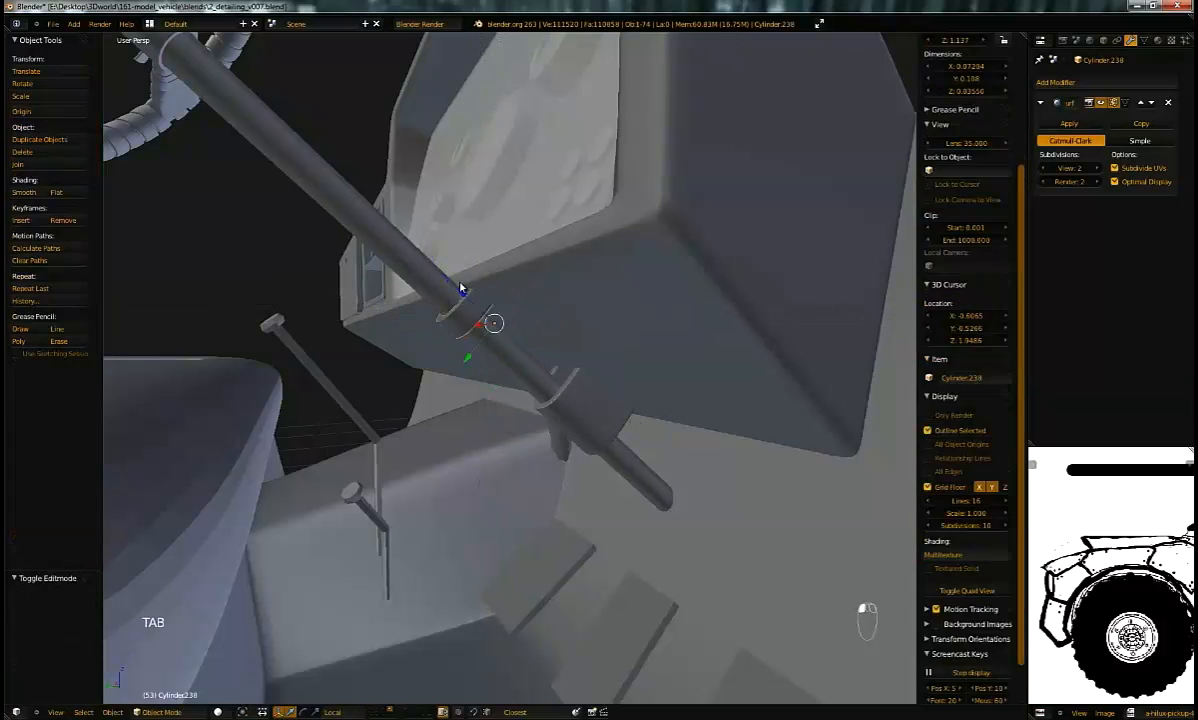
left_click(491, 324)
Step: Select the large curved body panel that the steering column passes through and save the file over the existing one
mouse_move(516, 334)
middle_mouse_down()
mouse_move(575, 366)
mouse_move(546, 393)
mouse_move(565, 395)
mouse_move(546, 399)
mouse_move(517, 340)
middle_mouse_up()
middle_click_drag(557, 402, 590, 410)
right_click(546, 398)
key("Tab")
key("Tab")
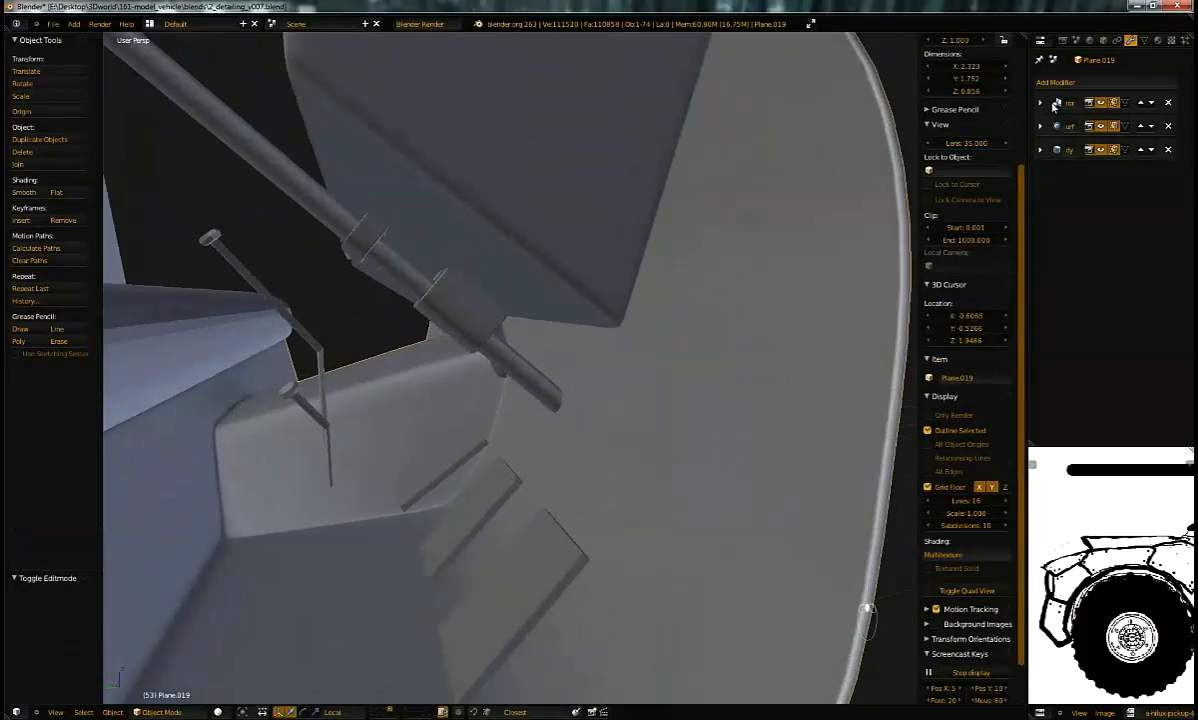
middle_click_drag(847, 218, 525, 374)
key("ctrl+s")
left_click(693, 369)
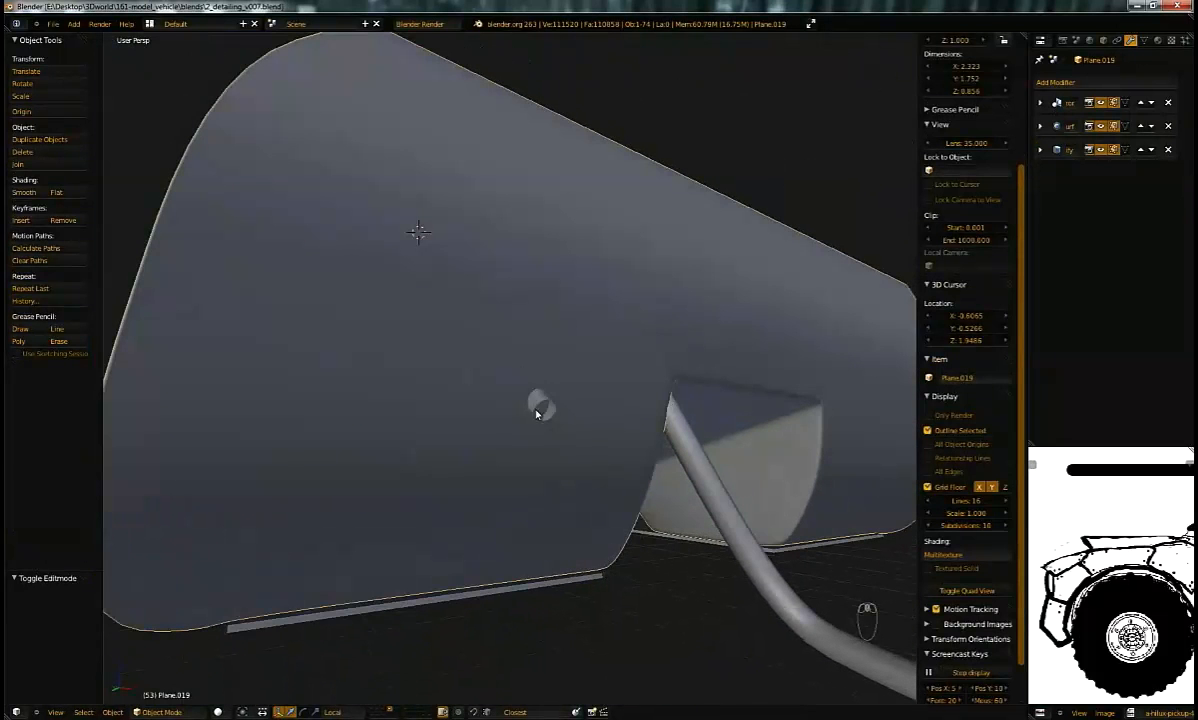
Step: Duplicate the body panel in place, apply the copy's Mirror modifier and remove its Solidify modifier
key("Tab")
middle_click_drag(531, 418, 601, 406)
key("Tab")
key("shift+d")
left_click(637, 406)
left_click(1041, 103)
left_click(1049, 125)
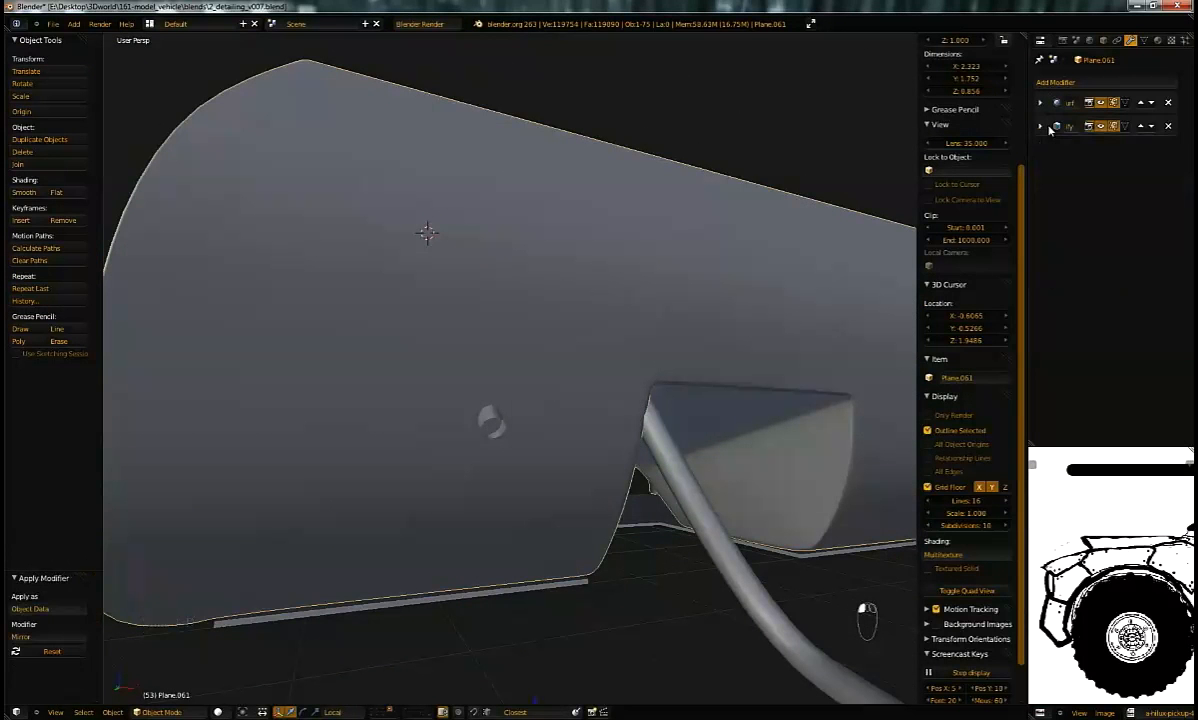
left_click(1169, 126)
key("Tab")
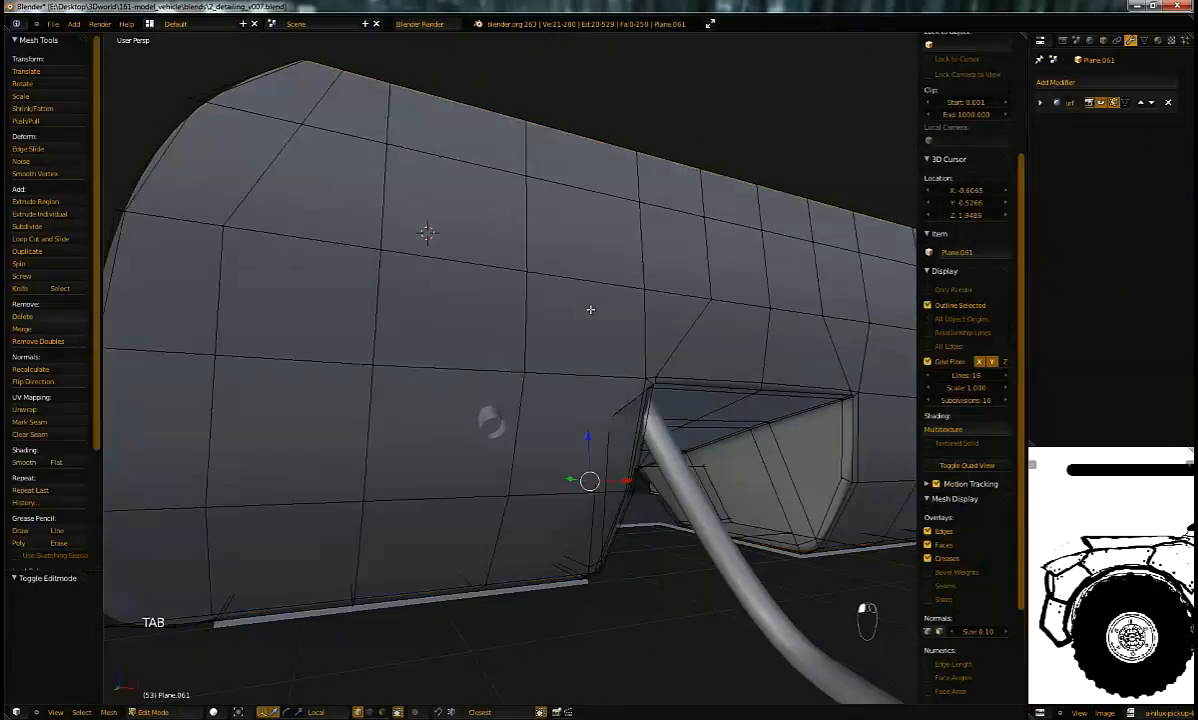
scroll(561, 337, "down", 5)
key("a")
key("a")
key("b")
left_click_drag(527, 160, 900, 505)
scroll(605, 370, "down", 3)
key("z")
key("b")
left_click_drag(511, 254, 855, 534)
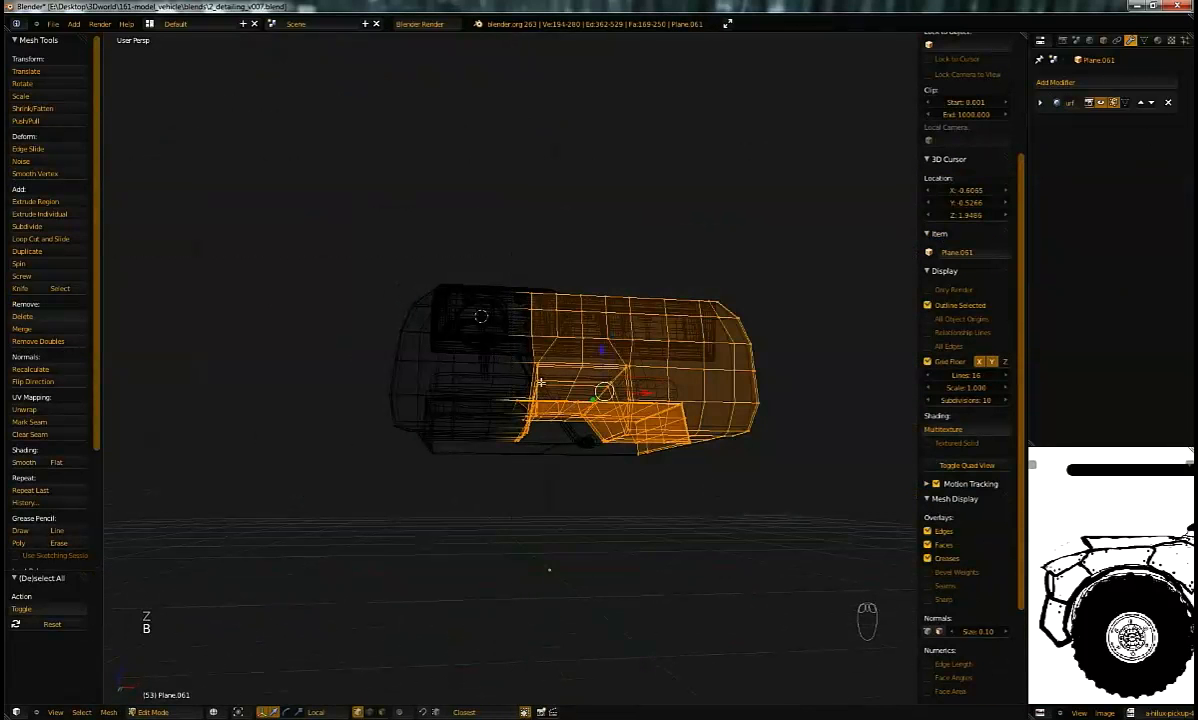
key("Tab")
key("z")
Step: In face select mode, delete all faces of the duplicated panel except the one where the column protrudes
key("ctrl+Tab")
key("ctrl+Tab")
key("Tab")
key("ctrl+Tab")
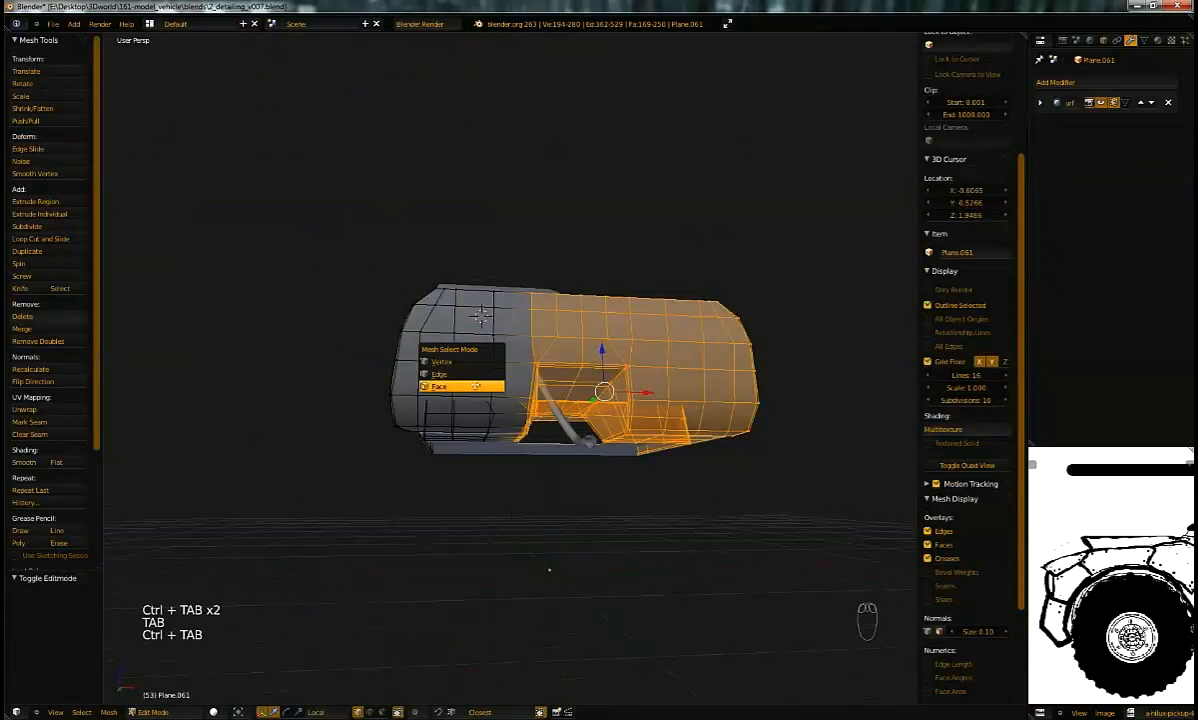
left_click(476, 385)
middle_click_drag(516, 375, 482, 387)
scroll(462, 420, "up", 4)
right_click(458, 424)
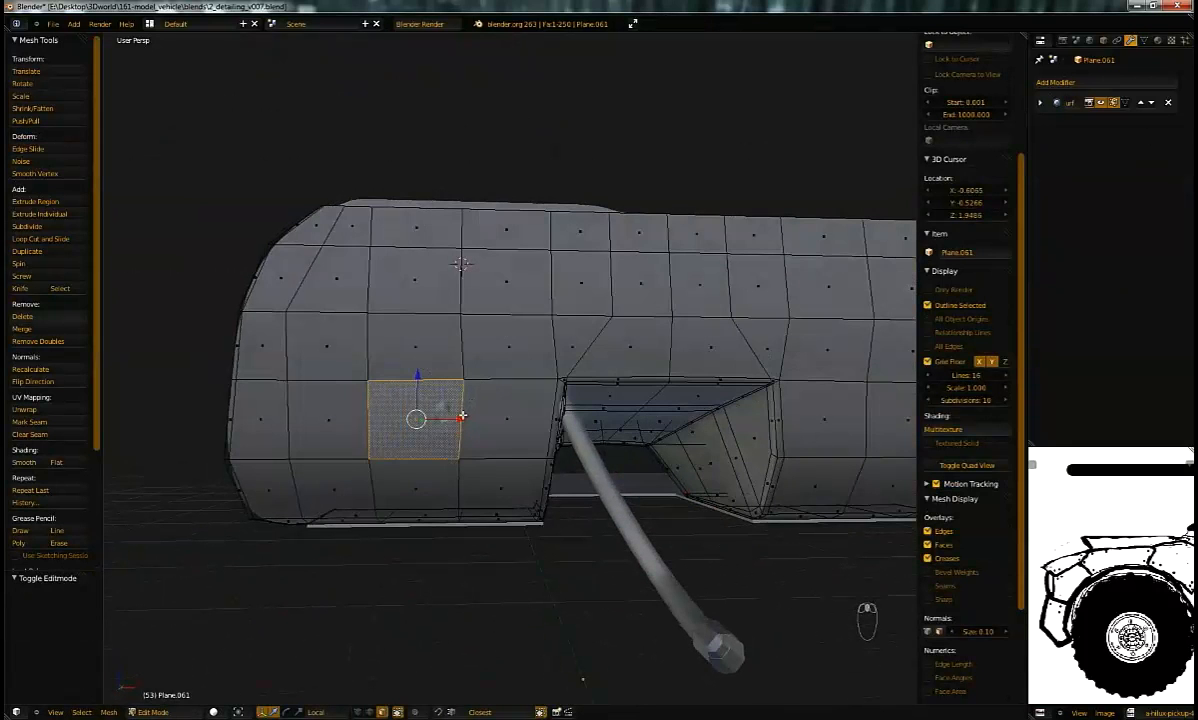
key("ctrl+i")
key("x")
left_click(441, 444)
Step: Move the remaining face sideways along X to centre it on the column end, and set the object's origin to its geometry
key("ctrl+Tab")
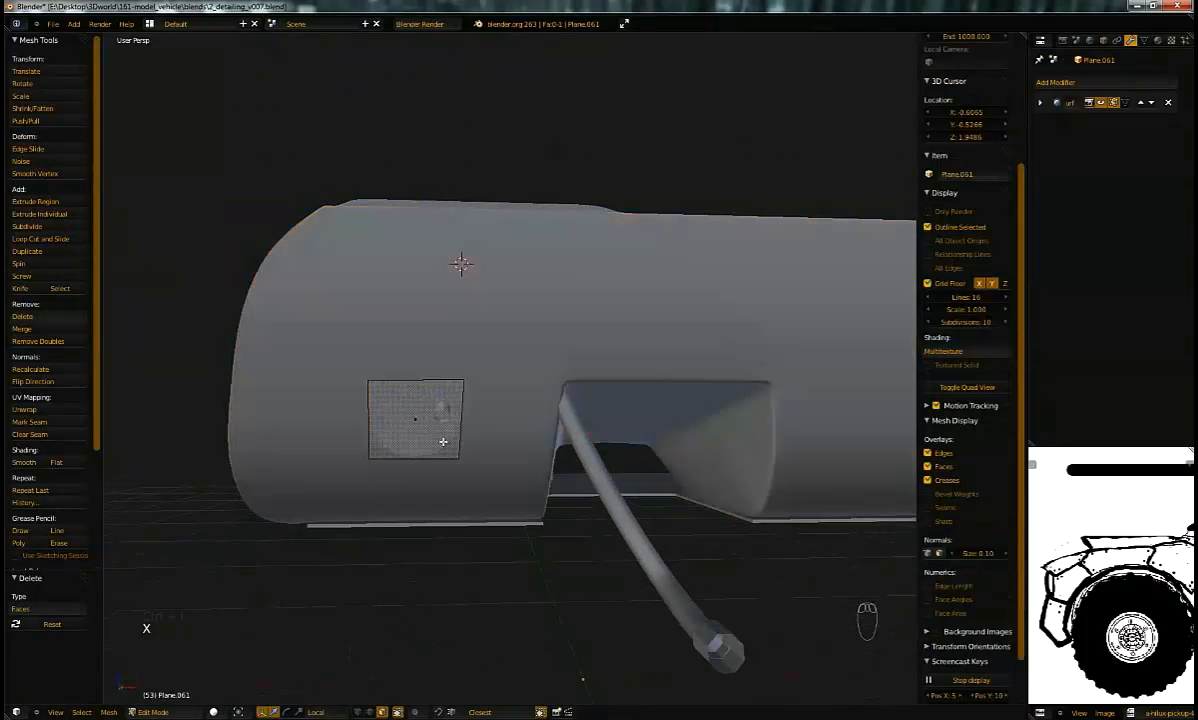
left_click(436, 405)
key("a")
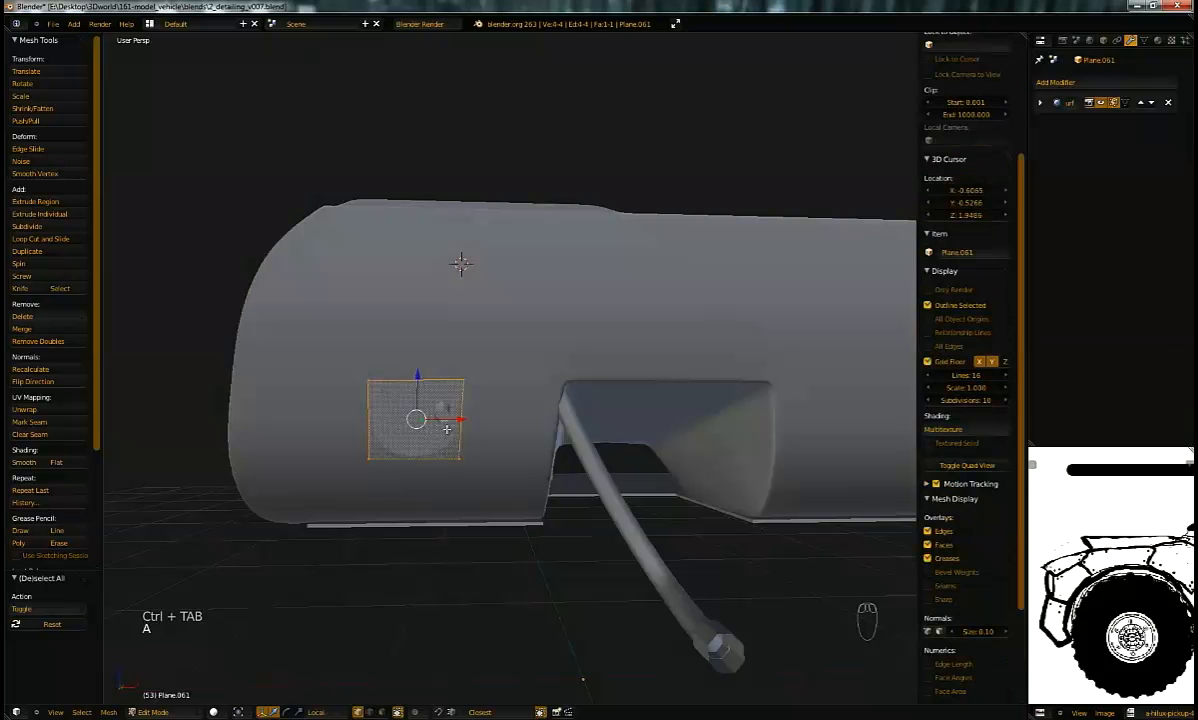
left_click_drag(458, 420, 481, 420)
key("Tab")
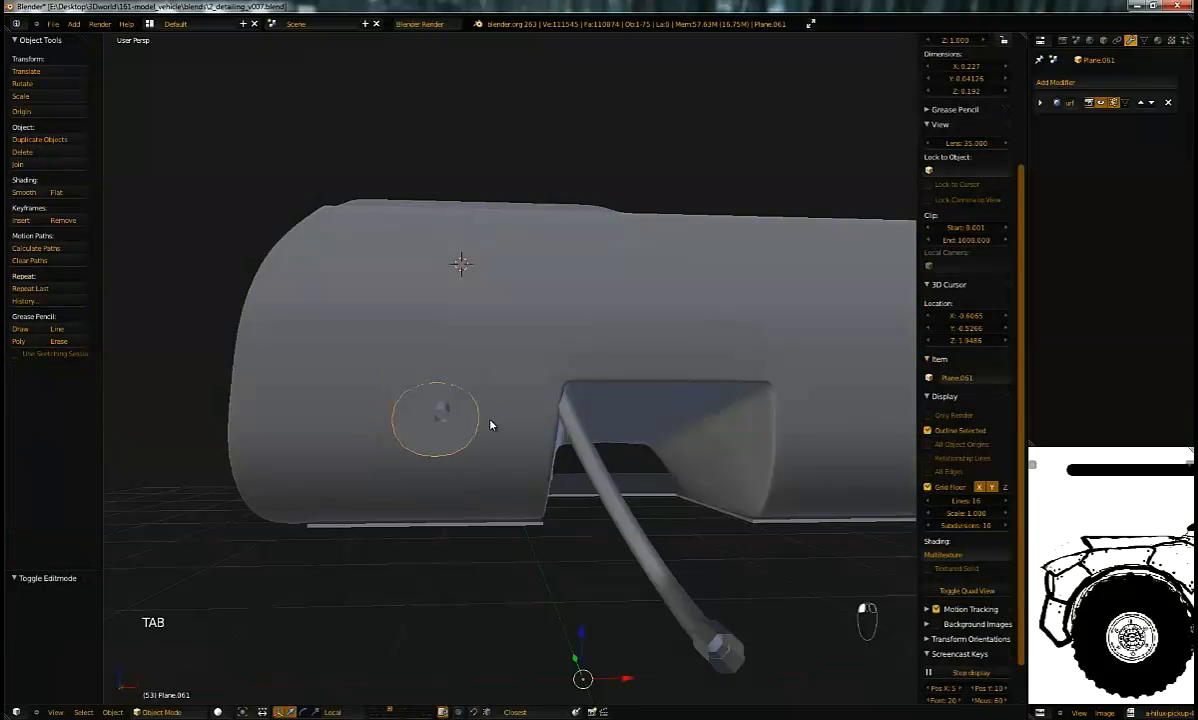
key("ctrl+alt+shift+c")
left_click(489, 424)
middle_click_drag(489, 424, 570, 425)
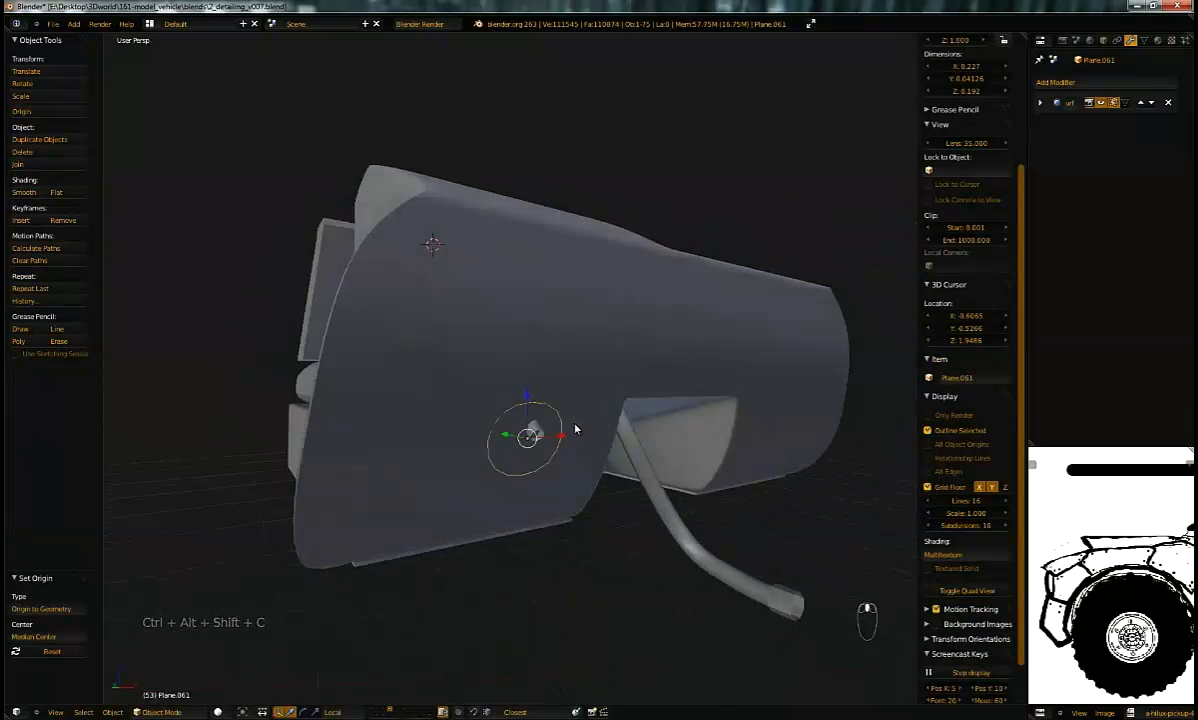
Step: Extrude the face outward from the body panel by about 0.066 in Y, and delete the original face behind it
scroll(572, 428, "up", 2)
key("Tab")
middle_click_drag(620, 472, 528, 457)
key("e")
left_click(597, 433)
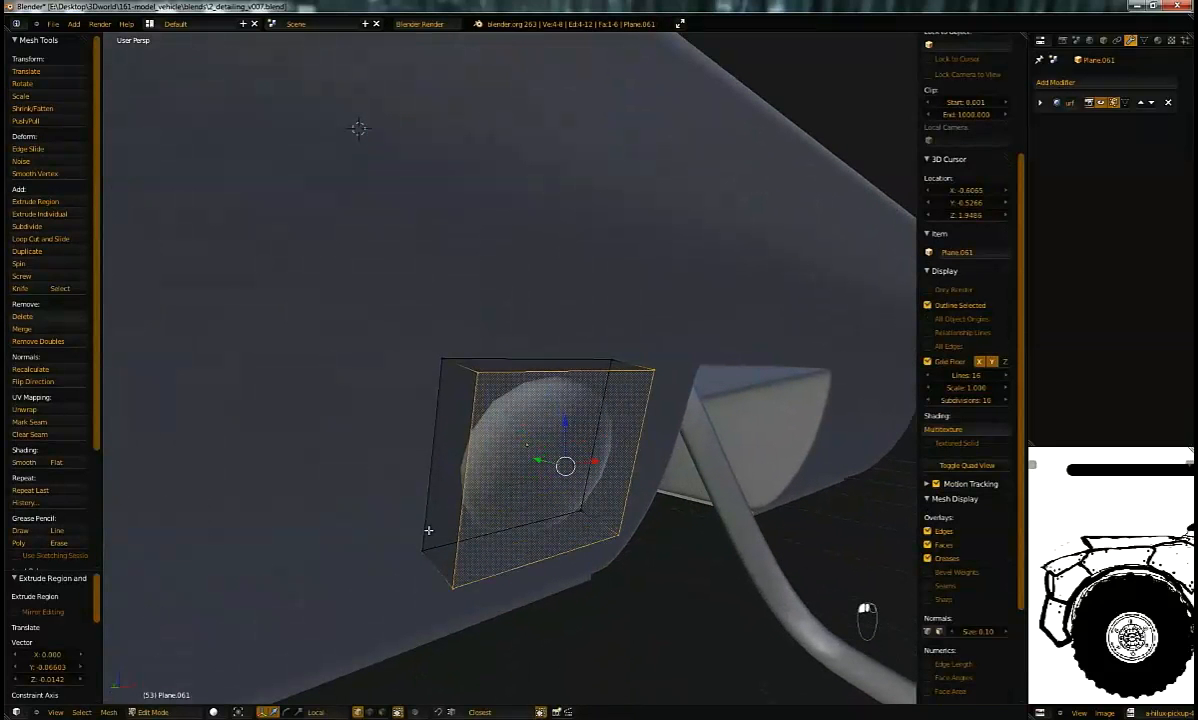
key("ctrl+i")
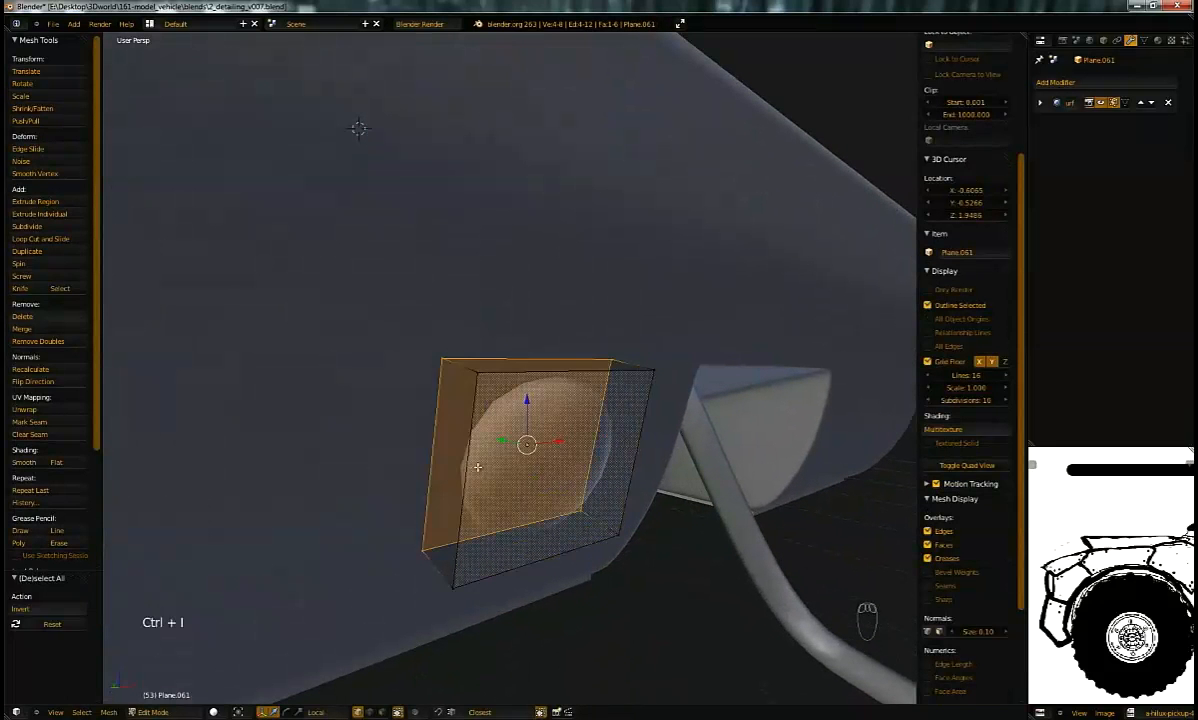
key("x")
left_click(485, 467)
key("ctrl+r")
left_click(506, 383)
key("ctrl+z")
Step: Add edge loops close to both side edges and the lower edge of the box-shaped column cover to sharpen its corners
key("ctrl+r")
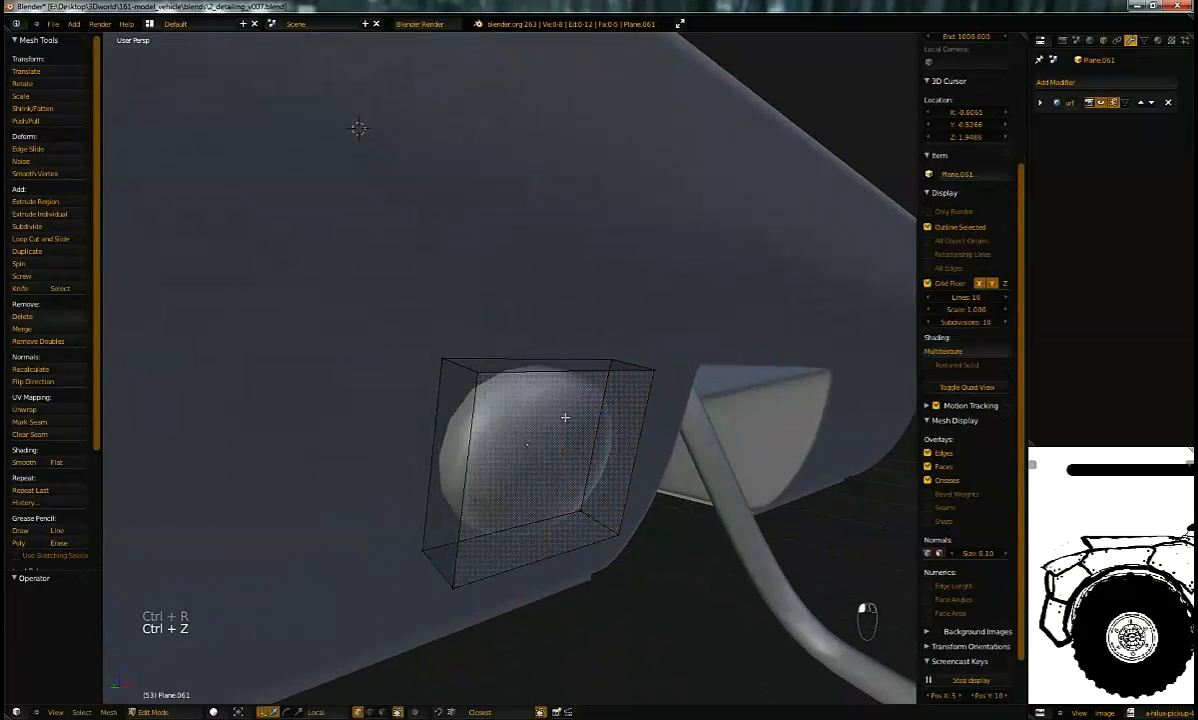
left_click(513, 360)
left_click(472, 386)
key("ctrl+r")
left_click(541, 376)
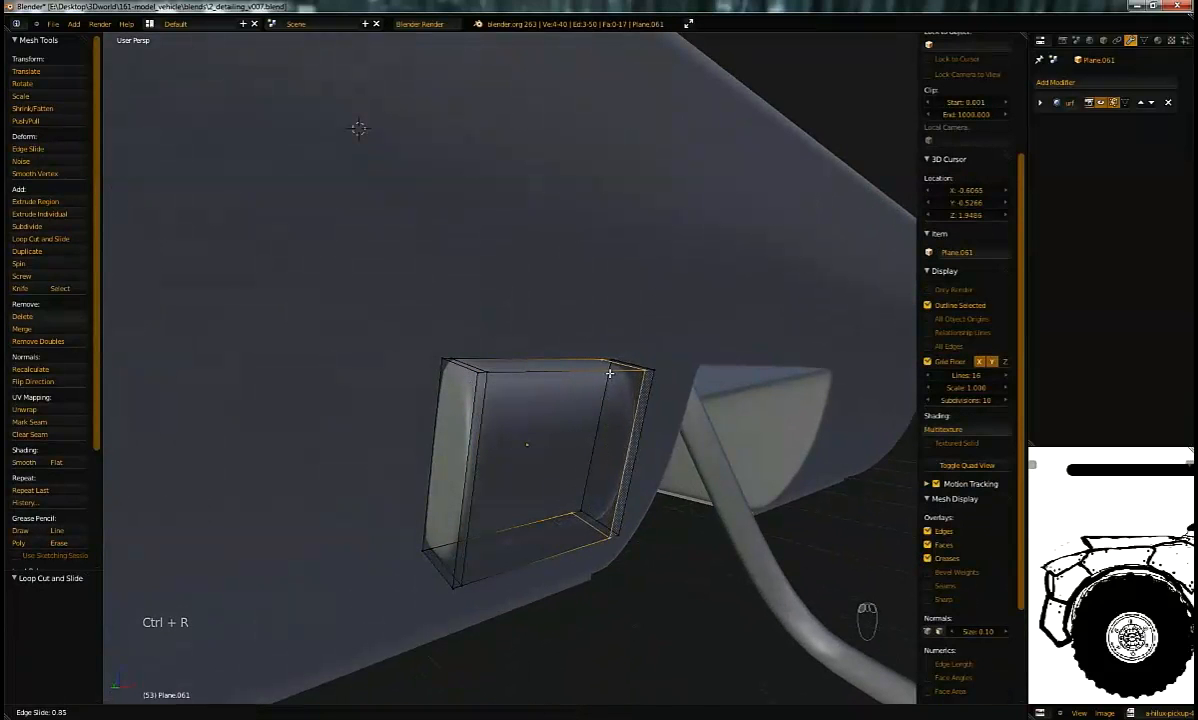
left_click(614, 374)
key("ctrl+r")
left_click(448, 412)
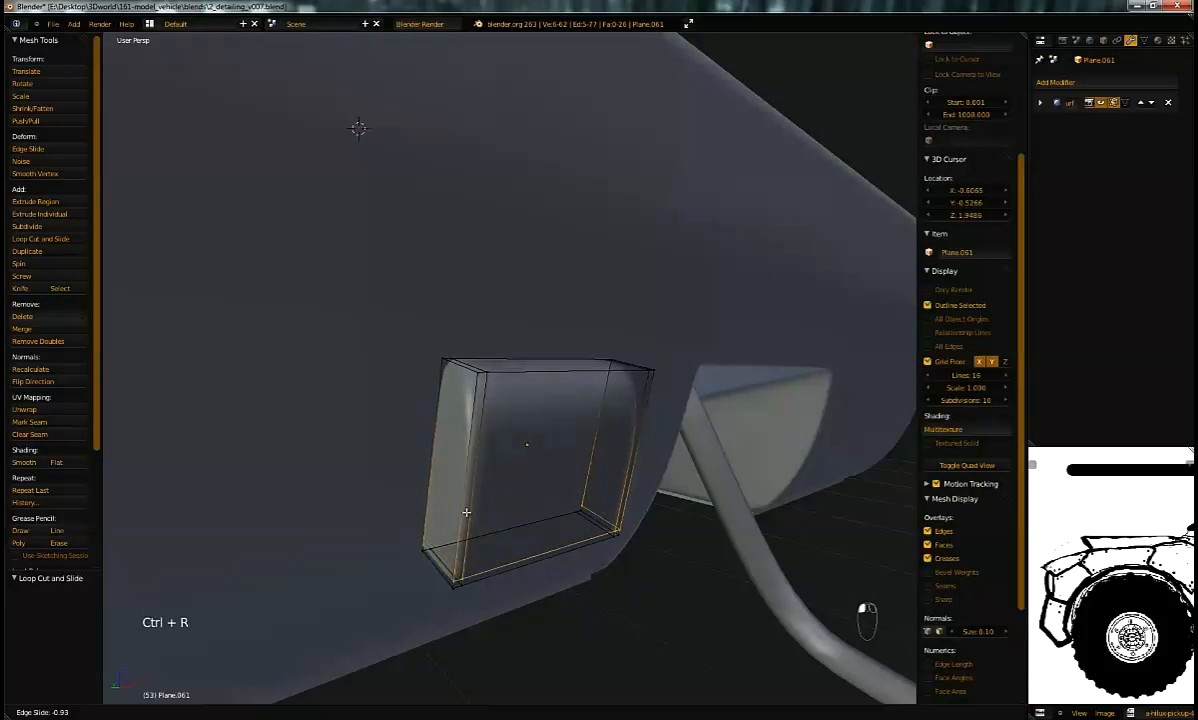
left_click(468, 512)
Step: Add edge loops close to the upper edge and the outer face of the column cover, finish editing and deselect everything
middle_click_drag(473, 489, 529, 436)
key("Tab")
middle_click_drag(660, 393, 576, 366)
key("Tab")
key("ctrl+r")
left_click(573, 364)
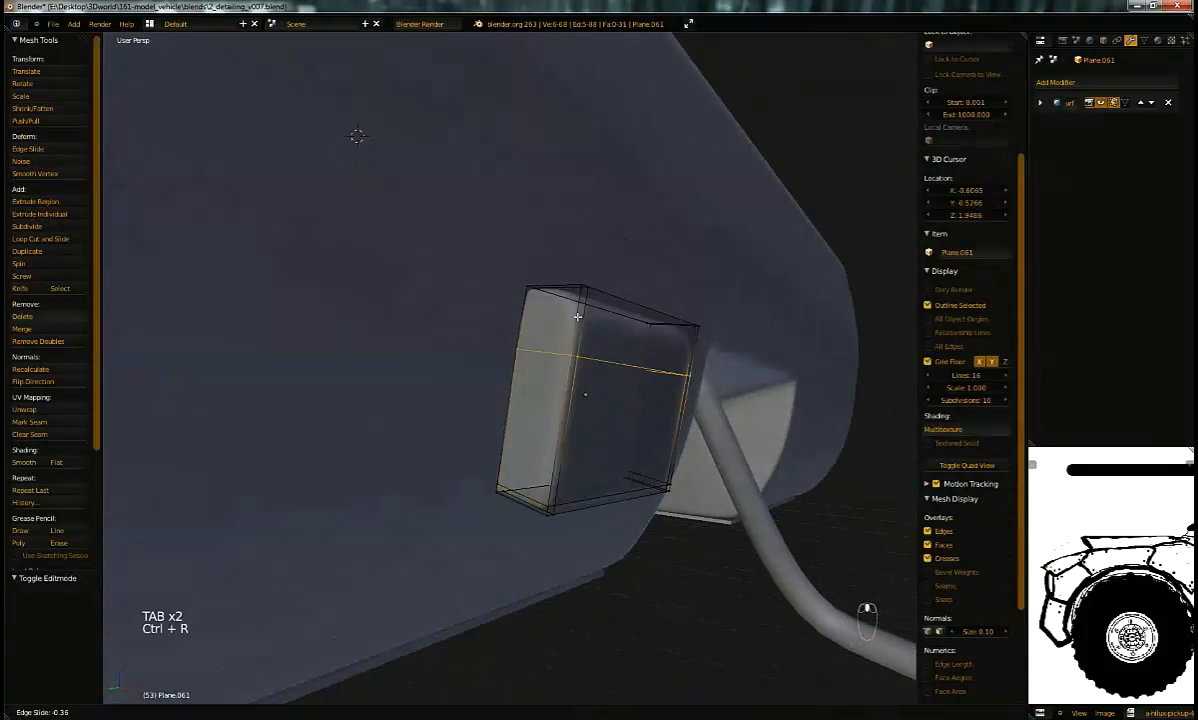
left_click(585, 270)
key("ctrl+r")
left_click(570, 280)
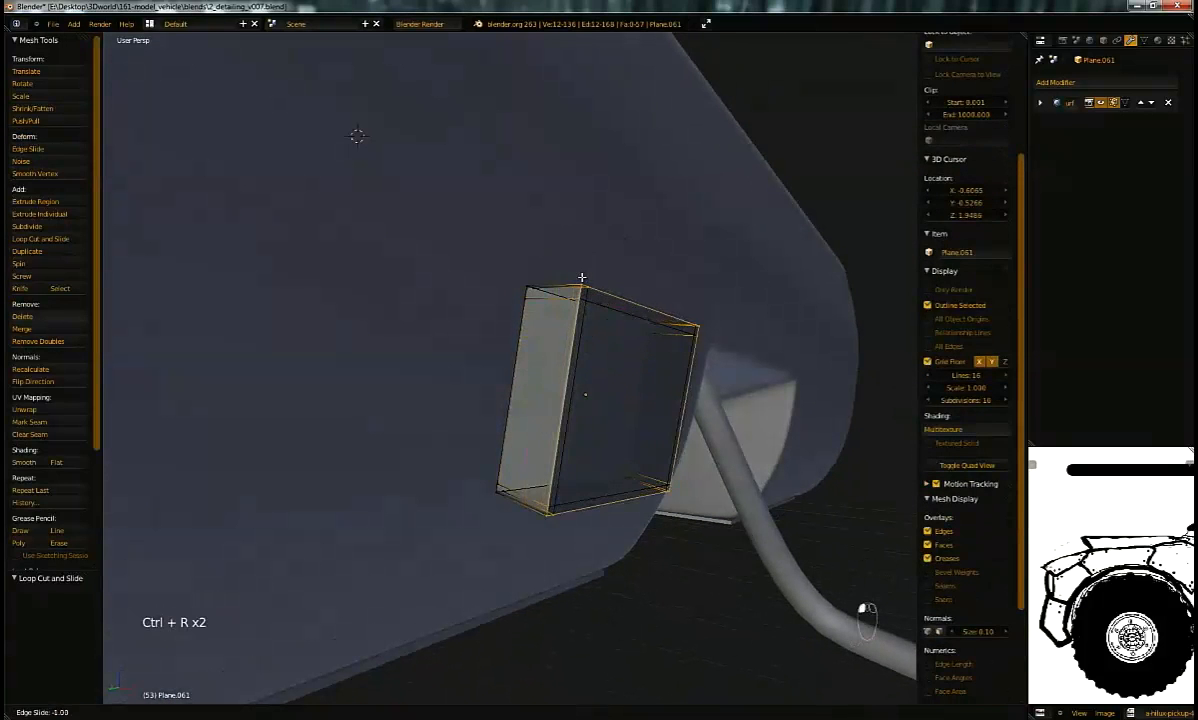
left_click(575, 279)
key("Tab")
scroll(524, 368, "down", 5)
key("a")
key("a")
middle_click_drag(524, 368, 628, 329)
mouse_move(637, 360)
middle_mouse_down()
mouse_move(610, 305)
mouse_move(436, 265)
mouse_move(648, 346)
mouse_move(631, 339)
mouse_move(570, 366)
mouse_move(567, 321)
mouse_move(516, 350)
mouse_move(522, 401)
mouse_move(650, 386)
mouse_move(630, 376)
middle_mouse_up()
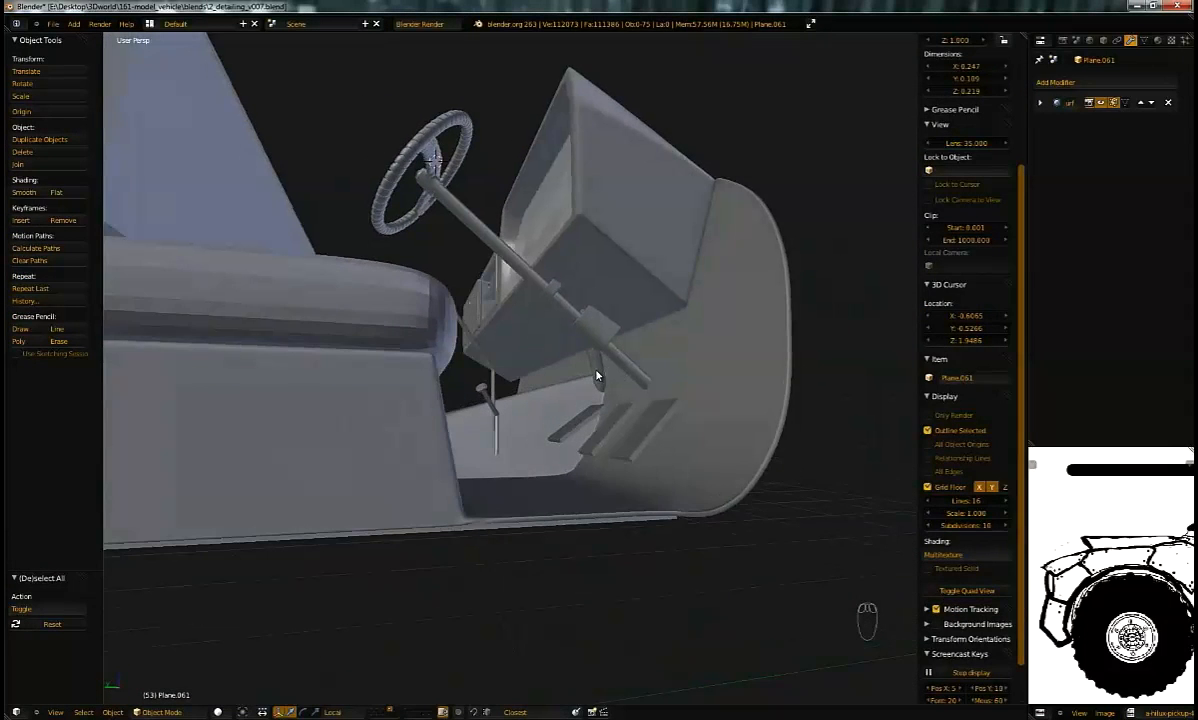
Step: Select the bent pipe curve, and move and rotate its end control point towards the outer side of the body panel
right_click(559, 344)
key("Tab")
middle_click_drag(559, 344, 660, 276)
key("g")
left_click(551, 291)
key("Tab")
key("Tab")
key("g")
left_click(625, 333)
key("Tab")
key("Tab")
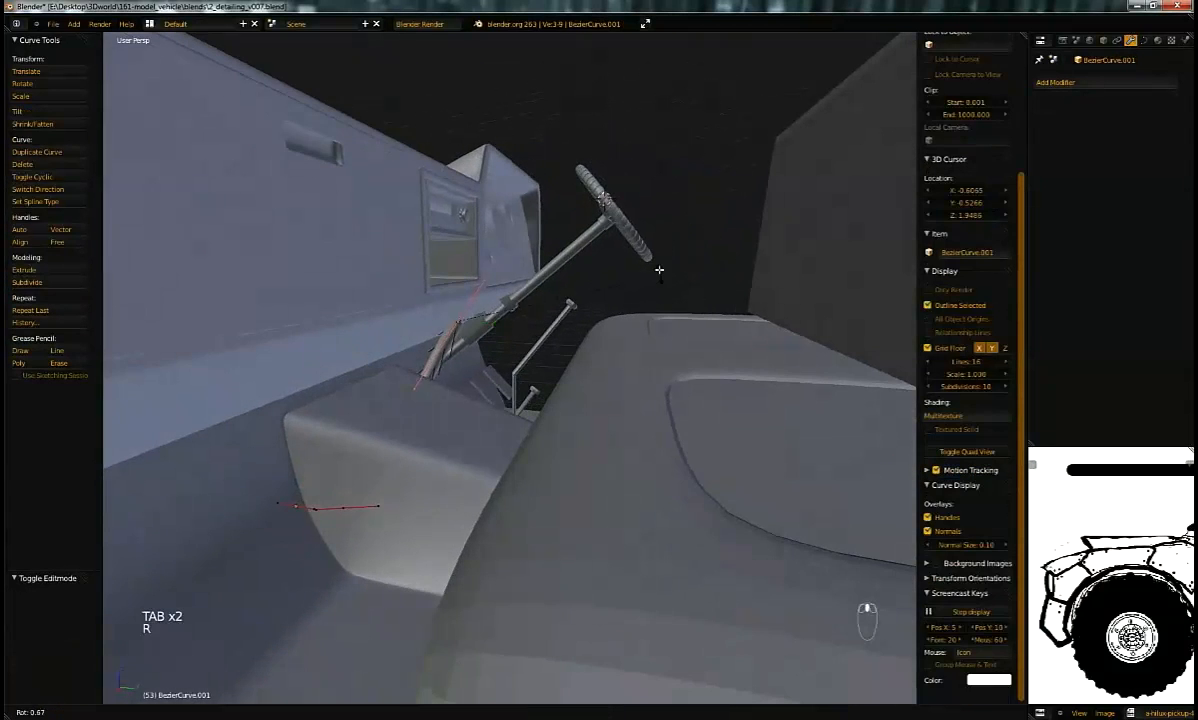
left_click(568, 222)
middle_click_drag(568, 222, 721, 264)
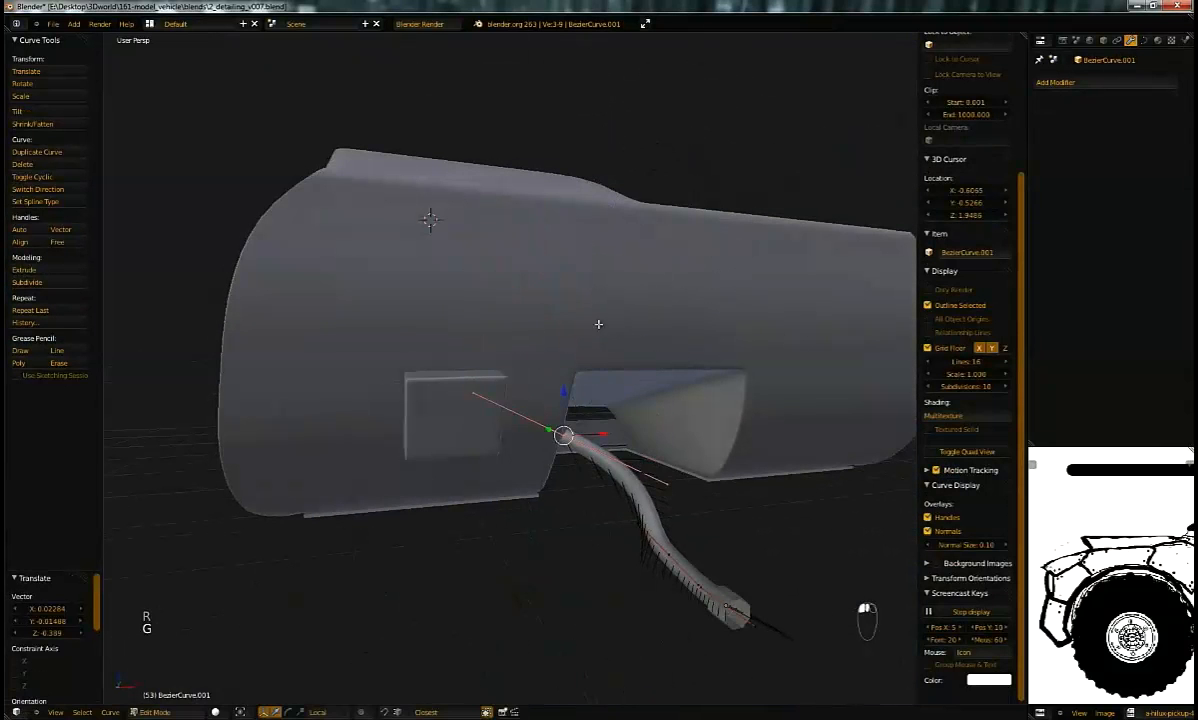
Step: Rotate the pipe's end control point by about -34° and move it sideways into the column cover
middle_click_drag(611, 300, 675, 367)
left_click(618, 248)
key("g")
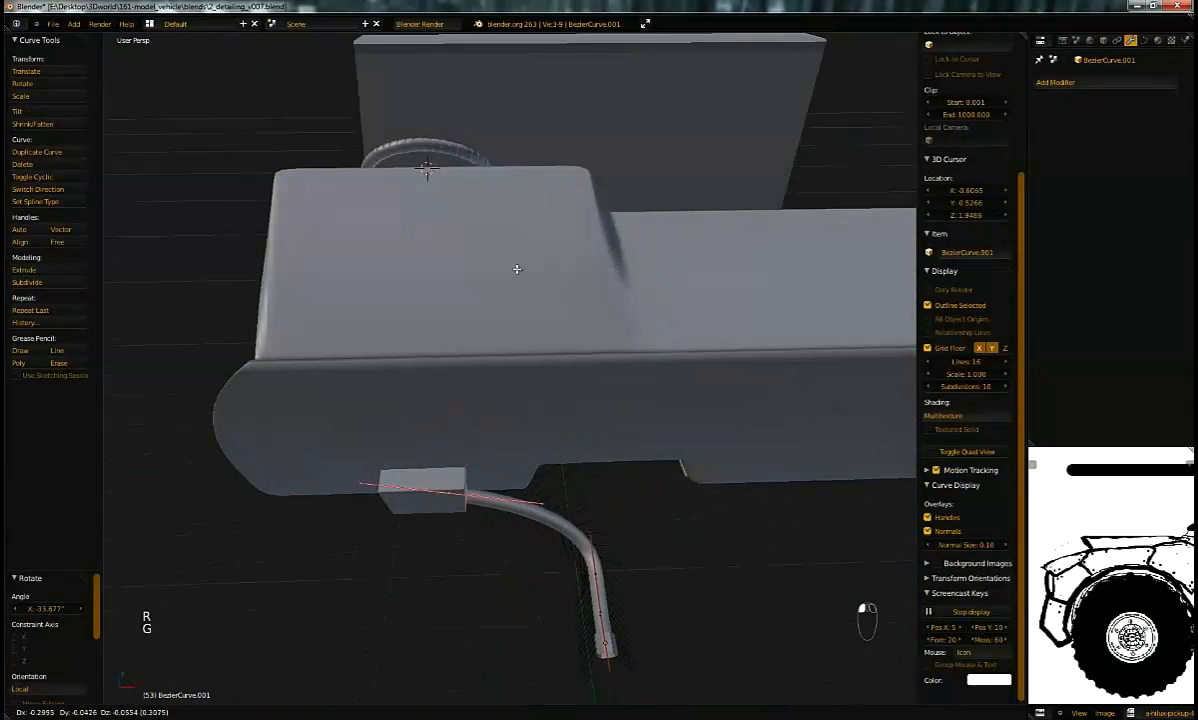
left_click(616, 323)
left_click(561, 272)
key("g")
left_click(592, 298)
middle_click_drag(594, 263, 617, 247)
Step: Refine the position and angle of the pipe's control point, finish editing the curve and save over the existing file
left_click(649, 290)
middle_click_drag(649, 290, 539, 458)
key("g")
key("r")
left_click(629, 135)
key("Tab")
key("ctrl+s")
left_click(647, 305)
Step: Inspect the cabin around the steering wheel and seat, and browse the car interior reference photos in Windows Photo Viewer
right_click(537, 446)
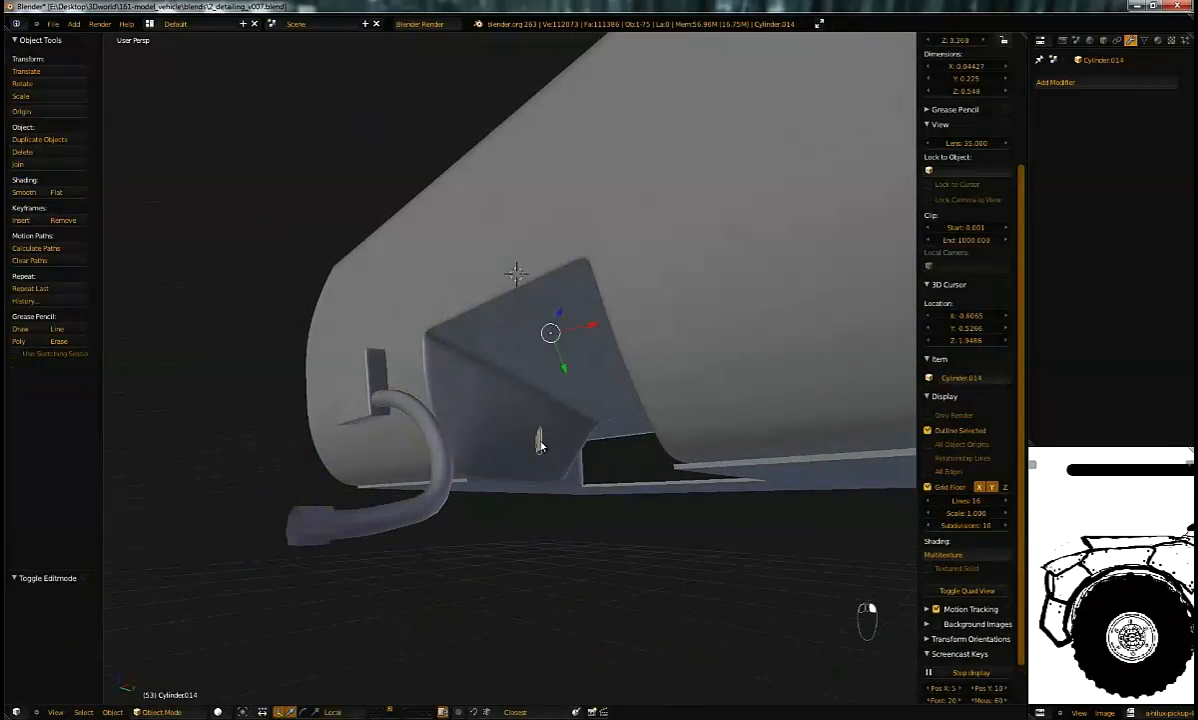
middle_click_drag(597, 357, 586, 406)
key("z")
key("z")
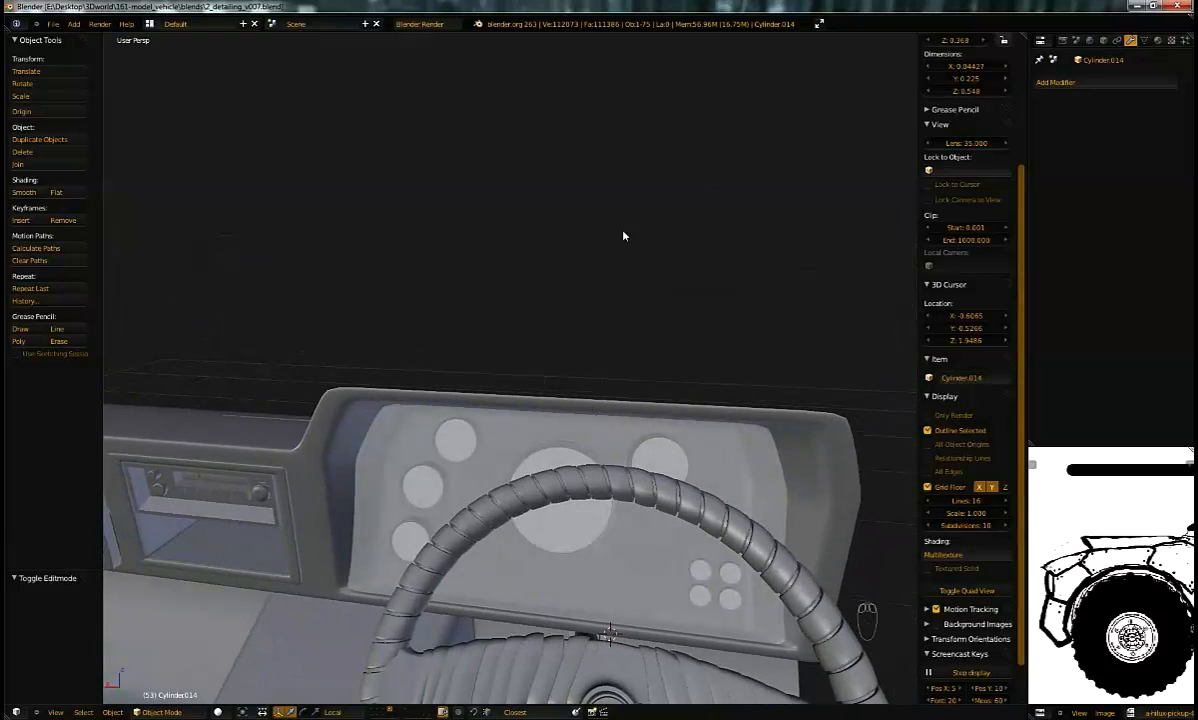
middle_click_drag(538, 322, 555, 370)
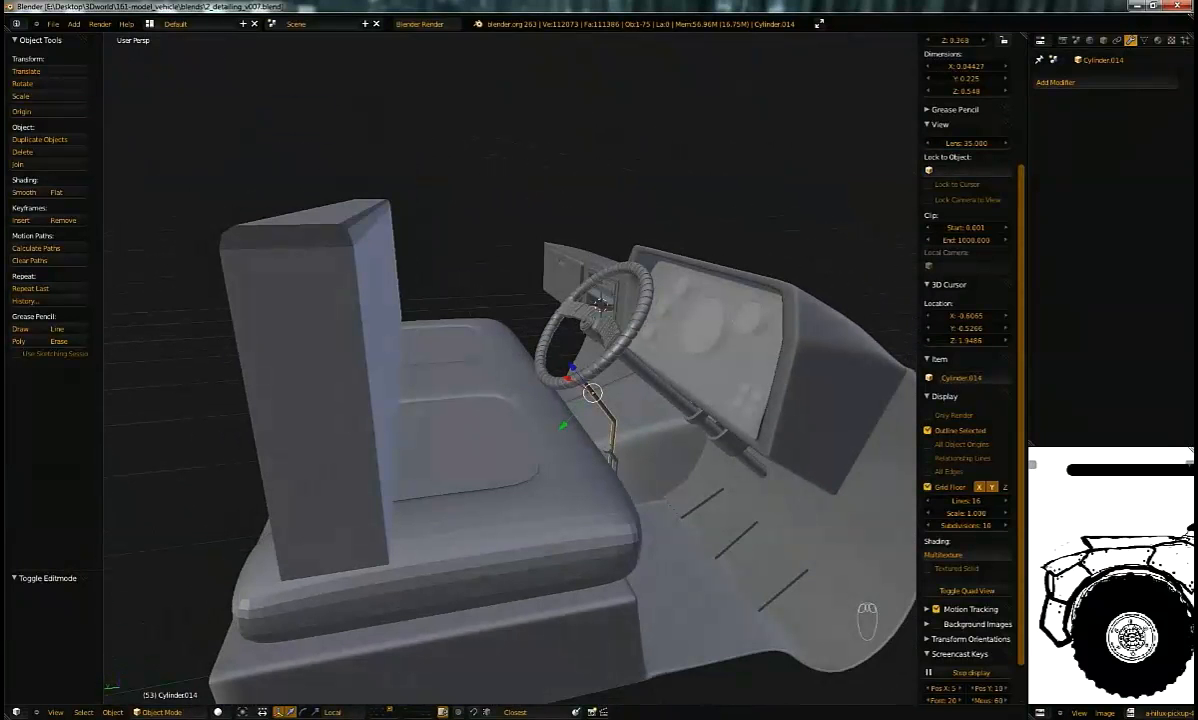
left_click_drag(0, 176, 722, 152)
left_click(631, 566)
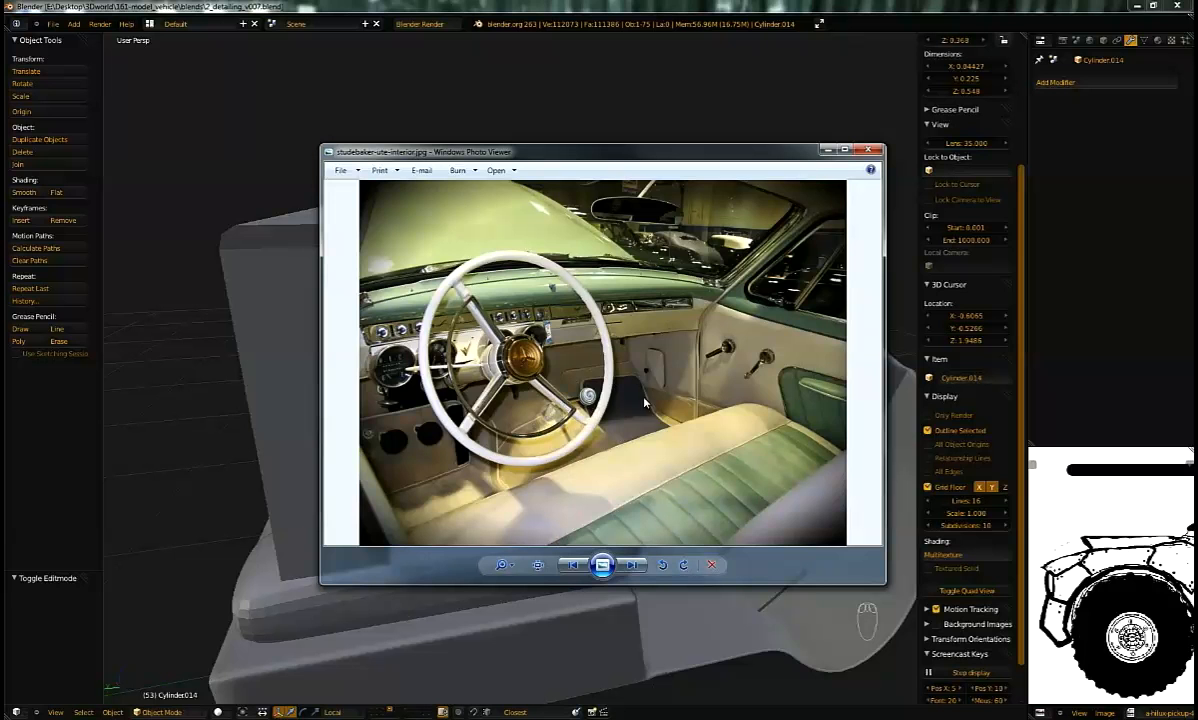
left_click(630, 568)
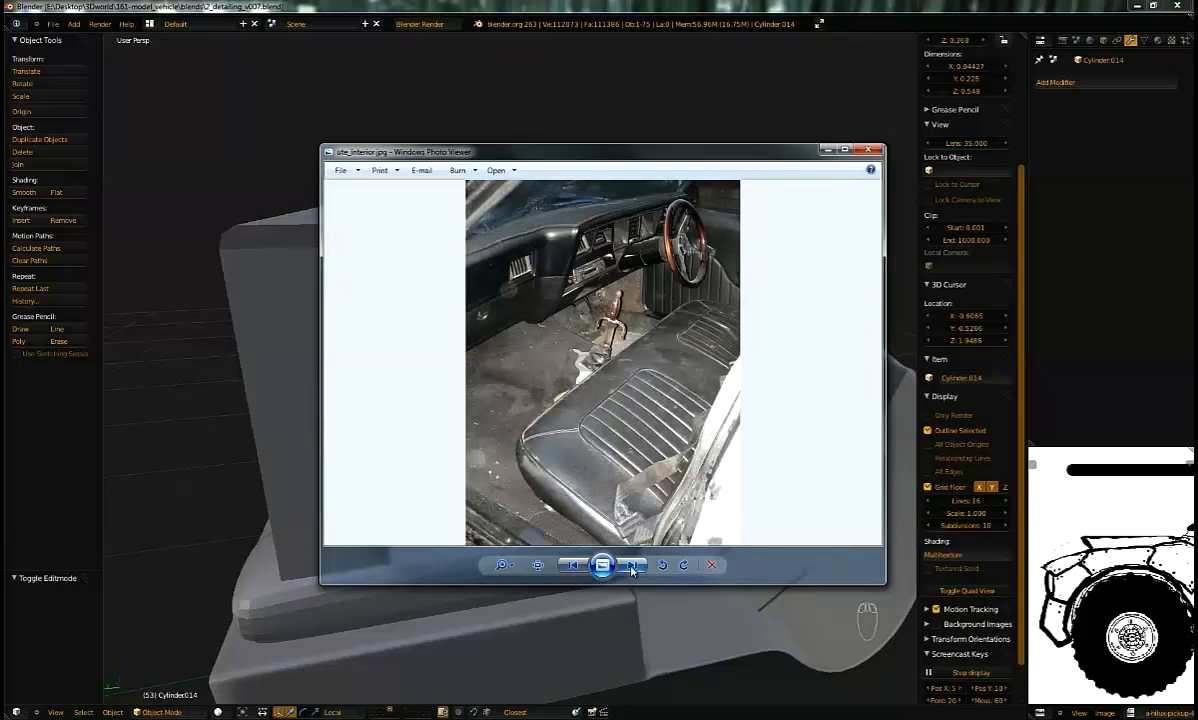
left_click(633, 568)
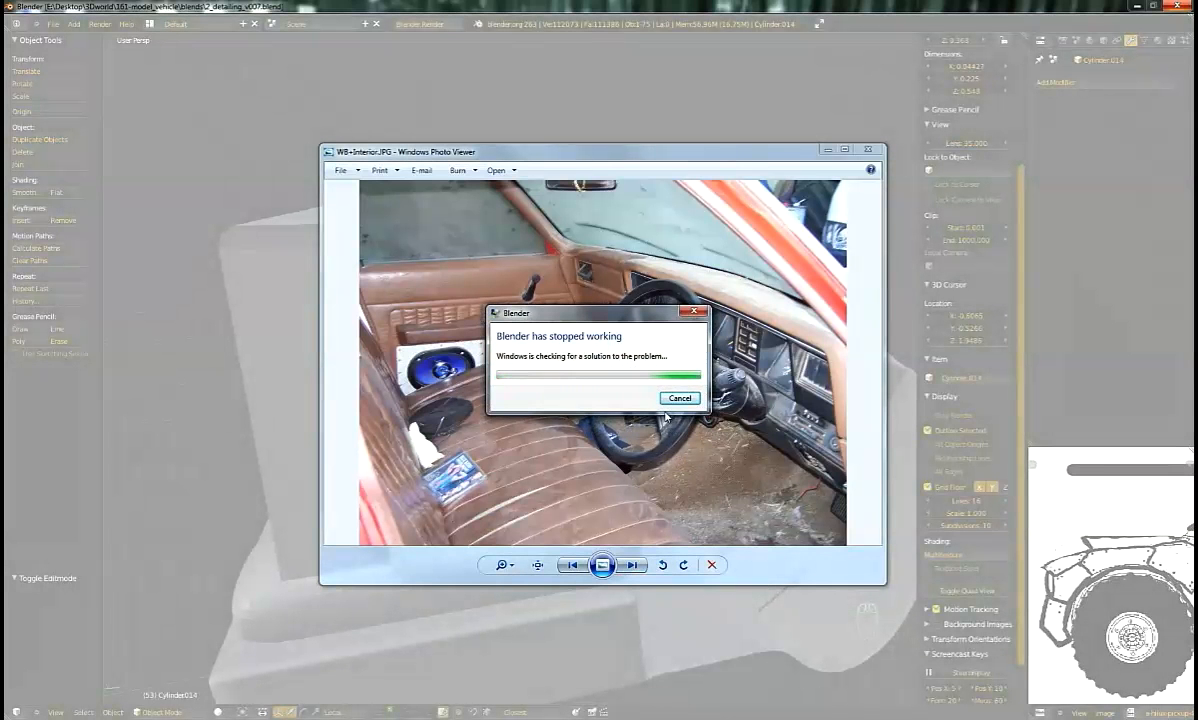
Step: Dismiss the crash dialog, relaunch Blender and restore the 2_detailing_v007.blend scene
left_click(678, 400)
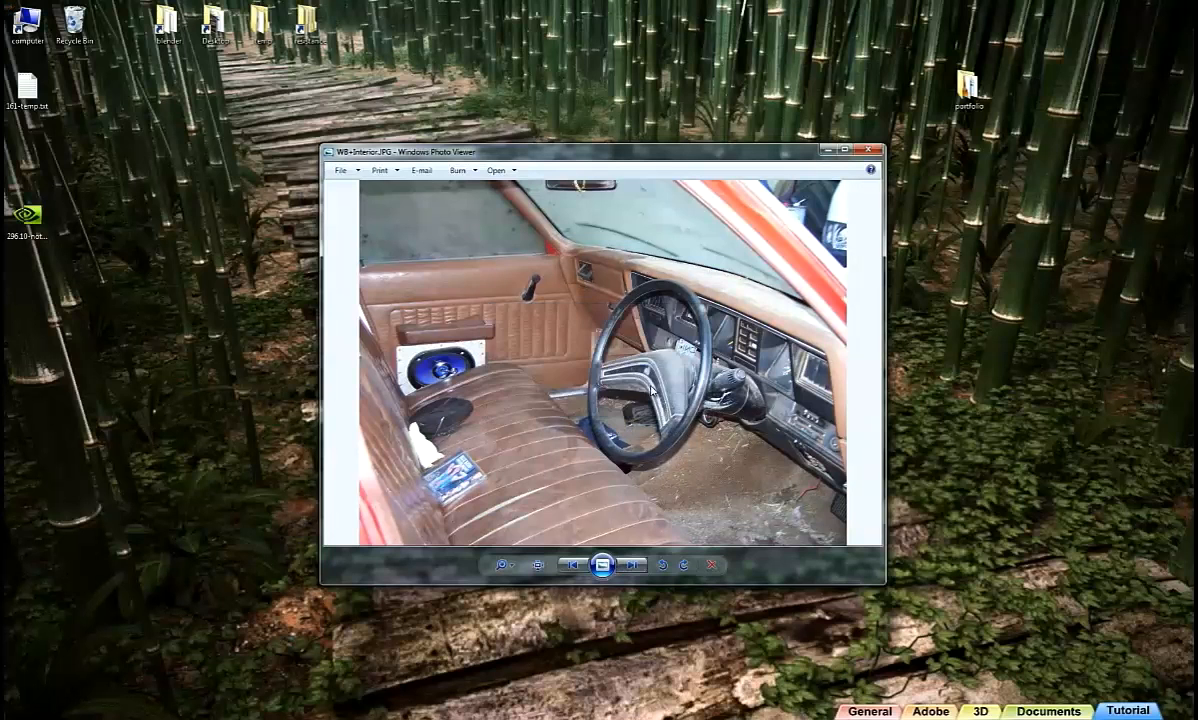
left_click(205, 718)
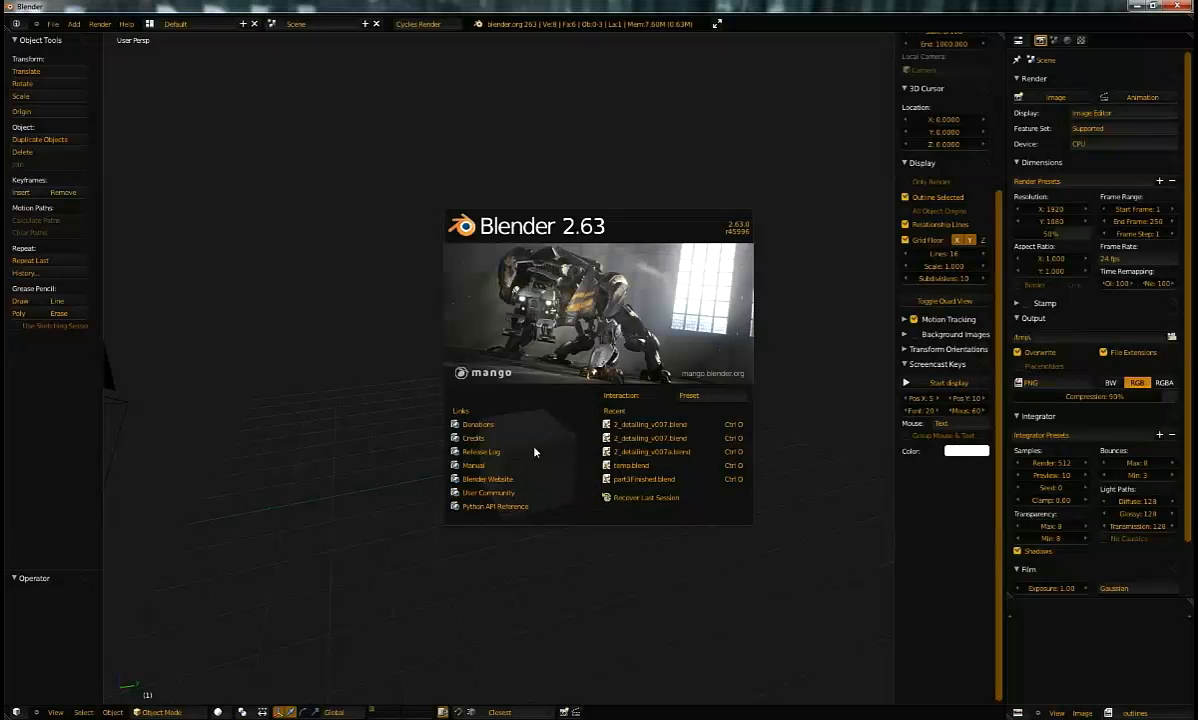
left_click(474, 418)
middle_click_drag(469, 412, 555, 312)
scroll(604, 543, "up", 3)
middle_click_drag(651, 258, 659, 359)
key("Tab")
key("Tab")
Step: Duplicate the top face of the raised floor tunnel beside the levers and separate it into its own object
middle_click_drag(541, 360, 583, 338)
middle_click_drag(356, 453, 411, 444)
right_click(409, 460)
key("Tab")
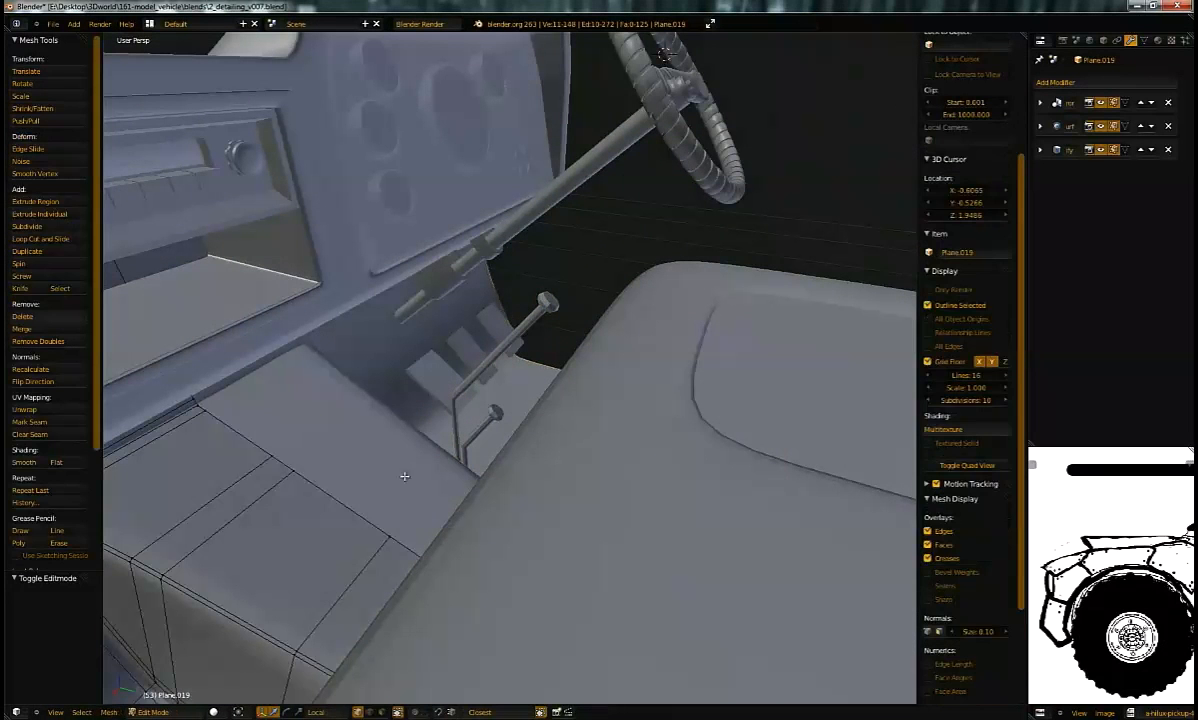
right_click(303, 470)
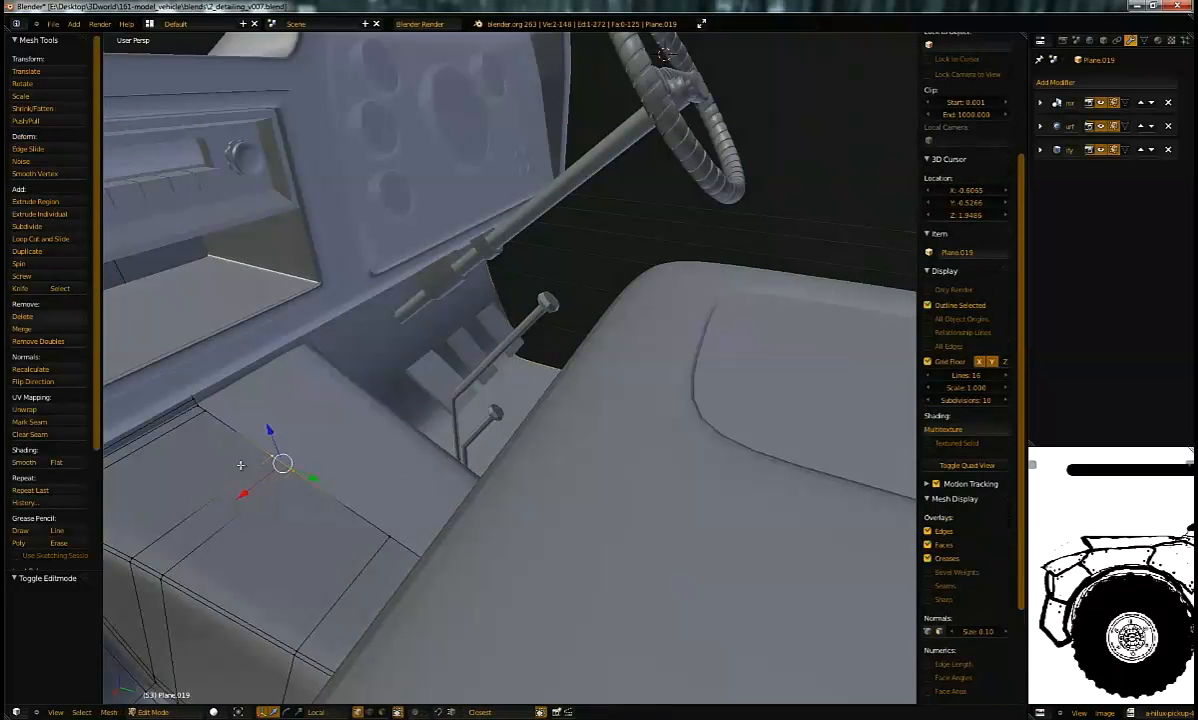
right_click(160, 568)
right_click(292, 471, "shift")
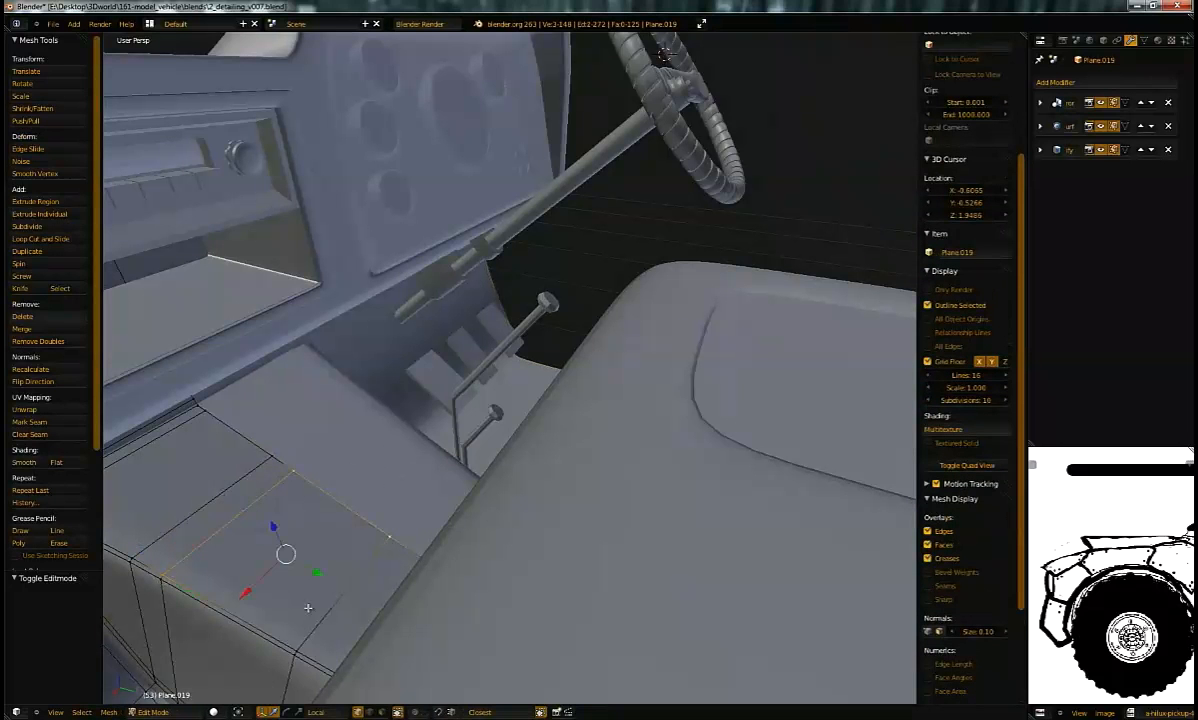
right_click(277, 624, "shift")
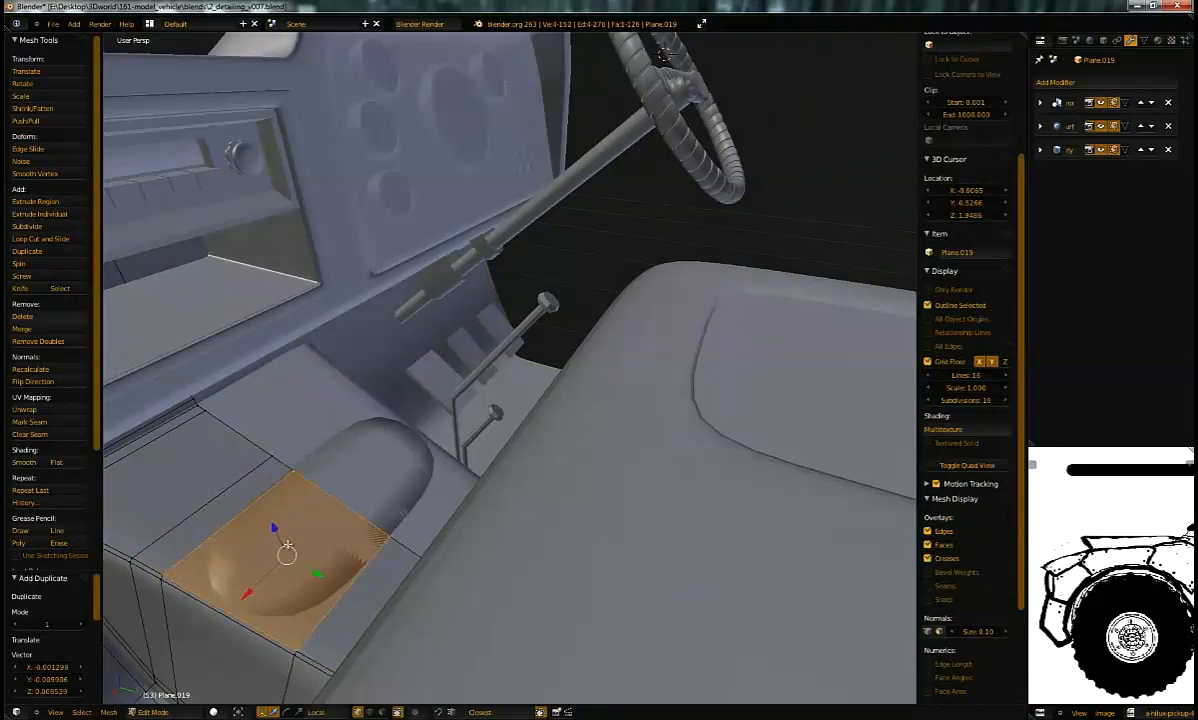
key("Tab")
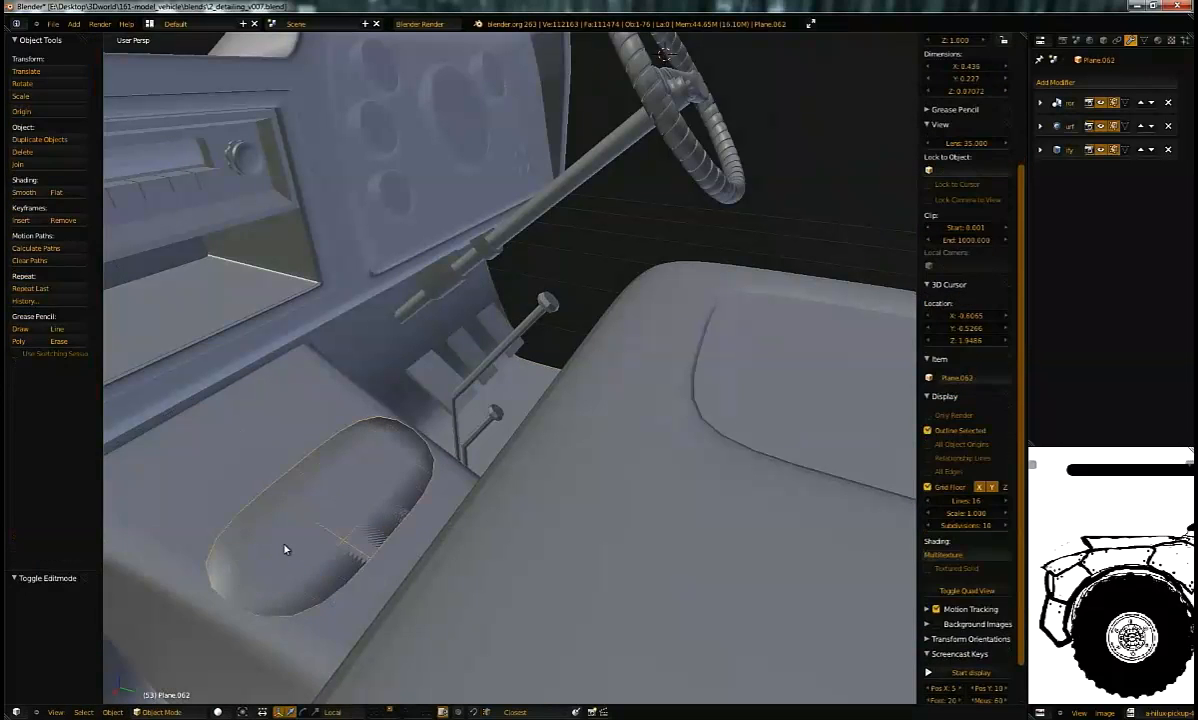
Step: Remove the Mirror, Subsurf and Solidify modifiers from the separated face
left_click(1168, 103)
left_click(1167, 103)
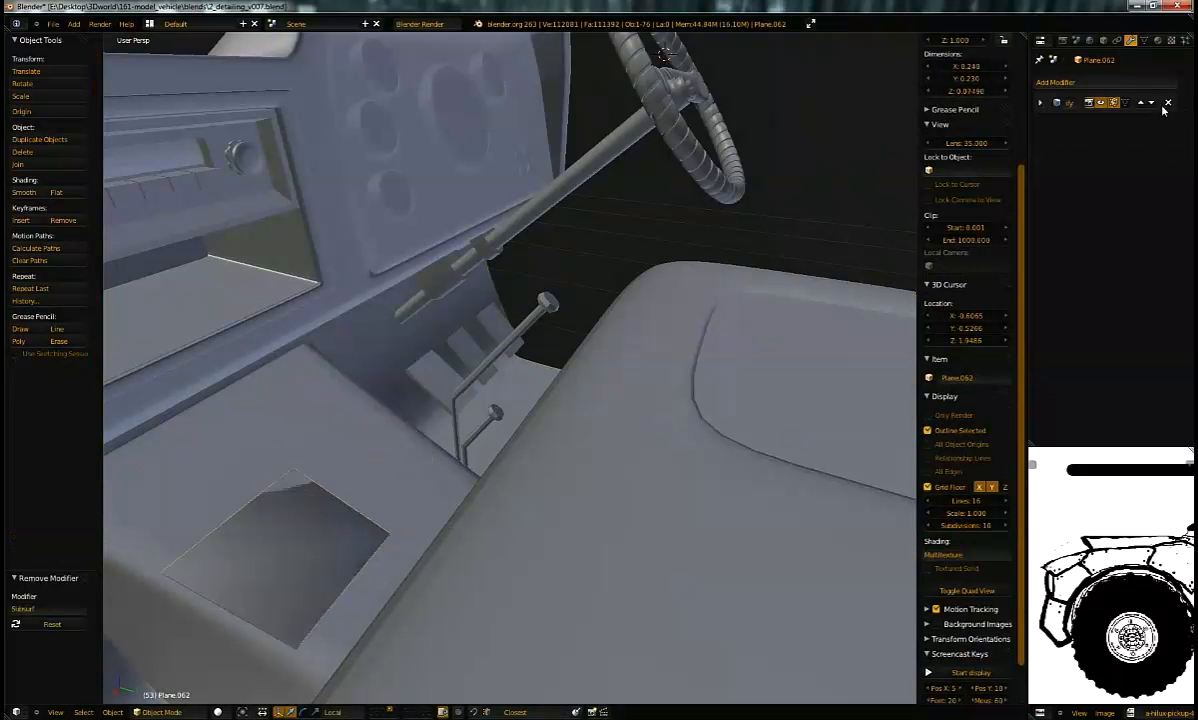
left_click(1168, 103)
Step: Move the face along its local X axis across the tunnel top and set the object's origin to its geometry
key("Tab")
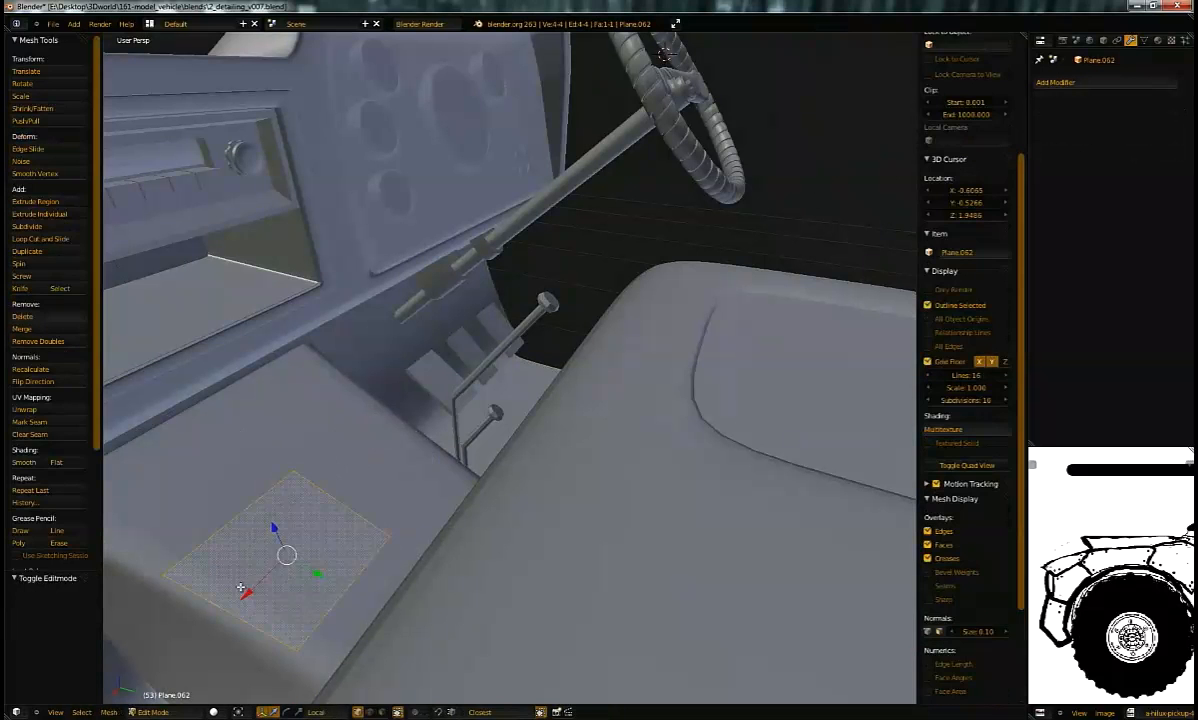
left_click_drag(247, 590, 341, 500)
key("Tab")
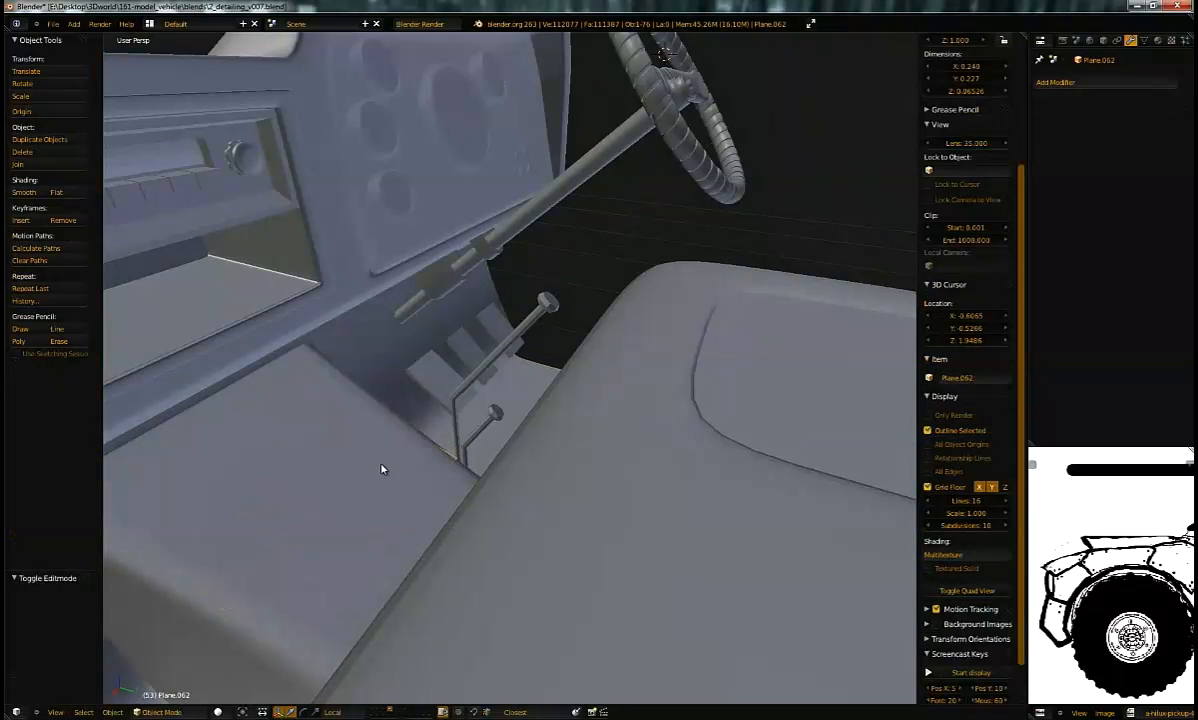
key("ctrl+alt+shift+c")
left_click(368, 485)
Step: Move the face about 0.042 along local X and scale it to 0.844 along X
middle_click_drag(368, 485, 435, 464)
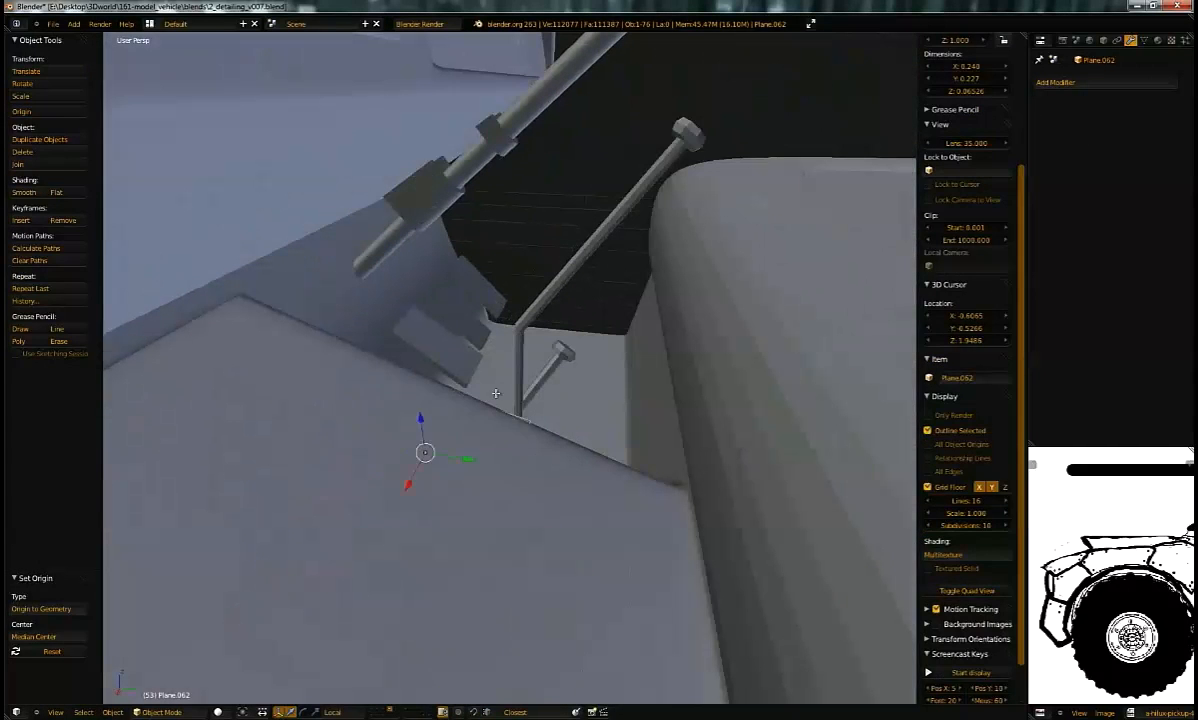
key("Tab")
left_click_drag(409, 483, 401, 500)
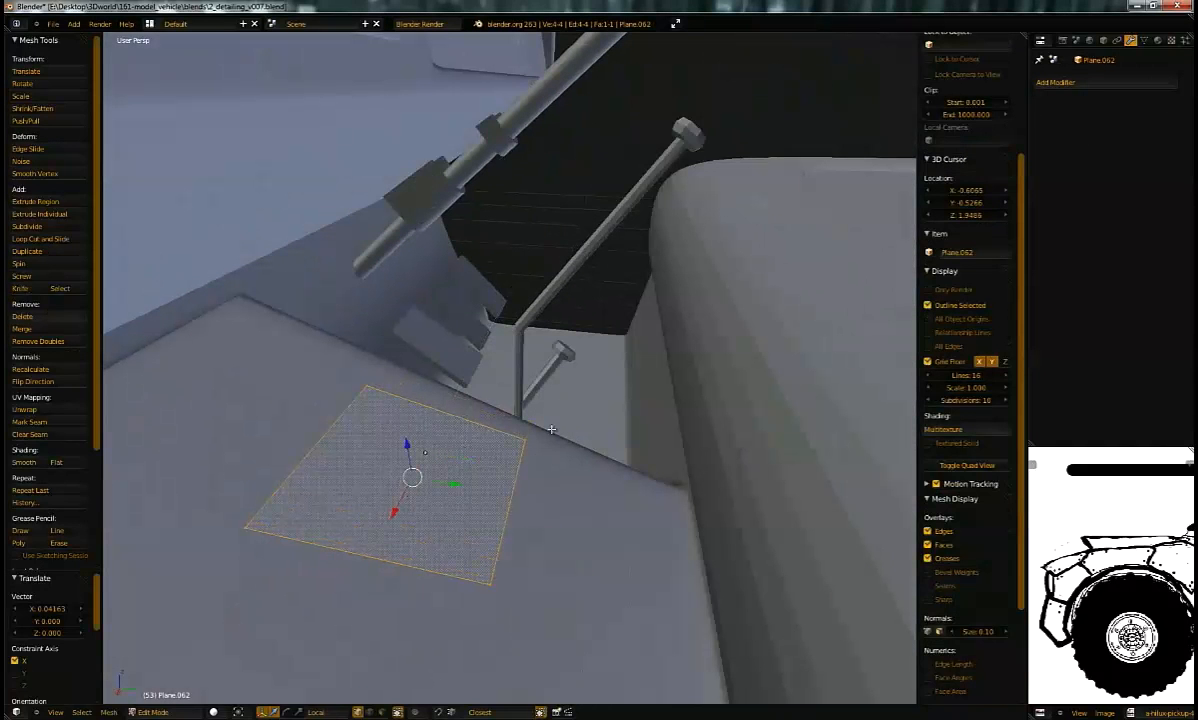
left_click(580, 386)
middle_click_drag(580, 386, 507, 365)
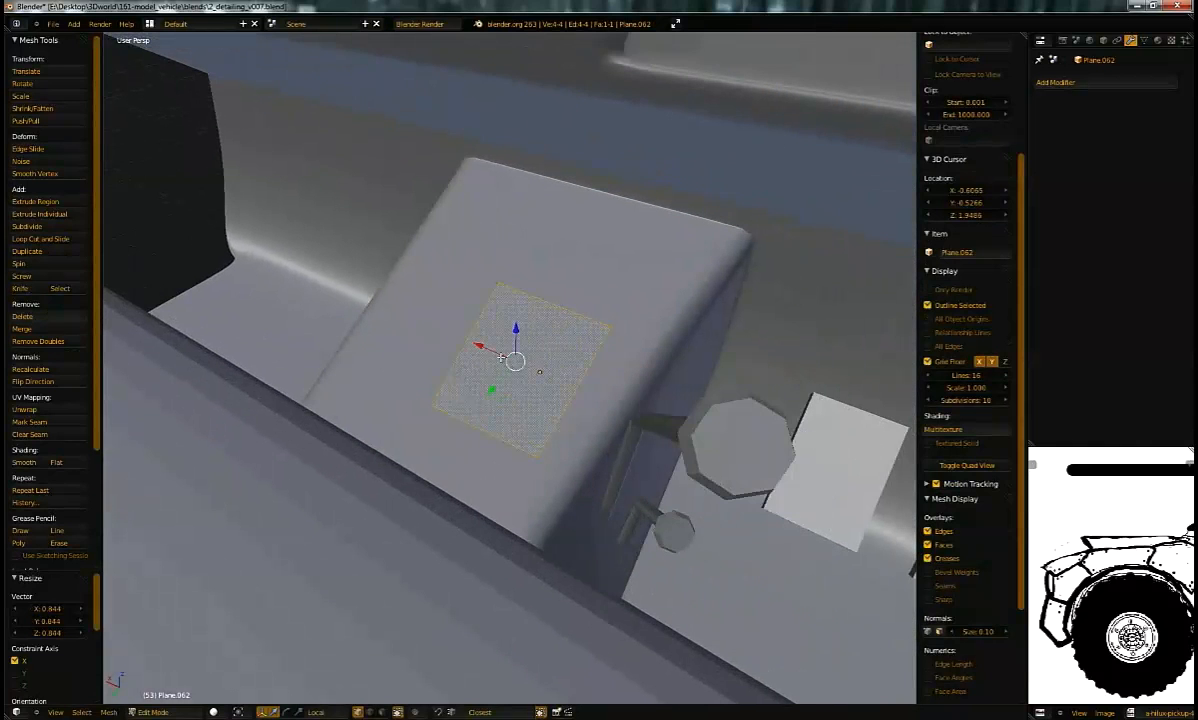
Step: Slide corner vertices along X to square up the face on the tunnel top, and select all its vertices
middle_click_drag(521, 408, 620, 320)
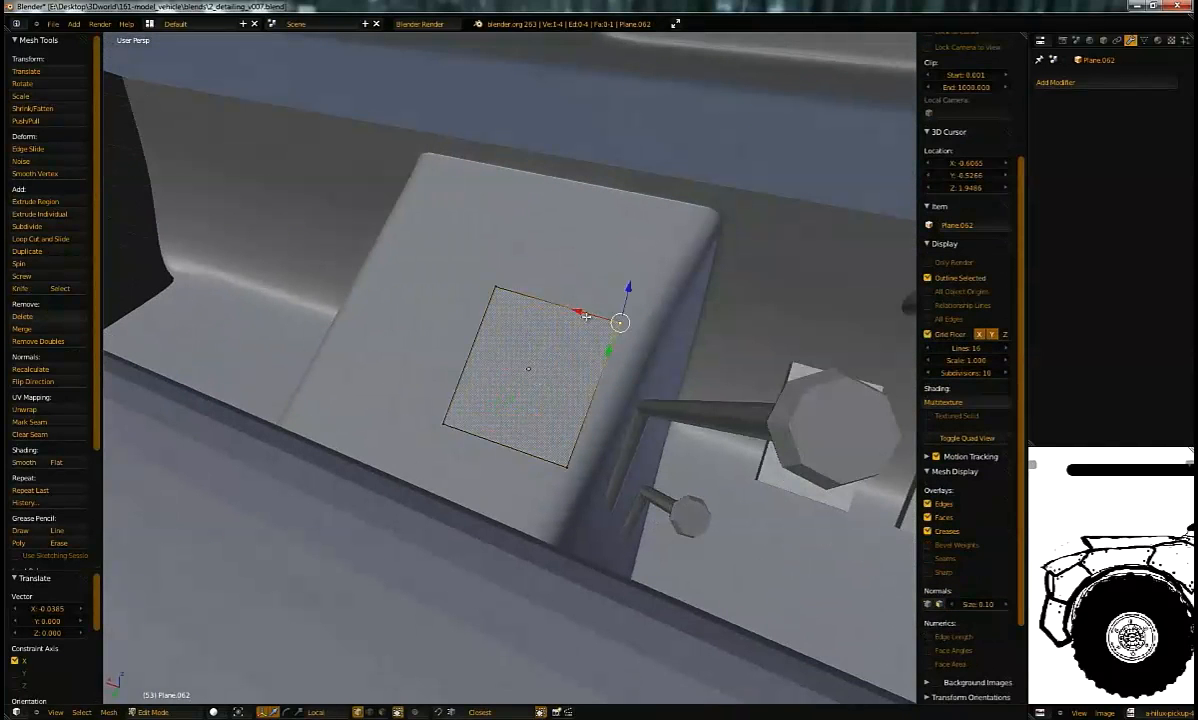
left_click(602, 321)
key("a")
key("a")
middle_click_drag(580, 366, 612, 397)
key("e")
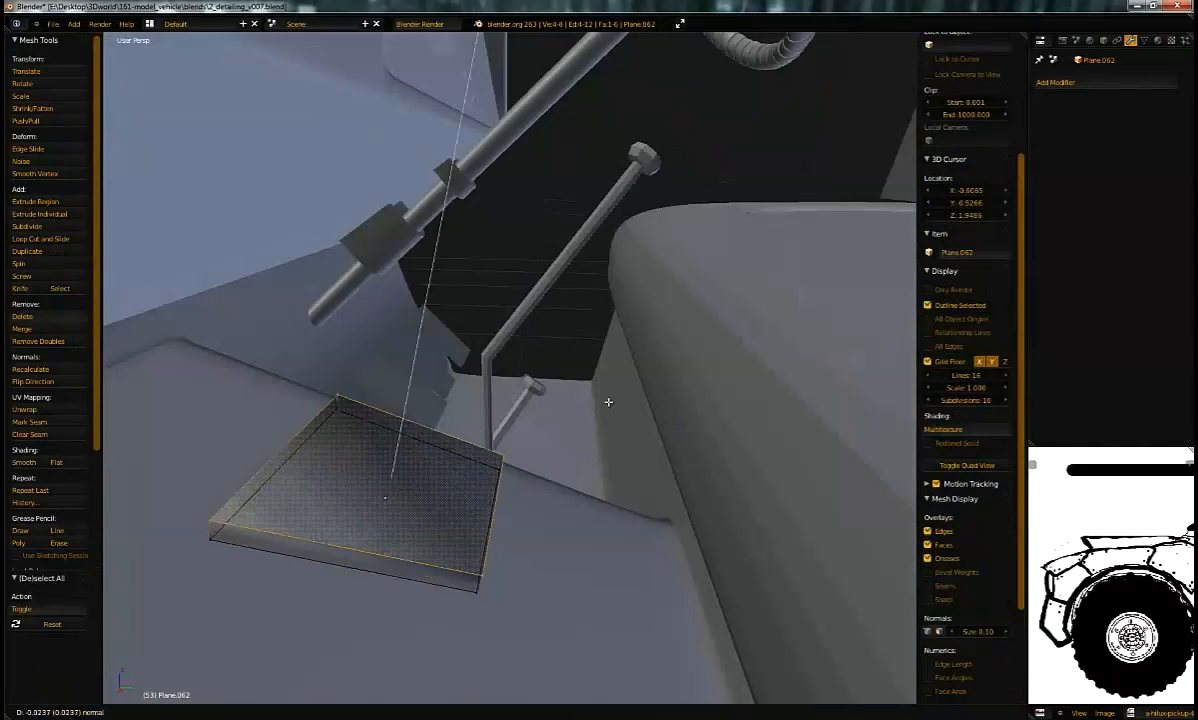
right_click(598, 410)
key("ctrl+z")
Step: Subdivide the face once, deselect its centre vertex and round the outer vertices with To Sphere at factor 1
middle_click_drag(527, 403, 565, 399)
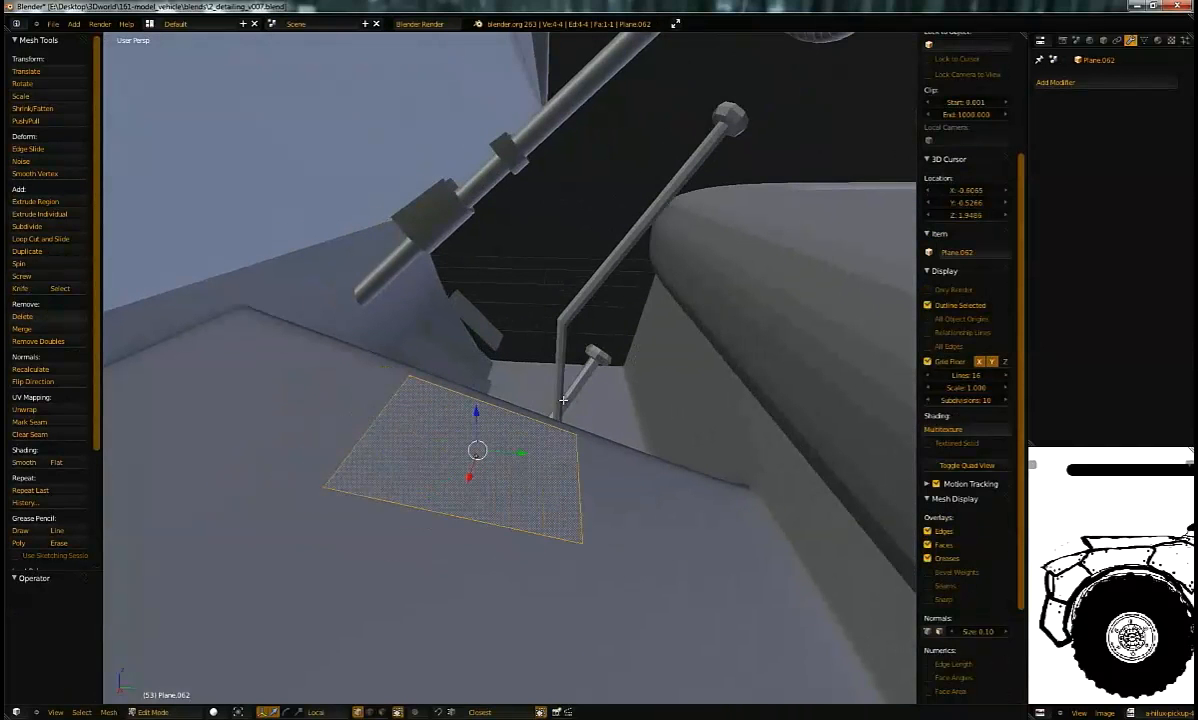
key("w")
mouse_move(558, 403)
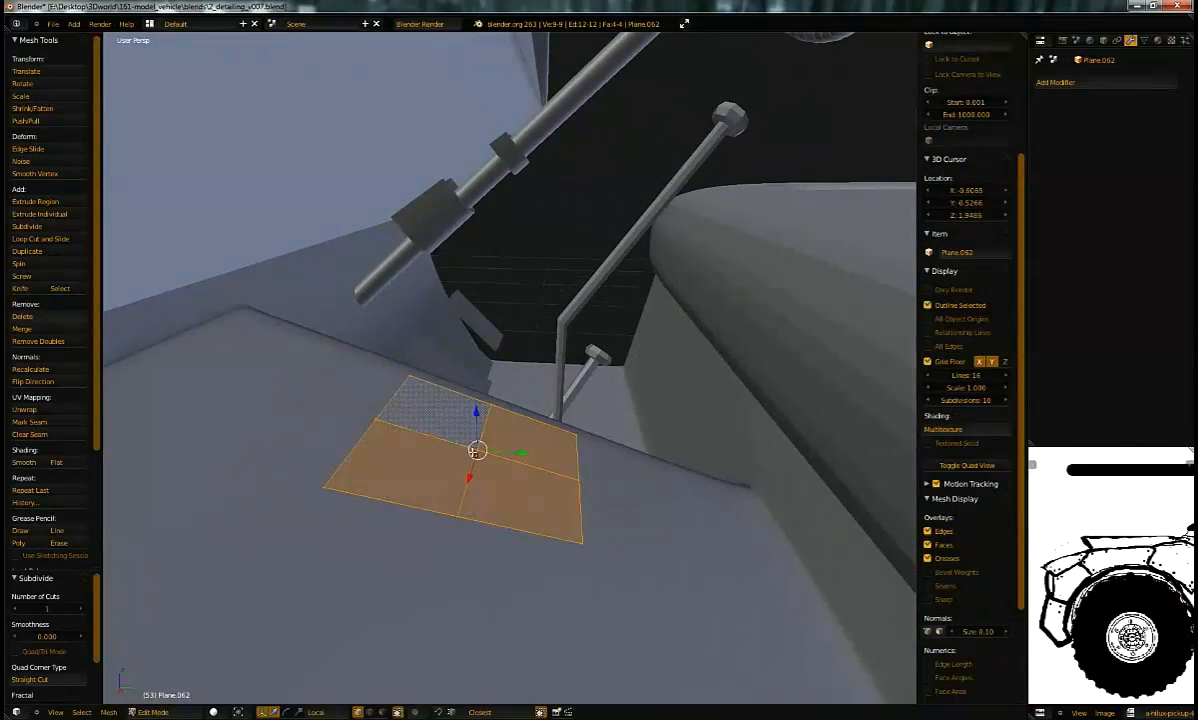
right_click(477, 451, "shift")
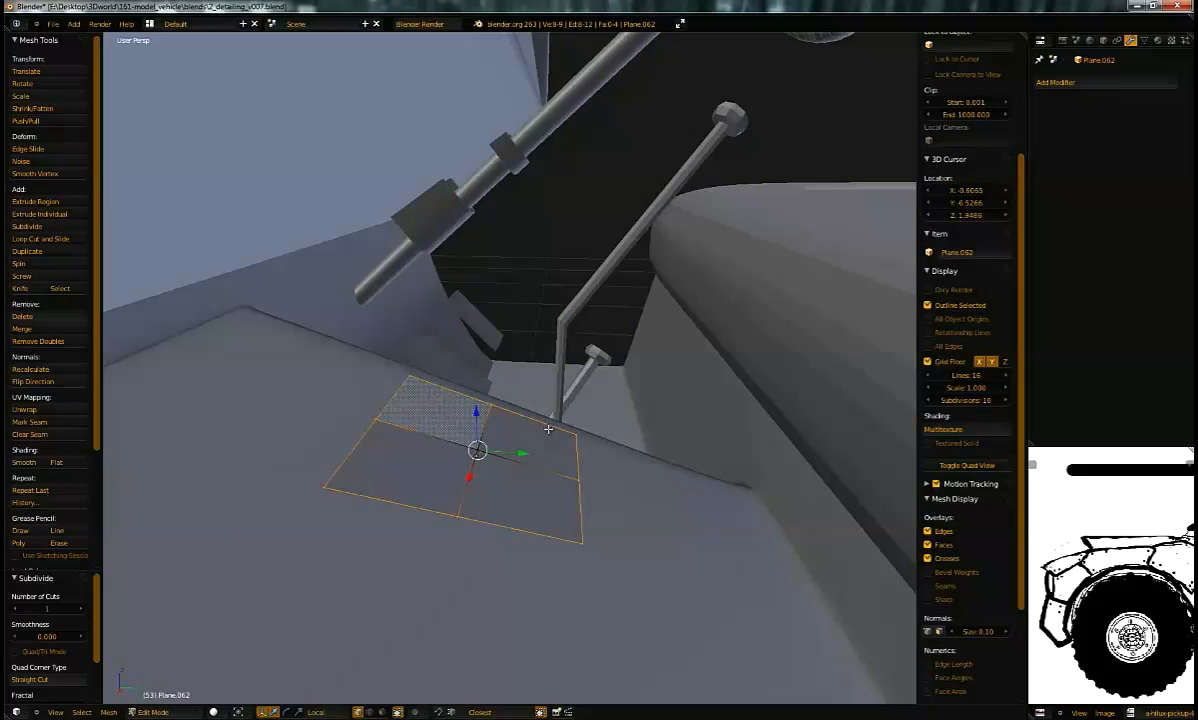
key("shift+alt+s")
key("1")
key("Return")
Step: Scale the octagonal face on the floor tunnel uniformly to 0.672
middle_click_drag(583, 428, 612, 362)
key("s")
left_click(652, 373)
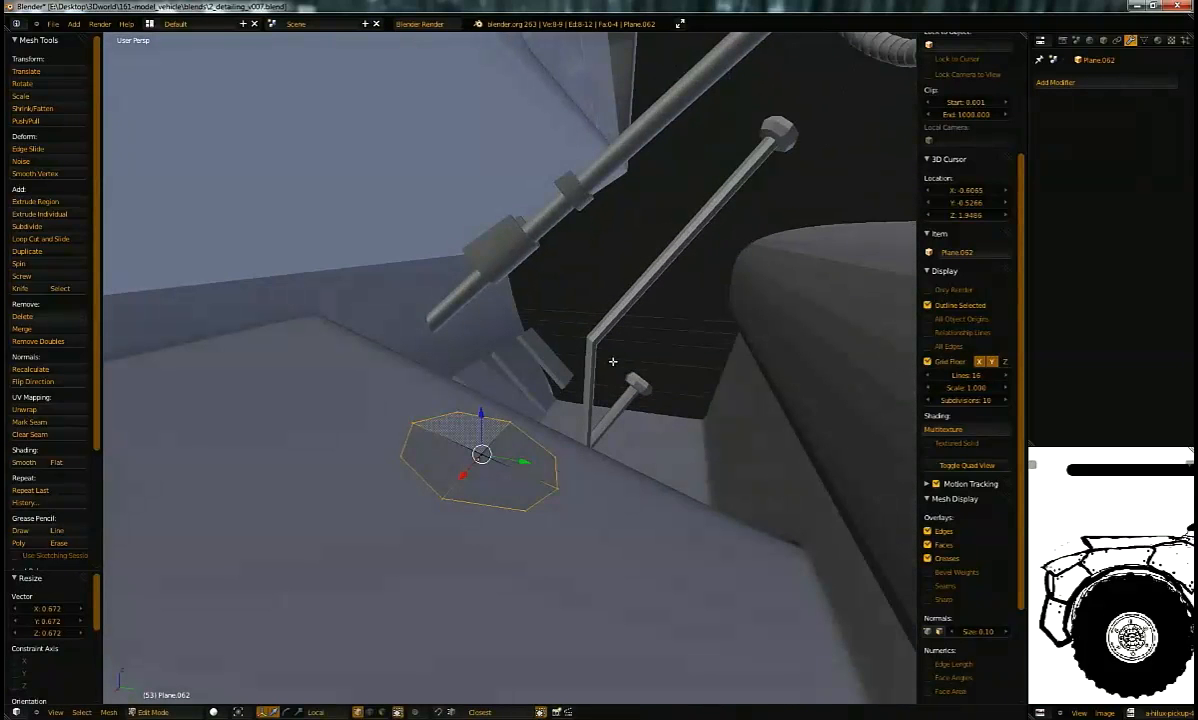
key("s")
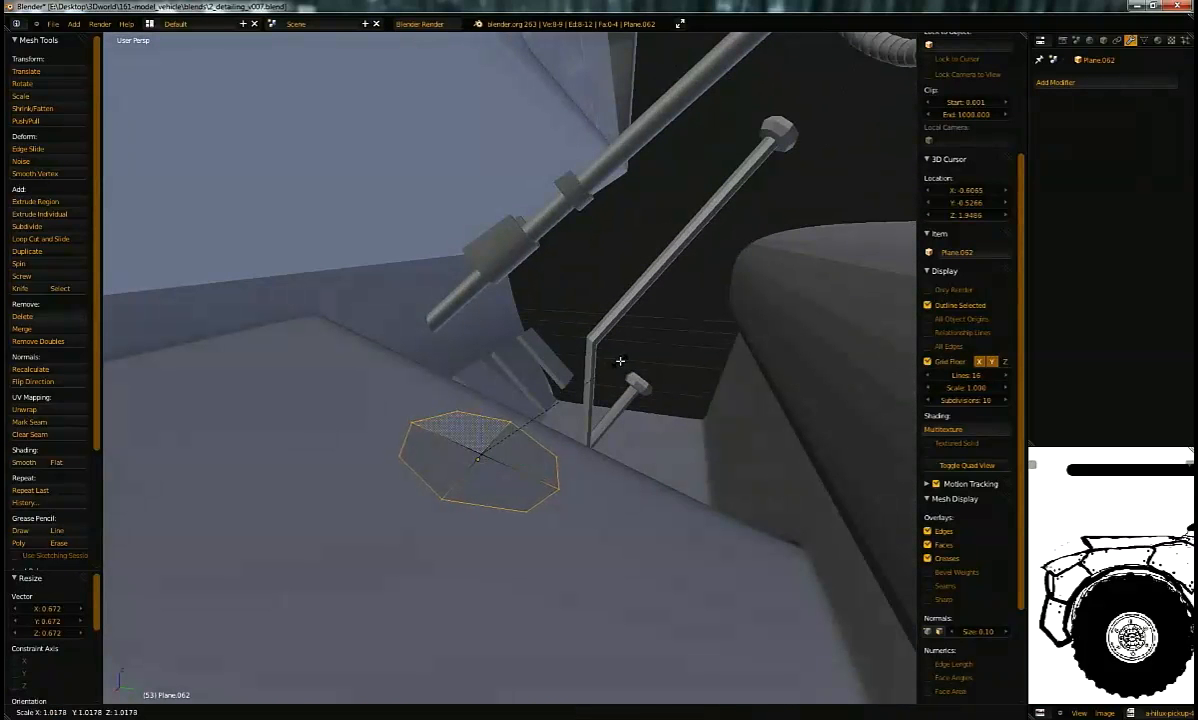
right_click(612, 316)
Step: Extrude the octagonal face into a first tier above the tunnel and inset its top by scaling it to 0.824
middle_click_drag(612, 316, 612, 293)
left_click(716, 296)
middle_click_drag(716, 296, 627, 456)
key("a")
key("e")
left_click(648, 345)
key("s")
left_click(626, 495)
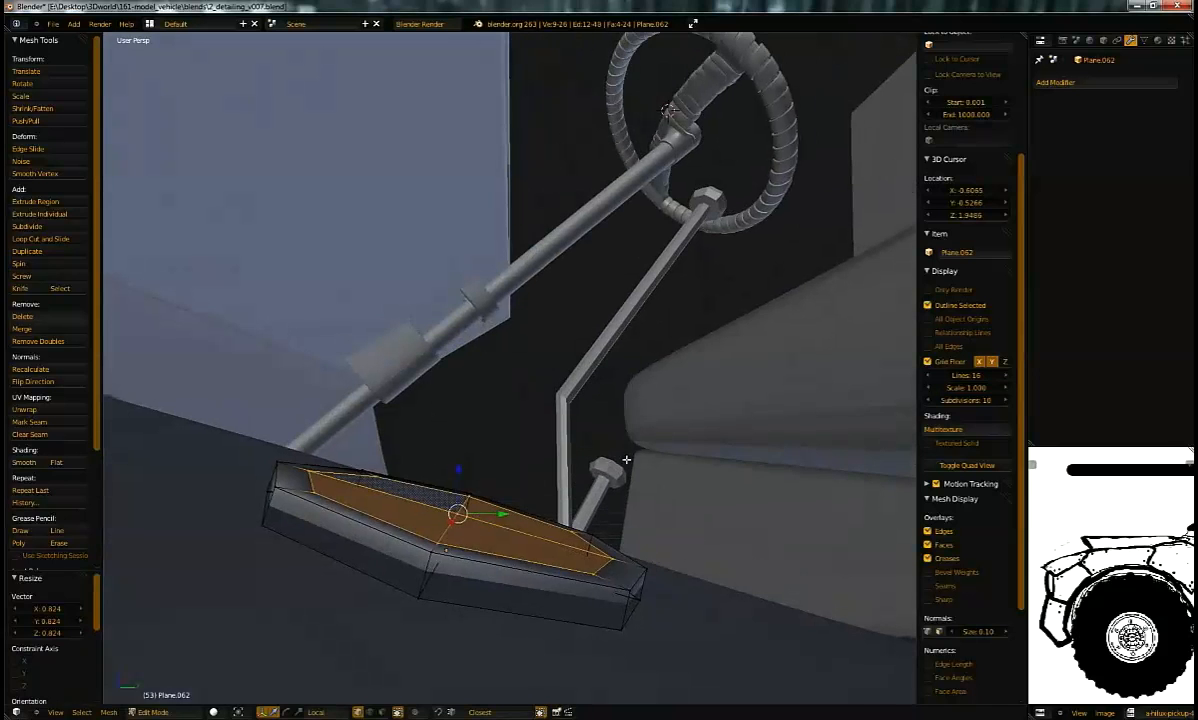
Step: Extrude a groove and a wider second tier about 0.013 high, and inset its top to about 0.75
key("e")
left_click(627, 456)
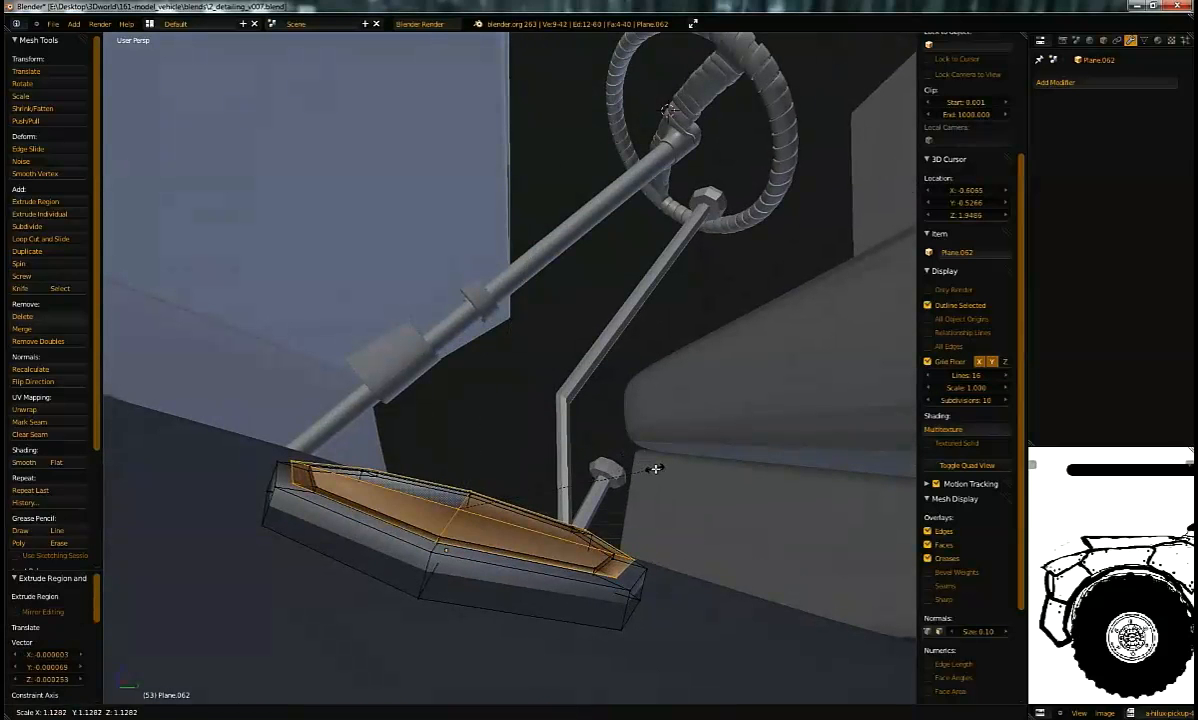
left_click(652, 467)
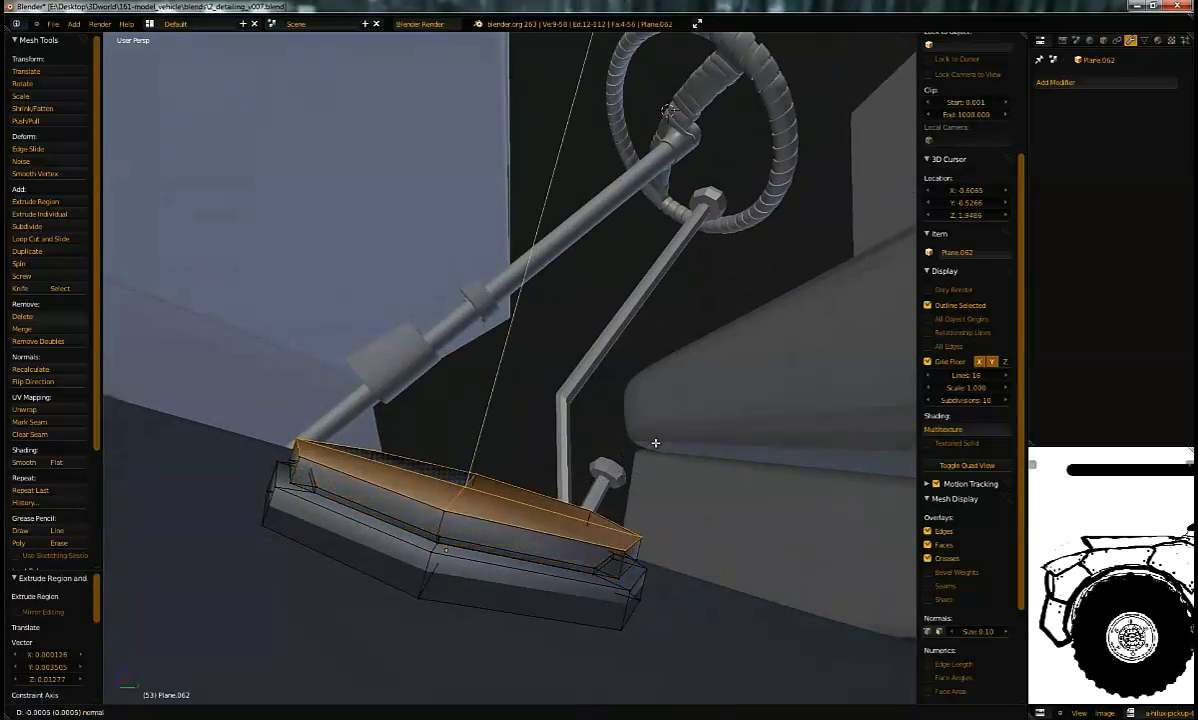
left_click(653, 441)
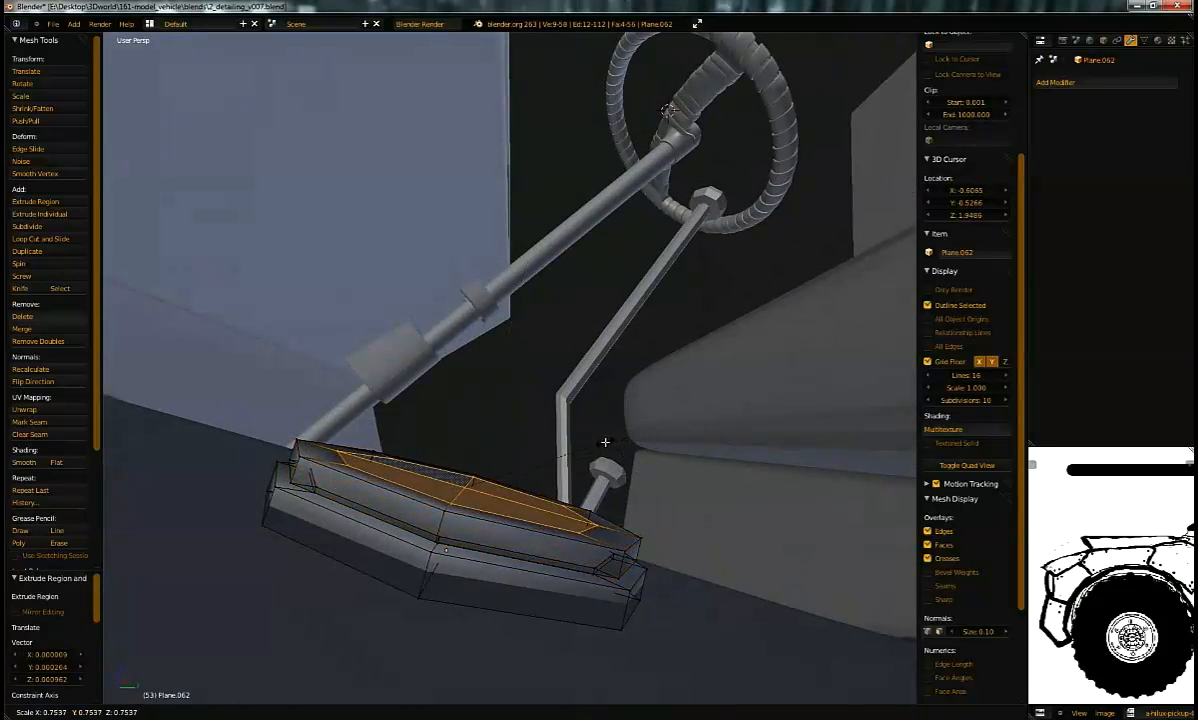
left_click(606, 439)
Step: Form a shallow groove on the second tier, extrude a third tier about 0.013 high and inset its top to 0.537
key("e")
left_click(607, 438)
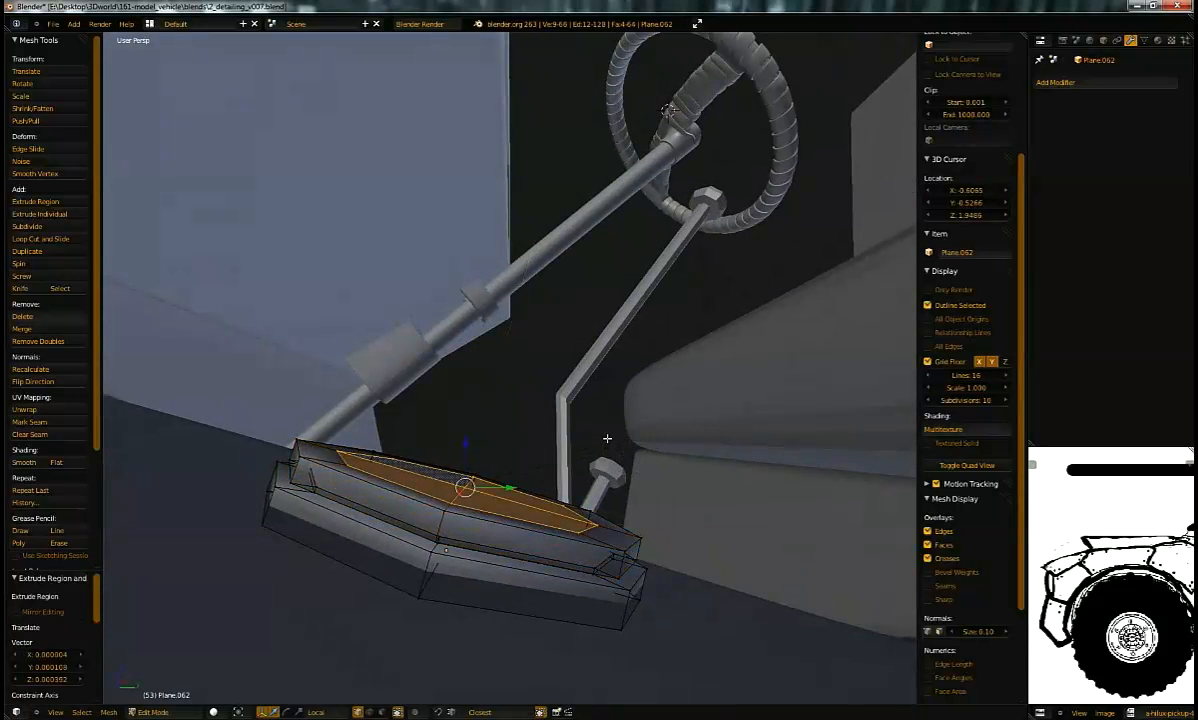
left_click(552, 434)
key("e")
left_click(547, 435)
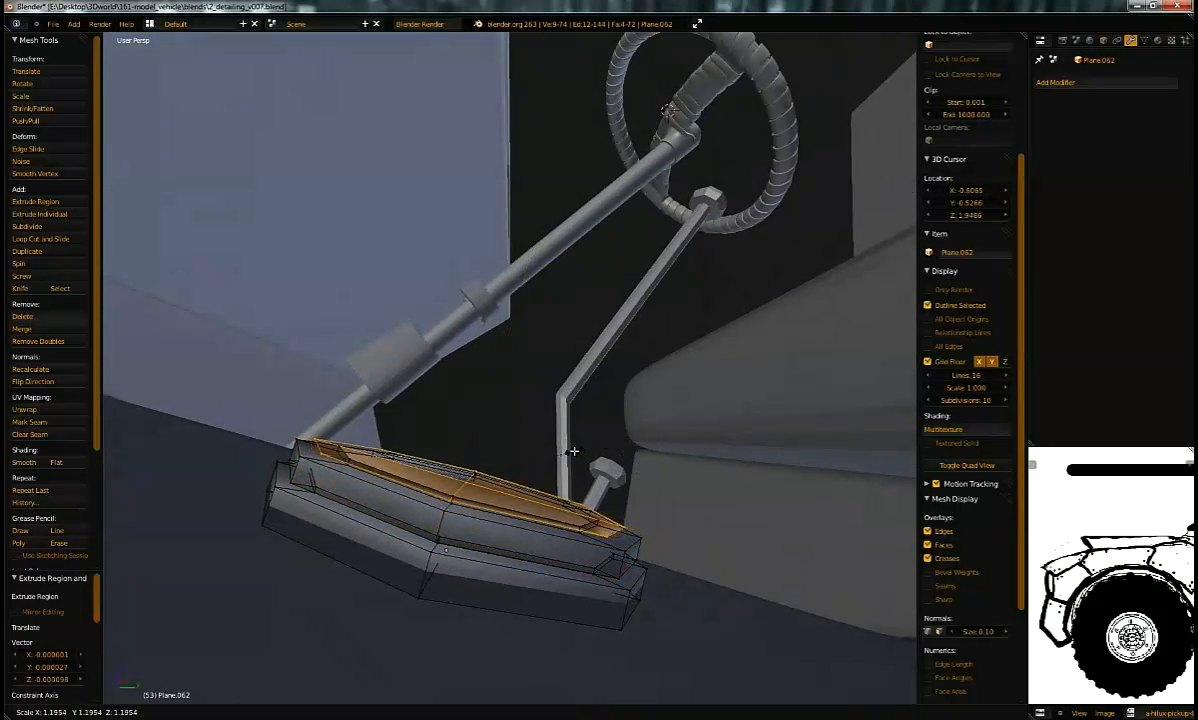
left_click(571, 450)
key("e")
left_click(577, 428)
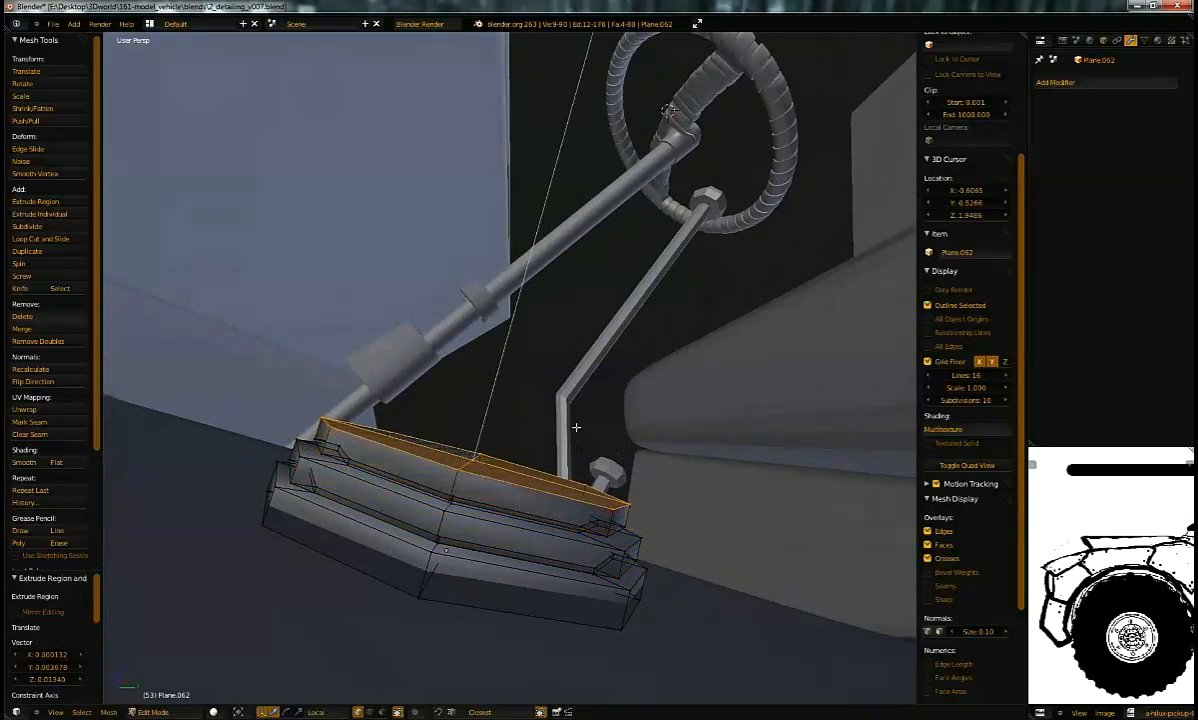
left_click(533, 435)
Step: Extrude the third tier's inset top into a short recess and scale the new faces back outward
middle_click_drag(533, 435, 582, 474)
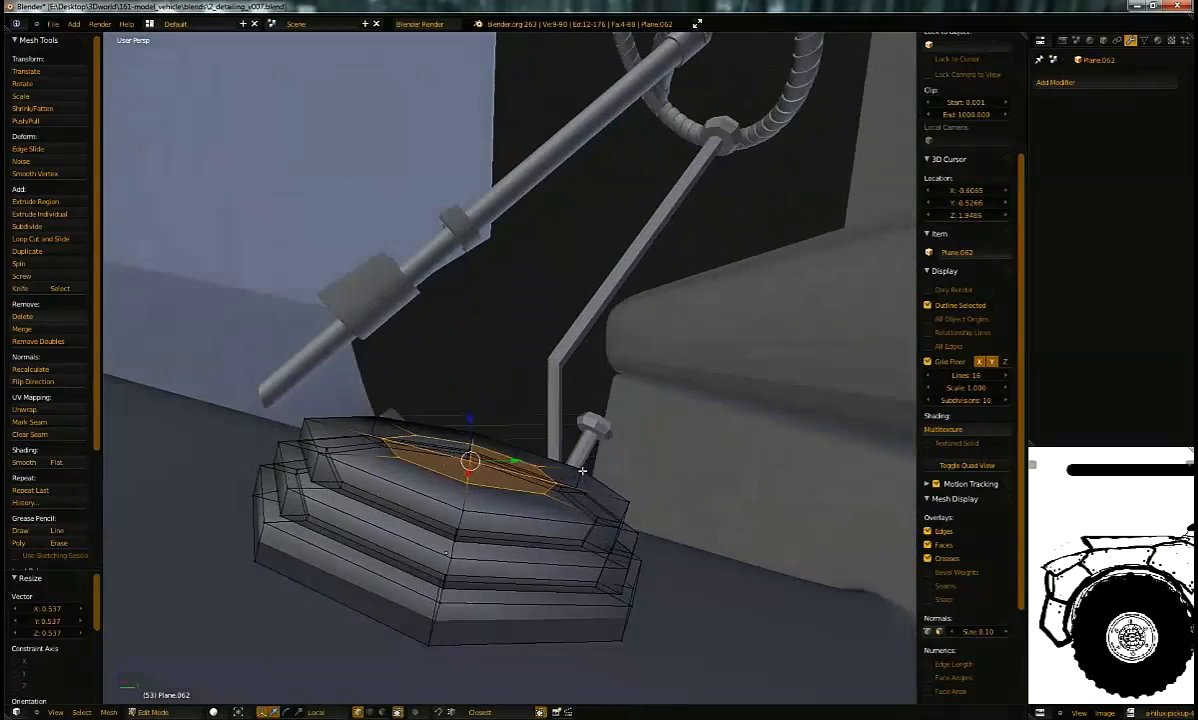
key("e")
right_click(592, 476)
key("s")
left_click(605, 479)
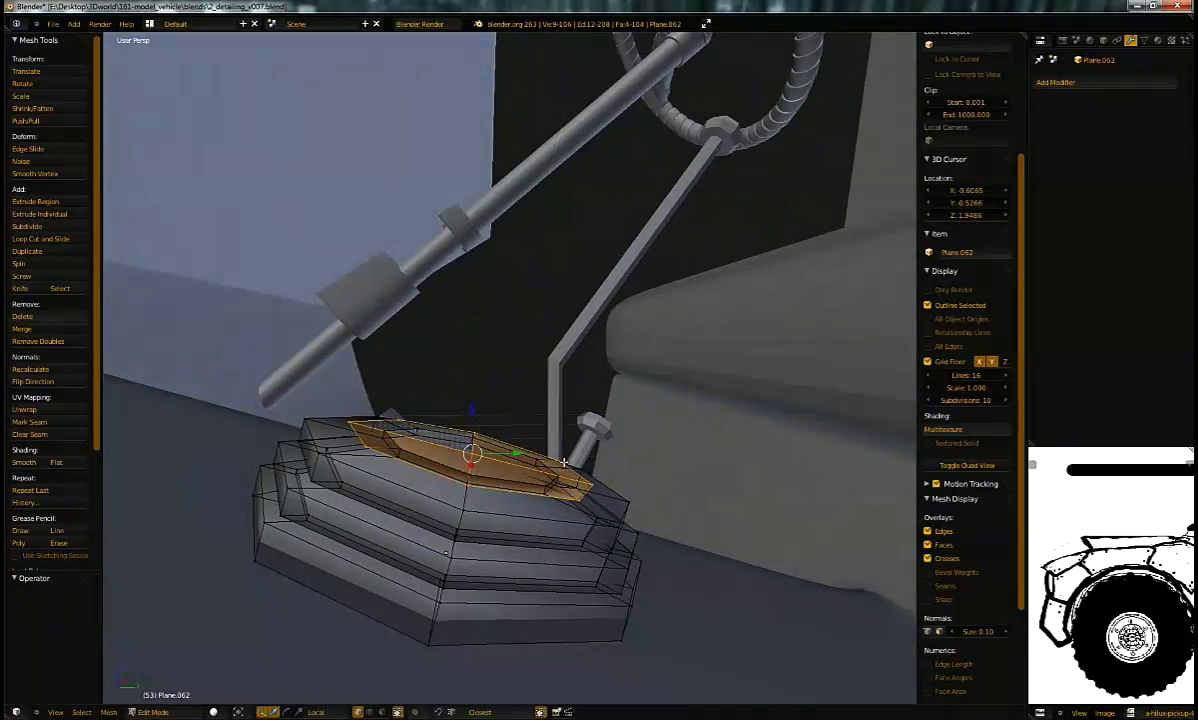
Step: Extrude a fourth tier about 0.014 high along the normal and inset its top by scaling it to 0.550
key("e")
left_click(582, 441)
middle_click_drag(582, 441, 530, 410)
key("e")
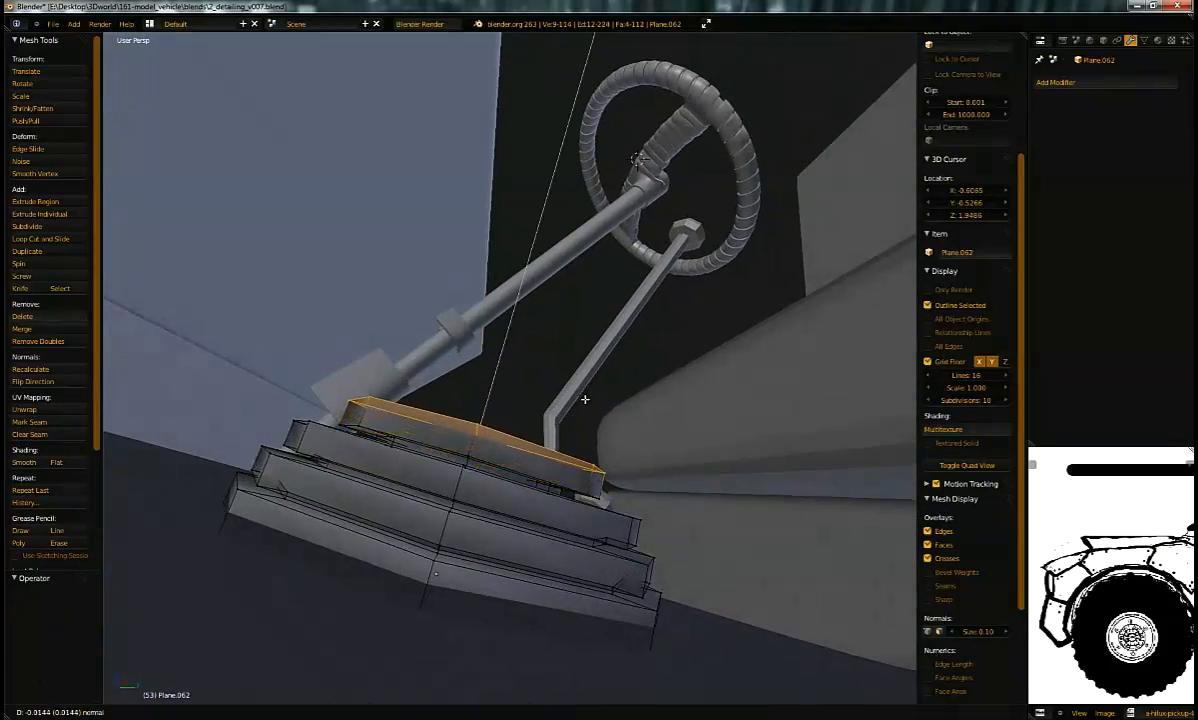
left_click(583, 399)
middle_click_drag(594, 406, 543, 452)
key("s")
left_click(585, 435)
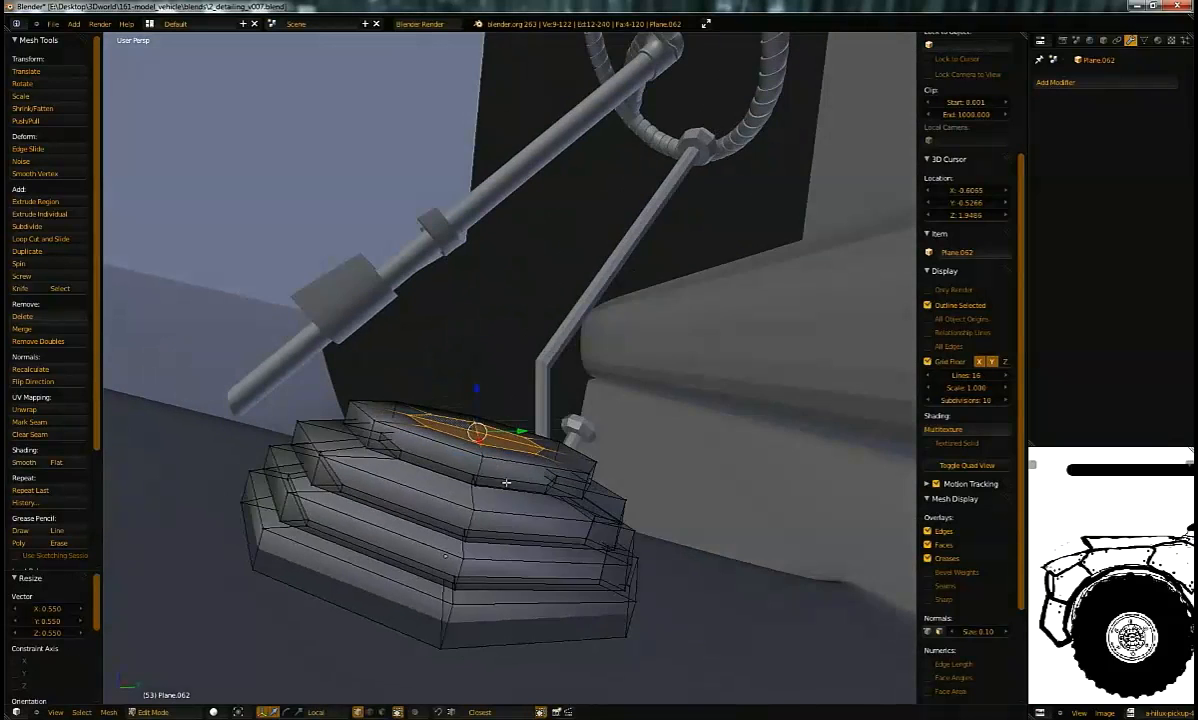
Step: Select the centre vertex of the tiered part's base in wireframe view and snap the 3D cursor to it
key("z")
middle_click_drag(430, 511, 447, 551)
right_click(445, 550)
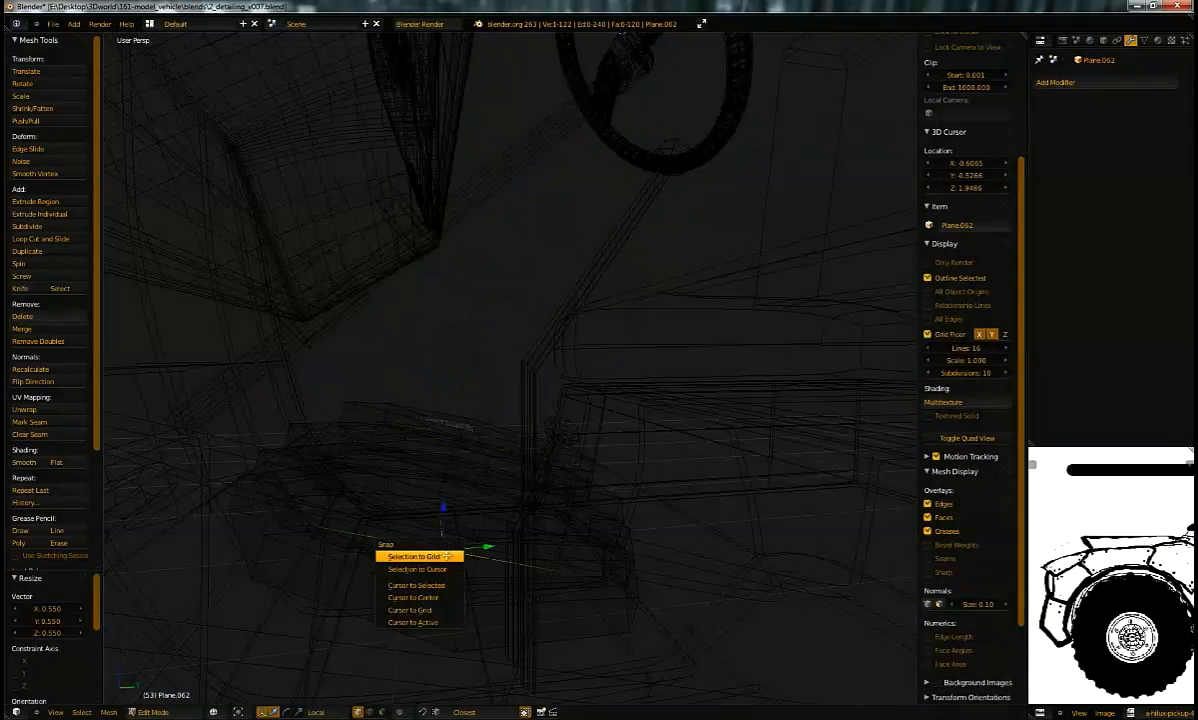
left_click(443, 584)
Step: Select the whole tiered mesh in solid view, set the pivot to the 3D cursor and try scaling it about the base centre
key("a")
mouse_move(501, 494)
middle_mouse_down()
mouse_move(468, 515)
mouse_move(521, 471)
middle_mouse_up()
key("a")
key("z")
middle_click_drag(595, 385, 584, 417)
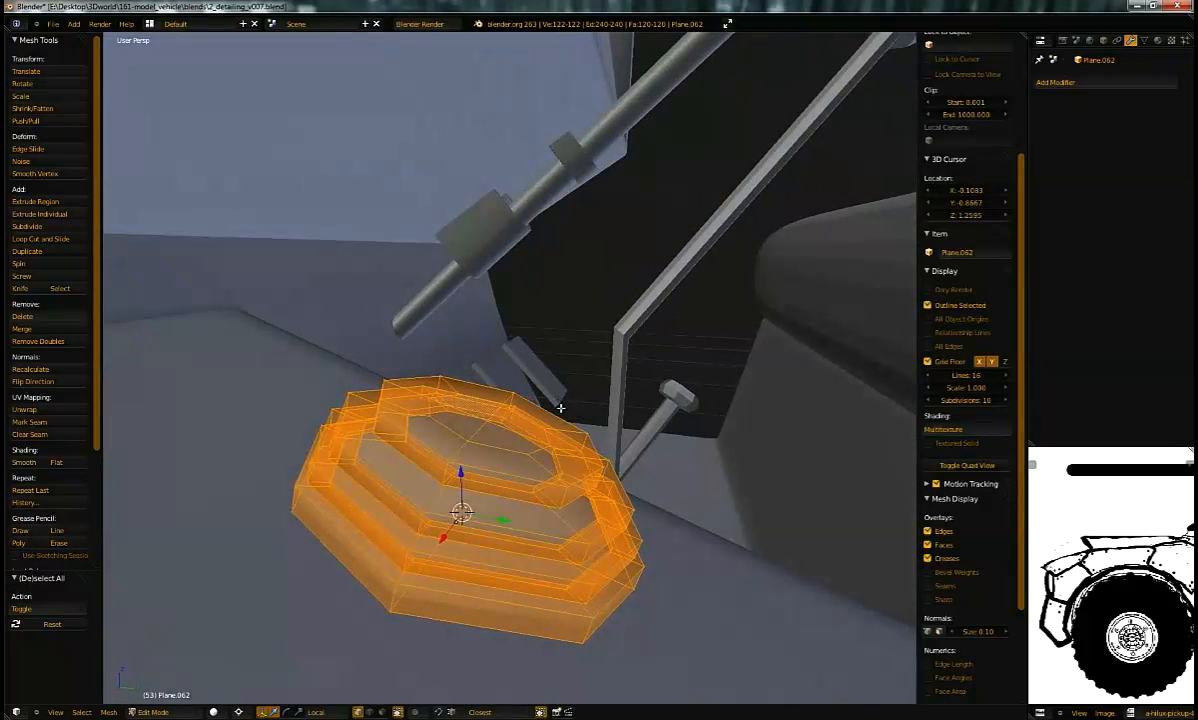
key("s")
key("Escape")
middle_click_drag(576, 353, 610, 369)
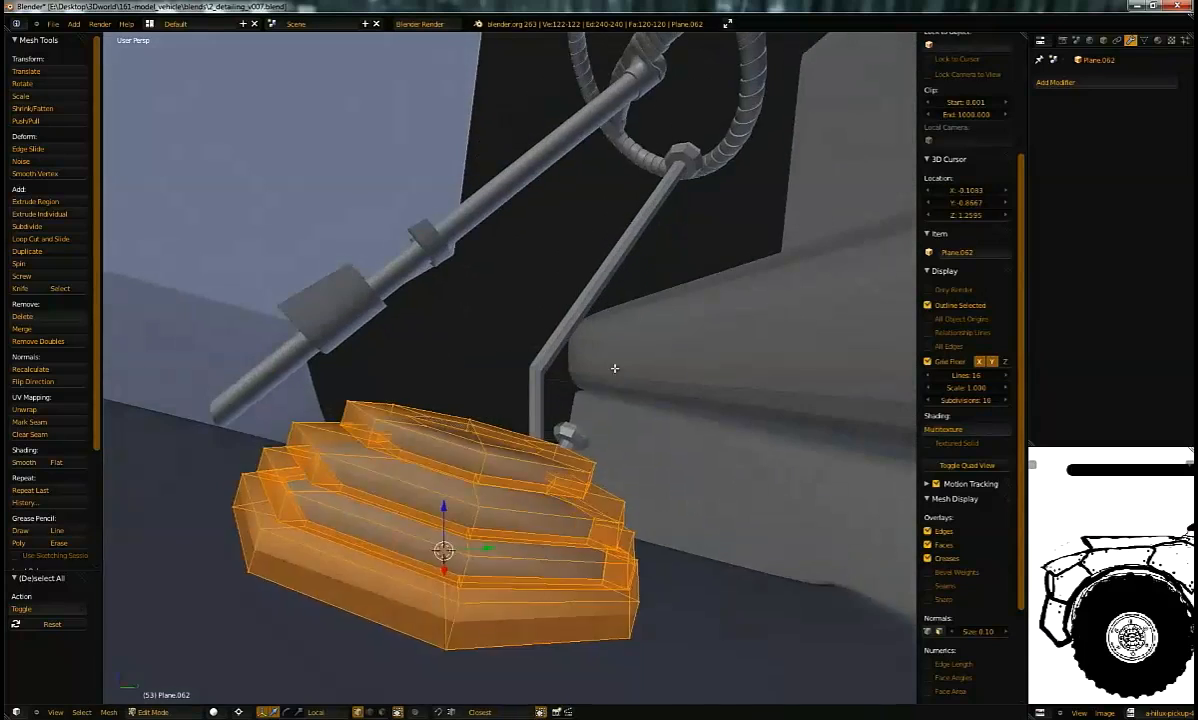
Step: Scale the whole stepped lever boot mesh on the floor tunnel
key("s")
left_click(709, 257)
middle_click_drag(709, 257, 560, 400)
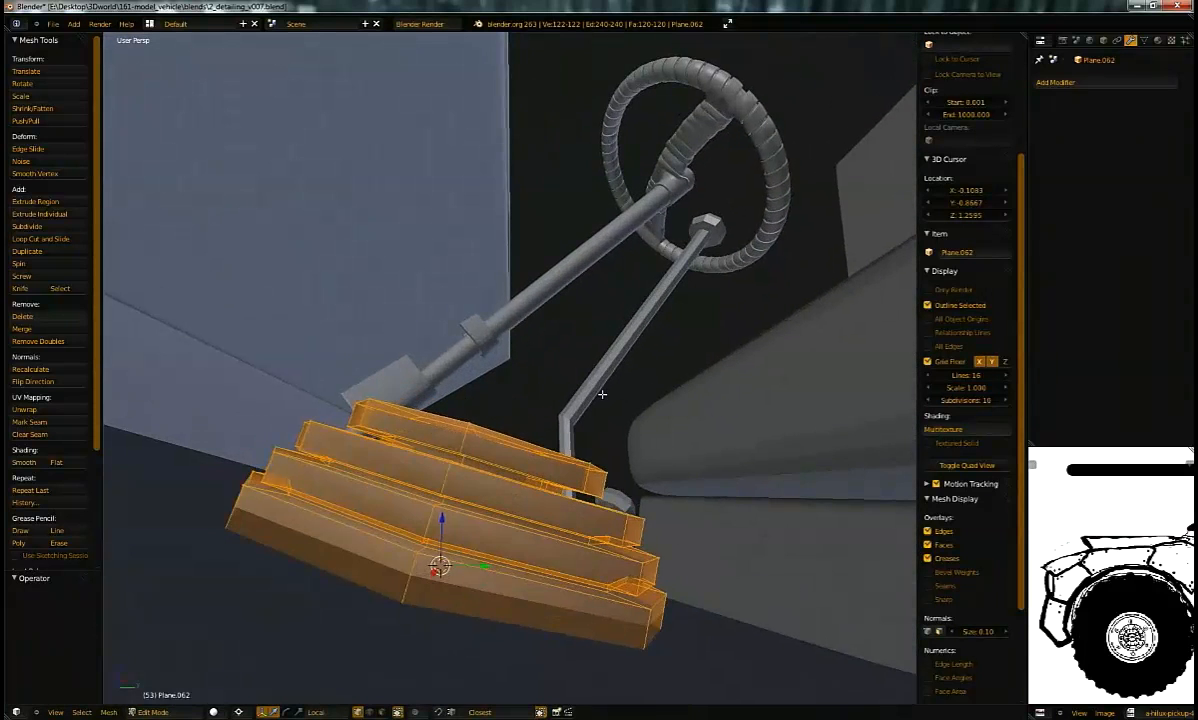
Step: Delete the centre vertex on the boot's underside and add a Subdivision Surface modifier at level 2
scroll(520, 447, "up", 4)
middle_click_drag(520, 447, 547, 376)
scroll(650, 286, "up", 4)
key("x")
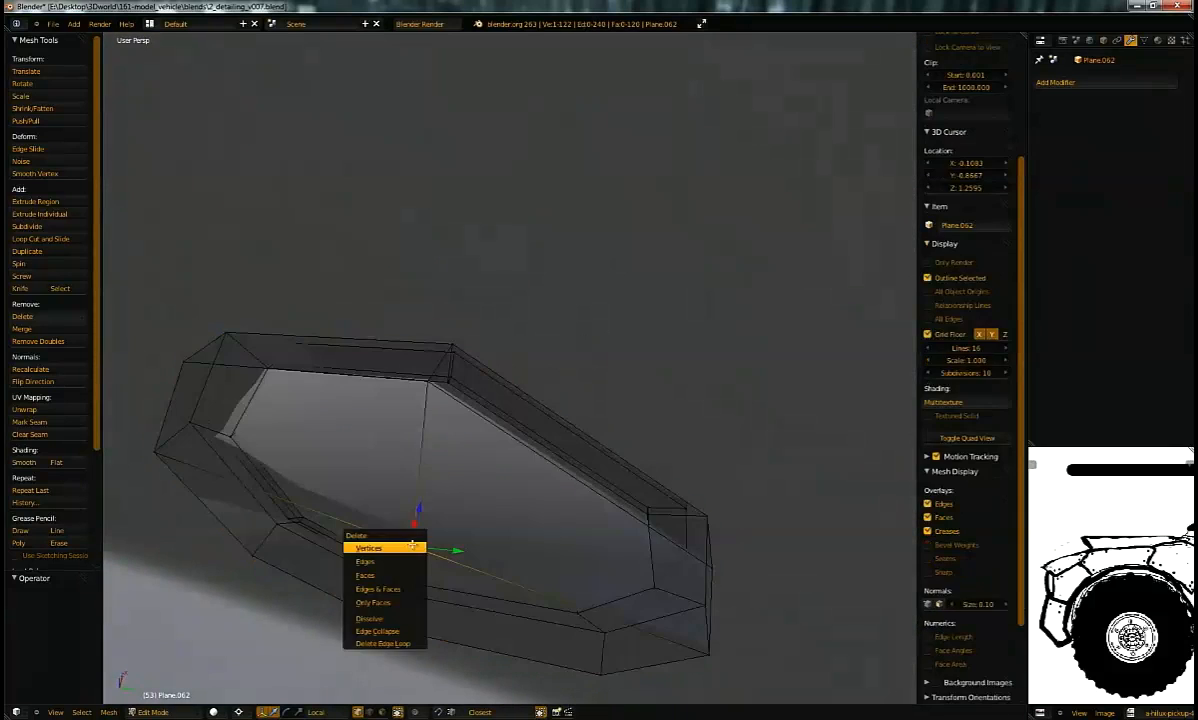
left_click(356, 545)
middle_click_drag(414, 540, 570, 396)
key("ctrl+2")
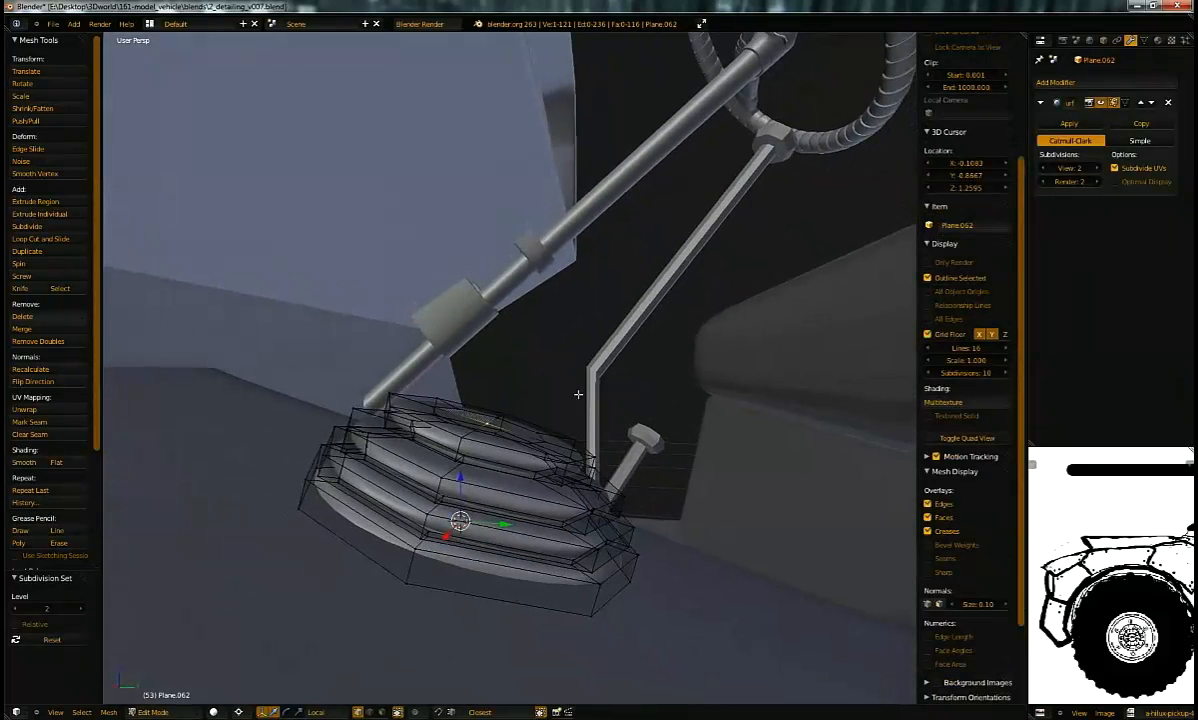
Step: Scale up the boot from its top centre vertex using proportional editing with an influence size of 0.15
key("s")
left_click(588, 345)
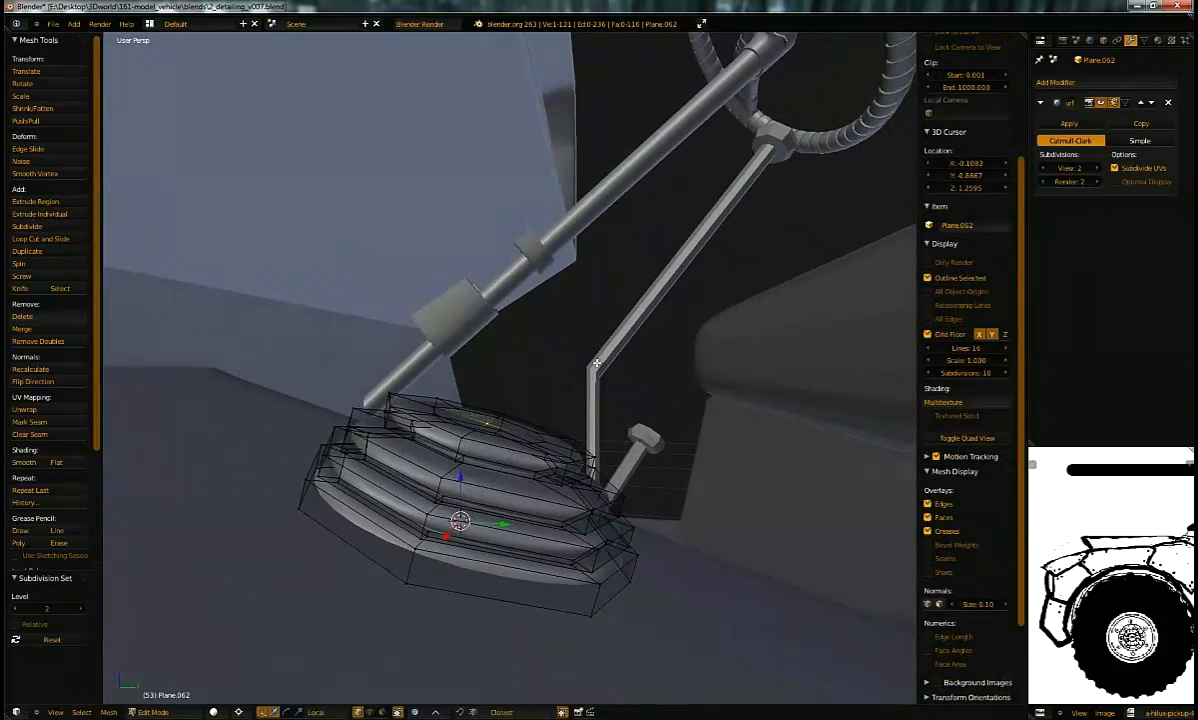
key("s")
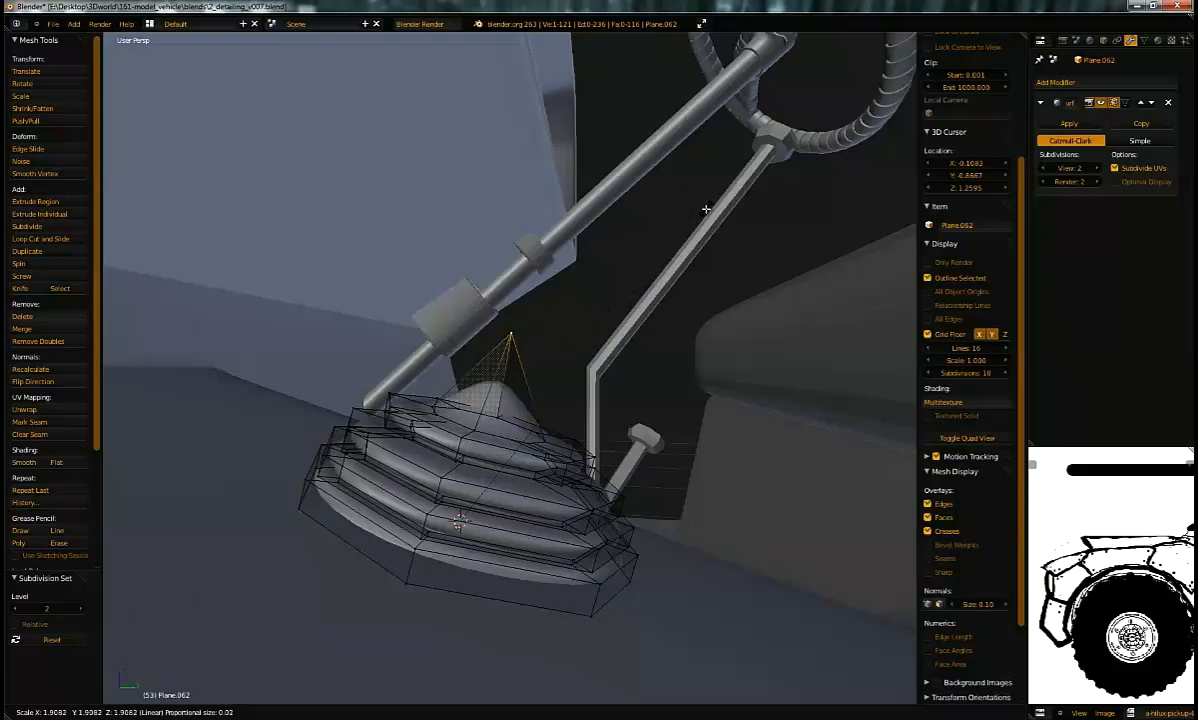
scroll(607, 276, "down", 17)
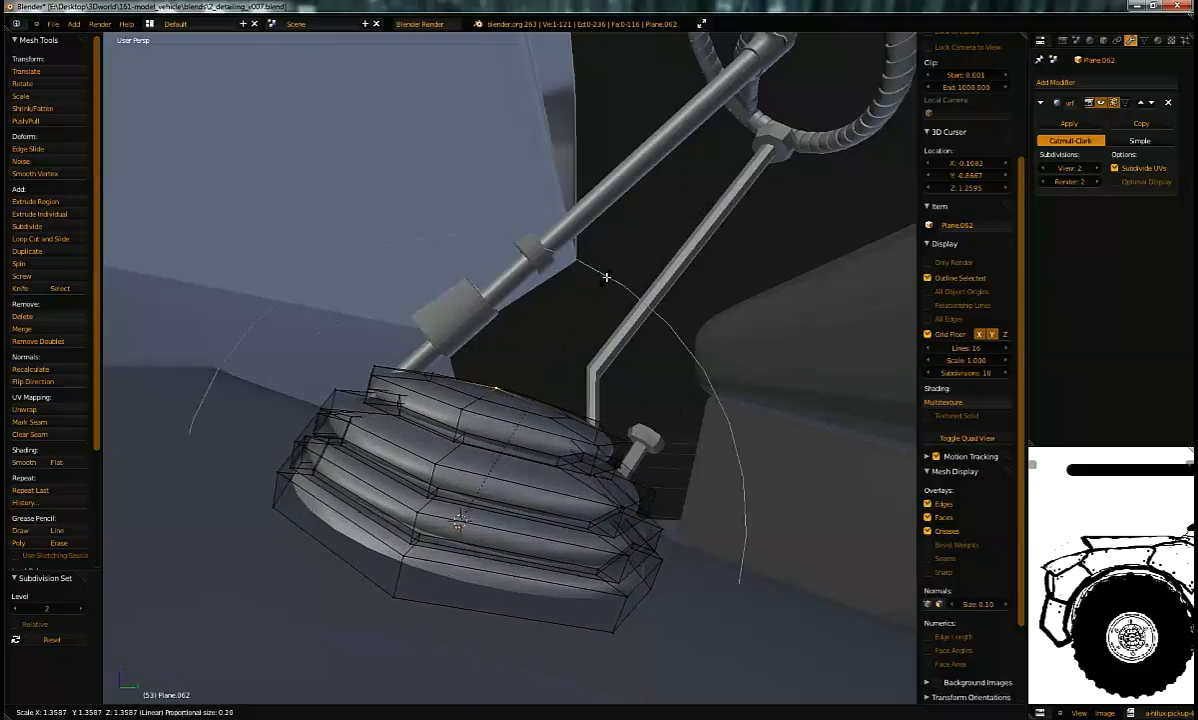
scroll(590, 235, "up", 5)
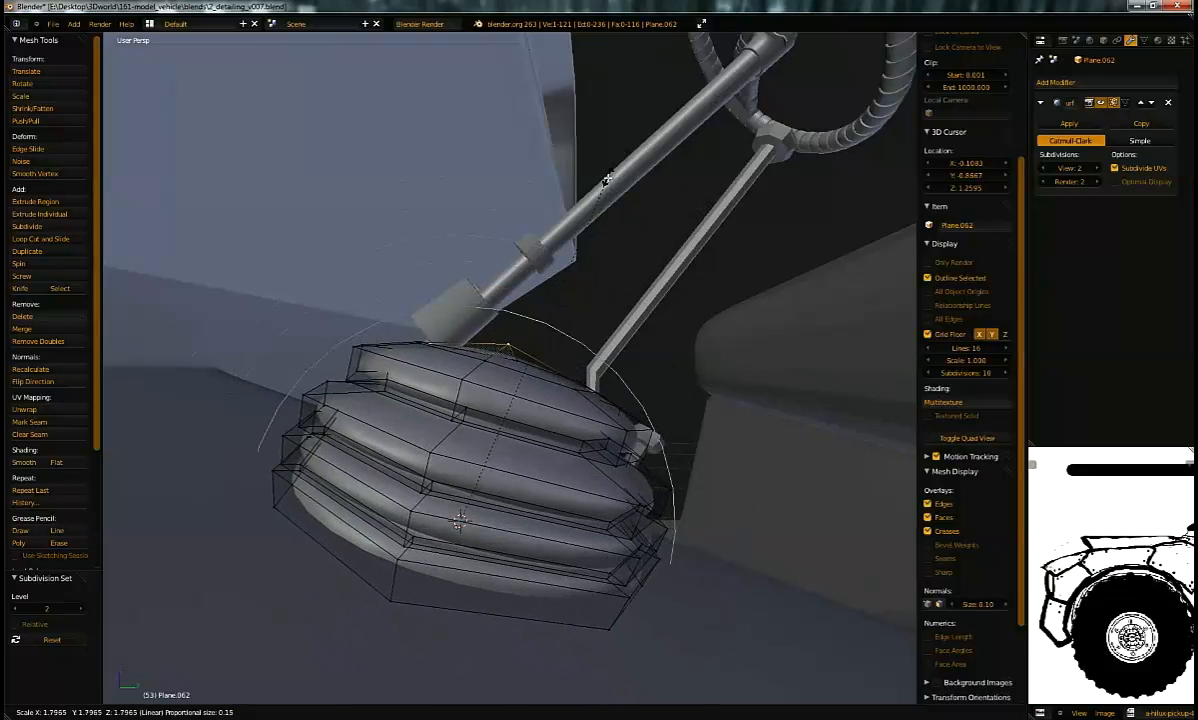
left_click(568, 265)
Step: Delete the centre vertex on top of the boot
middle_click_drag(389, 421, 352, 533)
middle_click_drag(493, 355, 492, 395, "ctrl")
middle_click_drag(490, 470, 530, 408)
middle_click_drag(530, 408, 575, 466)
key("Tab")
key("Tab")
key("x")
left_click(478, 405)
key("Tab")
Step: Scale the edge loop around the boot's top opening to about half size and fill the opening with a face
middle_click_drag(575, 466, 560, 497, "ctrl")
middle_click_drag(560, 497, 512, 415)
key("Tab")
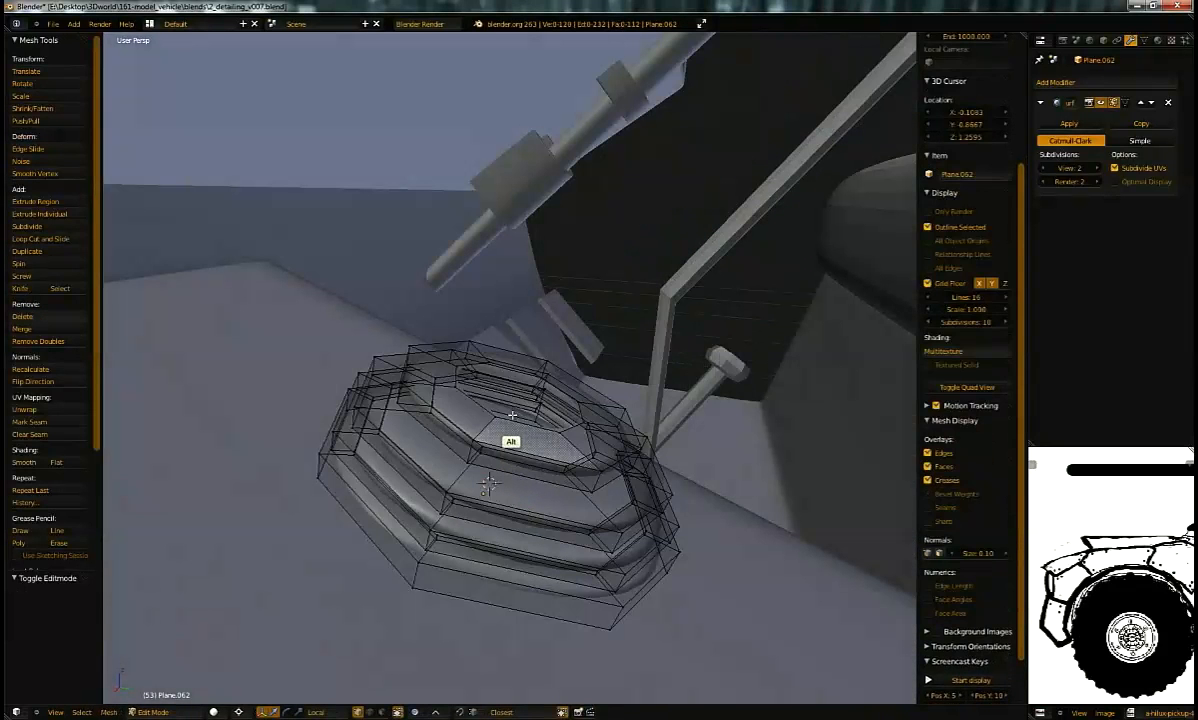
right_click(514, 418, "alt")
right_click(520, 423, "alt")
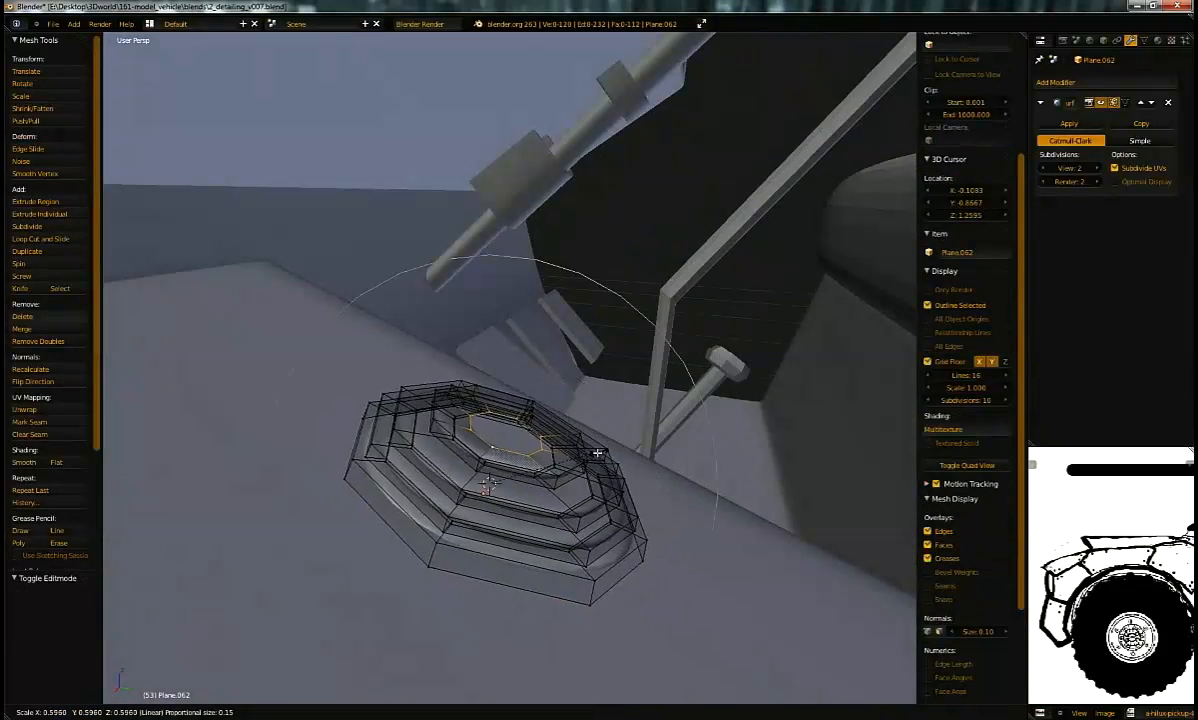
key("s")
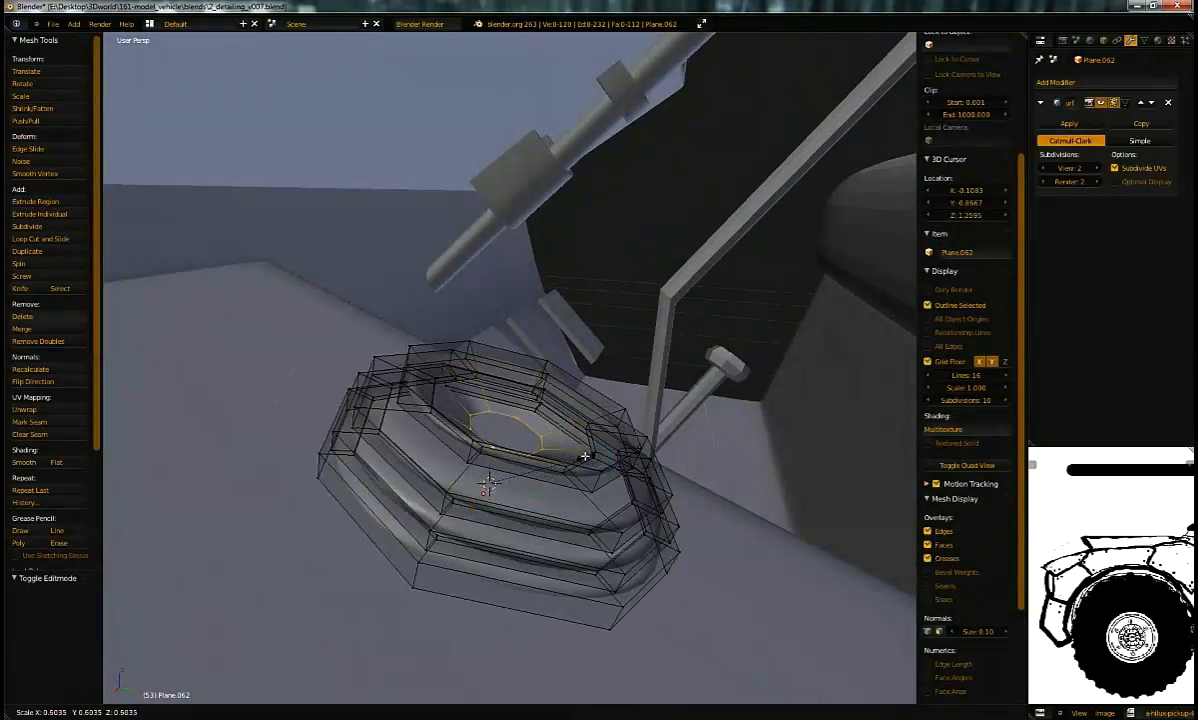
right_click(593, 437)
key("s")
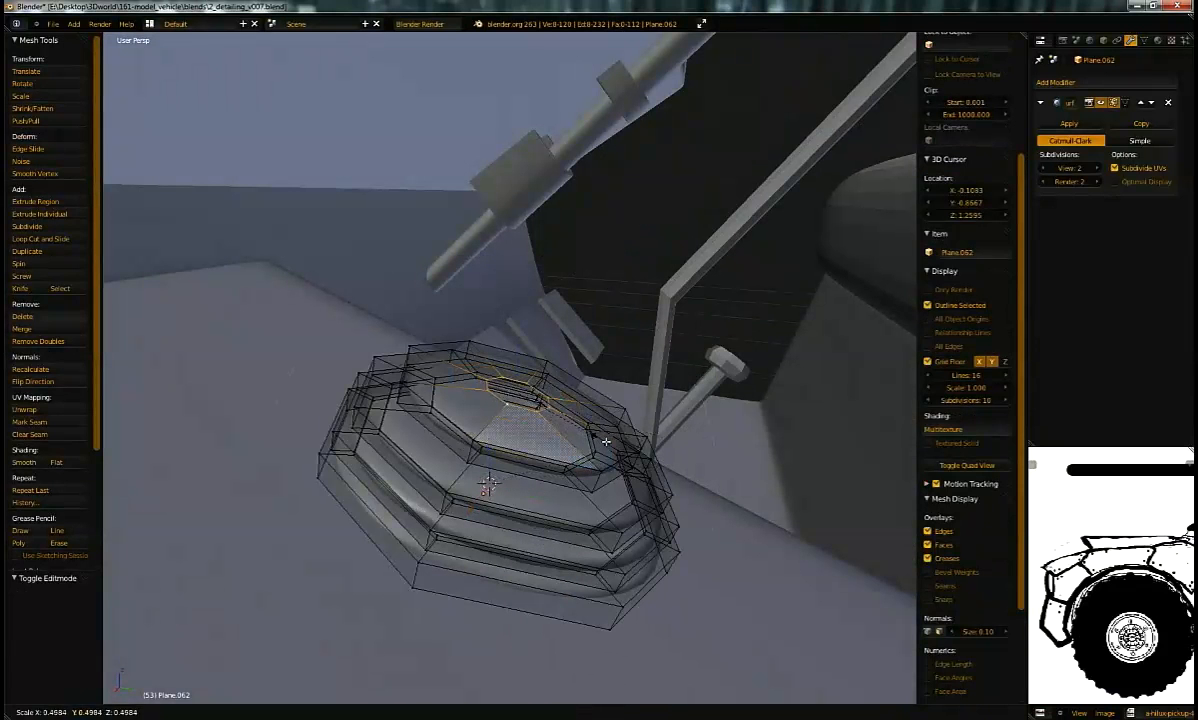
left_click(602, 434)
mouse_move(602, 434)
middle_mouse_down()
mouse_move(611, 408)
mouse_move(595, 424)
middle_mouse_up()
Step: Switch the transform orientation to Normal and shift the boot's upper edge loops along Z to even out the folds
key("alt+space")
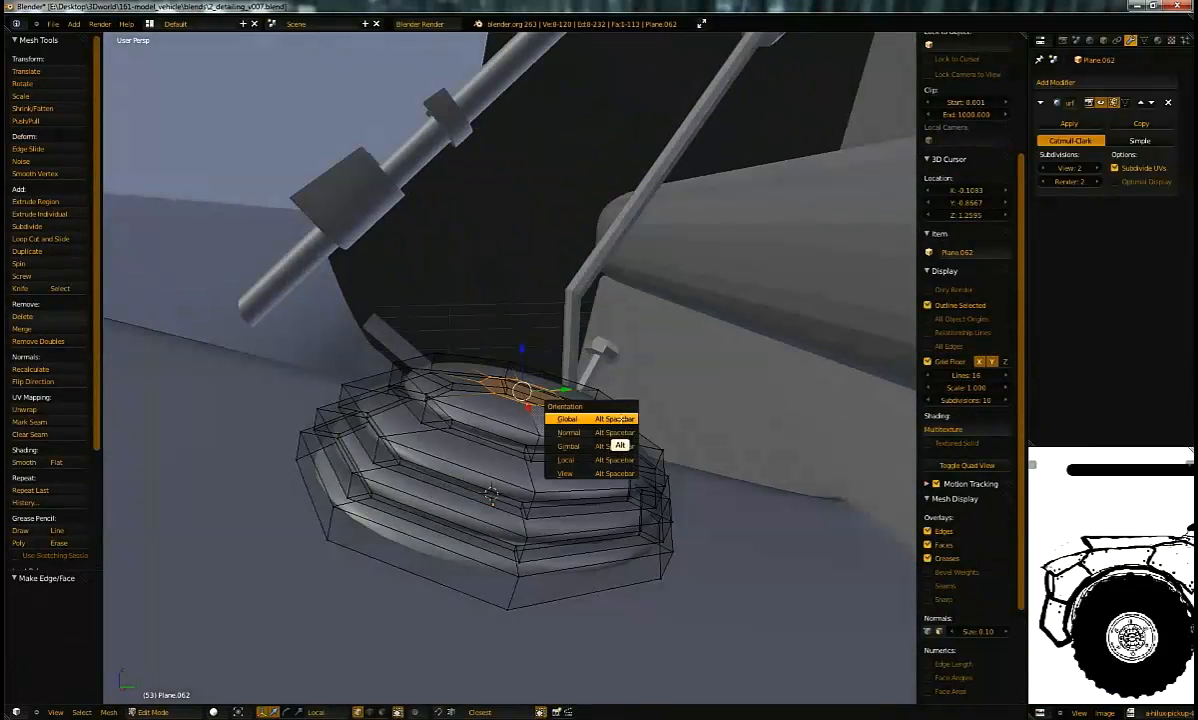
left_click(604, 434)
left_click_drag(508, 429, 528, 404)
middle_click_drag(528, 404, 573, 398)
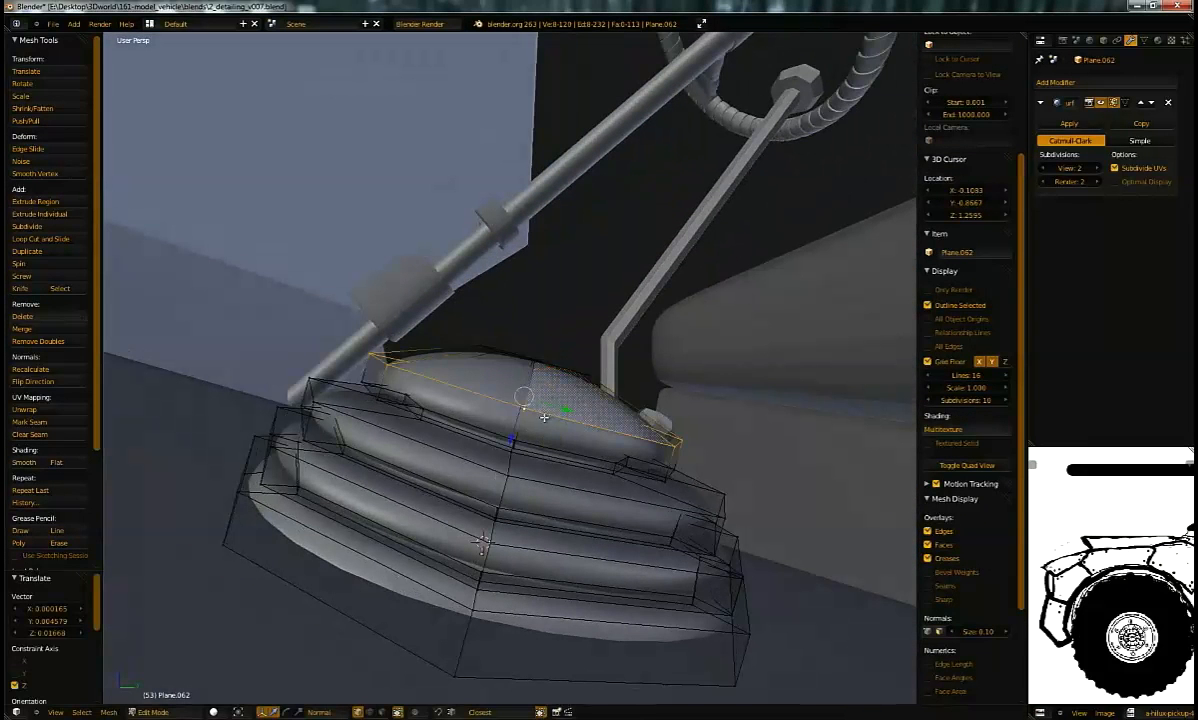
left_click_drag(508, 437, 532, 440)
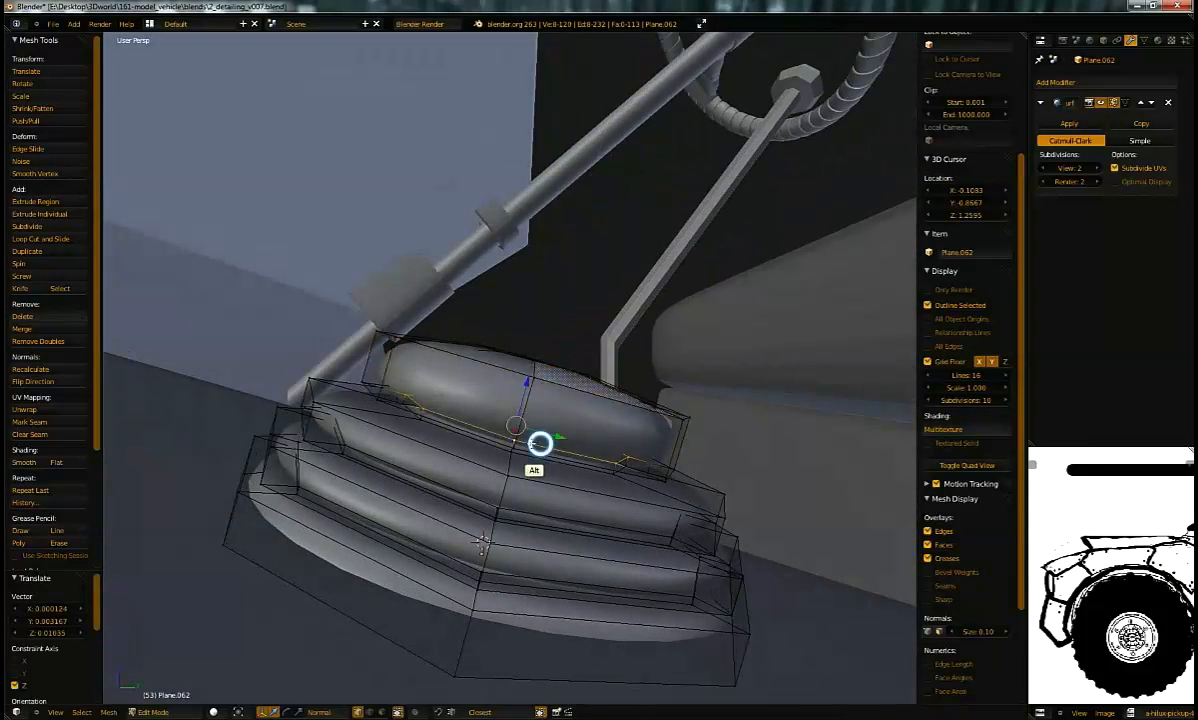
mouse_move(528, 390)
left_mouse_down()
mouse_move(548, 353)
mouse_move(535, 367)
left_mouse_up()
key("ctrl+z")
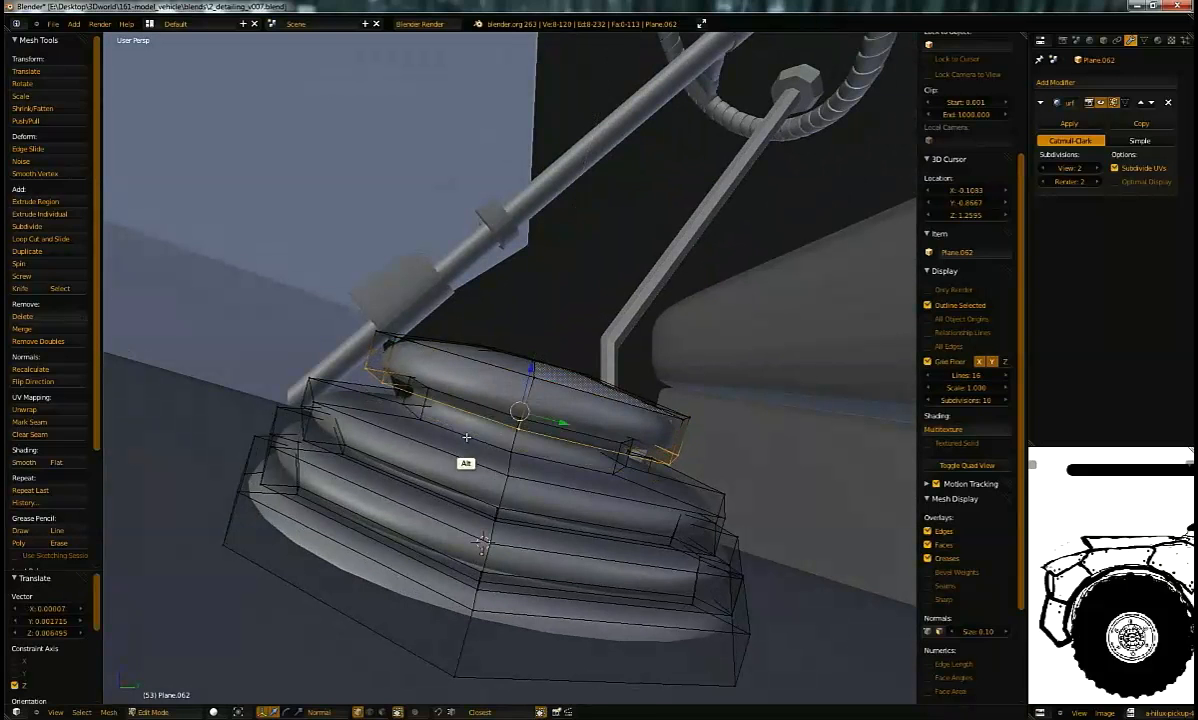
left_click_drag(501, 475, 504, 459)
middle_click_drag(504, 459, 499, 400)
key("Tab")
key("Tab")
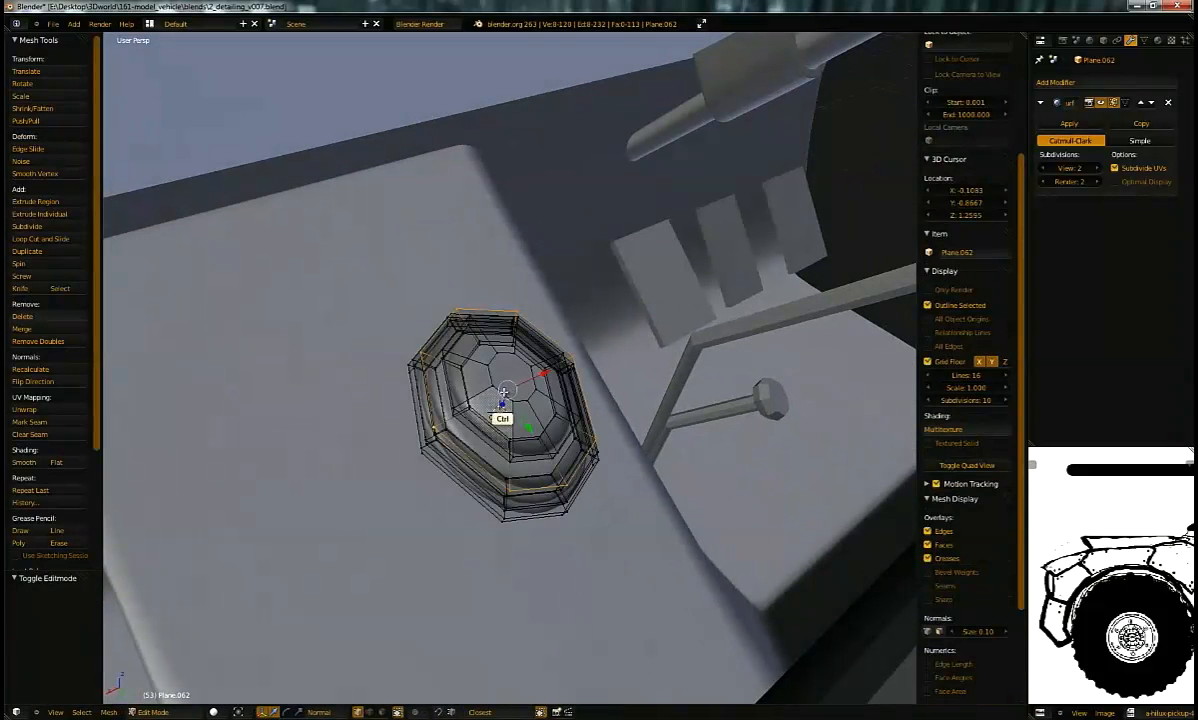
Step: Extrude the boot's top cap face slightly inward and delete that face to leave an opening
left_click(491, 414)
right_click(511, 382)
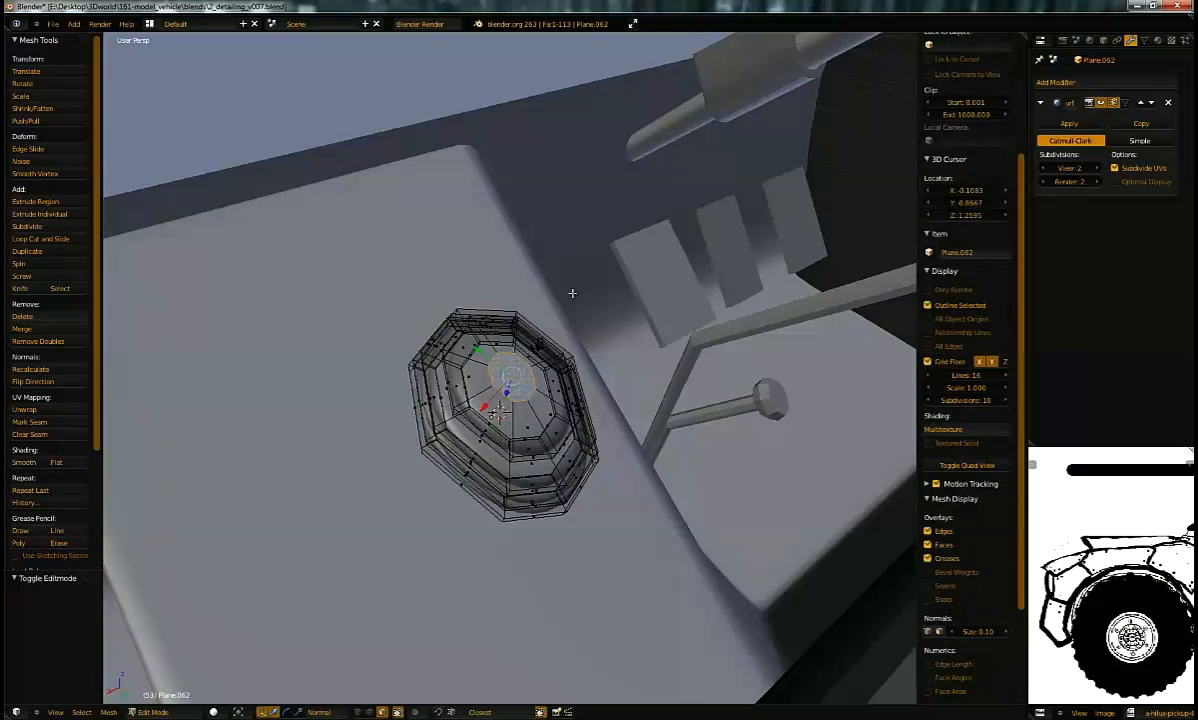
middle_click_drag(564, 301, 588, 396)
scroll(588, 396, "up", 4)
key("e")
left_click(660, 312)
key("x")
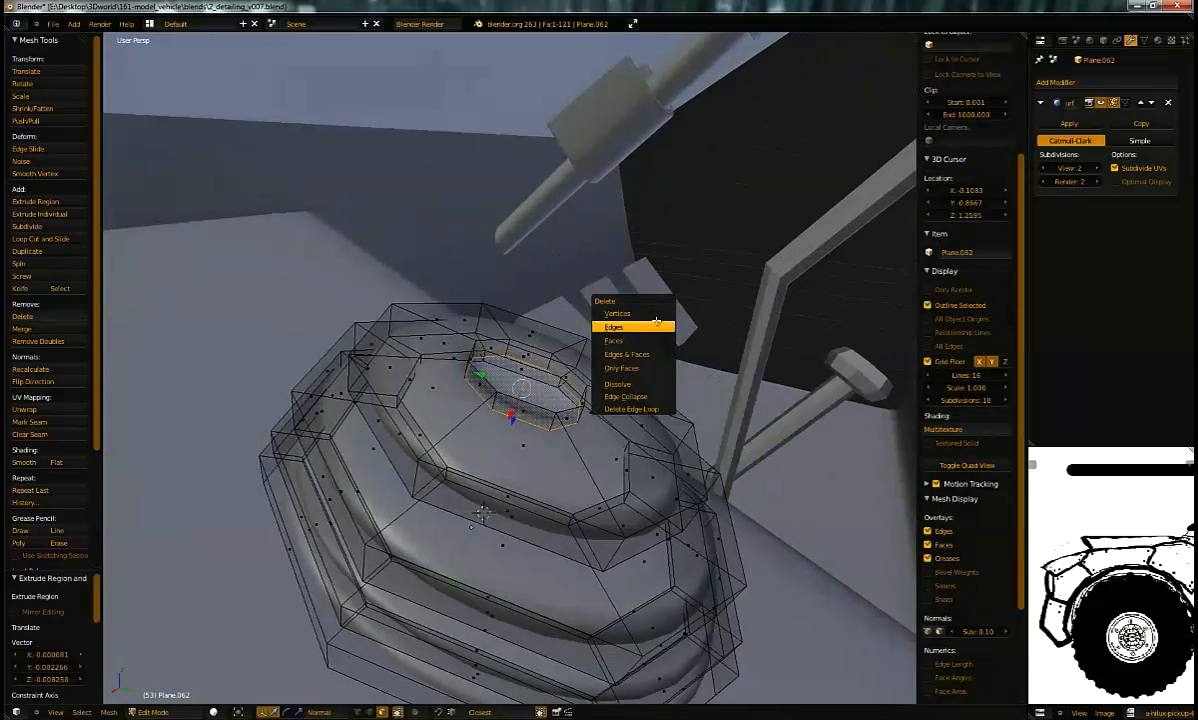
left_click(641, 341)
Step: Examine the smoothed boot and its opening from several angles
scroll(631, 361, "down", 2)
key("Tab")
scroll(634, 300, "down", 3)
middle_click_drag(636, 270, 665, 345)
scroll(562, 285, "down", 3)
scroll(644, 288, "up", 5)
key("Tab")
key("Tab")
scroll(615, 327, "up", 4)
Step: Move the entire boot mesh along its normal Z axis to adjust its seating on the tunnel
key("Tab")
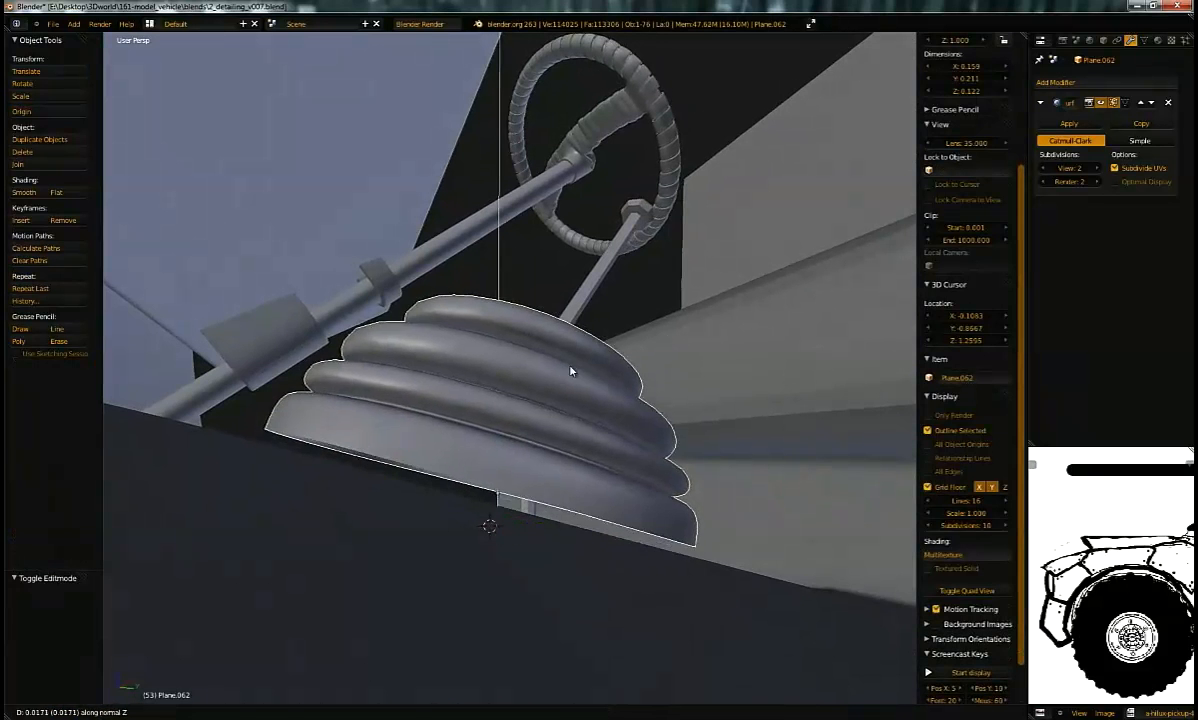
key("a")
middle_click_drag(421, 429, 466, 491)
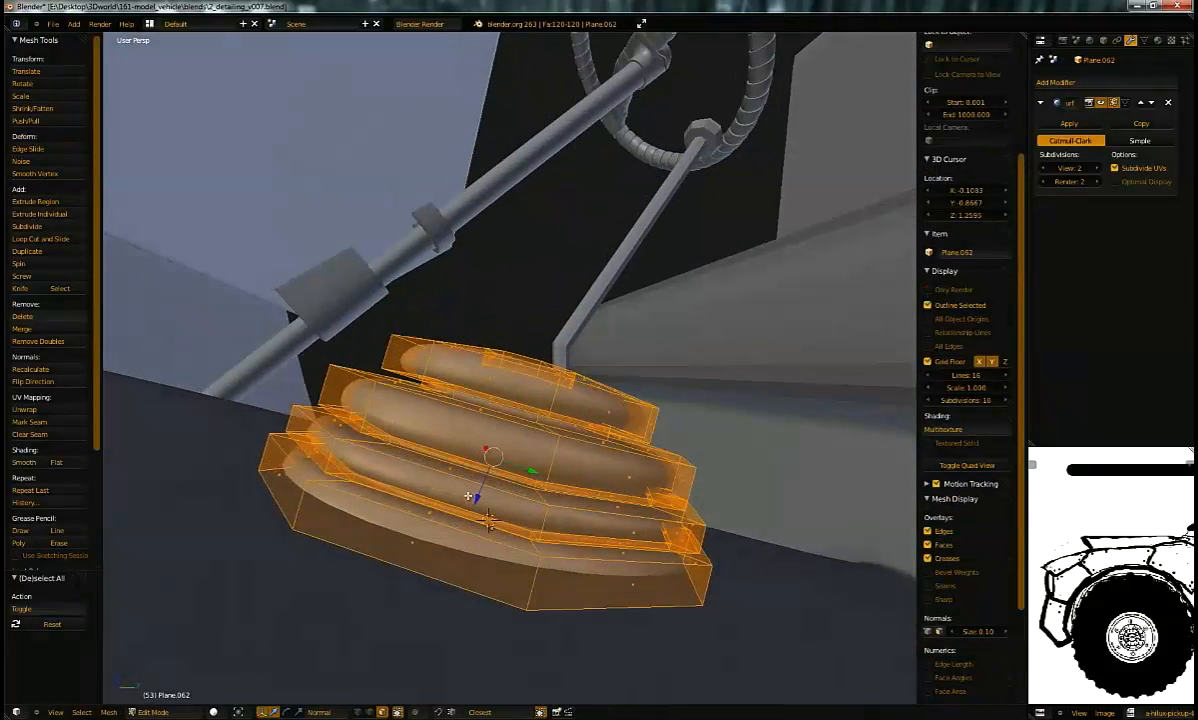
left_click_drag(477, 497, 486, 480)
middle_click_drag(500, 465, 485, 345)
key("Tab")
Step: Move the bent gear lever over to the boot and rotate it
right_click(596, 395)
key("g")
left_click(409, 292)
middle_click_drag(409, 292, 700, 262)
key("r")
left_click(518, 320)
Step: Snap the 3D cursor to the lever's bottom end and set the lever's origin to it
key("Tab")
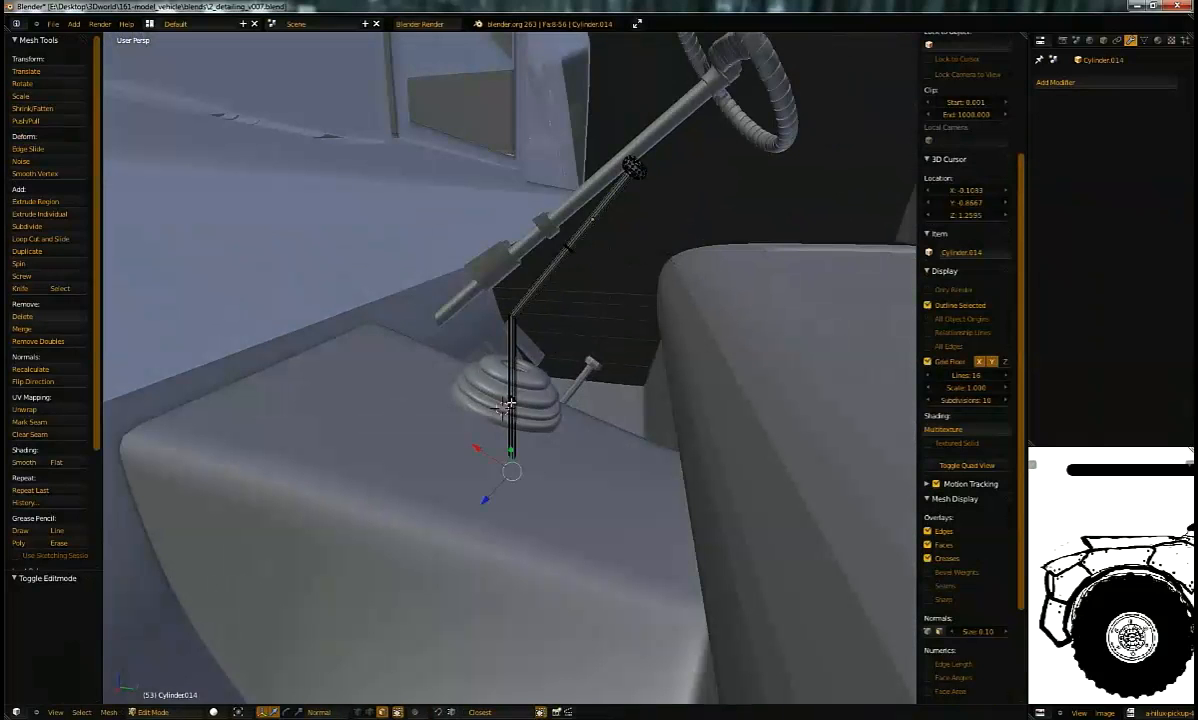
key("shift+s")
left_click(513, 456)
key("Tab")
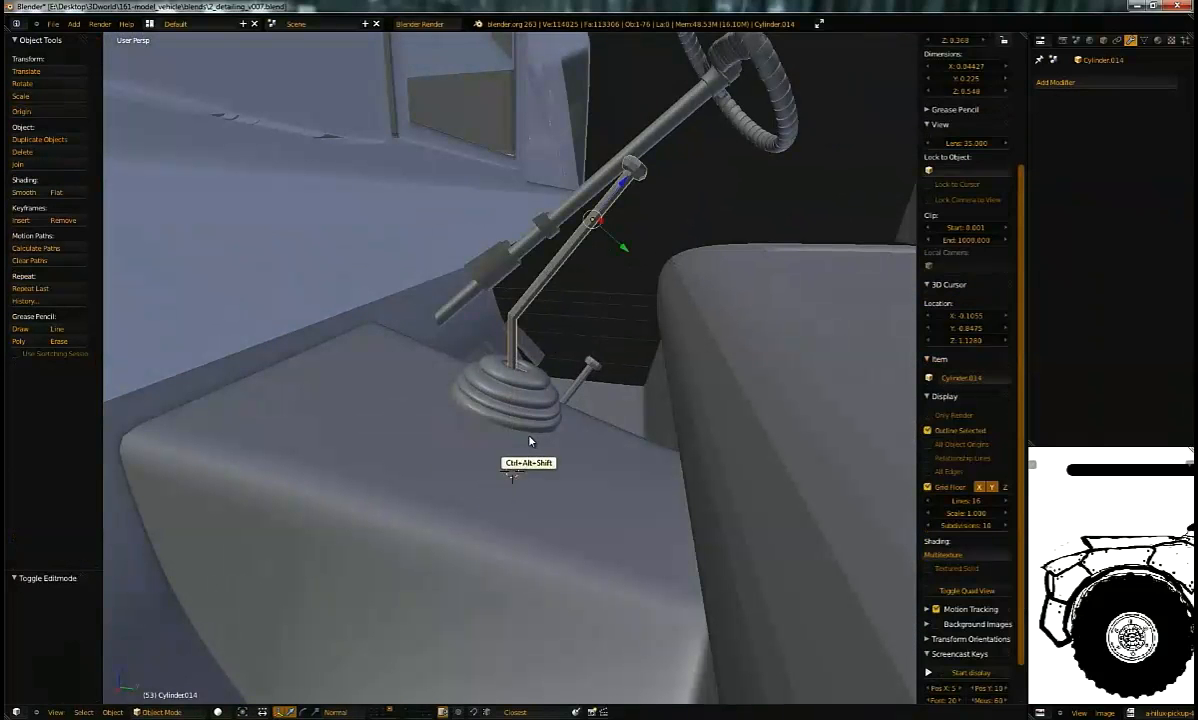
key("ctrl+alt+shift+c")
left_click(519, 450)
Step: Move the gear lever's base into the boot and rotate the lever to tilt it out of the opening
key("g")
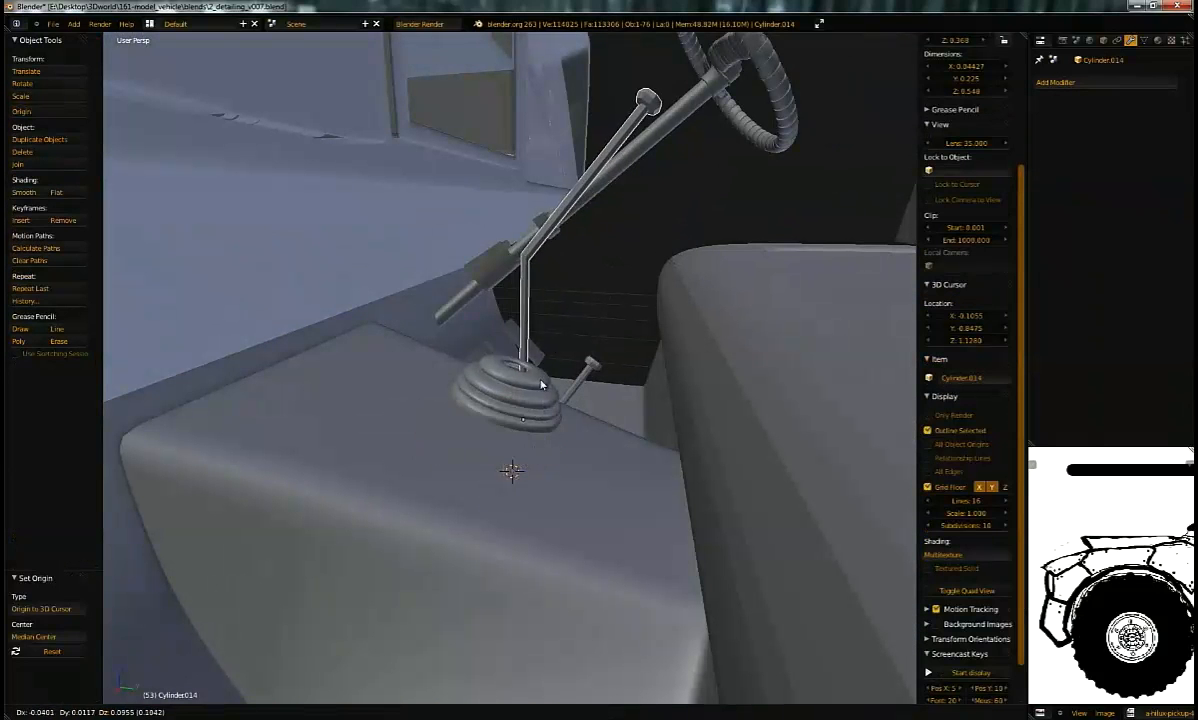
left_click(548, 374)
key("r")
left_click(657, 369)
middle_click_drag(655, 370, 513, 477)
key("r")
key("r")
left_click(525, 474)
key("r")
middle_click_drag(576, 271, 690, 213)
left_click(700, 237)
Step: Fine-tune the tilted gear lever's position so it stands centred in the boot's opening
key("g")
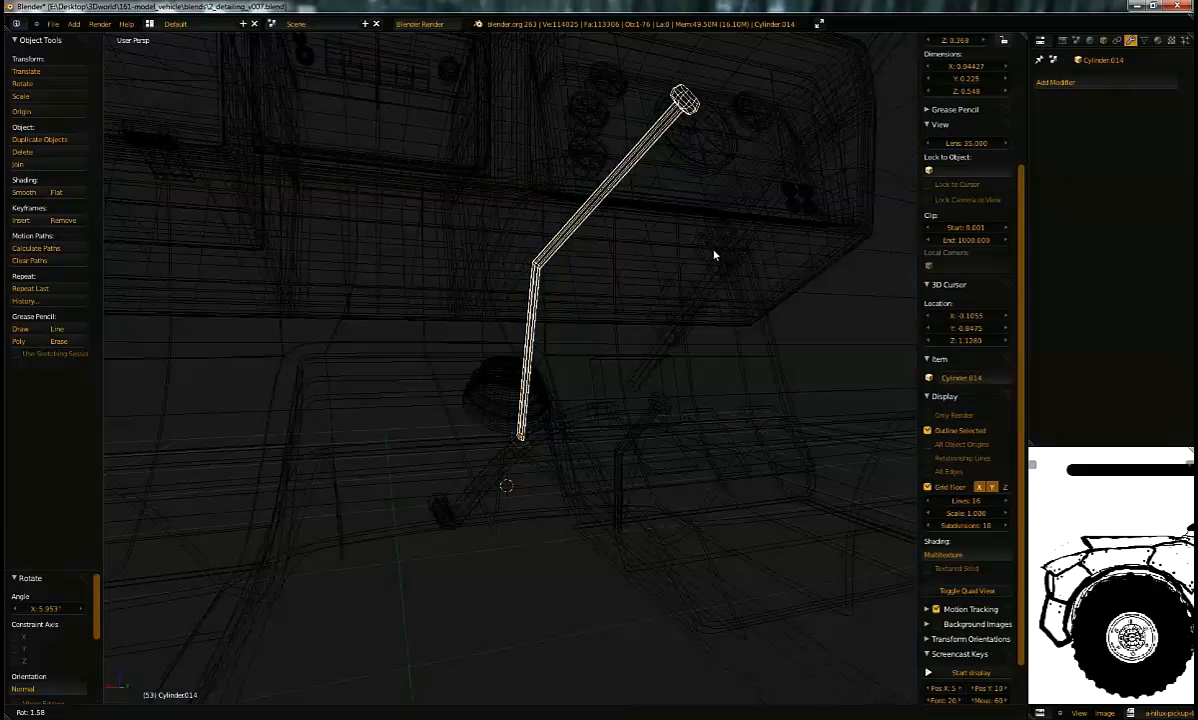
key("z")
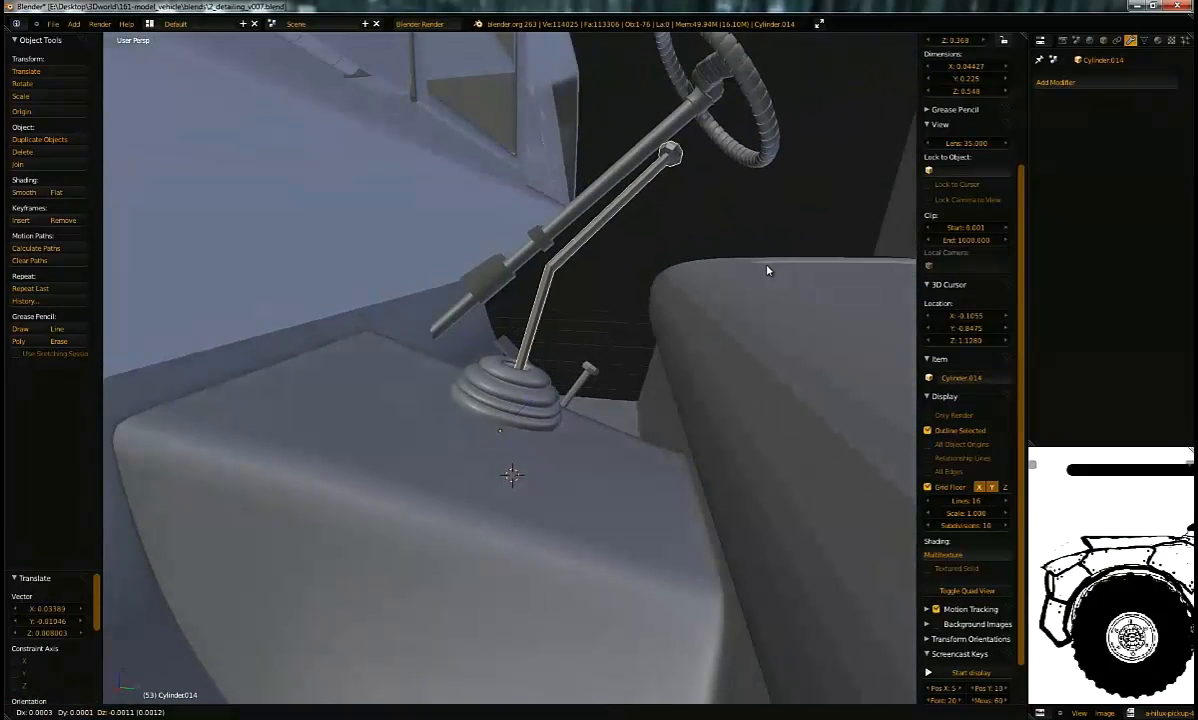
left_click(759, 279)
key("g")
left_click(700, 252)
middle_click_drag(700, 252, 592, 358)
key("g")
left_click(545, 402)
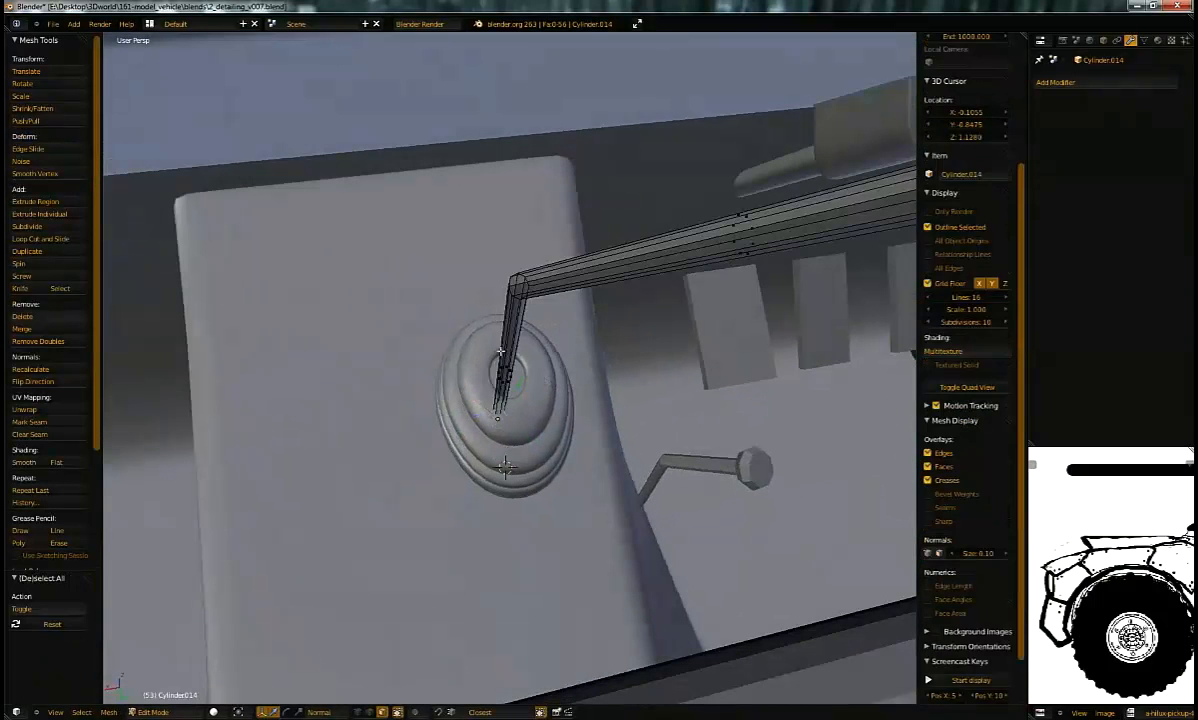
Step: Thicken the whole gear lever with Shrink/Fatten and recentre it in the boot's opening
key("Tab")
key("a")
key("alt+s")
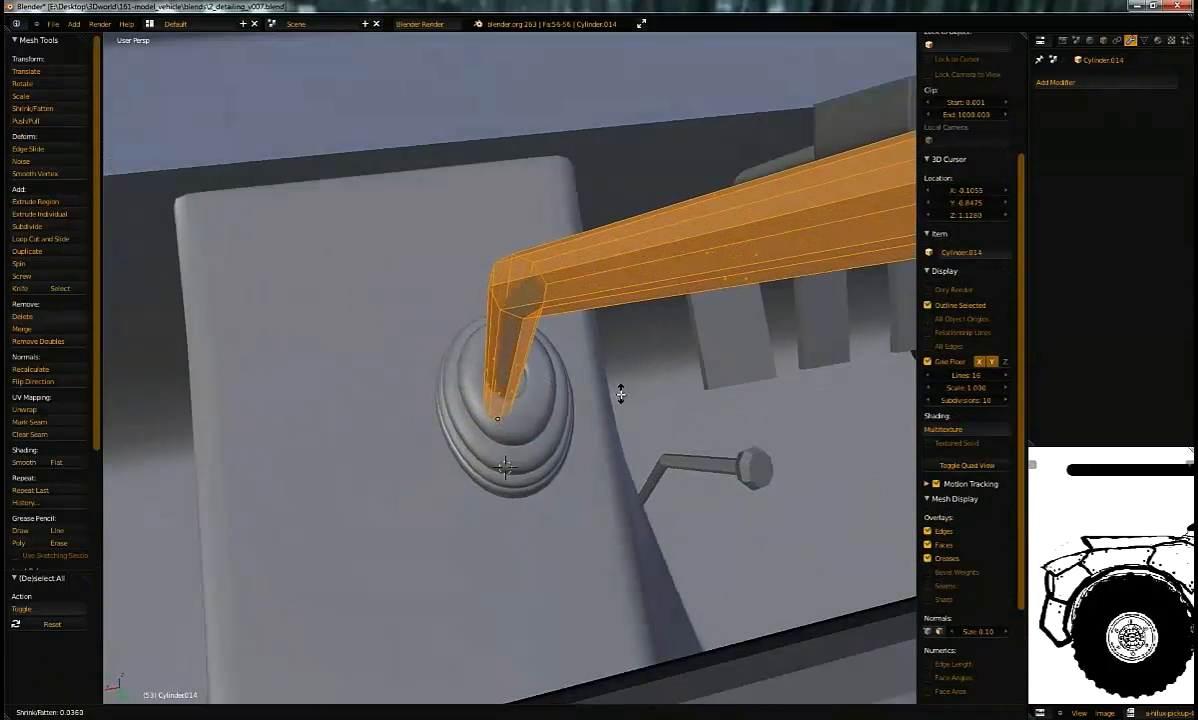
left_click(621, 396)
key("Tab")
key("g")
left_click(602, 390)
middle_click_drag(602, 390, 541, 400)
scroll(602, 292, "down", 2)
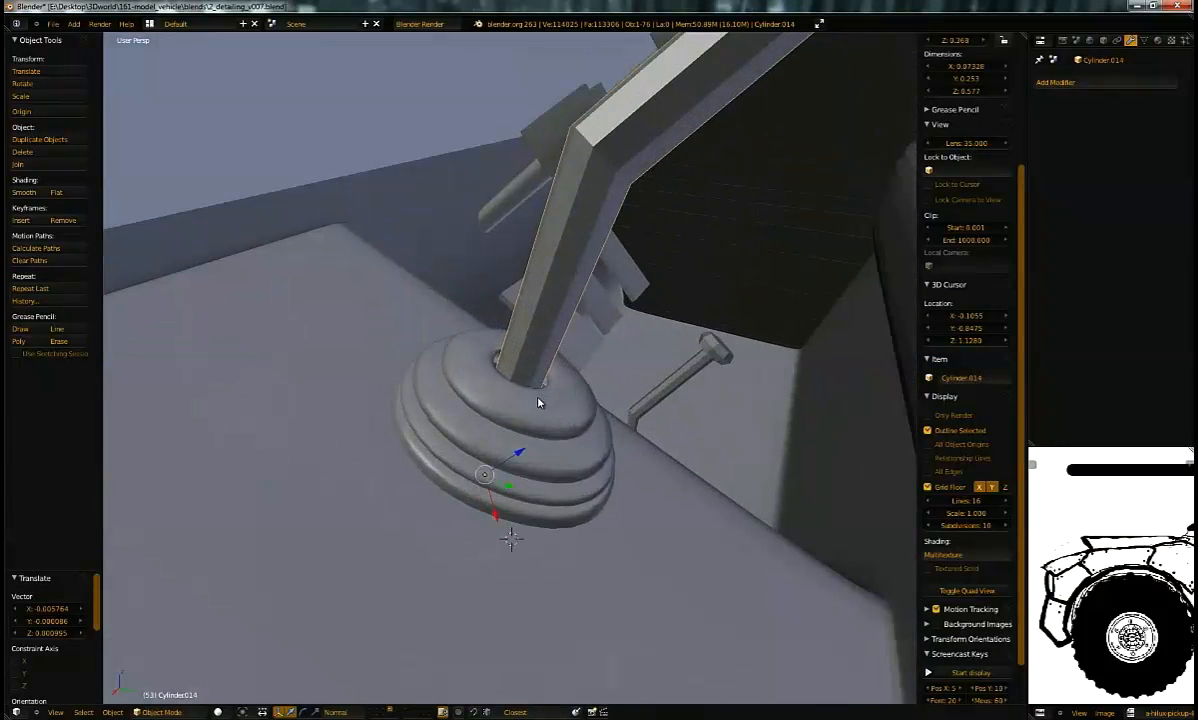
Step: Scale the face loop around the boot's top opening to about 0.706 so it closes around the lever
right_click(537, 404)
key("Tab")
right_click(526, 383, "alt")
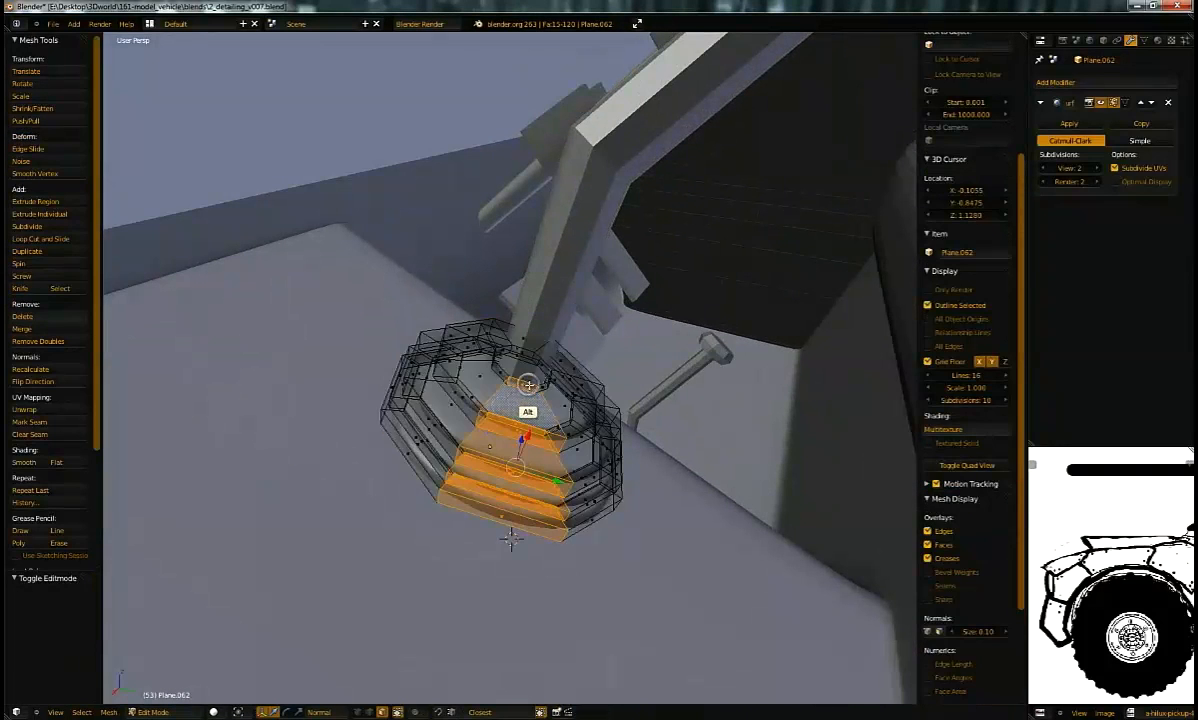
key("z")
right_click(533, 387, "alt")
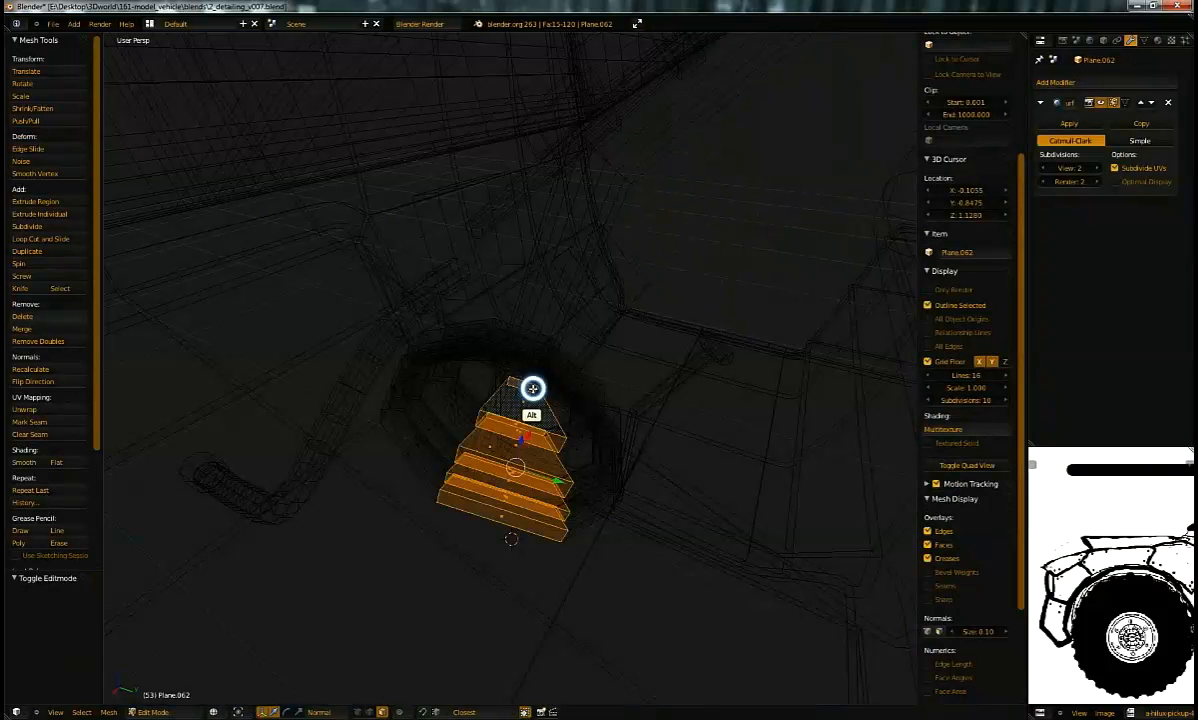
right_click(533, 388, "alt")
mouse_move(540, 377)
middle_mouse_down()
mouse_move(604, 503)
mouse_move(508, 401)
middle_mouse_up()
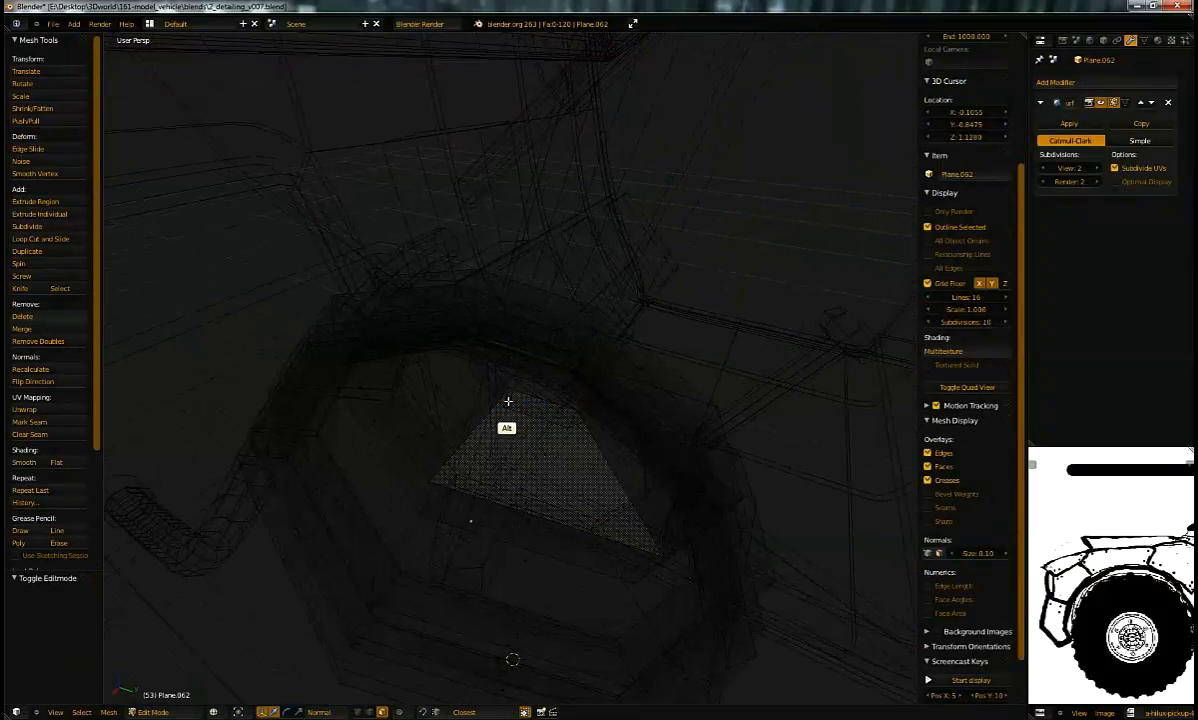
right_click(537, 390, "alt")
key("z")
key("s")
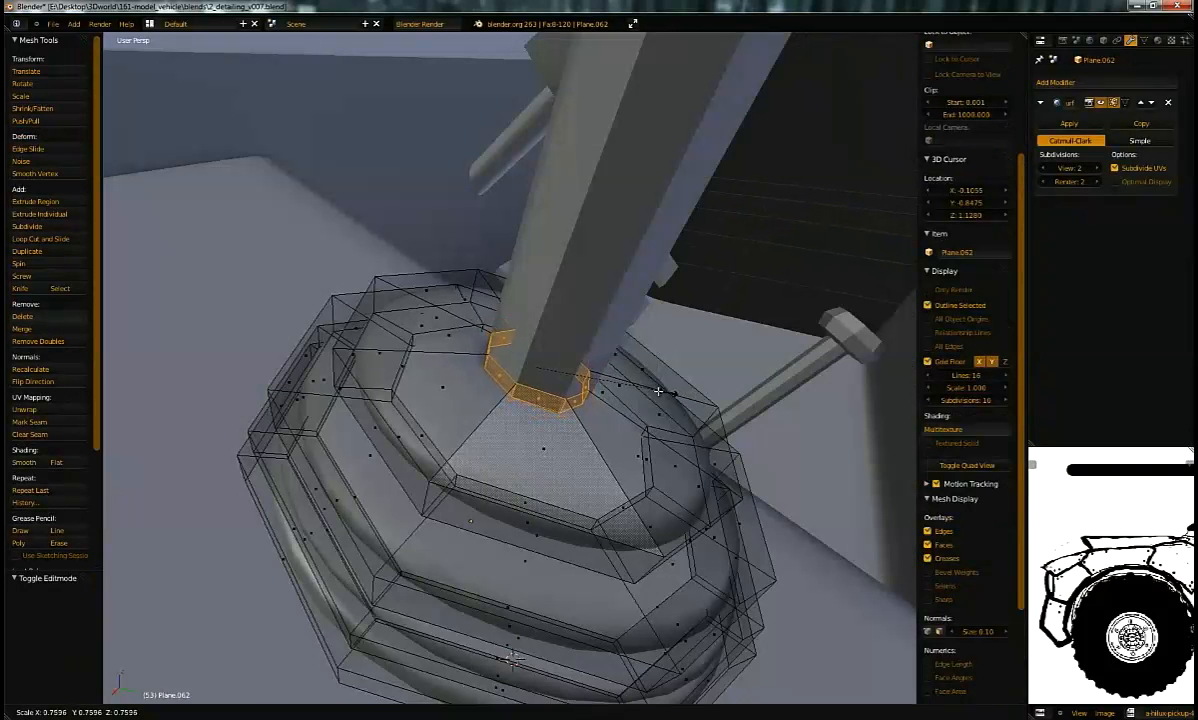
left_click(653, 388)
Step: Raise the face loop around the boot's top opening along the gear lever and enlarge it by about 1.307
middle_click_drag(653, 388, 722, 275)
key("g")
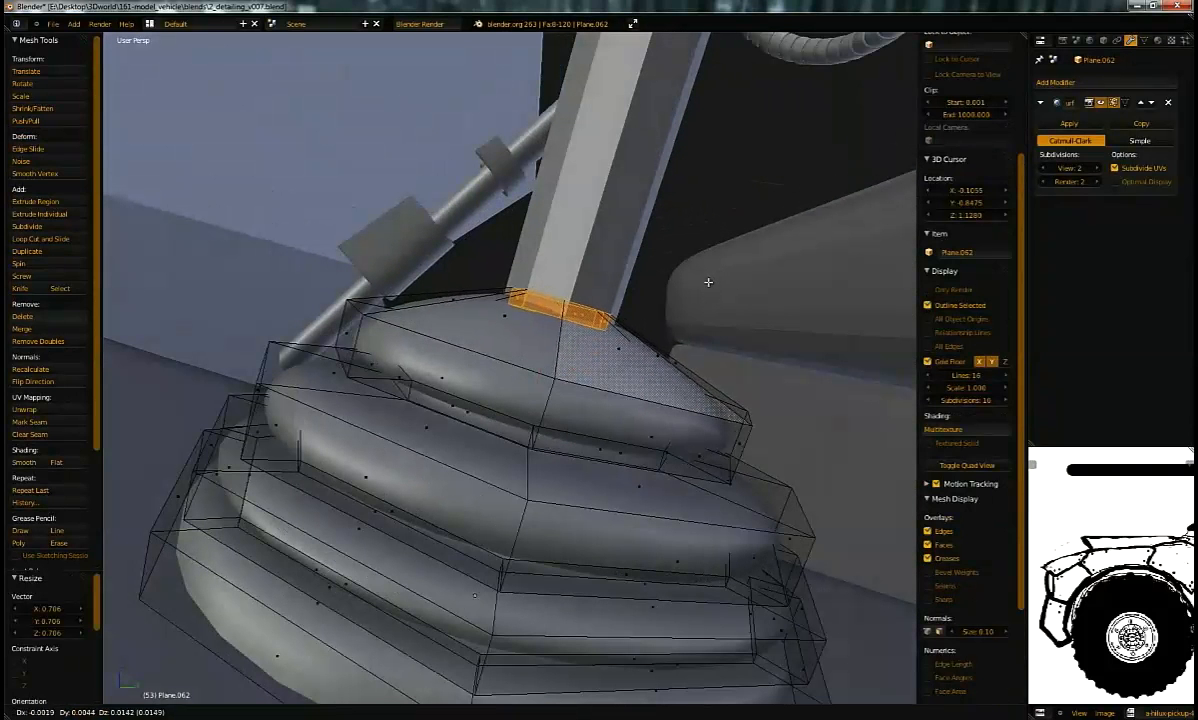
left_click(748, 272)
key("g")
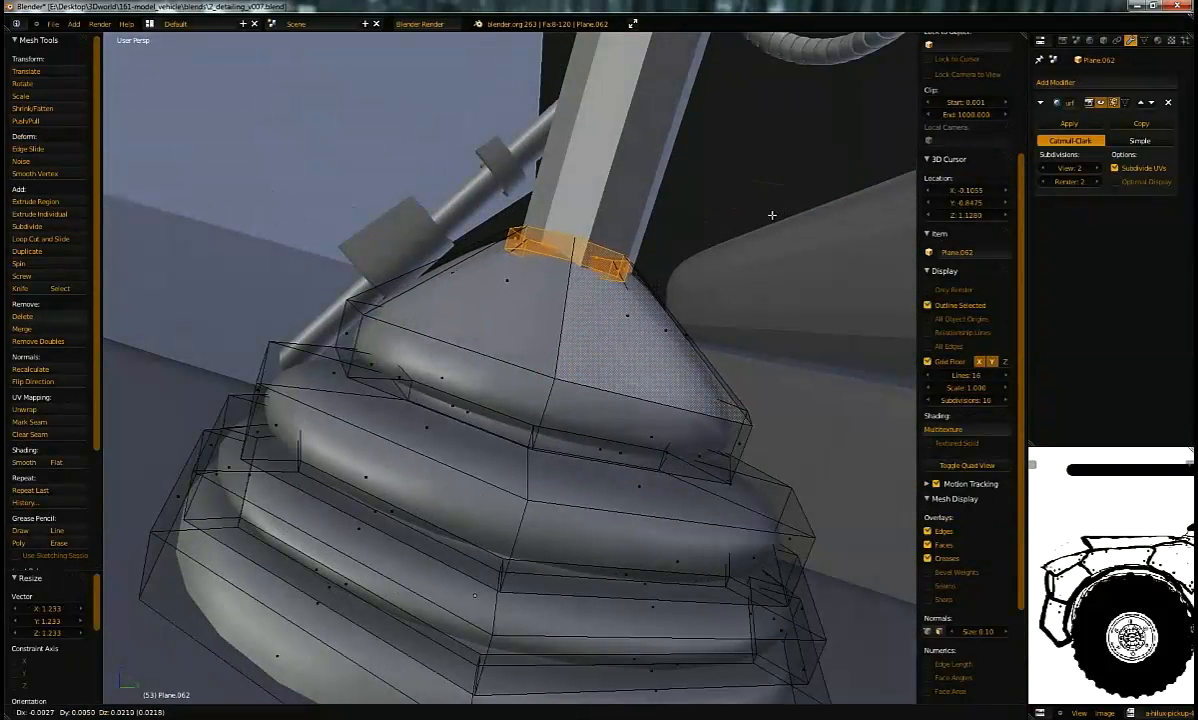
left_click(804, 183)
key("s")
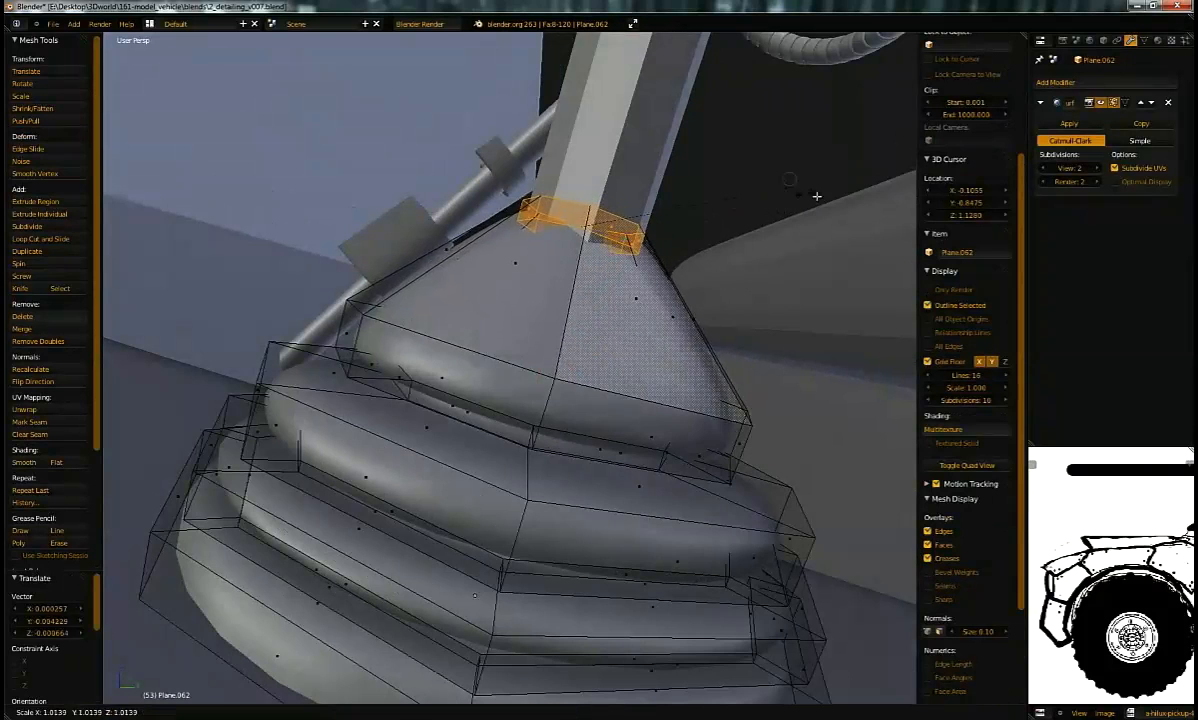
left_click(868, 226)
Step: Shift the raised face loop so it surrounds the lever and scale it to about 0.853
middle_click_drag(868, 226, 722, 304)
key("g")
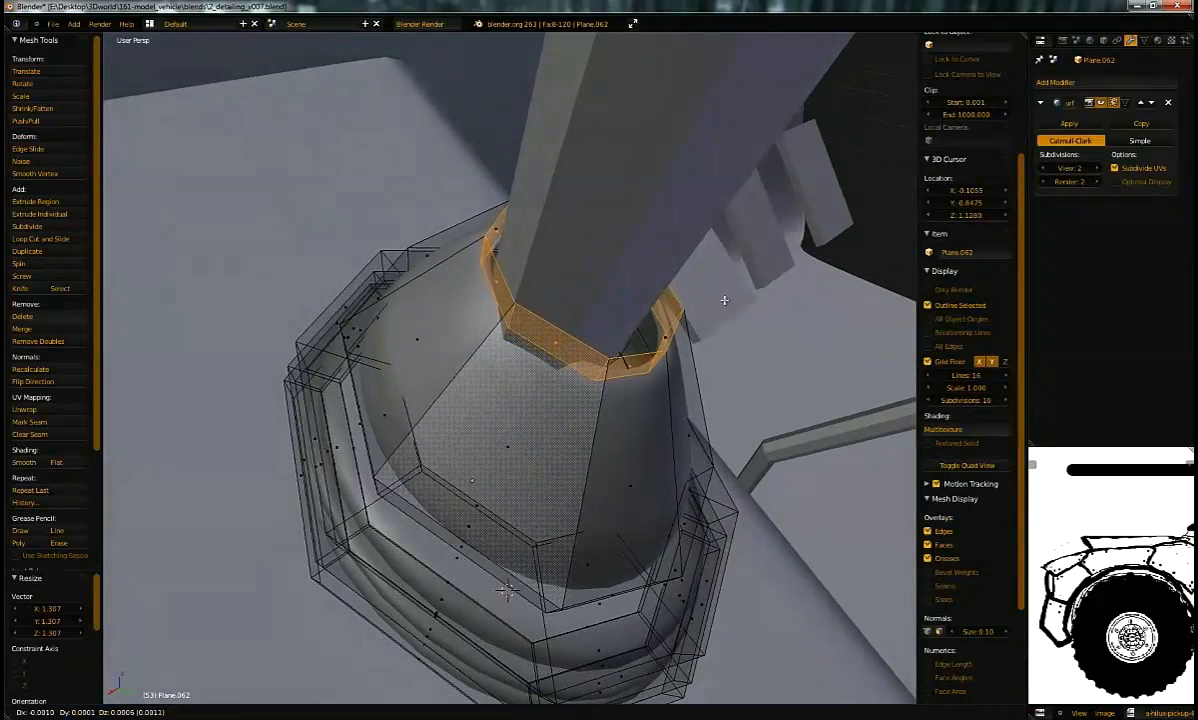
left_click(748, 299)
key("s")
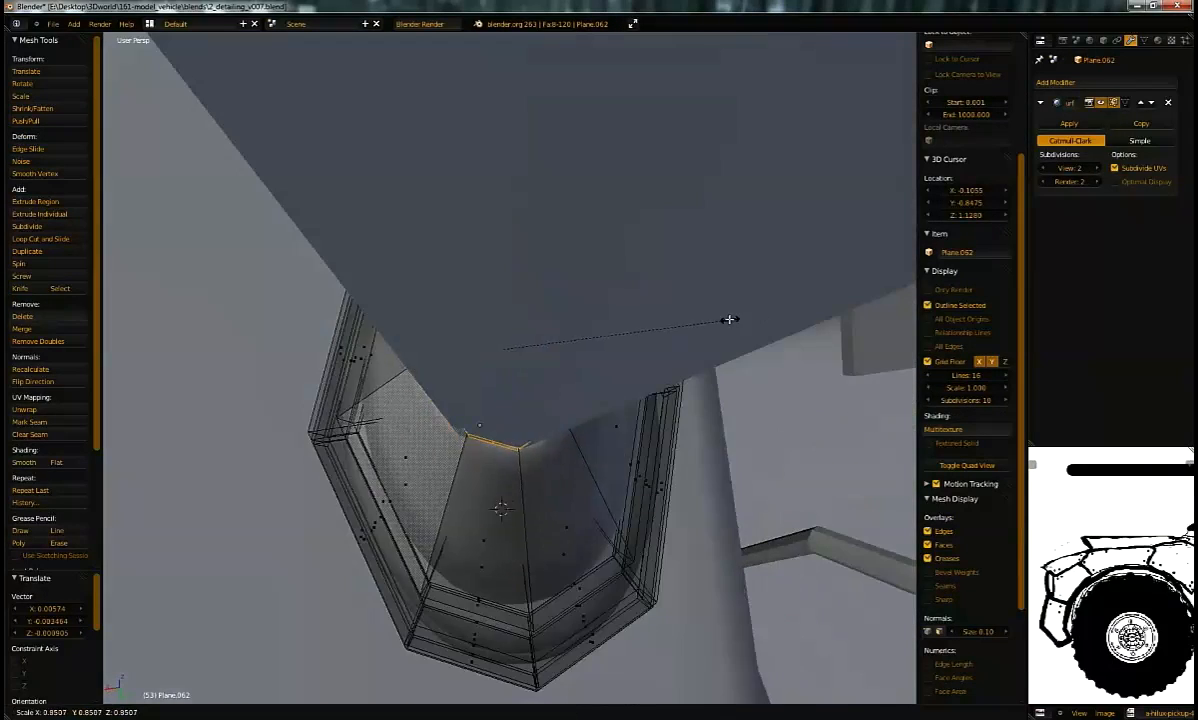
left_click(797, 300)
Step: Flatten the boot's top face loop slightly along Z, and fine-tune its size and position around the lever
middle_click_drag(797, 300, 860, 316)
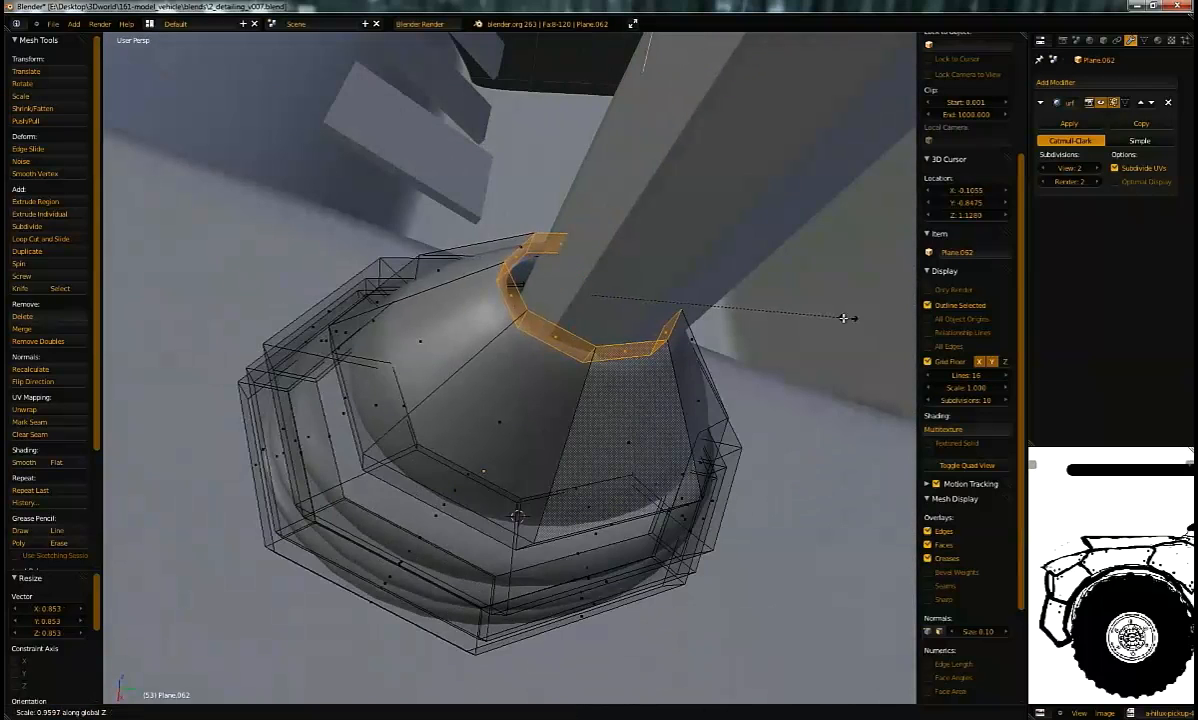
key("z")
left_click(797, 322)
middle_click_drag(797, 316, 800, 244)
key("s")
left_click(827, 269)
left_click(817, 262)
middle_click_drag(817, 262, 720, 291)
Step: Add an edge loop on the boot's upper cone, slid up close to the opening's rim, and finish editing the boot mesh
key("a")
key("ctrl+r")
left_click(594, 347)
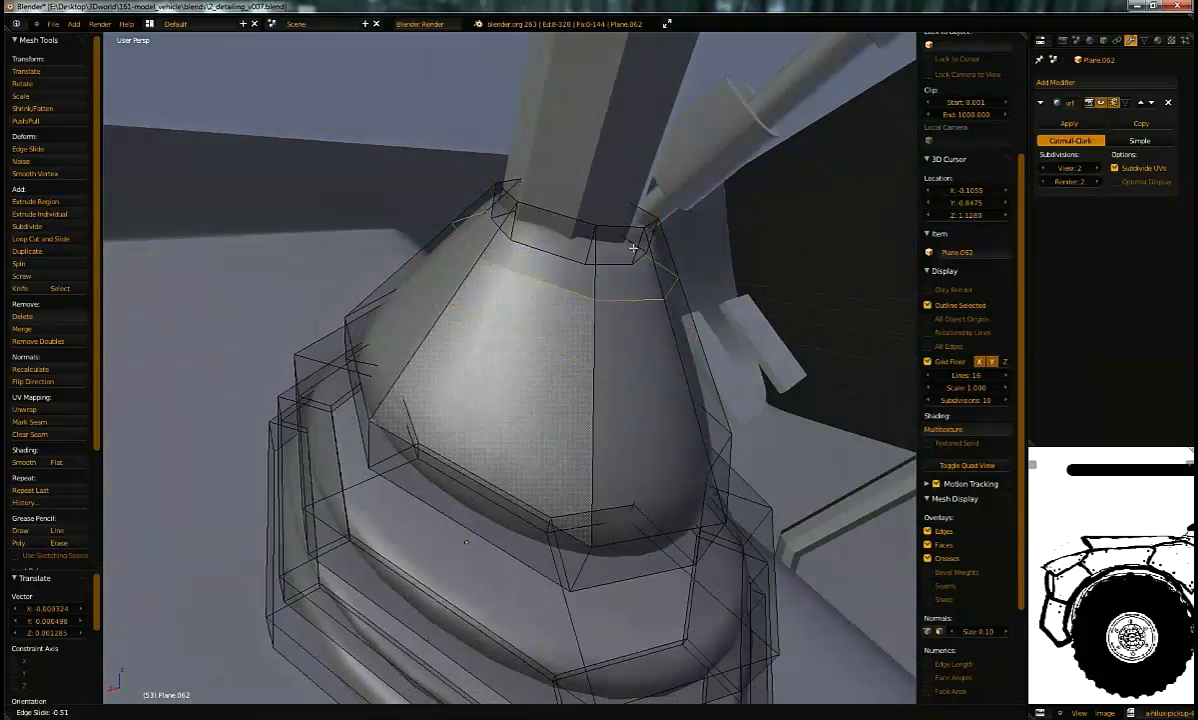
left_click(649, 194)
key("Tab")
Step: Recentre the gear lever in the boot's opening and set the transform orientation to Global
scroll(628, 262, "down", 3)
middle_click_drag(614, 275, 551, 317)
right_click(516, 328)
key("g")
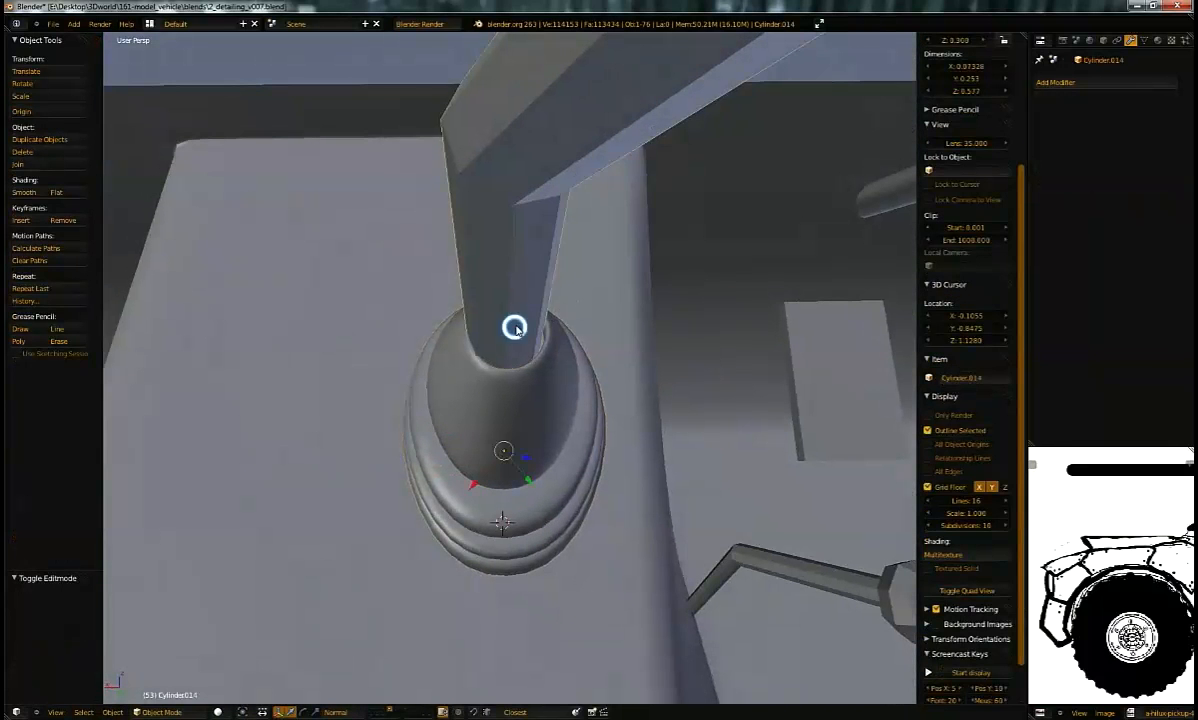
left_click(517, 331)
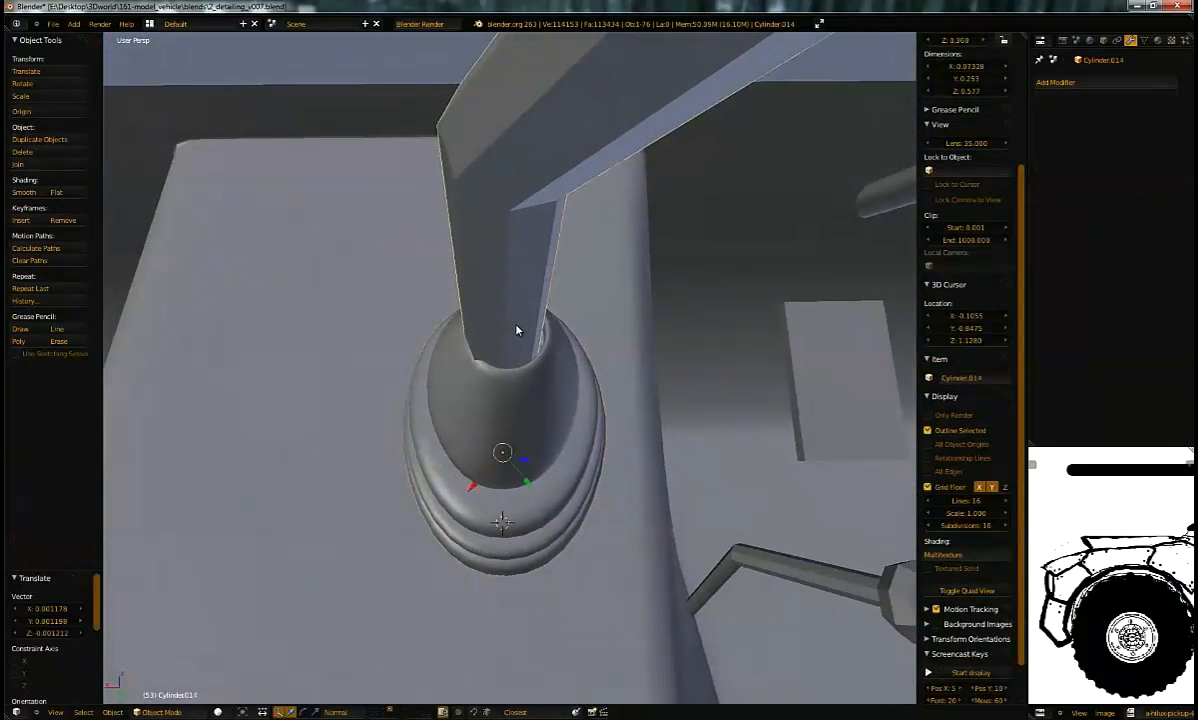
key("g")
key("z")
key("z")
left_click(477, 488)
key("alt+space")
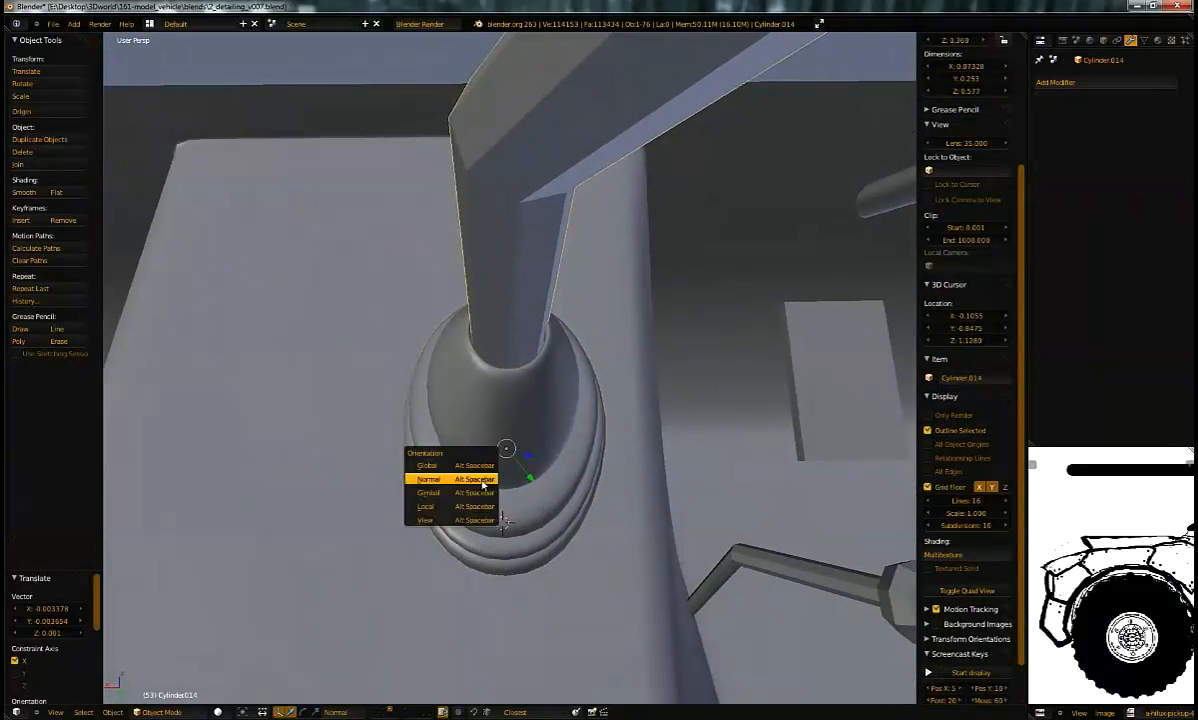
left_click(461, 467)
Step: Add a level 2 Subdivision Surface to the gear lever and delete the faces at its bottom end
middle_click_drag(461, 467, 435, 427)
key("ctrl+2")
key("Tab")
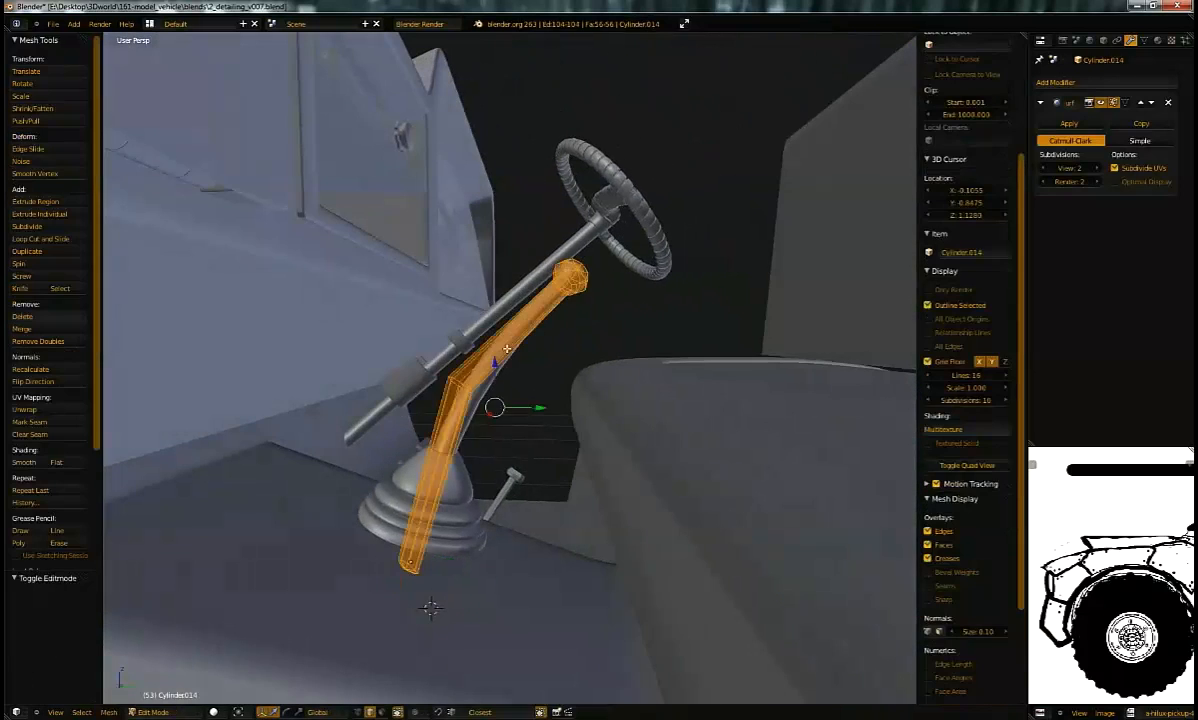
key("a")
key("x")
left_click(420, 578)
Step: Add two edge loops to the gear lever, one close to each side of its bend
middle_click_drag(476, 356, 478, 395, "shift")
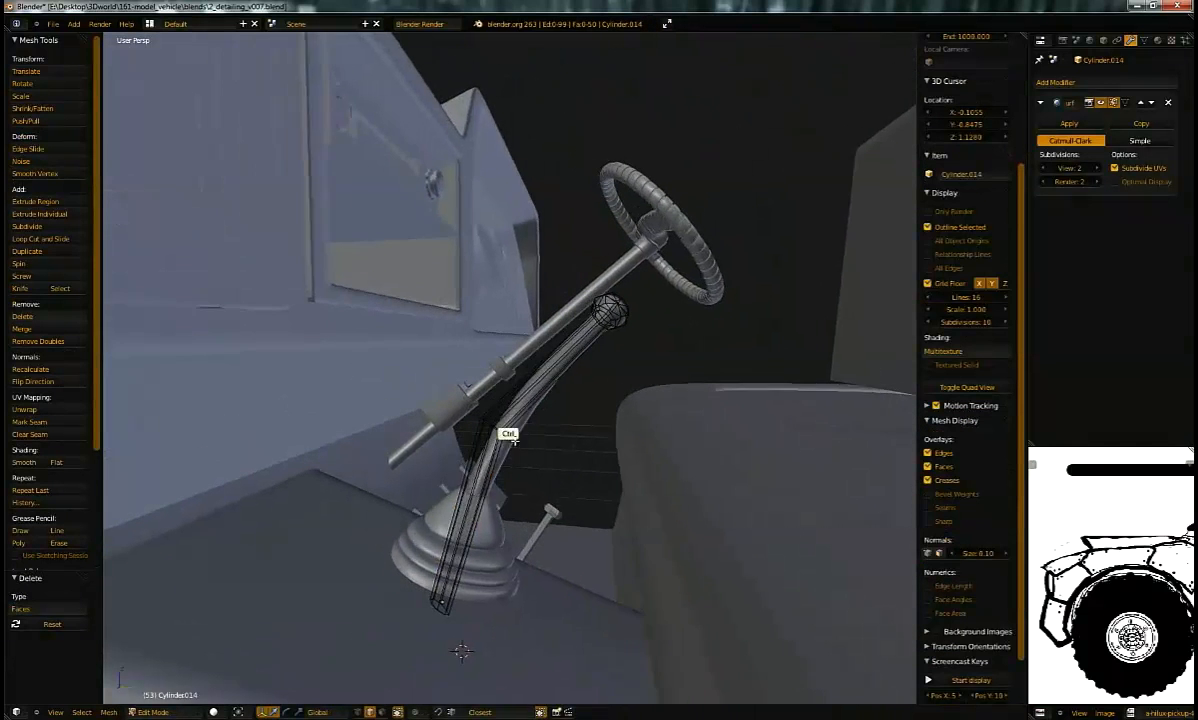
scroll(554, 409, "up", 2)
key("ctrl+r")
left_click(535, 409)
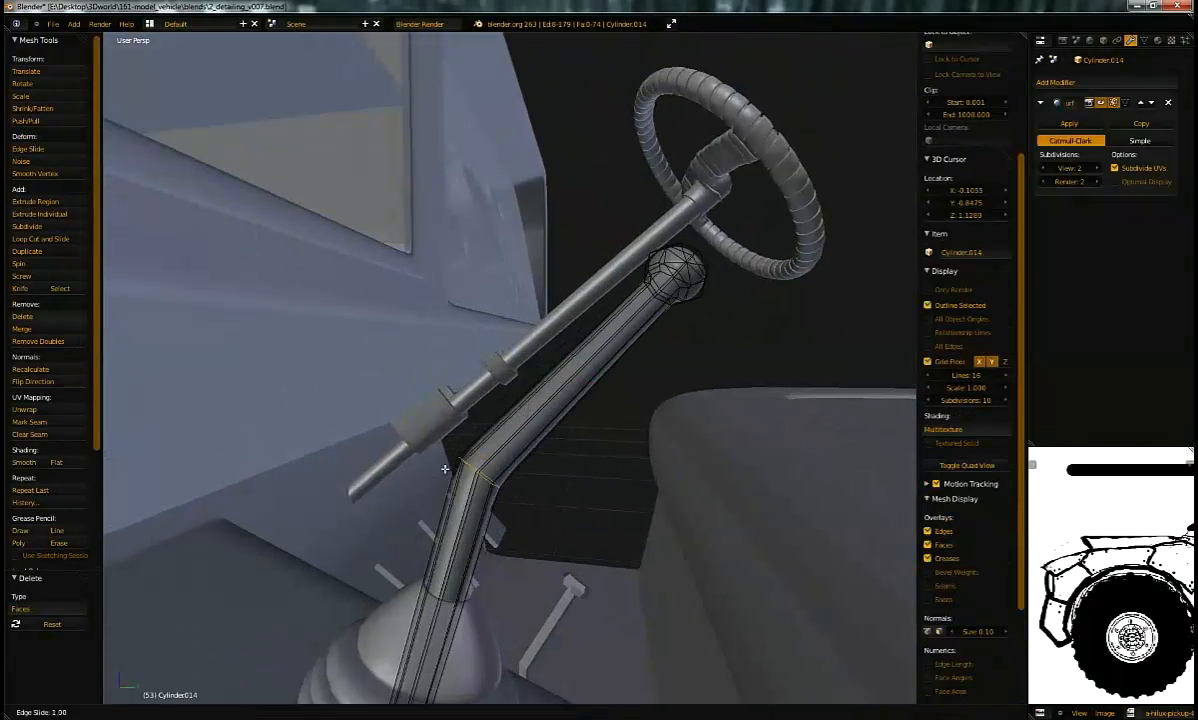
left_click(443, 467)
key("ctrl+r")
left_click(468, 458)
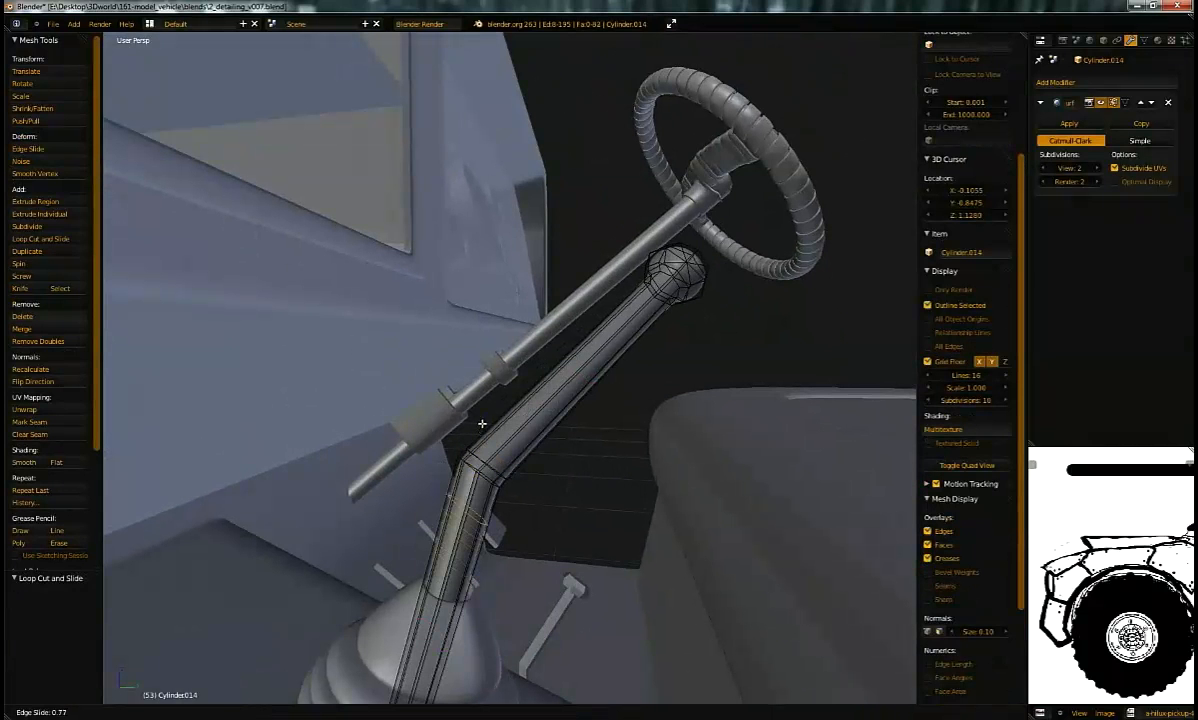
left_click(480, 426)
Step: Add an edge loop on the gear lever's upper shaft, slid right up against the knob
key("Tab")
middle_click_drag(500, 417, 617, 311)
key("Tab")
key("ctrl+r")
left_click(617, 311)
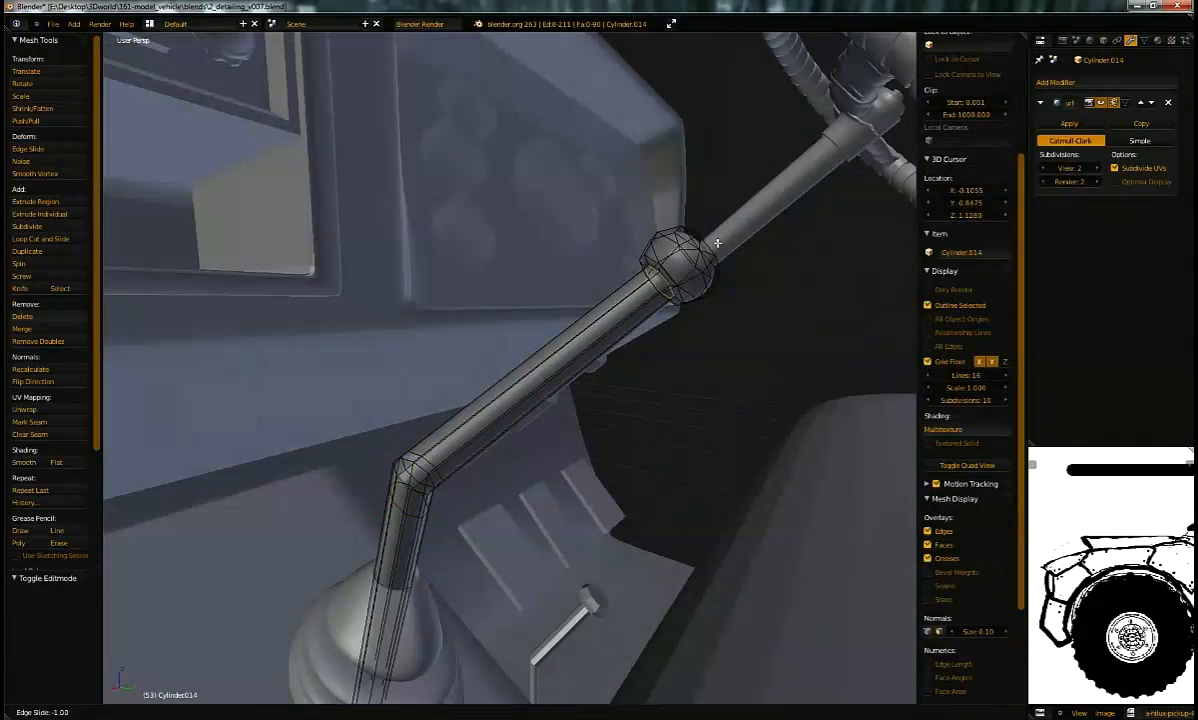
left_click(703, 253)
key("Tab")
Step: Delete the small old lever with the angular knob standing beside the boot
middle_click_drag(703, 253, 471, 447)
key("x")
left_click(509, 472)
Step: Move the gear lever and its boot together along the X axis on the centre console
right_click(471, 420)
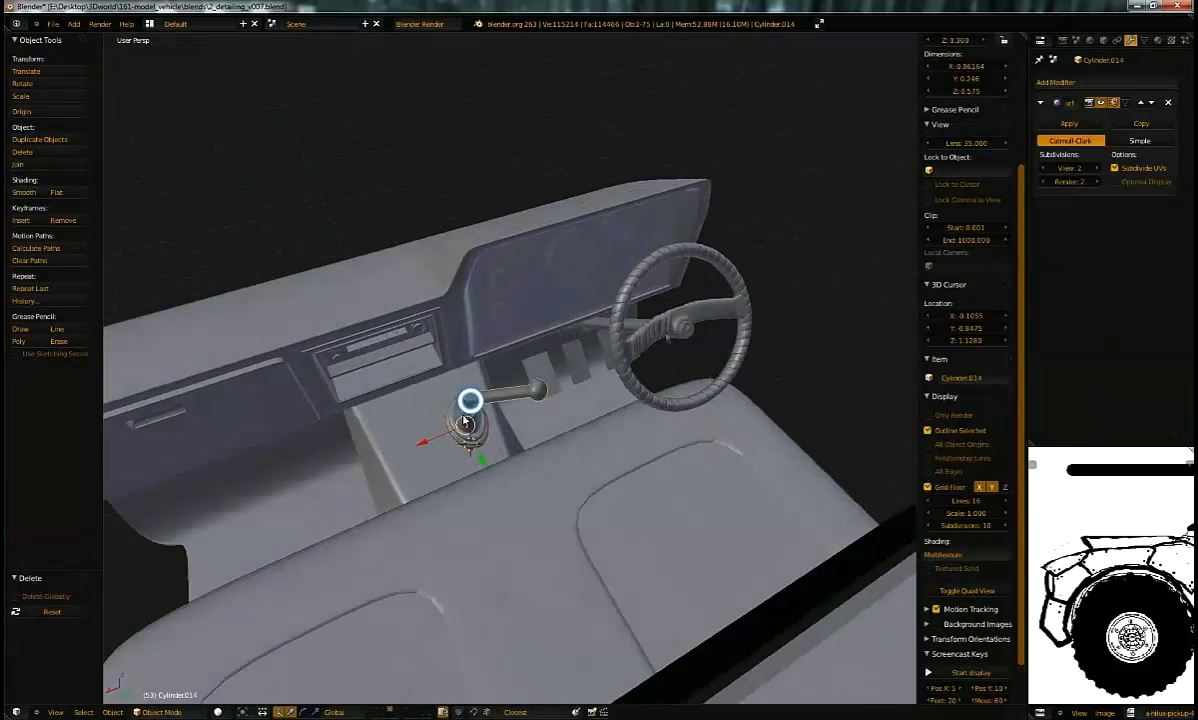
right_click(467, 420, "shift")
scroll(489, 503, "up", 2)
middle_click_drag(489, 503, 468, 408)
key("g")
key("x")
left_click(416, 460)
key("a")
Step: In the boot mesh, select the edge loops of the uppermost rib and raise them along the lever in side view
scroll(468, 408, "up", 5)
middle_click_drag(480, 460, 450, 520, "ctrl")
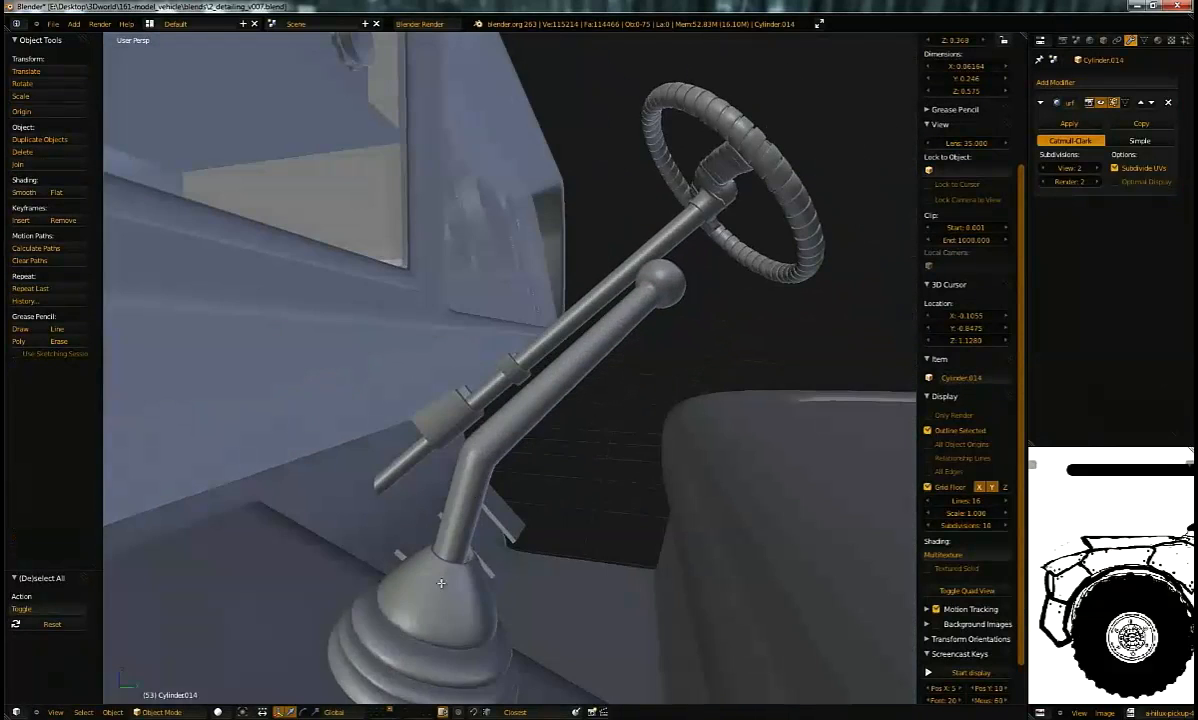
key("Tab")
middle_click_drag(434, 582, 424, 495)
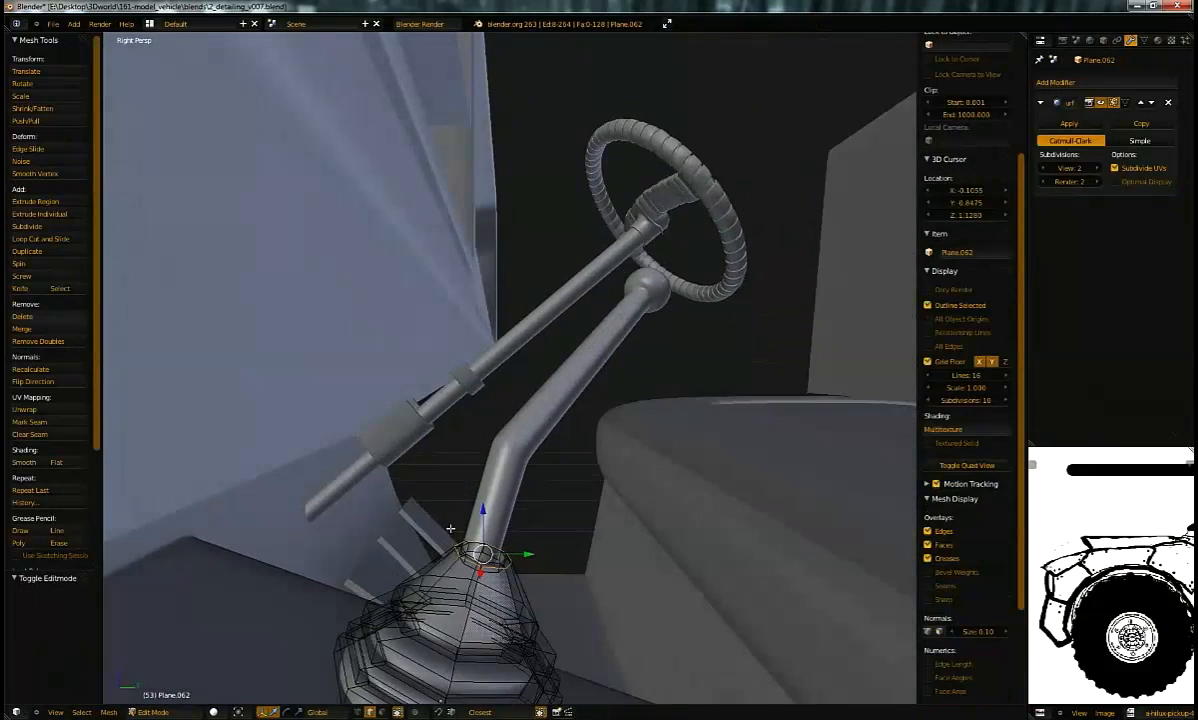
key("KP_3")
middle_click_drag(489, 457, 492, 557, "ctrl")
middle_click(536, 343, "alt")
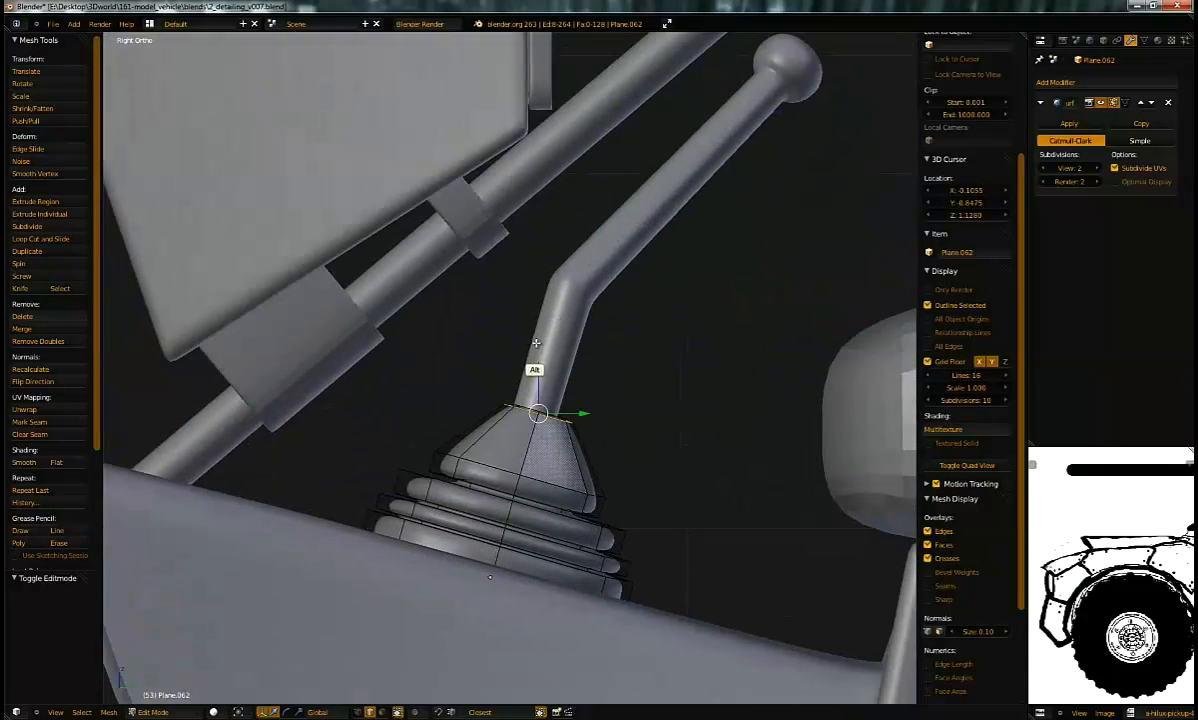
middle_click_drag(518, 432, 563, 567, "ctrl")
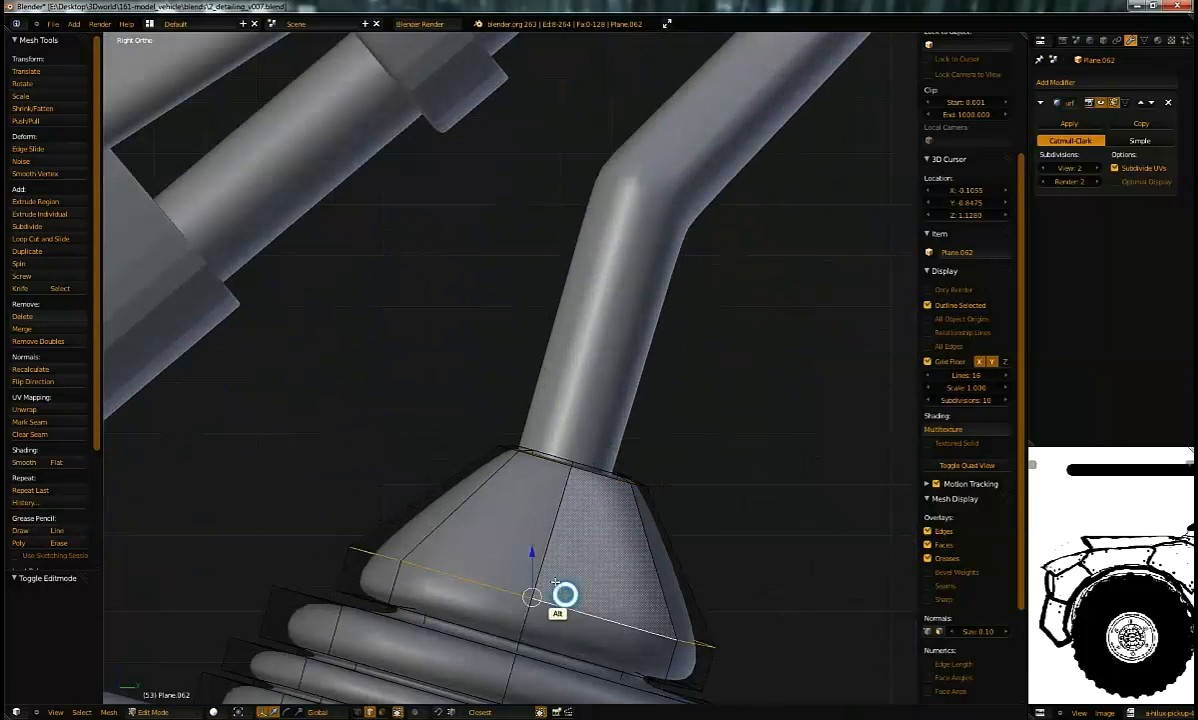
middle_click(565, 595, "alt")
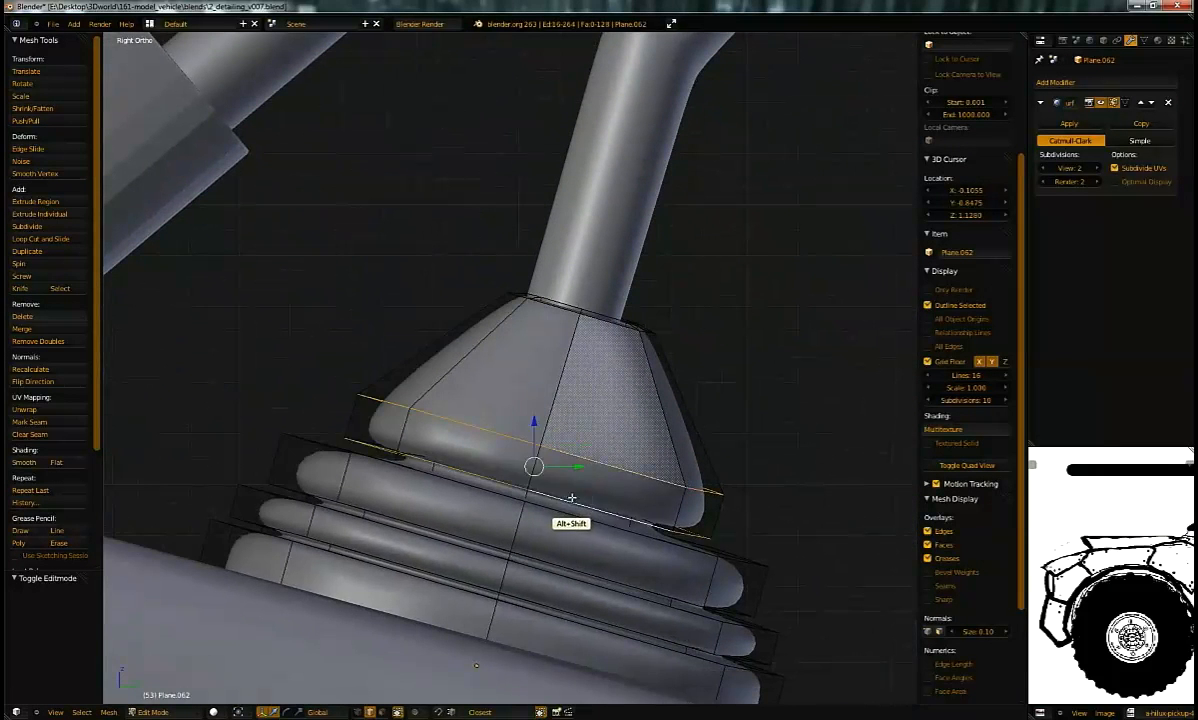
middle_click_drag(566, 494, 498, 520)
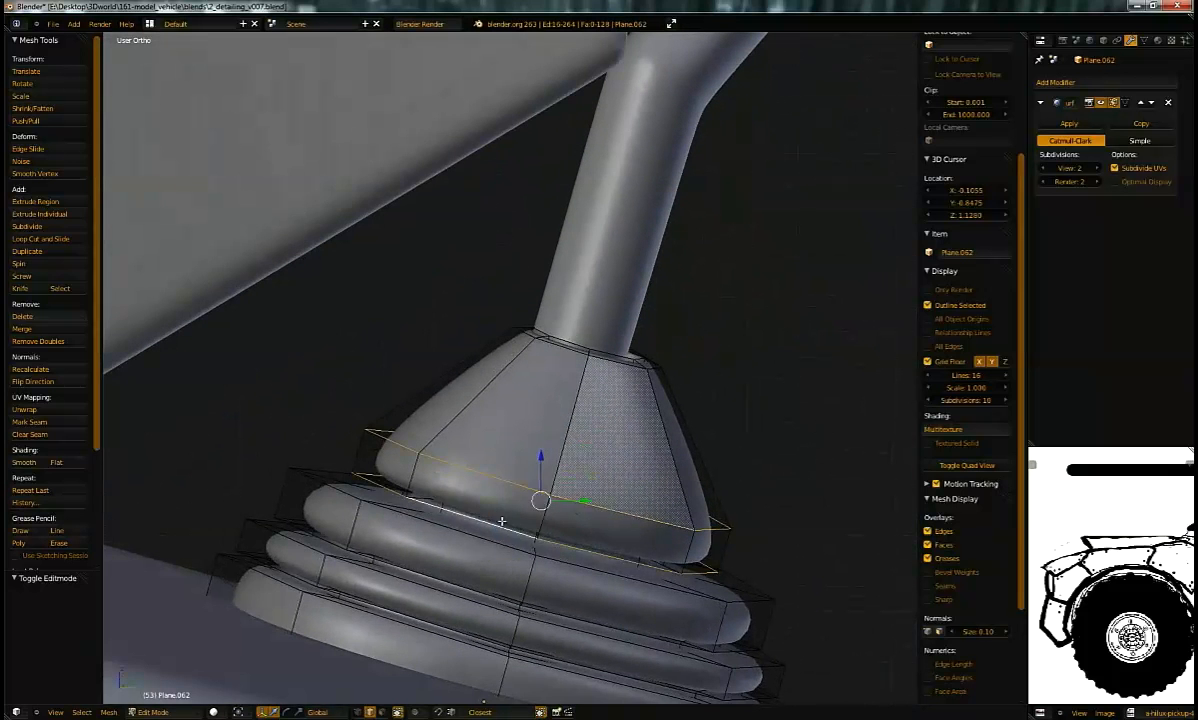
key("z")
key("z")
key("KP_3")
key("g")
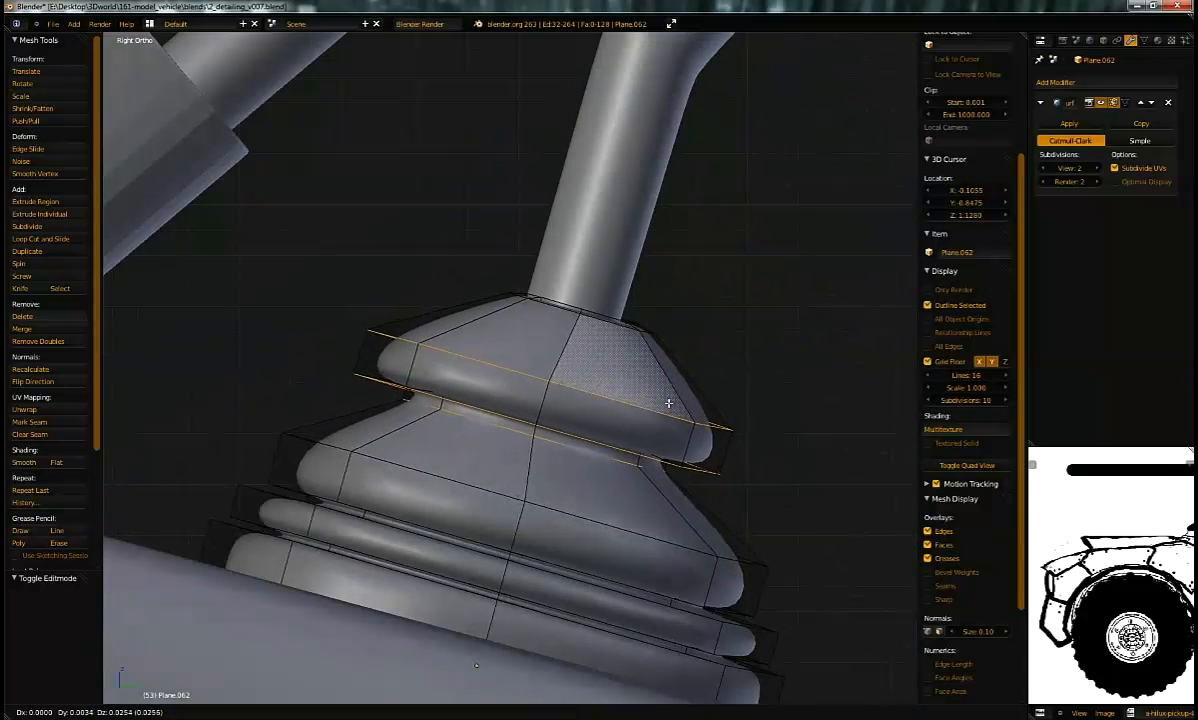
left_click(645, 423)
Step: Raise the boot's second rib by about 0.010 and its third rib by about 0.007 in Z to spread the folds
right_click(569, 521, "alt")
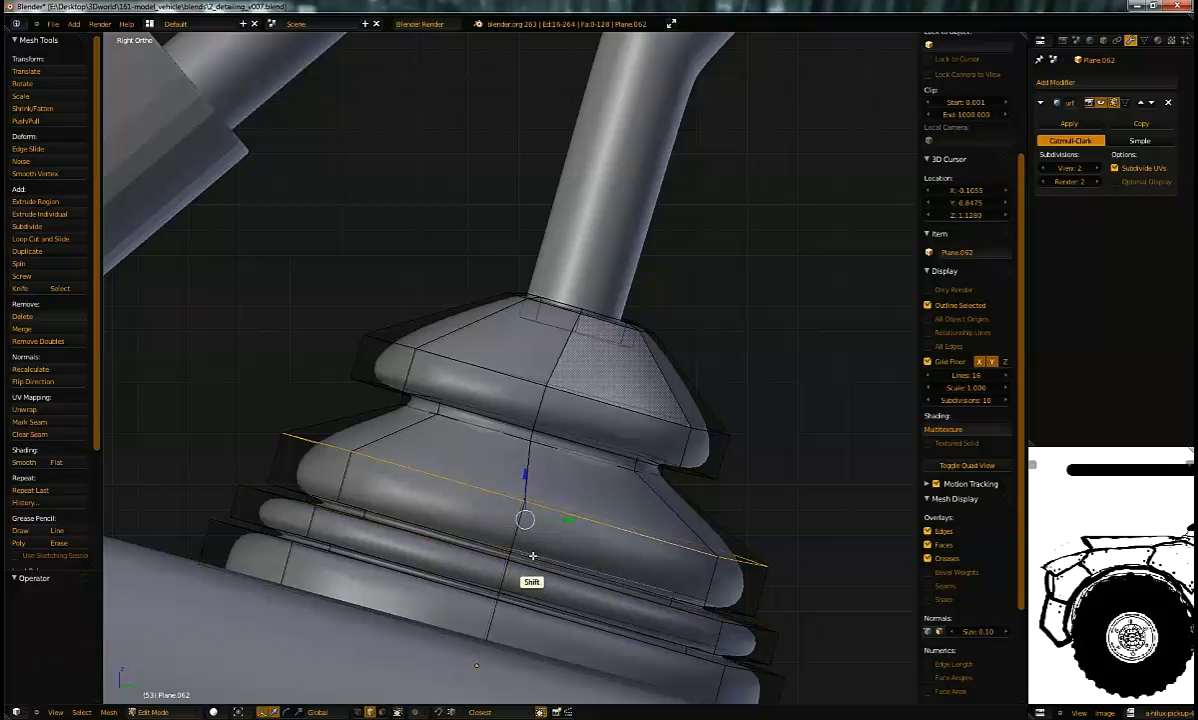
key("g")
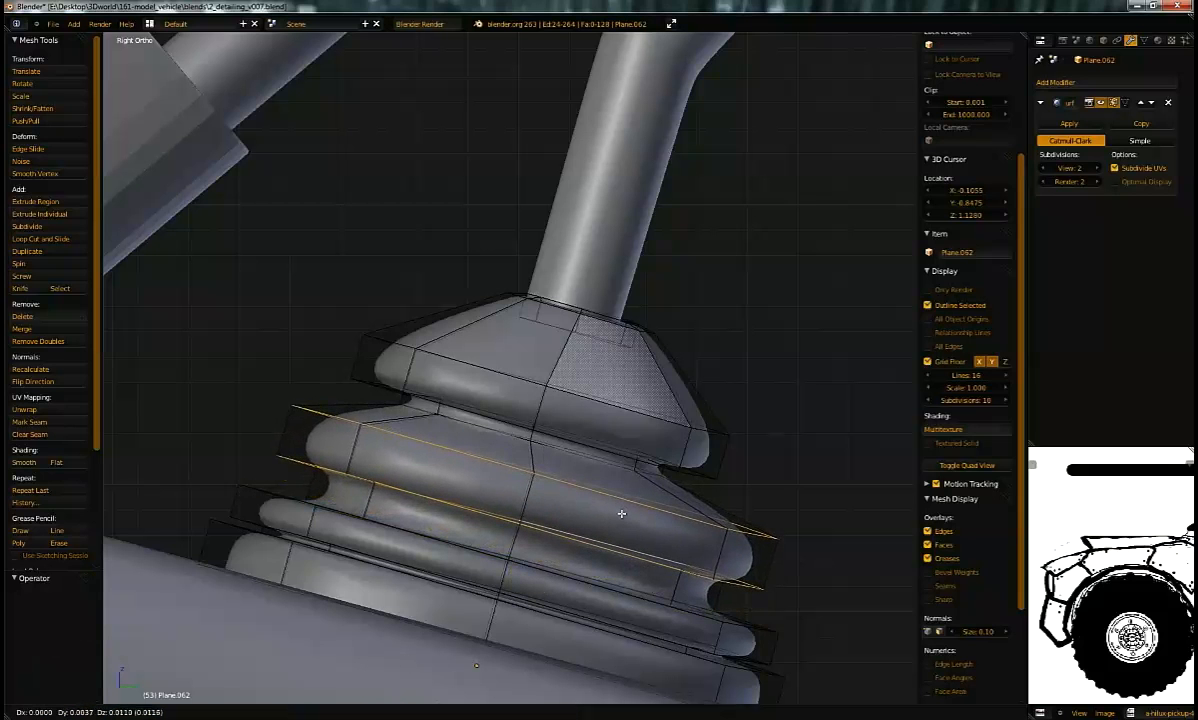
left_click(612, 520)
right_click(585, 584, "alt")
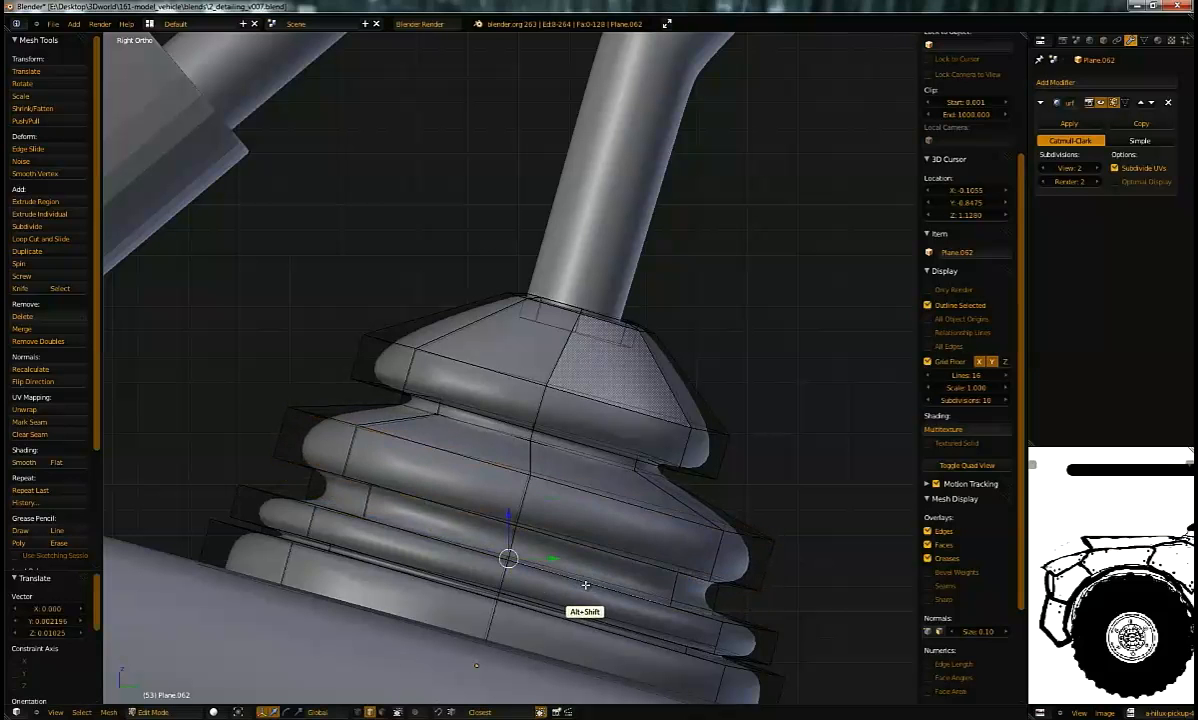
key("g")
left_click(603, 591)
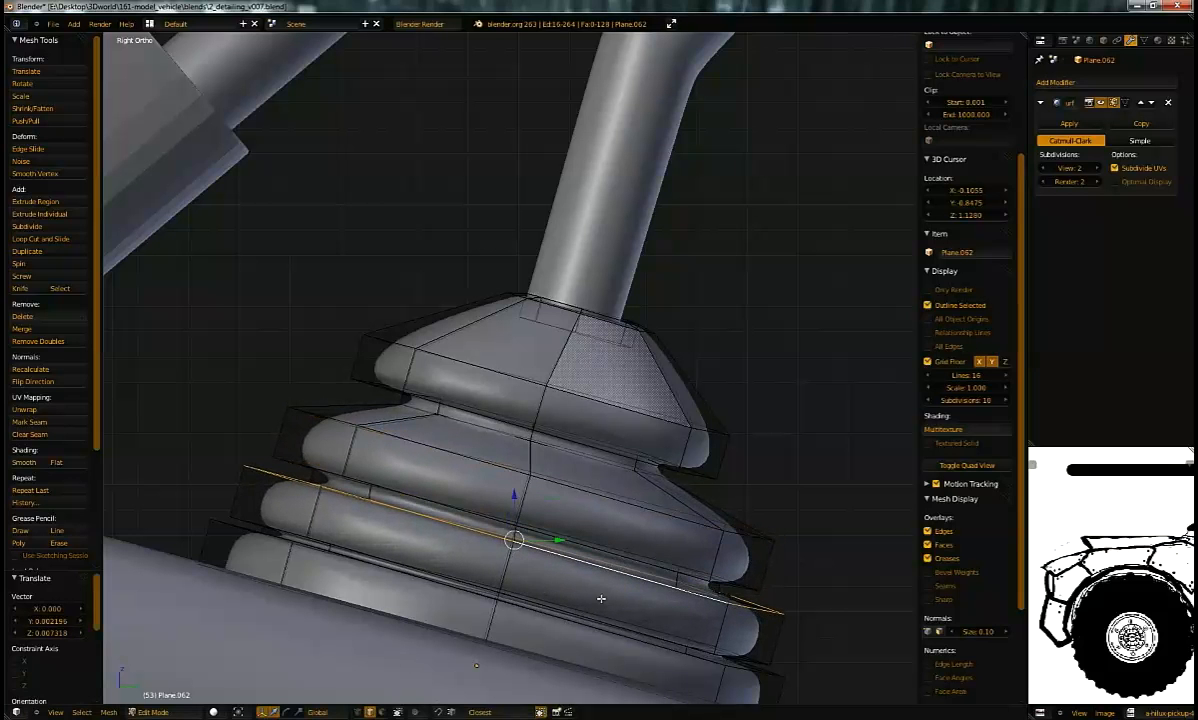
key("Tab")
Step: Edit the mesh of the flat pedal plate beside the steering wheel and add edge loops close to both its long edges
middle_click_drag(631, 470, 538, 294)
scroll(612, 337, "down", 5)
left_click(563, 436)
middle_click_drag(588, 352, 562, 414)
right_click(568, 393)
key("Tab")
scroll(591, 436, "up", 3)
middle_click_drag(634, 450, 513, 446, "shift")
middle_click_drag(424, 385, 540, 398)
middle_click_drag(540, 398, 490, 398, "shift")
middle_click_drag(538, 350, 543, 262, "ctrl")
middle_click_drag(543, 262, 572, 220)
middle_click_drag(553, 366, 554, 420, "ctrl")
middle_click_drag(554, 420, 540, 454)
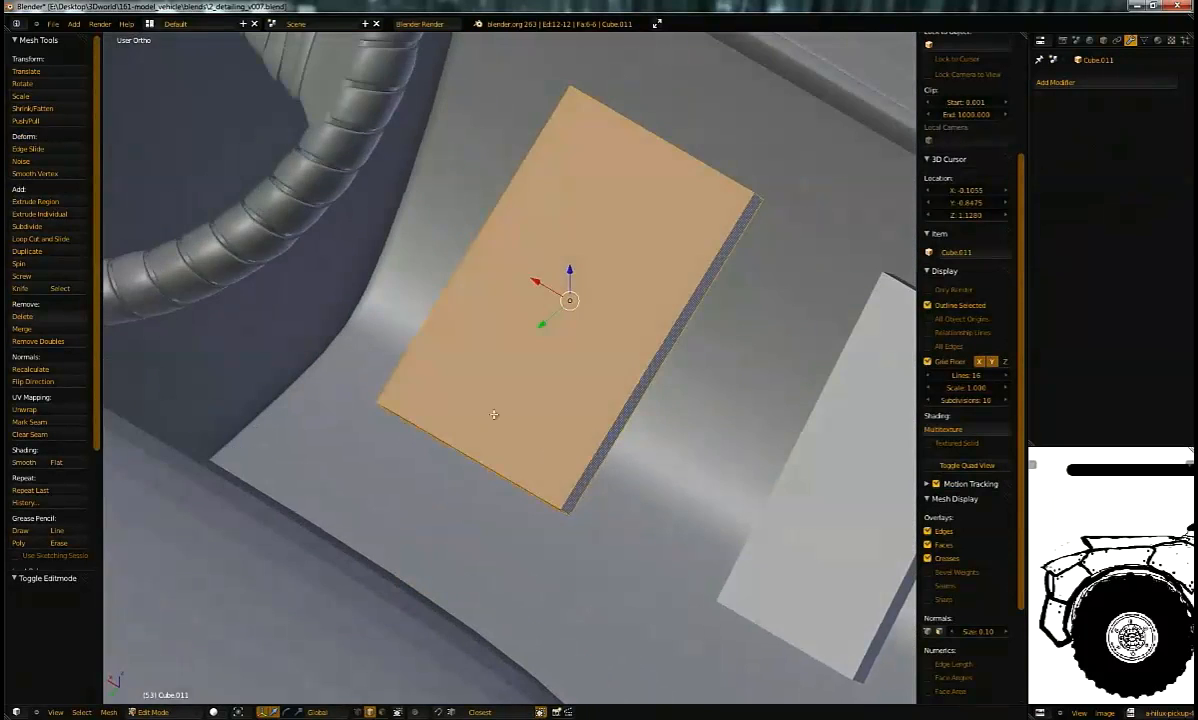
key("a")
key("ctrl+r")
left_click(386, 411)
key("ctrl+r")
left_click(451, 443)
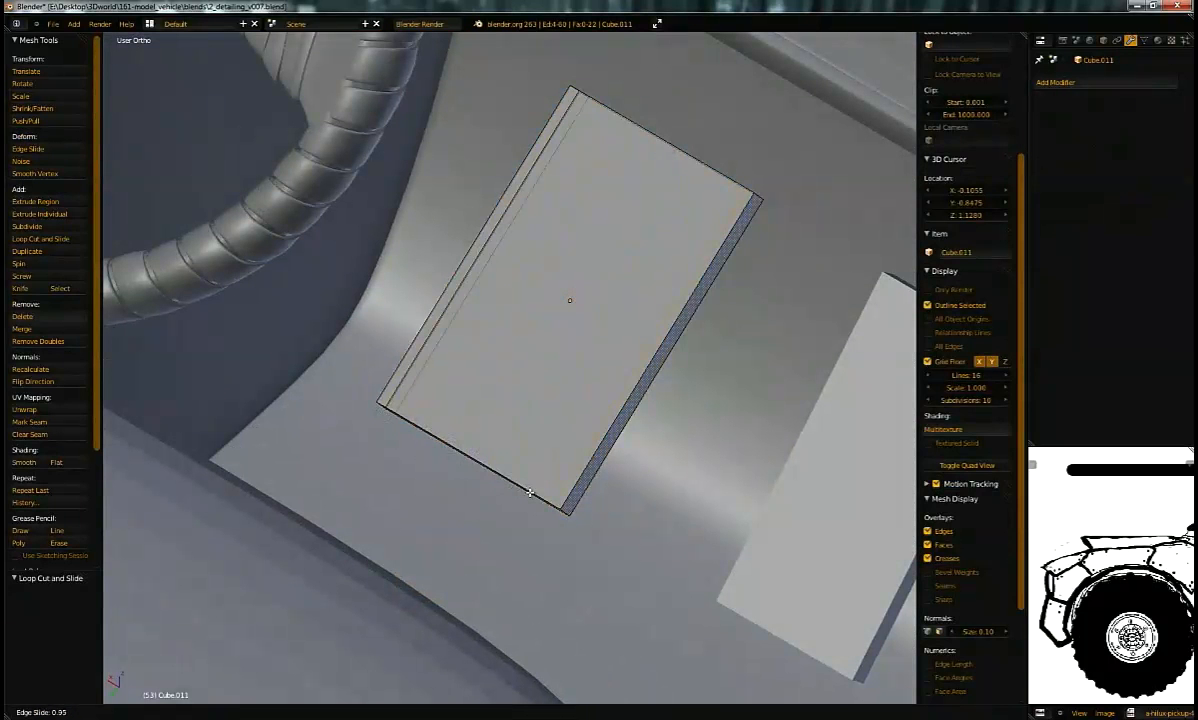
left_click(530, 492)
Step: Shift the last pedal edge loop about 0.005 along X and add another loop close to the pedal's lower end
mouse_move(580, 400)
middle_mouse_down()
mouse_move(566, 390)
mouse_move(584, 396)
middle_mouse_up()
left_click_drag(631, 350, 627, 350)
middle_click_drag(586, 349, 549, 360)
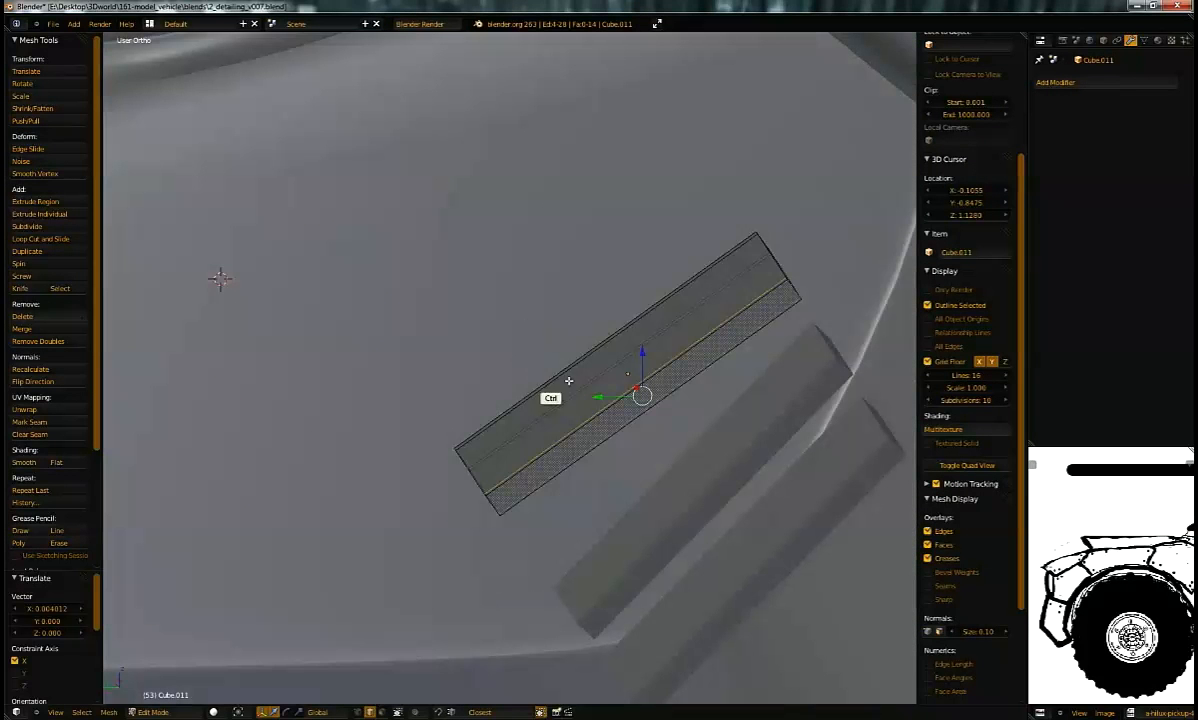
key("ctrl+r")
left_click(610, 396)
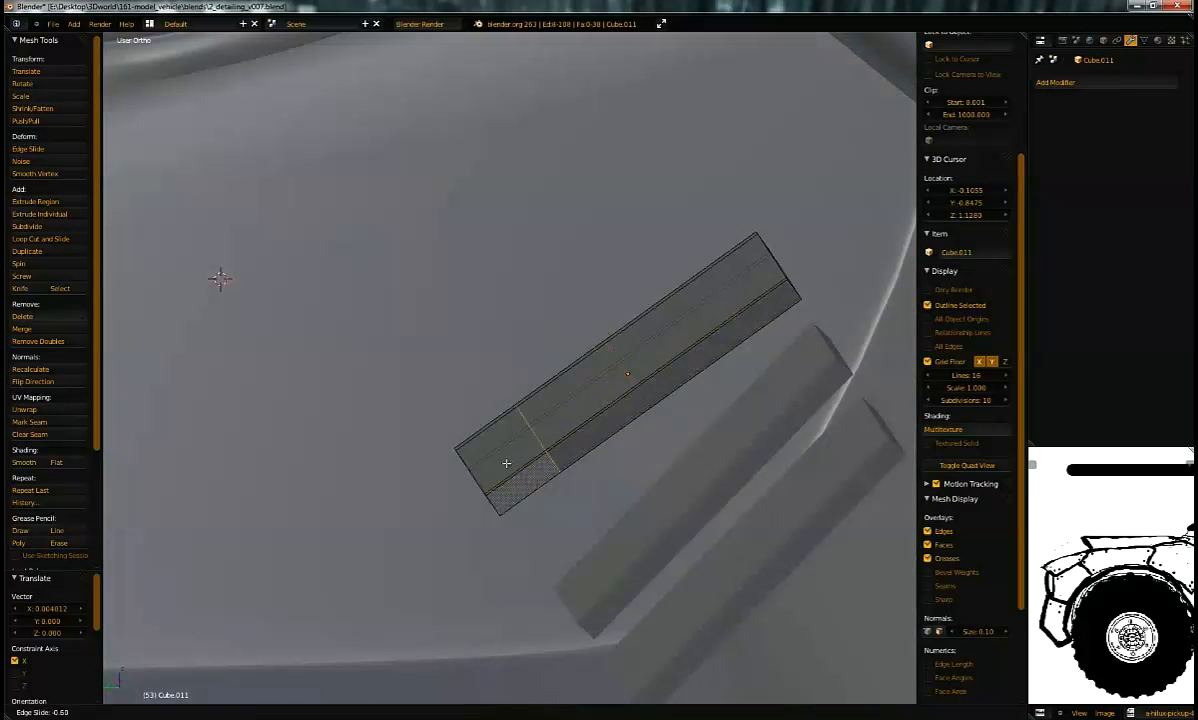
left_click(462, 494)
Step: Add a level 2 Subdivision Surface to the pedal and sharpen its upper end and thickness edges with extra edge loops
key("ctrl+2")
key("ctrl+r")
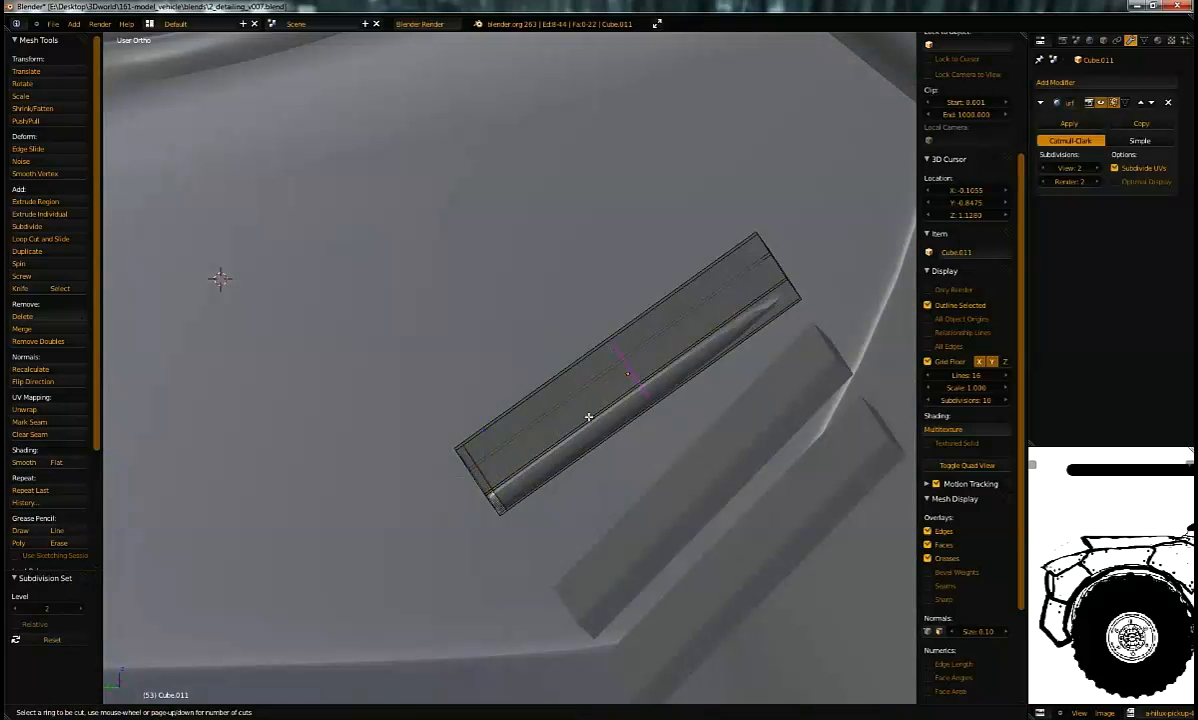
left_click(727, 310)
key("ctrl+r")
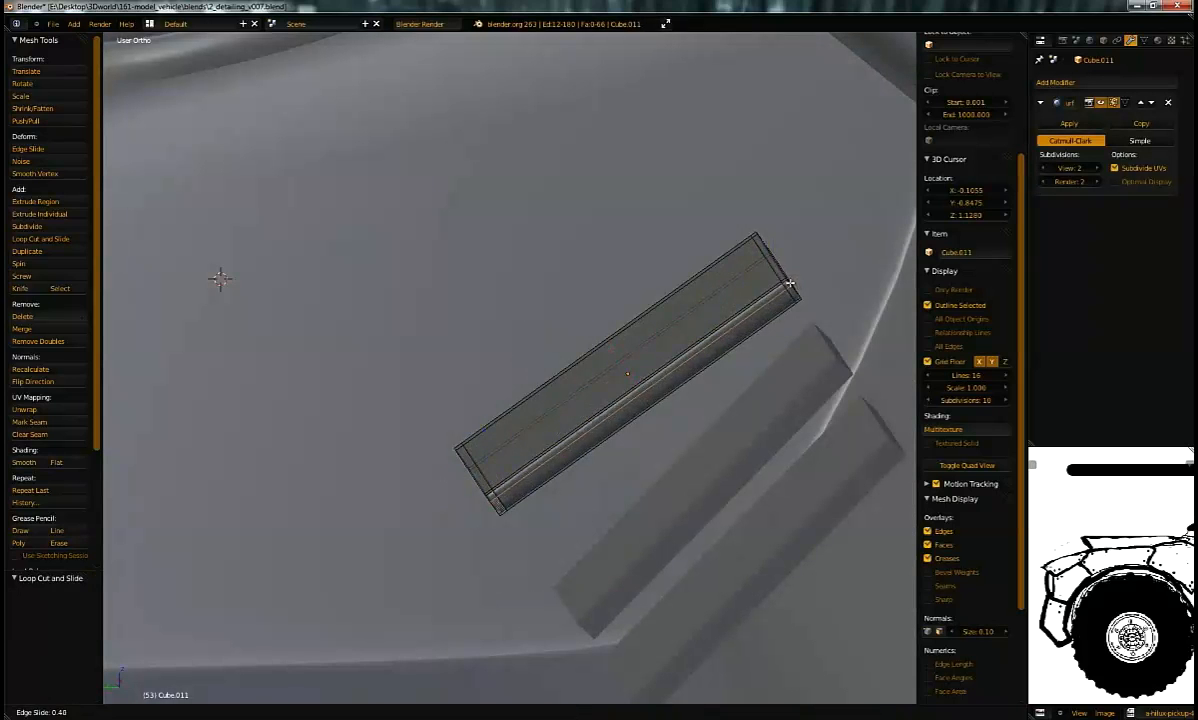
key("ctrl+r")
left_click(792, 291)
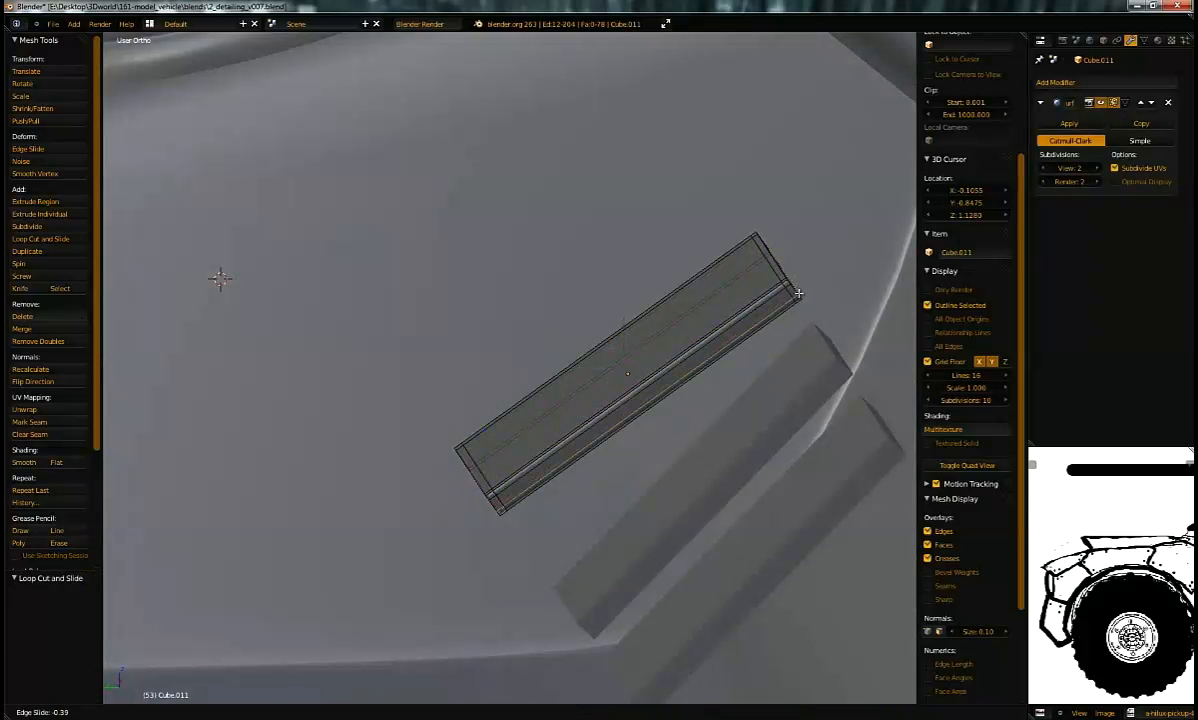
Step: Add a dense row of evenly spaced crosswise edge loops along the pedal's full length
key("Tab")
middle_click_drag(781, 298, 666, 352)
middle_click_drag(666, 352, 603, 382, "shift")
scroll(650, 398, "up", 3)
key("Tab")
middle_click_drag(603, 382, 436, 345, "shift")
scroll(604, 436, "down", 2)
middle_click_drag(436, 345, 453, 391, "shift")
scroll(453, 391, "up", 2)
key("ctrl+r")
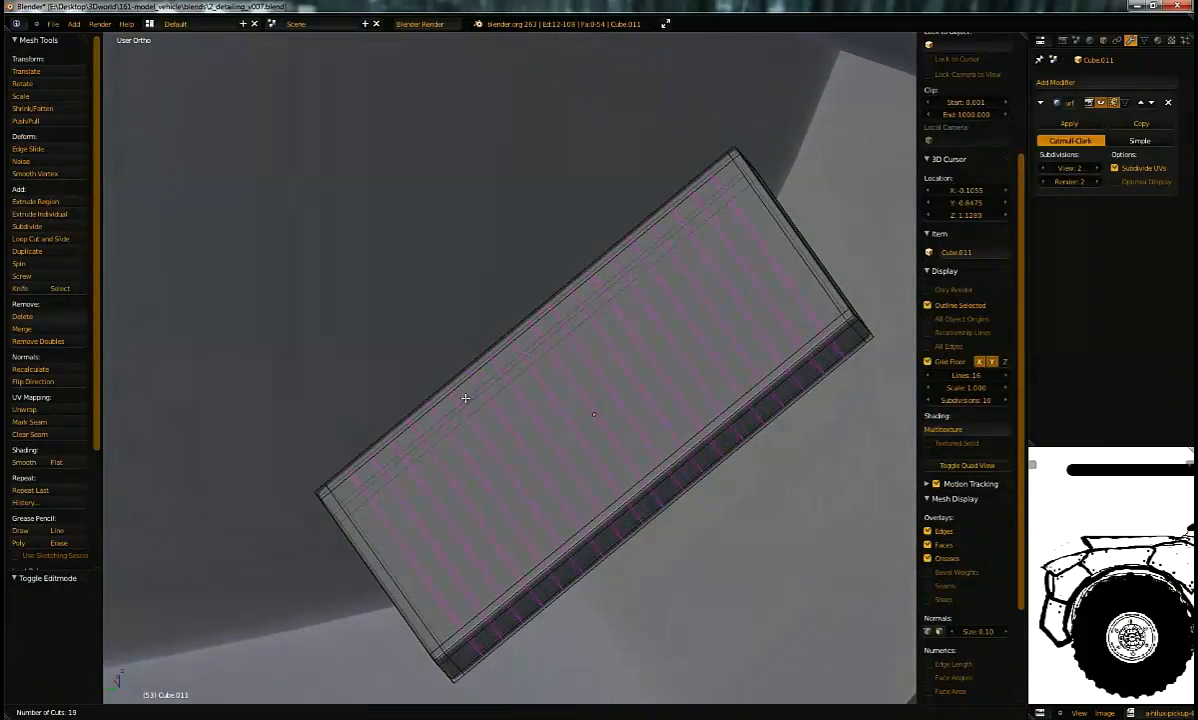
left_click(465, 398)
right_click(465, 398)
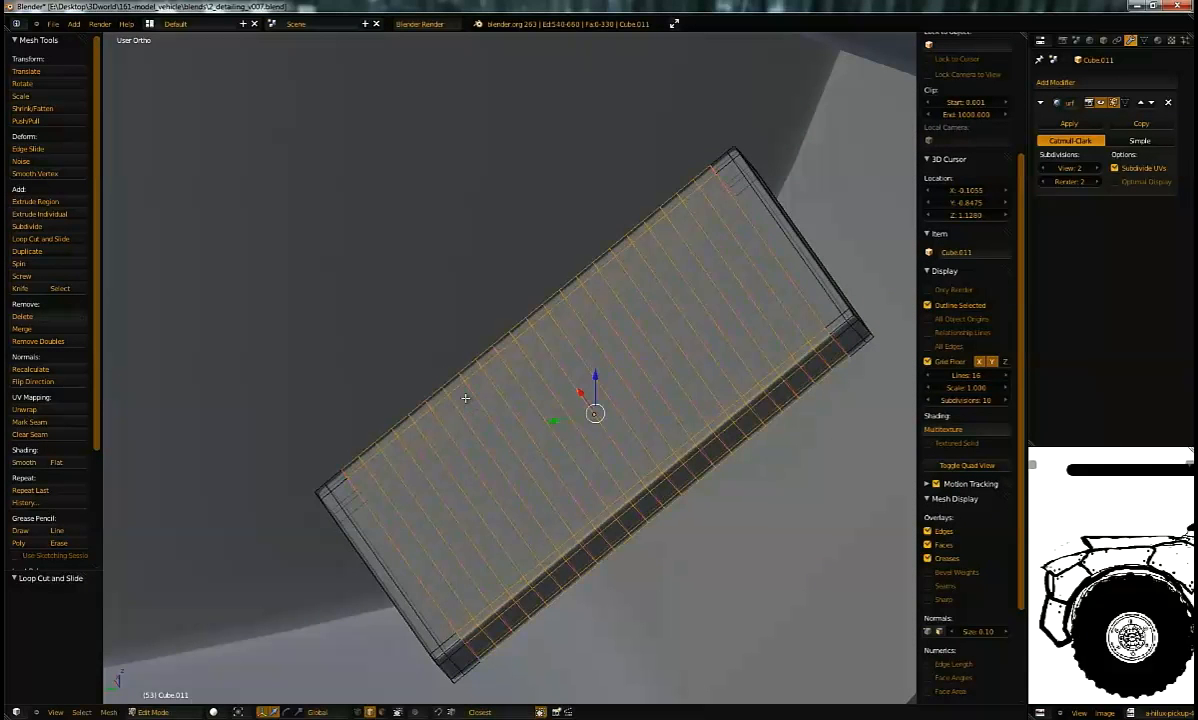
Step: Raise every second crosswise edge on the pedal's top face by about 0.004 along local Z to form ribs
middle_click_drag(451, 458, 424, 495)
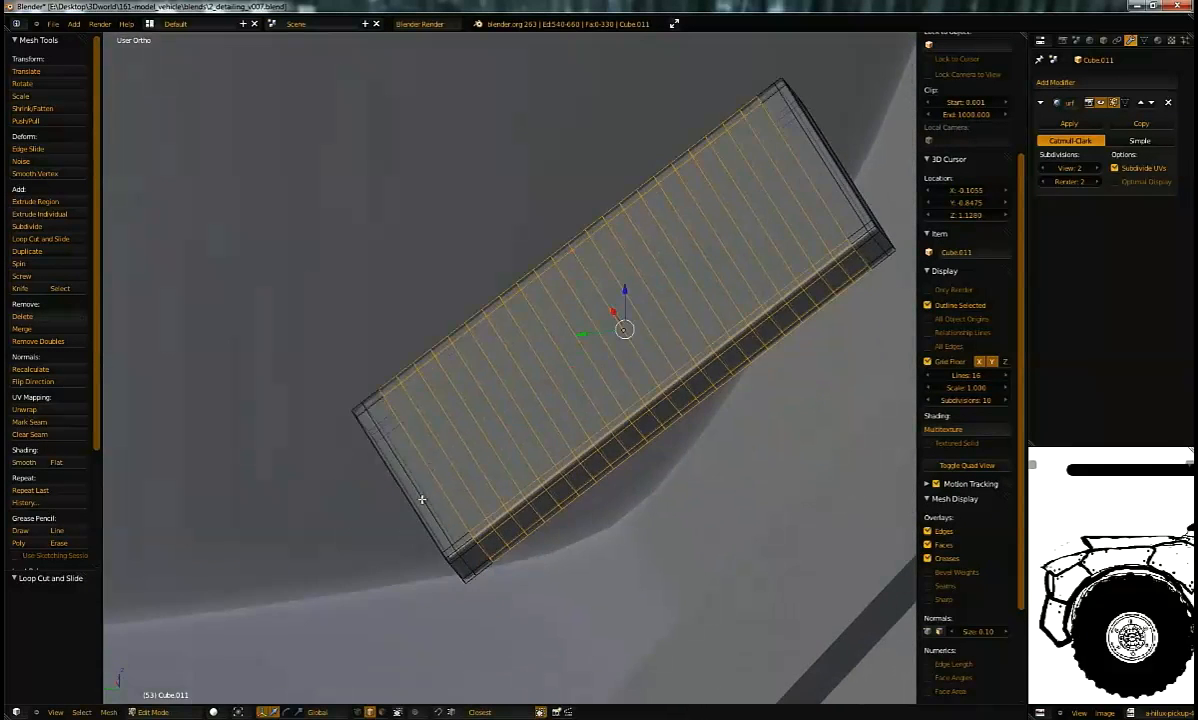
right_click(412, 461, "alt")
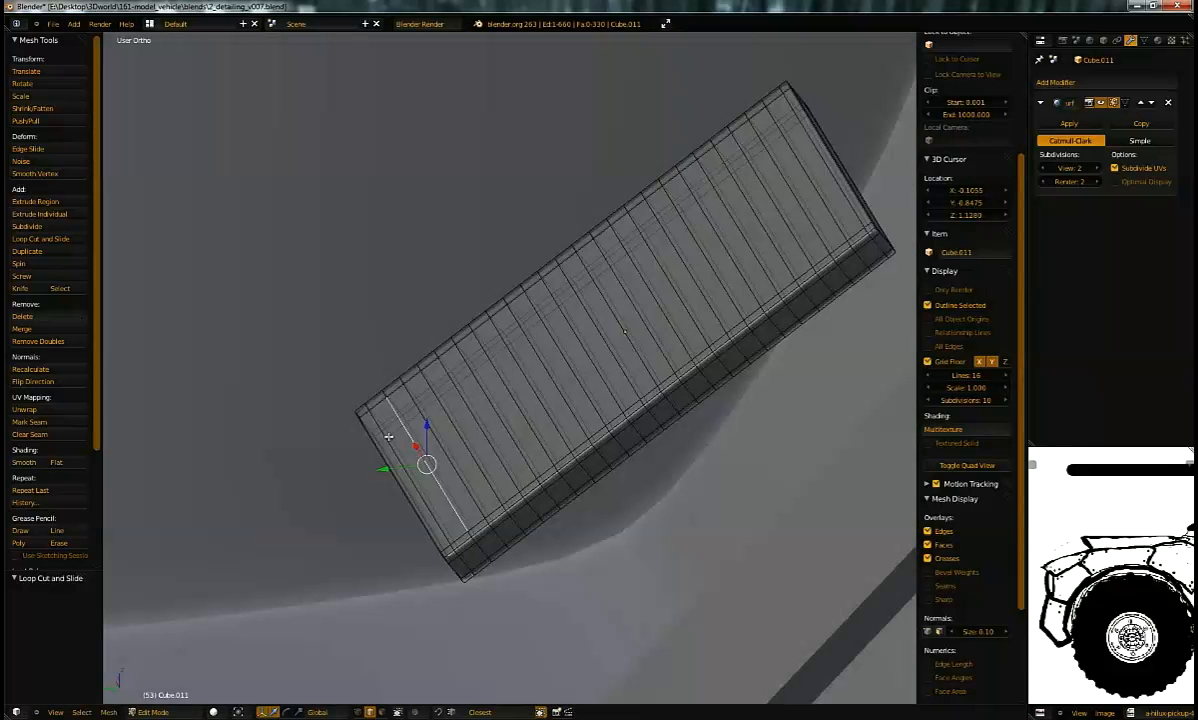
key("KP_3")
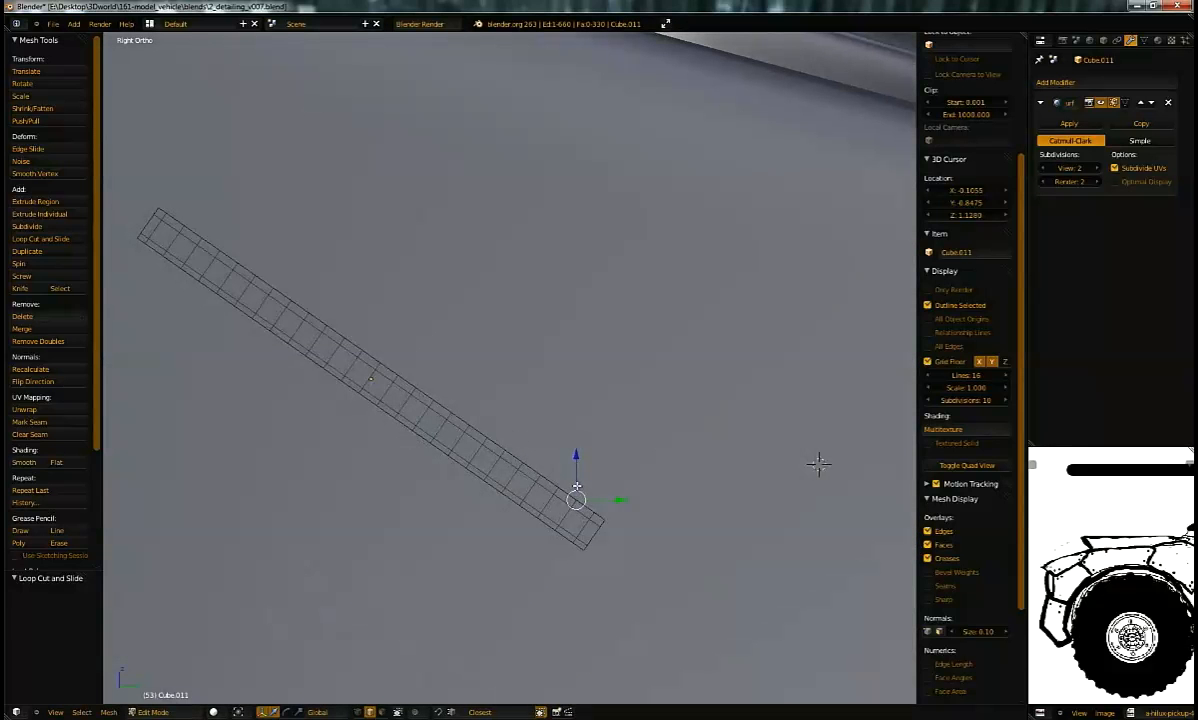
key("a")
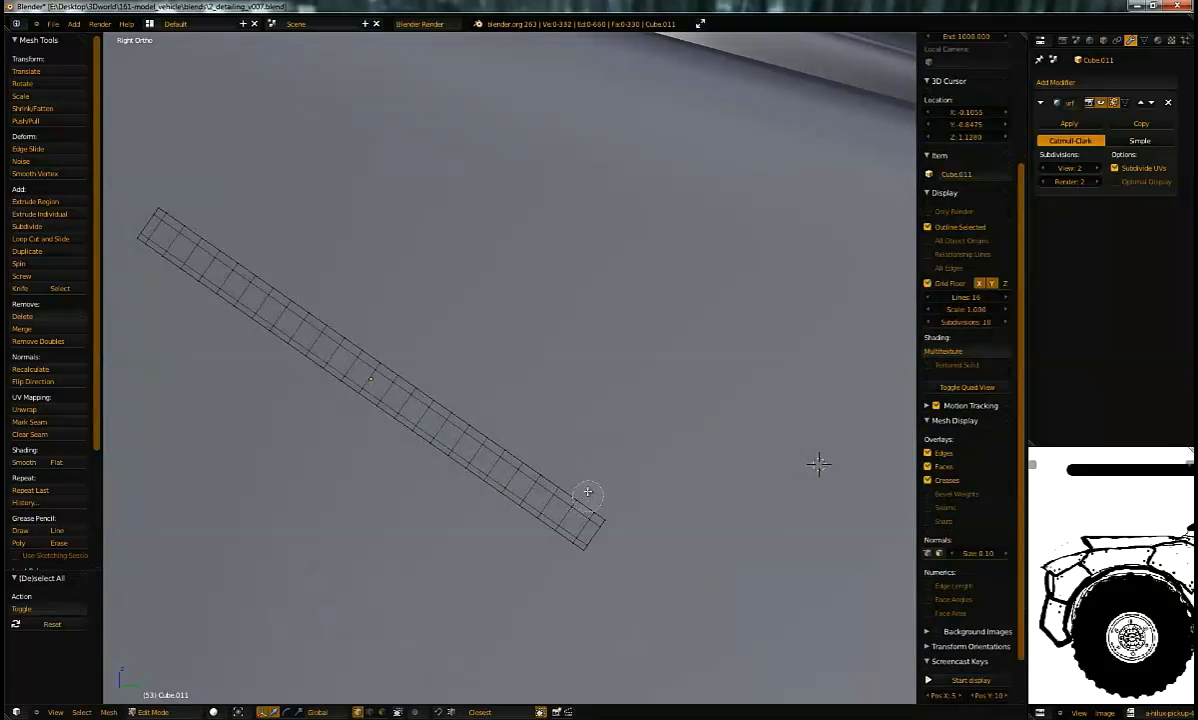
right_click(584, 489)
right_click(594, 500, "shift")
right_click(577, 495)
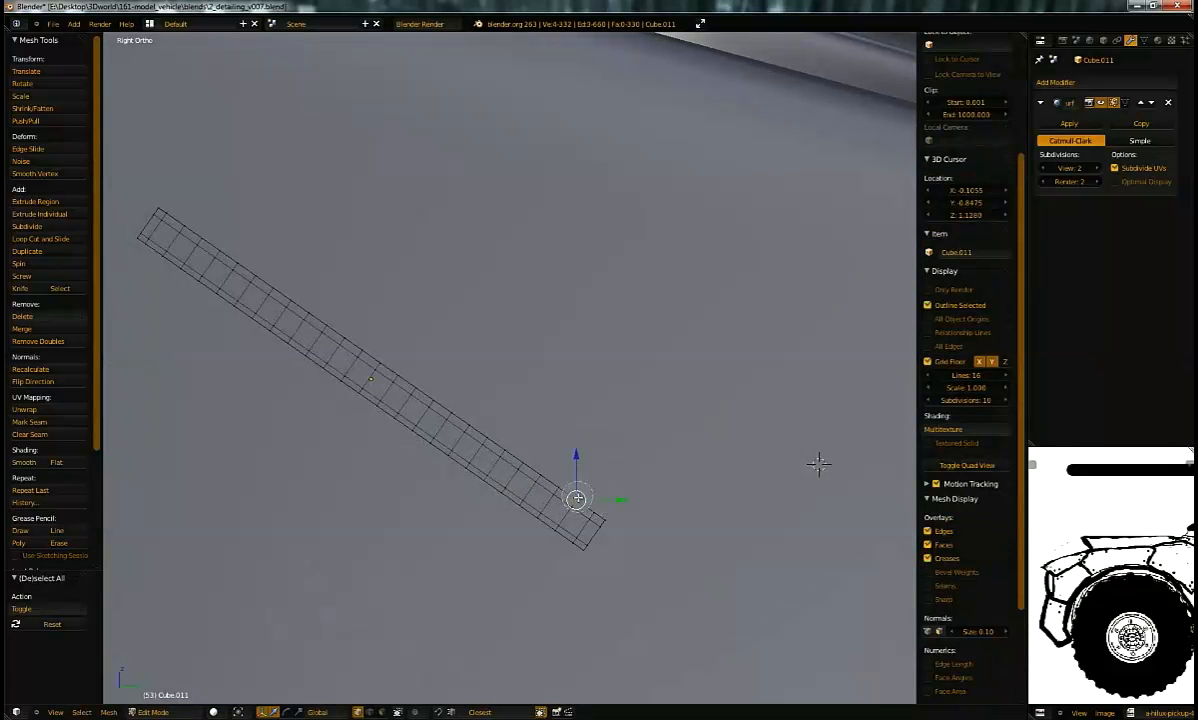
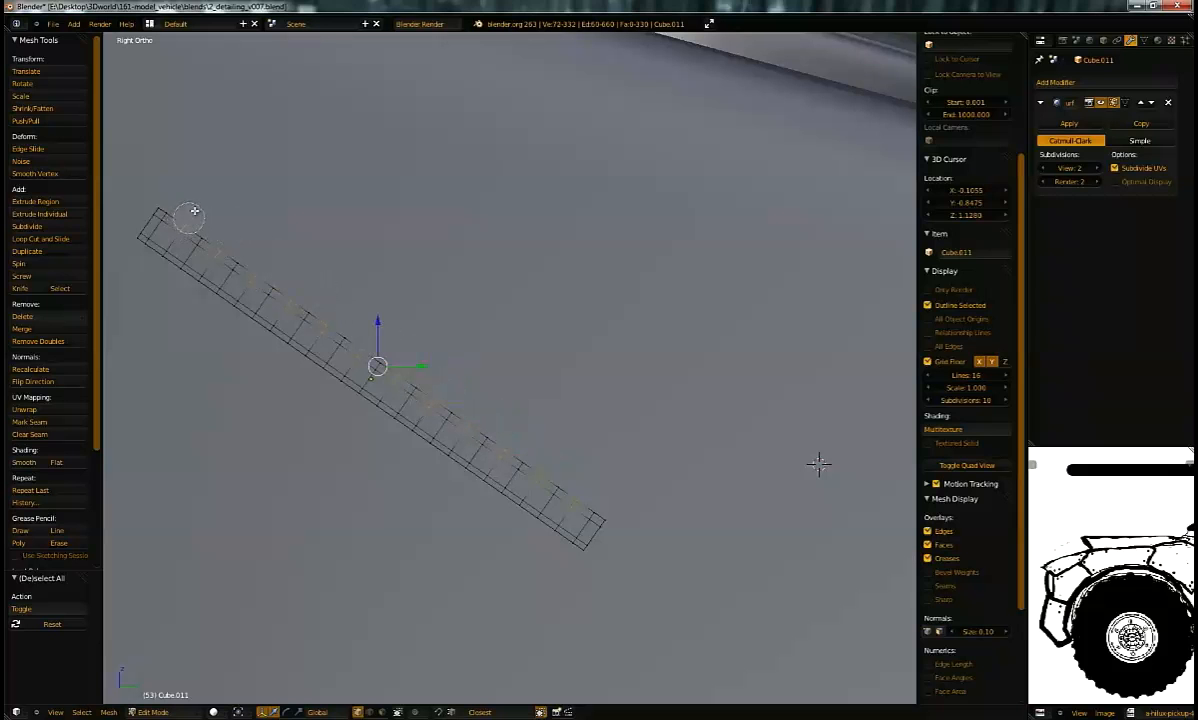
key("g")
key("z")
key("z")
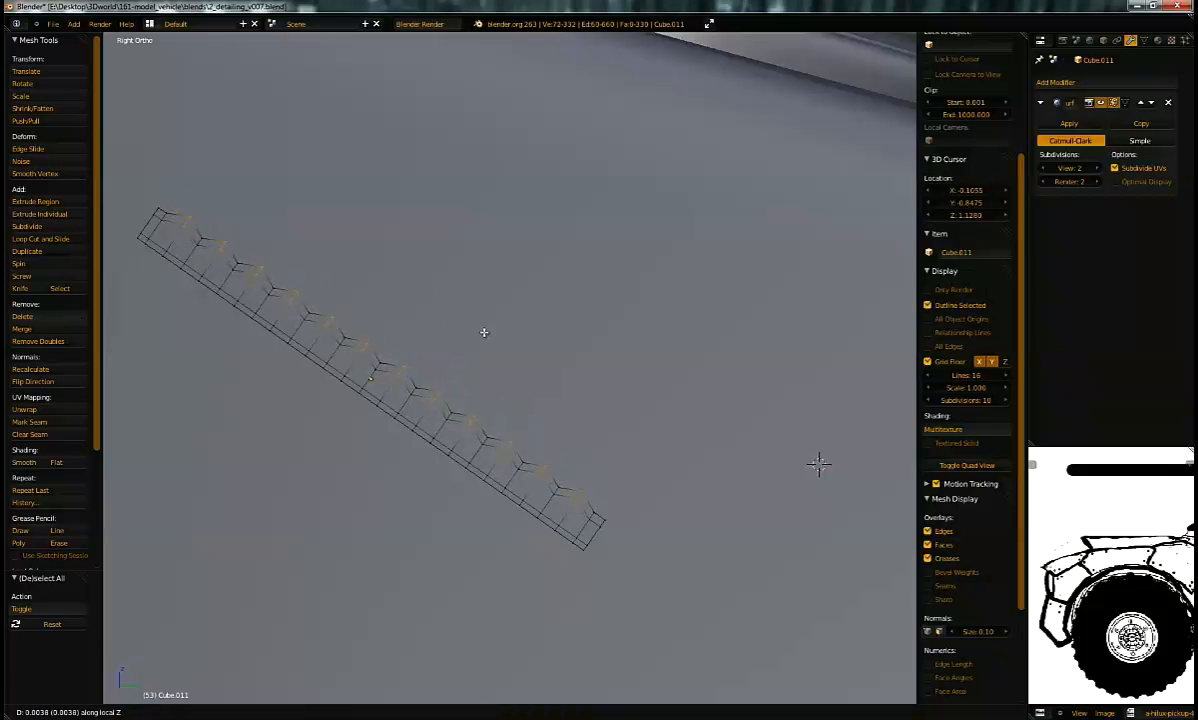
left_click(484, 332)
Step: Use the Local transform orientation and shift the raised rib edges about 0.005 along local Y so the ribs slant
mouse_move(484, 332)
middle_mouse_down()
mouse_move(418, 340)
mouse_move(430, 380)
mouse_move(414, 348)
mouse_move(500, 360)
middle_mouse_up()
key("Tab")
key("z")
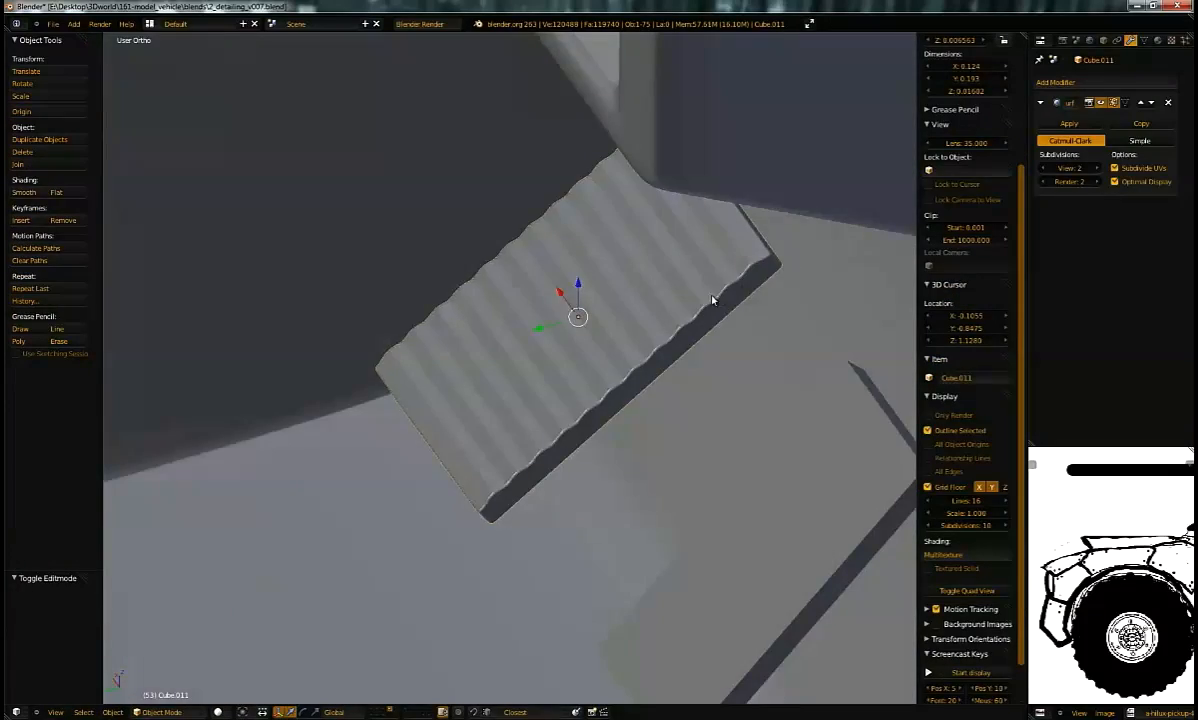
key("z")
middle_click_drag(718, 298, 563, 354)
key("Tab")
key("alt+space")
left_click(591, 415)
key("z")
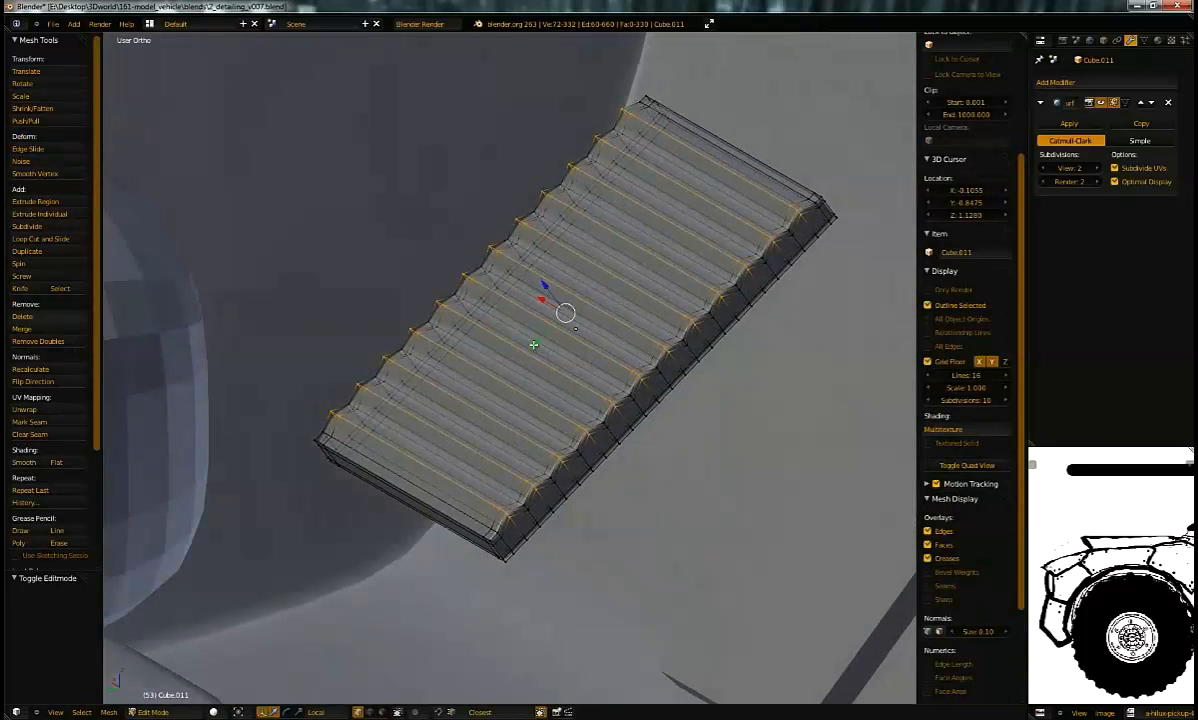
key("g")
key("y")
key("y")
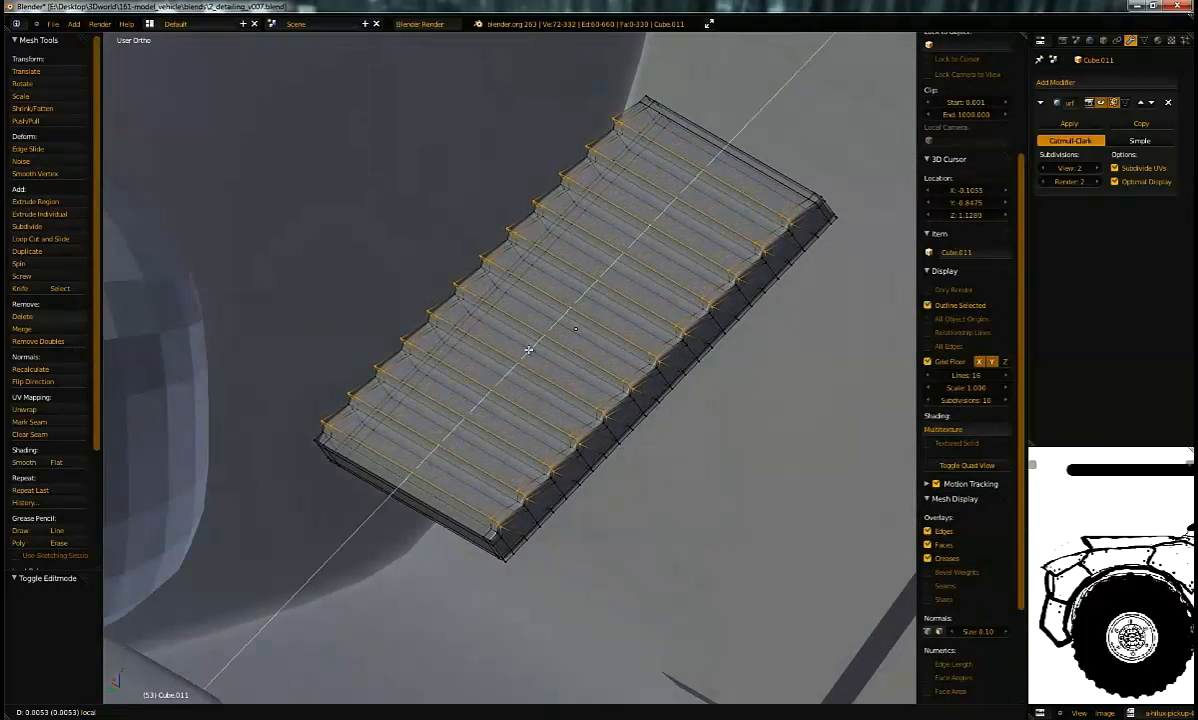
left_click(533, 348)
key("Tab")
Step: Link the ribbed pedal's object data to the two flat pedals
scroll(546, 477, "up", 3)
scroll(546, 477, "down", 3)
middle_click_drag(567, 350, 622, 326)
scroll(689, 425, "down", 2)
right_click(672, 291)
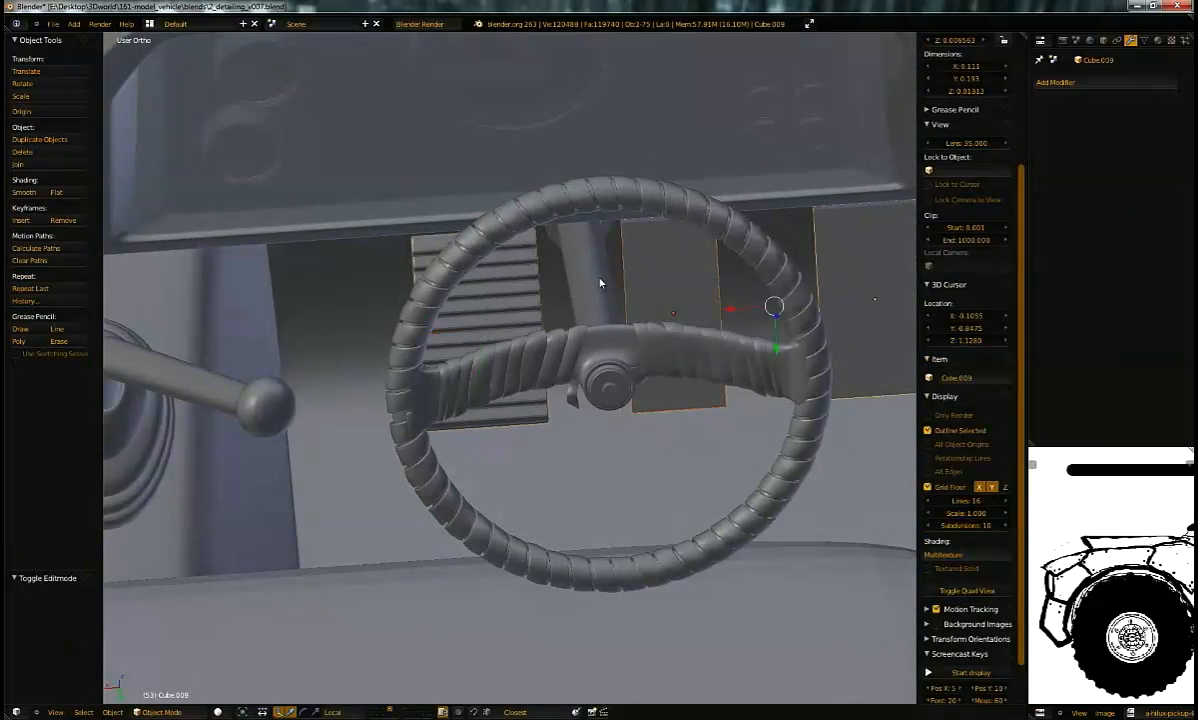
right_click(527, 302, "shift")
key("ctrl+l")
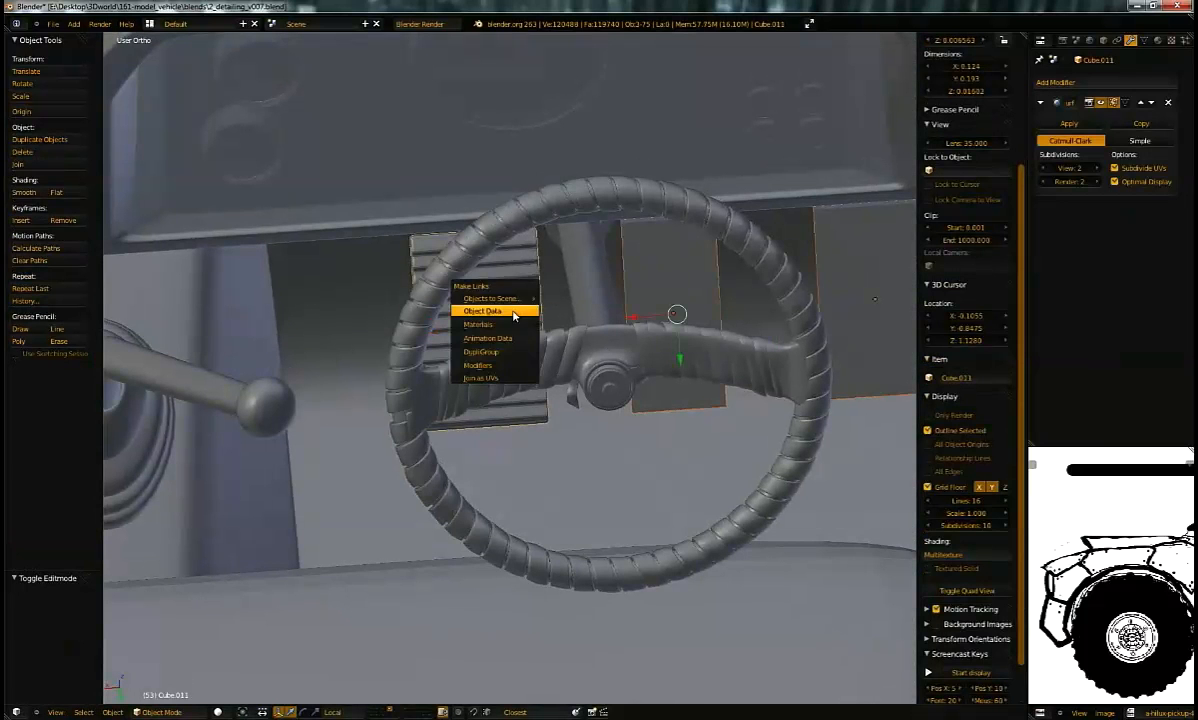
left_click(518, 314)
mouse_move(571, 331)
middle_mouse_down()
mouse_move(521, 260)
mouse_move(567, 311)
middle_mouse_up()
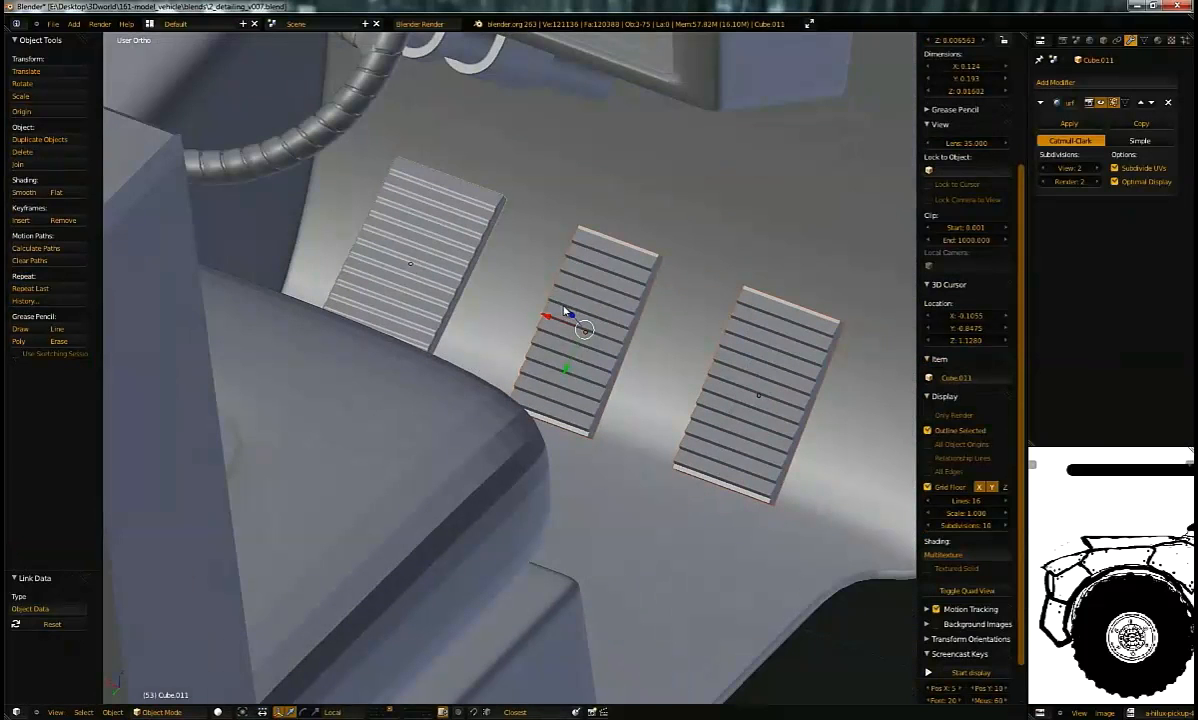
Step: Set the pedals' subdivision to level 2 and link the ribbed pedal's modifiers to the other two
key("ctrl+l")
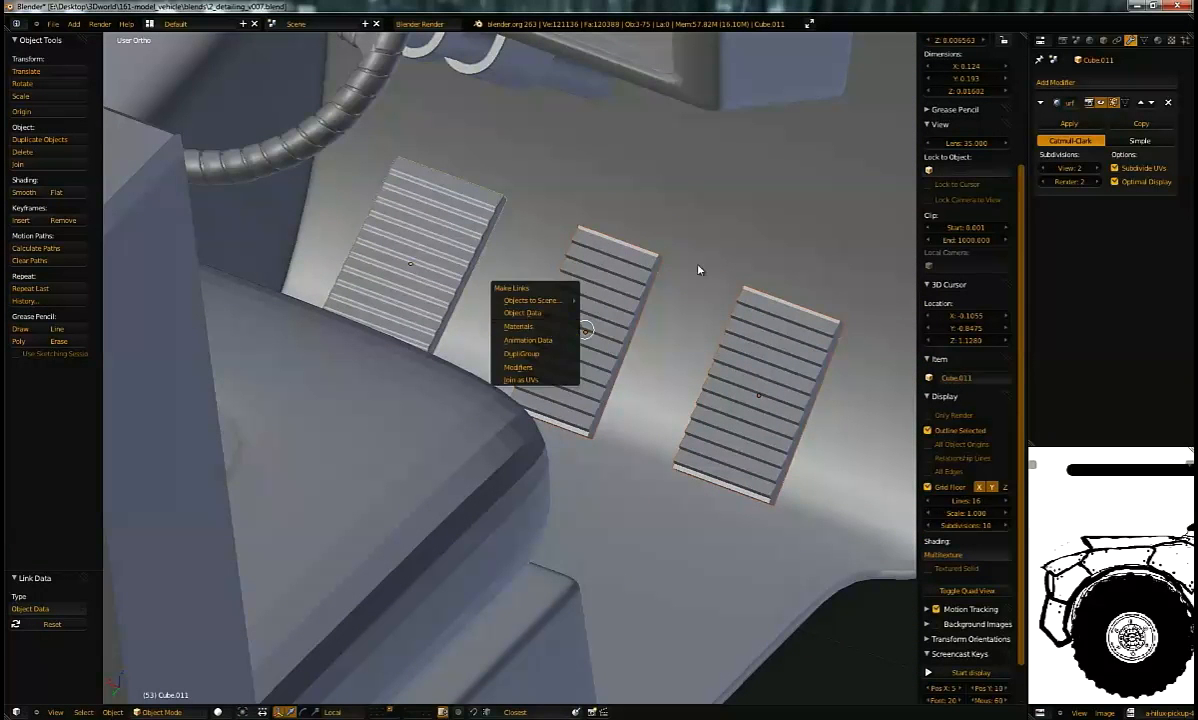
key("ctrl+2")
key("z")
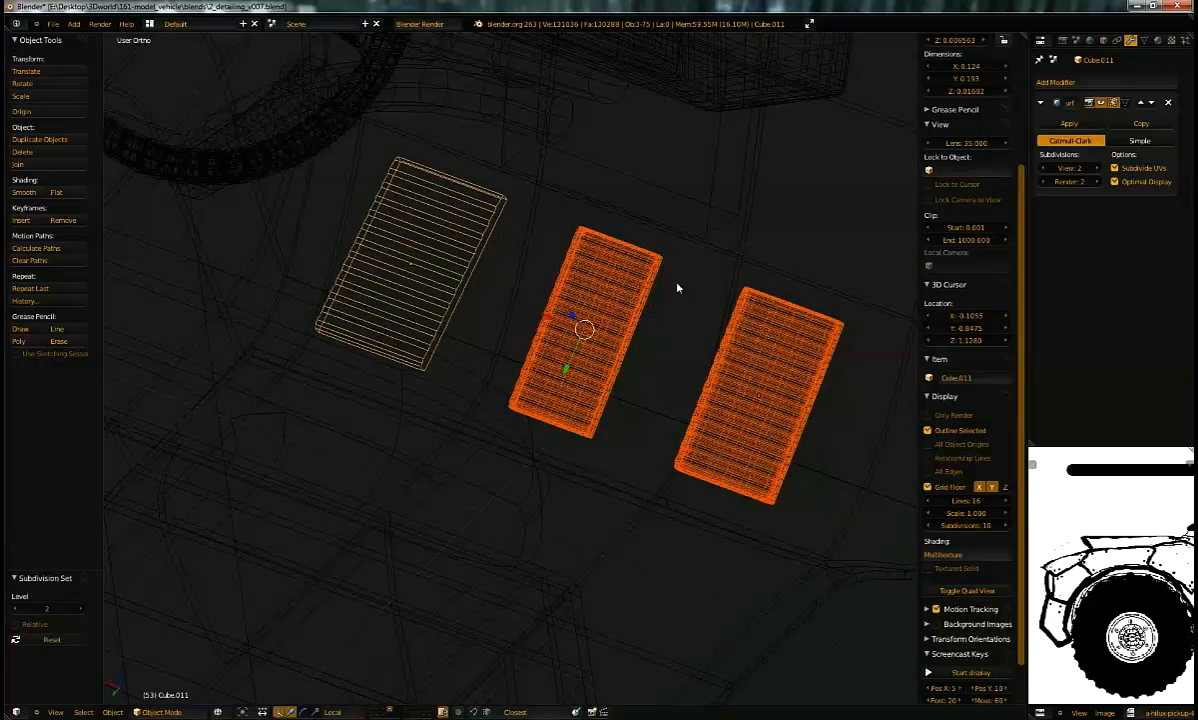
key("ctrl+l")
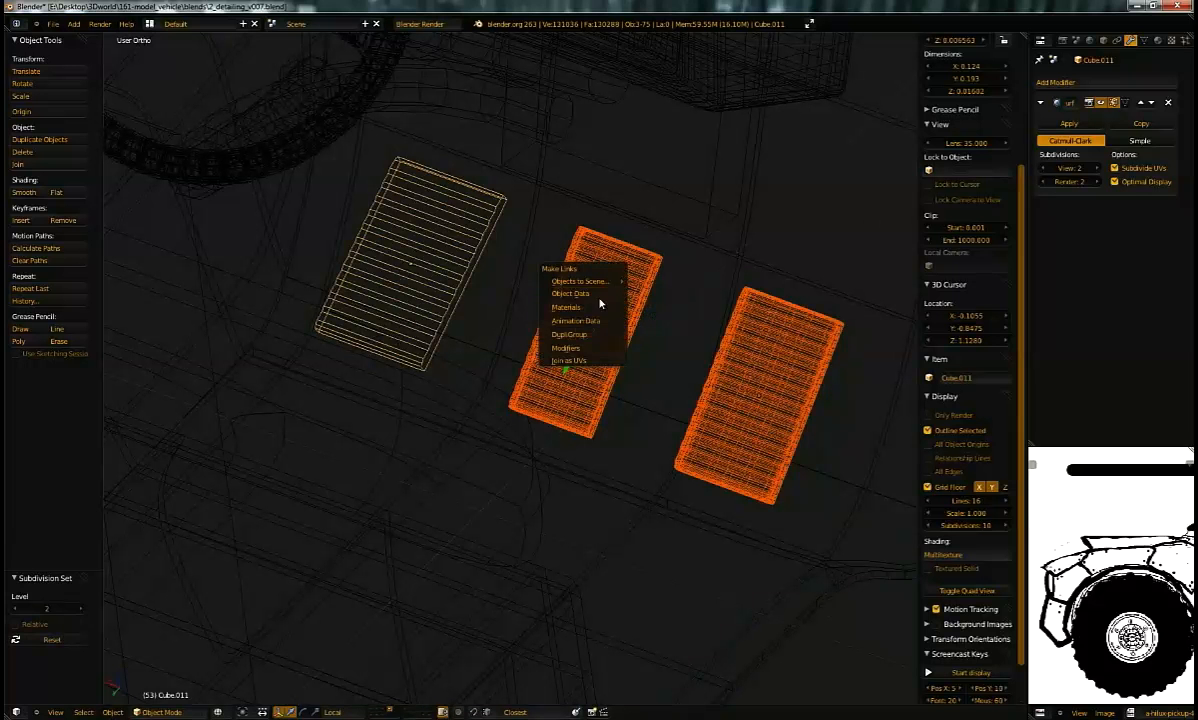
left_click(594, 347)
key("z")
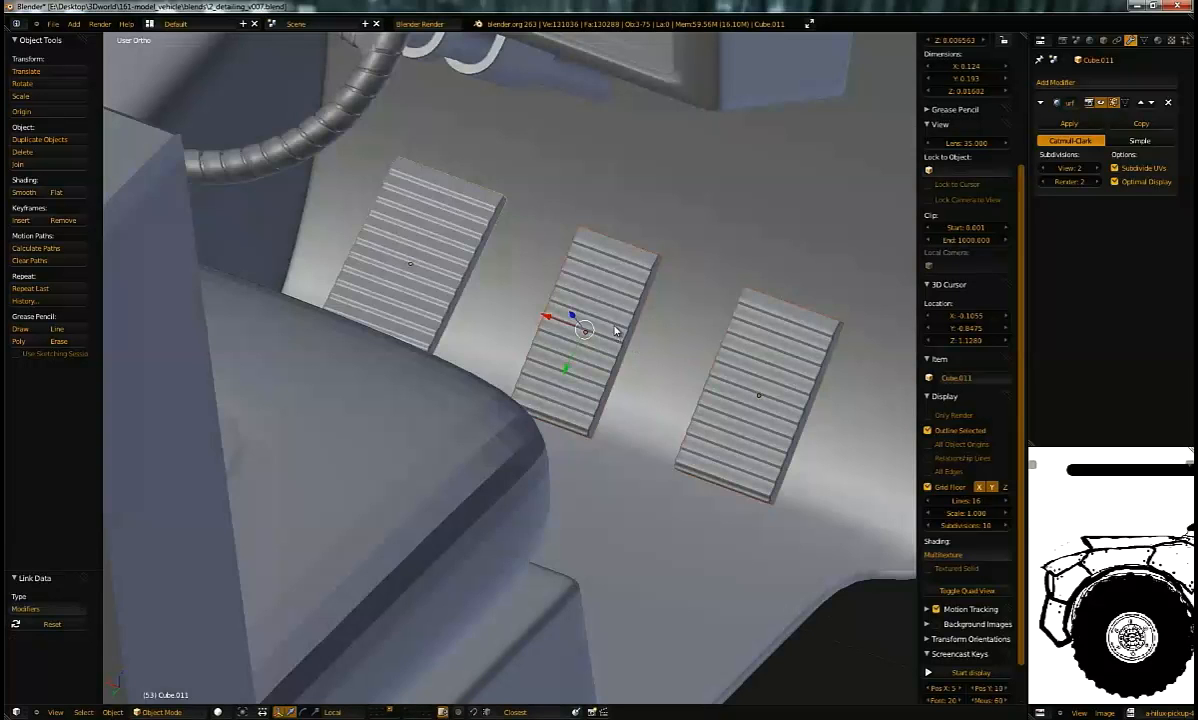
Step: Deselect everything and save the blend file over the existing one
middle_click_drag(658, 317, 534, 298)
key("a")
key("ctrl+s")
left_click(621, 315)
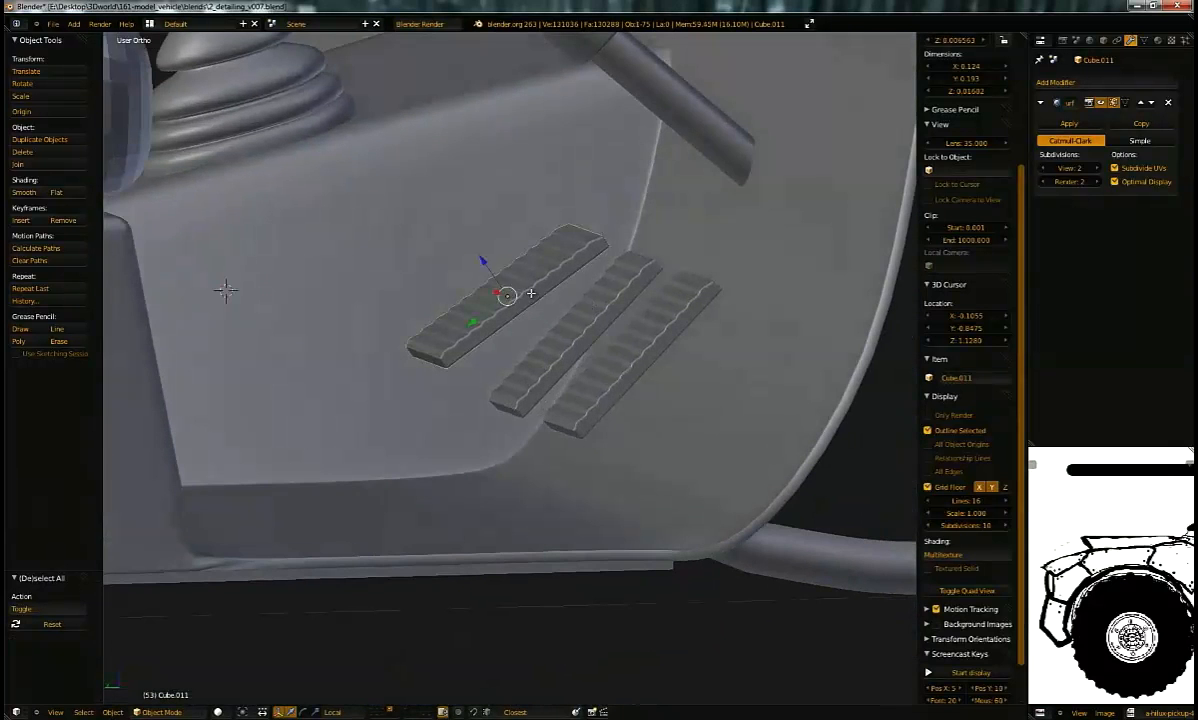
Step: Duplicate three adjacent faces in the middle of the first pedal's underside and separate them into their own object
key("Tab")
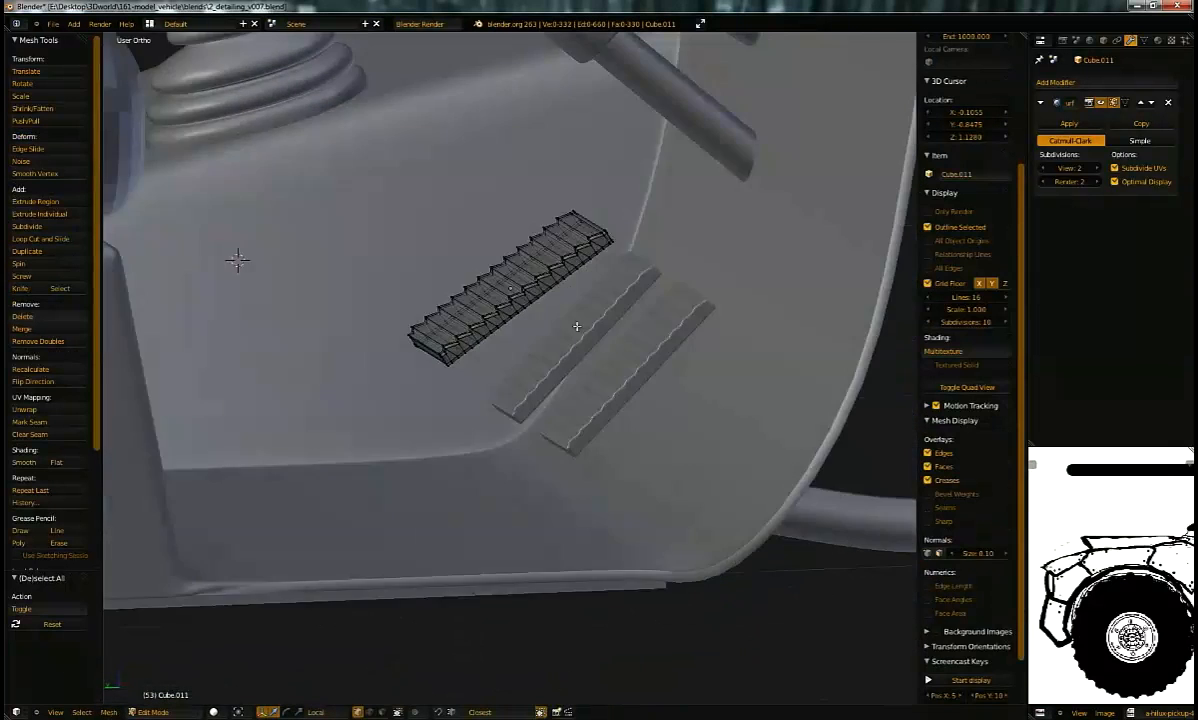
mouse_move(577, 326)
middle_mouse_down()
mouse_move(561, 396)
mouse_move(564, 332)
middle_mouse_up()
key("KP_3")
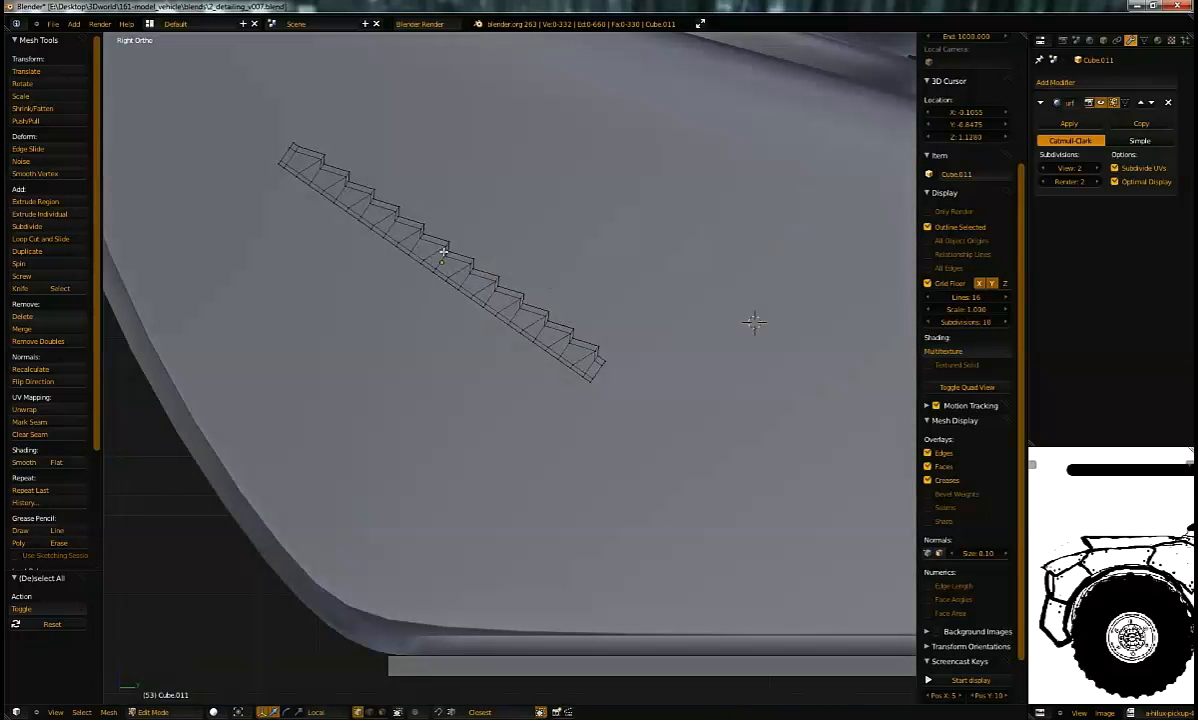
middle_click_drag(754, 321, 821, 316, "shift")
middle_click_drag(511, 250, 554, 277)
key("ctrl+Tab")
left_click(500, 258)
key("KP_3")
key("KP_5")
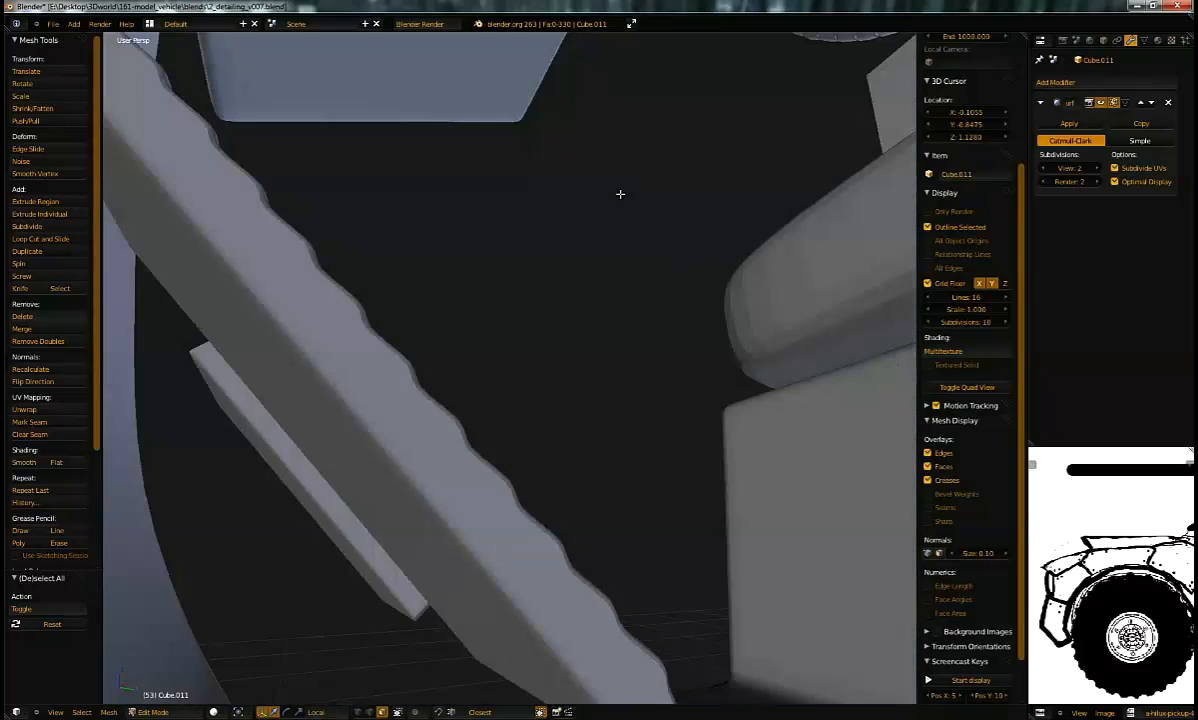
key("a")
key("KP_Decimal")
middle_click_drag(567, 241, 560, 390)
key("a")
right_click(504, 380)
right_click(474, 360, "shift")
right_click(527, 397, "shift")
key("shift+d")
left_click(644, 364)
key("p")
left_click(625, 361)
Step: Edit the separated faces' mesh and scale it to about 0.22 along X to get a narrow arm profile
key("Tab")
right_click(602, 340)
key("Tab")
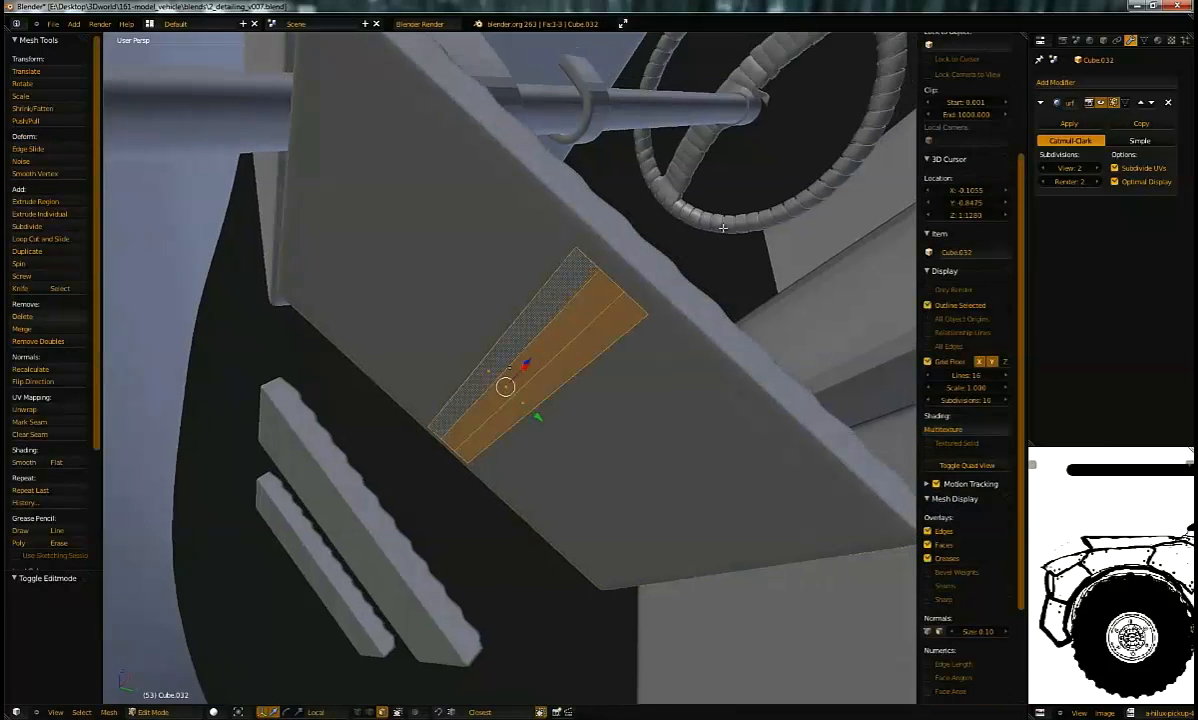
middle_click_drag(699, 241, 765, 230)
key("s")
key("x")
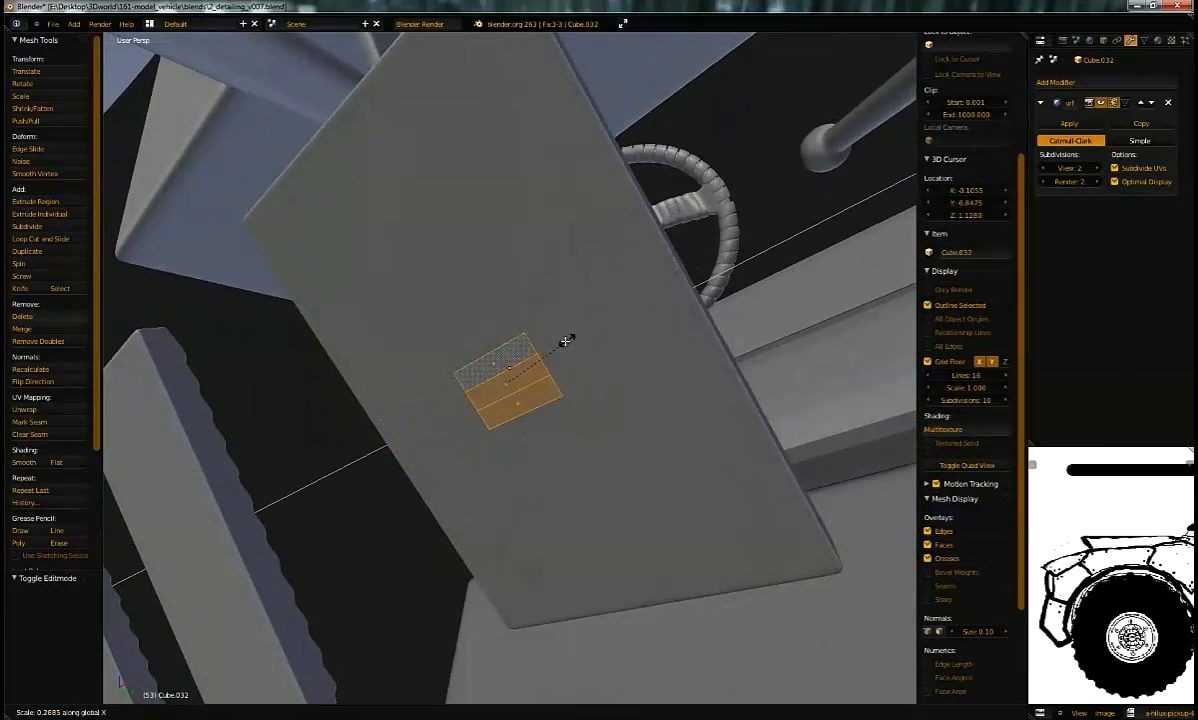
left_click(557, 345)
Step: Extrude the narrow faces about 0.09 along their normal, away from the pedal's underside, to form the pedal arm
key("KP_3")
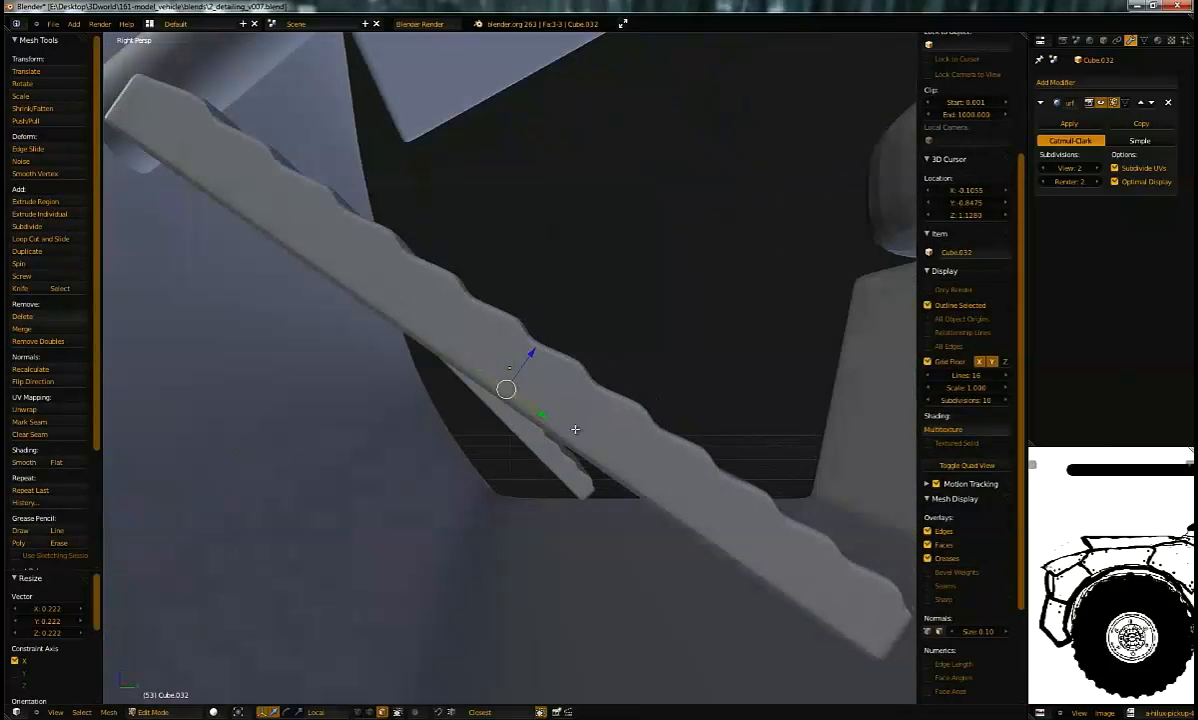
key("KP_5")
scroll(588, 289, "down", 3)
key("z")
middle_click_drag(565, 389, 640, 245, "shift")
key("e")
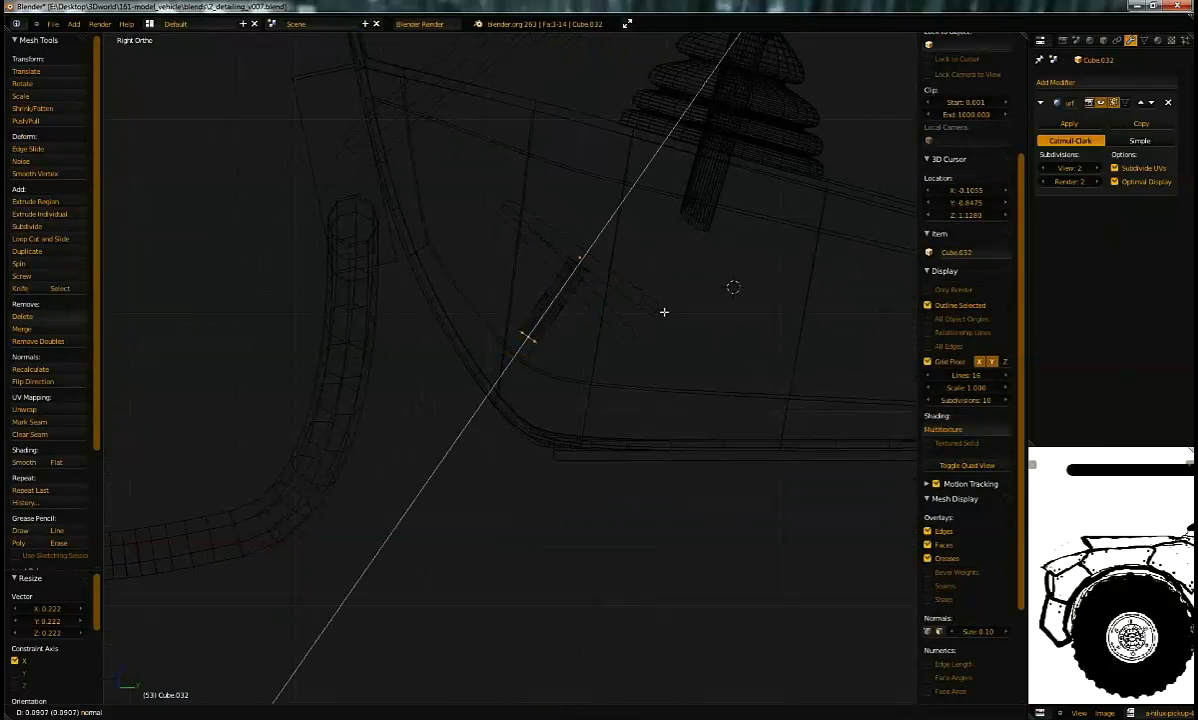
left_click(671, 309)
Step: Bend the pedal arm's lower end by rotating its end faces and extruding further sections
key("r")
left_click(645, 356)
key("e")
right_click(595, 405)
key("e")
right_click(570, 406)
key("r")
left_click(586, 390)
key("x")
left_click(583, 390)
key("z")
Step: Switch the pedal arm's mesh to edge selection
mouse_move(586, 342)
middle_mouse_down()
mouse_move(537, 374)
mouse_move(545, 508)
mouse_move(629, 353)
mouse_move(586, 345)
mouse_move(575, 356)
mouse_move(590, 314)
middle_mouse_up()
key("KP_5")
scroll(590, 314, "up", 3)
middle_click_drag(660, 273, 639, 267)
key("ctrl+Tab")
left_click(629, 255)
Step: Try to delete three lengthwise edge loops from the pedal arm, and undo the deletions
right_click(599, 179, "alt")
key("x")
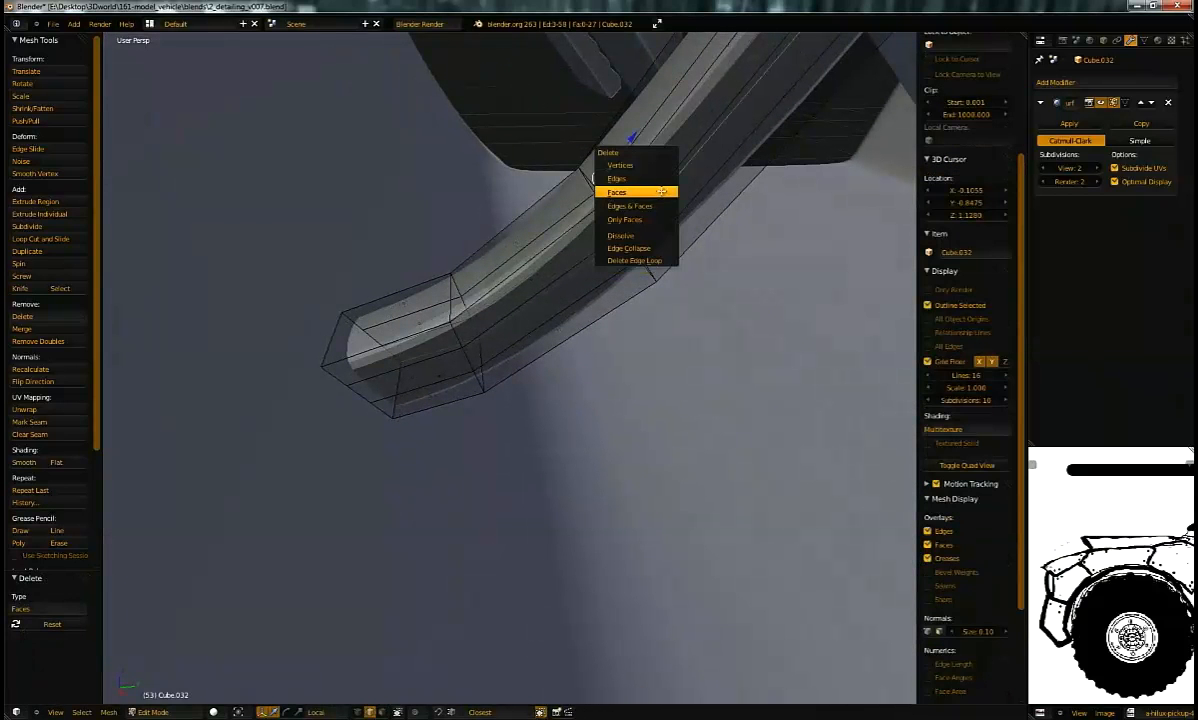
left_click(648, 259)
middle_click_drag(648, 259, 532, 249)
right_click(590, 230, "alt")
key("x")
left_click(592, 228)
right_click(618, 251, "alt")
key("x")
left_click(618, 250)
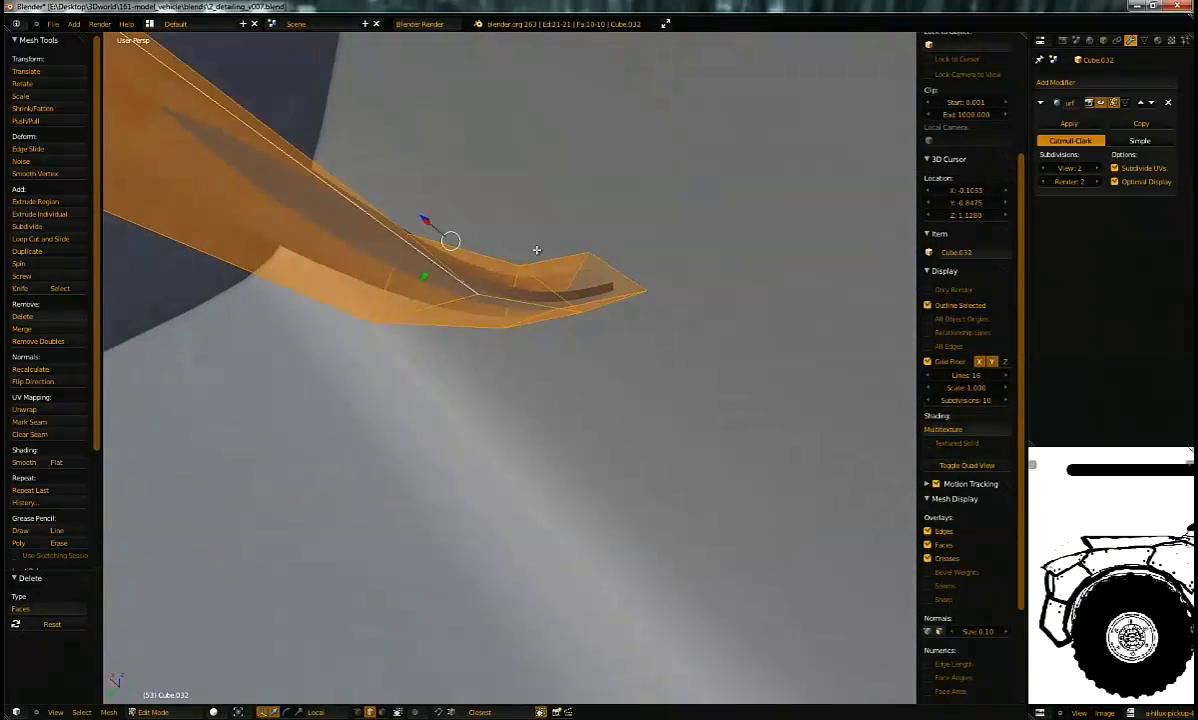
key("ctrl+z")
key("ctrl+z")
key("ctrl+z")
key("ctrl+z")
key("ctrl+z")
Step: Delete the two inner lengthwise edge loops that divide the pedal arm's broad sides
right_click(488, 334, "alt")
key("x")
left_click(487, 334)
right_click(474, 353, "alt")
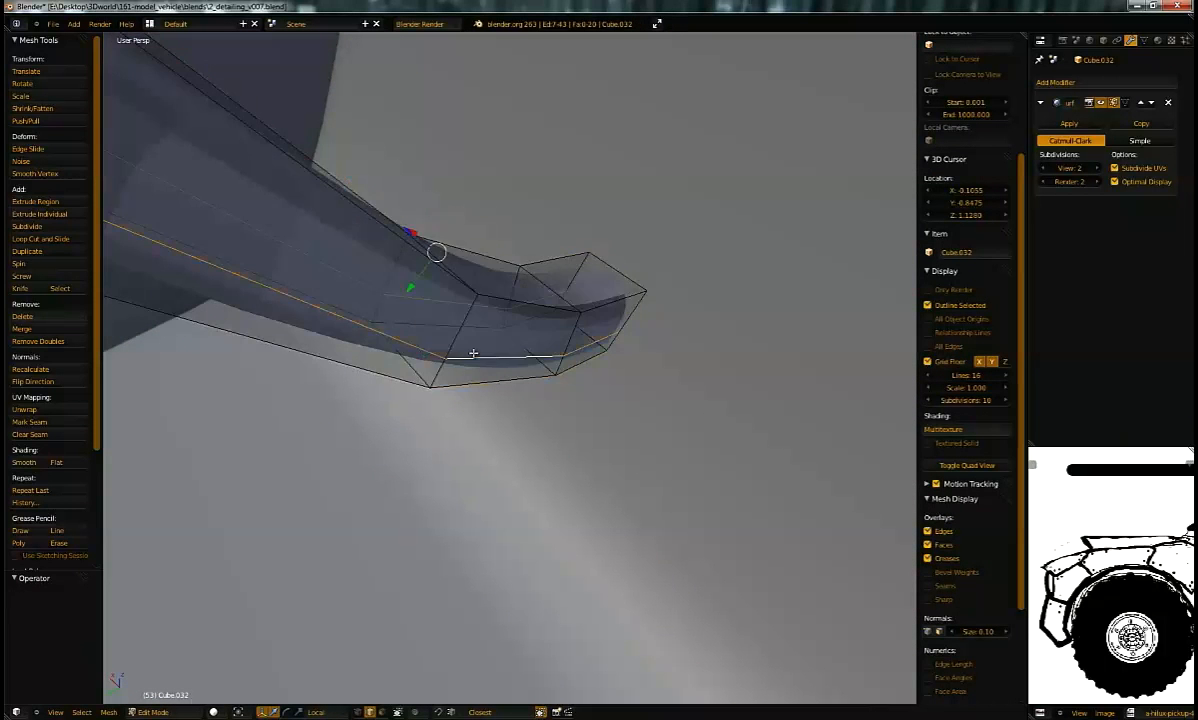
key("x")
left_click(474, 353)
Step: Delete the end face at the pedal arm's upper end, next to the pedal
middle_click_drag(497, 335, 470, 250)
key("a")
key("b")
left_click_drag(332, 79, 445, 200)
key("x")
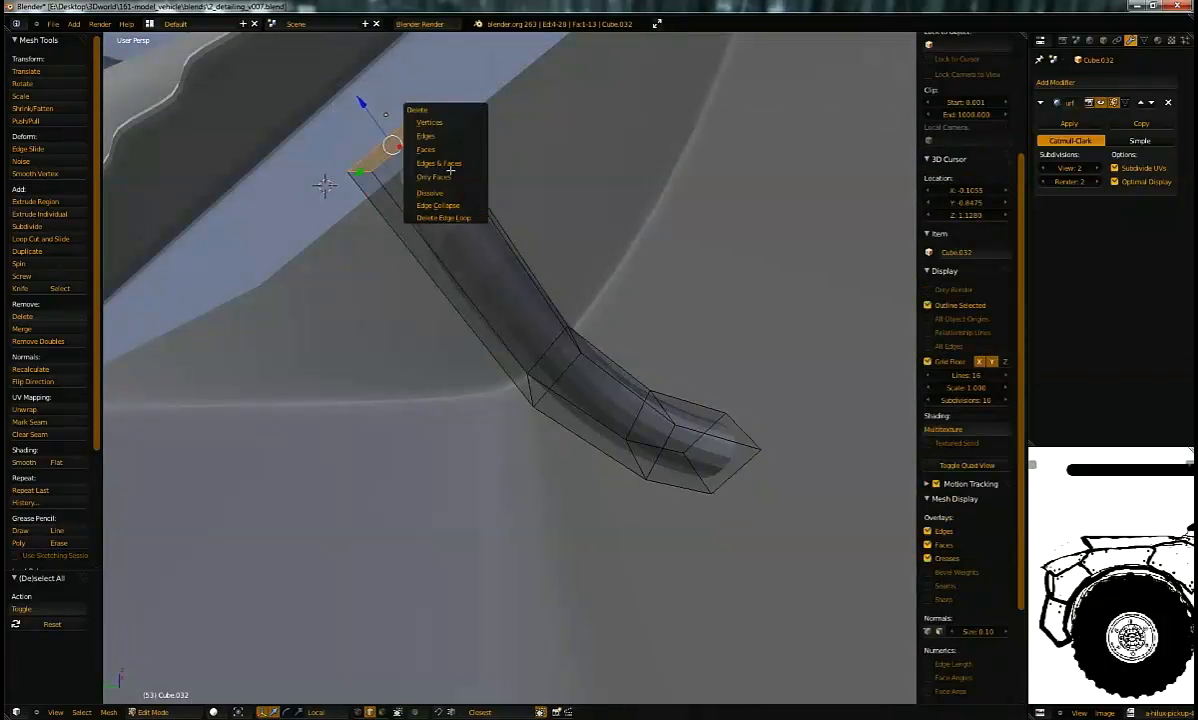
left_click(442, 150)
Step: Bevel the pedal arm's lengthwise corner edges with a percentage of 0.038
middle_click_drag(564, 322, 516, 348)
scroll(518, 368, "up", 3)
right_click(520, 405, "alt")
right_click(540, 416, "alt+shift")
right_click(488, 469, "alt+shift")
key("ctrl+e")
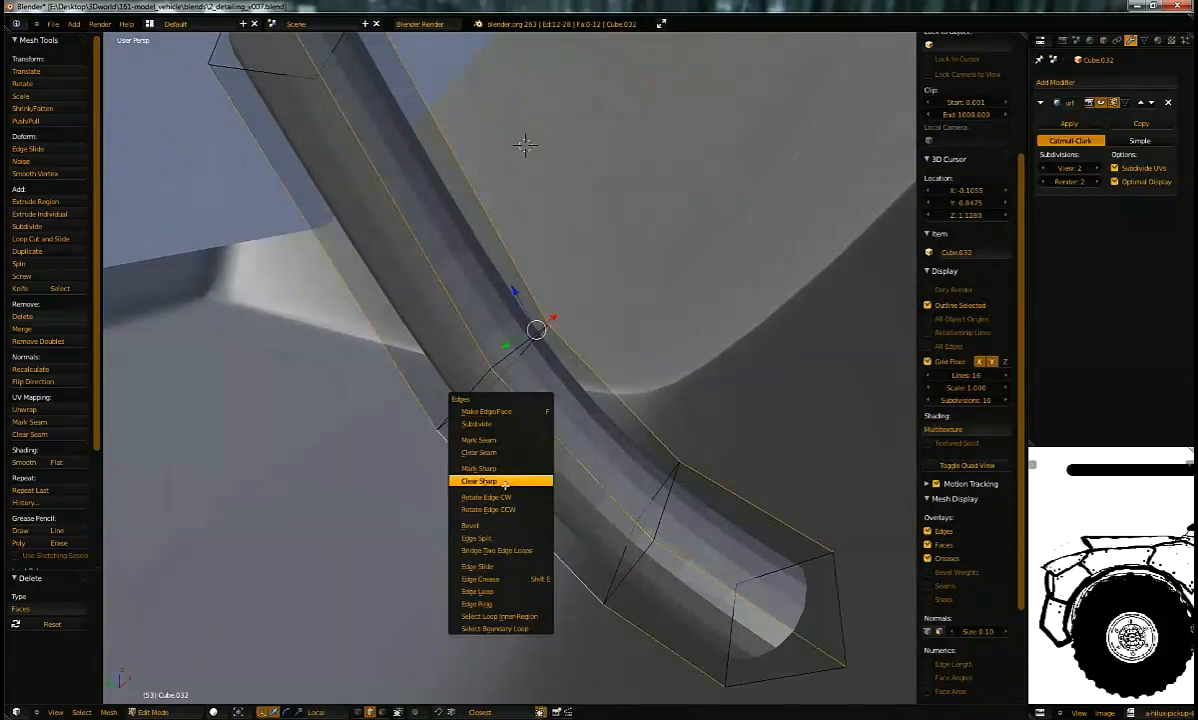
left_click(507, 527)
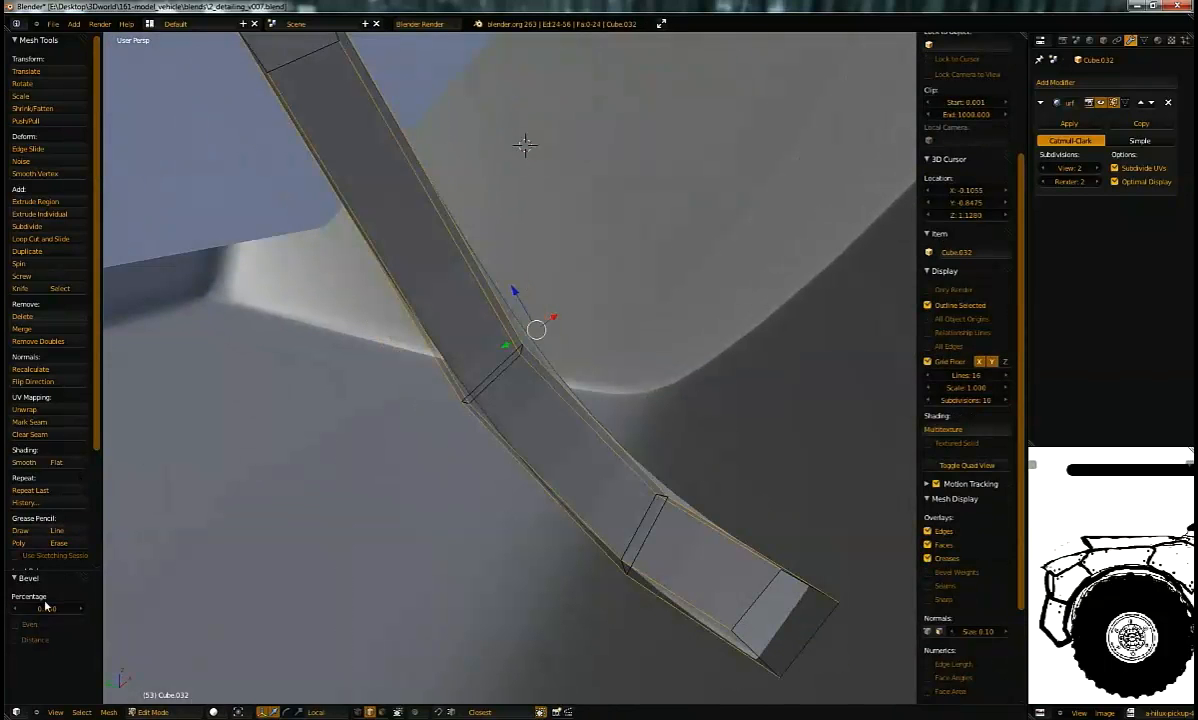
mouse_move(38, 608)
left_mouse_down()
mouse_move(8, 608)
mouse_move(18, 608)
left_mouse_up()
Step: Add crosswise edge loops close to both bends of the pedal arm to sharpen them
middle_click_drag(640, 385, 600, 345)
key("ctrl+r")
left_click(573, 273)
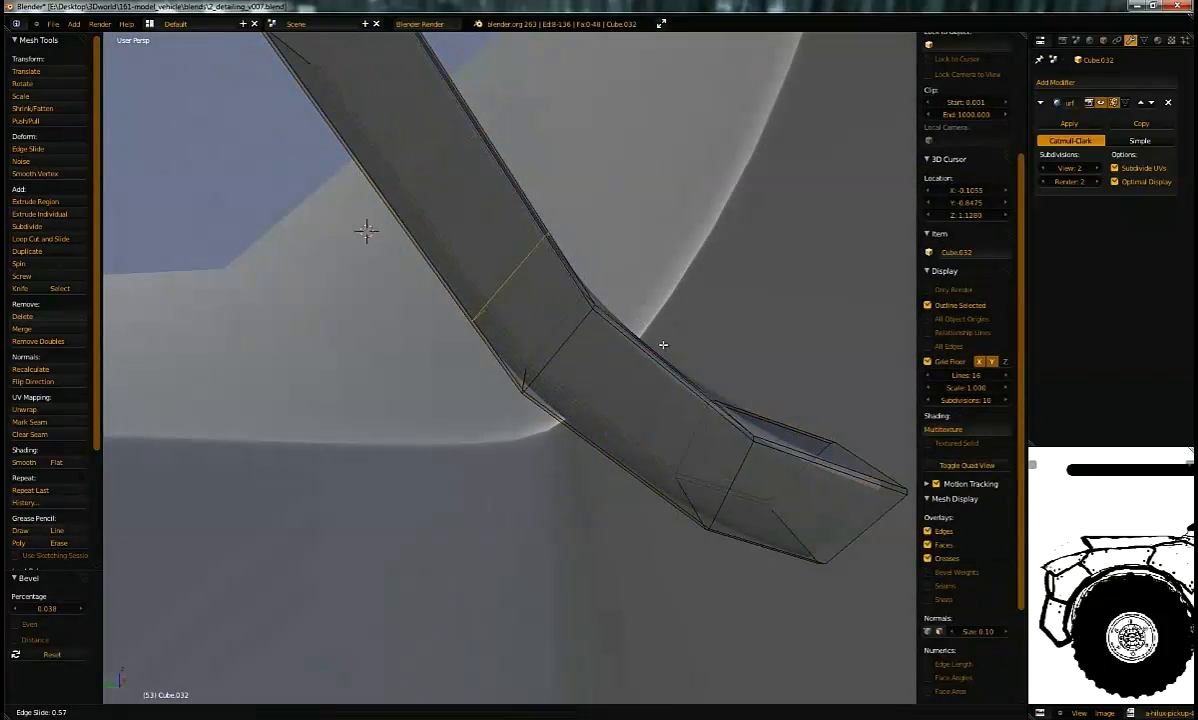
left_click(668, 368)
middle_click_drag(668, 368, 505, 358)
left_click(577, 399)
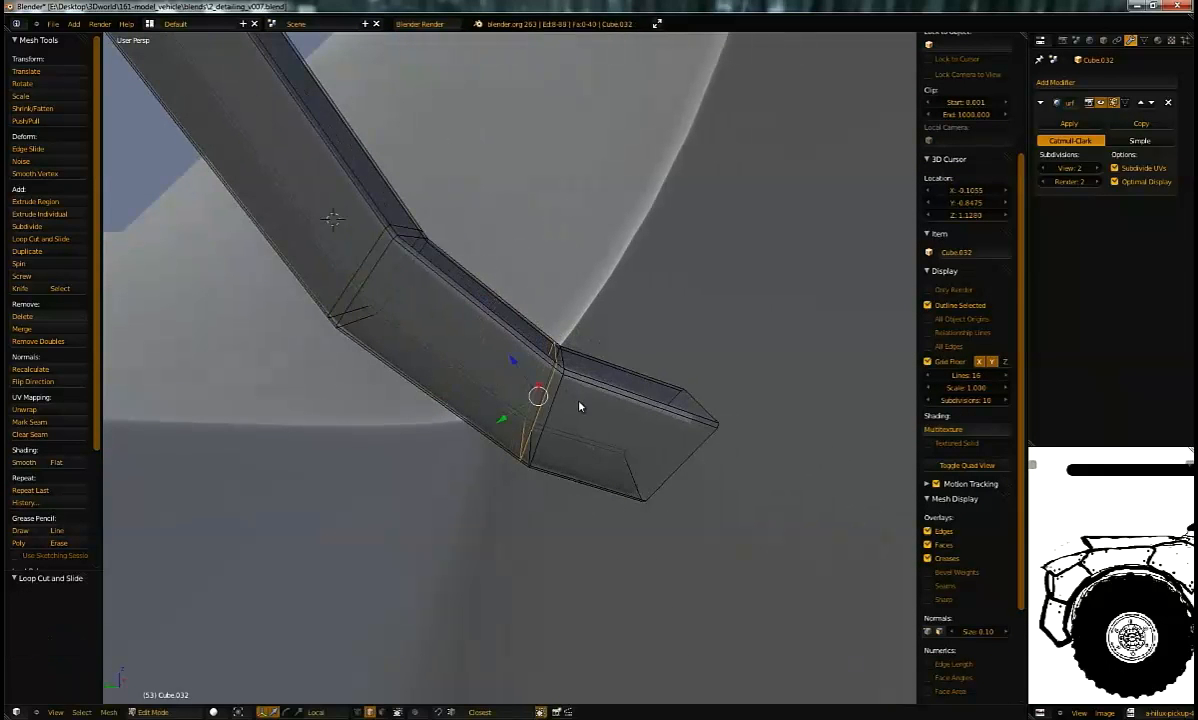
Step: Select the vertices at the pedal arm's lower end segment and move them along Z
key("Tab")
scroll(578, 388, "down", 4)
middle_click_drag(578, 388, 580, 311)
key("Tab")
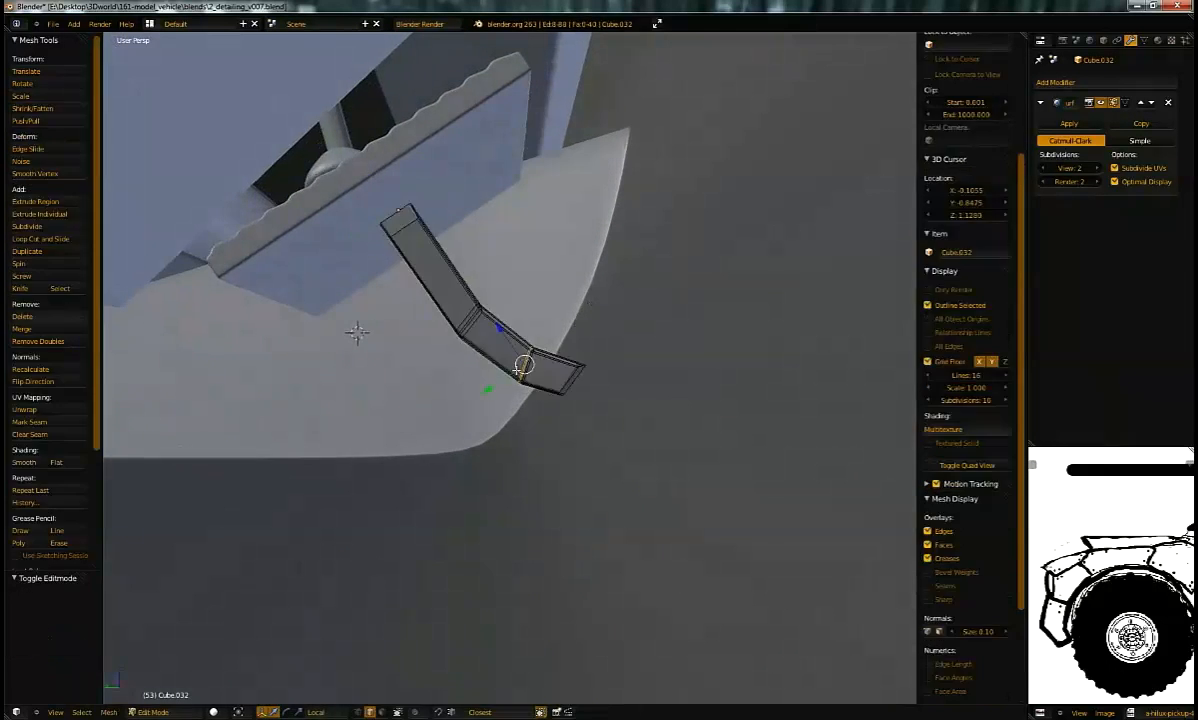
key("a")
key("b")
left_click_drag(507, 366, 583, 437)
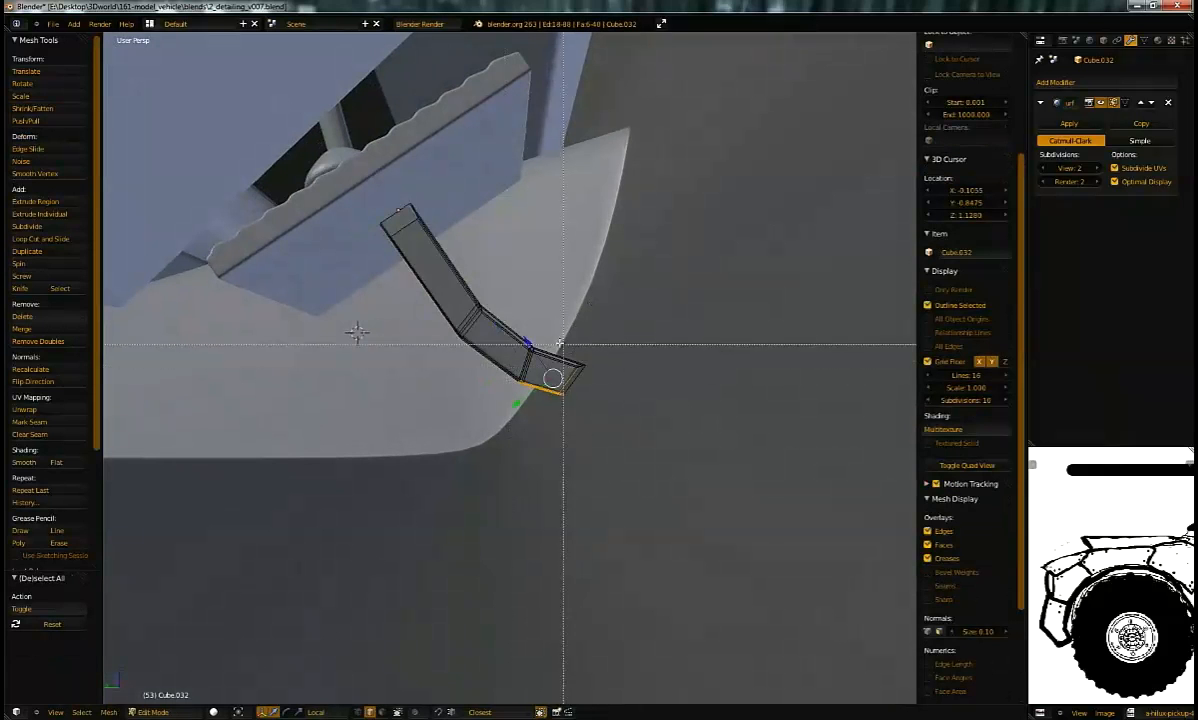
key("b")
left_click_drag(558, 343, 600, 371)
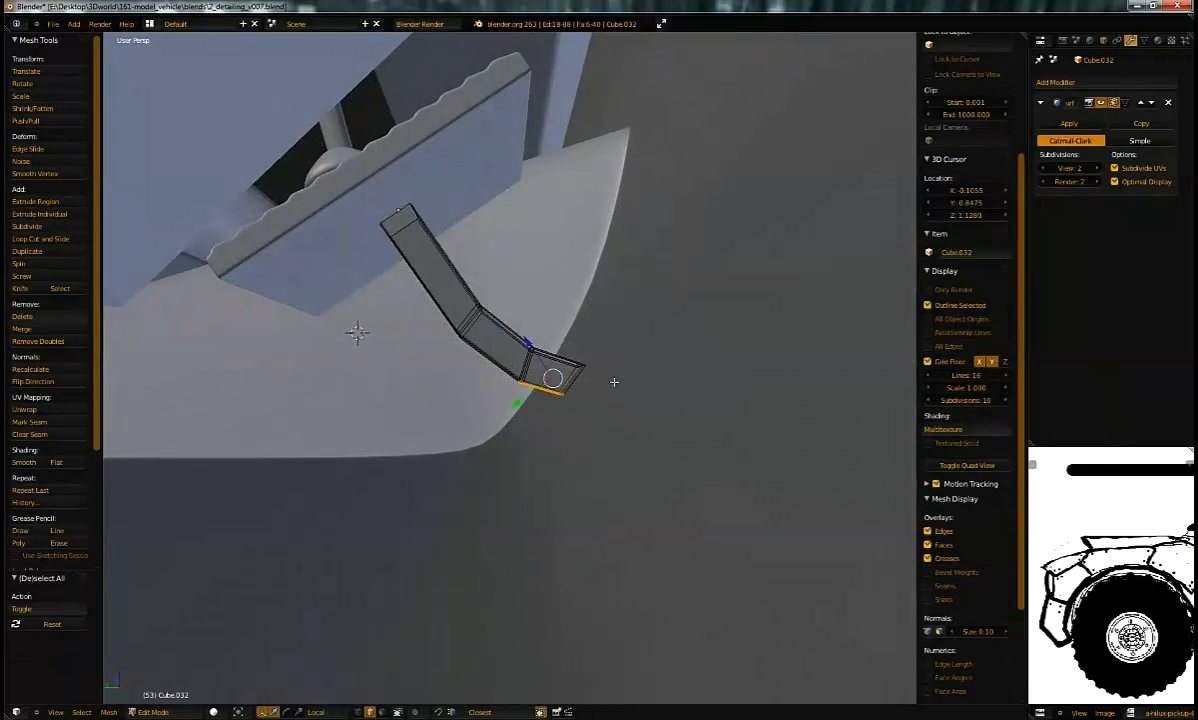
key("ctrl+Tab")
left_click(562, 349)
key("b")
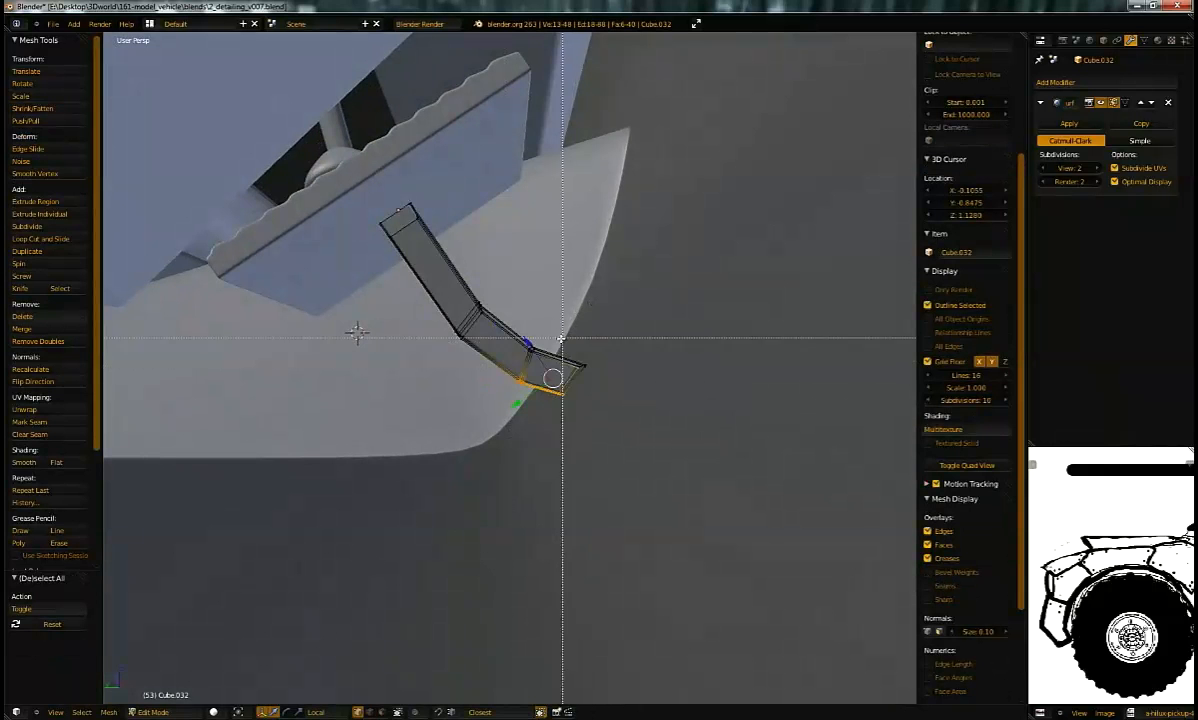
key("g")
key("z")
left_click(606, 376)
middle_click_drag(604, 374, 662, 371)
key("Tab")
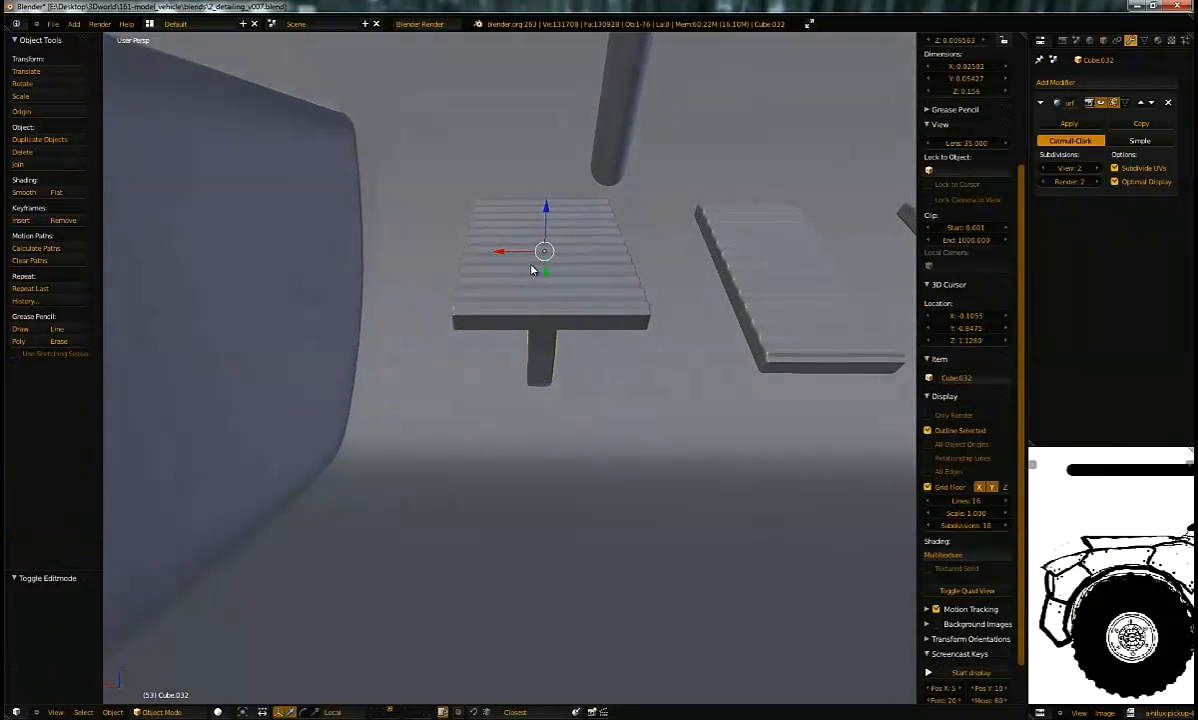
Step: Duplicate the pedal arm along X to place a copy under another pedal
key("shift+d")
key("x")
left_click(776, 267)
Step: Move the vertices at the copied arm's upper end along Z to fit its pedal
middle_click_drag(668, 282, 444, 285)
key("Tab")
key("a")
key("b")
left_click_drag(403, 270, 464, 334)
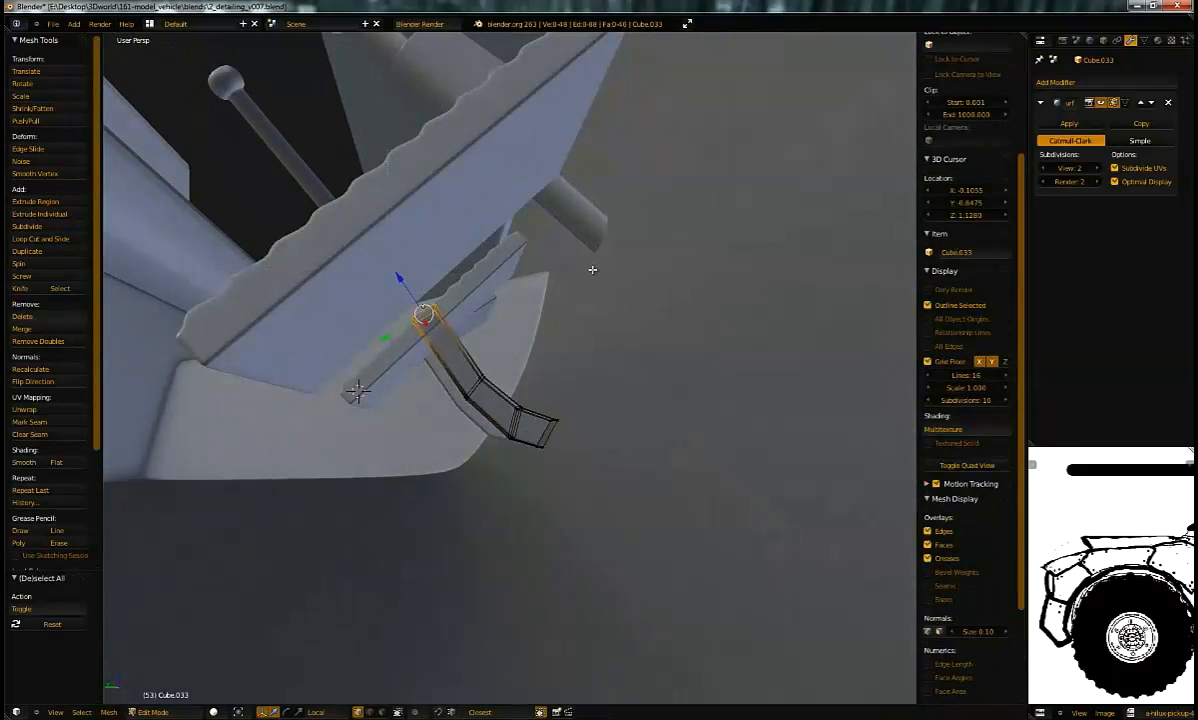
key("g")
key("z")
left_click(553, 293)
middle_click_drag(551, 294, 649, 326)
Step: Duplicate the adjusted arm along X for the remaining pedal and fine-tune the copy's X position by about -0.019
key("Tab")
key("shift+d")
key("x")
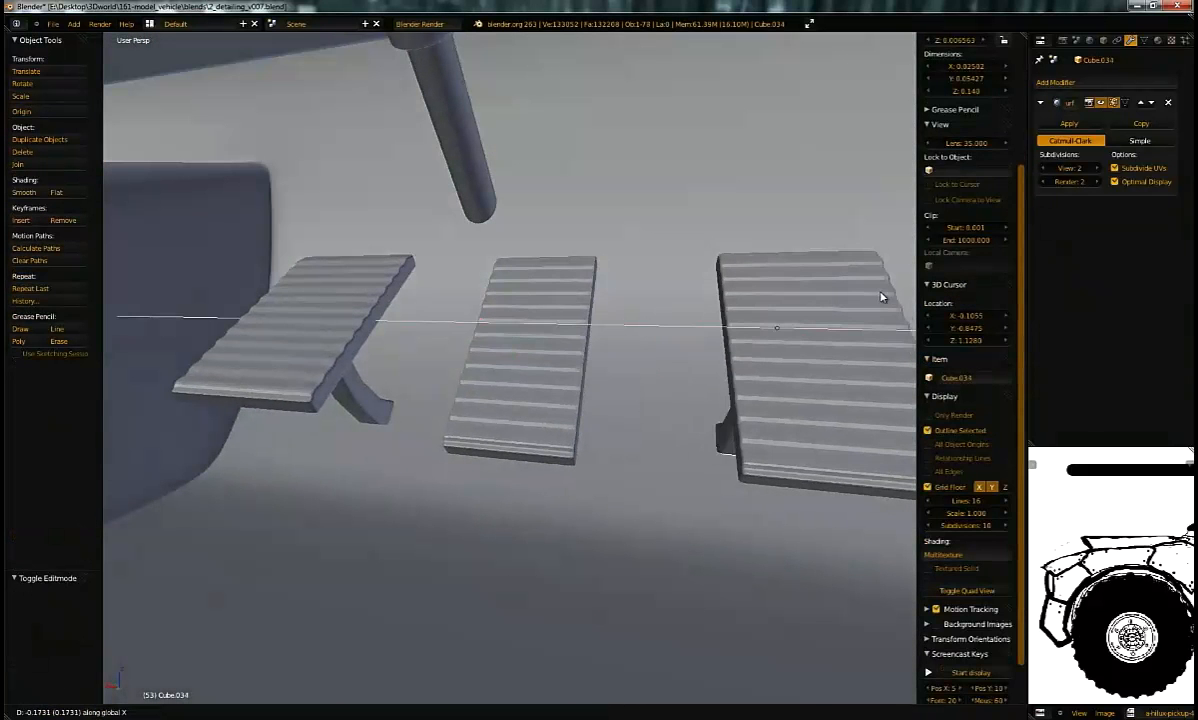
left_click(868, 309)
mouse_move(868, 309)
middle_mouse_down()
mouse_move(664, 322)
mouse_move(666, 356)
mouse_move(623, 436)
mouse_move(505, 266)
mouse_move(510, 282)
mouse_move(470, 300)
mouse_move(366, 318)
mouse_move(433, 270)
mouse_move(615, 337)
mouse_move(628, 330)
mouse_move(533, 304)
mouse_move(648, 313)
mouse_move(535, 313)
mouse_move(570, 313)
mouse_move(549, 337)
middle_mouse_up()
key("z")
key("g")
key("x")
left_click(658, 336)
Step: Restore solid shading and save the blend file over its existing version
key("z")
scroll(505, 266, "down", 4)
key("ctrl+s")
left_click(549, 337)
mouse_move(489, 274)
middle_mouse_down()
mouse_move(504, 257)
mouse_move(500, 290)
middle_mouse_up()
middle_click_drag(507, 383, 466, 482)
middle_click_drag(541, 412, 515, 465)
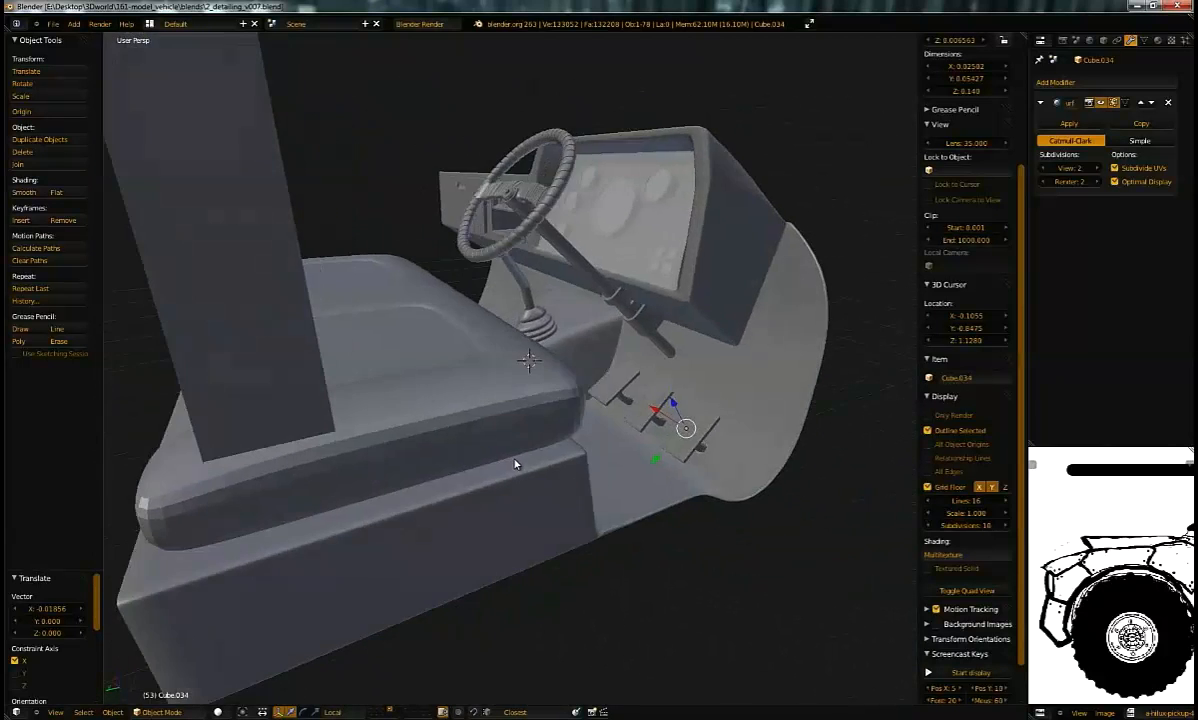
Step: Duplicate the cab shell's foot-well floor faces together with the adjoining lower front-wall faces, keeping the copy almost in place
right_click(623, 478)
key("Tab")
middle_click_drag(623, 478, 628, 391)
key("ctrl+Tab")
left_click(600, 408)
middle_click_drag(609, 381, 560, 362)
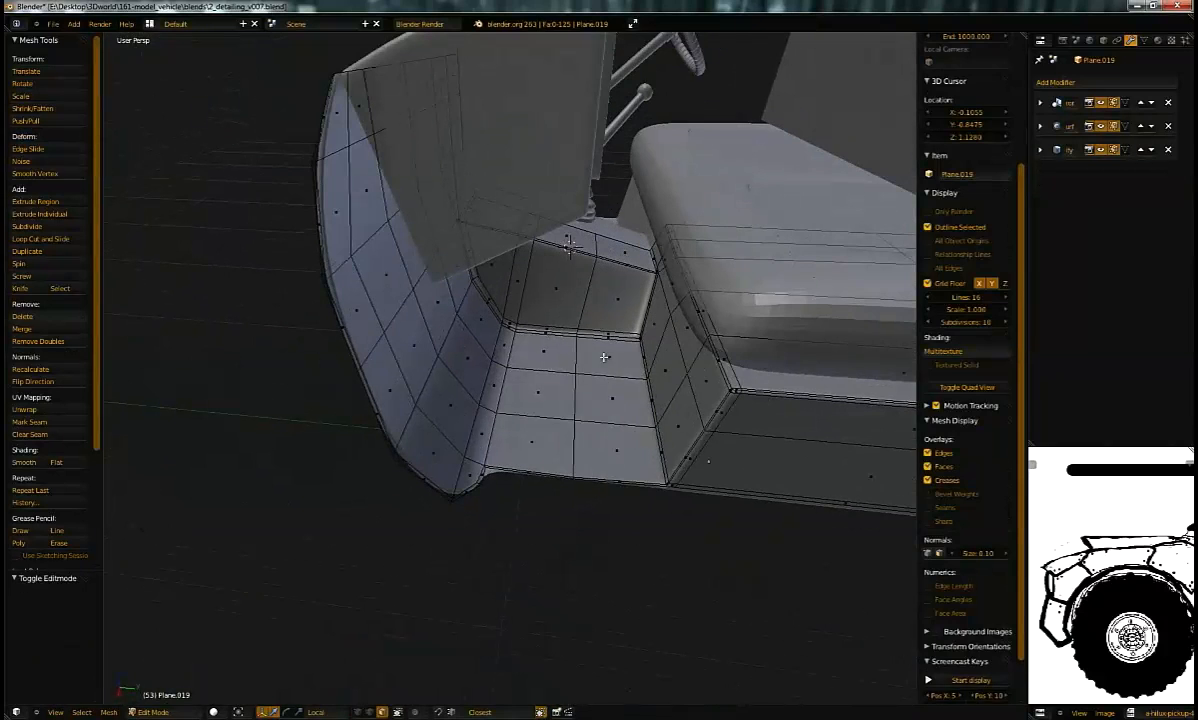
right_click(537, 354)
right_click(601, 433, "shift")
right_click(518, 430, "shift")
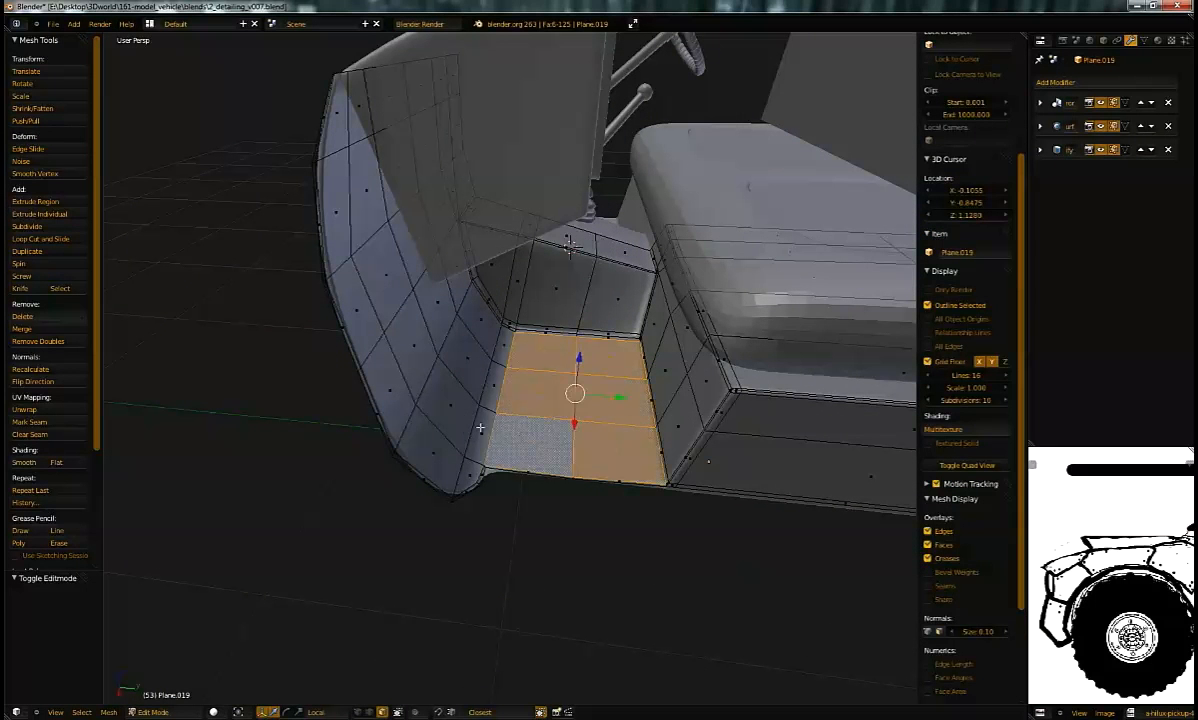
right_click(478, 393, "shift")
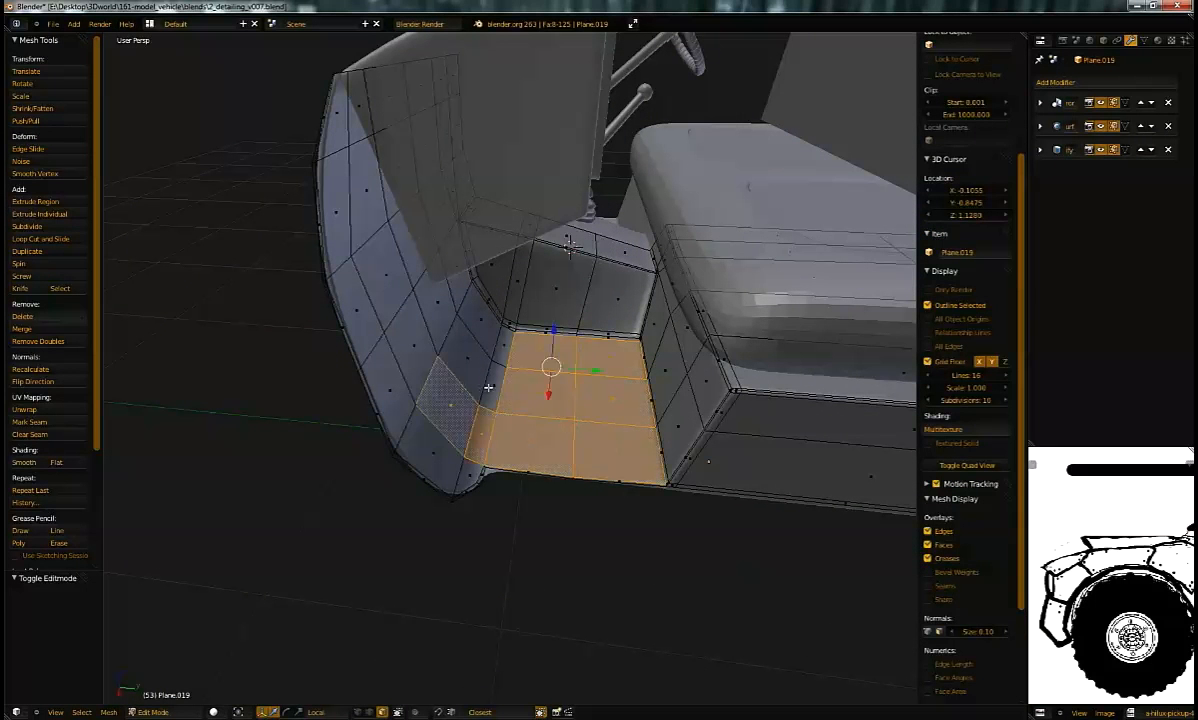
middle_click_drag(478, 318, 508, 347)
key("shift+d")
left_click(533, 357)
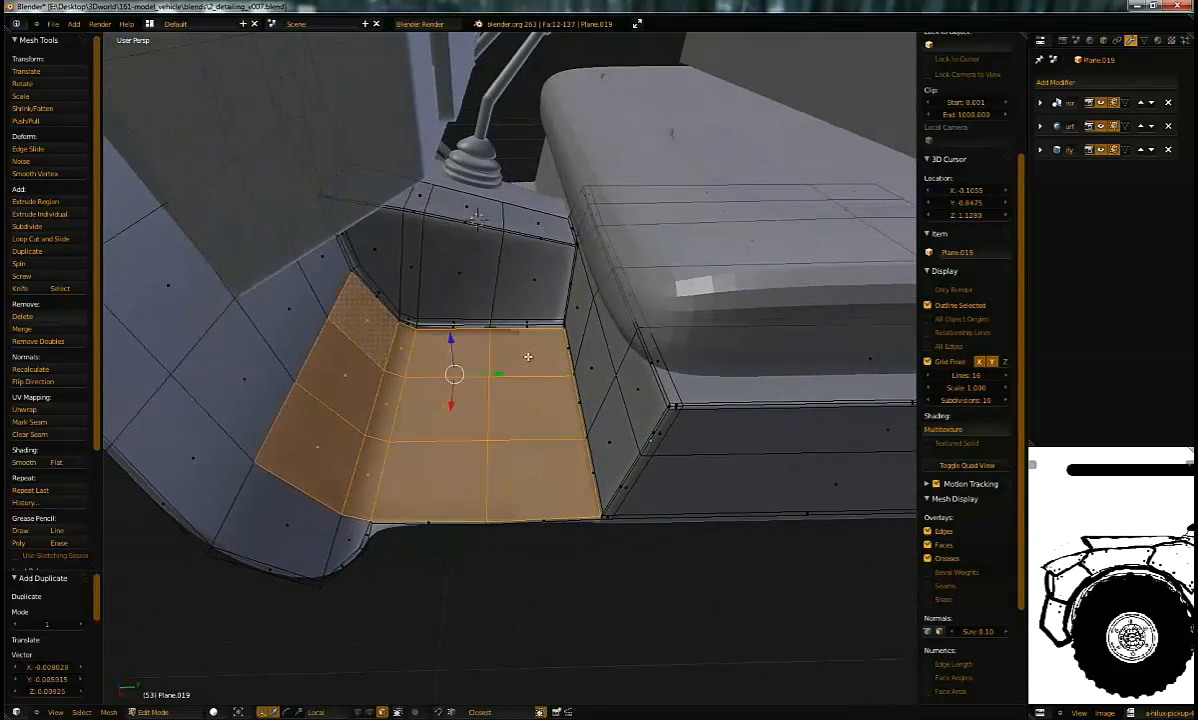
Step: Separate the duplicated faces into their own floor mat object and remove its Mirror modifier
key("p")
left_click(528, 357)
key("Tab")
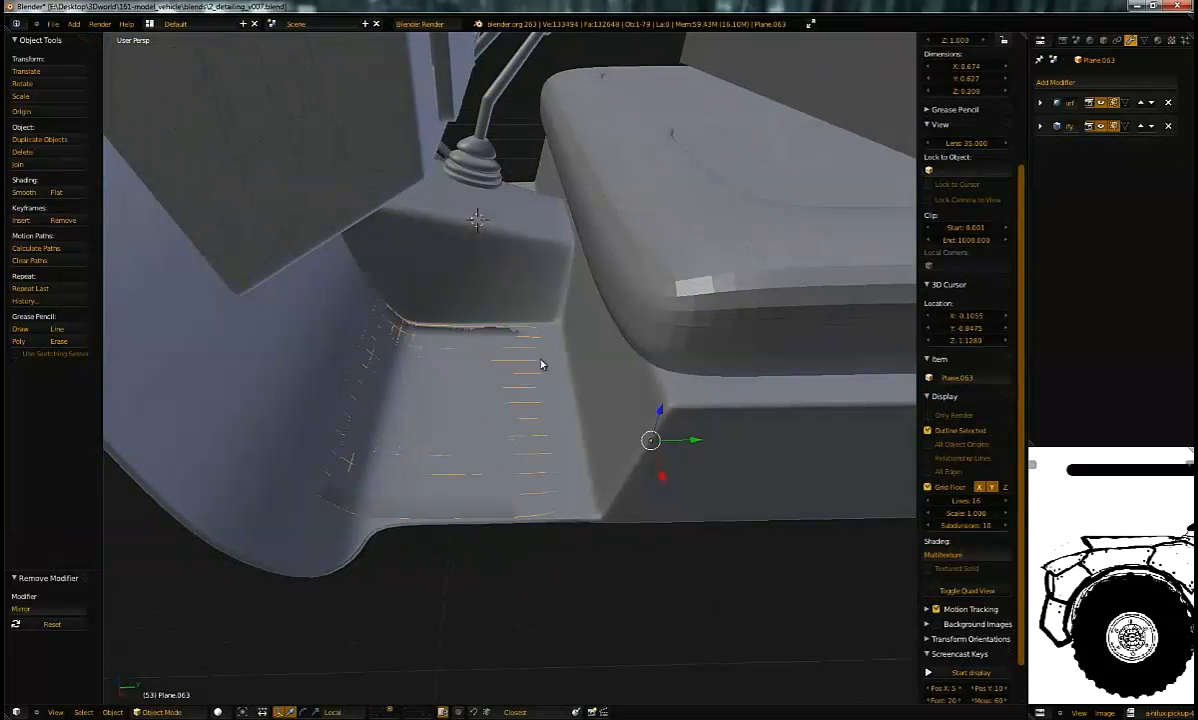
Step: Set the floor mat's Solidify offset to -1, keeping all its faces selected
middle_click_drag(543, 336, 638, 282)
key("Tab")
key("a")
key("a")
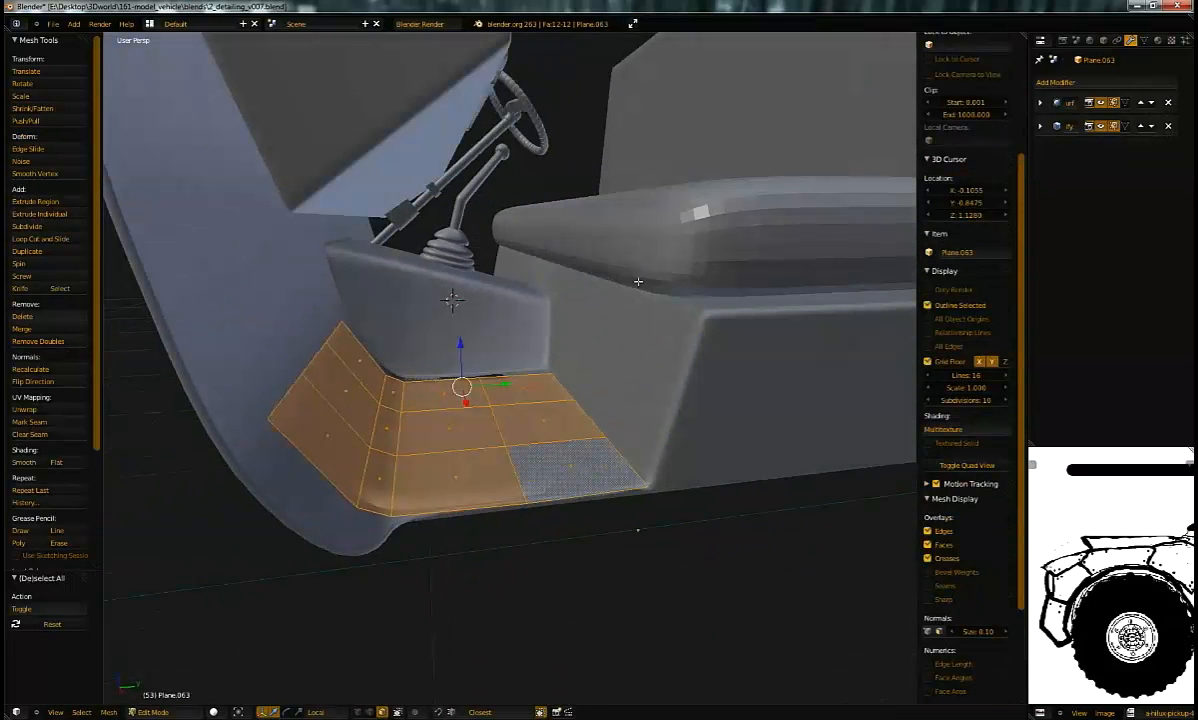
left_click(1041, 103)
left_click(1041, 103)
left_click(1040, 127)
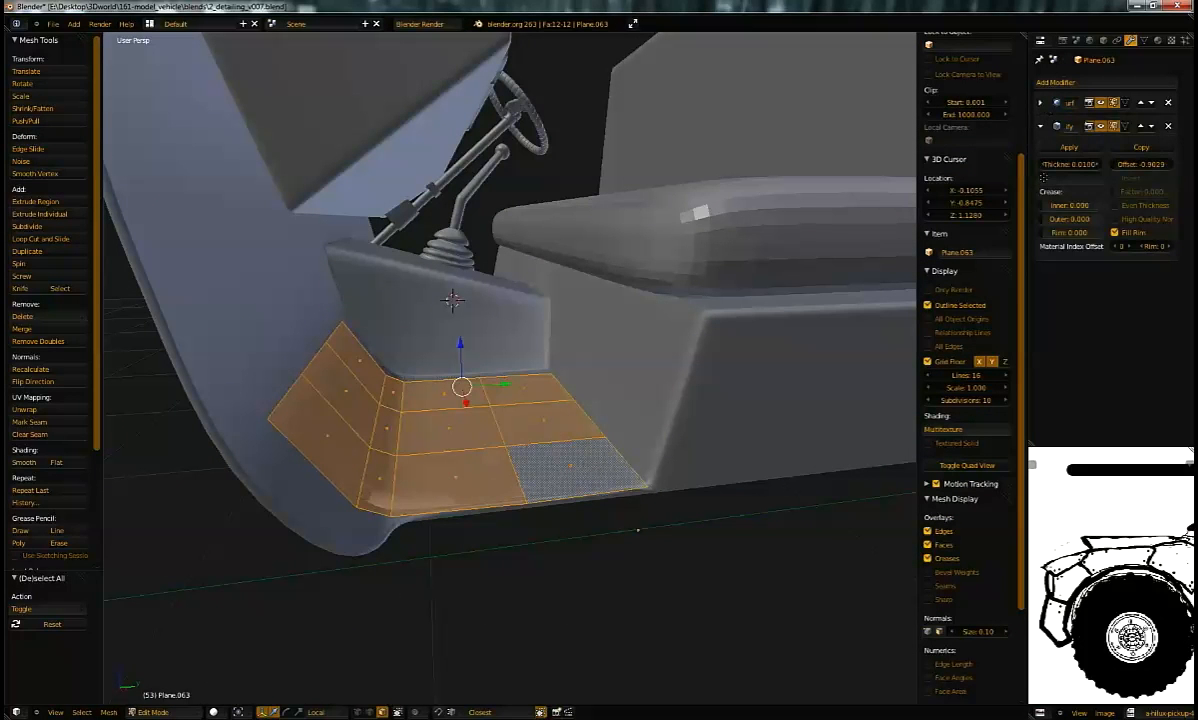
middle_click_drag(579, 347, 570, 318)
key("Tab")
key("Tab")
scroll(639, 277, "up", 2)
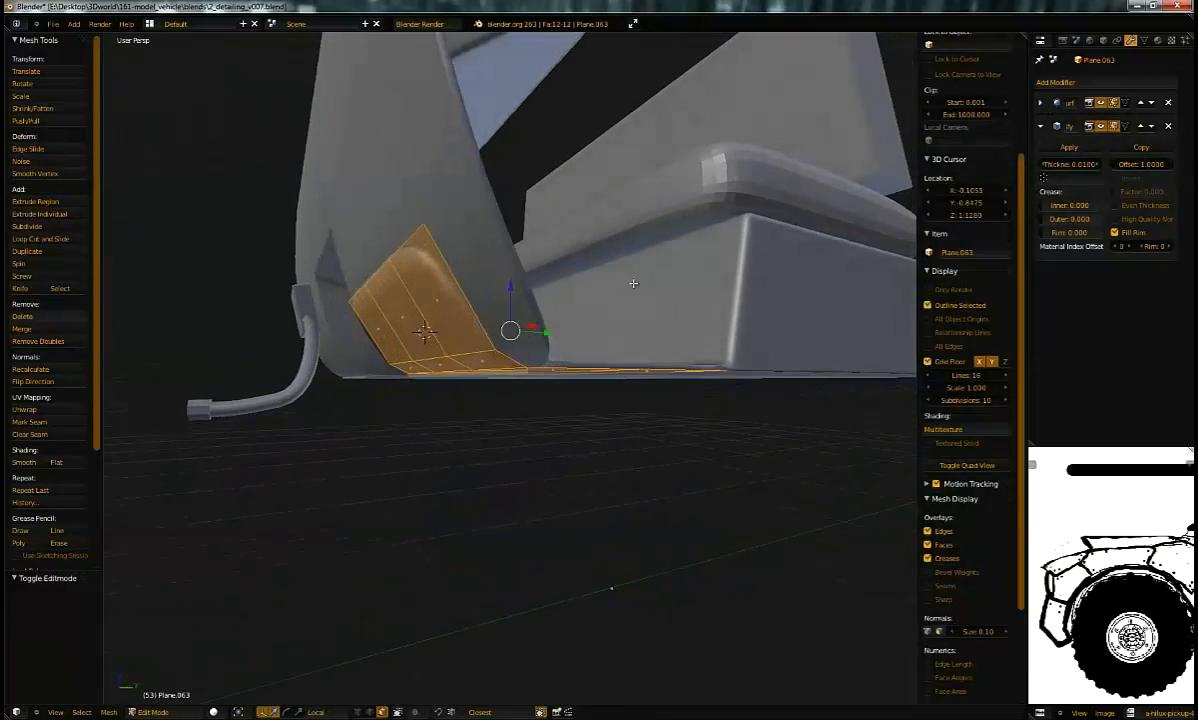
middle_click_drag(639, 277, 760, 240)
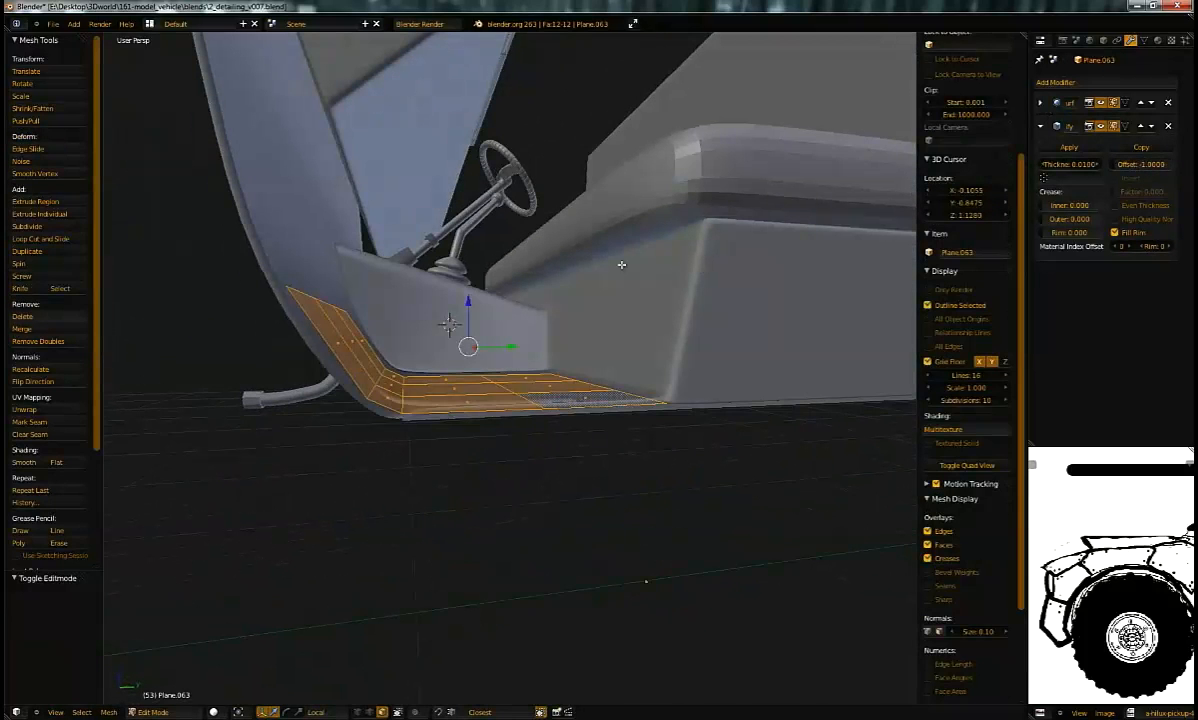
Step: Shrink/Fatten all the floor mat's faces by about -0.01 to offset them from the cab floor
scroll(626, 254, "up", 3)
key("alt+s")
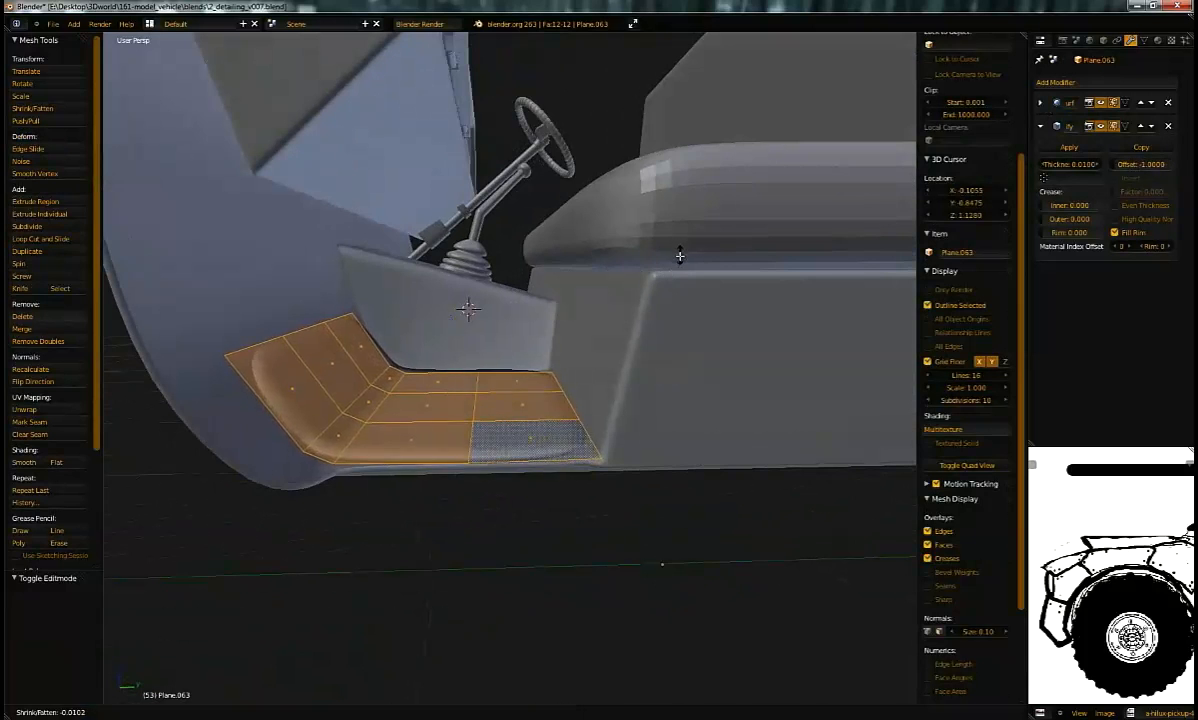
left_click(680, 255)
middle_click_drag(680, 255, 517, 278)
key("Tab")
key("Tab")
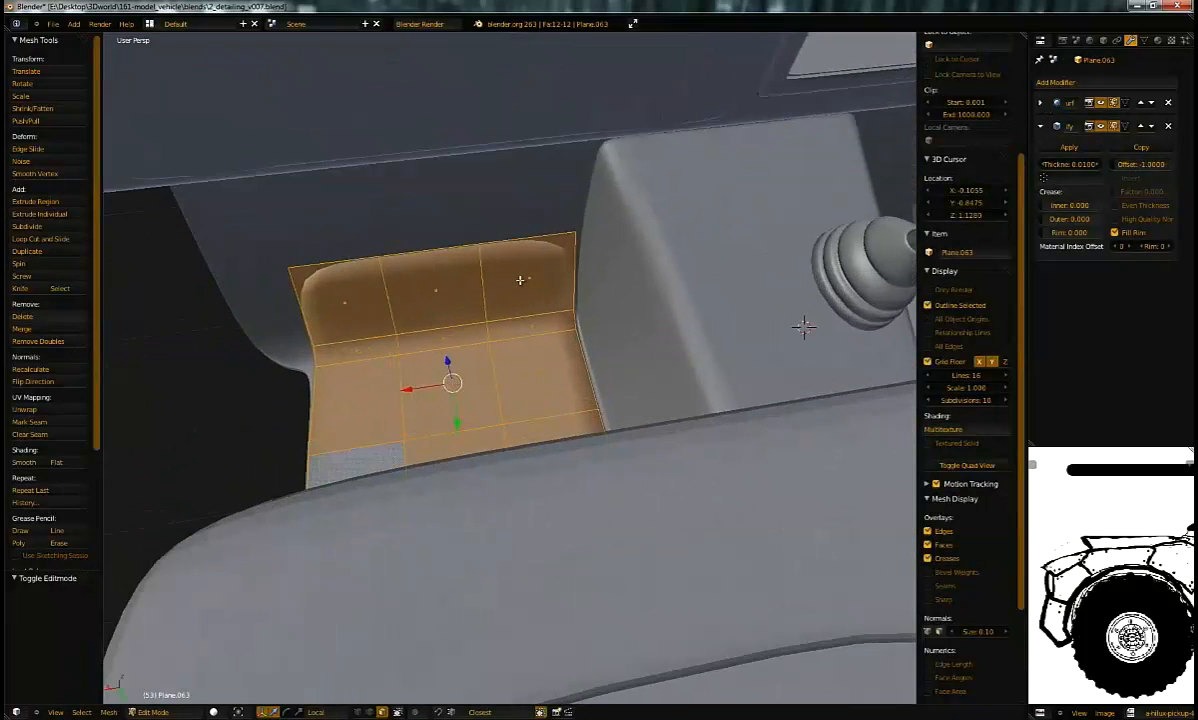
Step: Place the mat's Solidify above Subdivision Surface, with inner crease about 0.9, outer crease about 0.8, Even Thickness and High Quality Normals
middle_click_drag(597, 304, 690, 255)
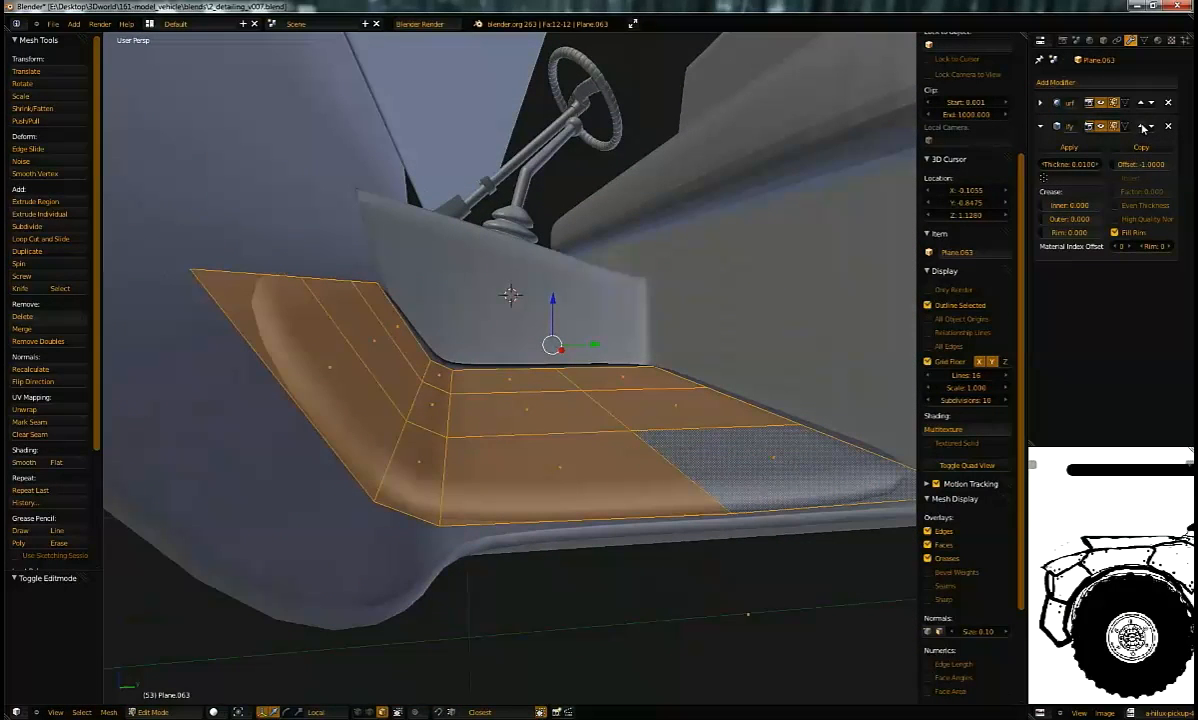
left_click(1143, 126)
mouse_move(590, 331)
middle_mouse_down()
mouse_move(570, 340)
mouse_move(600, 330)
middle_mouse_up()
left_click_drag(1097, 183, 1126, 182)
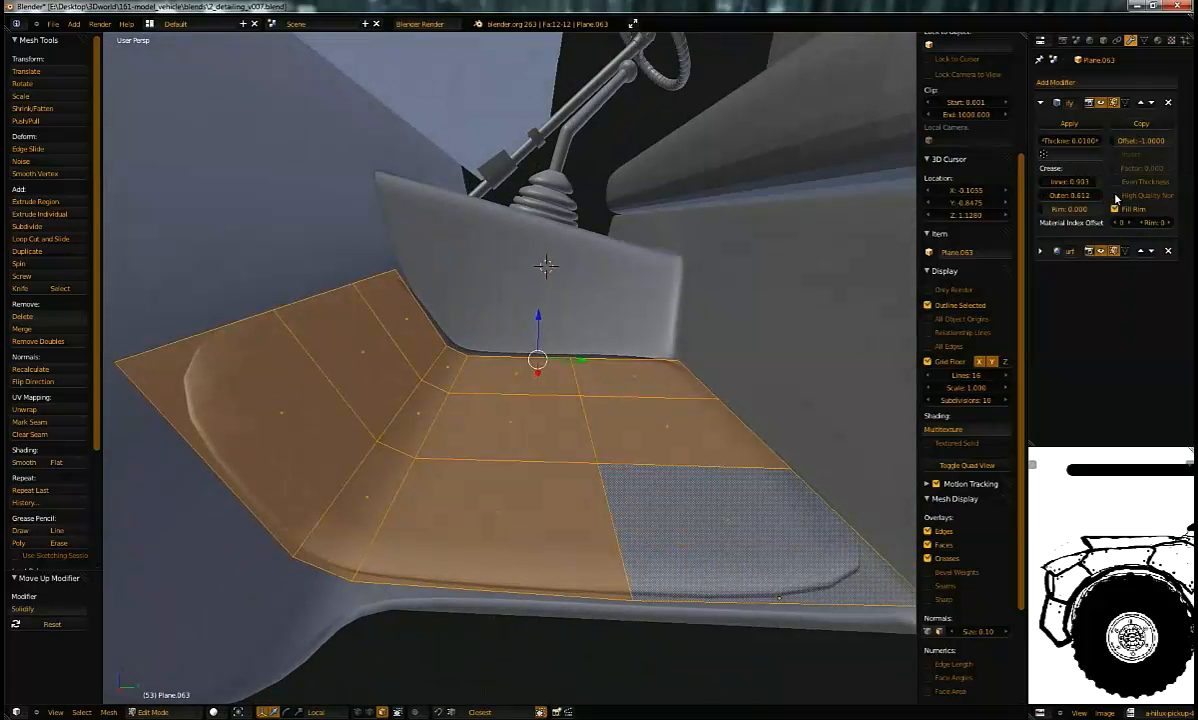
Step: Add edge loops close to the floor mat's two long sides, by the gearshift tunnel and by the door opening
middle_click_drag(562, 344, 487, 388)
scroll(480, 360, "down", 1)
key("a")
key("ctrl+r")
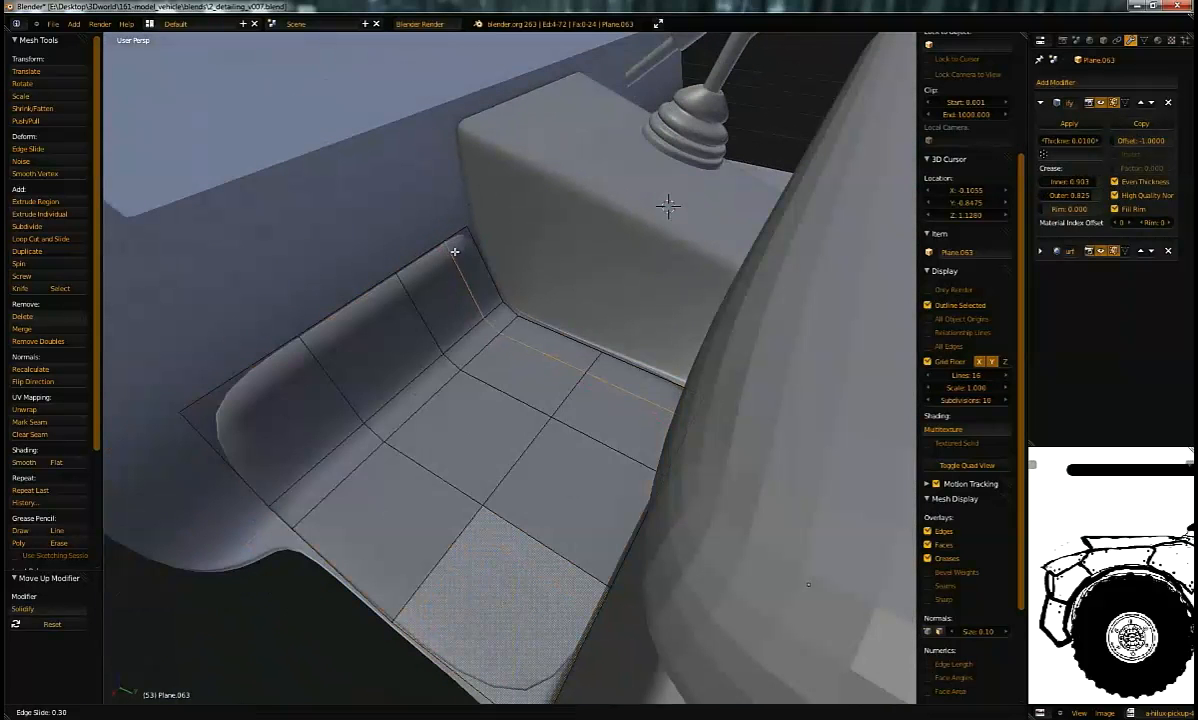
left_click(460, 245)
key("ctrl+r")
left_click(238, 398)
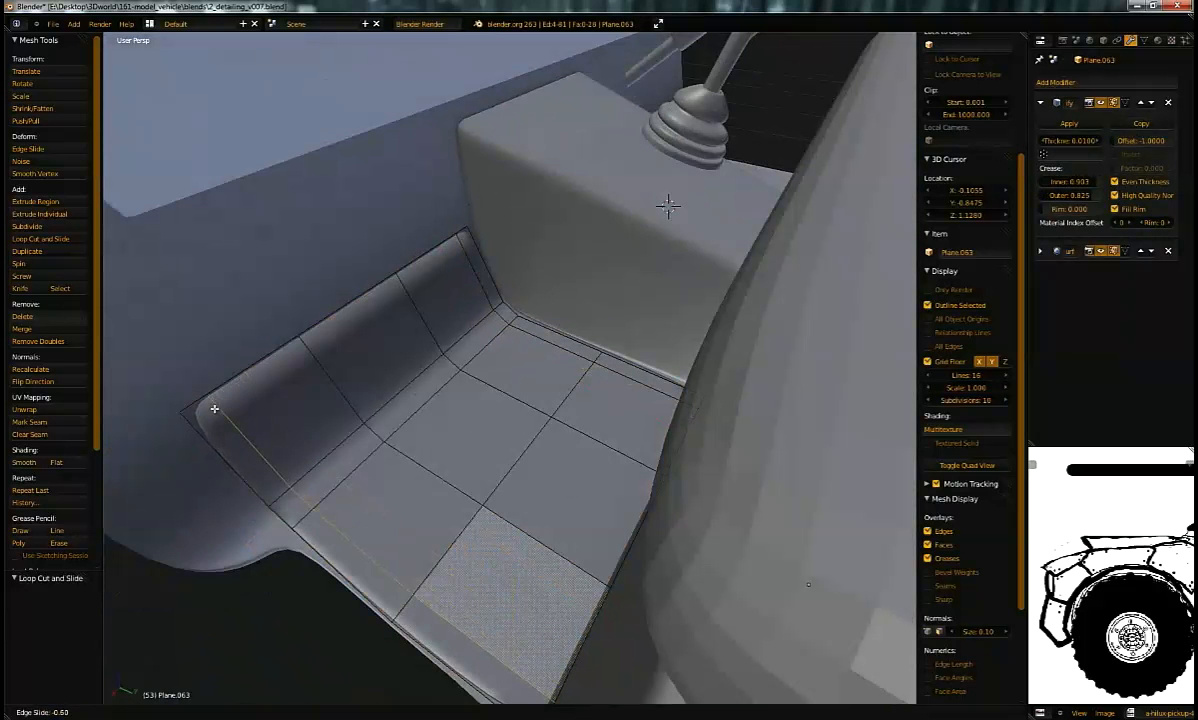
left_click(236, 404)
Step: Add edge loops close to the floor mat's upper front edge and its rear edge by the seat
middle_click_drag(236, 404, 321, 420)
key("g")
key("g")
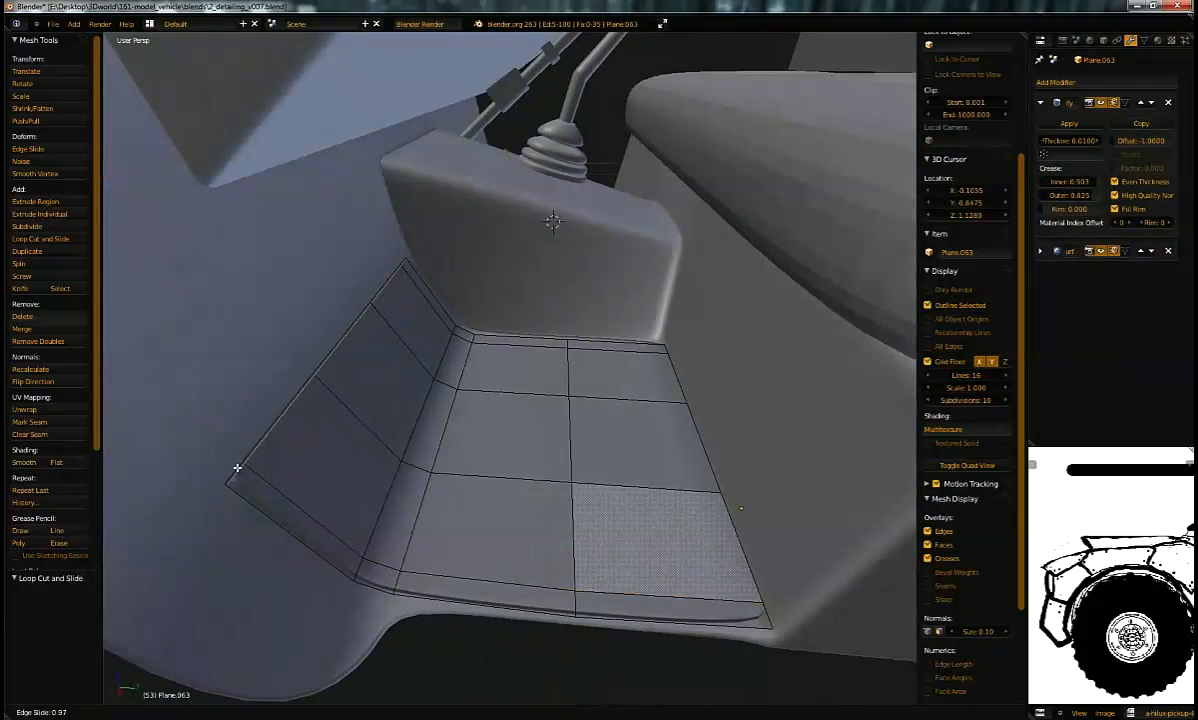
left_click(594, 569)
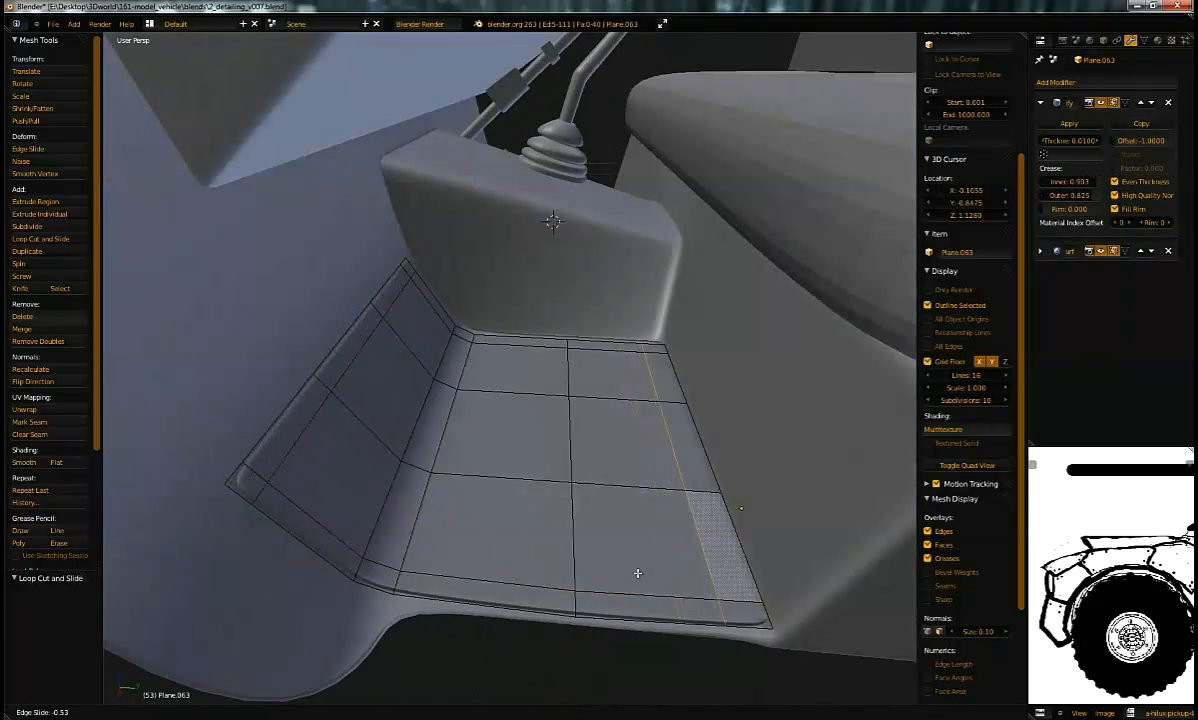
left_click(644, 573)
key("Tab")
middle_click_drag(644, 573, 526, 483)
scroll(572, 441, "up", 4)
key("a")
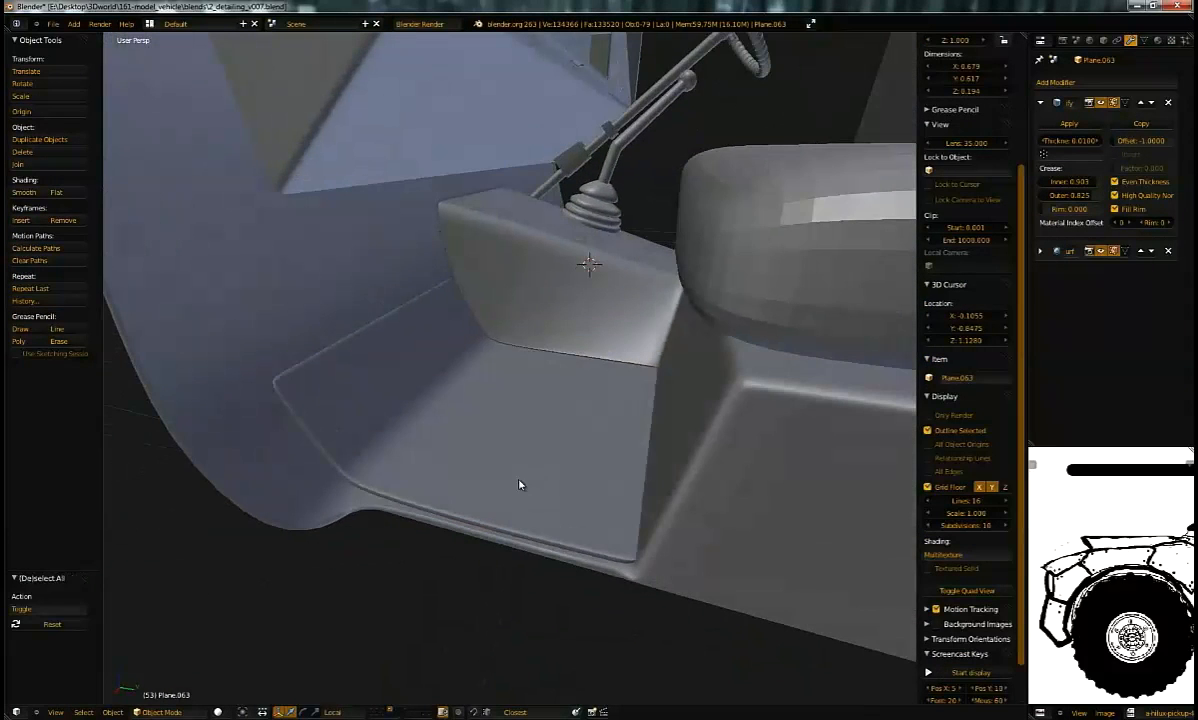
Step: Move the floor mat's rear strip along local Y, away from the seat base
key("Tab")
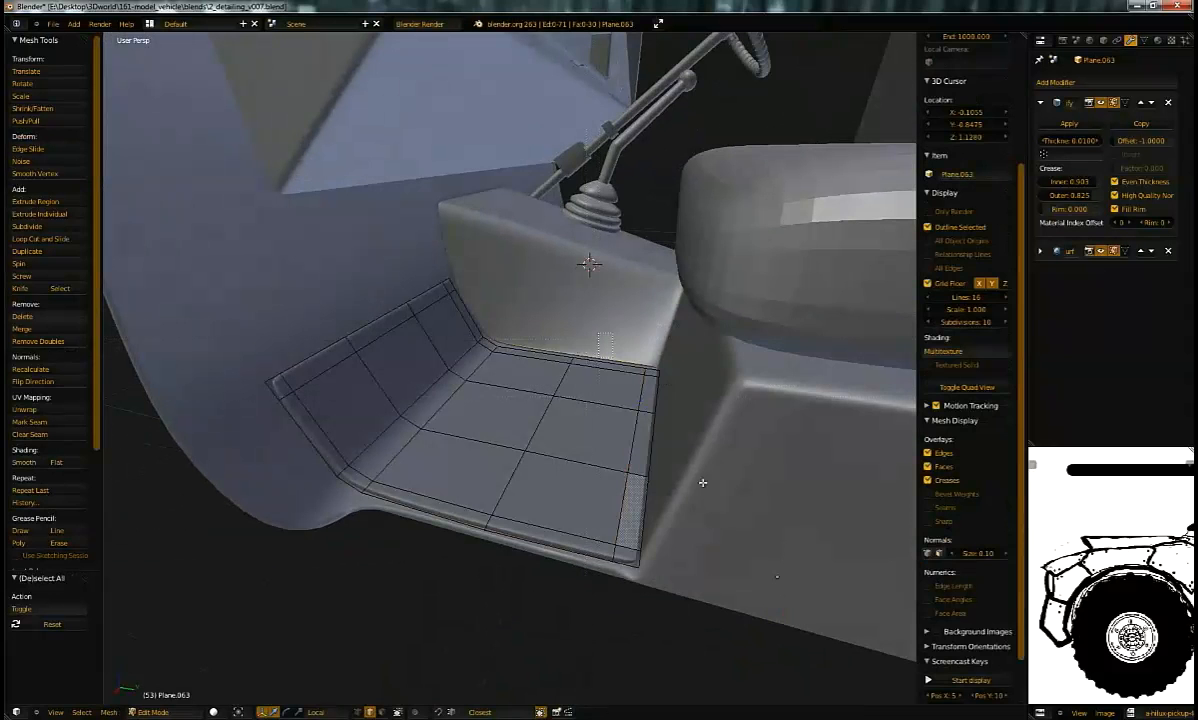
right_click(670, 500, "alt")
key("g")
key("y")
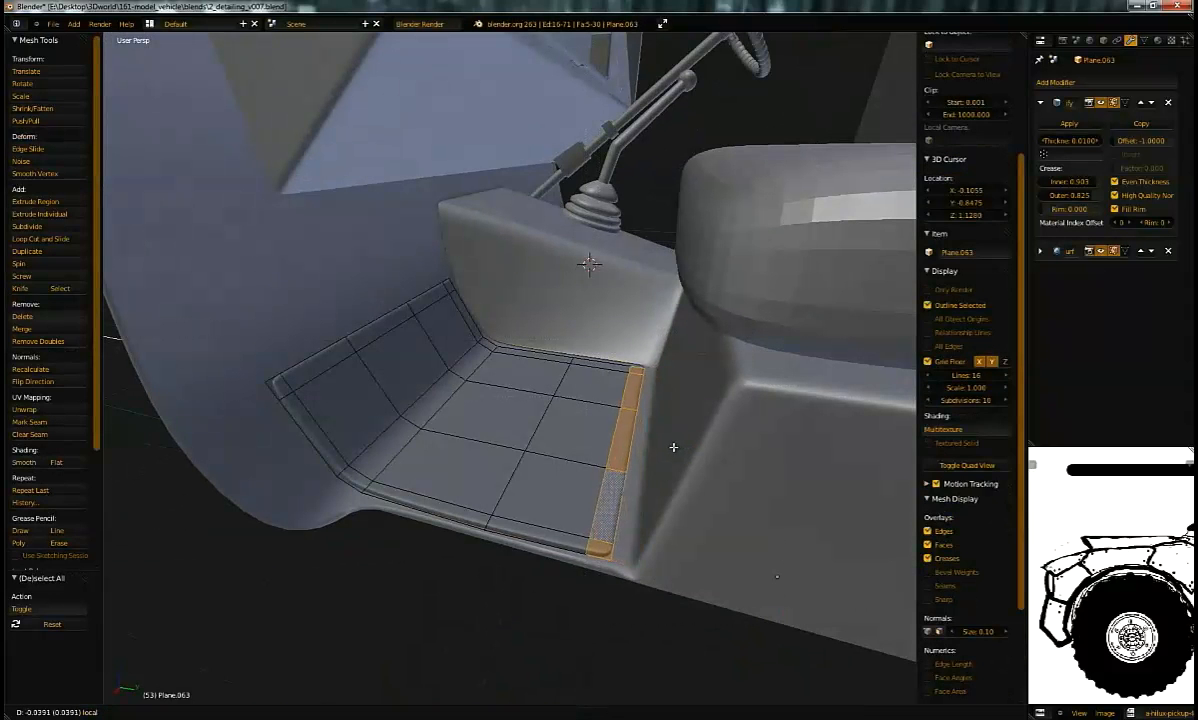
left_click(765, 565)
Step: Adjust the floor mat's width by moving its outer and inner side strips along X
middle_click_drag(765, 565, 419, 425)
key("a")
key("b")
left_click_drag(241, 193, 349, 321)
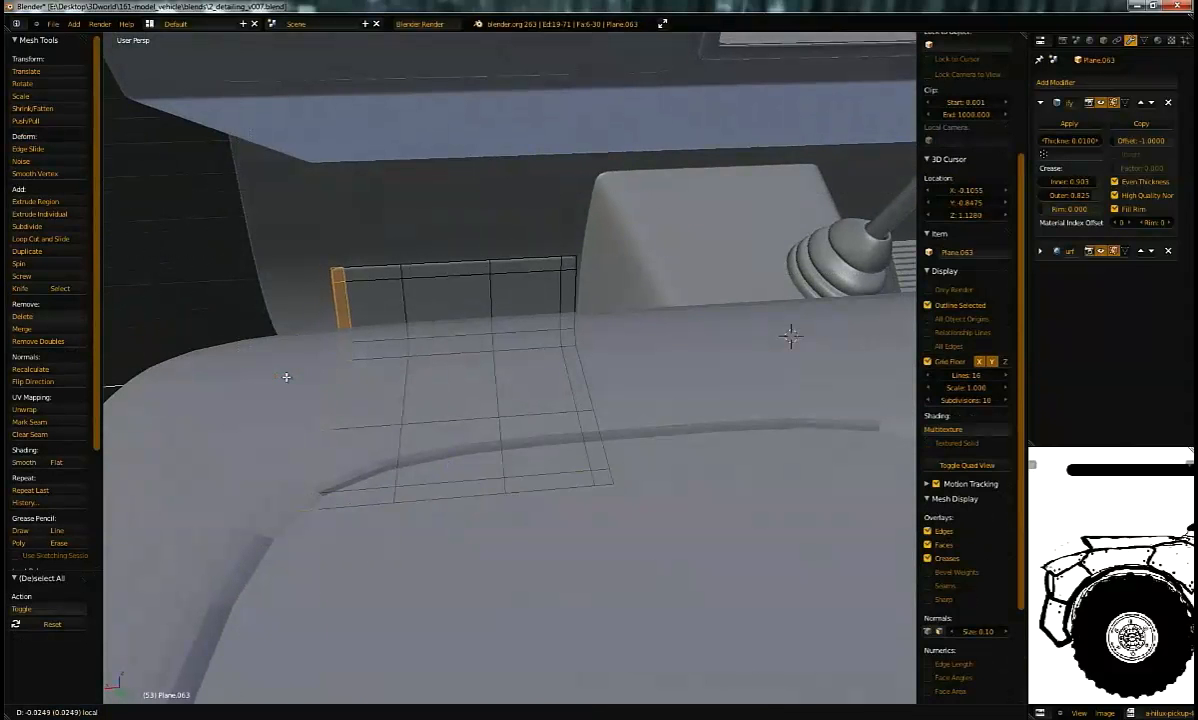
key("a")
key("b")
left_click_drag(535, 235, 569, 384)
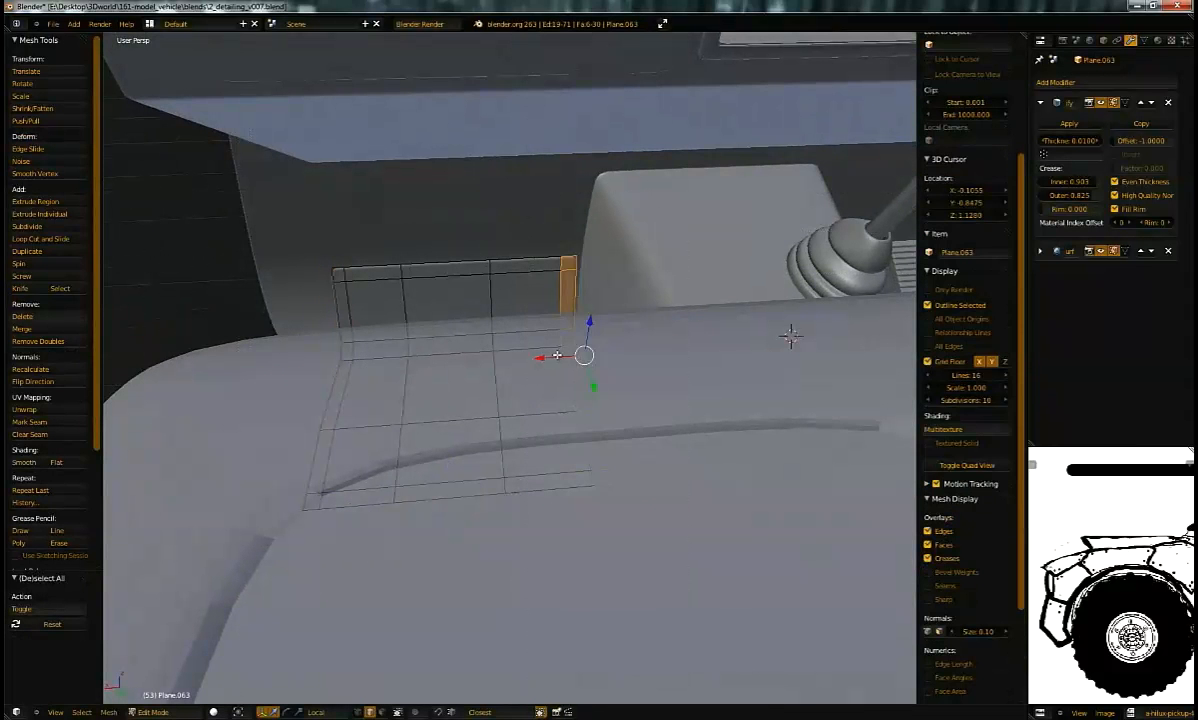
key("Tab")
middle_click_drag(548, 356, 530, 330)
Step: Scale the floor mat's central band of faces by 1.757 along X
key("Tab")
key("ctrl+Tab")
left_click(505, 416)
left_click(440, 408, "alt")
key("s")
key("x")
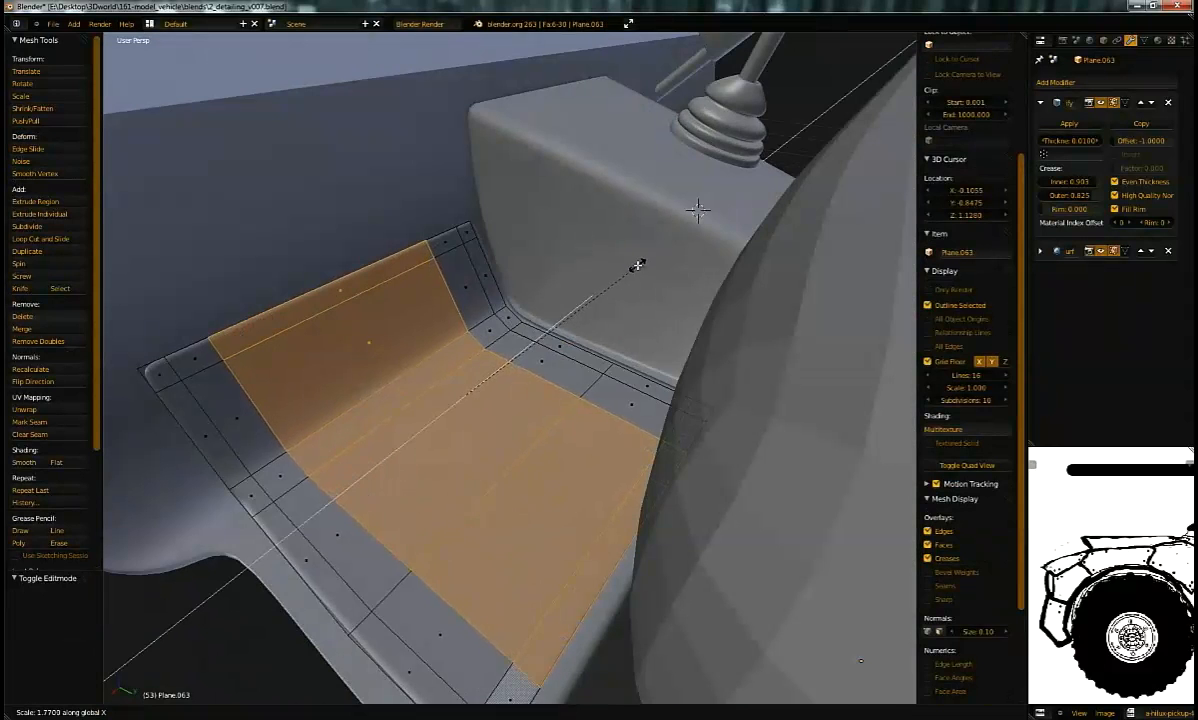
left_click(635, 265)
Step: Extrude the two central faces of the mat's flat floor section by about 0.004 along their normals
middle_click_drag(635, 265, 468, 432)
left_click(468, 432)
left_click(571, 430, "shift")
middle_click_drag(571, 430, 603, 375)
key("e")
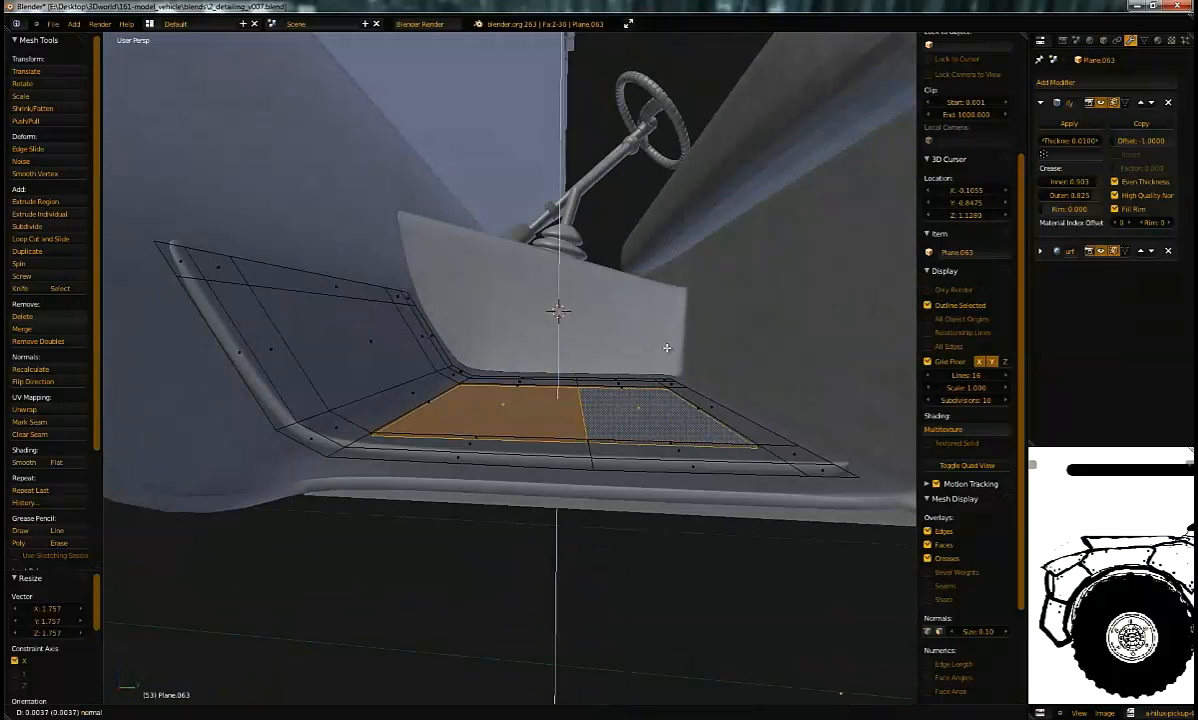
left_click(676, 341)
key("Tab")
scroll(618, 407, "up", 10)
scroll(489, 465, "down", 8)
Step: Add a centred lengthwise edge loop through the floor mat and bevel it with a percentage of about 0.02
middle_click_drag(489, 465, 492, 376)
key("Tab")
key("ctrl+r")
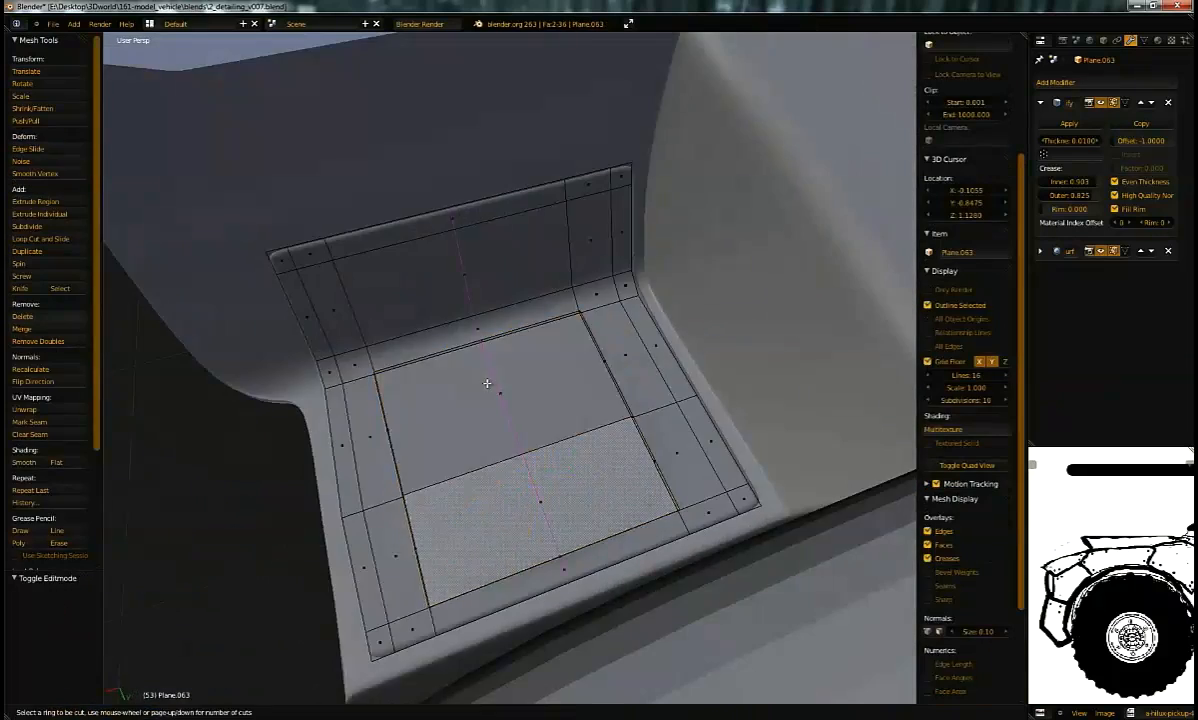
left_click(496, 378)
right_click(497, 376)
key("ctrl+e")
left_click(503, 385)
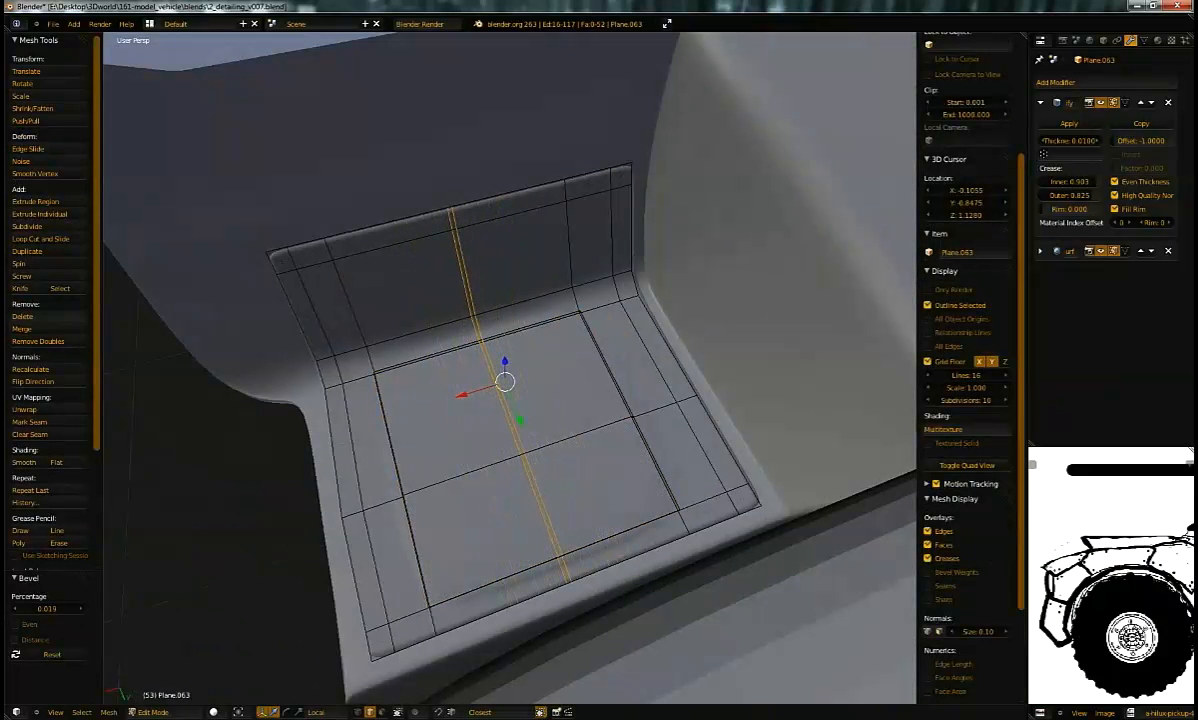
Step: Delete the narrow strip of faces along the bevelled centre line of the mat's raised panel, including its small end faces
middle_click_drag(505, 385, 510, 430)
key("ctrl+Tab")
left_click(580, 400)
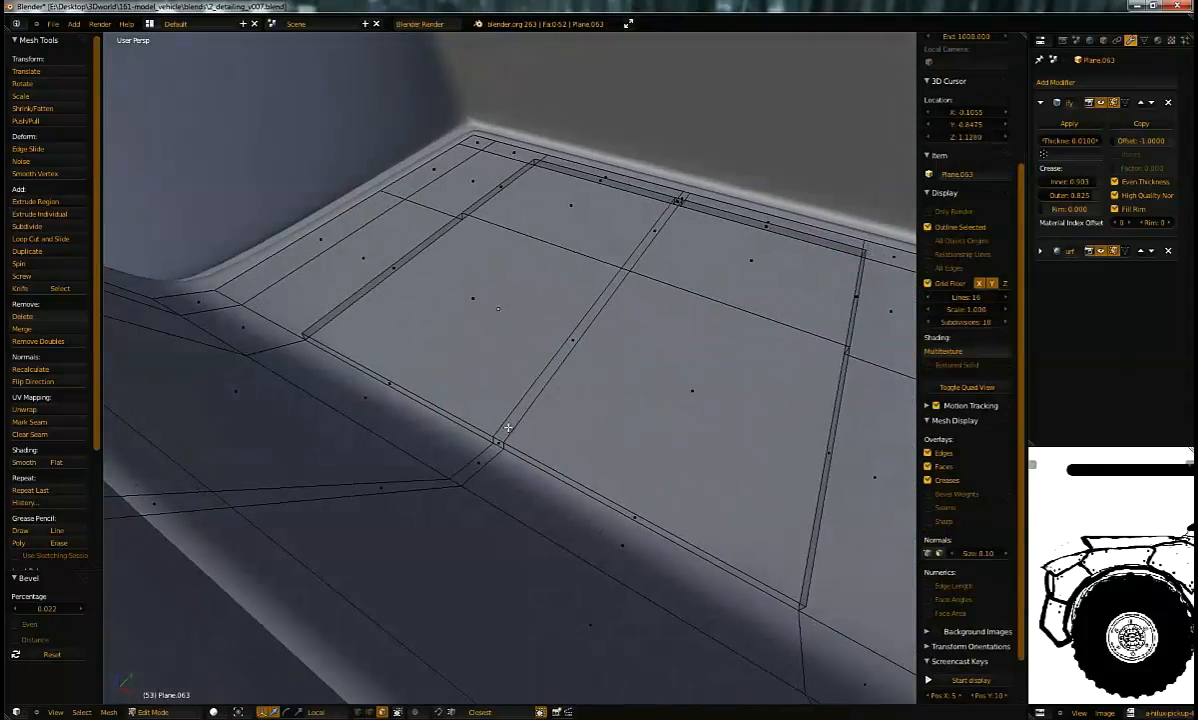
right_click(562, 349)
right_click(654, 233, "shift")
middle_click_drag(654, 233, 565, 250)
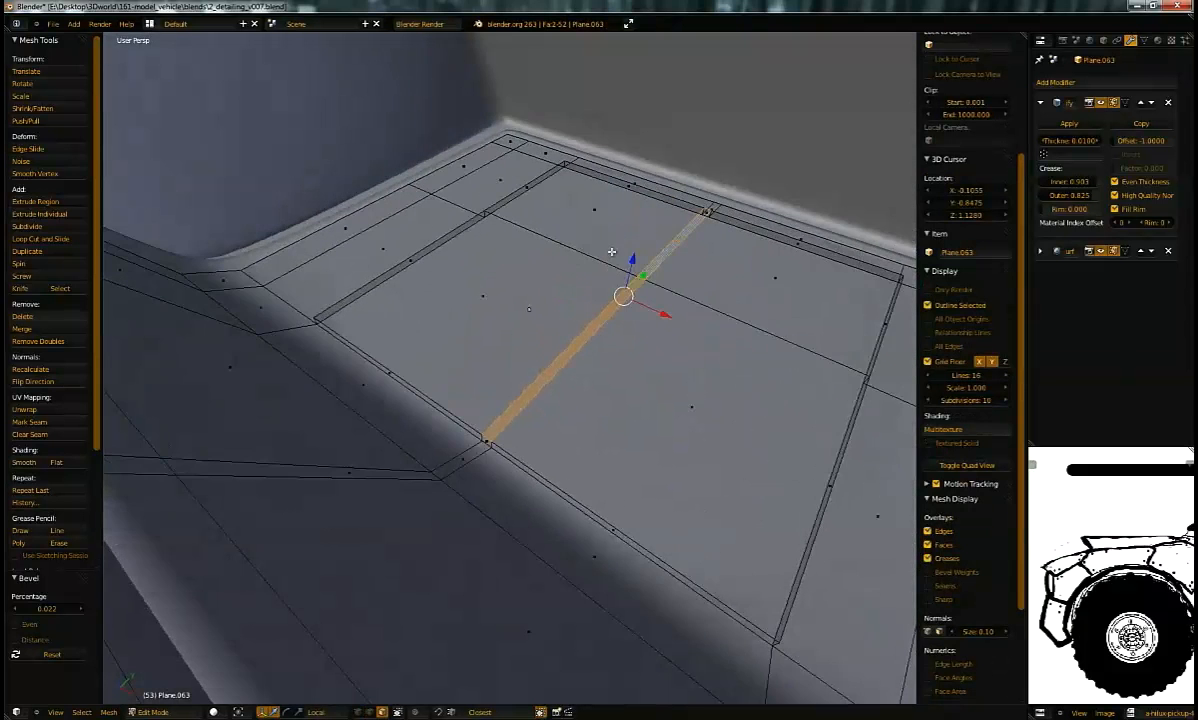
scroll(598, 297, "up", 5)
middle_click_drag(598, 297, 611, 279)
key("x")
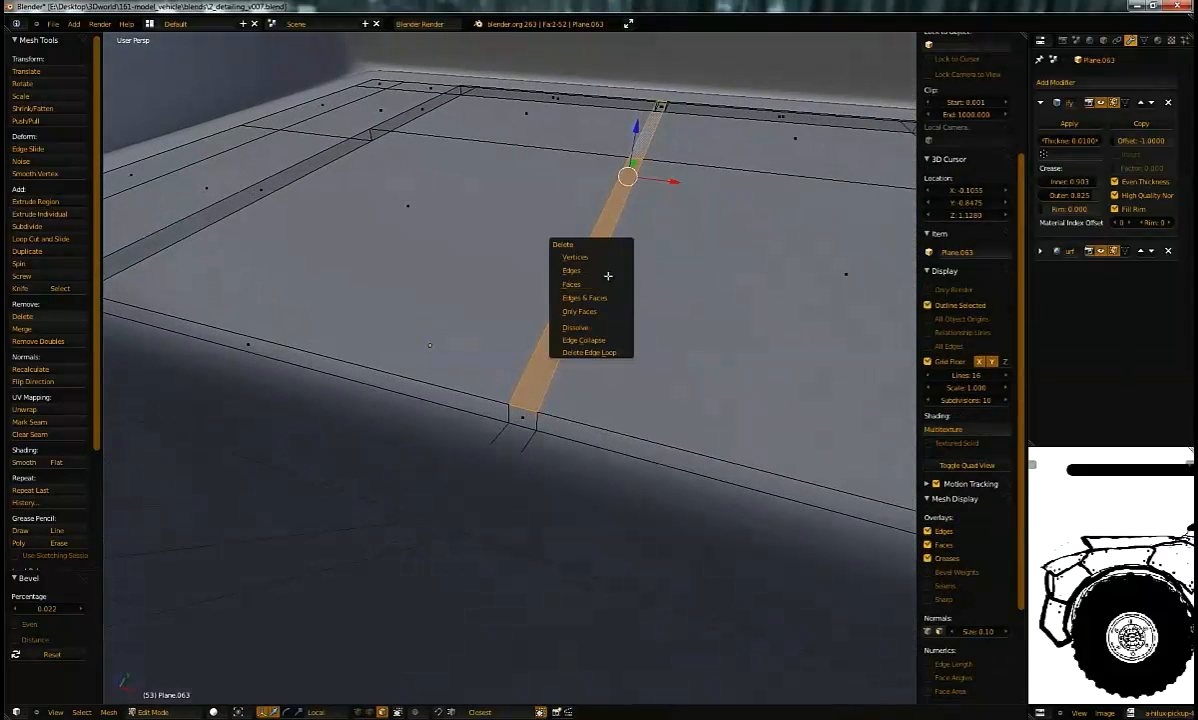
key("x")
left_click(662, 106)
key("ctrl+z")
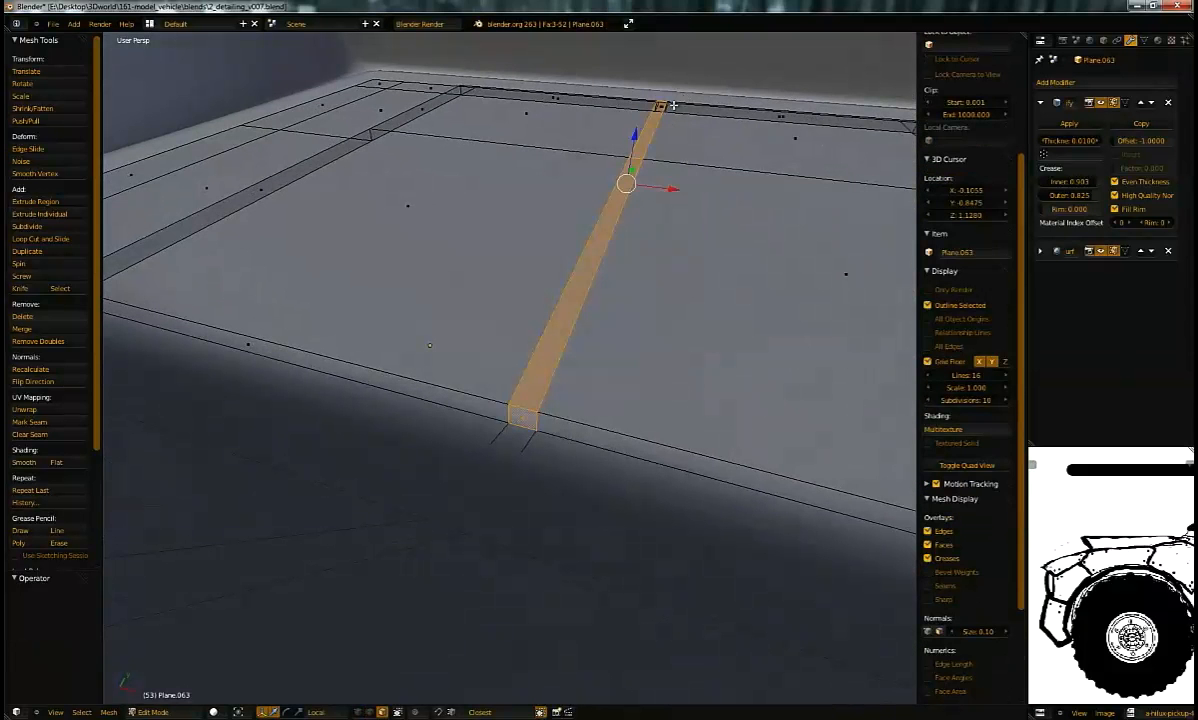
middle_click_drag(717, 100, 600, 212)
key("x")
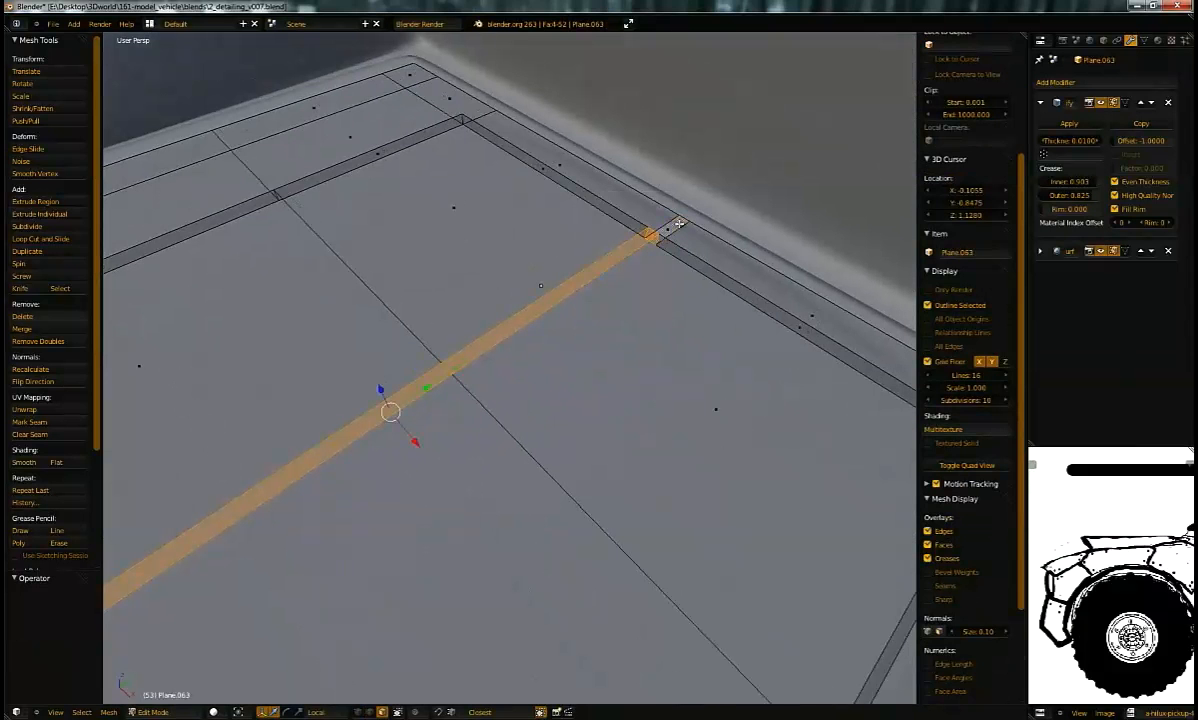
key("x")
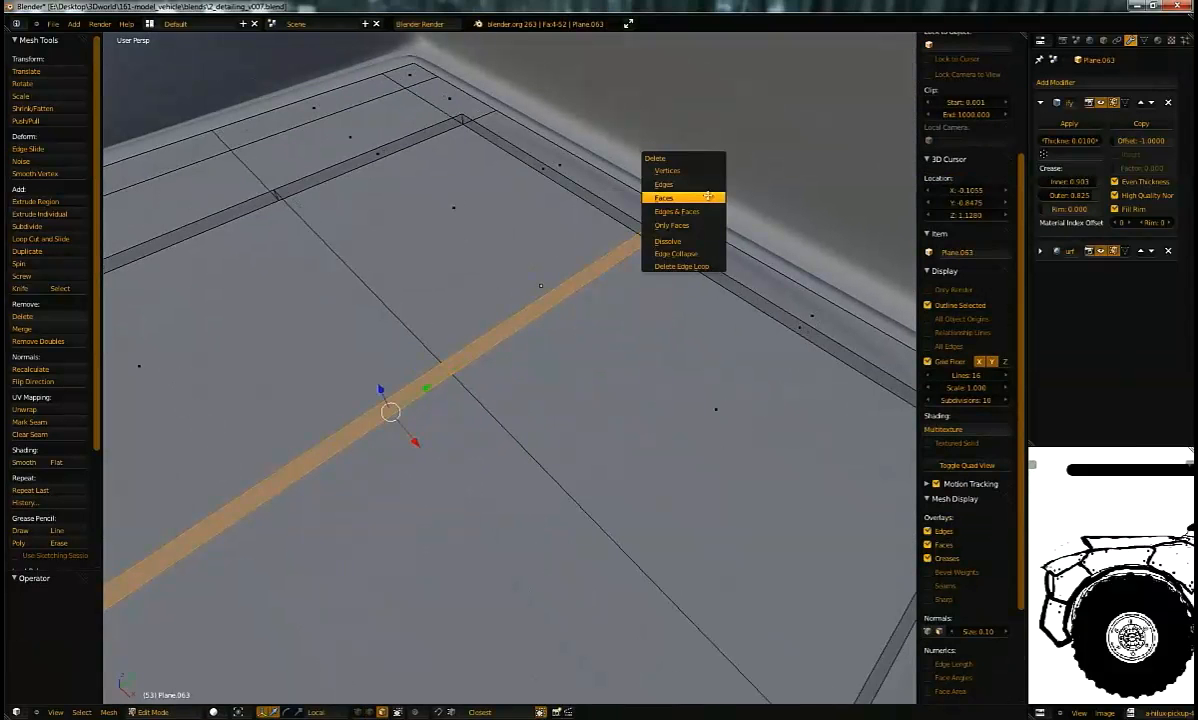
left_click(700, 196)
Step: Extrude the long border edges of the mat's open centre slot down by about 0.008 along Z
key("ctrl+Tab")
left_click(641, 216)
middle_click_drag(515, 298, 541, 297)
right_click(524, 284)
right_click(508, 278, "shift")
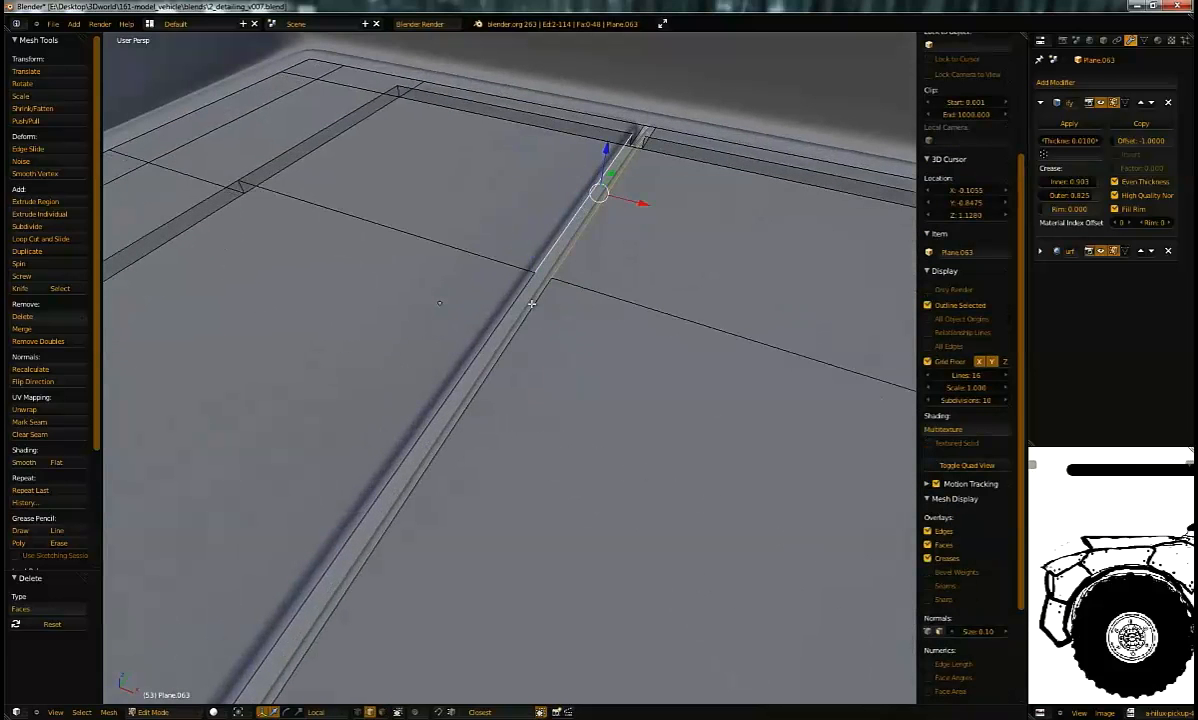
middle_click_drag(439, 385, 625, 138, "shift")
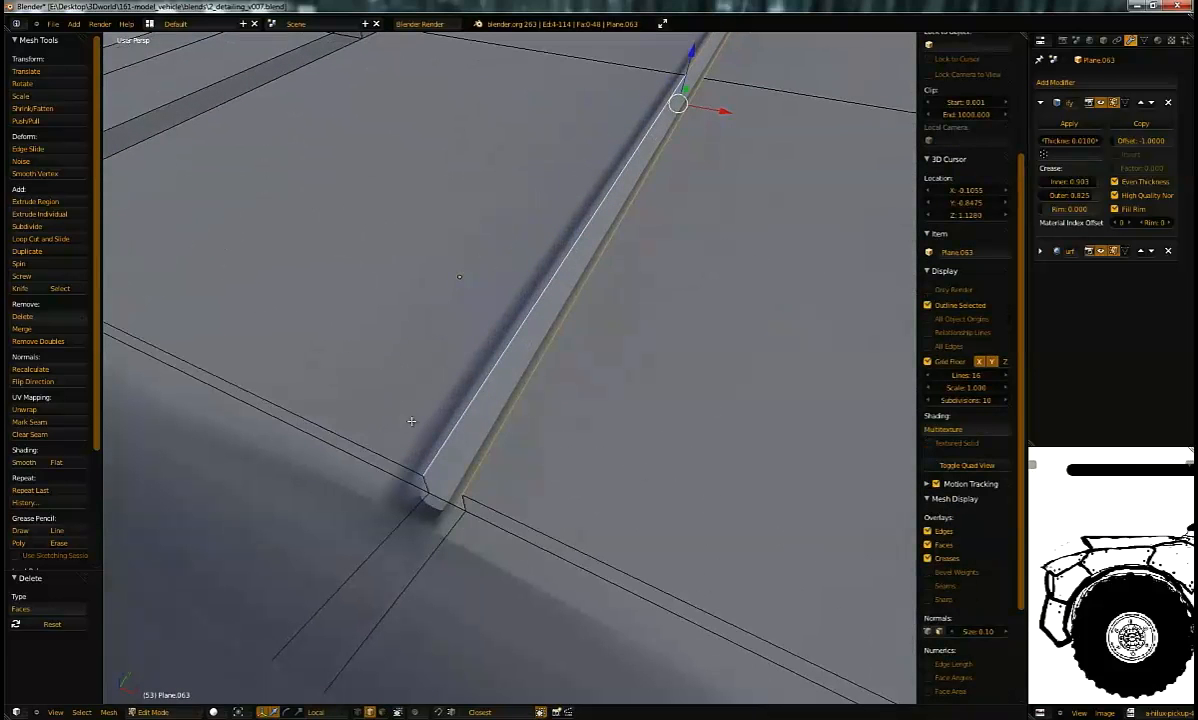
key("e")
left_click(446, 491)
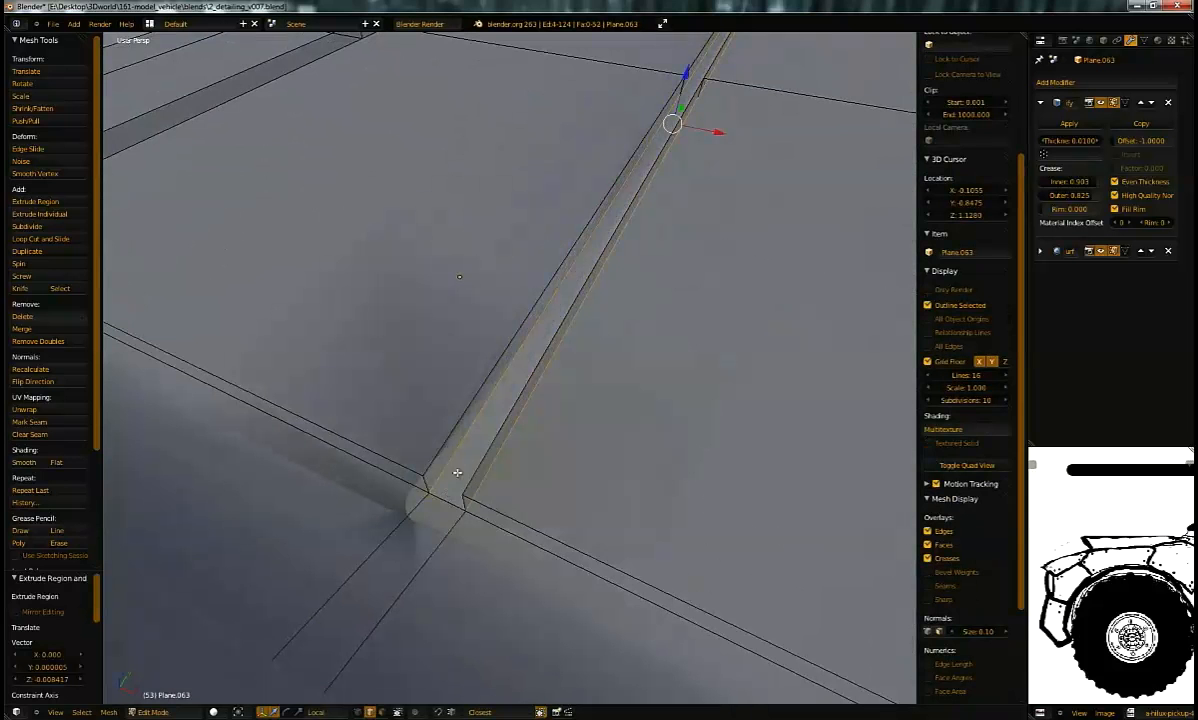
Step: Remove doubles across the whole mat mesh and fill a face between the lower edges of the centre groove
middle_click_drag(636, 331, 566, 291)
key("a")
key("w")
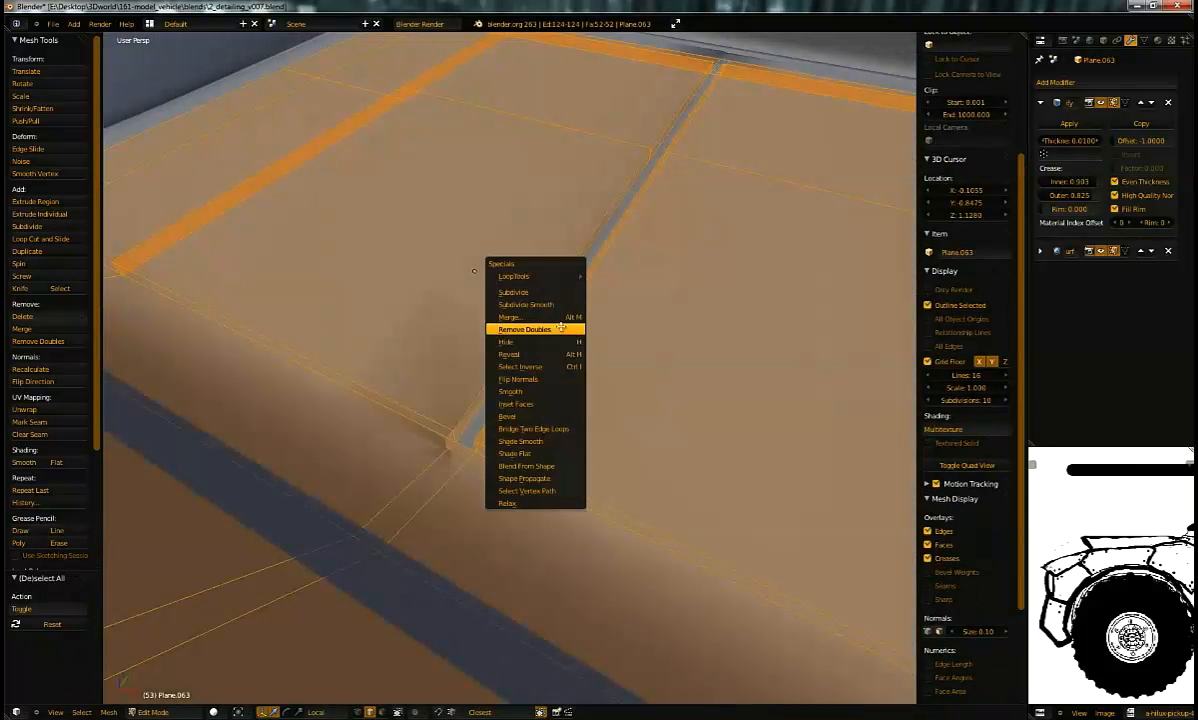
left_click(561, 328)
middle_click_drag(560, 338, 612, 398)
right_click(489, 396)
middle_click_drag(505, 378, 536, 262)
key("f")
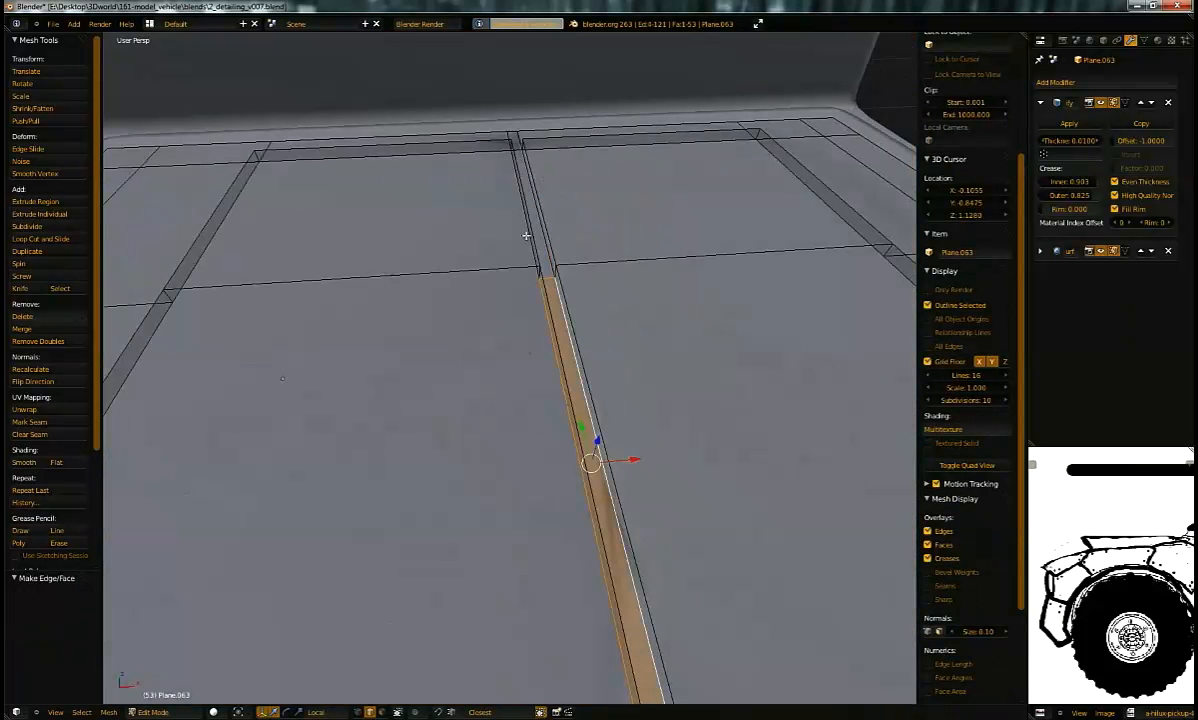
Step: Undo the groove edits along the centre of the floor mat's raised panel
right_click(527, 242)
key("Tab")
middle_click_drag(570, 308, 446, 333)
key("Tab")
key("a")
key("Tab")
key("ctrl+z")
middle_click_drag(518, 312, 449, 362)
key("ctrl+z")
key("ctrl+z")
Step: Set the mat's origin to its geometry and duplicate it along X into the driver's footwell under the steering wheel
scroll(530, 379, "down", 3)
key("Tab")
key("Tab")
scroll(556, 382, "down", 3)
scroll(578, 289, "down", 1)
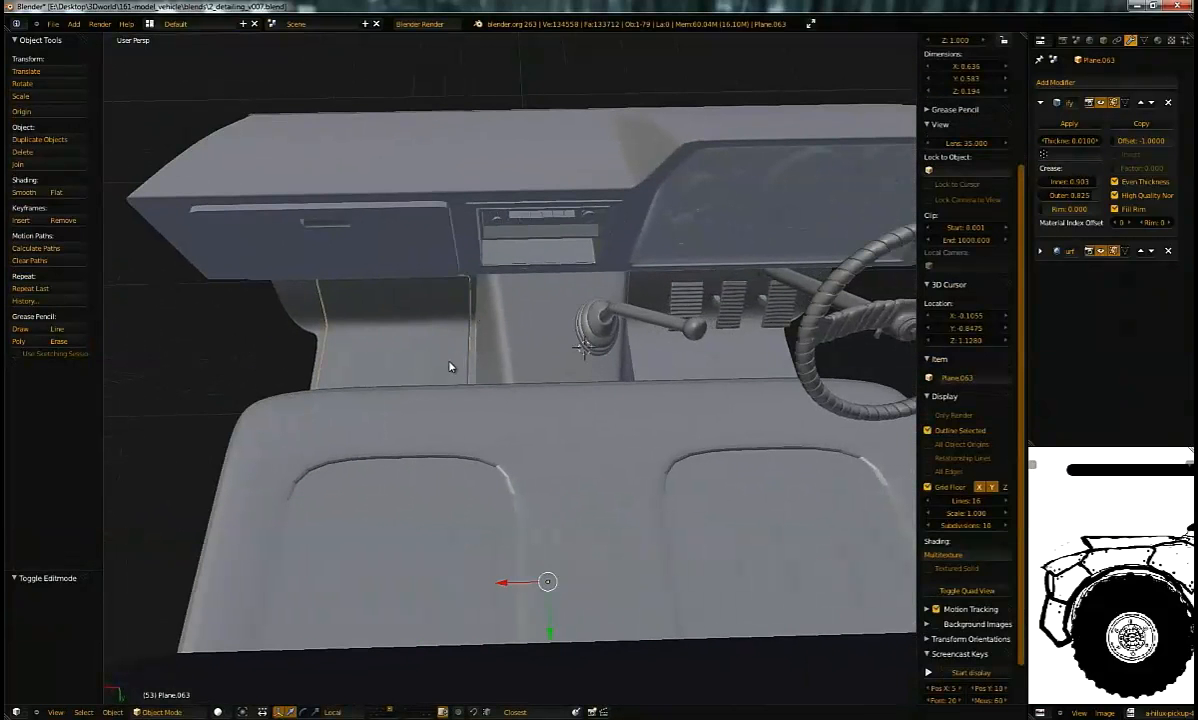
key("ctrl+shift+alt+c")
left_click(437, 355)
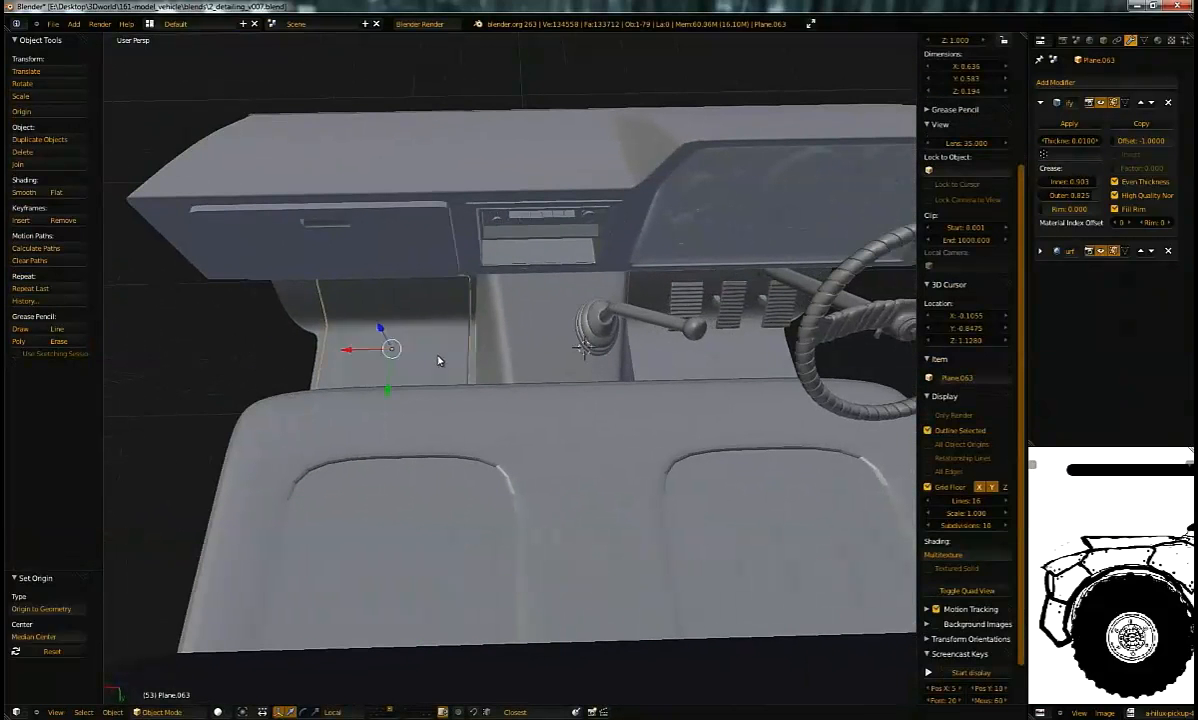
key("shift+d")
key("x")
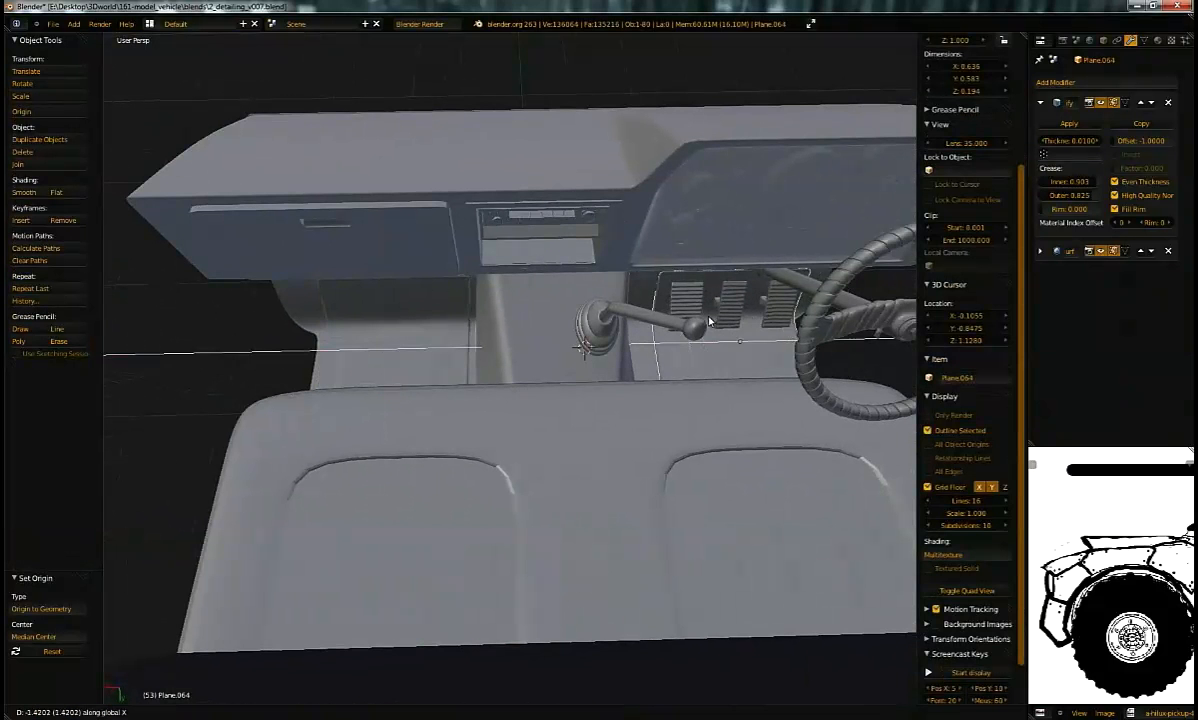
left_click(682, 320)
Step: Delete the upturned front faces of the driver-side mat copy beneath the pedals
middle_click_drag(598, 284, 548, 318)
scroll(473, 357, "up", 5)
scroll(473, 357, "down", 4)
middle_click_drag(473, 357, 590, 330)
key("Tab")
key("a")
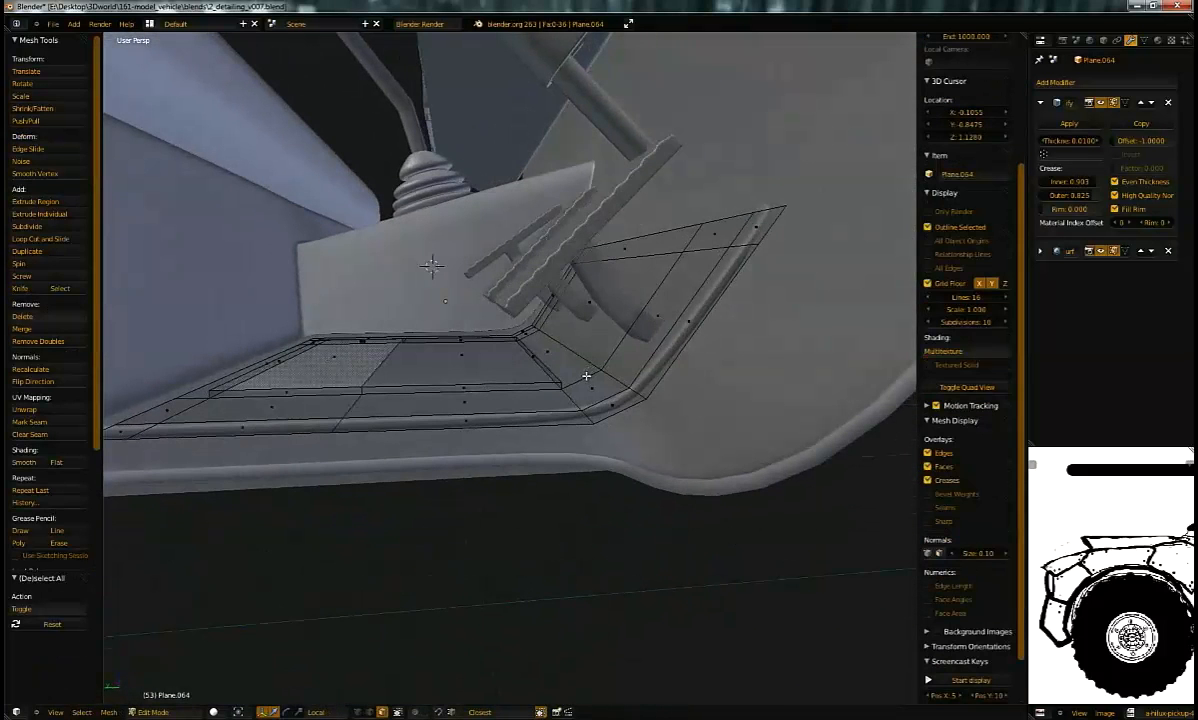
right_click(587, 375)
right_click(620, 264, "shift")
key("x")
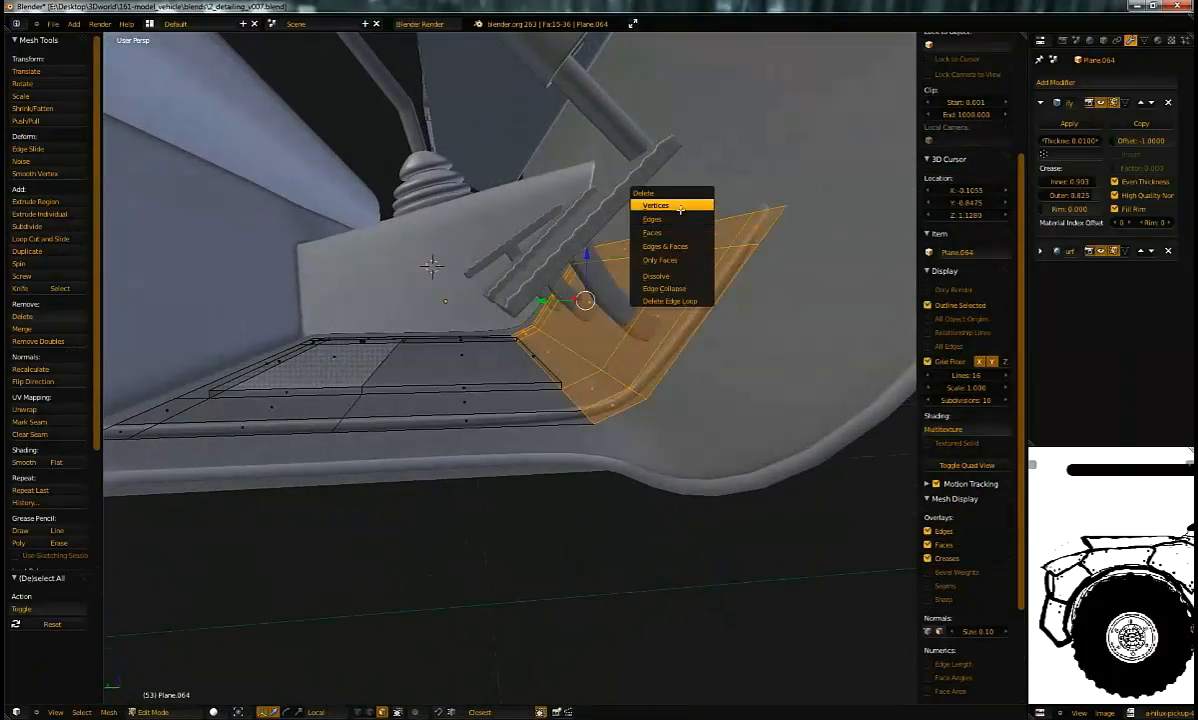
left_click(674, 233)
Step: Extrude the open front edge of the driver-side mat
middle_click_drag(674, 233, 522, 382)
key("Tab")
key("Tab")
key("ctrl+Tab")
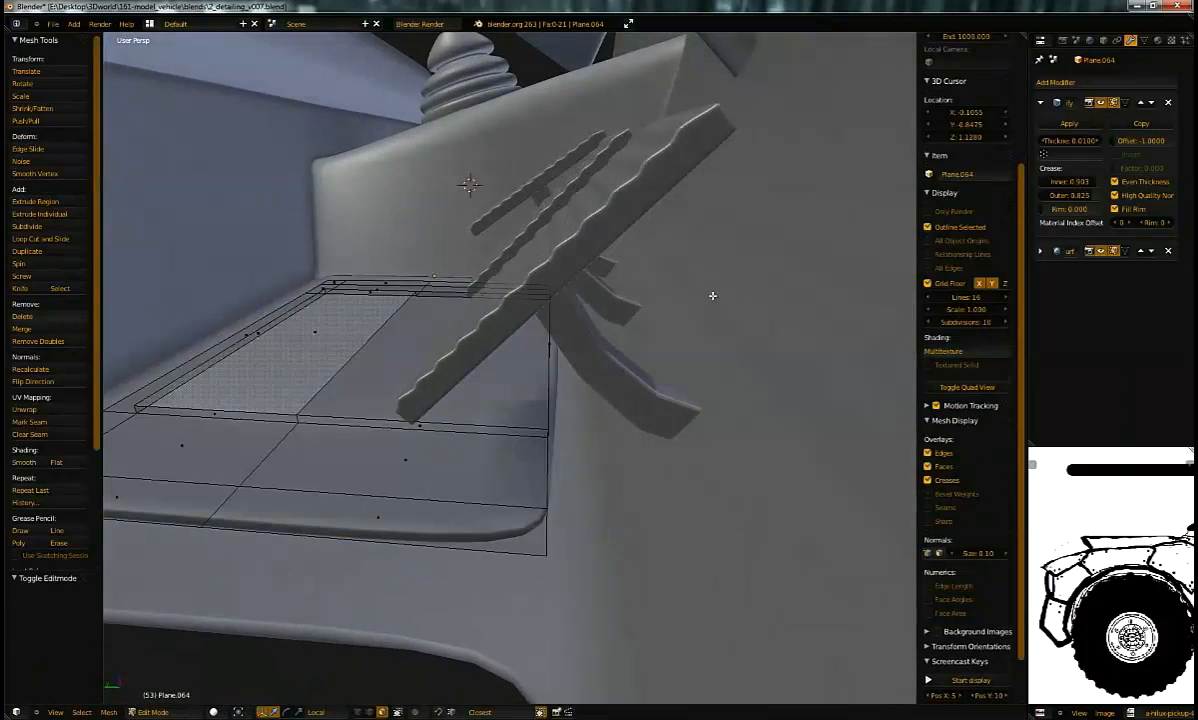
key("ctrl+Tab")
left_click(536, 391)
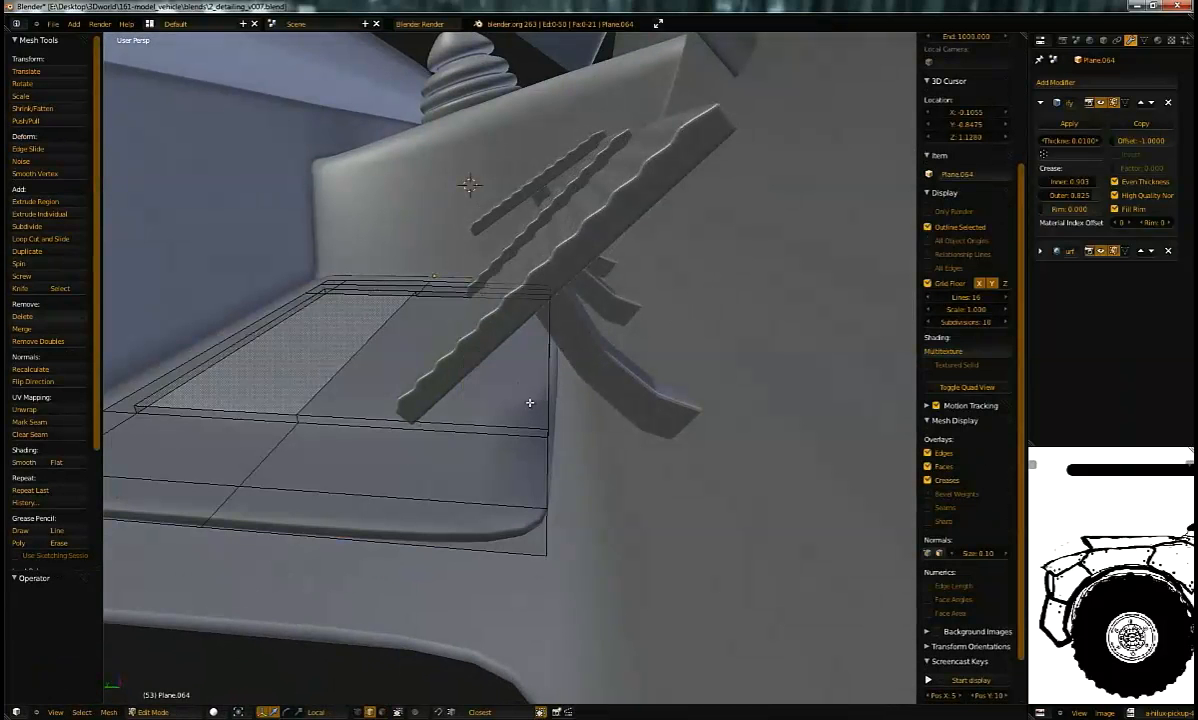
right_click(543, 412, "alt")
middle_click_drag(540, 408, 640, 290)
key("e")
left_click(572, 409)
Step: Duplicate the centre tunnel's top, side and lower border faces from the cab floor in place and separate them into a new object
key("Tab")
right_click(436, 264)
key("Tab")
middle_click_drag(463, 281, 501, 292)
key("ctrl+Tab")
left_click(485, 302)
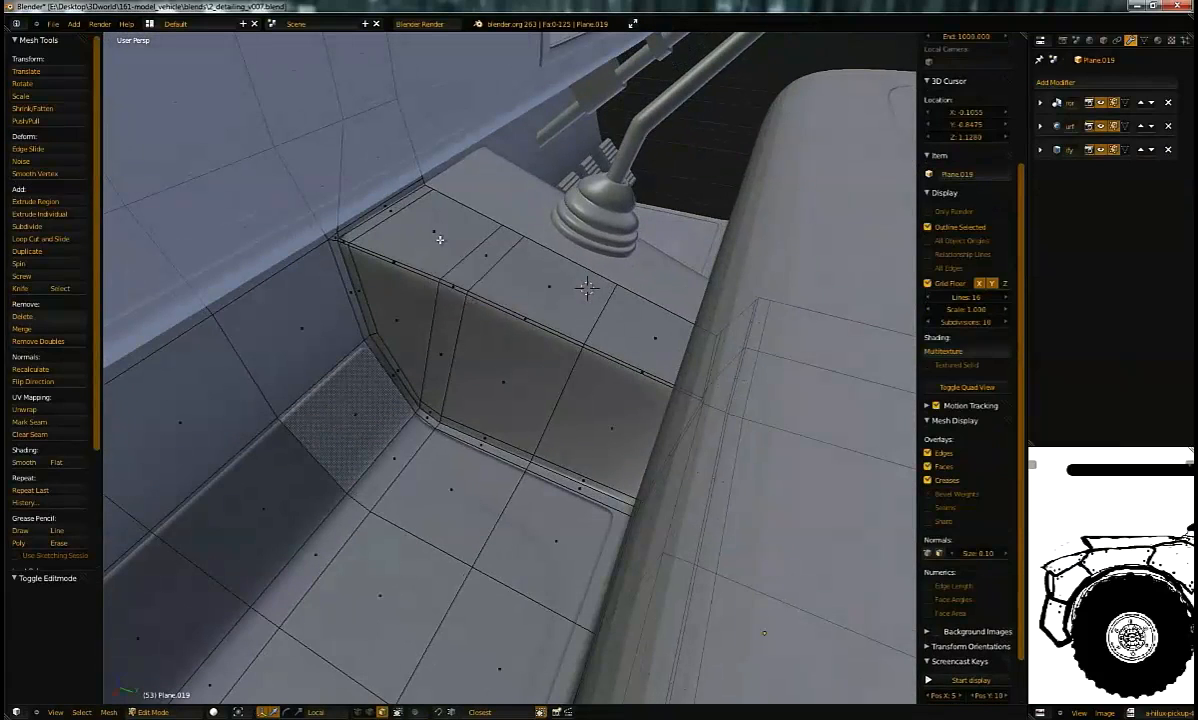
right_click(436, 232)
right_click(546, 285, "shift")
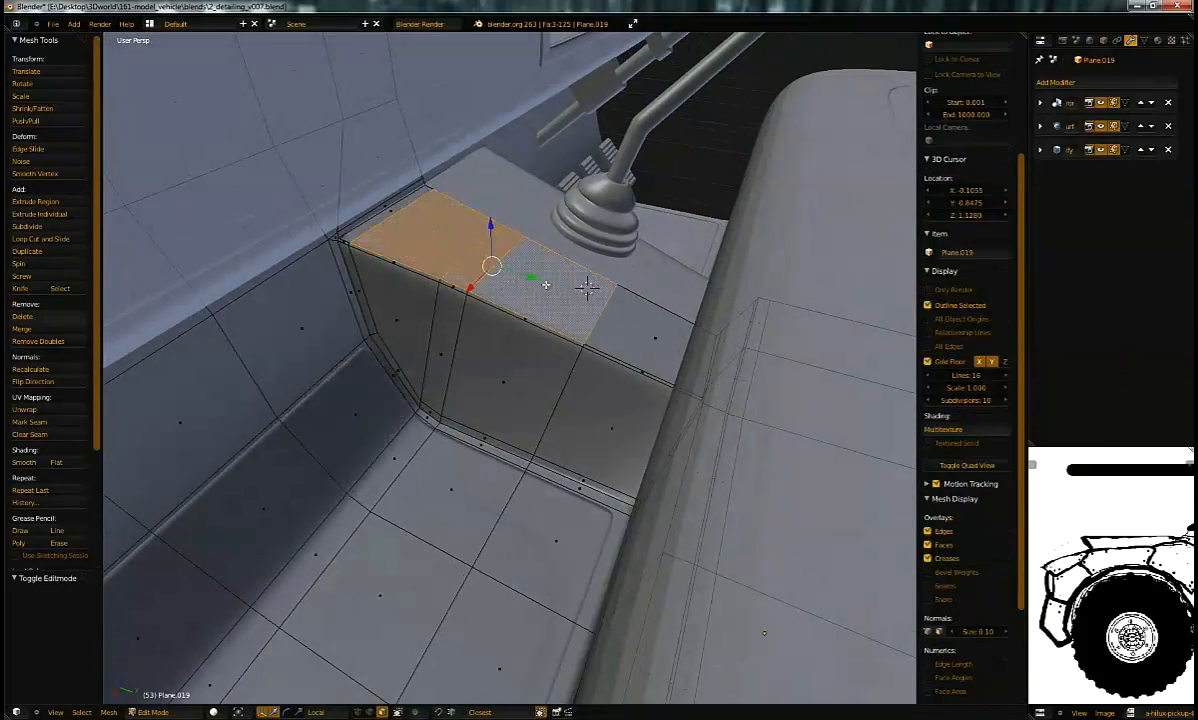
right_click(653, 343, "shift")
right_click(614, 413, "shift")
right_click(484, 362, "shift")
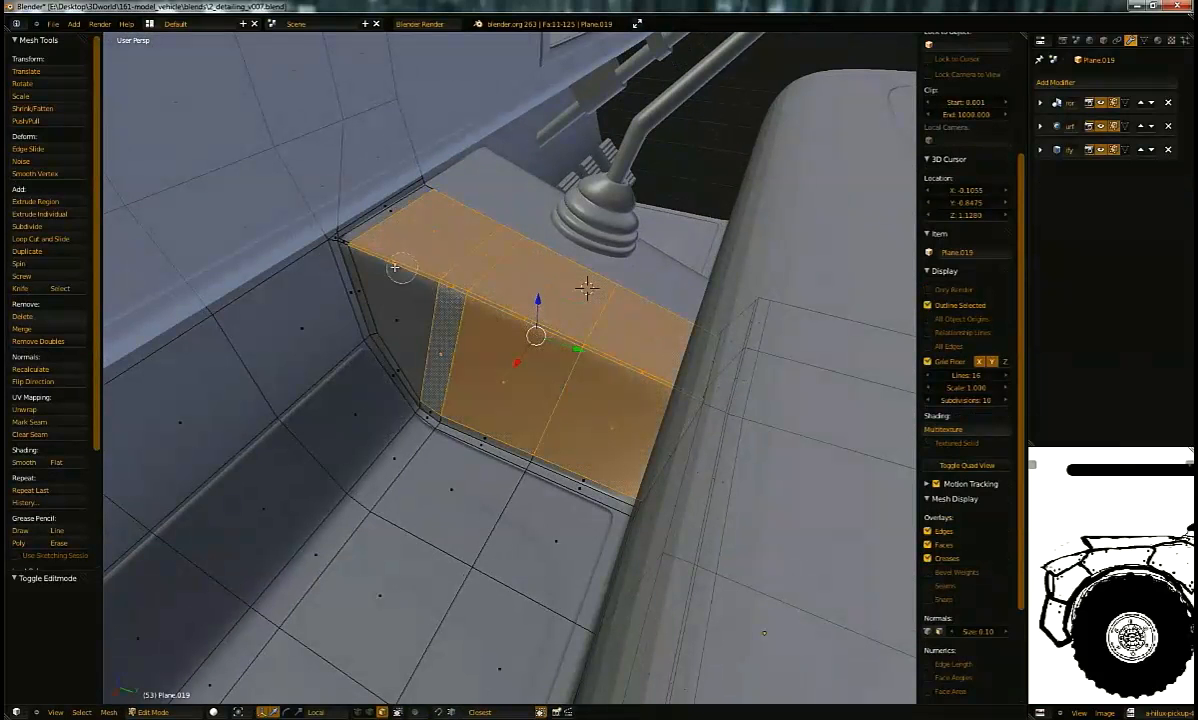
right_click(397, 321, "shift")
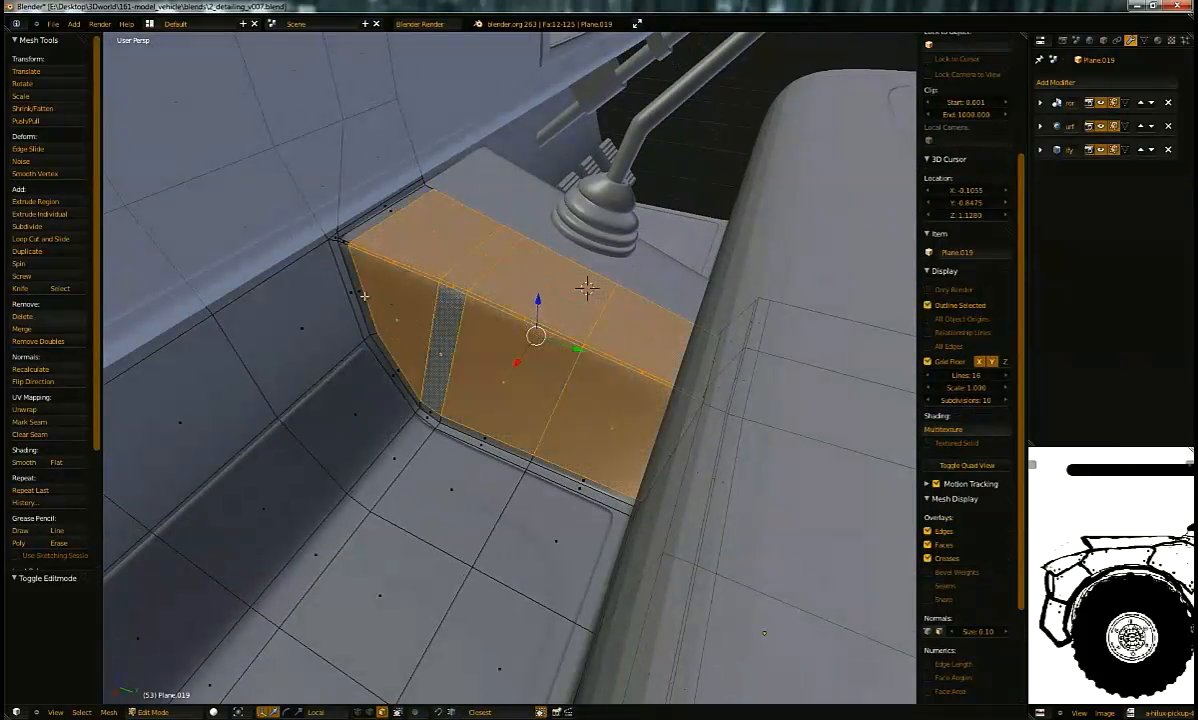
middle_click_drag(470, 371, 480, 322)
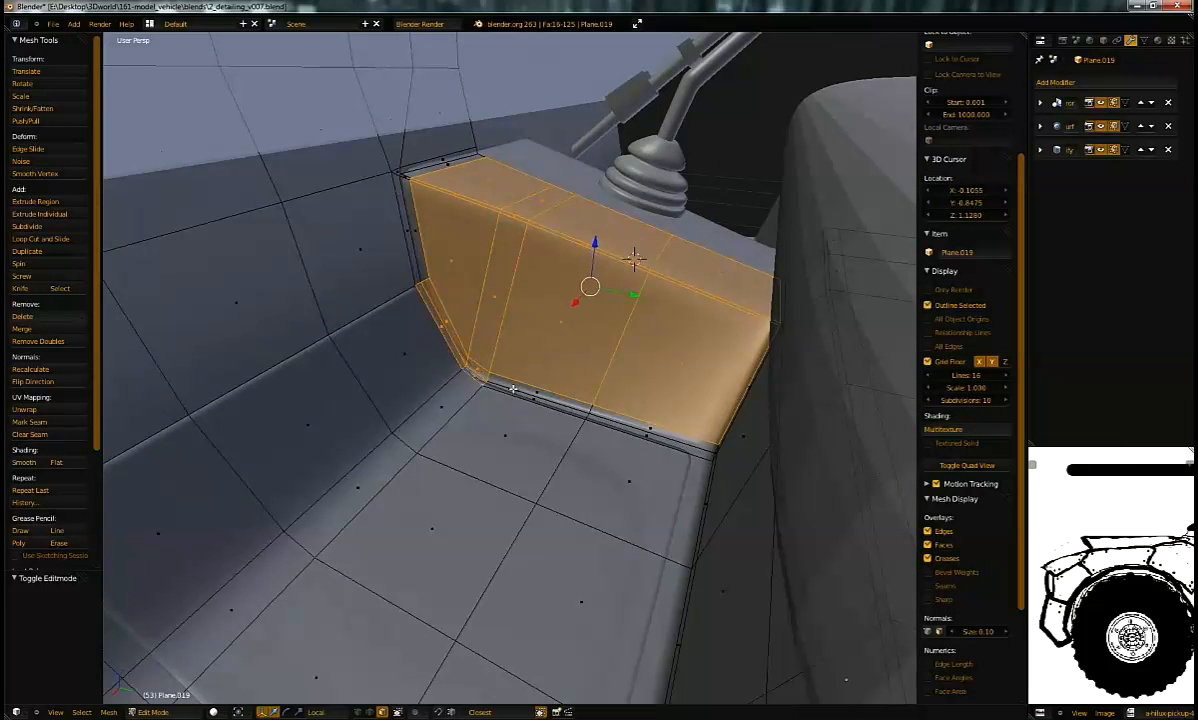
middle_click_drag(632, 413, 583, 401)
key("g")
right_click(566, 390)
key("p")
left_click(561, 389)
key("Tab")
right_click(559, 372)
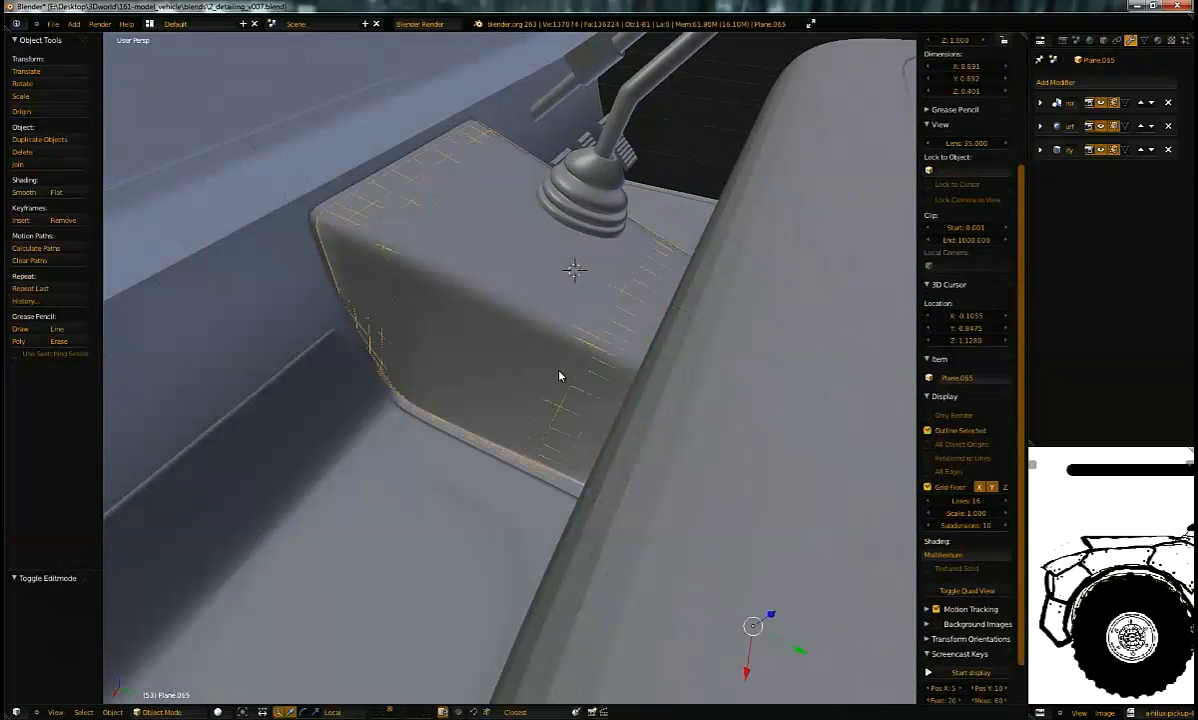
Step: Move the front lower corner vertices of the separated tunnel cover to fit the footwell's front ledge
left_click(1040, 112)
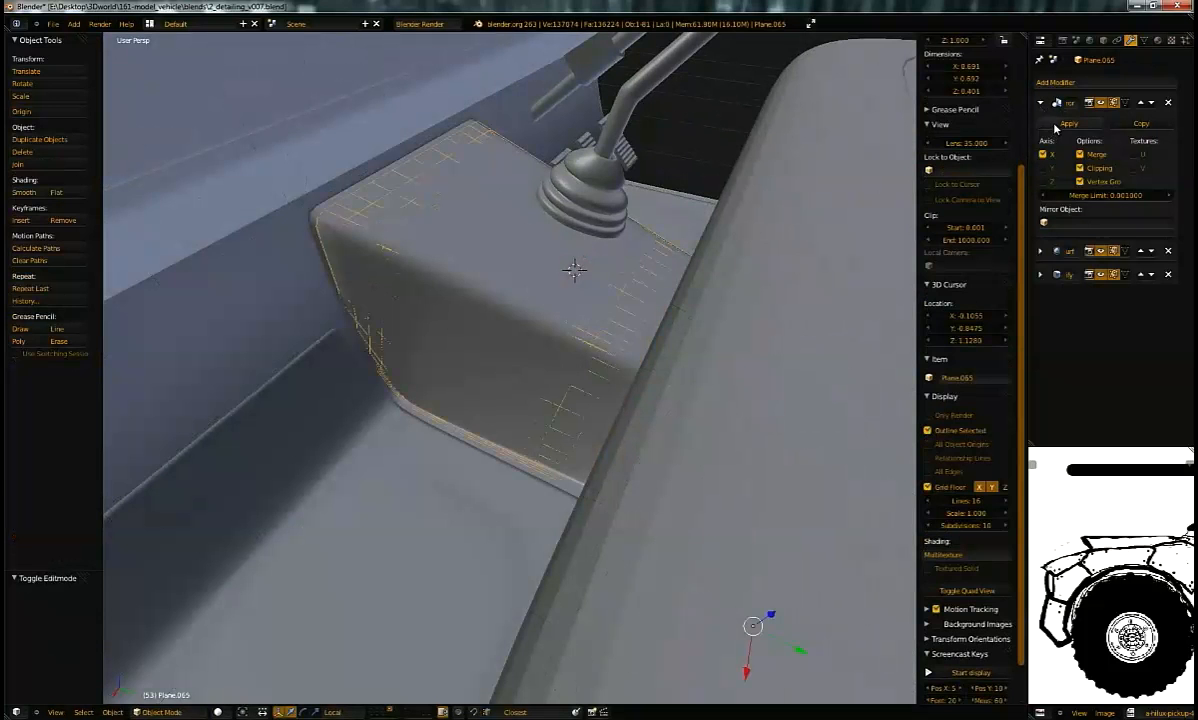
key("Tab")
middle_click_drag(560, 345, 516, 321)
key("ctrl+Tab")
left_click(475, 252)
right_click(583, 219)
key("g")
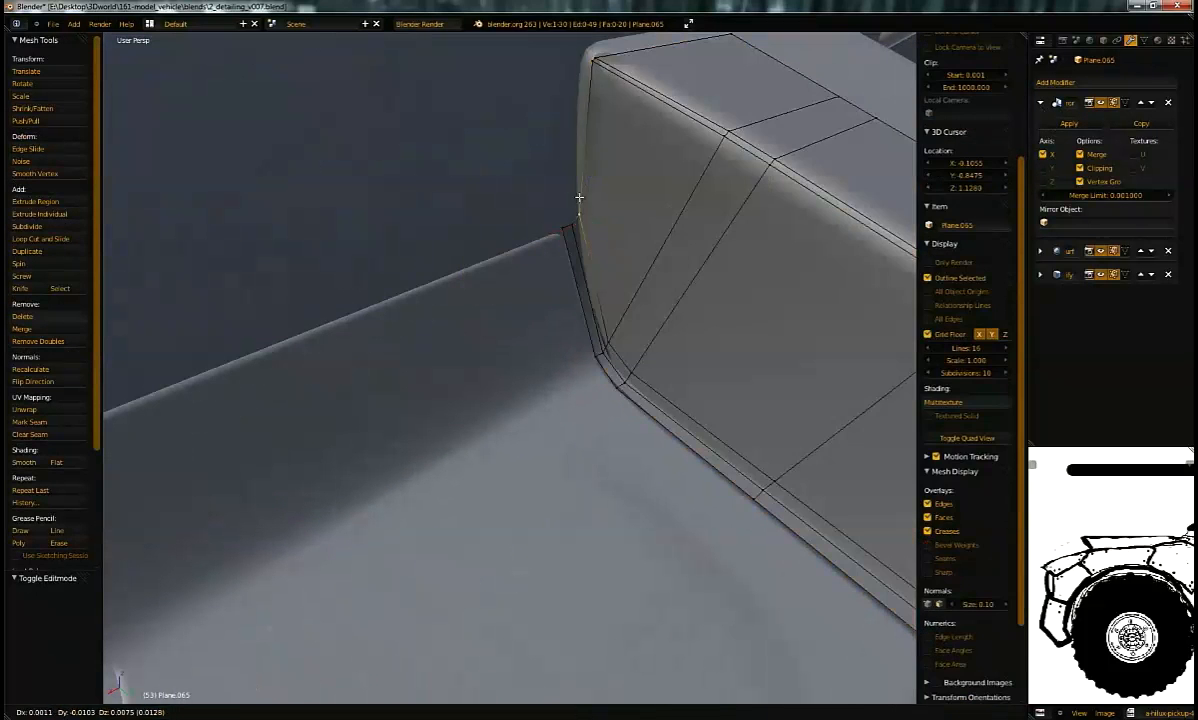
left_click(561, 225)
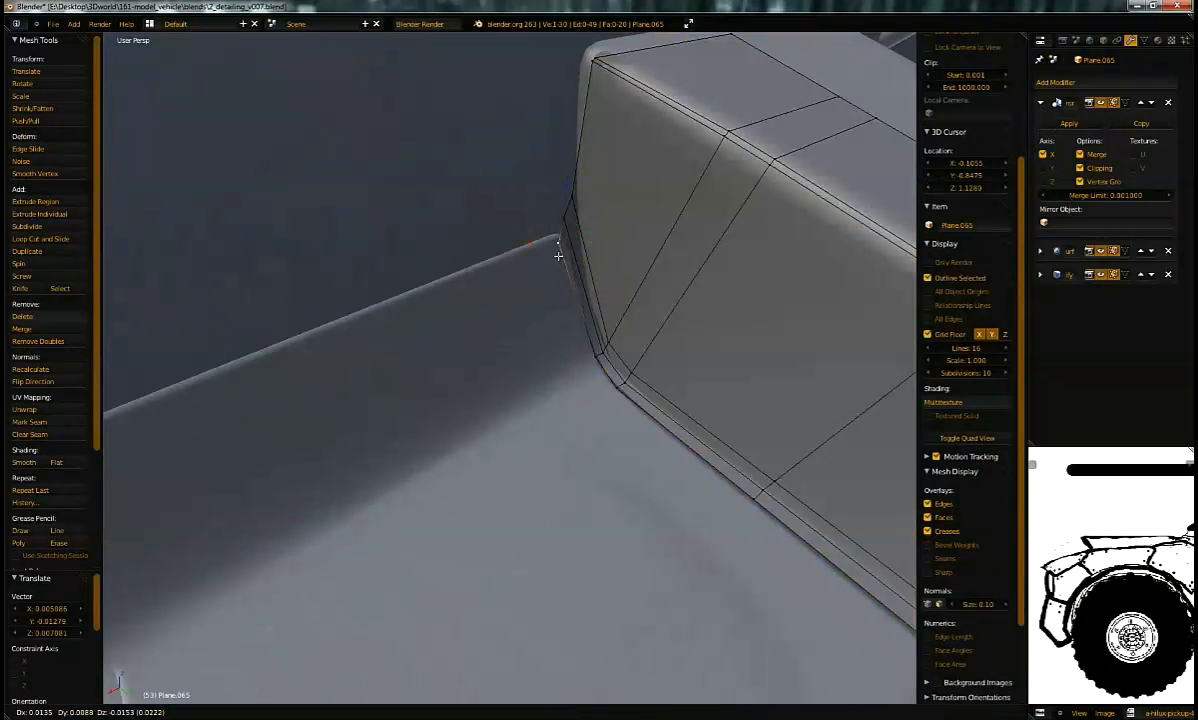
middle_click_drag(582, 240, 498, 311)
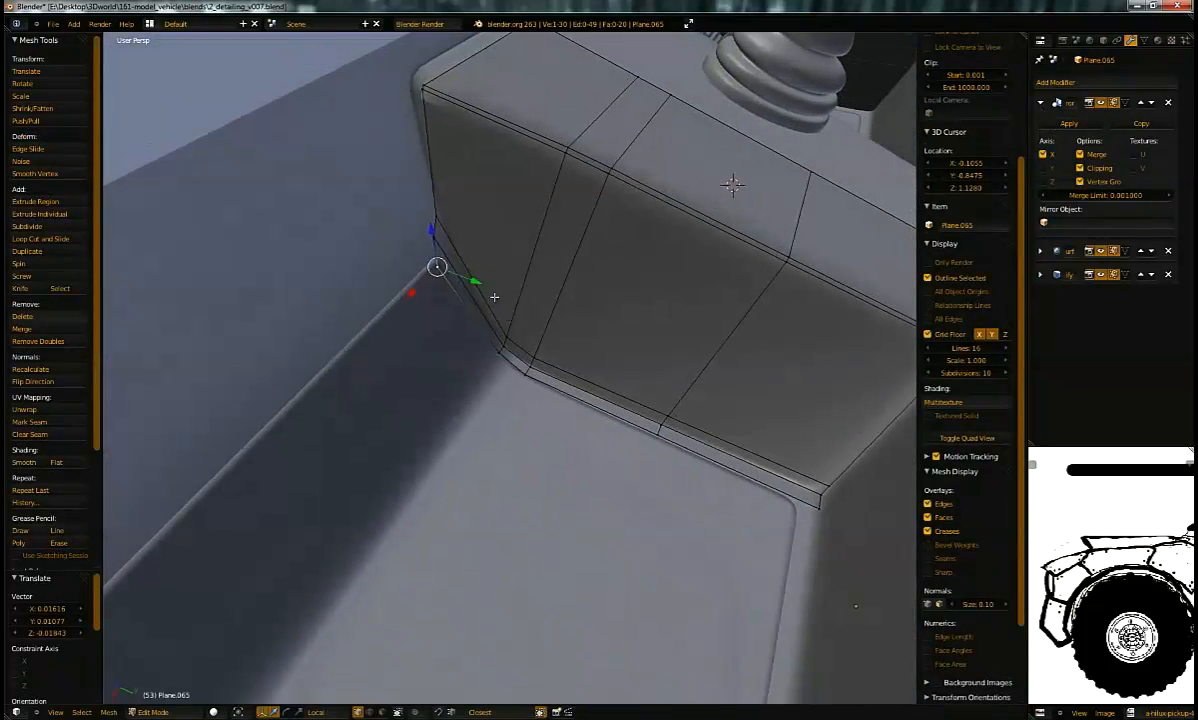
middle_click_drag(492, 256, 525, 252)
key("g")
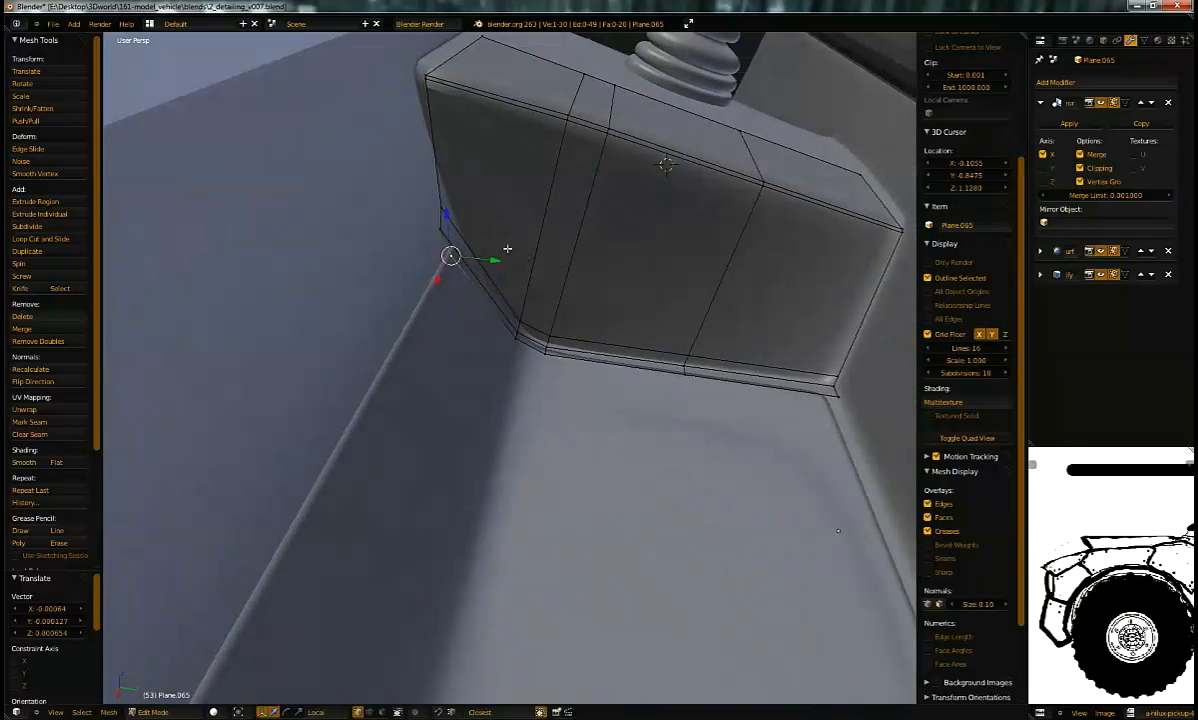
left_click(505, 235)
Step: Shrink/fatten the entire tunnel cover mesh with an offset of about -0.011
key("a")
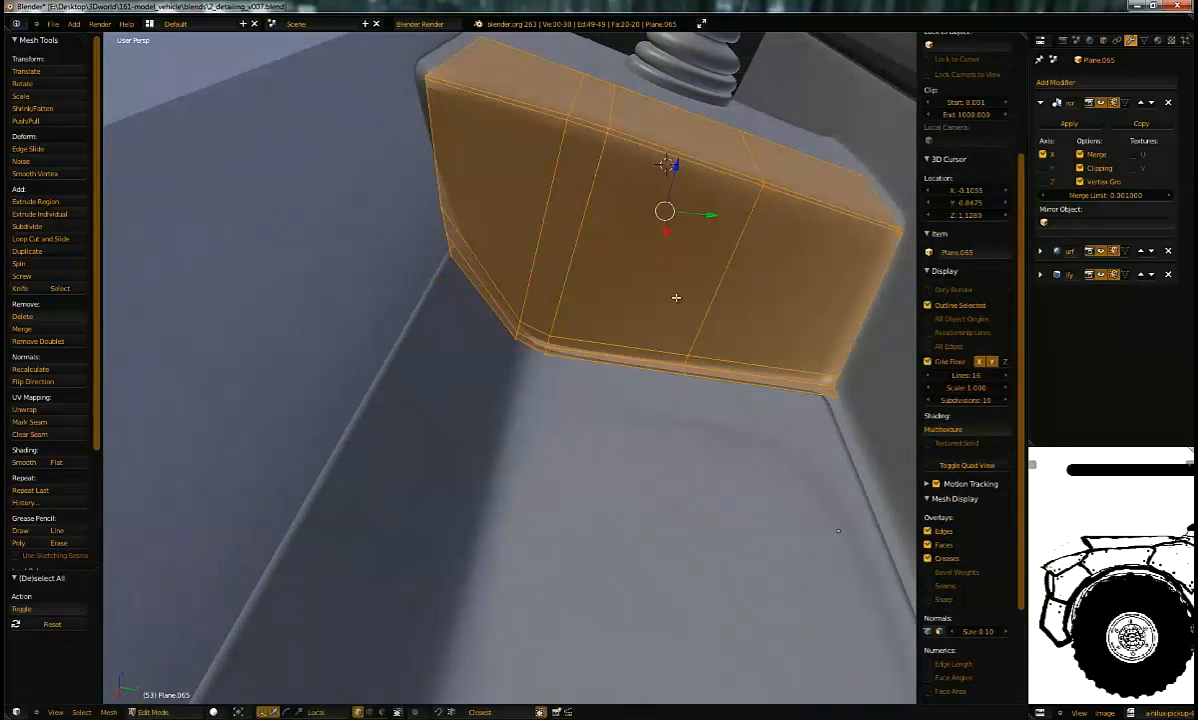
key("alt+s")
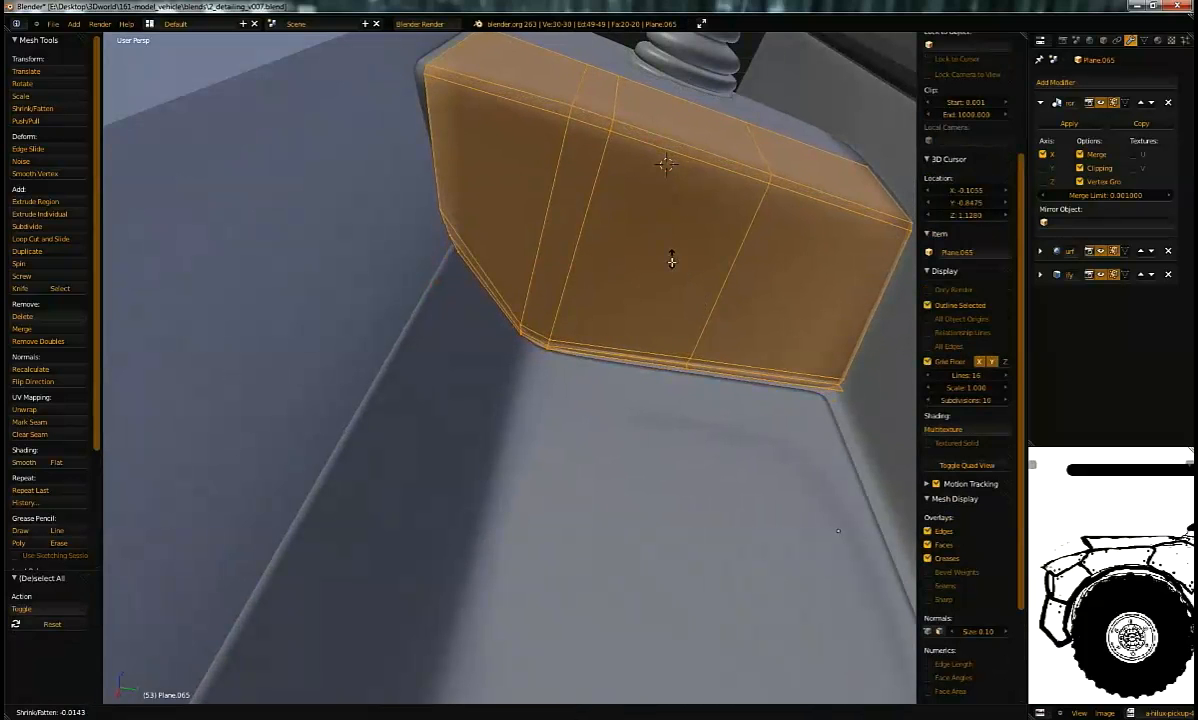
left_click(586, 267)
Step: Reposition the tunnel cover's front lower corner vertex beside the end of the footwell ledge
right_click(455, 254)
scroll(452, 302, "up", 5)
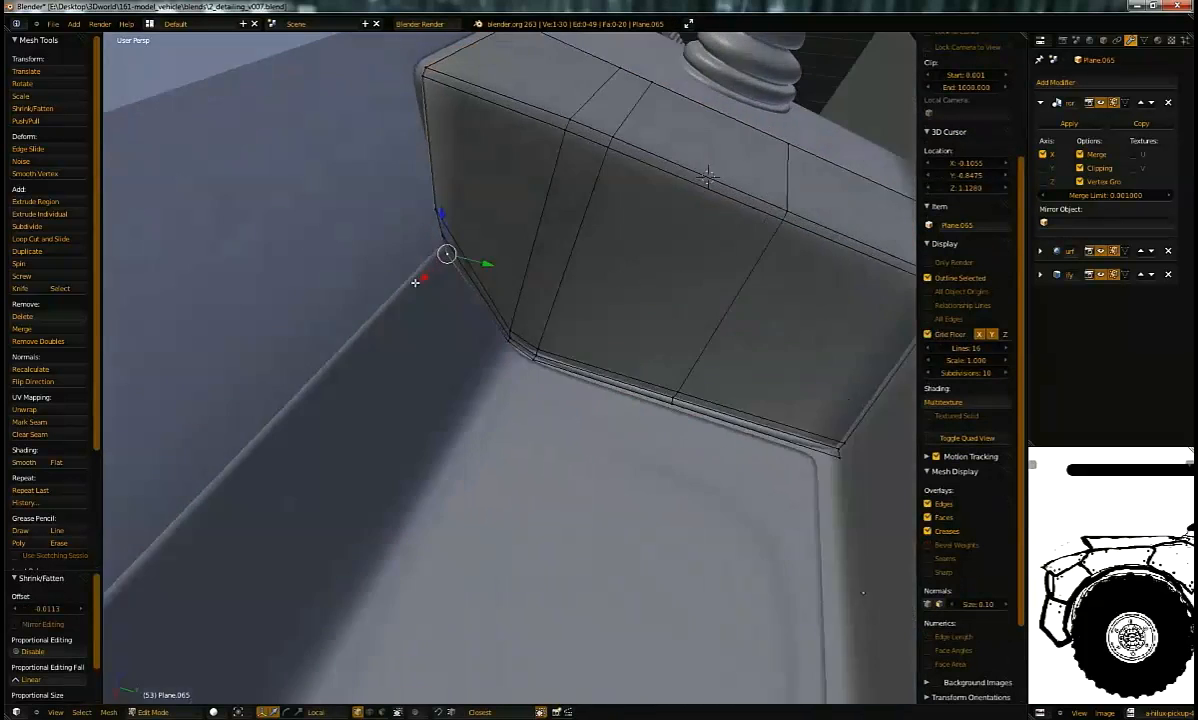
scroll(452, 302, "up", 3)
key("g")
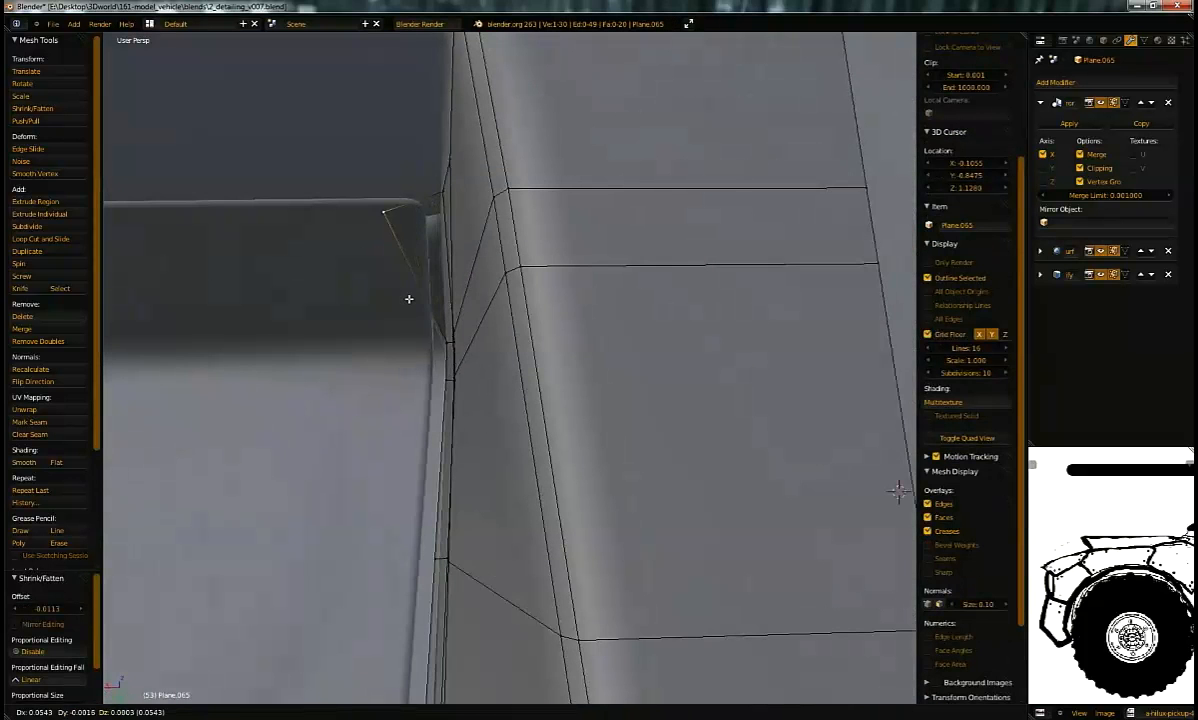
left_click(441, 213)
key("g")
left_click(428, 200)
key("g")
left_click(427, 145)
Step: Fine-tune the vertices around the tunnel cover's front lower corner, working from beneath the cab floor as well
middle_click_drag(897, 490, 590, 190)
key("g")
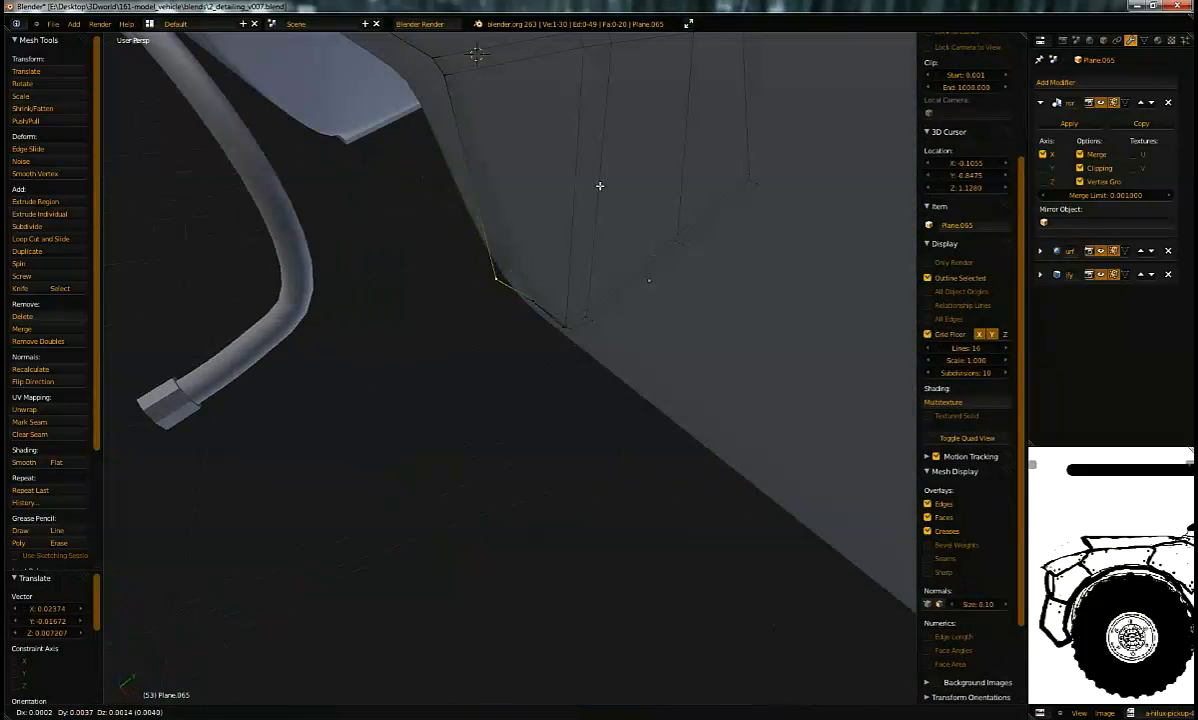
left_click(519, 254)
key("g")
left_click(564, 326)
key("g")
left_click(567, 321)
middle_click_drag(567, 321, 437, 227)
key("g")
left_click(422, 198)
key("g")
left_click(469, 275)
middle_click_drag(480, 317, 533, 399)
middle_click_drag(651, 474, 614, 511)
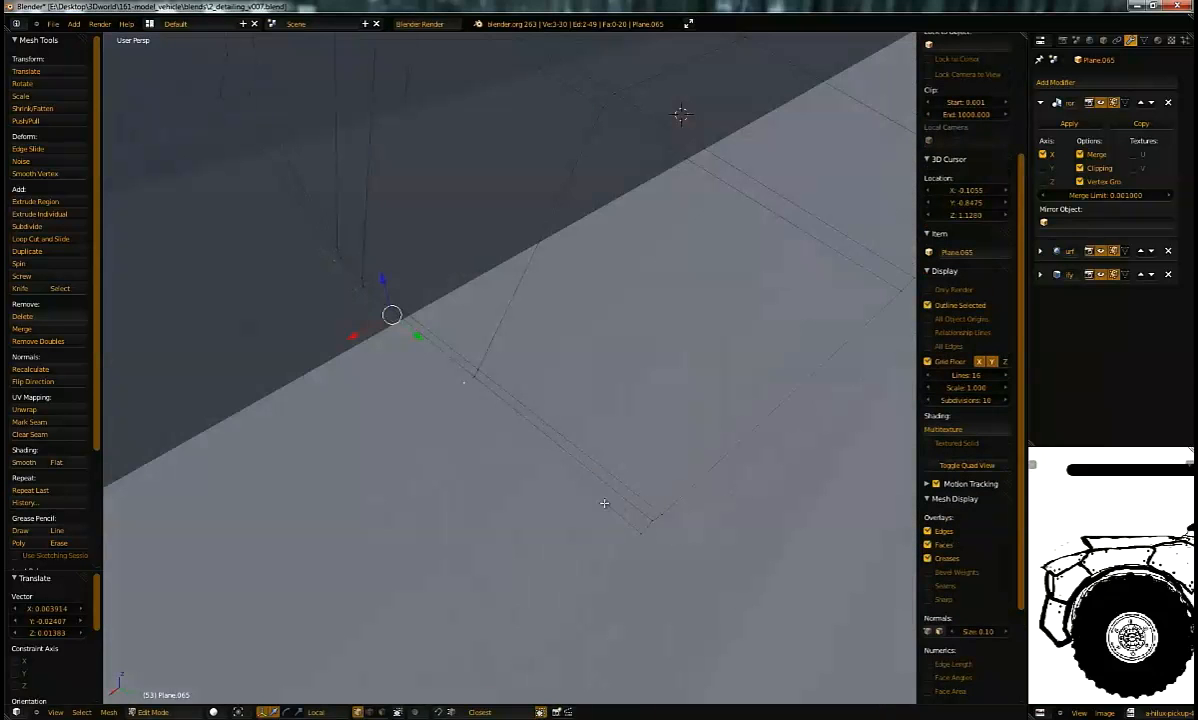
Step: Move the tunnel cover's lower edge loop outward along local X by about 0.031
middle_click_drag(539, 419, 590, 446)
left_click_drag(585, 483, 590, 502)
left_click(590, 502)
middle_click_drag(590, 502, 657, 401)
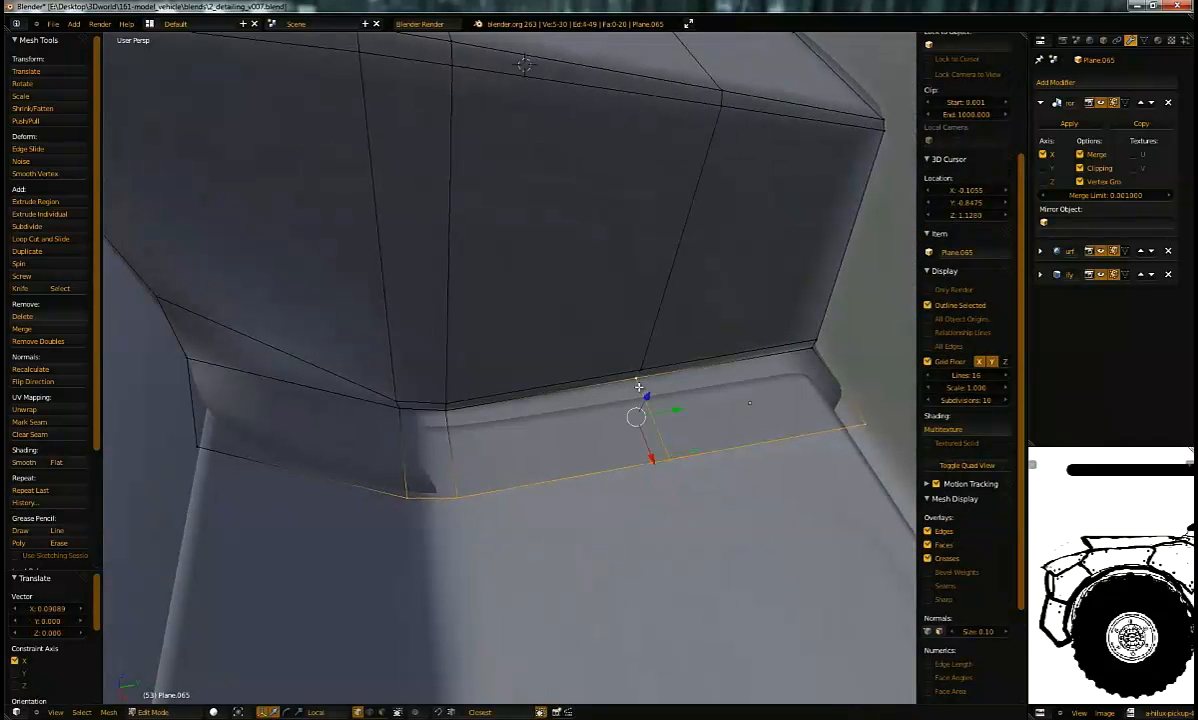
Step: Shift the edge loops of the cover's lower flange along local X towards the footwell floor, undoing the surplus adjustments
right_click(810, 362, "shift")
right_click(432, 423, "shift")
middle_click_drag(432, 423, 663, 353)
key("g")
key("x")
key("x")
left_click(665, 351)
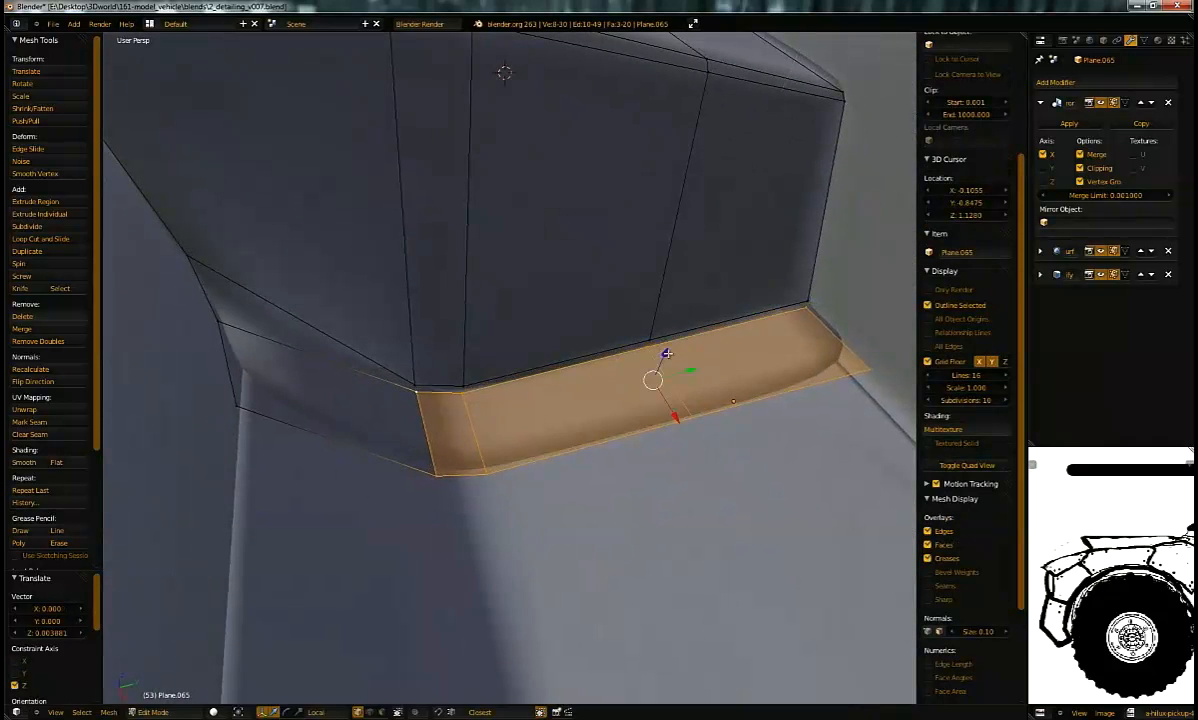
key("ctrl+z")
key("ctrl+z")
key("ctrl+z")
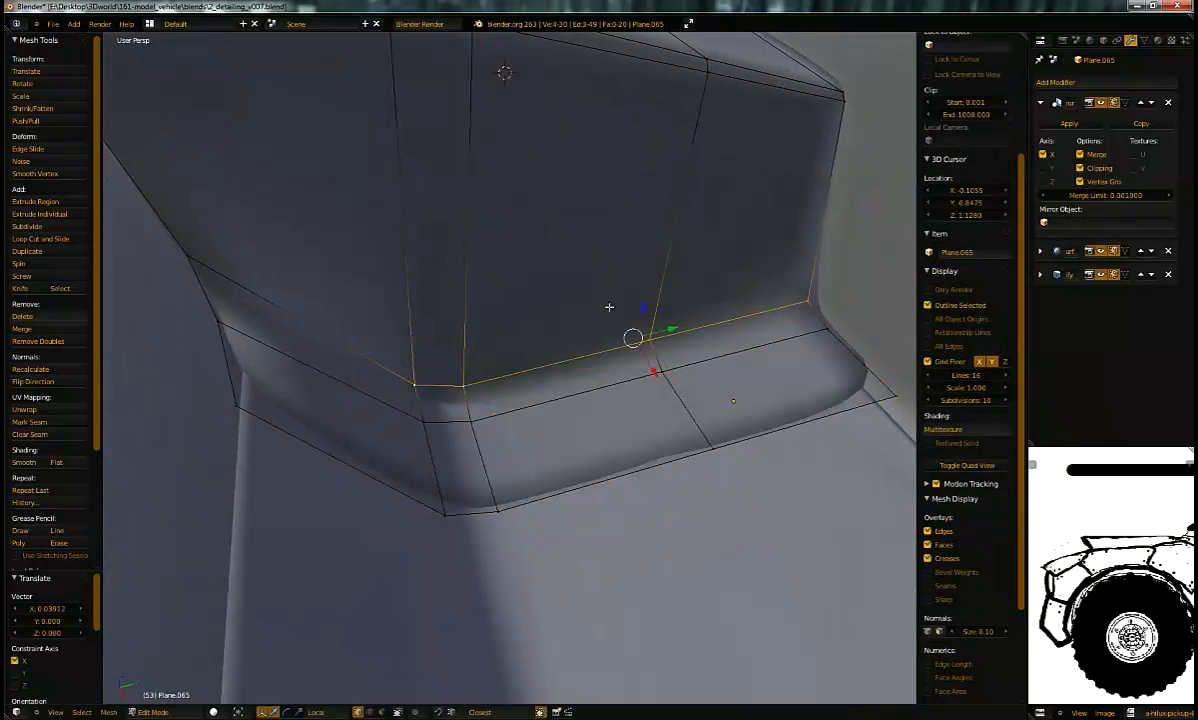
Step: Add supporting loop cuts along the tunnel cover's lower lip and close to its rear end
key("Tab")
scroll(655, 300, "up", 3)
middle_click_drag(655, 300, 540, 470)
key("Tab")
key("ctrl+e")
left_click(533, 484)
key("ctrl+r")
left_click(673, 537)
left_click(678, 538)
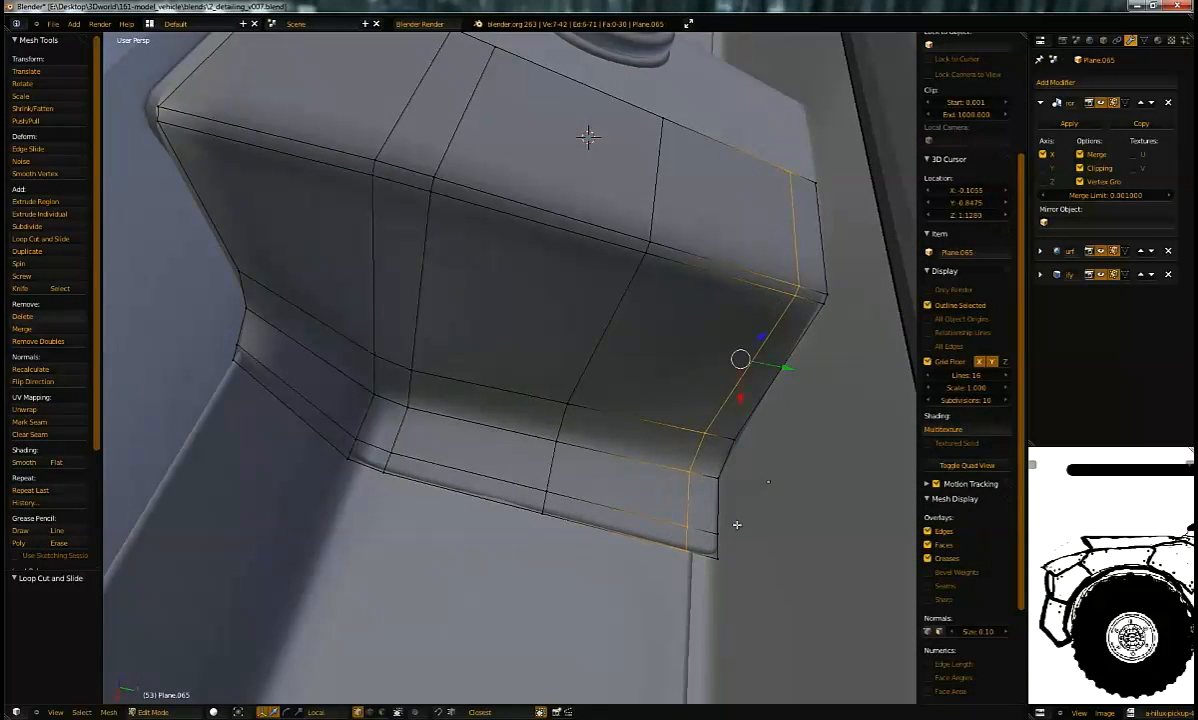
Step: Select the edge loops at the cover's rear end and shift them along Y to adjust its length
right_click(719, 505, "alt+shift")
key("g")
key("y")
left_click(770, 348)
key("g")
key("y")
key("y")
left_click(762, 330)
Step: Add a supporting loop cut close to the tunnel cover's front end
middle_click_drag(762, 330, 439, 323)
key("Tab")
key("Tab")
key("ctrl+r")
left_click(436, 332)
left_click(429, 313)
Step: Reposition the vertices at the cover's front lower tip to fit the surrounding cab floor
key("a")
right_click(389, 318)
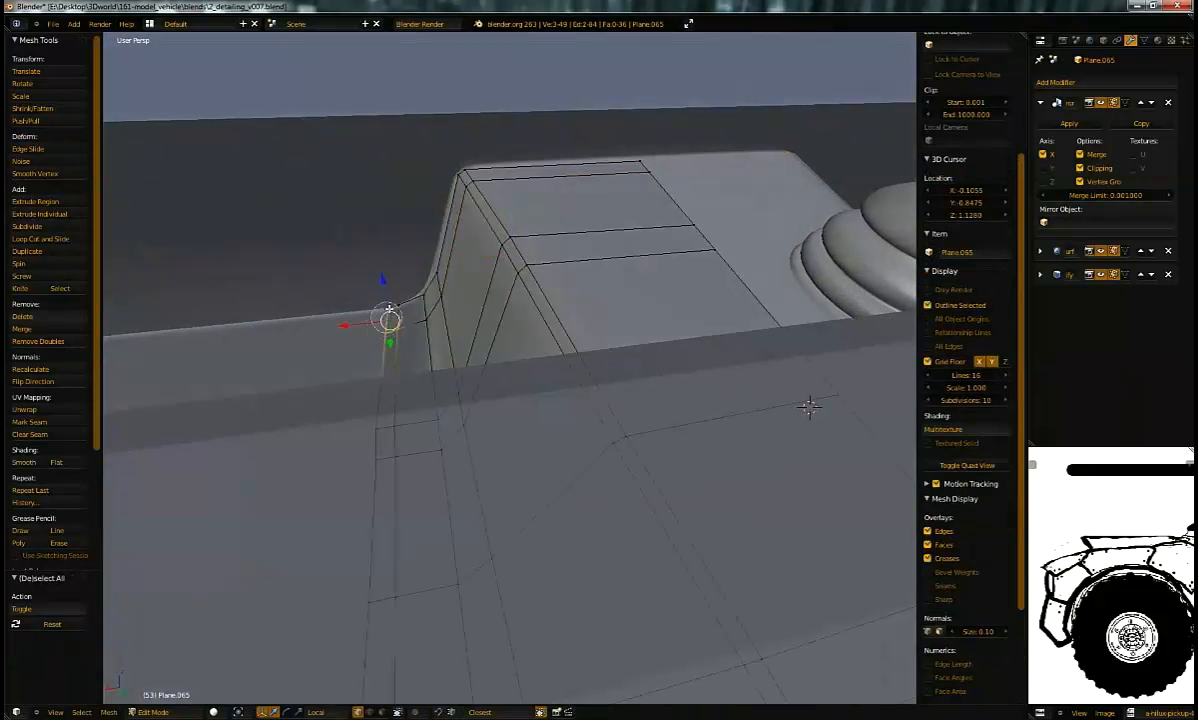
key("g")
left_click(414, 297)
middle_click_drag(414, 297, 587, 360)
key("g")
left_click(560, 269)
key("g")
left_click(550, 288)
key("Tab")
key("Tab")
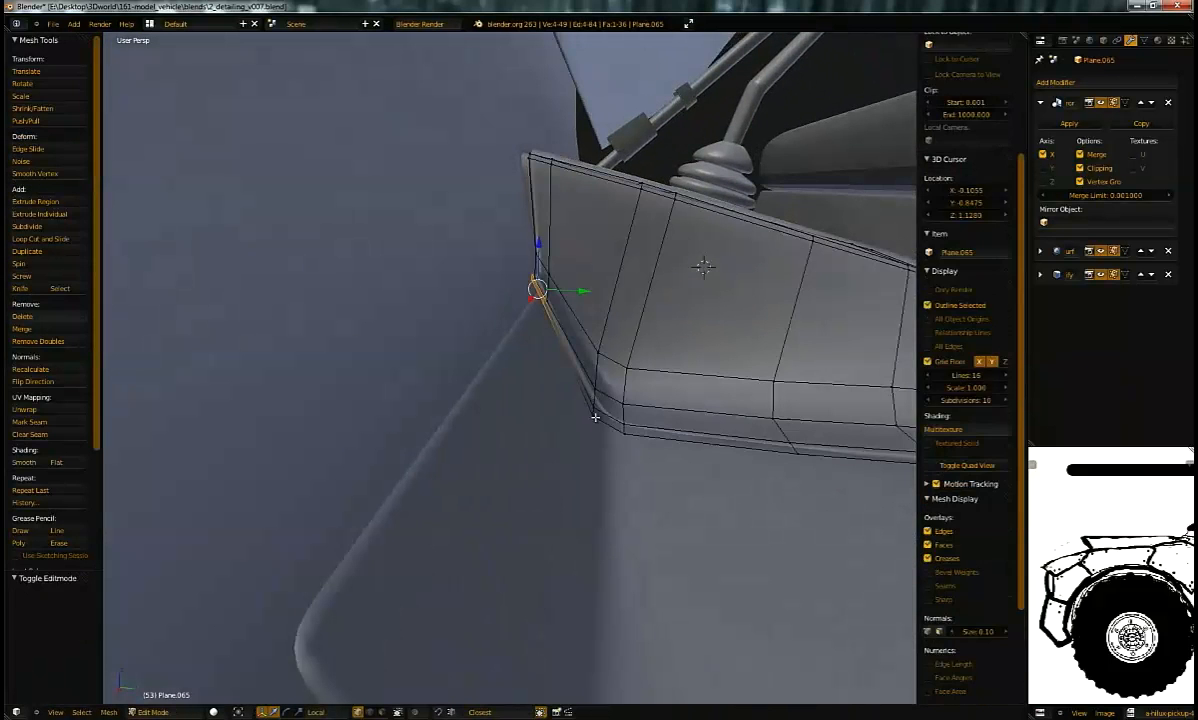
Step: Reposition the lower lip vertices where the cover's side bends towards the front
key("a")
right_click(593, 413)
key("g")
left_click(655, 425)
key("Tab")
middle_click_drag(655, 425, 560, 355)
key("Tab")
key("a")
right_click(650, 415)
key("g")
left_click(723, 403)
Step: Apply the tunnel cover's Mirror modifier
key("Tab")
left_click(1067, 123)
key("Tab")
Step: Extrude the face beneath the gear lever boot, scale it inward and delete the inner face to make an opening
mouse_move(615, 316)
middle_mouse_down()
mouse_move(580, 292)
mouse_move(606, 302)
middle_mouse_up()
key("ctrl+Tab")
left_click(602, 332)
right_click(582, 321)
key("x")
left_click(582, 321)
middle_click_drag(572, 290, 631, 302)
key("l")
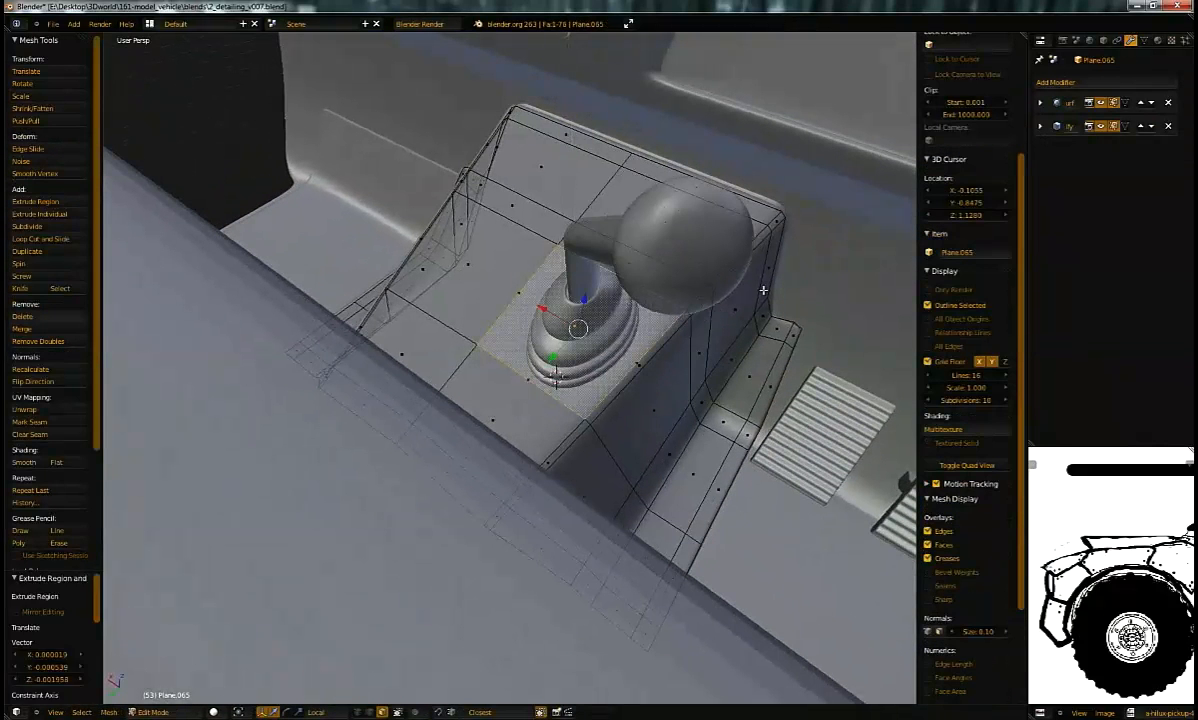
key("s")
left_click(694, 275)
key("Tab")
middle_click_drag(695, 271, 655, 278)
key("Tab")
Step: Add loop cuts through the middle of the lever opening's rear, front, right and left sides
key("ctrl+Tab")
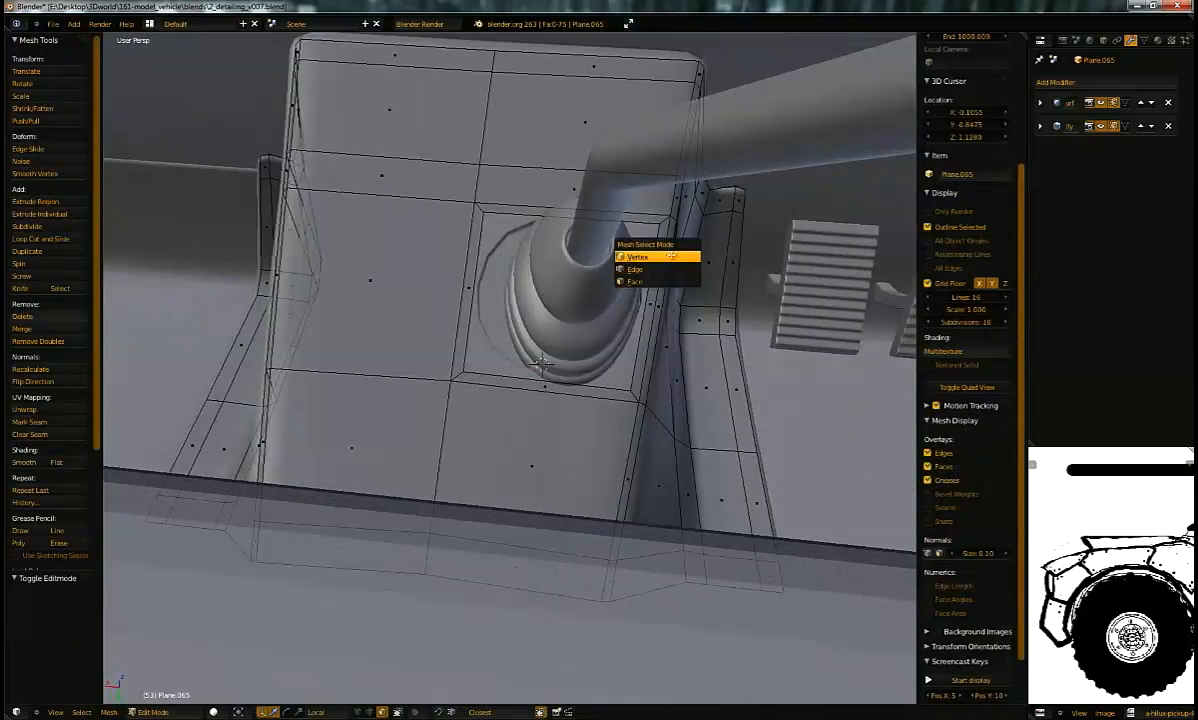
left_click(670, 255)
key("ctrl+r")
left_click(550, 391)
left_click(558, 388)
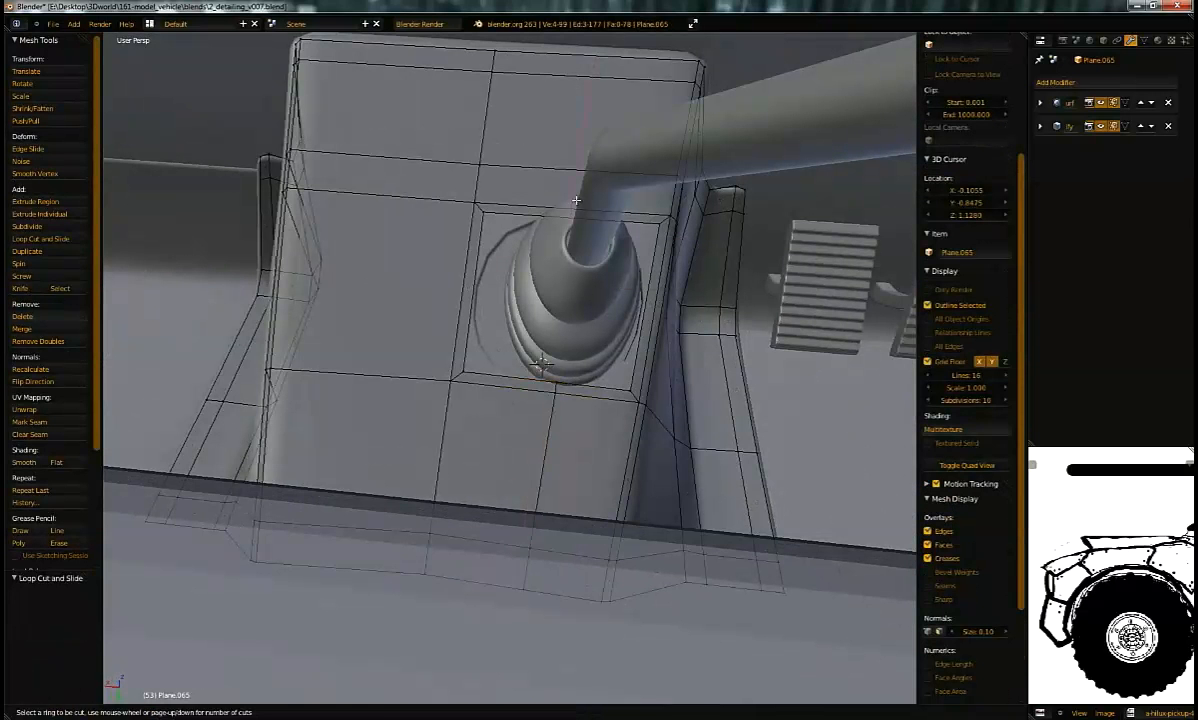
middle_click_drag(592, 205, 553, 390)
key("g")
key("g")
left_click(549, 392)
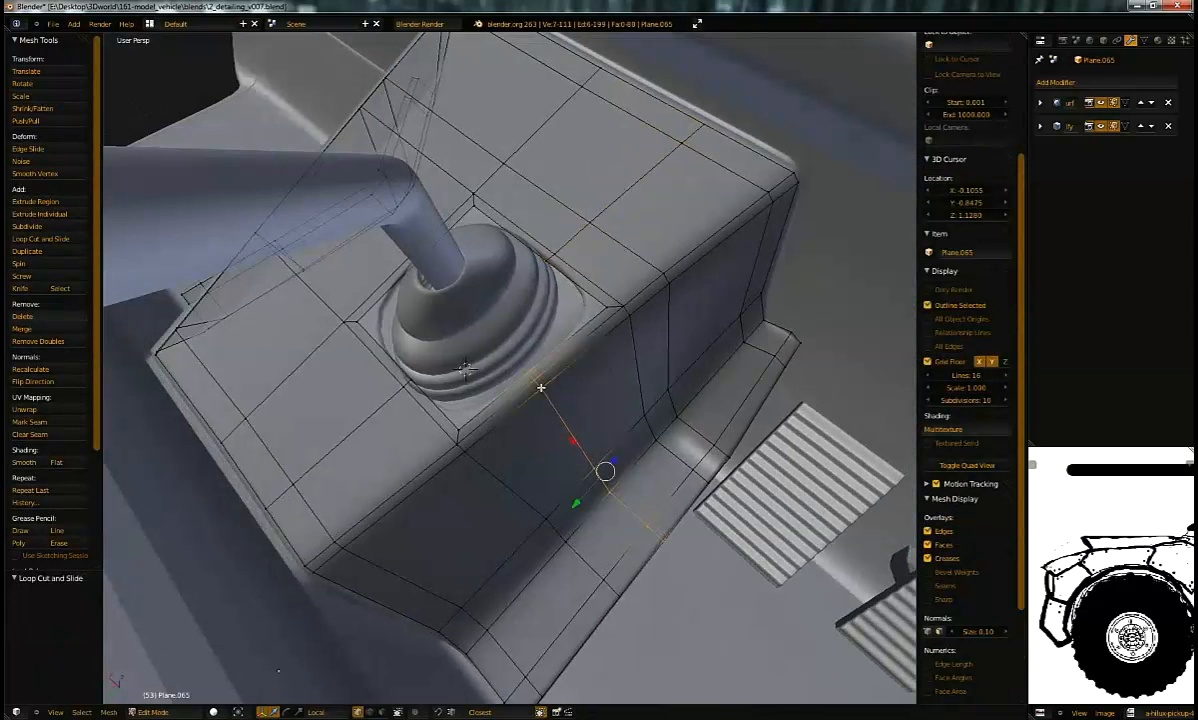
key("ctrl+r")
left_click(388, 285)
left_click(386, 290)
Step: Pull the opening's rear-left corner vertices inward and move the rear middle vertices back about 0.022 along local Y
middle_click_drag(386, 290, 503, 420)
key("a")
key("v")
right_click(446, 347, "alt")
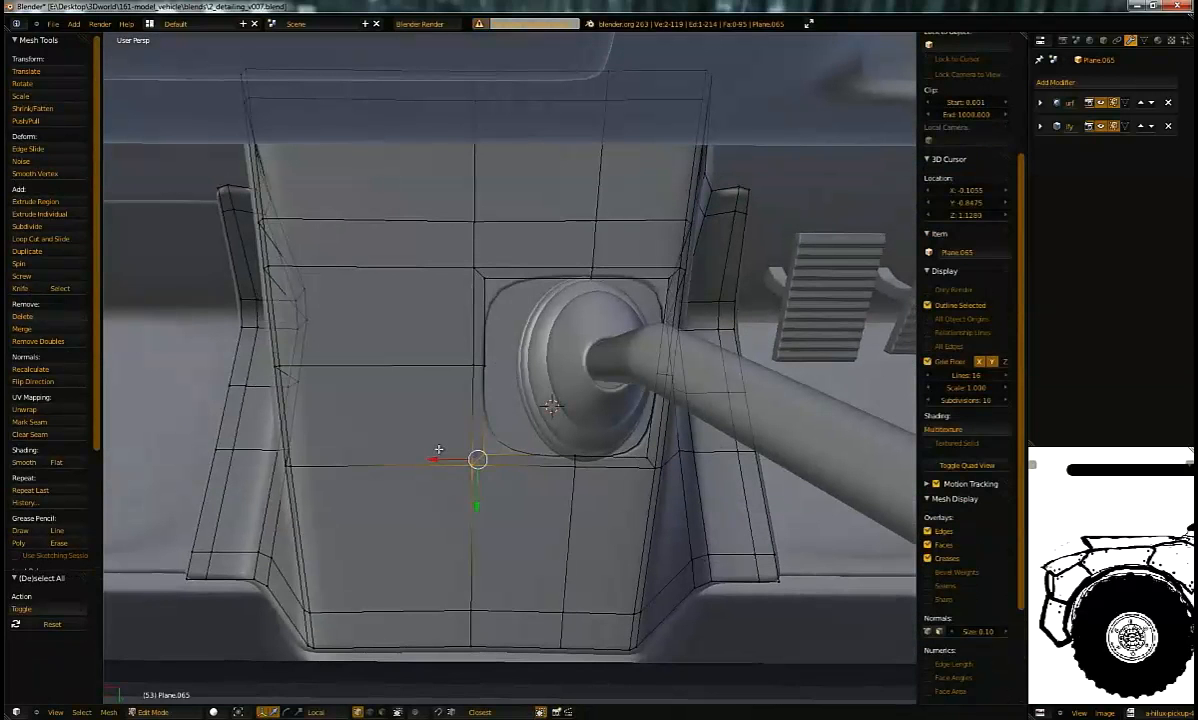
left_click_drag(448, 460, 472, 465)
left_click(482, 466)
right_click(576, 463)
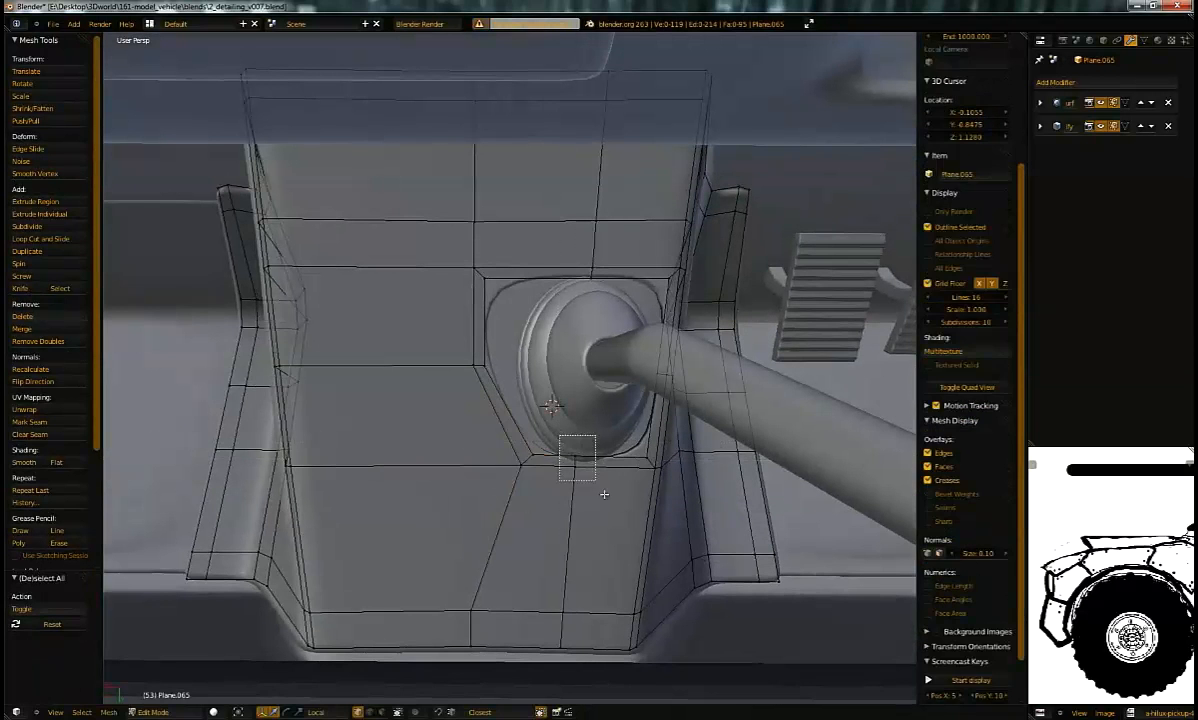
left_click_drag(578, 505, 539, 484)
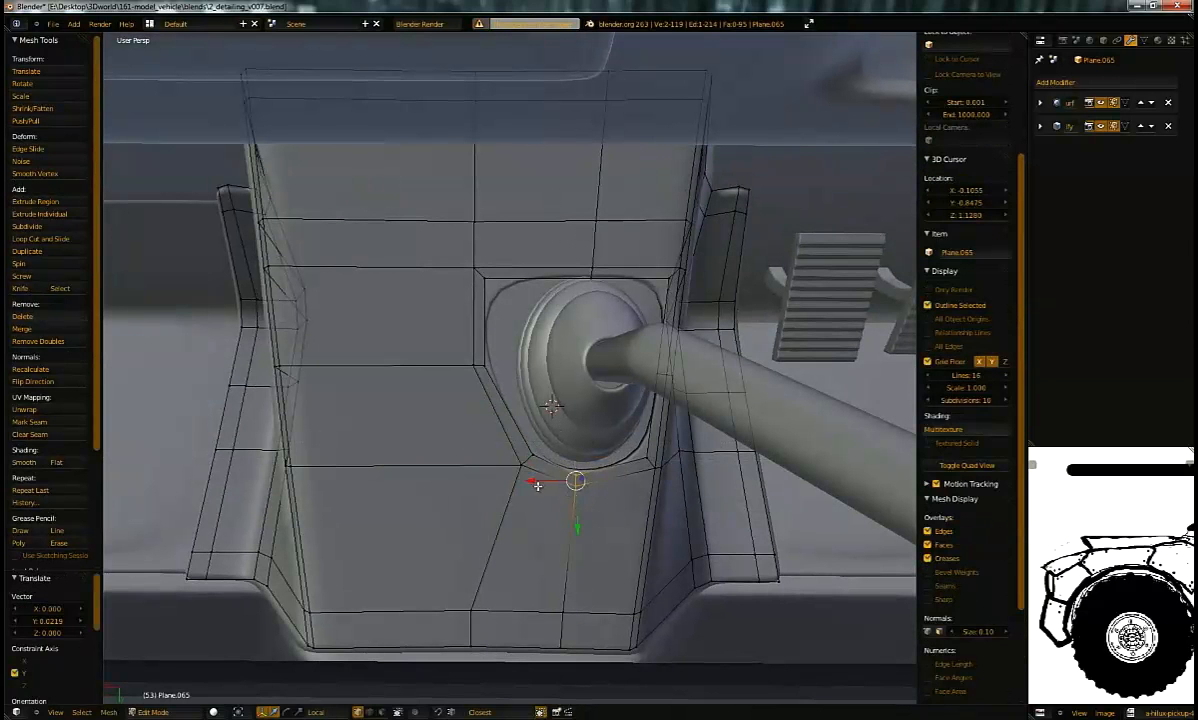
Step: Round the opening by repositioning its left middle, front-left corner and front middle vertices around the lever boot
key("a")
key("b")
left_click_drag(440, 326, 448, 367)
key("a")
key("b")
left_click_drag(454, 236, 496, 302)
left_click_drag(434, 272, 471, 275)
key("a")
key("b")
left_click_drag(576, 250, 606, 249)
key("a")
key("g")
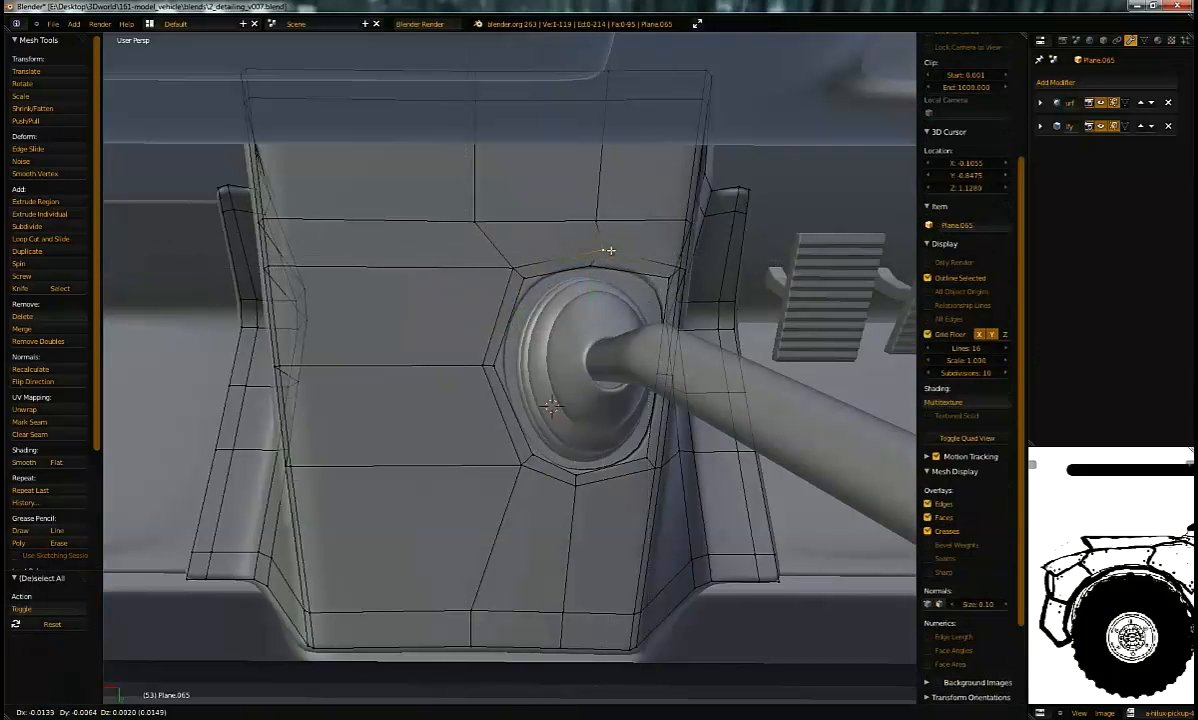
left_click(585, 233)
Step: Move the opening's front-right corner vertices along local Y by about 0.034, and along local X to follow the boot
middle_click_drag(585, 233, 618, 226)
left_click_drag(617, 225, 659, 261)
middle_click_drag(657, 262, 622, 327)
left_click_drag(617, 341, 610, 356)
left_click(610, 356)
key("g")
key("x")
key("x")
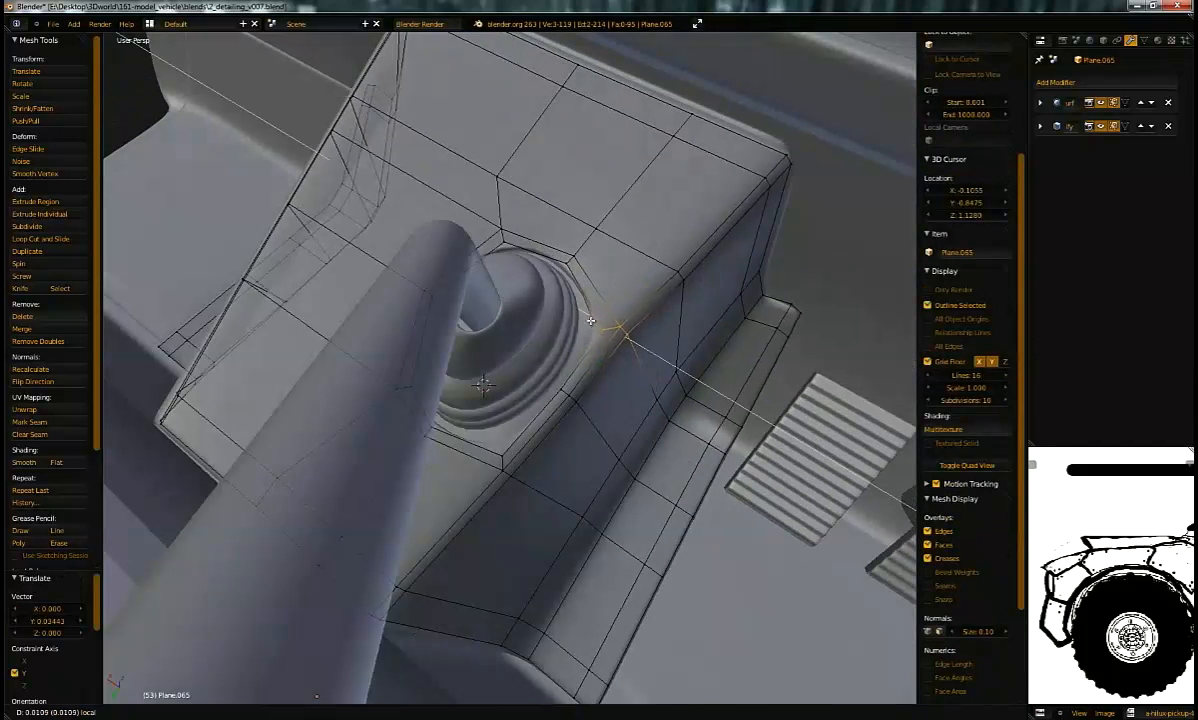
left_click(581, 309)
Step: Adjust the vertices along the opening's right side to follow the curve of the lever boot
key("a")
key("b")
left_click_drag(550, 297, 588, 325)
key("g")
left_click(593, 330)
key("a")
key("b")
left_click_drag(573, 401, 549, 381)
key("g")
left_click(550, 386)
Step: Reposition the opening's rear-right corner vertices and fine-tune the rim so it hugs the lever boot
right_click(504, 454)
key("g")
left_click(495, 428)
key("g")
left_click(490, 412)
middle_click_drag(490, 410, 623, 340)
right_click(508, 382)
key("g")
left_click(497, 360)
right_click(496, 360)
key("g")
left_click(507, 363)
key("Tab")
scroll(629, 343, "up", 7)
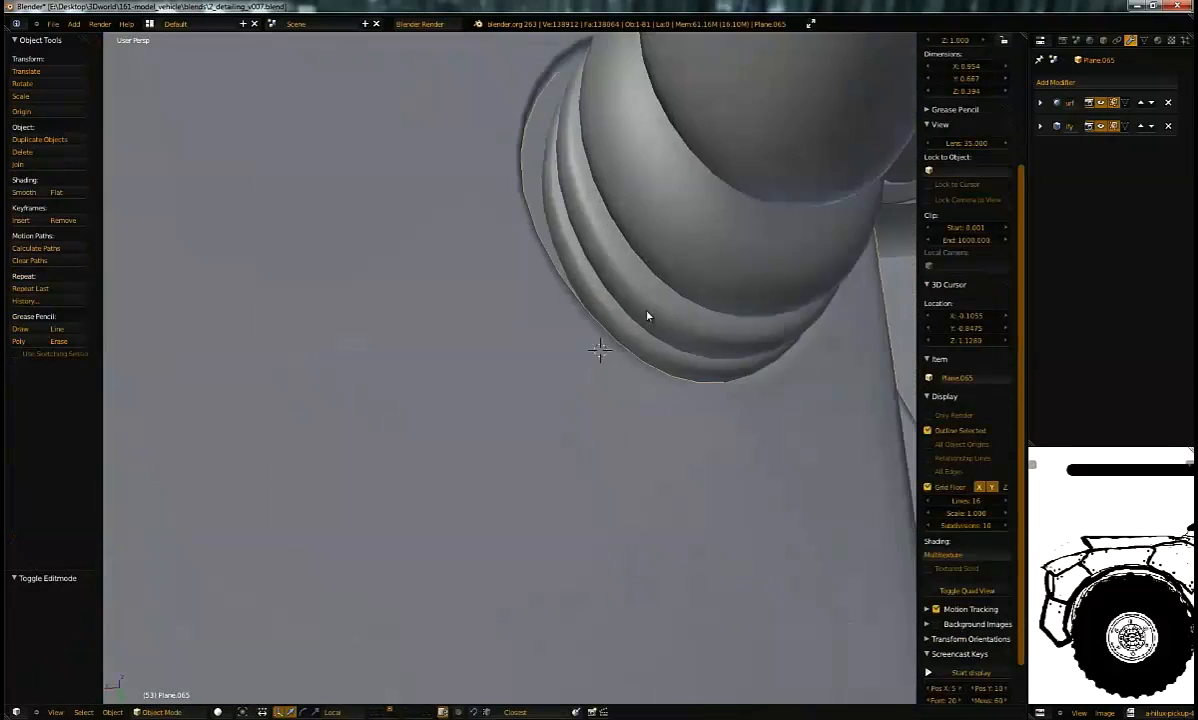
Step: Reposition the remaining rim vertices along the near curve of the cover opening to sit closer to the lever boot
scroll(629, 343, "down", 3)
middle_click_drag(700, 267, 540, 420)
key("Tab")
key("g")
left_click(510, 466)
right_click(517, 498, "shift")
key("g")
left_click(528, 488)
key("Tab")
Step: Deselect the tunnel cover and save the model
middle_click_drag(528, 488, 717, 326)
scroll(612, 281, "down", 5)
scroll(500, 358, "up", 3)
scroll(498, 421, "up", 1)
key("a")
scroll(499, 419, "down", 4)
key("ctrl+s")
Step: Select the bench seat cushion and save the file
left_click(642, 336)
scroll(642, 336, "down", 5)
middle_click_drag(642, 336, 542, 404)
scroll(594, 321, "up", 3)
scroll(590, 372, "down", 3)
right_click(541, 403)
right_click(489, 272)
right_click(502, 369)
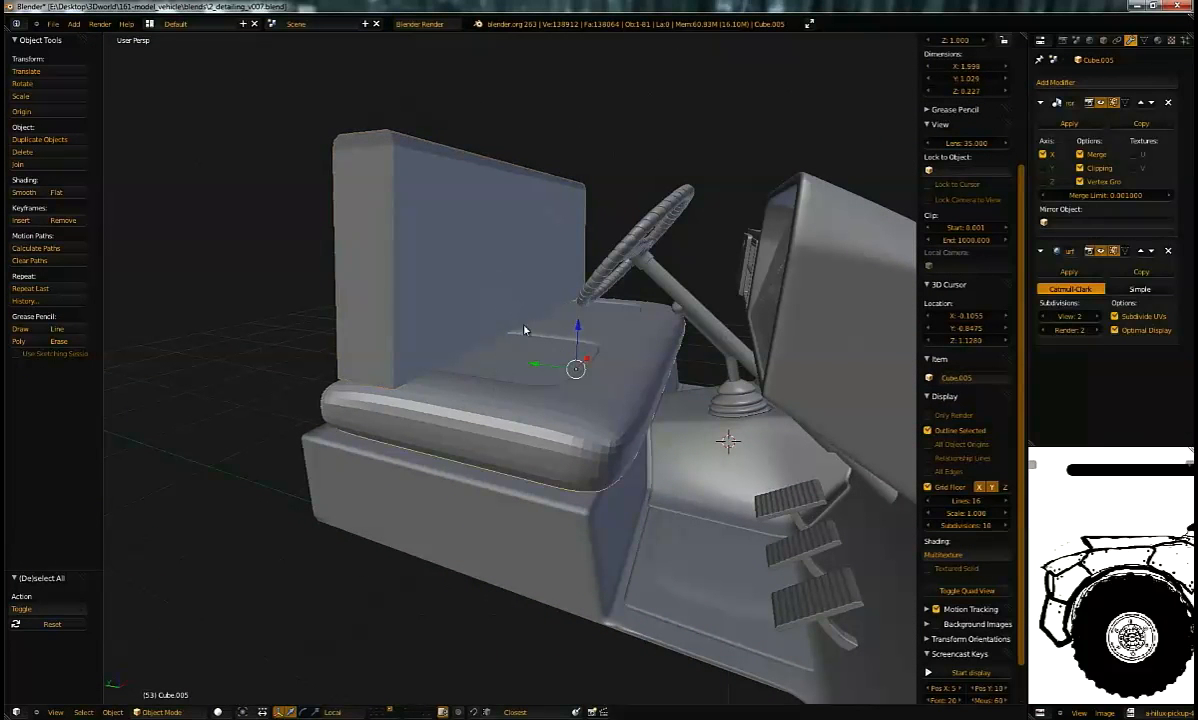
middle_click_drag(516, 412, 512, 347)
middle_click_drag(620, 297, 520, 302)
key("ctrl+s")
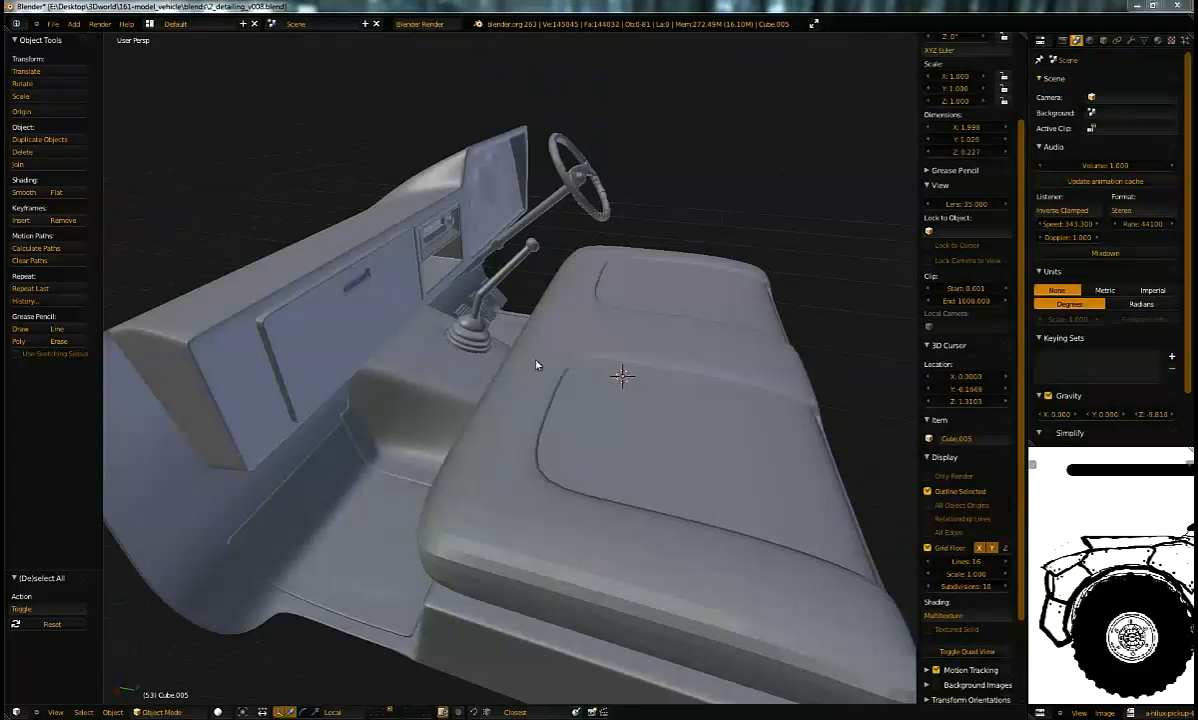
Step: Examine the bench seat's top and compare it with the enlarged ute_interior.jpg reference photo in Windows Photo Viewer
middle_click_drag(536, 365, 600, 390)
scroll(565, 414, "down", 4)
scroll(596, 412, "up", 4)
middle_click_drag(608, 465, 63, 369)
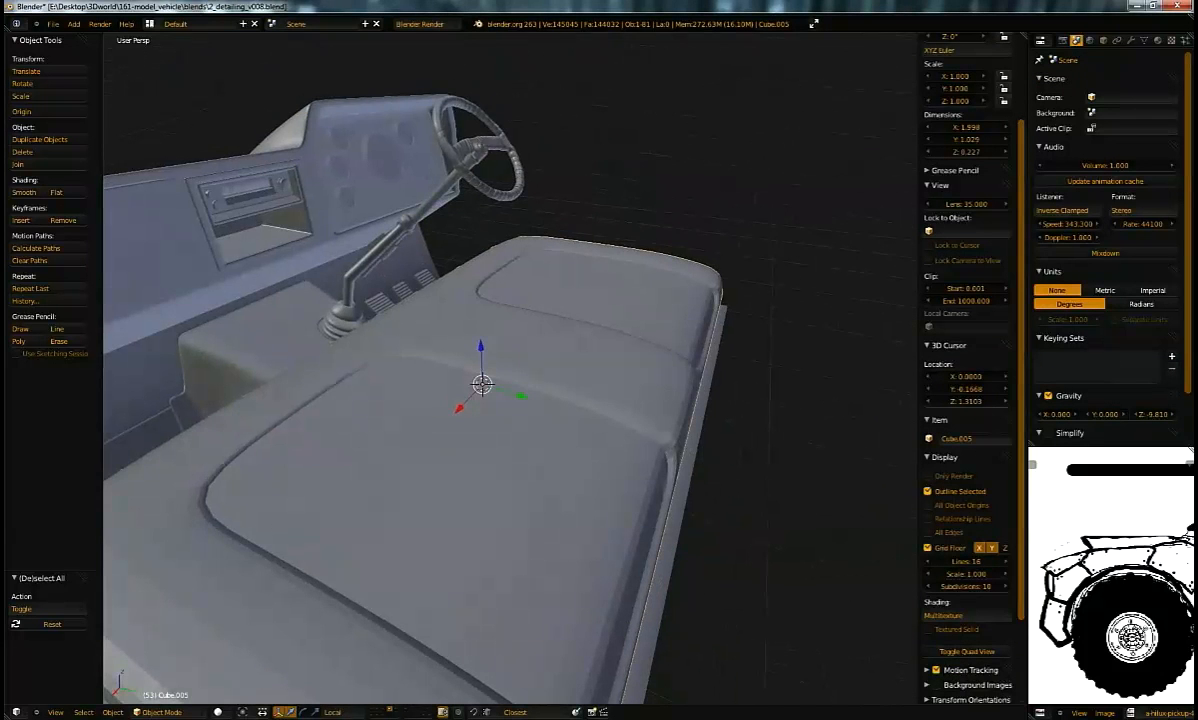
left_click_drag(0, 125, 680, 138)
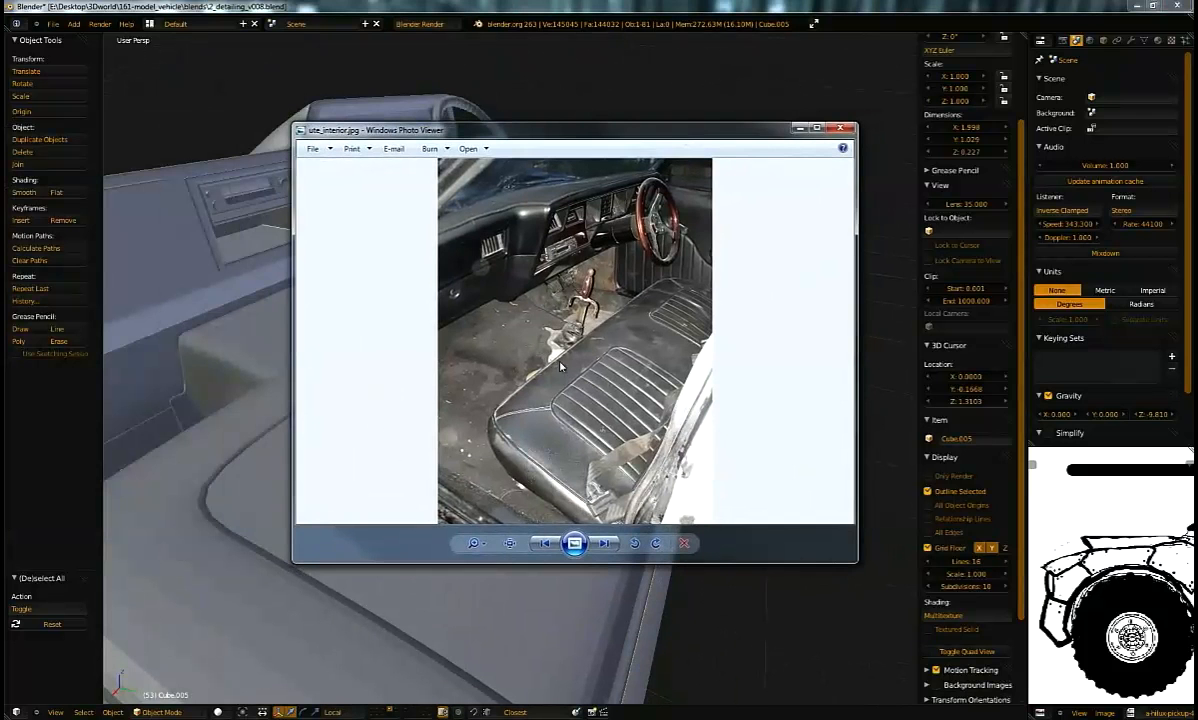
left_click(817, 128)
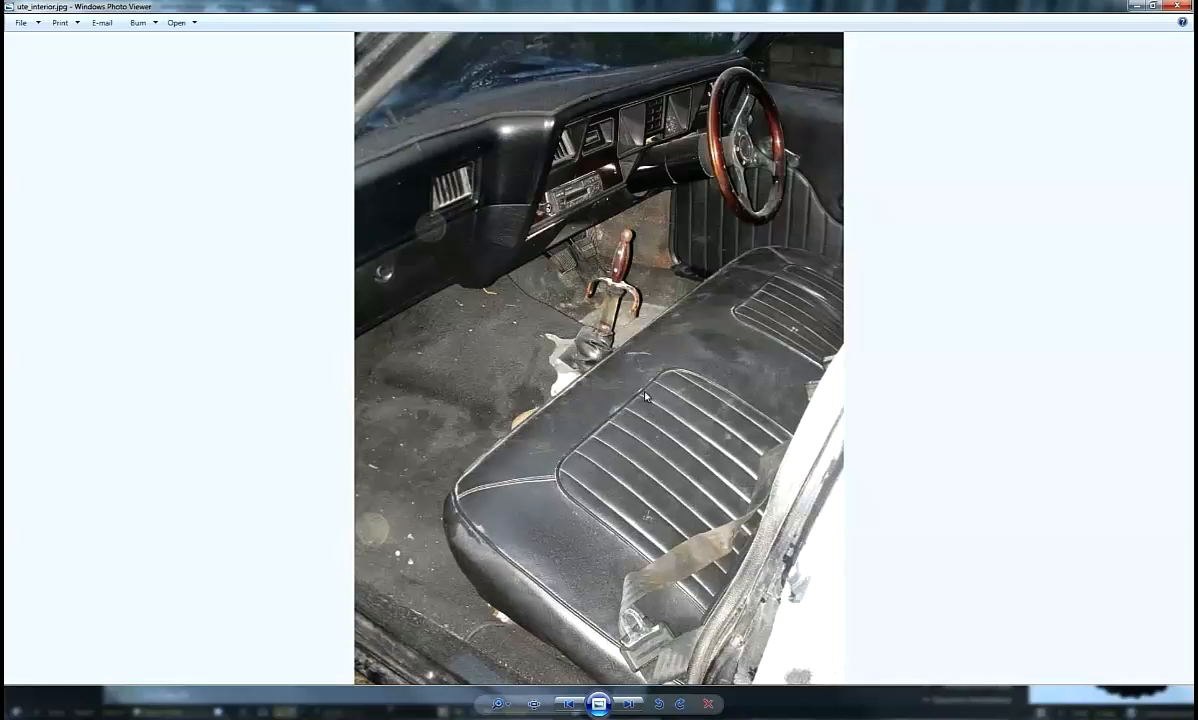
left_click_drag(1051, 9, 0, 290)
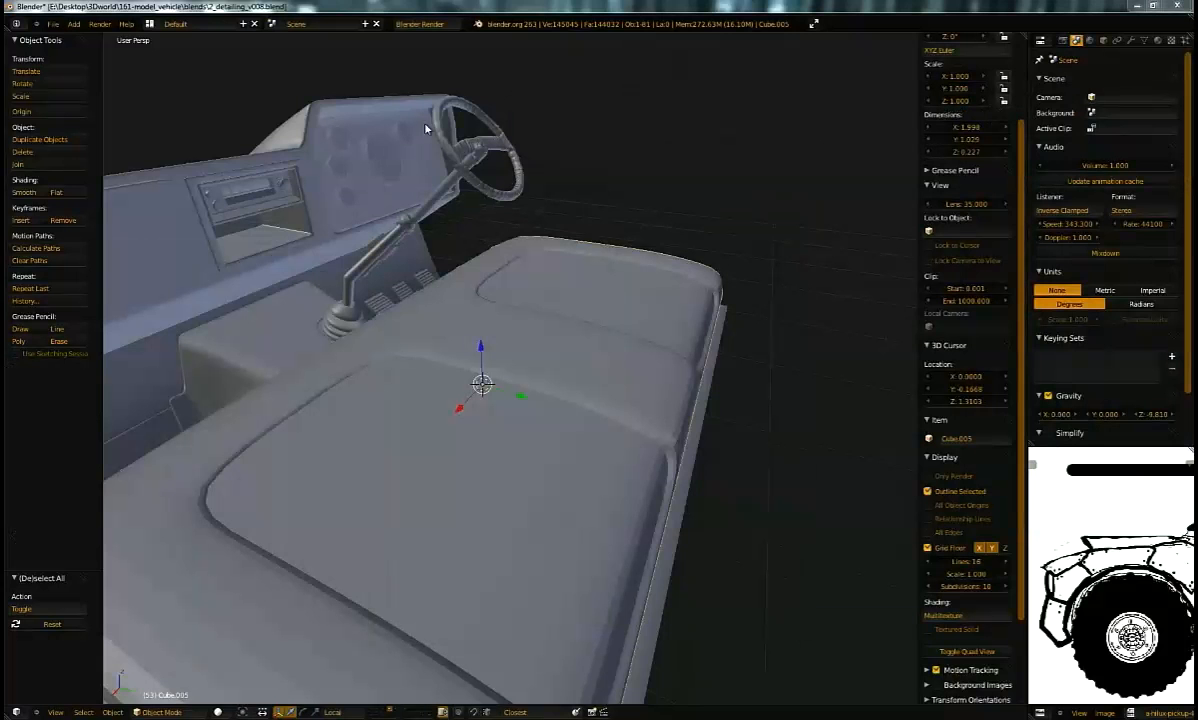
Step: Switch back to Blender and turn on the Screencast Keys display
middle_click_drag(508, 386, 548, 348)
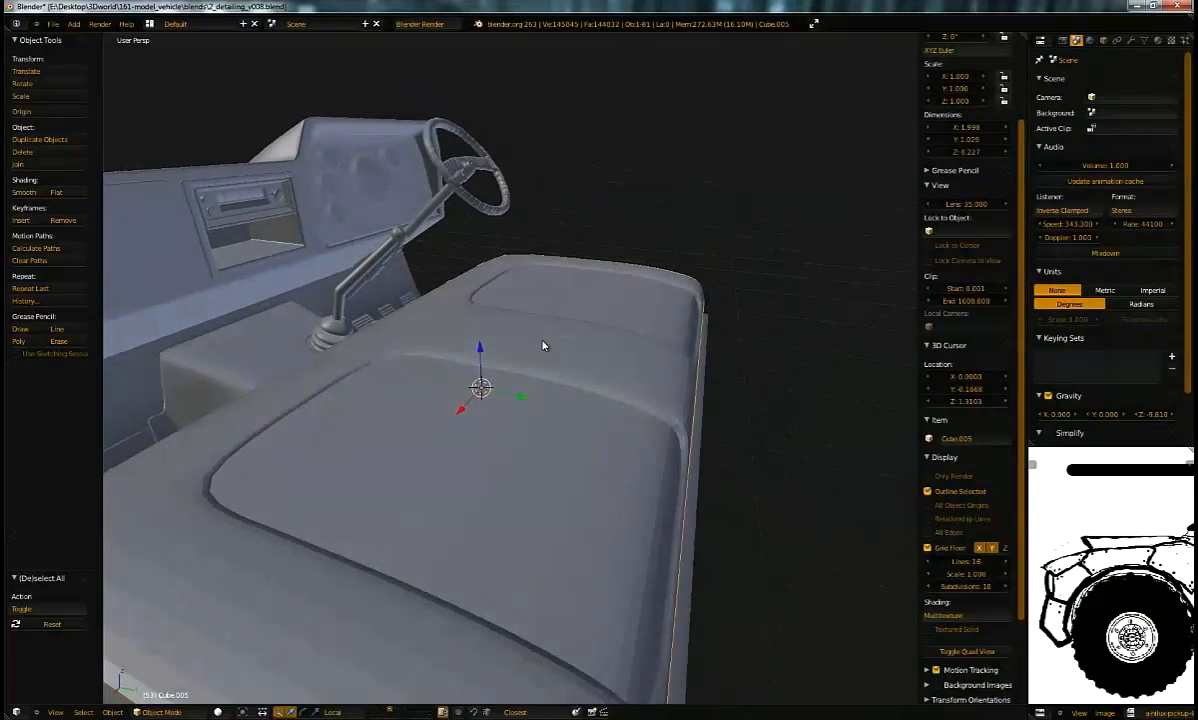
key("shift+a")
scroll(971, 572, "down", 3)
left_click(966, 625)
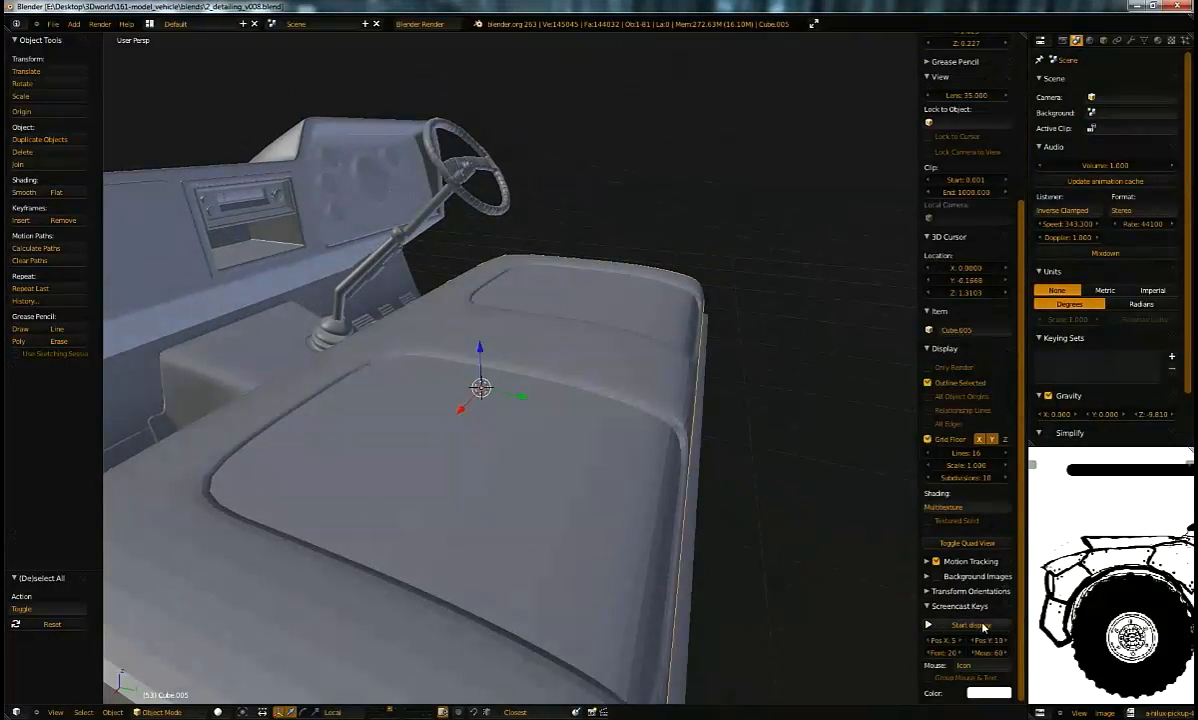
Step: Add a mesh plane at the 3D cursor, raise it above the seat and scale it down to a small central patch
middle_click_drag(517, 374, 604, 411)
key("ctrl+a")
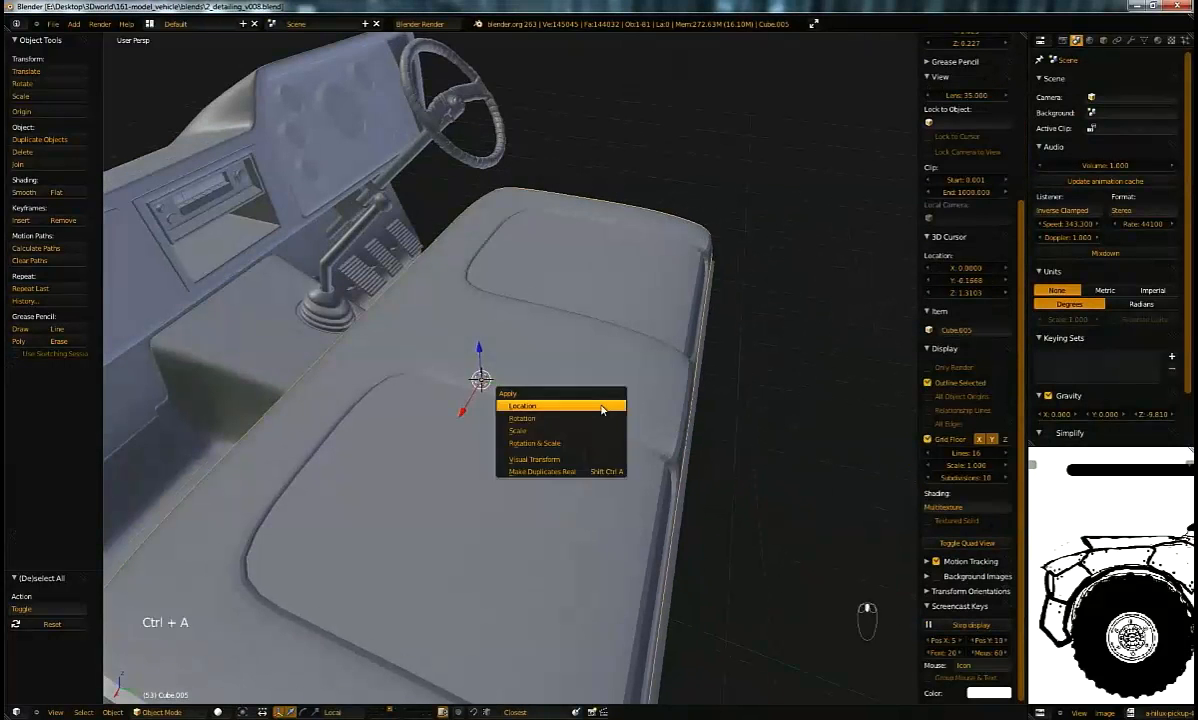
key("shift+a")
mouse_move(641, 406)
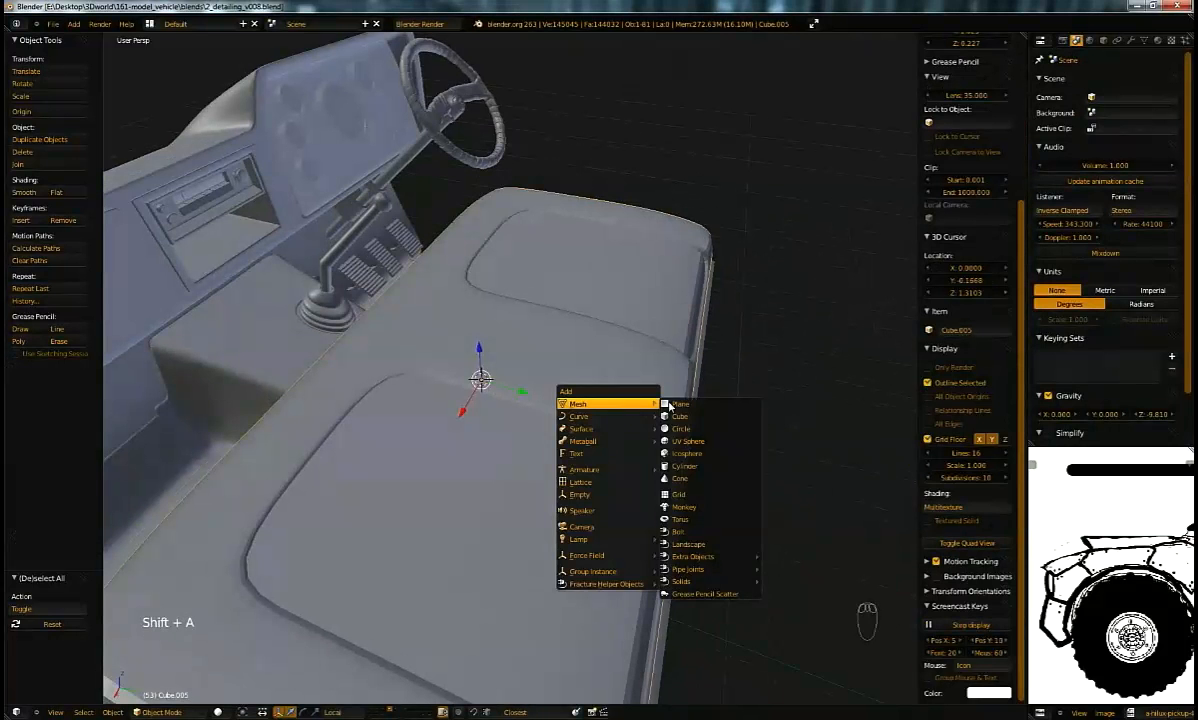
left_click(700, 405)
middle_click_drag(700, 405, 613, 446)
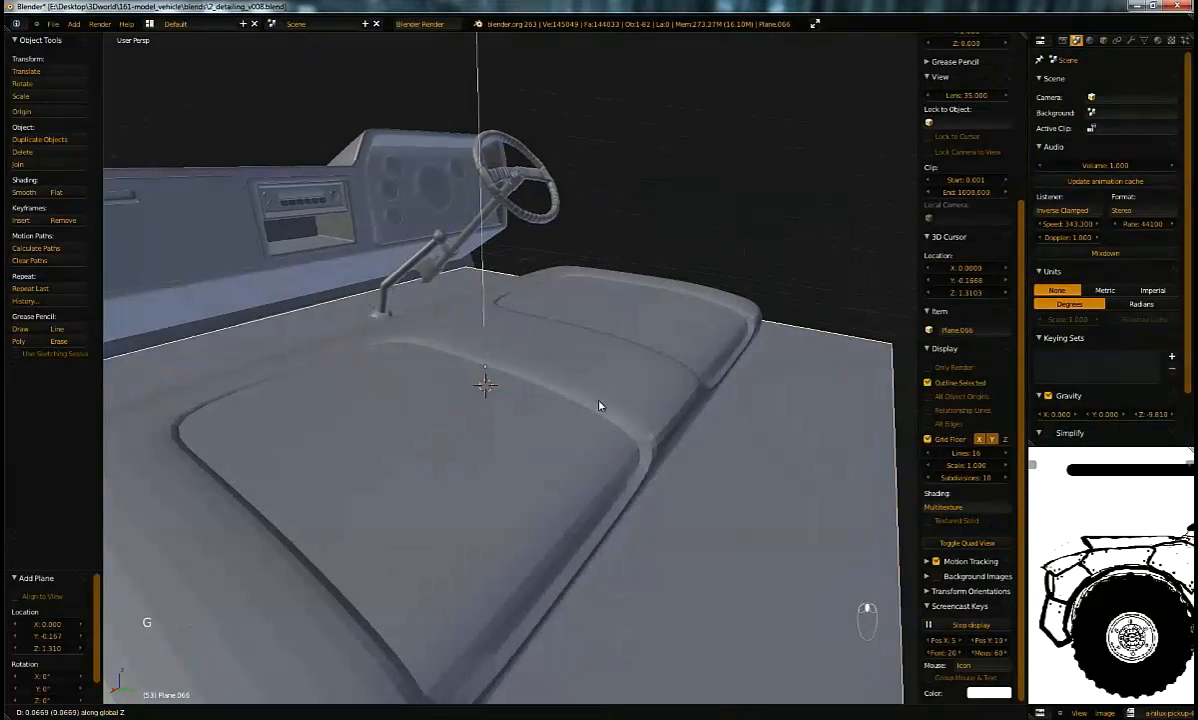
key("Tab")
key("s")
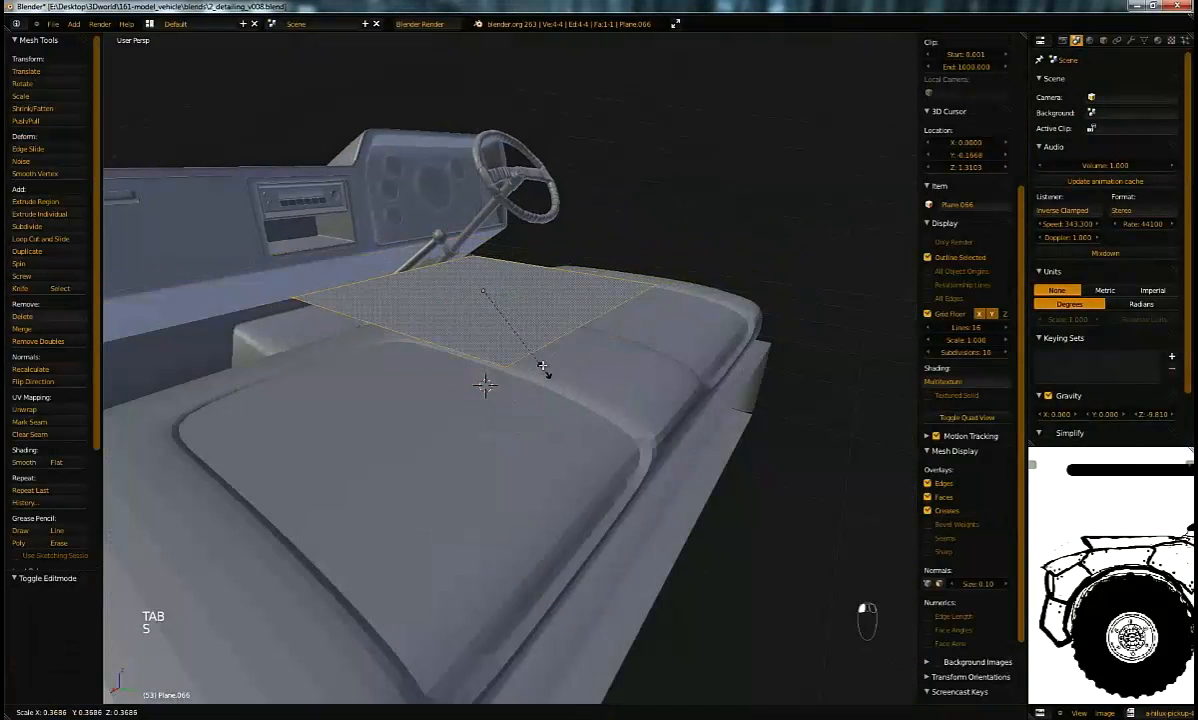
left_click(476, 306)
middle_click_drag(476, 306, 495, 290)
Step: Cut the plane down the middle with an edge loop and delete the vertices of one half
key("ctrl+r")
left_click(496, 302)
left_click(497, 300)
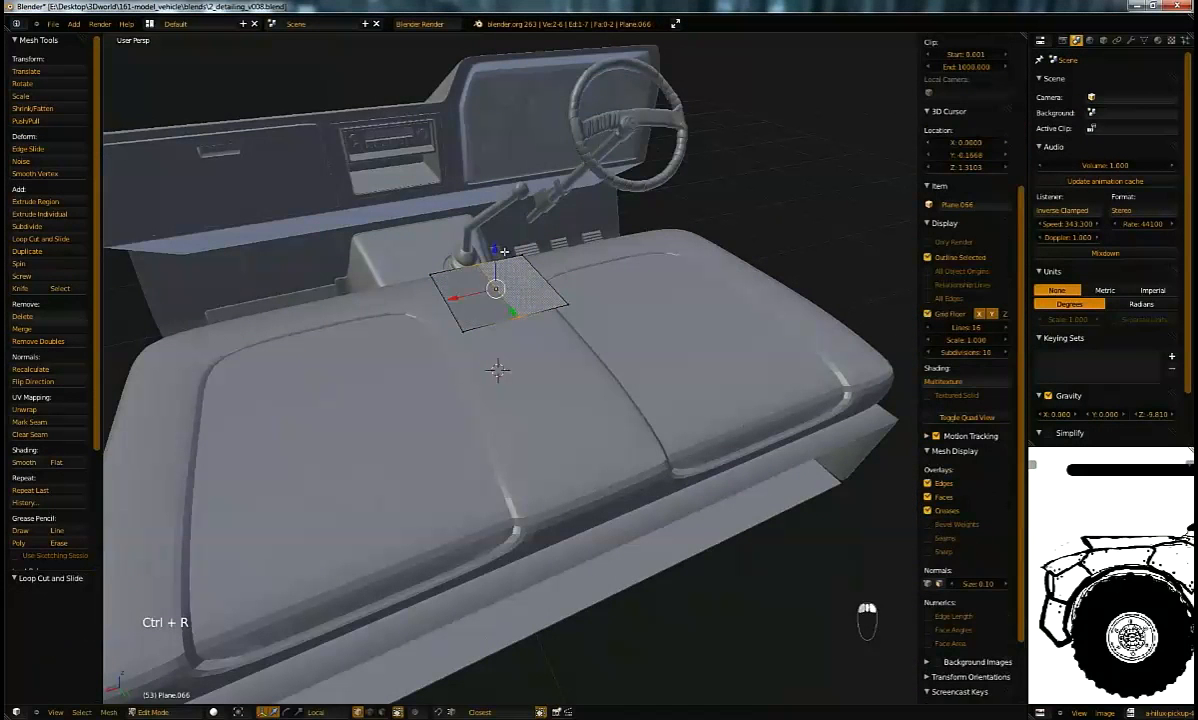
key("x")
left_click(498, 370)
Step: Add a Mirror modifier on X with Clipping enabled to the half plane
left_click(1131, 40)
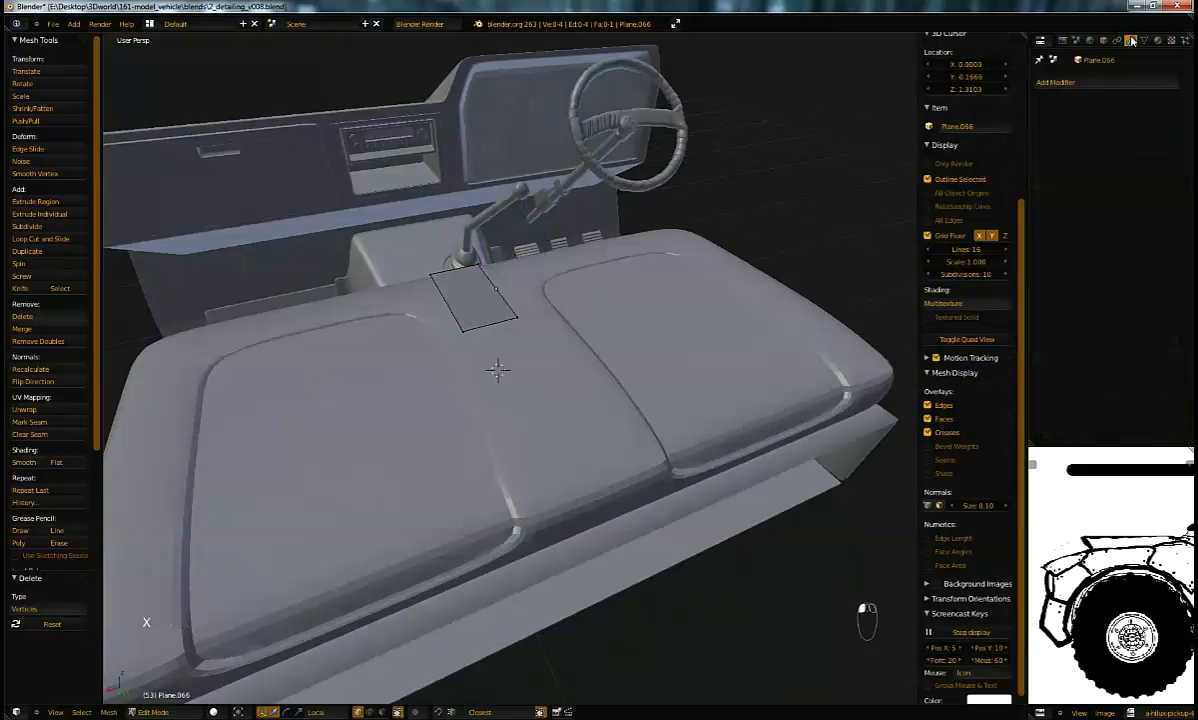
left_click(1091, 90)
left_click(880, 200)
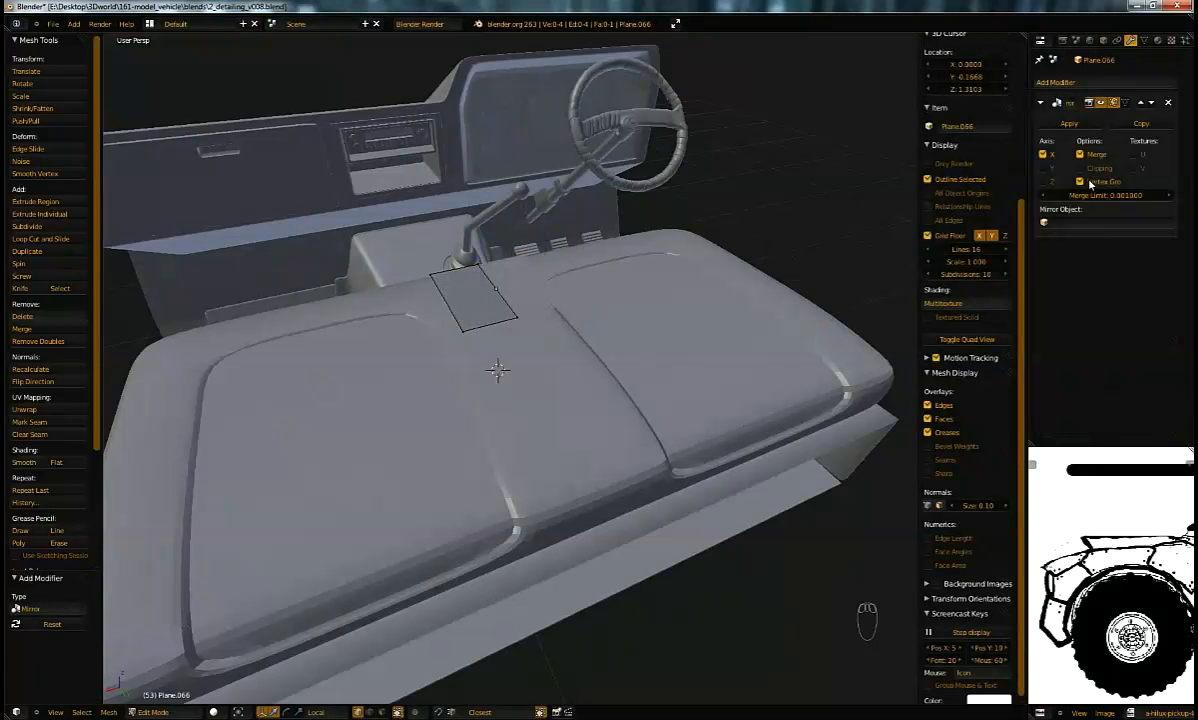
left_click(1080, 168)
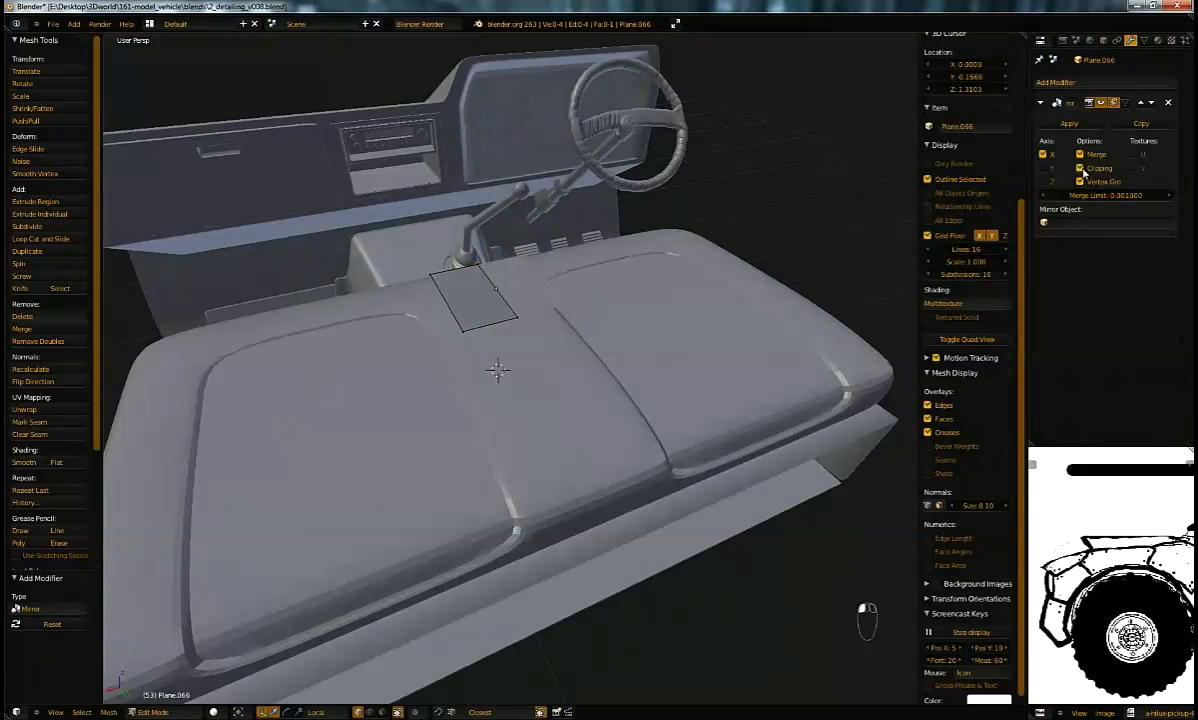
Step: Add a Shrinkwrap modifier to the plane with the seat cushion Cube.005 as its target
left_click(1073, 90)
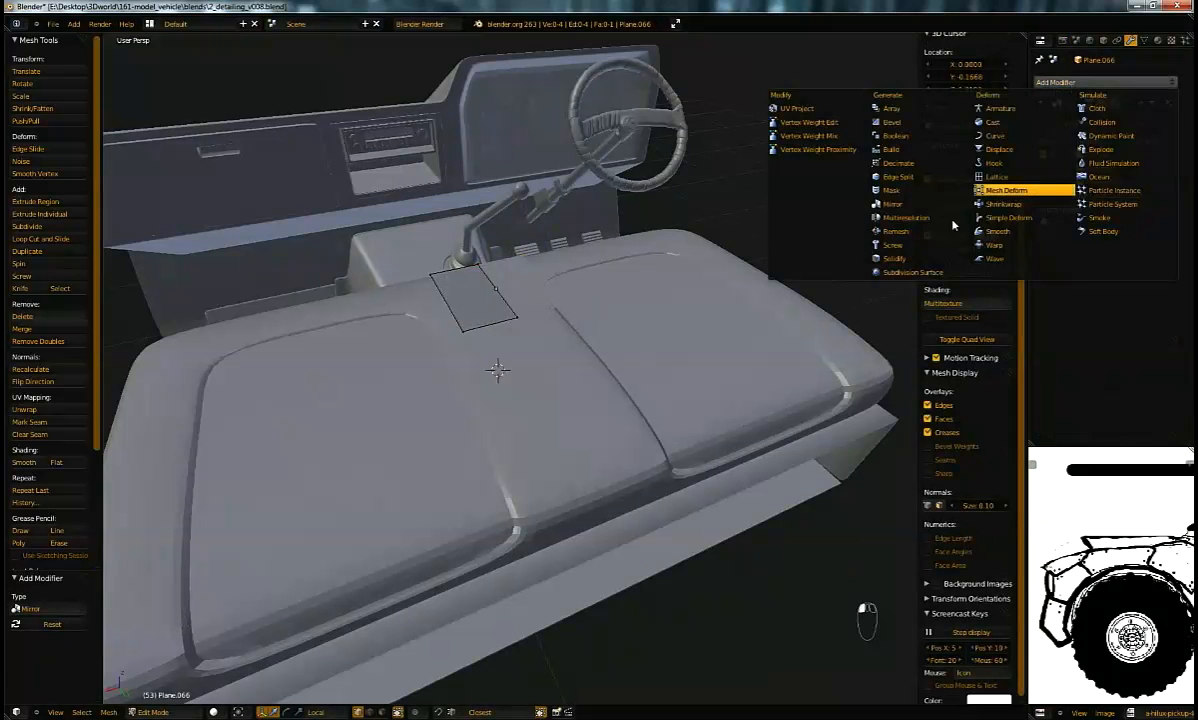
left_click(960, 188)
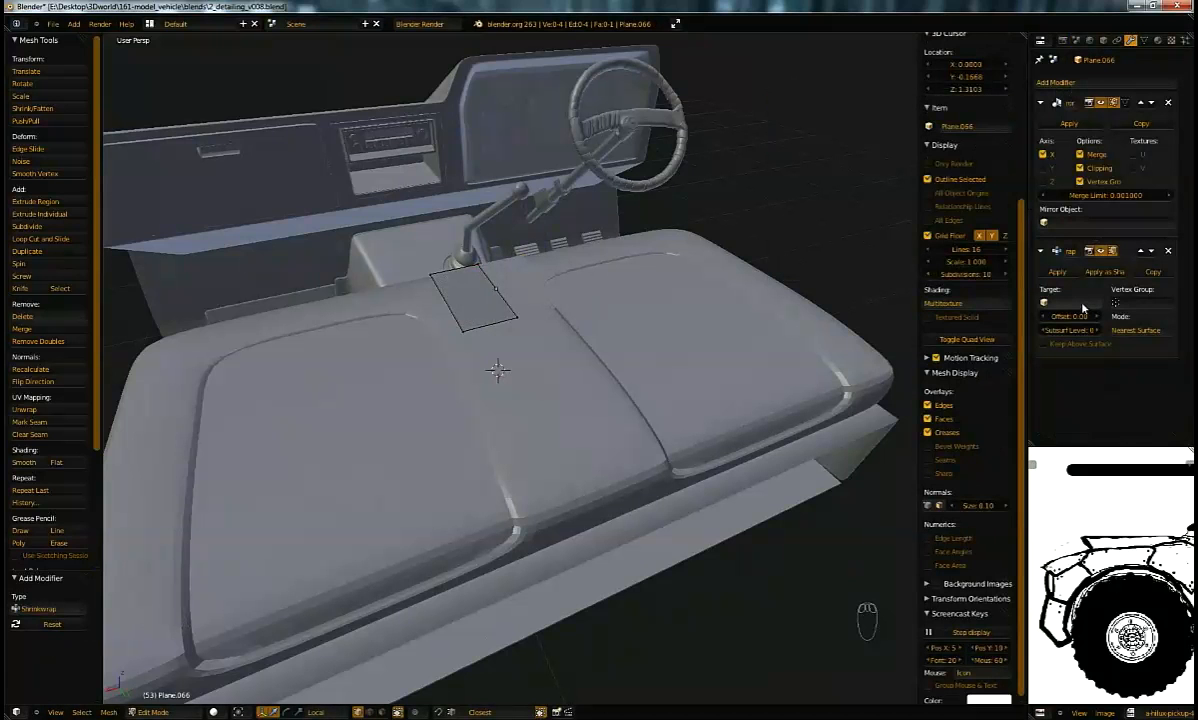
type("Cube.005")
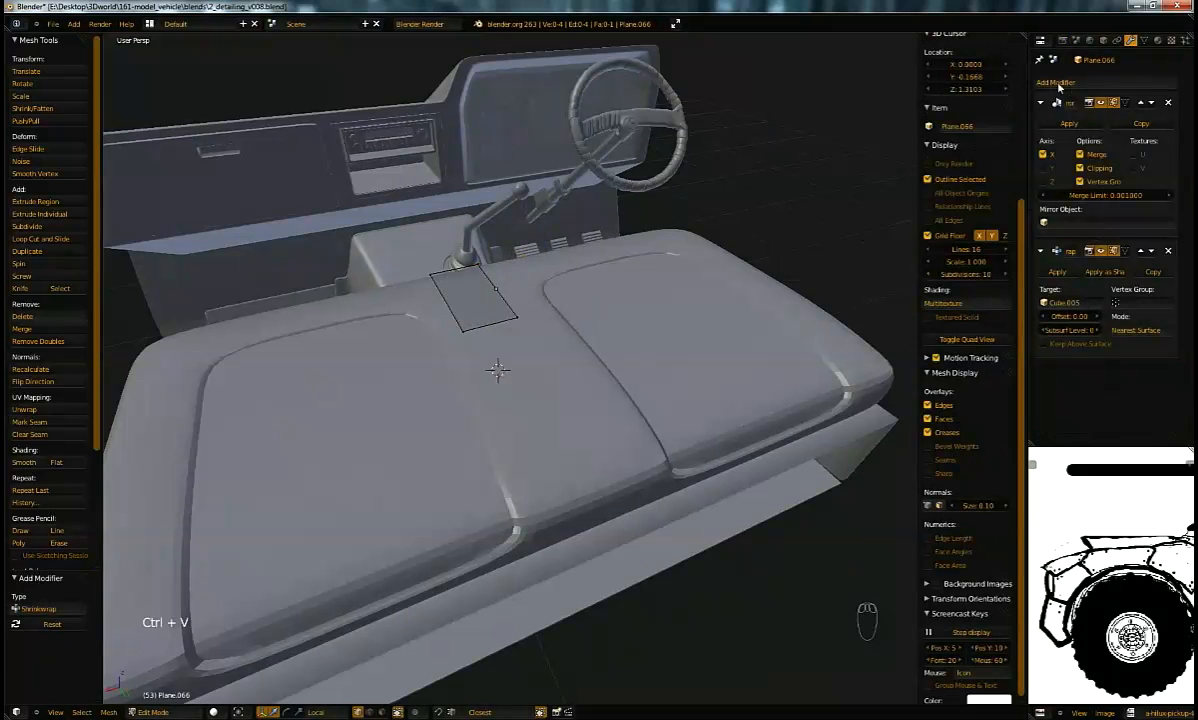
left_click(1042, 103)
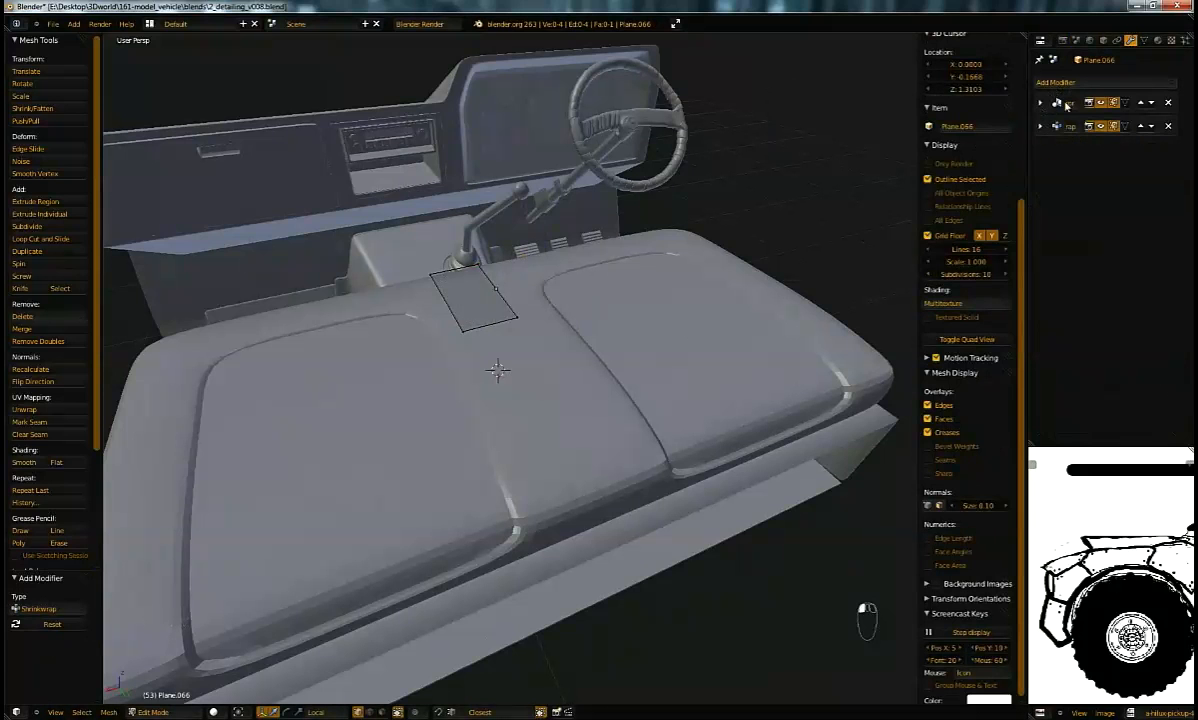
left_click(1077, 83)
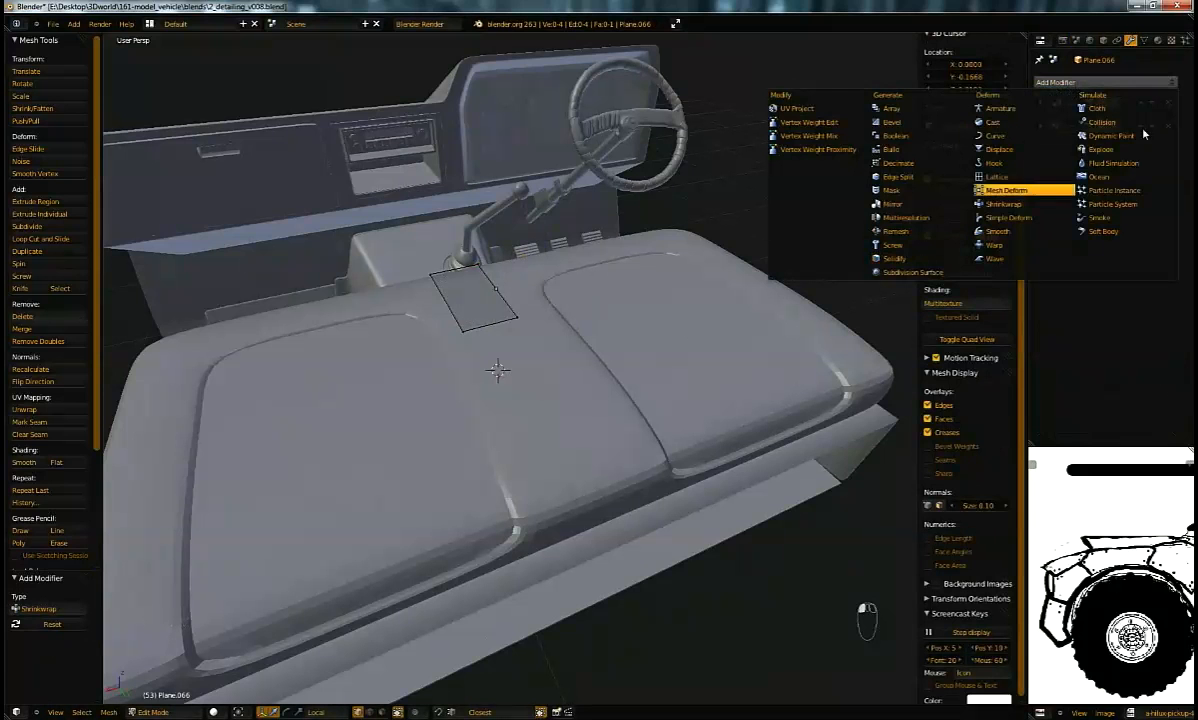
left_click(1040, 126)
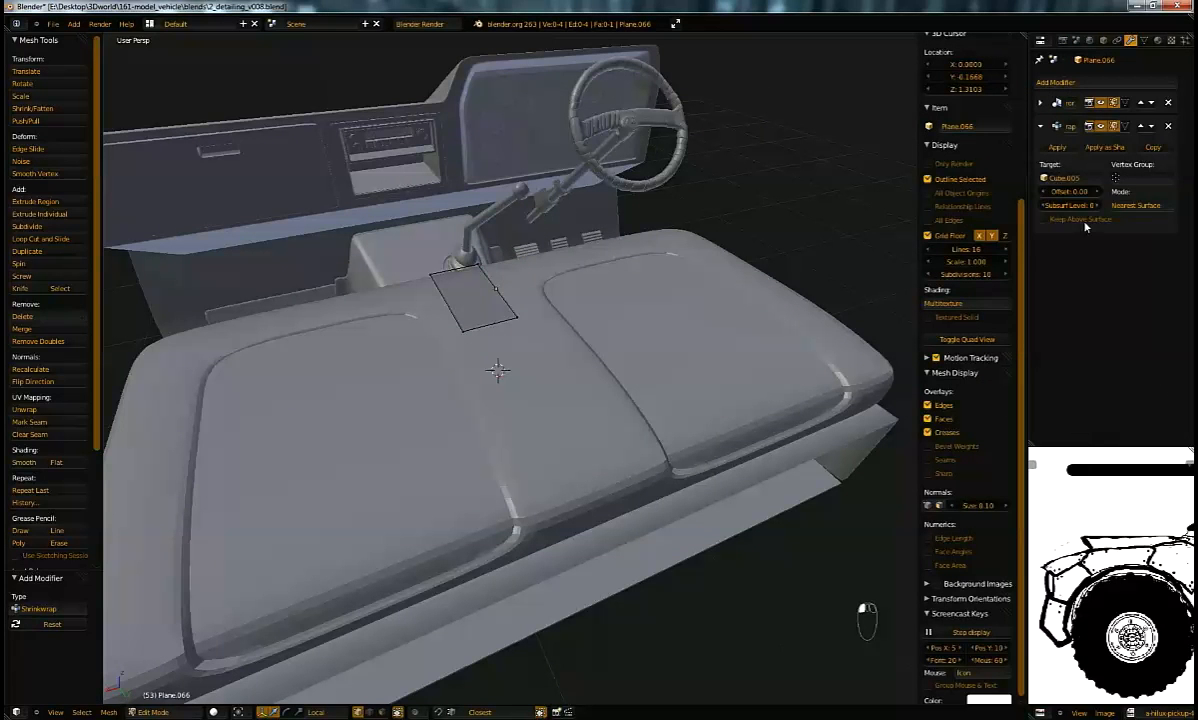
left_click(1041, 127)
Step: Add a Solidify modifier with a small negative thickness and a level 2 Subdivision Surface modifier placed above it, with Optimal Display enabled
left_click(1060, 83)
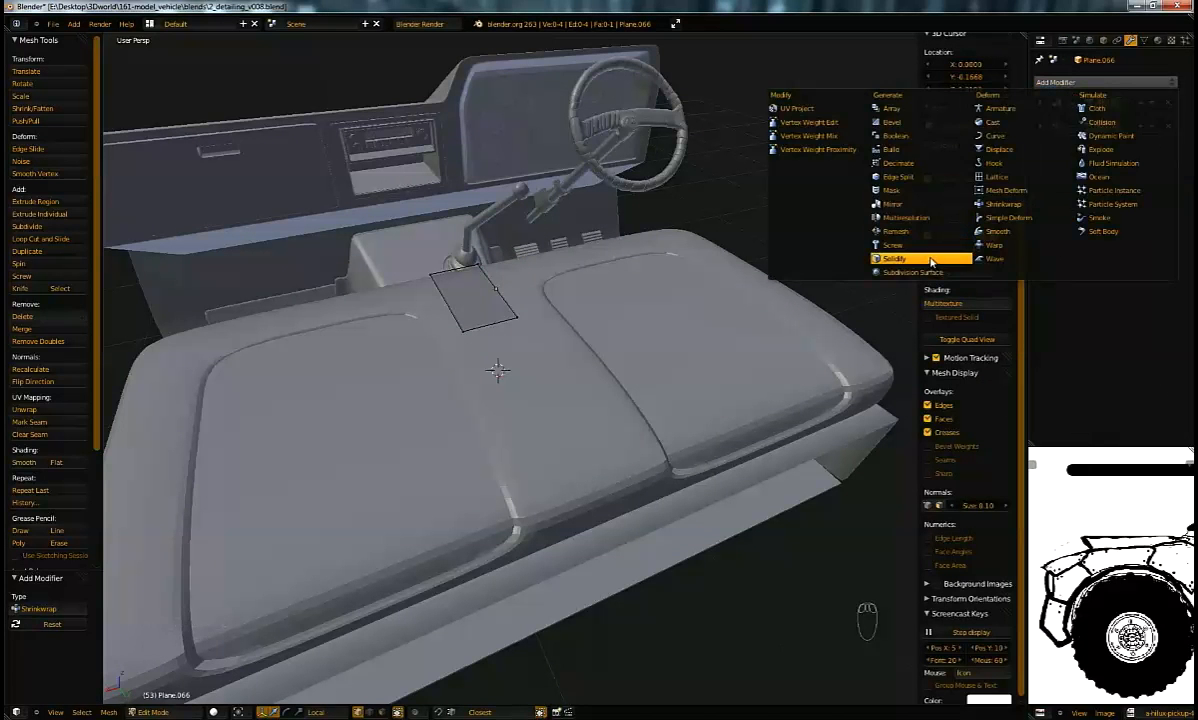
left_click(885, 258)
middle_click_drag(722, 305, 735, 404)
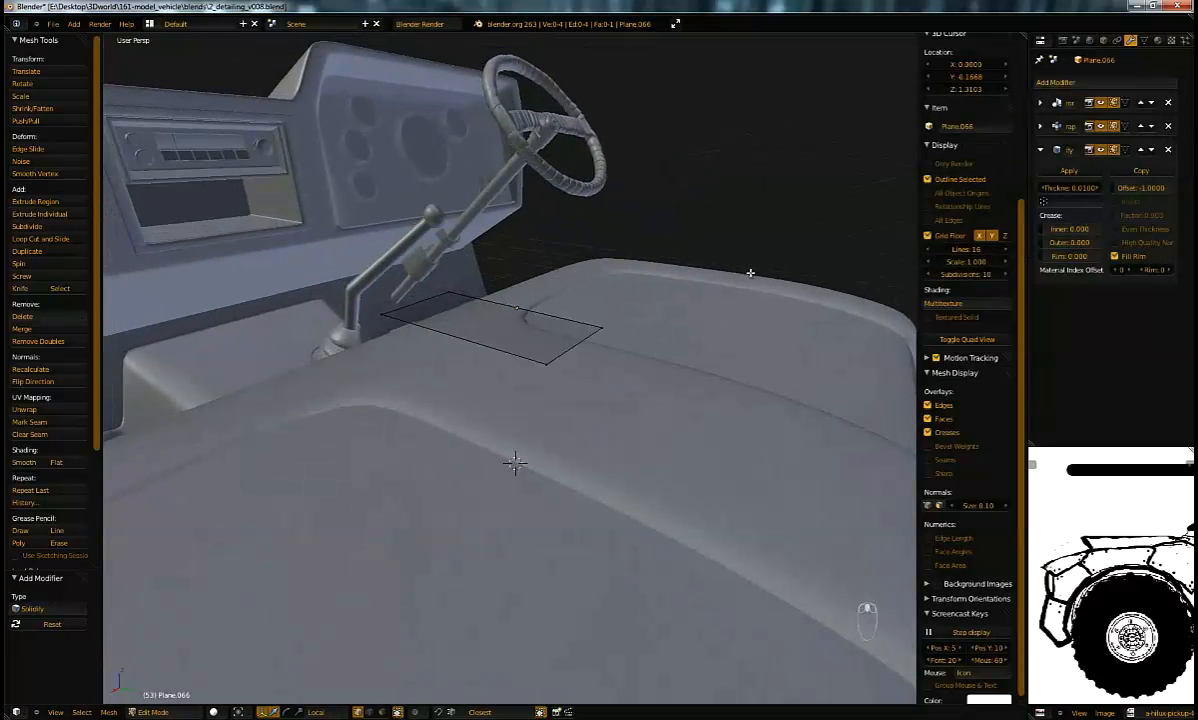
key("ctrl+2")
left_click(1141, 298)
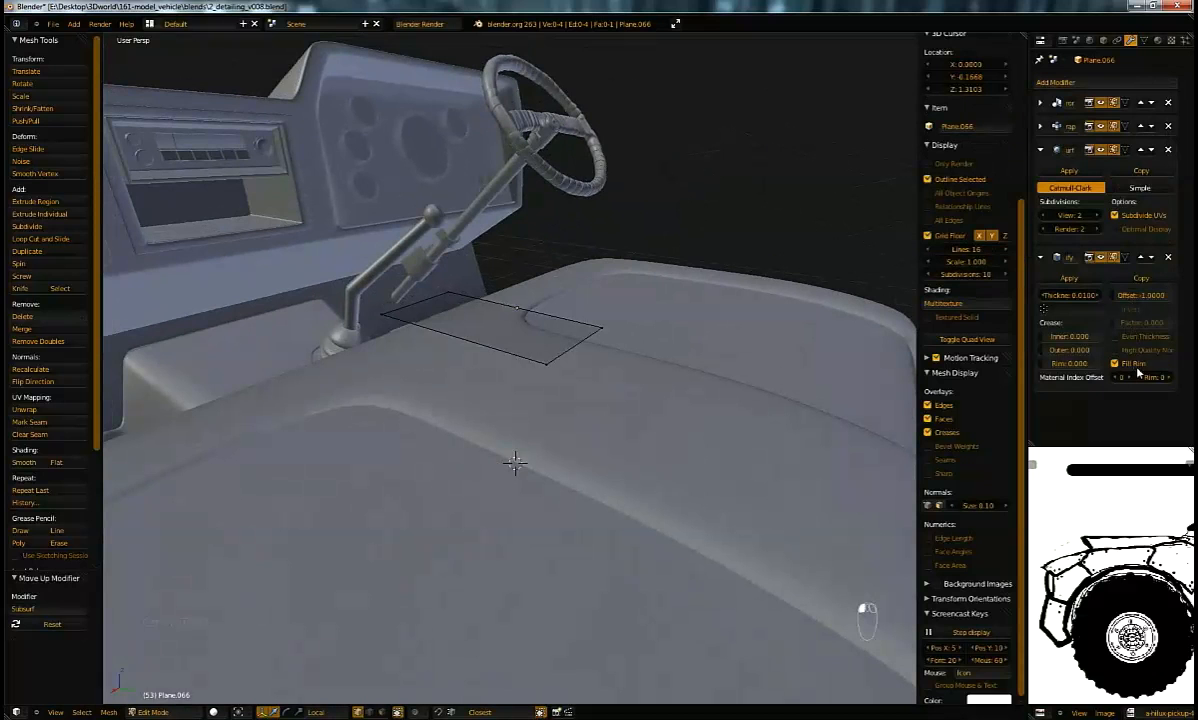
left_click_drag(1058, 296, 995, 279)
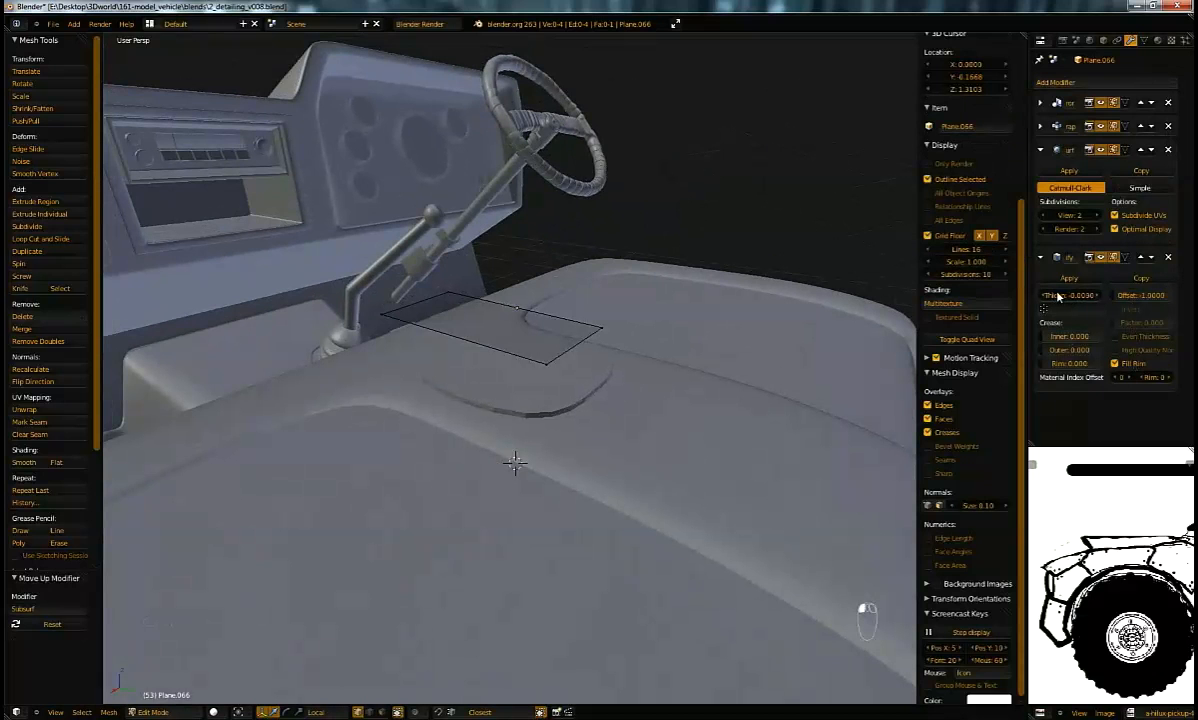
Step: Assign the existing red material to the seat patch
left_click(1157, 40)
left_click(1041, 138)
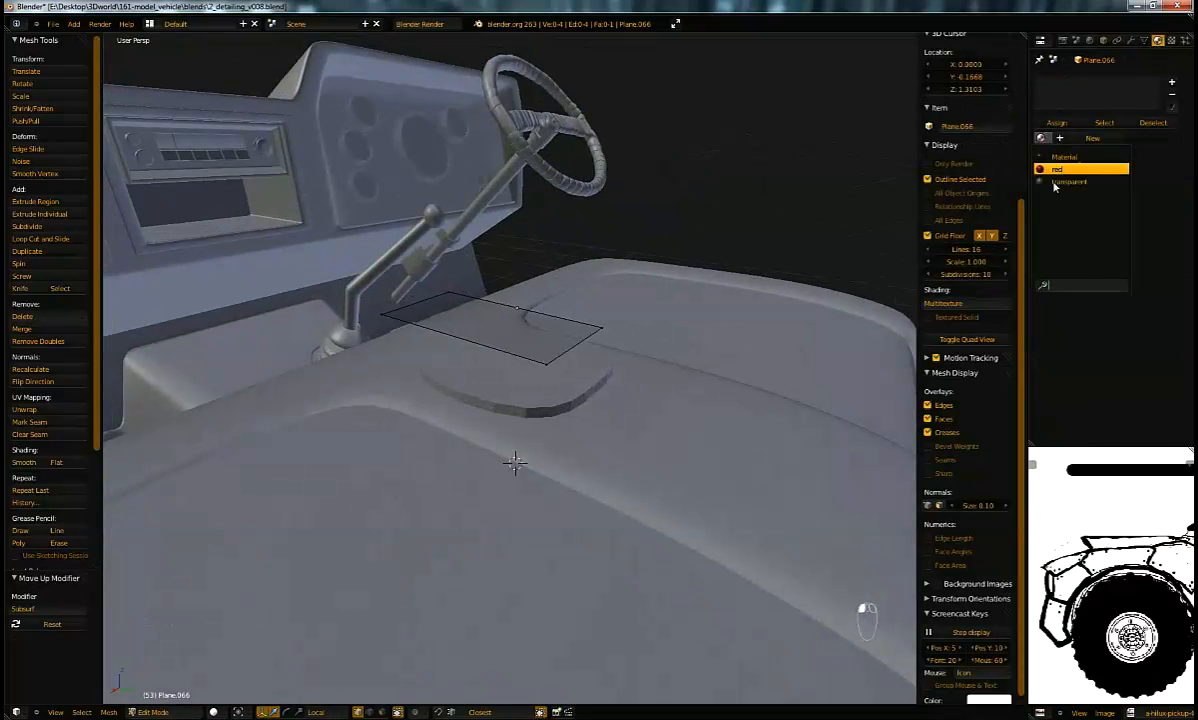
left_click(1055, 169)
middle_click_drag(620, 380, 565, 399)
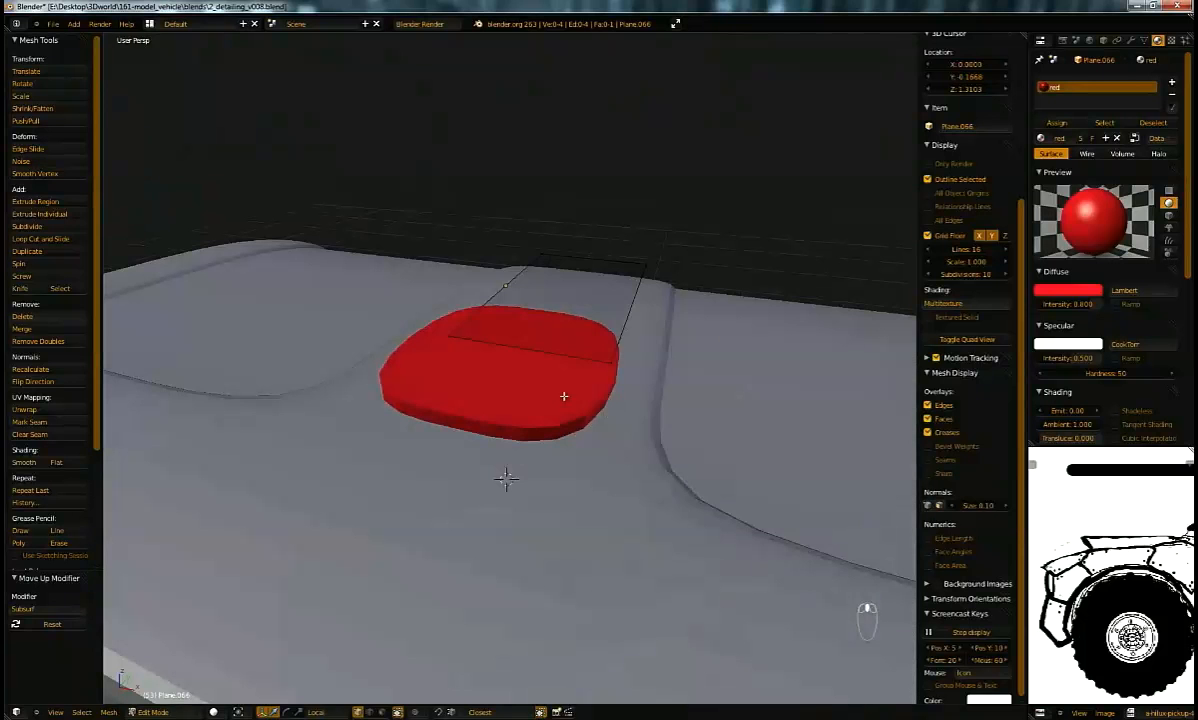
Step: Adjust the red patch's height above the seat along global Z and save the file
right_click_drag(643, 270, 650, 262)
right_click(647, 264)
key("a")
key("a")
key("Tab")
middle_click_drag(614, 258, 591, 243)
key("g")
key("z")
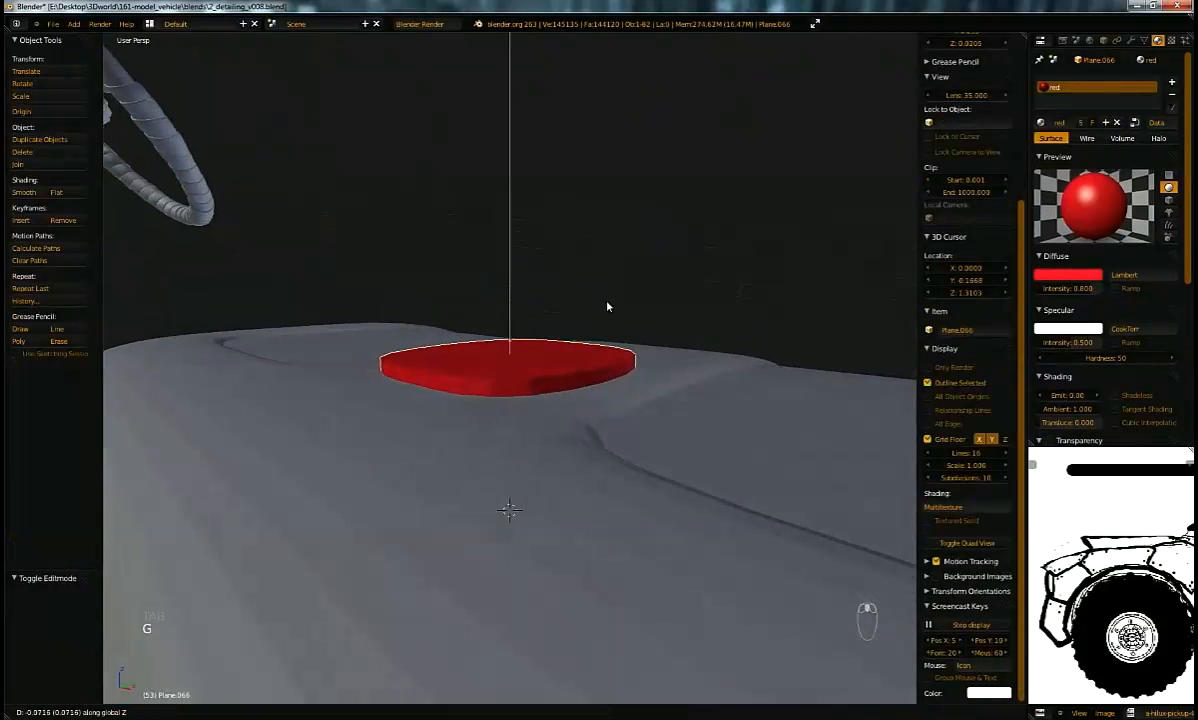
left_click(631, 295)
key("Tab")
middle_click_drag(631, 295, 538, 347)
key("ctrl+s")
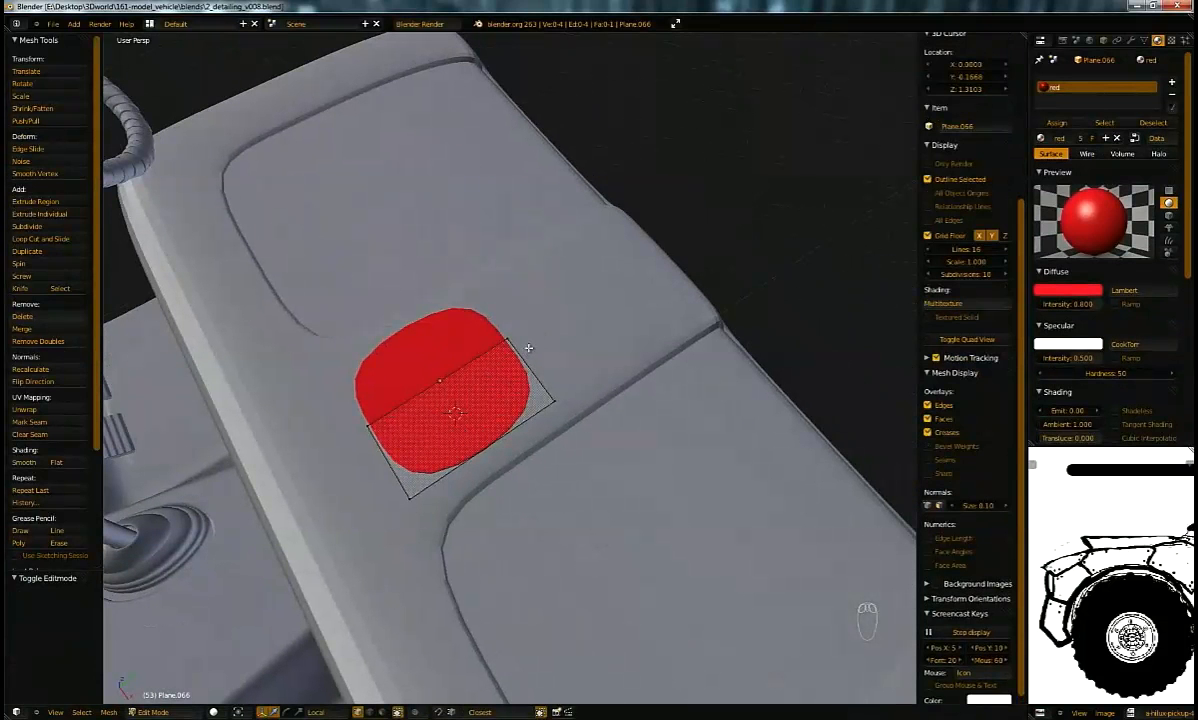
Step: Extrude the patch's rear edge backward along Y by about 0.255, extrude it again, and lower the new edge towards the seat
middle_click_drag(593, 420, 713, 347)
right_click(519, 357)
key("e")
left_click(600, 370)
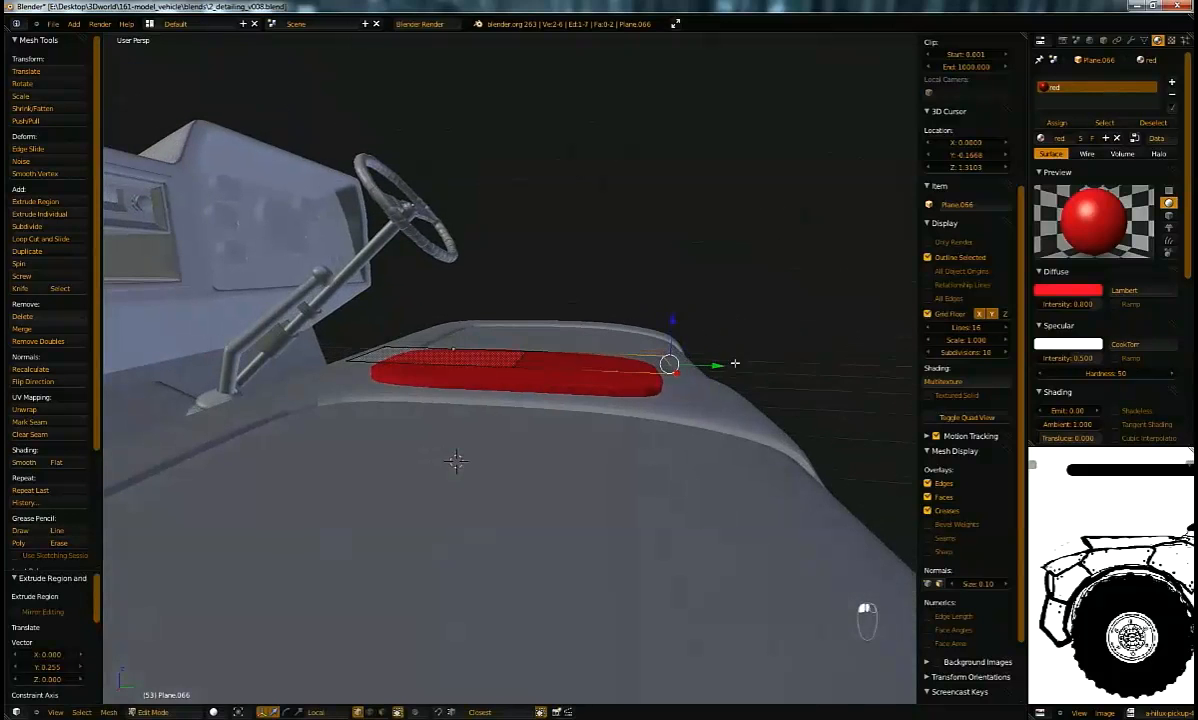
key("e")
key("y")
left_click(827, 395)
middle_click_drag(827, 395, 765, 325)
left_click_drag(765, 312, 777, 336)
Step: Extrude the rear edge a short distance further along Y and adjust its height to follow the seat's curve
middle_click_drag(778, 342, 682, 375)
key("e")
key("y")
left_click(731, 413)
middle_click_drag(731, 413, 695, 250)
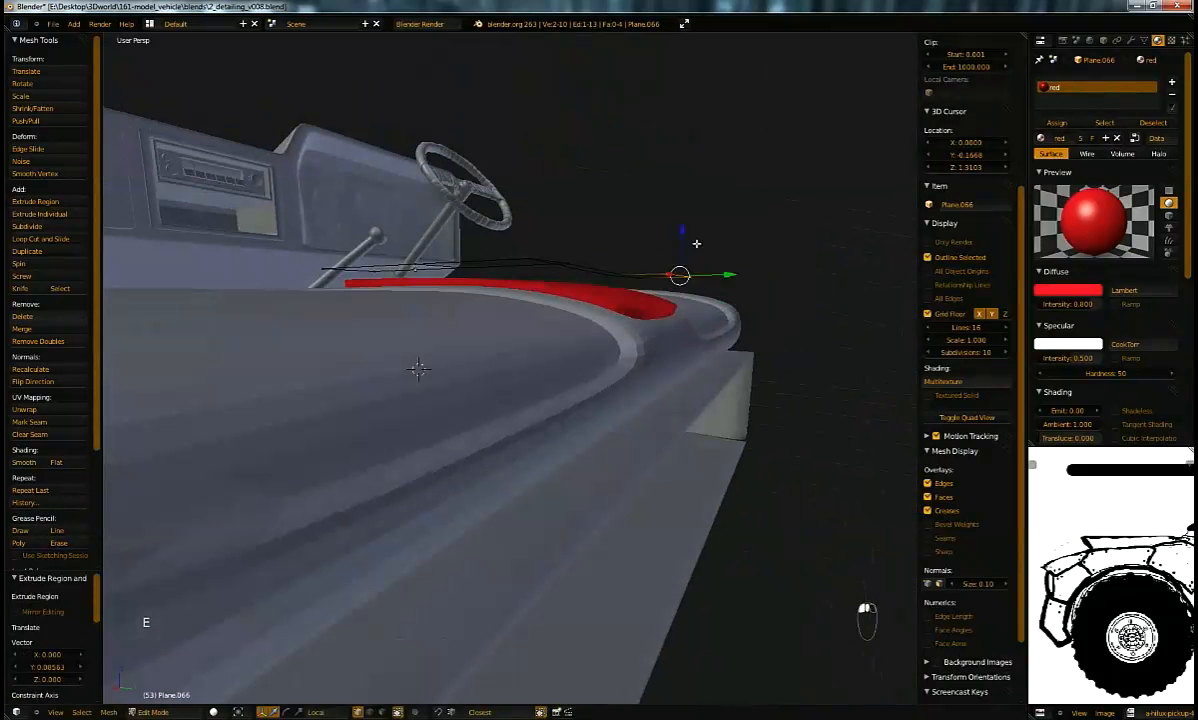
left_click_drag(682, 226, 640, 252)
Step: Extrude the end edge downward along Z over the back of the seat and fine-tune its height
middle_click_drag(640, 252, 700, 305)
key("e")
key("z")
left_click(709, 356)
middle_click_drag(709, 356, 699, 283)
left_click_drag(680, 273, 681, 283)
middle_click_drag(681, 283, 502, 373)
Step: Move the strip's outer side edge loop along X by about 0.037
right_click(470, 368, "alt")
right_click(459, 356, "alt")
left_click_drag(406, 295, 384, 302)
middle_click_drag(412, 291, 413, 336)
Step: Add a crosswise edge loop close to the strip's front edge to tighten its rounded end
right_click(445, 378)
right_click(510, 418, "shift")
middle_click_drag(505, 410, 563, 268)
middle_click_drag(570, 317, 592, 305)
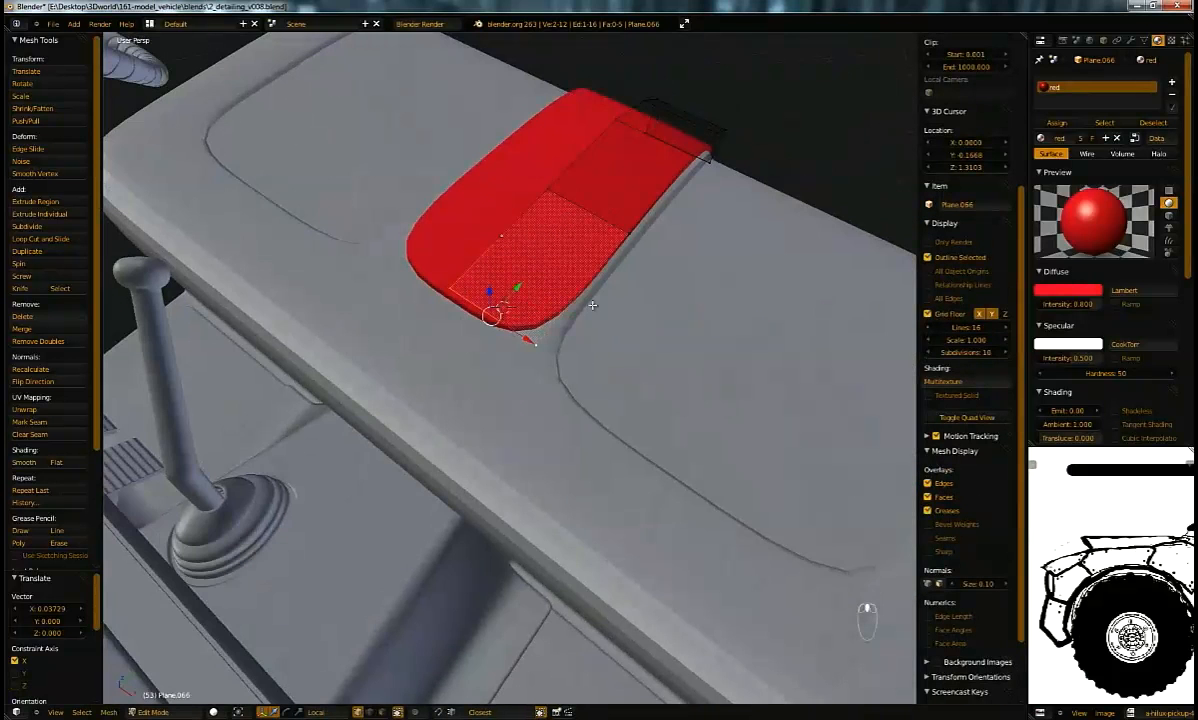
right_click(535, 342)
key("ctrl+r")
left_click(540, 332)
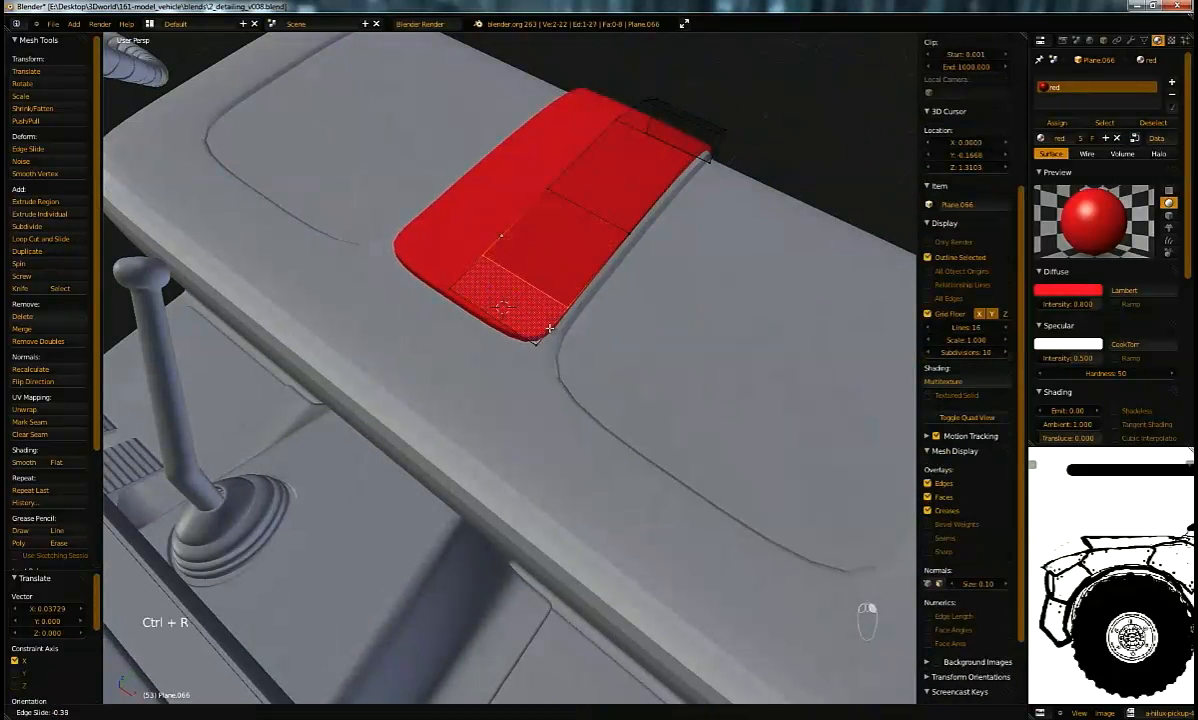
left_click(537, 342)
Step: Move the strip's outer front corner along X by about 0.038 and add a lengthwise edge loop down the strip
right_click(537, 343)
left_click_drag(570, 365, 586, 366)
middle_click_drag(586, 366, 563, 355)
key("ctrl+r")
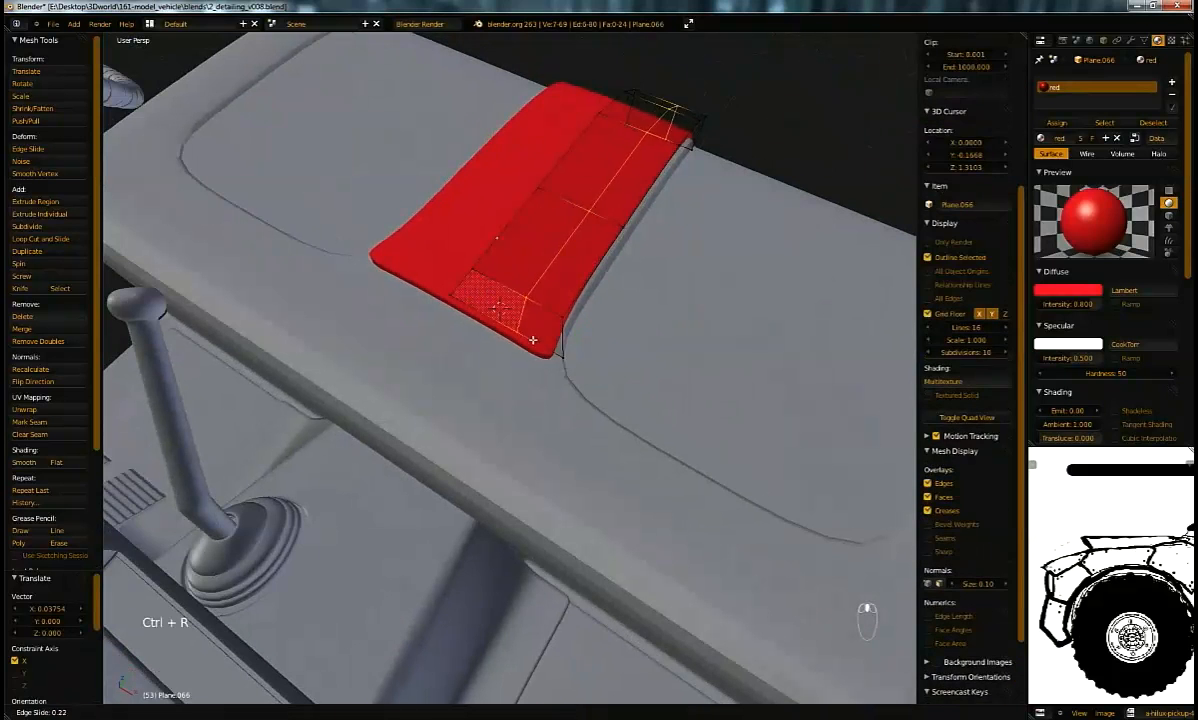
left_click(515, 339)
left_click(513, 341)
Step: Move the front vertex of the lengthwise loop forward along Y to bow out the strip's front end
right_click(515, 336)
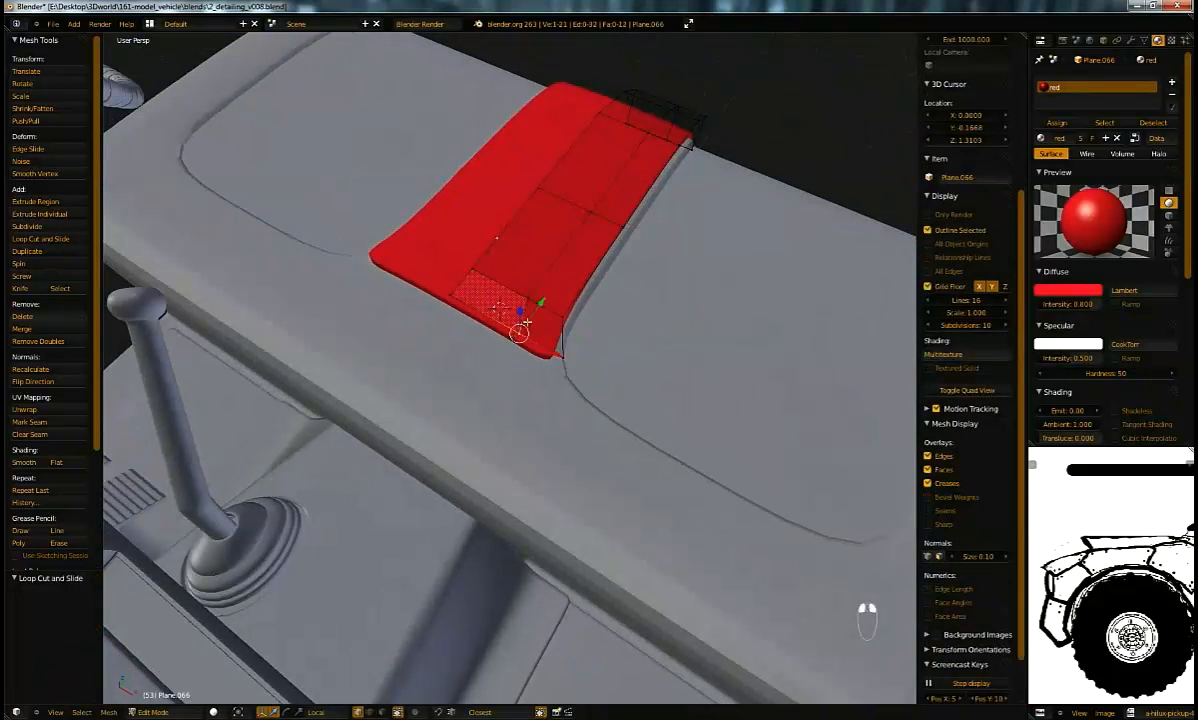
middle_click_drag(515, 336, 548, 339)
left_click_drag(548, 337, 548, 361)
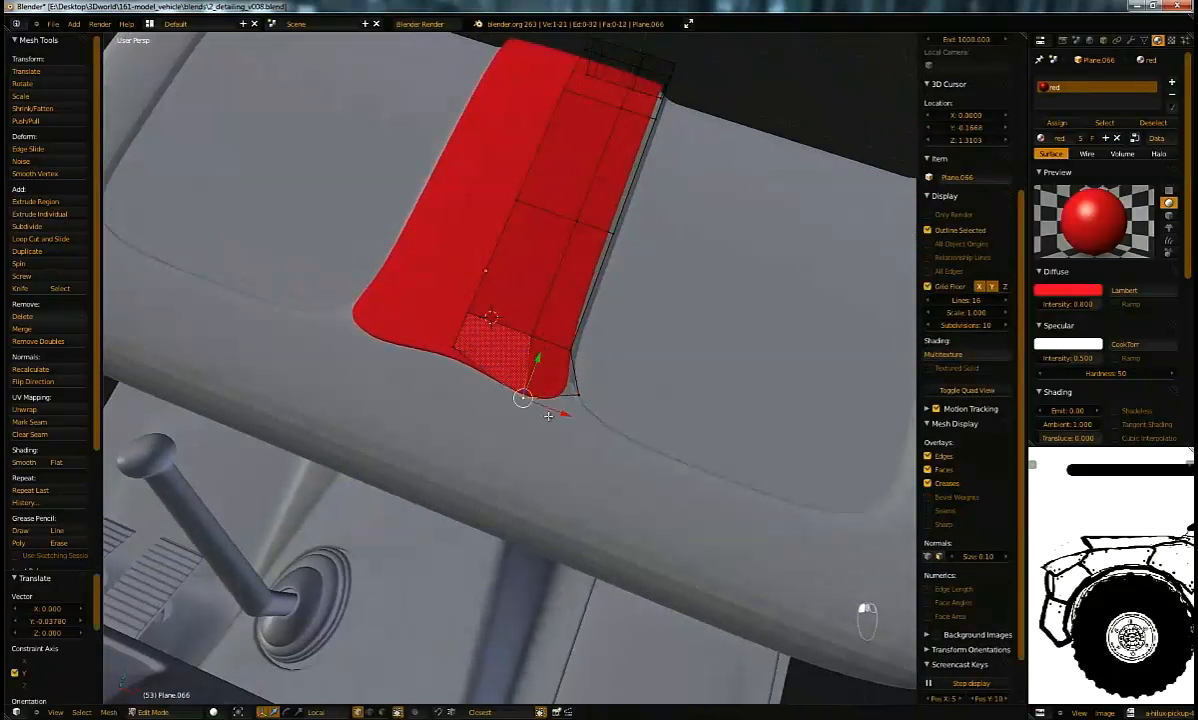
left_click_drag(560, 411, 546, 381)
Step: Extrude the strip's outer front corner edge outward at constant height and rotate it about Z to start a side arm along the seat front
right_click(580, 393, "shift")
middle_click_drag(582, 392, 596, 317, "shift")
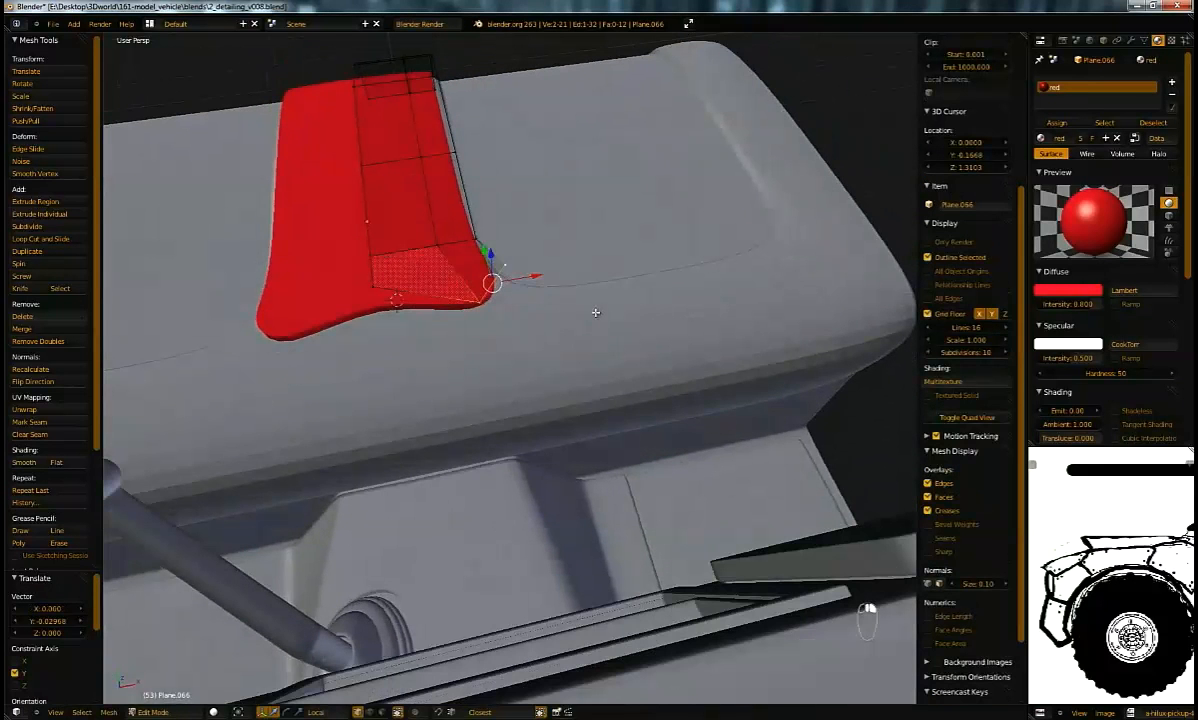
key("e")
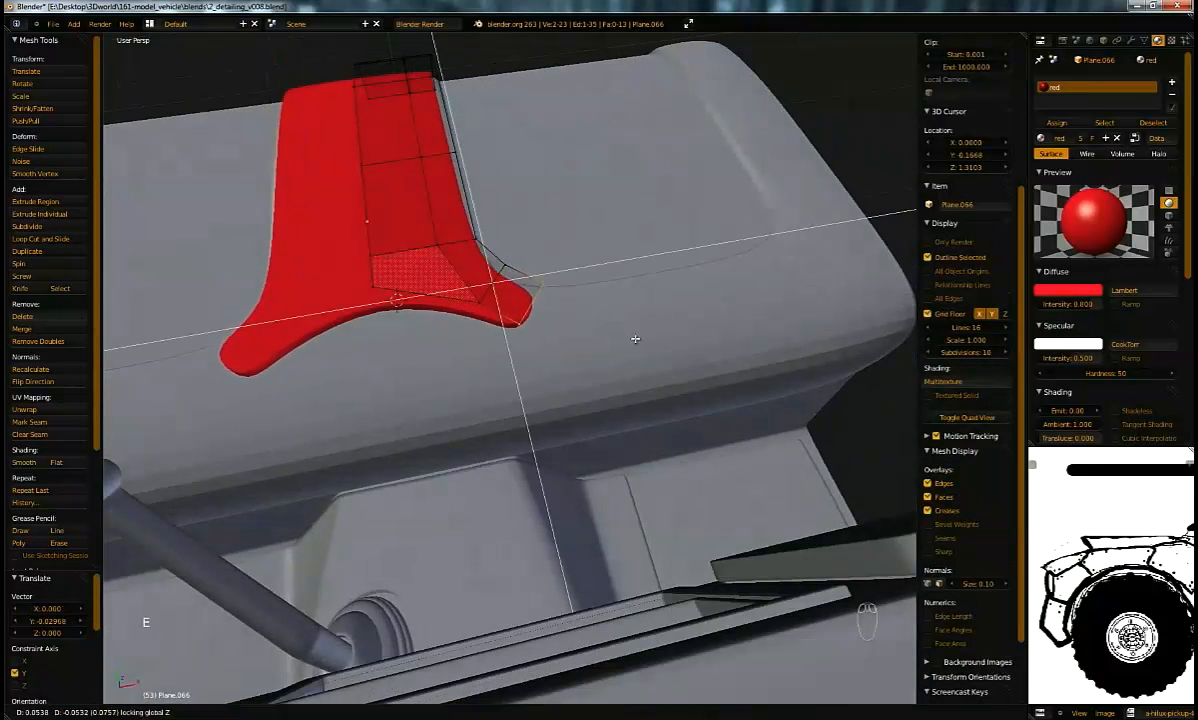
left_click(631, 340)
scroll(597, 387, "up", 2)
middle_click_drag(597, 387, 645, 407)
key("r")
key("z")
left_click(673, 343)
left_click_drag(520, 378, 577, 420)
Step: Reposition individual vertices around the junction of the strip and the side arm to smooth the curve
middle_click_drag(594, 402, 656, 304)
right_click(516, 305)
left_click_drag(549, 315, 507, 324)
left_click_drag(509, 268, 508, 256)
middle_click_drag(560, 313, 382, 225)
right_click(331, 213)
left_click_drag(349, 176, 368, 217)
middle_click_drag(451, 282, 442, 322)
right_click(470, 311)
left_click_drag(492, 265, 486, 280)
Step: Extrude the side arm's end edge along X and straighten it by scaling to 0 along X
middle_click_drag(541, 286, 511, 297)
key("e")
key("x")
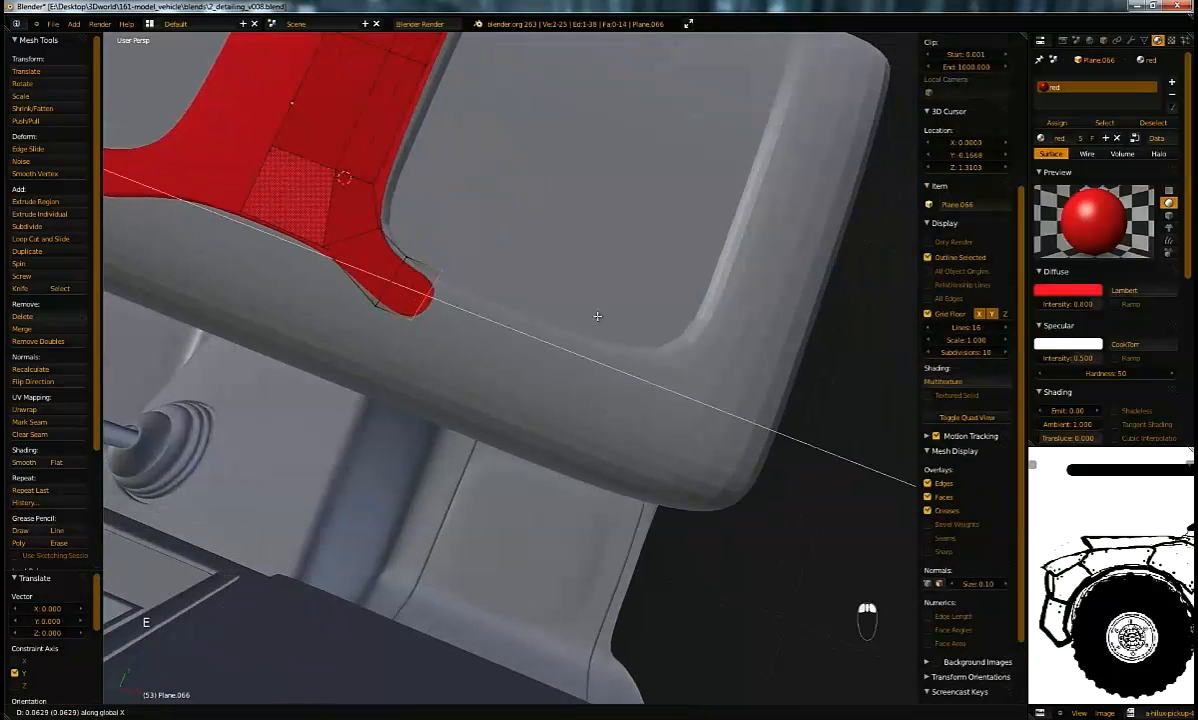
left_click(717, 349)
key("s")
key("x")
key("0")
key("Return")
Step: Shift the straightened end edge along X and extrude it a further 0.170 or so along X towards the seat corner
middle_click_drag(564, 313, 618, 366)
key("g")
key("x")
key("x")
left_click(507, 332)
key("e")
key("x")
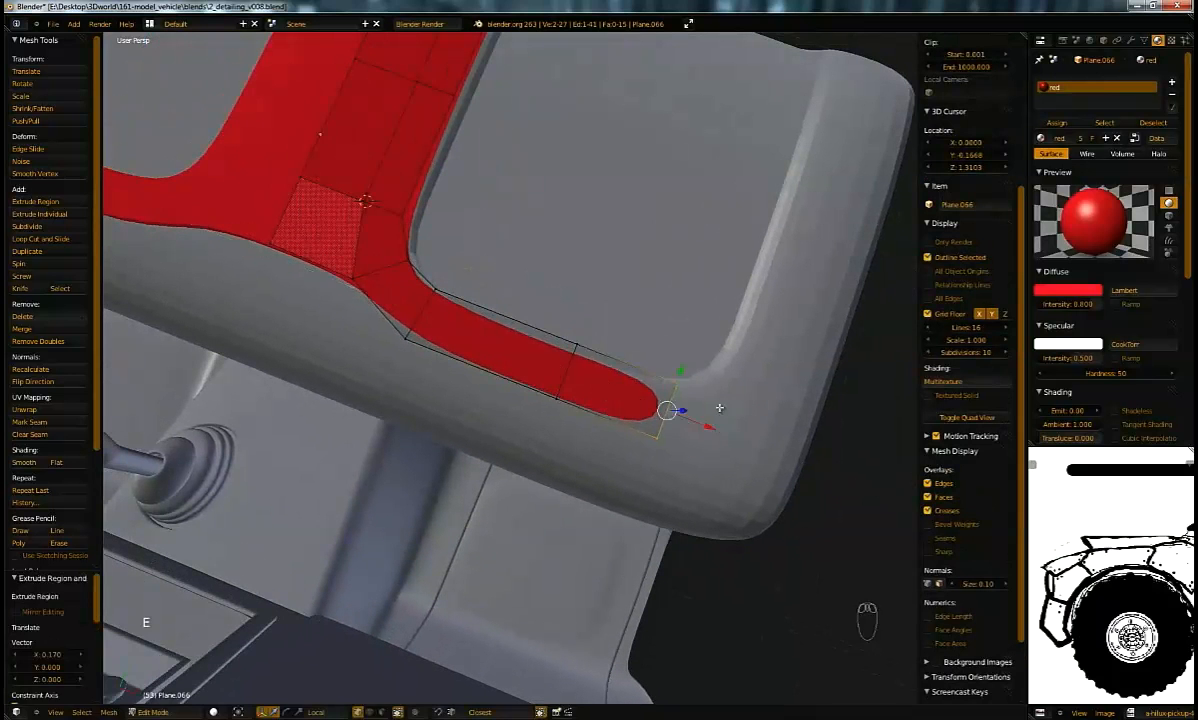
left_click(714, 414)
Step: Rotate the arm's end edge about Z by roughly 18 degrees and move it along X by about 0.009
middle_click_drag(714, 414, 682, 382)
key("r")
key("z")
left_click(556, 398)
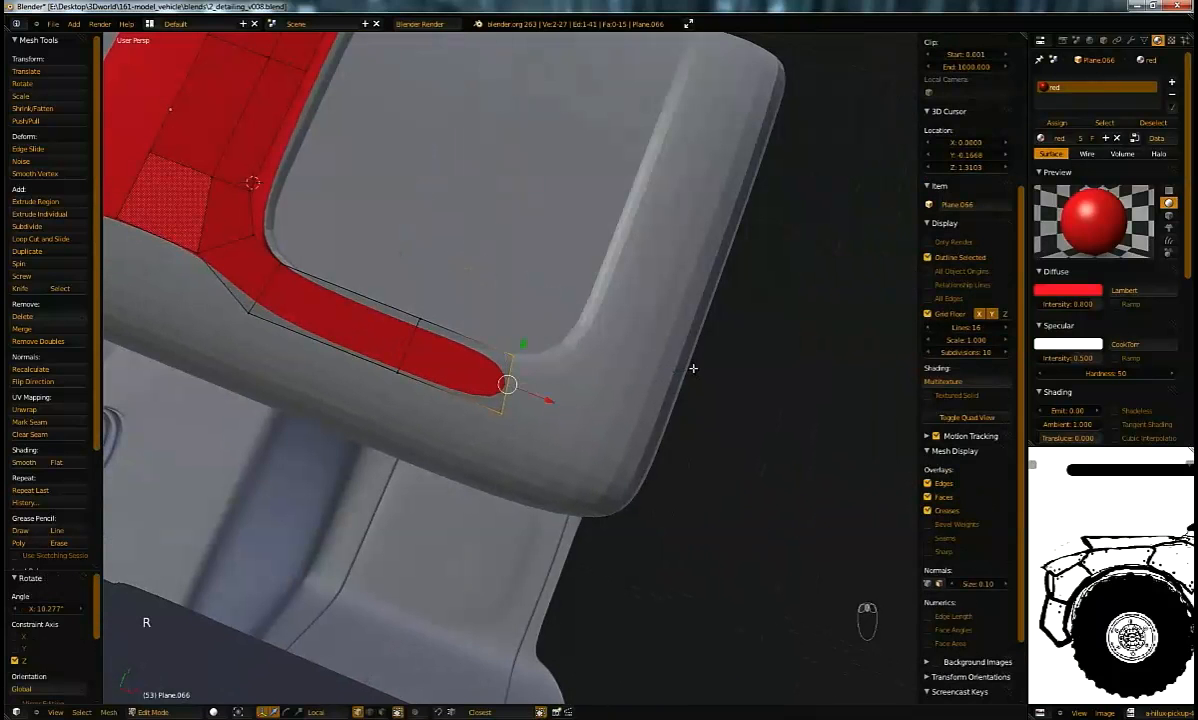
key("g")
key("x")
key("x")
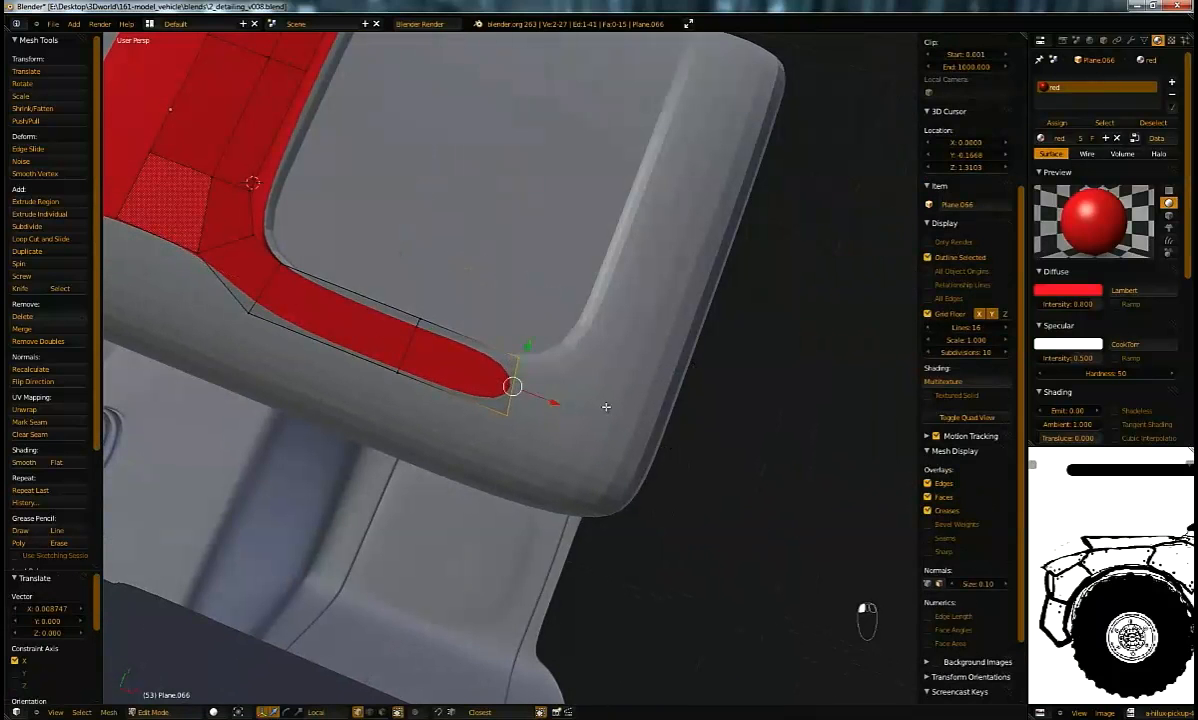
Step: Extrude the end edge into the seat corner and rotate it about Z by about 31 degrees
key("e")
left_click(704, 388)
key("r")
key("z")
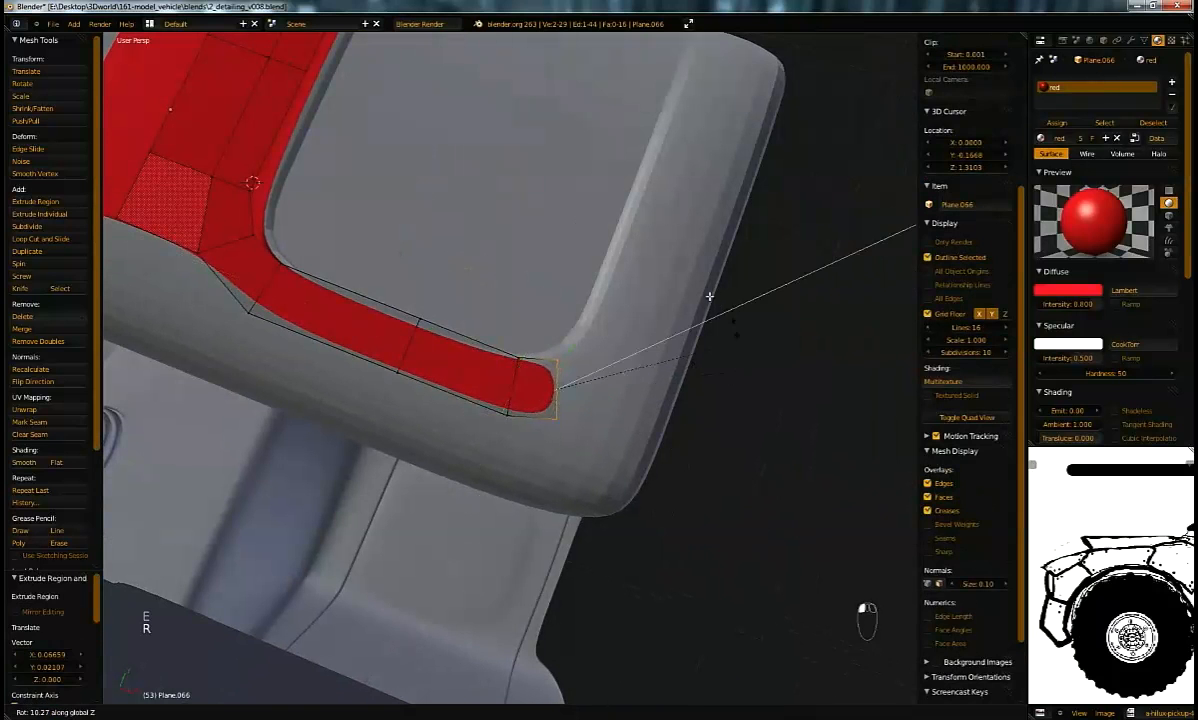
left_click(690, 290)
Step: Fine-tune the corner edge's position along Y and shift it along X by about 0.012
middle_click_drag(682, 291, 570, 353)
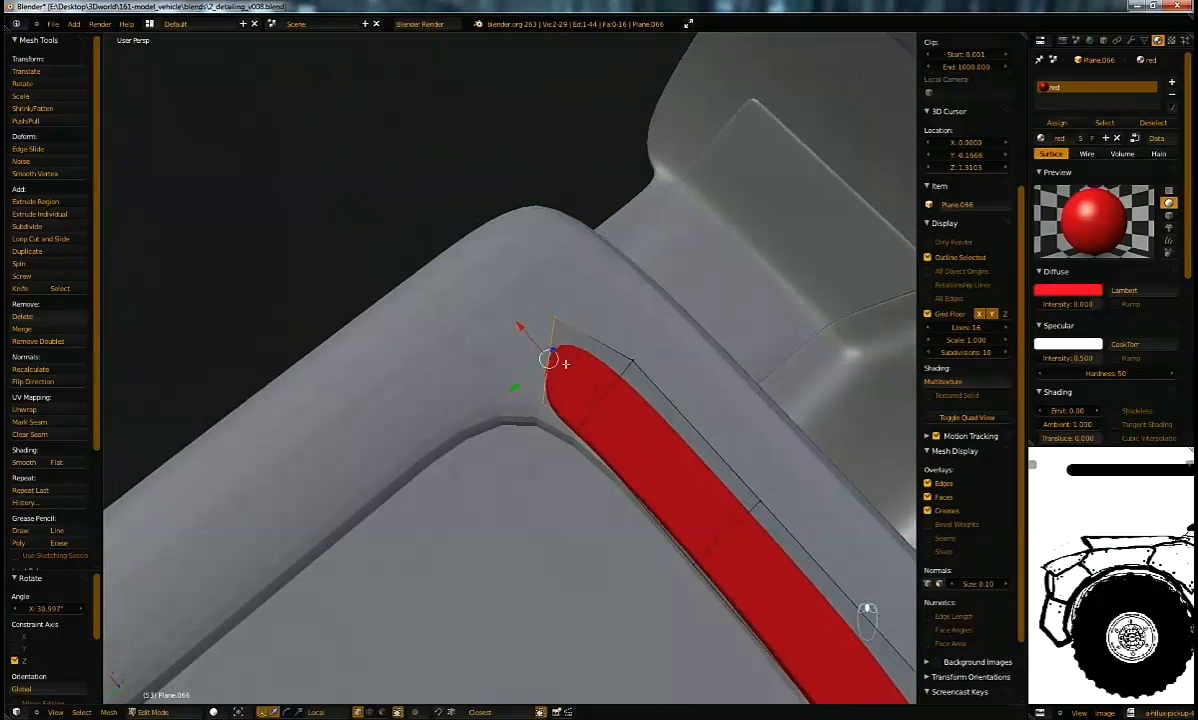
key("g")
key("y")
left_click(534, 372)
key("g")
key("x")
left_click(495, 334)
Step: Extrude the edge around the corner towards the seat's rear and rotate it about Z by about 54 degrees
middle_click_drag(495, 334, 586, 350)
key("e")
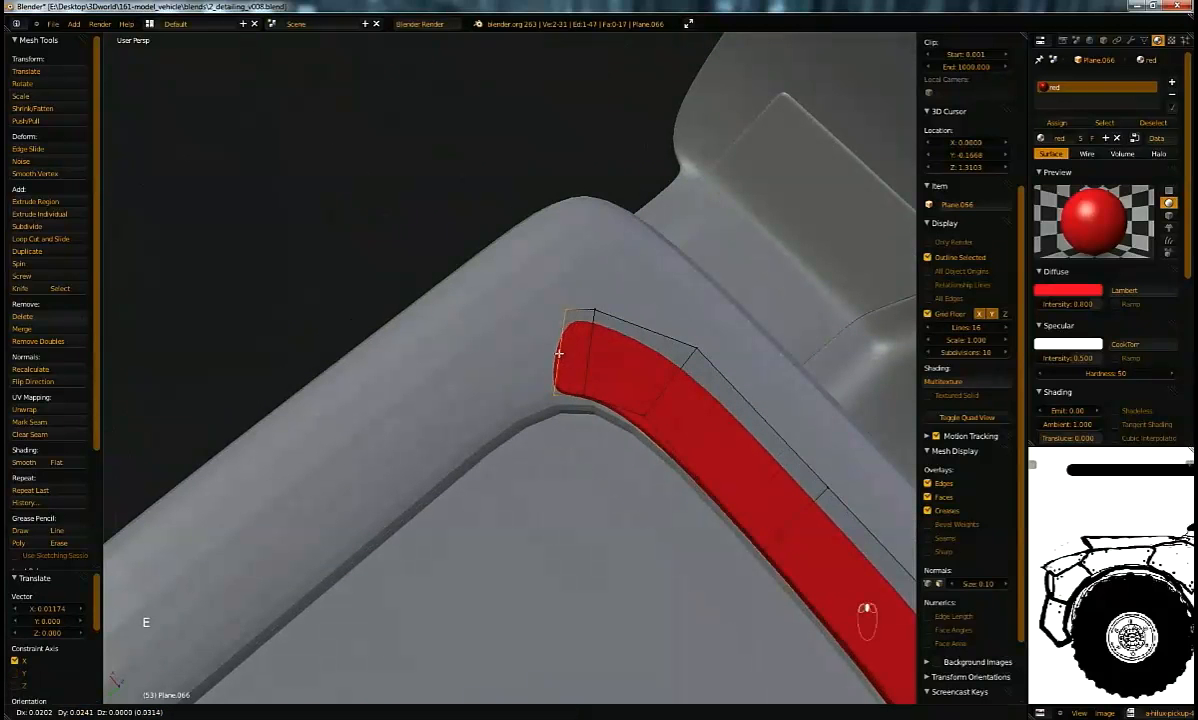
left_click(495, 350)
key("r")
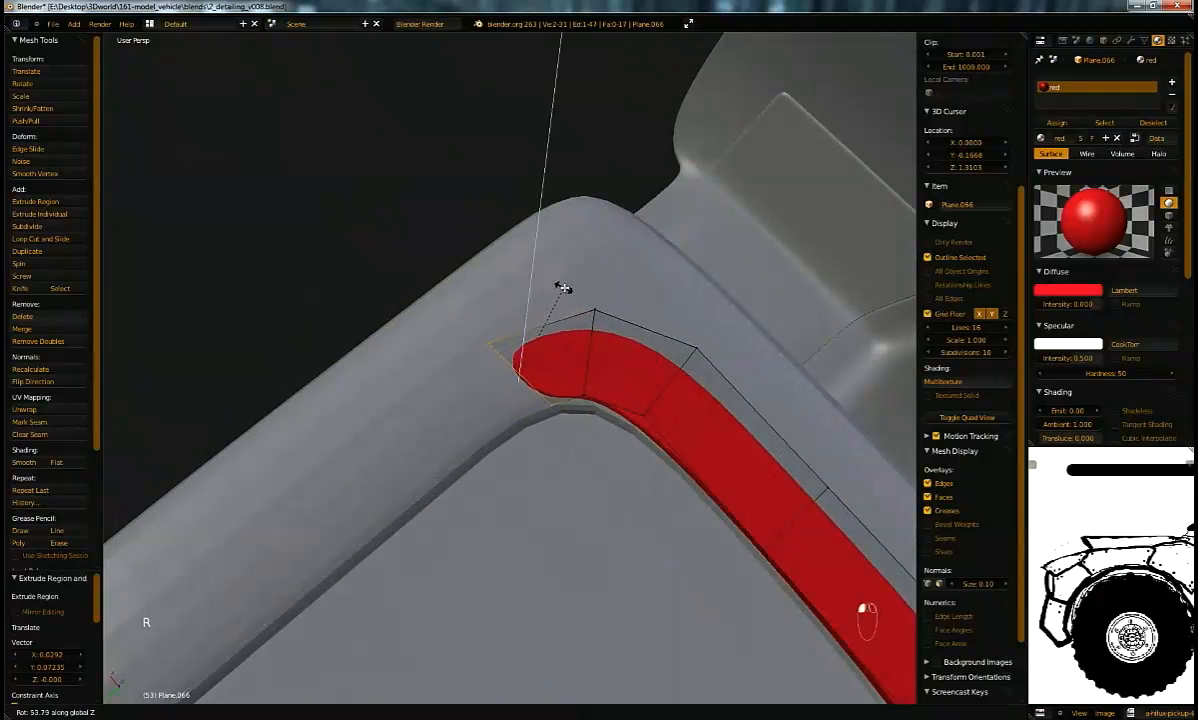
left_click(560, 289)
Step: Adjust the placement of the end edge past the corner to line up with the seat's side
left_click_drag(487, 400, 454, 428)
middle_click_drag(454, 428, 553, 323)
left_click_drag(445, 420, 440, 406)
left_click_drag(411, 348, 423, 383)
left_click_drag(399, 429, 438, 331)
Step: Extrude the side strip rearward along Y twice, by about 0.197 and 0.264
middle_click_drag(455, 375, 584, 220)
key("e")
left_click(657, 351)
key("e")
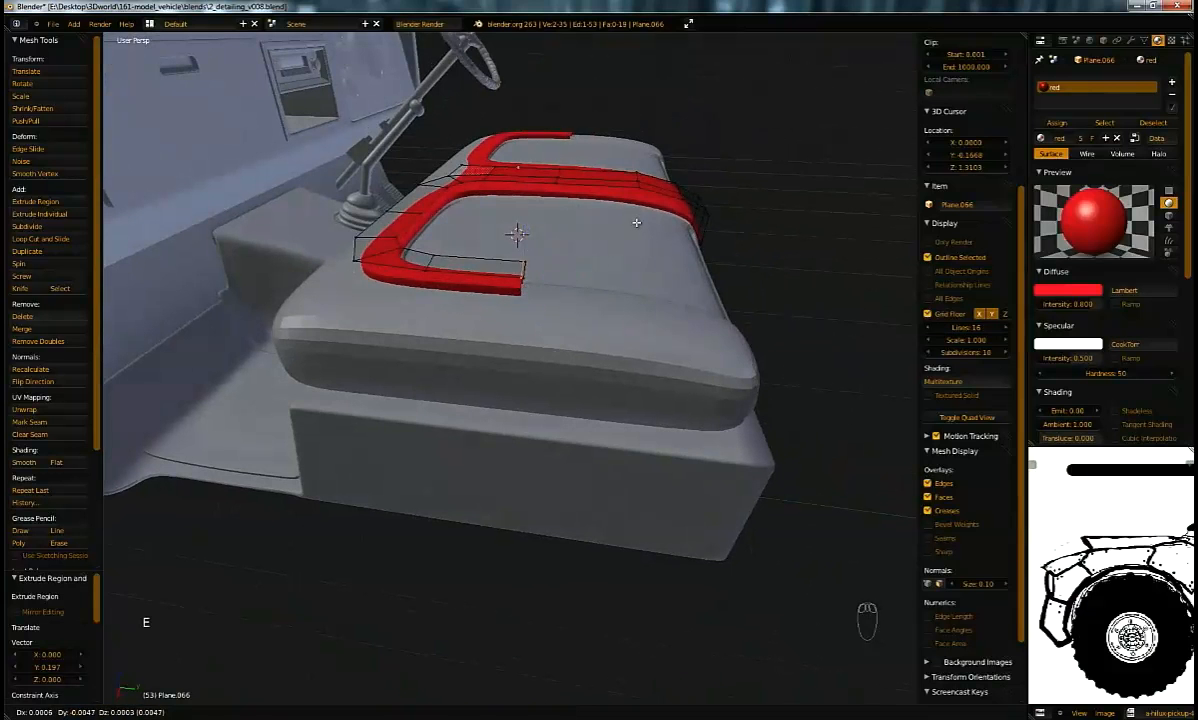
left_click(603, 197)
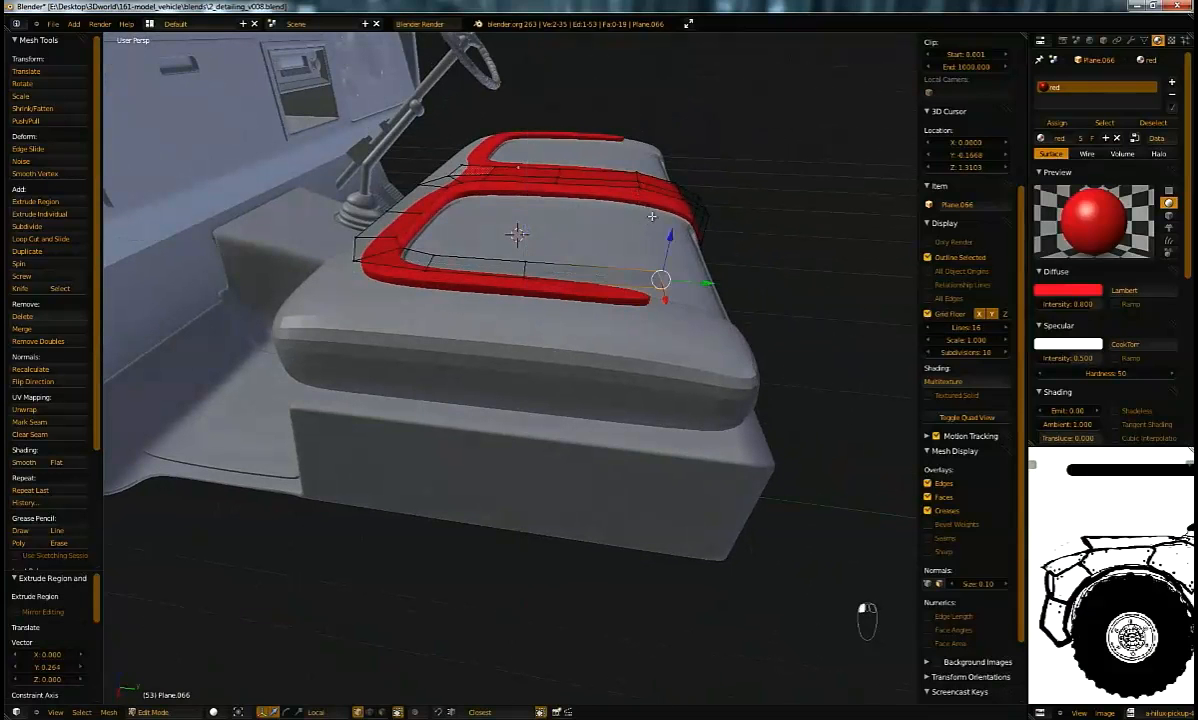
middle_click_drag(603, 197, 582, 238)
Step: Extrude the end edge in three segments over the seat's rounded rear edge, with the last segment straight down along Z by about 0.093
key("e")
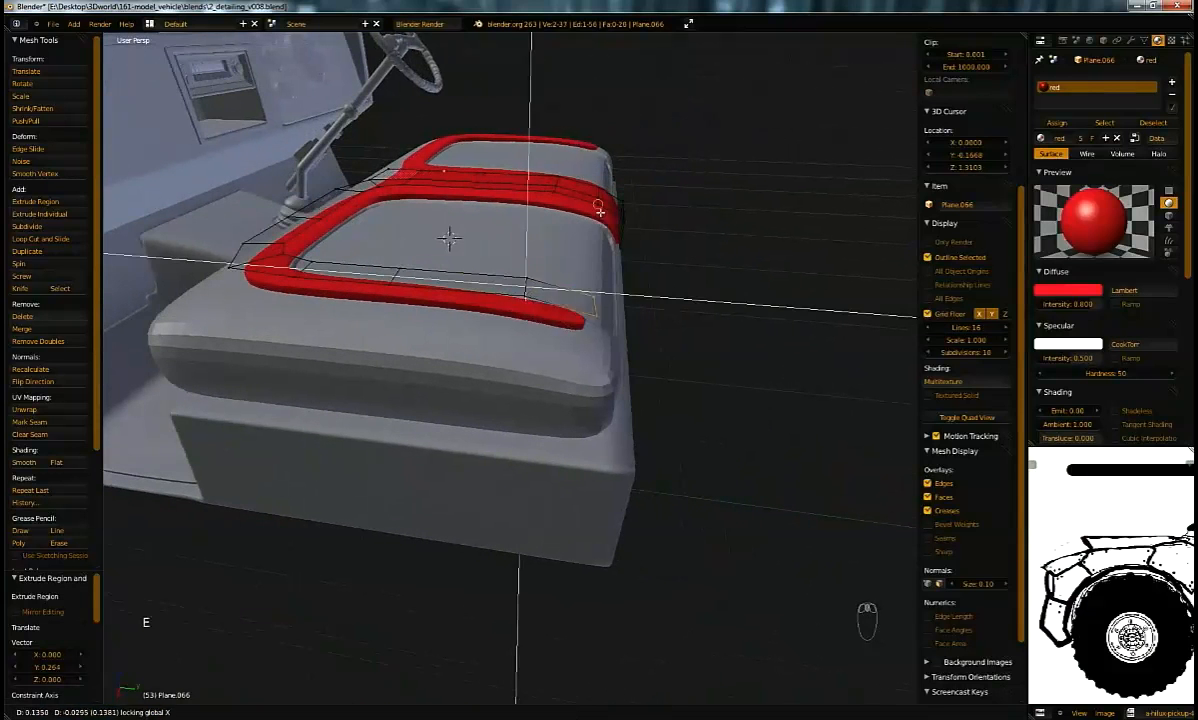
left_click(599, 207)
key("e")
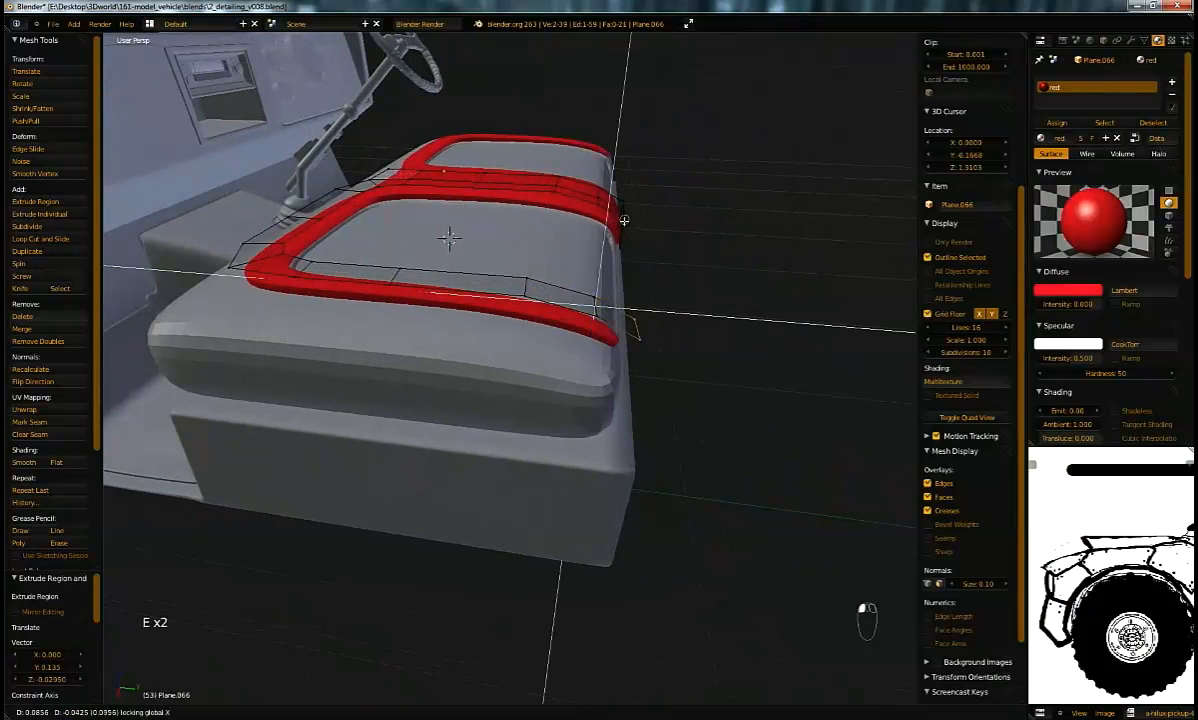
left_click(588, 210)
middle_click_drag(588, 210, 672, 261)
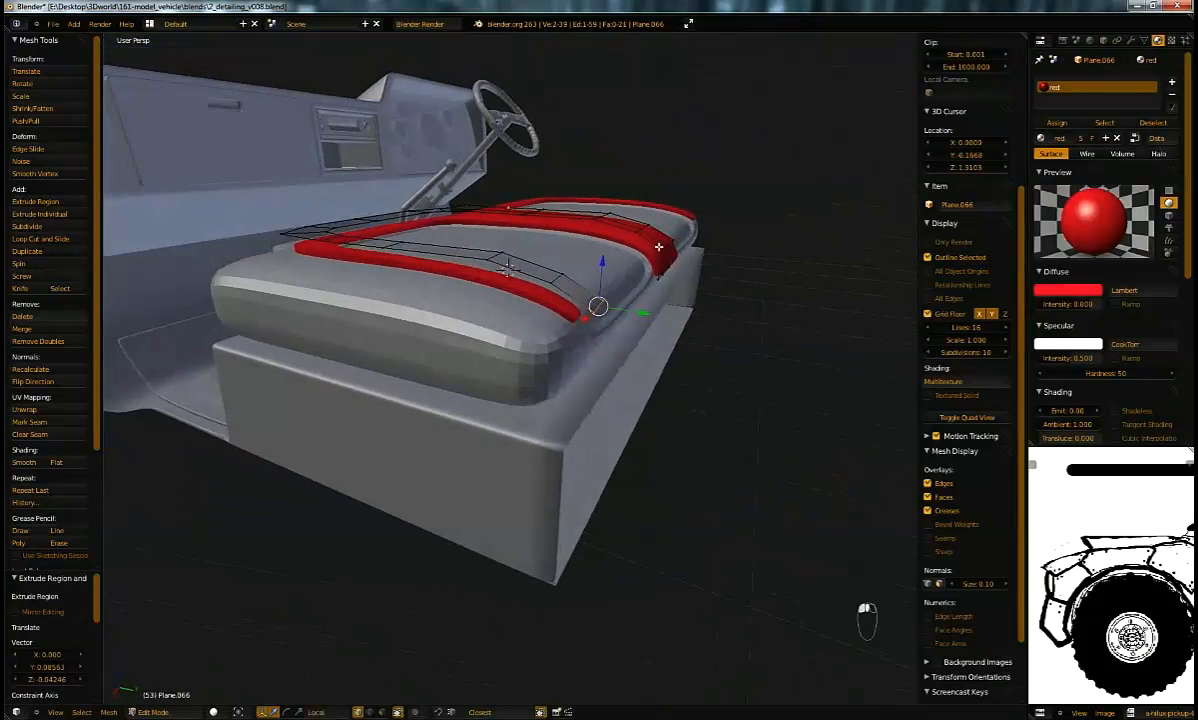
key("e")
key("shift+x")
left_click(666, 309)
Step: Select the side strip's outer edges and extrude them outward along X by about 0.086
middle_click_drag(666, 309, 542, 265)
right_click(536, 243)
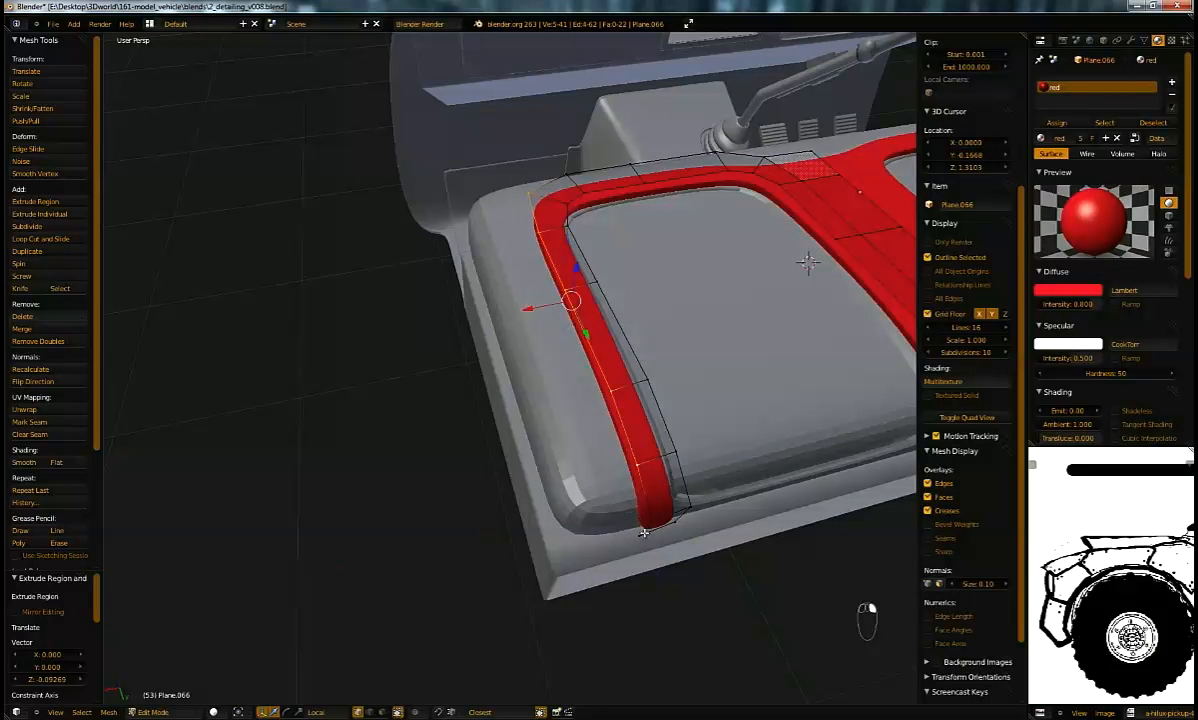
middle_click_drag(646, 515, 628, 496)
key("e")
left_click(621, 378)
scroll(624, 325, "up", 2)
Step: Extrude the outer front corner vertex along Y by about -0.110 and along X, and fill the corner face
right_click(511, 486)
key("e")
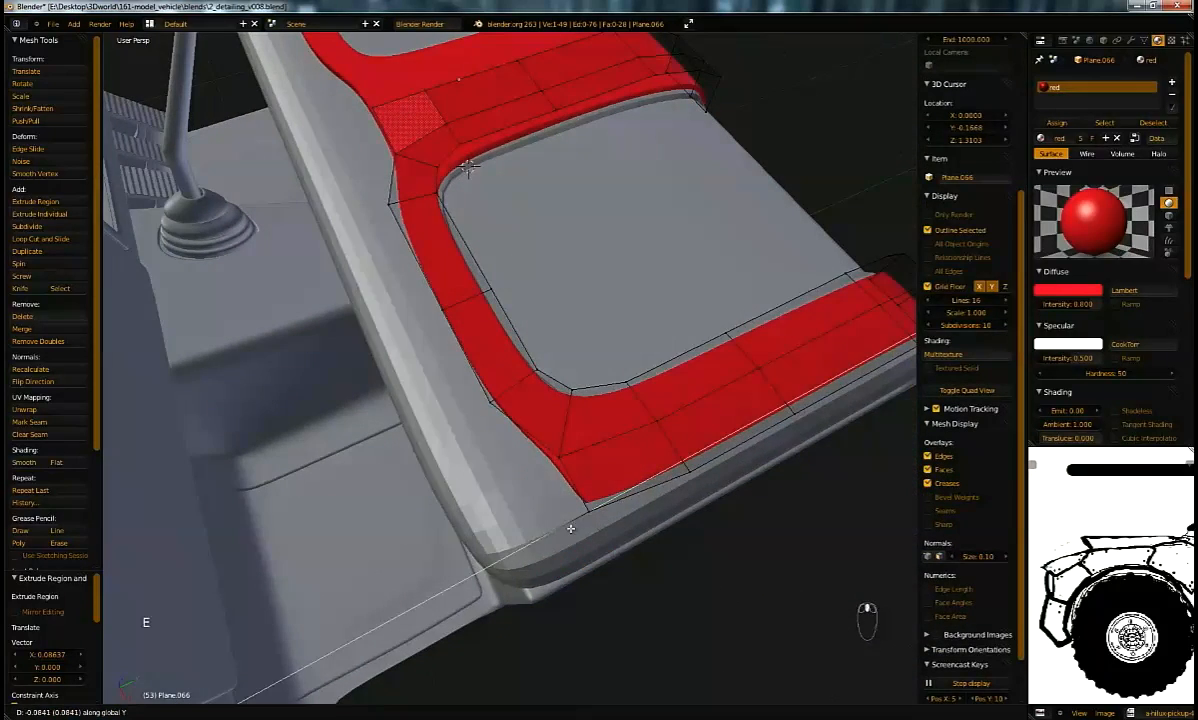
left_click(559, 529)
key("e")
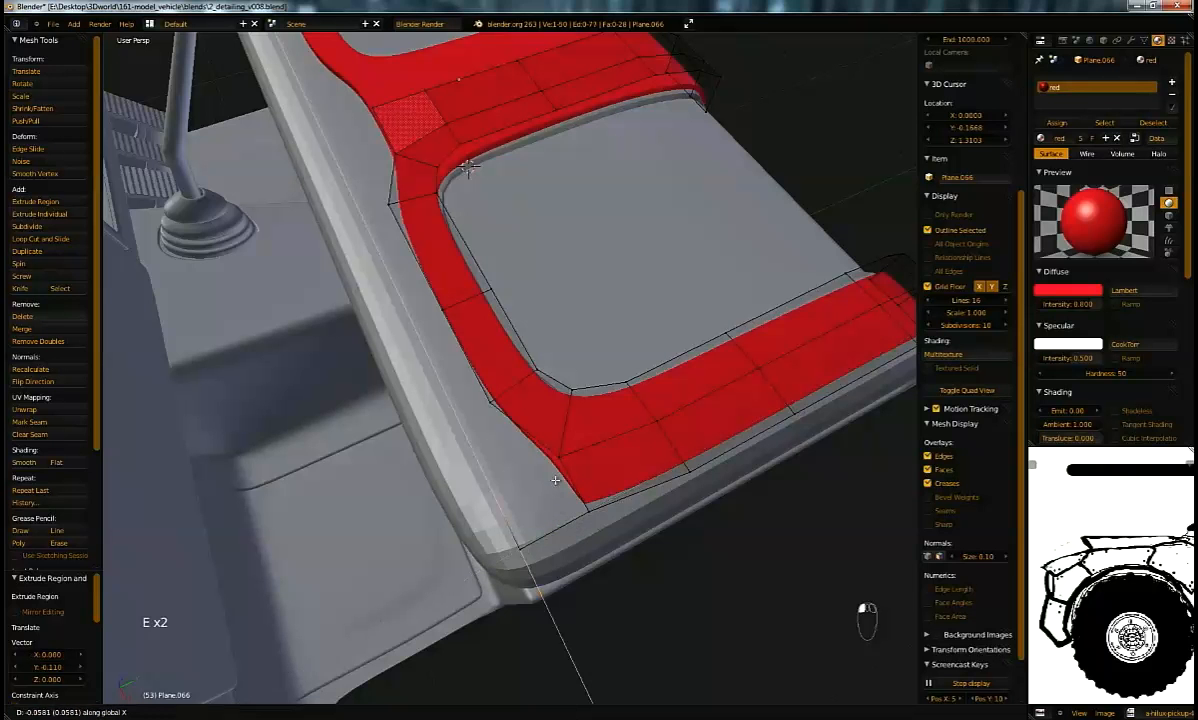
left_click(516, 549)
key("f")
Step: Extrude the front arm's outer edges along Y by about -0.104 and straighten them by scaling to 0 along Y
middle_click_drag(486, 423, 666, 427)
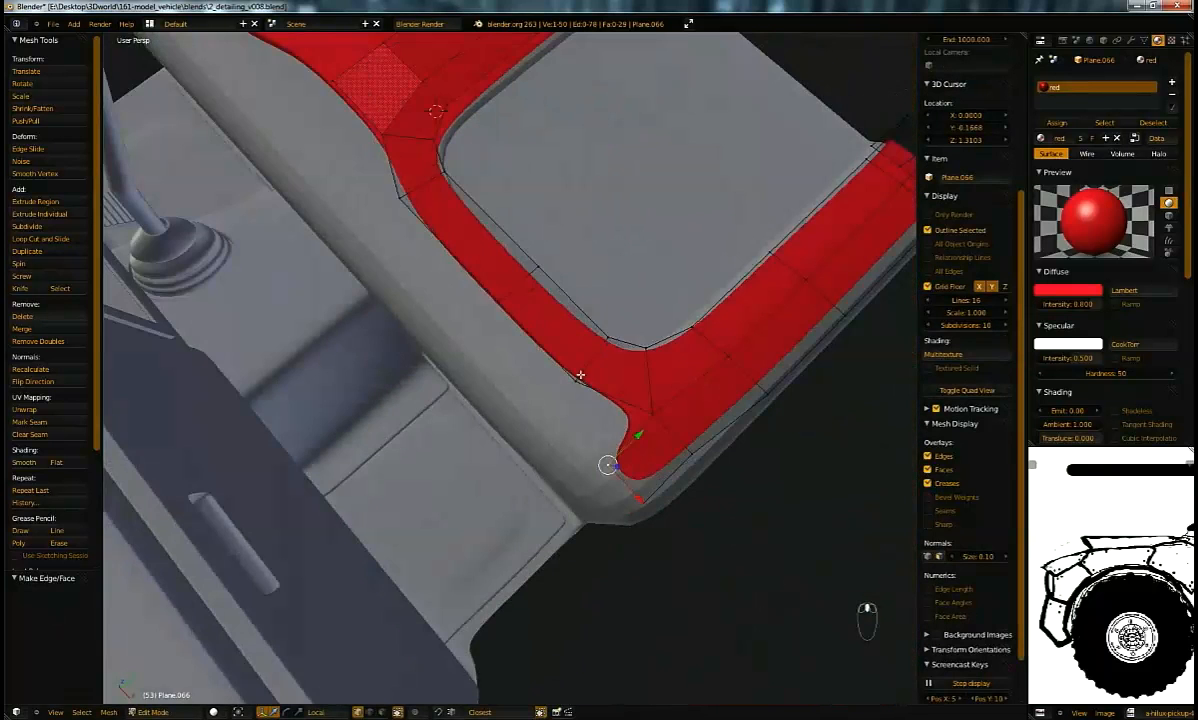
right_click(509, 310)
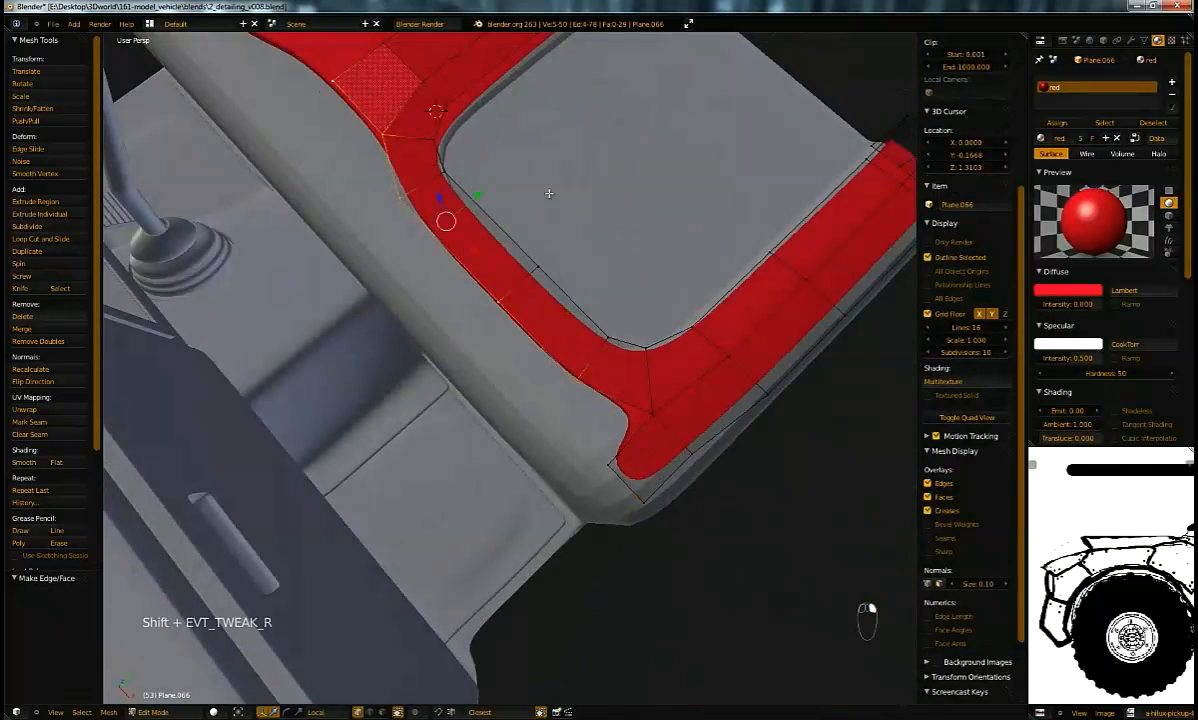
key("e")
left_click(500, 245)
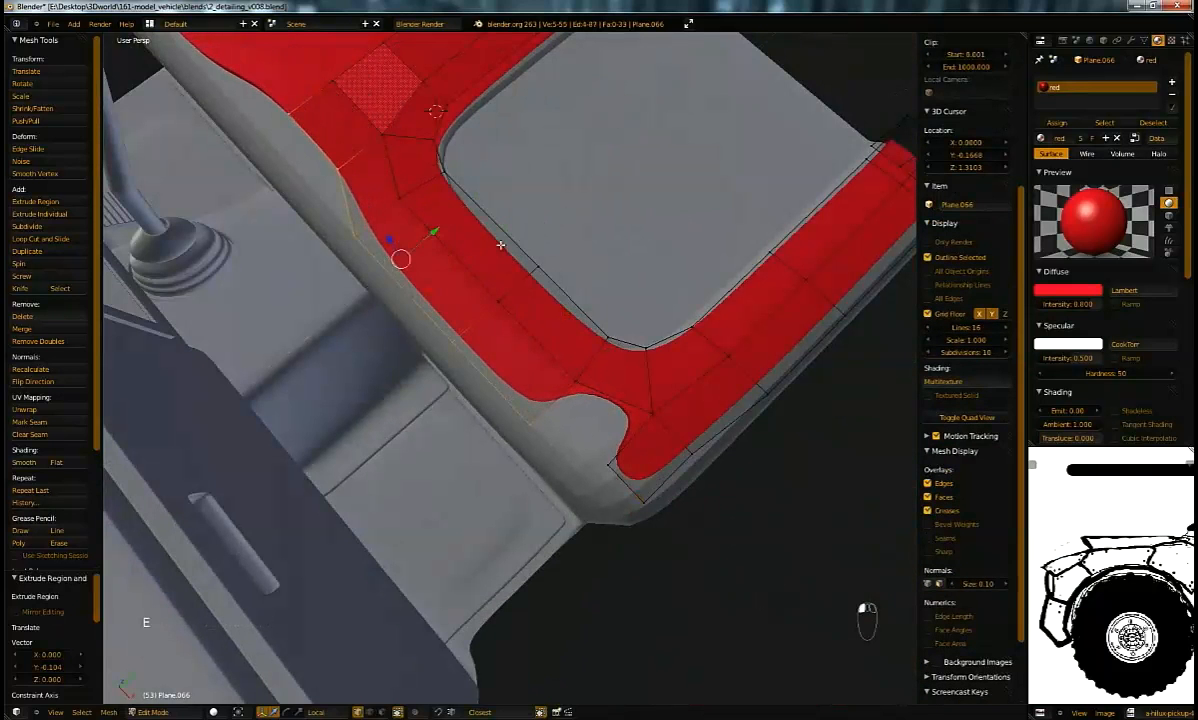
key("s")
key("y")
key("0")
key("Return")
Step: Close the gap beside the outer front corner with a face and flatten the selection to 0 along Y
middle_click_drag(582, 440, 655, 370)
key("Tab")
scroll(521, 380, "up", 3)
key("Tab")
scroll(655, 370, "down", 3)
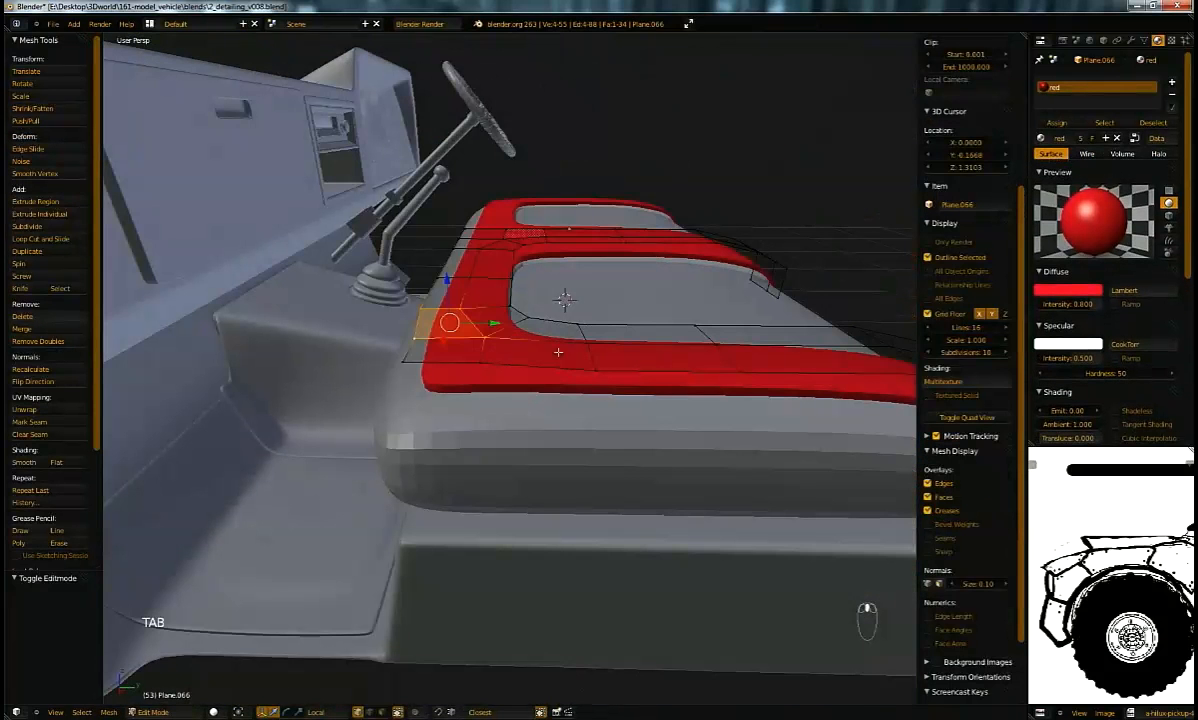
key("s")
key("y")
key("0")
key("Return")
Step: Merge the three outer front corner vertices at the last one and move the merged vertex along its local X
middle_click_drag(565, 299, 620, 404)
key("a")
right_click(616, 396)
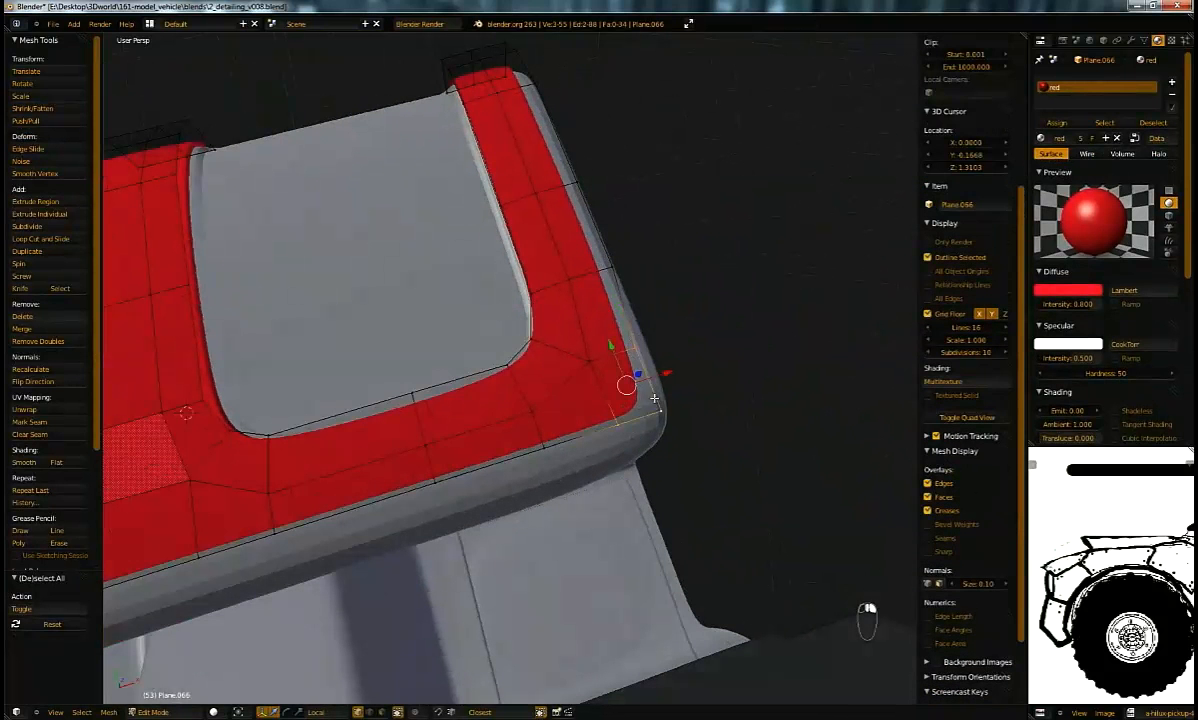
key("alt+m")
left_click(659, 409)
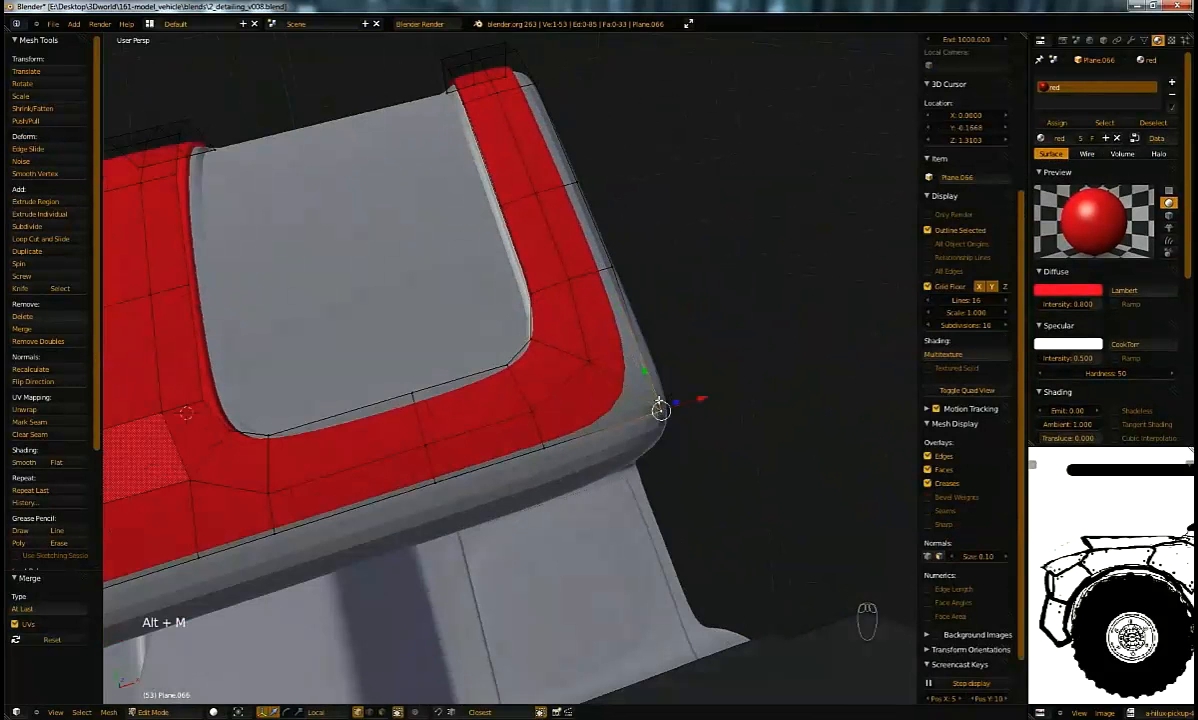
middle_click_drag(667, 388, 609, 426)
key("g")
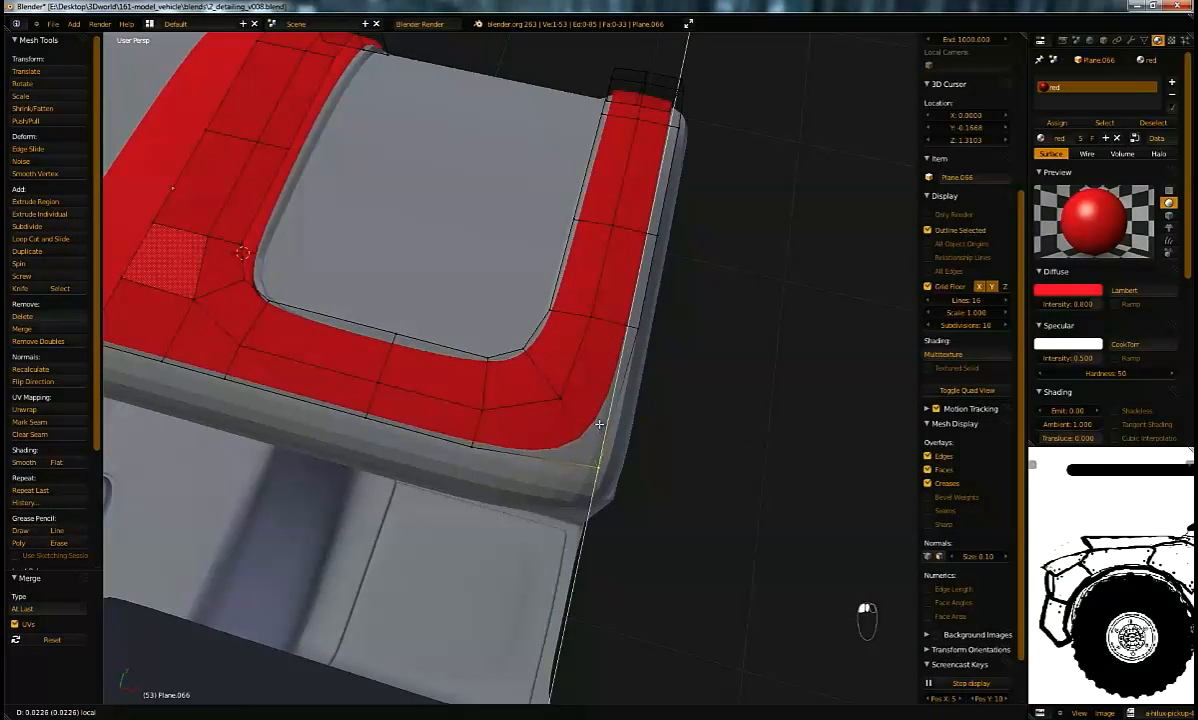
key("x")
left_click(616, 410)
Step: Extrude the cover's outer edge loop and scale it slightly outward, with a second scaling that excludes Y
middle_click_drag(616, 410, 720, 340)
key("e")
left_click(757, 369)
key("s")
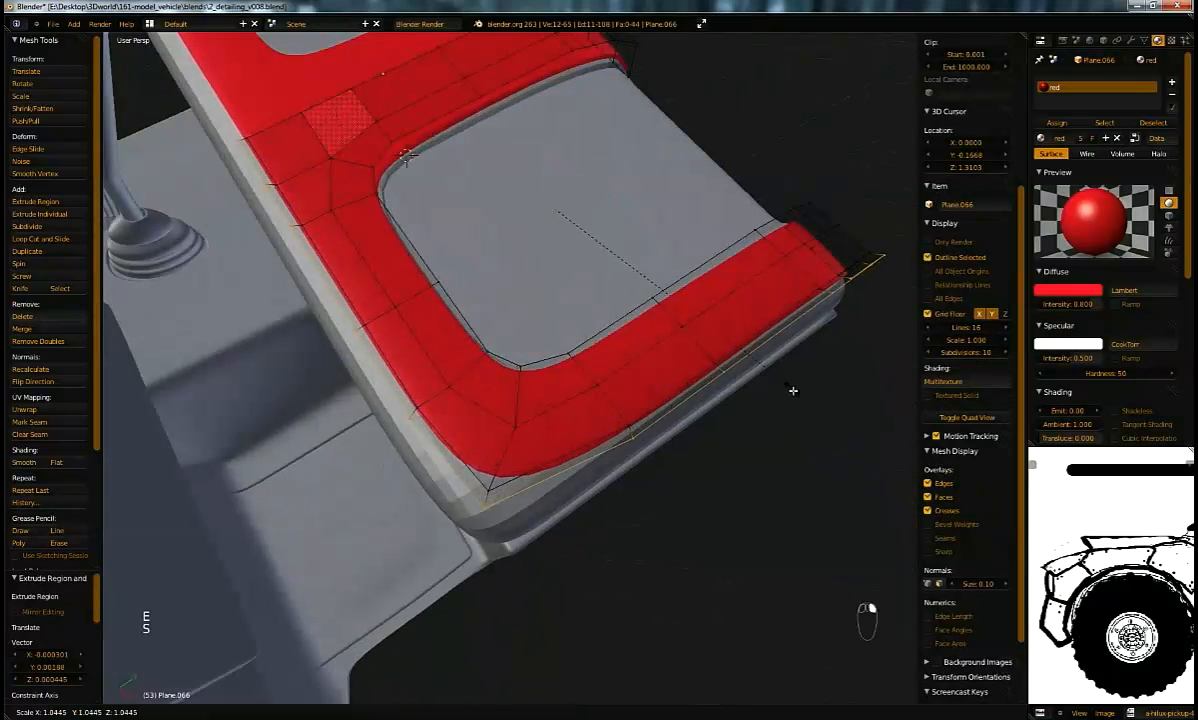
left_click(793, 393)
middle_click_drag(783, 380, 802, 361)
key("s")
key("shift+y")
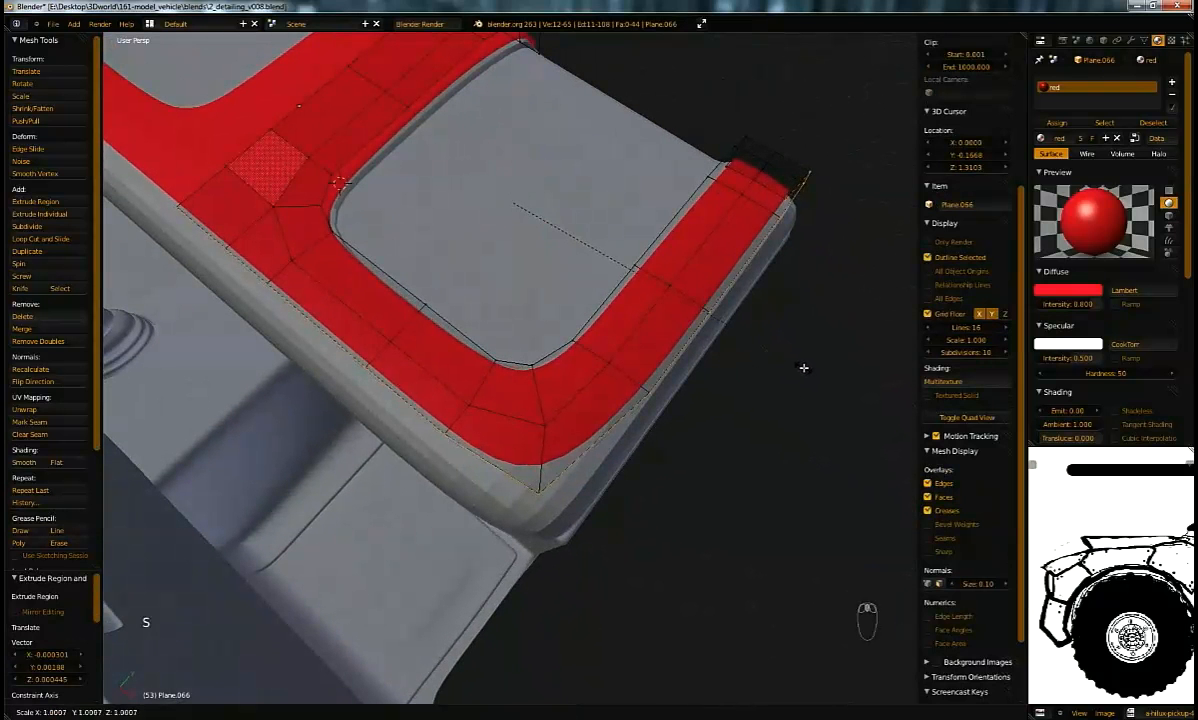
left_click(802, 370)
Step: Adjust the front edges of the new outer rim, shifting them along Y by about -0.007
middle_click_drag(802, 370, 595, 313)
middle_click_drag(548, 254, 842, 472)
left_click_drag(453, 275, 425, 277)
middle_click_drag(425, 277, 440, 160)
left_click_drag(359, 155, 428, 241)
middle_click_drag(428, 241, 548, 343)
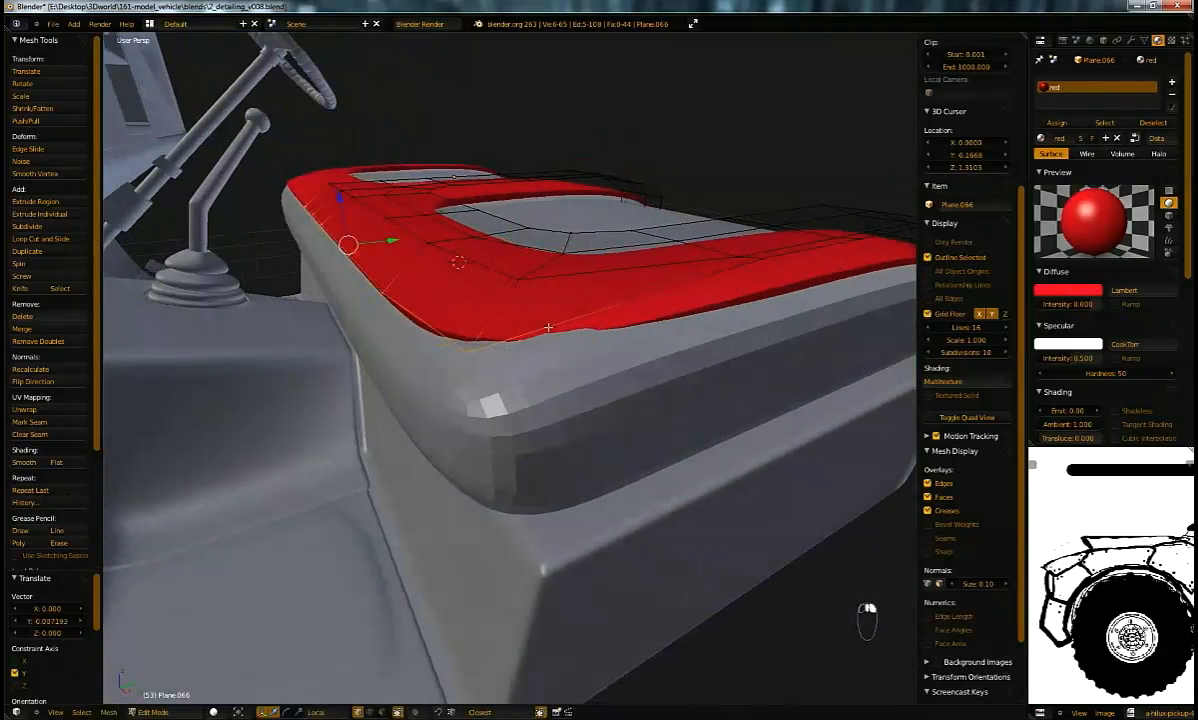
Step: Select the rim's front corner and side edge vertices and move them outward along X by about 0.011
right_click(469, 347)
middle_click_drag(469, 347, 656, 257)
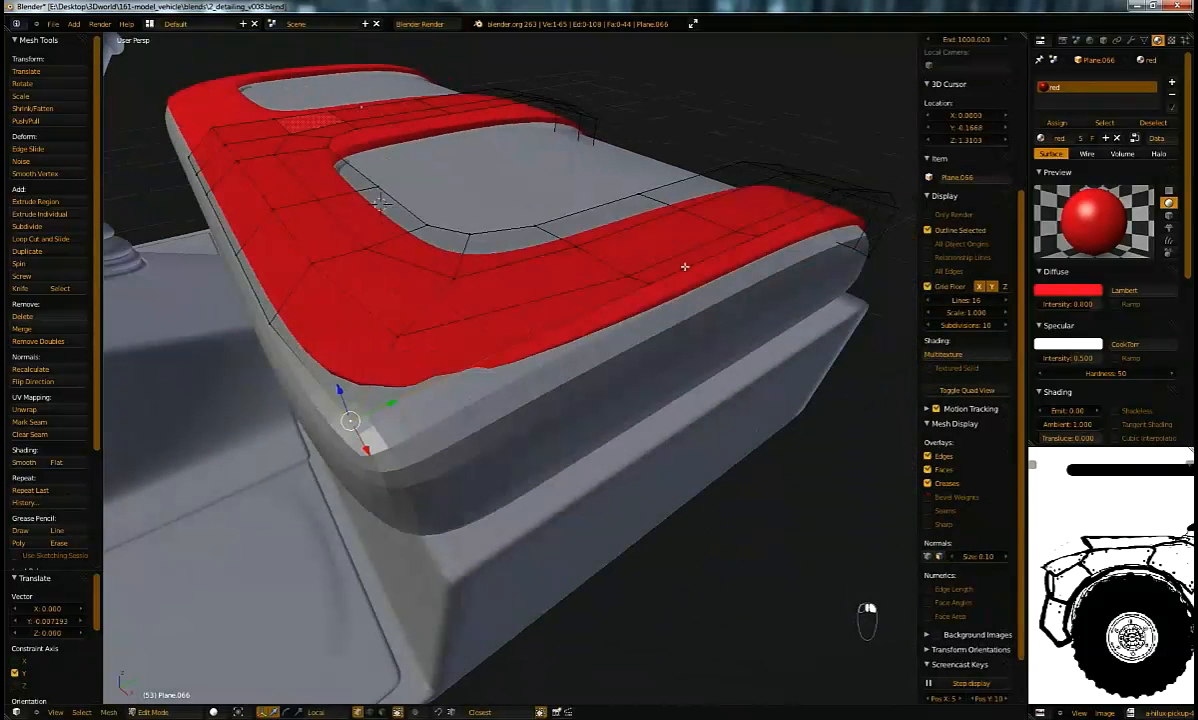
right_click(654, 285, "shift")
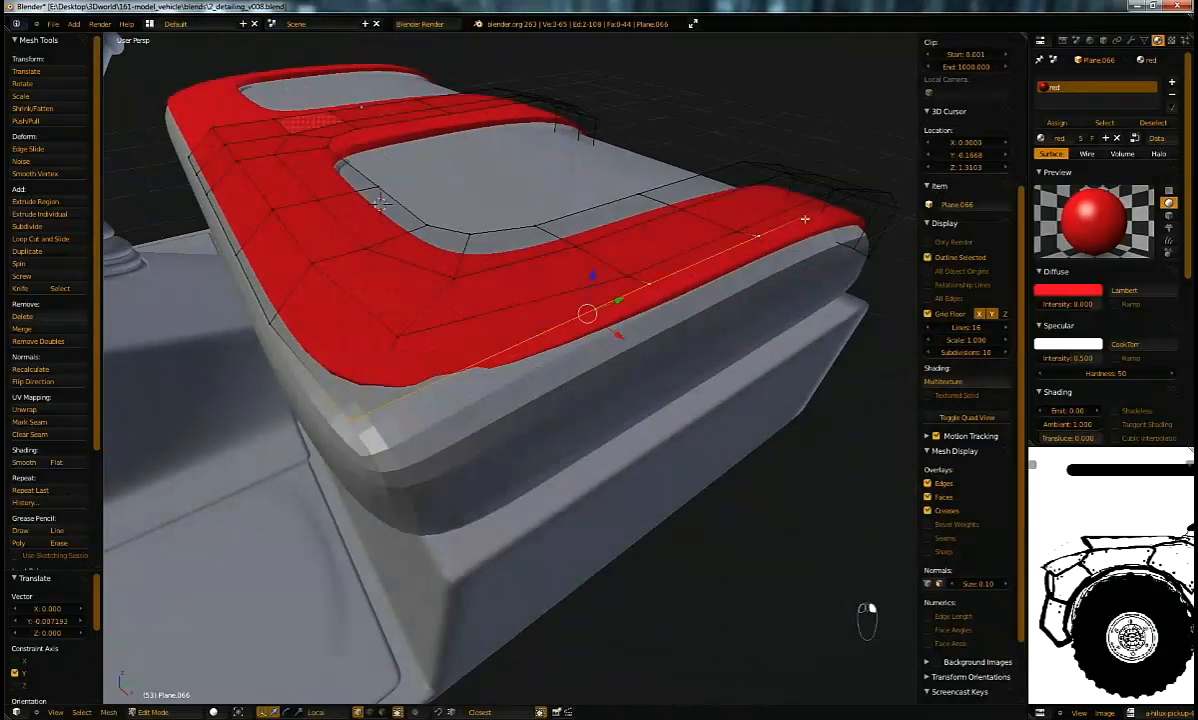
middle_click_drag(892, 207, 840, 230)
left_click_drag(666, 374, 672, 380)
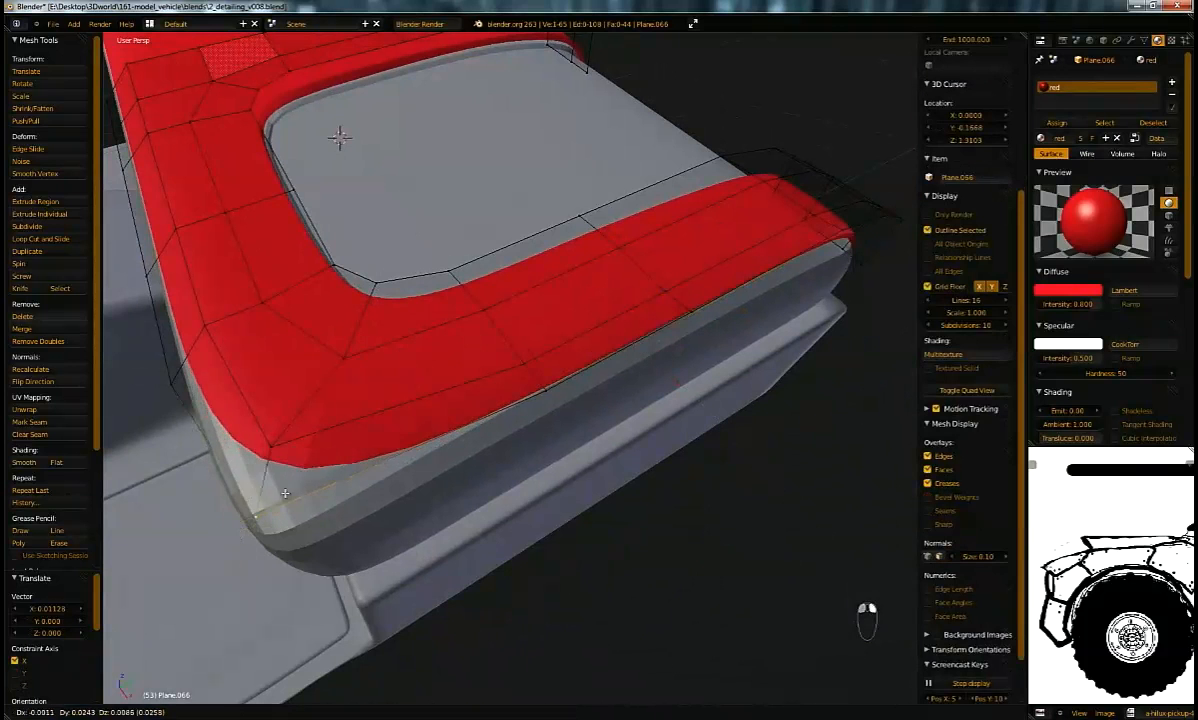
Step: Reposition individual vertices along the rim's outer side and front corner to fit the seat's rounded edge
middle_click_drag(270, 470, 292, 402)
key("g")
left_click(454, 266)
middle_click_drag(454, 266, 870, 316)
key("g")
left_click(440, 206)
right_click(388, 264)
key("g")
left_click(378, 275)
middle_click_drag(378, 275, 407, 344)
middle_click_drag(500, 339, 526, 351)
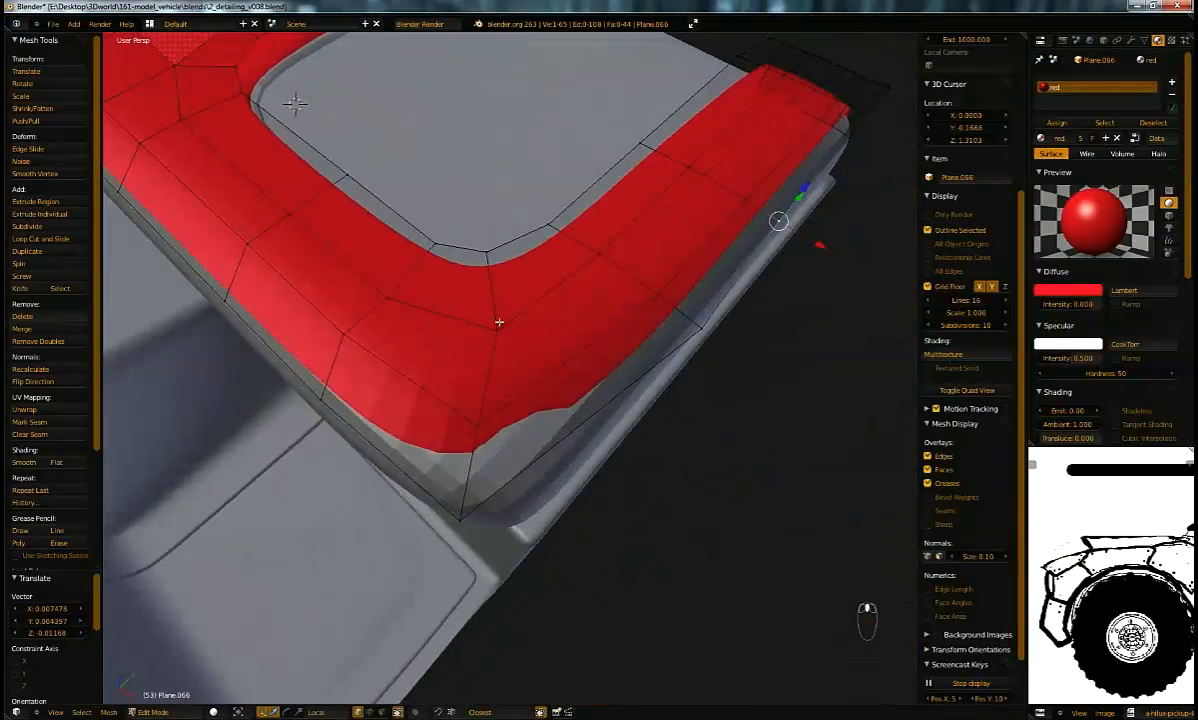
Step: Reposition two vertices along the cover's diagonal front-corner edge to refine the rounded corner
right_click(497, 320)
key("g")
left_click(481, 333)
right_click(474, 416)
key("g")
left_click(465, 417)
middle_click_drag(470, 420, 417, 459)
Step: Examine how the smoothed cover fits the seat from above and from the front
key("Tab")
key("h")
key("ctrl+z")
scroll(513, 383, "up", 3)
right_click(528, 346)
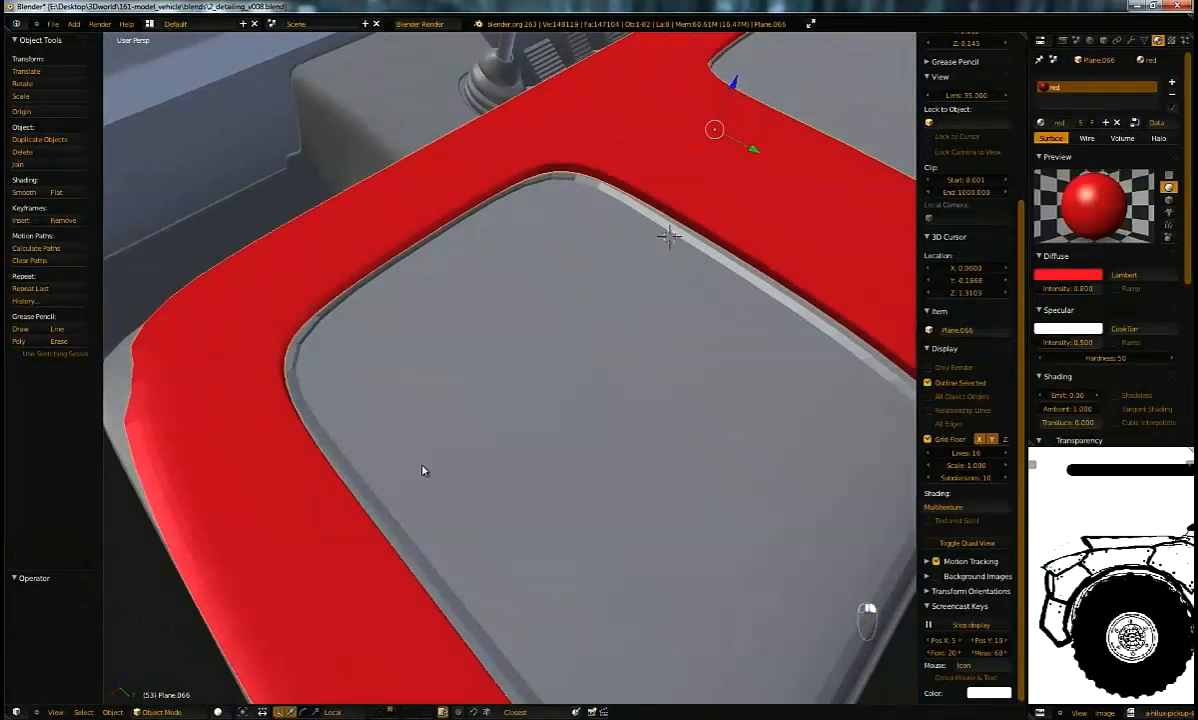
scroll(417, 459, "down", 4)
middle_click_drag(488, 338, 507, 389)
key("Tab")
scroll(450, 369, "up", 3)
scroll(481, 323, "up", 1)
Step: Select the cover's lower front edges, isolate the seat and cover in local view, and reopen the cover's mesh for editing
right_click(439, 366, "alt")
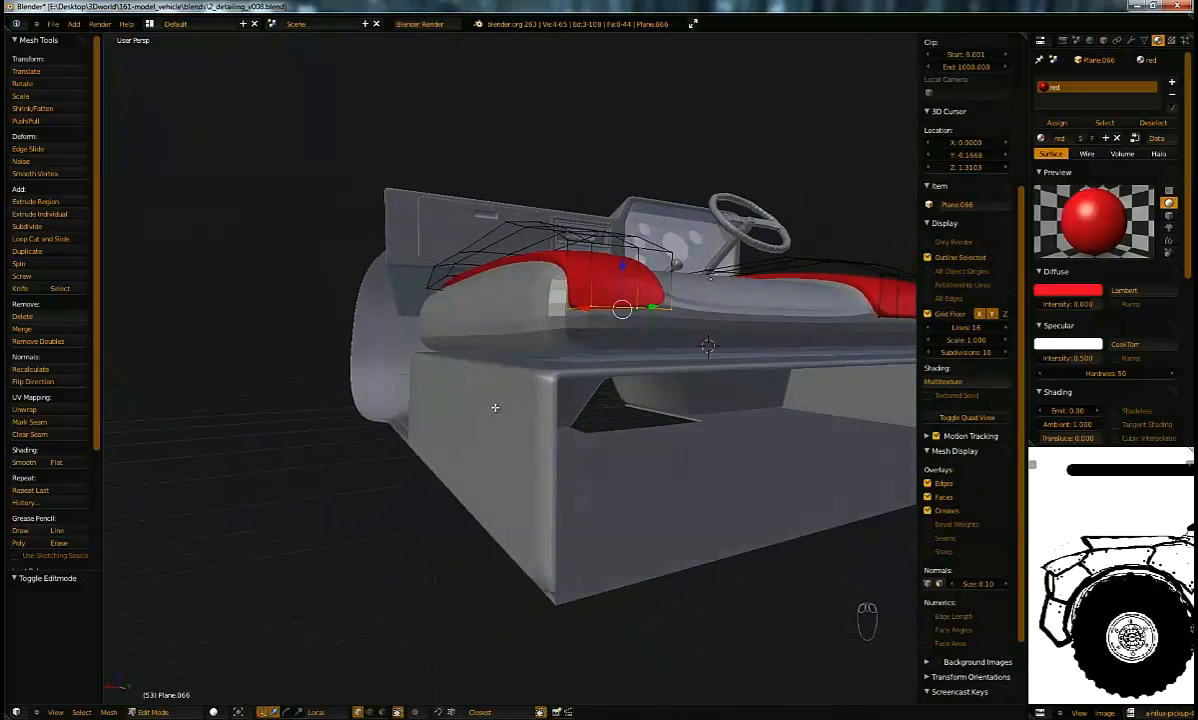
key("Tab")
right_click(553, 305)
key("KP_Divide")
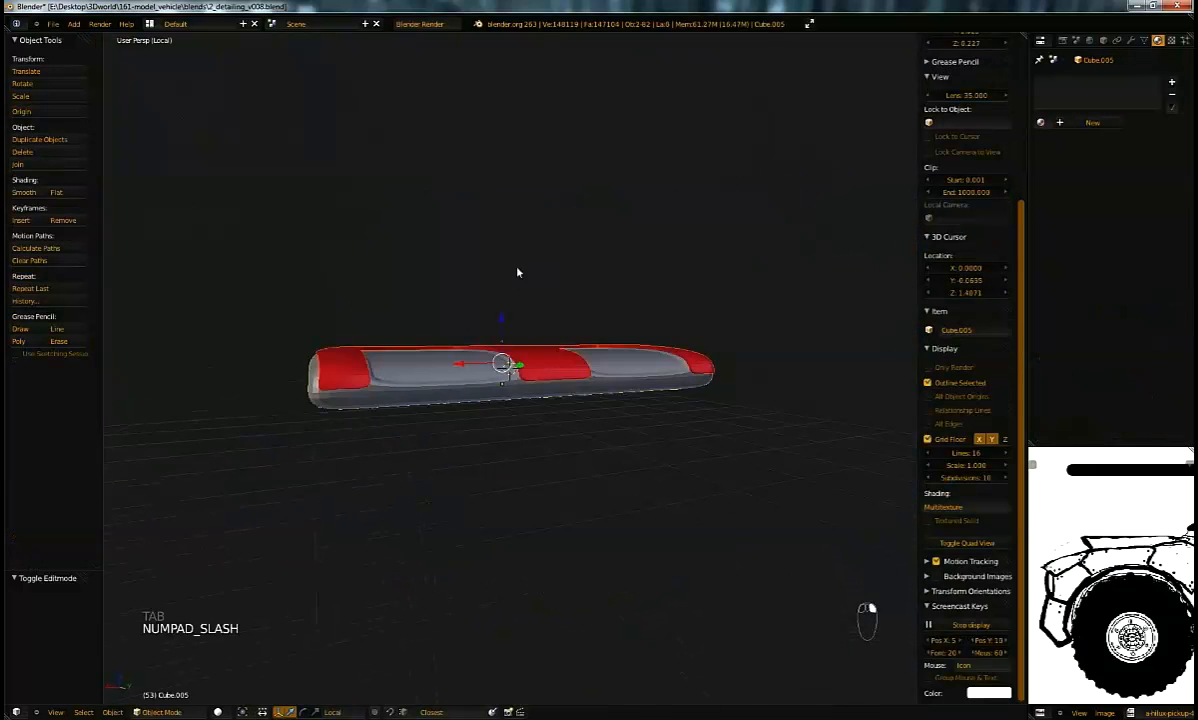
middle_click_drag(541, 326, 596, 445)
scroll(590, 470, "up", 2)
key("Tab")
key("Tab")
right_click(566, 565)
middle_click_drag(567, 564, 365, 290)
key("Tab")
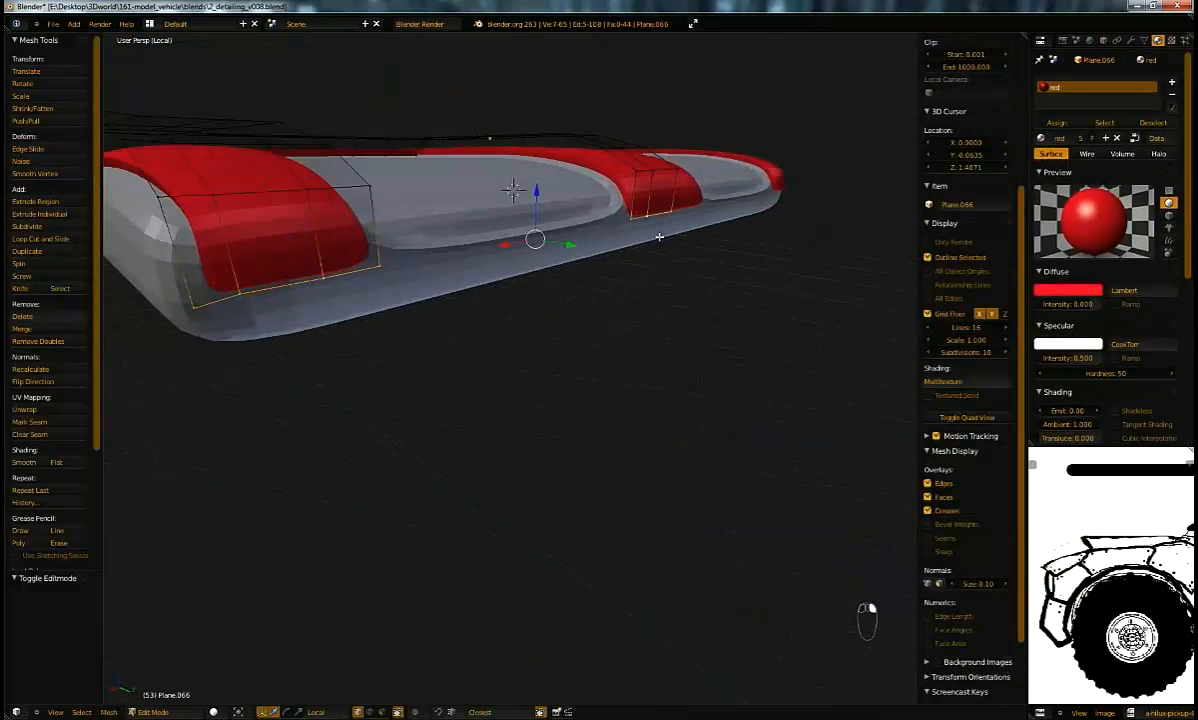
Step: Extrude the front edges down about 0.056, extrude them down again along Z, and shift the new edges about -0.056 along Y
key("e")
left_click(655, 267)
middle_click_drag(655, 267, 712, 240)
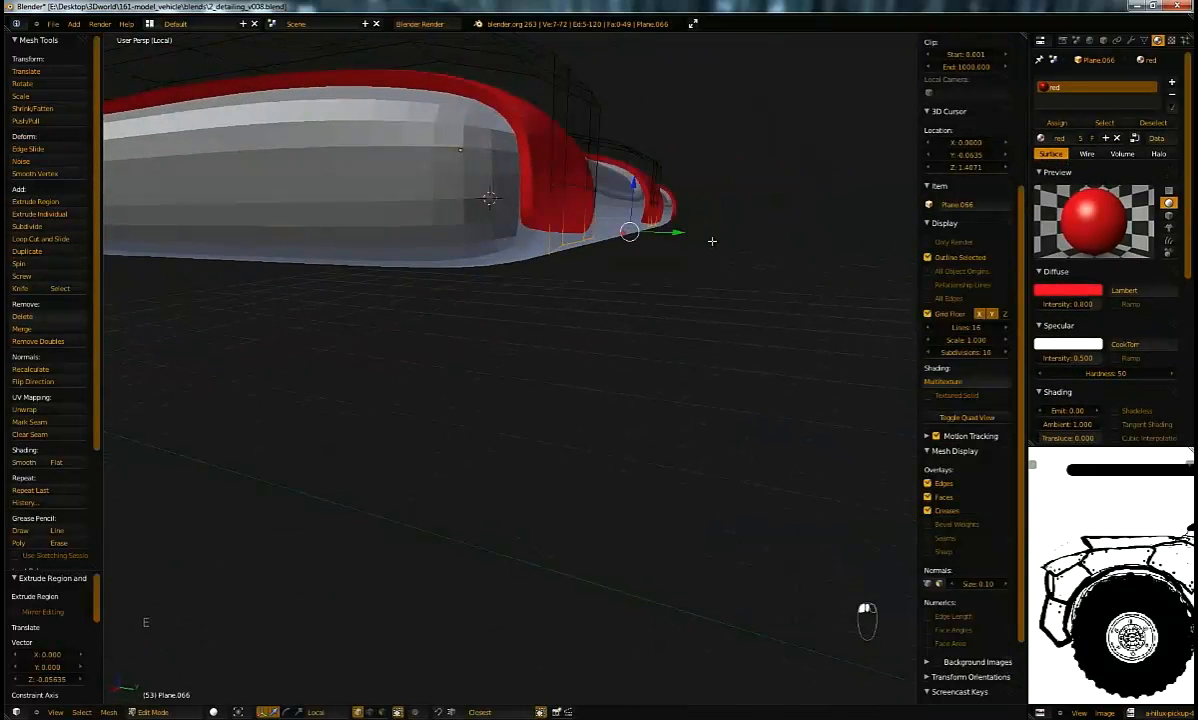
key("e")
key("z")
left_click(705, 255)
left_click_drag(676, 247, 647, 245)
middle_click_drag(719, 233, 751, 240)
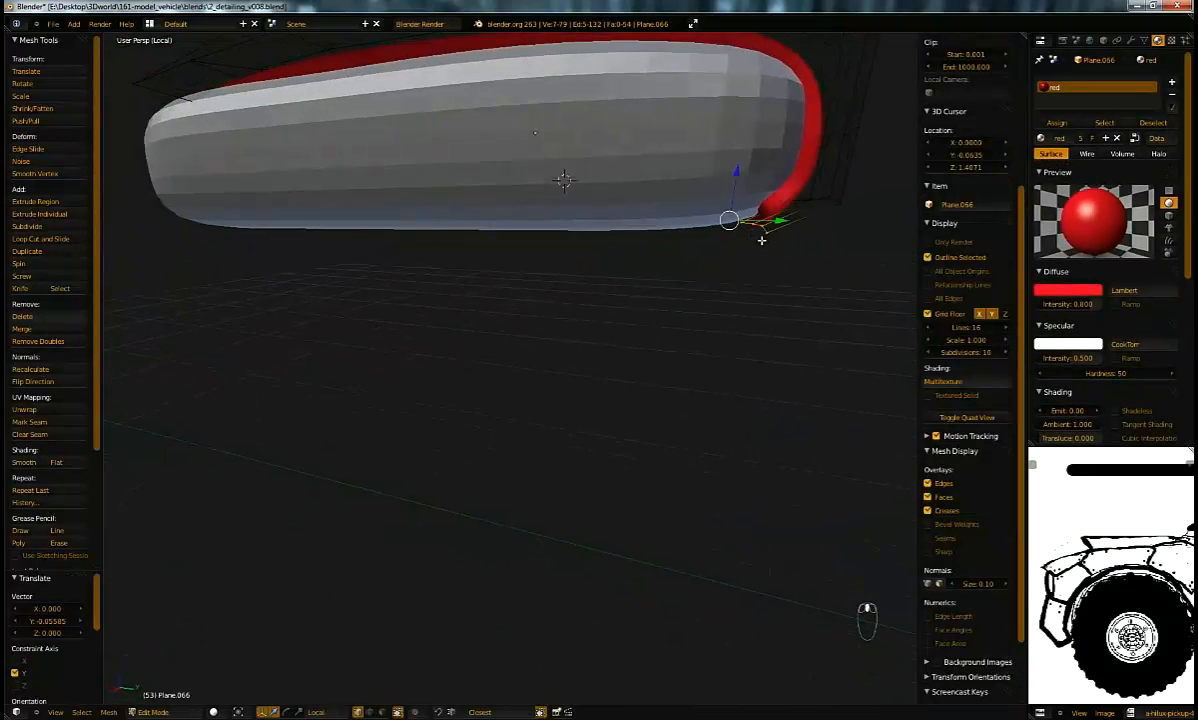
Step: Extrude the edges rearward under the seat in three segments along Y, the first about -0.143 and the last about -0.236
key("e")
left_click(671, 249)
middle_click_drag(671, 249, 683, 264)
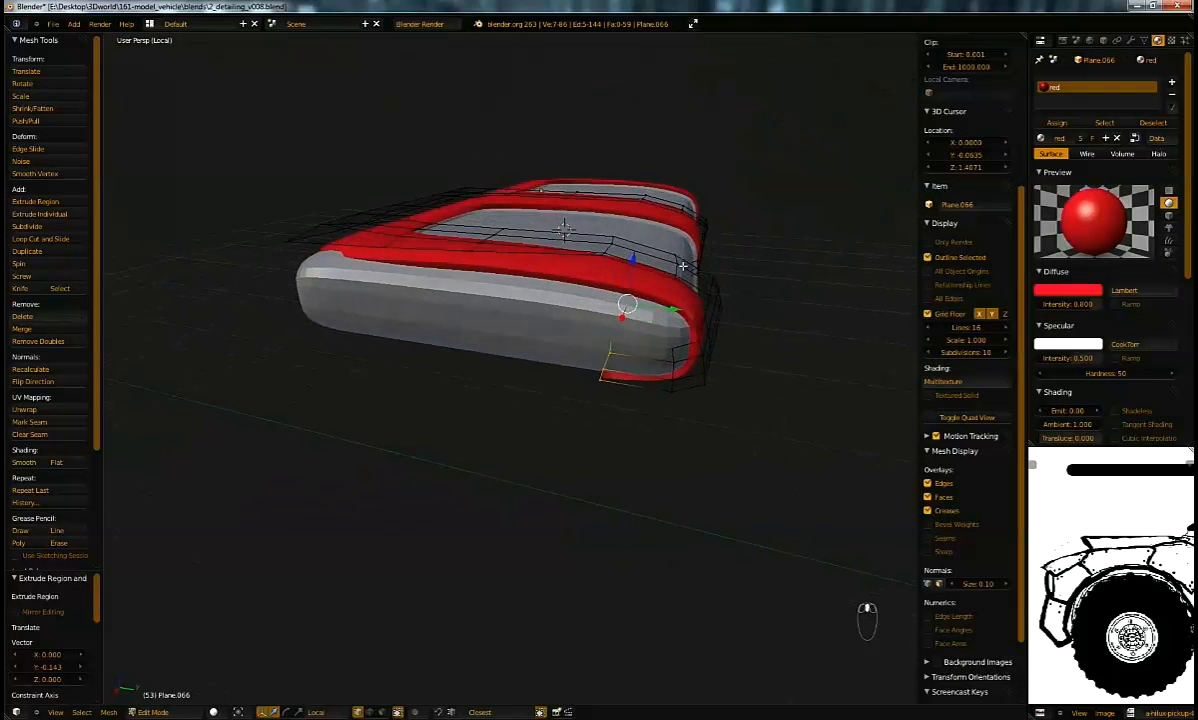
key("e")
left_click(576, 270)
middle_click_drag(576, 270, 539, 283)
key("e")
left_click(538, 283)
key("e")
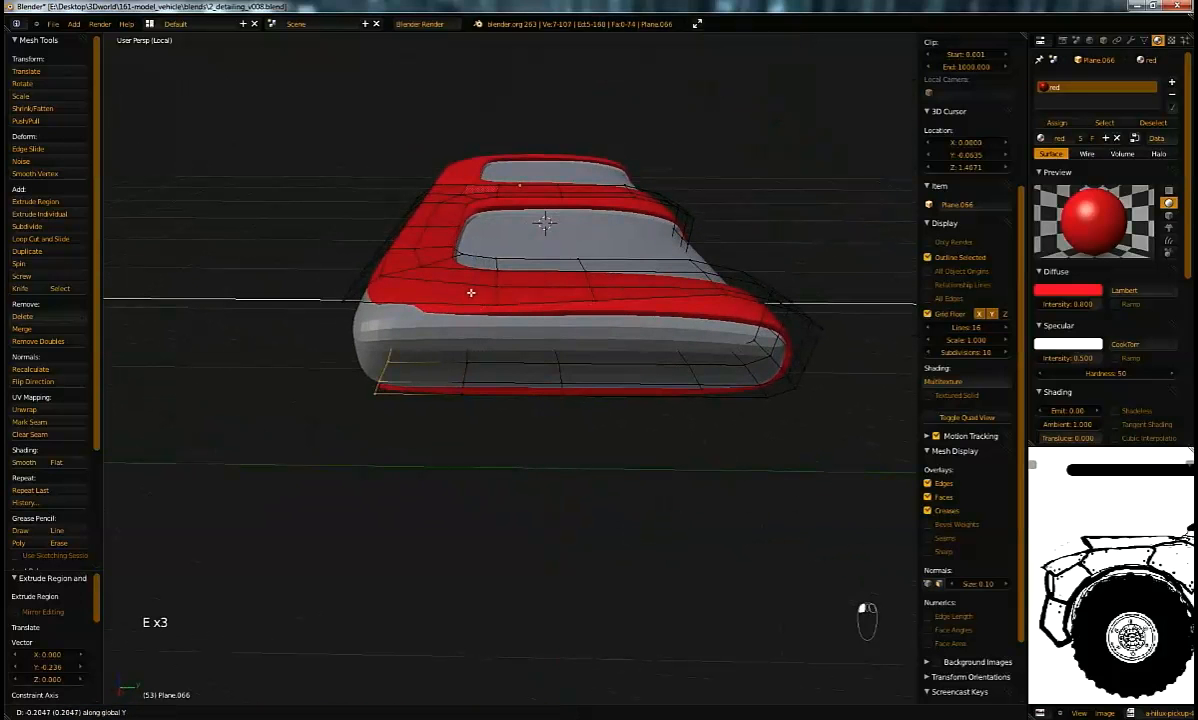
left_click(462, 293)
middle_click_drag(462, 293, 475, 236)
key("ctrl+z")
key("g")
Step: Select the rear section of the cover's top, duplicate it, and flip the copy along Z with a scale of -1
key("a")
middle_click_drag(452, 194, 423, 211)
key("b")
left_click_drag(305, 102, 525, 249)
middle_click_drag(606, 238, 528, 222)
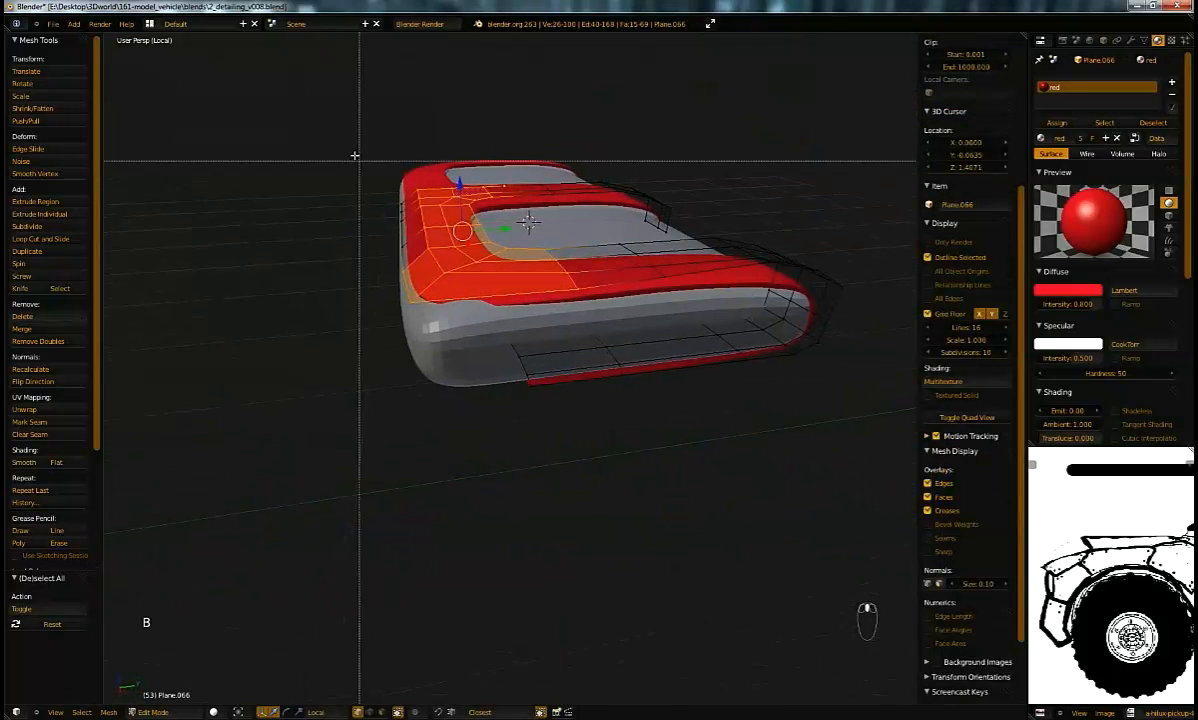
left_click_drag(442, 278, 443, 279)
middle_click_drag(612, 286, 577, 275)
key("shift+d")
key("s")
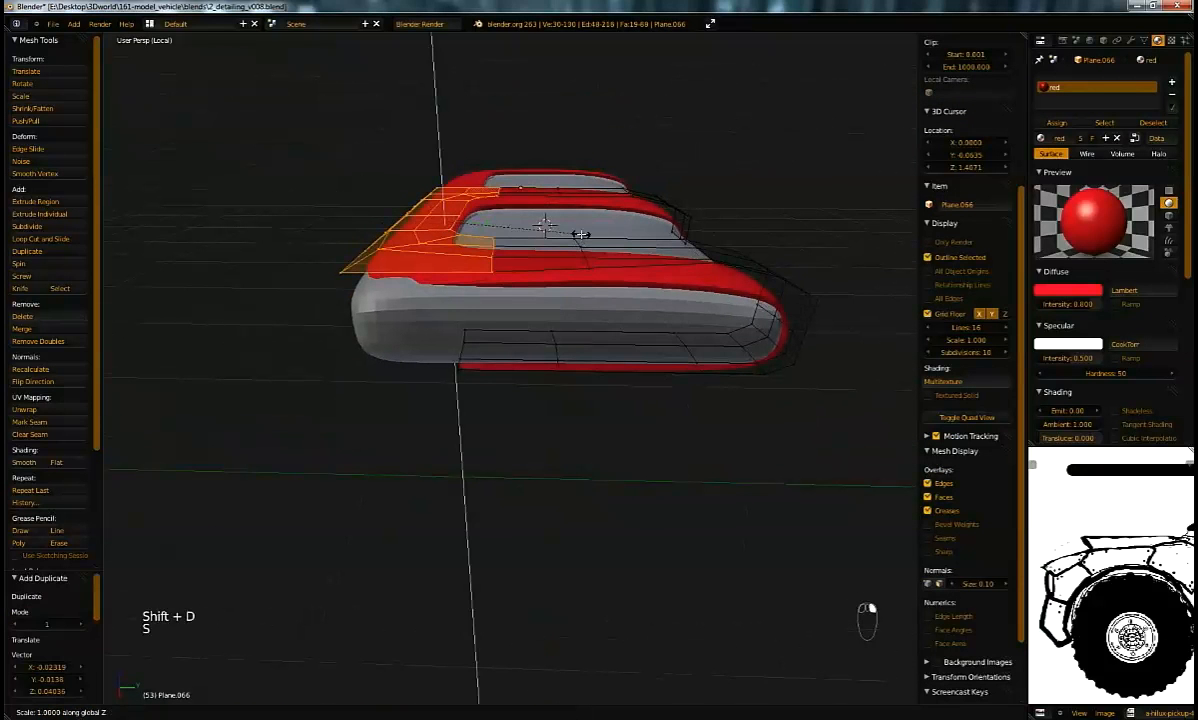
key("z")
key("0")
key("Return")
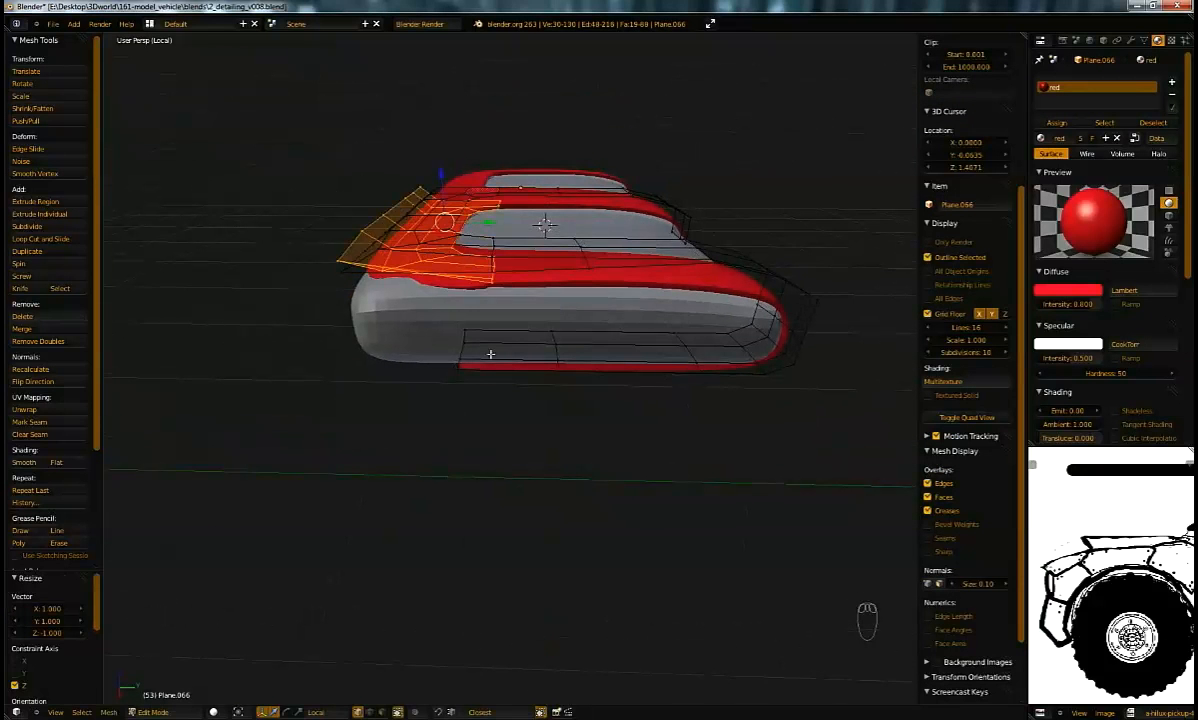
Step: Move the flipped rear section down about 0.206 along Z to the seat's underside
key("g")
key("z")
left_click(456, 367)
middle_click_drag(457, 364, 522, 278)
Step: Select the rear end edges of the underside strips and move them about 0.105 along Y, away from the rear section
right_click(463, 361, "alt")
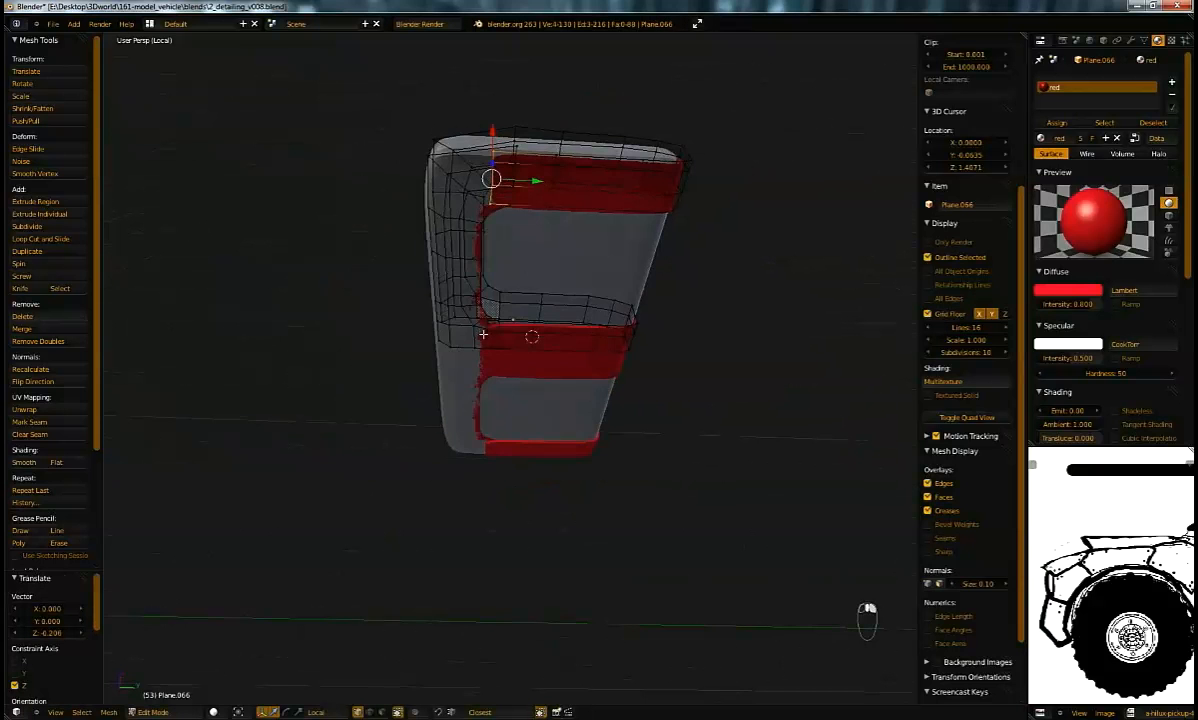
middle_click_drag(487, 323, 463, 283)
scroll(516, 434, "up", 3)
middle_click_drag(516, 434, 482, 377)
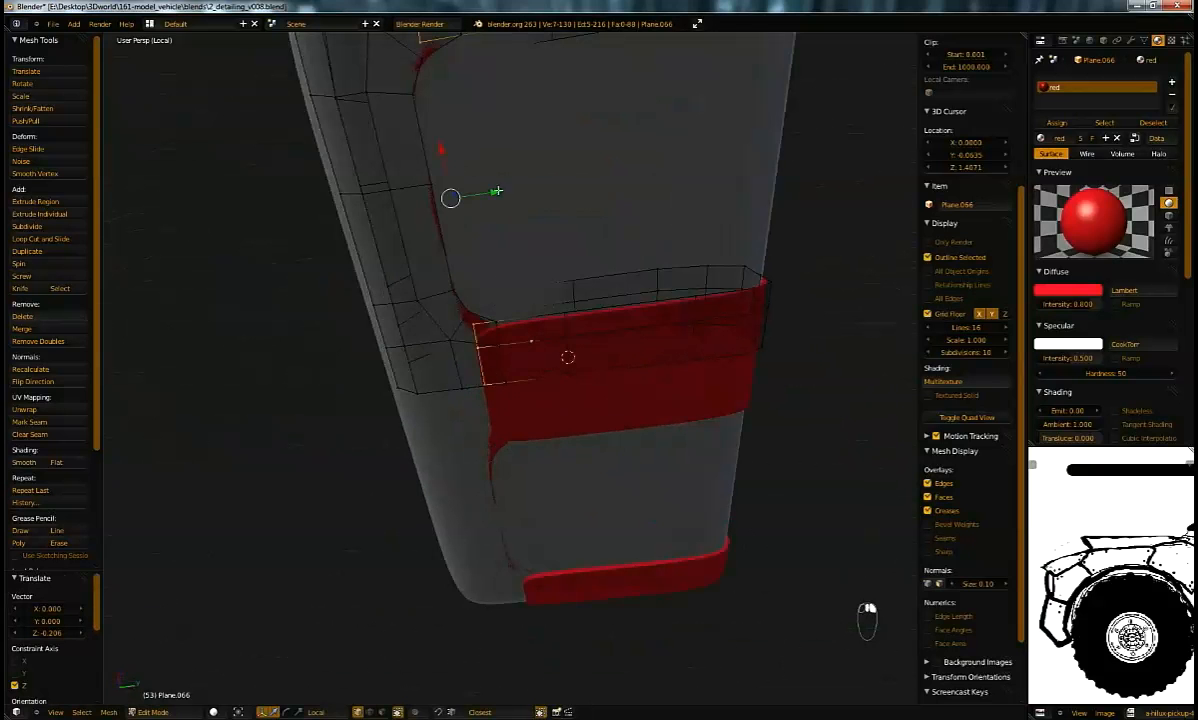
left_click_drag(505, 193, 550, 188)
middle_click_drag(551, 219, 547, 285)
middle_click_drag(547, 285, 496, 231, "shift")
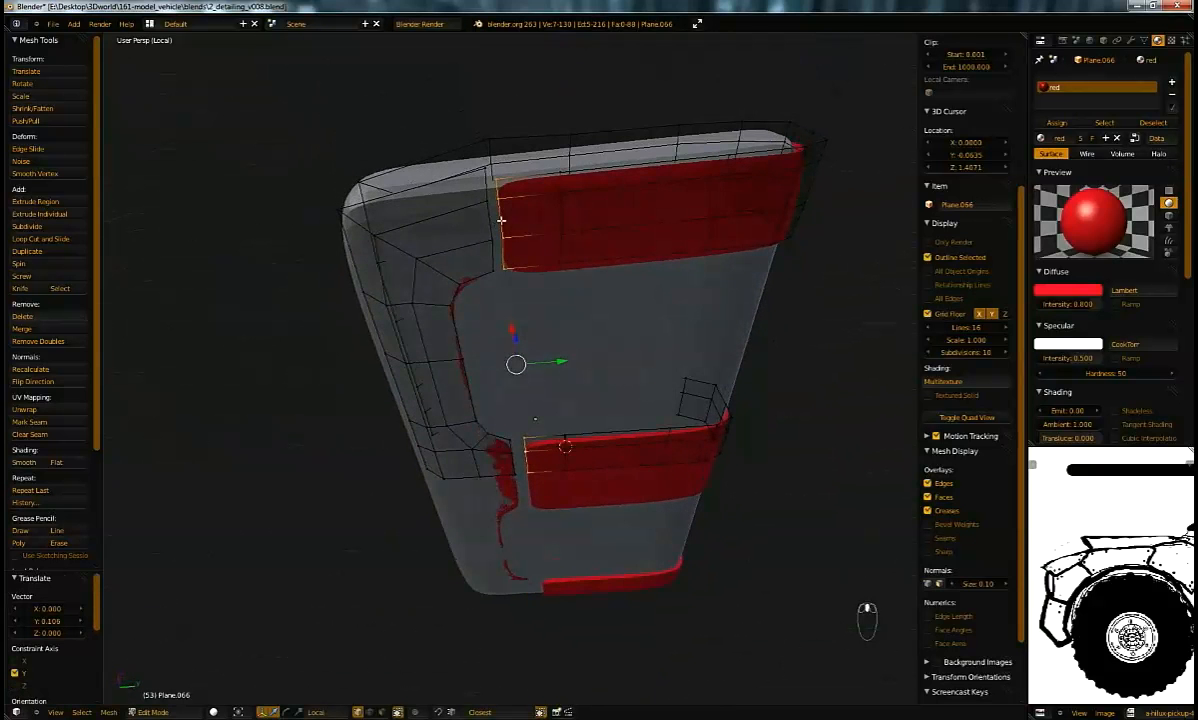
Step: Bridge the outer underside strip to the rear section and delete the extra edge loop at the joint
key("w")
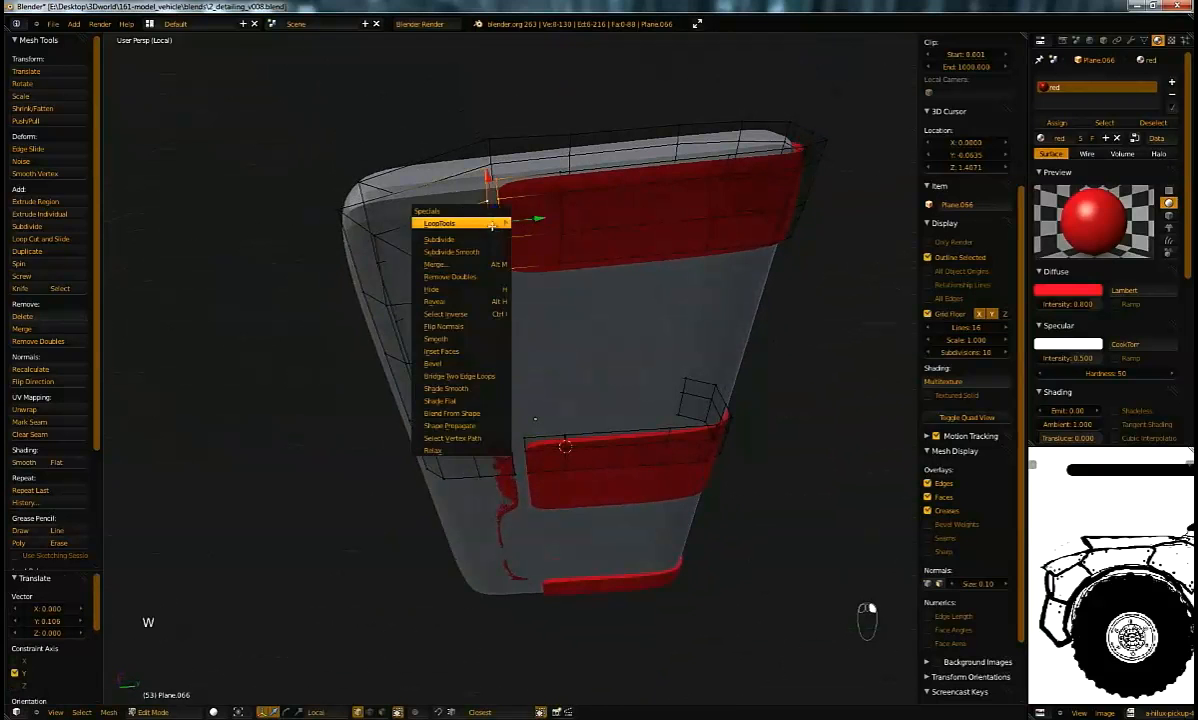
left_click(484, 376)
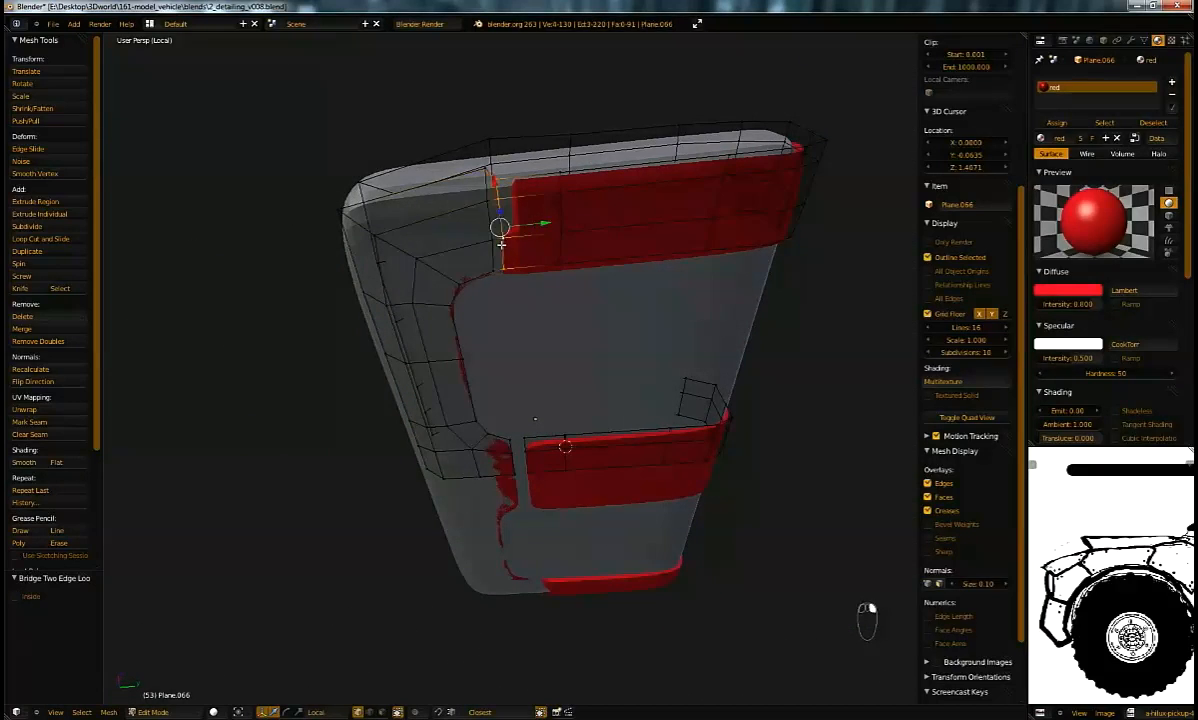
key("x")
left_click(500, 344)
middle_click_drag(503, 364, 499, 363)
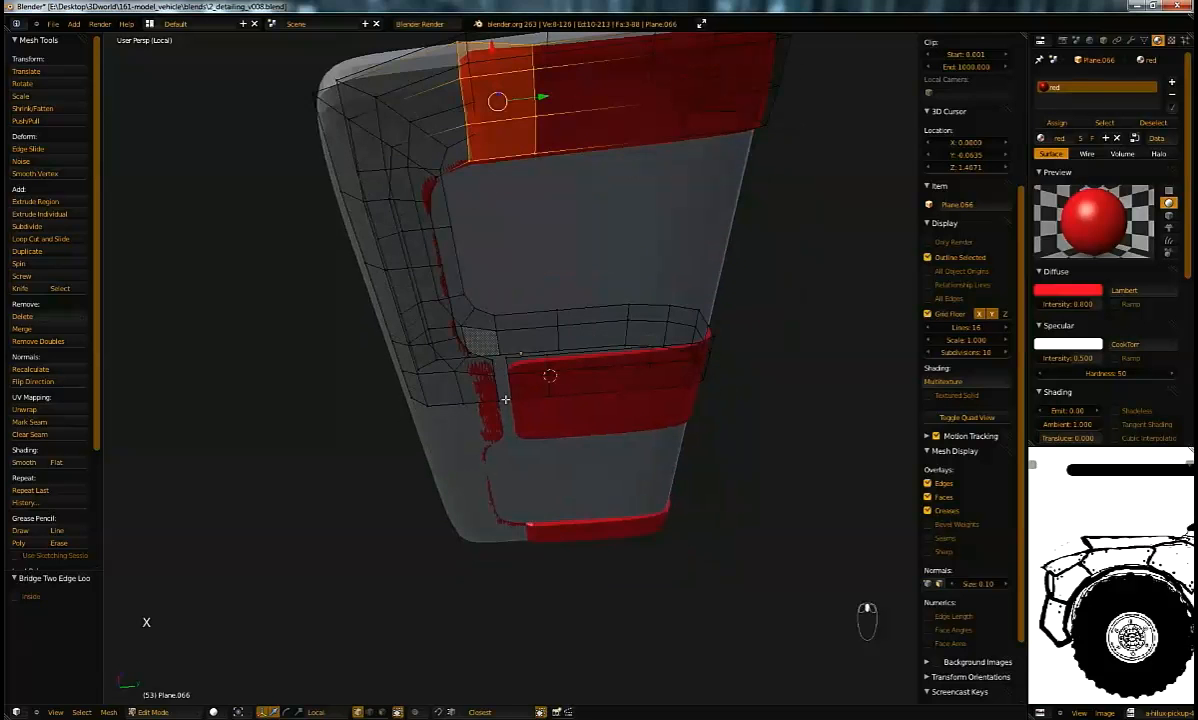
Step: Bridge the central underside strip to the rear section and remove its extra edge loop
right_click(510, 394, "alt")
key("w")
left_click(505, 393)
key("w")
left_click(505, 388)
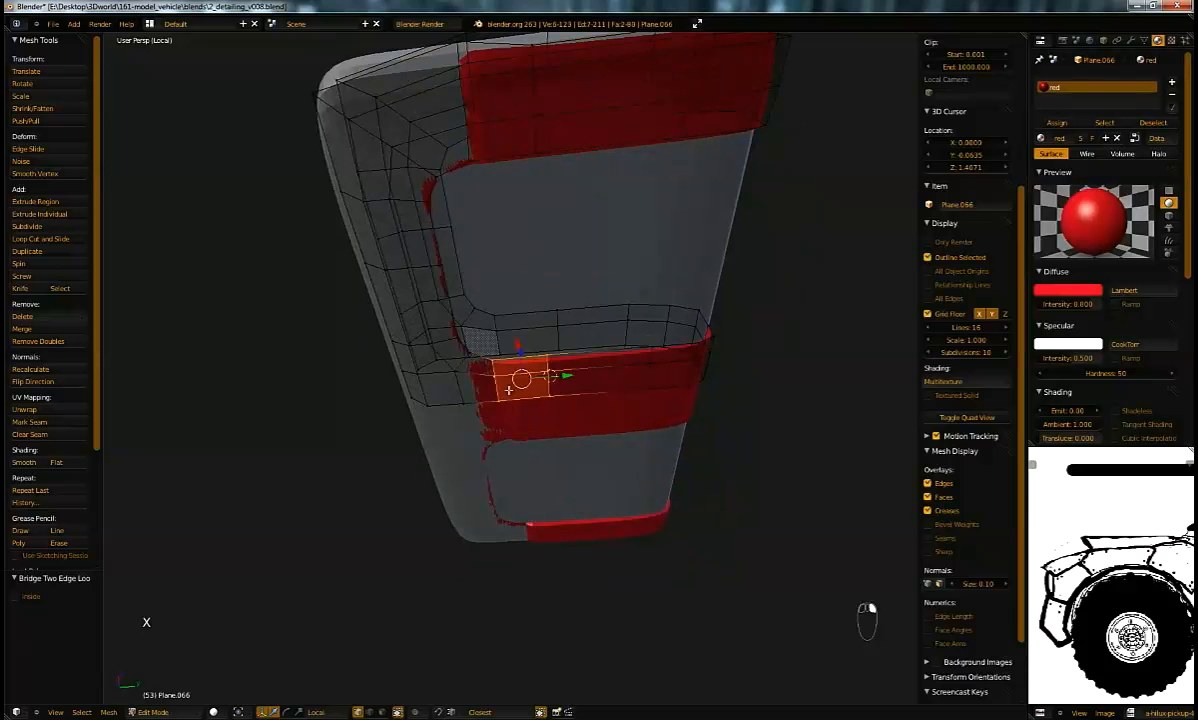
Step: Recalculate the normals of the whole cover mesh and check the underside in object mode
key("a")
key("a")
key("ctrl+n")
middle_click_drag(509, 375, 428, 340)
key("a")
key("Tab")
key("Tab")
key("Tab")
key("Tab")
middle_click_drag(463, 259, 607, 266)
right_click(422, 247)
middle_click_drag(602, 366, 558, 347)
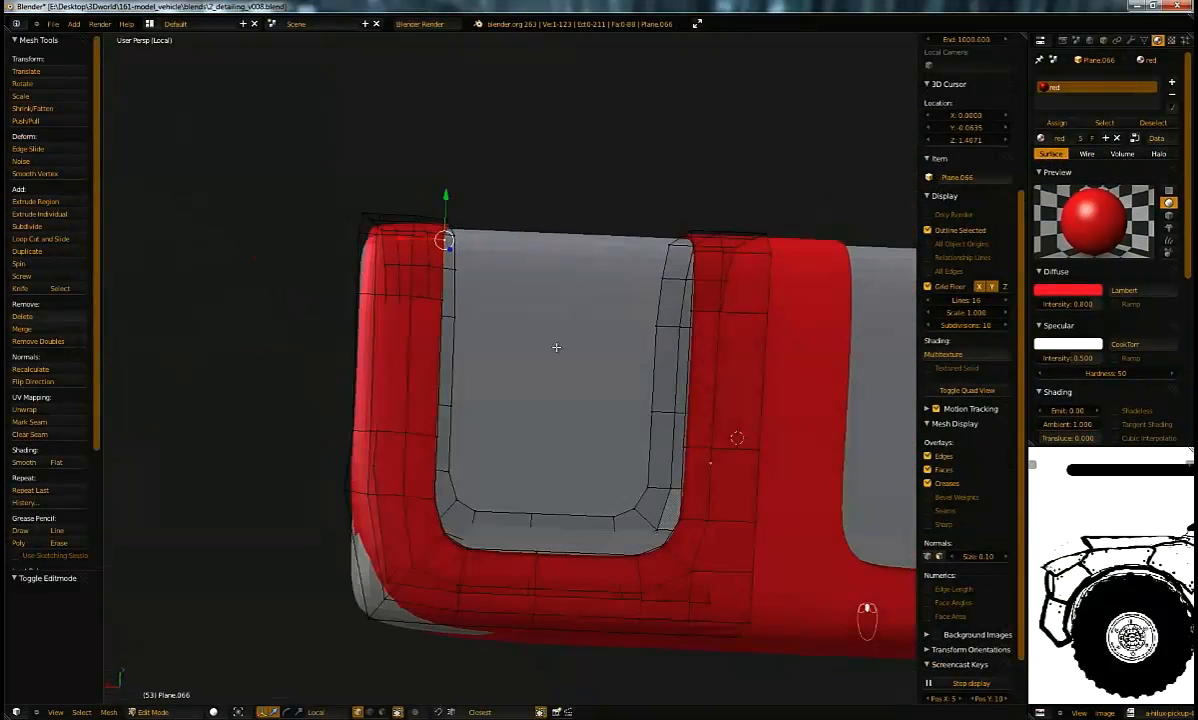
Step: Switch to edge selection and fill the underside opening between the outer and central strips with faces up to the front edge
middle_click_drag(489, 324, 471, 353)
key("ctrl+Tab")
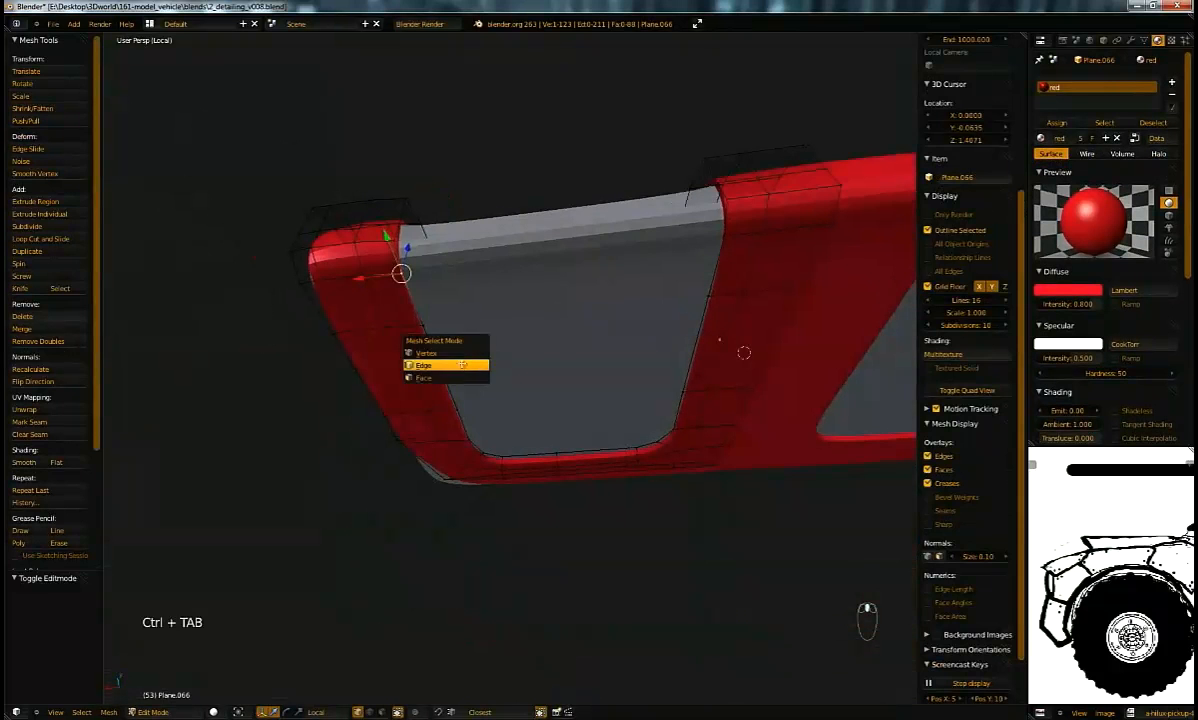
left_click(461, 365)
key("f")
key("f")
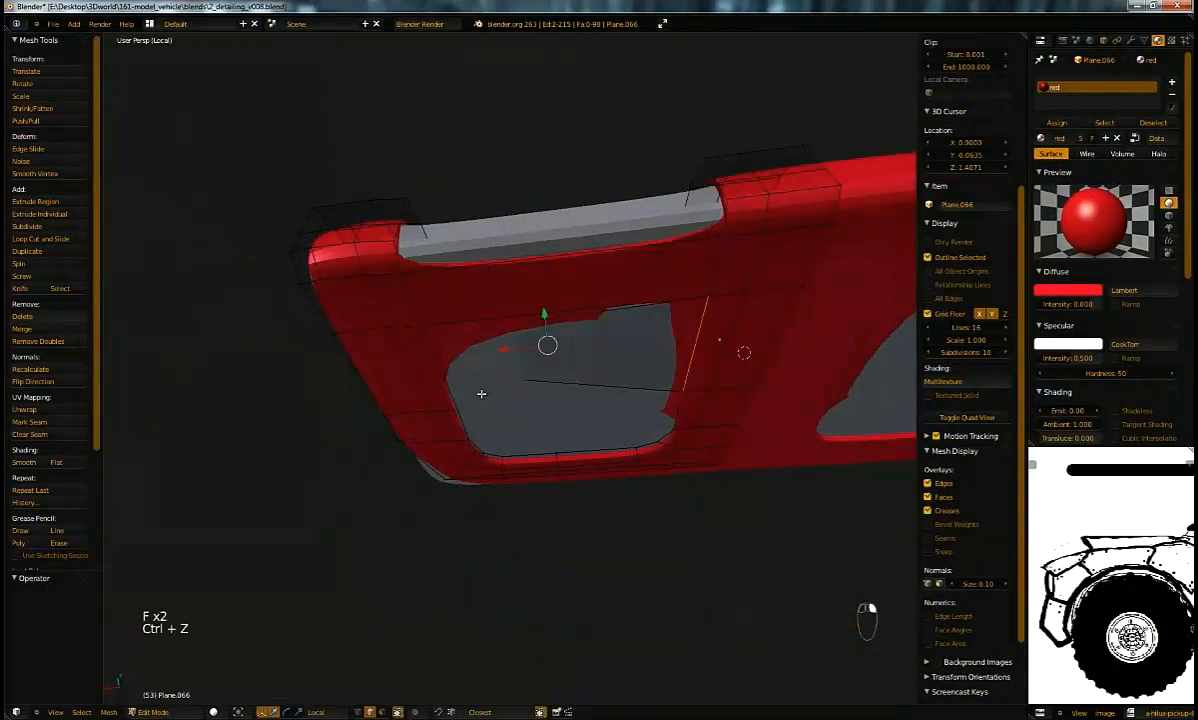
key("ctrl+z")
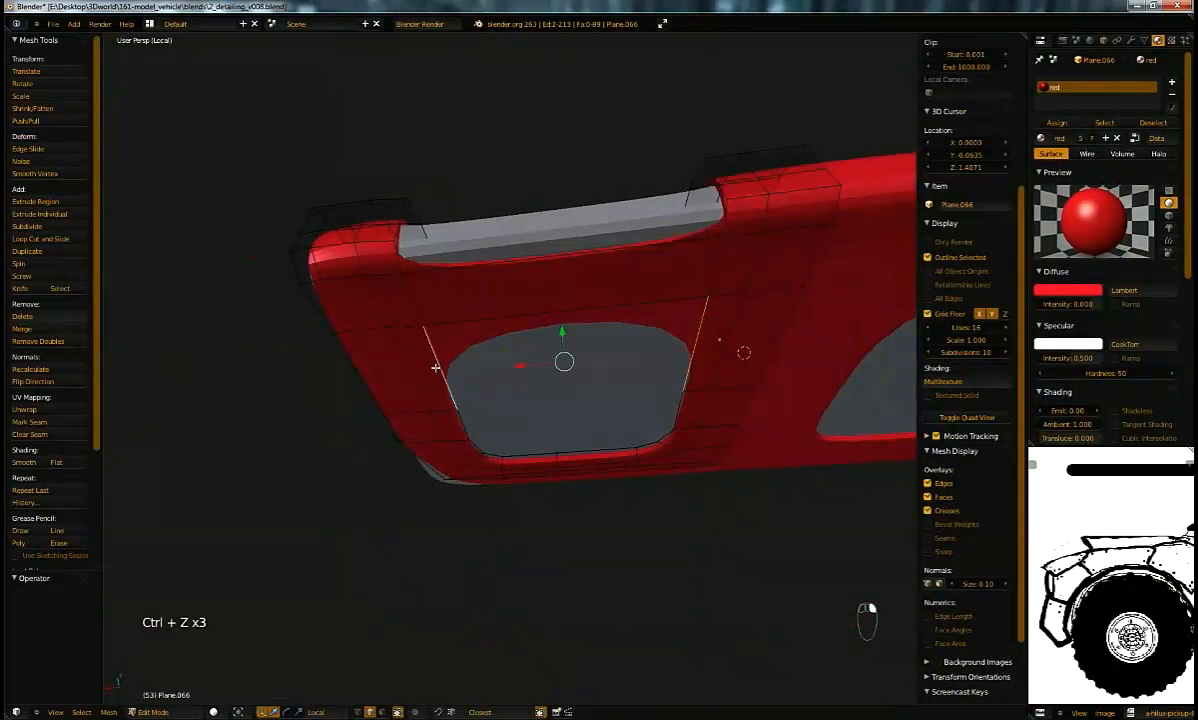
key("f")
right_click(462, 424)
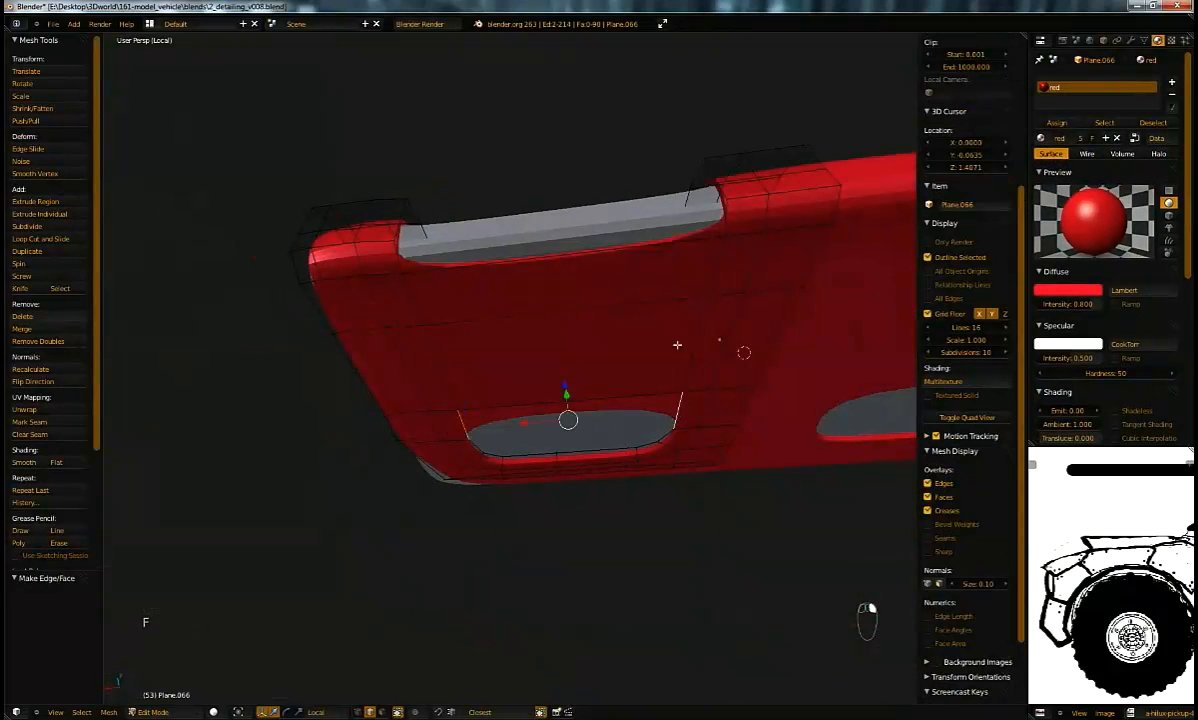
key("f")
right_click(726, 219)
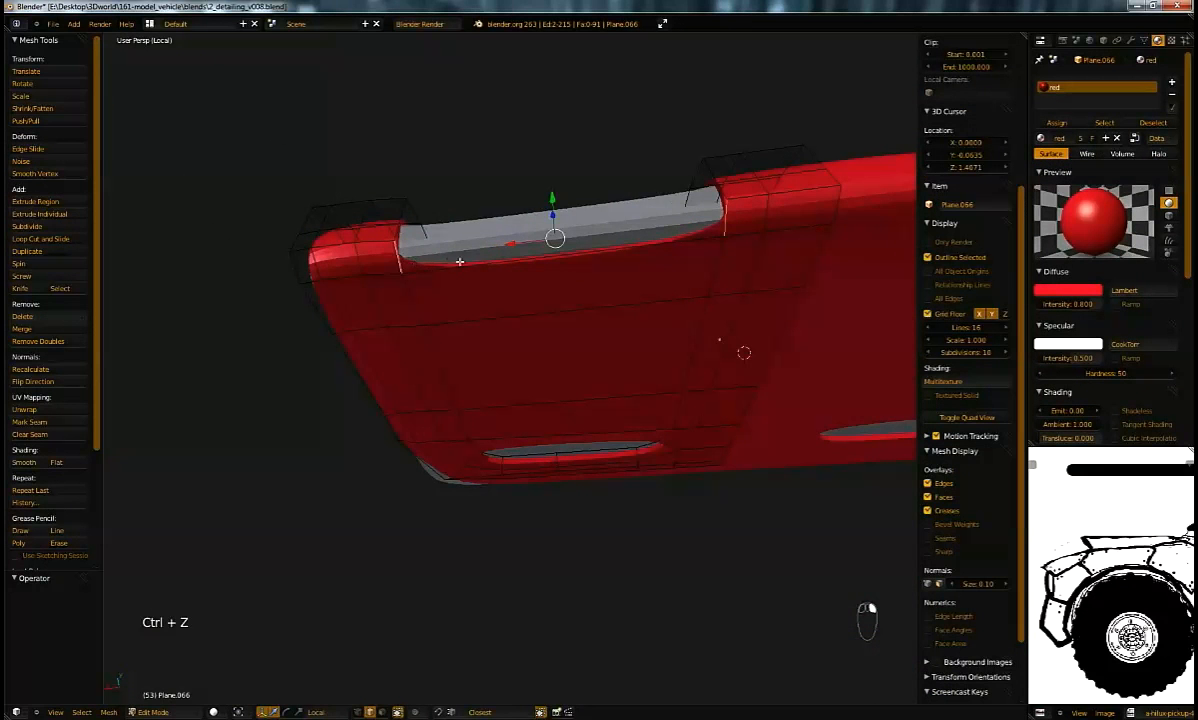
key("f")
Step: Add two lengthwise edge loops across the new underside faces
middle_click_drag(468, 297, 497, 241)
key("ctrl+r")
left_click(550, 429)
left_click(520, 436)
key("ctrl+r")
left_click(492, 443)
left_click(560, 452)
Step: Add a third lengthwise edge loop to the underside faces and slide it toward the central strip
key("ctrl+r")
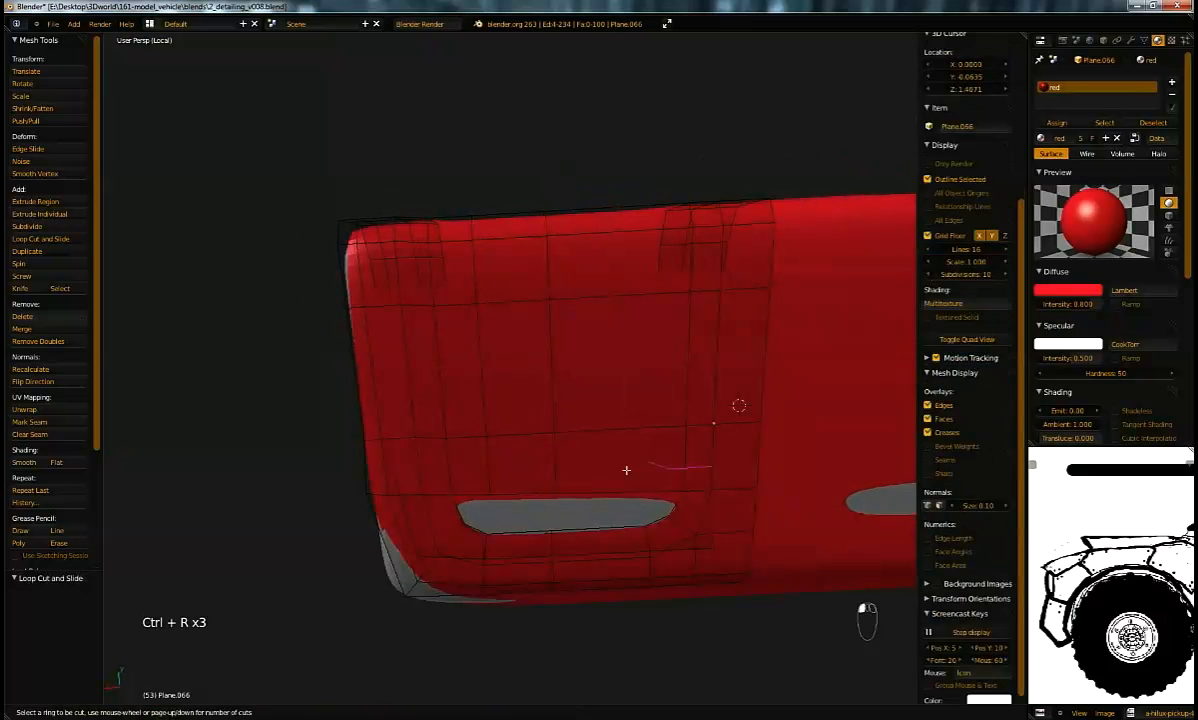
key("ctrl+z")
key("ctrl+r")
left_click(614, 486)
left_click(613, 485)
key("ctrl+r")
left_click(607, 430)
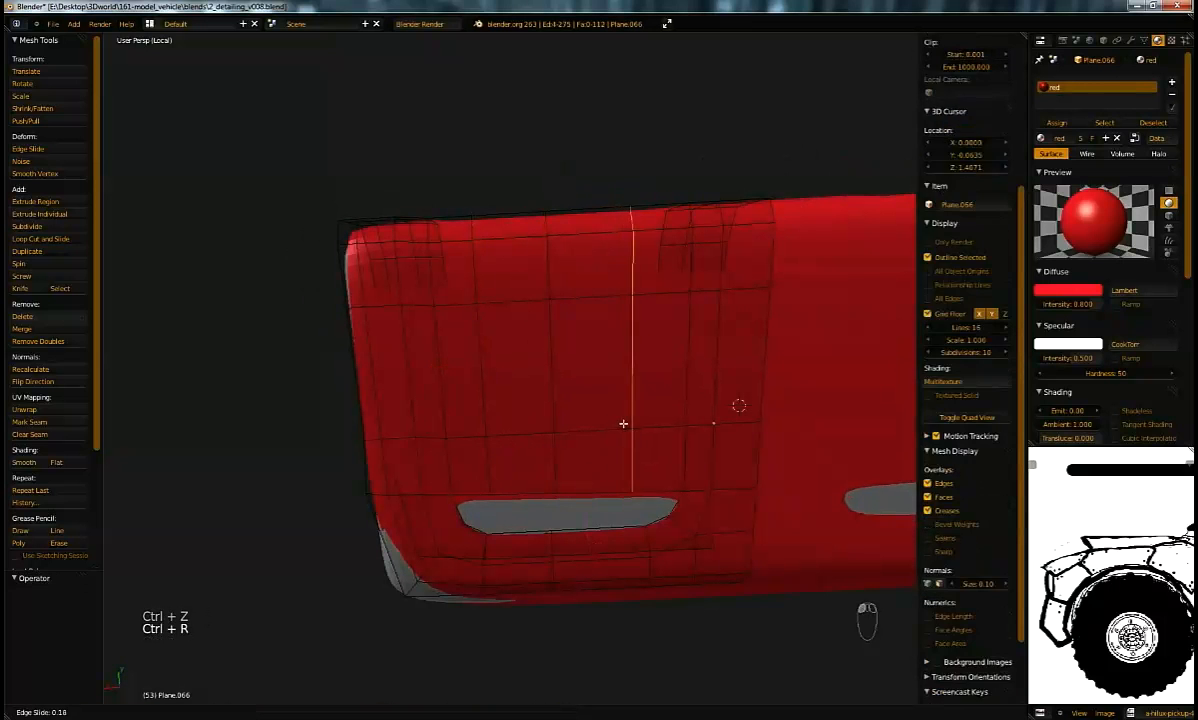
left_click(610, 481)
Step: Fill the remaining rear opening on the underside with faces joining it to the rear section
key("f")
right_click(521, 487, "alt")
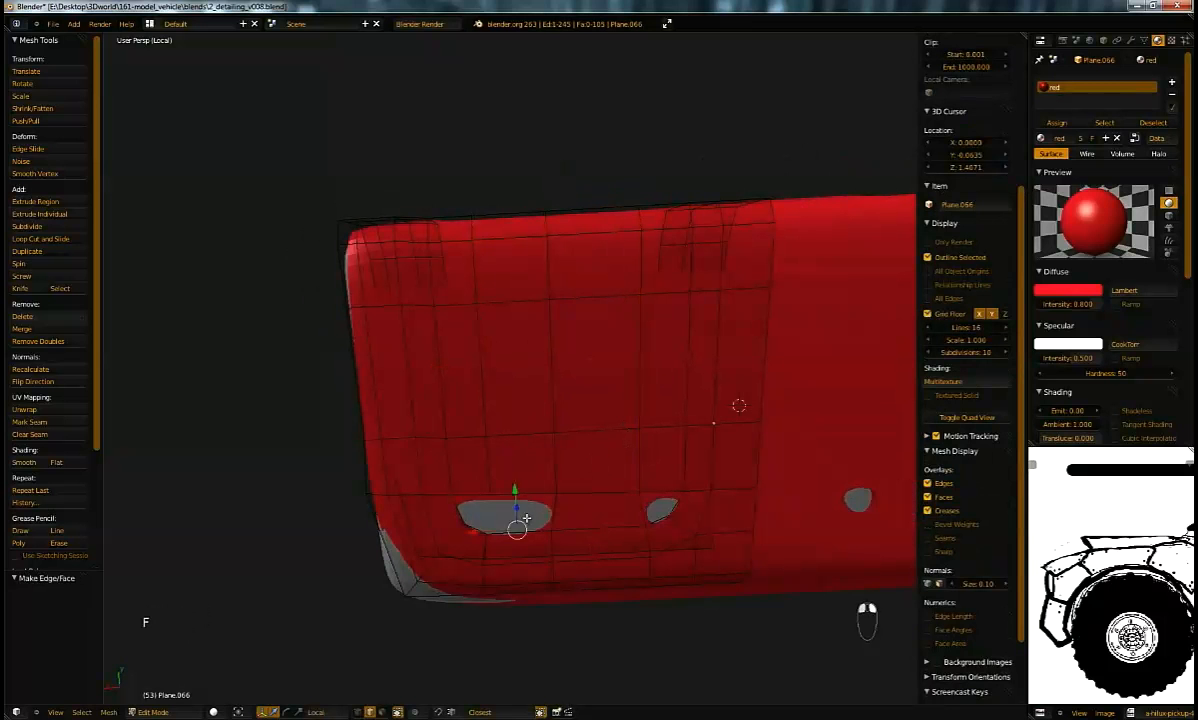
middle_click_drag(512, 497, 519, 508)
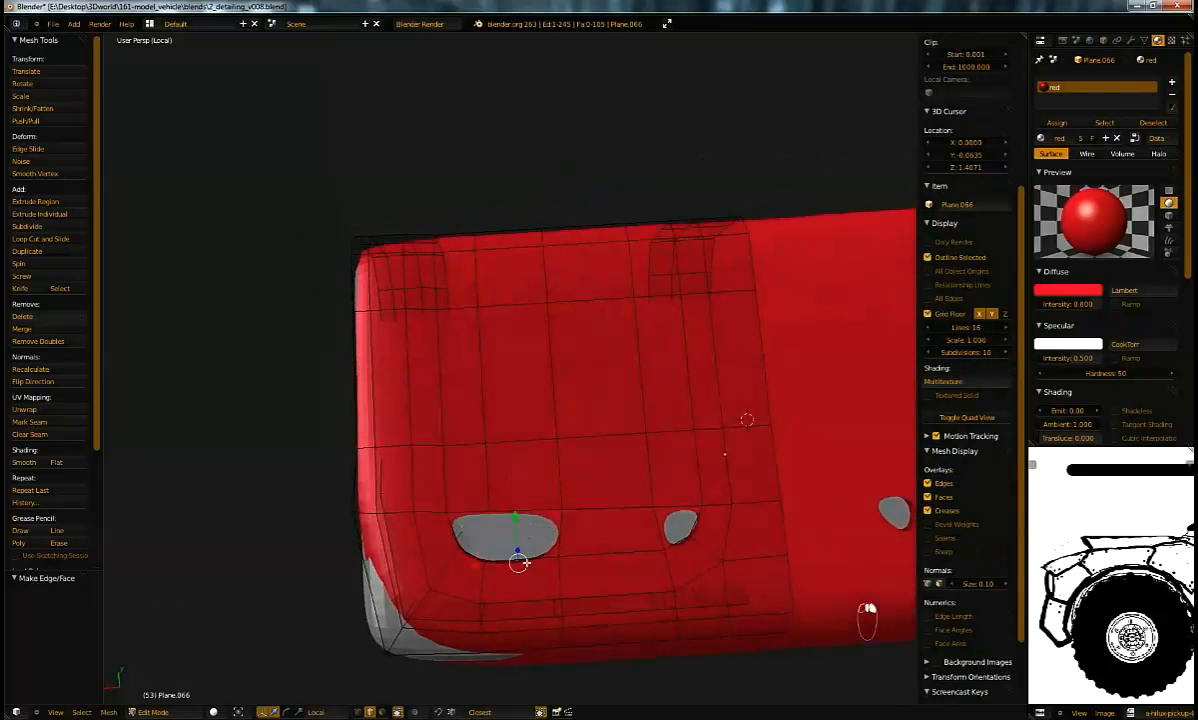
key("f")
key("ctrl+z")
key("f")
key("ctrl+z")
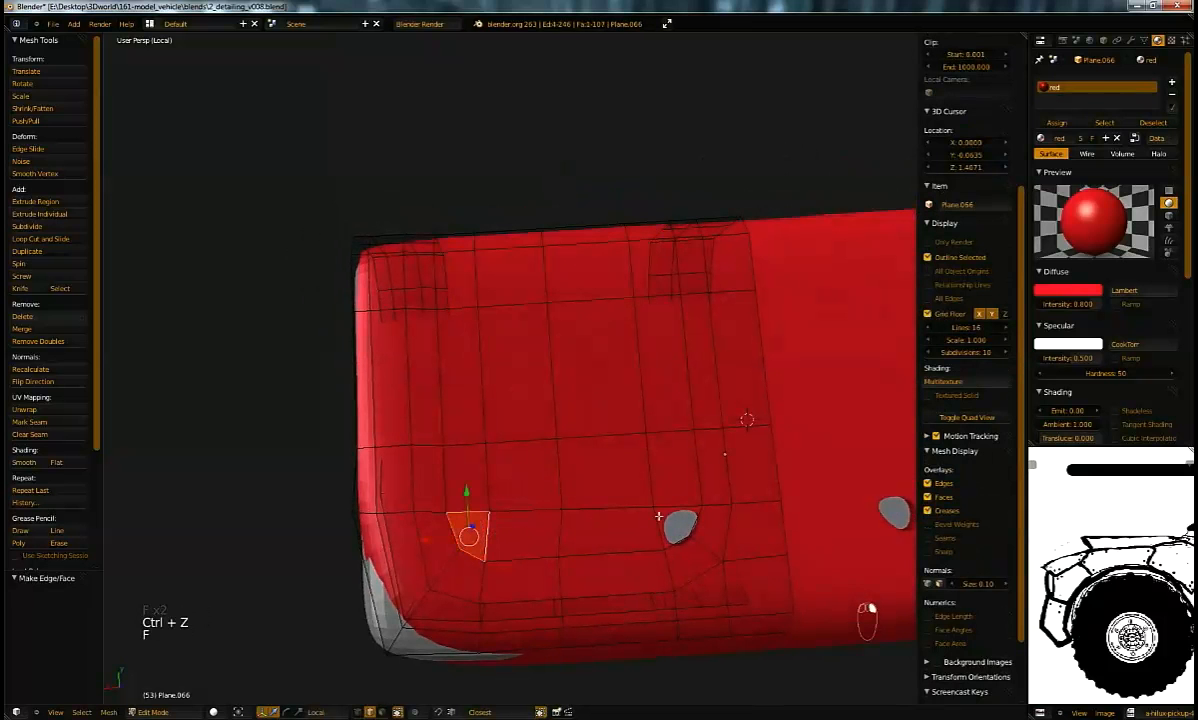
key("f")
key("Tab")
middle_click_drag(642, 484, 474, 367)
Step: Switch to vertex selection and delete the inner edge where the outer front strip meets the lower front band
key("Tab")
key("ctrl+Tab")
left_click(499, 327)
key("x")
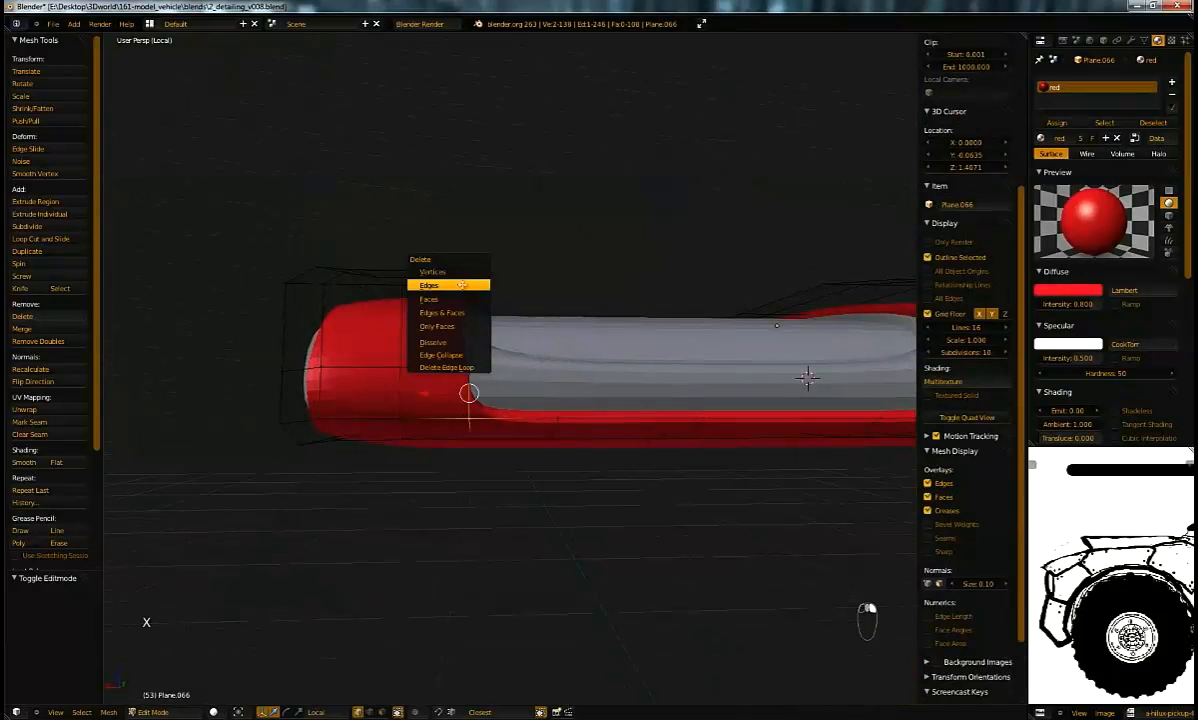
left_click(463, 298)
key("ctrl+z")
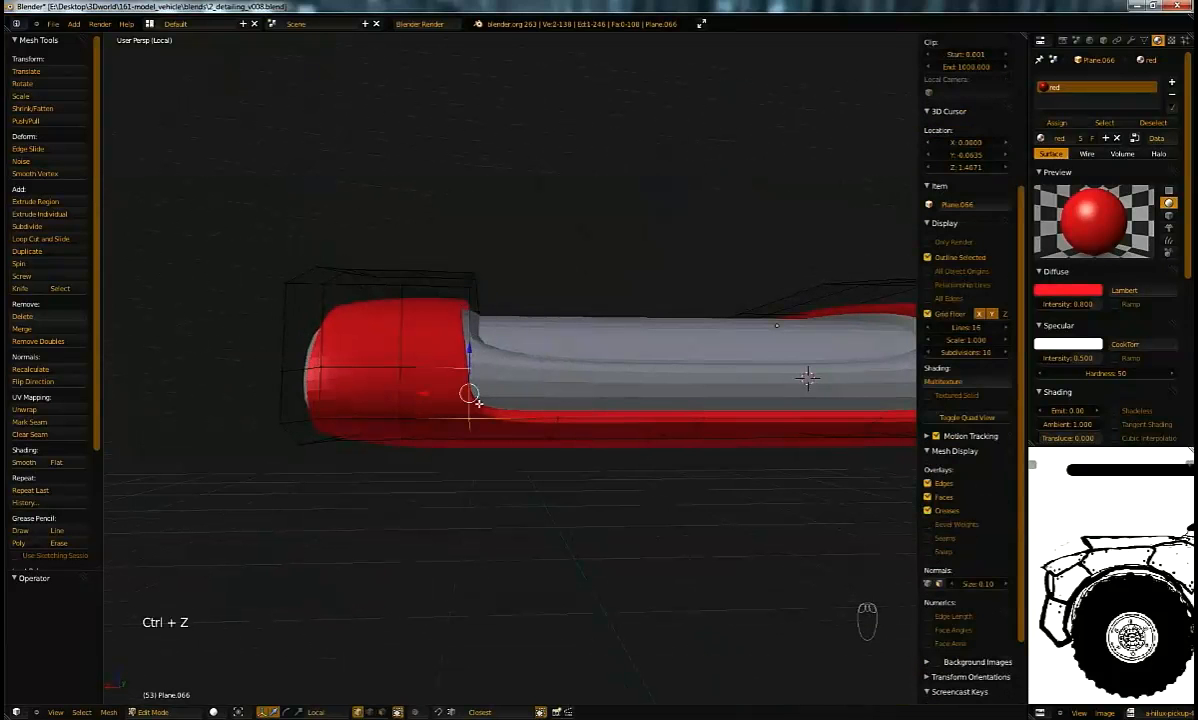
middle_click_drag(507, 351, 460, 355)
key("x")
left_click(452, 370)
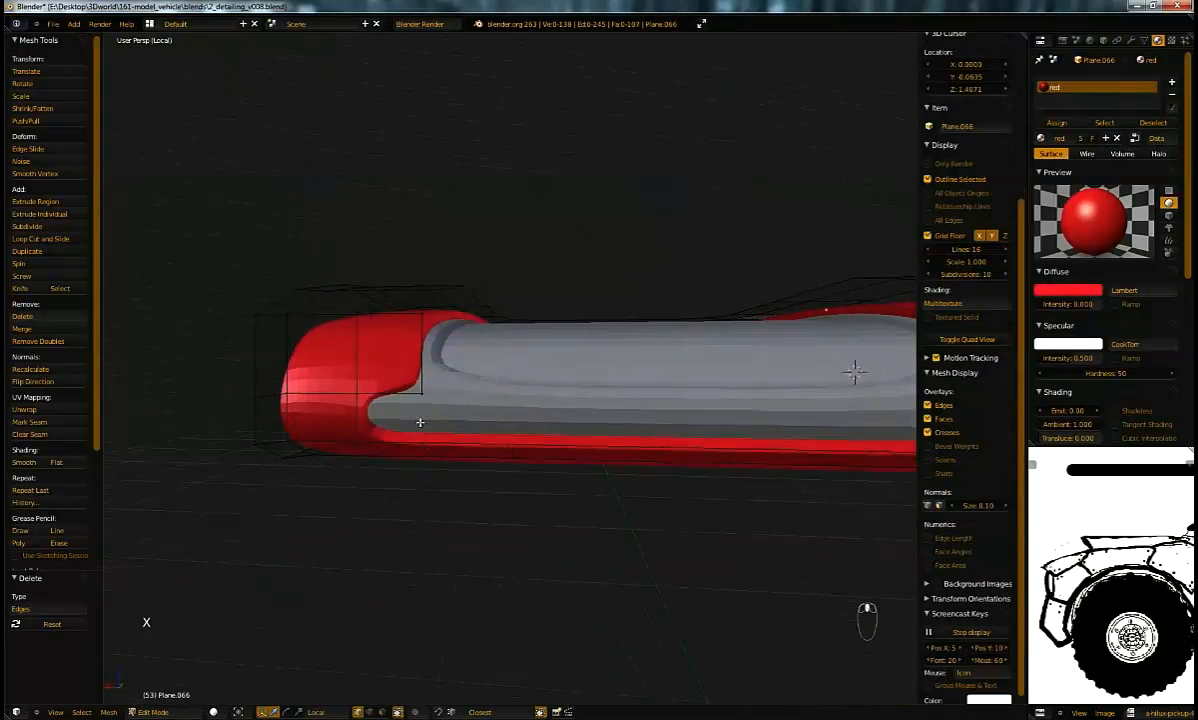
Step: Reposition the vertices around the opened front corner, moving the second about -0.018 along X and -0.006 along Z
key("g")
left_click(431, 364)
key("g")
left_click(378, 372)
Step: Extrude the corner edge toward the cushion's front, rotate and reposition it, and scale it to about 0.783
key("e")
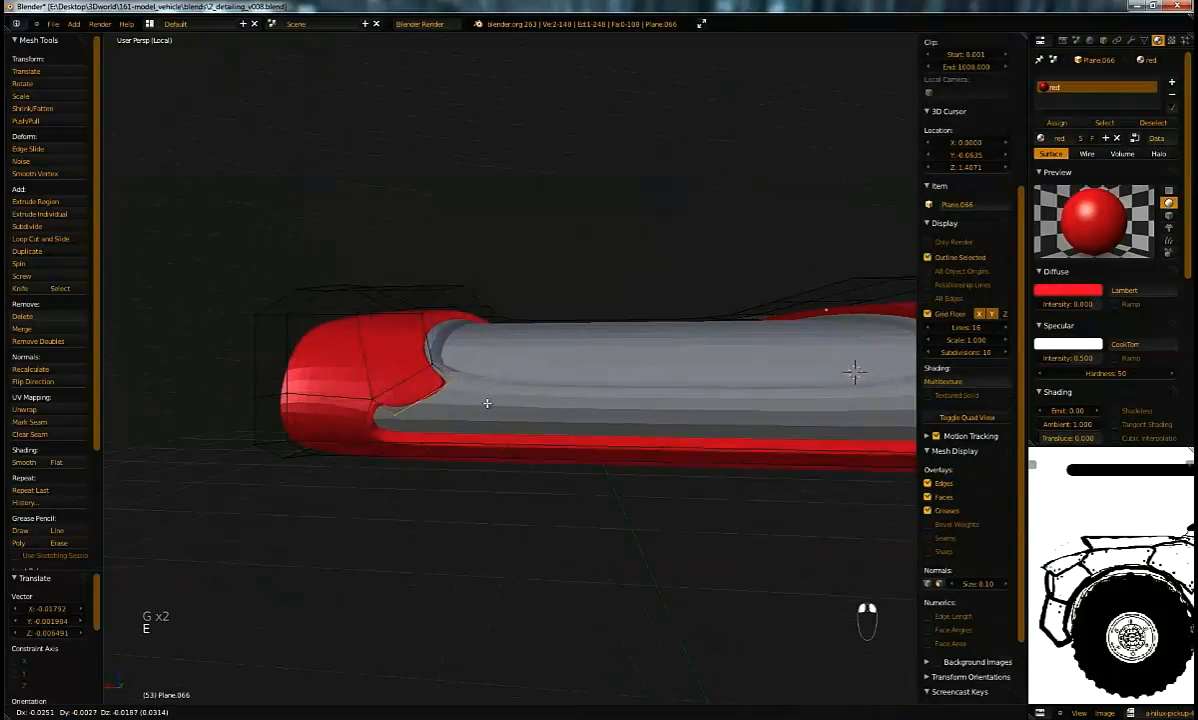
key("r")
key("g")
left_click(521, 311)
middle_click_drag(521, 310, 575, 317)
key("s")
left_click(588, 328)
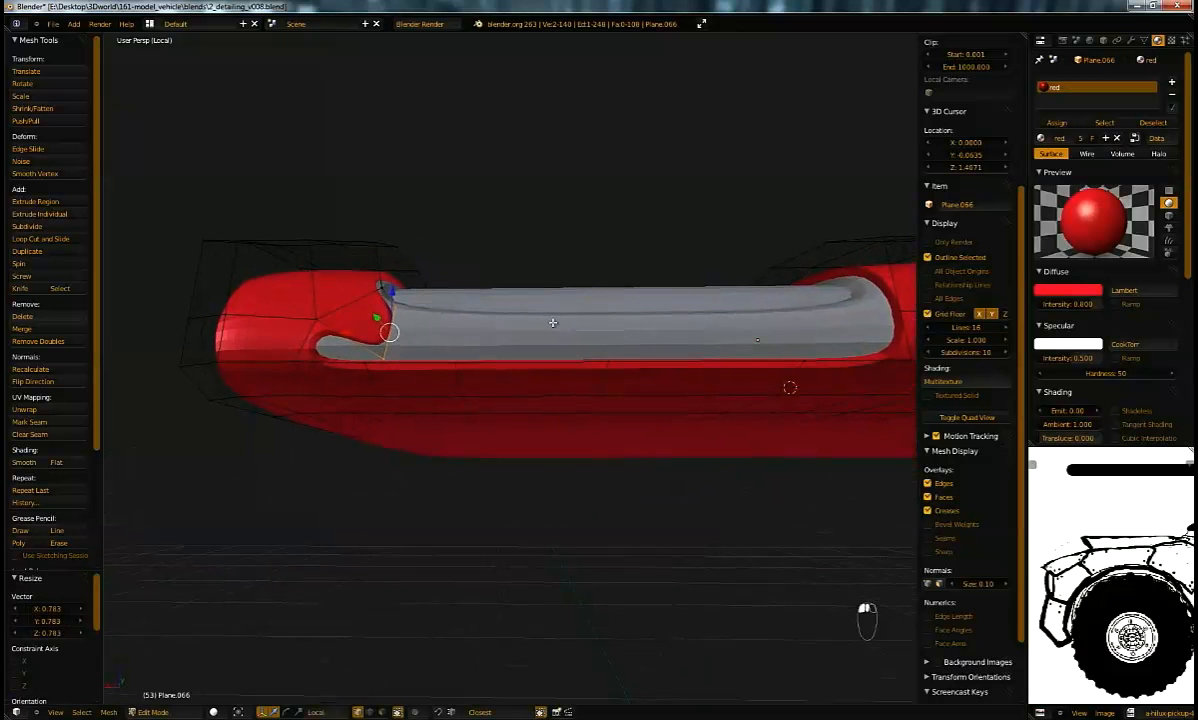
Step: Extrude the edge farther along the seat's front and flatten it by scaling X to 0
key("e")
left_click(630, 305)
key("s")
key("x")
key("0")
key("Return")
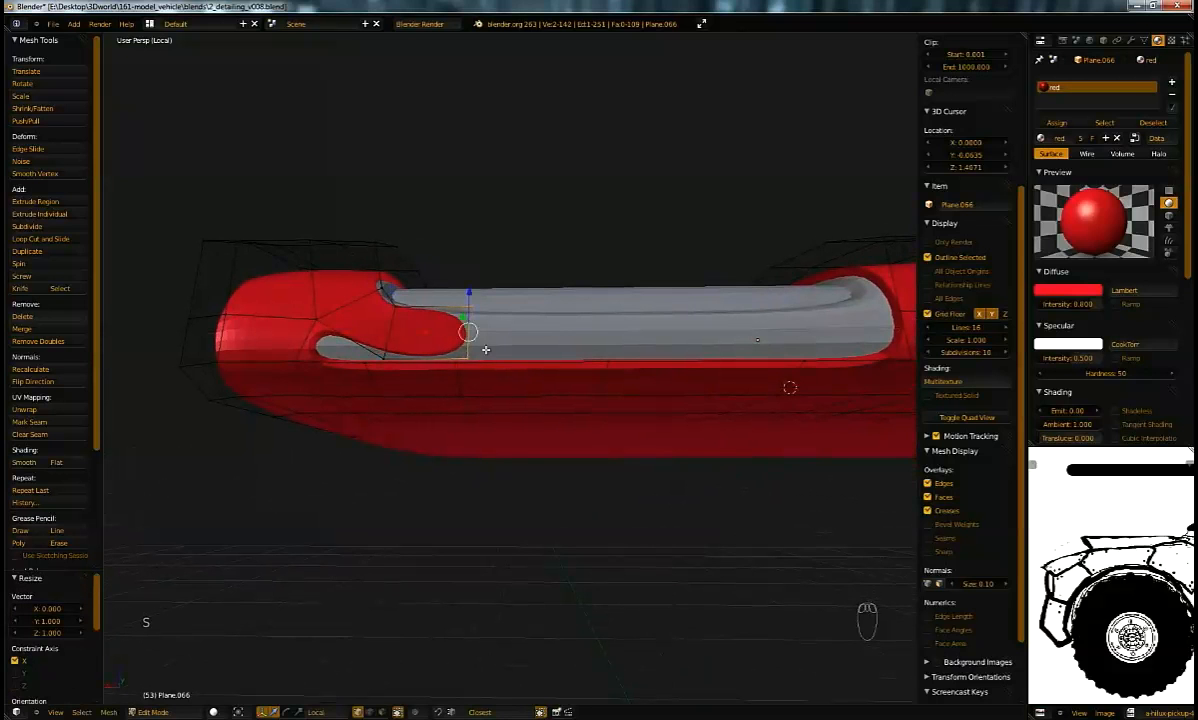
Step: Reposition the strip's end edge and extrude it twice along X across the seat's front, by about -0.170 and -0.213
key("g")
left_click(456, 363)
middle_click_drag(508, 322, 479, 329, "shift")
key("e")
key("x")
left_click(615, 348)
middle_click_drag(588, 345, 458, 352, "shift")
key("e")
key("x")
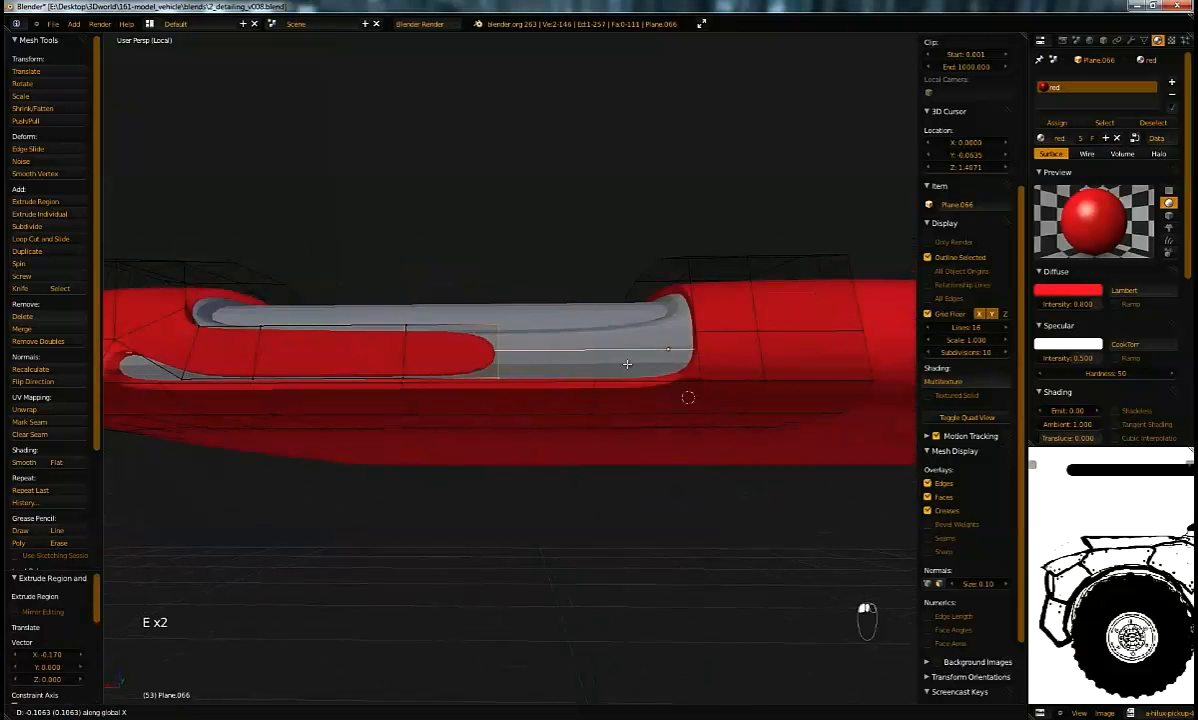
left_click(593, 380)
middle_click_drag(593, 380, 401, 275)
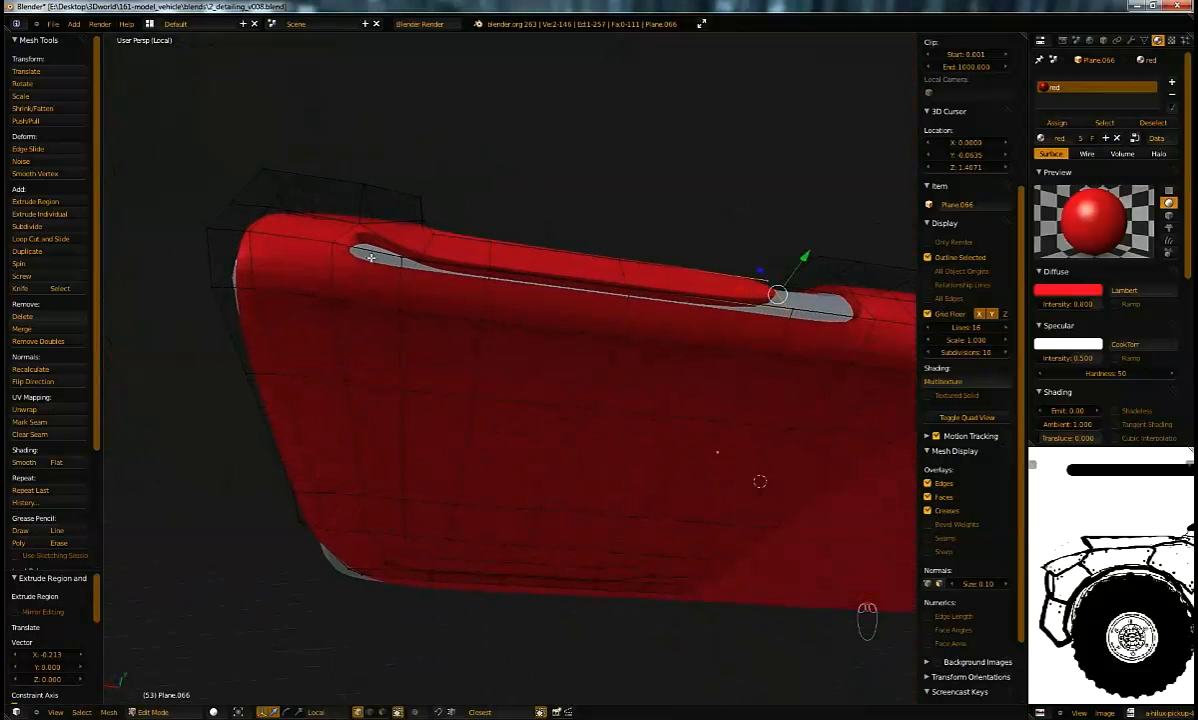
Step: Select the lower vertices of the new front strip and move them about -0.0295 along Y
right_click(397, 258)
key("ctrl+l")
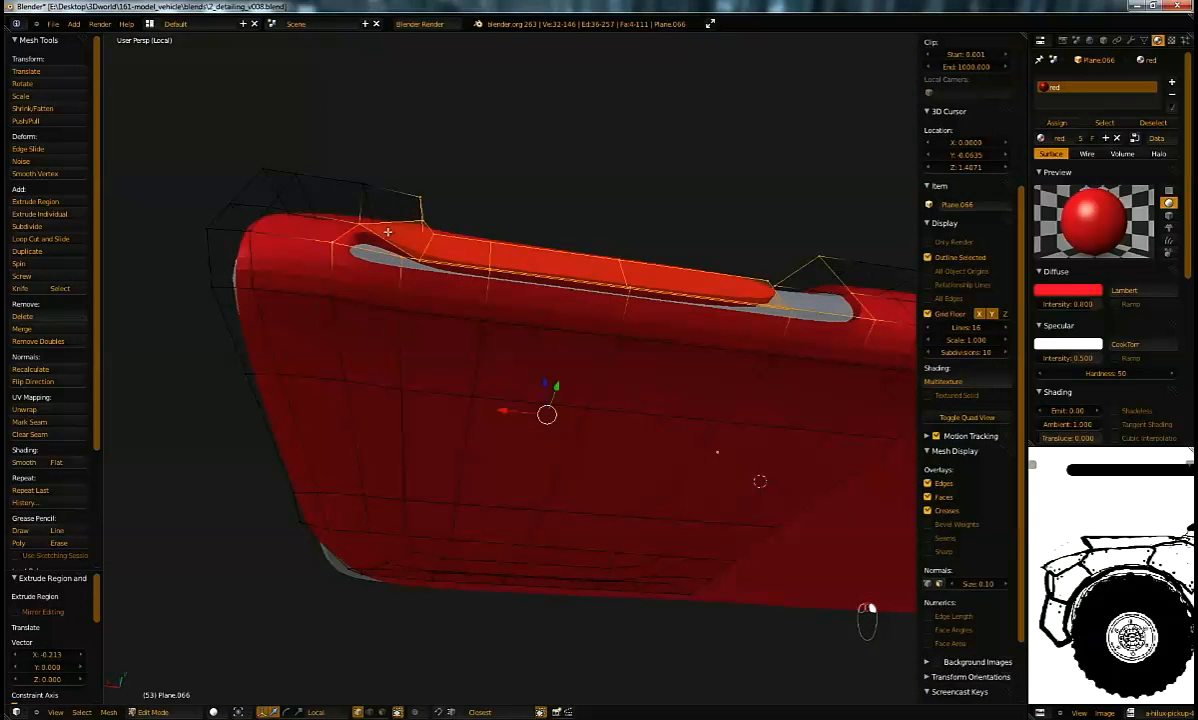
right_click(399, 258)
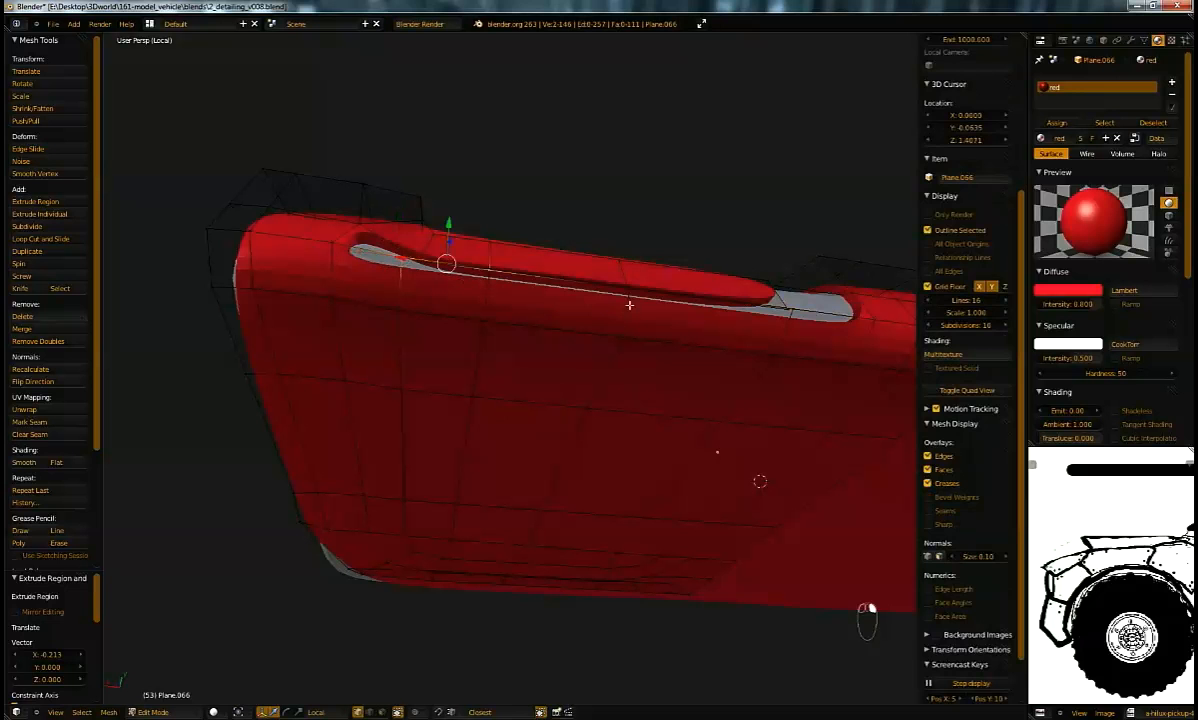
key("ctrl+z")
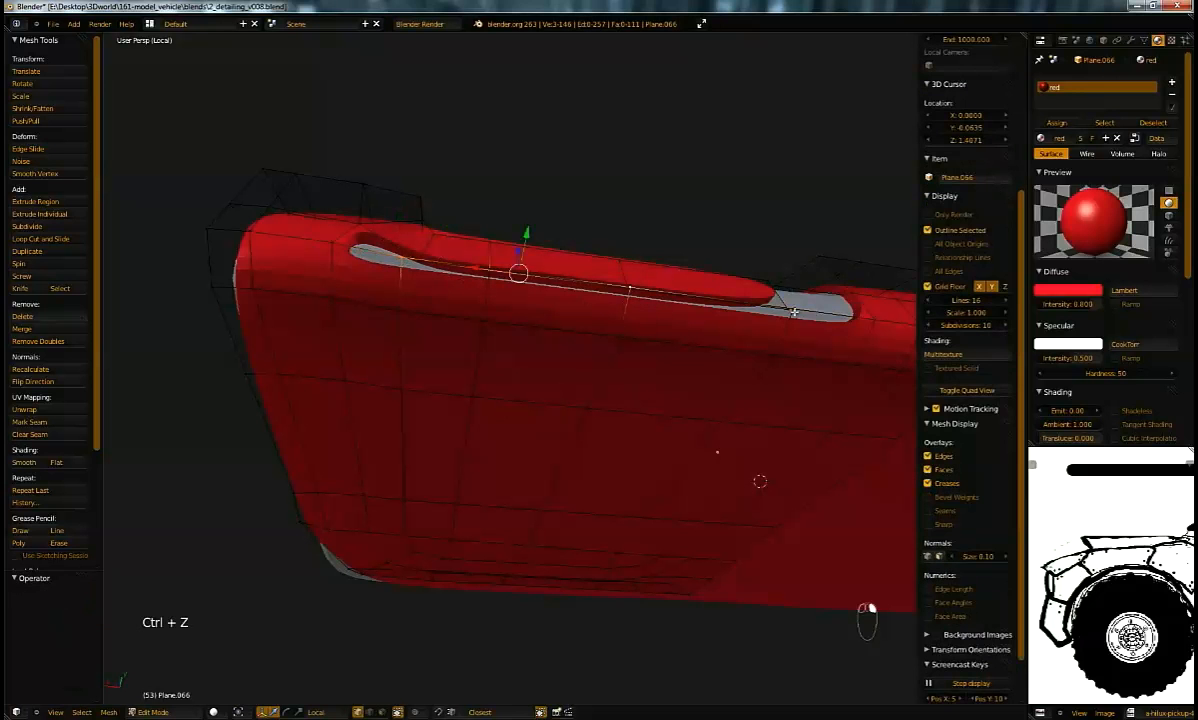
right_click(790, 296, "shift")
left_click_drag(623, 245, 606, 268)
key("ctrl+z")
middle_click_drag(606, 268, 751, 419)
Step: Delete the edge at the opening's inner front corner and move the corner vertex about 0.021 along X and 0.025 along Z
key("x")
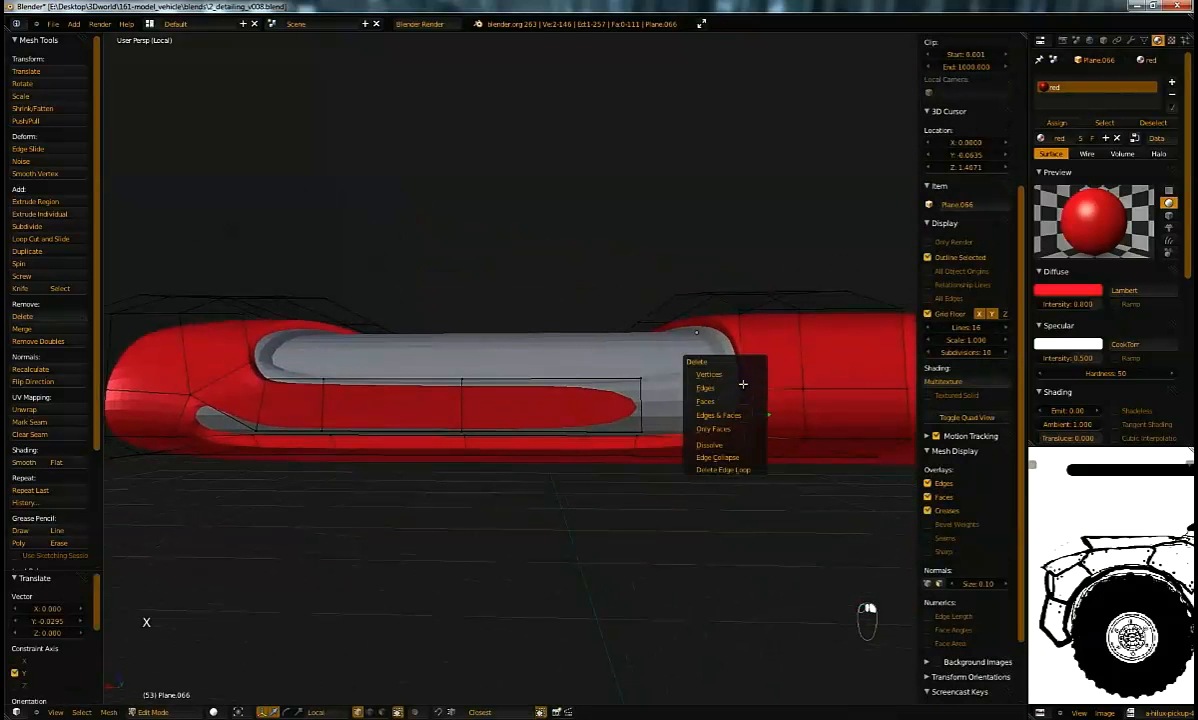
left_click(750, 383)
key("g")
left_click(718, 362)
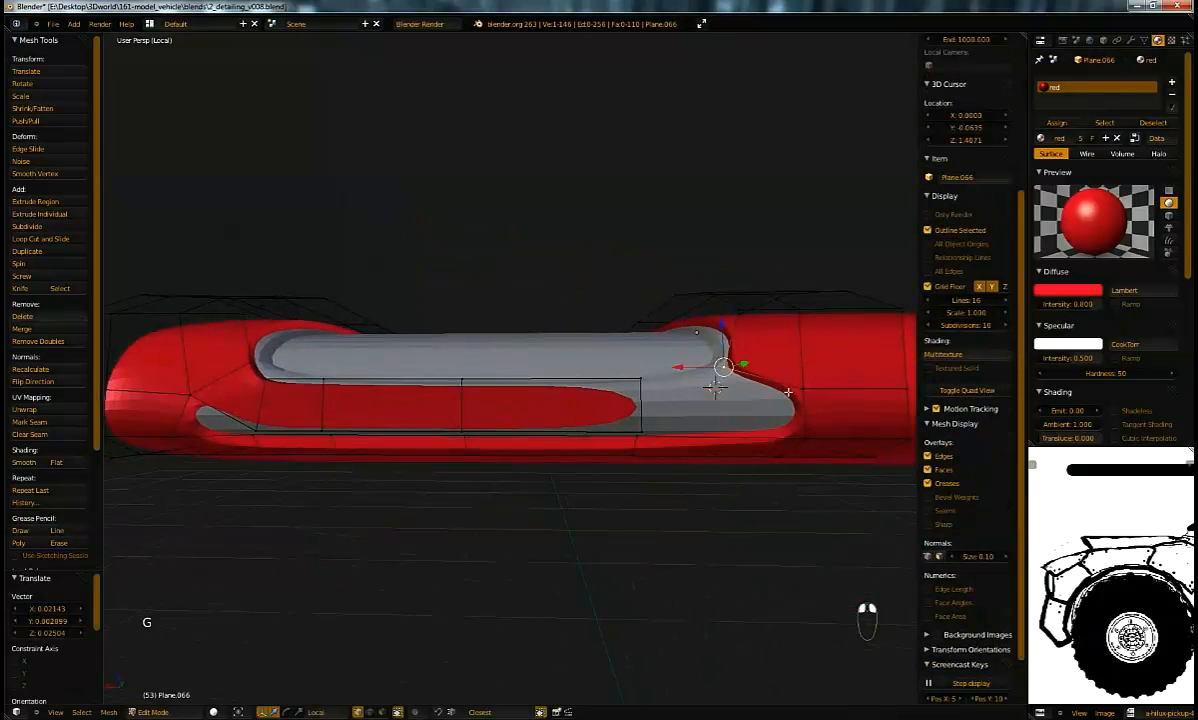
Step: Extrude the inner corner edge toward the front strip, rotate and reposition it, and scale it down
key("e")
left_click(748, 420)
key("r")
left_click(754, 452)
key("g")
left_click(811, 457)
key("s")
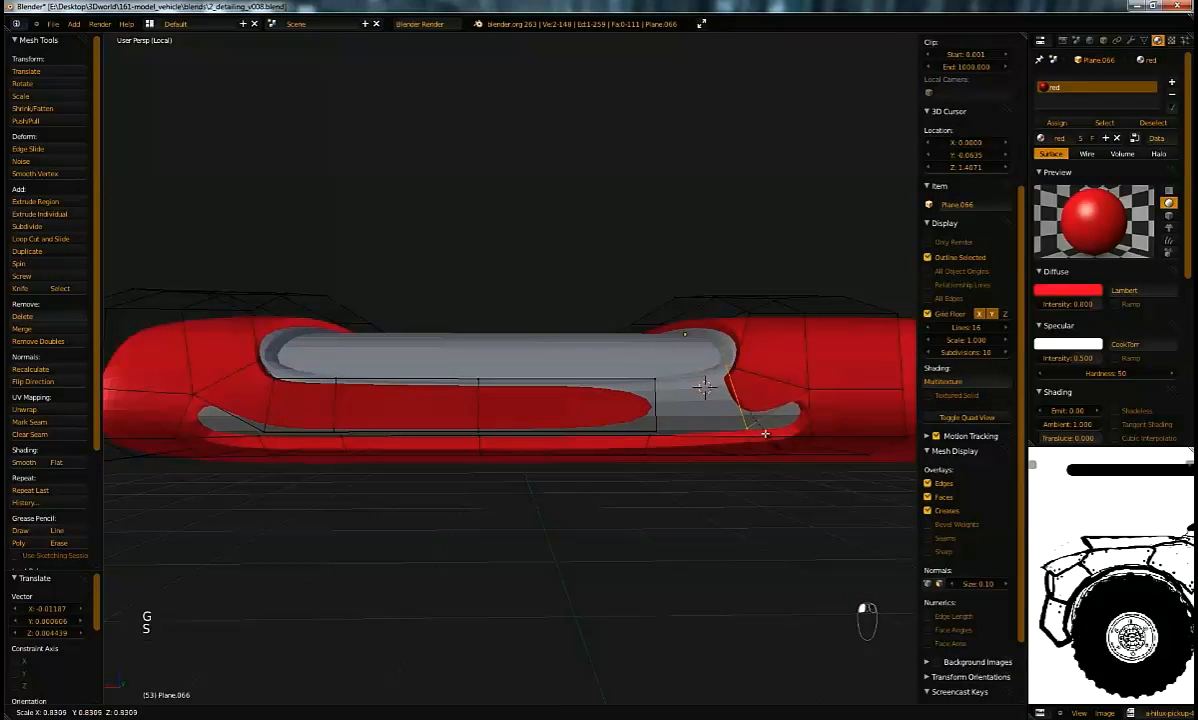
left_click(753, 432)
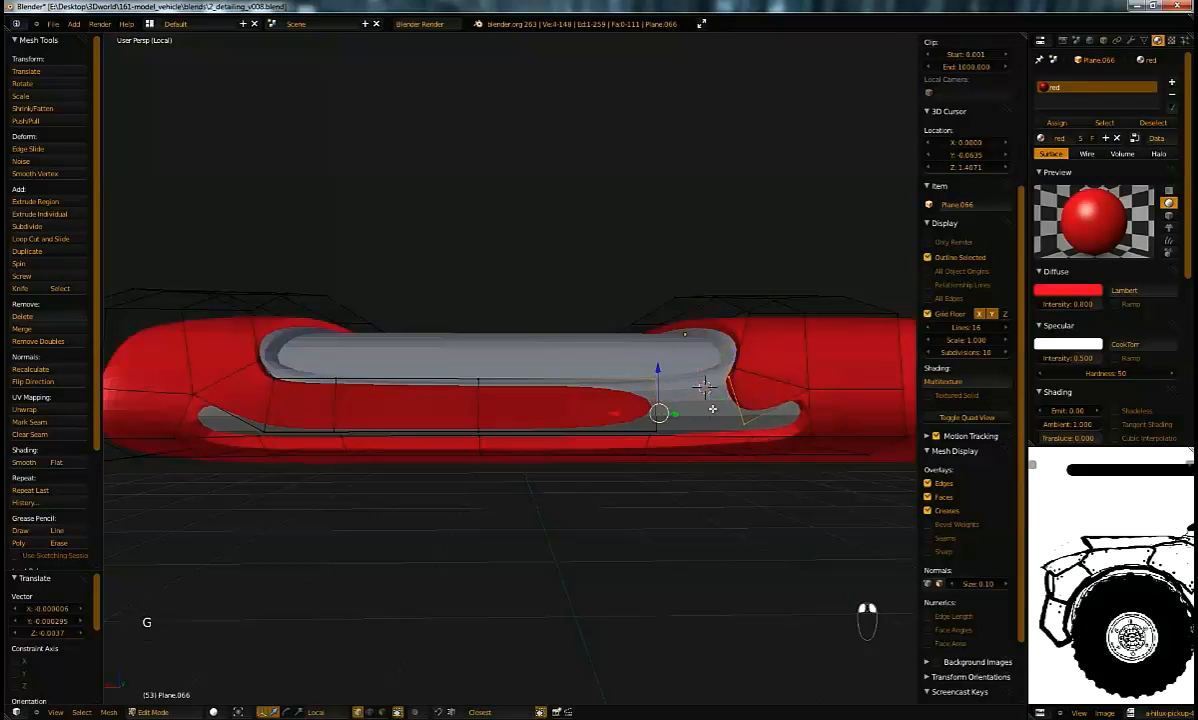
Step: Fill the gap between the strip's end and the inner corner, and reposition the corner vertices, the last about -0.011 along Z
key("ctrl+z")
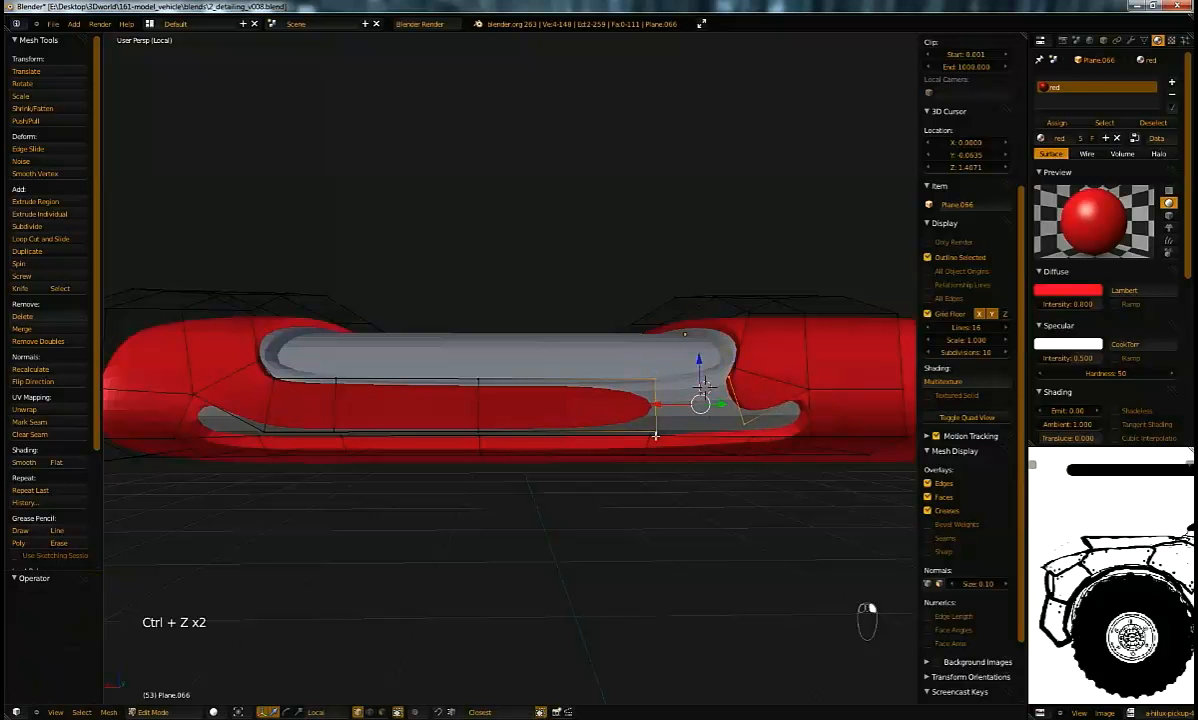
key("f")
middle_click_drag(706, 404, 765, 420)
right_click(681, 393)
key("g")
left_click(703, 374)
key("g")
left_click(807, 457)
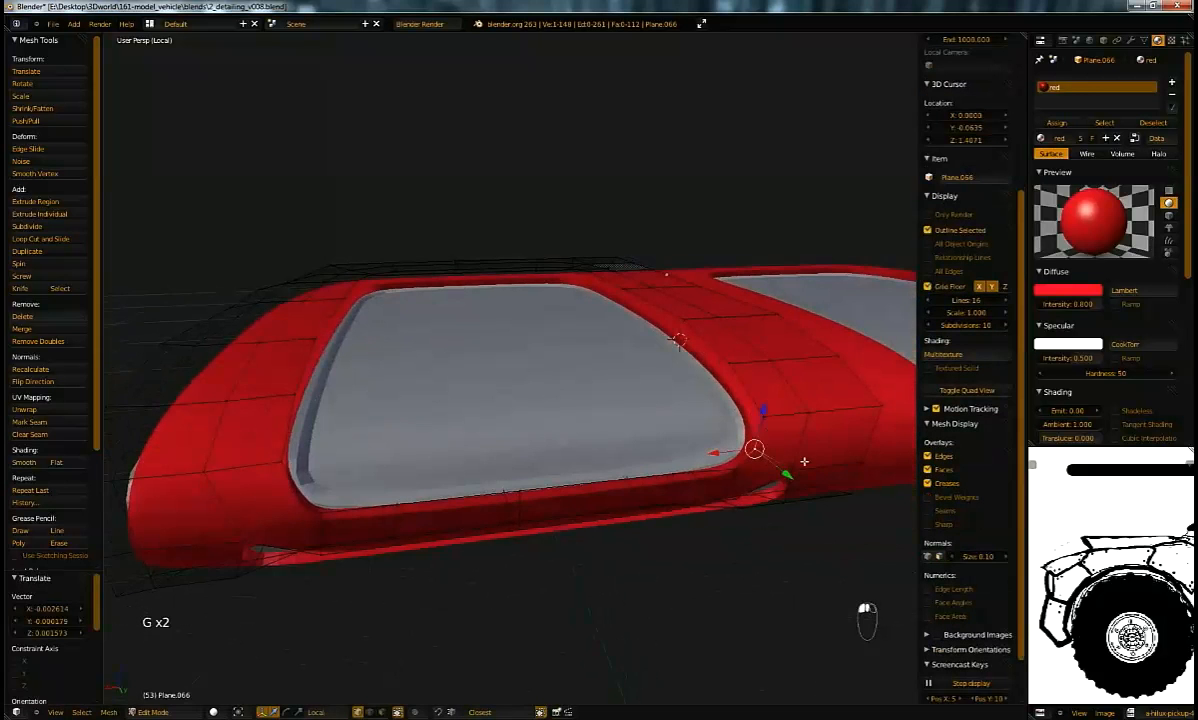
key("g")
left_click(792, 470)
Step: Fill the long gap between the front strip and the lower band with faces, switching to edge selection for the remaining segments
middle_click_drag(479, 500, 547, 381)
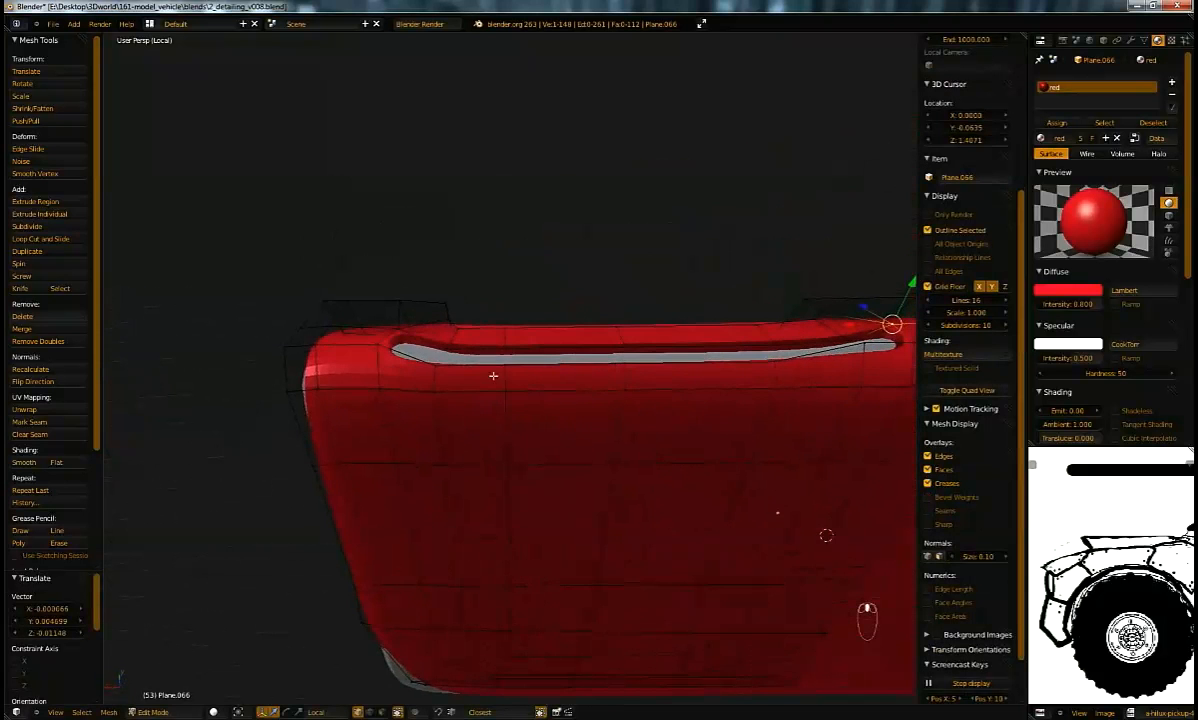
key("f")
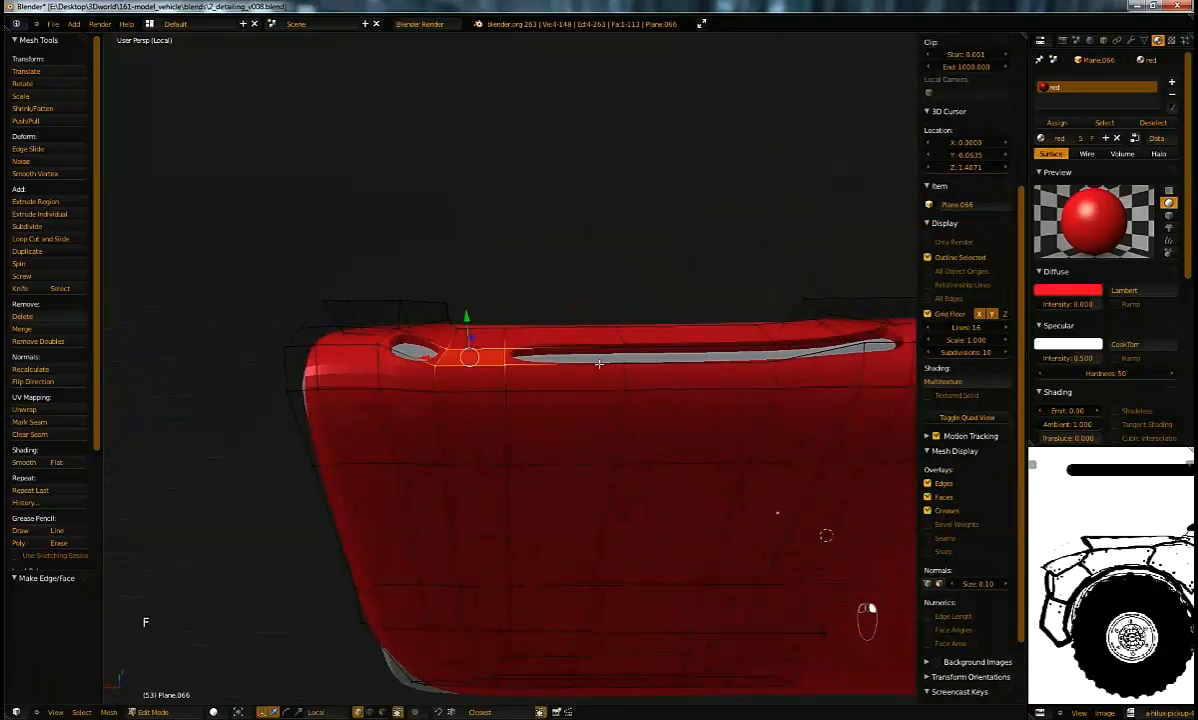
right_click(625, 365)
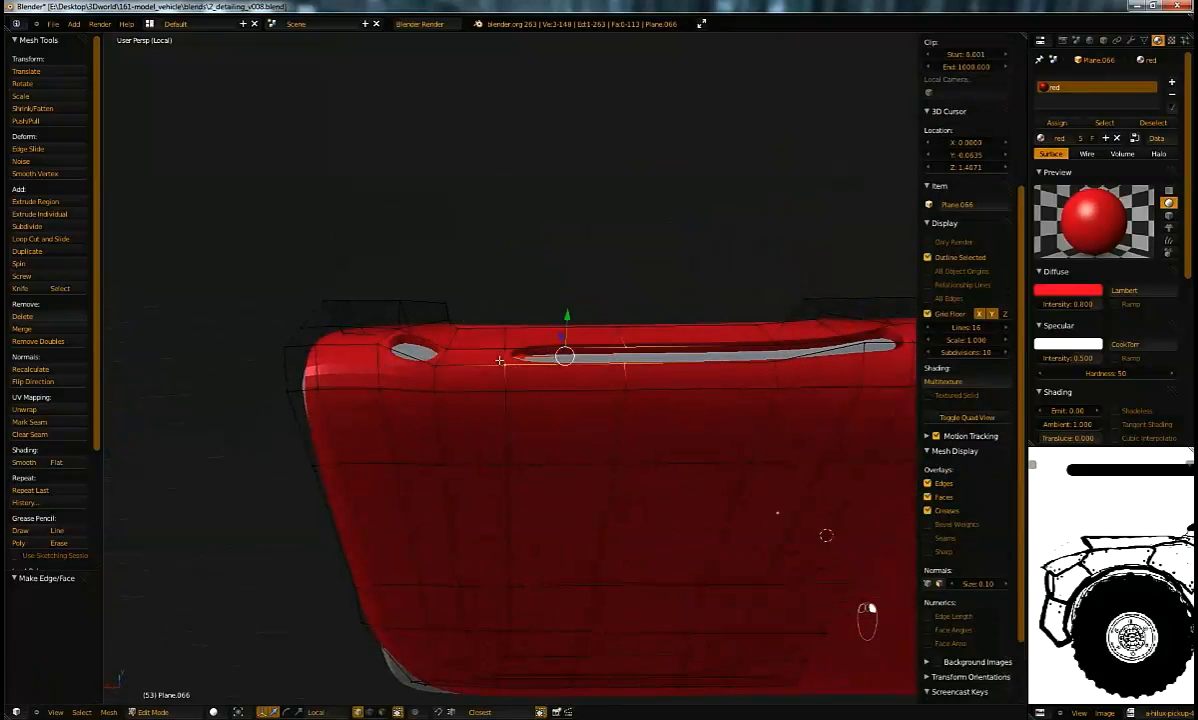
key("ctrl+Tab")
left_click(521, 366)
right_click(521, 364)
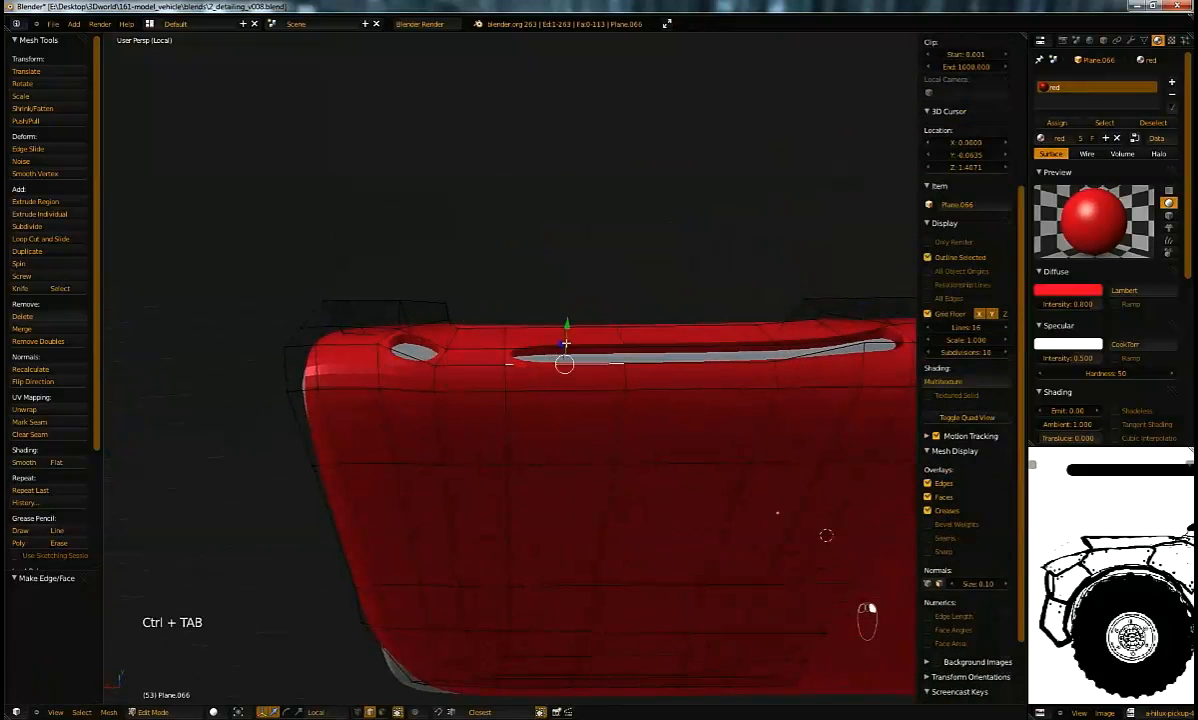
right_click(703, 342, "shift")
key("f")
right_click(722, 364)
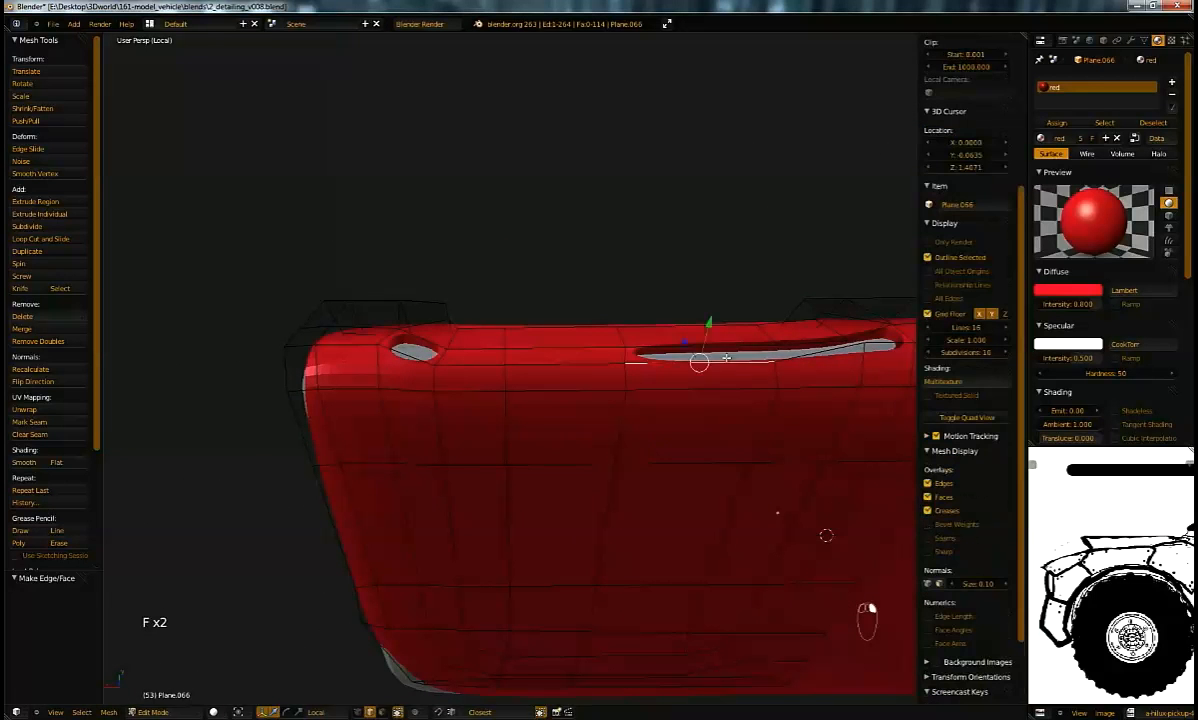
key("f")
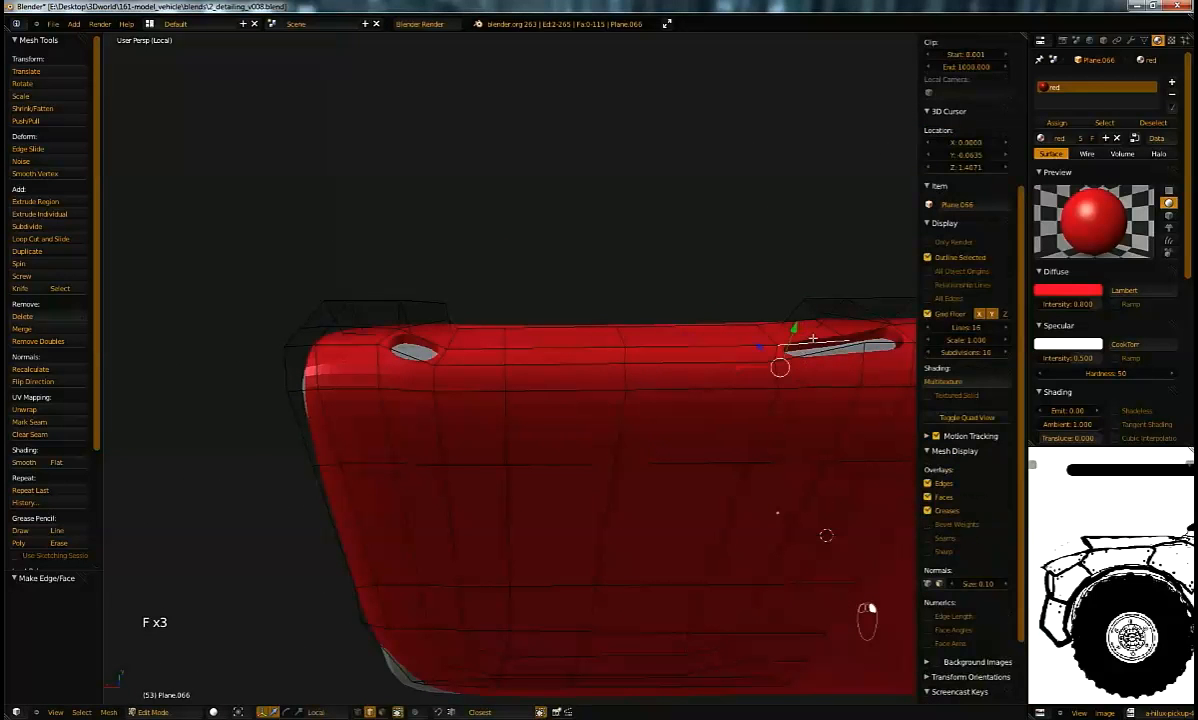
key("f")
middle_click_drag(873, 330, 770, 378)
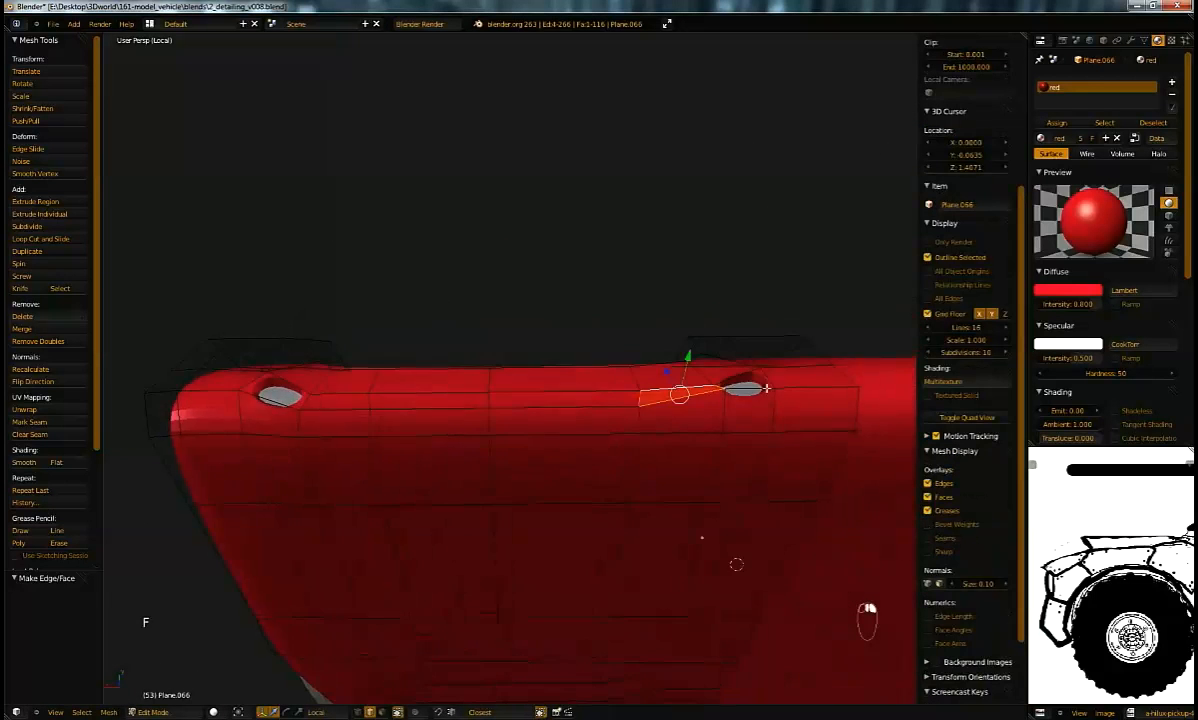
Step: Close the remaining holes at both front corners of the cover with faces
middle_click_drag(638, 403, 587, 435)
key("Tab")
key("Tab")
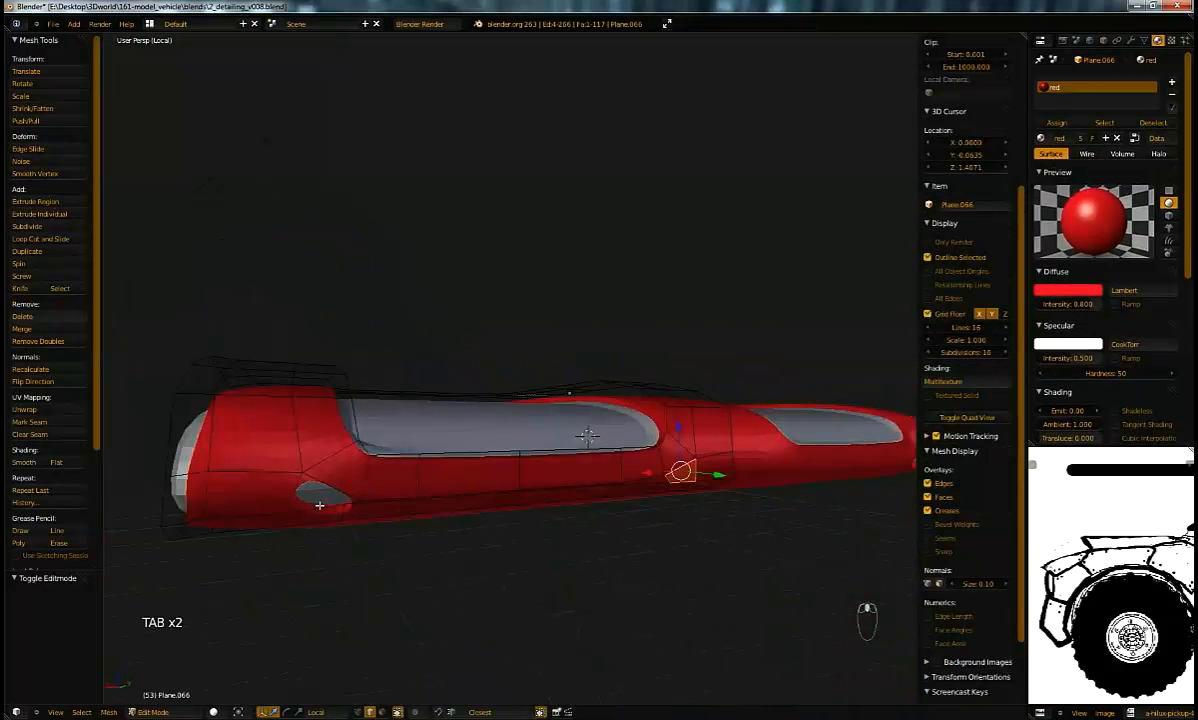
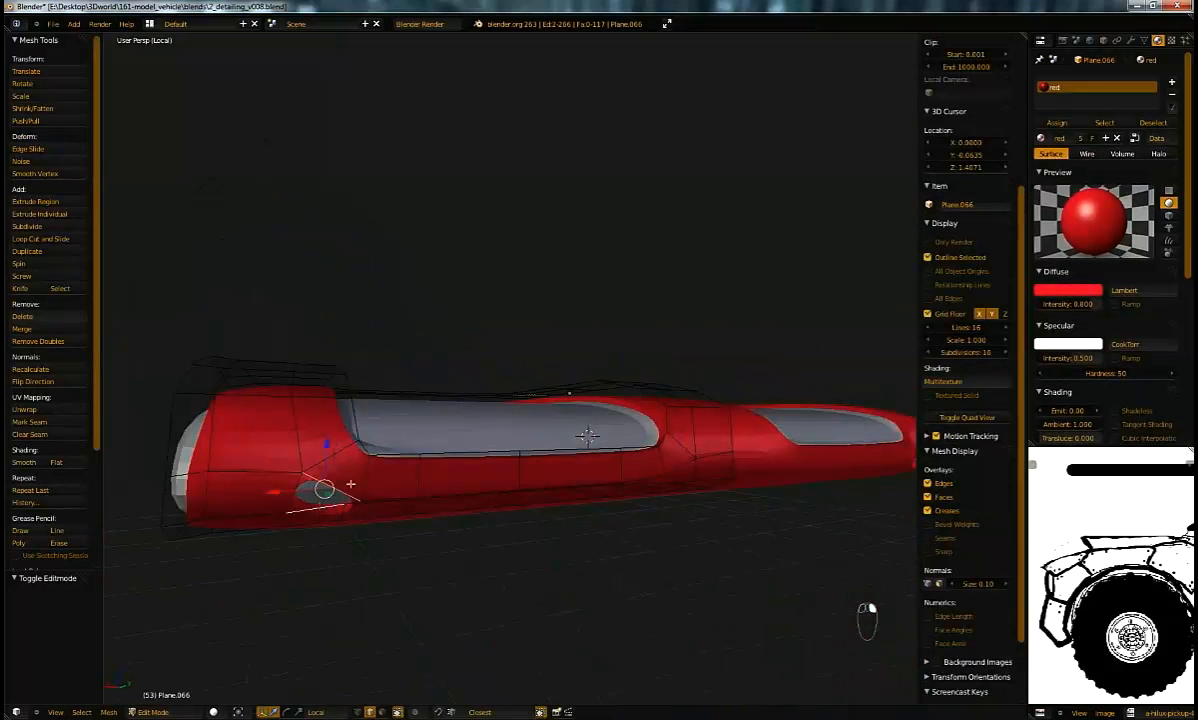
key("Tab")
middle_click_drag(580, 481, 604, 414)
Step: Switch to vertex selection, reposition three vertices at the cover's inner front corner, and check the smoothed surface
key("Tab")
key("ctrl+Tab")
left_click(496, 395)
key("a")
right_click(600, 421)
key("g")
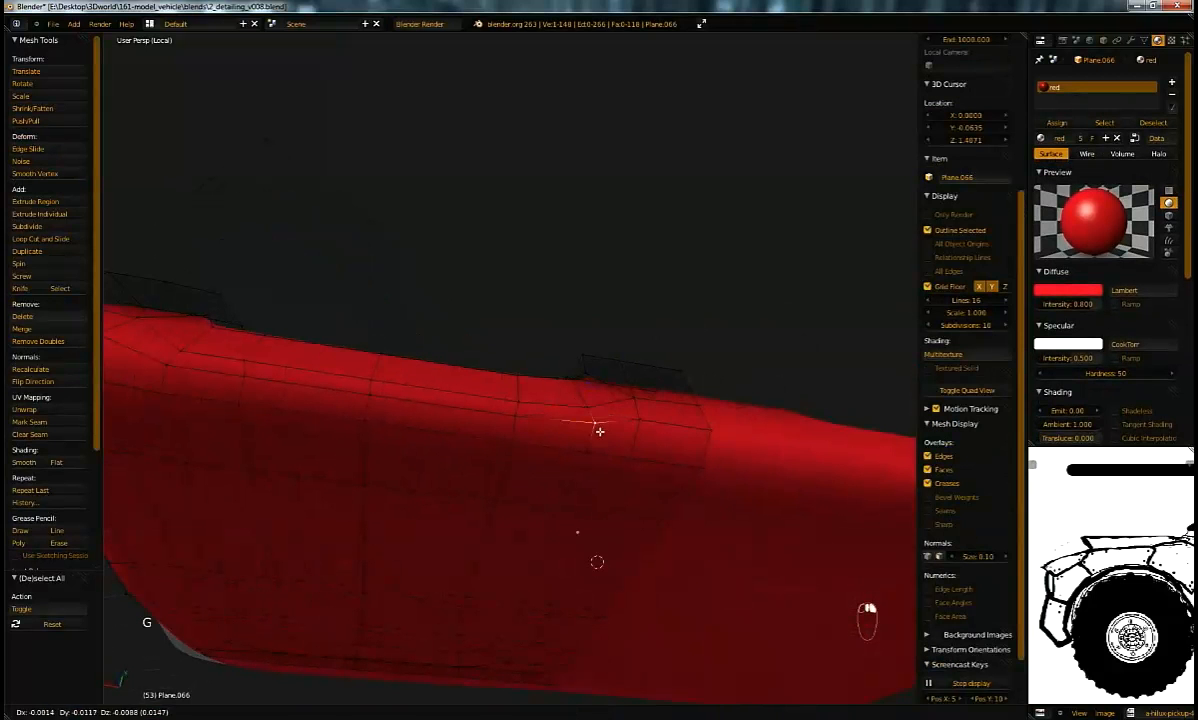
left_click(644, 420)
right_click(644, 420)
key("g")
left_click(639, 434)
right_click(711, 430)
key("g")
left_click(707, 447)
middle_click_drag(659, 427, 415, 513)
key("Tab")
key("Tab")
key("Tab")
middle_click_drag(527, 447, 553, 440)
Step: Select the edge loop around the seat cushion's opening, duplicate it, and separate it into its own object
key("Tab")
right_click(395, 438, "alt")
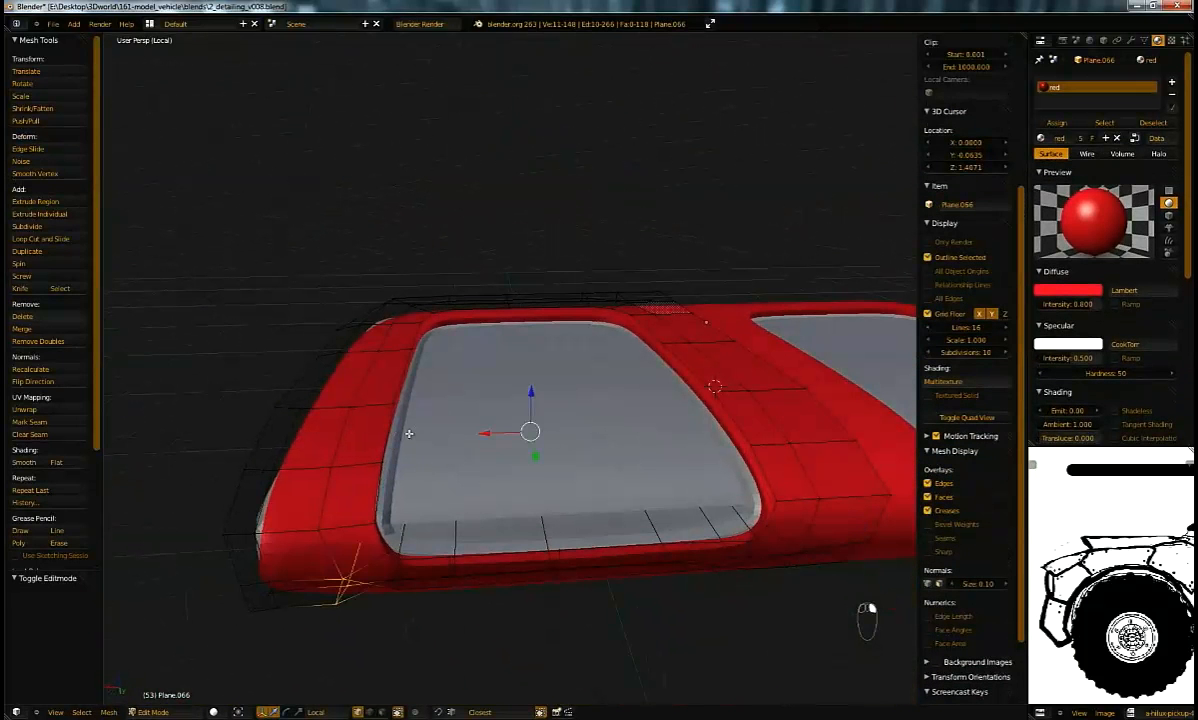
right_click(376, 432, "alt+shift")
middle_click_drag(557, 393, 605, 368)
key("shift+d")
left_click(609, 376)
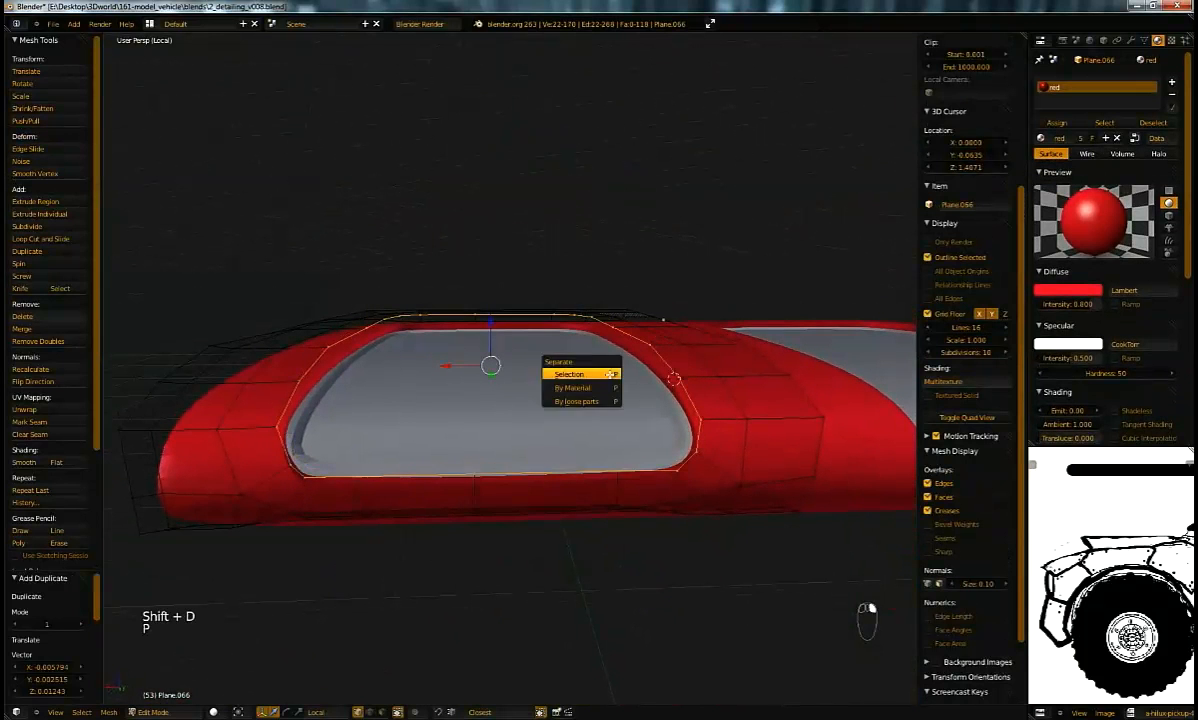
key("Tab")
Step: Try to pick the separated outline at the opening's edge using wireframe display
right_click(668, 375)
key("Tab")
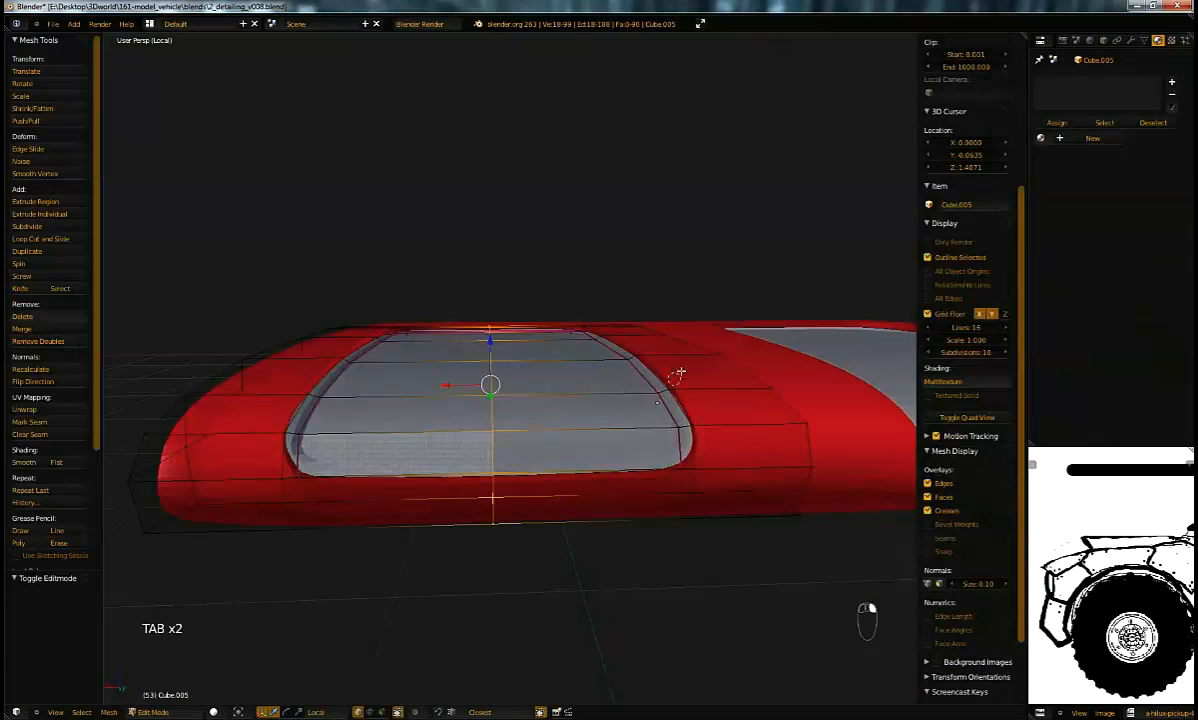
key("Tab")
key("Tab")
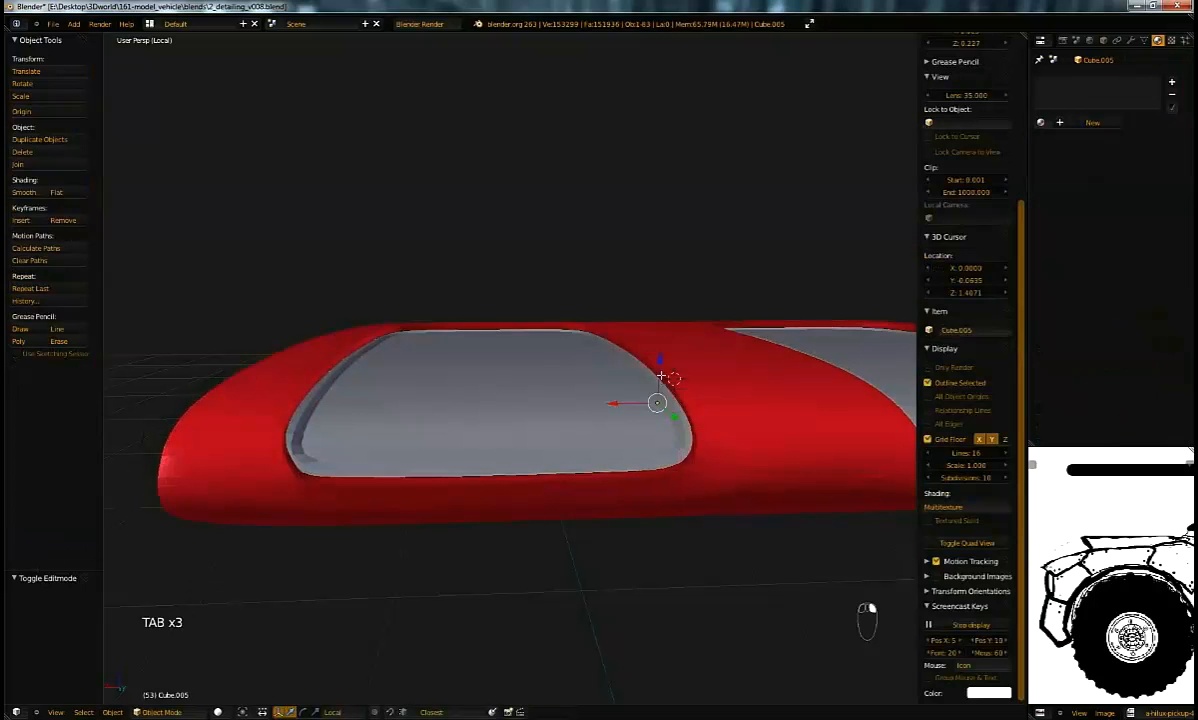
key("Tab")
key("z")
right_click(664, 380)
right_click(666, 379)
right_click(668, 378)
right_click(660, 388)
right_click(653, 394)
right_click(651, 396)
right_click(673, 448)
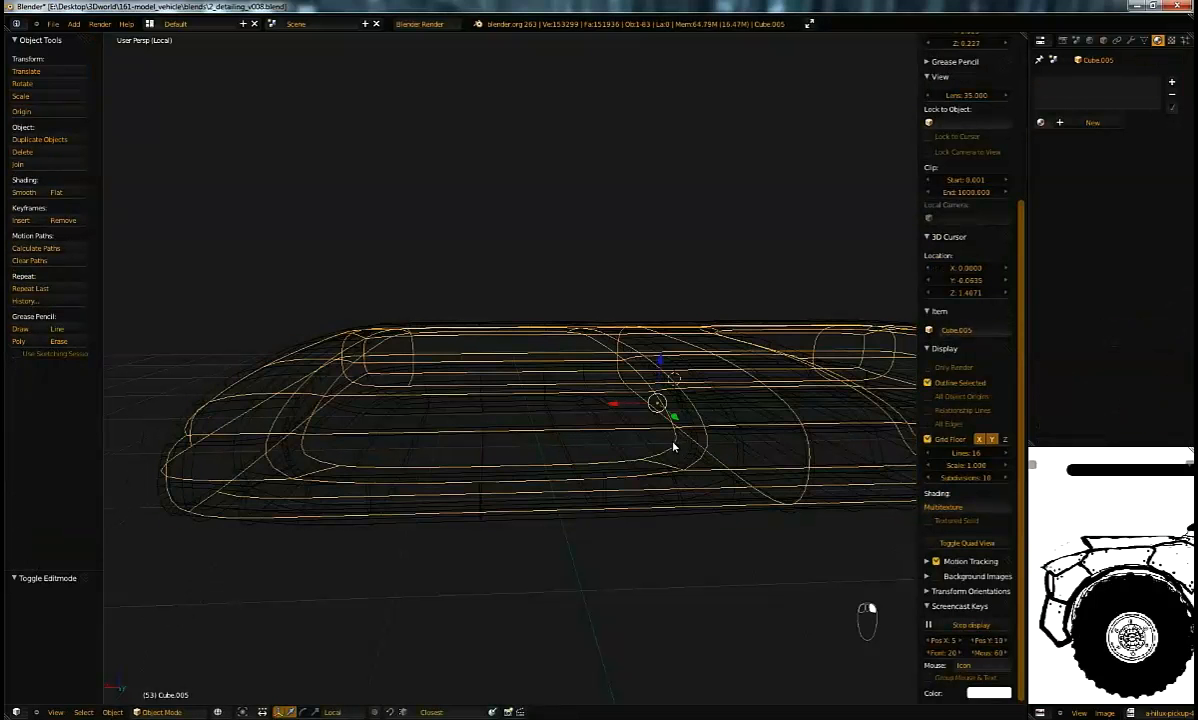
right_click(703, 449)
right_click(704, 449)
right_click(705, 448)
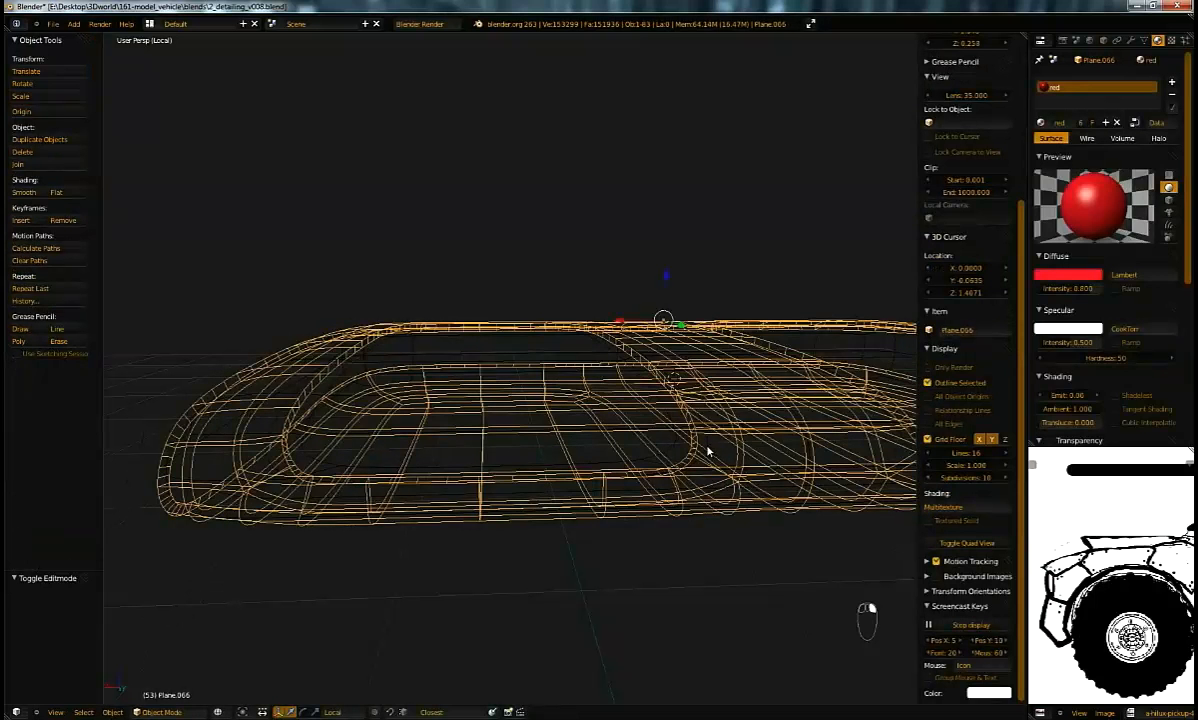
right_click(706, 448)
key("z")
key("z")
Step: Isolate and select the separated outline around the cushion opening, and show its modifiers
key("a")
key("b")
left_click_drag(647, 406, 740, 462)
key("b")
middle_click_drag(771, 411, 757, 537)
mouse_move(686, 456)
middle_mouse_down()
mouse_move(698, 463)
mouse_move(636, 449)
mouse_move(635, 405)
mouse_move(649, 397)
mouse_move(634, 383)
mouse_move(544, 399)
mouse_move(543, 436)
mouse_move(508, 455)
middle_mouse_up()
key("Tab")
key("z")
key("Tab")
key("z")
key("g")
left_click(420, 460)
key("z")
mouse_move(527, 409)
middle_mouse_down()
mouse_move(588, 417)
mouse_move(570, 423)
mouse_move(634, 406)
mouse_move(578, 387)
mouse_move(634, 404)
mouse_move(618, 423)
middle_mouse_up()
key("Tab")
key("Tab")
key("z")
middle_click_drag(646, 567, 720, 440)
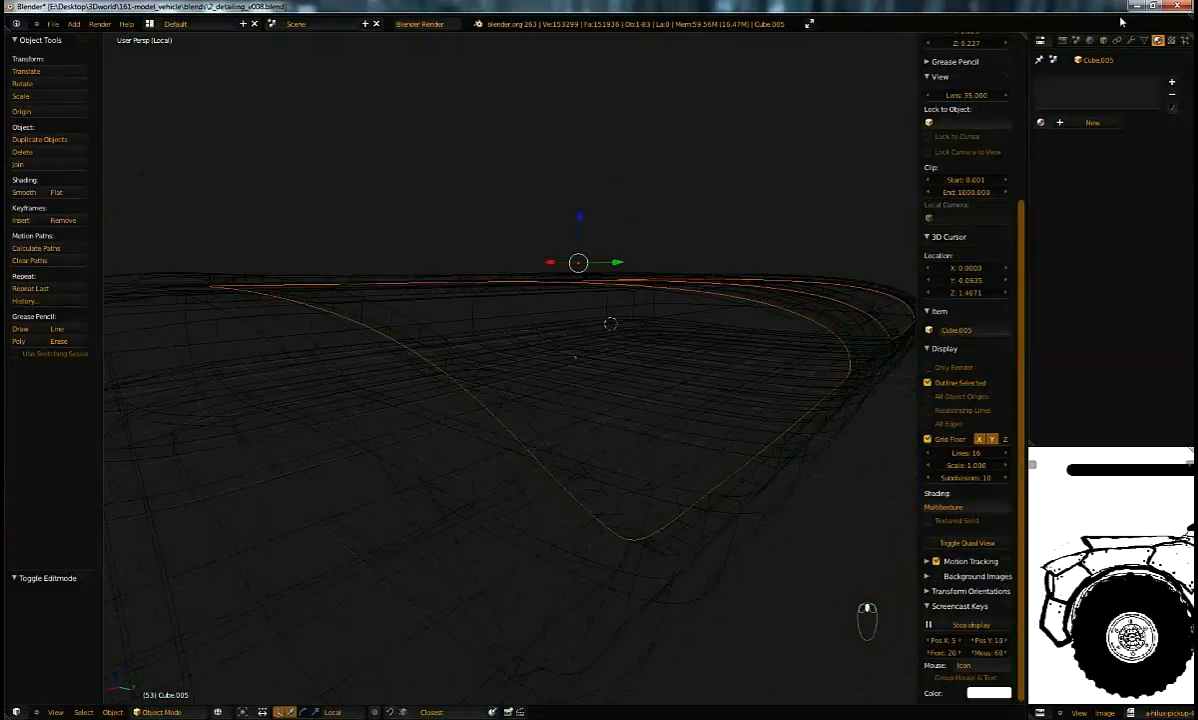
left_click(1130, 40)
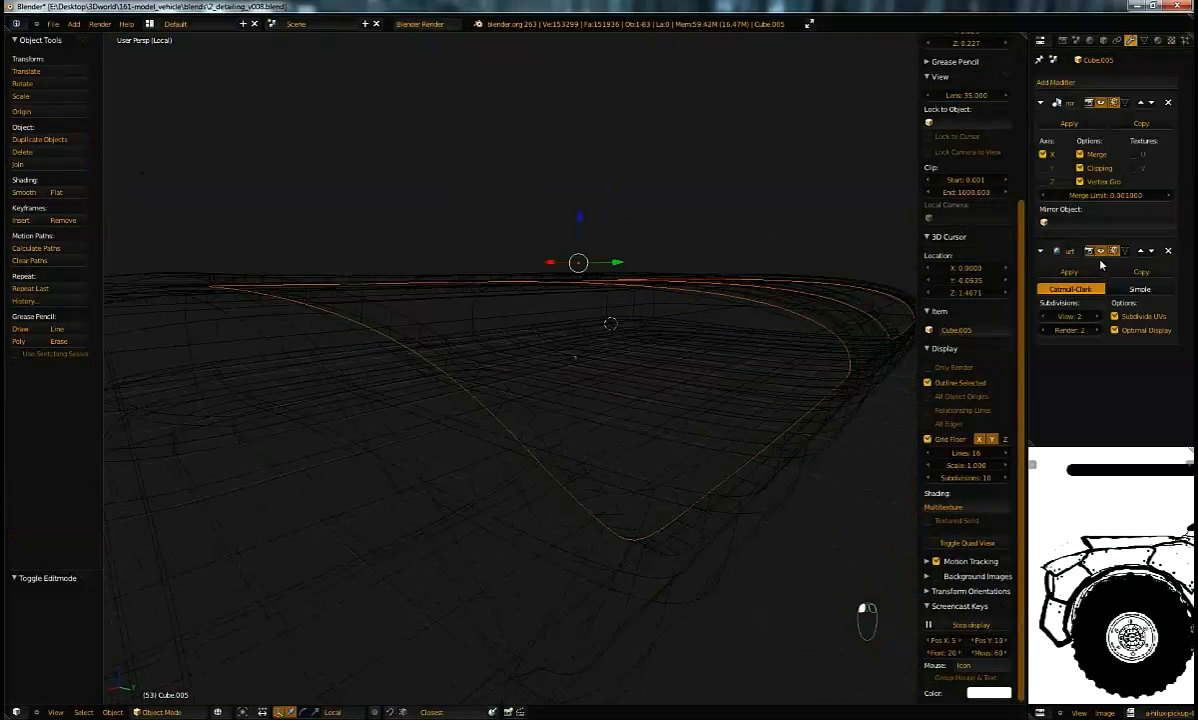
right_click(552, 481)
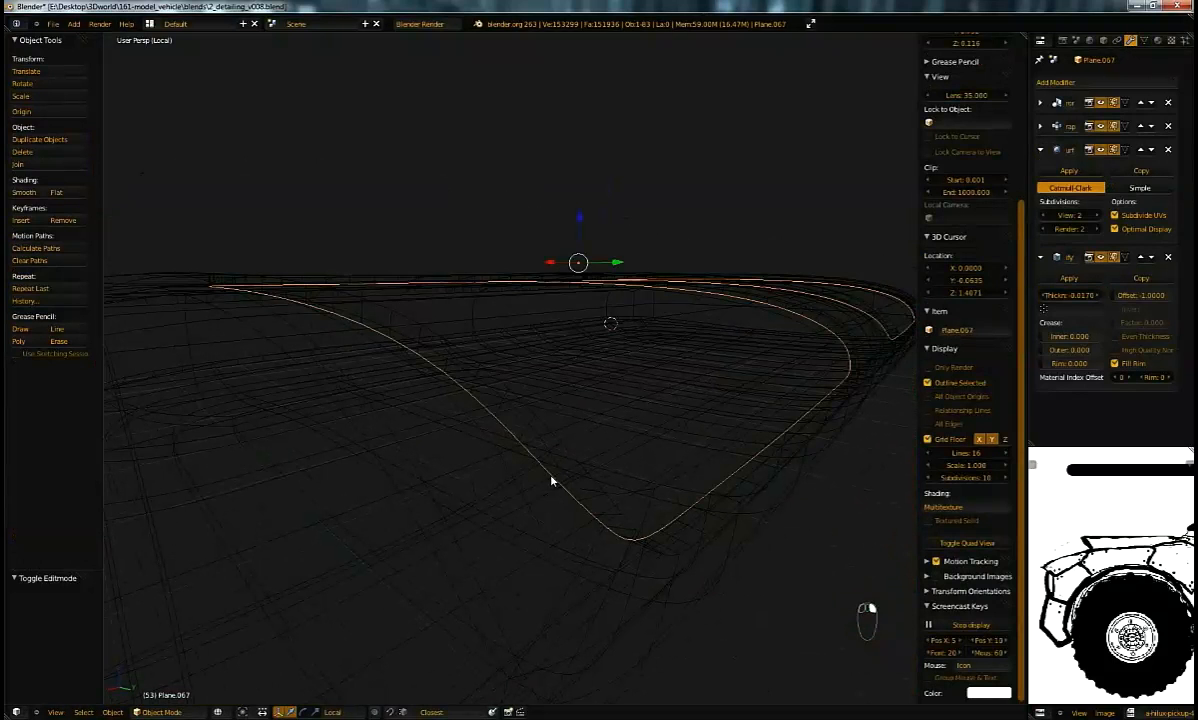
Step: Open the separated outline for mesh editing in solid display with nothing selected
key("Tab")
middle_click_drag(778, 361, 724, 405)
key("a")
key("a")
key("z")
key("a")
key("a")
scroll(560, 400, "up", 3)
key("ctrl+Tab")
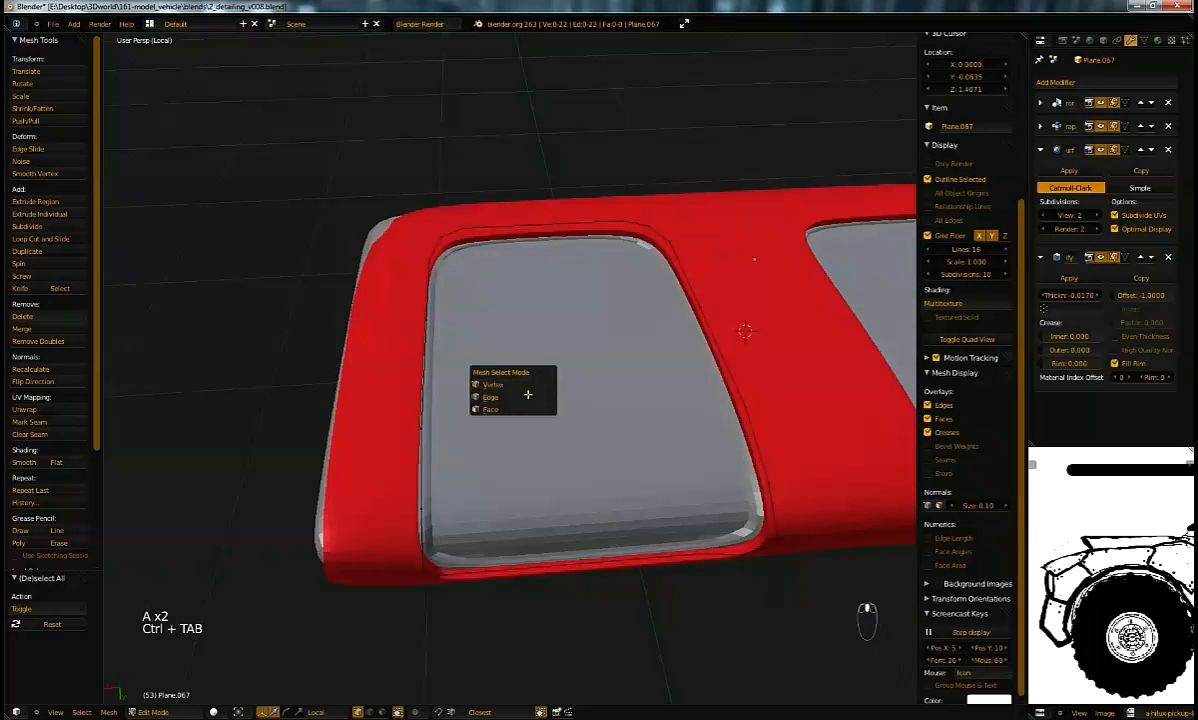
Step: Extrude the whole outline and scale the new ring to about 0.847 along X
key("a")
key("e")
key("s")
key("x")
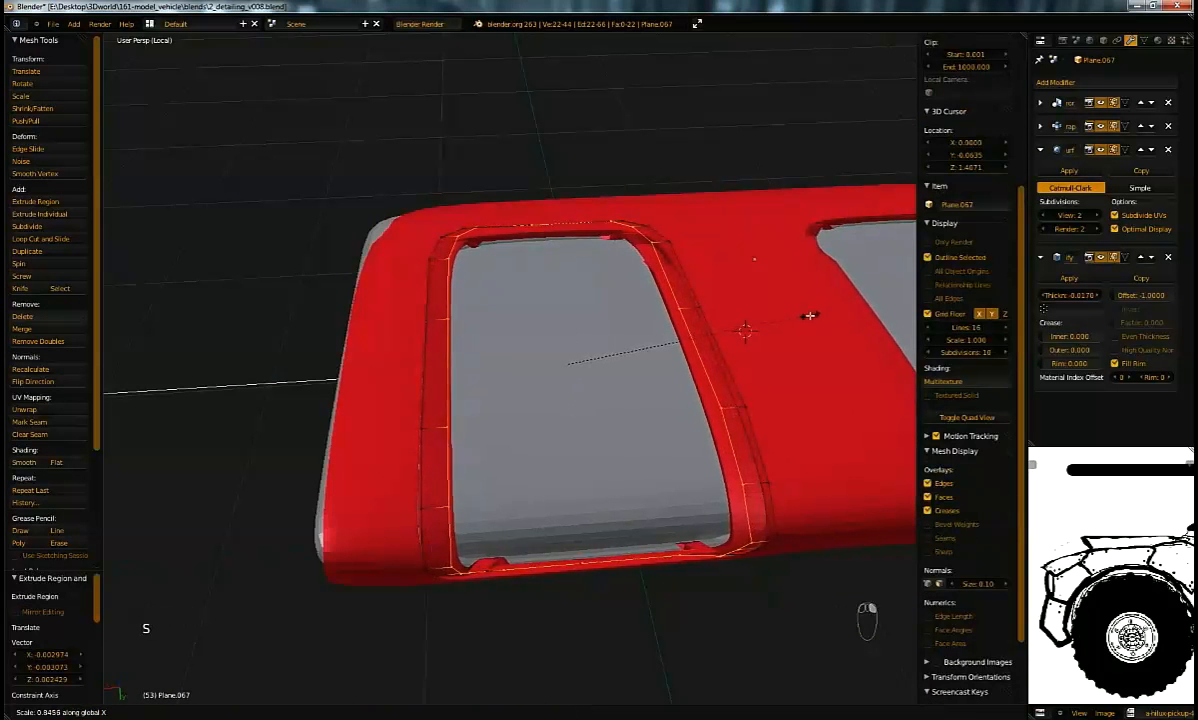
left_click(795, 325)
Step: Circle-select vertices of the extruded ring around the opening and inspect the rim's surface outside edit mode
middle_click_drag(795, 325, 436, 407)
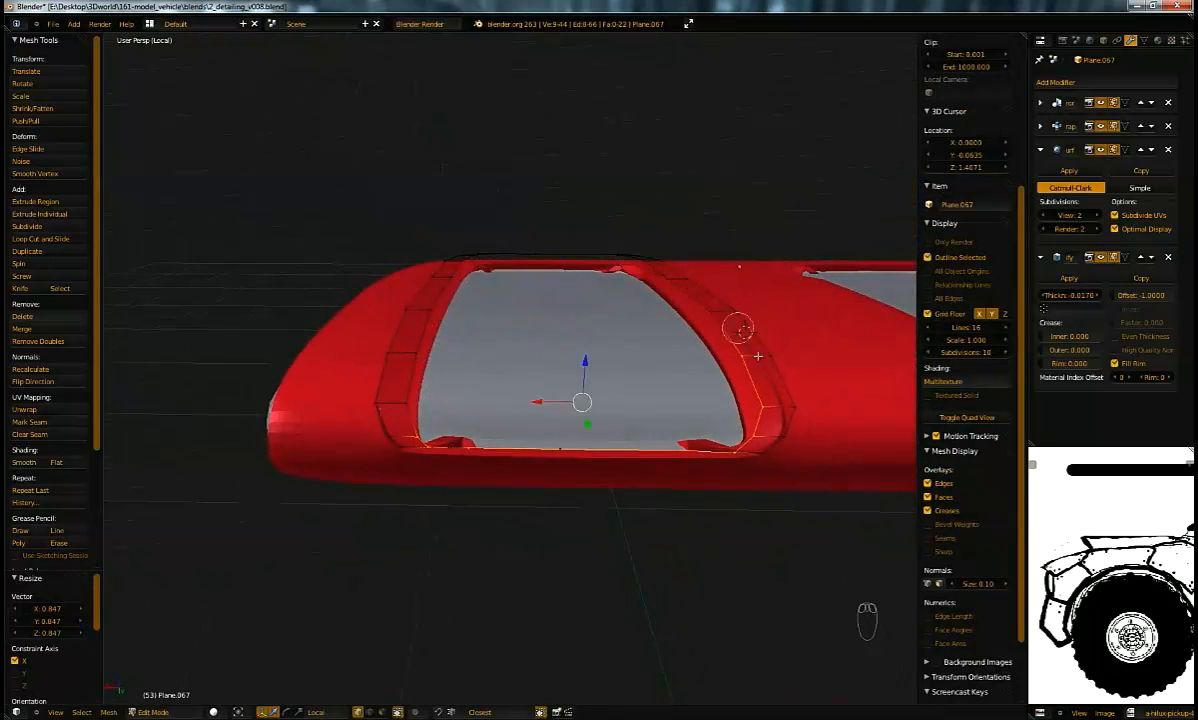
left_click_drag(594, 403, 623, 388)
middle_click_drag(705, 409, 648, 410)
left_click_drag(671, 474, 671, 473)
middle_click_drag(671, 473, 570, 350)
scroll(594, 422, "up", 2)
key("Tab")
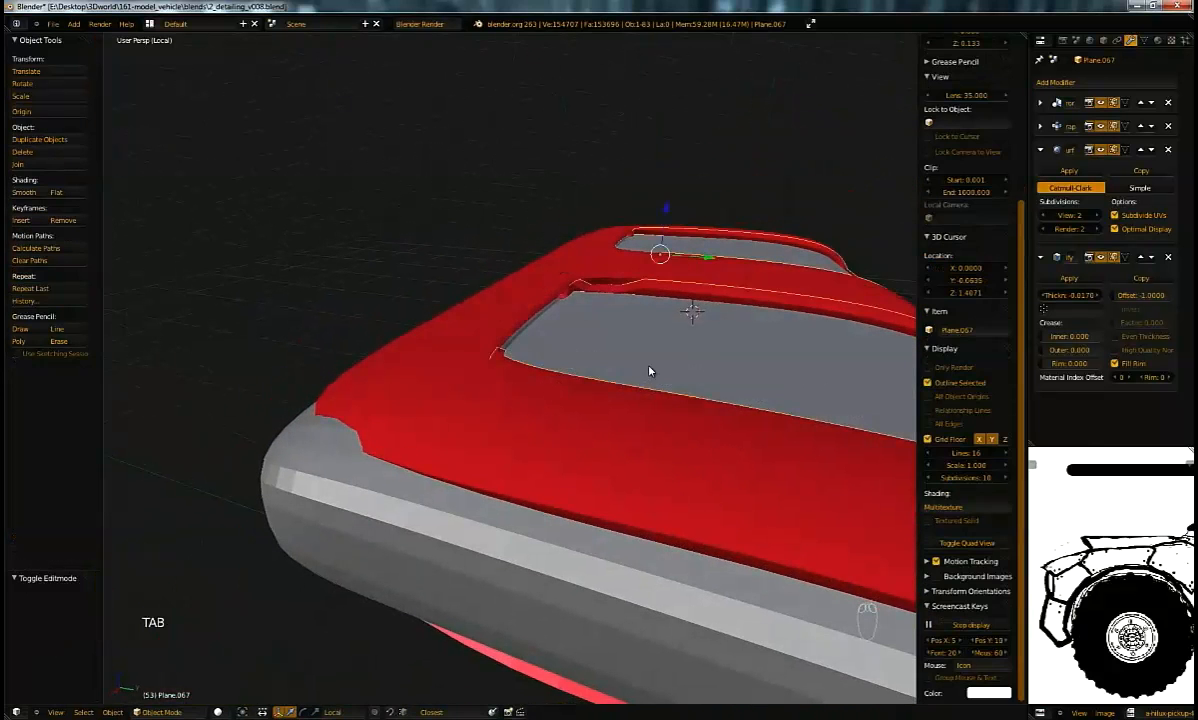
middle_click_drag(670, 352, 619, 371)
middle_click_drag(727, 380, 550, 338)
Step: Delete the extruded ring's vertices, keeping only the separated outline
key("Tab")
key("x")
left_click(457, 387)
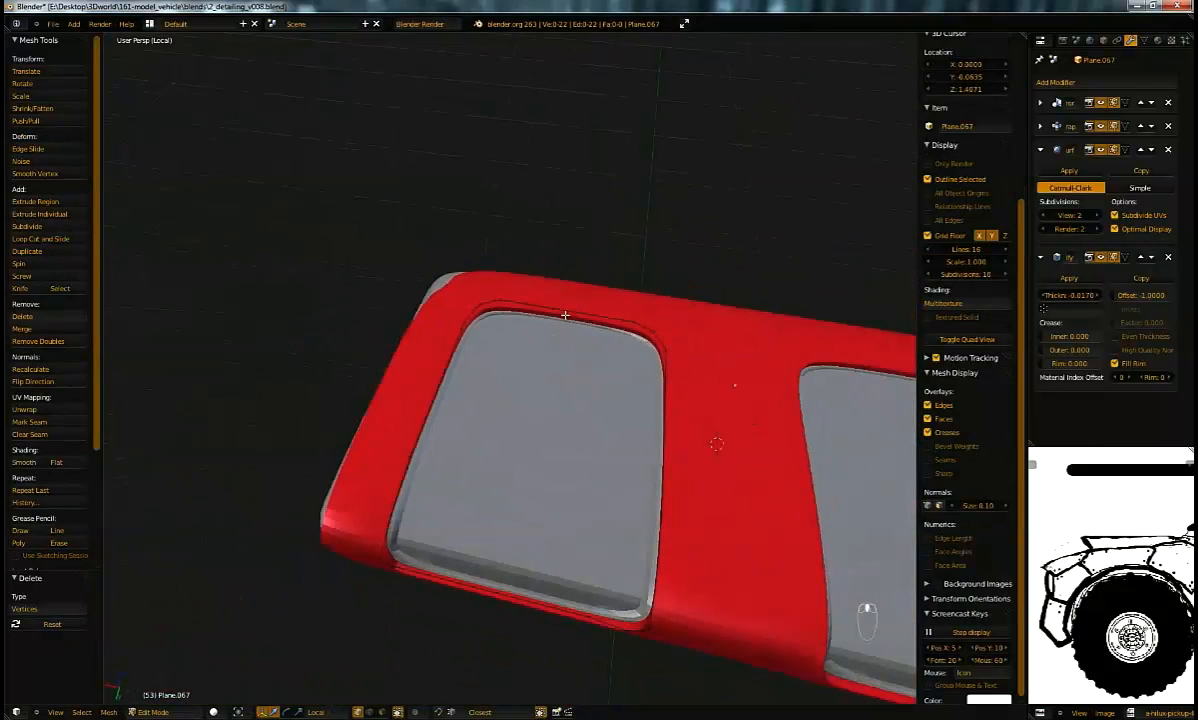
Step: Delete the outline's vertices along the upper and lower edges of the cushion opening
right_click(556, 309)
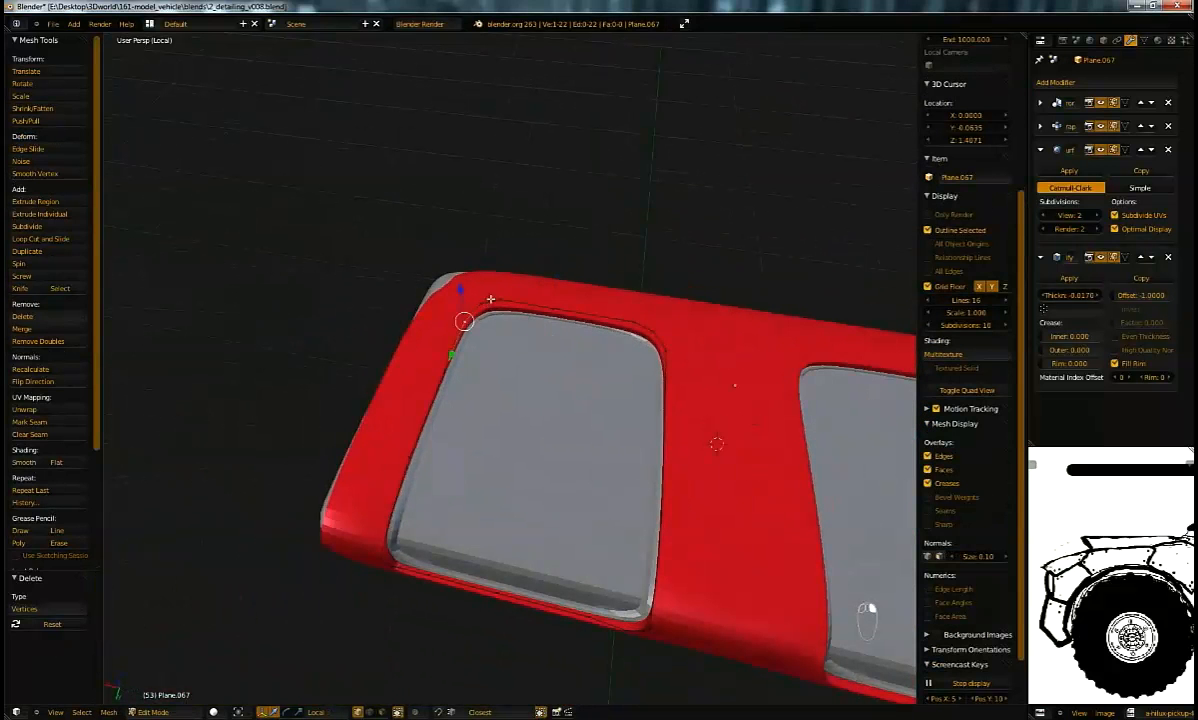
middle_click_drag(553, 323, 548, 285)
key("a")
key("b")
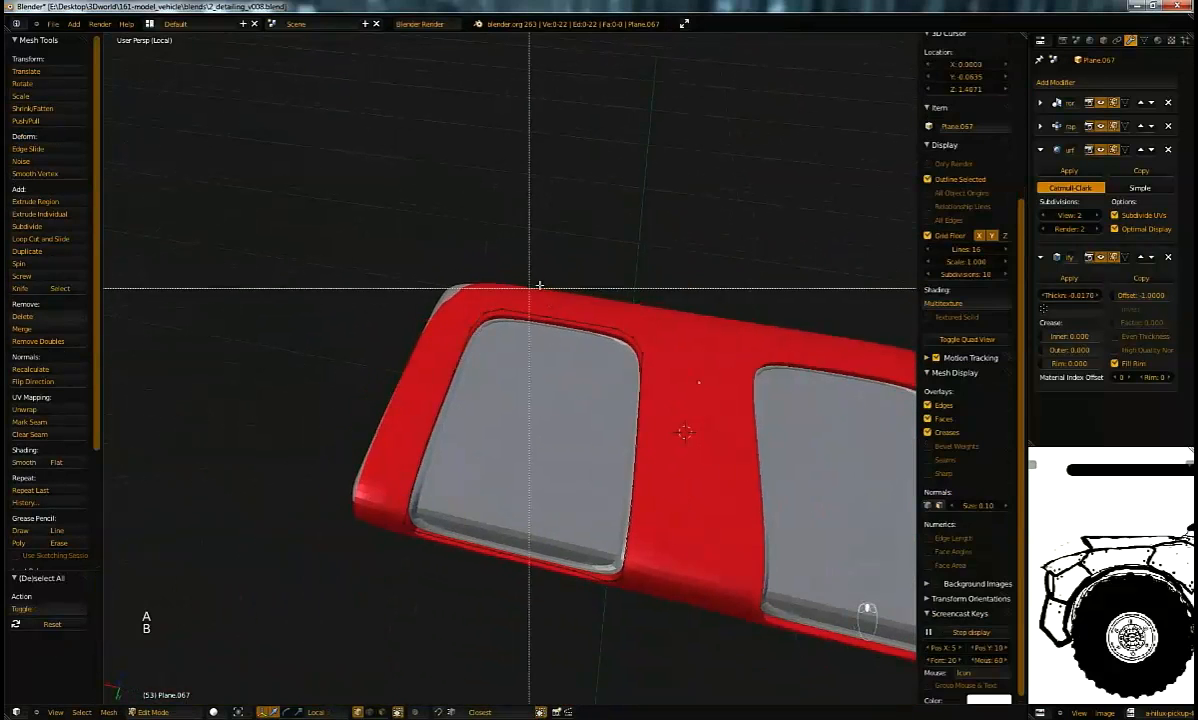
left_click_drag(465, 290, 655, 345)
key("b")
left_click_drag(478, 526, 625, 575)
key("x")
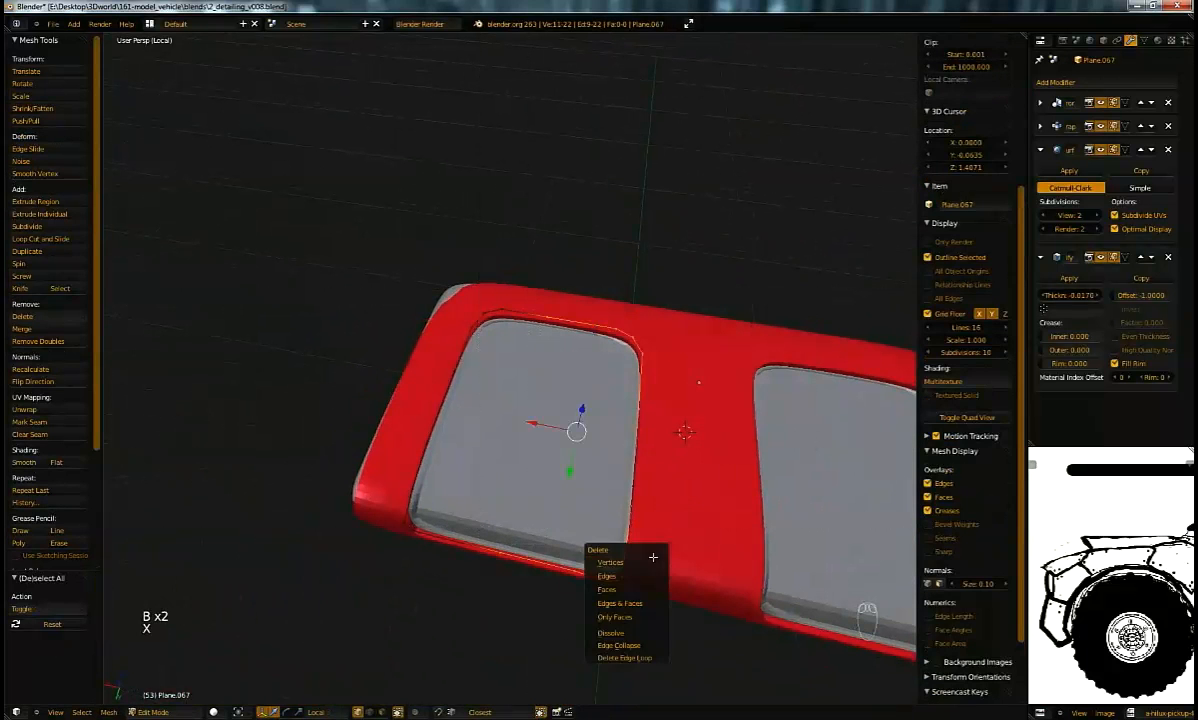
left_click(615, 562)
Step: Delete the stray vertex on the inner side of the opening and select all of the remaining side edge
middle_click_drag(443, 429, 627, 415)
key("x")
key("a")
key("a")
key("a")
key("s")
key("x")
key("Return")
key("z")
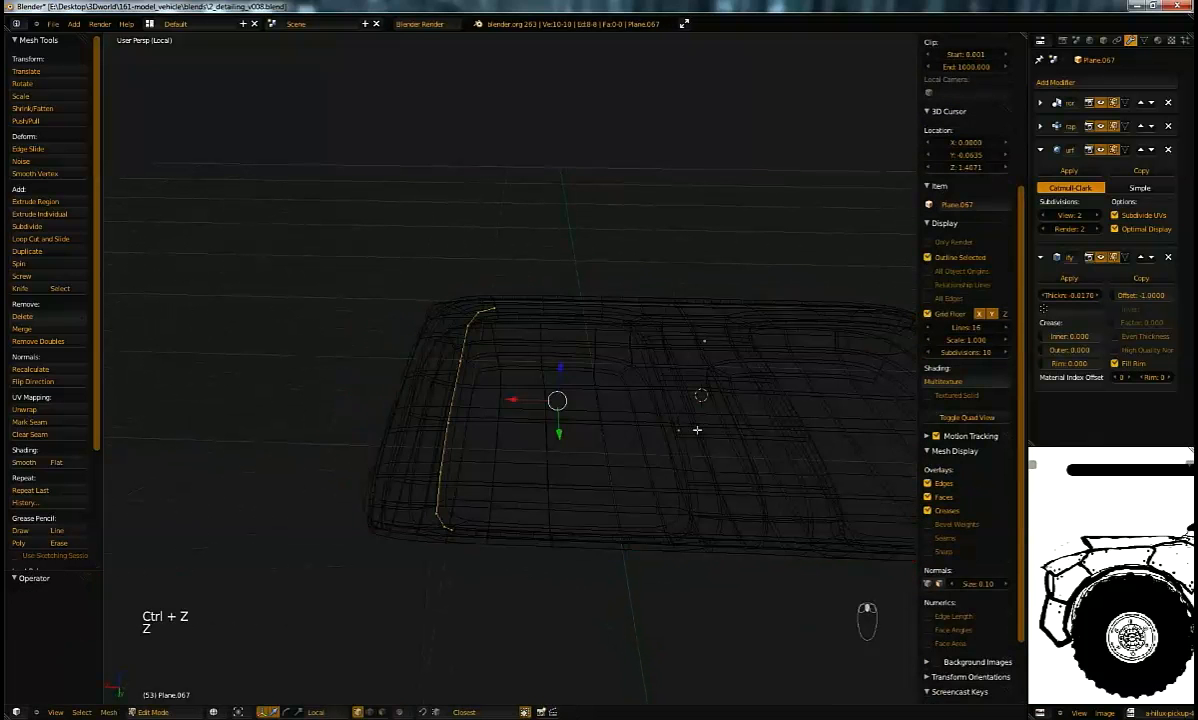
right_click(679, 426)
key("a")
key("ctrl+z")
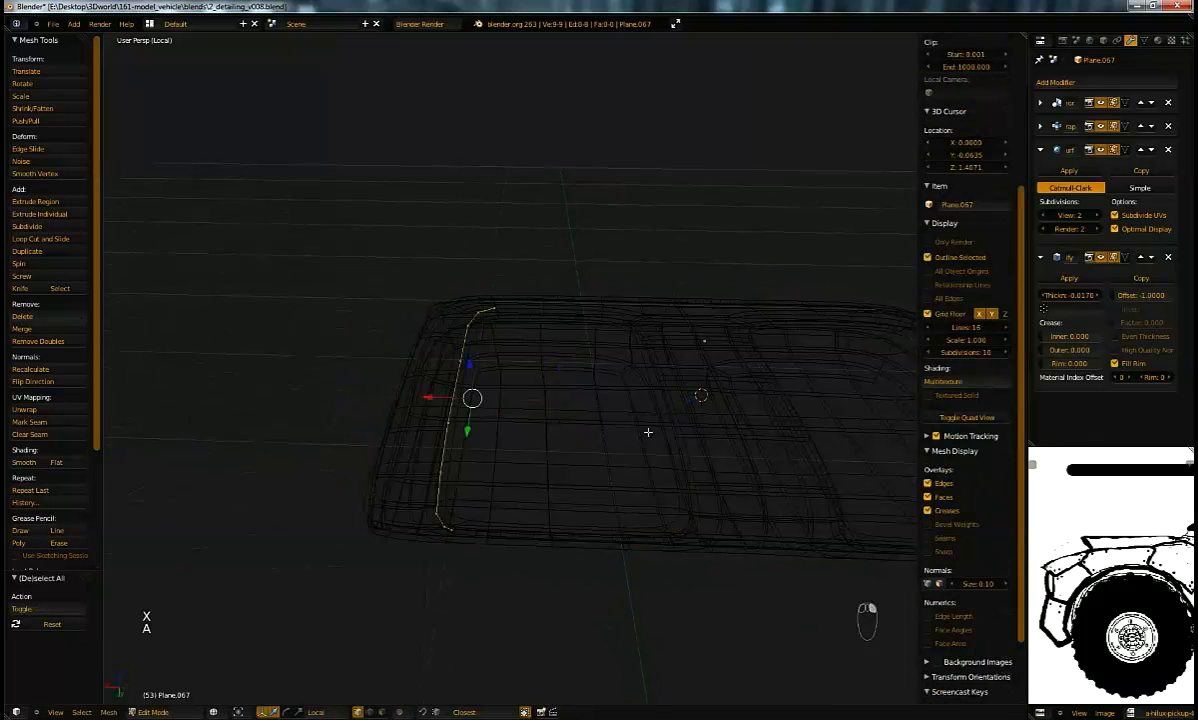
Step: Flatten the side edge with a scale of 0 along X, and extrude it about 0.096 across the opening along X
key("s")
key("x")
key("0")
key("Return")
key("z")
middle_click_drag(557, 377, 532, 419)
key("e")
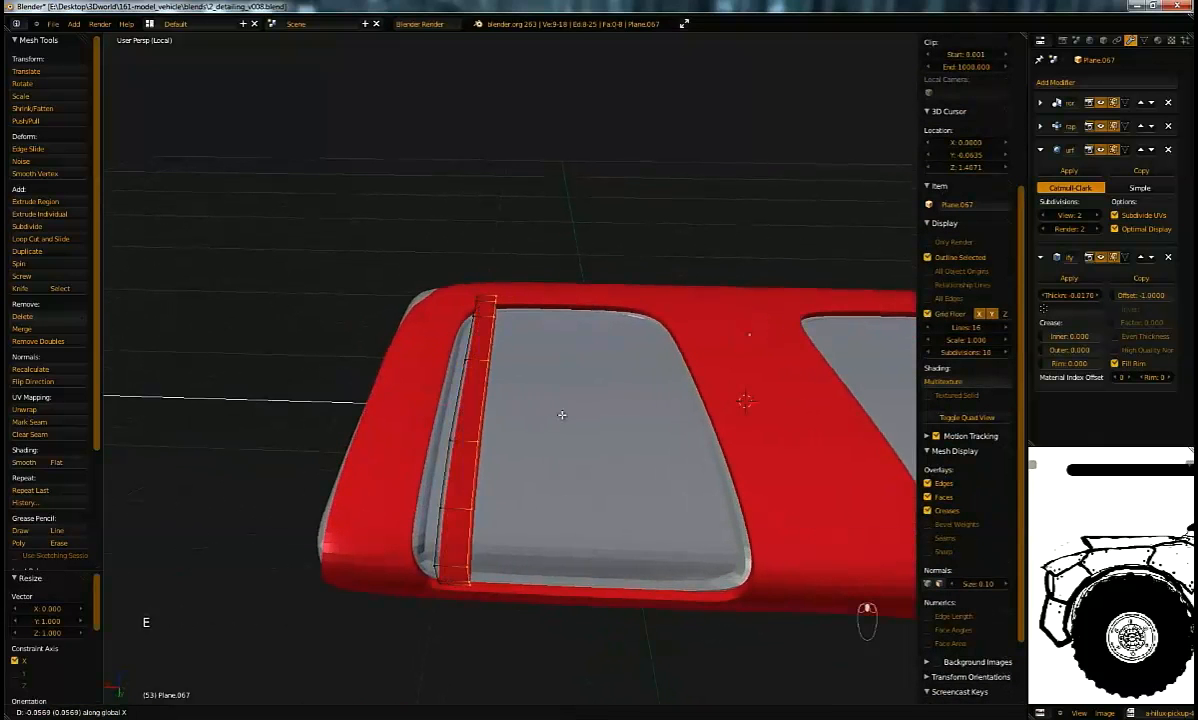
left_click(565, 410)
middle_click_drag(588, 365, 878, 300)
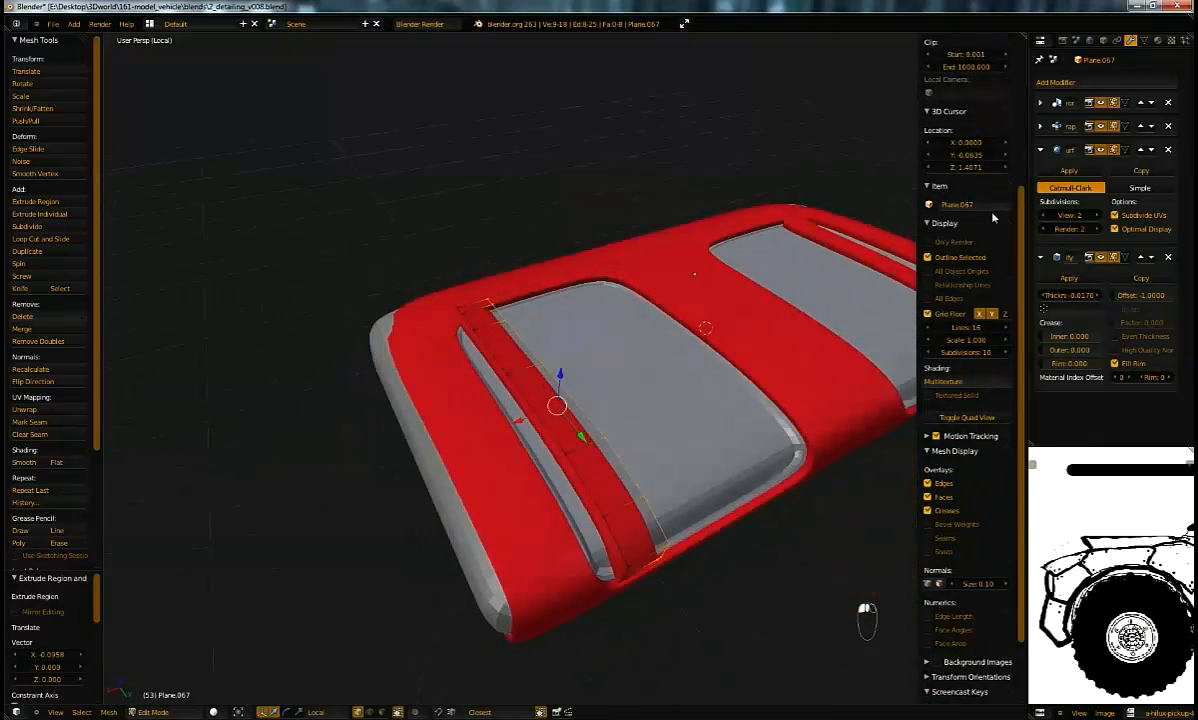
Step: Replace the strip's red material with the grey one named Material and make the strip's normals consistent
left_click(1157, 41)
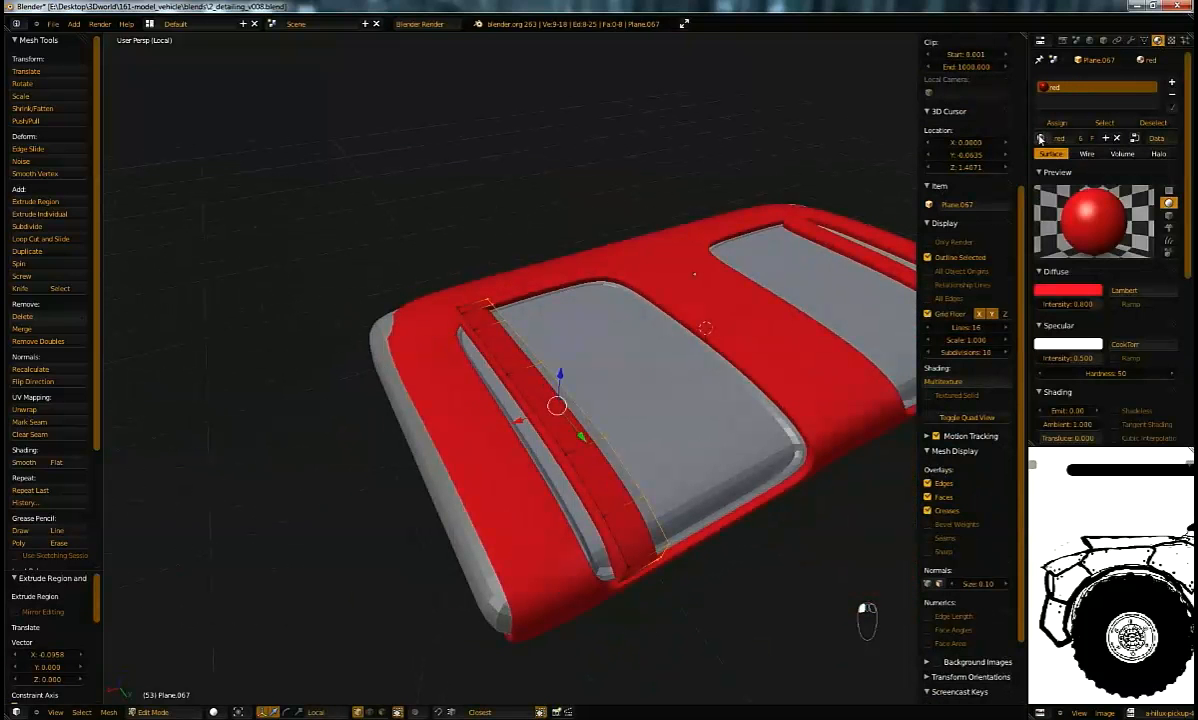
left_click(1041, 138)
left_click(1066, 157)
middle_click_drag(560, 400, 338, 343)
key("Tab")
key("Tab")
key("a")
key("a")
key("a")
key("Tab")
key("Tab")
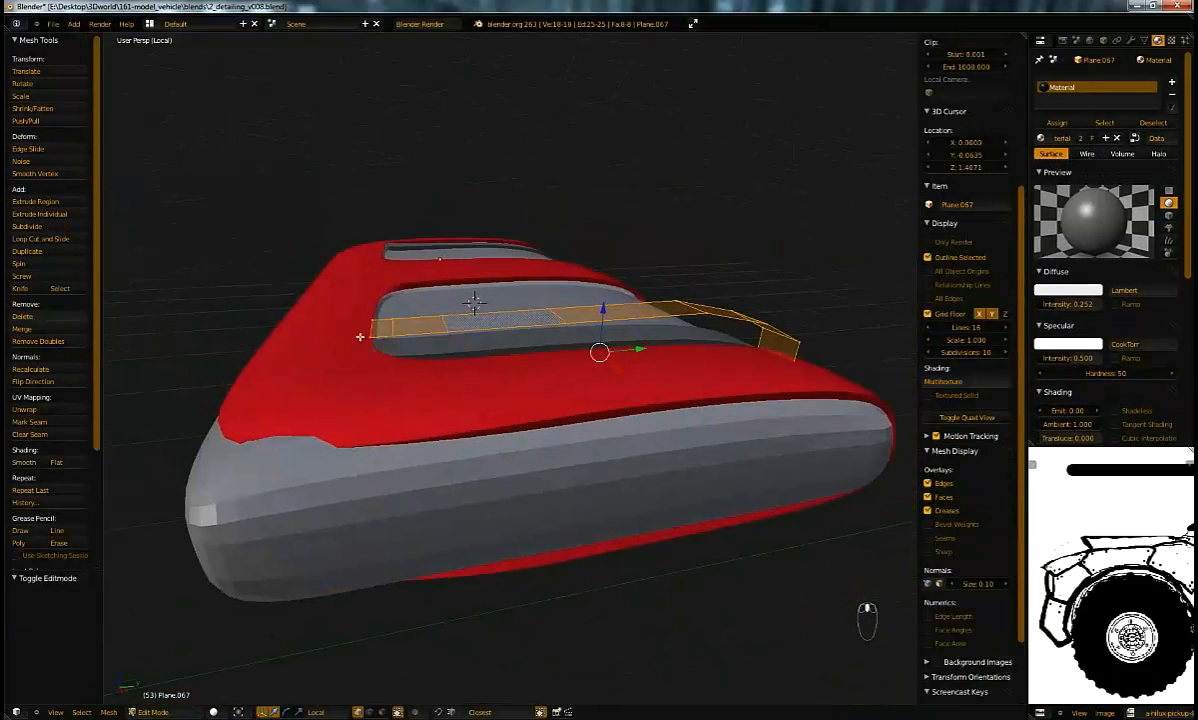
Step: Move the strip's end vertices along Y so the ends tuck into the edge of the cushion opening
right_click(361, 335, "alt")
middle_click_drag(381, 293, 385, 371)
scroll(385, 371, "up", 2)
left_click_drag(366, 357, 369, 359)
middle_click_drag(796, 343, 727, 259)
middle_click_drag(658, 458, 712, 448)
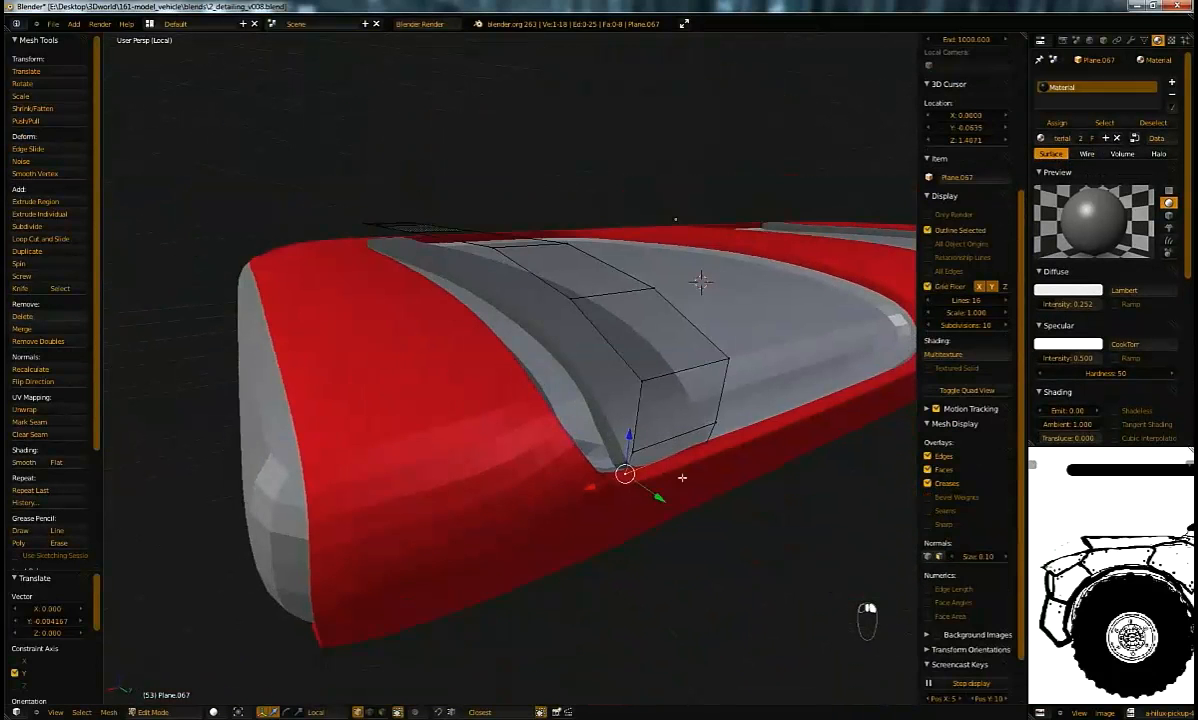
left_click_drag(667, 430, 665, 446)
left_click_drag(696, 501, 688, 498)
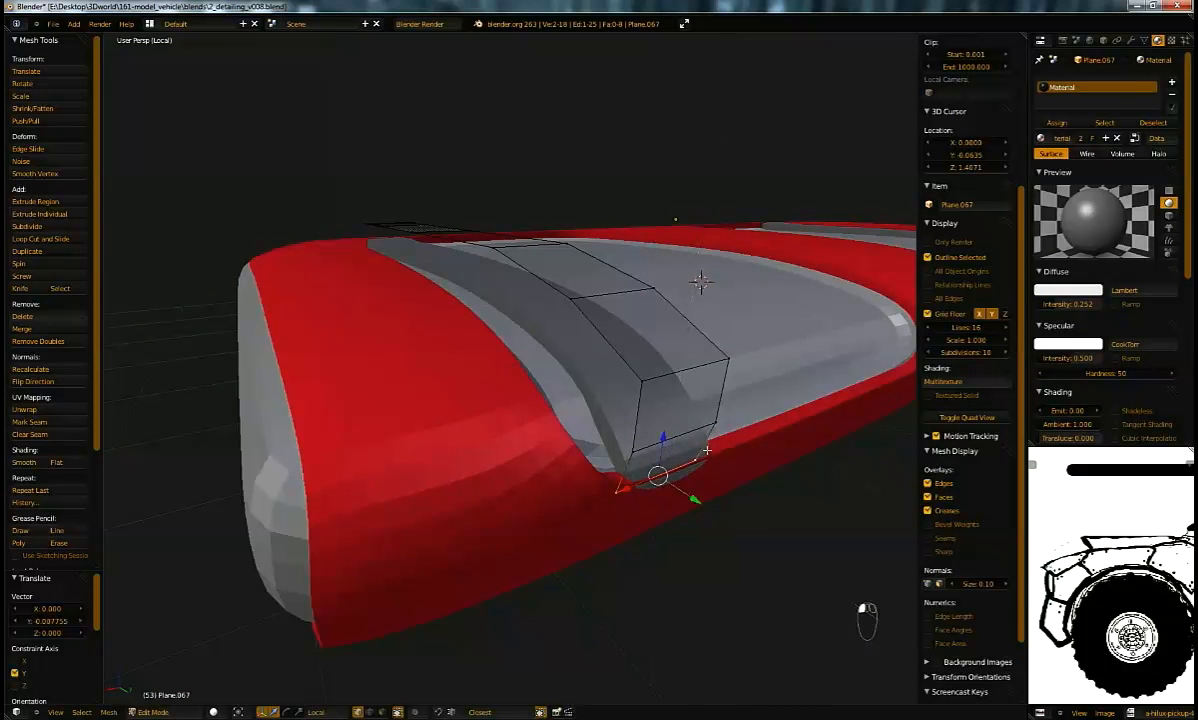
middle_click_drag(688, 498, 665, 437)
Step: Adjust the vertices at the strip's far end to follow the opening's corner and return to object mode
key("a")
key("a")
left_click_drag(433, 295, 409, 299)
middle_click_drag(433, 320, 443, 346)
left_click_drag(409, 306, 407, 304)
middle_click_drag(461, 377, 582, 356)
key("Tab")
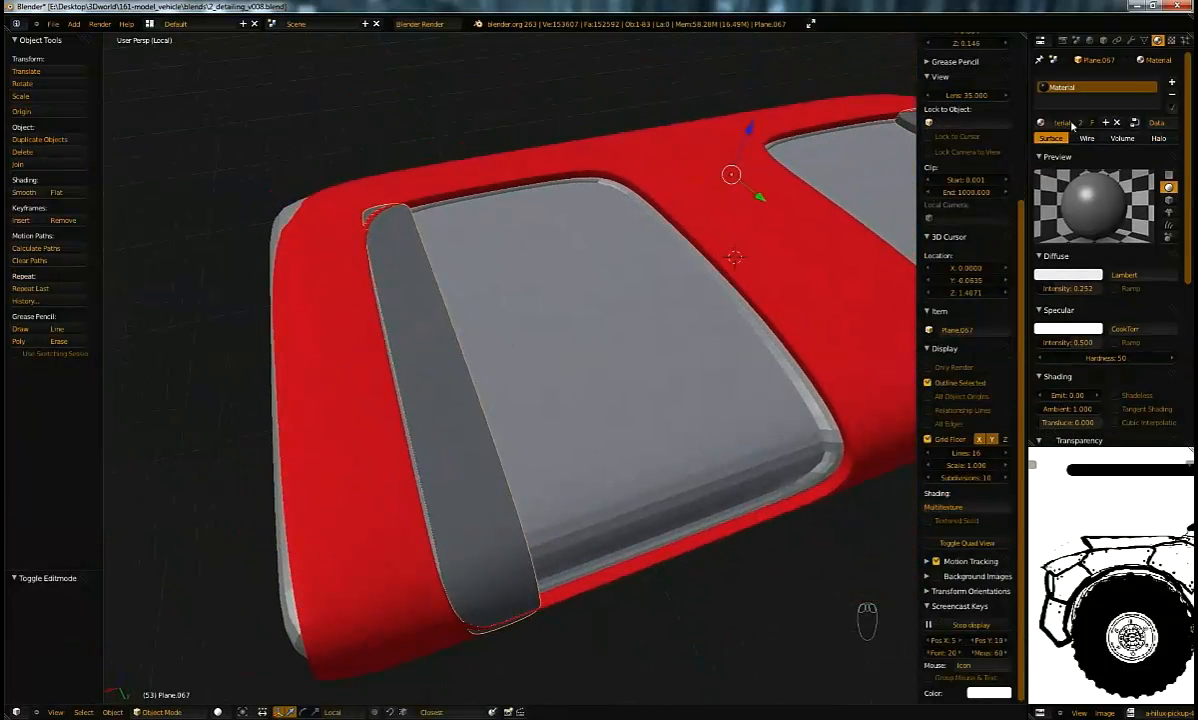
Step: Set the strip's Mirror modifier to use the object center as its mirror object
left_click(1130, 41)
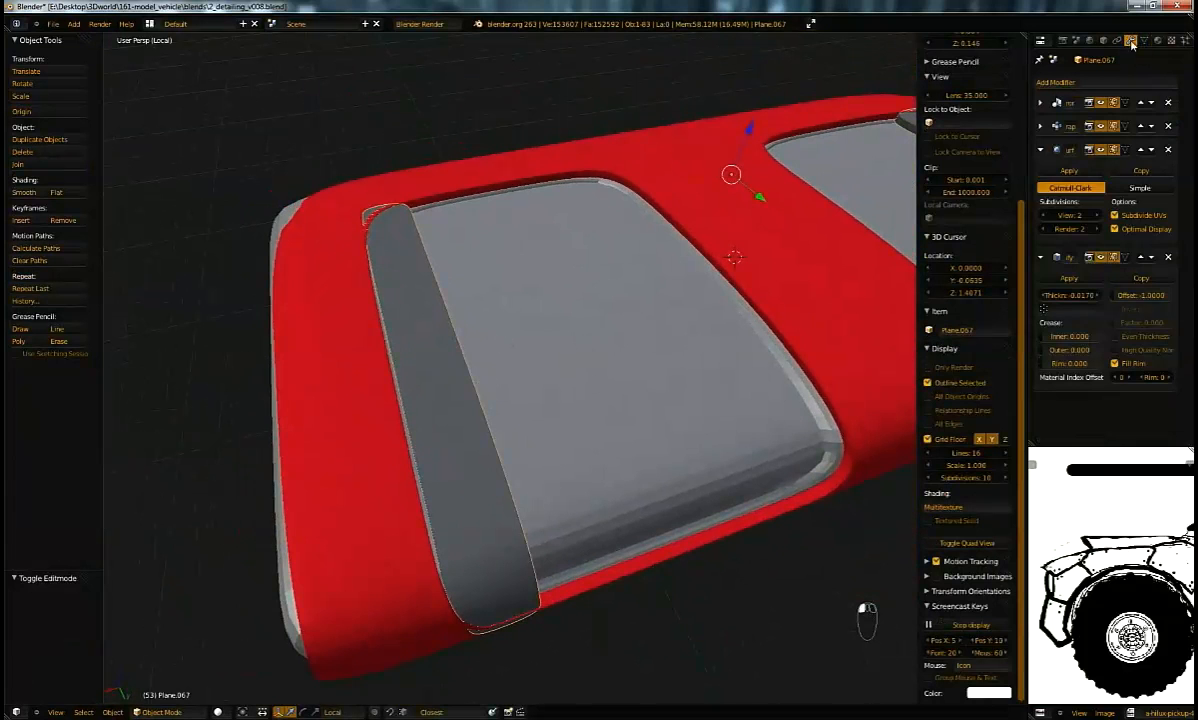
left_click(1041, 103)
left_click(1077, 221)
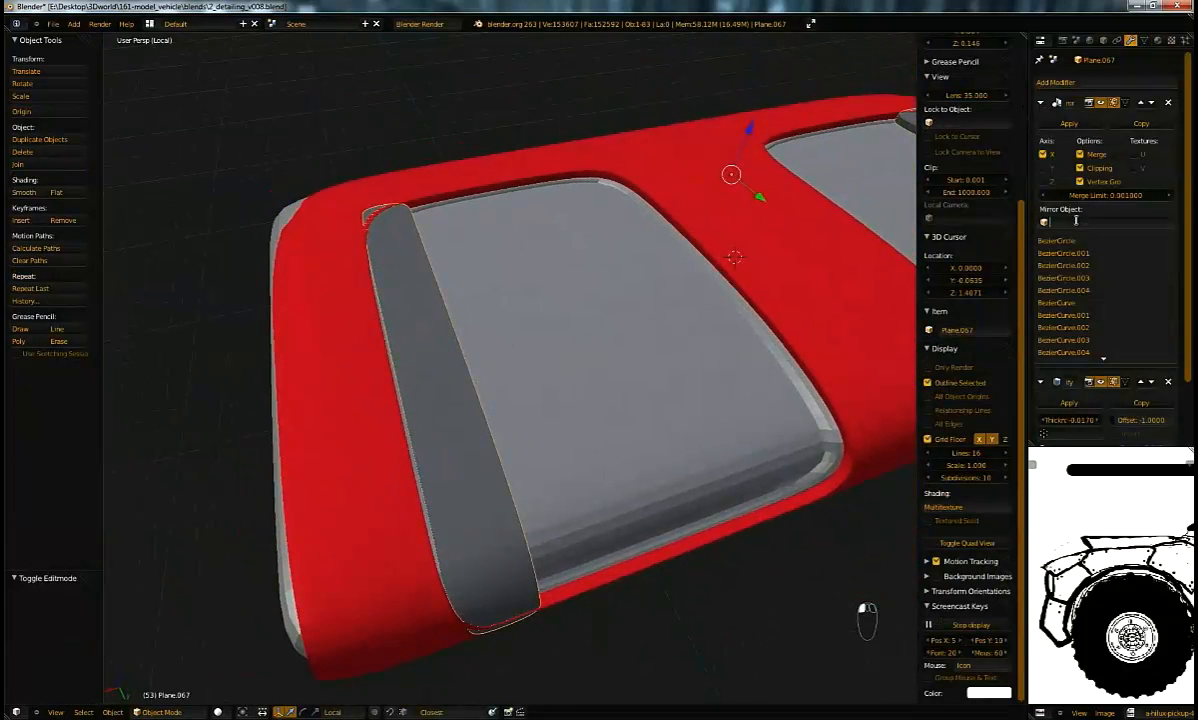
left_click(1068, 241)
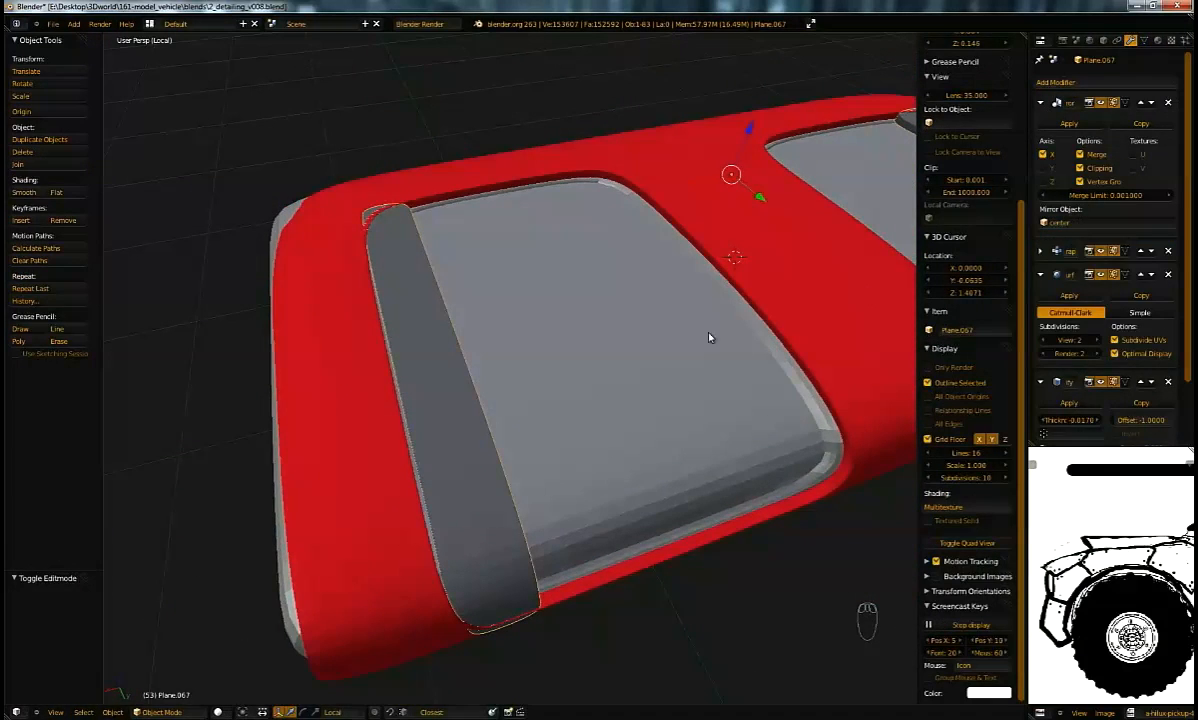
Step: Set the strip's origin to its geometry and save the file over the existing one
middle_click_drag(765, 325, 655, 316)
key("ctrl+alt+shift+c")
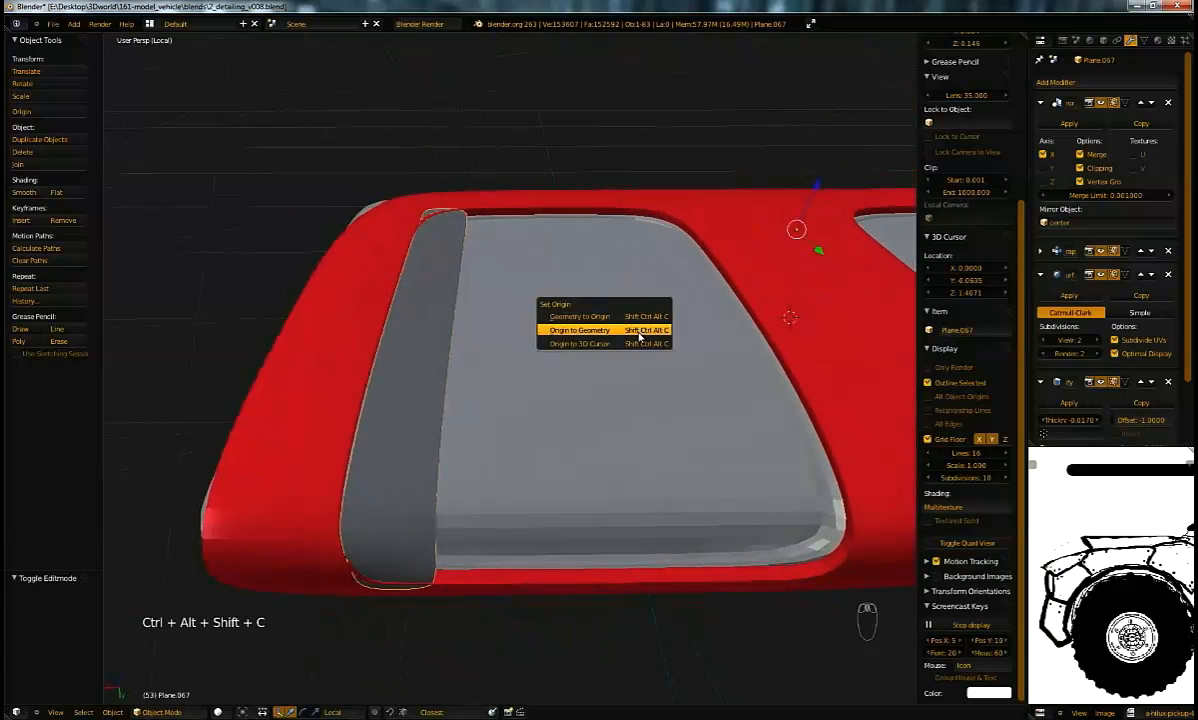
left_click(638, 337)
key("ctrl+s")
left_click(531, 324)
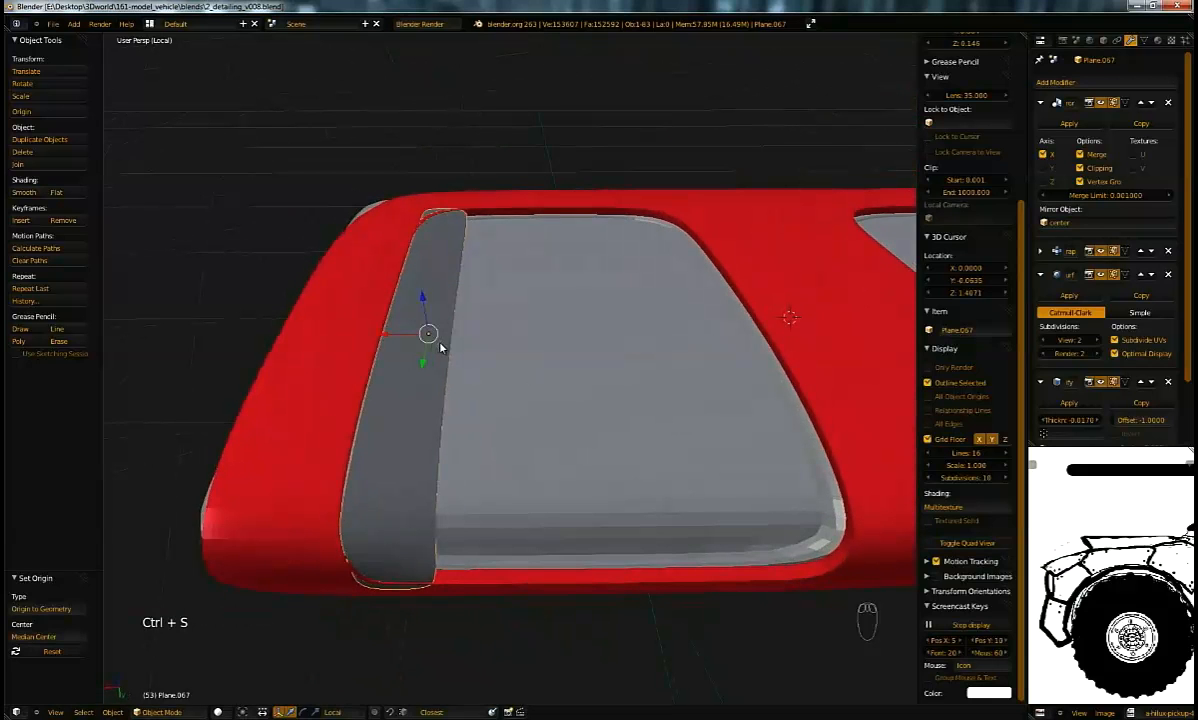
Step: Duplicate the strip about 0.1 along X and repeat the duplication until five copies fill the cushion opening
key("shift+d")
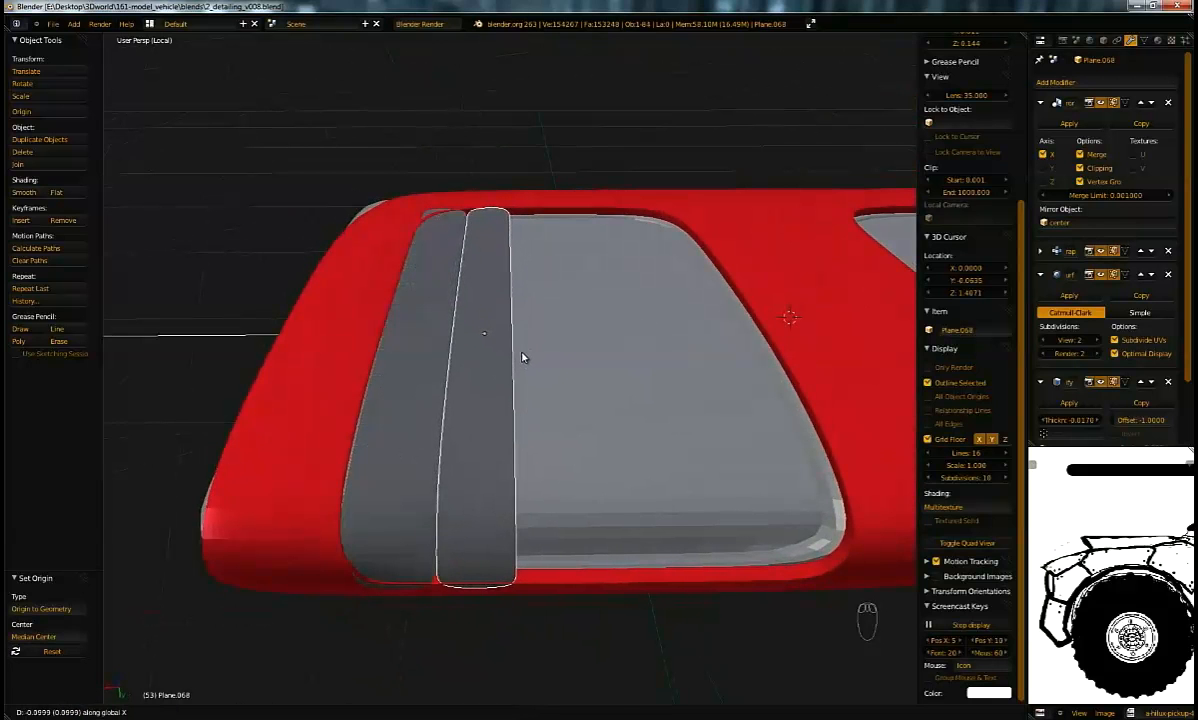
left_click(520, 358)
key("F3")
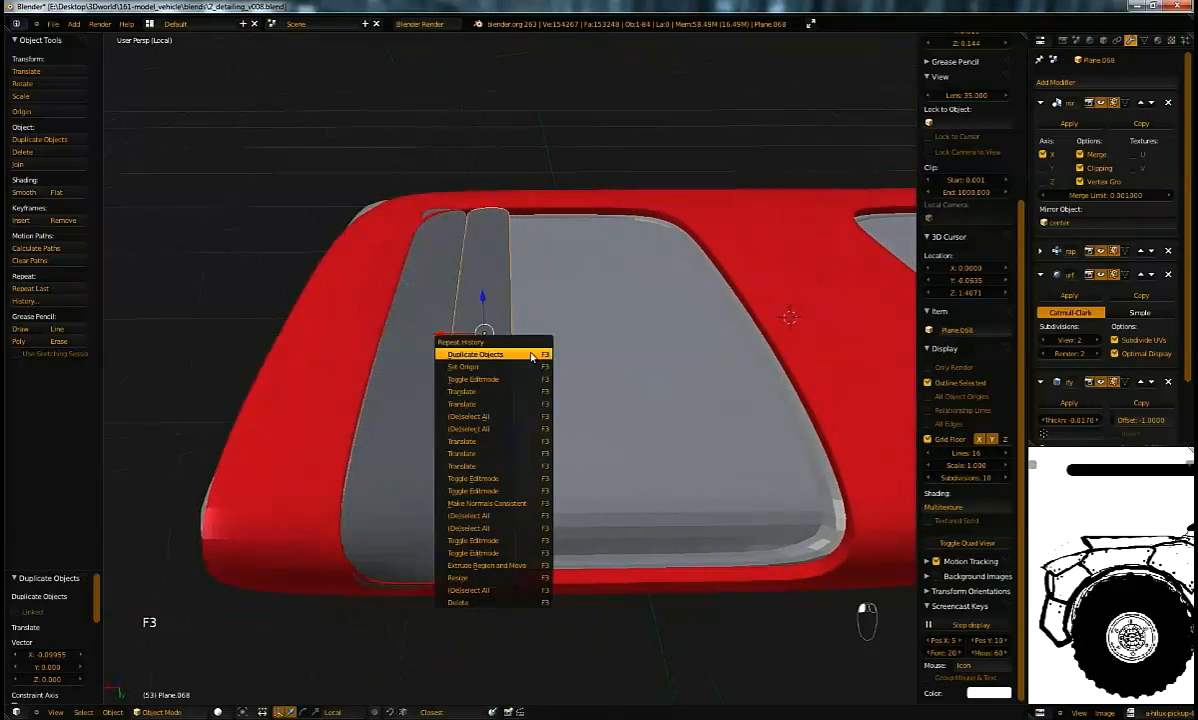
left_click(530, 357)
key("F3")
left_click(530, 357)
key("F3")
left_click(530, 355)
key("F3")
left_click(532, 350)
mouse_move(532, 350)
middle_mouse_down()
mouse_move(505, 337)
mouse_move(660, 323)
mouse_move(791, 334)
mouse_move(608, 258)
mouse_move(560, 330)
mouse_move(470, 328)
mouse_move(480, 314)
mouse_move(508, 313)
mouse_move(494, 340)
middle_mouse_up()
scroll(791, 334, "down", 3)
scroll(480, 314, "up", 3)
key("z")
key("z")
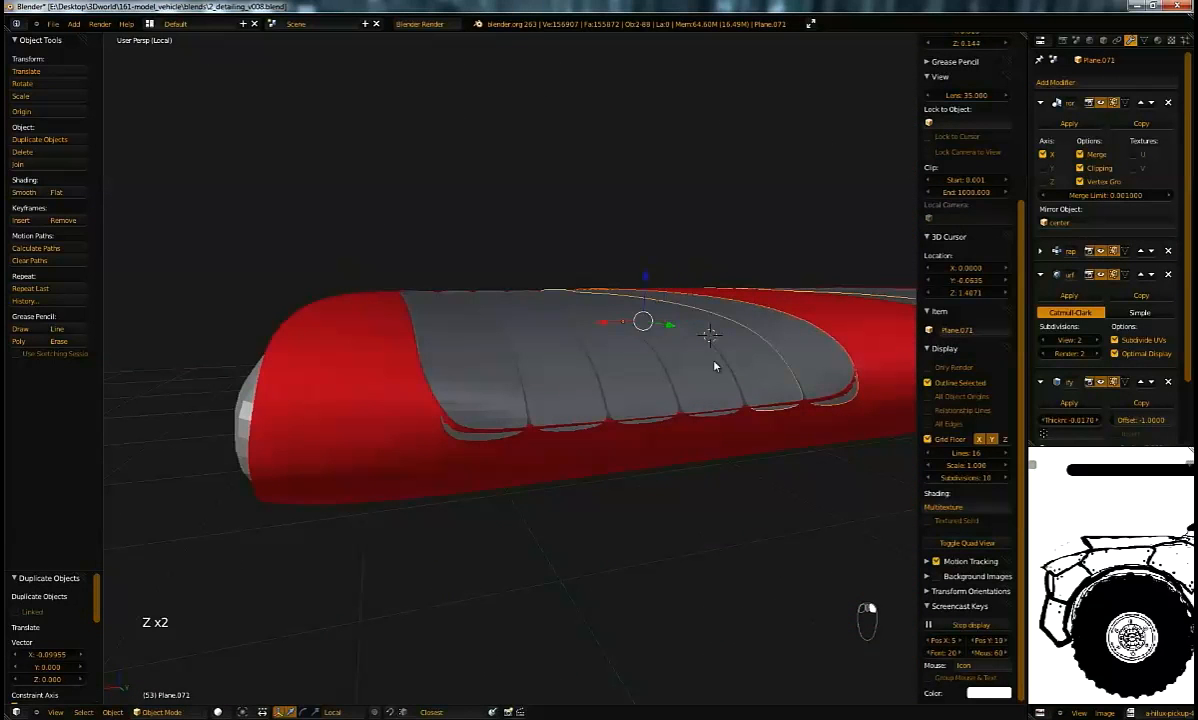
Step: Select all the strips with the original as the active one, and set its Solidify thickness to -0.0097
right_click(495, 384, "shift")
middle_click_drag(498, 384, 602, 328)
scroll(550, 410, "up", 2)
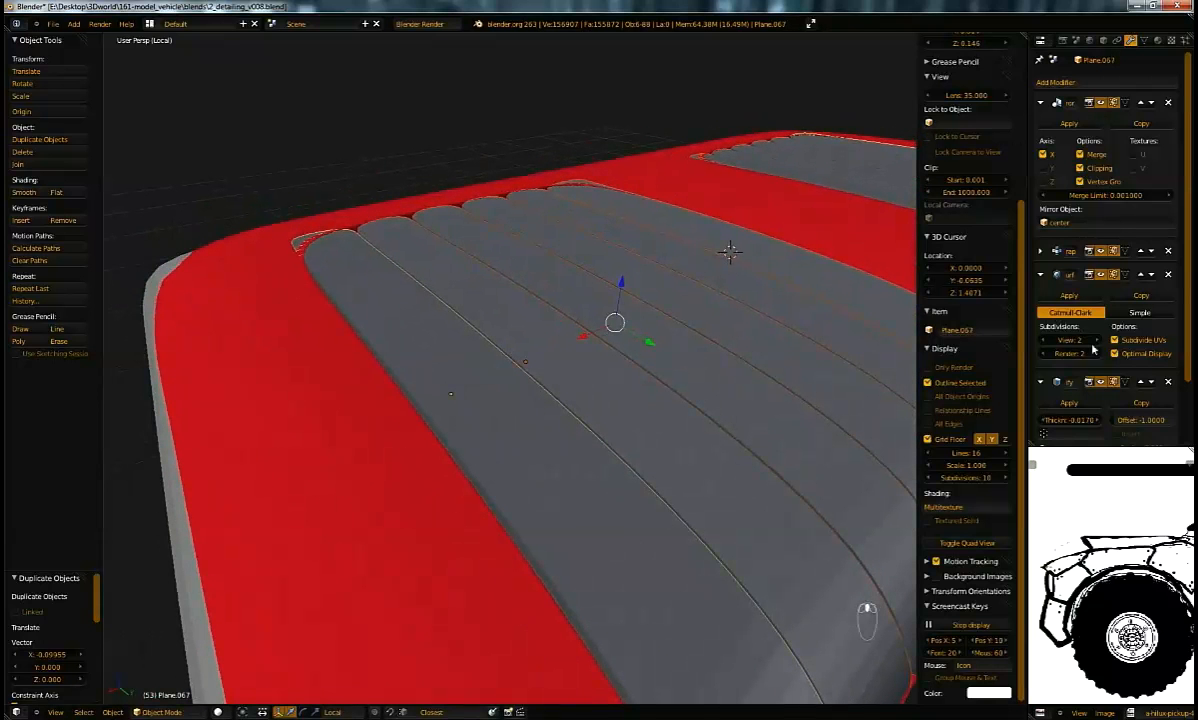
scroll(1100, 346, "down", 3)
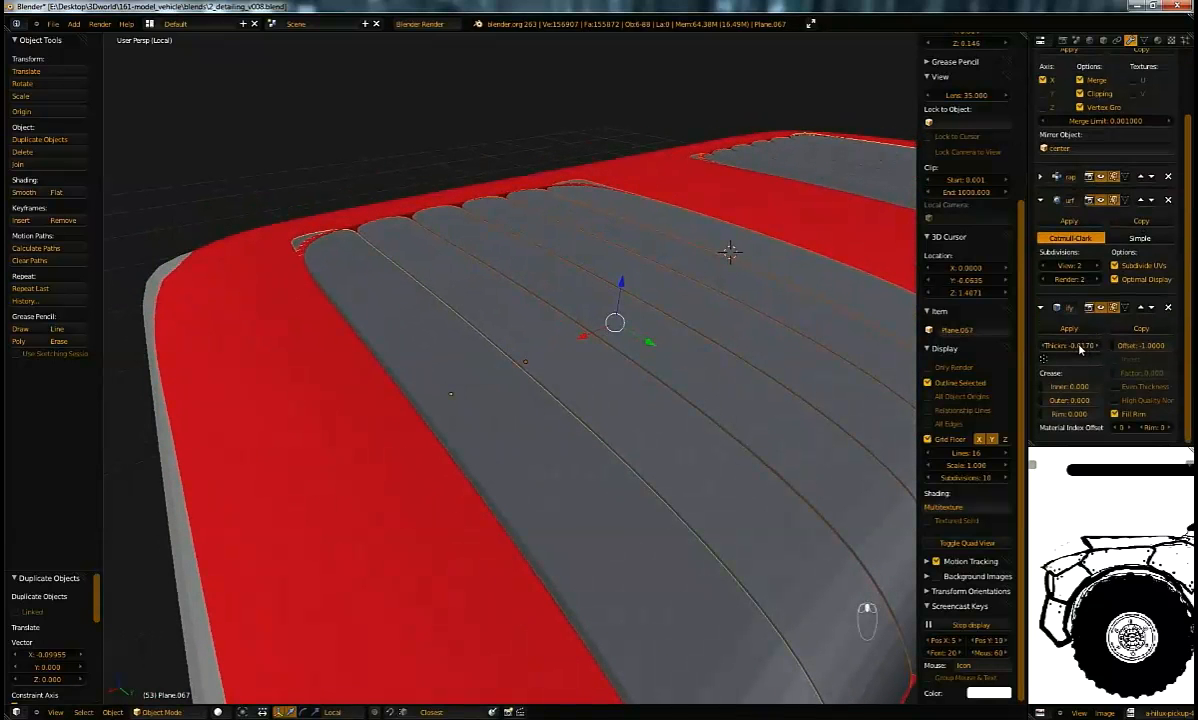
left_click_drag(1072, 347, 1140, 345)
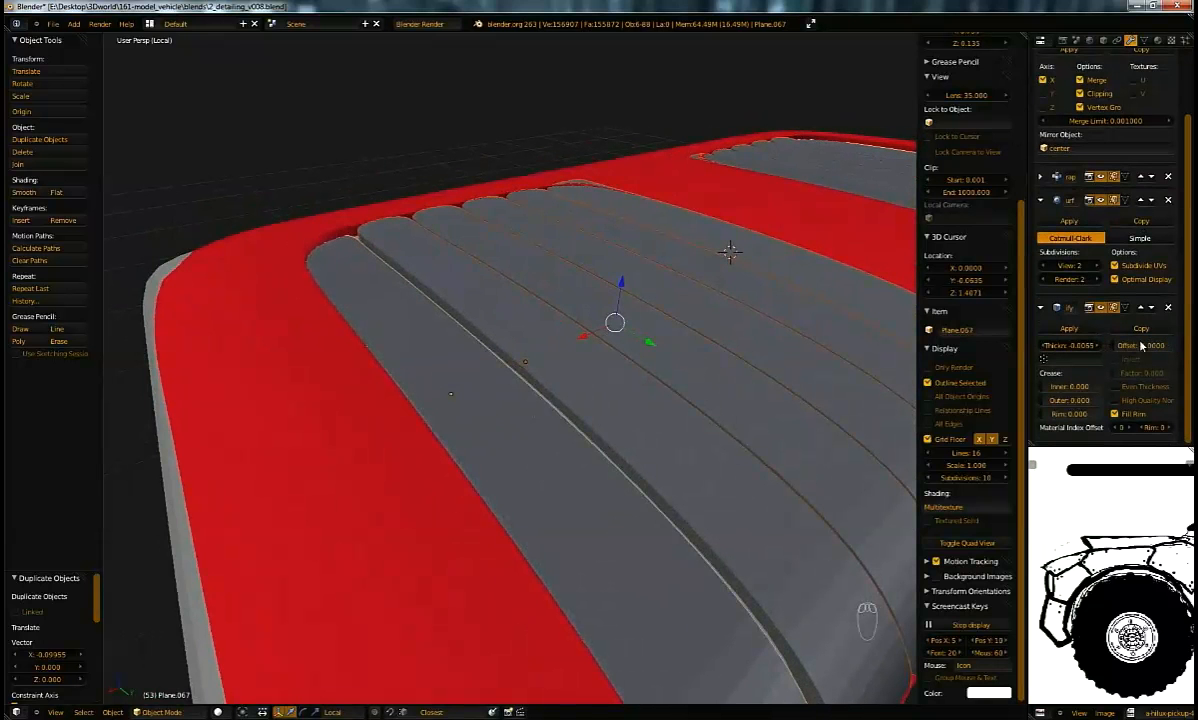
middle_click_drag(820, 437, 957, 279)
left_click_drag(1085, 347, 1068, 347)
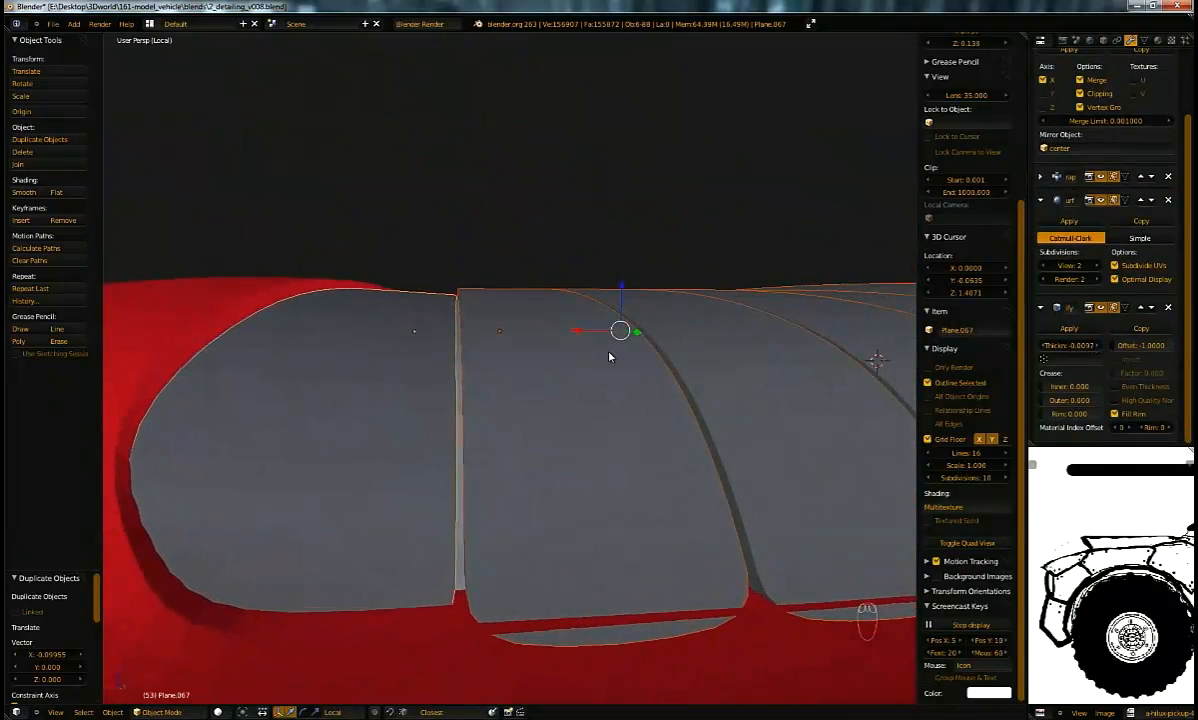
Step: Link the original strip's modifiers to the other selected strips
middle_click_drag(606, 350, 615, 355)
key("ctrl+l")
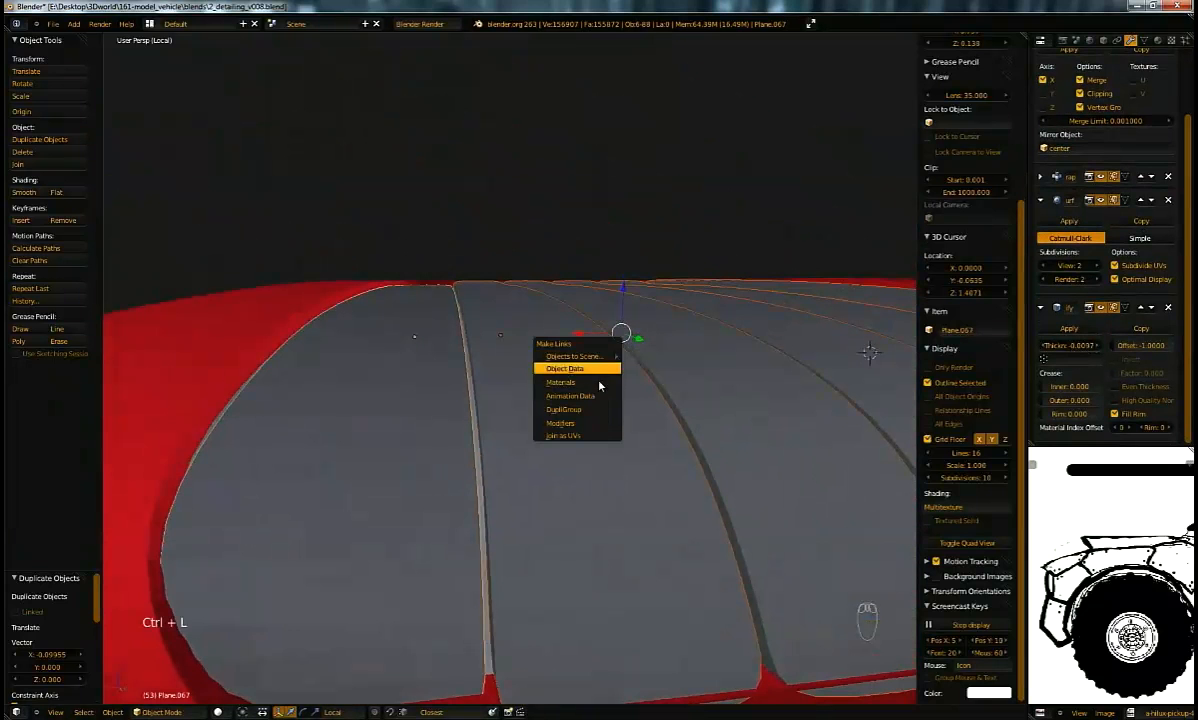
left_click(560, 422)
middle_click_drag(585, 433, 460, 348)
Step: Reselect all the strips with the original active and link its object data to the copies
key("a")
key("Tab")
key("Tab")
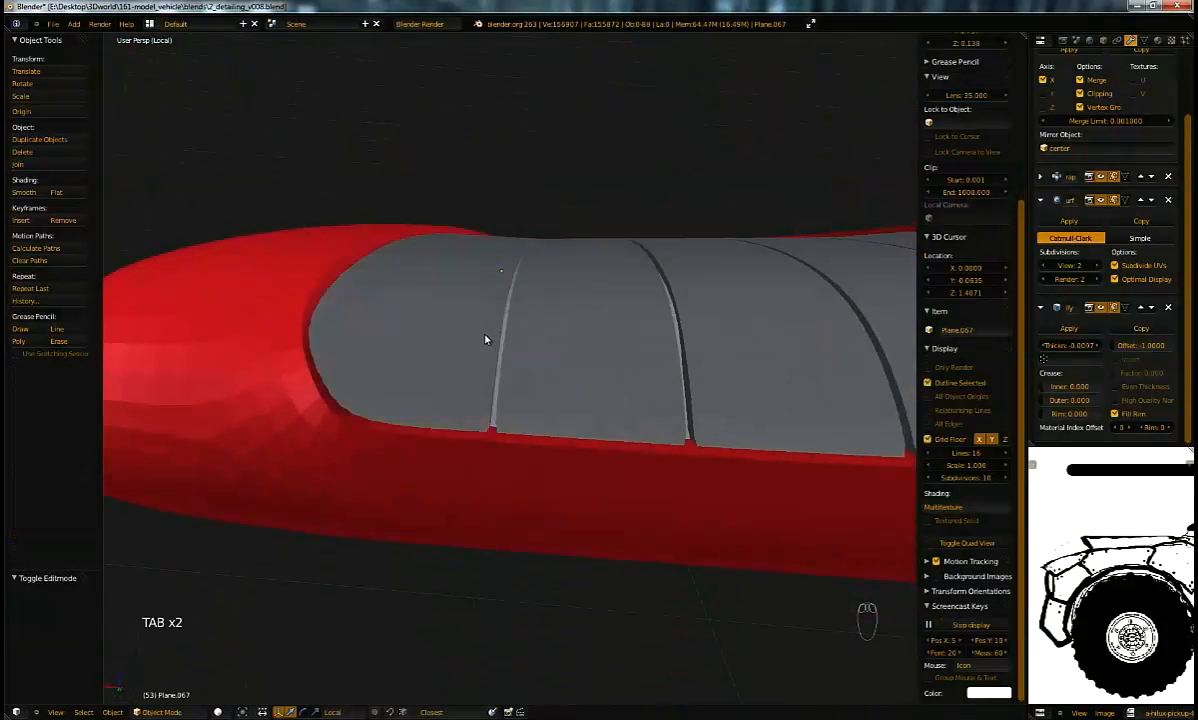
key("z")
key("z")
middle_click_drag(570, 307, 828, 341)
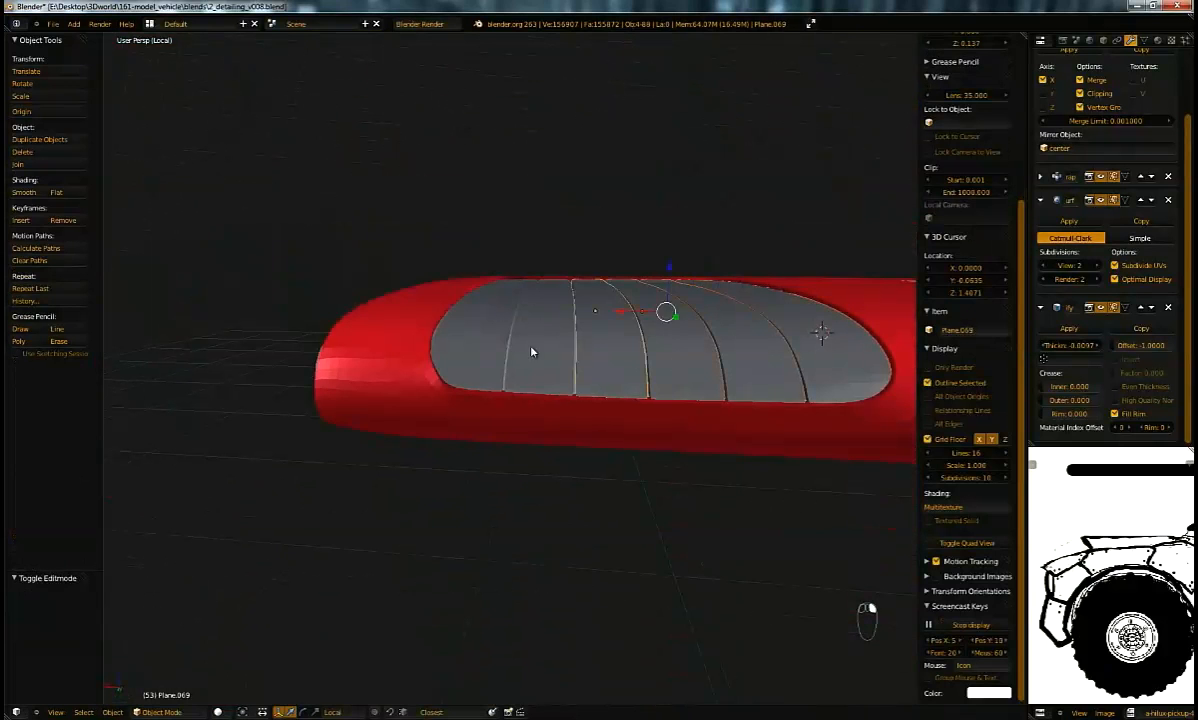
key("ctrl+l")
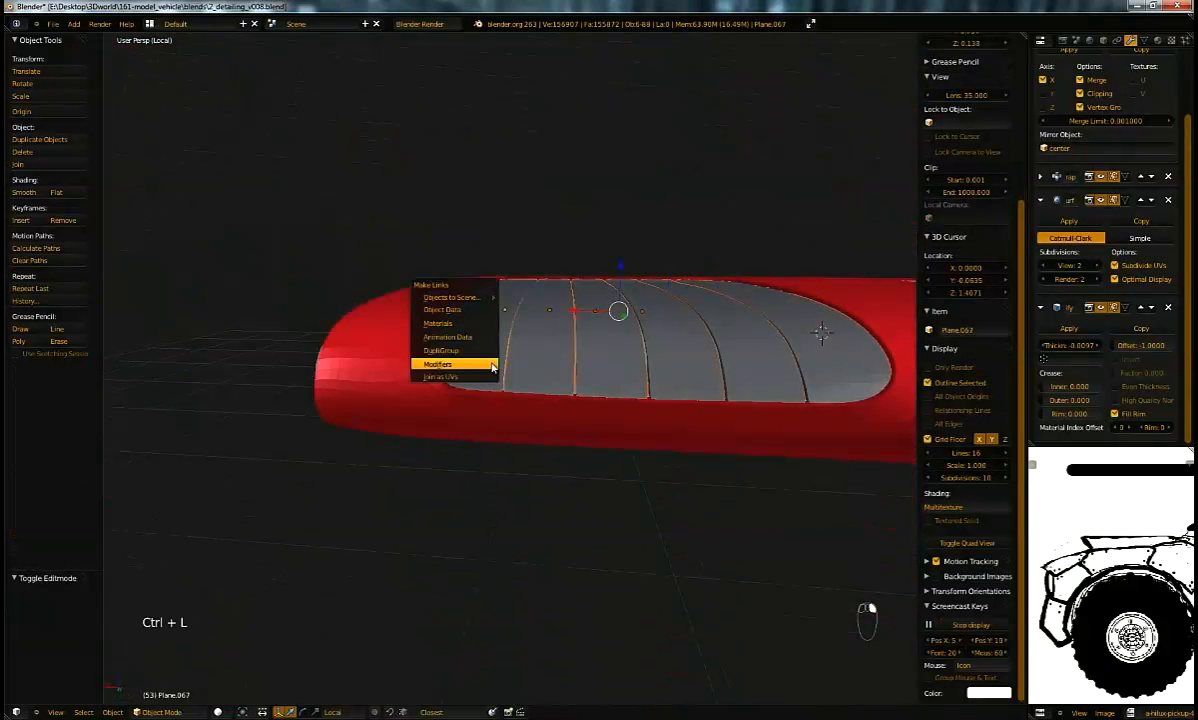
left_click(488, 308)
Step: Add a loop cut to the shared strip mesh near its end and return to object mode
key("Tab")
key("ctrl+r")
middle_click_drag(506, 347, 684, 310)
key("ctrl+r")
left_click(499, 401)
left_click(525, 380)
key("Tab")
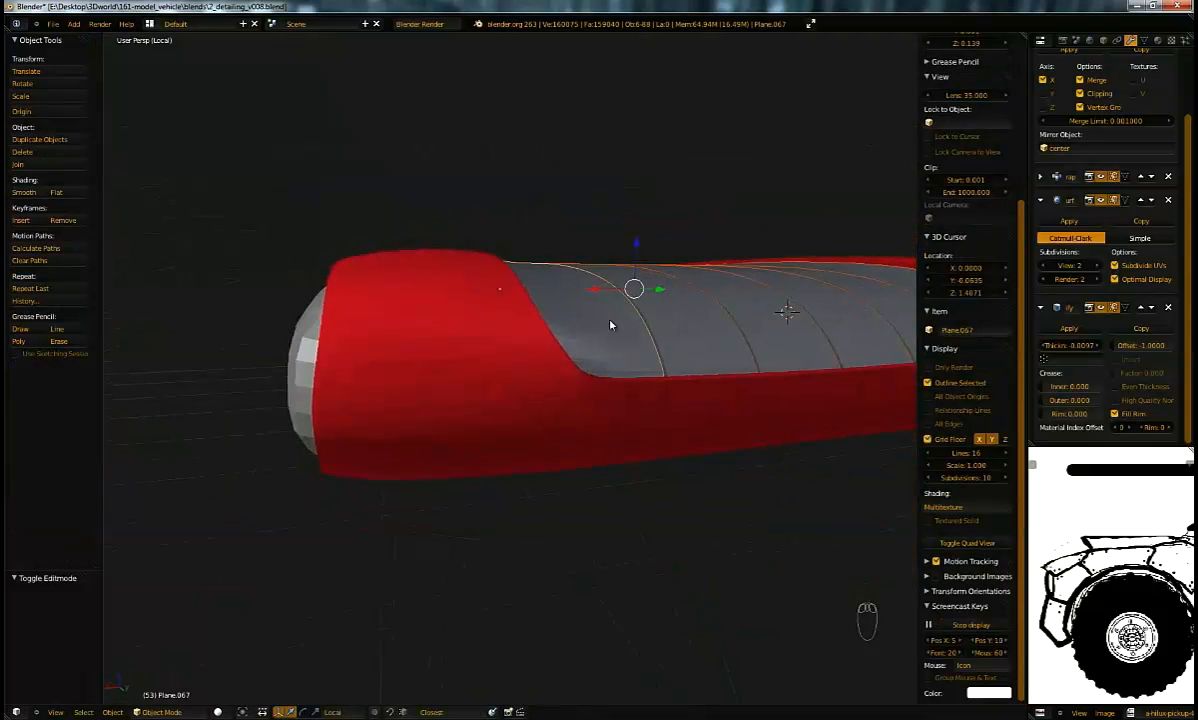
Step: Make the selected strips single-user for object and data
middle_click_drag(597, 339, 595, 340)
key("u")
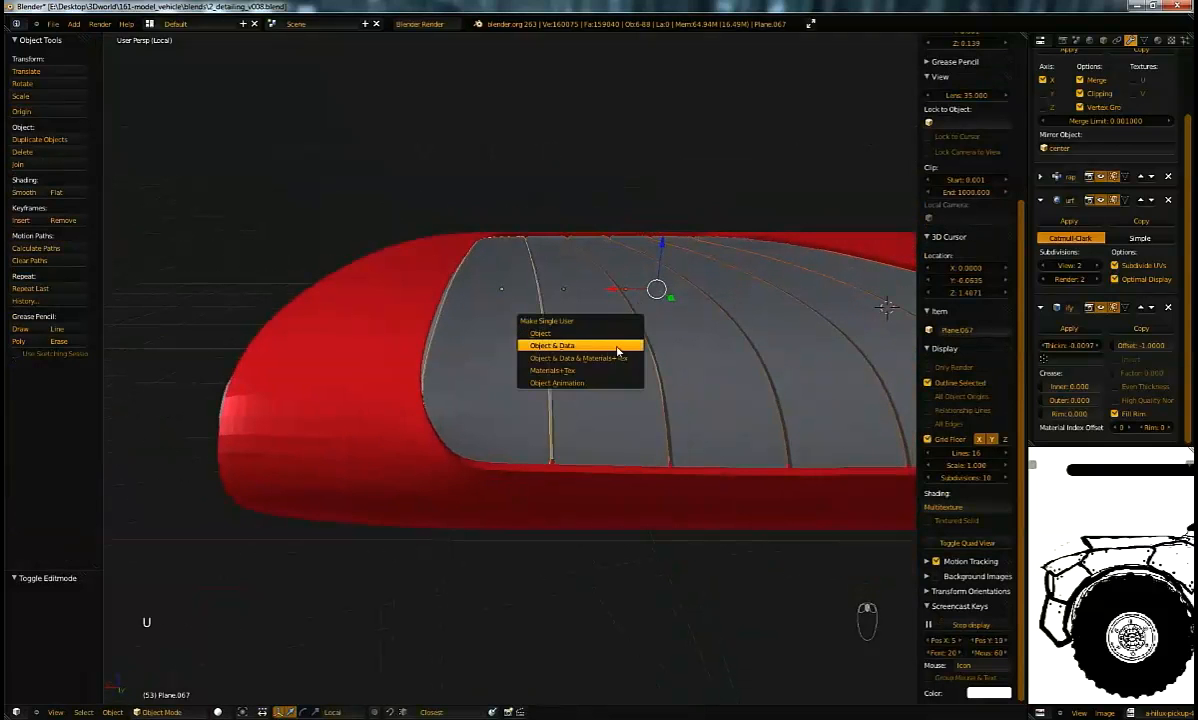
left_click(605, 348)
Step: Select only the outermost strip, remove its Mirror modifier and expand its Shrinkwrap settings
right_click(511, 372)
key("z")
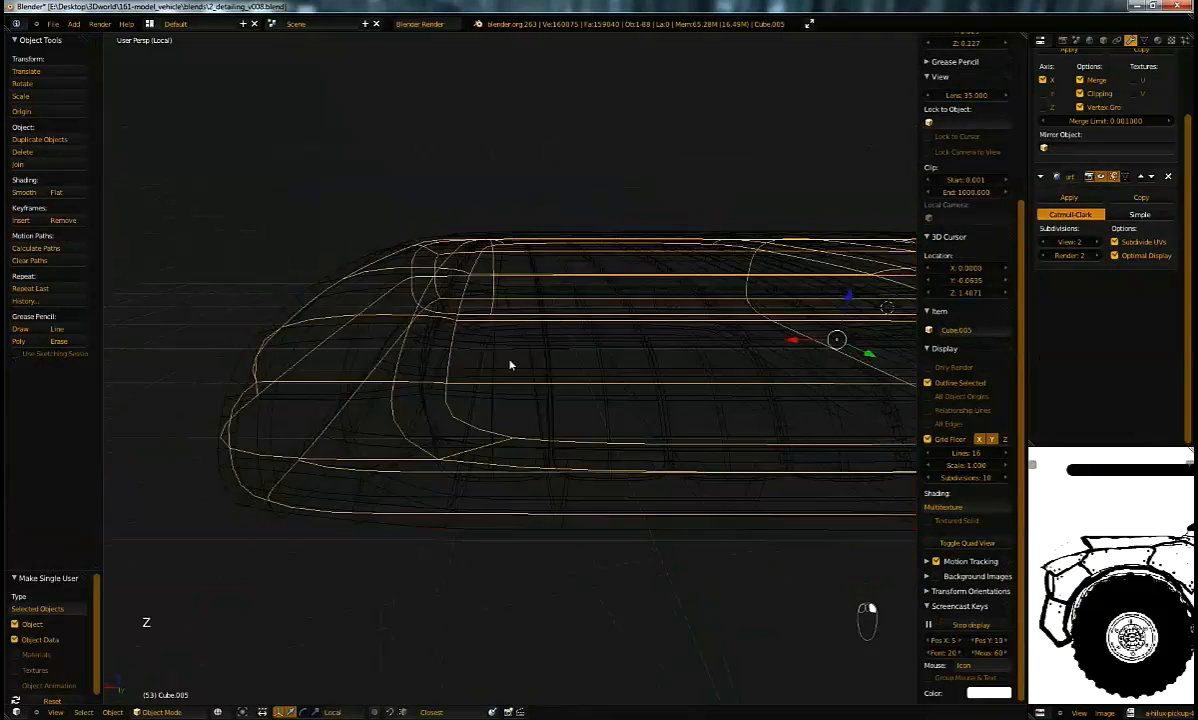
right_click(513, 363)
key("z")
scroll(1121, 102, "up", 3)
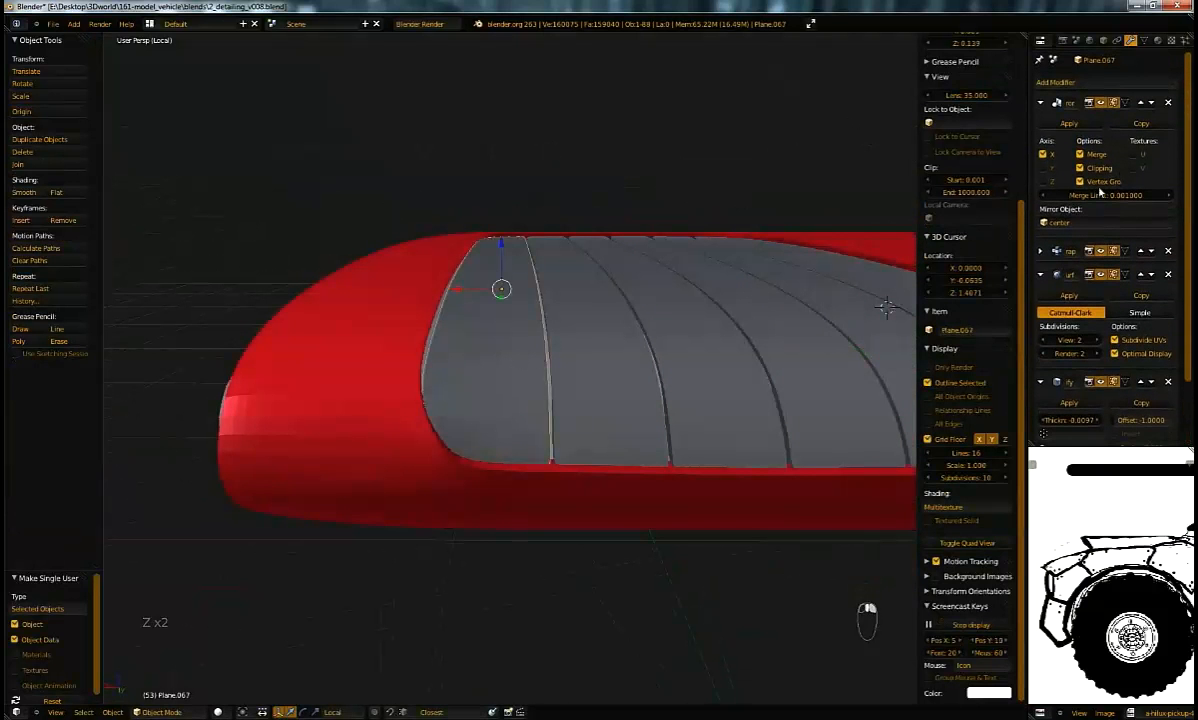
middle_click_drag(816, 211, 824, 153)
scroll(824, 153, "down", 5)
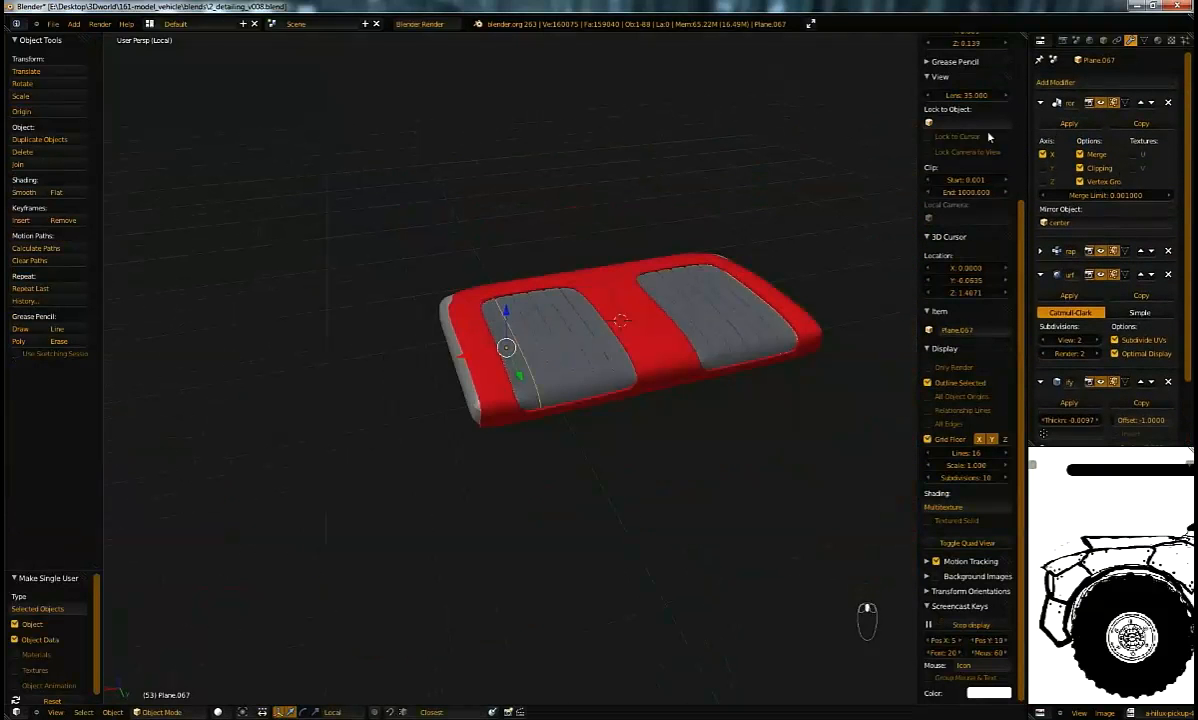
left_click(1167, 102)
scroll(717, 259, "up", 6)
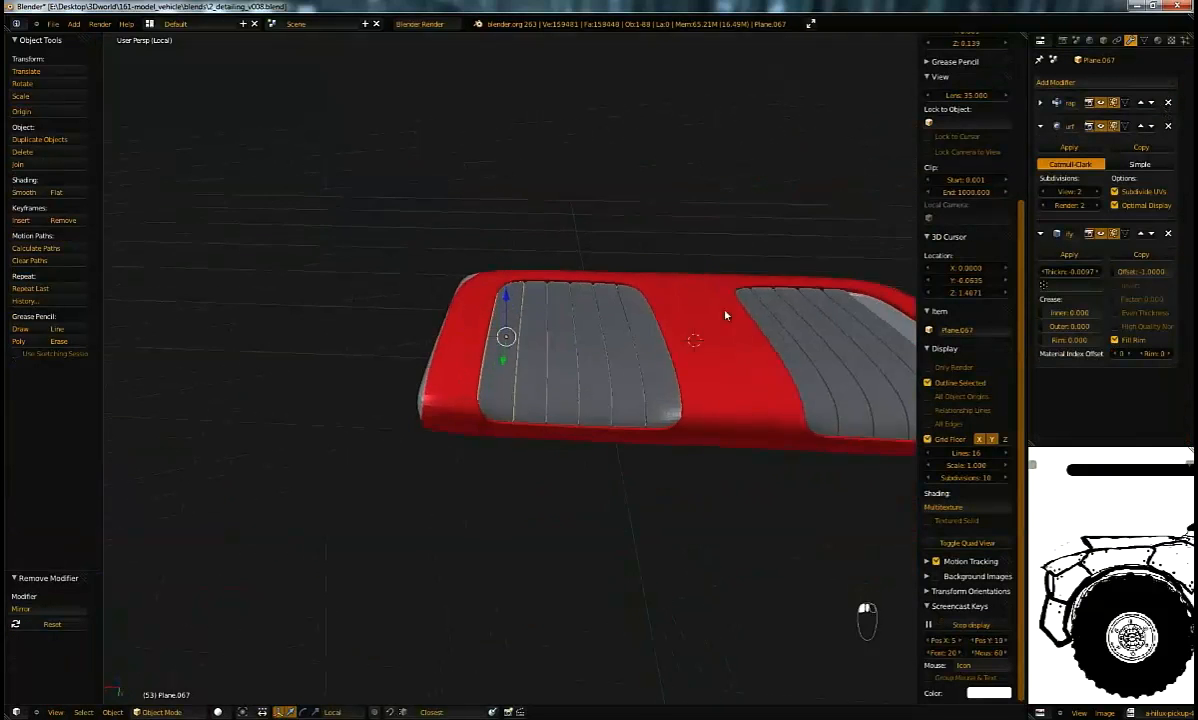
left_click(1040, 103)
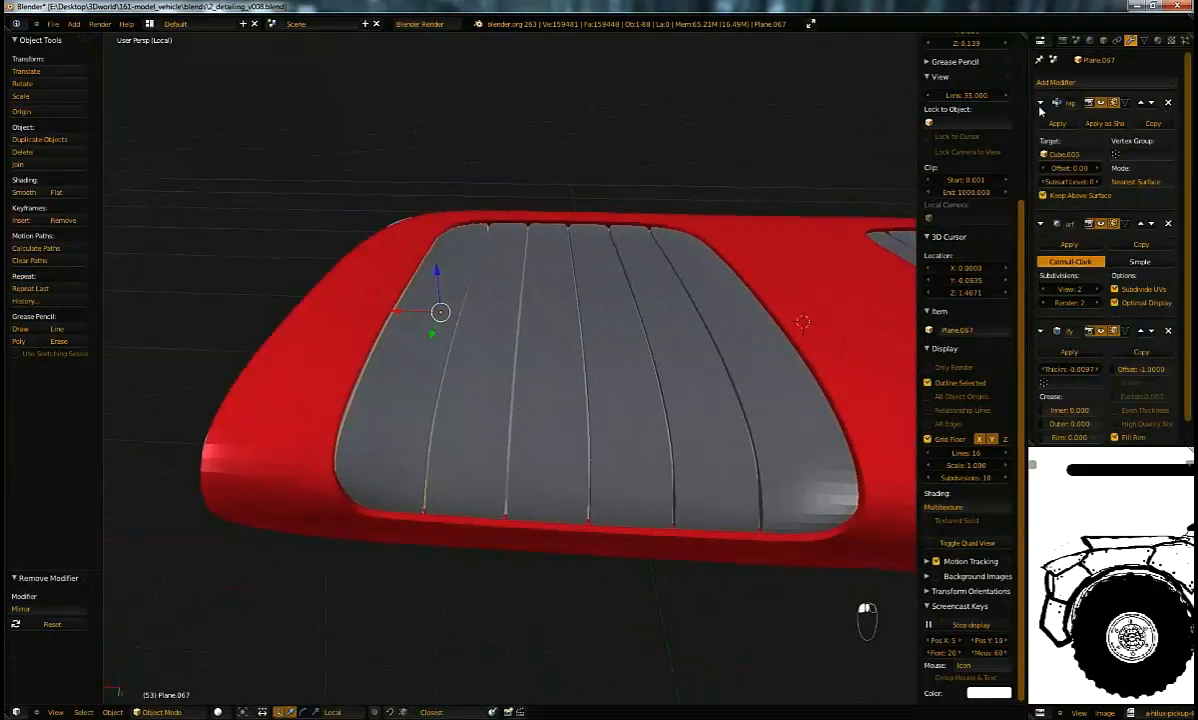
Step: Undo the removal of the outermost strip's Mirror modifier and apply its Shrinkwrap modifier
middle_click_drag(684, 258, 765, 248)
key("ctrl+z")
key("ctrl+z")
left_click(1041, 104)
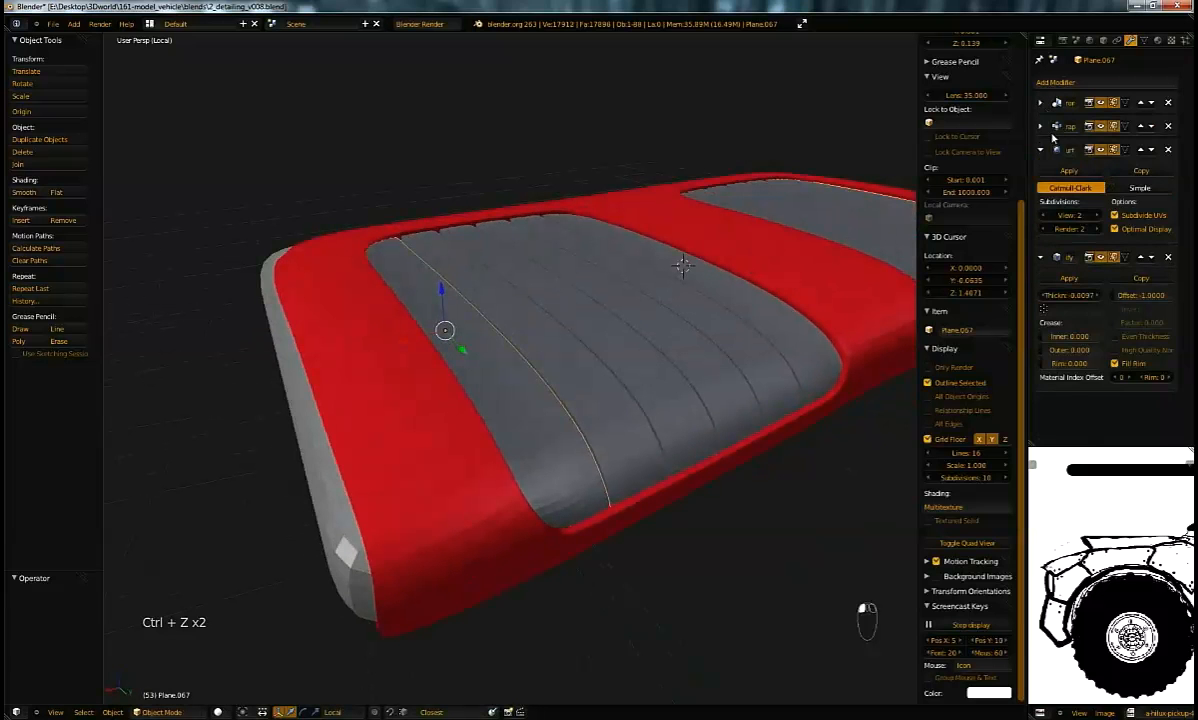
left_click(1040, 126)
left_click(1062, 148)
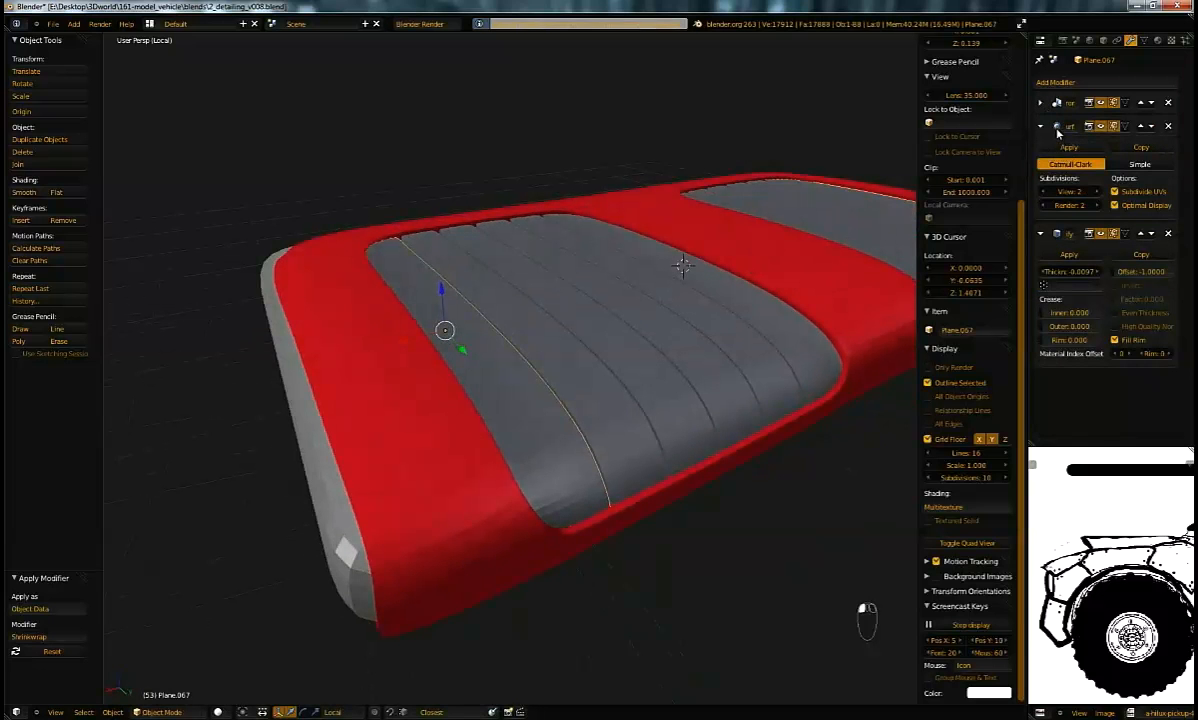
Step: Apply the Subsurf modifier on the second strip from the outer side
middle_click_drag(757, 275, 674, 289)
scroll(680, 292, "up", 2)
key("Tab")
key("Tab")
right_click(654, 293)
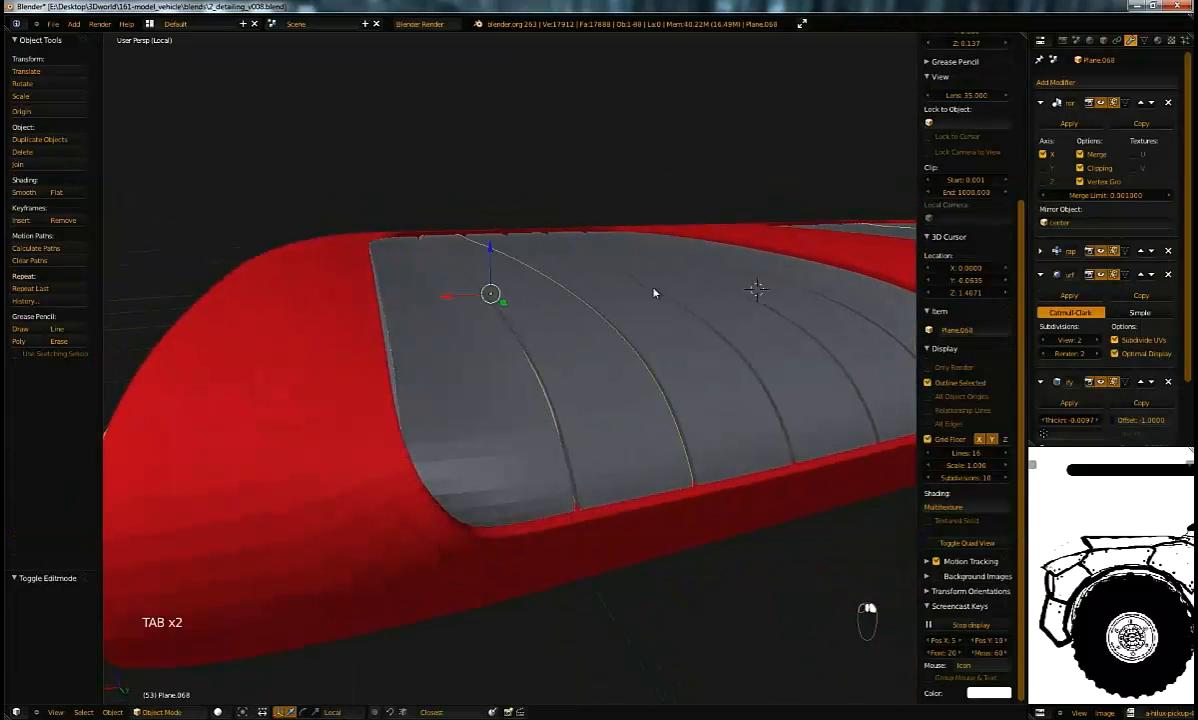
left_click(1073, 295)
Step: Apply the Shrinkwrap modifier on the third and fourth strips
right_click(644, 342)
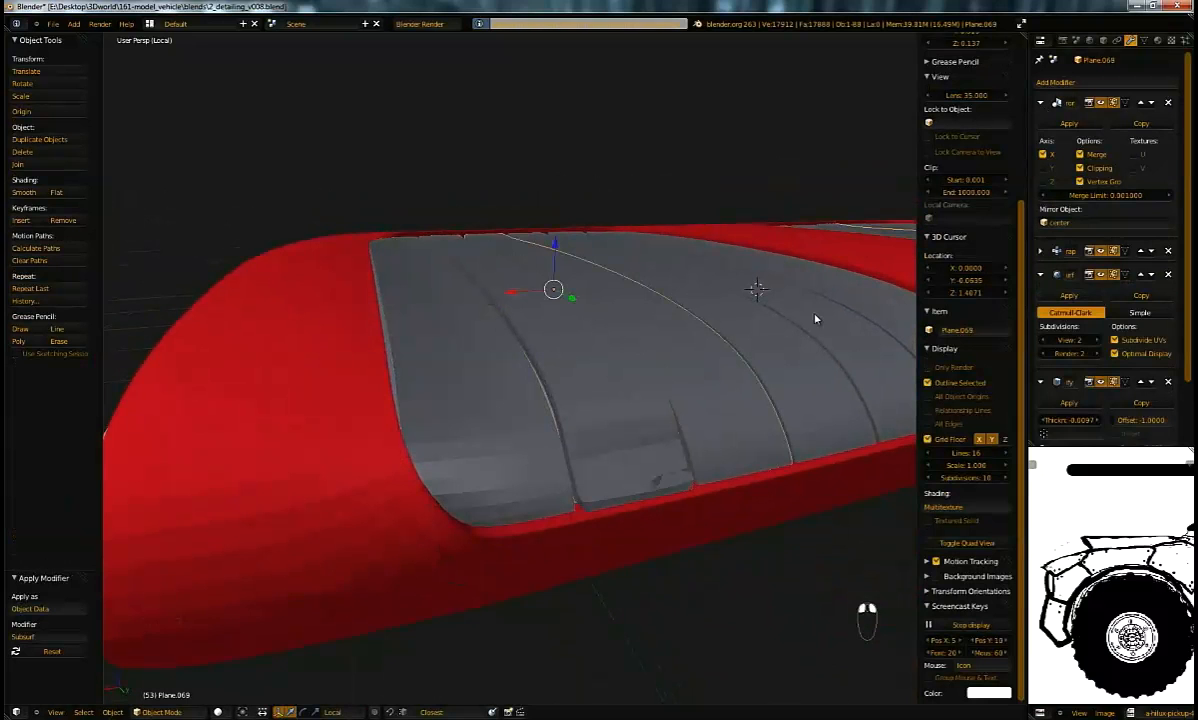
left_click(1041, 251)
left_click(1057, 271)
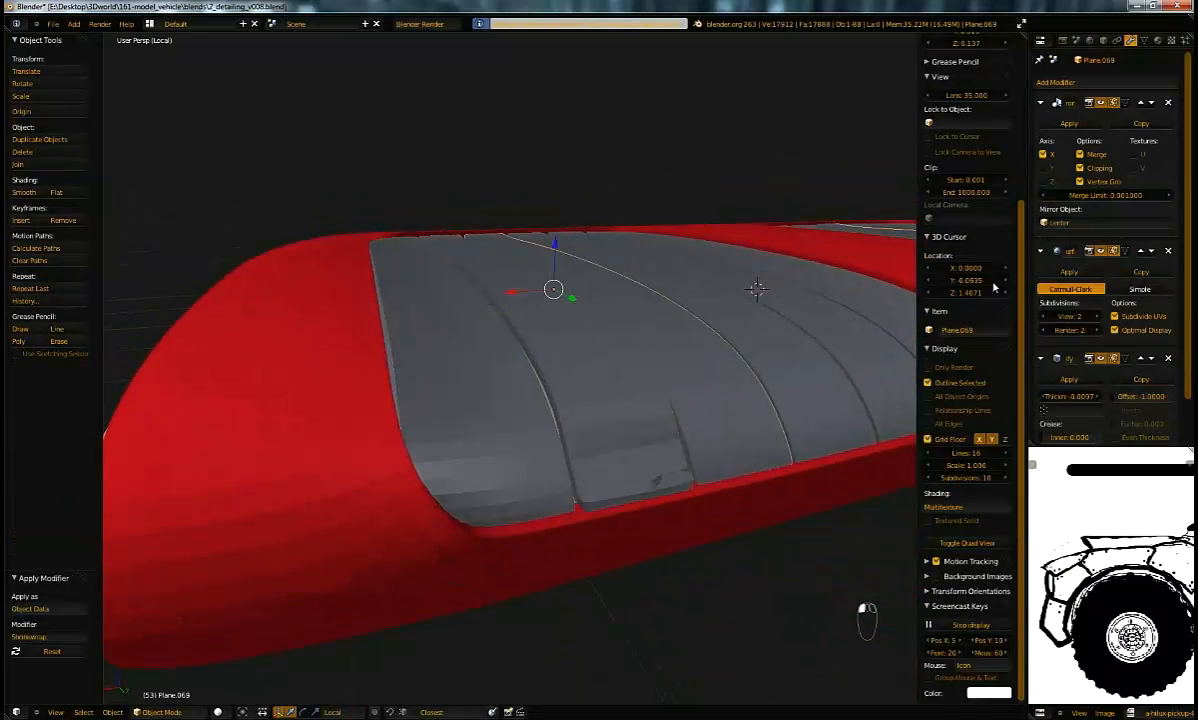
right_click(803, 346)
left_click(1041, 251)
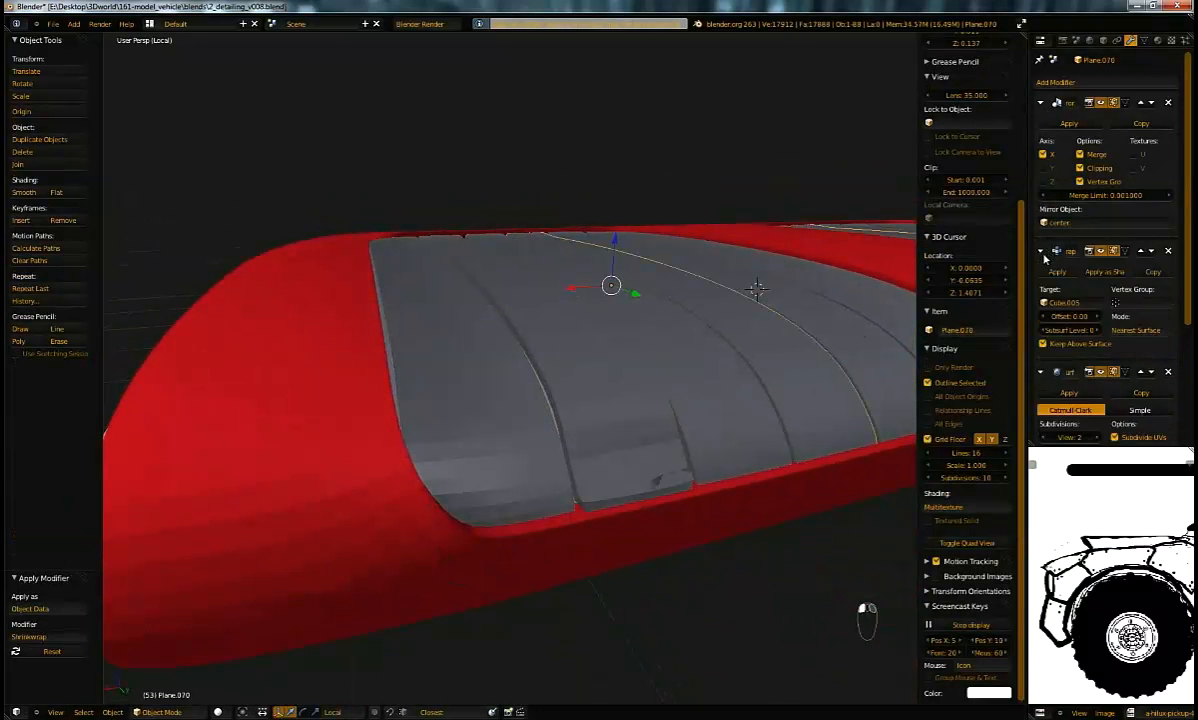
left_click(1057, 271)
Step: Apply the Shrinkwrap modifier on the fifth strip and the innermost strip
right_click(882, 337)
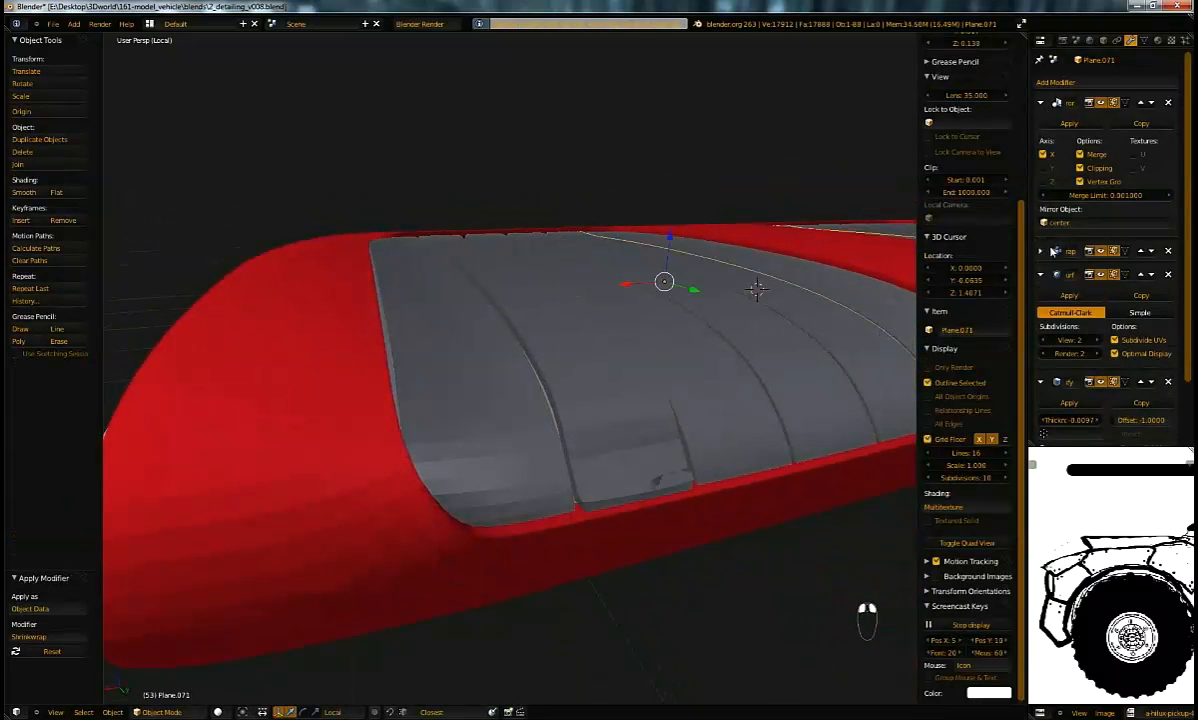
left_click(1047, 252)
left_click(1057, 271)
middle_click_drag(745, 312, 801, 335)
right_click(801, 335)
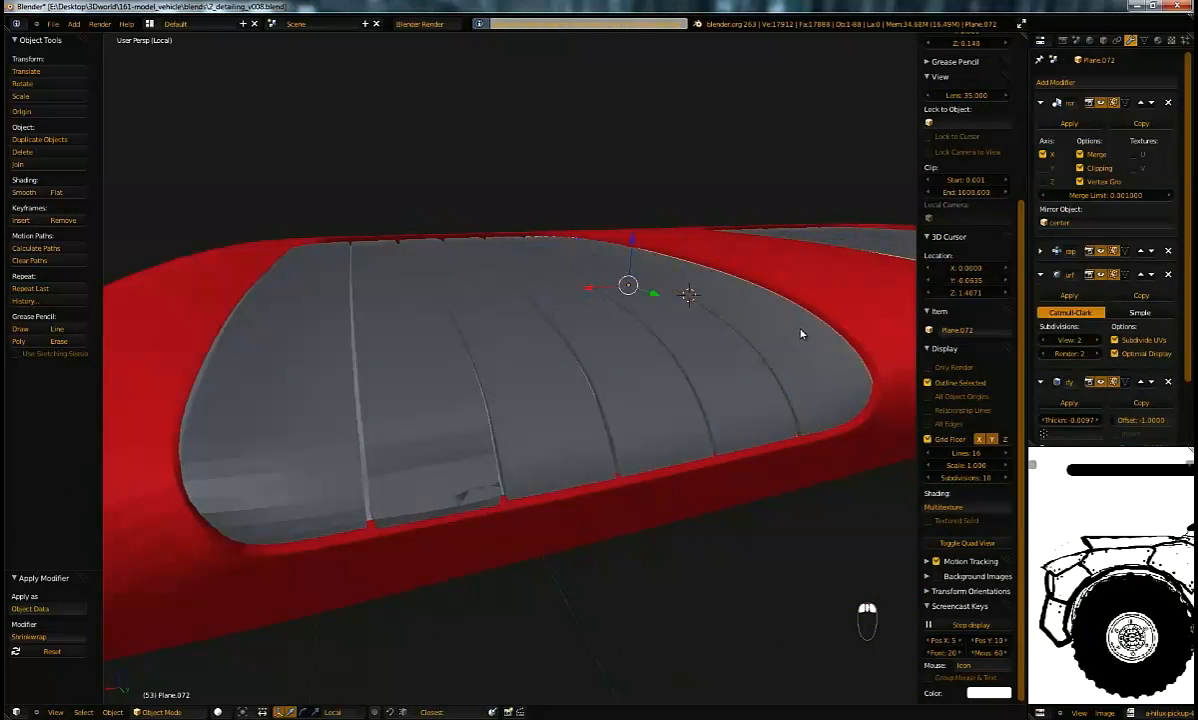
left_click(1043, 252)
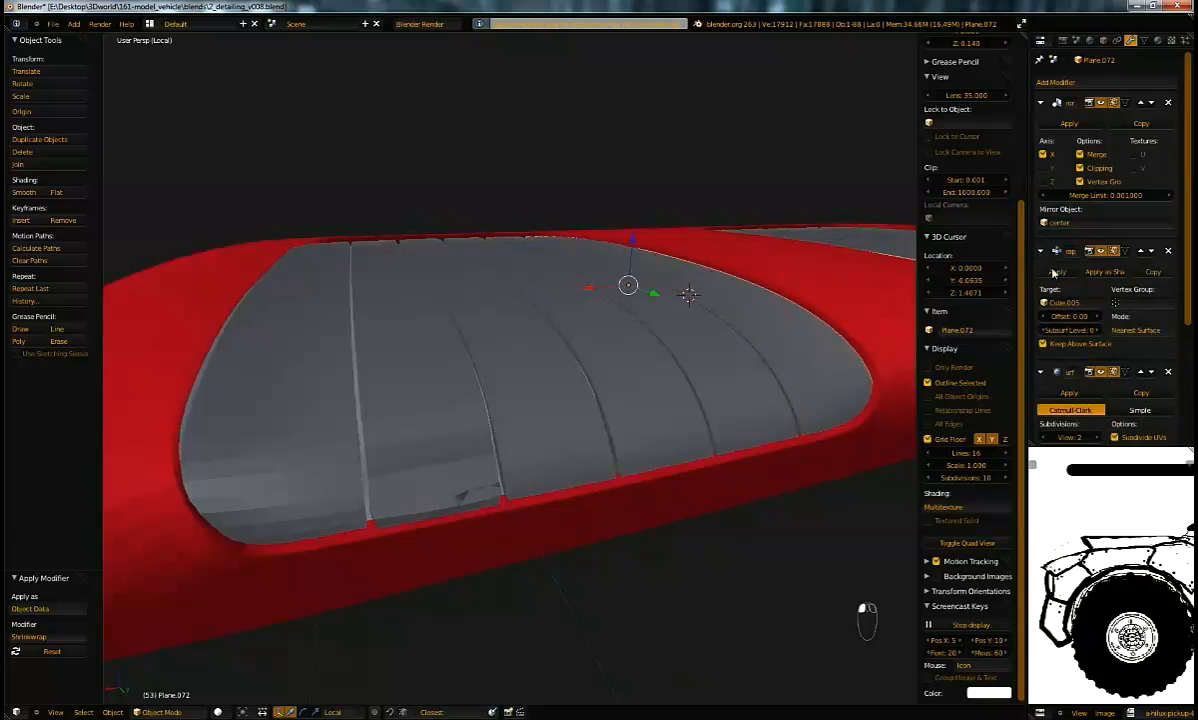
left_click(1060, 273)
Step: Check the second strip's mesh in edit mode and delete that strip from the cushion
mouse_move(751, 302)
middle_mouse_down()
mouse_move(700, 300)
mouse_move(757, 313)
mouse_move(506, 301)
middle_mouse_up()
key("z")
key("z")
right_click(502, 310)
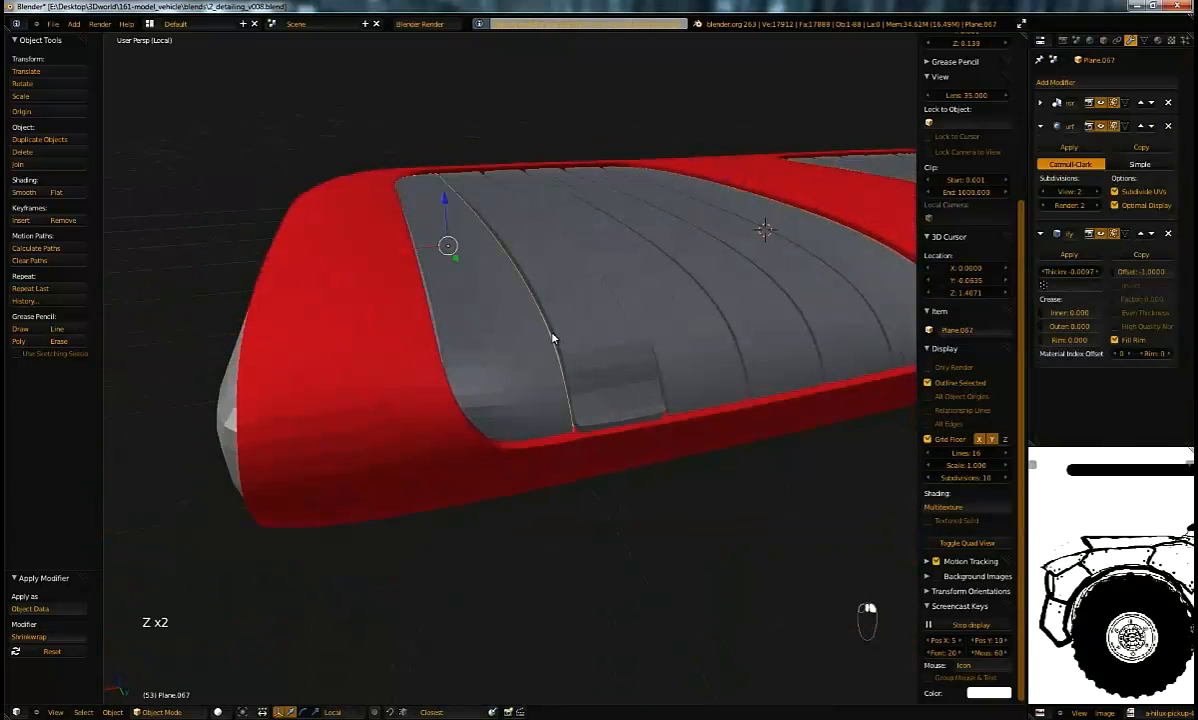
right_click(567, 333)
key("Tab")
middle_click_drag(516, 361, 612, 335)
key("Tab")
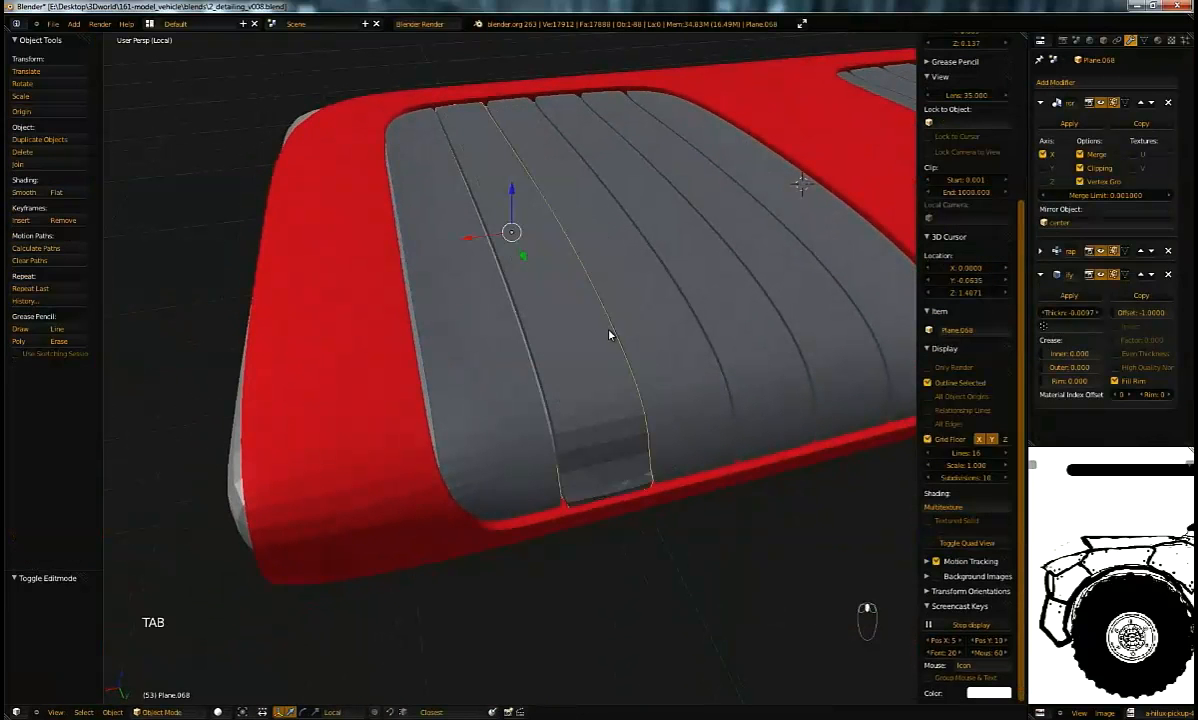
left_click(590, 343)
Step: Duplicate the outermost strip along the global X axis into the empty second slot
right_click(524, 365)
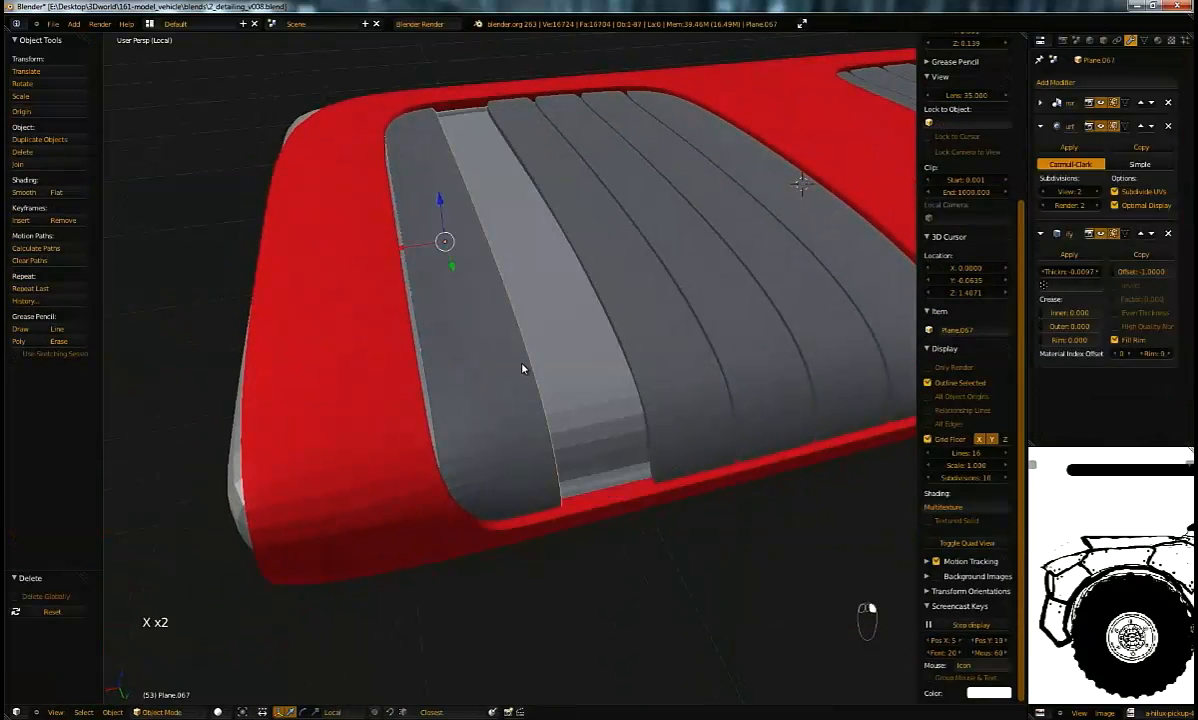
key("shift+d")
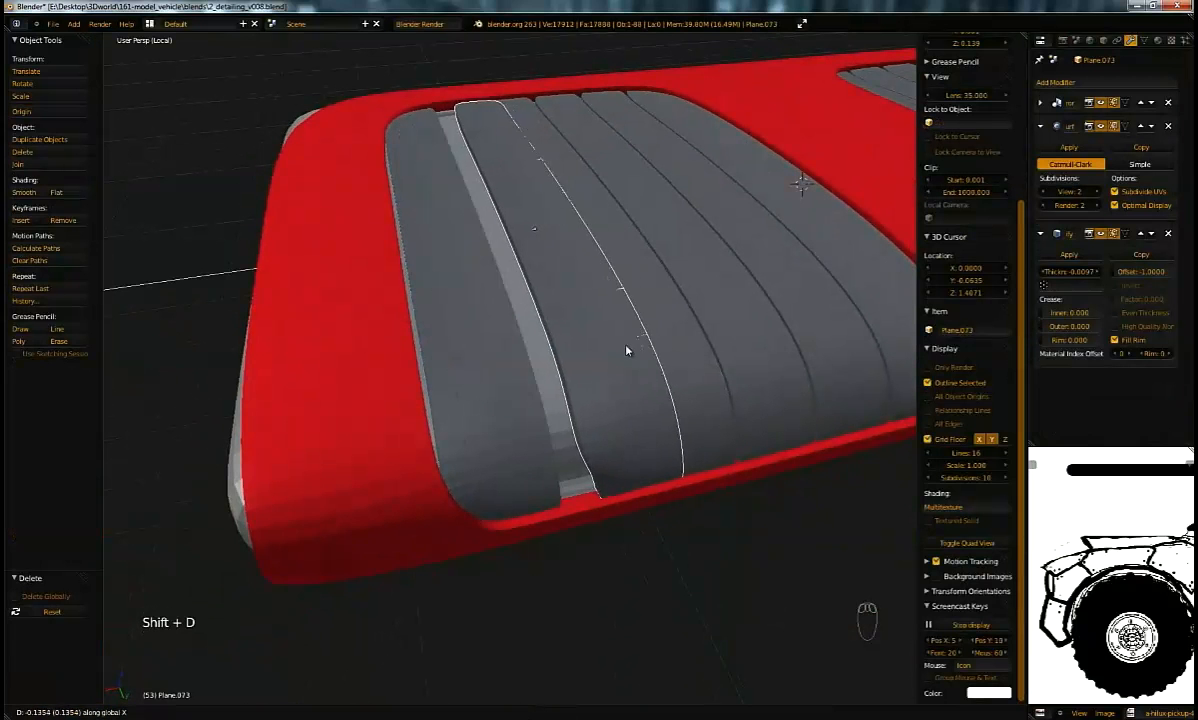
left_click(571, 364)
middle_click_drag(553, 356, 520, 350)
Step: Nudge the duplicated strip slightly sideways to fit between its neighbours and check its mesh in edit mode
right_click(636, 322)
key("Tab")
key("Tab")
right_click(583, 347)
scroll(551, 278, "up", 5)
left_click_drag(520, 105, 514, 106)
middle_click_drag(518, 112, 540, 150)
key("Tab")
key("Tab")
scroll(551, 296, "down", 5)
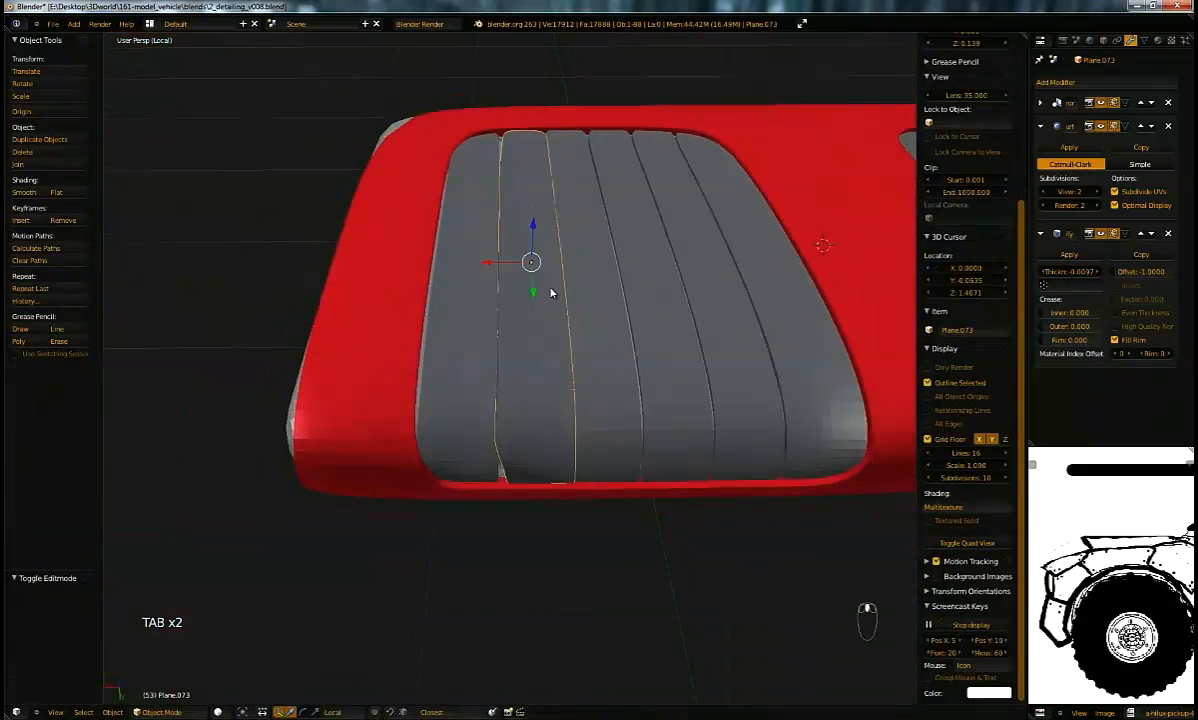
Step: Edit the outermost strip's mesh, moving its lower and middle outer-edge vertices outward beneath the red cover
middle_click_drag(463, 344, 489, 389)
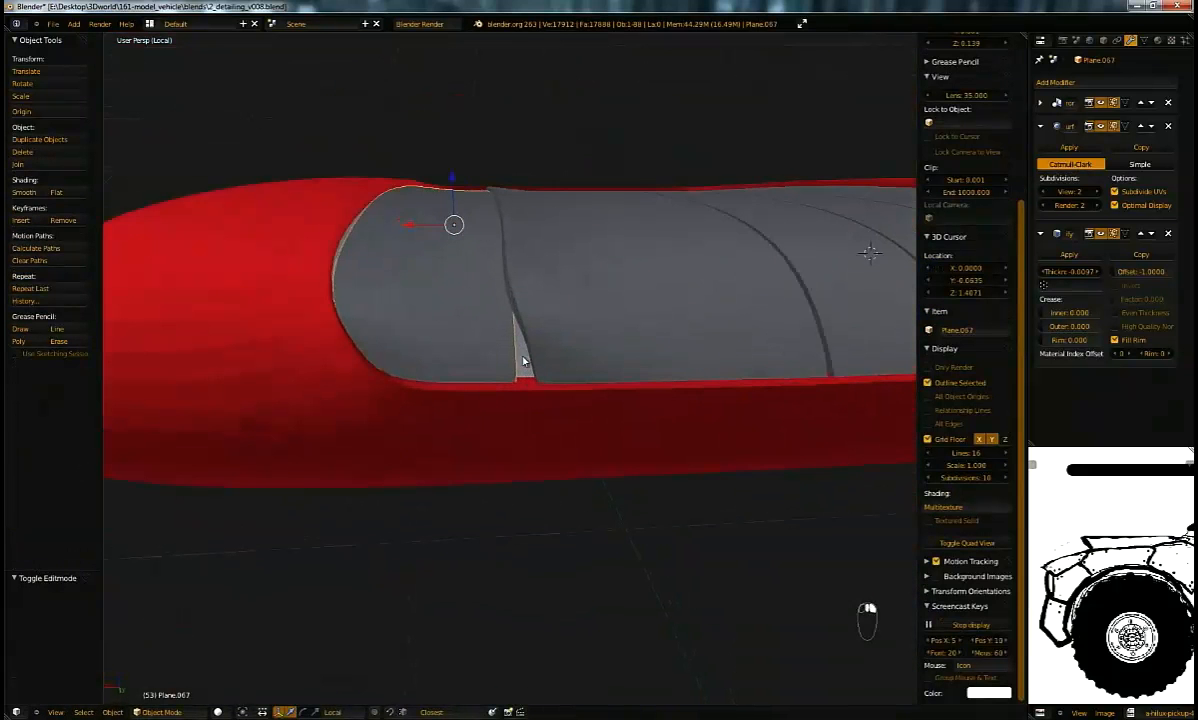
key("Tab")
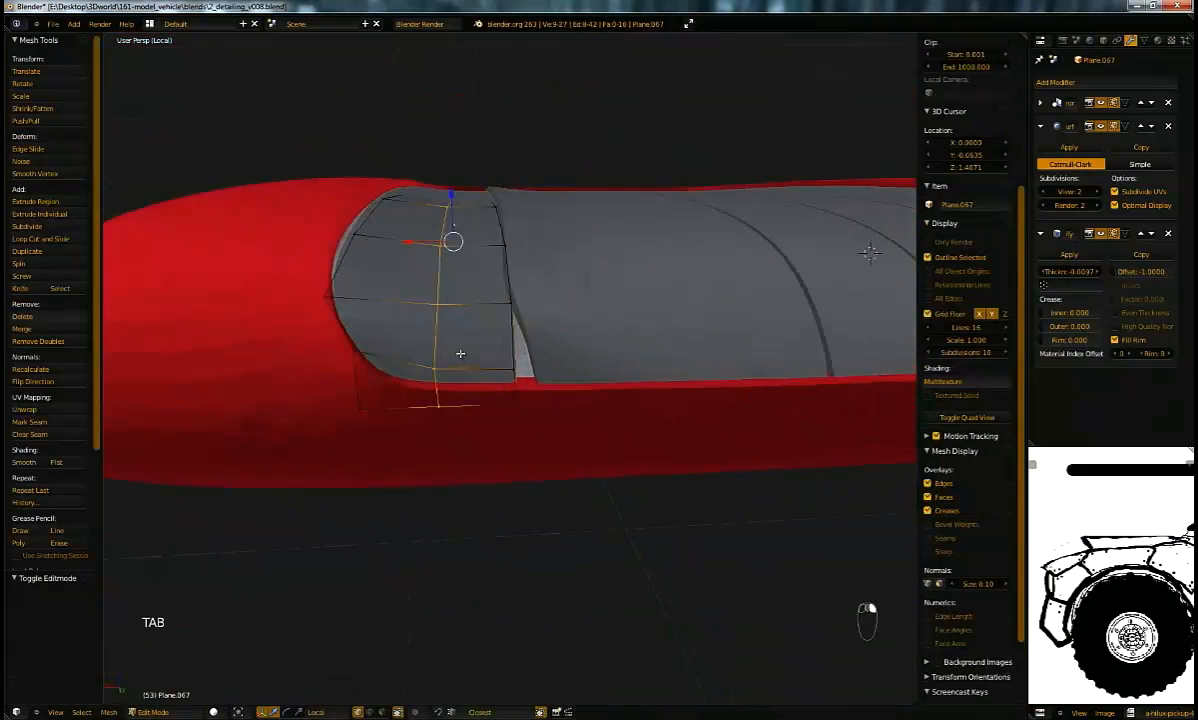
key("g")
left_click(365, 382)
middle_click_drag(480, 275, 393, 387)
key("g")
left_click(358, 401)
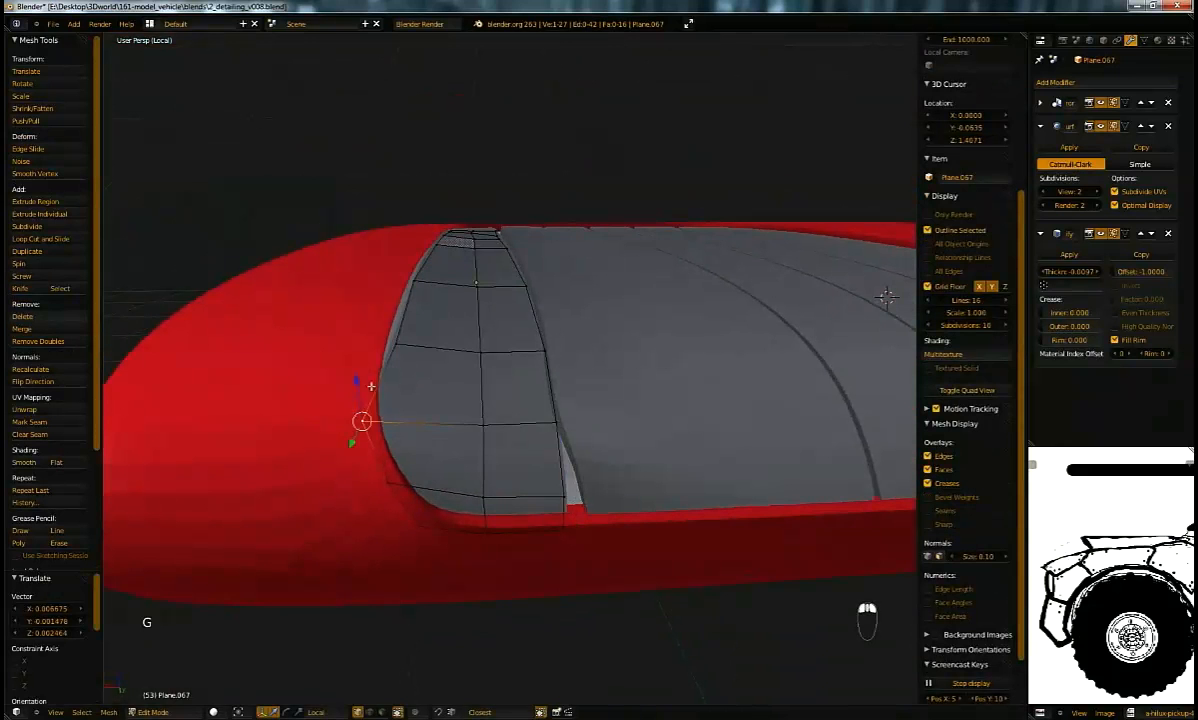
key("g")
left_click(360, 322)
key("g")
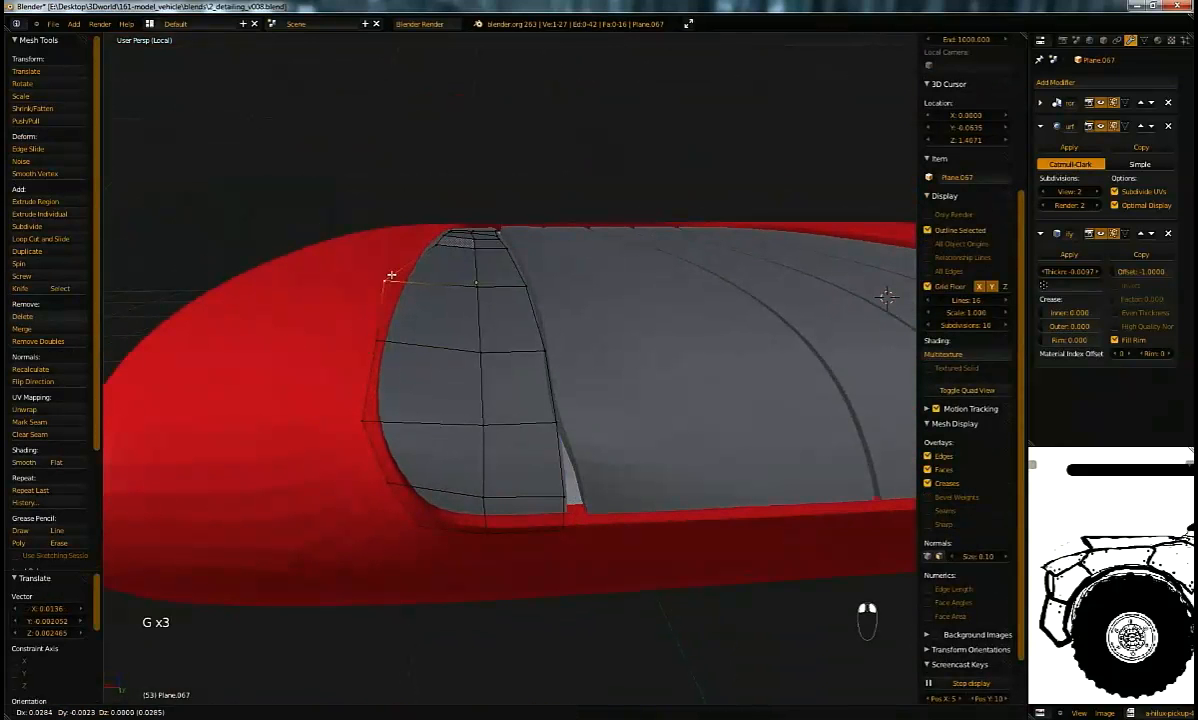
left_click(393, 277)
Step: Move the outermost strip's upper outer-edge vertices beneath the cover near the opening's top corner
middle_click_drag(393, 277, 376, 403)
key("g")
left_click(362, 406)
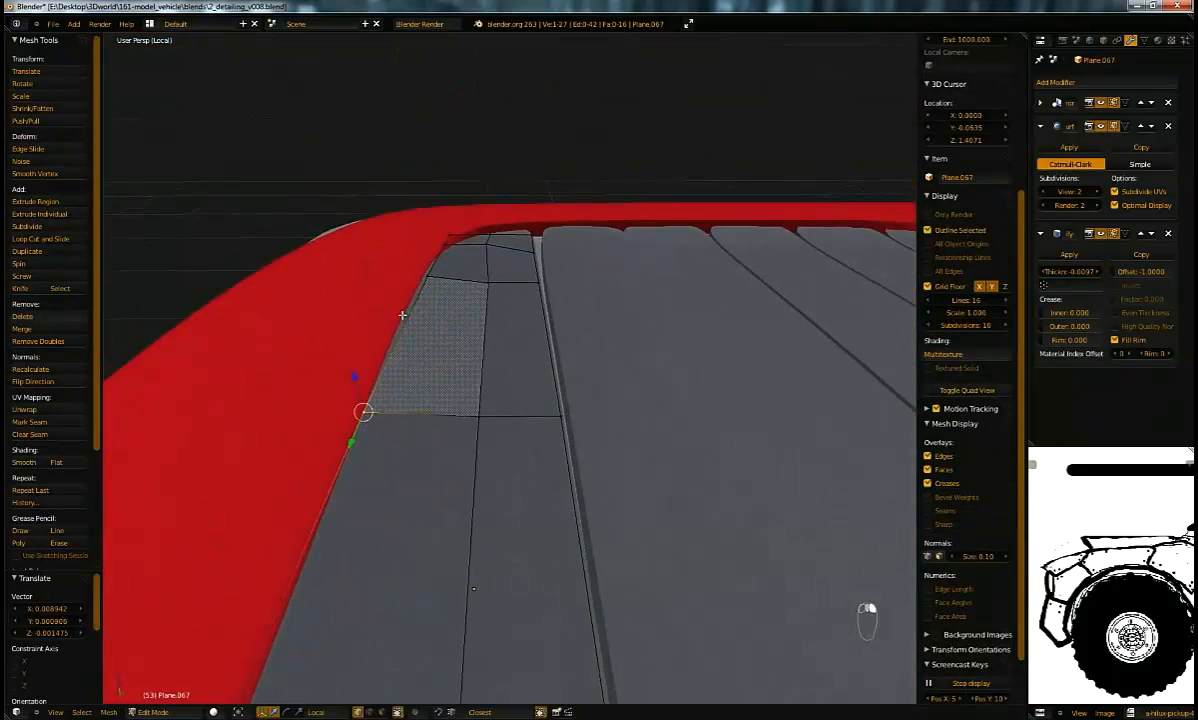
key("g")
left_click(433, 249)
Step: Reposition the outermost strip's corner and top-edge vertices under the cover's rim, and adjust the vertices along its inner edge
scroll(433, 252, "up", 4)
scroll(432, 260, "down", 5)
middle_click_drag(432, 260, 489, 206)
key("g")
left_click(501, 189)
right_click_drag(570, 195, 583, 179)
right_click_drag(658, 200, 658, 168)
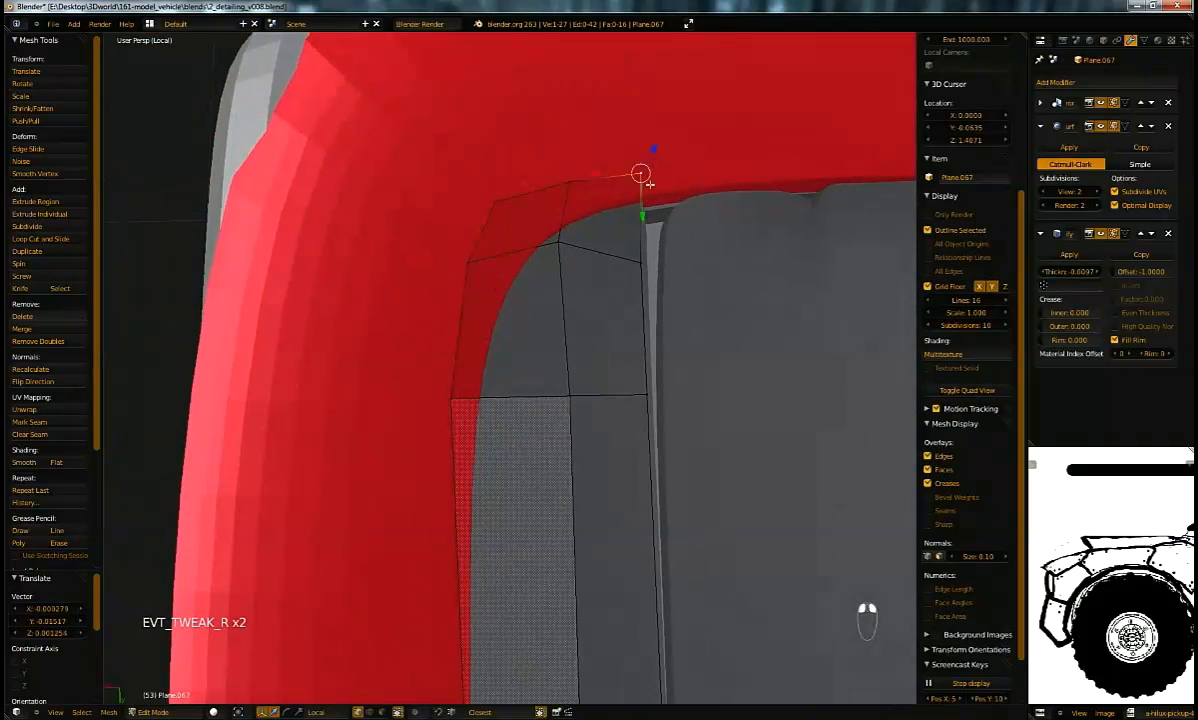
right_click_drag(637, 261, 650, 246)
right_click_drag(645, 381, 559, 329)
Step: Shrink/Fatten the outermost strip's lengthwise centre edge loop and check the result in object mode
middle_click_drag(559, 329, 675, 312)
key("alt+s")
left_click(678, 320)
key("Tab")
key("Tab")
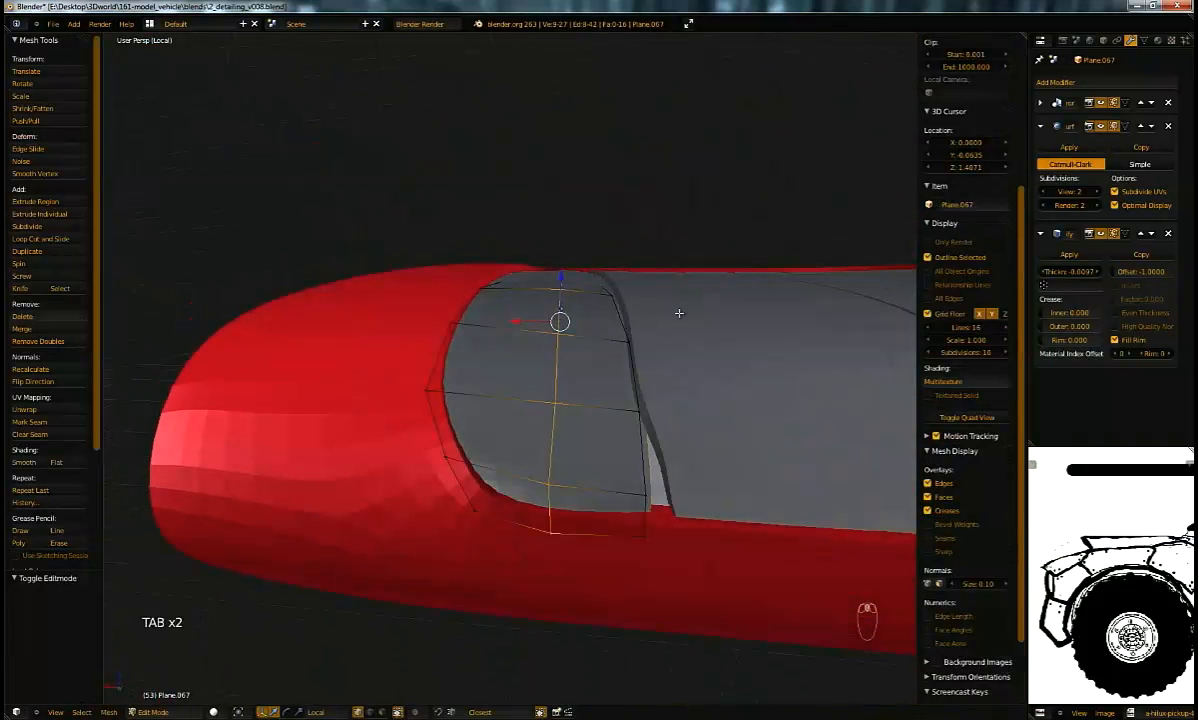
Step: Fatten the middle edge loop of the grey end panel and shift its lowest vertex along Y
key("alt+s")
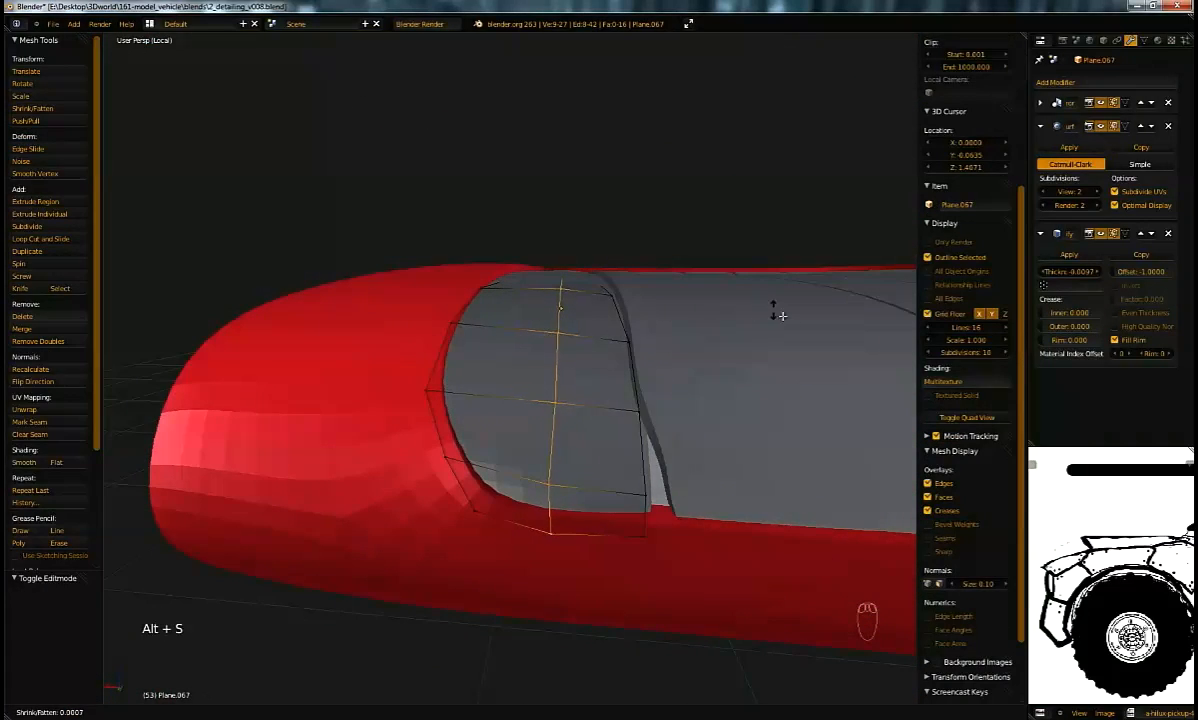
left_click(757, 328)
right_click(562, 538)
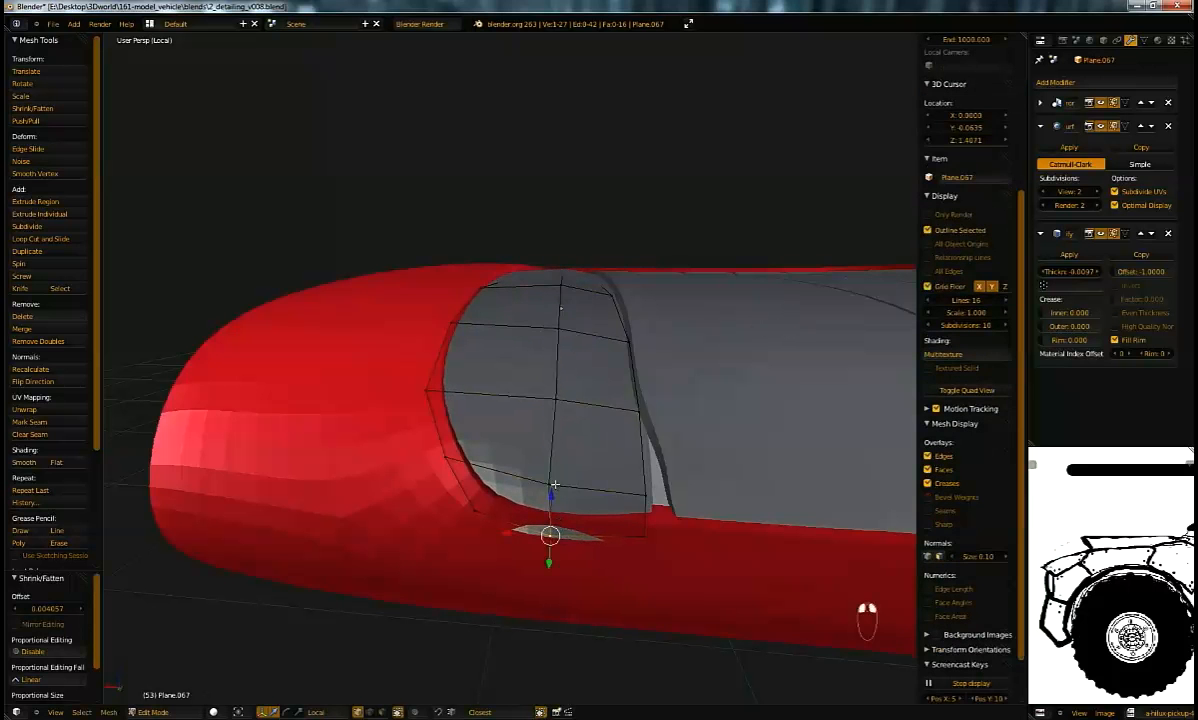
key("KP_Decimal")
scroll(383, 292, "down", 3)
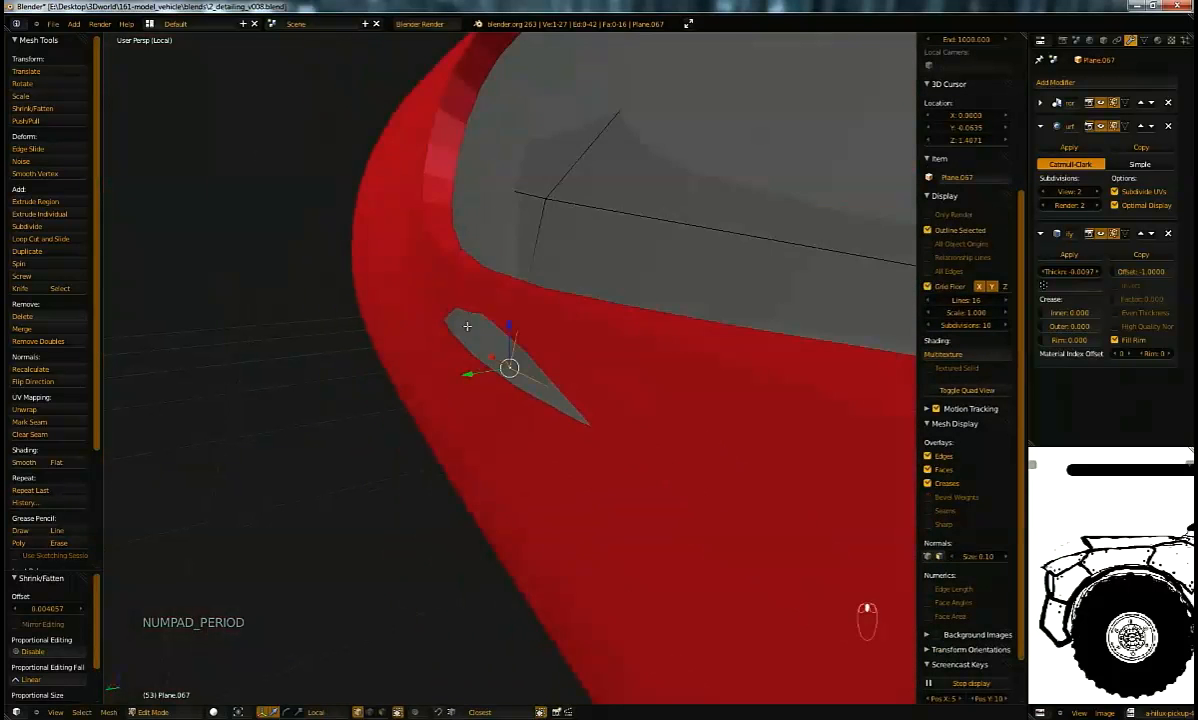
middle_click_drag(383, 292, 420, 300)
key("g")
key("y")
left_click(523, 380)
Step: Reposition two vertices on the end panel's lower border to follow the rounded corner of the red cover's opening
middle_click_drag(523, 380, 534, 288)
key("Tab")
key("Tab")
right_click(486, 326)
key("g")
left_click(513, 337)
key("g")
left_click(524, 310)
key("g")
left_click(531, 295)
right_click(535, 334)
key("g")
left_click(523, 358)
Step: Delete the panel beside the end panel and fill its gap with a duplicate of the next panel along
middle_click_drag(535, 351, 544, 409)
middle_click_drag(603, 368, 570, 404)
key("Tab")
key("x")
left_click(783, 283)
right_click(829, 264)
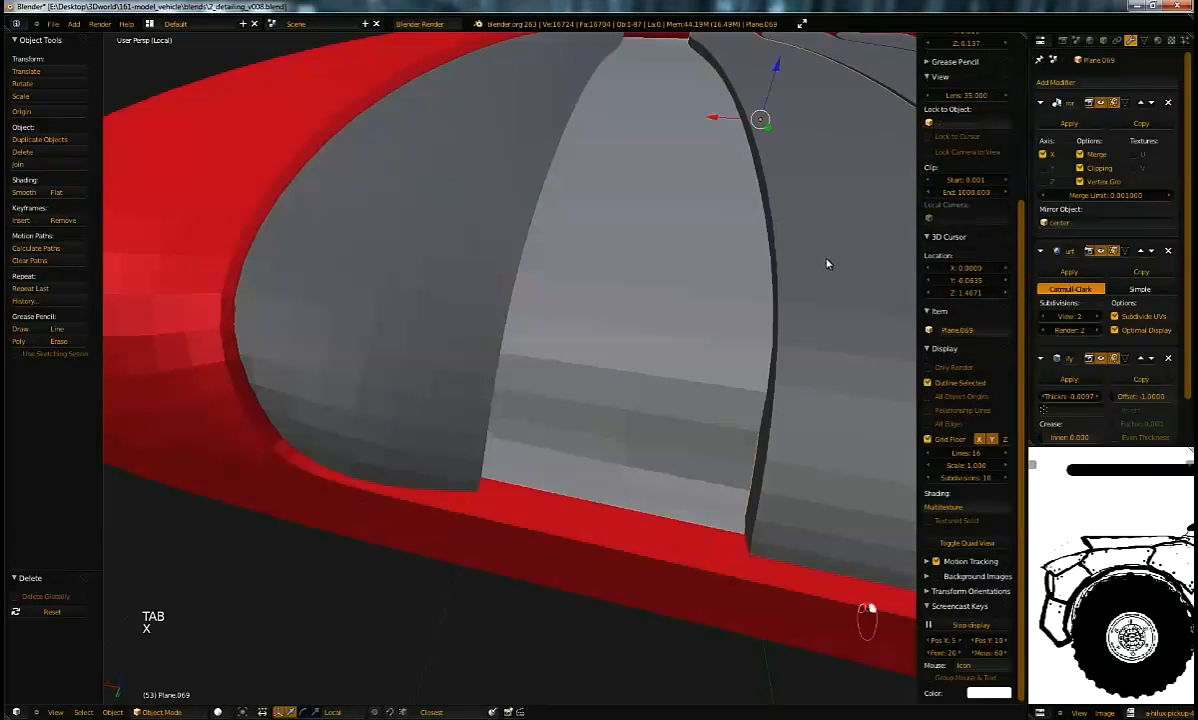
key("shift+d")
left_click(666, 314)
Step: Nudge the duplicated panel's edge loop bordering the end panel along X
key("Tab")
middle_click_drag(612, 286, 540, 232)
right_click(510, 338, "alt")
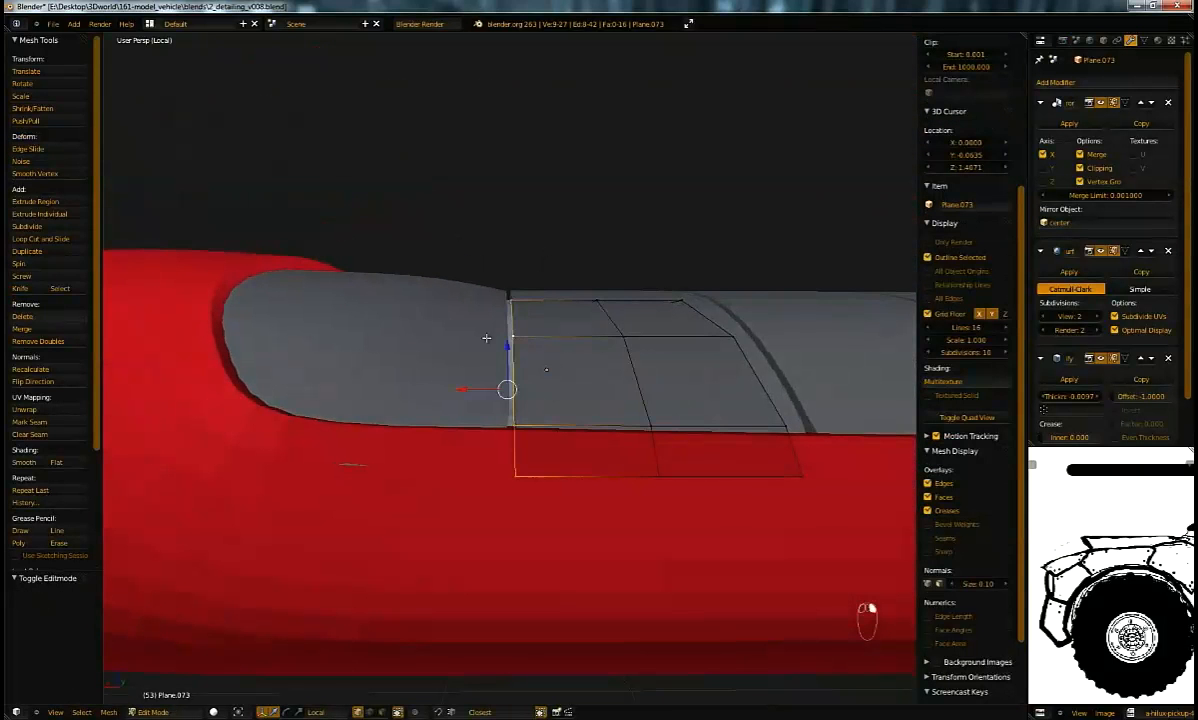
left_click_drag(470, 390, 472, 391)
middle_click_drag(518, 330, 631, 307)
key("Tab")
key("Tab")
Step: Try nudging the duplicated panel's opposite border edge loop along X, and undo that move
mouse_move(545, 212)
left_mouse_down("shift")
mouse_move(566, 212)
mouse_move(539, 219)
left_mouse_up("shift")
key("ctrl+z")
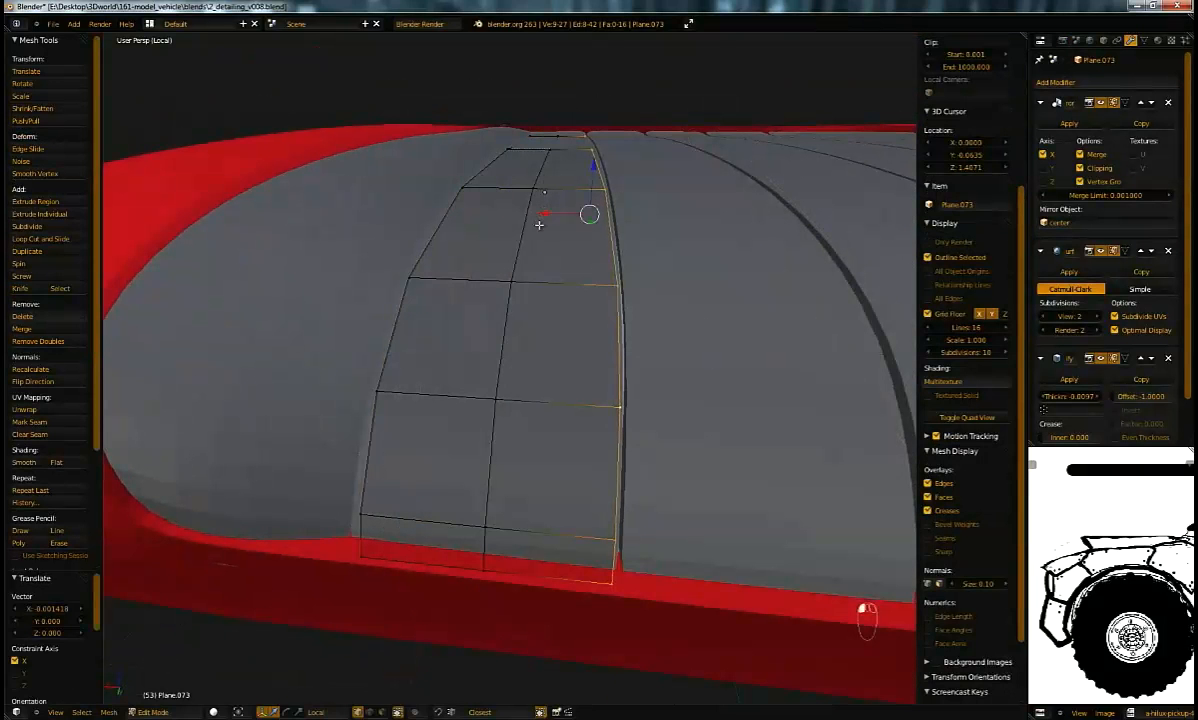
middle_click_drag(621, 381, 615, 434)
key("Tab")
key("Tab")
middle_click_drag(535, 442, 594, 302)
key("Tab")
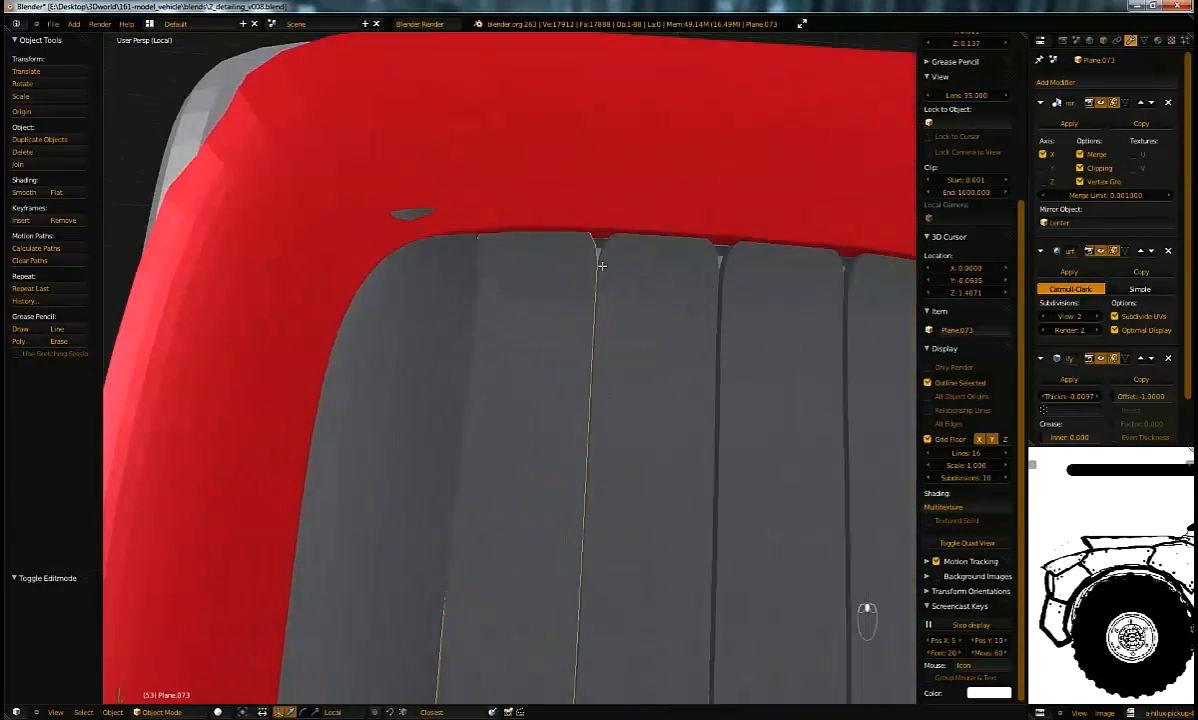
Step: Move the three vertices on the duplicated panel's lower end edge along its local Z axis
key("Tab")
right_click(601, 218)
right_click(529, 211, "shift")
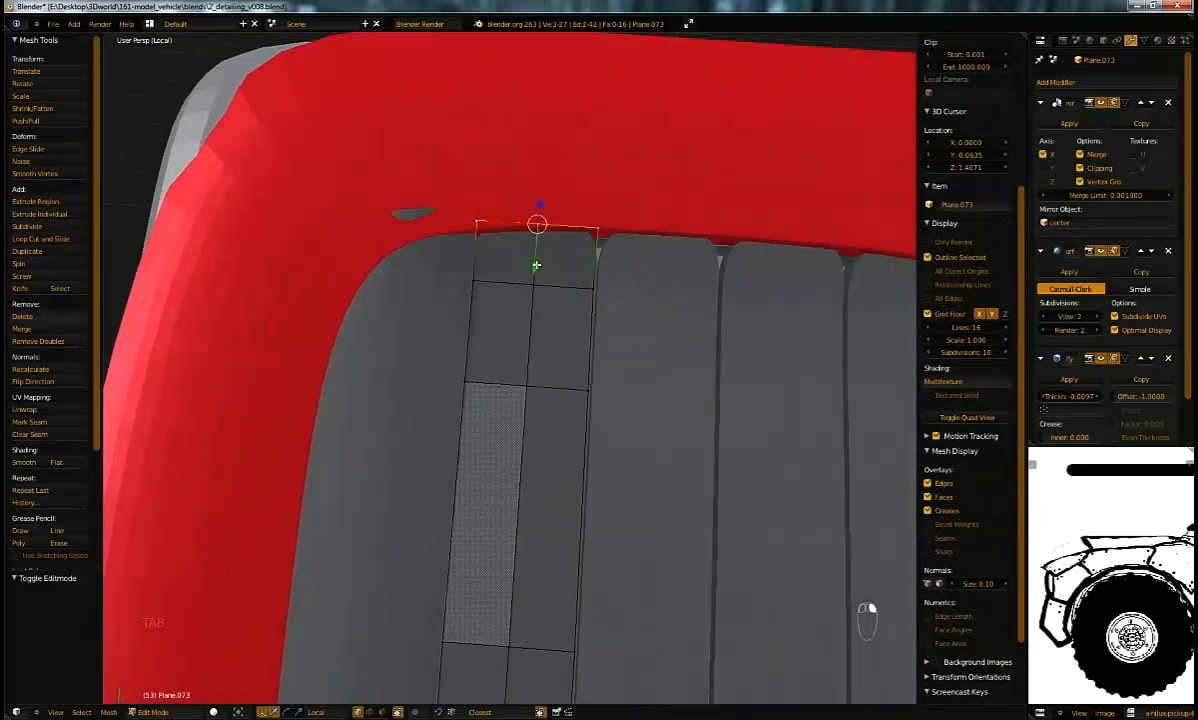
key("g")
key("z")
key("z")
left_click(540, 249)
key("Tab")
Step: Reposition the duplicated panel's lower corner vertex next to the following grey panel
right_click(380, 271)
key("Tab")
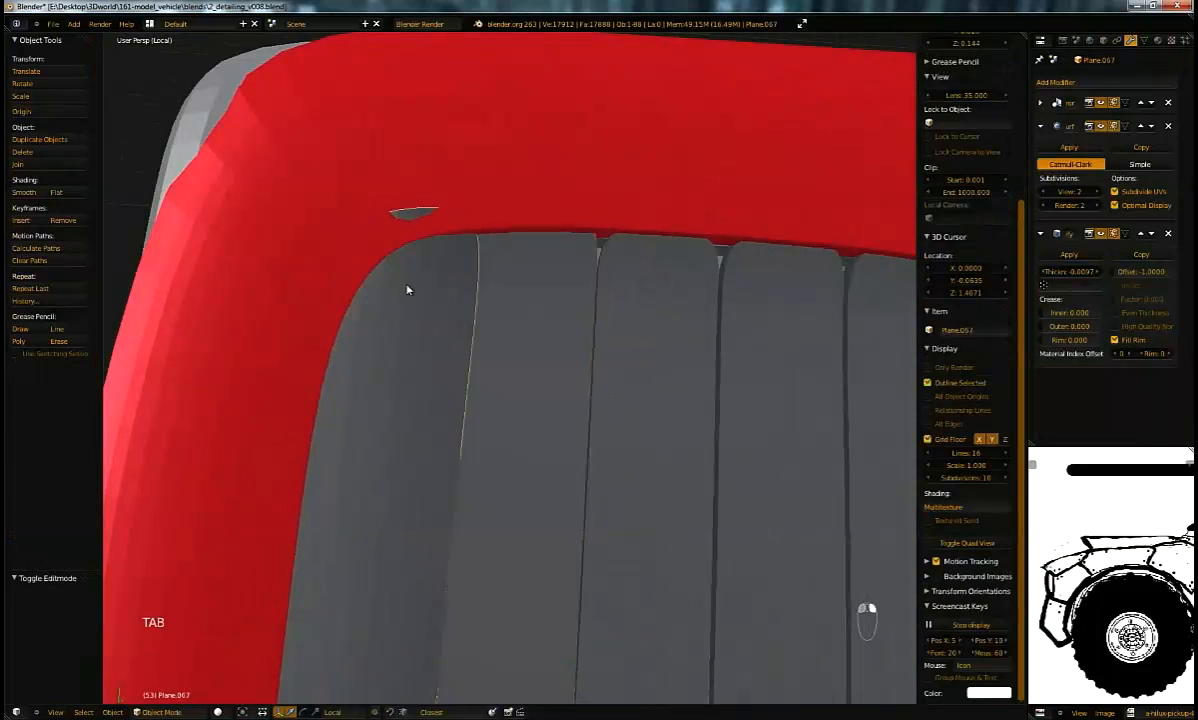
key("KP_Decimal")
middle_click_drag(628, 296, 567, 441)
scroll(524, 341, "down", 14)
key("Tab")
right_click(620, 460)
key("Tab")
key("g")
right_click(645, 353)
right_click(644, 362)
key("g")
left_click(655, 359)
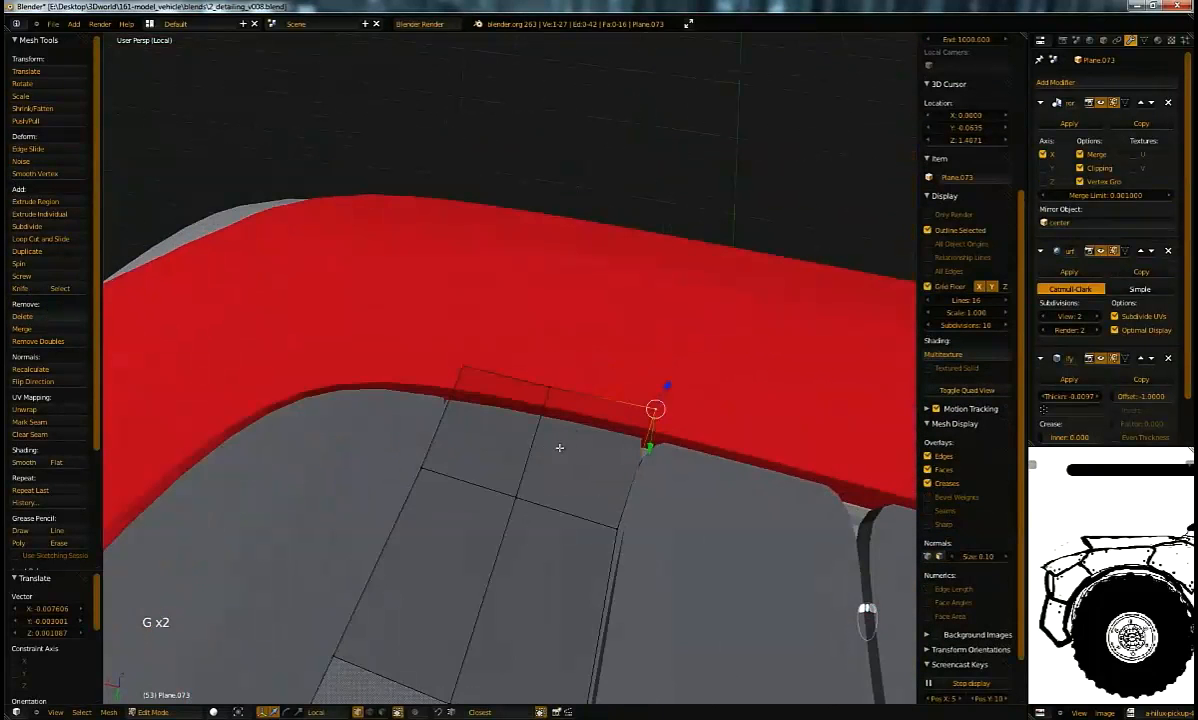
Step: Shrink/fatten the duplicated panel's middle edge loop to give the panel a rounded rib profile
right_click(564, 464, "alt")
scroll(641, 353, "down", 3)
key("alt+s")
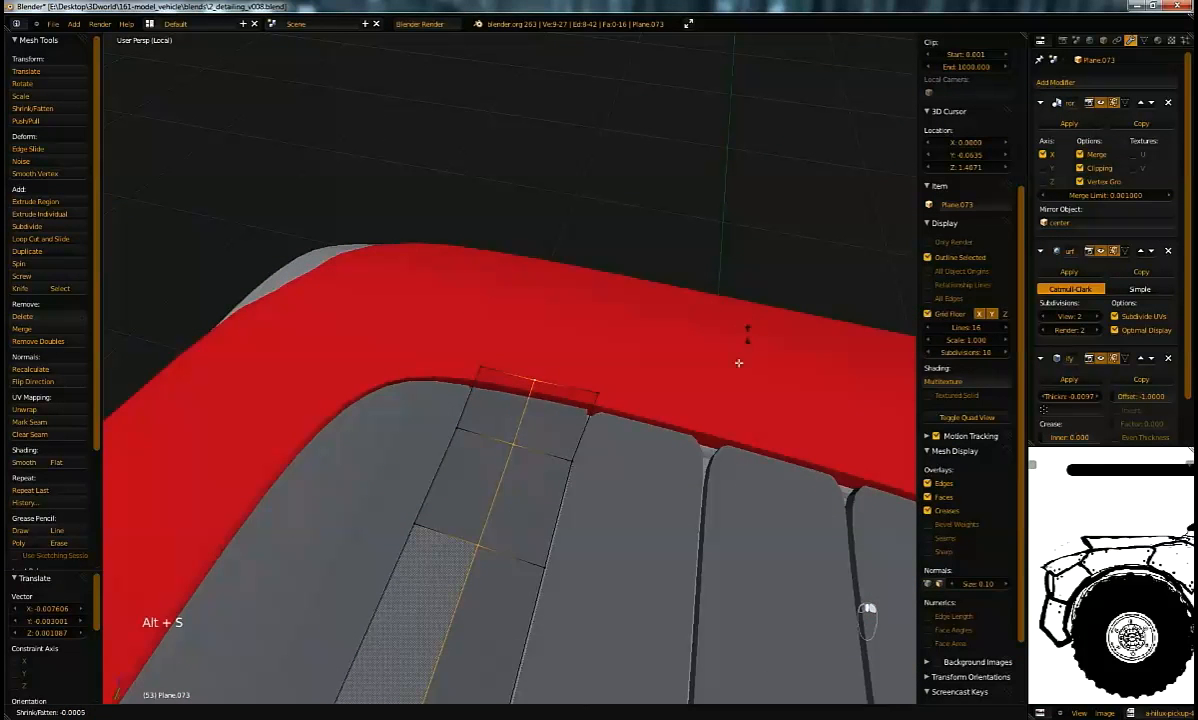
left_click(735, 428)
Step: Move the middle loop's lower end vertex along global Z, and adjust it again along local Z
middle_click_drag(642, 406, 645, 320)
right_click(533, 378)
key("g")
key("z")
left_click(541, 386)
key("Tab")
scroll(570, 380, "down", 3)
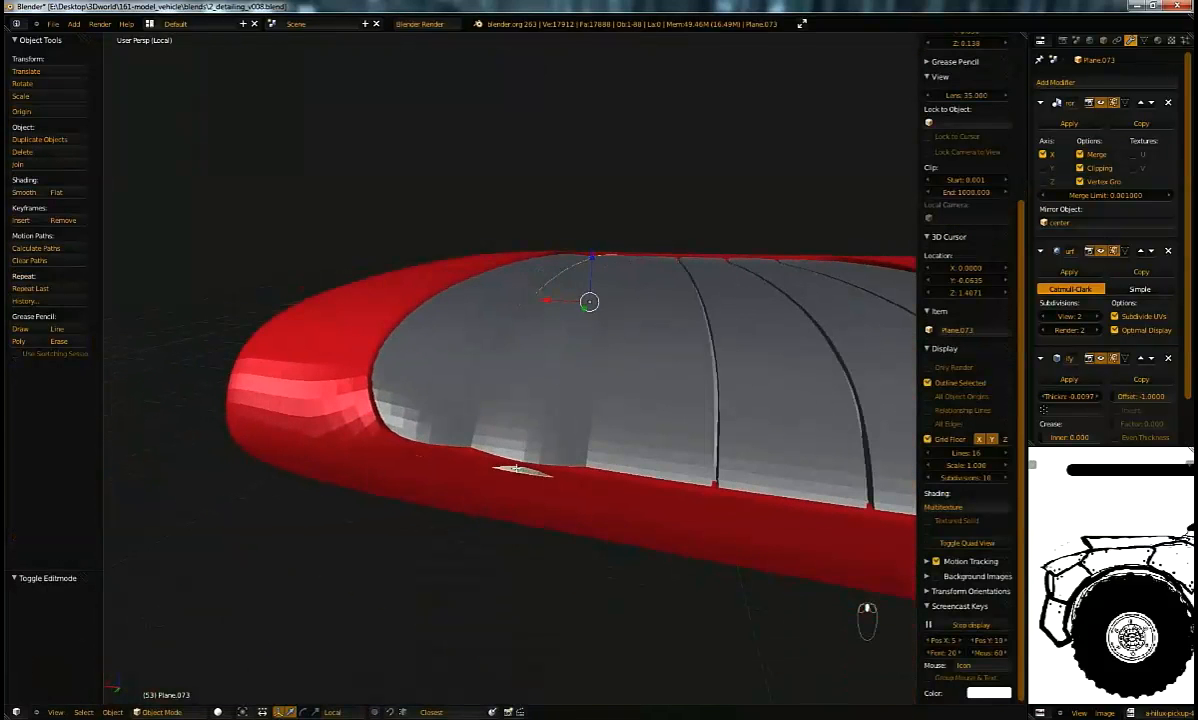
key("Tab")
key("g")
key("z")
key("z")
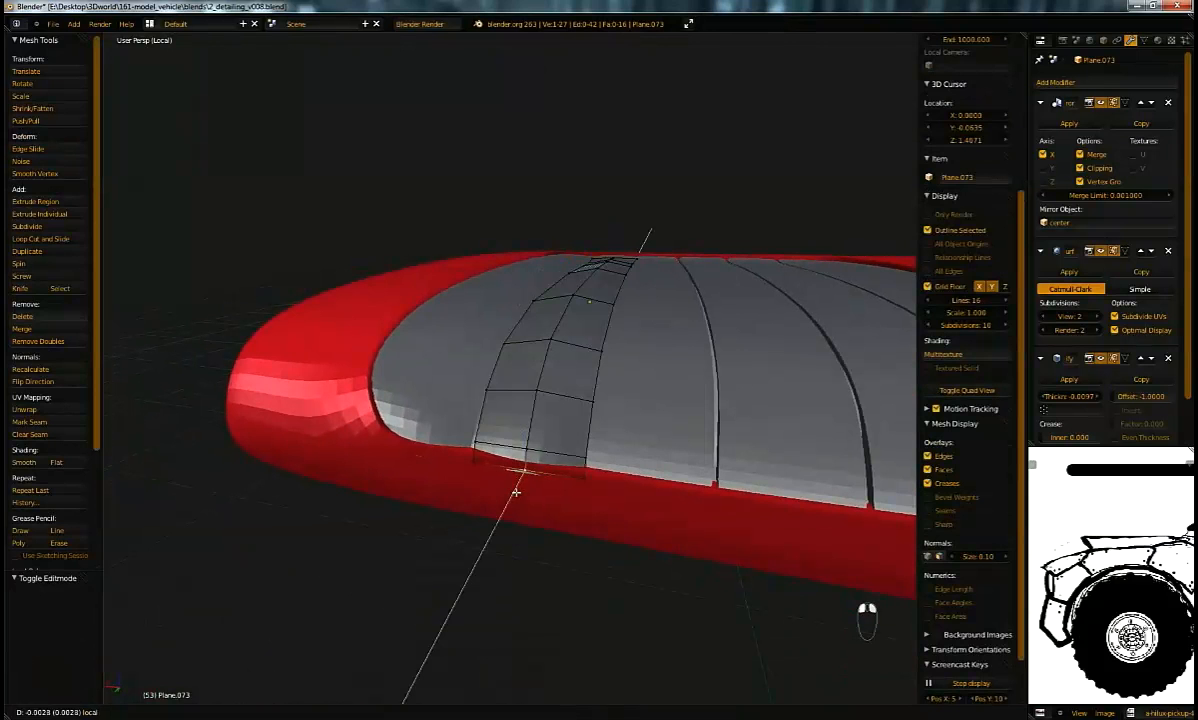
left_click(518, 490)
key("Tab")
Step: Move the duplicated panel's two lower corner vertices along Y at the red cover's rim
right_click(395, 372)
key("Tab")
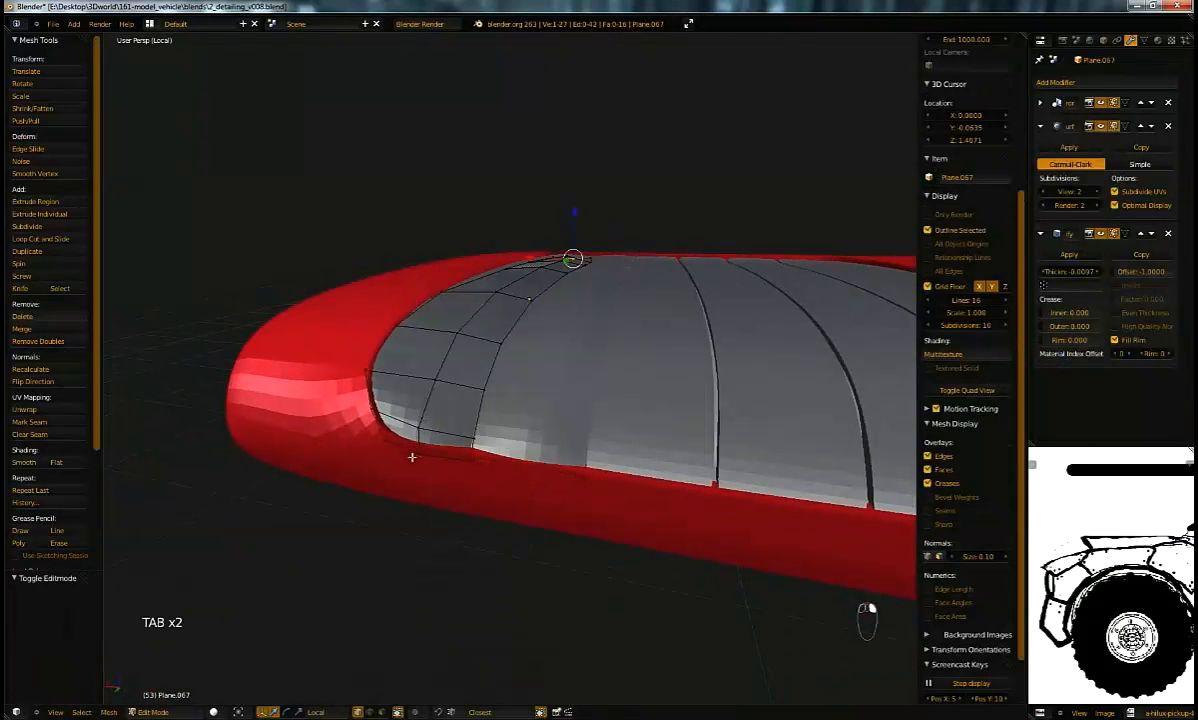
key("Tab")
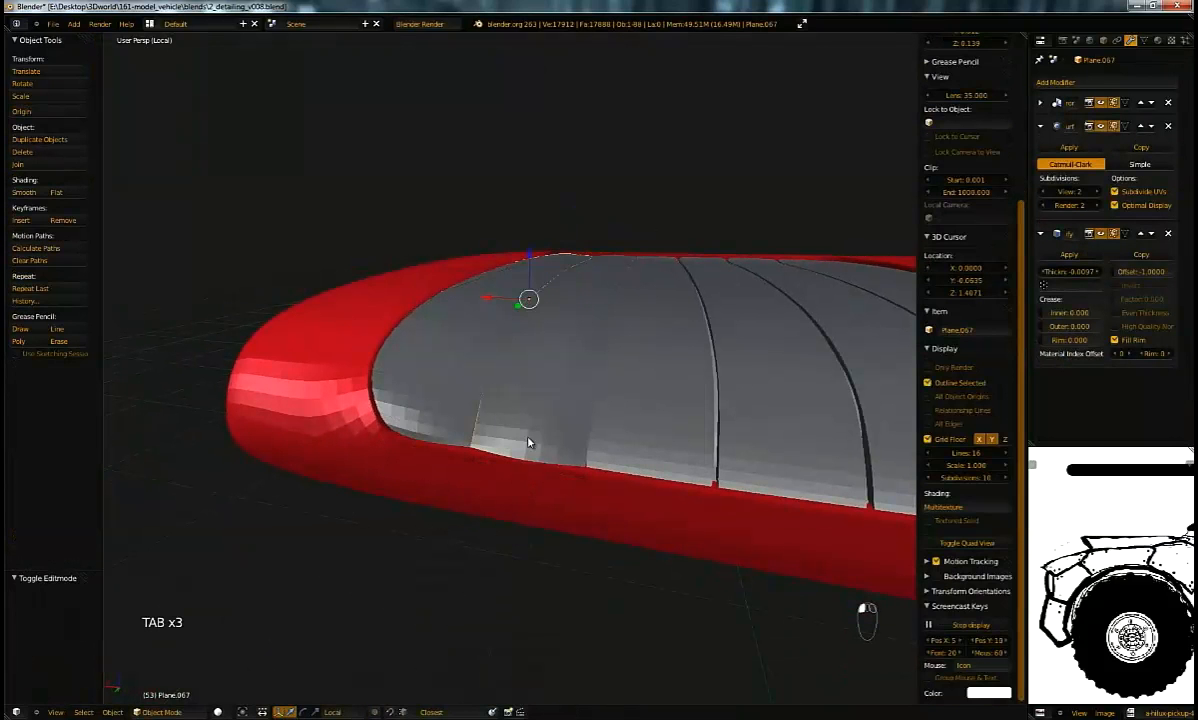
right_click(527, 441)
key("Tab")
key("g")
key("y")
left_click(467, 464)
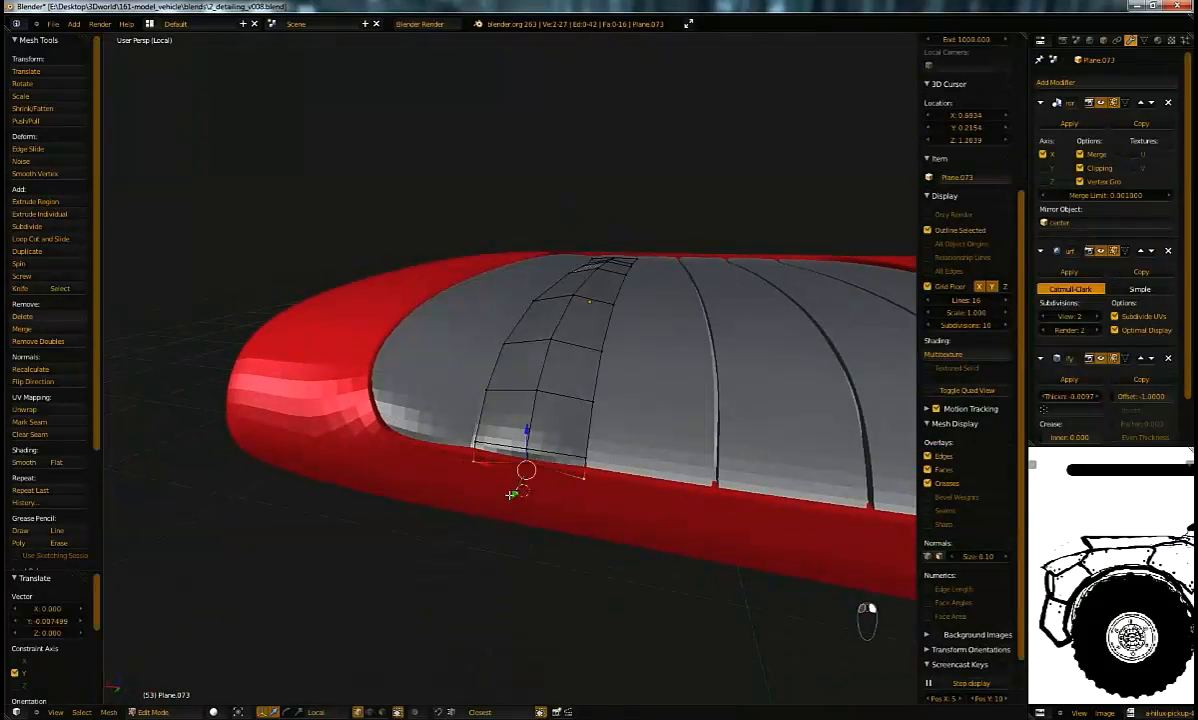
key("g")
key("y")
left_click(578, 473)
key("Tab")
Step: Link the reshaped panel's object data to the other four grey panels up to the far end
middle_click_drag(578, 473, 677, 406)
right_click(716, 404)
right_click(677, 409, "shift")
right_click(612, 413, "shift")
right_click(547, 423, "shift")
right_click(481, 450, "shift")
key("ctrl+l")
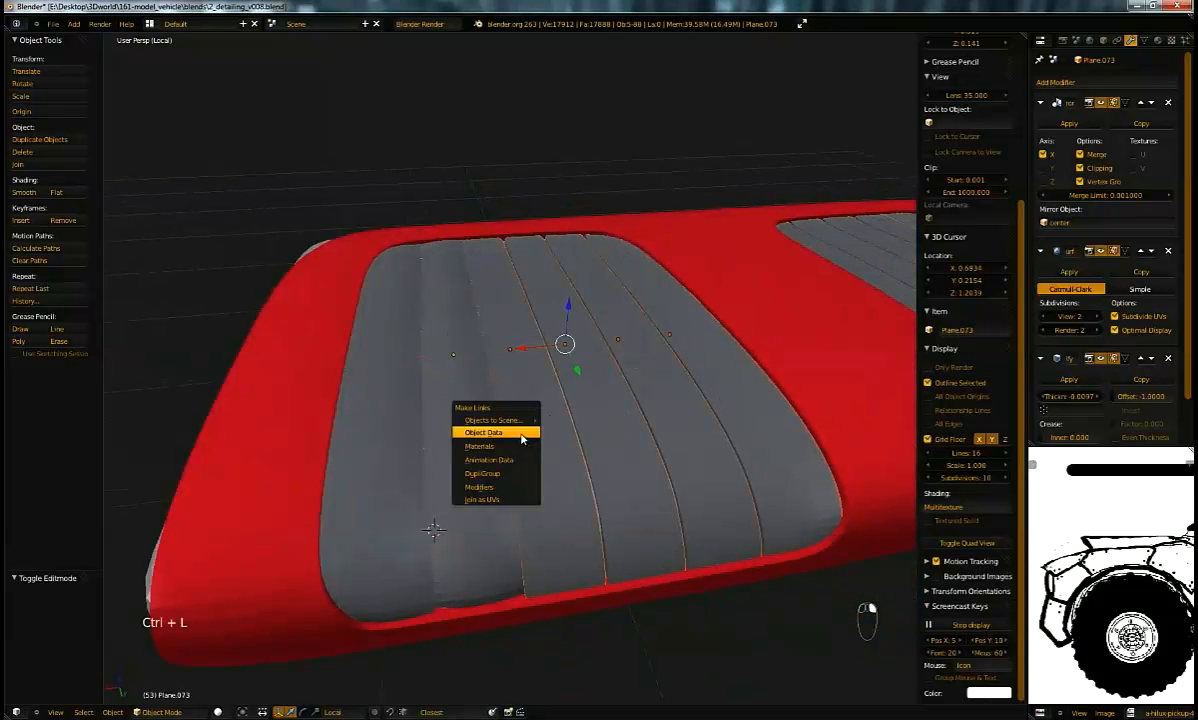
left_click(521, 434)
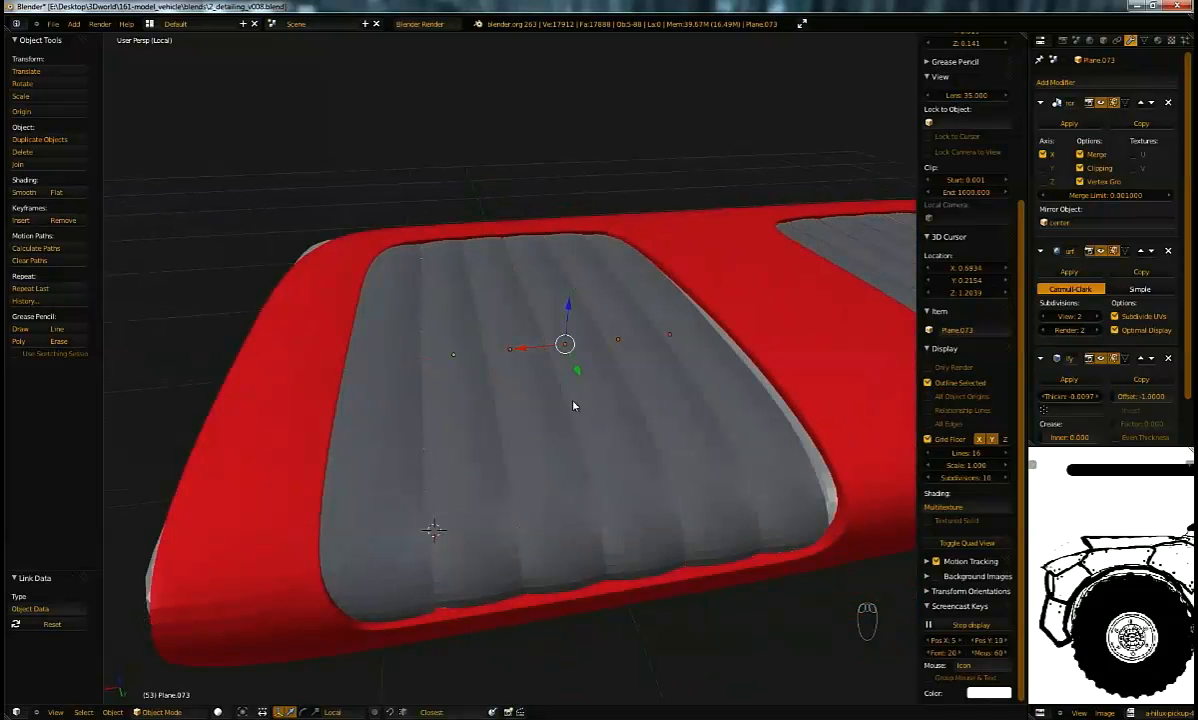
Step: Link the rounded end panel's object data so it shares the mesh of the panel at the opposite end
middle_click_drag(652, 383, 628, 436)
scroll(623, 484, "up", 2)
middle_click_drag(623, 484, 621, 393)
right_click(660, 478)
middle_click_drag(660, 478, 672, 378)
key("z")
key("z")
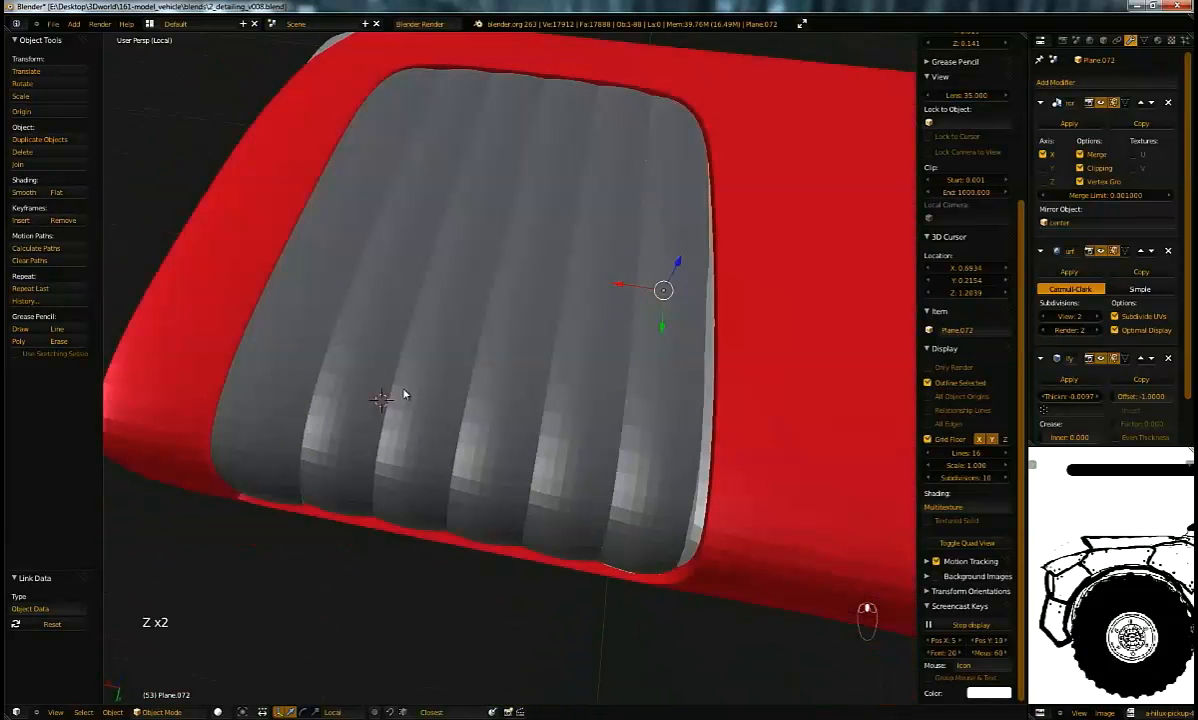
right_click(262, 383)
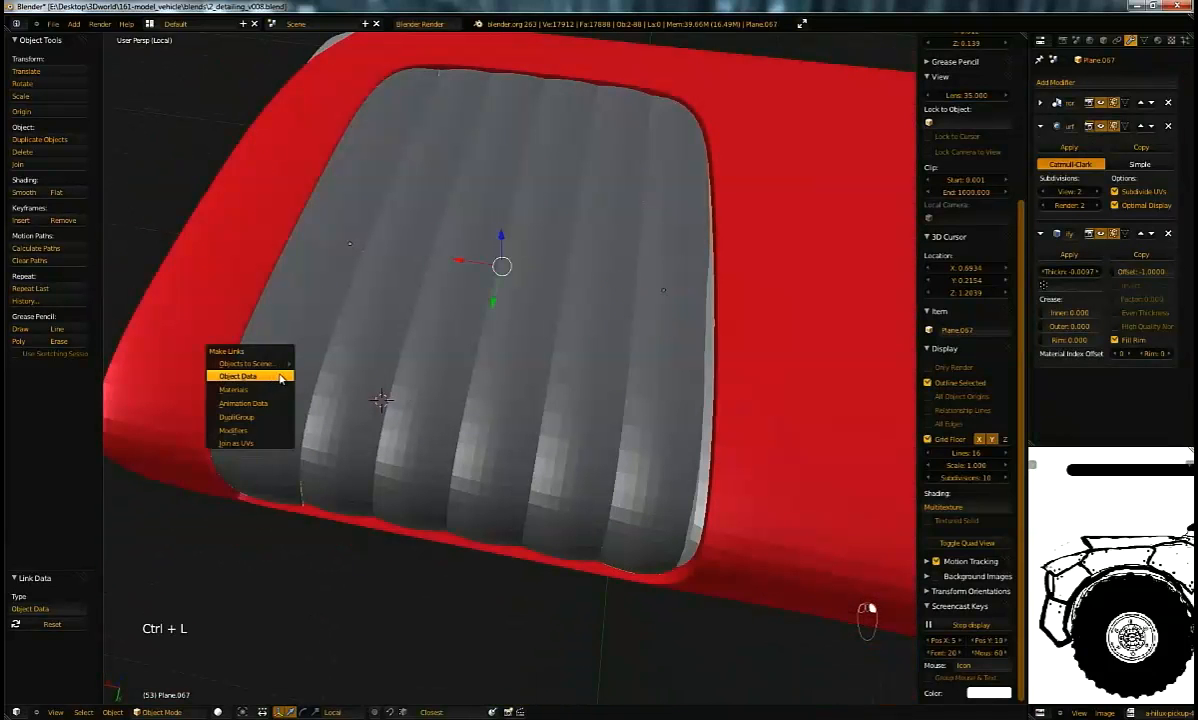
left_click(277, 377)
Step: Mirror the panel at the far end by scaling it -1 along X, and make it single-user
right_click(666, 376)
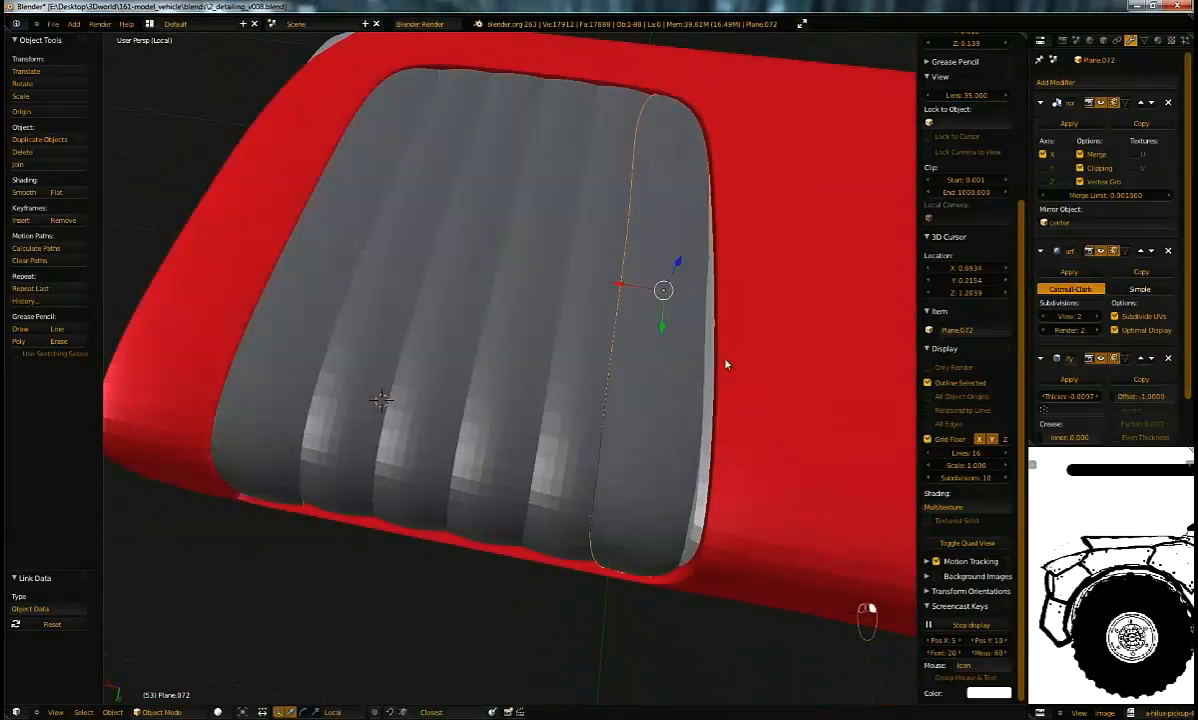
type("sx-1")
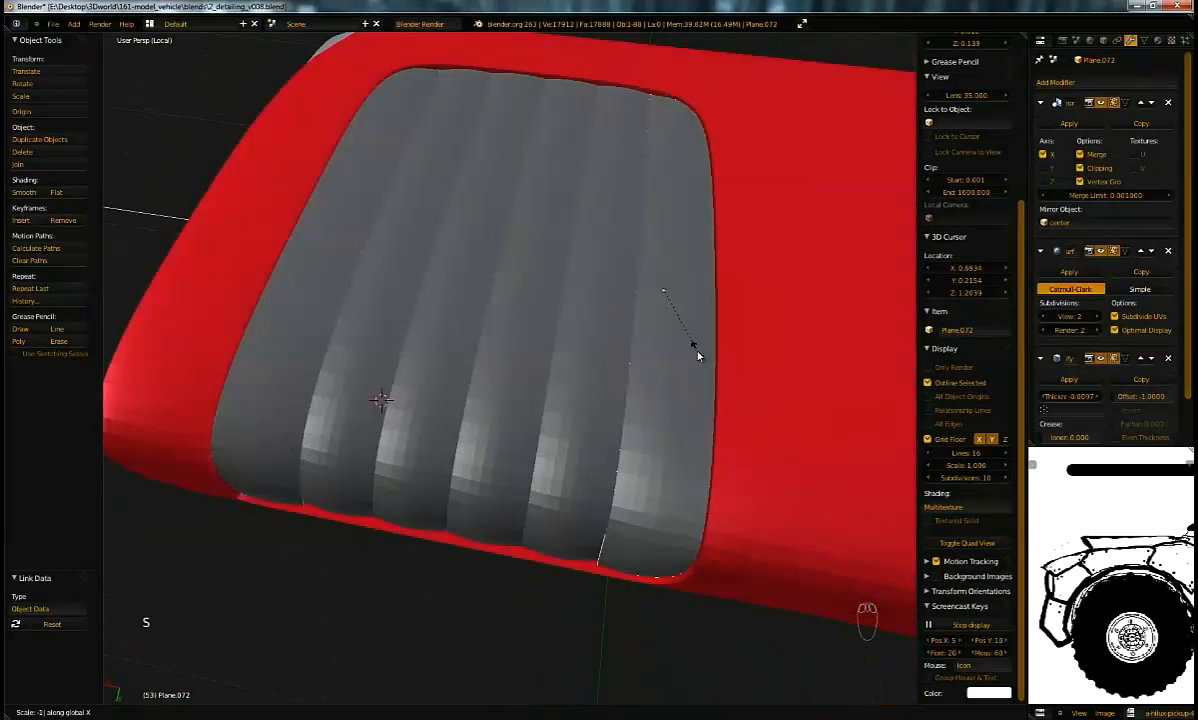
key("Return")
middle_click_drag(455, 326, 614, 424)
key("u")
left_click(550, 333)
Step: Move the lower corner edge of the mirrored end panel along Y to fit the red cover's rim
key("Tab")
scroll(614, 424, "up", 3)
middle_click_drag(565, 475, 591, 459)
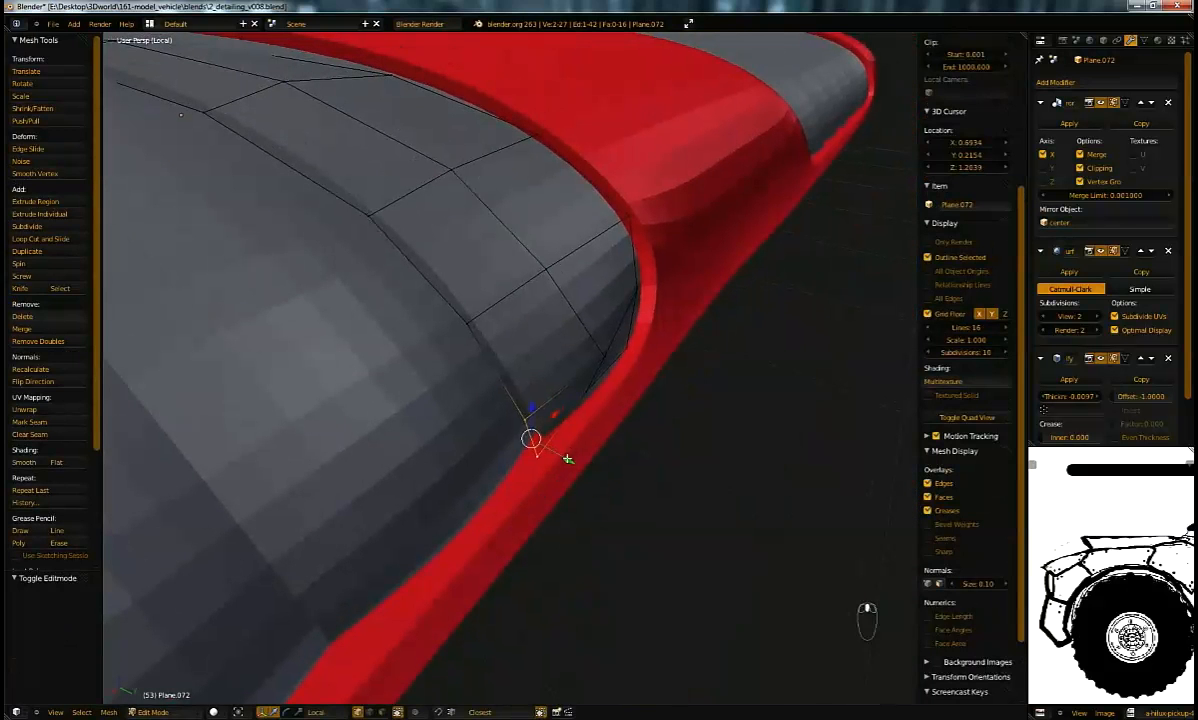
key("g")
left_click(561, 461)
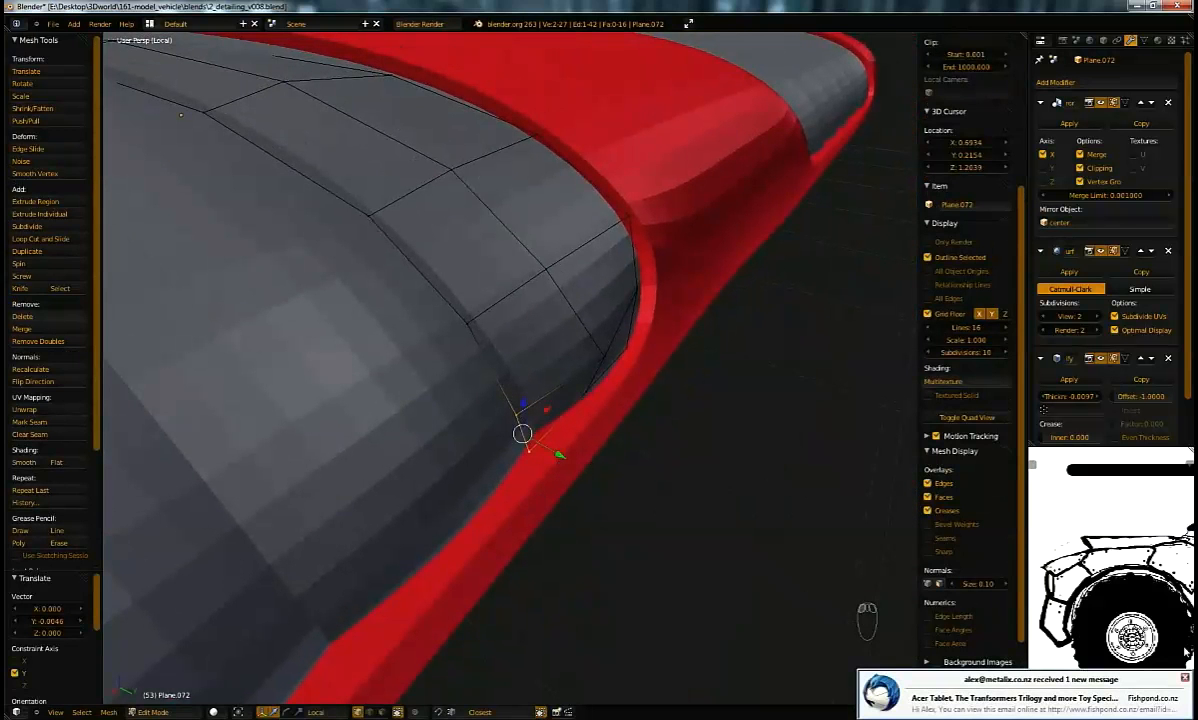
Step: Dismiss the incoming e-mail notification
left_click(1186, 679)
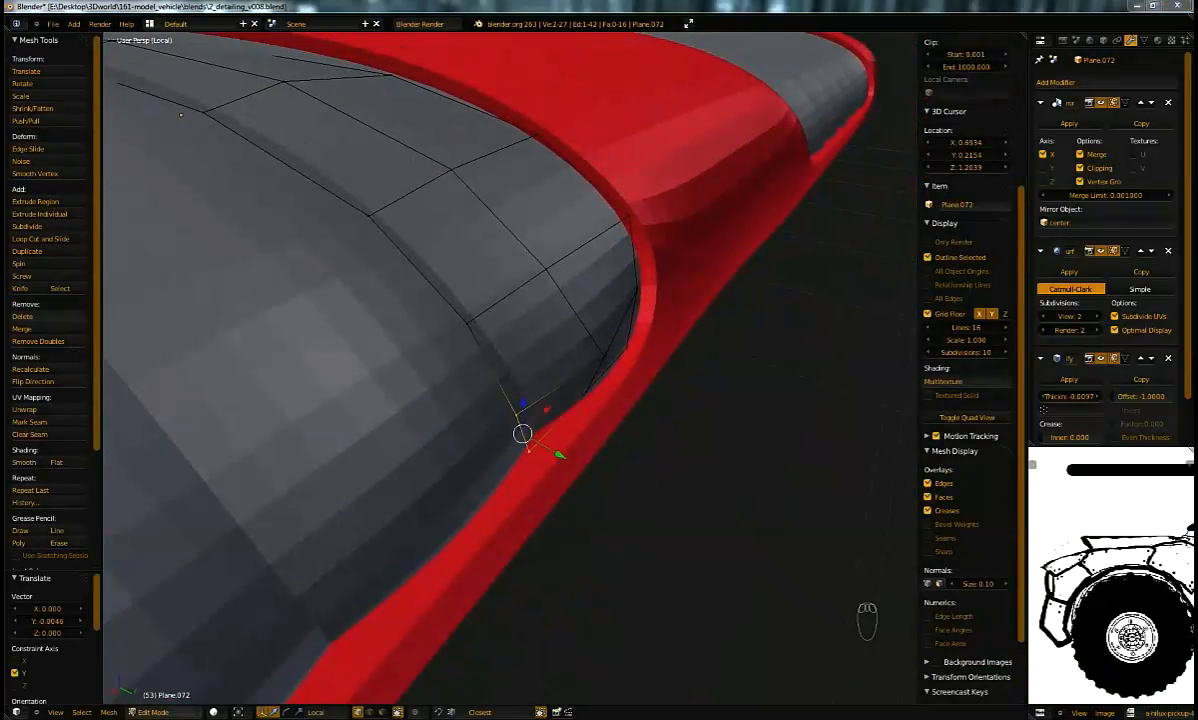
right_click(145, 718)
left_click(160, 698)
Step: Check the mirrored end panel from several angles, deselect everything and save over the current blend file
middle_click_drag(552, 393, 651, 430)
middle_click_drag(691, 359, 455, 441)
scroll(445, 441, "up", 3)
key("Tab")
middle_click_drag(320, 418, 440, 354)
key("Tab")
key("Tab")
key("a")
key("ctrl+s")
left_click(648, 321)
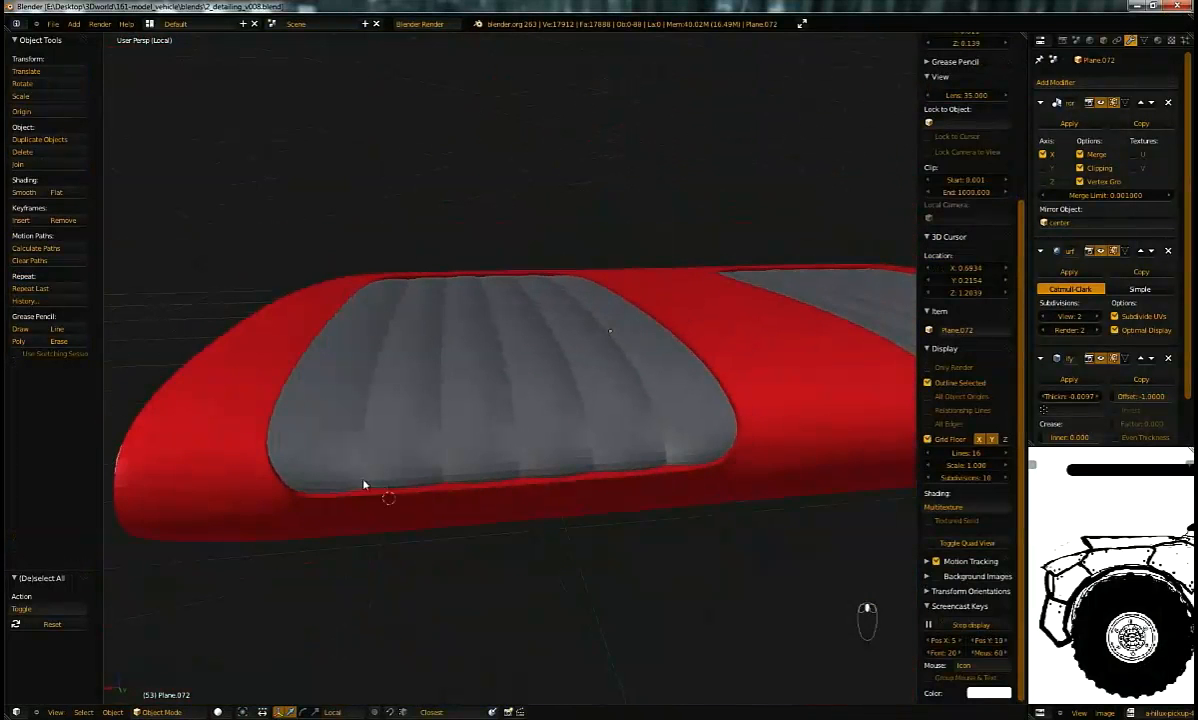
Step: Duplicate the face loops around the sides of the grey base body and separate them into a new object
middle_click_drag(386, 427, 435, 446)
right_click(450, 527)
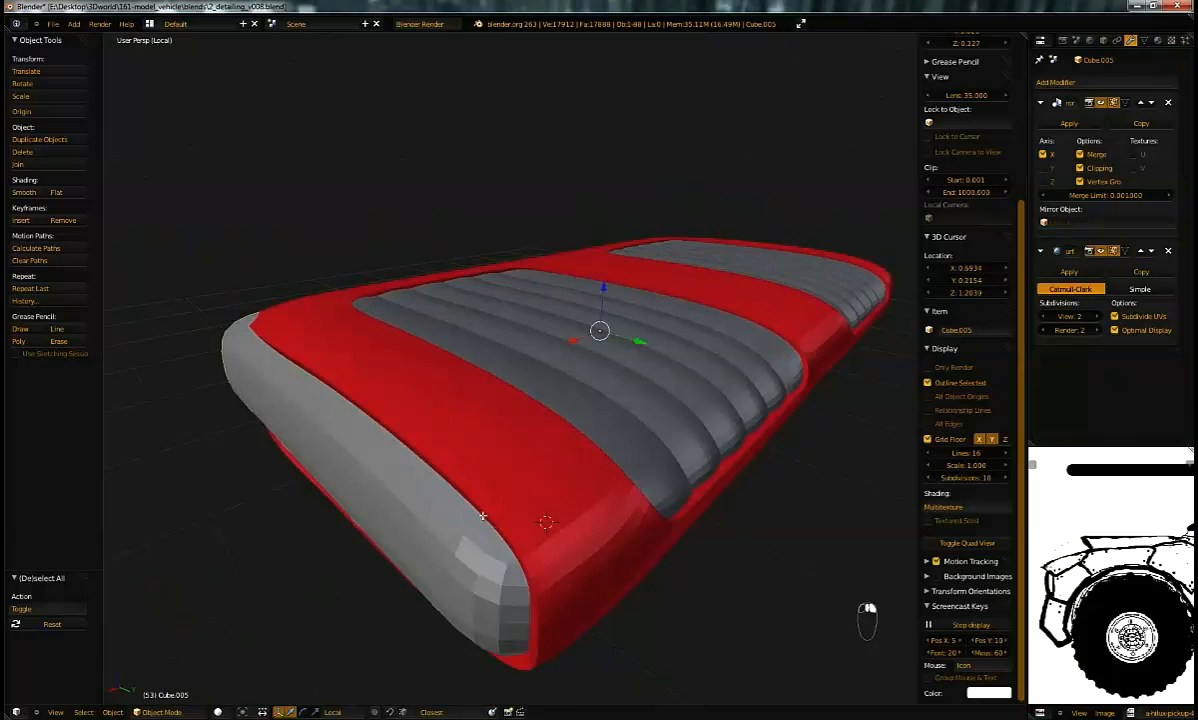
key("Tab")
key("Tab")
middle_click_drag(500, 497, 520, 468)
key("Tab")
middle_click_drag(625, 375, 692, 432)
right_click(532, 489, "alt+shift")
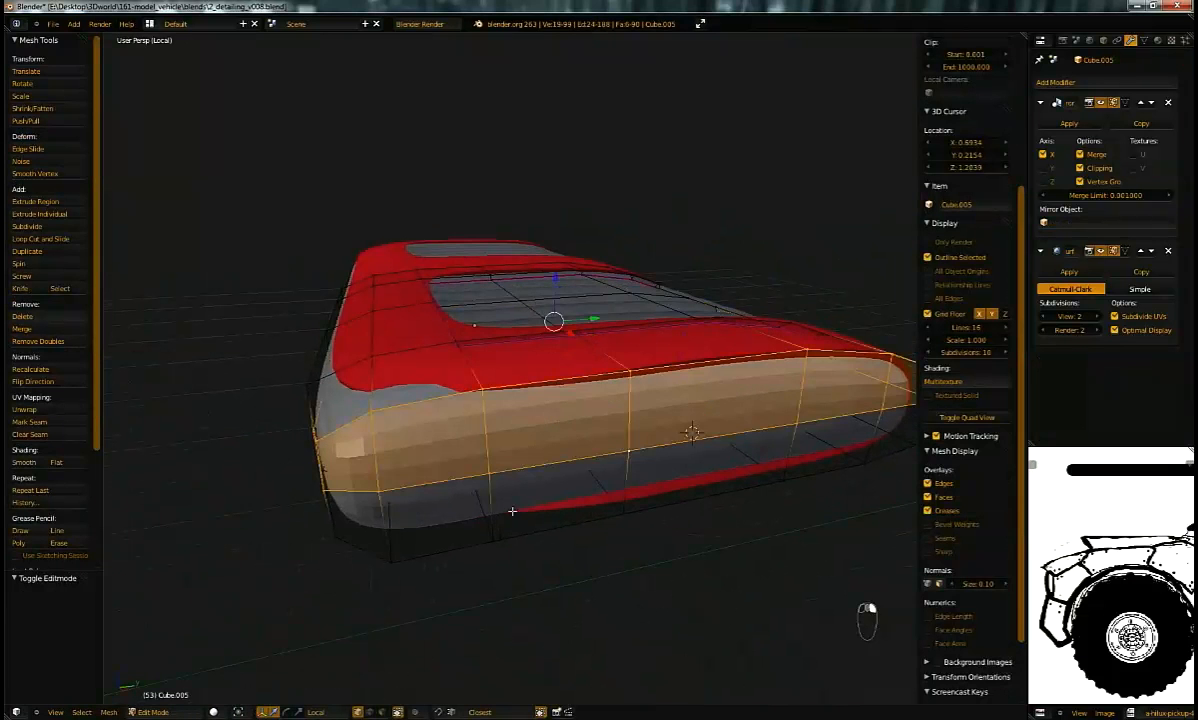
right_click(436, 550, "alt+shift")
middle_click_drag(436, 550, 429, 388)
right_click(436, 497, "alt+shift")
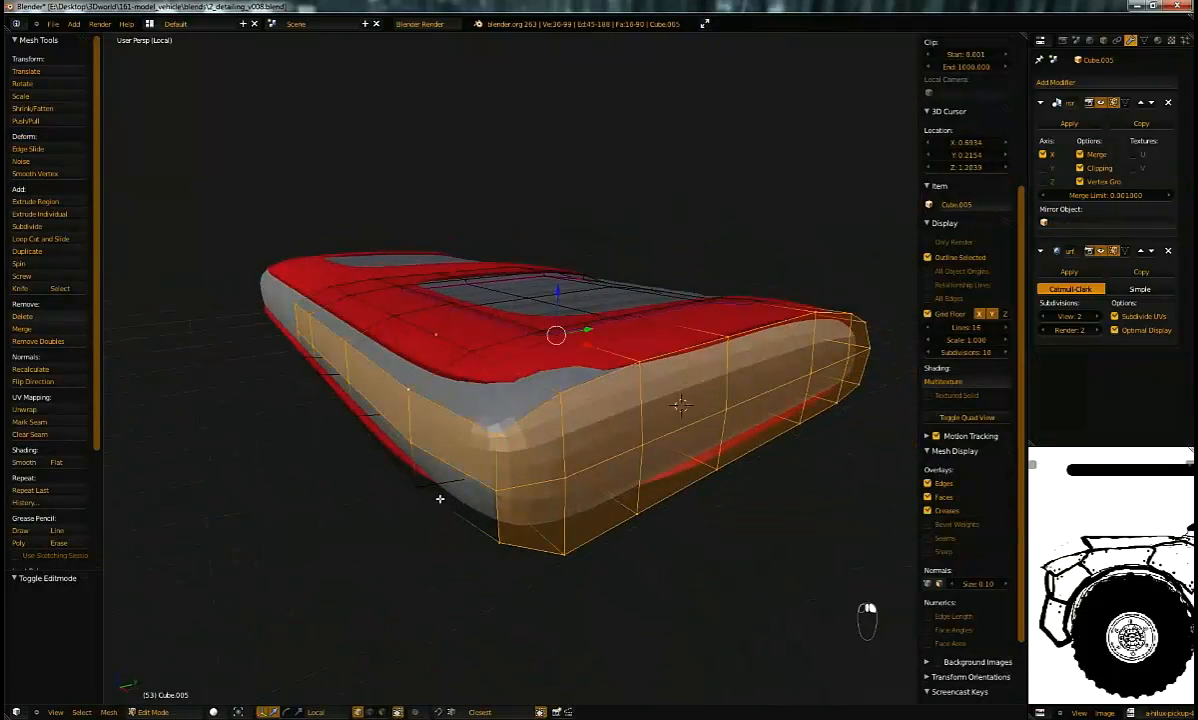
right_click(501, 483, "alt+shift")
key("shift+d")
right_click(607, 487)
key("p")
left_click(565, 480)
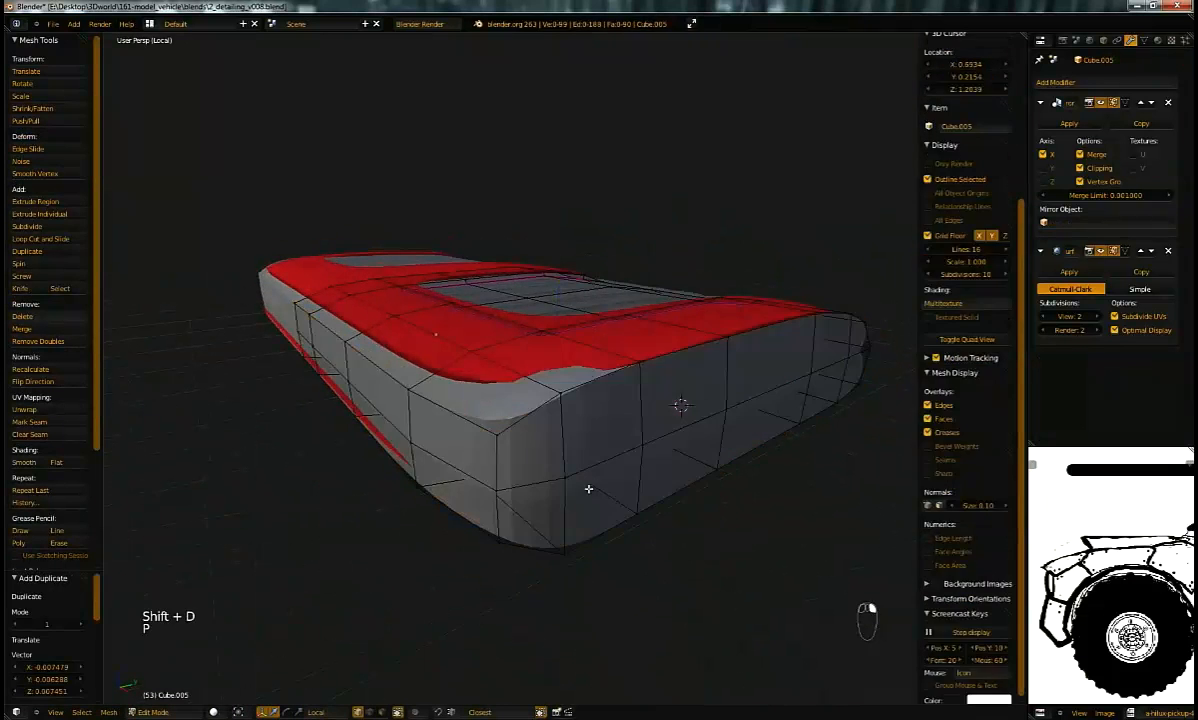
key("Tab")
Step: Link the red cover's modifiers to the newly separated side piece
right_click(503, 354, "shift")
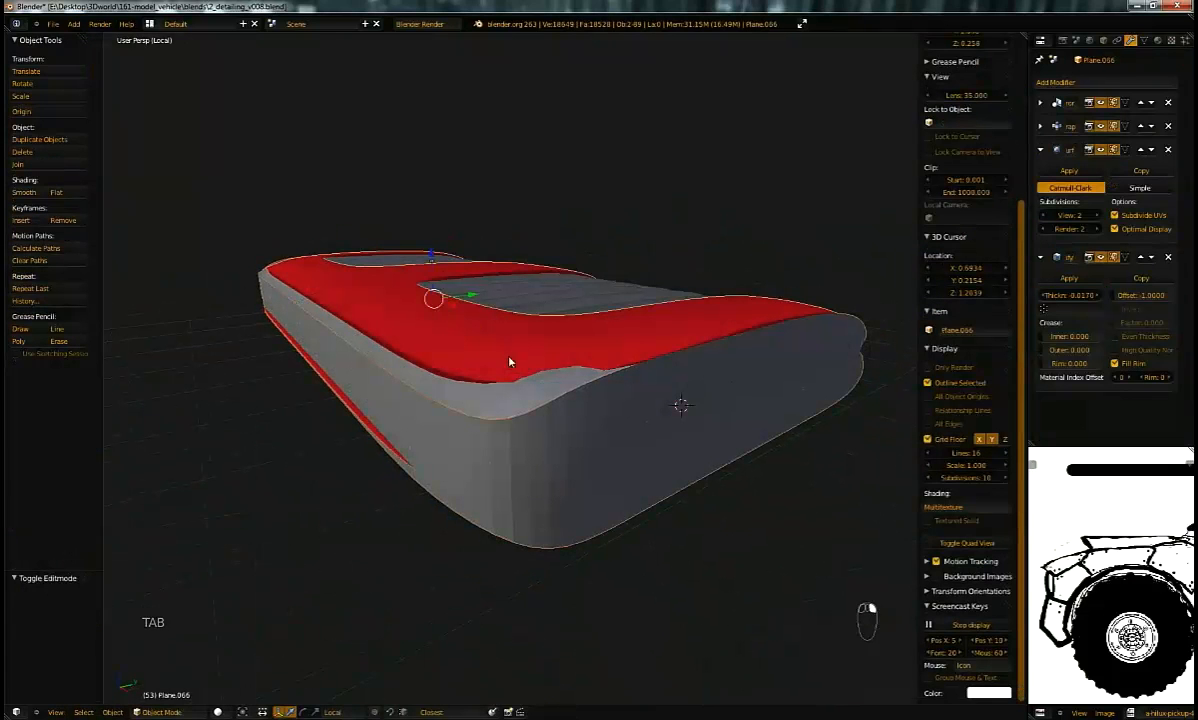
key("ctrl+l")
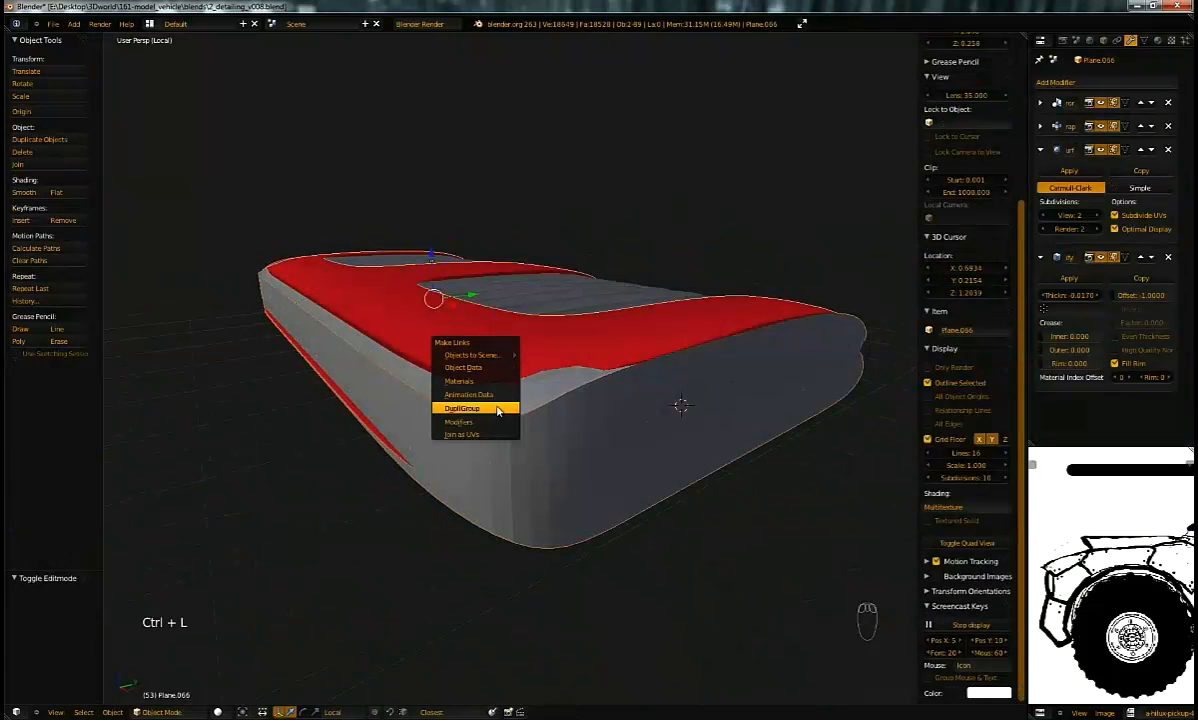
left_click(494, 421)
Step: Link the red cover's material to the separated side piece
middle_click_drag(494, 421, 677, 500)
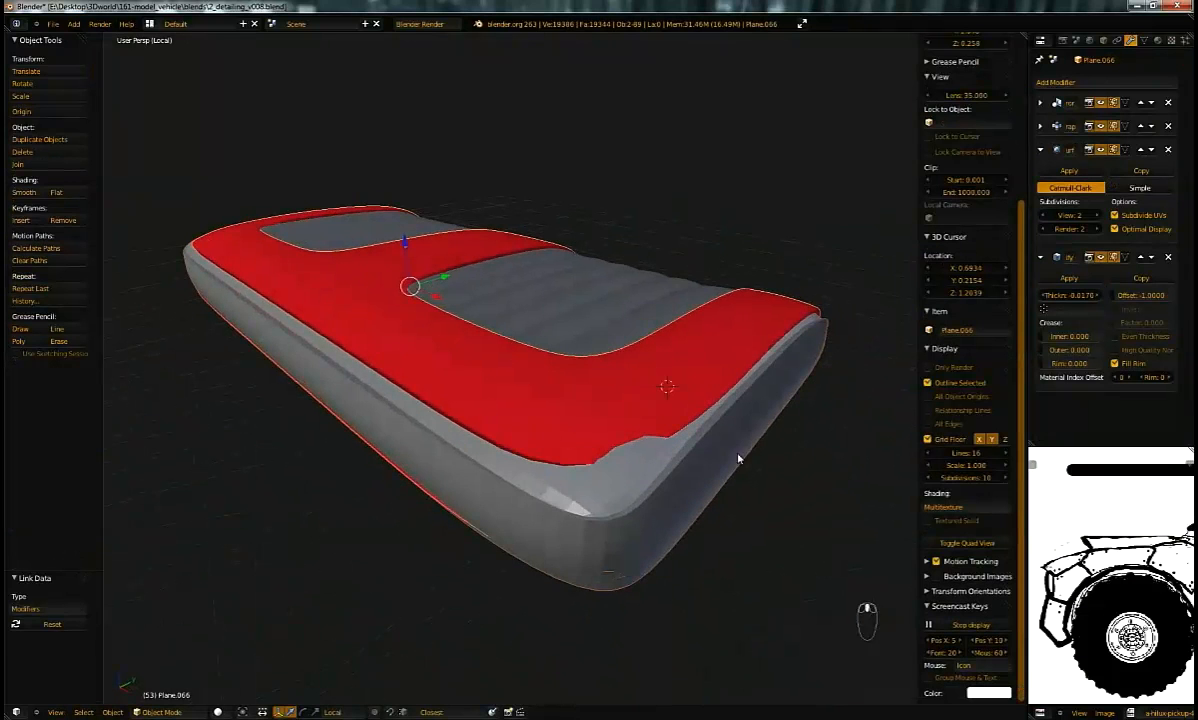
key("ctrl+l")
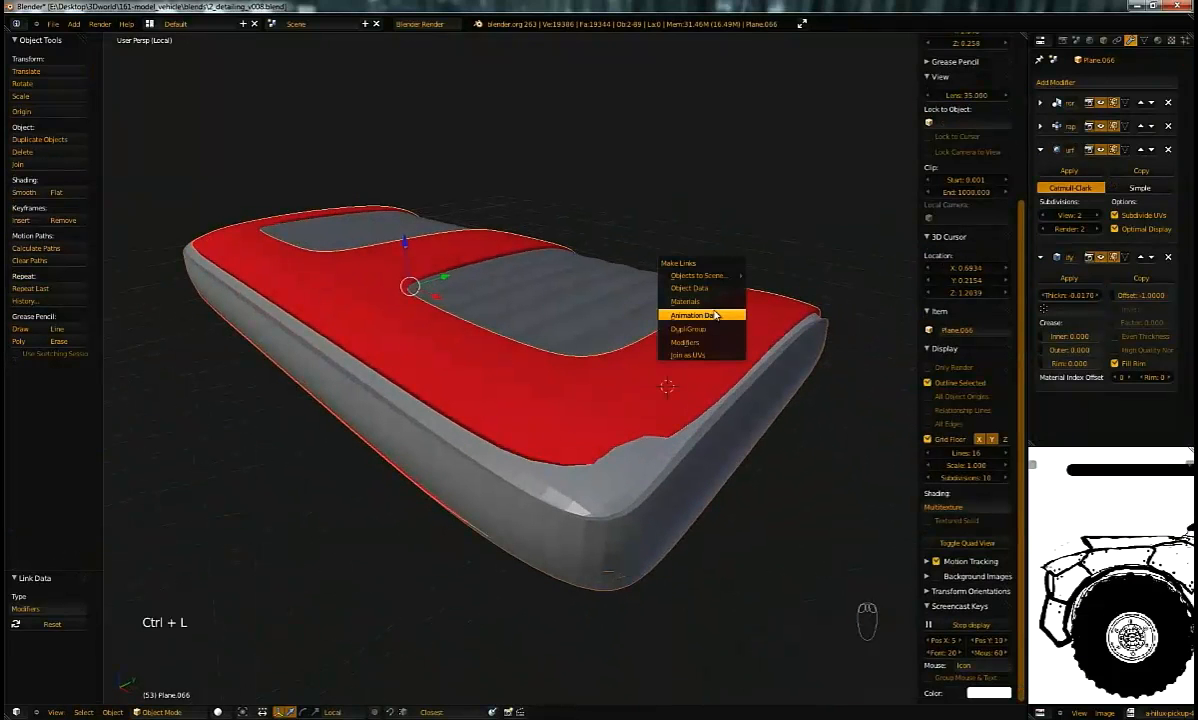
left_click(718, 303)
Step: Scale the side piece's whole mesh up by about 1.017
right_click(505, 509)
key("a")
key("Tab")
middle_click_drag(503, 508, 682, 458)
key("s")
left_click(726, 444)
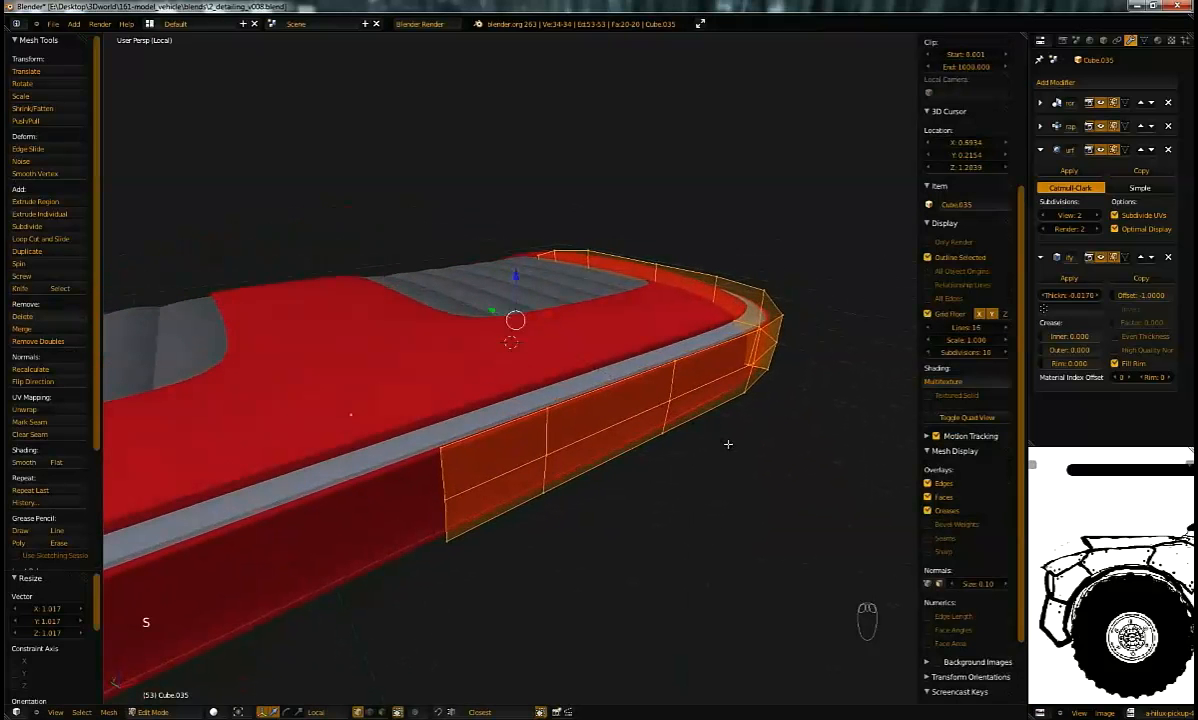
Step: Move individual edge vertices of the side piece along Z to follow the cover's border
middle_click_drag(522, 367, 550, 387)
right_click(410, 333)
key("g")
key("z")
left_click(451, 323)
right_click(521, 288)
key("g")
key("z")
left_click(530, 305)
middle_click_drag(532, 310, 341, 413)
key("g")
key("z")
left_click(328, 430)
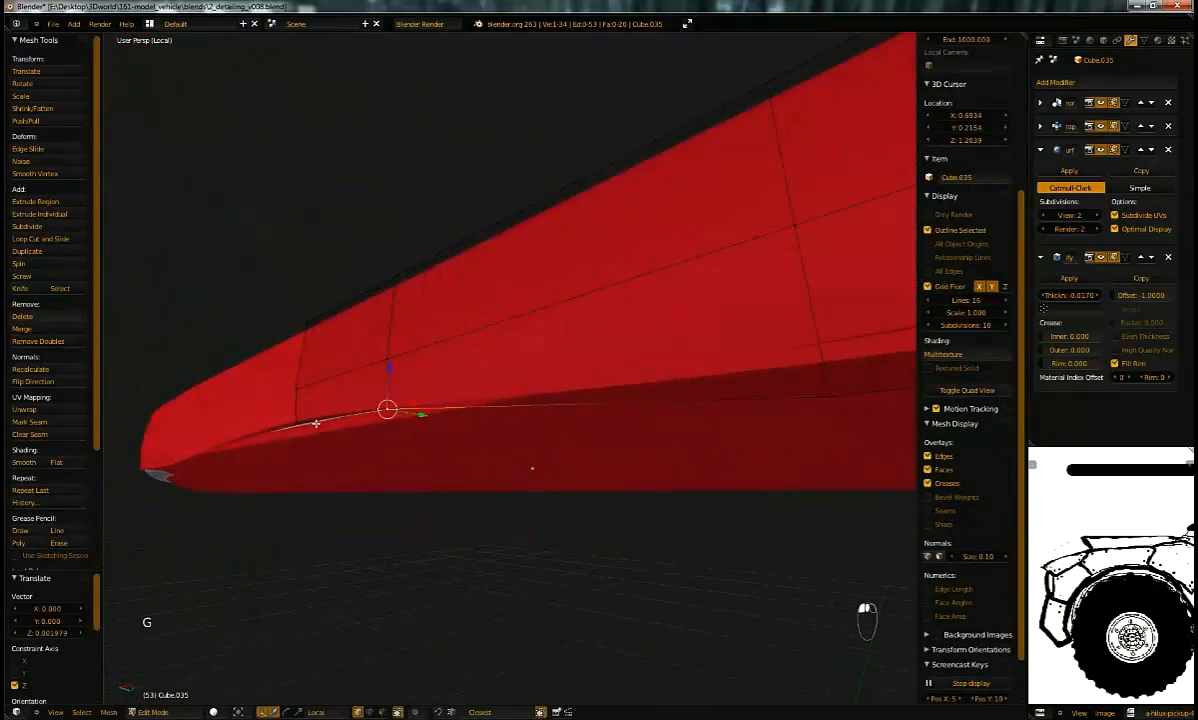
Step: Shift more vertices along the side piece's lower edge freely to even out the gap to the cover
key("g")
left_click(508, 462)
middle_click_drag(508, 462, 577, 437)
right_click(577, 437, "alt")
key("g")
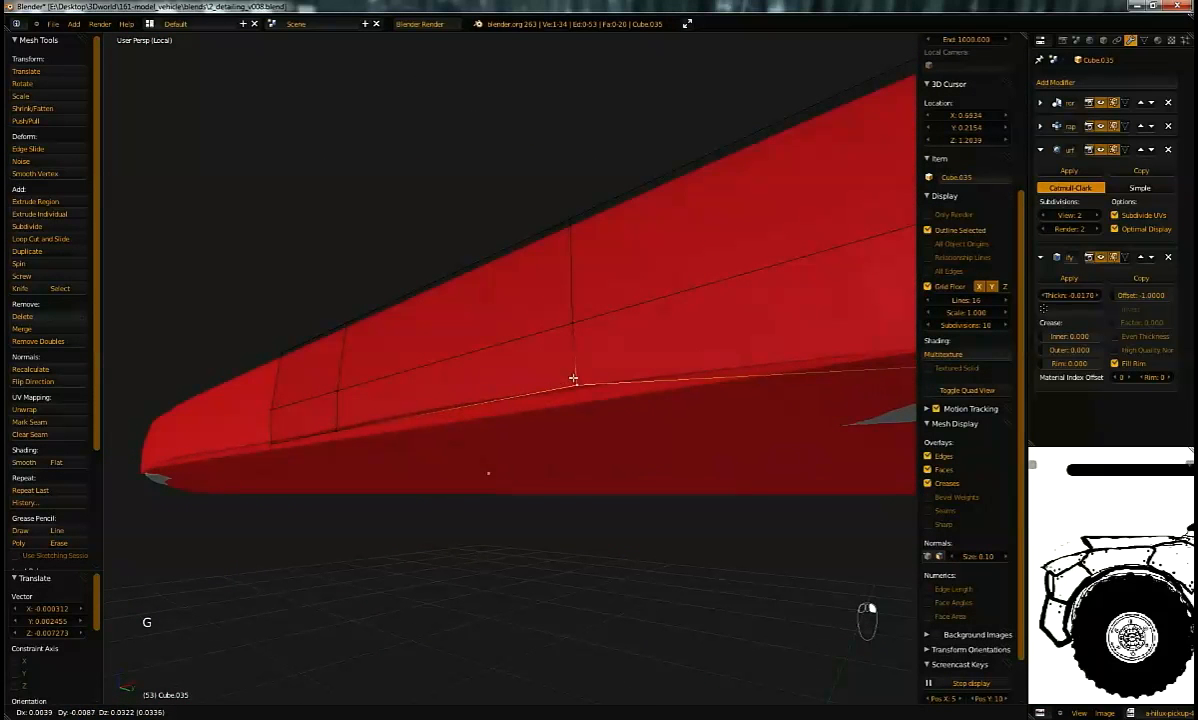
left_click(560, 378)
Step: Reposition the lower-edge vertices near the rounded end of the side piece so they follow the cover
mouse_move(546, 375)
middle_mouse_down()
mouse_move(527, 390)
mouse_move(489, 356)
mouse_move(531, 392)
mouse_move(457, 451)
middle_mouse_up()
middle_click_drag(410, 496, 421, 496)
middle_click_drag(426, 401, 628, 435)
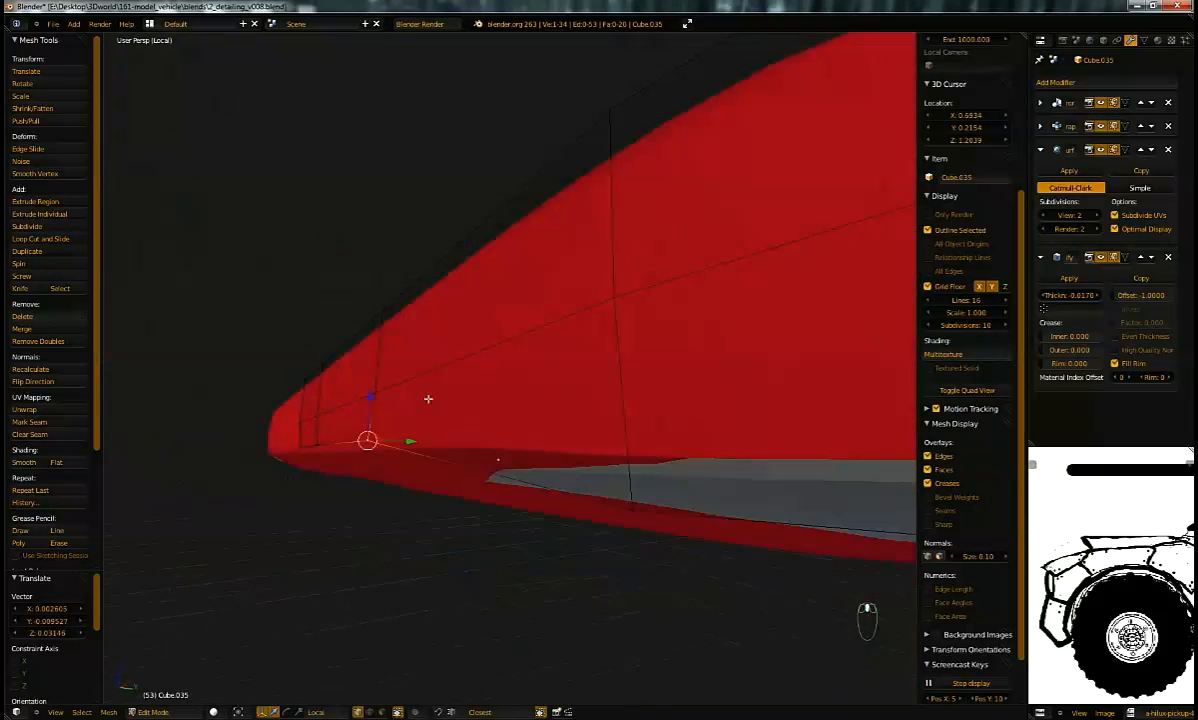
right_click_drag(624, 422, 653, 363)
key("g")
middle_click_drag(651, 337, 606, 391)
left_click(671, 347)
key("g")
left_click(470, 512)
Step: Leave the side piece's mesh and set the grey base body's maximum draw type to Wire
key("Tab")
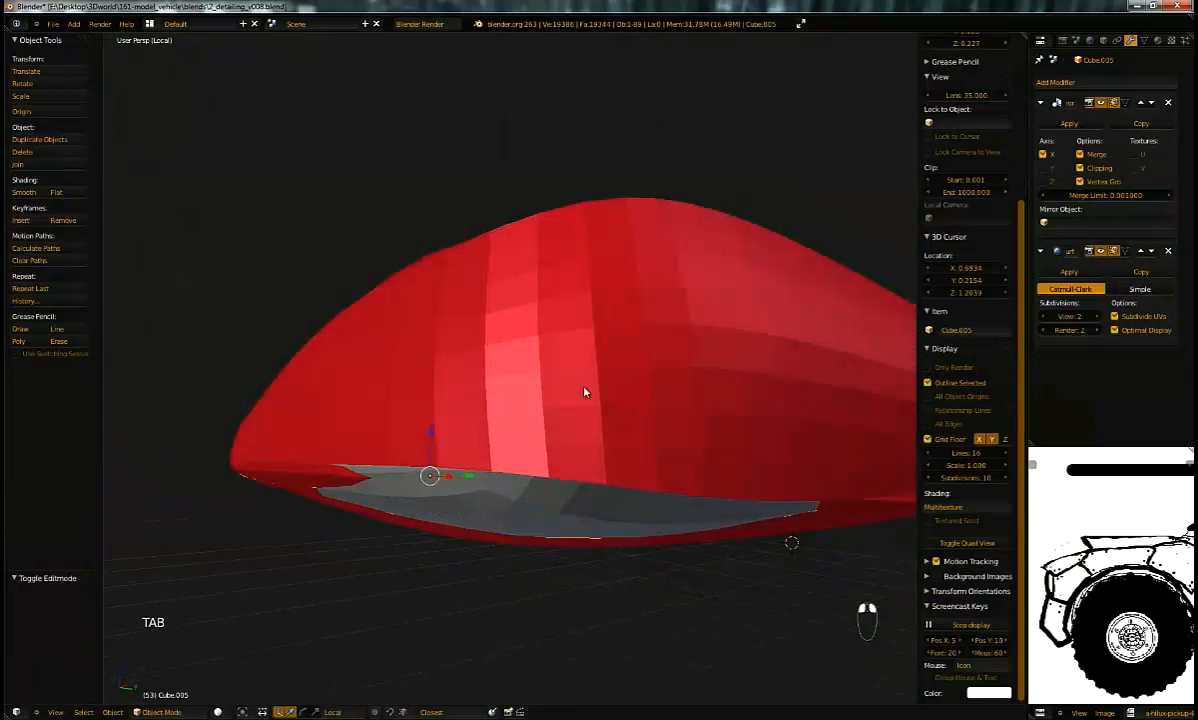
left_click(1104, 40)
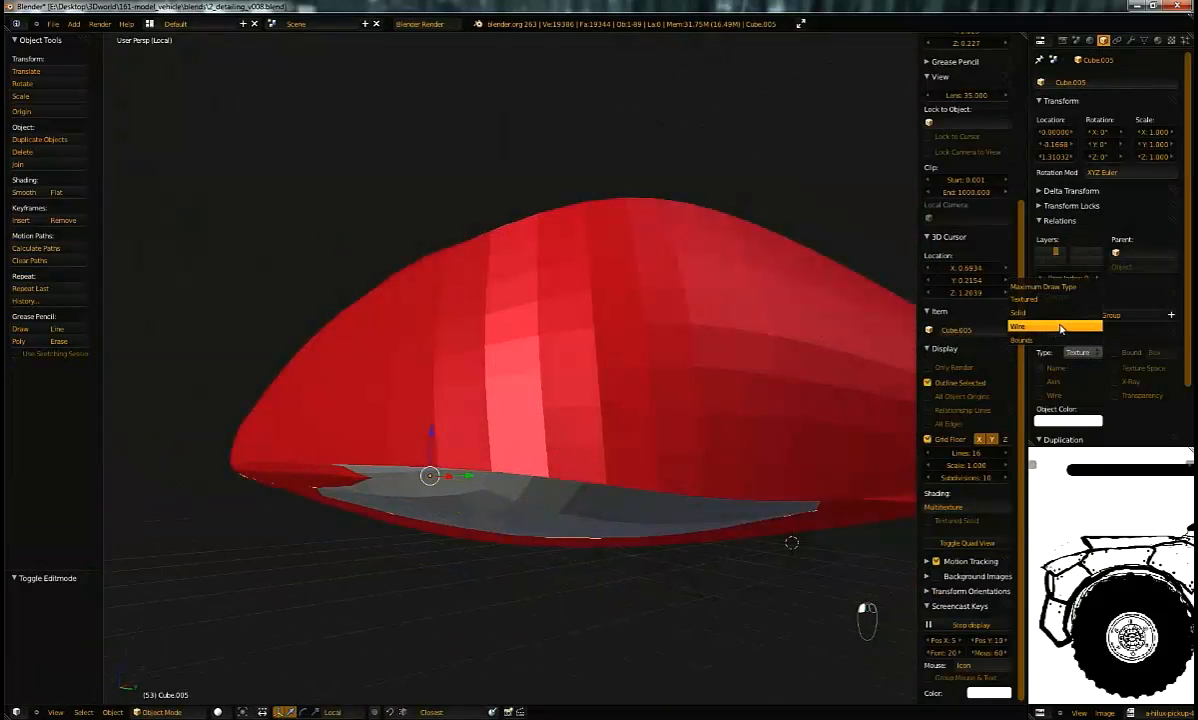
left_click(1061, 328)
Step: Move two vertices at the lower corner of the red cover's end along X
middle_click_drag(564, 442, 521, 396)
right_click(516, 365)
key("a")
key("Tab")
middle_click_drag(552, 331, 795, 300)
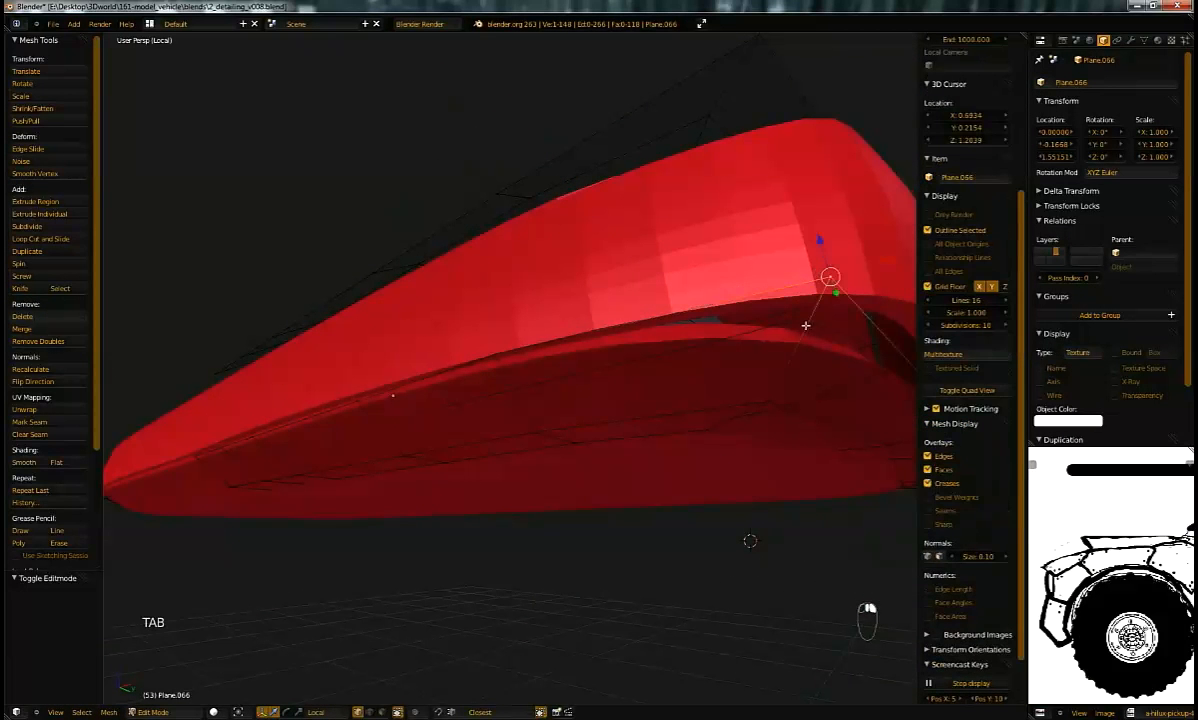
right_click(768, 402)
key("KP_Decimal")
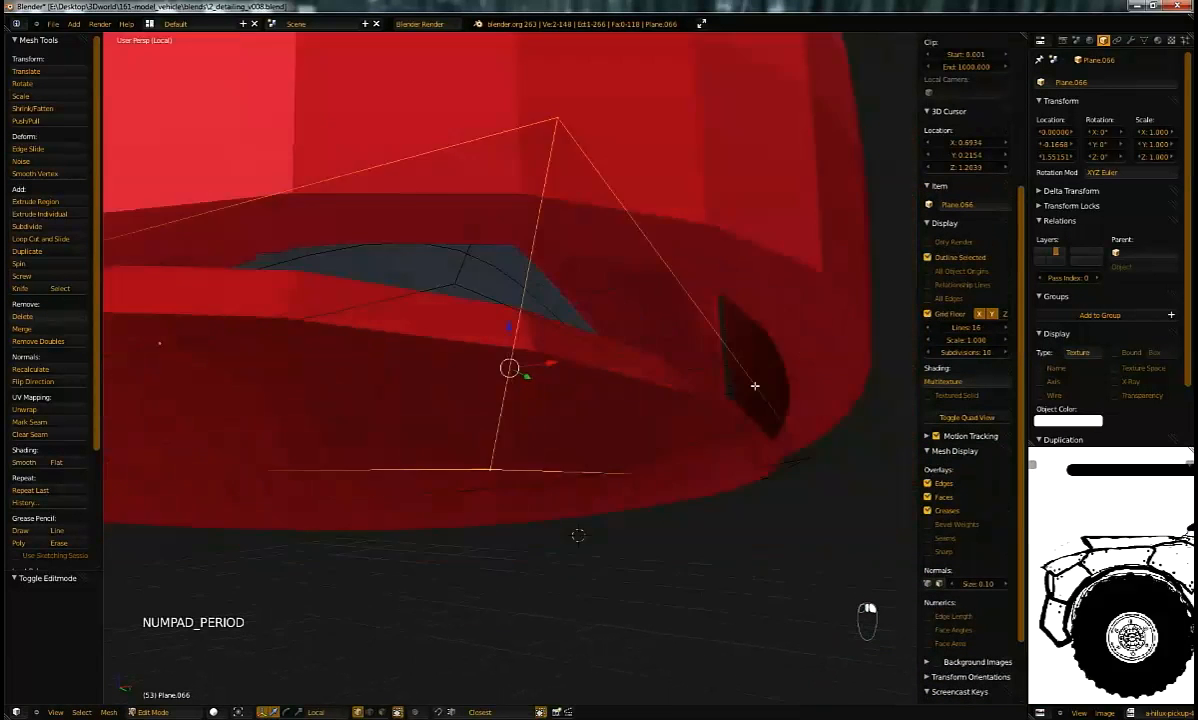
key("g")
key("x")
left_click(588, 270)
mouse_move(588, 270)
middle_mouse_down()
mouse_move(602, 206)
mouse_move(588, 243)
mouse_move(626, 274)
mouse_move(677, 243)
mouse_move(607, 300)
mouse_move(575, 348)
mouse_move(583, 268)
mouse_move(561, 289)
mouse_move(549, 281)
mouse_move(563, 300)
mouse_move(588, 289)
middle_mouse_up()
Step: Box-select the side piece's corner vertices, including the hidden ones, and move them outward
key("Tab")
right_click(565, 280)
key("Tab")
key("a")
key("b")
left_click_drag(547, 220, 648, 290)
key("g")
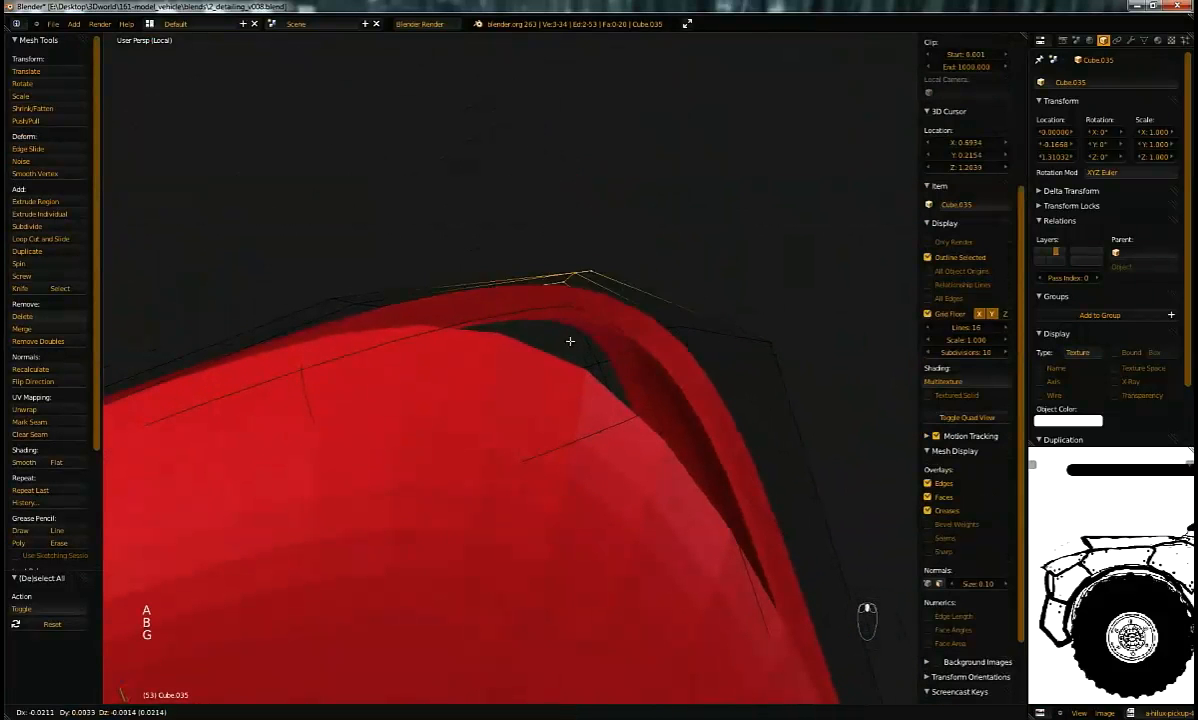
right_click(586, 285)
key("b")
key("z")
key("b")
left_click_drag(536, 207, 645, 259)
key("z")
key("g")
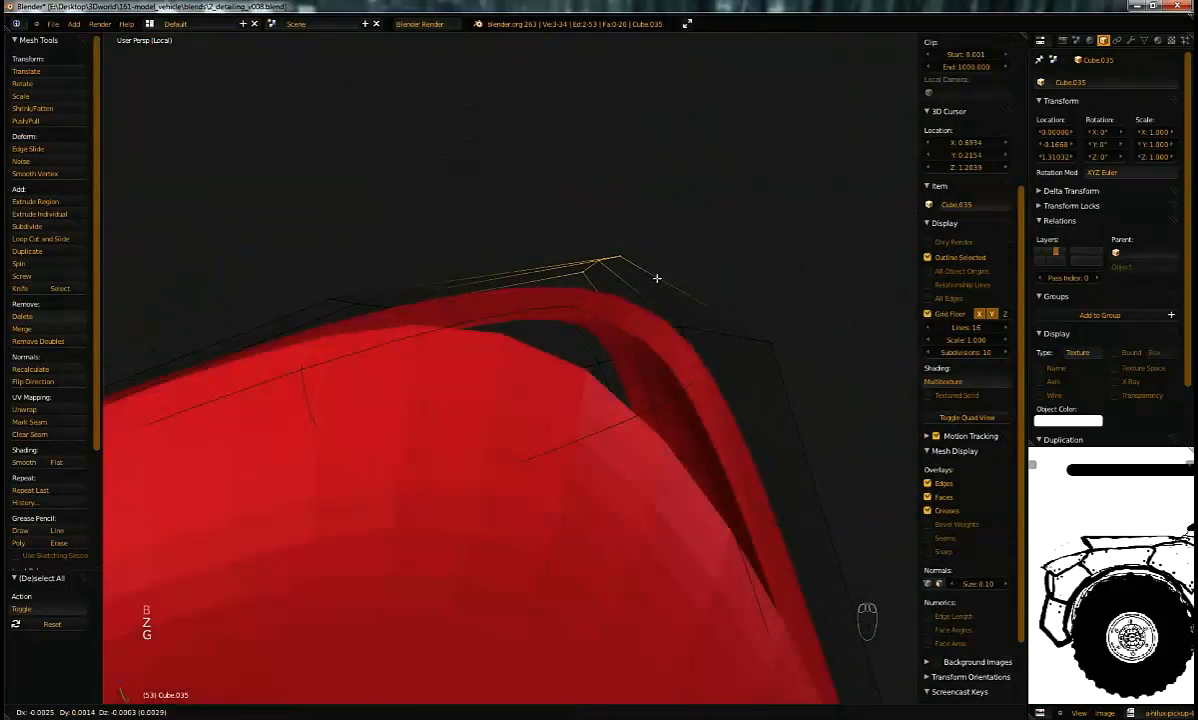
left_click(652, 265)
middle_click_drag(640, 261, 602, 225)
Step: Refine the side piece's rounded corner with small axis-constrained moves of its corner vertices
left_click_drag(526, 204, 461, 278)
middle_click_drag(448, 270, 503, 247)
key("a")
left_click_drag(520, 331, 523, 337)
left_click_drag(534, 265, 490, 302)
middle_click_drag(612, 230, 537, 286)
key("a")
key("b")
left_click_drag(521, 166, 650, 281)
middle_click_drag(651, 281, 594, 272)
left_click_drag(509, 204, 619, 238)
middle_click_drag(615, 207, 562, 190)
left_click_drag(552, 186, 552, 201)
left_click_drag(597, 247, 505, 206)
Step: Select the neighbouring corner vertices of the side piece and move them to line up with the cover
middle_click_drag(419, 247, 420, 278)
key("a")
key("b")
left_click_drag(314, 288, 420, 380)
left_click_drag(392, 298, 404, 263)
middle_click_drag(404, 263, 518, 300)
key("g")
left_click(446, 272)
Step: Raise two adjacent upper-edge vertices on the side piece's long side about 0.011 along local Z
key("g")
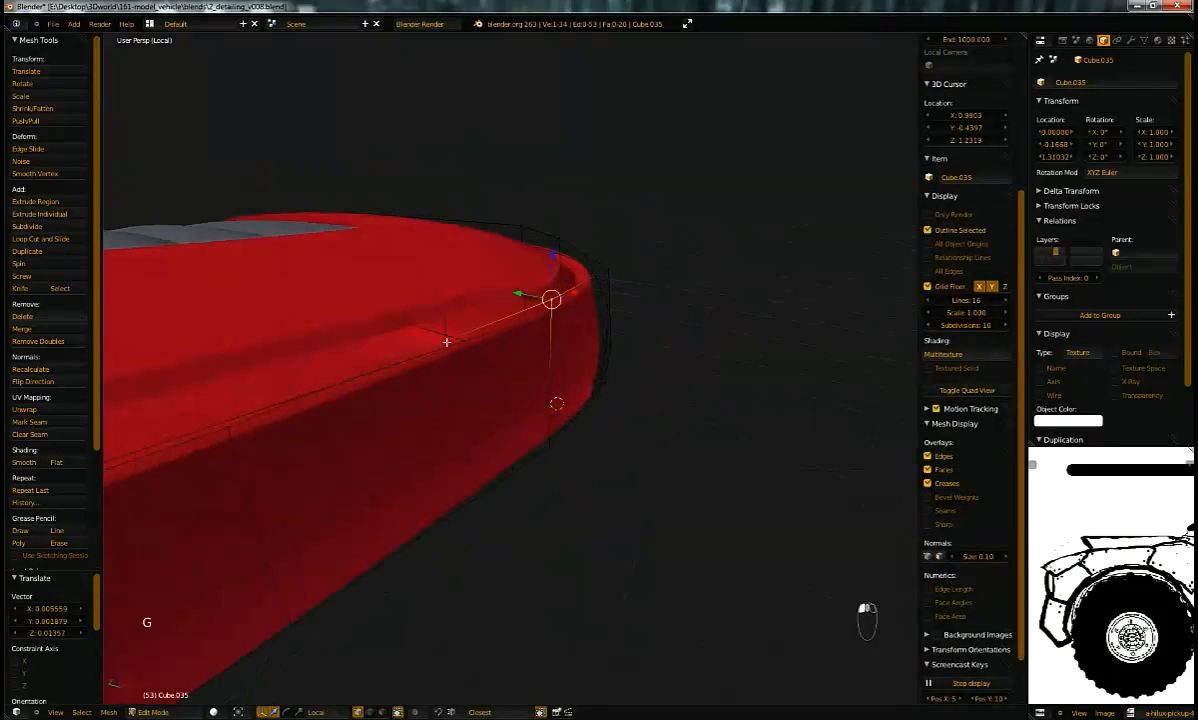
middle_click_drag(321, 391, 341, 461)
right_click(372, 437, "shift")
key("g")
key("z")
key("z")
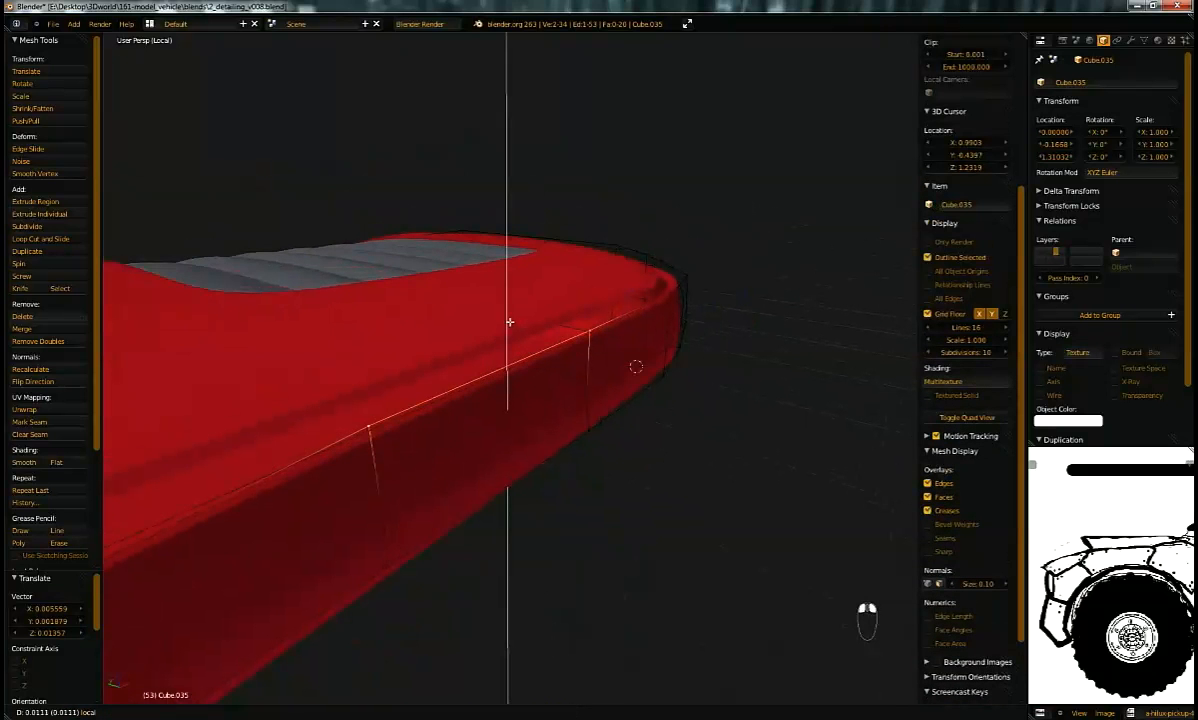
left_click(521, 320)
Step: Adjust the remaining vertices at the end of the side piece to close the gap to the cover
middle_click_drag(521, 320, 640, 331)
key("a")
key("x")
left_click(660, 343)
mouse_move(594, 406)
middle_mouse_down()
mouse_move(548, 388)
mouse_move(513, 401)
mouse_move(606, 399)
middle_mouse_up()
key("g")
left_click(512, 375)
Step: Switch to editing the red cover and add an edge loop close to its open end border
key("Tab")
right_click(342, 387)
key("Tab")
middle_click_drag(342, 387, 372, 376)
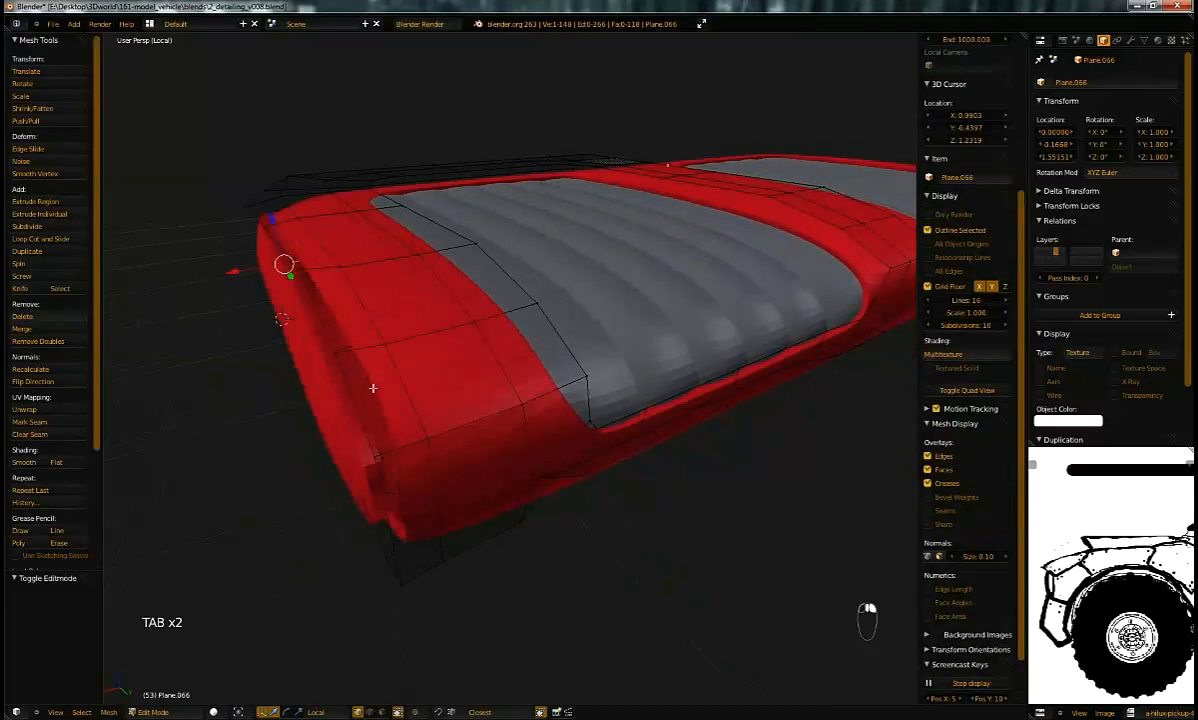
right_click(358, 420, "alt")
key("s")
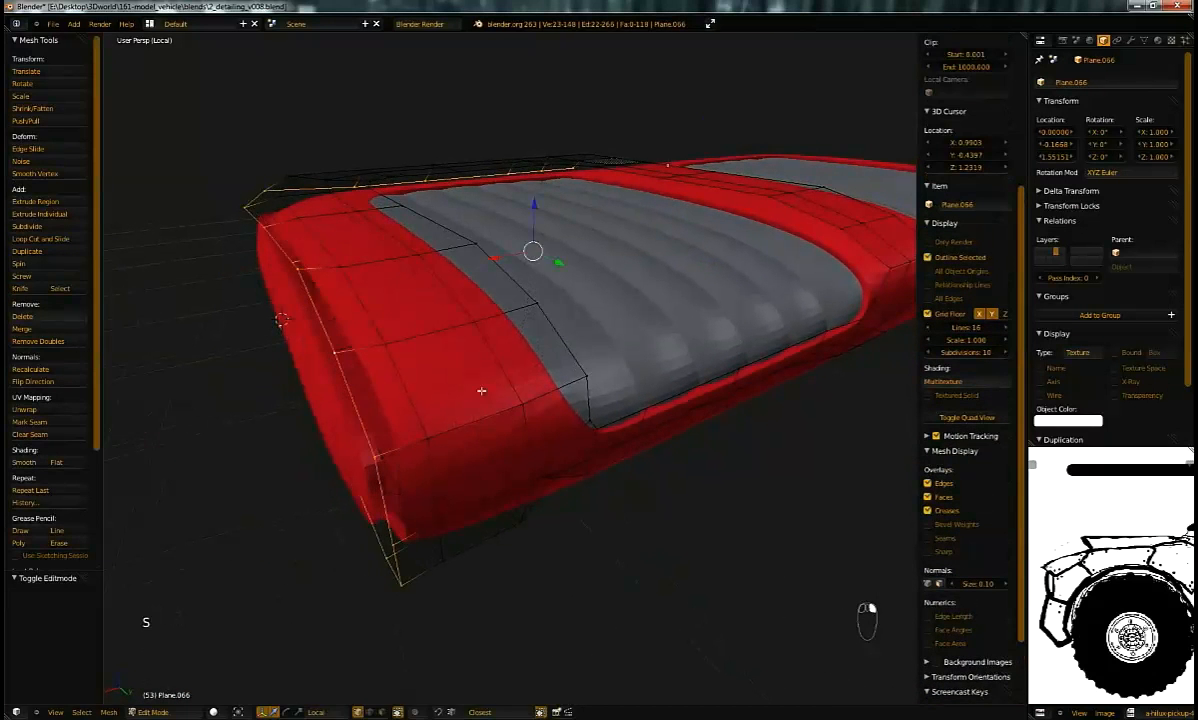
middle_click_drag(311, 330, 666, 323)
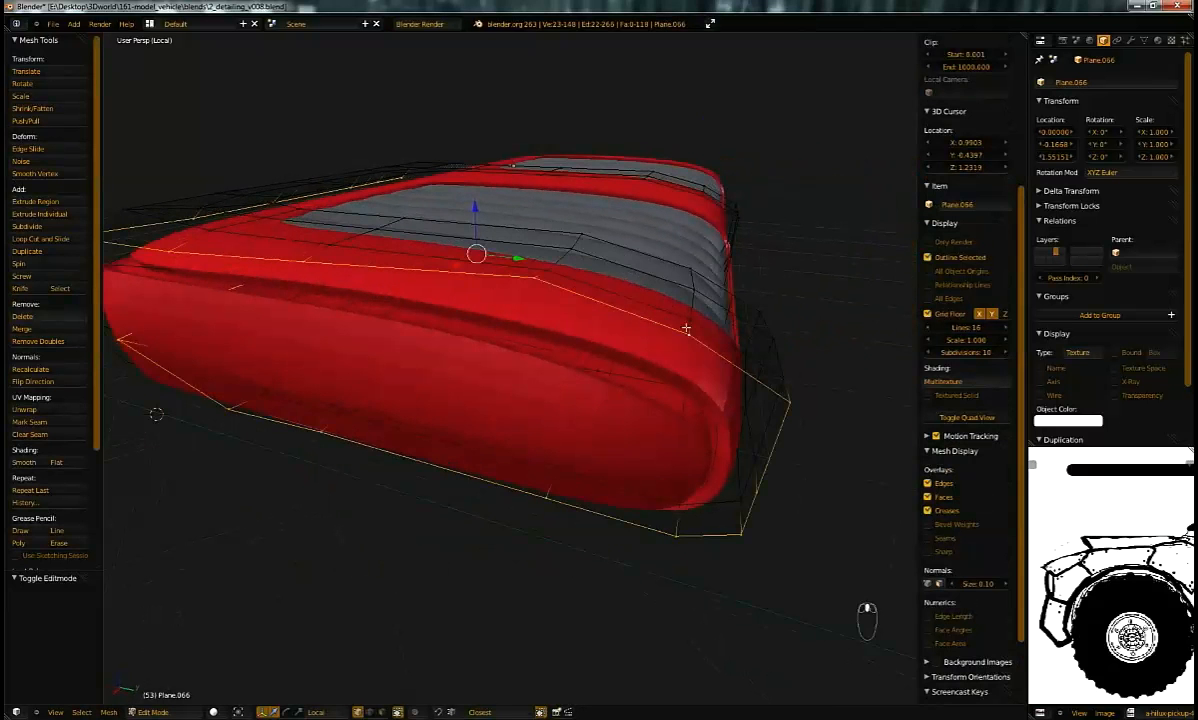
middle_click_drag(757, 340, 452, 342)
key("ctrl+r")
left_click(400, 360)
left_click(472, 427)
middle_click_drag(492, 440, 527, 420)
Step: Move the border vertices at the front corner of the red cover to fit the side piece
right_click(507, 466)
key("g")
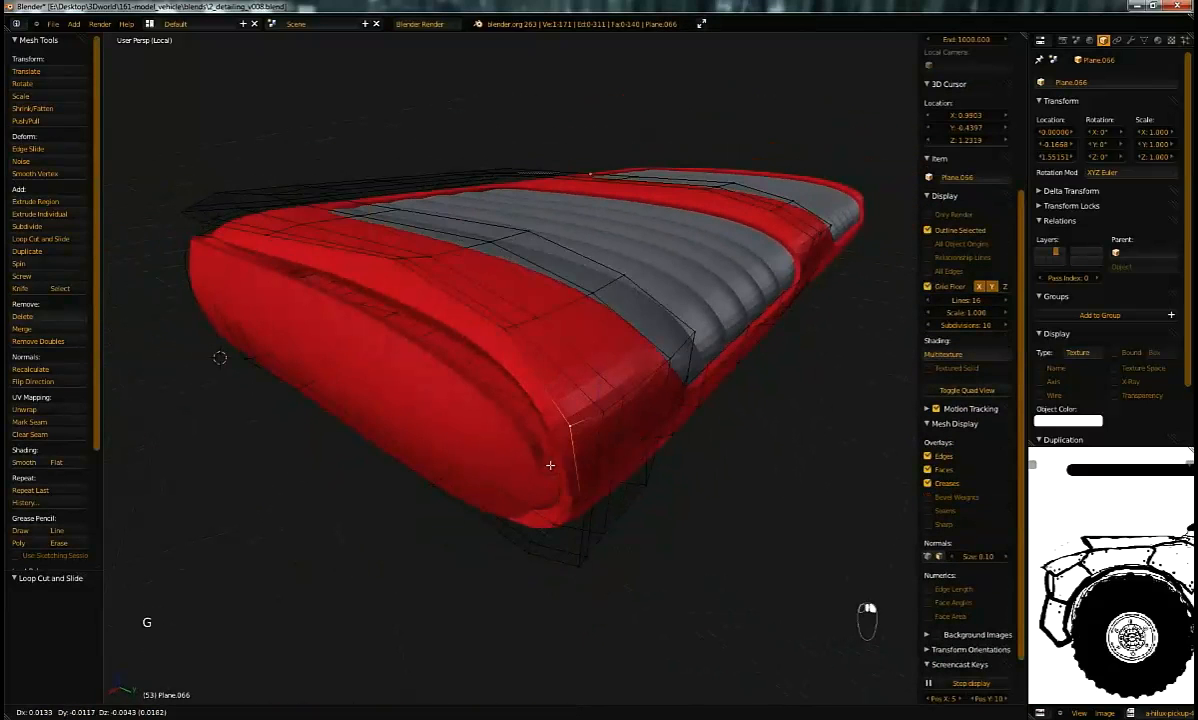
left_click(546, 470)
middle_click_drag(583, 505, 542, 507)
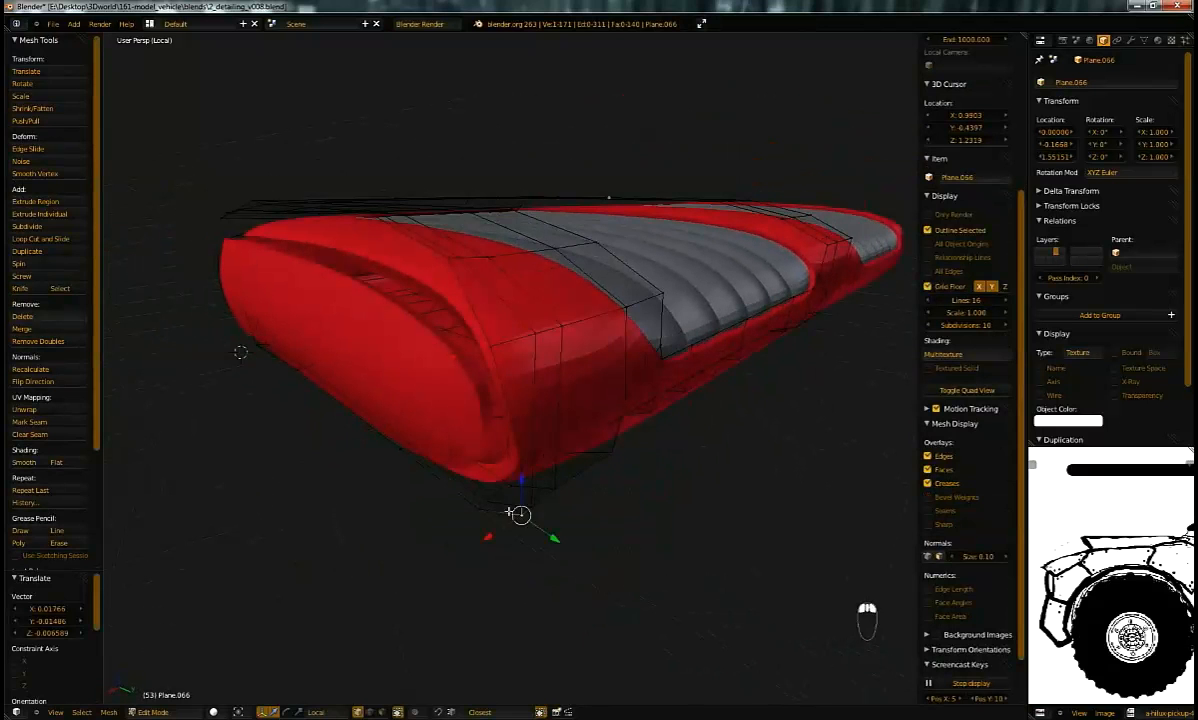
key("g")
left_click(482, 496)
right_click(519, 459)
key("g")
left_click(499, 451)
Step: Reposition vertices along the upper border of the cover's end to narrow the gap to the side piece
middle_click_drag(432, 268, 438, 285)
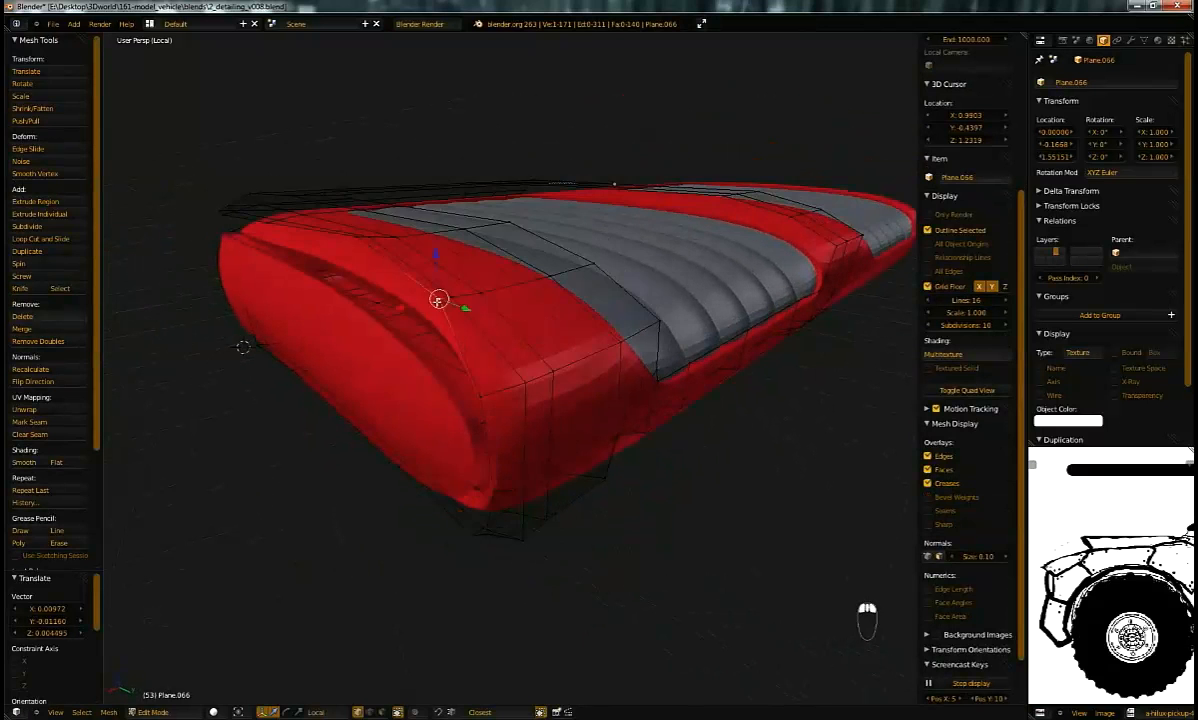
right_click(437, 300)
key("g")
left_click(412, 327)
middle_click_drag(412, 327, 525, 290)
key("g")
left_click(393, 289)
key("g")
left_click(618, 287)
mouse_move(618, 287)
middle_mouse_down()
mouse_move(634, 286)
mouse_move(604, 297)
middle_mouse_up()
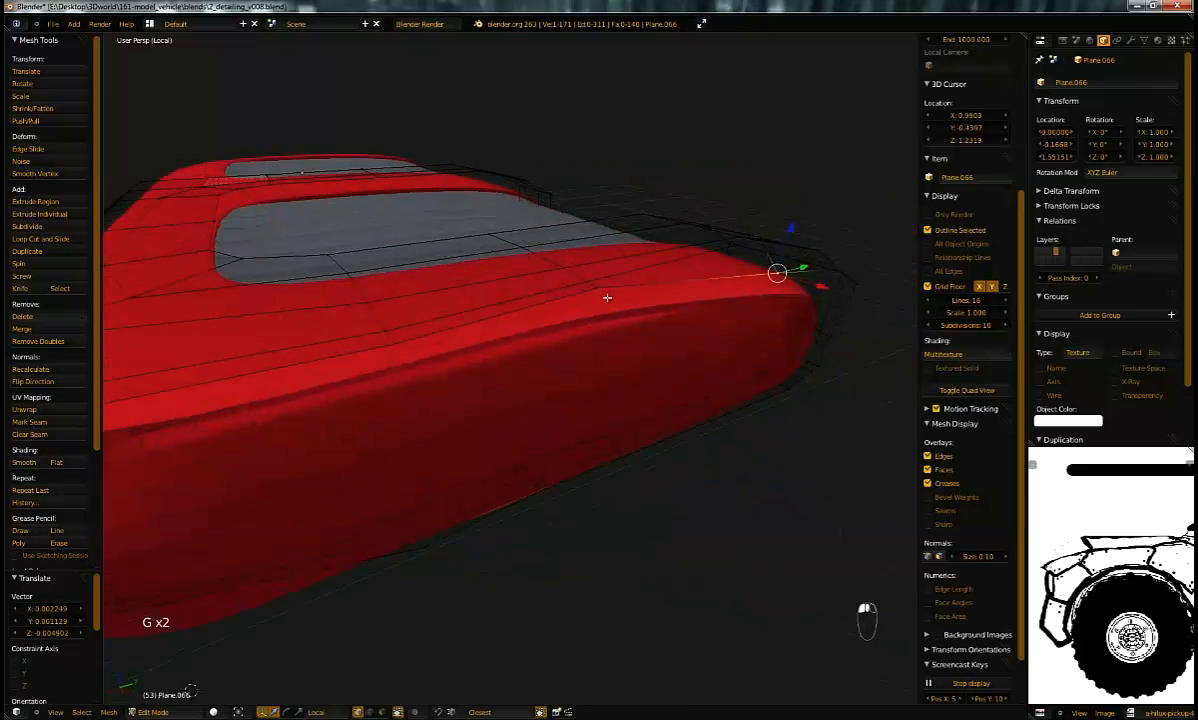
Step: Fine-tune the border vertices near the far corner of the cover's end
key("g")
left_click(600, 294)
right_click(598, 288)
key("g")
left_click(602, 311)
middle_click_drag(602, 310, 683, 246)
key("g")
left_click(610, 281)
Step: Move further vertices around the cover's rounded end to smooth the border beside the side piece
right_click(435, 289)
key("g")
left_click(437, 314)
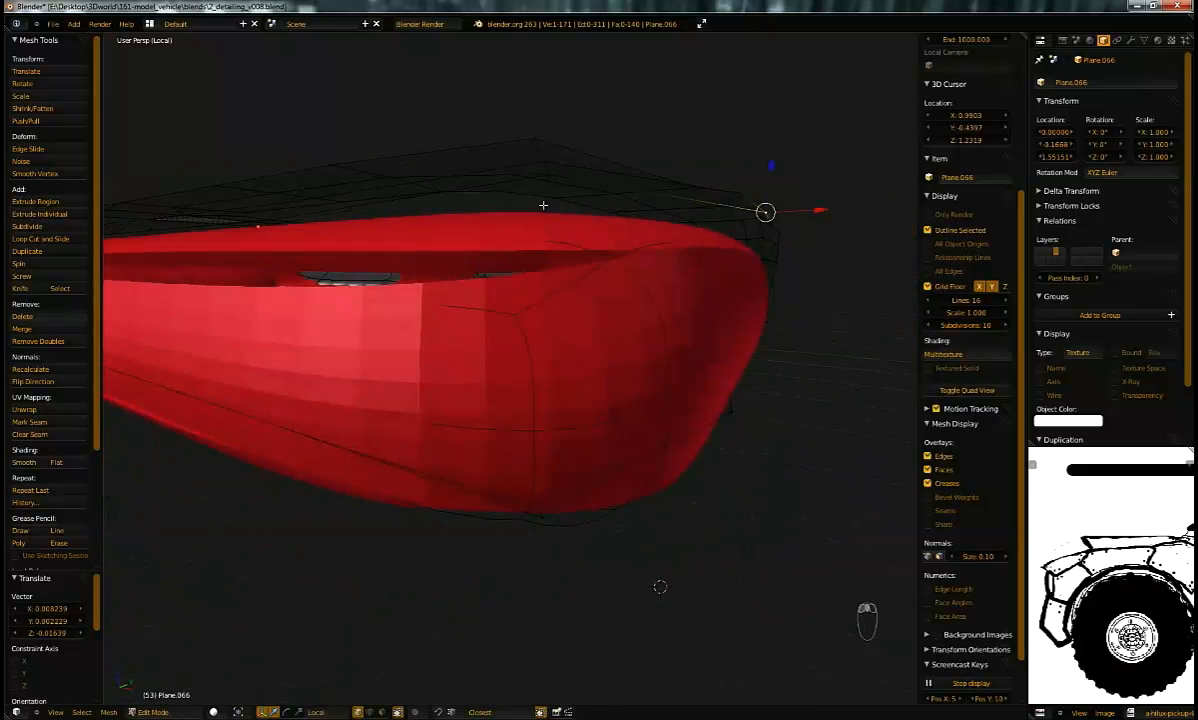
middle_click_drag(660, 587, 738, 551)
key("g")
left_click(742, 285)
Step: Select five adjoining vertices on the cover's end border and shift them along Y and Z toward the side piece
middle_click_drag(698, 286, 441, 276)
right_click(386, 249, "shift")
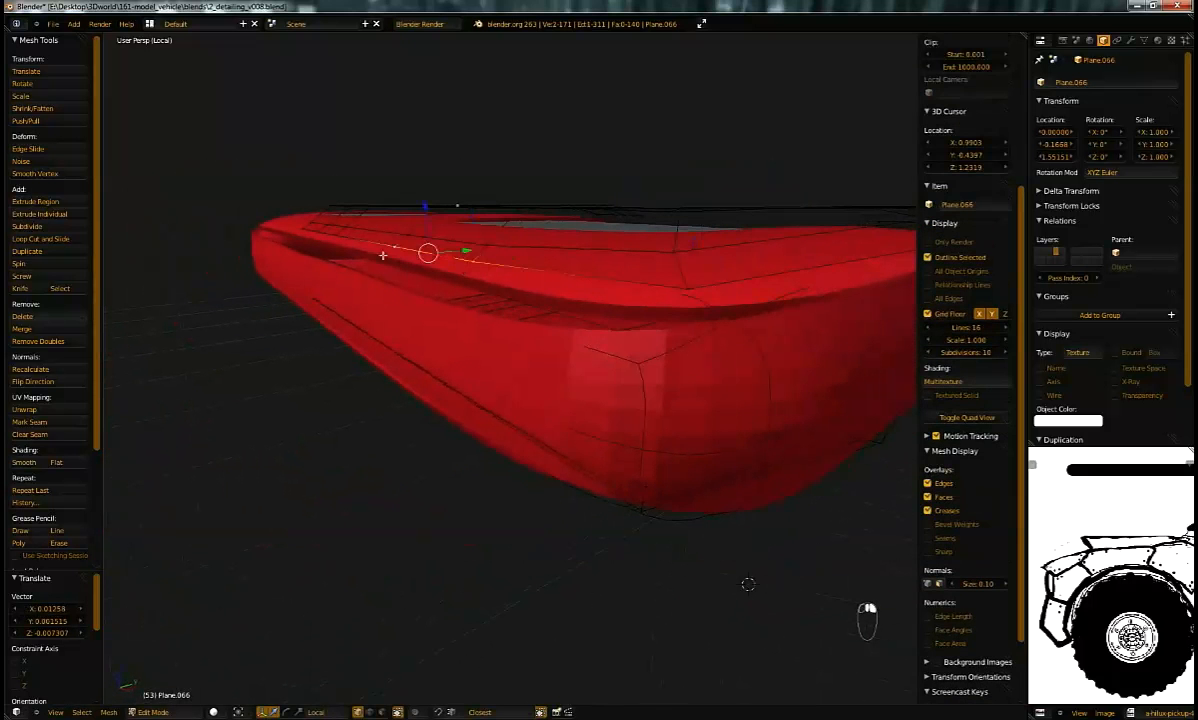
middle_click_drag(748, 583, 652, 598)
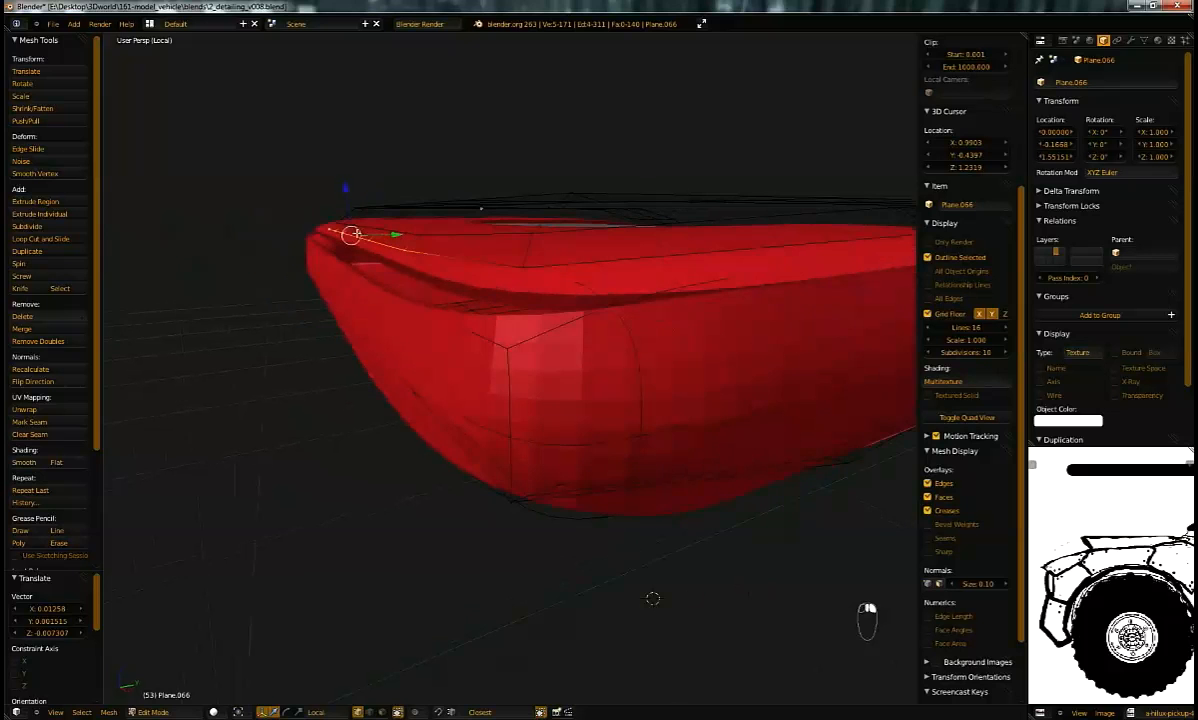
left_click_drag(391, 234, 377, 233)
left_click_drag(335, 188, 336, 214)
mouse_move(388, 246)
left_mouse_down()
mouse_move(366, 246)
mouse_move(380, 246)
left_mouse_up()
middle_click_drag(380, 246, 405, 237)
middle_click_drag(624, 215, 636, 242)
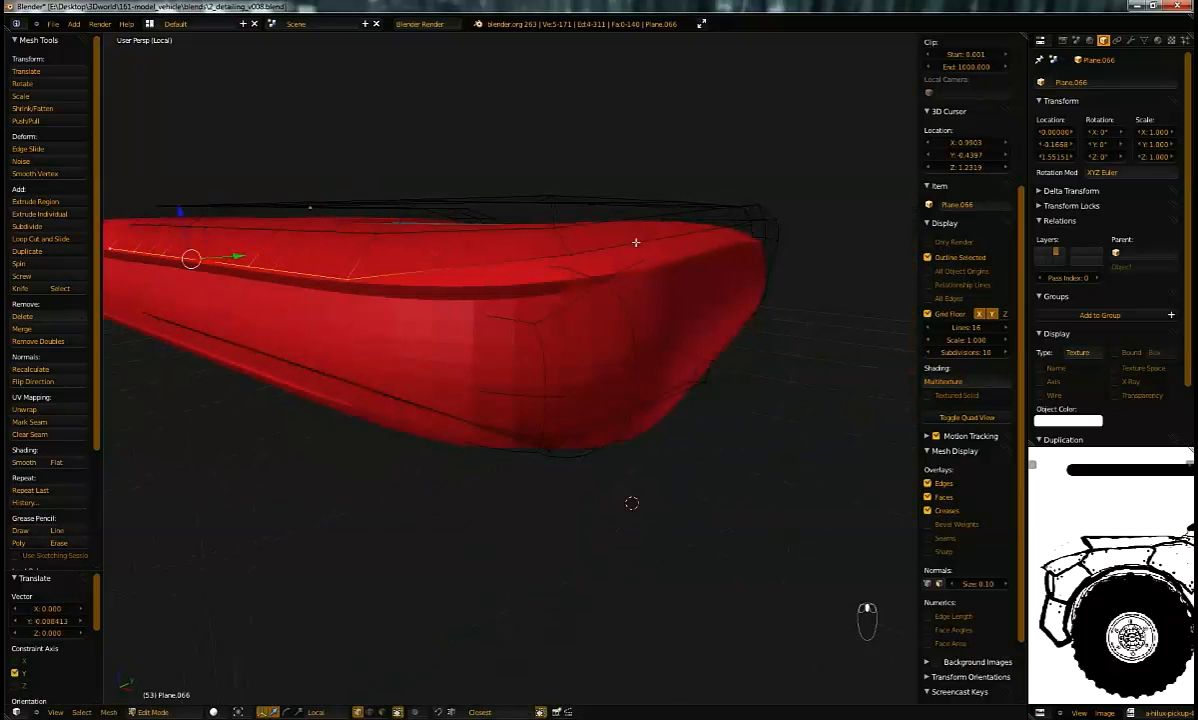
Step: Move one vertex on the cover's upper border by about -0.008 in X, -0.012 in Y and -0.017 in Z
right_click(567, 261)
key("g")
left_click(551, 284)
middle_click_drag(551, 284, 748, 282)
Step: Select two adjoining vertices at the cover's far end corner and shift them slightly along Z and X
right_click(766, 218, "shift")
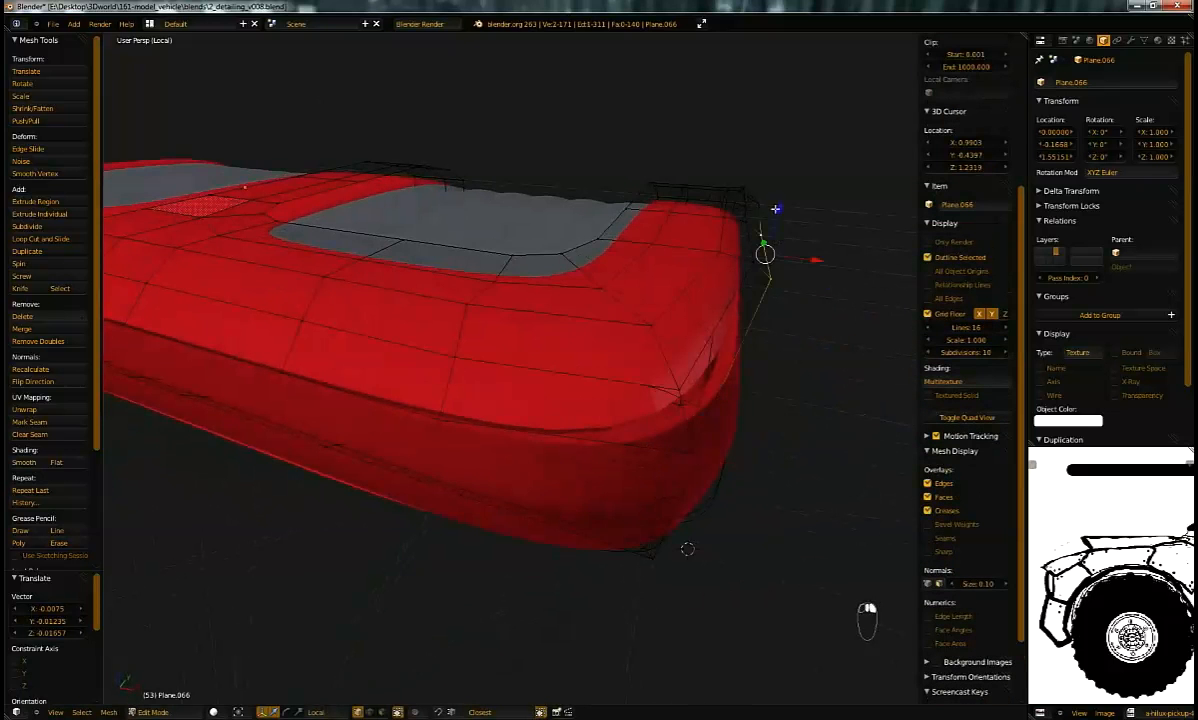
middle_click_drag(776, 233, 624, 307)
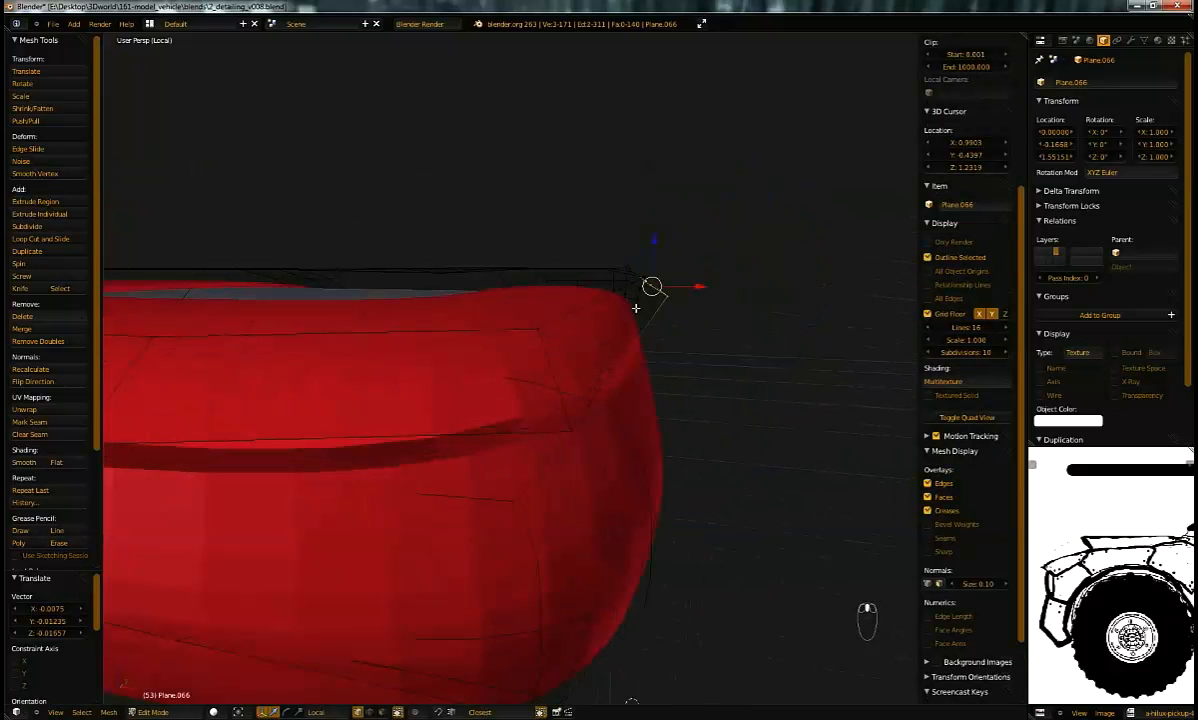
left_click_drag(655, 241, 654, 250)
middle_click_drag(654, 250, 642, 302)
left_click_drag(697, 300, 661, 327)
left_click(682, 316)
Step: Reposition the upper and lower vertices at the rounded corner of the cover's end toward the side piece
middle_click_drag(682, 316, 719, 353)
right_click(804, 392)
key("g")
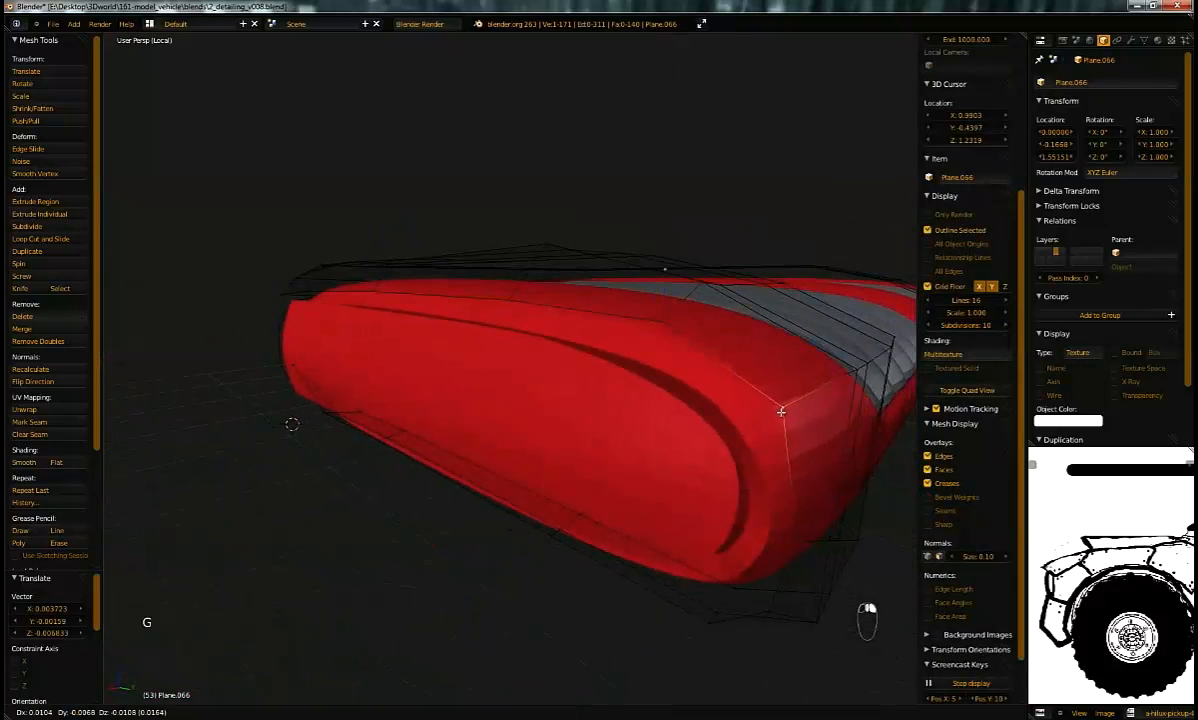
left_click(782, 410)
left_click(769, 540)
middle_click_drag(775, 535, 692, 387)
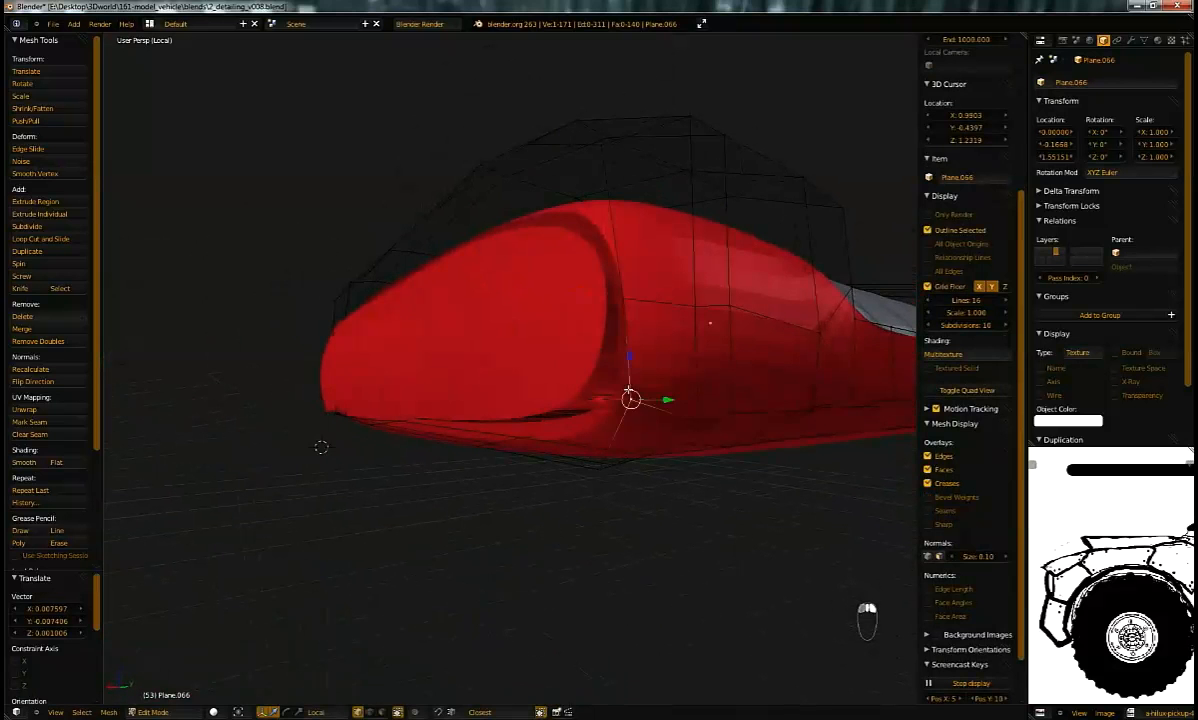
key("g")
left_click(611, 382)
Step: Select two vertices on the underside border of the cover's end and move them along local Z
right_click(587, 466)
right_click(470, 448, "shift")
middle_click_drag(414, 388, 487, 283)
key("g")
key("z")
key("z")
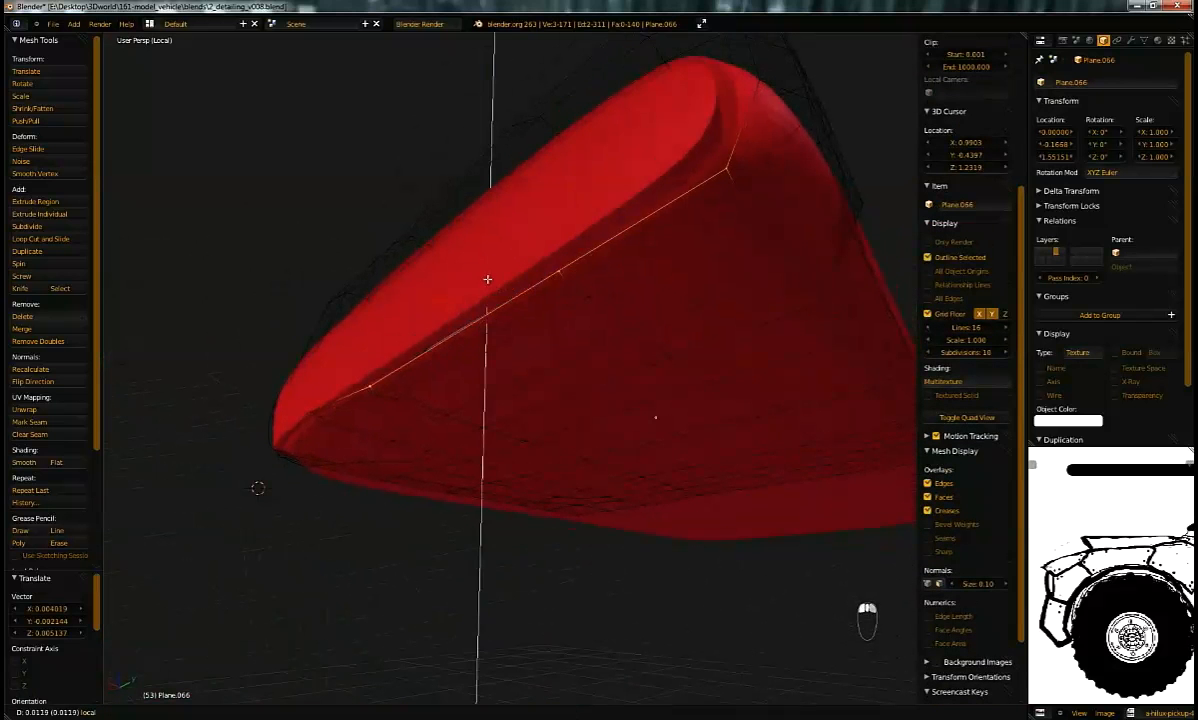
left_click(485, 275)
Step: Adjust one more vertex at the cover's end corner and finish editing the cover mesh
middle_click_drag(572, 267, 577, 425)
right_click(782, 364)
key("g")
left_click(759, 358)
key("g")
key("Tab")
key("a")
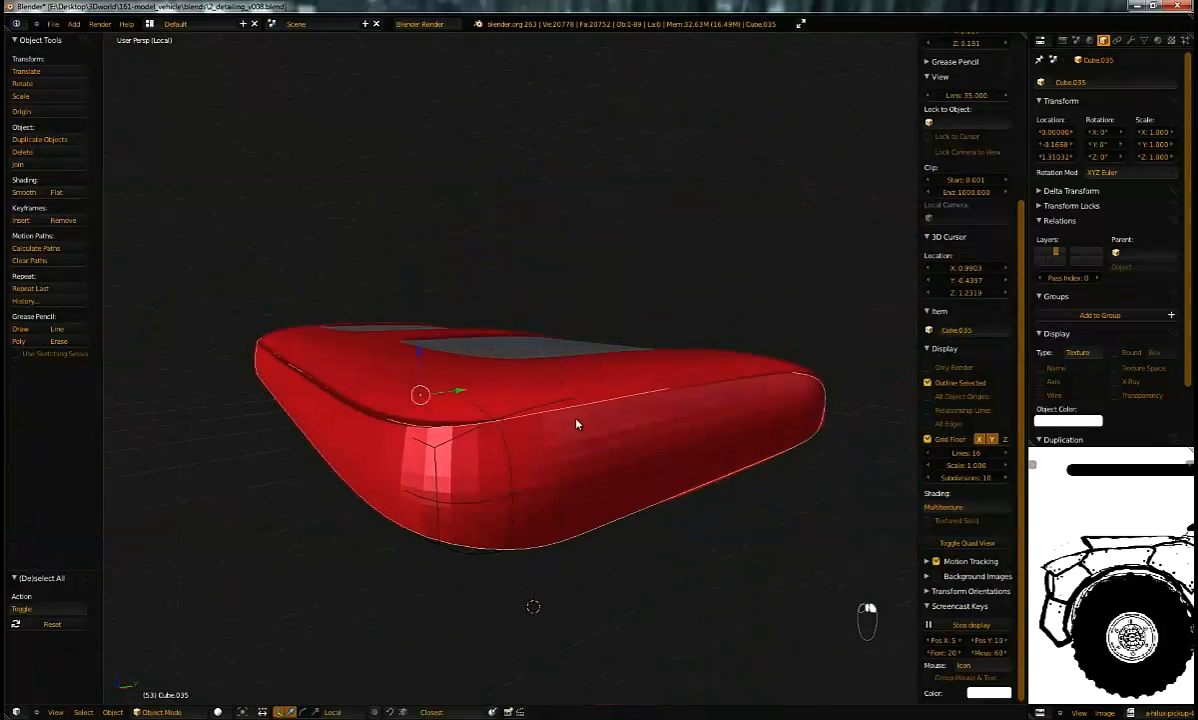
Step: Duplicate the cover and side piece together, move the copies to another layer as a backup, and save the file
middle_click_drag(603, 381, 451, 464)
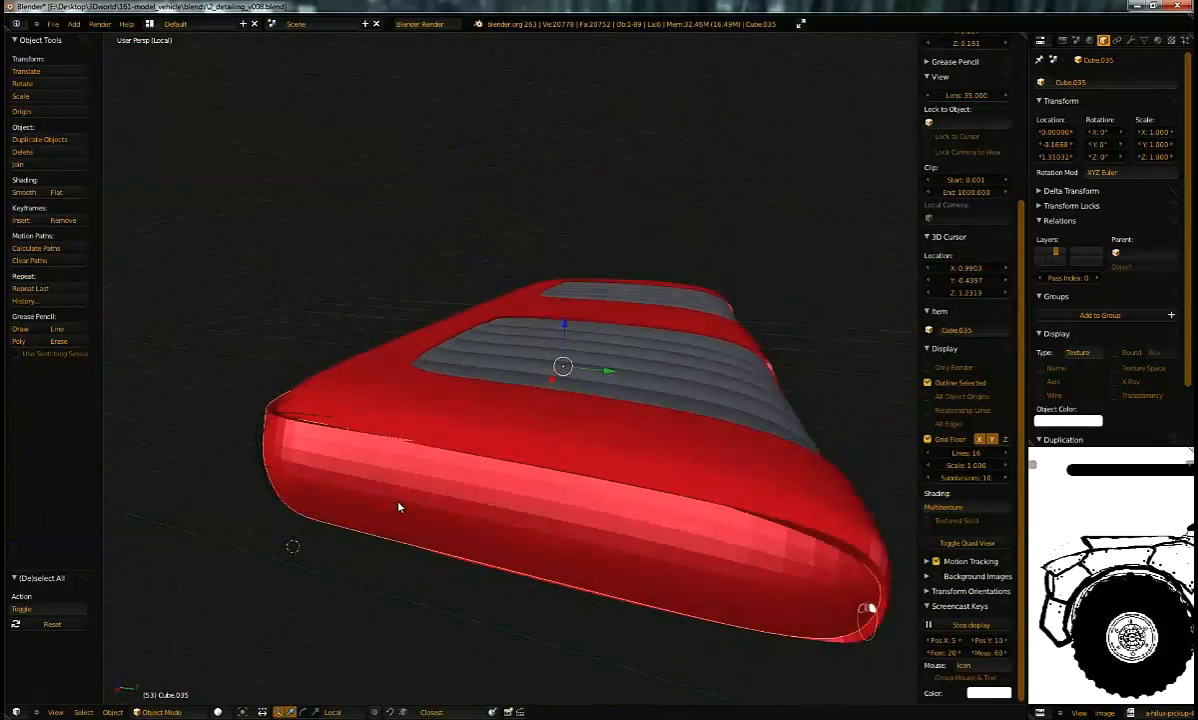
left_click(1131, 41)
right_click(468, 425)
key("shift+d")
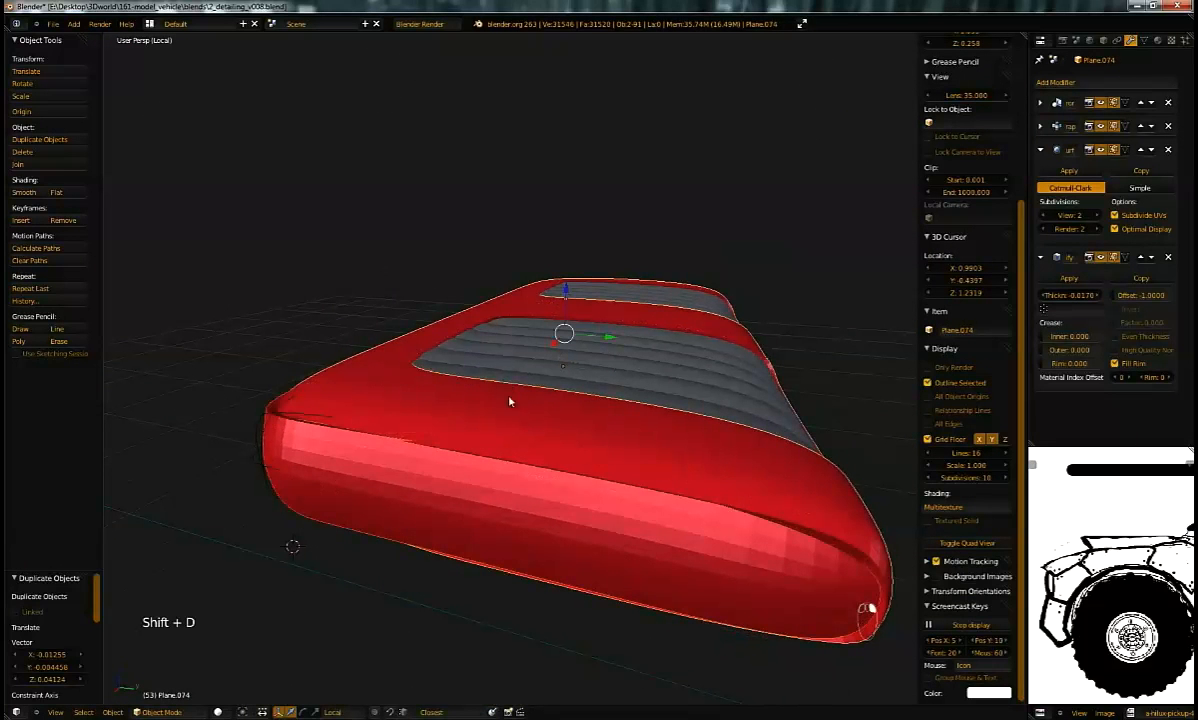
key("m")
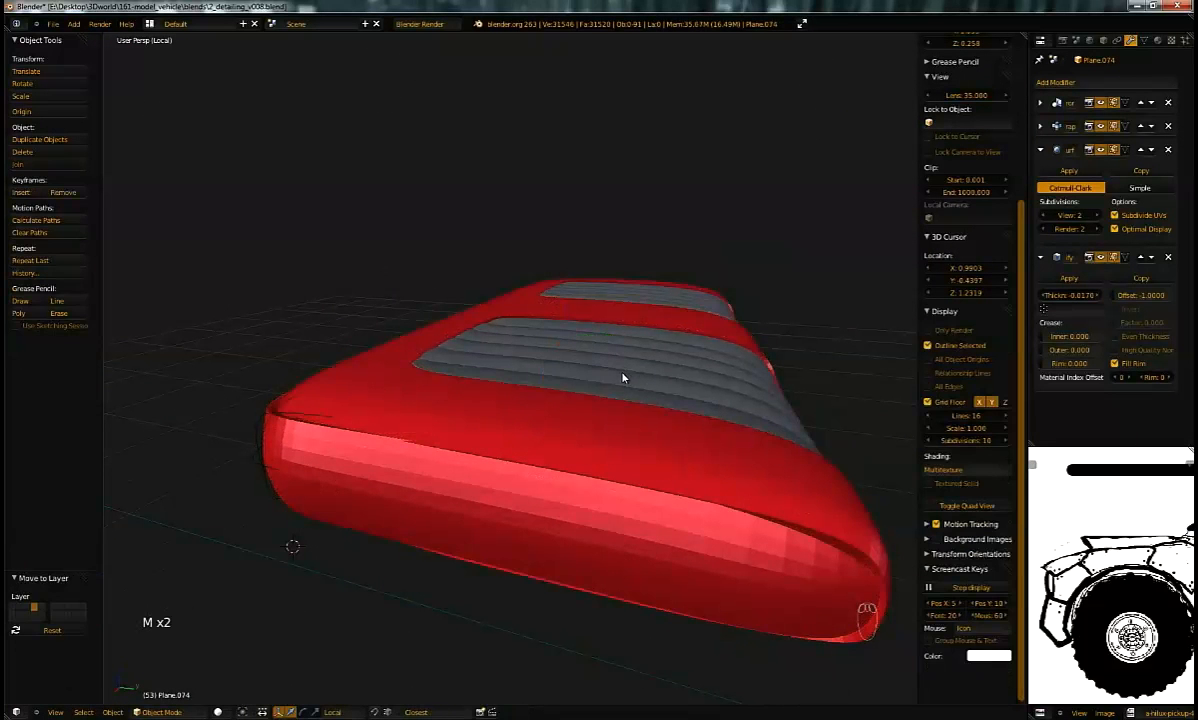
left_click(430, 437)
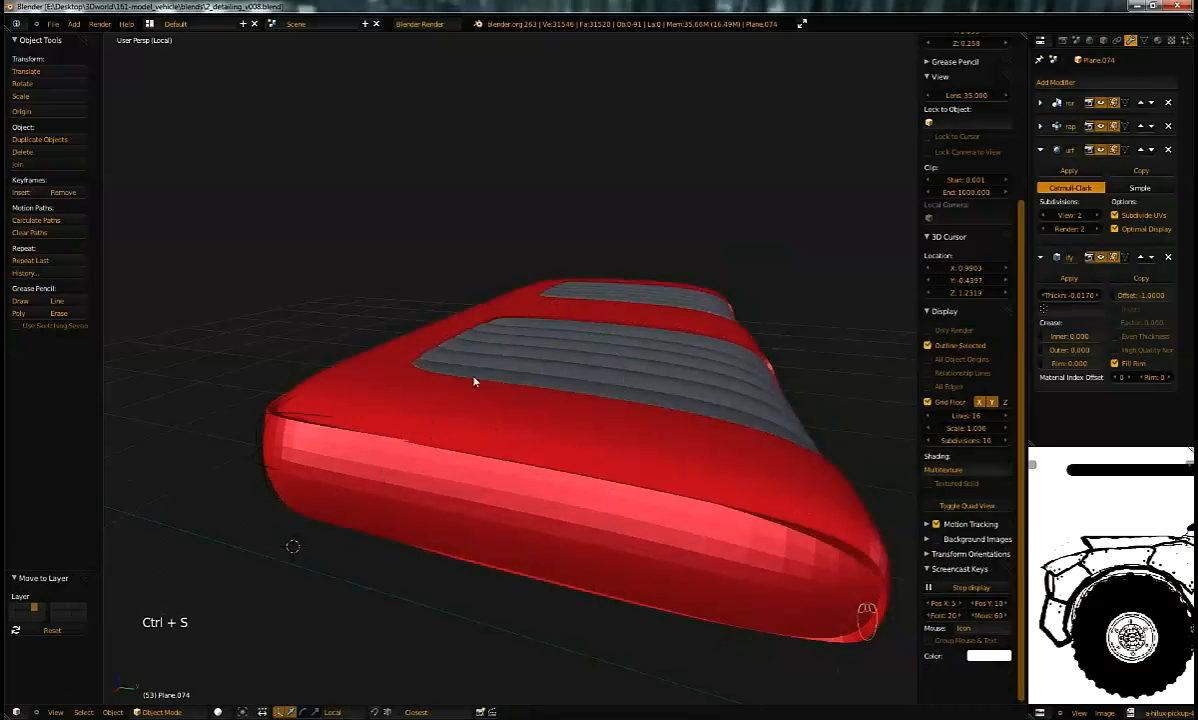
Step: Apply the Shrinkwrap modifier on the red side piece
right_click(473, 487)
middle_click_drag(596, 420, 547, 397)
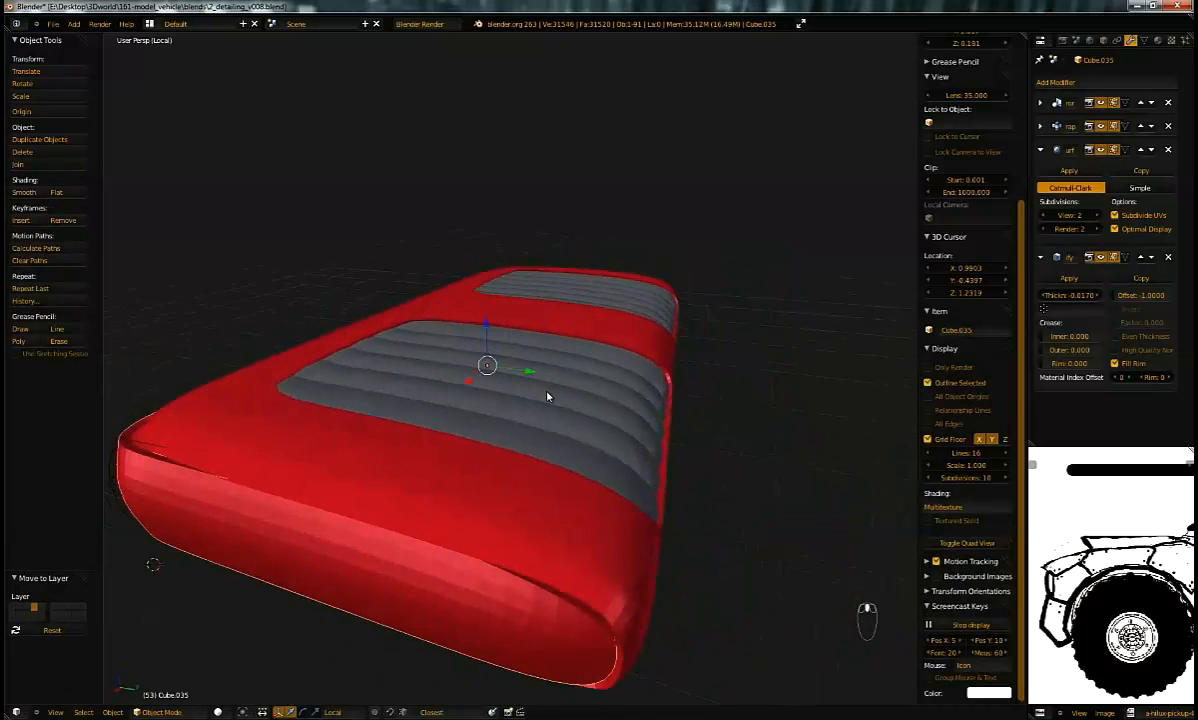
left_click(1040, 126)
left_click(1041, 104)
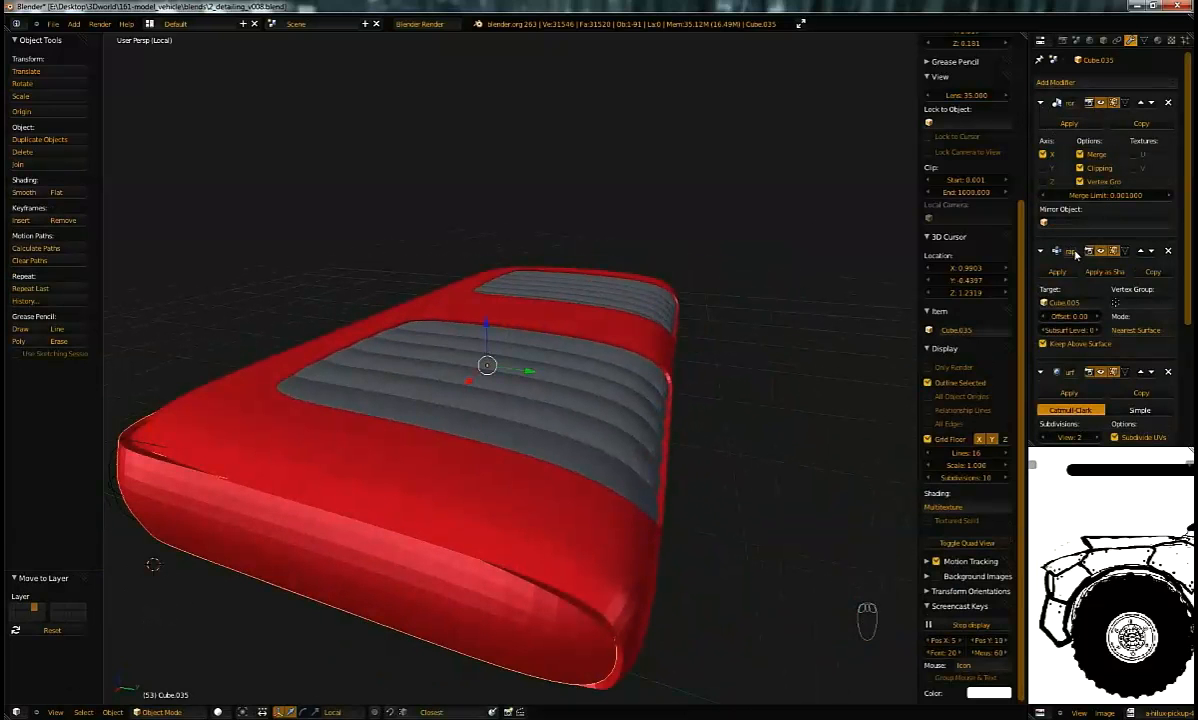
left_click(1062, 273)
Step: Check the side piece's mesh, then apply the Shrinkwrap modifier on the red cover
middle_click_drag(706, 250, 645, 224)
key("Tab")
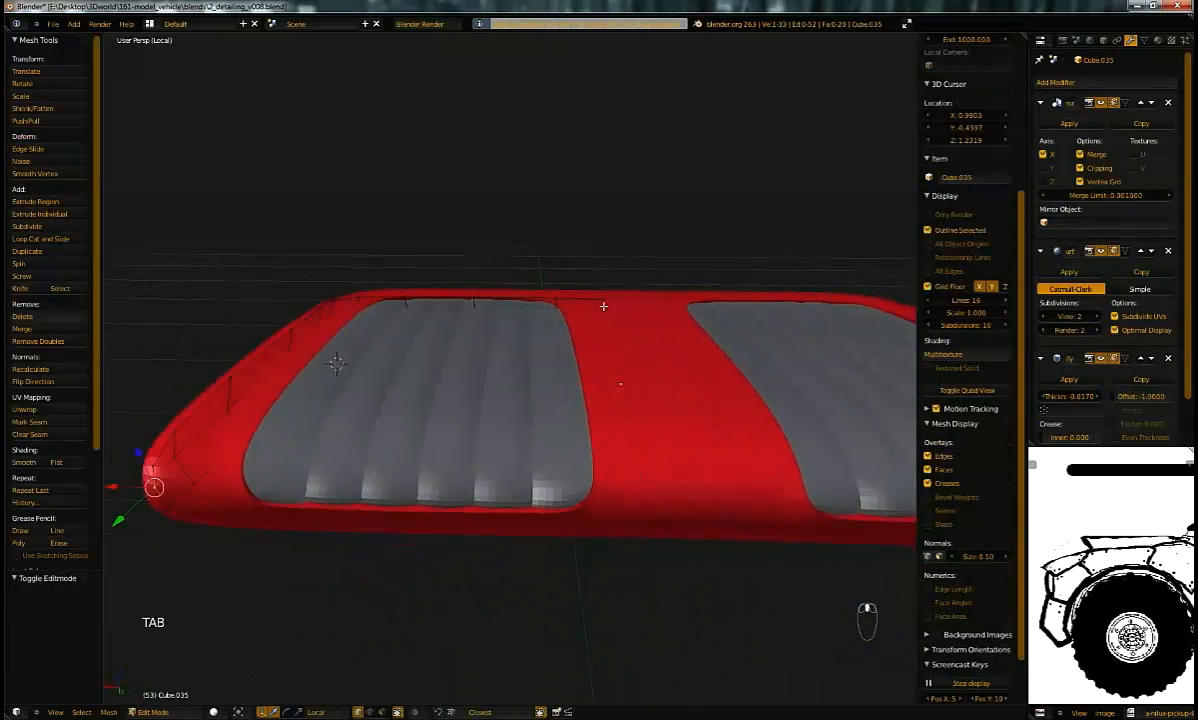
middle_click_drag(605, 314, 668, 455)
key("Tab")
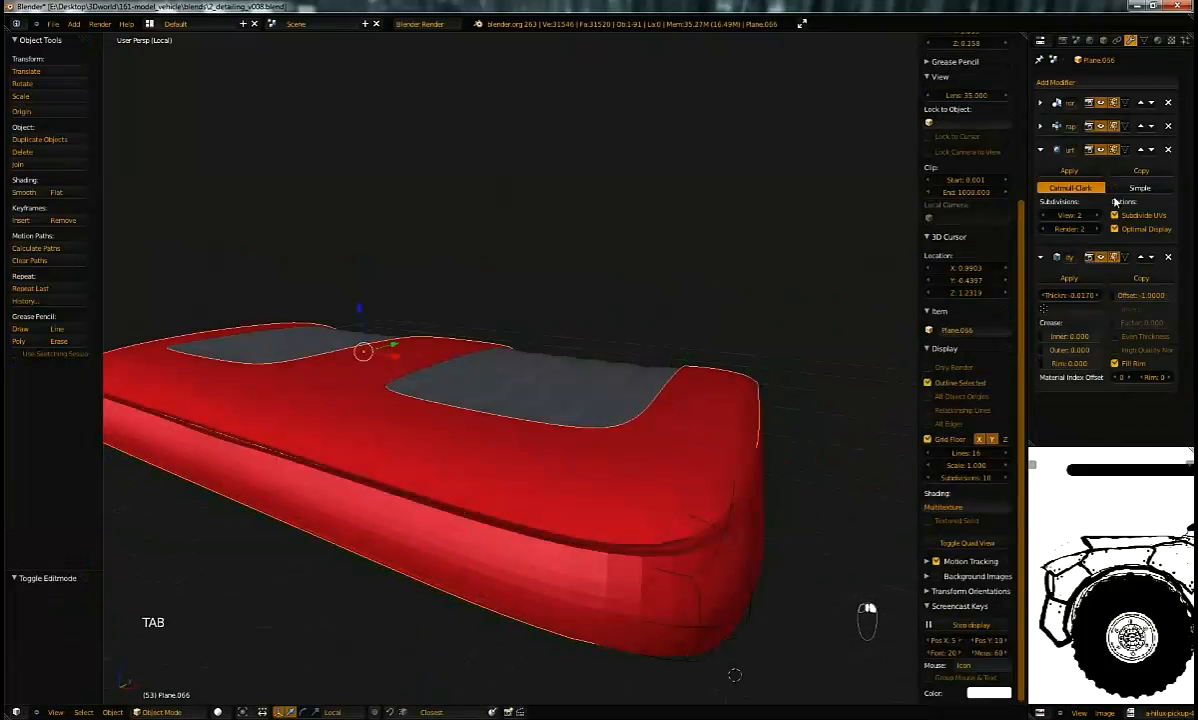
left_click(1039, 126)
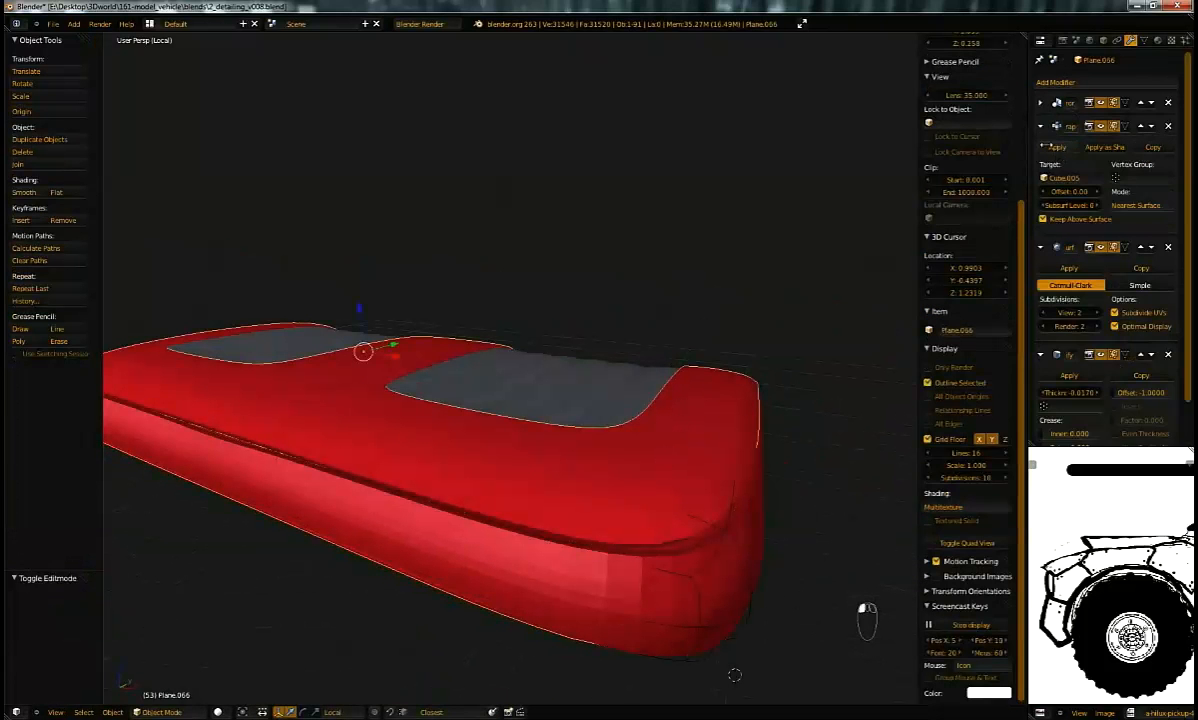
left_click(1058, 147)
Step: Shift the selected vertices of the cover mesh along the X axis
key("Tab")
key("g")
key("x")
left_click(405, 395)
middle_click_drag(405, 395, 498, 430)
key("g")
key("x")
key("x")
left_click(449, 366)
Step: Examine the seam between the cover and the side piece around the rounded corner
key("Tab")
key("Tab")
middle_click_drag(561, 386, 652, 487)
key("Tab")
right_click(647, 487)
key("m")
left_click(667, 486)
right_click(640, 406)
middle_click_drag(644, 404, 701, 436)
key("Tab")
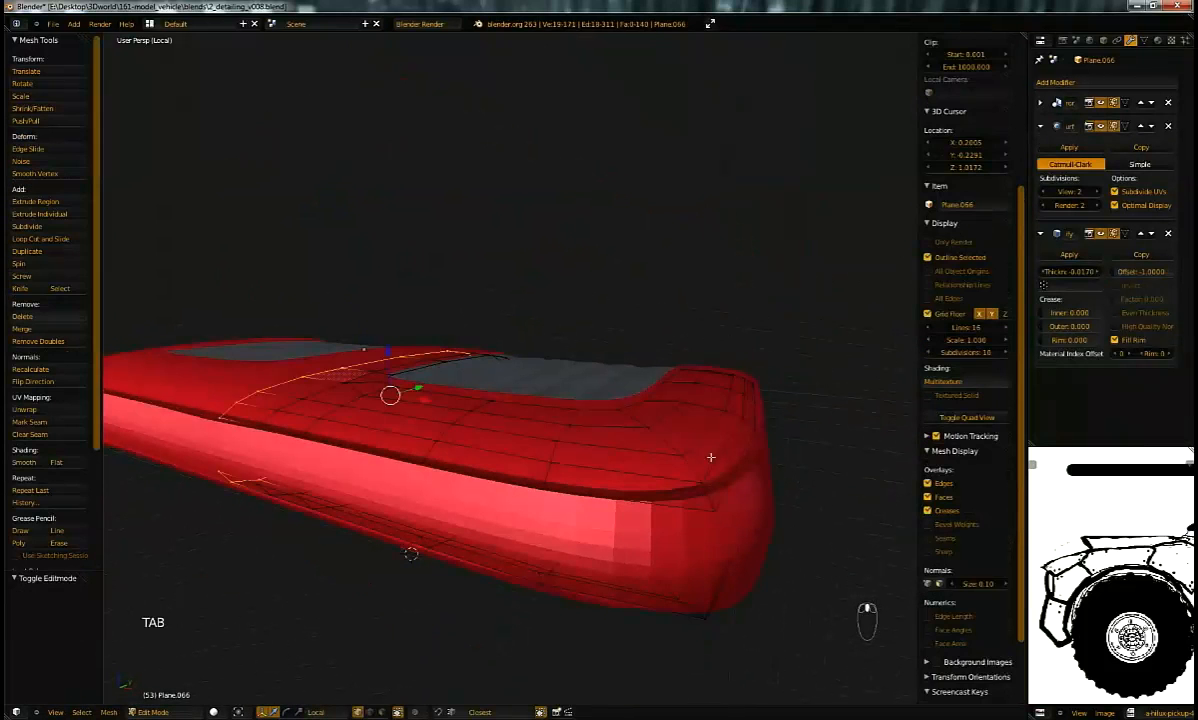
key("Tab")
Step: In top orthographic view, select the side piece's vertices at the rounded front corner, including hidden ones, and move them inward to the cover's outline
right_click(697, 506)
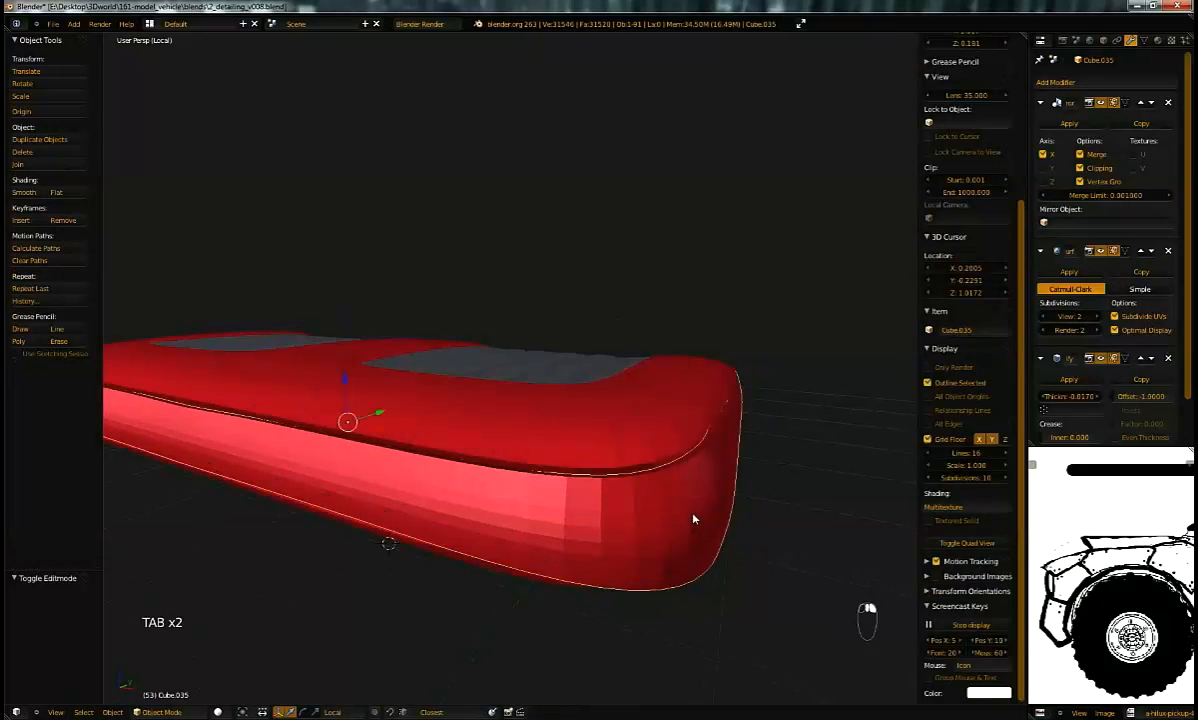
key("KP_7")
key("KP_5")
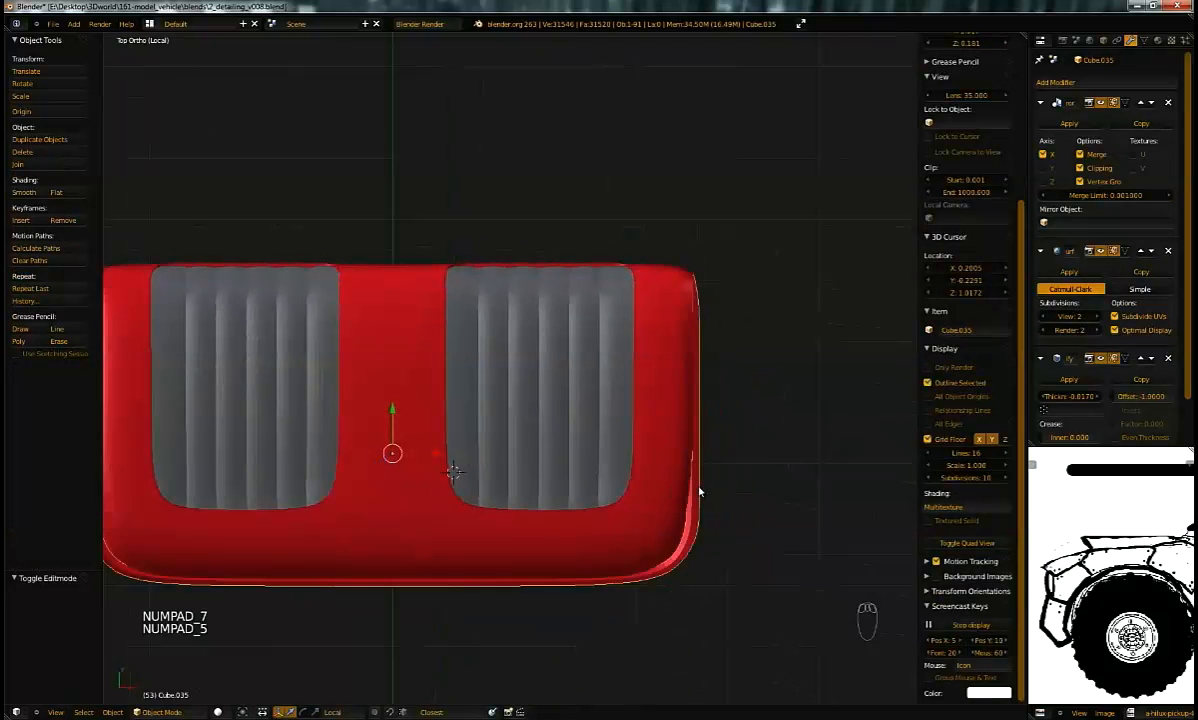
scroll(700, 470, "up", 3)
key("Tab")
middle_click_drag(649, 645, 569, 487, "shift")
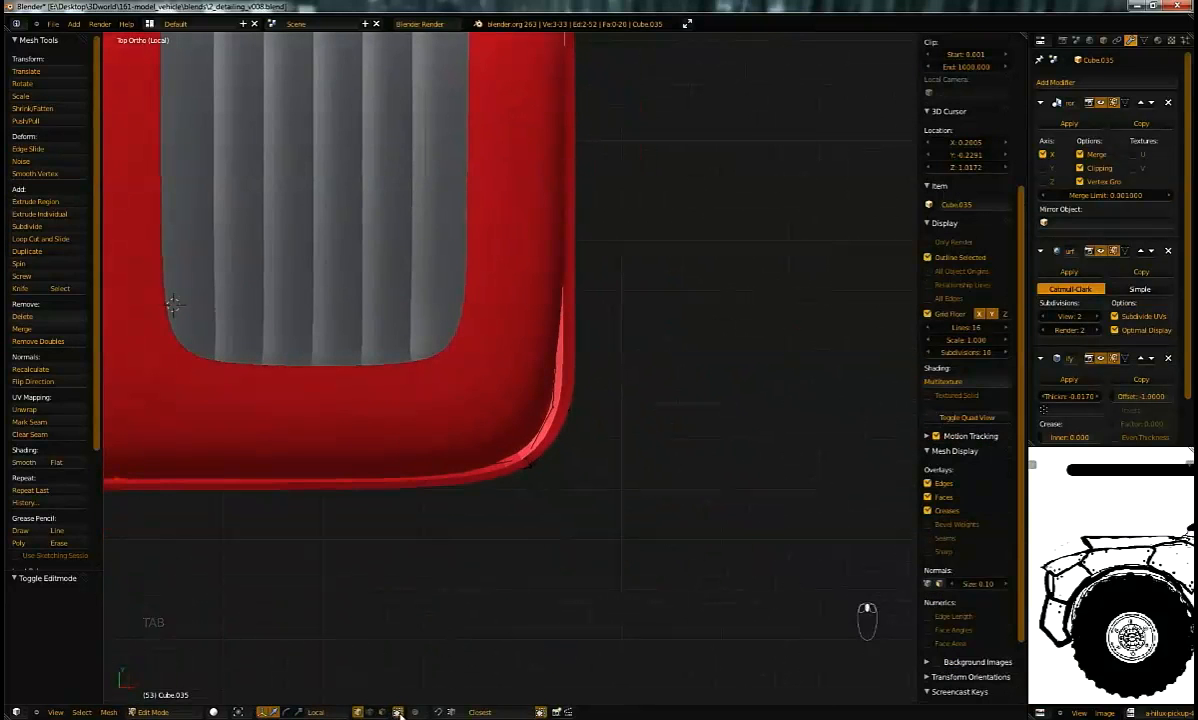
key("a")
left_click_drag(484, 437, 612, 489)
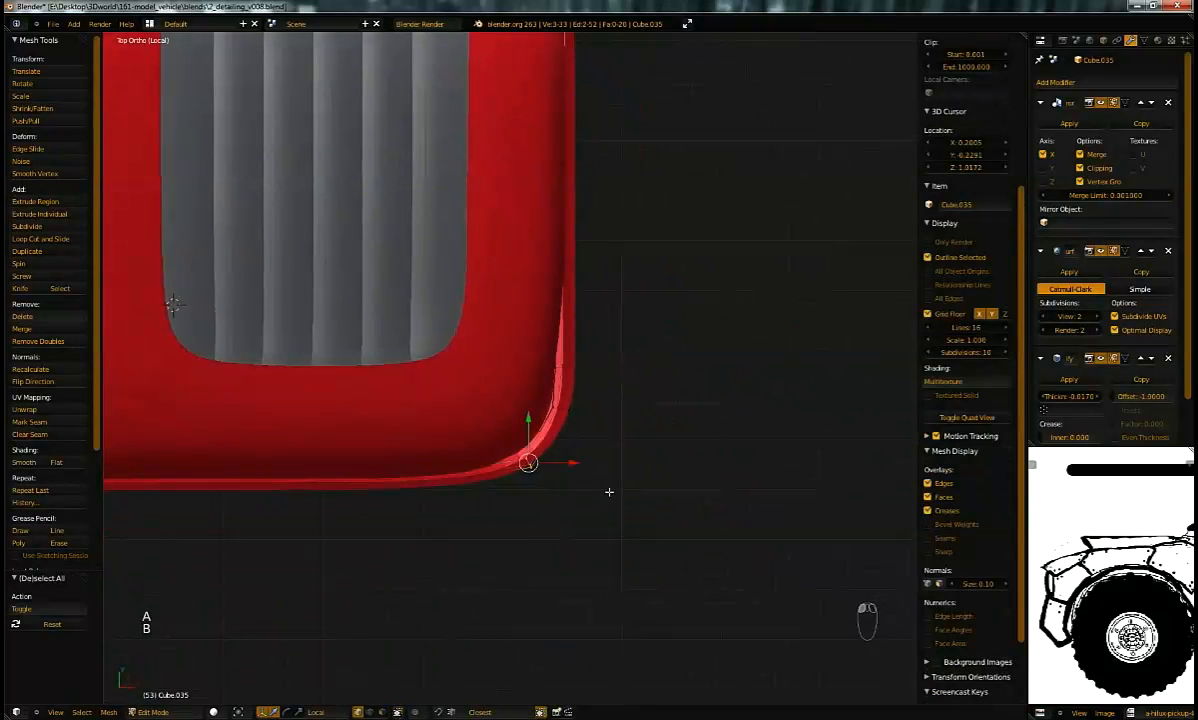
key("g")
left_click(588, 488)
Step: Move the side piece's next two vertex groups above the rounded front corner inward to match the cover's outline
key("a")
left_click_drag(622, 434, 624, 434)
key("g")
left_click(615, 428)
key("a")
key("b")
left_click_drag(541, 345, 634, 388)
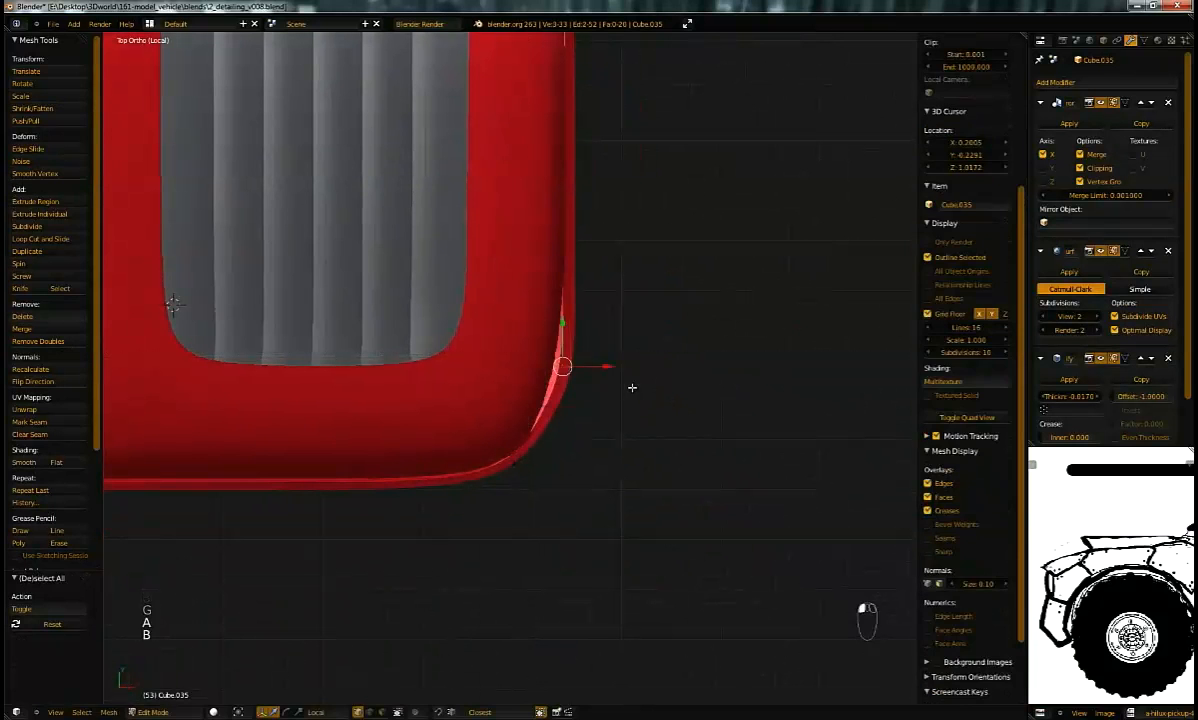
key("g")
left_click(638, 286)
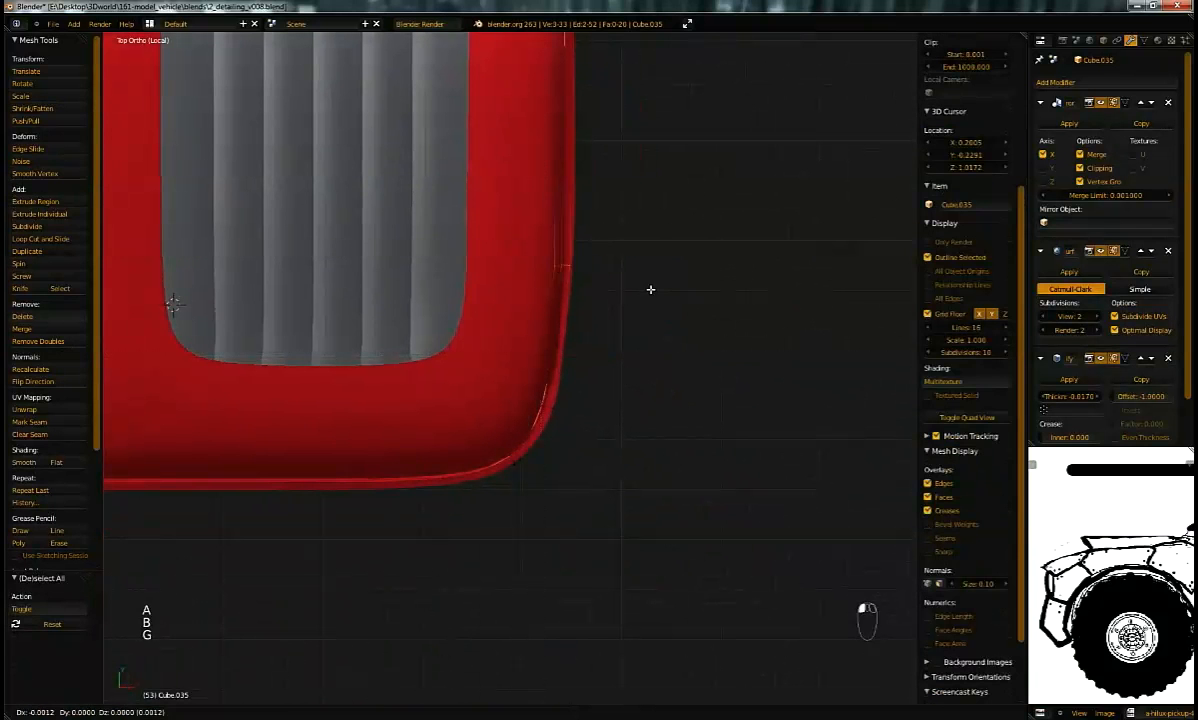
Step: Box-select the side piece's vertices midway along its short end and align them with the cover's edge
middle_click_drag(609, 285, 621, 384, "shift")
key("a")
key("b")
left_click_drag(545, 182, 680, 267)
key("g")
left_click(720, 244)
Step: Select the side piece's six rear corner vertices and shift them by about -0.012 in X and 0.004 in Y
key("a")
key("b")
left_click_drag(535, 62, 711, 143)
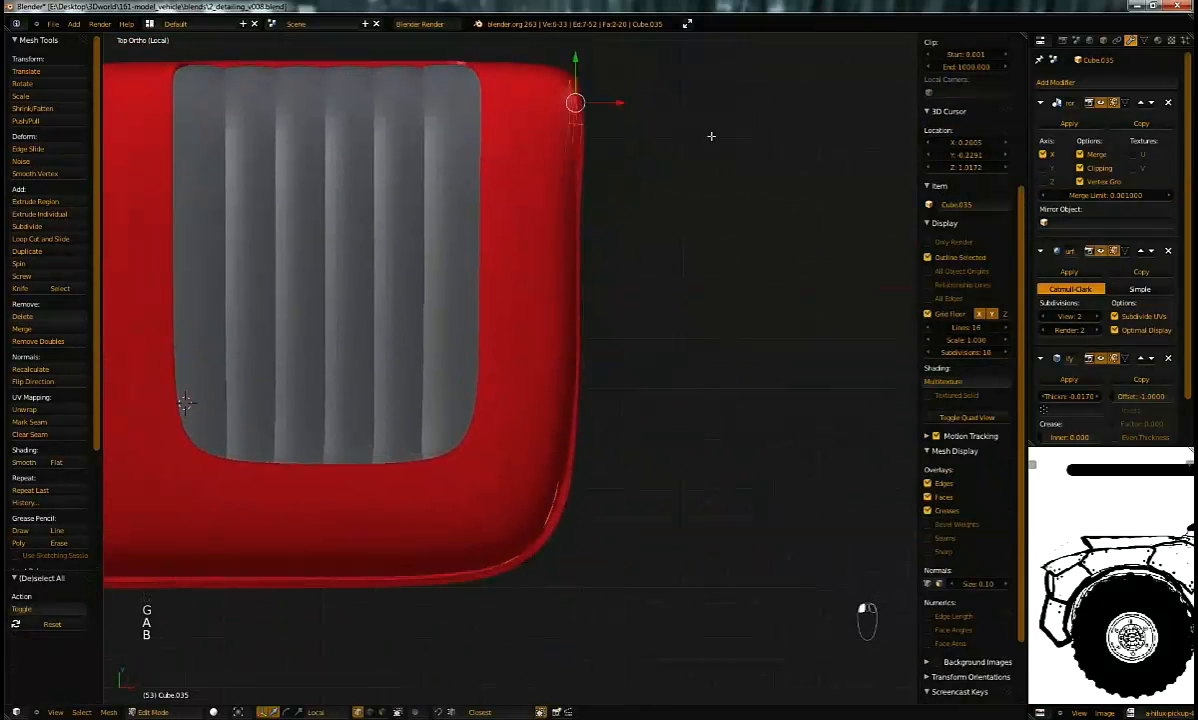
left_click(709, 130)
key("g")
left_click(703, 127)
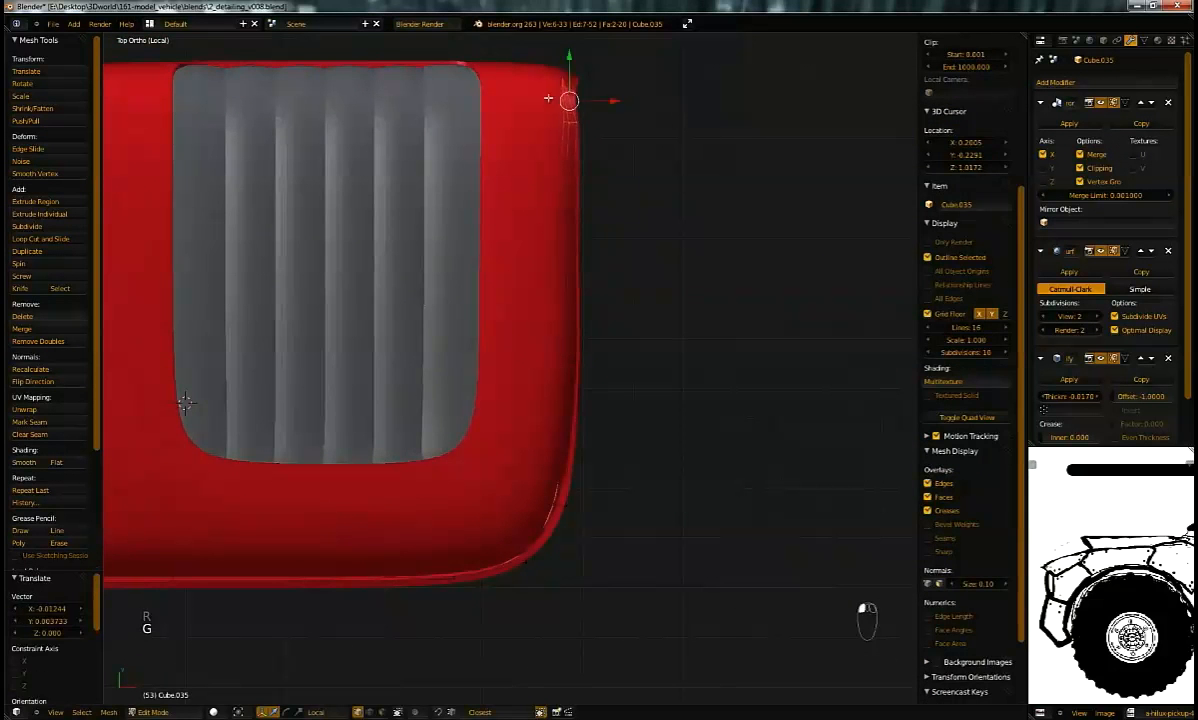
key("a")
Step: Fine-tune the side piece's vertices just above the front corner to even out the visible rim
middle_click_drag(527, 482, 567, 364, "shift")
key("a")
key("a")
left_click_drag(659, 412, 662, 414)
key("g")
left_click(653, 409)
key("a")
Step: Move two vertex groups along the side piece's long front edge, near the corner and below the cushion, inward to the cover
middle_click_drag(549, 411, 596, 404, "shift")
left_click_drag(642, 480, 642, 468)
key("g")
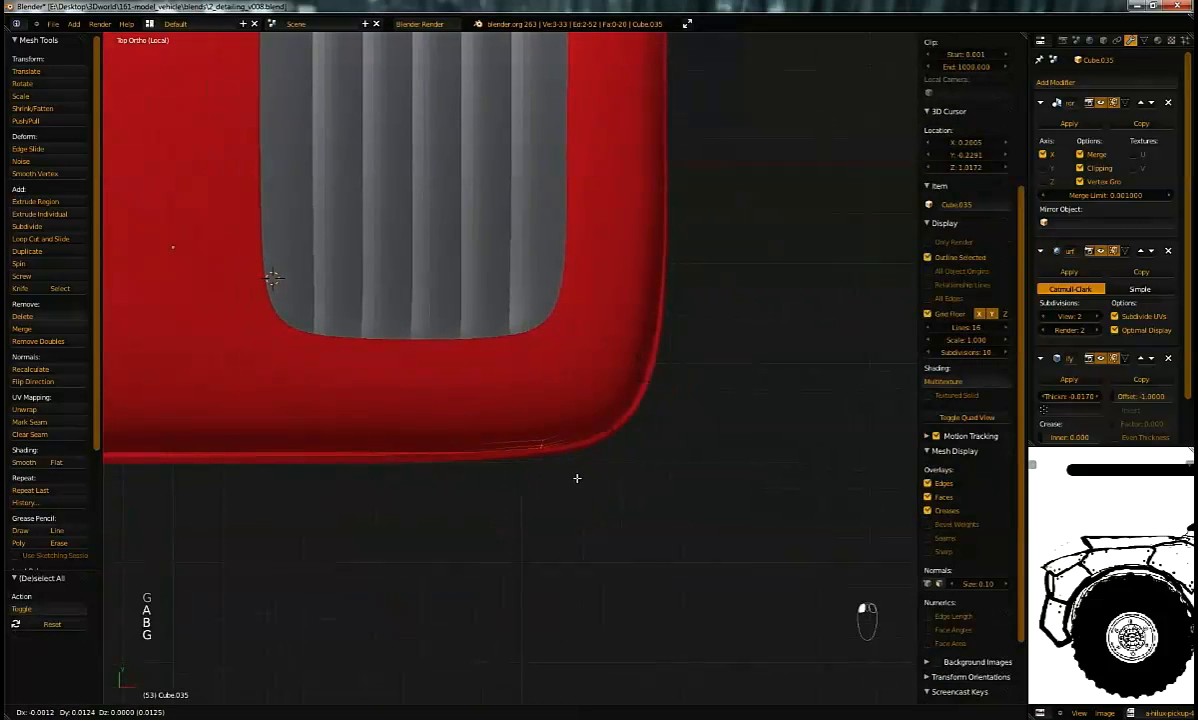
left_click(574, 475)
key("a")
key("b")
left_click_drag(388, 428, 436, 485)
key("g")
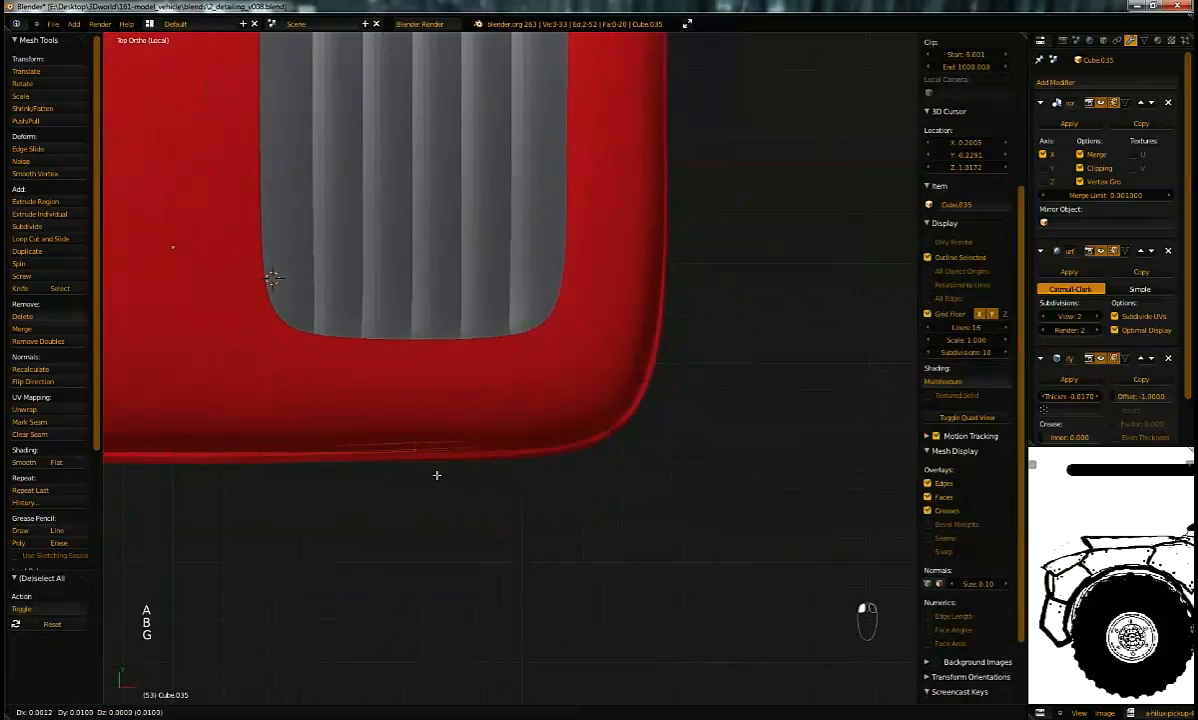
left_click(436, 474)
Step: Shift the side piece's vertices toward the middle of the long front edge inward, and finish editing its mesh
middle_click_drag(419, 460, 605, 447, "shift")
key("a")
key("b")
left_click_drag(290, 378, 489, 433)
left_click_drag(404, 401, 404, 397)
middle_click_drag(447, 409, 383, 410)
scroll(376, 306, "up", 2)
left_click_drag(383, 410, 376, 413)
middle_click_drag(376, 413, 403, 384)
key("Tab")
Step: Edit the cover's mesh and nudge a border vertex along the groove to even the gap to the side piece
right_click(469, 357)
key("Tab")
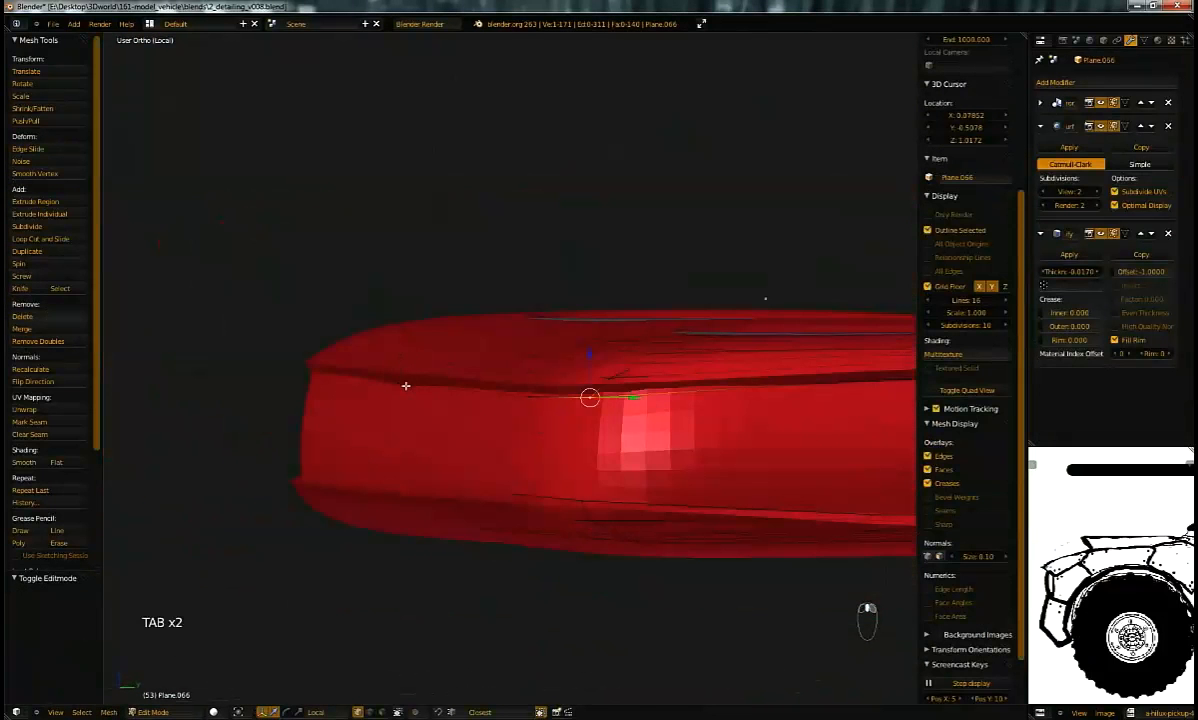
middle_click_drag(473, 364, 588, 340)
scroll(497, 334, "up", 6)
left_click(559, 410)
key("Tab")
key("Tab")
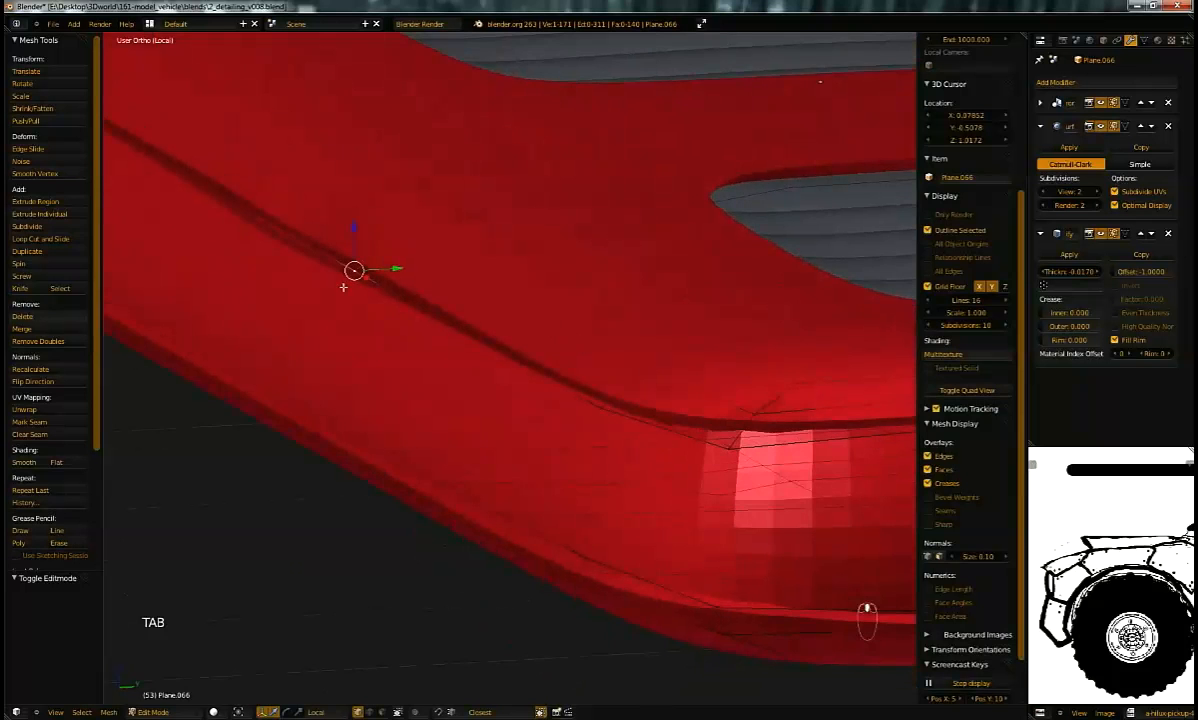
key("KP_Decimal")
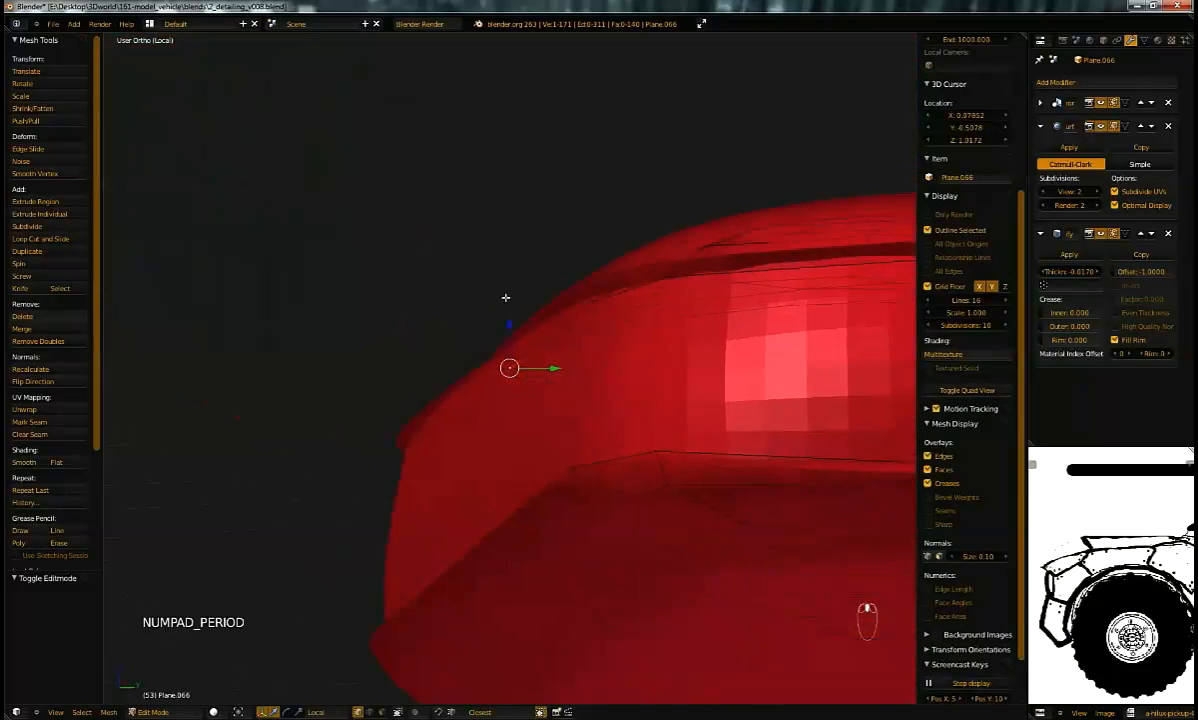
mouse_move(515, 343)
middle_mouse_down()
mouse_move(489, 342)
mouse_move(500, 340)
middle_mouse_up()
key("g")
left_click(483, 360)
middle_click_drag(427, 337, 467, 312)
key("g")
left_click(515, 266)
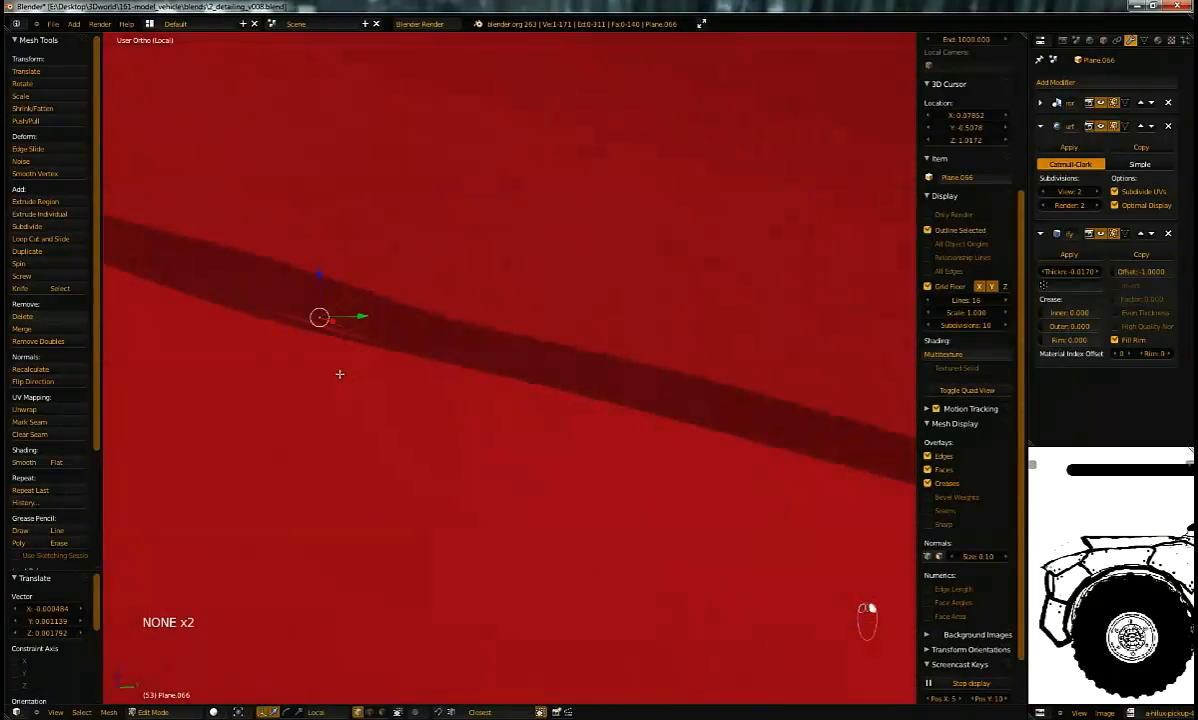
Step: Move the side piece's matching border vertex toward the cover to narrow the groove, and finish editing its mesh
key("Tab")
right_click(329, 337)
key("Tab")
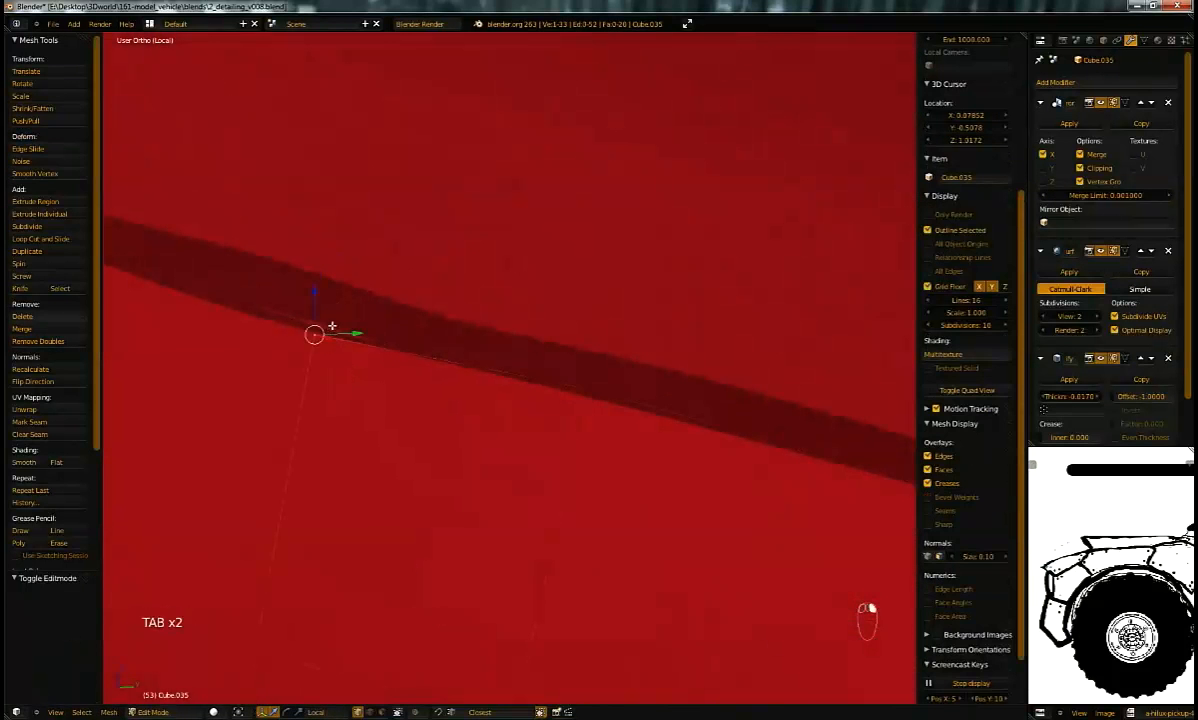
key("g")
left_click(343, 305)
middle_click_drag(343, 305, 406, 305)
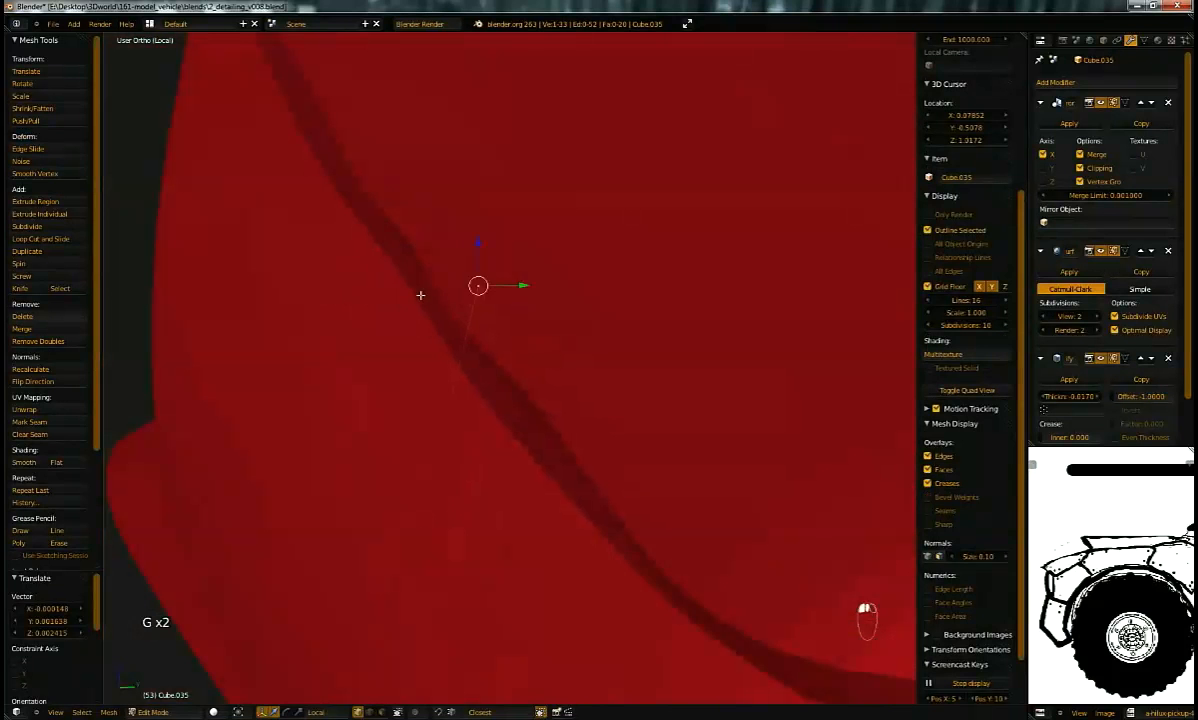
key("g")
middle_click_drag(588, 339, 466, 426)
key("Tab")
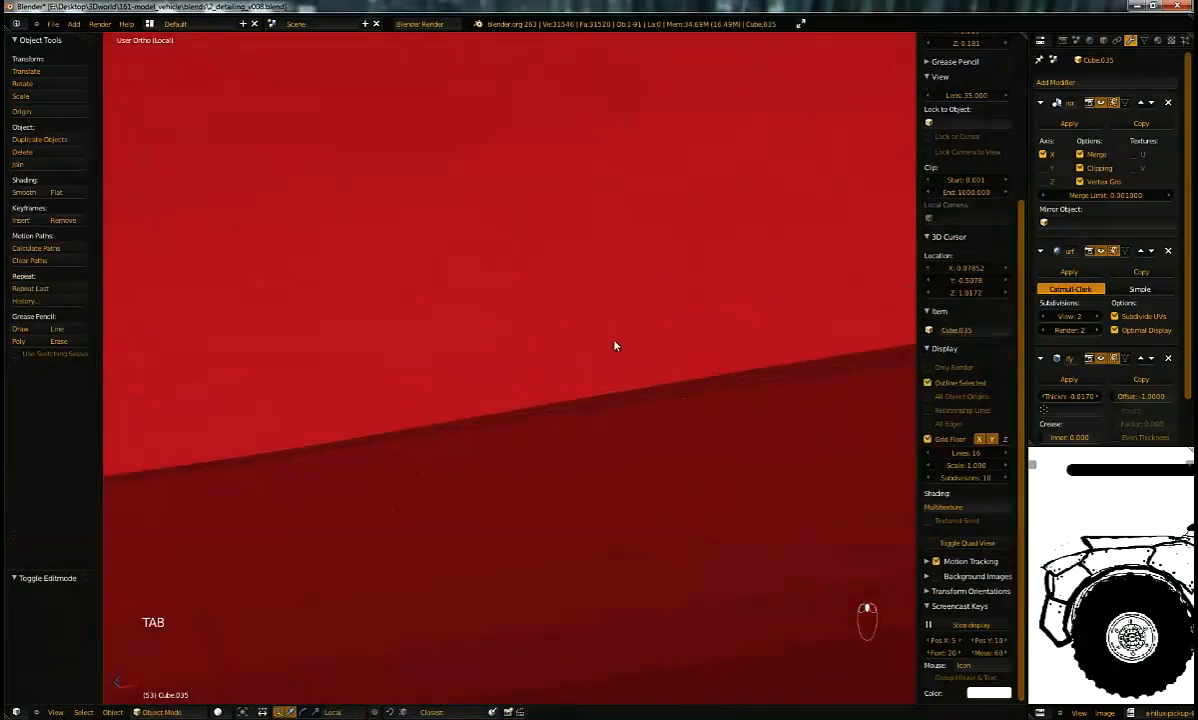
Step: Edit the side piece's mesh, move a border vertex along the seam toward the cover, and finish editing
right_click(628, 339)
key("Tab")
middle_click_drag(642, 334, 588, 374)
right_click_drag(589, 375, 613, 356)
left_click(613, 356)
middle_click_drag(612, 345, 449, 374)
key("g")
left_click(657, 331)
key("Tab")
Step: Edit the cover's mesh, lower a border vertex along Z, and shift a border vertex near the corner toward the side piece
right_click(375, 393)
key("Tab")
middle_click_drag(380, 390, 336, 325)
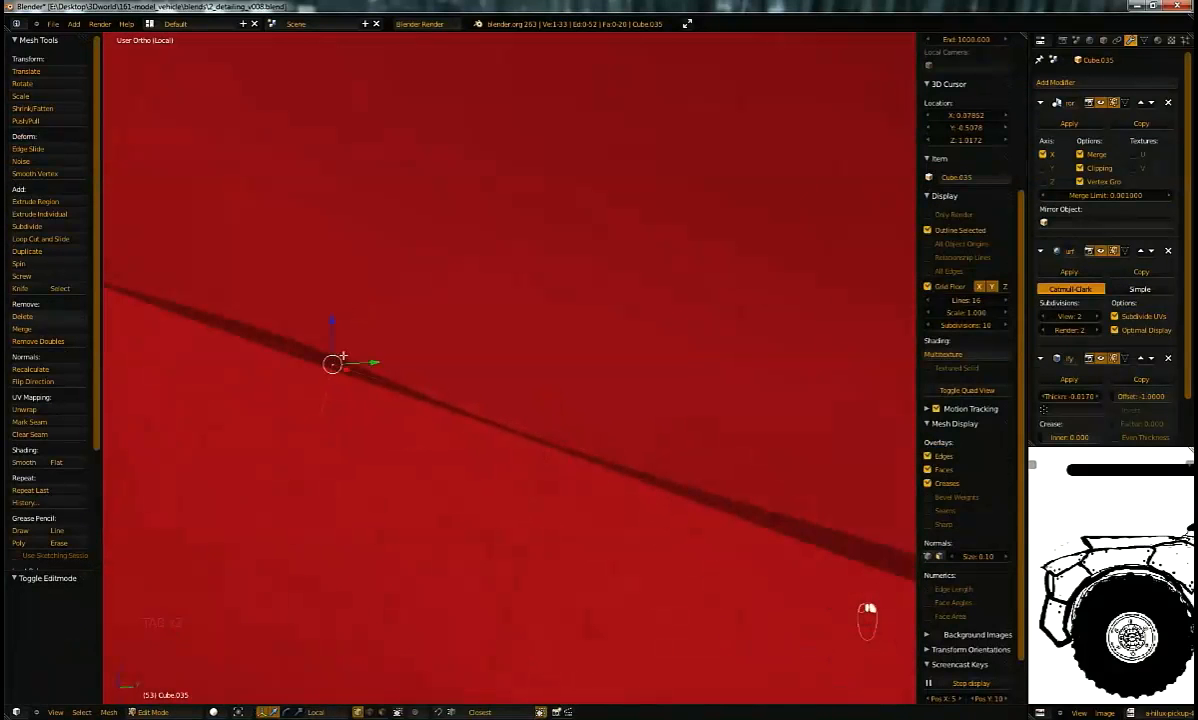
key("Tab")
right_click(345, 353)
key("Tab")
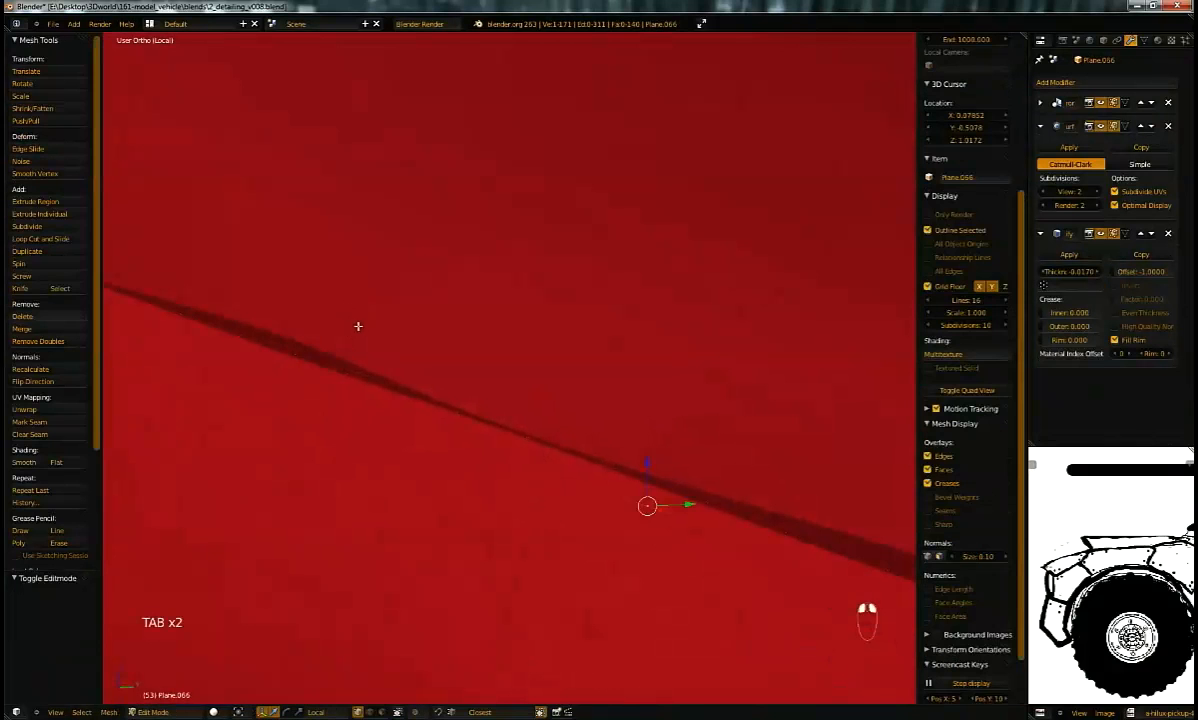
middle_click_drag(338, 365, 448, 384)
left_click_drag(501, 405, 497, 417)
middle_click_drag(497, 417, 629, 337)
mouse_move(698, 345)
middle_mouse_down()
mouse_move(735, 318)
mouse_move(705, 385)
mouse_move(722, 390)
middle_mouse_up()
key("g")
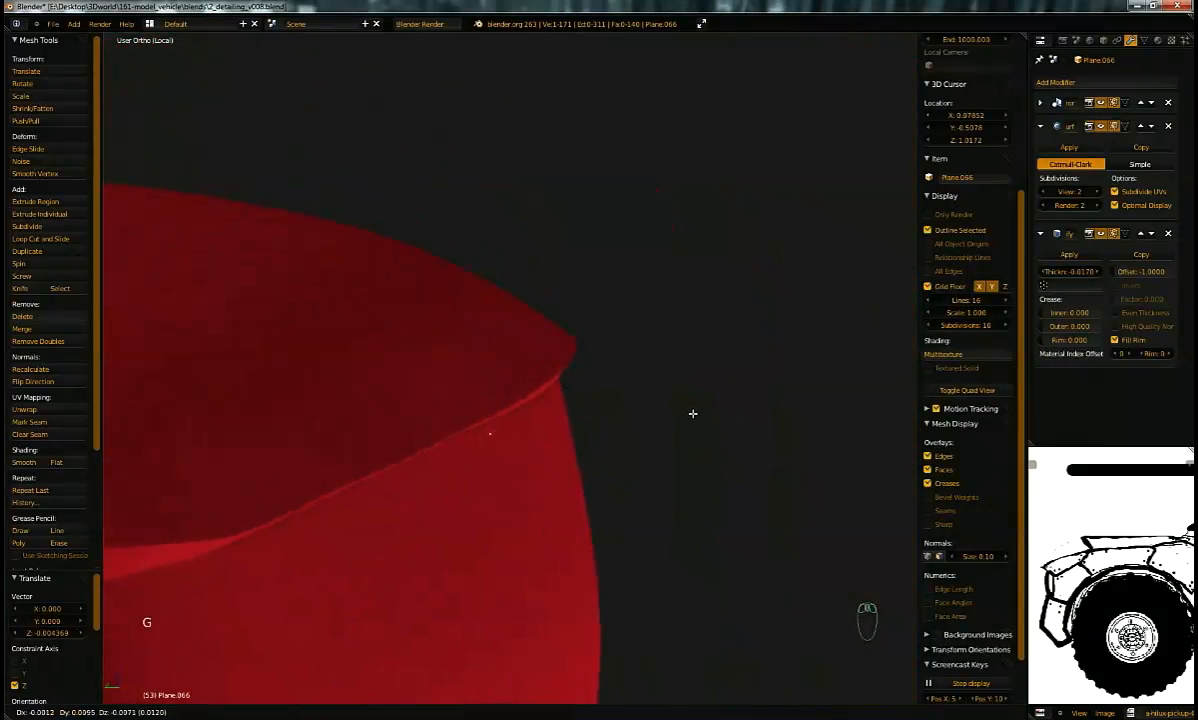
left_click(400, 500)
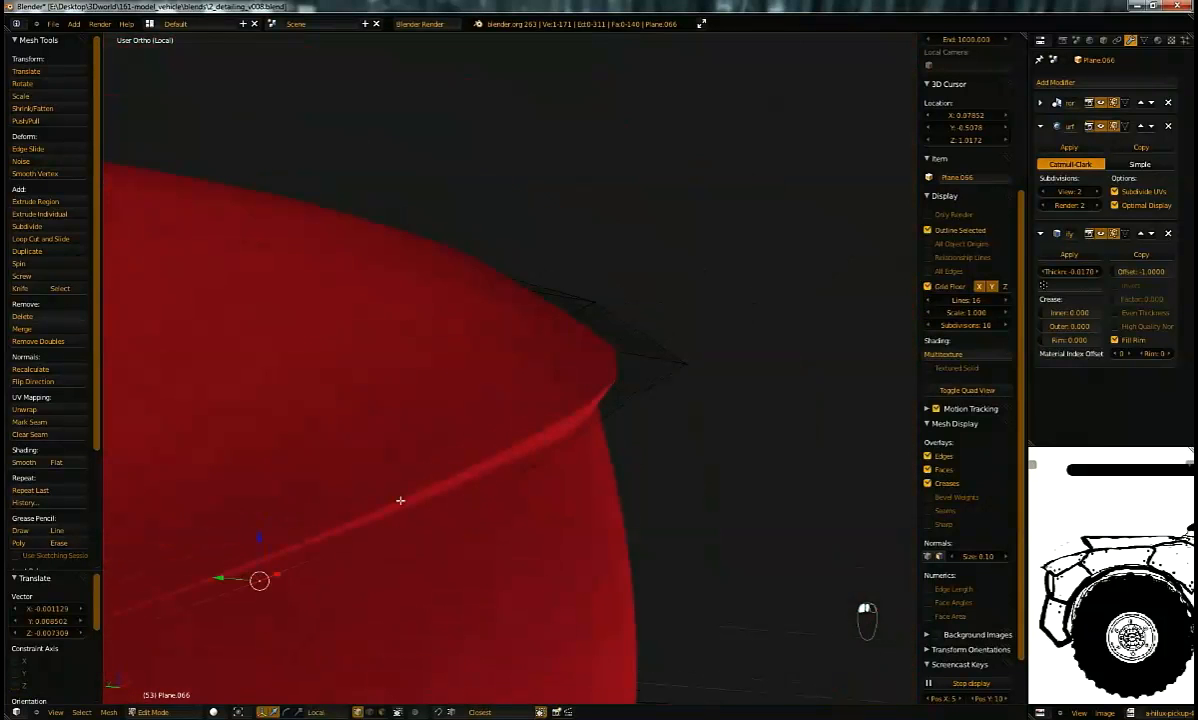
Step: Move the cover's border vertex at the rounded corner in two small adjustments to round out its outline
middle_click_drag(556, 440, 497, 430)
left_click(520, 450)
key("KP_Decimal")
middle_click_drag(572, 396, 686, 347)
key("g")
left_click(636, 429)
key("g")
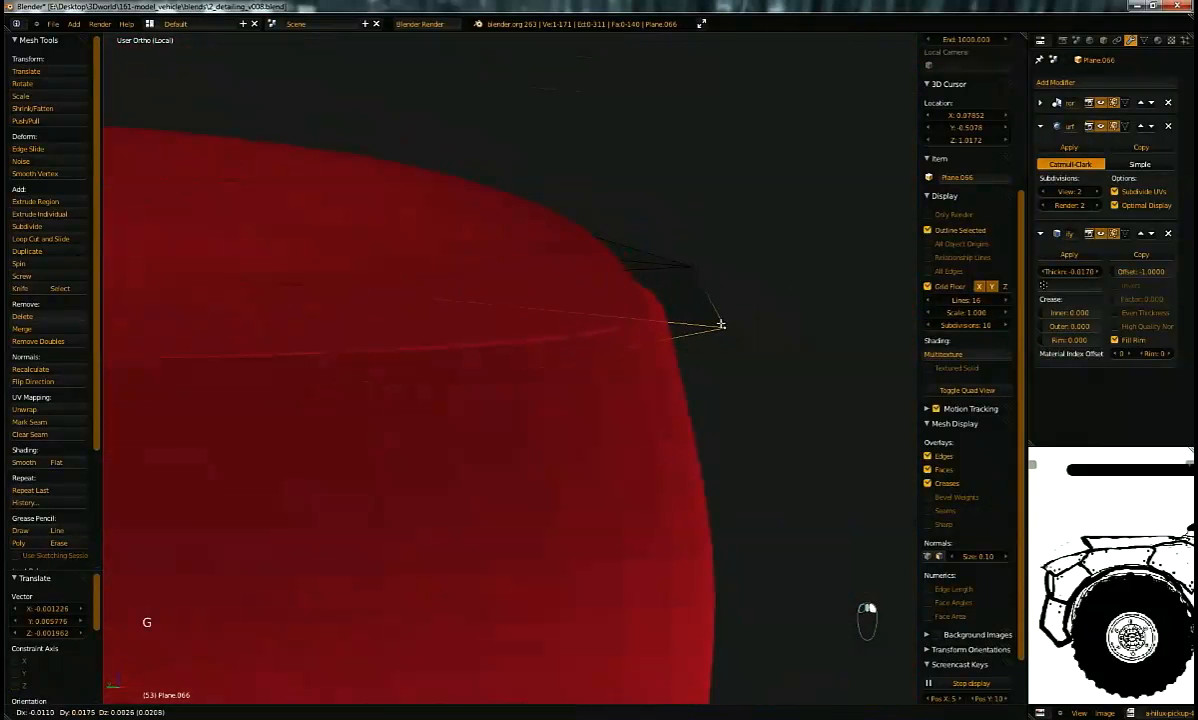
left_click(741, 325)
middle_click_drag(735, 322, 368, 435)
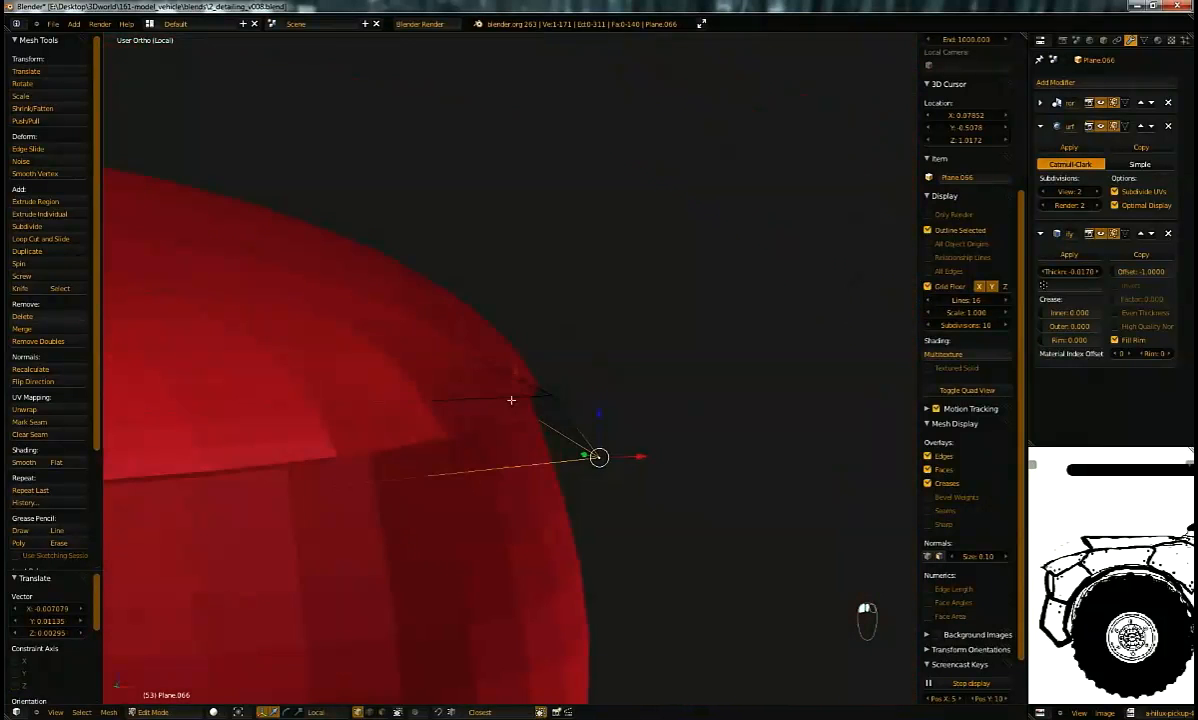
Step: Move the cover's two neighbouring corner vertices together, and fine-tune the border vertices to even the groove around the corner
scroll(590, 383, "up", 2)
middle_click_drag(655, 385, 674, 382)
right_click(583, 385, "shift")
middle_click_drag(583, 385, 672, 356)
key("g")
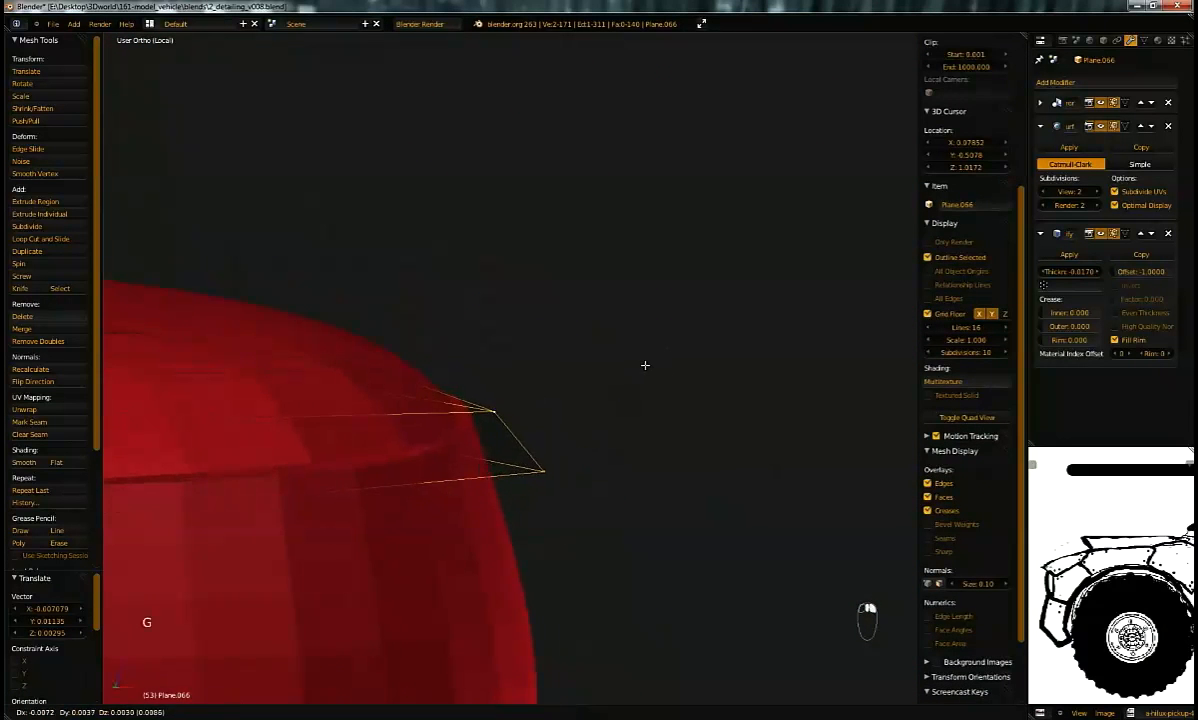
left_click(623, 380)
scroll(623, 380, "up", 3)
key("g")
left_click(594, 358)
key("g")
left_click(621, 425)
middle_click_drag(578, 427, 600, 485)
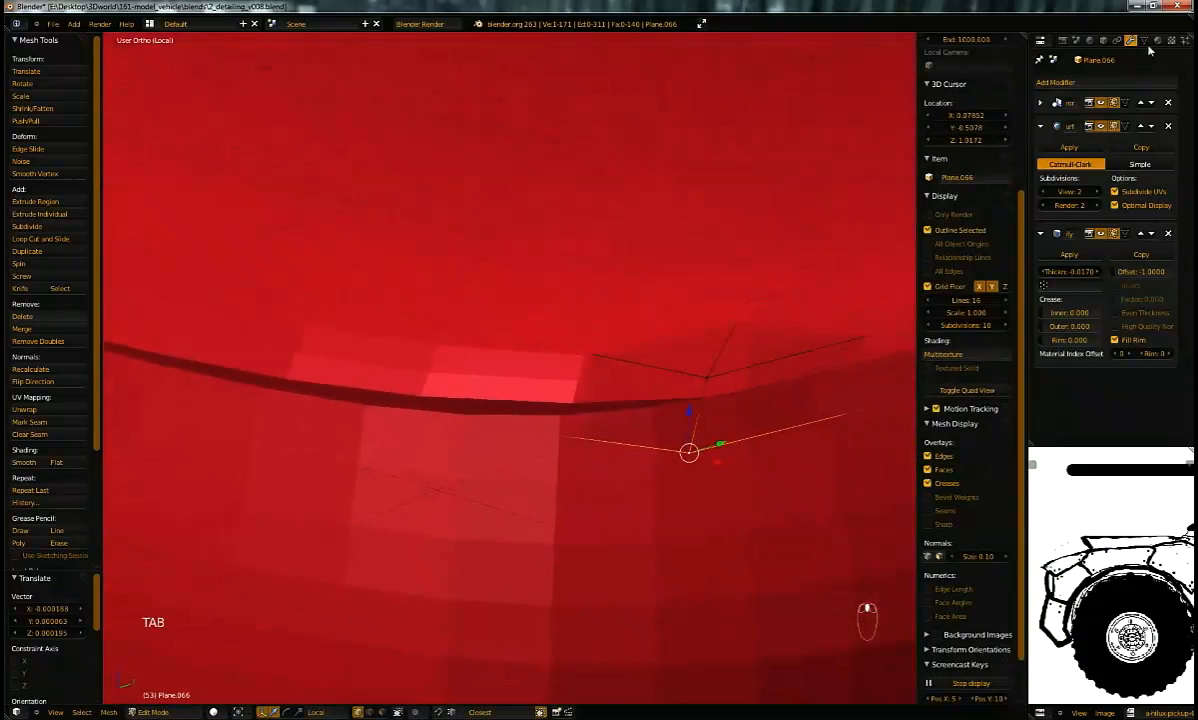
Step: Finish editing the cover, rename the side piece's material to blue, and change its diffuse colour to blue
key("Tab")
right_click(612, 490)
key("z")
key("z")
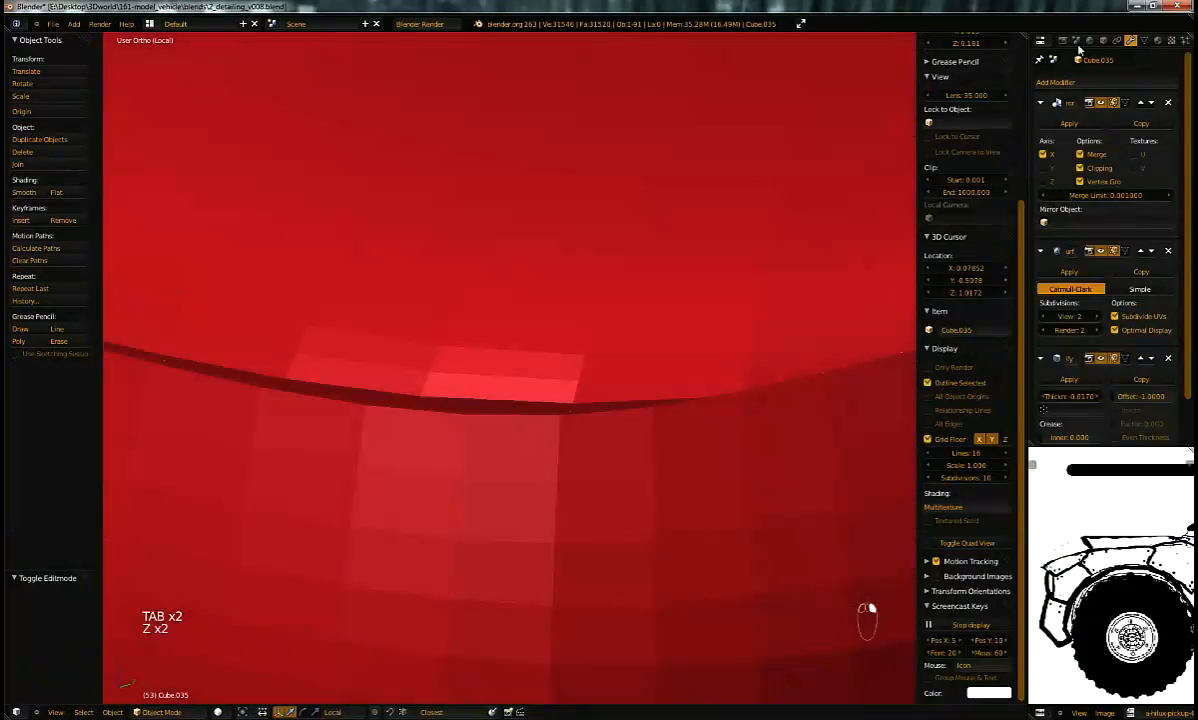
left_click(1158, 40)
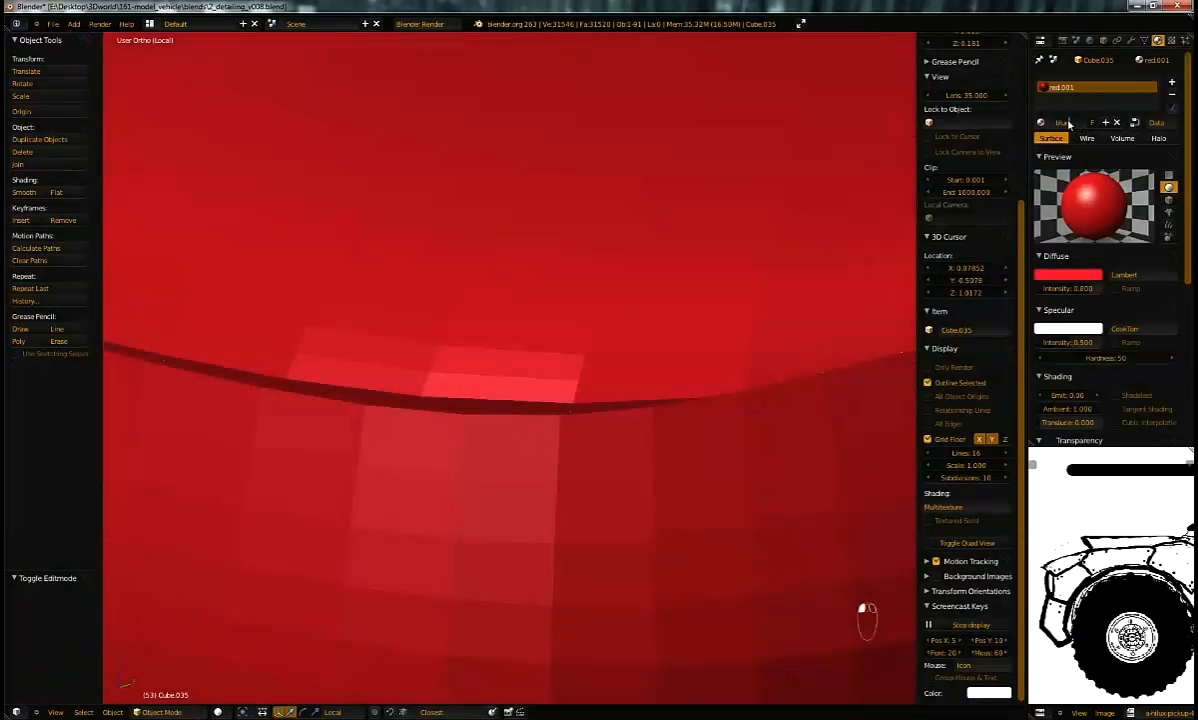
left_click(1079, 276)
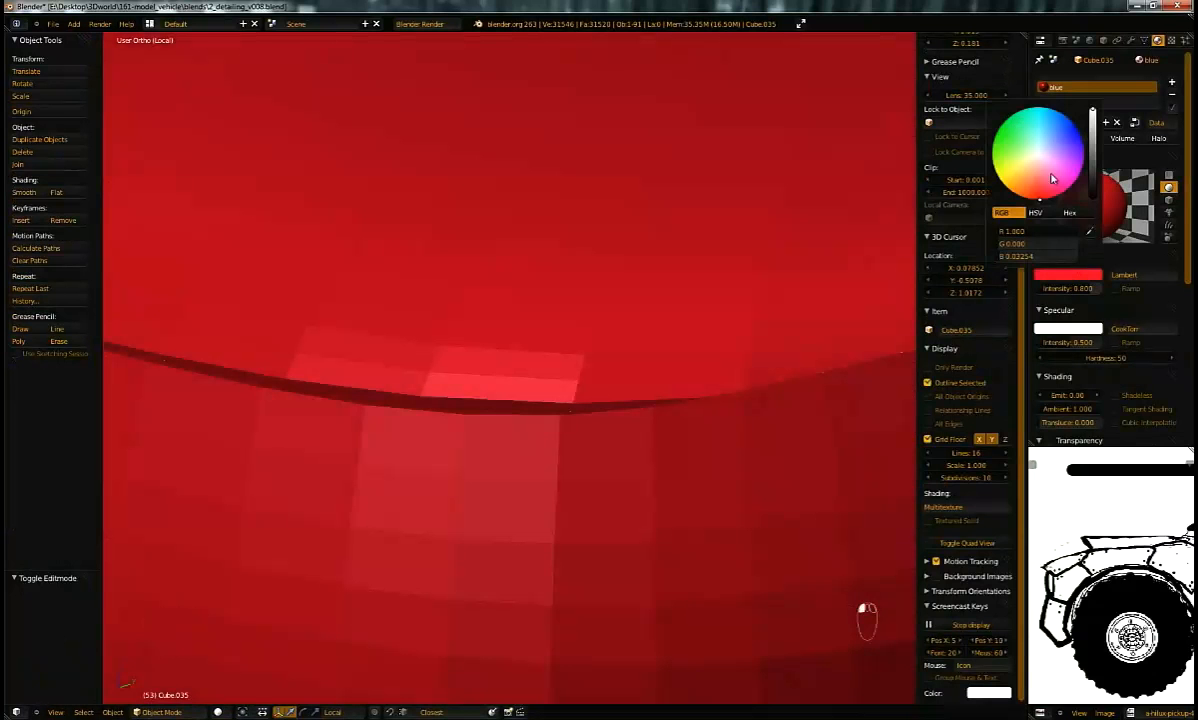
Step: Edit the side piece's mesh and lower its upper border vertex near the corner along the cover's edge
key("Tab")
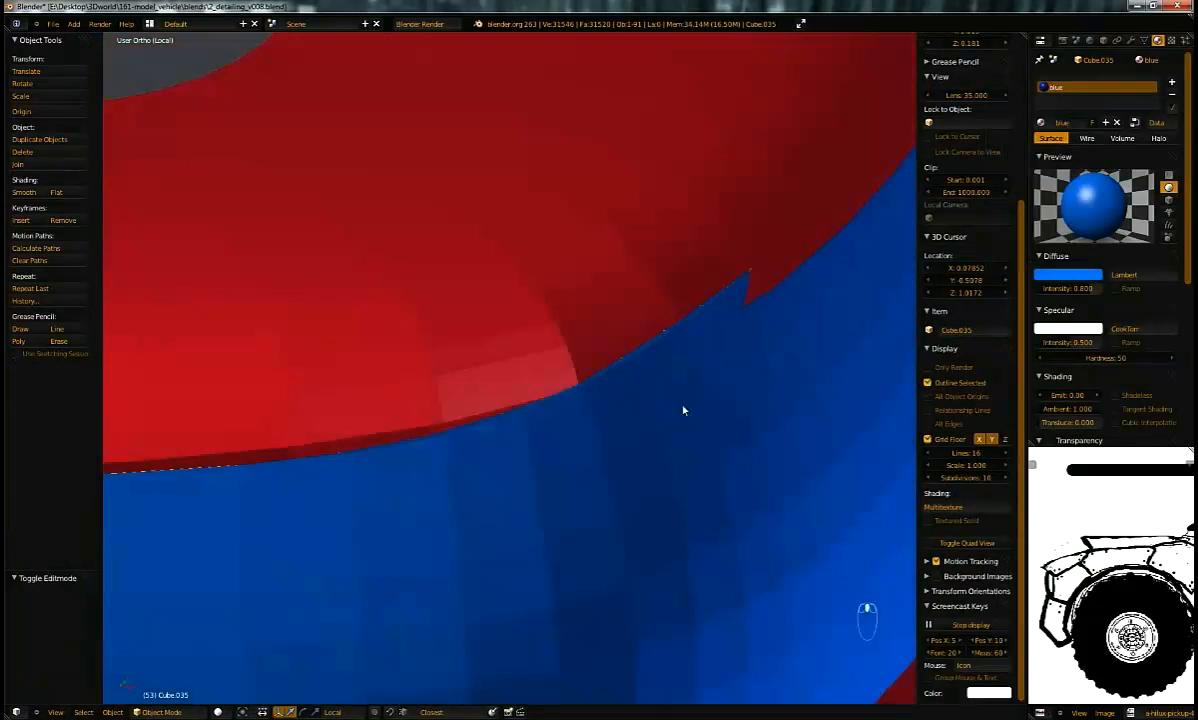
middle_click_drag(581, 400, 683, 338)
key("g")
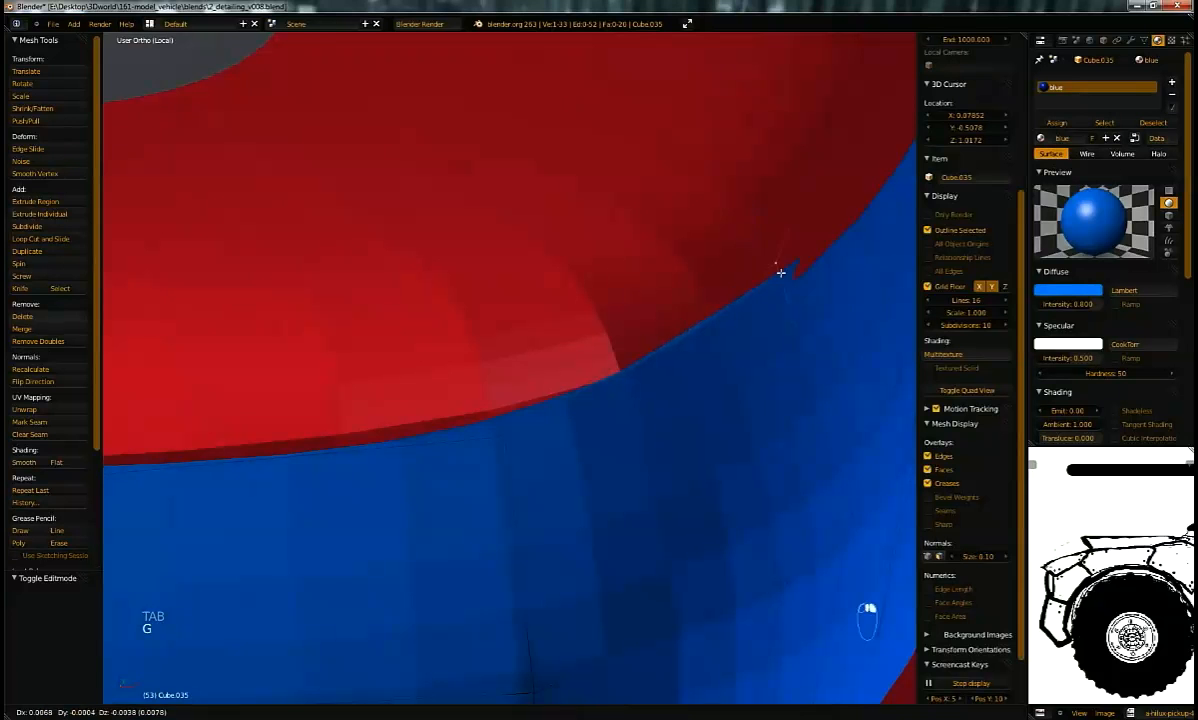
left_click(780, 283)
middle_click_drag(778, 281, 407, 395)
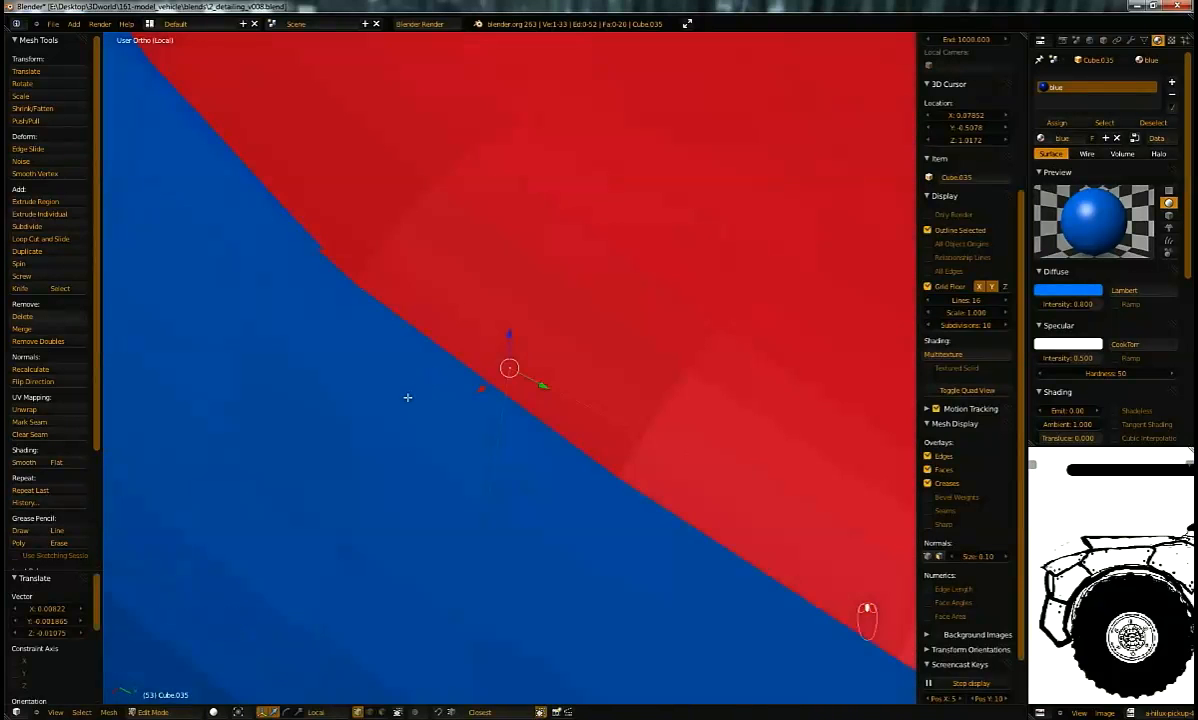
Step: Fine-tune the side piece's border vertex at the corner tip so its edge follows the cover's underside
scroll(407, 395, "down", 4)
middle_click_drag(548, 275, 525, 261)
key("g")
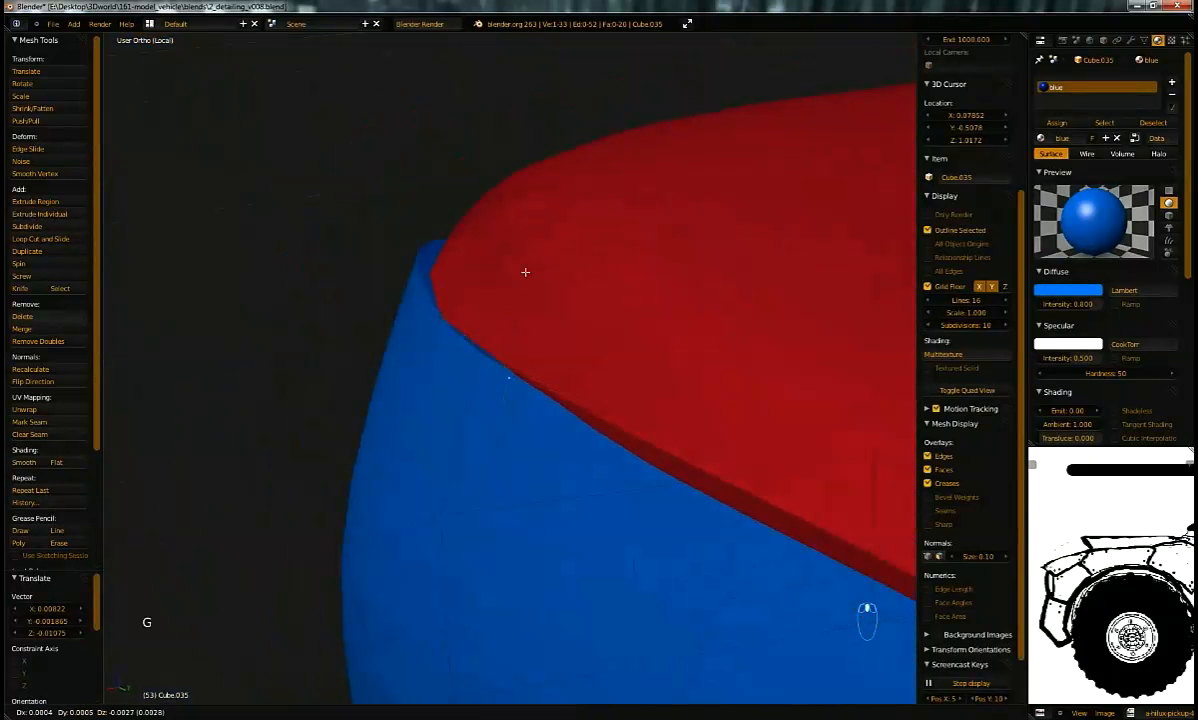
key("g")
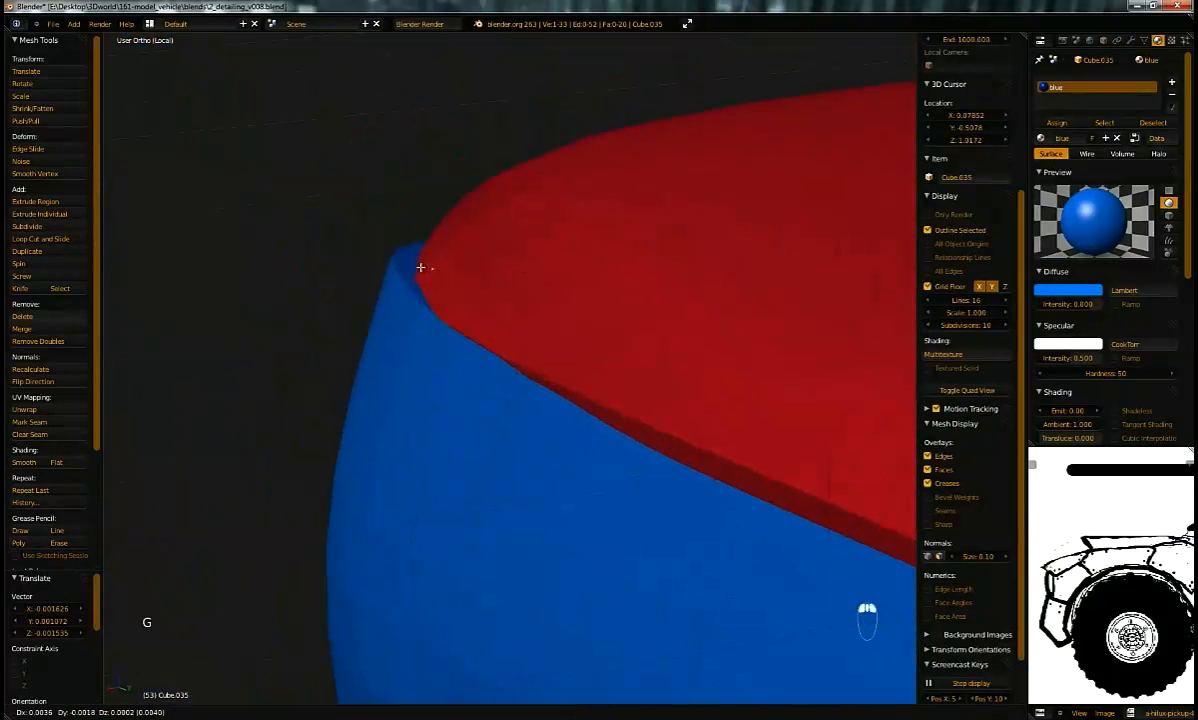
left_click(437, 281)
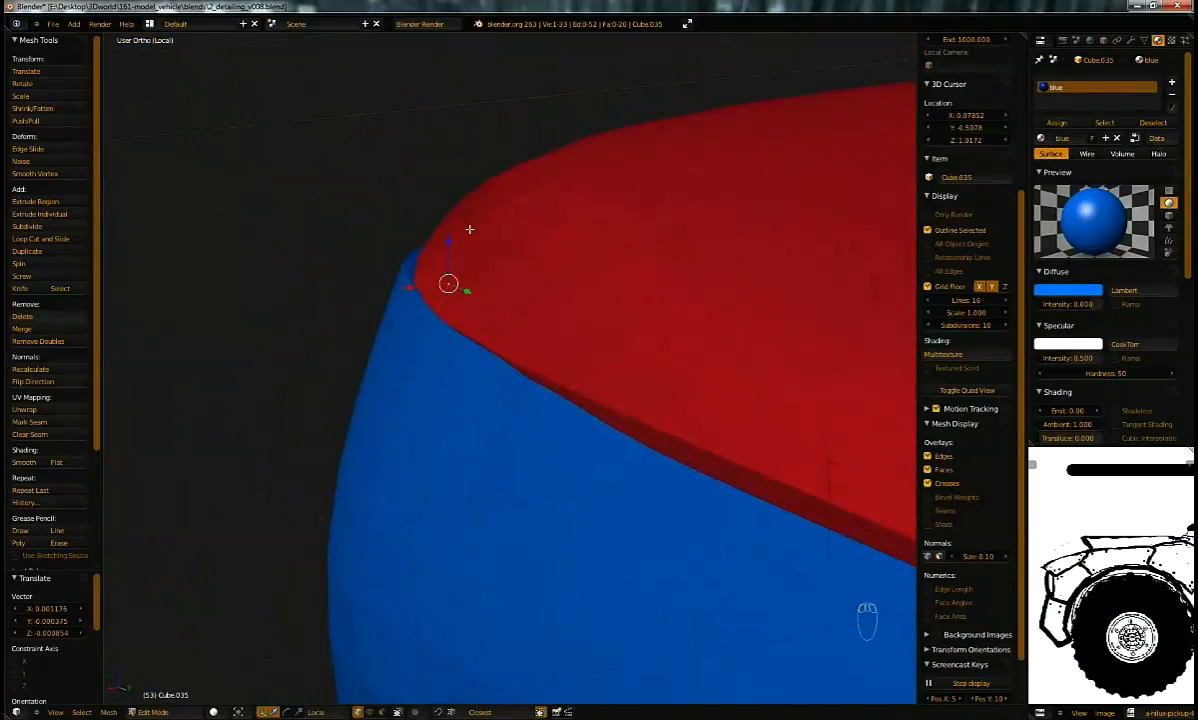
middle_click_drag(453, 360, 345, 320)
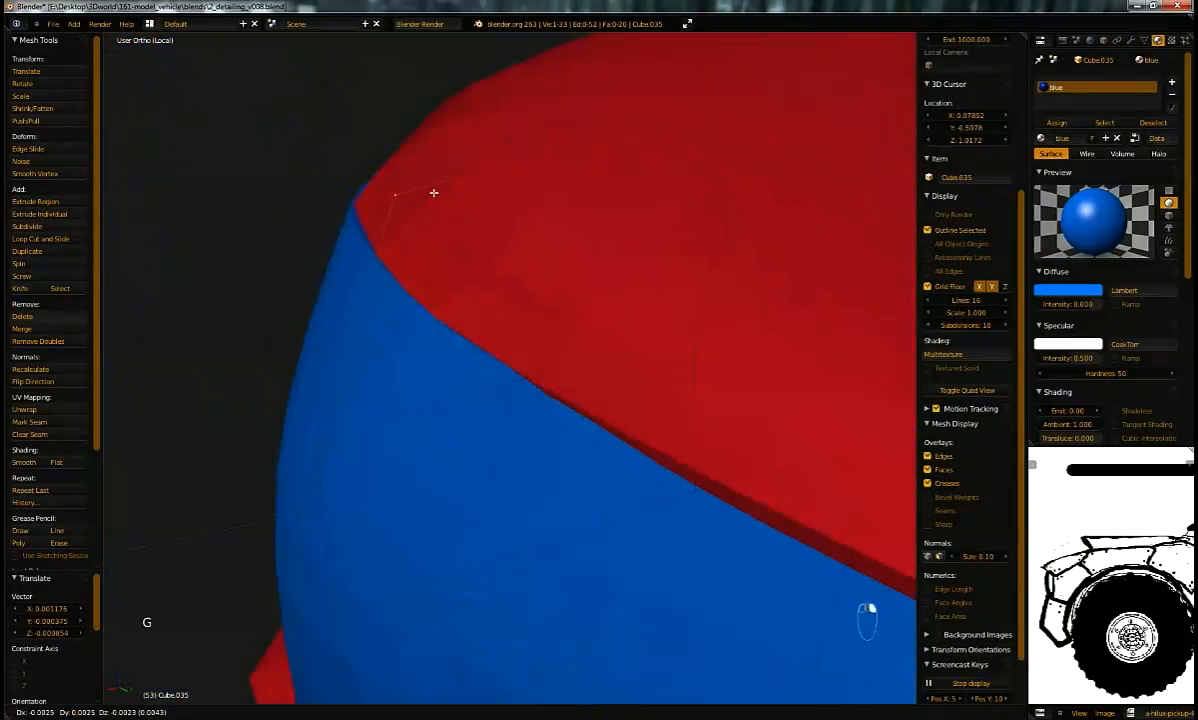
middle_click_drag(433, 189, 567, 249)
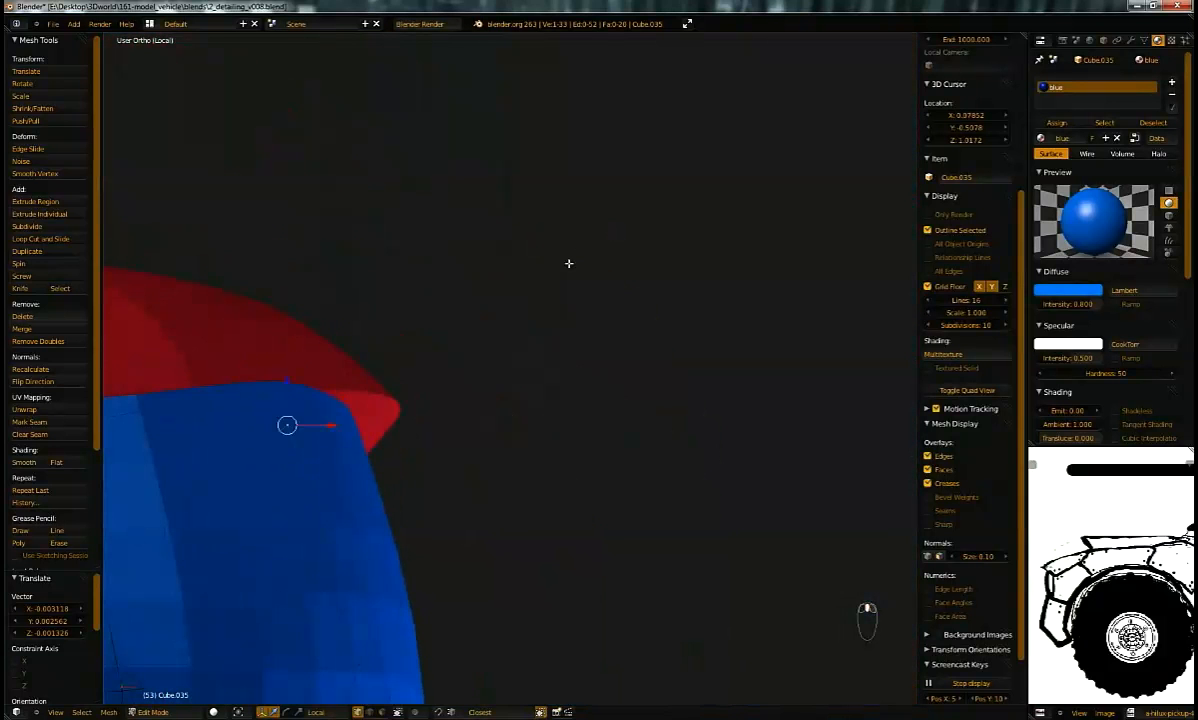
Step: Shift the side piece's corner border vertices outward along X to meet the cover's tip, and finish editing its mesh
key("g")
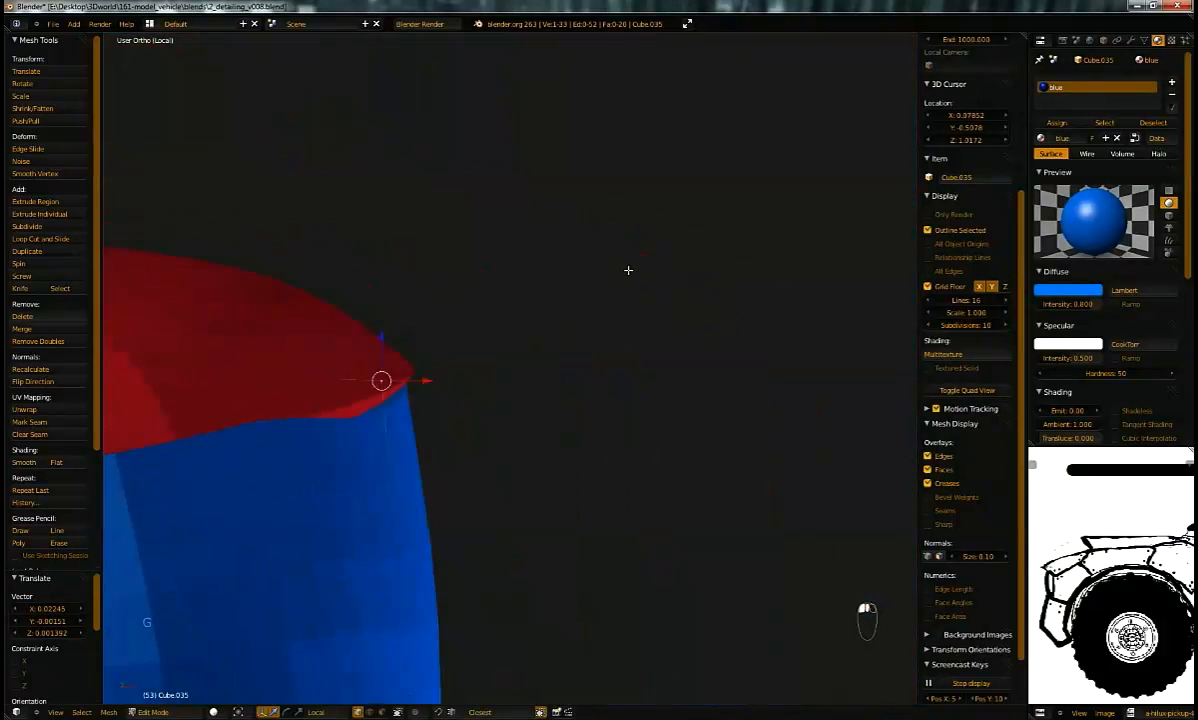
left_click(642, 270)
key("g")
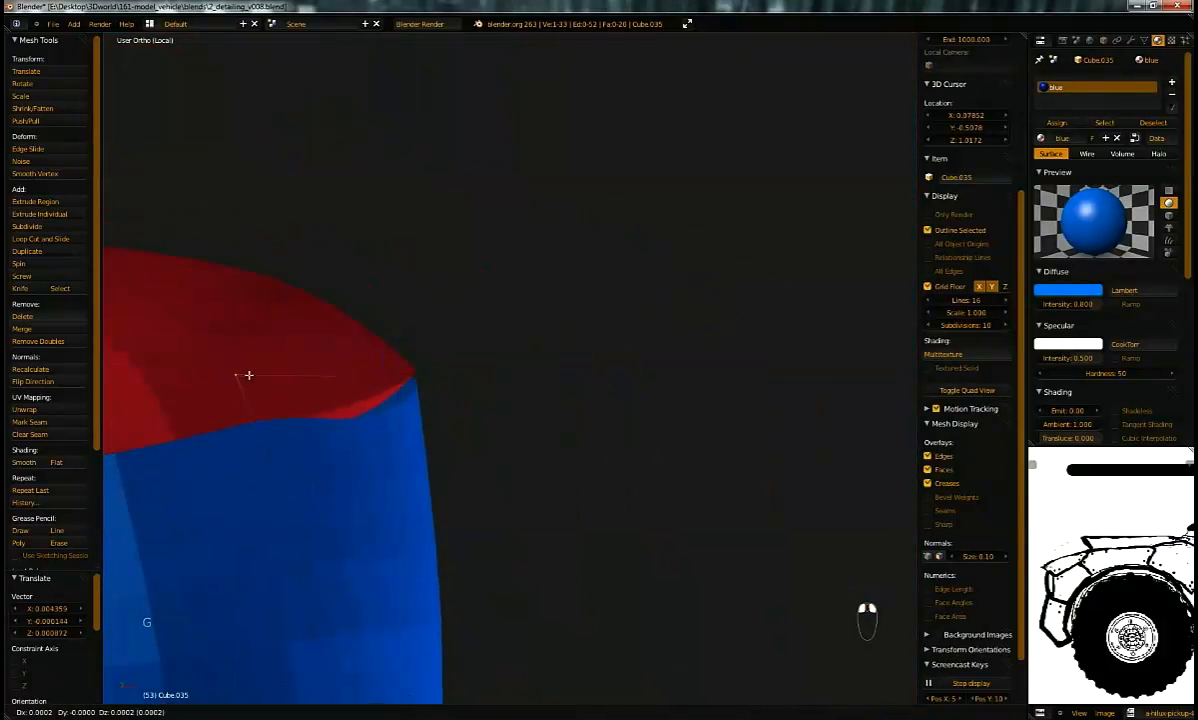
left_click(372, 433)
scroll(350, 405, "up", 5)
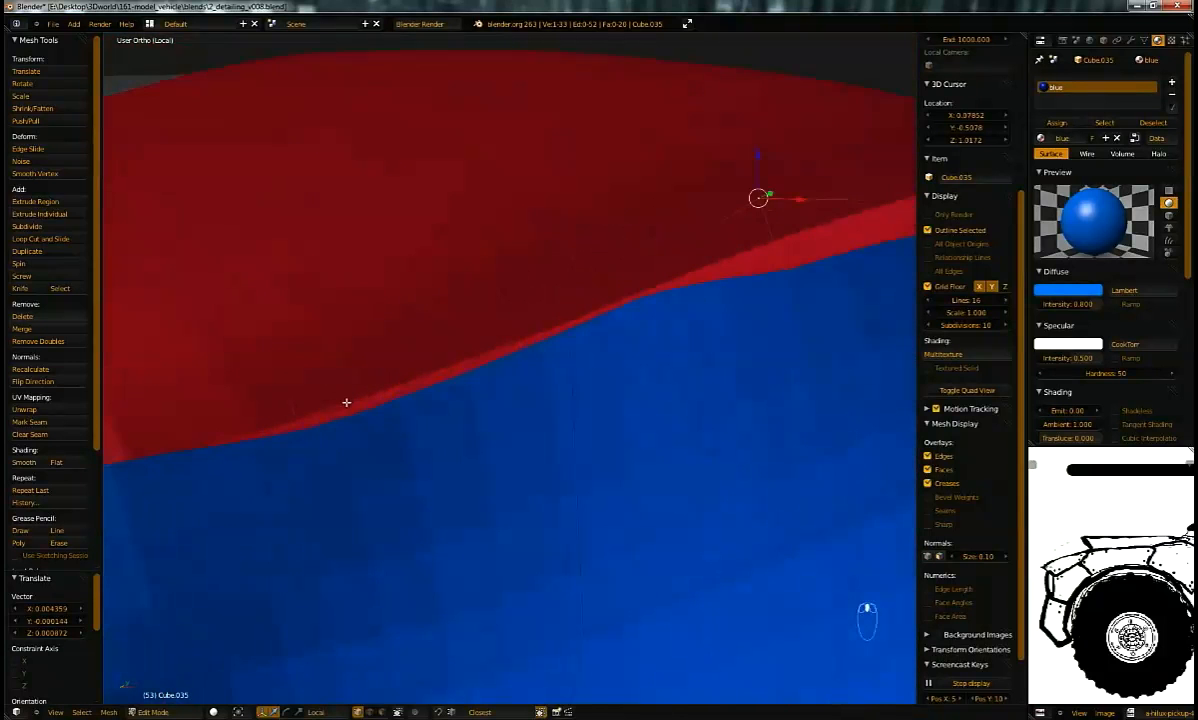
scroll(550, 296, "down", 5)
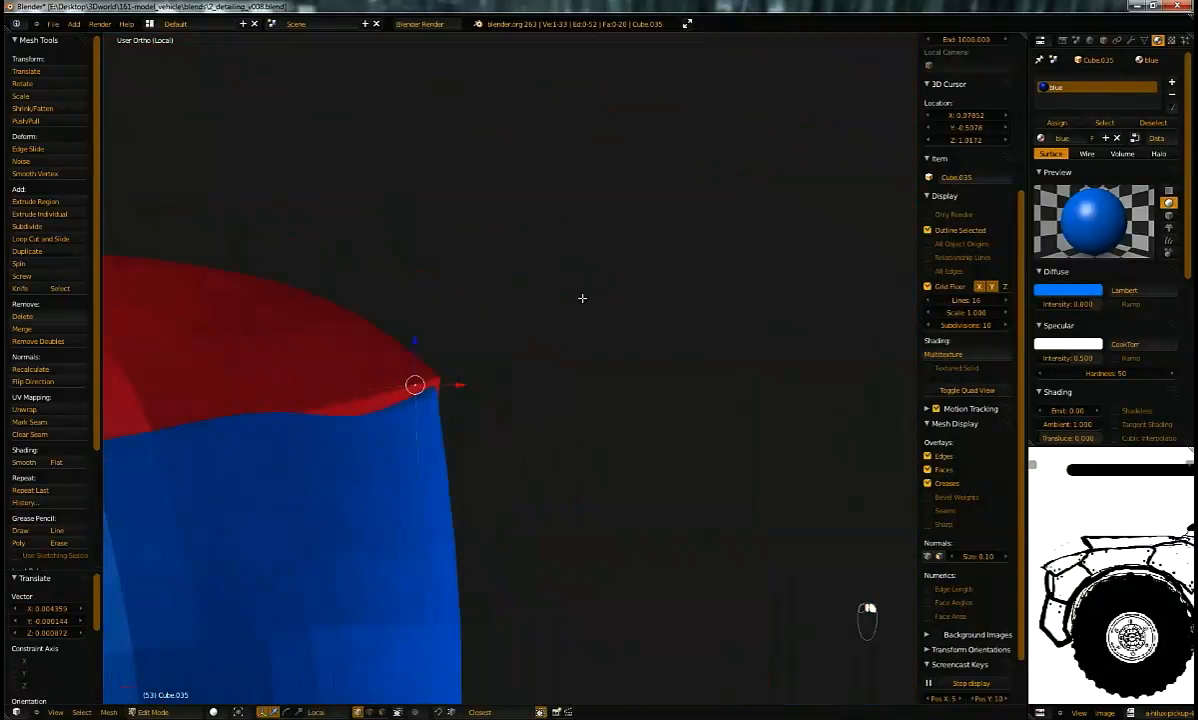
key("g")
left_click(588, 314)
key("Tab")
Step: Edit the cover's mesh and move its border vertex beside the corner inward and down toward the side piece
right_click(401, 358)
key("Tab")
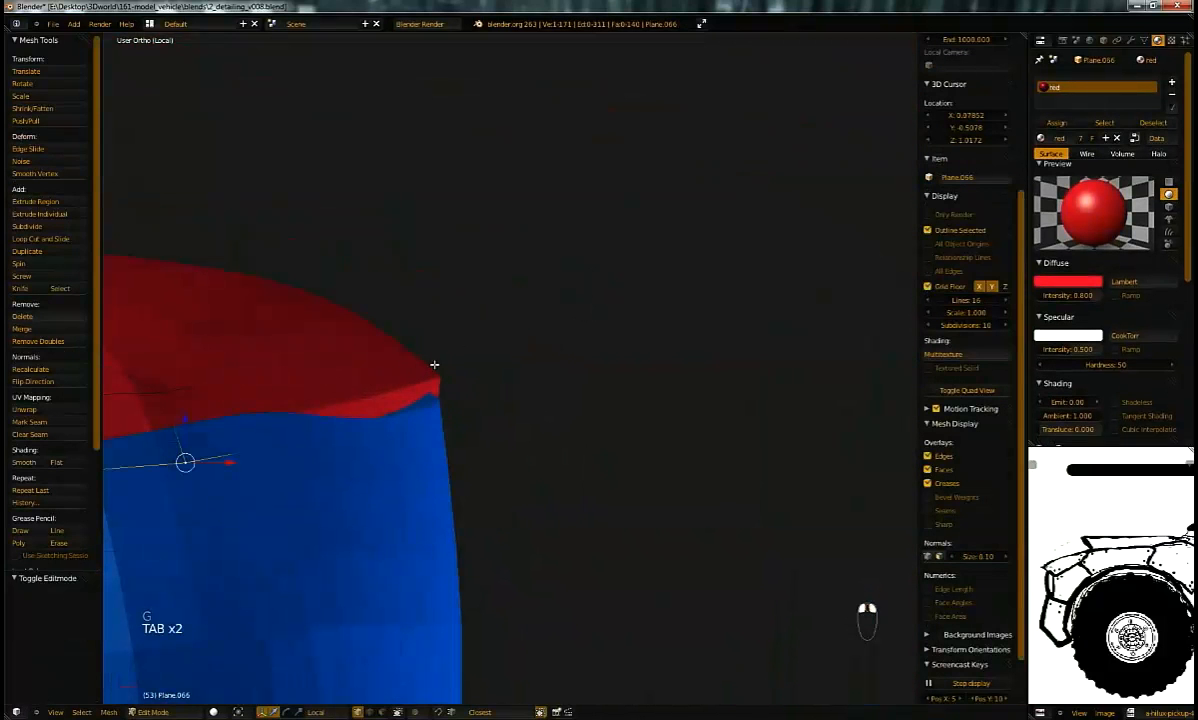
key("g")
left_click(386, 419)
scroll(370, 425, "up", 3)
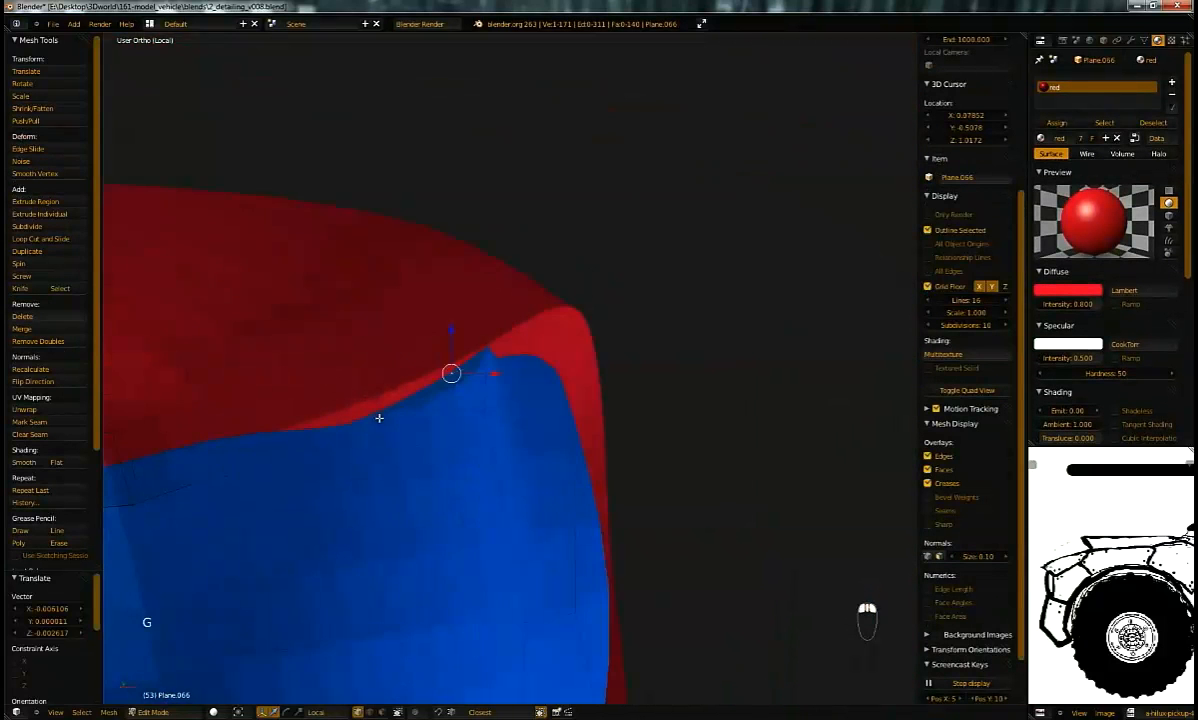
key("g")
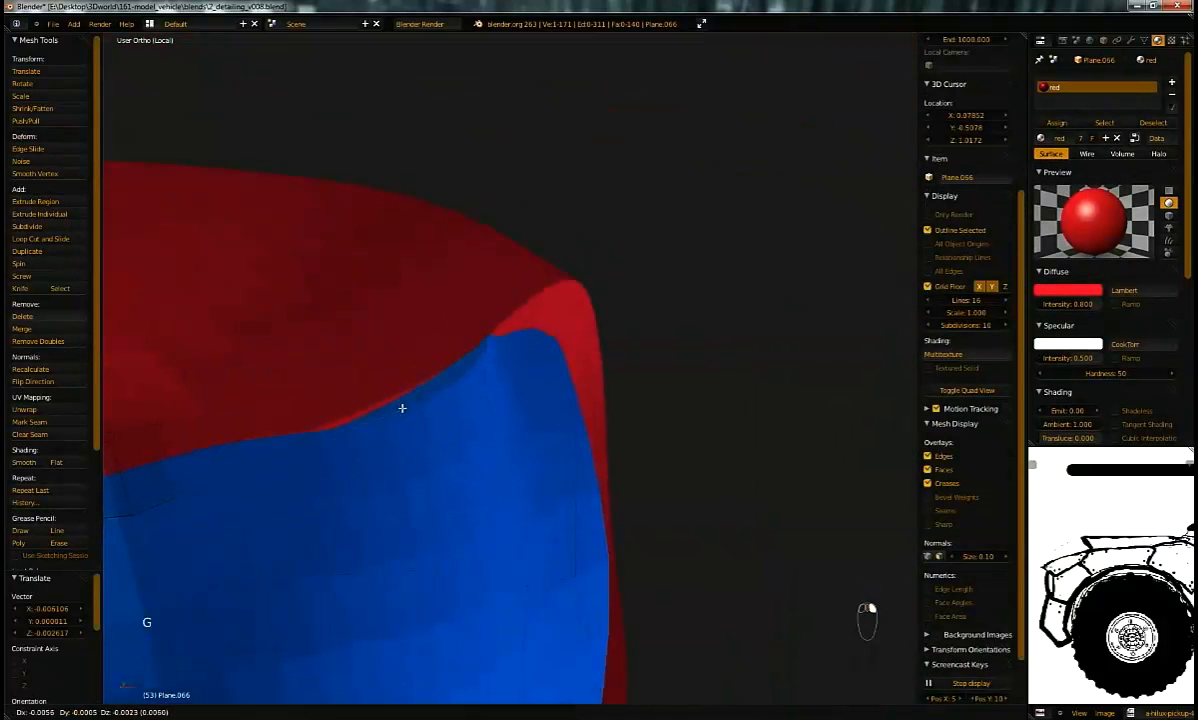
left_click(402, 408)
scroll(329, 409, "up", 3)
scroll(299, 374, "down", 3)
Step: Raise the cover's outer corner vertex slightly to follow the side piece's edge, and finish editing the cover's mesh
middle_click_drag(299, 374, 339, 333)
key("g")
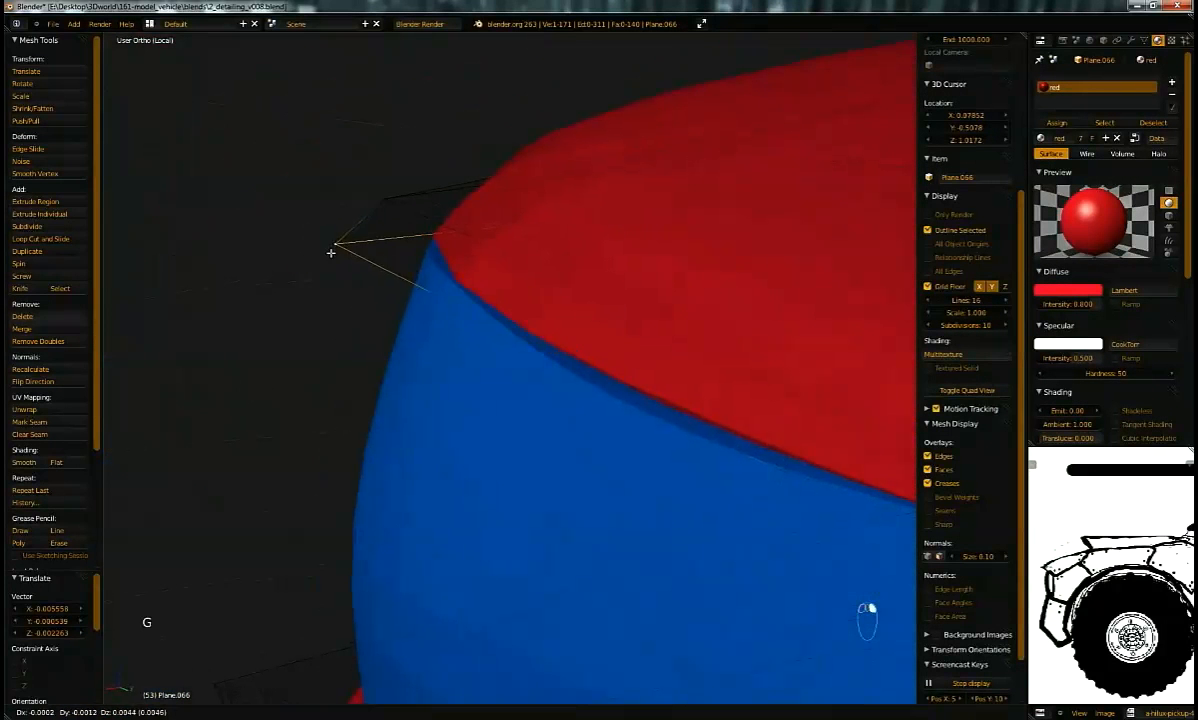
left_click(334, 250)
scroll(441, 286, "up", 4)
middle_click_drag(441, 286, 757, 524)
key("Tab")
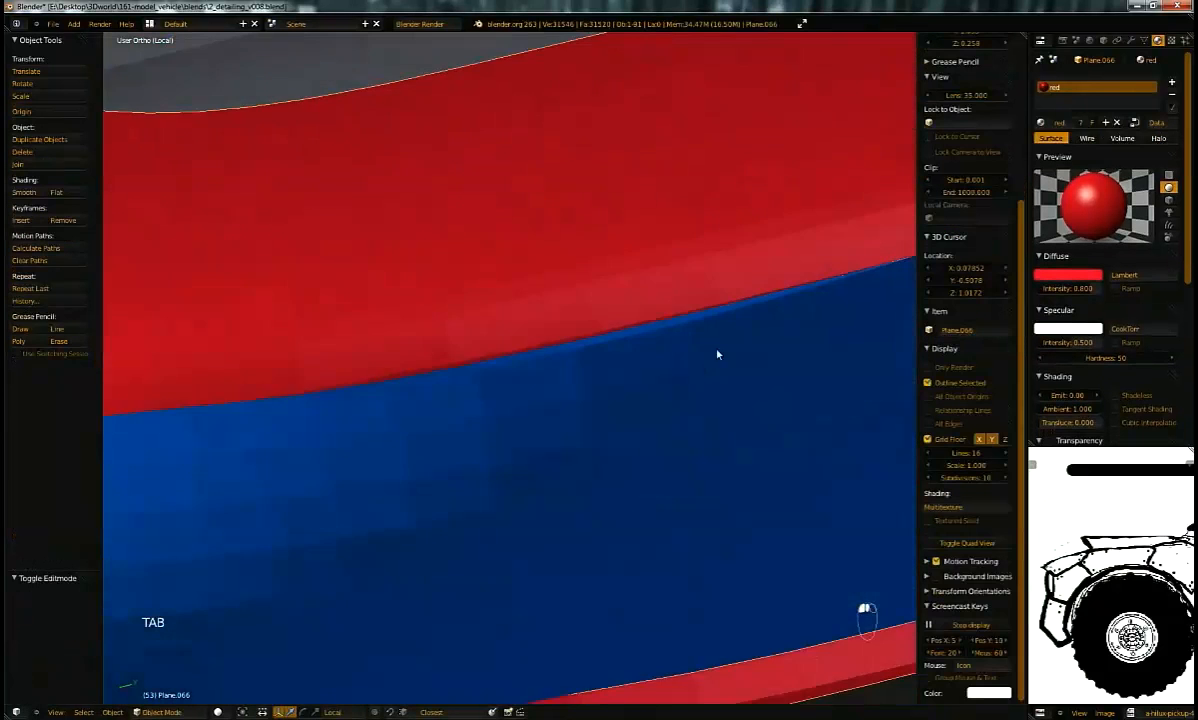
Step: Edit the cover's mesh again and nudge a border vertex up along the blue side piece's long edge
middle_click_drag(698, 367, 516, 396)
key("Tab")
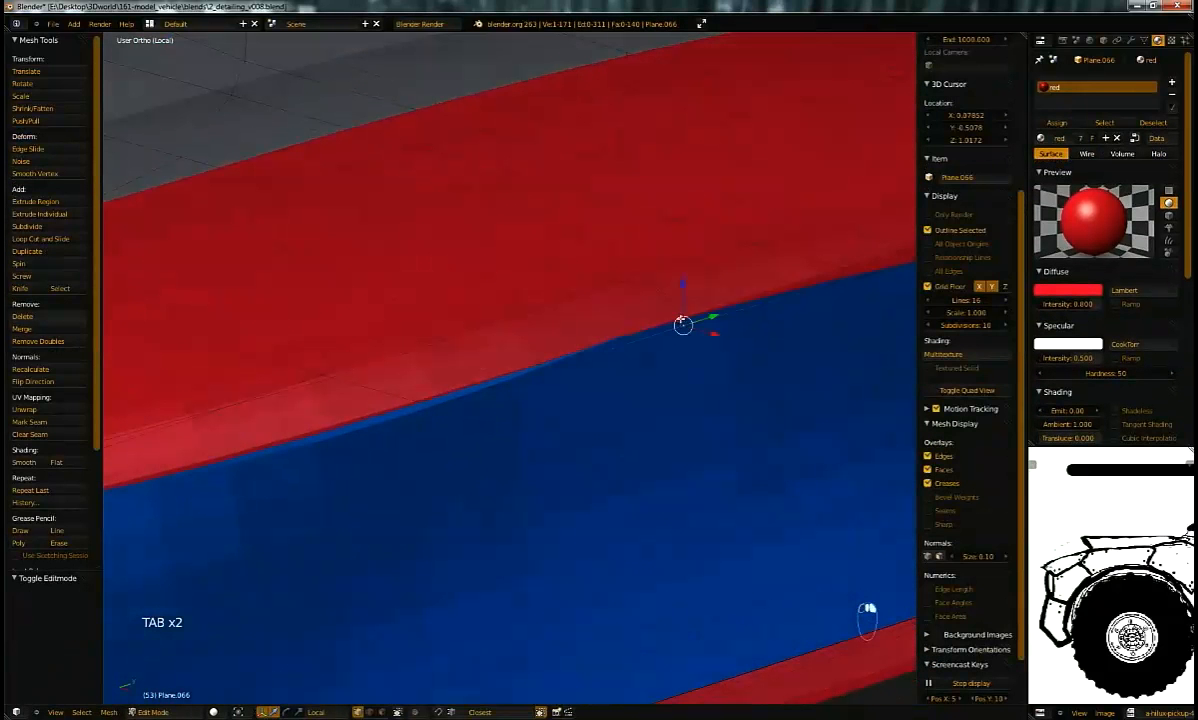
key("g")
left_click(676, 313)
middle_click_drag(676, 313, 658, 417)
Step: Move the cover's border vertex inward where the seam bends at the corner, lower it slightly, and finish editing
scroll(682, 423, "up", 2)
key("g")
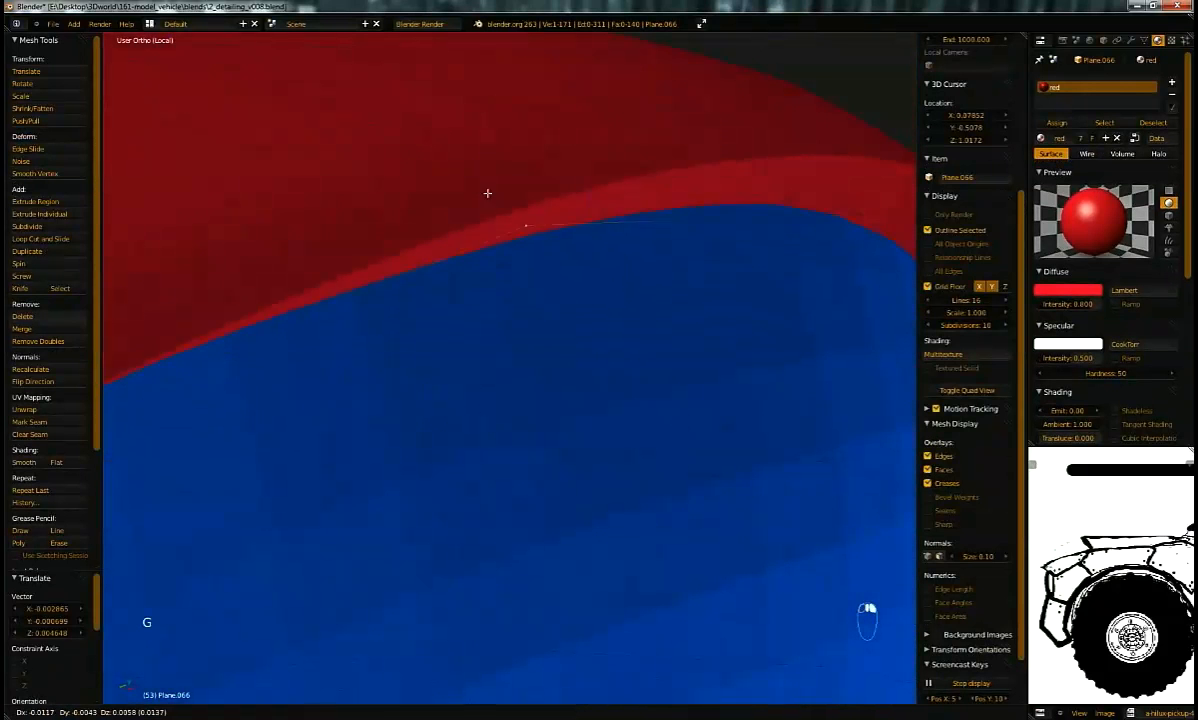
left_click(448, 210)
key("g")
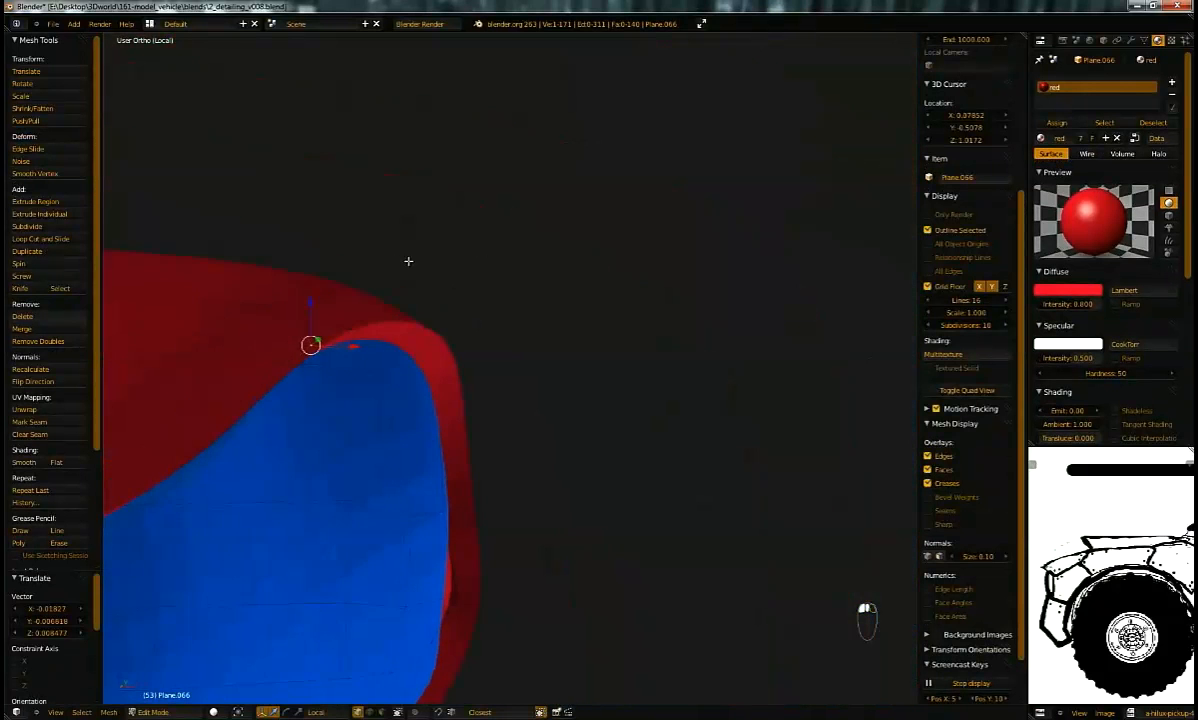
key("KP_Decimal")
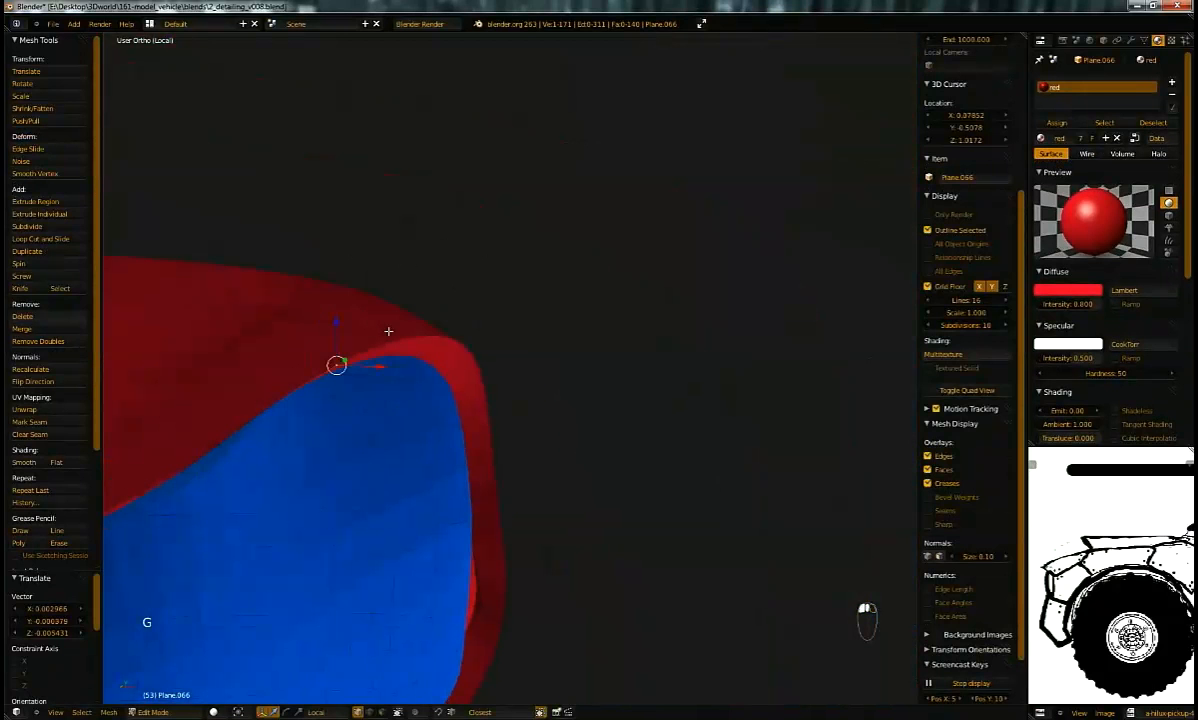
key("Tab")
Step: Edit the side piece's mesh and adjust its upper border vertex at the corner bend to follow the cover's edge
right_click(363, 406)
key("Tab")
key("g")
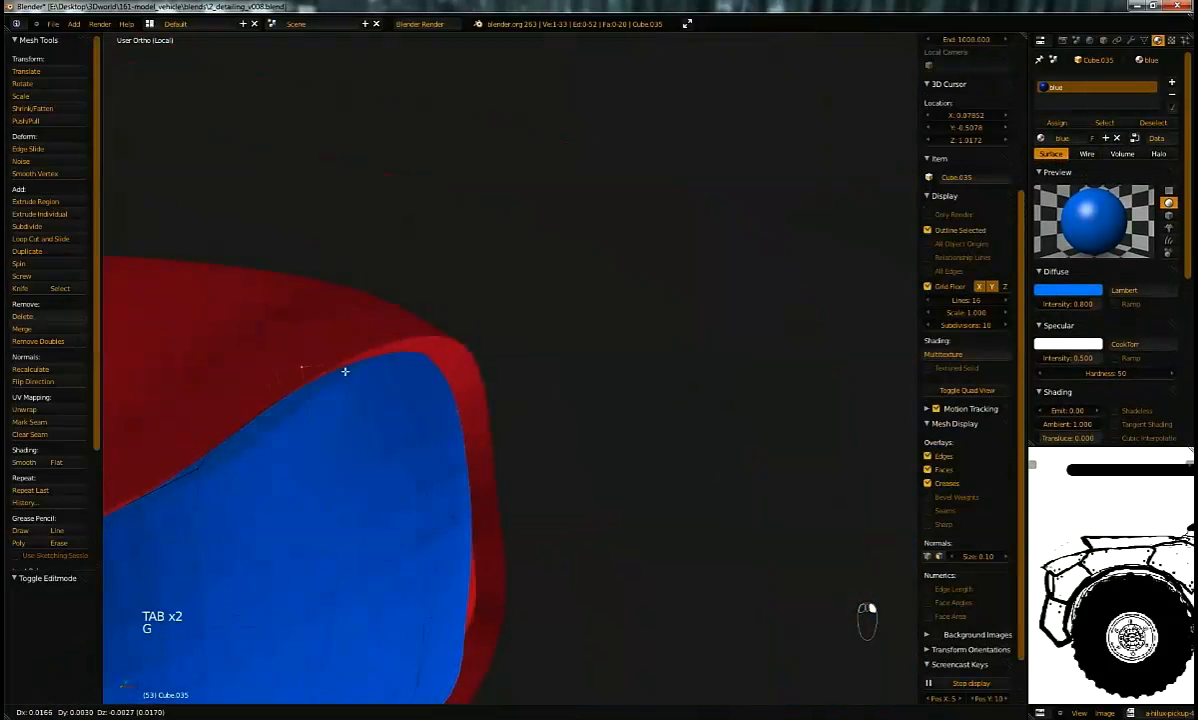
left_click(332, 358)
key("g")
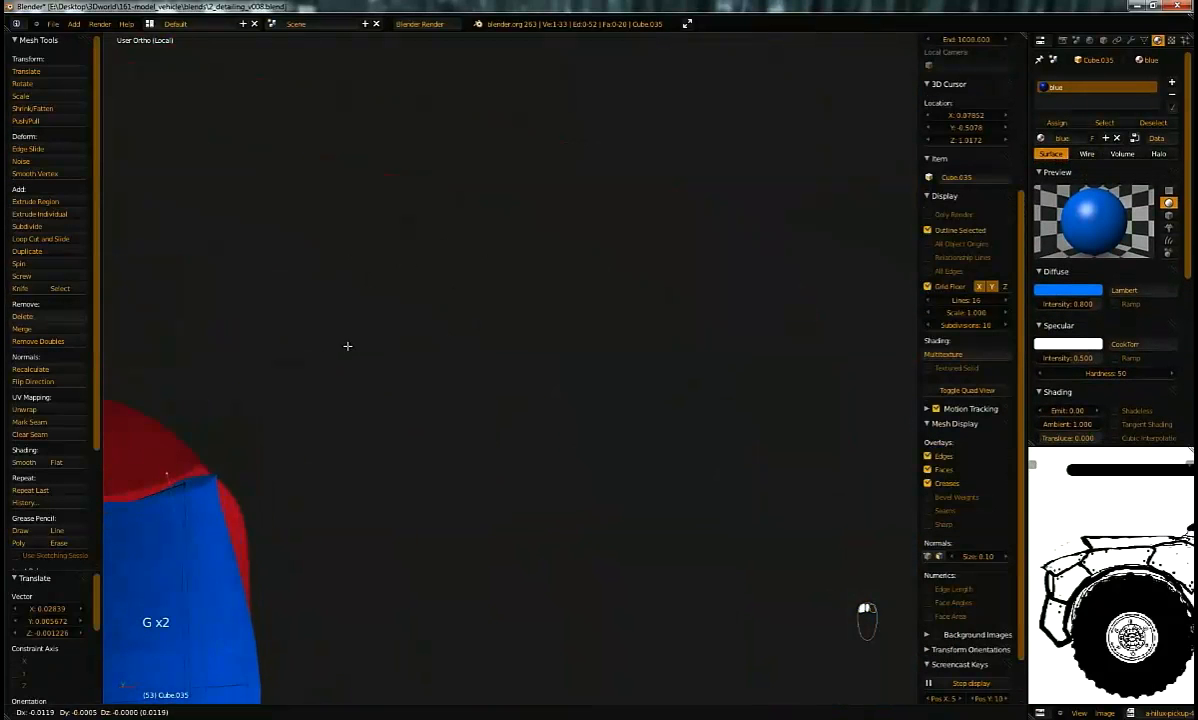
key("KP_Decimal")
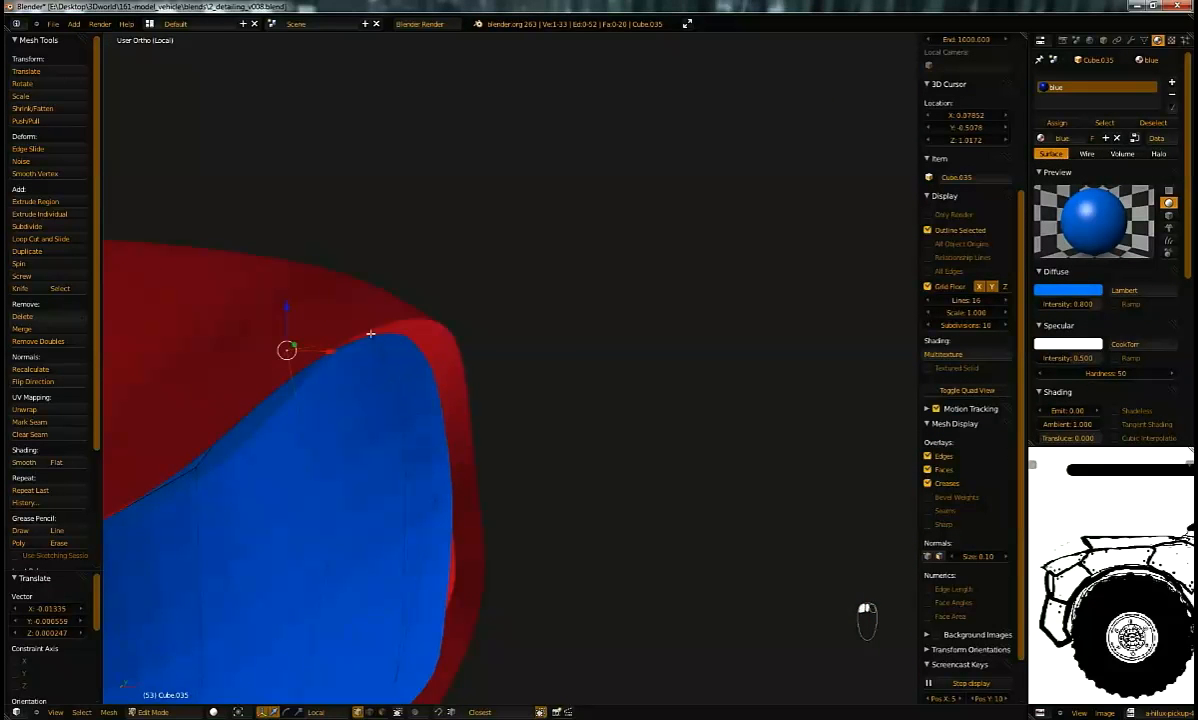
Step: Move the side piece's border vertex at the upper corner bend outward to follow the cover's edge
key("g")
left_click(407, 329)
middle_click_drag(335, 350, 498, 295)
middle_click_drag(631, 278, 544, 373)
left_click(803, 347)
middle_click_drag(803, 347, 786, 354)
key("KP_Decimal")
key("KP_Decimal")
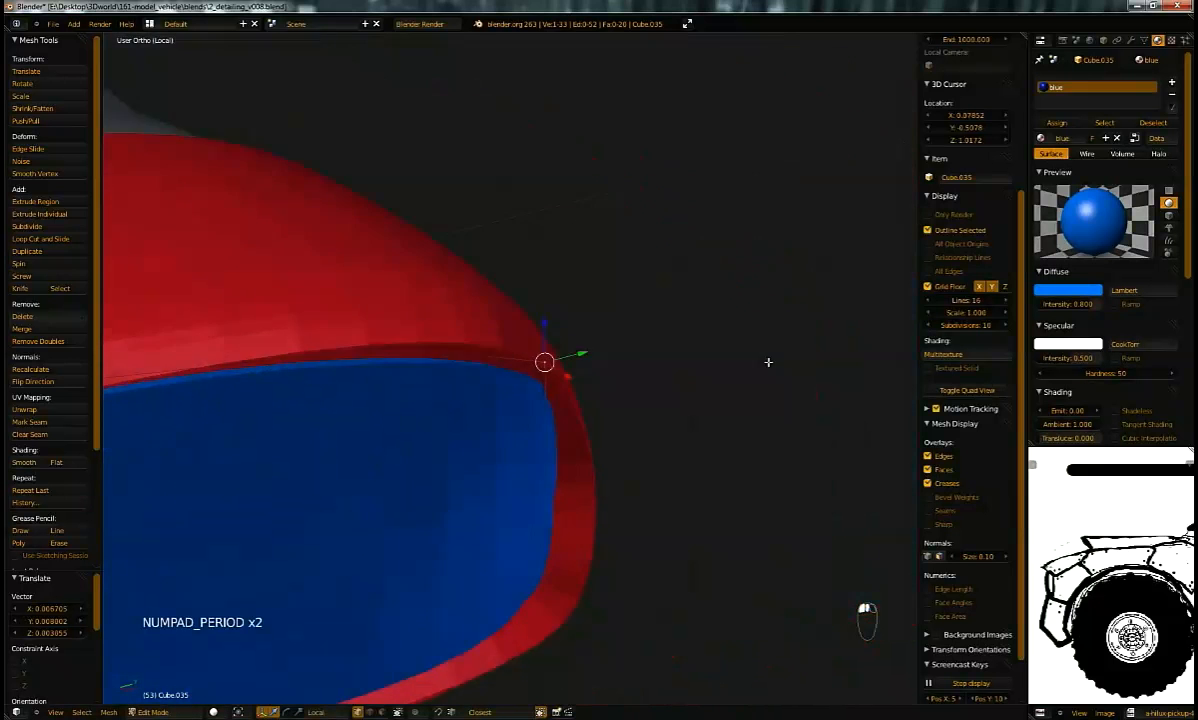
Step: Lower the side piece's border vertex at the lower rounded corner toward the cover's rim
scroll(501, 496, "up", 2)
middle_click_drag(501, 496, 539, 492)
left_click(498, 484)
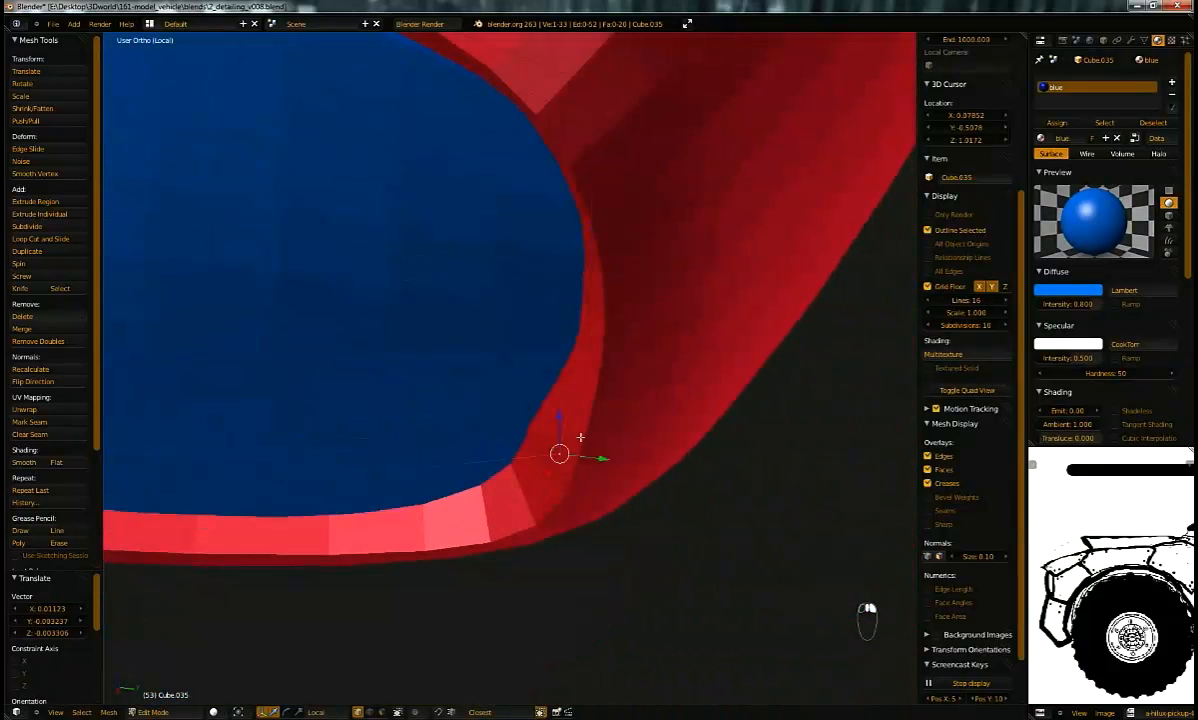
middle_click_drag(580, 437, 585, 455)
key("g")
left_click(559, 506)
middle_click_drag(559, 506, 721, 433)
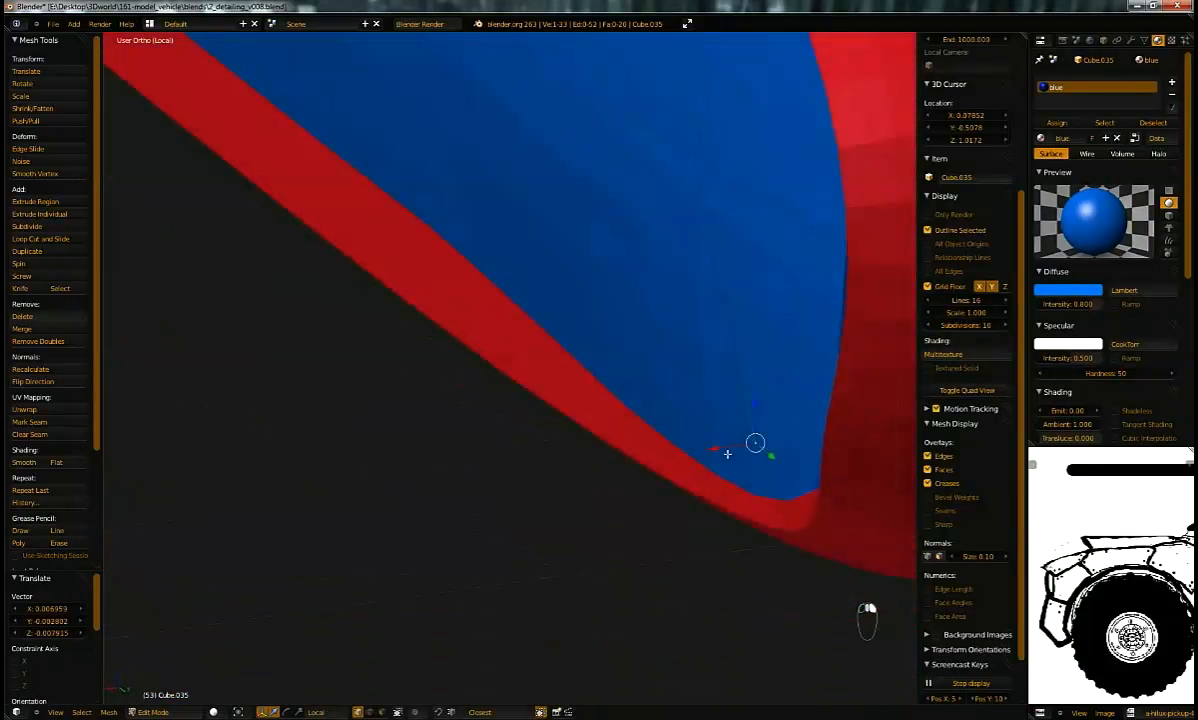
Step: Adjust the next border vertices along the side piece's lower edge to follow the cover's rim
left_click(438, 242)
middle_click_drag(438, 242, 560, 326)
key("g")
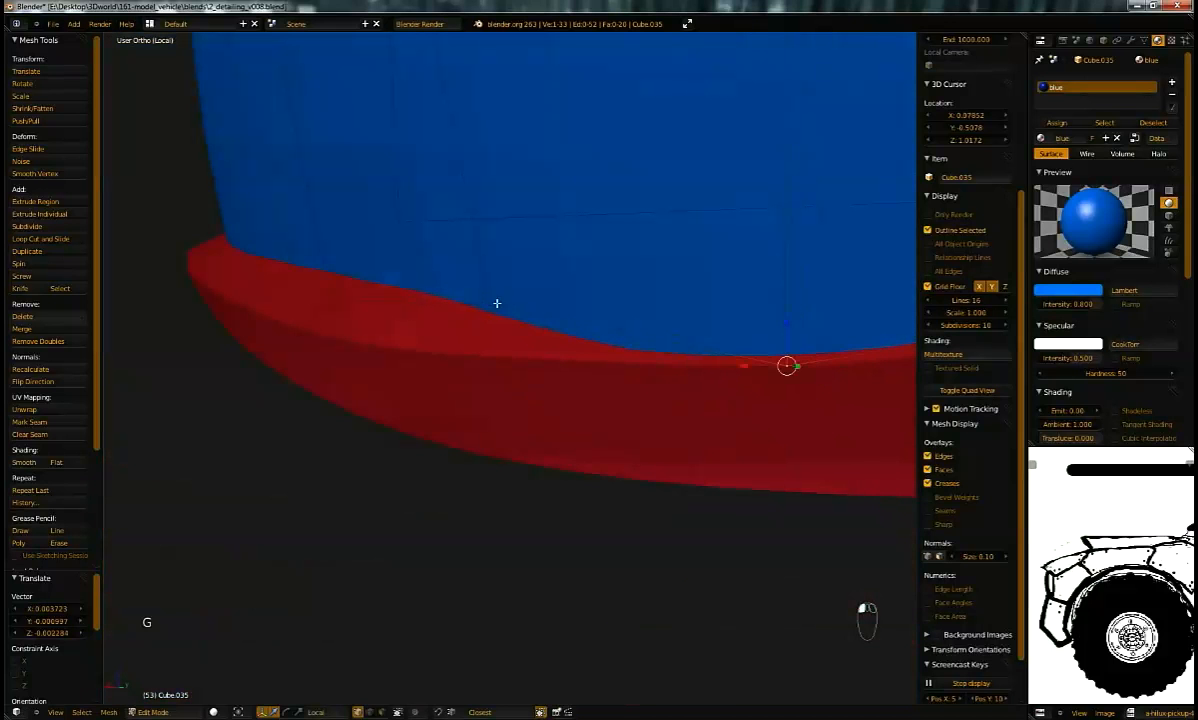
middle_click_drag(489, 302, 487, 302)
key("g")
left_click(603, 270)
Step: Reposition the side piece's lower border vertex near the corner bend to even out the seam with the cover
middle_click_drag(603, 270, 587, 337)
middle_click_drag(324, 270, 373, 275)
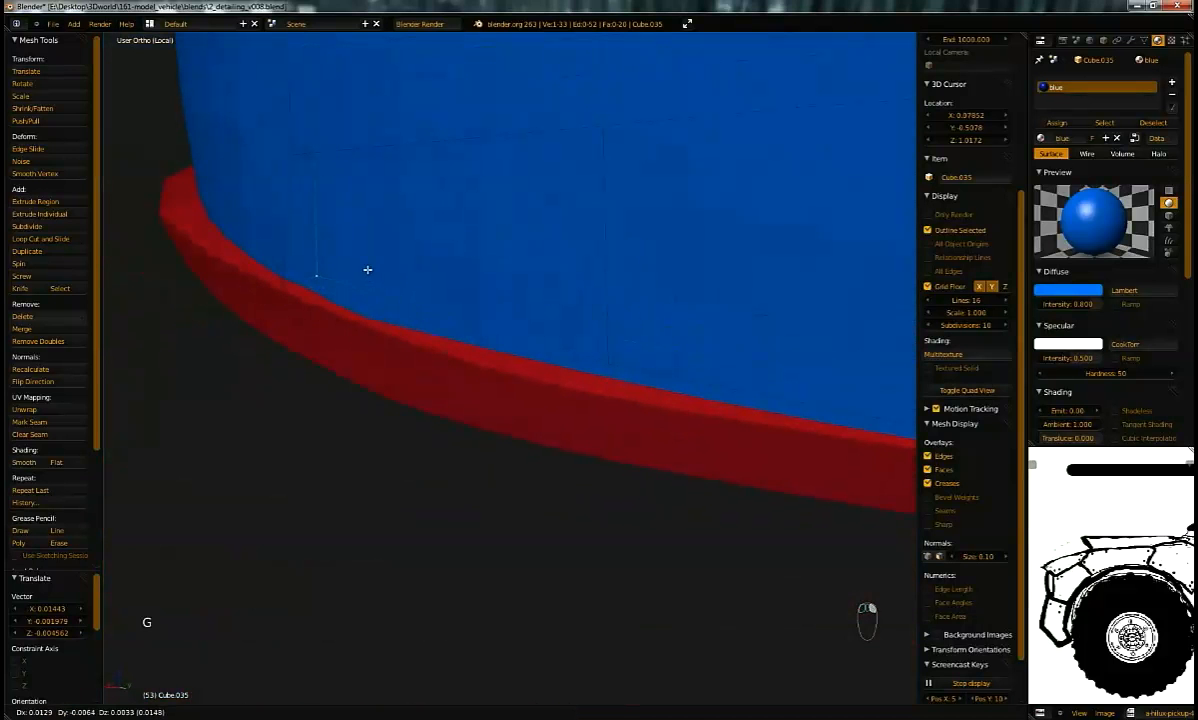
key("KP_Decimal")
middle_click_drag(519, 289, 662, 308)
key("g")
middle_click_drag(597, 266, 324, 377)
key("g")
left_click(537, 267)
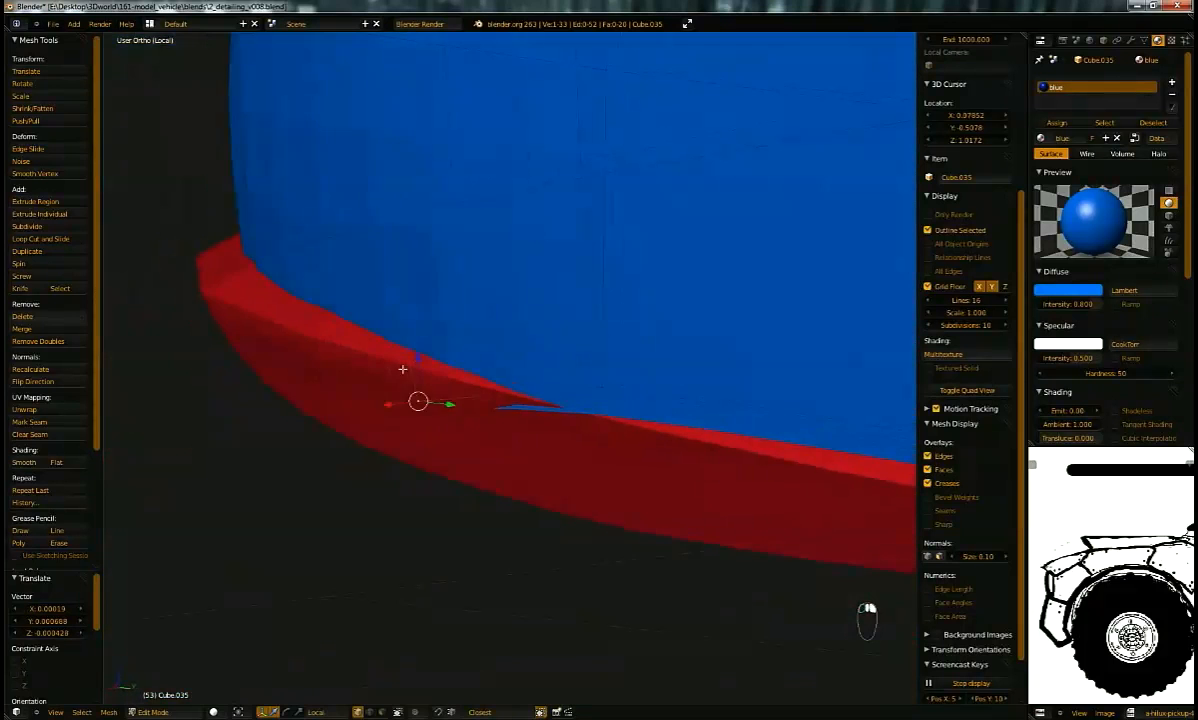
Step: Refine the lower border vertices beside the corner where the blue side piece pokes through the red cover
middle_click_drag(370, 261, 599, 278)
key("g")
key("g")
middle_click_drag(326, 404, 532, 398)
key("g")
left_click(606, 391)
middle_click_drag(606, 391, 577, 365)
key("g")
left_click(527, 318)
key("g")
left_click(578, 362)
Step: Smooth the side piece's lower edge running up to the corner tip by shifting its border vertices
middle_click_drag(375, 268, 665, 388)
key("g")
left_click(463, 281)
key("g")
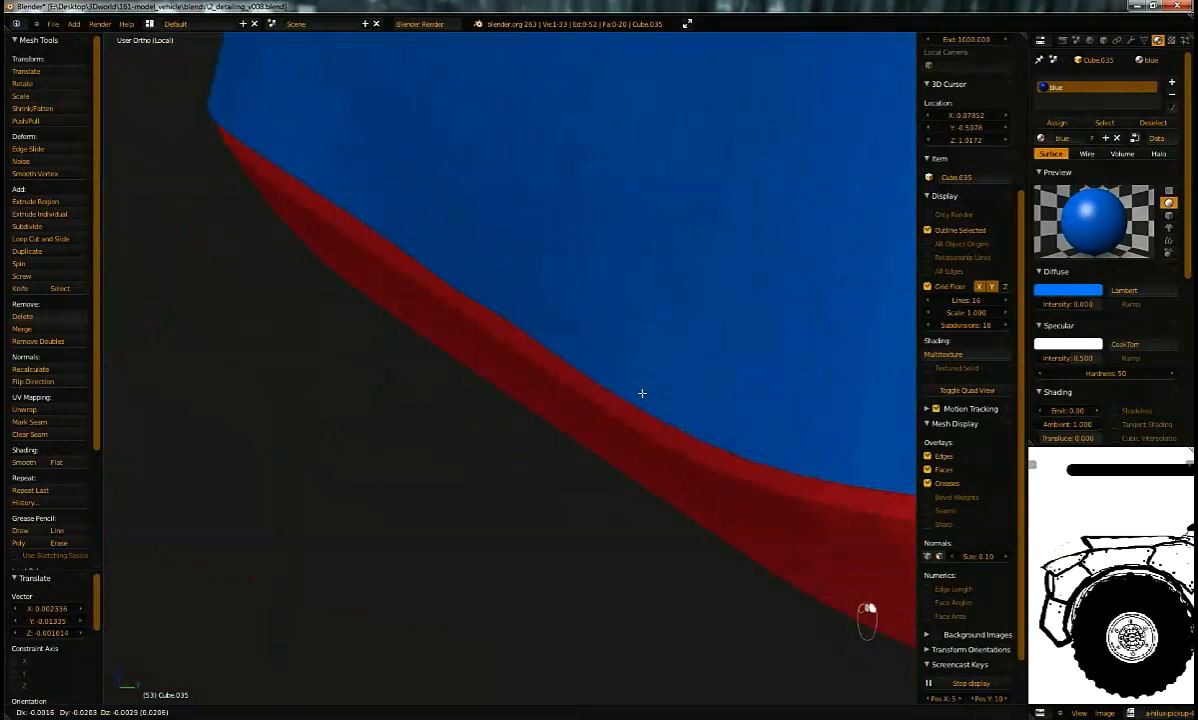
key("g")
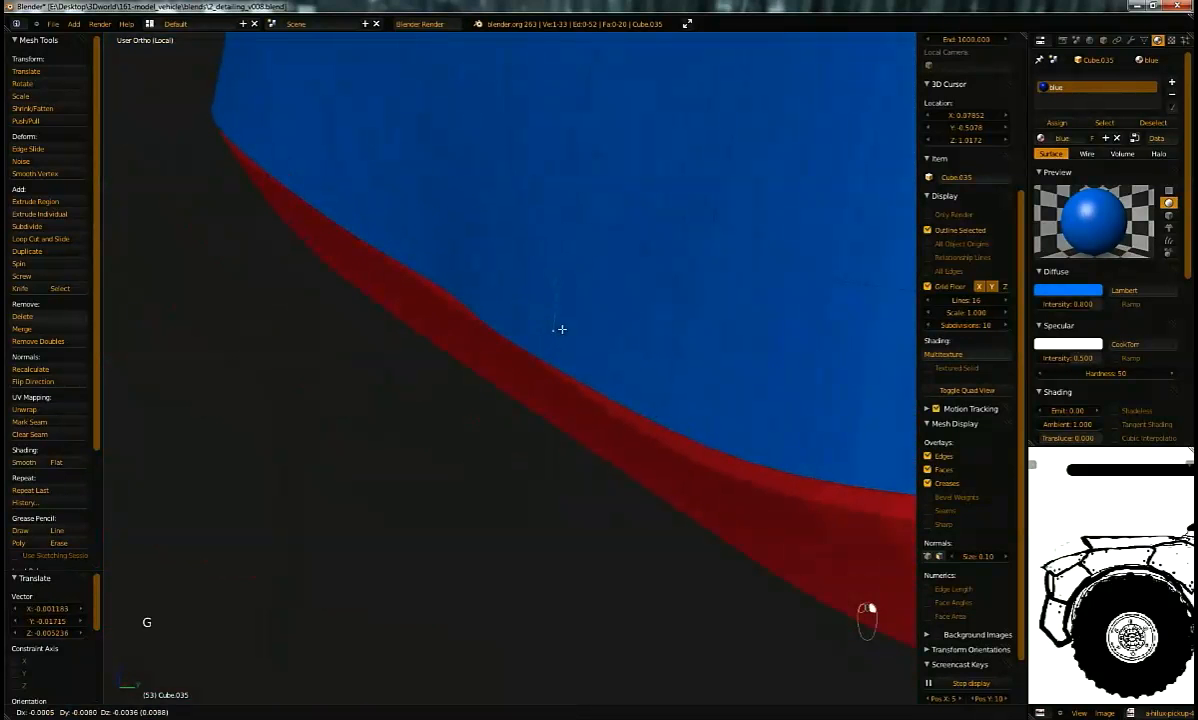
key("g")
left_click(482, 285)
Step: Apply a slight Shrink/Fatten to the side piece's selected vertices and finish editing its mesh
middle_click_drag(545, 337, 567, 262)
scroll(552, 334, "down", 3)
middle_click_drag(552, 334, 617, 327)
middle_click_drag(550, 358, 561, 299)
key("Tab")
key("Tab")
key("Tab")
key("Tab")
middle_click_drag(658, 228, 745, 335)
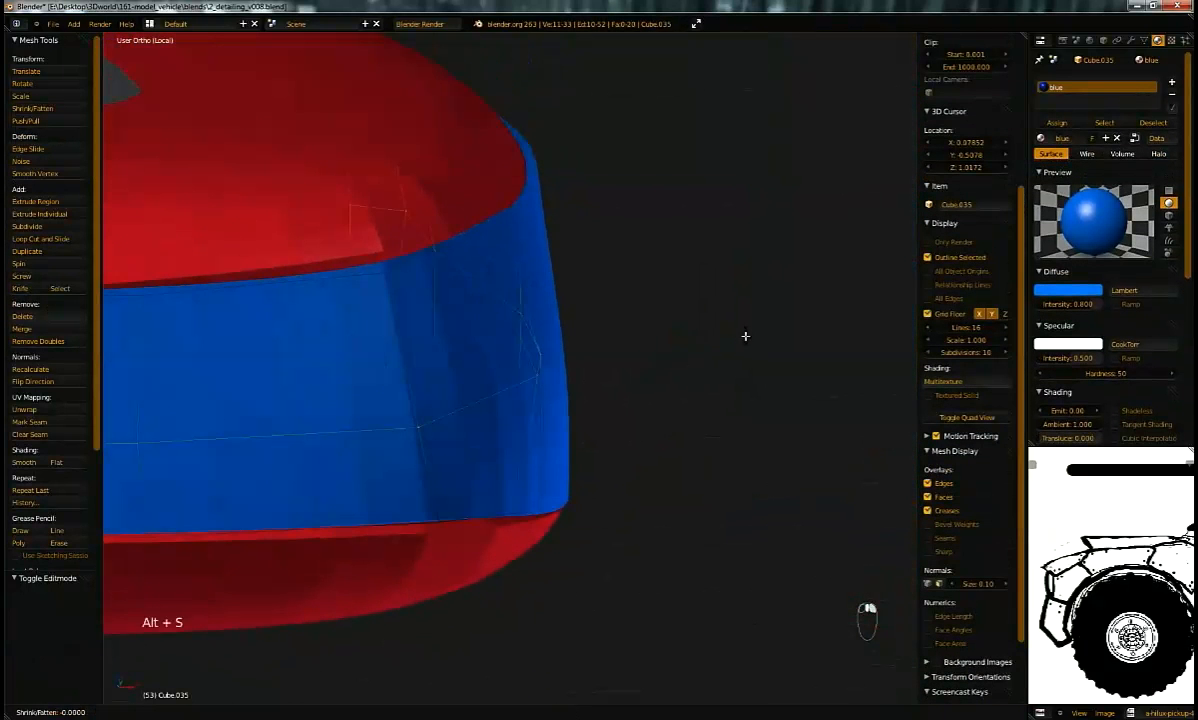
left_click(794, 450)
key("Tab")
Step: Deselect all objects and save the file
middle_click_drag(706, 433, 666, 348)
key("a")
key("a")
scroll(586, 400, "down", 2)
scroll(599, 482, "up", 4)
middle_click_drag(599, 482, 640, 509)
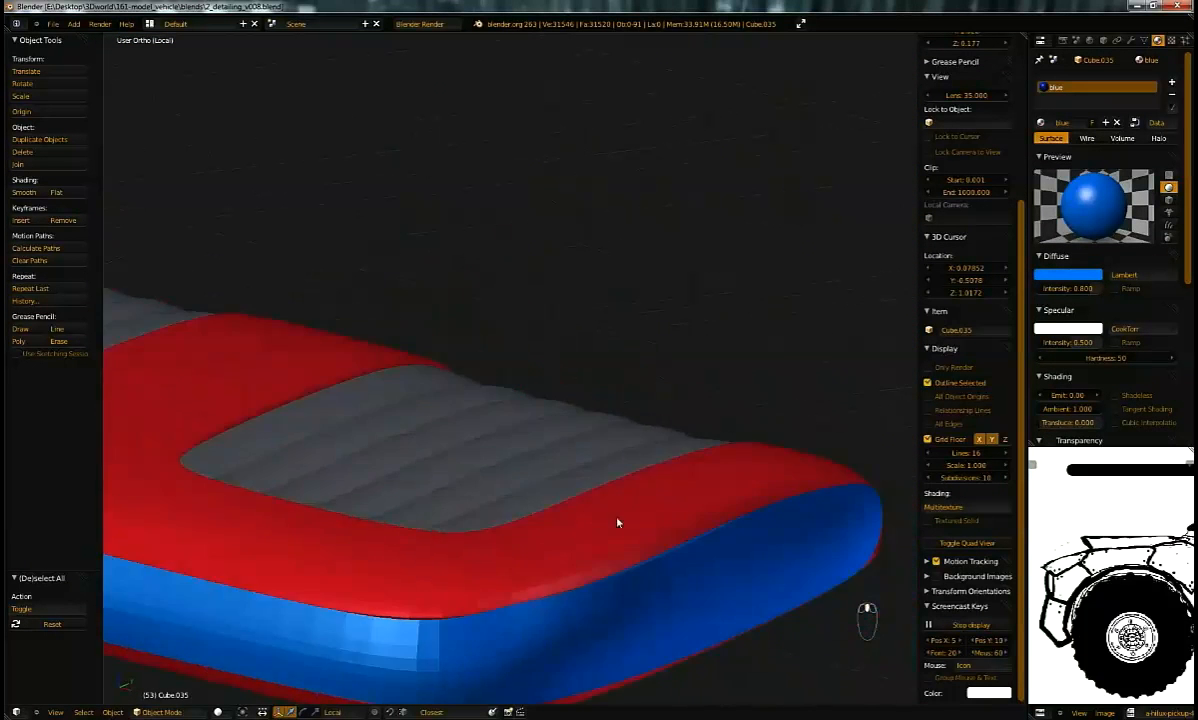
Step: Edit the red cover's mesh in edge selection mode and select the edge loop around one cushion opening
scroll(479, 423, "down", 3)
middle_click_drag(479, 423, 596, 460)
right_click(652, 451)
scroll(596, 460, "up", 3)
key("Tab")
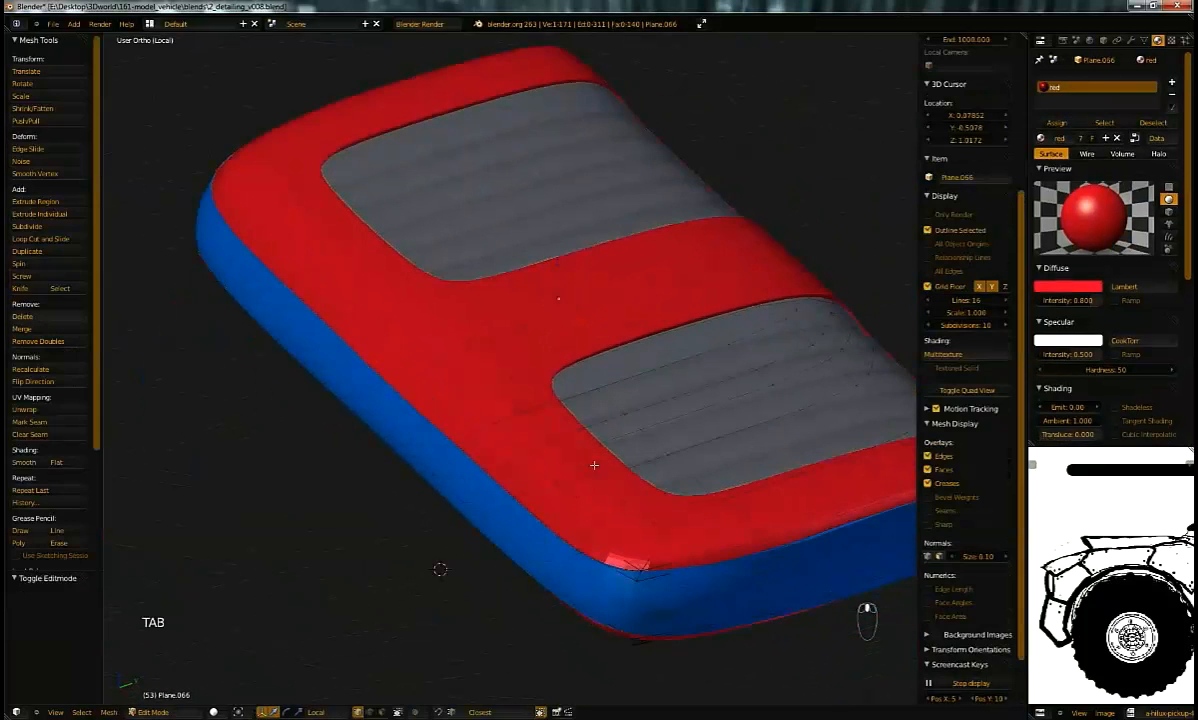
key("ctrl+Tab")
left_click(570, 440)
middle_click_drag(650, 401, 642, 428)
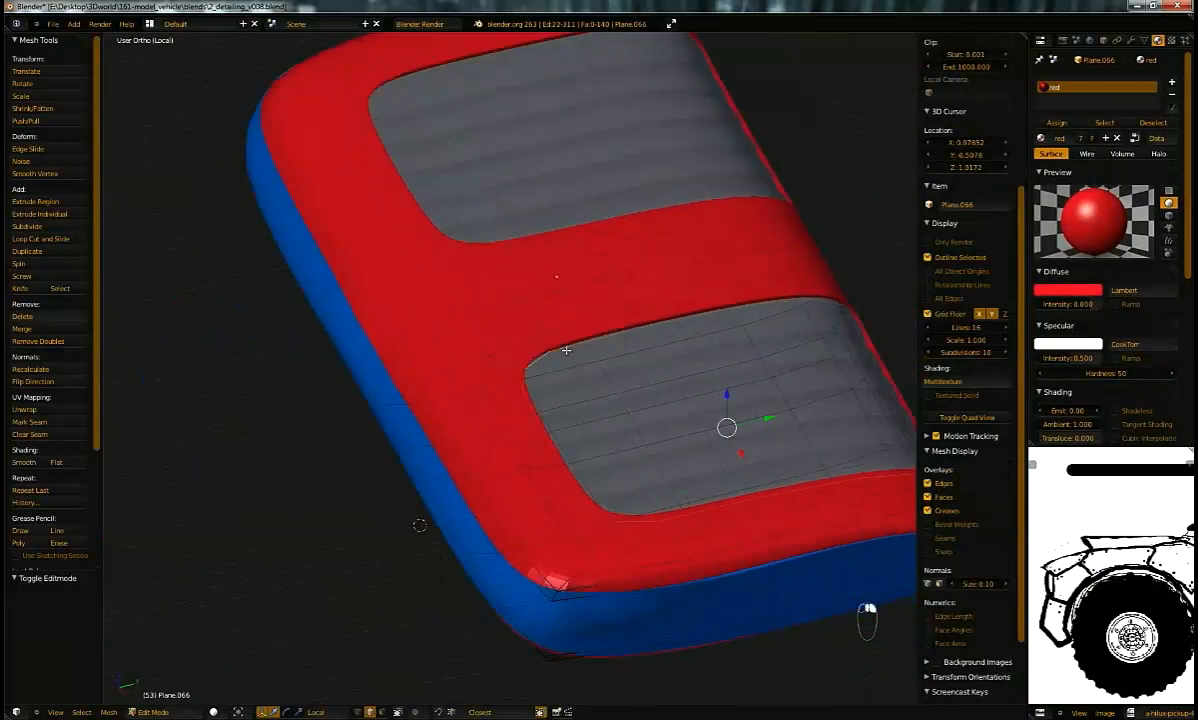
middle_click_drag(639, 339, 762, 361)
key("z")
key("z")
scroll(617, 509, "up", 3)
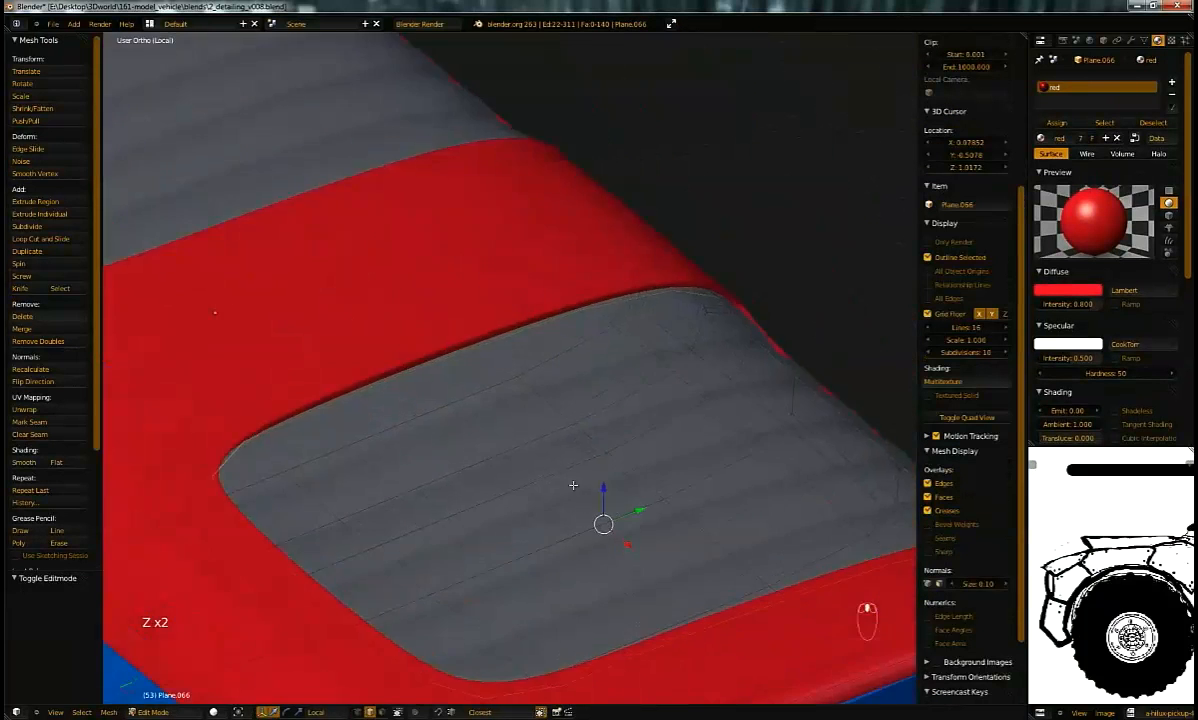
Step: Duplicate the opening's edge loop, separate it into its own object, and open that object for editing
key("shift+d")
left_click(607, 427)
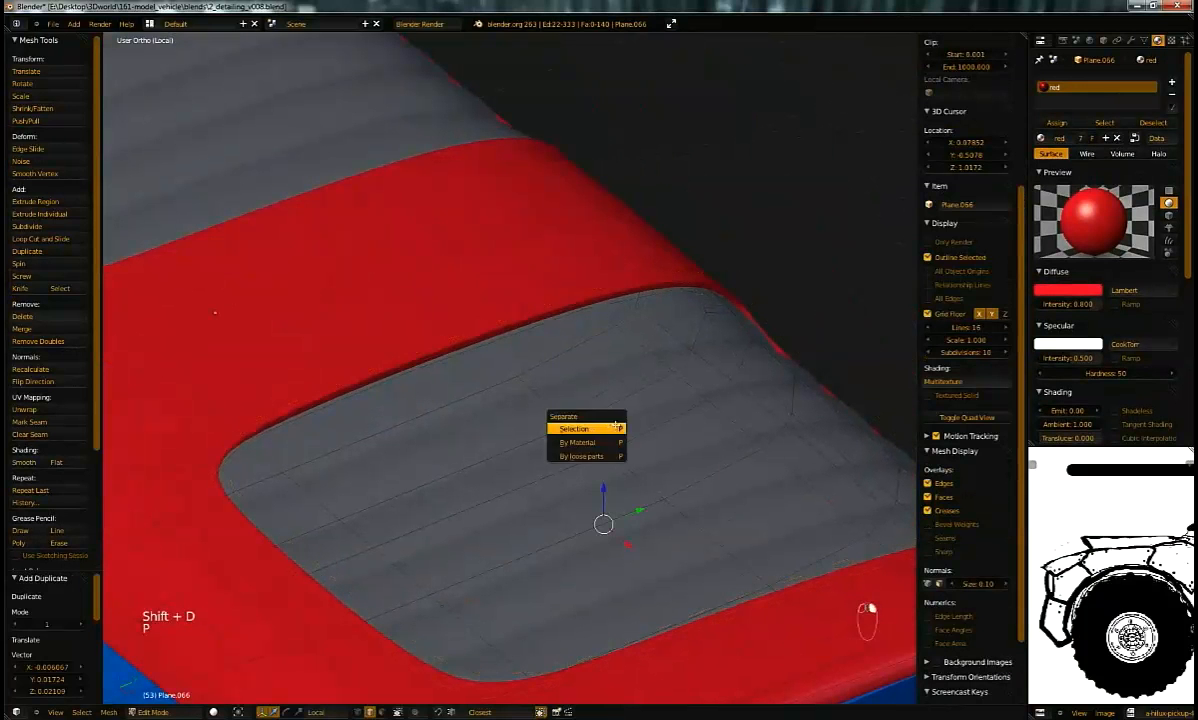
left_click(610, 428)
key("z")
key("Tab")
right_click(594, 310)
key("Tab")
scroll(663, 401, "down", 3)
key("z")
middle_click_drag(660, 396, 345, 440)
middle_click_drag(513, 393, 357, 320, "shift")
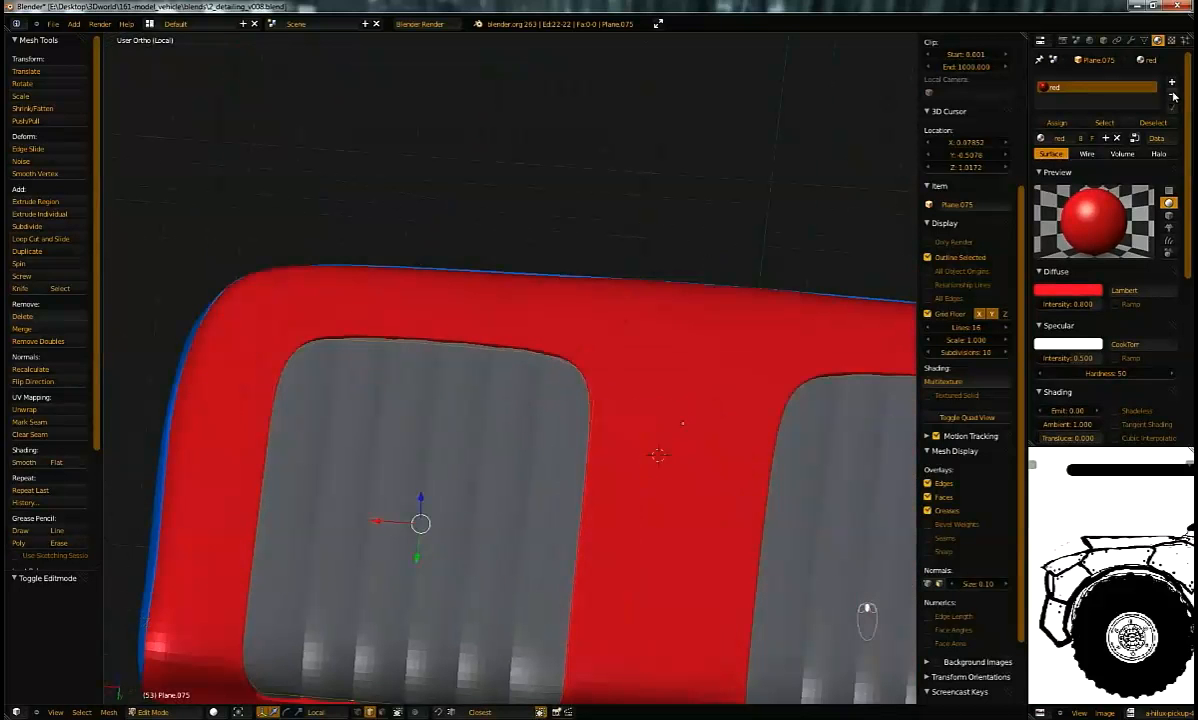
Step: Assign the blue material to the separated loop and remove its Mirror, Subsurf and Solidify modifiers
left_click(1041, 138)
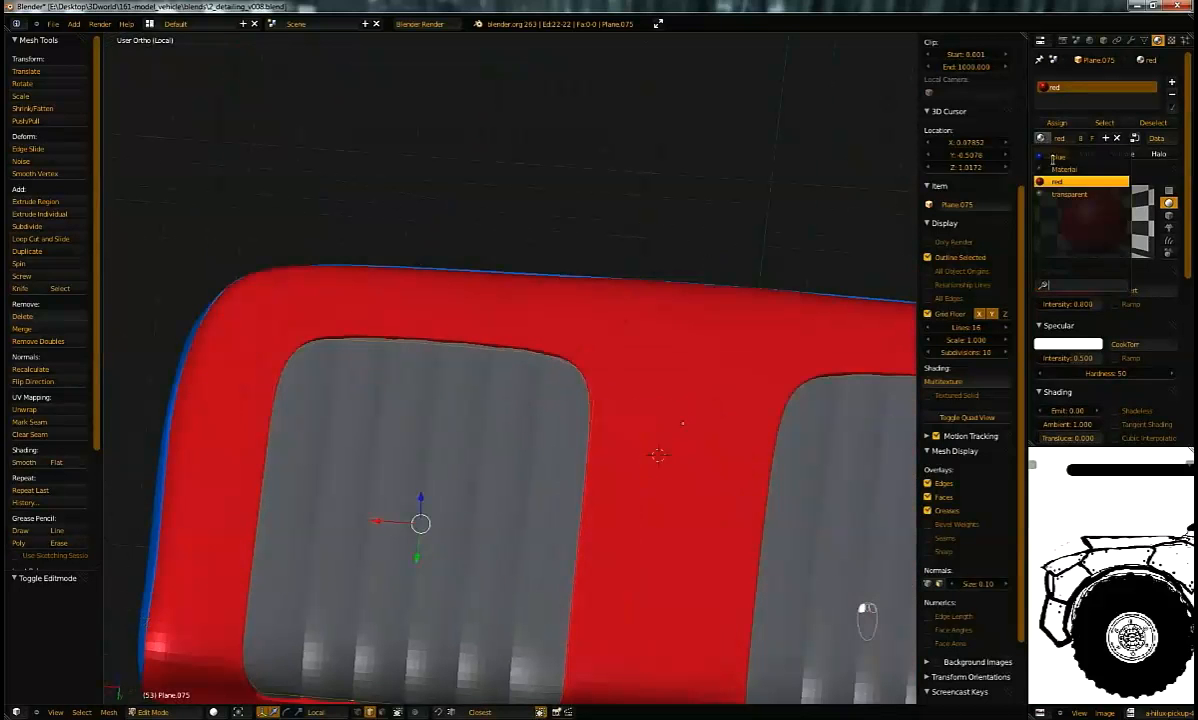
left_click(1063, 158)
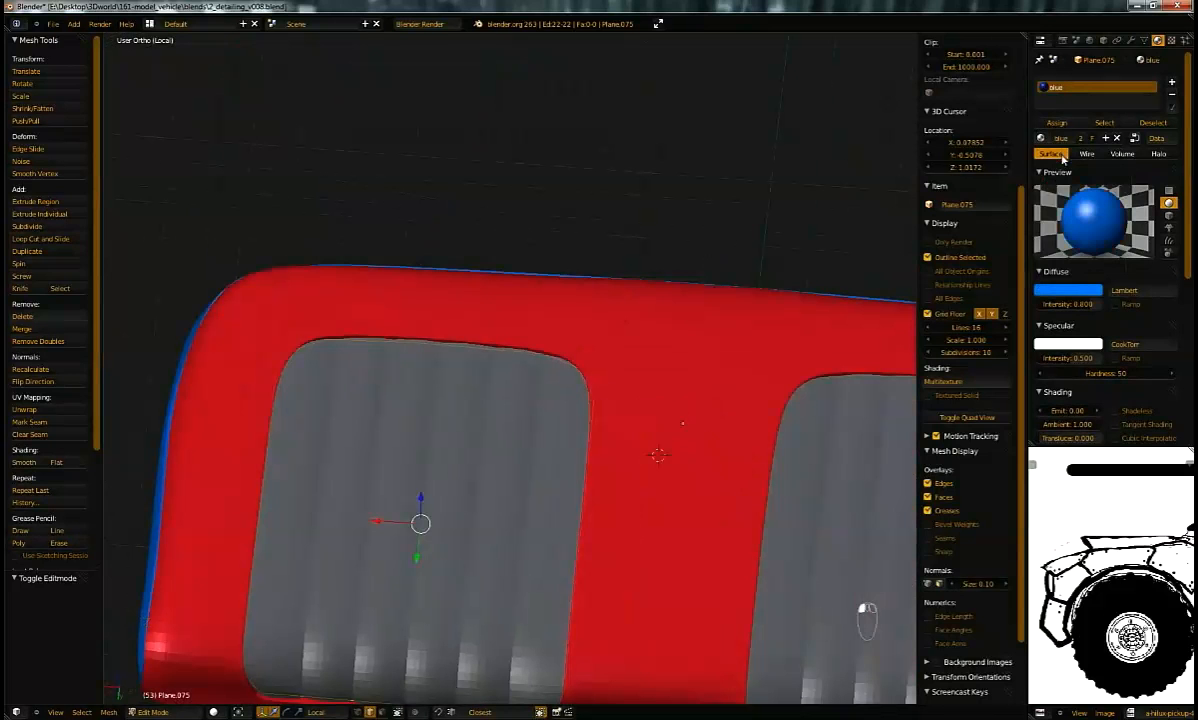
left_click(1129, 41)
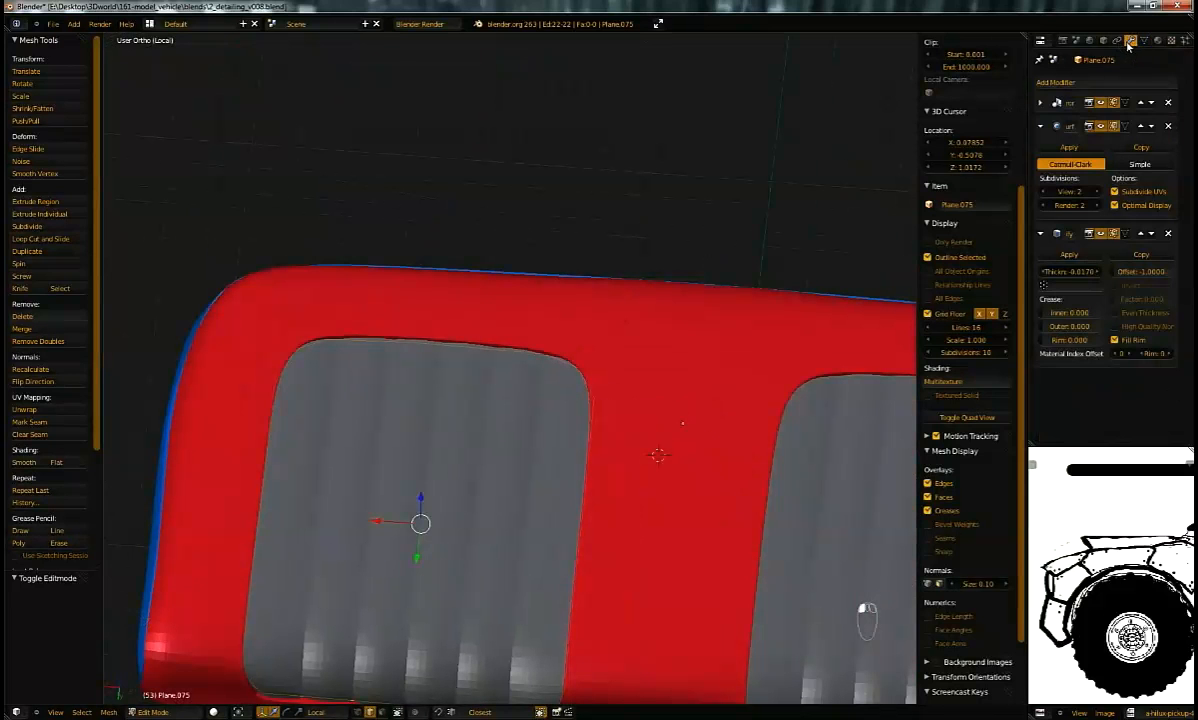
left_click(1168, 103)
left_click(1168, 103)
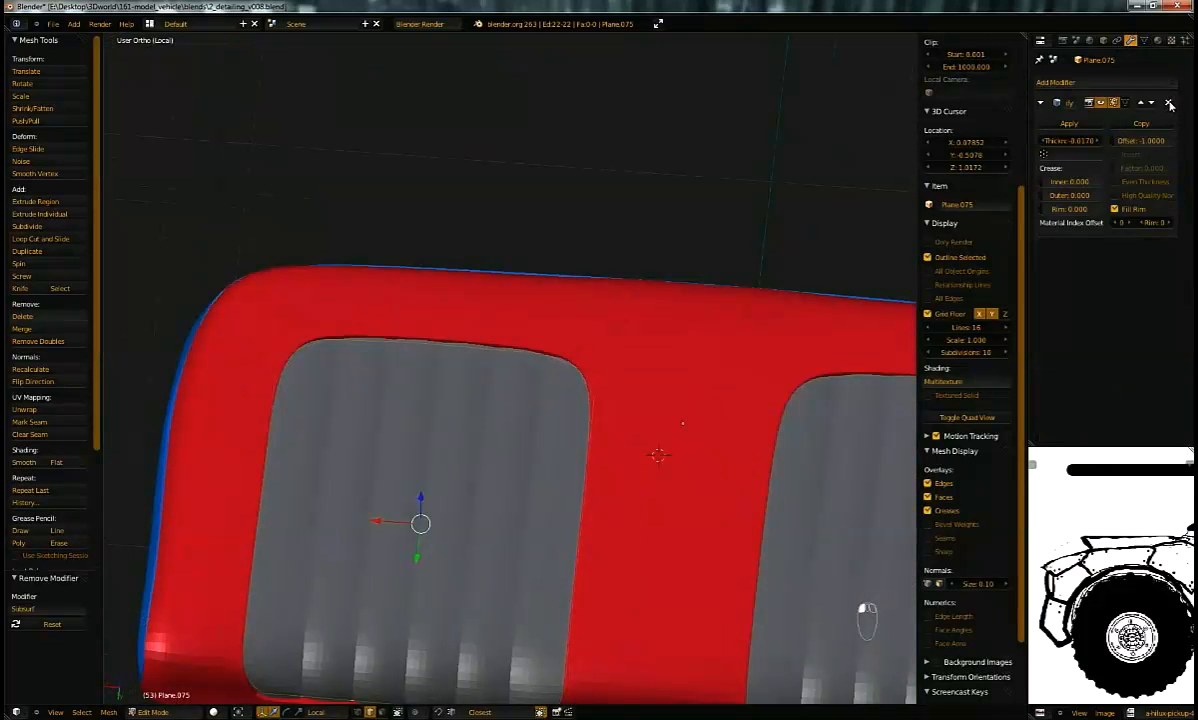
left_click(1168, 103)
Step: Save the file, finish editing the loop, and set its origin to its geometry
key("ctrl+s")
middle_click_drag(455, 340, 553, 290)
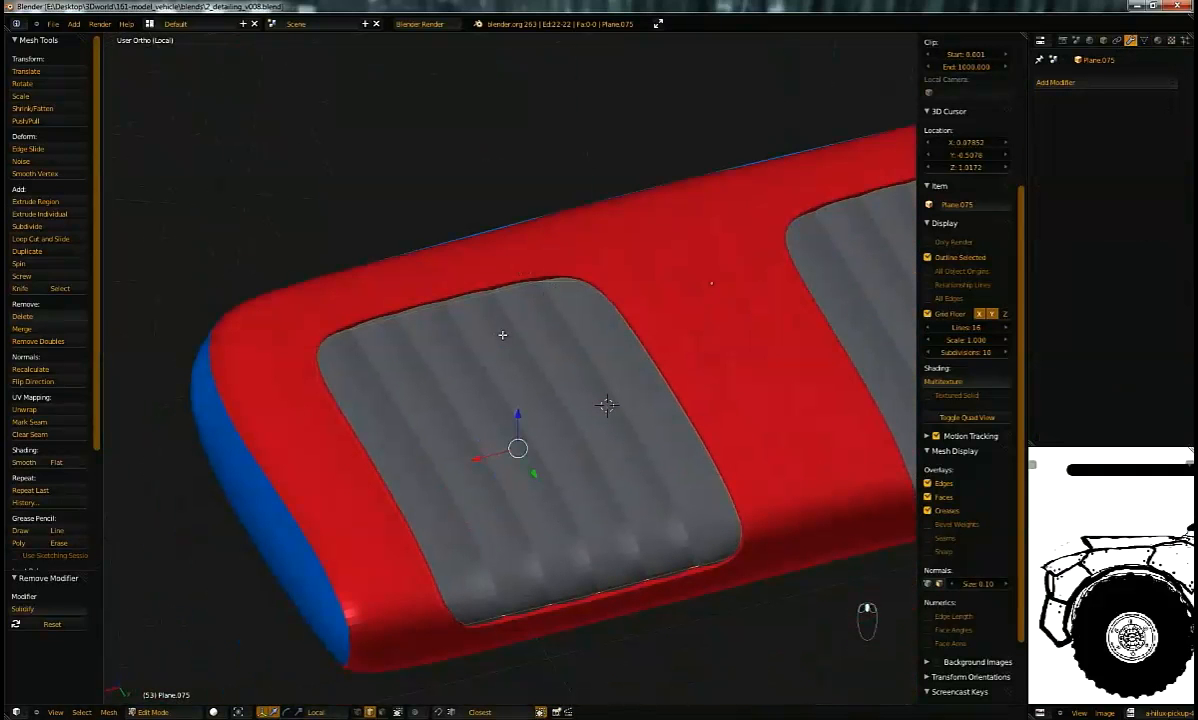
middle_click_drag(498, 320, 532, 310)
key("z")
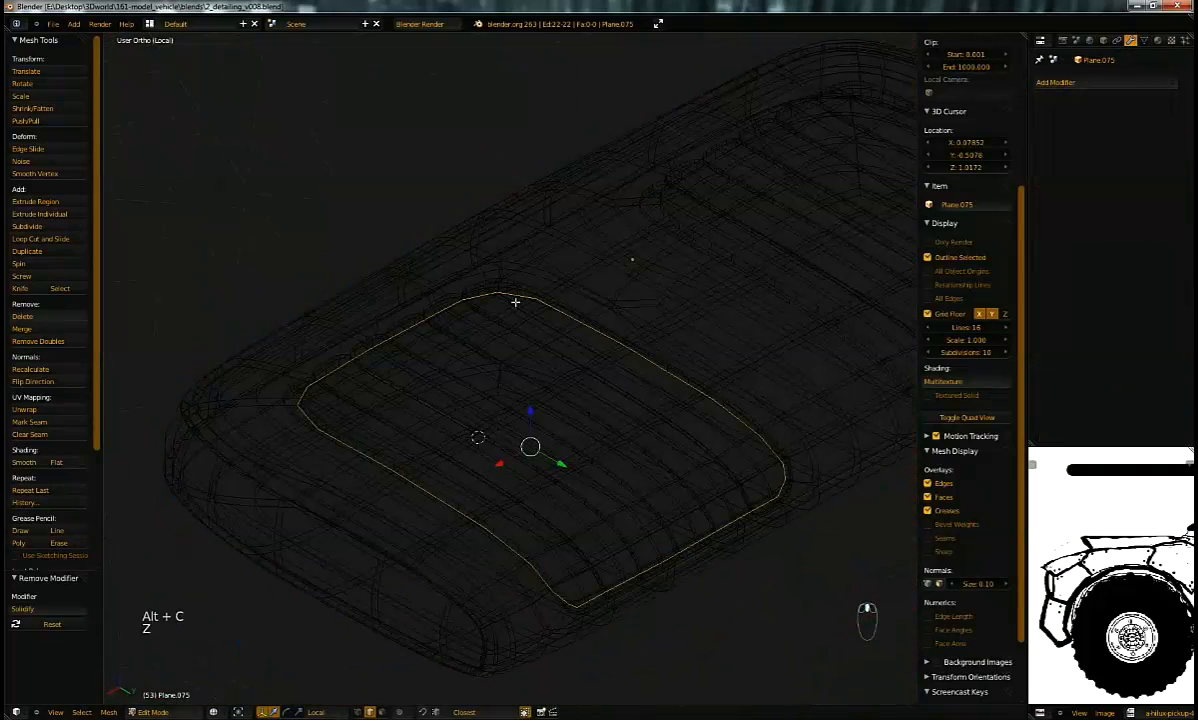
key("Tab")
key("alt+c")
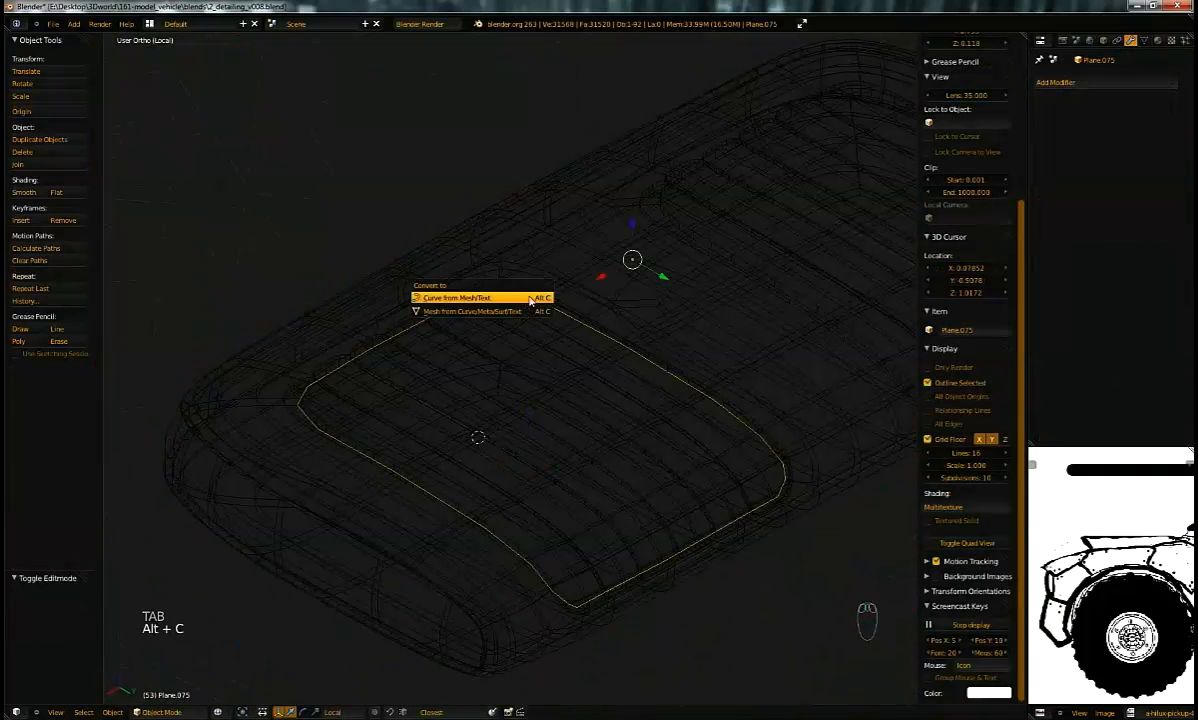
key("ctrl+alt+shift+c")
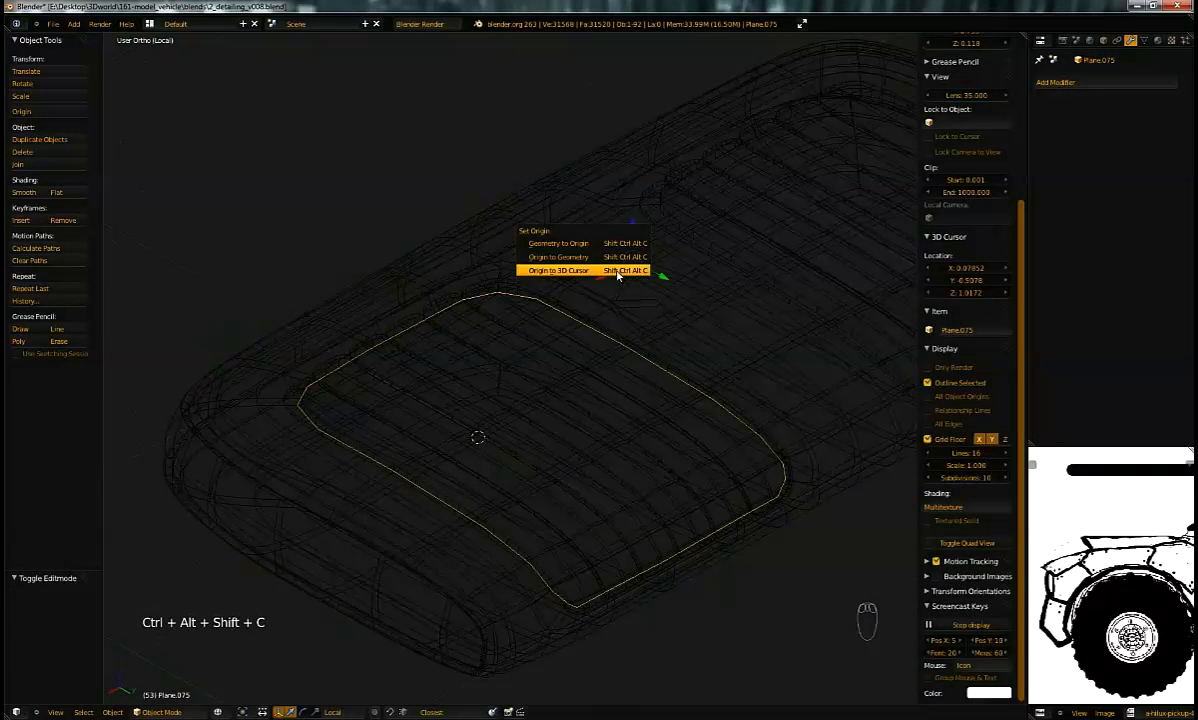
left_click(618, 258)
Step: Convert the loop from a mesh into a curve and return to solid shading
key("alt+c")
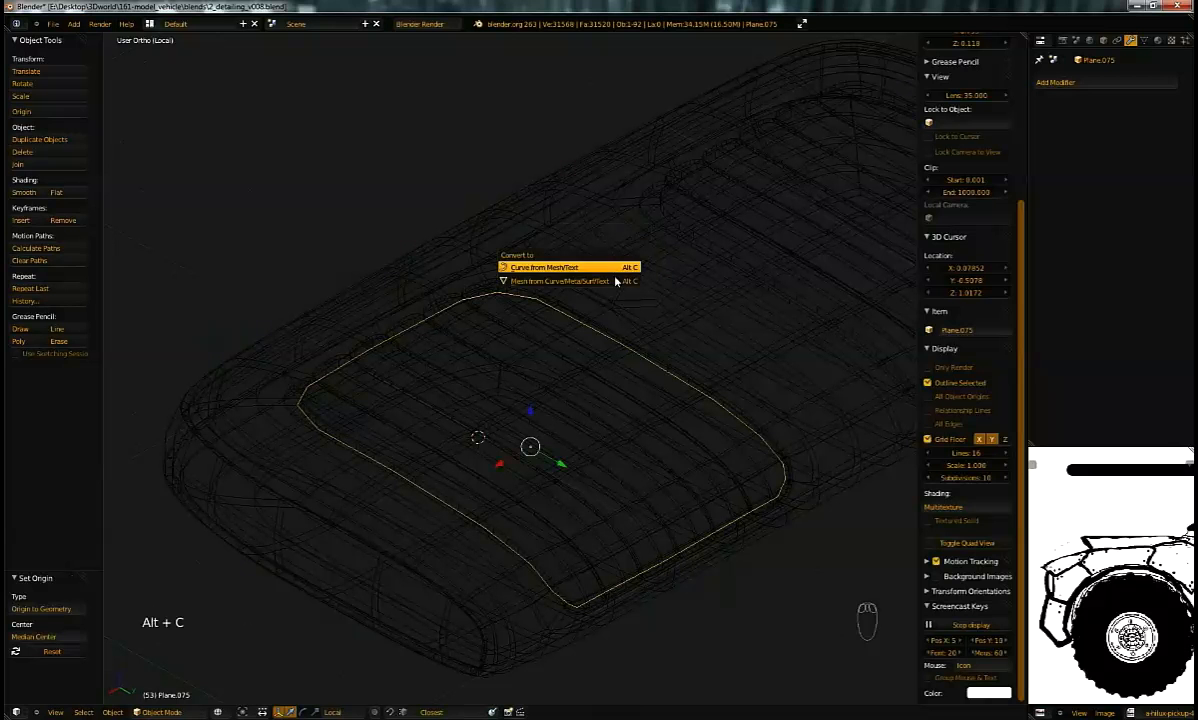
left_click(614, 268)
key("z")
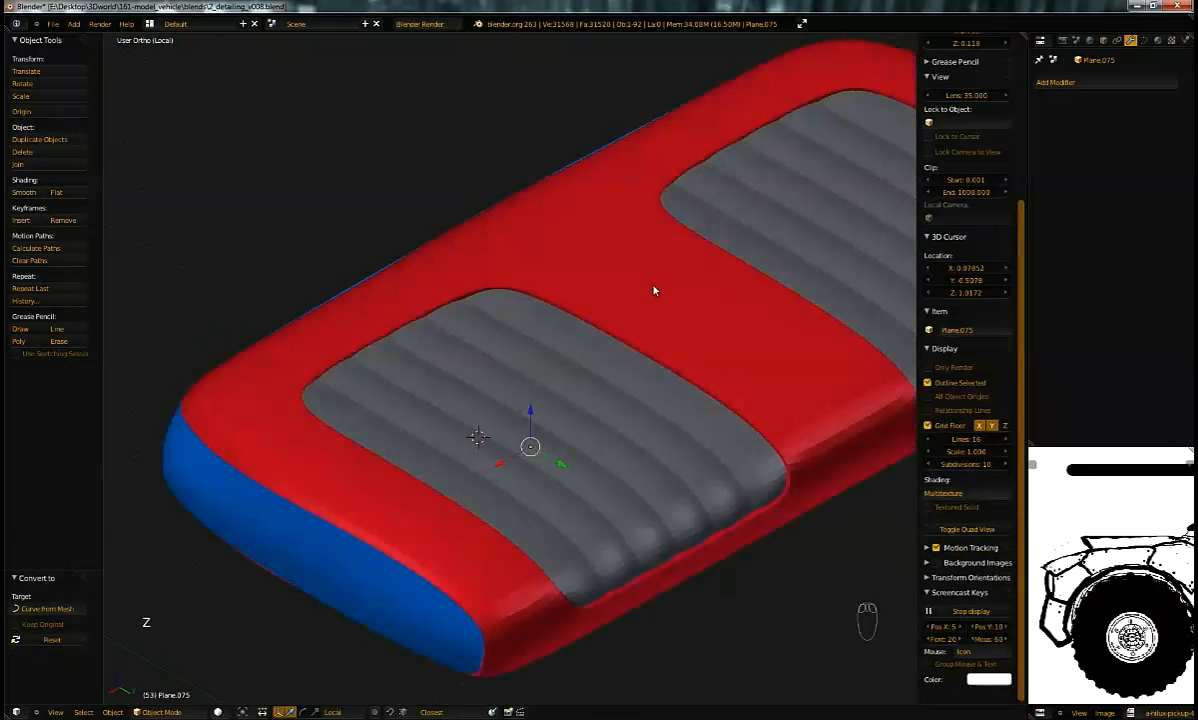
key("Tab")
mouse_move(658, 270)
middle_mouse_down()
mouse_move(580, 281)
mouse_move(727, 254)
middle_mouse_up()
key("Tab")
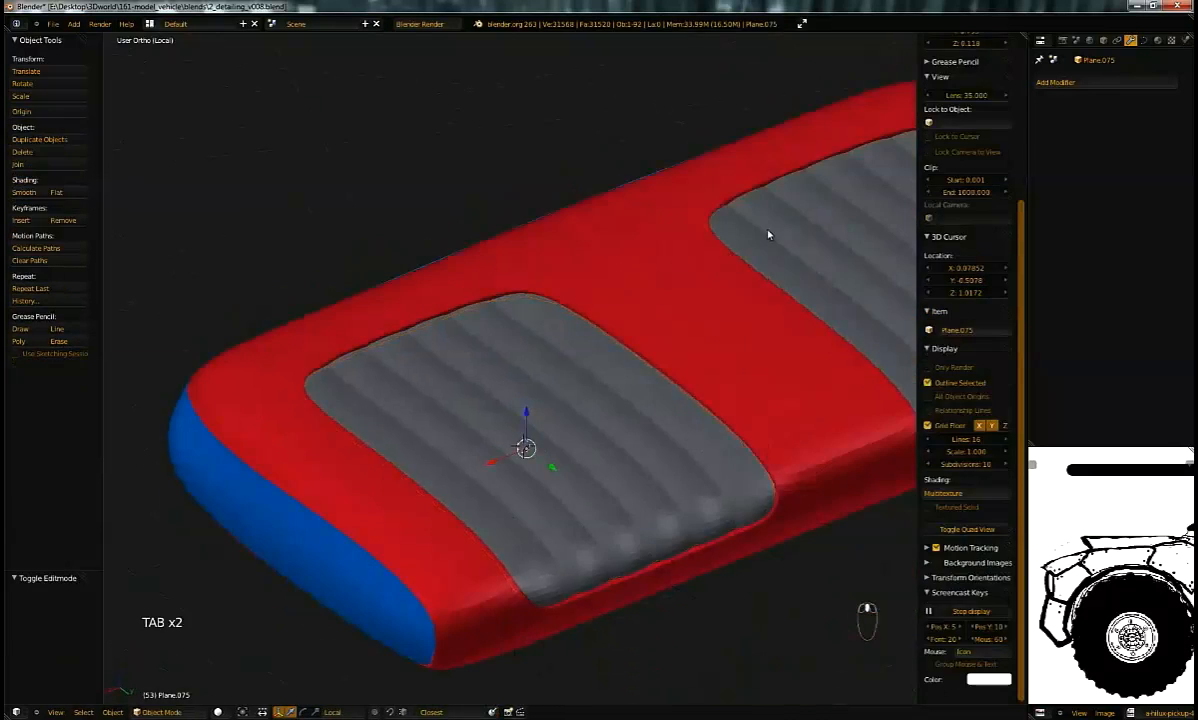
Step: Set the curve's fill to Full, its bevel depth to 0.020 and its bevel resolution to 2
left_click(1145, 40)
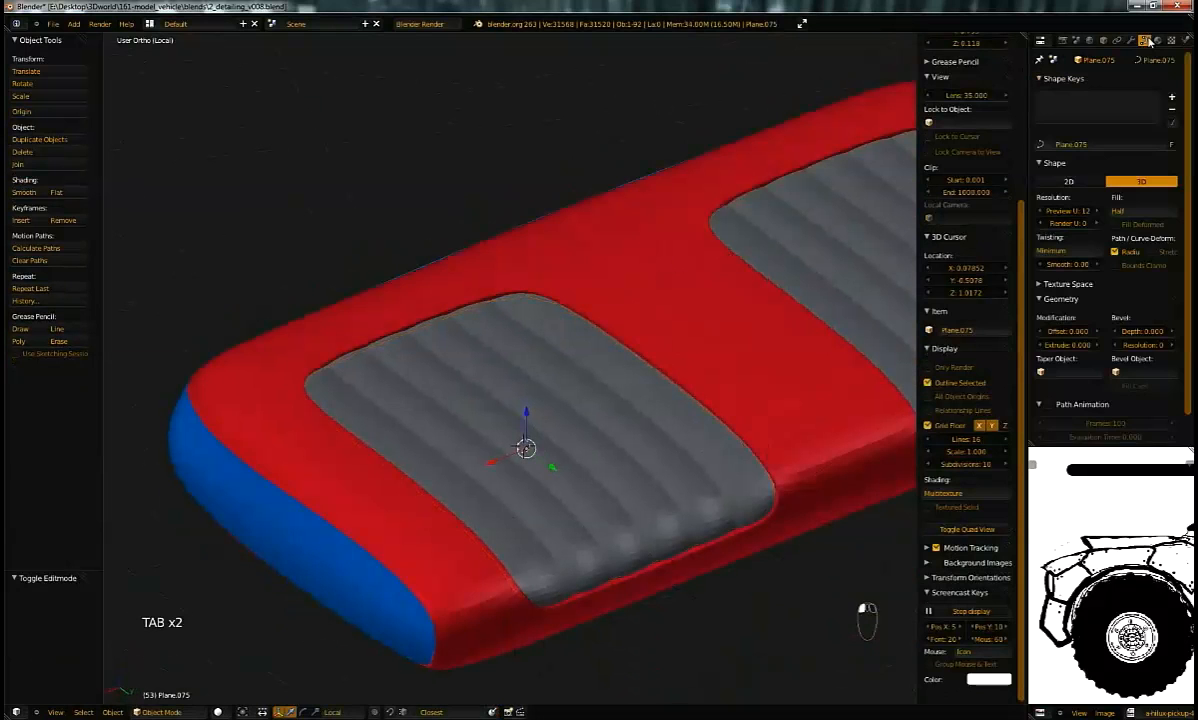
left_click(1140, 211)
left_click(1139, 197)
left_click_drag(1148, 331, 1159, 332)
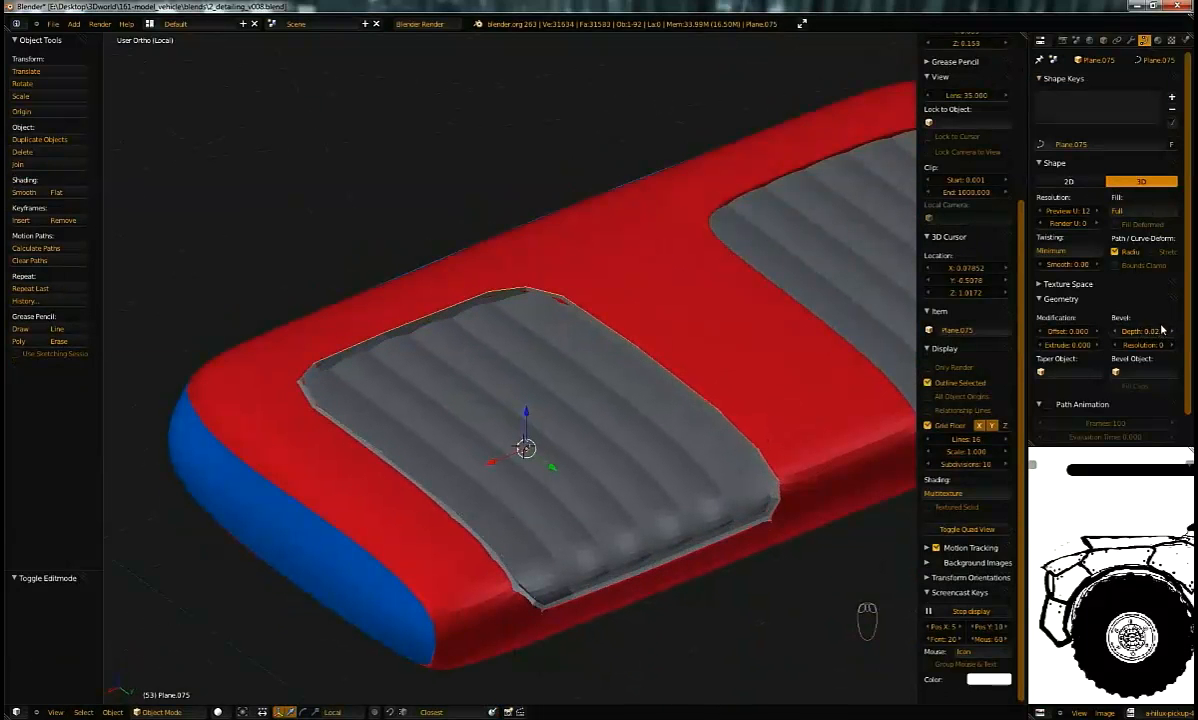
left_click(1172, 346)
left_click(1172, 346)
middle_click_drag(652, 390, 623, 270)
scroll(638, 456, "up", 2)
scroll(630, 450, "up", 1)
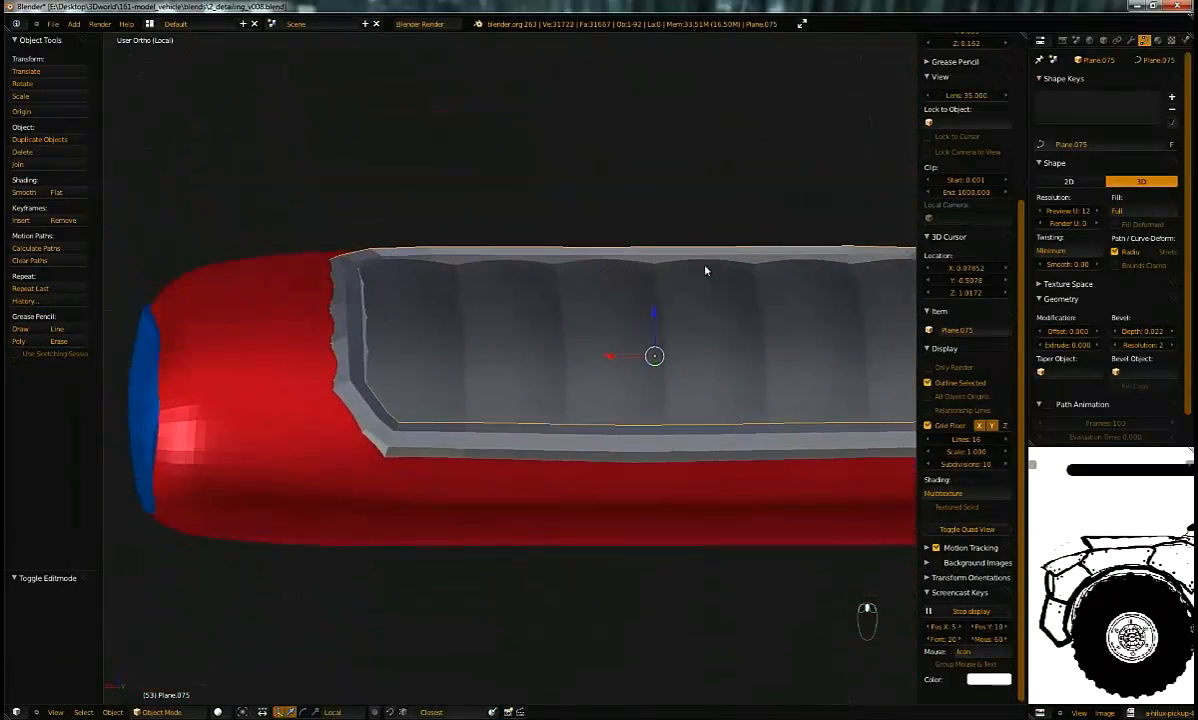
left_click_drag(1150, 340, 1104, 281)
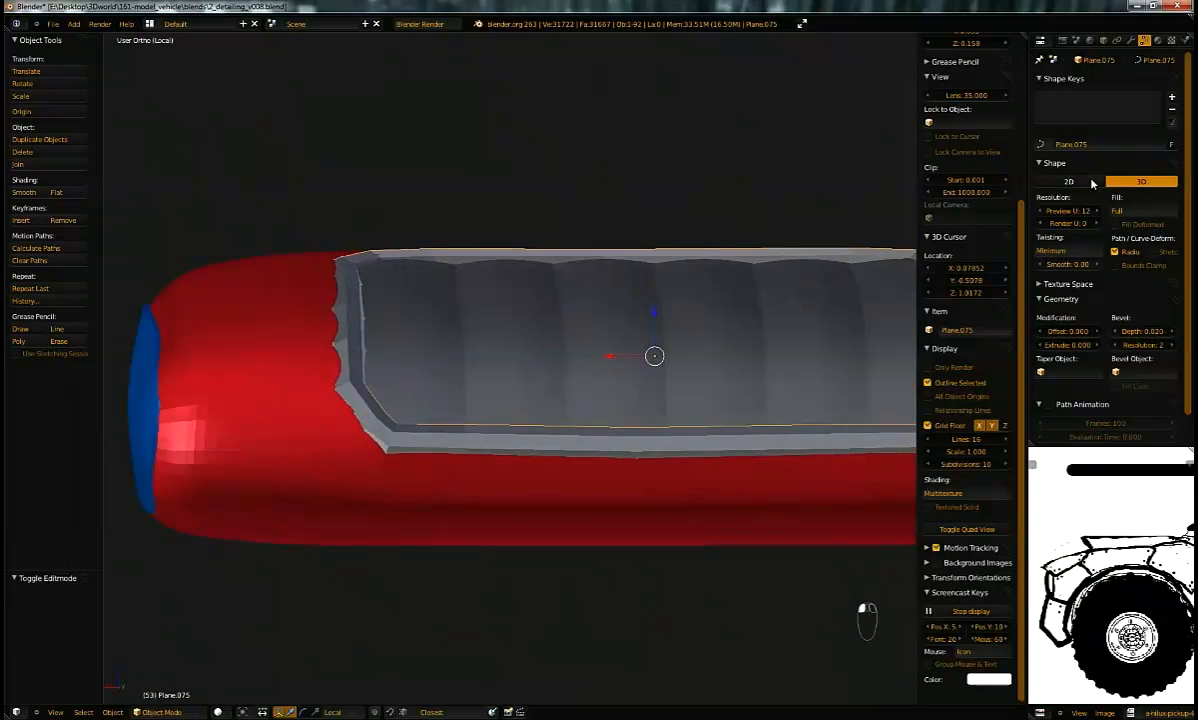
Step: Assign the blue material to the beveled curve around the cushion
left_click(1158, 39)
left_click(1041, 121)
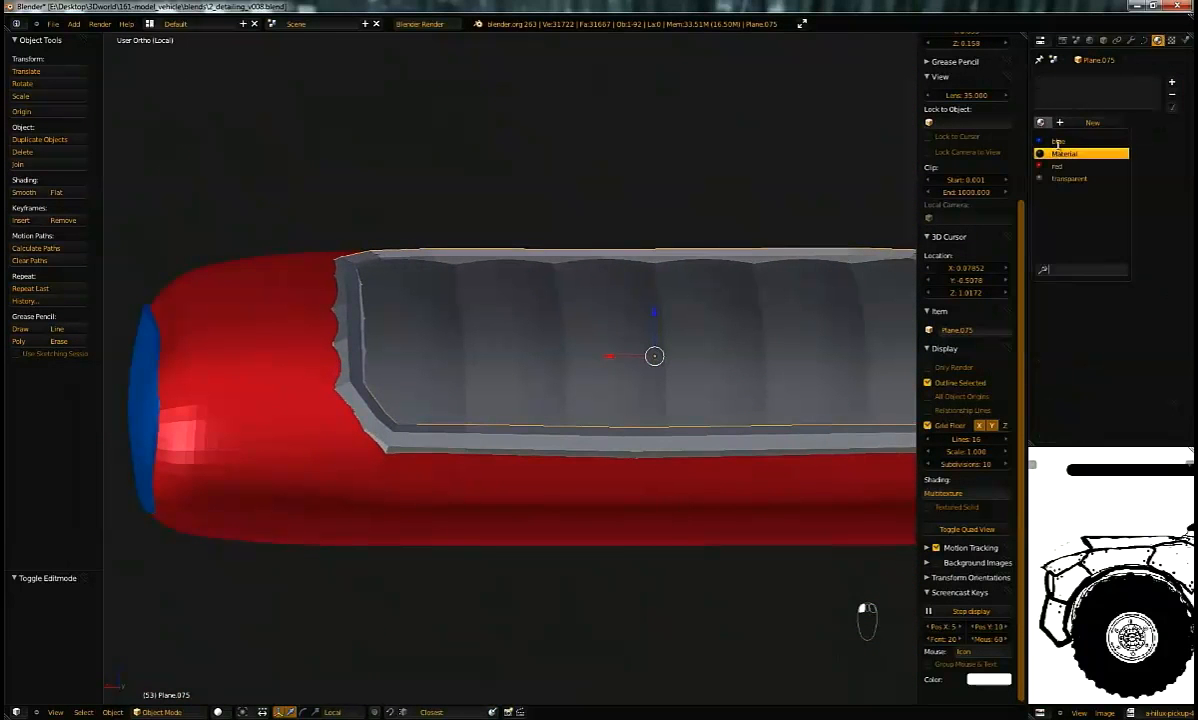
left_click(1060, 152)
left_click(1130, 40)
middle_click_drag(850, 179, 767, 236)
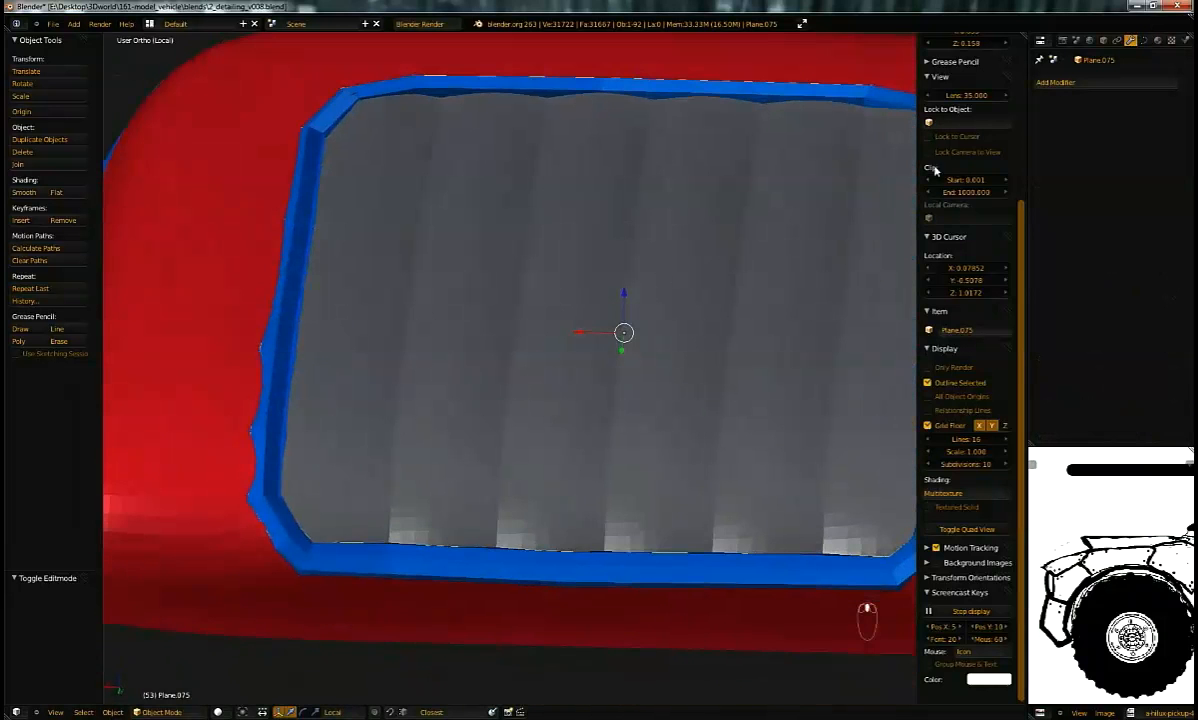
Step: Reduce the curve's bevel depth to about 0.01
left_click(1143, 41)
left_click_drag(1147, 330, 1080, 346)
middle_click_drag(595, 430, 631, 325)
Step: Edit the curve, raise its points about 0.0086 along local Z, and set its bevel depth to 0.008
key("Tab")
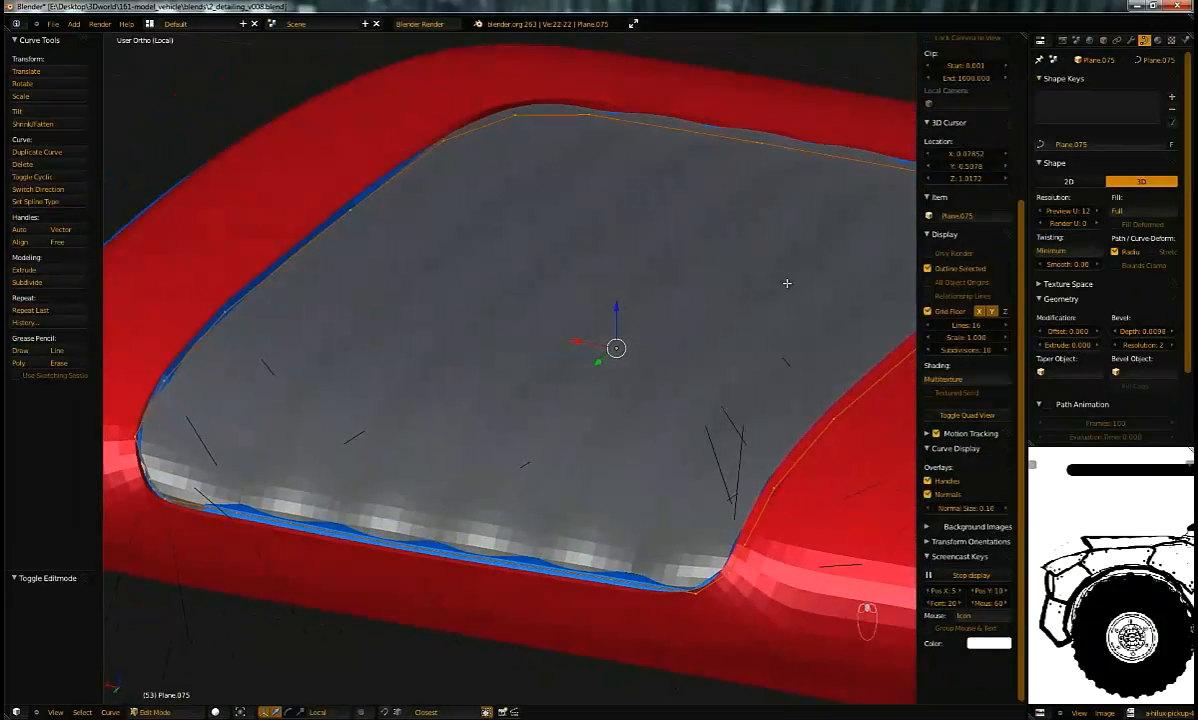
key("alt+s")
left_click(657, 269)
key("g")
key("z")
key("z")
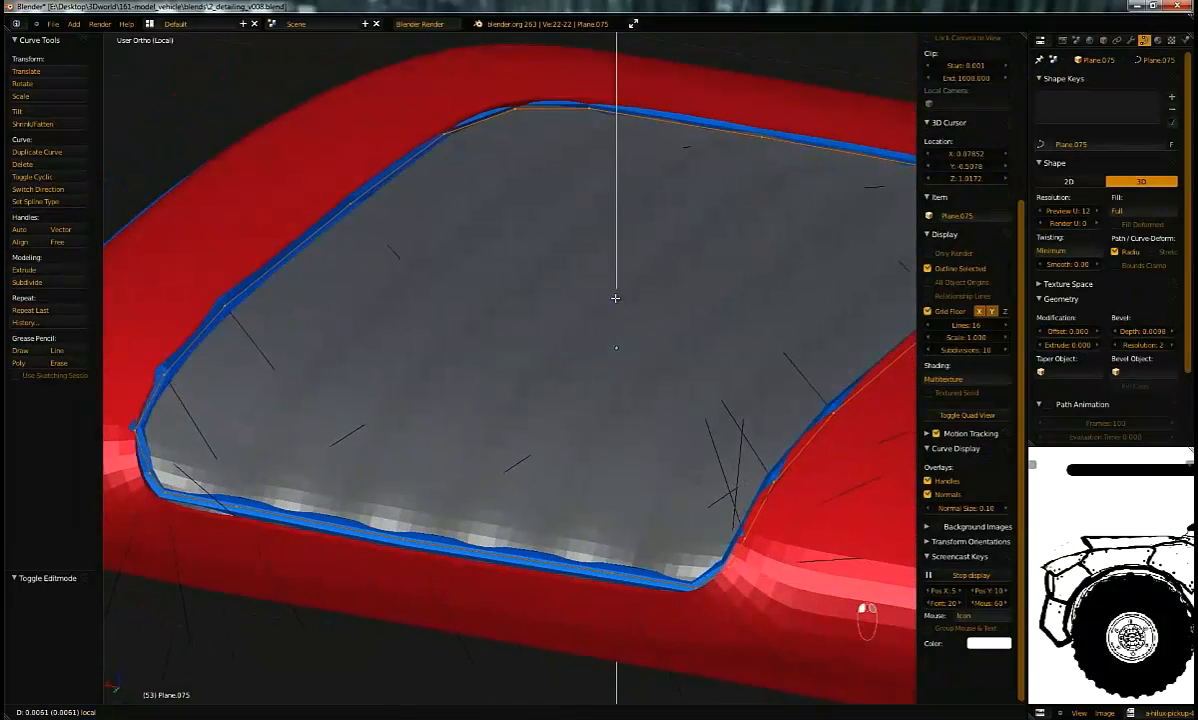
left_click(616, 293)
middle_click_drag(616, 293, 1188, 316)
left_click_drag(1143, 334, 1130, 335)
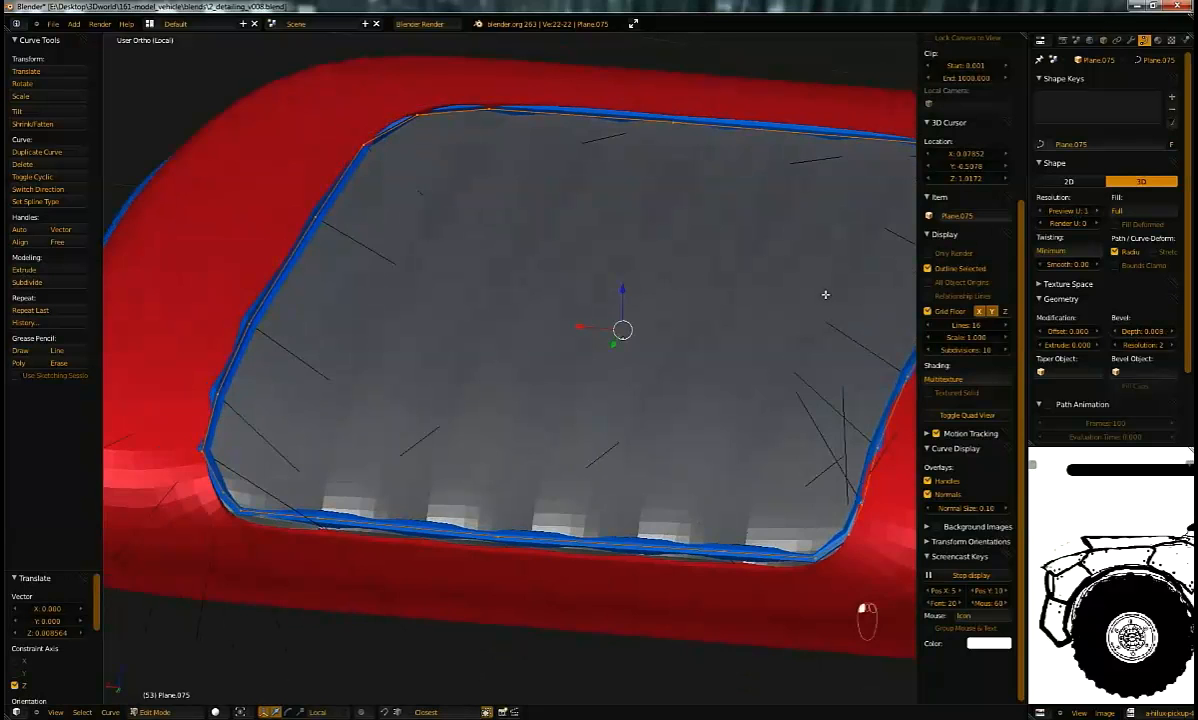
Step: Set the piping curve's preview resolution U to 4
key("z")
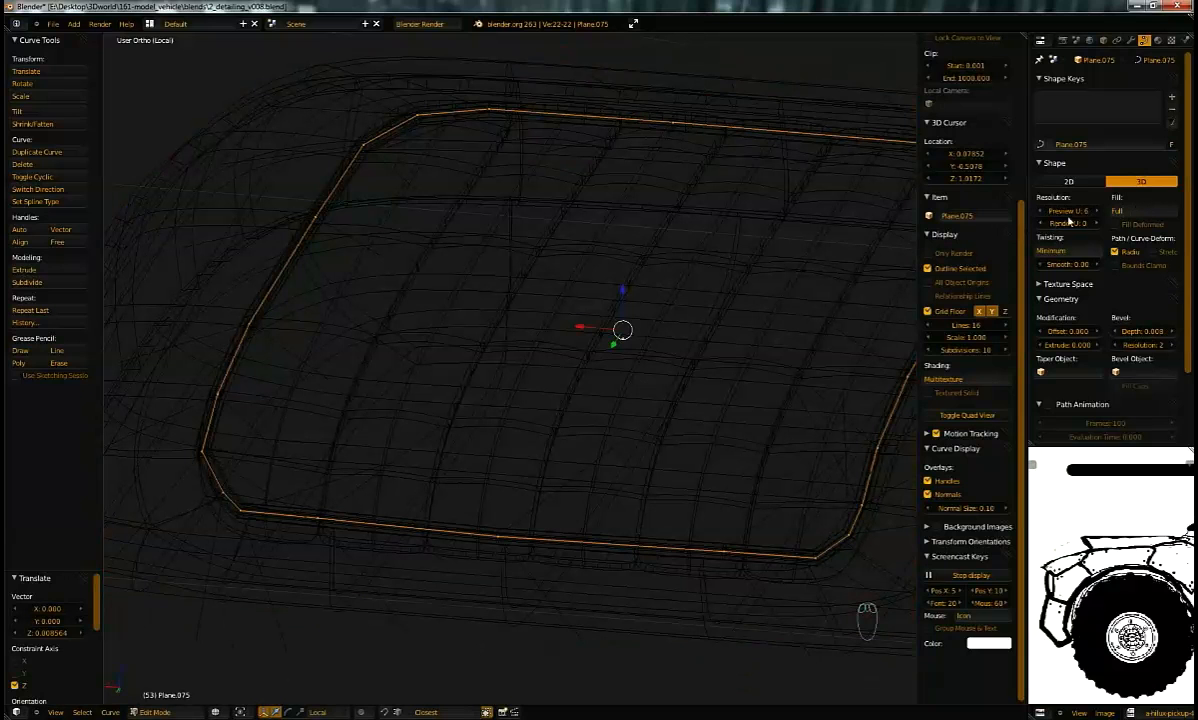
left_click(1078, 213)
type("4")
key("Return")
scroll(1189, 228, "down", 2)
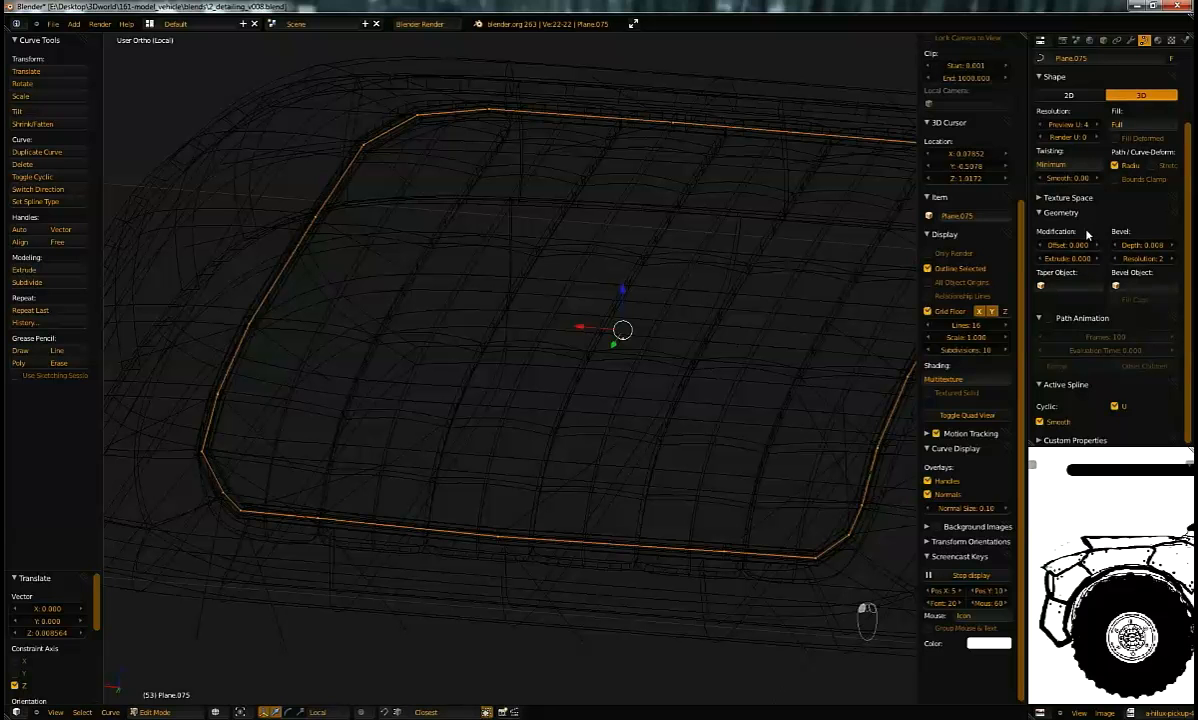
scroll(1073, 126, "down", 1, "ctrl")
scroll(759, 249, "up", 1)
key("z")
Step: Subdivide the piping curve with one cut and save the file
mouse_move(702, 262)
middle_mouse_down()
mouse_move(727, 259)
mouse_move(647, 278)
mouse_move(604, 333)
middle_mouse_up()
key("w")
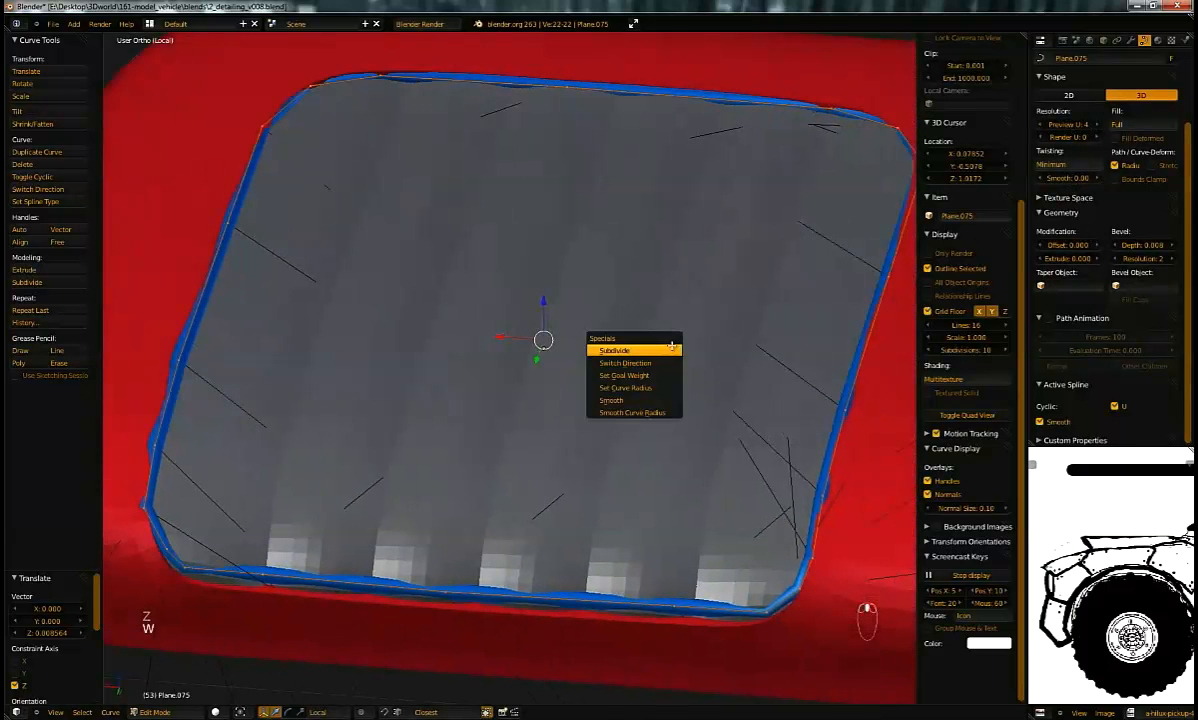
left_click(654, 350)
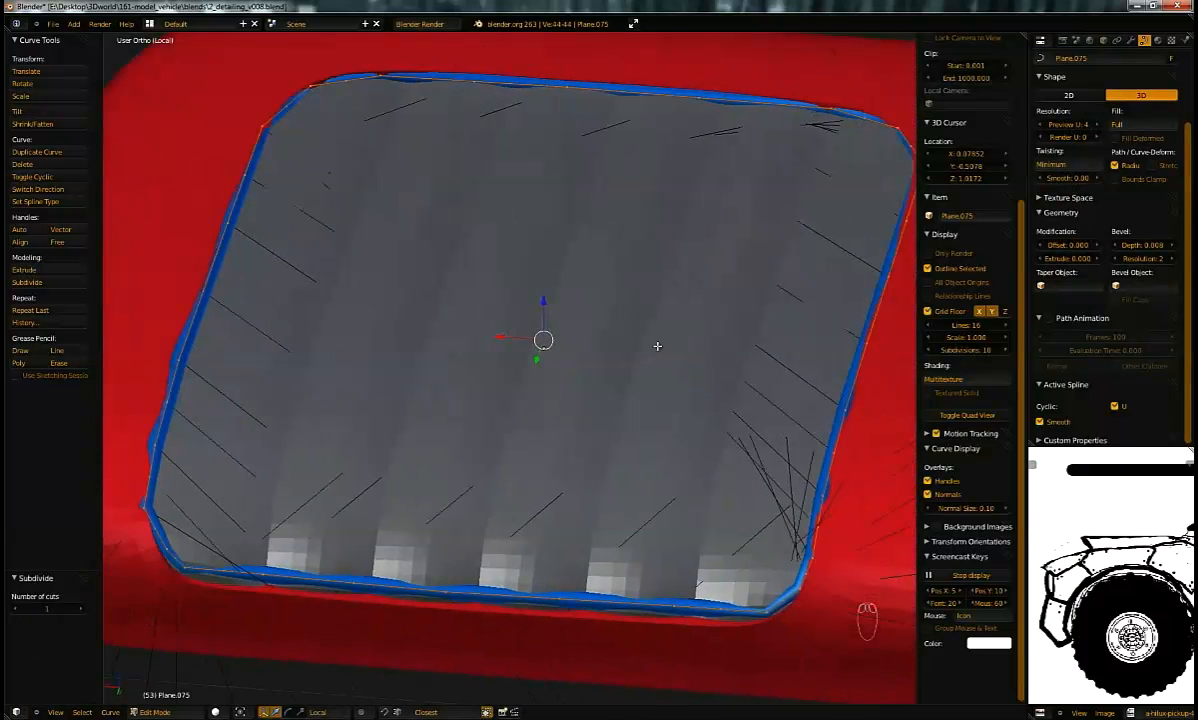
middle_click_drag(755, 285, 716, 284)
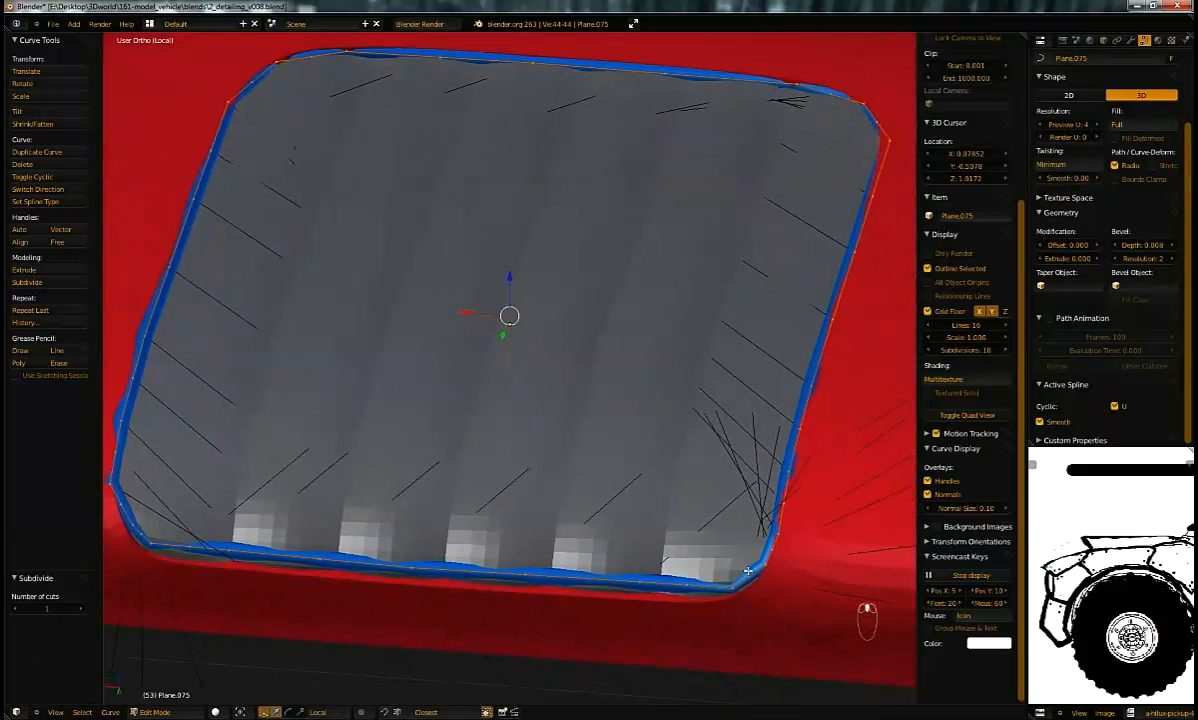
middle_click_drag(456, 380, 506, 383)
middle_click_drag(428, 447, 479, 458)
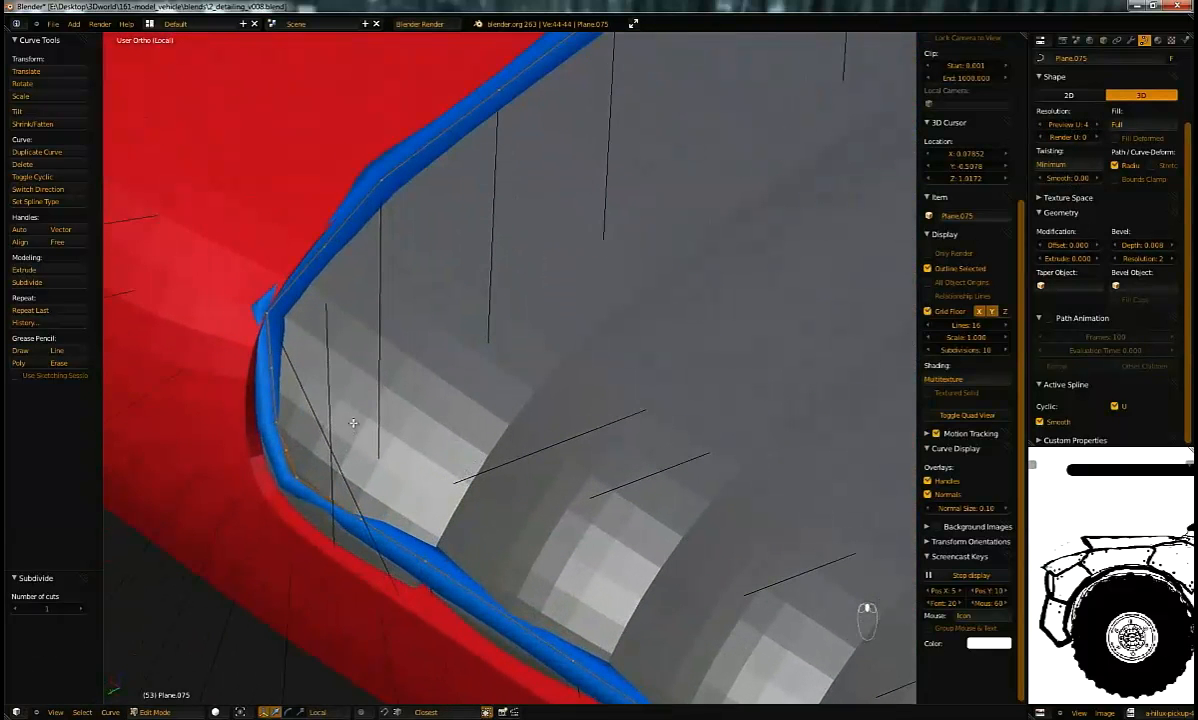
middle_click_drag(352, 428, 373, 403)
middle_click_drag(445, 413, 288, 412)
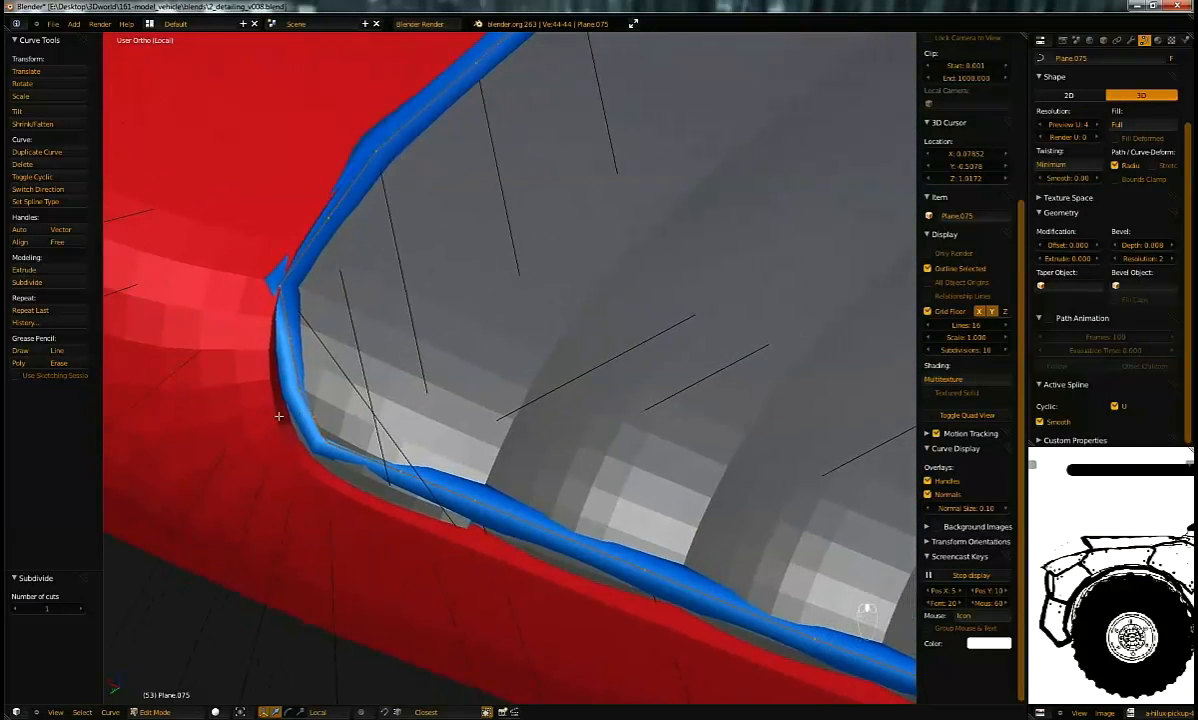
key("ctrl+s")
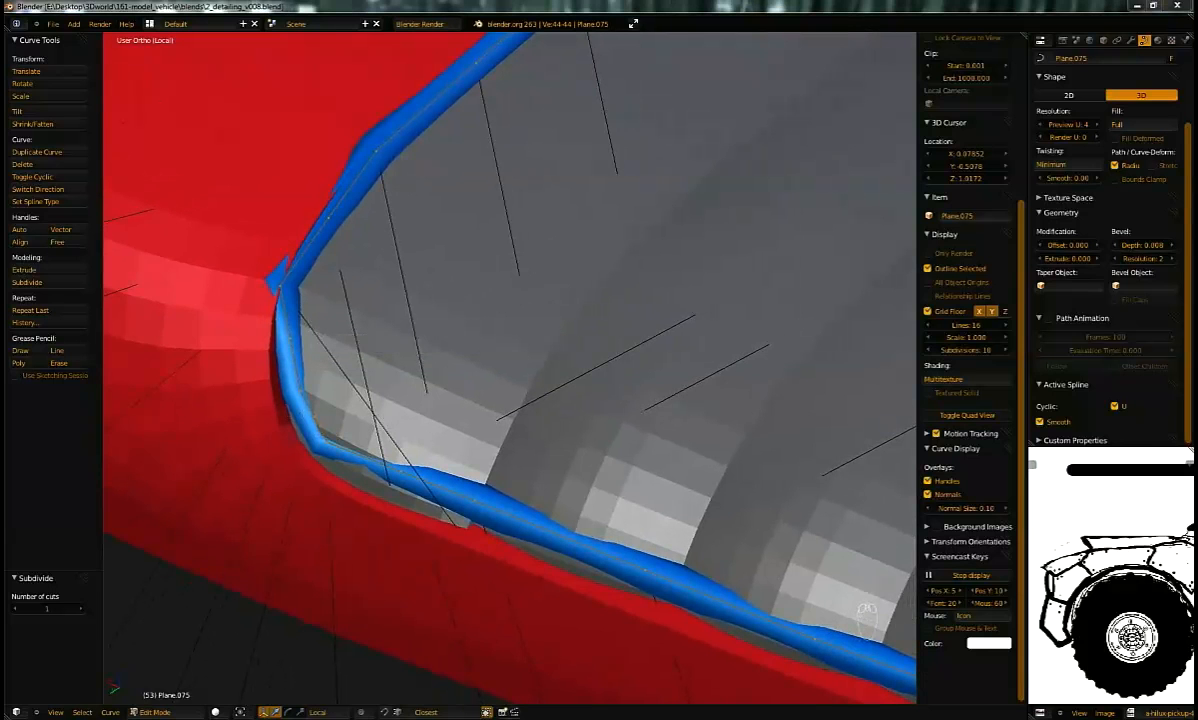
Step: Reposition the piping curve point at the kink near the cushion's corner so the pipe bends smoothly there
scroll(396, 300, "up", 1, "shift")
right_click(278, 288)
key("g")
left_click(299, 286)
scroll(370, 276, "up", 3)
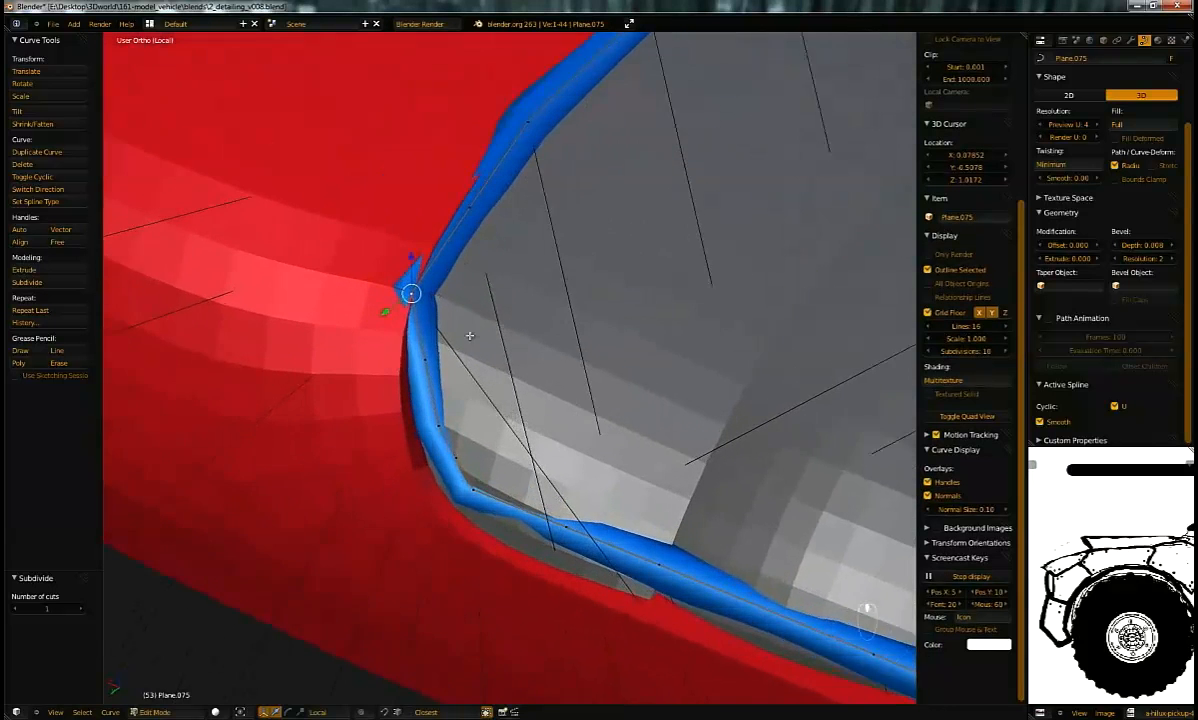
key("g")
left_click(398, 272)
middle_click_drag(398, 272, 450, 245)
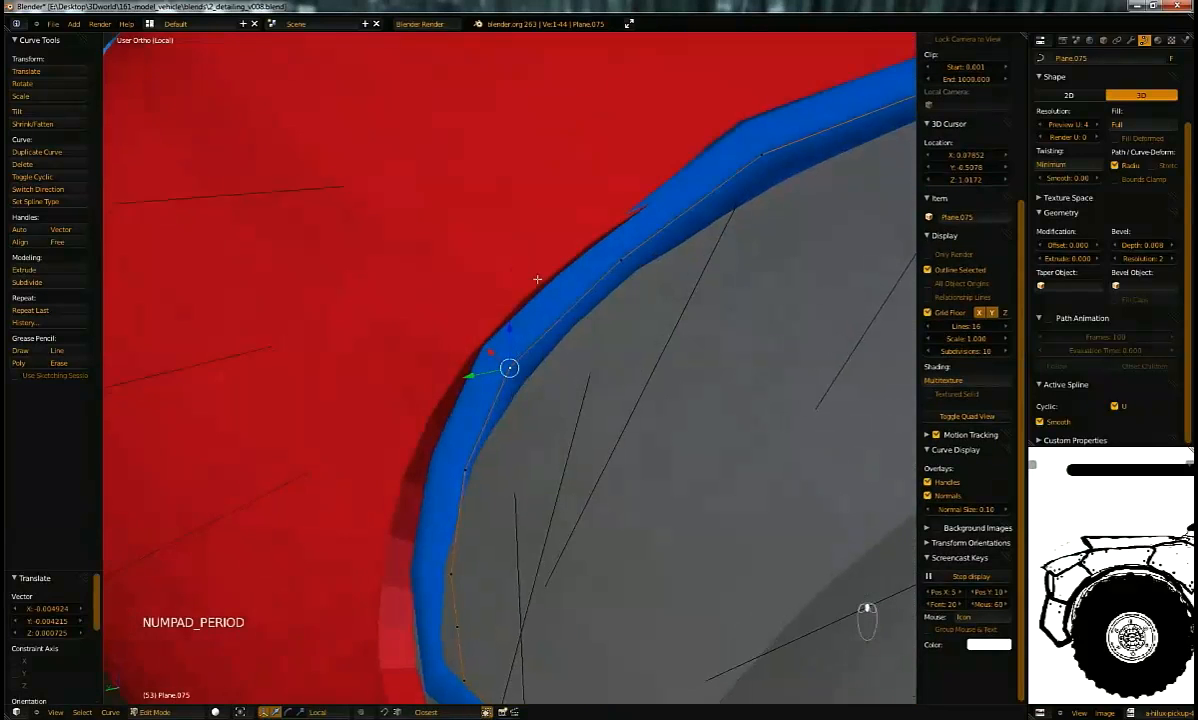
middle_click_drag(620, 259, 658, 216)
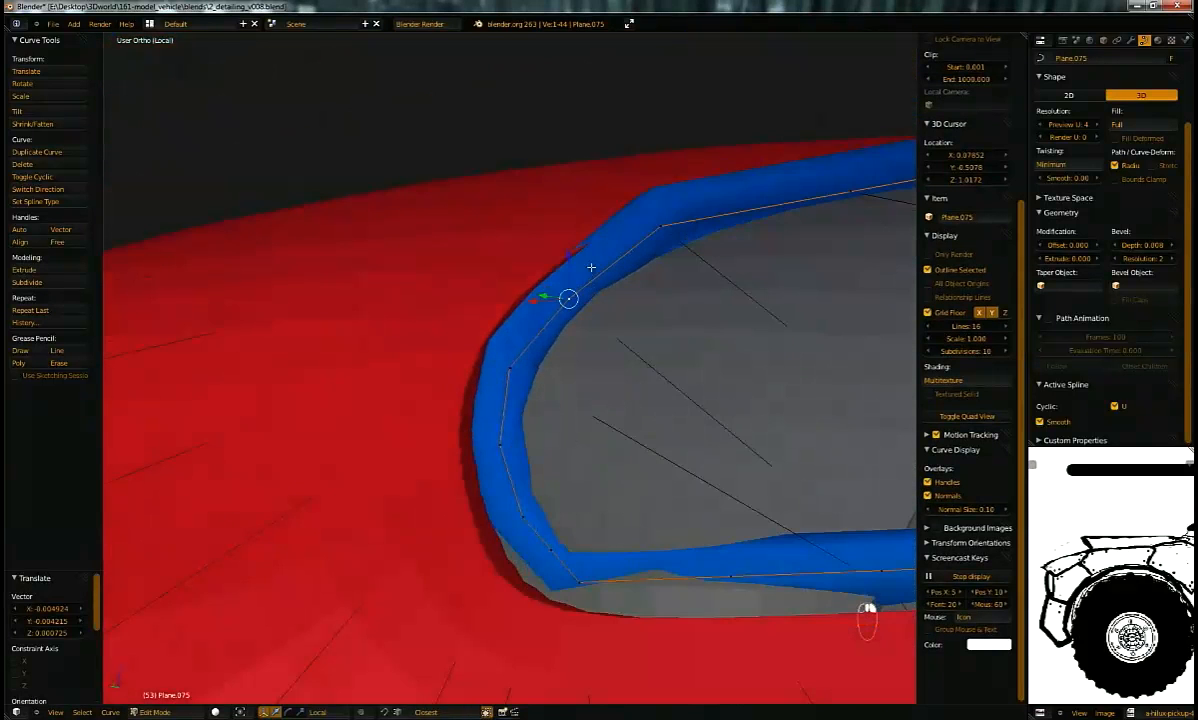
middle_click_drag(589, 273, 620, 267)
key("g")
left_click(509, 332)
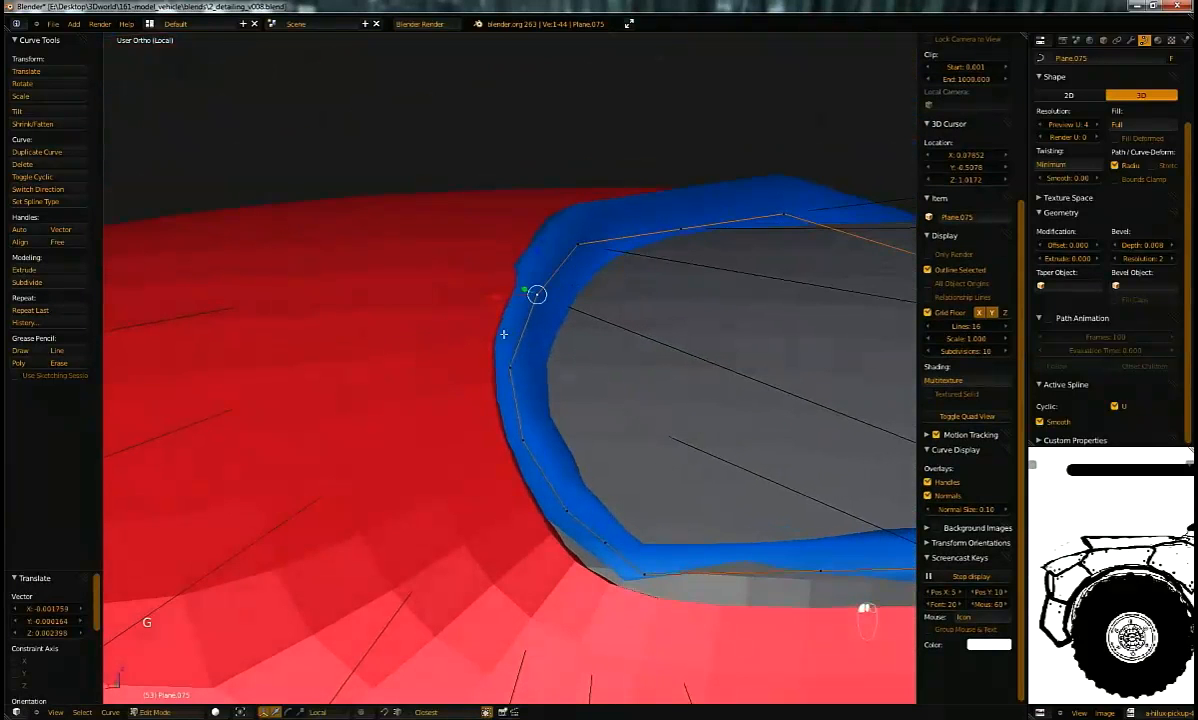
Step: Edit the red cover, add an edge loop close to its inner rim, and Shrink/Fatten that loop by about 0.0021
key("Tab")
right_click(489, 337)
key("Tab")
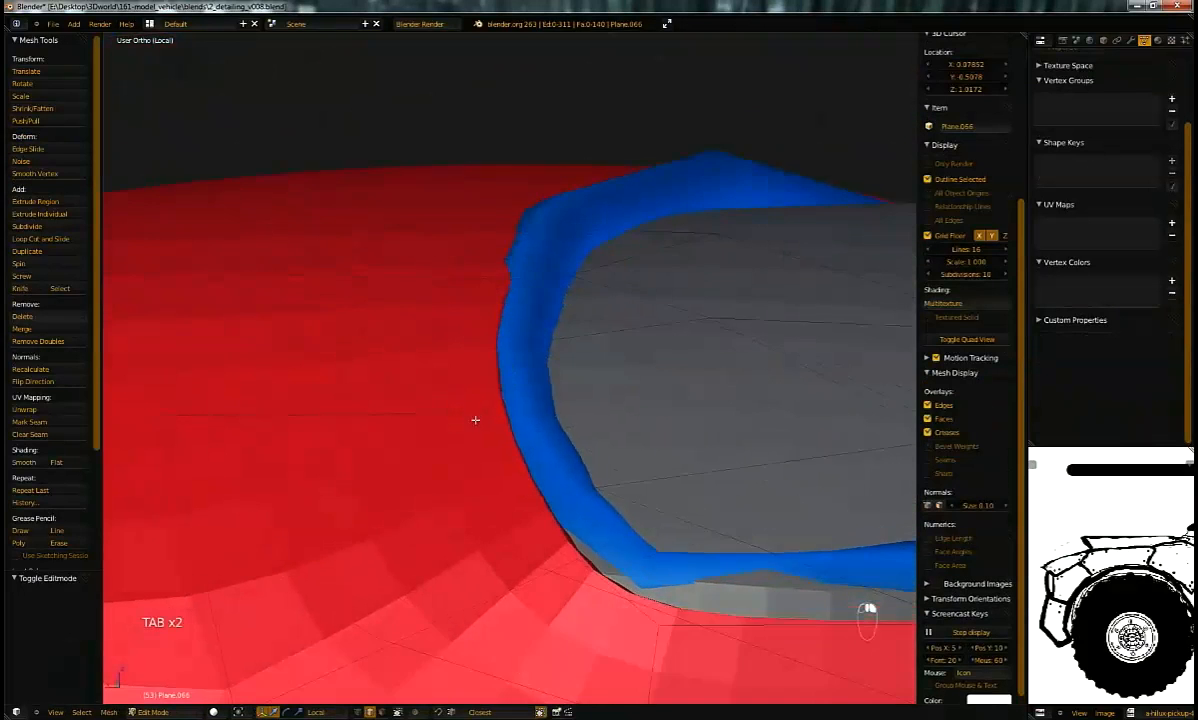
middle_click_drag(474, 418, 463, 409)
key("ctrl+r")
left_click(465, 413)
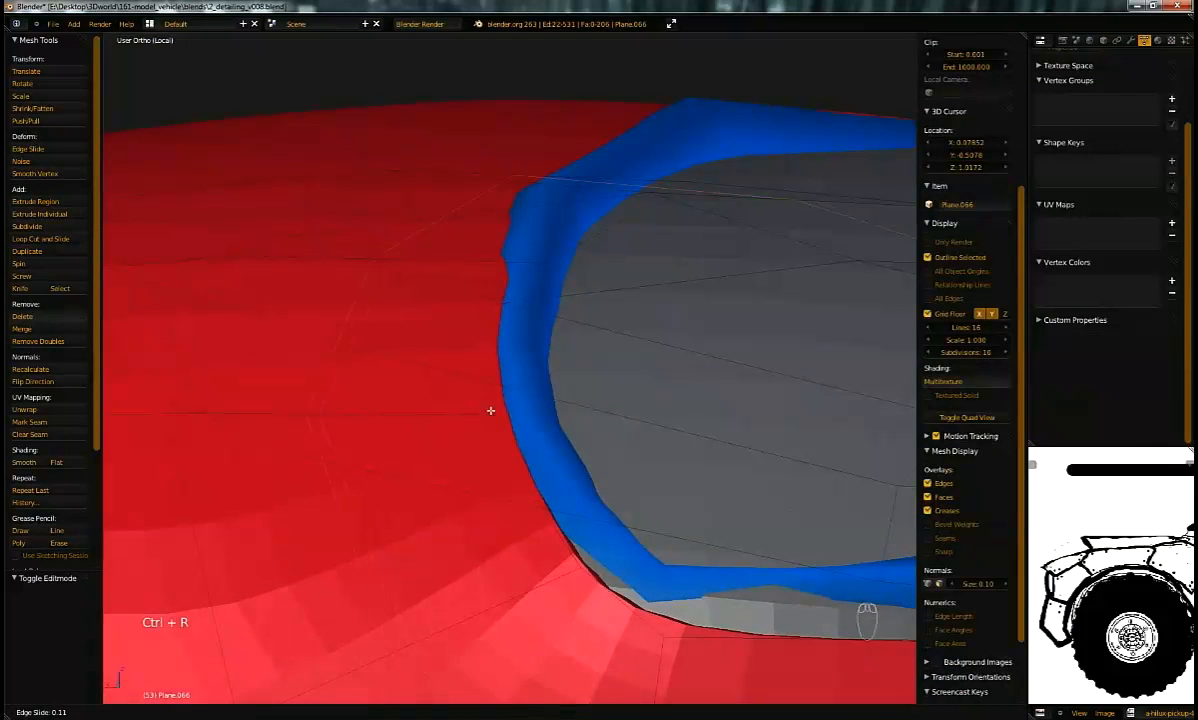
left_click(354, 380)
key("alt+s")
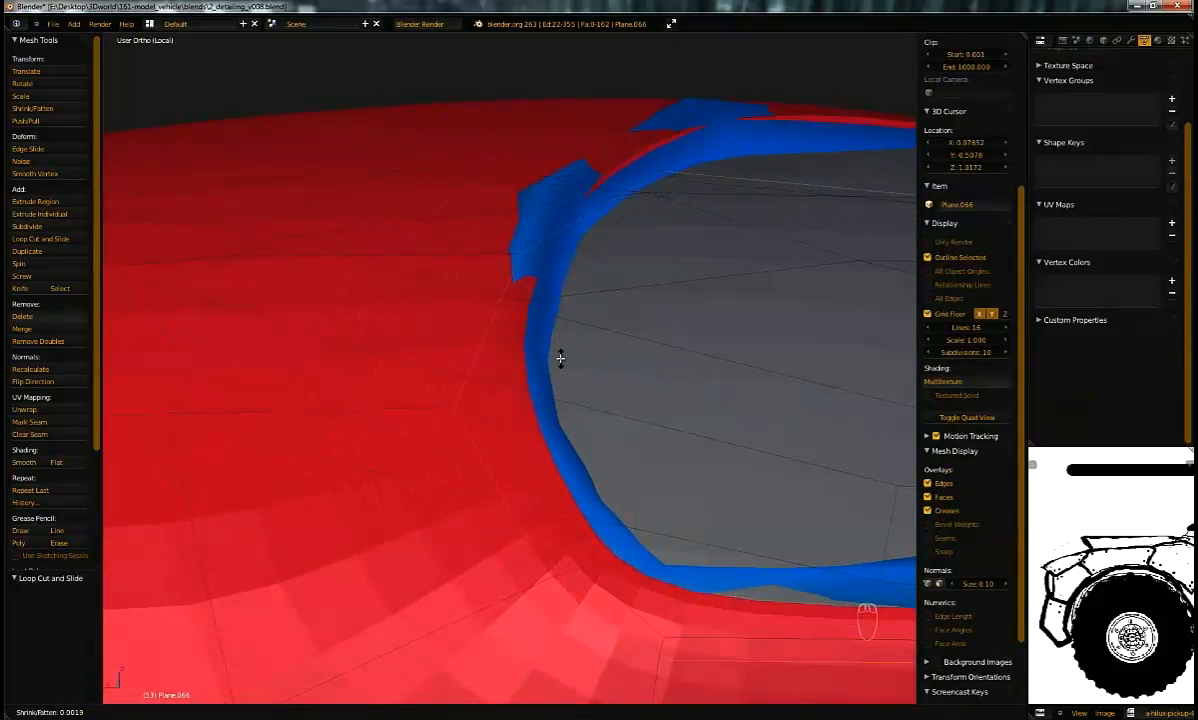
left_click(550, 345)
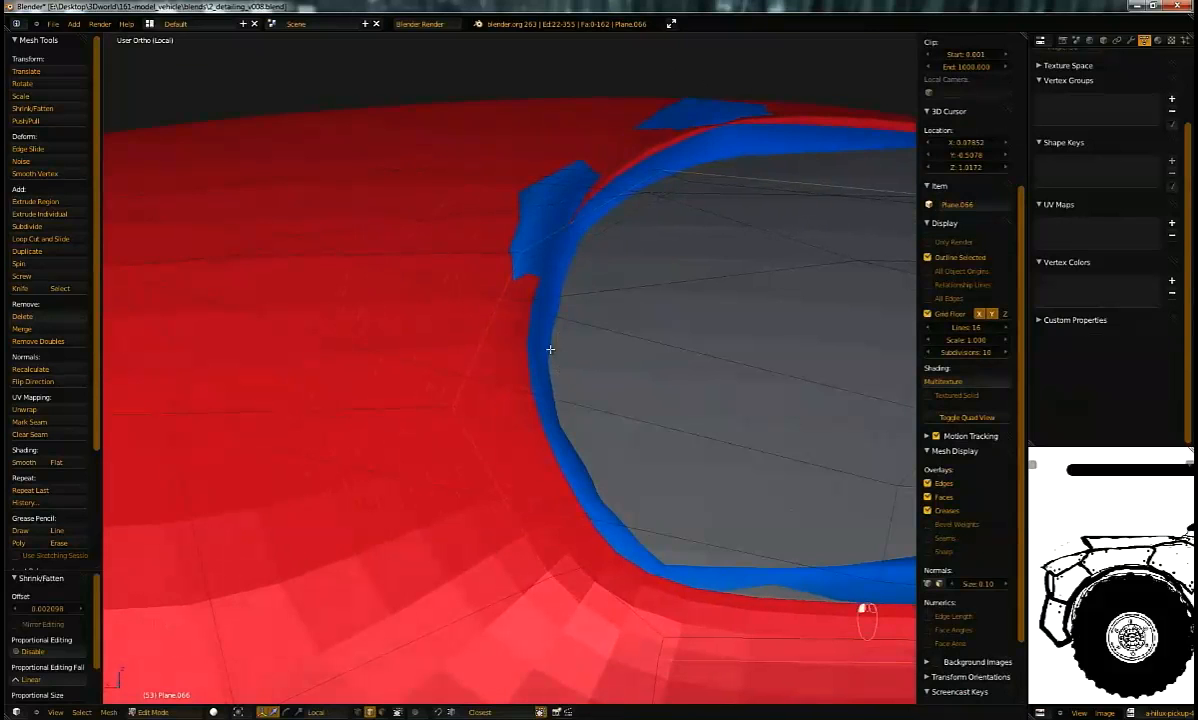
Step: Edit the piping curve again and move two points beside the rounded corner toward the grey cushion, out of the red cover
middle_click_drag(550, 345, 545, 349)
key("Tab")
right_click(537, 325)
key("Tab")
right_click(540, 272)
key("g")
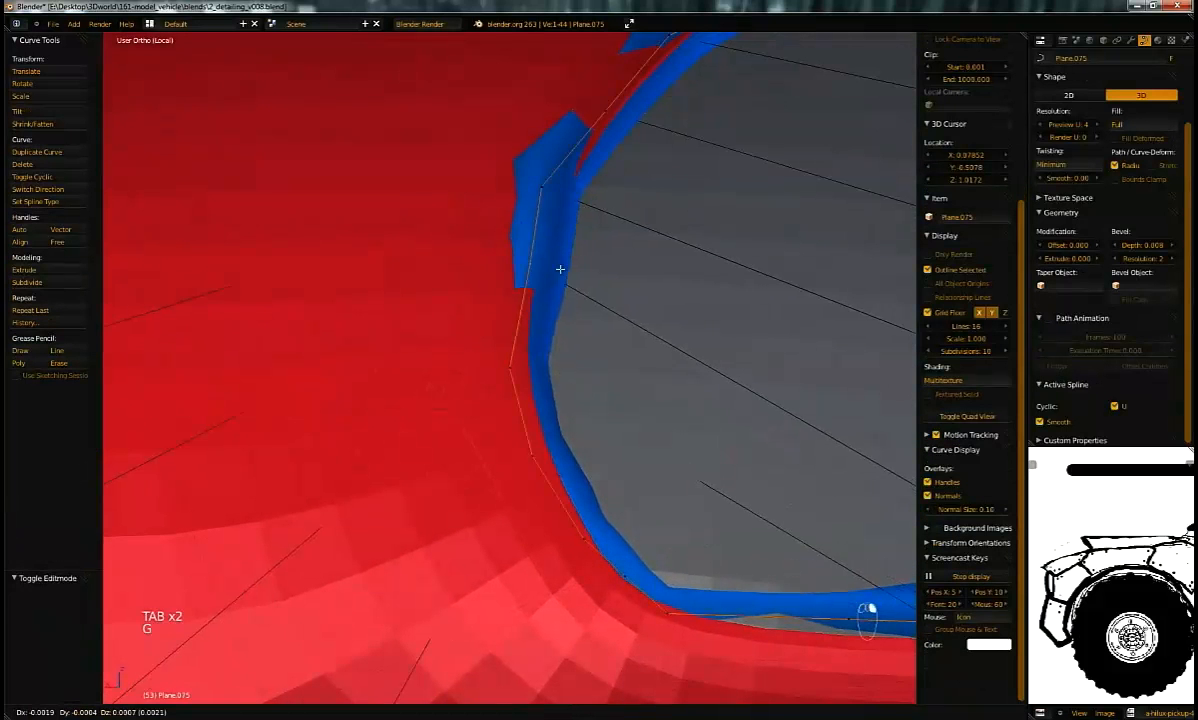
left_click(559, 267)
right_click_drag(562, 188, 610, 160)
left_click(607, 163)
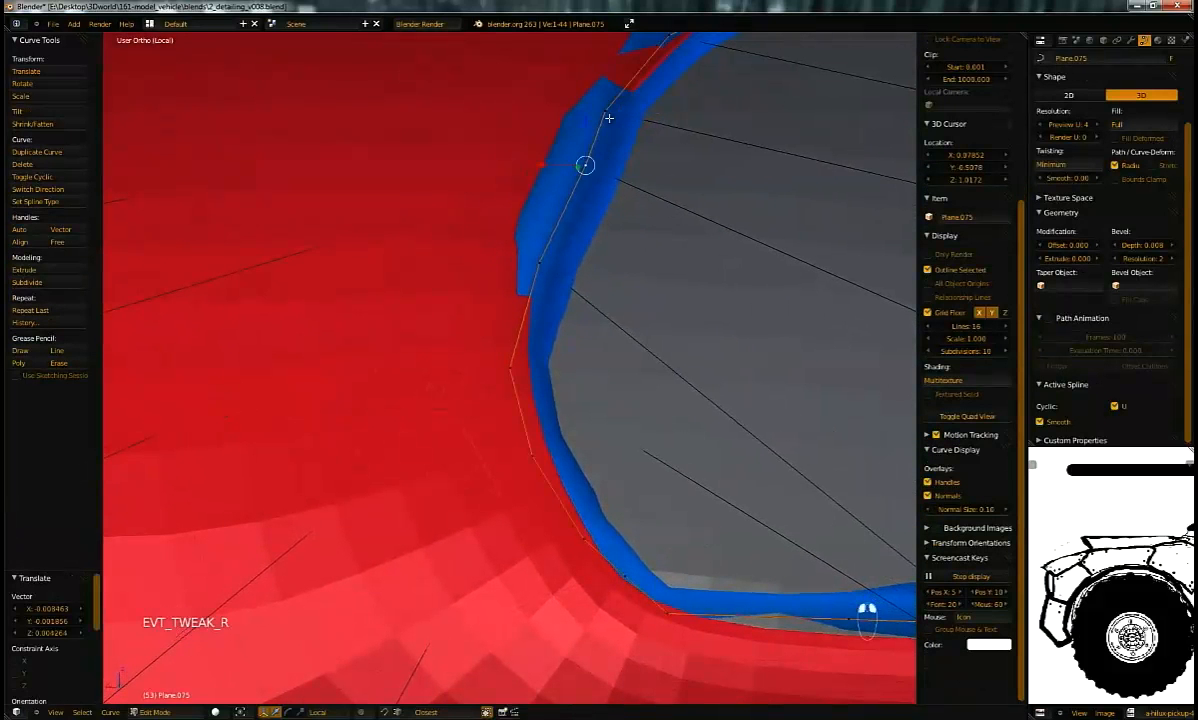
Step: Move the next two piping points along the cushion's side out of the red cover
middle_click_drag(636, 102, 400, 575)
scroll(572, 309, "up", 3)
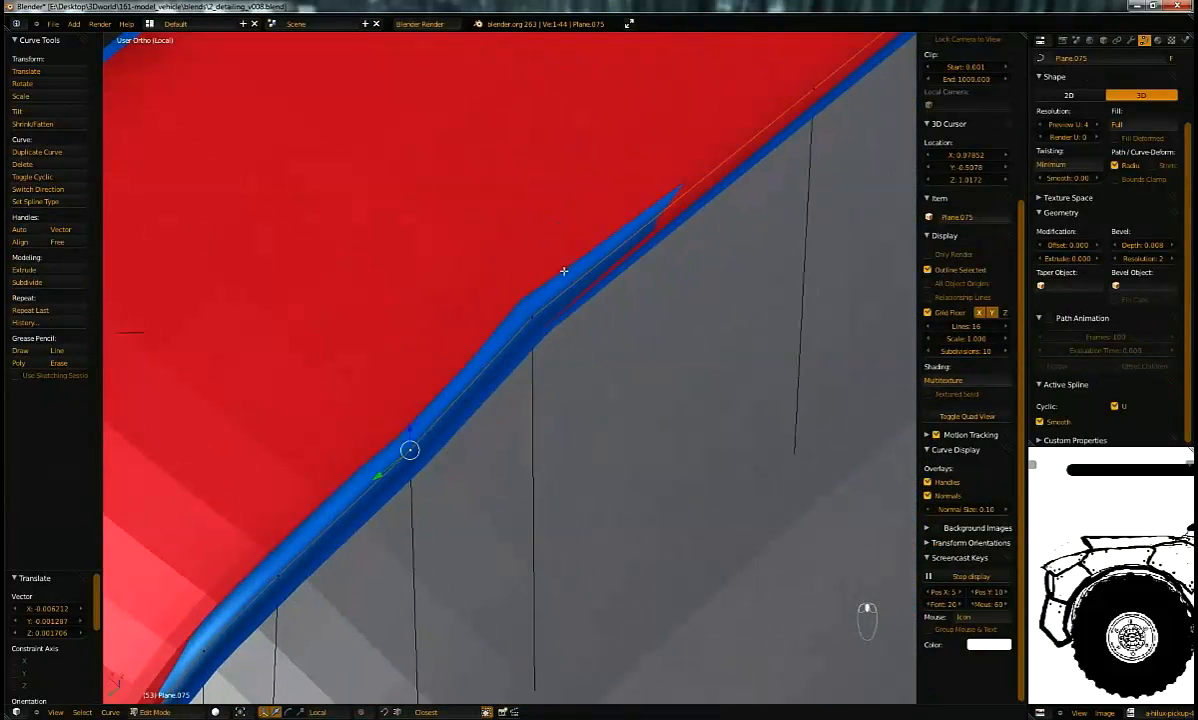
right_click(526, 320)
key("g")
left_click(554, 316)
middle_click_drag(526, 339, 305, 588, "shift")
right_click(586, 321)
middle_click_drag(730, 232, 565, 367)
middle_click_drag(480, 338, 604, 301)
key("g")
left_click(529, 293)
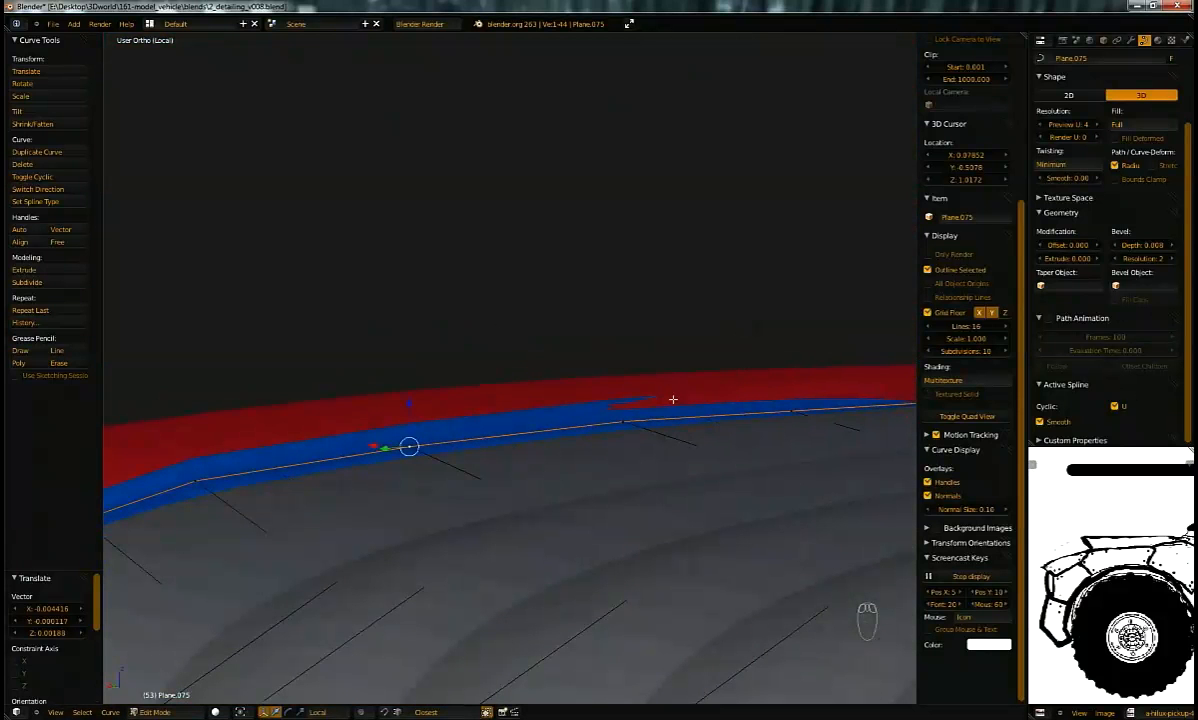
Step: Shift the piping points approaching the far corner along local X toward the cushion, the last one by about -0.0209
middle_click_drag(607, 337, 370, 200)
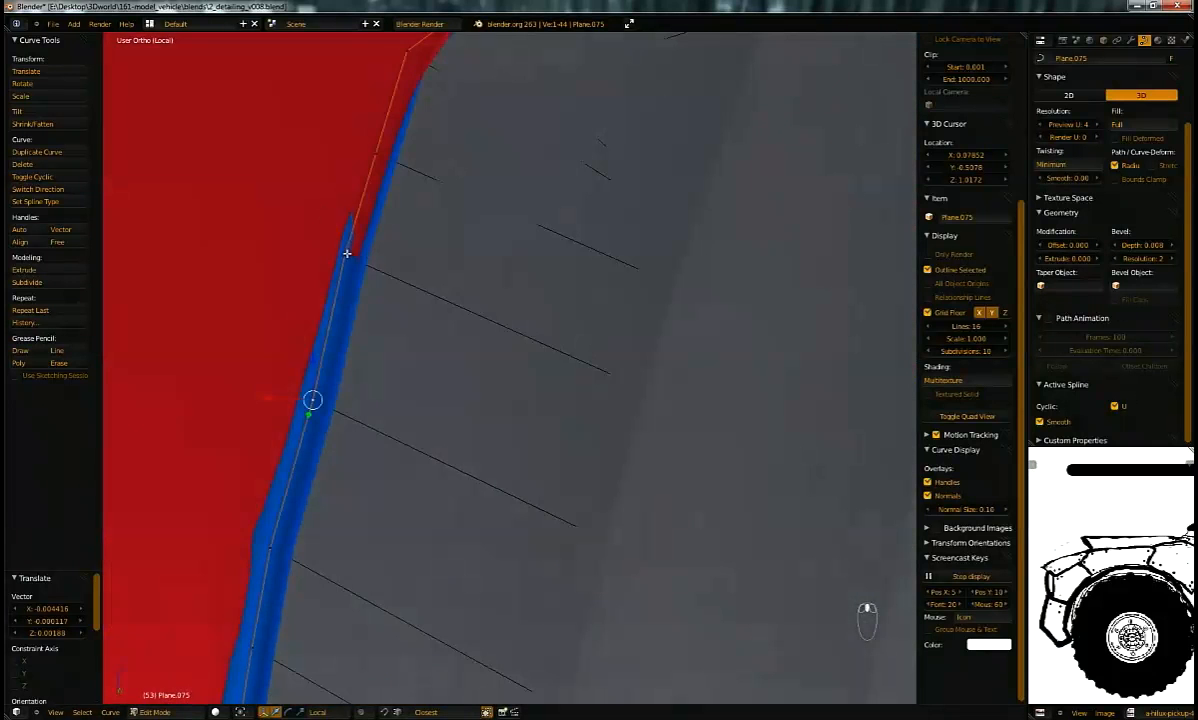
middle_click_drag(352, 244, 429, 346)
left_click_drag(451, 374, 460, 372)
right_click(510, 278)
left_click_drag(487, 268, 505, 268)
middle_click_drag(537, 203, 532, 310, "shift")
scroll(596, 455, "up", 4)
middle_click_drag(610, 415, 642, 484)
key("KP_Decimal")
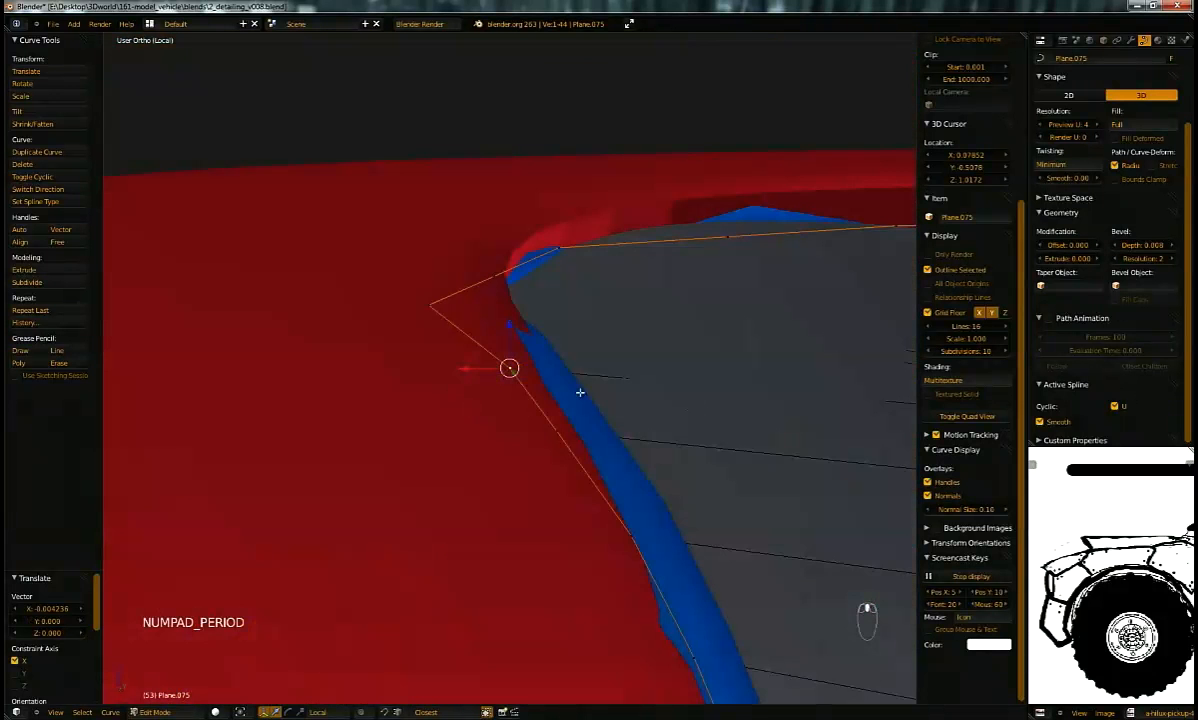
left_click_drag(462, 364, 608, 352)
middle_click_drag(608, 352, 714, 444)
scroll(722, 361, "down", 3)
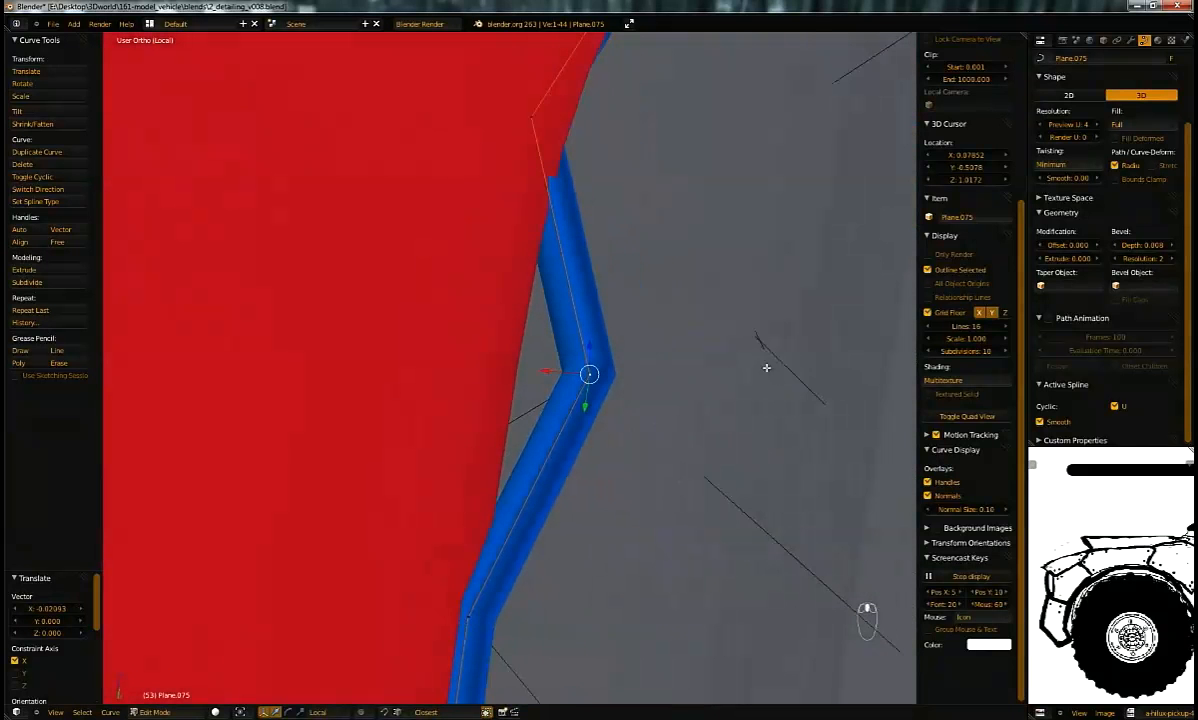
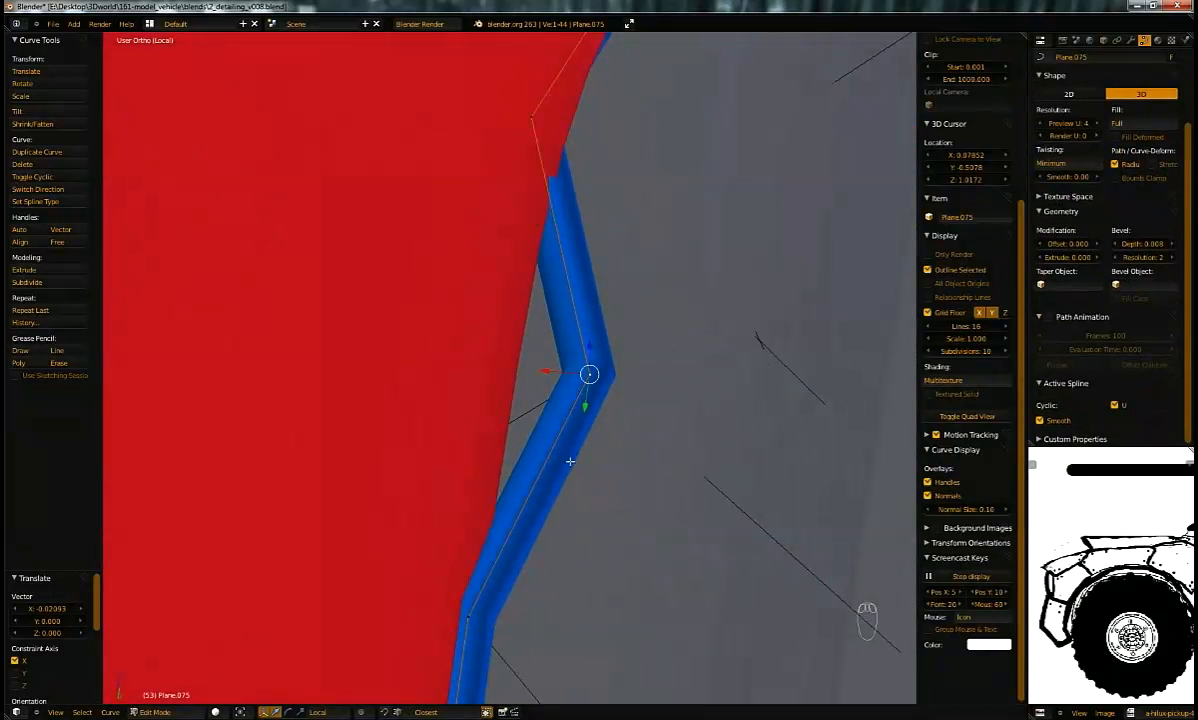
Step: Try switching the piping curve's shape to 2D and back to 3D
scroll(622, 200, "down", 9)
middle_click_drag(596, 276, 580, 296)
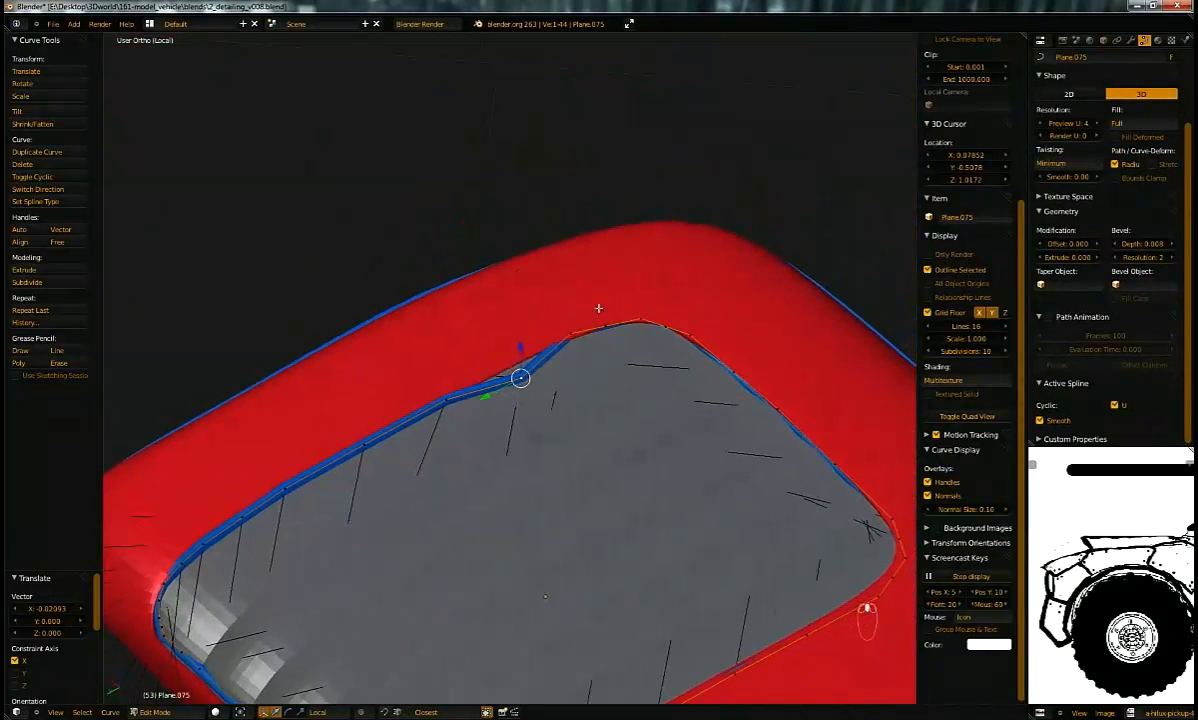
key("s")
middle_click_drag(586, 374, 724, 374)
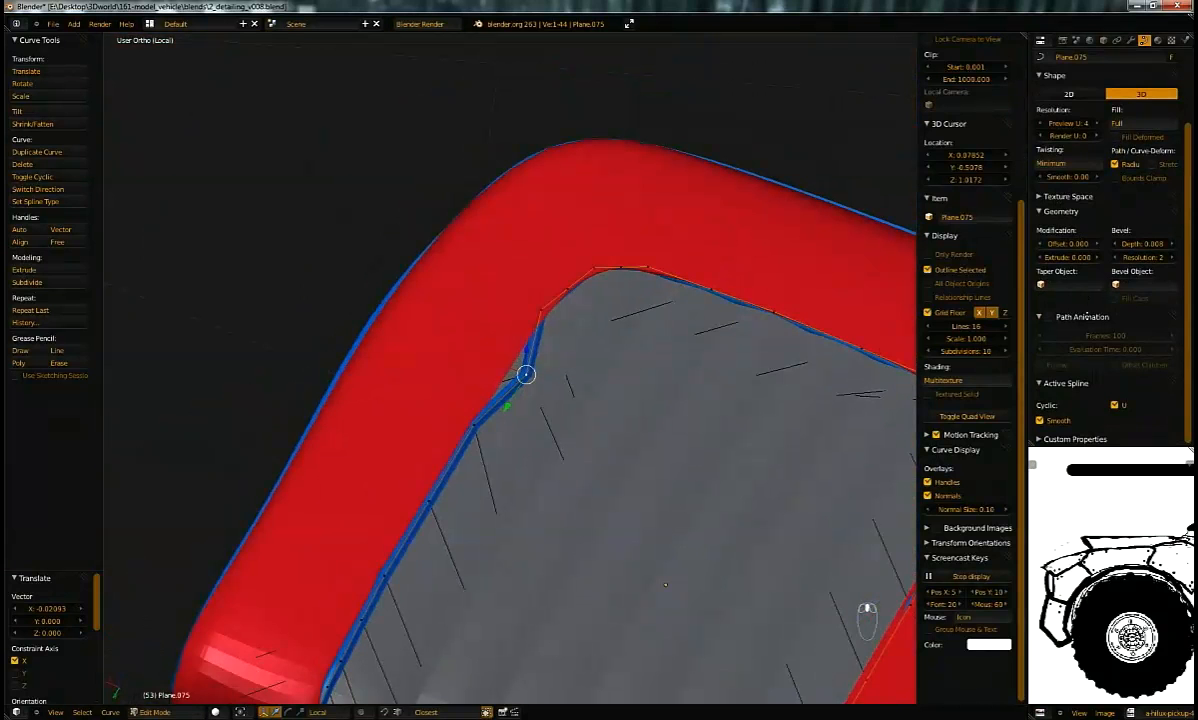
scroll(1100, 250, "up", 2)
left_click(1075, 139)
left_click(1128, 139)
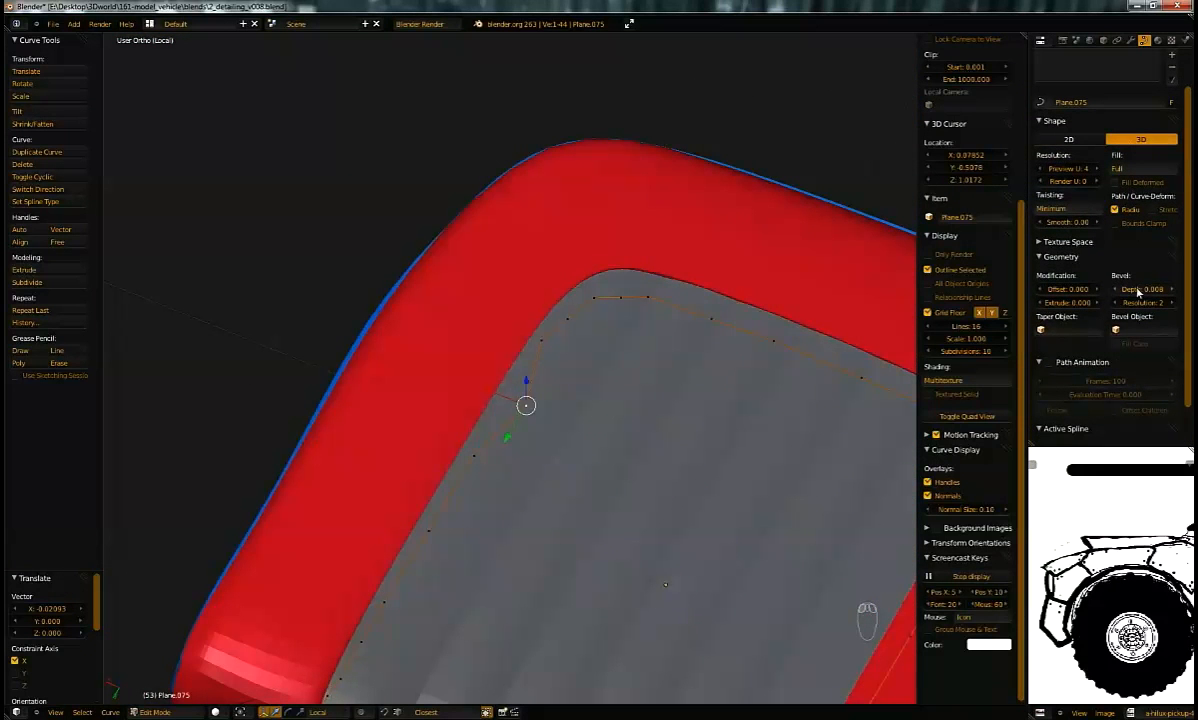
left_click_drag(1158, 291, 1118, 302)
middle_click_drag(731, 345, 687, 305)
Step: Undo the 2D/3D shape switch and the recent piping point moves, and return to editing the curve
key("ctrl+z")
key("ctrl+z")
key("Tab")
key("ctrl+z")
key("Tab")
Step: Search the curve editing commands for "nurb"
scroll(643, 426, "up", 3)
middle_click_drag(645, 385, 648, 214, "shift")
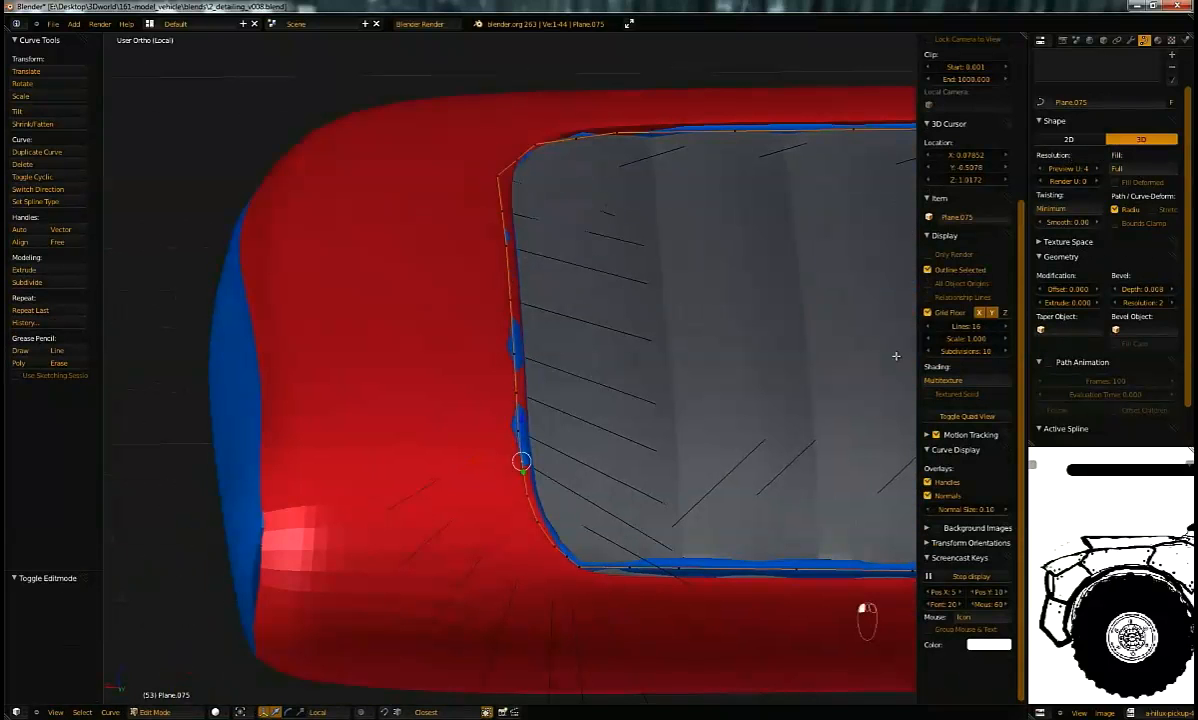
key("space")
type("nurb")
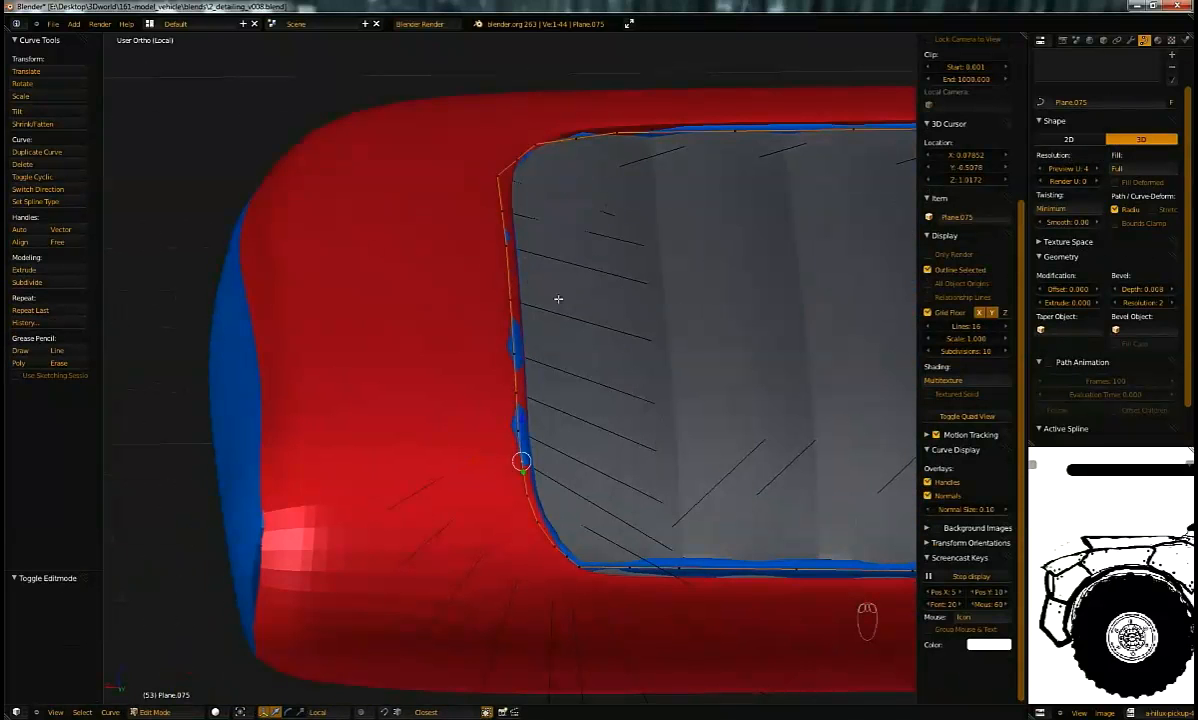
middle_click_drag(618, 330, 640, 339)
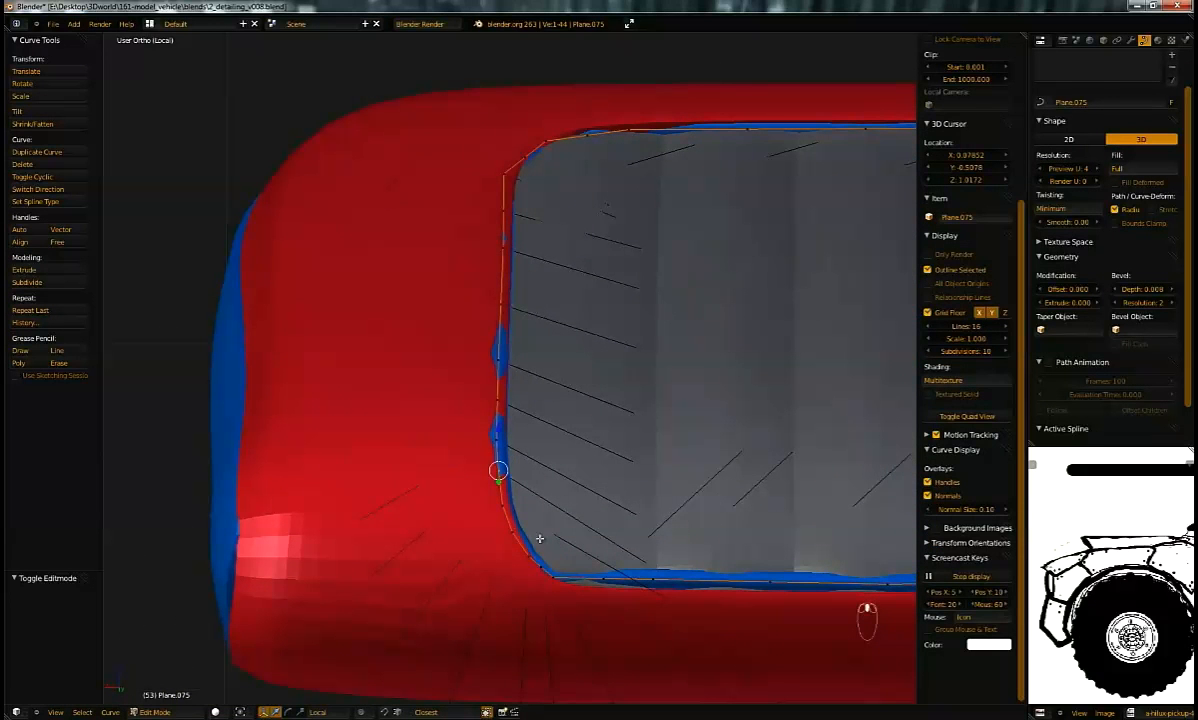
Step: Leave curve editing and search the object-level commands for "nurb" and "be"
key("Tab")
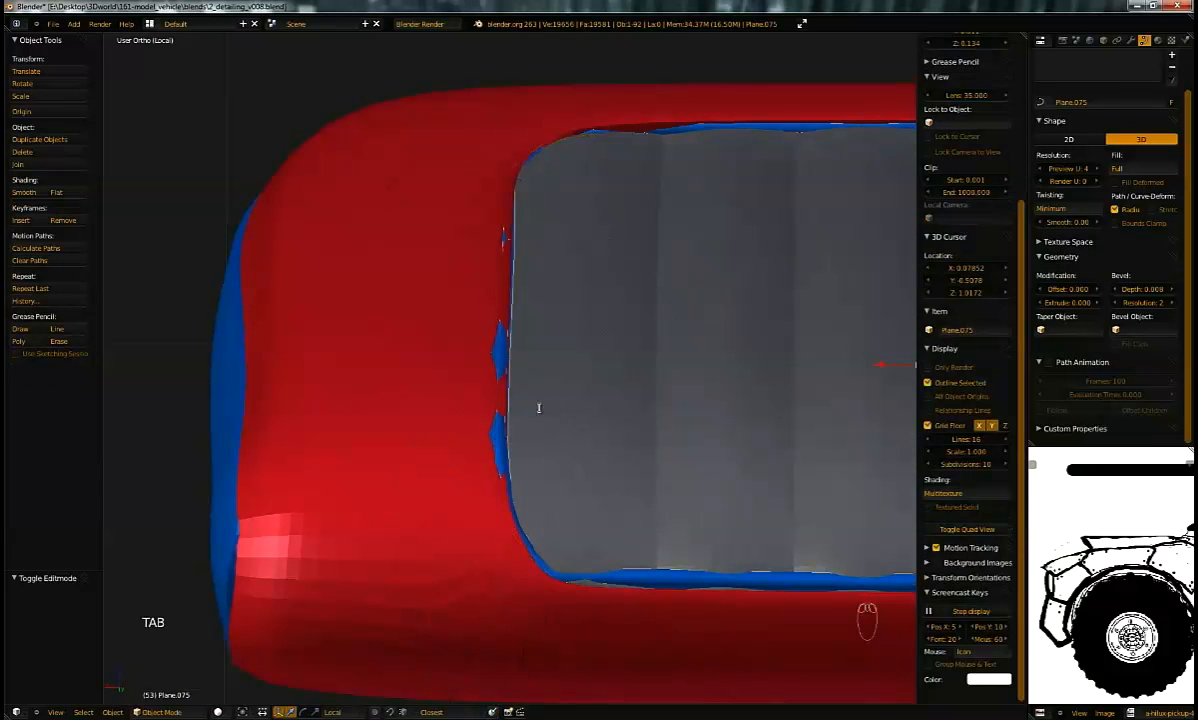
key("space")
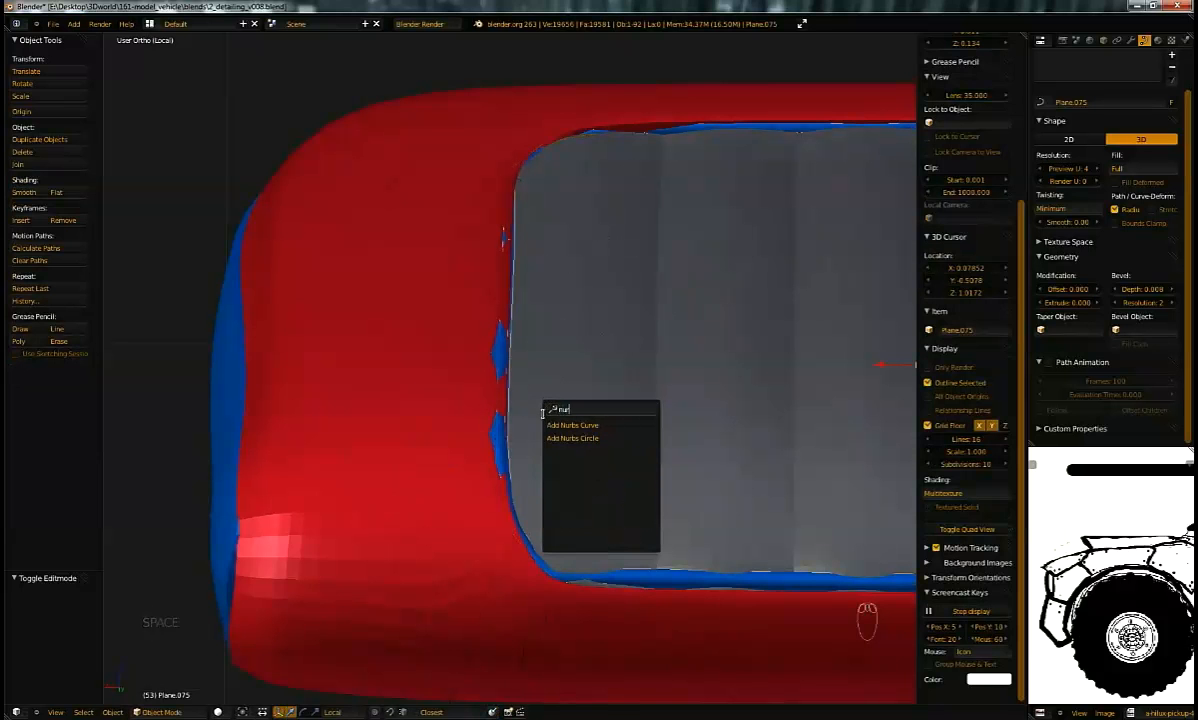
type("nurb")
left_click(609, 424)
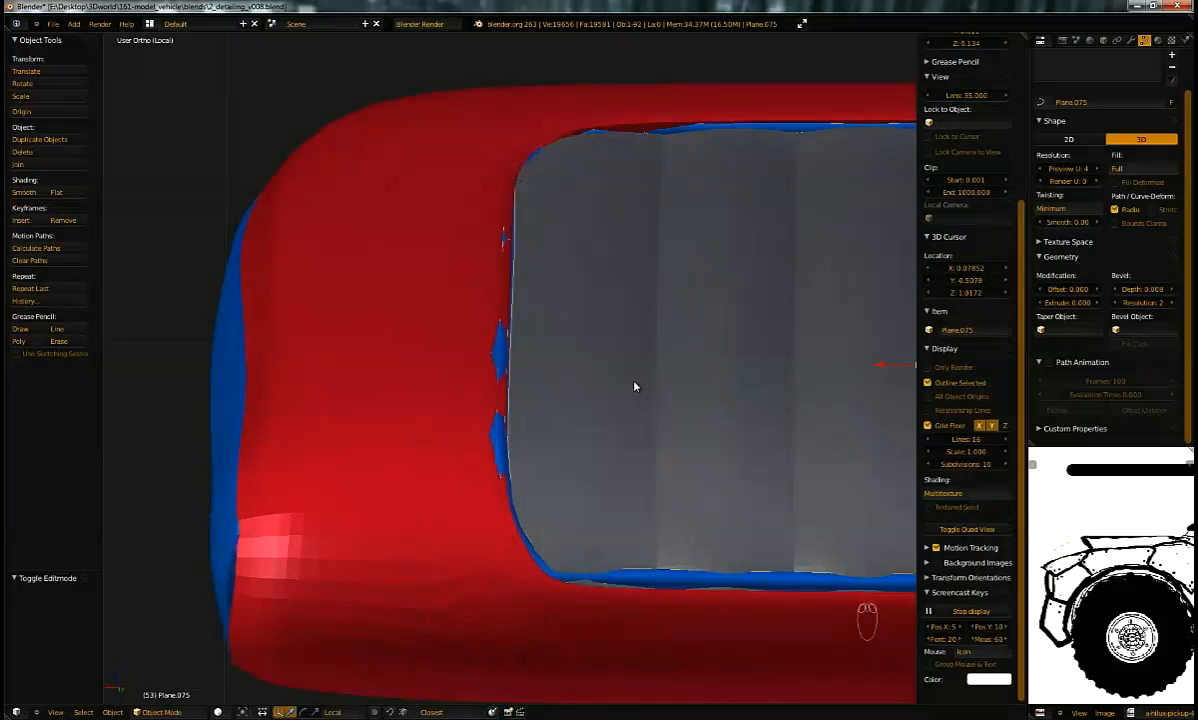
key("space")
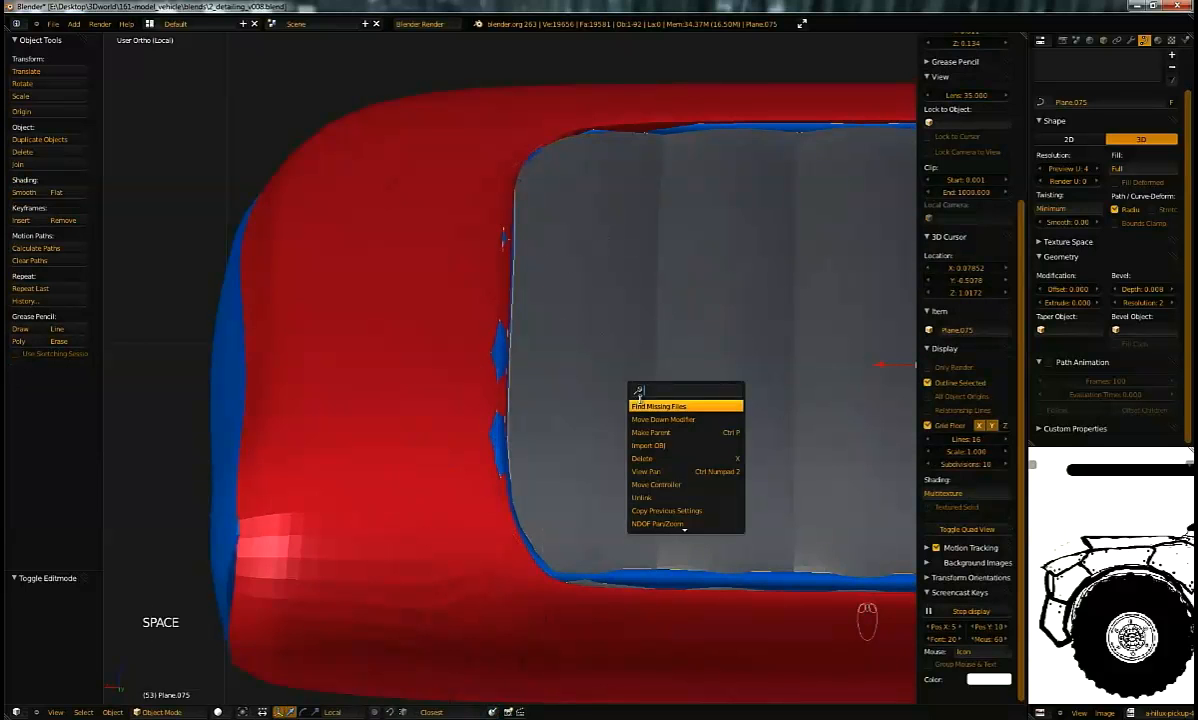
type("be")
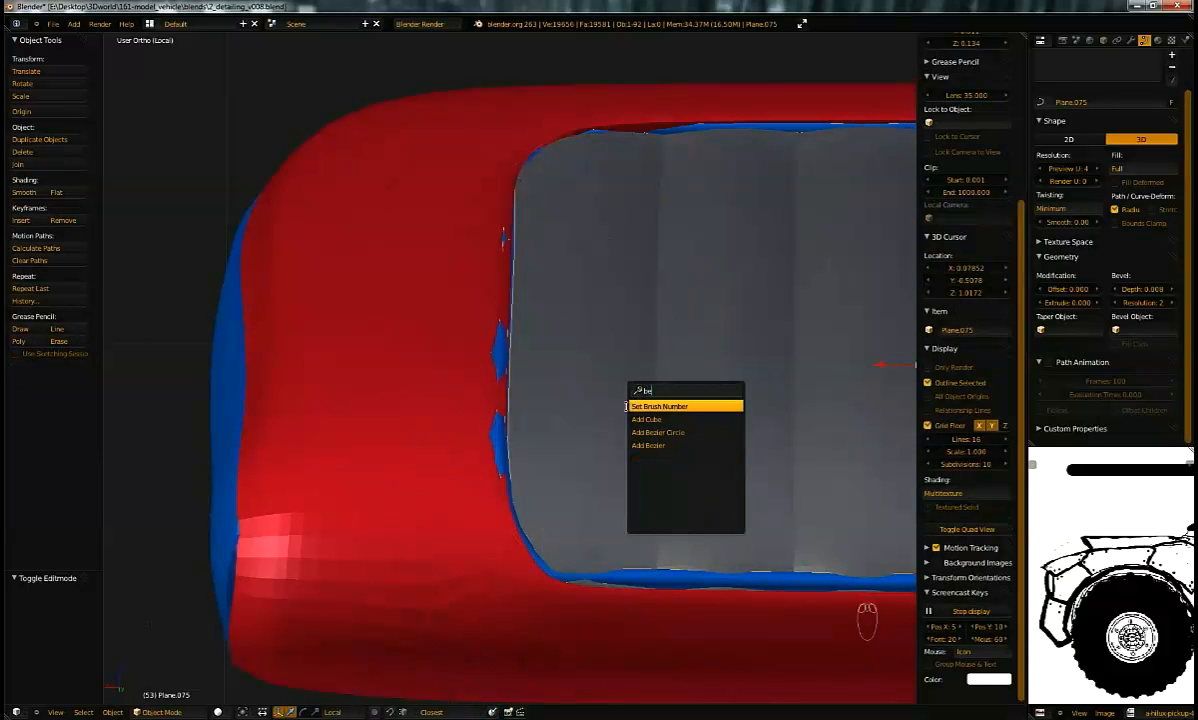
left_click(690, 418)
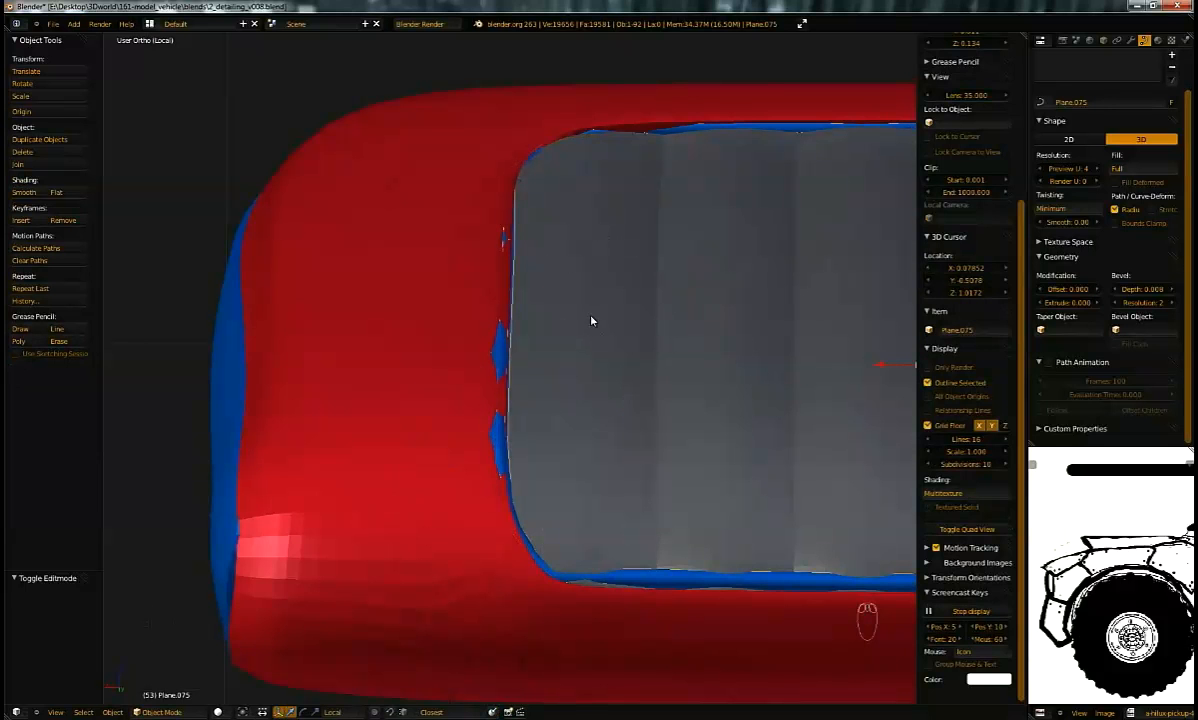
Step: Return to editing the piping curve and examine its geometry, spline, modifier and object settings
key("Tab")
middle_click_drag(586, 326, 563, 349)
scroll(563, 349, "up", 2)
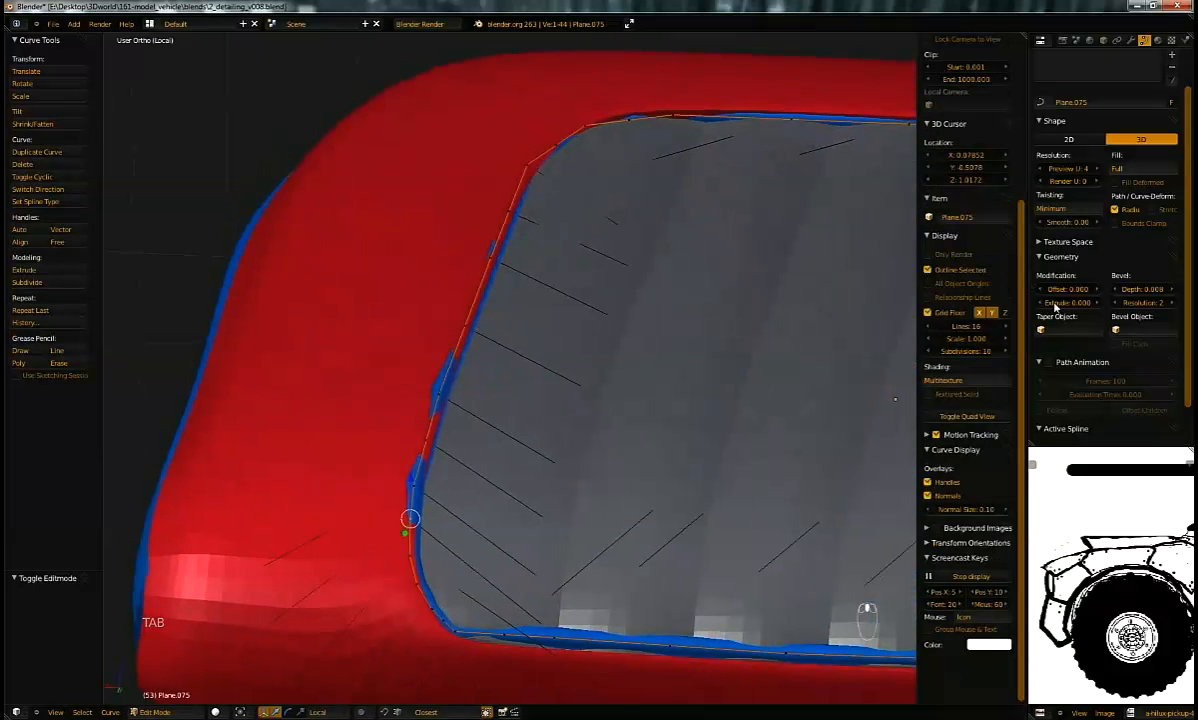
scroll(1113, 231, "down", 2)
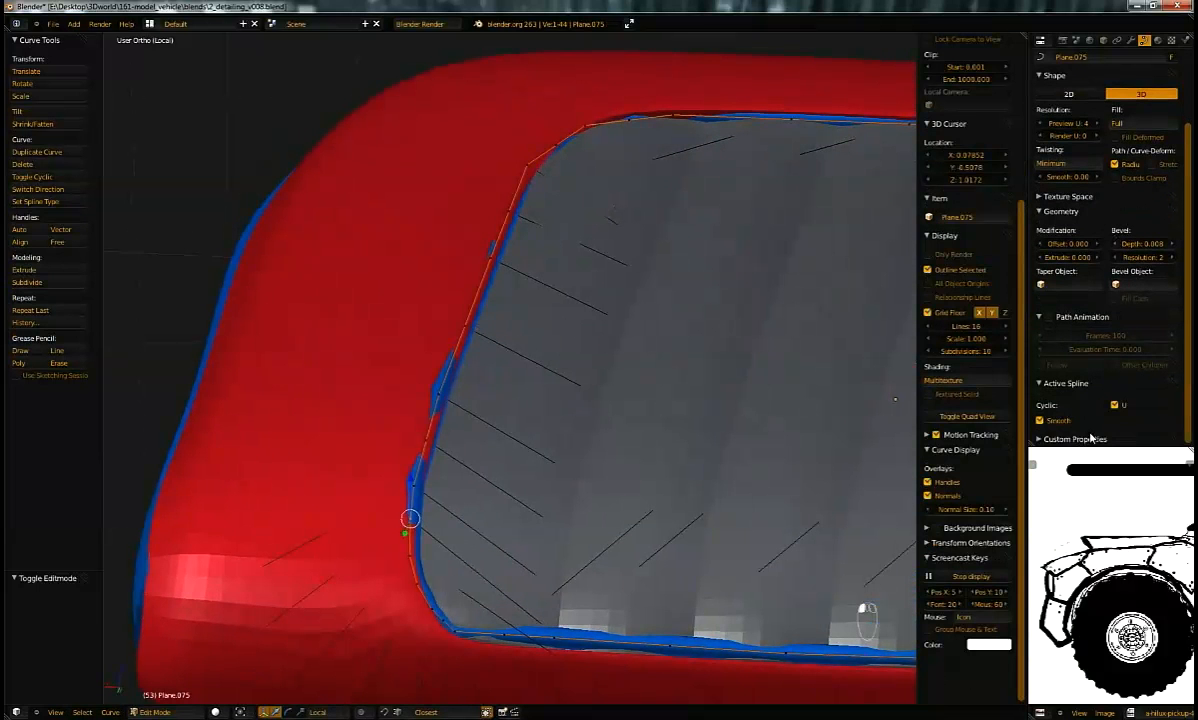
left_click(1128, 40)
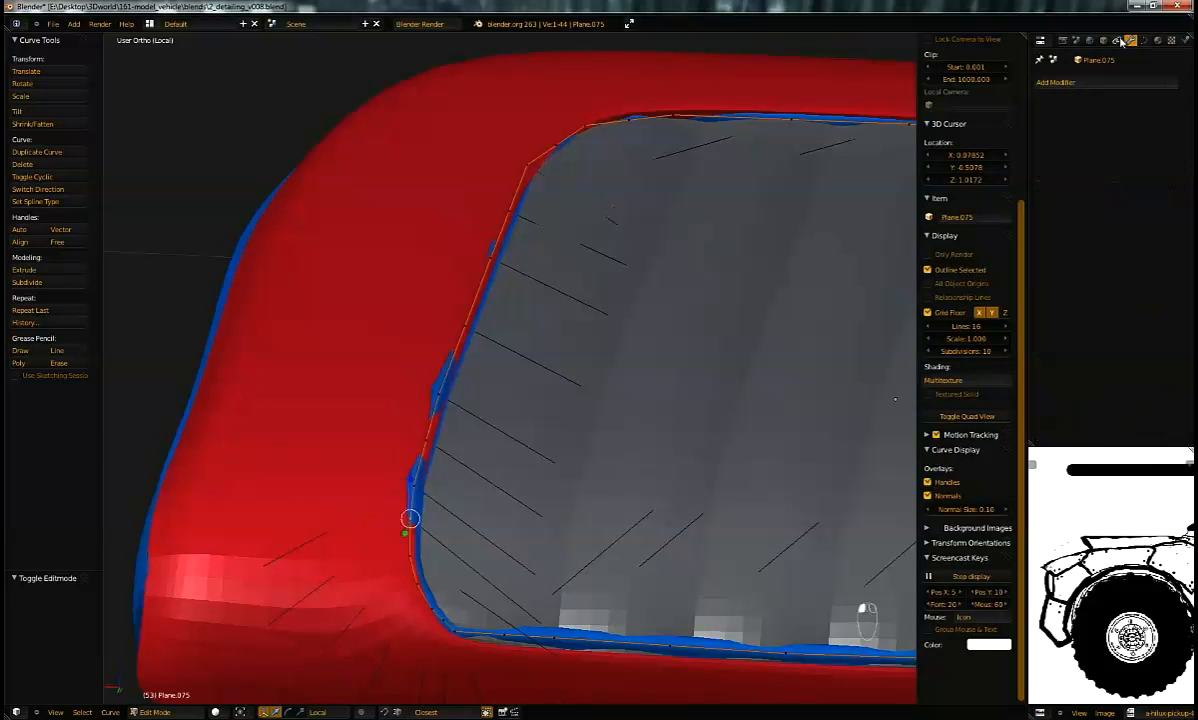
left_click(1103, 40)
scroll(1101, 157, "down", 2)
middle_click_drag(1099, 125, 1101, 188)
left_click(1146, 41)
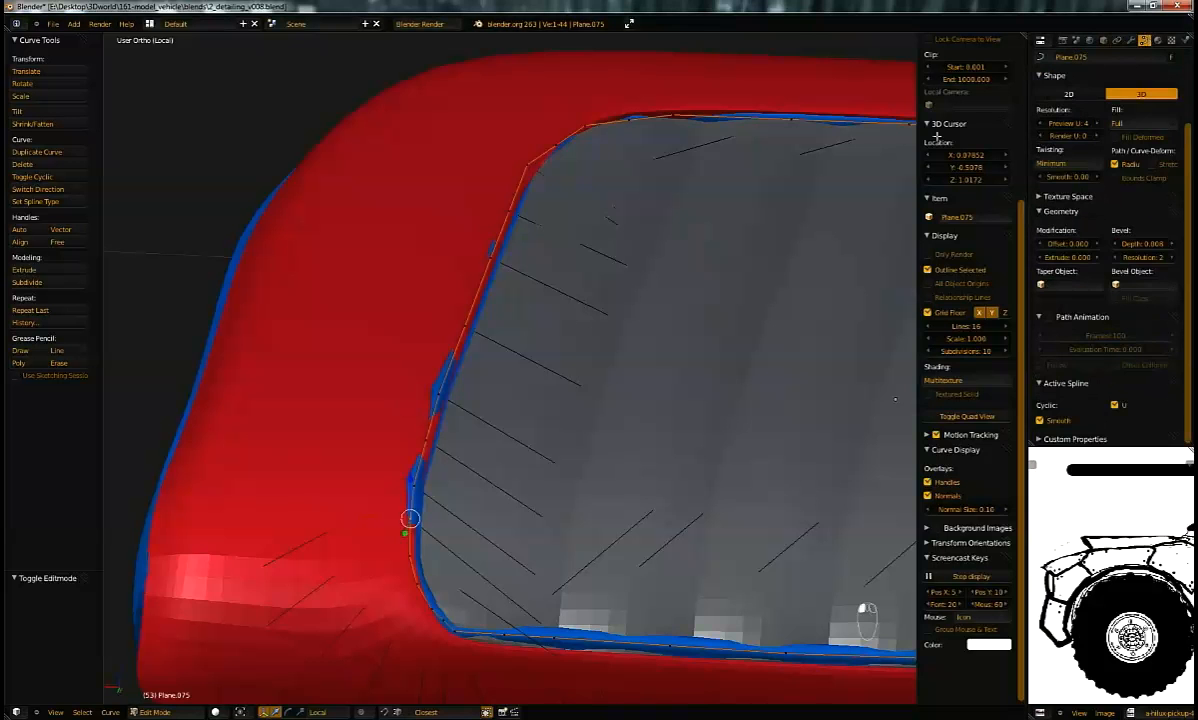
Step: Shift the lower bulging piping point on the cushion's short side along local X toward the cushion by about -0.0055
scroll(441, 321, "up", 5)
right_click(316, 533, "shift")
middle_click_drag(315, 526, 363, 410, "shift")
right_click(349, 509)
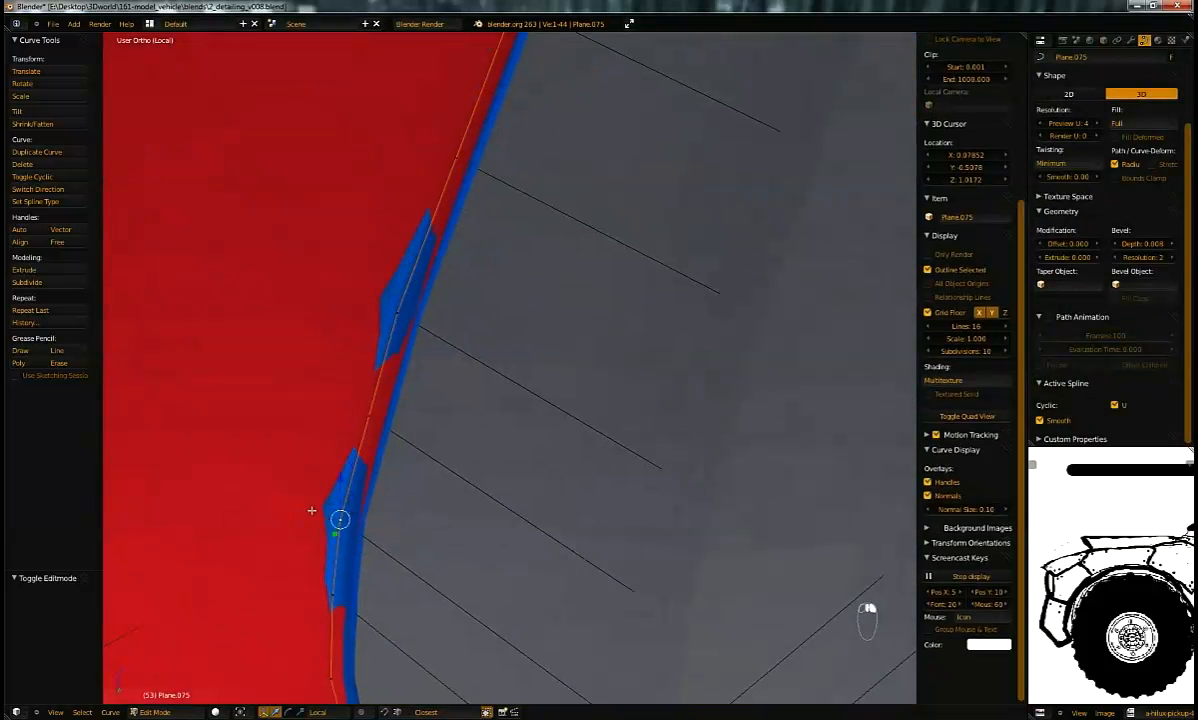
key("g")
key("x")
left_click(368, 432)
Step: Shift the next two piping points up the short side along local X, the last one by about -0.0059
key("g")
key("x")
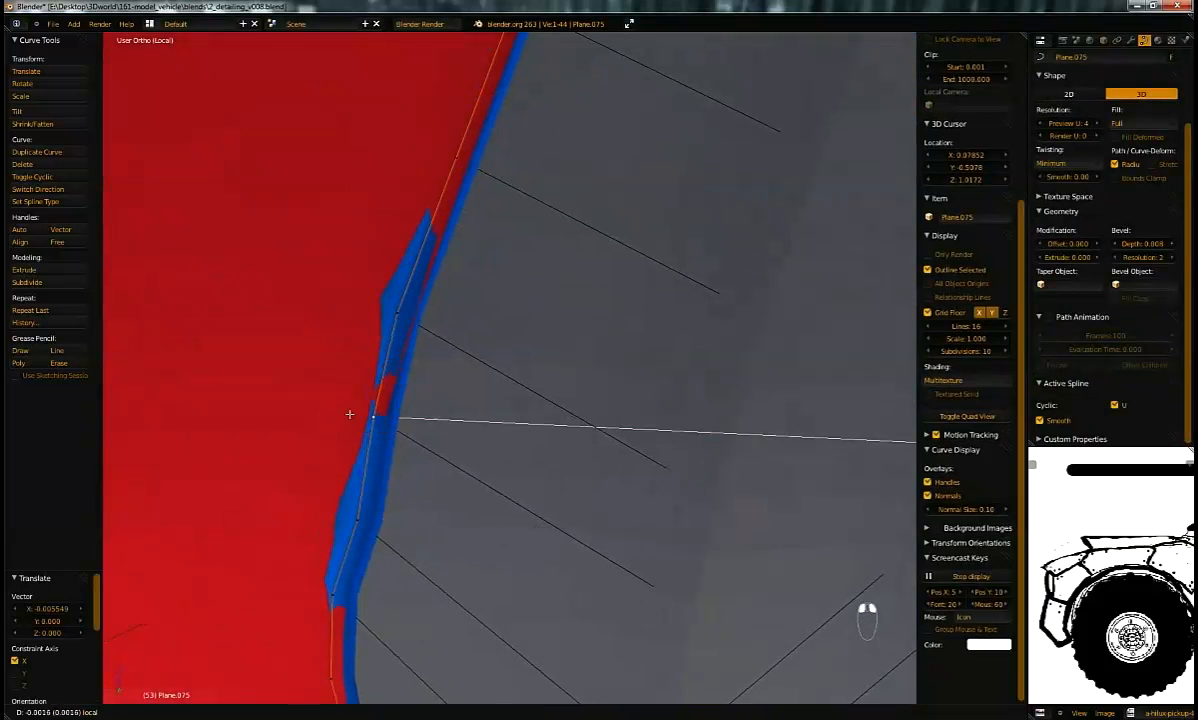
left_click(350, 414)
key("g")
key("x")
left_click(436, 254)
Step: Shift two more piping points further up the short side along local X so the piping follows the cushion edge
middle_click_drag(436, 254, 428, 284)
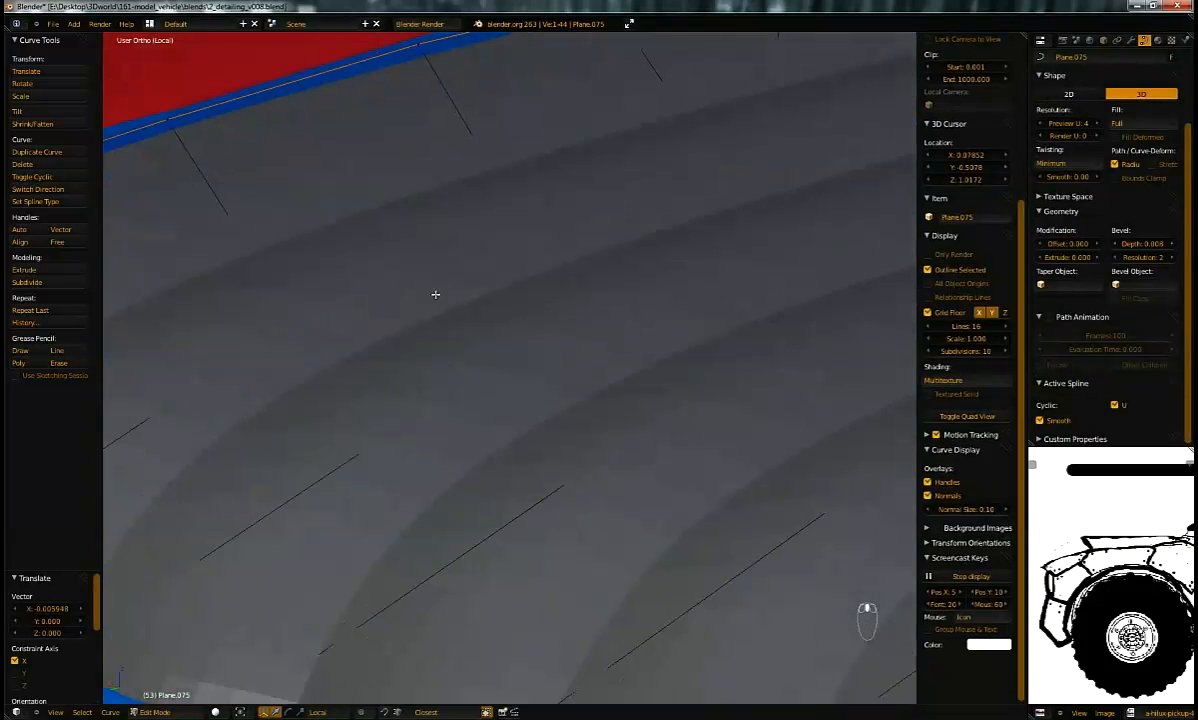
key("KP_Decimal")
middle_click_drag(463, 345, 560, 315)
key("g")
key("x")
left_click(657, 243)
middle_click_drag(675, 178, 551, 421)
key("g")
key("x")
left_click(537, 452)
Step: Move the piping points below the upper corner freely against the cushion, the first by about -0.0028, -0.0002, 0.0016
key("KP_Decimal")
middle_click_drag(551, 422, 567, 377)
key("g")
left_click(568, 384)
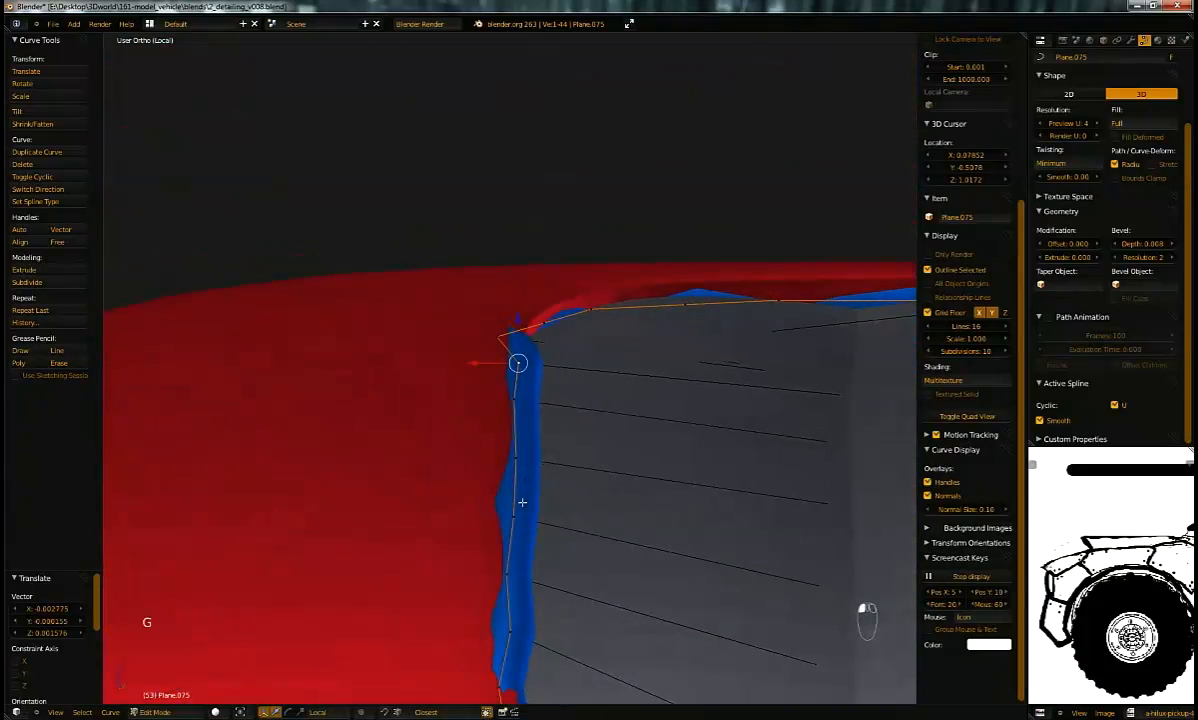
key("g")
left_click(527, 447)
key("g")
left_click(527, 449)
Step: Nudge the topmost points of the short side so the piping runs straight up into the upper corner
key("g")
left_click(532, 385)
key("g")
left_click(520, 358)
scroll(520, 360, "up", 4)
key("g")
left_click(553, 206)
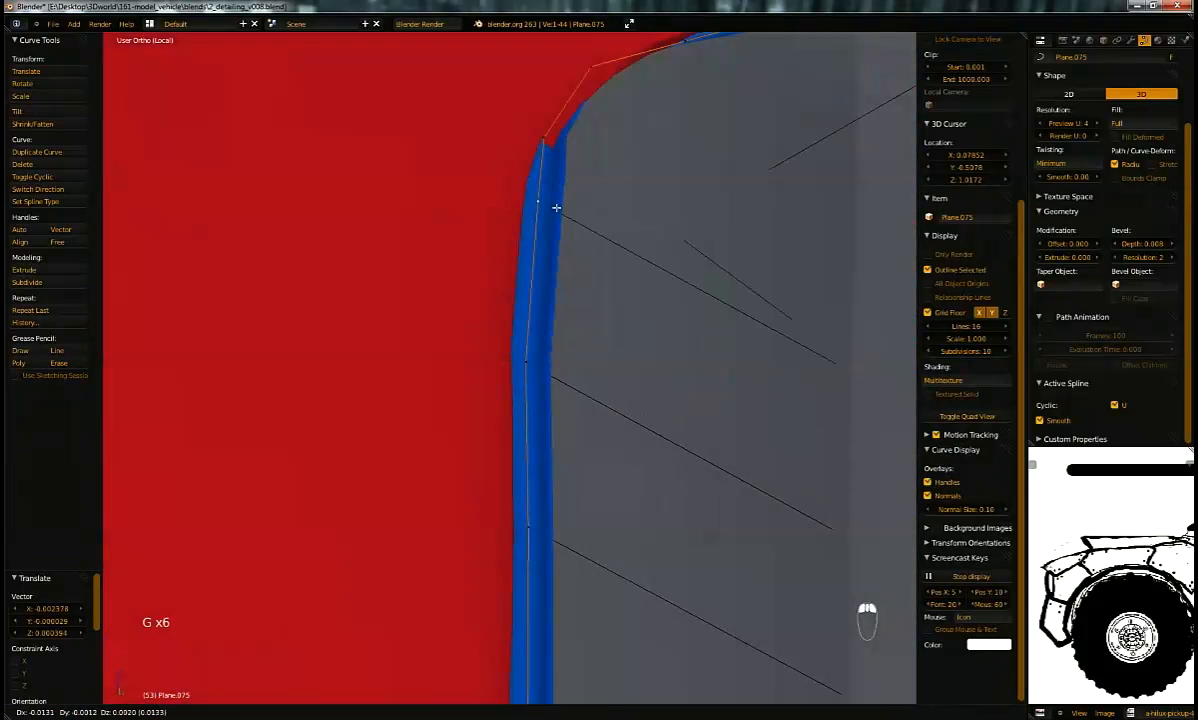
Step: Move the piping points at the start of the upper corner so they follow the cushion's rounding
middle_click_drag(549, 134, 484, 401)
key("g")
left_click(391, 352)
key("g")
left_click(449, 324)
key("g")
left_click(491, 335)
Step: Pull two piping points around the corner bend into line, the last one by about -0.0050, 0.0054, 0.0013
middle_click_drag(491, 335, 400, 420)
right_click_drag(363, 389, 388, 372)
left_click(386, 373)
middle_click_drag(350, 244, 392, 321, "shift")
key("g")
left_click(409, 298)
Step: Try subdividing the selected corner segment and moving its points, and undo these changes
key("w")
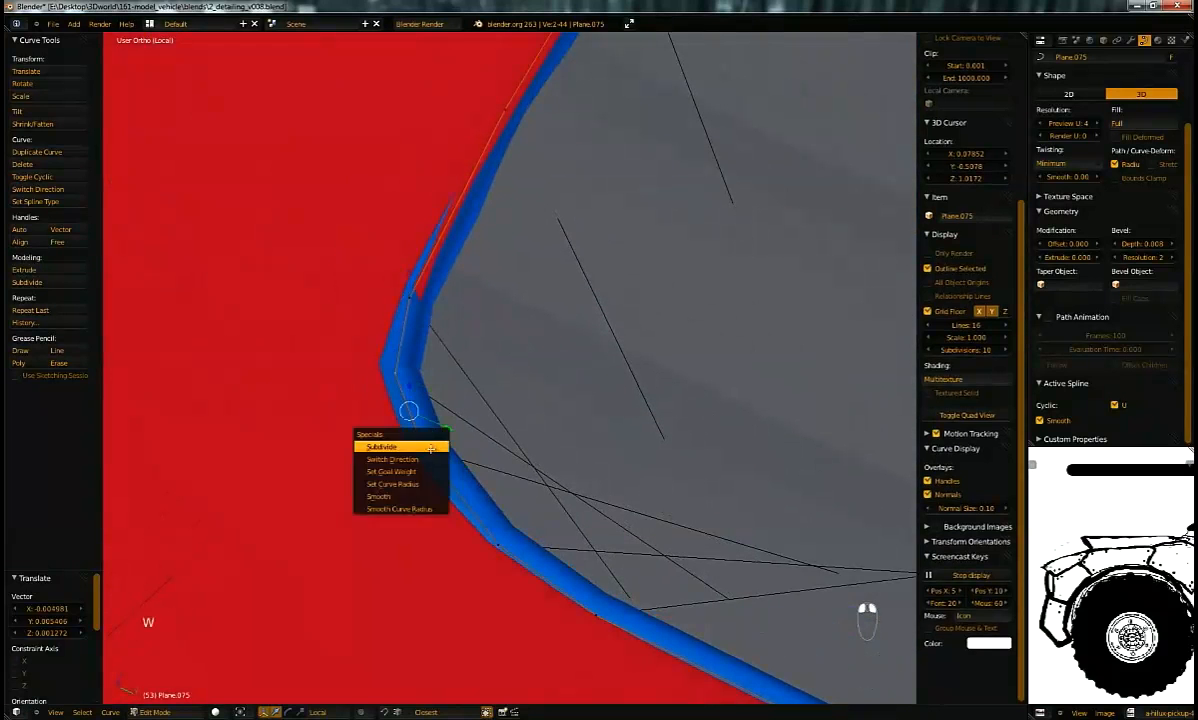
left_click(423, 444)
key("g")
left_click(406, 413)
key("ctrl+z")
key("ctrl+z")
Step: Reposition the piping points at the corner bend along the edge of the ribbed cushion
middle_click_drag(412, 412, 376, 374)
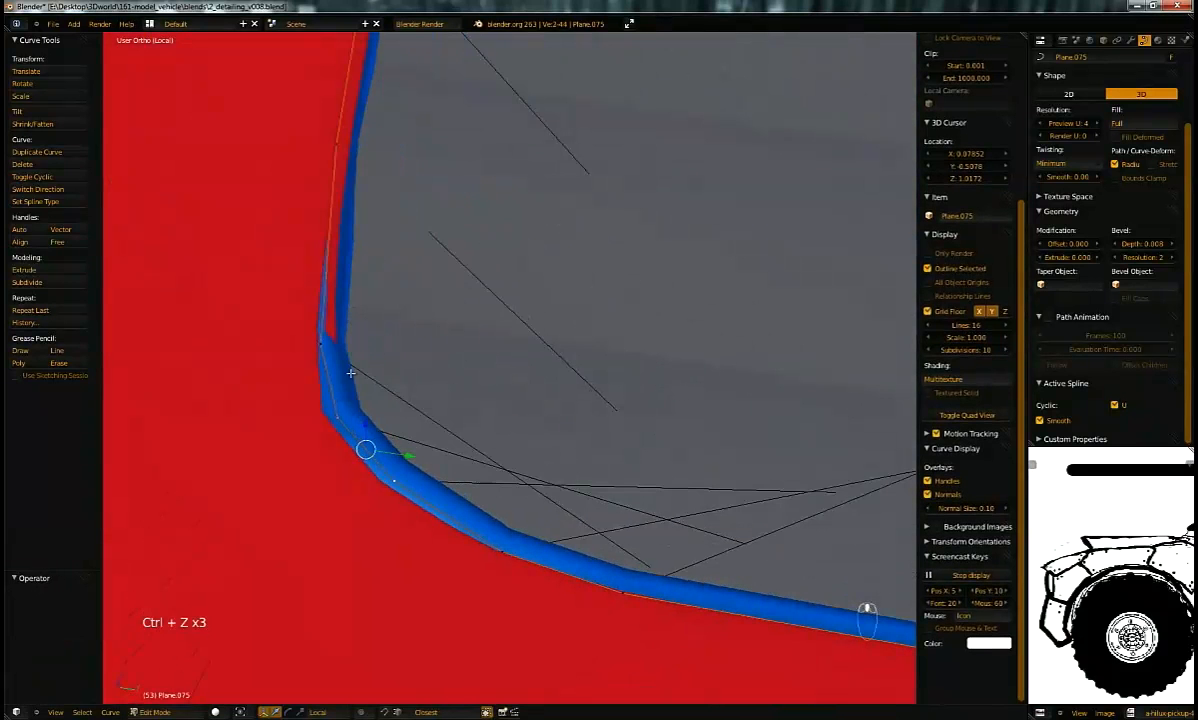
key("g")
left_click(338, 334)
middle_click_drag(338, 334, 489, 406)
key("g")
left_click(449, 468)
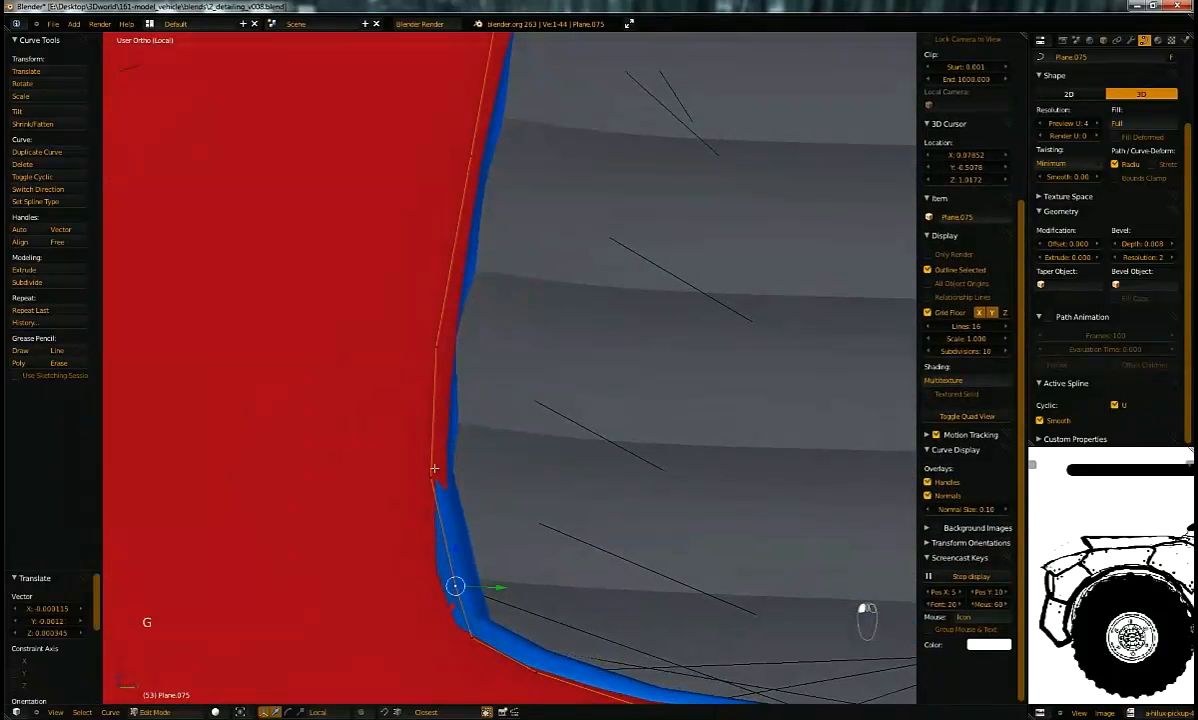
Step: Move three successive piping points beyond the bend toward the cushion, the last by about -0.0020, 0.0042, 0.0031
key("g")
left_click(447, 463)
right_click(436, 350)
key("g")
left_click(449, 342)
middle_click_drag(473, 248, 449, 332)
right_click(455, 332)
key("g")
left_click(480, 310)
Step: Adjust the points at the cushion's narrow end, moving the last by about -0.0003, 0.0034, 0.0031
scroll(487, 247, "down", 5)
scroll(404, 436, "up", 4)
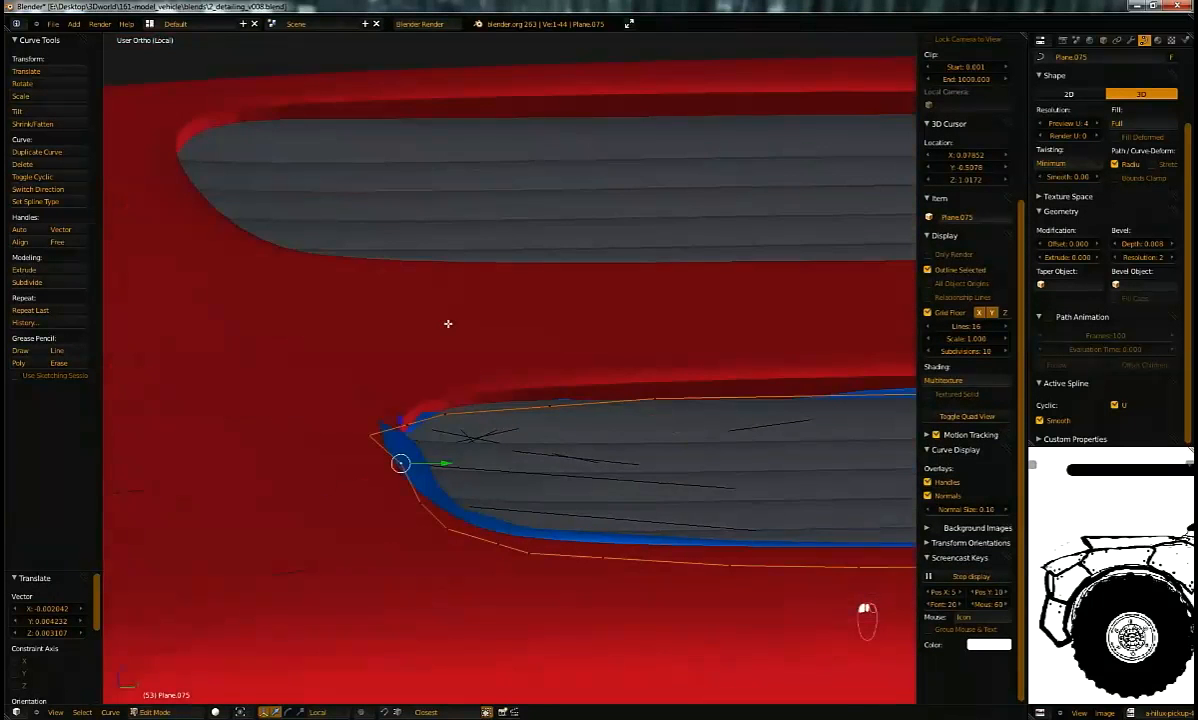
key("g")
left_click(440, 378)
key("g")
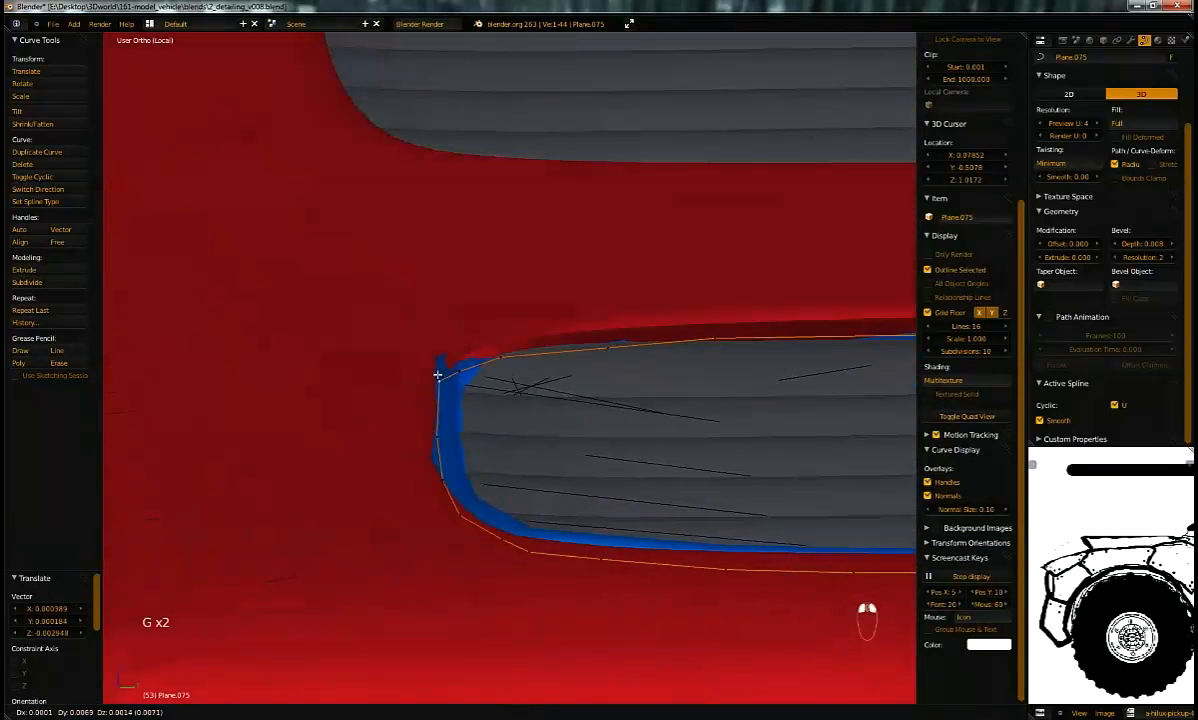
left_click(440, 376)
key("g")
left_click(451, 365)
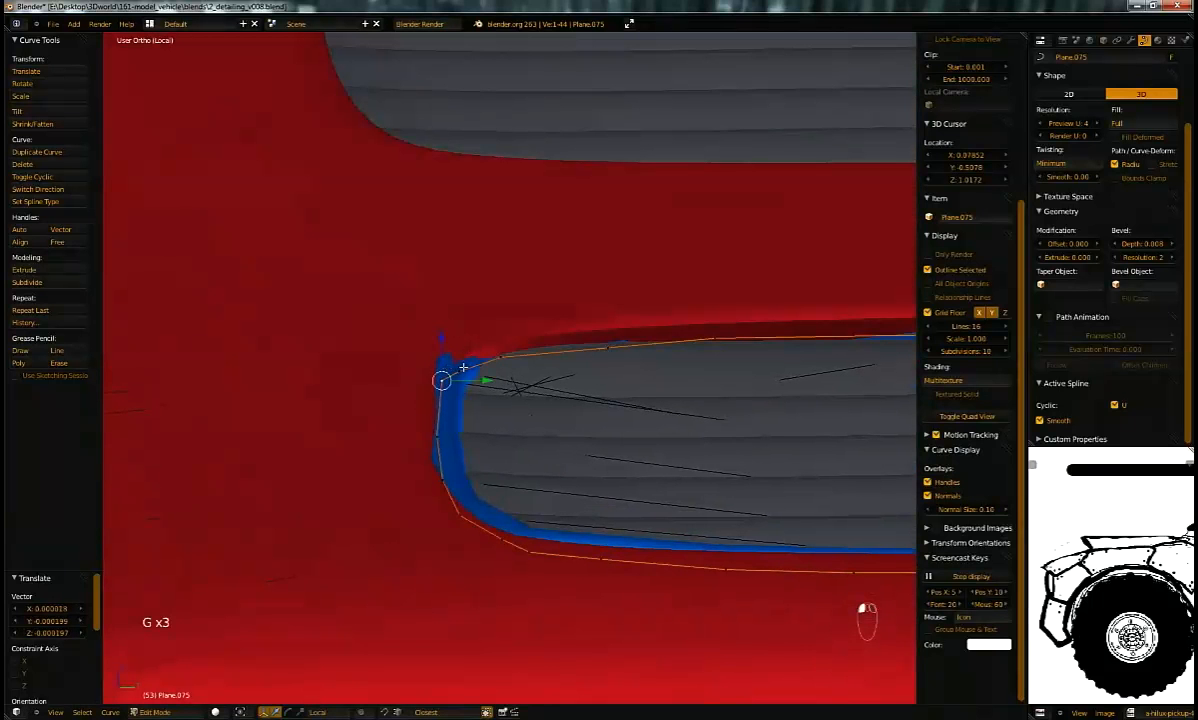
key("g")
left_click(466, 356)
Step: Round the piping around the cushion's tip by moving three points, the last by about 0.0017, 0.0037, 0.0017
scroll(560, 390, "up", 4)
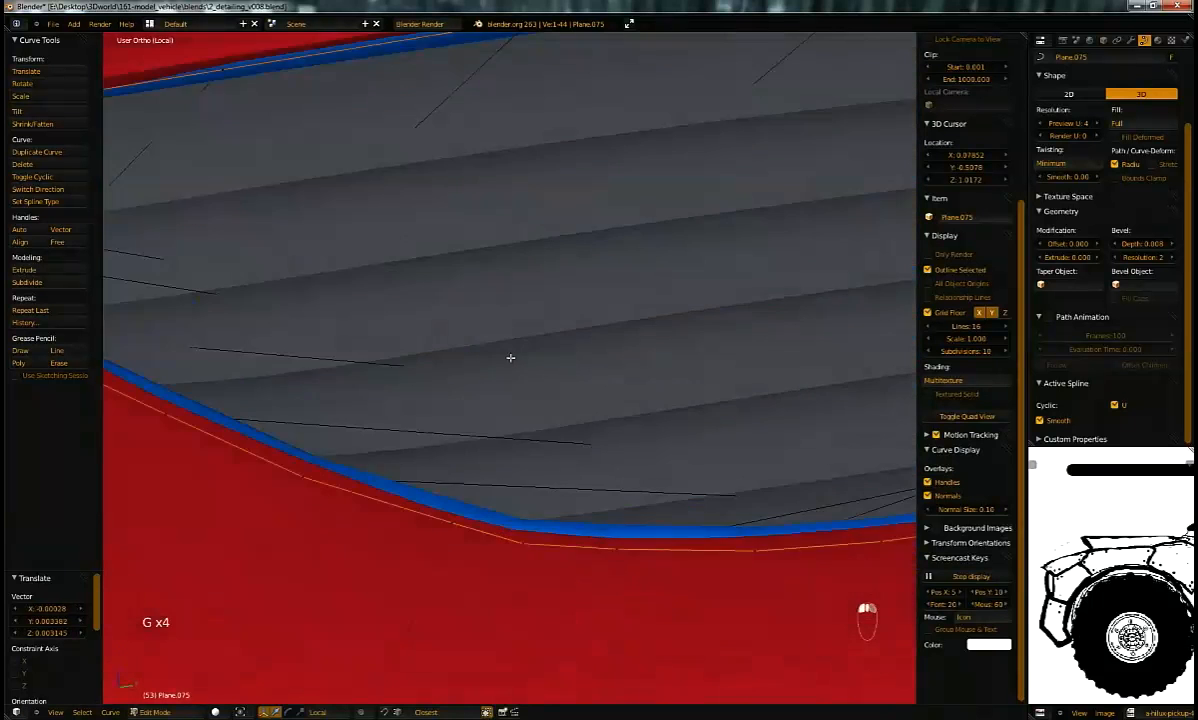
scroll(603, 410, "down", 2)
key("KP_Decimal")
scroll(484, 361, "up", 2)
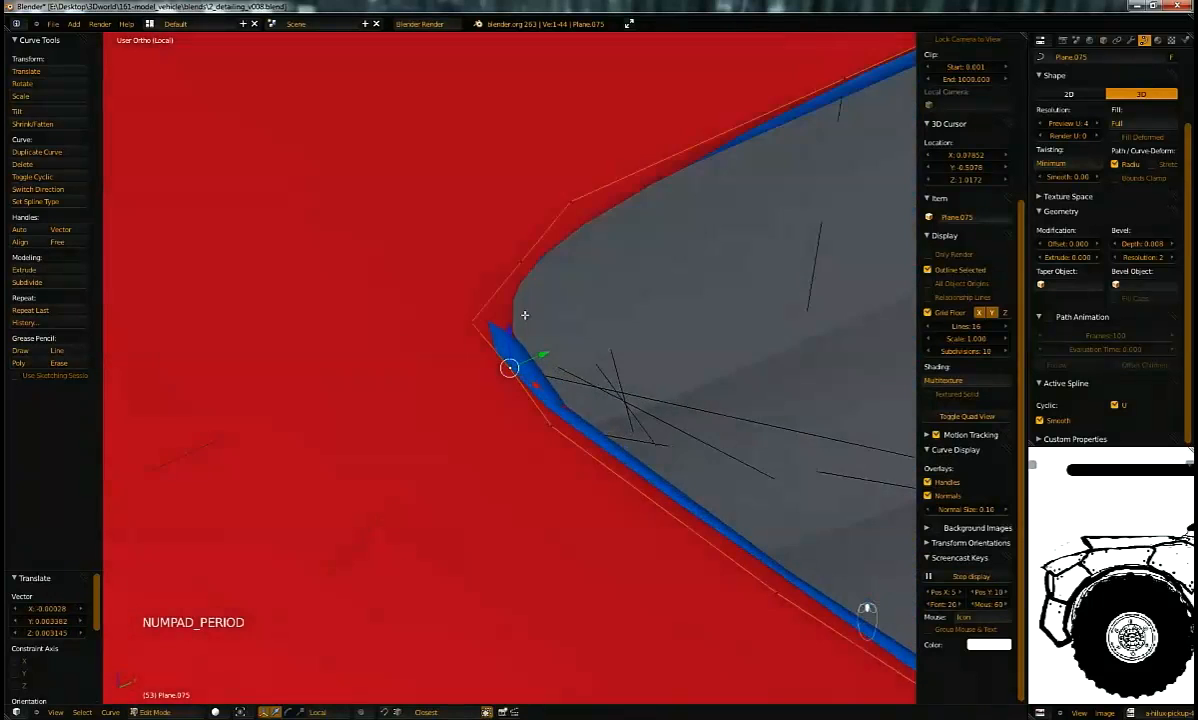
key("g")
left_click(449, 302)
key("g")
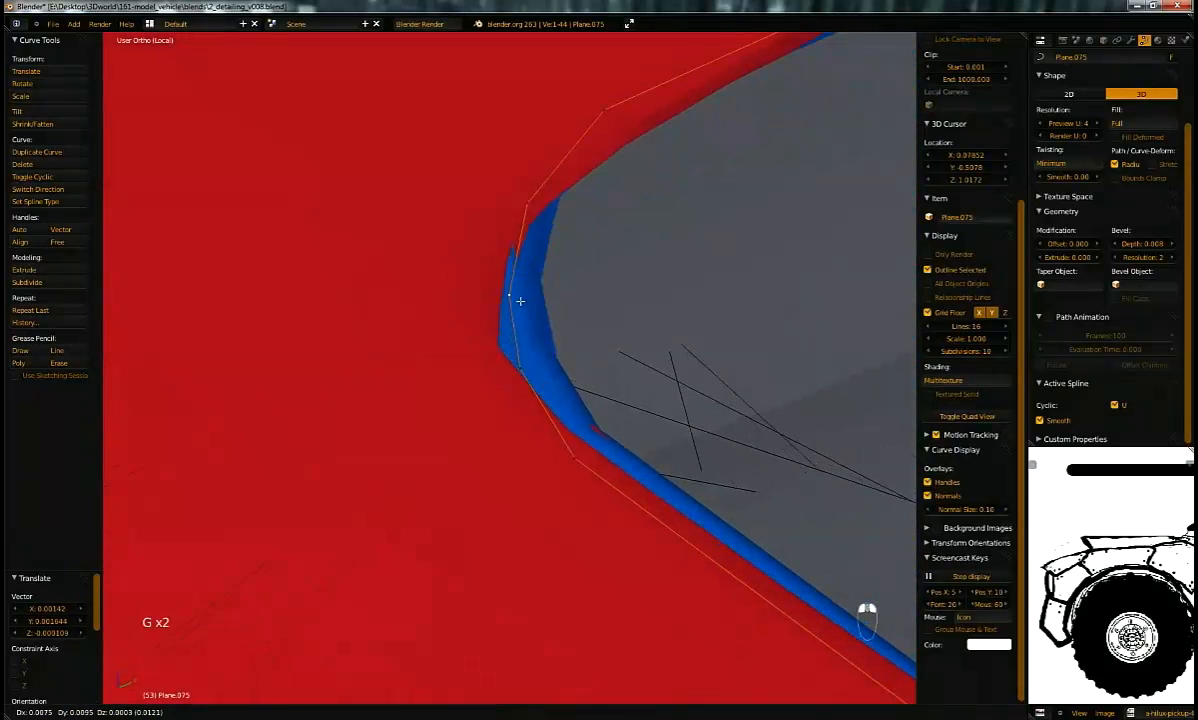
left_click(512, 298)
key("g")
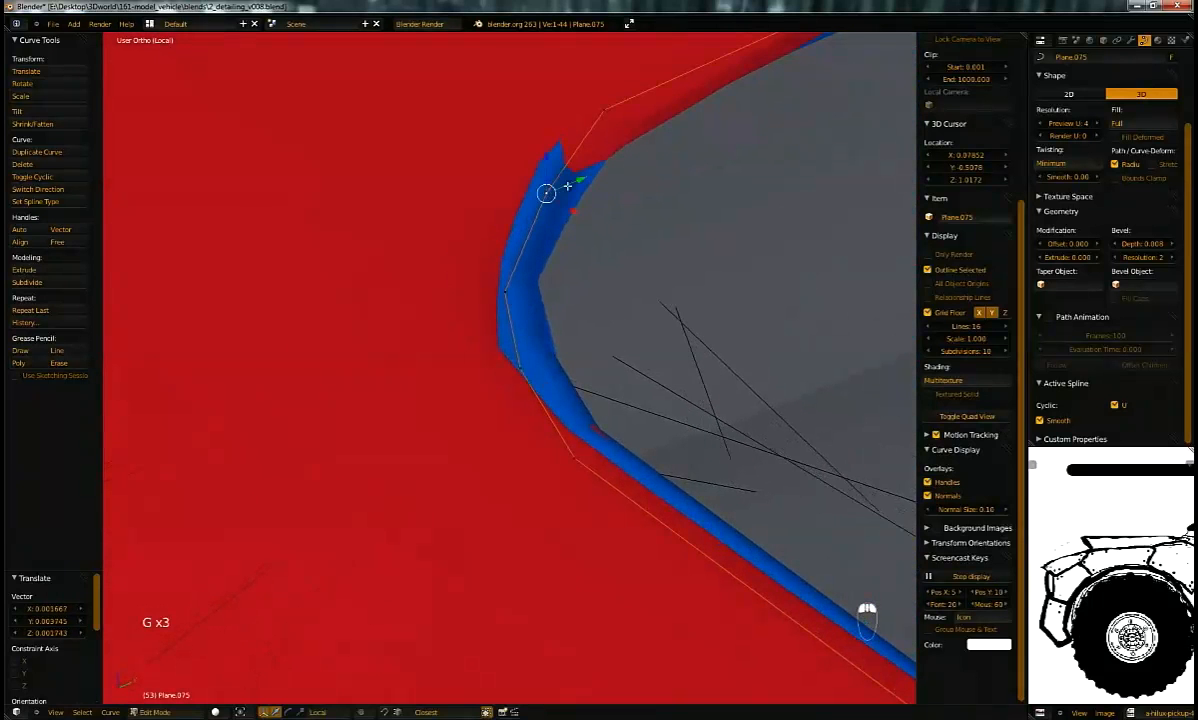
left_click(548, 190)
Step: Reposition two piping points past the cushion's tip so the tube sits on the seam with the red cover
middle_click_drag(548, 190, 500, 195)
middle_click_drag(299, 178, 384, 278, "shift")
key("g")
left_click(443, 292)
key("g")
left_click(420, 500)
Step: Move the piping points leading up to the kinked section onto the seam, the last by about 0.0087 in X
middle_click_drag(420, 500, 194, 381)
key("g")
left_click(170, 365)
middle_click_drag(257, 318, 376, 346)
key("g")
left_click(456, 287)
key("g")
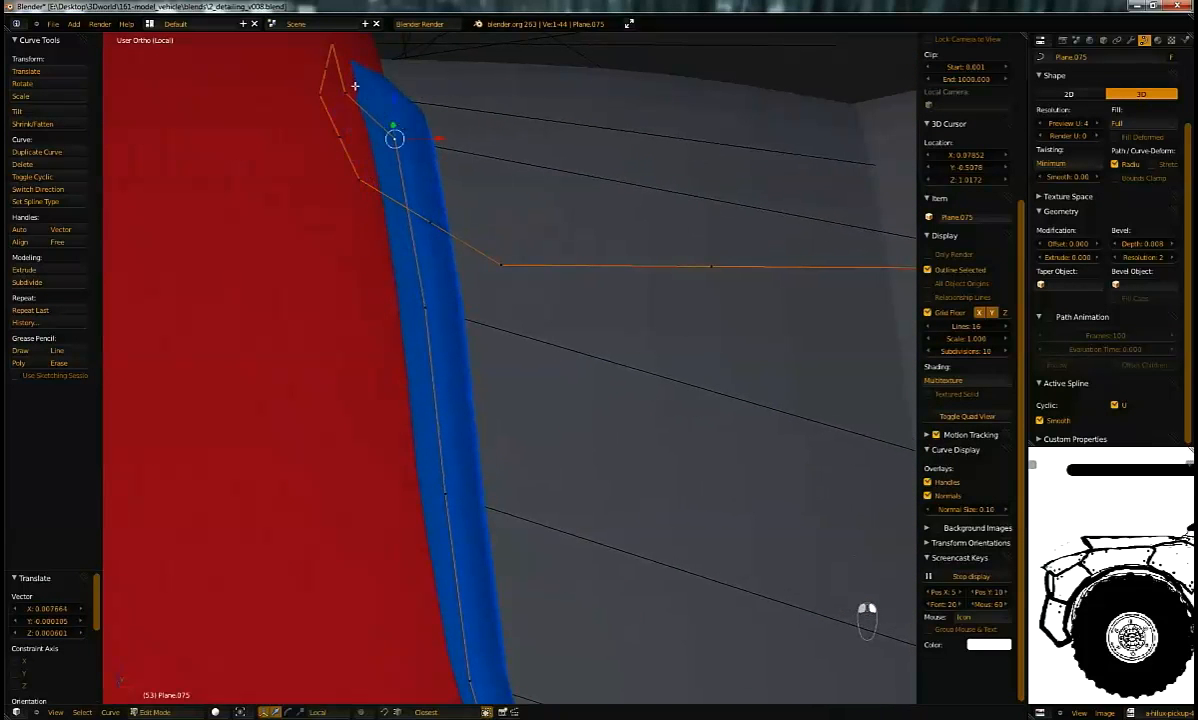
left_click(398, 84)
Step: Move two points at the kinked section to straighten the tube, the last by about 0.0015, 0.0011, 0.0023
middle_click_drag(398, 84, 430, 300)
scroll(449, 348, "up", 5)
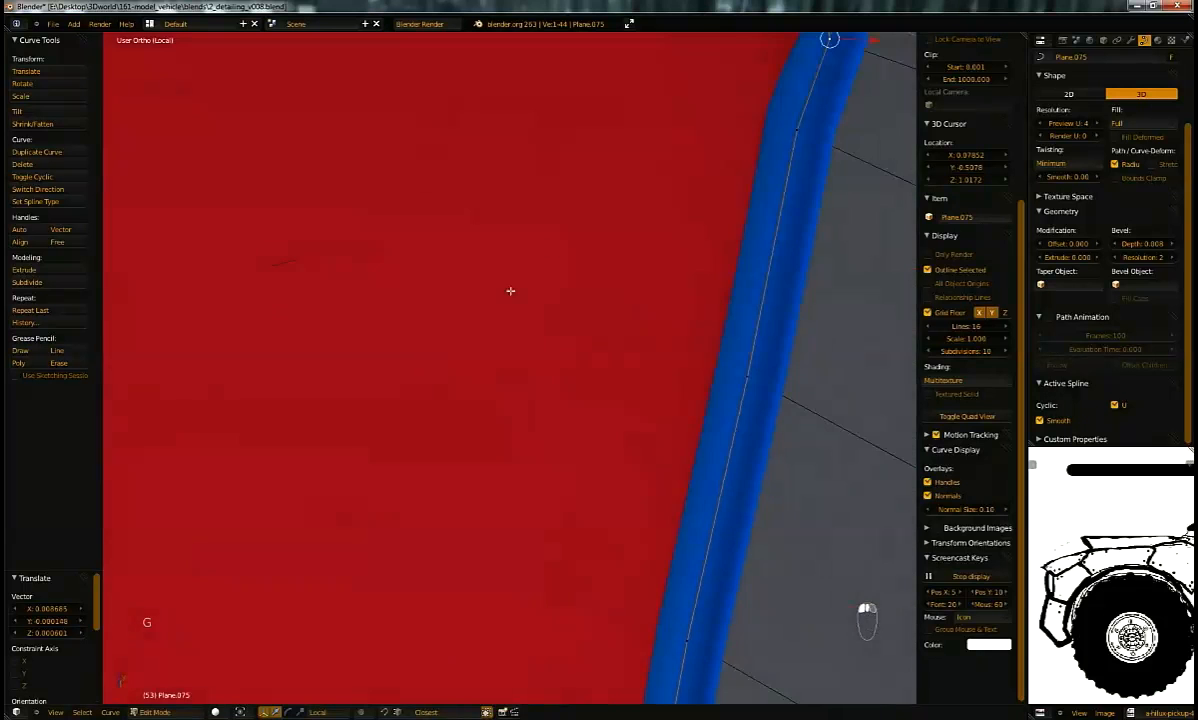
scroll(449, 348, "down", 4)
middle_click_drag(377, 484, 478, 345)
key("g")
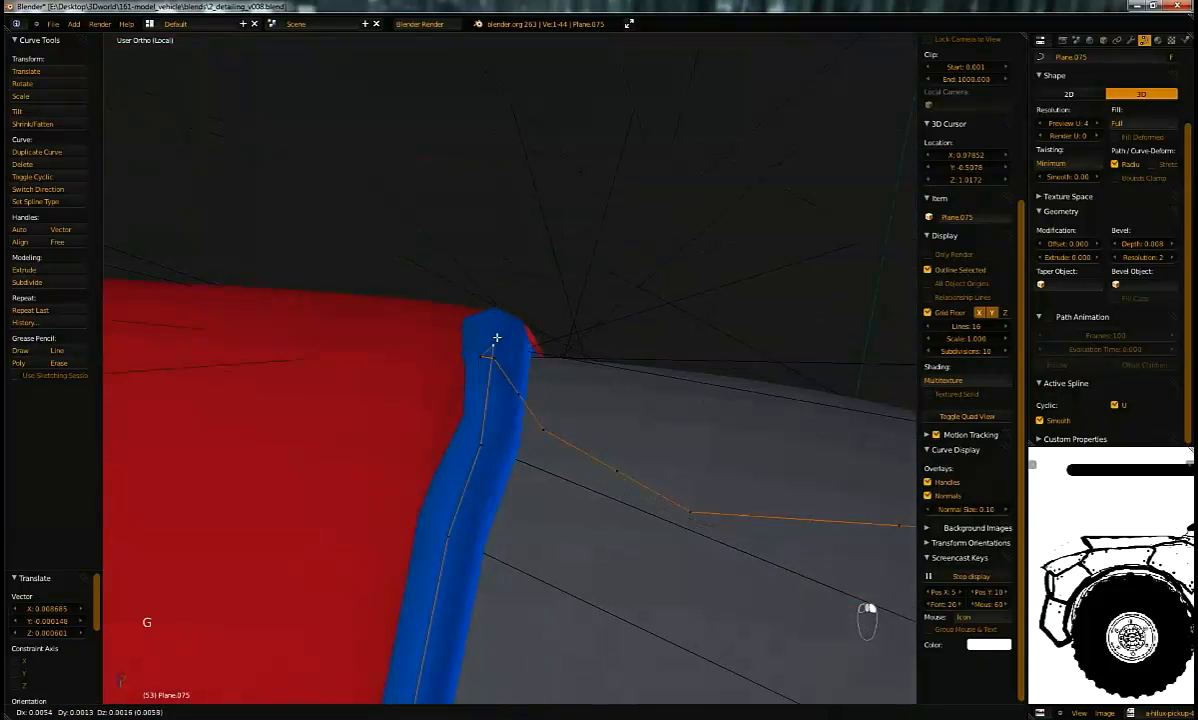
left_click(497, 348)
key("g")
left_click(472, 428)
Step: Move the point at the peak of the piping bend onto the seam, finishing with about 0.0068, 0.0009, -0.0005
scroll(472, 428, "up", 5)
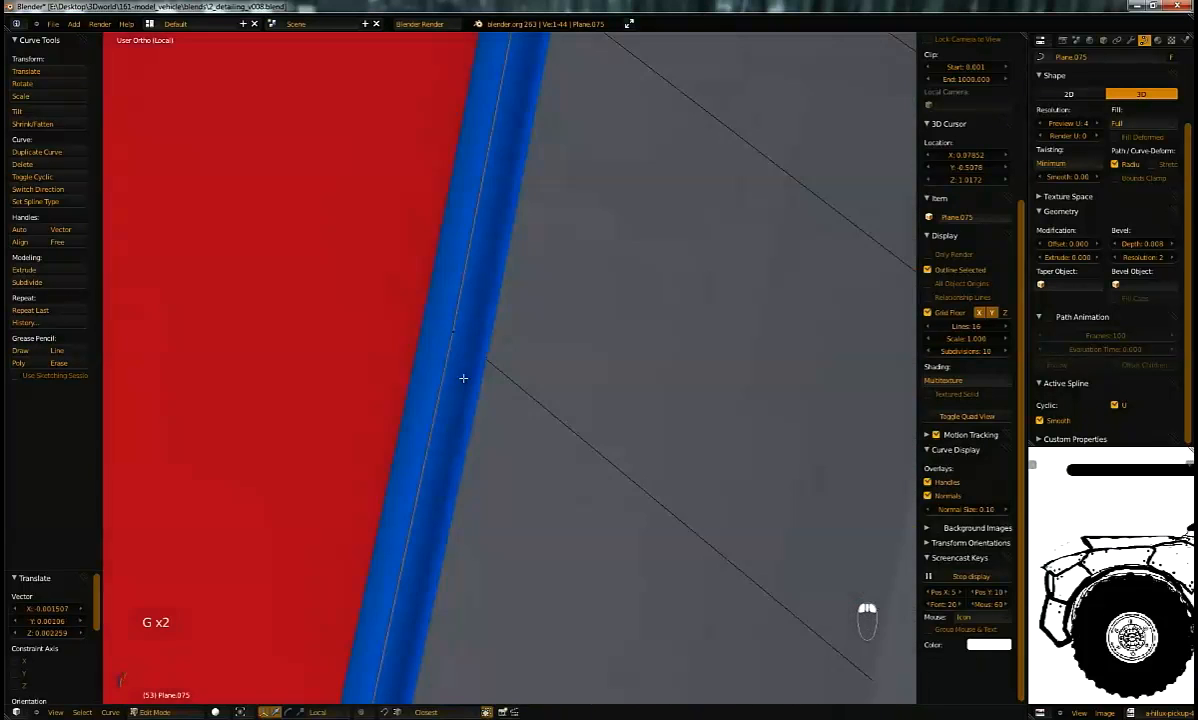
middle_click_drag(508, 230, 449, 467)
right_click(511, 313)
key("g")
left_click(553, 301)
key("g")
left_click(576, 265)
middle_click_drag(576, 265, 519, 326)
key("KP_Decimal")
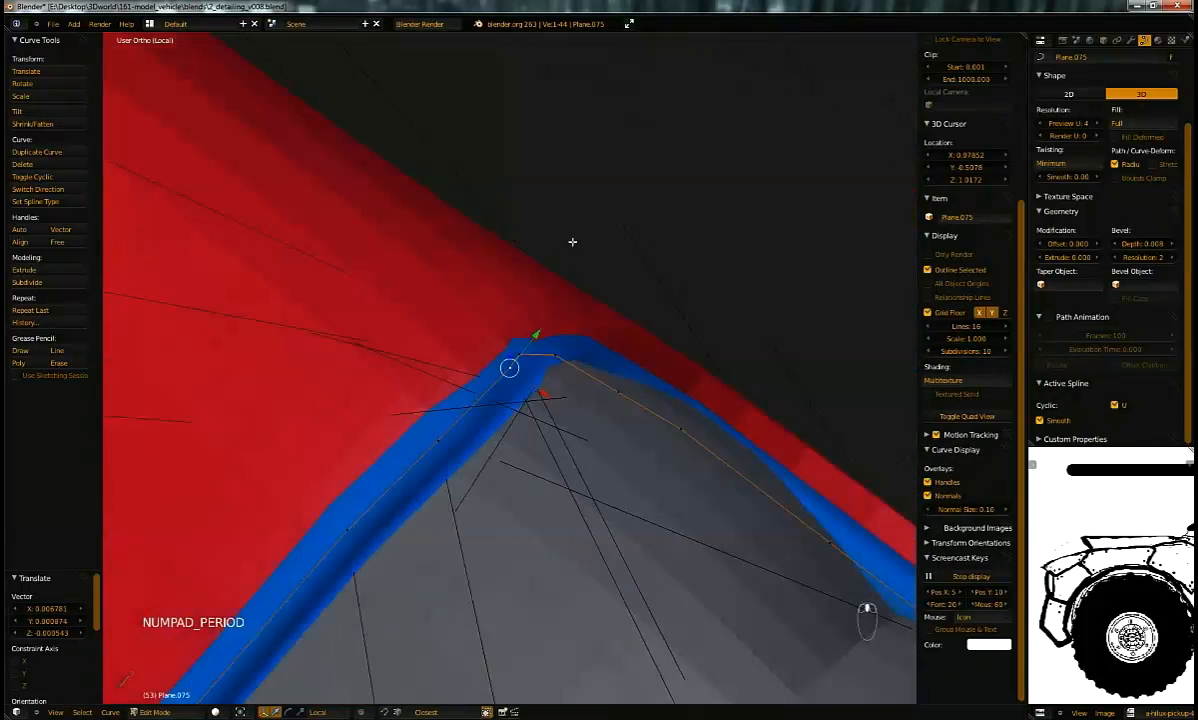
Step: Move the points entering the rounded corner out along the cushion edge, the last by about 0.0008, 0.0076, 0.0021
middle_click_drag(382, 267, 558, 385)
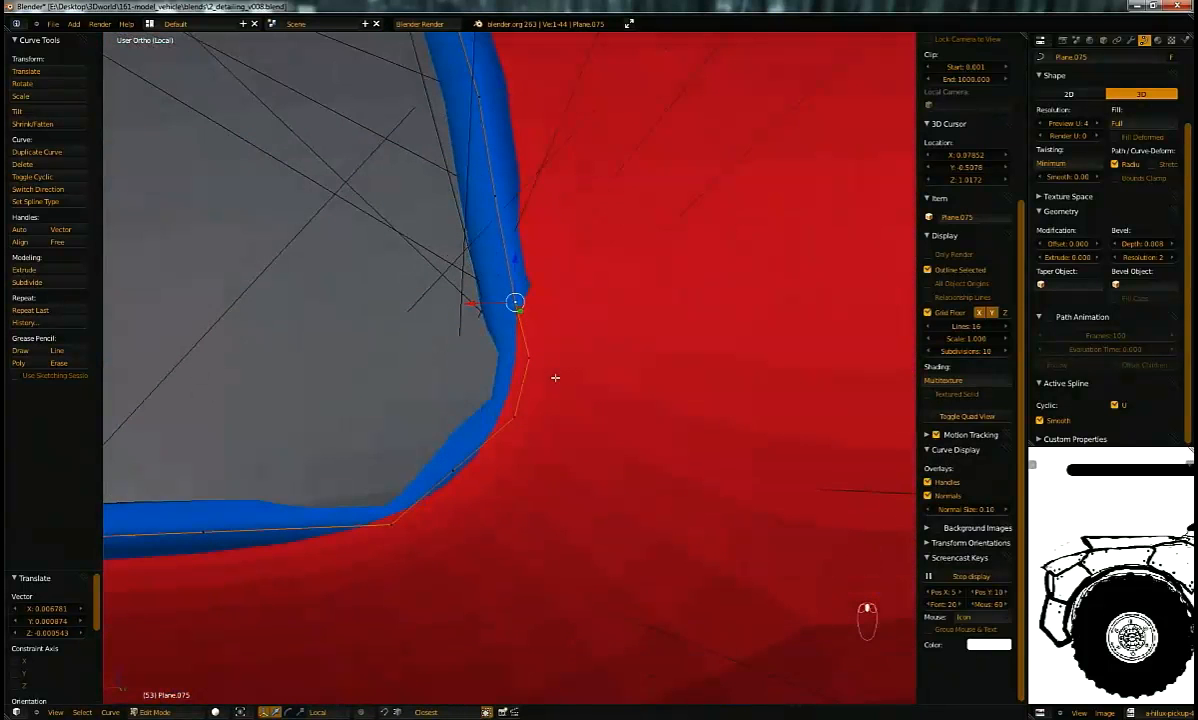
right_click_drag(517, 358, 513, 353)
left_click(519, 353)
middle_click_drag(521, 353, 634, 335)
key("g")
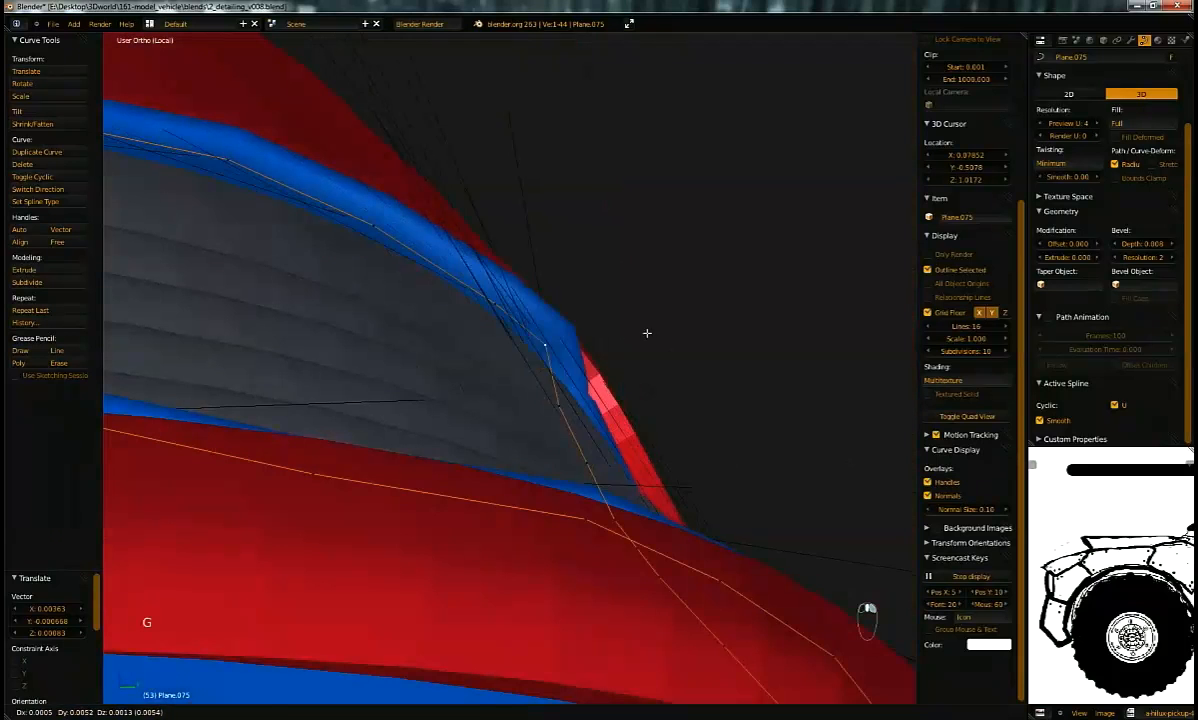
left_click(638, 344)
right_click(557, 401)
key("g")
left_click(597, 393)
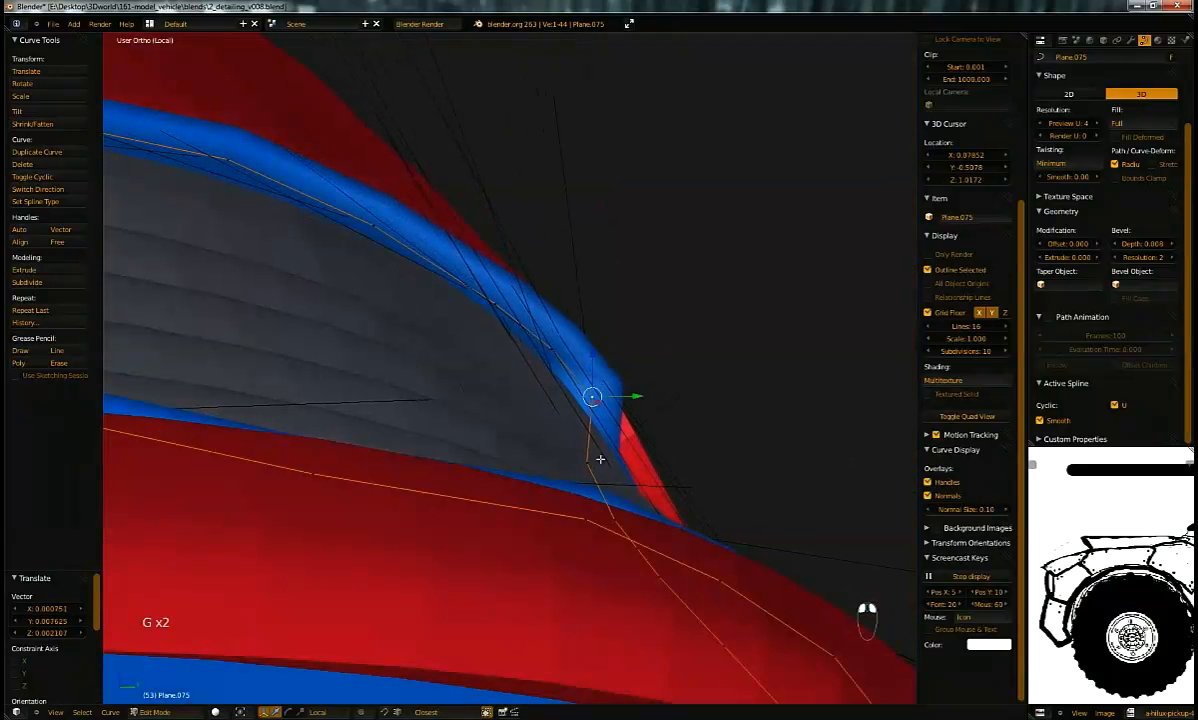
Step: Move the next two points through the rounded corner so the piping lies between the cushion and red cover
right_click(594, 458)
key("g")
left_click(644, 451)
middle_click_drag(617, 451, 392, 172)
key("g")
left_click(440, 438)
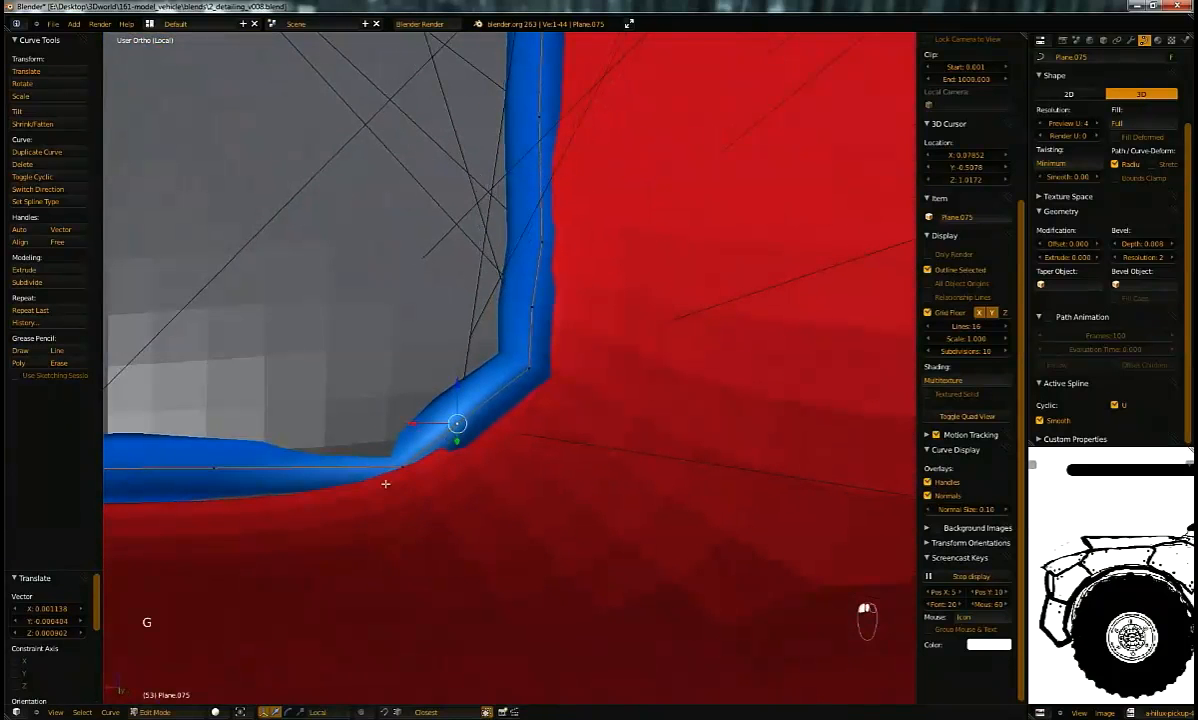
Step: Move the points leaving the rounded corner so the piping follows the red cover's curved edge
key("g")
left_click(344, 472)
middle_click_drag(324, 430, 252, 408)
key("g")
left_click(369, 427)
key("g")
left_click(295, 427)
Step: Move the next piping points beyond the corner against the red cover's edge, the last by about -0.0006, 0.0011, -0.0010
middle_click_drag(369, 432, 517, 373)
right_click(473, 303)
key("g")
left_click(428, 290)
middle_click_drag(271, 346, 471, 278)
key("g")
left_click(372, 265)
middle_click_drag(372, 265, 500, 307)
key("g")
left_click(494, 292)
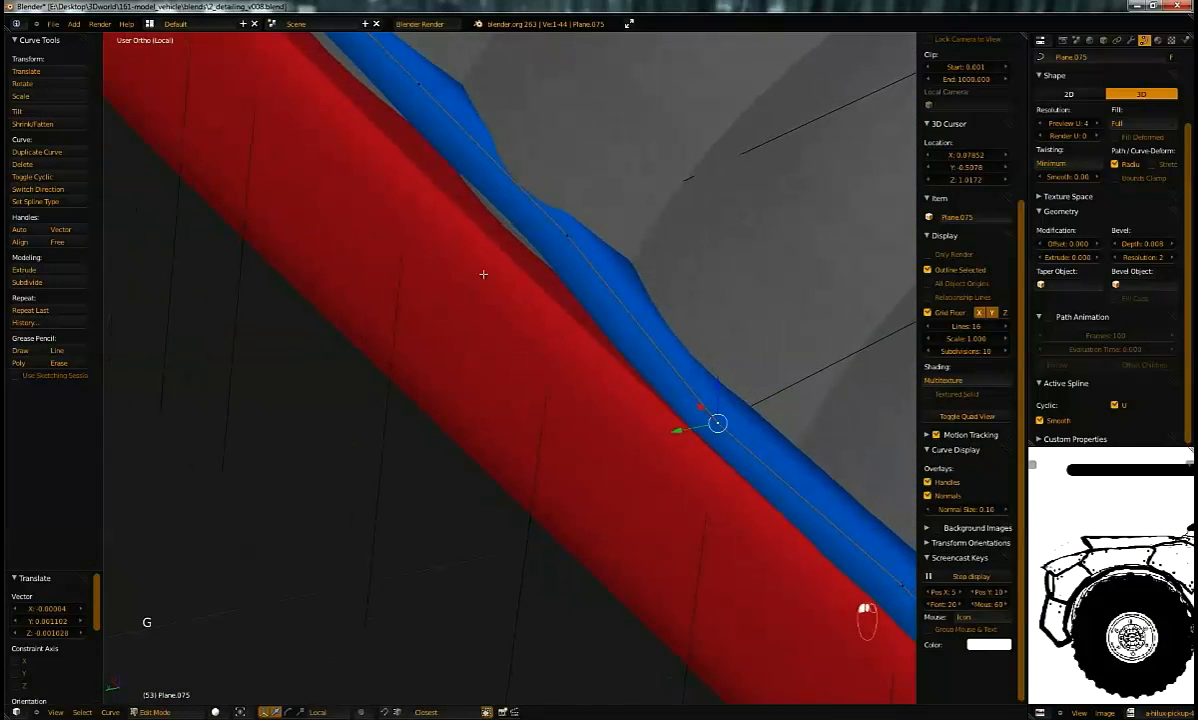
Step: Smooth the bulges along the straight run by moving successive points toward the red cover, the first by about 0.0021, 0.0052, -0.0013
key("g")
left_click(522, 224)
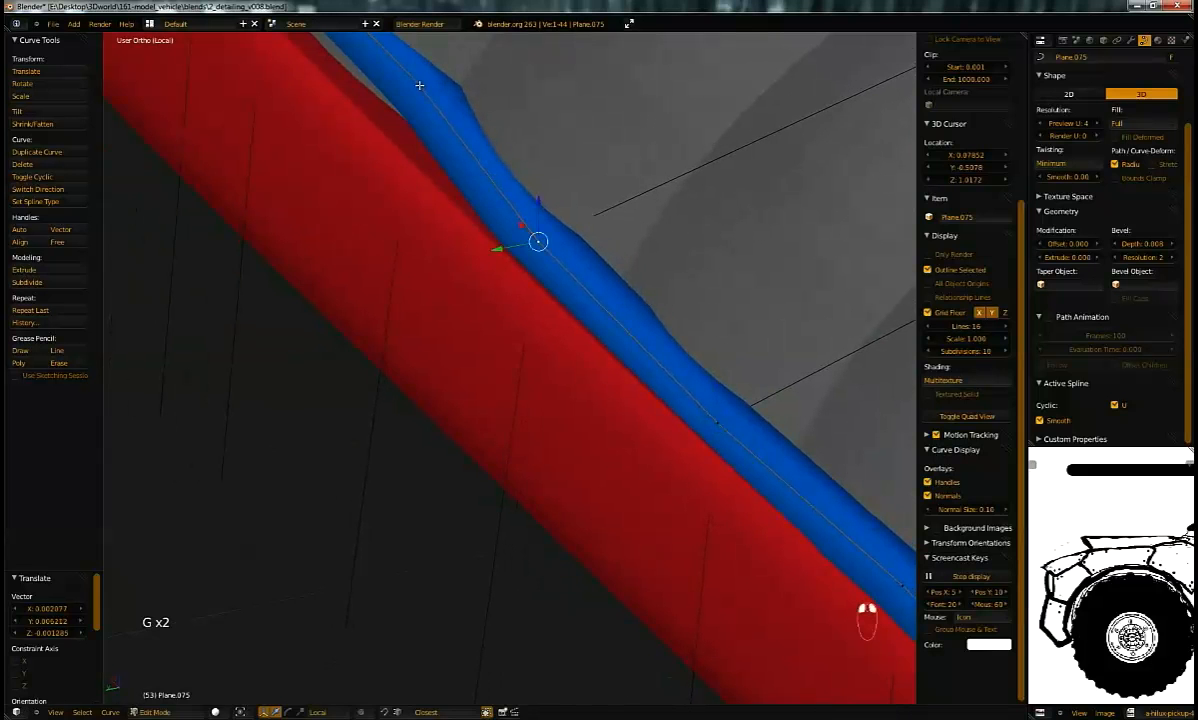
right_click(398, 83)
key("g")
left_click(378, 92)
middle_click_drag(417, 126, 712, 431, "shift")
key("g")
left_click(591, 310)
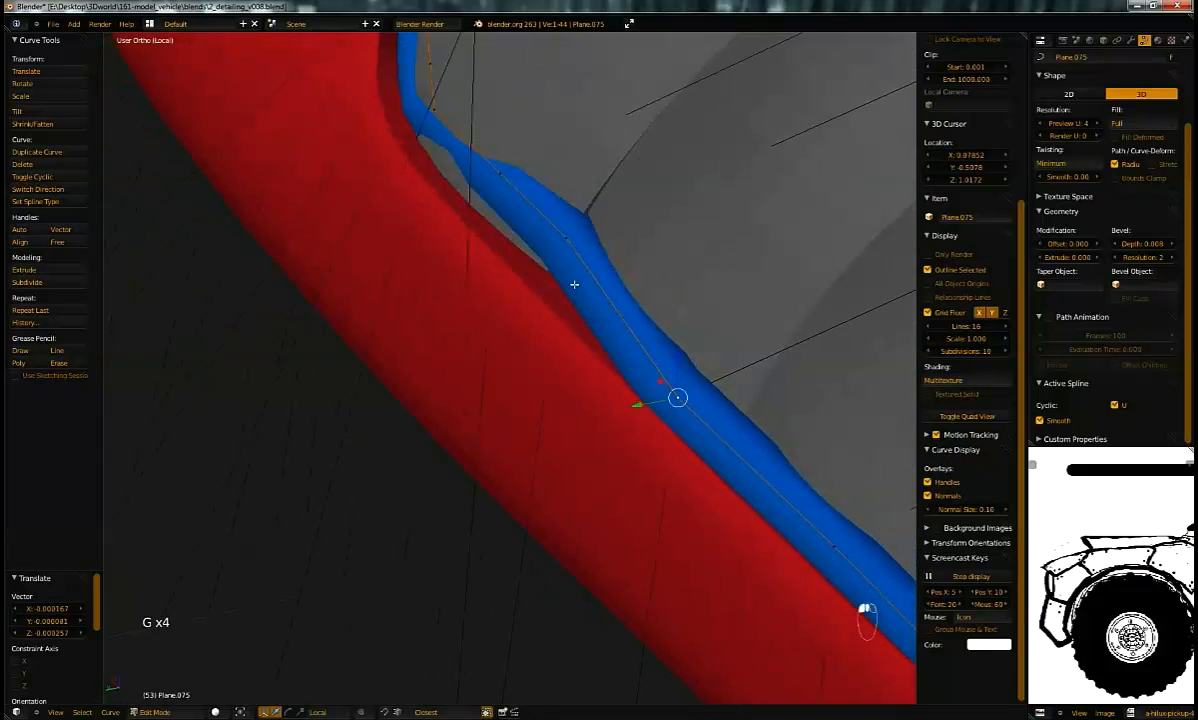
Step: Move the two points before the next bend toward the red cover to close the gap beside the piping
right_click_drag(561, 235, 530, 243)
left_click(531, 246)
right_click_drag(502, 179, 464, 187)
left_click(465, 191)
Step: Adjust the points through the next bend to round the piping, the last by about 0.0008 in X and 0.0014 in Z
middle_click_drag(413, 113, 502, 233, "shift")
right_click(523, 223)
key("g")
left_click(505, 206)
right_click_drag(505, 204, 483, 167)
left_click(500, 176)
right_click_drag(518, 110, 530, 47)
key("KP_Decimal")
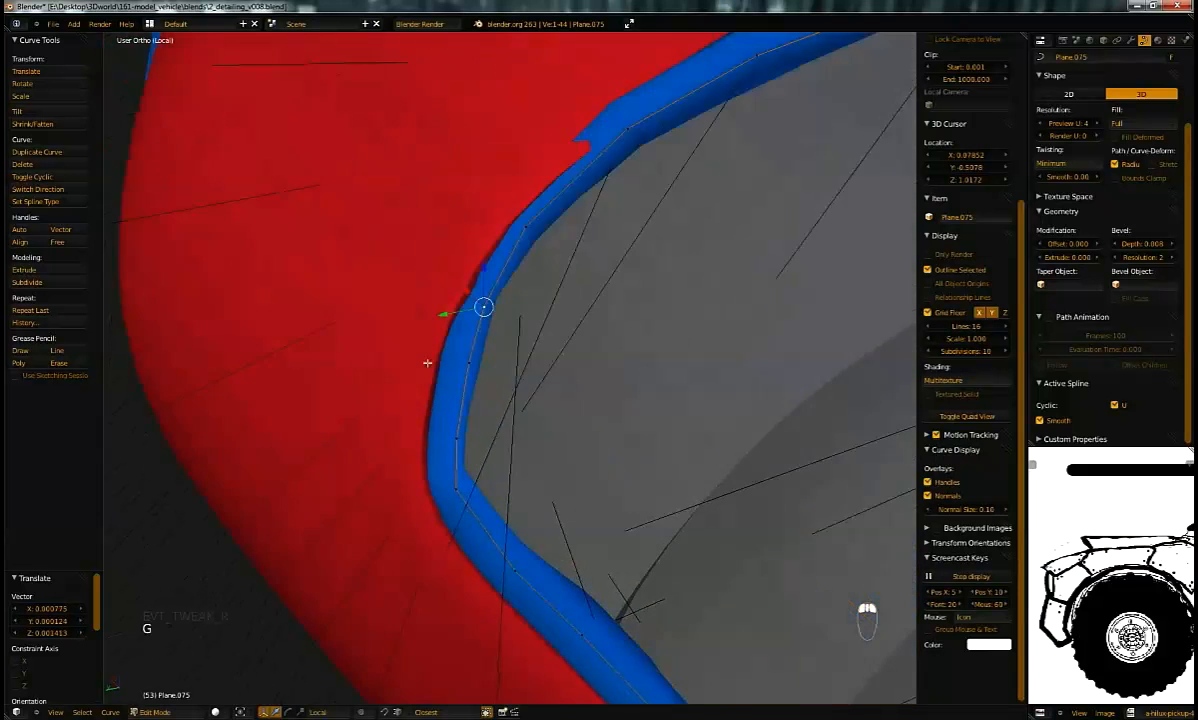
Step: Move the points buried in the red cover at the cushion's end outward so the piping sits on the seam
scroll(466, 354, "down", 5)
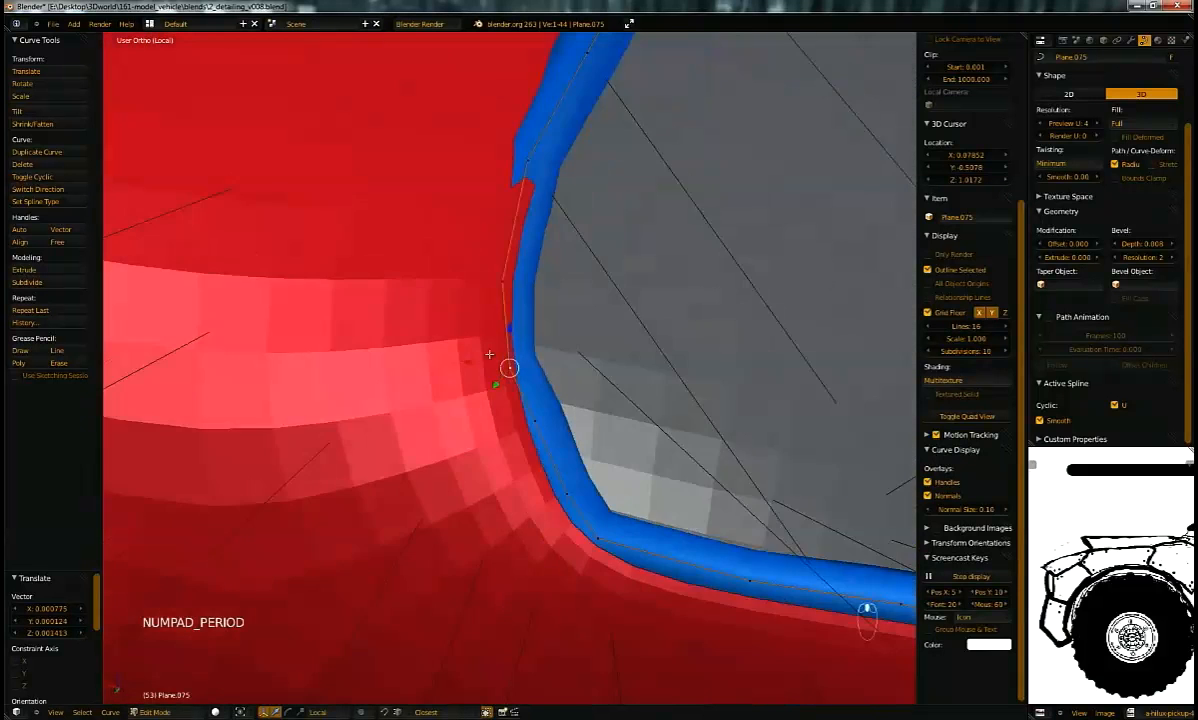
mouse_move(545, 300)
middle_mouse_down()
mouse_move(535, 286)
mouse_move(551, 280)
middle_mouse_up()
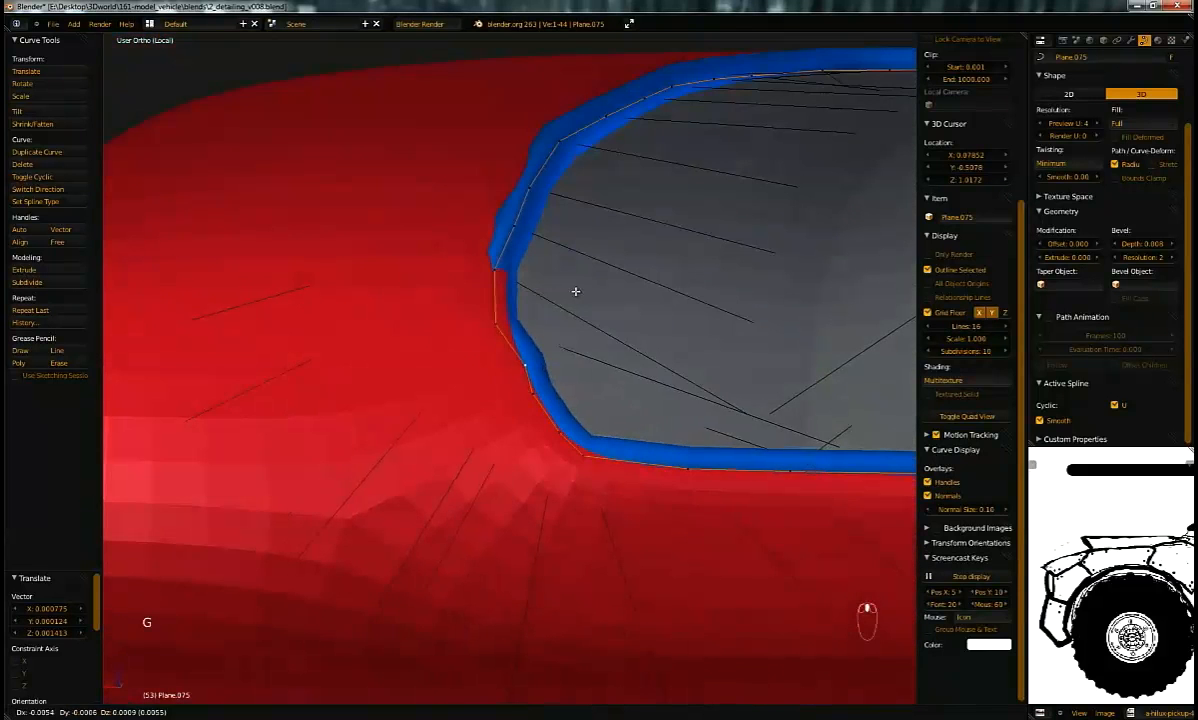
key("g")
key("g")
left_click(511, 278)
right_click(499, 265)
key("g")
left_click(519, 260)
Step: Even out the next two points up the end bend, the first by about -0.0022, -0.0002, 0.0009, and finish editing the curve
right_click(518, 227)
key("g")
left_click(529, 218)
right_click(535, 186)
key("g")
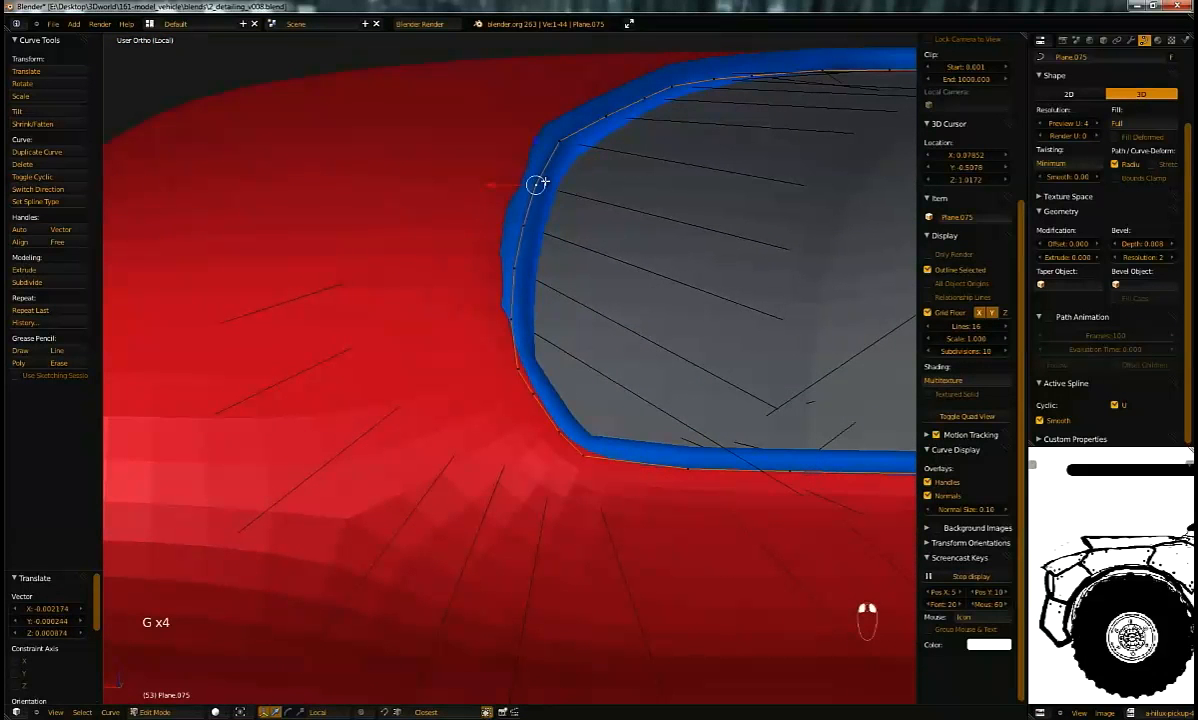
left_click(545, 182)
key("Tab")
Step: Join the separate grey cushion rib pieces into one mesh object and open it for editing
middle_click_drag(567, 200, 561, 187)
scroll(565, 195, "down", 6)
key("a")
key("a")
middle_click_drag(628, 325, 602, 350)
right_click(554, 363)
key("Tab")
key("Tab")
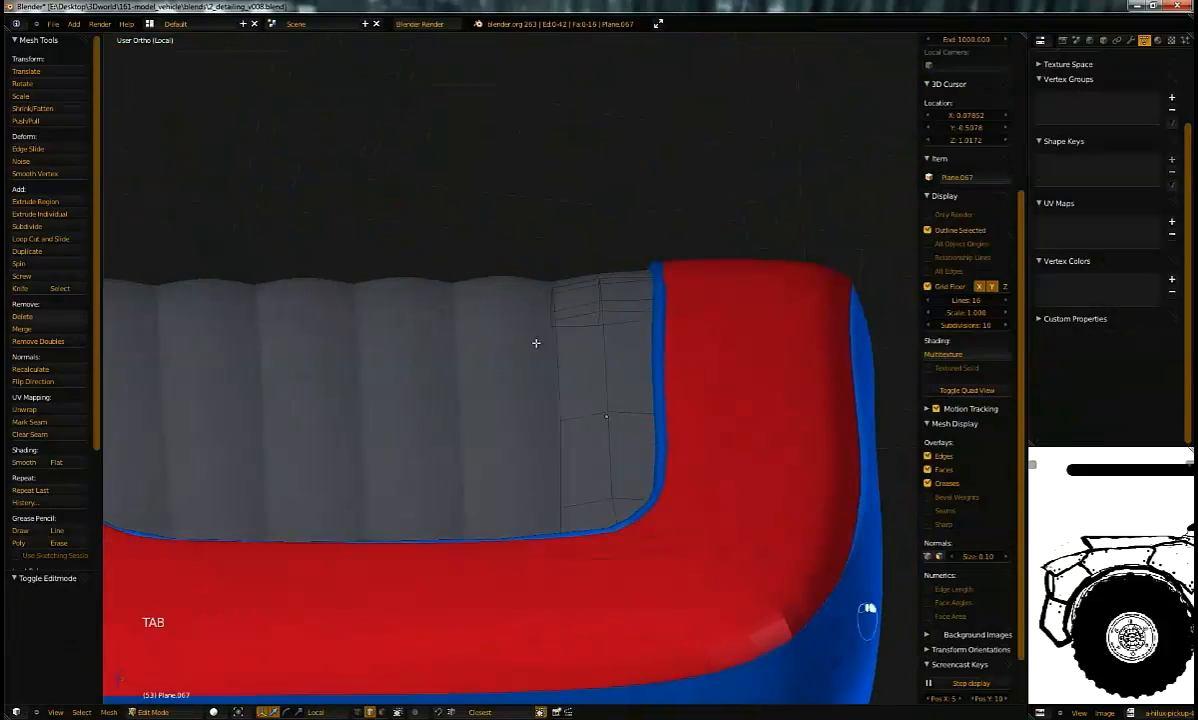
right_click(188, 385)
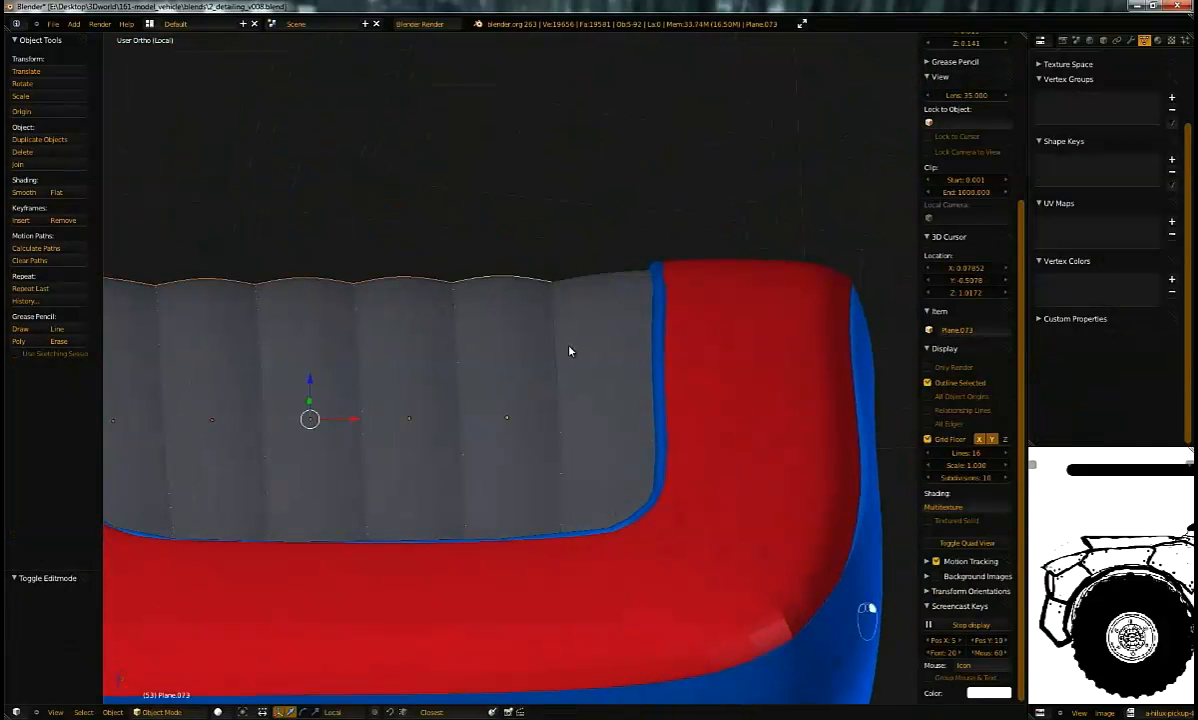
key("Tab")
Step: Flatten the edge loops at the five seams between the cushion ribs by scaling each to 0 along X
scroll(550, 340, "up", 4)
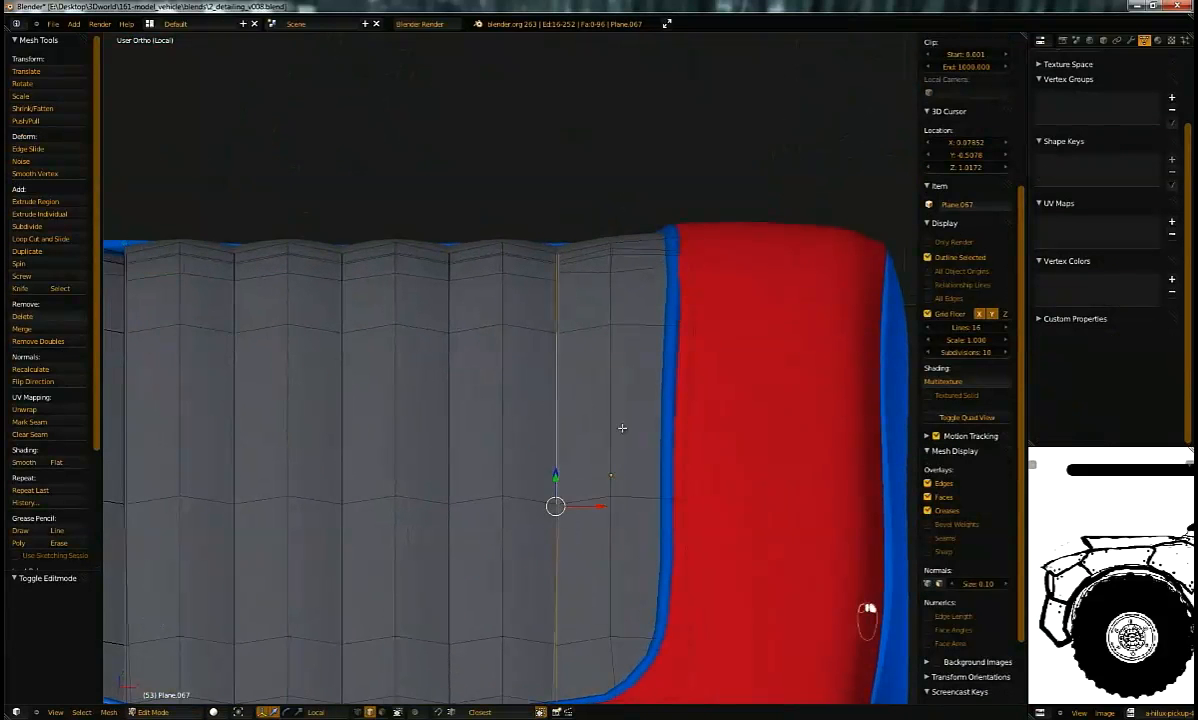
key("s")
key("x")
left_click(636, 430)
middle_click_drag(620, 415, 573, 243)
right_click(521, 368, "alt")
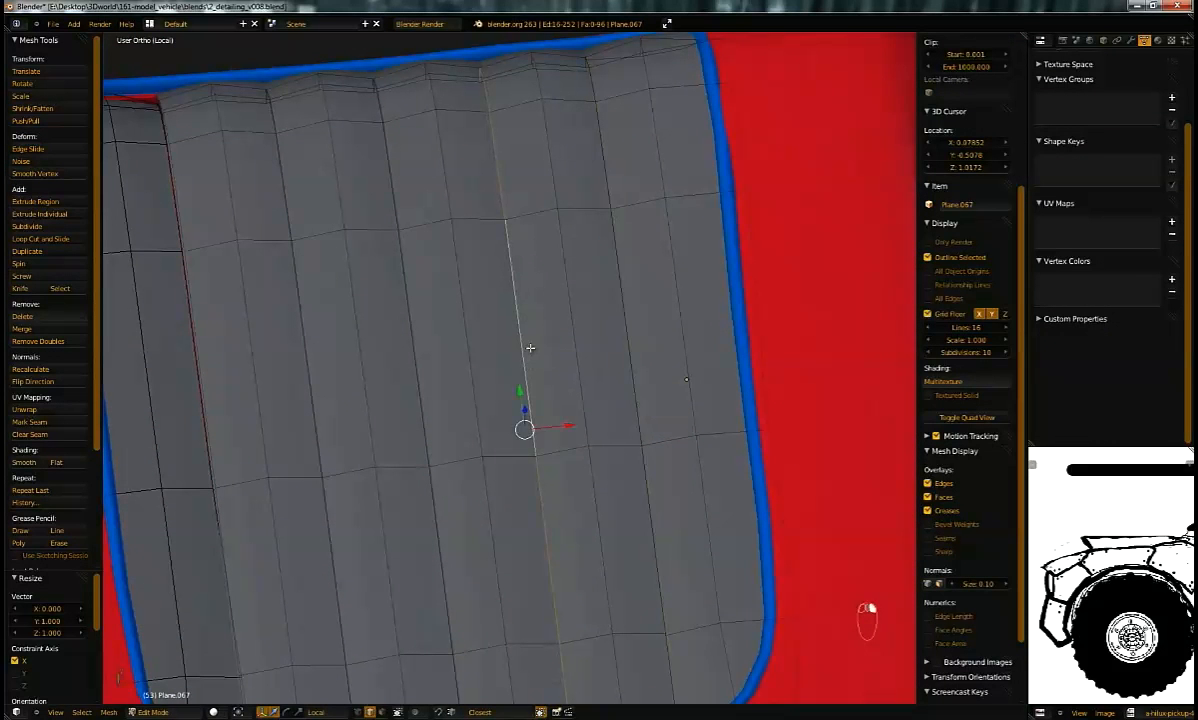
key("s")
right_click(421, 375, "alt")
key("s")
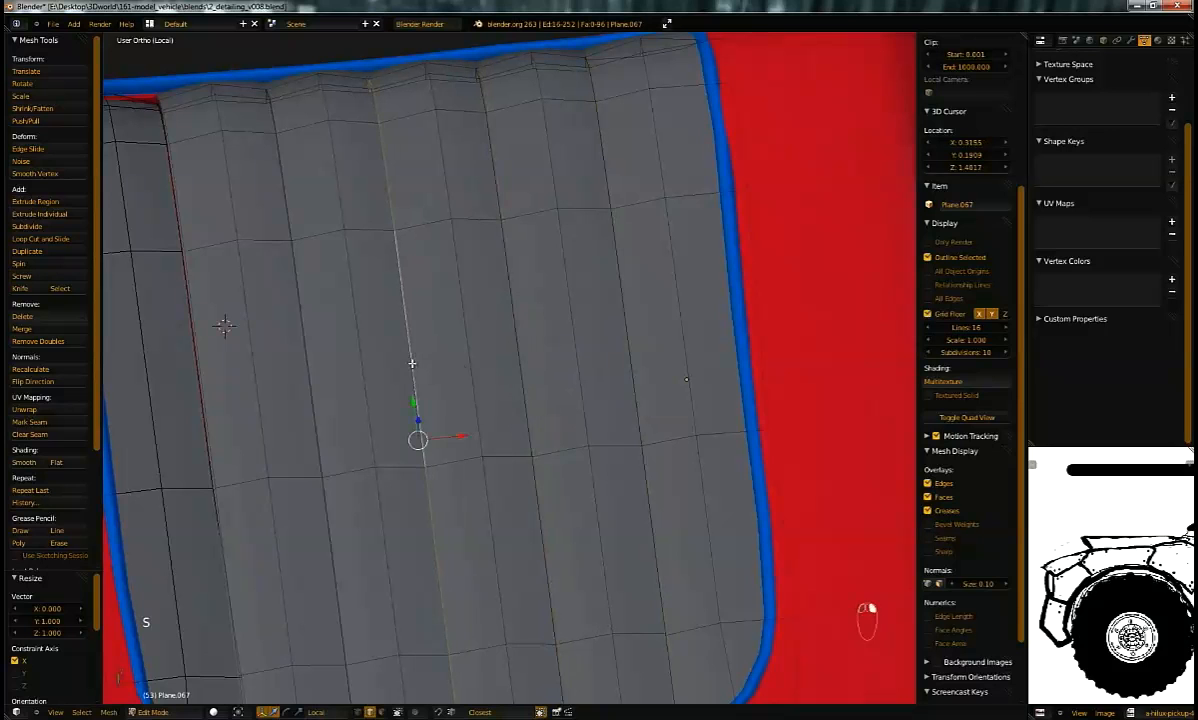
right_click(313, 414, "alt")
key("s")
right_click(191, 371, "alt")
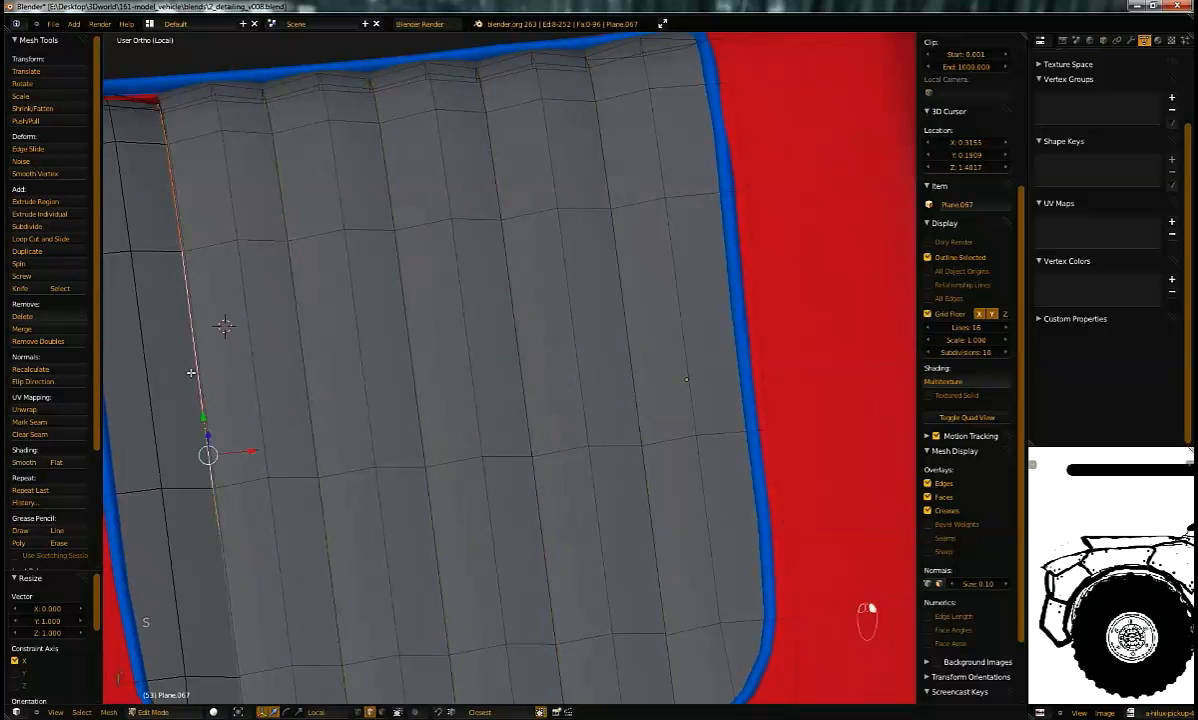
key("s")
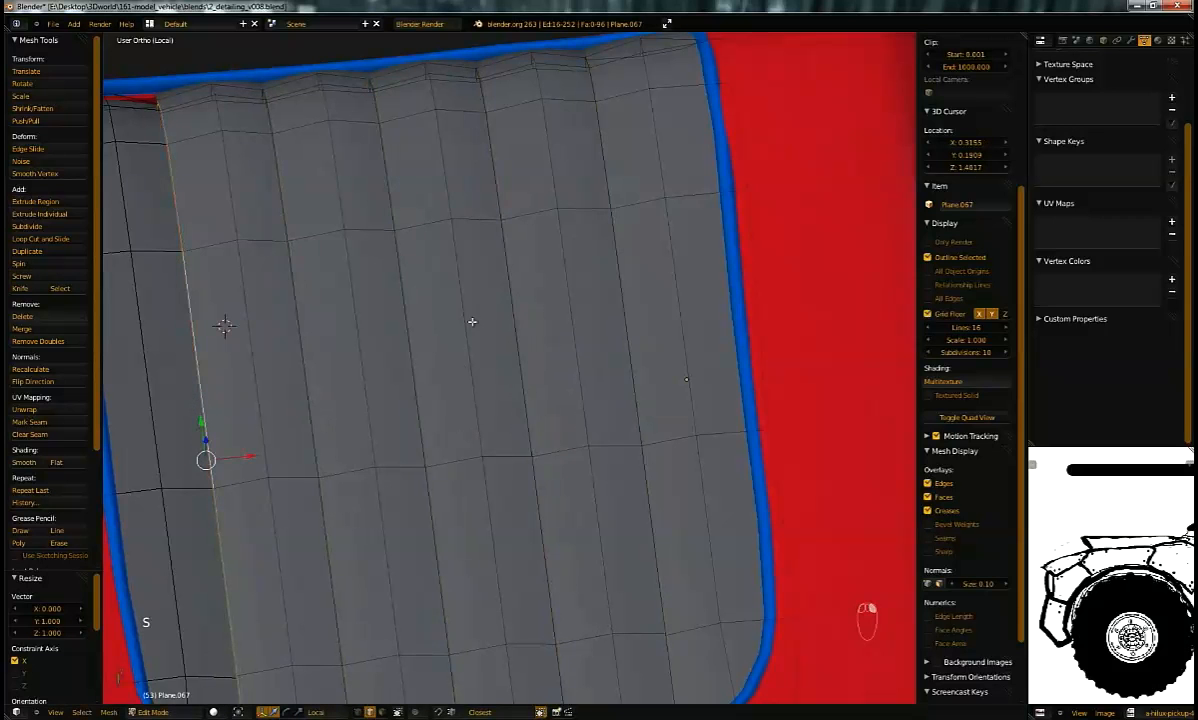
Step: Switch to vertex selection and move the end vertex of the seam nearest the corner outward beneath the red cover
middle_click_drag(411, 411, 409, 446)
key("Tab")
key("Tab")
key("ctrl+Tab")
left_click(435, 380)
right_click(408, 446)
key("g")
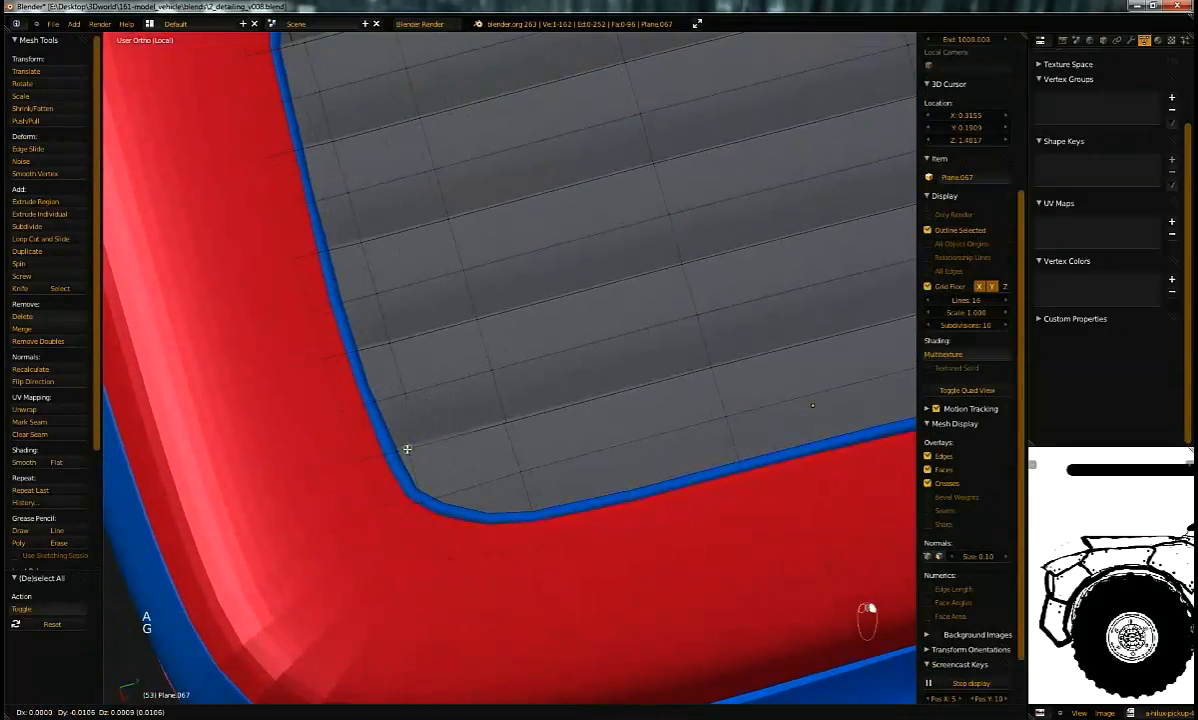
left_click(404, 448)
key("g")
left_click(369, 456)
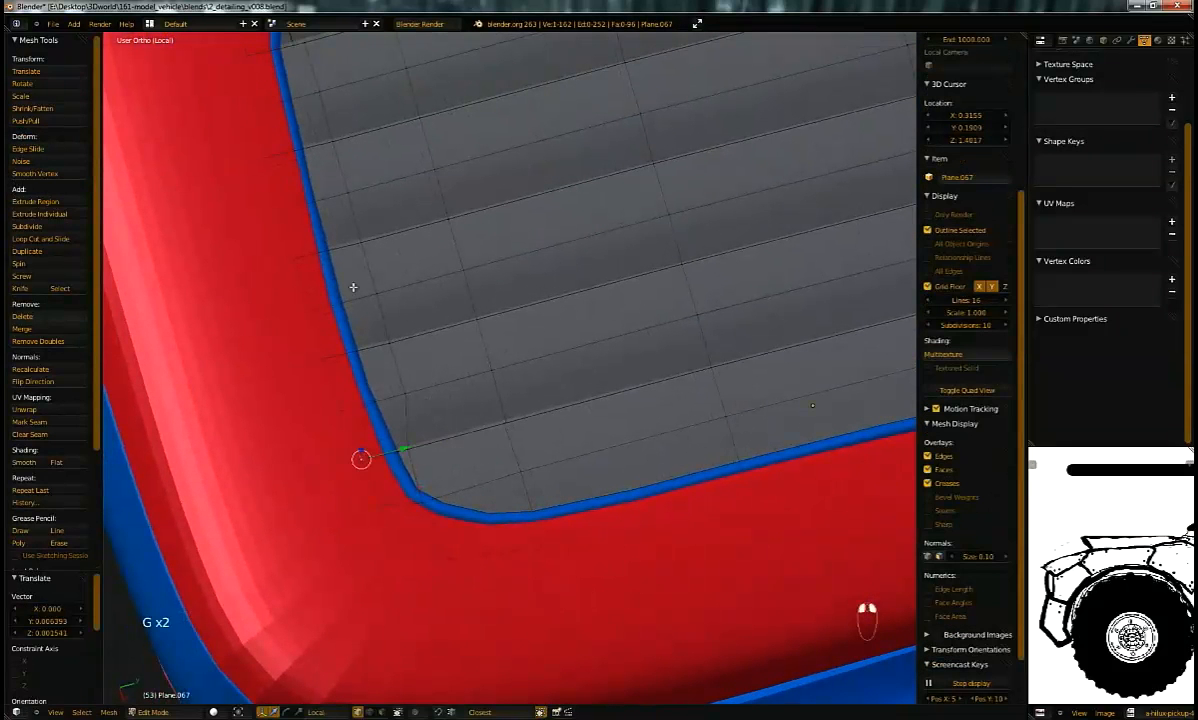
Step: Move the end vertices of the following rib seams along the ribs to line up with their neighbouring vertices
middle_click_drag(338, 292, 376, 371, "shift")
left_click(323, 351)
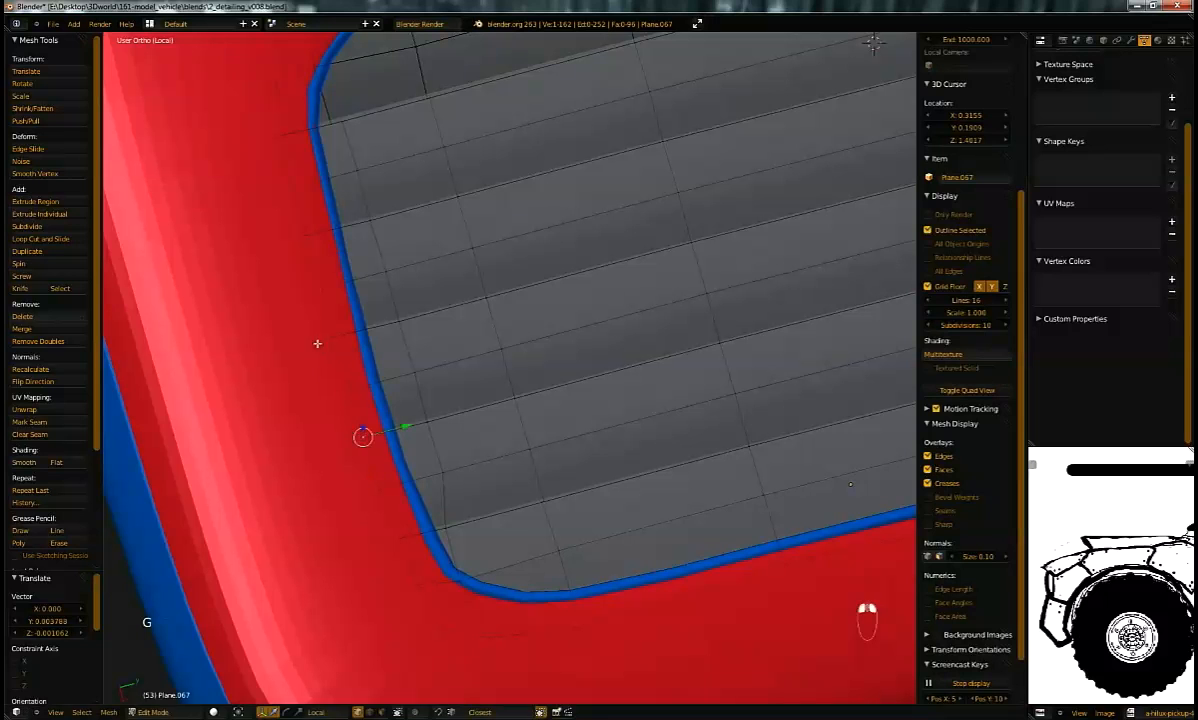
key("g")
right_click(334, 334)
key("g")
left_click(298, 202)
key("g")
left_click(274, 137)
Step: Align the end vertices of the seam beside the last rib, moving the final one by about 0.0106 in Y
middle_click_drag(247, 102, 267, 213, "shift")
key("g")
left_click(286, 207)
middle_click_drag(353, 239, 329, 265, "shift")
right_click(328, 264)
key("g")
left_click(341, 259)
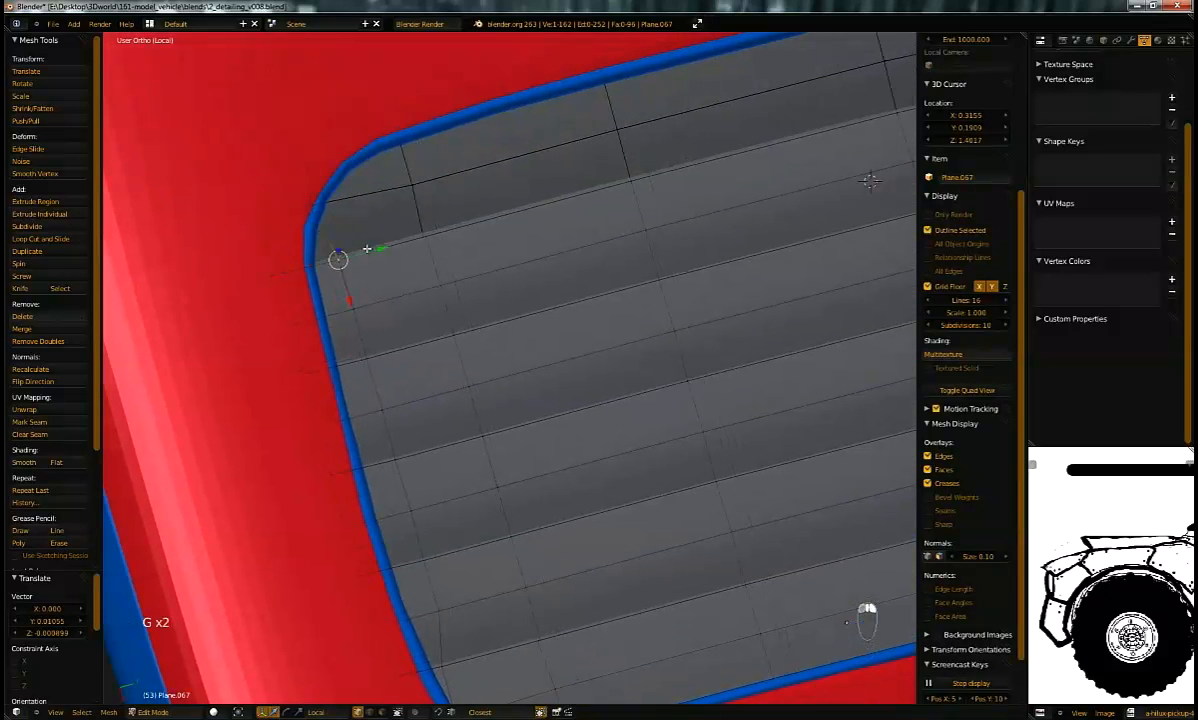
Step: Move the mismatched vertices farther along the last rib's seam onto the matching vertices of the adjoining rib
key("g")
left_click(426, 236)
right_click(630, 182)
key("g")
left_click(634, 182)
middle_click_drag(564, 268, 316, 418, "shift")
right_click(647, 258)
key("g")
left_click(649, 261)
key("g")
left_click(781, 230)
Step: Align the next mismatched vertex on the last rib's seam with its neighbour
middle_click_drag(781, 230, 832, 237)
middle_click_drag(770, 220, 490, 146, "shift")
middle_click_drag(490, 146, 558, 216)
right_click(642, 297)
key("g")
left_click(645, 299)
Step: Move the seam vertices at the cushion's opposite end to match the adjoining rib, finishing with about 0.0121 in Y
middle_click_drag(668, 299, 645, 422)
scroll(627, 280, "down", 2)
scroll(627, 425, "up", 4)
right_click(700, 450)
key("g")
left_click(704, 473)
key("g")
left_click(691, 490)
middle_click_drag(610, 527, 229, 428)
key("g")
left_click(333, 427)
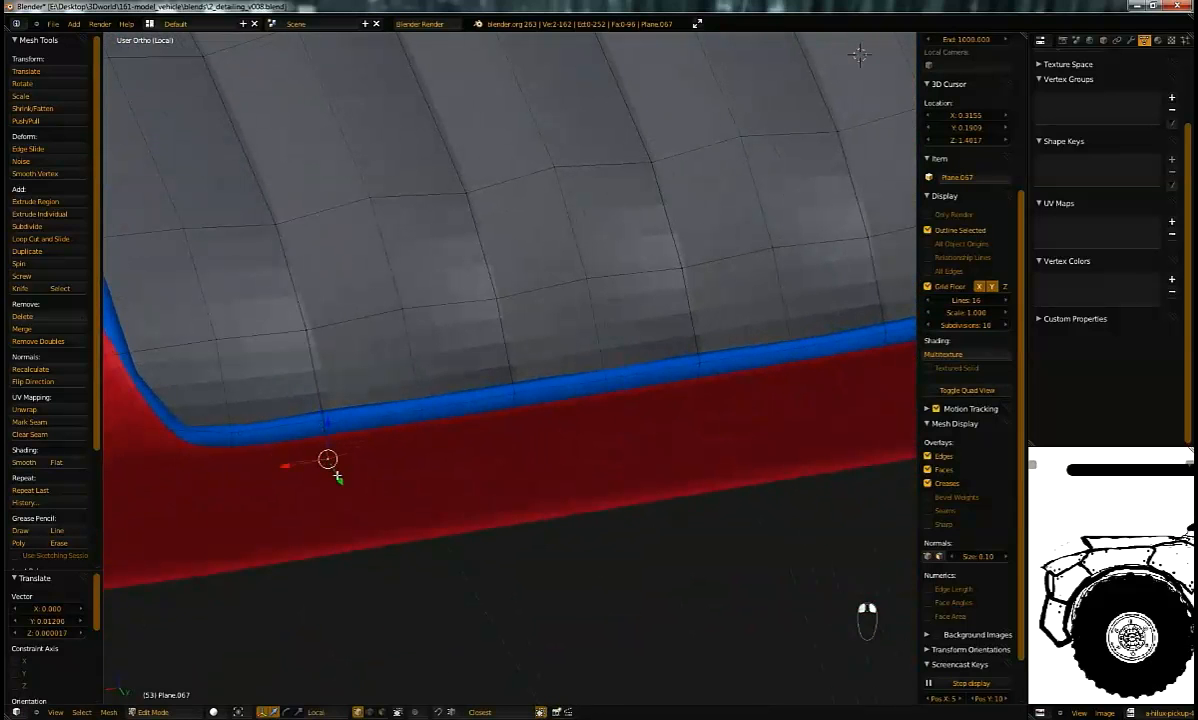
Step: Select the whole cushion mesh and remove its doubled vertices with a merge distance of 0.0001
middle_click_drag(337, 479, 307, 433)
key("a")
key("a")
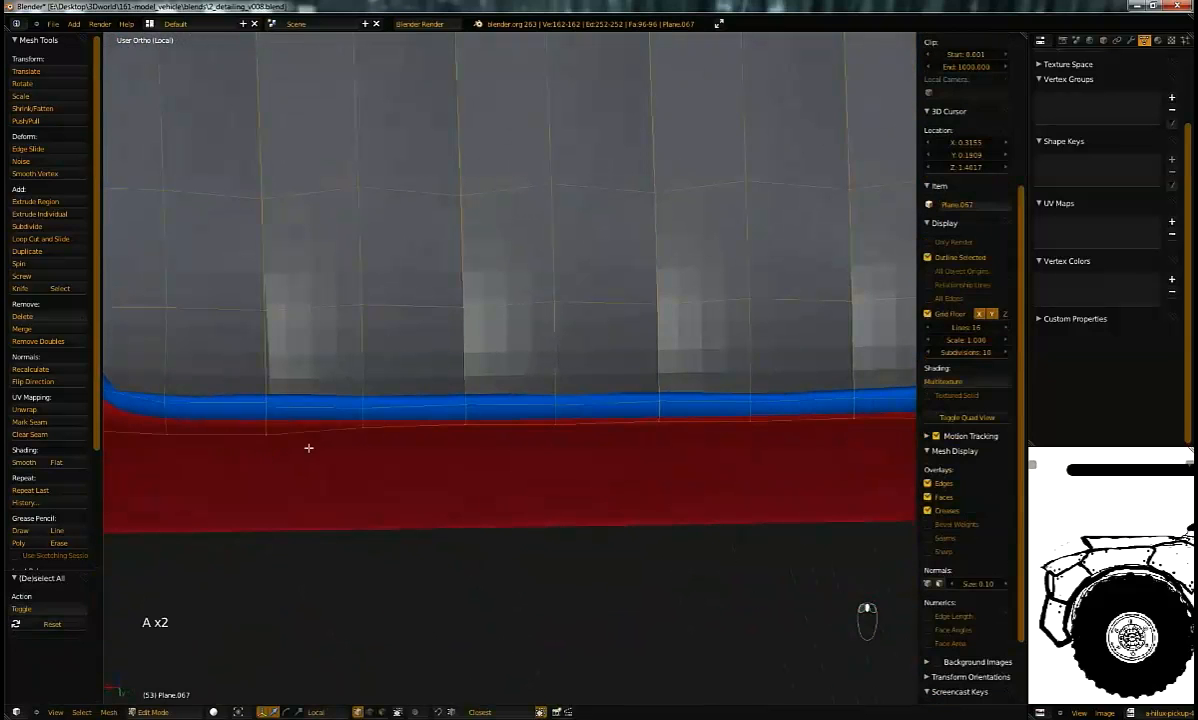
key("w")
left_click(296, 482)
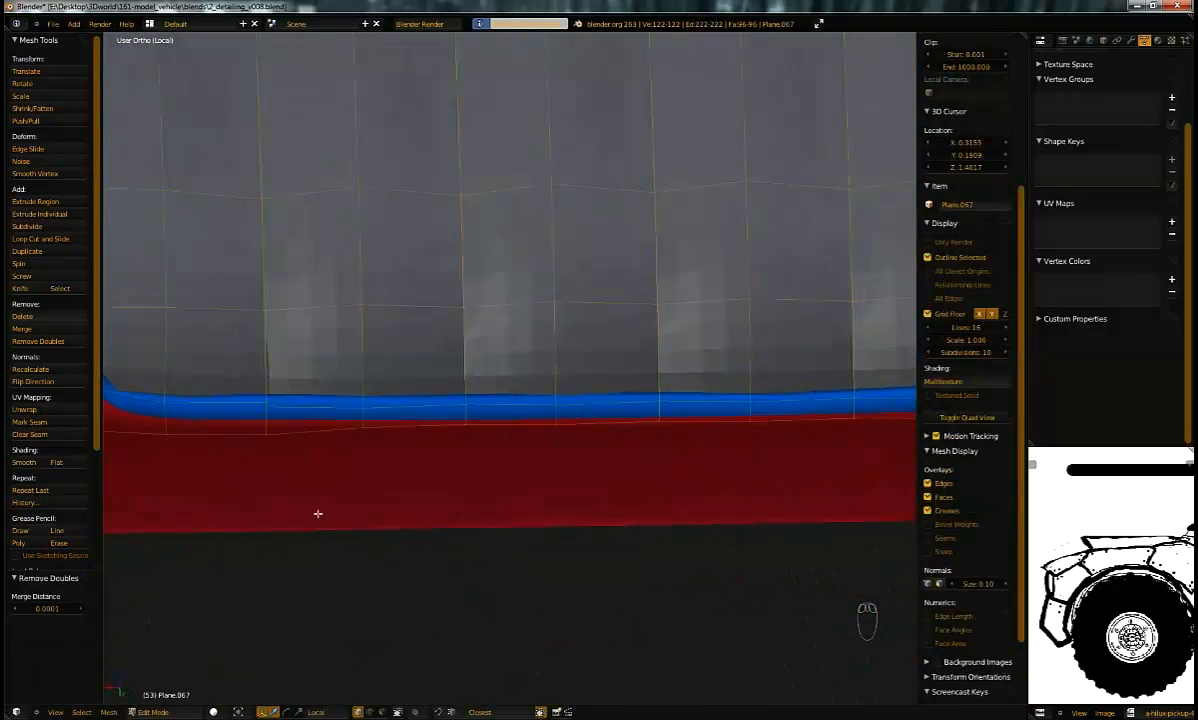
Step: Check the merged seams with a trial vertex move near the corner and inspect the cushion's smoothed surface
scroll(463, 361, "down", 4)
middle_click_drag(463, 361, 445, 444)
scroll(475, 364, "up", 5)
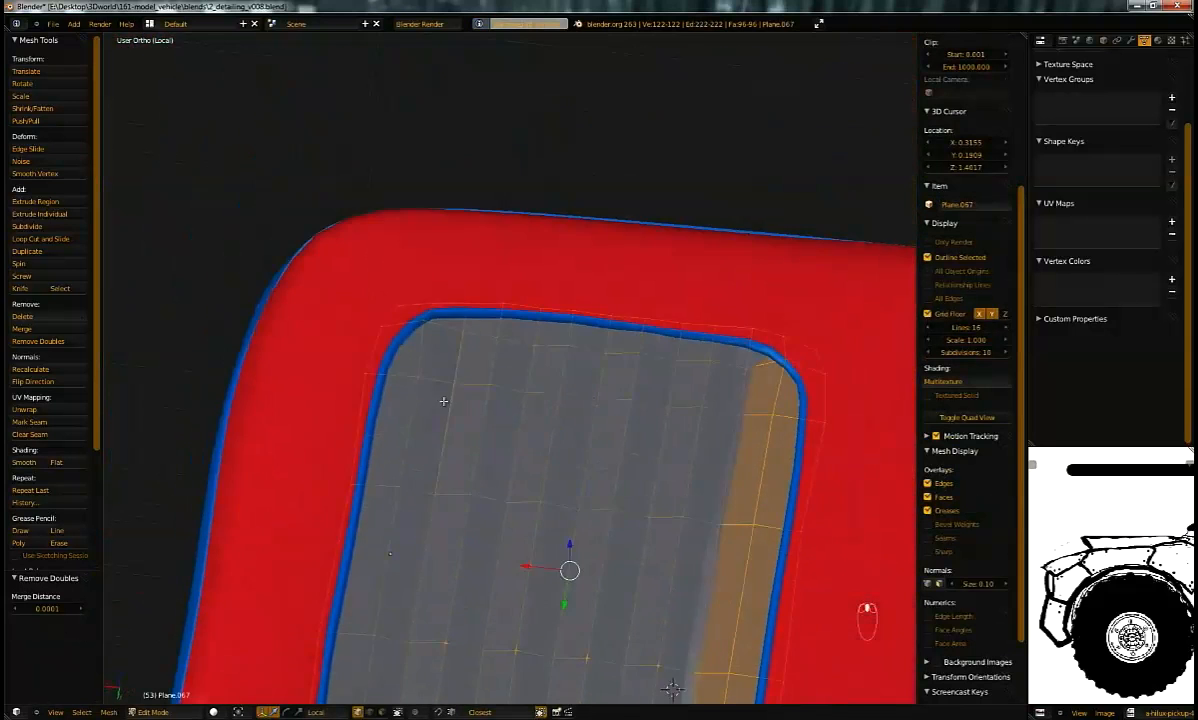
right_click(433, 303)
key("g")
right_click(420, 405)
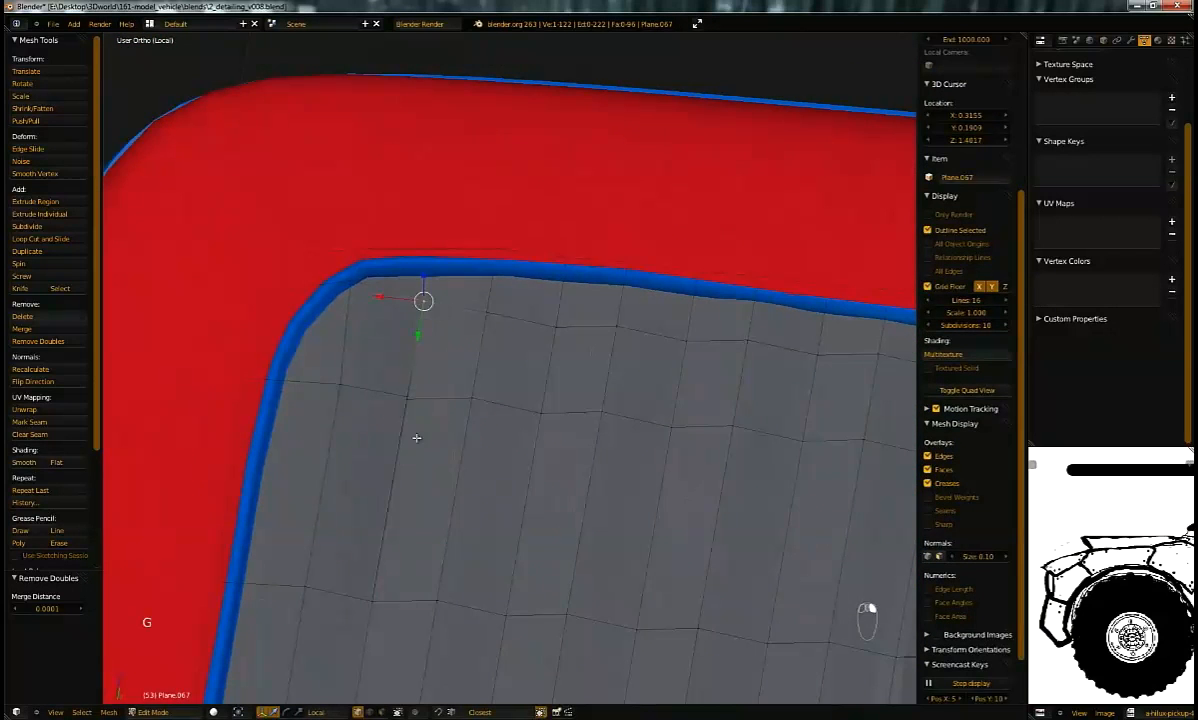
key("Tab")
scroll(460, 424, "down", 4)
middle_click_drag(460, 424, 521, 451)
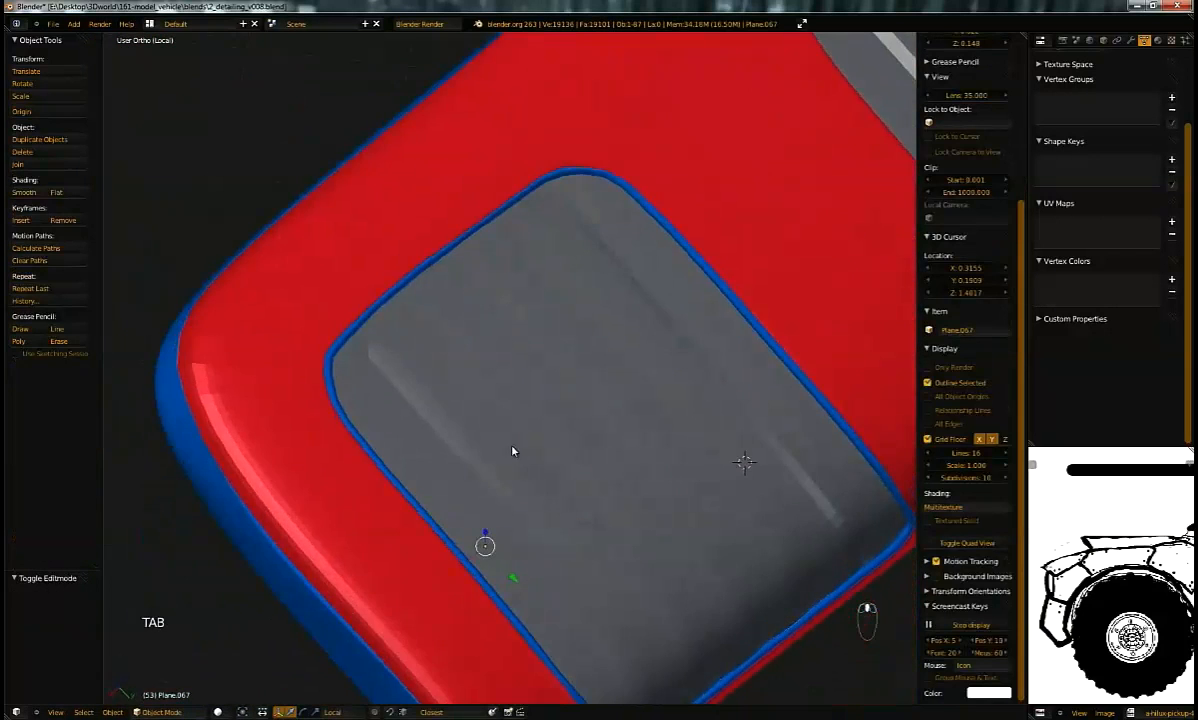
Step: Merge the two unjoined vertices at the end of the rib seam near the rounded corner, using At Last
key("Tab")
middle_click_drag(393, 392, 521, 388, "shift")
scroll(525, 410, "up", 4)
right_click_drag(577, 395, 556, 390)
key("alt+m")
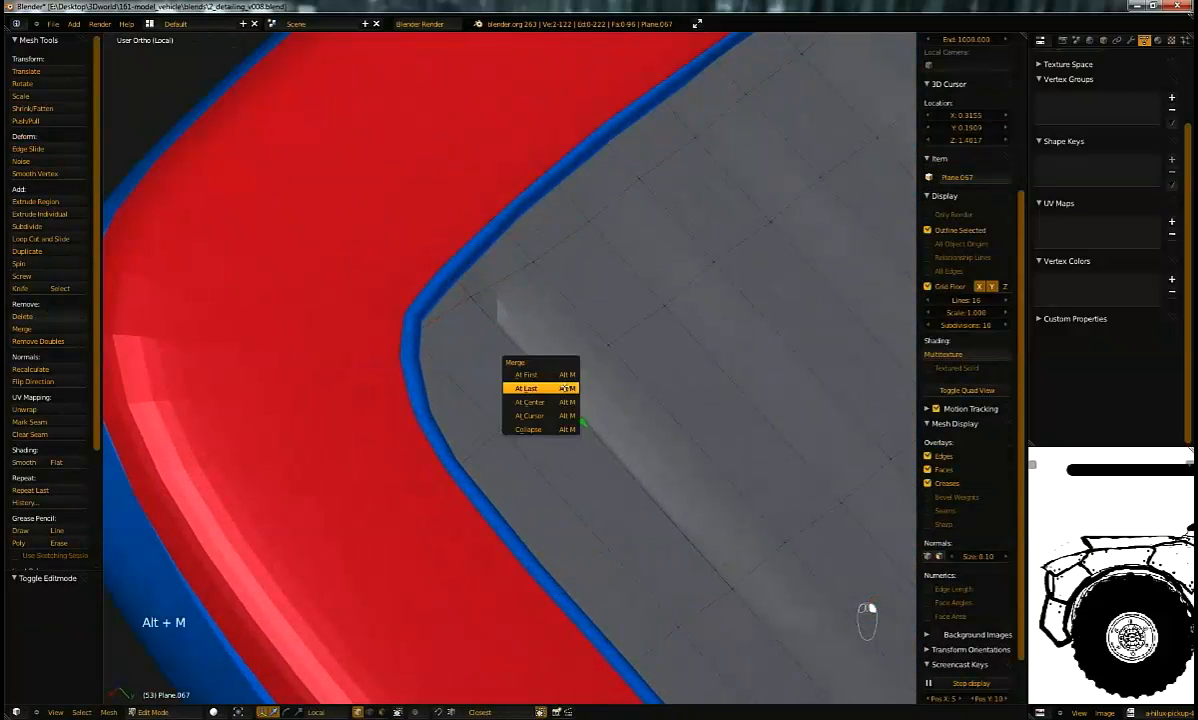
left_click(560, 385)
key("Tab")
middle_click_drag(745, 482, 690, 406)
key("Tab")
right_click(754, 508, "alt")
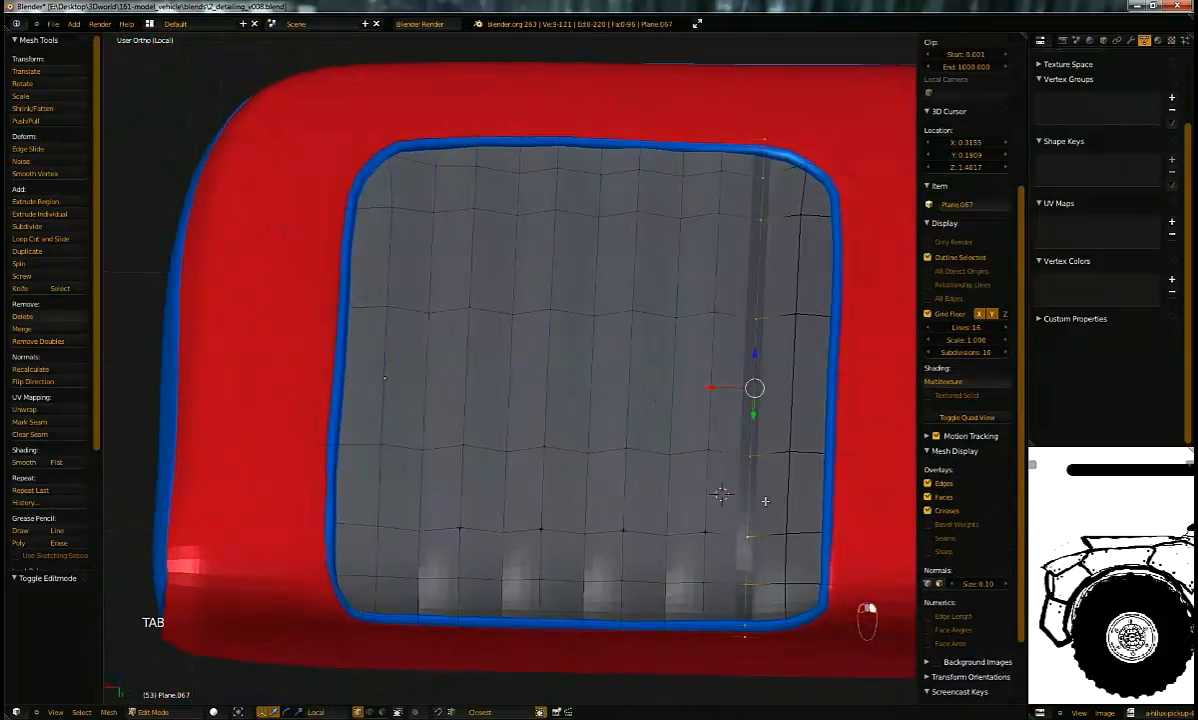
key("g")
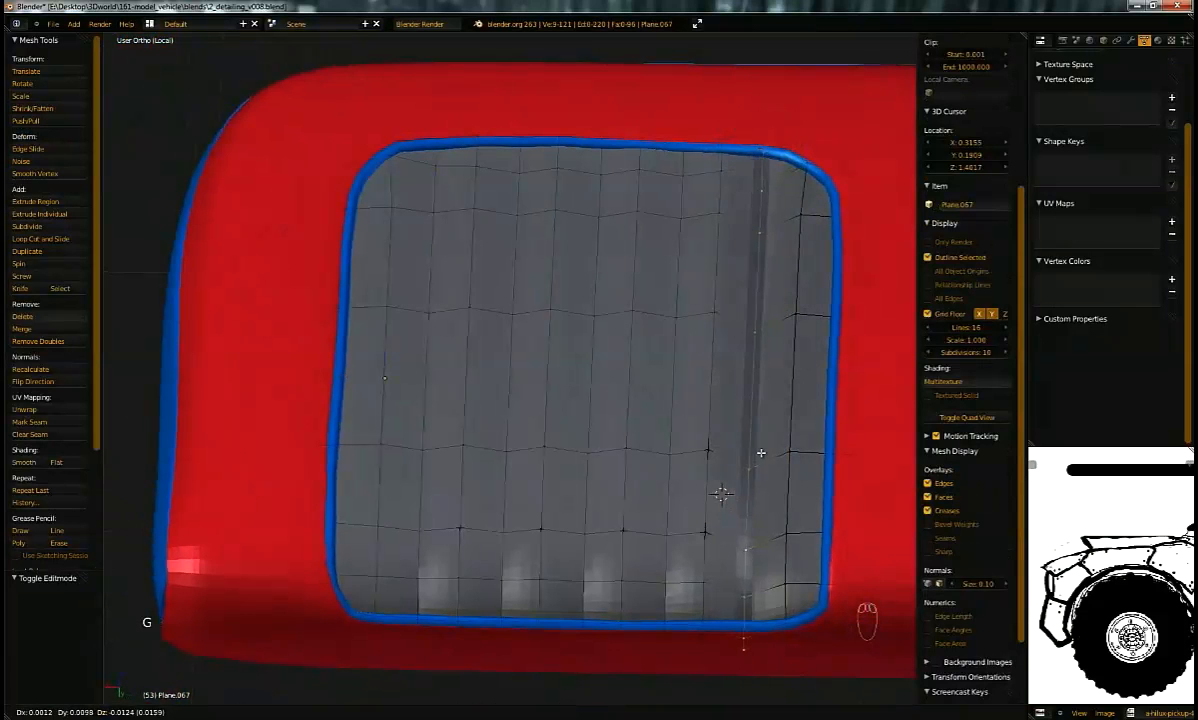
Step: Select the whole cushion mesh, make its normals consistent and inspect the shading in object mode
key("a")
key("a")
key("ctrl+n")
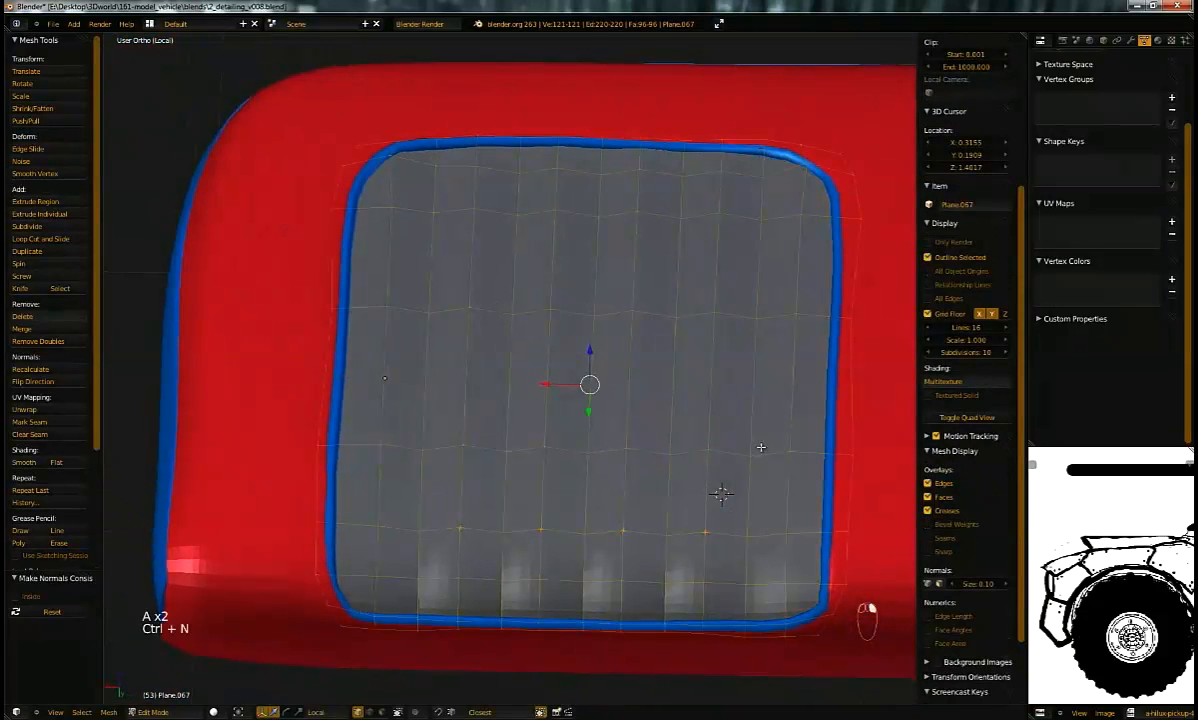
key("Tab")
middle_click_drag(765, 455, 527, 407)
Step: Try a bevel on the cushion's lengthwise rib seam edge loops and undo it
key("Tab")
key("ctrl+Tab")
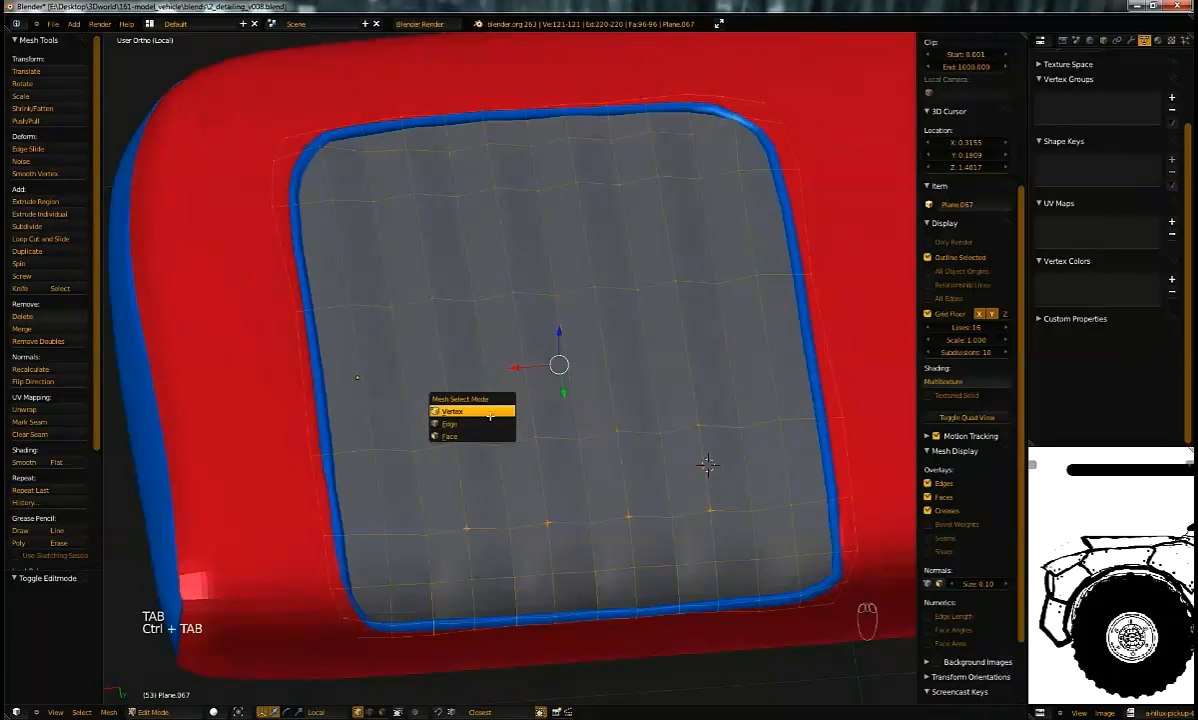
left_click(455, 419)
left_click(406, 408)
left_click(538, 384)
left_click(578, 372, "shift")
left_click(650, 352, "shift")
left_click(745, 346, "shift")
key("ctrl+e")
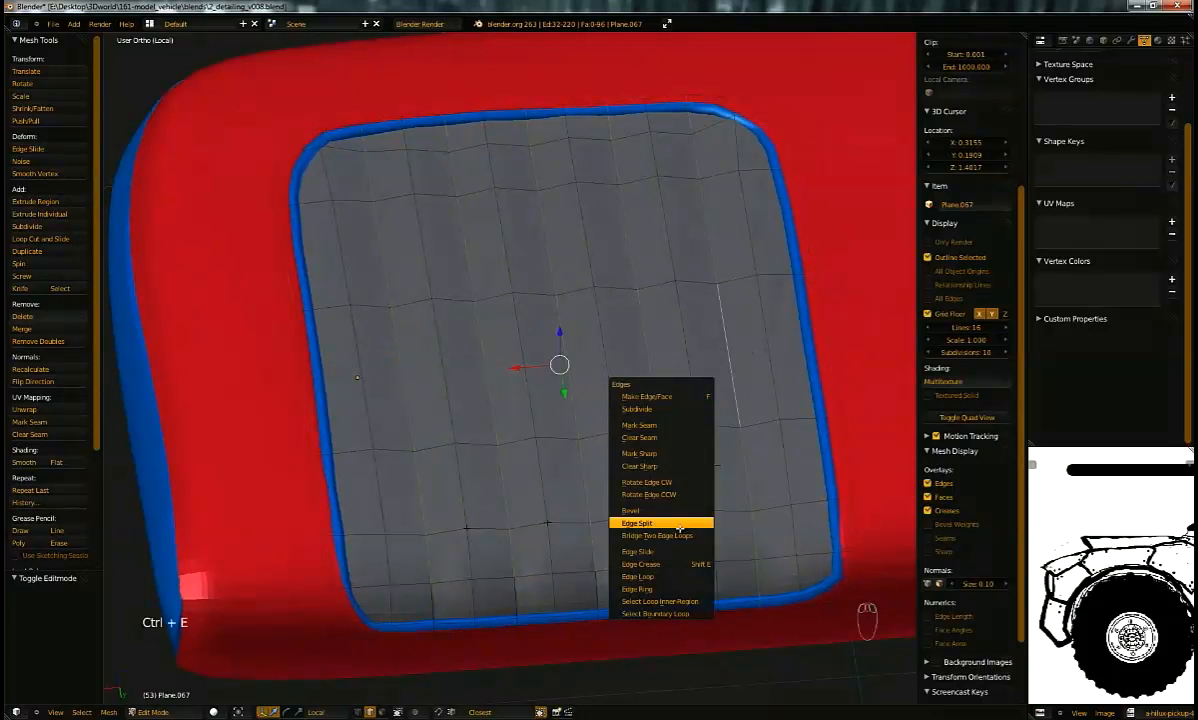
left_click(650, 505)
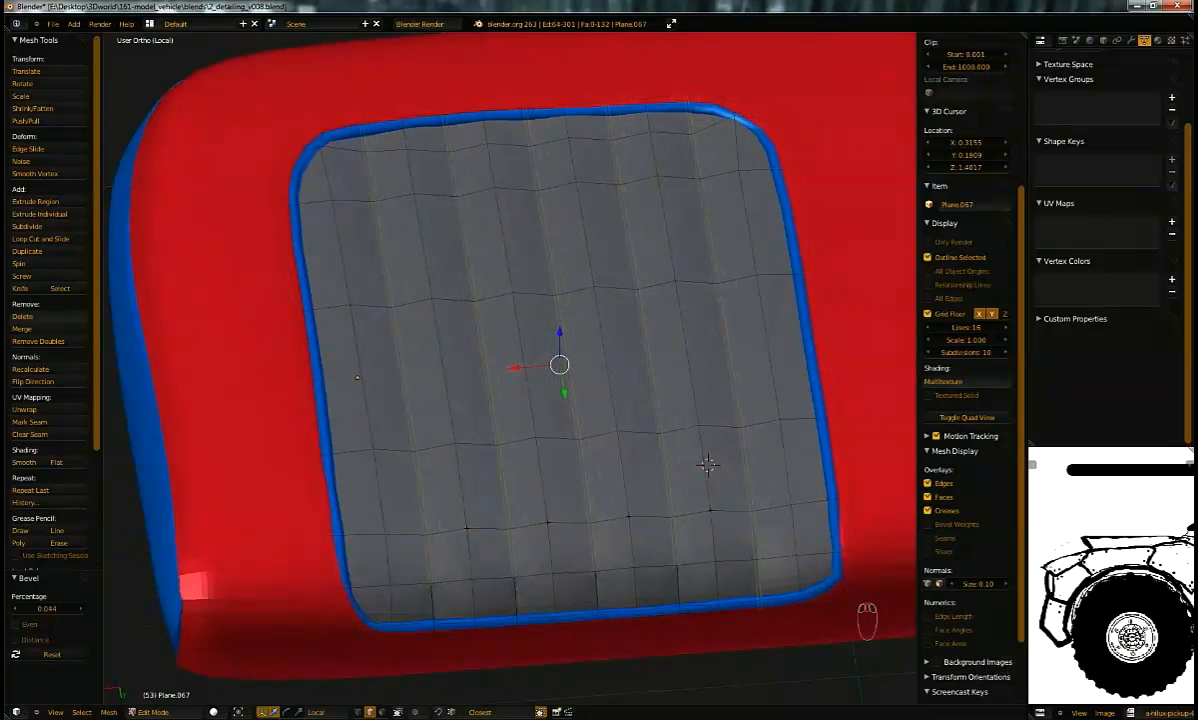
scroll(517, 501, "up", 3)
scroll(471, 527, "up", 2)
key("ctrl+z")
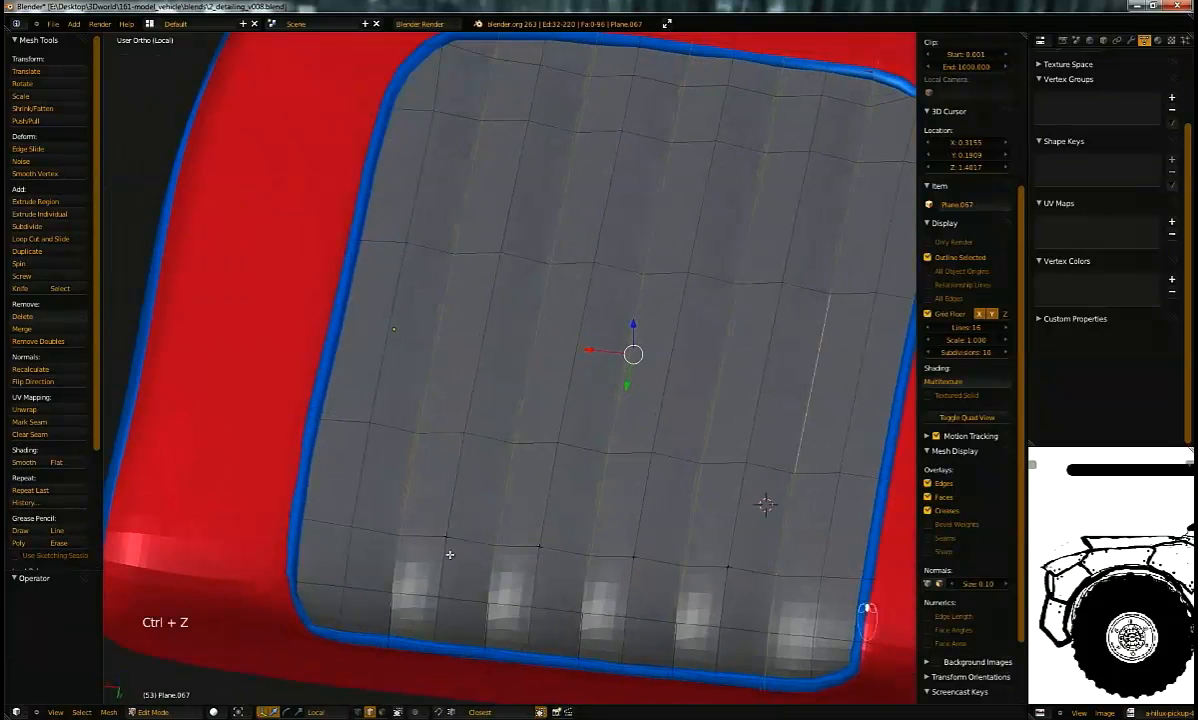
Step: Snap the separated vertex at the lower end of the first rib seam onto its neighbouring vertex
scroll(469, 457, "down", 1)
key("z")
key("z")
key("ctrl+Tab")
left_click(410, 488)
right_click(414, 489)
key("g")
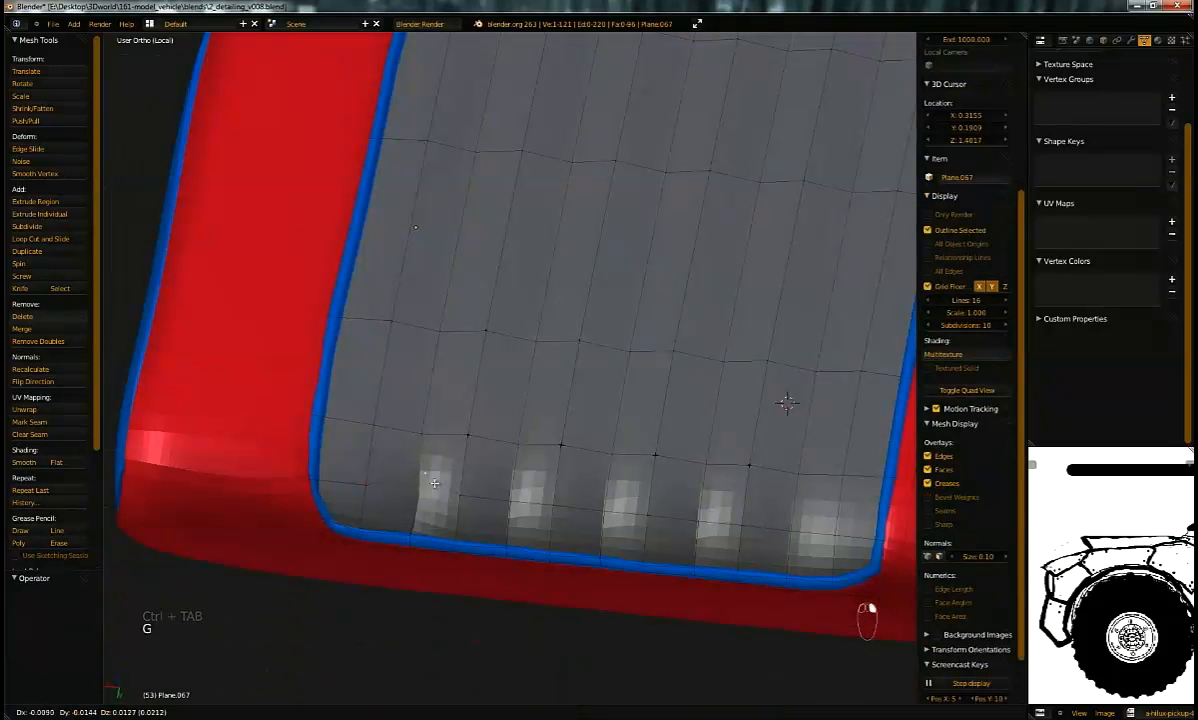
key("g")
scroll(420, 527, "up", 2)
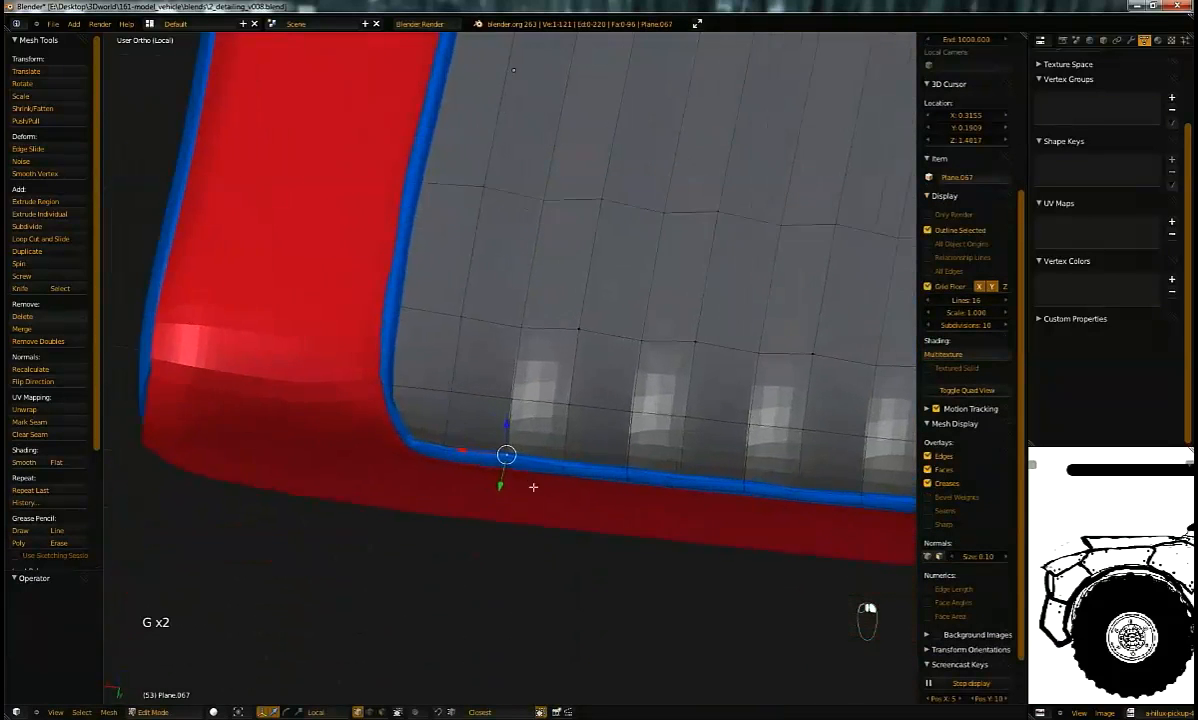
scroll(529, 470, "up", 1)
key("g")
left_click(490, 496)
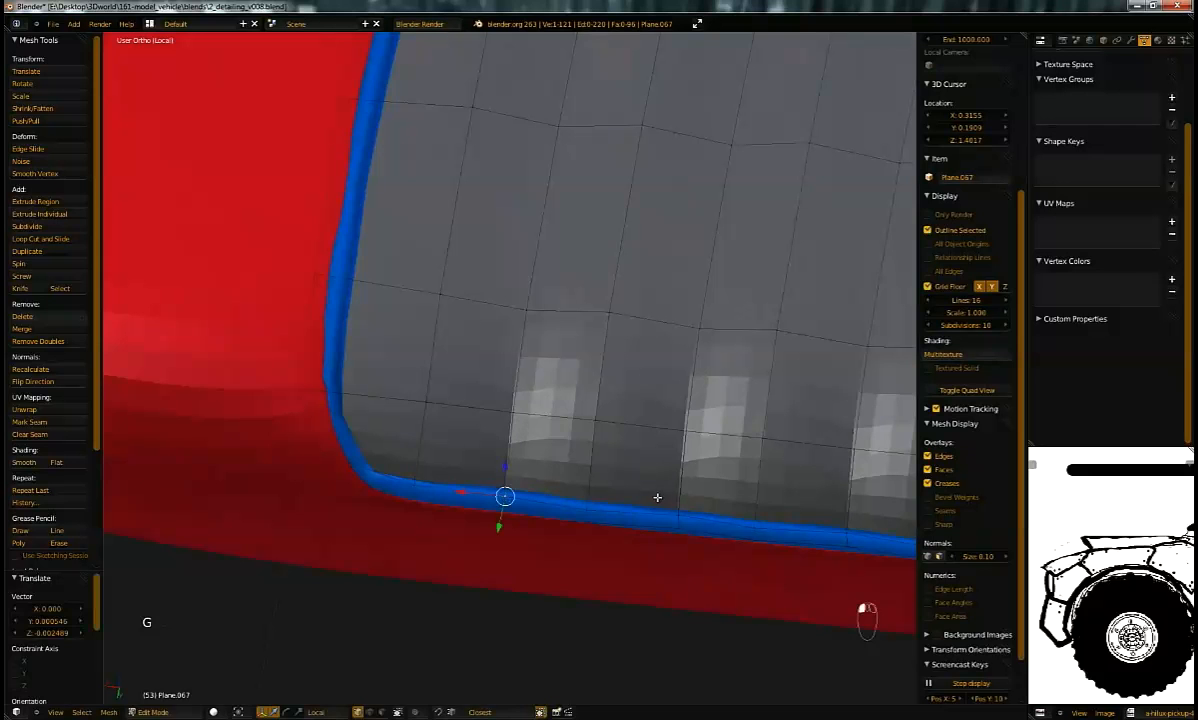
Step: Snap the separated end vertices of the other rib seams onto their neighbours along the cushion's lower edge
key("g")
left_click(677, 511)
middle_click_drag(827, 491, 619, 498, "shift")
key("g")
key("g")
middle_click_drag(807, 556, 521, 588, "shift")
right_click(687, 611)
key("g")
left_click(684, 611)
key("ctrl+z")
key("g")
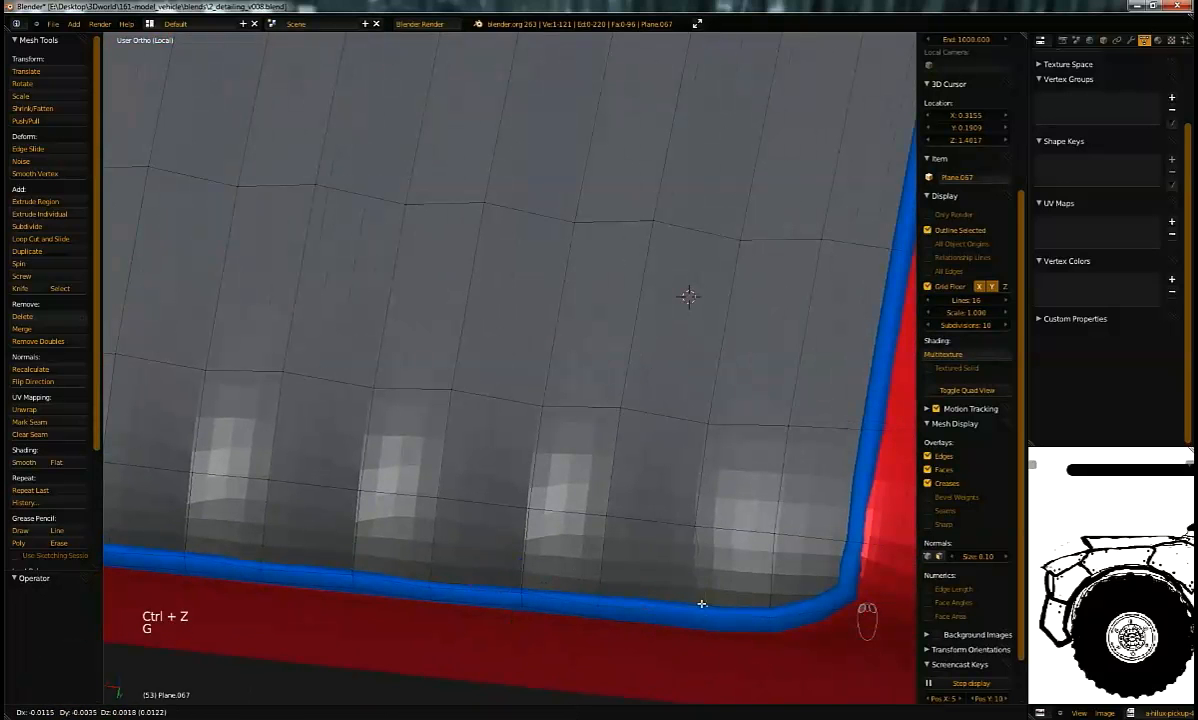
left_click(697, 601)
Step: Select the entire cushion and remove its duplicate vertices with a merge distance of 0.0001
key("a")
key("a")
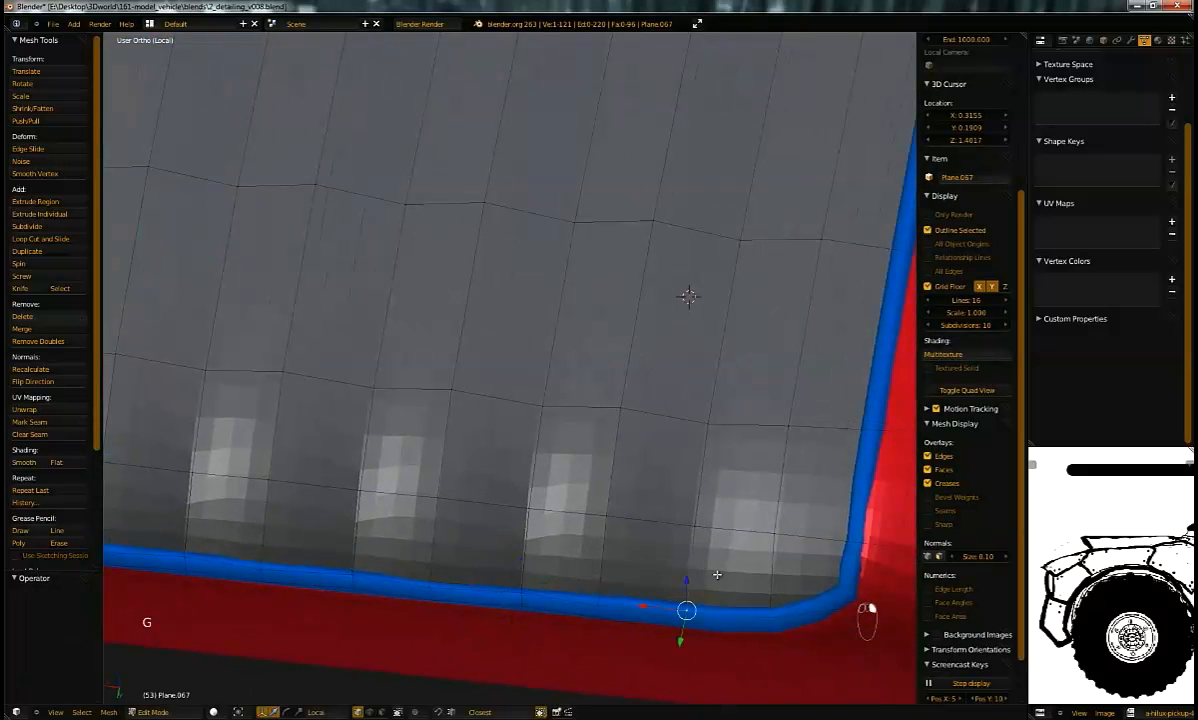
key("w")
left_click(660, 533)
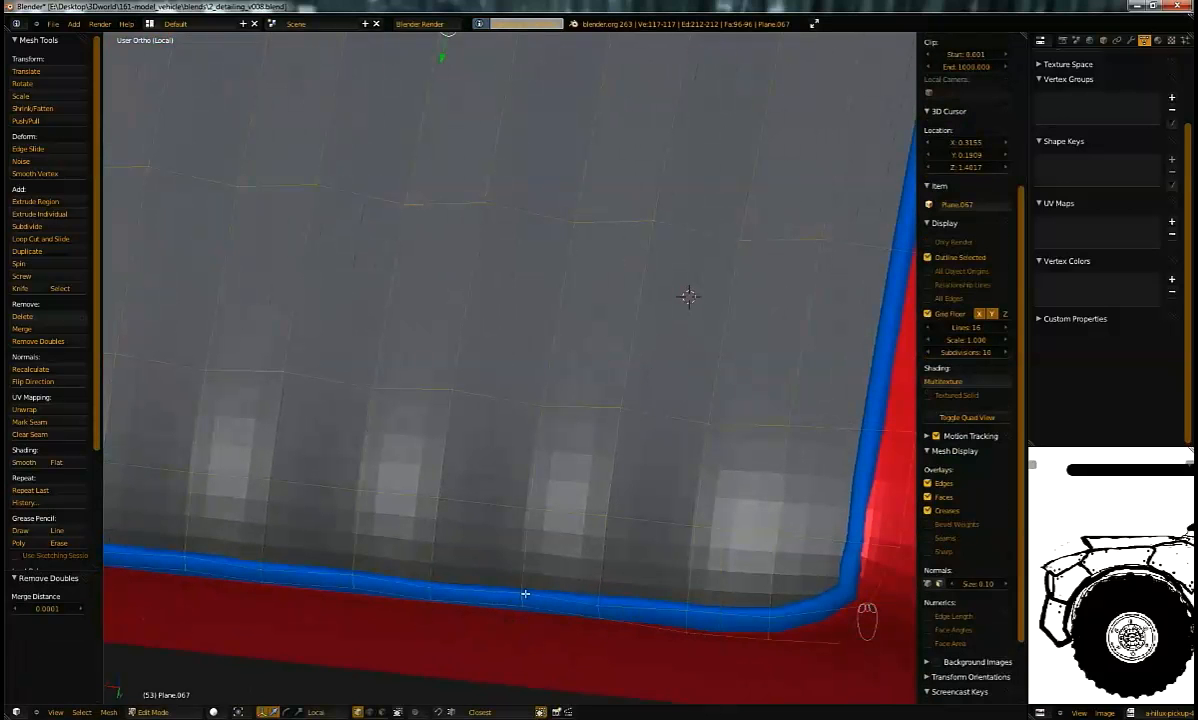
Step: Bevel the five lengthwise rib seam edge loops of the cushion with a percentage of 0.069
middle_click_drag(525, 588, 530, 458)
middle_click_drag(397, 428, 338, 392)
right_click(340, 393, "alt")
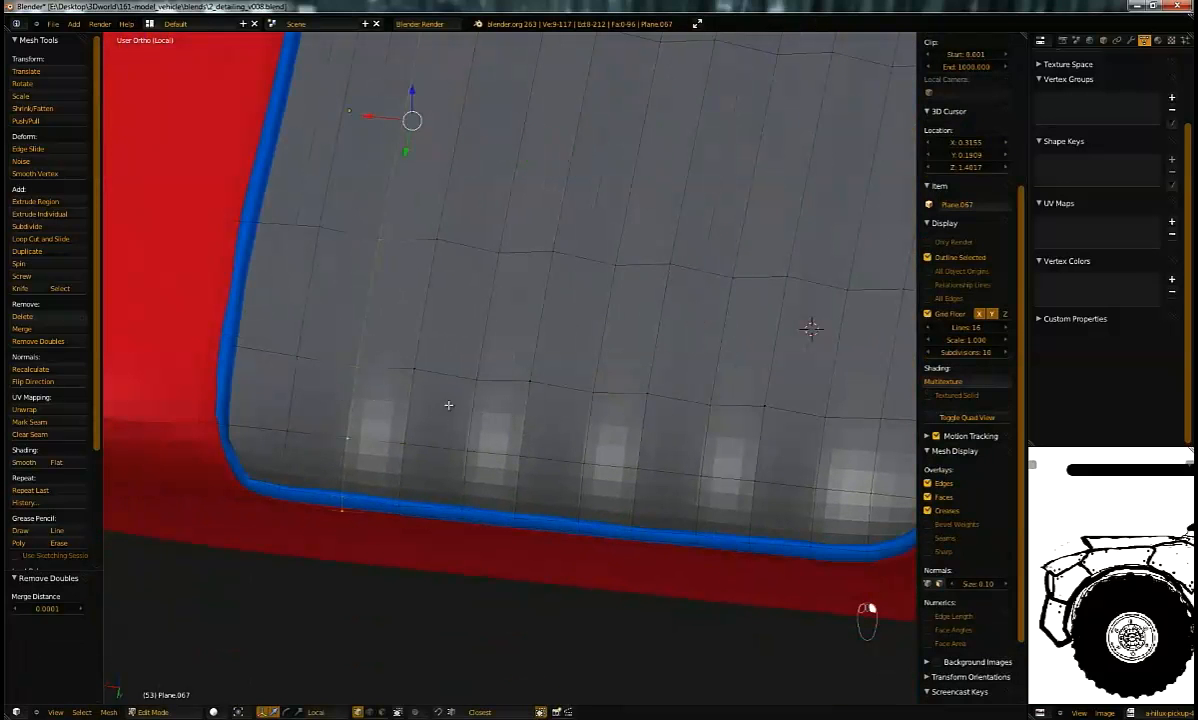
key("ctrl+Tab")
left_click(425, 427)
right_click(480, 416, "alt+shift")
right_click(612, 428, "alt+shift")
right_click(719, 430, "alt+shift")
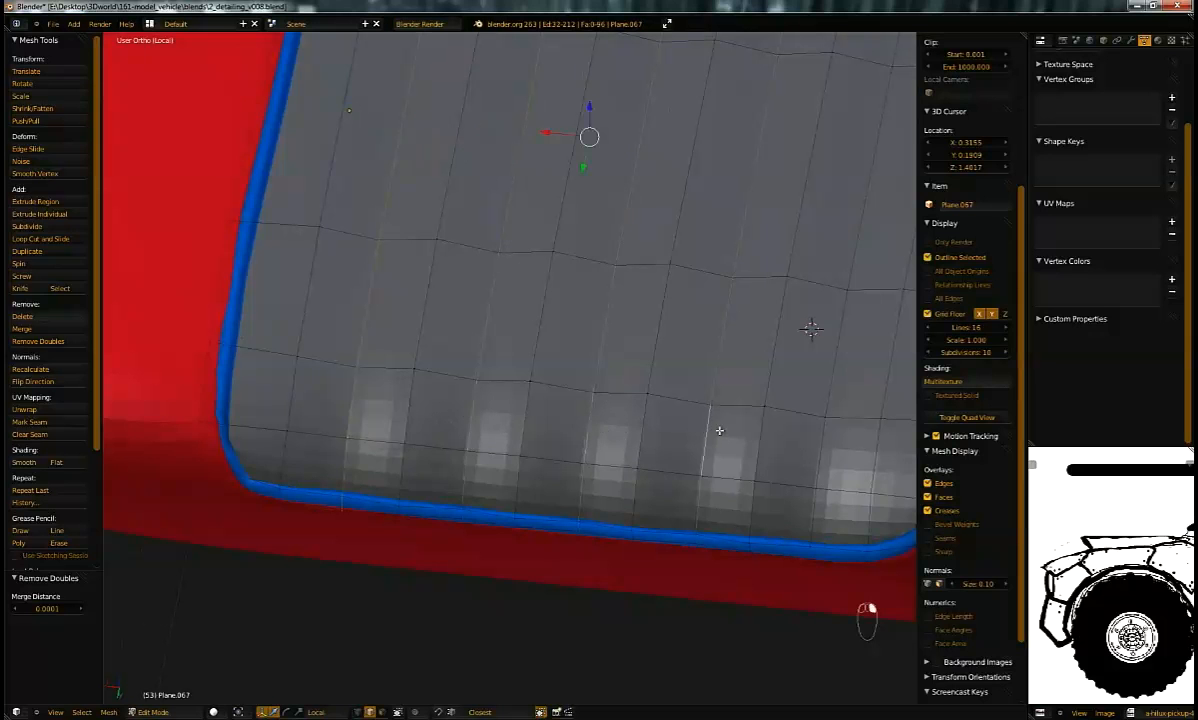
right_click(819, 445, "alt+shift")
middle_click_drag(768, 400, 752, 432, "ctrl")
key("ctrl+w")
left_click(746, 430)
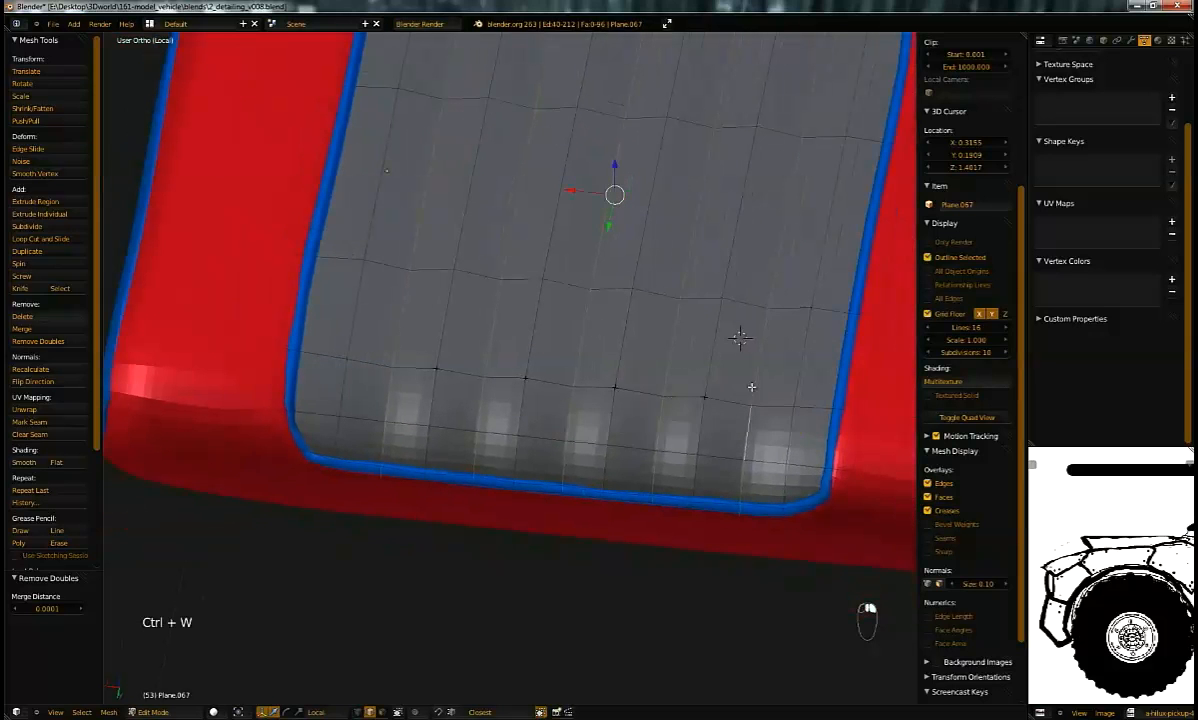
key("ctrl+e")
left_click(660, 507)
left_click_drag(25, 613, 4, 613)
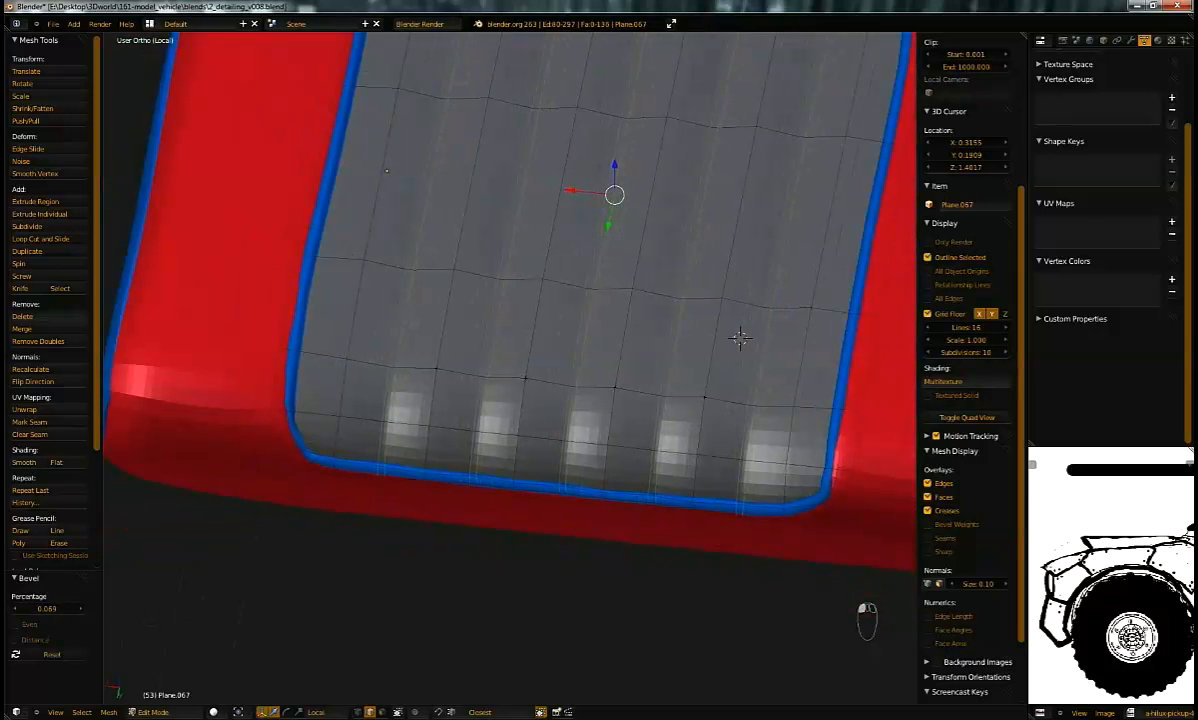
Step: Check the bevelled ribs in object mode and save the file
key("Tab")
middle_click_drag(394, 467, 453, 432)
key("Tab")
key("Tab")
key("ctrl+s")
Step: Link the red cover's material to the blue side piece
right_click(539, 334)
right_click(436, 431)
scroll(406, 484, "up", 2)
right_click(374, 465)
right_click(375, 459)
right_click(352, 482)
right_click(416, 428, "shift")
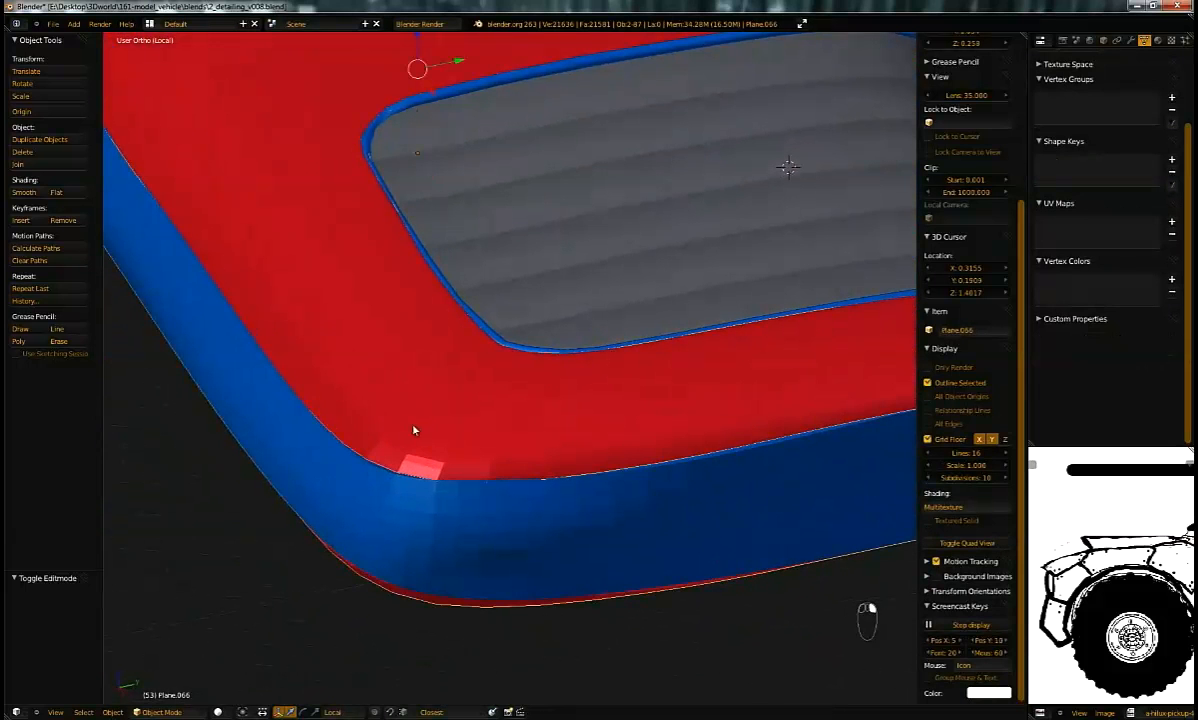
key("ctrl+l")
left_click(380, 433)
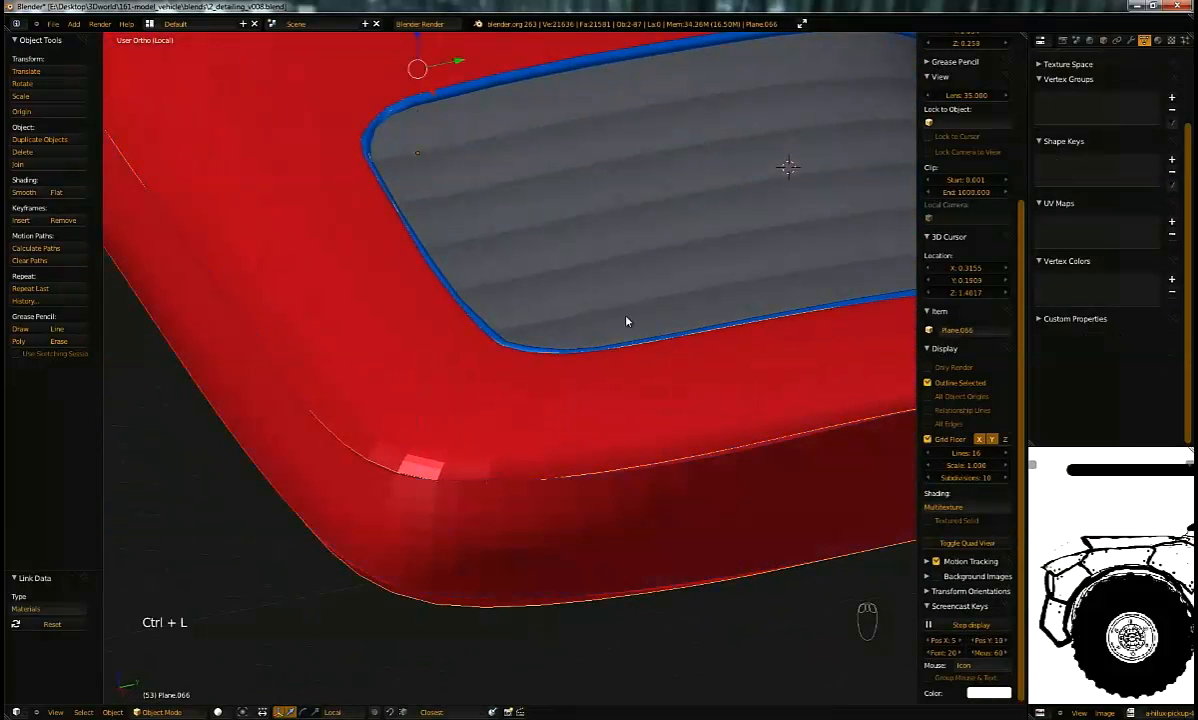
Step: Check the side piece's material settings and inspect the part's colours from several sides
right_click_drag(645, 488, 677, 453)
right_click(677, 453)
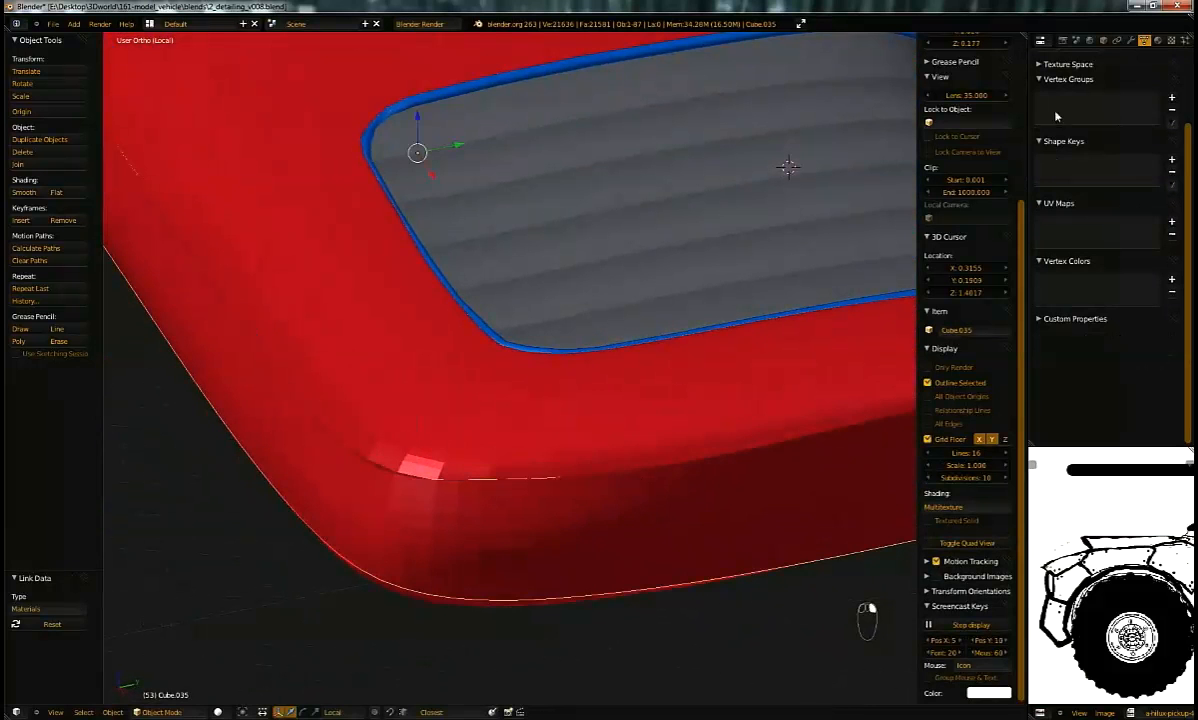
left_click(1157, 41)
middle_click_drag(687, 329, 701, 338)
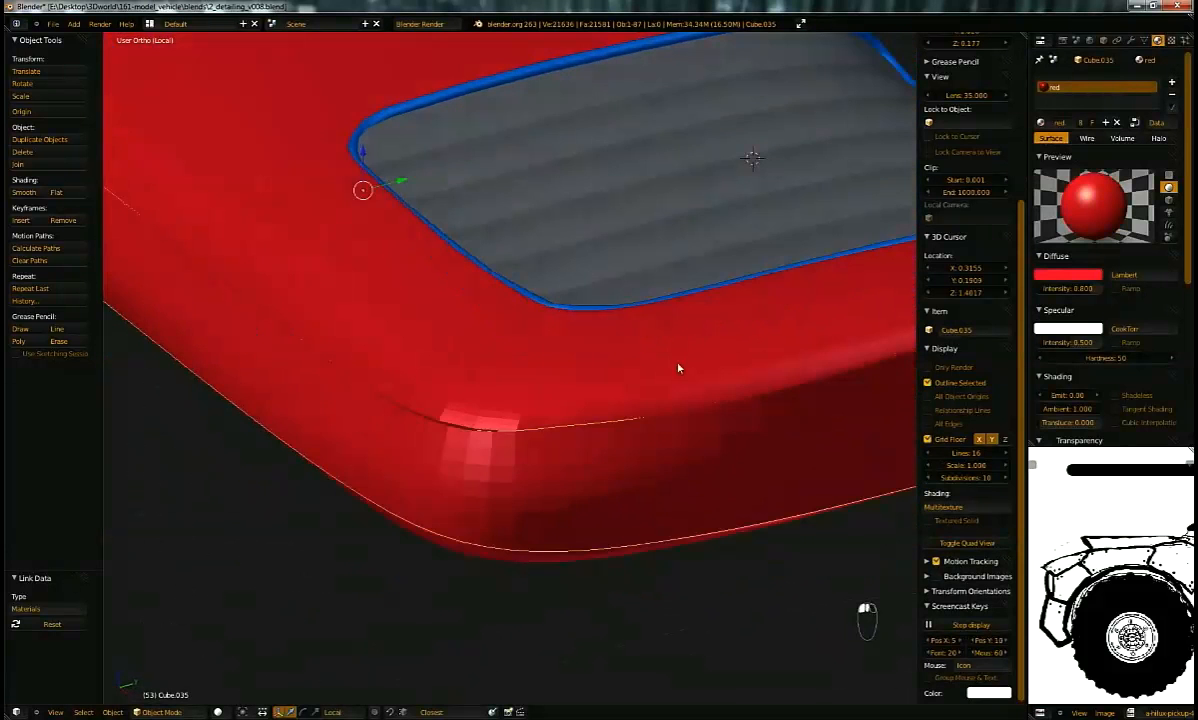
middle_click_drag(676, 295, 588, 316)
key("a")
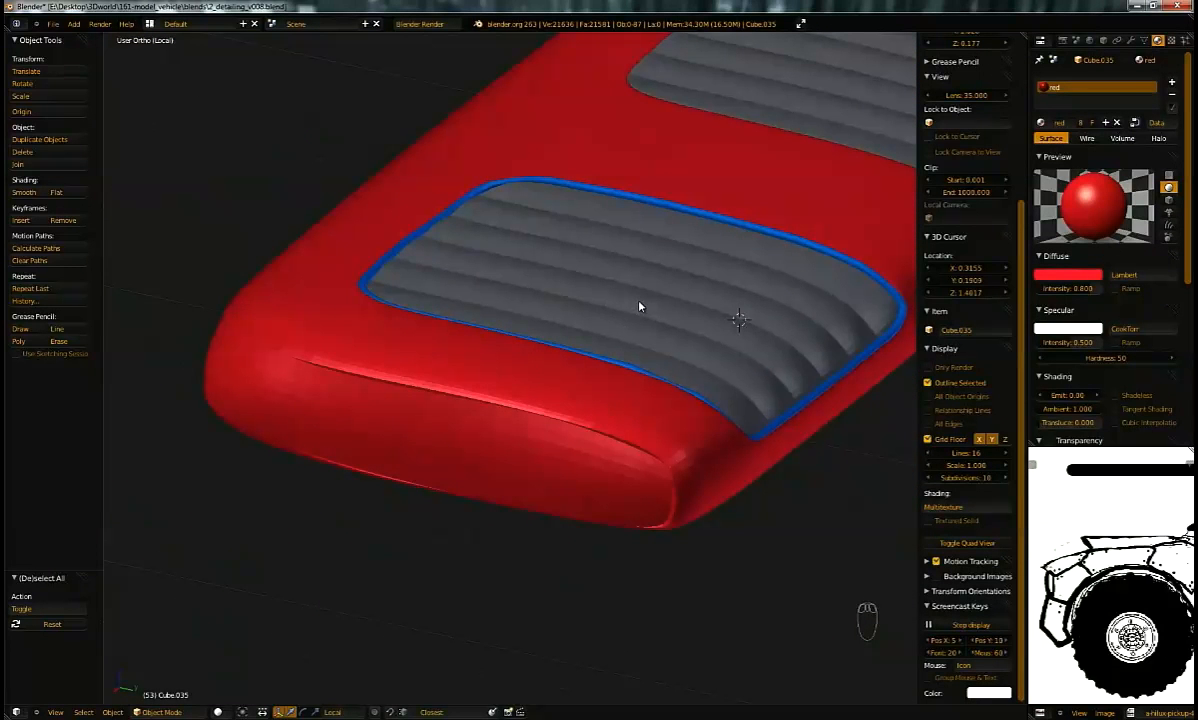
middle_click_drag(571, 369, 323, 410)
mouse_move(399, 409)
middle_mouse_down()
mouse_move(417, 471)
mouse_move(564, 441)
mouse_move(642, 398)
mouse_move(558, 369)
mouse_move(527, 334)
mouse_move(329, 332)
mouse_move(334, 309)
mouse_move(241, 390)
mouse_move(484, 321)
mouse_move(406, 299)
mouse_move(470, 282)
mouse_move(390, 332)
mouse_move(406, 367)
mouse_move(484, 348)
mouse_move(420, 318)
mouse_move(452, 340)
mouse_move(639, 302)
mouse_move(666, 409)
mouse_move(640, 382)
mouse_move(444, 396)
mouse_move(452, 361)
mouse_move(523, 318)
middle_mouse_up()
Step: Select the red cover and save the file, overwriting the existing version
right_click(452, 337)
scroll(440, 337, "down", 3)
key("ctrl+s")
left_click(457, 336)
key("a")
key("a")
key("z")
key("z")
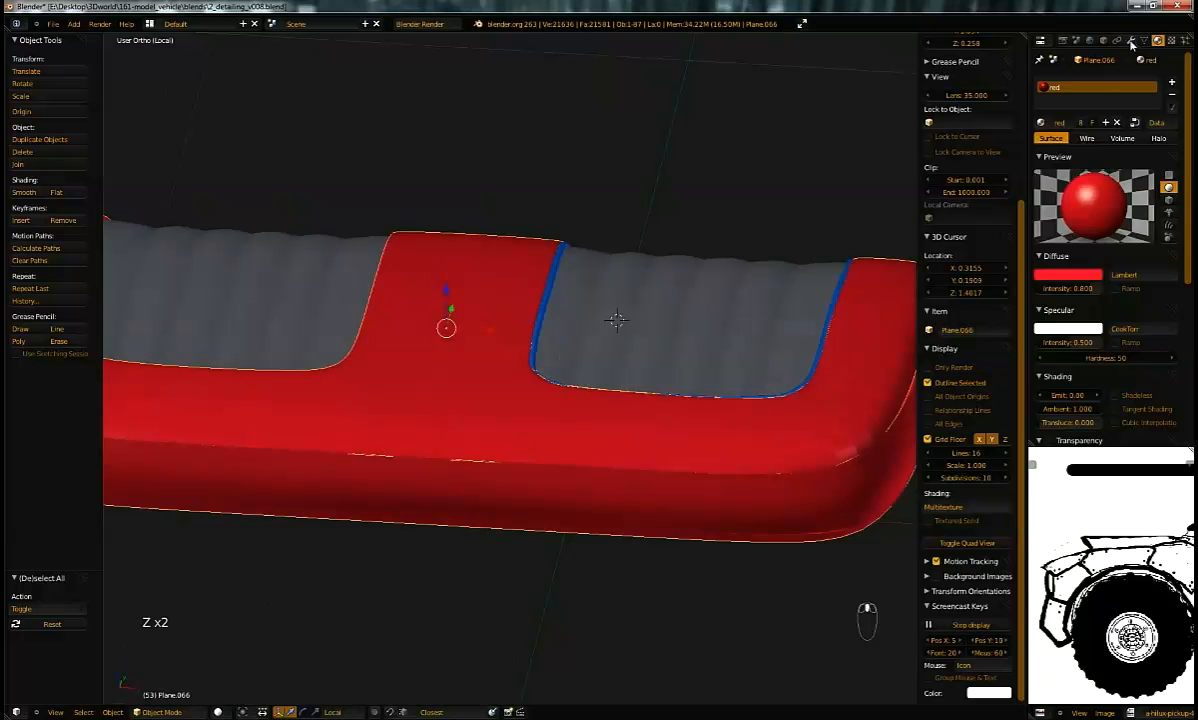
Step: Remove the Solidify and Subdivision Surface modifiers from the red cover, copying the Solidify thickness for reuse
left_click(1131, 41)
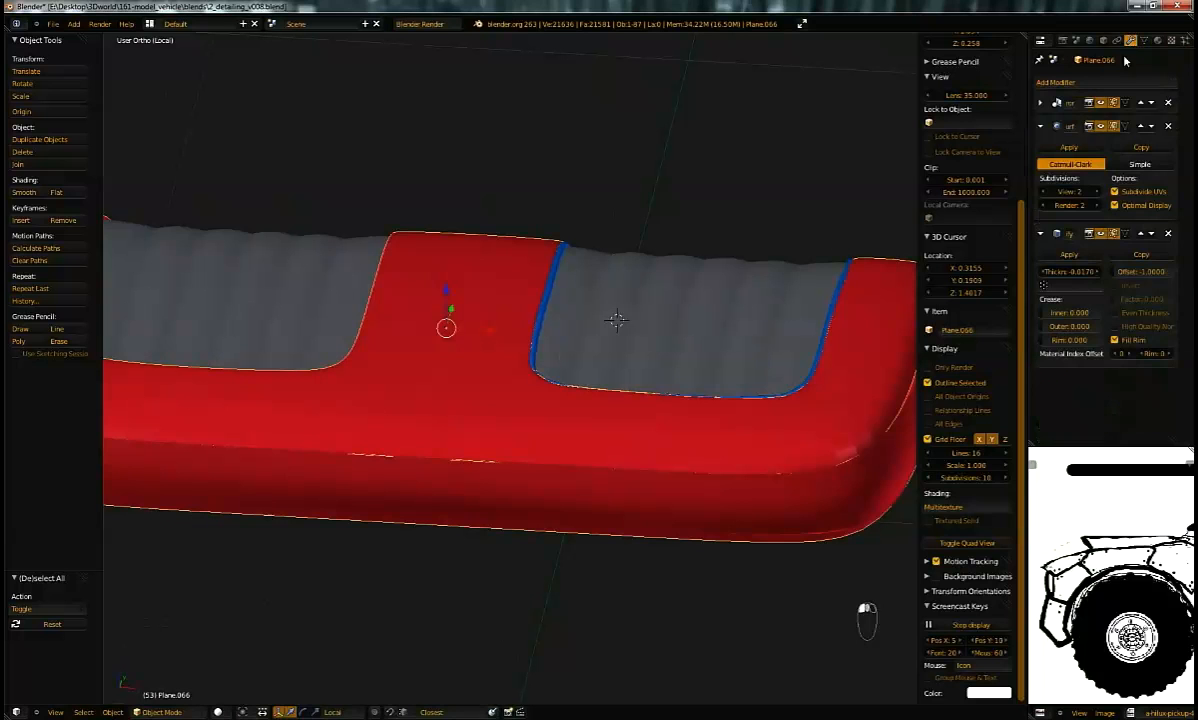
left_click(1169, 234)
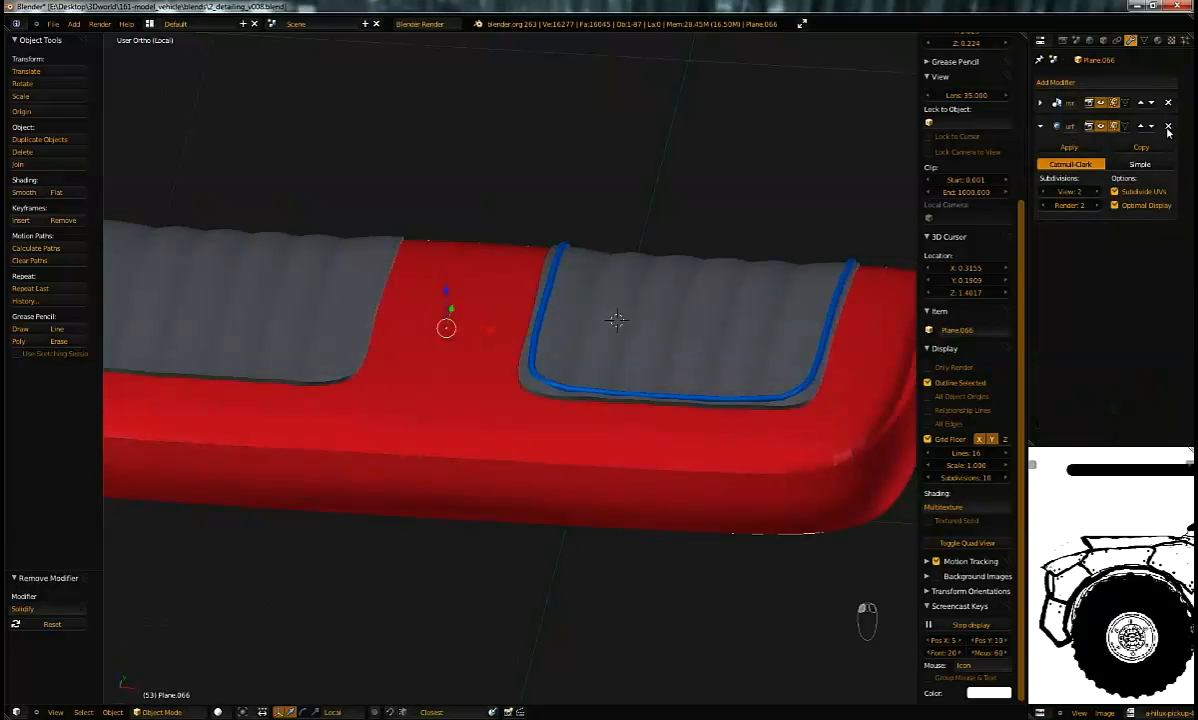
key("ctrl+z")
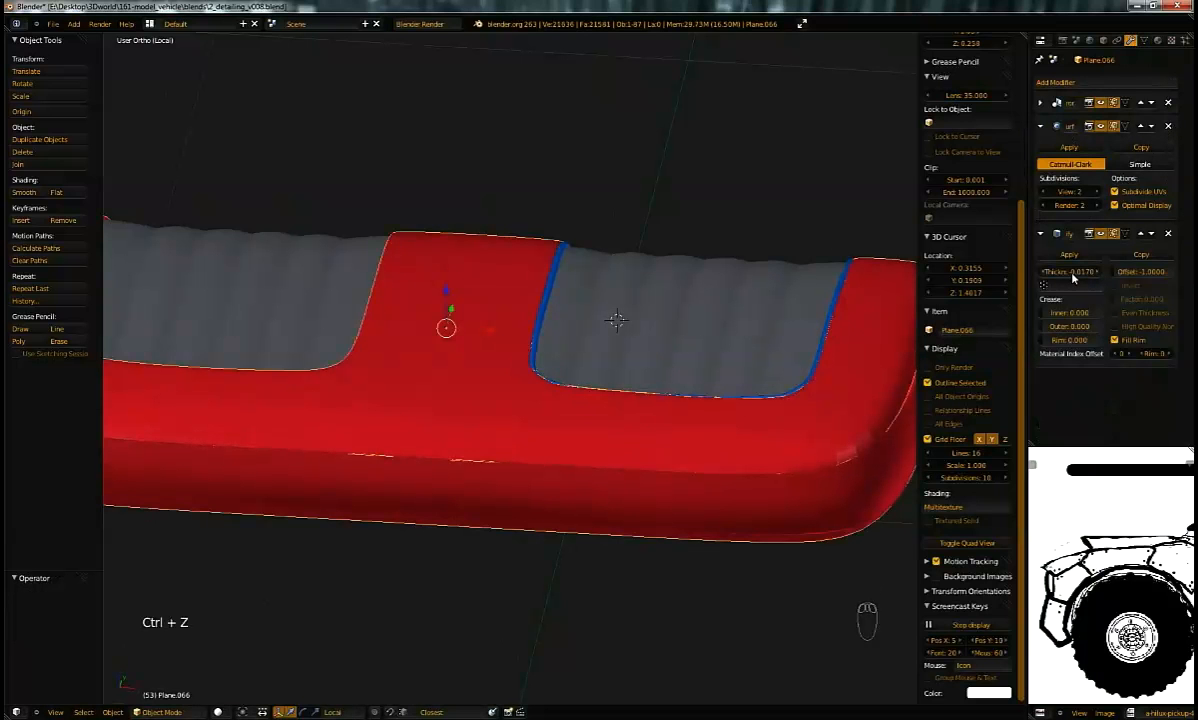
left_click(1169, 234)
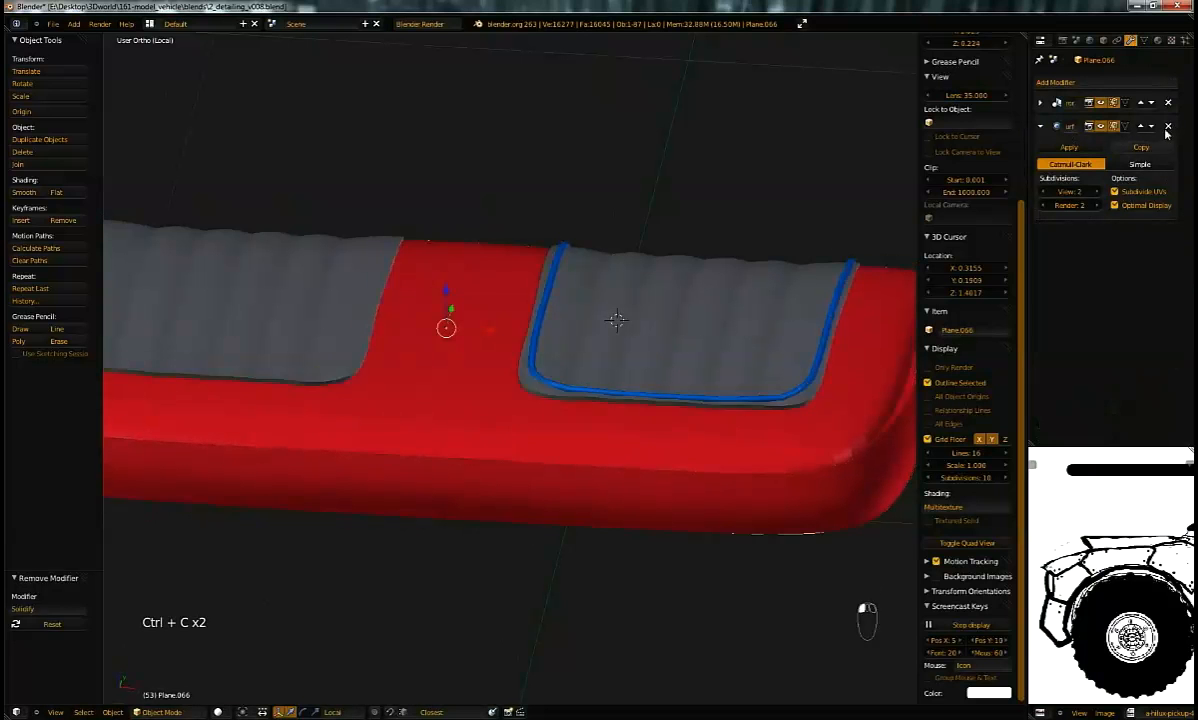
left_click(1170, 127)
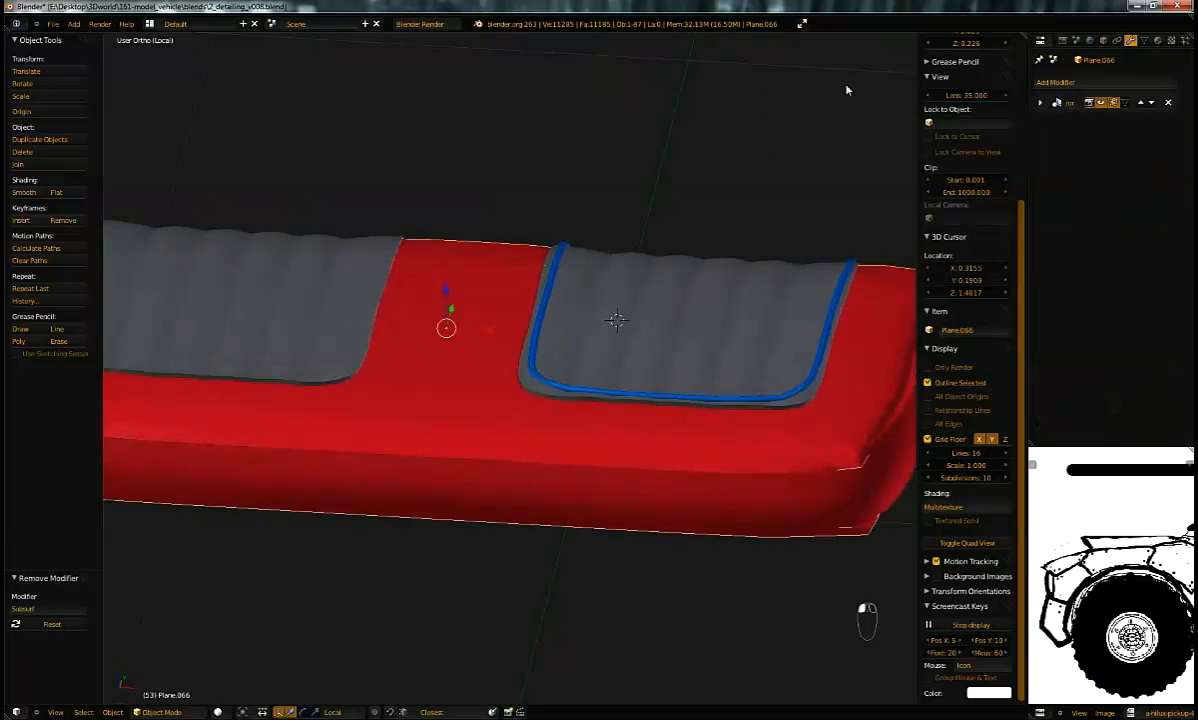
Step: Apply the red cover's Mirror modifier and add a Multiresolution modifier
left_click(1043, 103)
left_click(1003, 116)
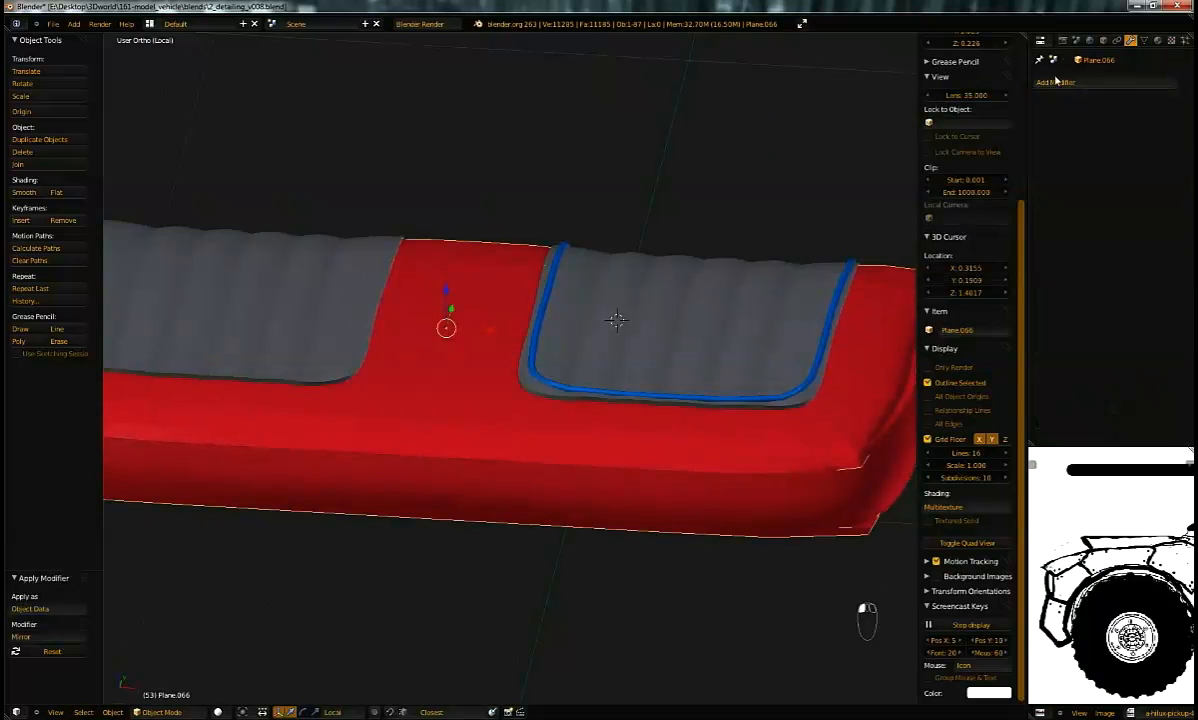
left_click(1055, 83)
left_click(1055, 83)
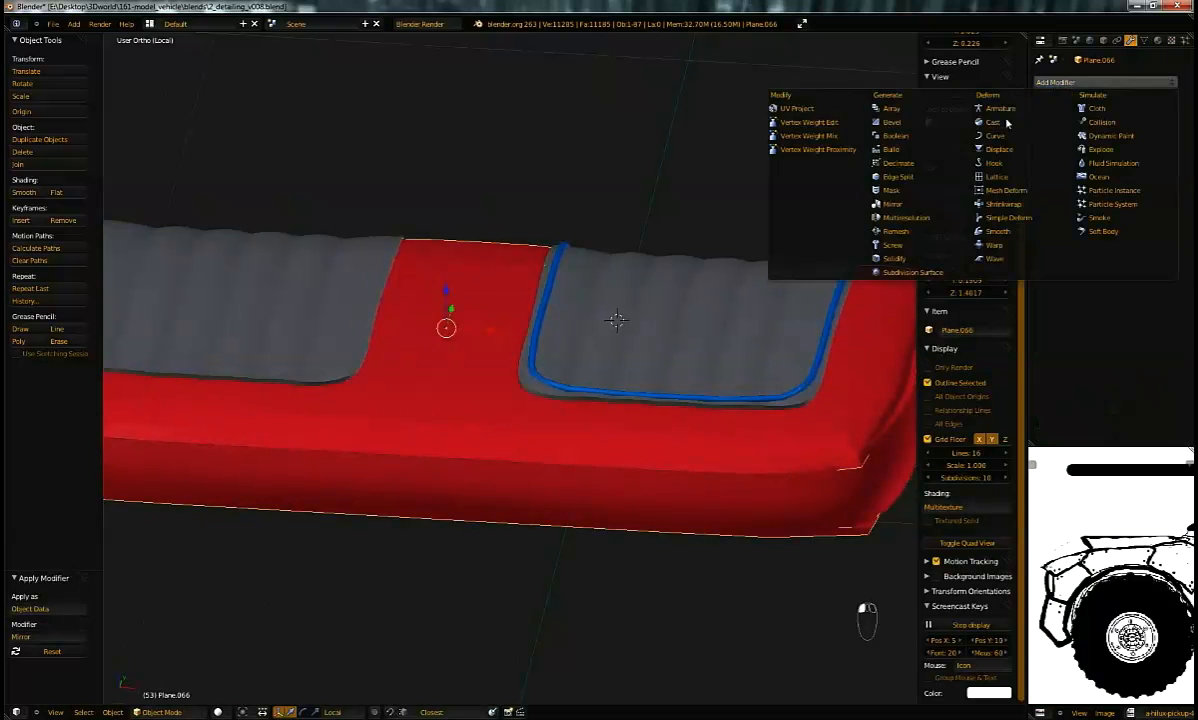
left_click(912, 217)
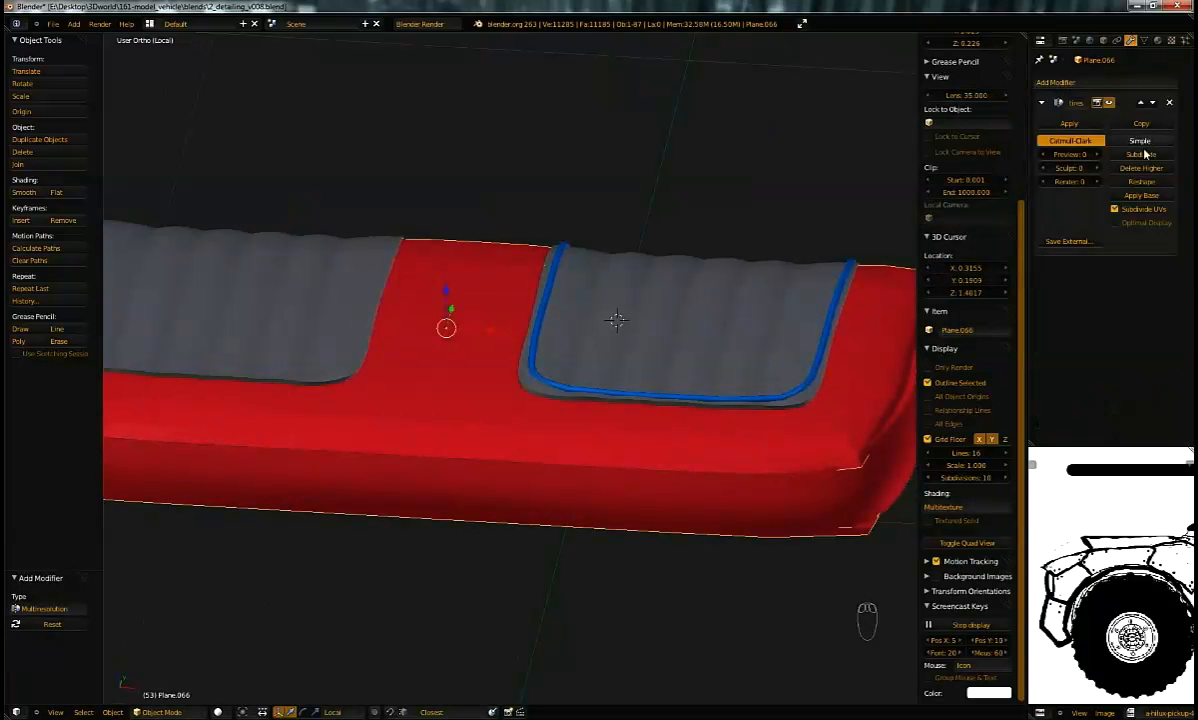
Step: Add a Solidify modifier to the red cover with a thickness of -0.0170 and Even Thickness and High Quality Normals enabled
left_click(1068, 82)
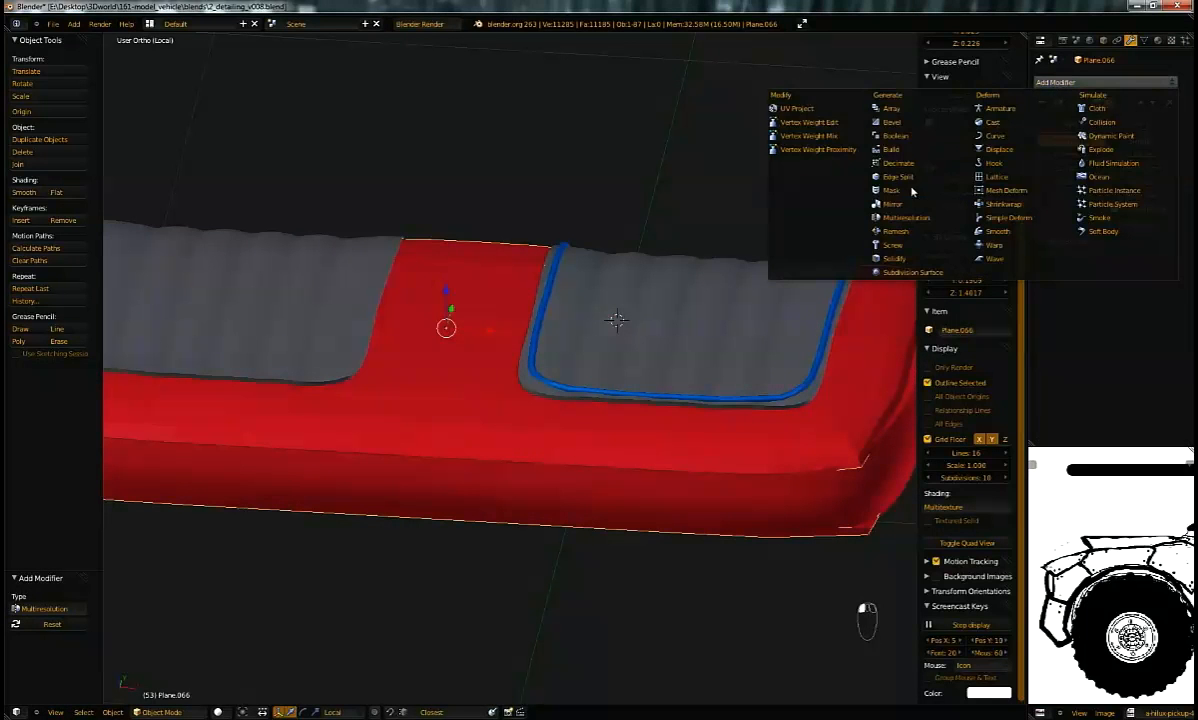
left_click(919, 260)
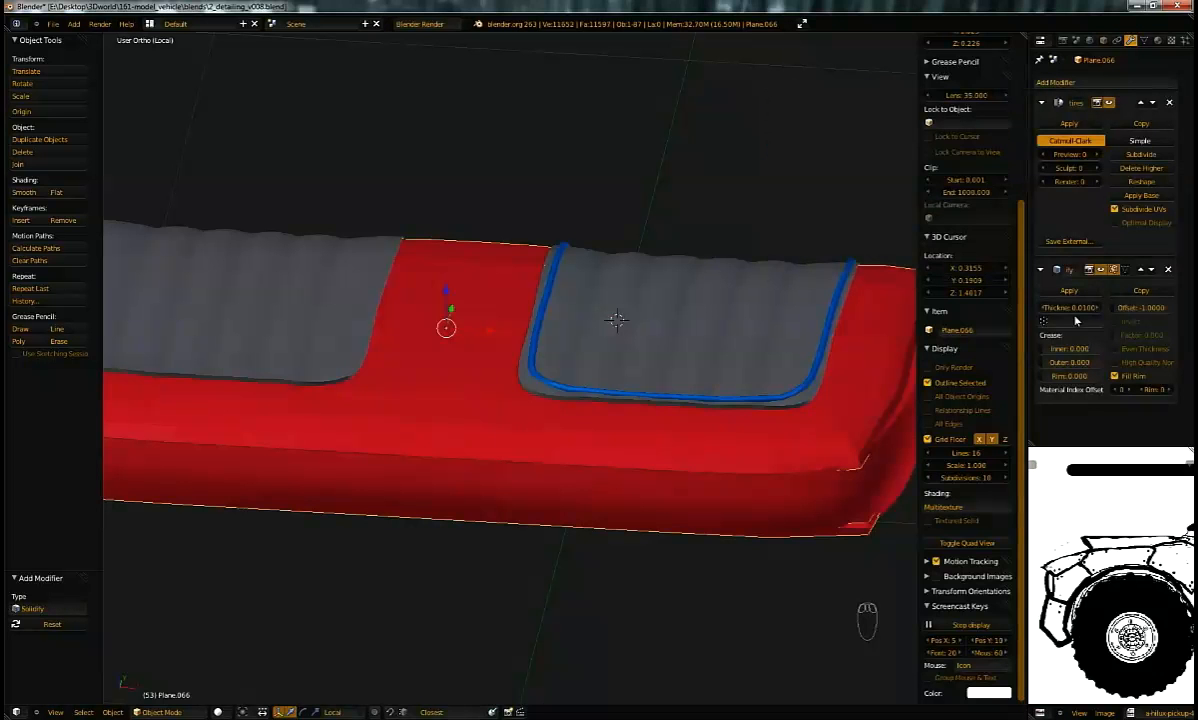
type("-0.0170")
left_click(1145, 350)
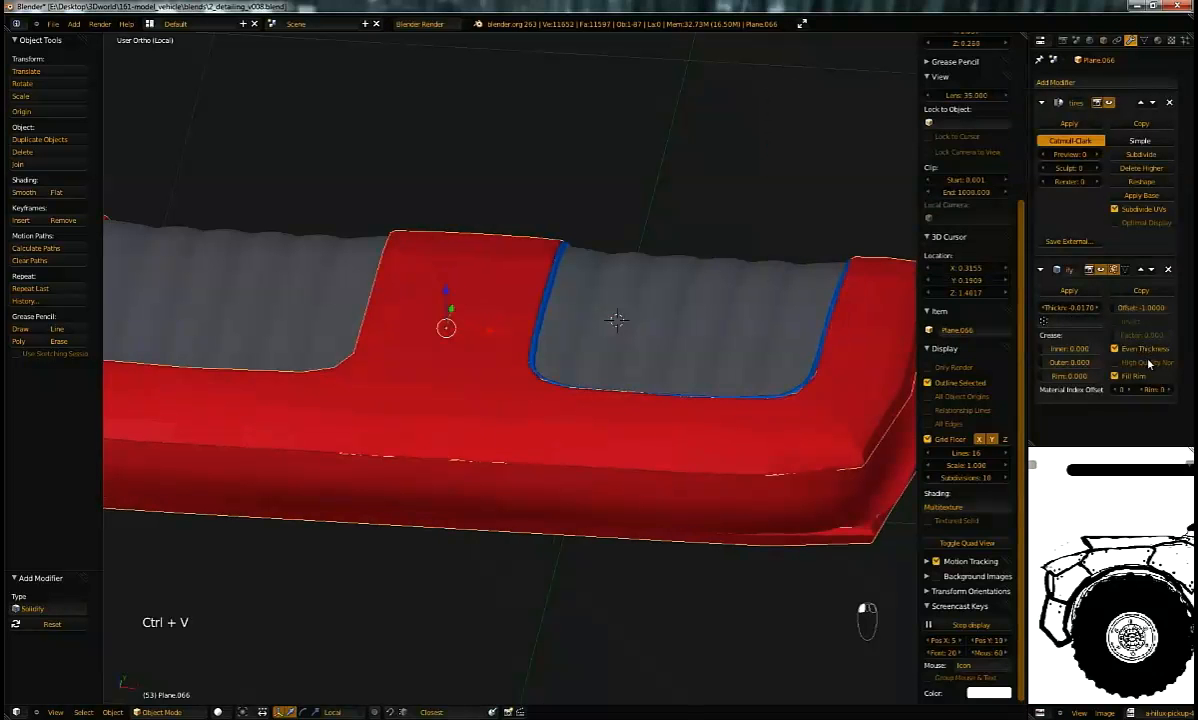
Step: Subdivide the red cover's Multiresolution modifier to level 2 and inspect the smoothed surface
left_click(1141, 154)
left_click(1141, 154)
mouse_move(811, 257)
middle_mouse_down()
mouse_move(743, 240)
mouse_move(690, 294)
mouse_move(607, 332)
mouse_move(588, 319)
mouse_move(587, 365)
mouse_move(545, 395)
mouse_move(382, 334)
mouse_move(393, 398)
mouse_move(417, 406)
mouse_move(334, 447)
middle_mouse_up()
key("z")
key("z")
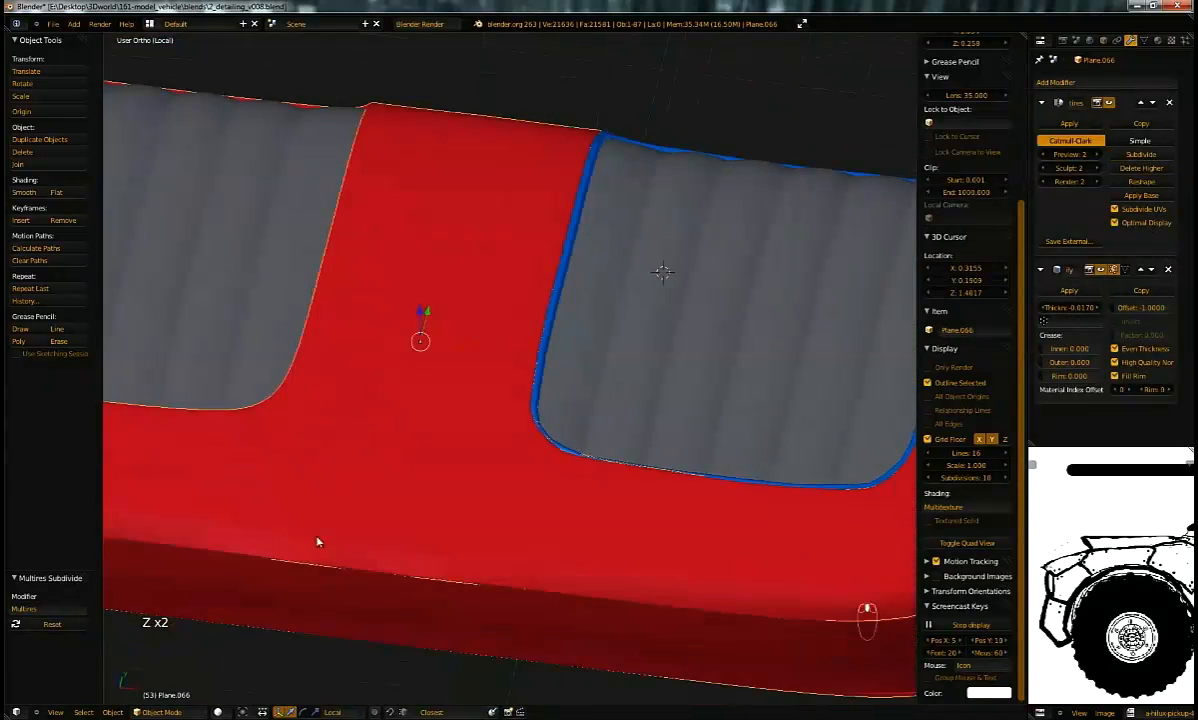
Step: Switch the red cover to sculpt mode and examine its surface between the cushions
left_click(162, 711)
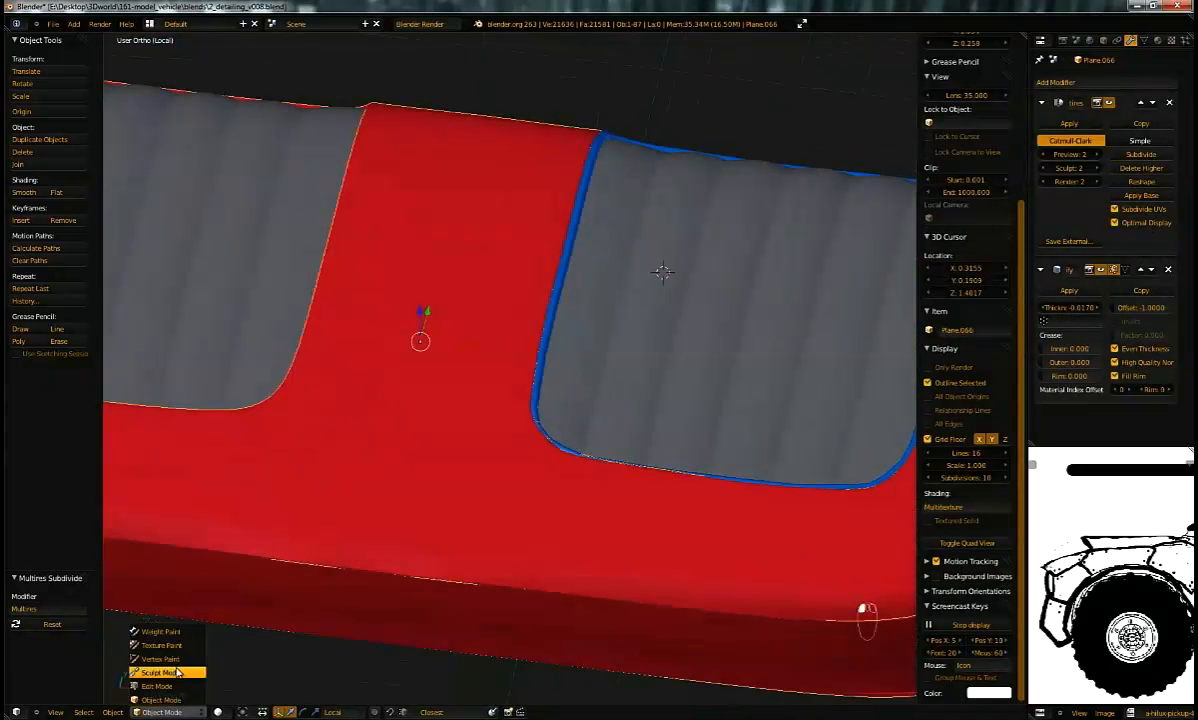
left_click(168, 676)
middle_click_drag(455, 344, 515, 429)
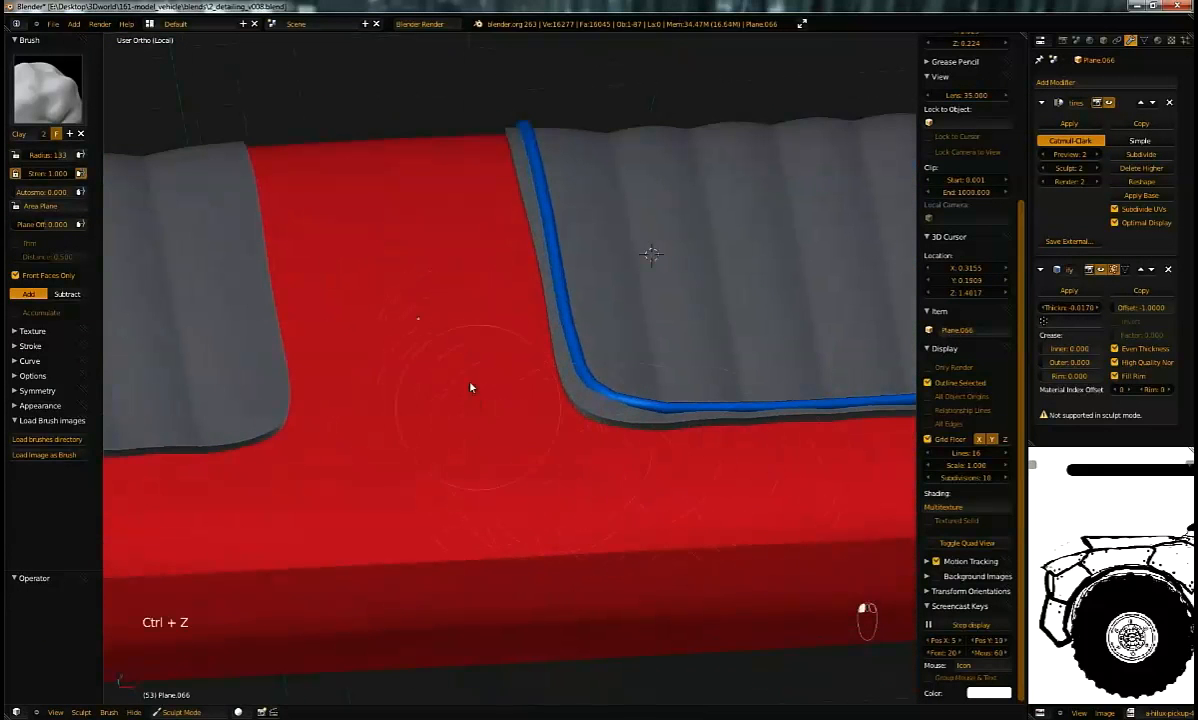
middle_click_drag(535, 393, 611, 401)
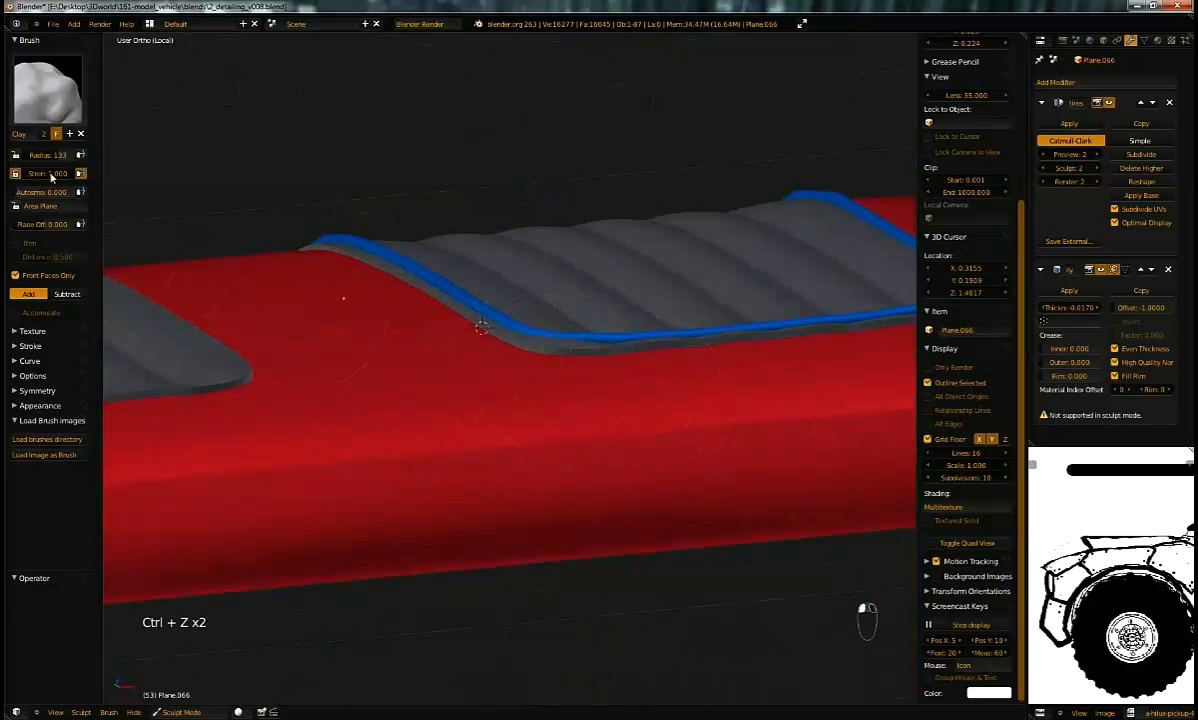
Step: Set the Clay brush strength to 0.366 and go over the red cover's surface around both cushions
left_click_drag(14, 178, 20, 181)
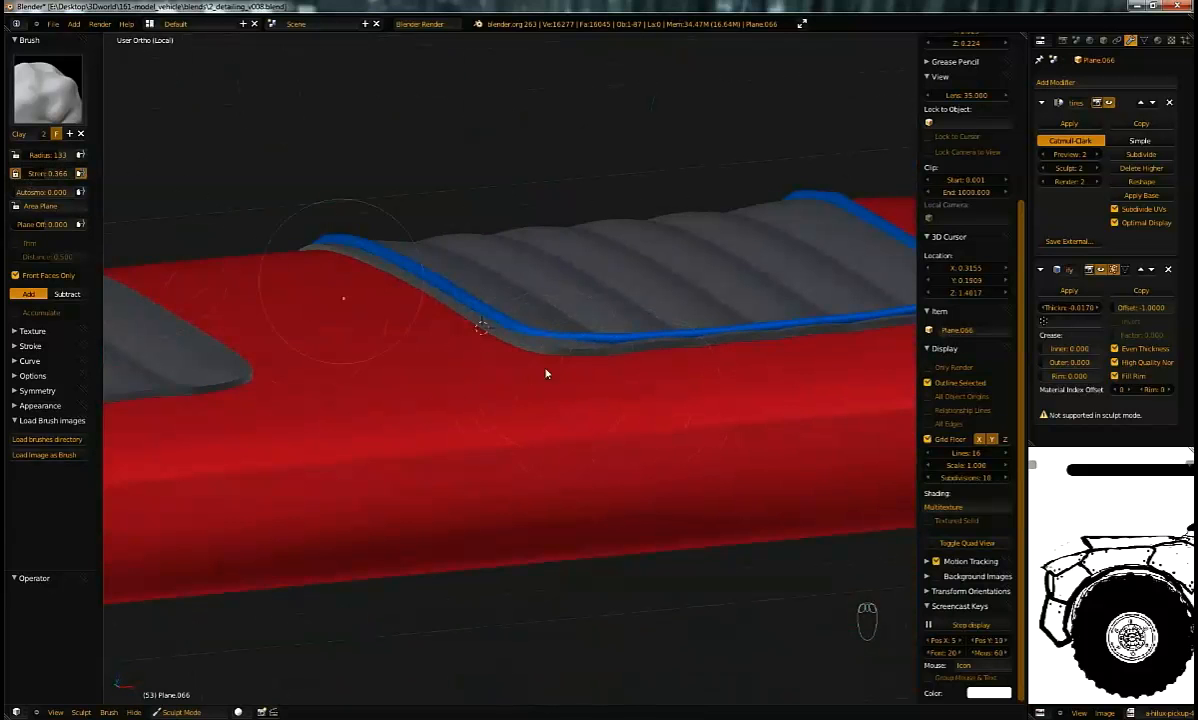
middle_click_drag(686, 394, 606, 454)
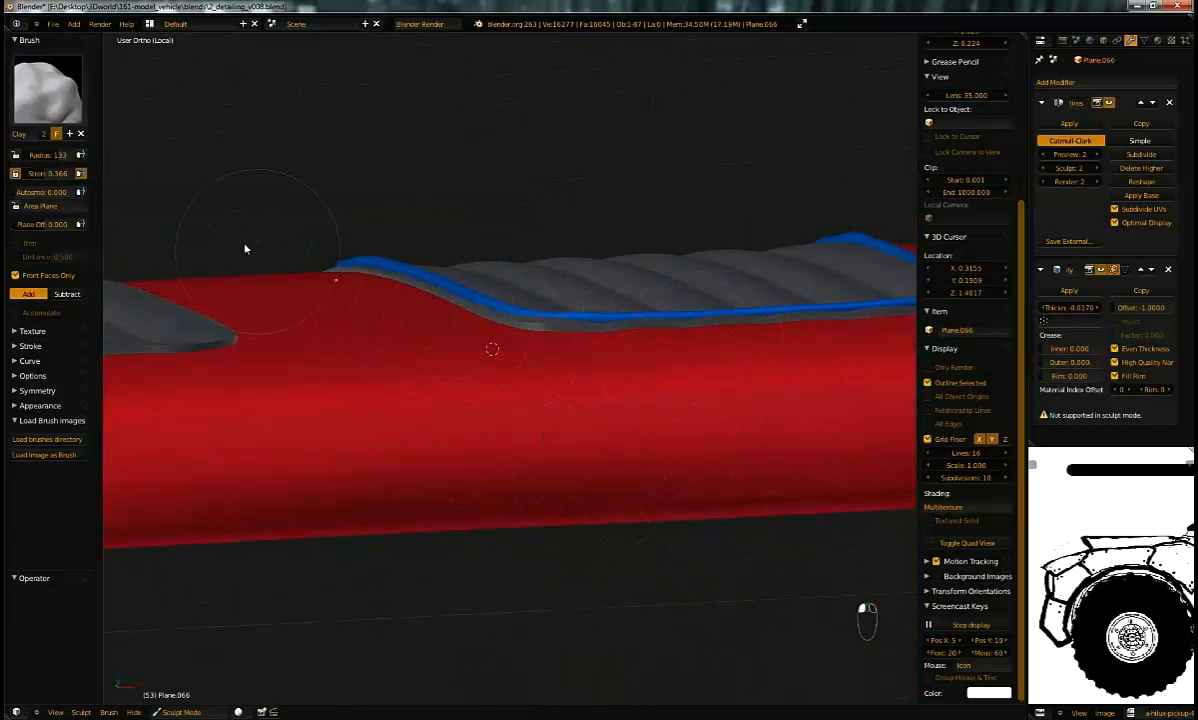
middle_click_drag(544, 356, 474, 419)
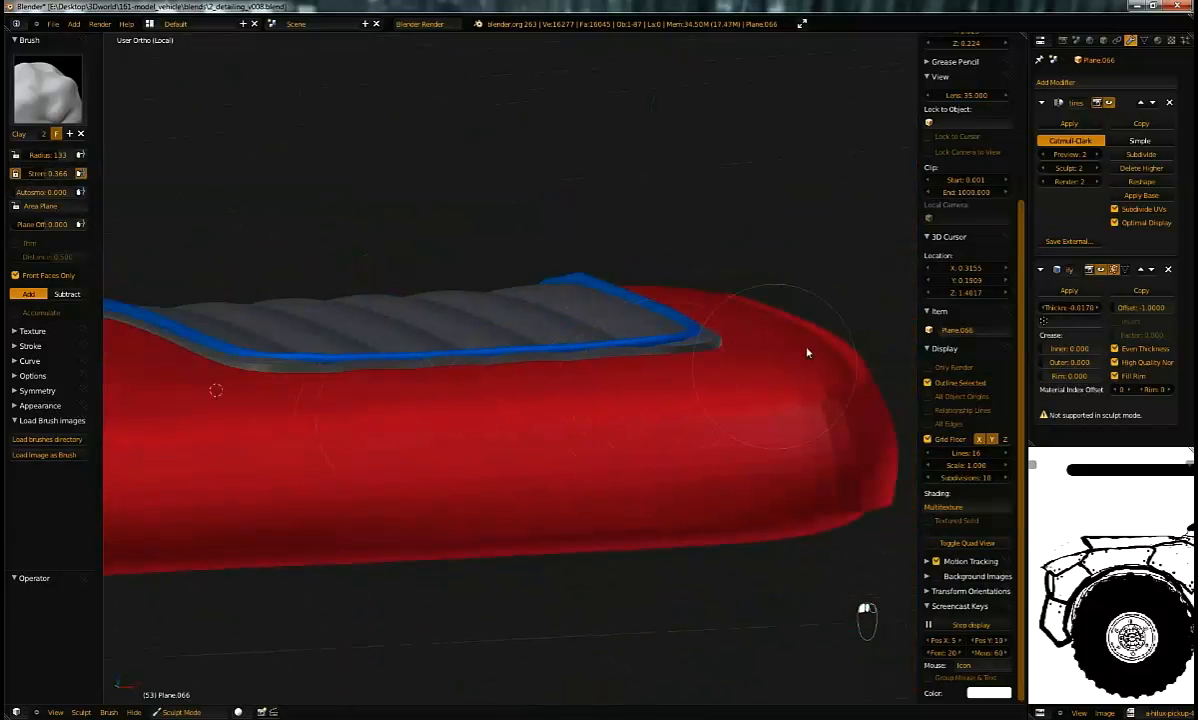
middle_click_drag(758, 305, 773, 476)
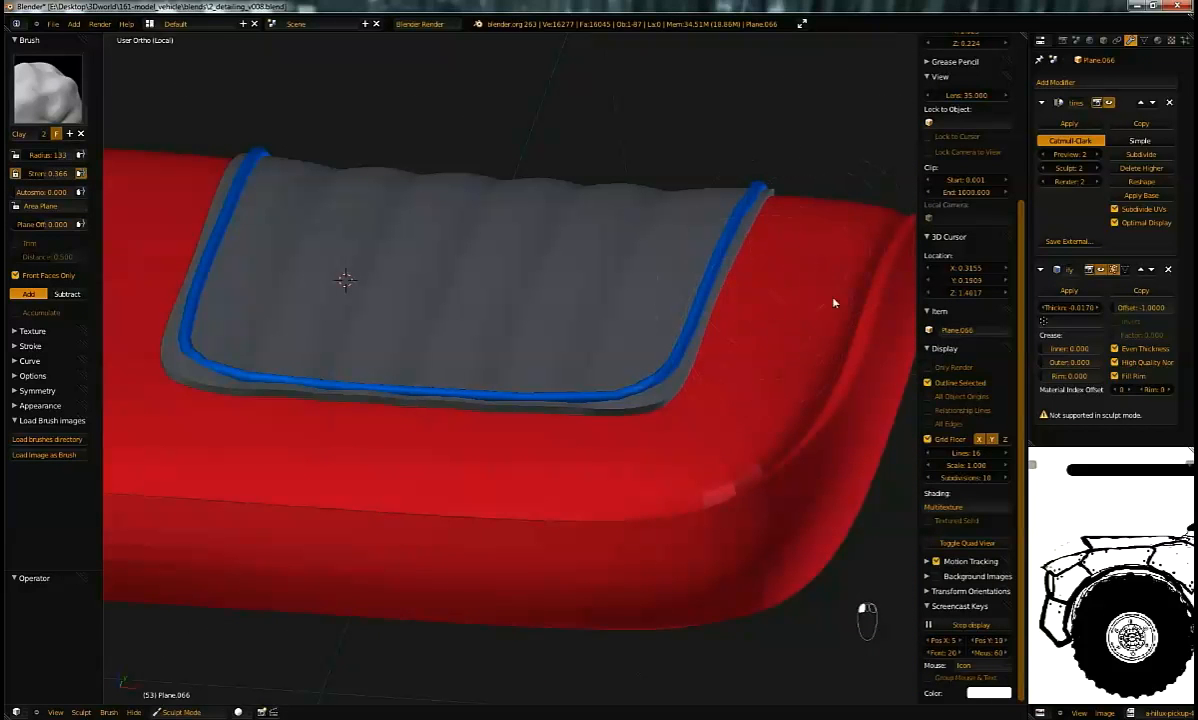
mouse_move(401, 432)
middle_mouse_down()
mouse_move(321, 409)
mouse_move(409, 409)
middle_mouse_up()
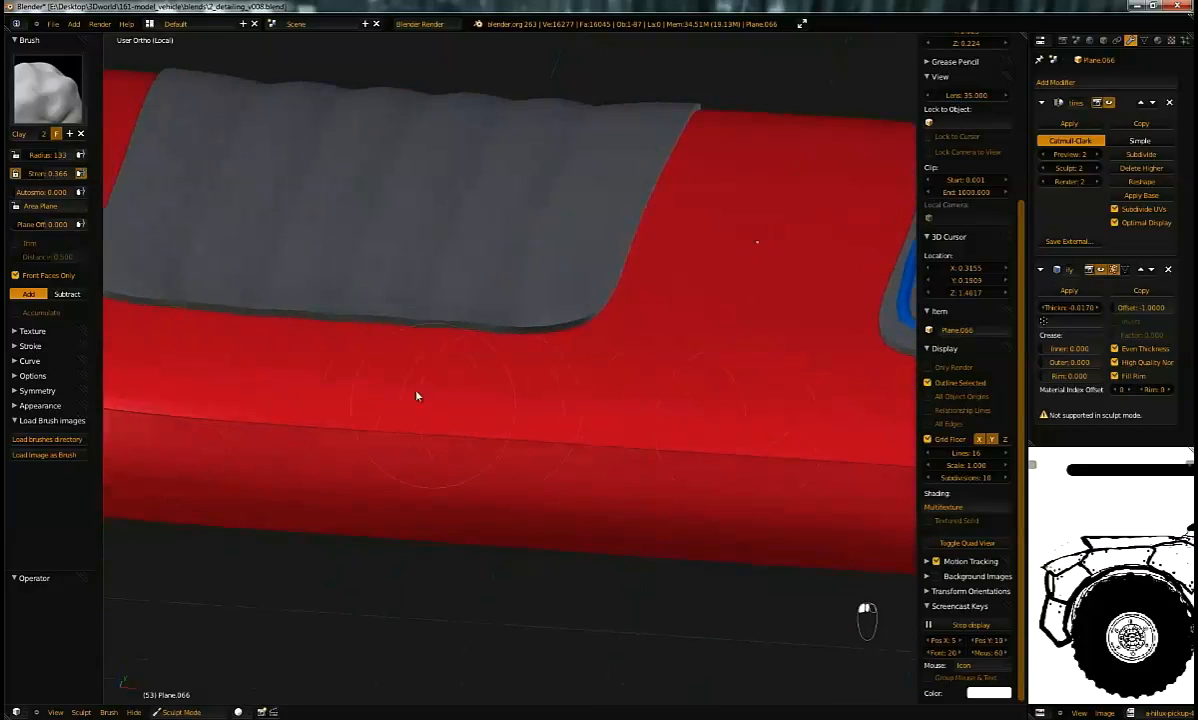
middle_click_drag(266, 354, 451, 414)
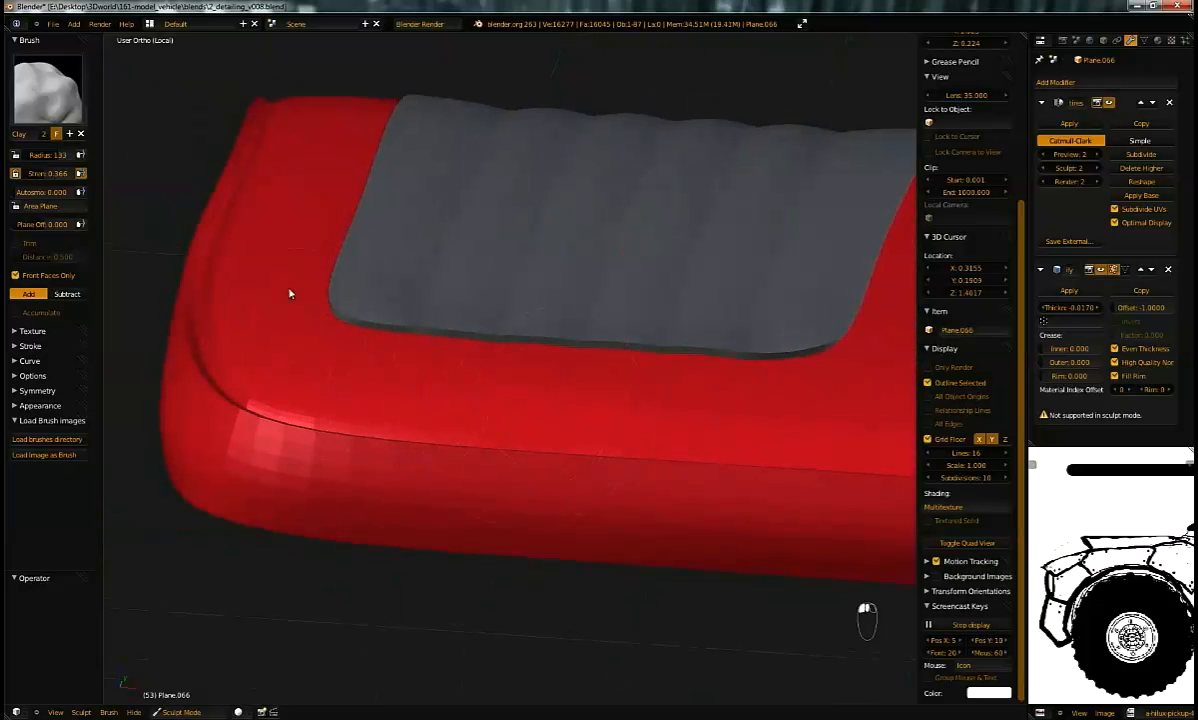
mouse_move(429, 362)
middle_mouse_down()
mouse_move(436, 342)
mouse_move(594, 348)
mouse_move(559, 356)
mouse_move(659, 345)
middle_mouse_up()
Step: Return the red cover from sculpt mode to object mode and deselect everything
key("Tab")
key("Tab")
key("a")
key("a")
key("a")
middle_click_drag(460, 504, 438, 533)
left_click(180, 712)
left_click(180, 665)
middle_click_drag(480, 450, 588, 280)
key("a")
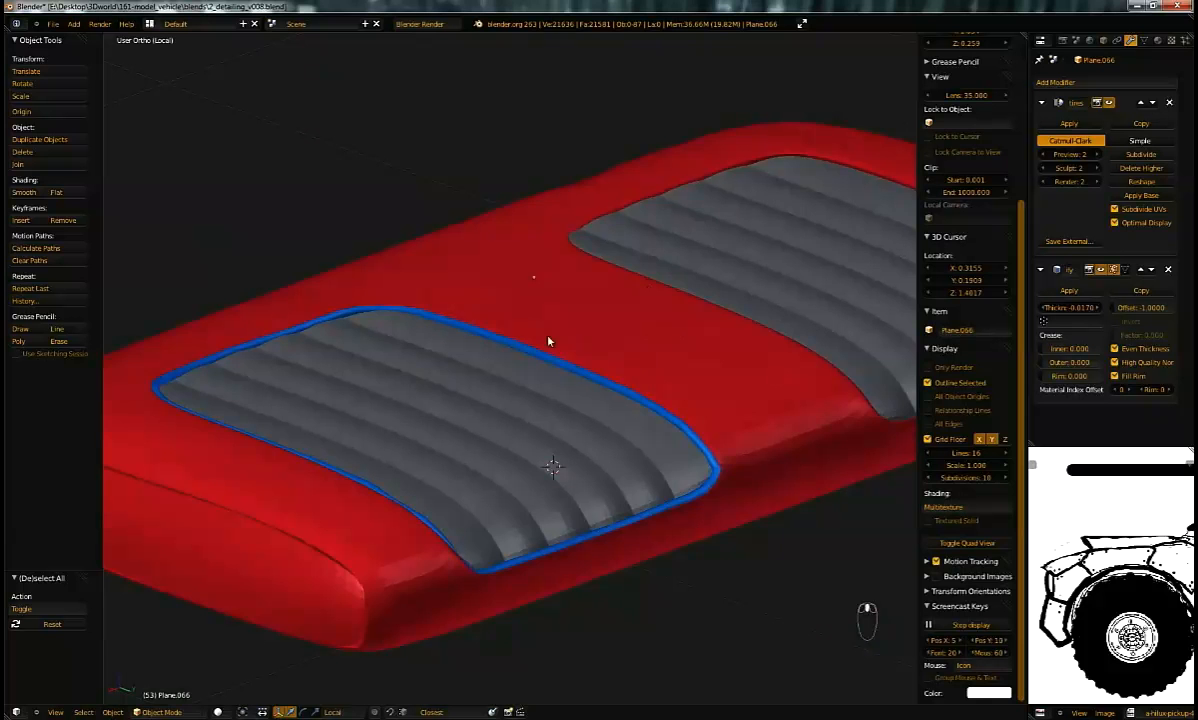
Step: Select all the seat parts and save the file over the existing one
middle_click_drag(572, 357, 627, 425)
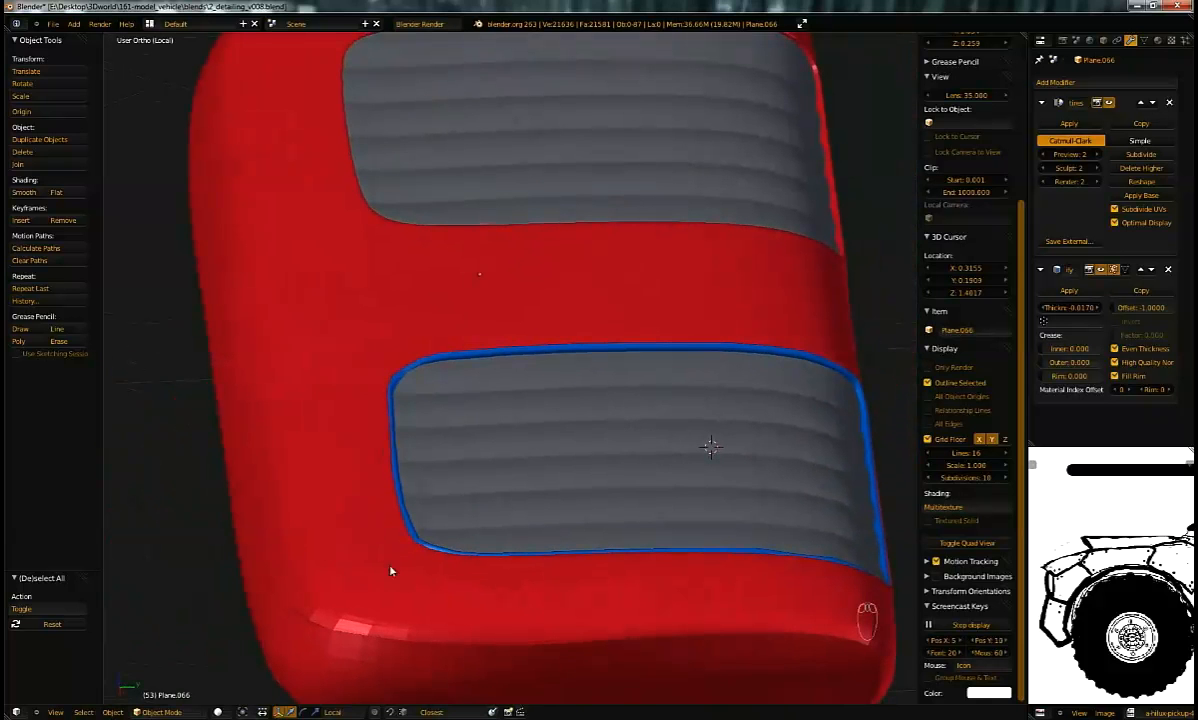
middle_click_drag(689, 410, 548, 402)
middle_click_drag(644, 448, 553, 417)
key("a")
key("a")
key("a")
middle_click_drag(746, 393, 627, 421)
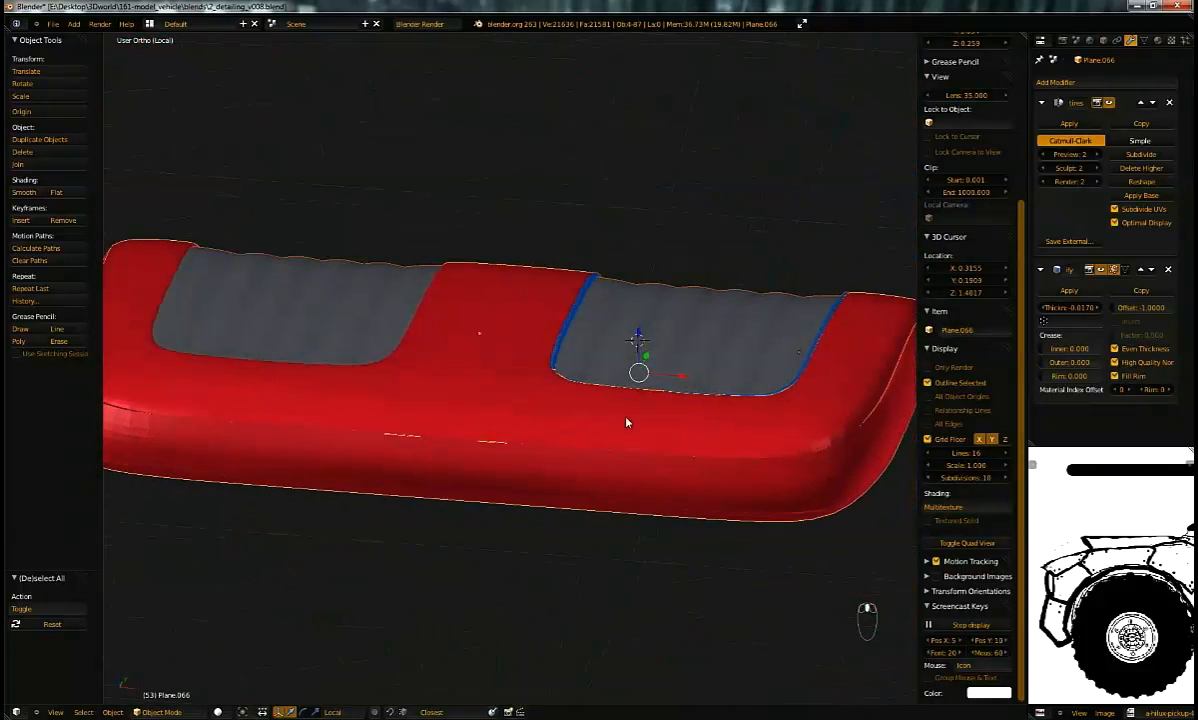
key("ctrl+s")
key("ctrl+a")
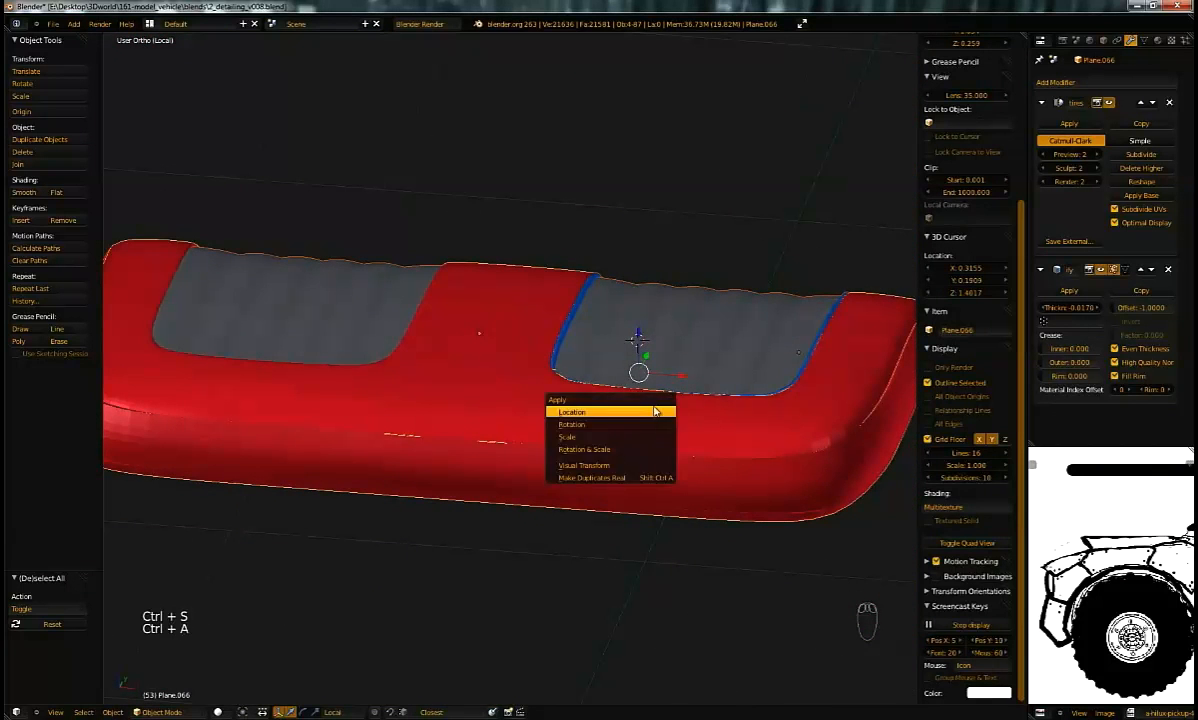
key("ctrl+s")
left_click(705, 393)
key("shift+a")
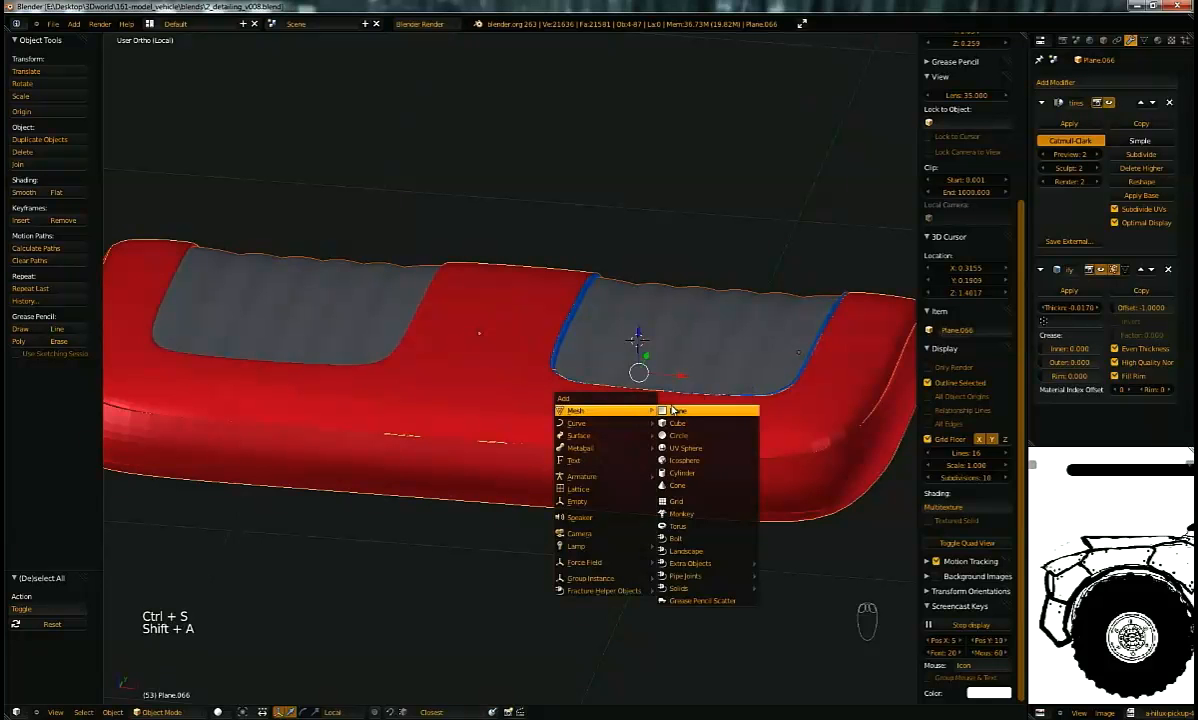
left_click(580, 488)
middle_click_drag(604, 492, 693, 335)
key("s")
key("x")
left_click(521, 339)
Step: Snap the 3D cursor to the lower red base and add a lattice there
right_click(517, 340)
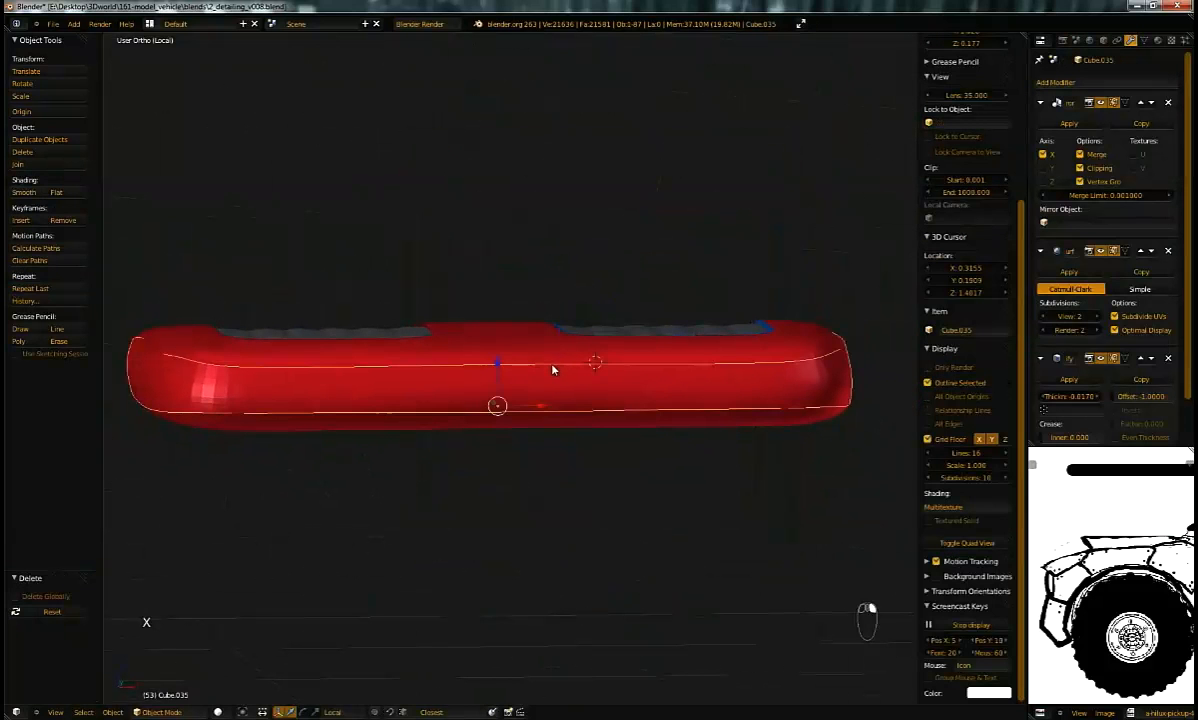
key("shift+s")
left_click(548, 395)
key("shift+a")
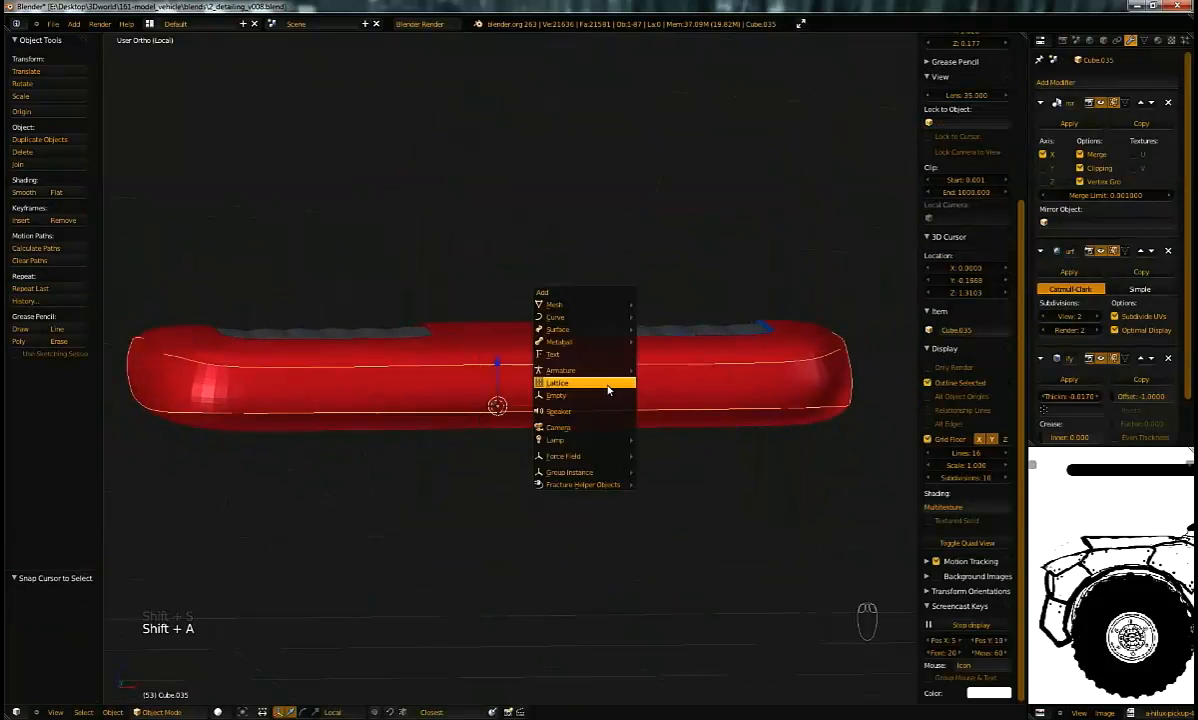
left_click(590, 382)
Step: Flatten the lattice along Z and raise it by about 0.076 to fit the seat's height
key("s")
key("z")
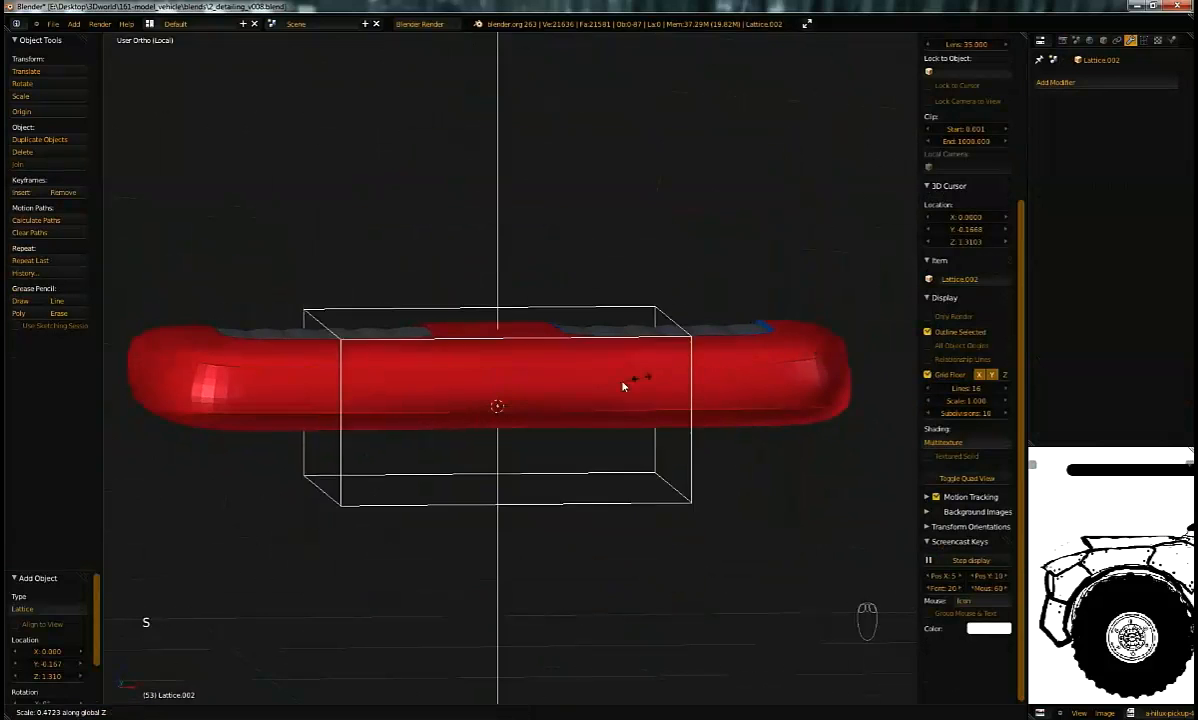
left_click(604, 393)
middle_click_drag(604, 393, 602, 366)
key("g")
key("z")
left_click(603, 344)
Step: Scale the lattice by about 2.068 along X and 1.231 along Y, shifting it along Y to enclose the whole seat
key("s")
key("x")
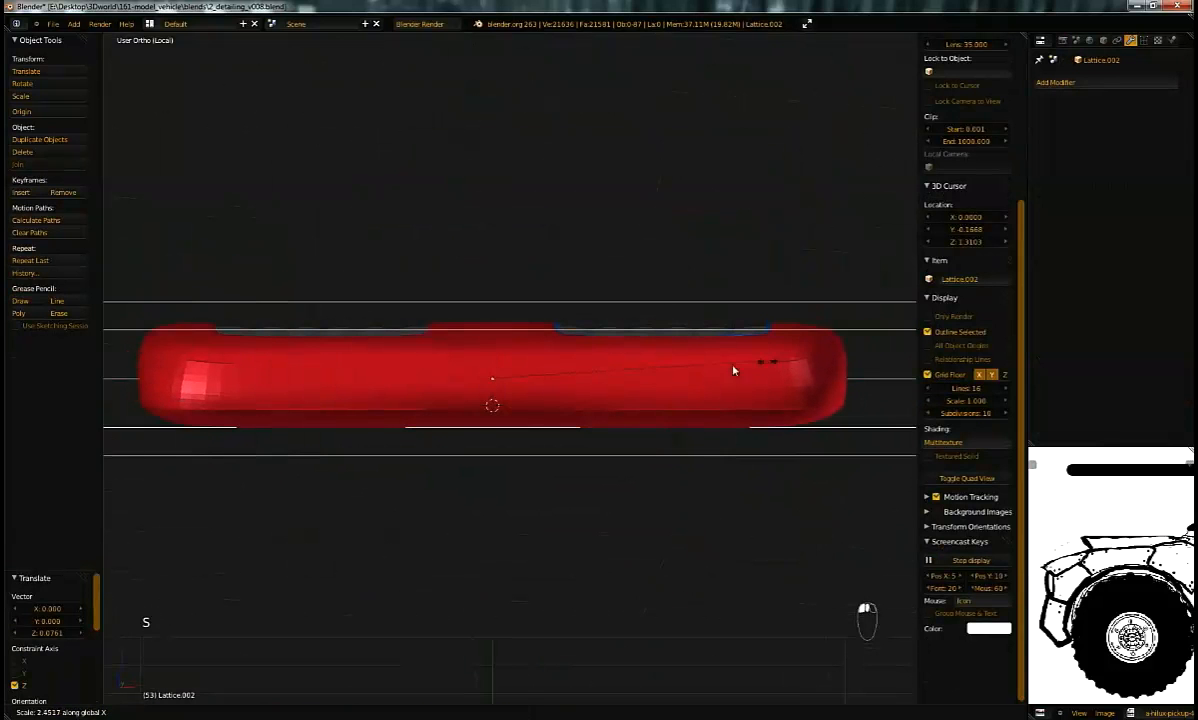
left_click(727, 366)
middle_click_drag(727, 366, 802, 404)
key("g")
key("y")
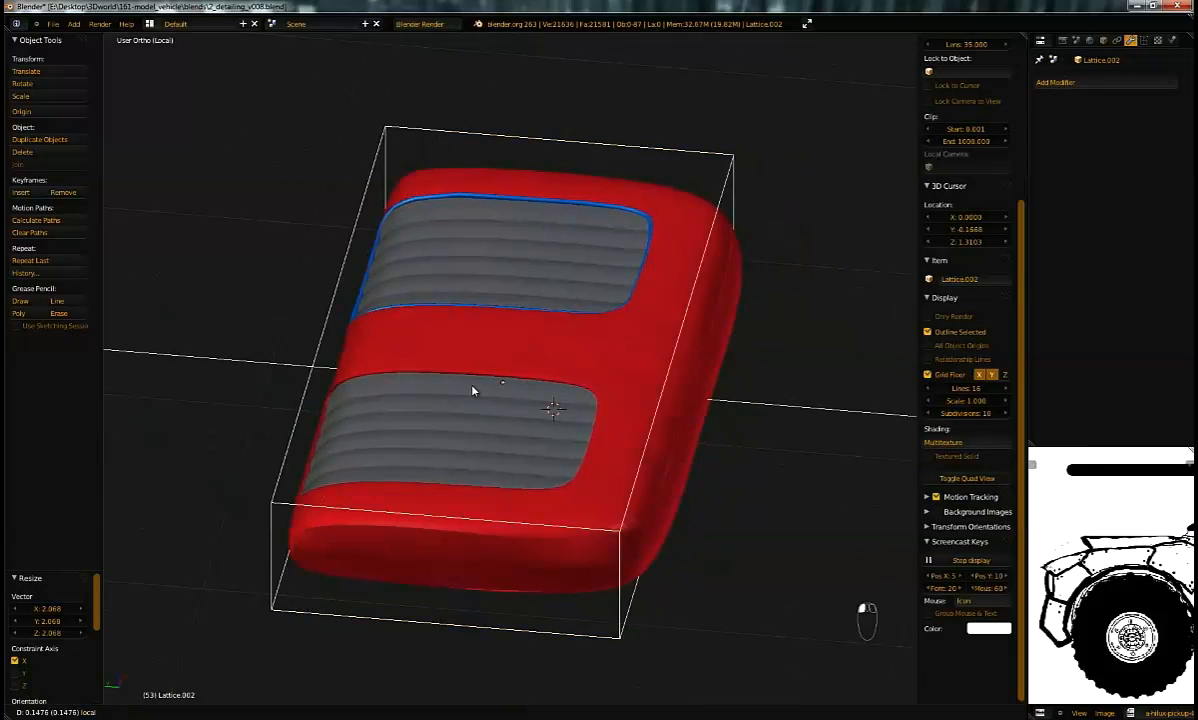
left_click(497, 390)
middle_click_drag(497, 390, 572, 340)
key("s")
key("y")
left_click(660, 361)
Step: Set the lattice's U resolution to 10
left_click(1143, 40)
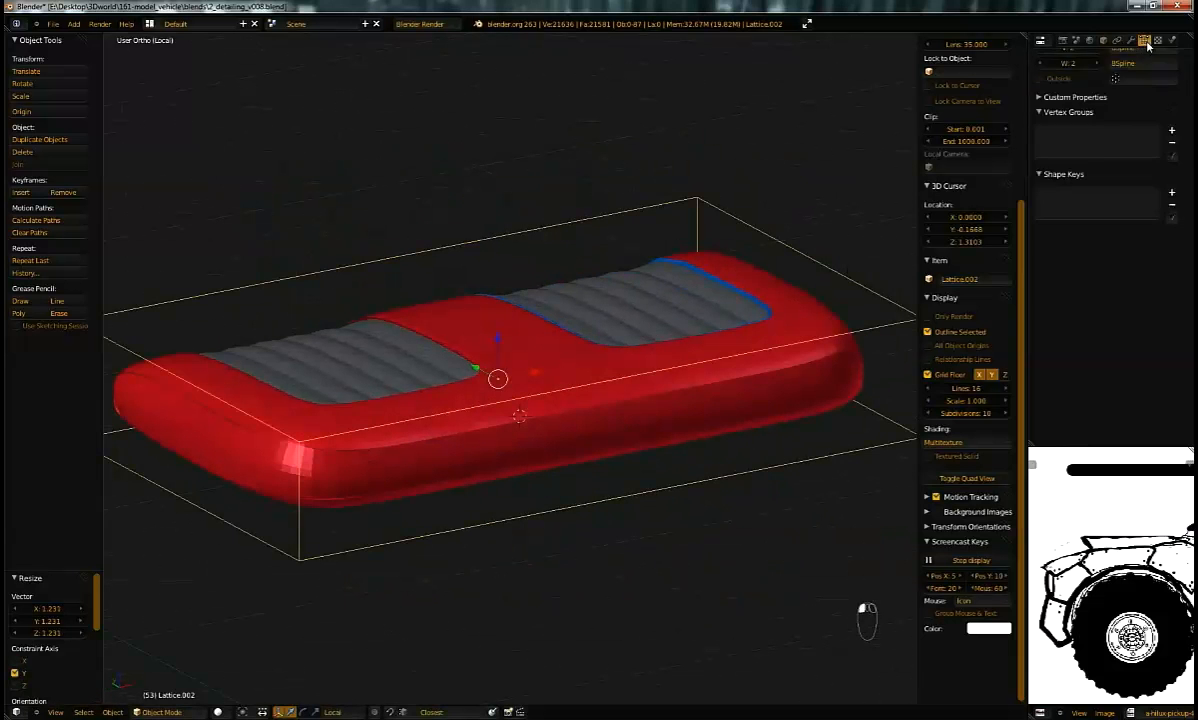
left_click(1094, 120)
left_click(1094, 120)
left_click(1094, 120)
middle_click_drag(745, 252, 748, 198)
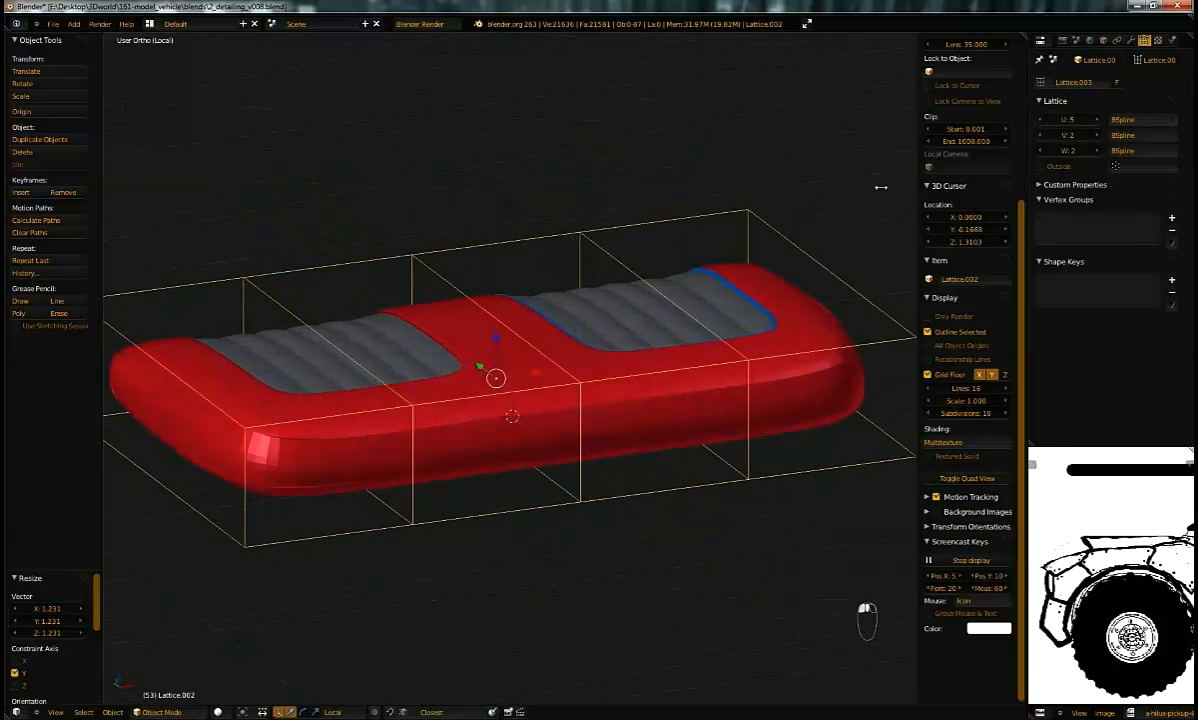
left_click(1094, 120)
left_click(1094, 120)
left_click(1094, 120)
left_click(1094, 120)
left_click(1094, 120)
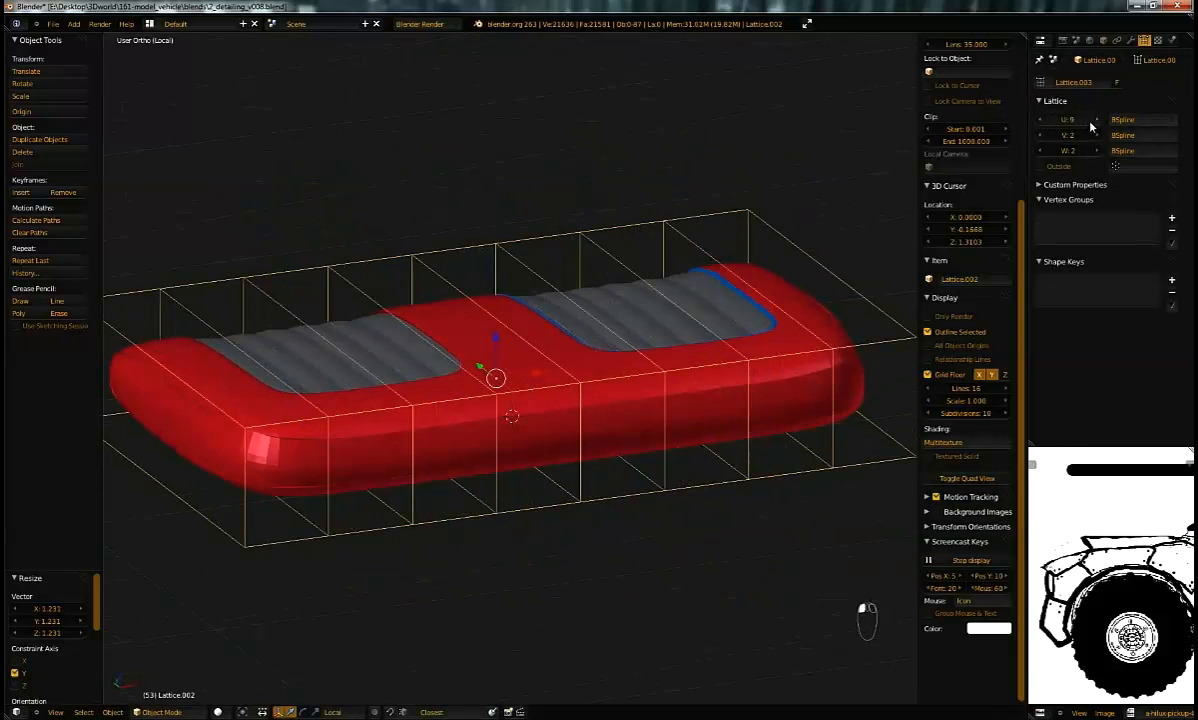
middle_click_drag(858, 215, 620, 215)
Step: Set the lattice's V and W resolutions to 4 each
left_click(1094, 135)
left_click(1094, 135)
left_click(1097, 151)
left_click(1097, 151)
middle_click_drag(853, 206, 663, 350)
scroll(660, 372, "up", 3)
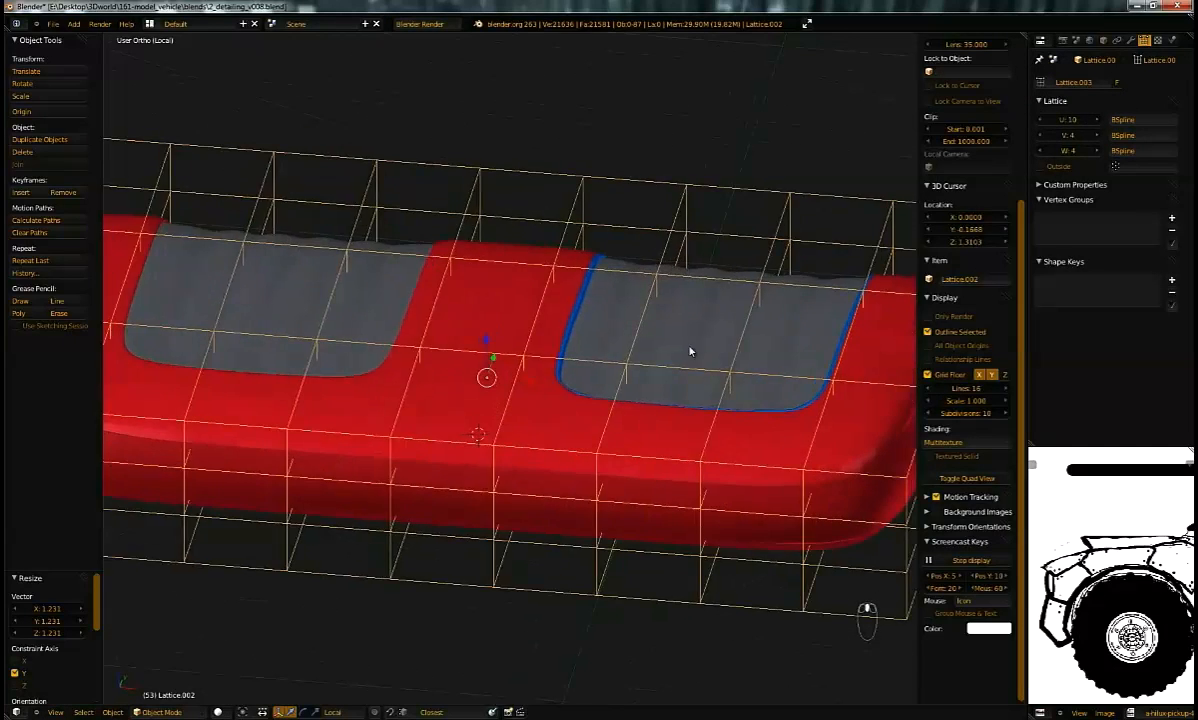
Step: Add a Lattice modifier targeting Lattice.002 to the grey ribbed cushions and place it above their Solidify modifier
right_click(700, 340)
key("z")
key("z")
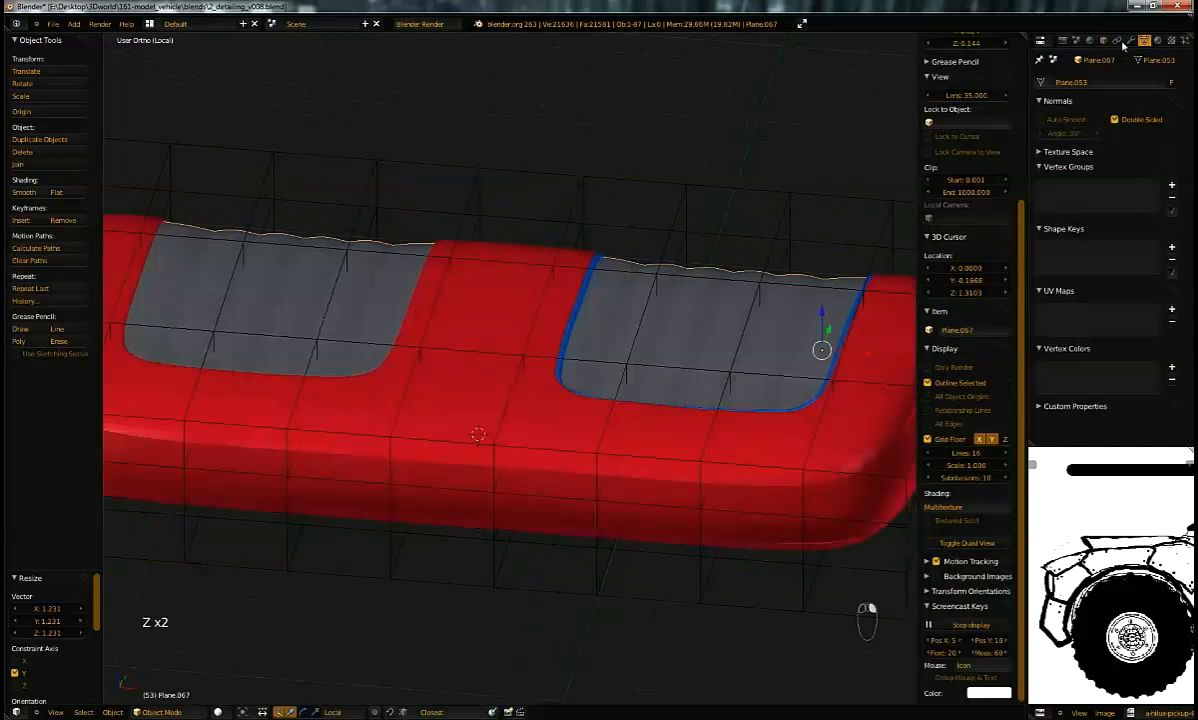
left_click(1131, 41)
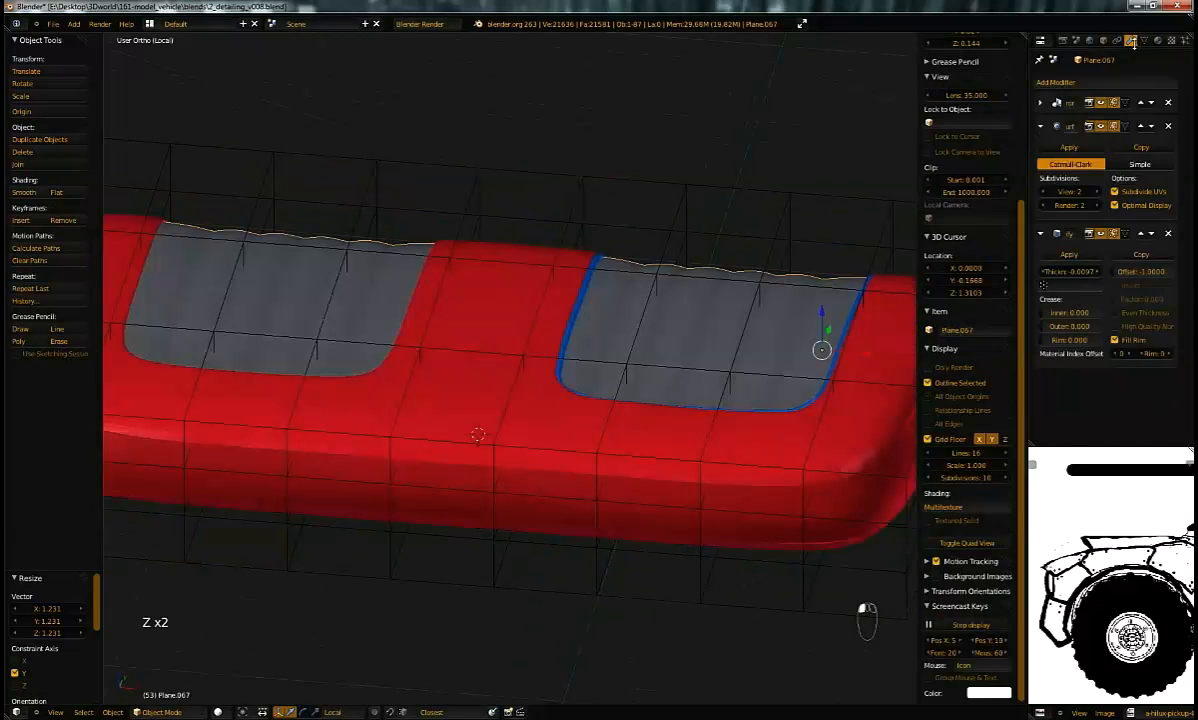
left_click(1052, 84)
left_click(958, 167)
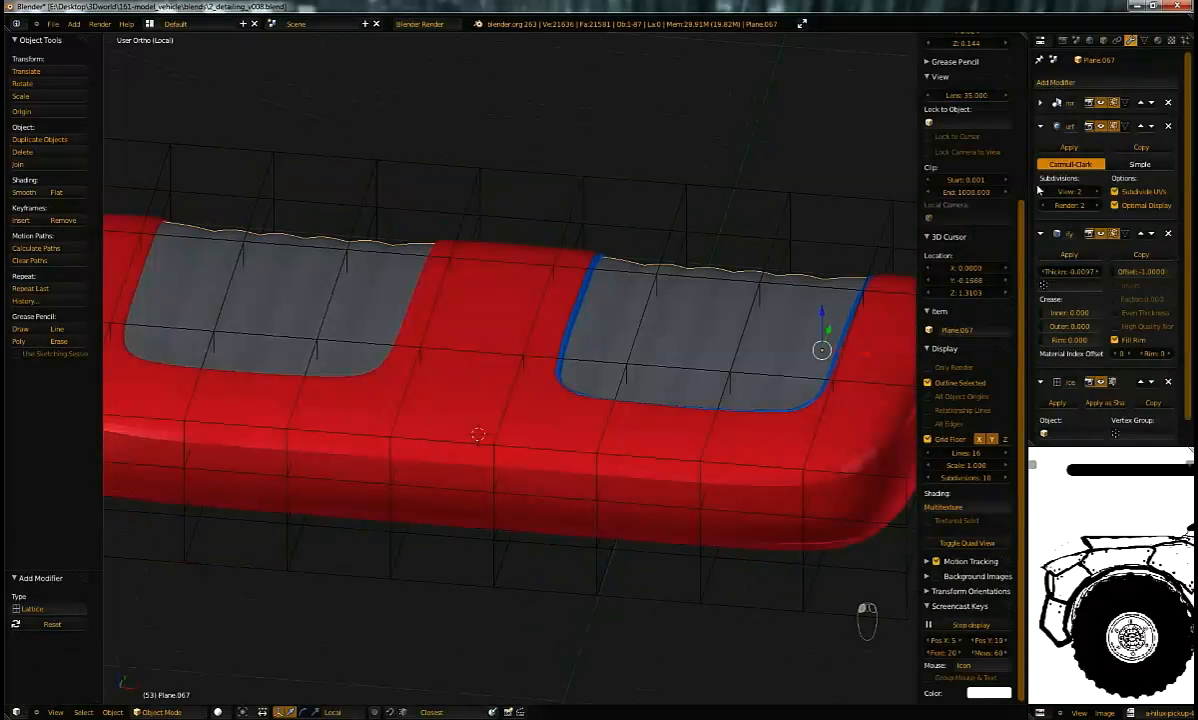
left_click(1144, 381)
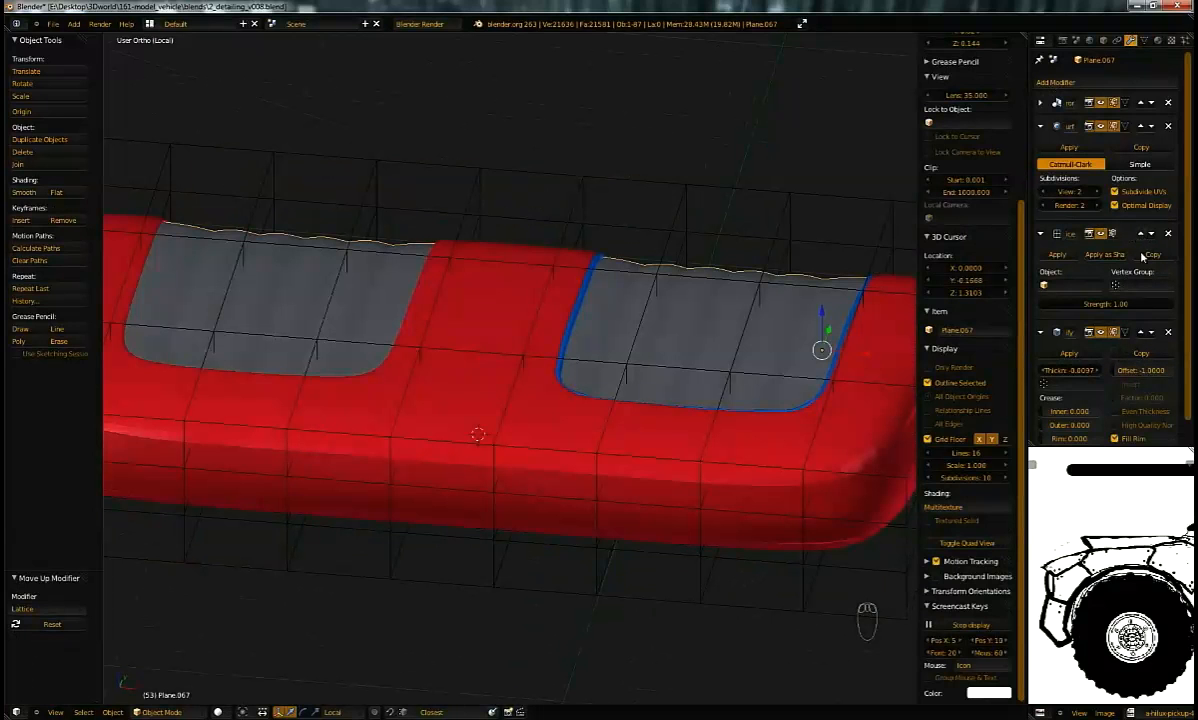
left_click(1062, 286)
right_click(864, 255)
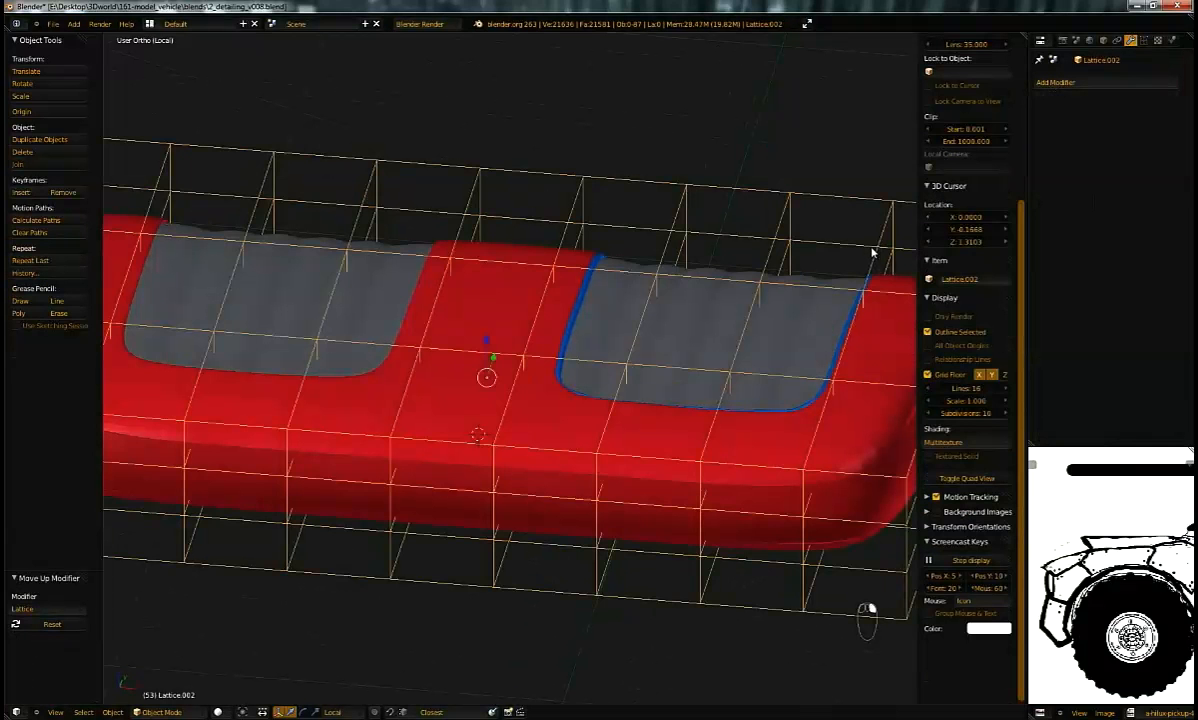
right_click(802, 316)
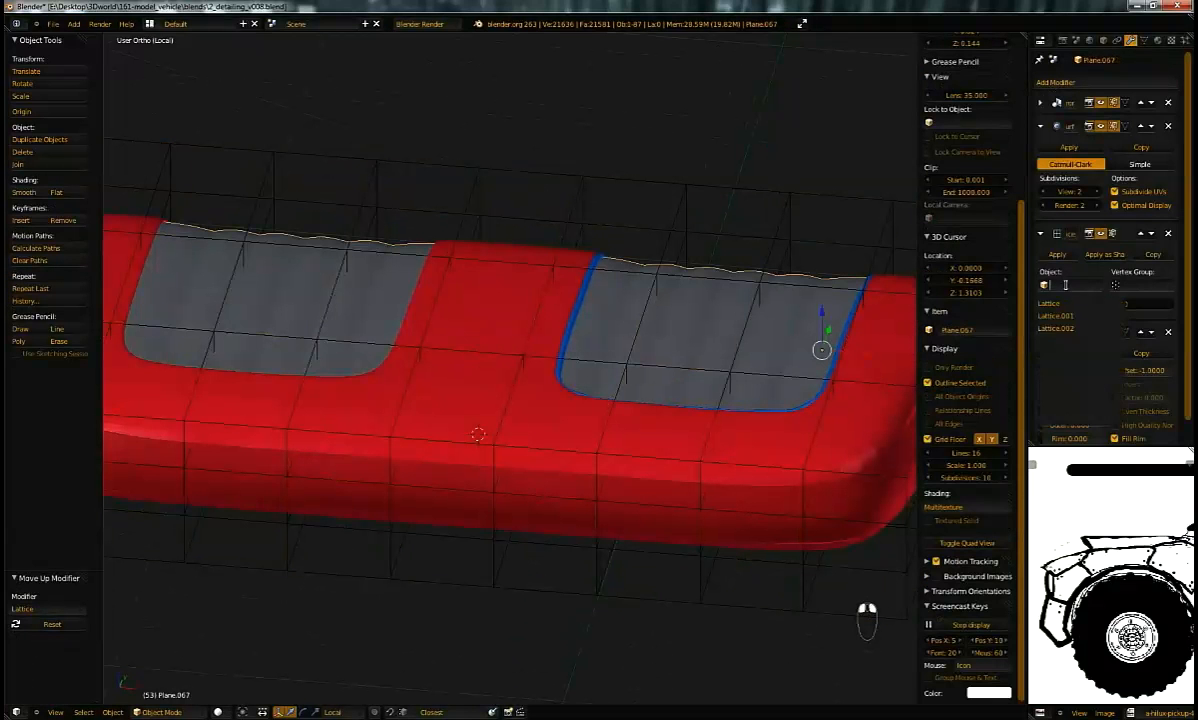
Step: Add a Lattice modifier to the blue piping and set its object to Lattice.002
middle_click_drag(855, 368, 687, 212)
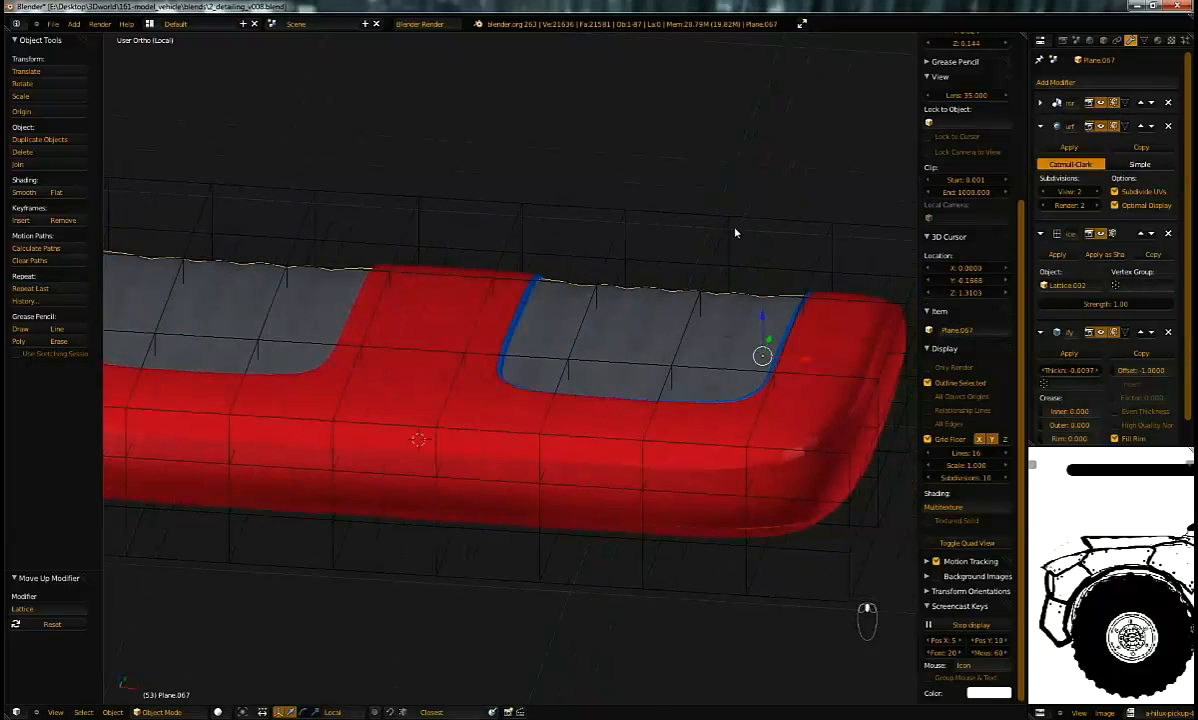
right_click(789, 327)
left_click(1070, 83)
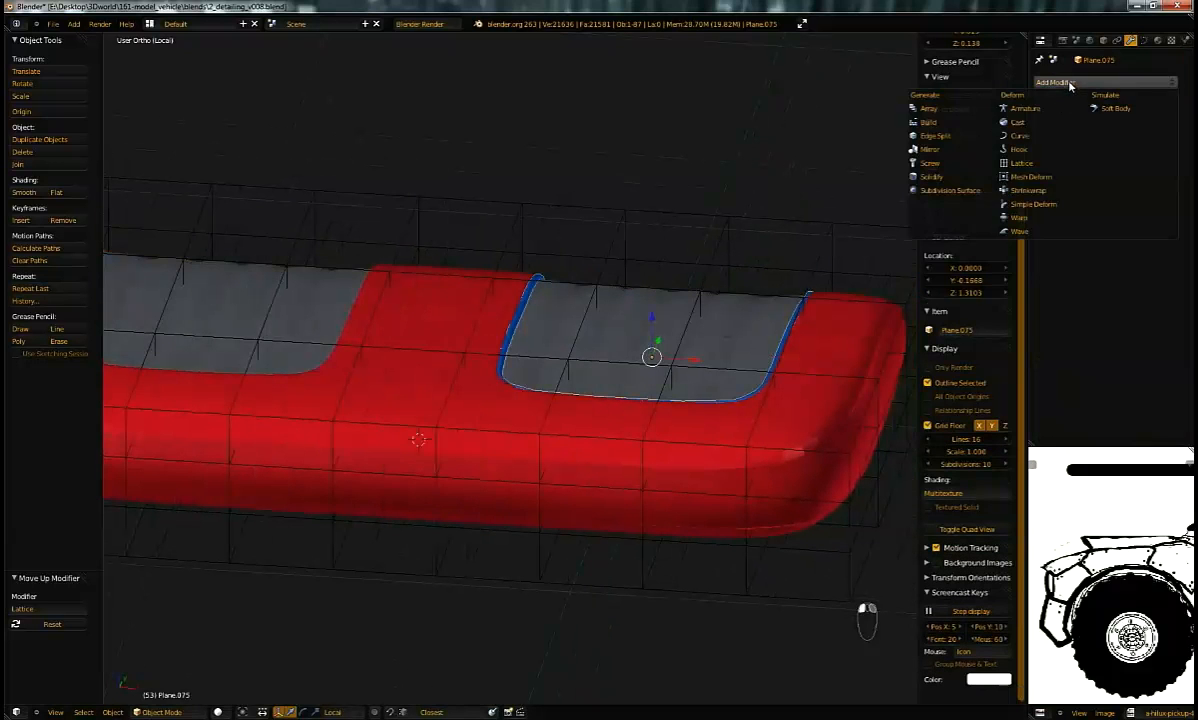
left_click(975, 164)
left_click(1080, 155)
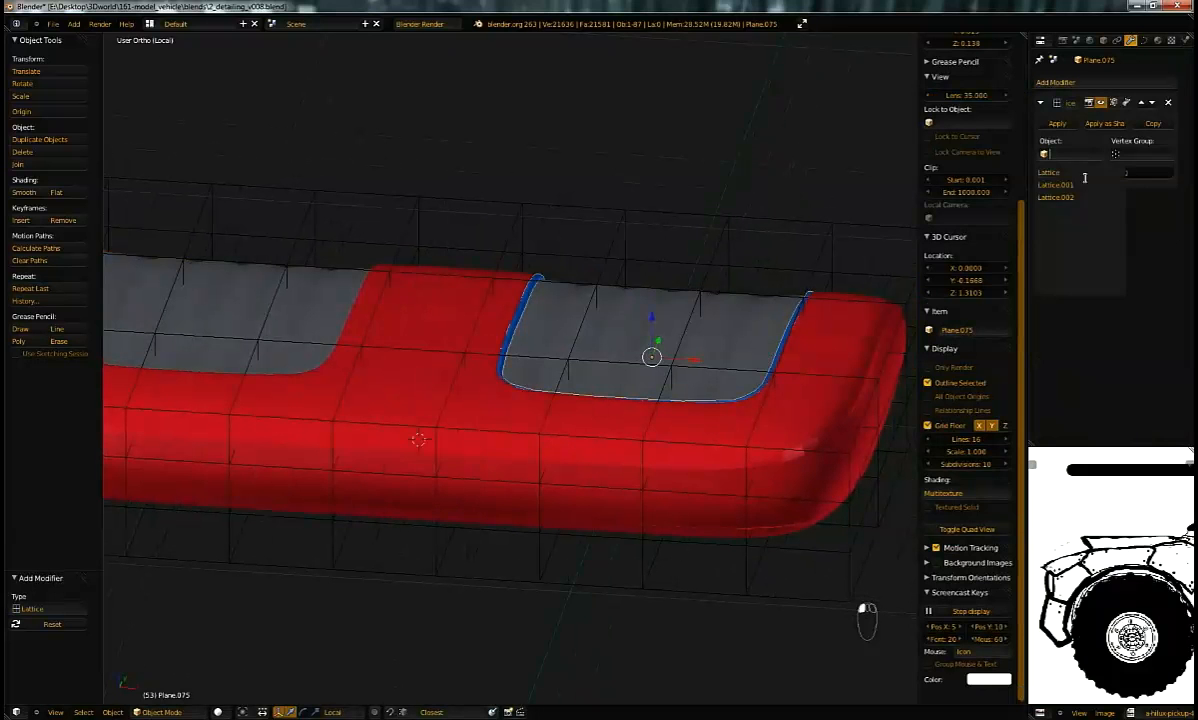
left_click(1057, 197)
Step: Add a Lattice modifier targeting Lattice.002 to the red cover and move it above the Solidify modifier
right_click(862, 354)
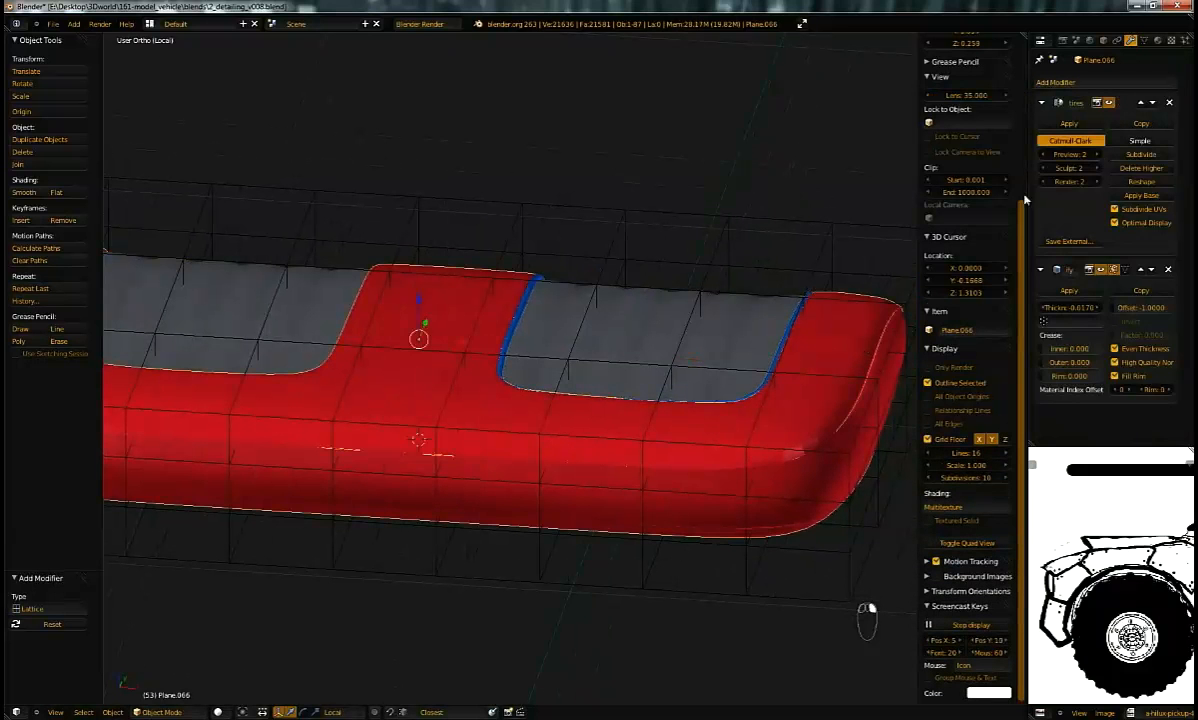
left_click(1042, 103)
left_click(1045, 124)
left_click(1057, 82)
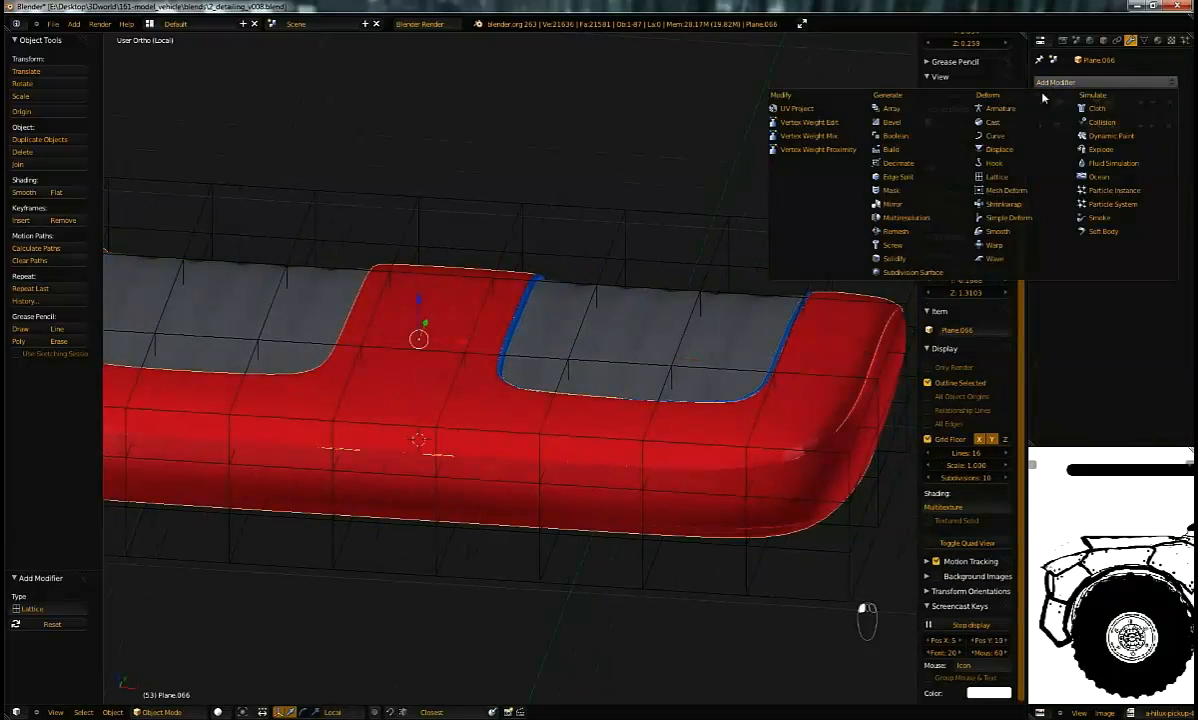
left_click(958, 172)
left_click(1072, 202)
left_click(1065, 227)
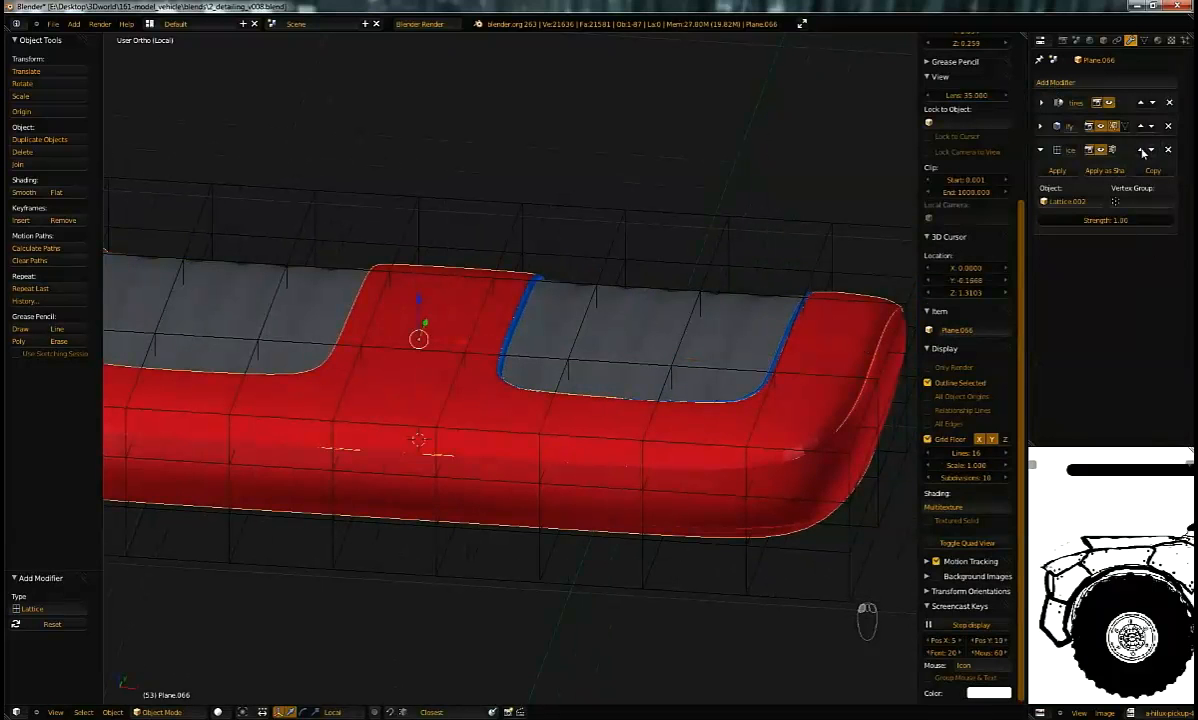
left_click(1142, 149)
Step: Add a Lattice modifier targeting Lattice.002 to the seat's red side band and place it above the Solidify modifier
right_click(845, 436)
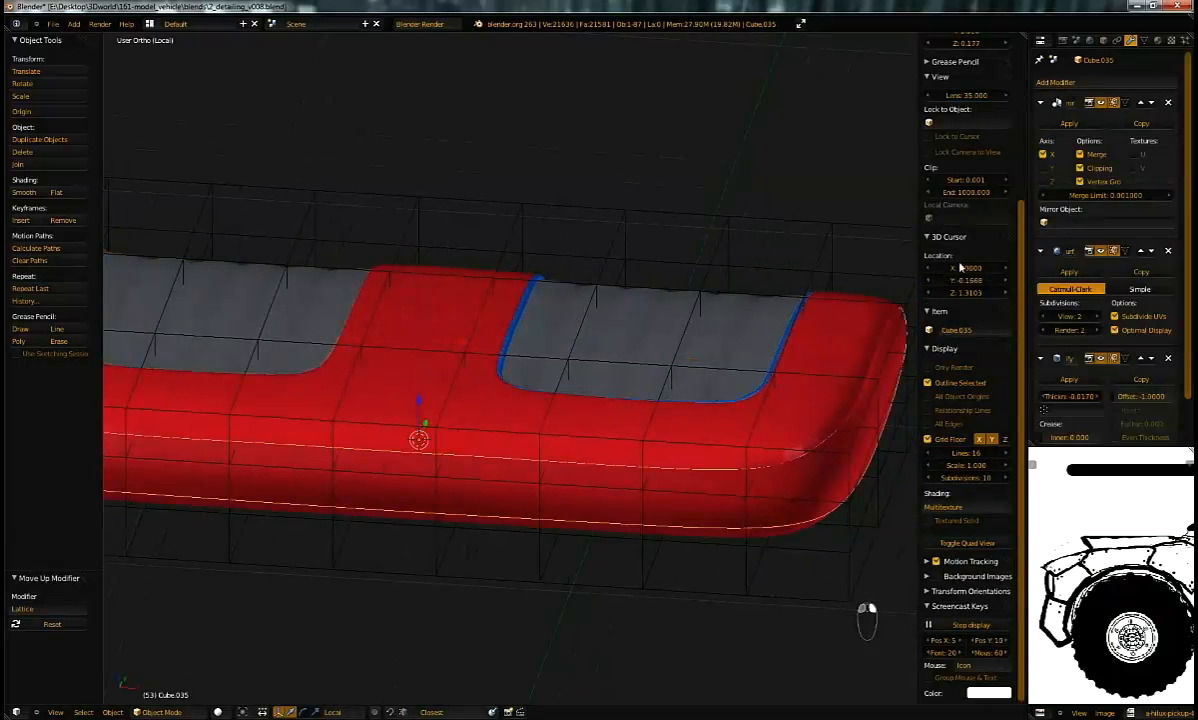
left_click(1042, 103)
left_click(1043, 126)
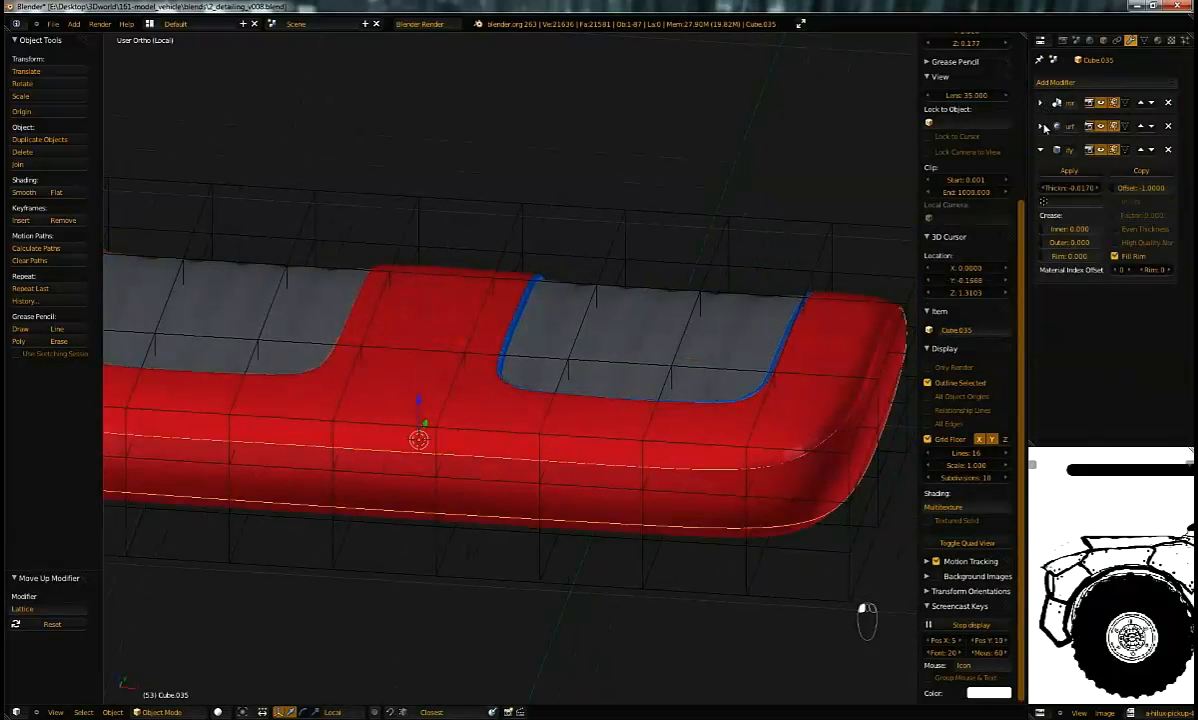
left_click(1041, 149)
left_click(1080, 82)
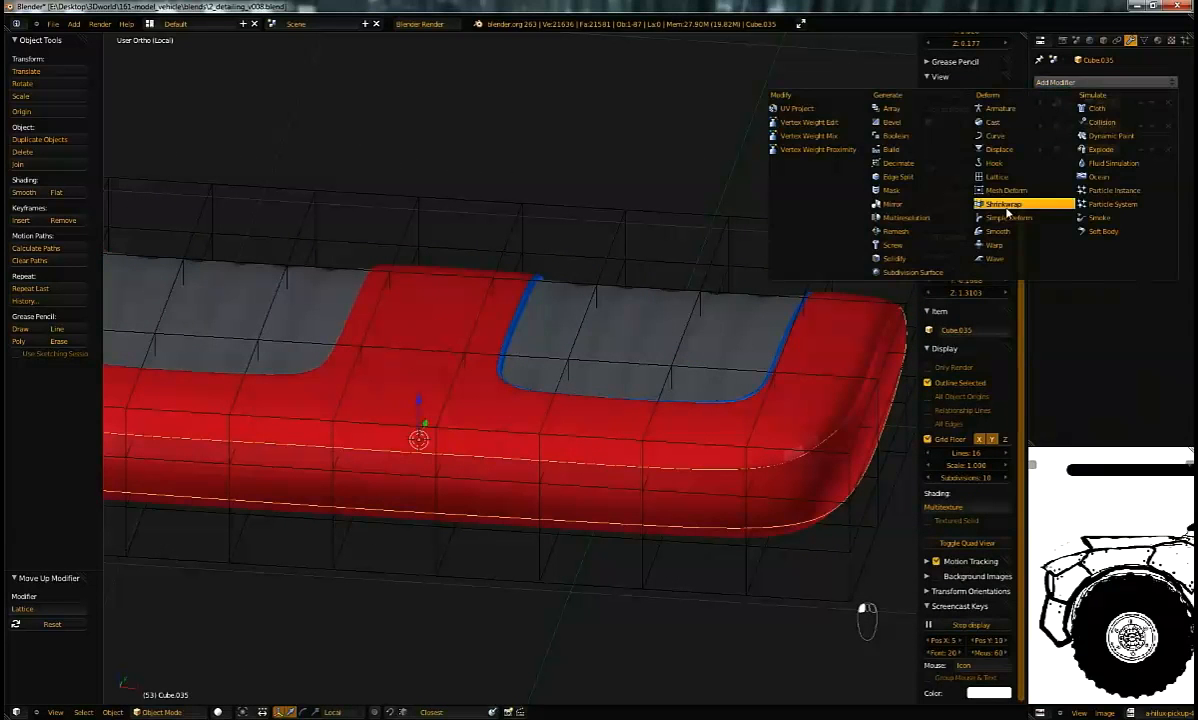
left_click(997, 176)
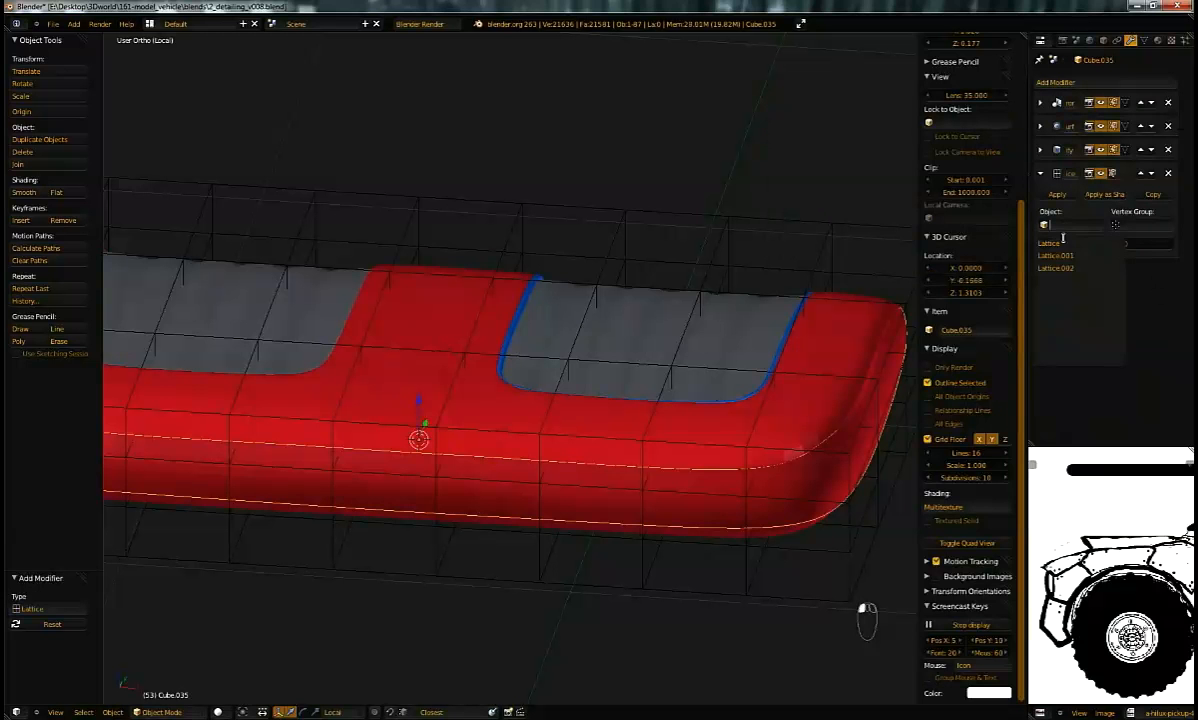
left_click(1083, 268)
left_click(1140, 174)
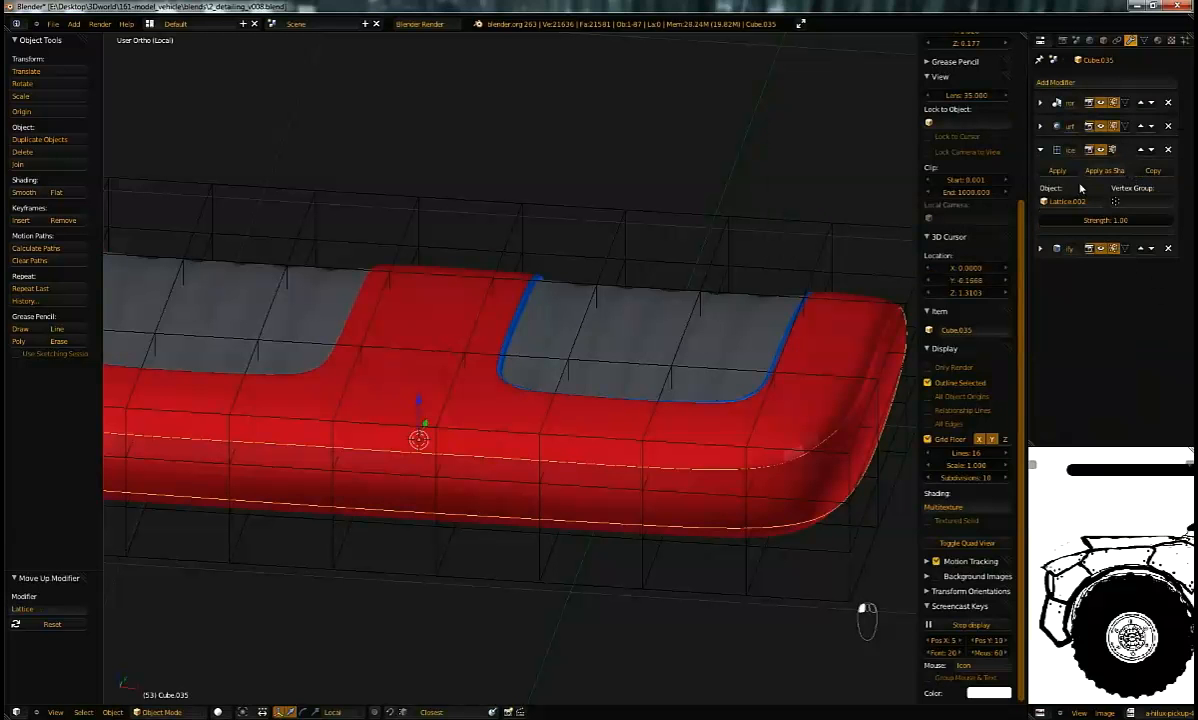
Step: Try to raise the upper lattice points above the blue-piped cushion
right_click(674, 366)
key("Tab")
middle_click_drag(722, 247, 669, 225)
key("a")
key("a")
key("b")
key("a")
key("b")
left_click_drag(658, 268, 728, 324)
key("g")
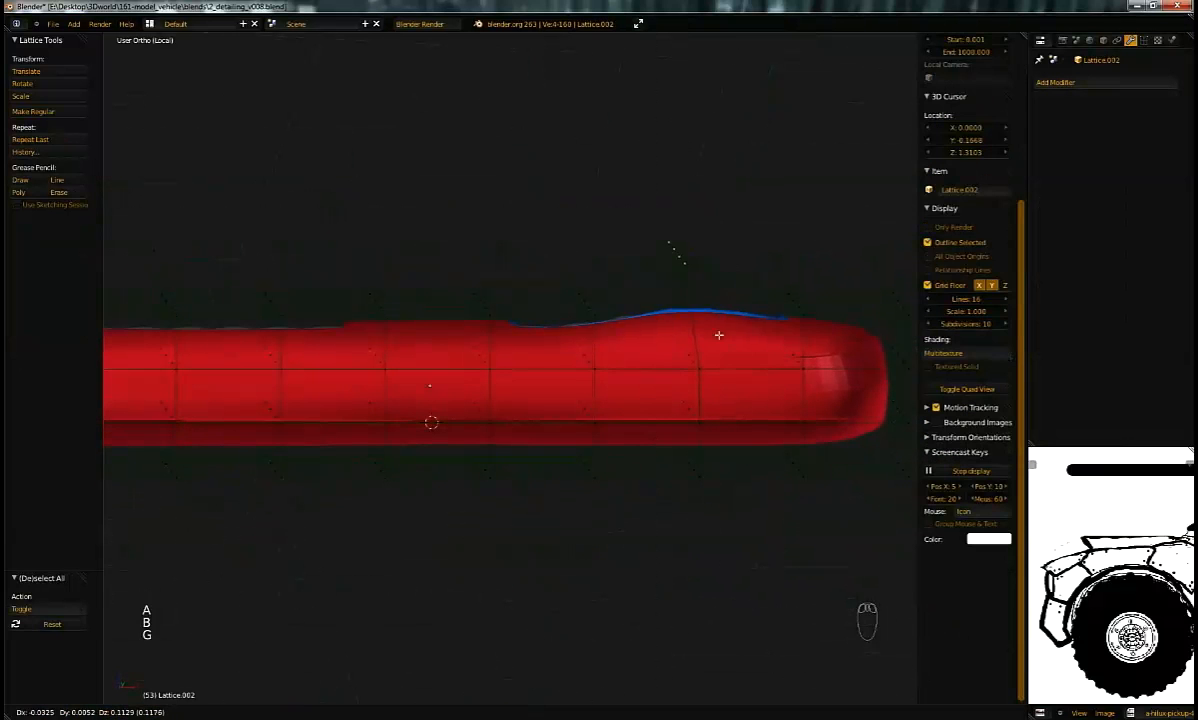
right_click(705, 330)
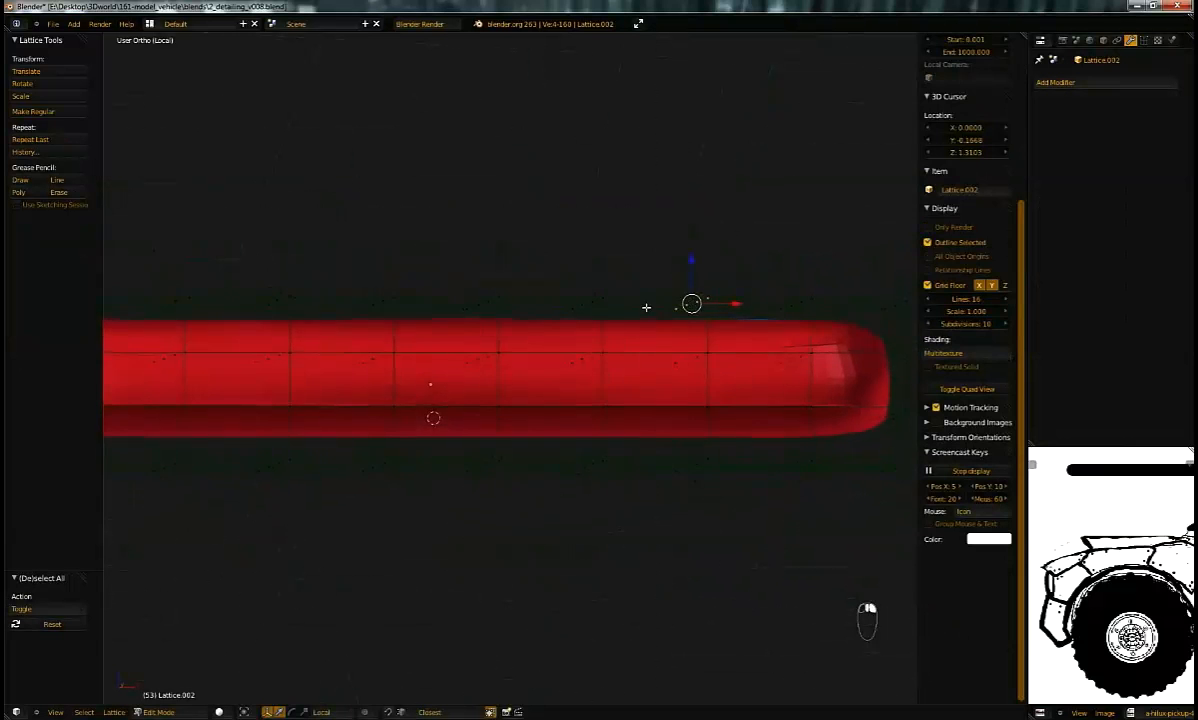
Step: Try lowering the block of lattice points around the blue-piped cushion along the local Z axis
key("a")
key("b")
left_click_drag(524, 252, 722, 332)
middle_click_drag(722, 332, 743, 350)
key("g")
key("z")
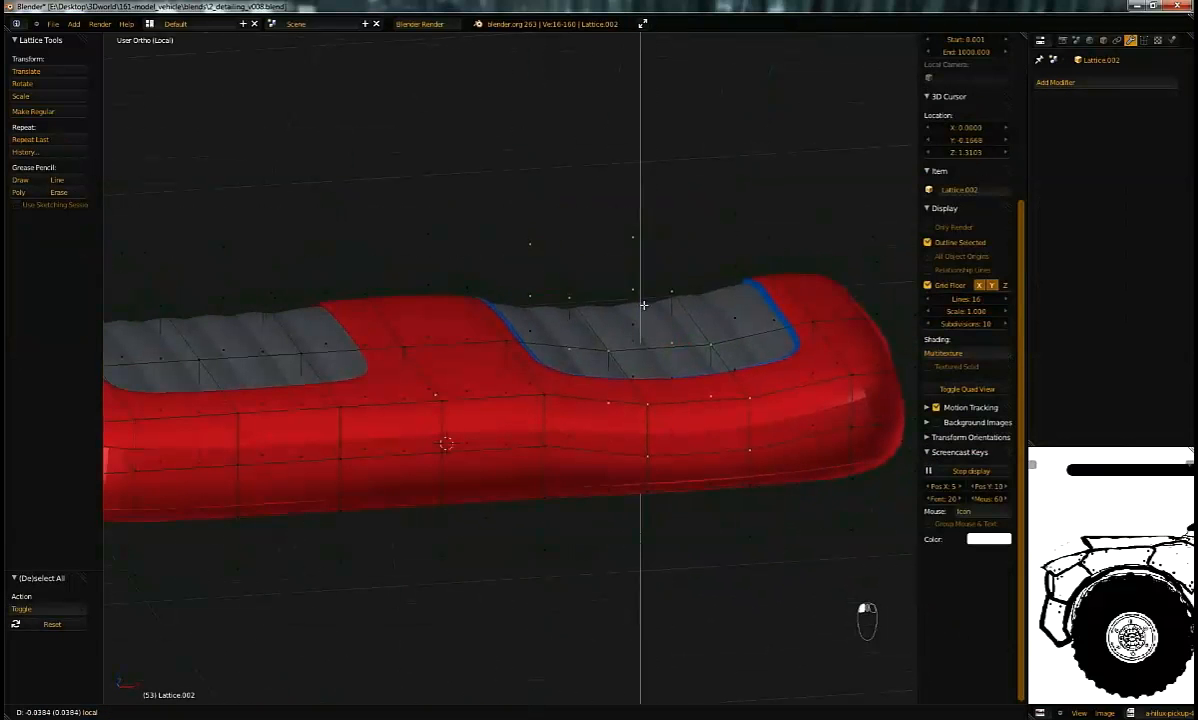
left_click(640, 305)
mouse_move(640, 305)
middle_mouse_down()
mouse_move(725, 313)
mouse_move(638, 282)
middle_mouse_up()
key("ctrl+z")
Step: Select the lattice points at the seat's far upper corner and shift them about -0.044 along Y
middle_click_drag(320, 270, 208, 377)
key("b")
middle_click_drag(540, 280, 685, 262)
left_click_drag(674, 284, 680, 293)
middle_click_drag(695, 289, 743, 287)
key("a")
key("b")
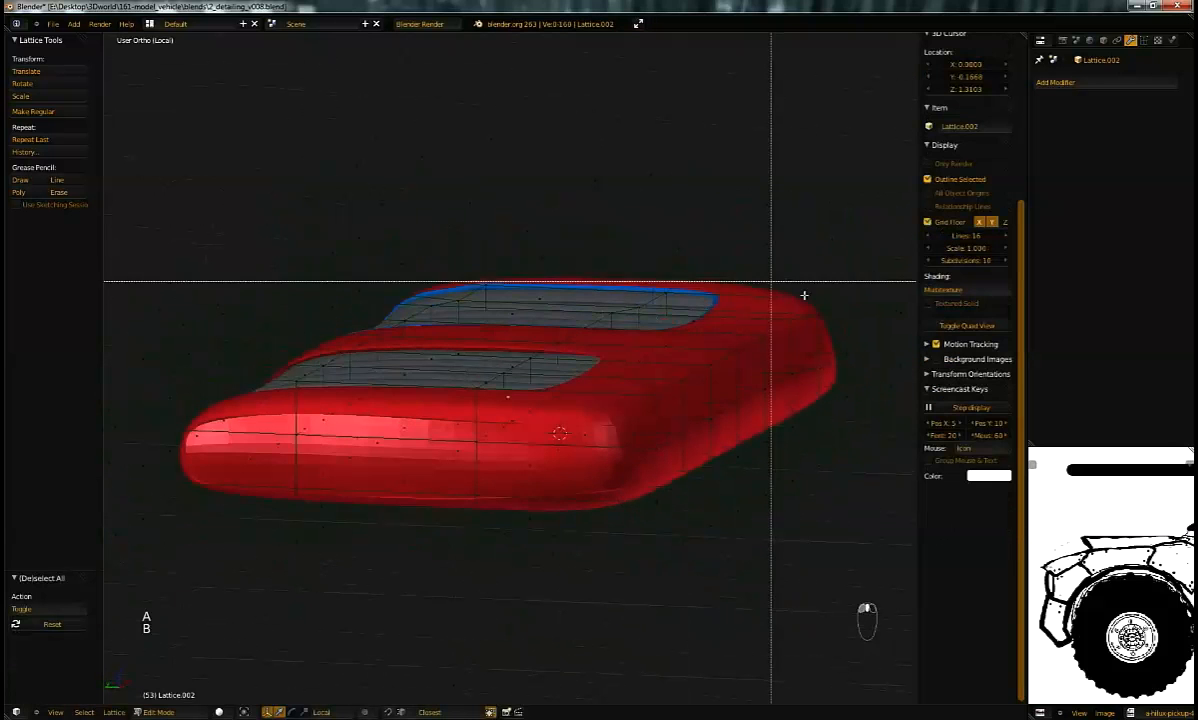
left_click_drag(797, 286, 836, 348)
right_click(839, 351, "shift")
left_click_drag(832, 291, 835, 408)
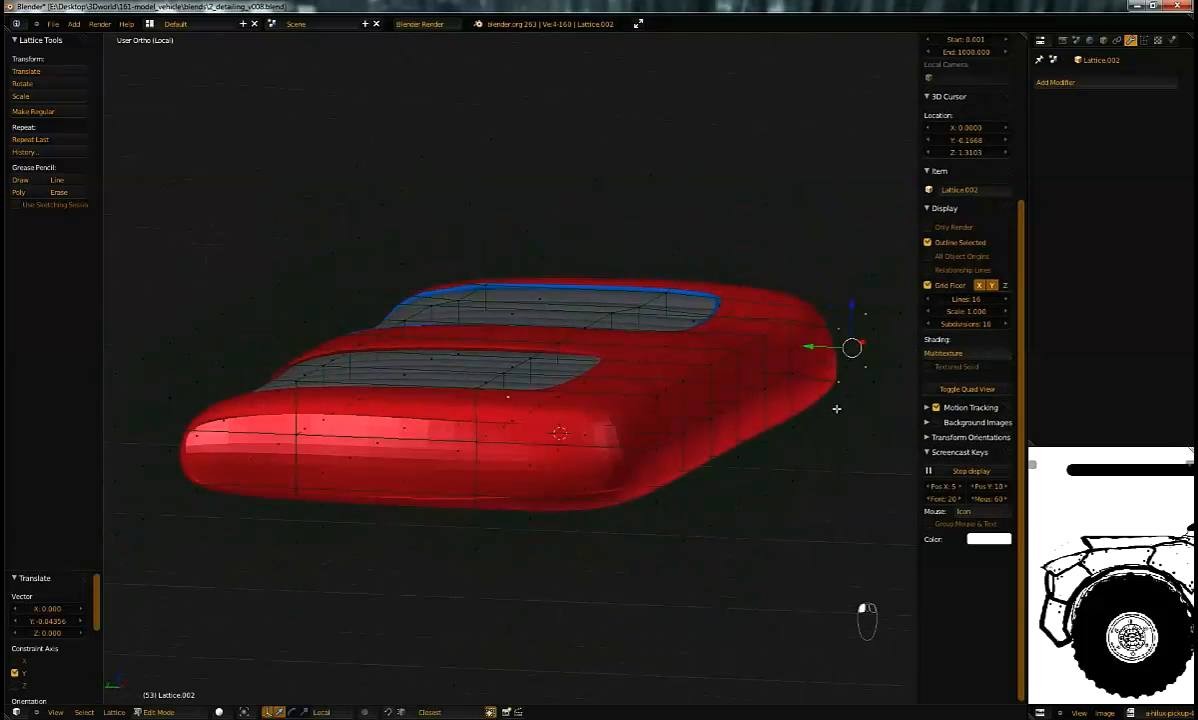
Step: Select the four lower lattice points at the seat's far corner and shift them outward along the Y axis
right_click(848, 398)
right_click(850, 399)
right_click(821, 412, "shift")
right_click(848, 450, "shift")
right_click(821, 465, "shift")
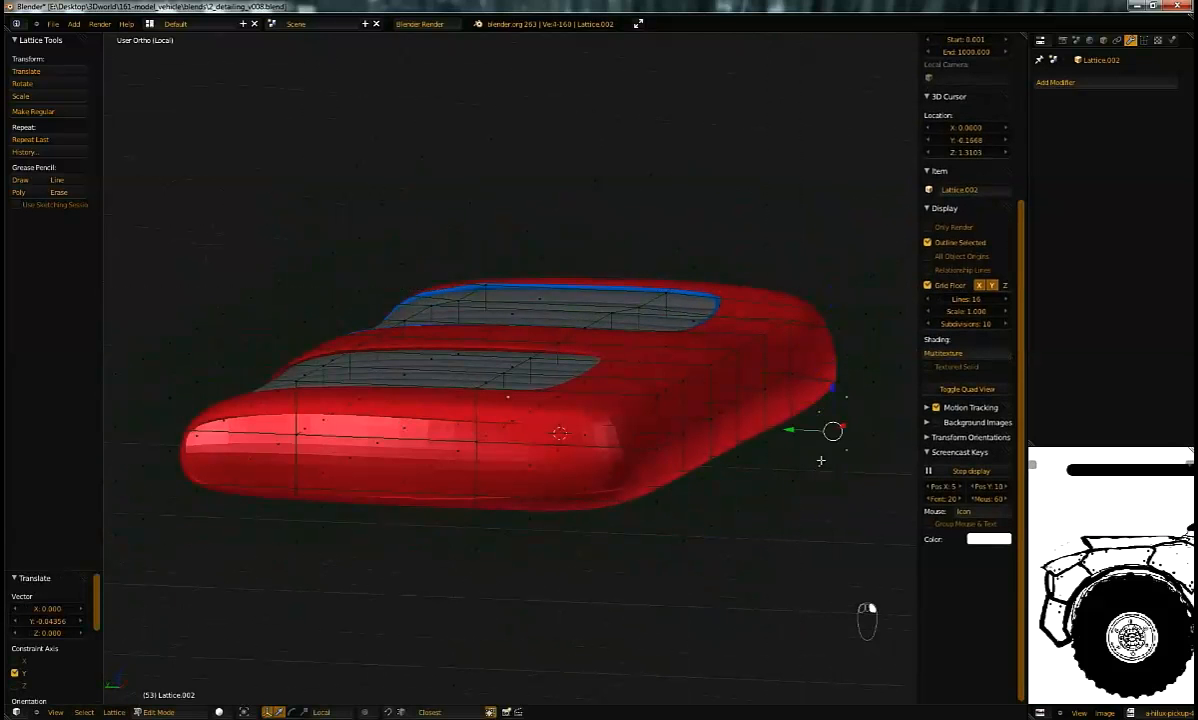
left_click_drag(797, 428, 822, 431)
key("Tab")
Step: Select top lattice points at the seat's piped-cushion end and move them to test the deformation
middle_click_drag(798, 431, 679, 329)
scroll(650, 400, "down", 1)
key("a")
key("a")
right_click(674, 316)
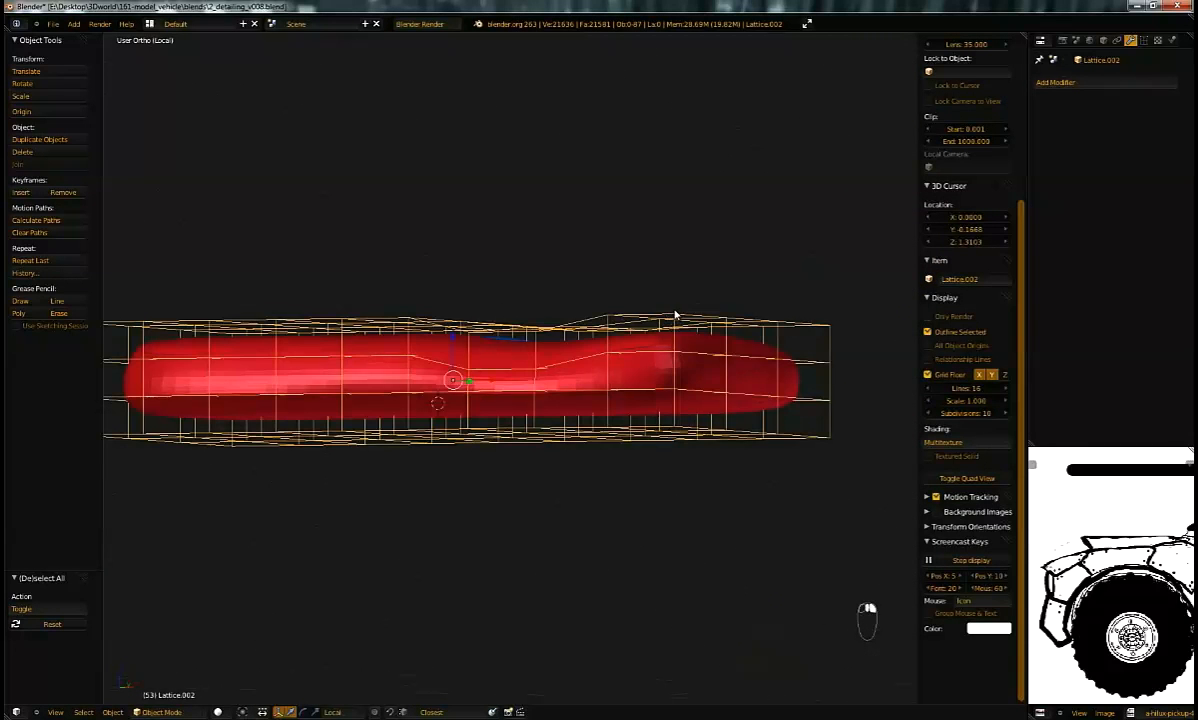
key("Tab")
right_click(711, 313)
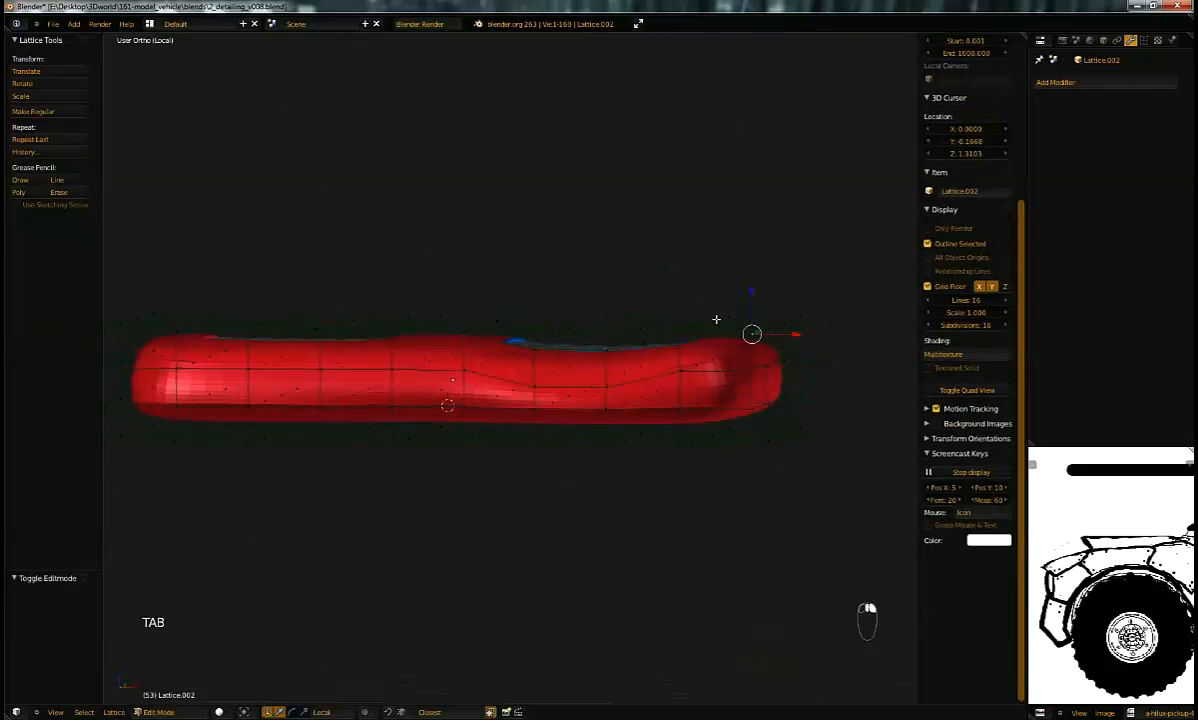
right_click(785, 320, "shift")
right_click(804, 310, "shift")
left_click_drag(780, 290, 818, 297)
key("Tab")
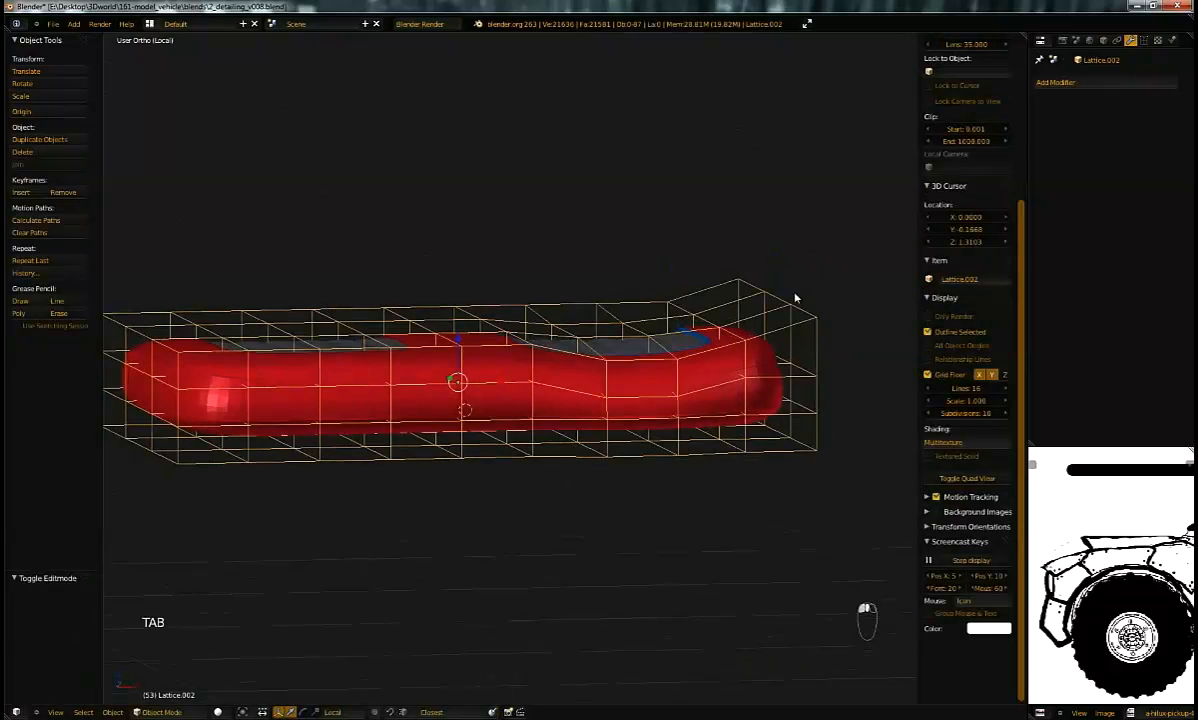
Step: Check the deformed seat from several sides and undo the trial lattice edits
key("Tab")
middle_click_drag(645, 349, 535, 406)
scroll(532, 380, "down", 2)
middle_click_drag(625, 345, 597, 300)
key("Tab")
scroll(656, 352, "up", 2)
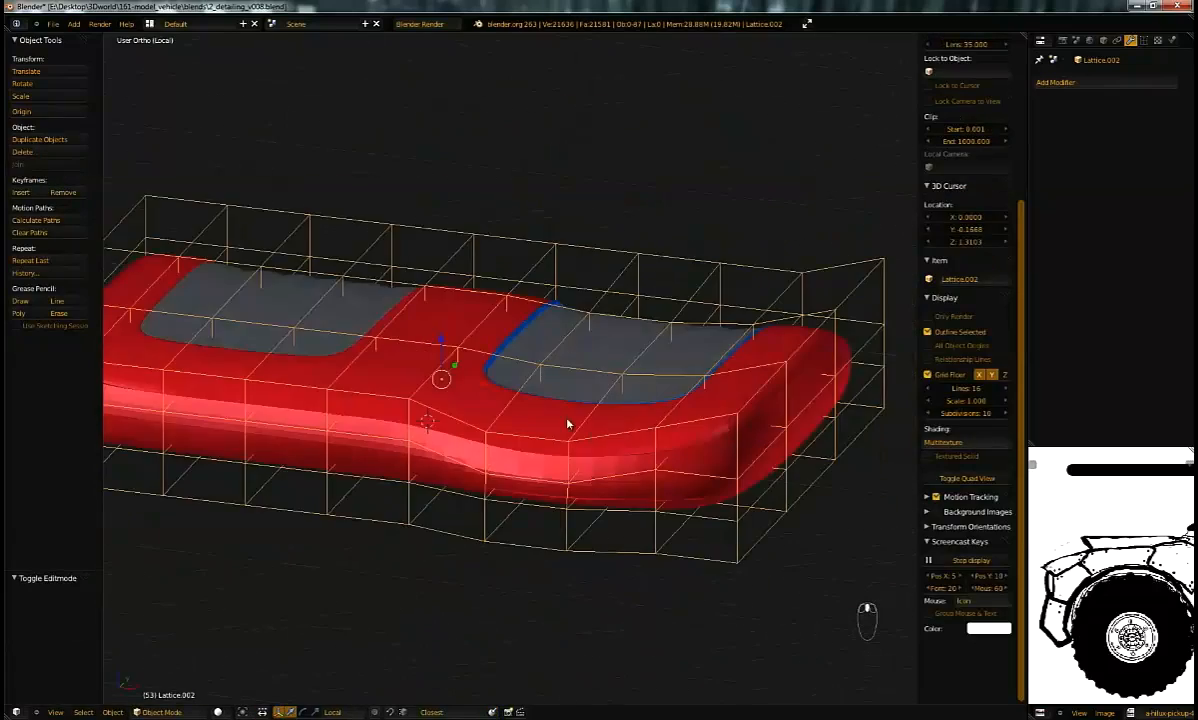
middle_click_drag(594, 437, 555, 392)
key("ctrl+z")
key("ctrl+z")
key("ctrl+z")
key("ctrl+z")
key("ctrl+z")
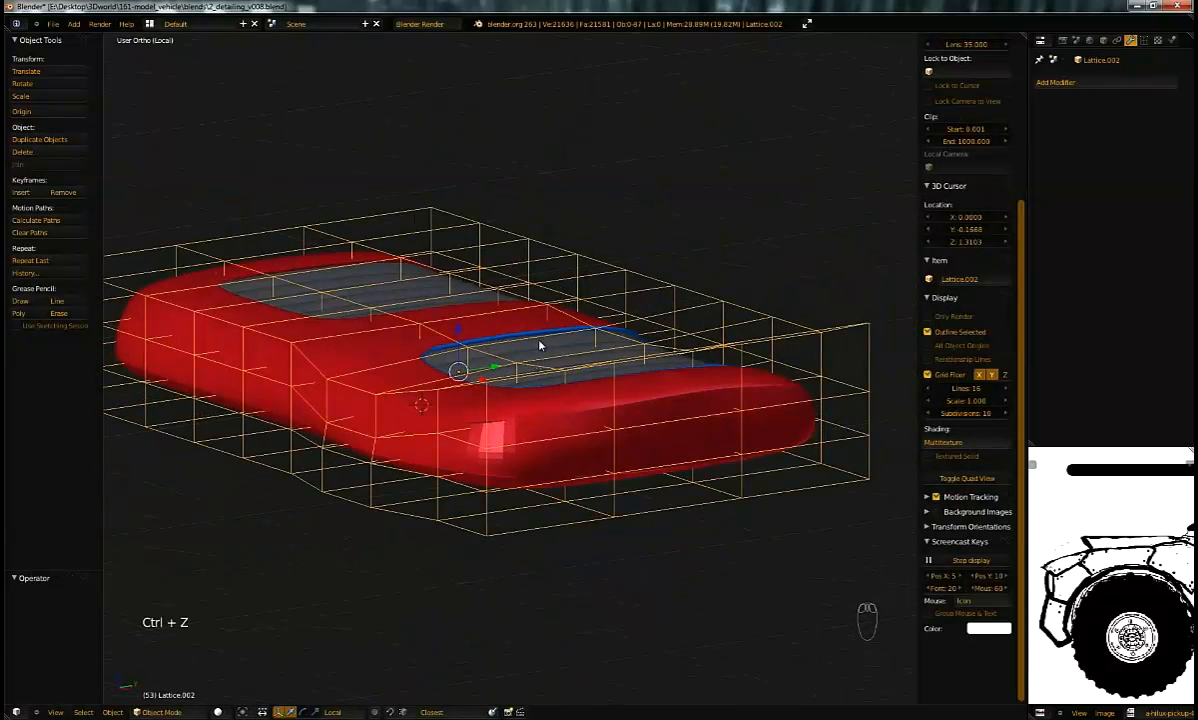
Step: Save the blend file over the existing version and leave local view to show the whole cab interior
middle_click_drag(549, 335, 601, 394)
middle_click_drag(581, 400, 666, 402)
key("ctrl+s")
left_click(566, 347)
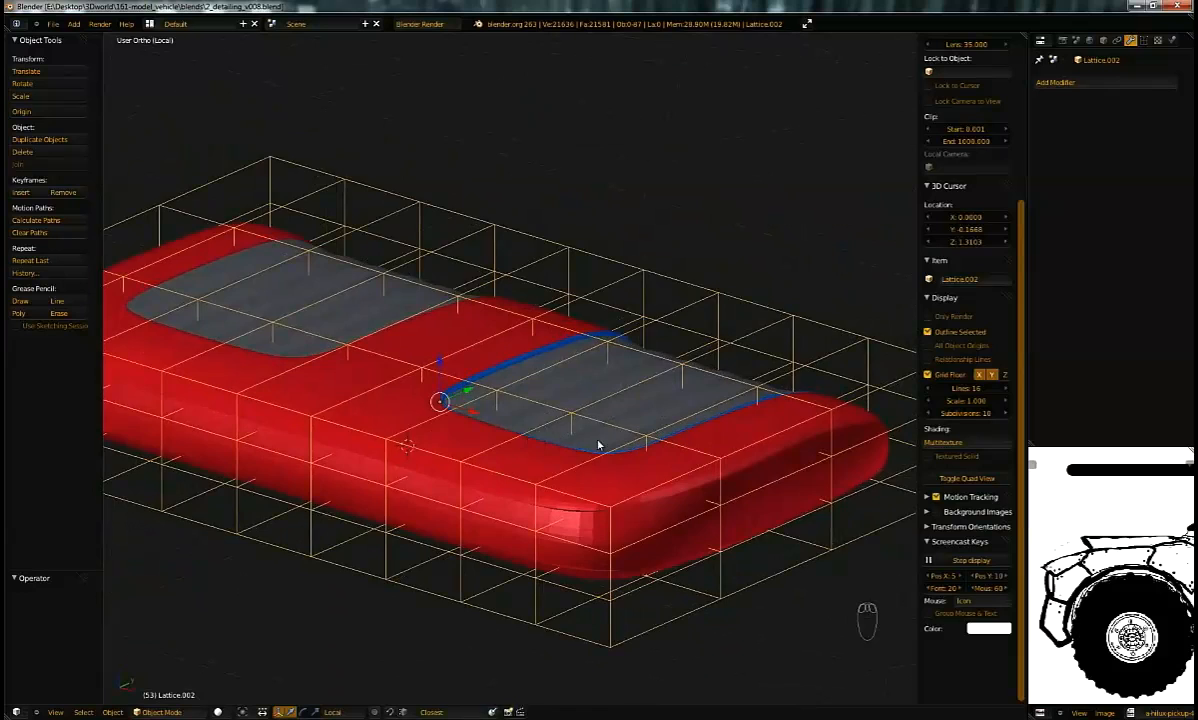
key("KP_Divide")
Step: Select the leftover red cover mesh without a Lattice modifier (Plane.074) and move it to the last layer
middle_click_drag(617, 416, 588, 438)
scroll(588, 438, "up", 1)
key("z")
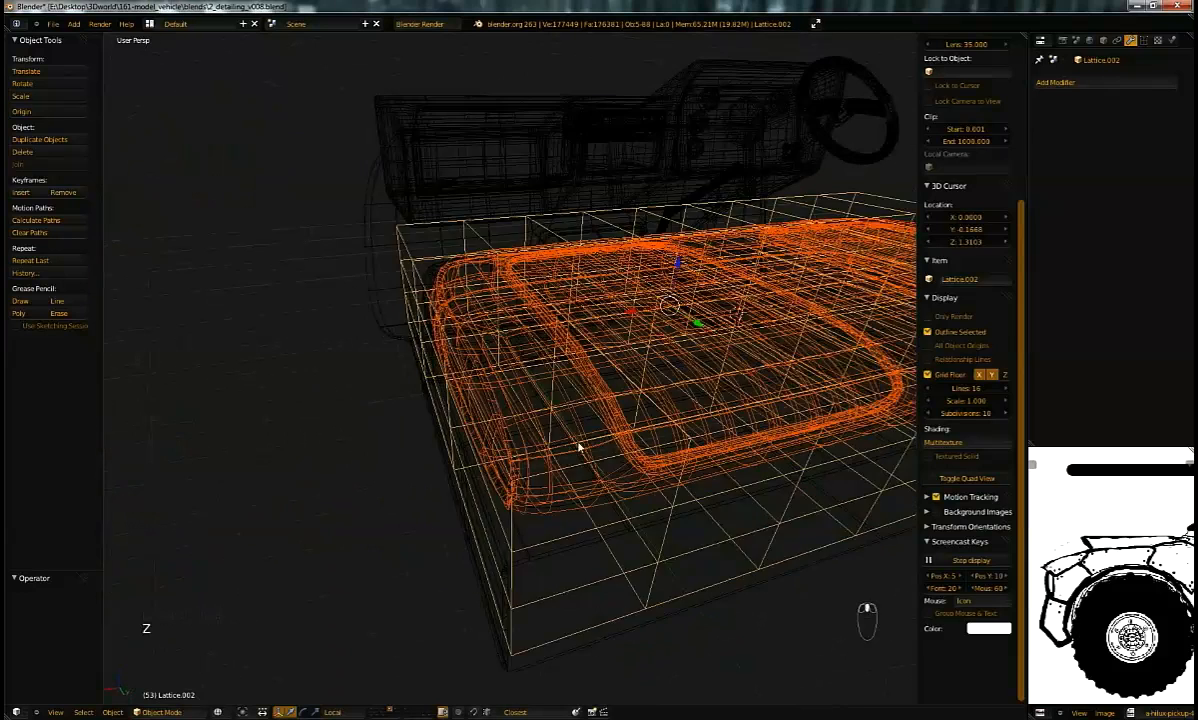
right_click(568, 451)
right_click(586, 450)
key("z")
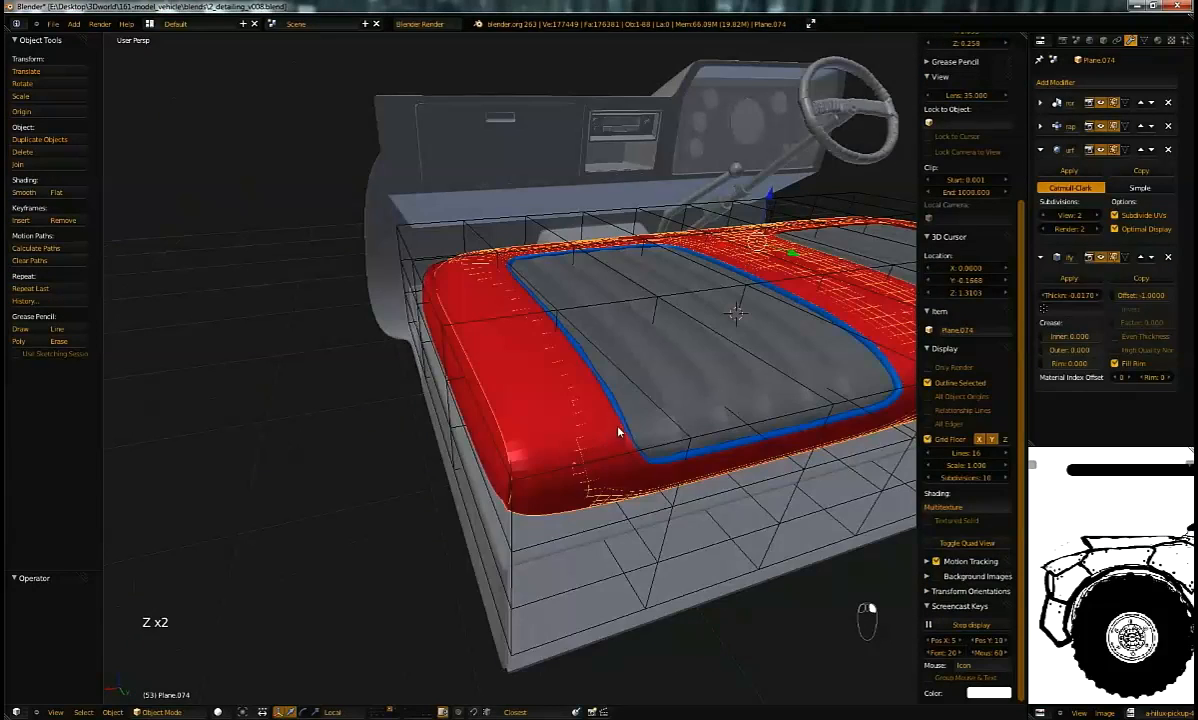
key("g")
right_click(732, 340)
key("m")
left_click(848, 410)
Step: Pick out the leftover red side band without a Lattice modifier (Cube.036) and move it to the last layer
middle_click_drag(622, 452, 575, 414)
right_click(602, 401)
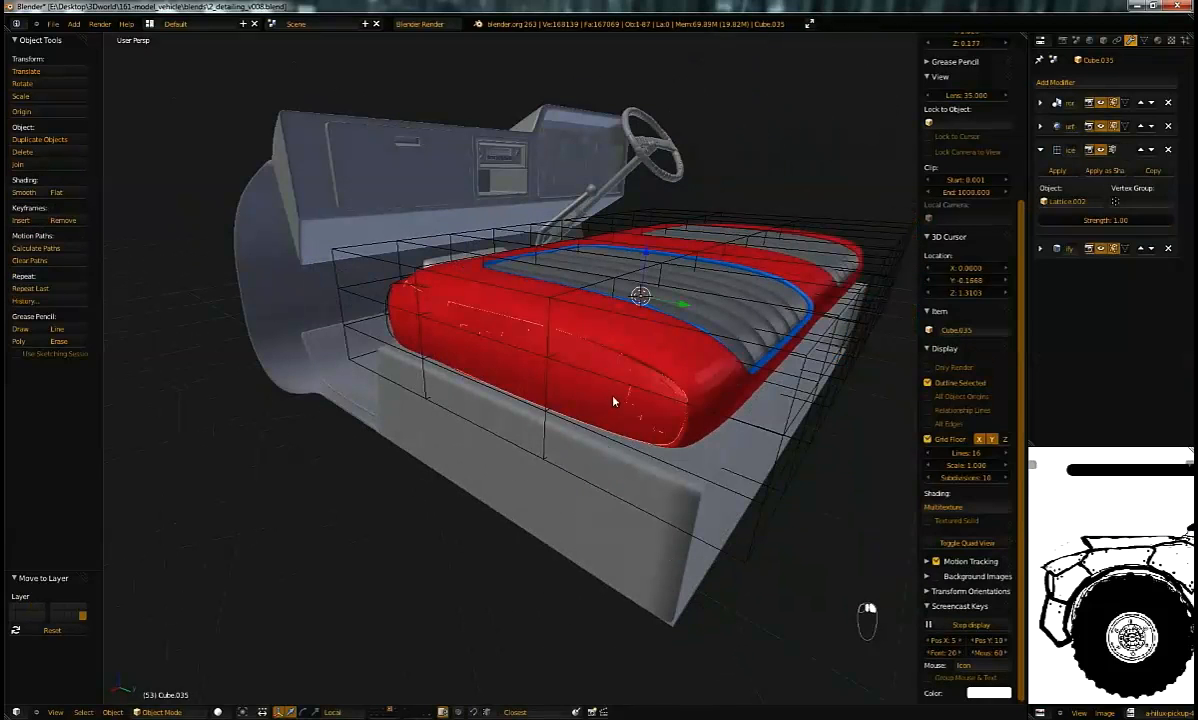
key("g")
right_click(580, 401)
right_click(615, 401)
key("g")
right_click(521, 402)
key("x")
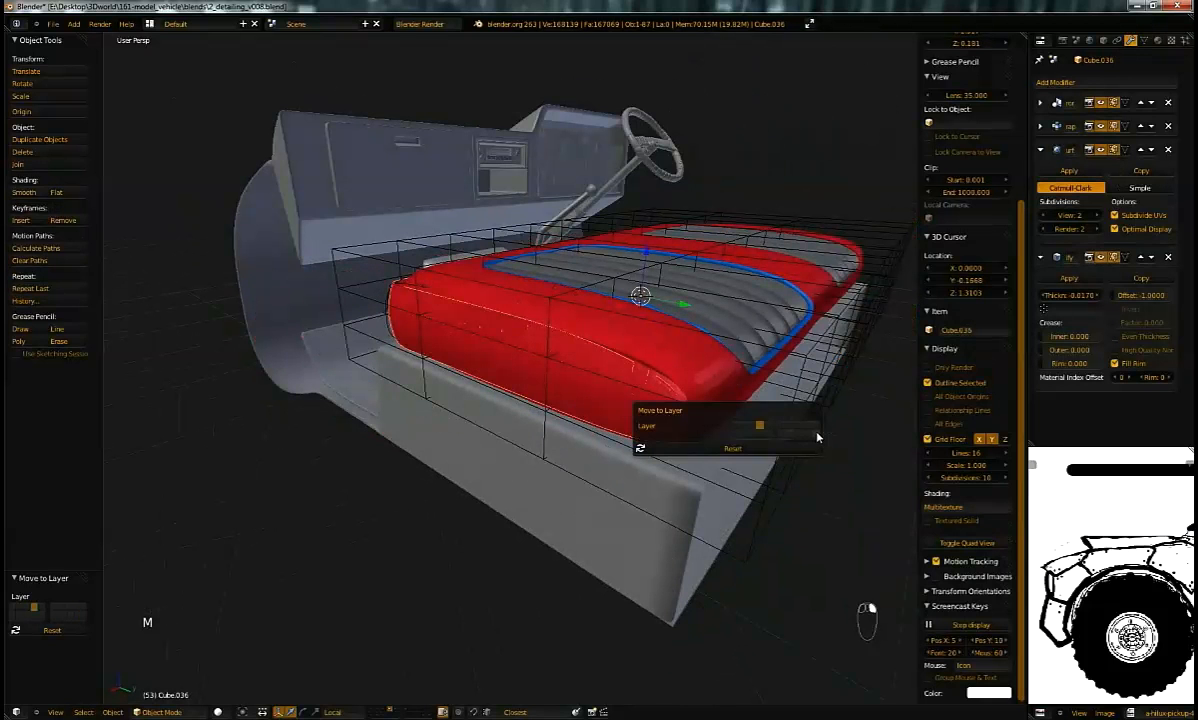
left_click(740, 410)
Step: Select the original base seat mesh (Cube.005) in wireframe, move it to the last layer and return to solid shading
key("z")
right_click(660, 377)
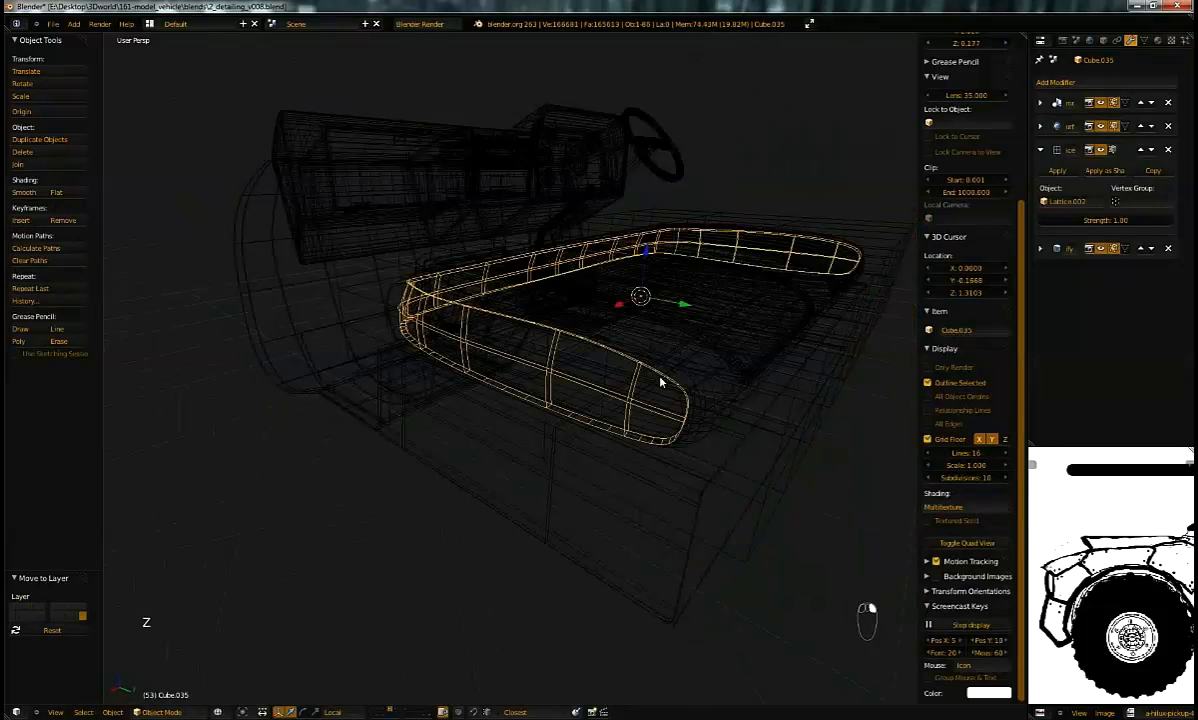
right_click(660, 377)
right_click(665, 381)
right_click(670, 386)
right_click(679, 394)
right_click(681, 390)
right_click(685, 384)
right_click(697, 383)
right_click(700, 392)
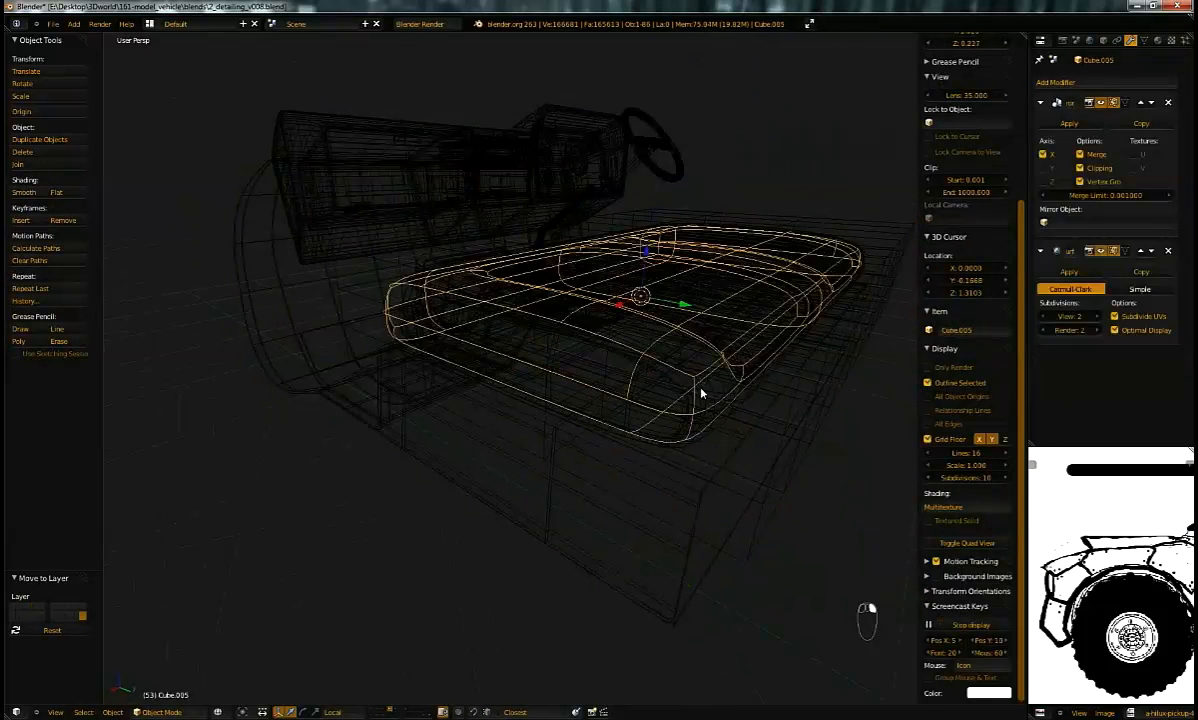
right_click(705, 400)
key("ctrl+z")
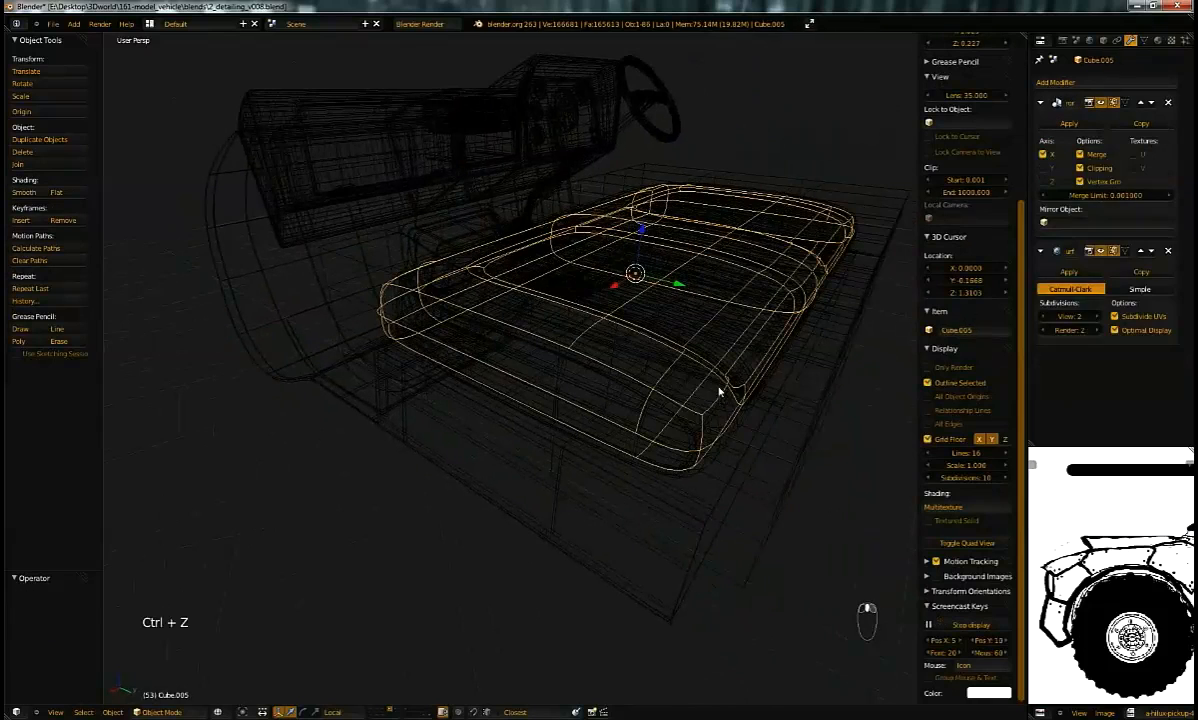
key("m")
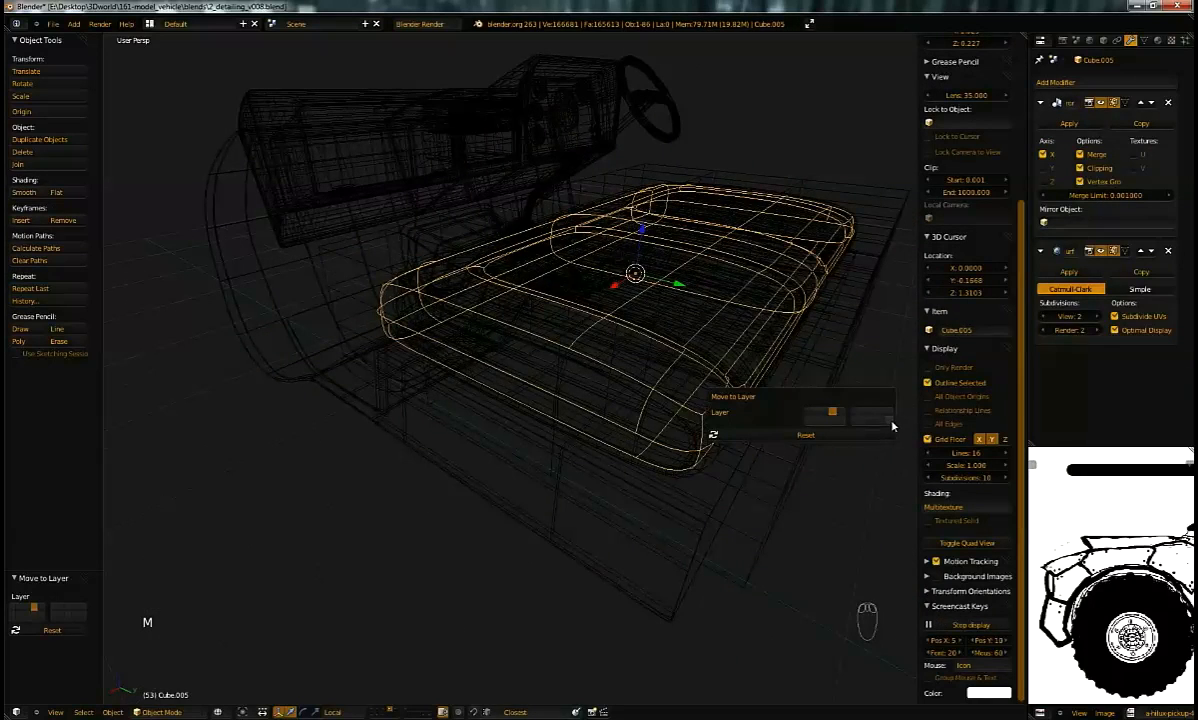
left_click(890, 421)
key("z")
Step: Turn on the additional layer that holds the steering column's cables and red buttons
mouse_move(785, 349)
middle_mouse_down()
mouse_move(690, 356)
mouse_move(620, 334)
mouse_move(674, 406)
mouse_move(417, 375)
mouse_move(543, 270)
middle_mouse_up()
scroll(620, 334, "down", 6)
scroll(513, 455, "up", 5)
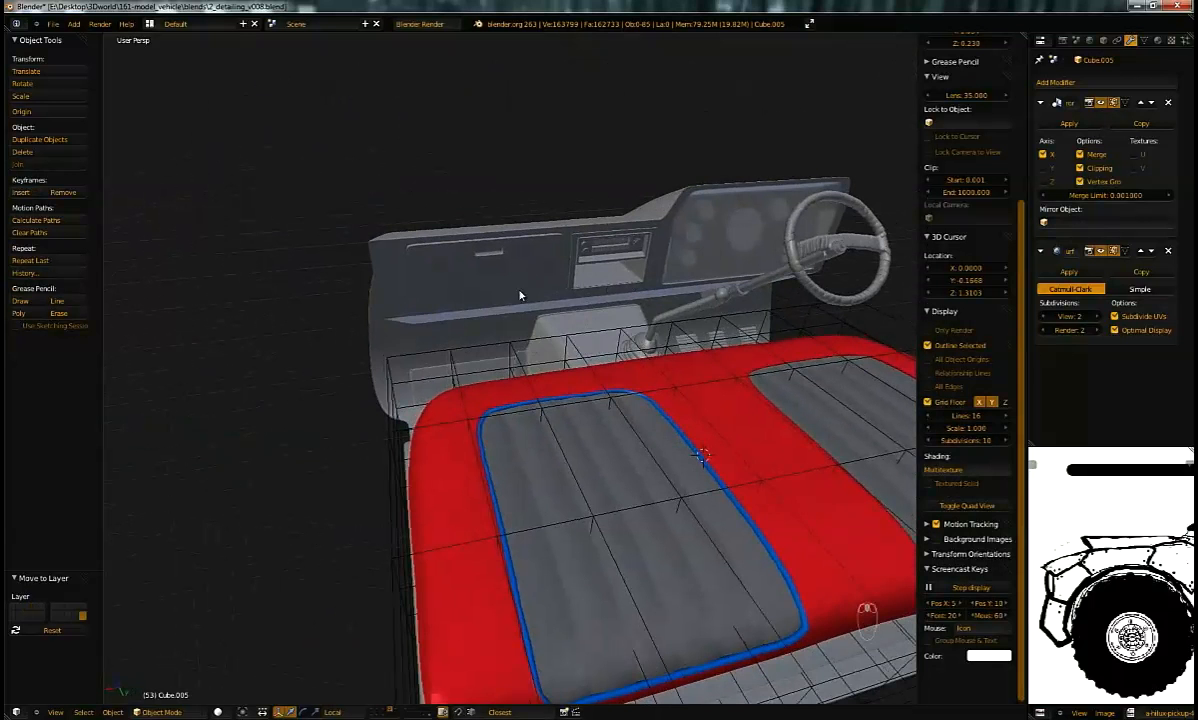
middle_click_drag(764, 311, 374, 668)
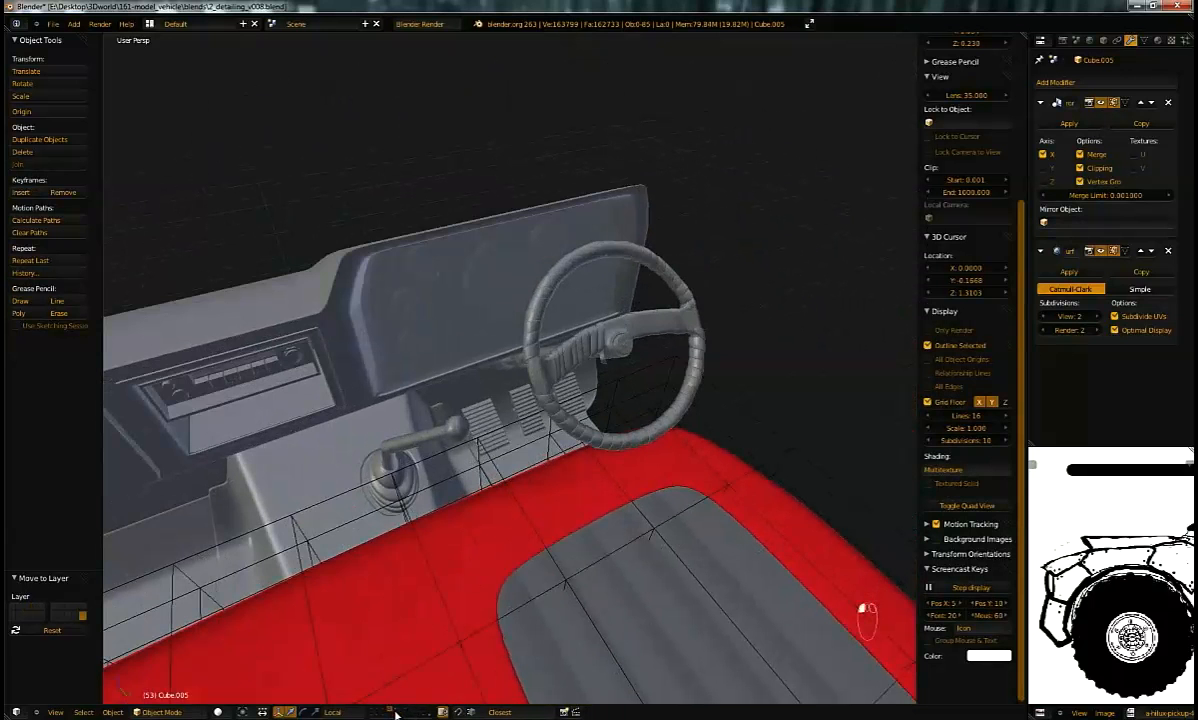
key("ctrl+z")
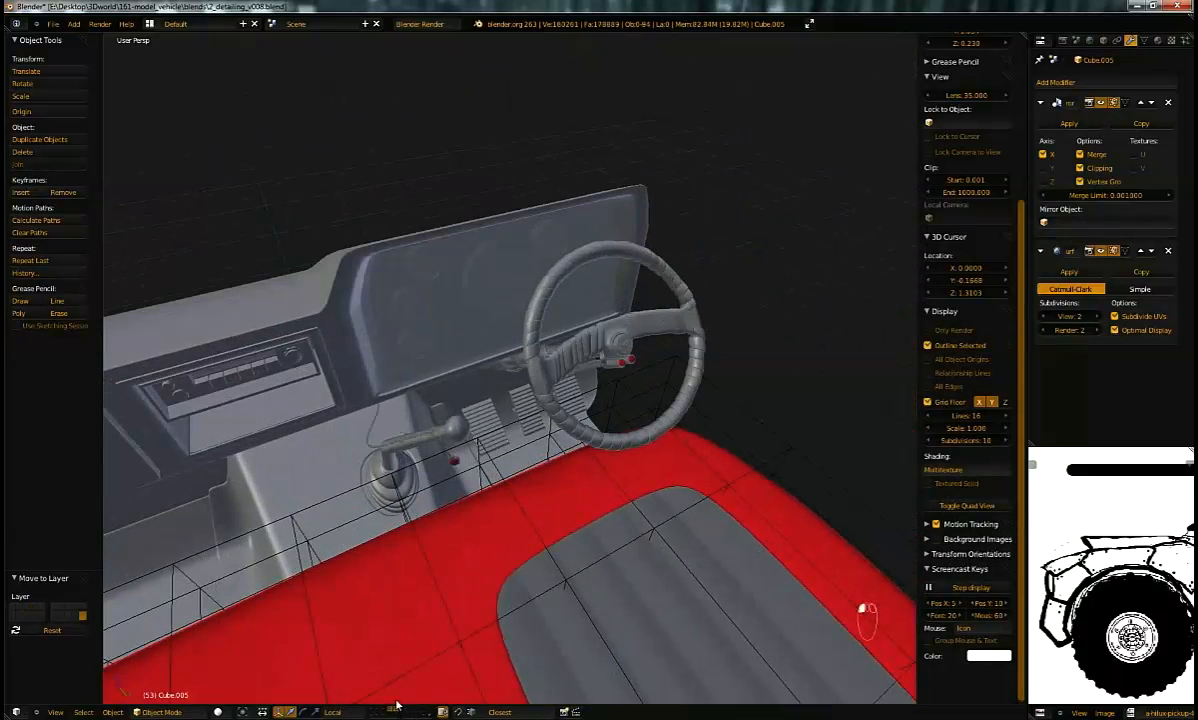
Step: Examine the red buttons by the steering wheel hub and the mesh of their switch housing
middle_click_drag(619, 505, 667, 426)
right_click(655, 372)
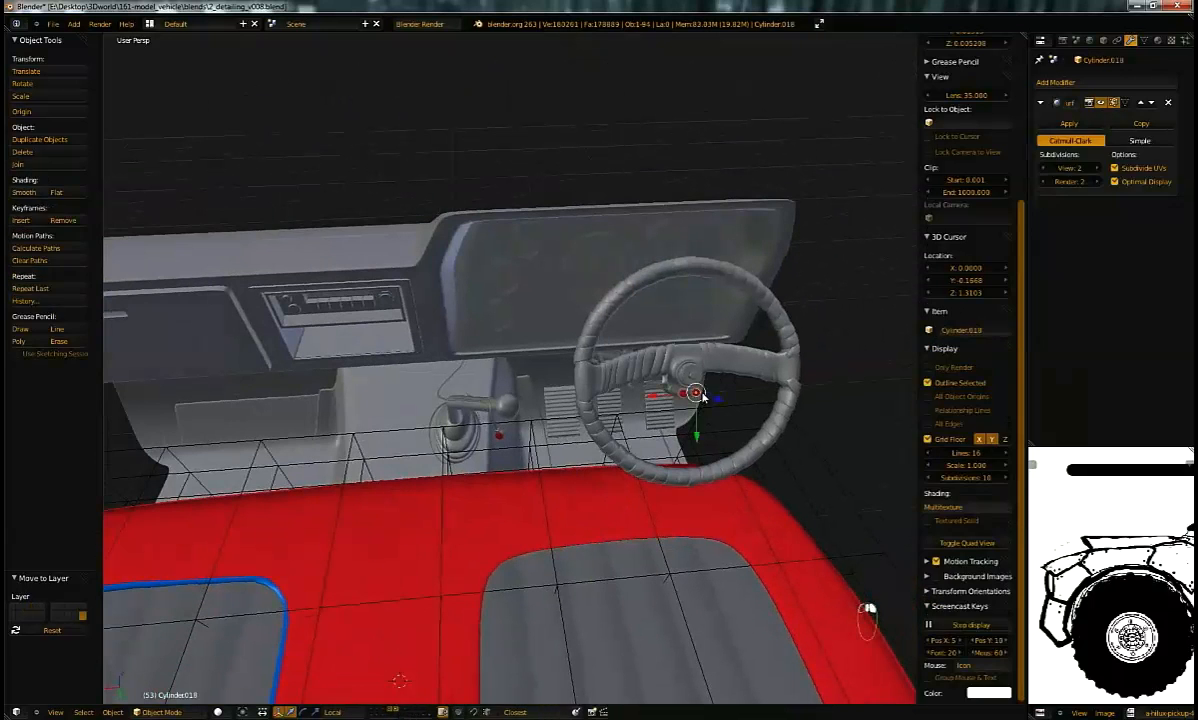
key("KP_Decimal")
middle_click_drag(735, 388, 394, 351)
key("a")
key("a")
right_click(703, 398)
key("Tab")
scroll(680, 392, "up", 3)
key("a")
key("a")
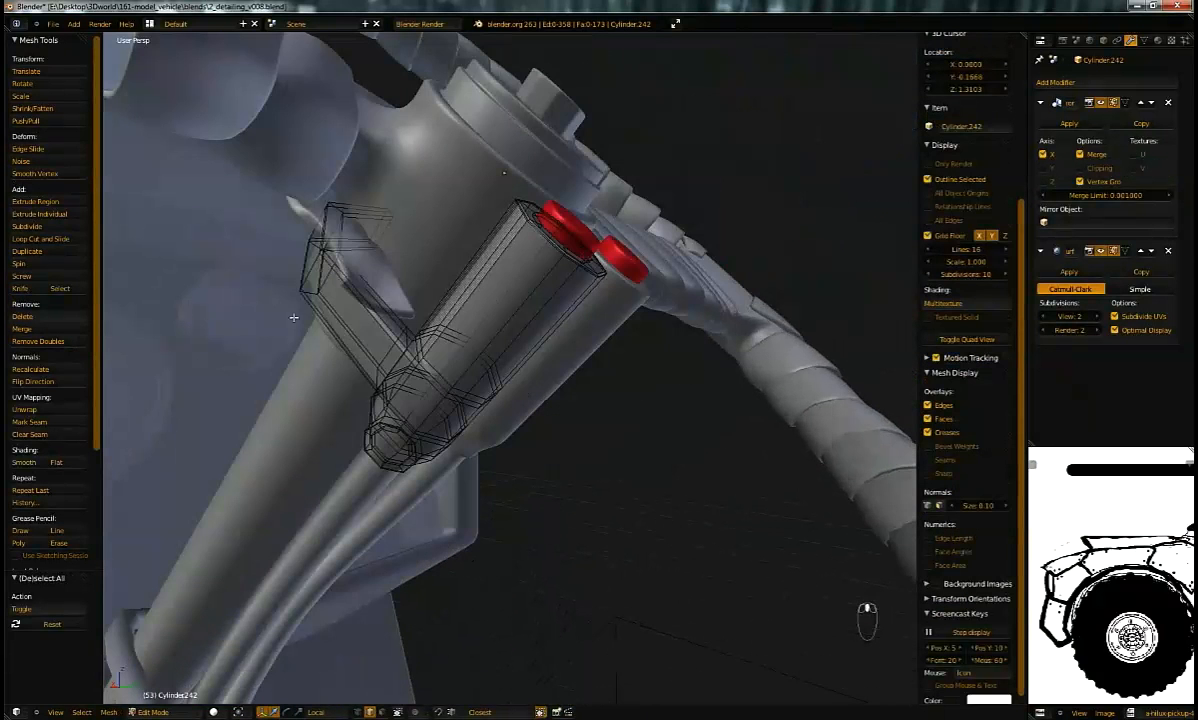
middle_click_drag(446, 412, 232, 422)
middle_click_drag(410, 465, 594, 615)
key("Tab")
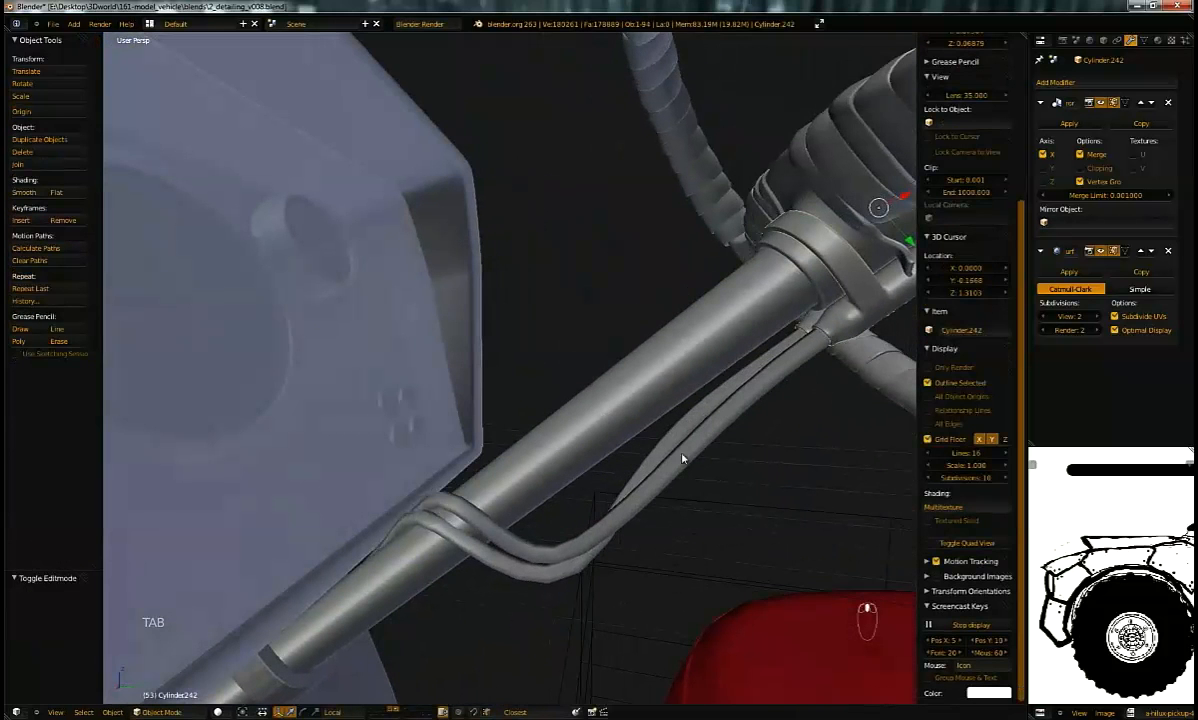
Step: Examine the cables running along the steering column and the curve of the hanging cable
middle_click_drag(767, 415, 644, 355)
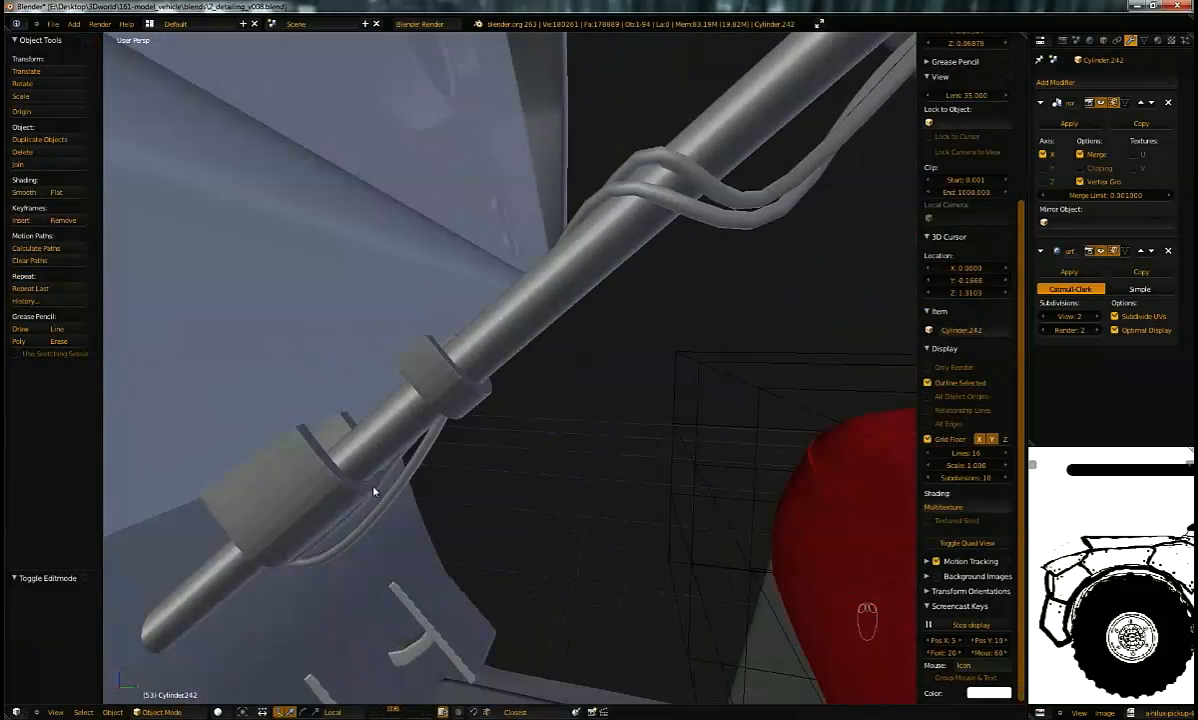
scroll(636, 307, "down", 3)
middle_click_drag(623, 334, 705, 412)
scroll(603, 450, "up", 6)
right_click(668, 357)
key("Tab")
key("Tab")
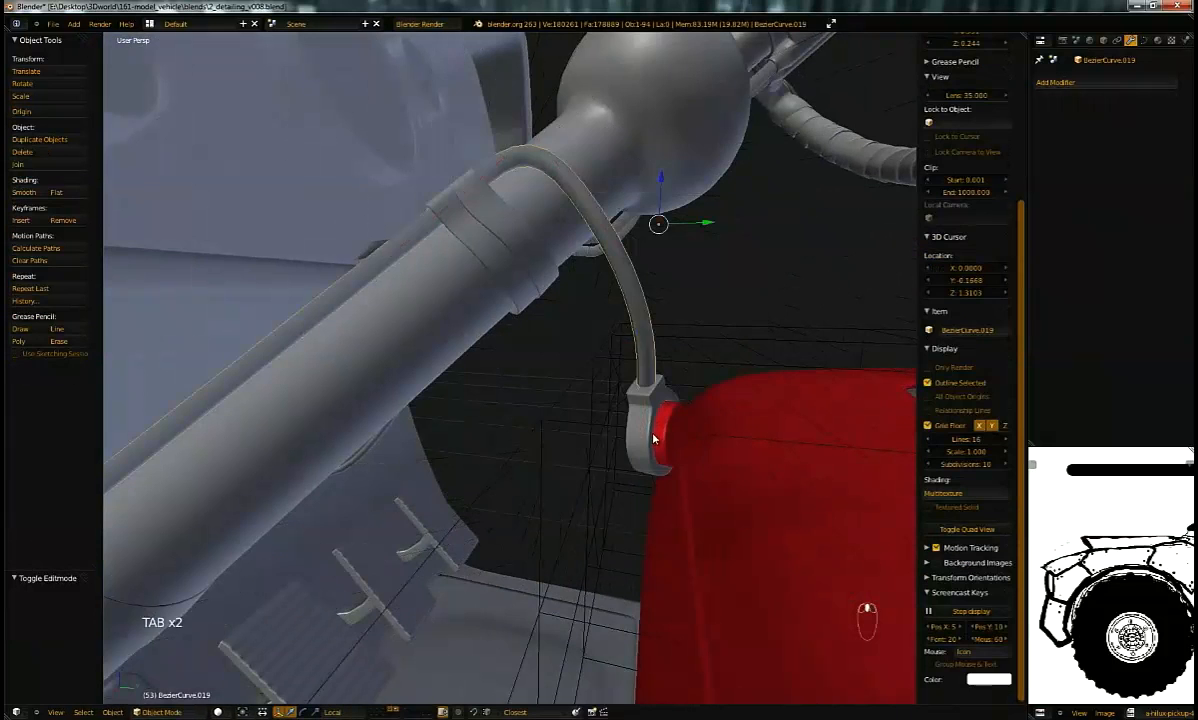
Step: Inspect the red push-button and its housing at the end of the hanging cable from several angles
middle_click_drag(610, 412, 470, 358)
right_click(462, 370)
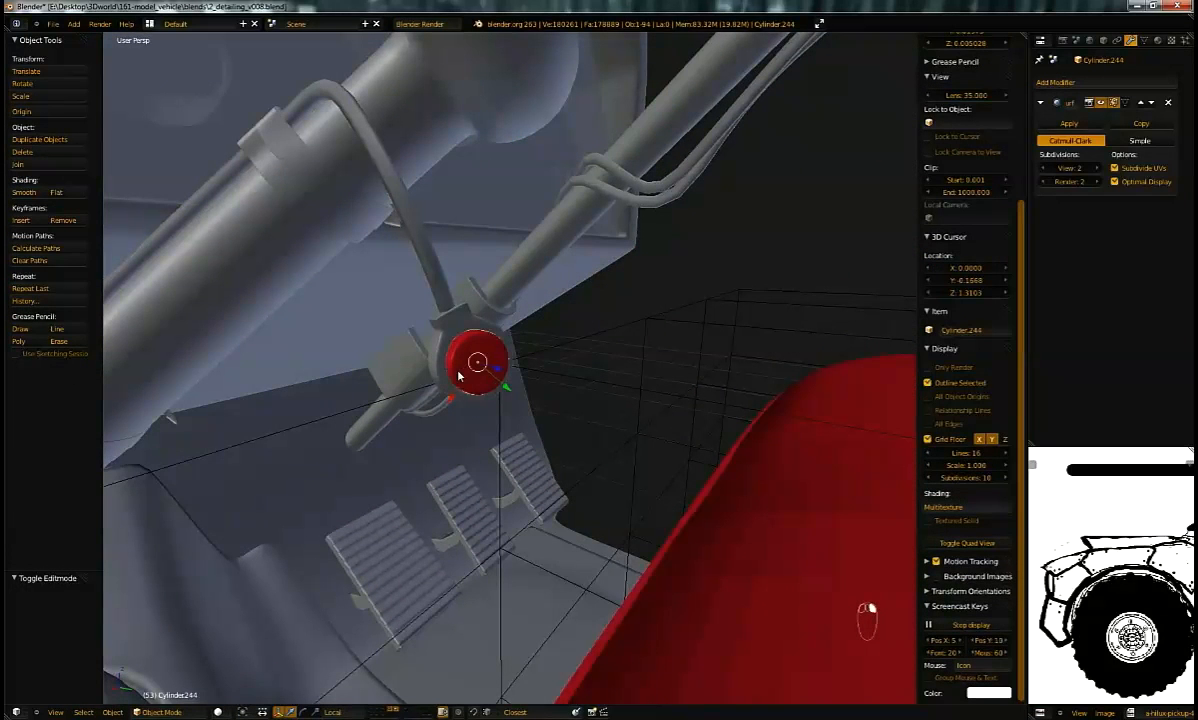
right_click(447, 378)
key("g")
right_click(477, 361)
middle_click_drag(477, 361, 609, 377)
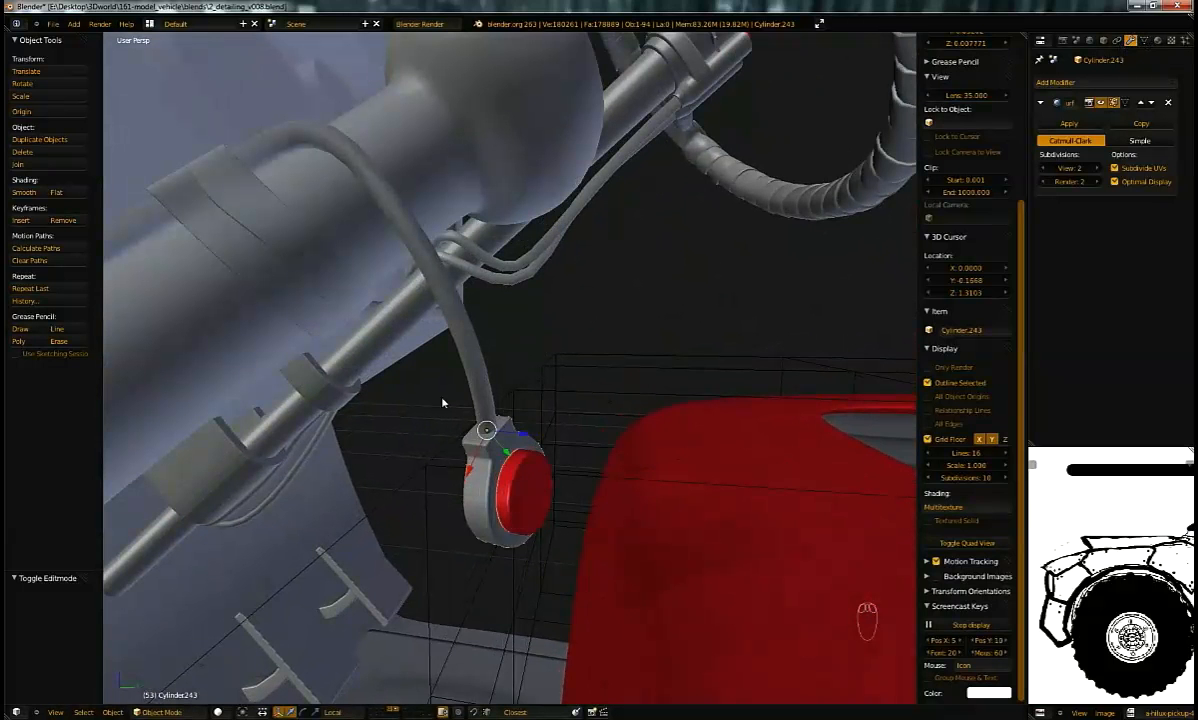
Step: Check the hanging cable's curve in Edit Mode, and add a Hook modifier to the red push-button's housing
middle_click_drag(470, 401, 486, 368)
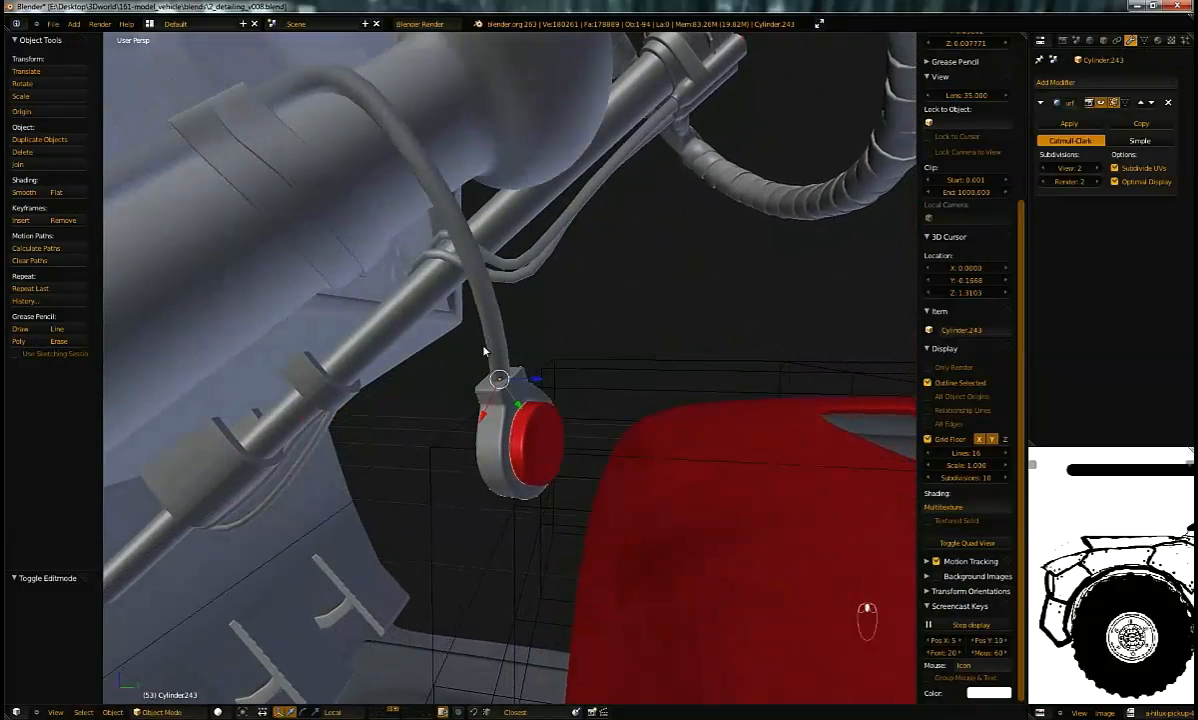
right_click(474, 326)
key("Tab")
key("Tab")
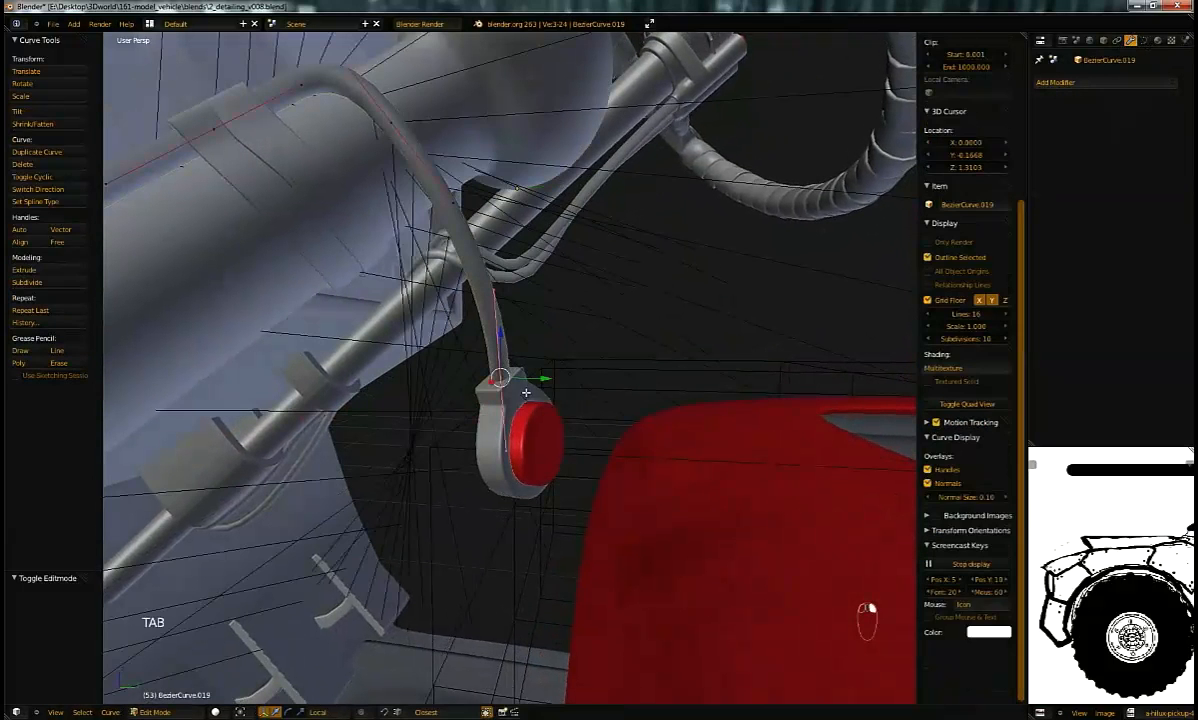
right_click(520, 397)
left_click(1070, 82)
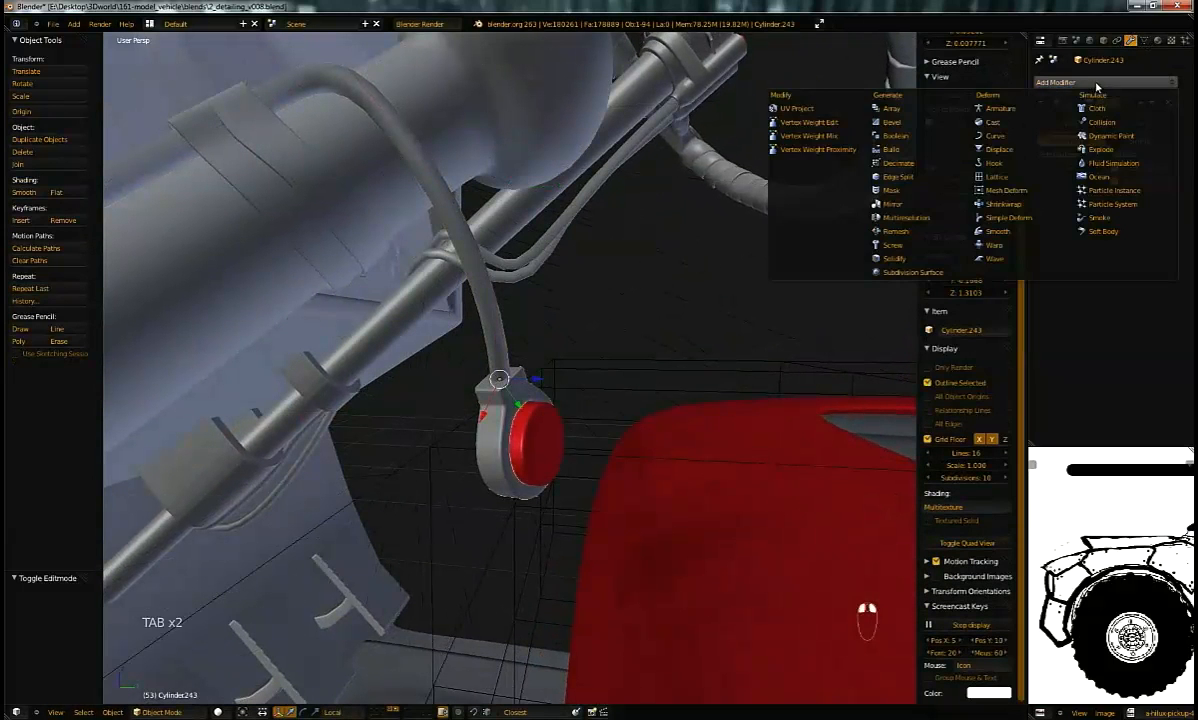
left_click(993, 162)
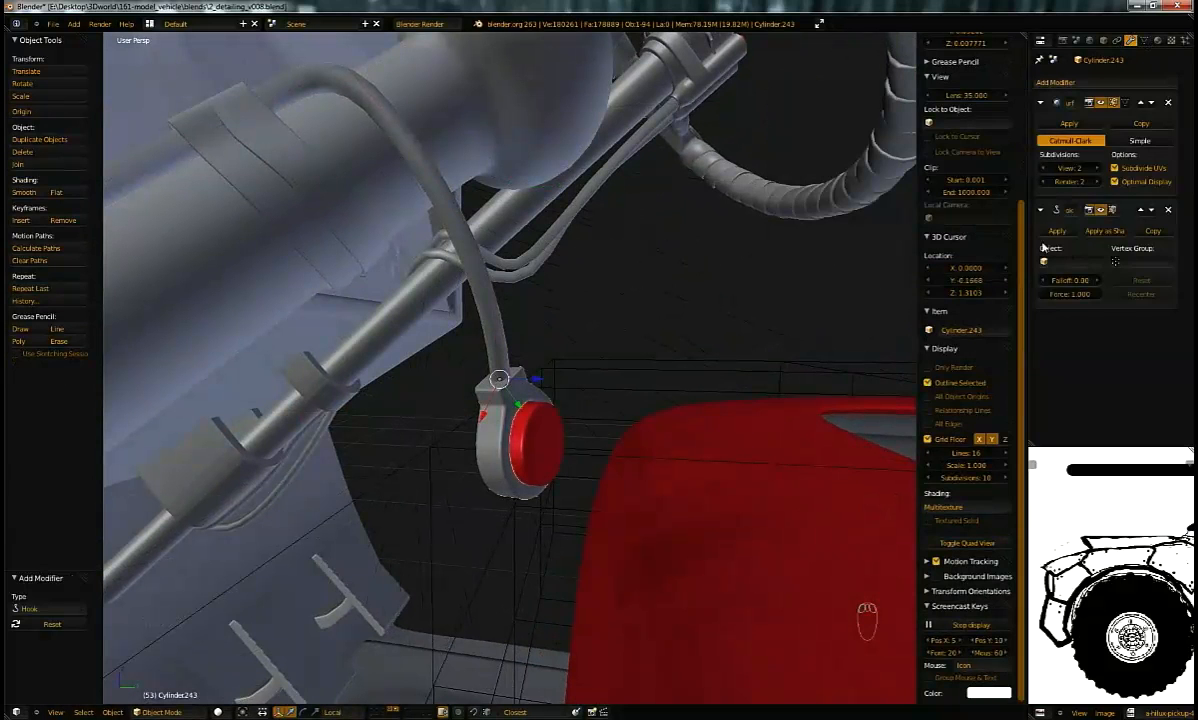
Step: Set the hanging cable's curve, BezierCurve.019, as the target object of the housing's Hook modifier
right_click(487, 320)
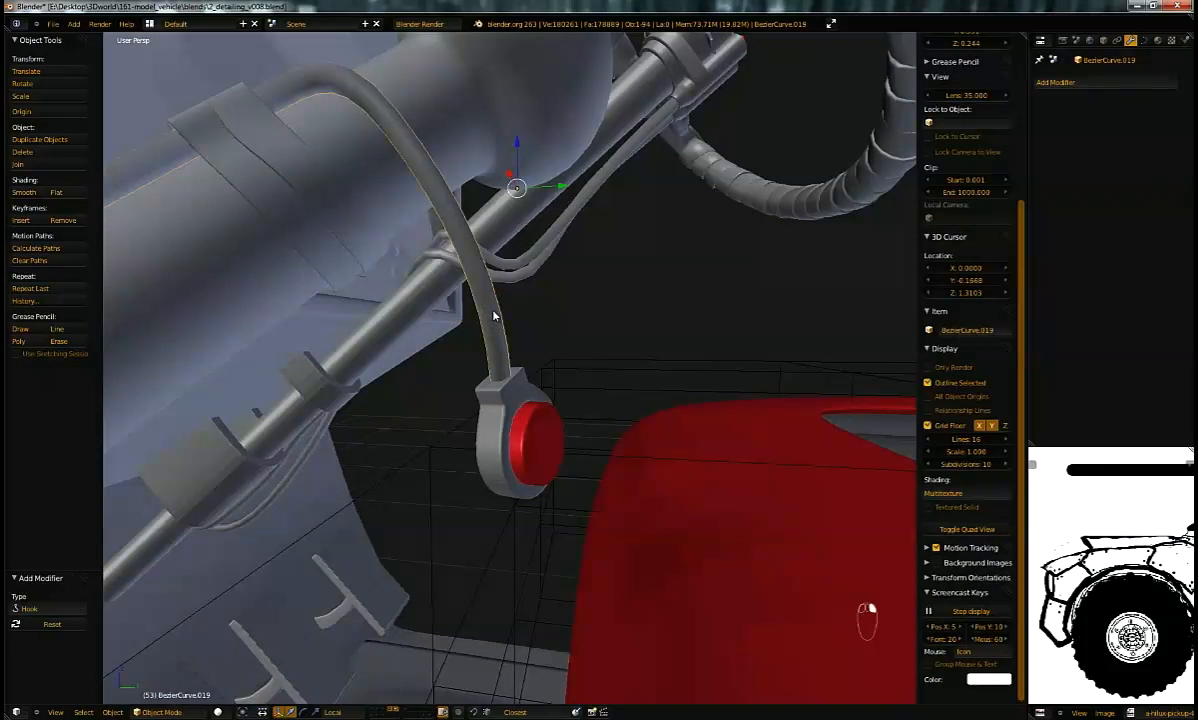
right_click(490, 400)
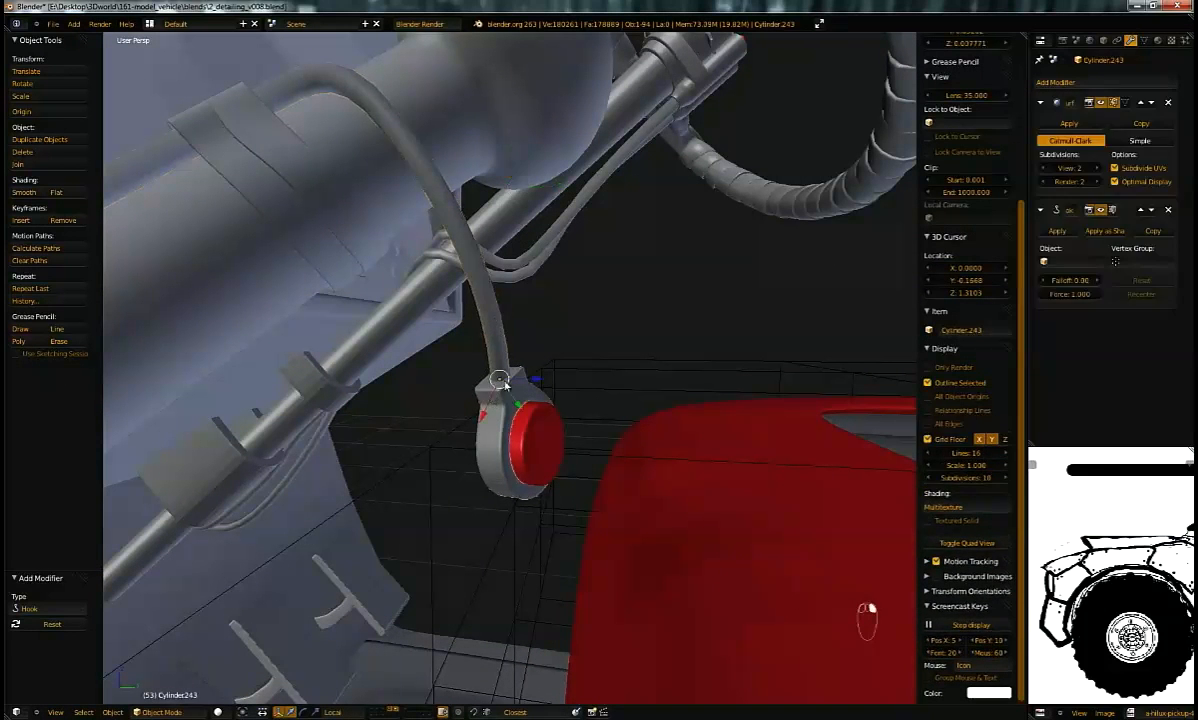
left_click(1081, 263)
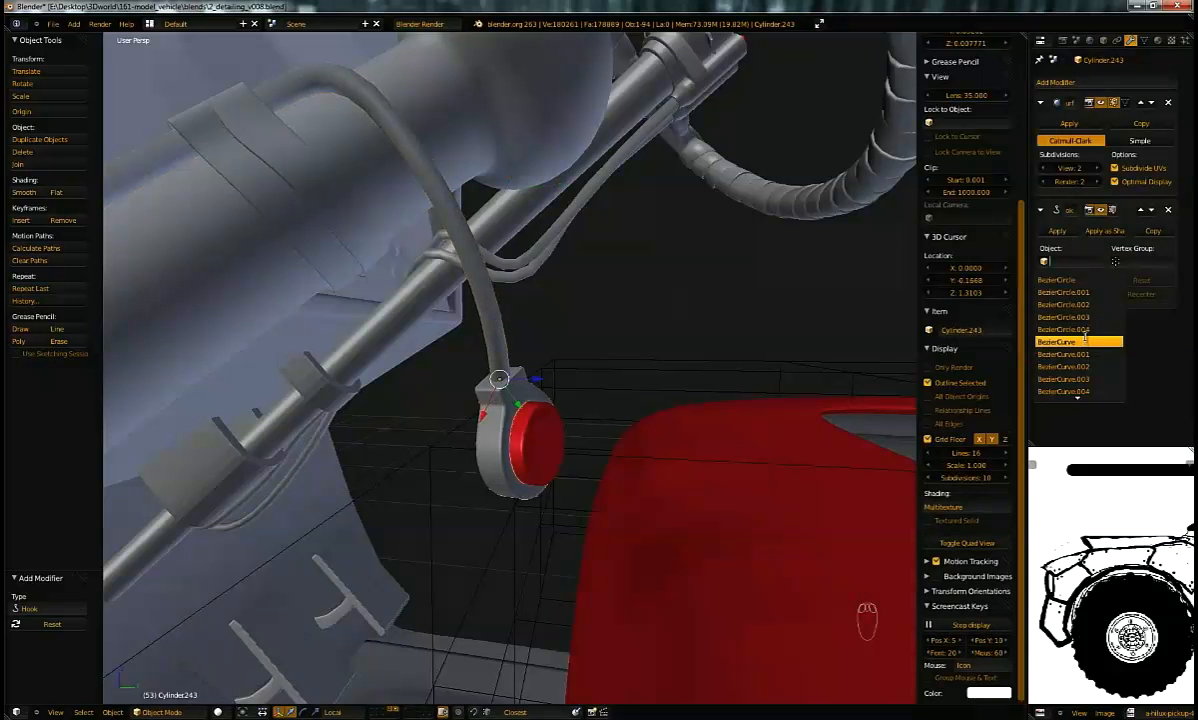
type("19")
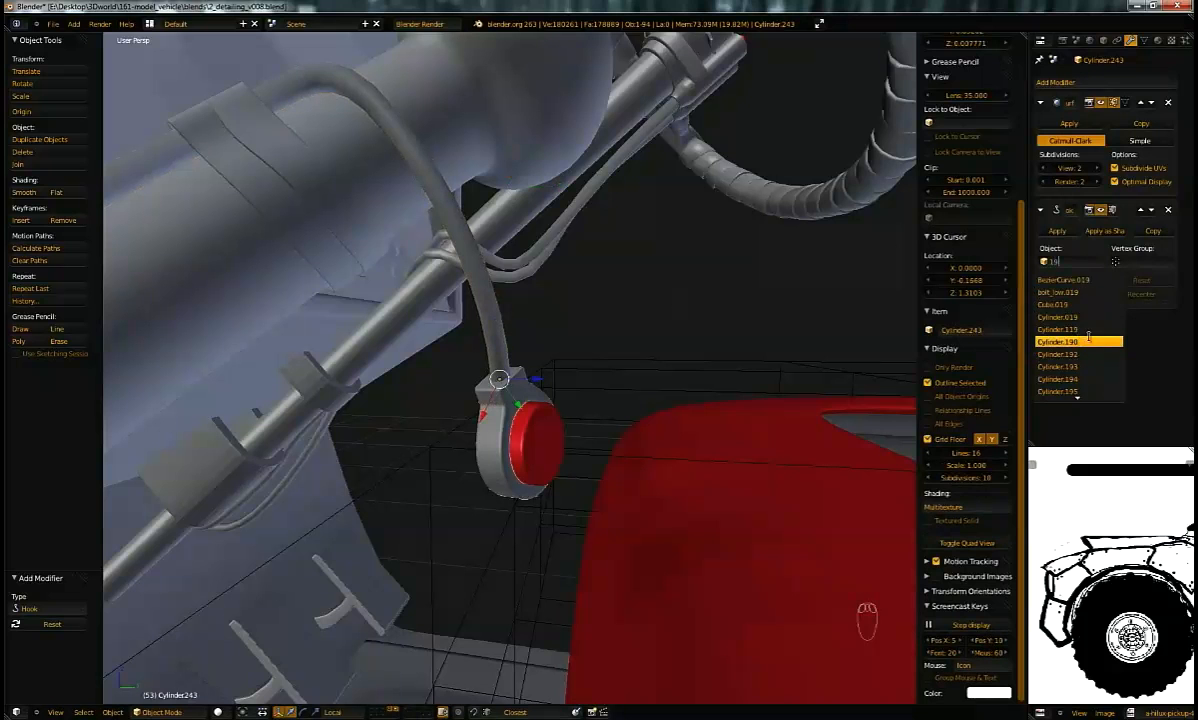
left_click(1102, 281)
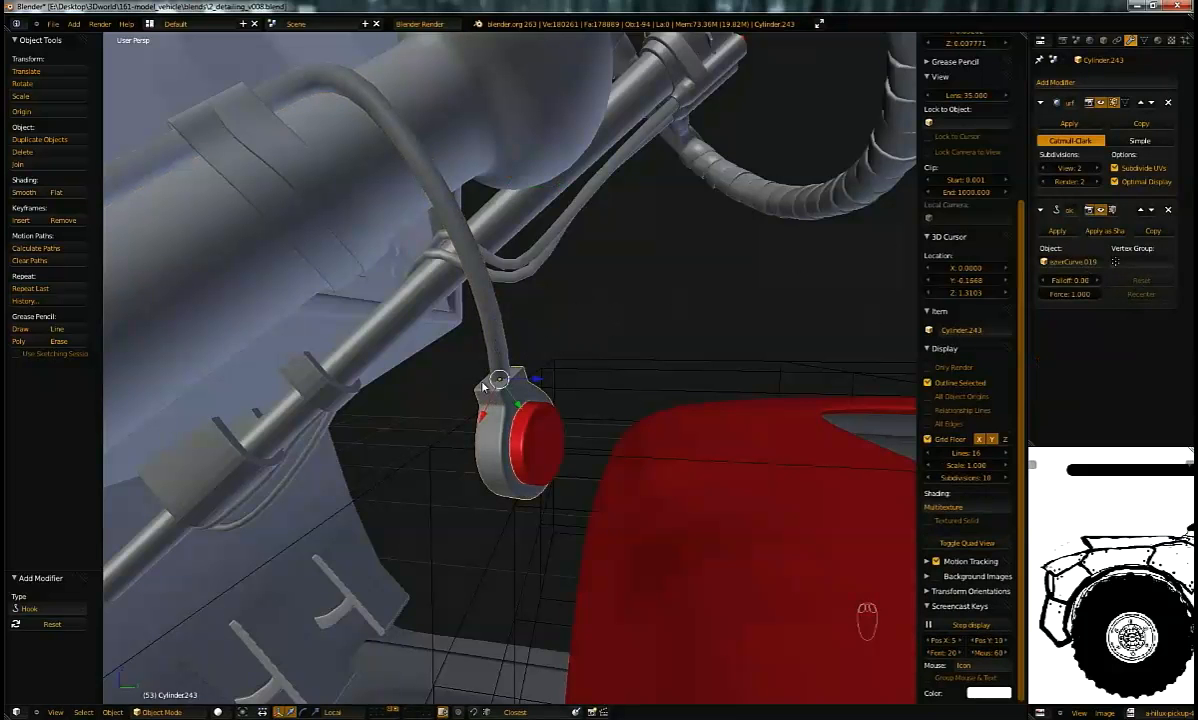
Step: Select the push-button housing's whole mesh in Edit Mode, and remove the Hook modifier from the housing
middle_click_drag(580, 373, 440, 389)
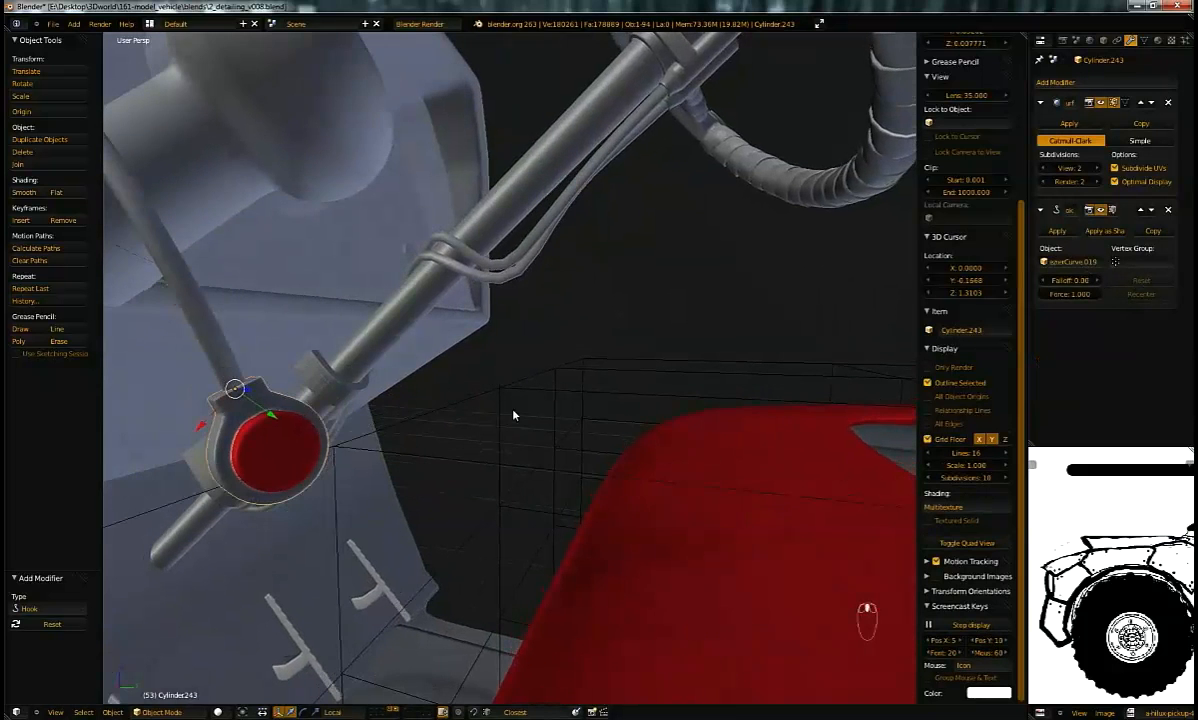
middle_click_drag(508, 417, 537, 420)
key("Tab")
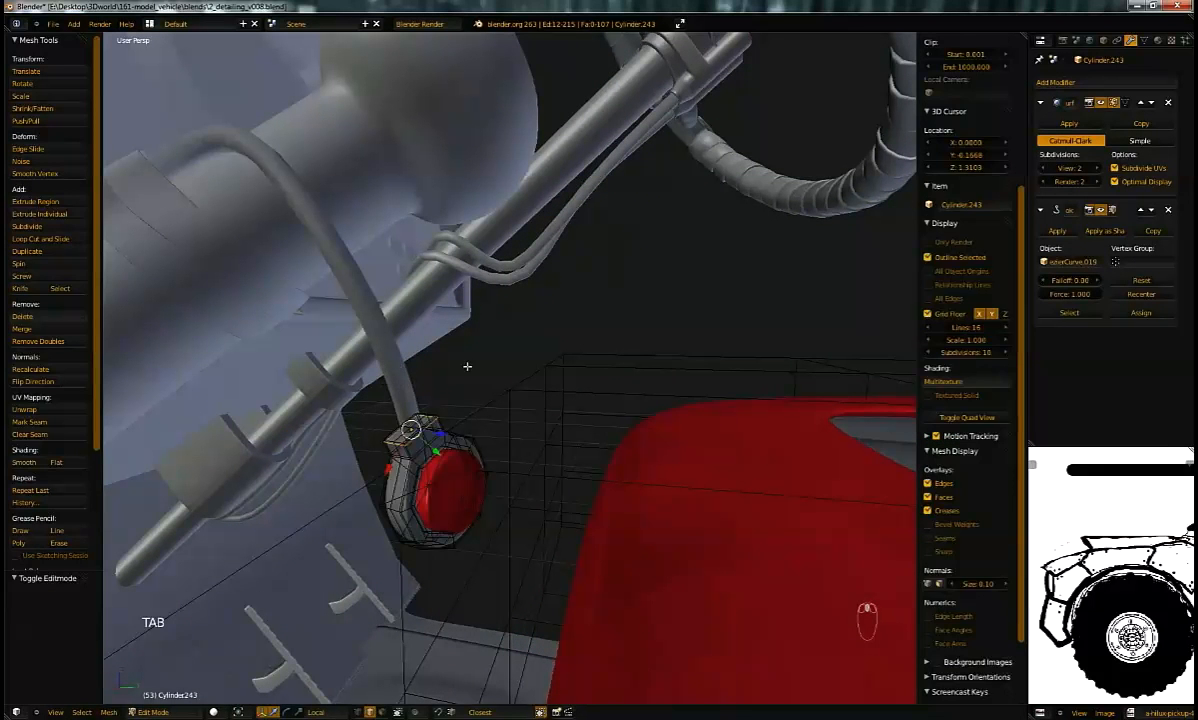
key("a")
key("a")
key("a")
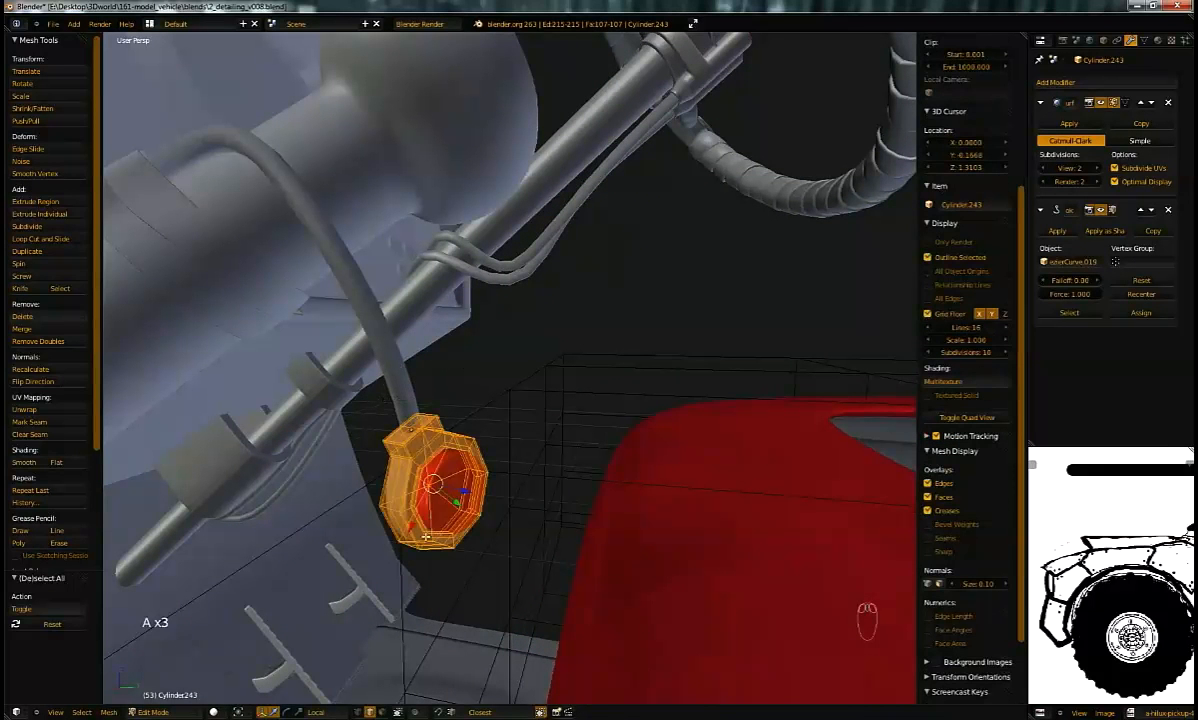
key("Tab")
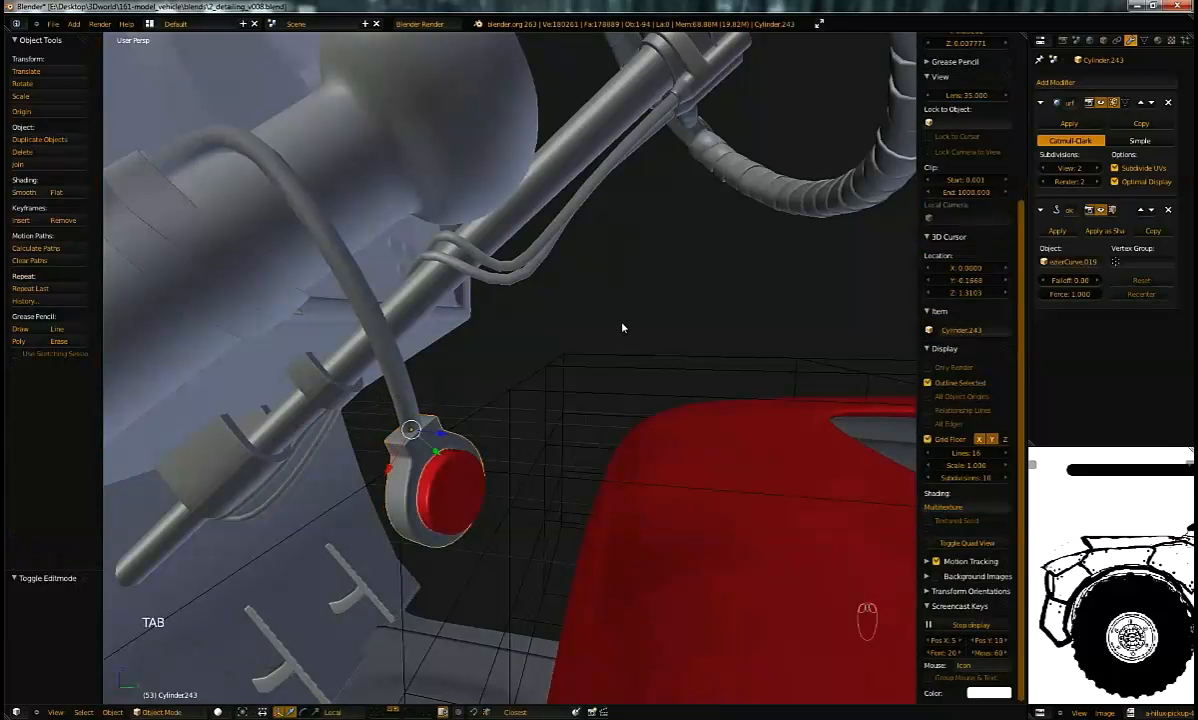
left_click(1168, 210)
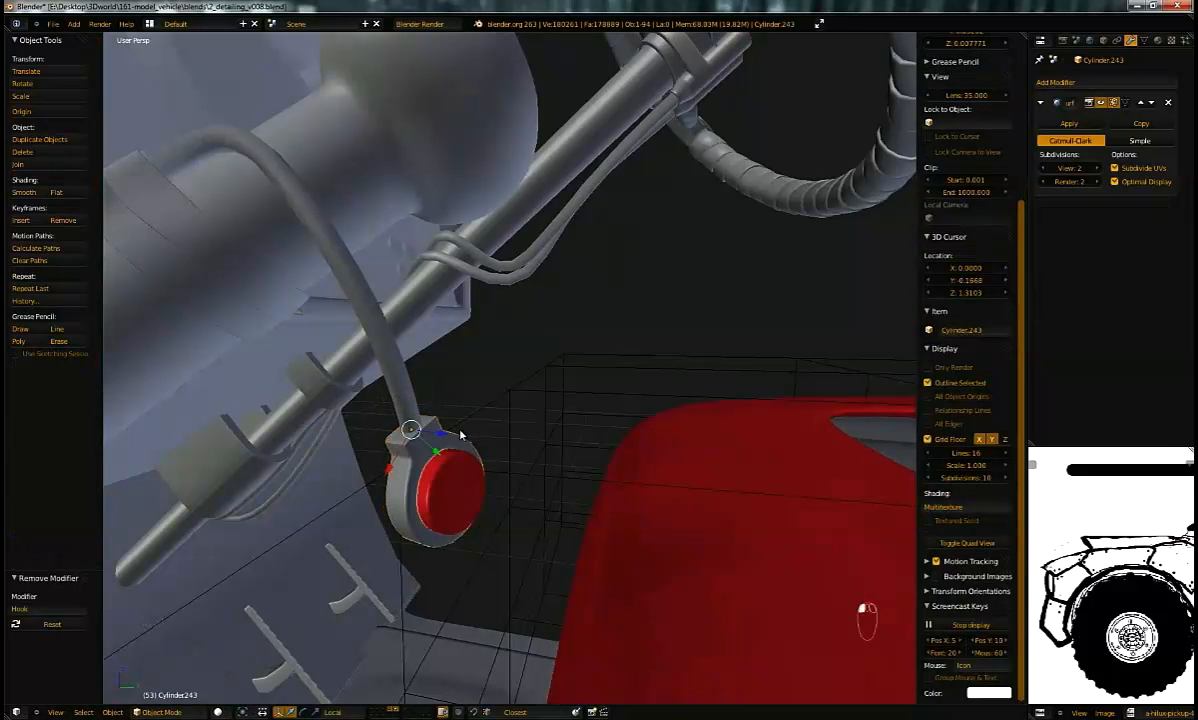
Step: Try moving and rotating the hanging cable's end control point at the push-button, and deselect everything in Object Mode
scroll(530, 281, "down", 6)
middle_click_drag(530, 281, 728, 293)
middle_click_drag(806, 323, 700, 302)
scroll(575, 408, "up", 4)
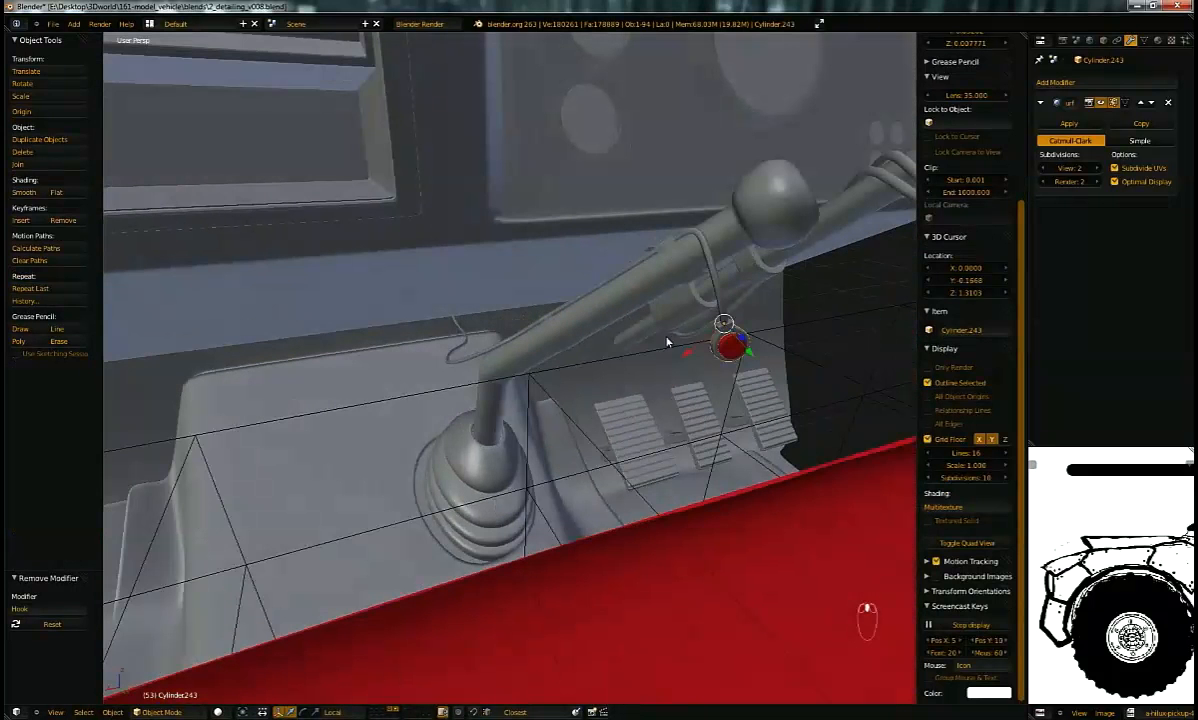
right_click(714, 296)
key("Tab")
key("g")
left_click(674, 331)
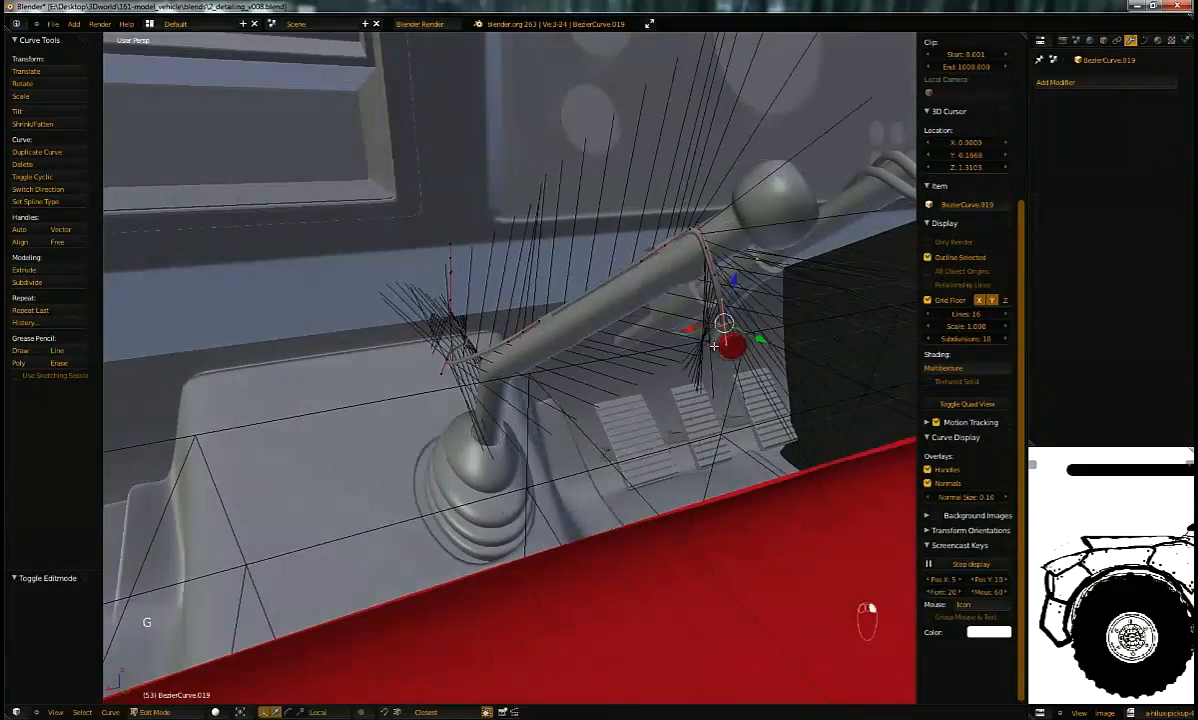
key("r")
left_click(610, 398)
key("Tab")
middle_click_drag(605, 425, 620, 335)
key("a")
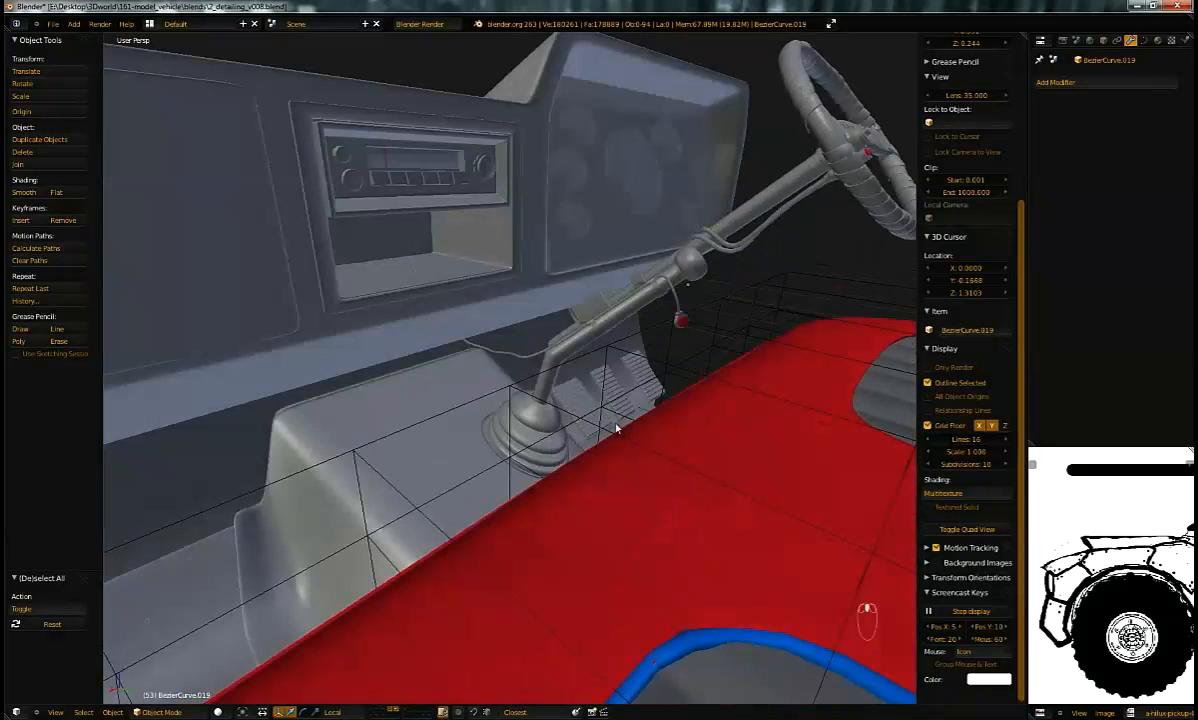
Step: Turn on the layers with the body panels, roof lights, wheels and guns together with the cab interior
scroll(632, 325, "down", 6)
middle_click_drag(560, 422, 618, 410)
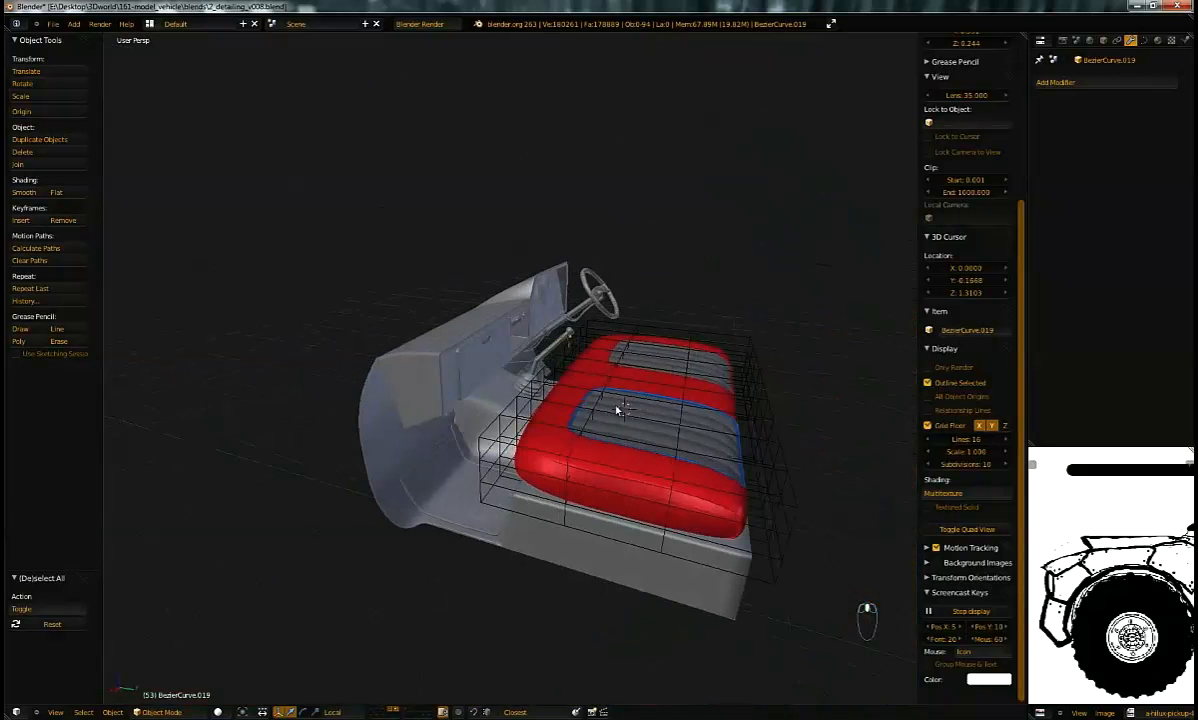
left_click(383, 712)
left_click(374, 712, "shift")
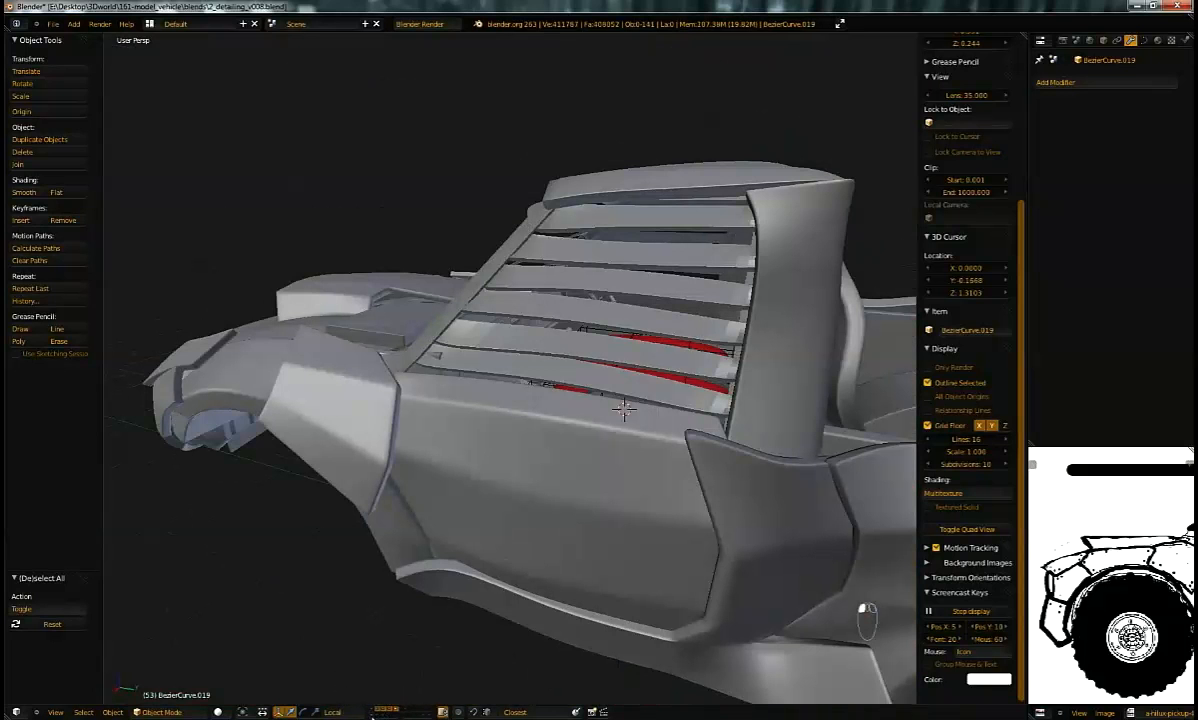
left_click(374, 715, "shift")
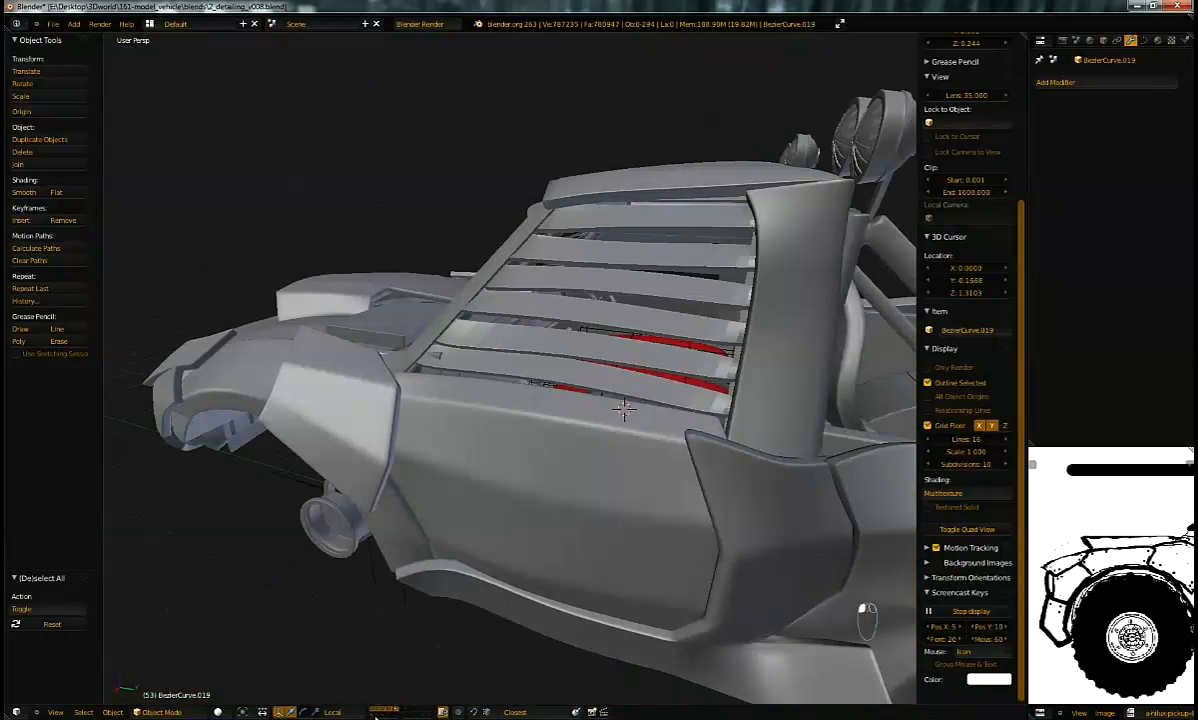
left_click(378, 715, "shift")
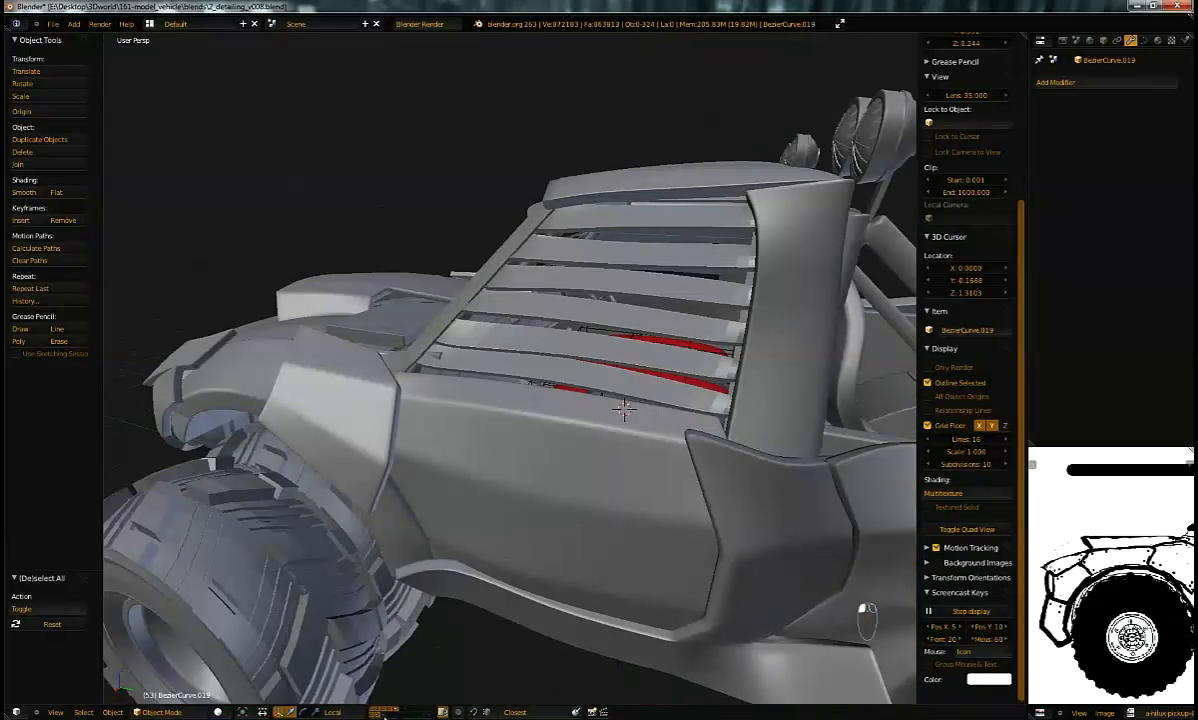
left_click(386, 714, "shift")
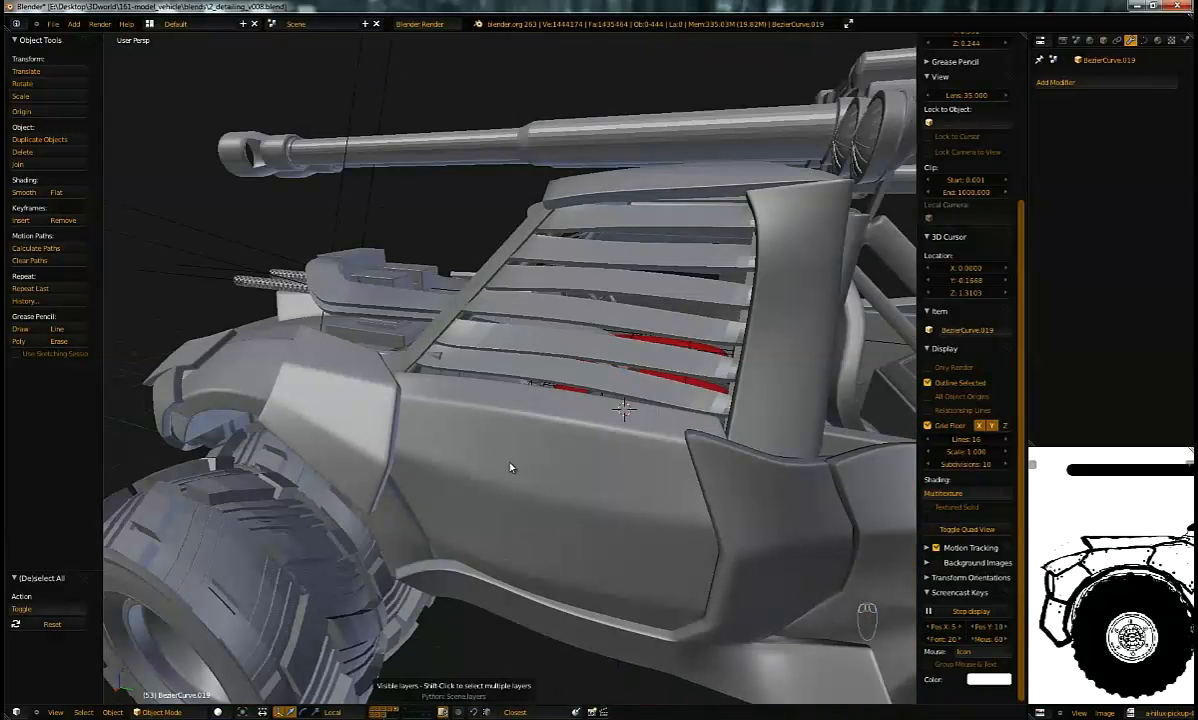
Step: Review the fully assembled vehicle from the front, side, above and rear
middle_click_drag(561, 475, 678, 450)
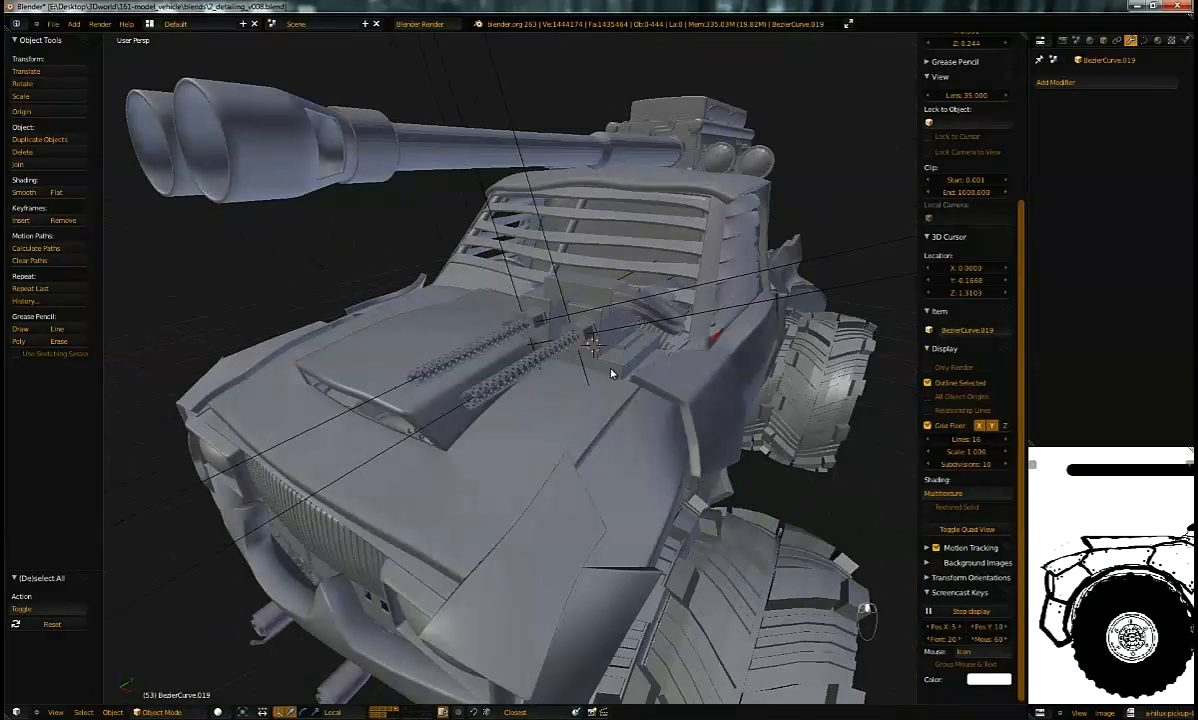
scroll(612, 375, "down", 5)
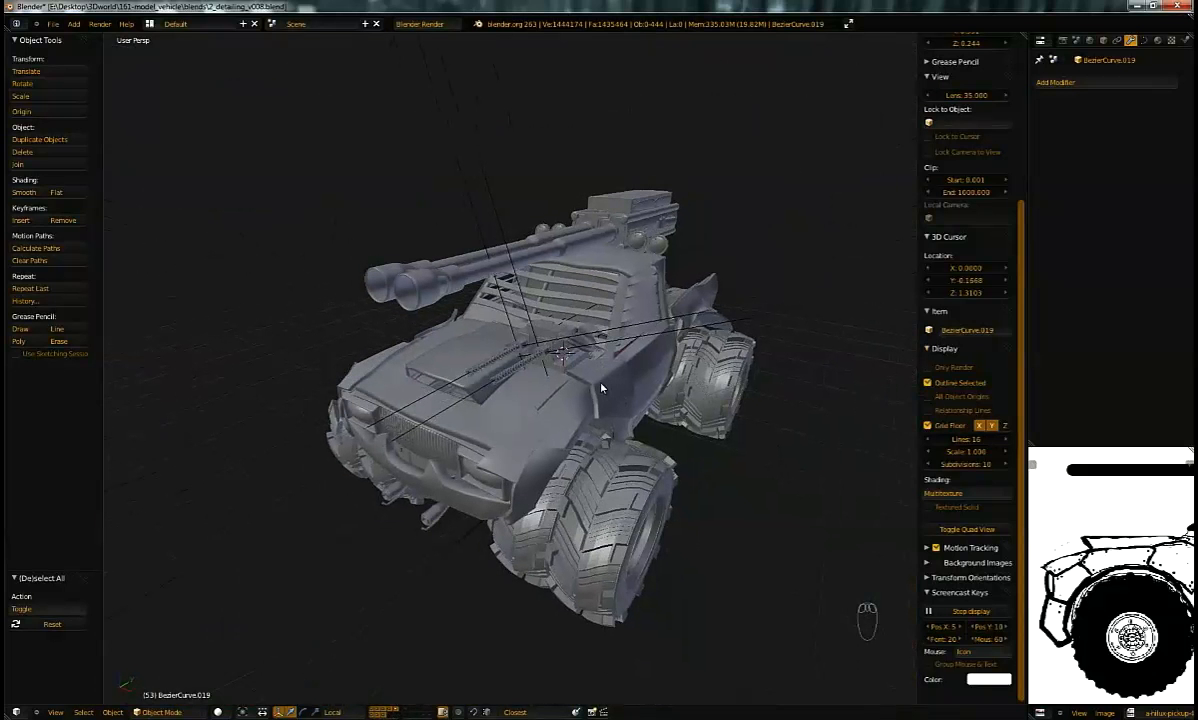
middle_click_drag(600, 387, 561, 382)
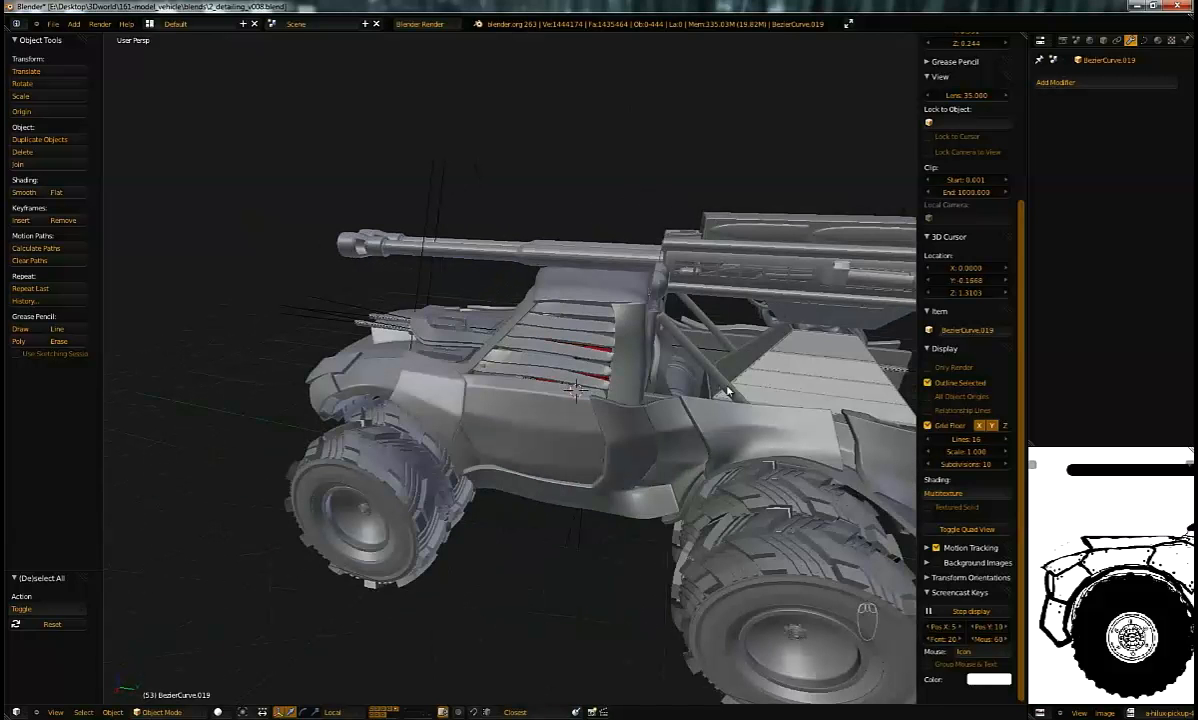
middle_click_drag(679, 428, 570, 466)
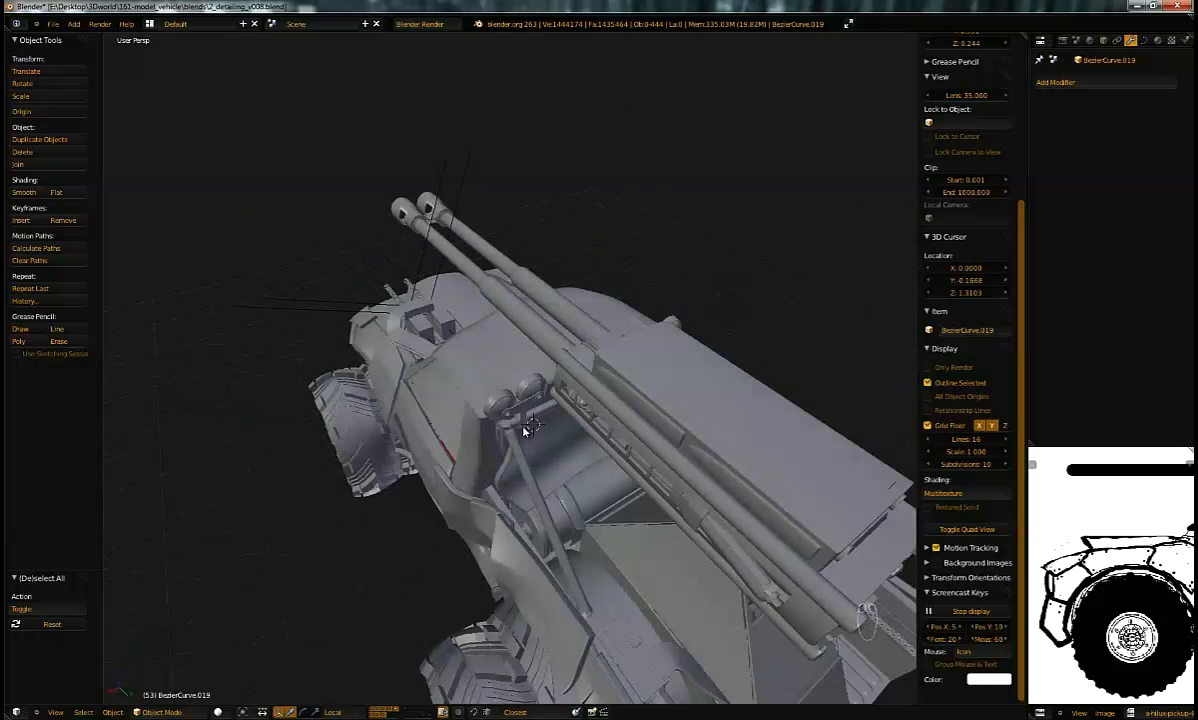
middle_click_drag(517, 409, 569, 451)
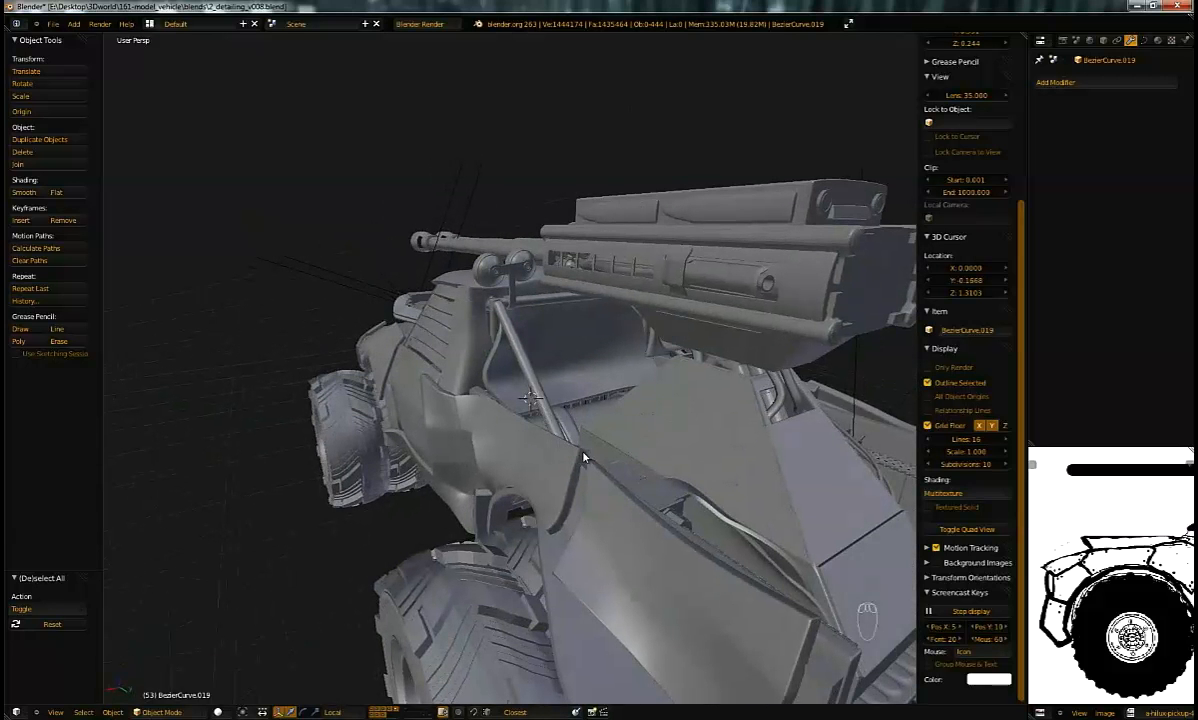